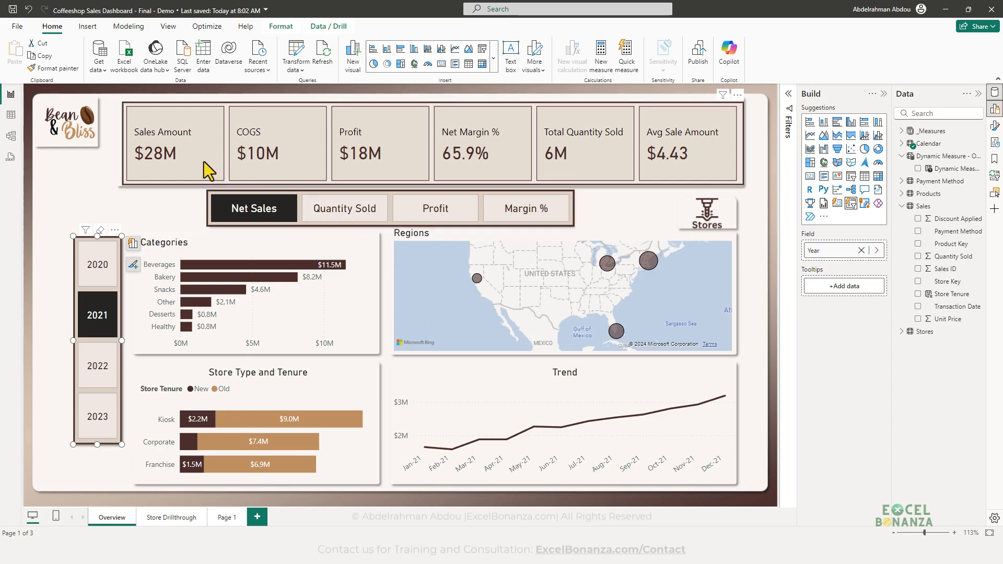
pyautogui.moveTo(120, 98); pyautogui.dragTo(725, 192)
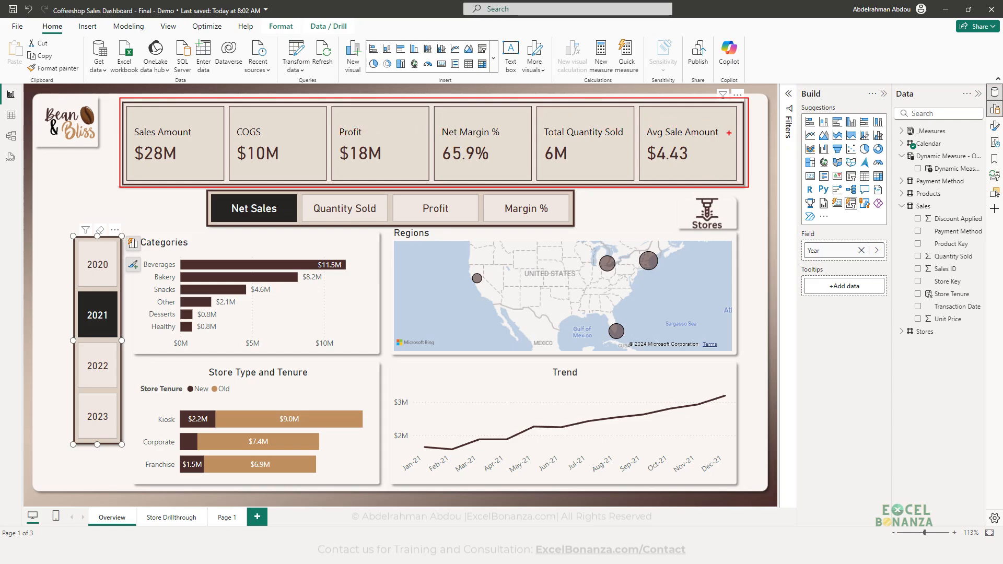
pyautogui.press('Escape')
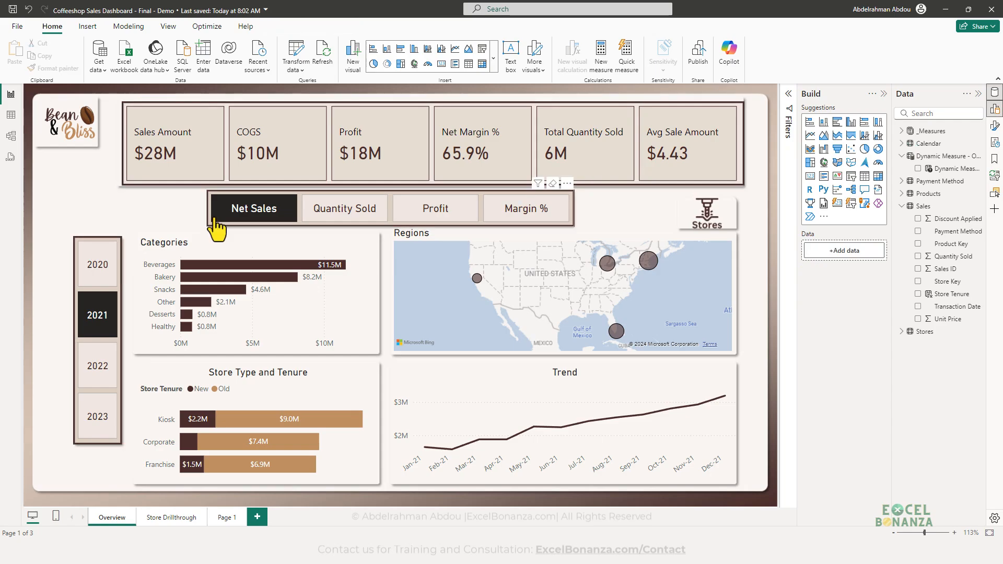
pyautogui.moveTo(186, 187)
pyautogui.mouseDown()
pyautogui.moveTo(385, 235)
pyautogui.moveTo(590, 231)
pyautogui.mouseUp()
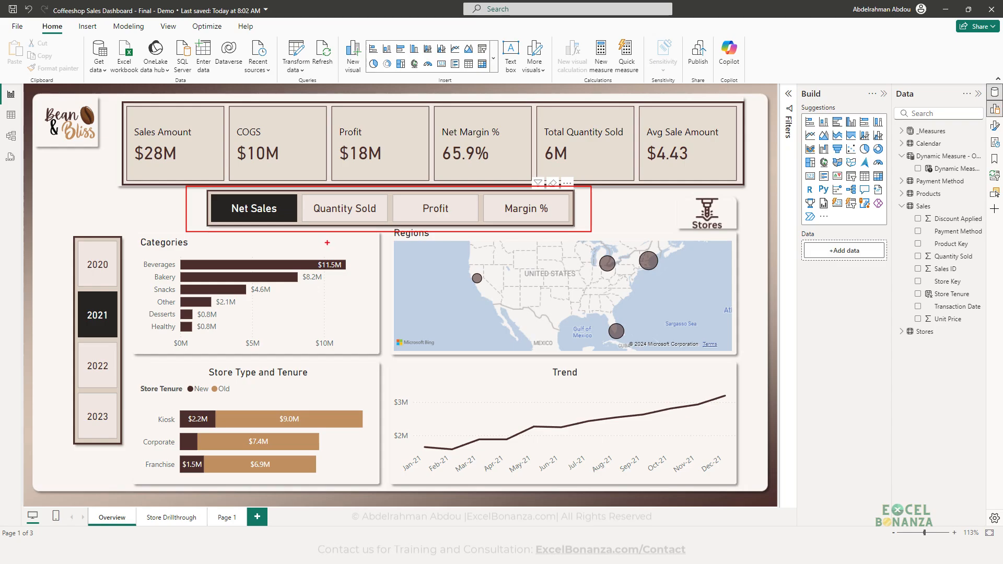
pyautogui.press('Escape')
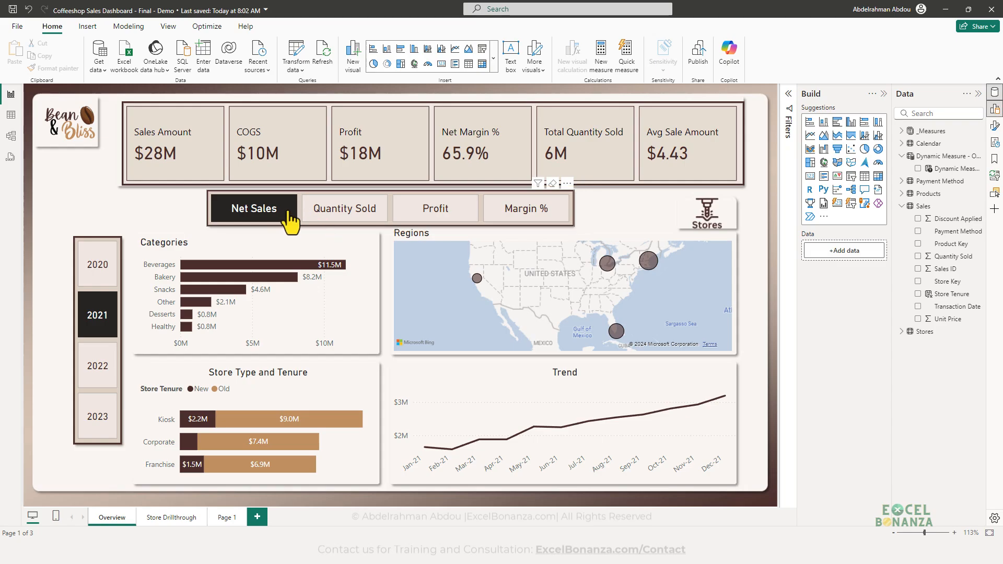
# - Switch the dashboard's measure selector through Quantity Sold, Profit and Margin % to compare the visuals
pyautogui.click(323, 210)
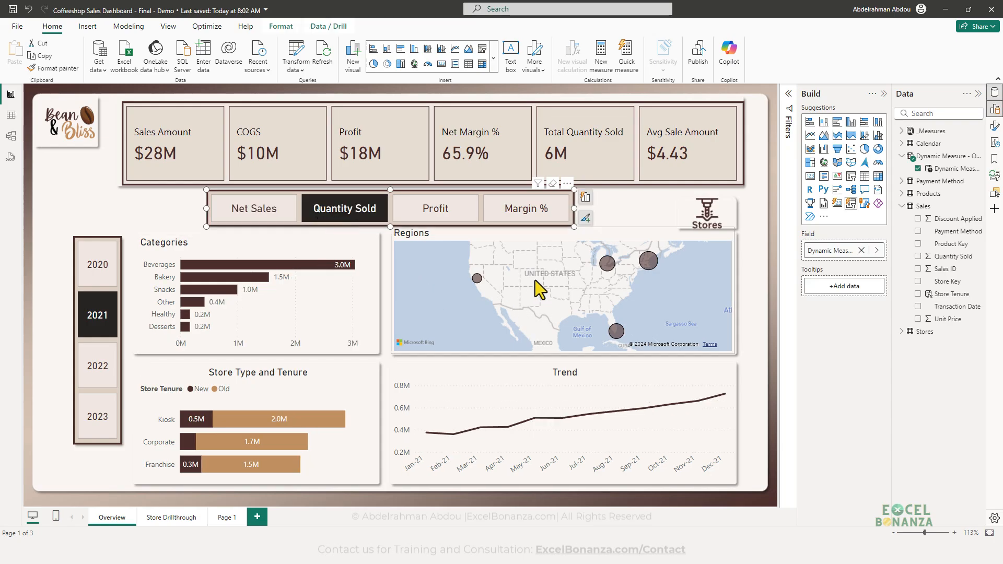
pyautogui.click(438, 216)
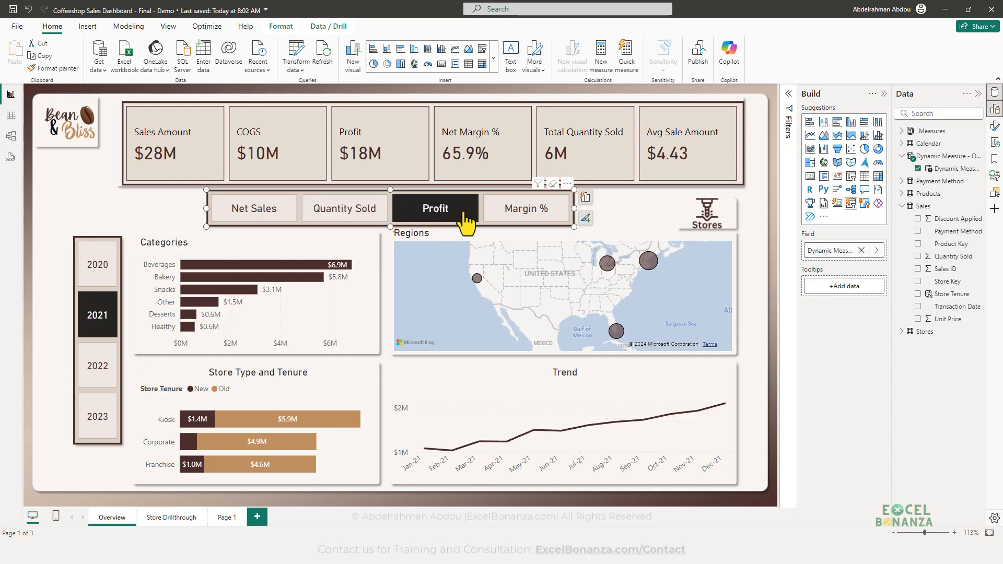
pyautogui.click(507, 216)
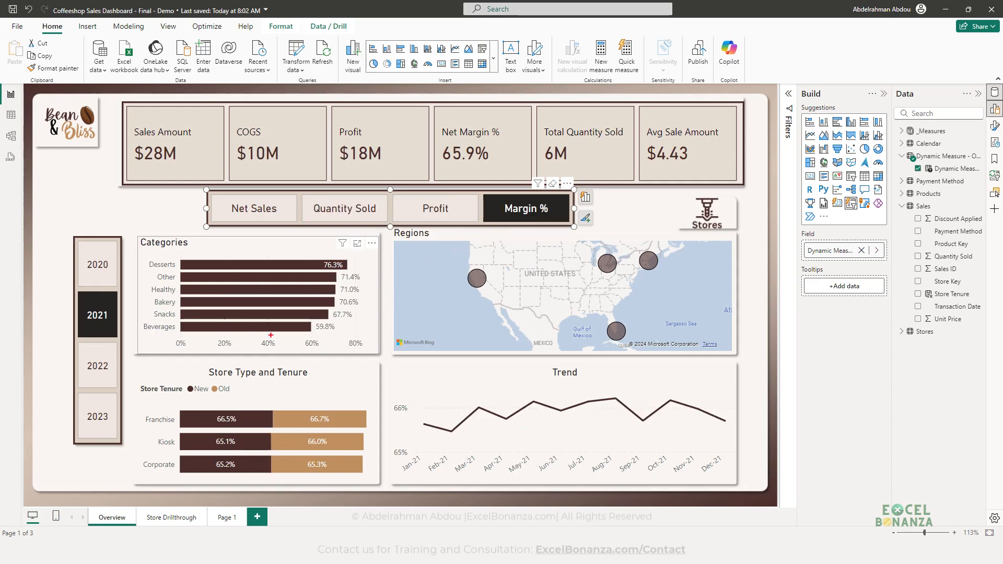
pyautogui.moveTo(128, 236); pyautogui.dragTo(390, 358)
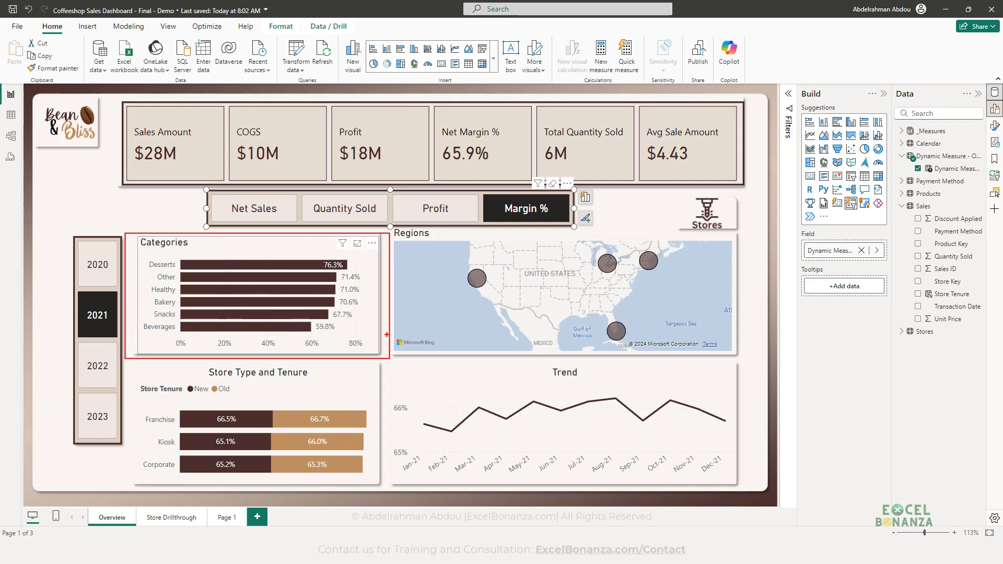
pyautogui.press('Escape')
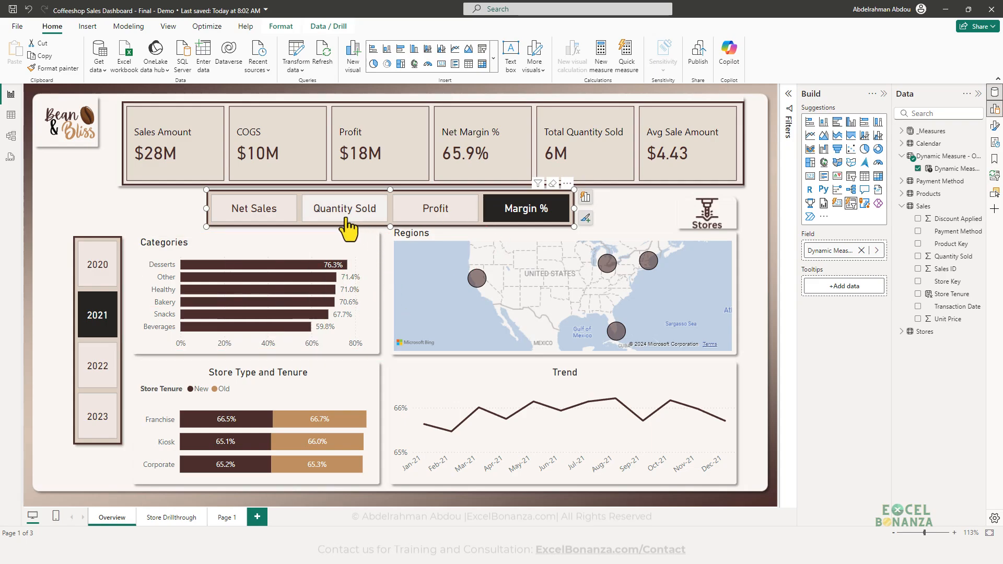
# - Inspect the Margin % tooltips of the West Coast, Midwest and southeastern bubbles on the Regions map
pyautogui.click(386, 238)
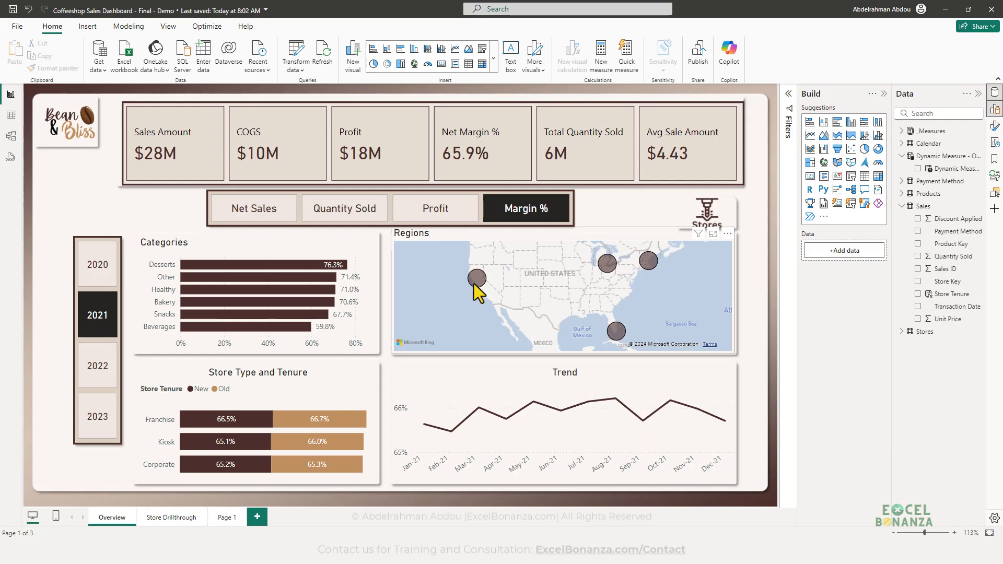
pyautogui.moveTo(475, 283)
pyautogui.moveTo(590, 280)
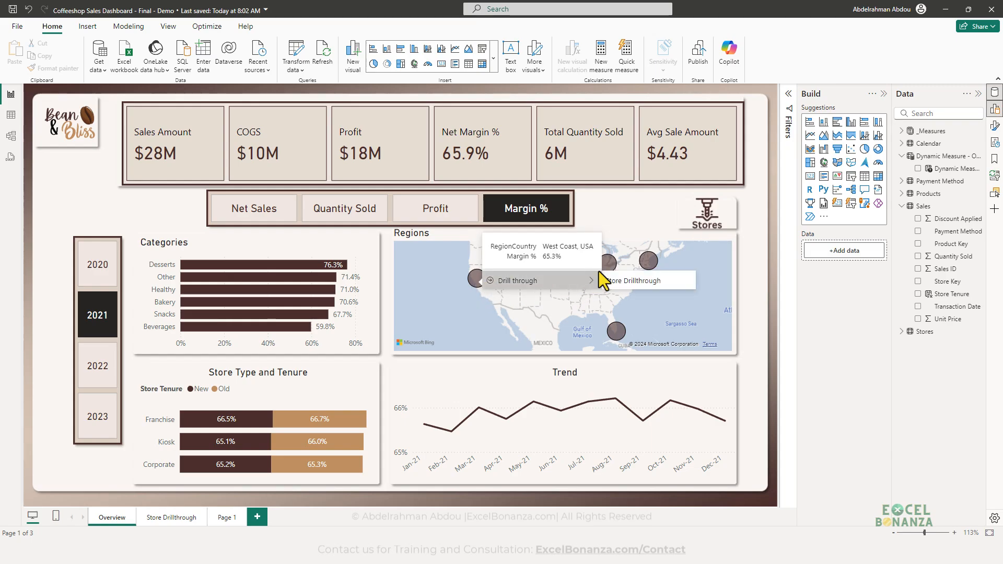
pyautogui.moveTo(610, 264)
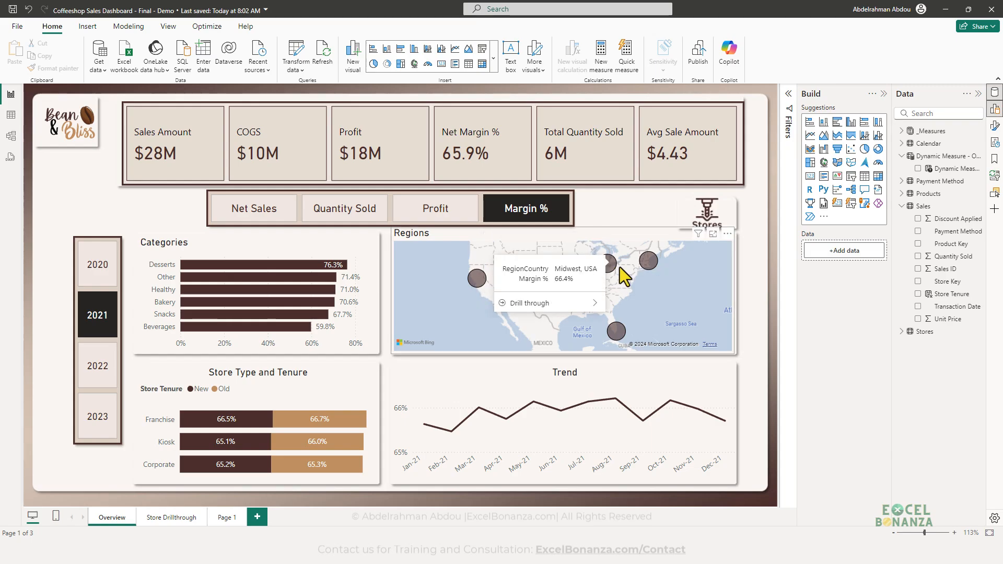
pyautogui.moveTo(617, 326)
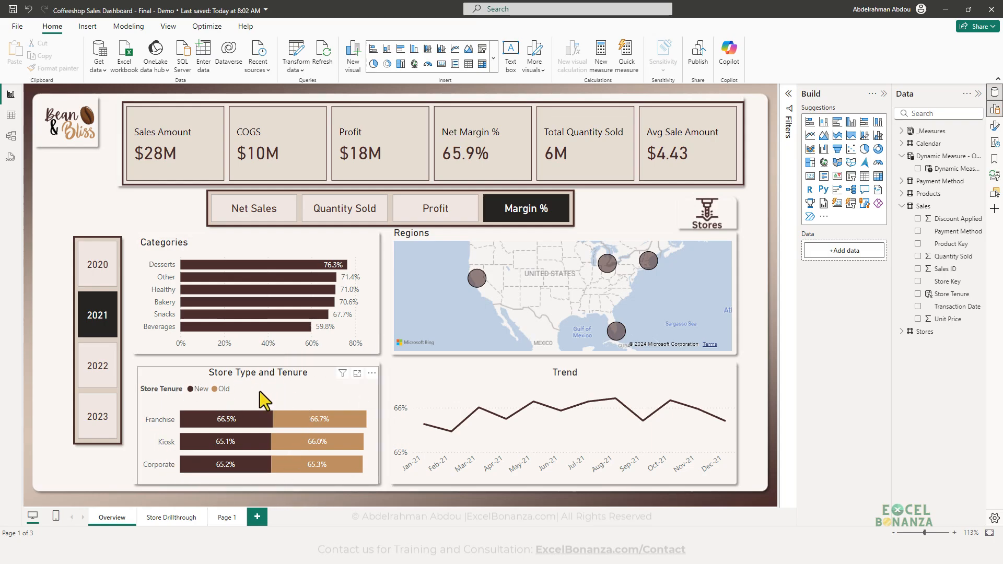
# - Switch the dashboard measure to Net Sales and drill through to the stores of the East Coast region
pyautogui.click(279, 224)
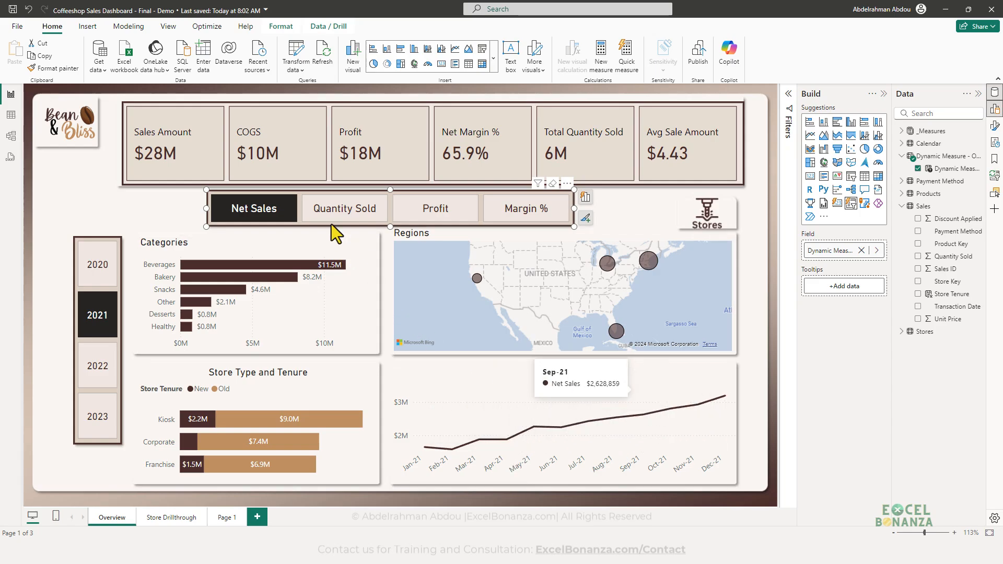
pyautogui.click(181, 205)
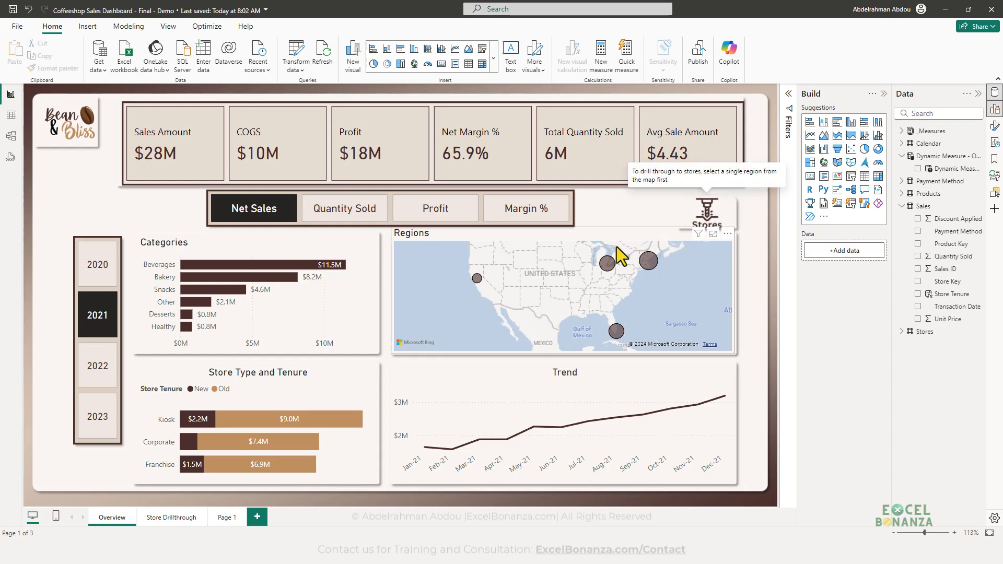
pyautogui.click(604, 264)
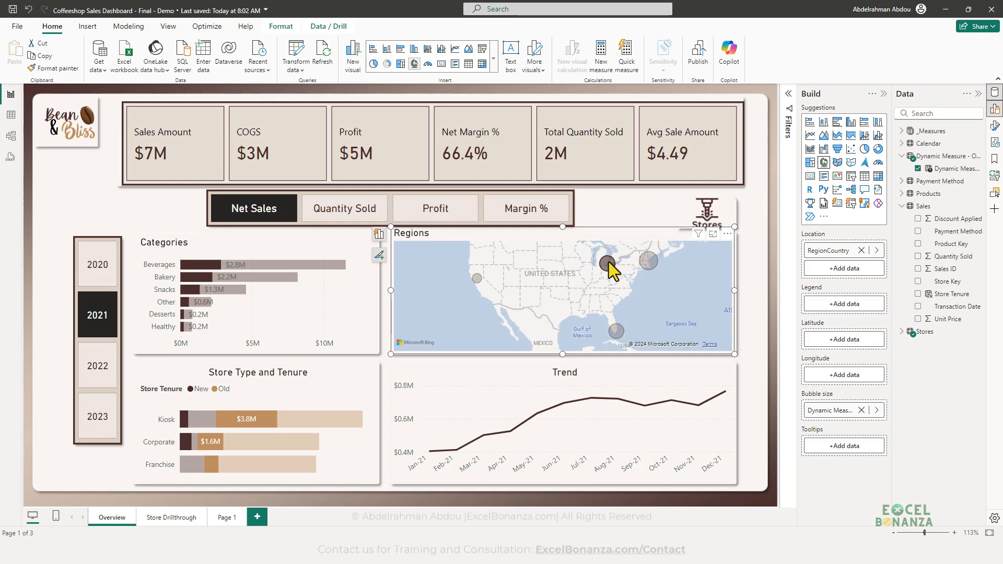
pyautogui.moveTo(608, 262)
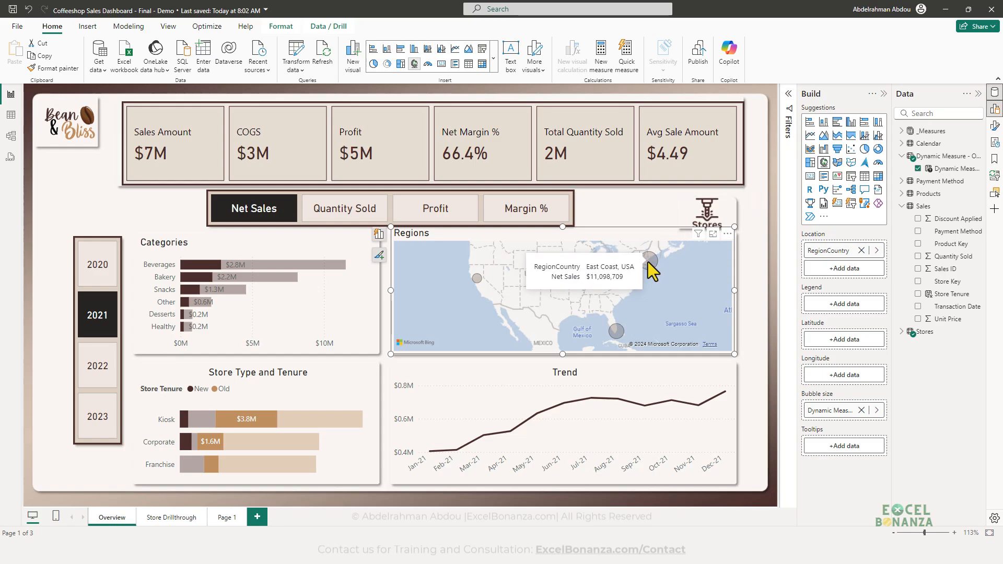
pyautogui.click(647, 261)
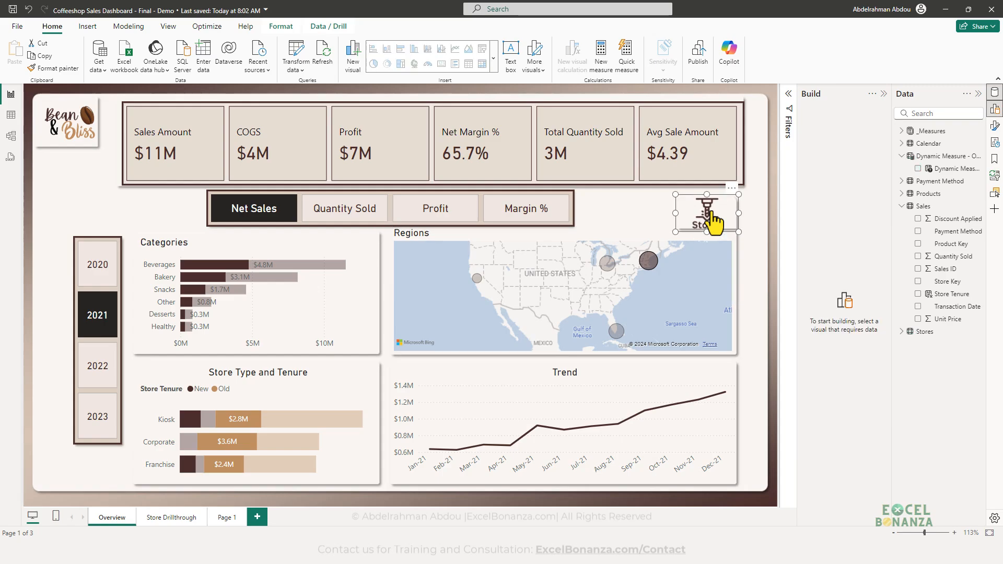
pyautogui.keyDown('ctrl'); pyautogui.click(713, 215); pyautogui.keyUp('ctrl')
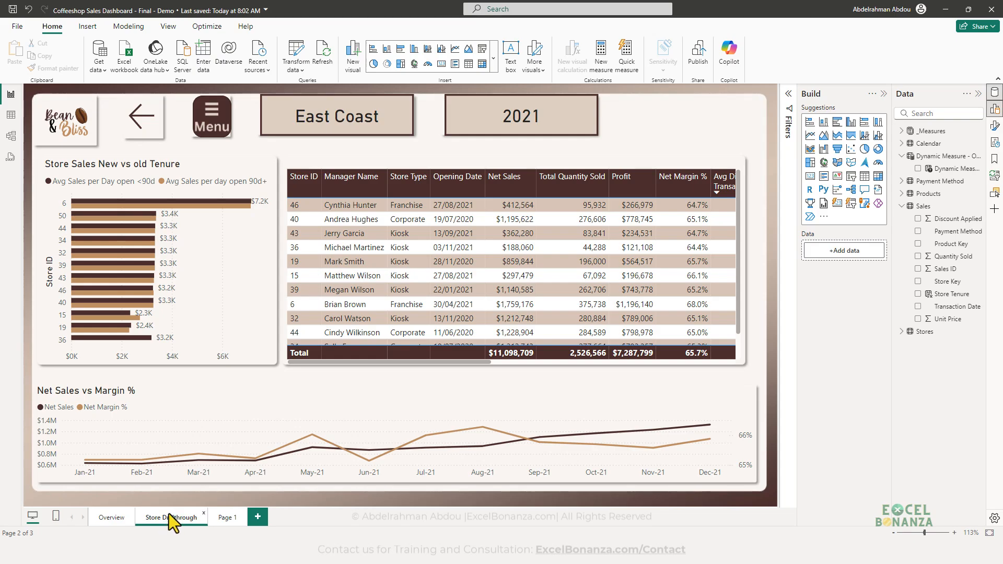
# - Open the slicer menu on the Store Drillthrough page and look over the stores table
pyautogui.keyDown('ctrl'); pyautogui.click(217, 126); pyautogui.keyUp('ctrl')
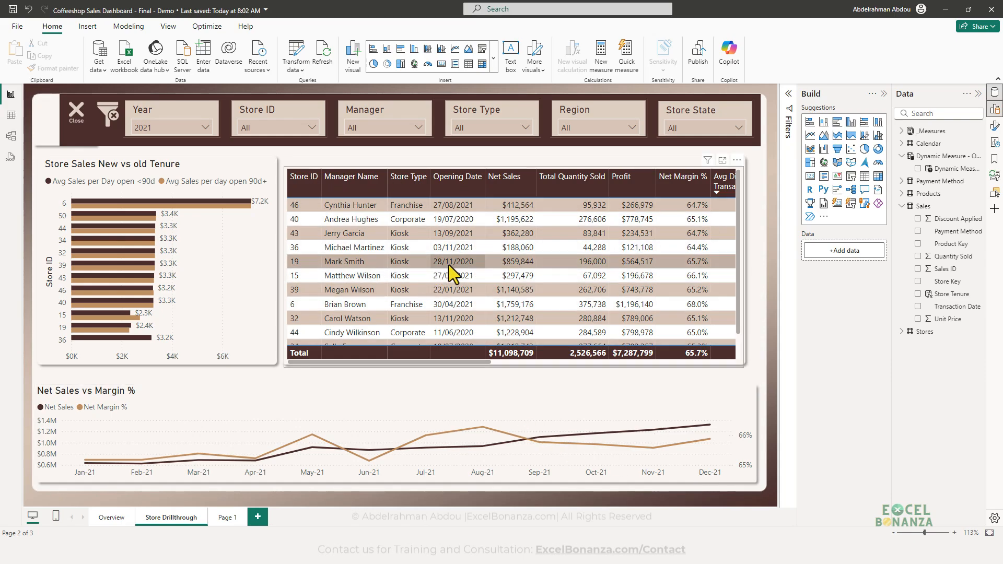
pyautogui.scroll(-2, 449, 265)
pyautogui.scroll(2, 452, 259)
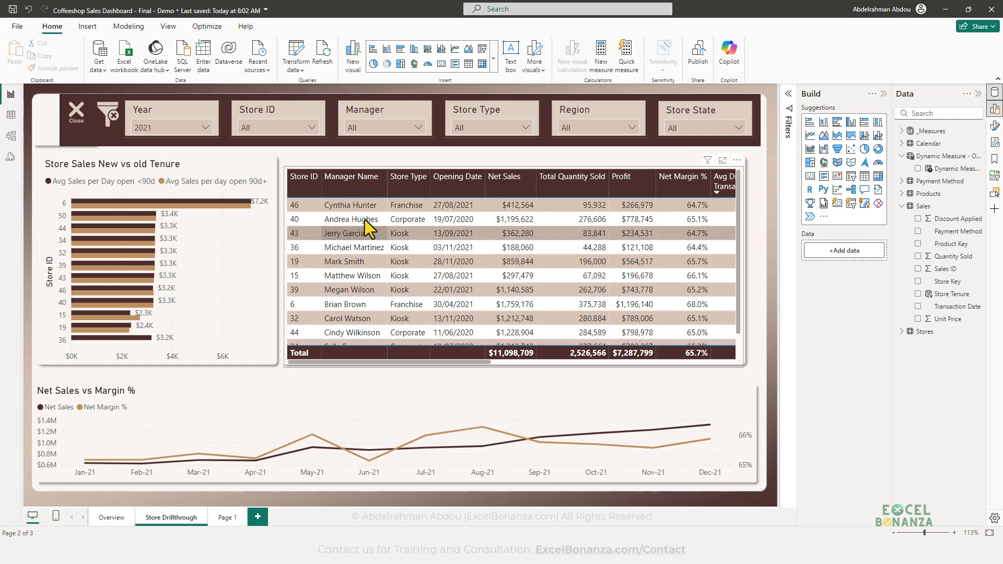
# - Try filtering the 2021 store results to Store ID 18
pyautogui.click(279, 128)
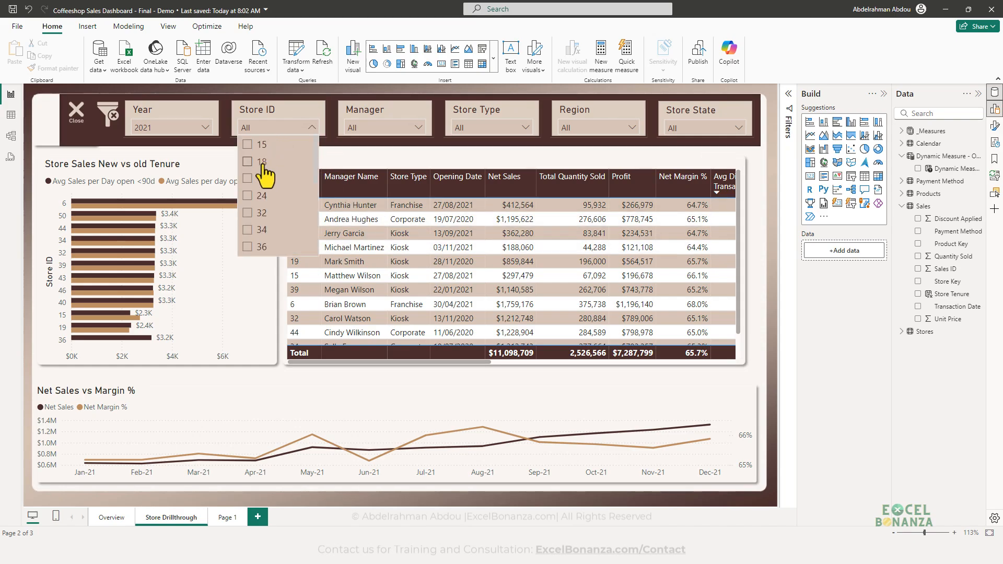
pyautogui.click(264, 166)
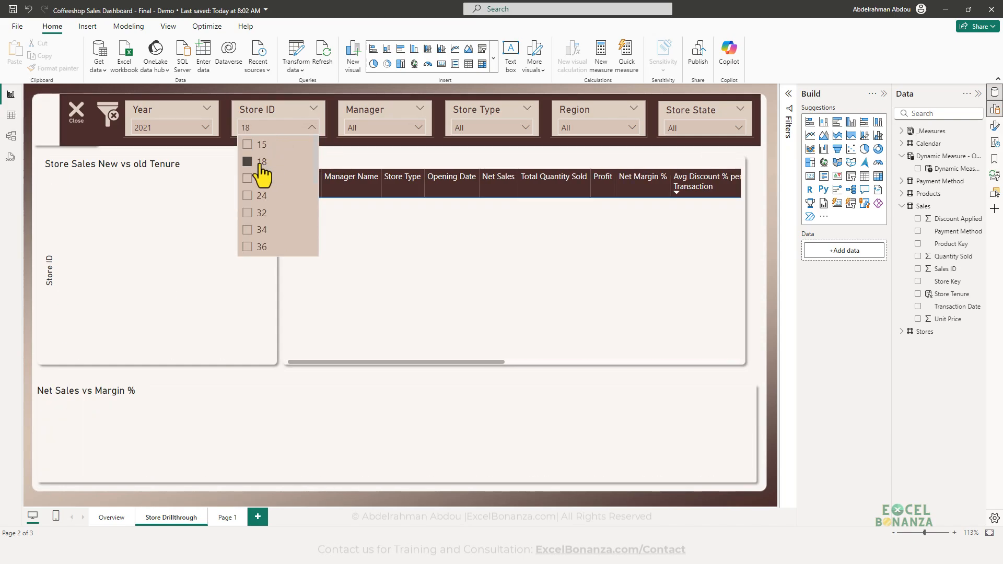
pyautogui.click(335, 154)
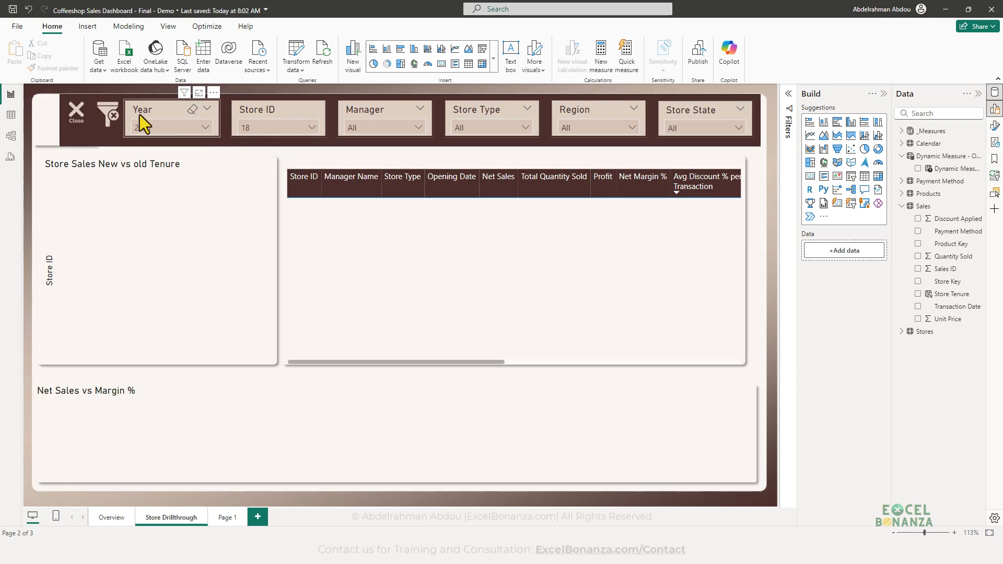
# - Clear all slicers on the store page and filter it to Store ID 18 across all years
pyautogui.click(109, 119)
pyautogui.click(268, 130)
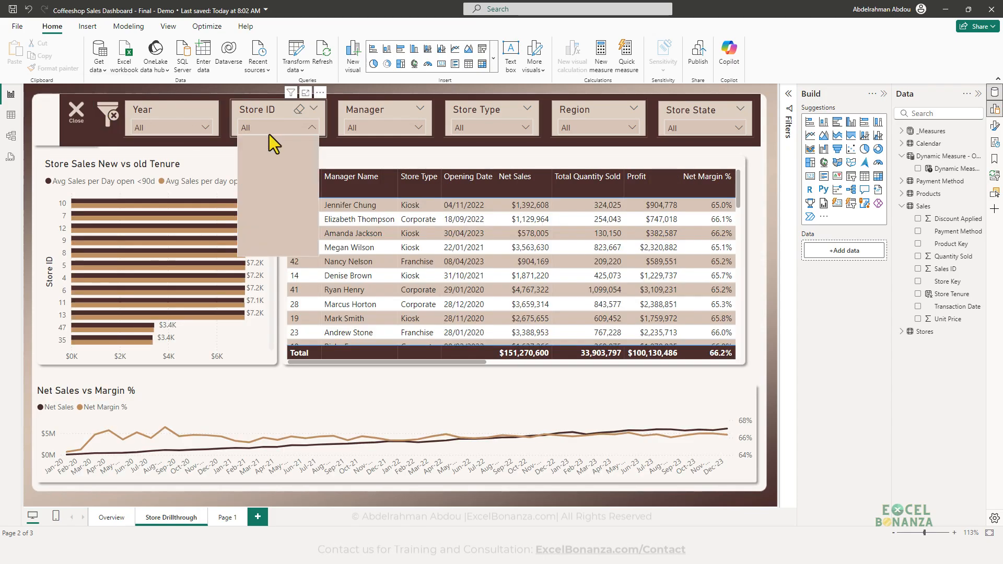
pyautogui.scroll(-3, 271, 197)
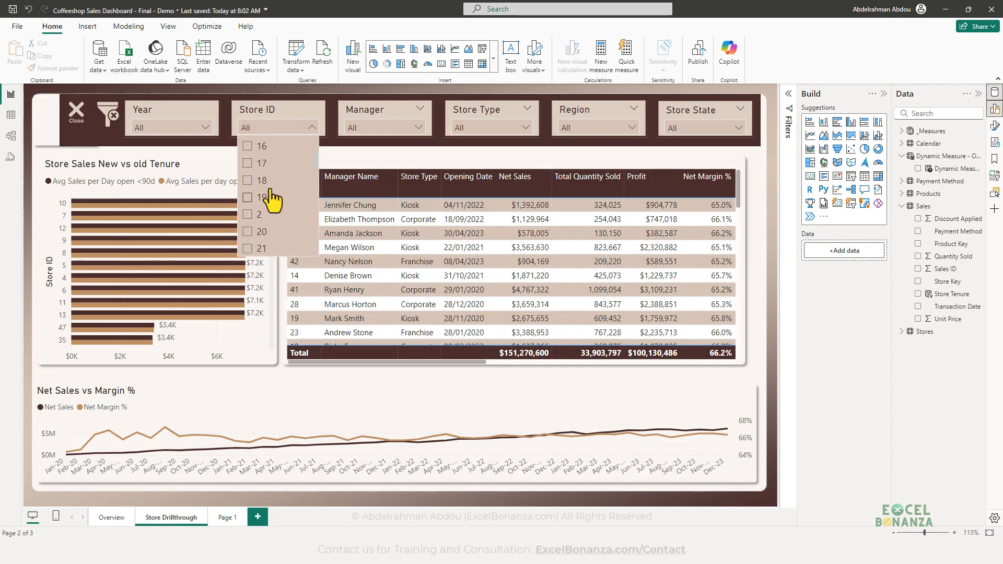
pyautogui.click(261, 181)
pyautogui.click(359, 149)
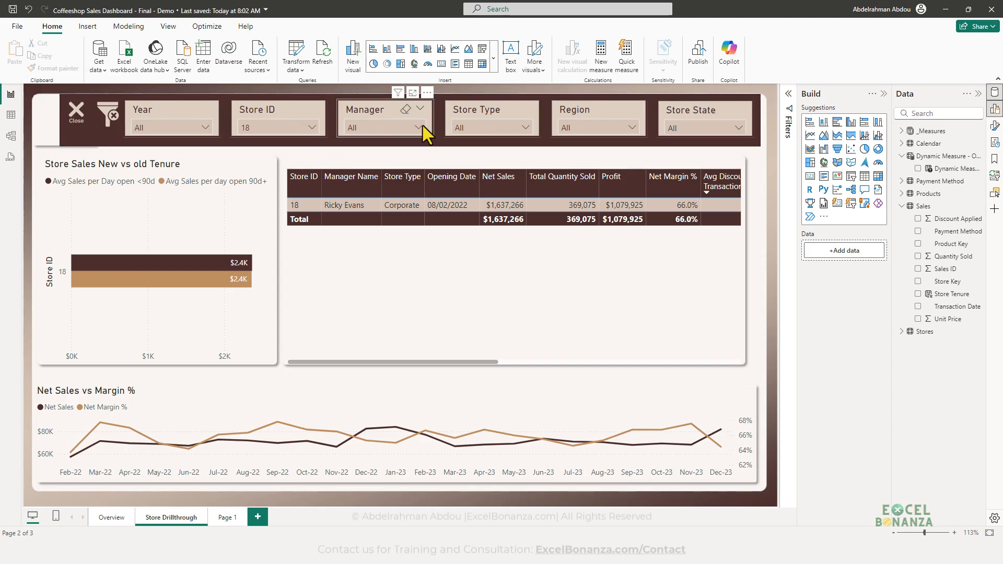
# - Close the slicer menu and go back from the store page to the Overview page
pyautogui.keyDown('ctrl'); pyautogui.click(77, 119); pyautogui.keyUp('ctrl')
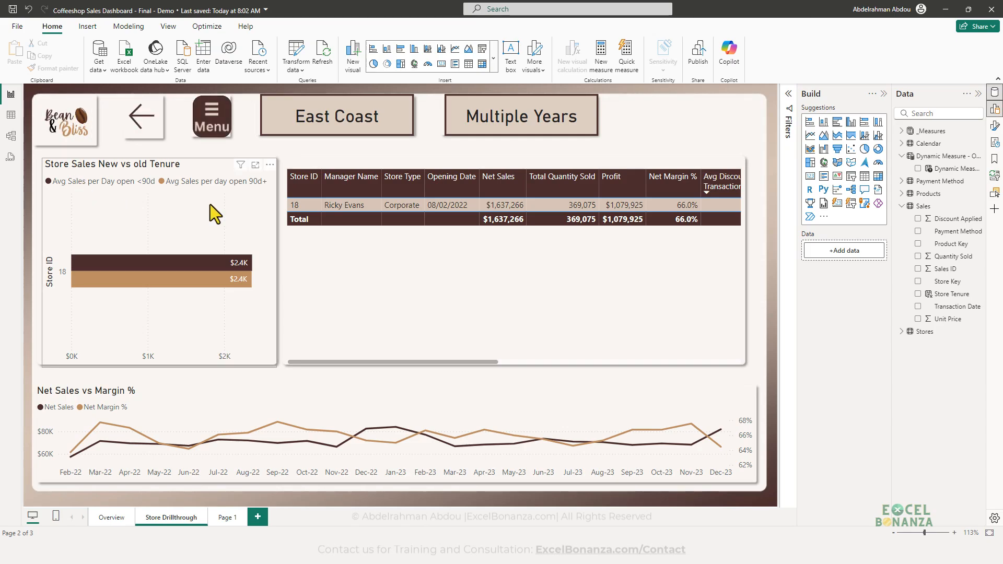
pyautogui.keyDown('ctrl'); pyautogui.click(141, 116); pyautogui.keyUp('ctrl')
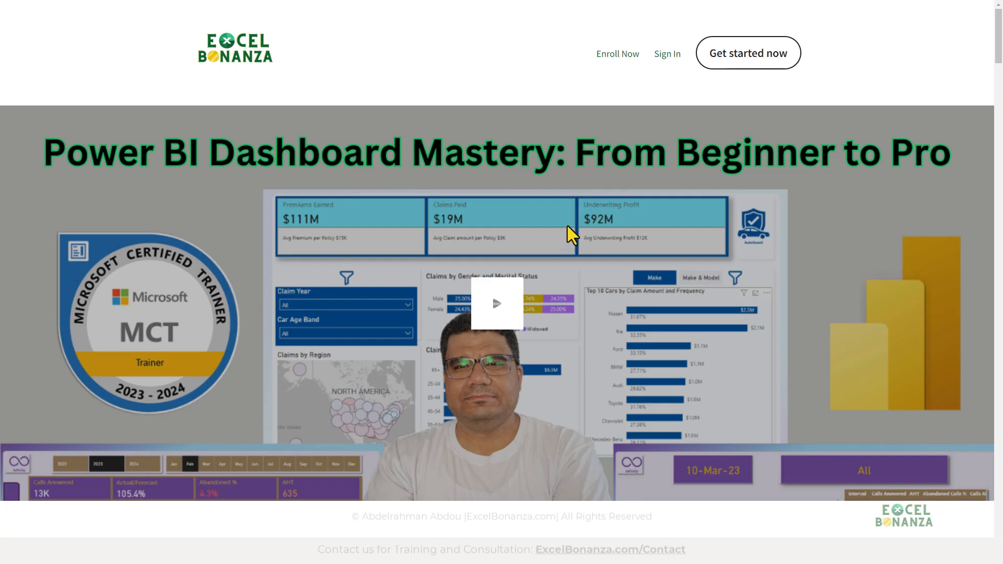
pyautogui.scroll(-6, 566, 229)
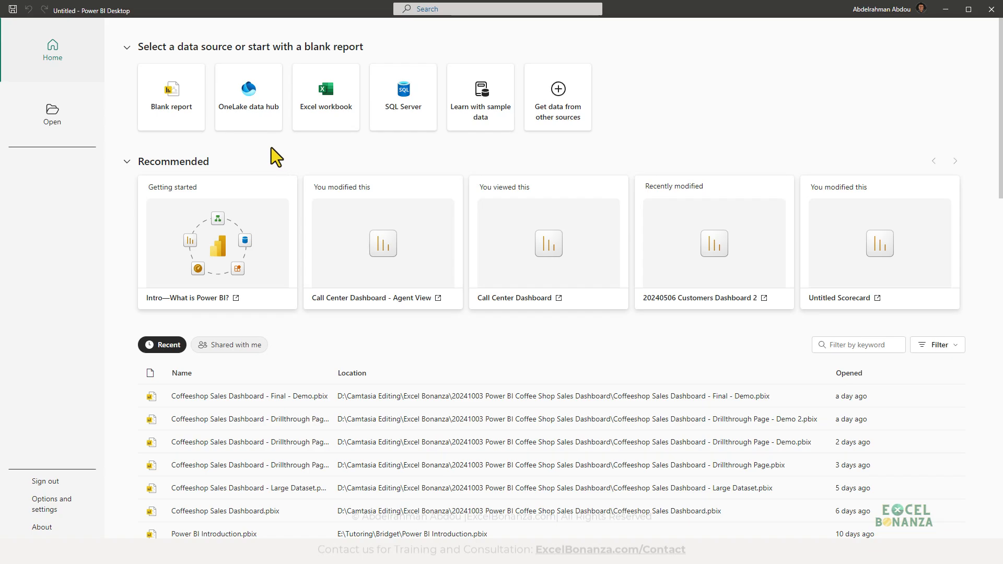
# - Create a blank report and save it in the Filming folder as "Coffeeshop Sales Dashboard Step by Step"
pyautogui.click(186, 119)
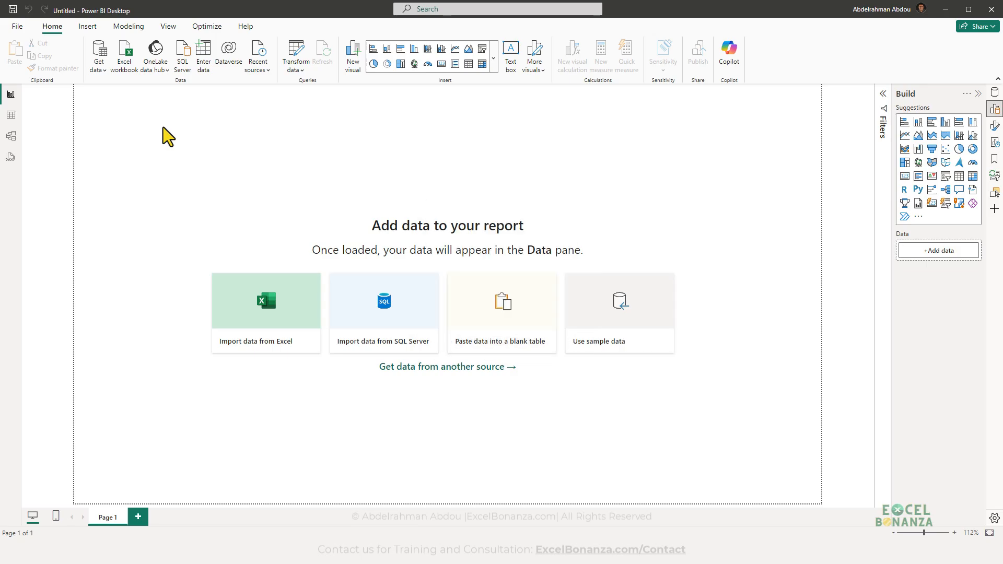
pyautogui.hotkey('ctrl', 's')
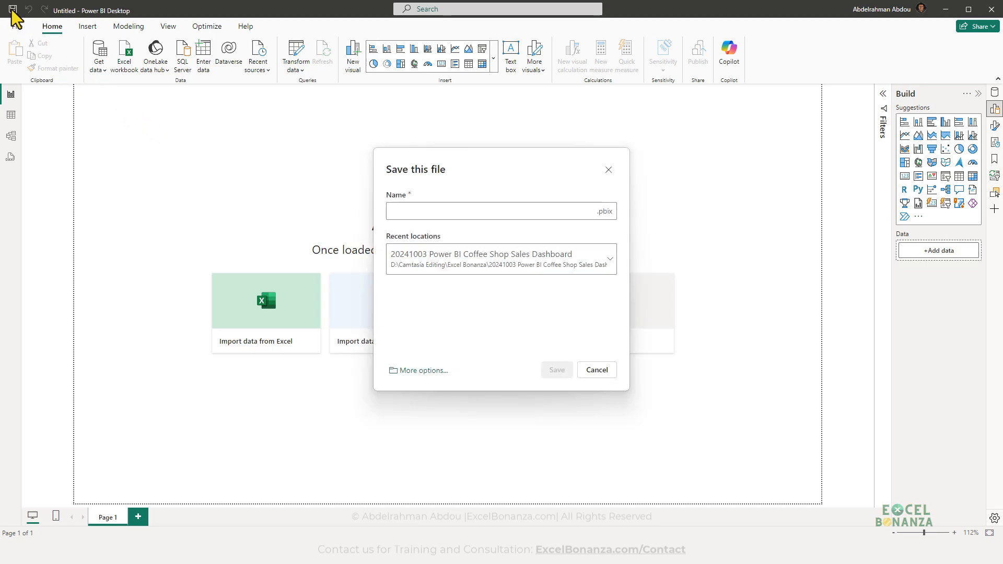
pyautogui.click(421, 370)
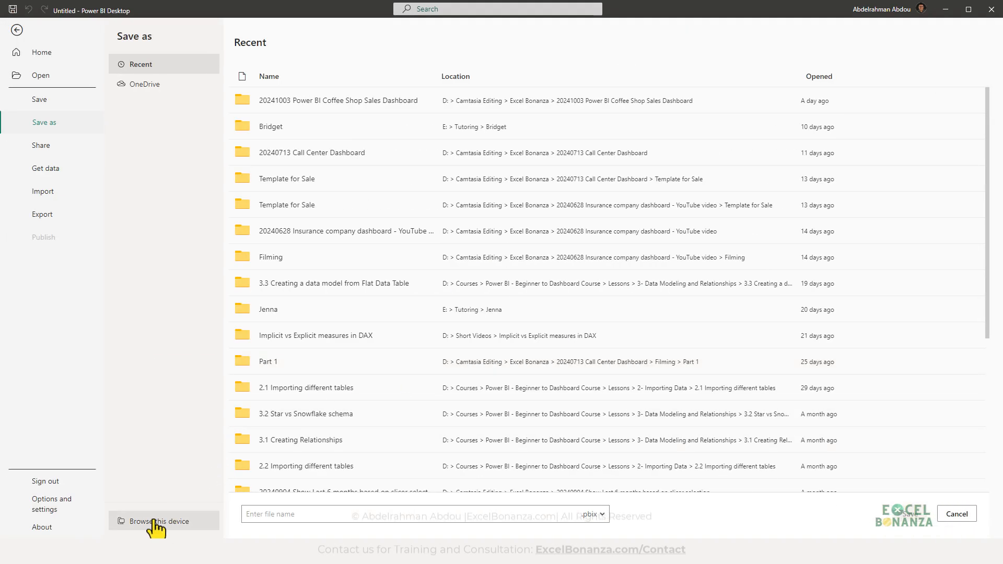
pyautogui.click(127, 520)
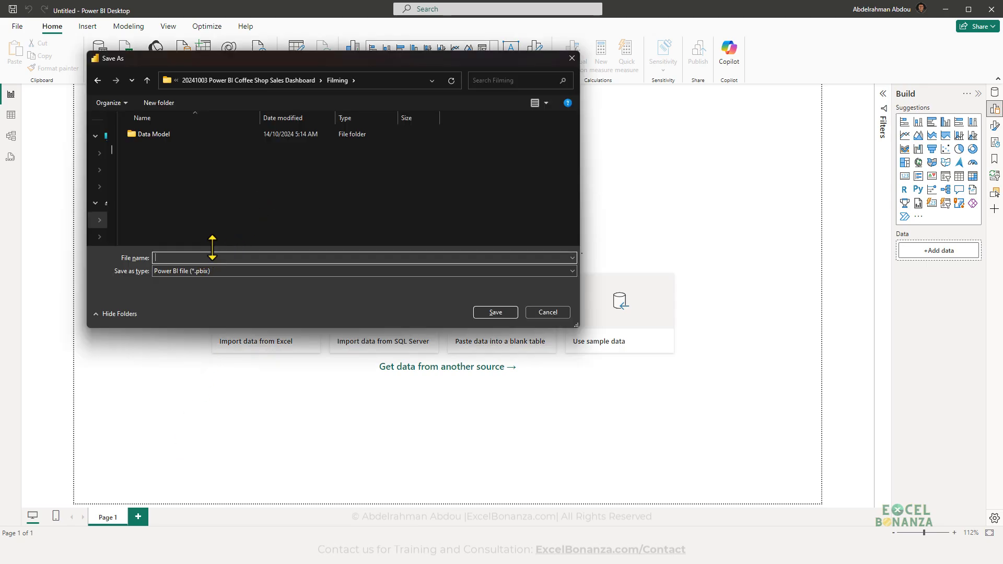
pyautogui.write('Coffeeshop Sales Dashboard Step by Step')
pyautogui.click(489, 312)
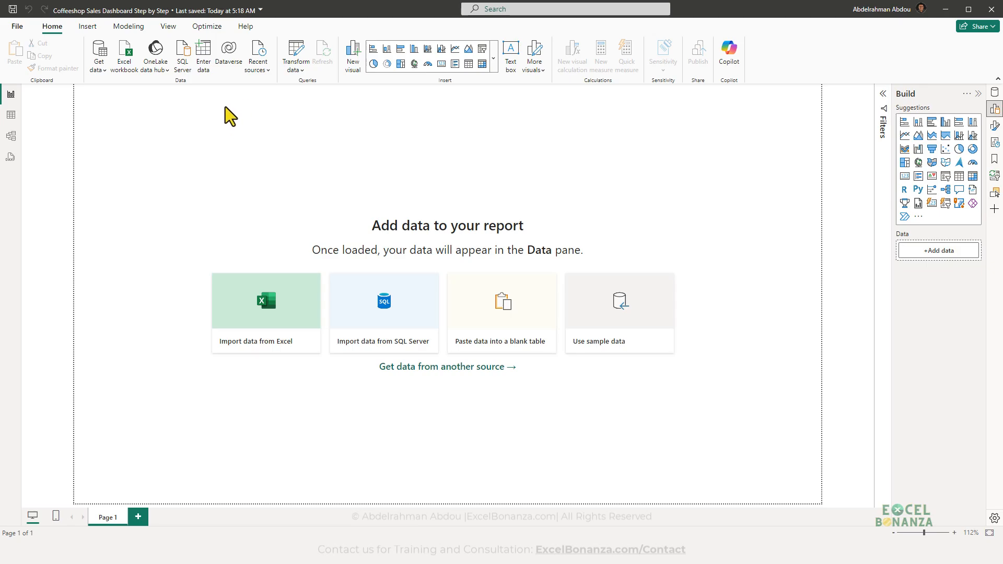
# - Import the Products CSV file from the Data Model folder and open it in Power Query for transformation
pyautogui.click(101, 68)
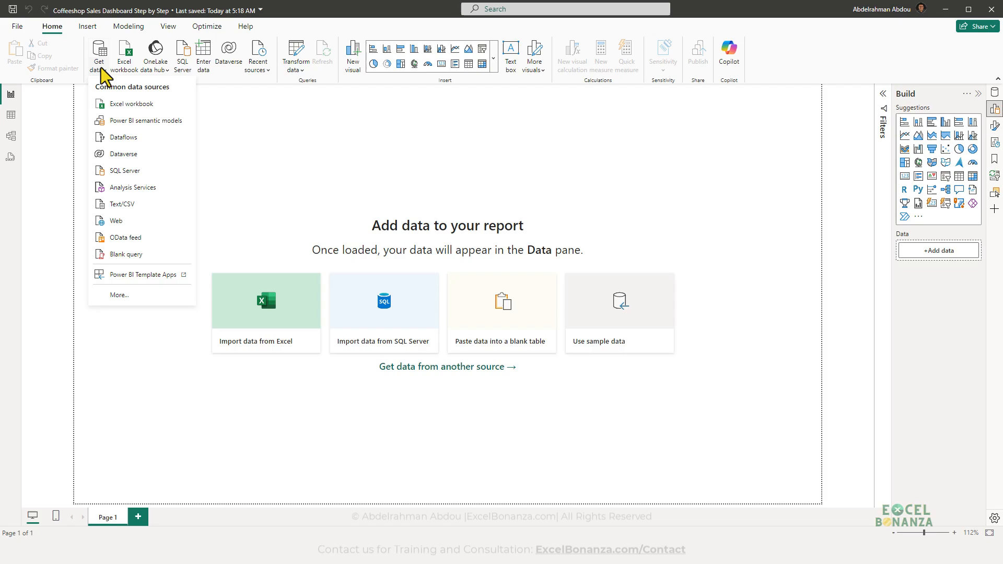
pyautogui.click(129, 205)
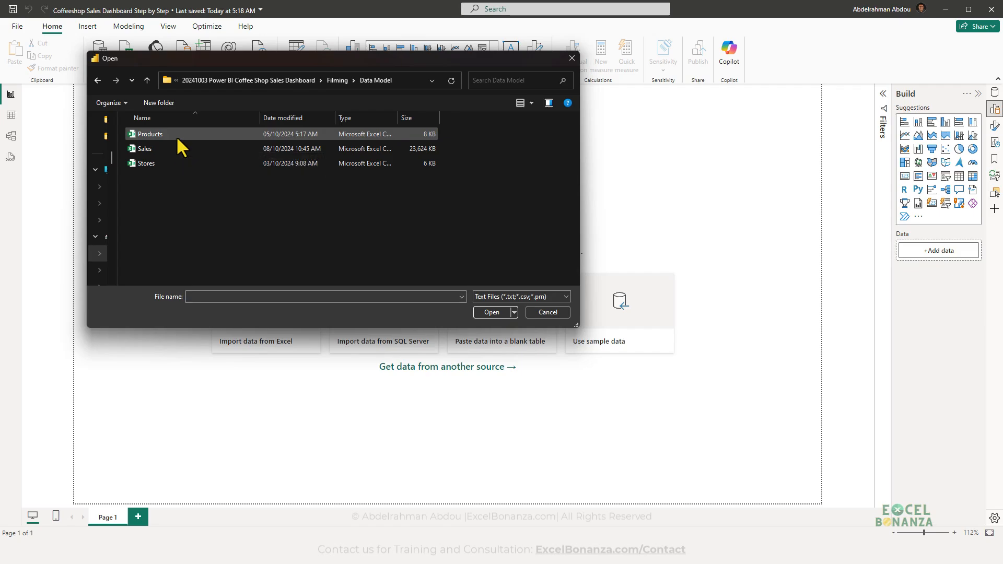
pyautogui.press('Escape')
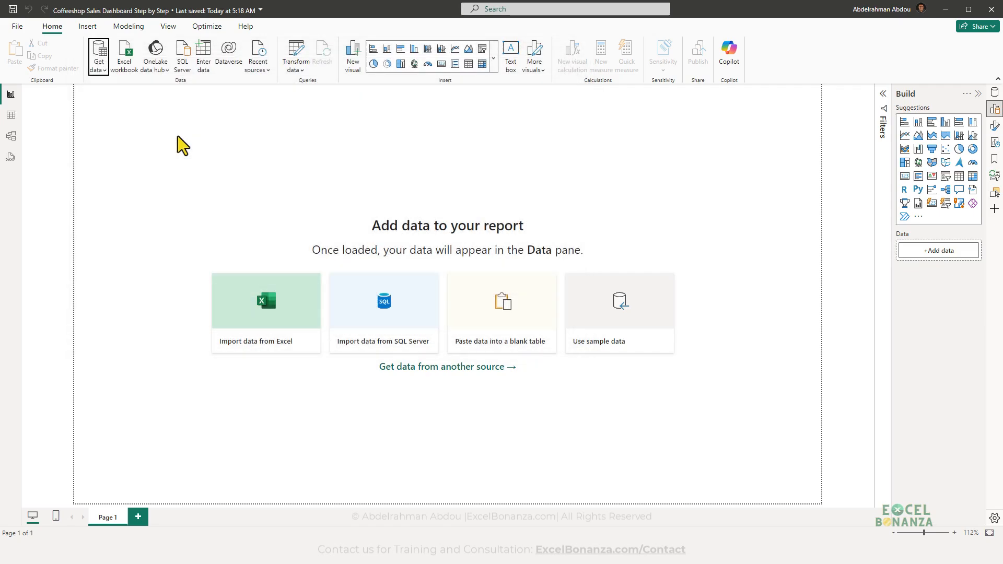
pyautogui.click(205, 170)
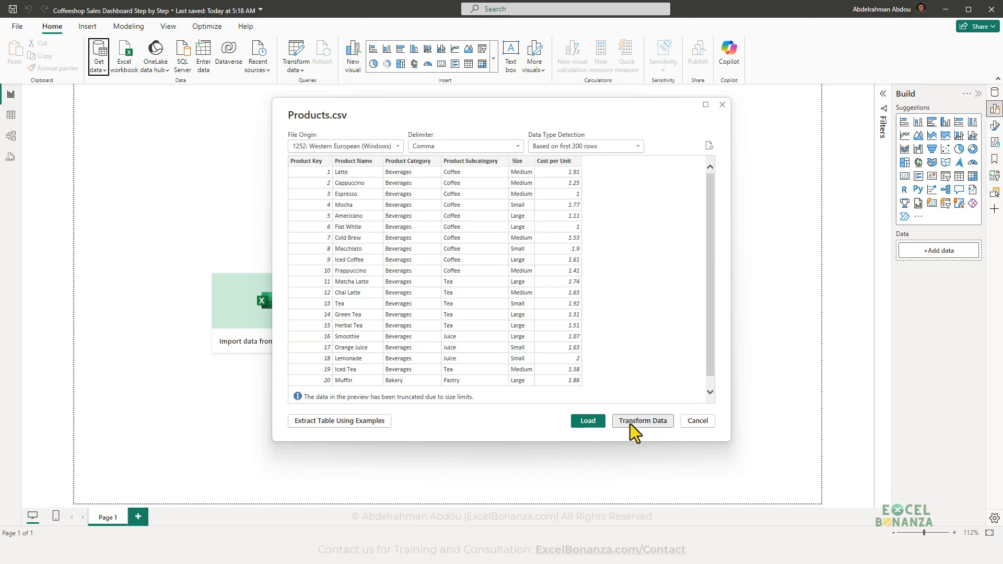
pyautogui.click(629, 424)
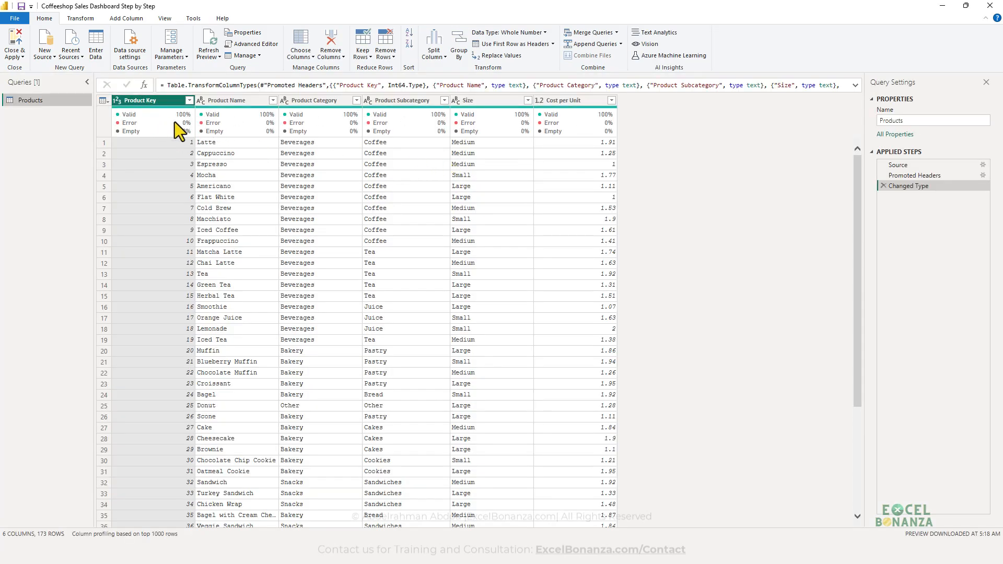
# - Check the Products columns and change Cost per Unit to Fixed decimal number, replacing the current type conversion
pyautogui.click(237, 101)
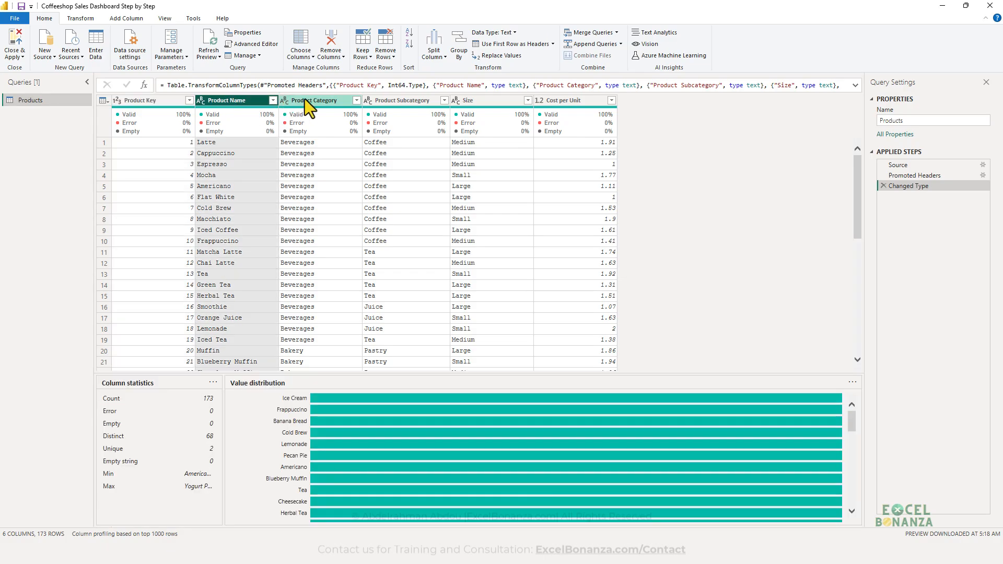
pyautogui.click(307, 99)
pyautogui.click(395, 99)
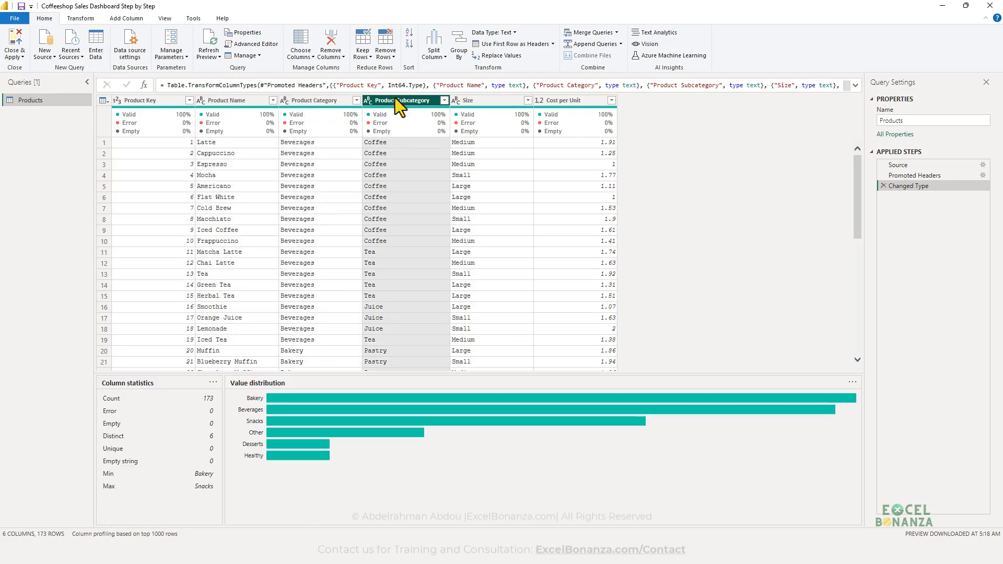
pyautogui.click(472, 98)
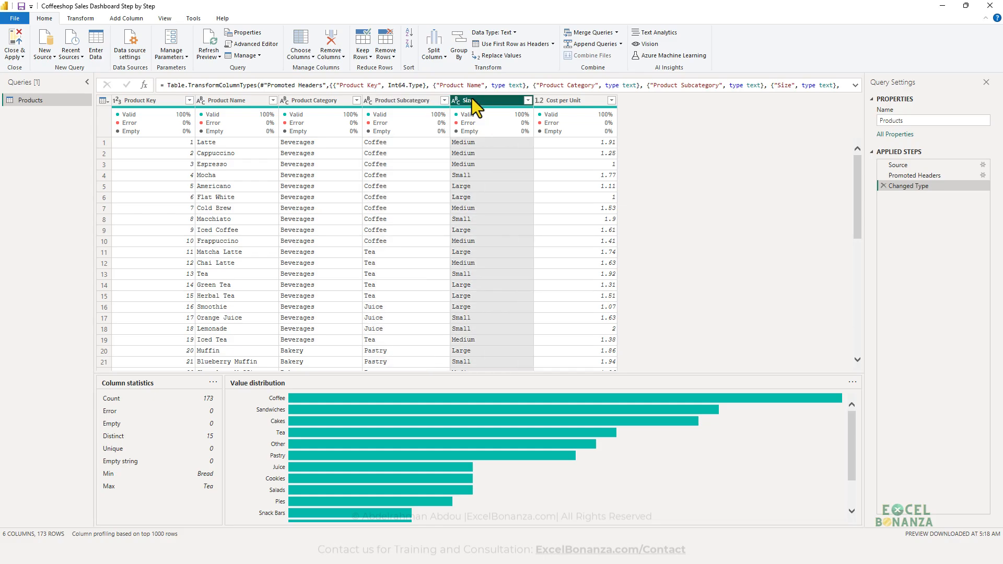
pyautogui.click(561, 99)
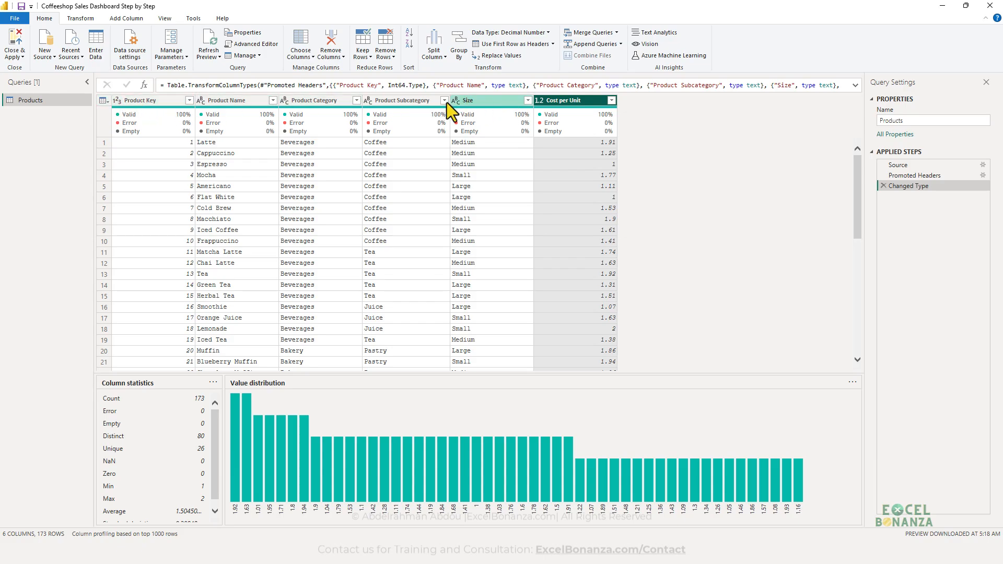
pyautogui.click(536, 100)
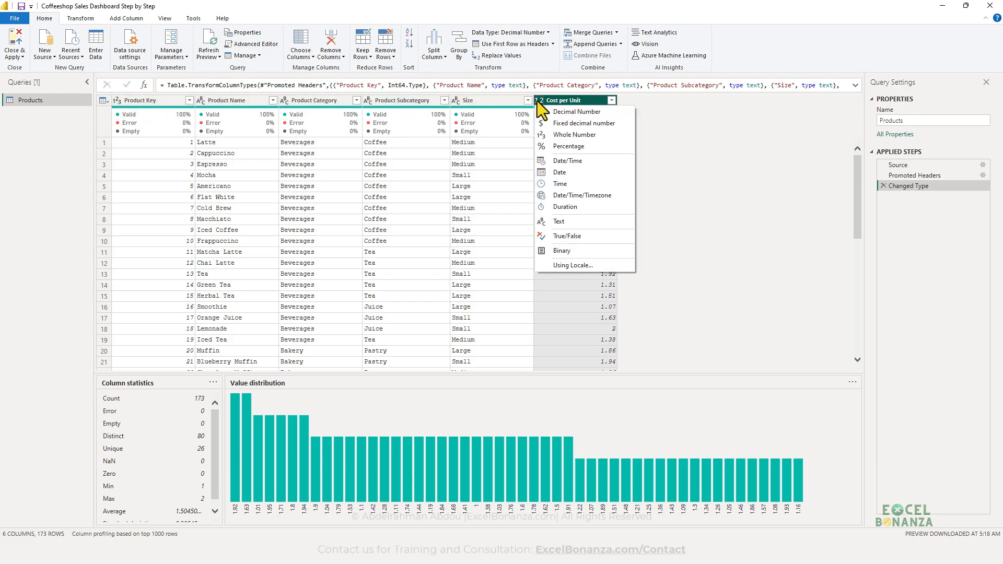
pyautogui.click(563, 124)
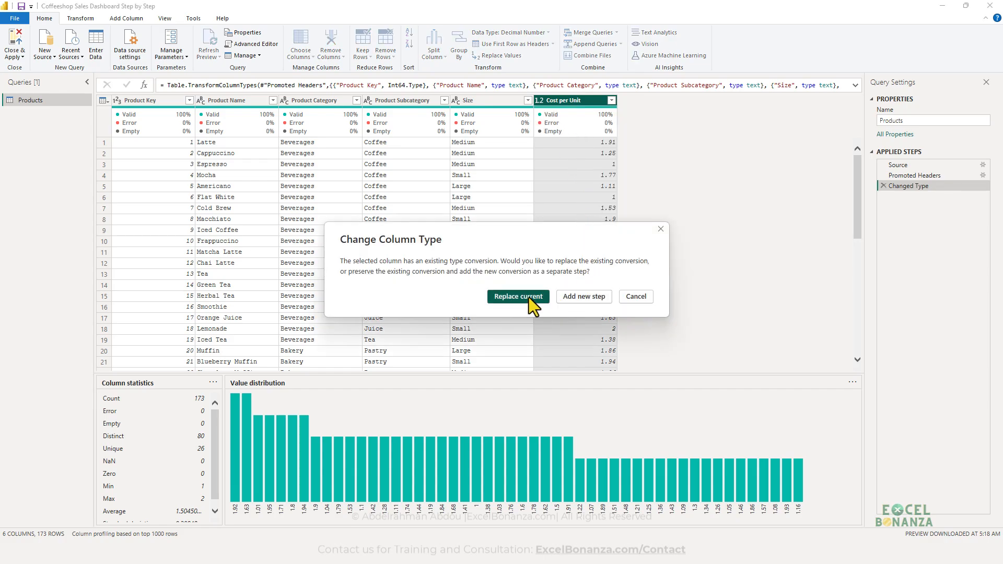
pyautogui.click(528, 297)
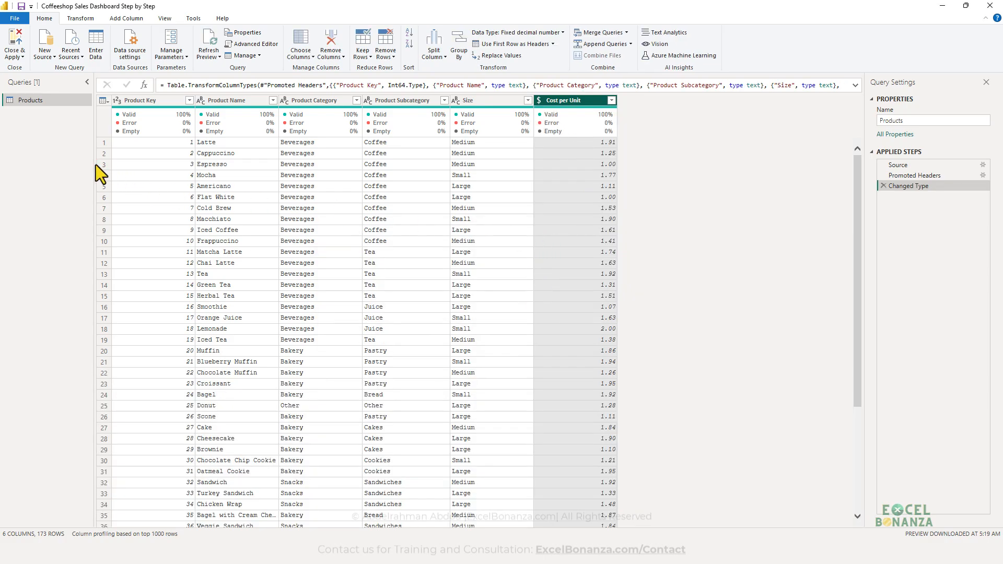
# - Add a new Text/CSV query from the Stores file in the Data Model folder
pyautogui.rightClick(49, 119)
pyautogui.moveTo(95, 139)
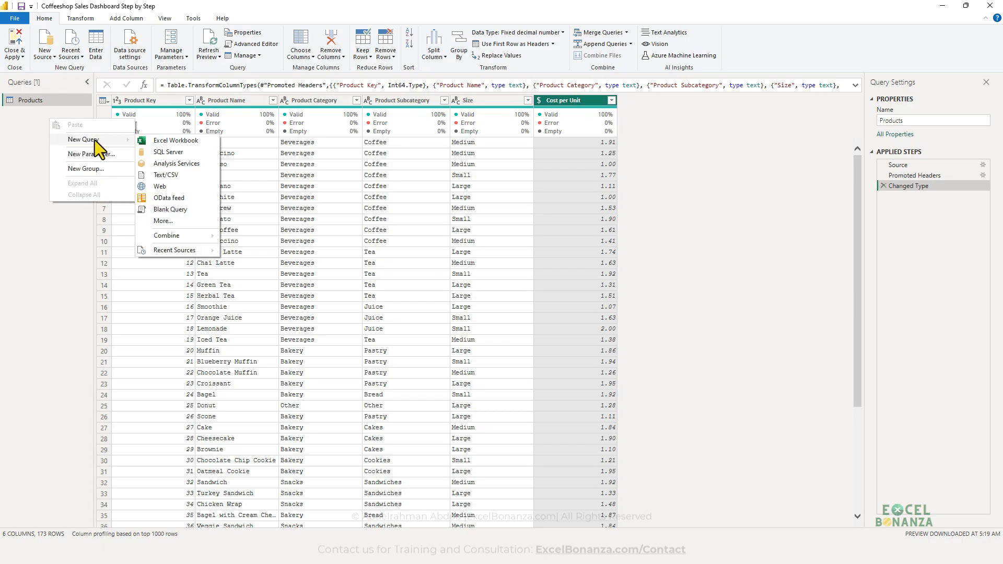
pyautogui.click(139, 139)
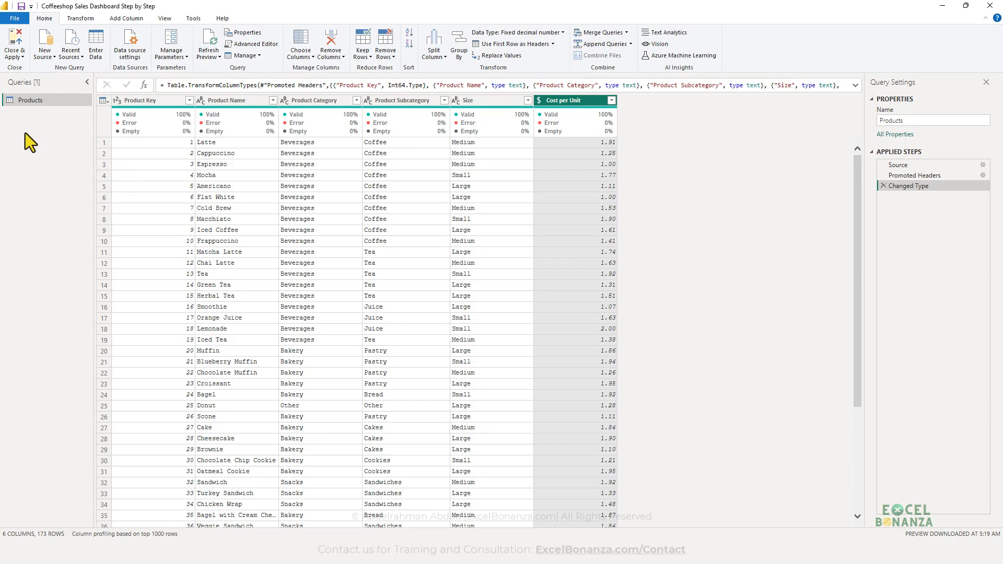
pyautogui.rightClick(36, 123)
pyautogui.moveTo(85, 145)
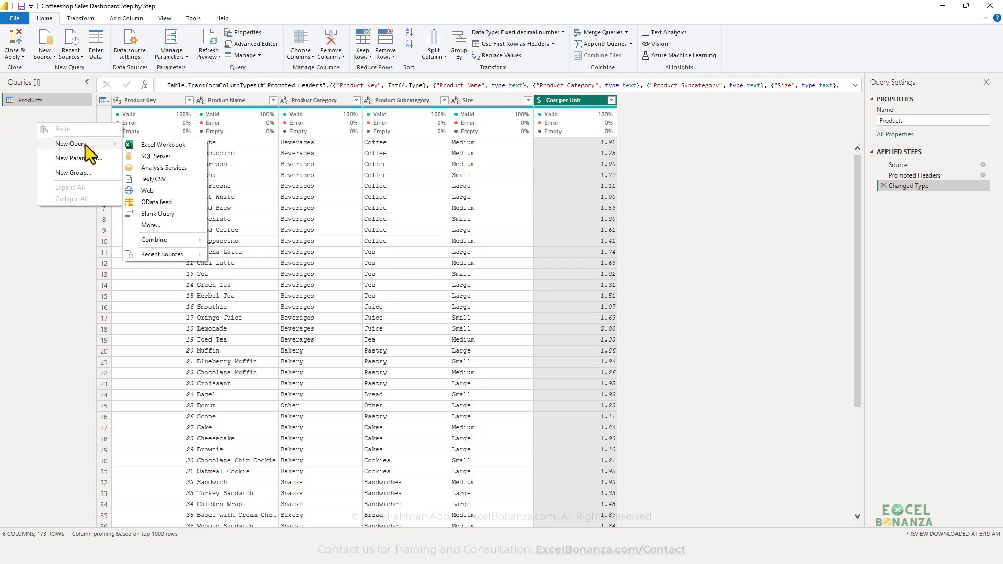
pyautogui.click(173, 177)
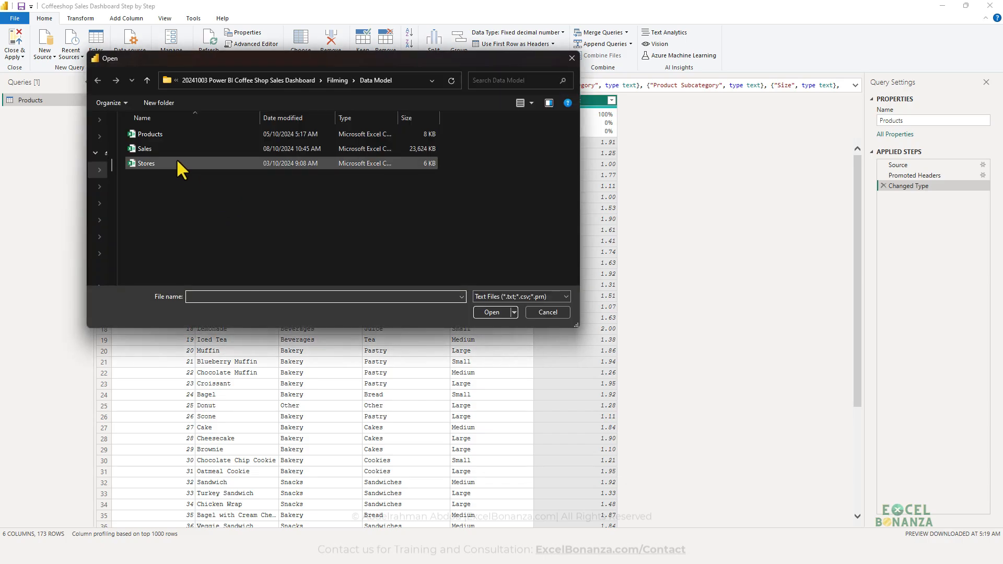
pyautogui.click(165, 161)
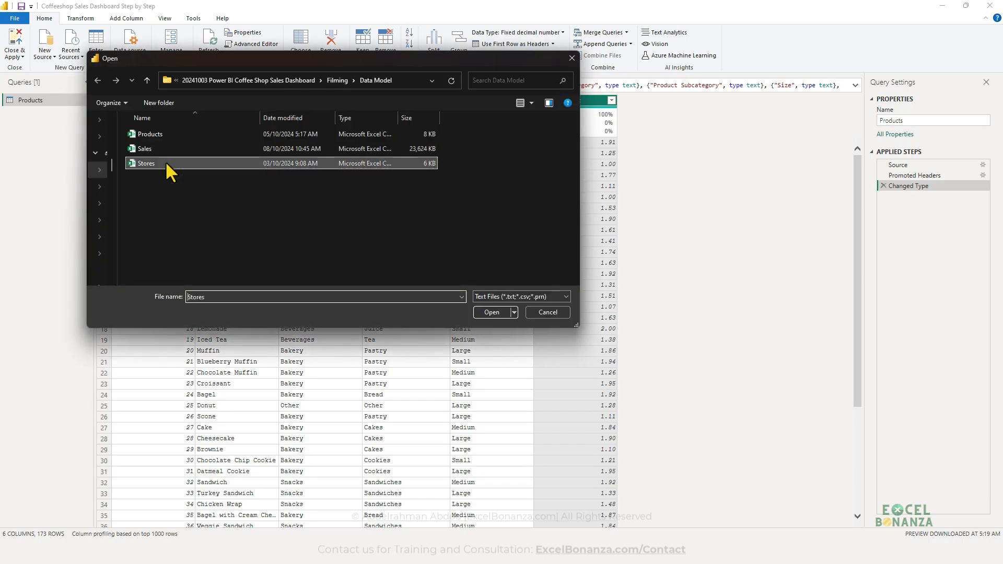
pyautogui.click(488, 312)
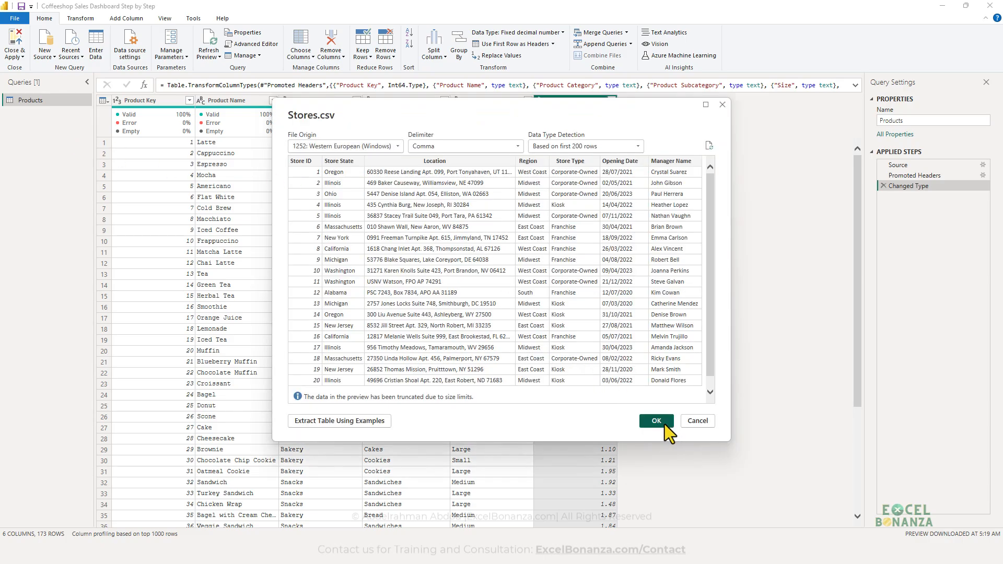
pyautogui.click(656, 421)
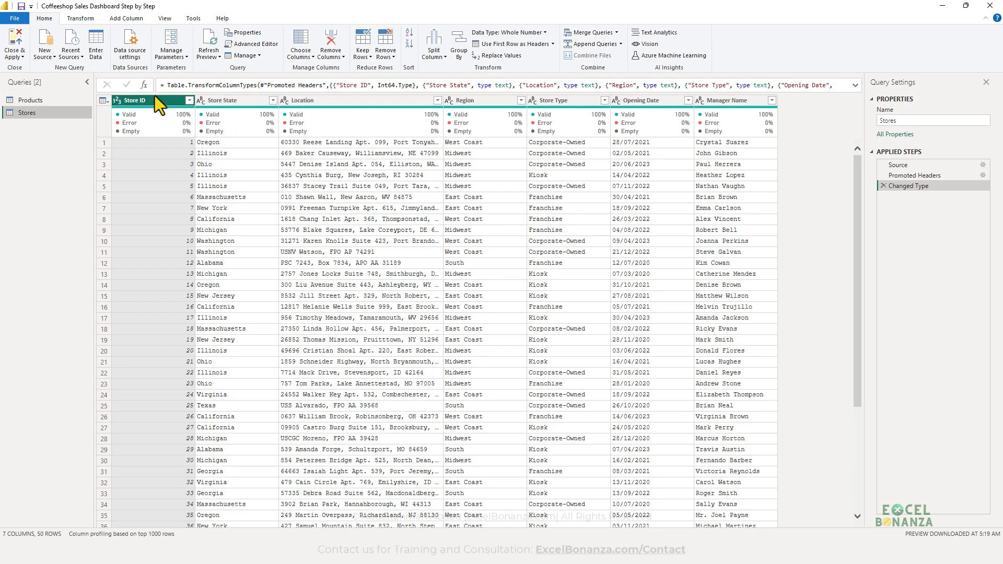
# - Check the Stores columns and try converting Opening Date to Date as a separate step, deleting that step again
pyautogui.click(232, 96)
pyautogui.click(337, 98)
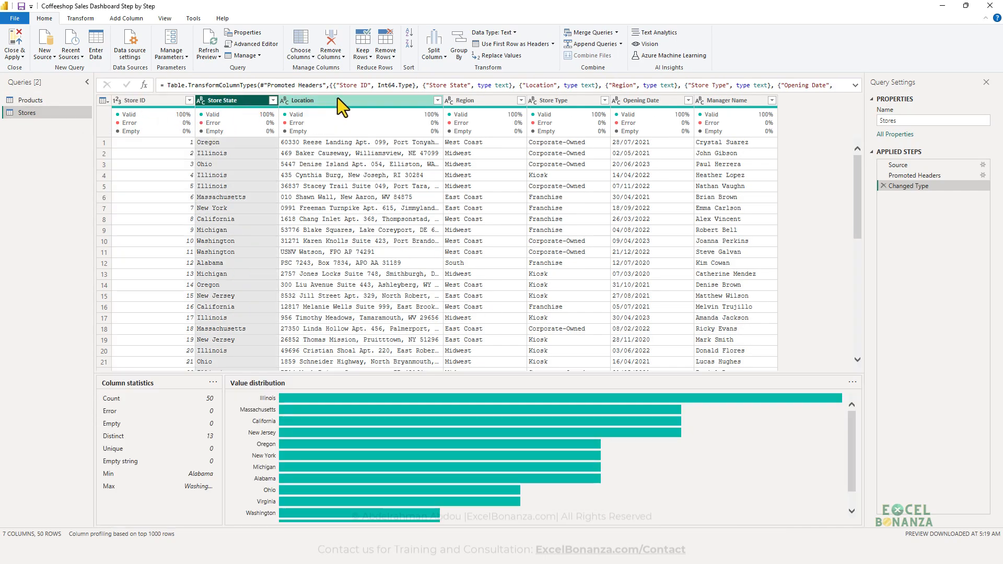
pyautogui.click(463, 102)
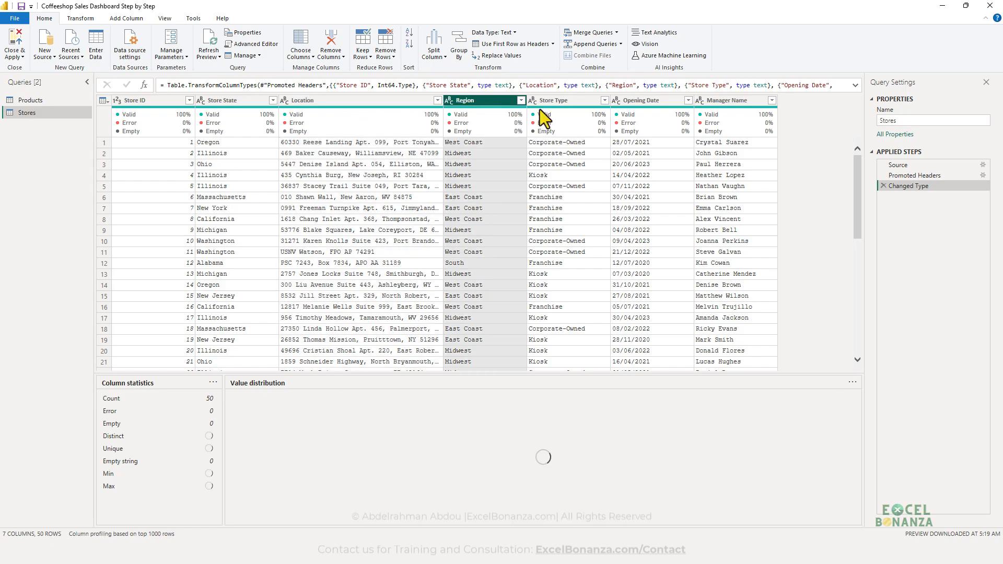
pyautogui.click(555, 102)
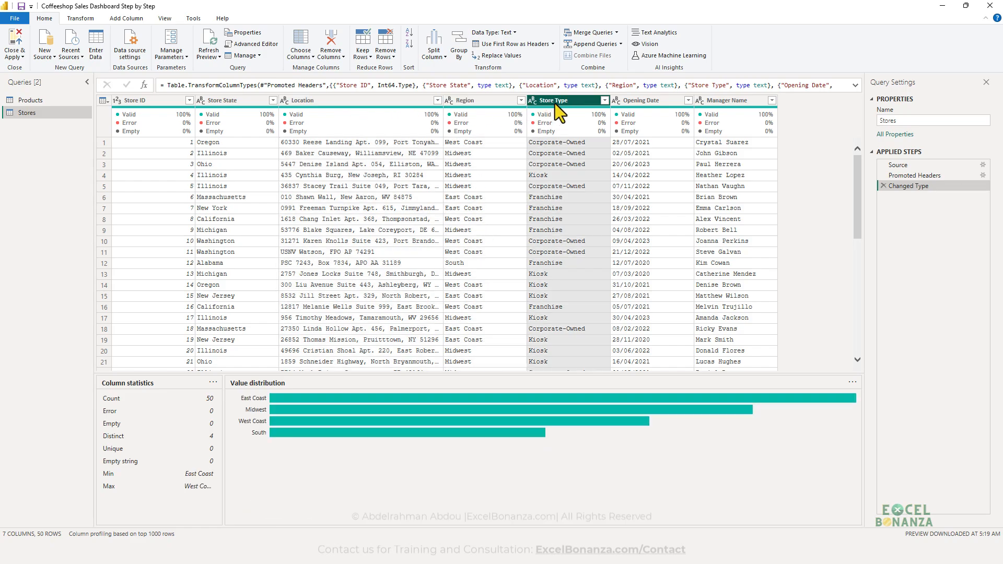
pyautogui.click(623, 101)
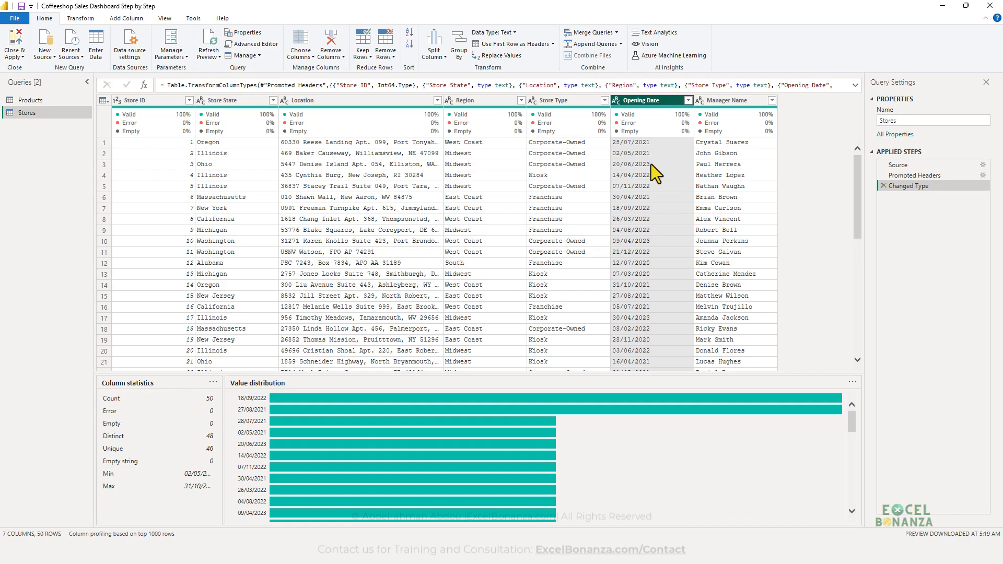
pyautogui.click(617, 101)
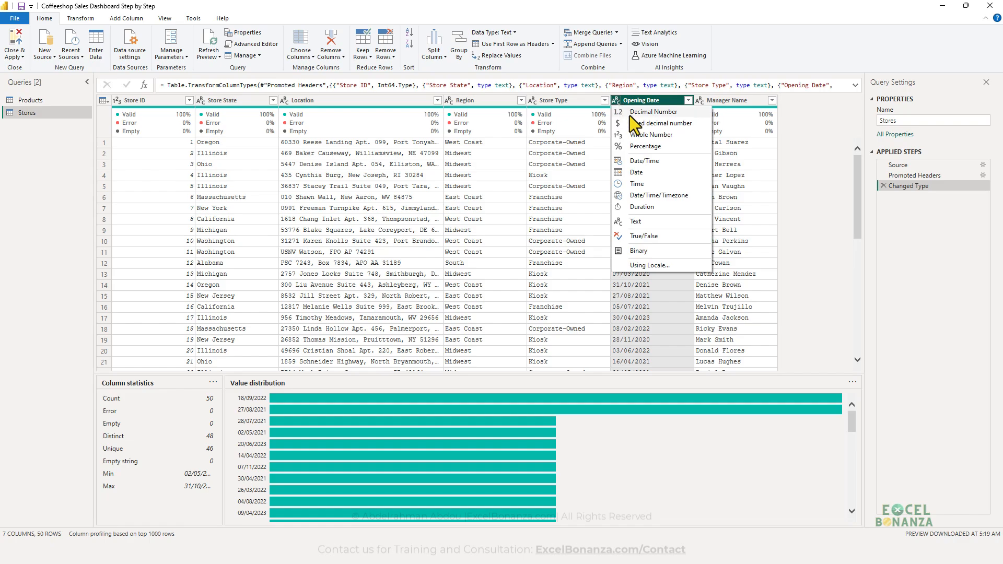
pyautogui.click(639, 173)
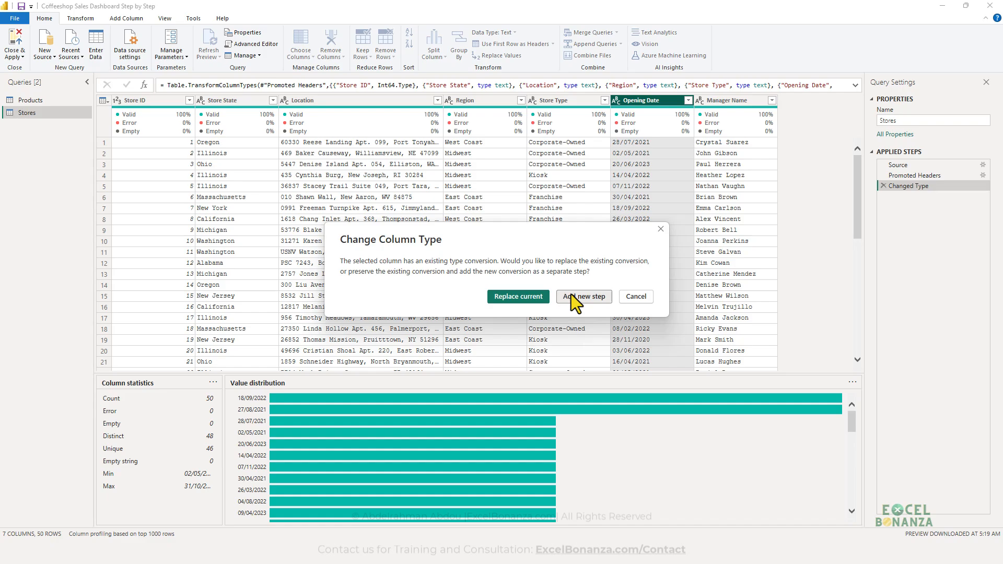
pyautogui.click(571, 293)
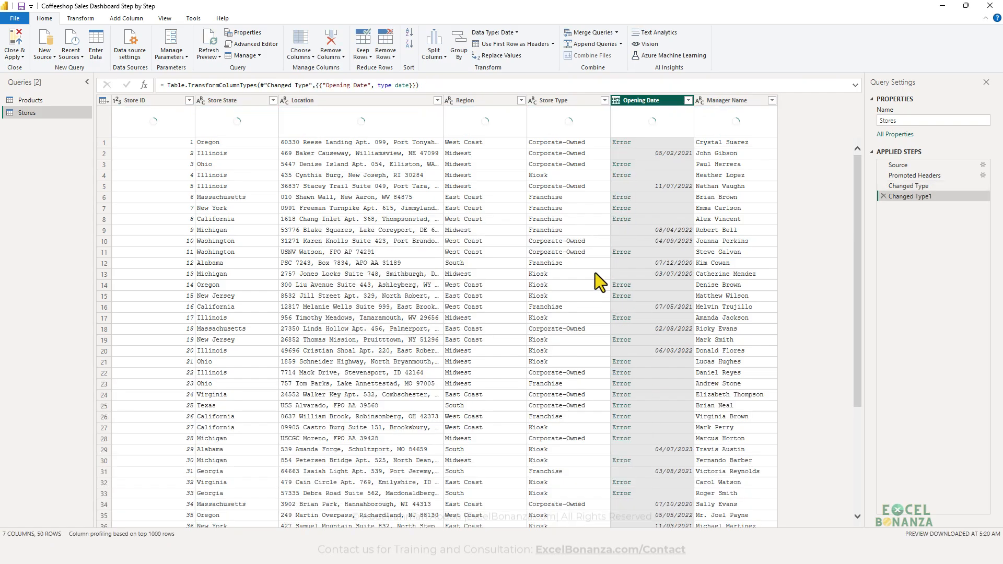
pyautogui.click(881, 195)
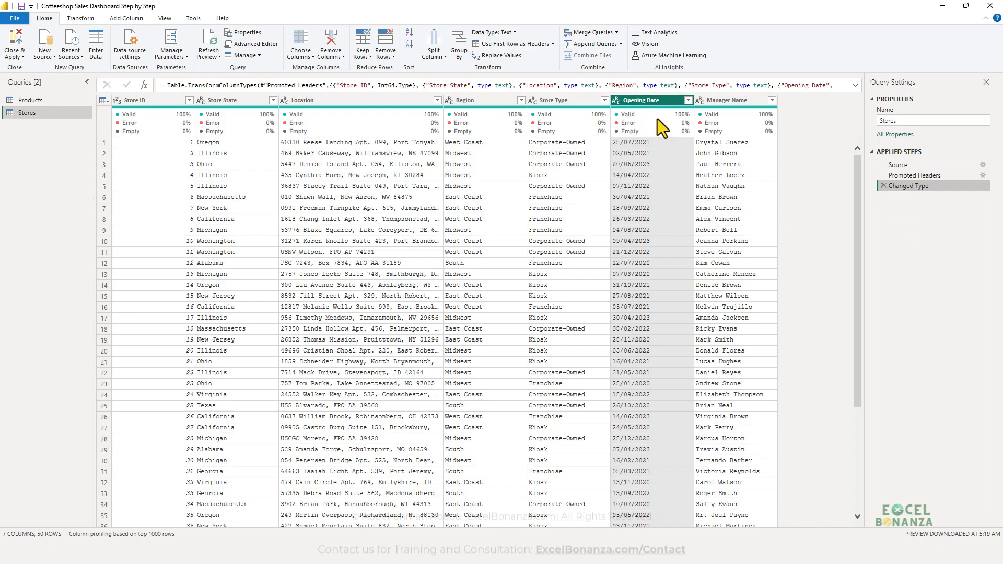
# - Convert the Stores table's Opening Date column to Date using the English (United Kingdom) locale, and check the Manager Name column
pyautogui.moveTo(643, 116)
pyautogui.rightClick(657, 100)
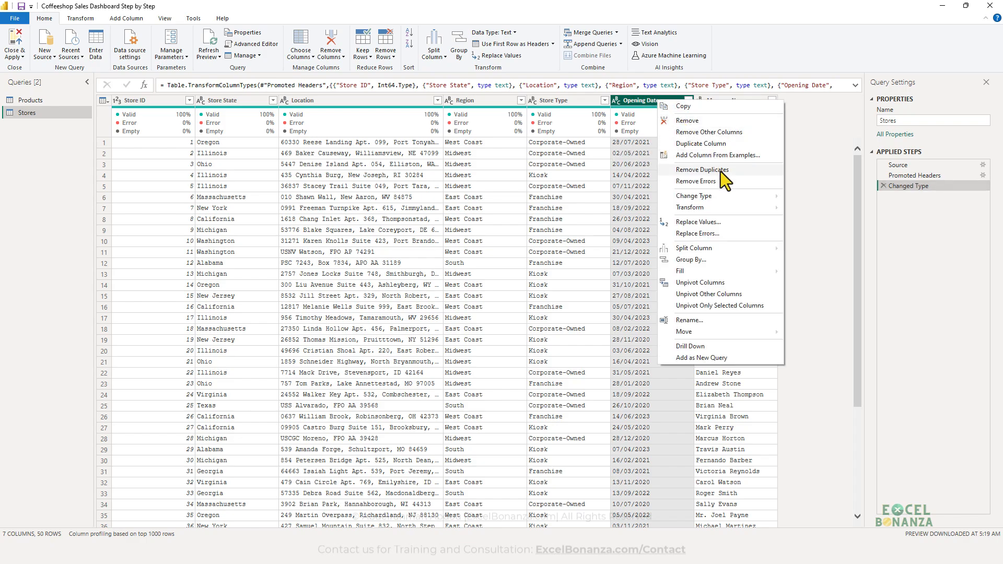
pyautogui.moveTo(725, 194)
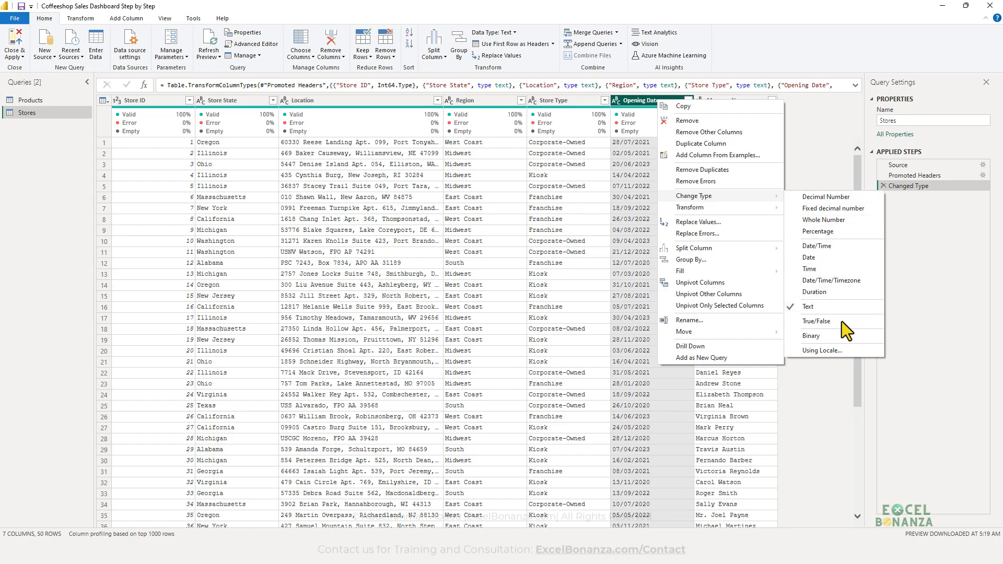
pyautogui.click(820, 350)
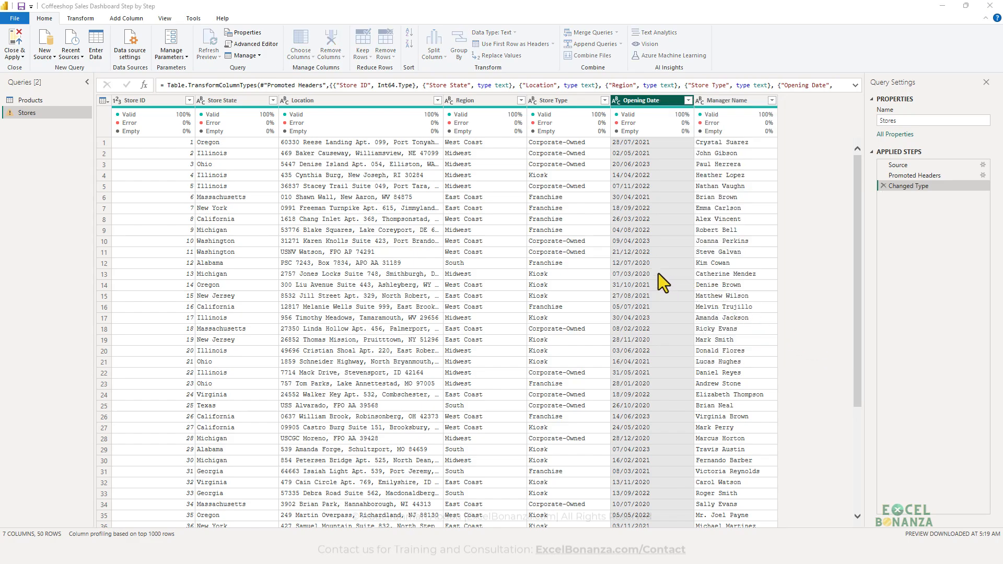
pyautogui.click(366, 264)
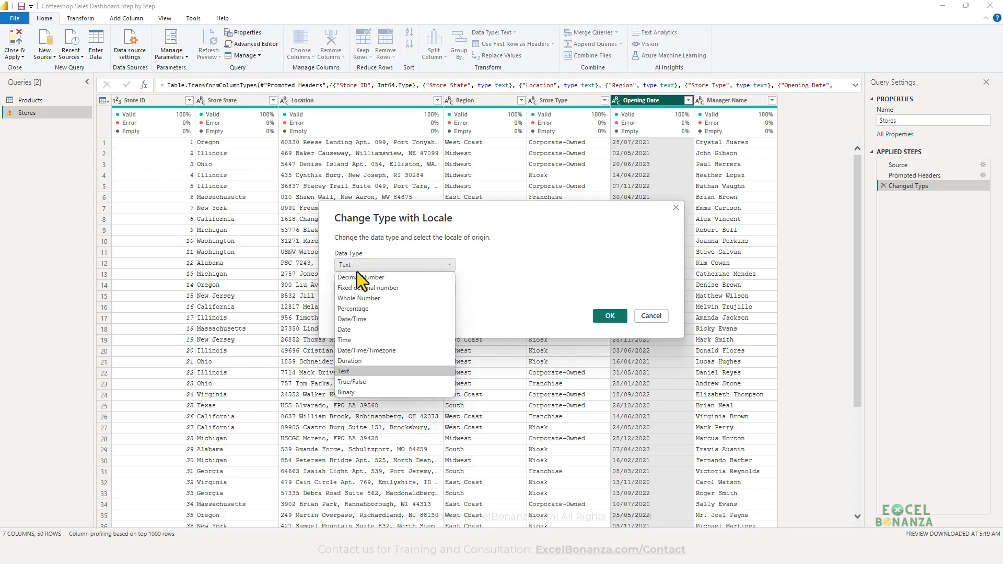
pyautogui.click(364, 331)
pyautogui.click(384, 293)
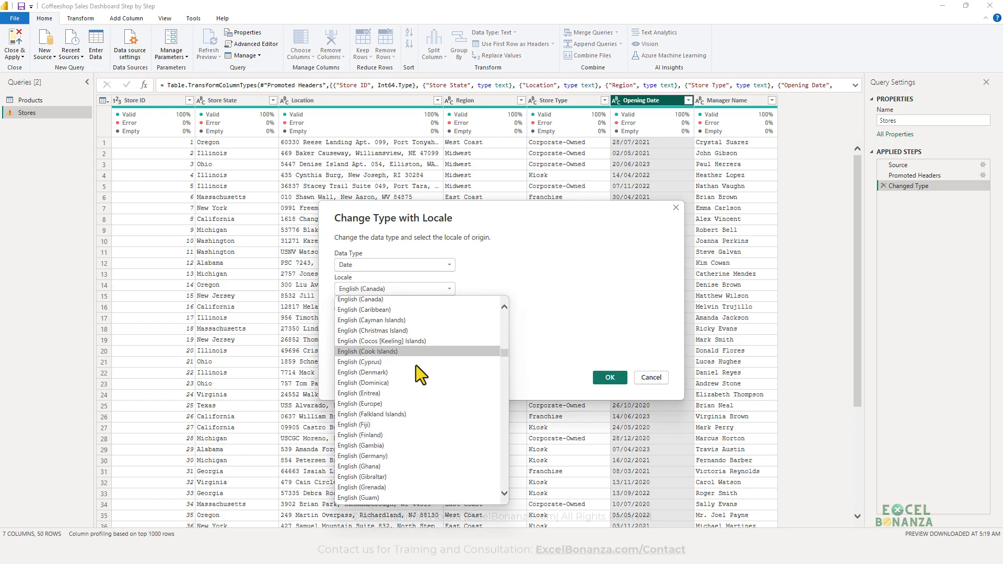
pyautogui.scroll(-8, 416, 365)
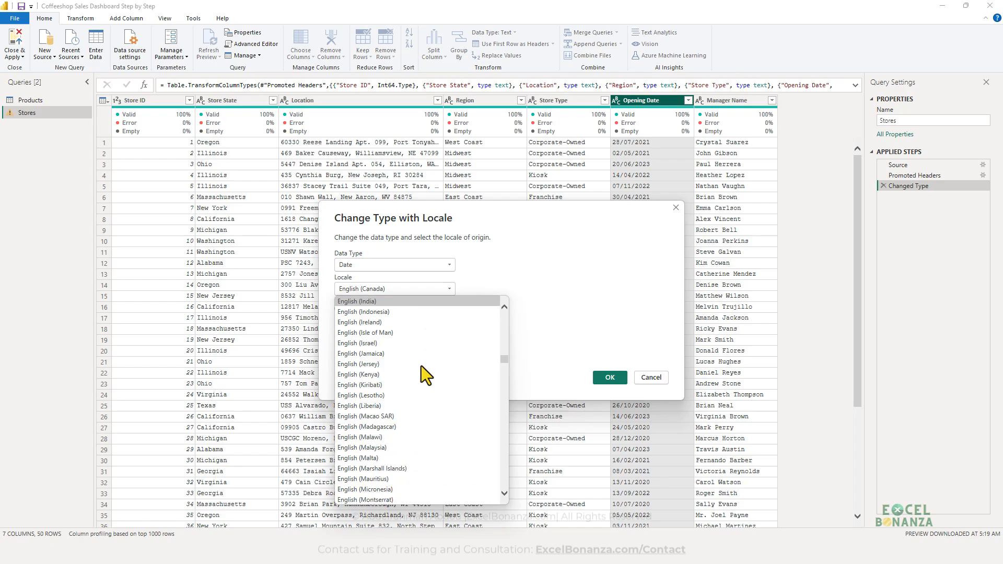
pyautogui.scroll(-9, 421, 365)
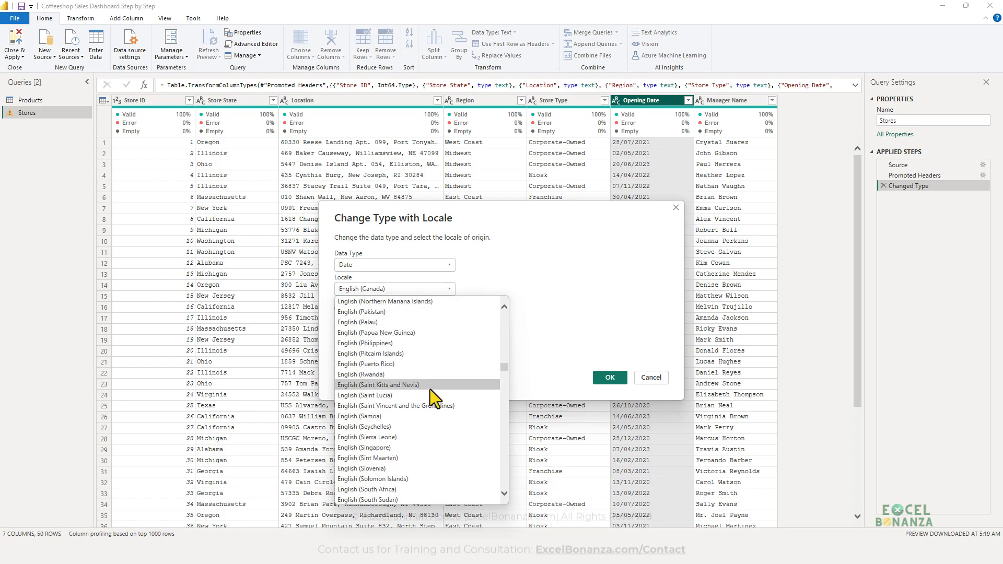
pyautogui.scroll(-4, 416, 410)
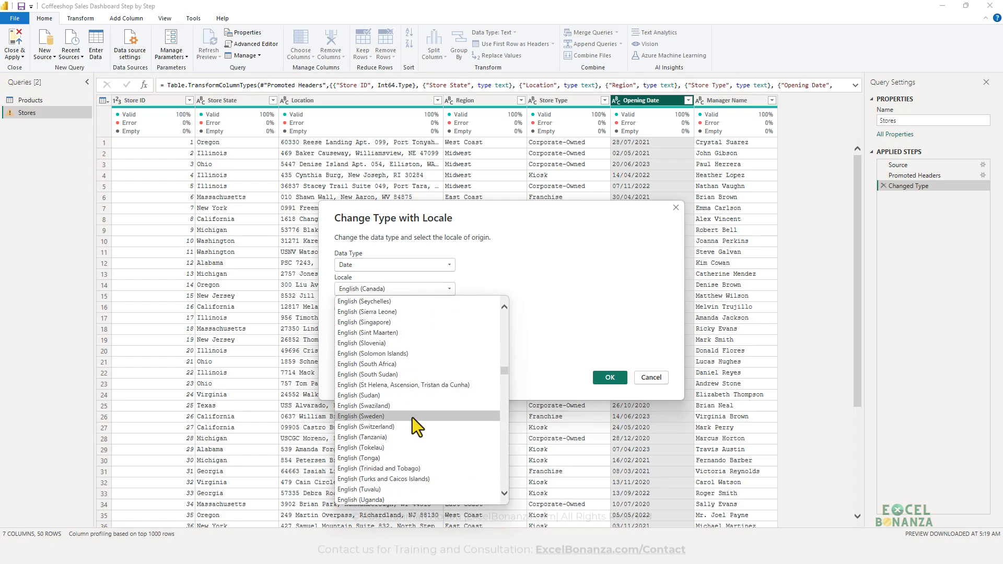
pyautogui.scroll(-4, 412, 418)
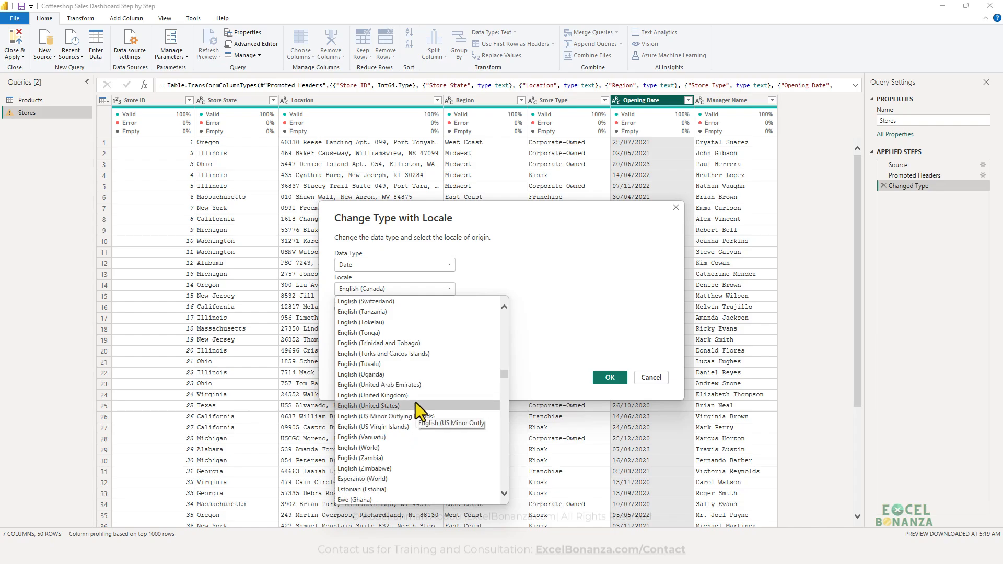
pyautogui.click(416, 395)
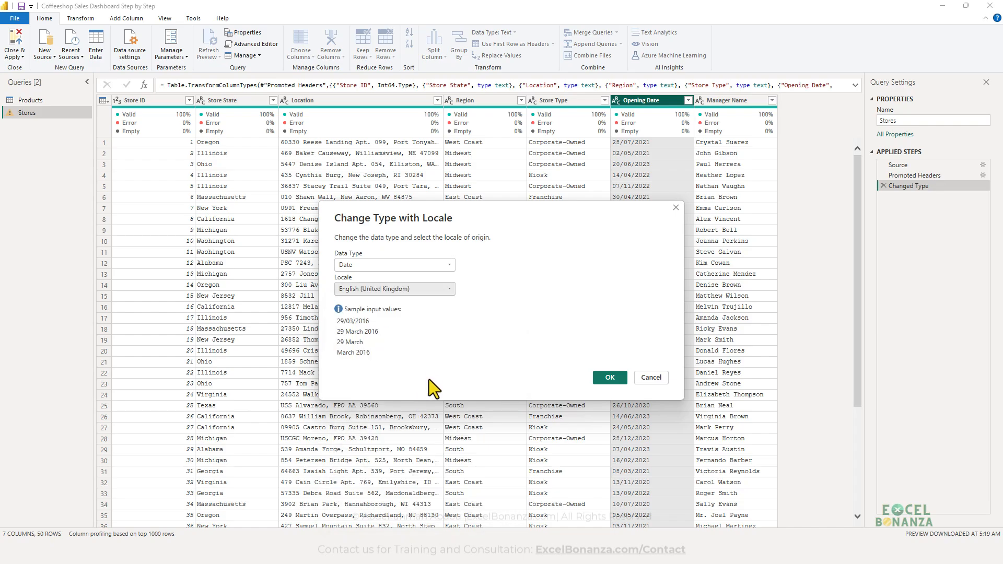
pyautogui.click(610, 379)
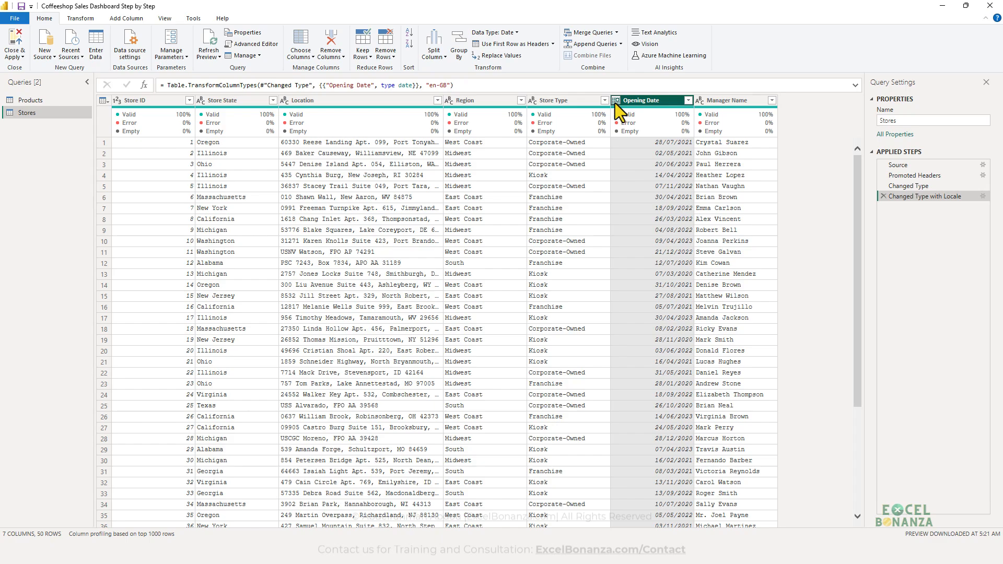
pyautogui.click(723, 99)
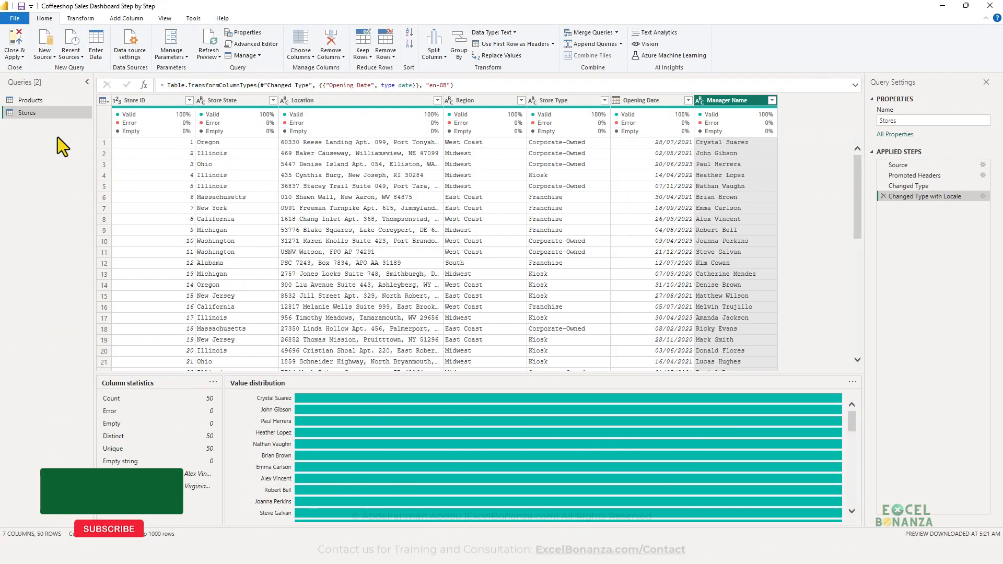
# - Add a new Text/CSV query from the Sales file in the Data Model folder
pyautogui.rightClick(57, 137)
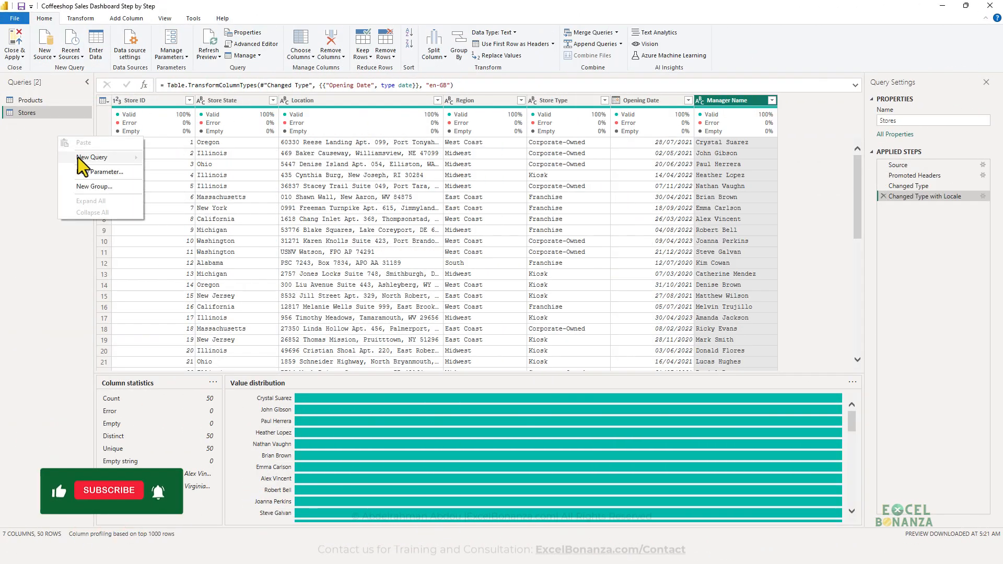
pyautogui.moveTo(80, 158)
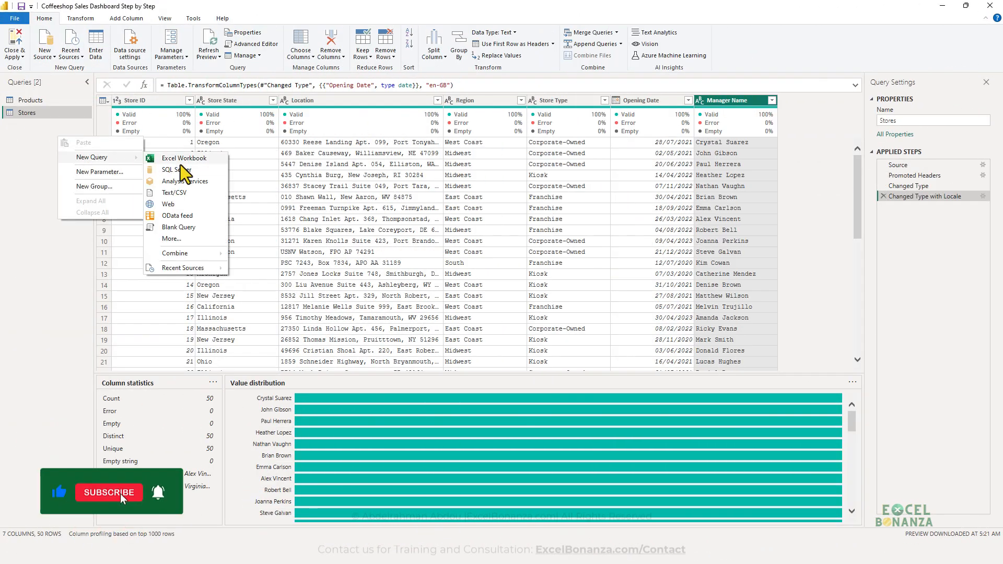
pyautogui.click(174, 193)
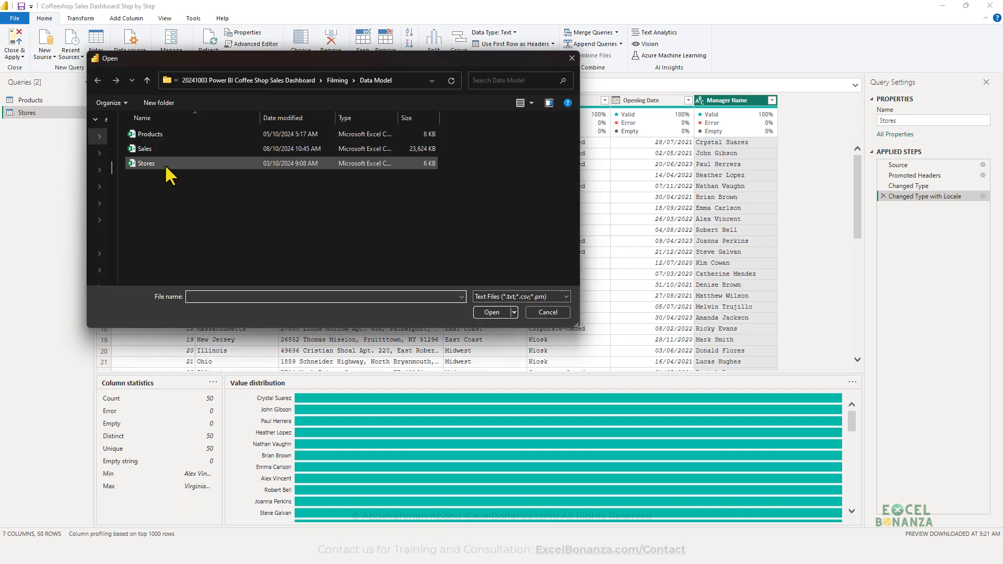
pyautogui.click(172, 149)
pyautogui.doubleClick(174, 150)
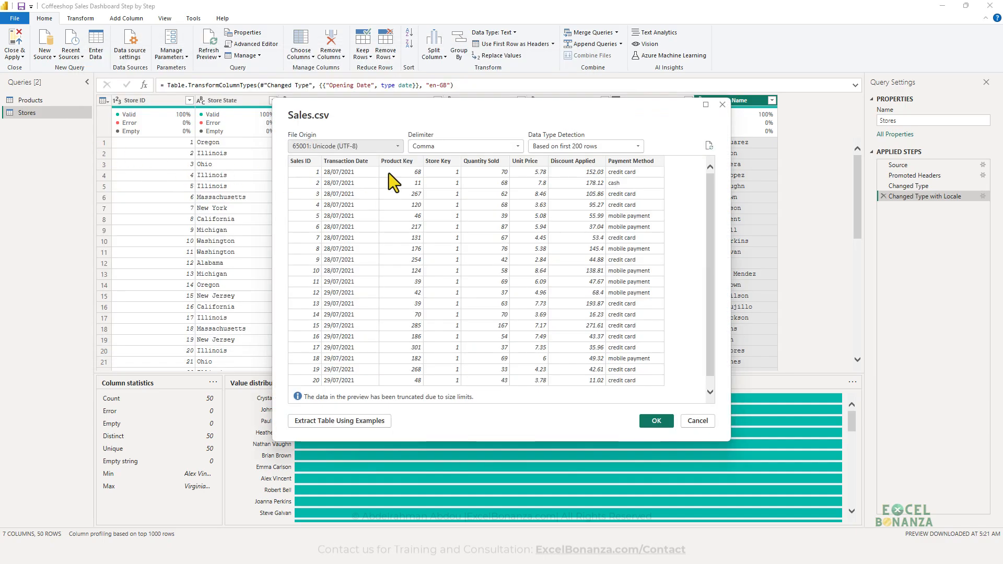
pyautogui.click(655, 421)
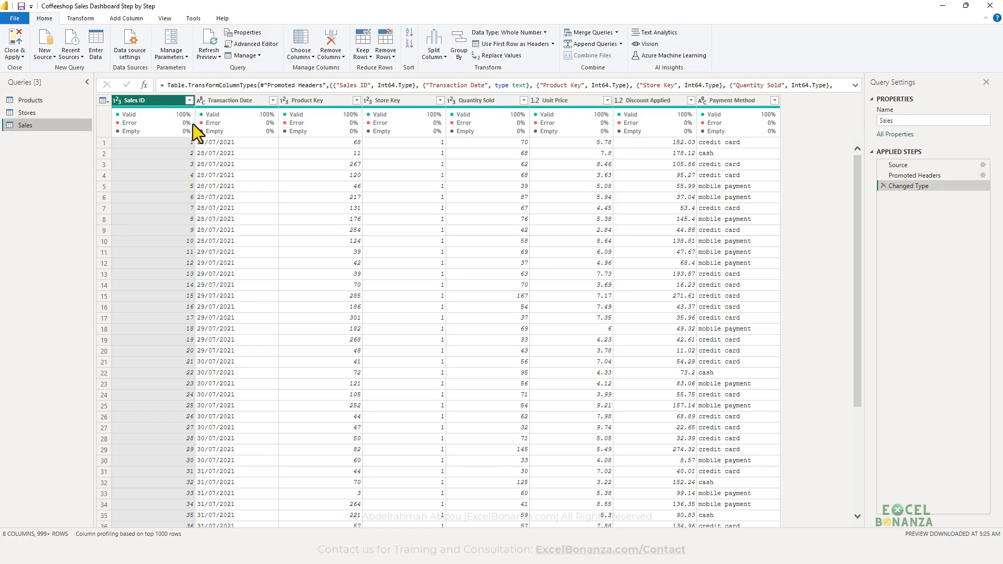
# - Check the Sales columns from Transaction Date to Quantity Sold and change Unit Price to Fixed decimal number, replacing the current type conversion
pyautogui.click(228, 99)
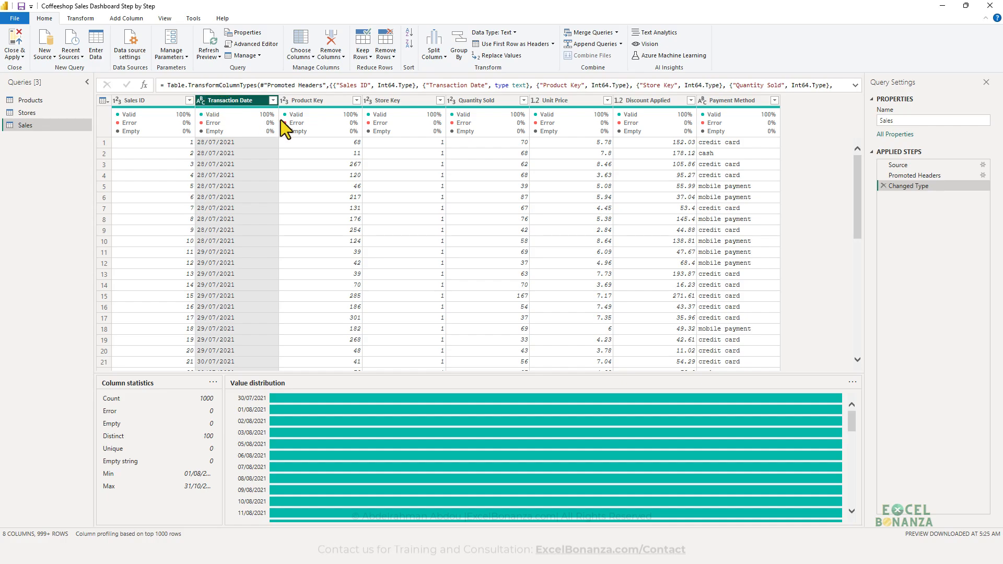
pyautogui.moveTo(273, 127)
pyautogui.click(314, 103)
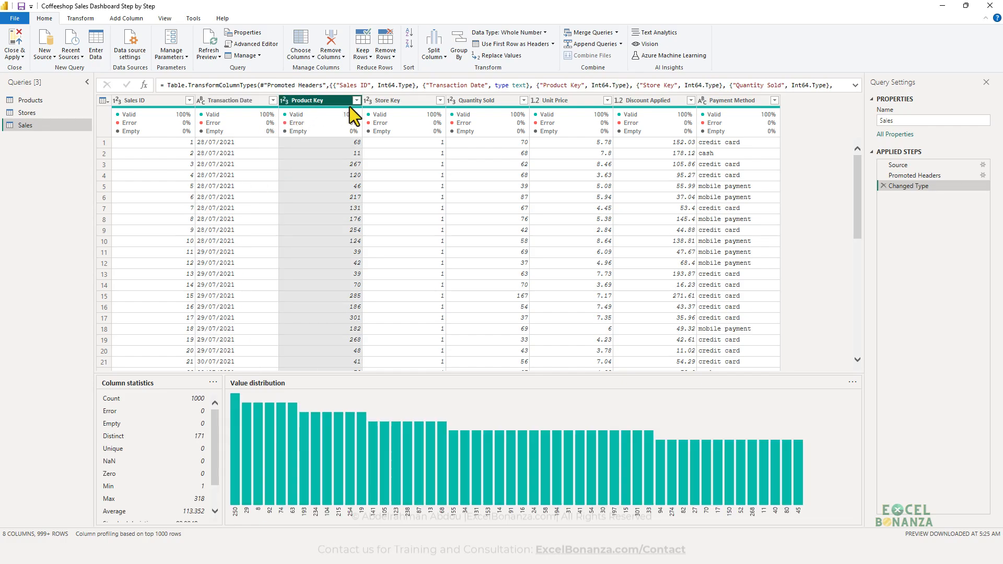
pyautogui.click(386, 102)
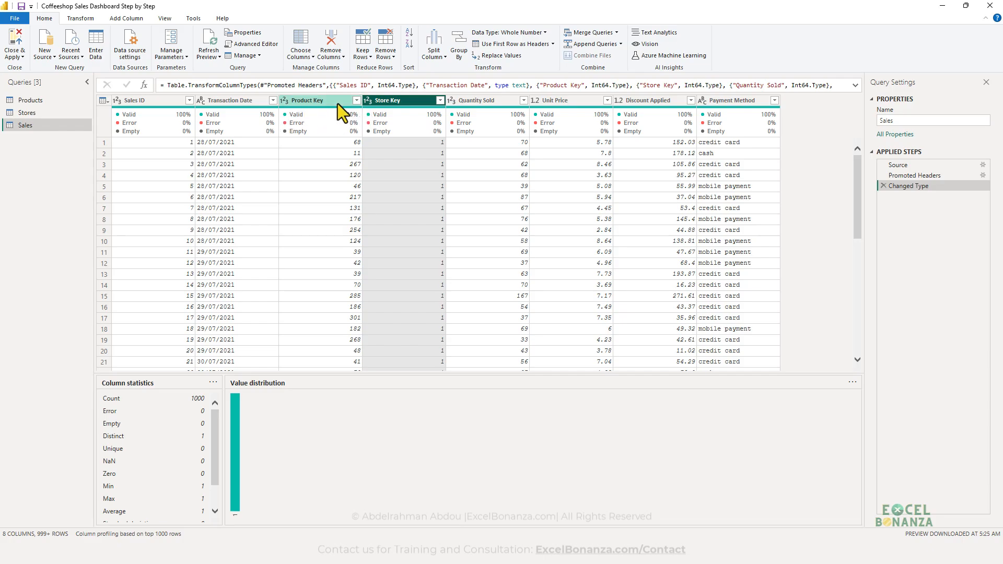
pyautogui.click(498, 102)
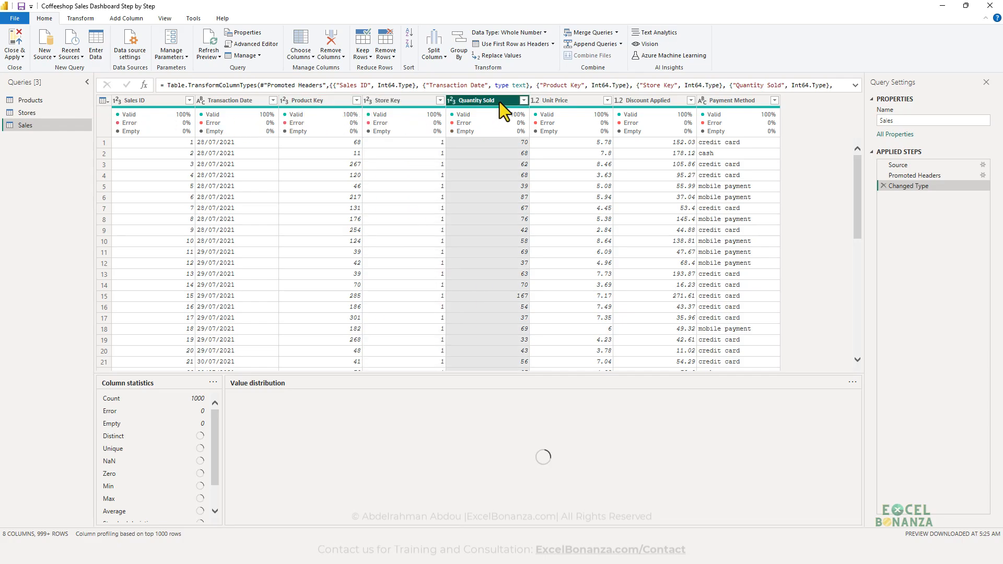
pyautogui.click(548, 104)
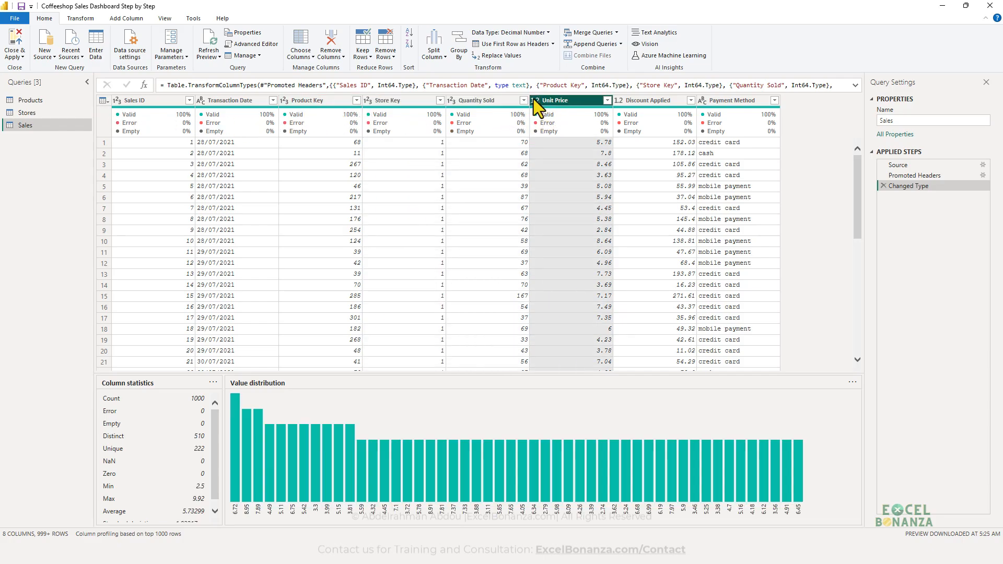
pyautogui.click(534, 99)
pyautogui.click(559, 123)
pyautogui.click(531, 300)
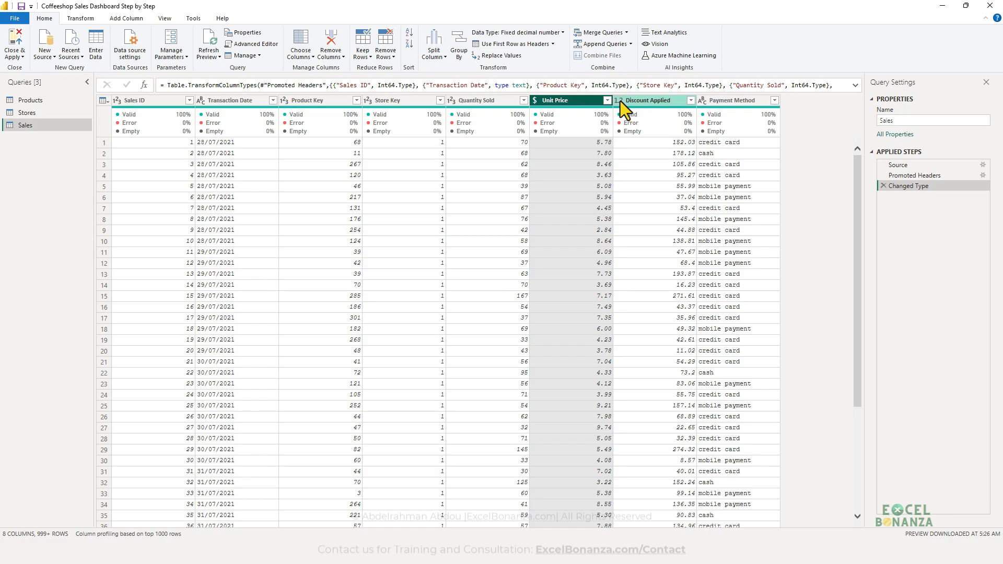
# - Change Discount Applied to Fixed decimal number, replacing the current type conversion, and check the Payment Method column
pyautogui.click(619, 101)
pyautogui.click(579, 134)
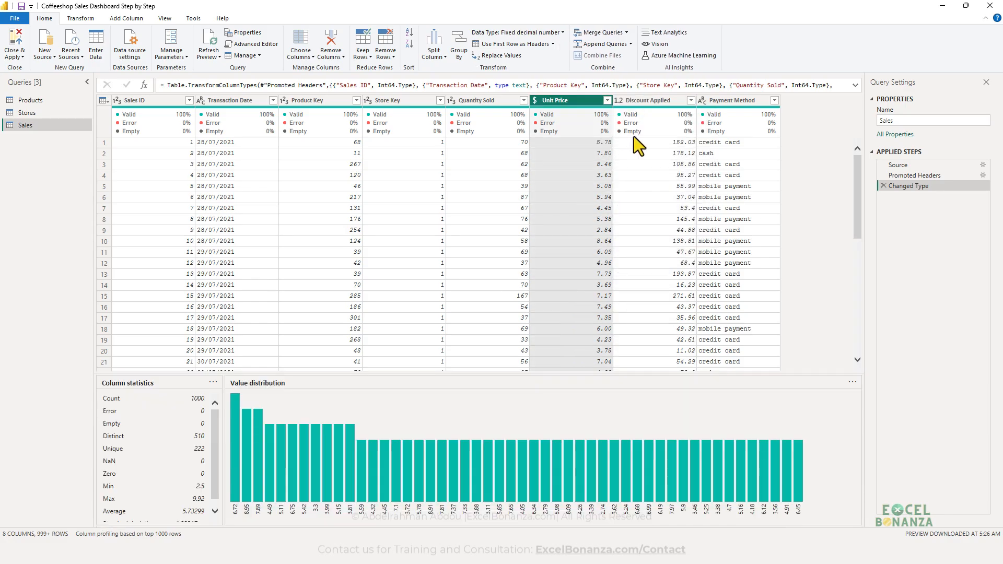
pyautogui.click(645, 104)
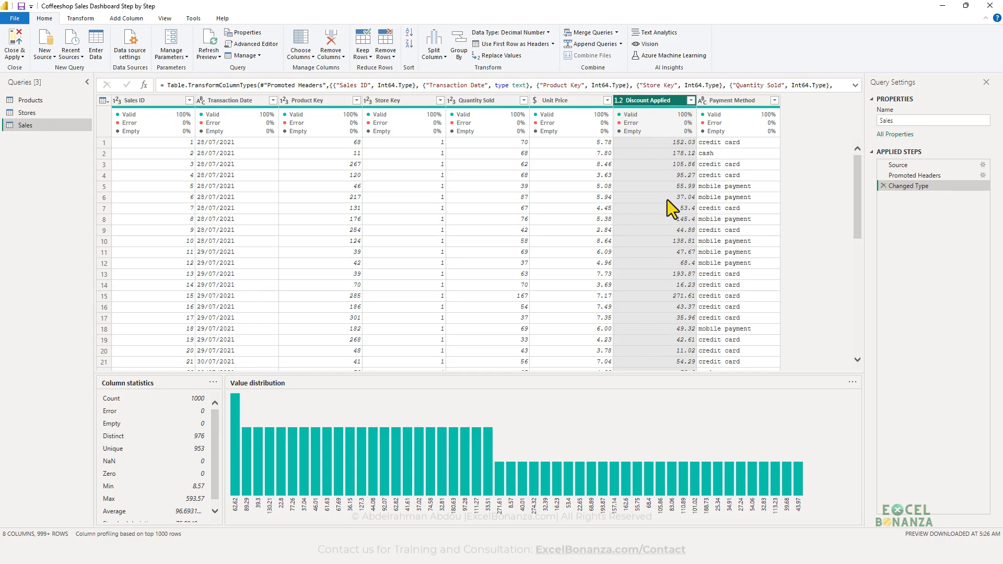
pyautogui.click(619, 99)
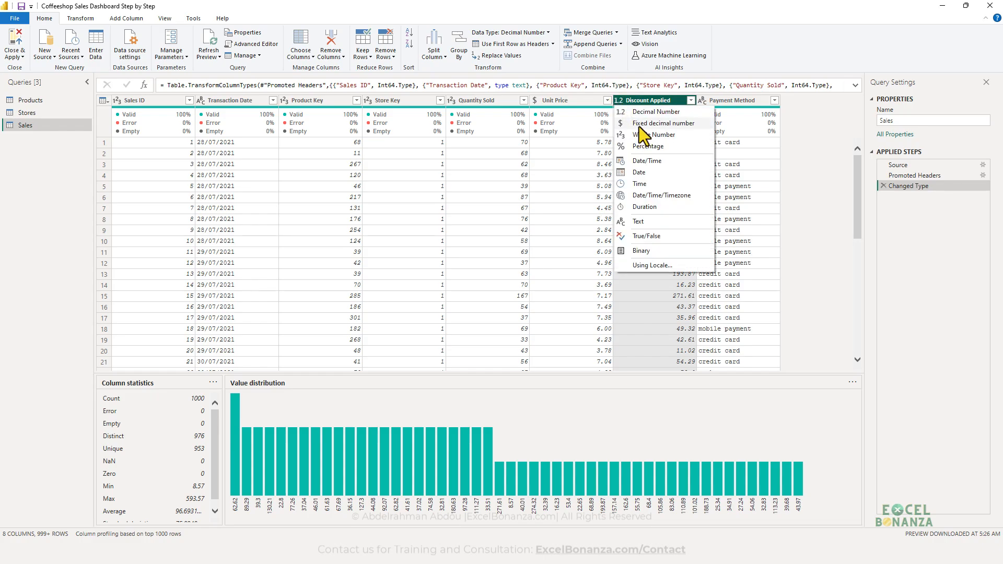
pyautogui.click(639, 125)
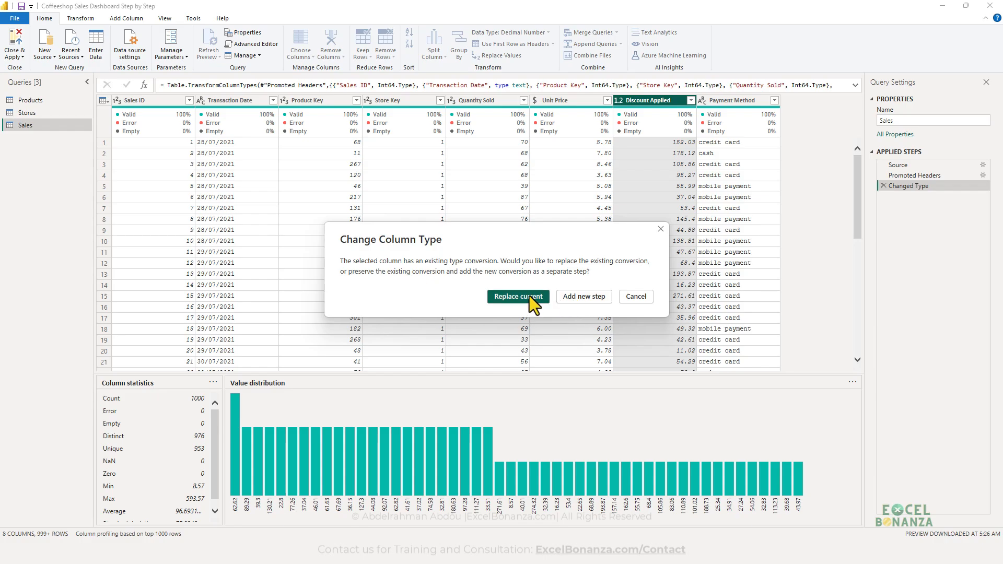
pyautogui.click(529, 296)
pyautogui.click(729, 100)
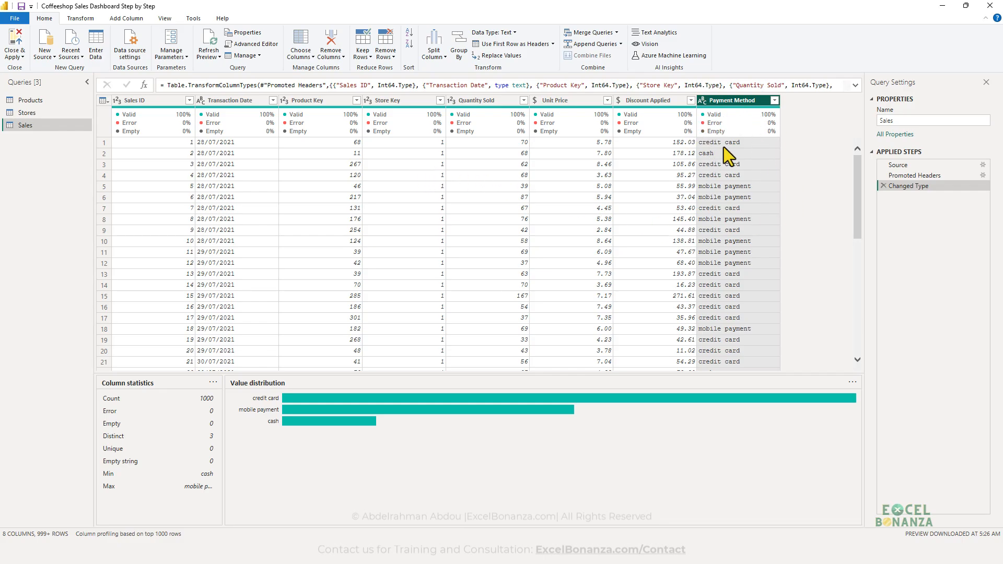
# - Convert the Sales table's Transaction Date column to Date using the English (United Kingdom) locale
pyautogui.click(230, 103)
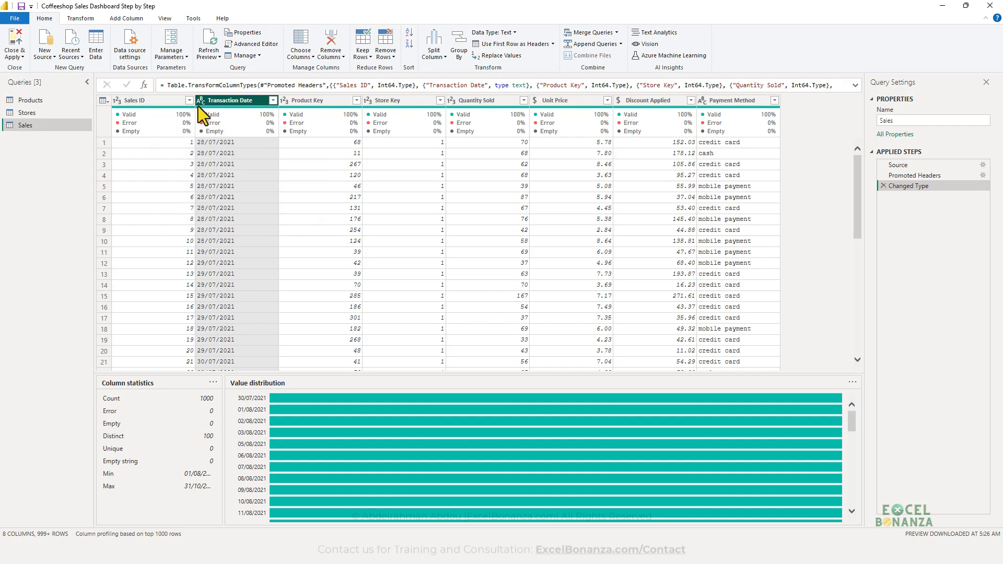
pyautogui.rightClick(227, 102)
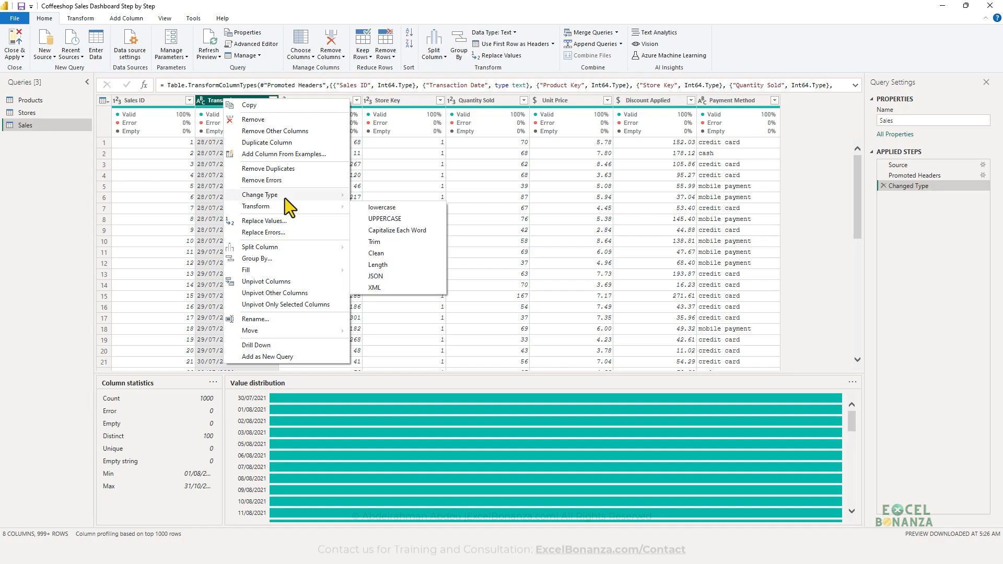
pyautogui.moveTo(284, 197)
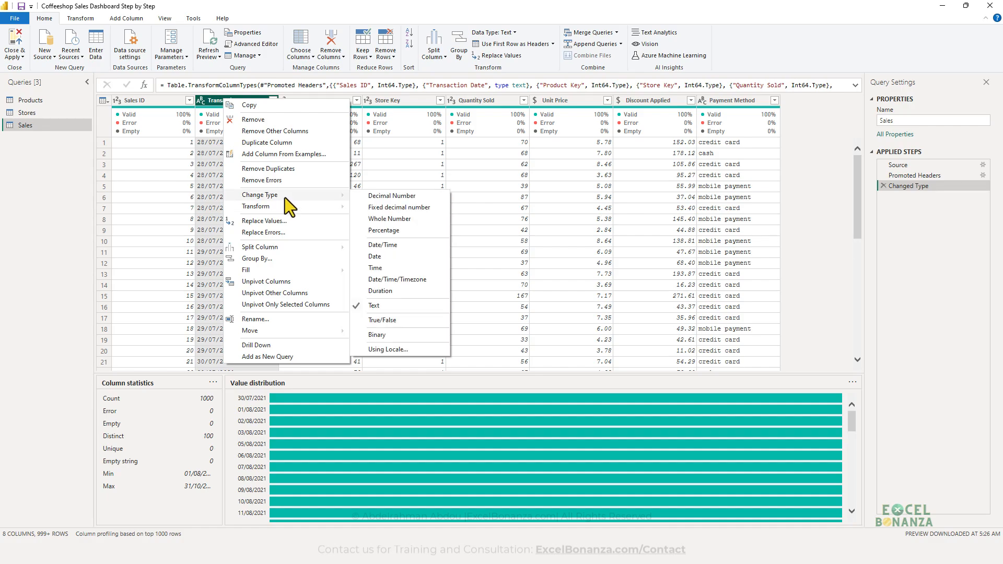
pyautogui.click(401, 349)
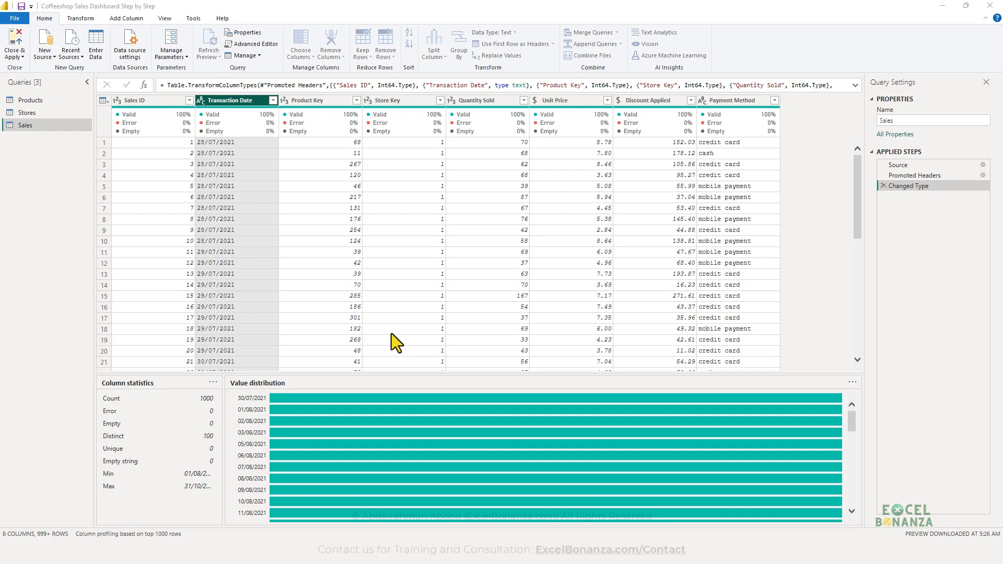
pyautogui.click(384, 265)
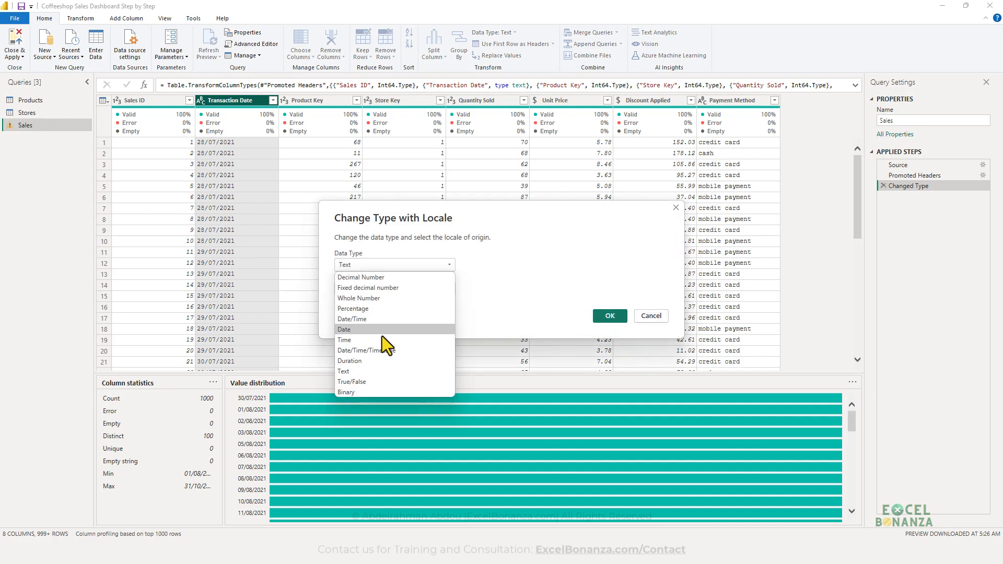
pyautogui.click(382, 328)
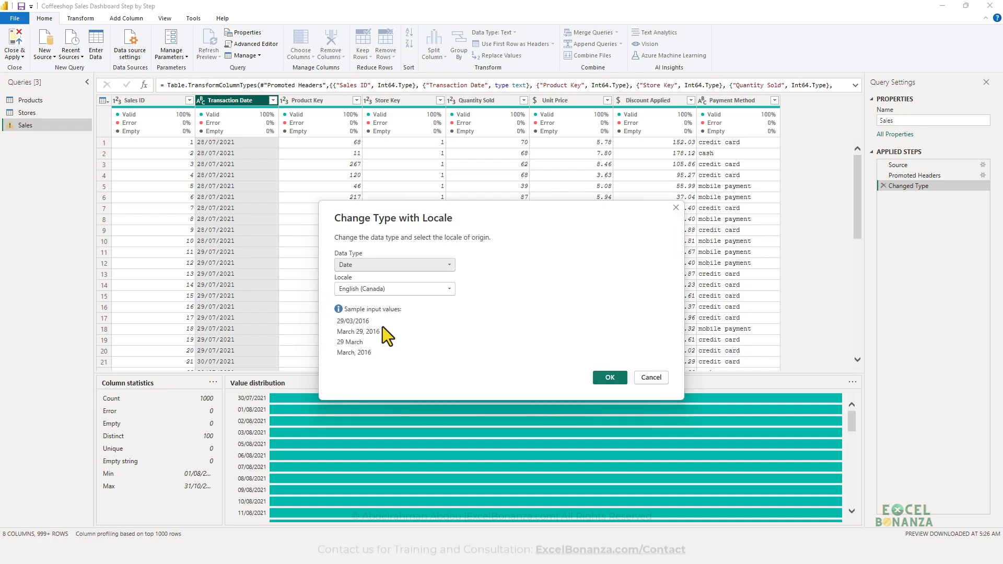
pyautogui.click(391, 287)
pyautogui.scroll(-10, 405, 376)
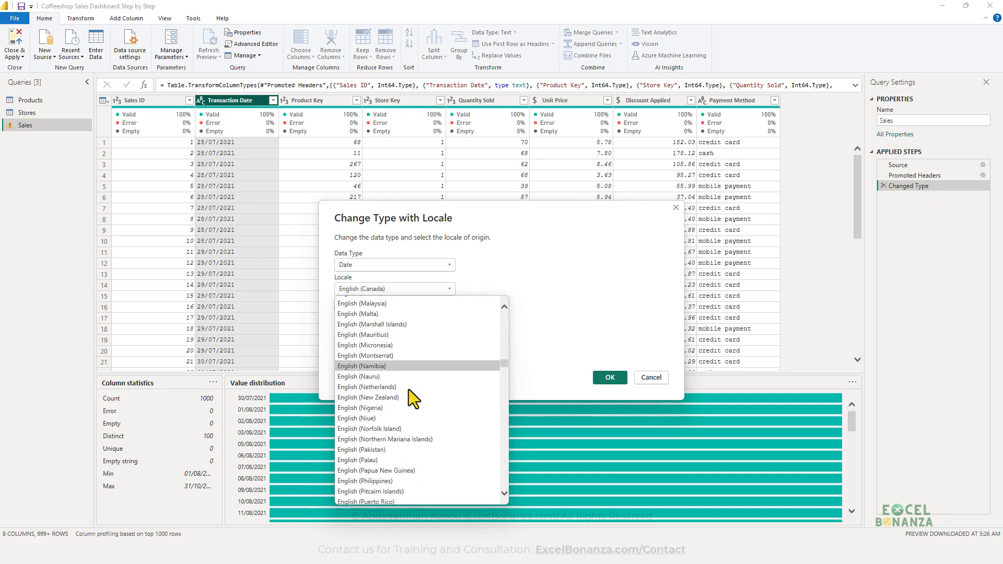
pyautogui.scroll(-12, 408, 389)
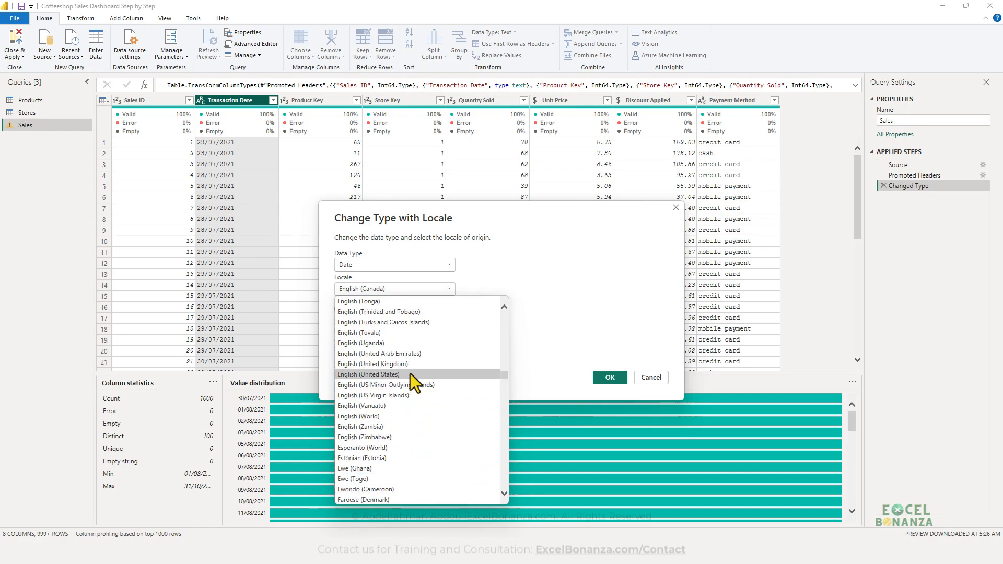
pyautogui.click(412, 366)
pyautogui.click(603, 377)
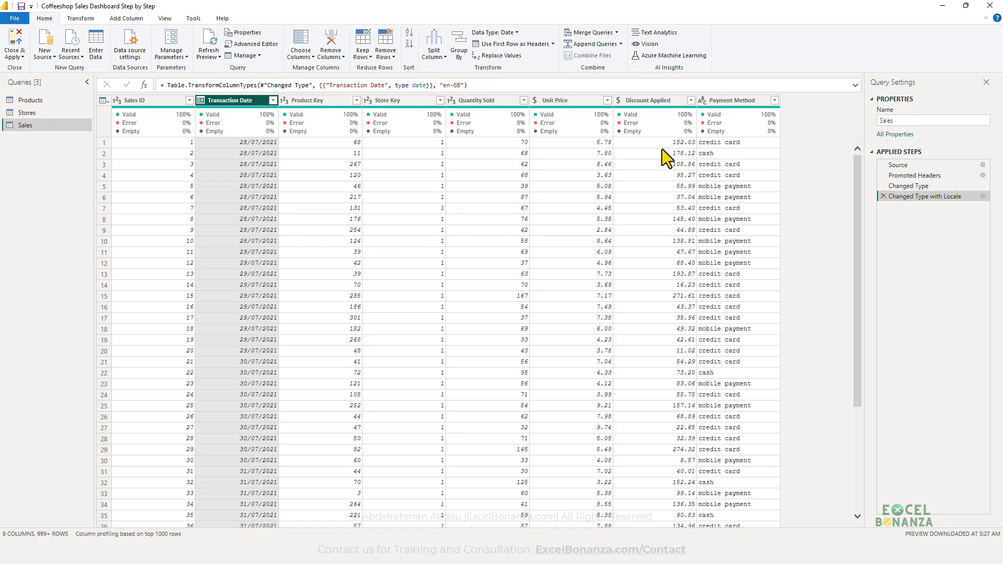
# - Examine the wording and capitalization of the values in the Sales table's Payment Method column
pyautogui.click(729, 175)
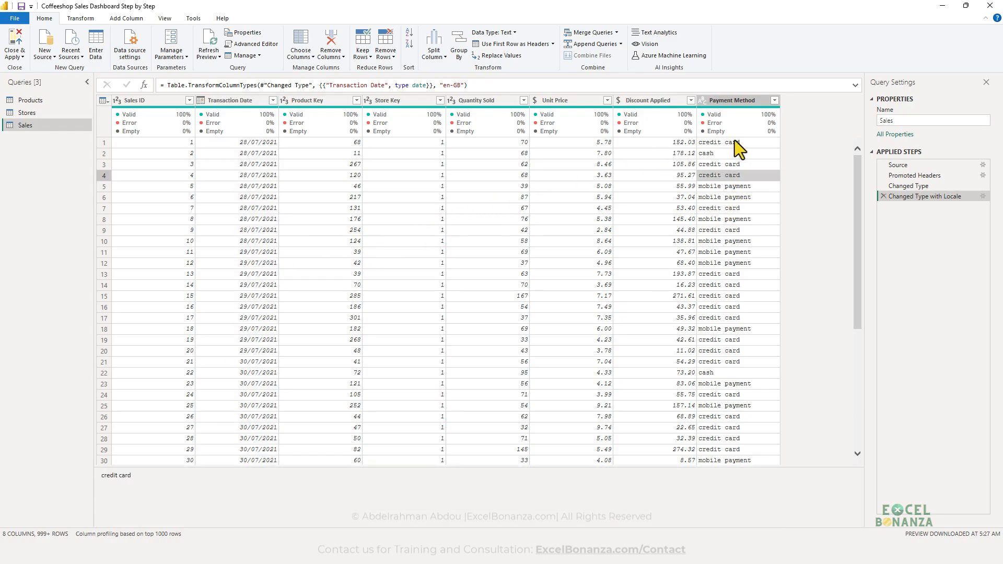
pyautogui.click(734, 141)
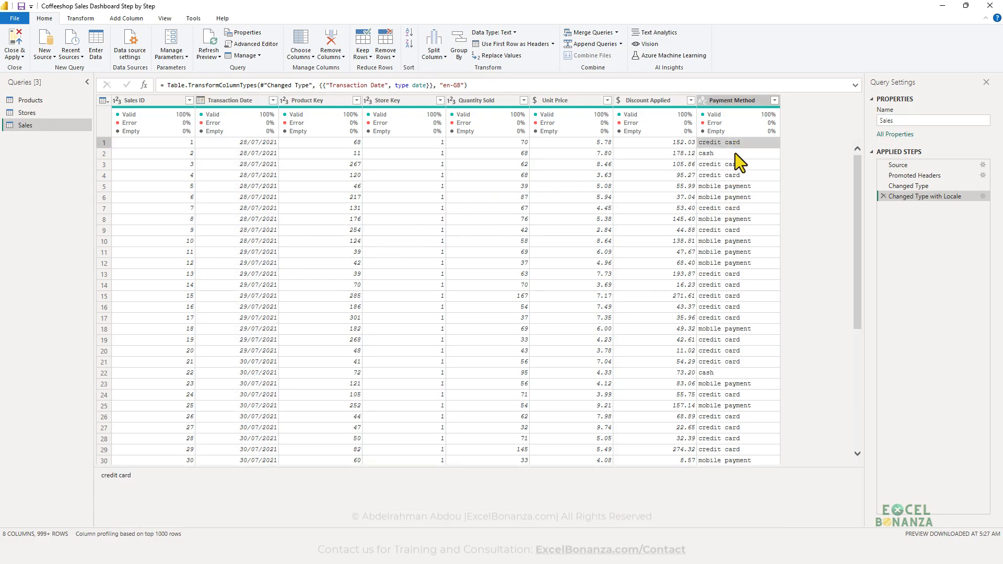
pyautogui.click(727, 187)
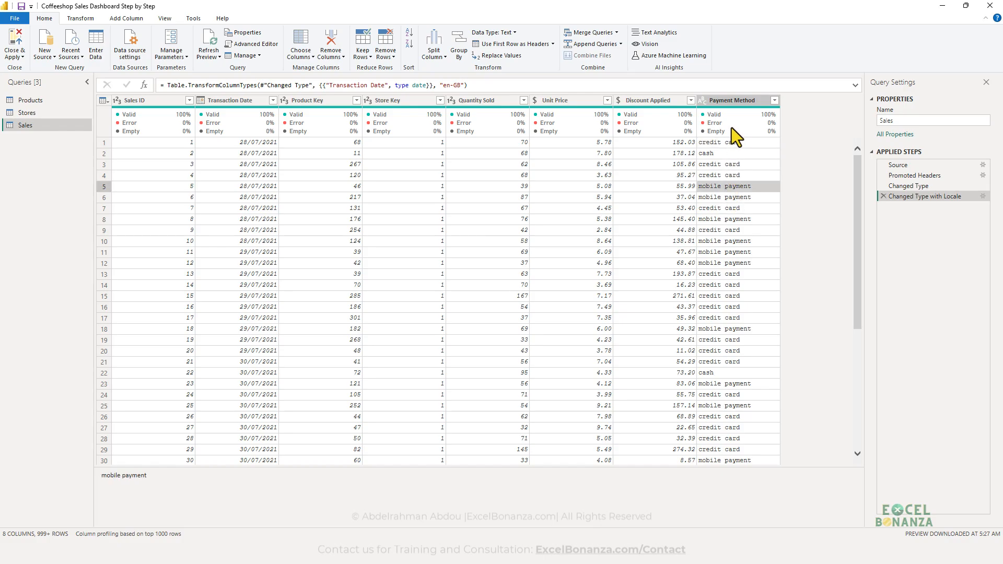
pyautogui.click(727, 209)
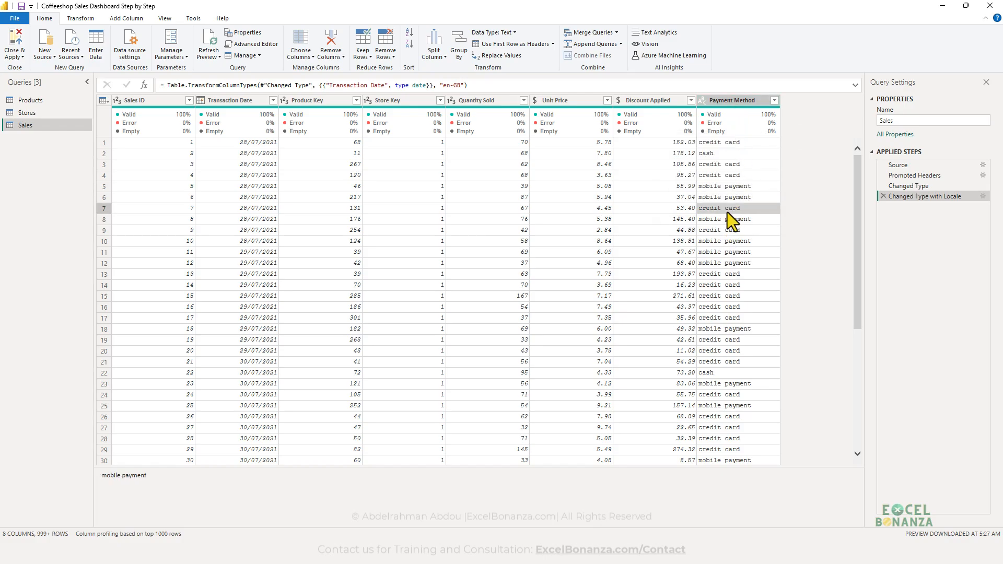
pyautogui.click(728, 196)
pyautogui.click(730, 177)
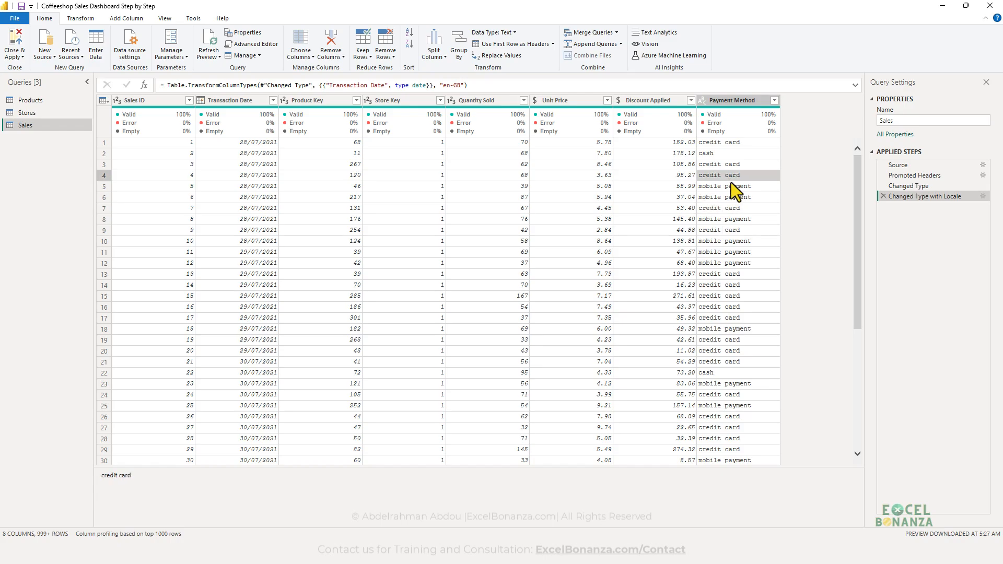
pyautogui.click(729, 187)
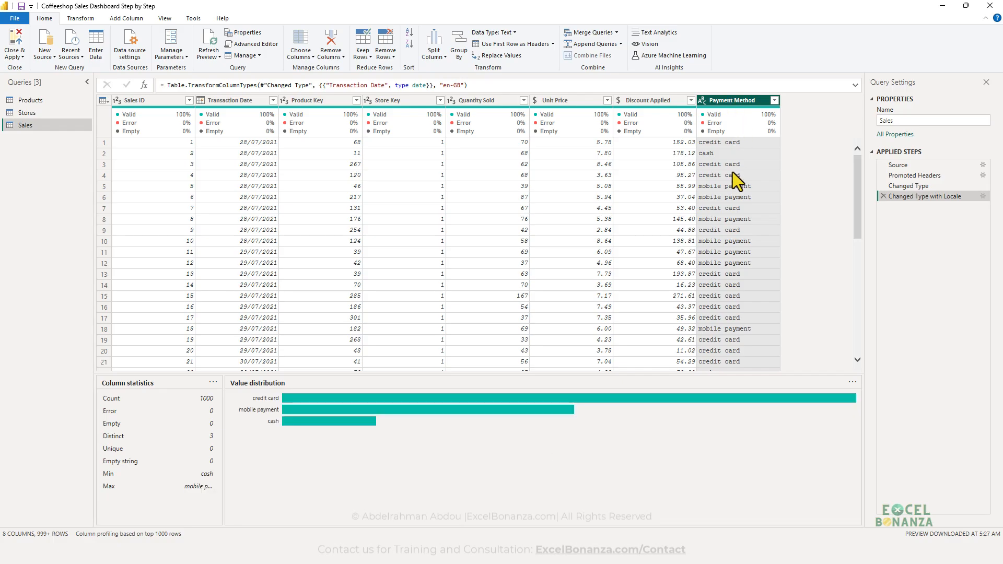
pyautogui.click(731, 198)
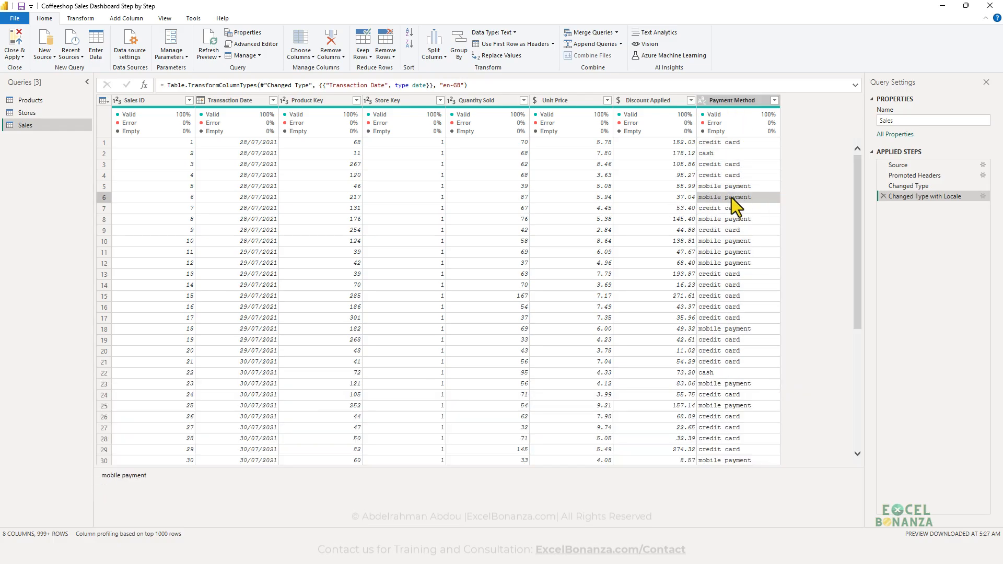
# - Replace "mobile payment" with "mobile" in the Payment Method column
pyautogui.click(727, 103)
pyautogui.rightClick(728, 102)
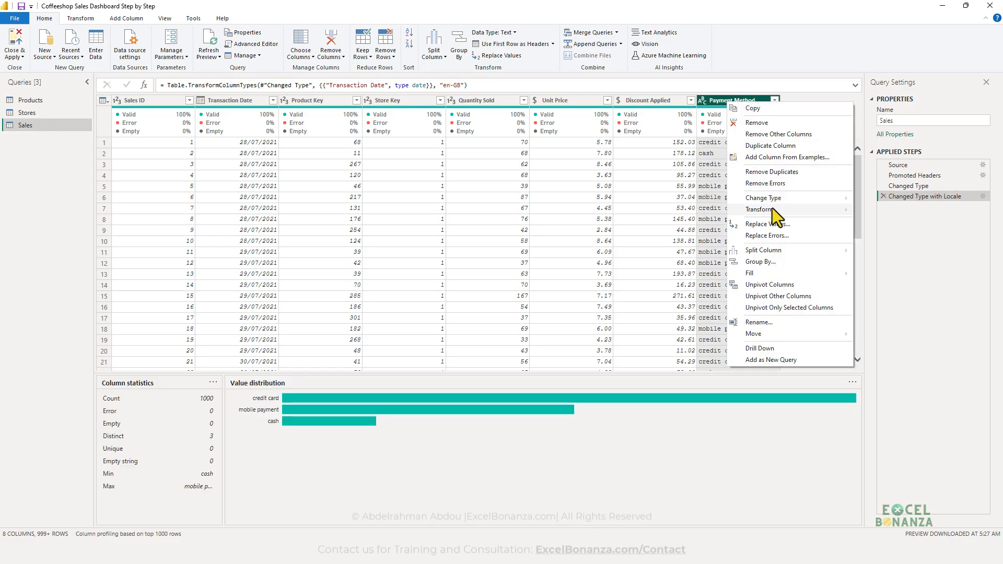
pyautogui.click(768, 224)
pyautogui.write('mobile payment')
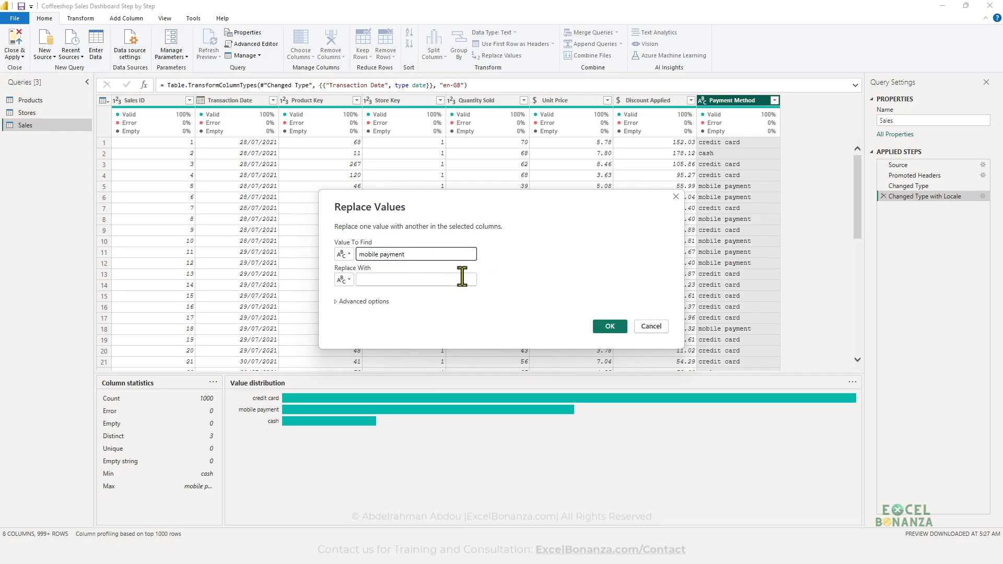
pyautogui.click(411, 285)
pyautogui.write('mobile')
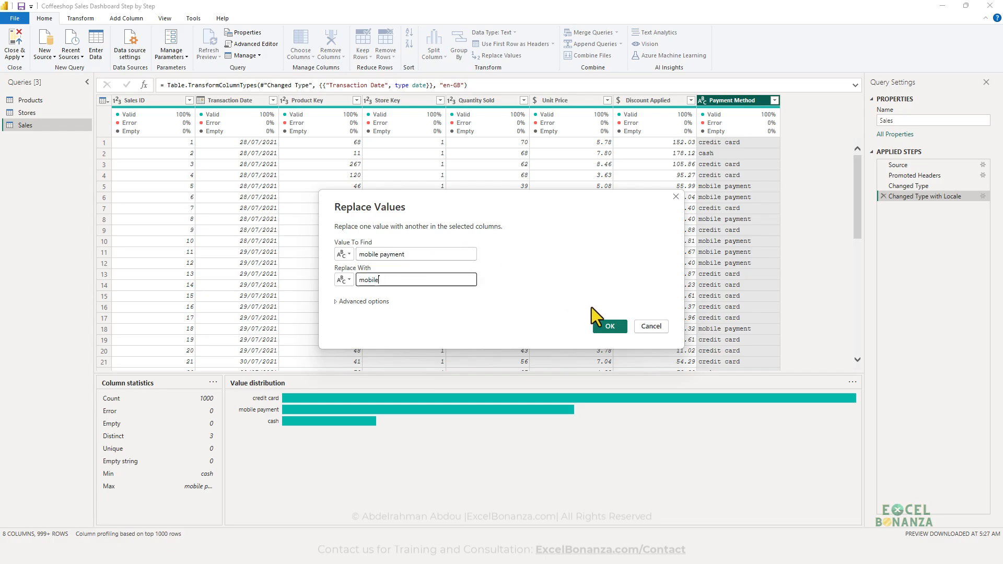
pyautogui.click(606, 325)
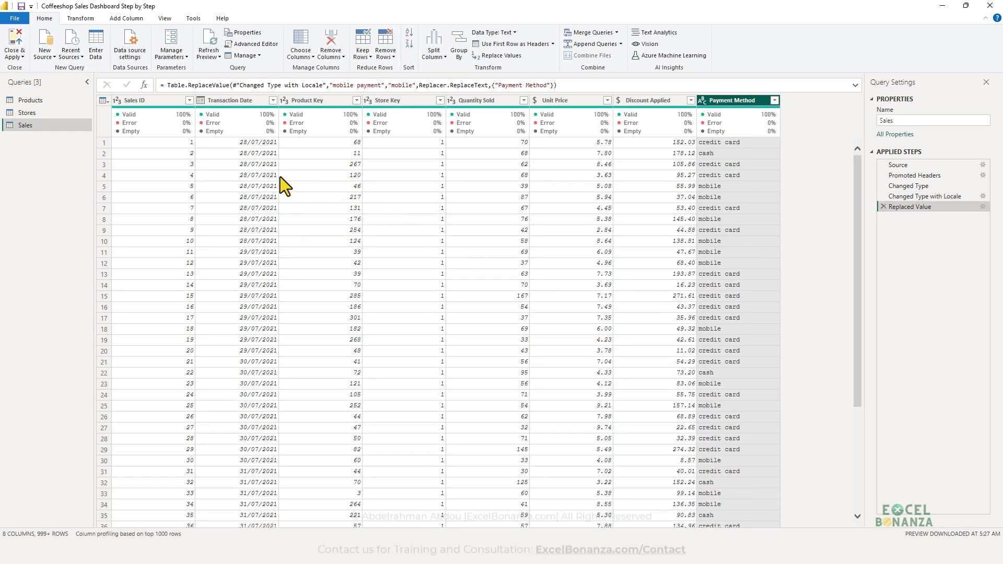
# - Capitalize each word in the Payment Method column's values
pyautogui.click(83, 19)
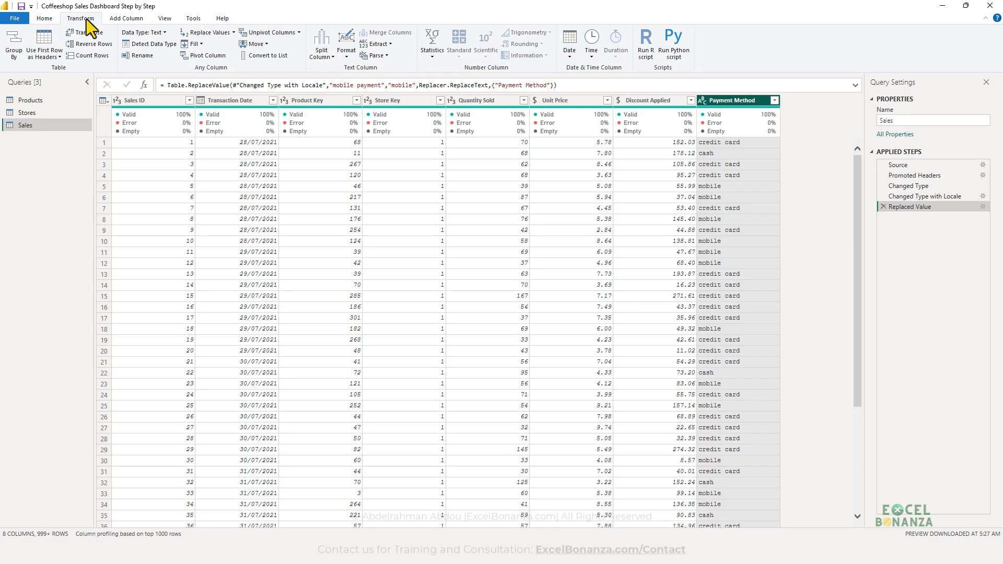
pyautogui.click(351, 50)
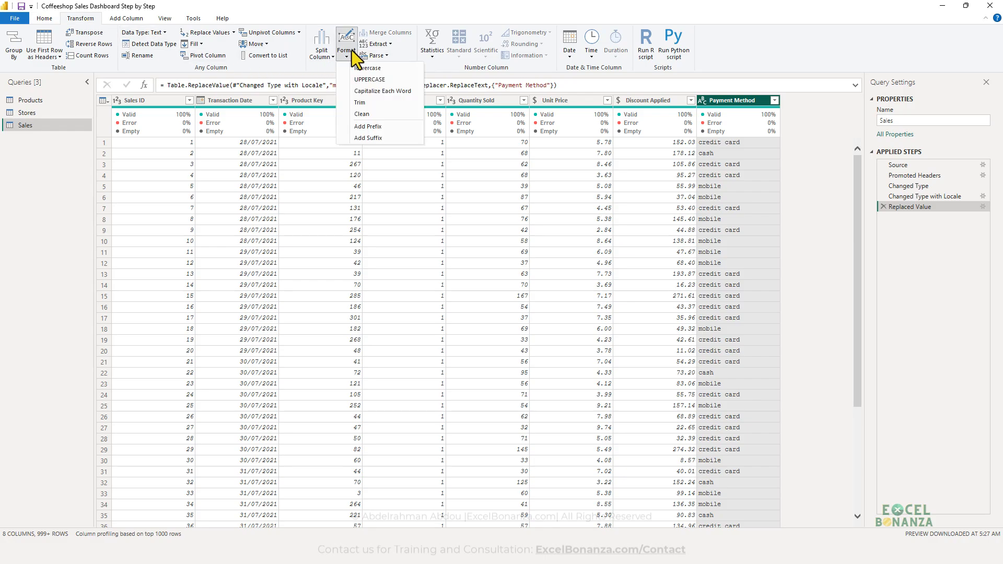
pyautogui.click(374, 89)
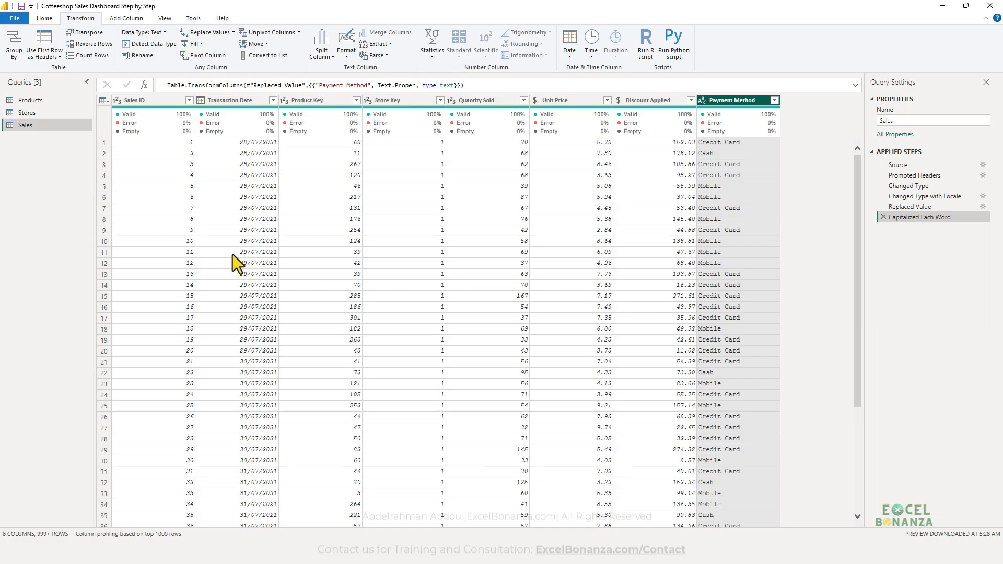
pyautogui.click(285, 166)
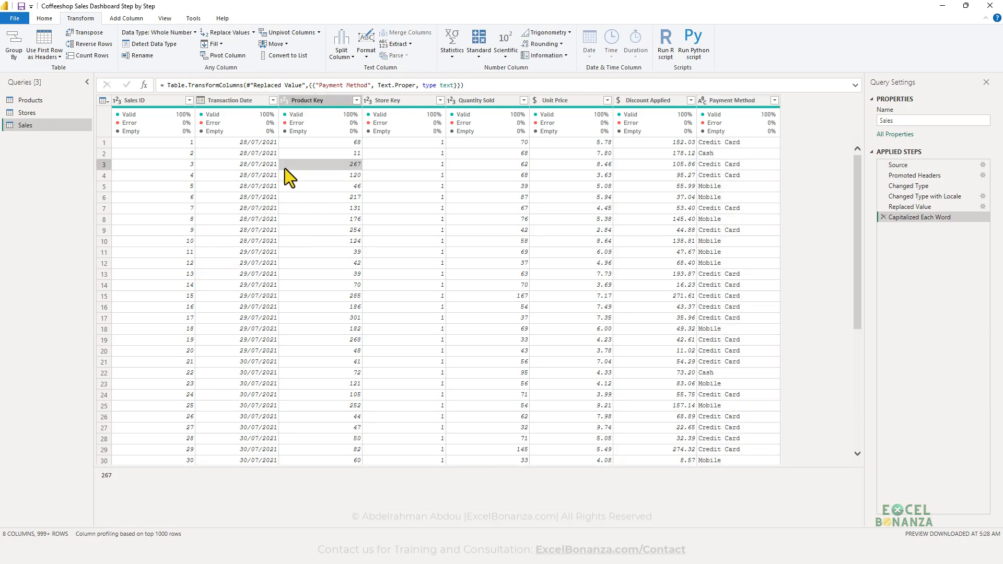
pyautogui.click(258, 166)
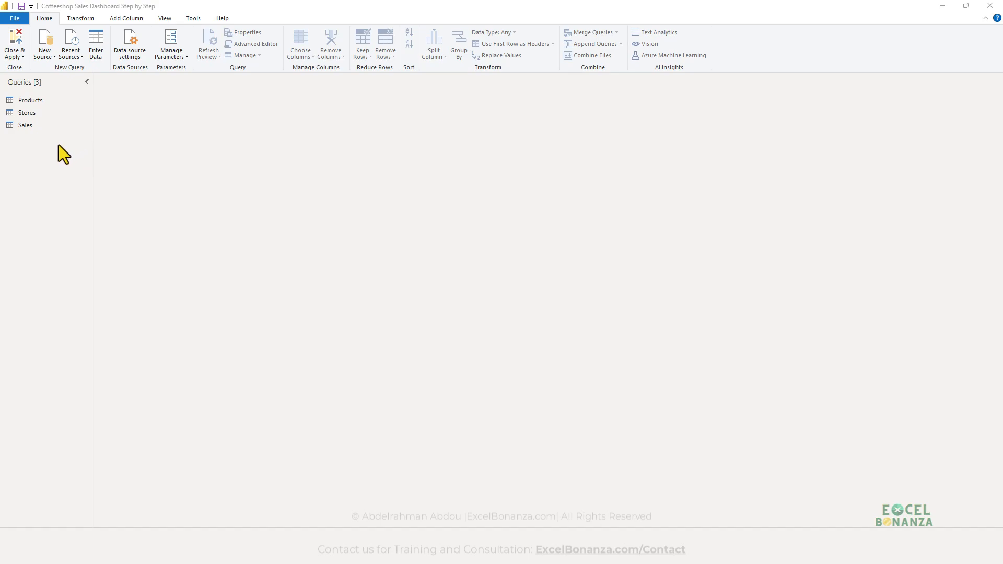
# - Create a blank query and open its code in the Advanced Editor
pyautogui.rightClick(40, 136)
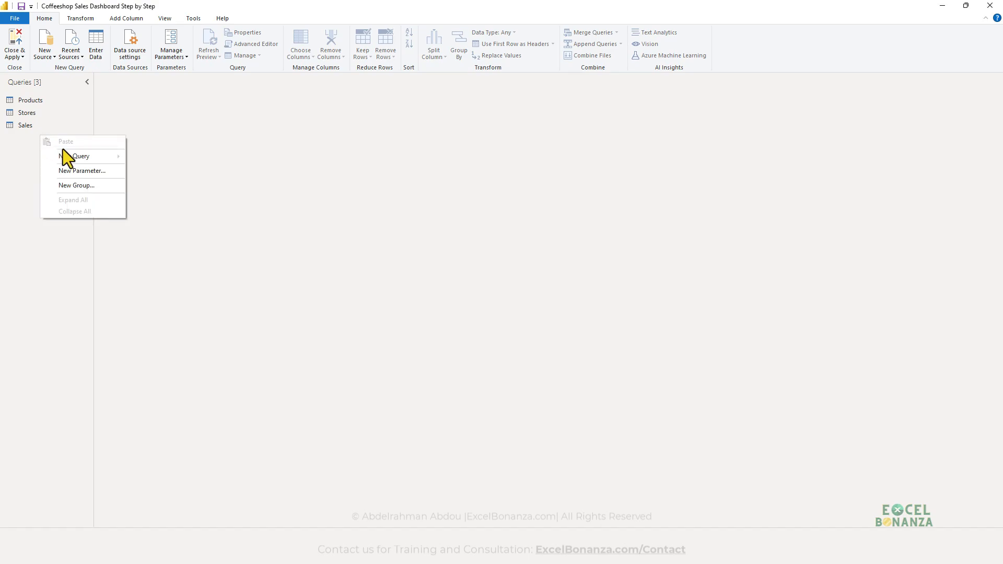
pyautogui.moveTo(65, 156)
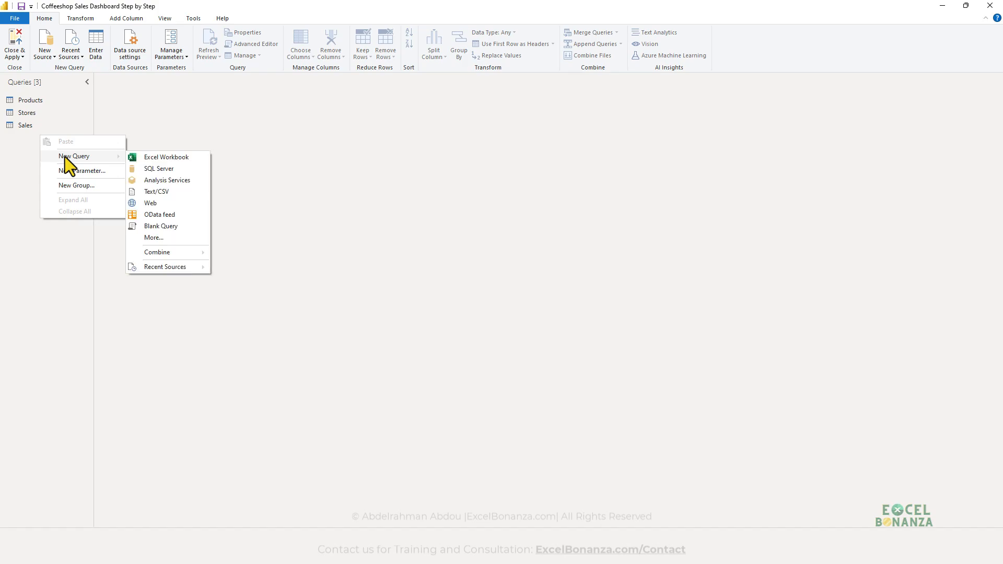
pyautogui.click(173, 226)
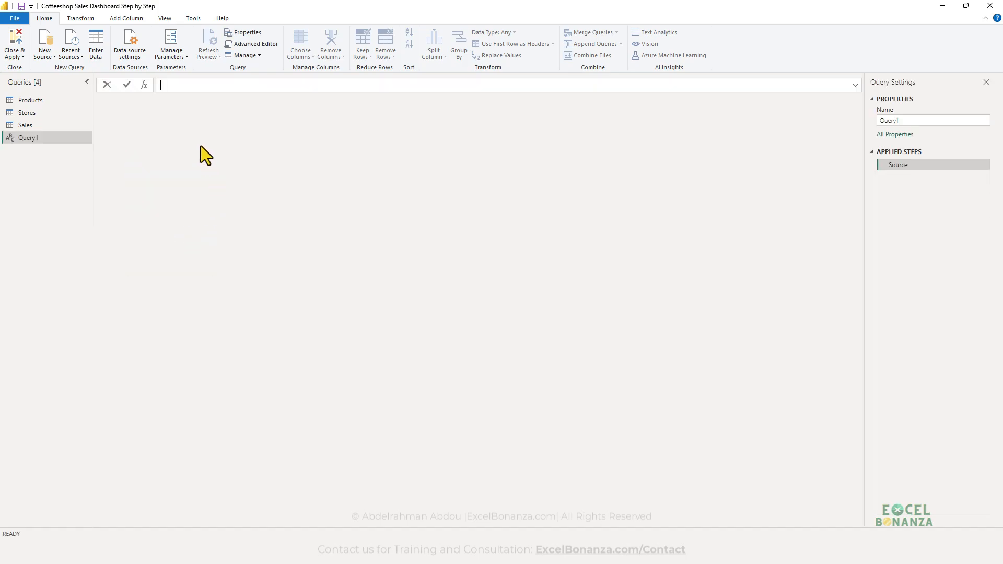
pyautogui.click(167, 19)
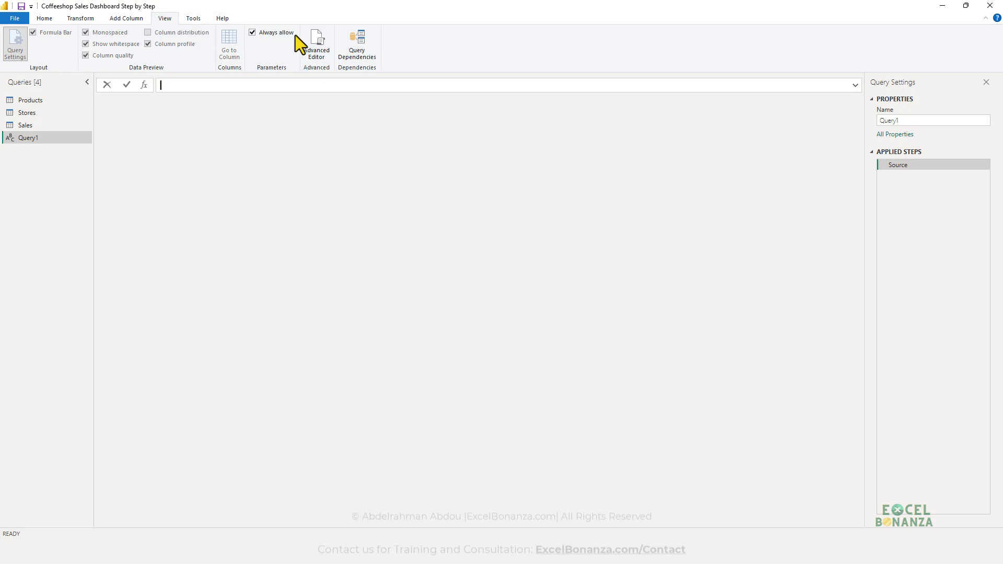
pyautogui.click(315, 44)
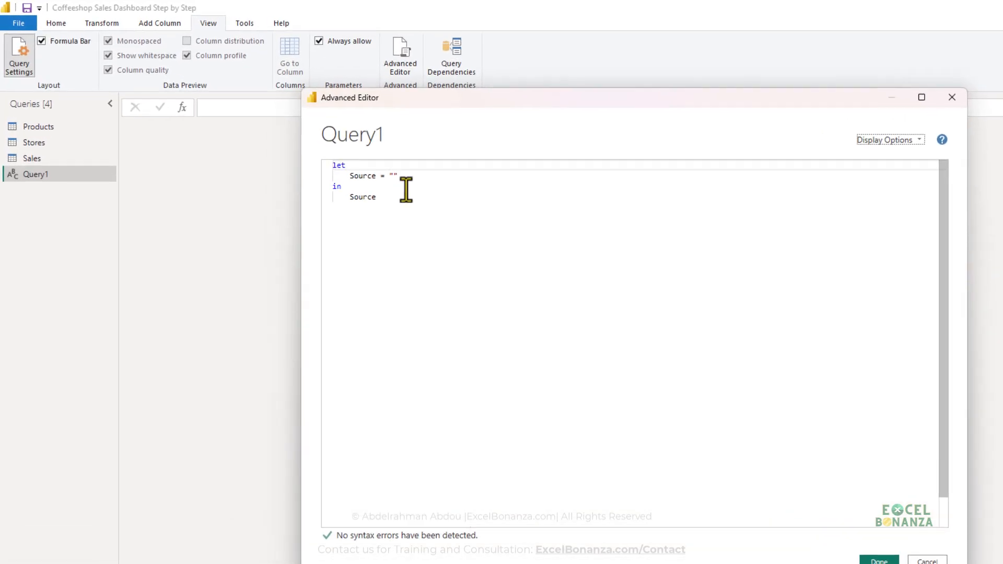
# - Replace the query code with a List.Dates expression covering every day from #date(2024, 1, 1) to #date(2025, 12, 31), without a leading equals sign
pyautogui.hotkey('ctrl', 'v')
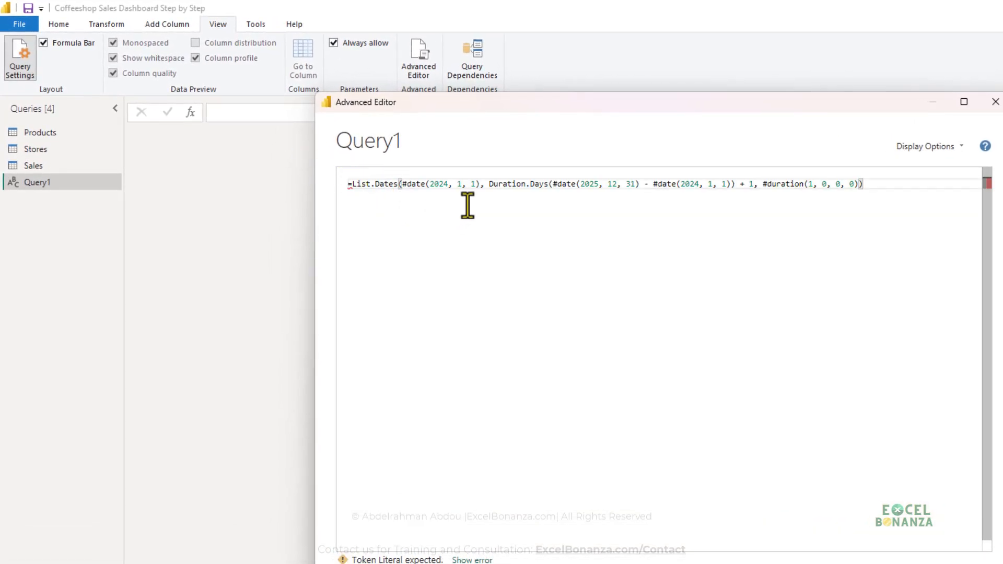
pyautogui.click(350, 175)
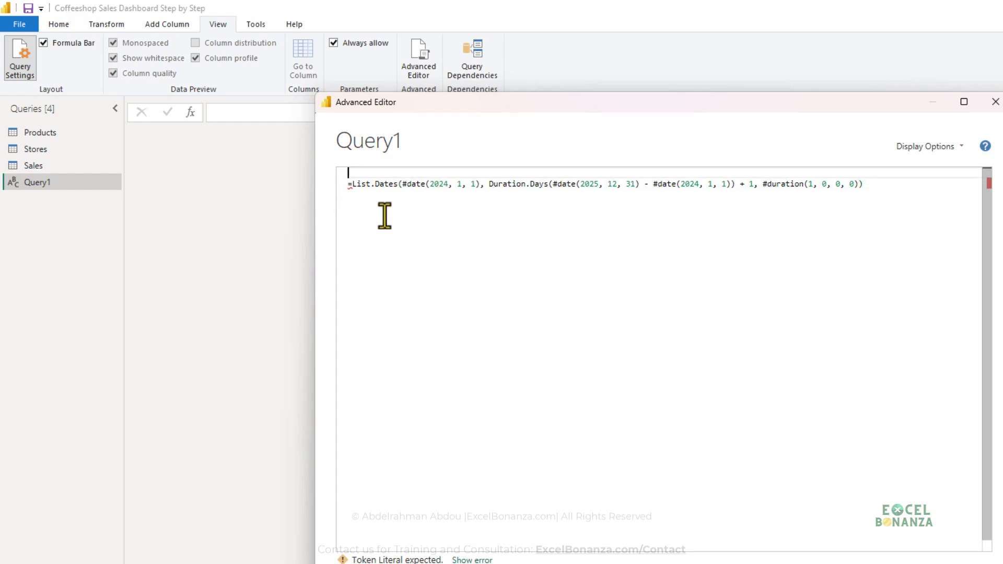
pyautogui.click(351, 185)
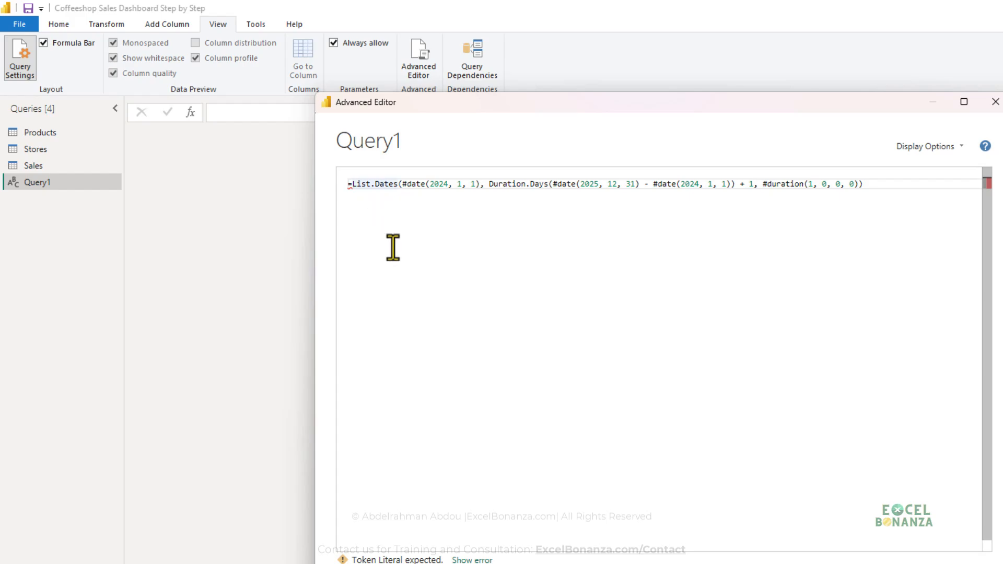
pyautogui.press('BackSpace')
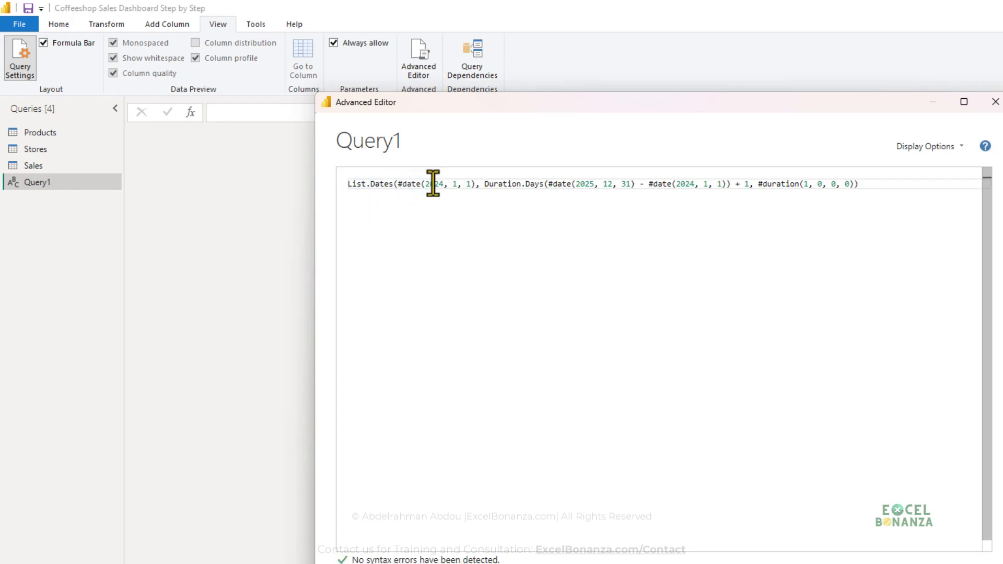
# - Change the start year in the List.Dates expression's first #date argument to 2020
pyautogui.doubleClick(433, 183)
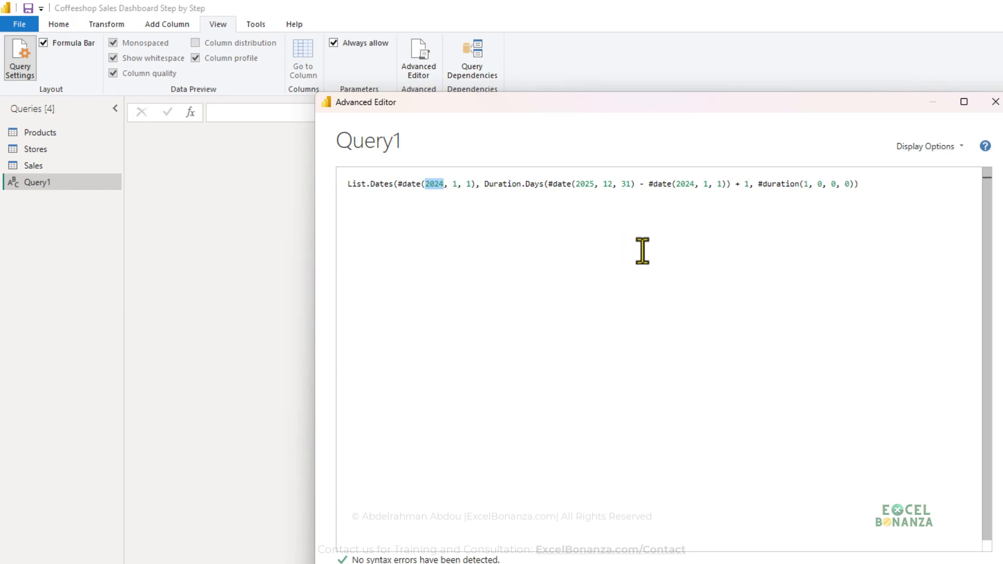
pyautogui.write('2020')
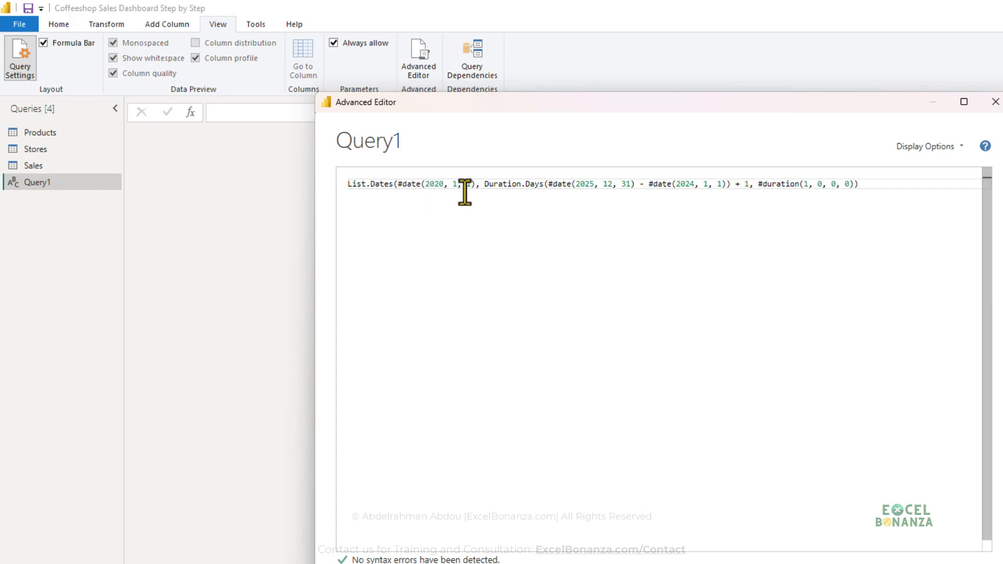
pyautogui.click(589, 183)
pyautogui.moveTo(544, 184); pyautogui.dragTo(484, 186)
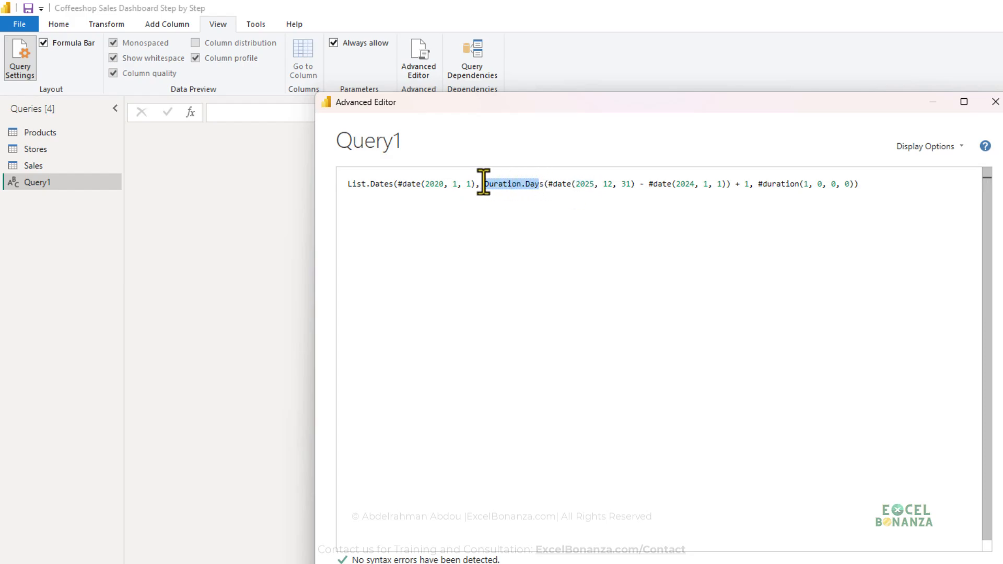
pyautogui.click(544, 197)
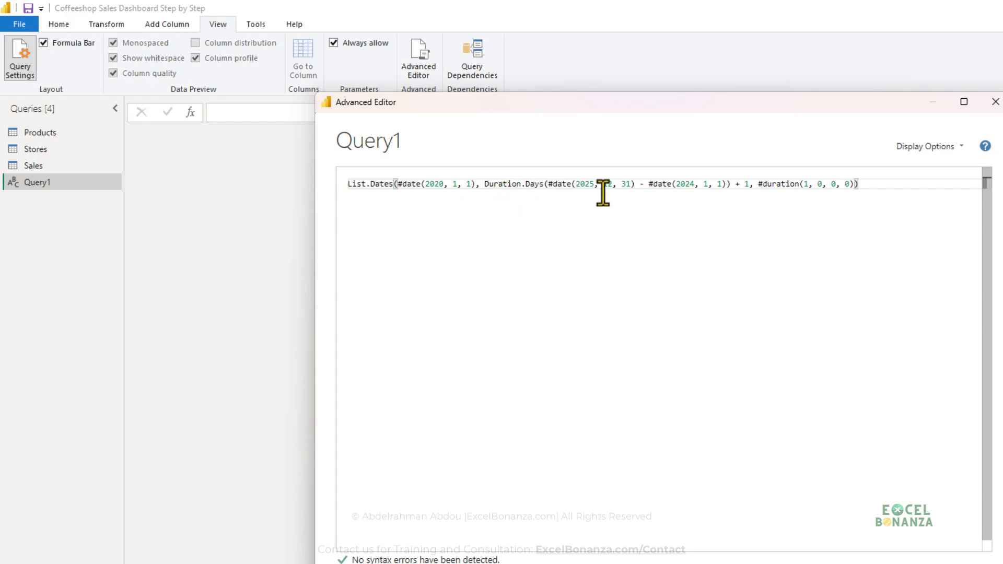
# - Set the end date's year to 2023 and the subtracted start date's year to 2020 inside Duration.Days, and apply the query code
pyautogui.doubleClick(585, 184)
pyautogui.write('2023')
pyautogui.doubleClick(689, 183)
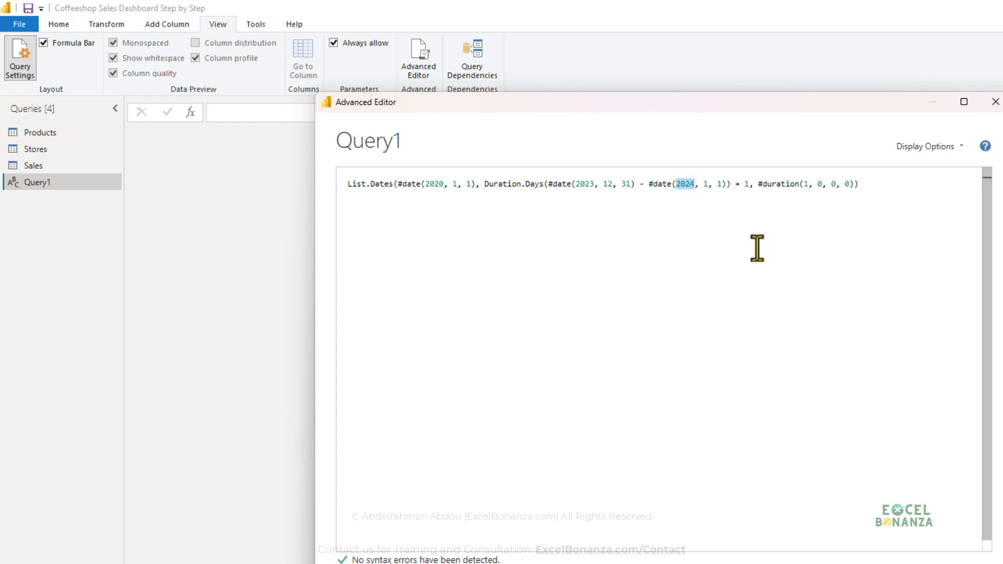
pyautogui.write('2020')
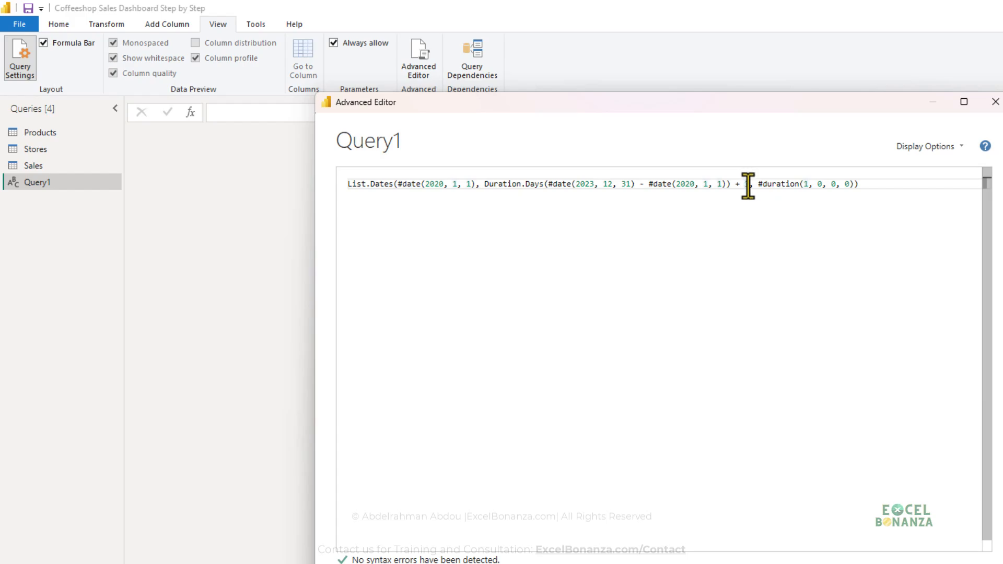
pyautogui.moveTo(748, 185); pyautogui.dragTo(733, 184)
pyautogui.click(739, 219)
pyautogui.doubleClick(806, 183)
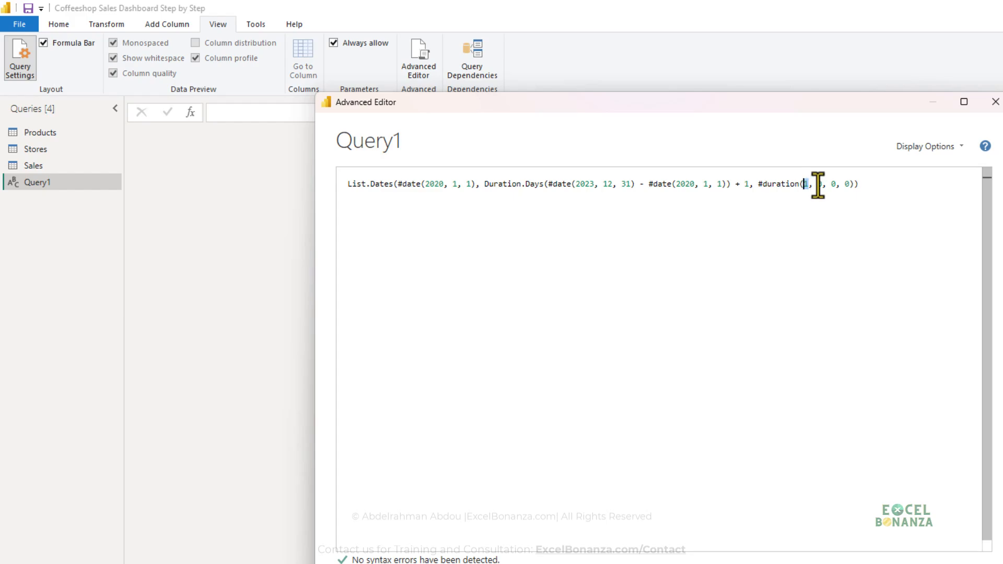
pyautogui.click(833, 214)
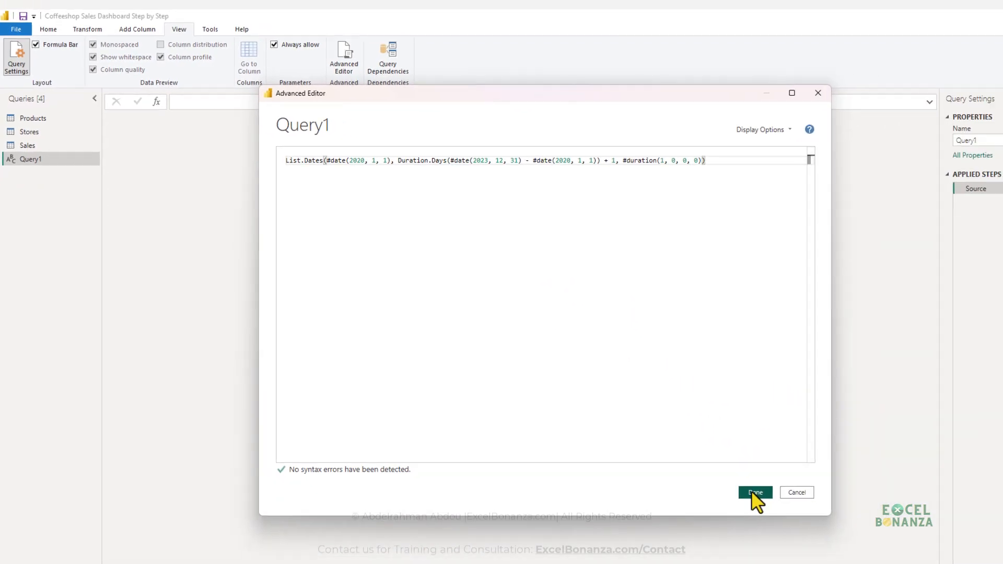
pyautogui.click(755, 492)
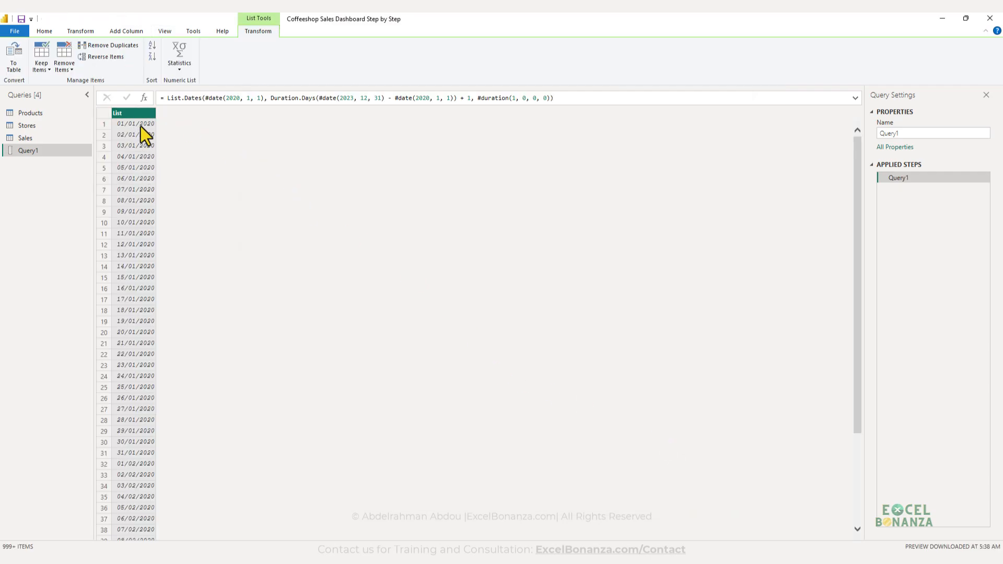
# - Sort the date list in descending order to check its last date, and remove that sorting step
pyautogui.click(152, 57)
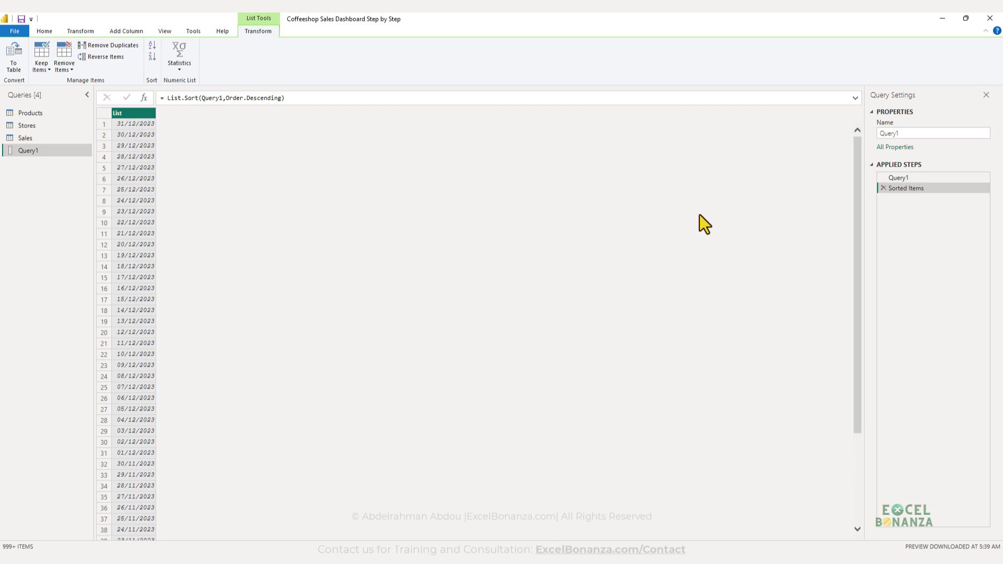
pyautogui.click(883, 189)
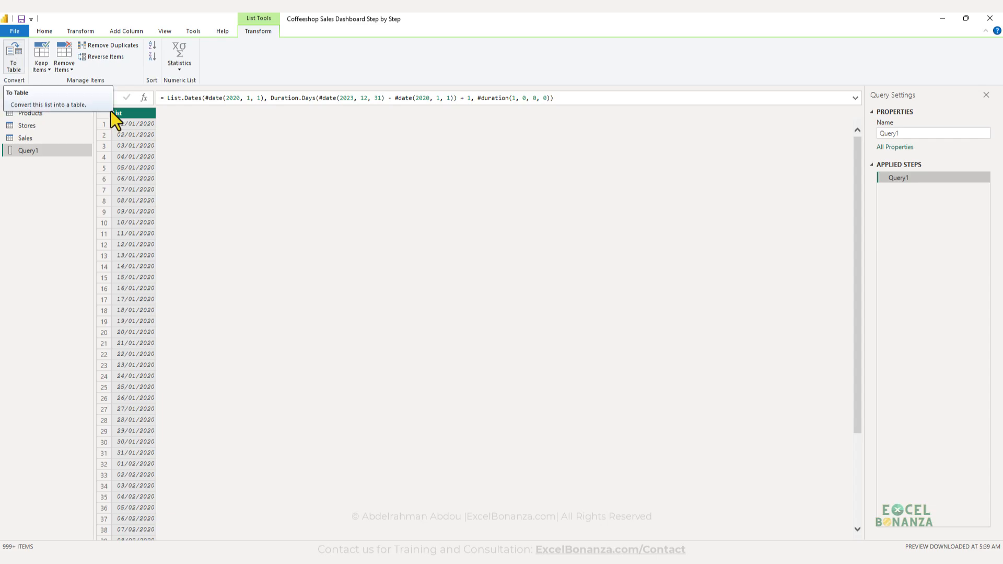
# - Convert the date list to a table with the default settings and rename its column Date
pyautogui.click(17, 61)
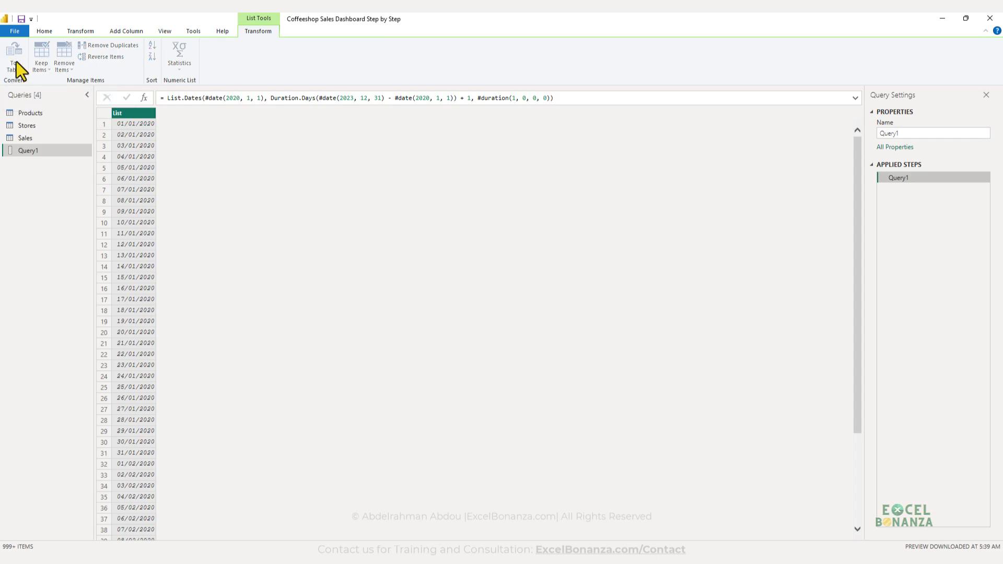
pyautogui.click(603, 332)
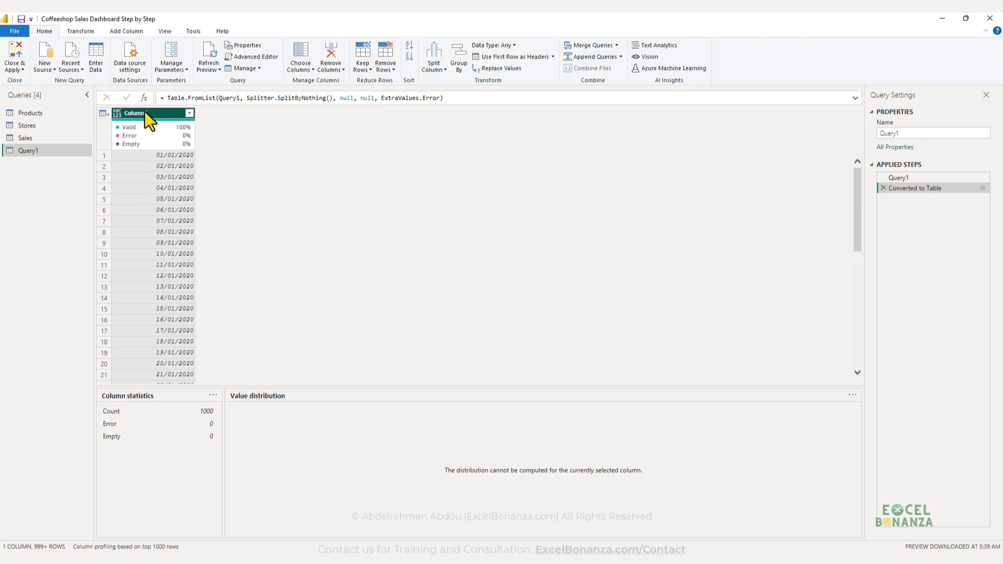
pyautogui.doubleClick(145, 111)
pyautogui.write('Dat')
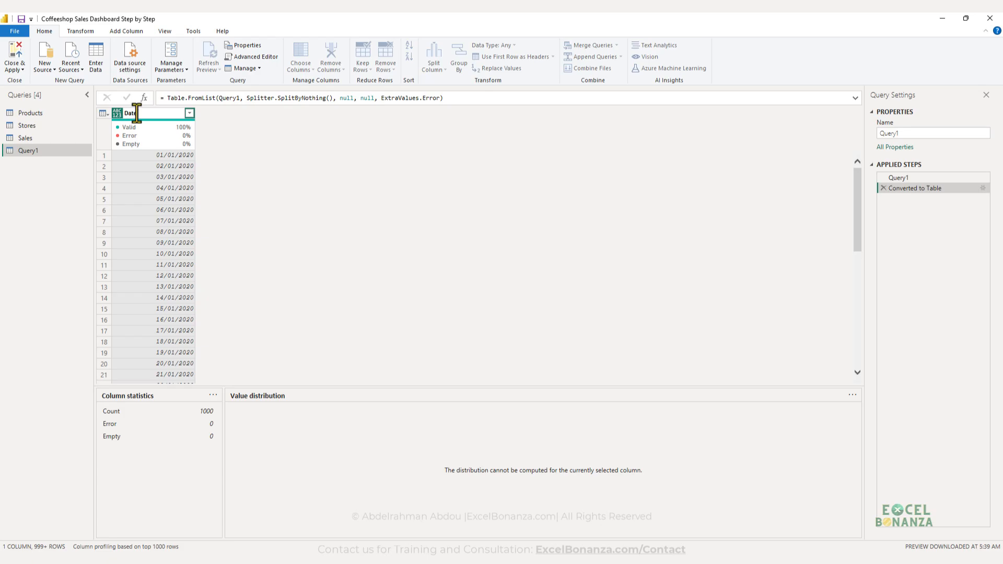
pyautogui.write('e')
pyautogui.press('Return')
# - Set the Date column's data type to Date and rename the query Calendar
pyautogui.click(117, 113)
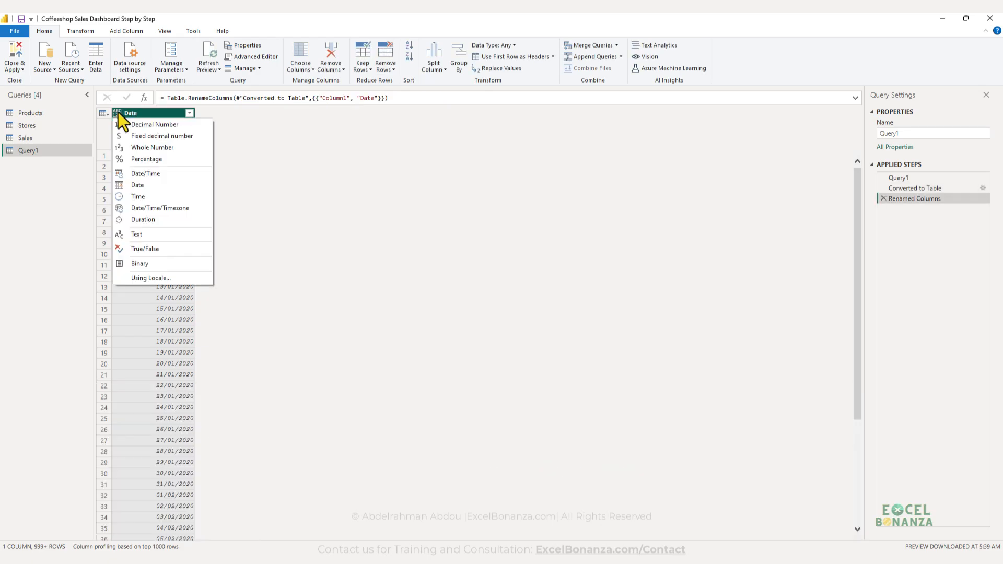
pyautogui.click(137, 185)
pyautogui.doubleClick(51, 153)
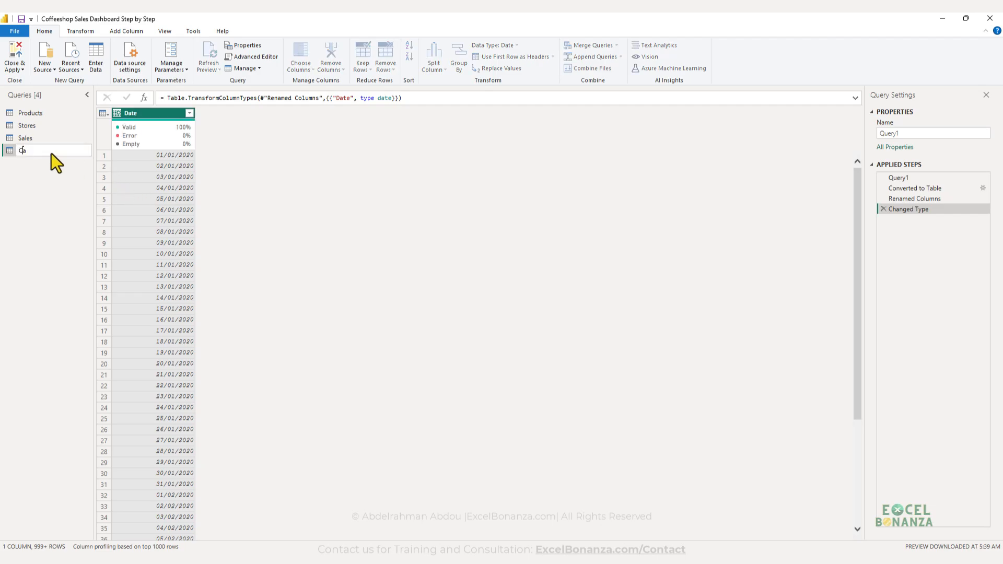
pyautogui.write('Calendar')
pyautogui.press('Return')
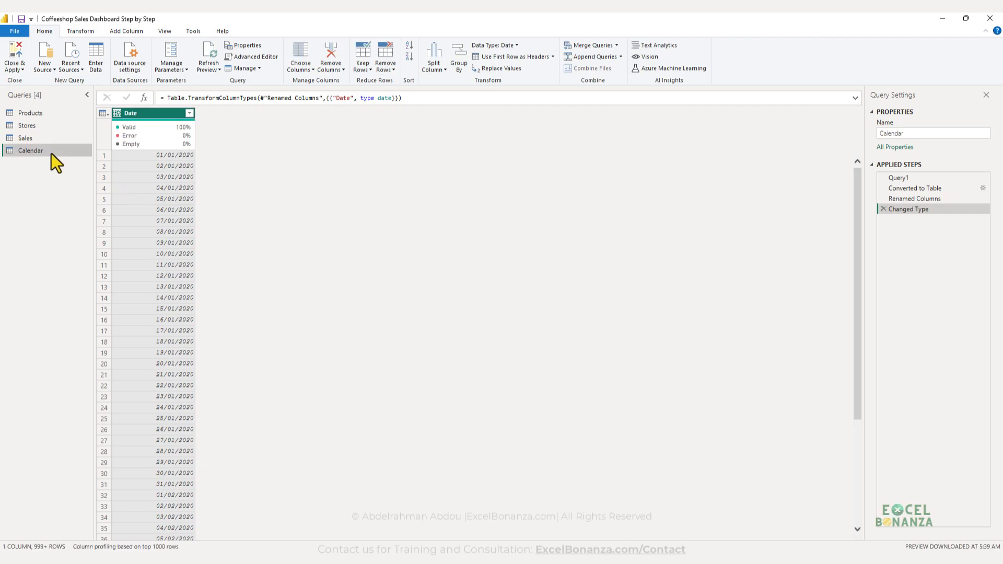
# - Add a column with the year extracted from the Date column
pyautogui.click(139, 112)
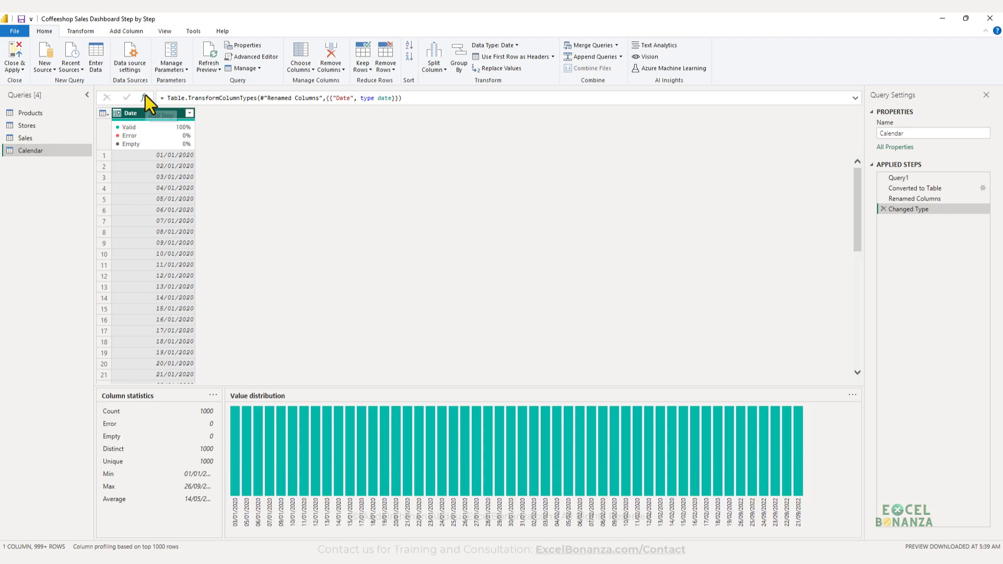
pyautogui.click(136, 31)
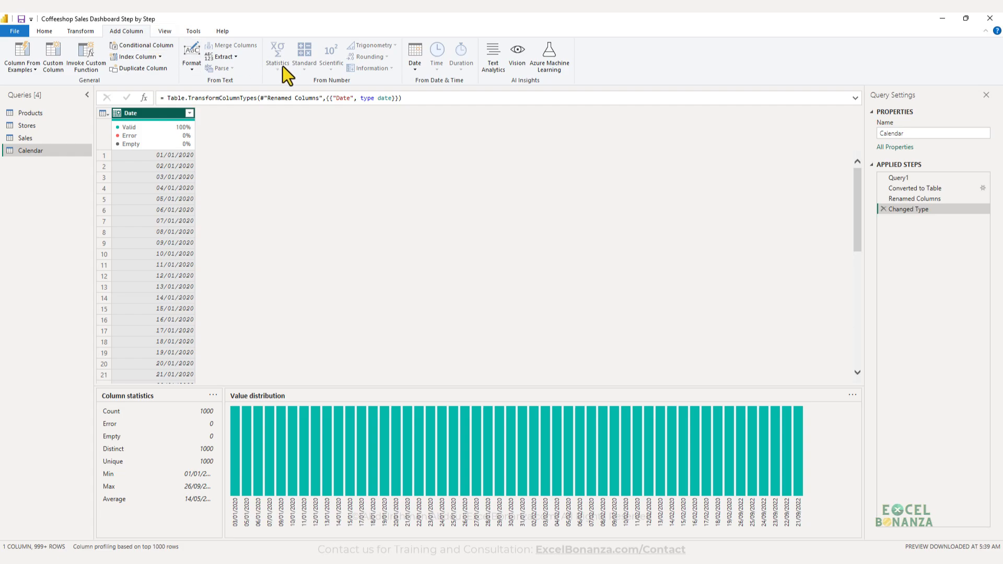
pyautogui.click(413, 68)
pyautogui.moveTo(450, 119)
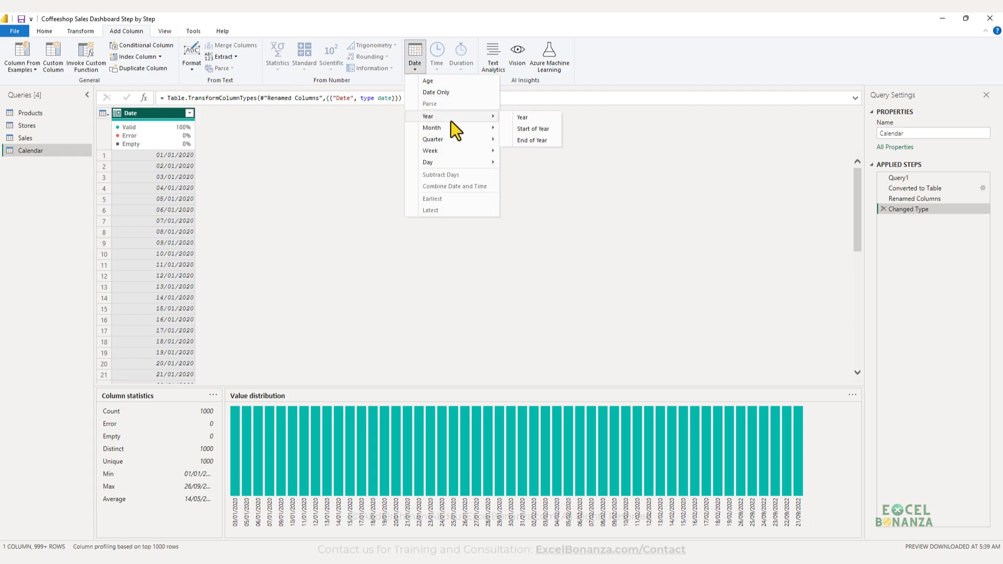
pyautogui.click(525, 118)
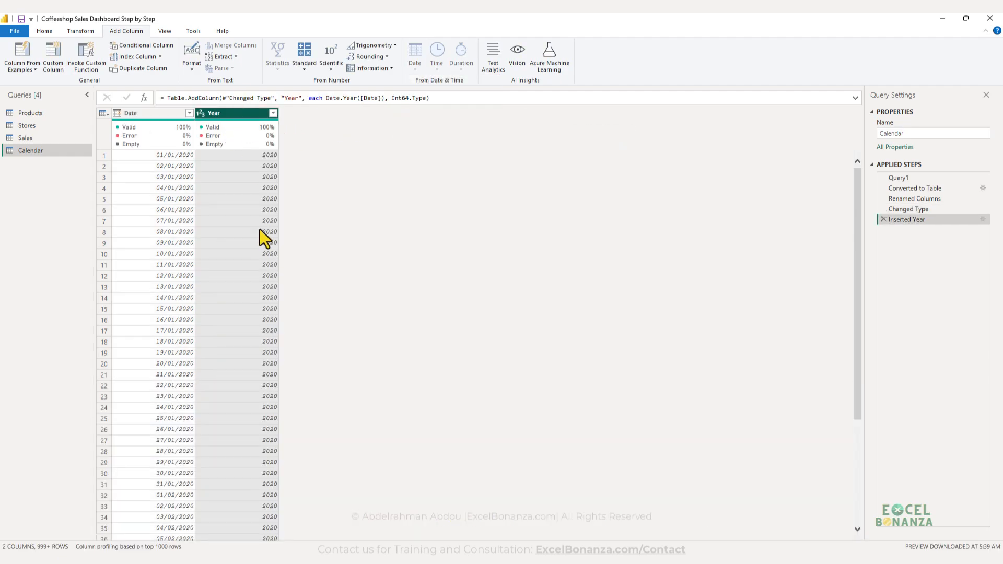
# - Add a column with the month extracted from the Date column and rename it Month Number
pyautogui.click(157, 113)
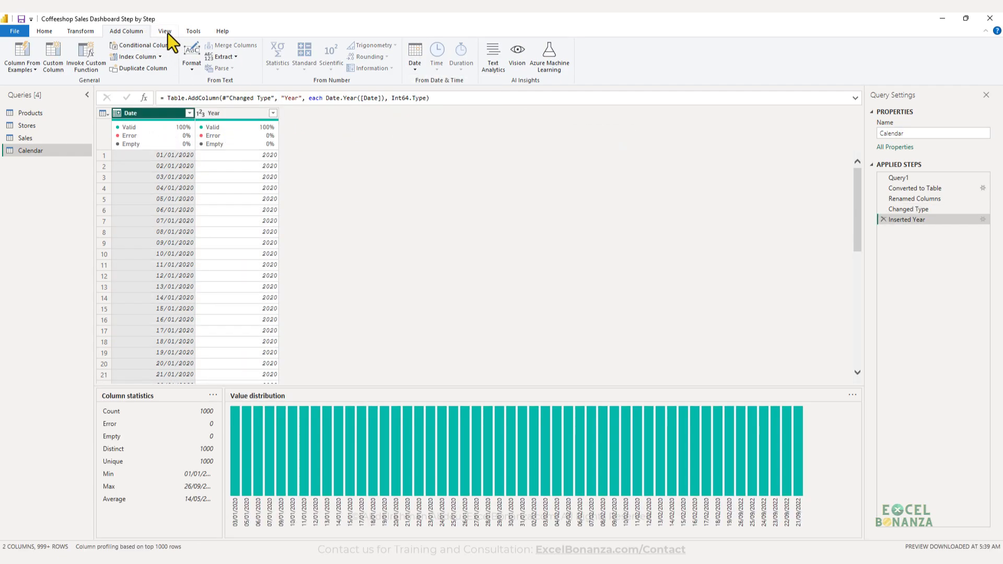
pyautogui.click(415, 64)
pyautogui.moveTo(455, 132)
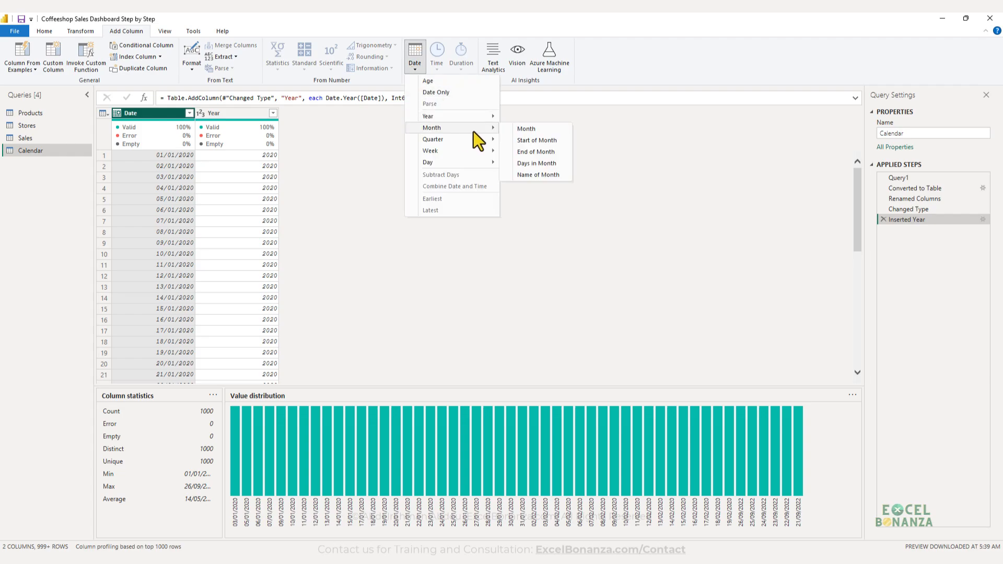
pyautogui.click(522, 129)
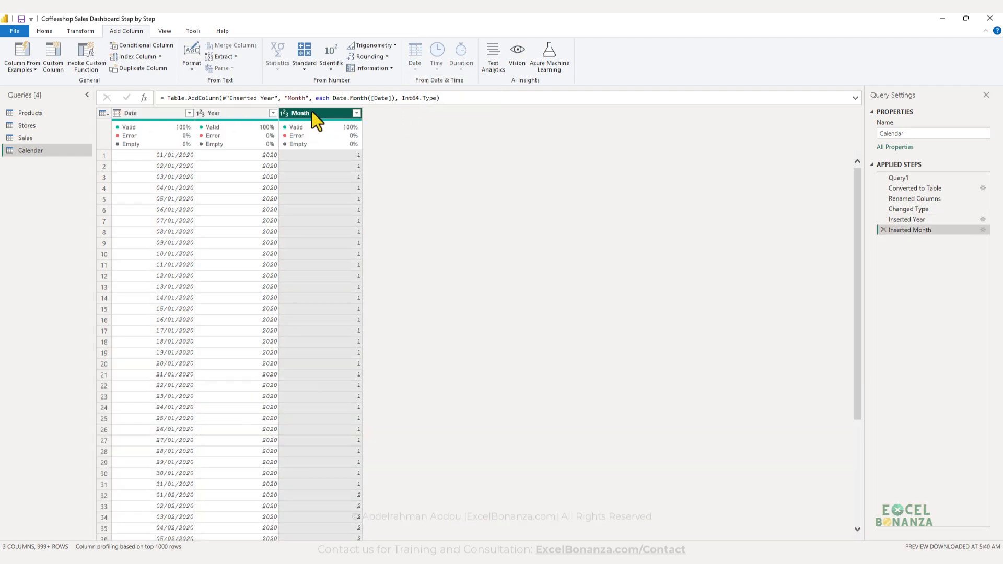
pyautogui.doubleClick(316, 112)
pyautogui.write('Month N')
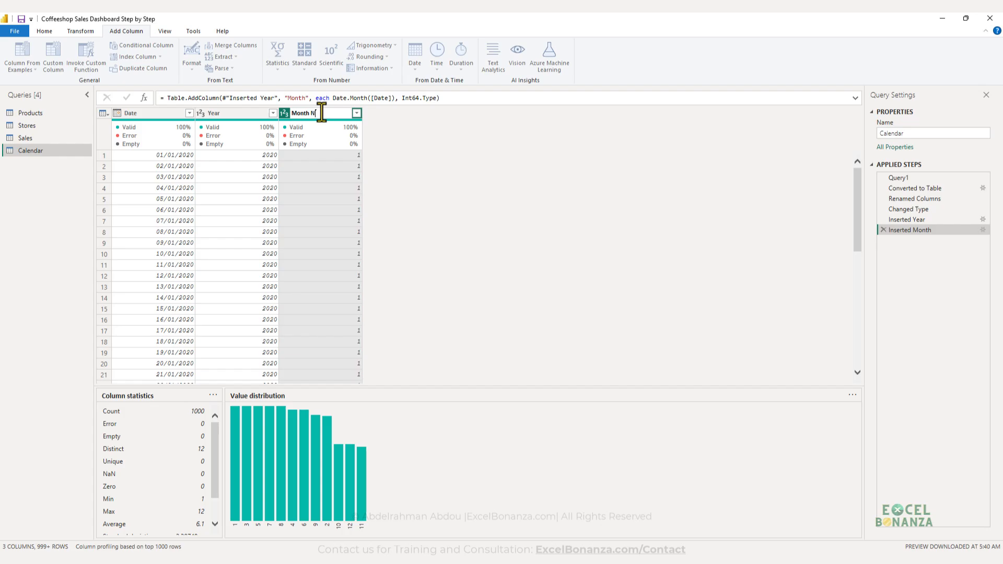
pyautogui.write('umber')
pyautogui.press('Return')
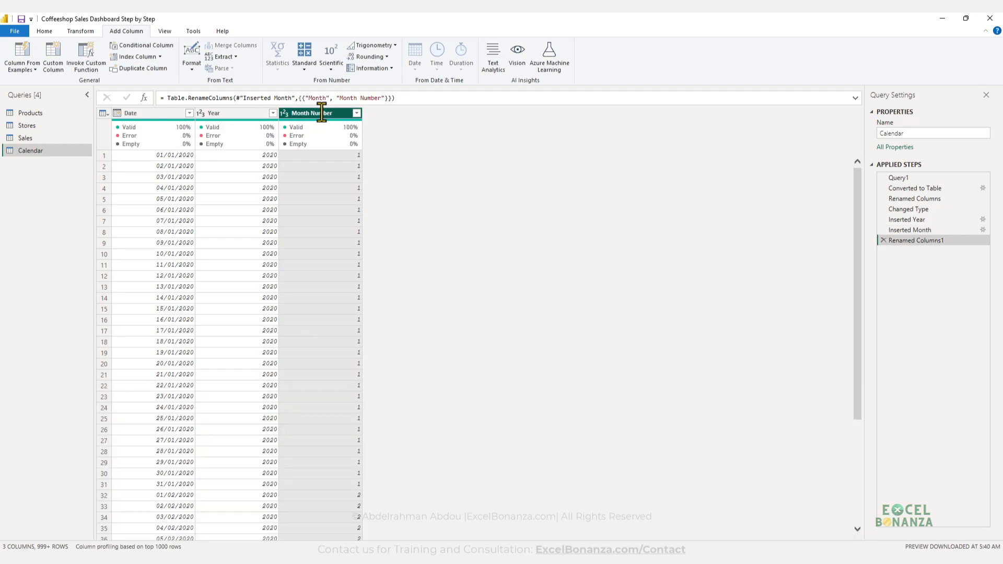
# - Add a column with the name of the month taken from the Date column
pyautogui.click(149, 115)
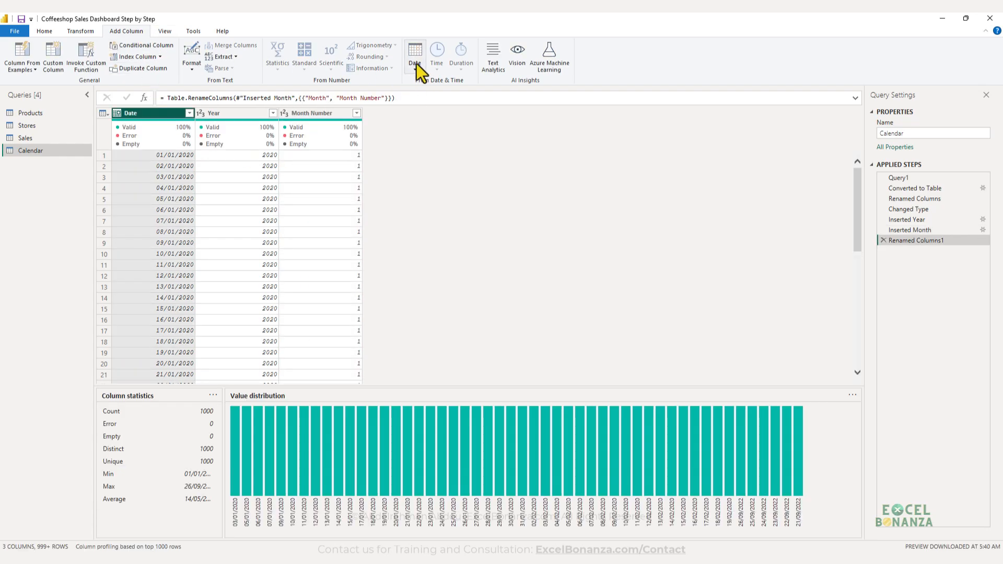
pyautogui.click(415, 60)
pyautogui.moveTo(459, 127)
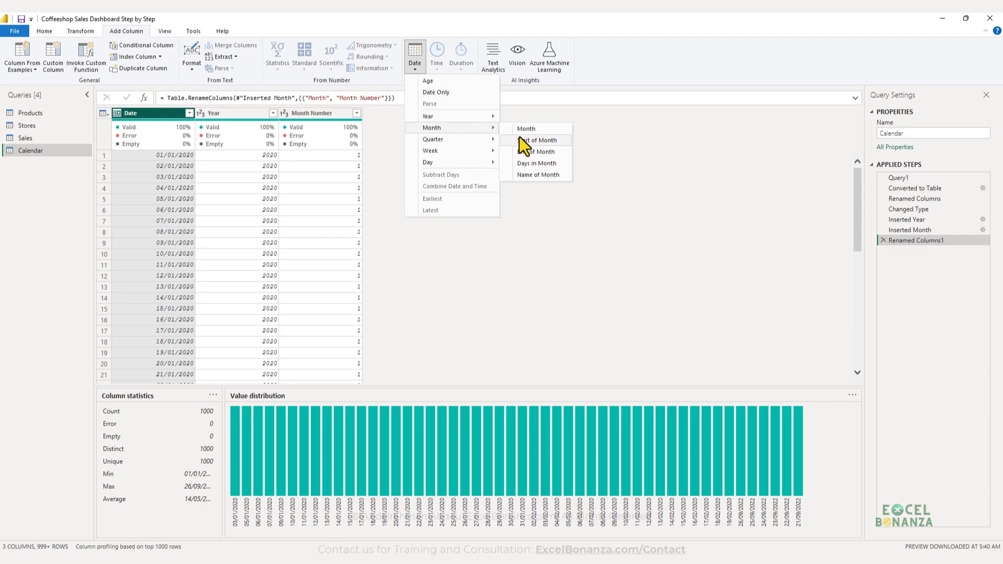
pyautogui.click(533, 176)
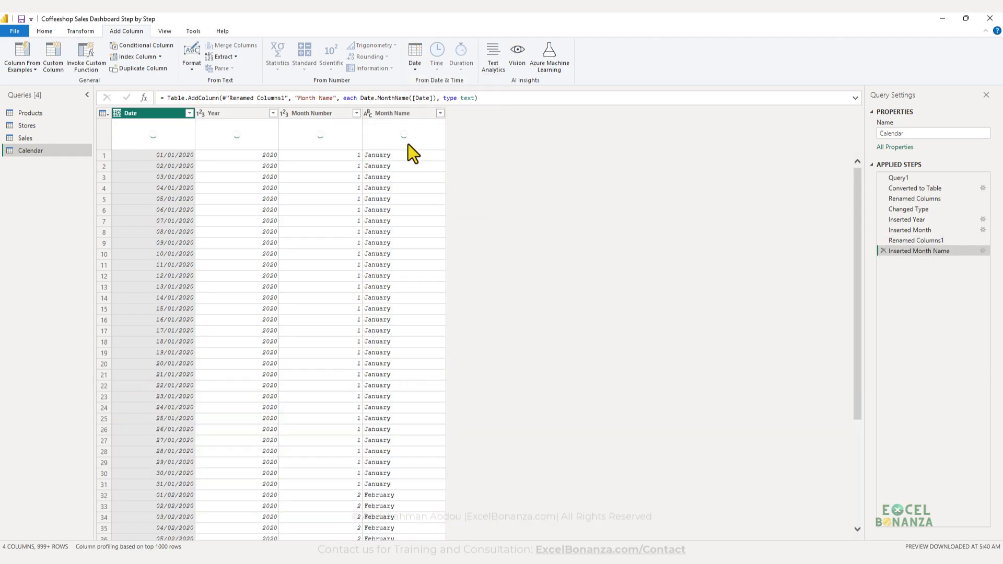
# - Shorten the Month Name column's values in place to their first 3 characters
pyautogui.click(400, 113)
pyautogui.scroll(-4, 426, 222)
pyautogui.scroll(4, 425, 215)
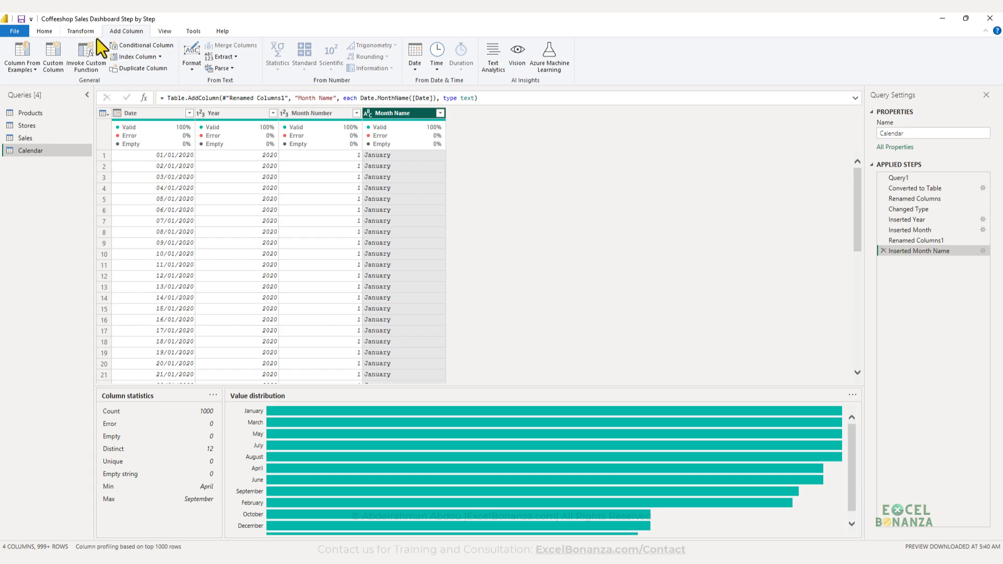
pyautogui.click(81, 31)
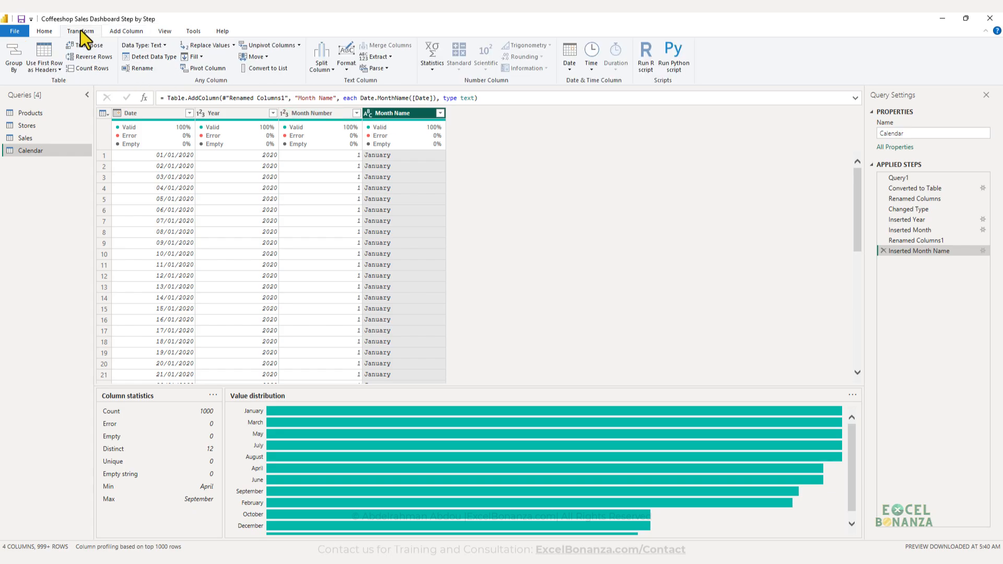
pyautogui.click(368, 55)
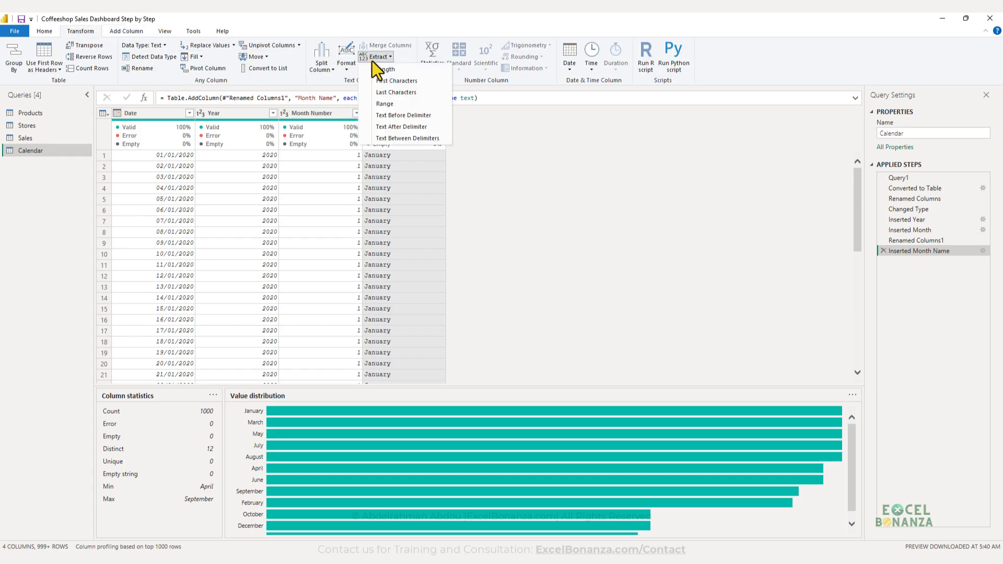
pyautogui.click(397, 81)
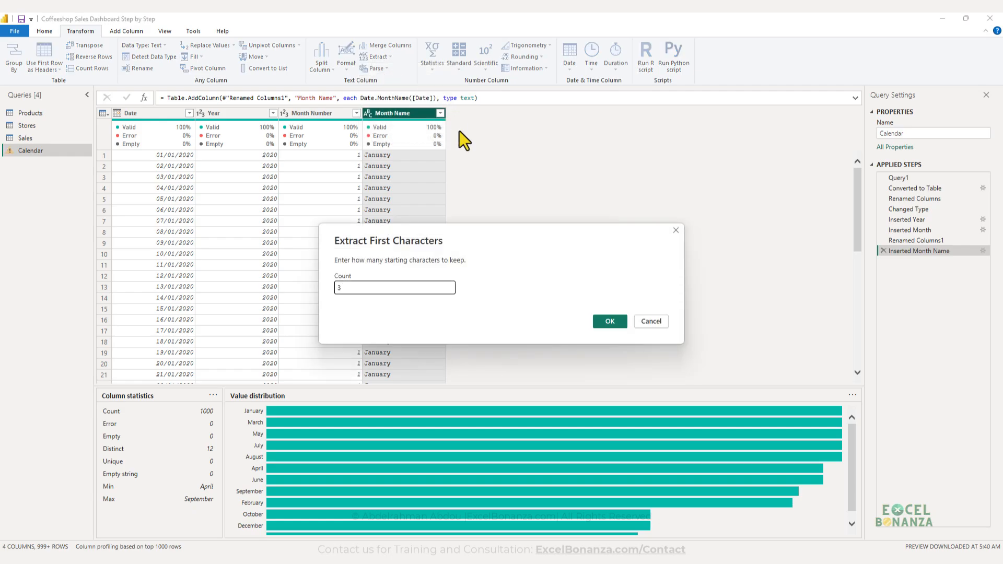
pyautogui.write('3')
pyautogui.click(609, 321)
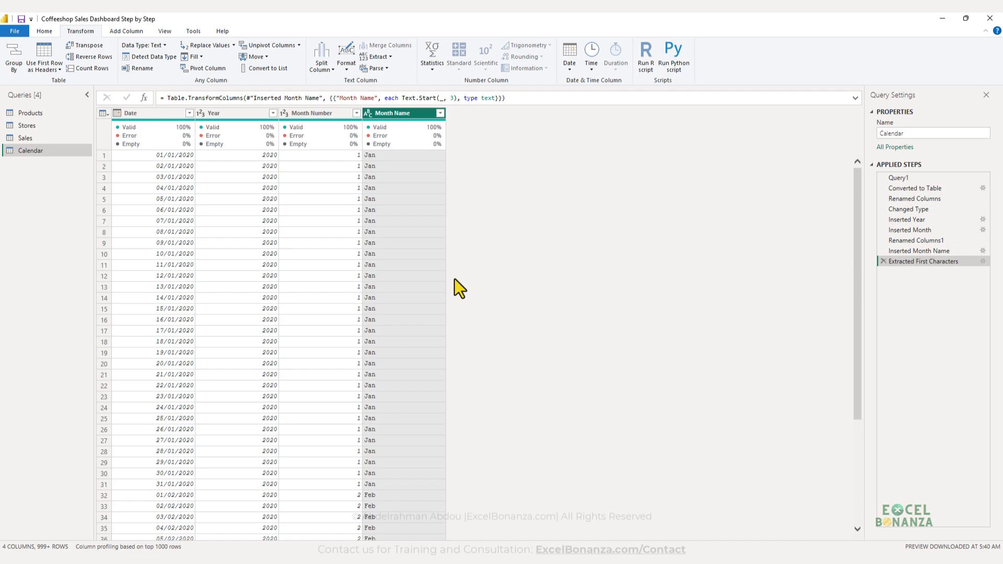
# - Add a column with the quarter of the year taken from the Date column
pyautogui.click(155, 112)
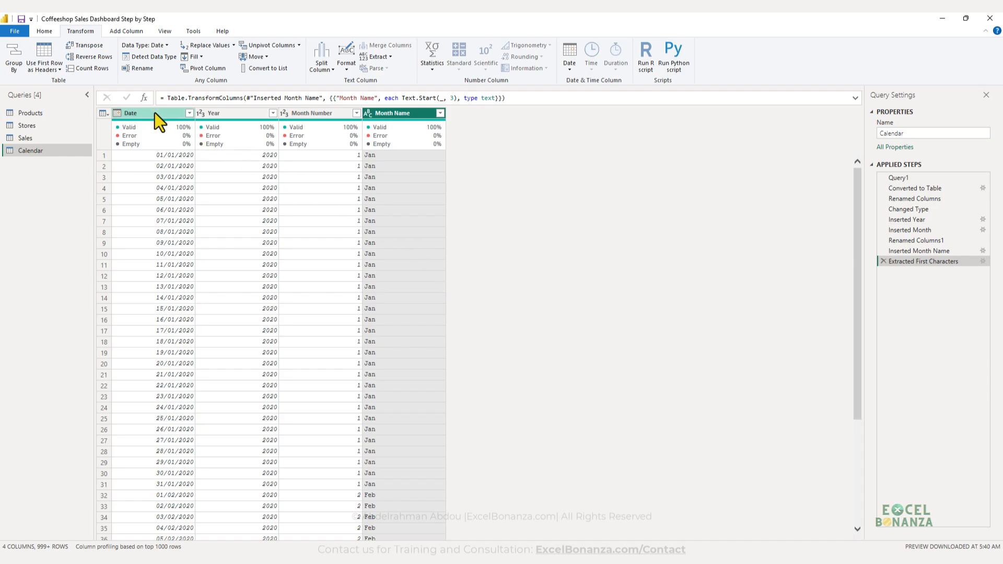
pyautogui.moveTo(164, 124)
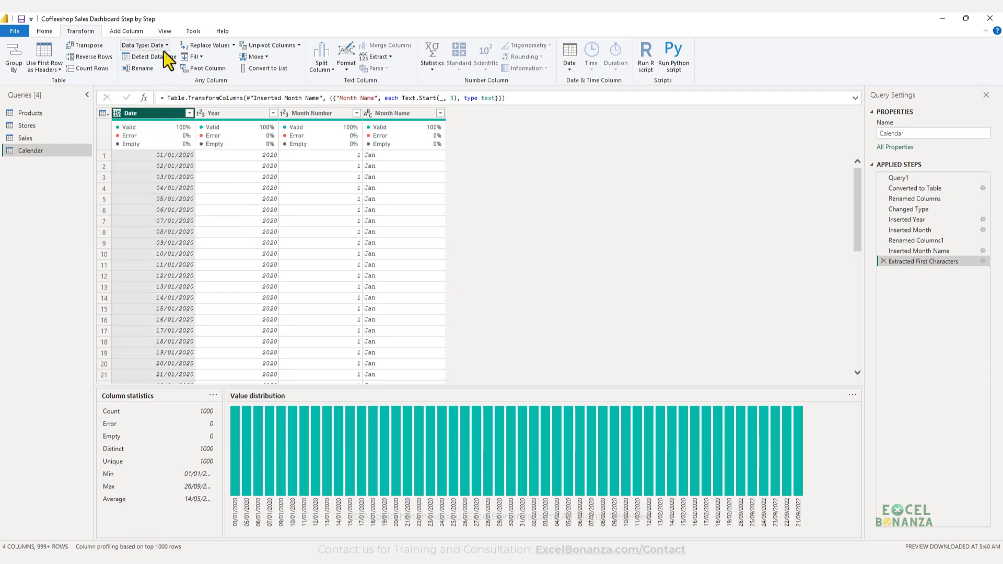
pyautogui.click(124, 32)
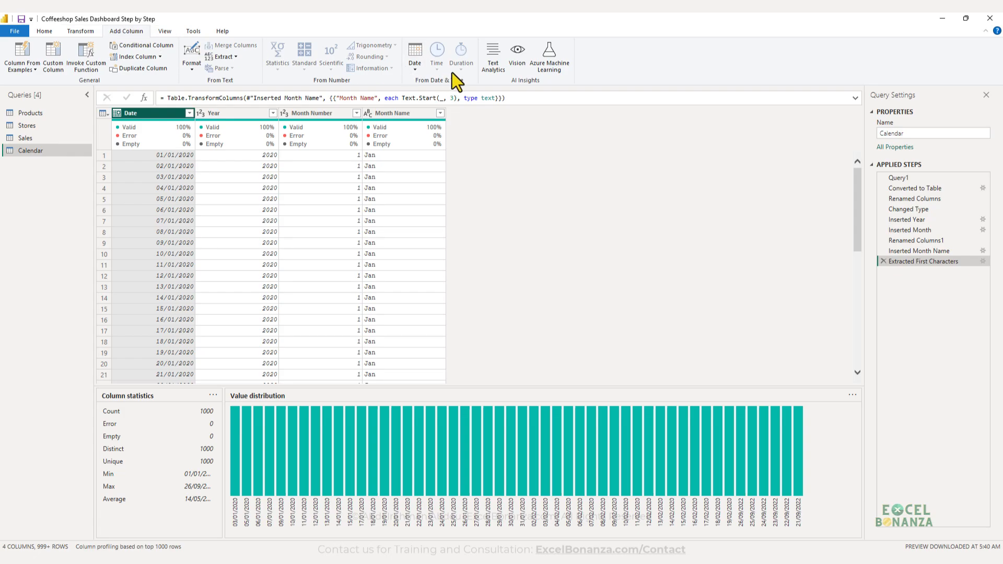
pyautogui.click(414, 59)
pyautogui.moveTo(447, 137)
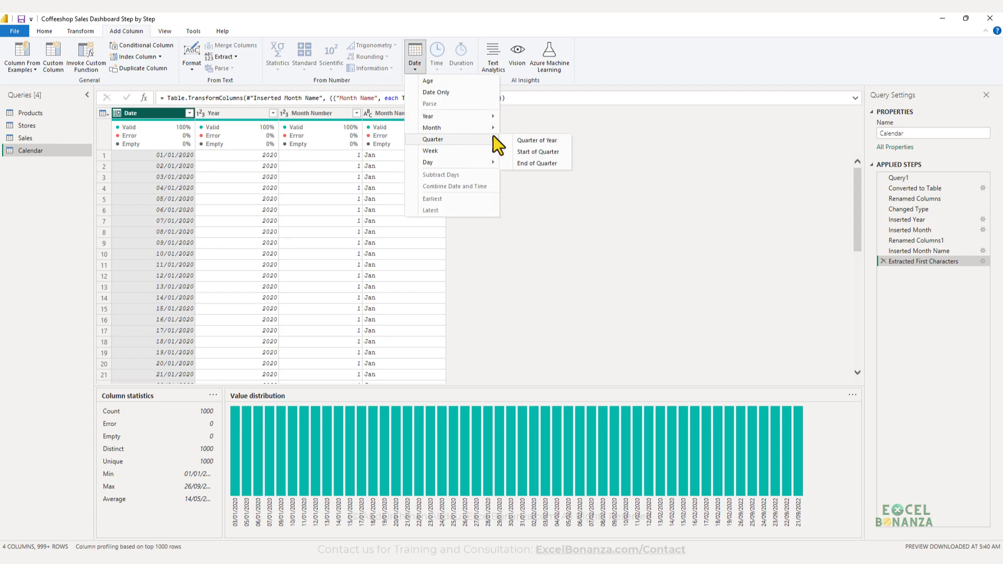
pyautogui.click(519, 140)
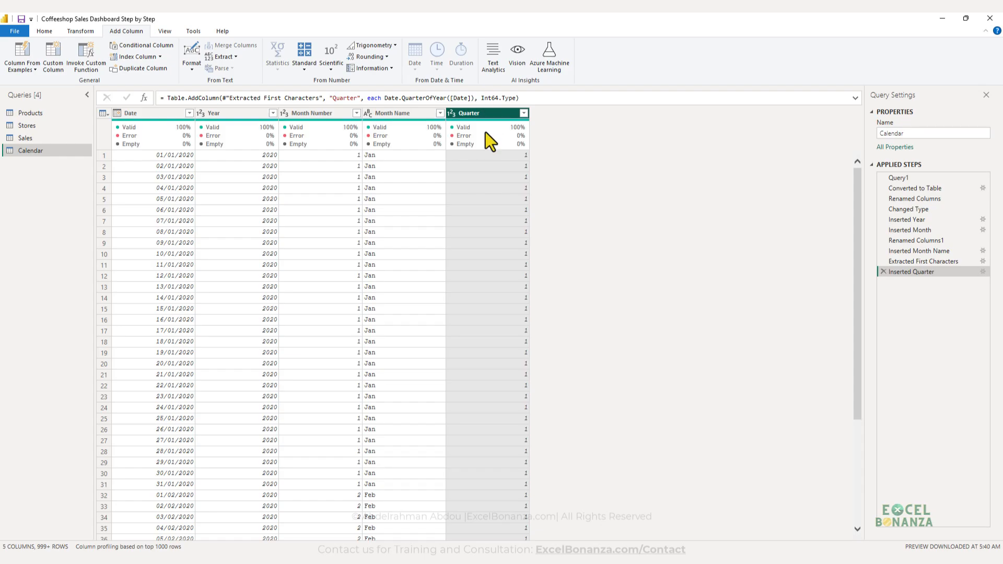
pyautogui.scroll(-20, 518, 217)
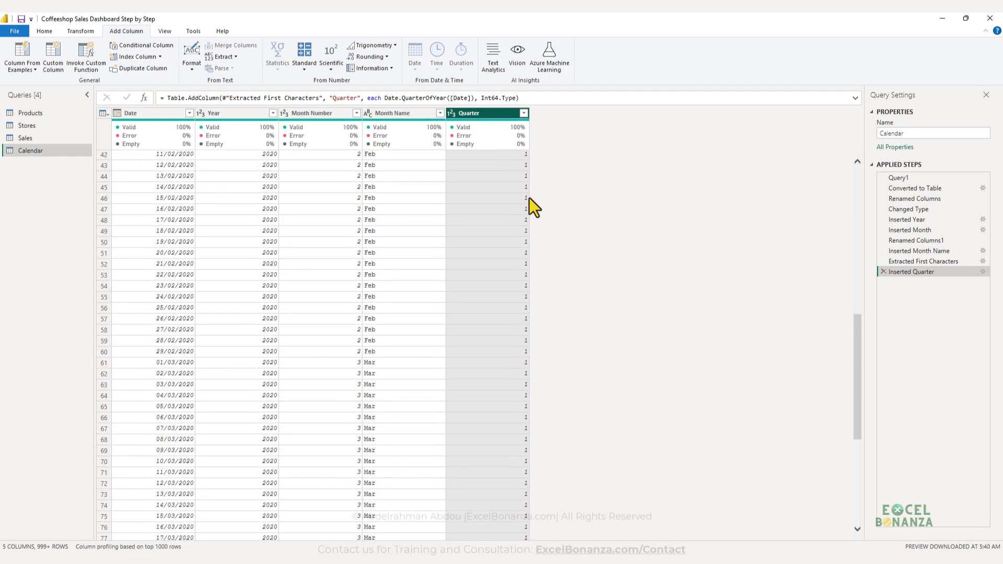
pyautogui.scroll(20, 529, 197)
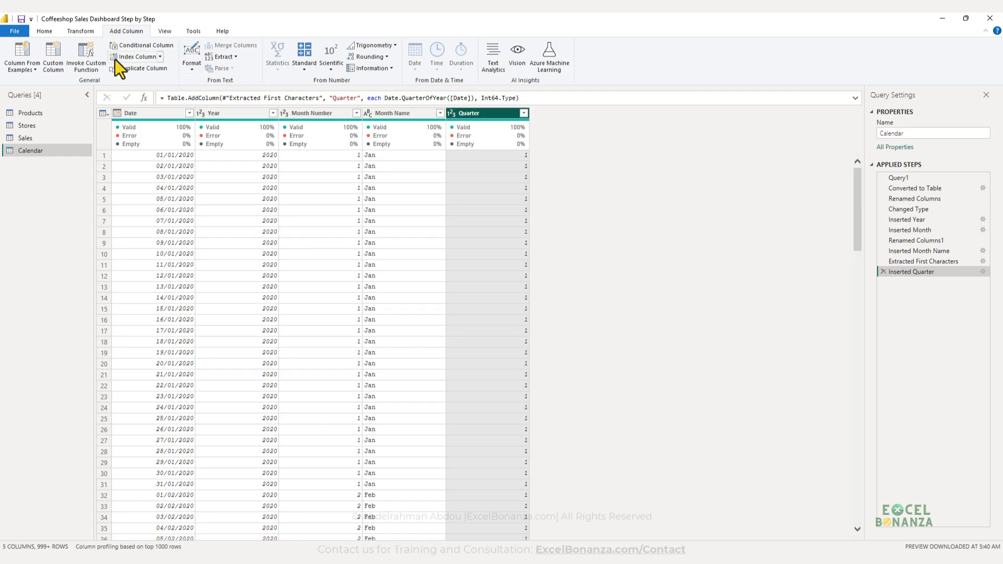
# - Add the prefix Q in place to the values of the Quarter column
pyautogui.click(74, 32)
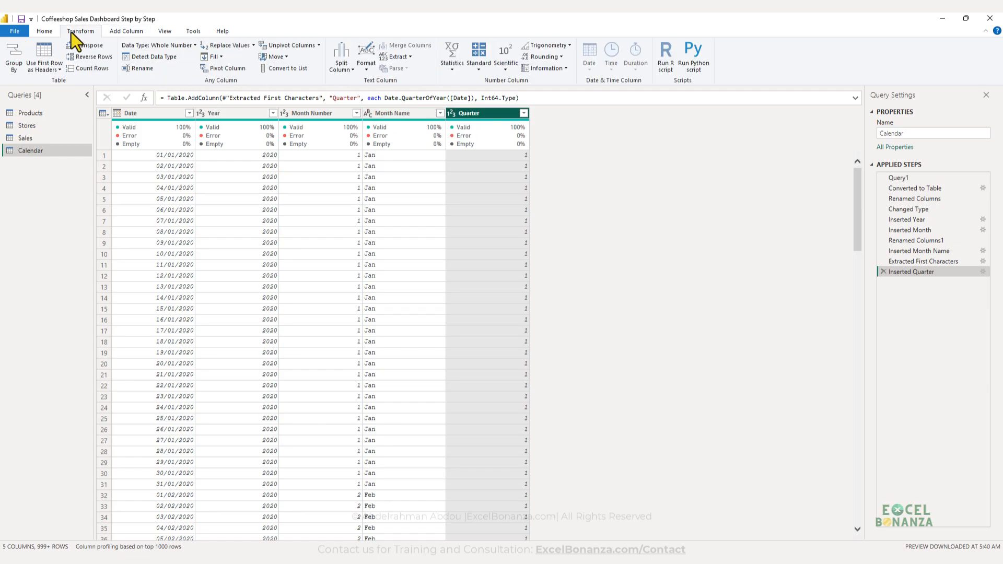
pyautogui.click(370, 70)
pyautogui.click(375, 142)
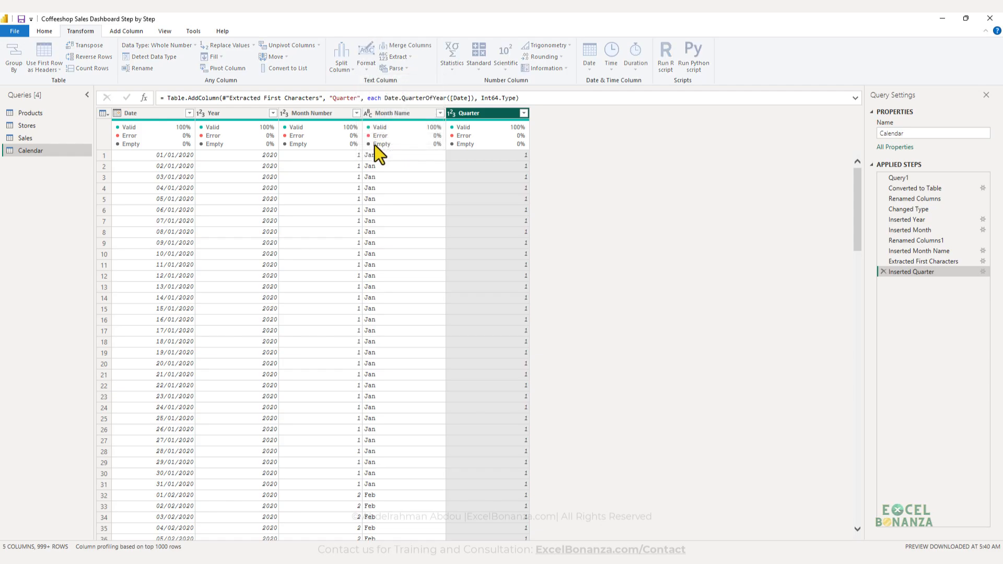
pyautogui.write('Q')
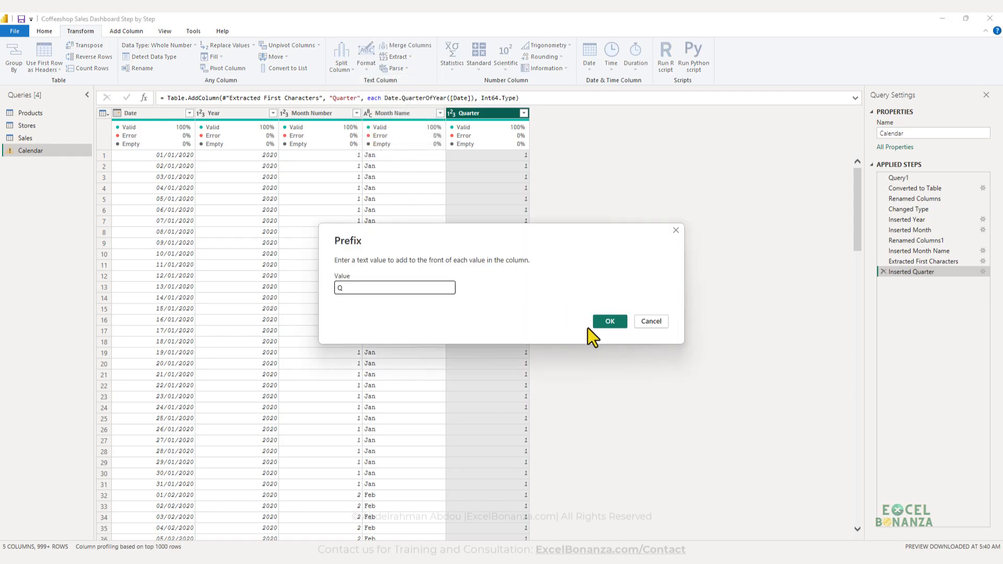
pyautogui.click(605, 322)
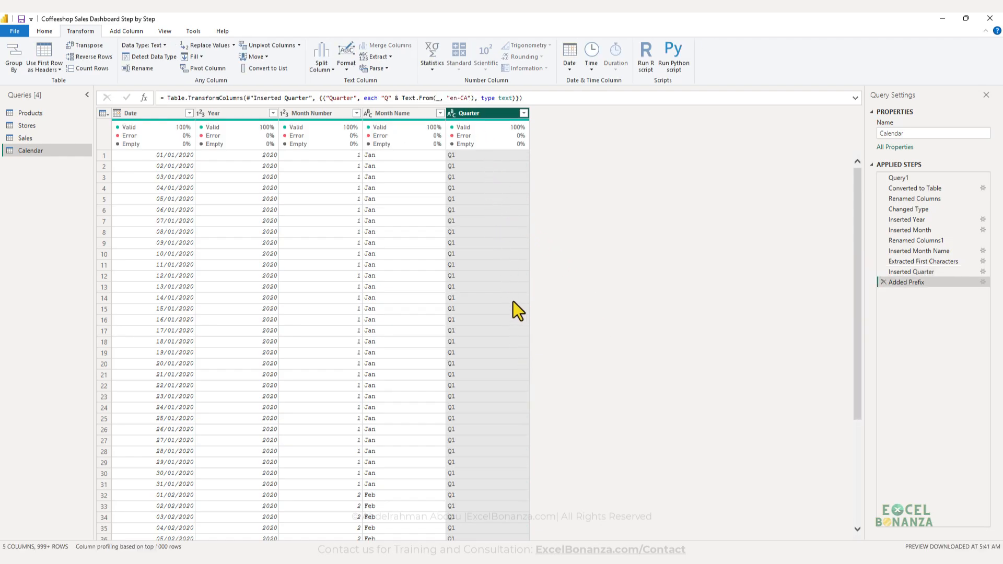
pyautogui.scroll(-20, 513, 301)
pyautogui.scroll(15, 502, 194)
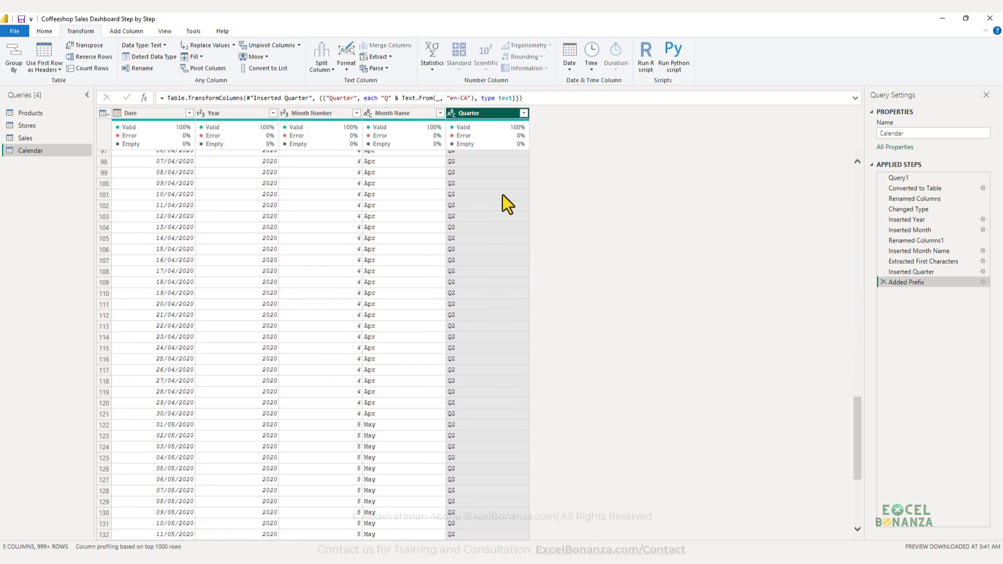
pyautogui.scroll(6, 510, 208)
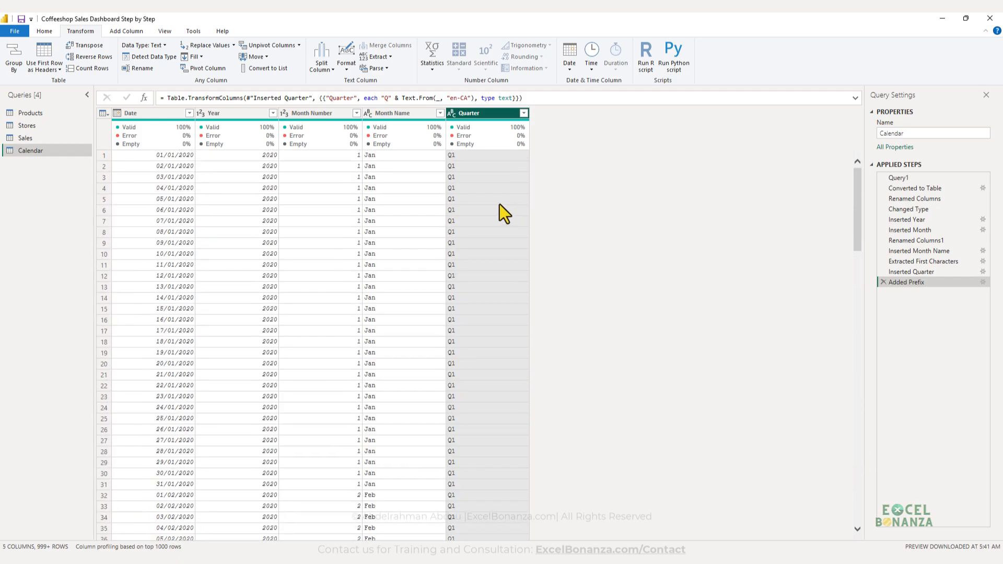
# - Add a column with the week of the year taken from the Date column
pyautogui.click(149, 114)
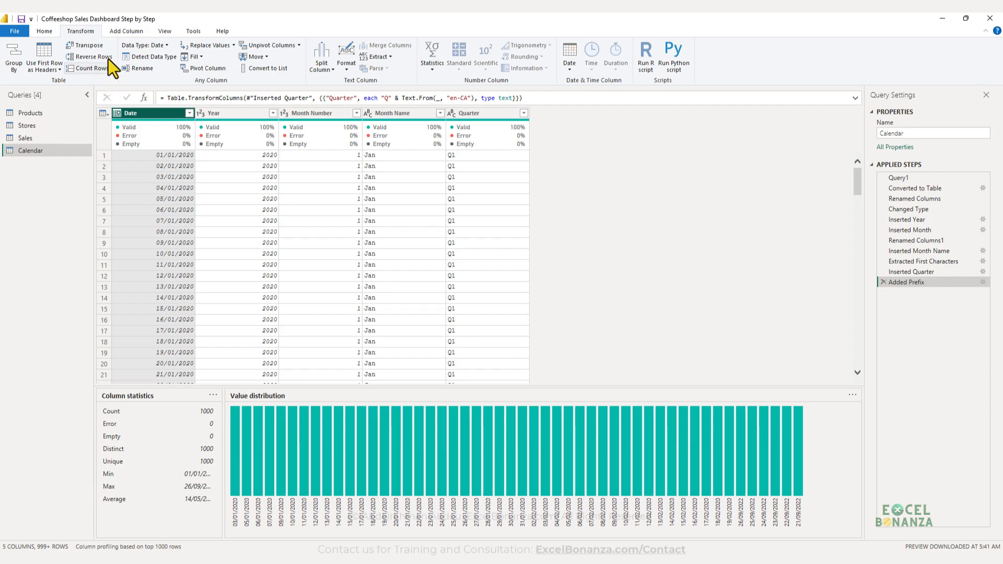
pyautogui.click(125, 30)
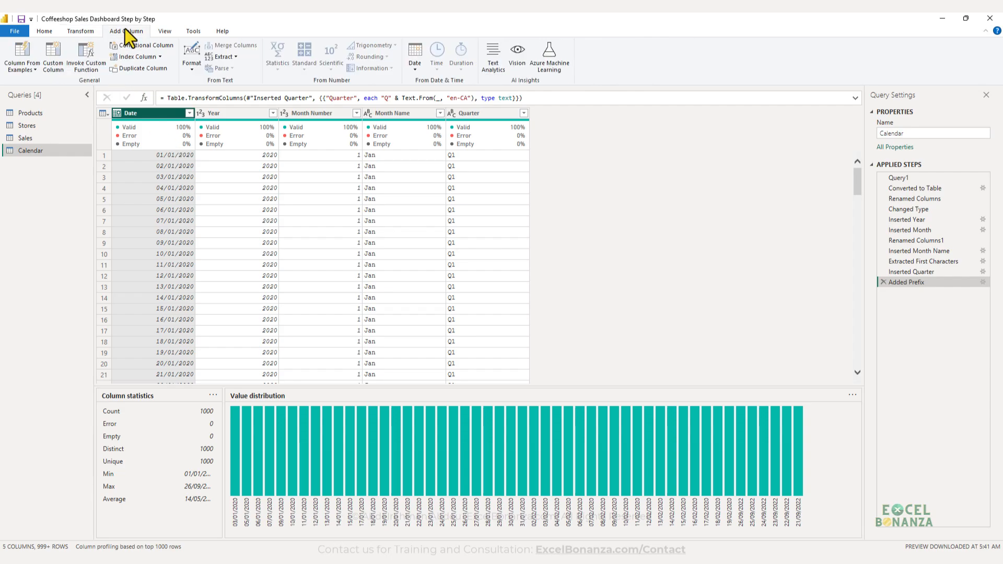
pyautogui.click(420, 65)
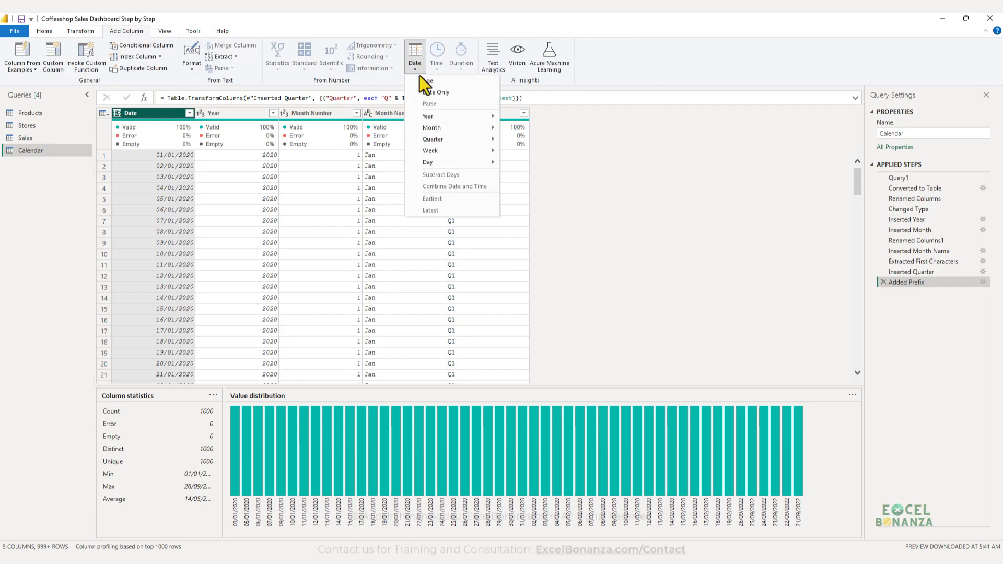
pyautogui.moveTo(456, 151)
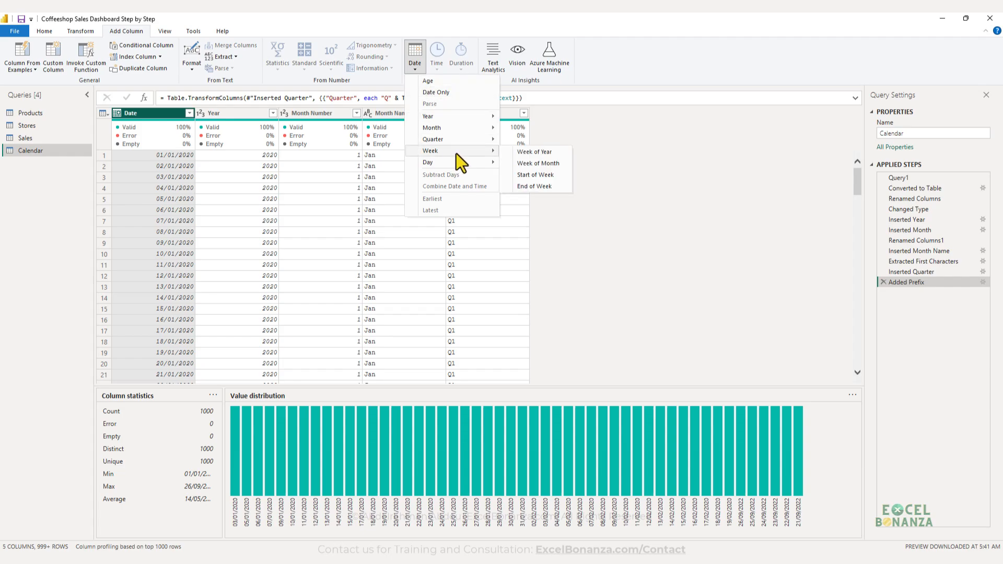
pyautogui.click(506, 152)
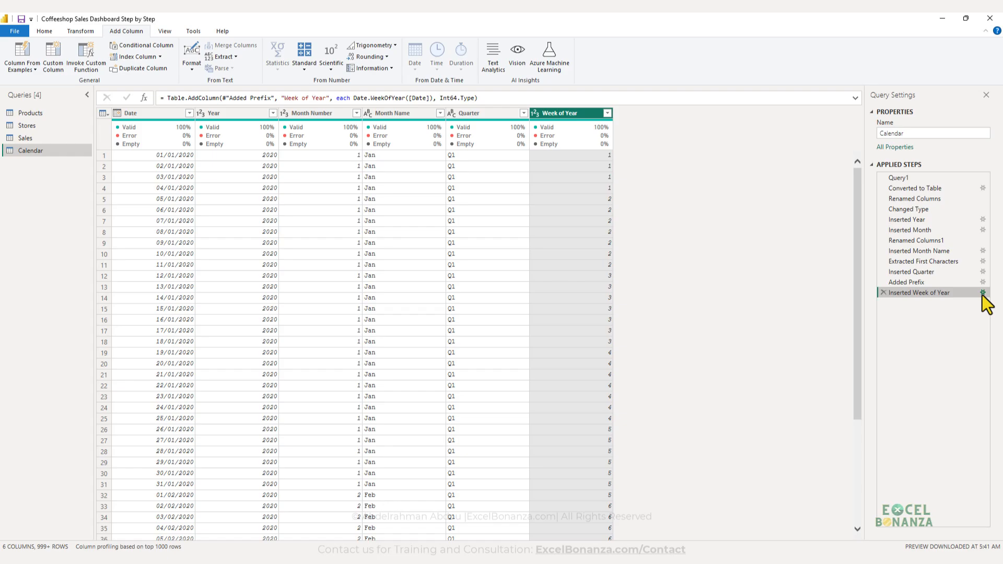
# - Edit the Week of Year formula to Date.WeekOfYear([Date], Day.Monday) and set the column's data type to Whole Number
pyautogui.click(981, 293)
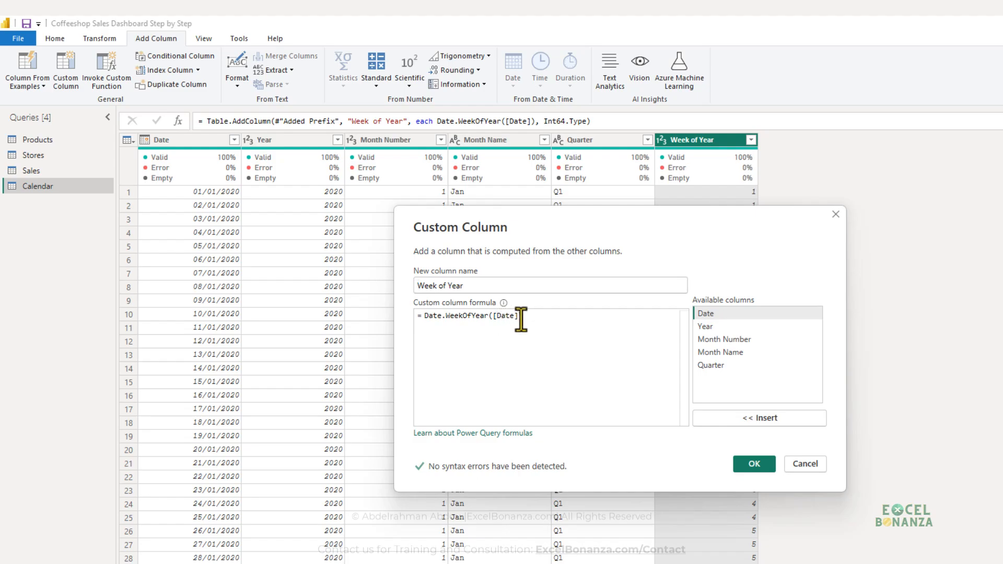
pyautogui.click(485, 296)
pyautogui.moveTo(490, 316); pyautogui.dragTo(522, 316)
pyautogui.click(426, 316)
pyautogui.click(517, 315)
pyautogui.write(',')
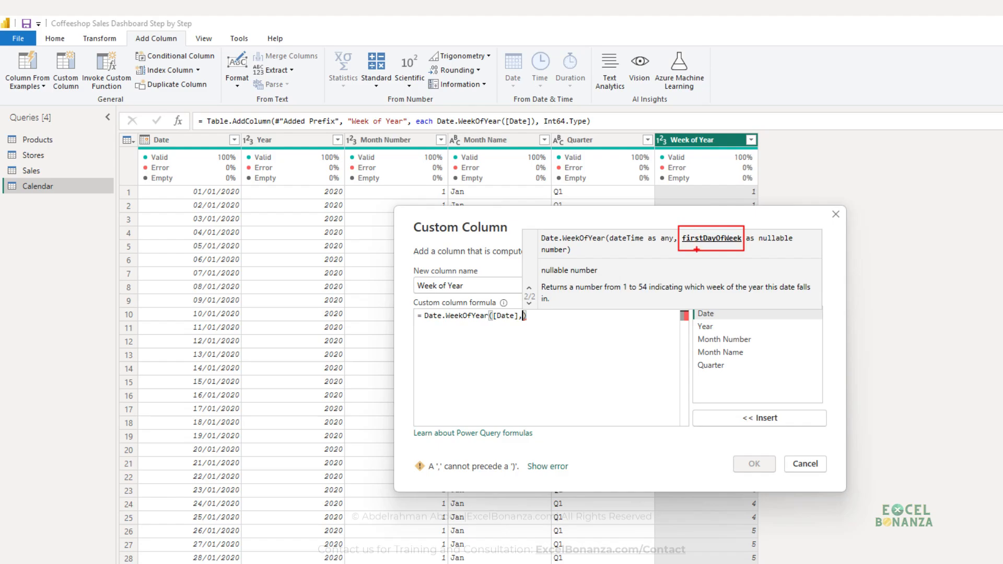
pyautogui.press('Escape')
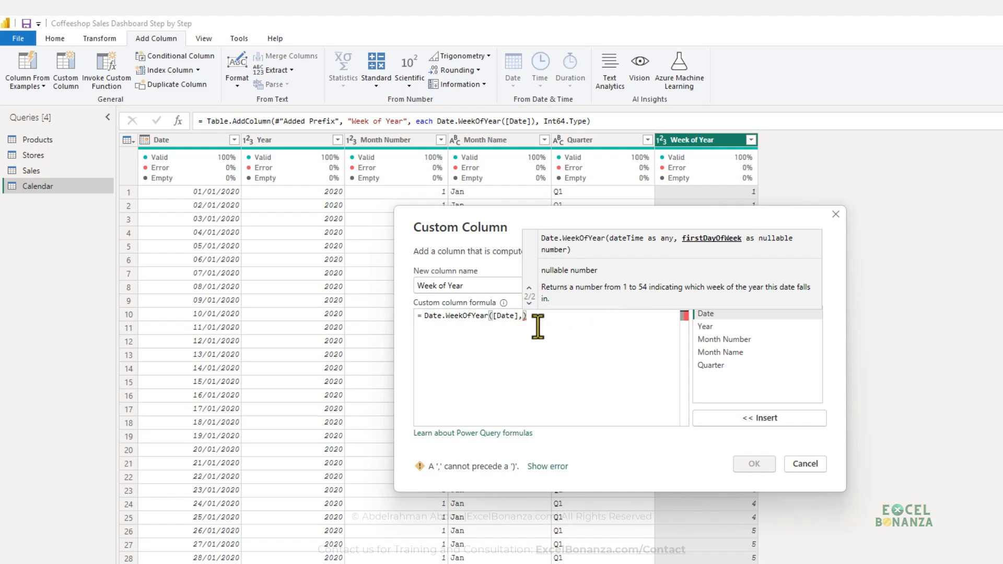
pyautogui.click(523, 316)
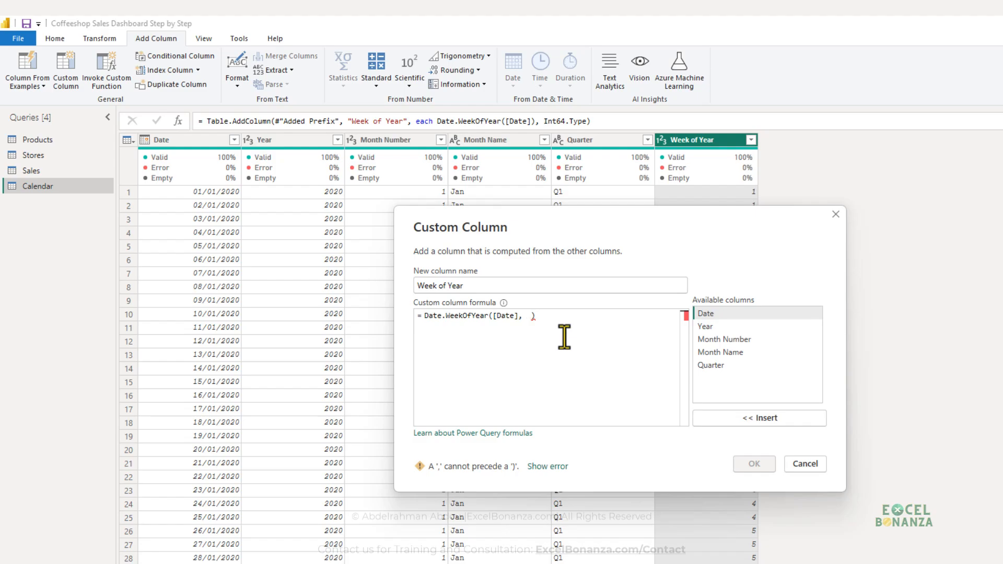
pyautogui.write('Day')
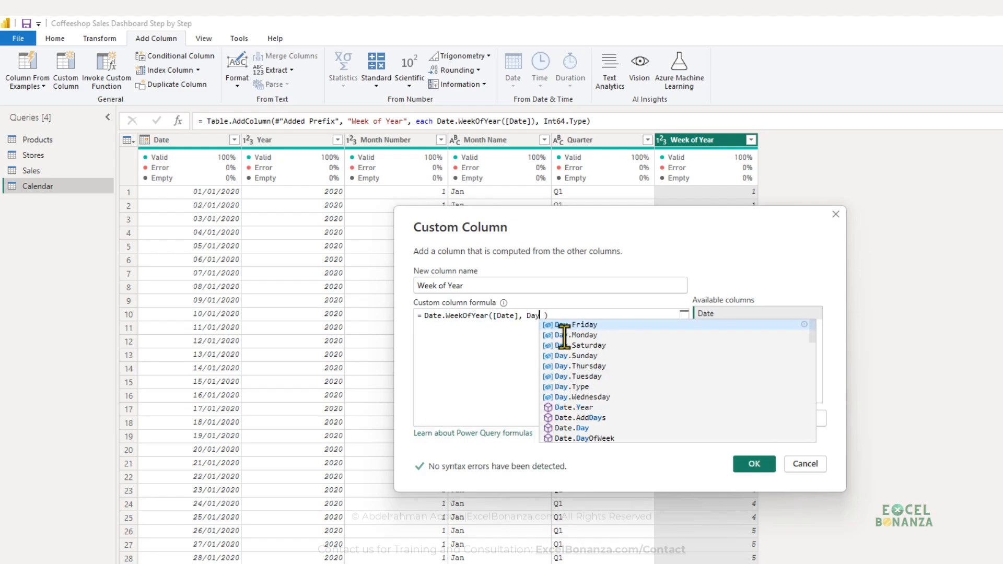
pyautogui.write('.M')
pyautogui.press('Escape')
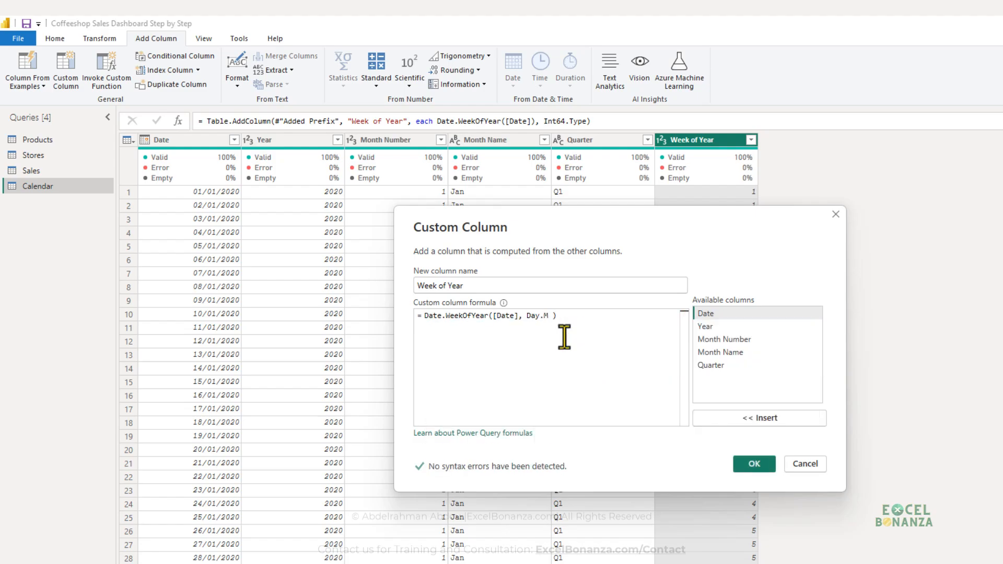
pyautogui.write('onday')
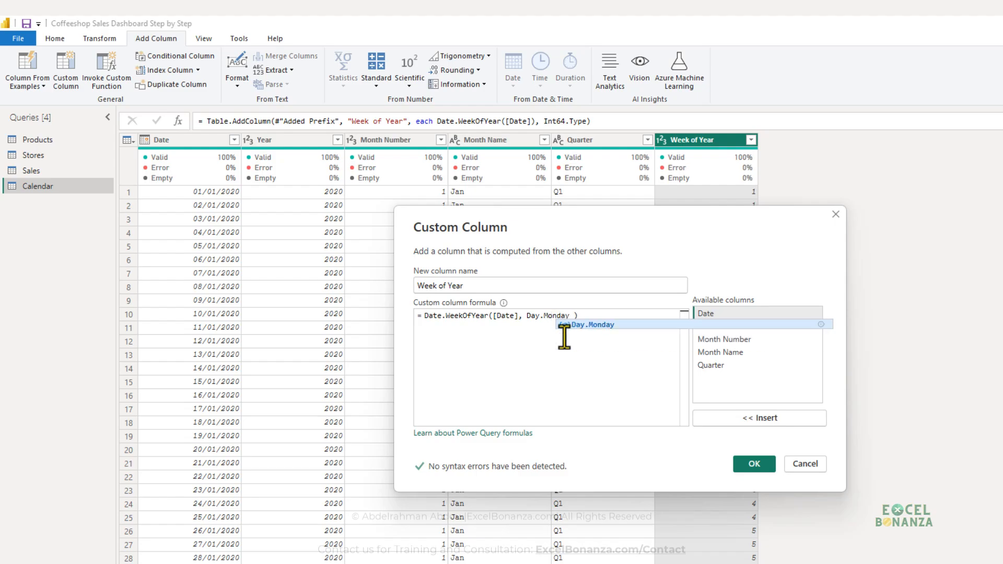
pyautogui.press('Escape')
pyautogui.moveTo(602, 214); pyautogui.dragTo(494, 215)
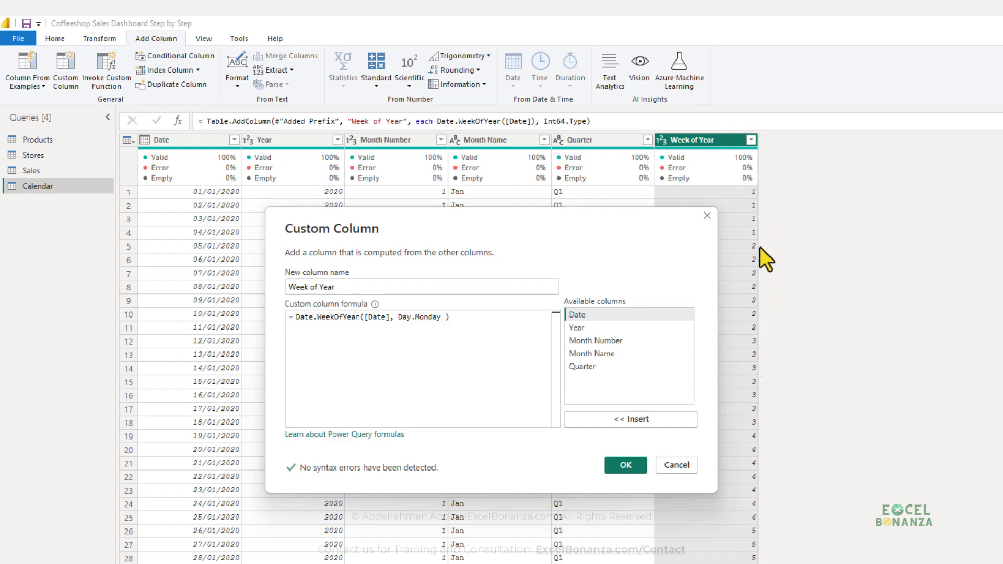
pyautogui.click(625, 464)
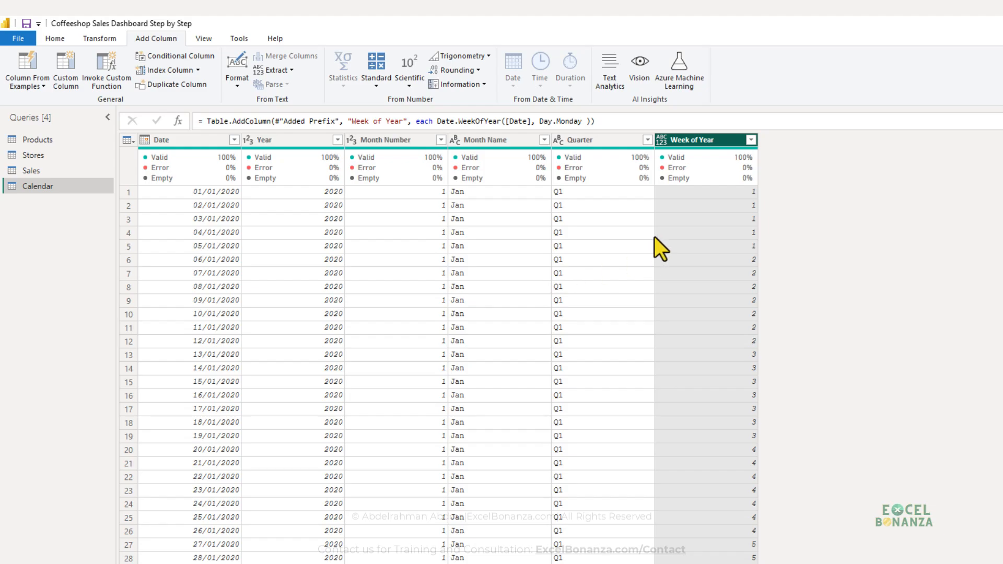
pyautogui.click(661, 140)
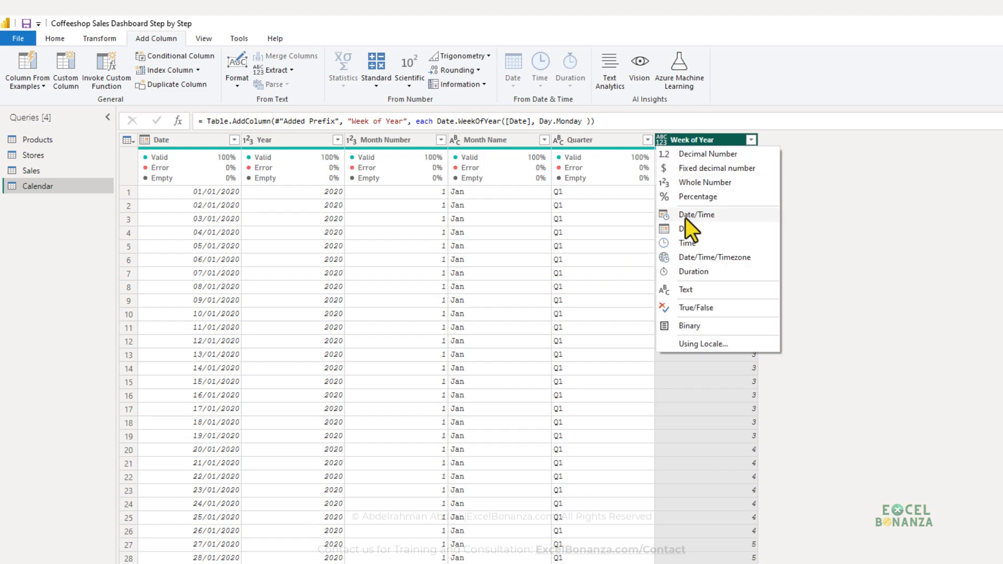
pyautogui.click(685, 183)
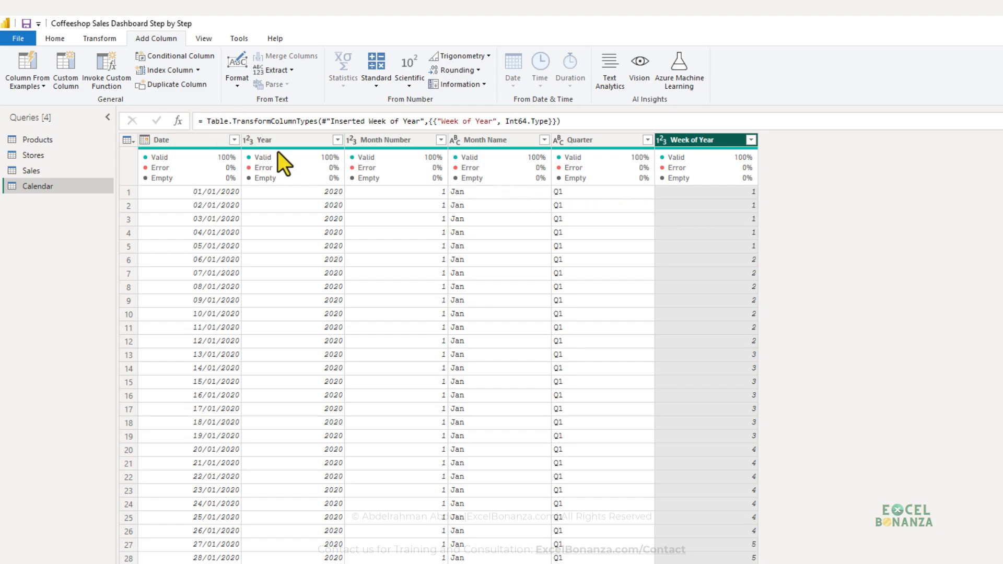
# - Add a column with the name of the day taken from the Date column
pyautogui.click(159, 139)
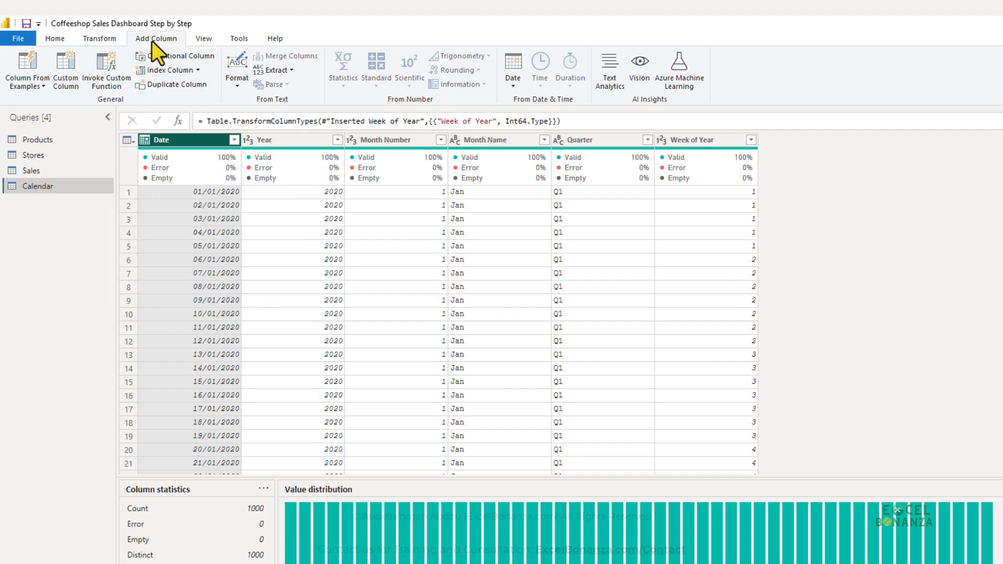
pyautogui.click(509, 81)
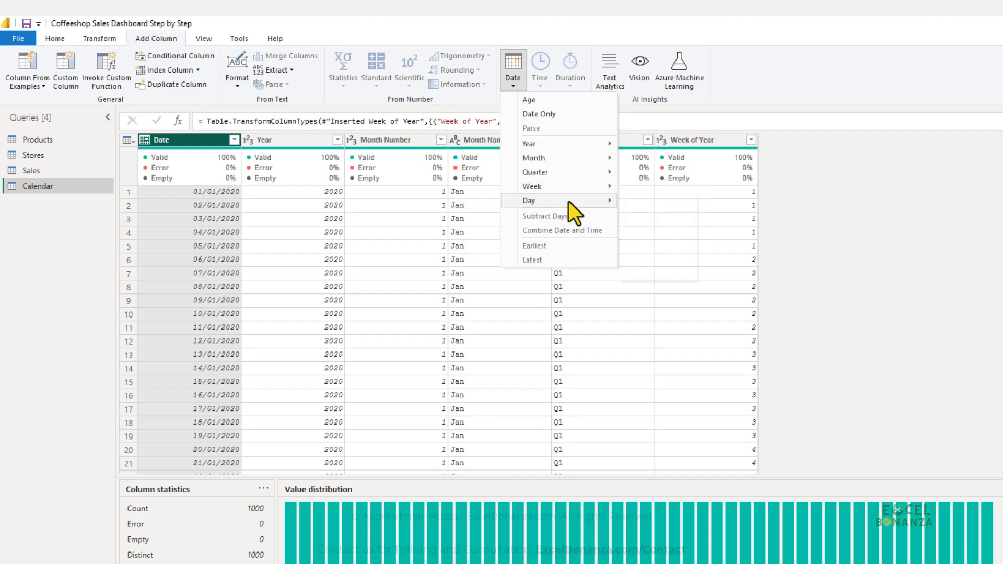
pyautogui.moveTo(597, 200)
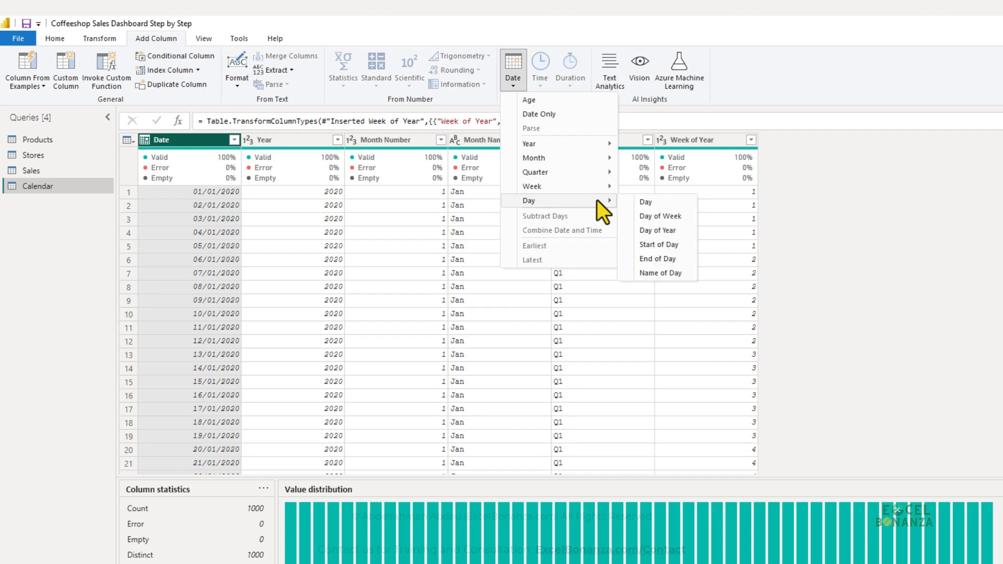
pyautogui.click(660, 273)
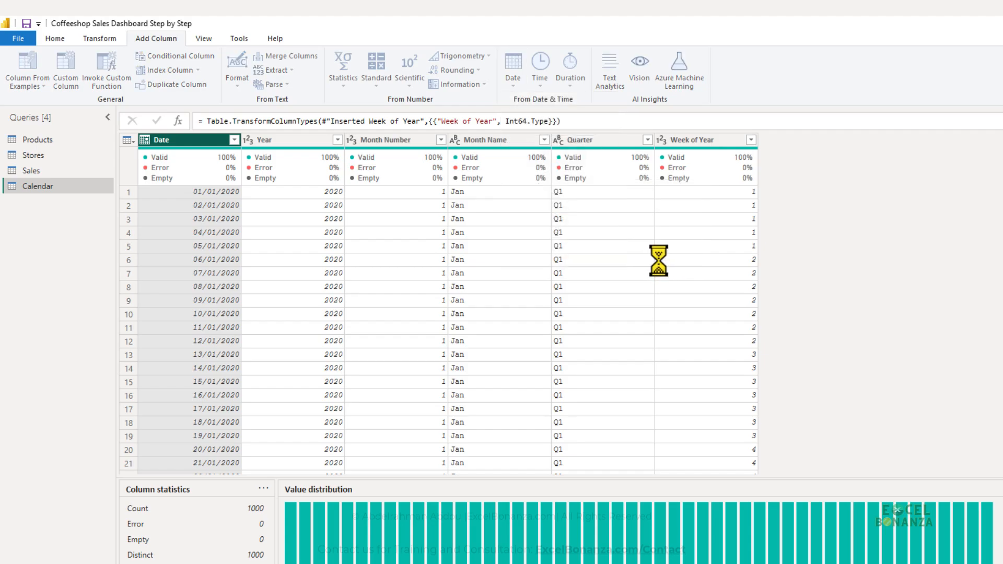
# - Shorten the Day Name column's values in place to their first 3 characters
pyautogui.click(802, 139)
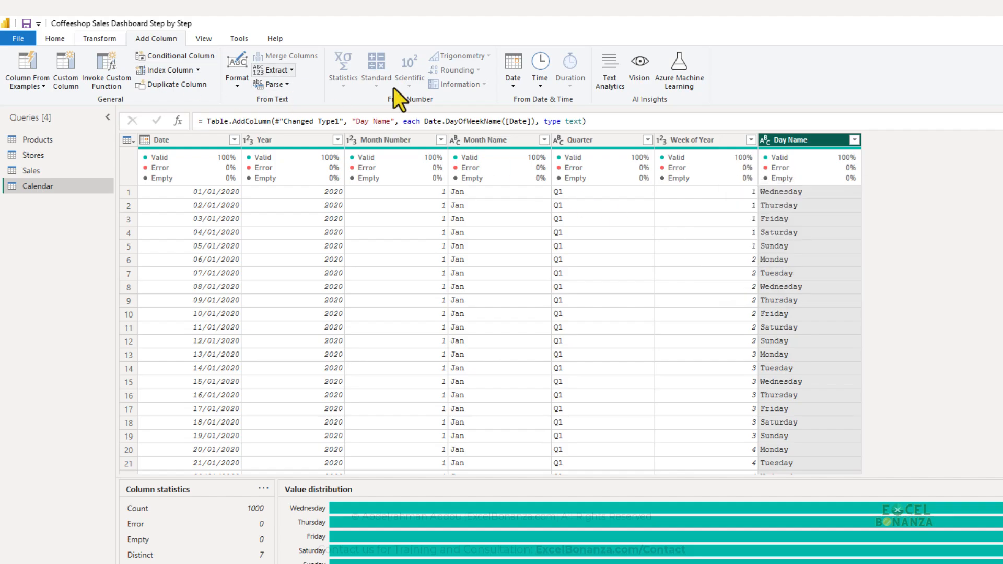
pyautogui.click(101, 39)
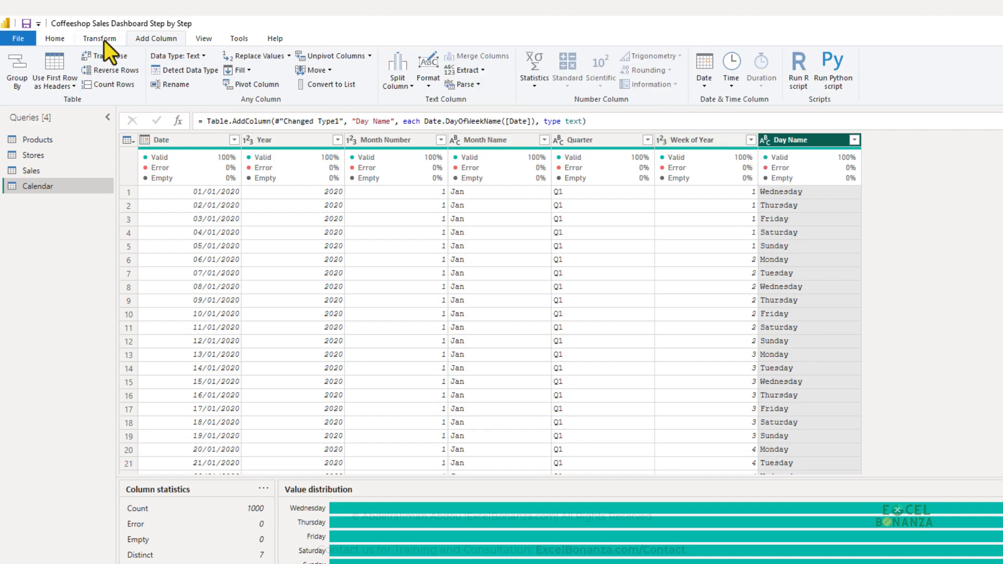
pyautogui.click(458, 72)
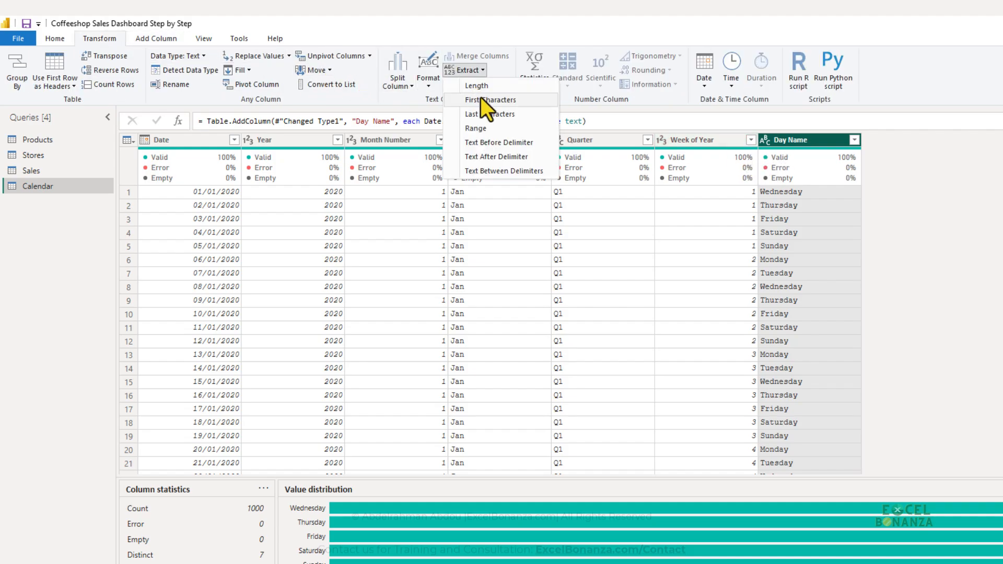
pyautogui.click(480, 98)
pyautogui.write('3')
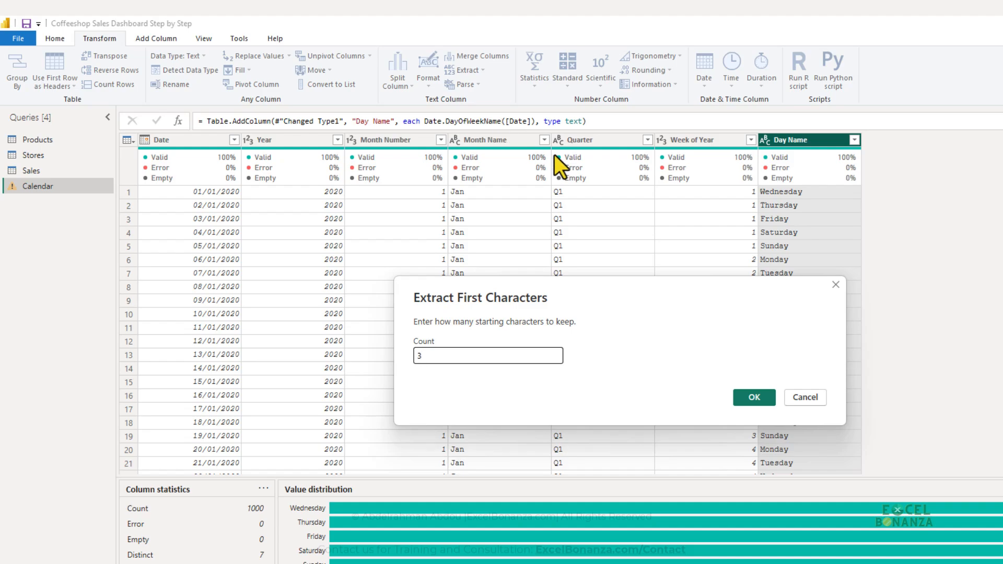
pyautogui.click(754, 395)
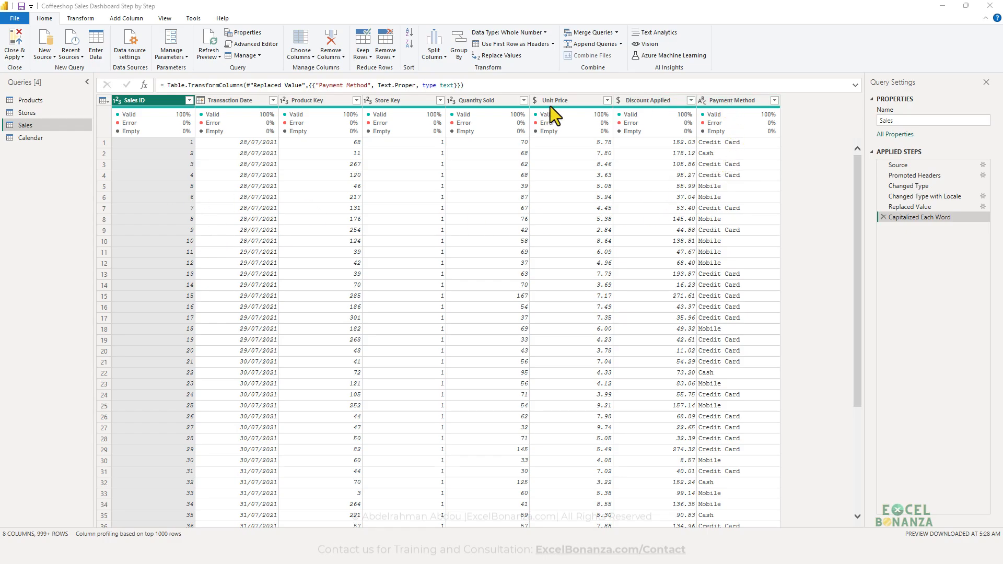
# - Check the Payment Method column of the Sales query and create a new query that references Sales
pyautogui.click(733, 98)
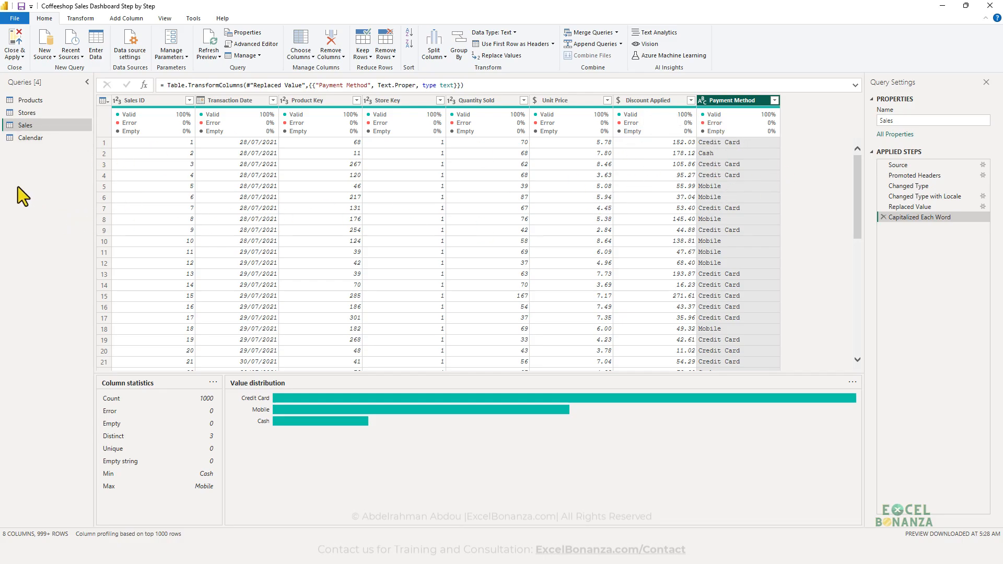
pyautogui.rightClick(36, 127)
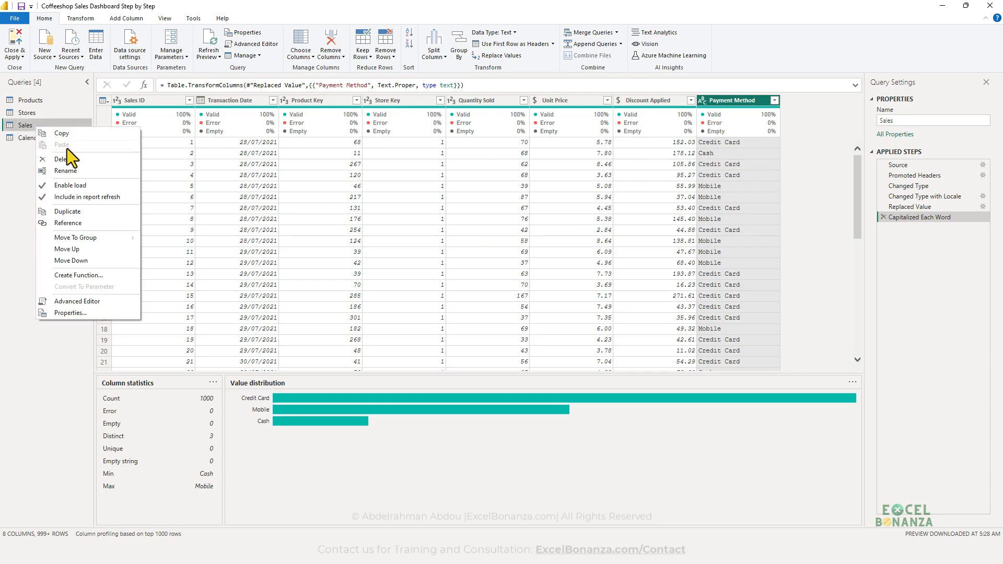
pyautogui.click(72, 223)
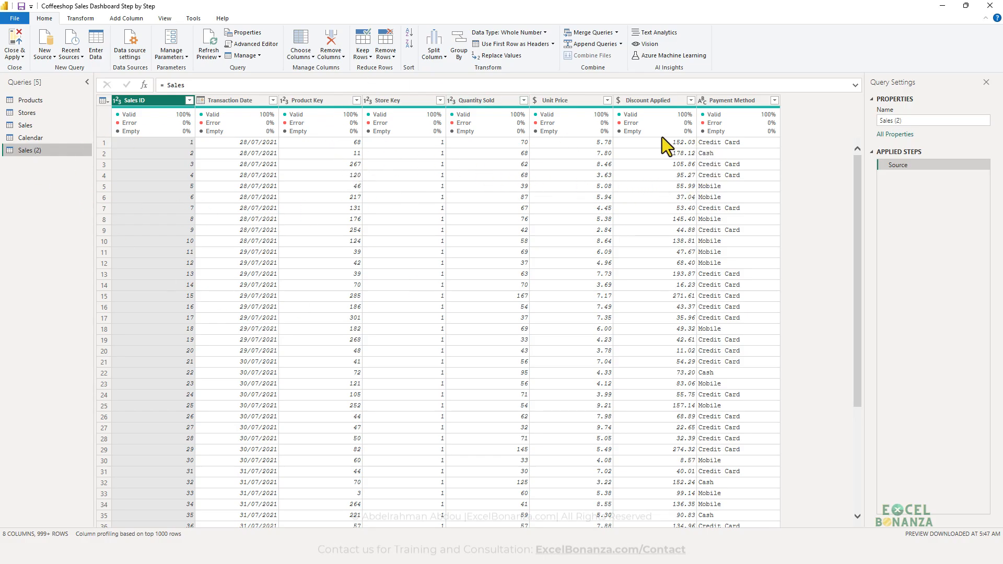
# - Keep only the Payment Method column in the referenced Sales query and remove its duplicate values
pyautogui.click(729, 102)
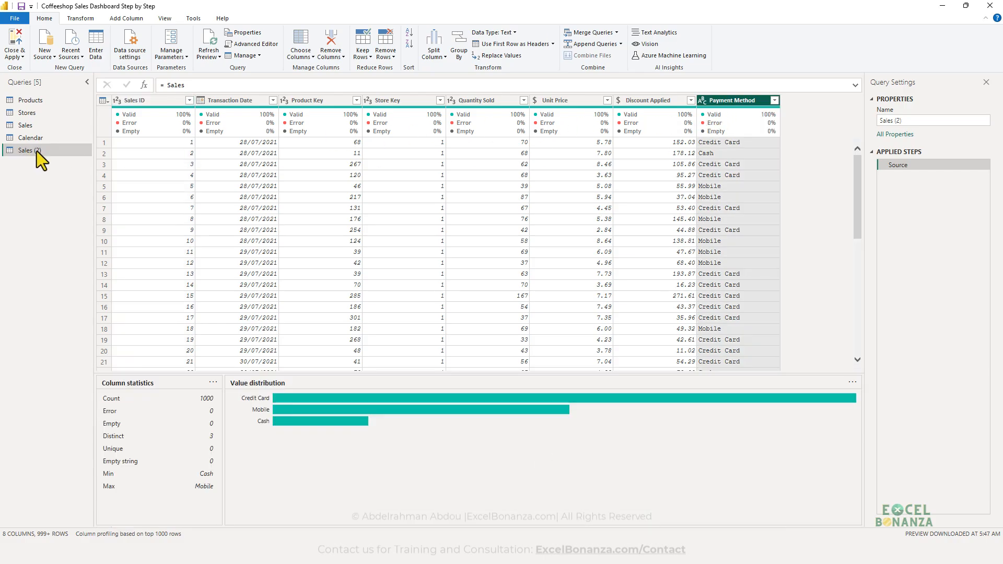
pyautogui.rightClick(727, 100)
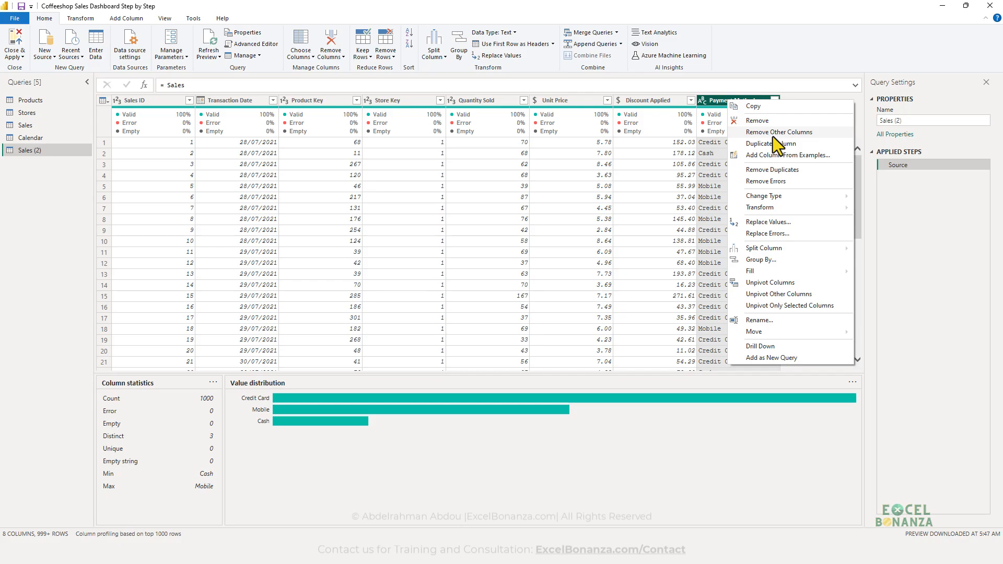
pyautogui.click(769, 135)
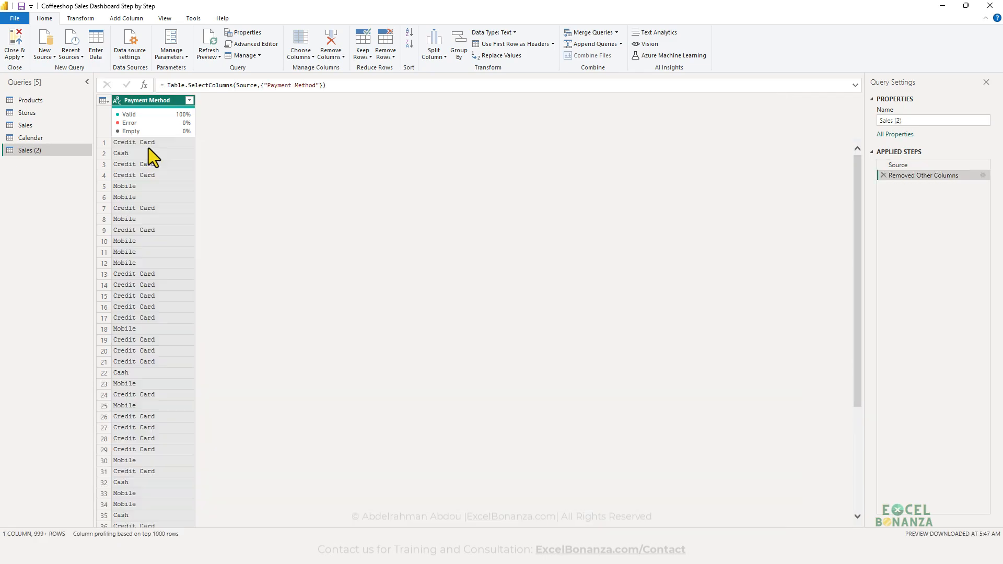
pyautogui.rightClick(145, 102)
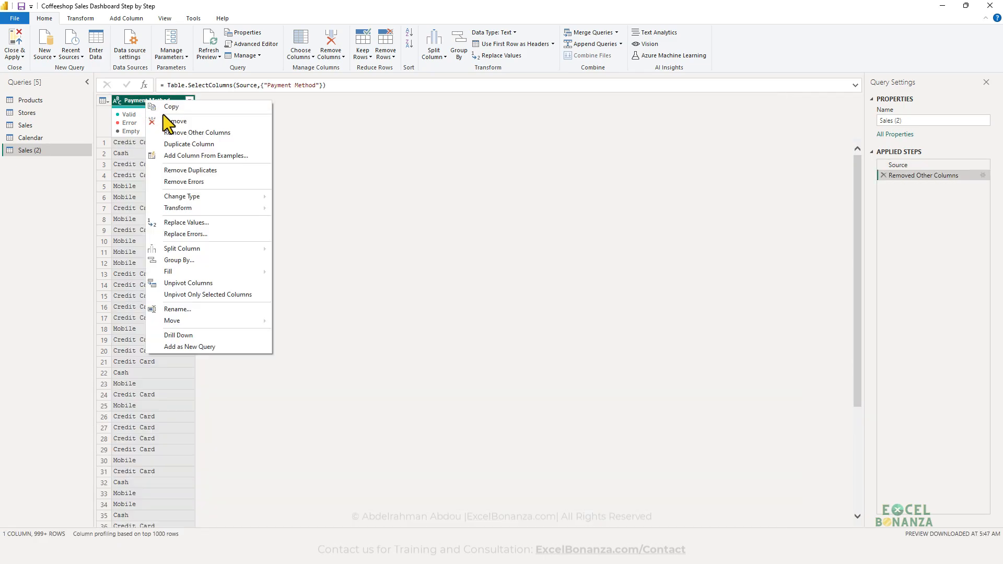
pyautogui.click(179, 170)
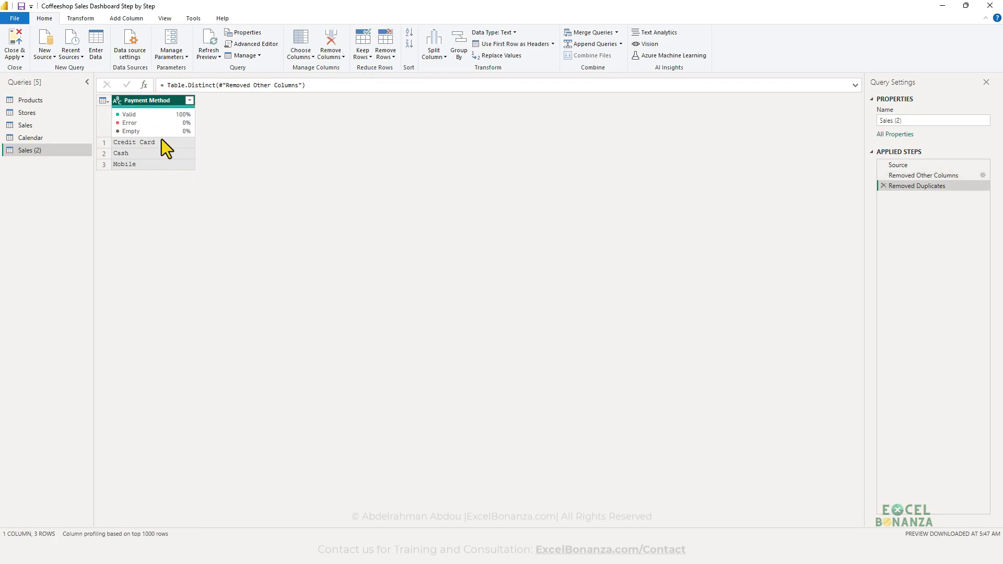
# - Rename the referenced query as Payment Method, then close Power Query and apply all query changes to the report
pyautogui.doubleClick(39, 150)
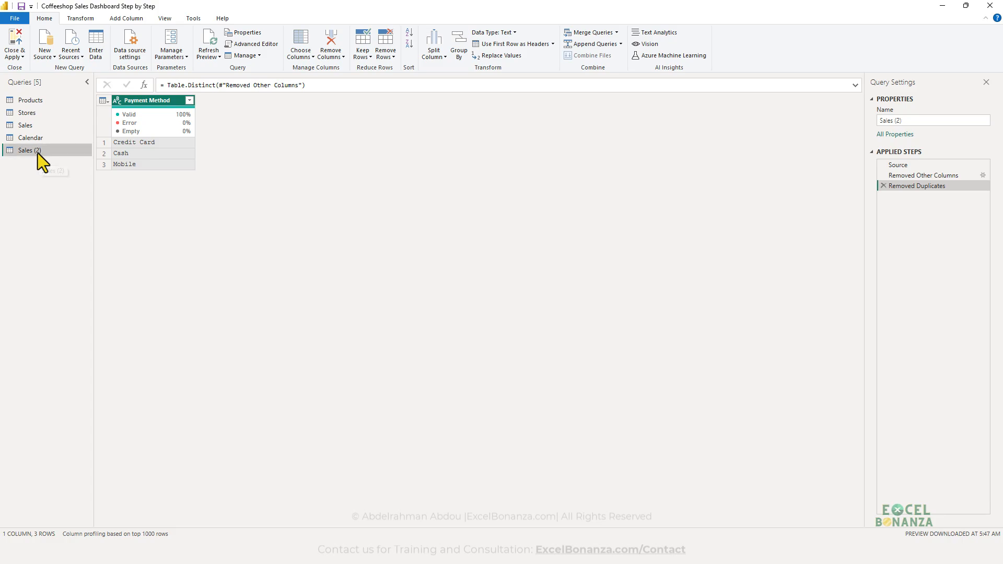
pyautogui.write('Payment Method')
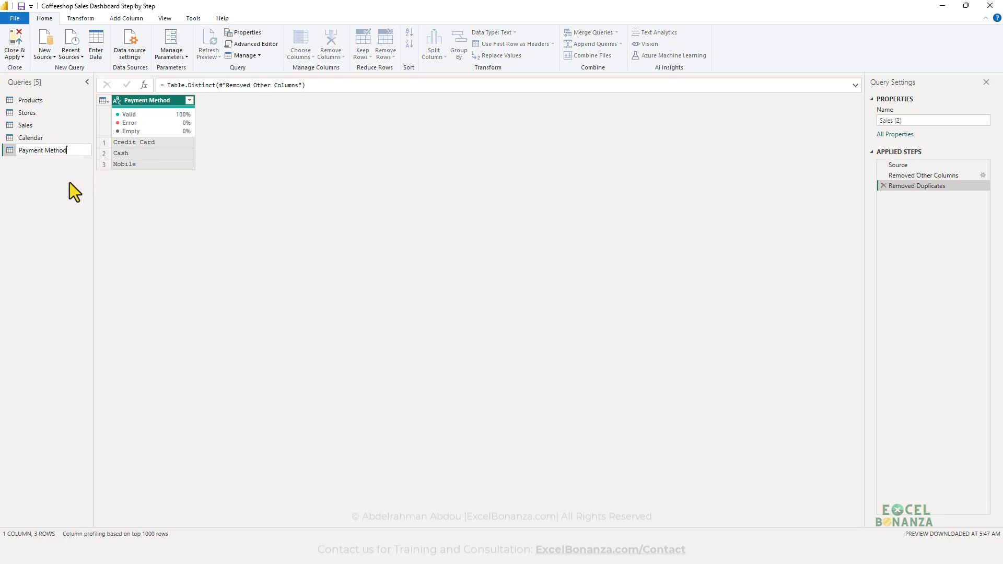
pyautogui.press('Return')
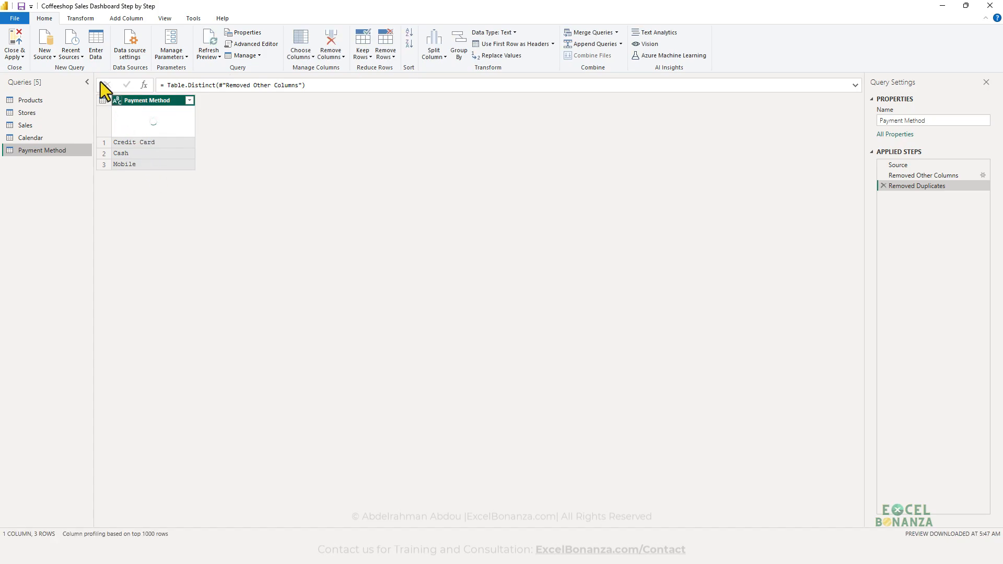
pyautogui.click(13, 42)
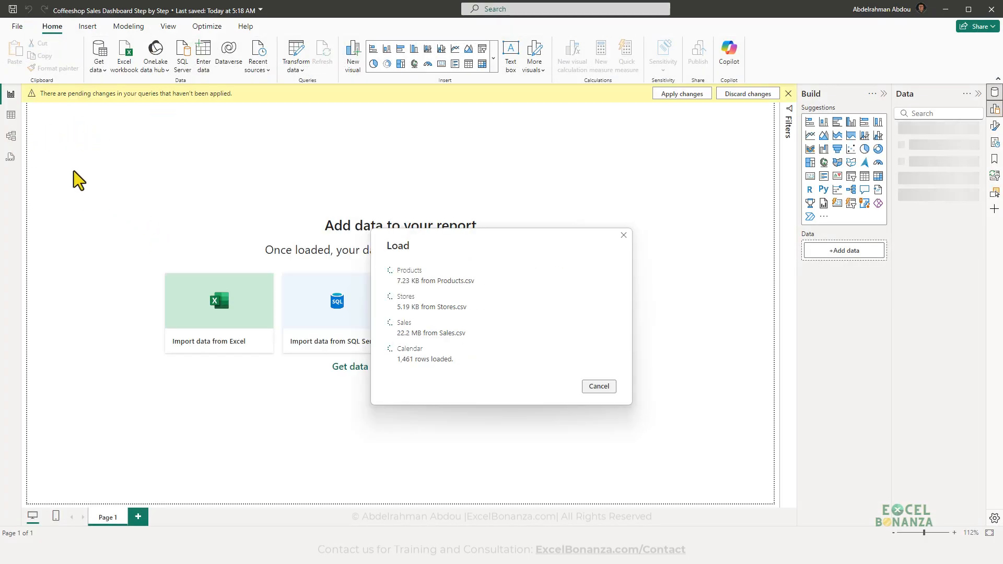
# - Open the model view and place the Sales table below a row of the Stores, Products, Calendar and Payment Method tables
pyautogui.click(11, 137)
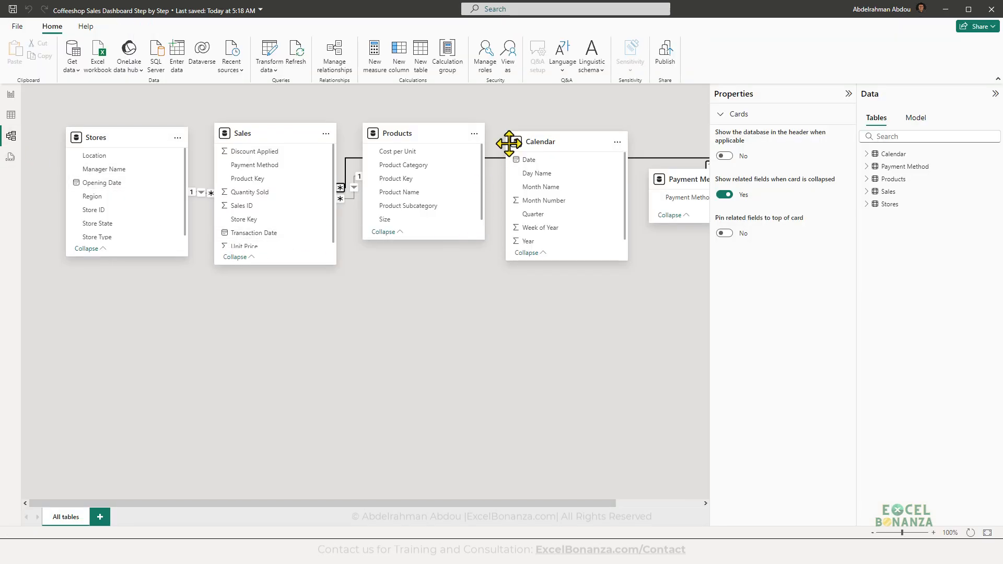
pyautogui.moveTo(665, 183); pyautogui.dragTo(677, 136)
pyautogui.moveTo(531, 147); pyautogui.dragTo(532, 125)
pyautogui.moveTo(250, 135); pyautogui.dragTo(247, 369)
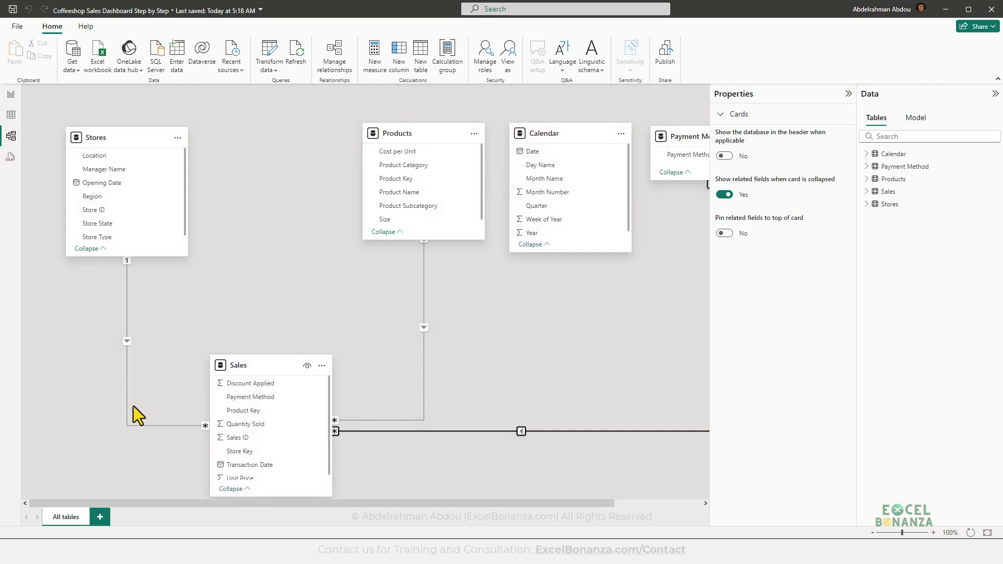
# - Delete the existing relationships between Sales and the Stores, Products and Payment Method tables
pyautogui.click(135, 424)
pyautogui.press('Delete')
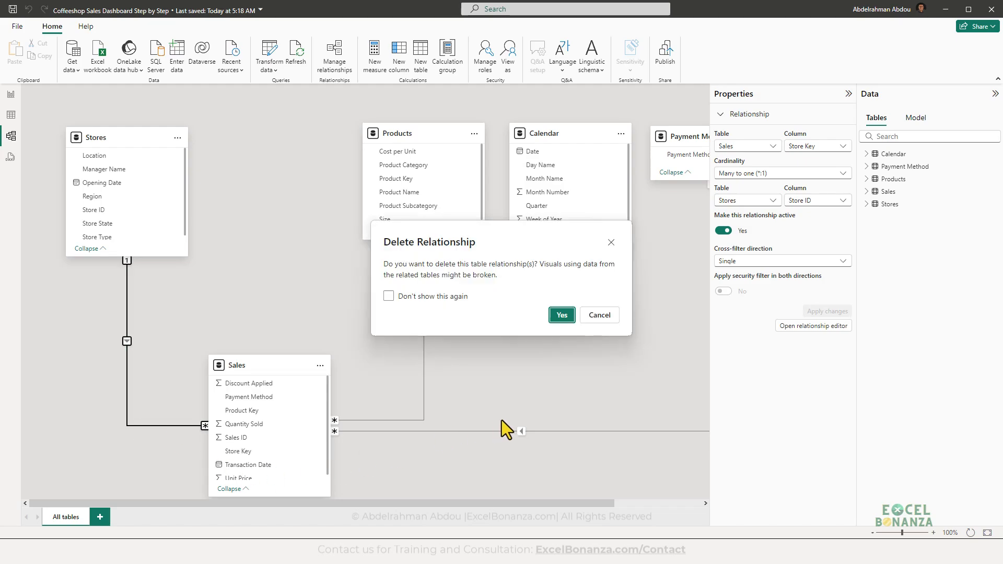
pyautogui.click(557, 315)
pyautogui.click(421, 349)
pyautogui.press('Delete')
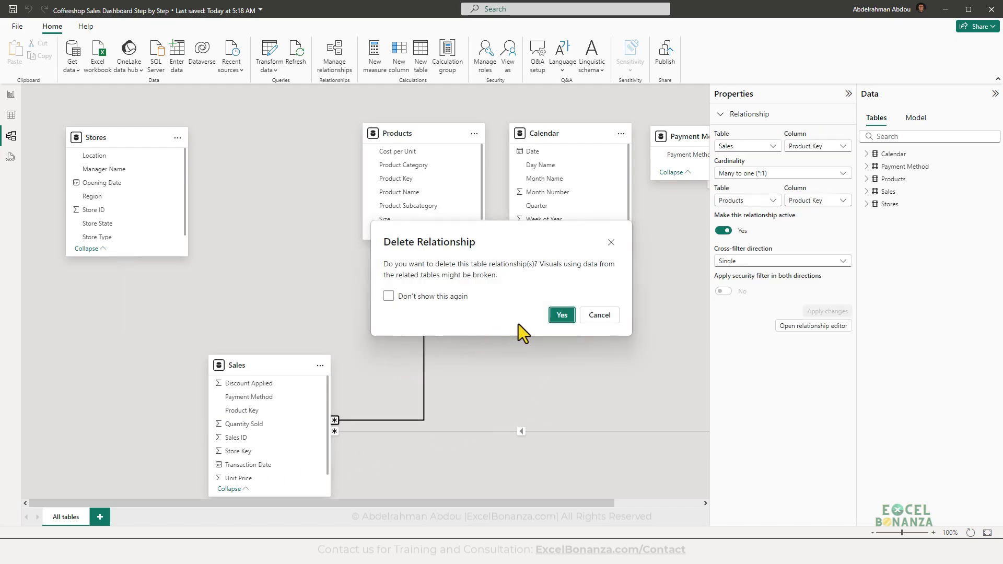
pyautogui.click(562, 315)
pyautogui.click(486, 425)
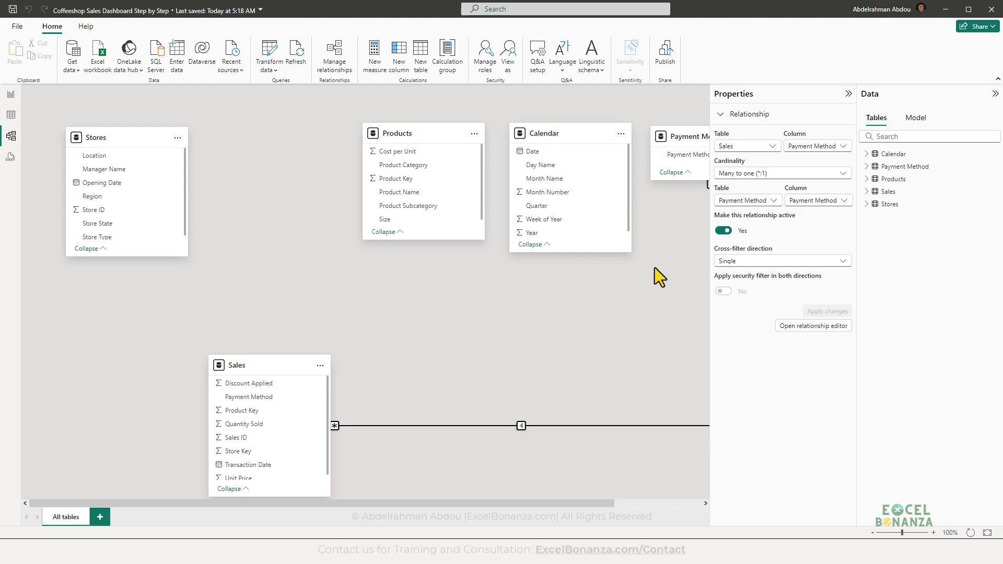
pyautogui.press('Delete')
pyautogui.click(560, 315)
# - Space the Stores, Products, Calendar and Payment Method tables evenly above a more central Sales table and collapse the Properties pane
pyautogui.moveTo(565, 505); pyautogui.dragTo(699, 503)
pyautogui.moveTo(171, 374); pyautogui.dragTo(214, 324)
pyautogui.moveTo(379, 502); pyautogui.dragTo(215, 499)
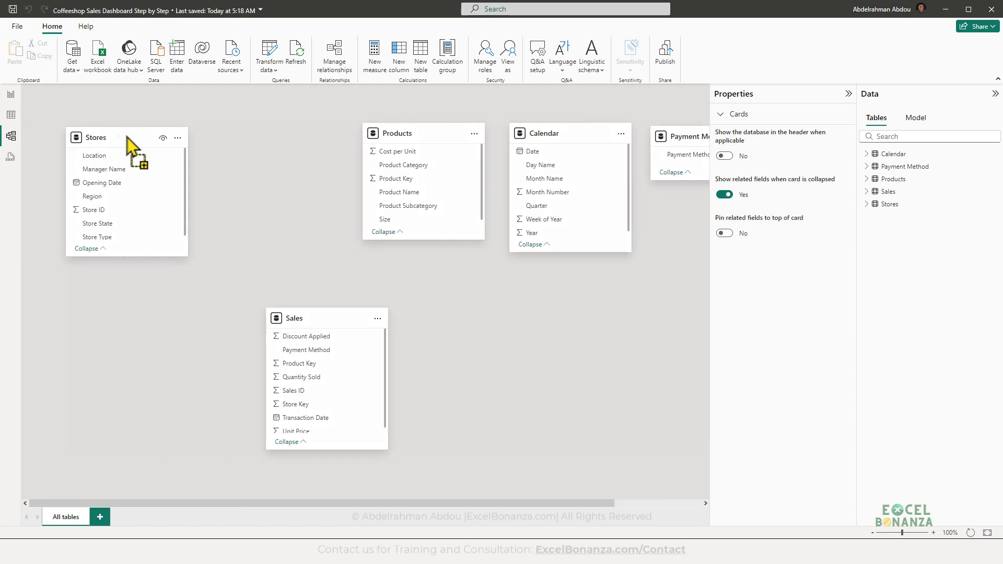
pyautogui.moveTo(127, 137); pyautogui.dragTo(179, 133)
pyautogui.moveTo(406, 140); pyautogui.dragTo(355, 140)
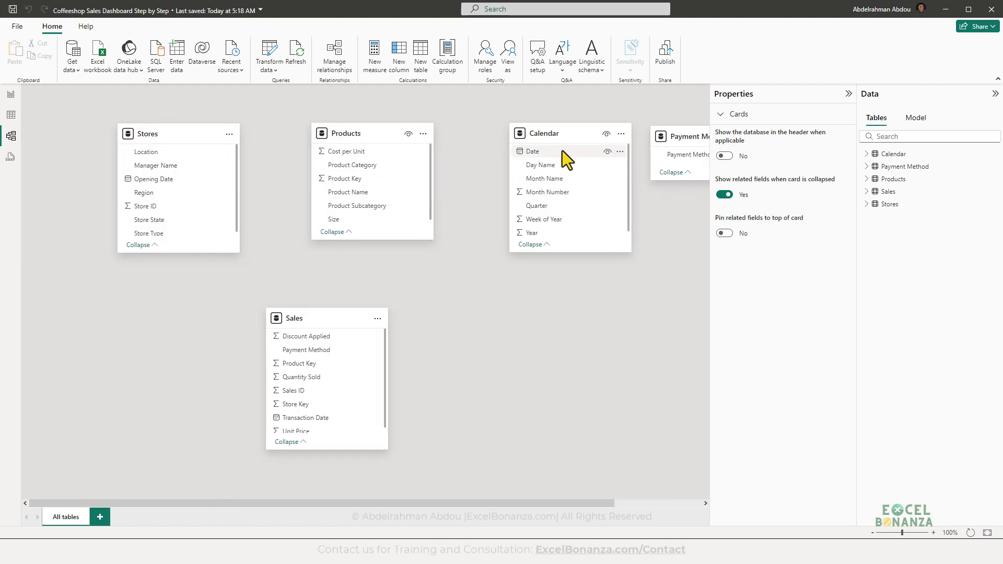
pyautogui.moveTo(560, 137); pyautogui.dragTo(544, 139)
pyautogui.moveTo(668, 136); pyautogui.dragTo(660, 142)
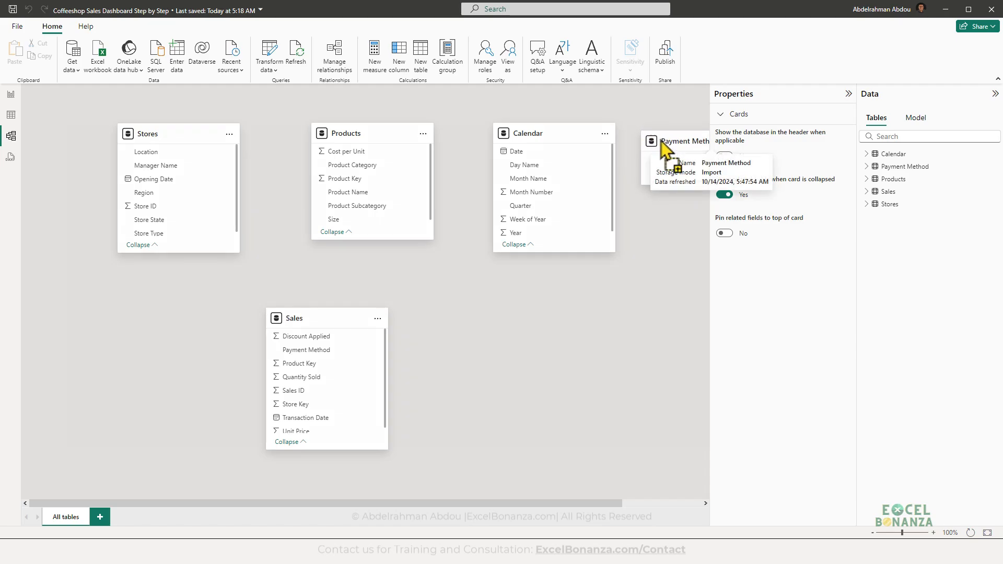
pyautogui.click(848, 94)
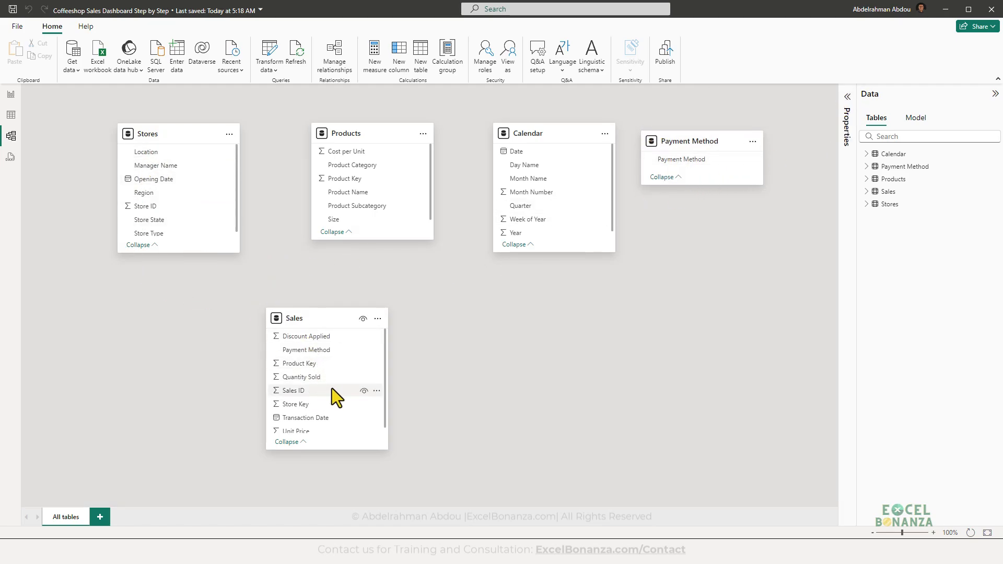
# - Create an active many-to-one relationship with single cross-filtering from Store Key in Sales to Store ID in Stores
pyautogui.scroll(-1, 334, 393)
pyautogui.click(297, 399)
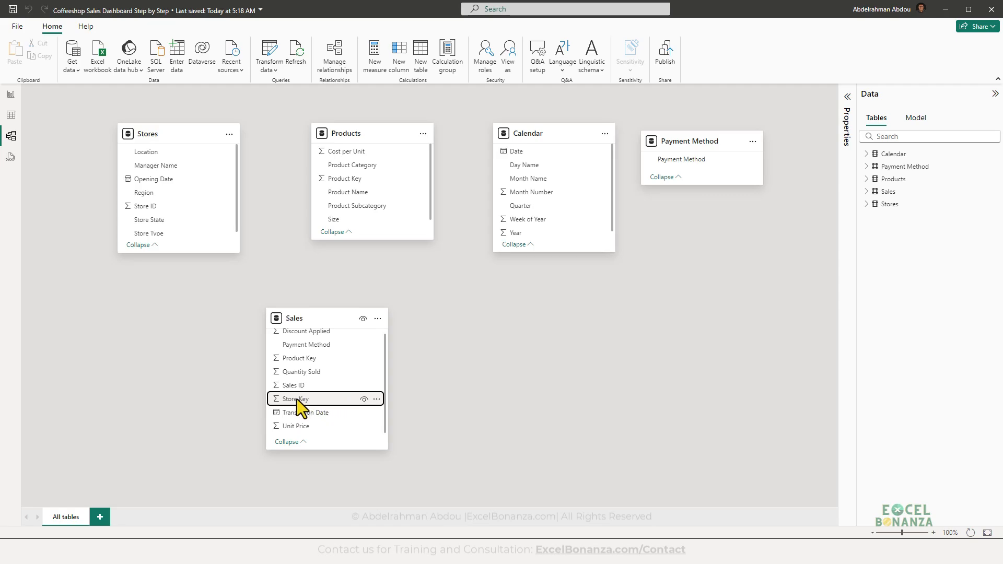
pyautogui.moveTo(294, 404); pyautogui.dragTo(171, 205)
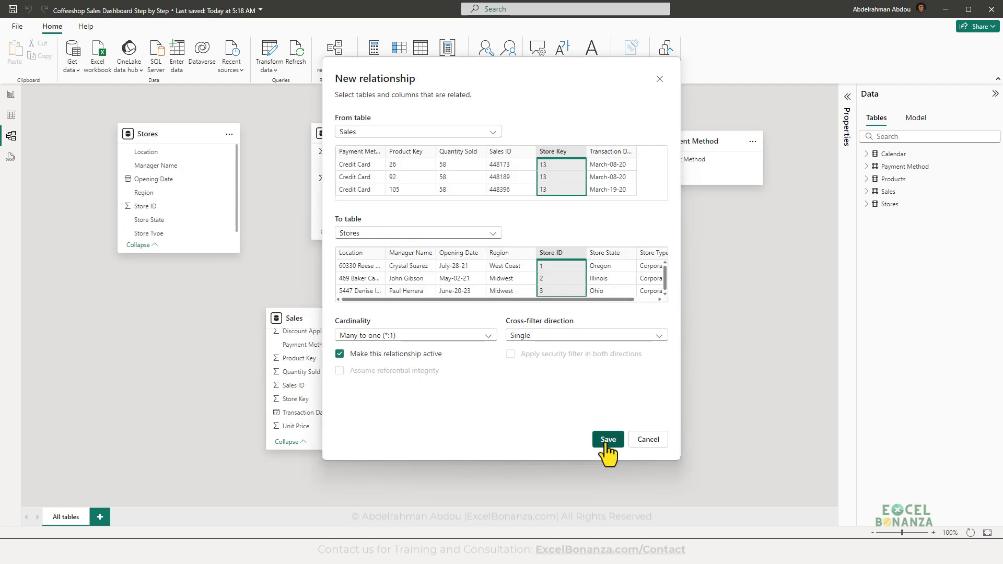
pyautogui.click(606, 439)
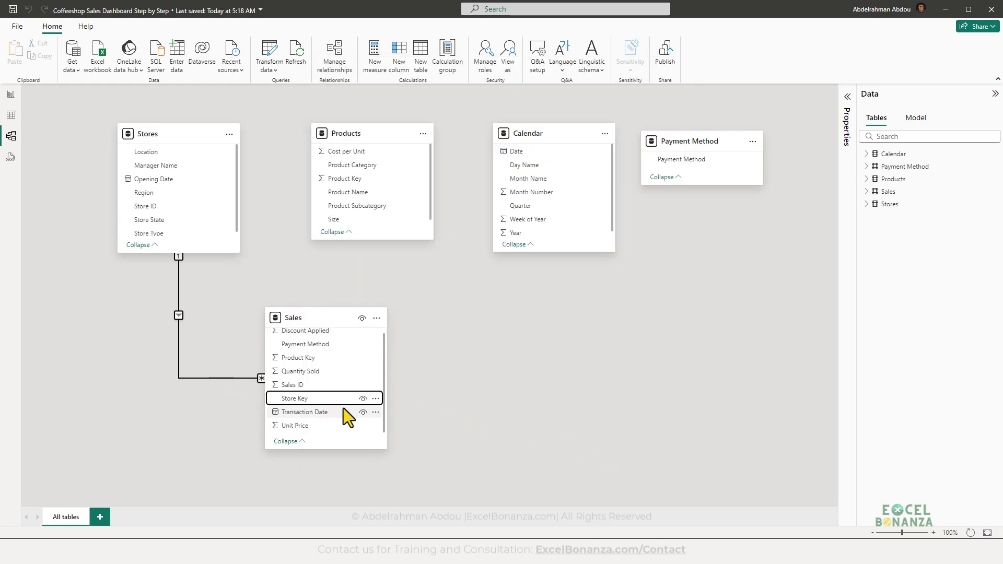
# - Create many-to-one relationships from Sales: Product Key to Product Key in Products, and Transaction Date to Date in Calendar
pyautogui.moveTo(296, 363); pyautogui.dragTo(363, 180)
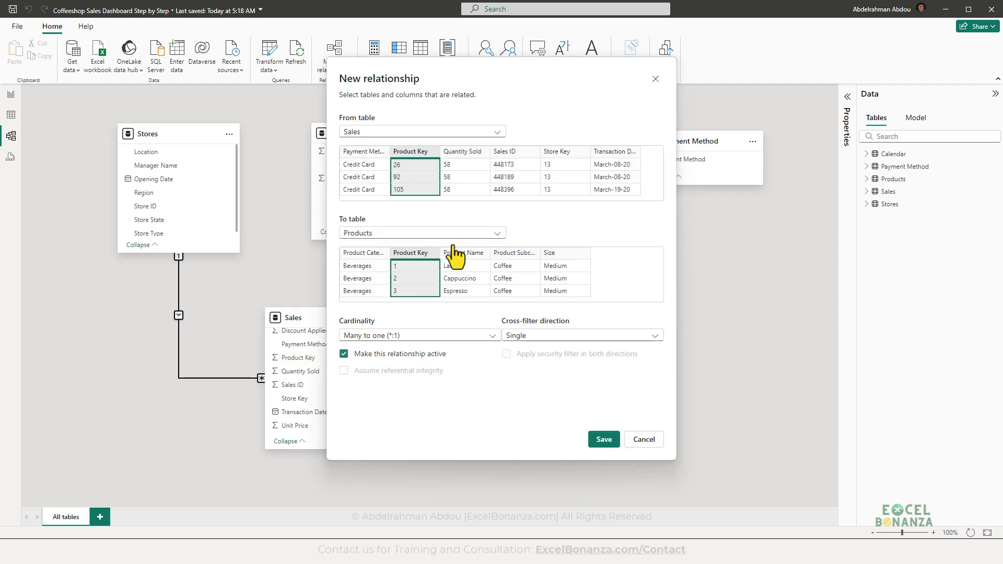
pyautogui.click(607, 443)
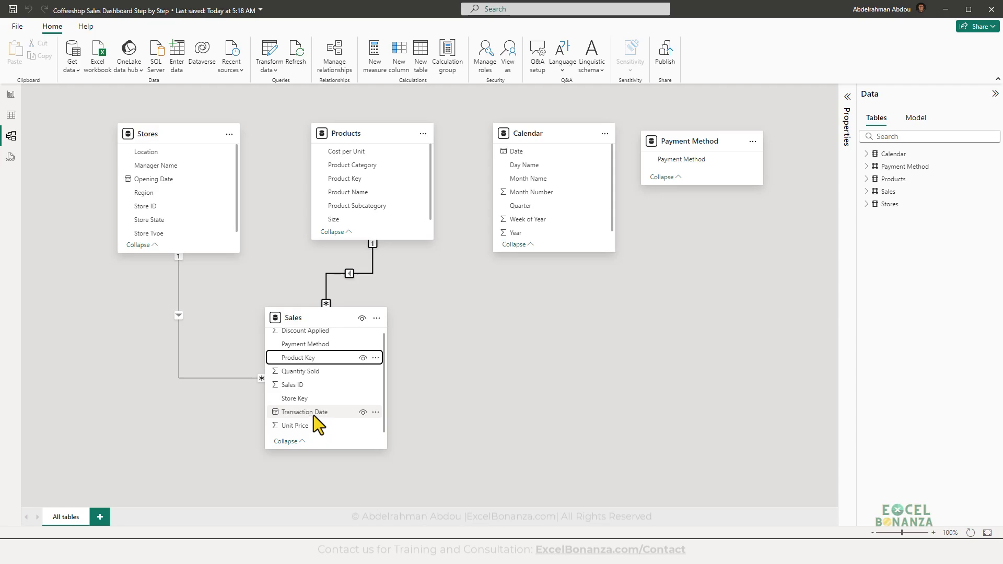
pyautogui.moveTo(312, 415); pyautogui.dragTo(536, 159)
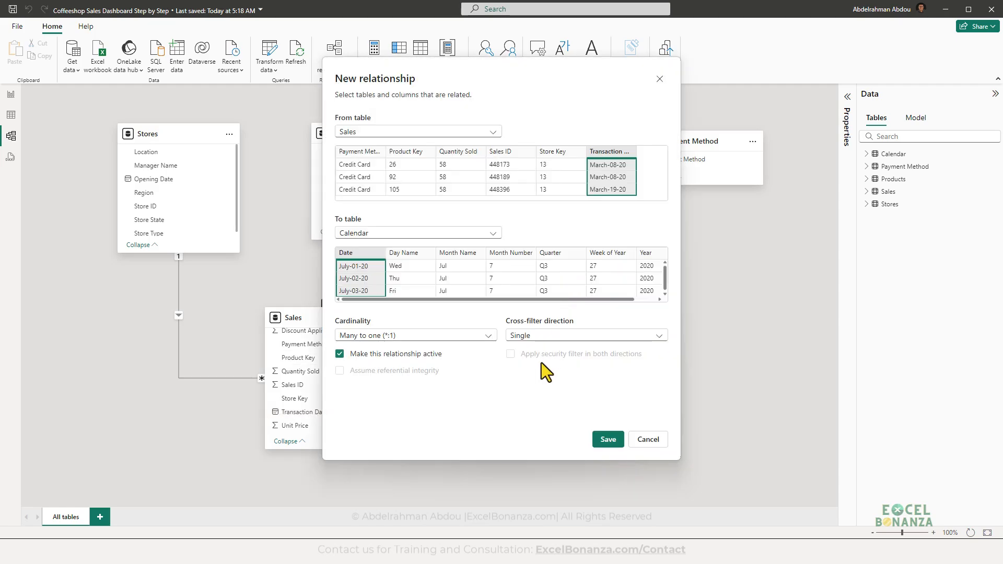
pyautogui.click(606, 440)
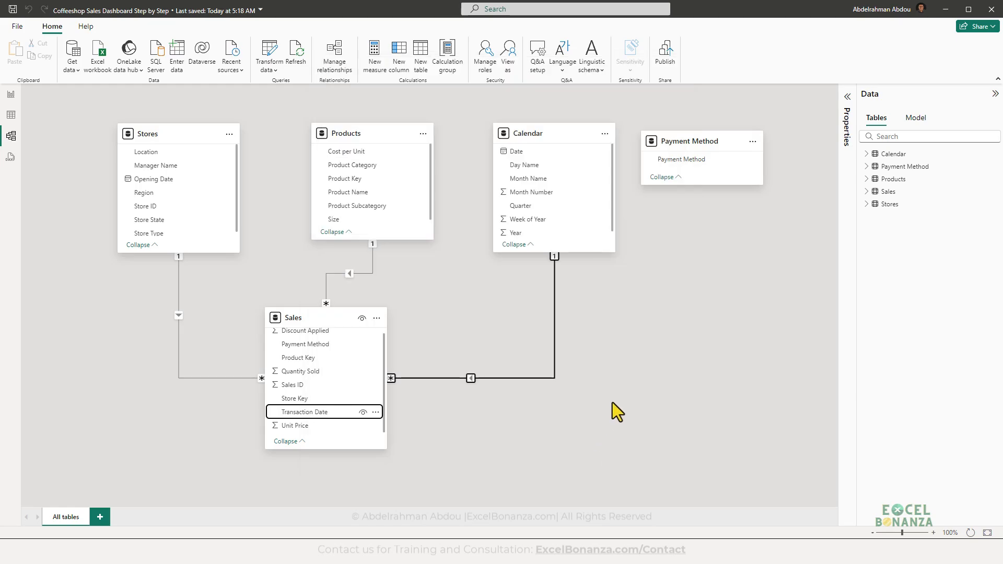
# - Create an active many-to-one relationship from Payment Method in Sales to Payment Method in the Payment Method table and switch to the report view
pyautogui.scroll(1, 359, 392)
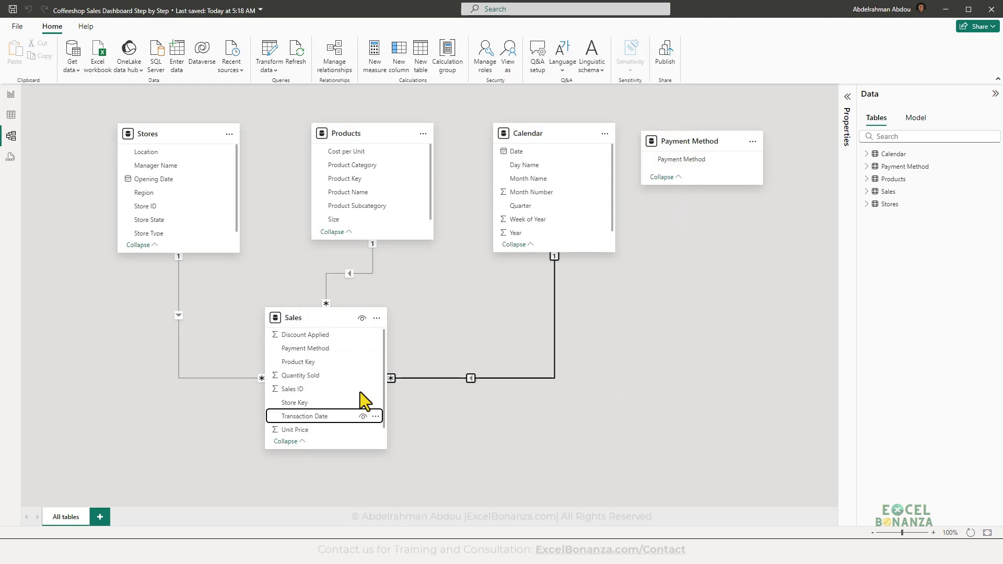
pyautogui.moveTo(320, 352); pyautogui.dragTo(696, 172)
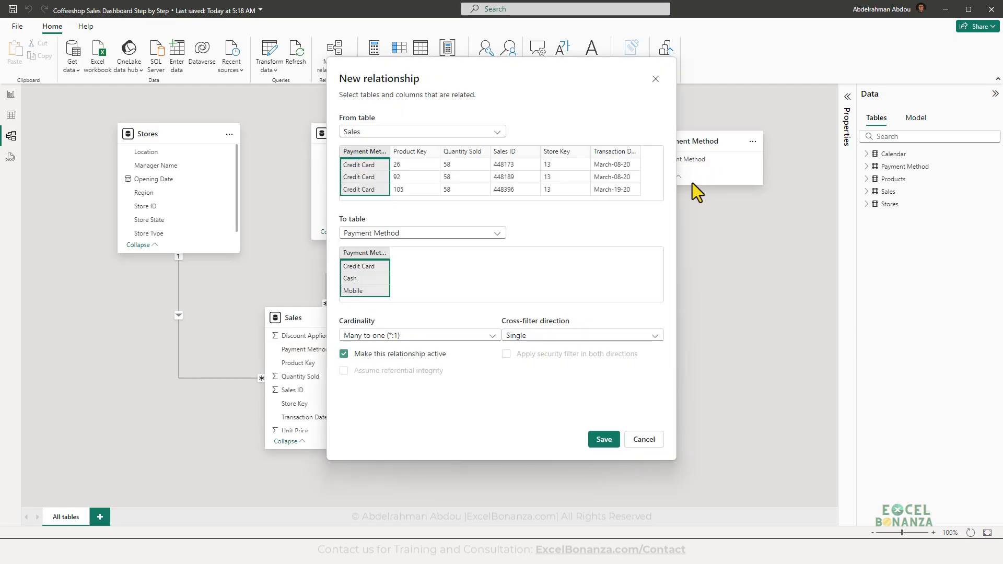
pyautogui.click(613, 442)
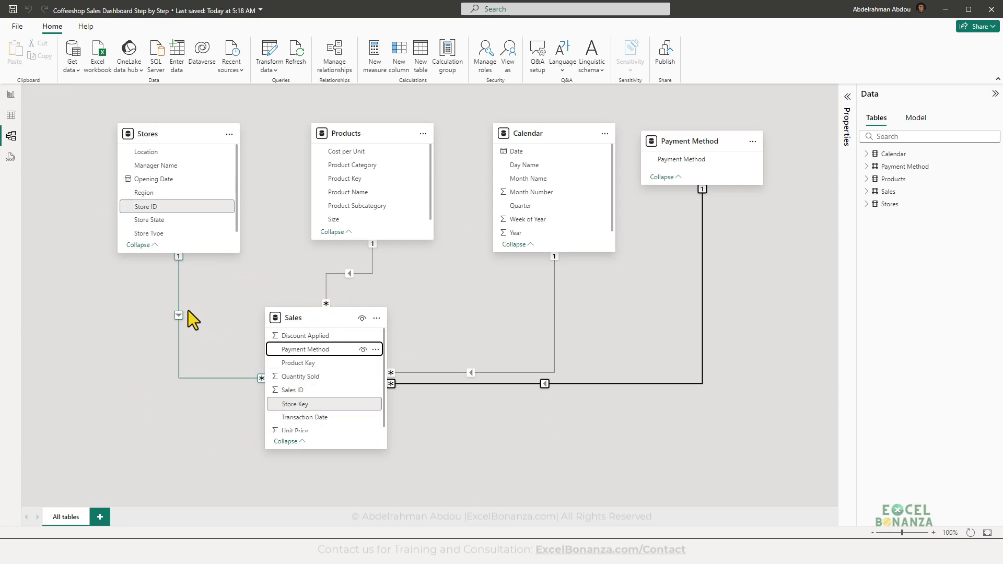
pyautogui.click(10, 95)
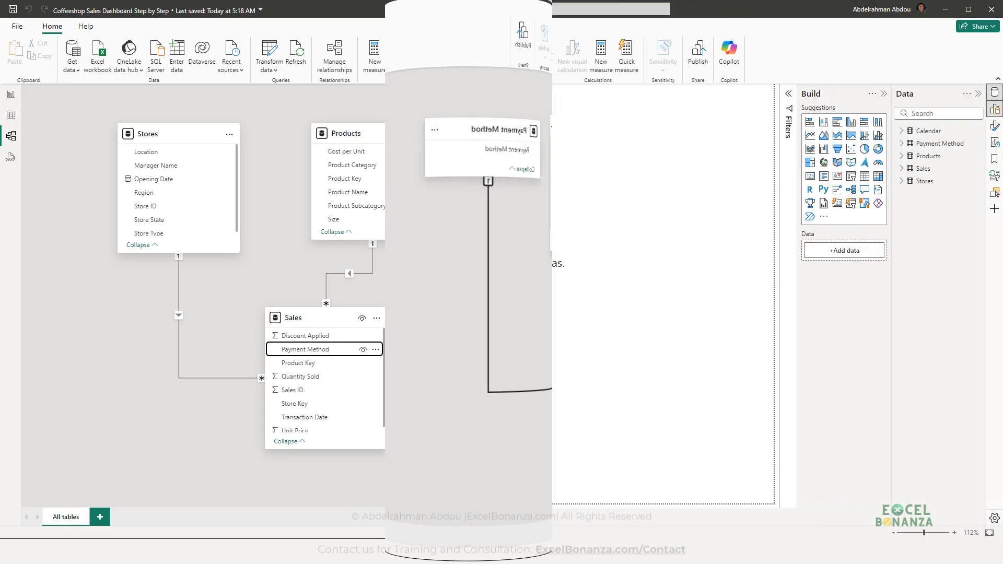
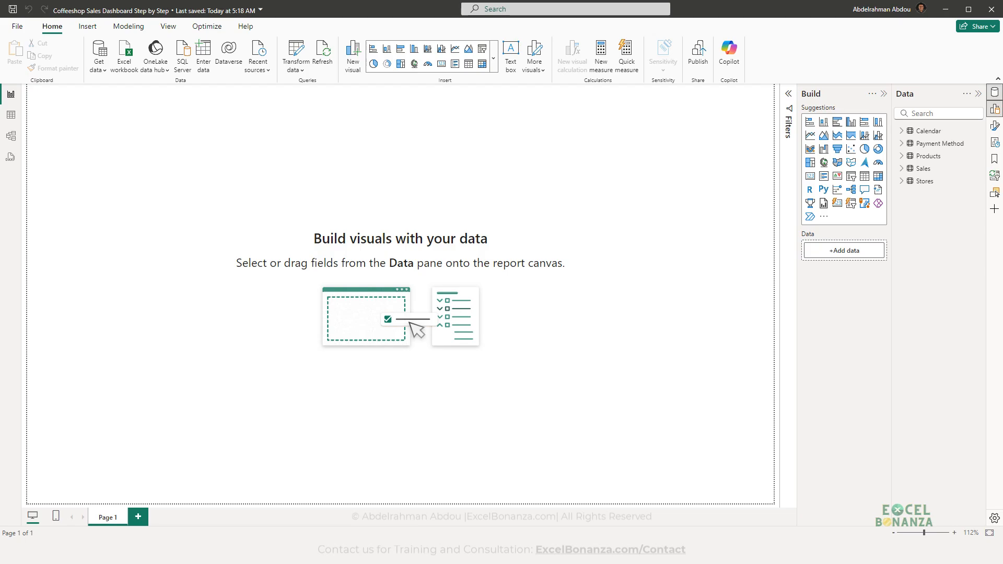
# - Review the ChatGPT image with the coffee shop logo color question and the suggested hex codes
pyautogui.moveTo(0, 125); pyautogui.dragTo(490, 100)
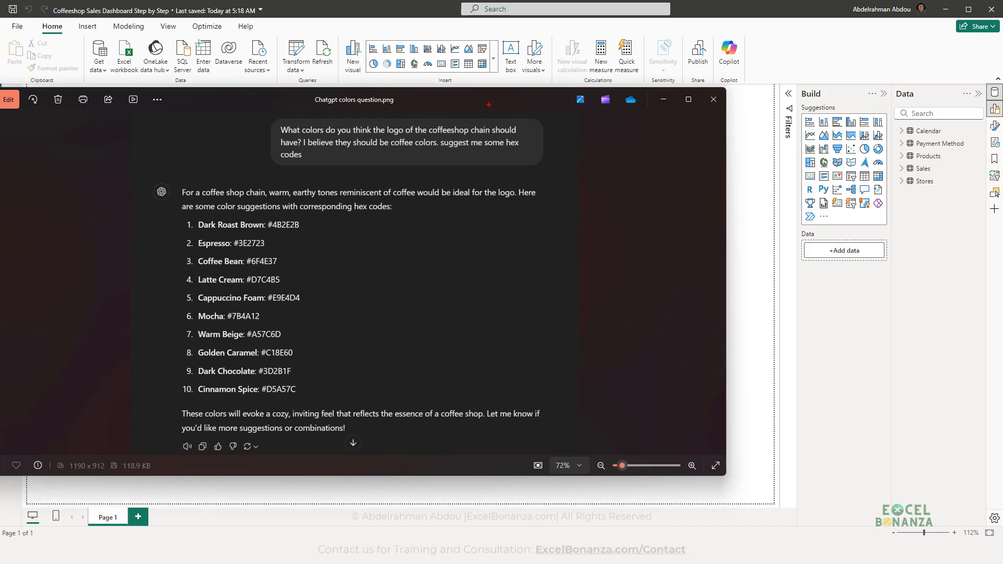
pyautogui.moveTo(258, 116); pyautogui.dragTo(547, 168)
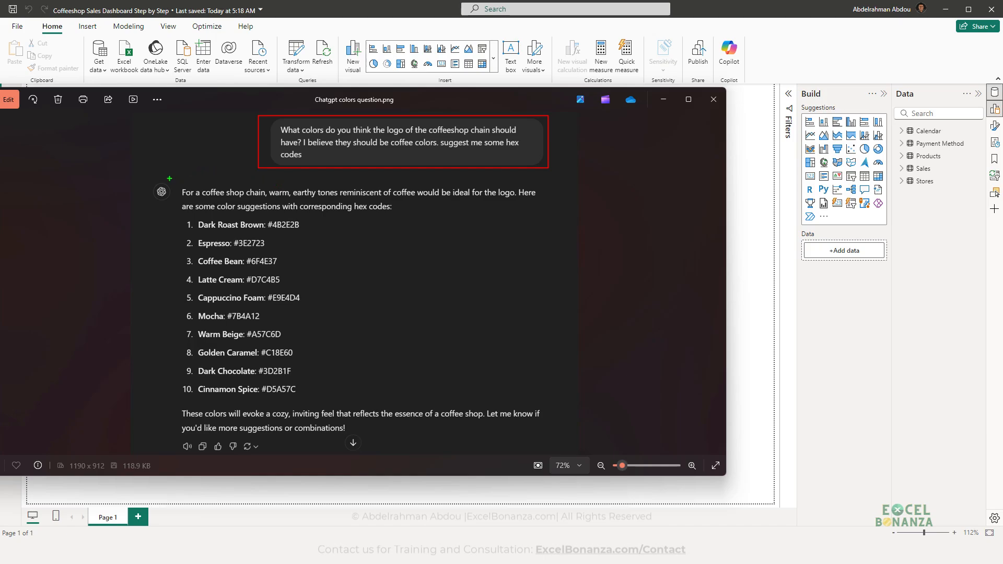
pyautogui.moveTo(132, 174)
pyautogui.mouseDown()
pyautogui.moveTo(634, 448)
pyautogui.moveTo(634, 438)
pyautogui.mouseUp()
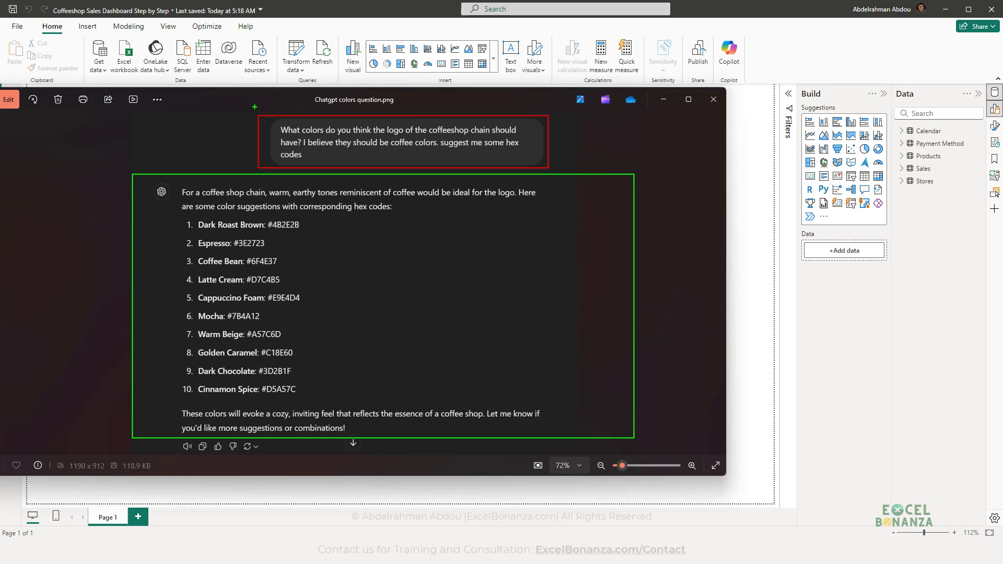
pyautogui.press('Escape')
pyautogui.moveTo(259, 94); pyautogui.dragTo(0, 107)
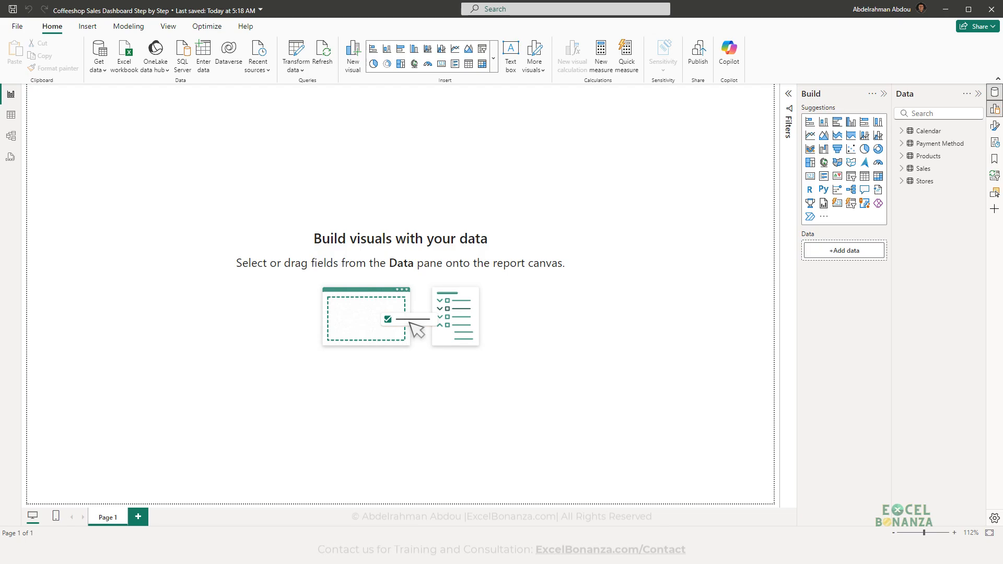
# - Switch to the PowerPoint color palette and examine its brown, caramel and cream swatches and its bottom row of accent colors
pyautogui.moveTo(0, 172); pyautogui.dragTo(565, 39)
pyautogui.doubleClick(584, 21)
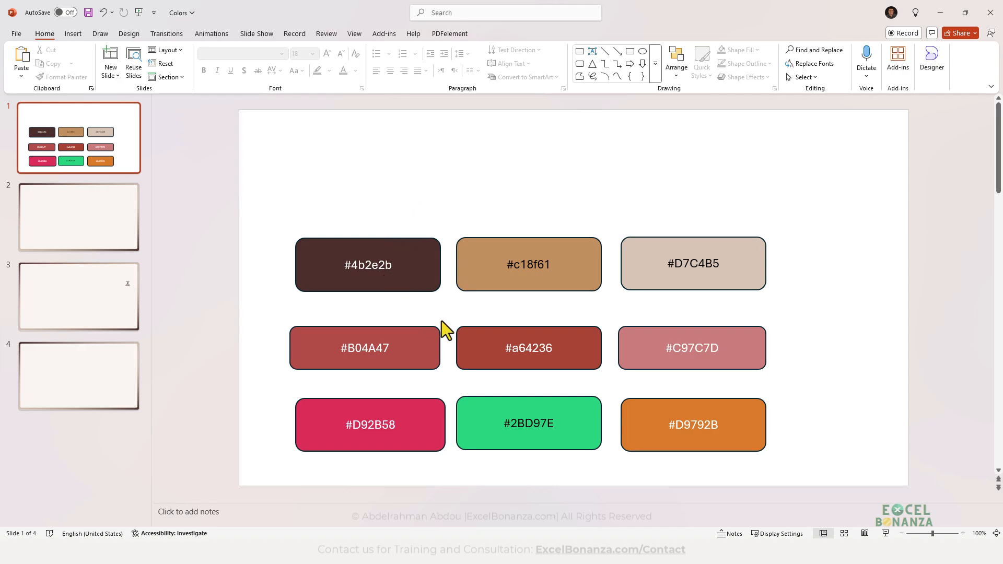
pyautogui.click(414, 273)
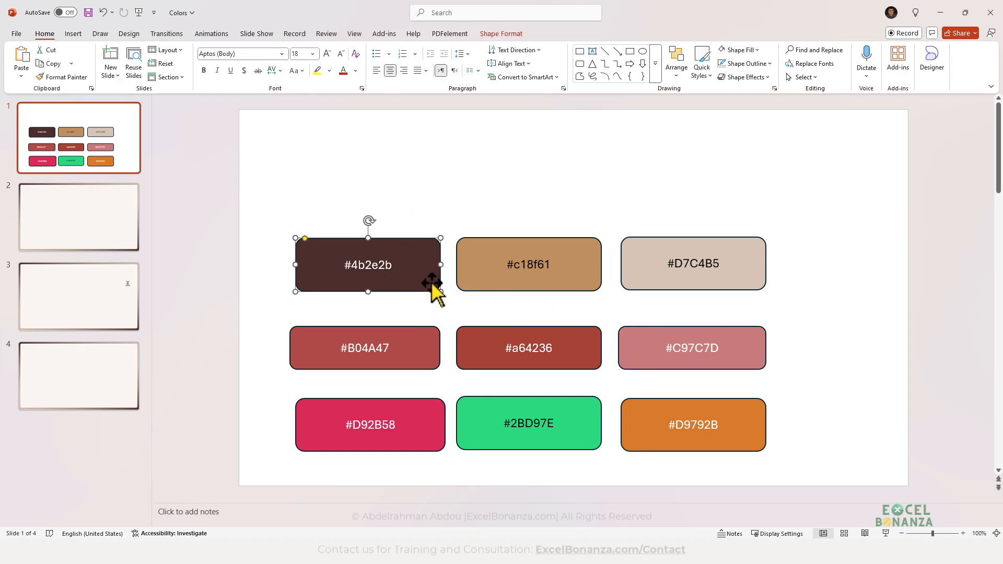
pyautogui.click(509, 274)
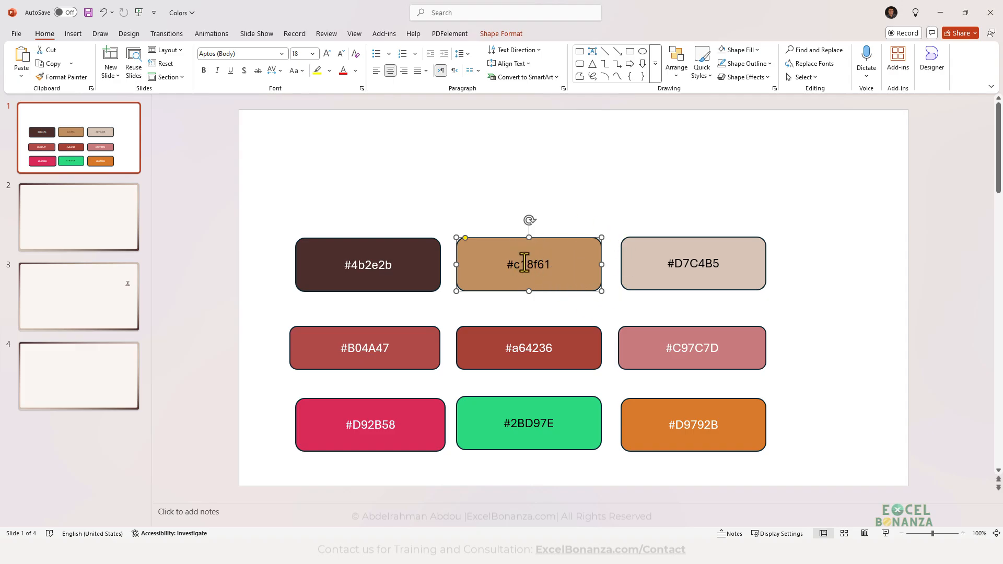
pyautogui.click(656, 274)
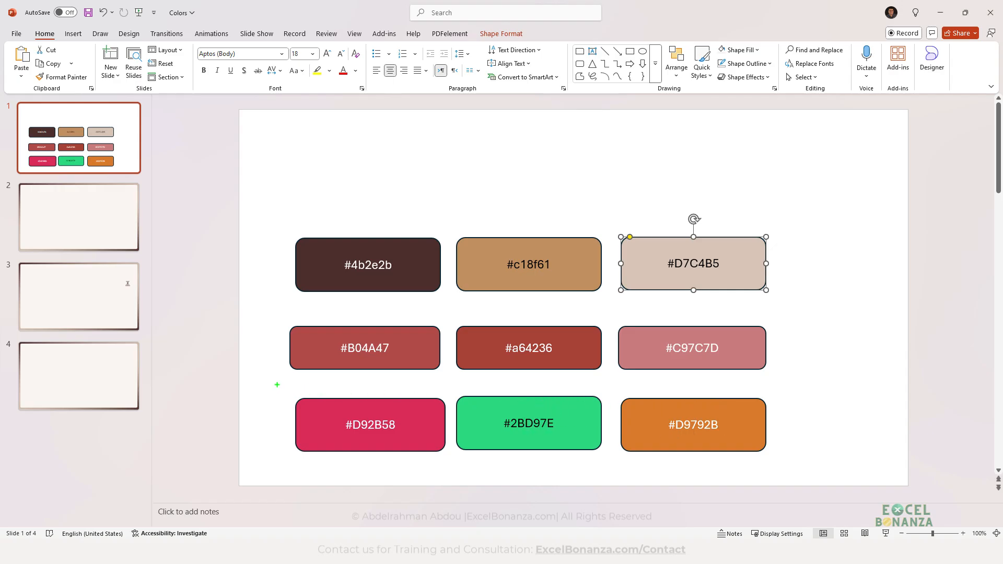
pyautogui.press('r')
pyautogui.moveTo(280, 385)
pyautogui.mouseDown()
pyautogui.moveTo(633, 466)
pyautogui.moveTo(814, 470)
pyautogui.mouseUp()
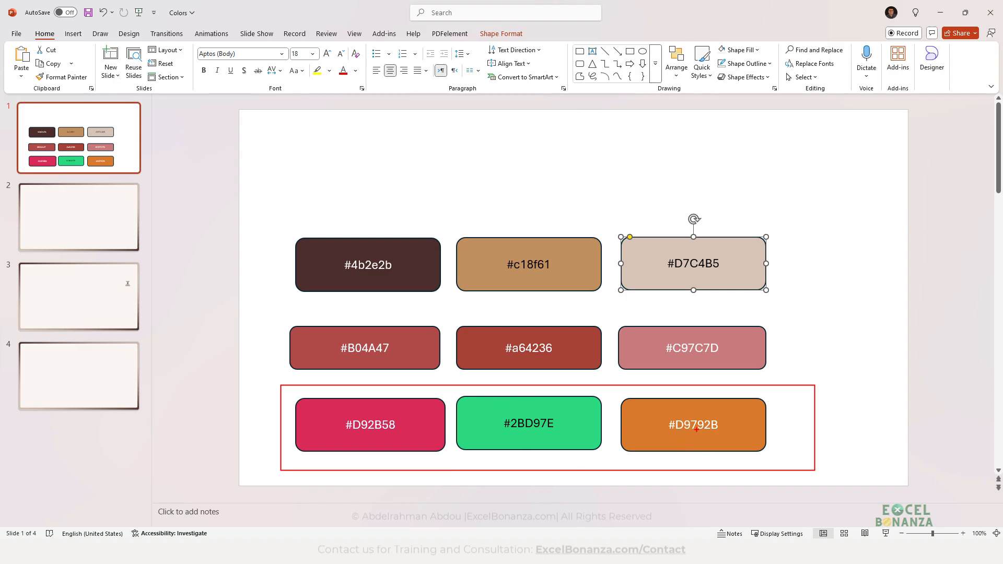
pyautogui.press('Escape')
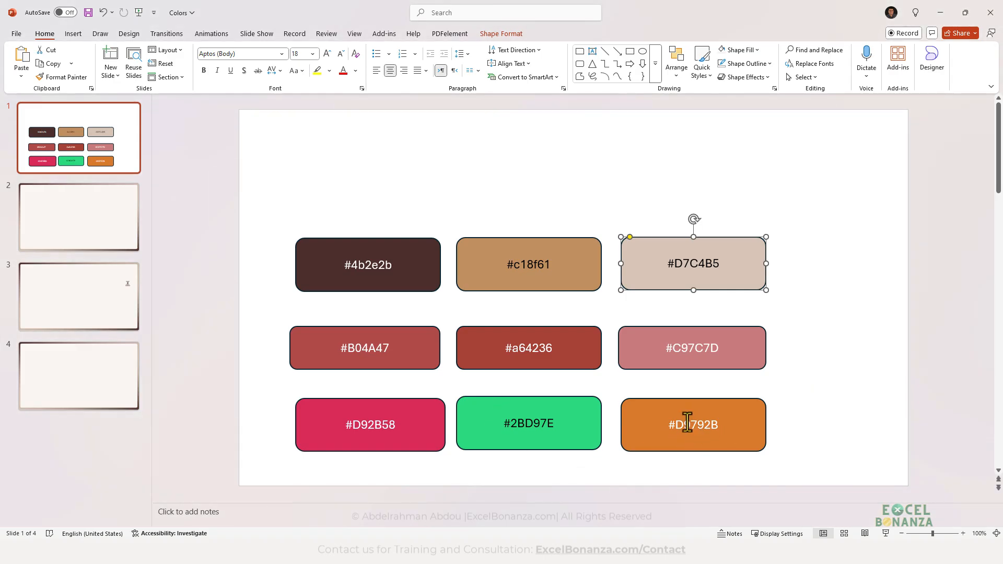
pyautogui.doubleClick(650, 17)
pyautogui.moveTo(651, 18); pyautogui.dragTo(0, 133)
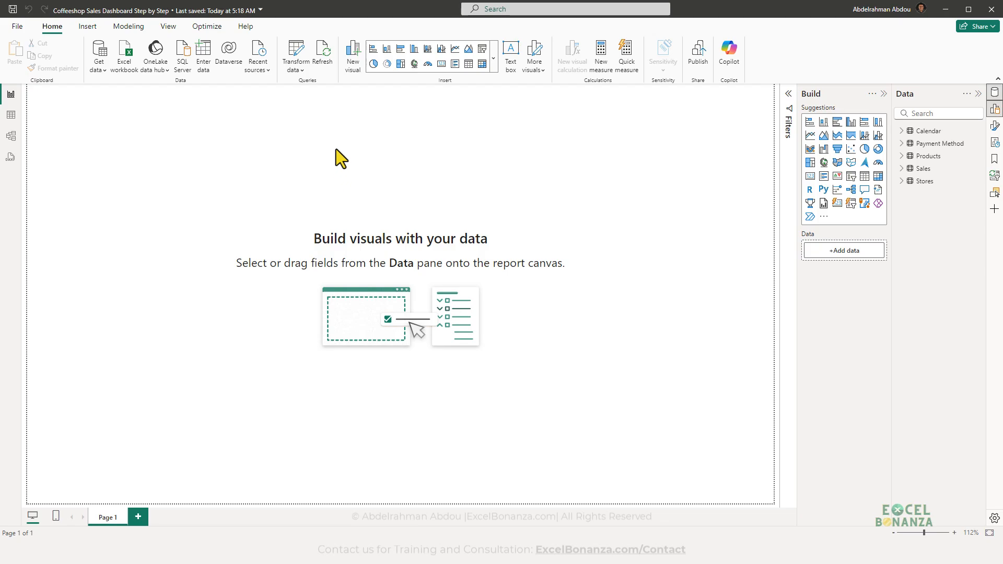
# - Start customizing the current report theme in Power BI and name it Coffeeshop Dashboard
pyautogui.press('alt')
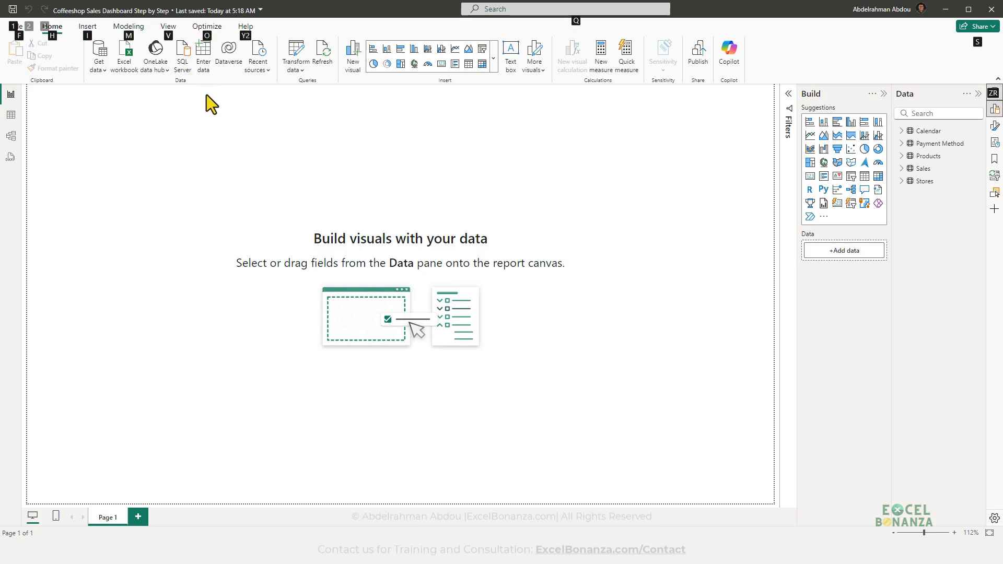
pyautogui.click(208, 127)
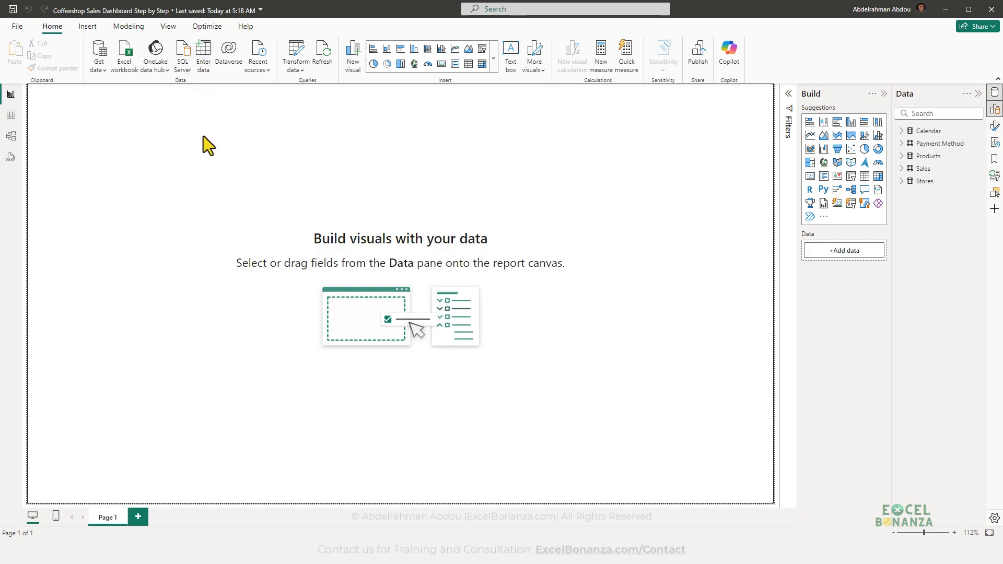
pyautogui.click(171, 29)
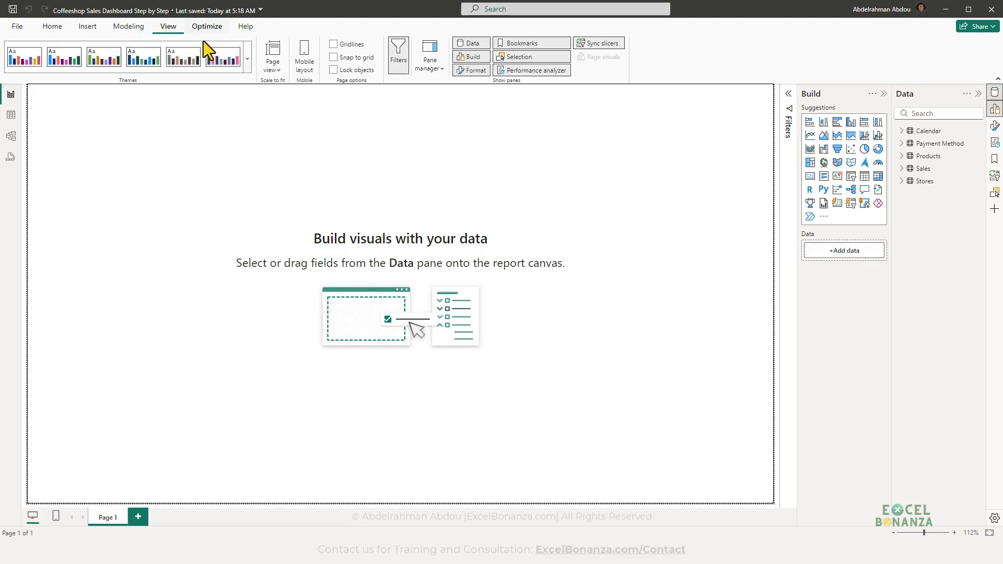
pyautogui.click(247, 60)
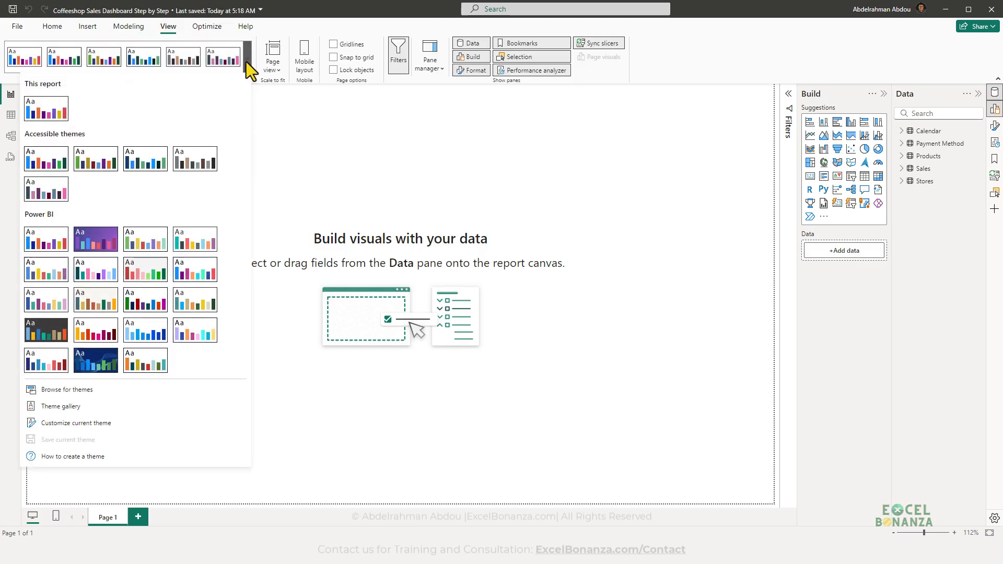
pyautogui.click(101, 422)
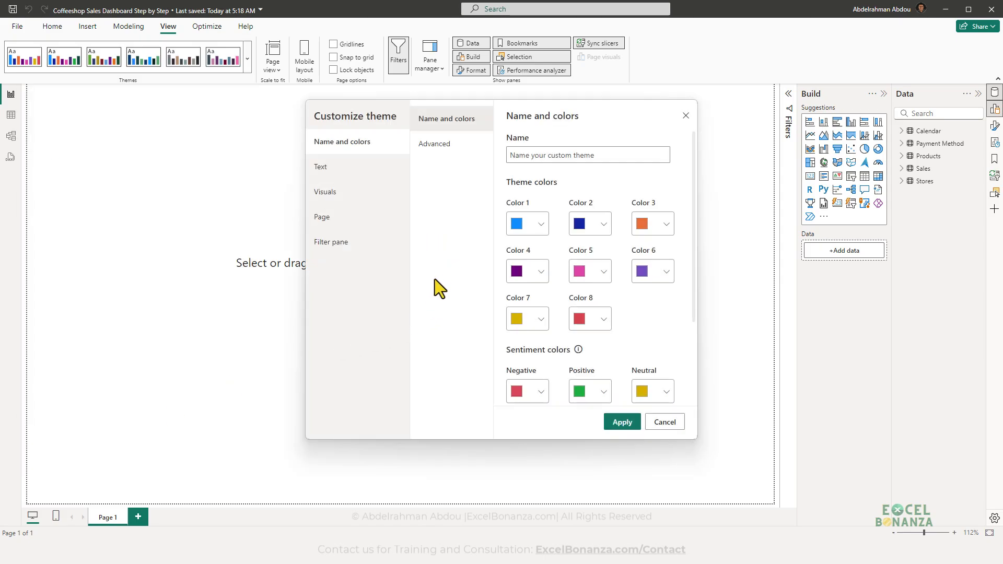
pyautogui.click(587, 157)
pyautogui.write('C')
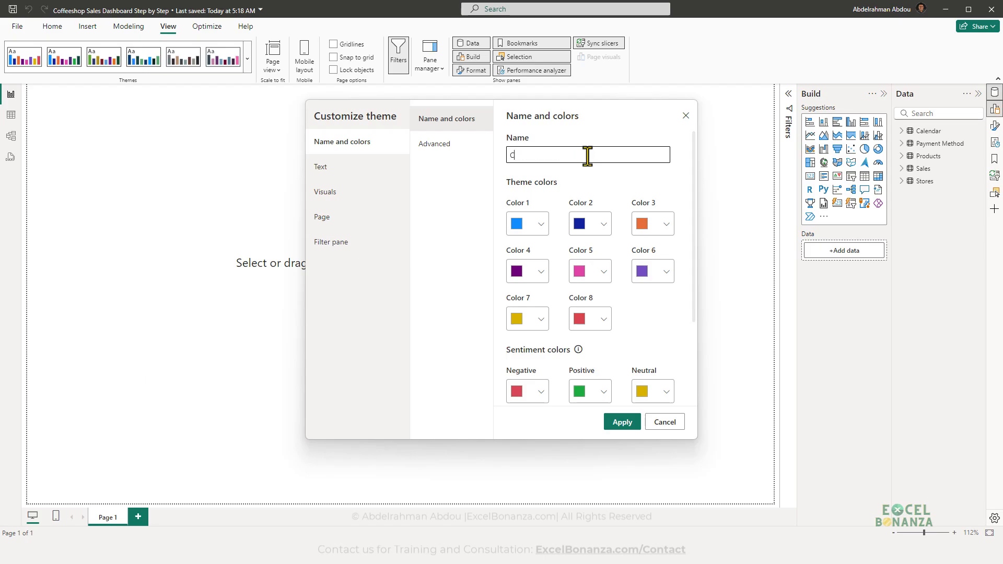
pyautogui.write('offeeshop Dashboard')
# - Copy the hex code 4b2e2b from the color picker and move the picker clear of the theme settings
pyautogui.press('super+shift+c')
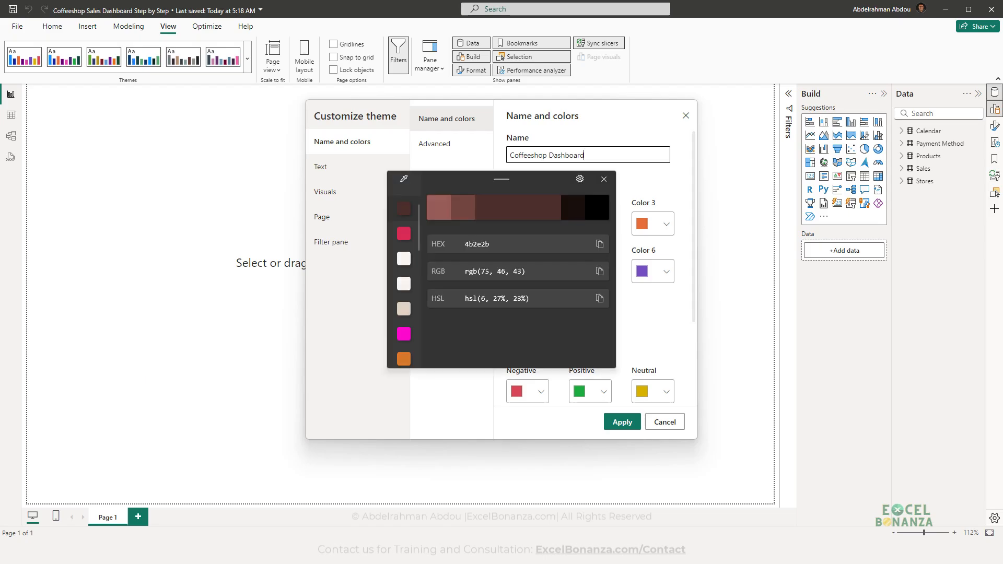
pyautogui.click(598, 247)
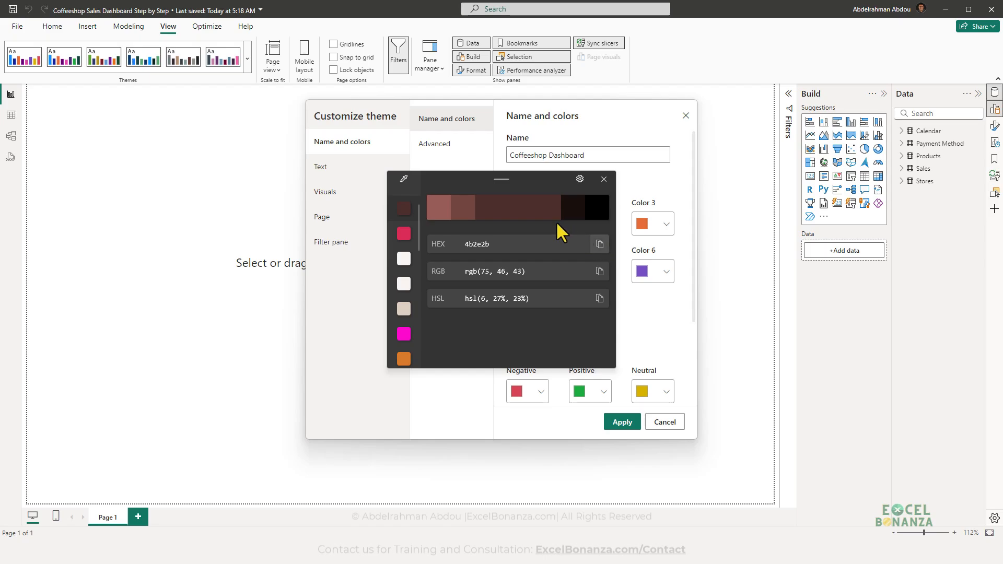
pyautogui.moveTo(483, 180); pyautogui.dragTo(464, 183)
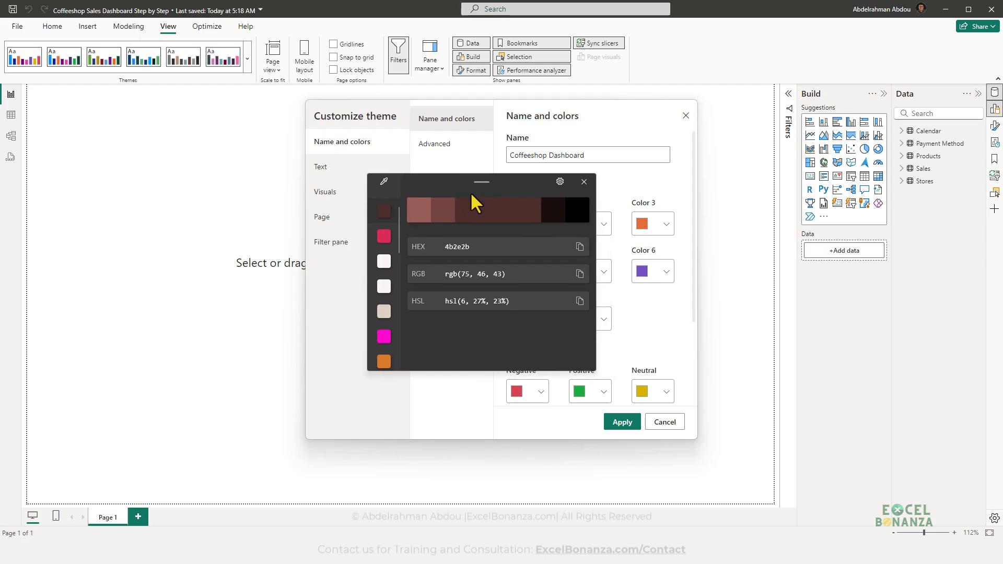
pyautogui.moveTo(453, 181); pyautogui.dragTo(140, 188)
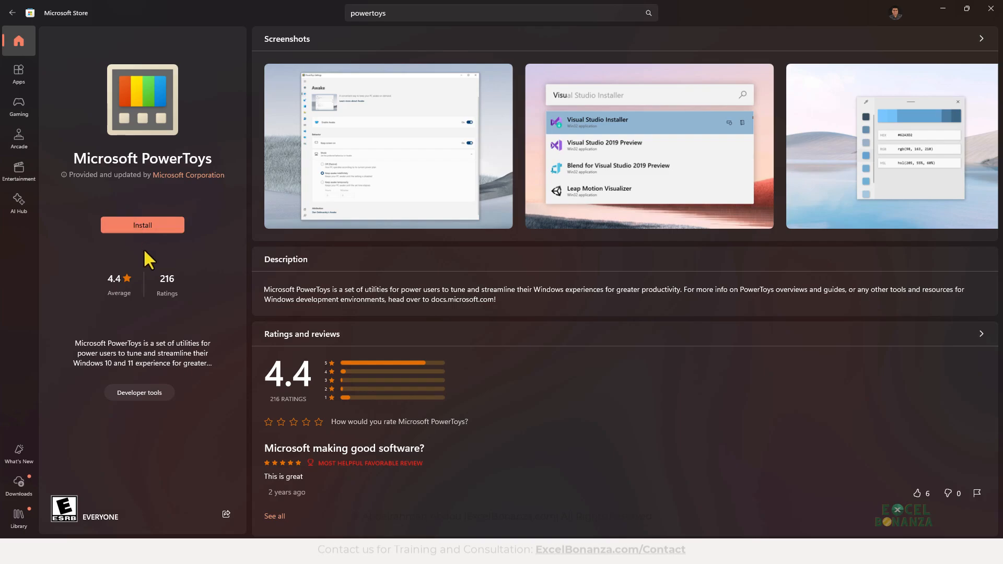
# - Review the Microsoft PowerToys page and its install option in the Microsoft Store, and return to the Power BI theme settings
pyautogui.click(147, 226)
pyautogui.doubleClick(293, 14)
pyautogui.click(614, 81)
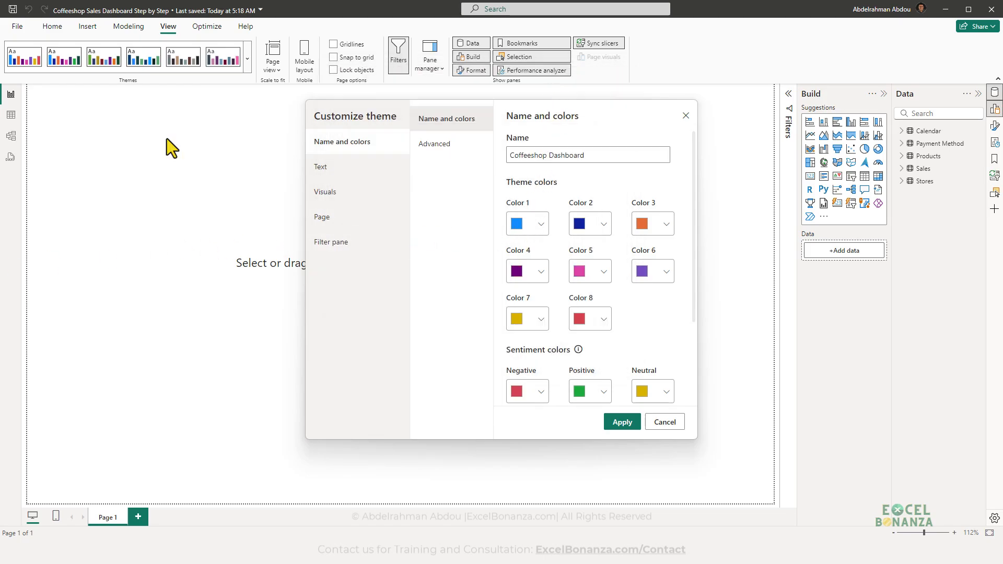
# - Sample the dark brown #4b2e2b swatch in the PowerPoint palette, copy its hex code and return to Power BI
pyautogui.hotkey('alt', 'Tab')
pyautogui.press('super+shift+c')
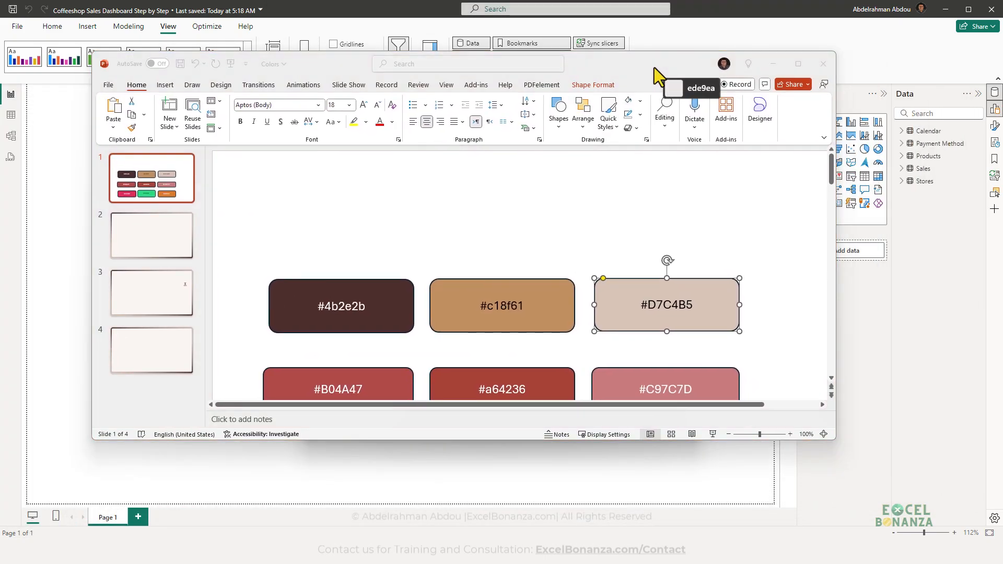
pyautogui.click(392, 314)
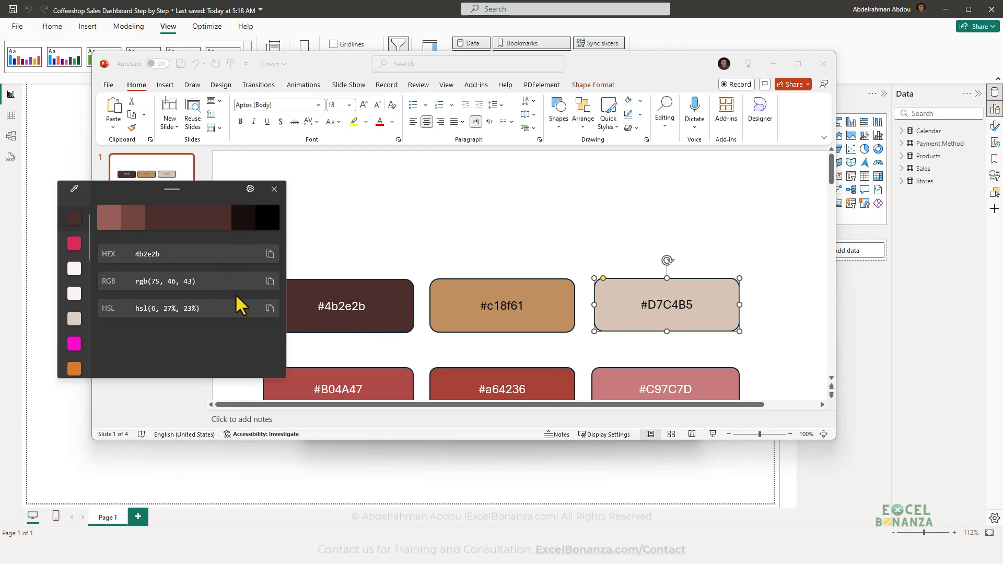
pyautogui.click(270, 254)
pyautogui.click(772, 72)
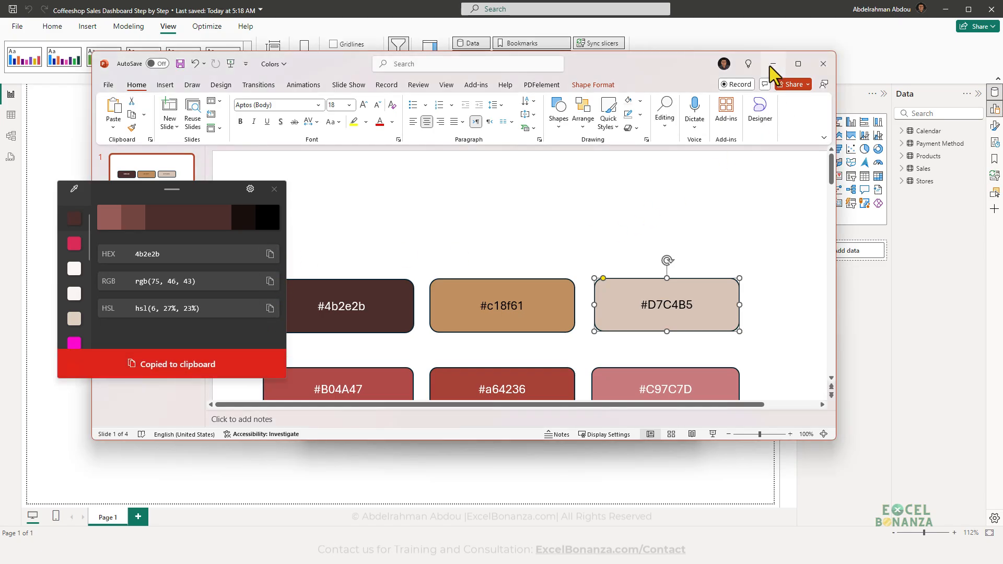
pyautogui.click(772, 64)
# - Set Color 1 of the custom theme to the hex value #4B2E2B
pyautogui.click(536, 230)
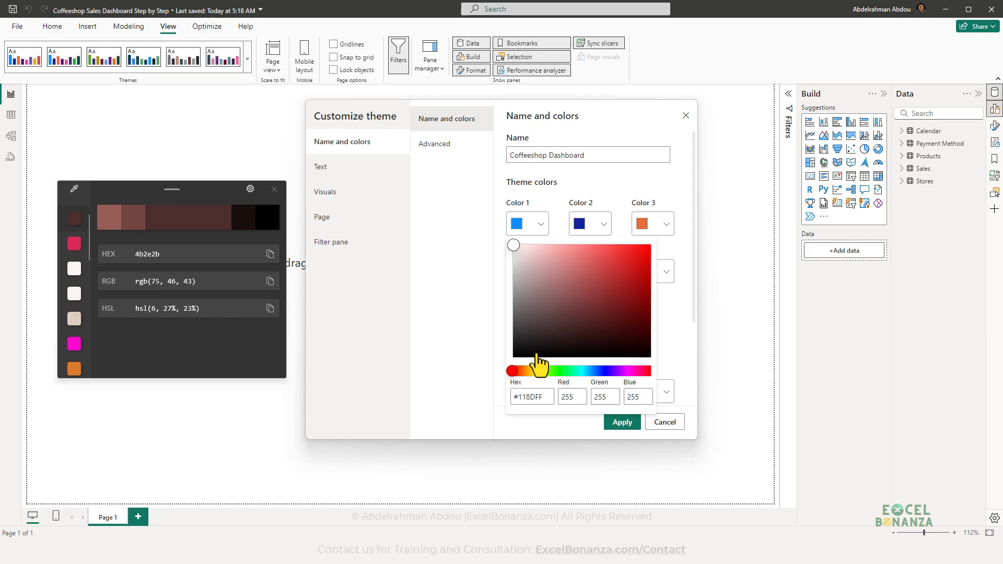
pyautogui.click(531, 399)
pyautogui.hotkey('ctrl', 'a')
pyautogui.hotkey('ctrl', 'v')
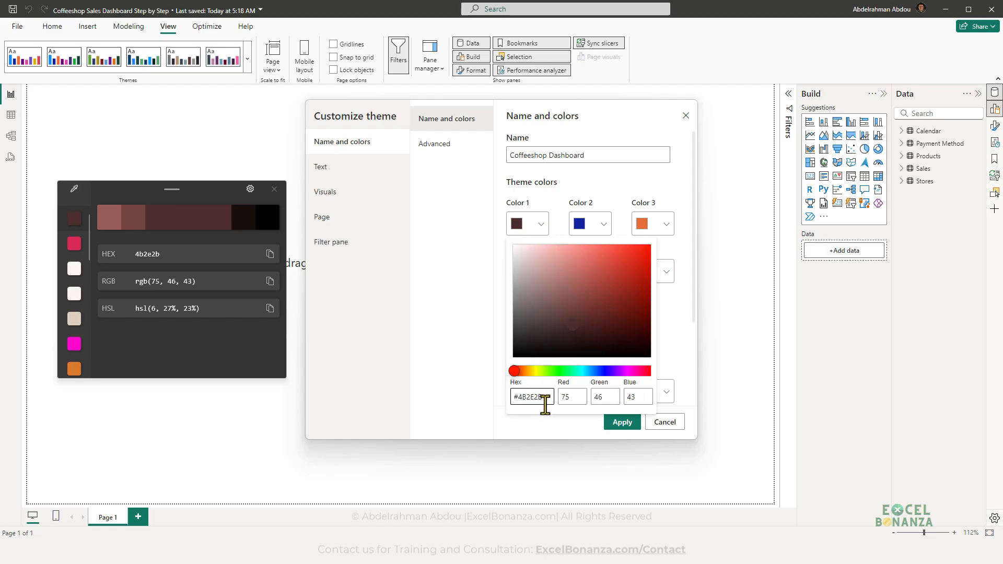
pyautogui.click(489, 399)
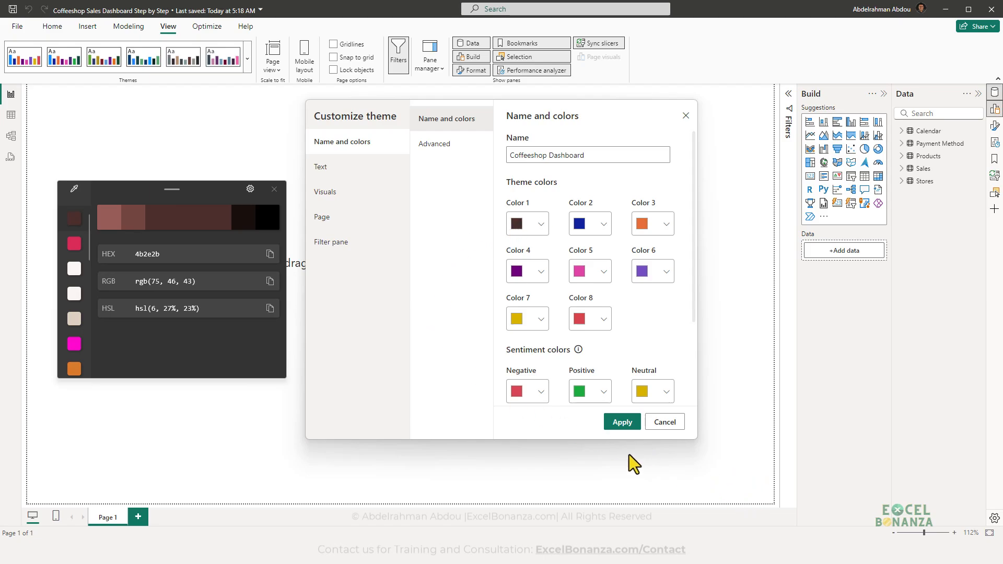
# - Sample the caramel #c18f61 swatch in the PowerPoint palette and copy its hex code
pyautogui.hotkey('alt', 'Tab')
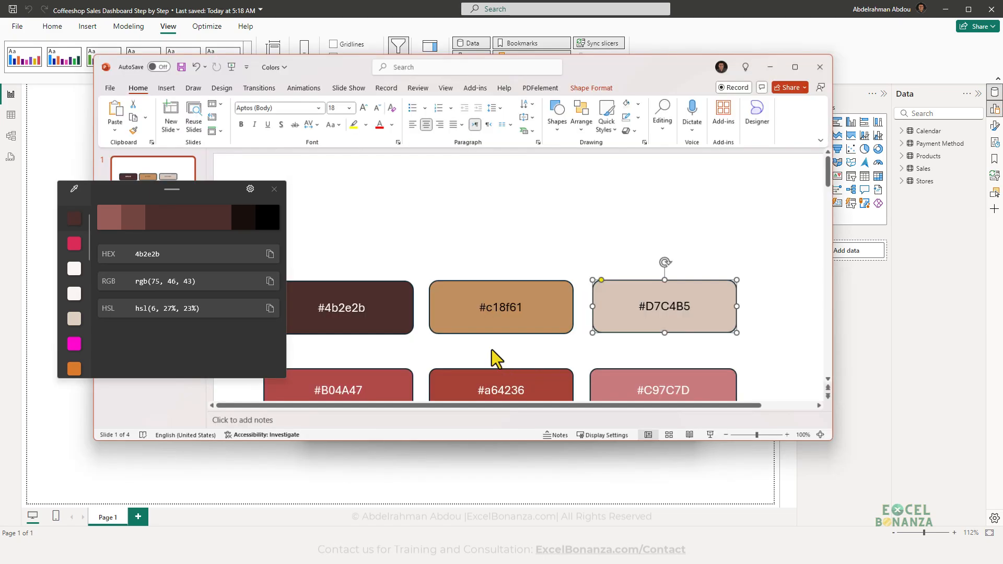
pyautogui.press('super+shift+c')
pyautogui.click(484, 313)
pyautogui.click(270, 254)
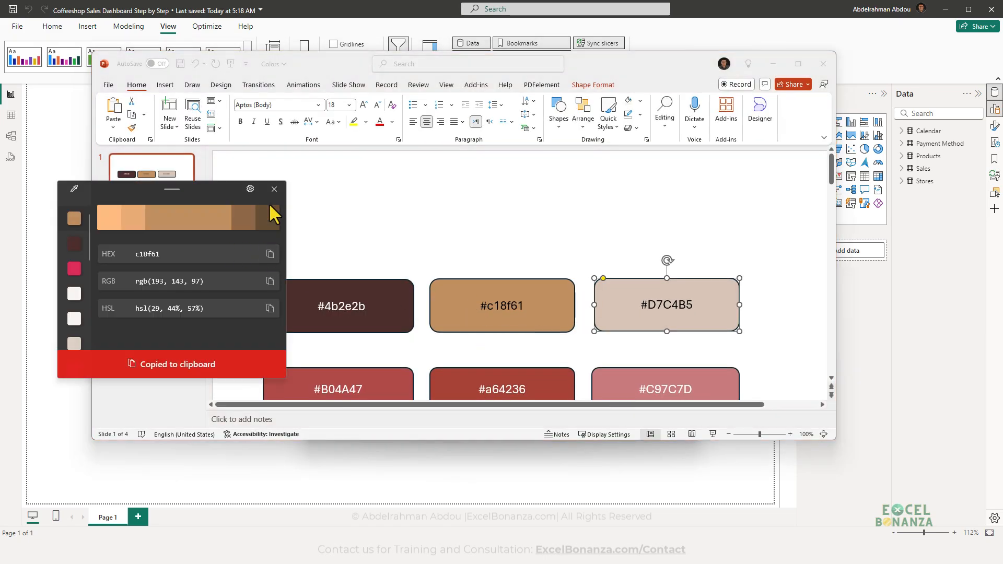
# - Return to Power BI and set Color 2 of the custom theme to the hex value #C18F61
pyautogui.click(275, 189)
pyautogui.click(772, 64)
pyautogui.tripleClick(506, 396)
pyautogui.hotkey('ctrl', 'v')
pyautogui.click(435, 337)
# - Switch to PowerPoint, sample the beige #D7C4B5 swatch, copy its hex code and return to Power BI
pyautogui.hotkey('alt', 'Tab')
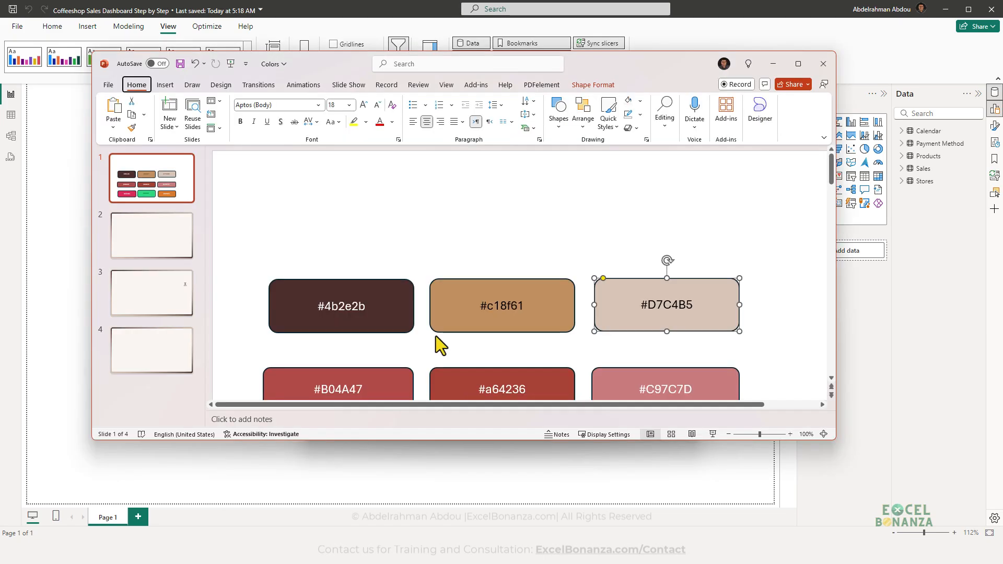
pyautogui.press('super+shift+c')
pyautogui.click(622, 308)
pyautogui.click(775, 63)
# - Set Color 3 of the custom theme to the hex value #D7C4B5
pyautogui.click(669, 224)
pyautogui.tripleClick(558, 394)
pyautogui.hotkey('ctrl', 'v')
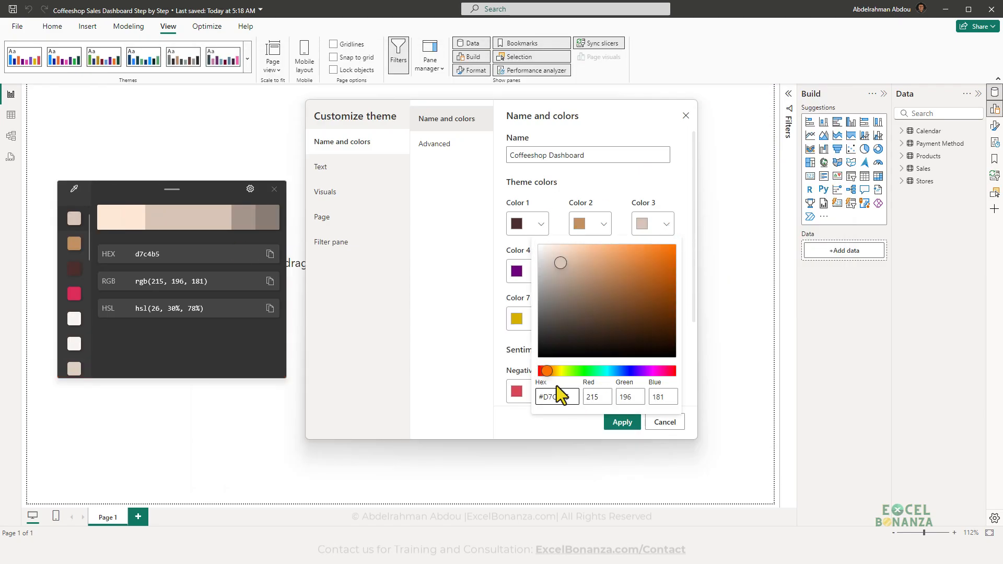
pyautogui.click(484, 284)
# - Switch to PowerPoint, sample the red #B04A47 swatch, copy its hex code and return to Power BI
pyautogui.hotkey('alt', 'Tab')
pyautogui.click(275, 189)
pyautogui.scroll(-1, 402, 343)
pyautogui.press('super+shift+c')
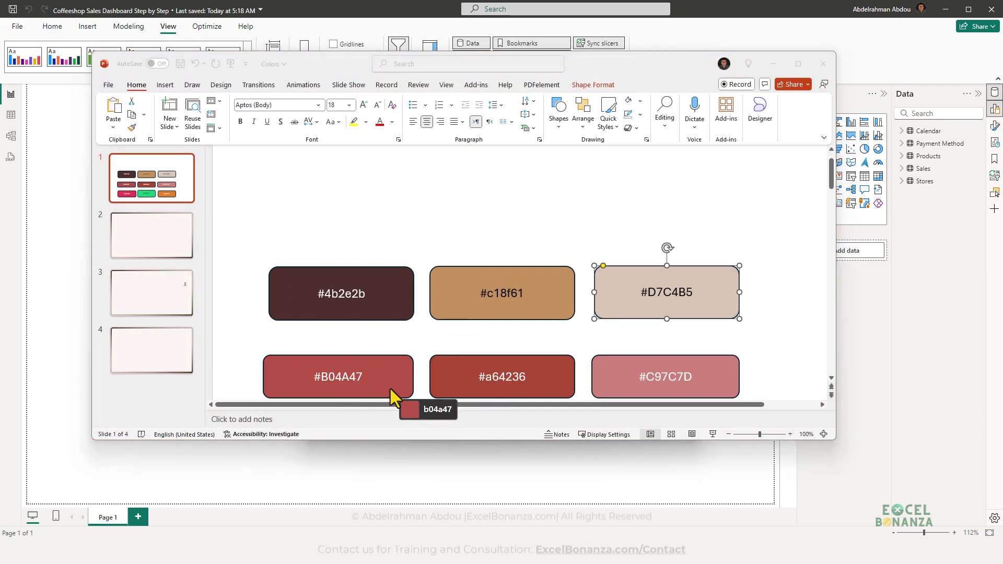
pyautogui.click(389, 389)
pyautogui.click(270, 254)
pyautogui.click(275, 190)
pyautogui.click(772, 64)
# - Set Color 4 of the custom theme to the hex value #B04A47
pyautogui.click(540, 271)
pyautogui.tripleClick(437, 344)
pyautogui.hotkey('ctrl', 'v')
pyautogui.click(331, 354)
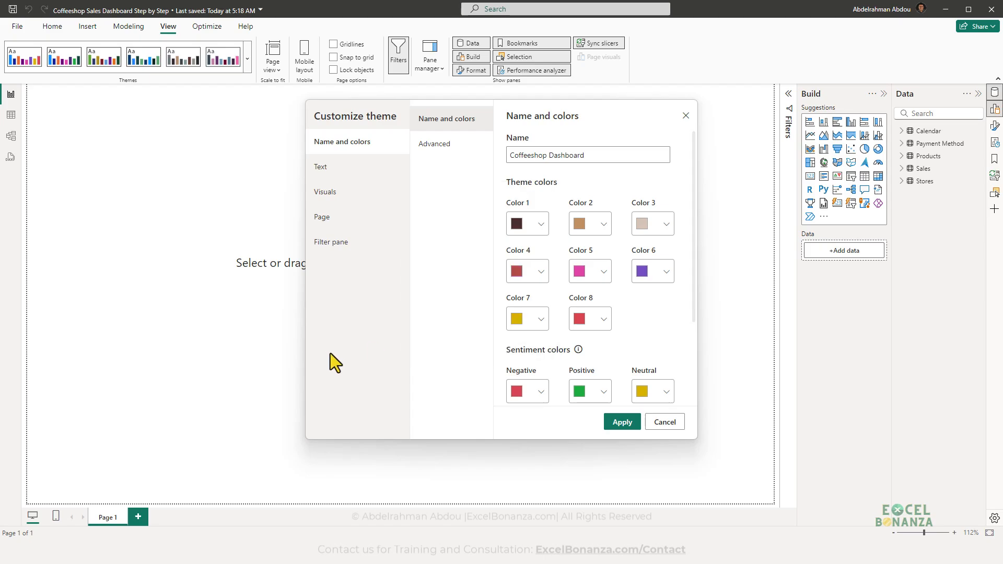
# - Switch to PowerPoint, sample the brick red #a64236 swatch, copy its hex code and return to Power BI
pyautogui.hotkey('alt', 'Tab')
pyautogui.scroll(-1, 535, 327)
pyautogui.press('super+shift+c')
pyautogui.click(537, 327)
pyautogui.click(274, 190)
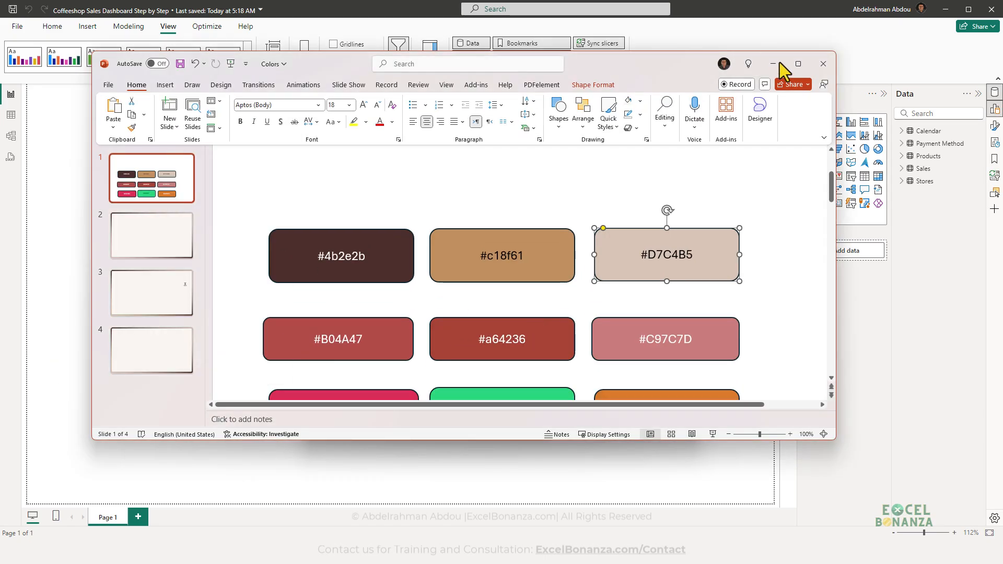
pyautogui.click(774, 64)
# - Set Color 5 of the custom theme to the hex value #A64236
pyautogui.click(604, 272)
pyautogui.tripleClick(503, 345)
pyautogui.hotkey('ctrl', 'v')
pyautogui.click(401, 311)
# - Switch to PowerPoint, sample the dusty pink #C97C7D swatch, copy its hex code and return to Power BI
pyautogui.hotkey('alt', 'Tab')
pyautogui.scroll(-1, 653, 310)
pyautogui.press('super+shift+c')
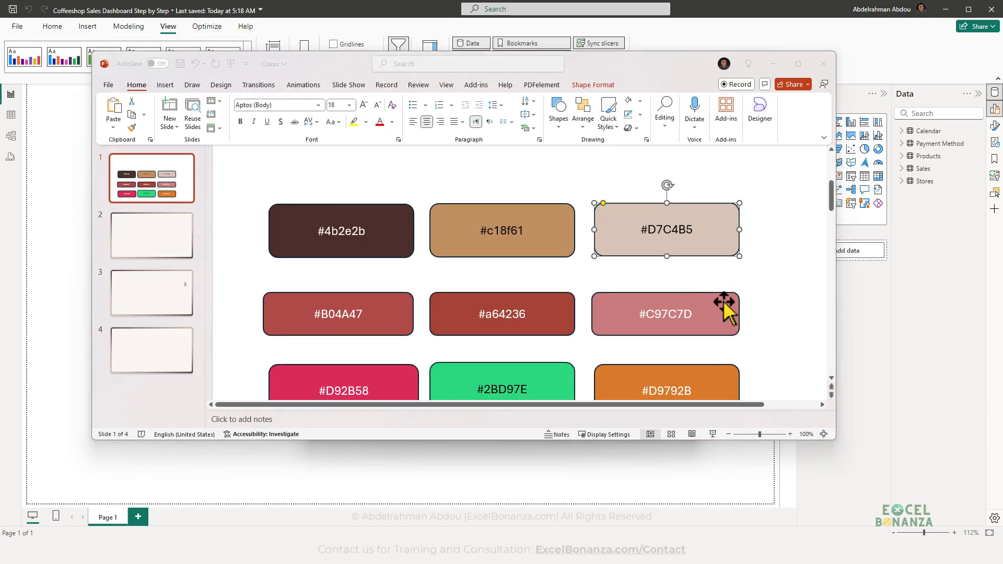
pyautogui.click(723, 303)
pyautogui.click(271, 253)
pyautogui.click(274, 190)
pyautogui.click(774, 64)
# - Set Color 6 of the custom theme to the hex value #C97C7D
pyautogui.click(666, 272)
pyautogui.tripleClick(551, 340)
pyautogui.hotkey('ctrl', 'v')
pyautogui.click(443, 324)
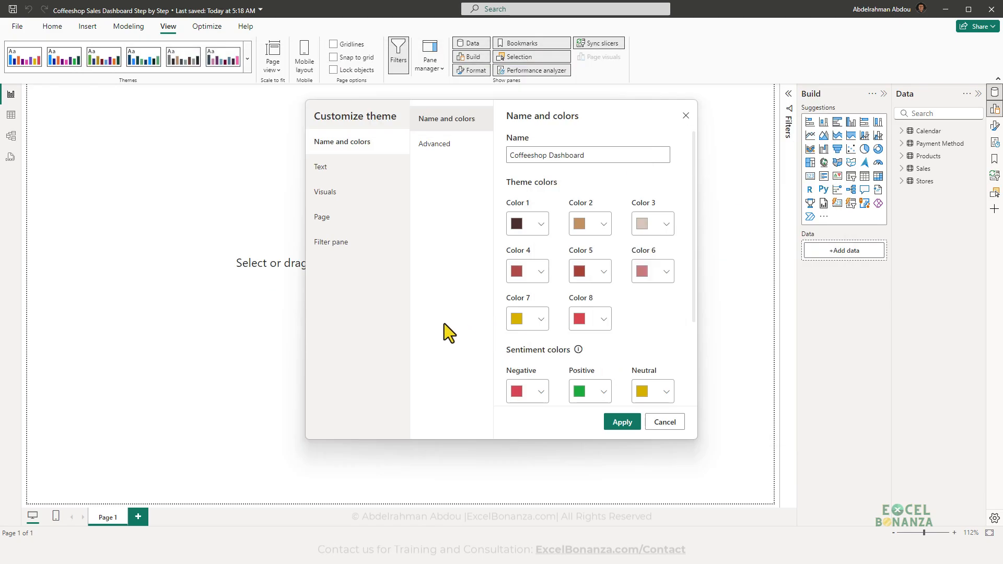
# - Switch to PowerPoint, sample the crimson #D92B58 swatch, copy its hex code and return to Power BI
pyautogui.hotkey('alt', 'Tab')
pyautogui.press('super+shift+c')
pyautogui.click(390, 333)
pyautogui.click(269, 254)
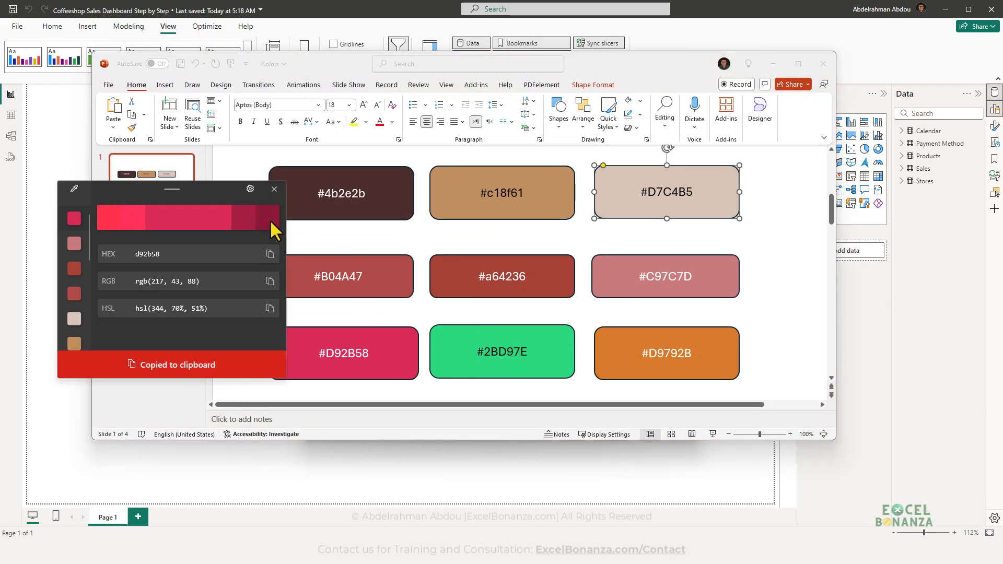
pyautogui.click(269, 189)
pyautogui.hotkey('alt', 'Tab')
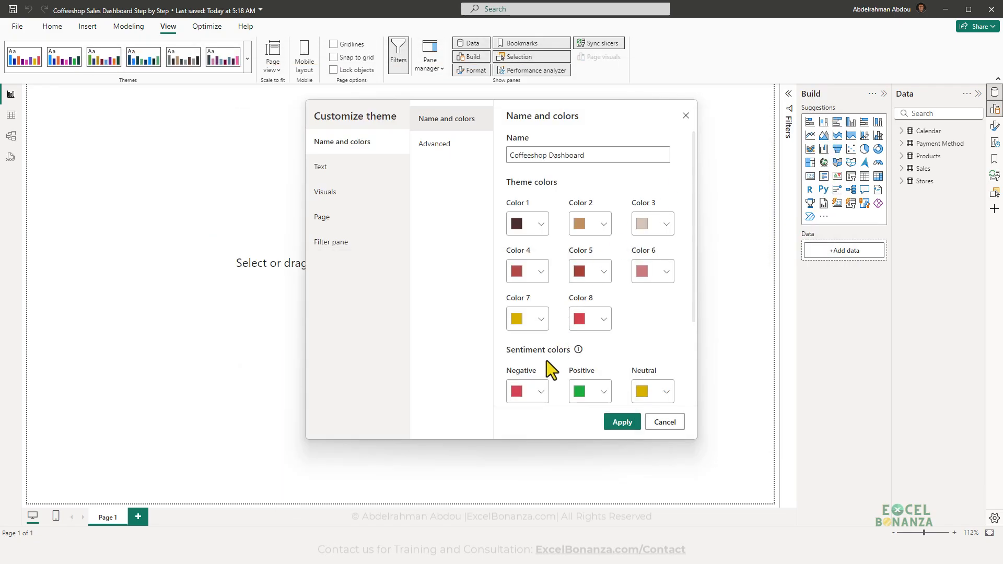
# - Set the Negative sentiment color of the theme to the hex value #D92B58
pyautogui.click(530, 392)
pyautogui.doubleClick(533, 362)
pyautogui.hotkey('ctrl', 'v')
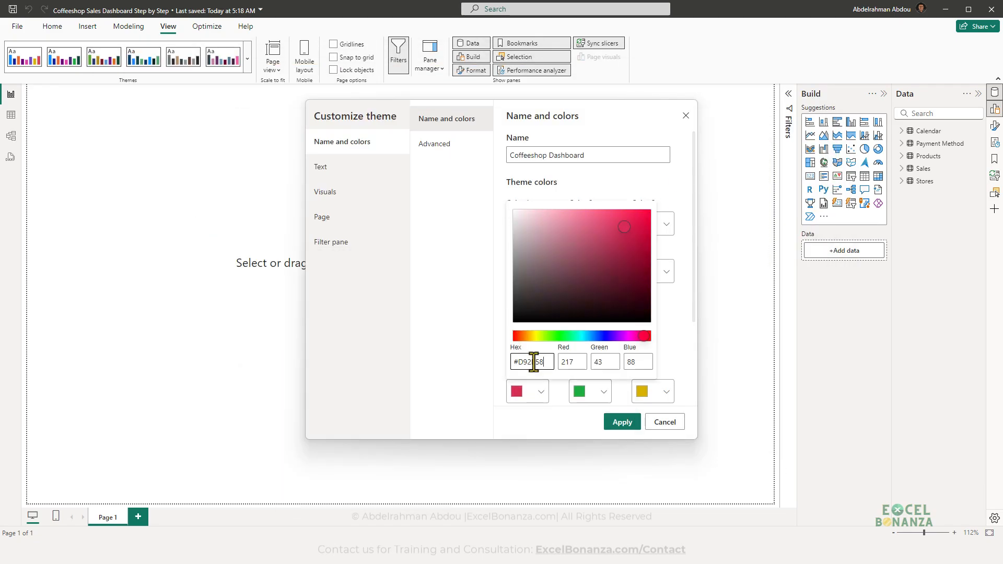
pyautogui.click(463, 351)
# - Switch to PowerPoint, sample the green #2BD97E swatch, copy its hex code and return to Power BI
pyautogui.hotkey('alt', 'Tab')
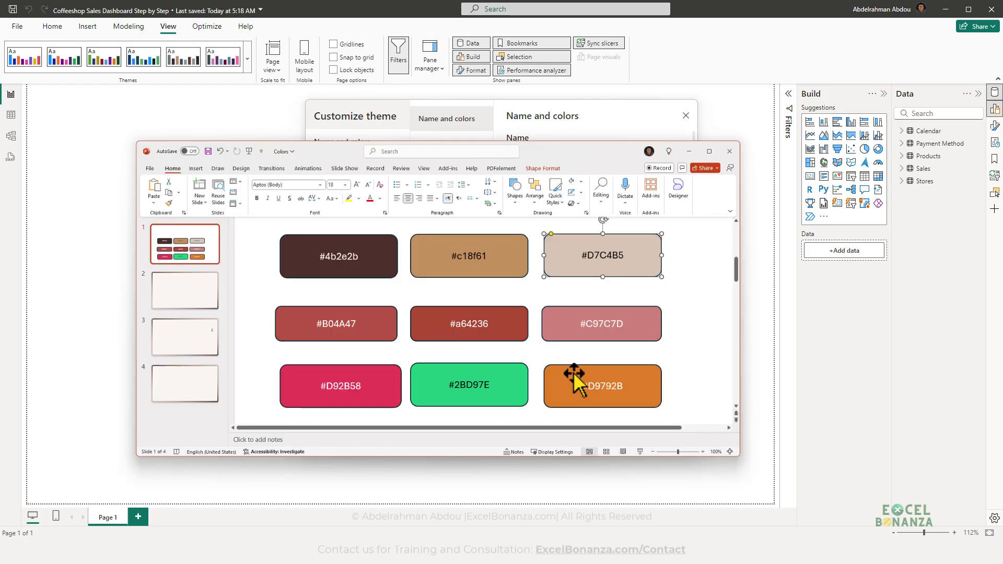
pyautogui.press('super+shift+c')
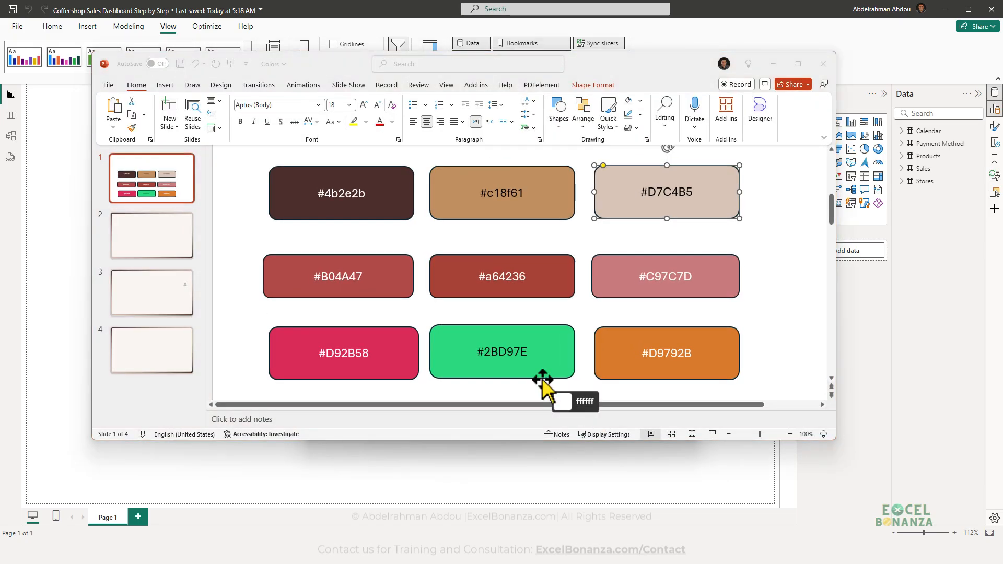
pyautogui.click(550, 361)
pyautogui.click(269, 254)
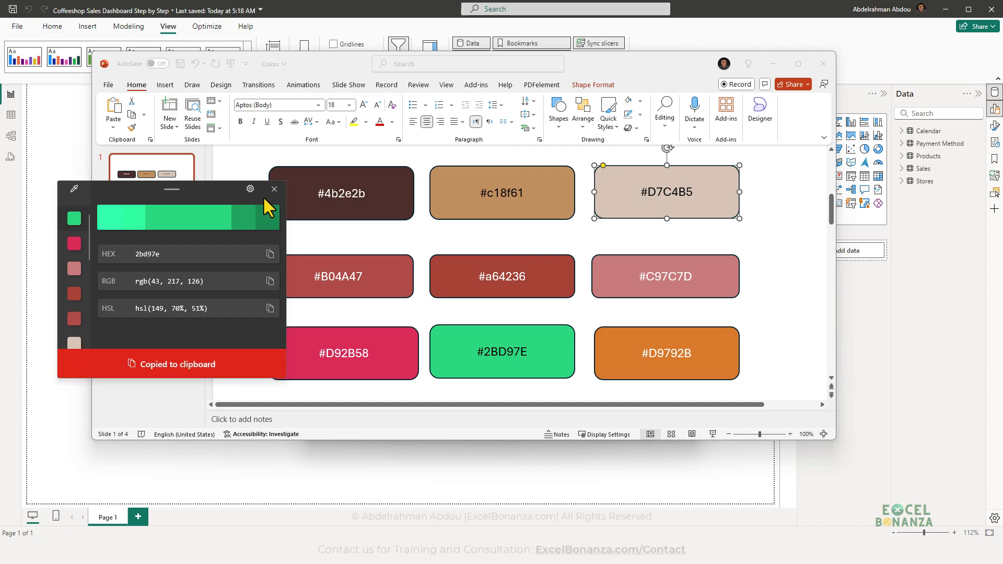
pyautogui.click(273, 189)
pyautogui.click(775, 65)
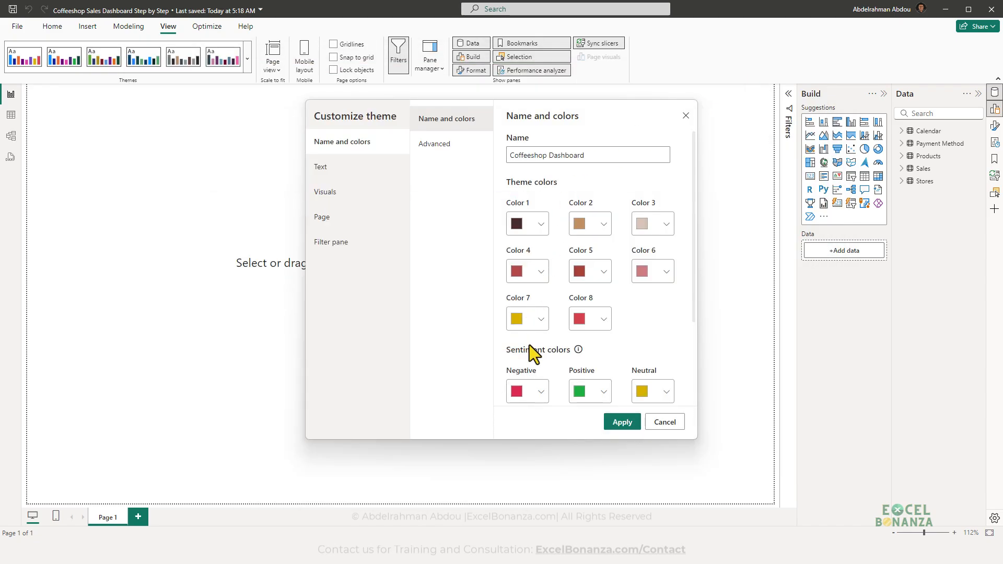
# - Set the Positive sentiment color of the theme to the hex value #2BD97E
pyautogui.click(591, 399)
pyautogui.doubleClick(508, 363)
pyautogui.hotkey('ctrl', 'v')
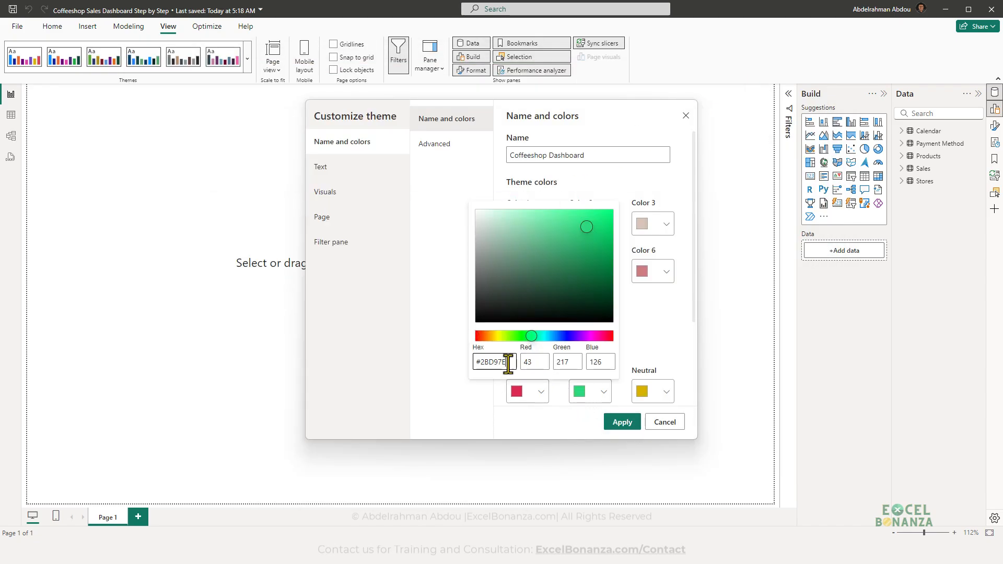
pyautogui.click(441, 355)
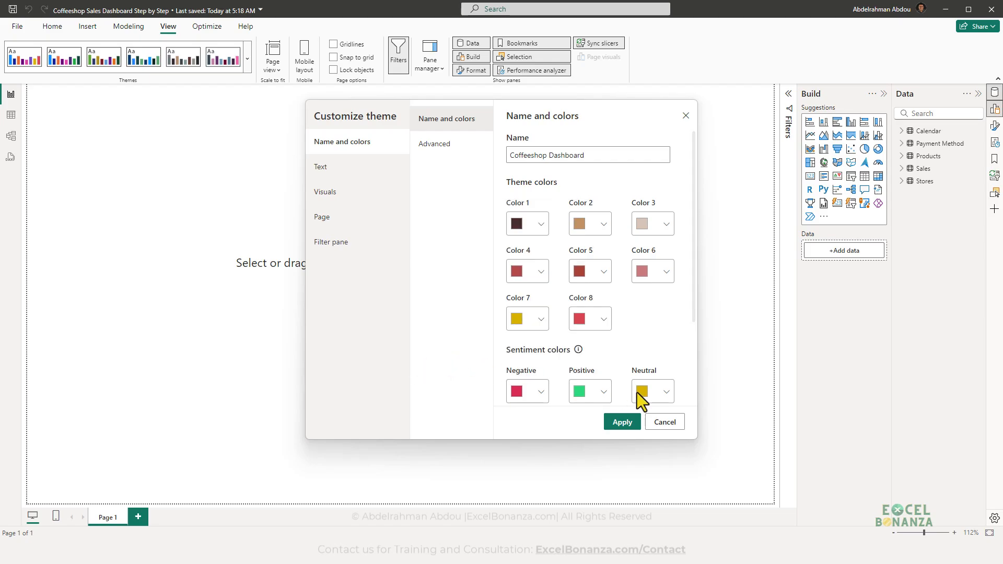
# - Switch to PowerPoint, sample the orange #D9792B swatch, copy its hex code and return to Power BI
pyautogui.hotkey('alt', 'Tab')
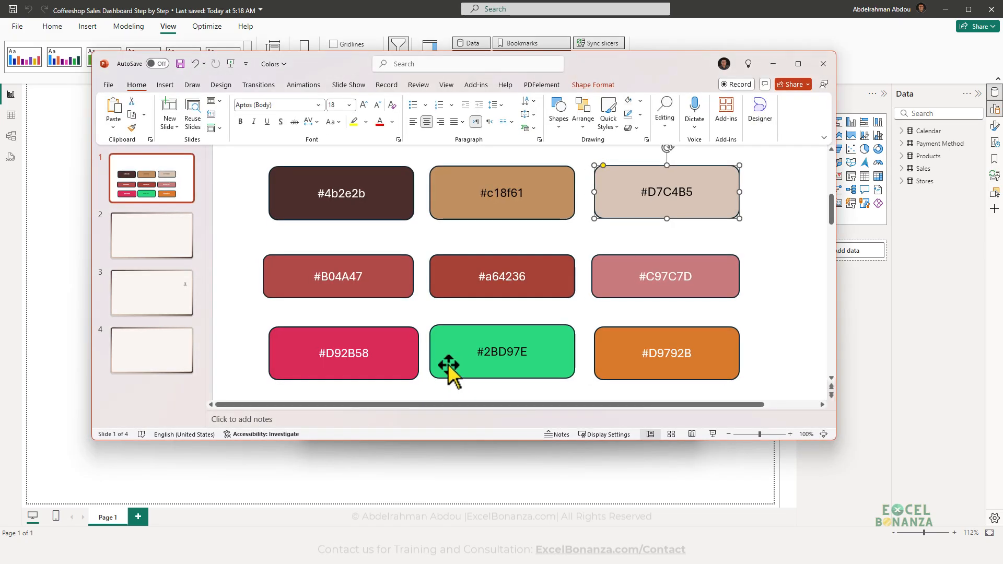
pyautogui.press('super+shift+c')
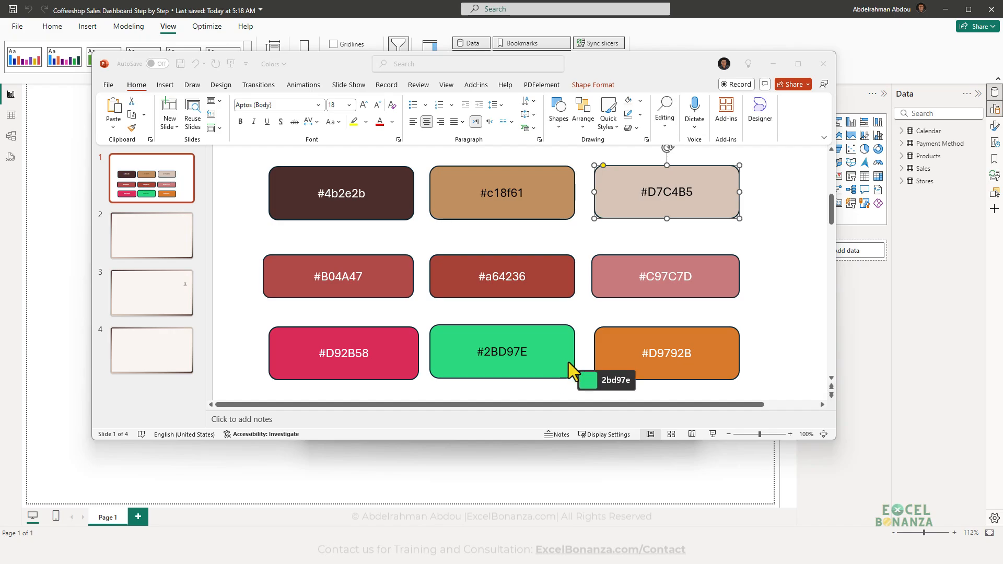
pyautogui.click(621, 344)
pyautogui.click(271, 255)
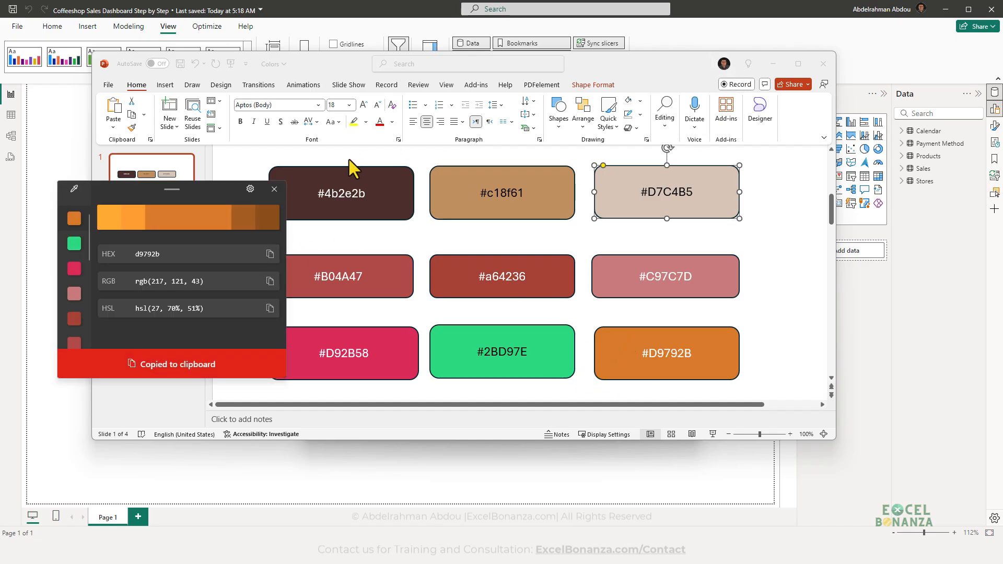
pyautogui.click(274, 189)
pyautogui.click(773, 63)
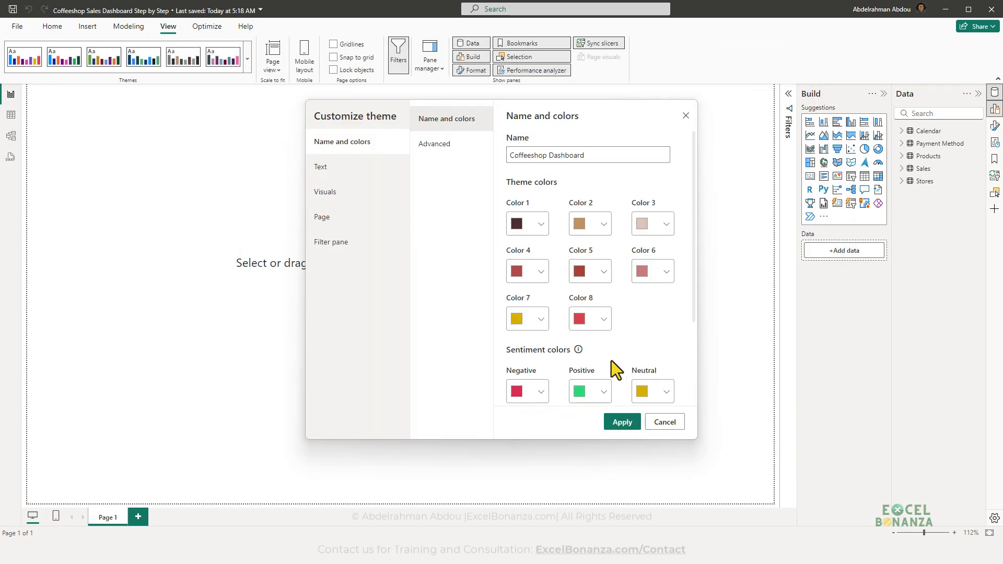
# - Set the Neutral sentiment color to the hex value #D9792B and apply the customized theme to the report
pyautogui.click(651, 394)
pyautogui.doubleClick(568, 361)
pyautogui.hotkey('ctrl', 'v')
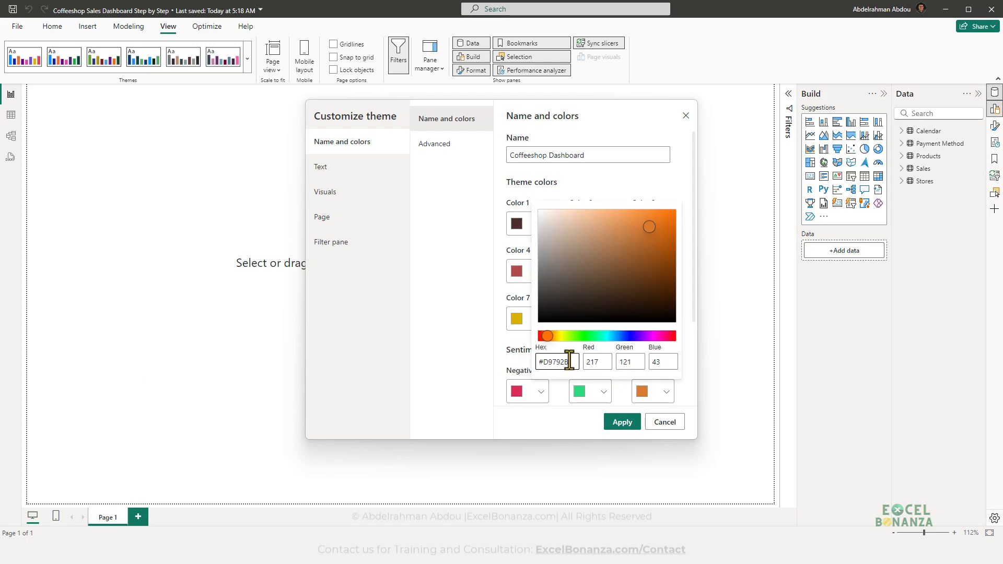
pyautogui.click(463, 369)
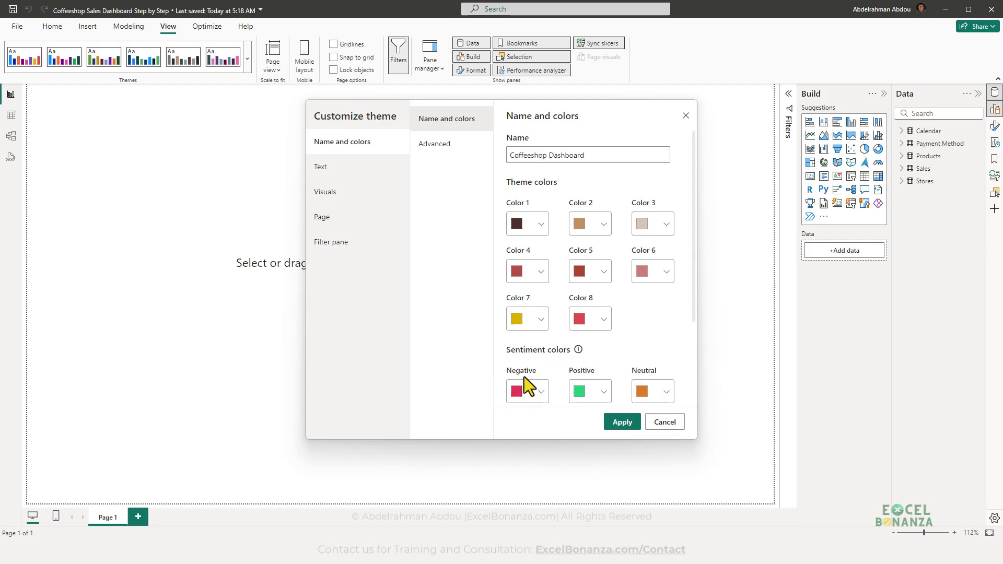
pyautogui.click(628, 426)
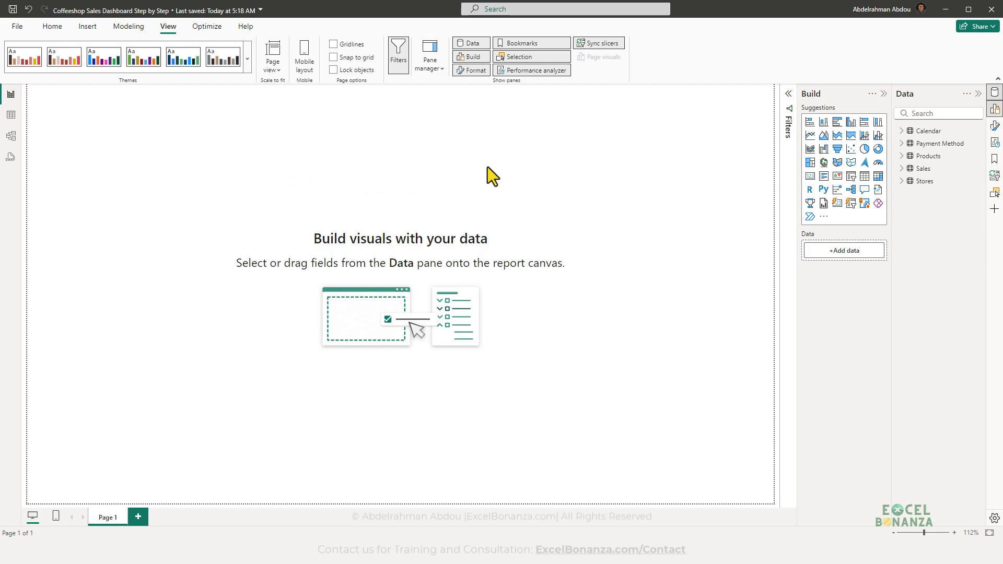
# - Create an empty table named _Measures by entering data manually and load it into the model
pyautogui.click(57, 31)
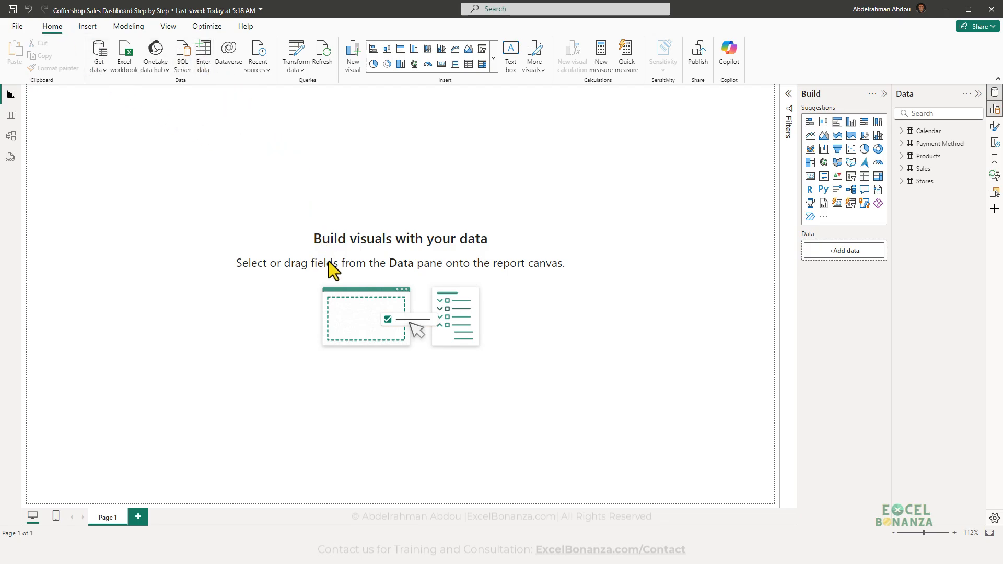
pyautogui.moveTo(333, 400); pyautogui.dragTo(293, 402)
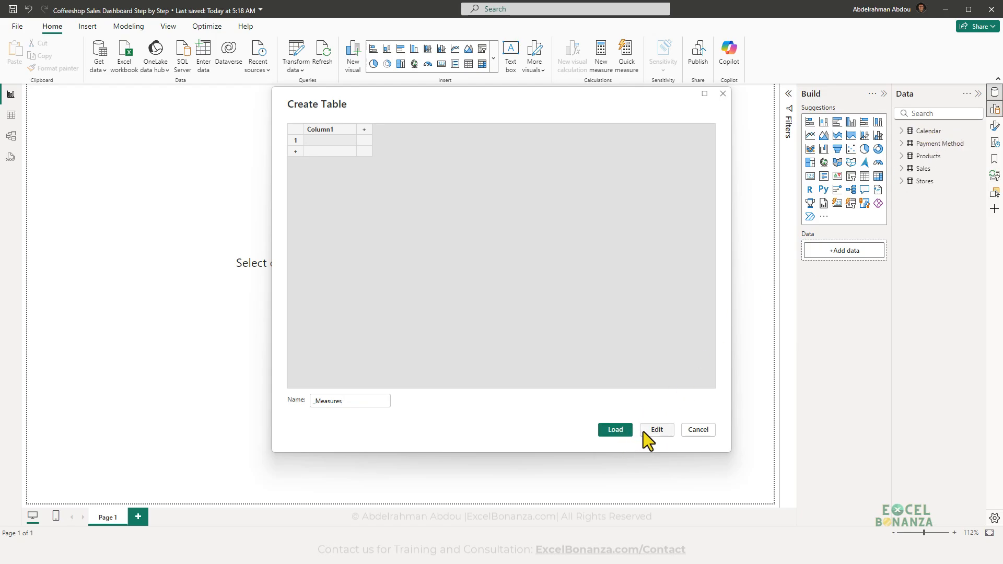
pyautogui.click(622, 429)
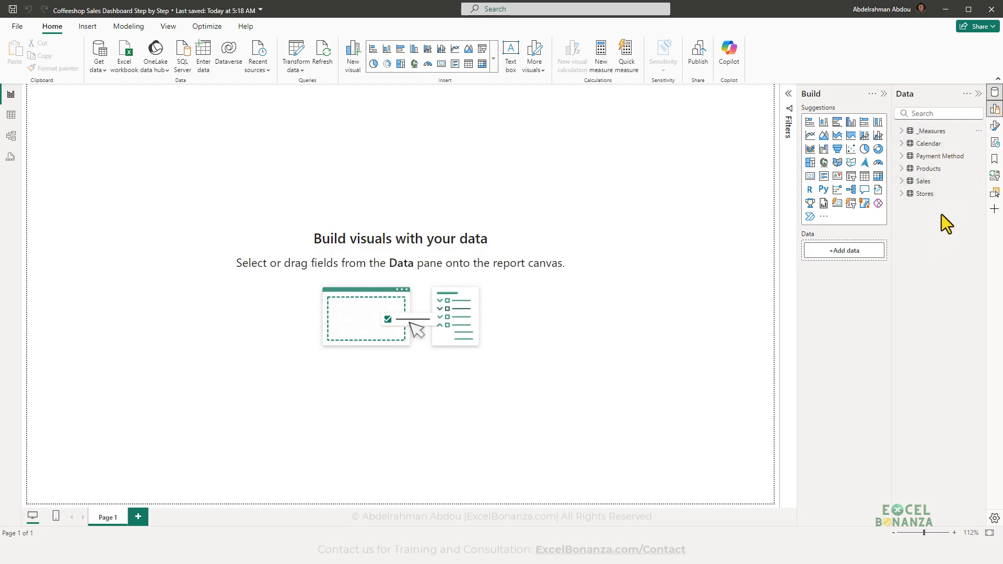
# - Show the formatting options, start a new measure in the _Measures table named Sales Before Discount, and enlarge the formula text
pyautogui.click(902, 132)
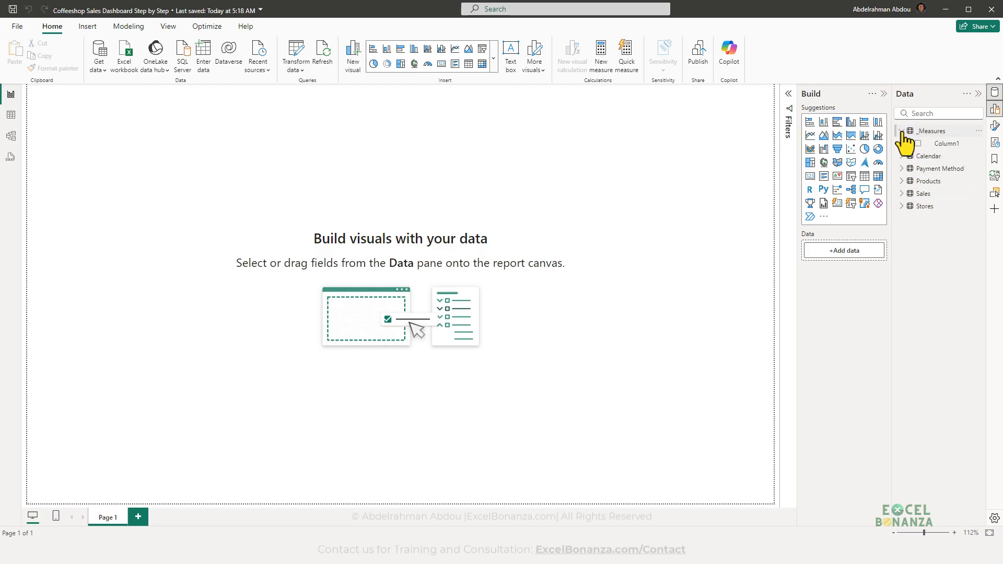
pyautogui.click(994, 126)
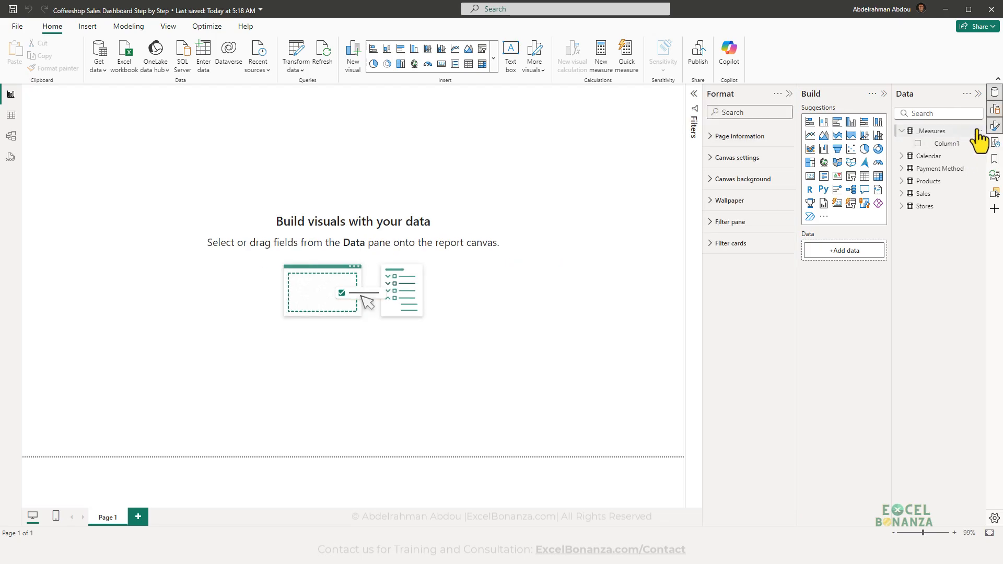
pyautogui.click(976, 131)
pyautogui.press('Escape')
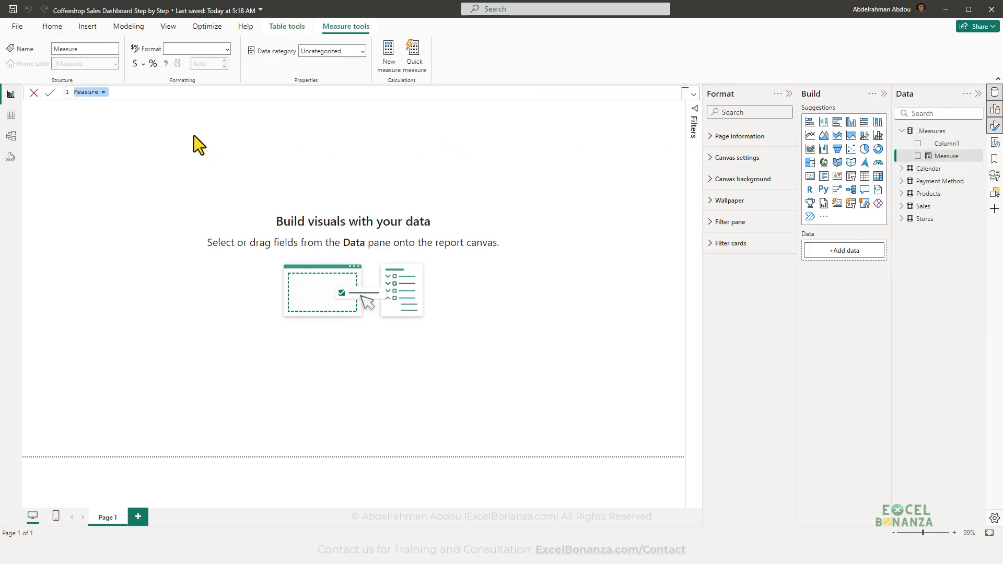
pyautogui.write('Sale')
pyautogui.write('before D')
pyautogui.write('iscount =')
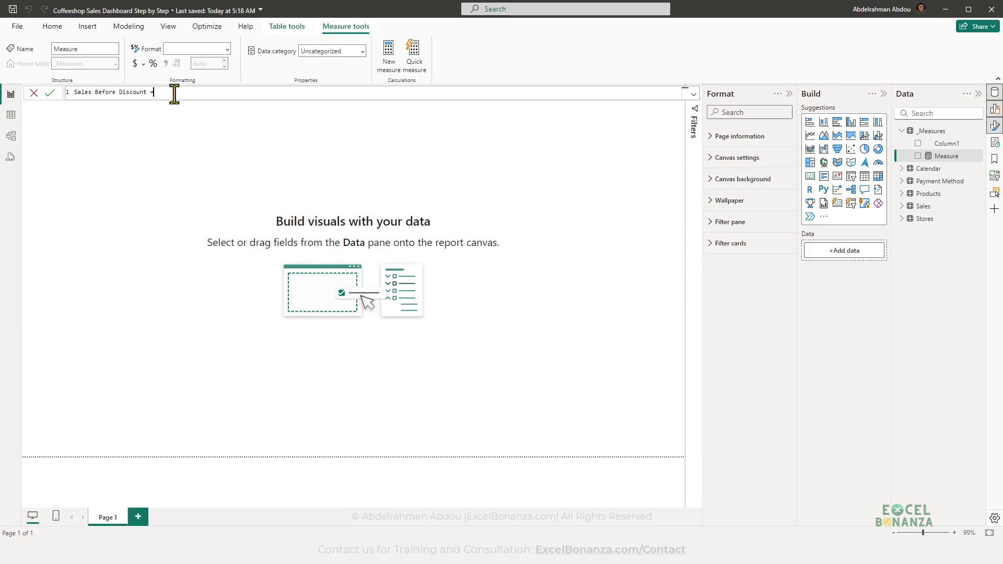
pyautogui.scroll(8, 174, 94)
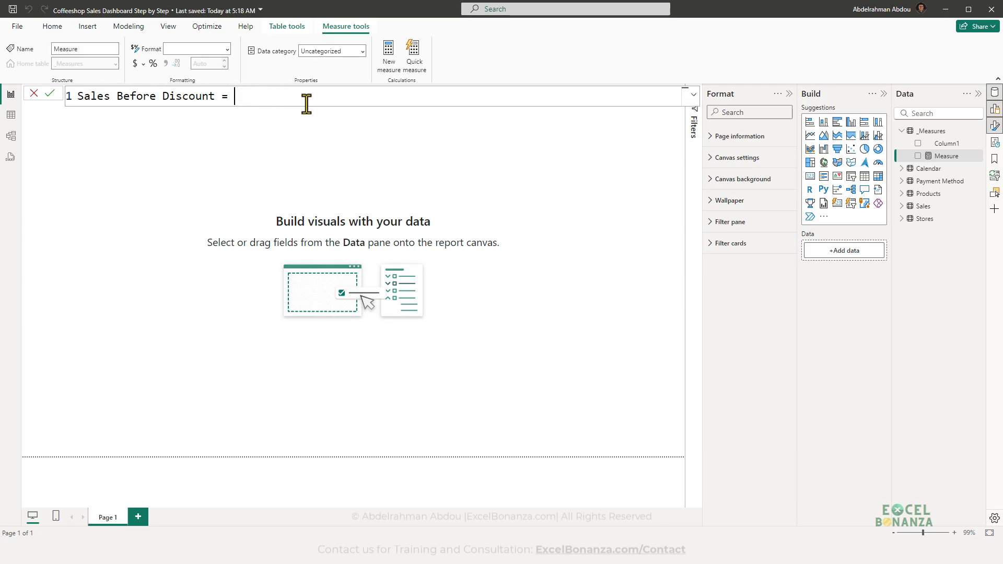
# - Begin the measure's formula with the SUMX function iterating over the Sales table
pyautogui.write('sumx')
pyautogui.press('Tab')
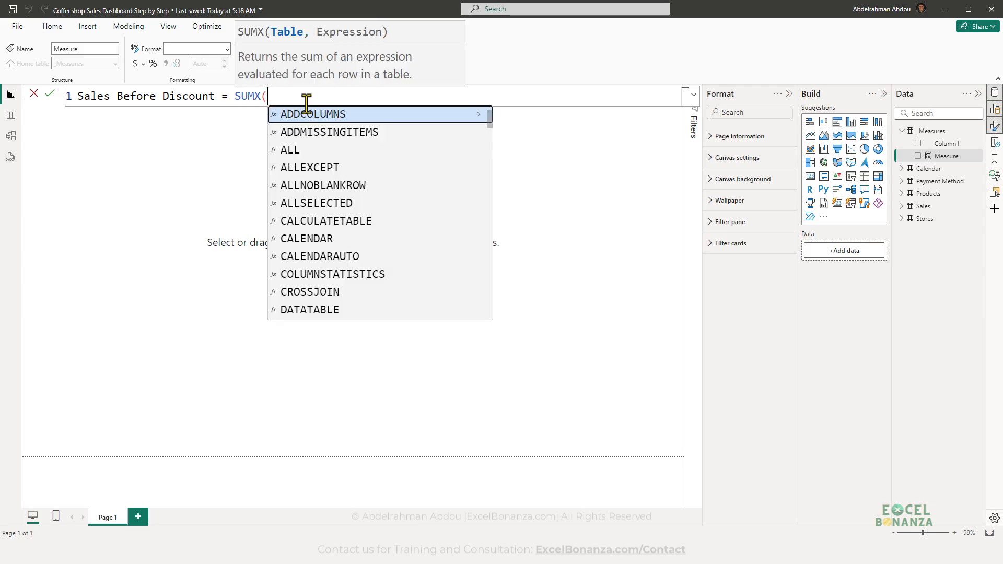
pyautogui.write('sales')
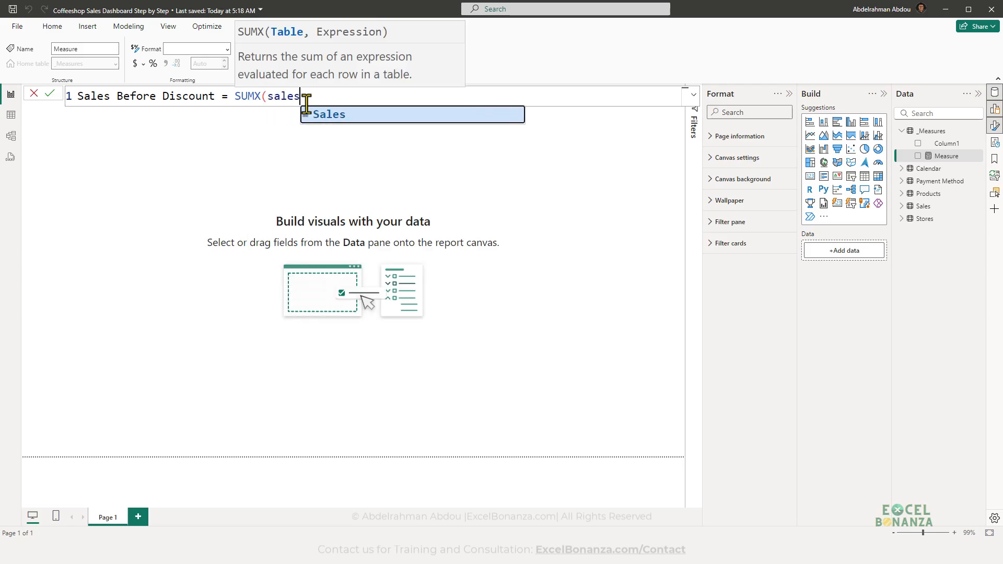
pyautogui.press('Tab')
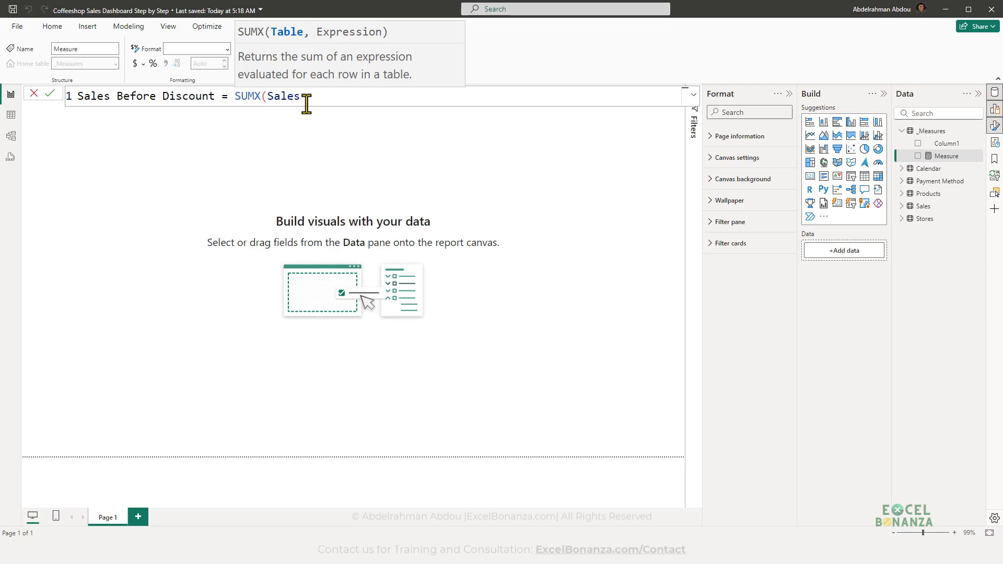
# - Add the Sales[Unit Price] column as the start of the SUMX row expression
pyautogui.write(', sales')
pyautogui.press('Down')
pyautogui.press('Down')
pyautogui.press('Down')
pyautogui.press('Down')
pyautogui.press('Down')
pyautogui.press('Down')
pyautogui.press('Down')
pyautogui.press('Down')
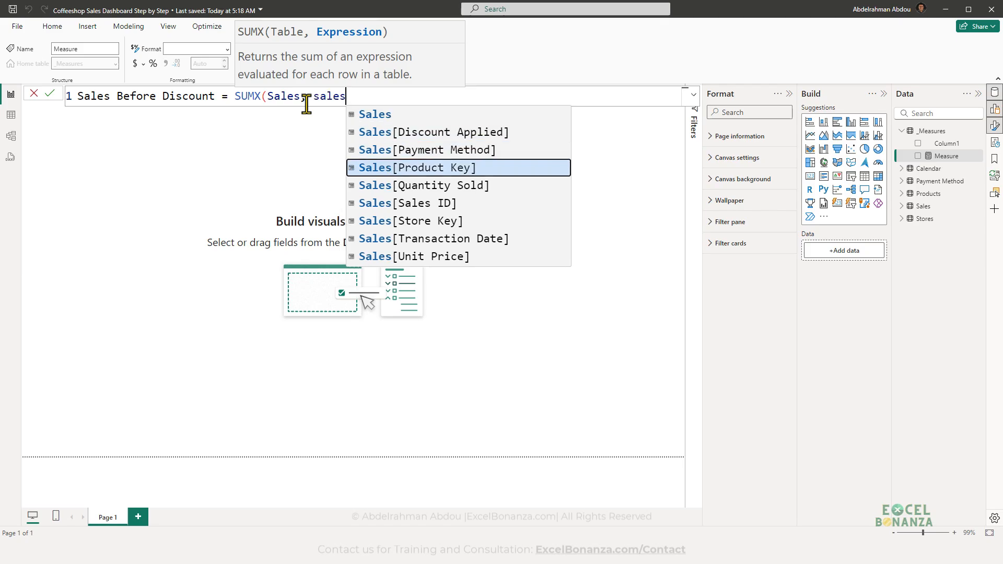
pyautogui.press('Tab')
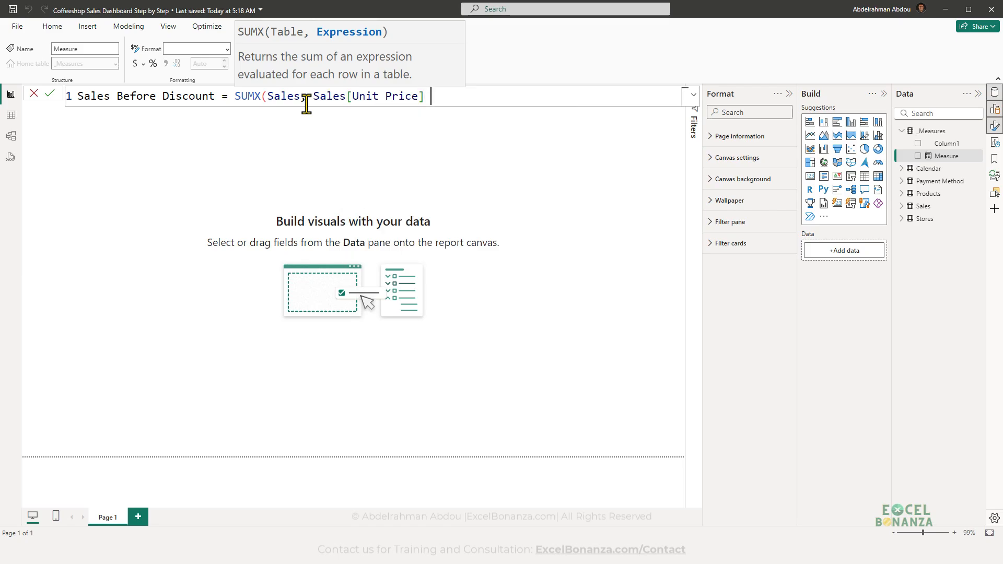
# - Multiply the unit price by Sales[Quantity Sold], close the SUMX function and commit the Sales Before Discount measure
pyautogui.write('* order')
pyautogui.press('BackSpace')
pyautogui.press('BackSpace')
pyautogui.press('BackSpace')
pyautogui.press('BackSpace')
pyautogui.press('BackSpace')
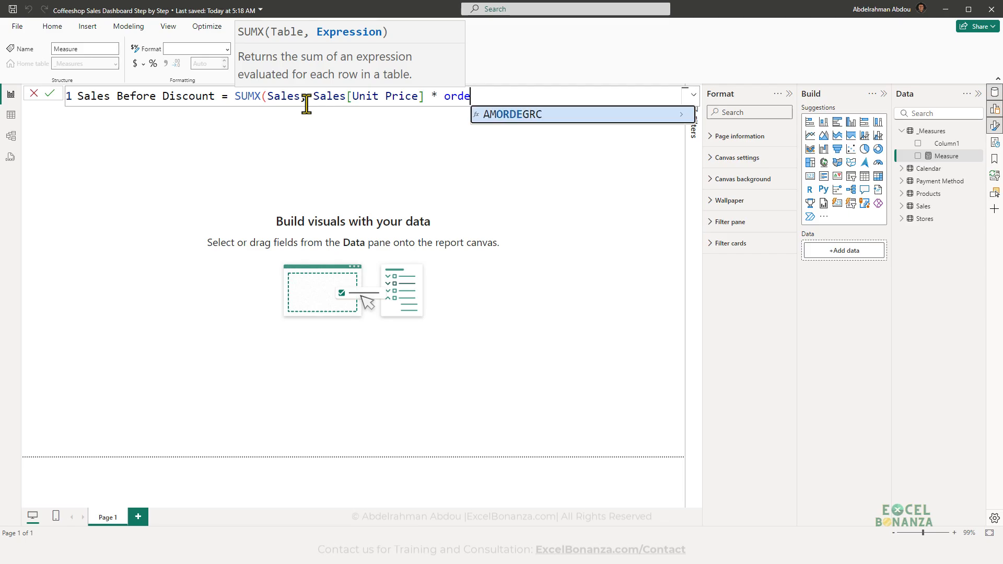
pyautogui.write('Sales[Quantity Sold]')
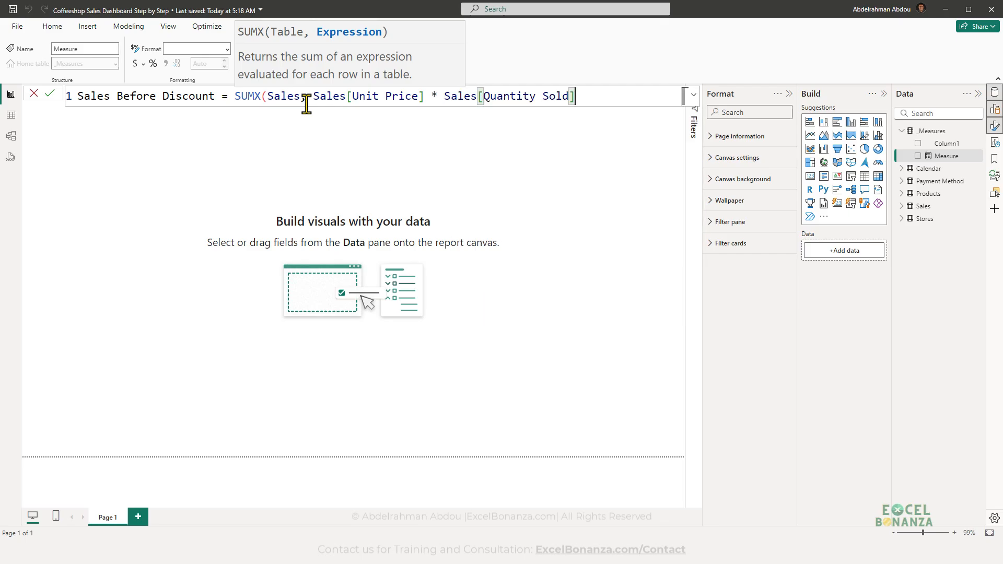
pyautogui.write(')')
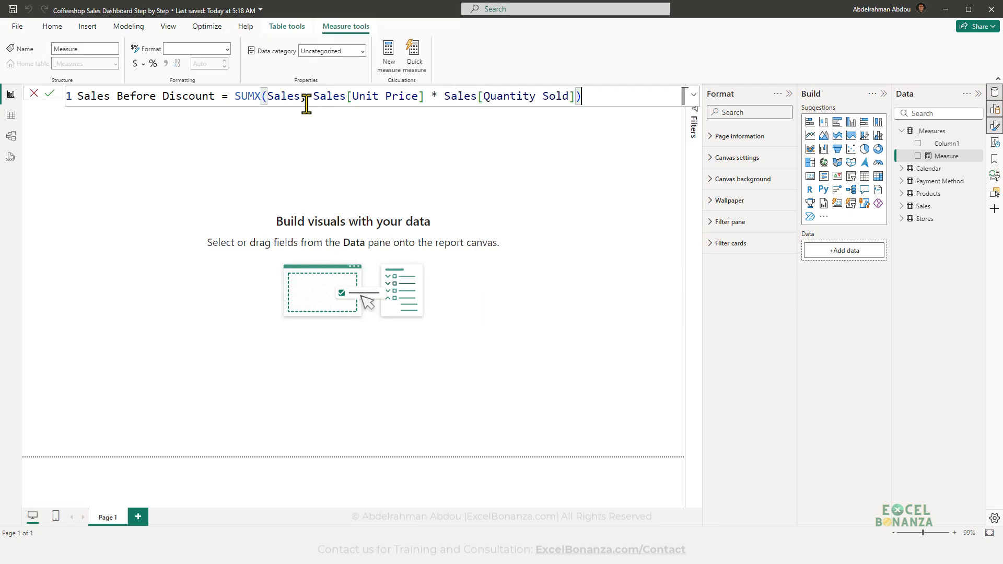
pyautogui.press('Return')
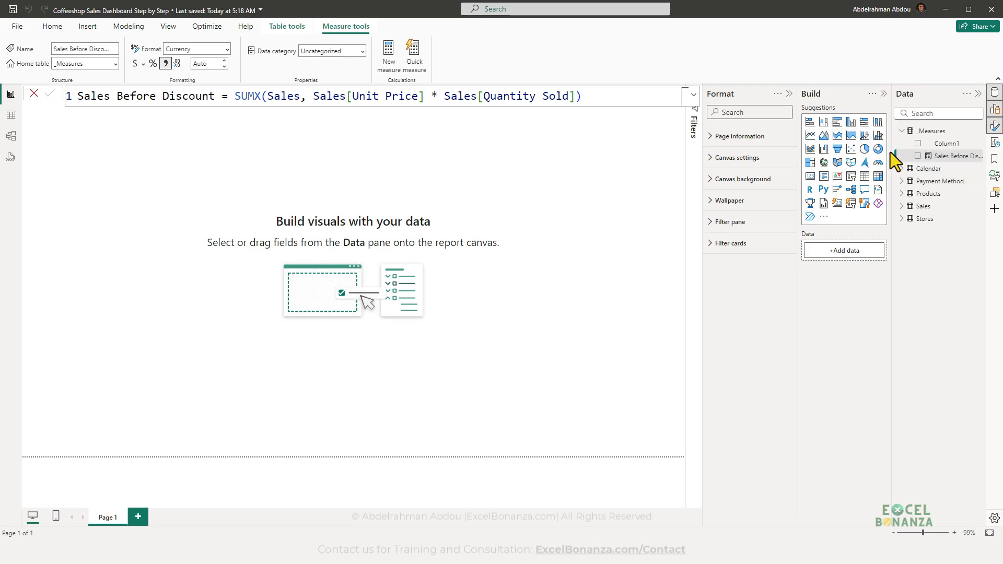
# - Widen the field list and start a new _Measures measure named Net Sales with SUMX iterating over the Sales table
pyautogui.moveTo(891, 153); pyautogui.dragTo(825, 153)
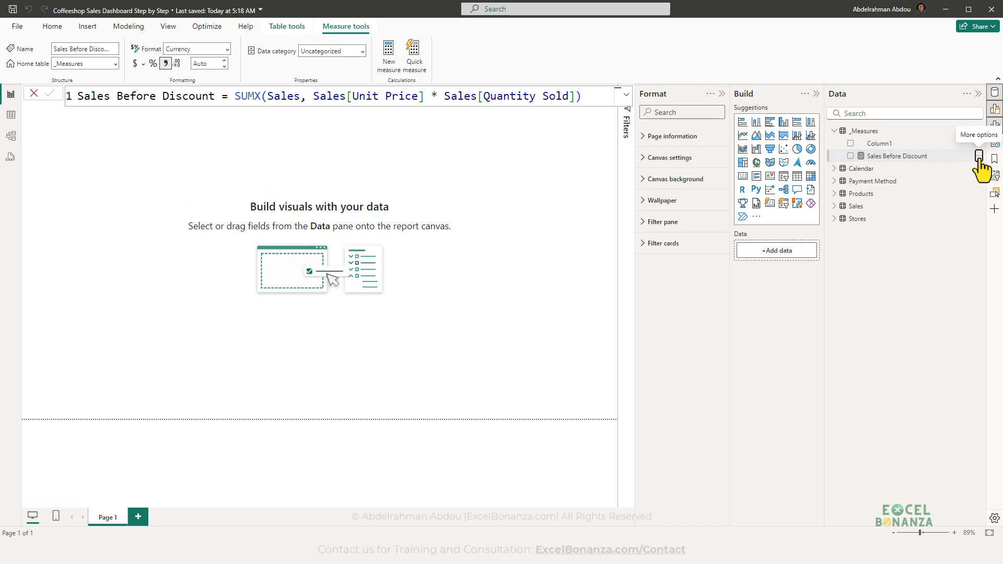
pyautogui.click(978, 156)
pyautogui.click(938, 189)
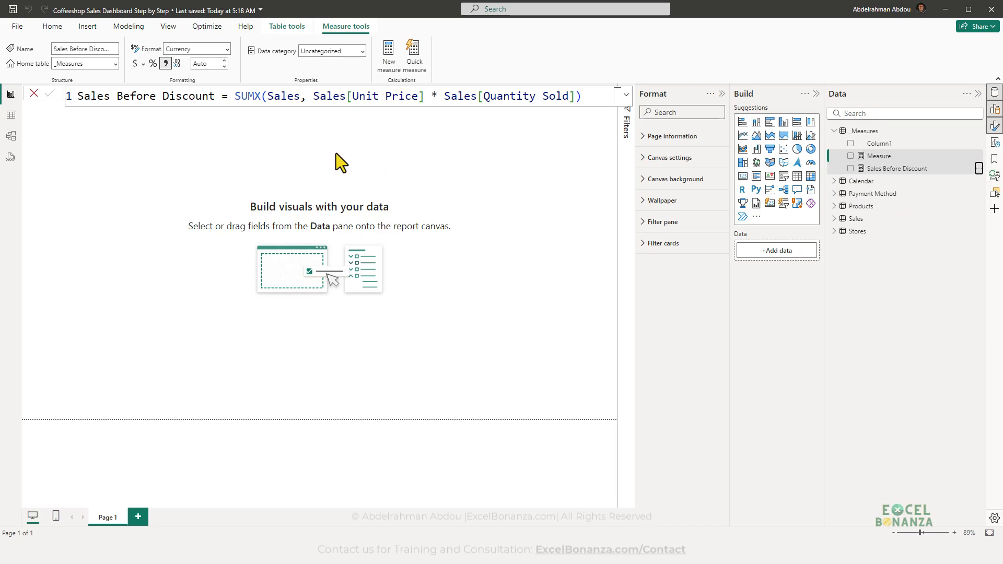
pyautogui.write('Net')
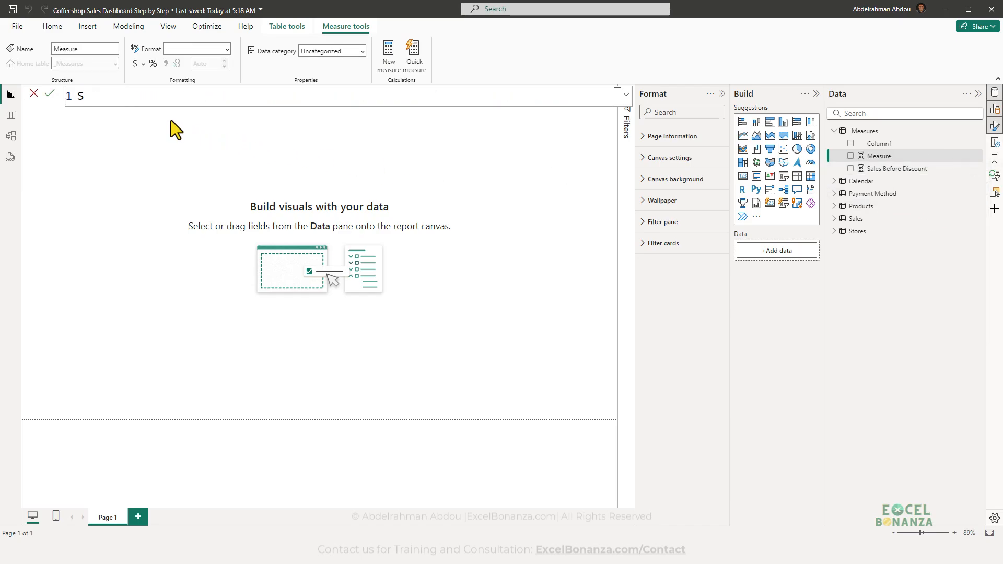
pyautogui.write(' Sales = sumx')
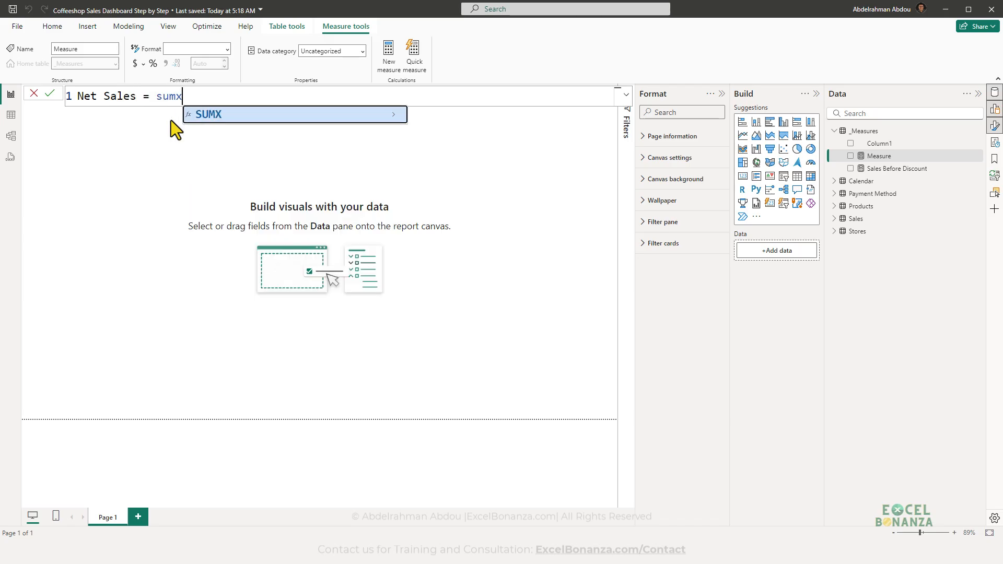
pyautogui.write('(sale')
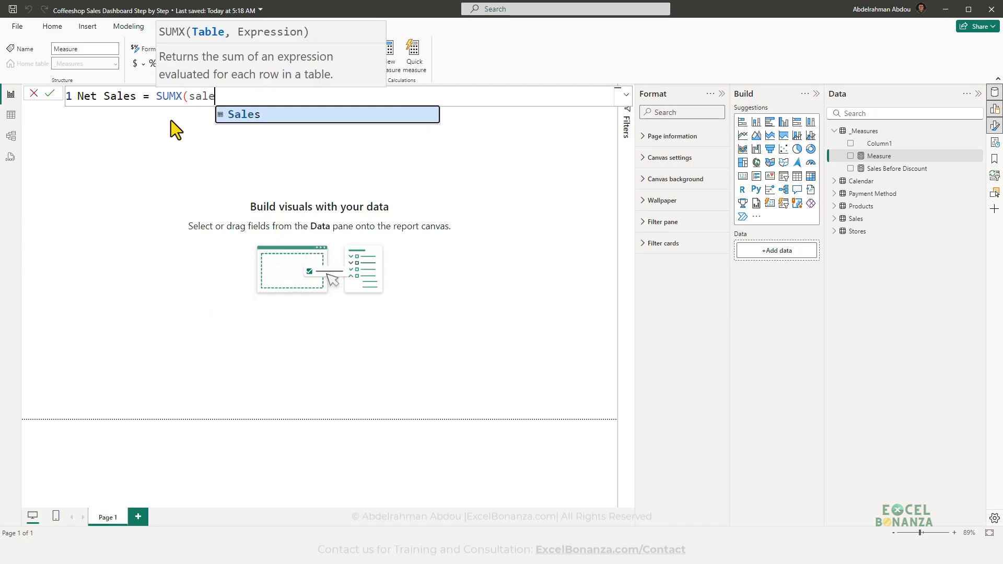
pyautogui.press('Tab')
pyautogui.write(', ')
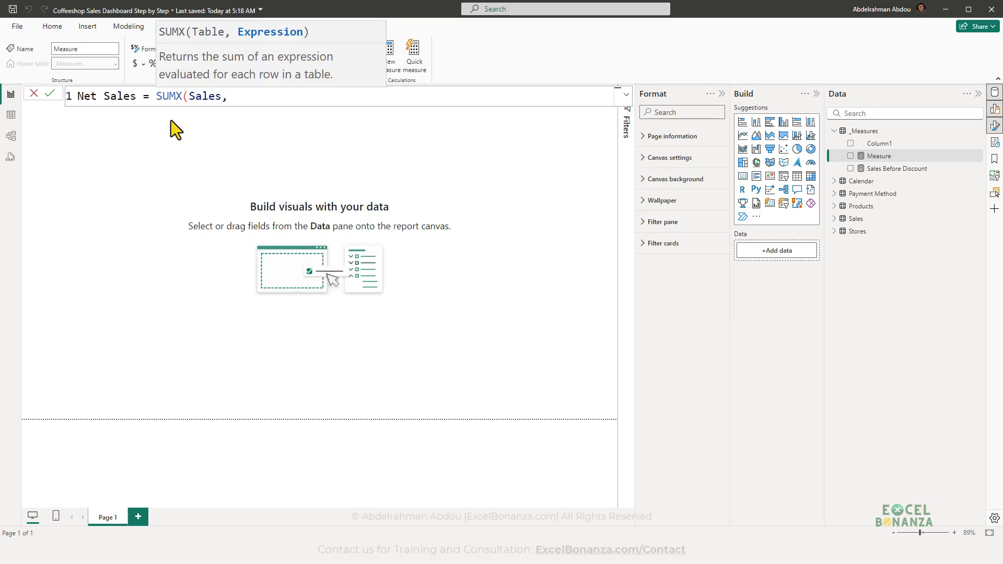
# - Enter Sales[Unit Price] * Sales[Quantity Sold] as the row expression of the Net Sales measure
pyautogui.write('unit')
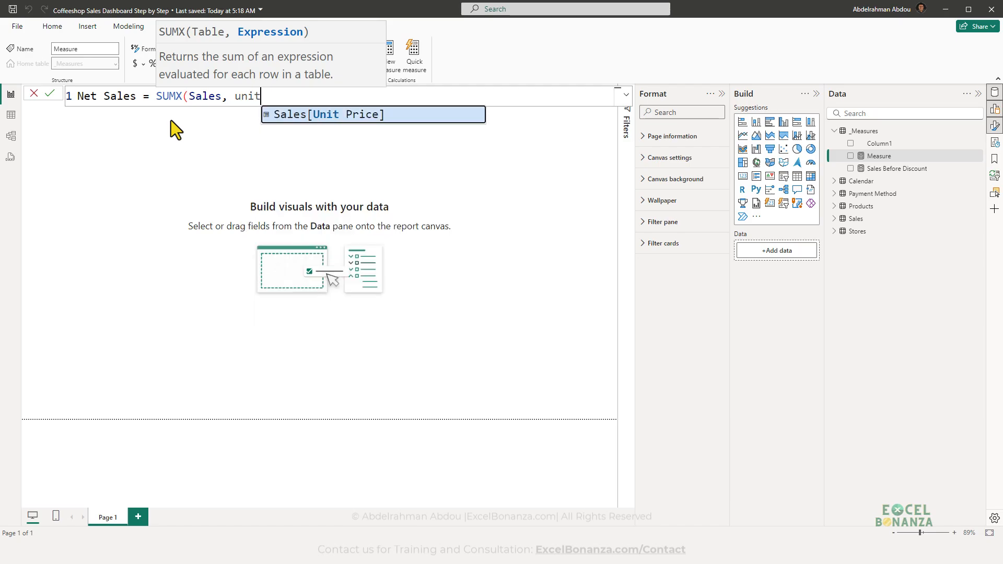
pyautogui.press('Tab')
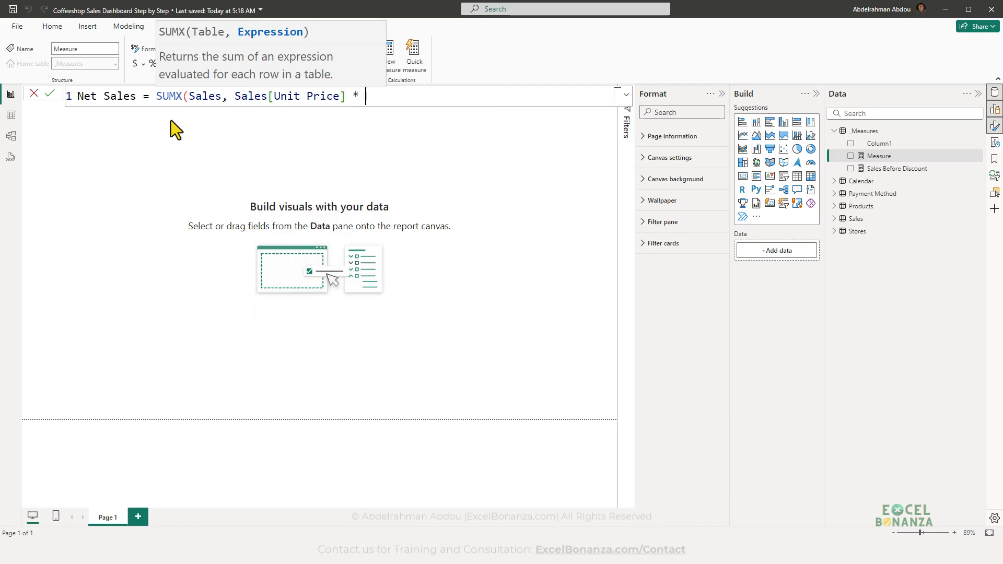
pyautogui.write('* order')
pyautogui.press('BackSpace')
pyautogui.press('BackSpace')
pyautogui.press('BackSpace')
pyautogui.press('BackSpace')
pyautogui.press('BackSpace')
pyautogui.write('qu')
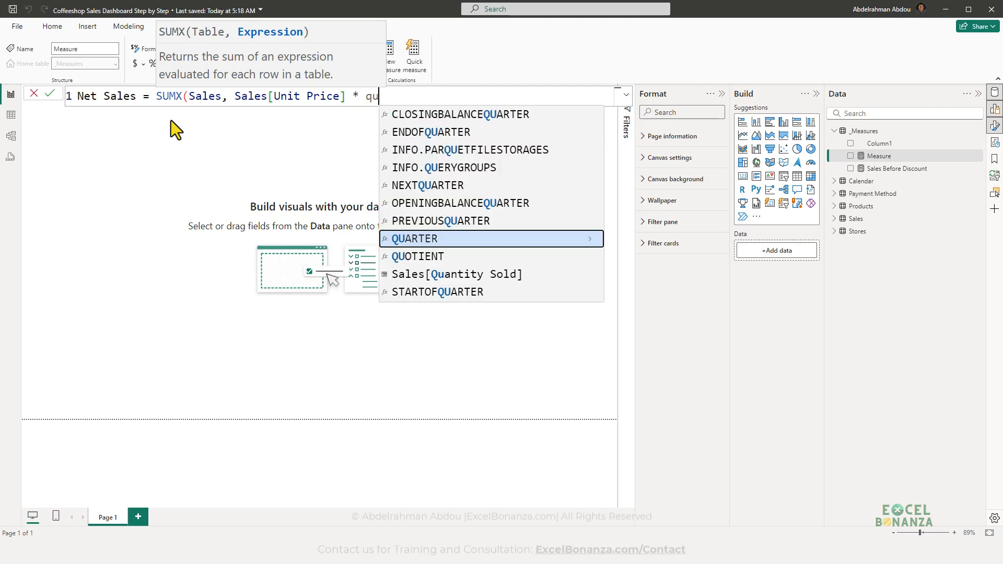
pyautogui.press('Down')
pyautogui.press('Down')
pyautogui.press('Tab')
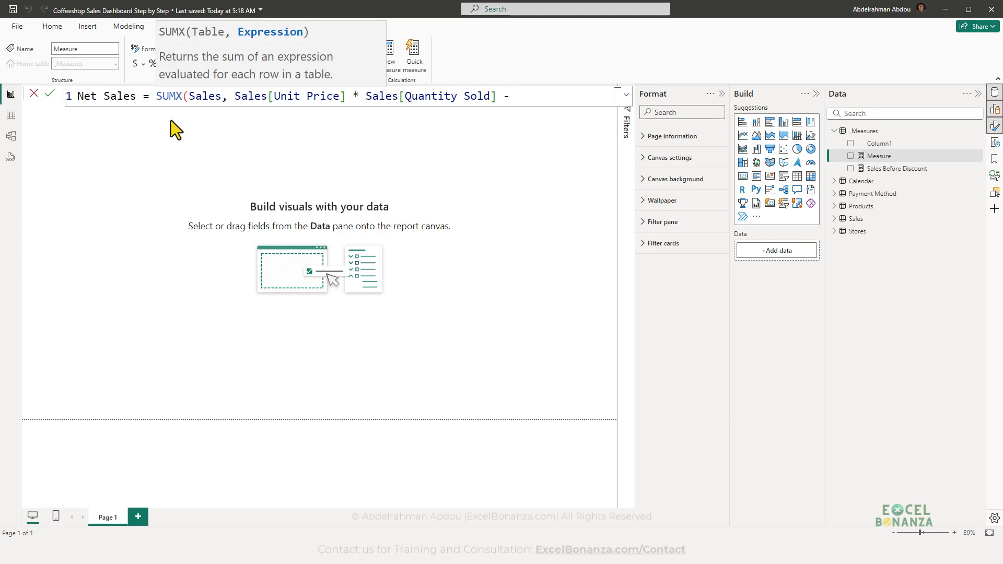
# - Subtract Sales[Discount Applied] in the row expression, close the SUMX function and commit the Net Sales measure
pyautogui.write('- discount')
pyautogui.press('Down')
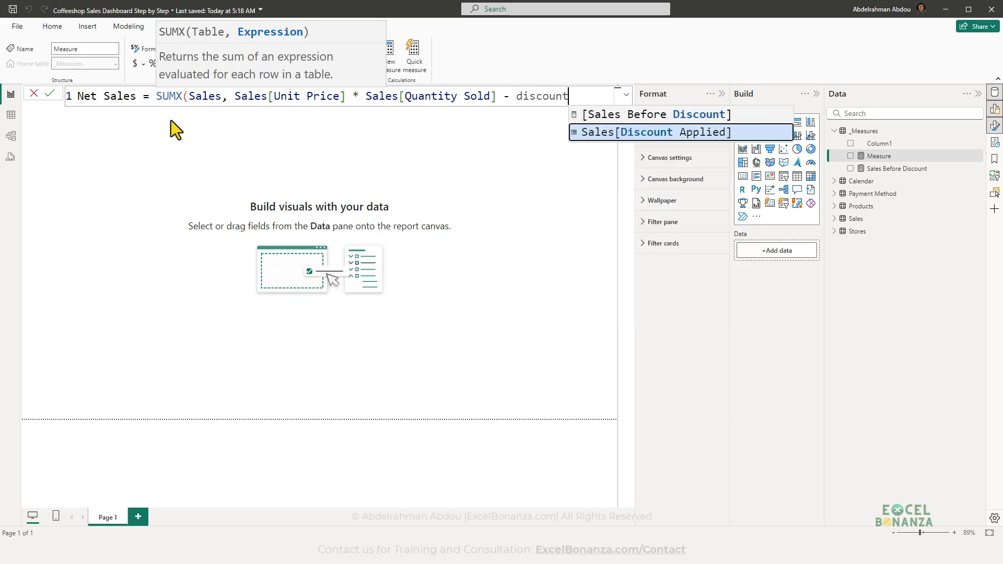
pyautogui.press('Tab')
pyautogui.write(')')
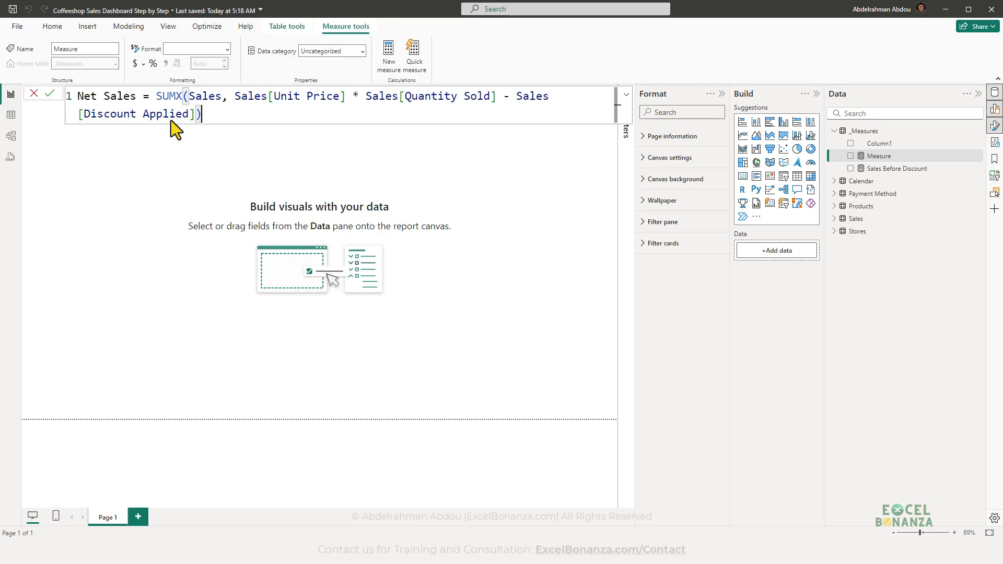
pyautogui.press('Return')
# - Place the Sales Before Discount and Net Sales measures side by side on the page as two card visuals
pyautogui.moveTo(904, 170); pyautogui.dragTo(226, 188)
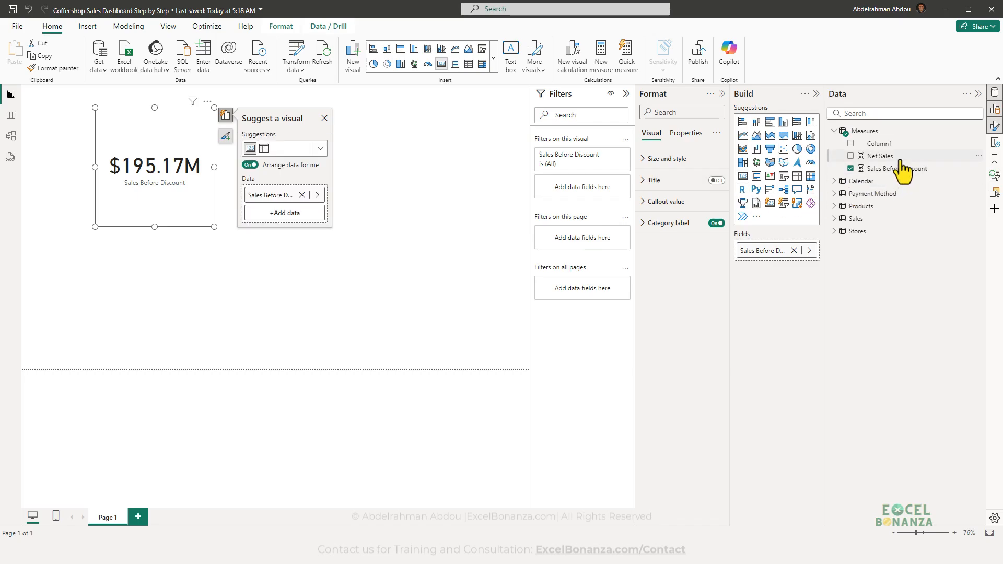
pyautogui.moveTo(899, 160); pyautogui.dragTo(336, 174)
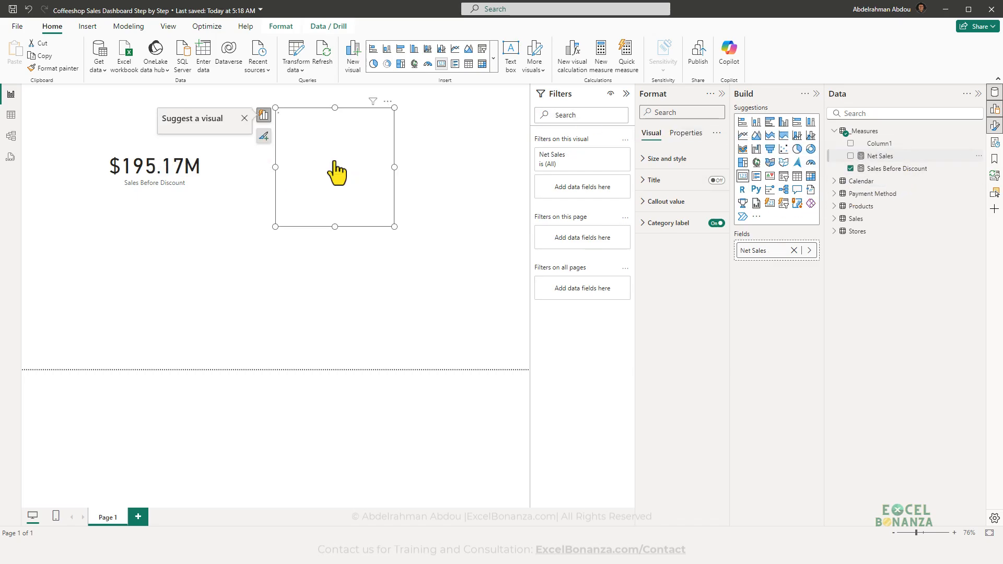
pyautogui.click(130, 286)
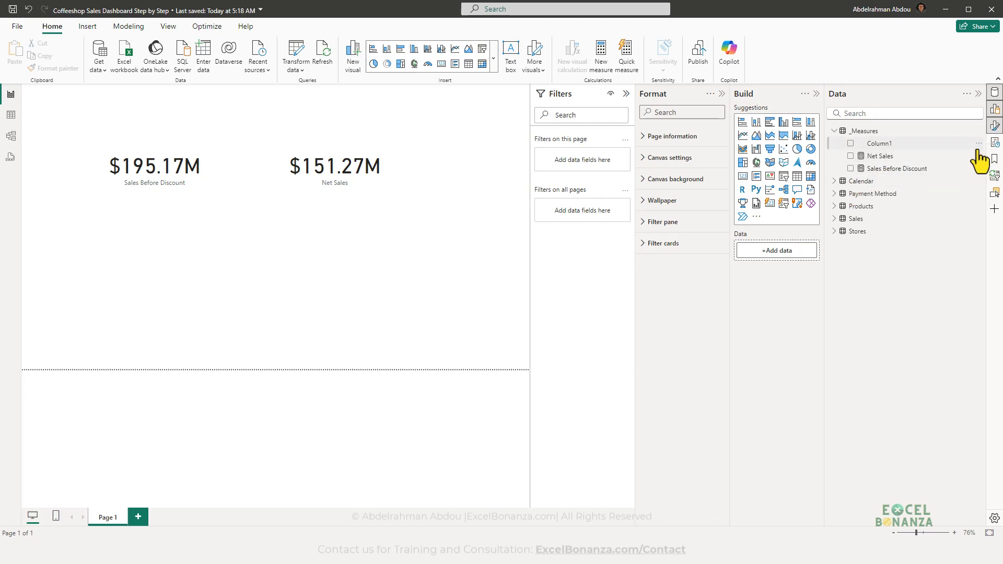
# - Create a measure in the _Measures table named Total Discount Amount with the formula SUM(Sales[Discount Applied])
pyautogui.click(978, 144)
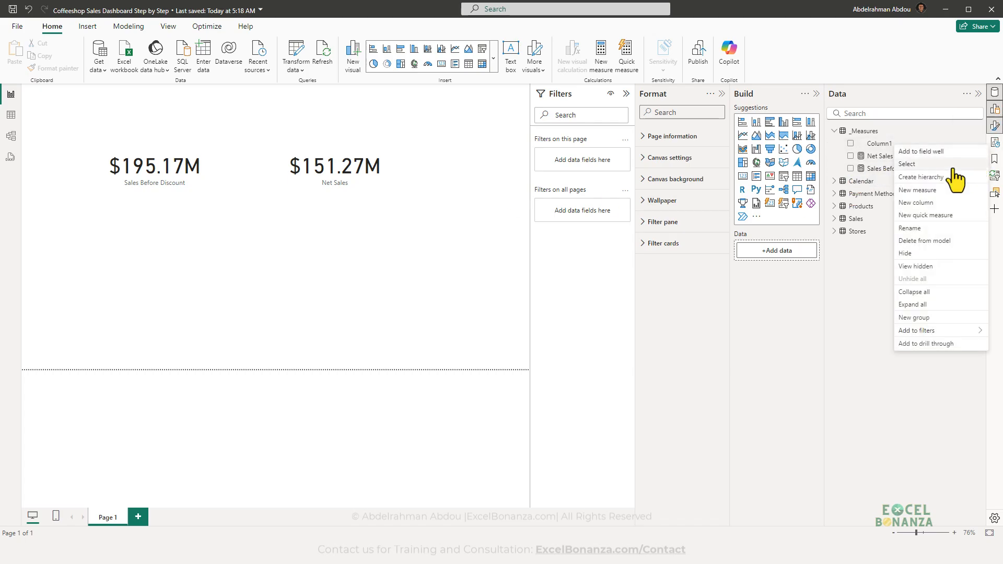
pyautogui.click(935, 189)
pyautogui.write('t')
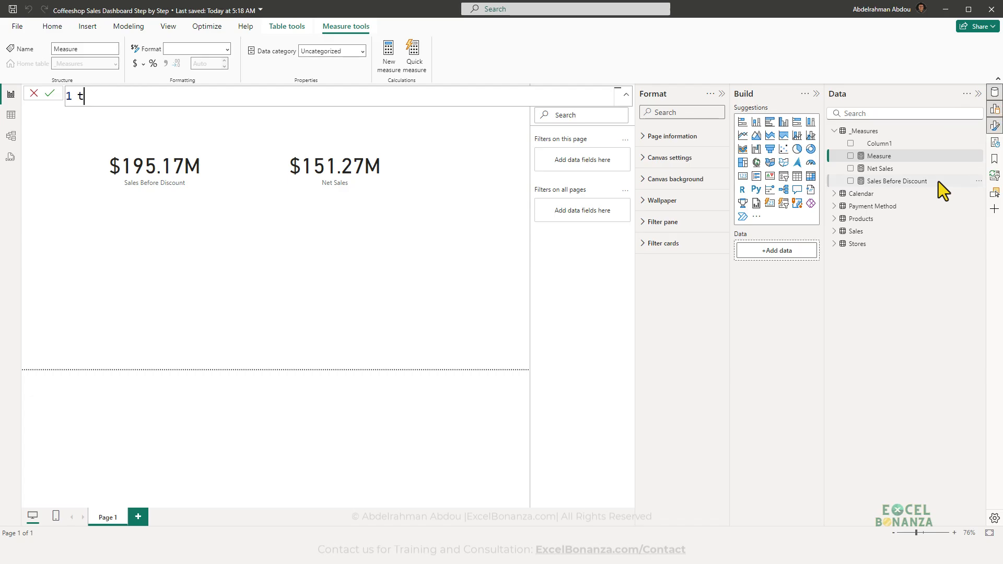
pyautogui.write('otal')
pyautogui.press('BackSpace')
pyautogui.press('BackSpace')
pyautogui.press('BackSpace')
pyautogui.press('BackSpace')
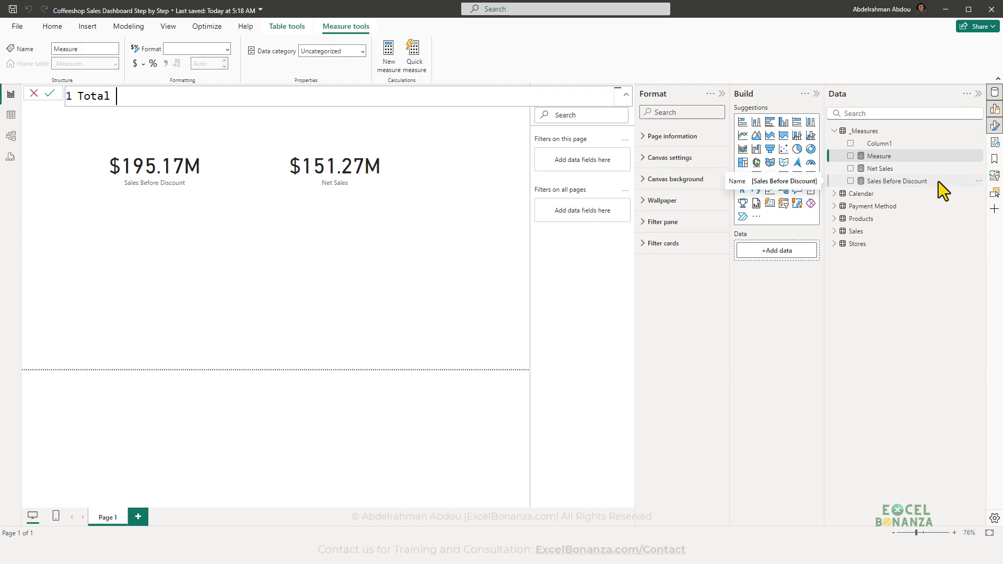
pyautogui.write('Total Discount Amount = sum(di')
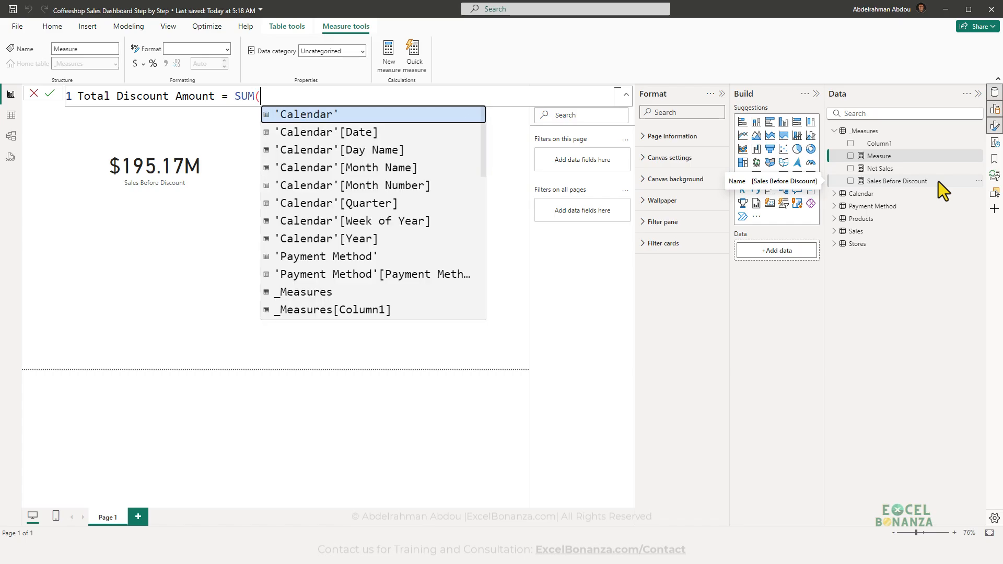
pyautogui.write('scou')
pyautogui.press('Tab')
pyautogui.write(')')
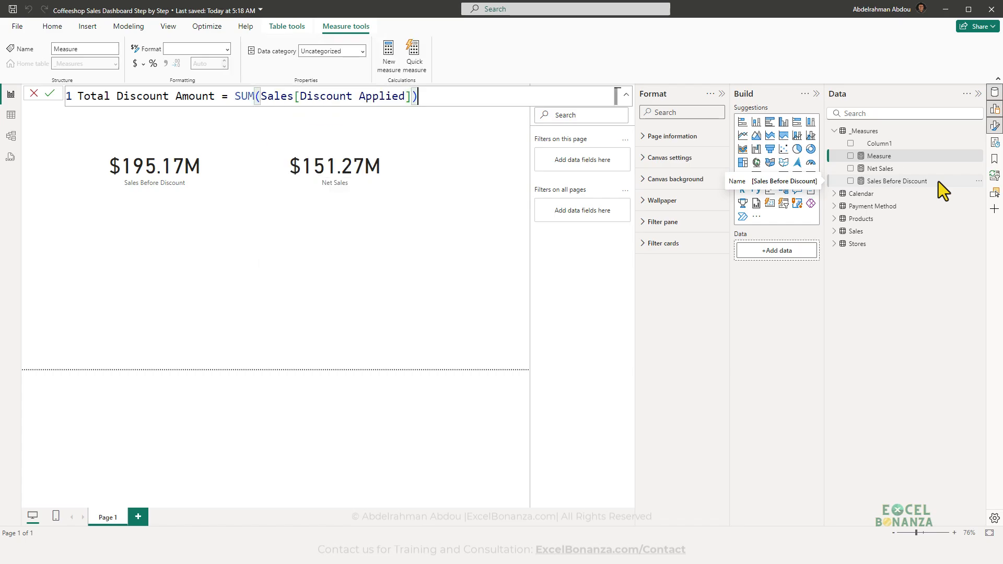
pyautogui.press('Return')
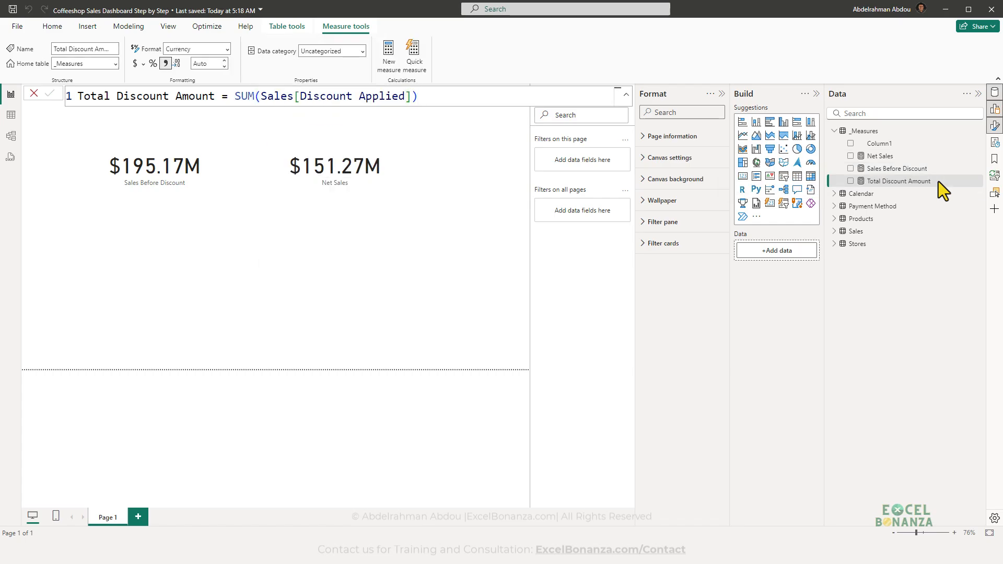
# - Place Total Discount Amount on the page as a card below the other two, and delete all three cards
pyautogui.moveTo(927, 181); pyautogui.dragTo(228, 249)
pyautogui.moveTo(306, 304); pyautogui.dragTo(267, 265)
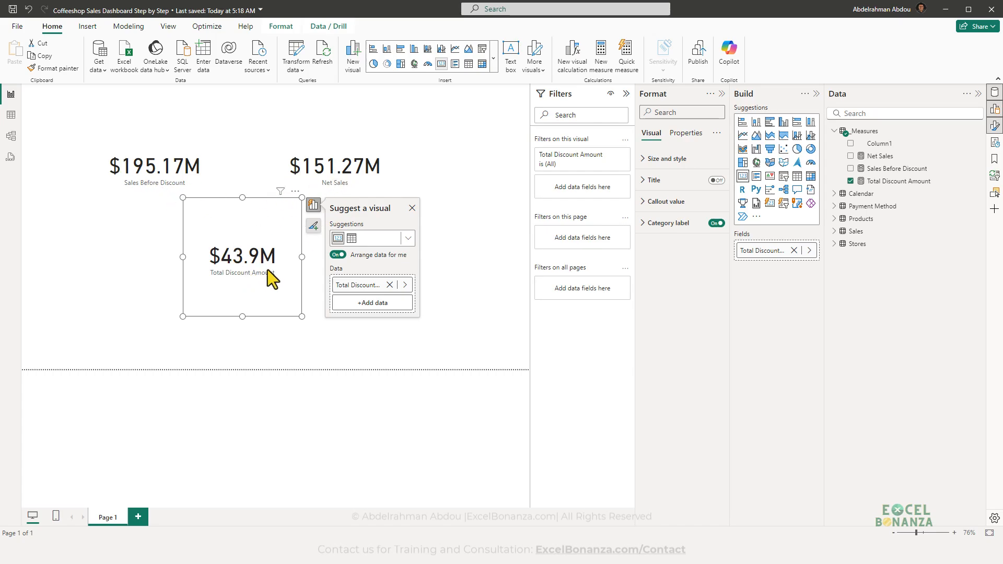
pyautogui.press('Delete')
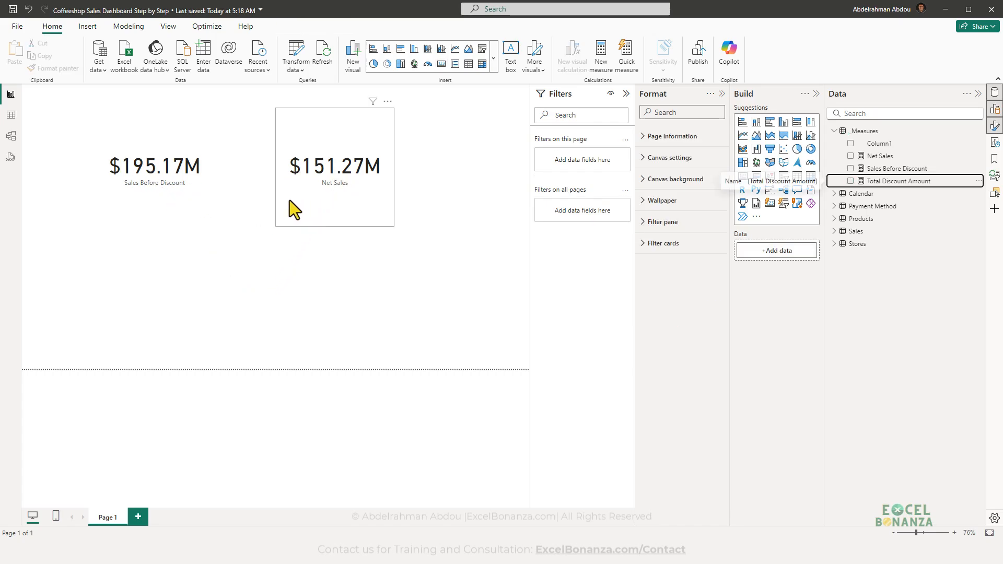
pyautogui.click(183, 203)
pyautogui.press('Delete')
pyautogui.click(369, 217)
pyautogui.press('Delete')
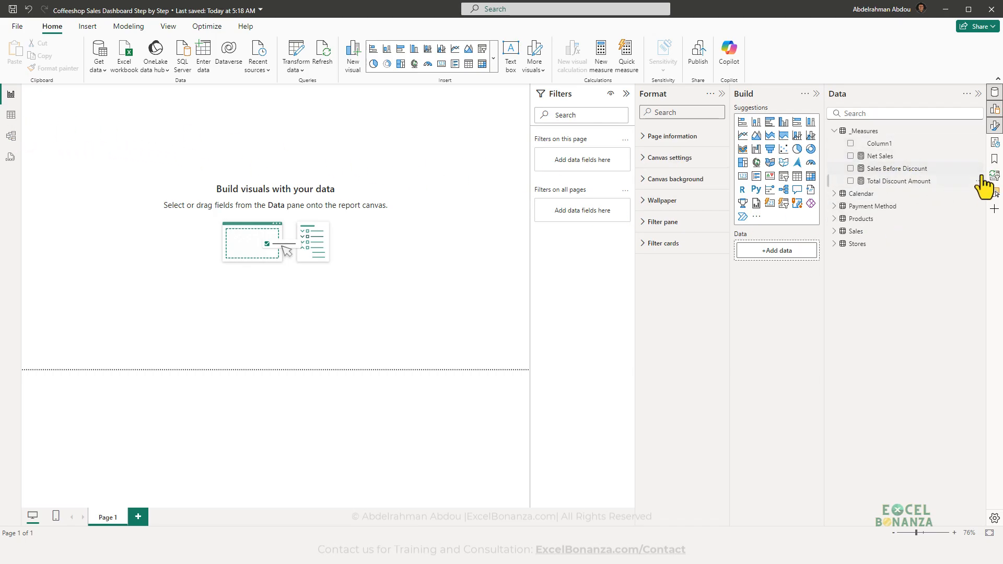
# - Switch to the model view and assign the Total Discount Amount measure to a display folder named Sales
pyautogui.click(11, 137)
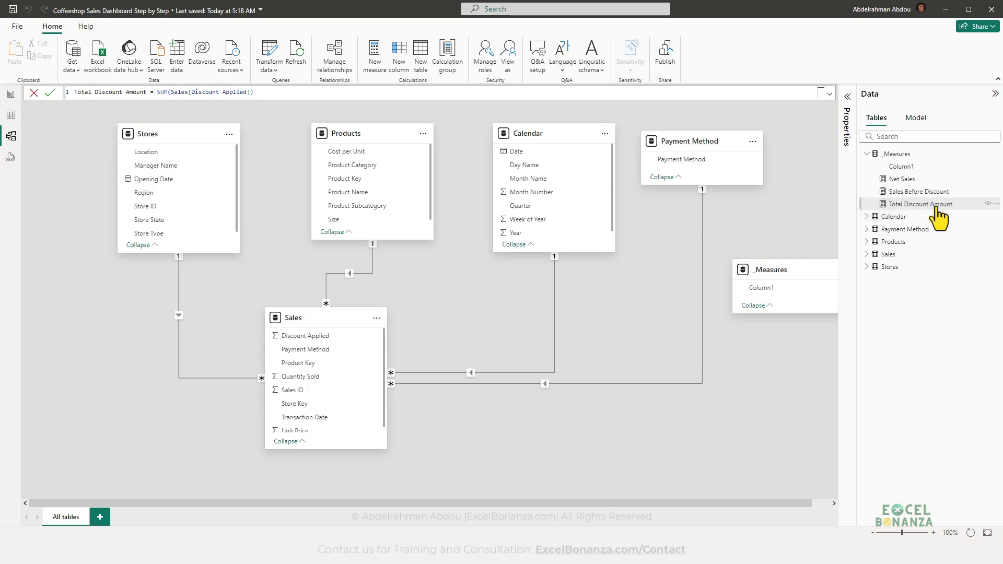
pyautogui.click(848, 97)
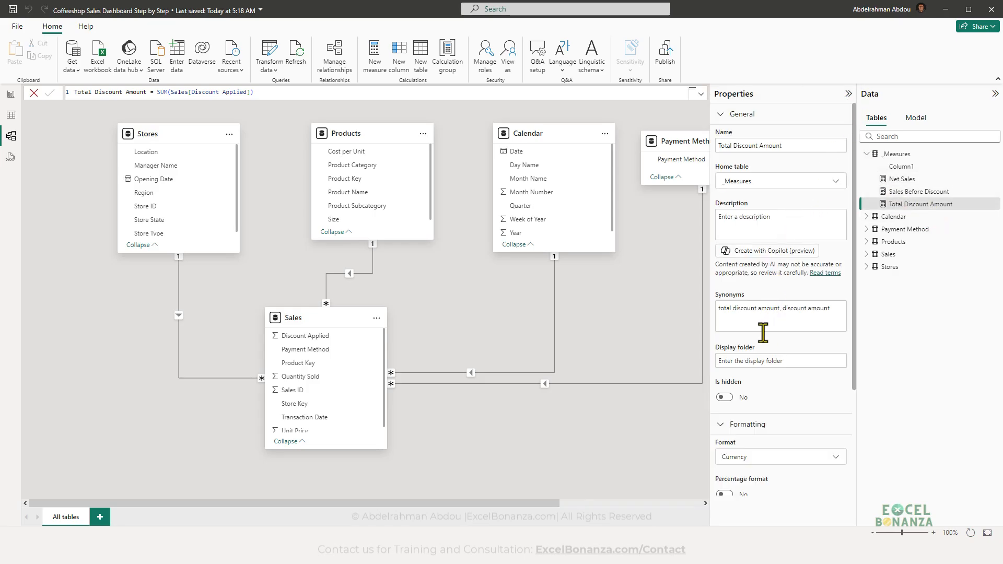
pyautogui.click(771, 360)
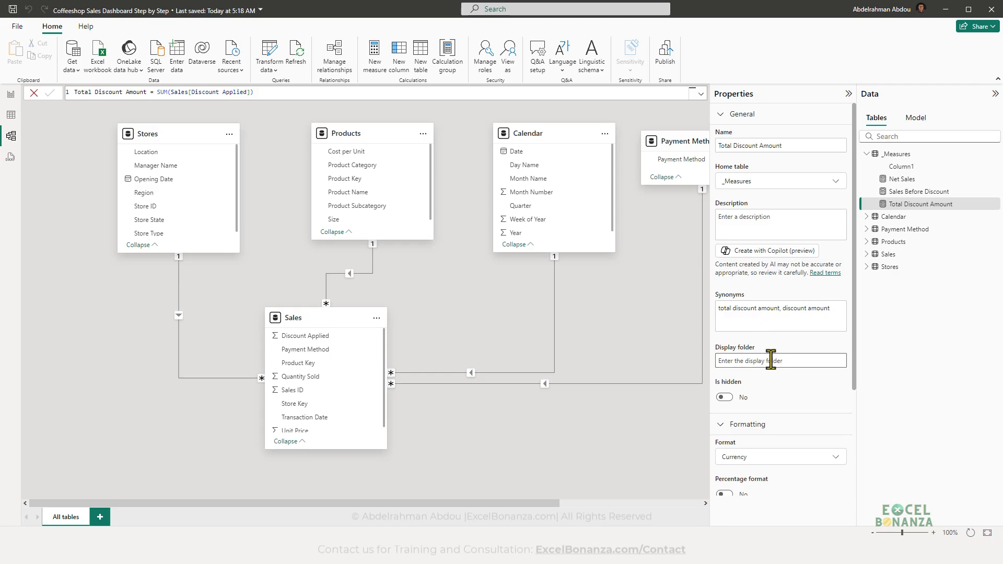
pyautogui.write('Sales')
pyautogui.press('Return')
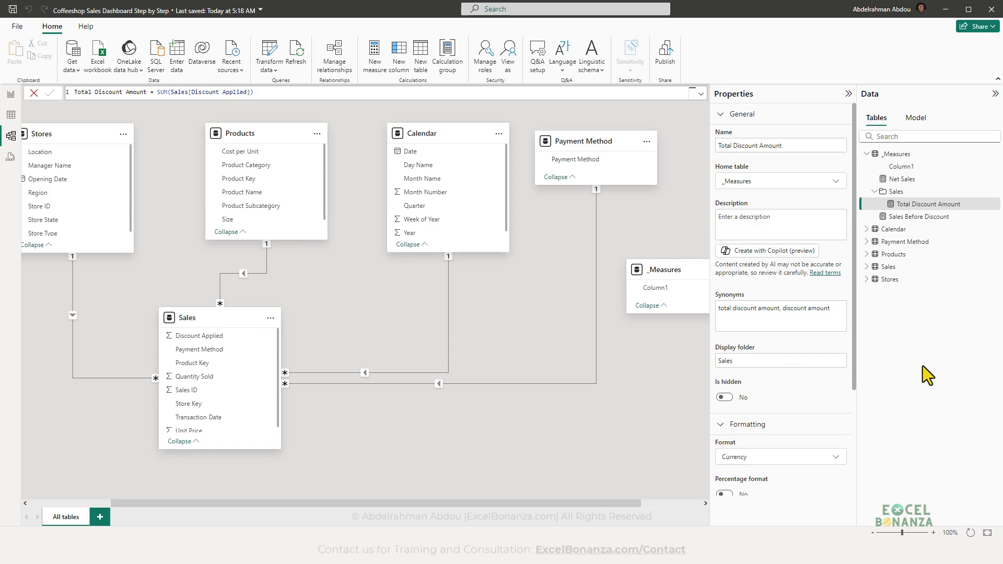
pyautogui.click(906, 206)
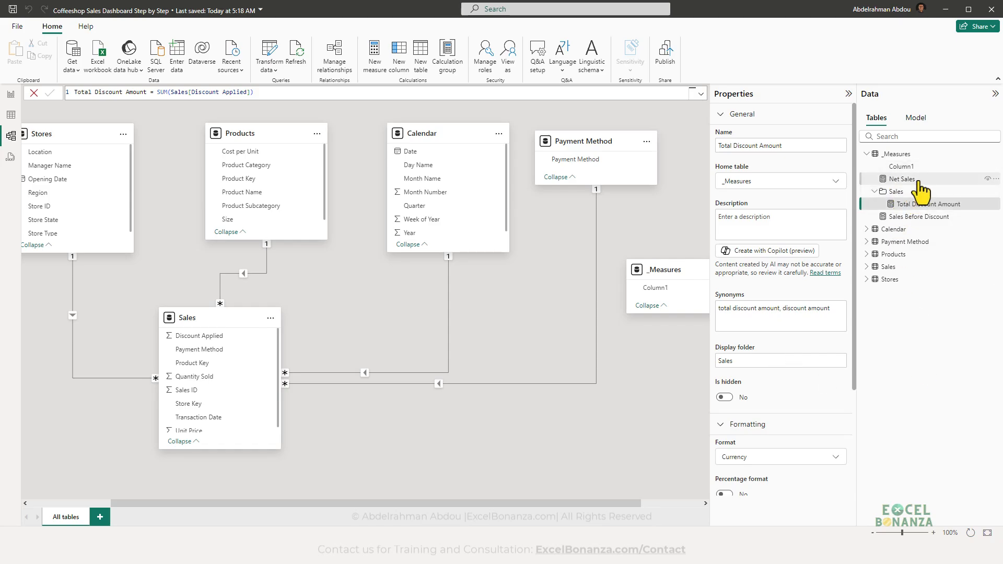
# - Move the Net Sales and Sales Before Discount measures into the Sales display folder, and return to the report view
pyautogui.moveTo(920, 183)
pyautogui.mouseDown()
pyautogui.moveTo(929, 204)
pyautogui.moveTo(920, 180)
pyautogui.mouseUp()
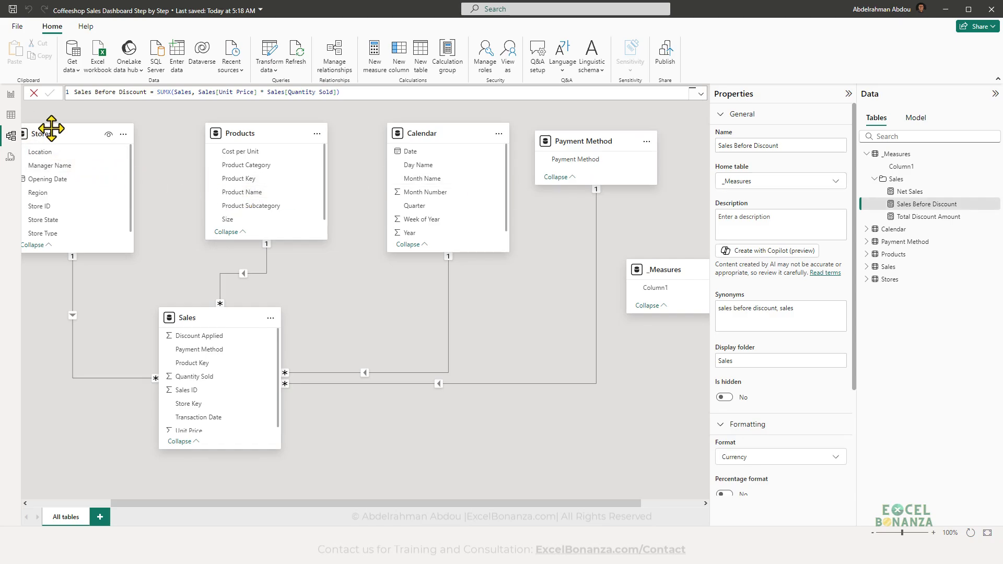
pyautogui.click(11, 94)
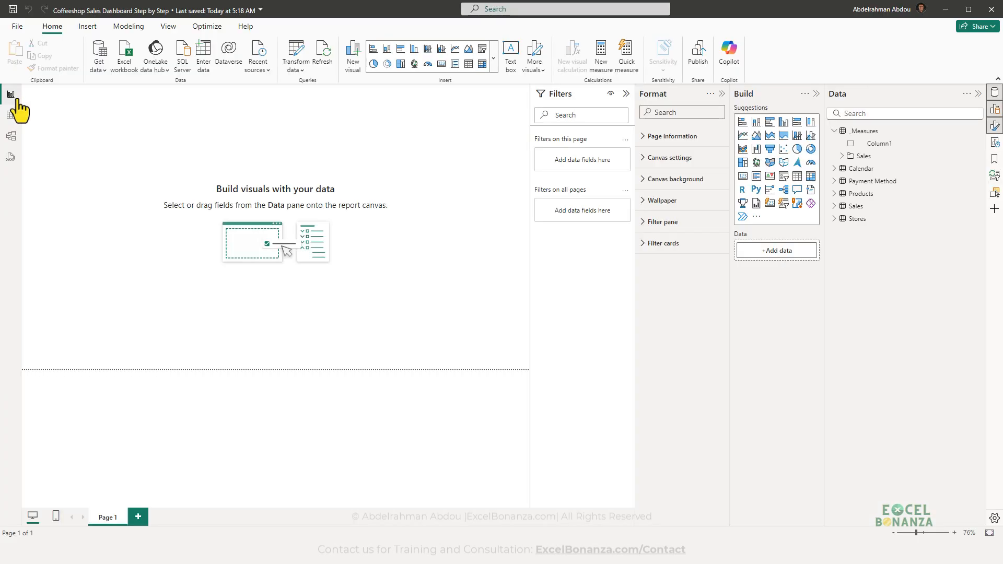
# - Create a measure in the Sales display folder named Total Quantity Sold with the formula SUM(Sales[Quantity Sold])
pyautogui.click(847, 156)
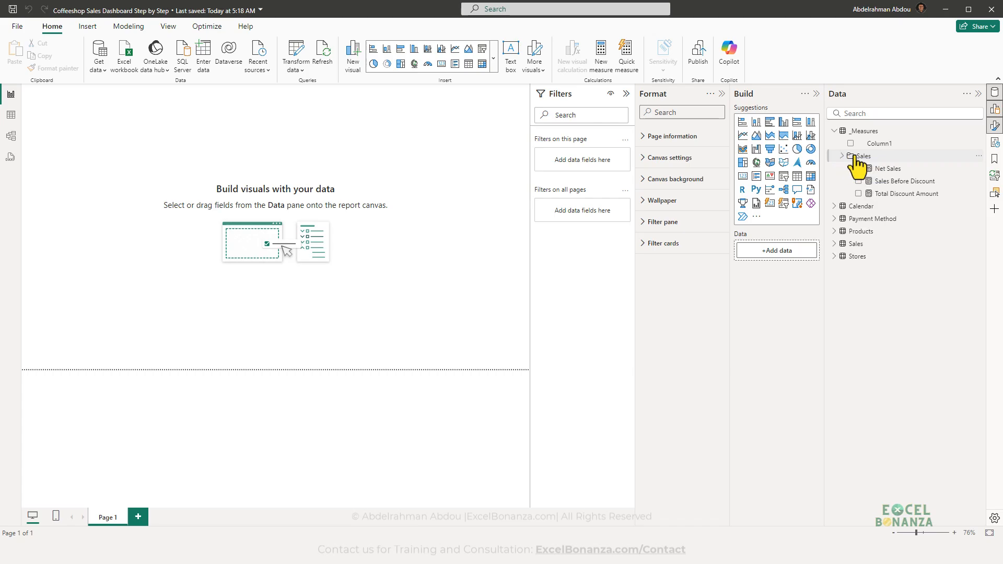
pyautogui.click(978, 156)
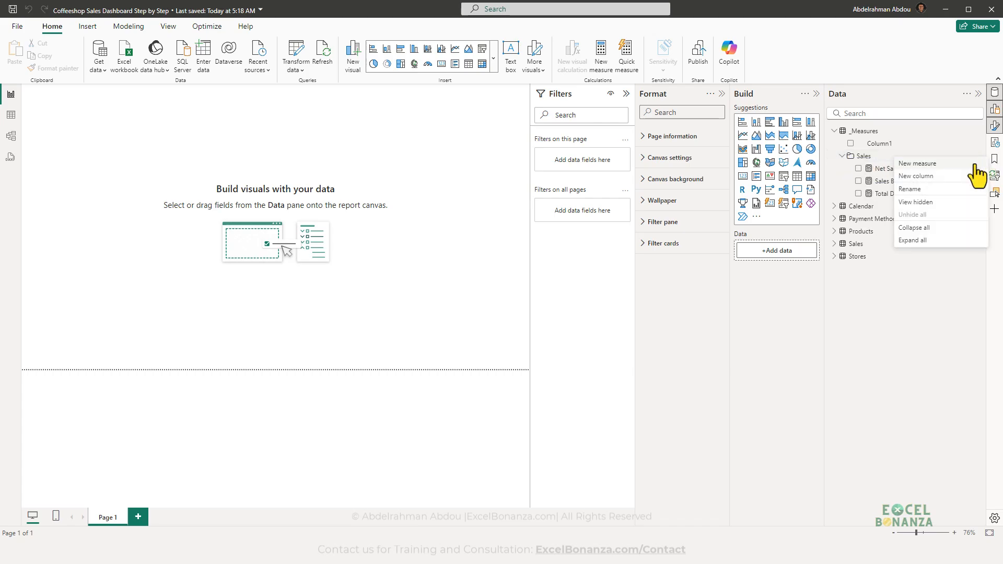
pyautogui.click(943, 163)
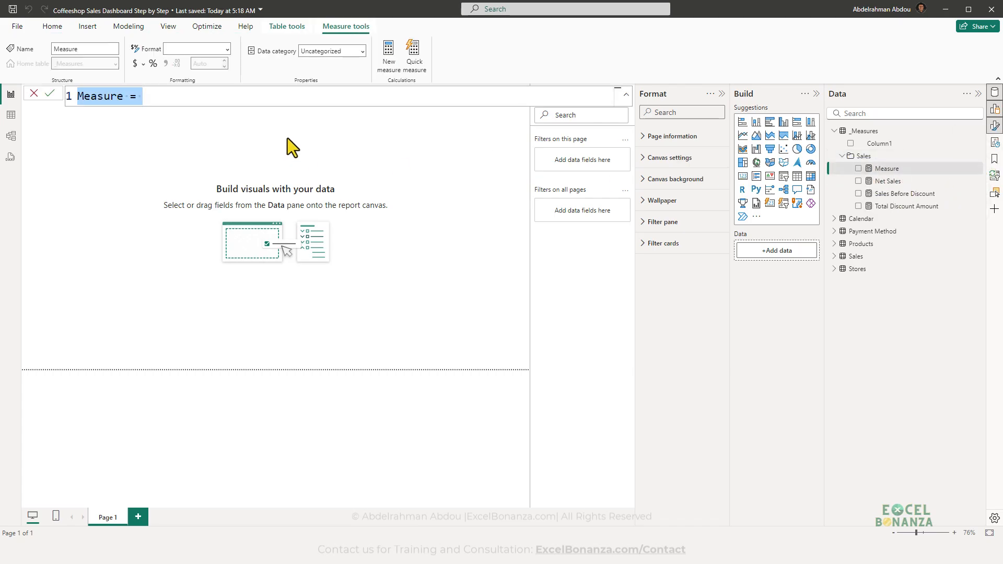
pyautogui.write('Tota')
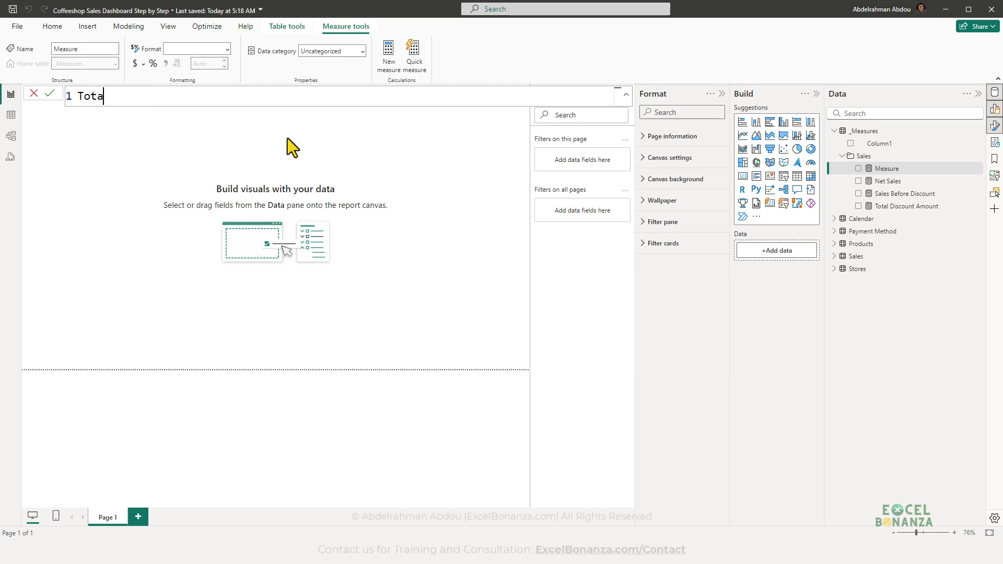
pyautogui.write('l Quantity Sold = sum')
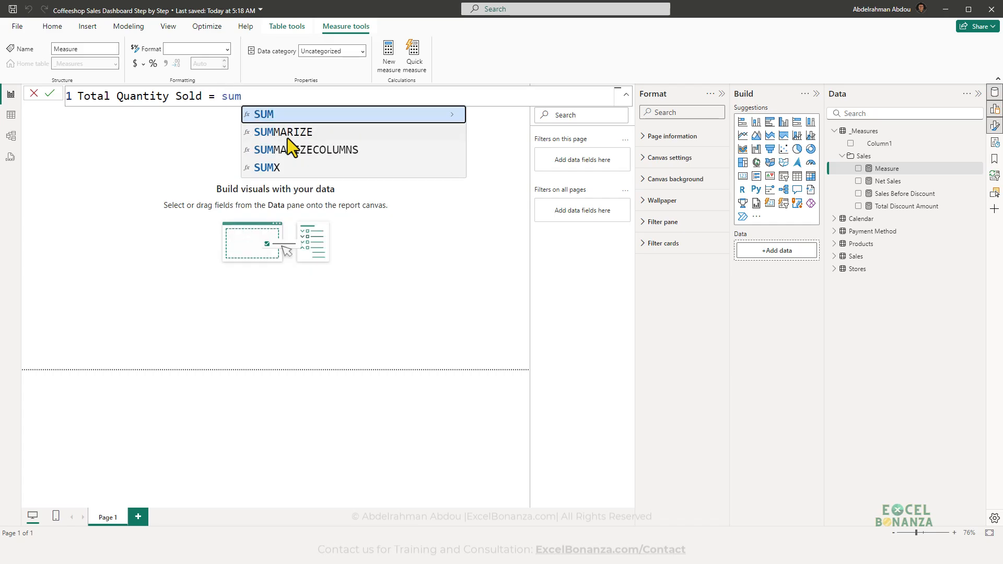
pyautogui.press('Tab')
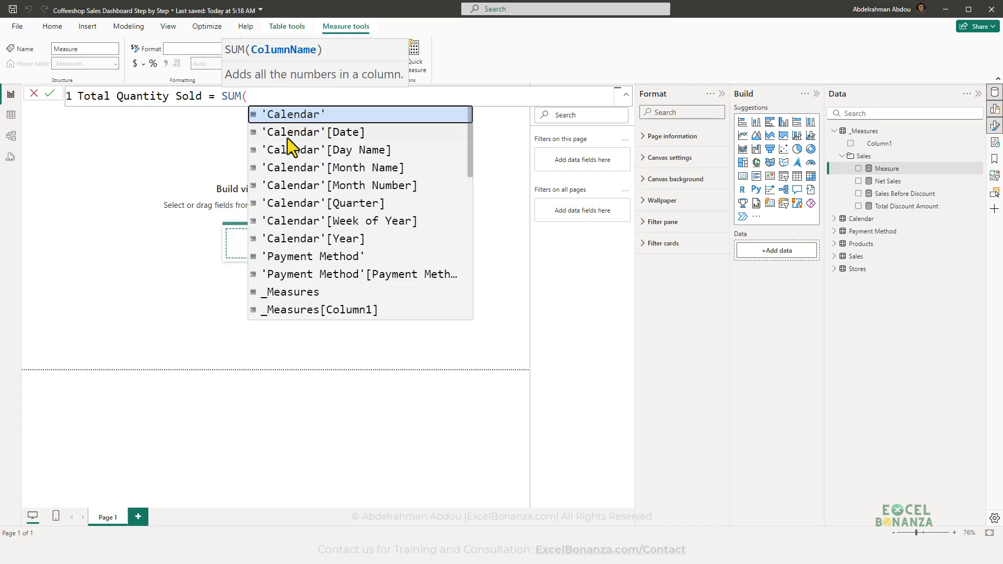
pyautogui.write('quan')
pyautogui.press('Tab')
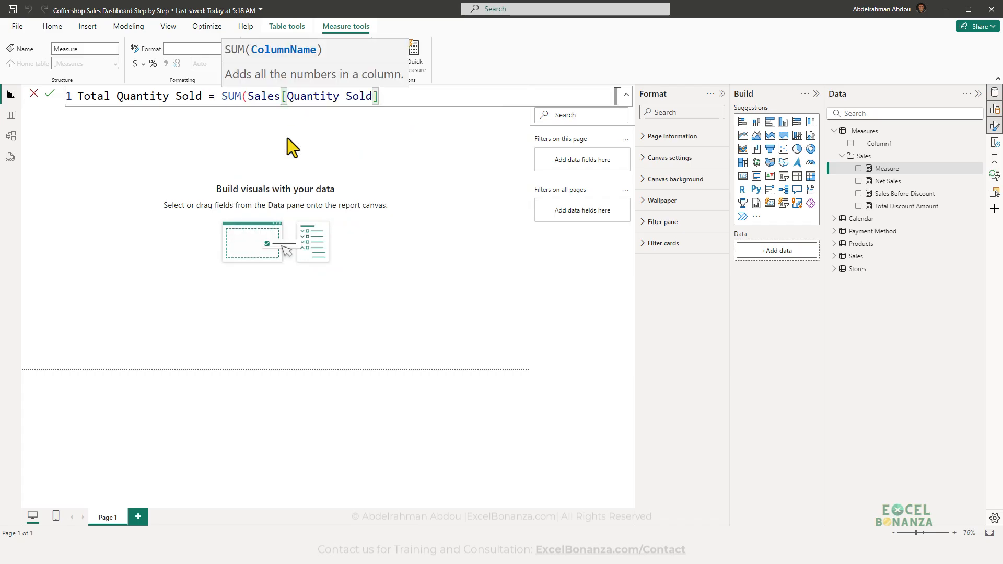
pyautogui.write(')')
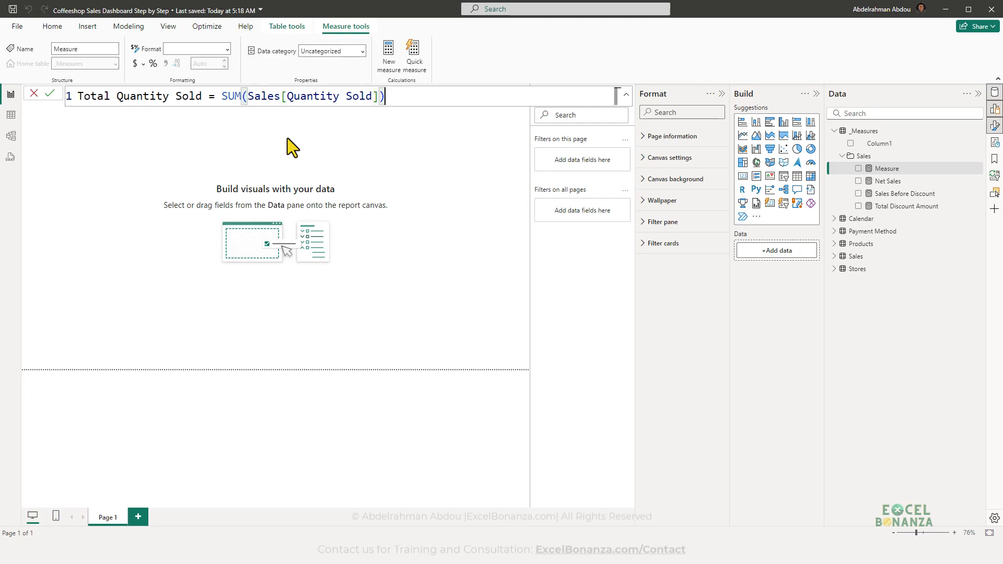
pyautogui.press('Return')
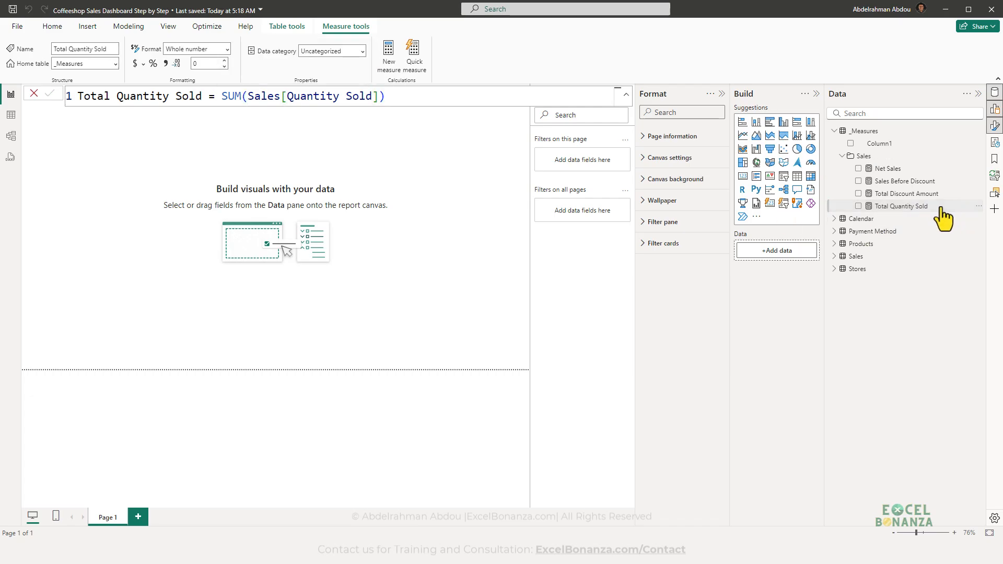
# - Place the Total Quantity Sold measure on the page as a card, and delete it
pyautogui.moveTo(907, 209); pyautogui.dragTo(230, 224)
pyautogui.click(265, 199)
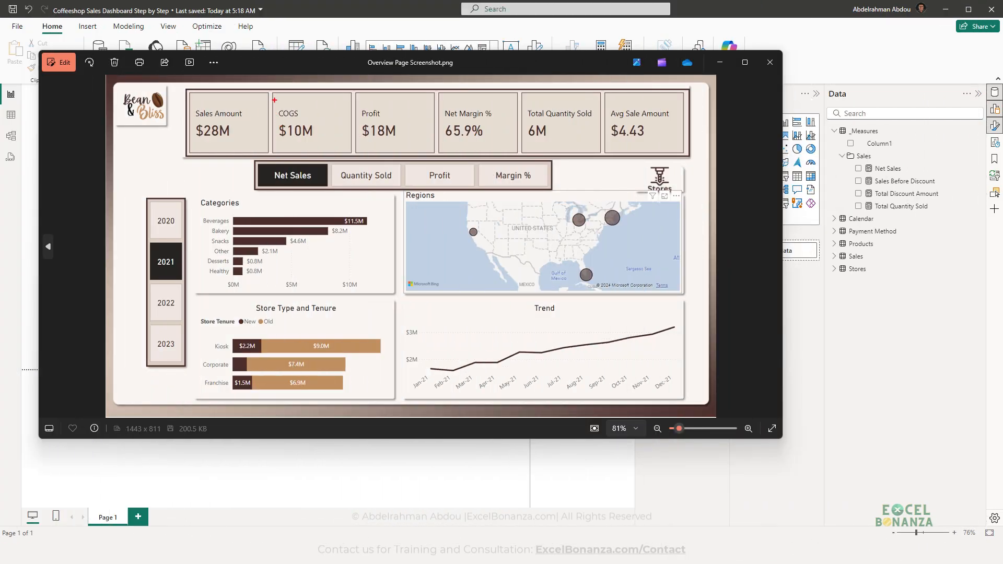
# - Examine the COGS card in the Overview Page Screenshot.png reference image, and return to the report page
pyautogui.moveTo(274, 98); pyautogui.dragTo(329, 146)
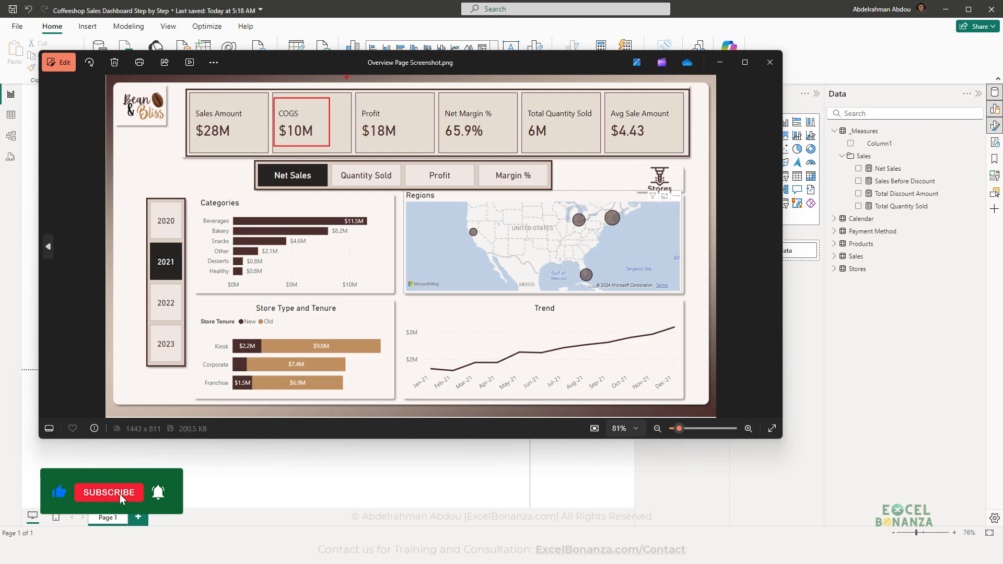
pyautogui.press('Escape')
pyautogui.click(367, 11)
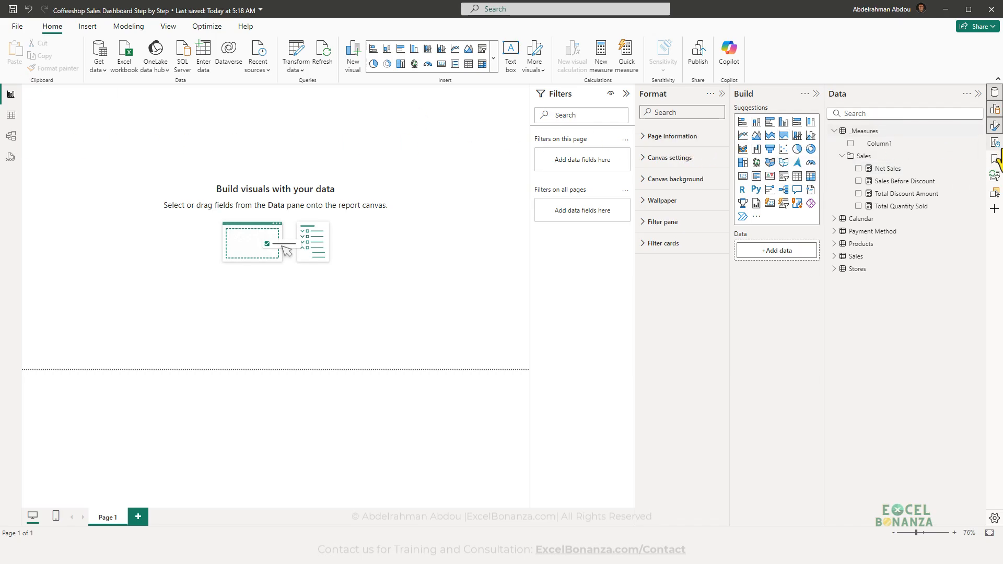
# - Examine the Cost per Unit column of the Products table in the table view
pyautogui.click(10, 116)
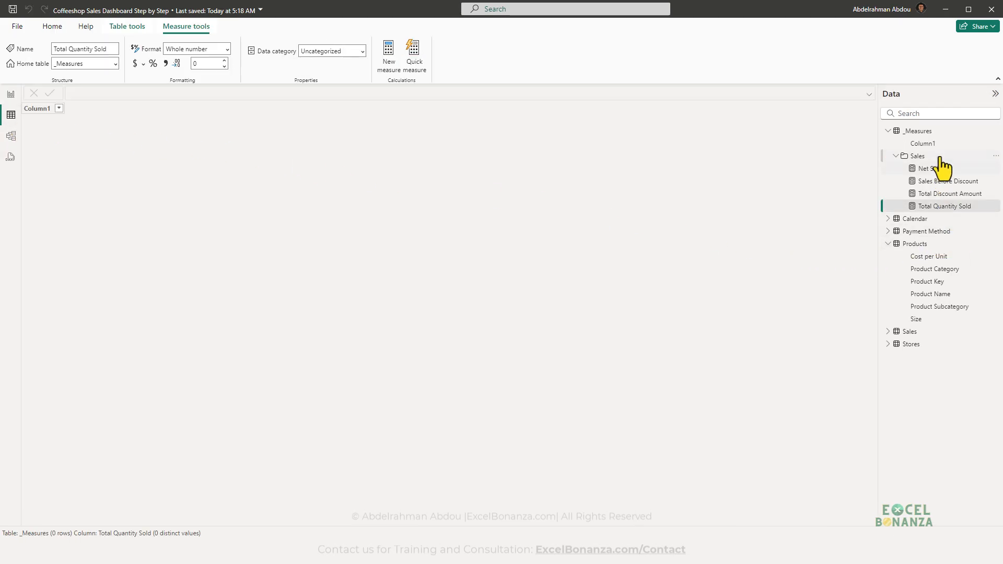
pyautogui.click(922, 245)
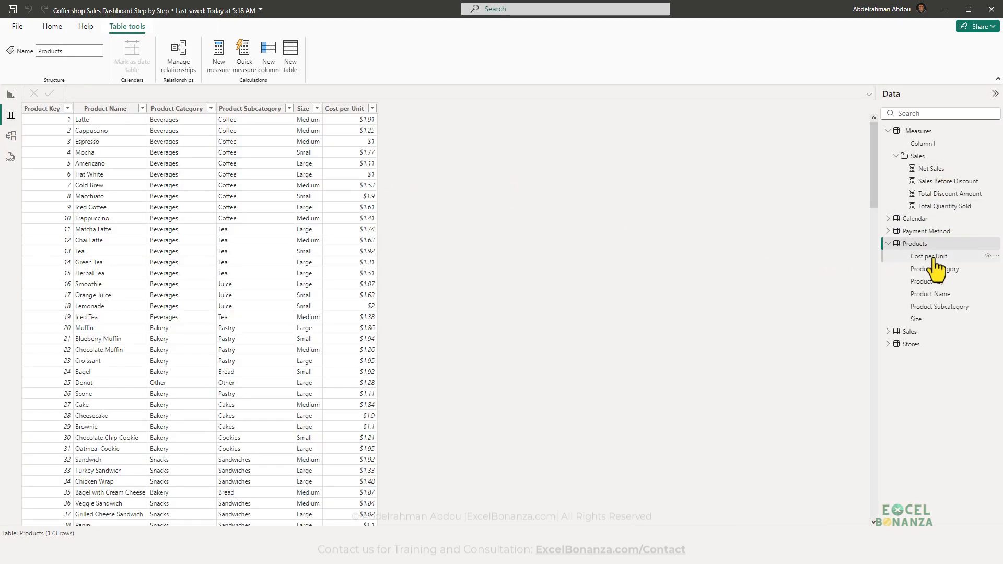
pyautogui.click(932, 257)
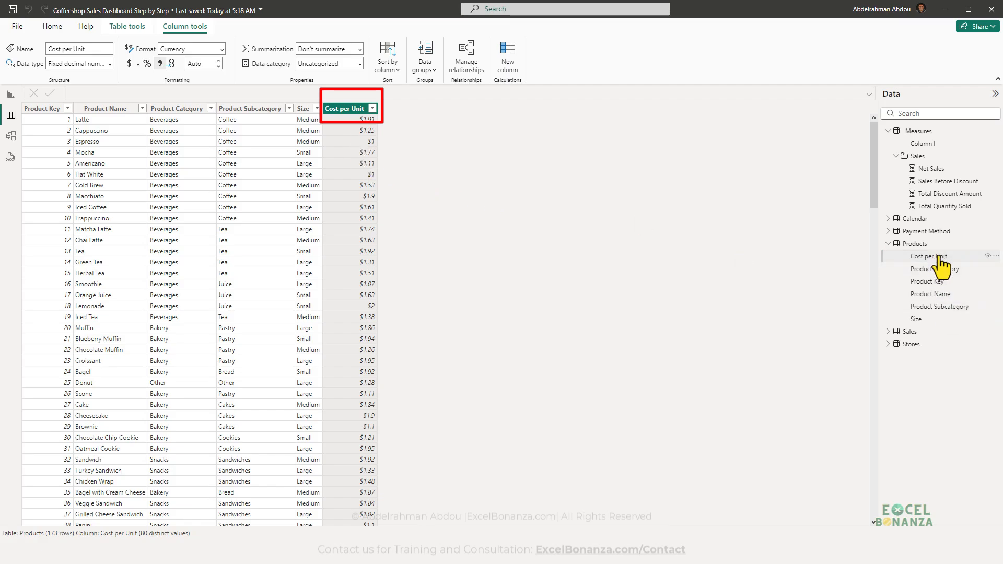
# - Return to the report view and start a COGS measure in the _Measures table with SUMX(Sales, Sales[Quantity Sold]
pyautogui.click(11, 94)
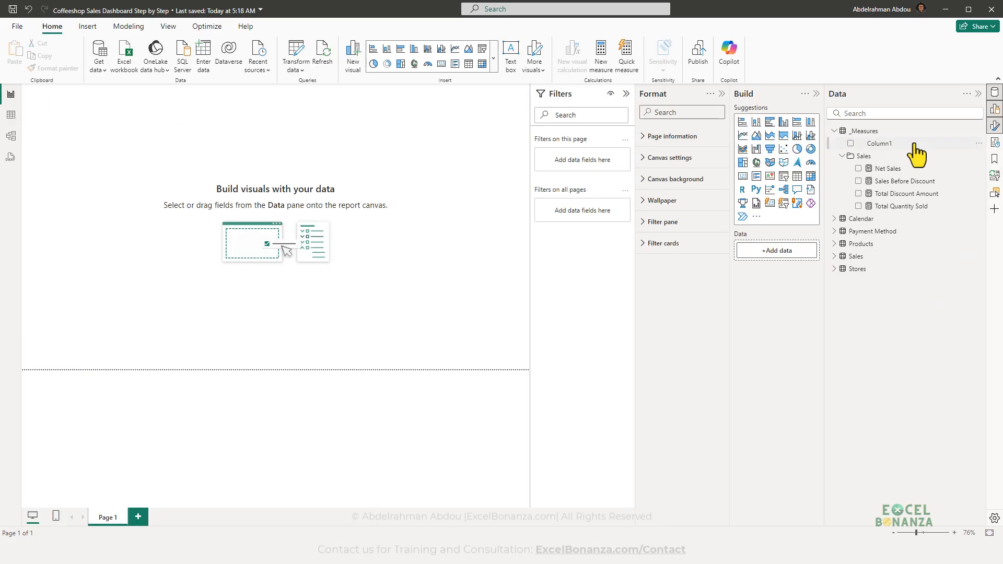
pyautogui.click(978, 131)
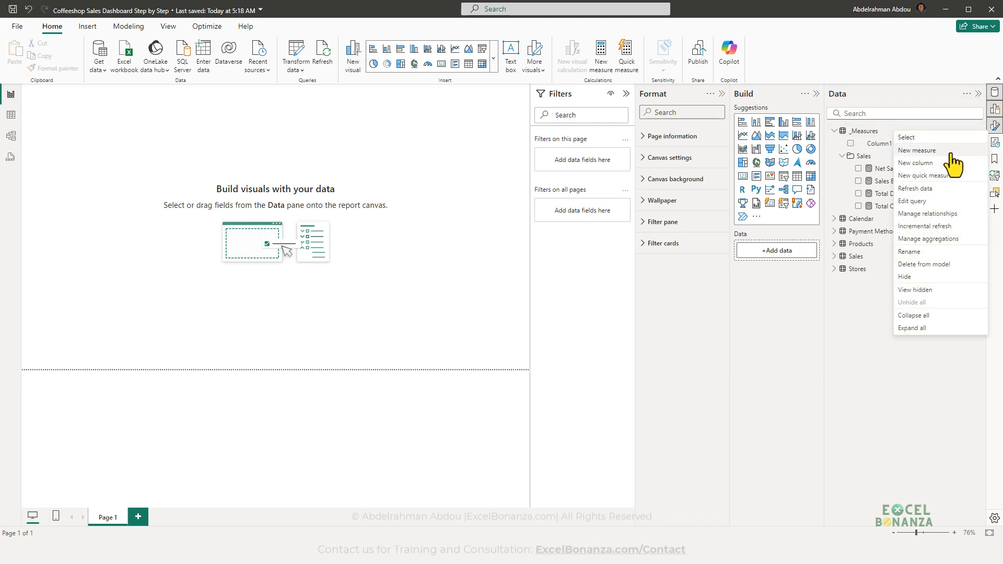
pyautogui.click(954, 149)
pyautogui.write('COGS')
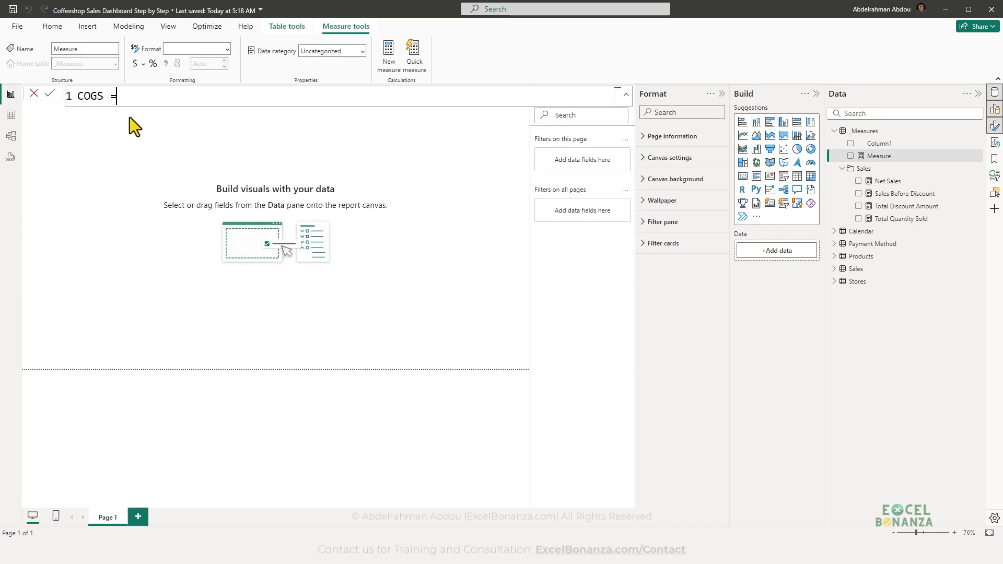
pyautogui.write(' = sumx')
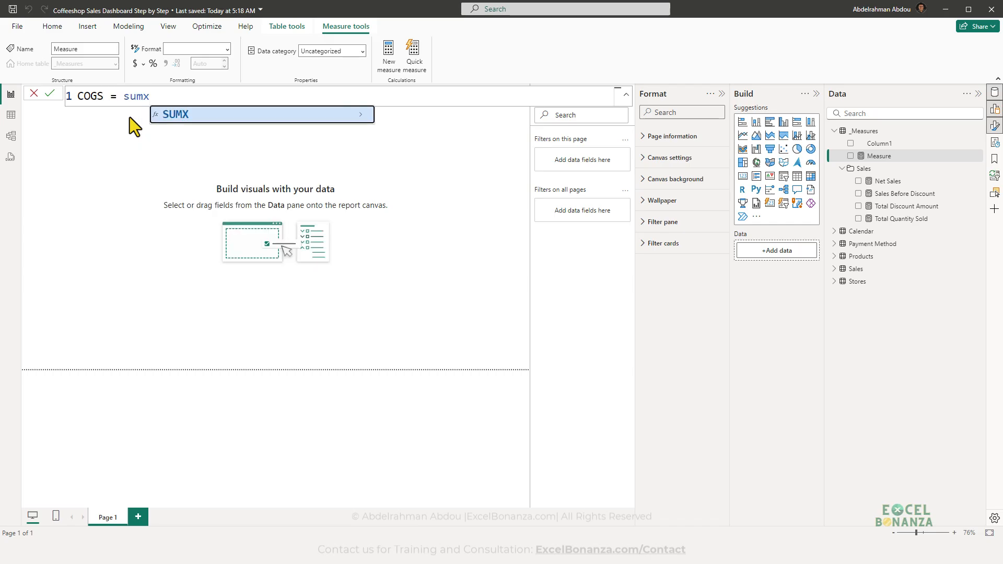
pyautogui.press('Tab')
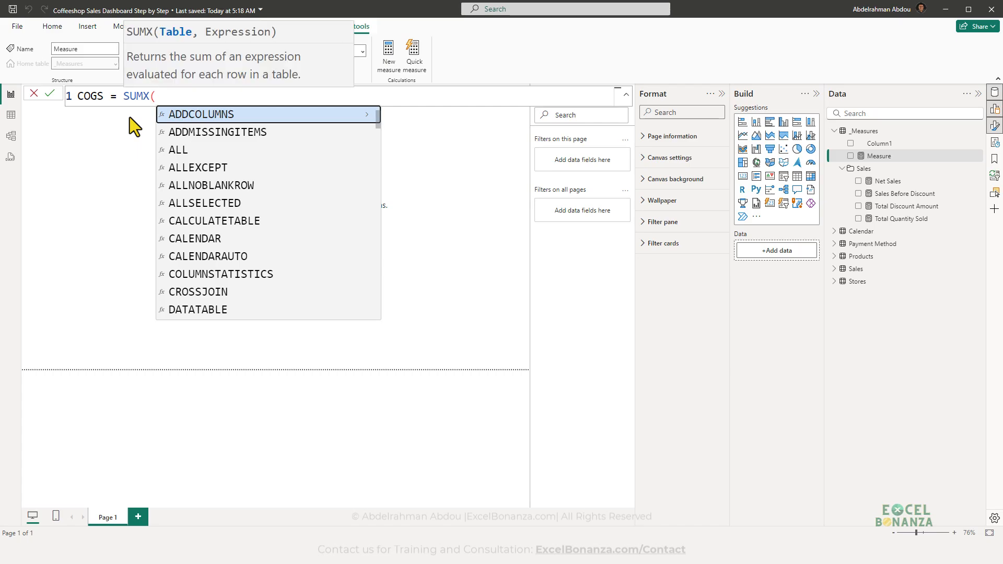
pyautogui.write('sale')
pyautogui.press('Tab')
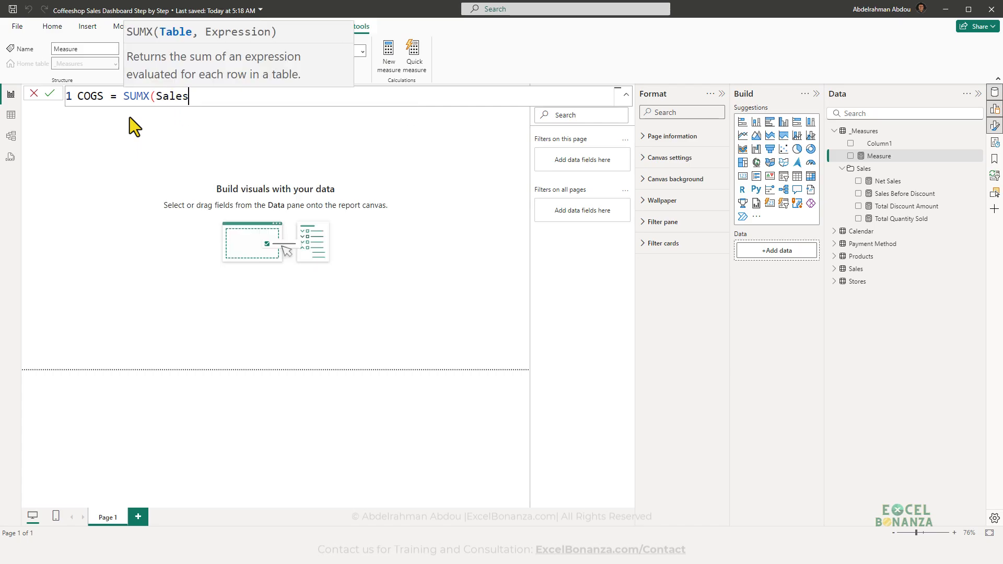
pyautogui.write(', quan')
pyautogui.press('Tab')
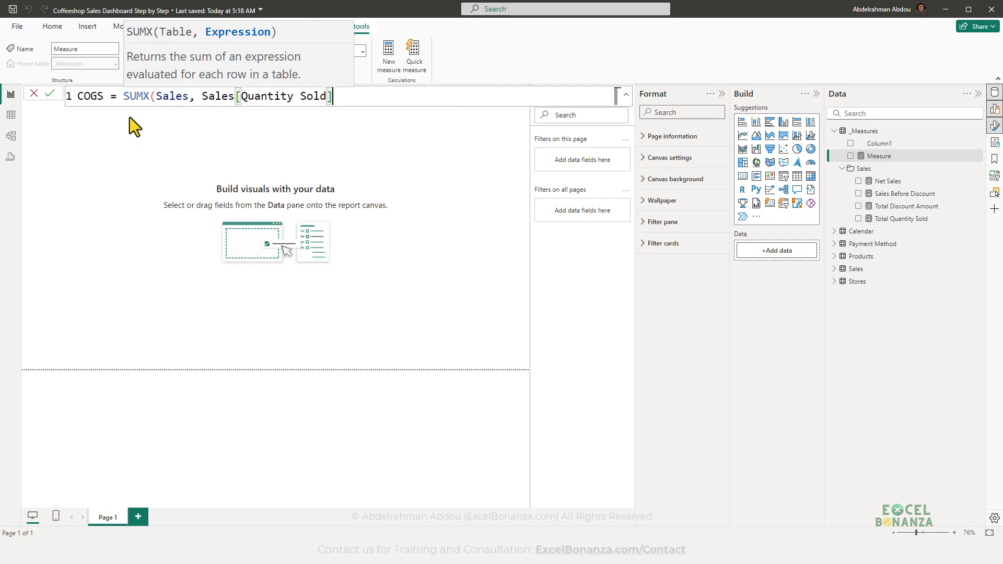
# - Complete the COGS formula by multiplying the quantity sold by RELATED(Products[Cost per Unit]), and commit the measure
pyautogui.write('*')
pyautogui.write('related')
pyautogui.press('Tab')
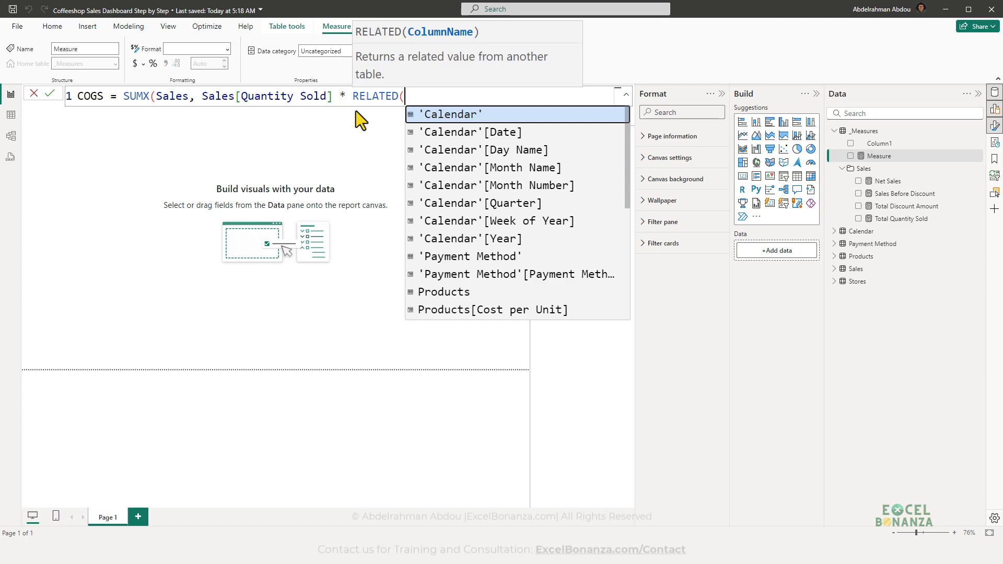
pyautogui.press('Down')
pyautogui.press('Down')
pyautogui.press('Down')
pyautogui.press('Down')
pyautogui.press('Down')
pyautogui.press('Down')
pyautogui.press('Down')
pyautogui.press('Down')
pyautogui.press('Down')
pyautogui.press('Down')
pyautogui.press('Down')
pyautogui.press('Tab')
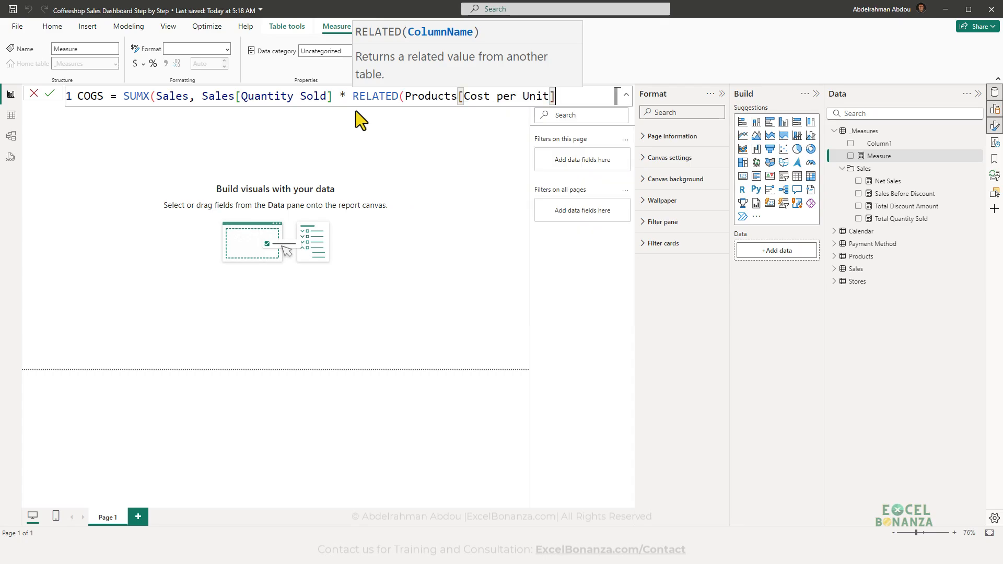
pyautogui.write(')')
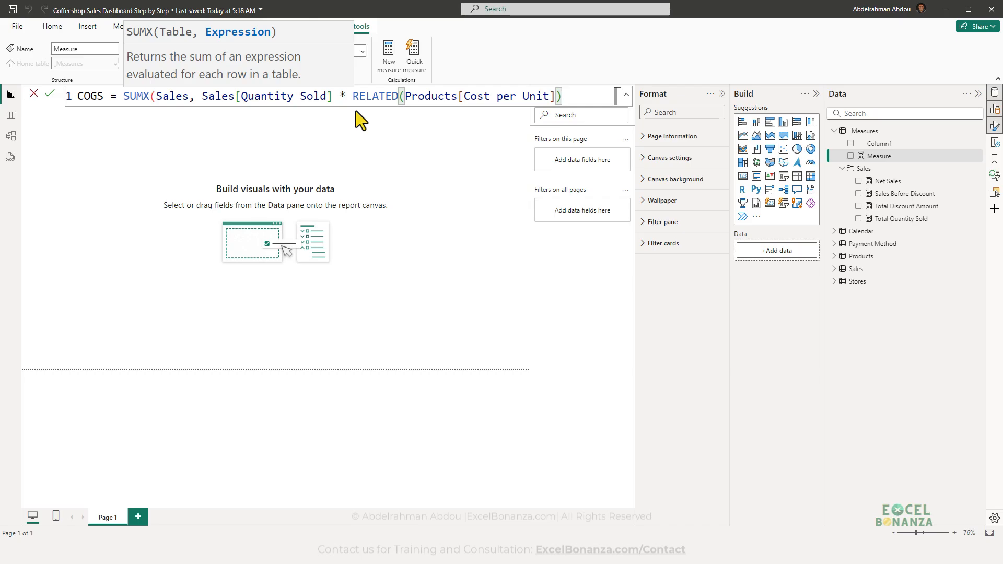
pyautogui.write(')')
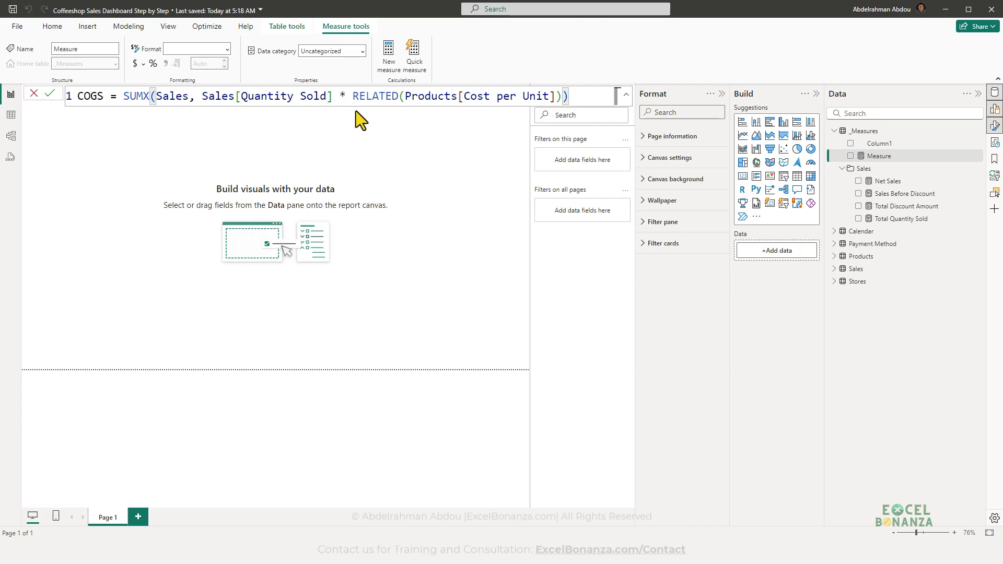
pyautogui.press('Return')
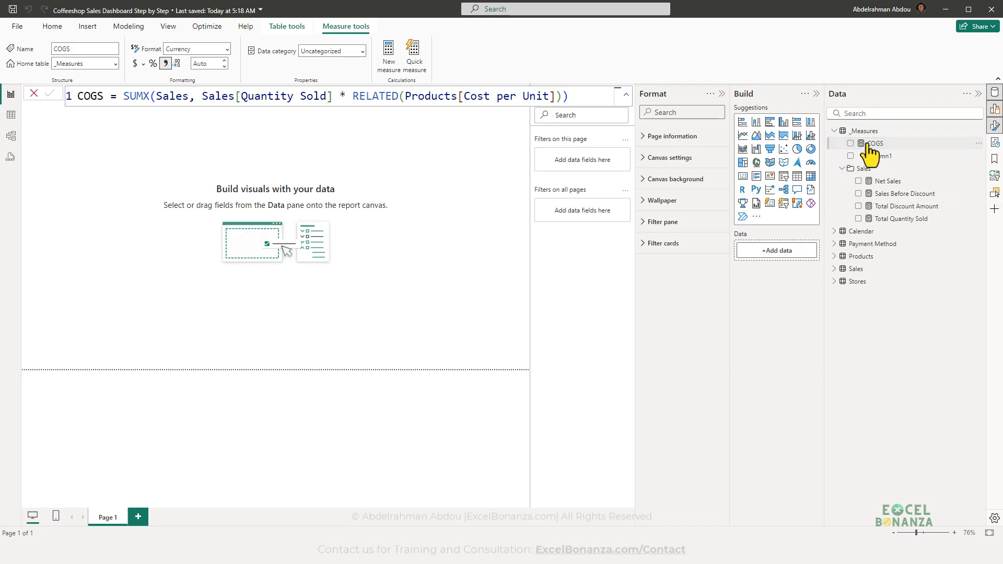
# - Place the COGS measure on the page as a card, and delete it
pyautogui.moveTo(870, 144); pyautogui.dragTo(196, 197)
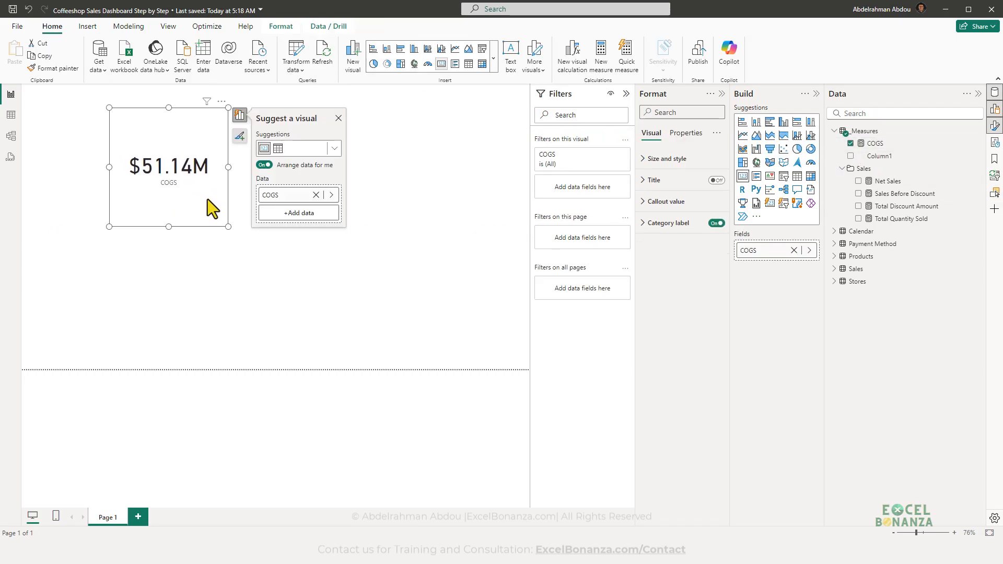
pyautogui.press('Delete')
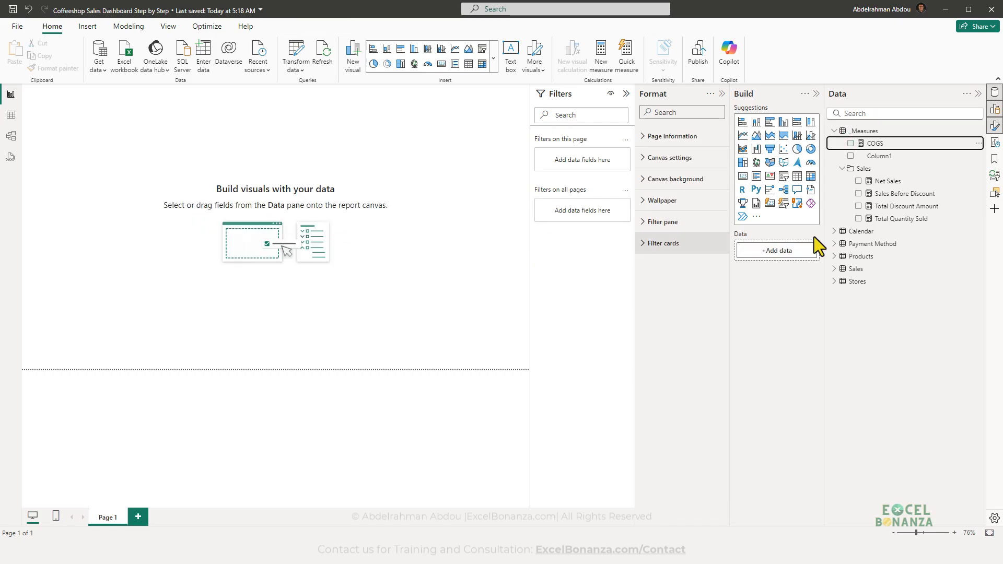
# - Assign the COGS measure to a display folder named Cost in the model view, and return to the report view
pyautogui.click(915, 147)
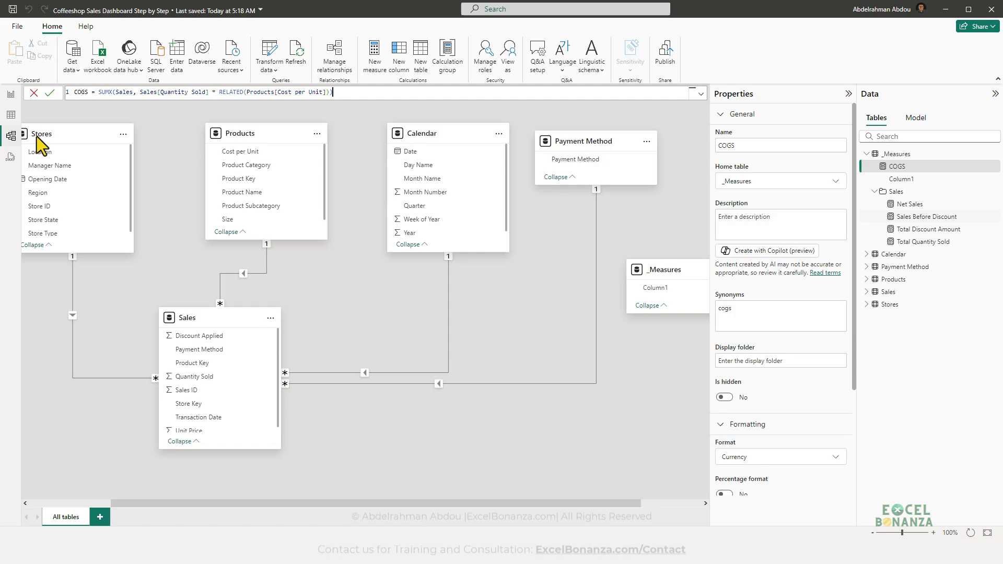
pyautogui.click(14, 131)
pyautogui.click(797, 361)
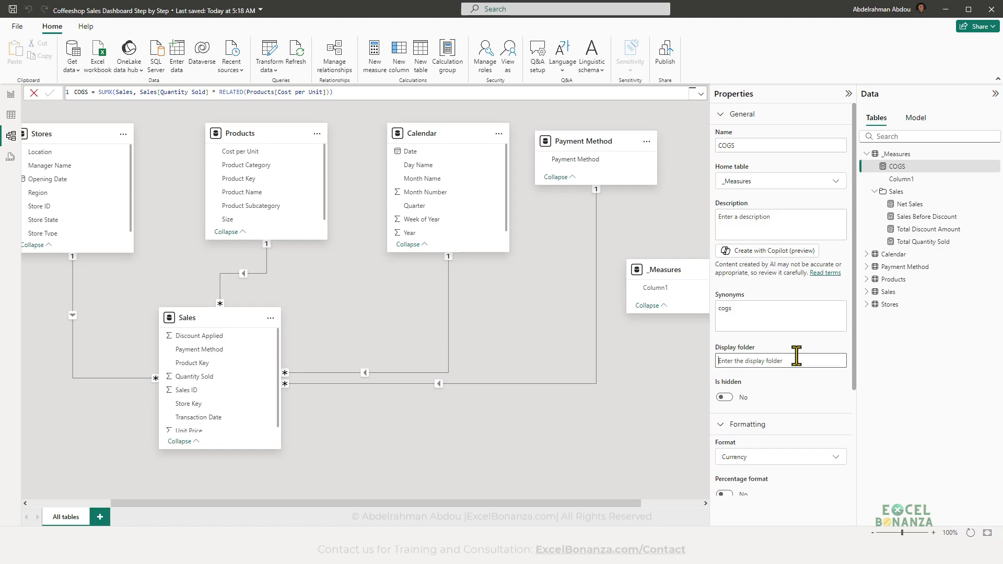
pyautogui.write('Cost')
pyautogui.press('Return')
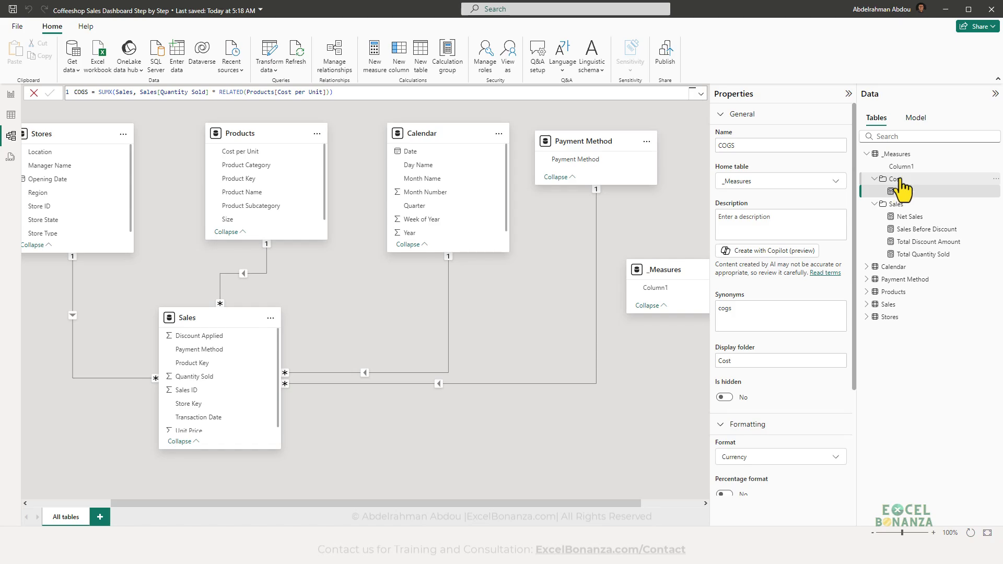
pyautogui.click(11, 95)
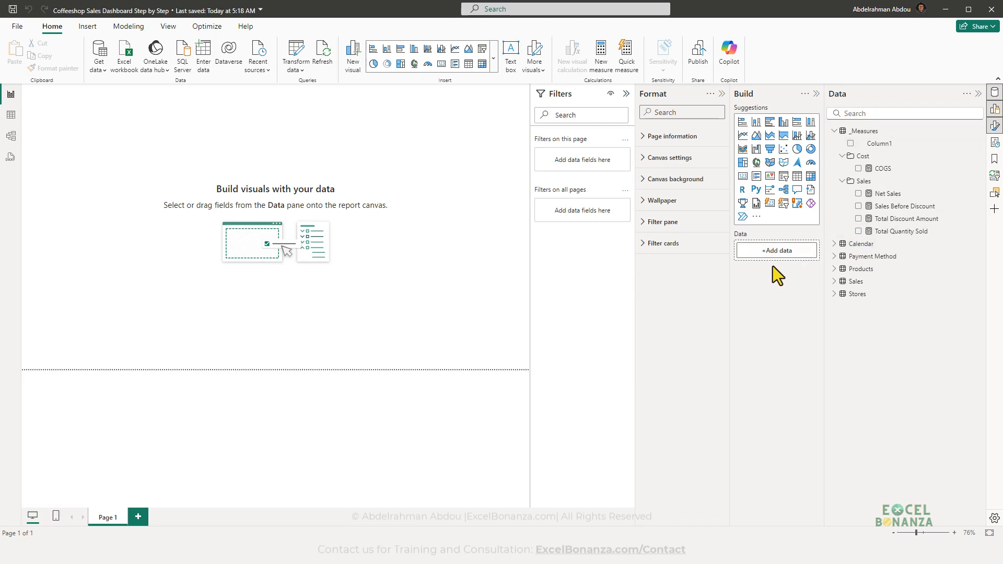
# - Move the Total Discount Amount measure to a display folder named Discounts in the model view, and return to the report view
pyautogui.click(909, 219)
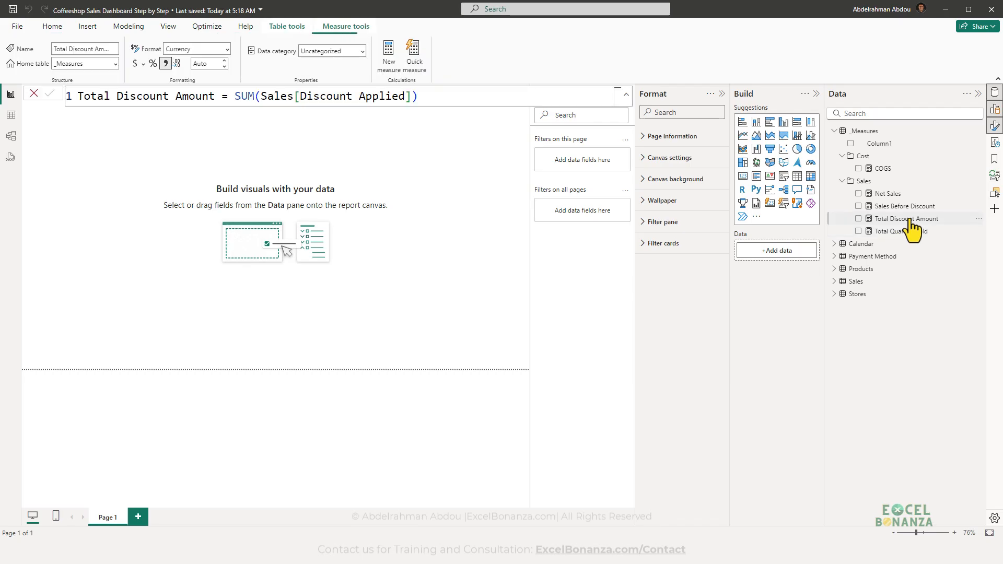
pyautogui.click(11, 137)
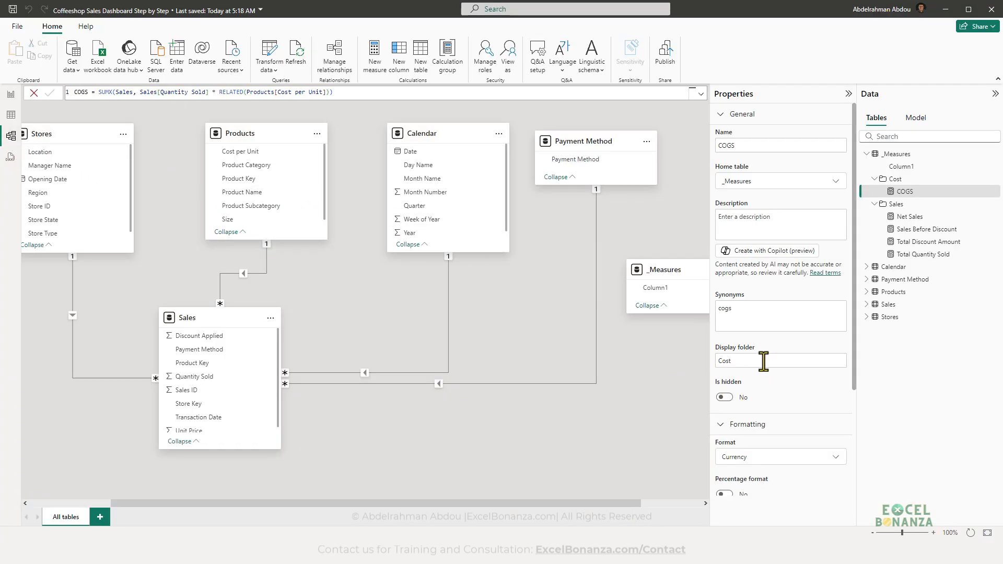
pyautogui.click(764, 362)
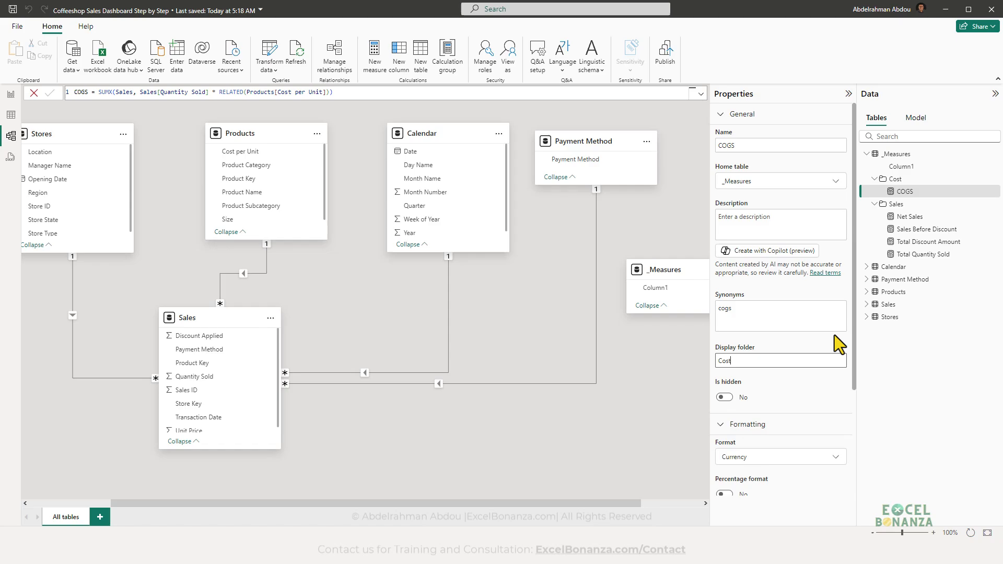
pyautogui.click(924, 242)
pyautogui.click(737, 360)
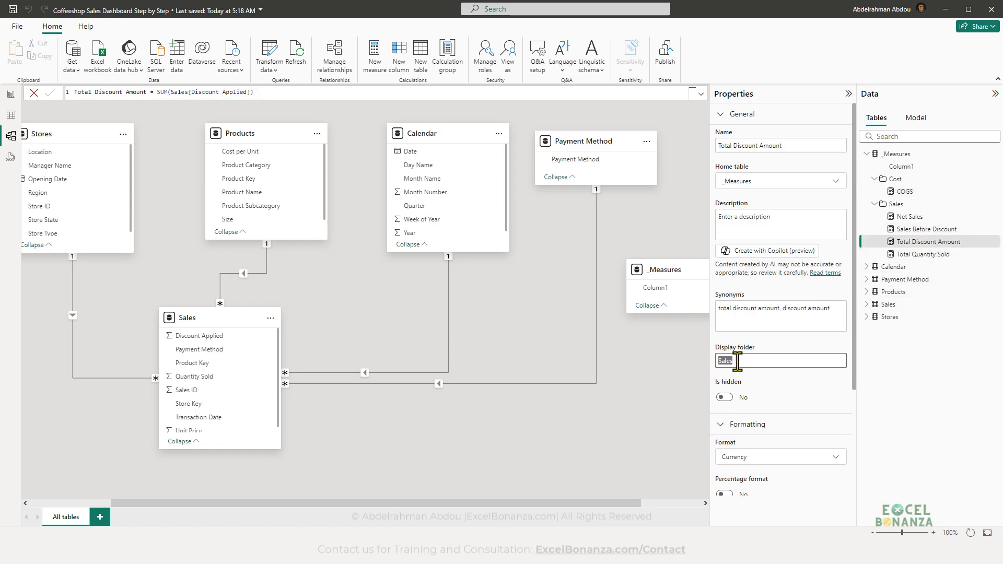
pyautogui.write('Discounts')
pyautogui.press('Return')
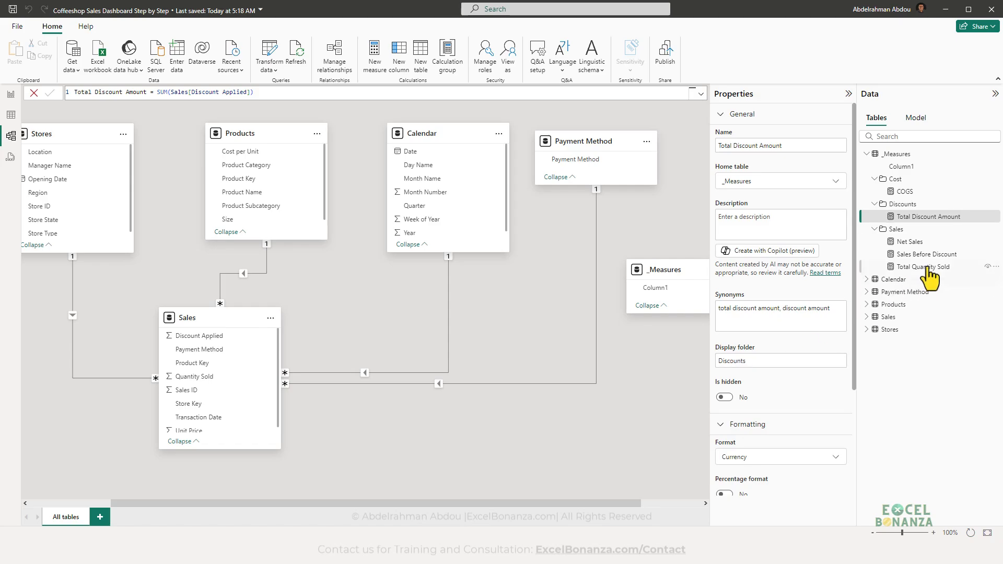
pyautogui.click(907, 219)
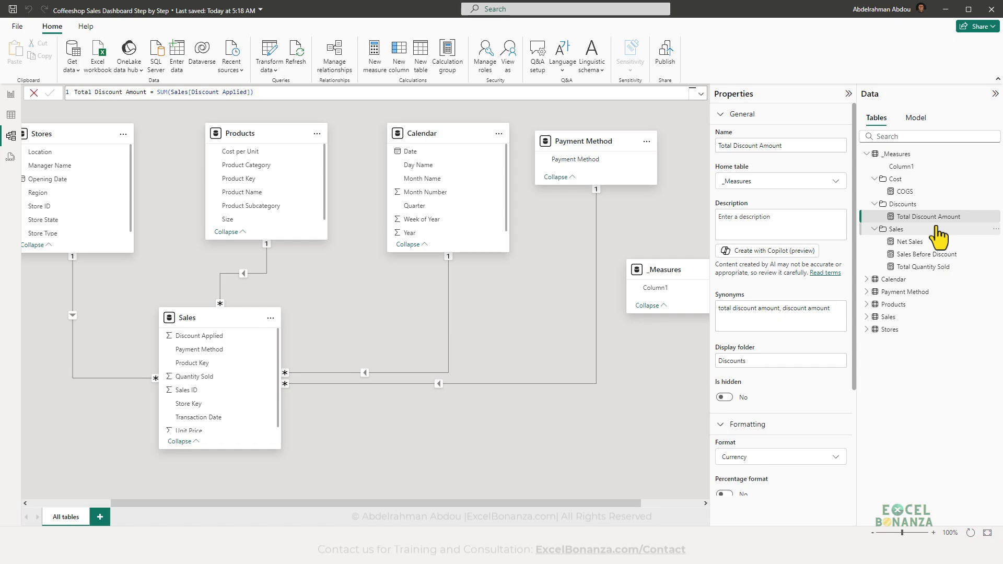
pyautogui.click(11, 94)
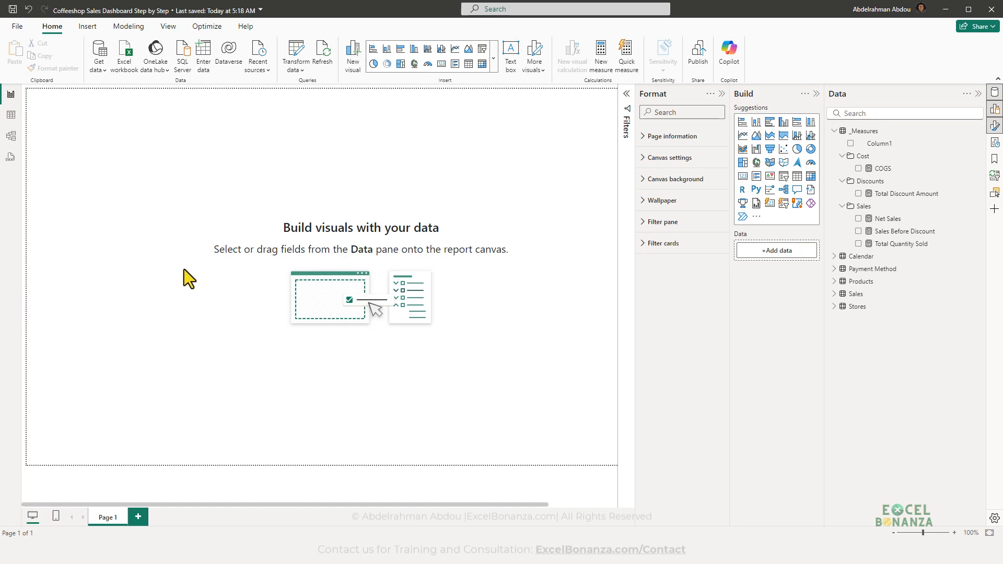
# - Create a Profit measure in the _Measures table as [Net Sales] - [COGS], and commit it
pyautogui.click(976, 131)
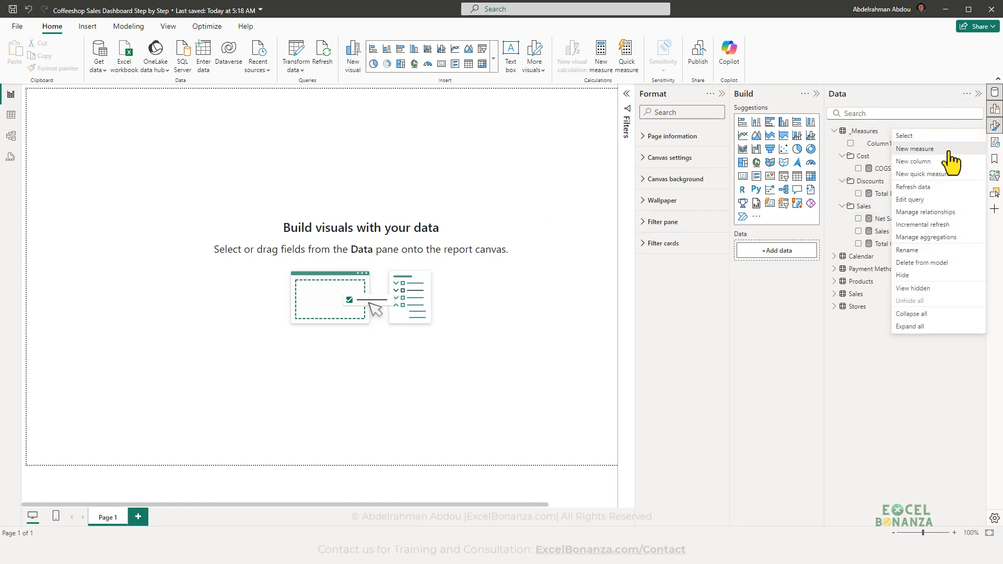
pyautogui.click(948, 152)
pyautogui.write('Profit ')
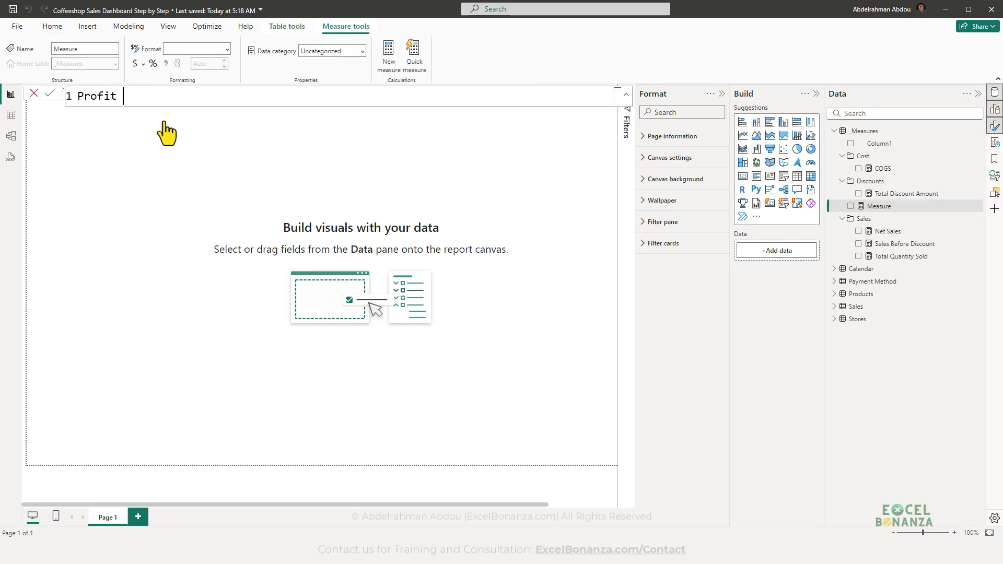
pyautogui.write('=')
pyautogui.click(187, 97)
pyautogui.write('[Net Sales] - COGS')
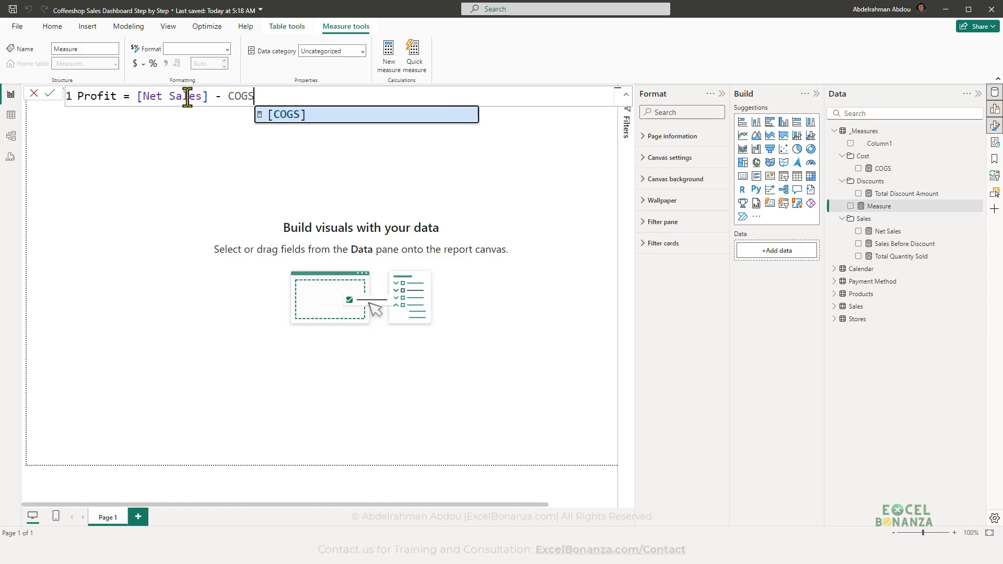
pyautogui.press('Tab')
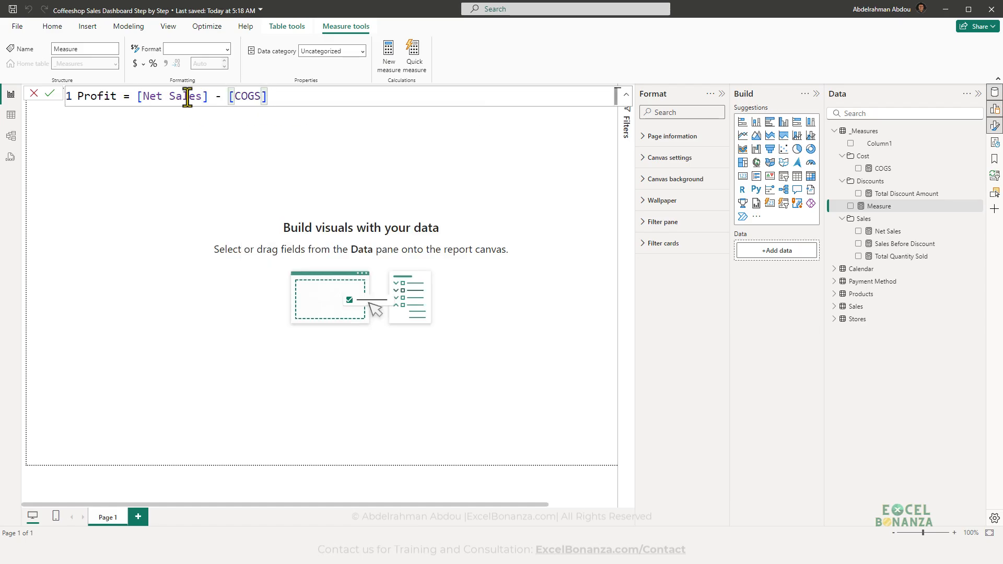
pyautogui.press('Return')
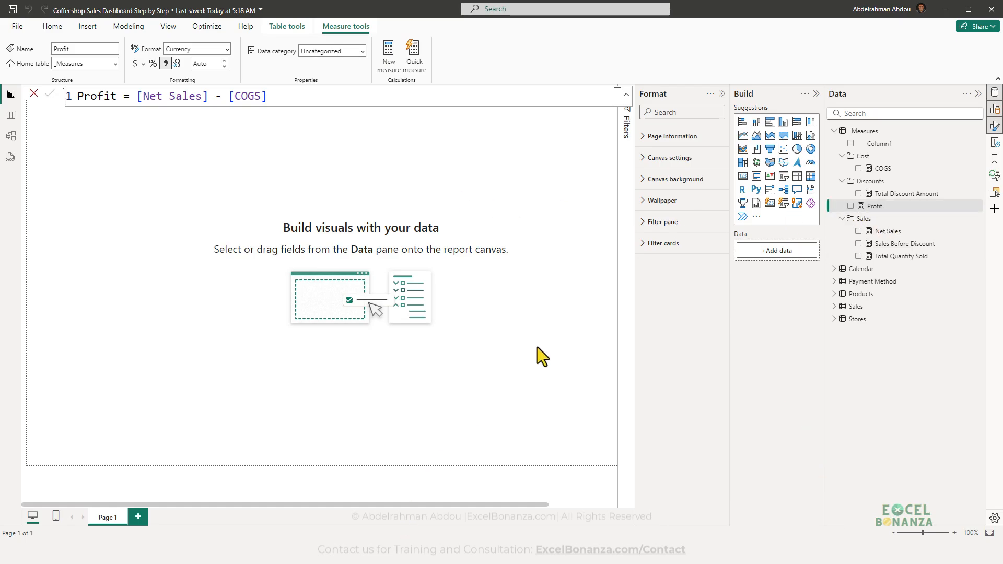
# - Examine the KPI cards in the Overview Page Screenshot.png reference image in the photo viewer, and return to the Power BI report
pyautogui.click(757, 553)
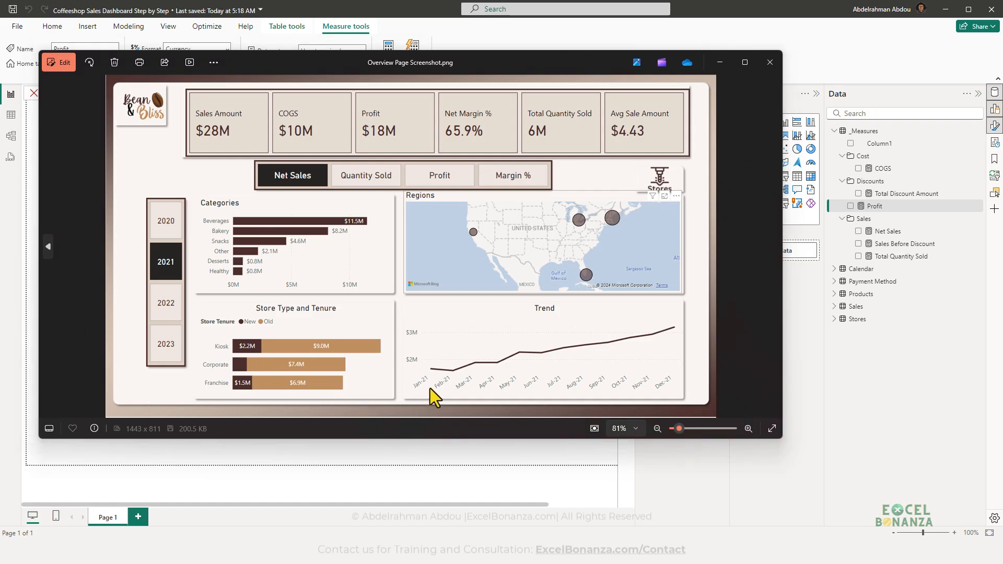
pyautogui.click(424, 455)
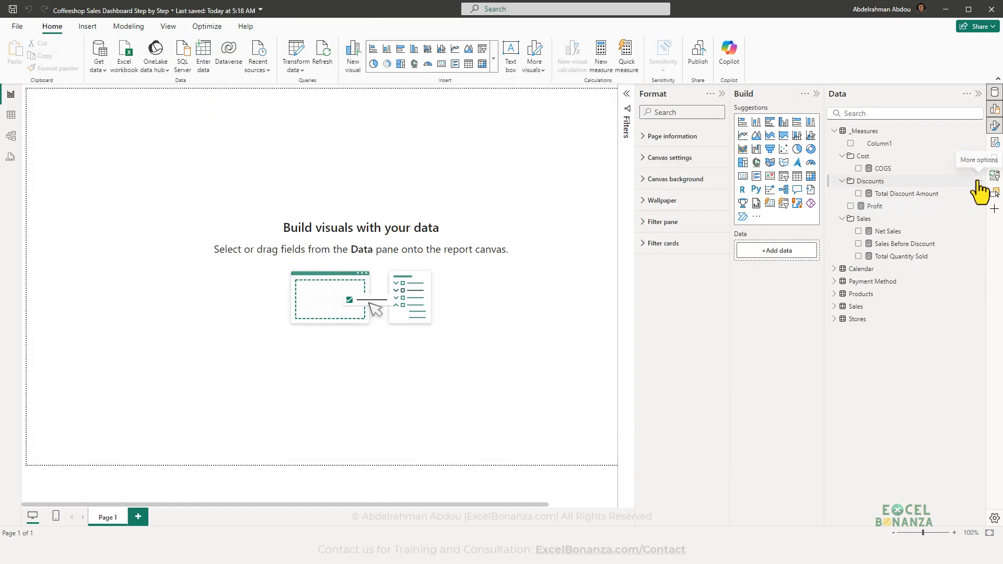
# - Start a measure in the _Measures table named Net Margin %, using DIVIDE with [Net Sales] - [COGS] as the numerator
pyautogui.click(978, 131)
pyautogui.click(917, 148)
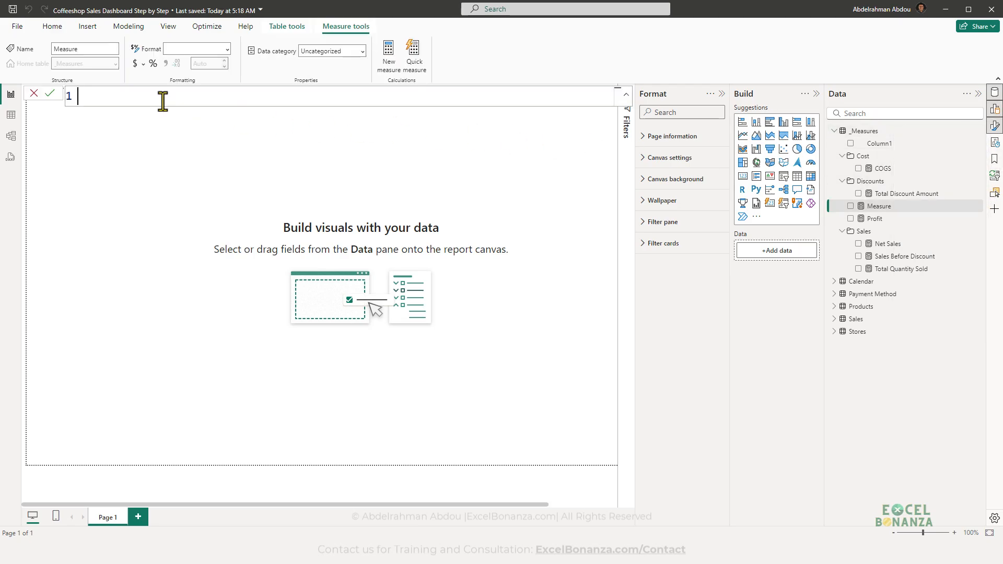
pyautogui.write('Net Margin % = di')
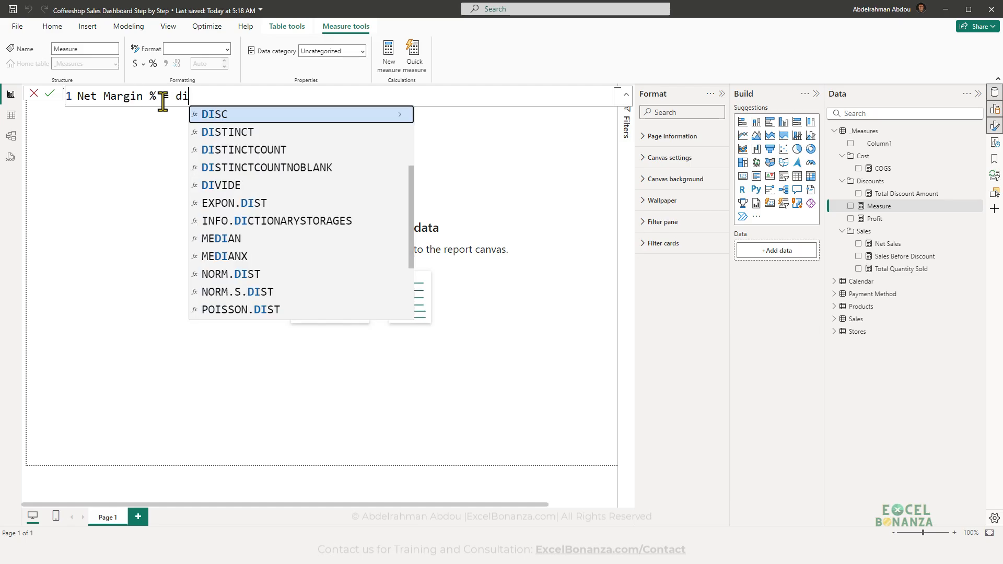
pyautogui.write('vi')
pyautogui.press('Tab')
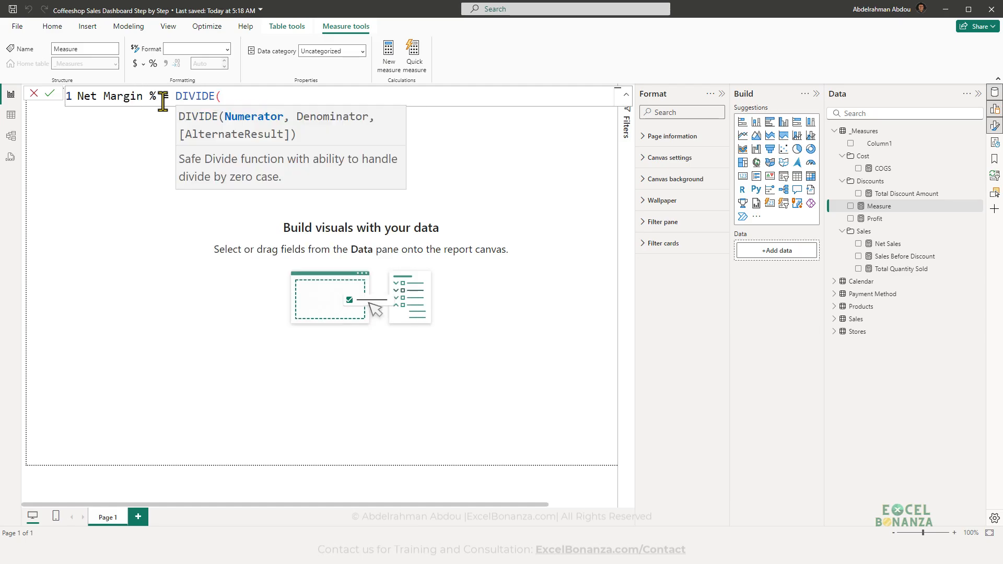
pyautogui.write('net')
pyautogui.press('Tab')
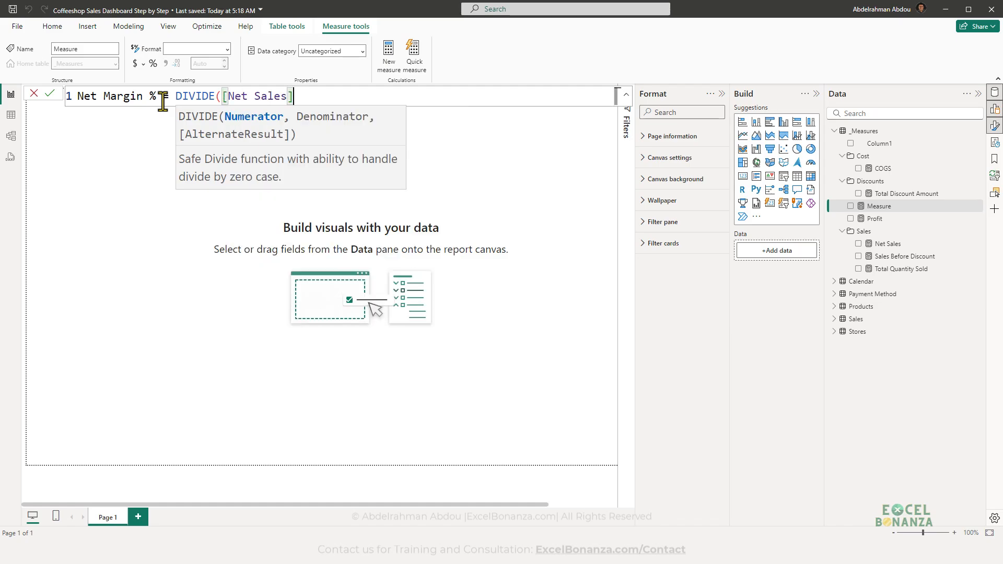
pyautogui.write('- cog')
pyautogui.press('Tab')
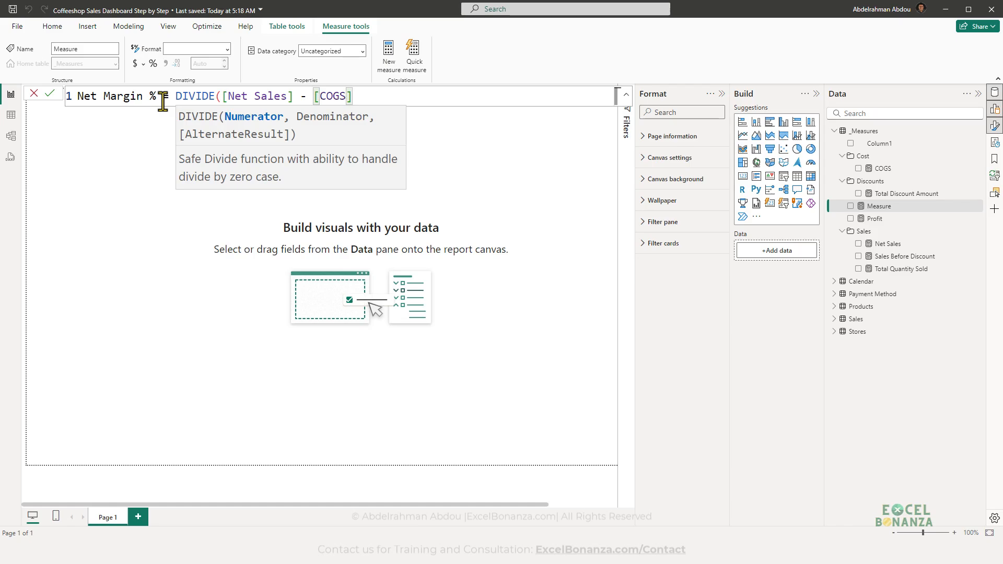
# - Complete the Net Margin % formula with [Net Sales] as the denominator and commit the measure
pyautogui.write(', net')
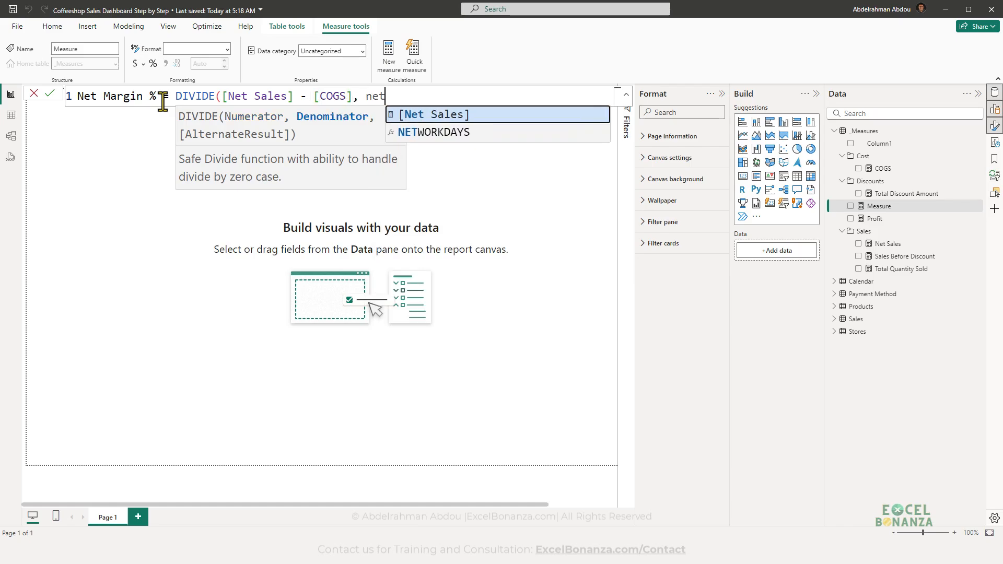
pyautogui.press('Tab')
pyautogui.write(')')
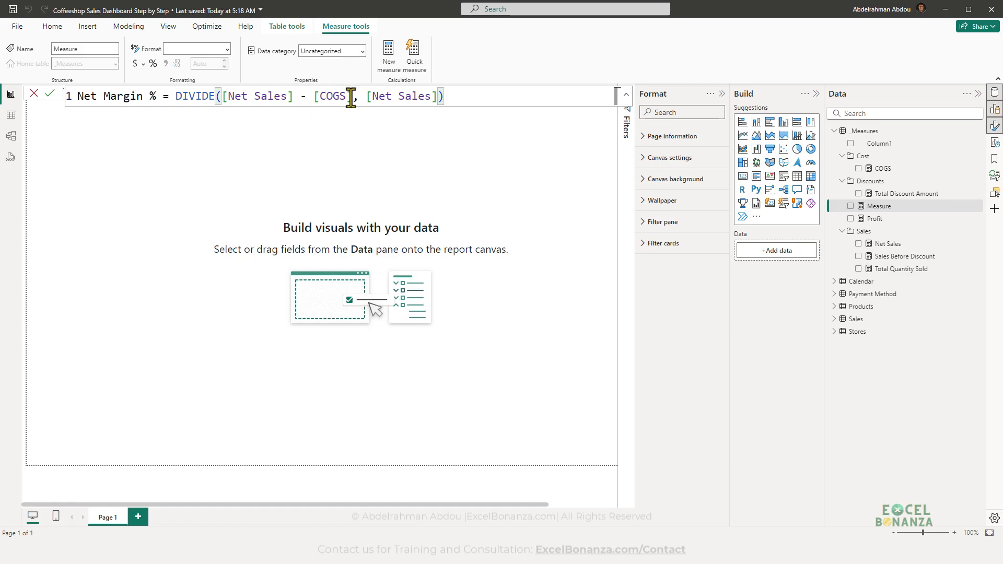
pyautogui.moveTo(351, 97); pyautogui.dragTo(226, 98)
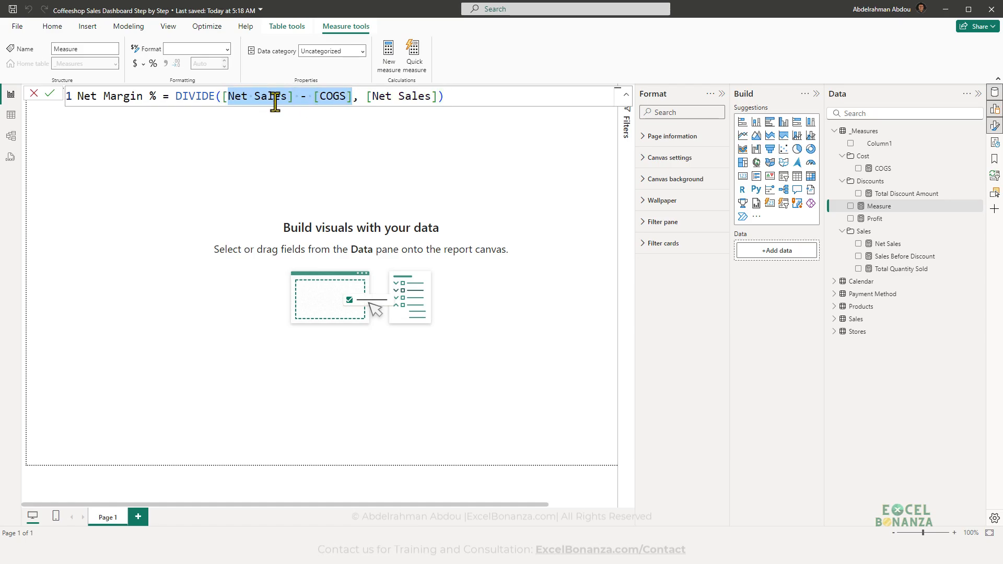
pyautogui.click(376, 99)
pyautogui.click(442, 98)
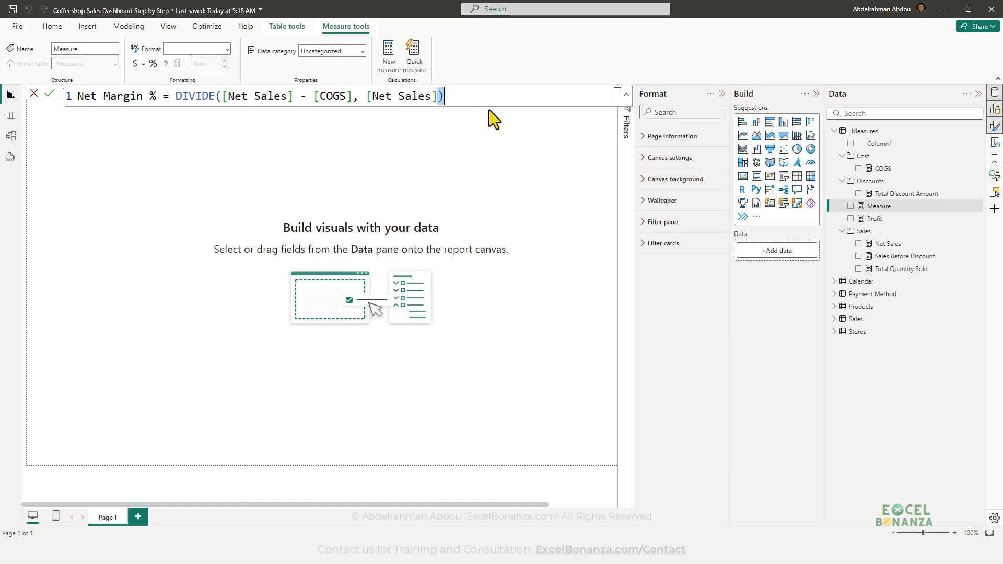
pyautogui.press('Return')
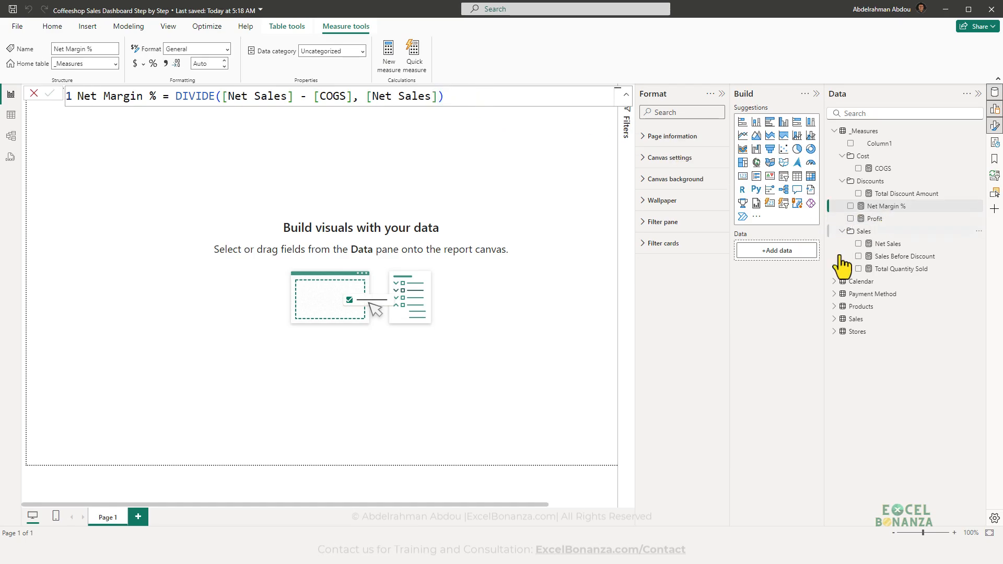
# - In the Model view, place the Net Margin % and Profit measures in a display folder named Profit and Margin
pyautogui.click(726, 551)
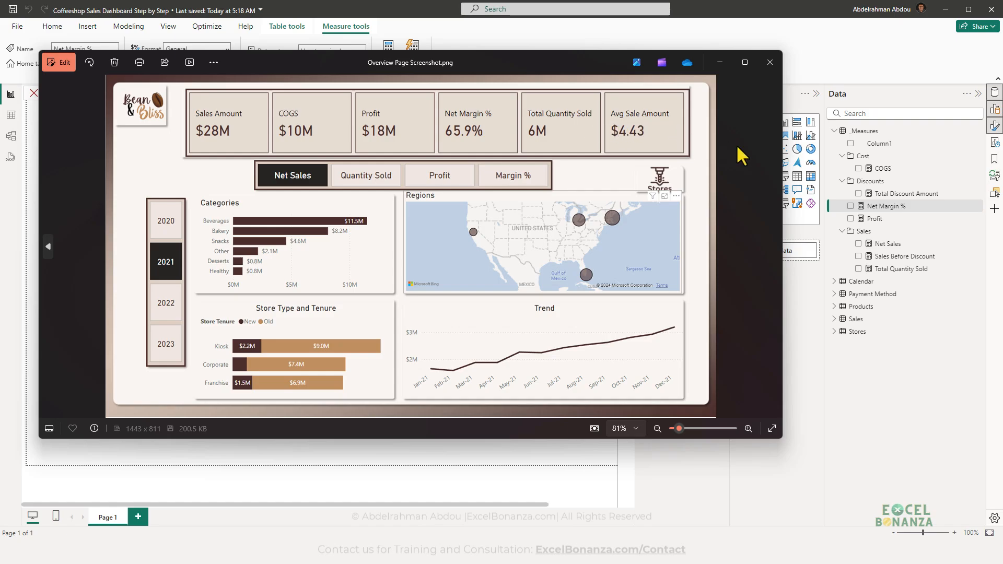
pyautogui.click(883, 219)
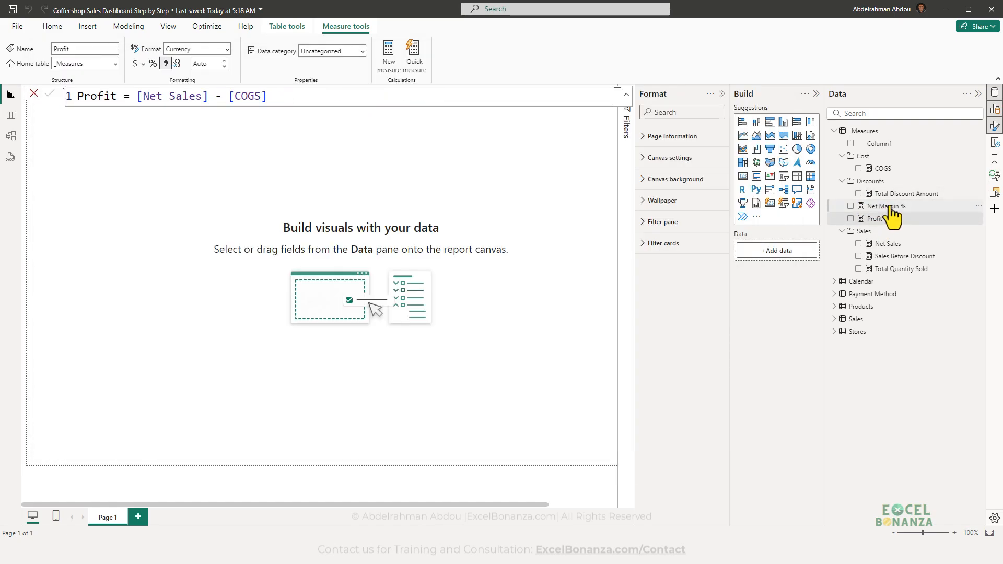
pyautogui.click(890, 207)
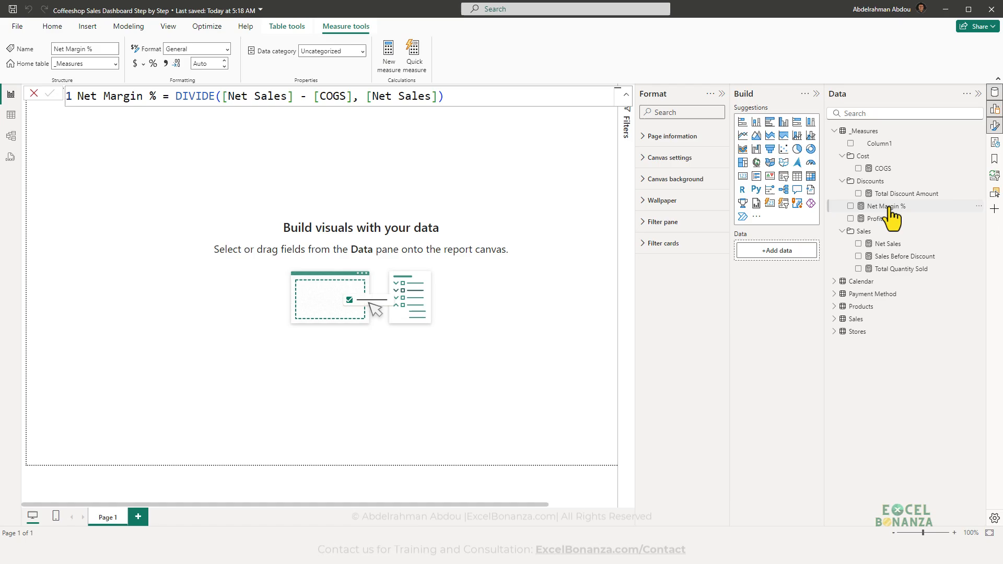
pyautogui.click(12, 137)
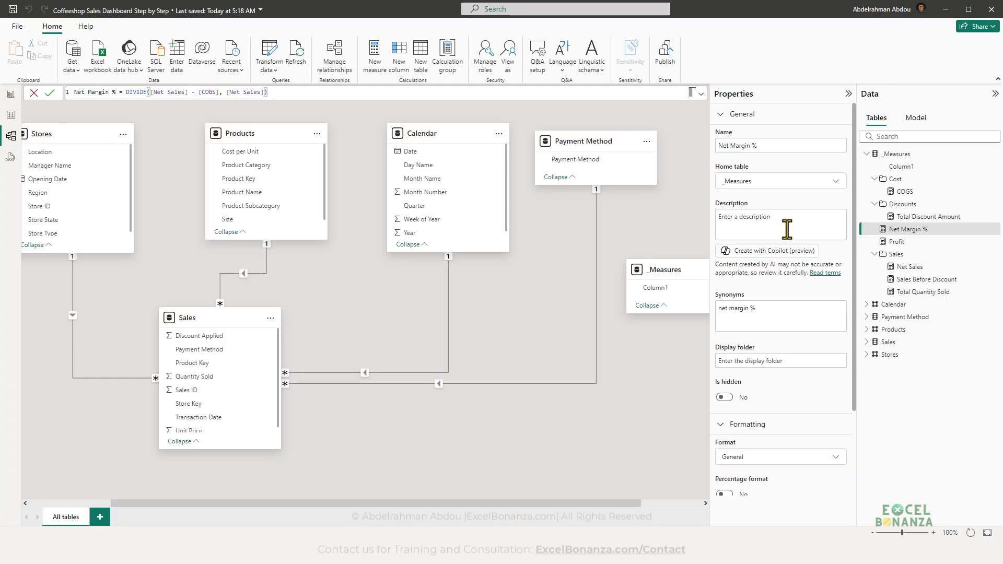
pyautogui.click(771, 361)
pyautogui.click(774, 362)
pyautogui.write('P')
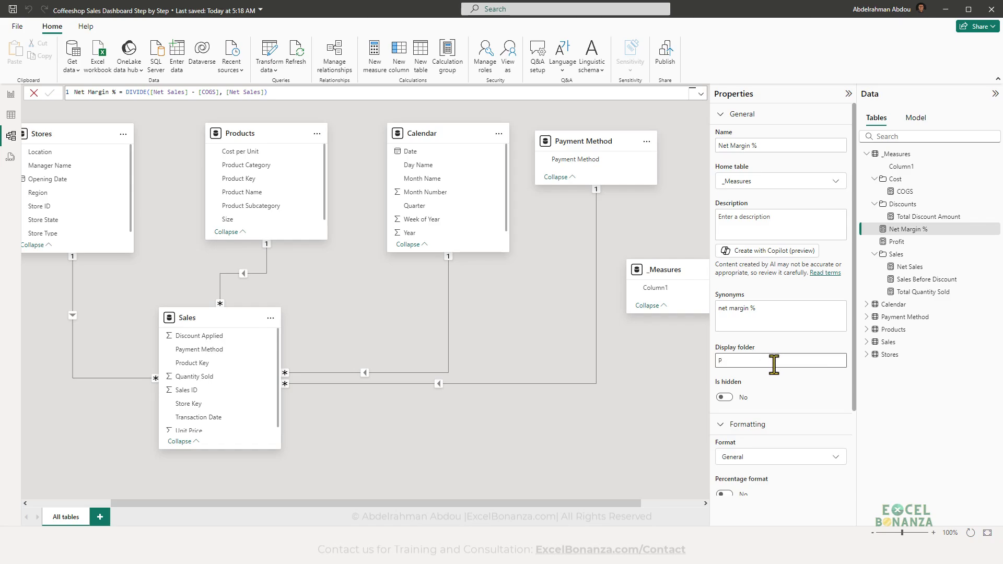
pyautogui.write('rofit and Marhg')
pyautogui.press('Return')
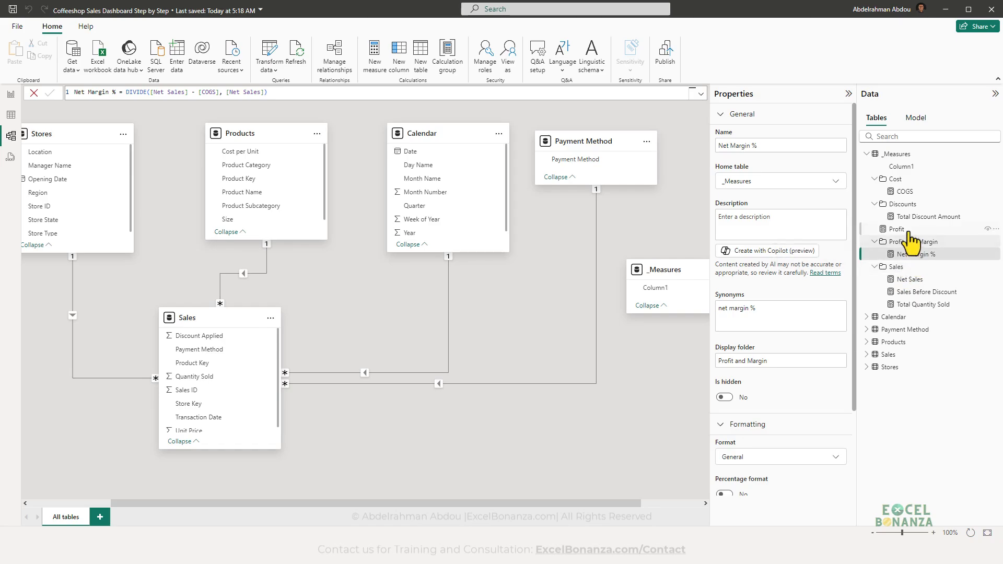
pyautogui.moveTo(903, 229); pyautogui.dragTo(919, 253)
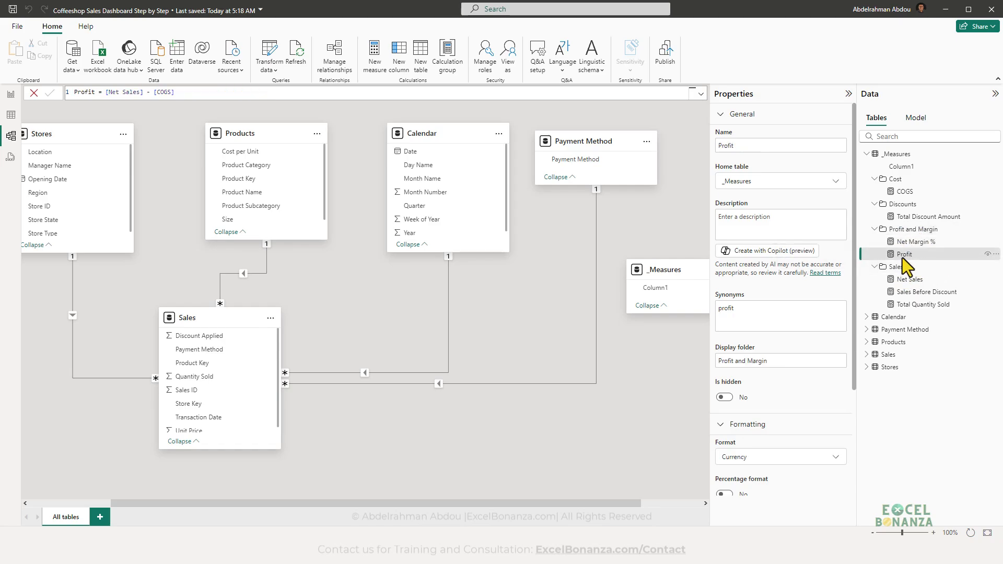
# - Return to the report view and examine the Avg Sale Amount card in the Overview Page reference screenshot
pyautogui.click(10, 97)
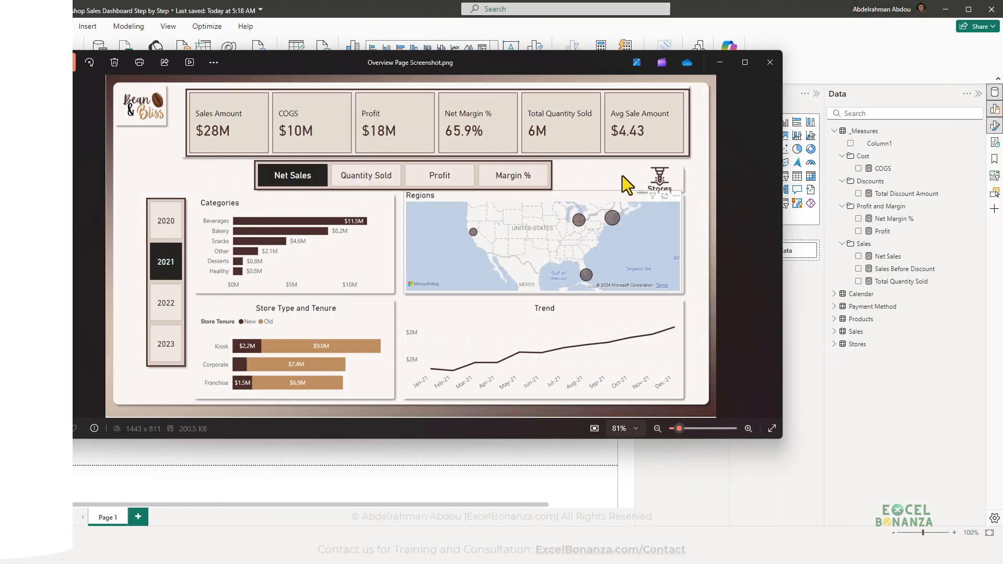
pyautogui.moveTo(603, 102); pyautogui.dragTo(674, 145)
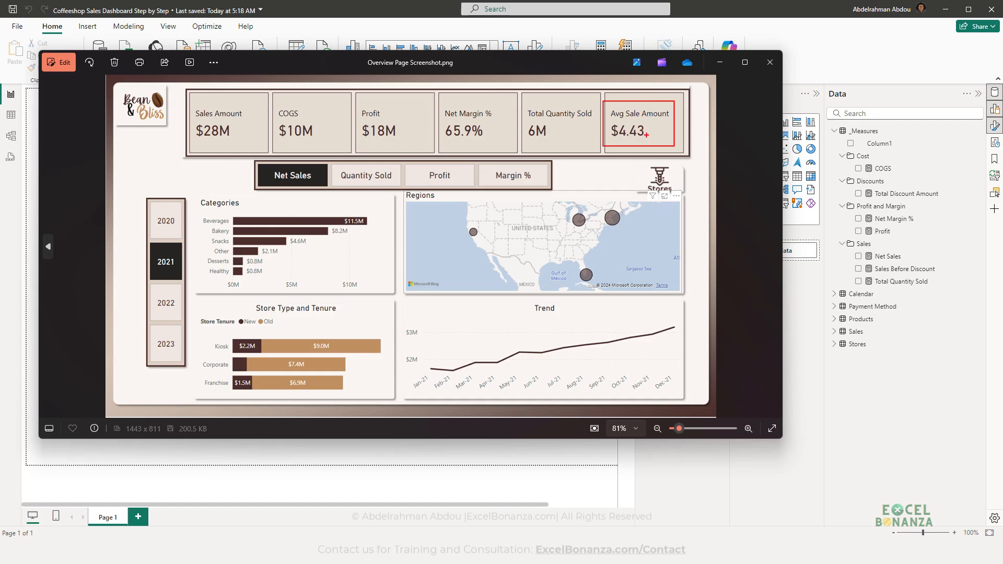
pyautogui.press('Escape')
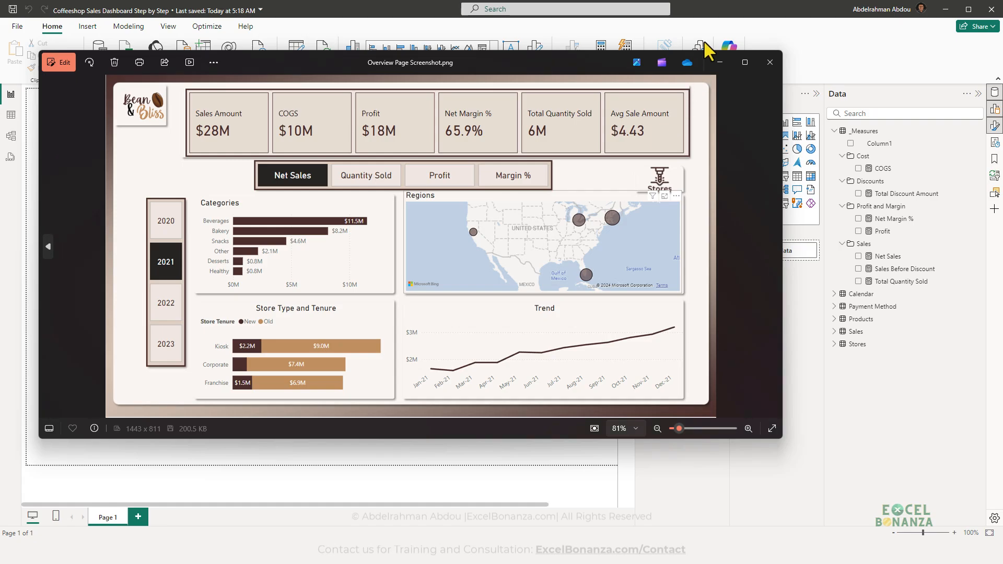
pyautogui.click(720, 62)
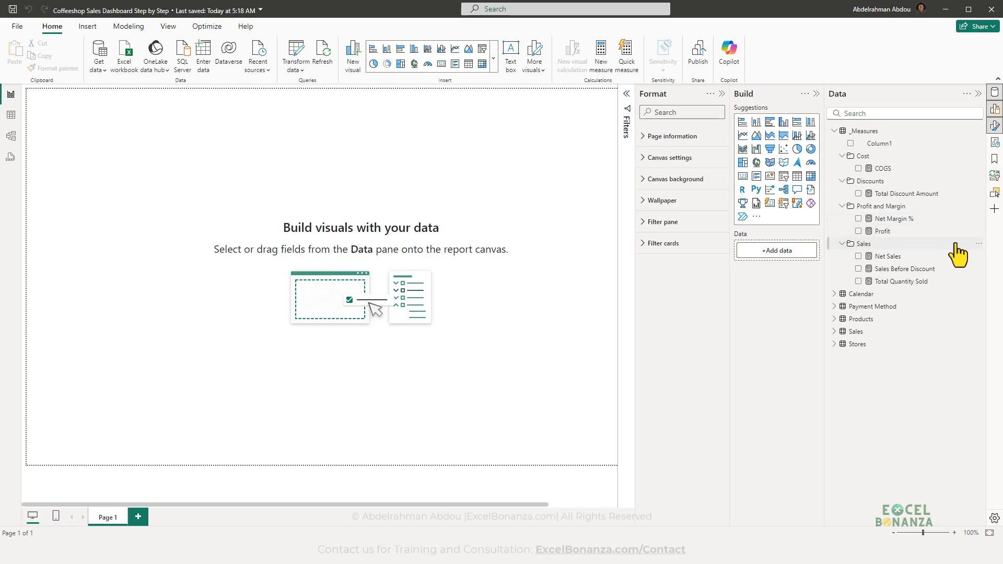
# - Start a measure in the Sales display folder named Avg Sale Amount, using DIVIDE with [Net Sales] as the numerator
pyautogui.rightClick(977, 244)
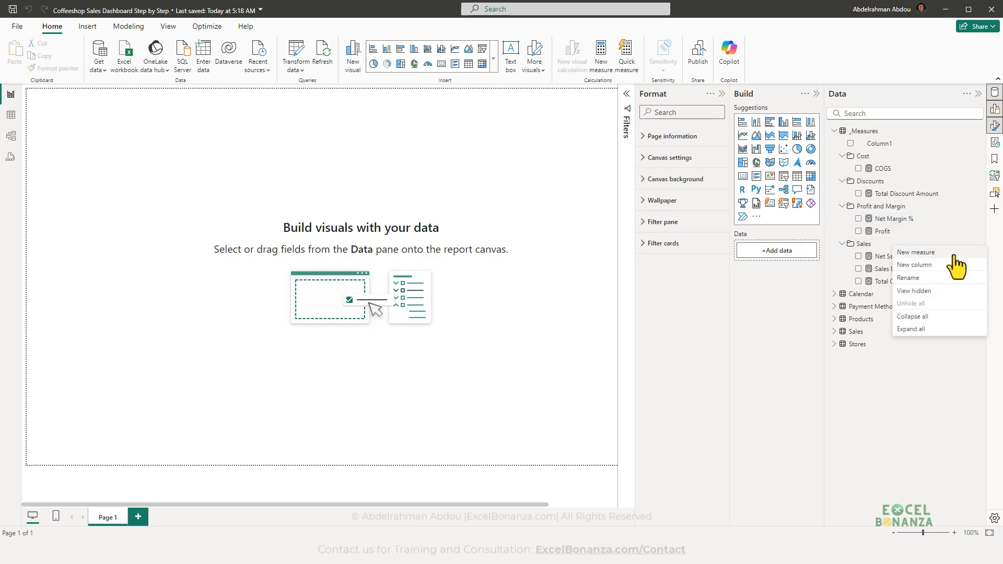
pyautogui.click(956, 254)
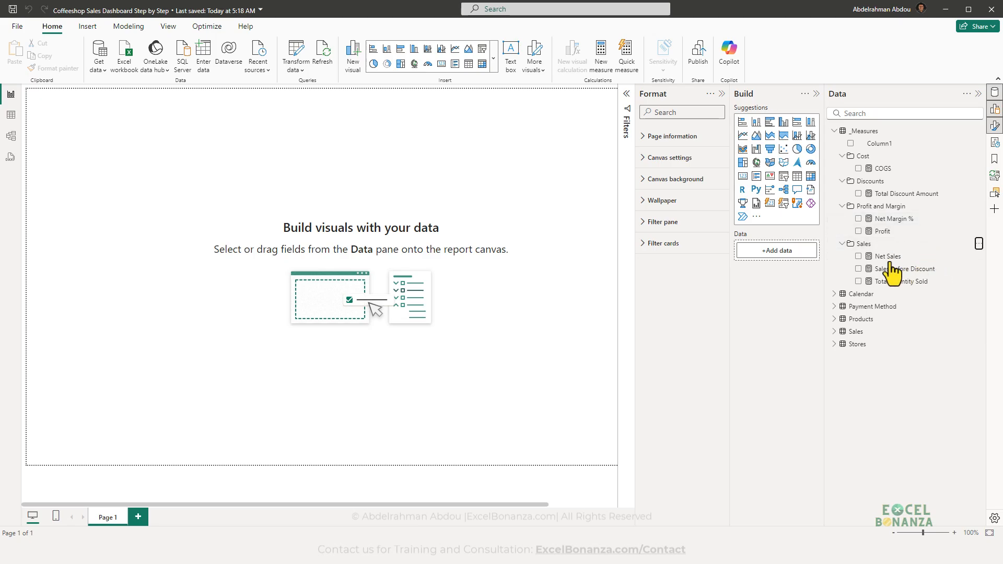
pyautogui.write('Avg Sale AM')
pyautogui.press('BackSpace')
pyautogui.press('BackSpace')
pyautogui.press('BackSpace')
pyautogui.write('Amo')
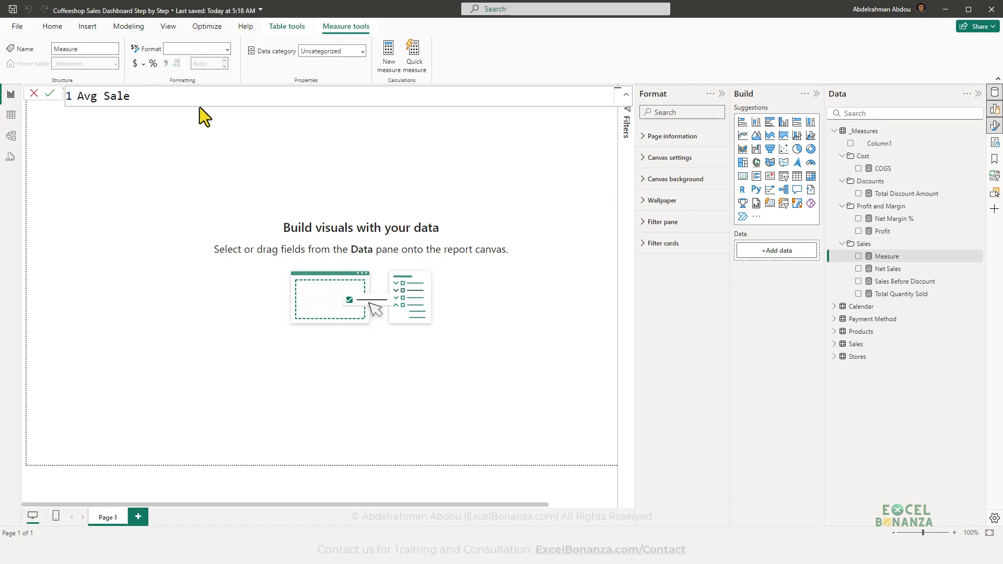
pyautogui.write('unt = div')
pyautogui.press('Tab')
pyautogui.write('[net')
pyautogui.press('Down')
pyautogui.press('Tab')
pyautogui.write(', ')
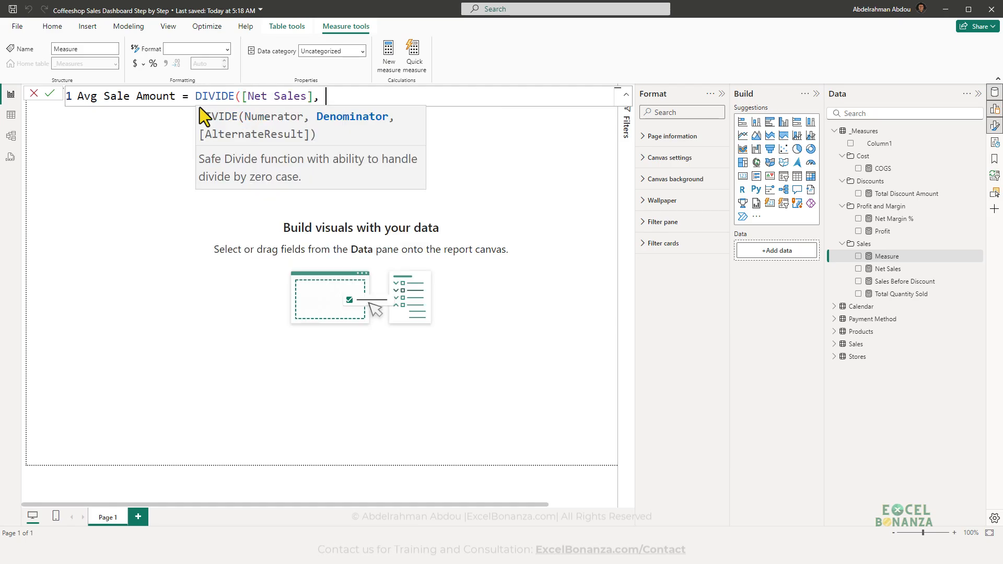
# - Complete the Avg Sale Amount formula with [Total Quantity Sold] as the denominator and commit the measure
pyautogui.write('[qua')
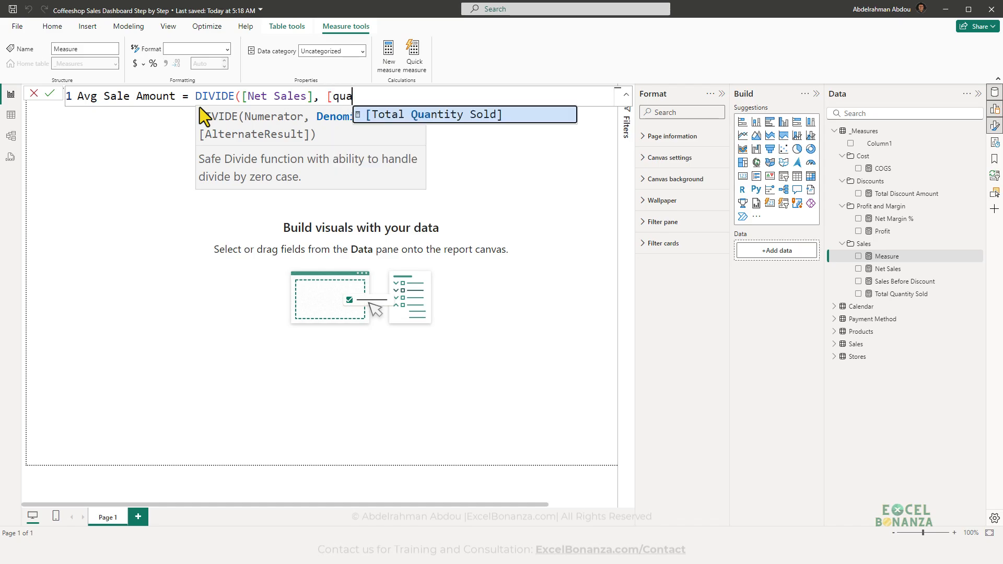
pyautogui.press('Tab')
pyautogui.write(')')
pyautogui.press('Return')
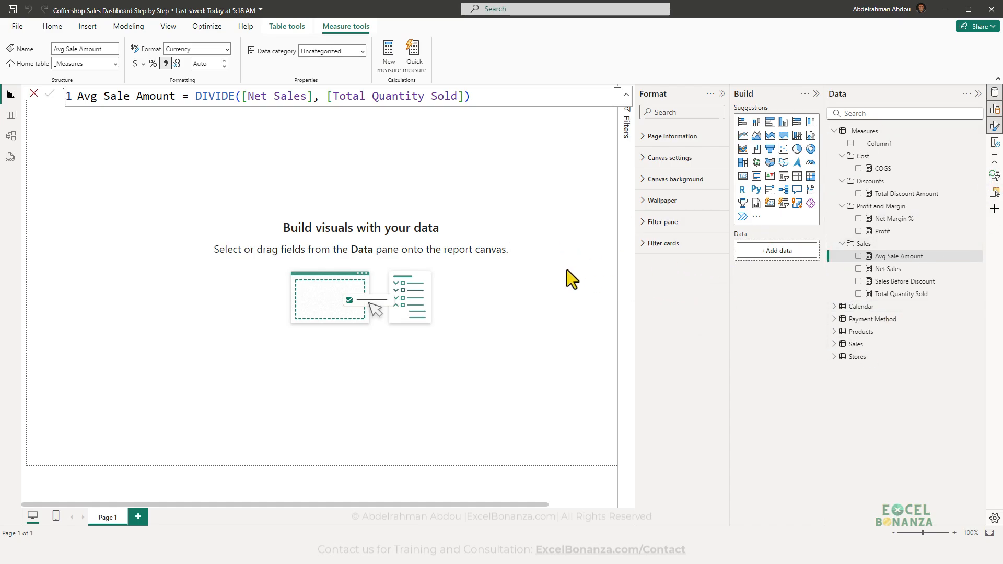
# - Examine the row of KPI cards in the Overview Page reference screenshot
pyautogui.click(410, 170)
pyautogui.click(778, 553)
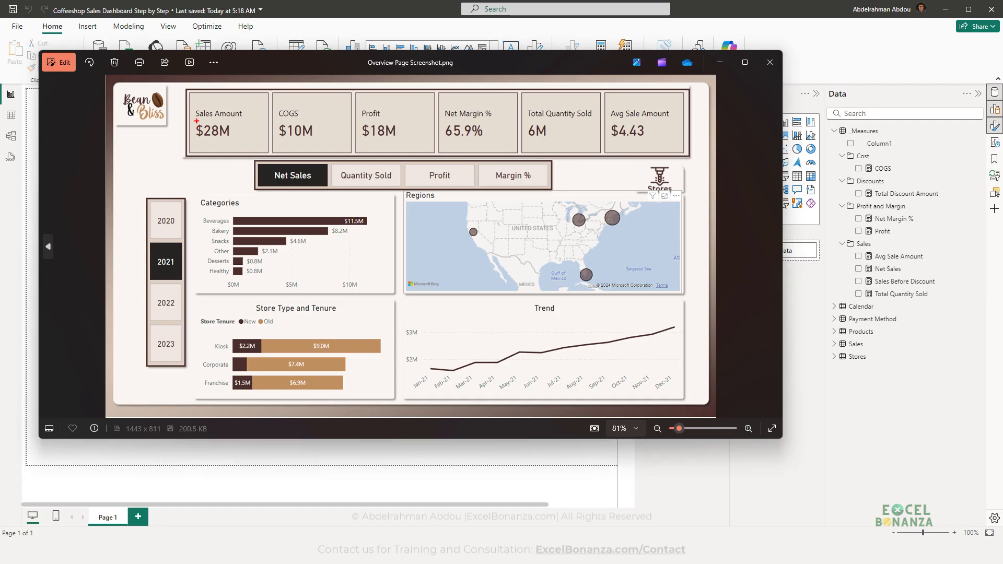
pyautogui.moveTo(180, 86)
pyautogui.mouseDown()
pyautogui.moveTo(482, 175)
pyautogui.moveTo(708, 172)
pyautogui.moveTo(700, 160)
pyautogui.mouseUp()
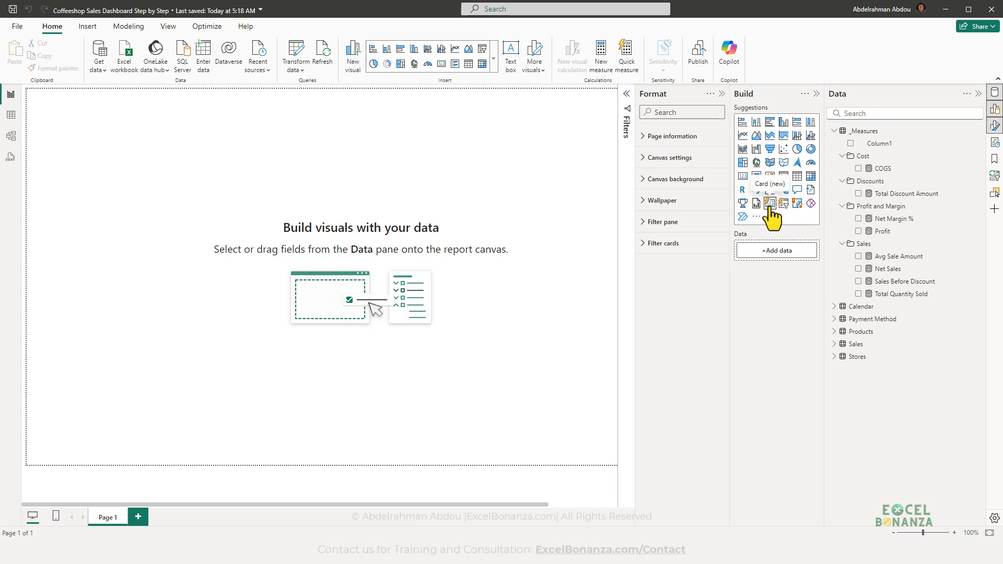
# - Insert a Card (new) visual and reshape it into a wide, short strip along the top of the page
pyautogui.click(770, 205)
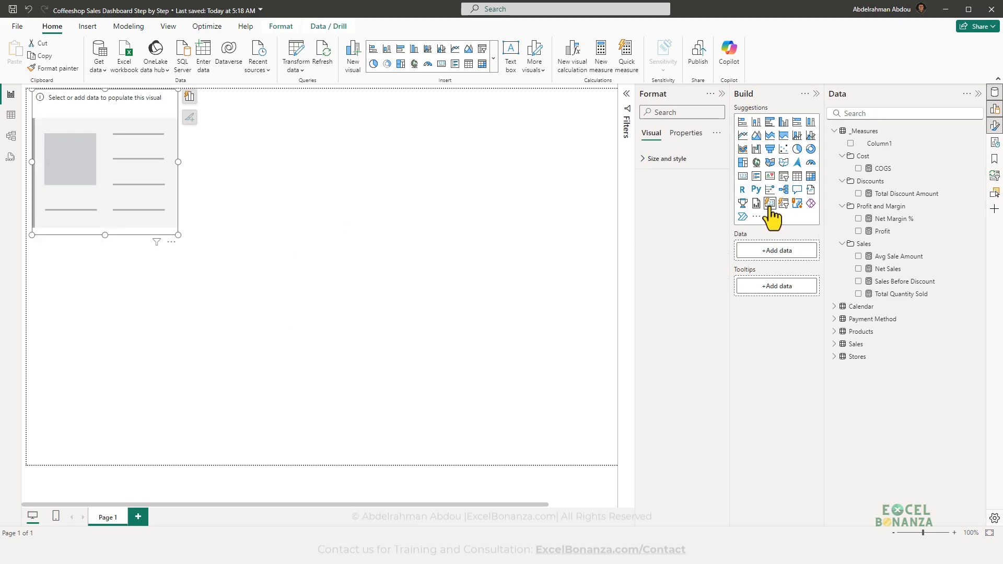
pyautogui.moveTo(179, 238); pyautogui.dragTo(453, 159)
pyautogui.moveTo(298, 126); pyautogui.dragTo(347, 134)
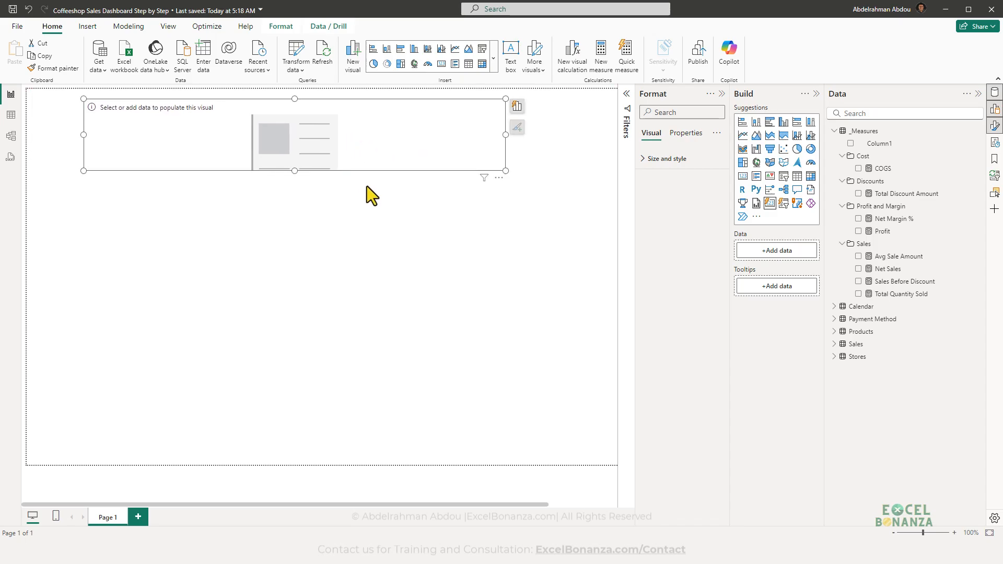
pyautogui.click(571, 255)
# - Check the reference screenshot for the first KPI and add the Net Sales measure to the card visual
pyautogui.hotkey('alt', 'Tab')
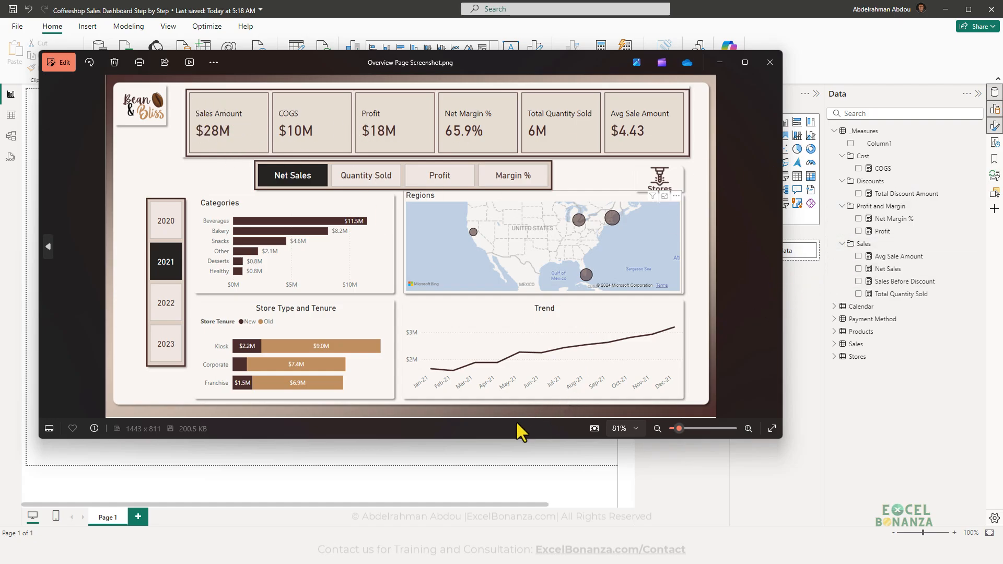
pyautogui.click(502, 465)
pyautogui.moveTo(888, 269); pyautogui.dragTo(231, 128)
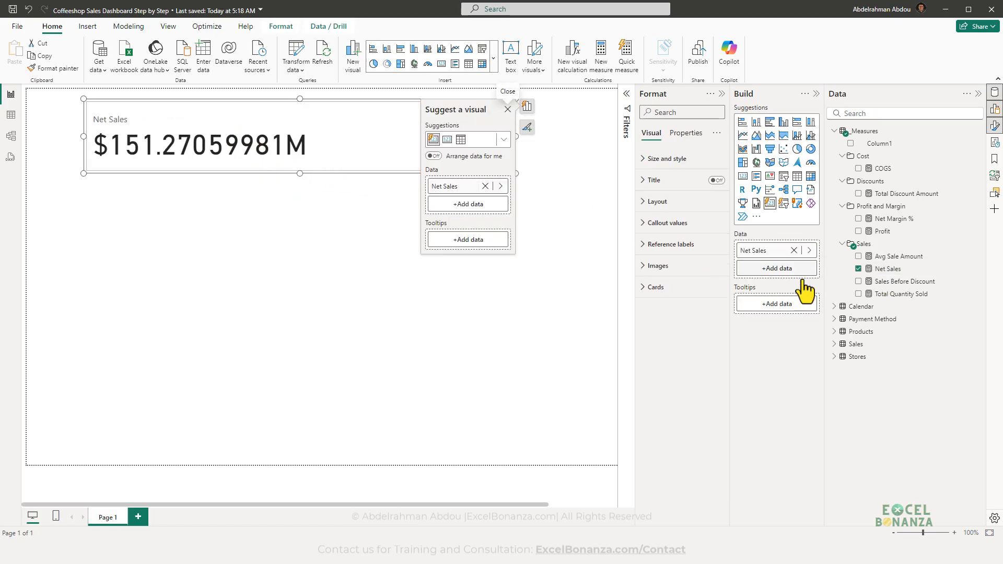
# - Set the Net Sales measure's number of decimal places to 0
pyautogui.click(891, 269)
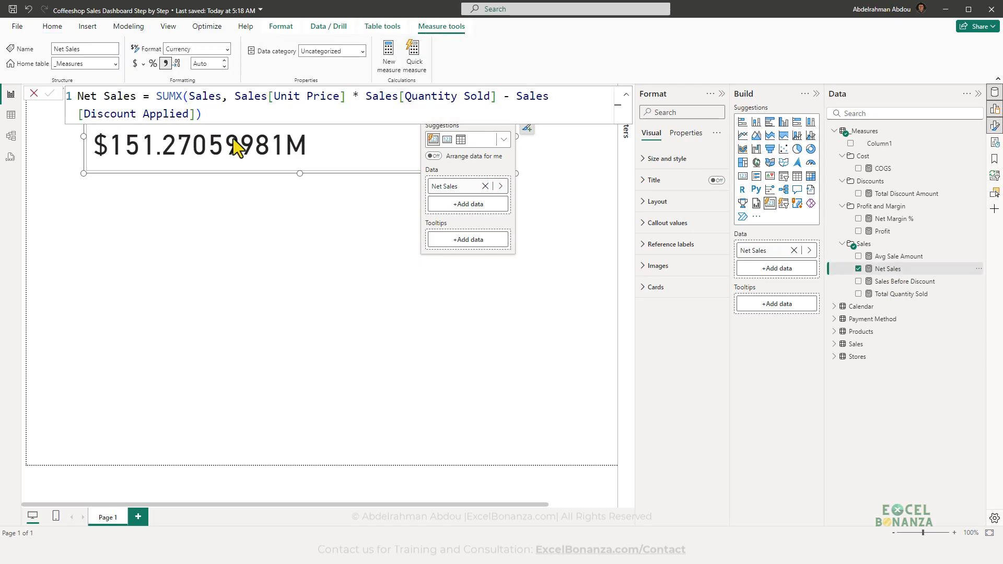
pyautogui.click(208, 64)
pyautogui.write('0')
pyautogui.press('Return')
pyautogui.click(204, 200)
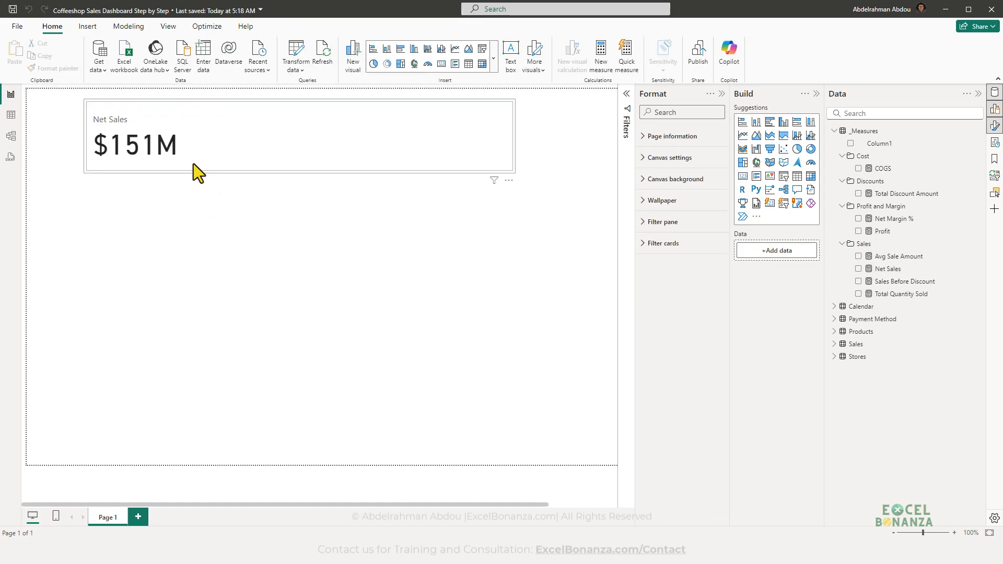
# - Set the COGS measure's number of decimal places to 0 and add it to the card visual beside Net Sales
pyautogui.moveTo(193, 164); pyautogui.dragTo(171, 177)
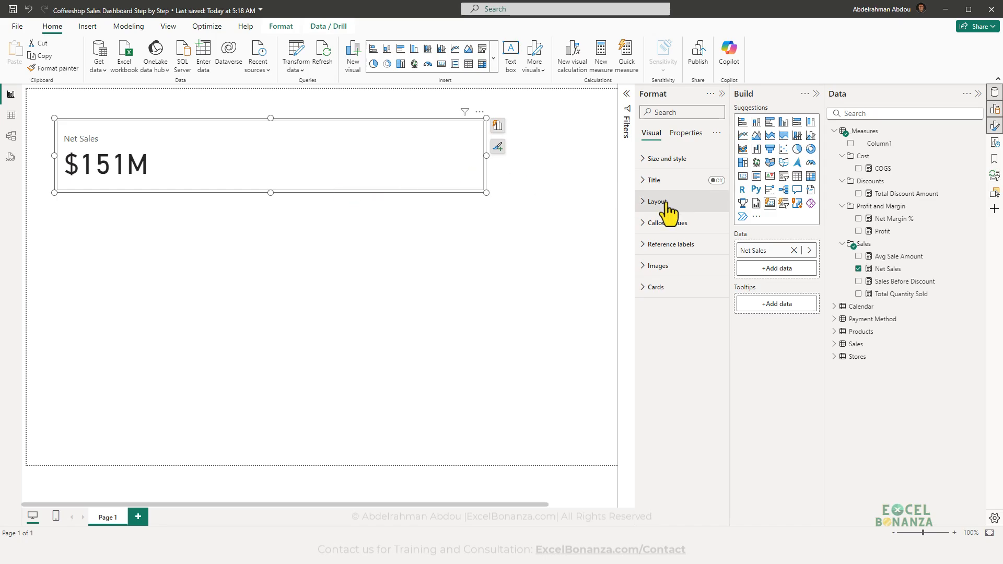
pyautogui.click(886, 169)
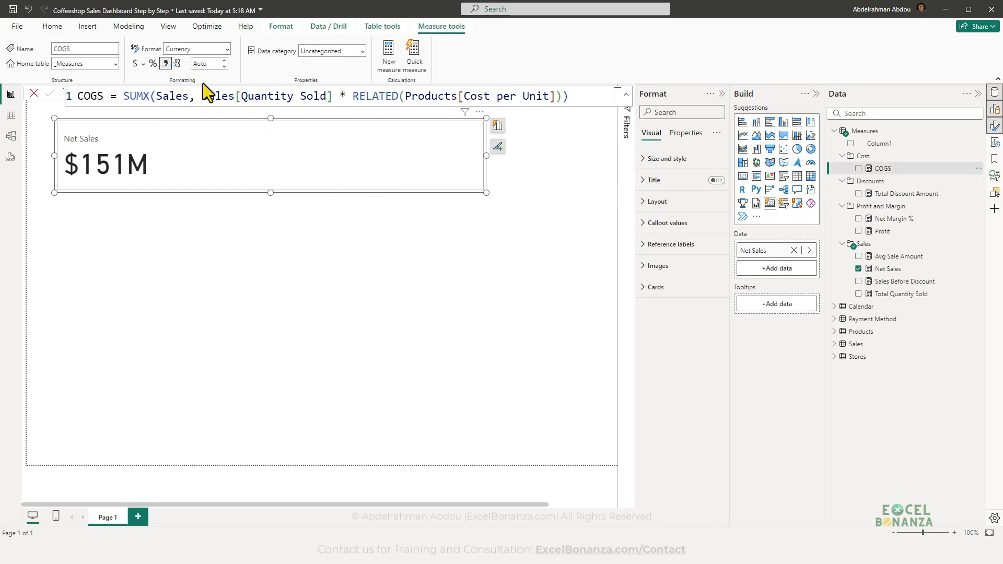
pyautogui.write('0')
pyautogui.moveTo(881, 170); pyautogui.dragTo(225, 155)
pyautogui.moveTo(324, 167)
pyautogui.mouseDown()
pyautogui.moveTo(312, 168)
pyautogui.moveTo(321, 163)
pyautogui.mouseUp()
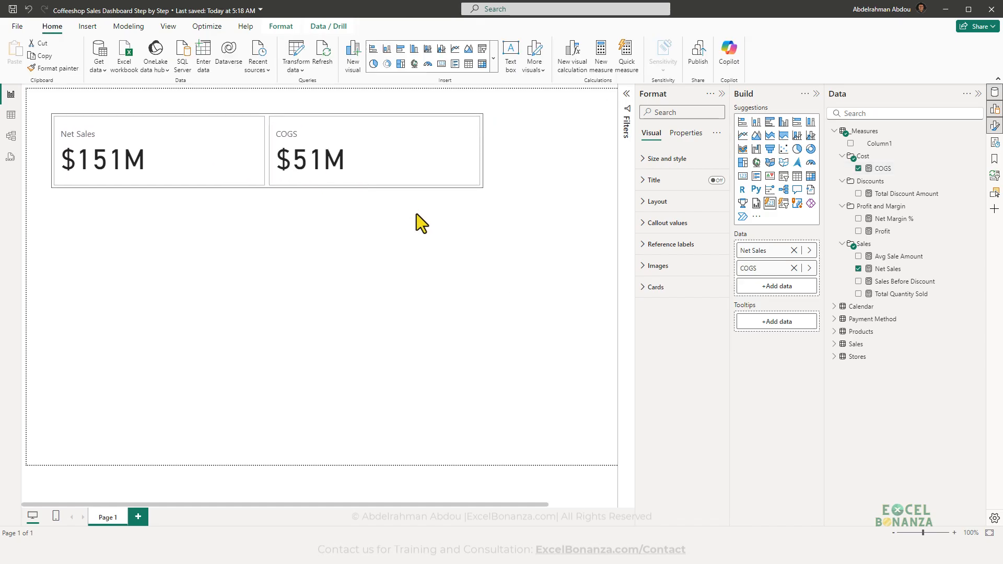
# - Check the reference screenshot for the next KPI, add the Profit measure to the card visual and set its decimal places to 0
pyautogui.hotkey('alt', 'Tab')
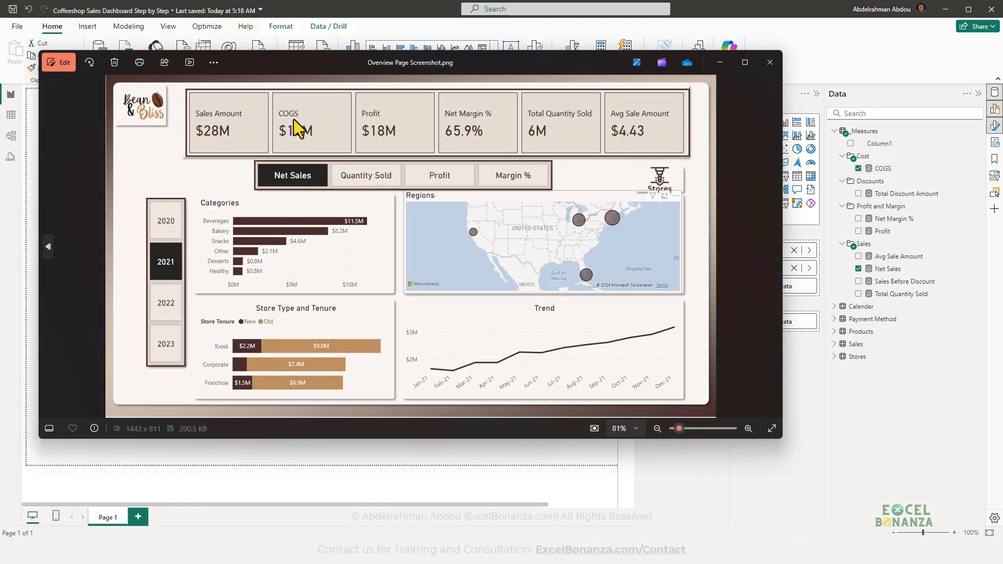
pyautogui.click(392, 447)
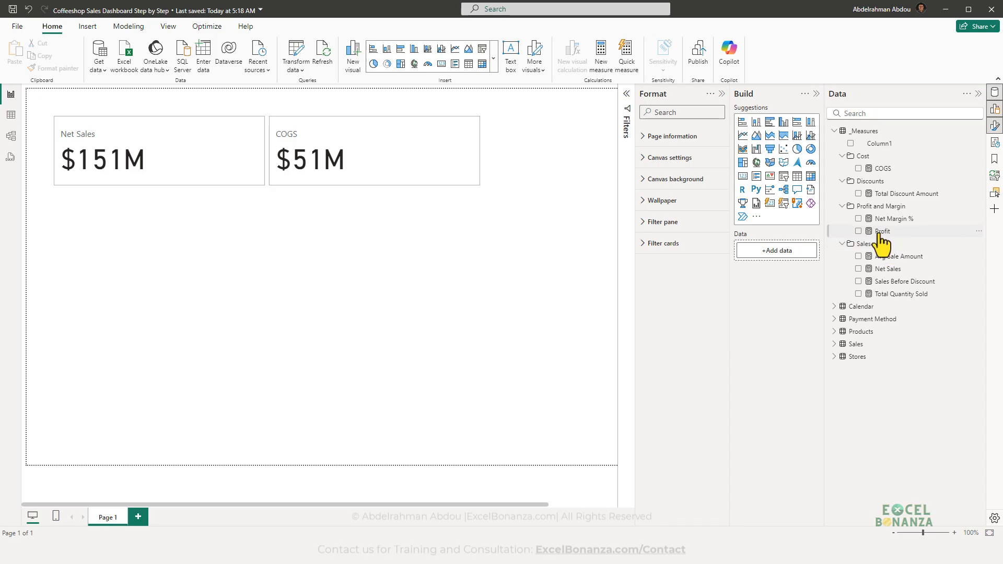
pyautogui.moveTo(882, 231); pyautogui.dragTo(435, 158)
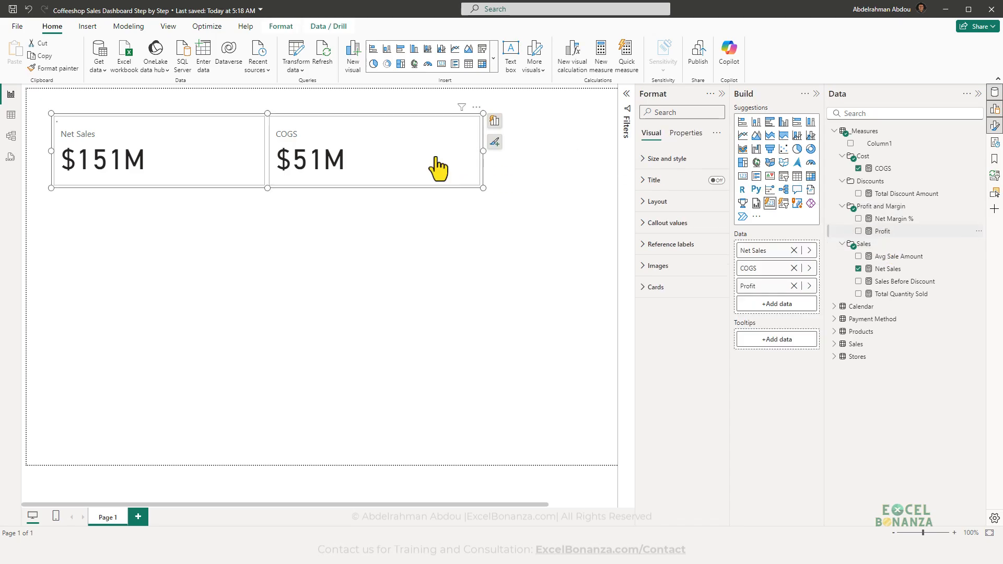
pyautogui.click(882, 231)
pyautogui.click(212, 64)
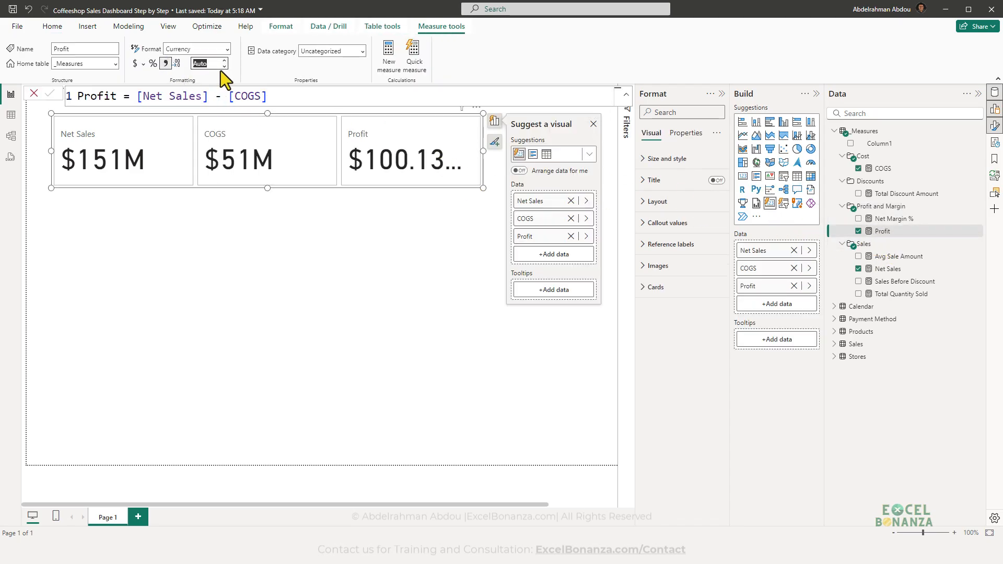
pyautogui.click(290, 223)
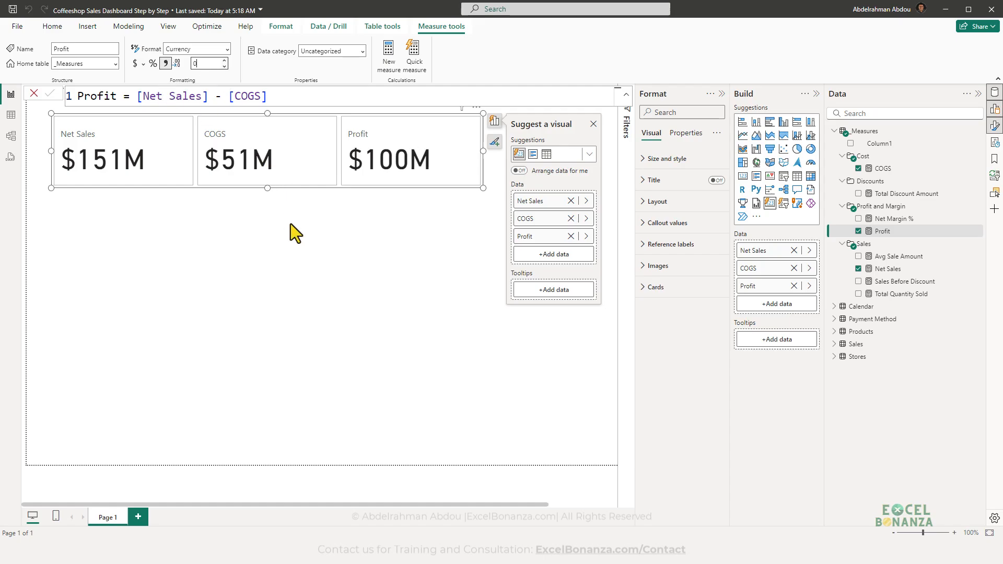
# - Format the Net Margin % measure as a percentage with one decimal place
pyautogui.click(288, 171)
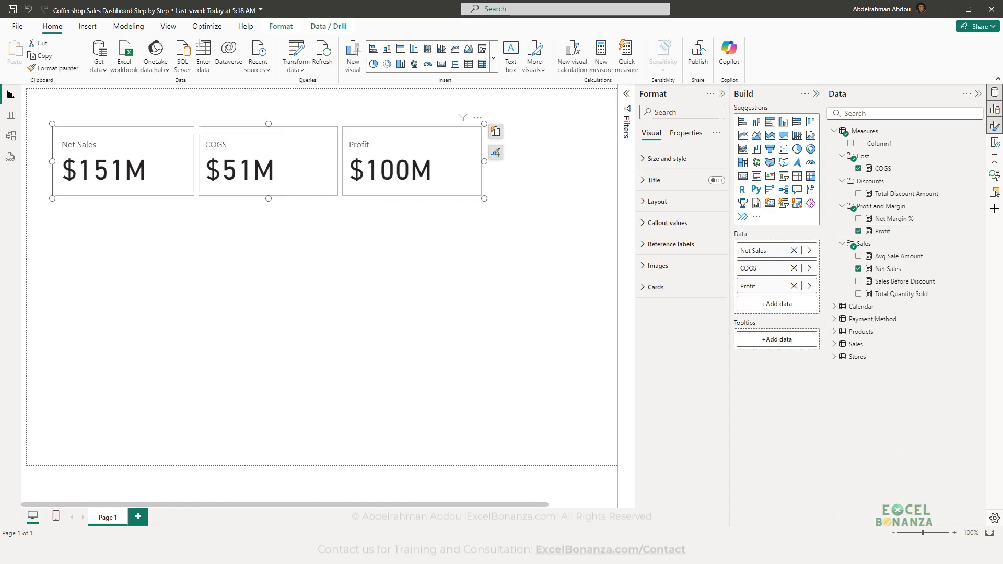
pyautogui.click(799, 552)
pyautogui.click(526, 465)
pyautogui.click(896, 219)
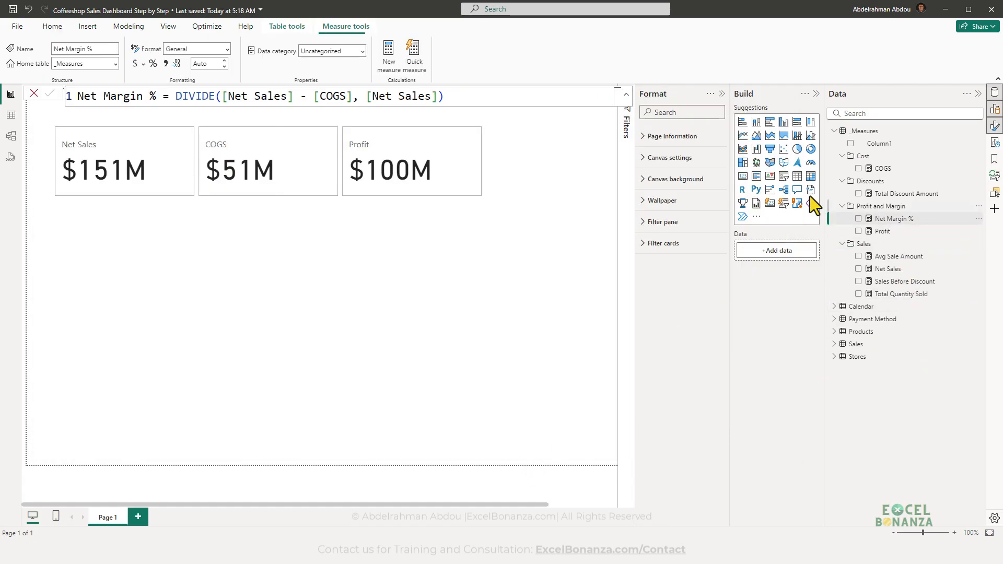
pyautogui.click(226, 49)
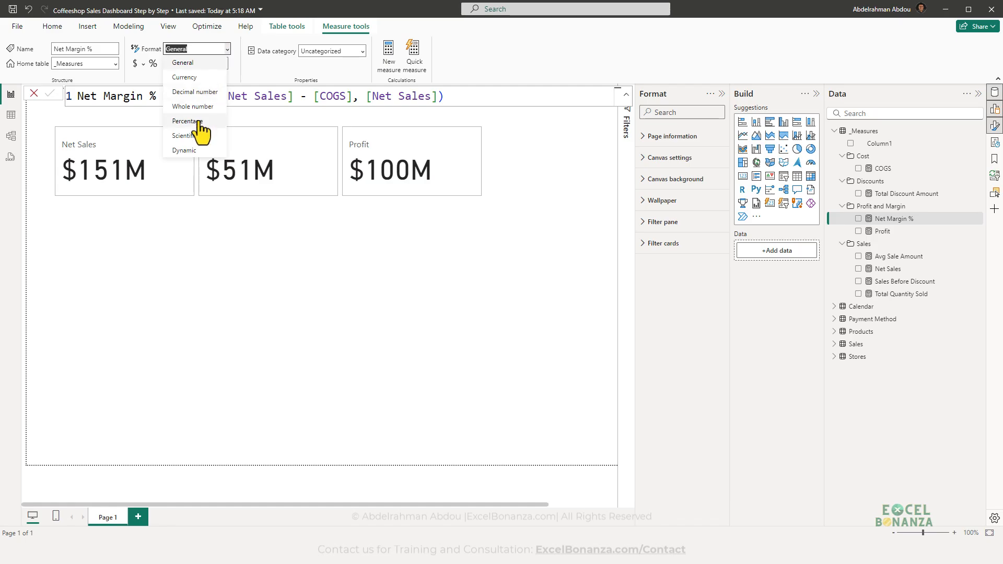
pyautogui.click(199, 121)
pyautogui.click(204, 63)
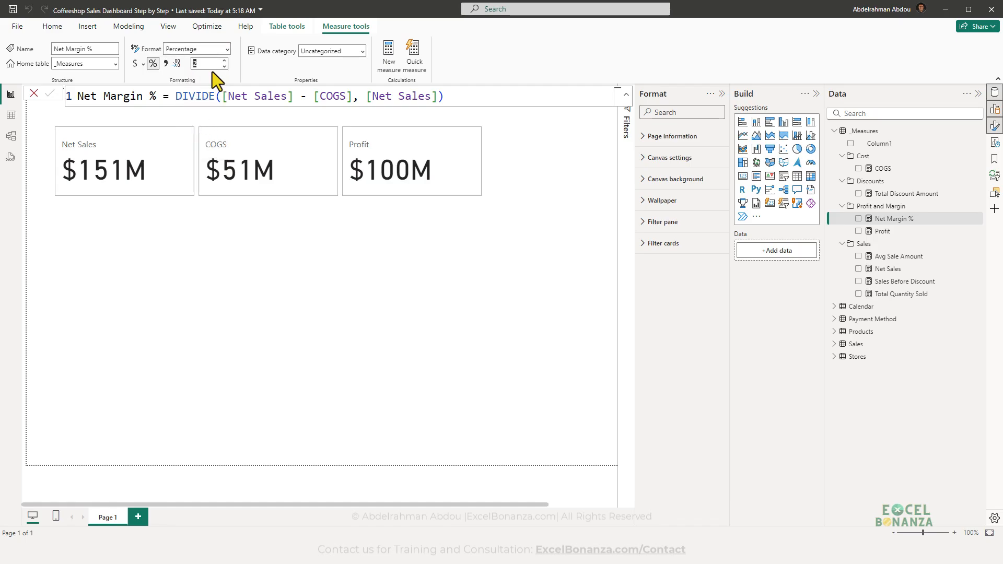
pyautogui.write('2')
# - Add the Net Margin % measure to the card visual, then enlarge and reposition the visual near the top of the page
pyautogui.moveTo(883, 220); pyautogui.dragTo(491, 208)
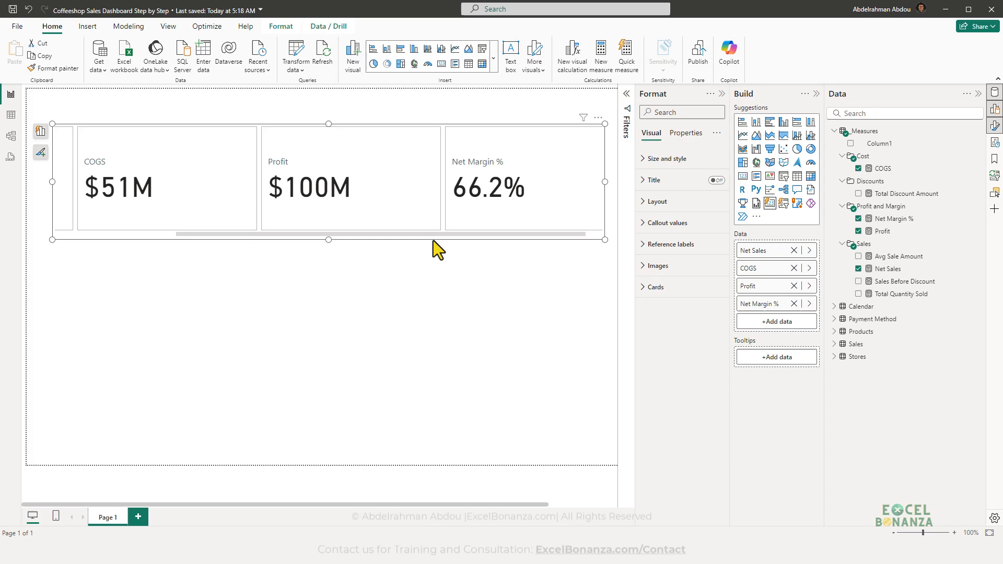
pyautogui.moveTo(419, 234); pyautogui.dragTo(464, 240)
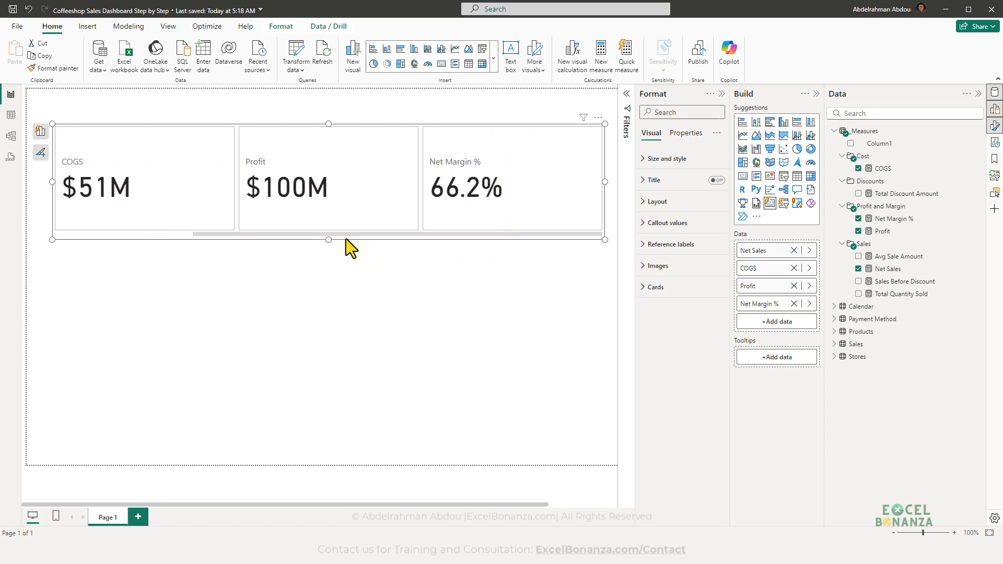
pyautogui.moveTo(357, 148)
pyautogui.mouseDown()
pyautogui.moveTo(350, 127)
pyautogui.moveTo(351, 136)
pyautogui.mouseUp()
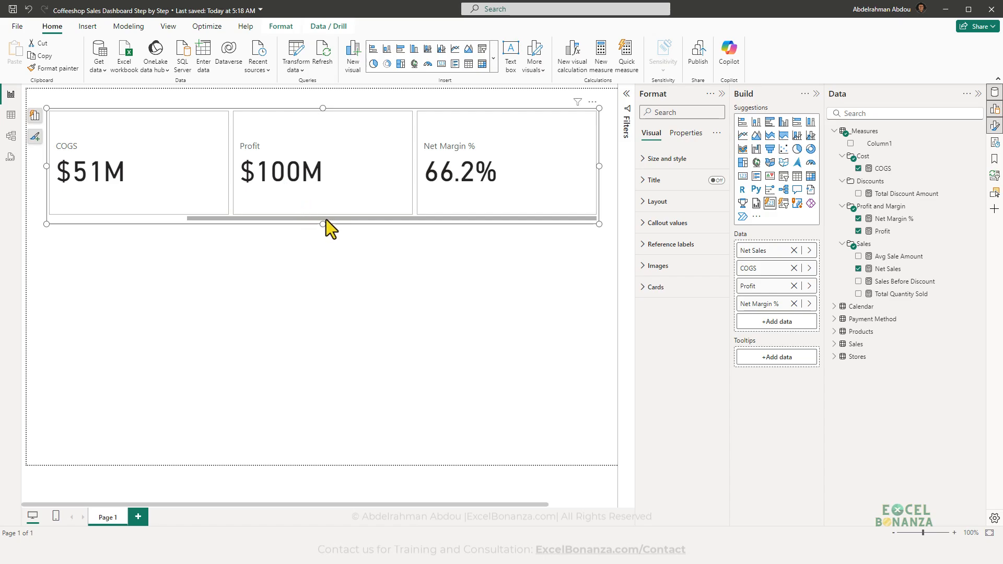
pyautogui.moveTo(325, 220); pyautogui.dragTo(243, 222)
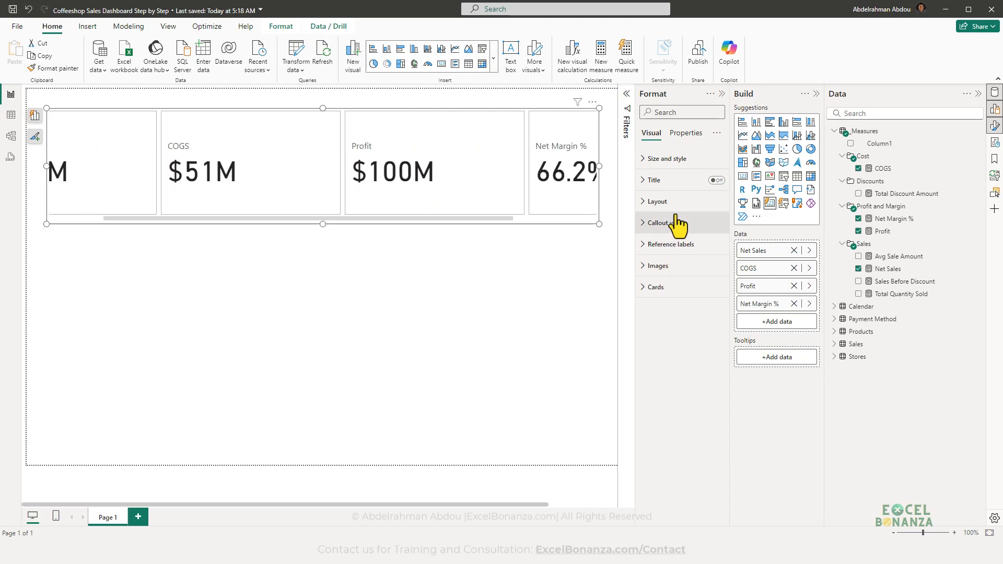
pyautogui.moveTo(512, 219); pyautogui.dragTo(554, 225)
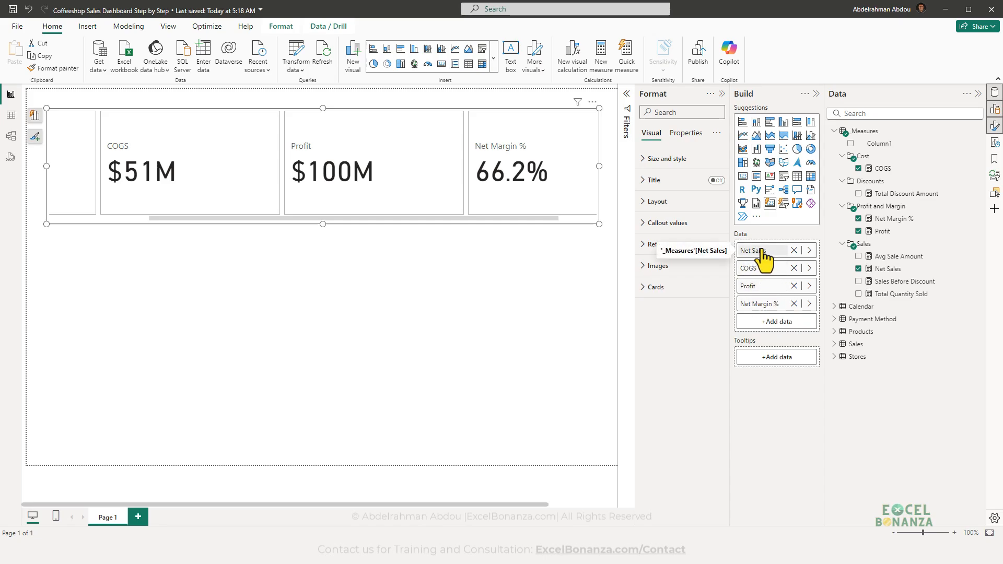
pyautogui.hotkey('ctrl', '2')
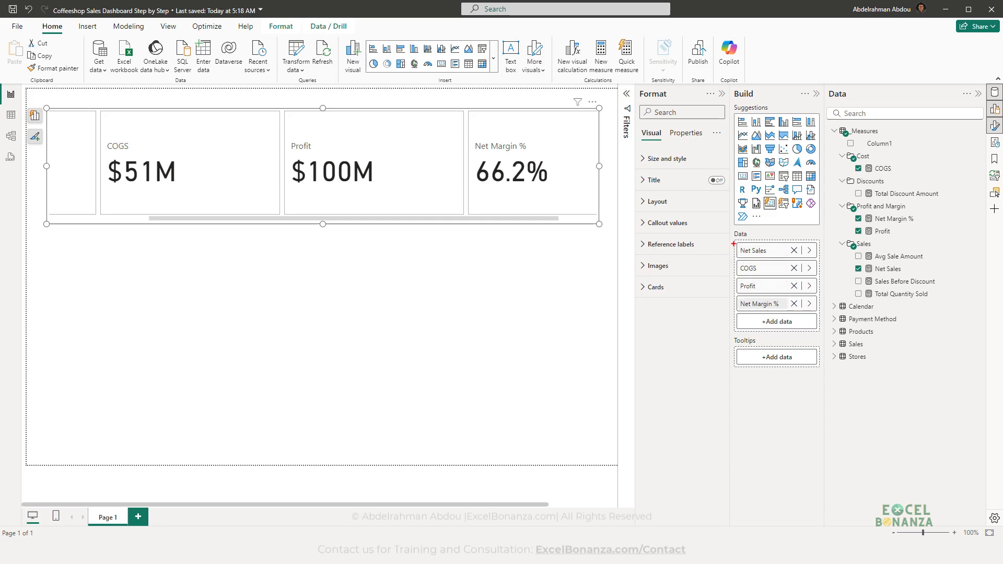
pyautogui.moveTo(734, 243); pyautogui.dragTo(825, 329)
pyautogui.press('Escape')
# - Add the Total Quantity Sold measure to the card visual after Net Margin % and give it a thousands separator
pyautogui.click(791, 551)
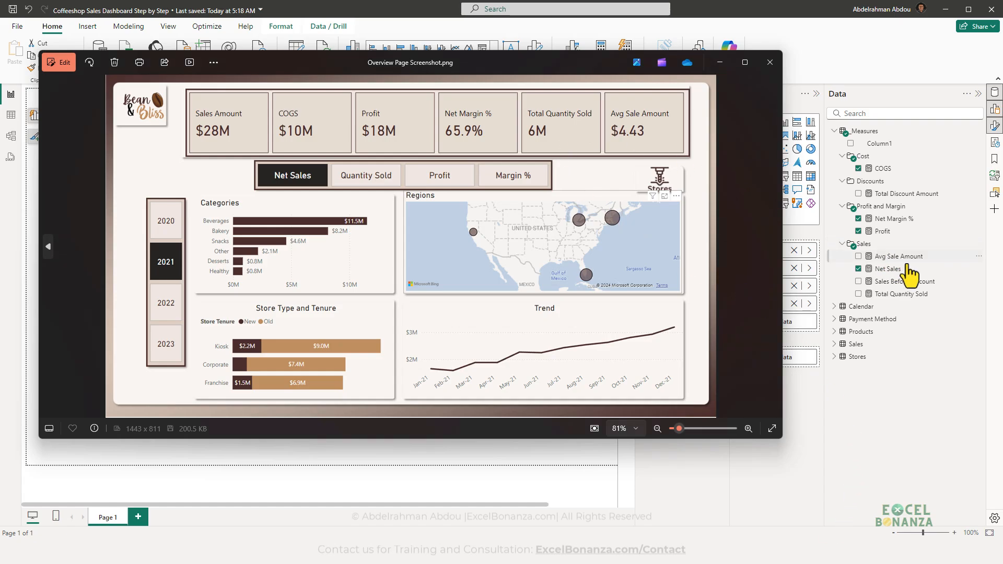
pyautogui.click(908, 295)
pyautogui.moveTo(909, 295); pyautogui.dragTo(778, 329)
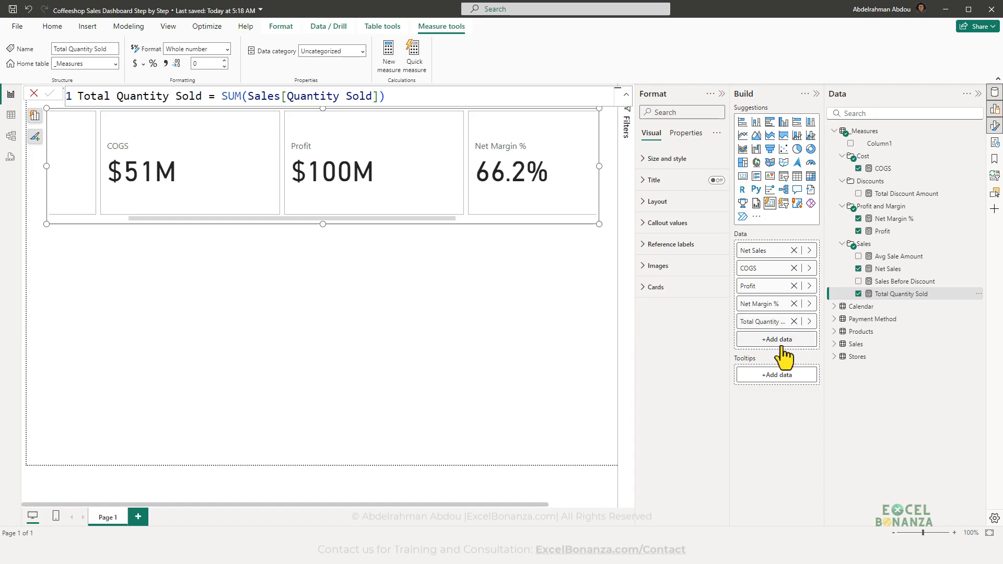
pyautogui.click(166, 66)
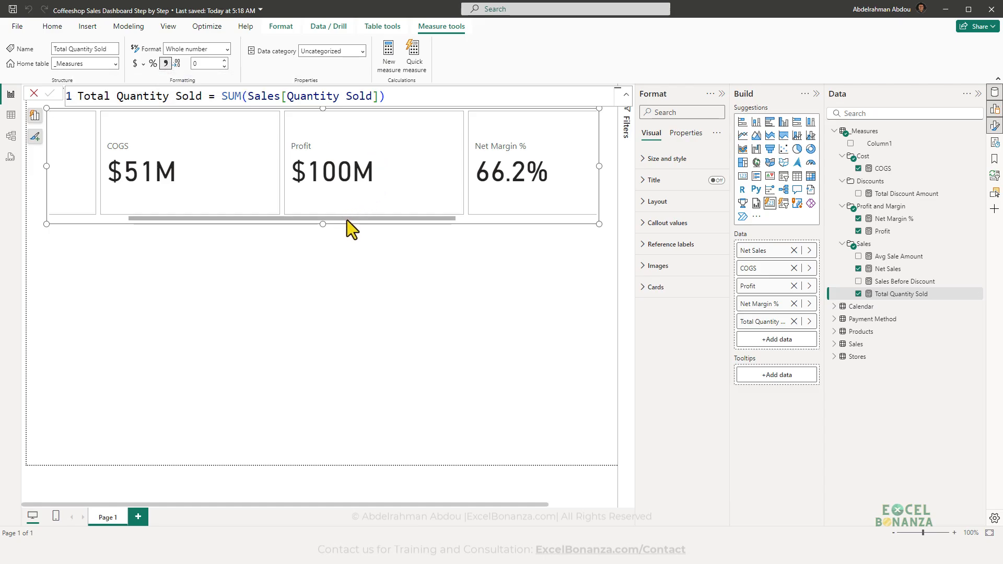
pyautogui.moveTo(347, 219); pyautogui.dragTo(322, 214)
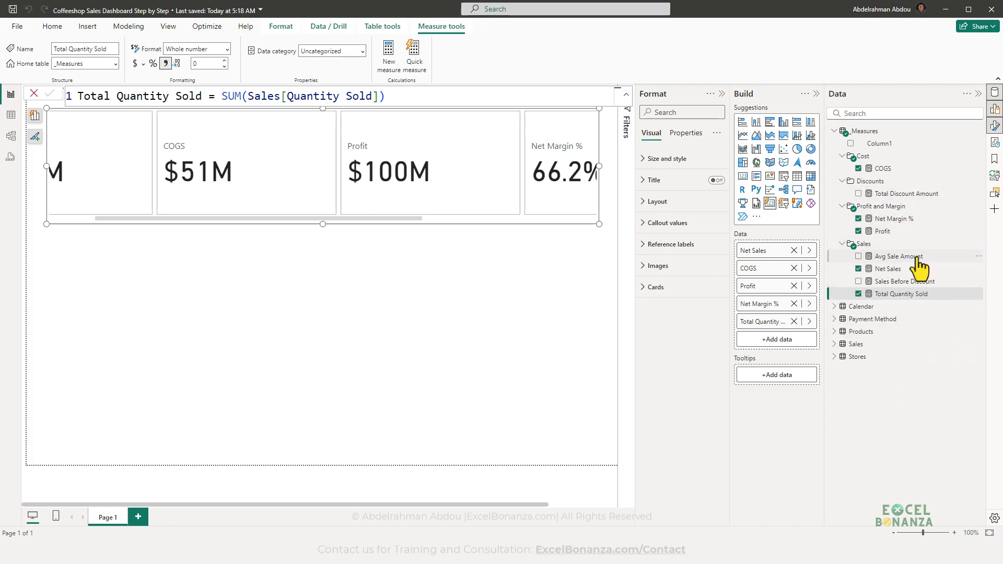
# - Add the Avg Sale Amount measure as the last KPI of the card visual and set its decimal places to 2
pyautogui.moveTo(917, 261); pyautogui.dragTo(775, 343)
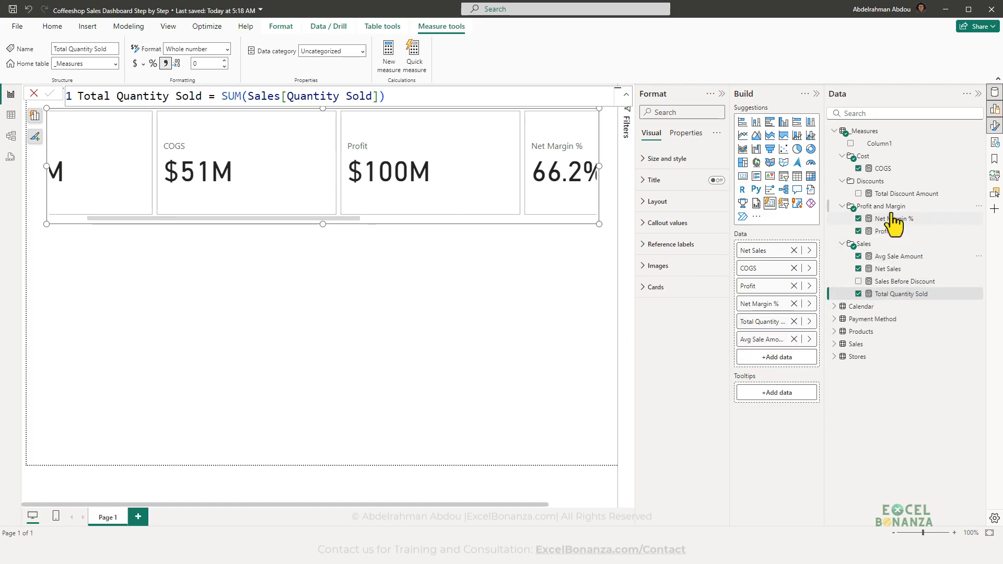
pyautogui.click(889, 257)
pyautogui.click(222, 63)
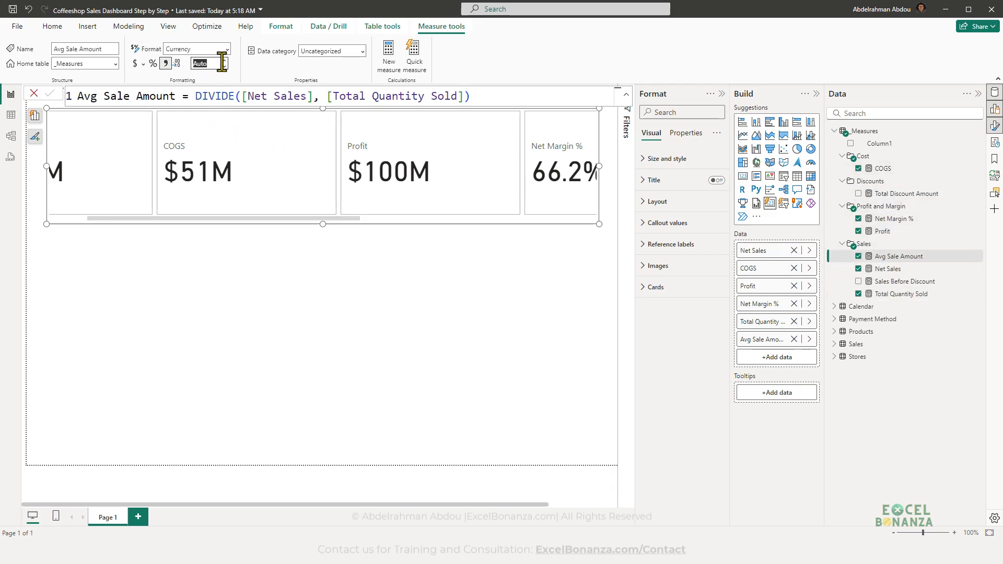
pyautogui.click(221, 61)
pyautogui.moveTo(333, 219); pyautogui.dragTo(582, 230)
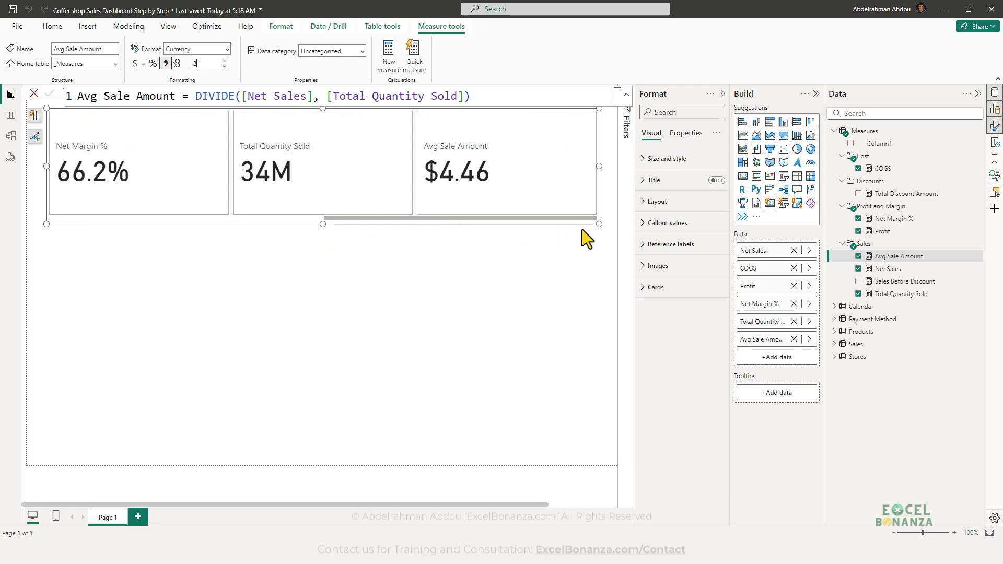
# - Review all six KPIs in the card visual and compare their layout with the KPI row in the reference screenshot
pyautogui.moveTo(507, 152); pyautogui.dragTo(515, 169)
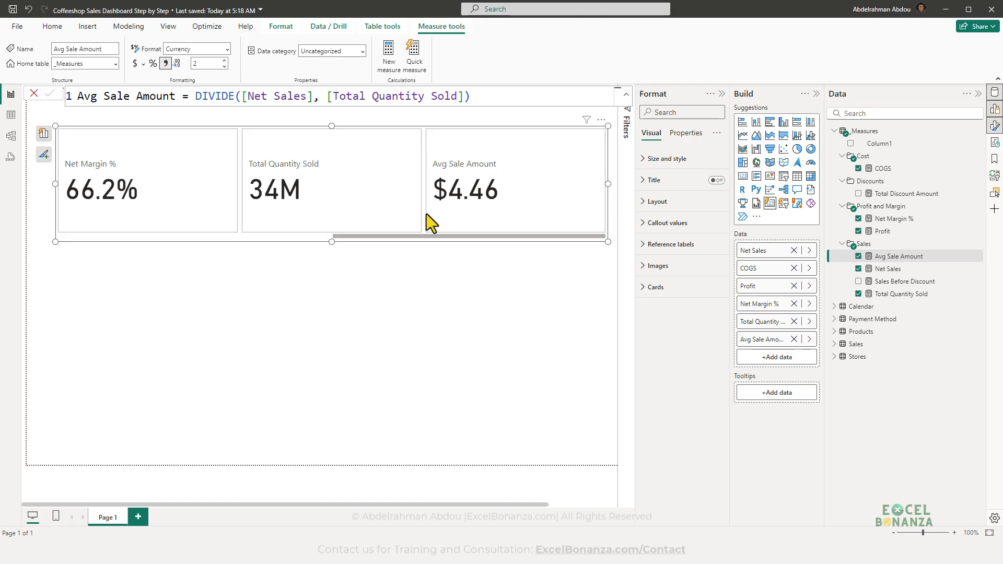
pyautogui.moveTo(391, 237); pyautogui.dragTo(89, 252)
pyautogui.moveTo(174, 210)
pyautogui.mouseDown()
pyautogui.moveTo(152, 217)
pyautogui.moveTo(170, 208)
pyautogui.mouseUp()
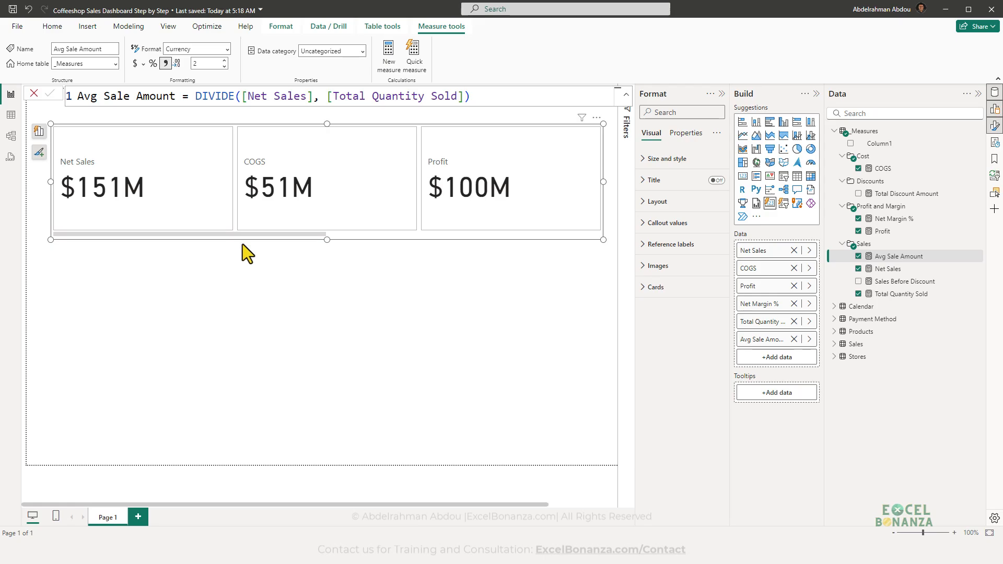
pyautogui.hotkey('alt', 'Tab')
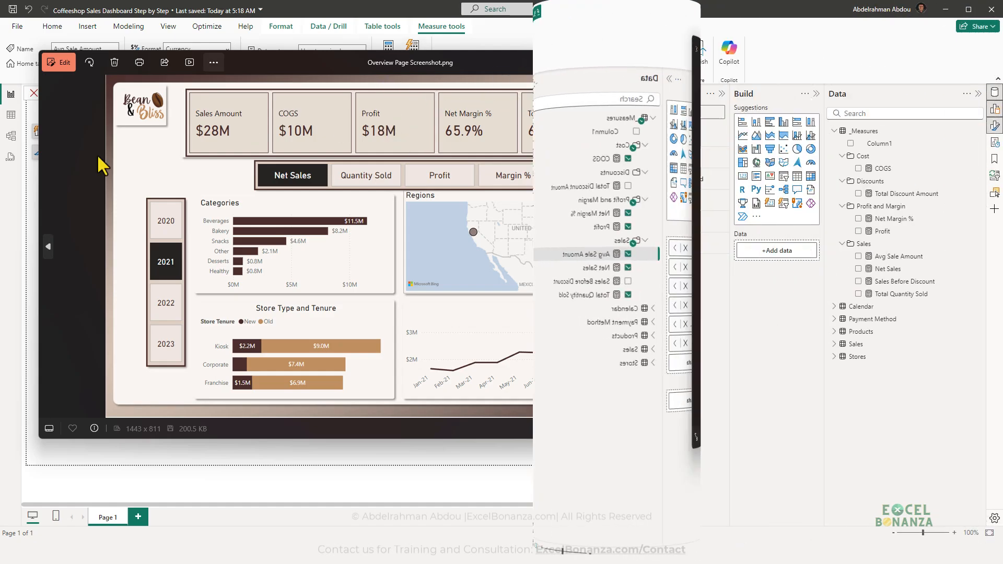
pyautogui.moveTo(292, 237); pyautogui.dragTo(287, 237)
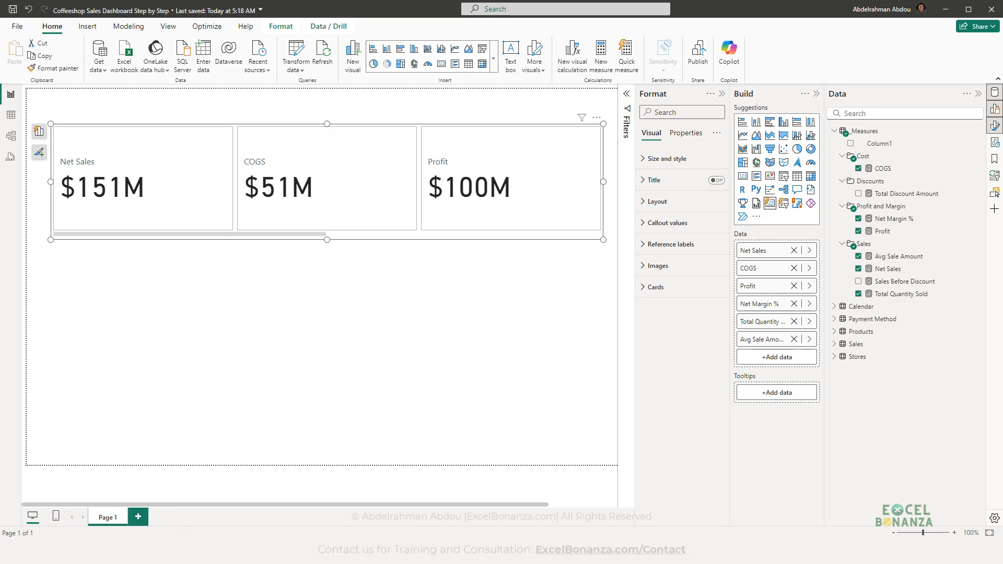
pyautogui.moveTo(373, 235); pyautogui.dragTo(528, 235)
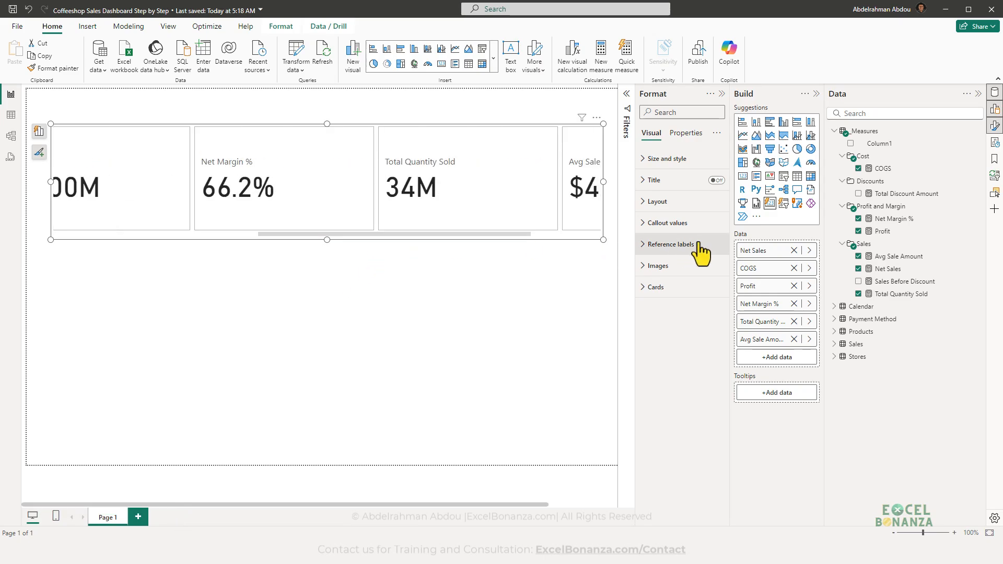
# - Set the card visual's background to the lightest beige tint of the theme colors
pyautogui.click(669, 162)
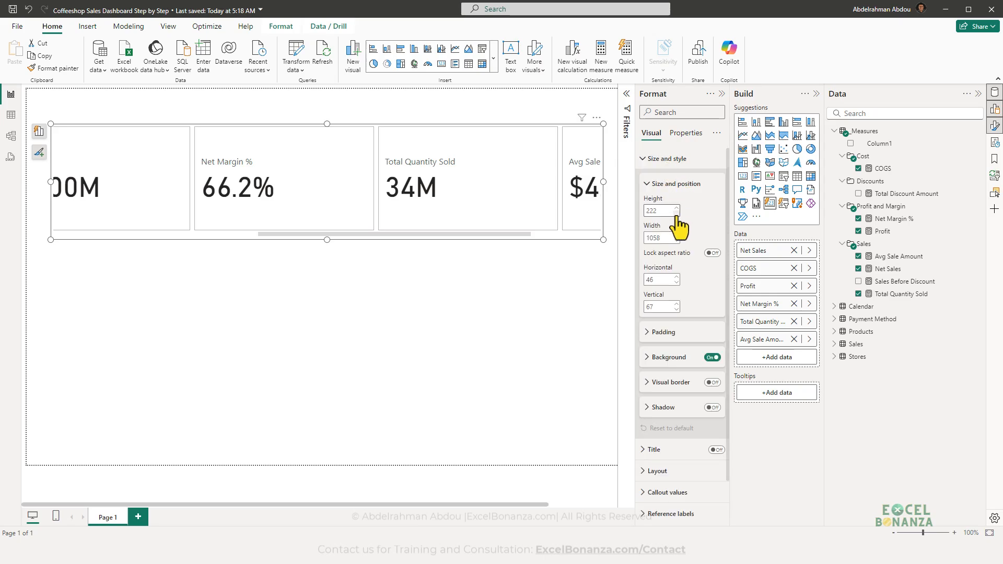
pyautogui.scroll(-1, 681, 277)
pyautogui.click(675, 313)
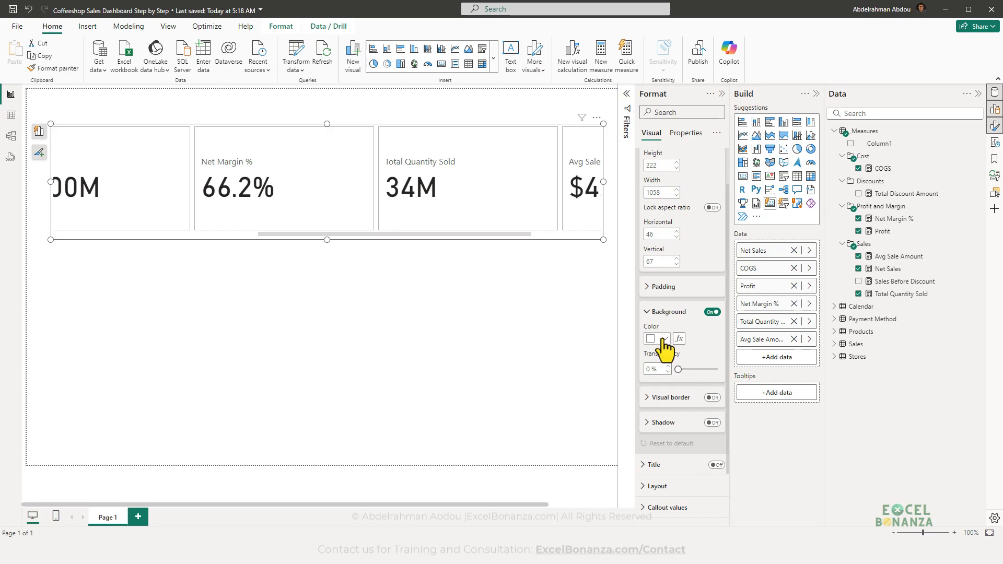
pyautogui.click(663, 339)
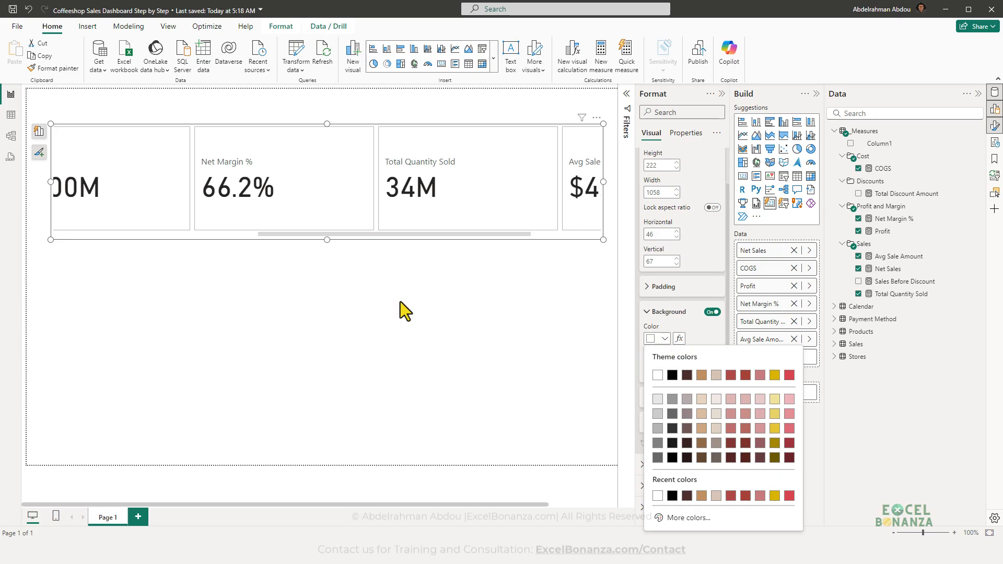
pyautogui.click(716, 400)
# - Arrange the card visual's KPIs as a grid with 6 columns and move the visual slightly up the page
pyautogui.moveTo(416, 236); pyautogui.dragTo(134, 239)
pyautogui.scroll(2, 686, 374)
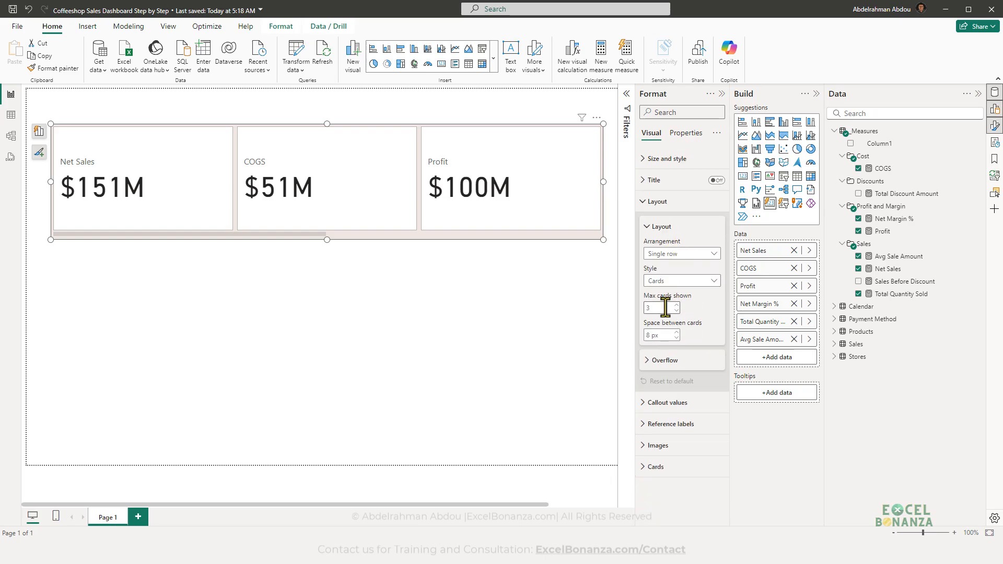
pyautogui.click(682, 256)
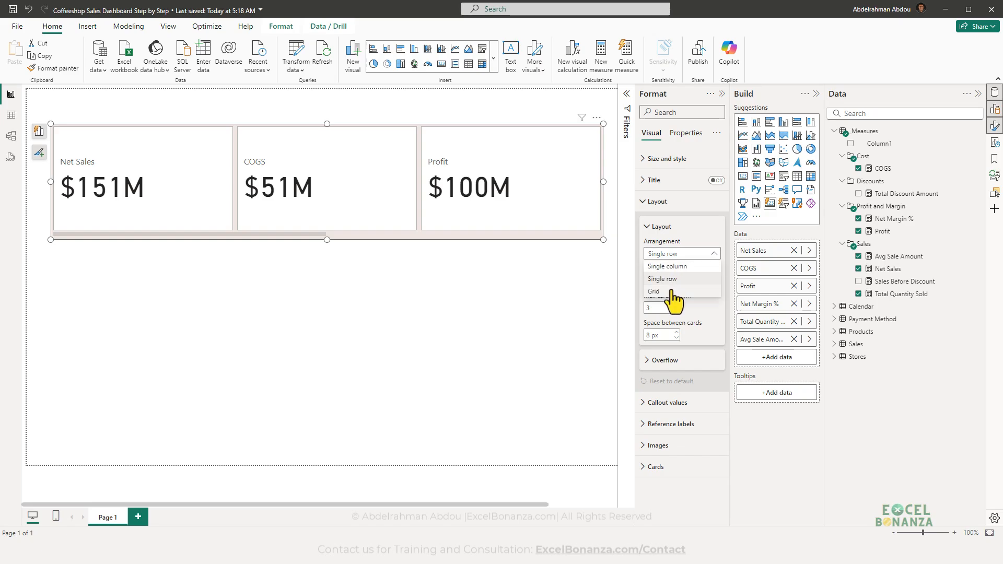
pyautogui.click(672, 291)
pyautogui.click(656, 335)
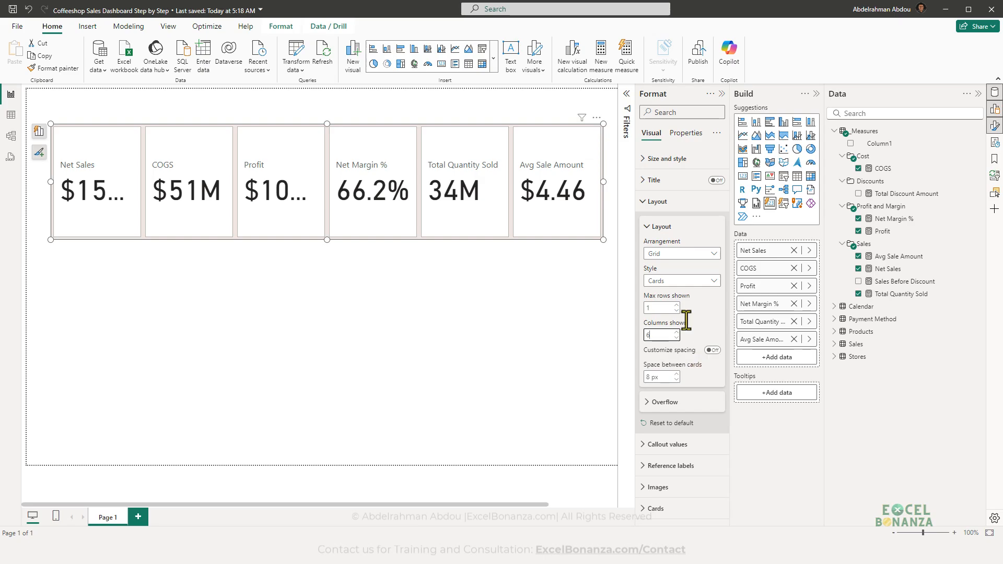
pyautogui.moveTo(275, 236); pyautogui.dragTo(275, 228)
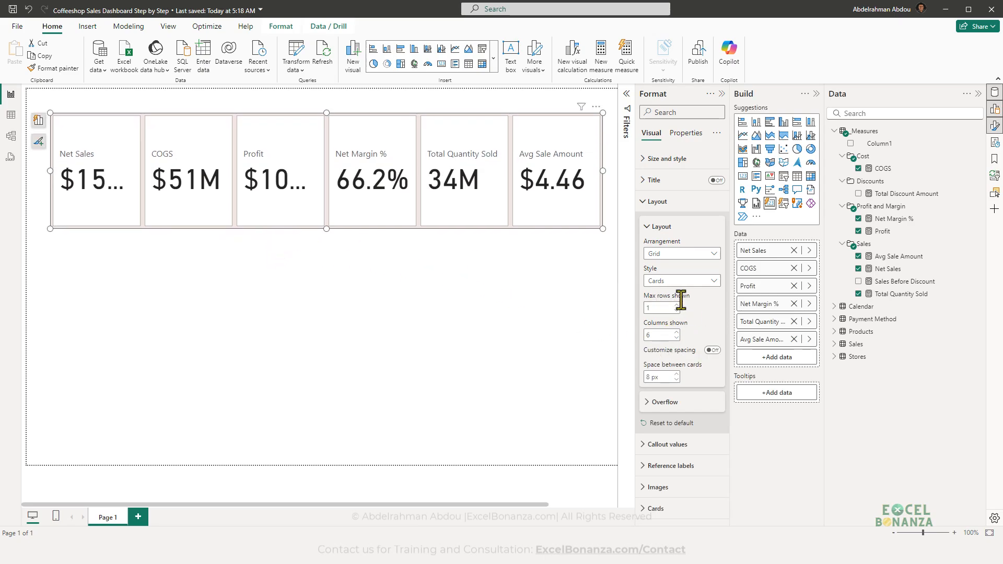
# - Set the font size of the callout values to 25 for all series in the card visual
pyautogui.click(671, 444)
pyautogui.scroll(-1, 675, 369)
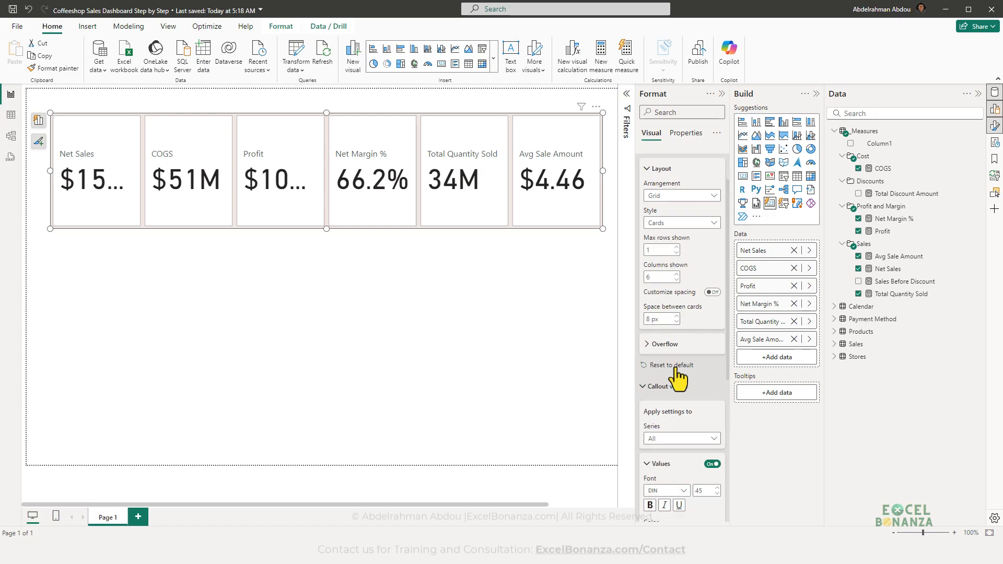
pyautogui.scroll(-4, 694, 318)
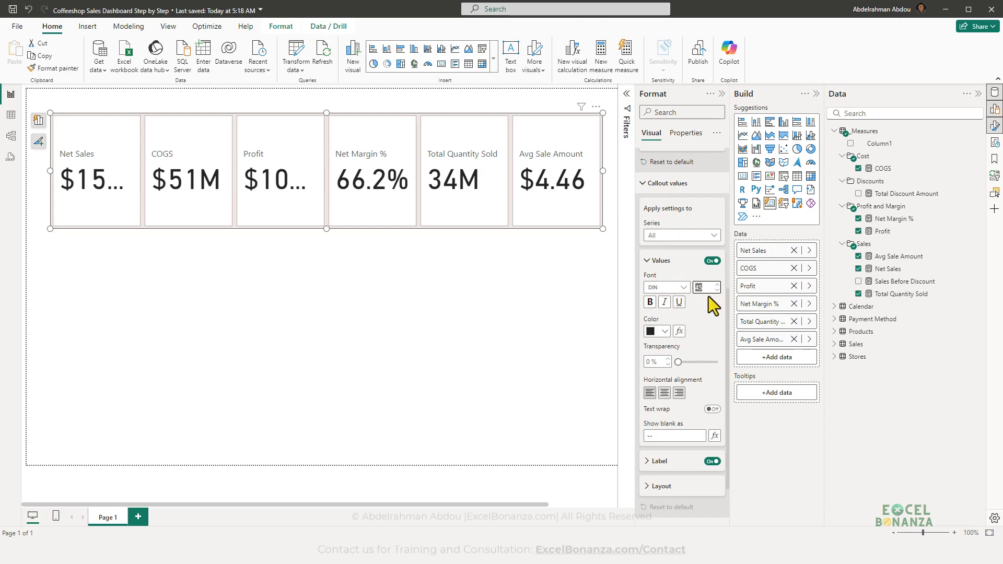
pyautogui.scroll(5, 679, 334)
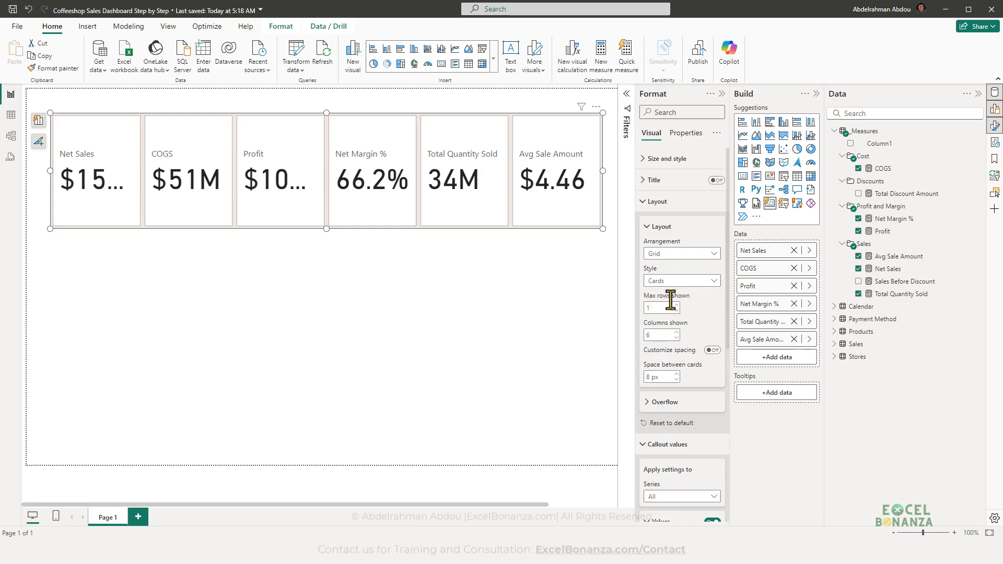
pyautogui.scroll(-6, 697, 349)
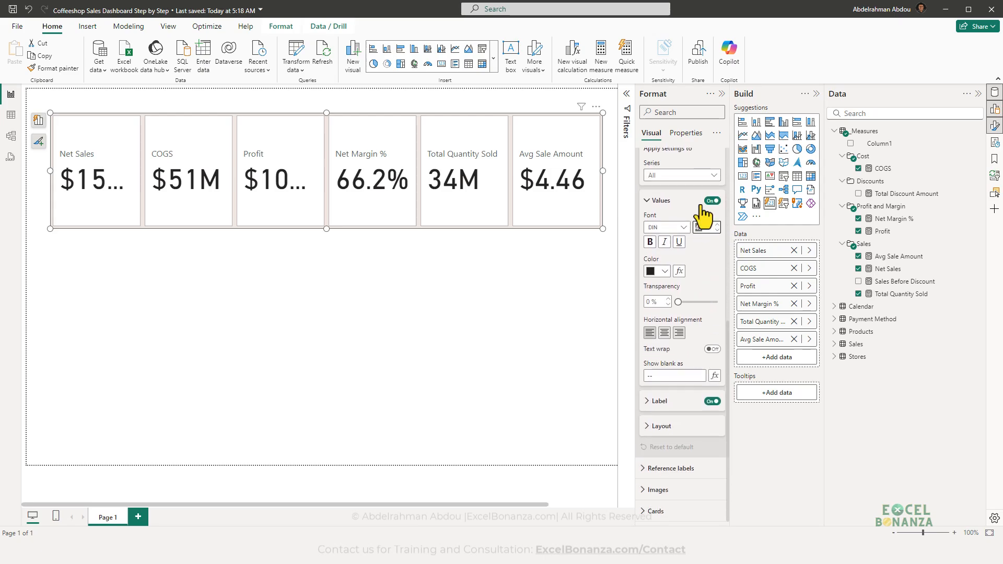
pyautogui.click(308, 250)
pyautogui.click(314, 223)
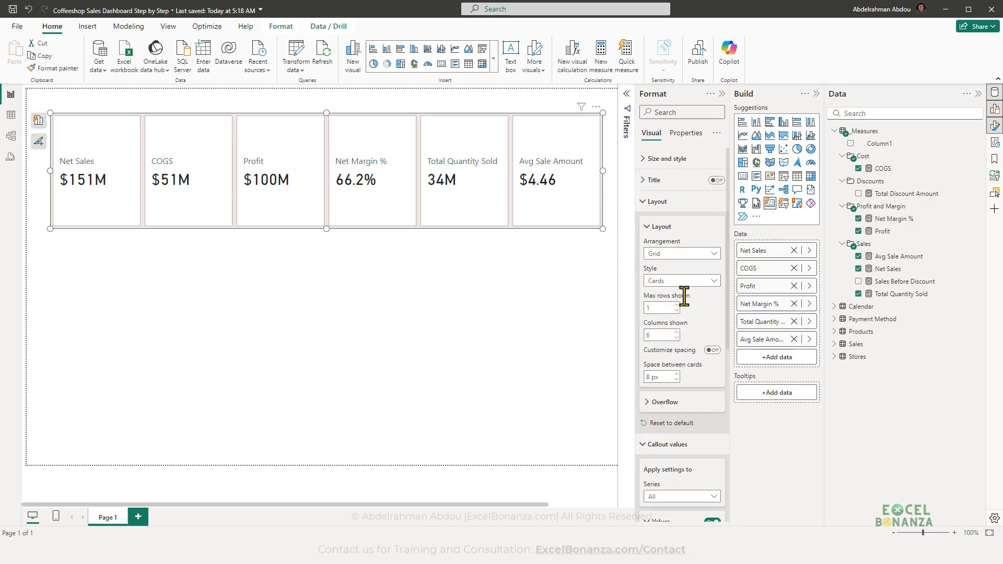
# - Check the reference screenshot and set the color of all callout values to the dark brown theme color
pyautogui.scroll(-6, 684, 298)
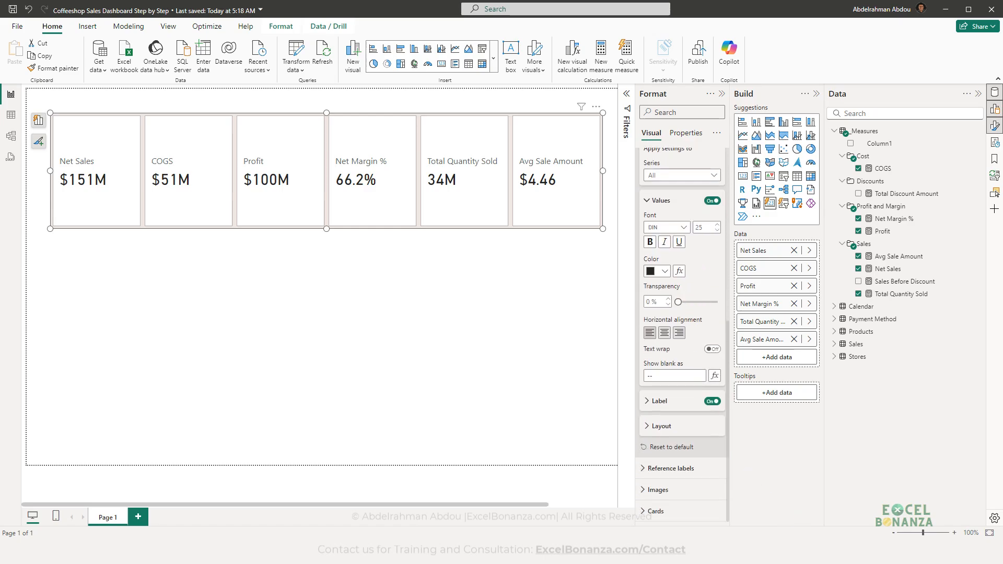
pyautogui.hotkey('alt', 'Tab')
pyautogui.click(500, 449)
pyautogui.click(550, 214)
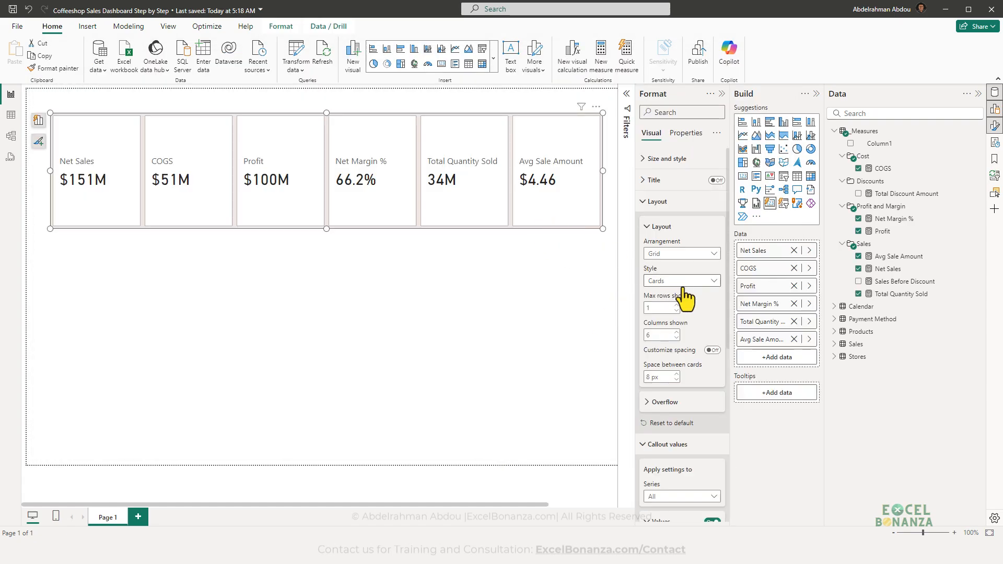
pyautogui.scroll(-10, 684, 297)
pyautogui.click(664, 280)
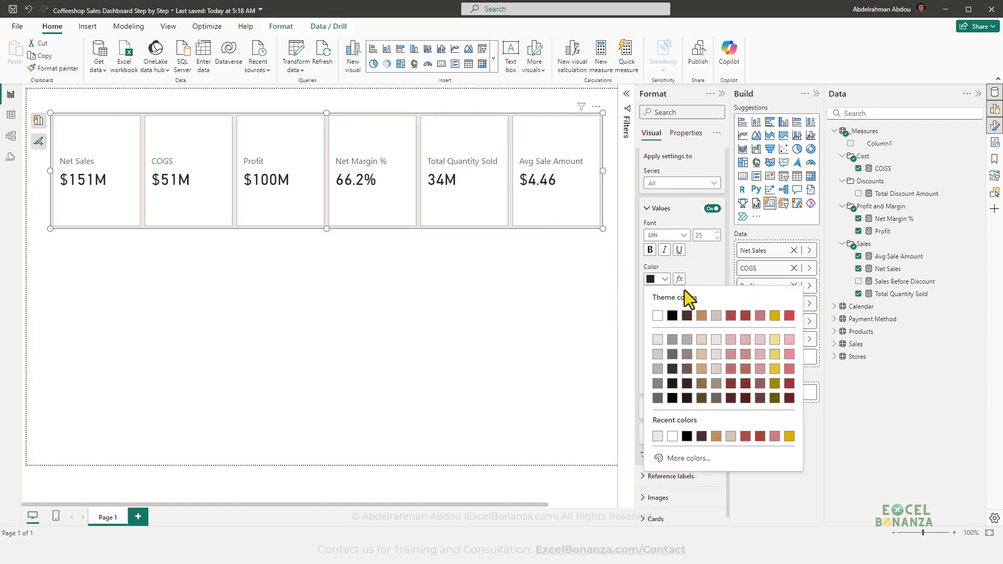
pyautogui.click(687, 315)
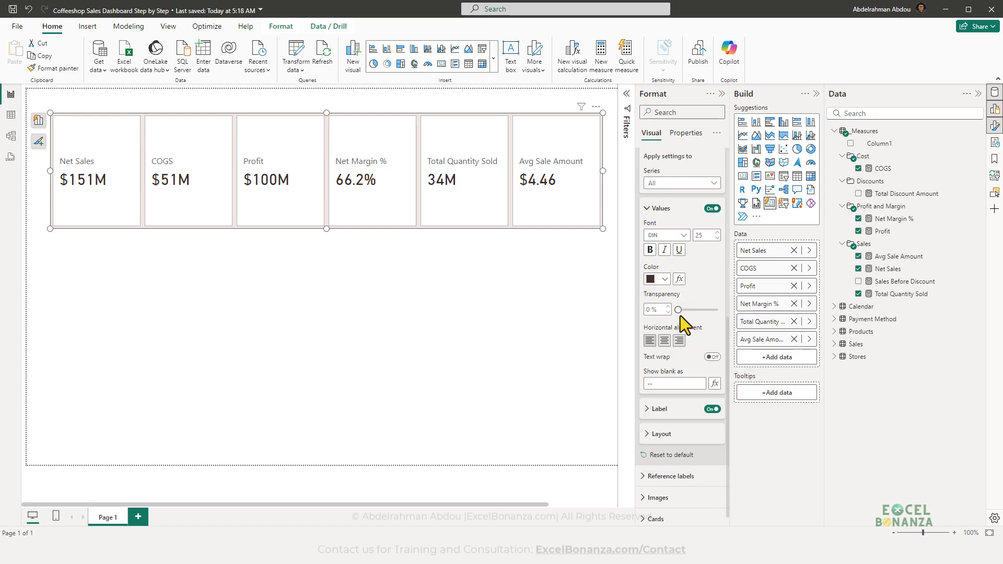
pyautogui.click(446, 243)
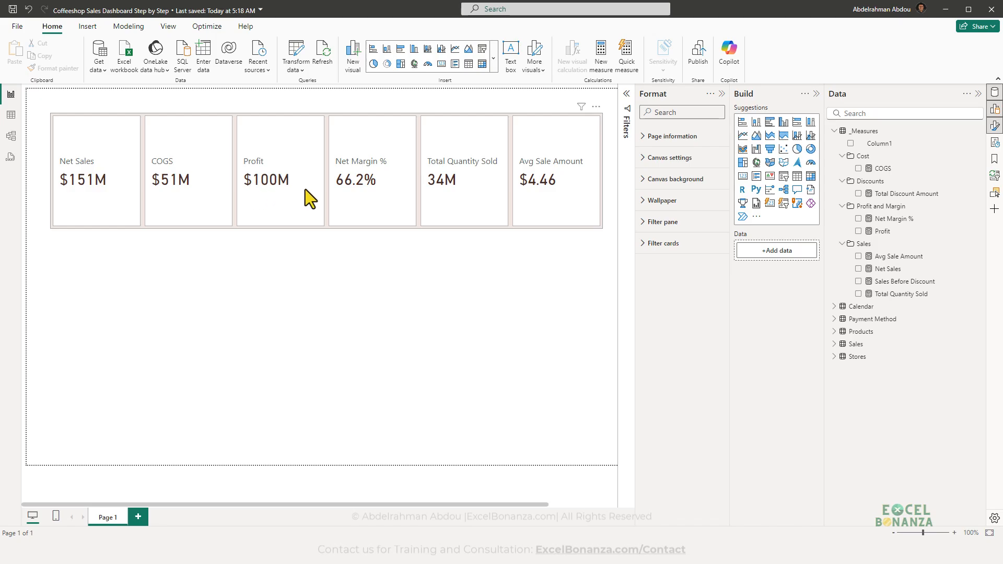
# - Set the color of the KPI labels in the card visual to the dark brown theme color
pyautogui.click(443, 224)
pyautogui.scroll(-5, 703, 290)
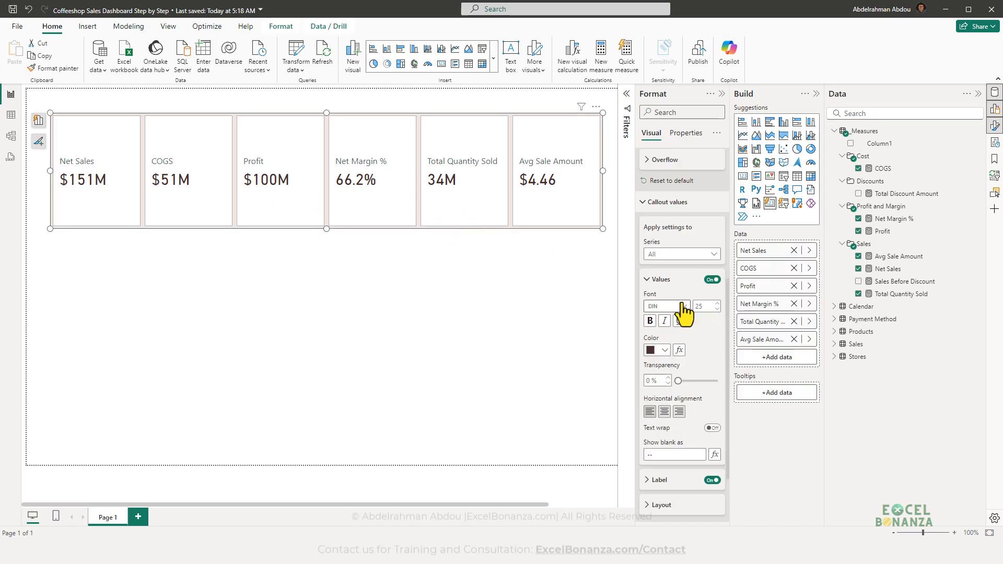
pyautogui.click(675, 407)
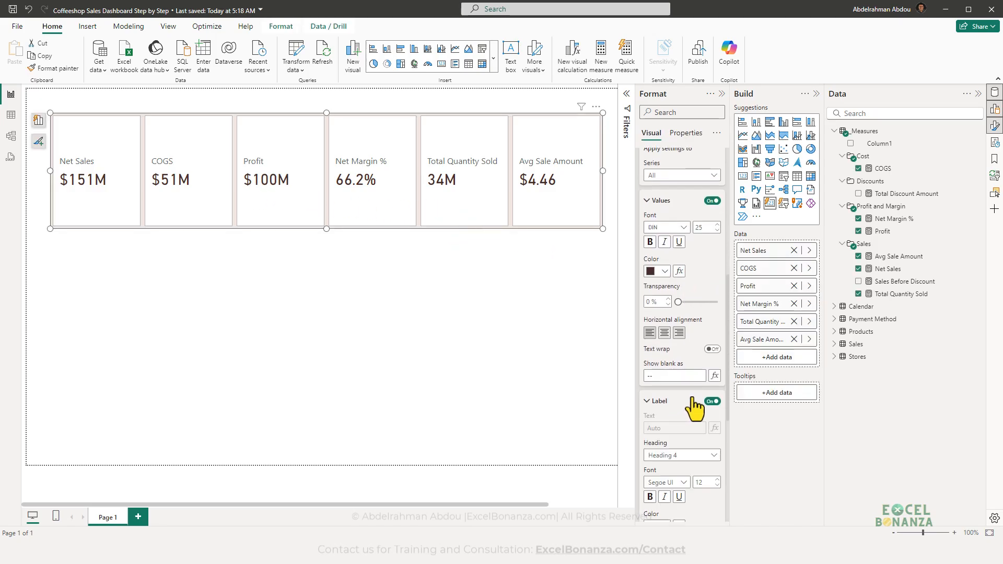
pyautogui.scroll(-2, 689, 381)
pyautogui.scroll(-2, 686, 409)
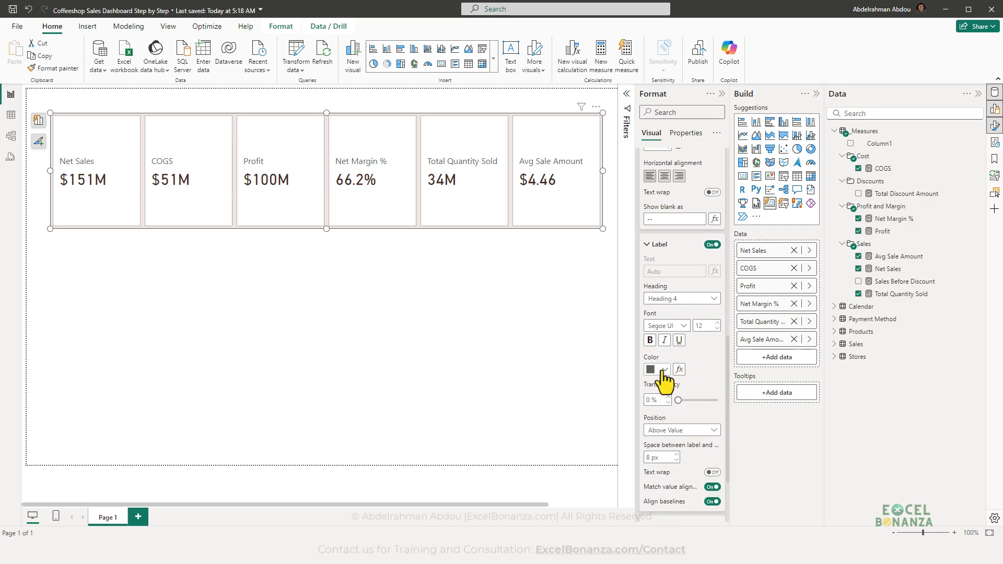
pyautogui.click(662, 370)
pyautogui.click(687, 204)
pyautogui.scroll(-2, 669, 259)
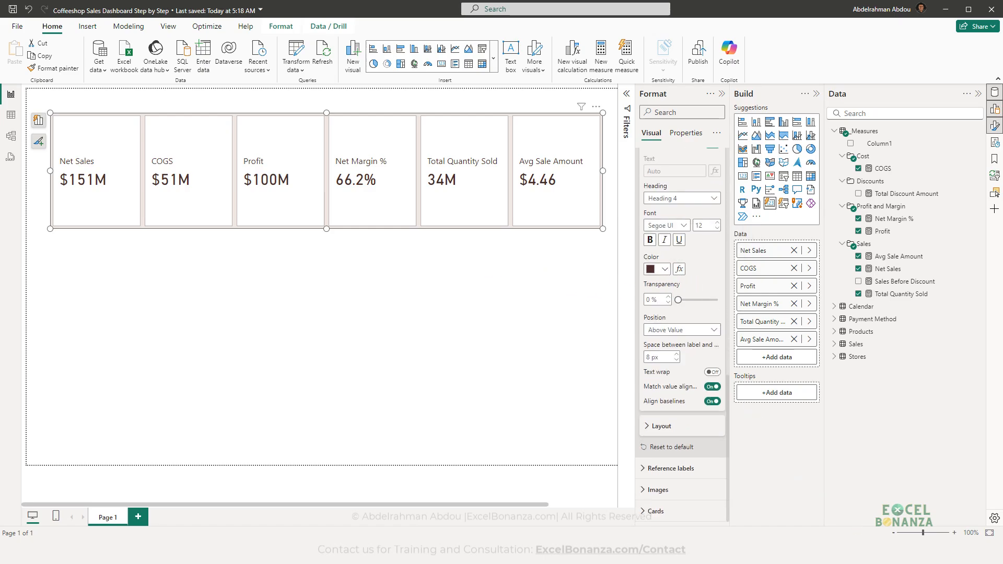
# - Compare the card visual's values, labels and individual card areas with the KPI row in the reference screenshot
pyautogui.hotkey('alt', 'Tab')
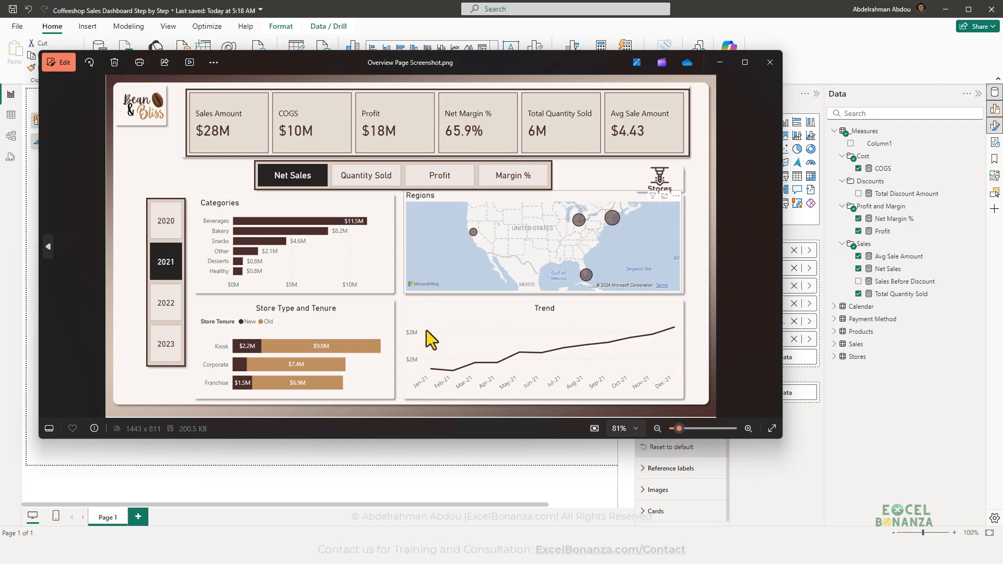
pyautogui.click(453, 463)
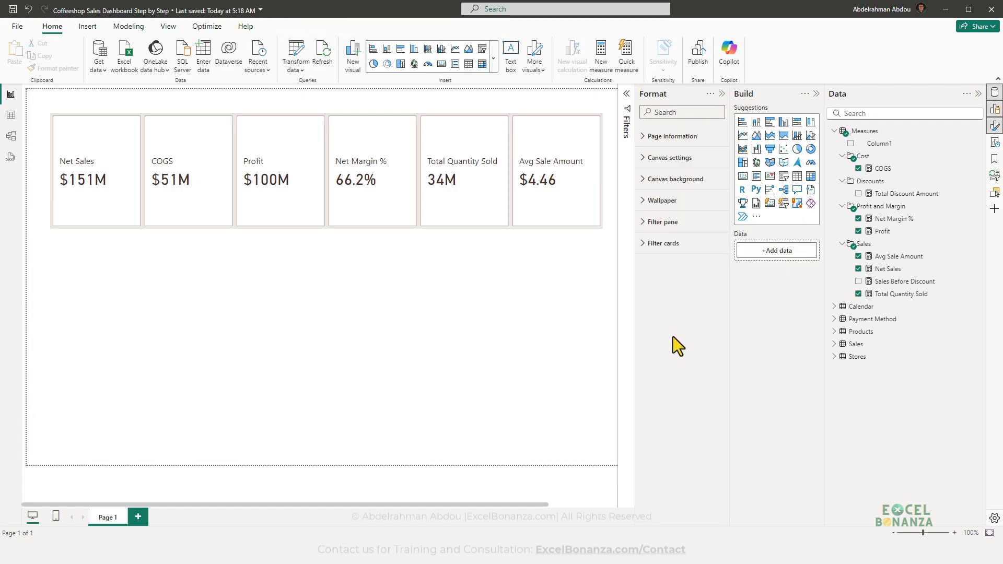
pyautogui.click(544, 194)
pyautogui.scroll(-6, 671, 292)
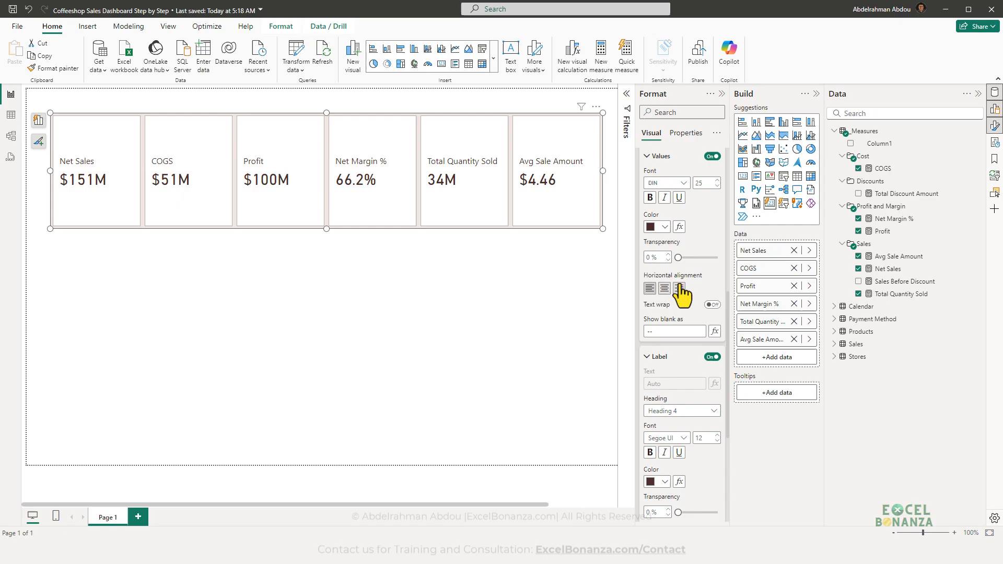
pyautogui.click(651, 226)
pyautogui.click(405, 214)
pyautogui.moveTo(515, 151); pyautogui.dragTo(591, 170)
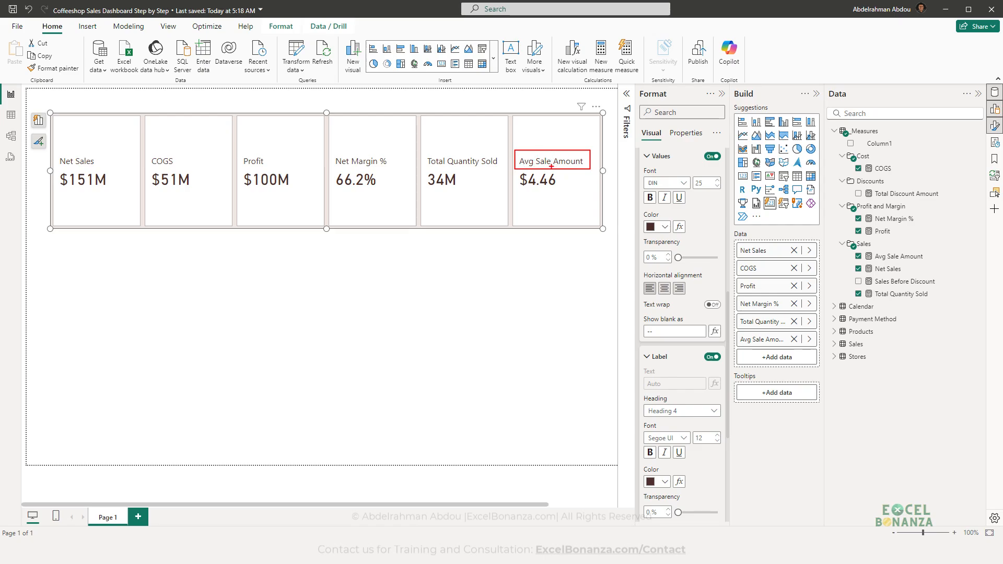
pyautogui.press('Escape')
pyautogui.hotkey('ctrl', '2')
pyautogui.moveTo(149, 120)
pyautogui.mouseDown()
pyautogui.moveTo(229, 221)
pyautogui.moveTo(184, 219)
pyautogui.mouseUp()
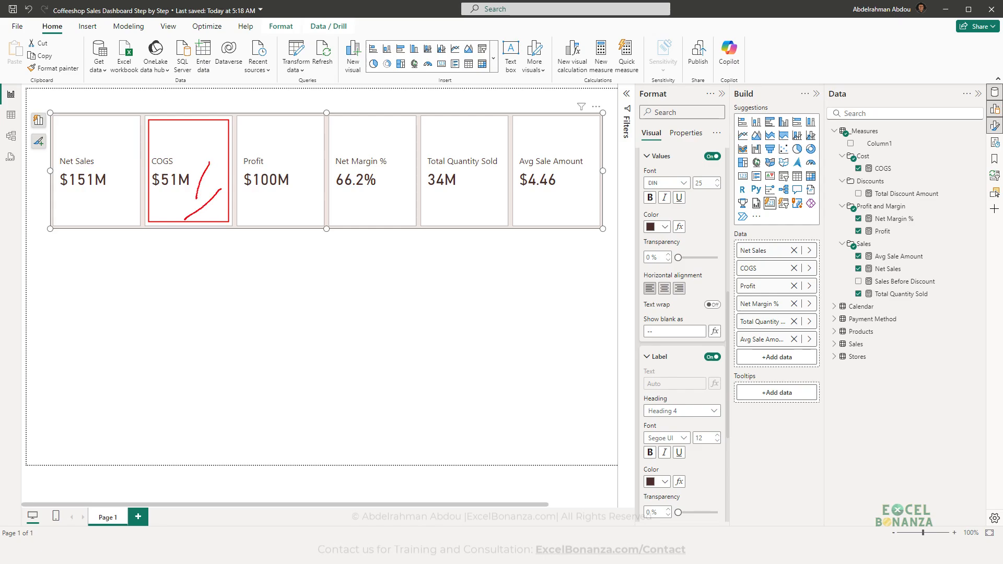
pyautogui.press('Escape')
# - Set the background color of all individual cards to #e7dcd3 (Theme color 3, 40% lighter)
pyautogui.scroll(-4, 684, 322)
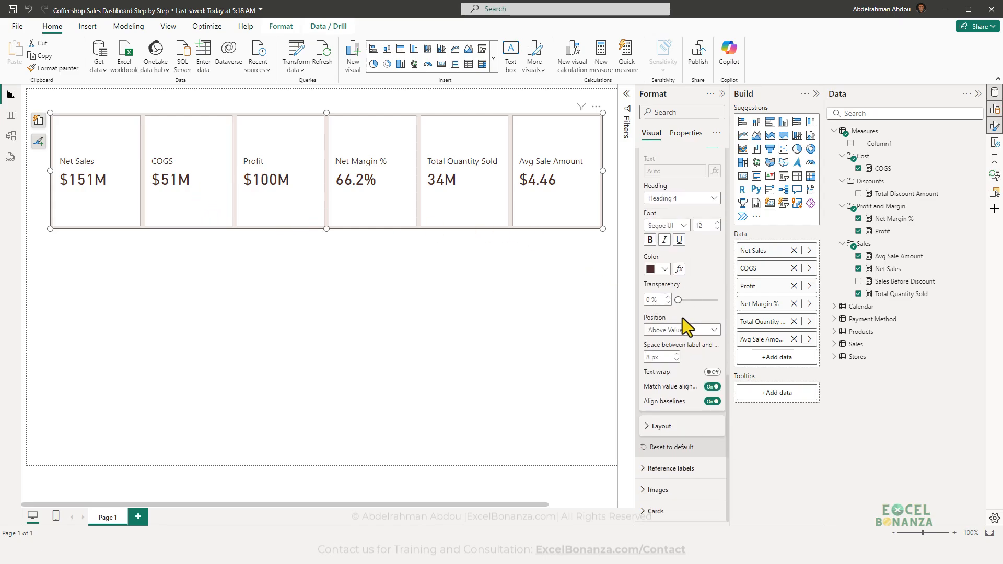
pyautogui.click(679, 511)
pyautogui.scroll(-5, 689, 360)
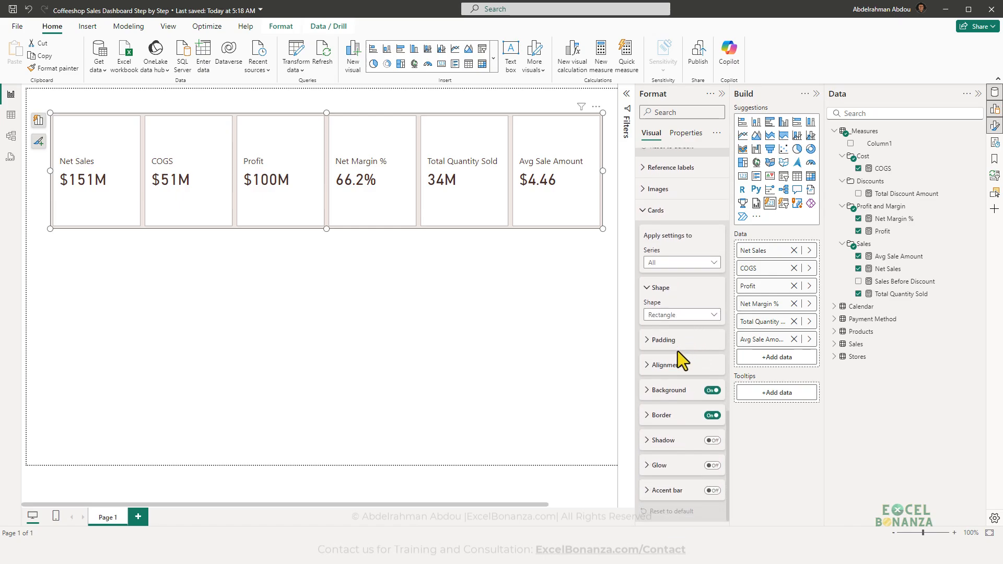
pyautogui.click(674, 393)
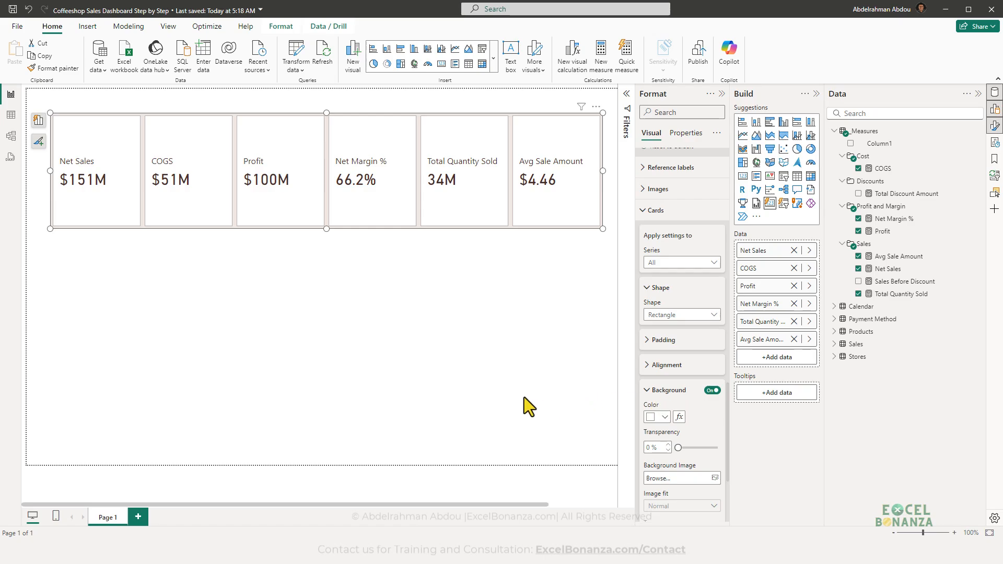
pyautogui.click(664, 417)
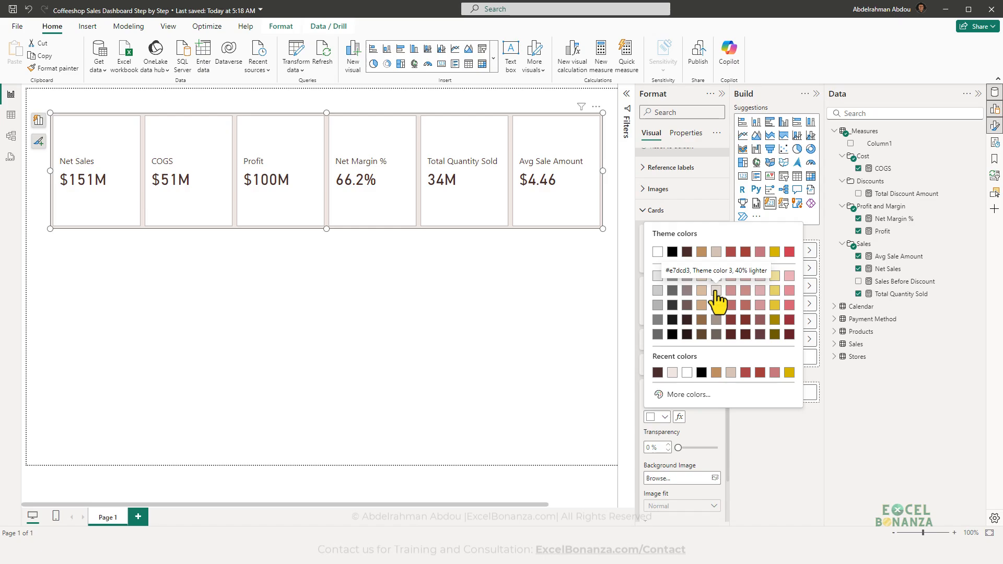
pyautogui.click(716, 291)
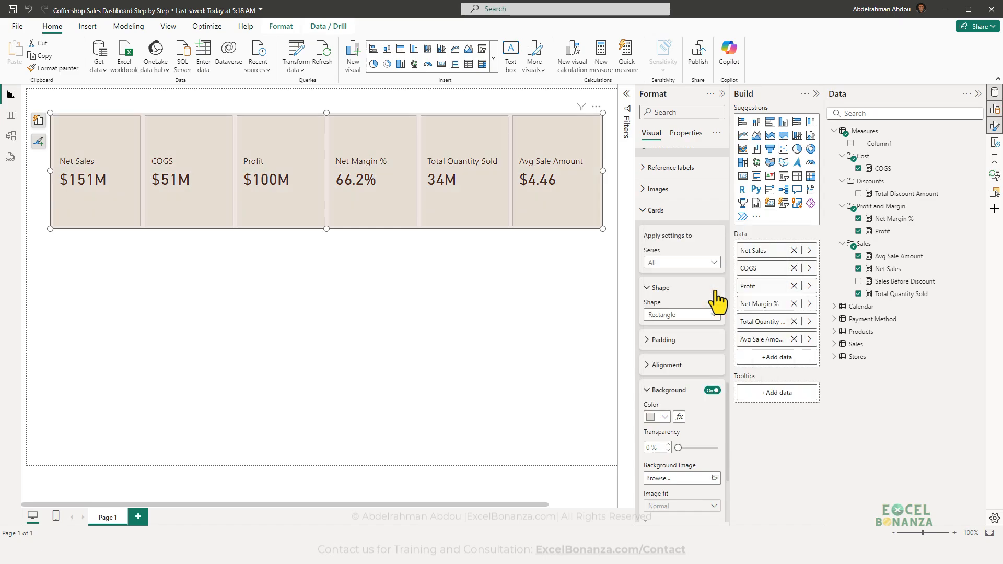
pyautogui.click(242, 230)
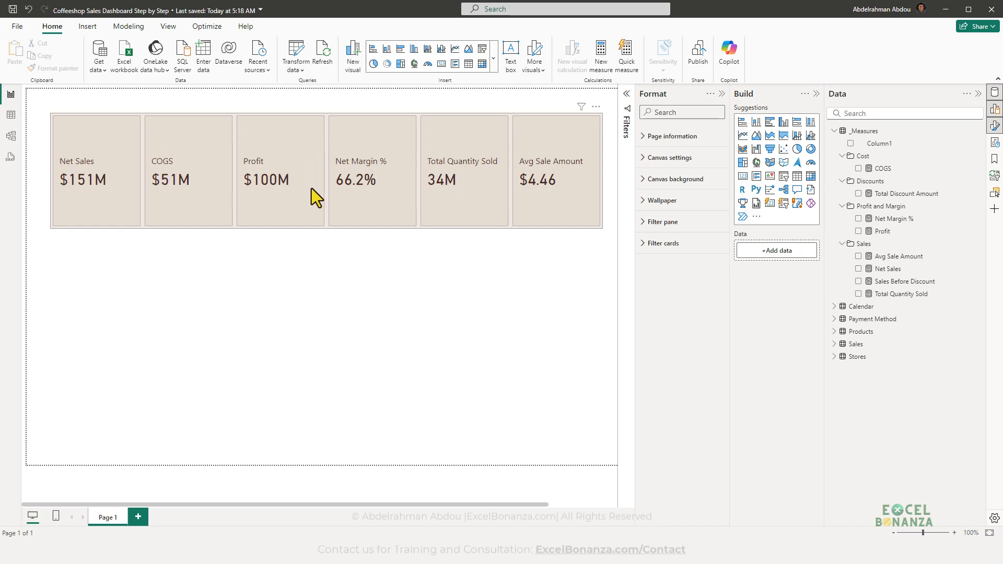
# - Set the border color of all individual cards to the dark brown theme color
pyautogui.click(493, 226)
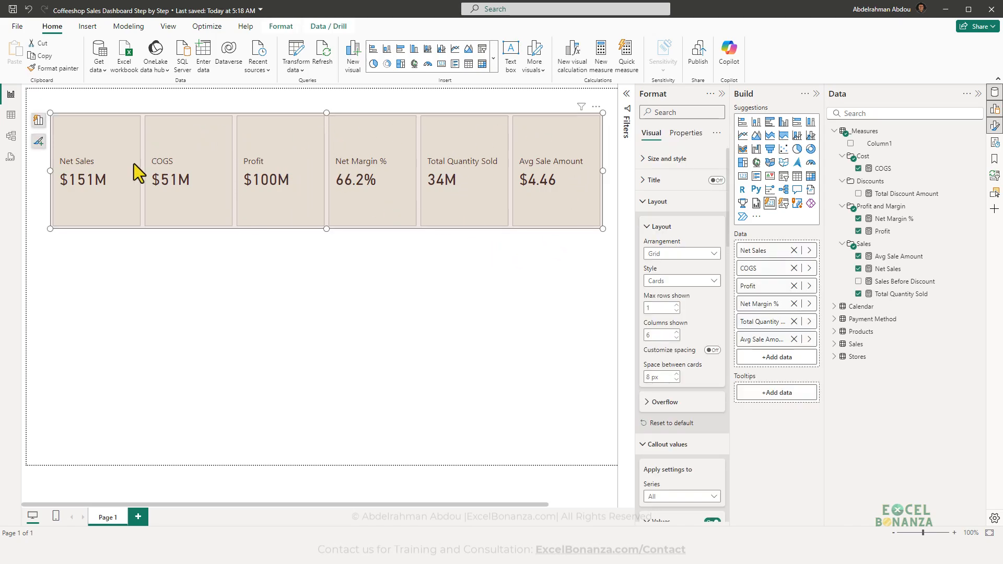
pyautogui.scroll(-5, 687, 342)
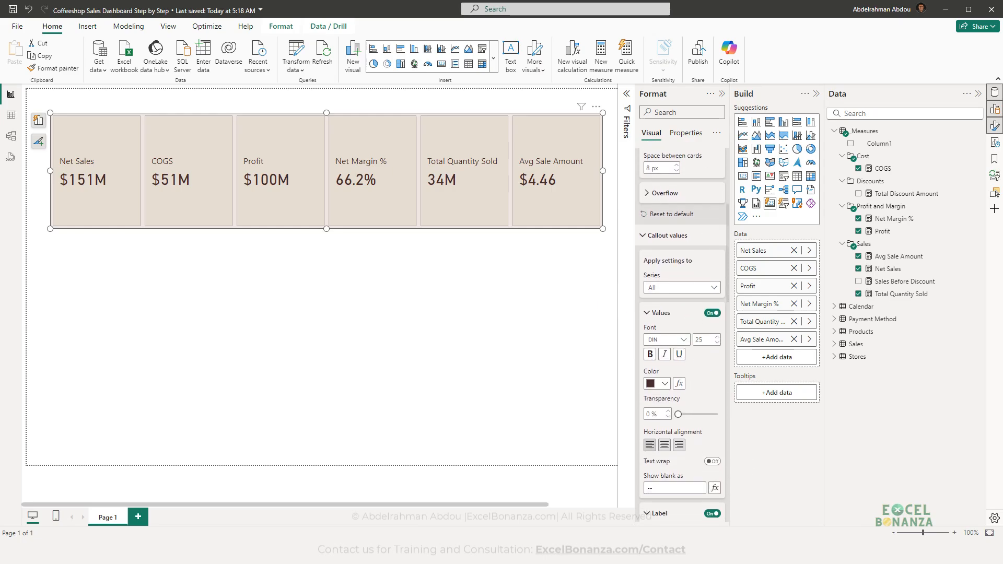
pyautogui.scroll(-10, 684, 417)
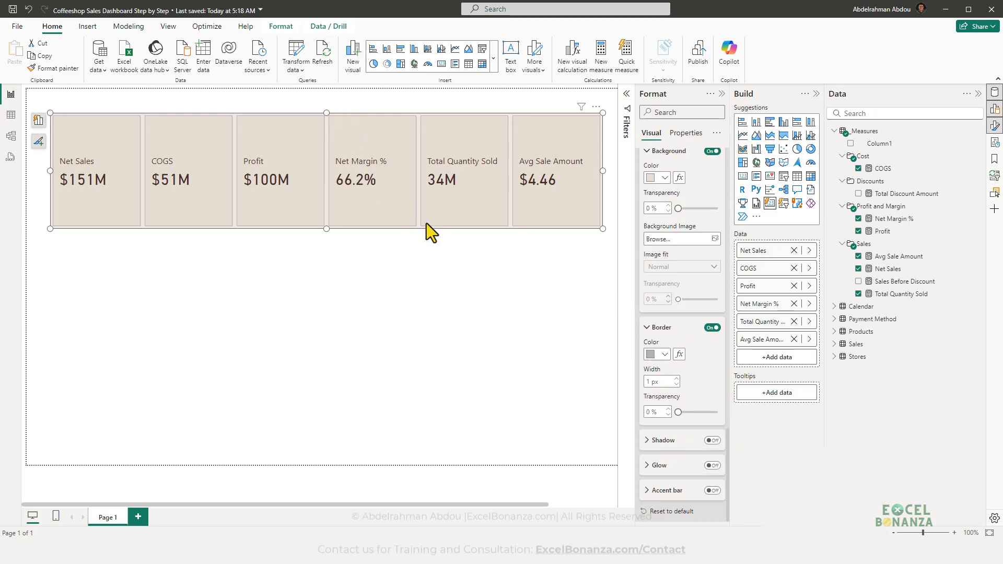
pyautogui.click(664, 355)
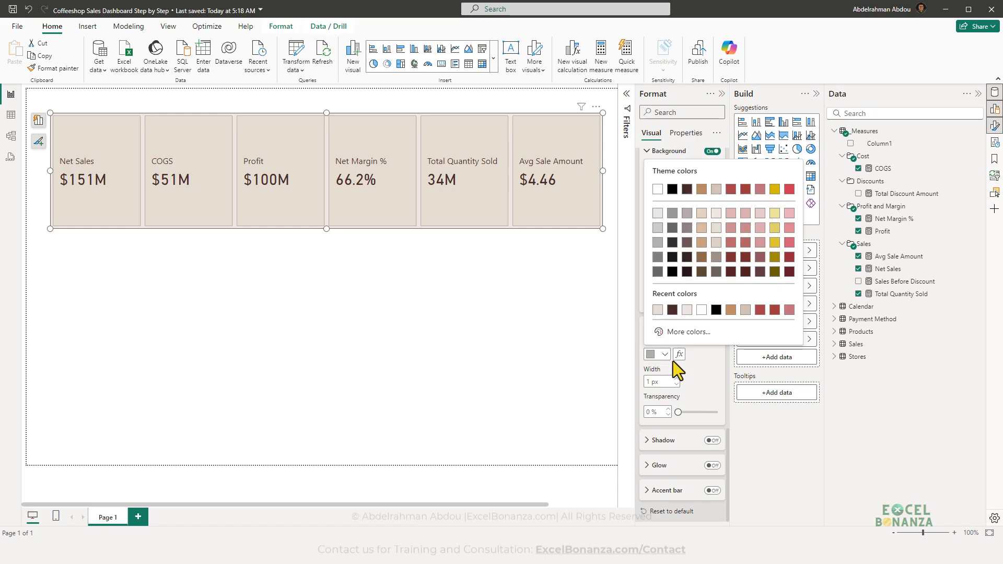
pyautogui.click(687, 190)
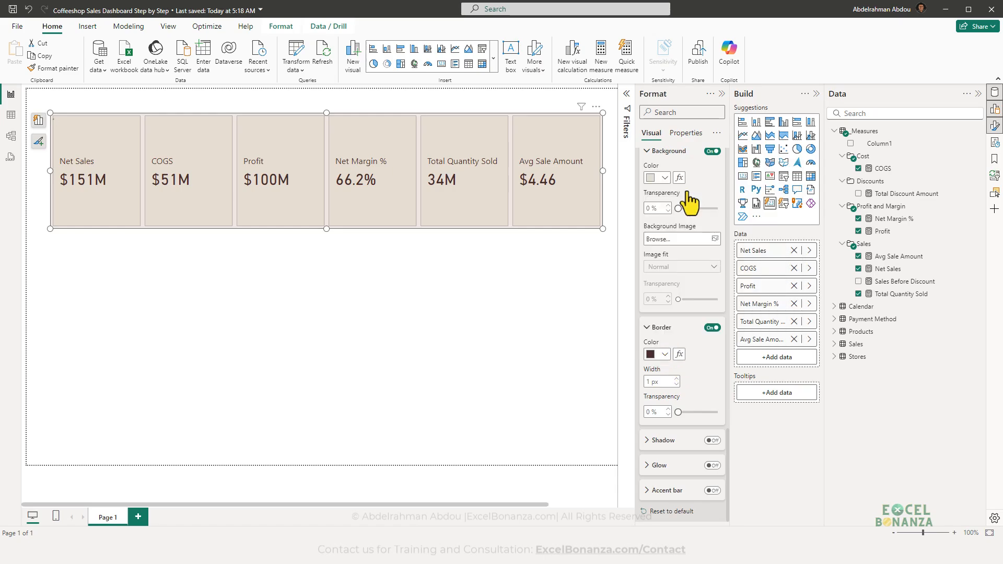
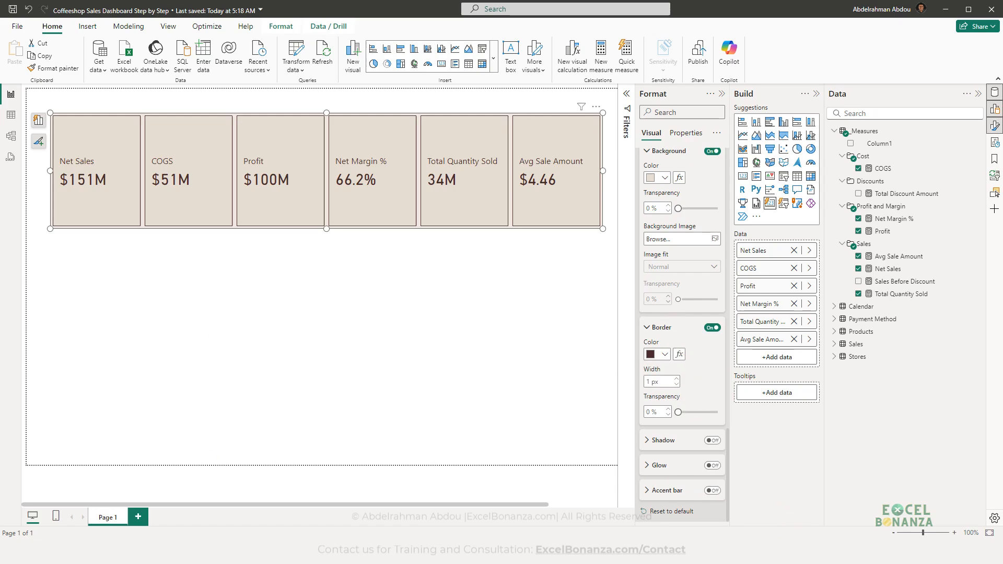
# - Turn on the card visual's outer border in the dark brown theme color, with a width of 3 px as in the reference
pyautogui.click(798, 552)
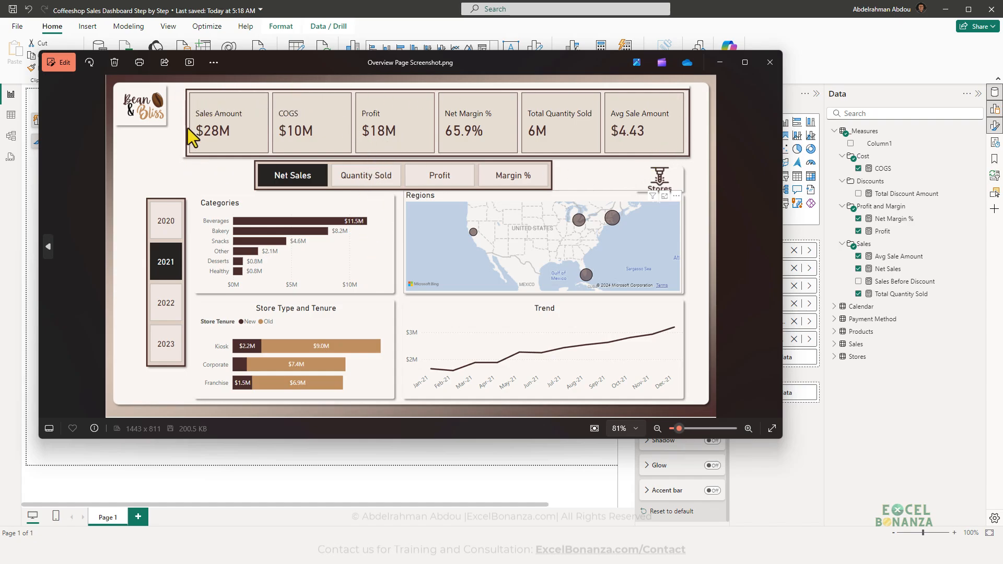
pyautogui.click(308, 454)
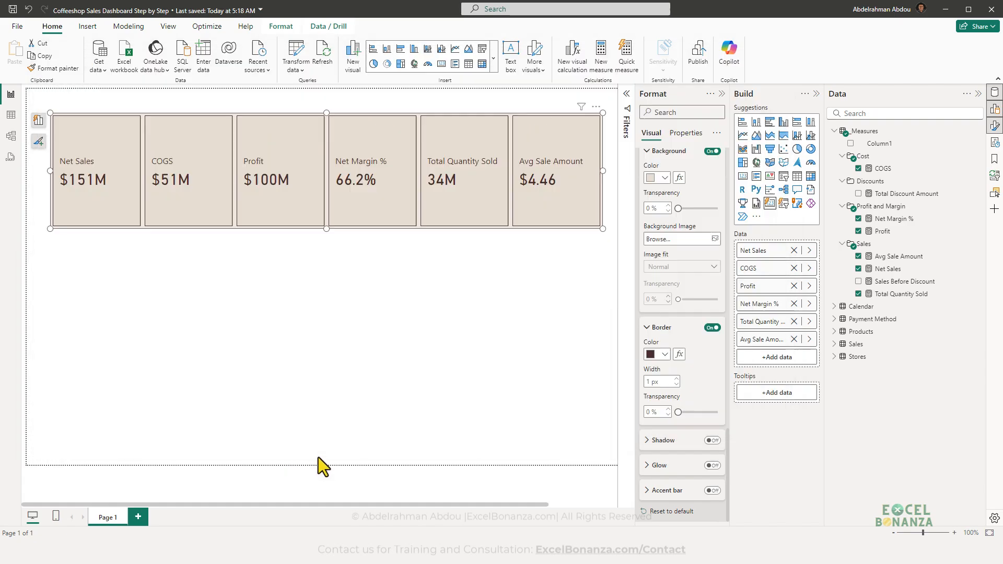
pyautogui.click(318, 456)
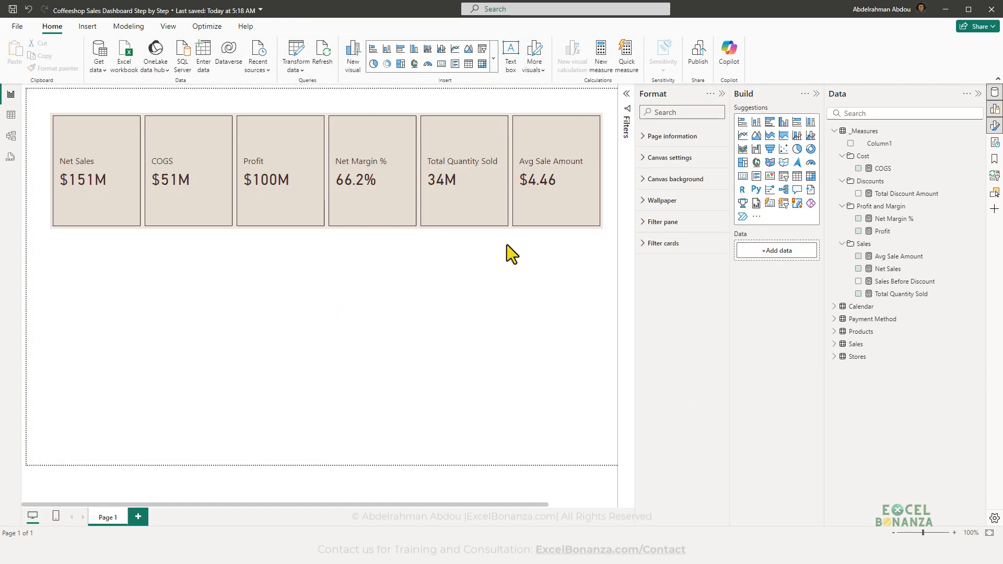
pyautogui.click(95, 214)
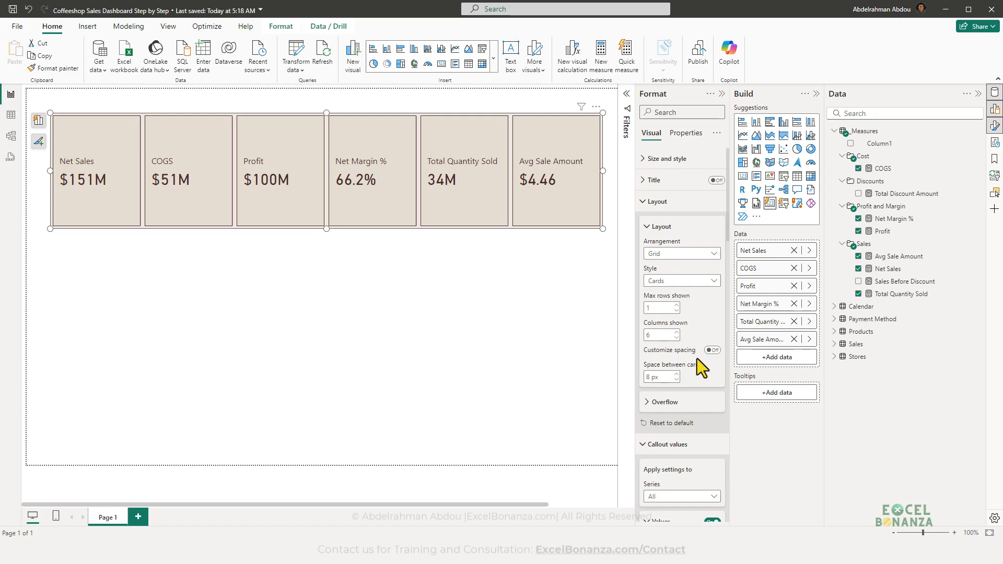
pyautogui.click(665, 158)
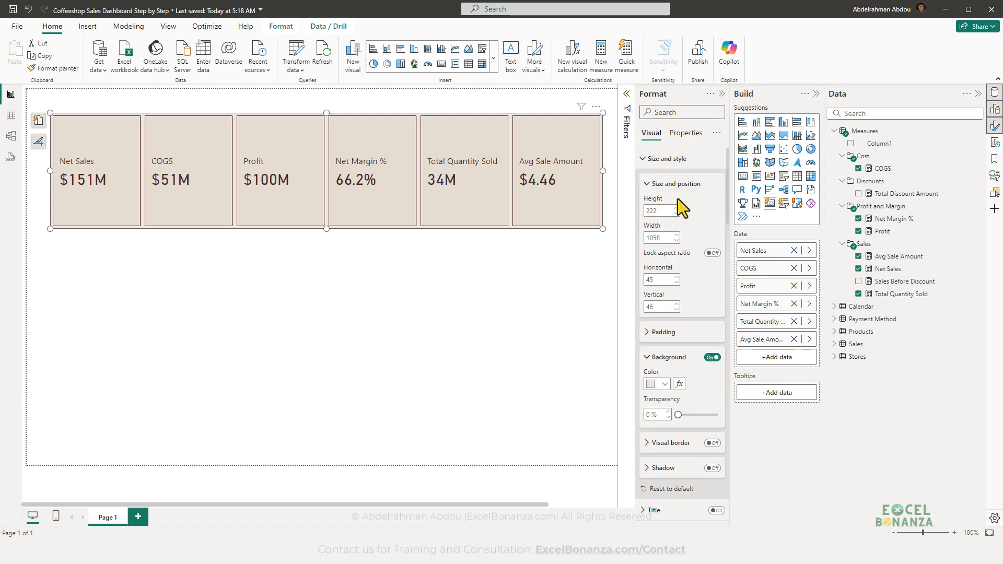
pyautogui.scroll(-3, 684, 321)
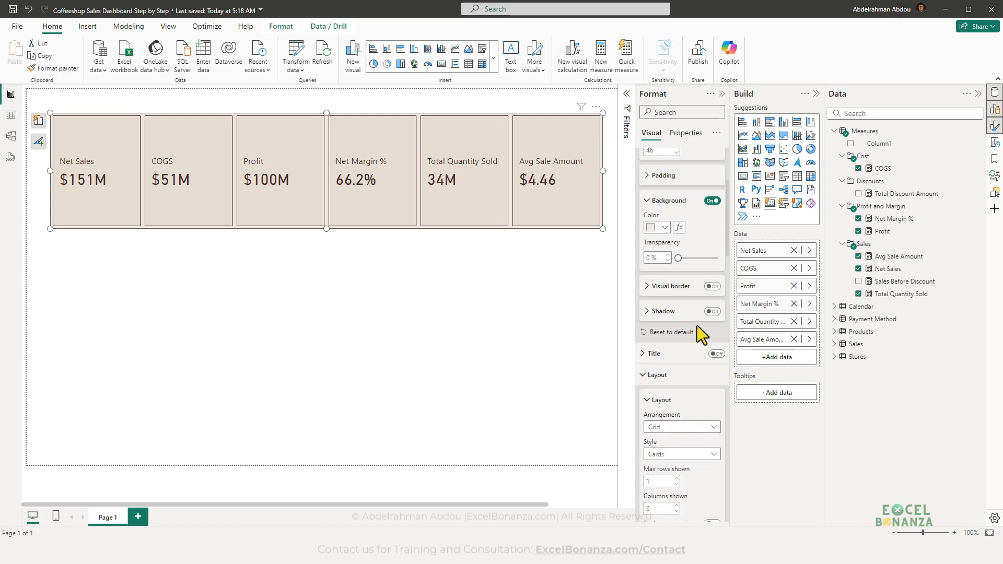
pyautogui.click(679, 287)
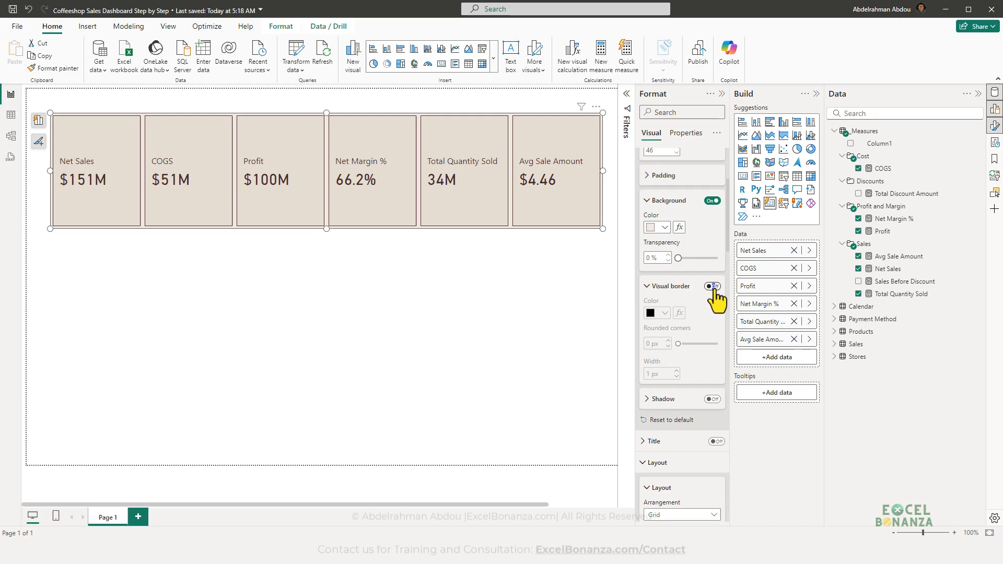
pyautogui.click(711, 286)
pyautogui.click(664, 314)
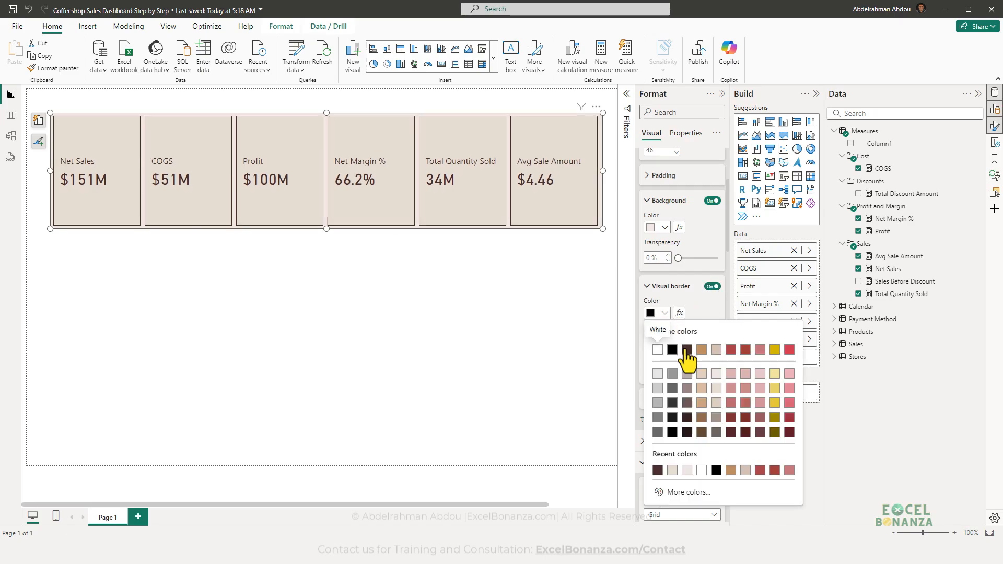
pyautogui.click(686, 349)
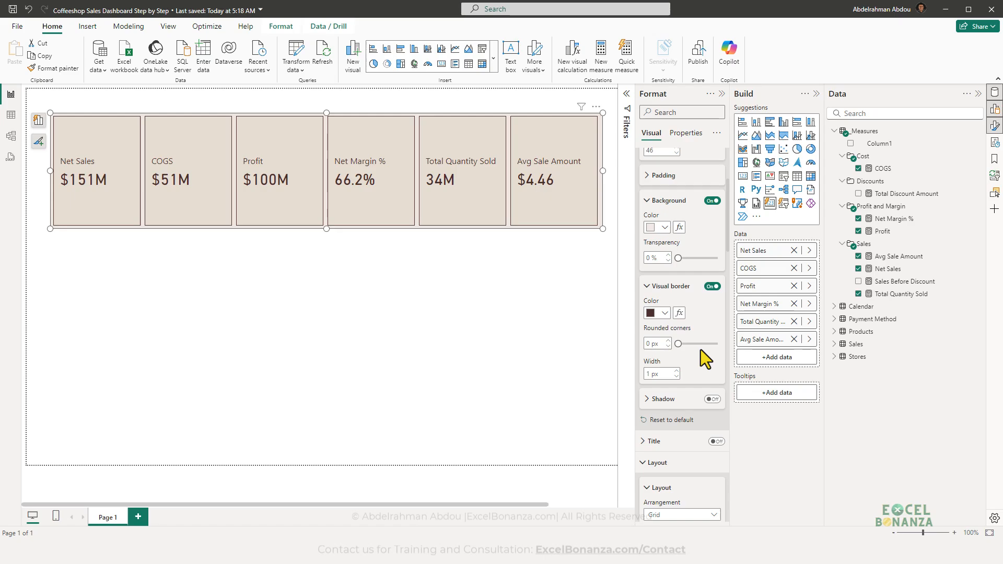
pyautogui.click(663, 373)
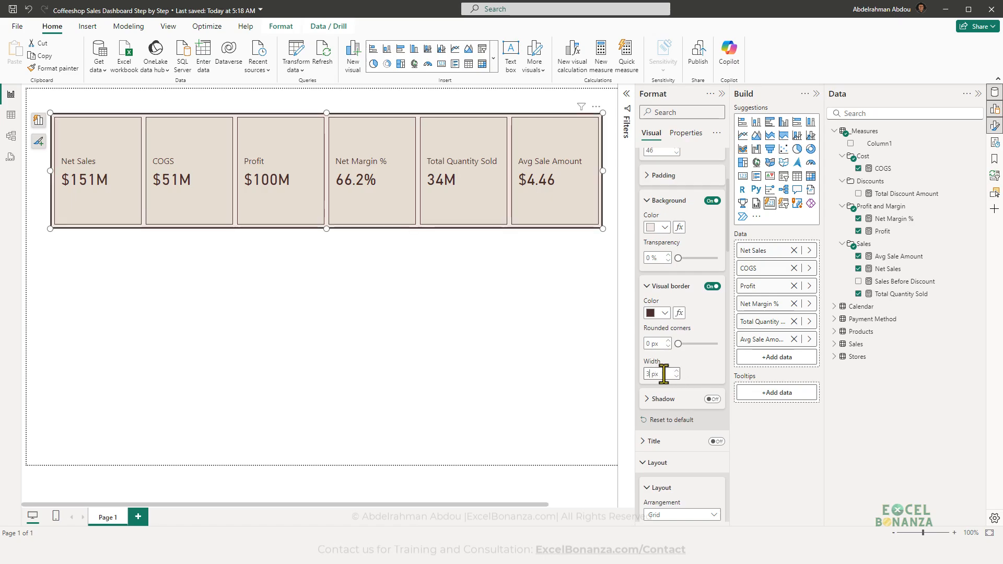
pyautogui.click(452, 312)
# - Resize the card visual to about 1056 wide by 171 high and place it at horizontal 47, vertical 21 on the page
pyautogui.click(424, 208)
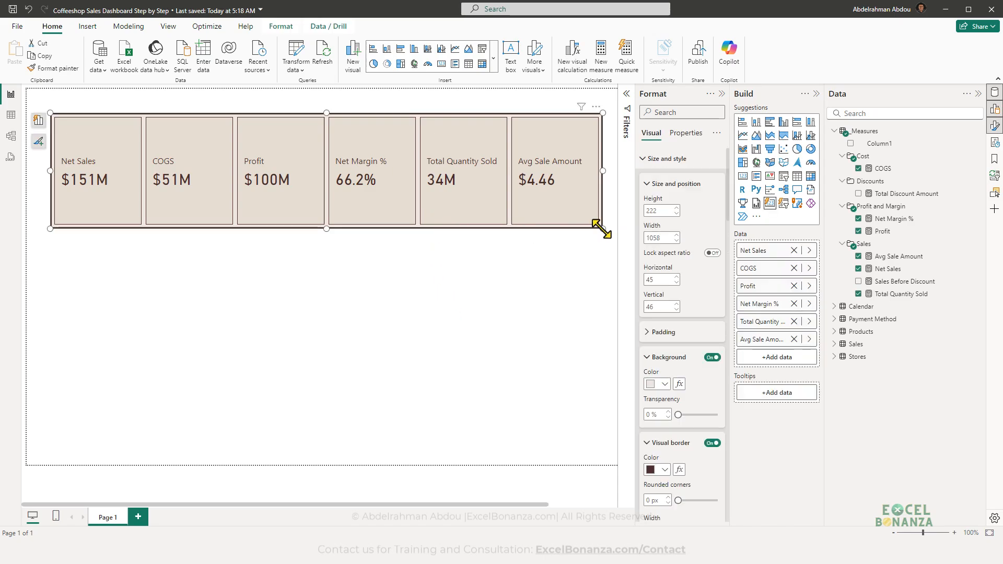
pyautogui.moveTo(601, 227); pyautogui.dragTo(521, 204)
pyautogui.moveTo(488, 196); pyautogui.dragTo(526, 190)
pyautogui.moveTo(559, 152); pyautogui.dragTo(599, 154)
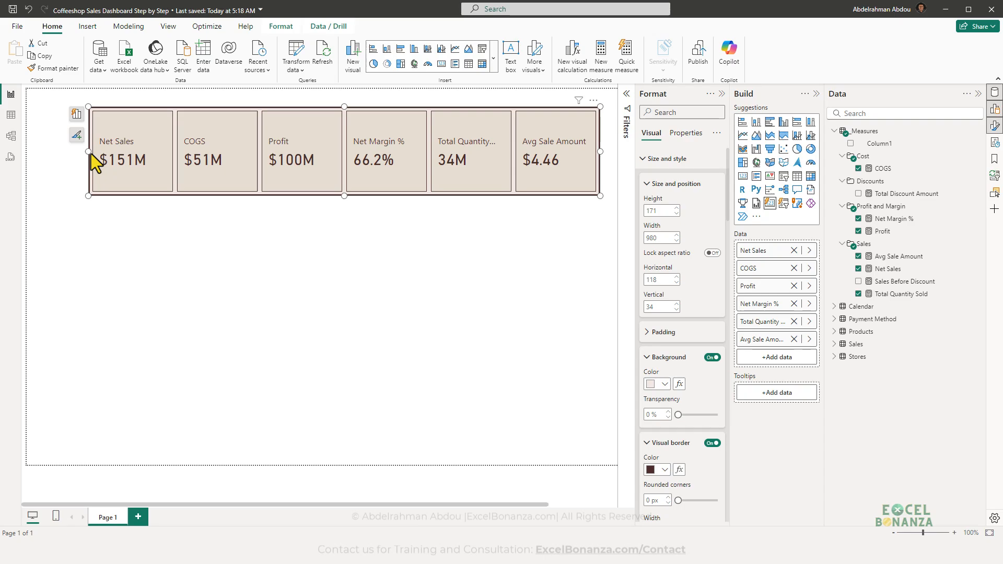
pyautogui.moveTo(519, 183); pyautogui.dragTo(502, 179)
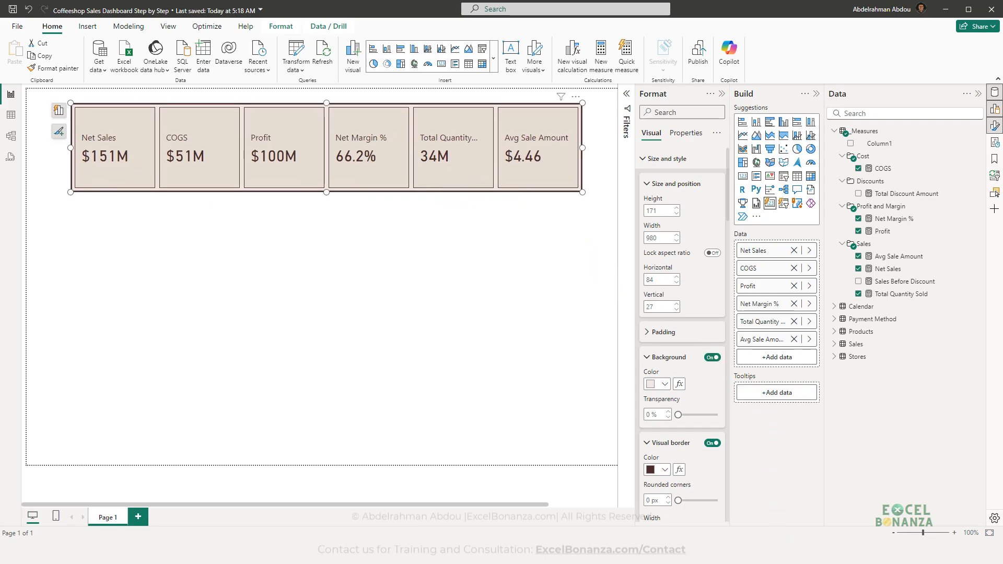
pyautogui.hotkey('alt', 'Tab')
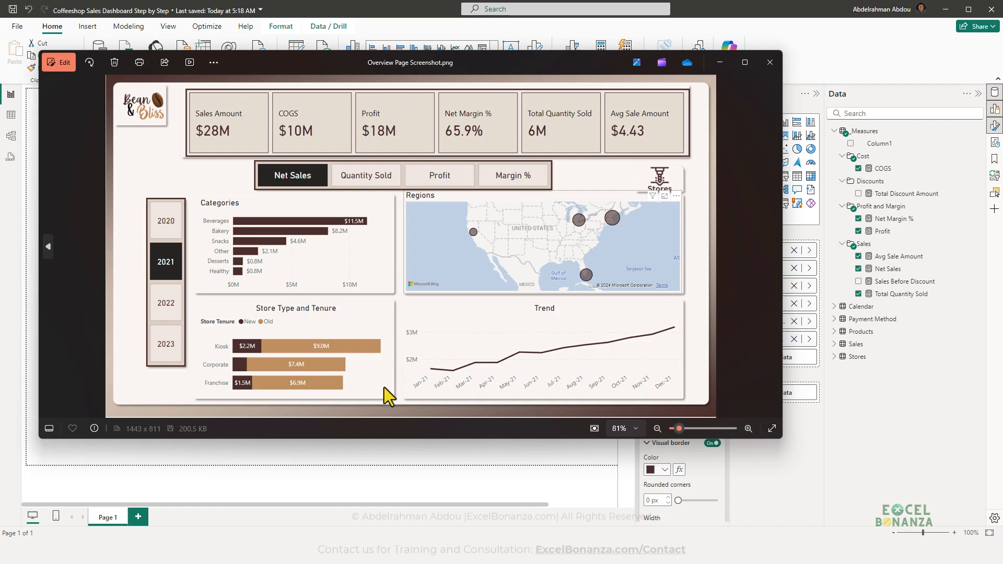
pyautogui.hotkey('alt', 'Tab')
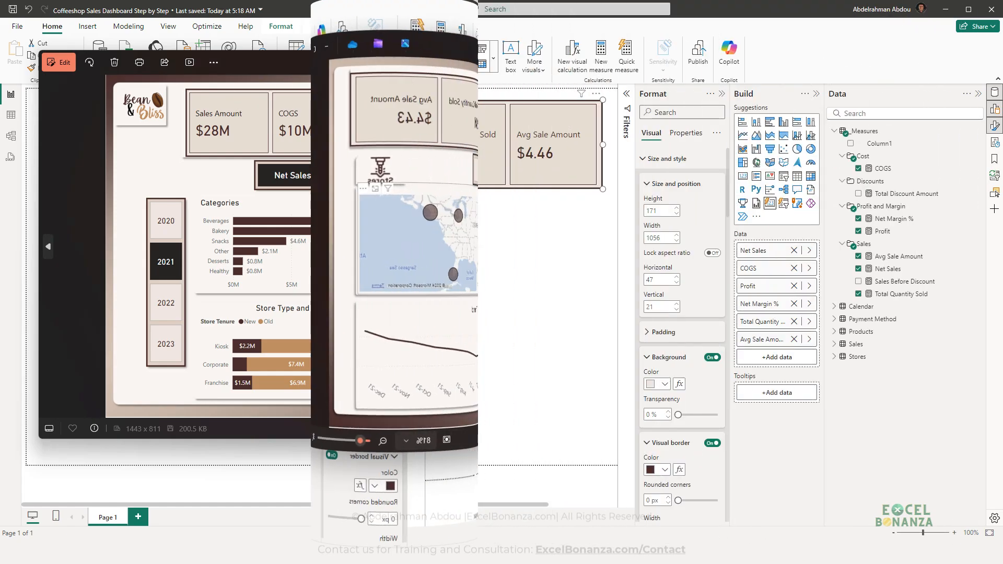
pyautogui.click(356, 191)
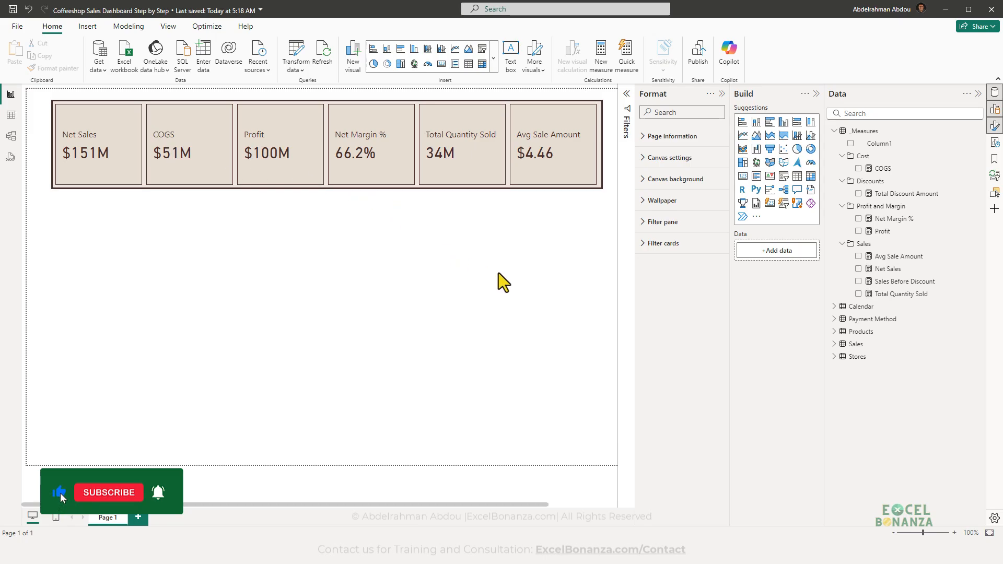
# - Check the first KPI label in the reference screenshot, and restrict the card visual's callout value settings to the Net Sales series
pyautogui.hotkey('alt', 'Tab')
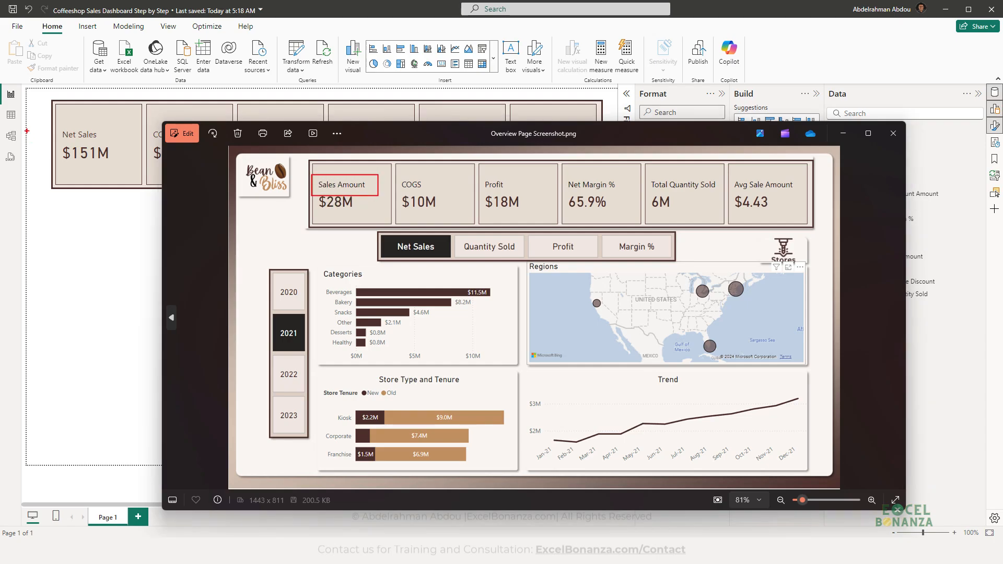
pyautogui.moveTo(55, 121); pyautogui.dragTo(106, 145)
pyautogui.press('Escape')
pyautogui.click(156, 172)
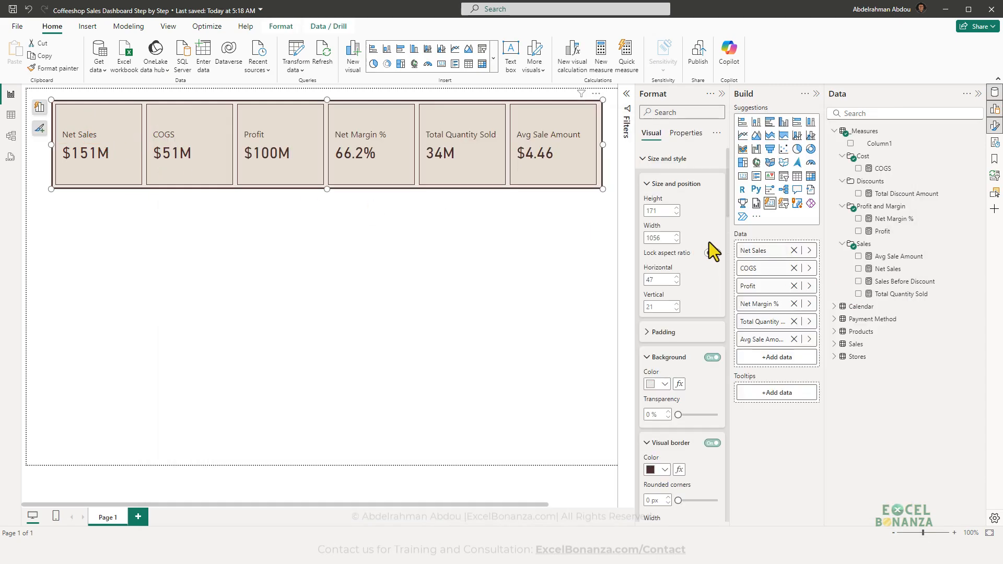
pyautogui.scroll(-2, 692, 286)
pyautogui.scroll(-8, 691, 285)
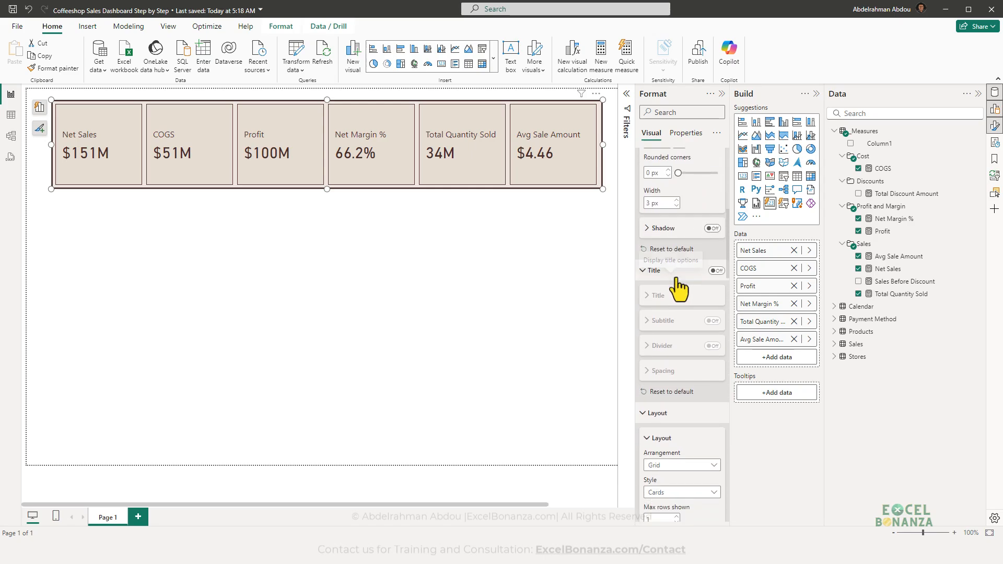
pyautogui.scroll(-3, 666, 271)
pyautogui.scroll(-3, 678, 274)
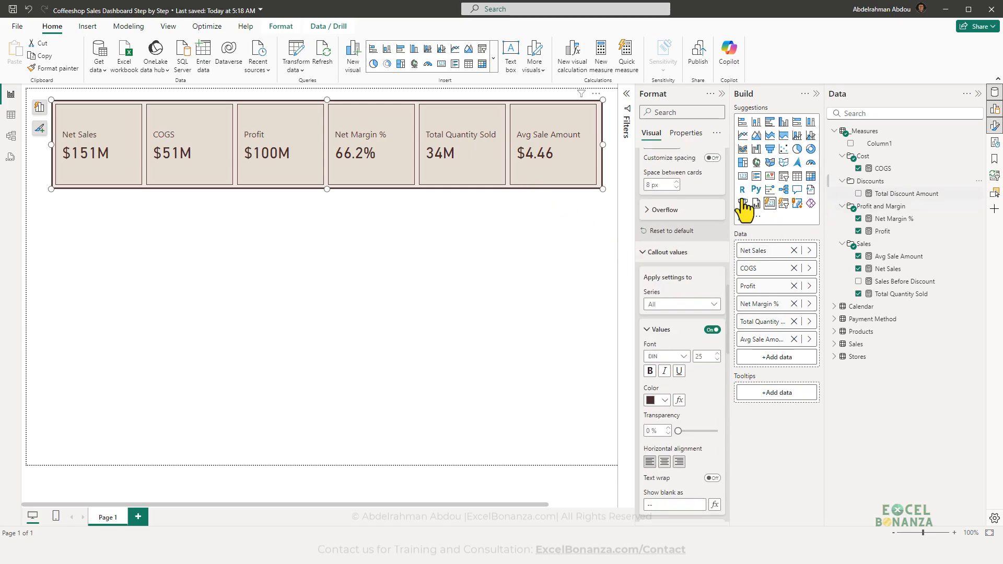
pyautogui.scroll(-2, 681, 261)
pyautogui.scroll(-2, 679, 261)
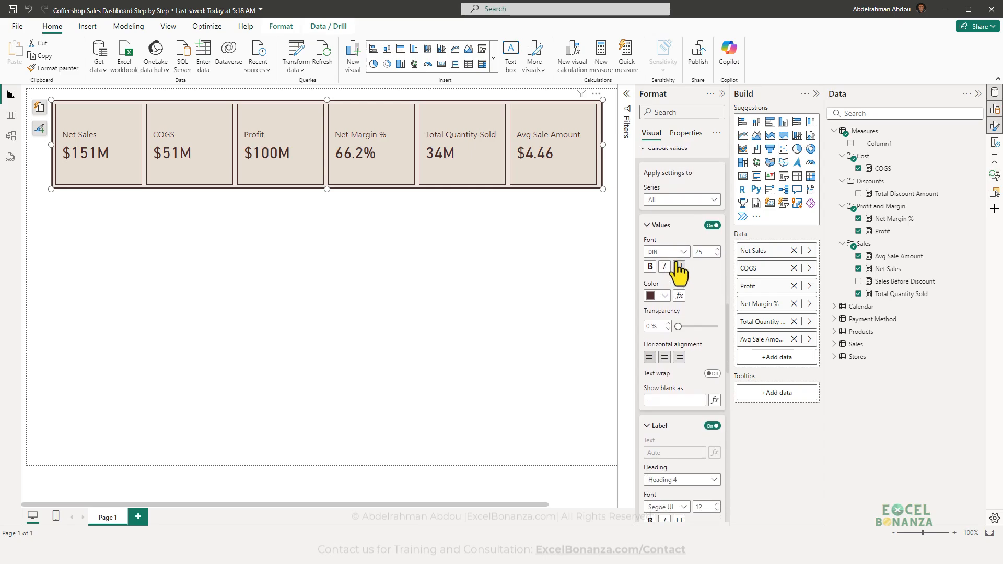
pyautogui.click(680, 201)
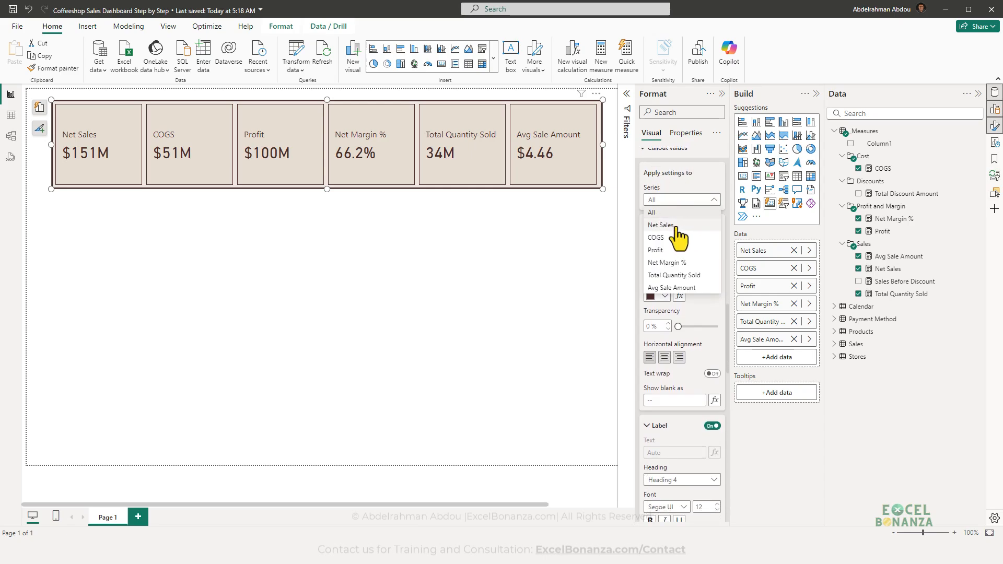
pyautogui.click(676, 226)
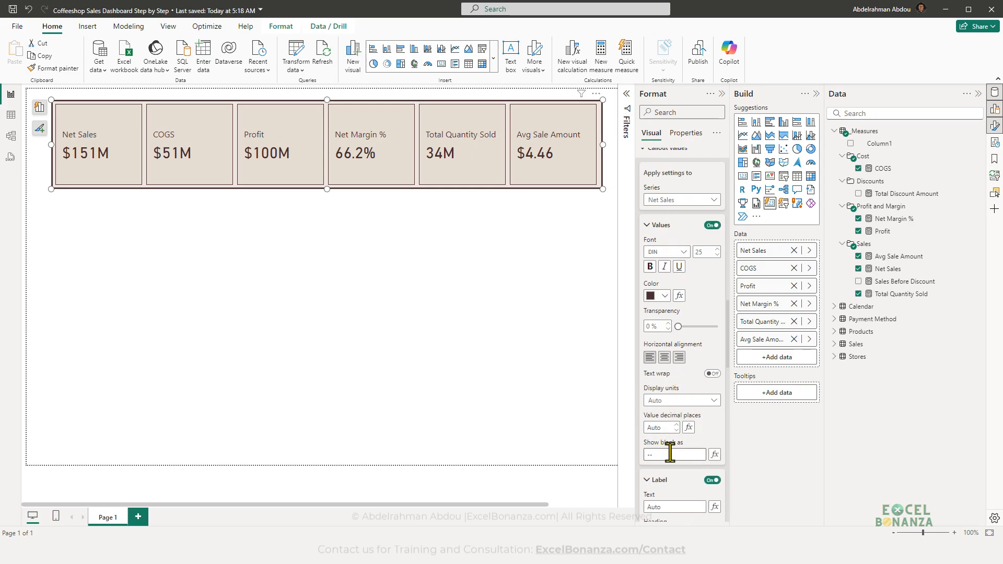
# - Try Sales Amount as the label text of the first card, and replace it with Net Sales
pyautogui.scroll(-6, 671, 334)
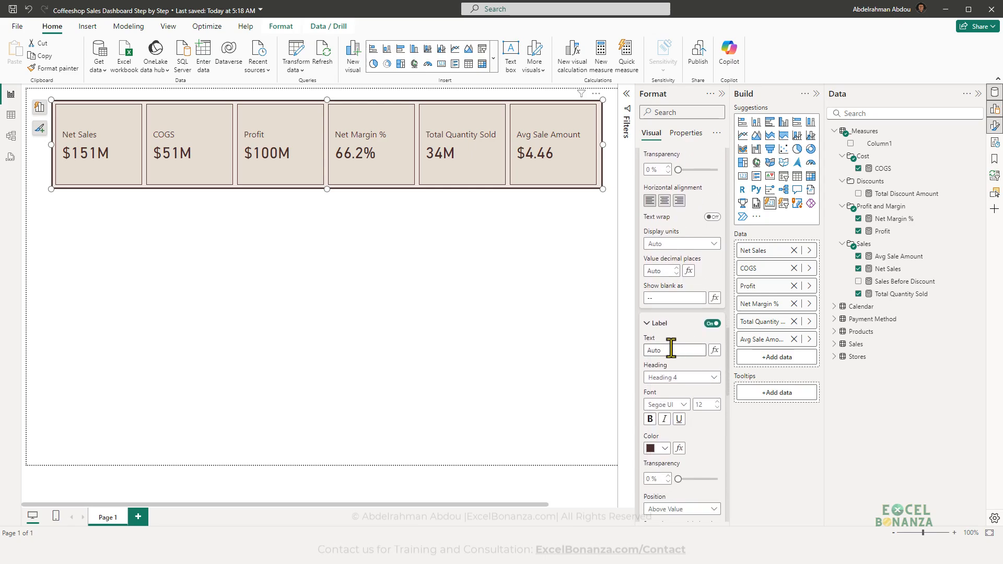
pyautogui.click(670, 350)
pyautogui.moveTo(686, 350); pyautogui.dragTo(594, 353)
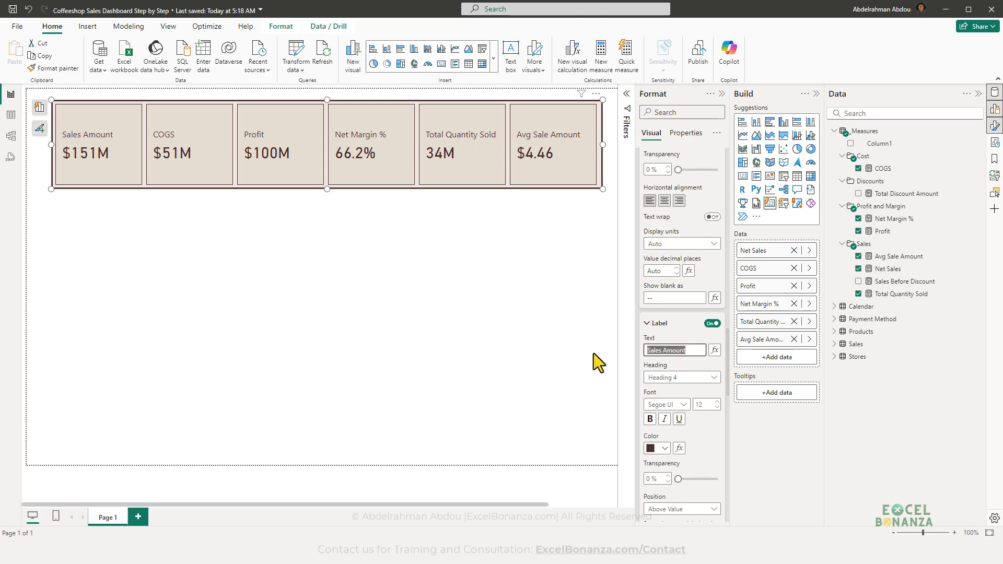
pyautogui.write('Net Sales')
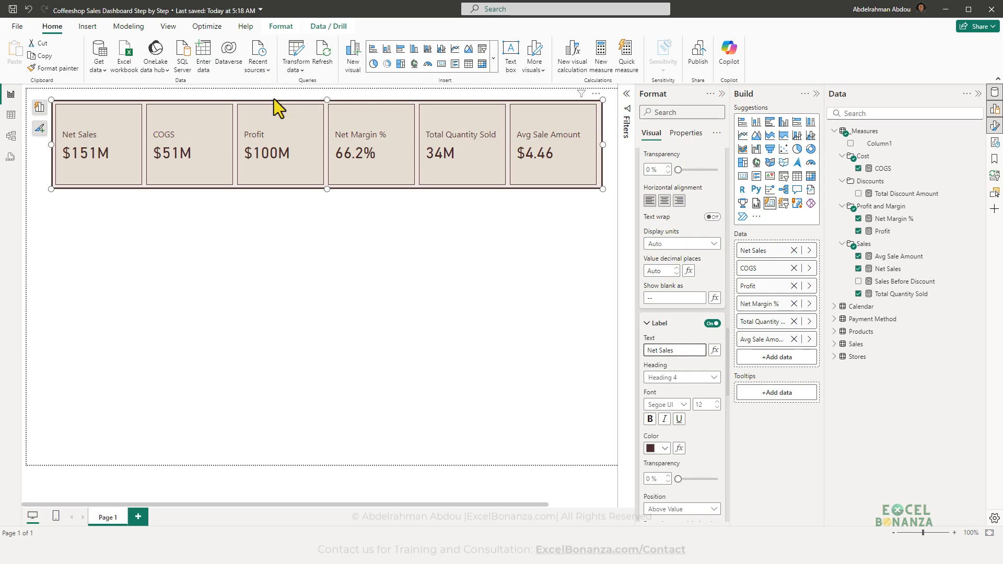
# - Rename the report page Page 1 as Overview
pyautogui.click(155, 209)
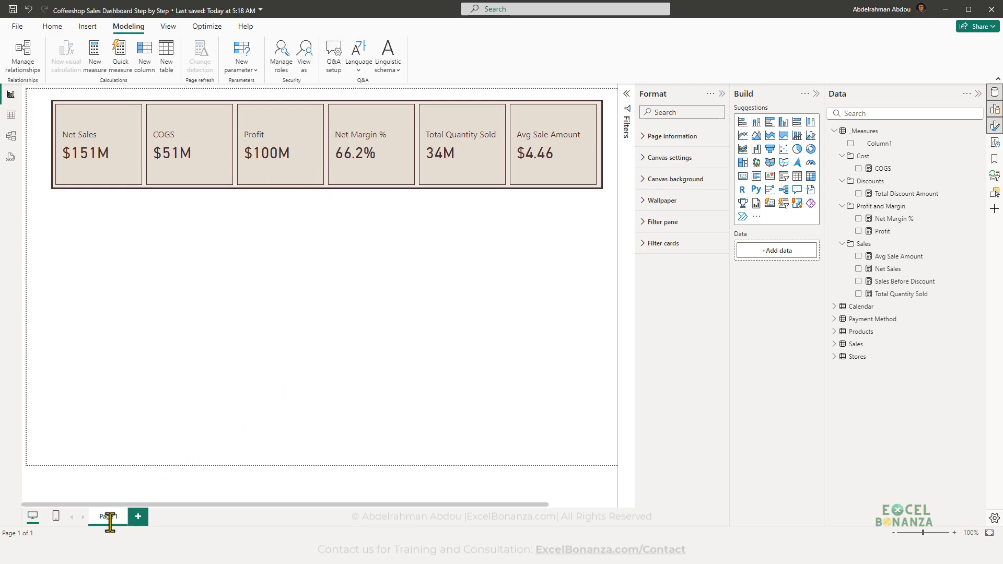
pyautogui.doubleClick(106, 517)
pyautogui.write('Overview')
pyautogui.press('Return')
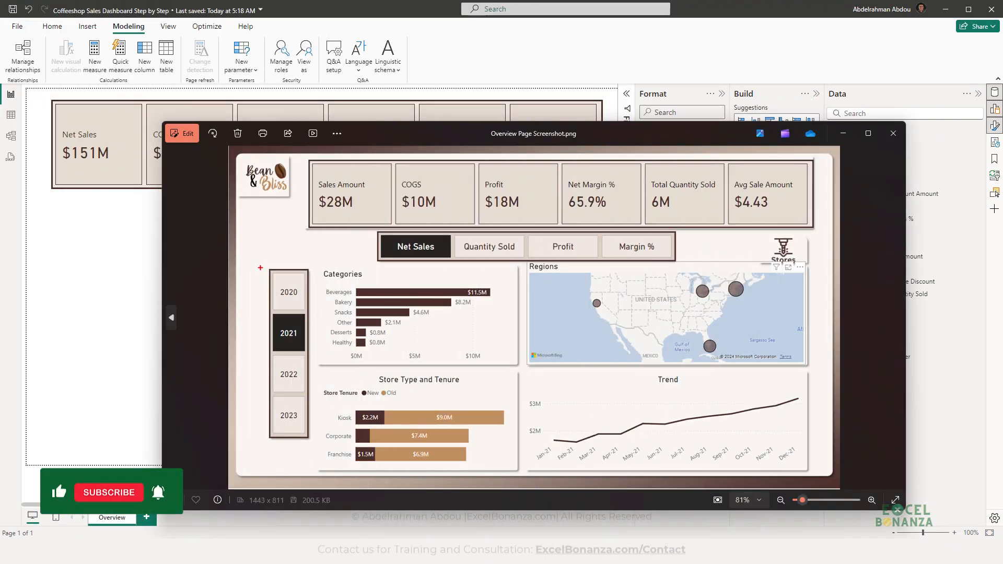
# - Add a new-style slicer on the Calendar Year field below the KPI cards, and make it narrower and taller
pyautogui.moveTo(258, 262); pyautogui.dragTo(320, 450)
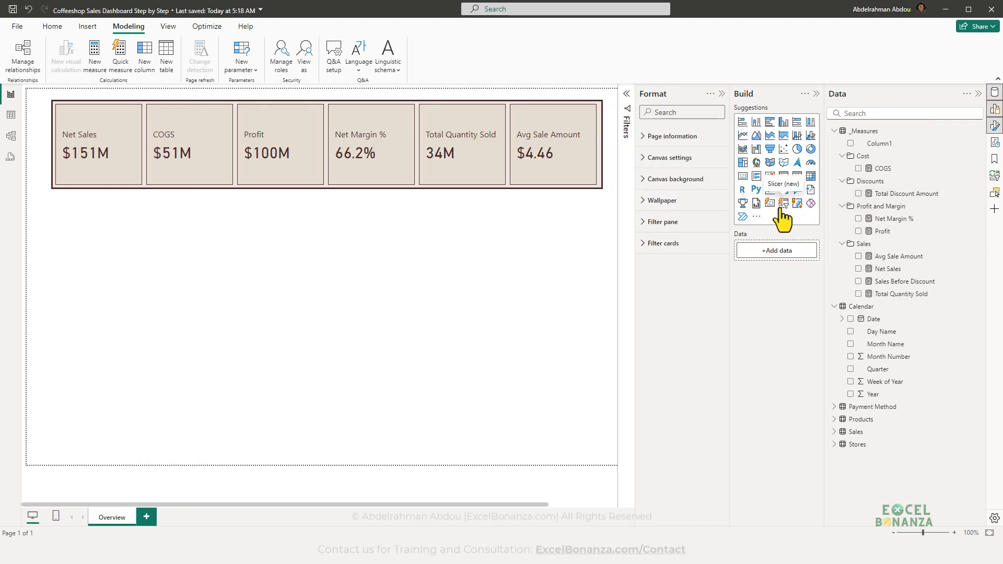
pyautogui.click(782, 204)
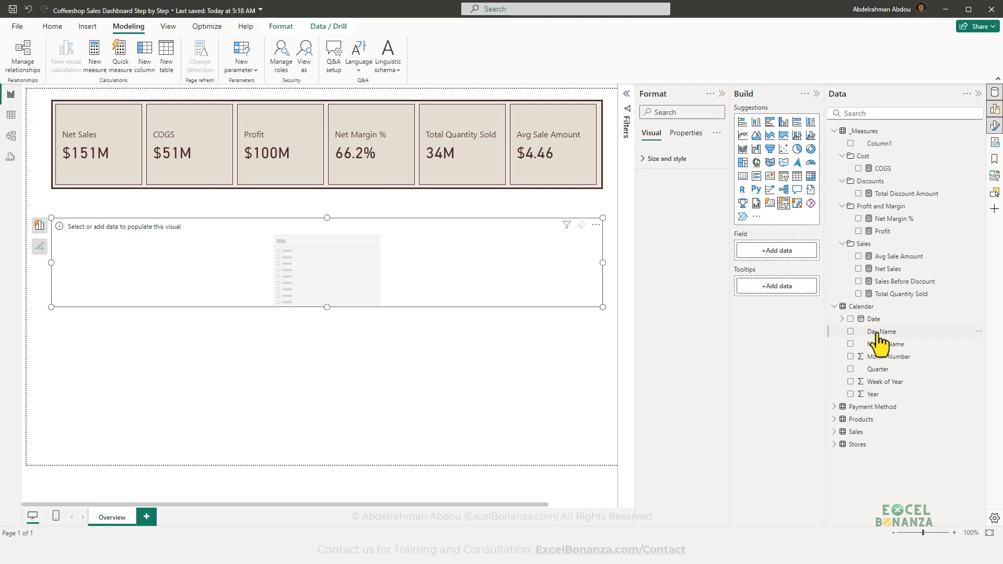
pyautogui.moveTo(519, 256); pyautogui.dragTo(371, 276)
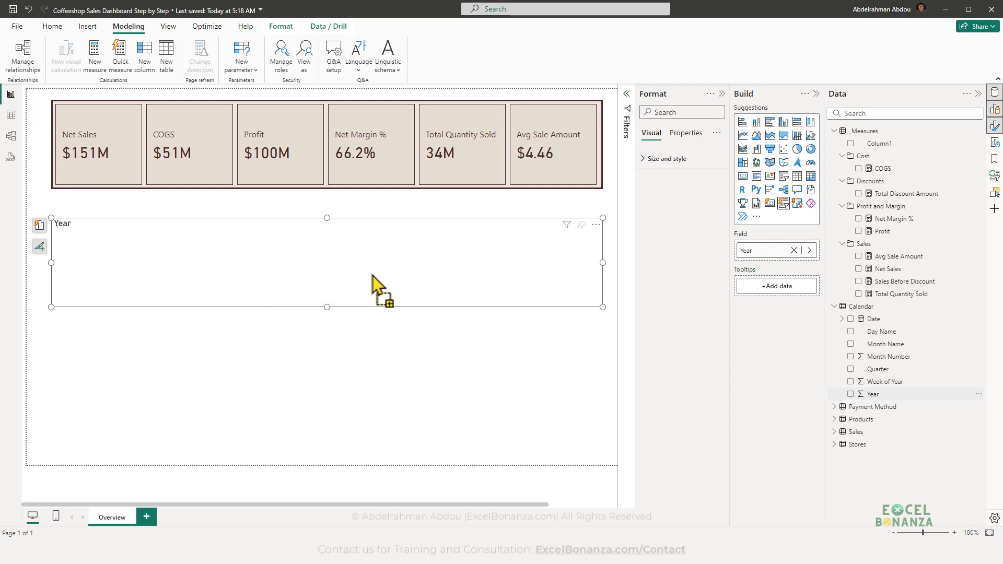
pyautogui.moveTo(594, 309); pyautogui.dragTo(402, 385)
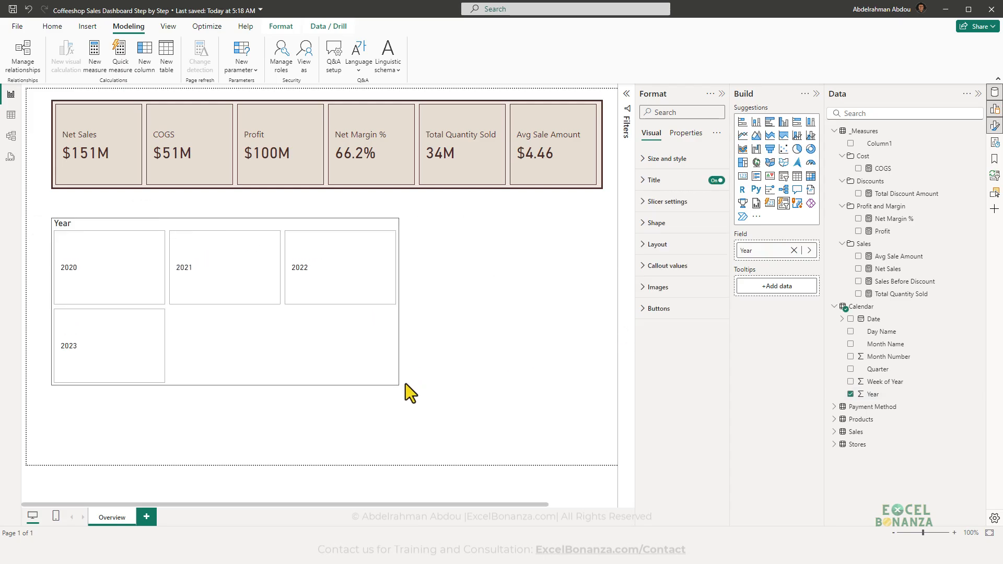
# - Arrange the Year slicer in 4 rows and 1 column, and shrink it to a tall, narrow strip below the KPI cards
pyautogui.click(668, 244)
pyautogui.scroll(-1, 702, 284)
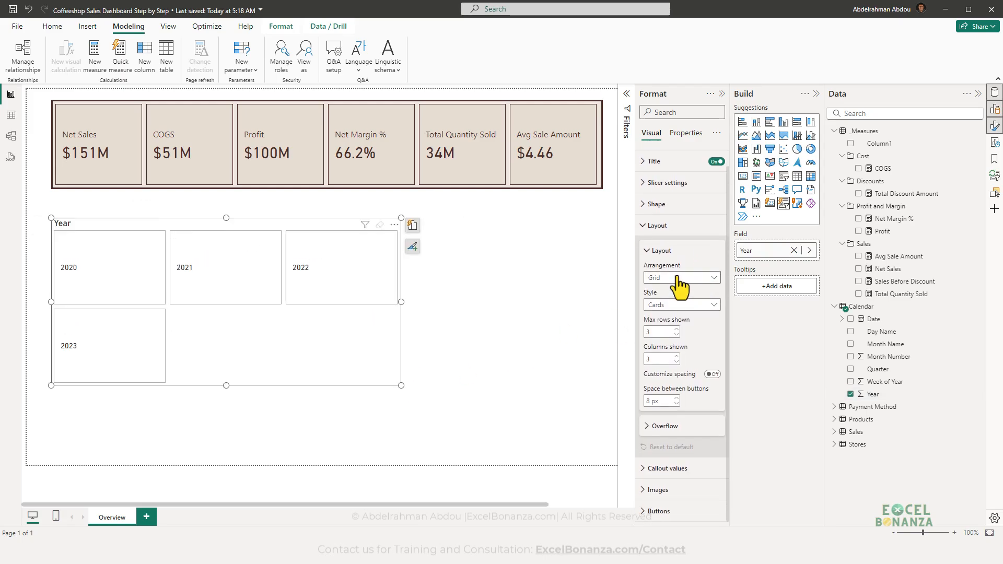
pyautogui.click(680, 278)
pyautogui.click(684, 277)
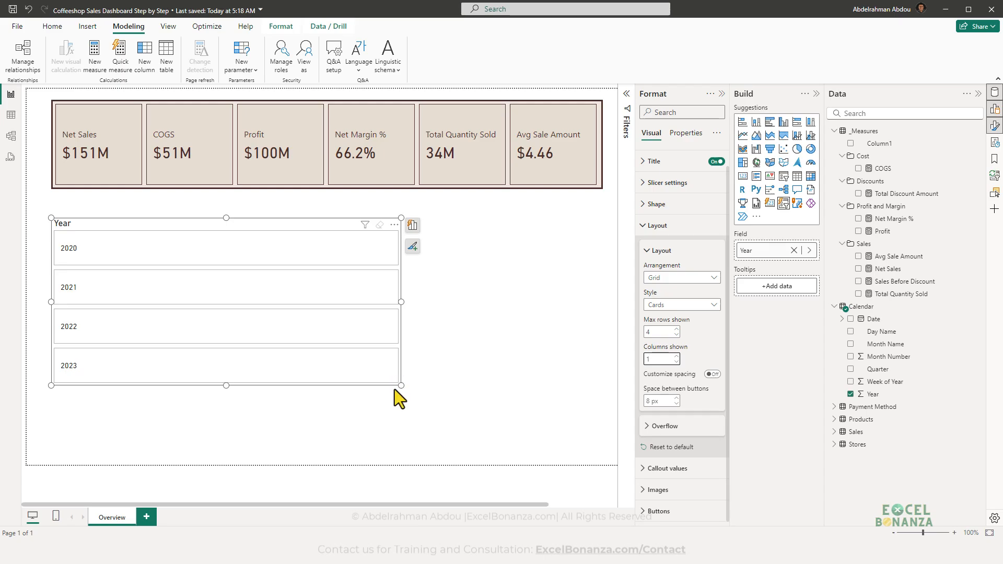
pyautogui.moveTo(400, 386); pyautogui.dragTo(163, 425)
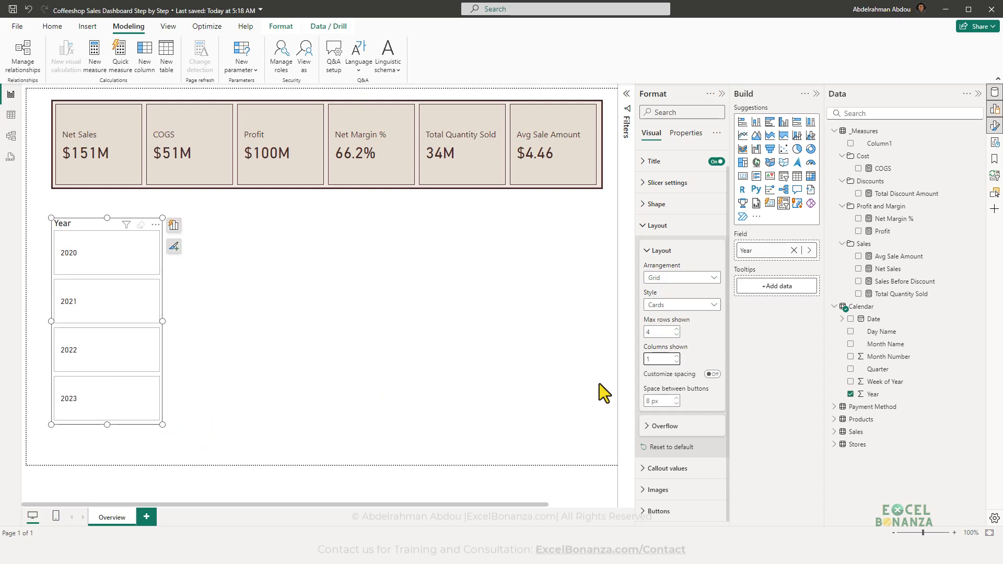
# - Format the Year slicer's callout values with centred alignment, a dark brown colour and a font size of 14
pyautogui.click(671, 468)
pyautogui.scroll(-5, 699, 397)
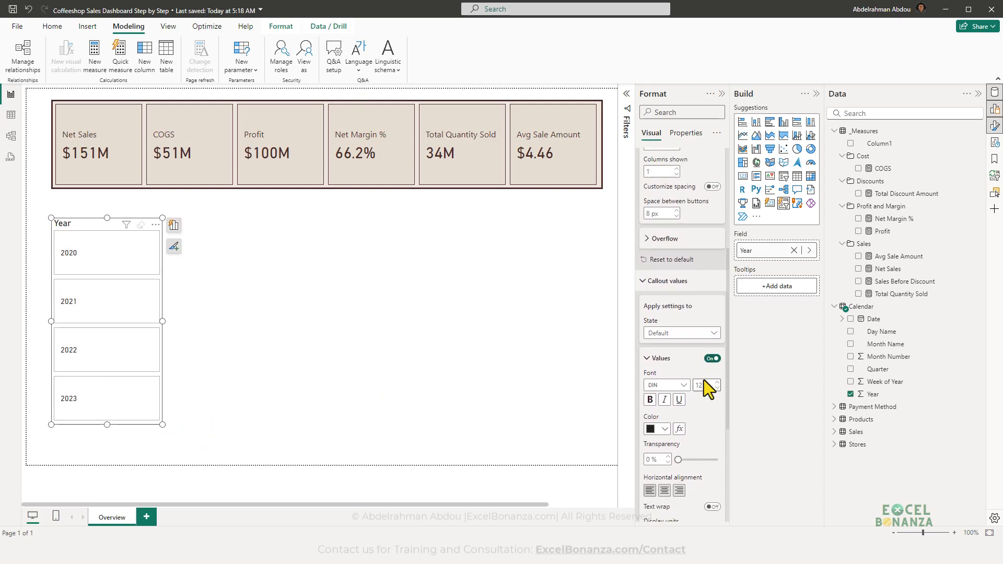
pyautogui.click(663, 416)
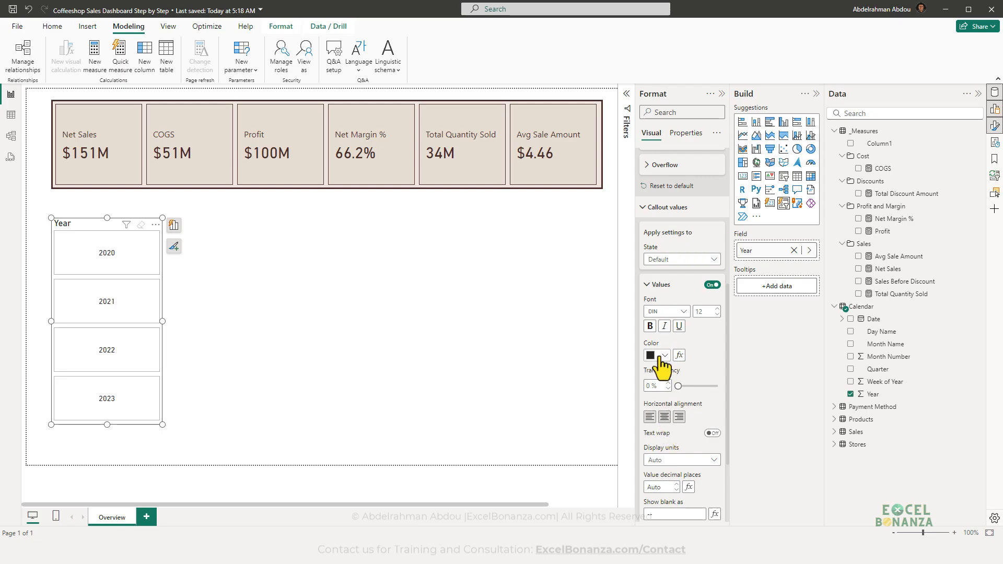
pyautogui.click(661, 357)
pyautogui.click(684, 199)
pyautogui.press('Return')
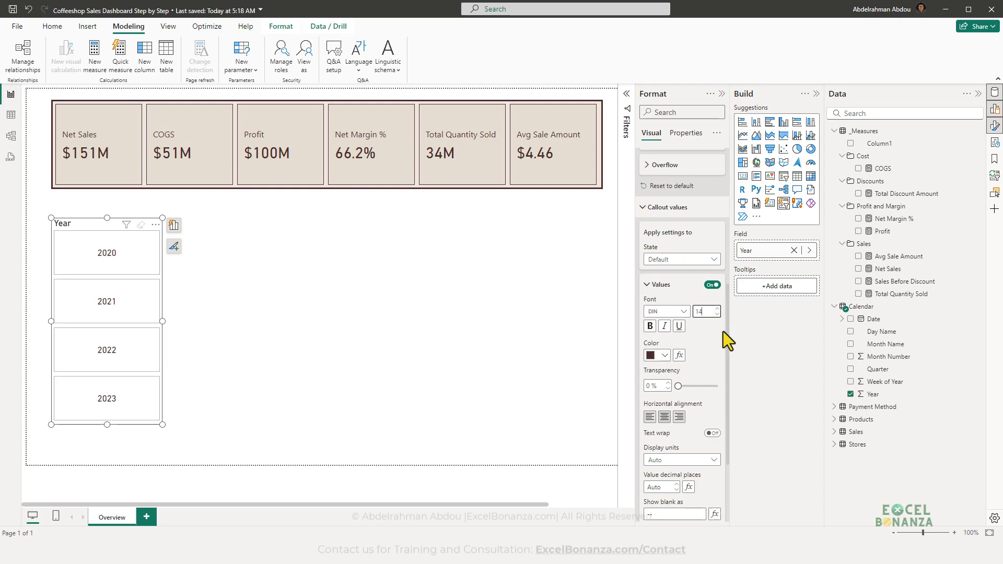
pyautogui.scroll(-3, 711, 350)
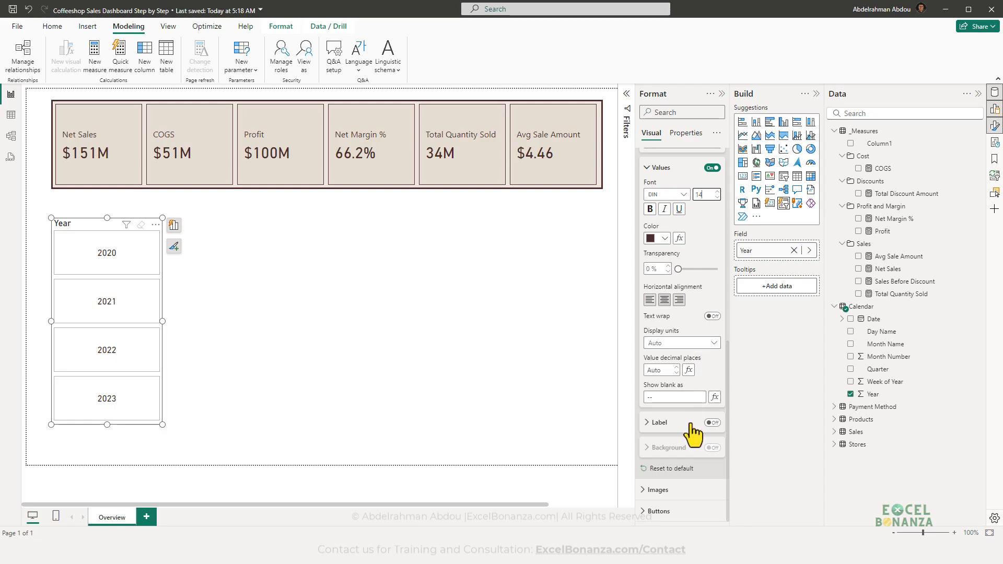
# - Turn off the title of the Year slicer
pyautogui.scroll(5, 710, 411)
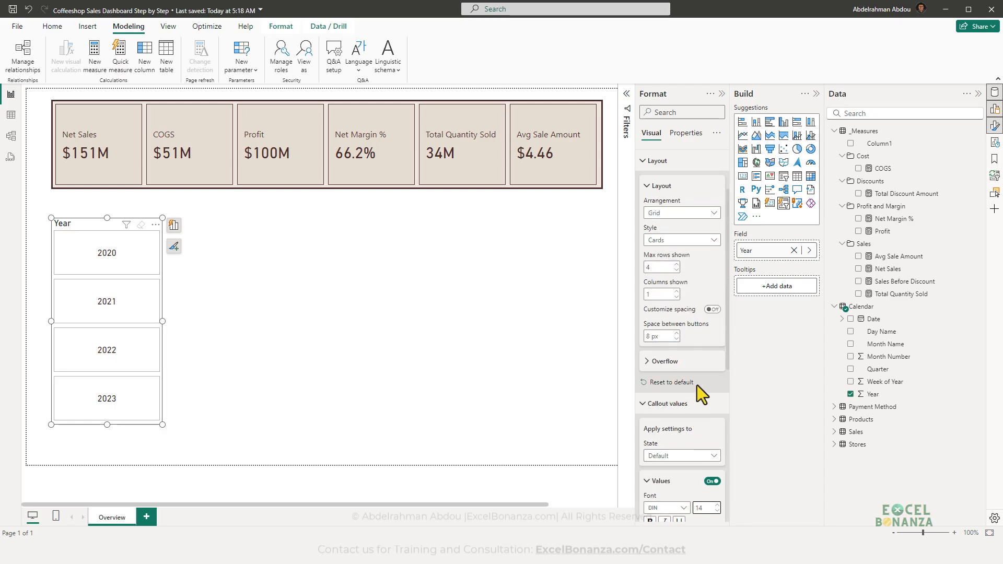
pyautogui.scroll(2, 695, 396)
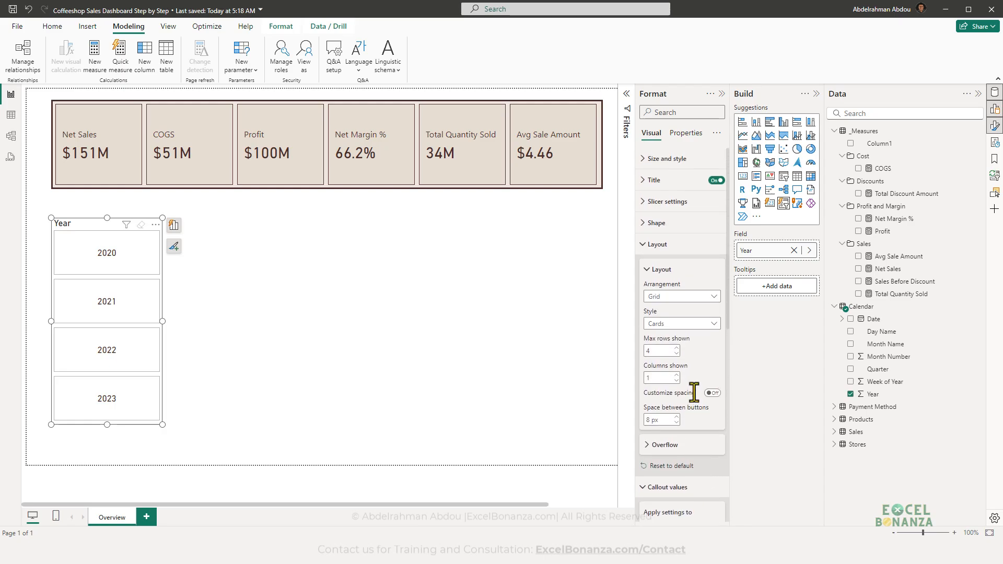
pyautogui.click(659, 245)
pyautogui.click(716, 180)
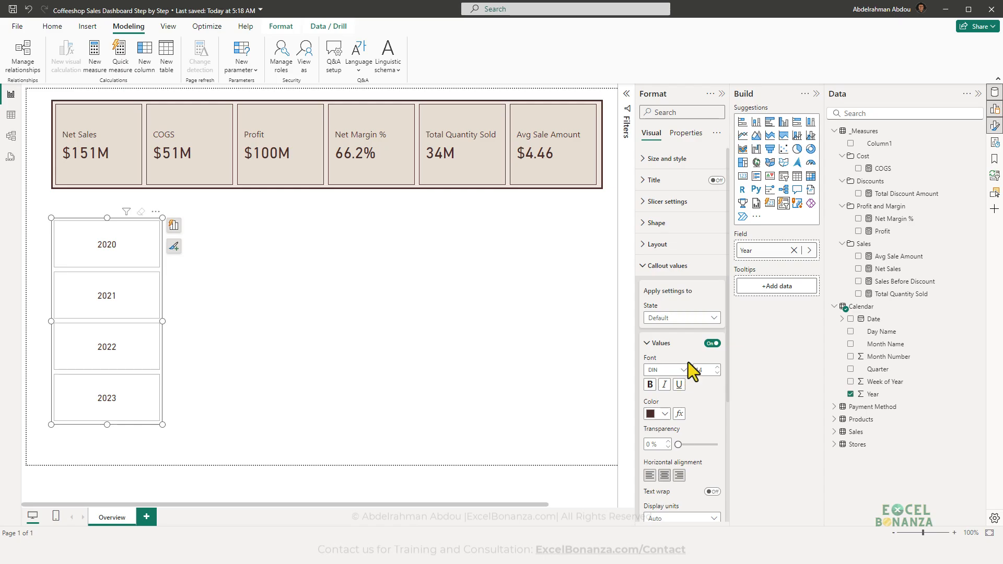
# - Set the Year slicer's background colour to the custom hex value #DFD0C4
pyautogui.click(658, 245)
pyautogui.click(659, 159)
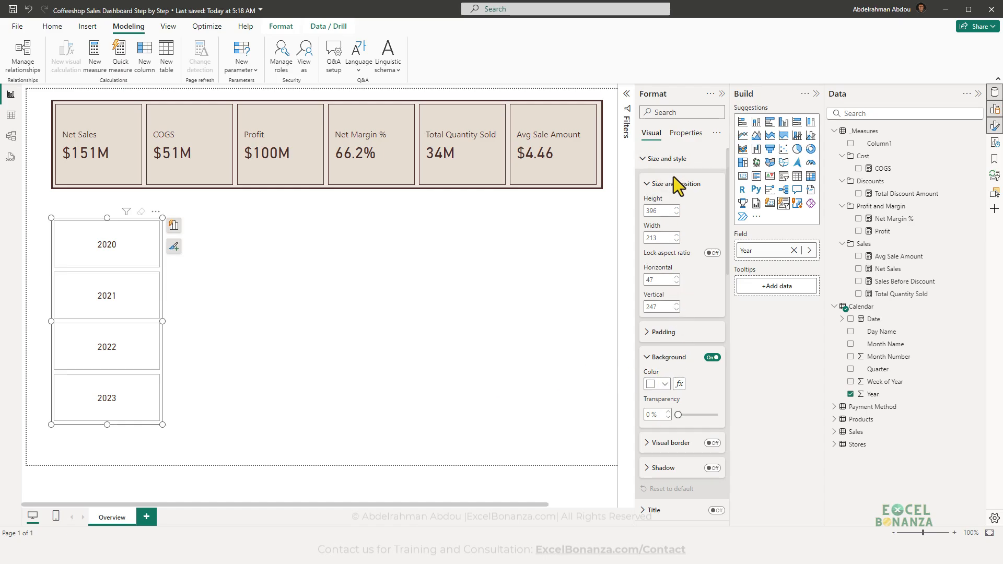
pyautogui.click(664, 382)
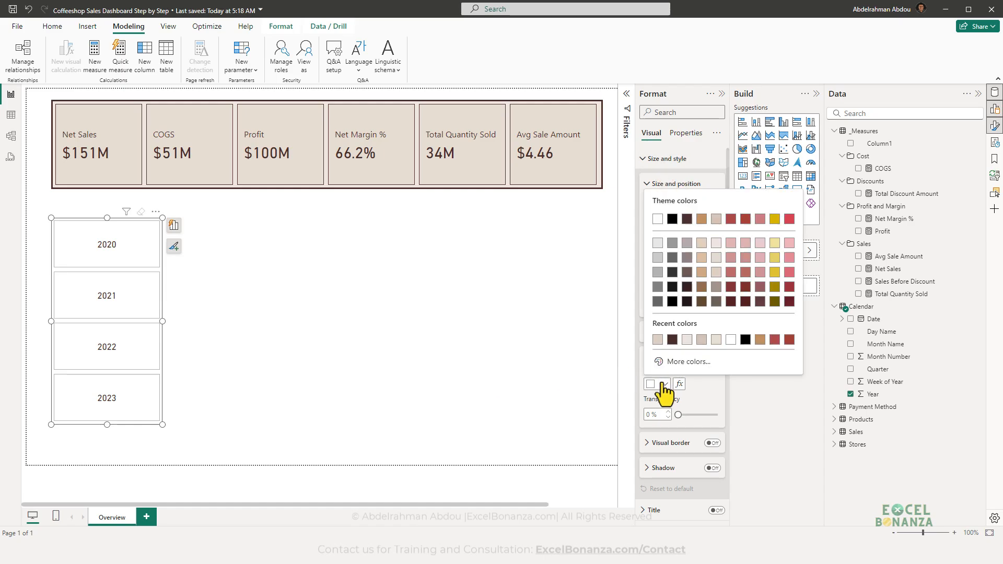
pyautogui.click(667, 364)
pyautogui.write('#DFD0C4')
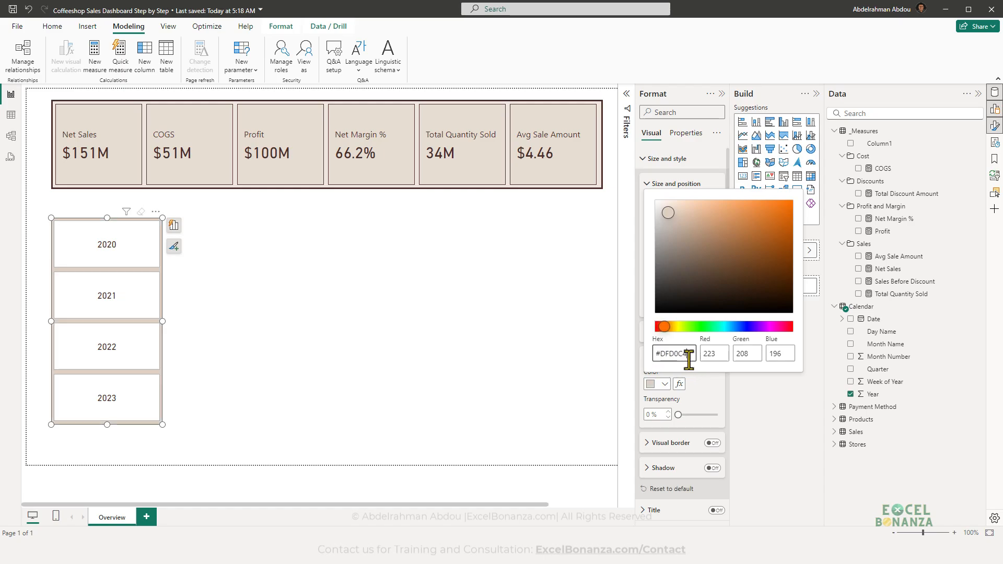
pyautogui.click(633, 359)
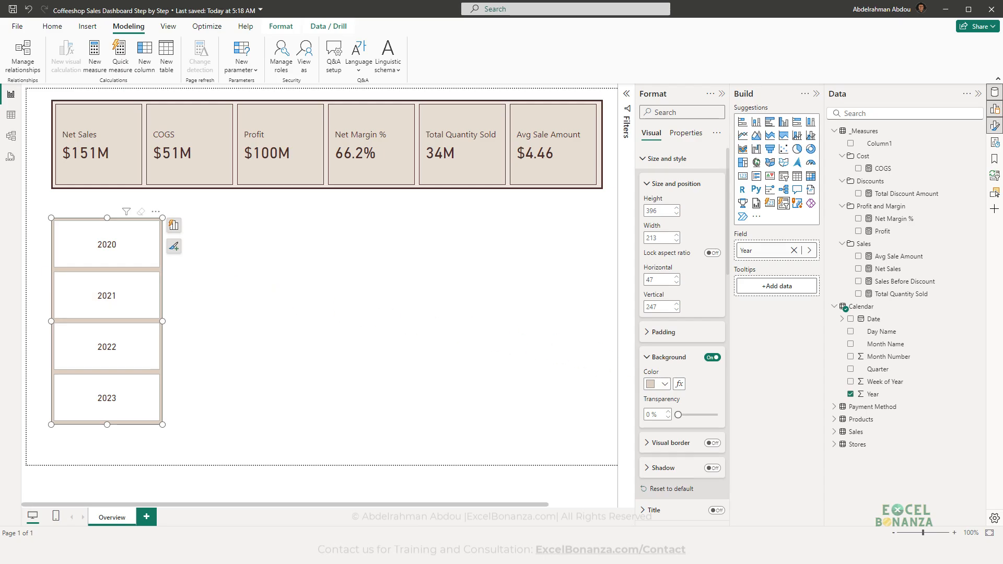
# - Fill the Year slicer's buttons in their default state with the custom colour #F3F2F1
pyautogui.scroll(-10, 691, 380)
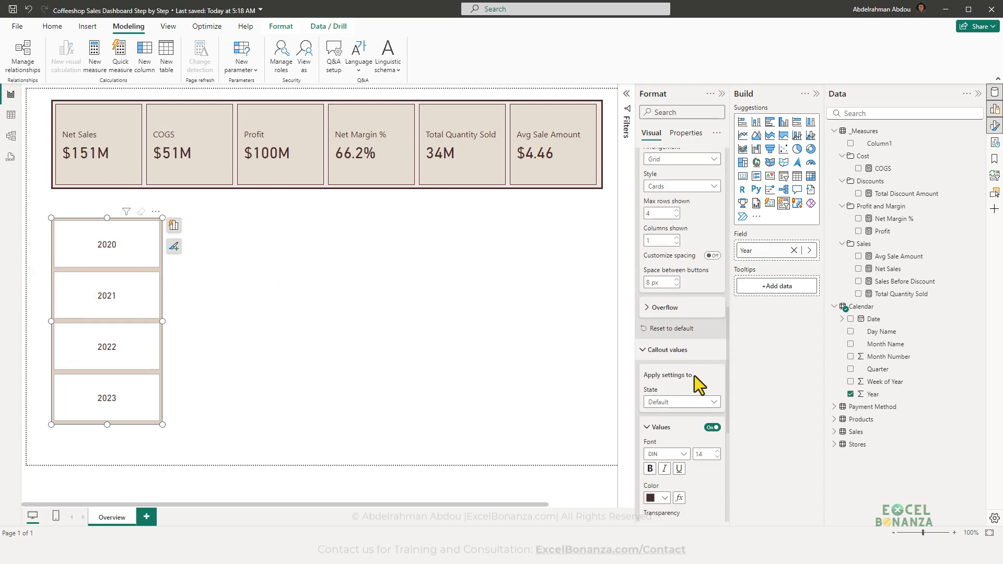
pyautogui.scroll(-5, 700, 379)
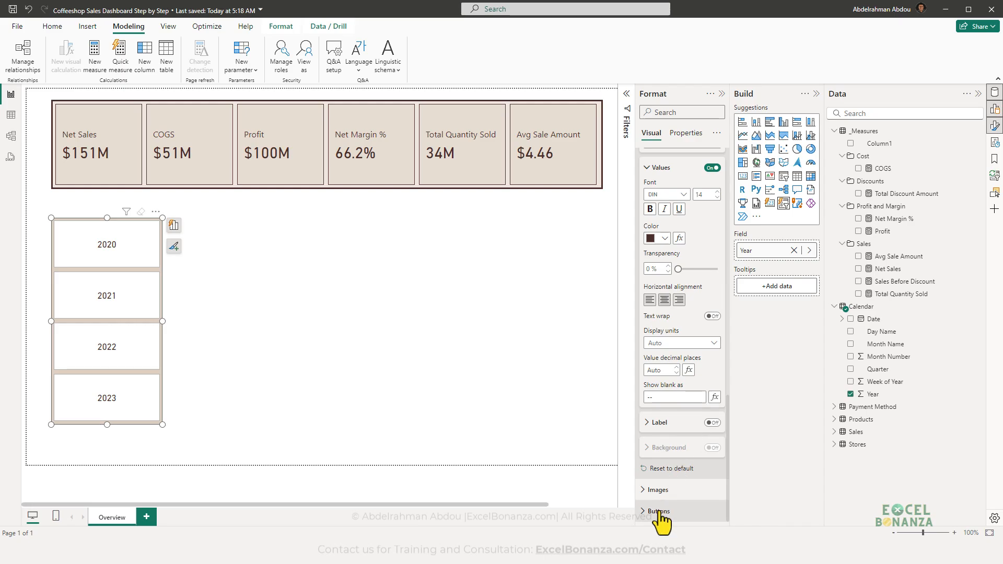
pyautogui.click(660, 512)
pyautogui.scroll(-5, 685, 406)
pyautogui.click(675, 416)
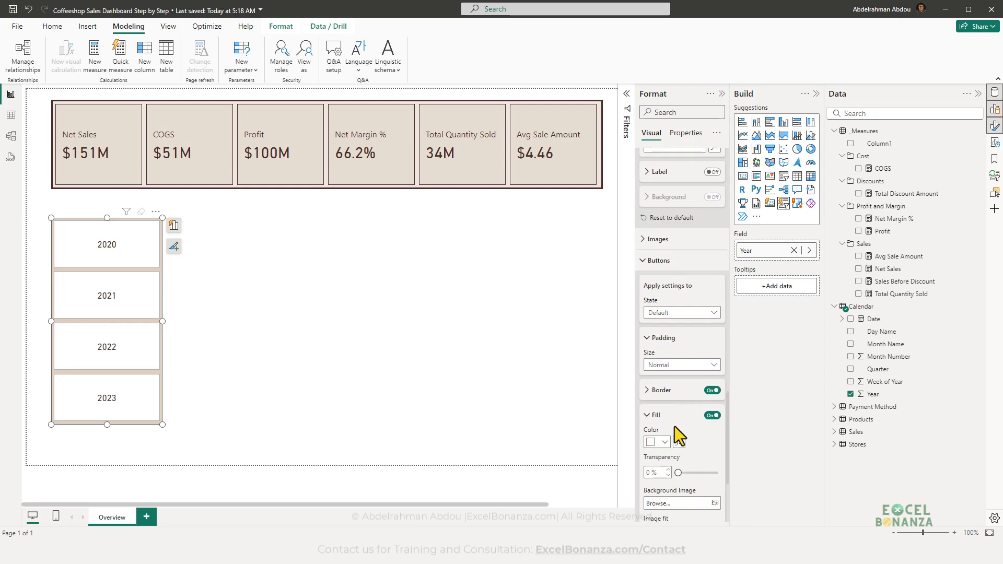
pyautogui.click(663, 445)
pyautogui.click(675, 417)
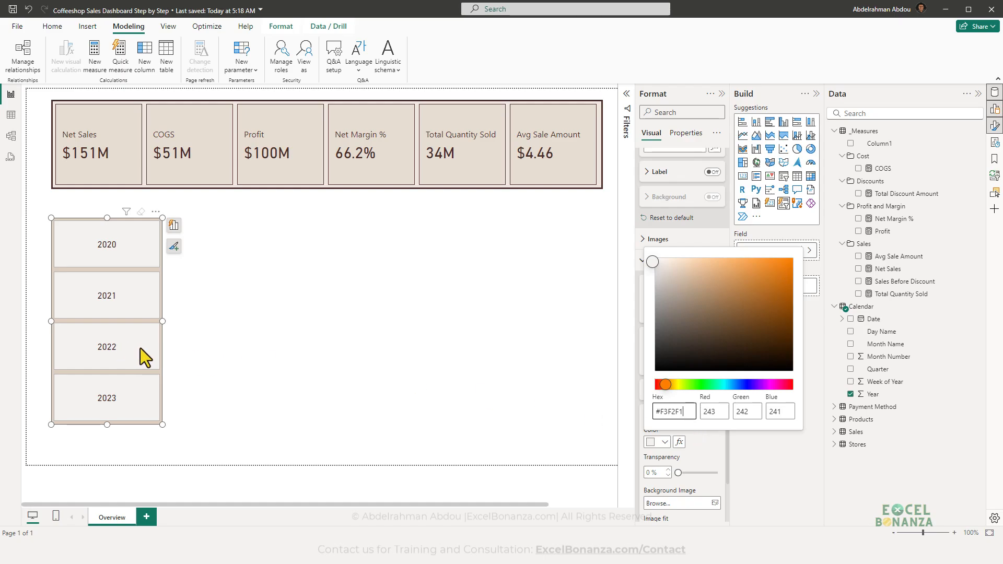
pyautogui.click(239, 419)
pyautogui.click(174, 387)
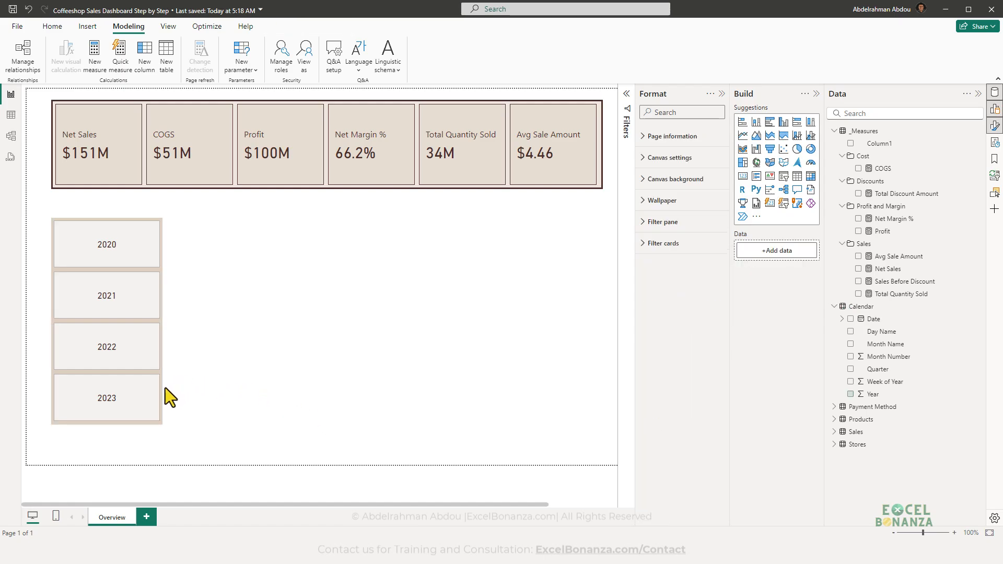
# - Add a visual border to the Year slicer in the dark brown theme colour with a width of 3 px
pyautogui.click(158, 422)
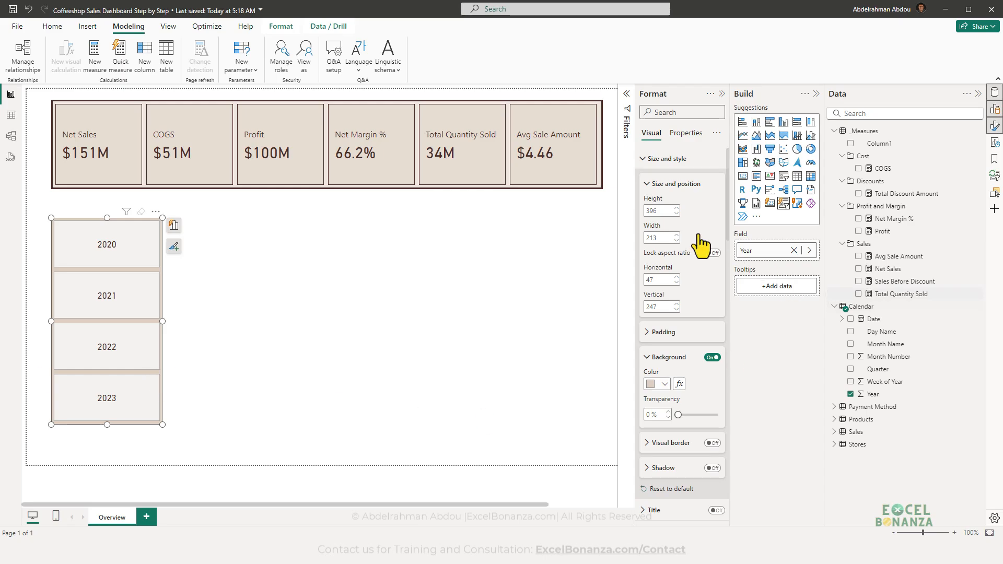
pyautogui.scroll(-2, 679, 288)
pyautogui.click(712, 340)
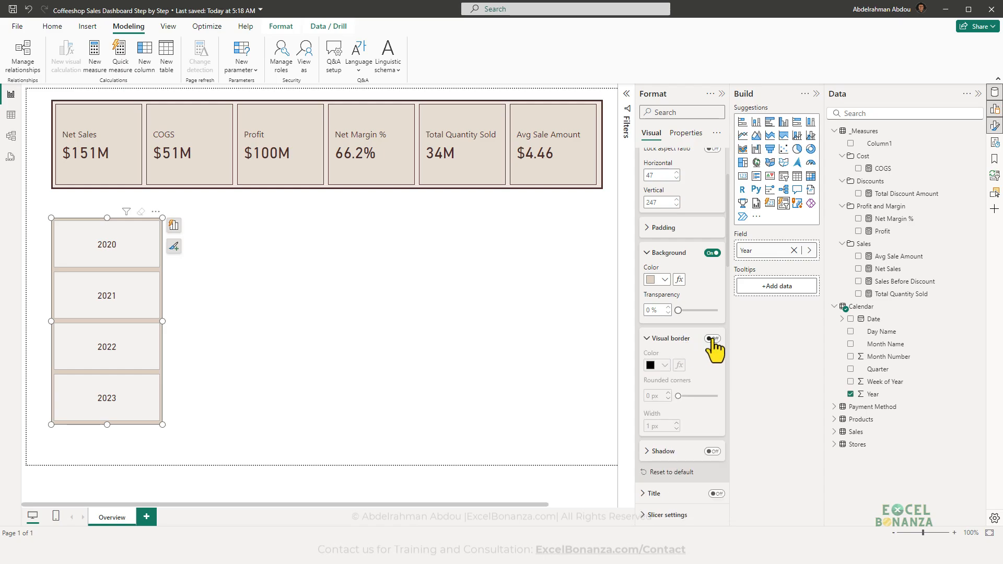
pyautogui.click(663, 365)
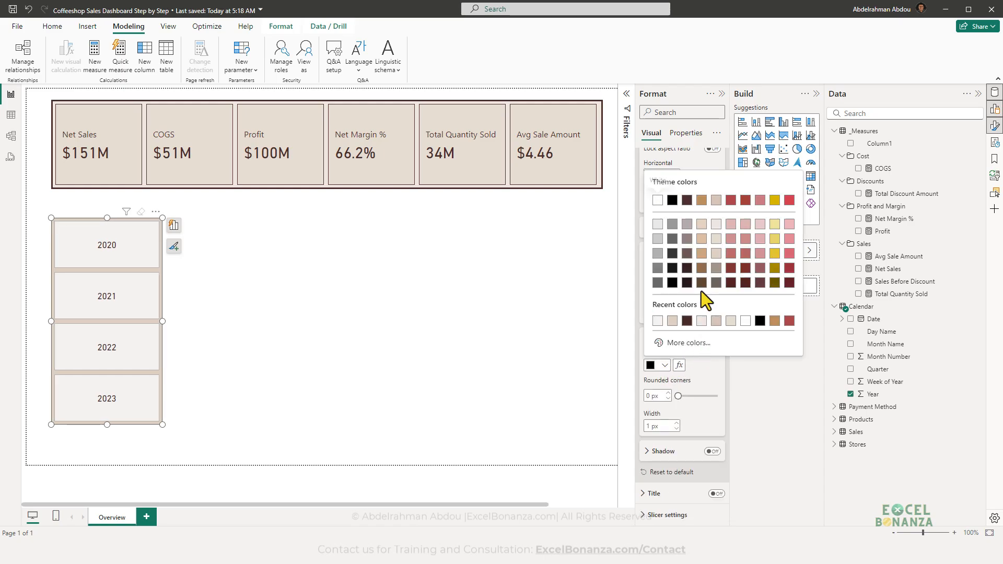
pyautogui.click(686, 201)
pyautogui.click(657, 426)
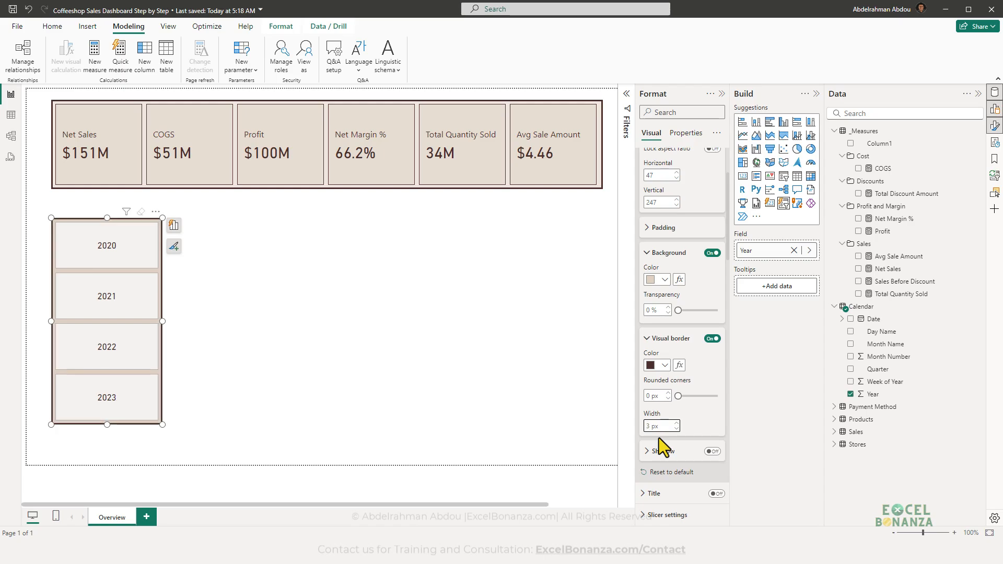
# - Compare the Year slicer with the Overview Page Screenshot and shrink it to about 351 high and 91 wide
pyautogui.click(806, 551)
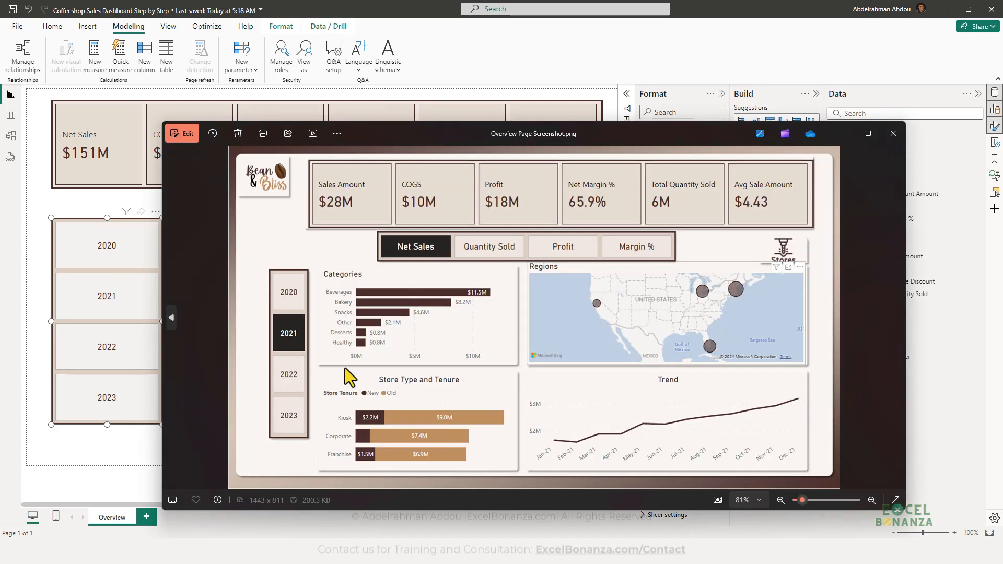
pyautogui.click(155, 425)
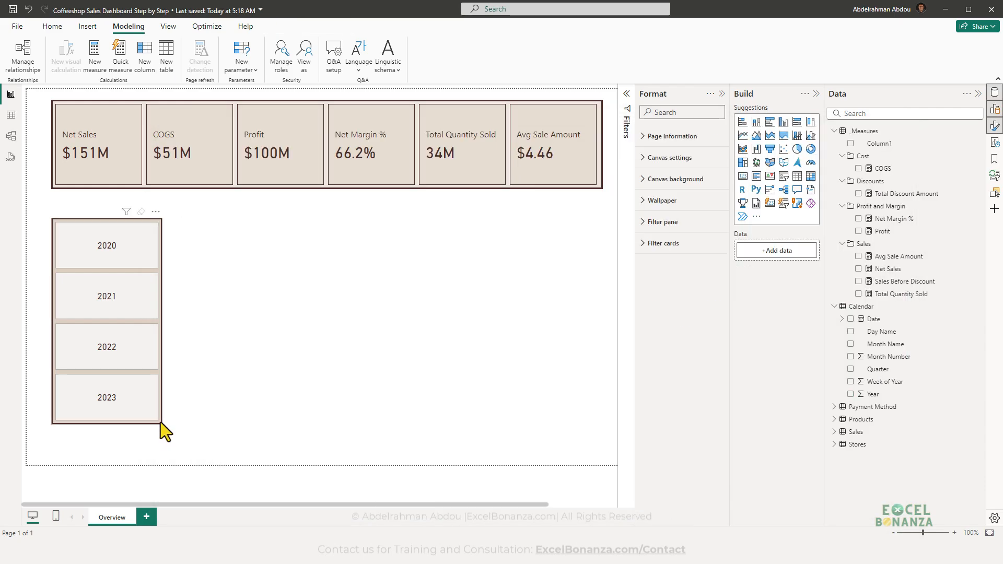
pyautogui.moveTo(161, 422); pyautogui.dragTo(98, 400)
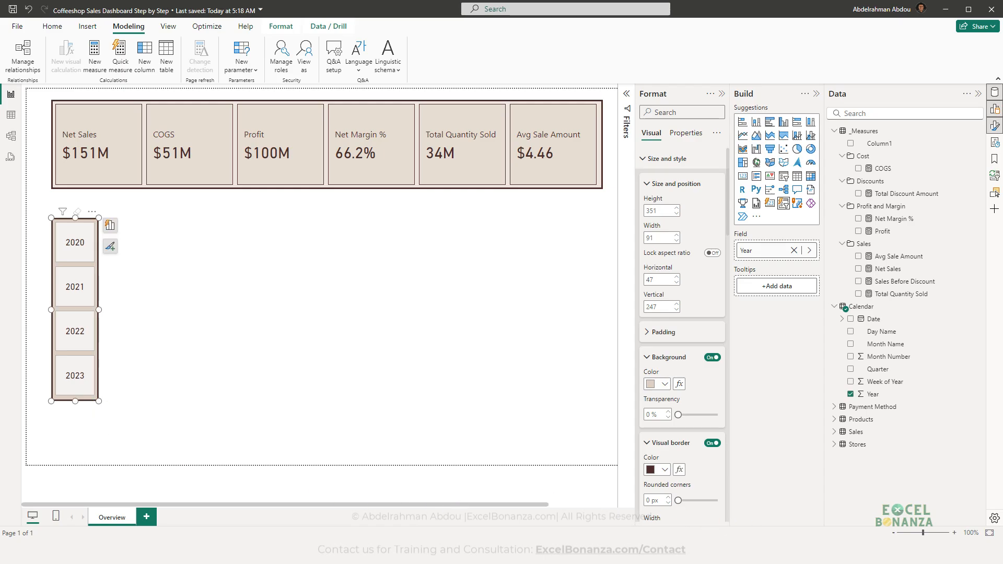
pyautogui.hotkey('alt', 'Tab')
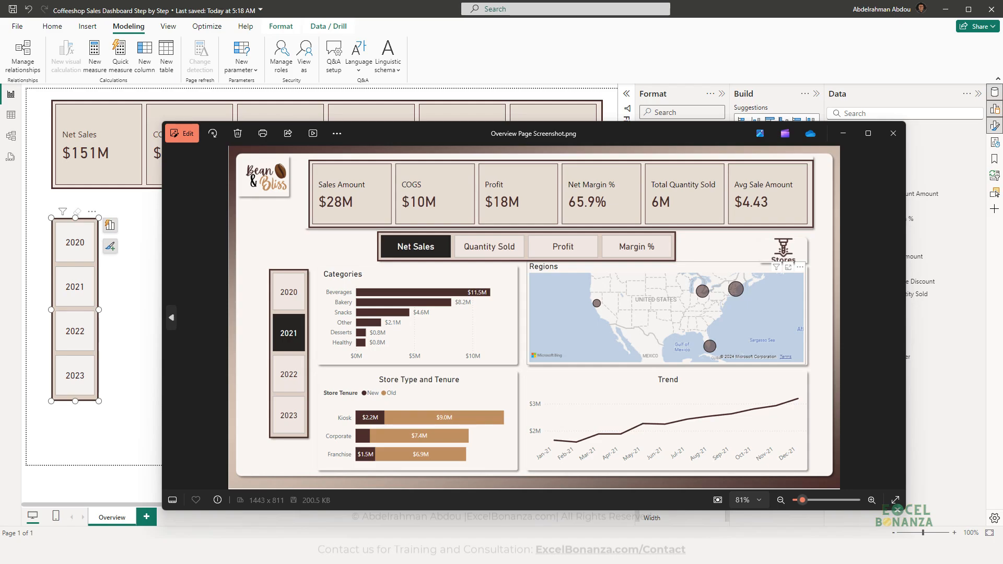
pyautogui.hotkey('alt', 'Tab')
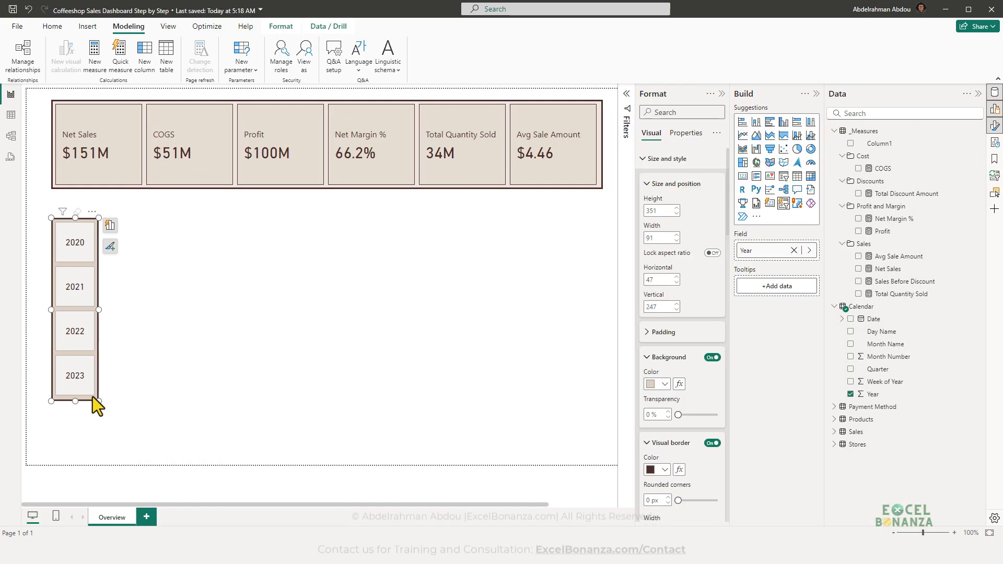
# - Set the Year slicer's height to 354 and its width to 83
pyautogui.doubleClick(661, 211)
pyautogui.write('354')
pyautogui.press('Tab')
pyautogui.write('83')
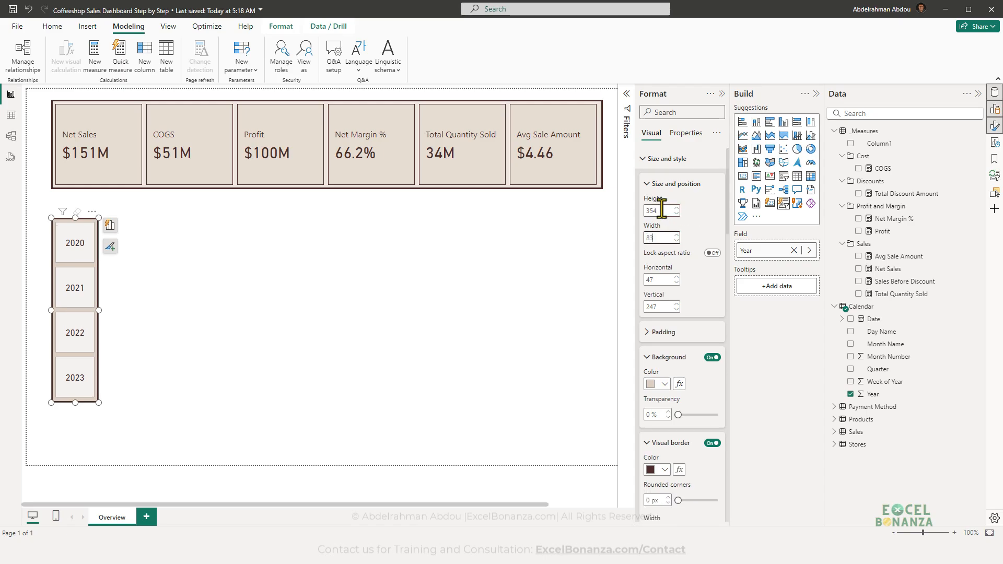
pyautogui.press('Return')
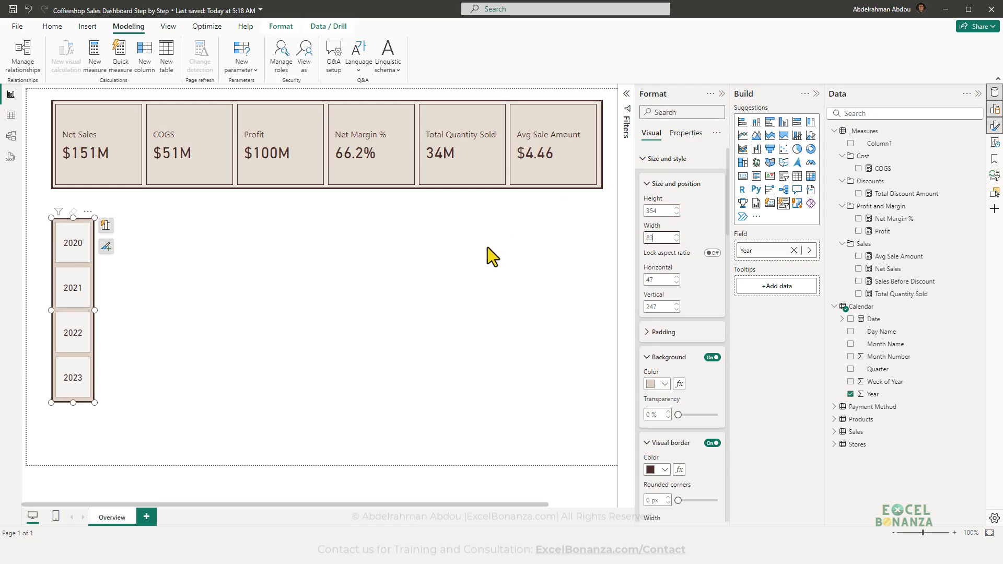
pyautogui.click(487, 247)
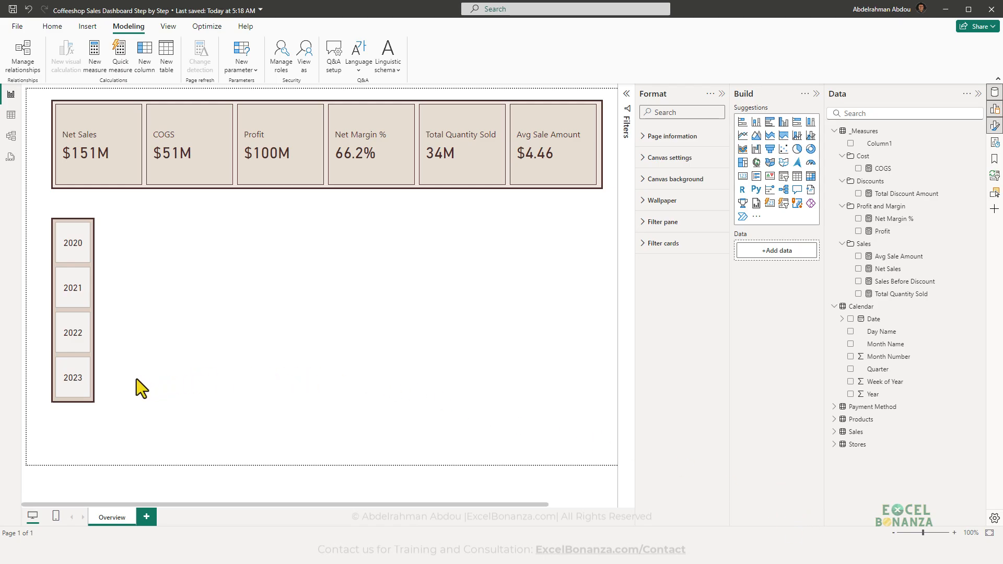
# - Move the Year slicer near the page's left edge, to about horizontal 29 and vertical 290
pyautogui.click(89, 401)
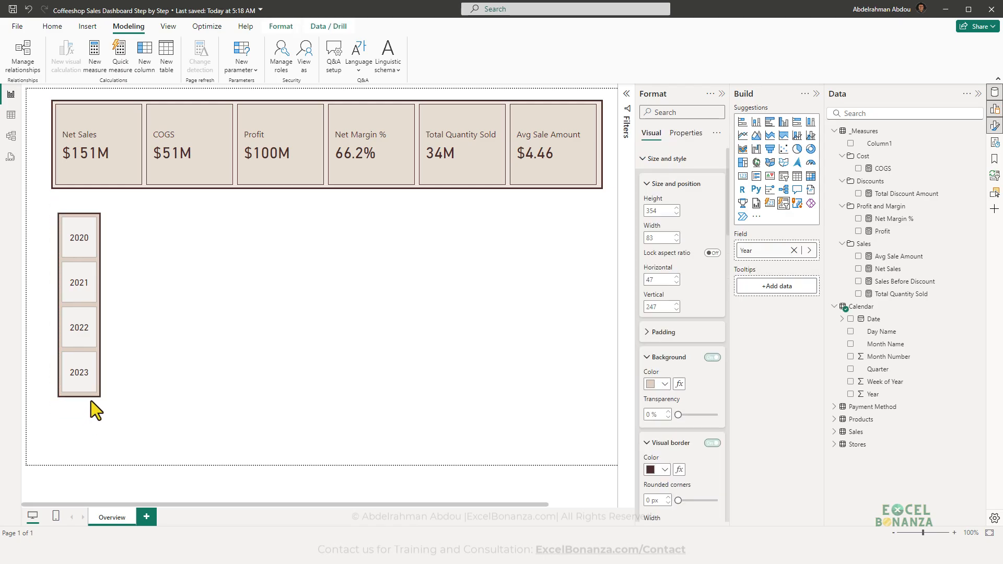
pyautogui.moveTo(82, 420)
pyautogui.mouseDown()
pyautogui.moveTo(68, 431)
pyautogui.moveTo(80, 424)
pyautogui.mouseUp()
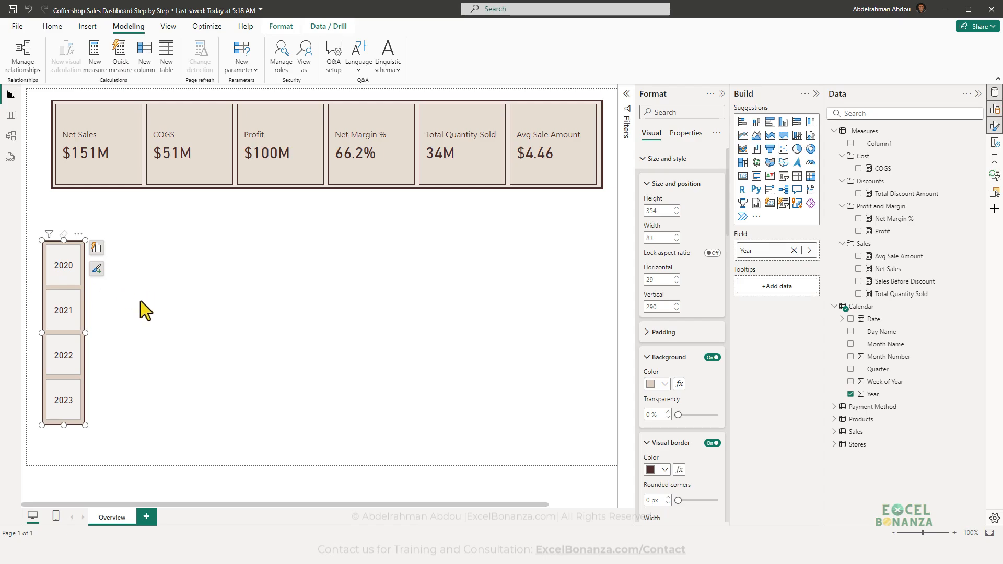
pyautogui.click(124, 324)
# - Test the Year slicer by selecting 2020, 2021, 2022 and 2023 in turn, ending on 2020
pyautogui.click(81, 331)
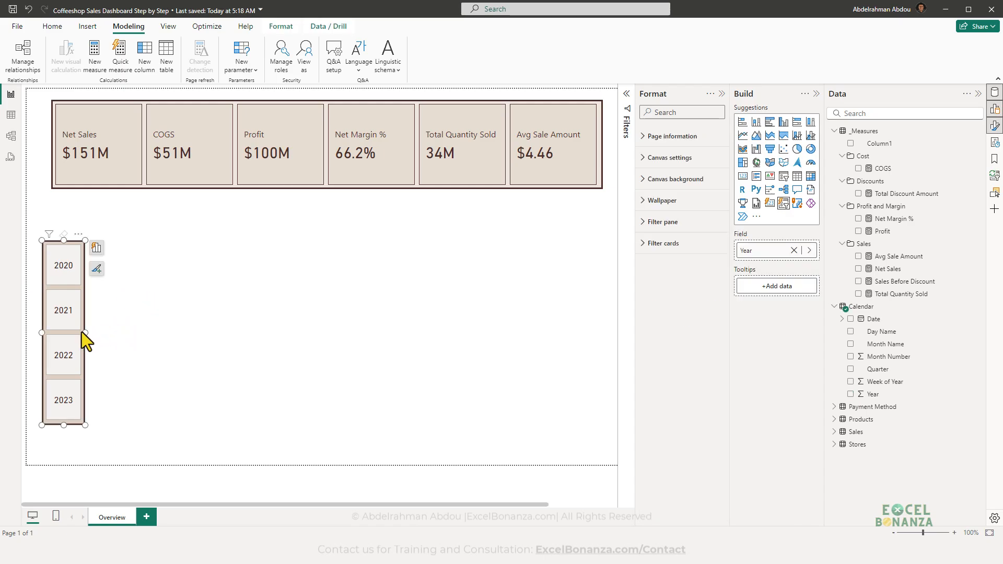
pyautogui.click(63, 272)
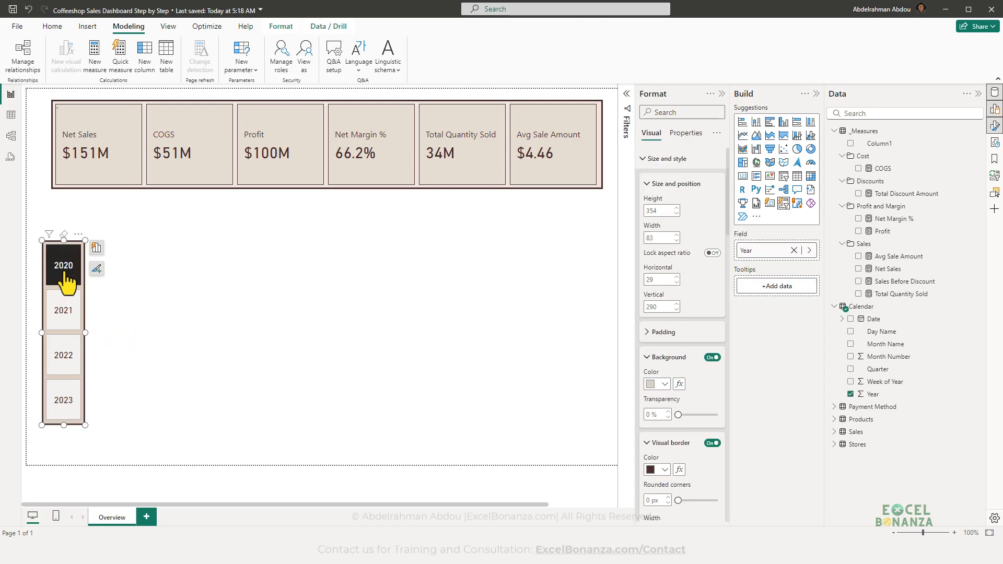
pyautogui.click(61, 315)
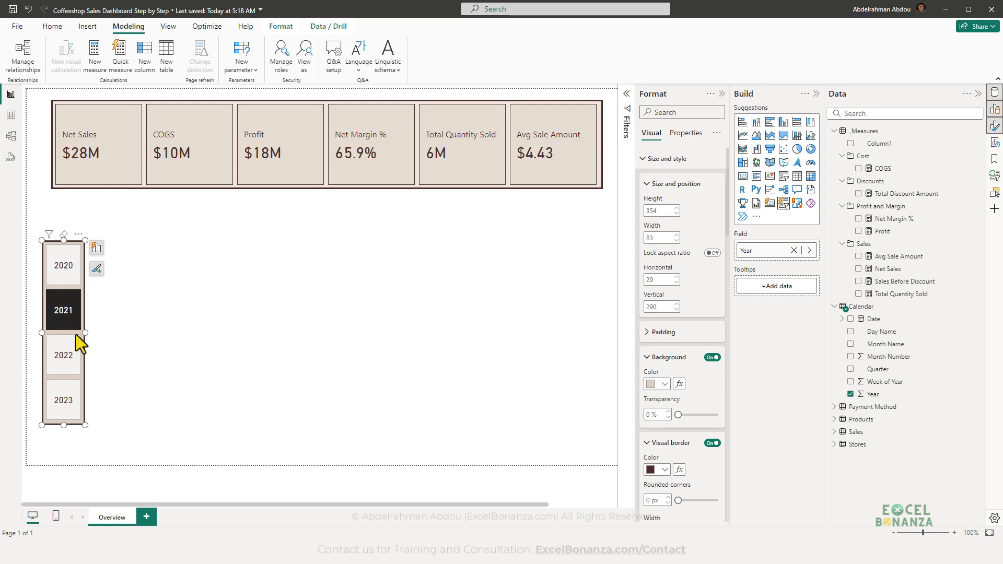
pyautogui.click(70, 365)
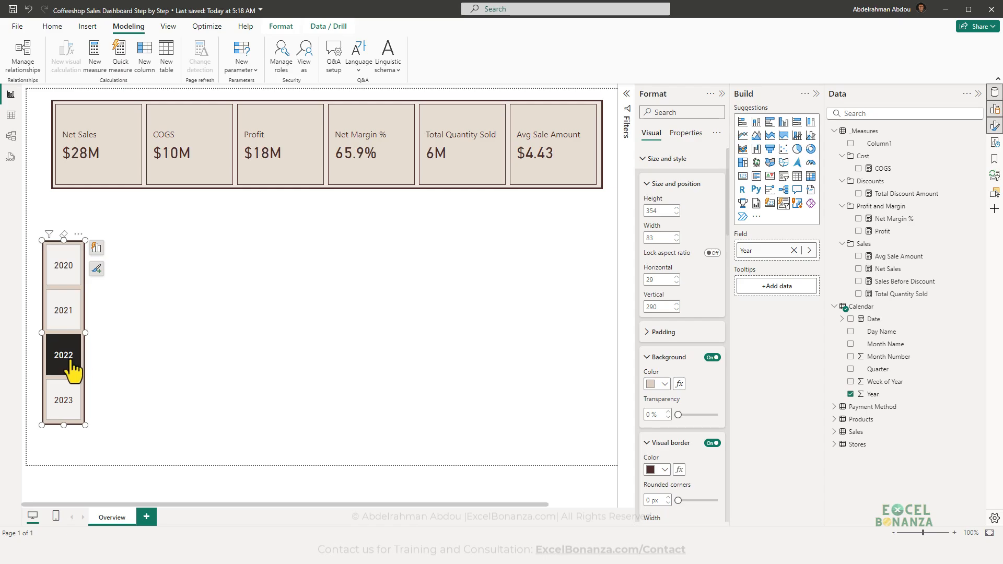
pyautogui.click(77, 409)
pyautogui.click(66, 267)
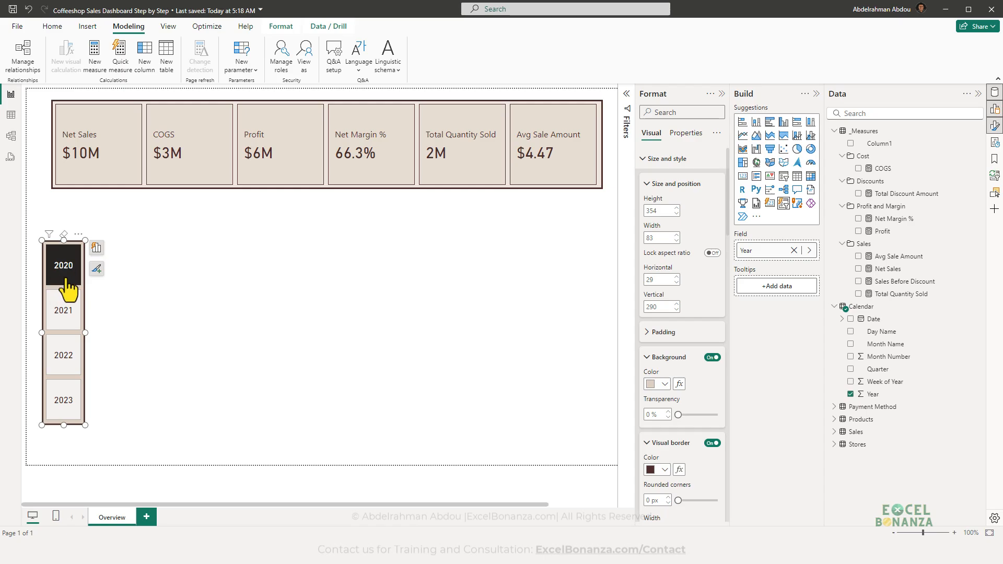
# - Test the Year slicer by selecting 2021 and 2022 in turn, ending on 2022
pyautogui.click(64, 318)
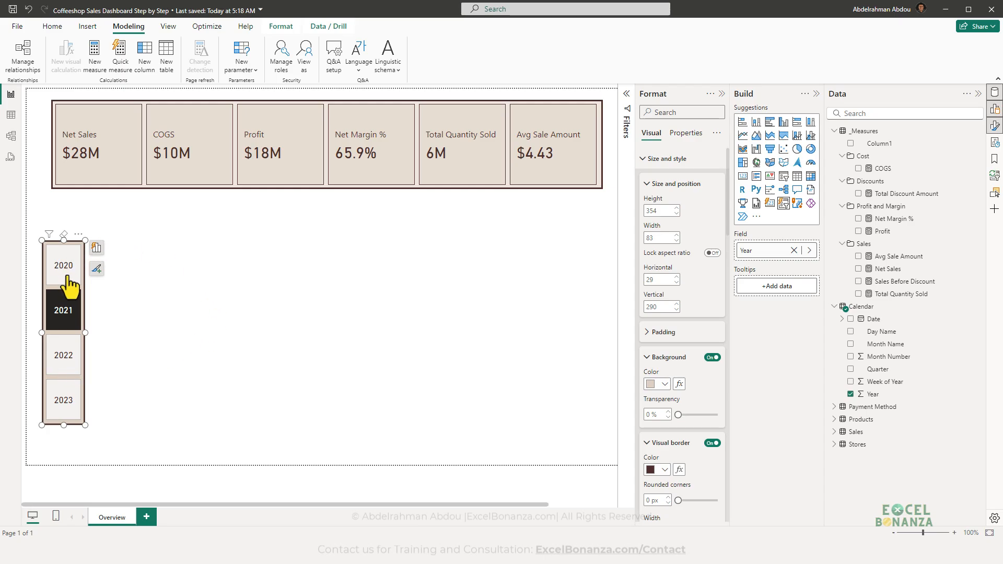
pyautogui.click(72, 357)
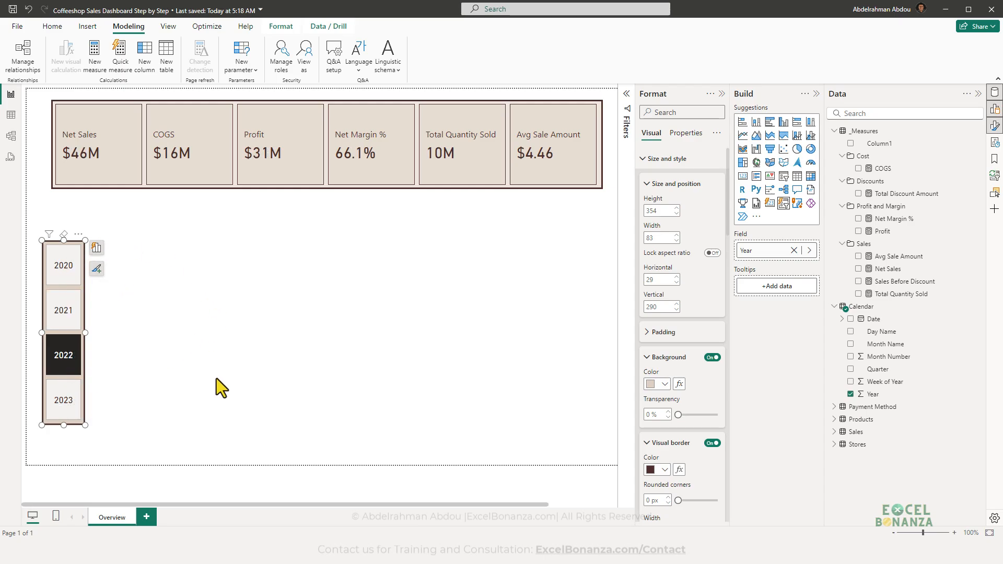
pyautogui.scroll(-5, 682, 279)
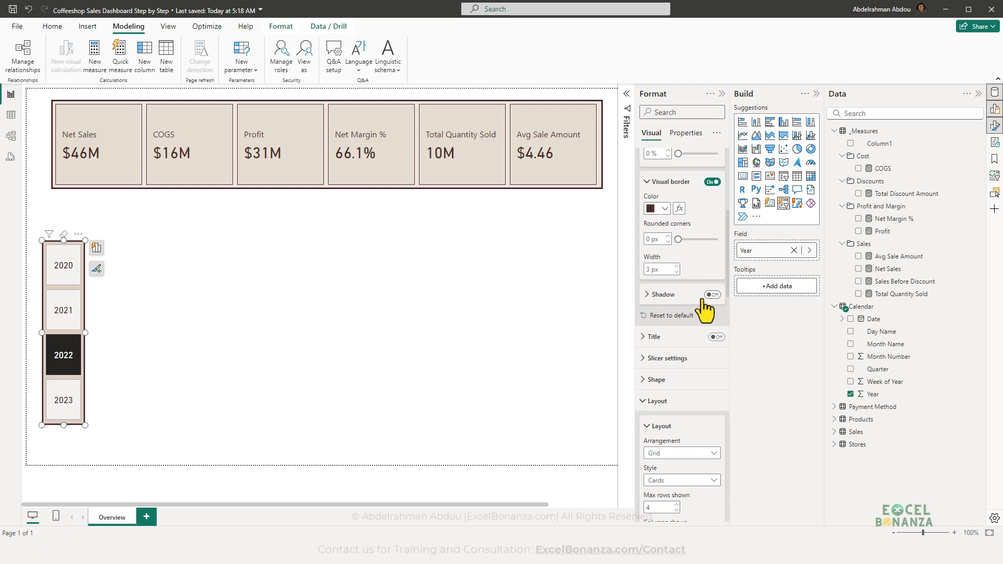
pyautogui.scroll(5, 702, 301)
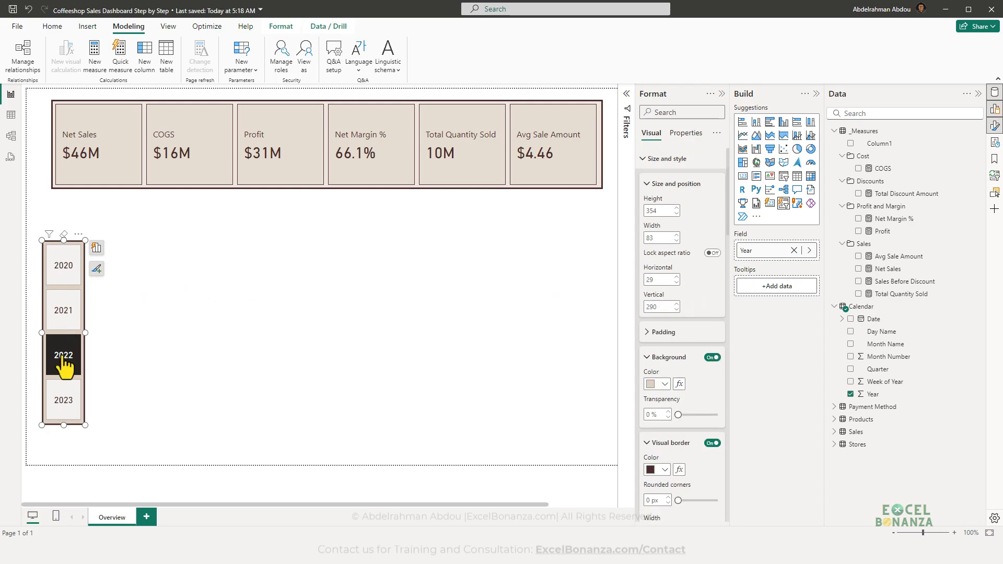
# - Show the Selected state of the Year slicer's callout values and examine its font and color settings
pyautogui.scroll(-5, 681, 305)
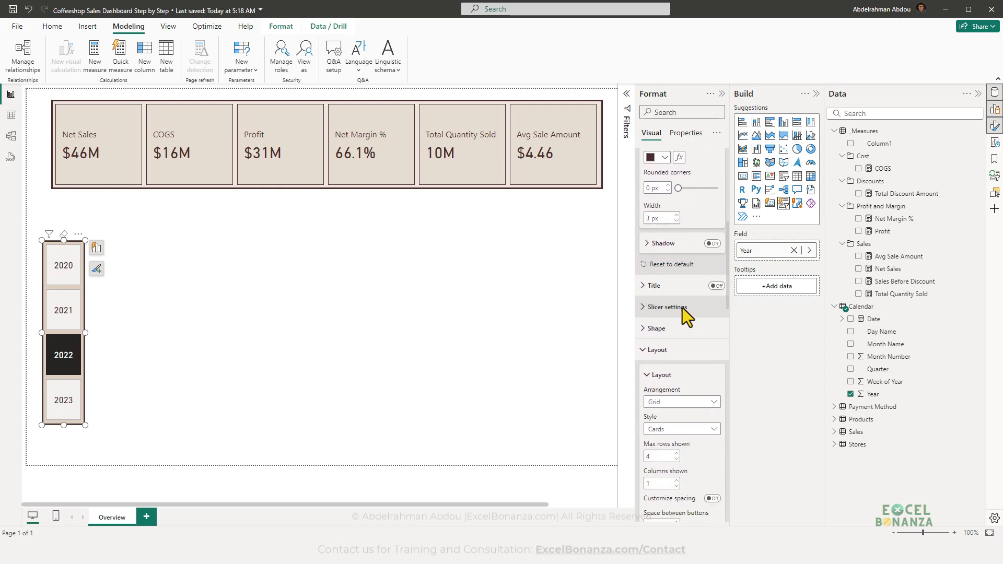
pyautogui.scroll(-5, 682, 308)
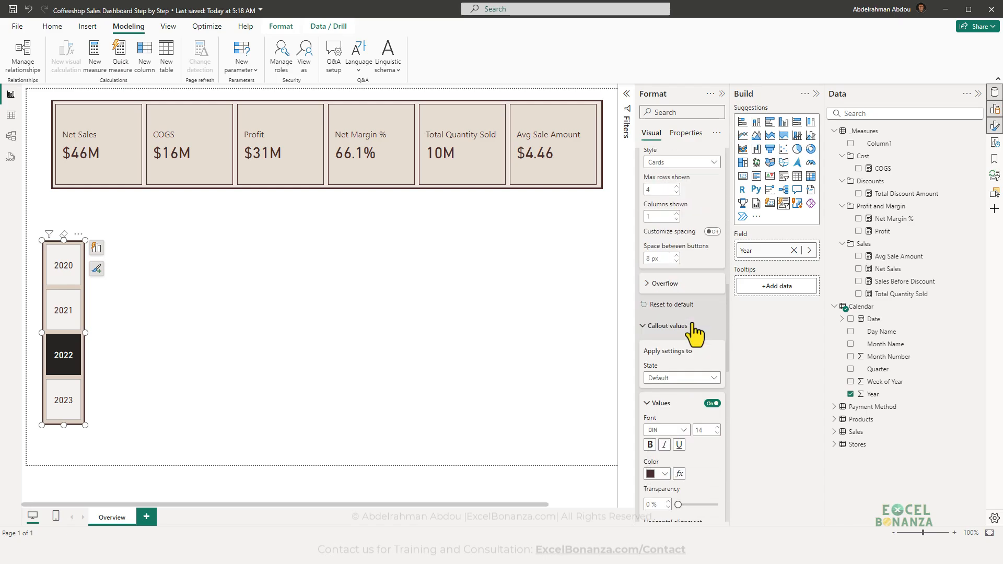
pyautogui.scroll(-2, 693, 326)
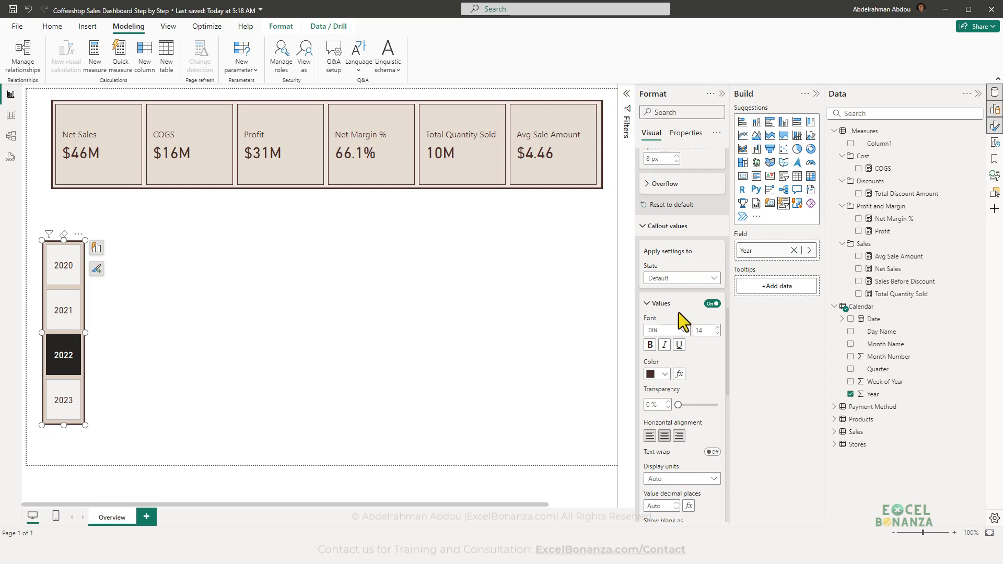
pyautogui.scroll(-3, 680, 308)
pyautogui.scroll(3, 698, 303)
pyautogui.click(674, 282)
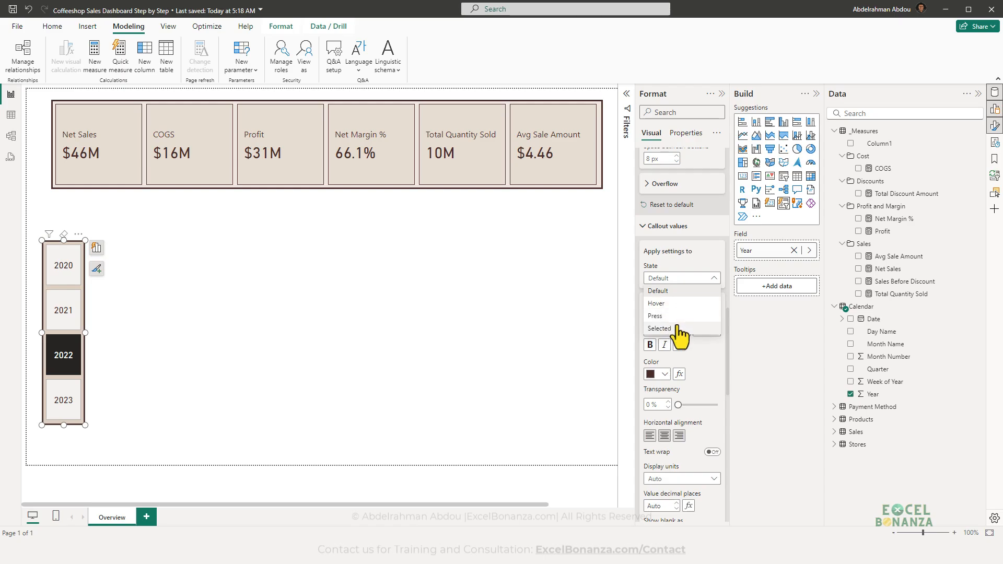
pyautogui.click(675, 328)
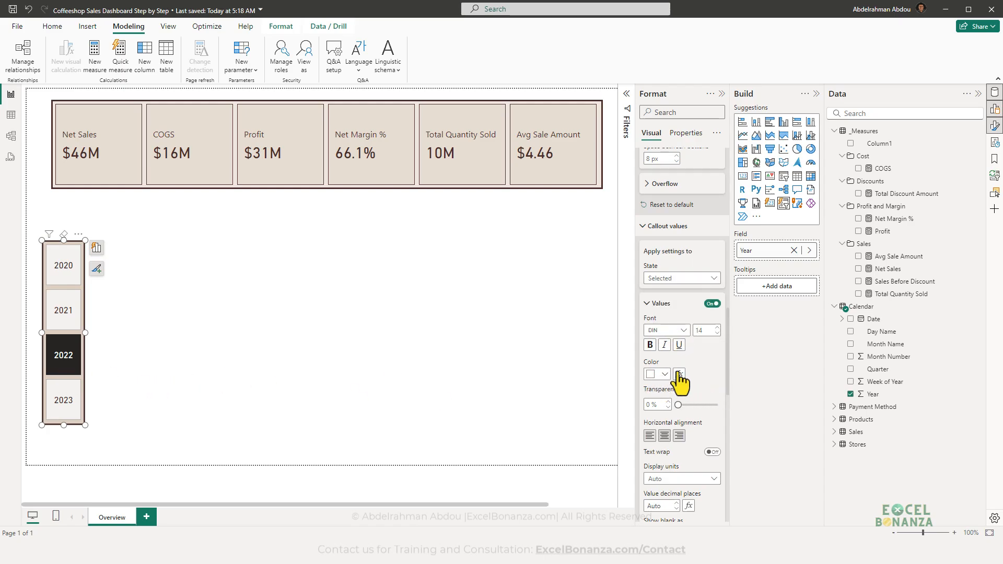
# - Show the Selected state of the Year slicer's buttons and examine its border and fill settings
pyautogui.scroll(-7, 693, 363)
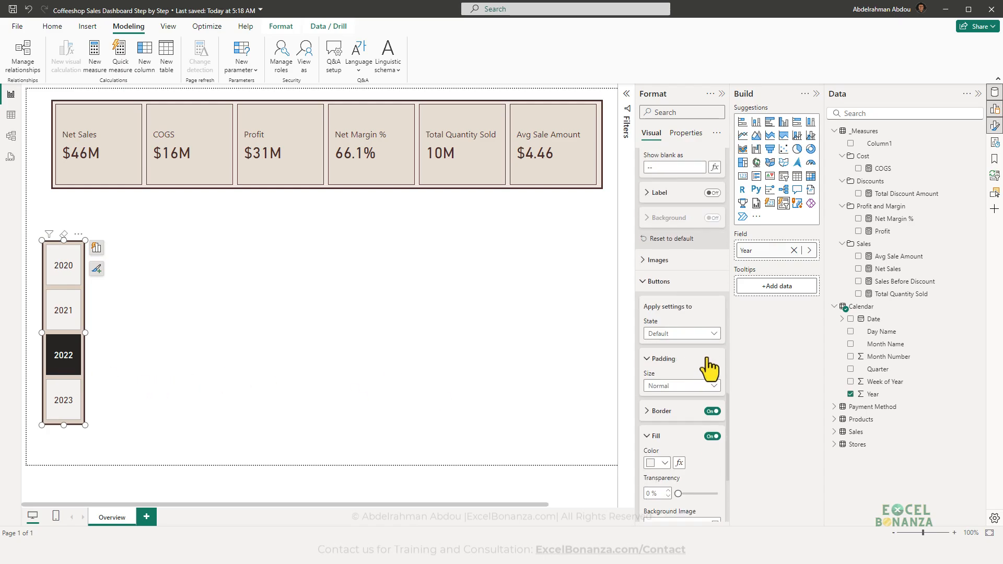
pyautogui.scroll(-2, 702, 376)
pyautogui.scroll(1, 679, 321)
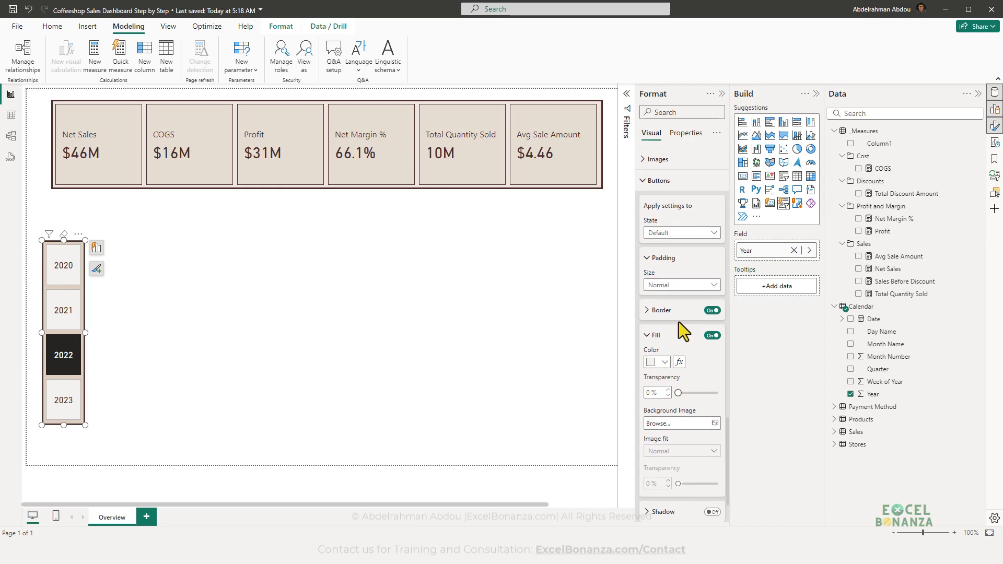
pyautogui.click(677, 282)
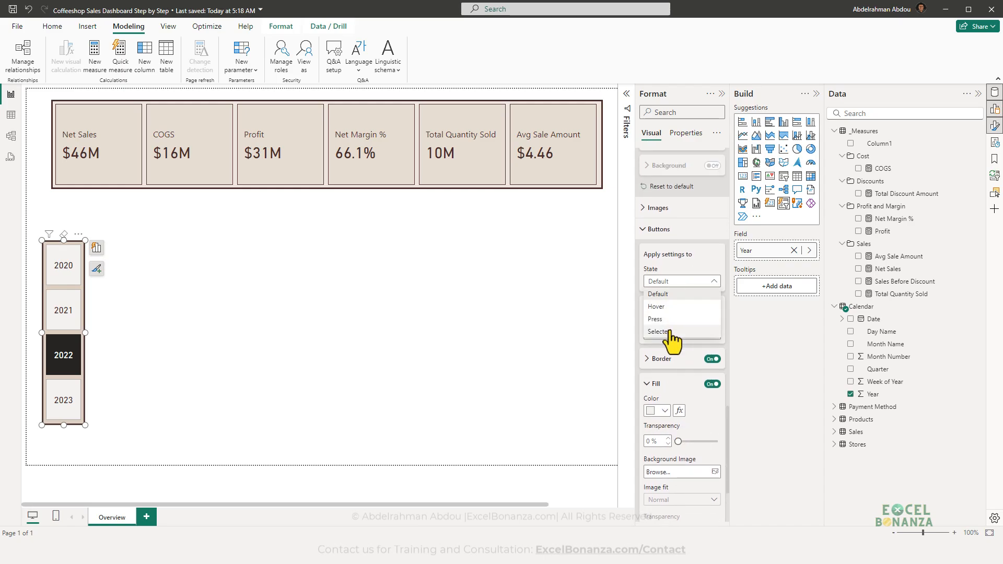
pyautogui.click(671, 331)
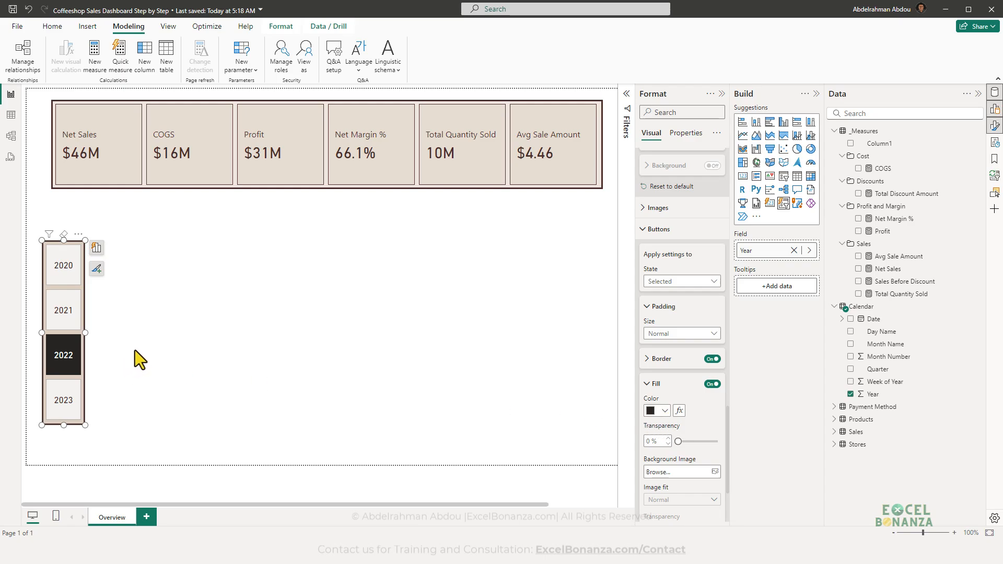
# - Select 2020 in the Year slicer and switch the selection to 2021
pyautogui.click(137, 336)
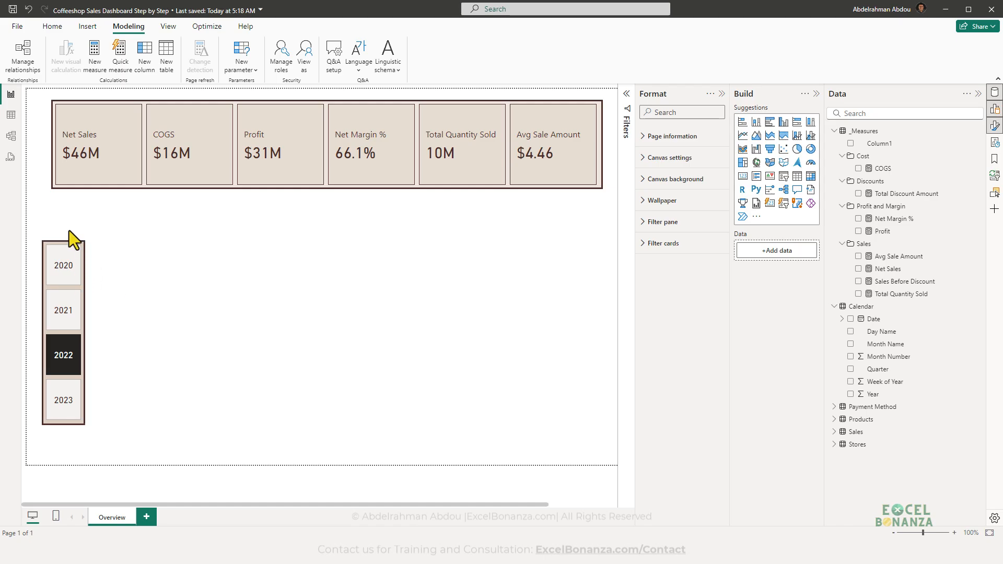
pyautogui.click(73, 269)
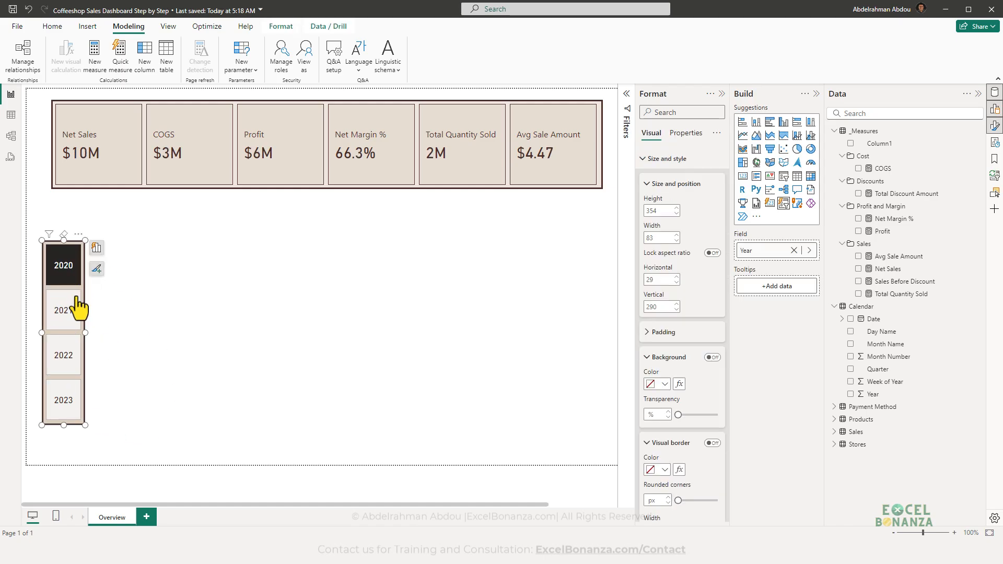
pyautogui.click(65, 311)
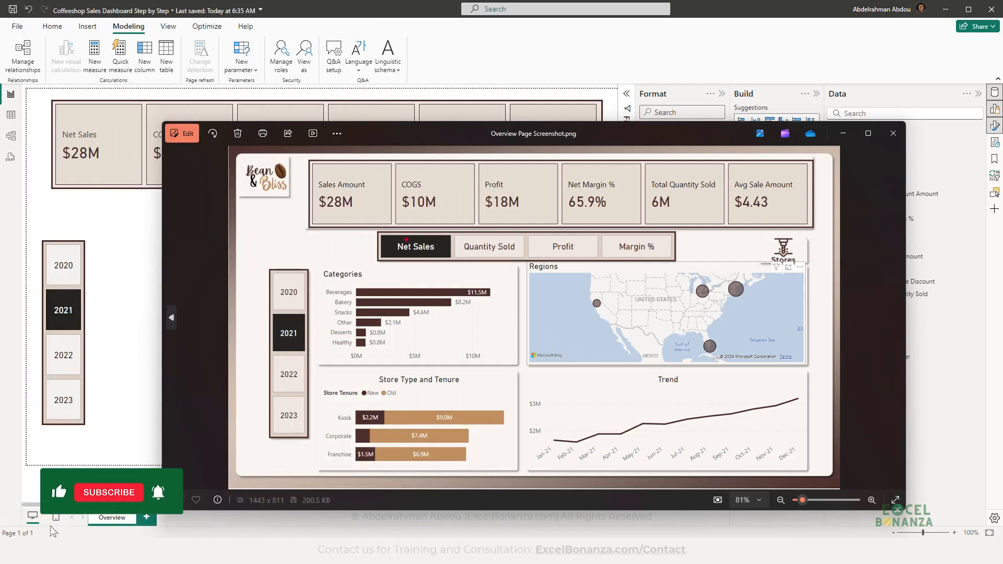
# - Examine the Net Sales, Quantity Sold, Profit and Margin % selector in the Overview Page Screenshot and return to the report
pyautogui.moveTo(371, 229)
pyautogui.mouseDown()
pyautogui.moveTo(507, 271)
pyautogui.moveTo(684, 272)
pyautogui.moveTo(682, 262)
pyautogui.mouseUp()
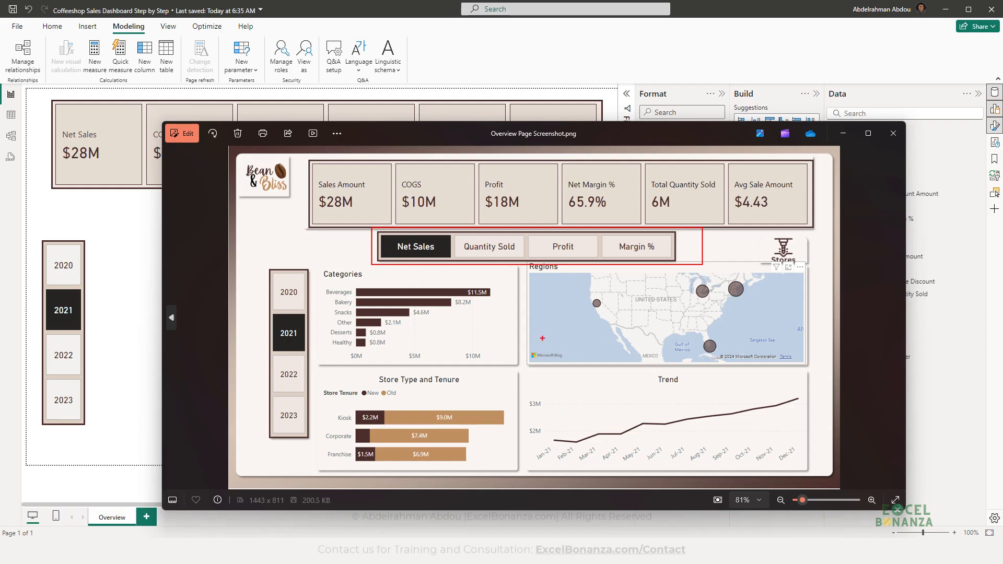
pyautogui.click(128, 231)
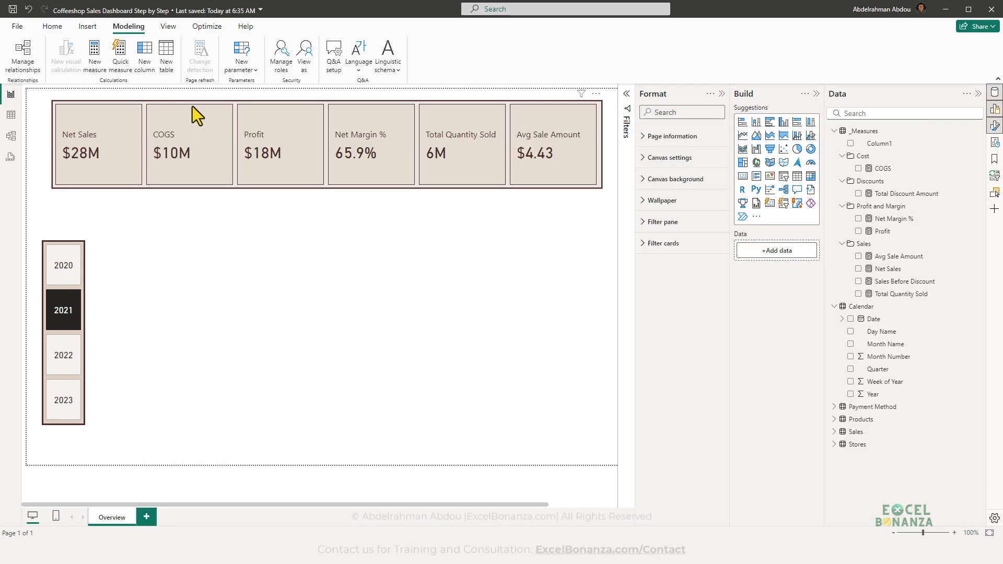
# - Start a new fields parameter named "Dynamic Measure - Overview"
pyautogui.click(249, 72)
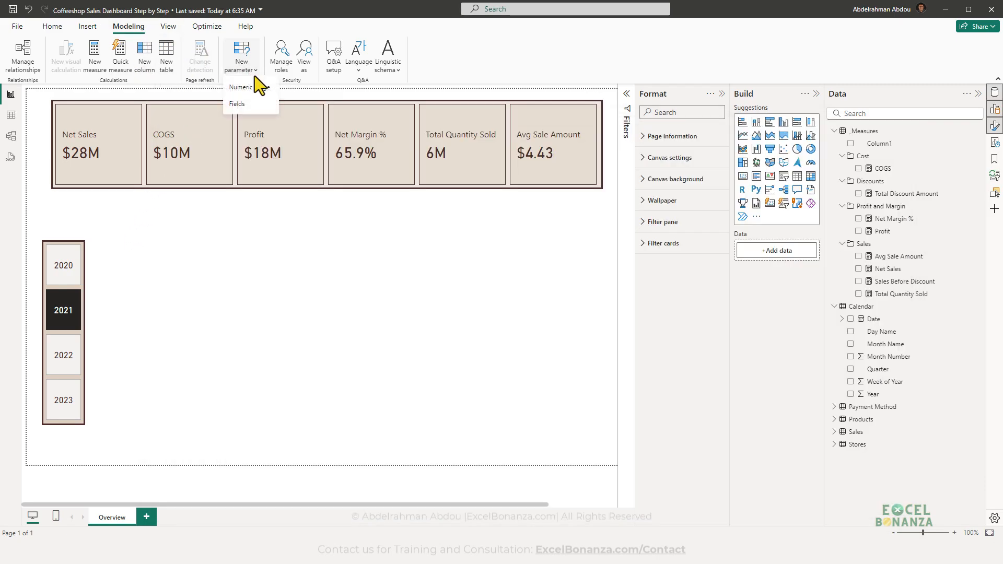
pyautogui.click(246, 106)
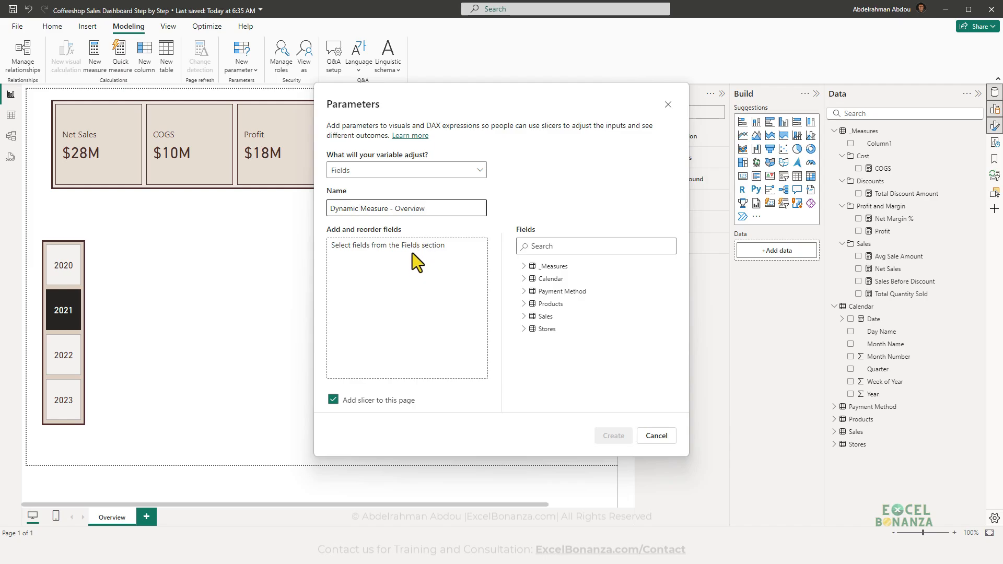
pyautogui.moveTo(459, 105); pyautogui.dragTo(428, 110)
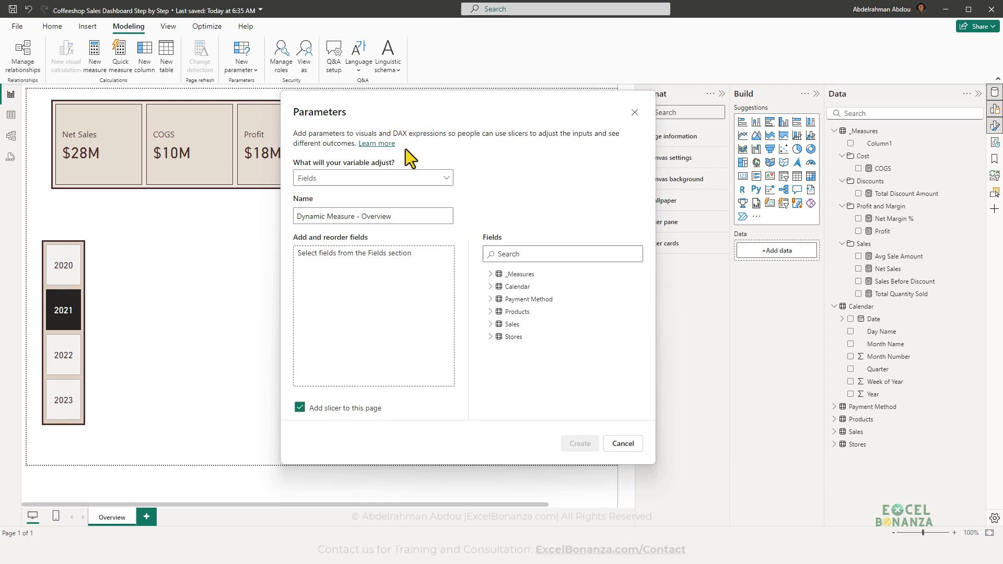
# - Add Net Sales, Total Quantity Sold, Profit and Net Margin % to the parameter and create it with a slicer on the page
pyautogui.click(491, 273)
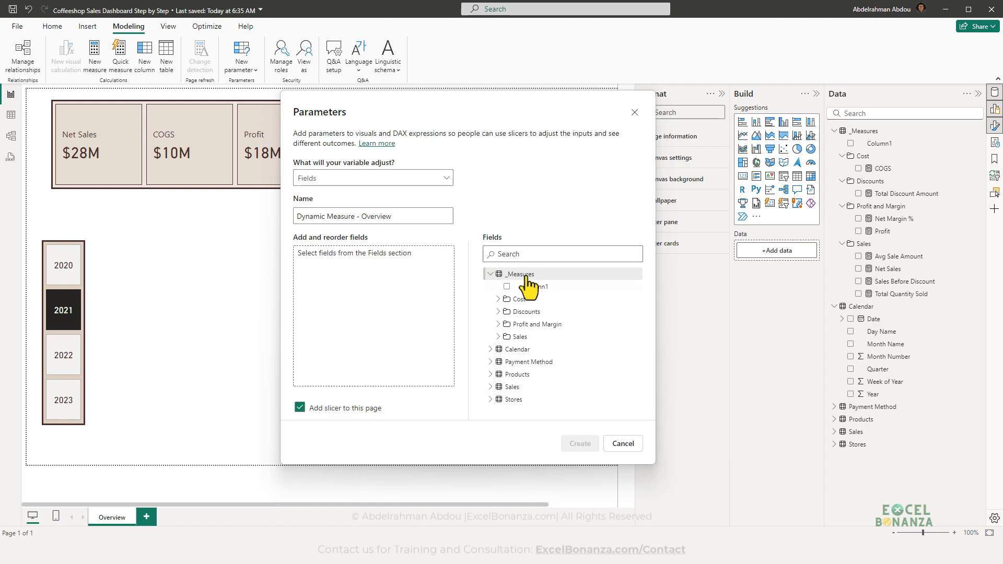
pyautogui.click(499, 337)
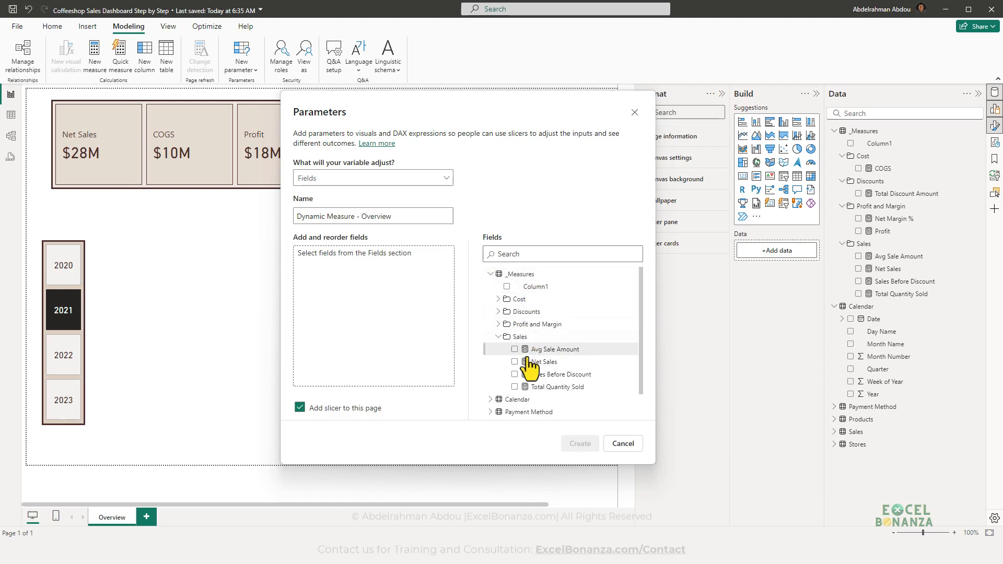
pyautogui.click(514, 363)
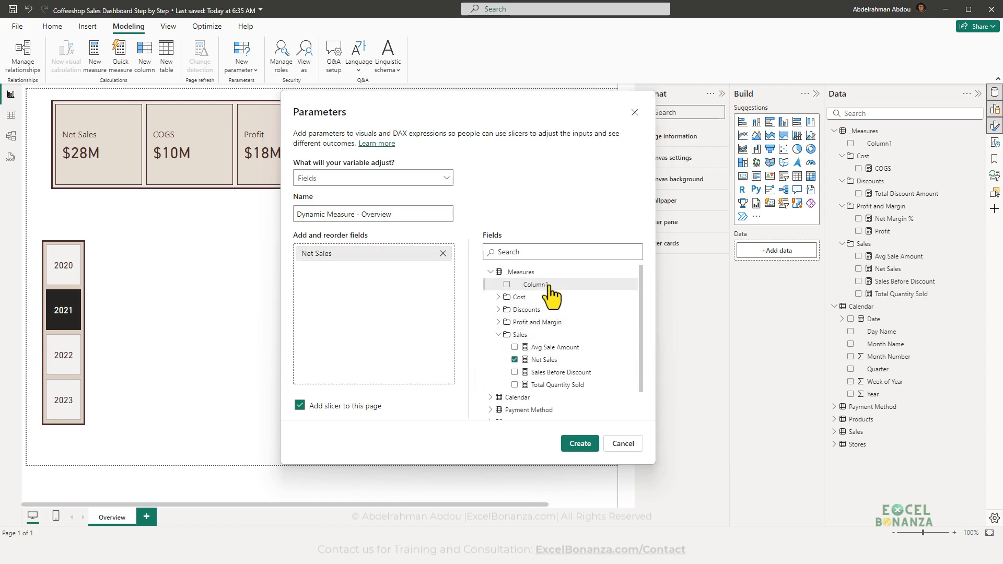
pyautogui.click(515, 385)
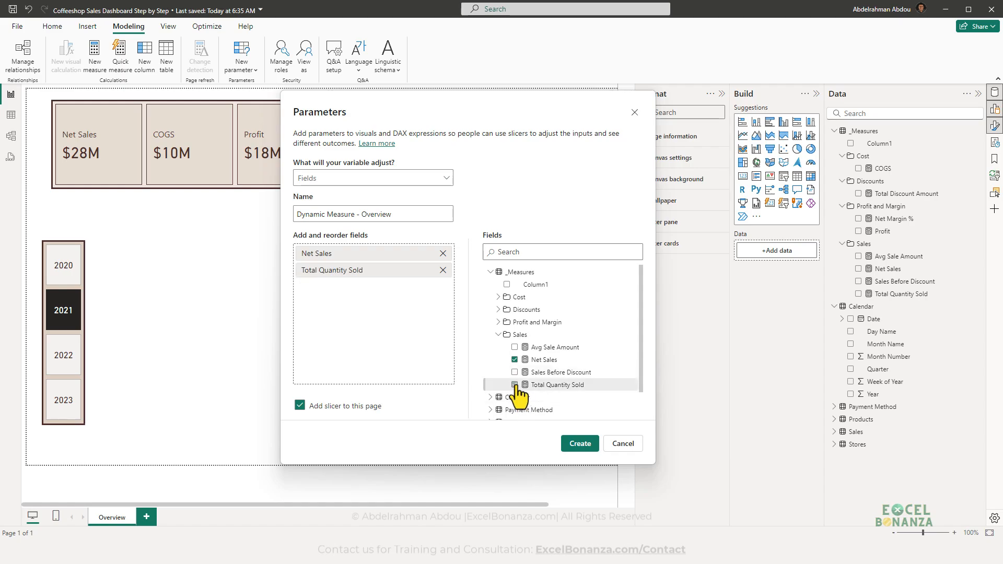
pyautogui.click(498, 322)
pyautogui.click(514, 348)
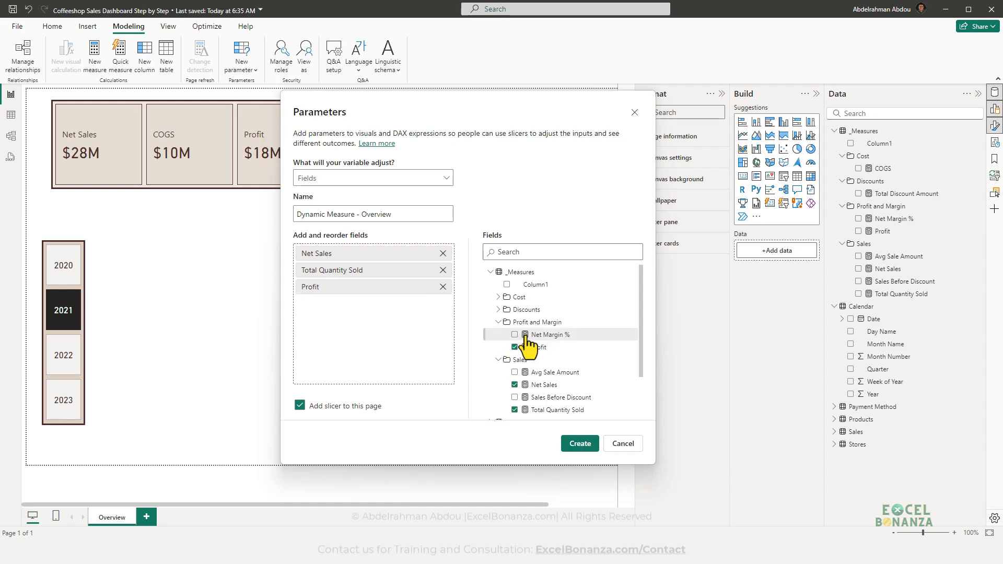
pyautogui.click(515, 335)
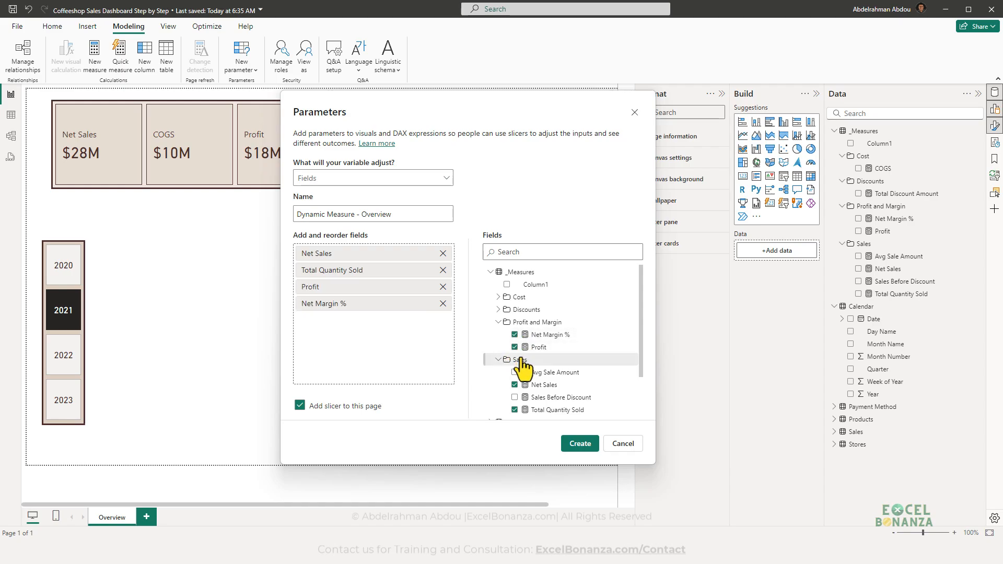
pyautogui.click(580, 451)
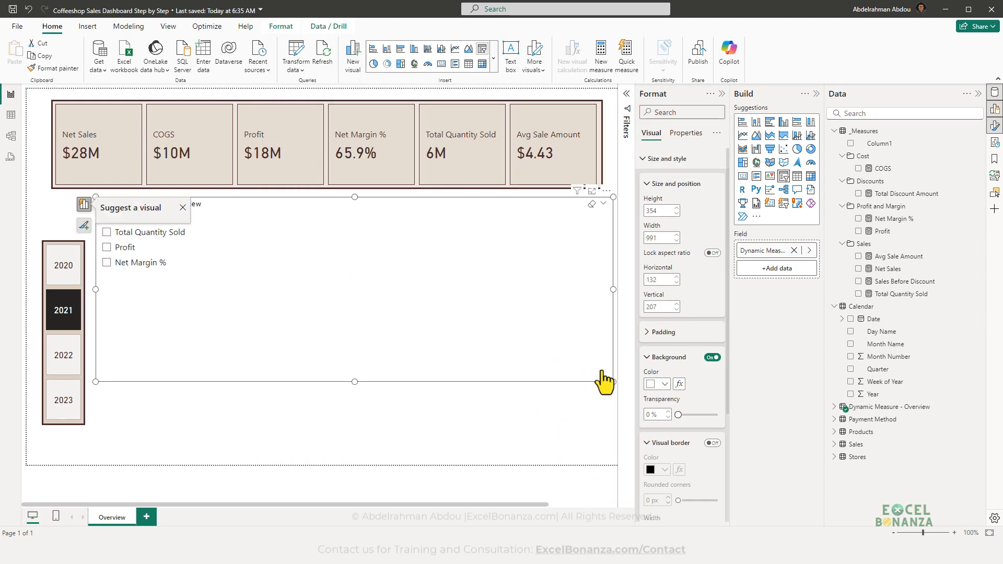
# - Shrink the new parameter slicer to about 185 high and 861 wide and convert it to a button slicer
pyautogui.moveTo(608, 380); pyautogui.dragTo(545, 293)
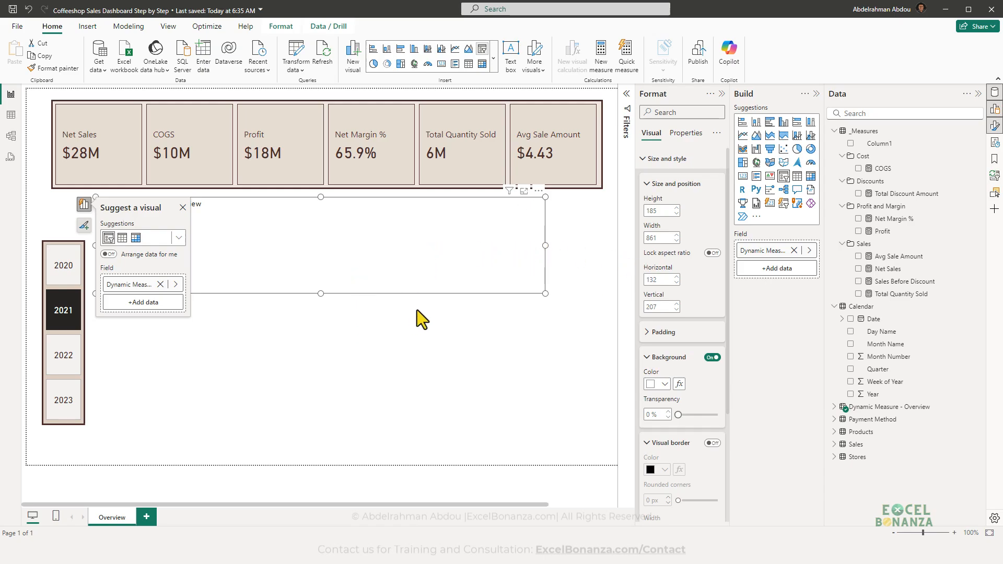
pyautogui.click(784, 205)
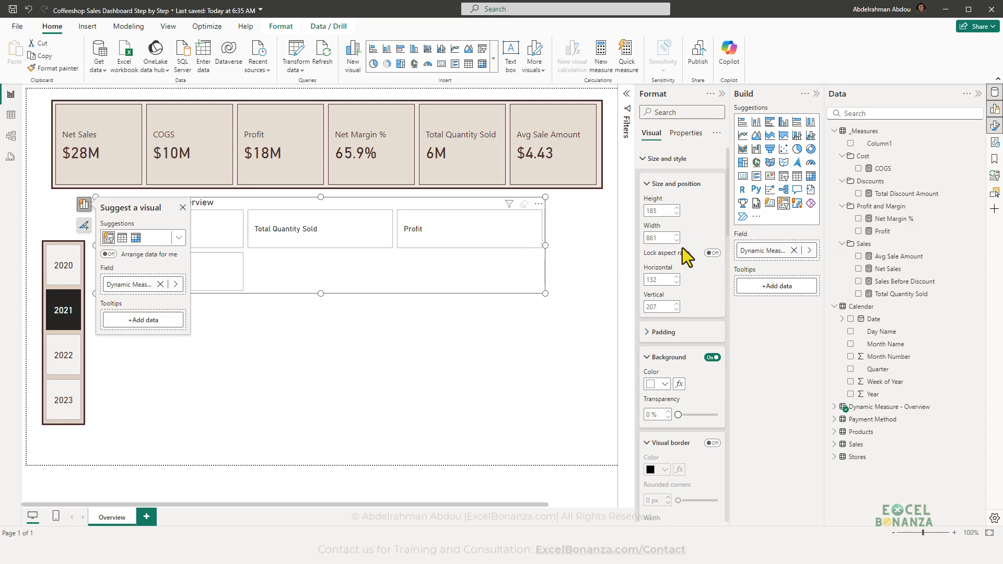
# - Lay out the measure slicer in 1 row and 4 columns, and fit it in a smaller frame beneath the KPI cards
pyautogui.scroll(-15, 672, 237)
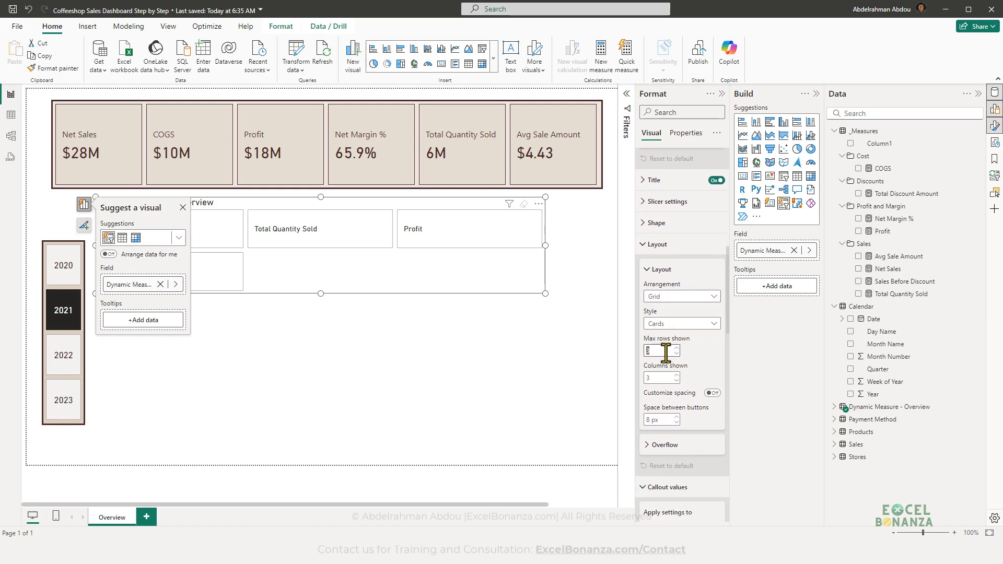
pyautogui.write('4')
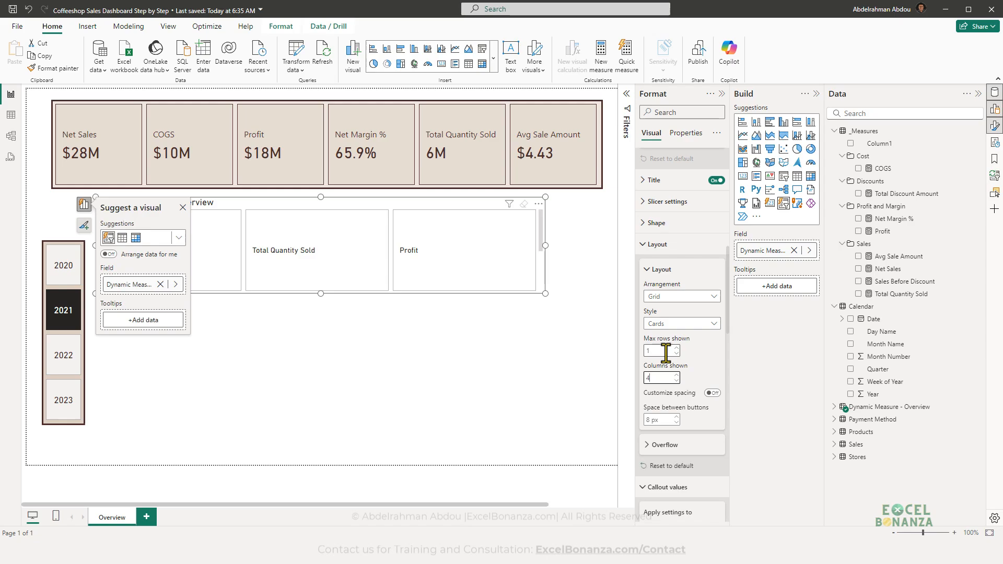
pyautogui.moveTo(543, 293); pyautogui.dragTo(421, 263)
pyautogui.moveTo(343, 205); pyautogui.dragTo(383, 203)
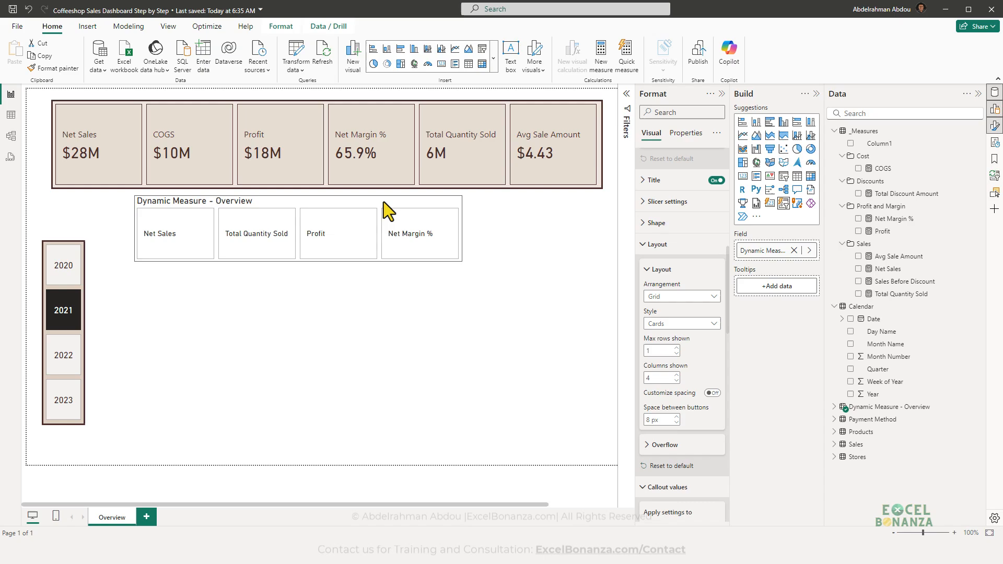
# - Copy the Year slicer's formatting onto the Dynamic Measure - Overview slicer with Format Painter
pyautogui.click(82, 292)
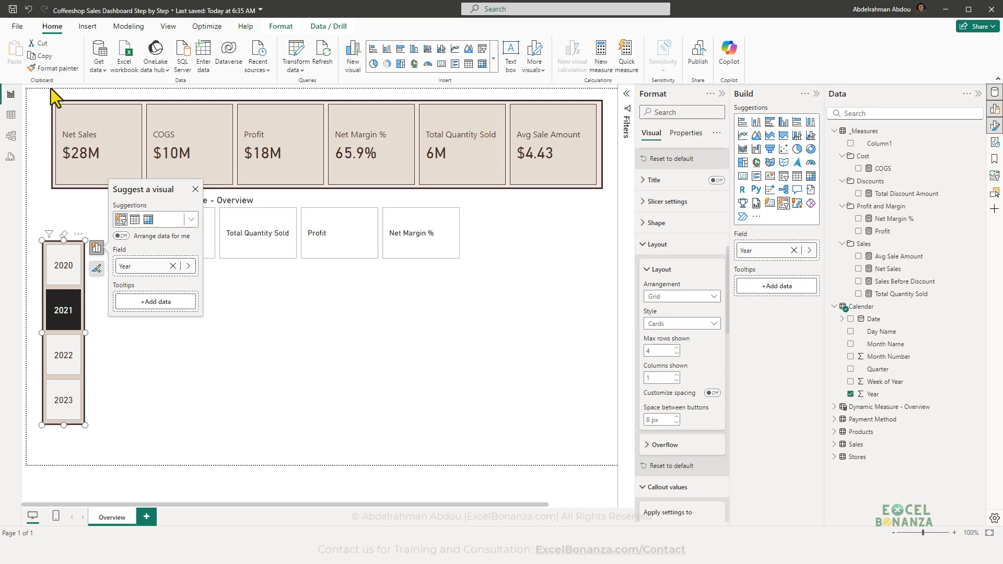
pyautogui.click(312, 262)
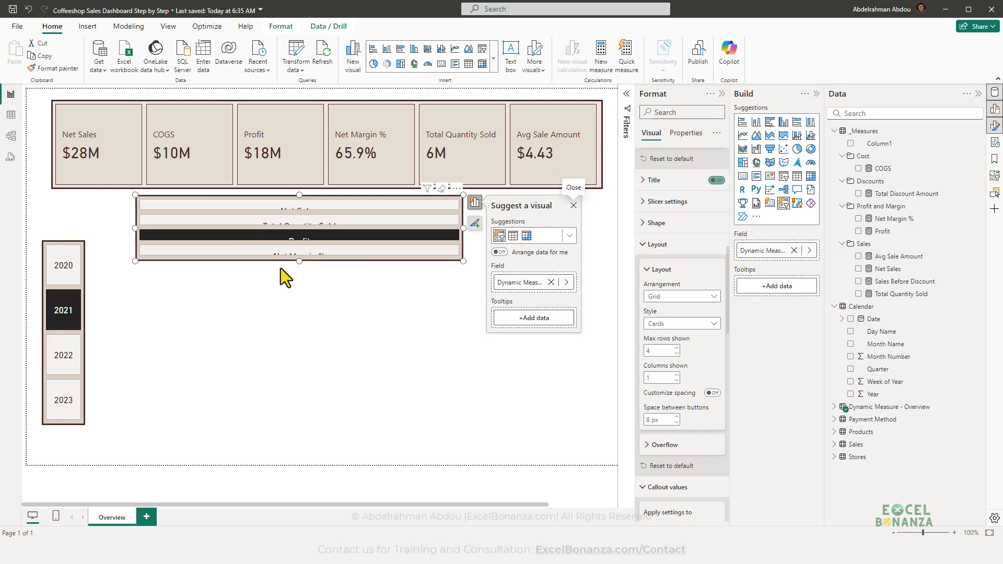
# - Make the measure slicer taller and lay out its buttons in 1 row and 4 columns
pyautogui.moveTo(301, 262); pyautogui.dragTo(290, 298)
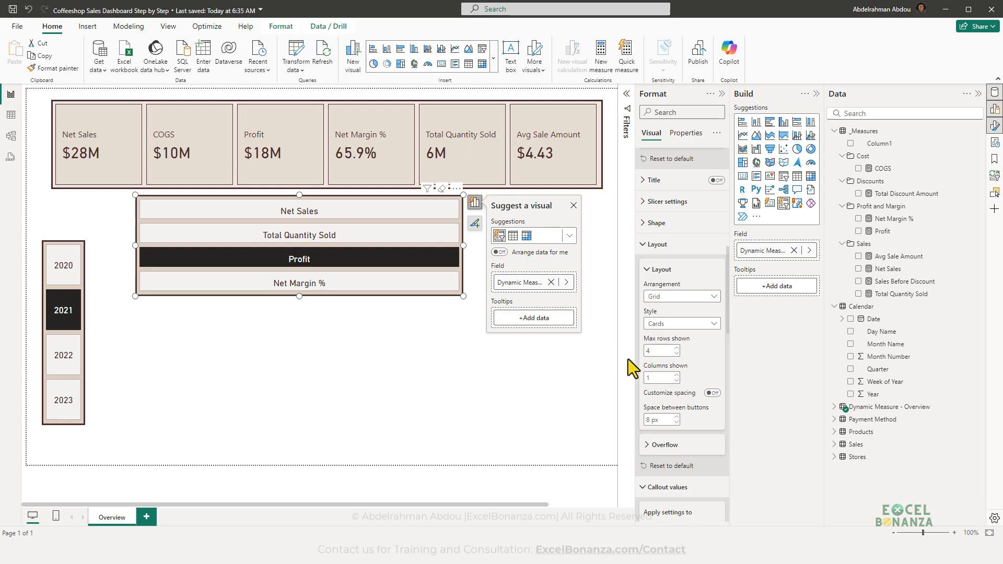
pyautogui.doubleClick(648, 350)
pyautogui.write('1')
pyautogui.click(659, 377)
pyautogui.write('4')
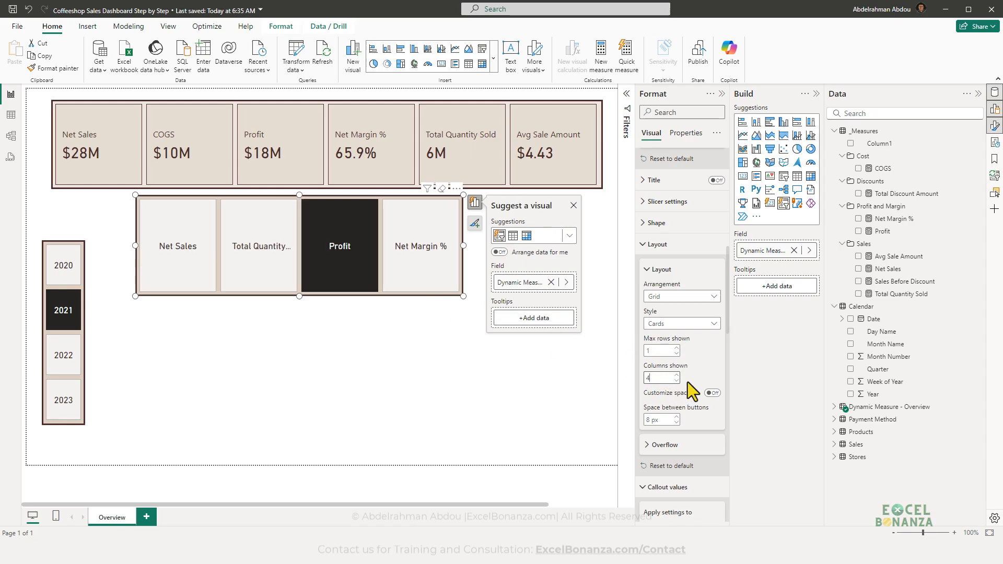
# - Resize the measure slicer to about 95 high and 791 wide, placed just beneath the KPI cards
pyautogui.moveTo(460, 296); pyautogui.dragTo(497, 246)
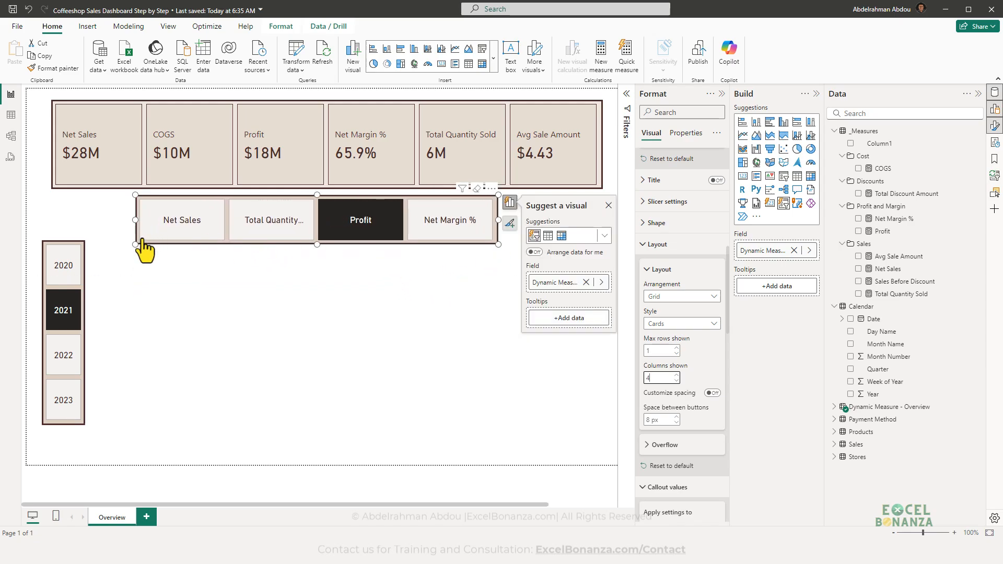
pyautogui.moveTo(137, 244); pyautogui.dragTo(85, 244)
pyautogui.moveTo(142, 244); pyautogui.dragTo(187, 249)
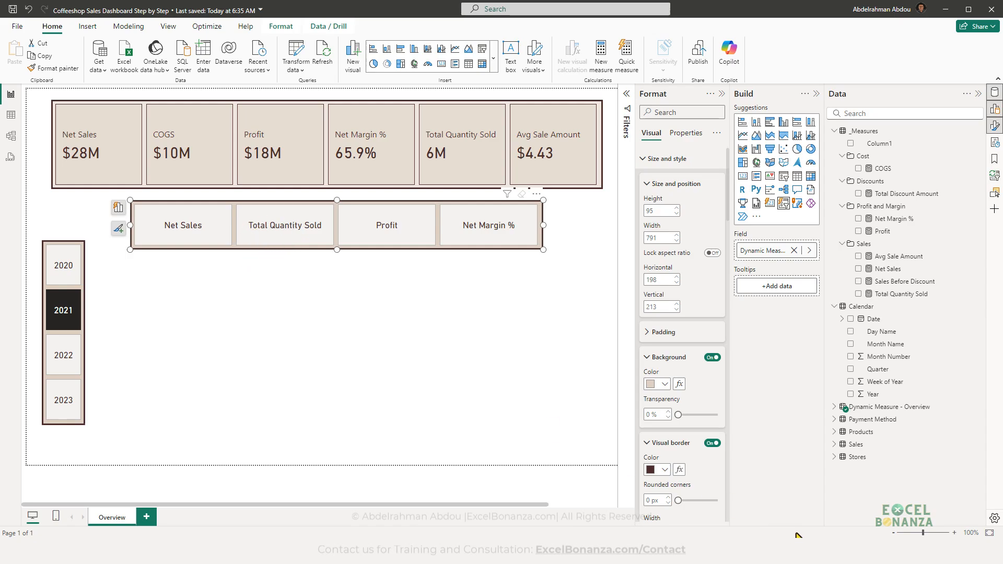
# - Compare with the reference screenshot and change the "Total Quantity Sold" label to "Quantity Sold" in the Dynamic Measure - Overview formula, keeping its measure reference
pyautogui.click(795, 549)
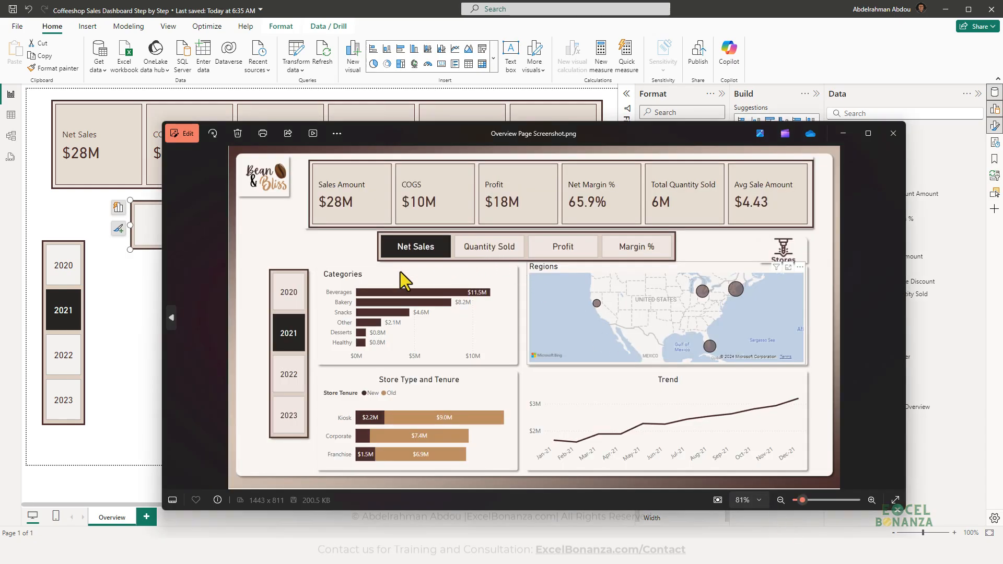
pyautogui.click(145, 297)
pyautogui.click(530, 321)
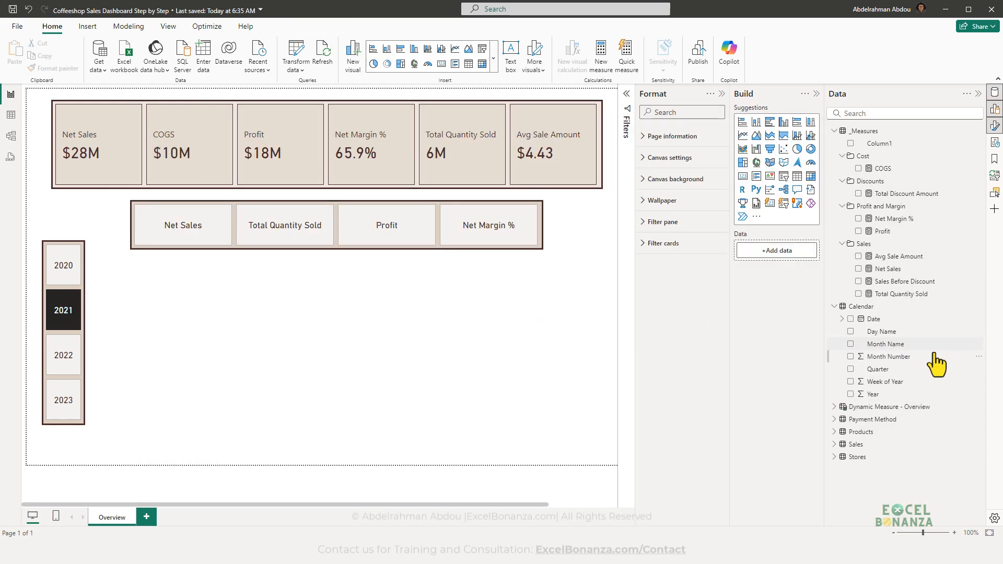
pyautogui.click(842, 405)
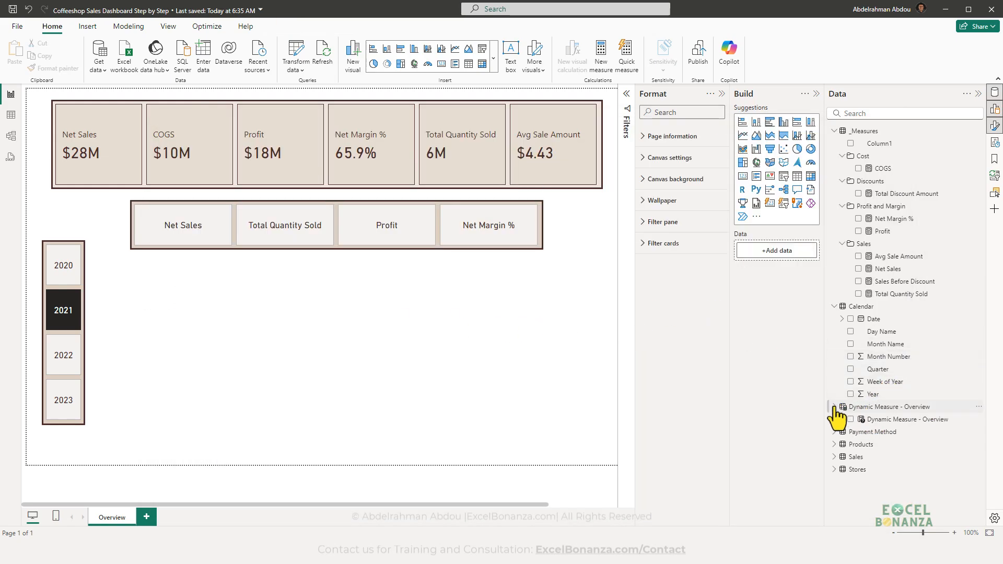
pyautogui.click(870, 407)
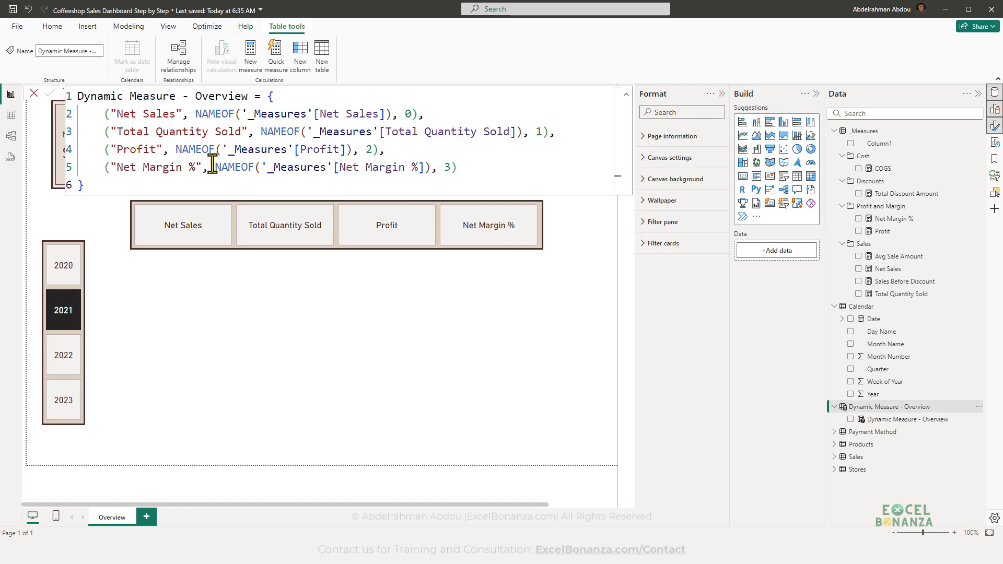
pyautogui.click(158, 132)
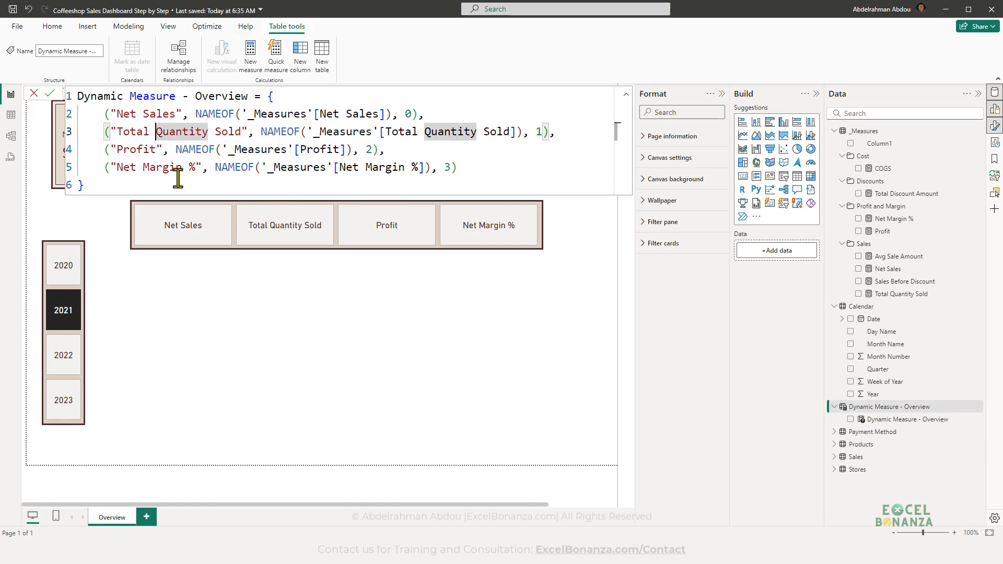
pyautogui.press('BackSpace')
pyautogui.press('BackSpace')
pyautogui.press('BackSpace')
pyautogui.press('BackSpace')
pyautogui.press('BackSpace')
pyautogui.press('BackSpace')
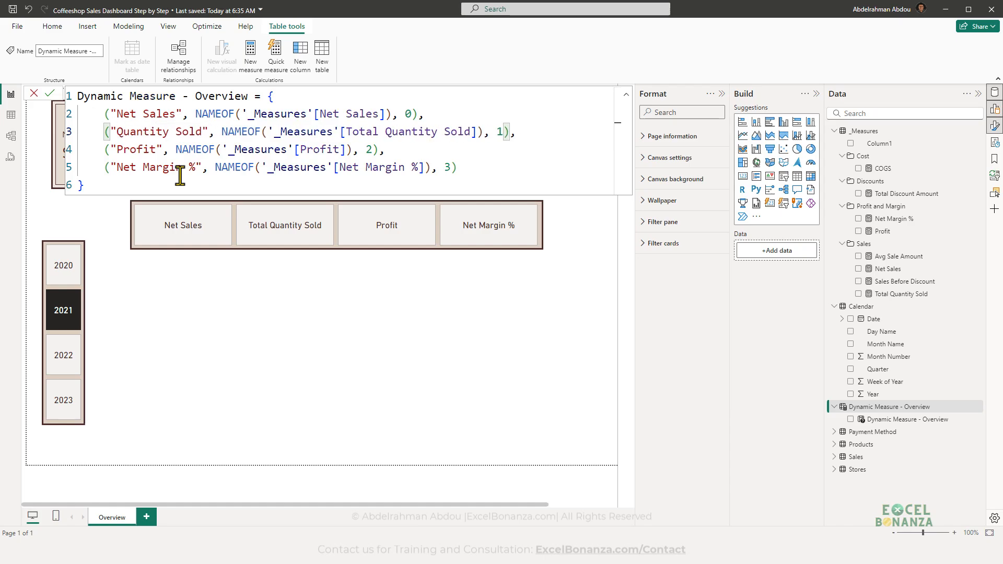
pyautogui.press('Return')
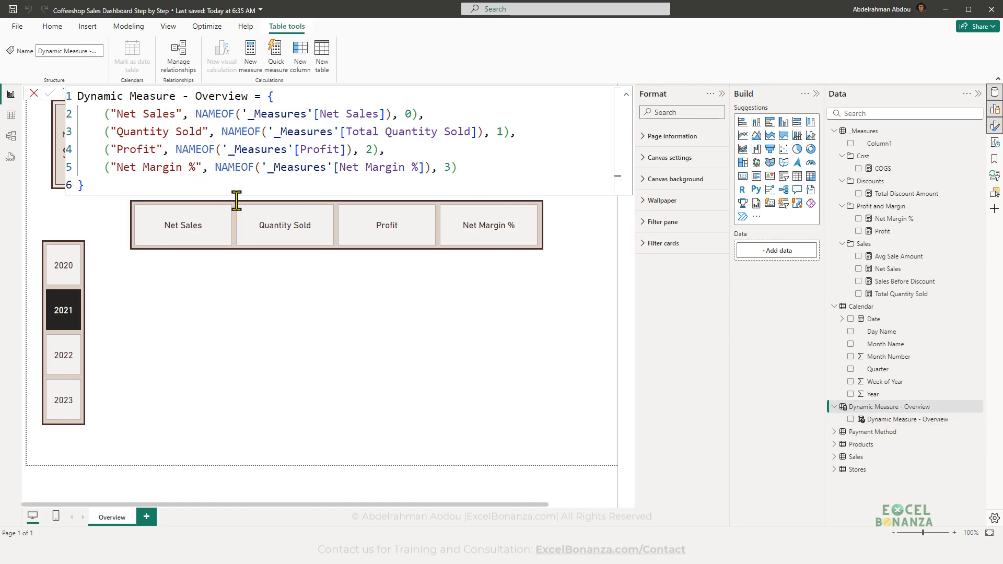
pyautogui.click(412, 304)
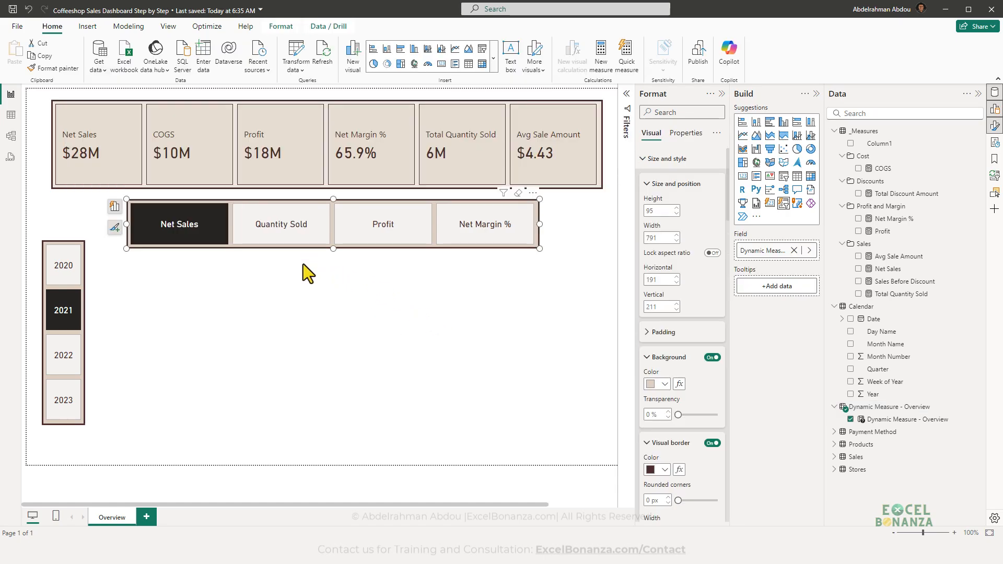
pyautogui.click(286, 258)
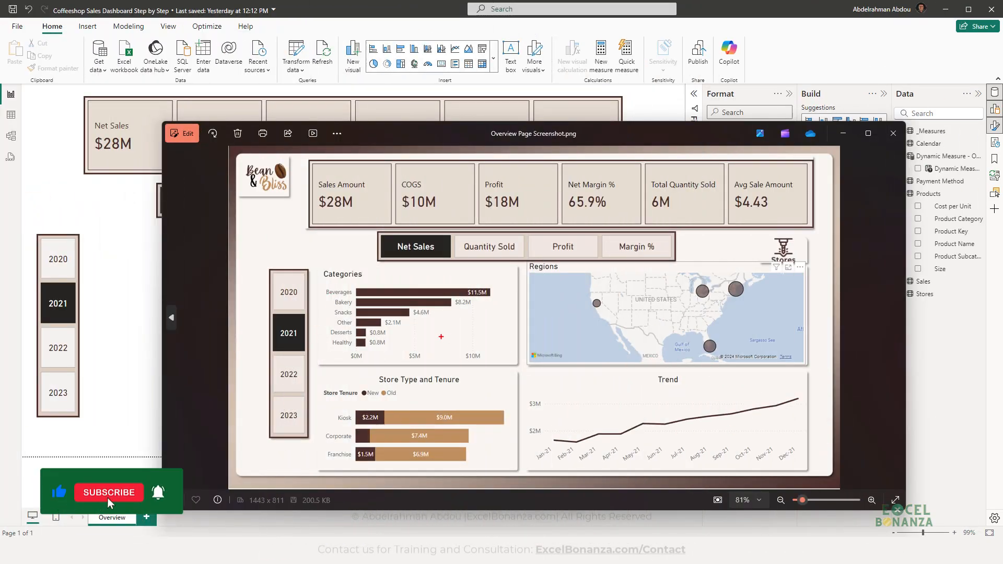
# - Following the reference's Categories chart, insert a clustered bar chart, shrink it, and place it beside the Year slicer
pyautogui.moveTo(316, 267); pyautogui.dragTo(525, 369)
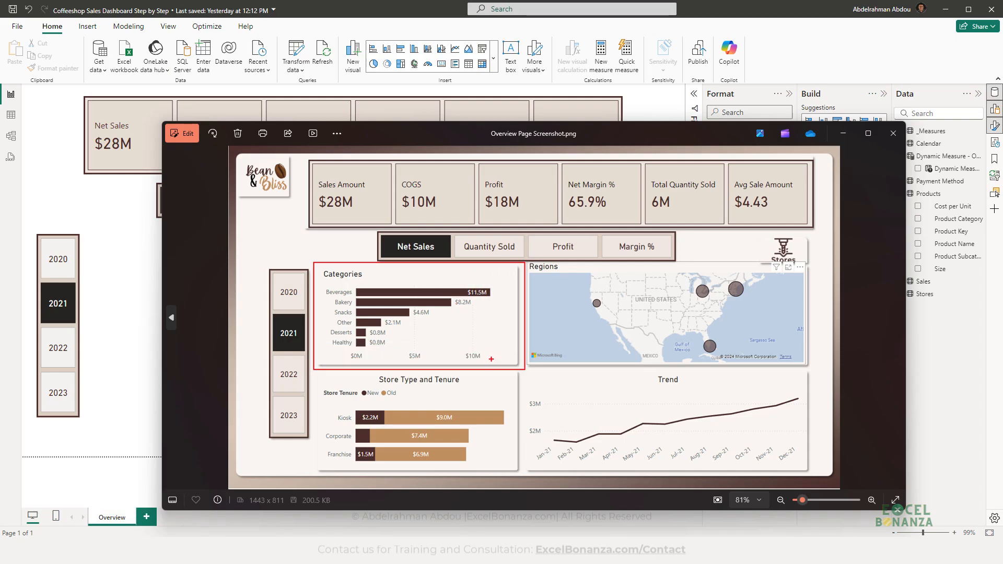
pyautogui.press('Escape')
pyautogui.click(146, 312)
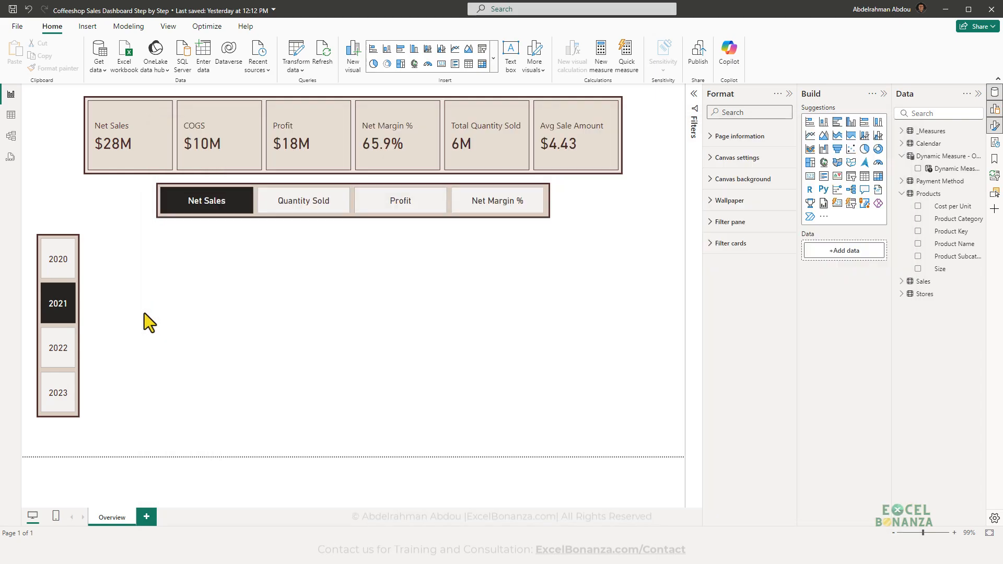
pyautogui.click(837, 124)
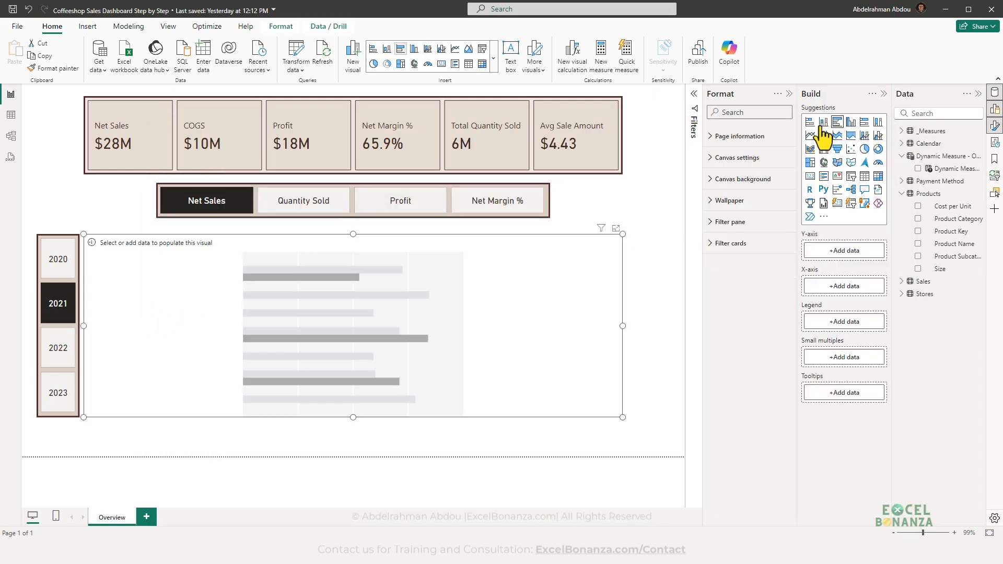
pyautogui.moveTo(619, 422); pyautogui.dragTo(249, 352)
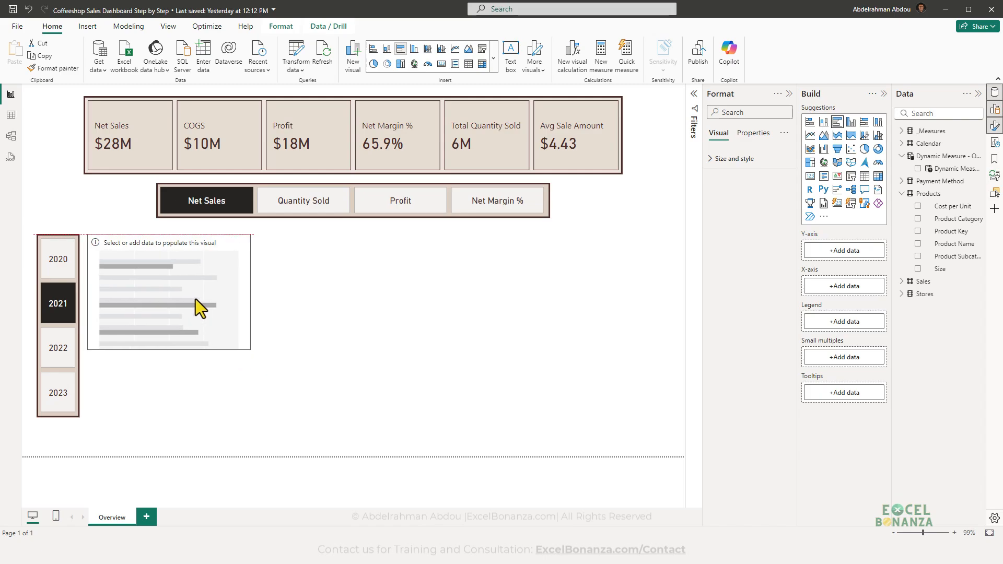
pyautogui.moveTo(197, 307); pyautogui.dragTo(229, 307)
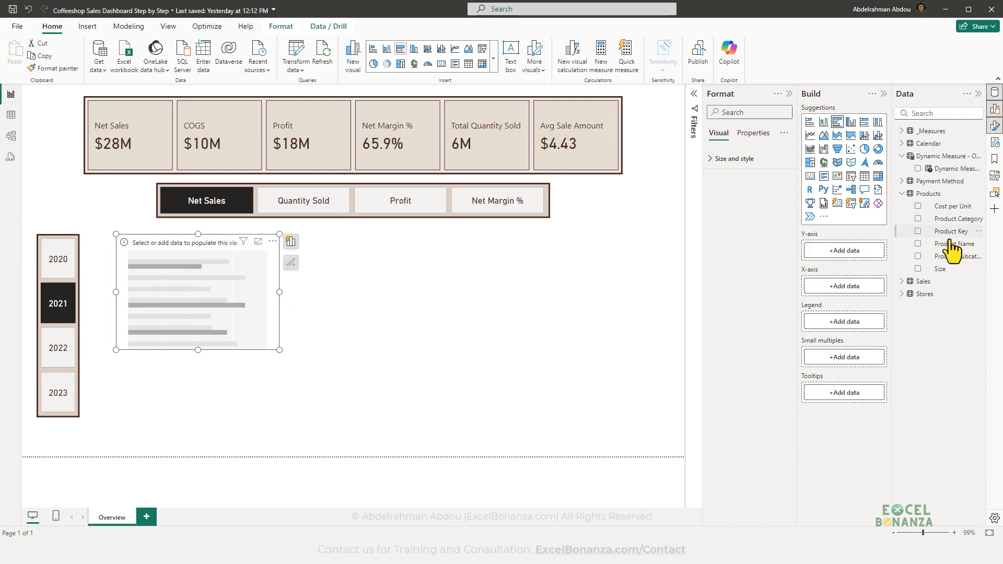
# - Plot Product Category on the Y-axis against the Dynamic Measure - Overview parameter on the X-axis, and widen the bar chart
pyautogui.moveTo(952, 220); pyautogui.dragTo(830, 253)
pyautogui.moveTo(943, 169); pyautogui.dragTo(831, 313)
pyautogui.moveTo(275, 352); pyautogui.dragTo(353, 356)
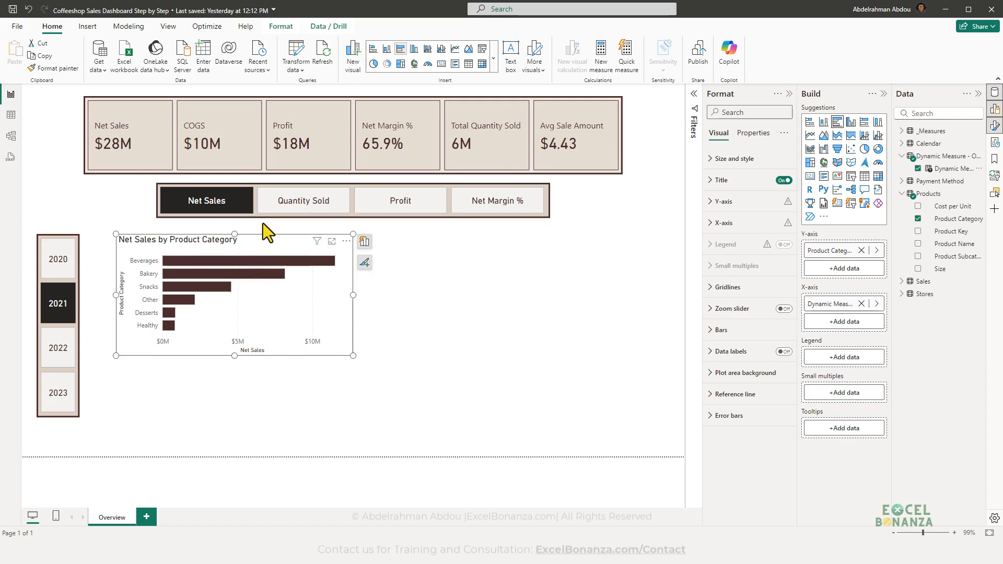
# - Test the chart with the measure slicer by selecting Quantity Sold, Profit and Net Margin %, ending on Net Sales
pyautogui.click(302, 208)
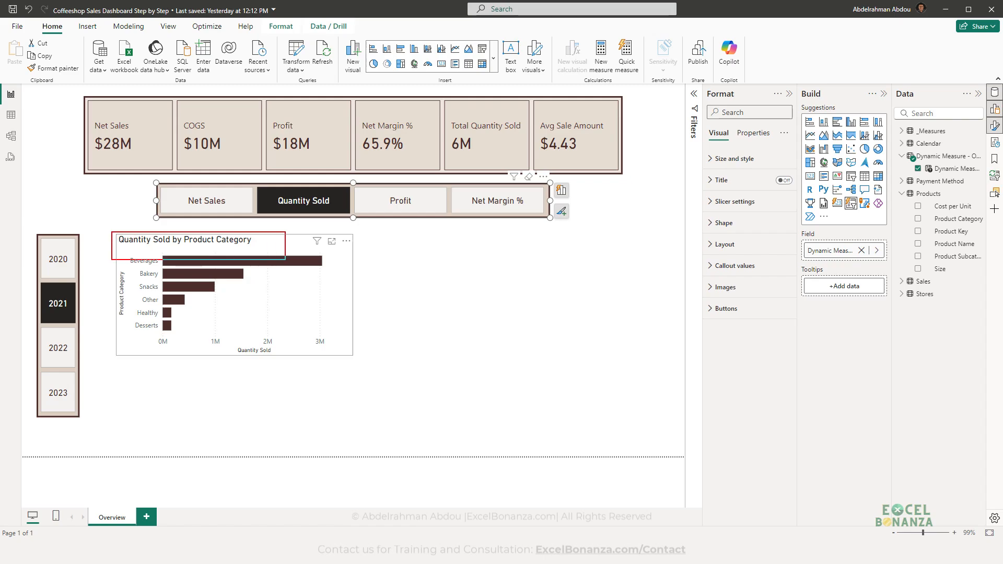
pyautogui.click(395, 208)
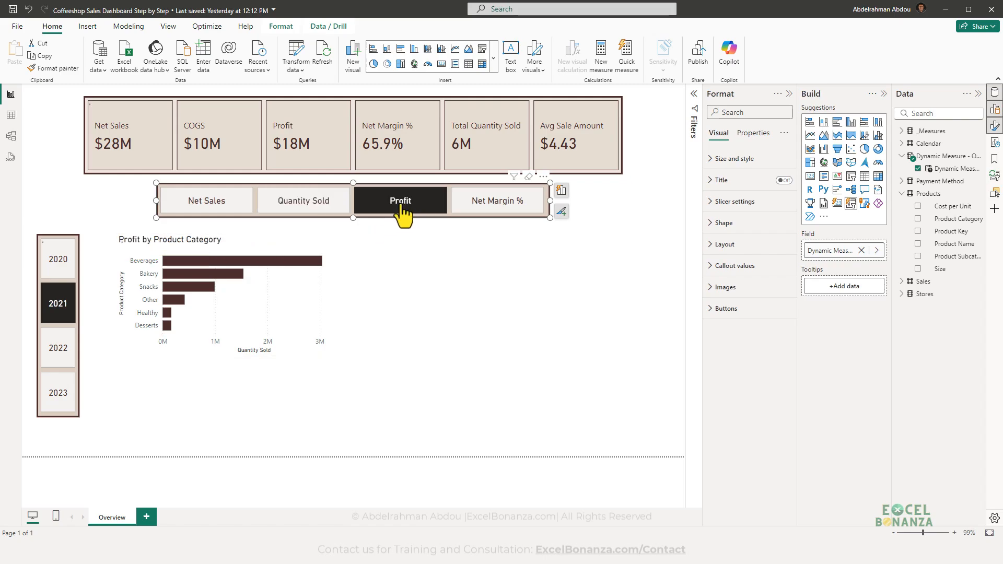
pyautogui.click(510, 209)
pyautogui.click(222, 208)
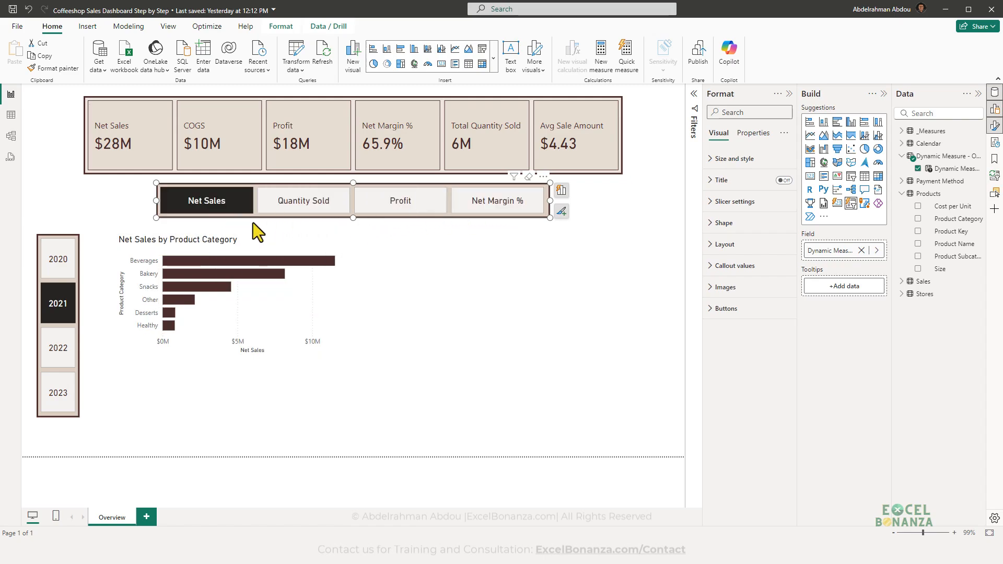
# - Show Overview Page Screenshot.png in a smaller window and compare its Categories chart title and measure selector with the report
pyautogui.click(269, 249)
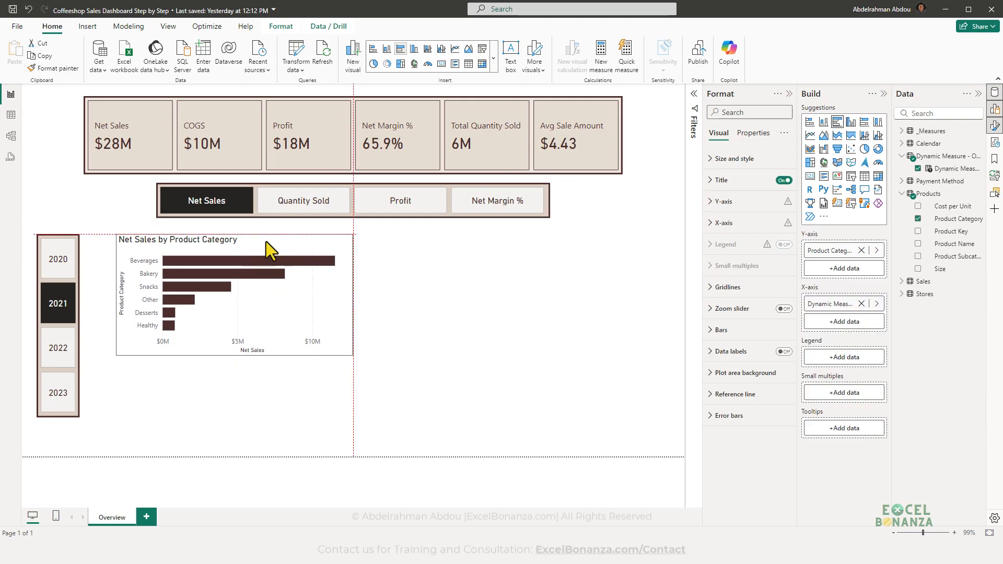
pyautogui.moveTo(264, 248); pyautogui.dragTo(269, 239)
pyautogui.click(759, 551)
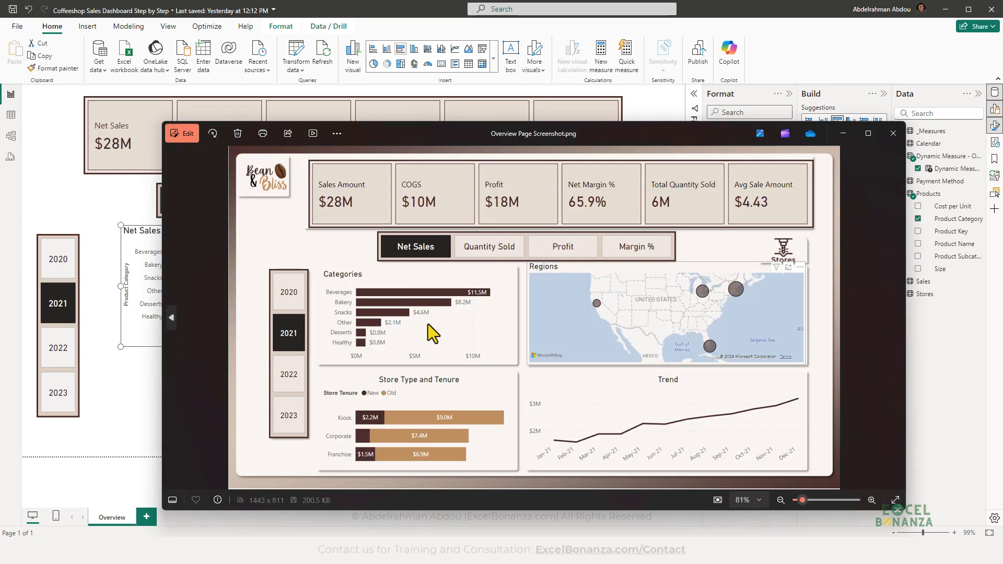
pyautogui.moveTo(162, 121); pyautogui.dragTo(411, 196)
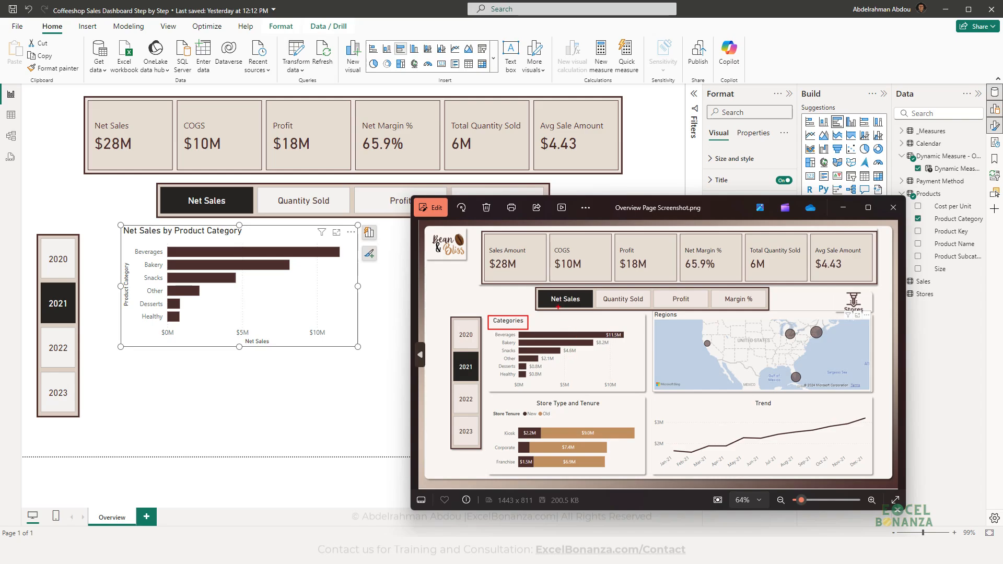
pyautogui.moveTo(532, 289)
pyautogui.mouseDown()
pyautogui.moveTo(749, 318)
pyautogui.moveTo(785, 311)
pyautogui.mouseUp()
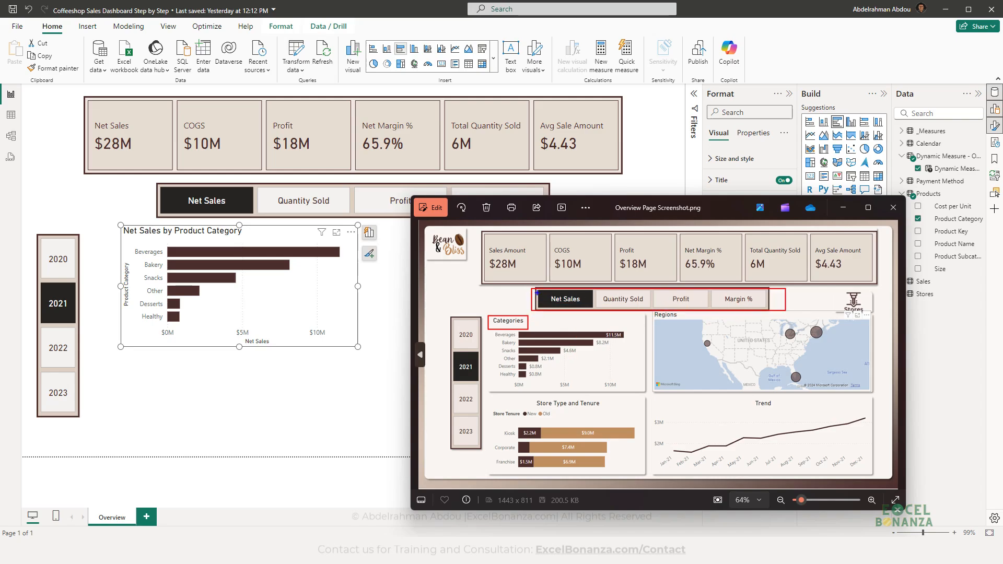
pyautogui.moveTo(536, 292); pyautogui.dragTo(591, 309)
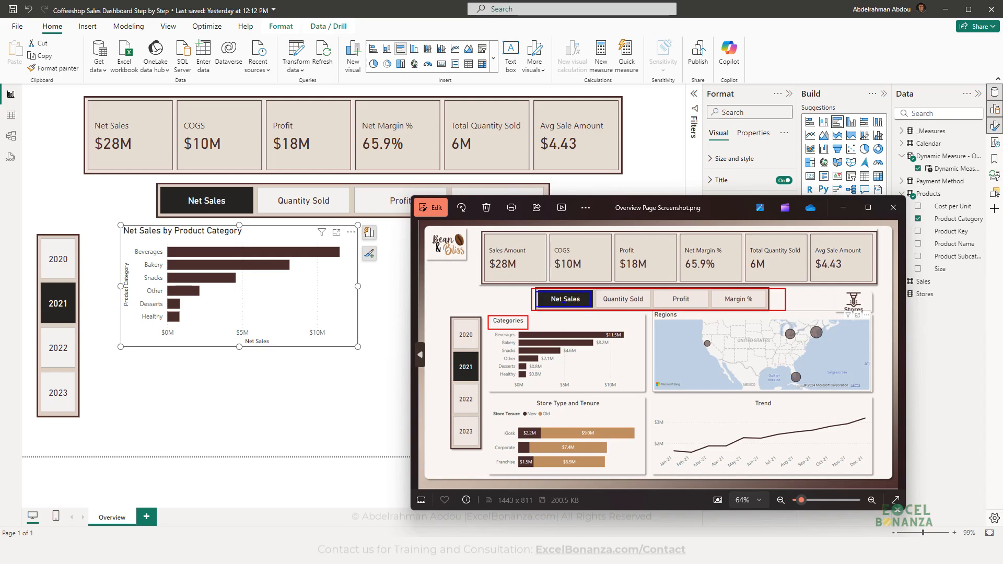
pyautogui.press('Escape')
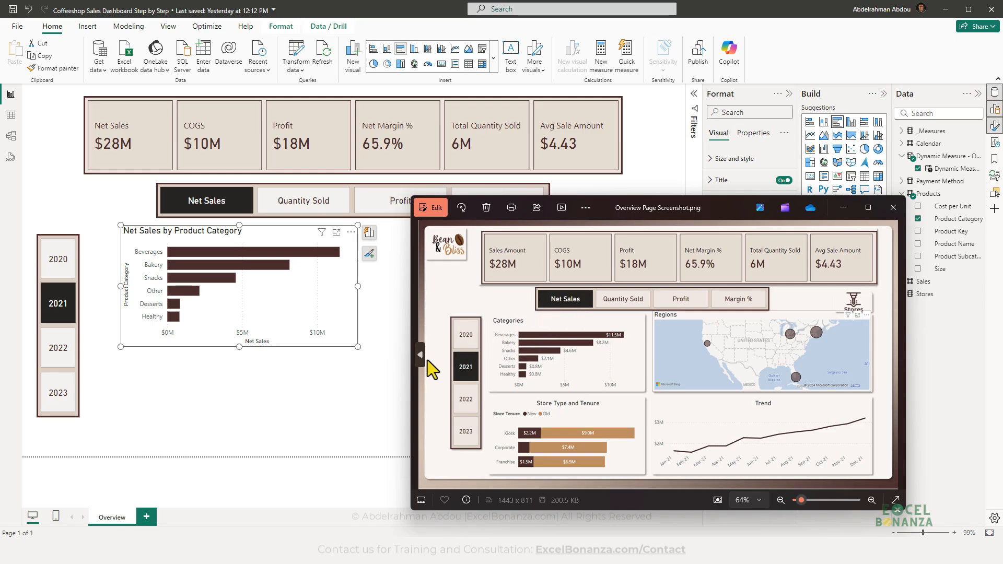
# - Return to the report and move the product category bar chart slightly lower, beside the Year slicer
pyautogui.click(269, 315)
pyautogui.moveTo(268, 315); pyautogui.dragTo(265, 328)
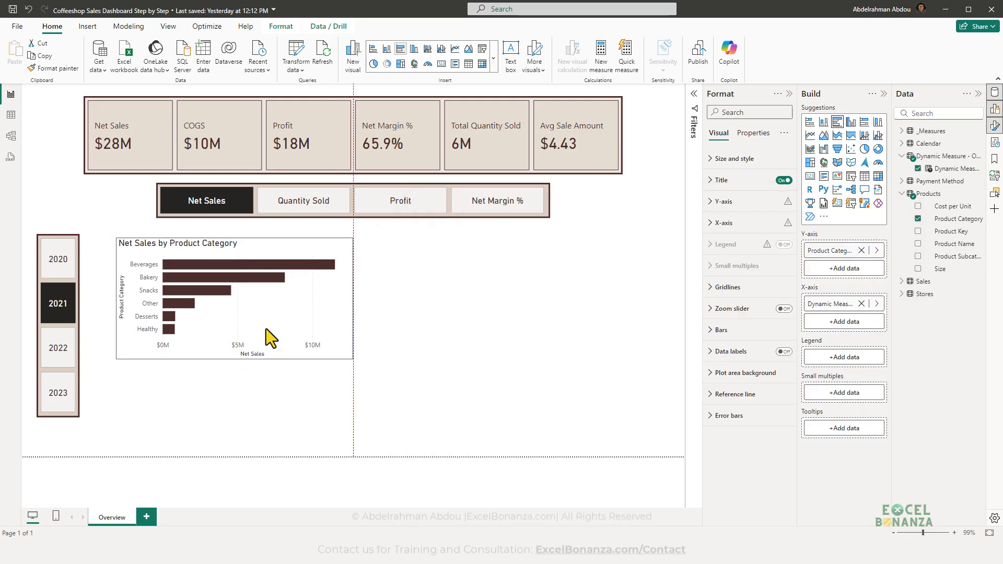
pyautogui.click(401, 294)
pyautogui.click(331, 306)
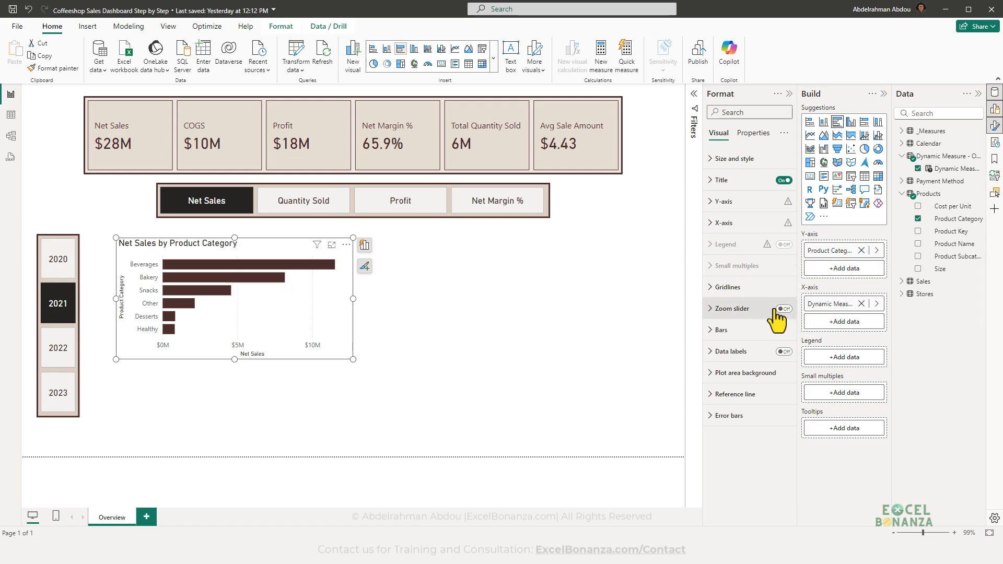
# - Try the static title "Categories" on the product category bar chart, and undo it
pyautogui.click(733, 180)
pyautogui.click(763, 234)
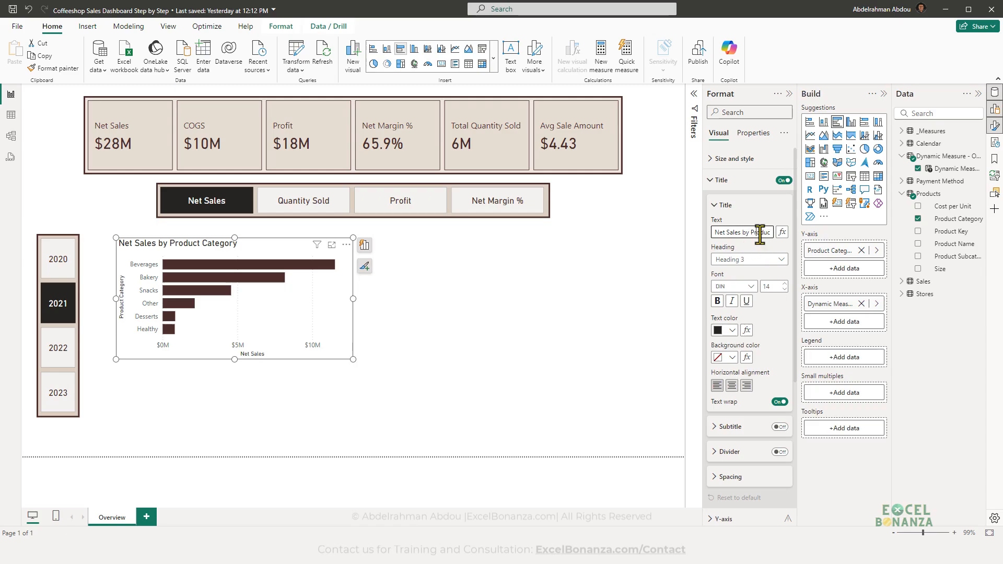
pyautogui.hotkey('ctrl', 'a')
pyautogui.write('Categories')
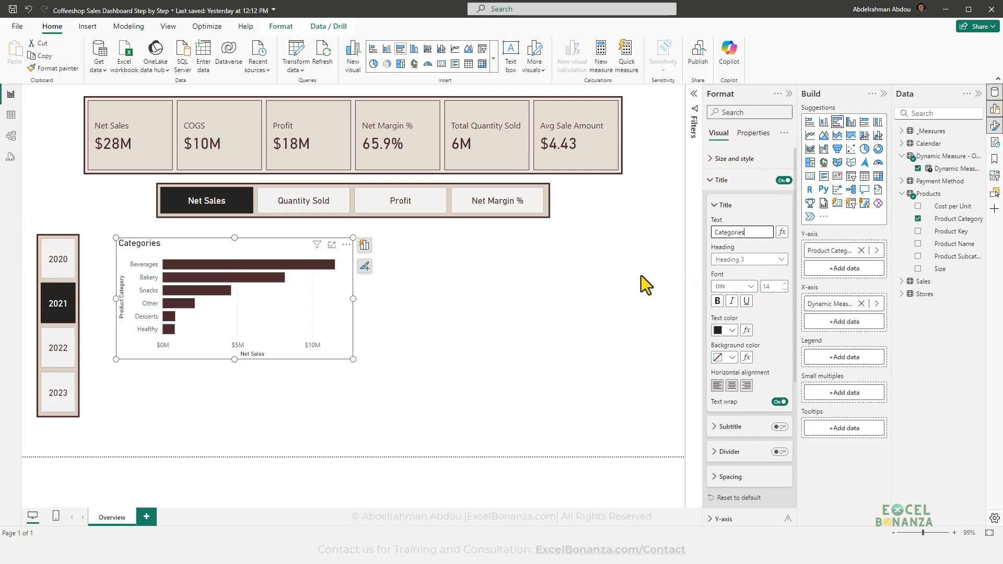
pyautogui.hotkey('ctrl', 'z')
pyautogui.hotkey('ctrl', 'z')
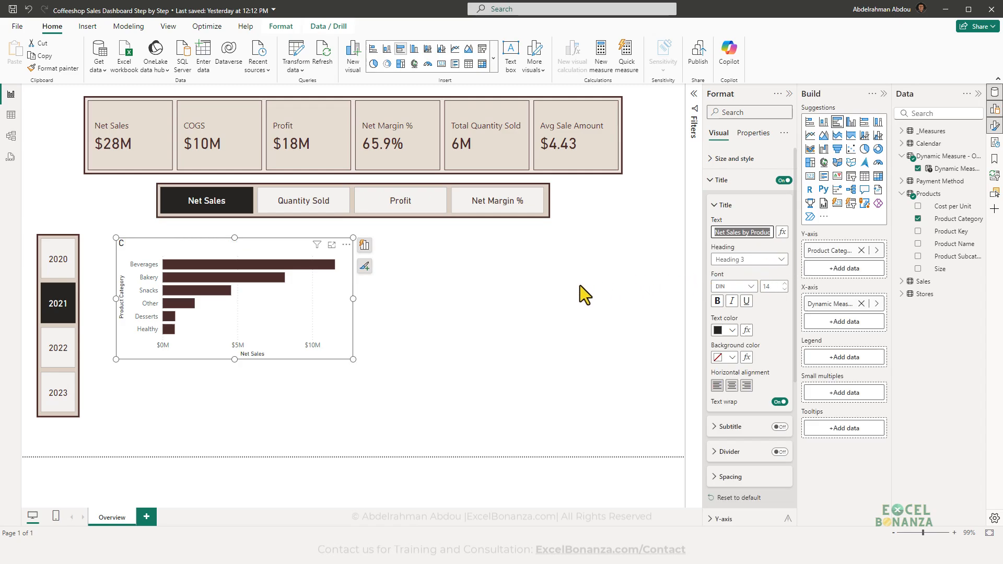
# - Check how the chart's title responds by switching the measure slicer between Quantity Sold and Net Sales
pyautogui.click(559, 310)
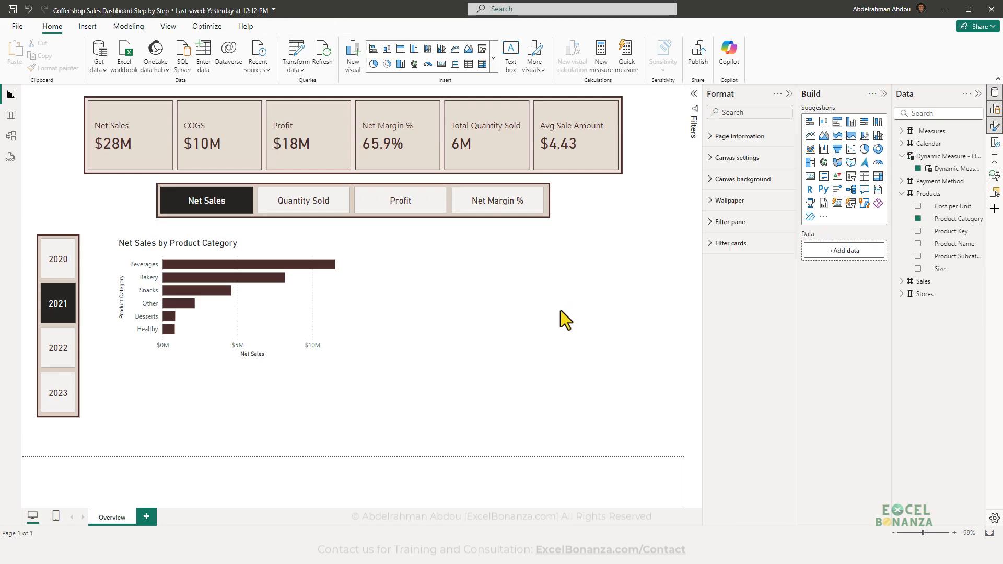
pyautogui.click(315, 207)
pyautogui.click(229, 216)
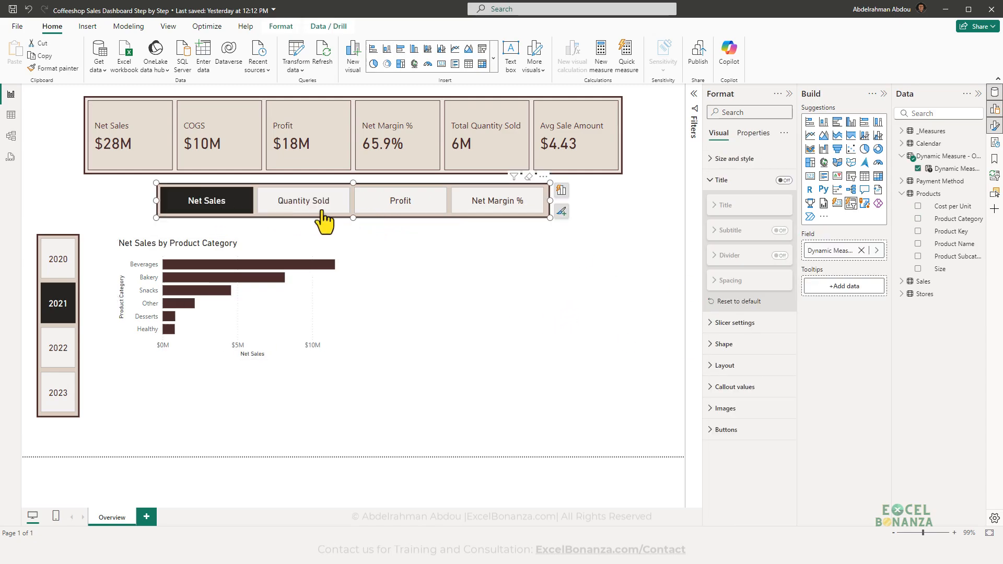
# - Compare the product category chart's title text with its plotted measure under Quantity Sold and under Net Sales
pyautogui.click(323, 216)
pyautogui.click(325, 255)
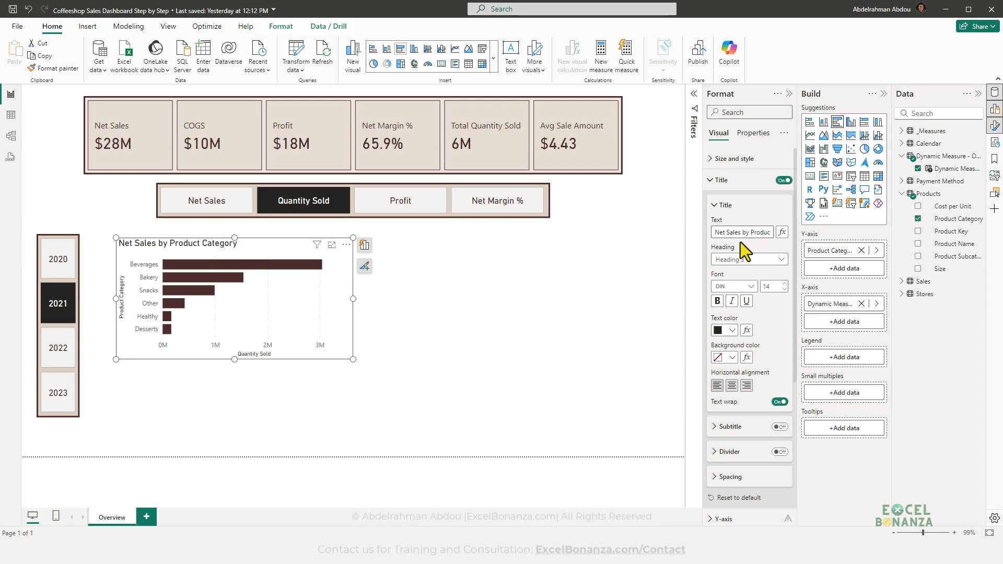
pyautogui.click(407, 207)
pyautogui.click(237, 210)
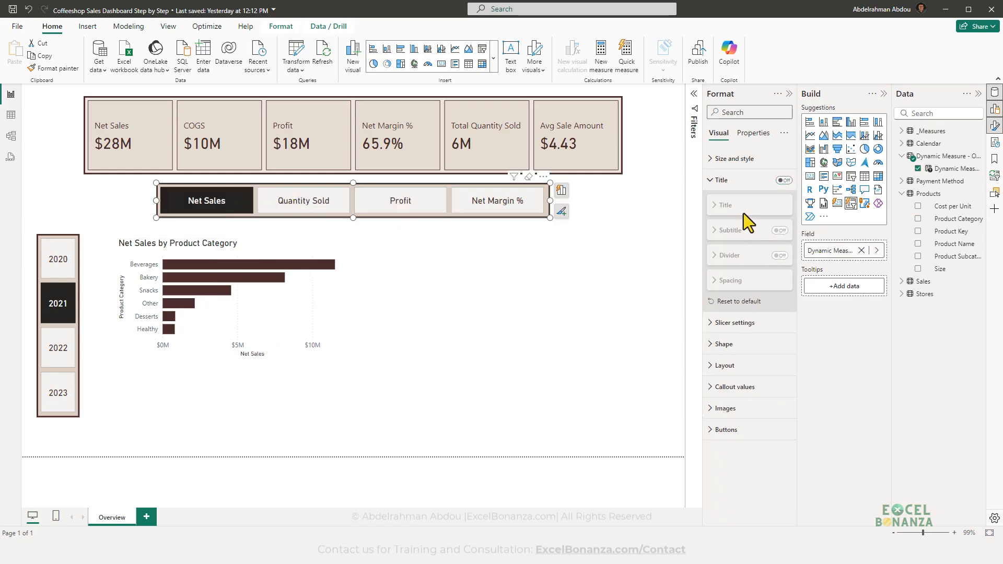
pyautogui.click(316, 288)
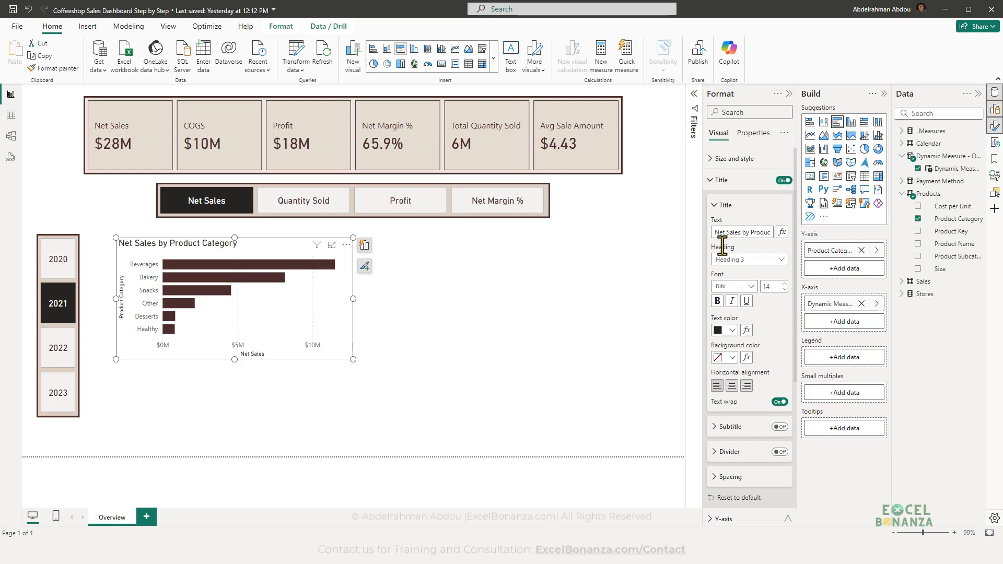
pyautogui.click(733, 233)
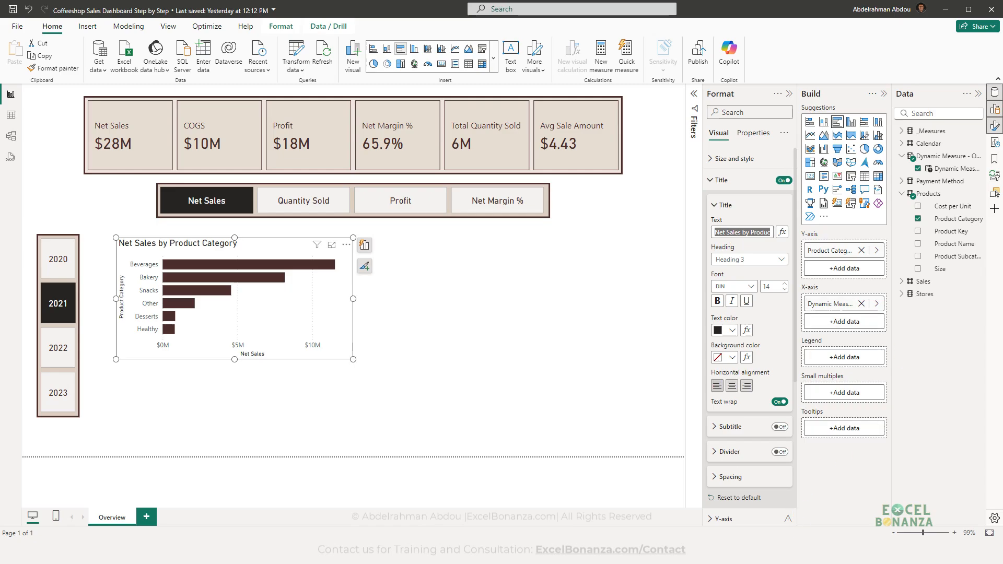
# - Consult Overview Page Screenshot.png for the Categories chart, and switch the report's measure slicer to Quantity Sold to check the bars
pyautogui.click(721, 551)
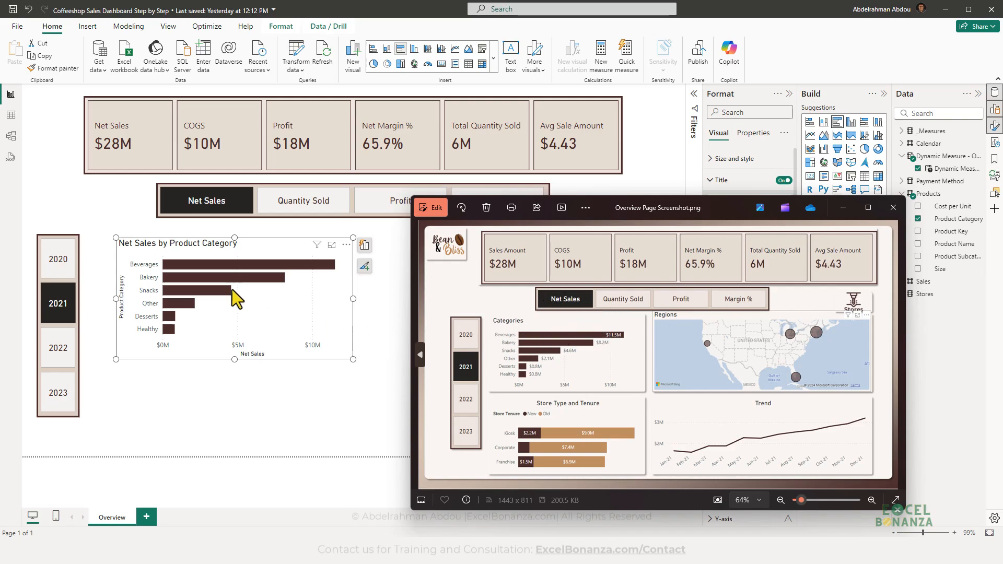
pyautogui.moveTo(240, 280)
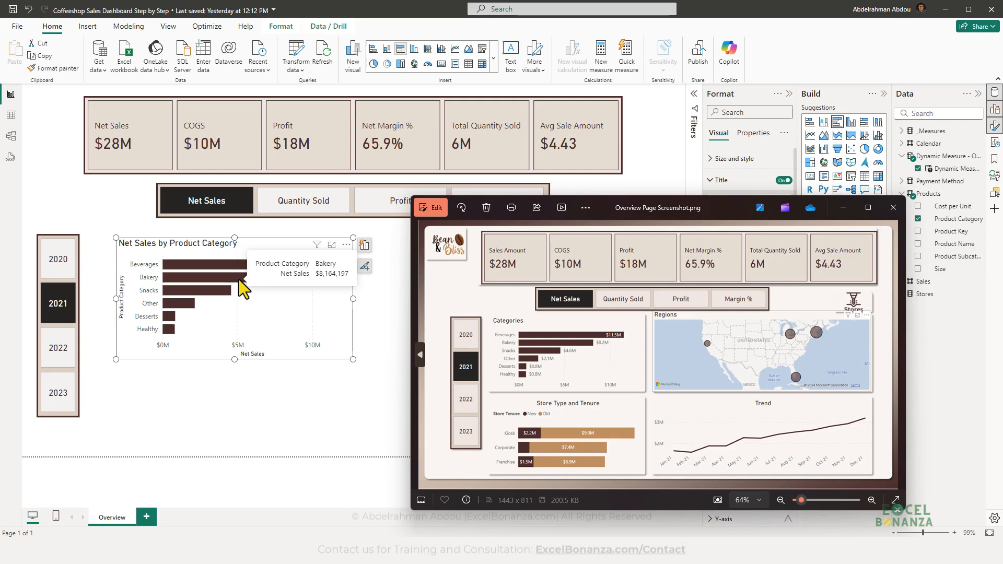
pyautogui.click(291, 203)
pyautogui.click(291, 204)
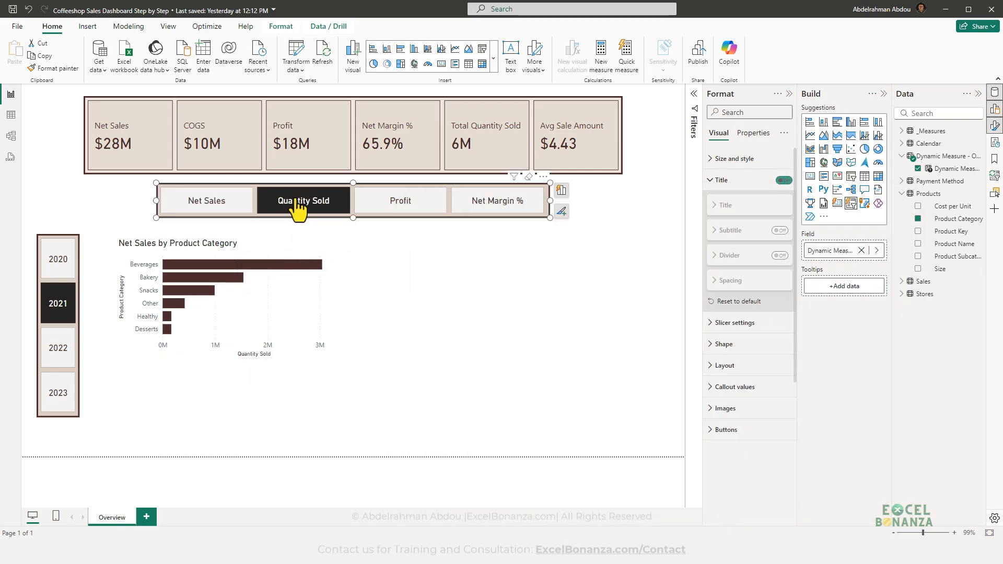
pyautogui.moveTo(229, 280)
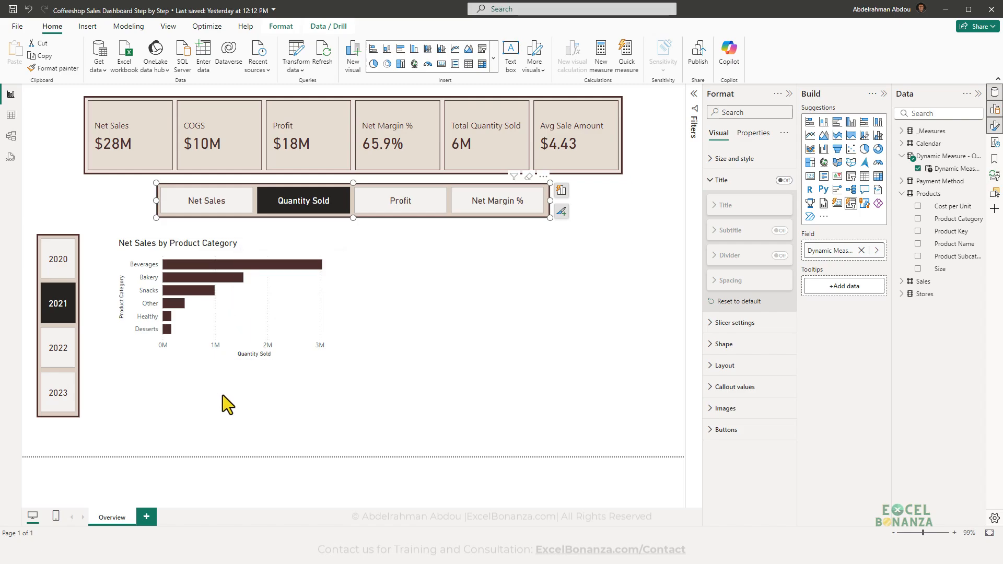
# - Change the product category bar chart's title to "Categories"
pyautogui.click(262, 358)
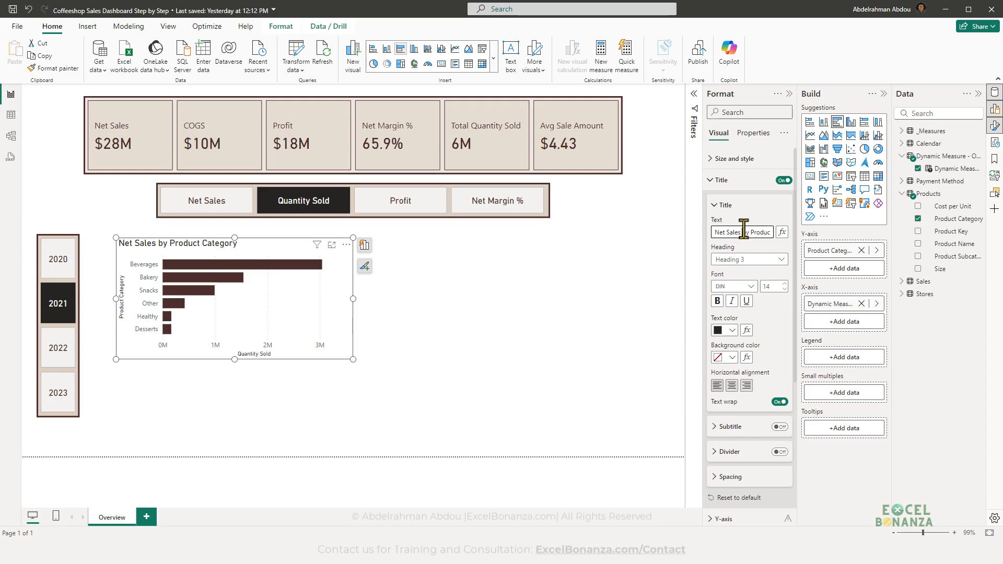
pyautogui.tripleClick(744, 232)
pyautogui.press('BackSpace')
pyautogui.write('cATEGO')
pyautogui.tripleClick(743, 231)
pyautogui.press('BackSpace')
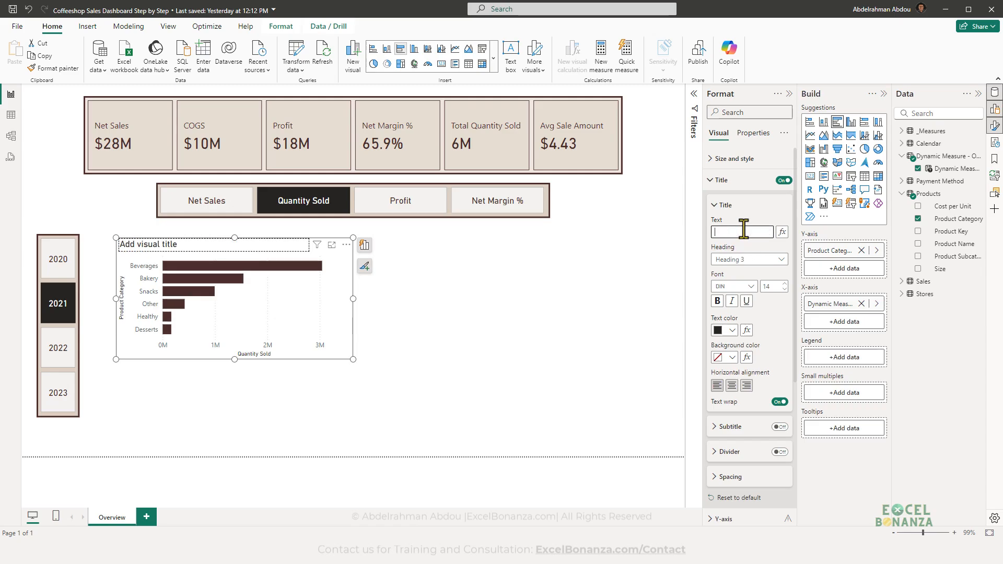
pyautogui.write('Cae')
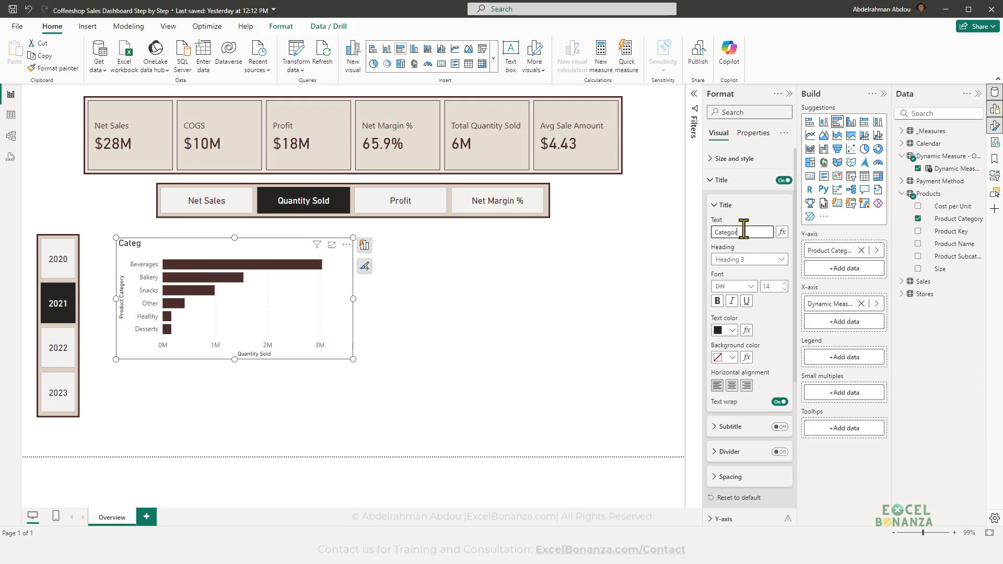
pyautogui.write('egories')
pyautogui.click(290, 384)
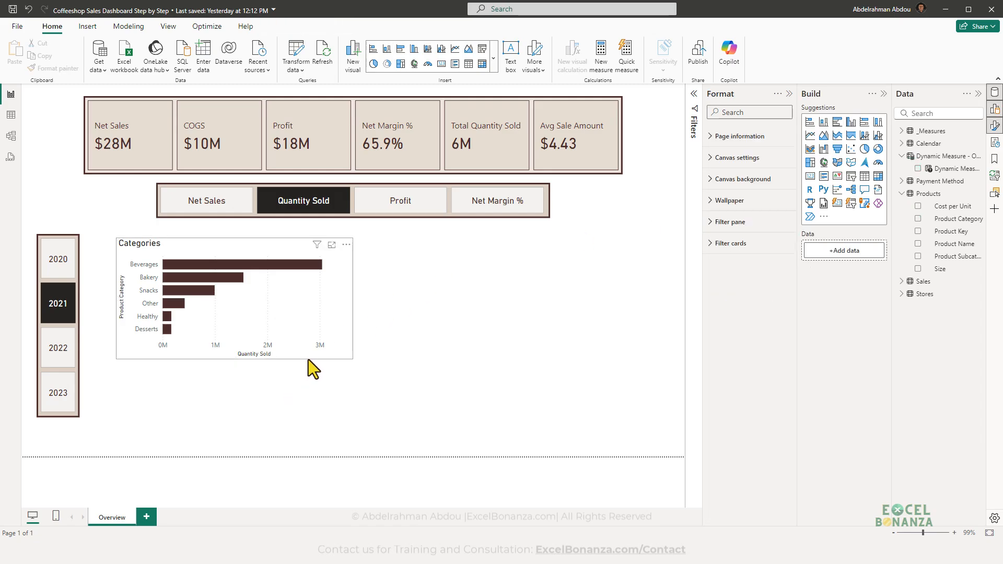
# - Turn off both the Y-axis title and the X-axis title on the Categories chart
pyautogui.click(308, 359)
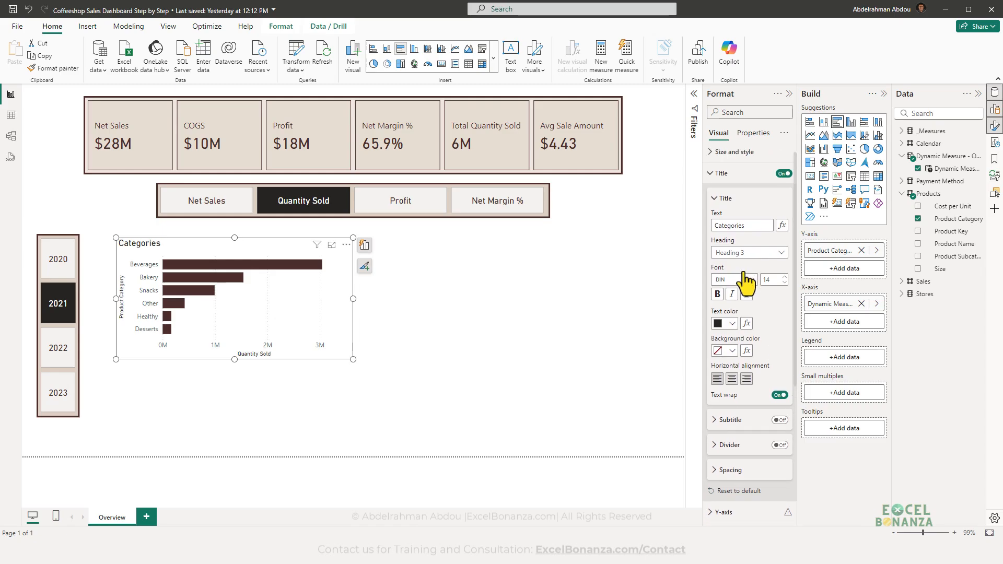
pyautogui.scroll(-4, 752, 293)
pyautogui.click(743, 312)
pyautogui.scroll(-2, 757, 313)
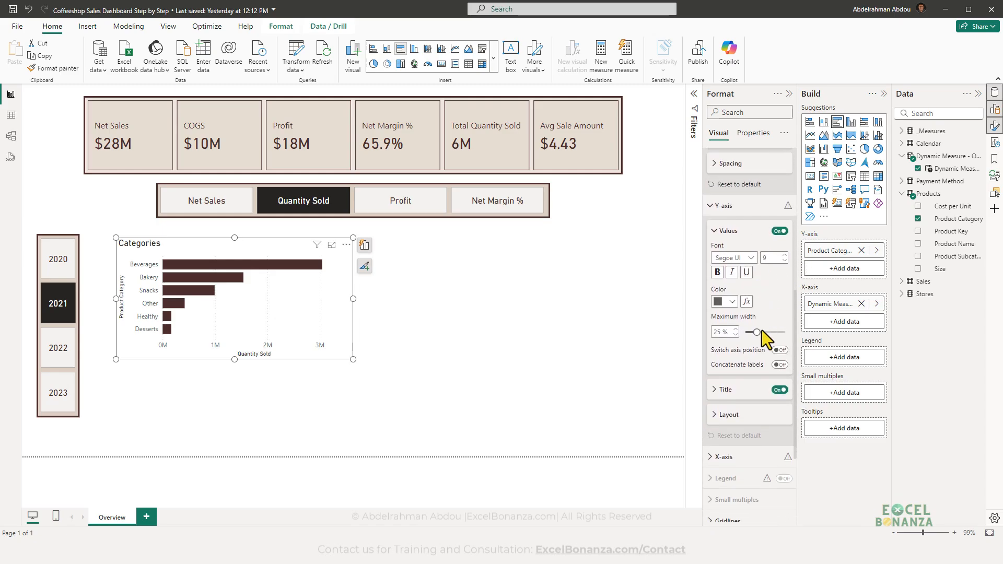
pyautogui.click(779, 390)
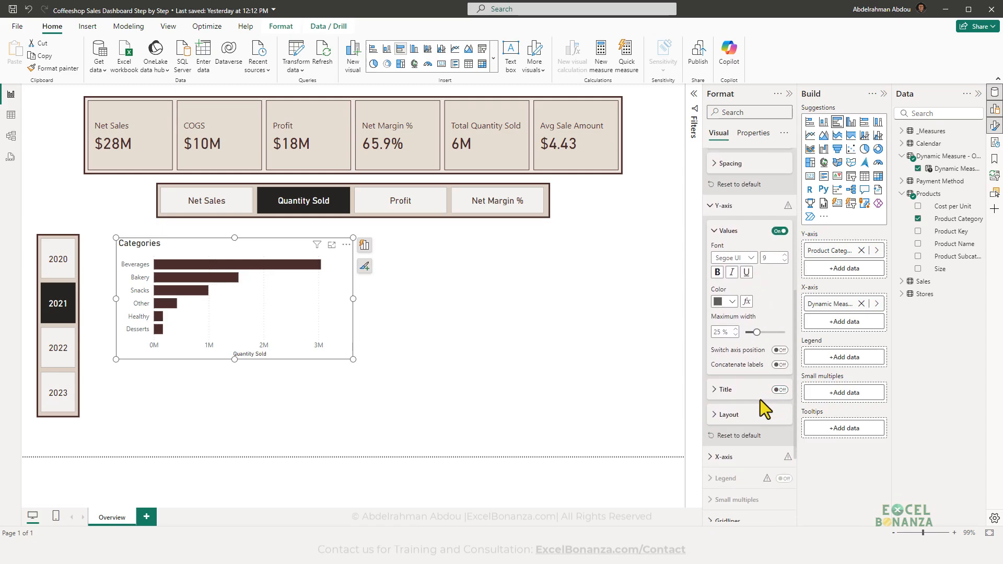
pyautogui.scroll(-2, 757, 398)
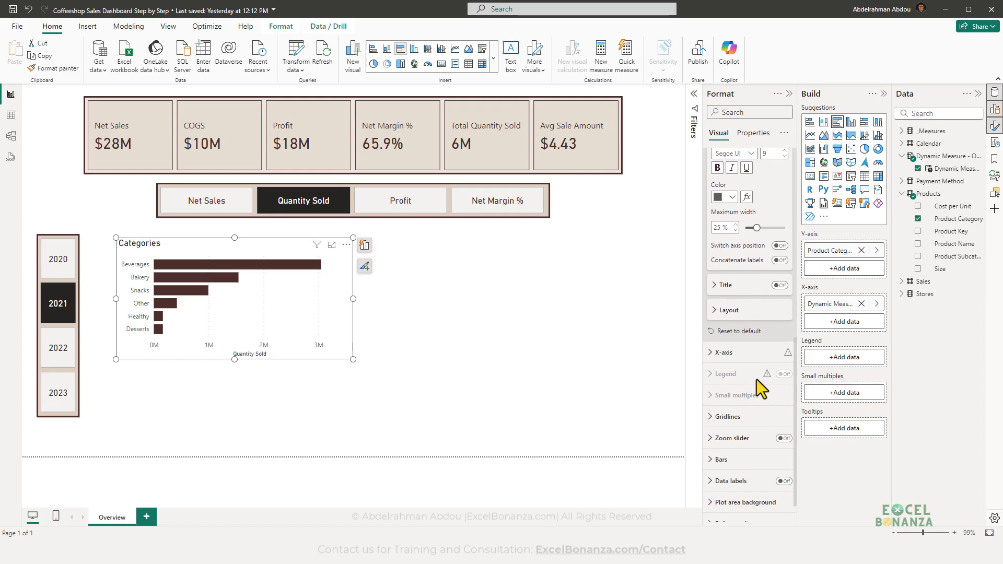
pyautogui.click(778, 352)
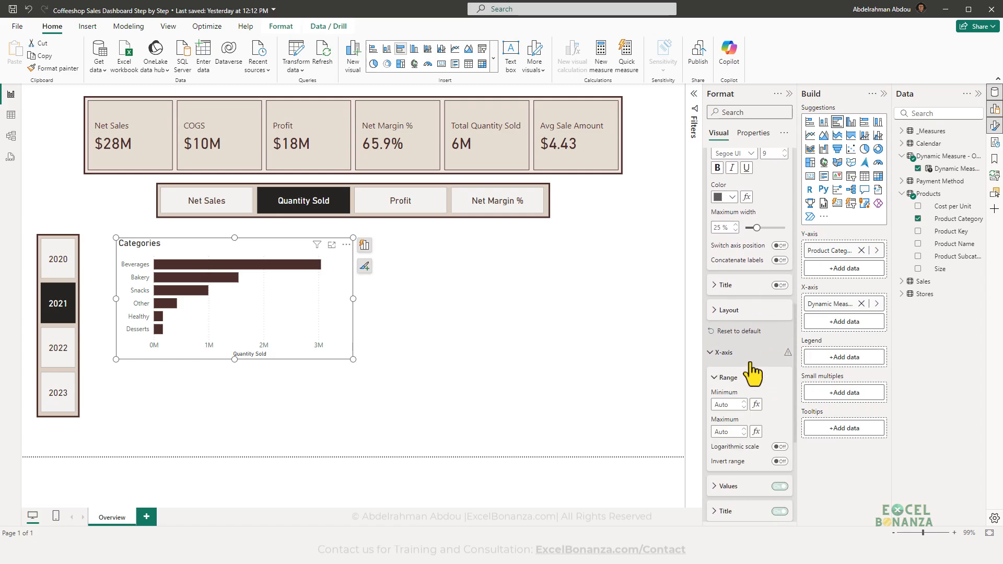
pyautogui.click(780, 511)
pyautogui.click(285, 385)
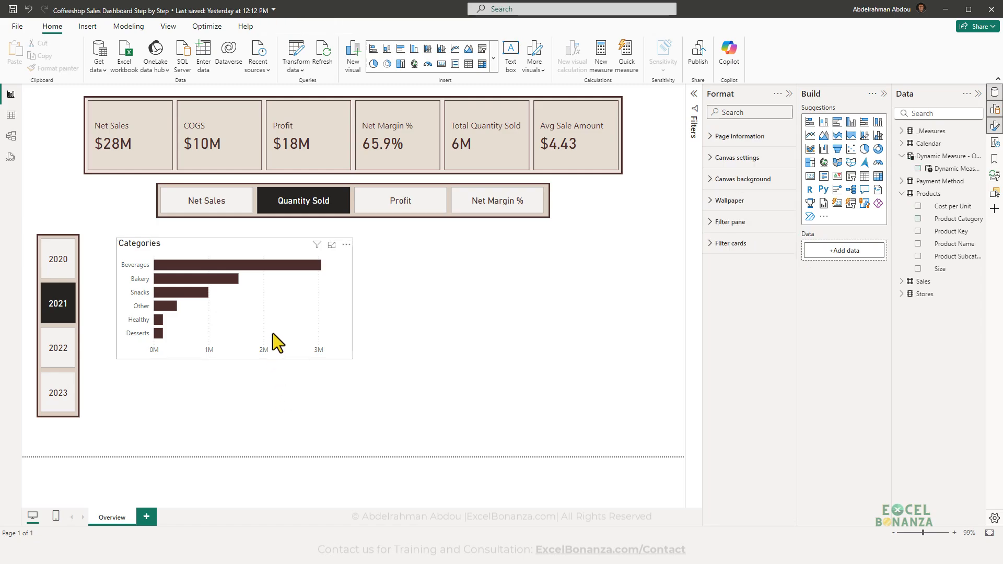
# - Move the Categories chart slightly up and closer to the Year slicer, and turn off its background
pyautogui.moveTo(296, 315)
pyautogui.mouseDown()
pyautogui.moveTo(278, 324)
pyautogui.moveTo(290, 313)
pyautogui.mouseUp()
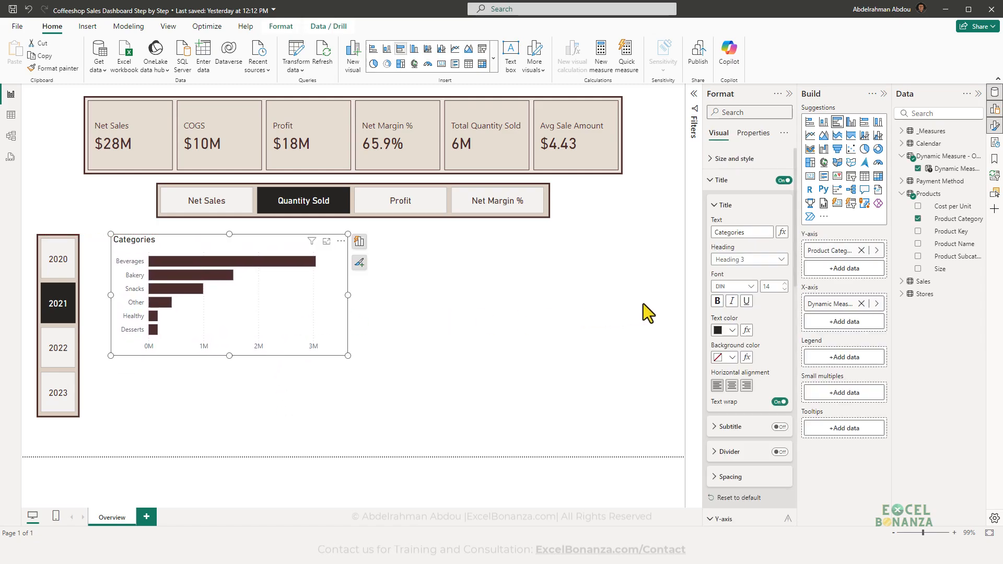
pyautogui.click(738, 160)
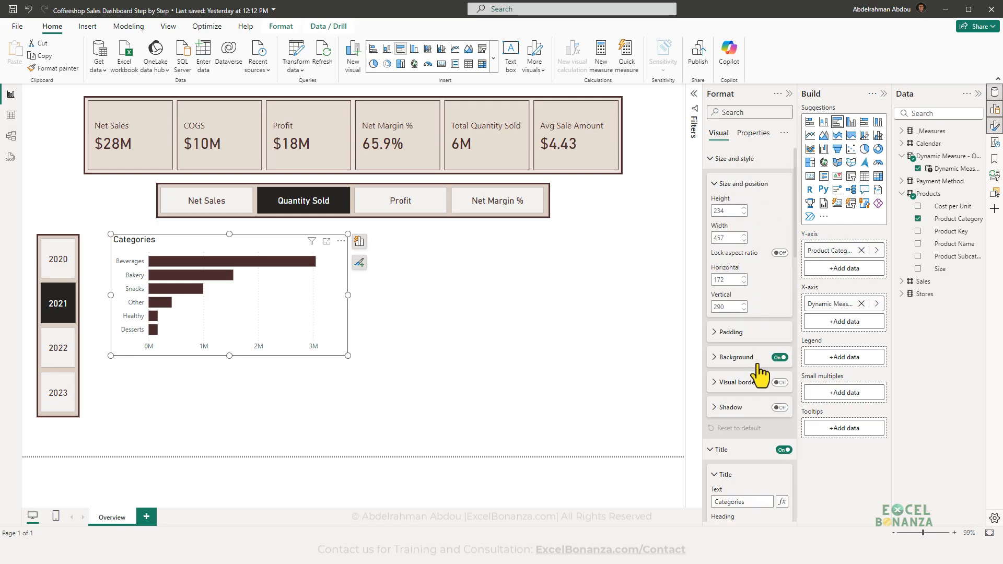
pyautogui.click(779, 358)
pyautogui.click(234, 362)
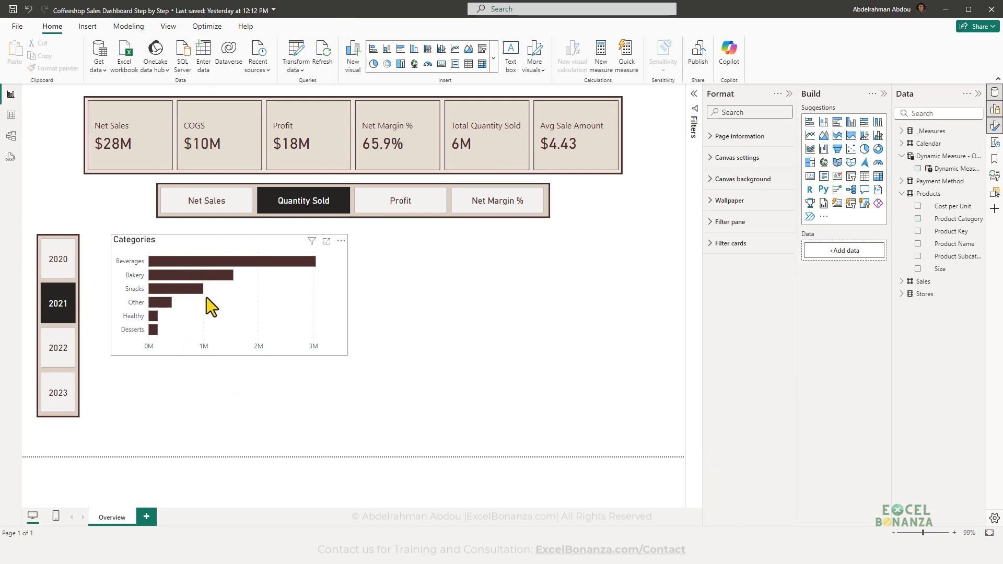
# - Turn on data labels for the bars of the Categories chart
pyautogui.click(333, 308)
pyautogui.scroll(-5, 738, 303)
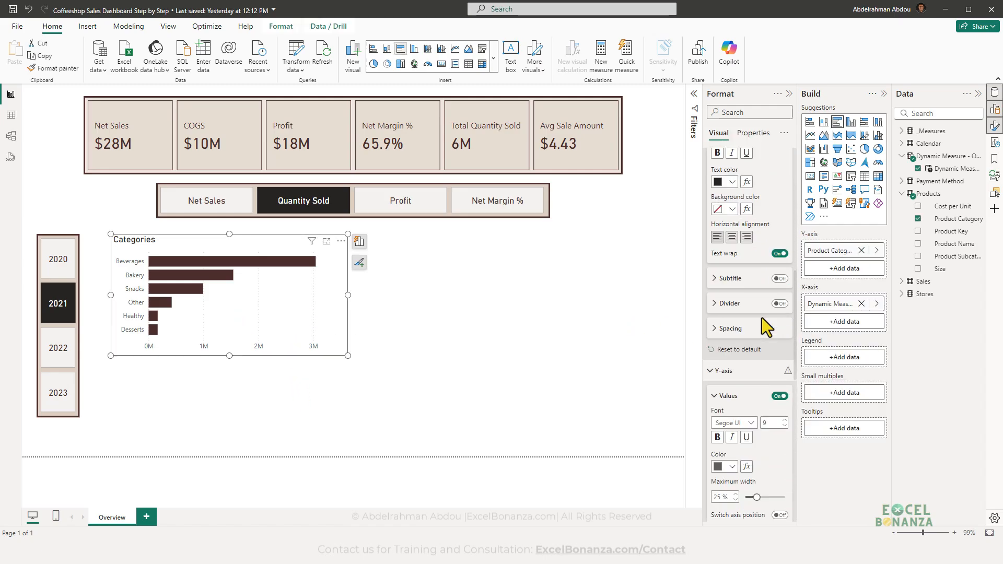
pyautogui.scroll(-4, 760, 361)
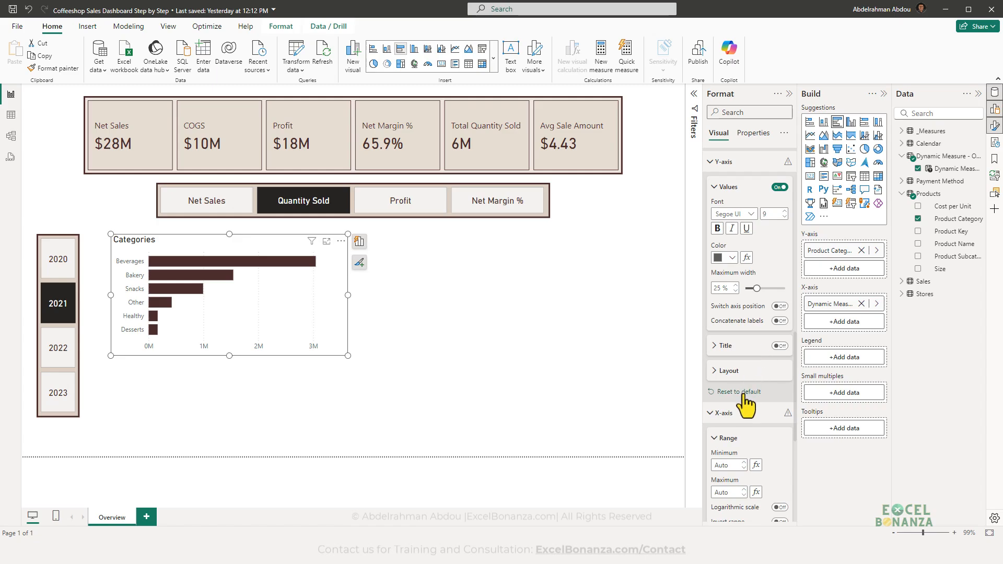
pyautogui.scroll(-5, 743, 397)
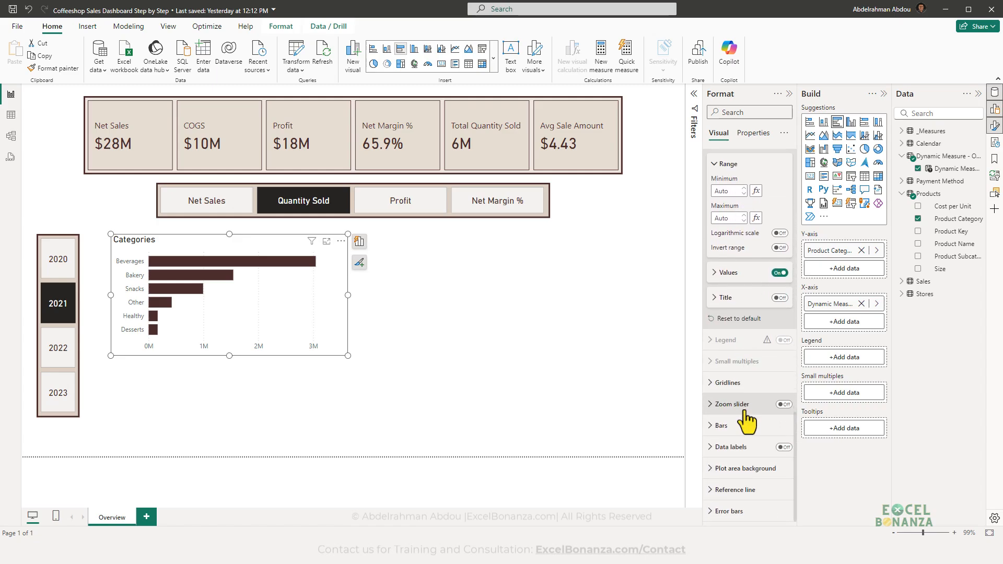
pyautogui.click(784, 447)
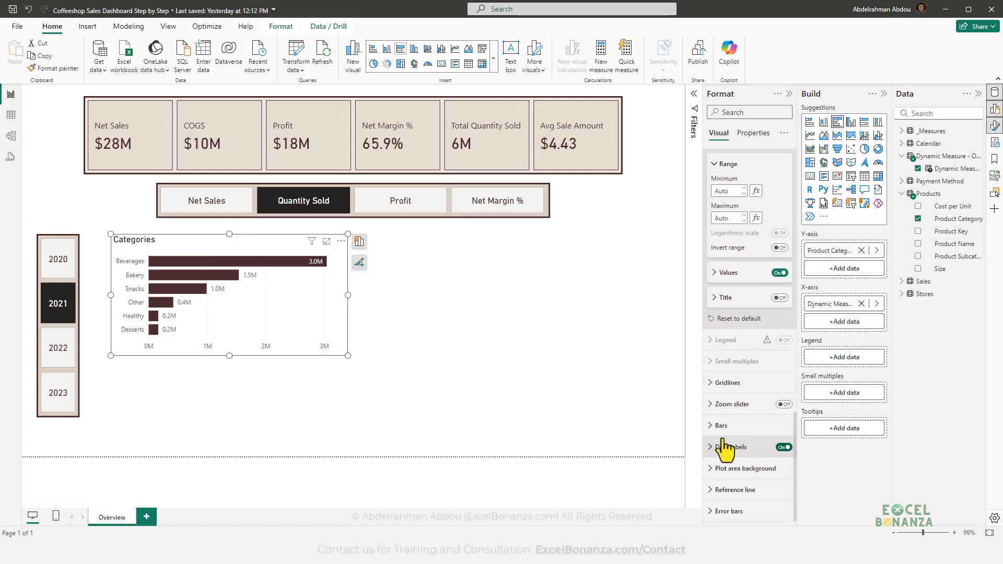
pyautogui.click(320, 380)
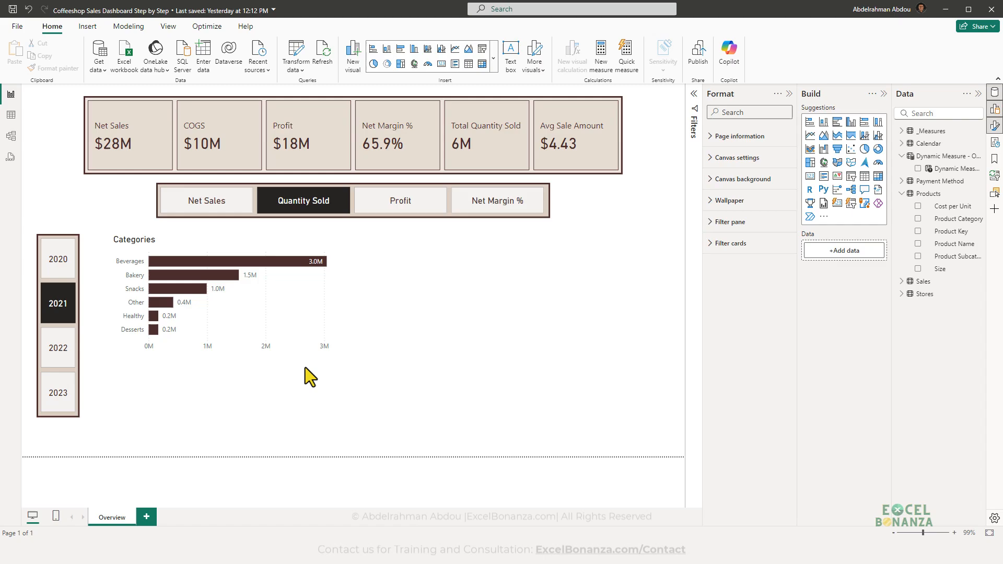
# - Check the Categories chart's data labels under Net Sales, Profit and Net Margin %, and return the measure slicer to Net Sales
pyautogui.click(203, 206)
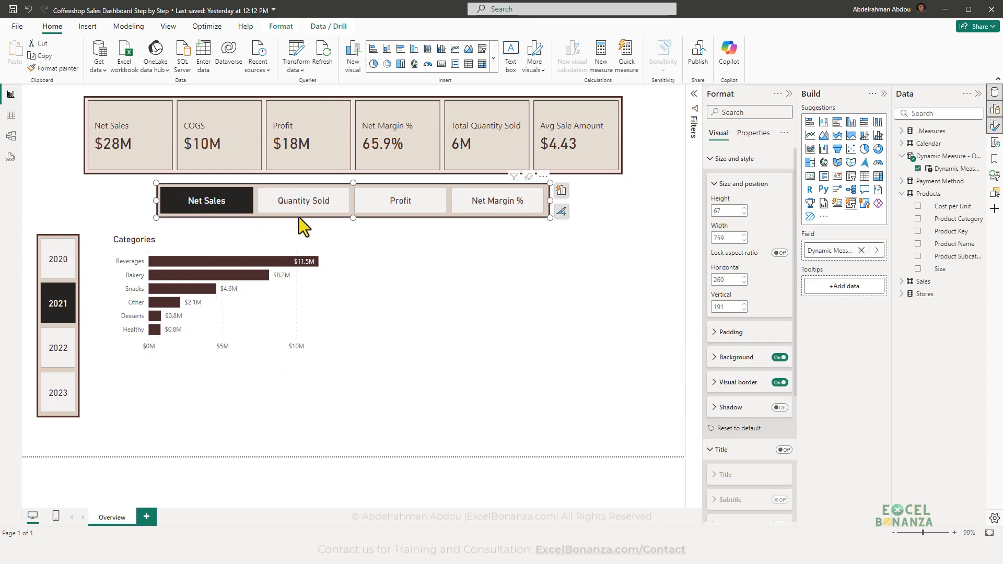
pyautogui.click(375, 204)
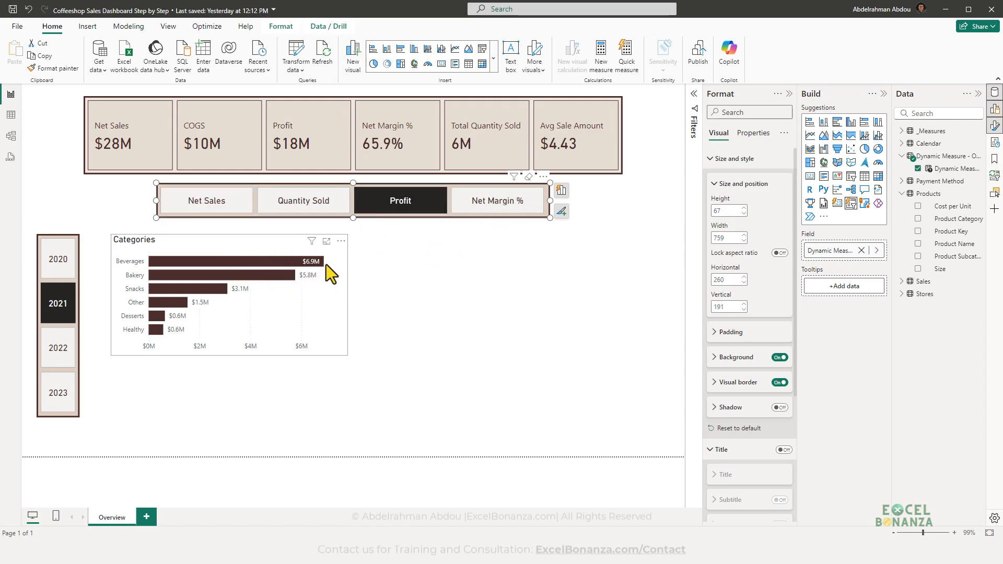
pyautogui.click(504, 212)
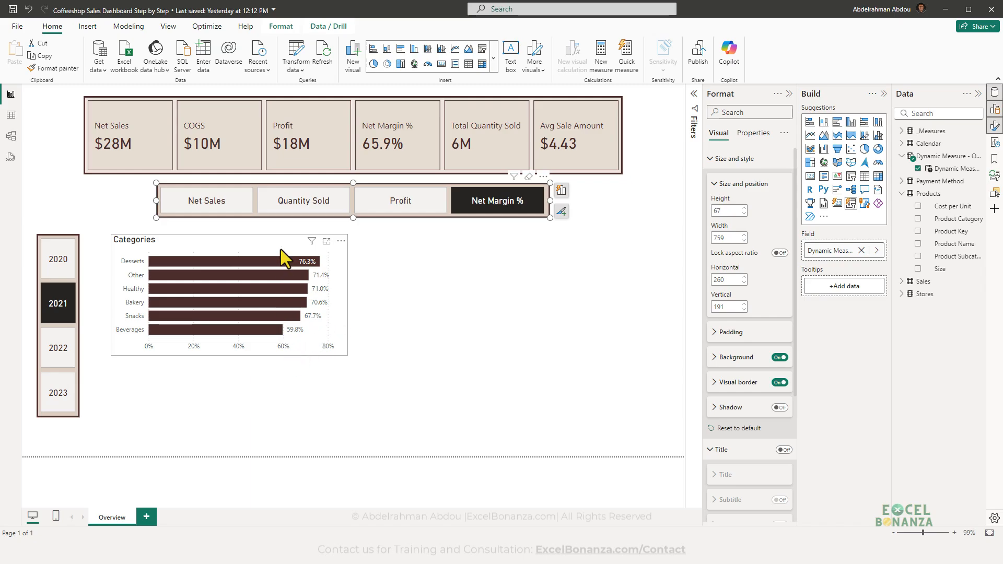
pyautogui.click(225, 227)
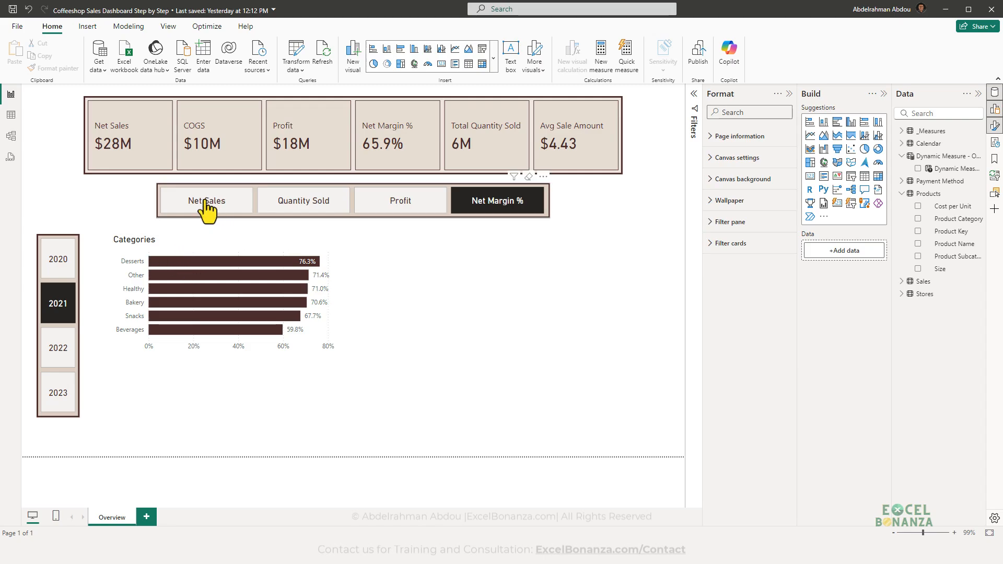
pyautogui.click(206, 203)
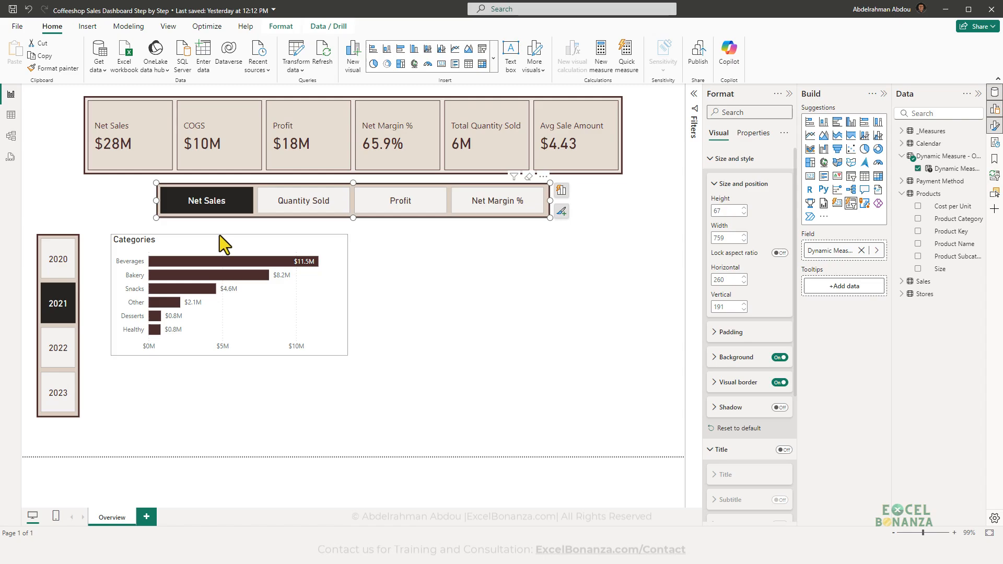
pyautogui.click(217, 224)
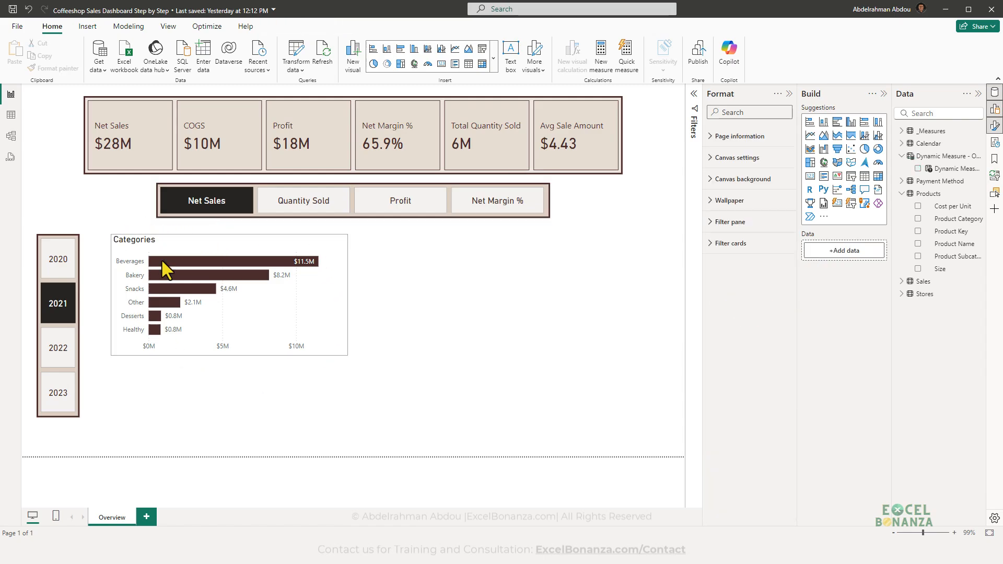
# - Examine the Store Type and Tenure chart and the measure selector in Overview Page Screenshot.png
pyautogui.moveTo(162, 286)
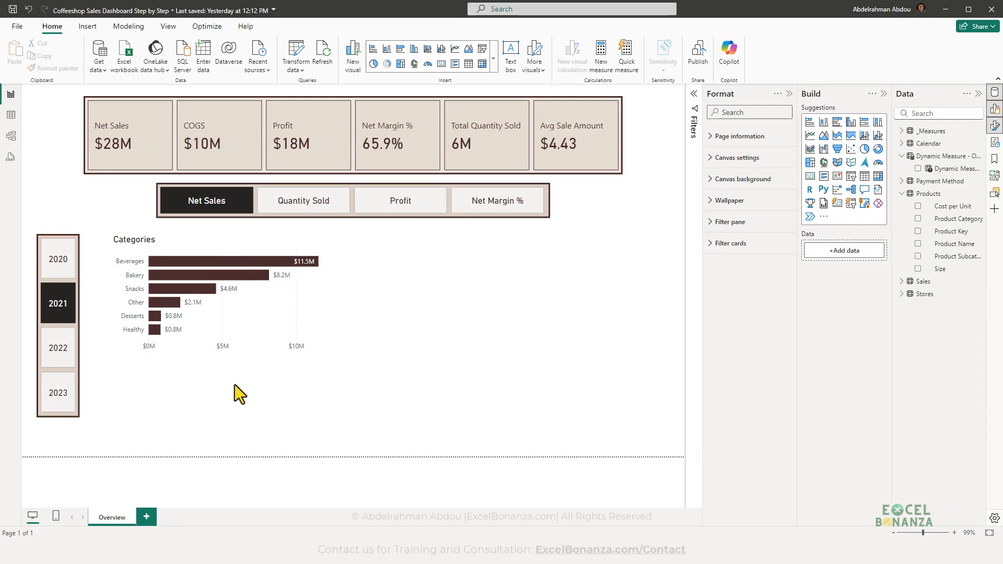
pyautogui.moveTo(184, 304)
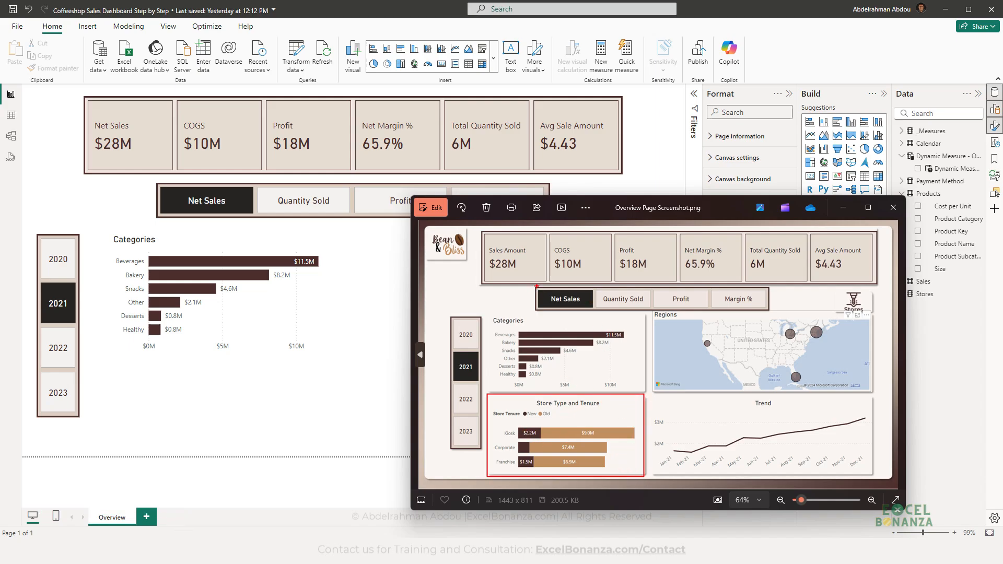
pyautogui.moveTo(531, 288); pyautogui.dragTo(778, 313)
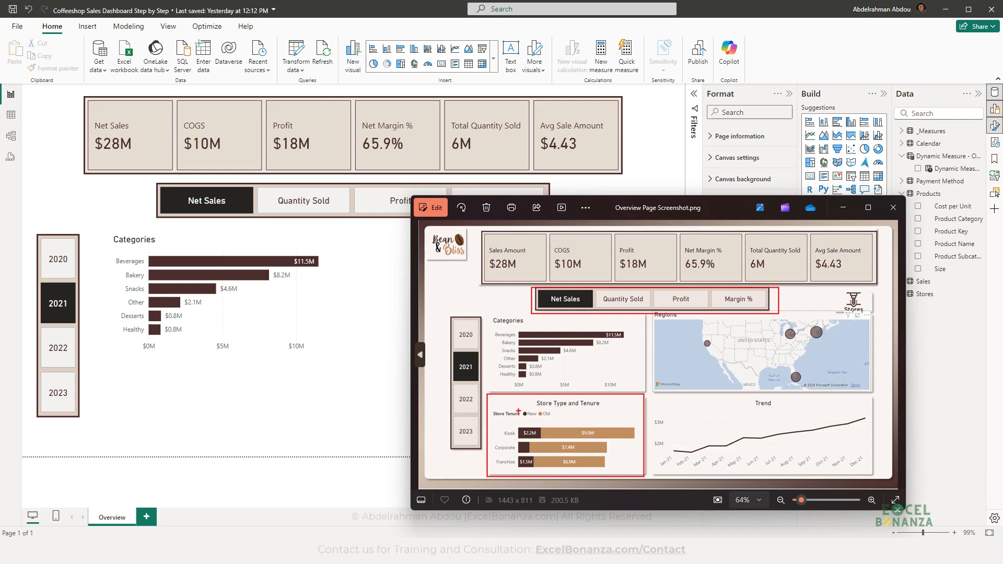
# - Examine the Store Tenure legend of the Store Type and Tenure chart in the reference screenshot, and return to the report
pyautogui.moveTo(519, 409); pyautogui.dragTo(553, 418)
pyautogui.press('Escape')
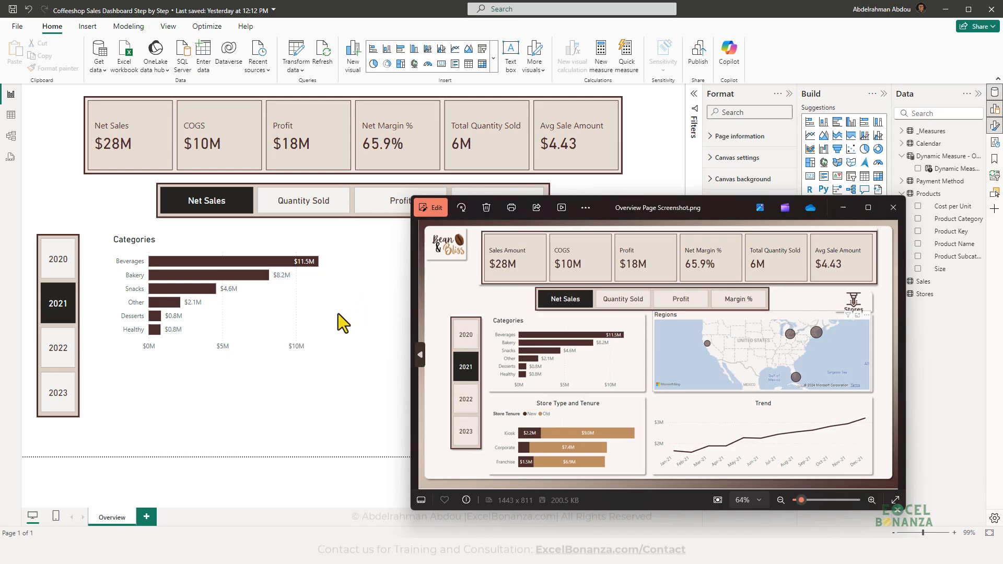
pyautogui.click(291, 386)
# - Add a calculated column named Store Tenure to the Sales table and begin its formula with DATEDIFF(
pyautogui.click(11, 116)
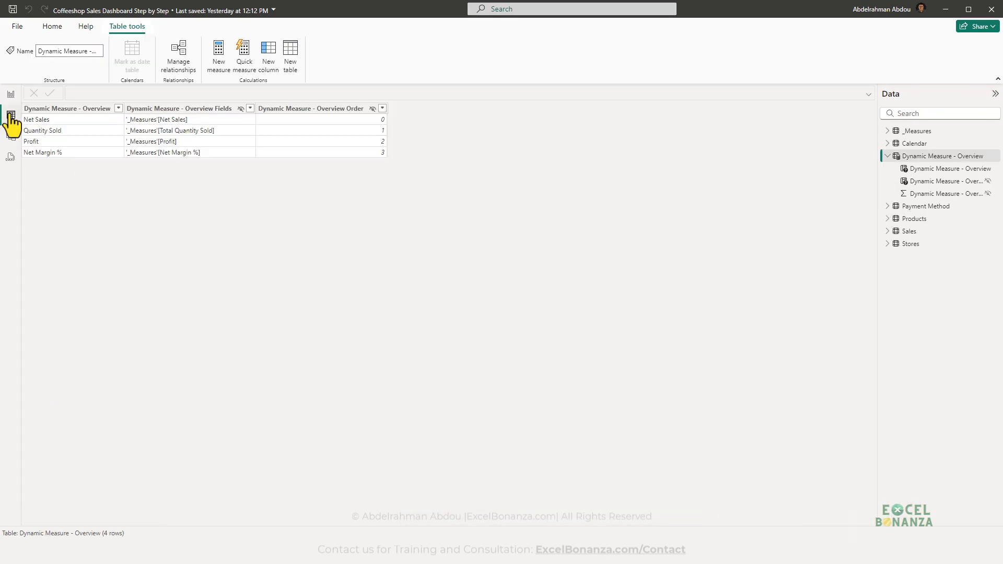
pyautogui.click(909, 232)
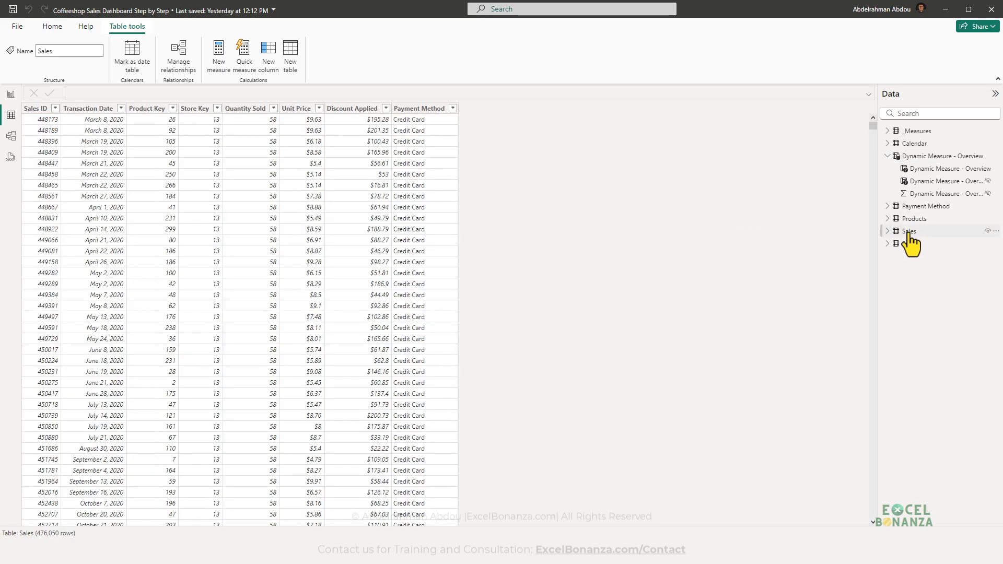
pyautogui.click(408, 107)
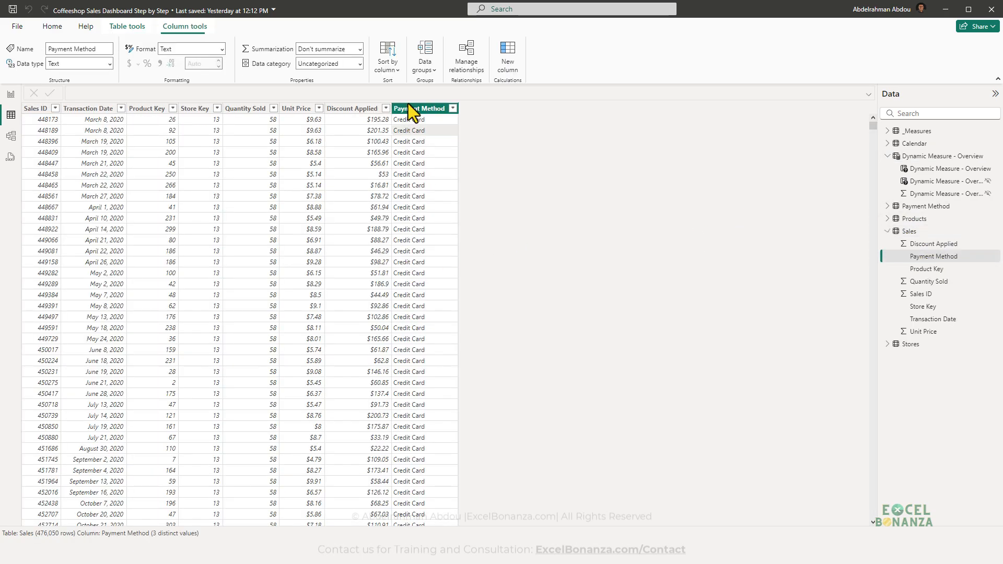
pyautogui.rightClick(411, 107)
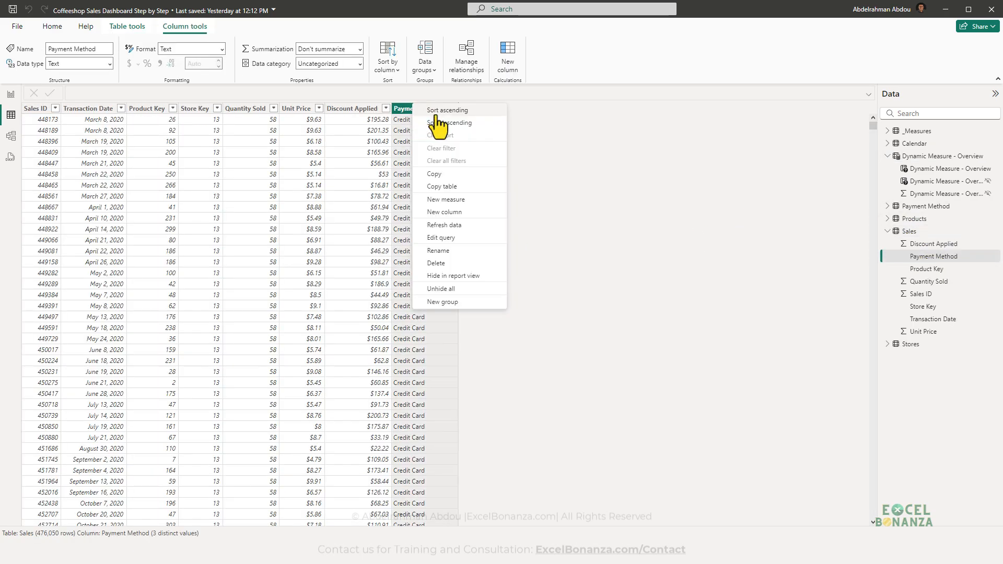
pyautogui.click(460, 211)
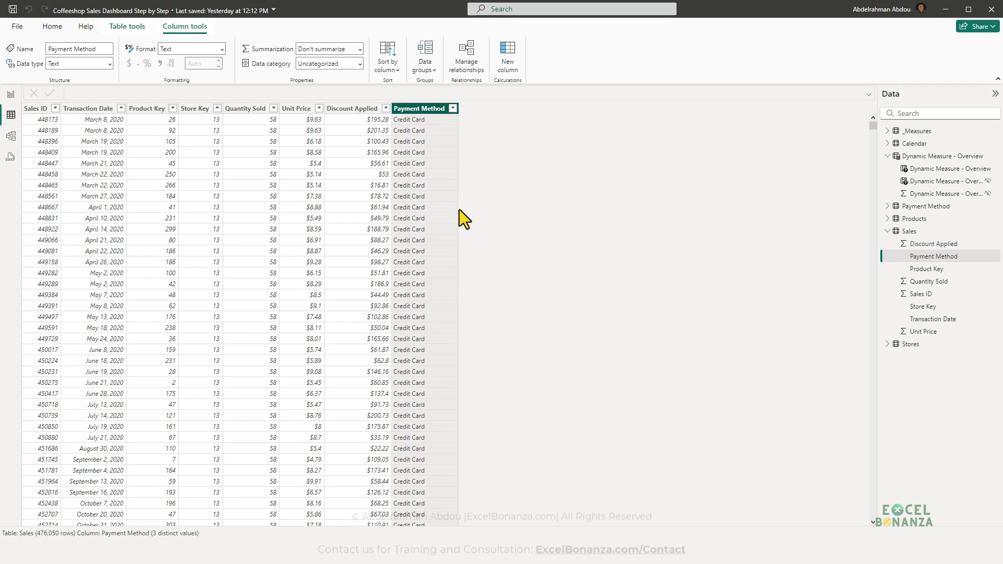
pyautogui.write('Store')
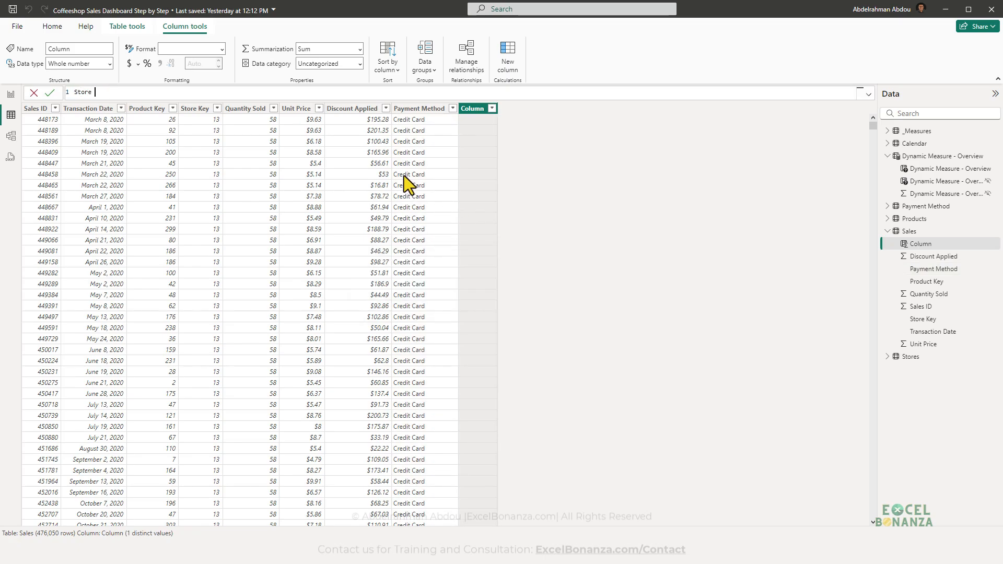
pyautogui.write(' Tenure = DATEDIFF(')
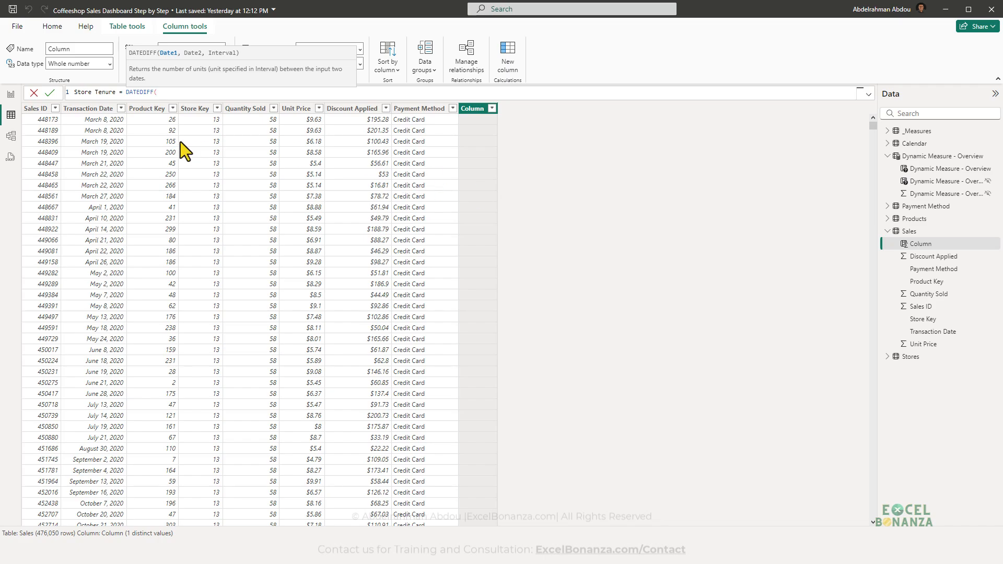
# - Enter RELATED(Stores[Opening Date]) as the first date of the Store Tenure DATEDIFF formula
pyautogui.scroll(5, 198, 91)
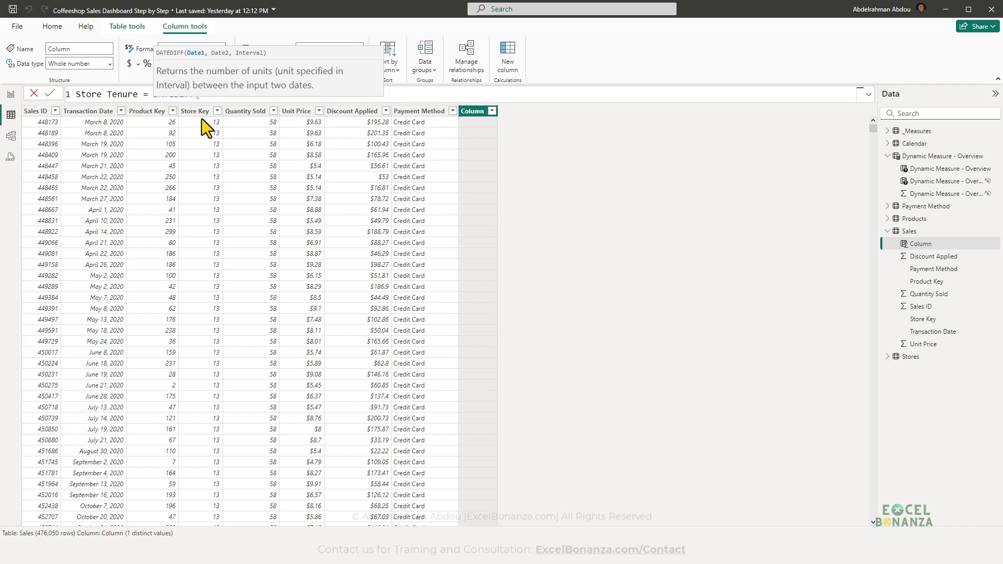
pyautogui.moveTo(202, 117); pyautogui.dragTo(230, 127)
pyautogui.press('Escape')
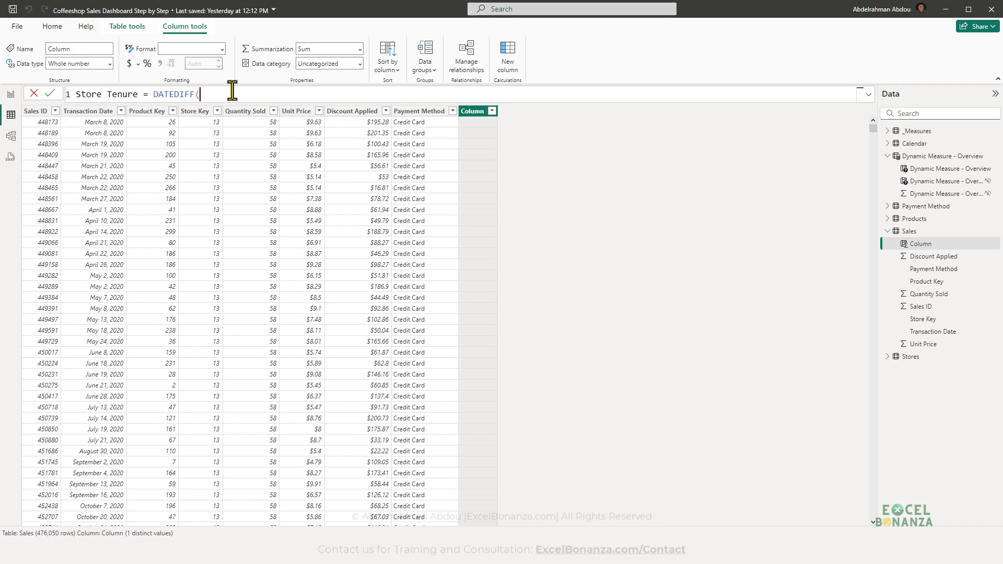
pyautogui.write('related')
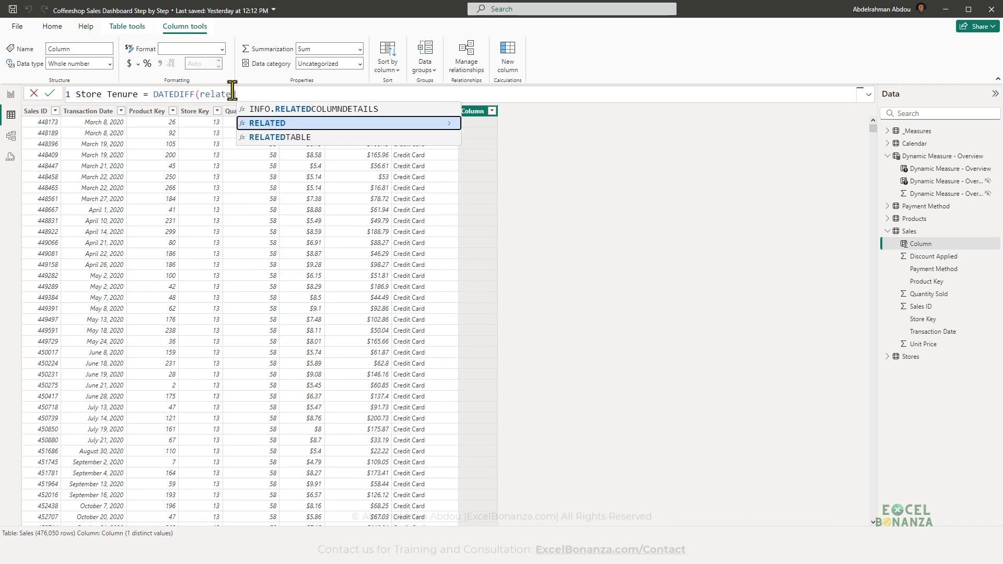
pyautogui.press('Tab')
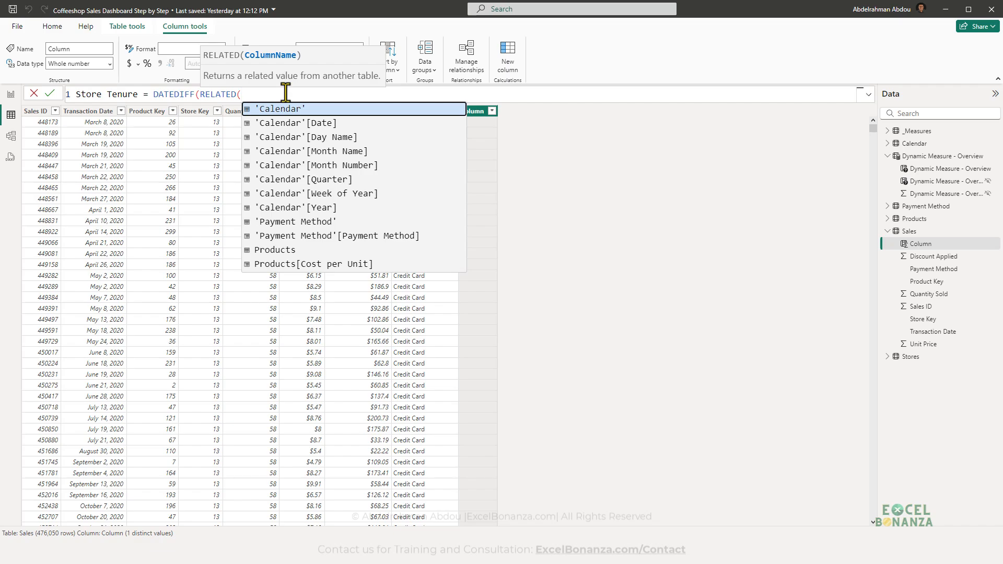
pyautogui.write('openin')
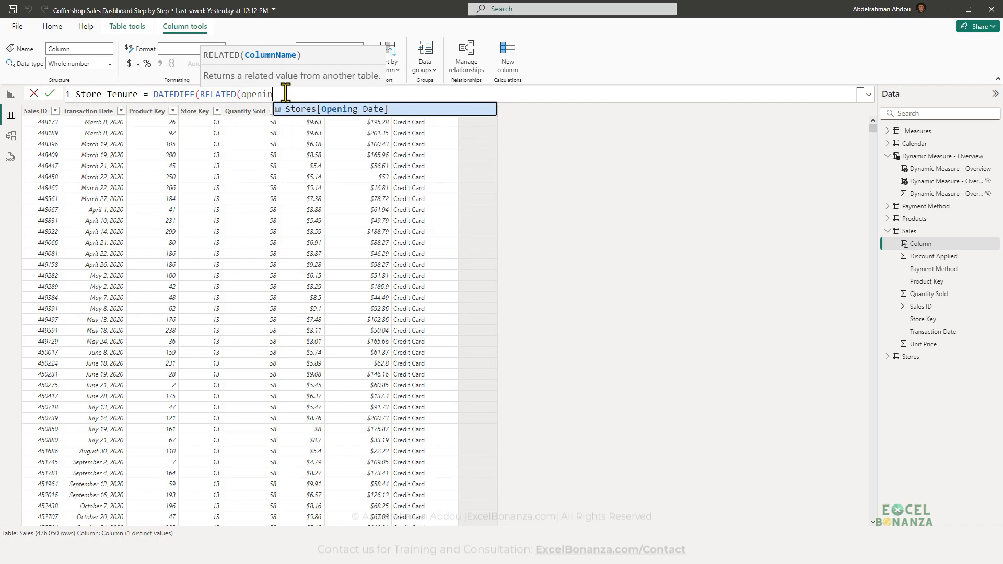
pyautogui.press('Tab')
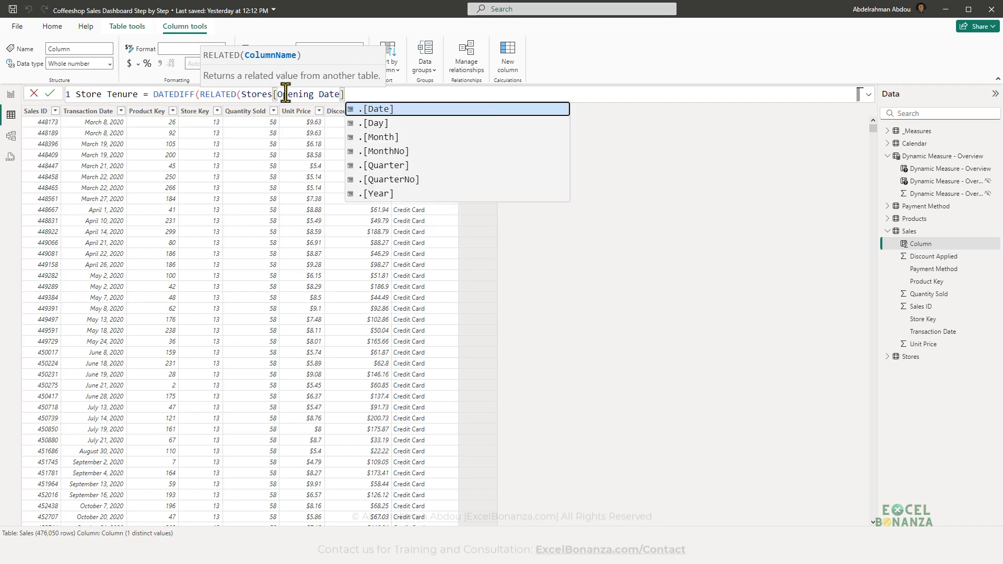
pyautogui.write(')')
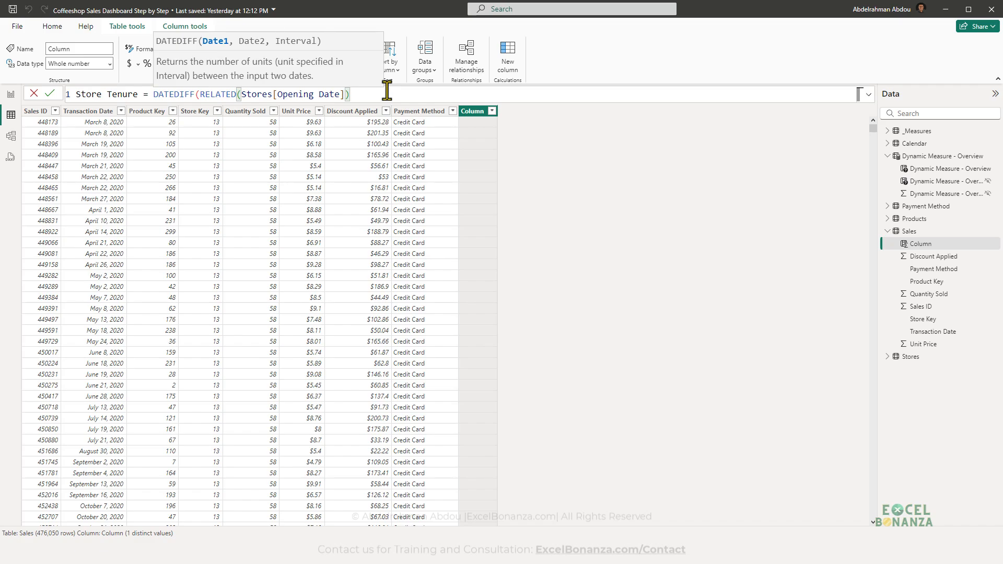
# - Complete the DATEDIFF formula with Sales[Transaction Date] as the second date and DAY as the interval, and commit it
pyautogui.write(',')
pyautogui.write('Sales[Transaction Date]')
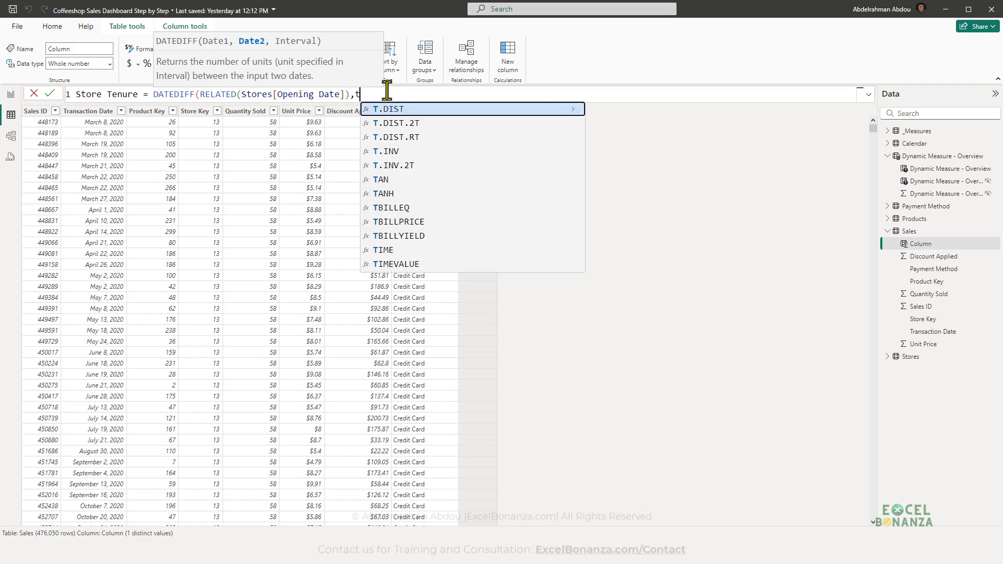
pyautogui.press('Tab')
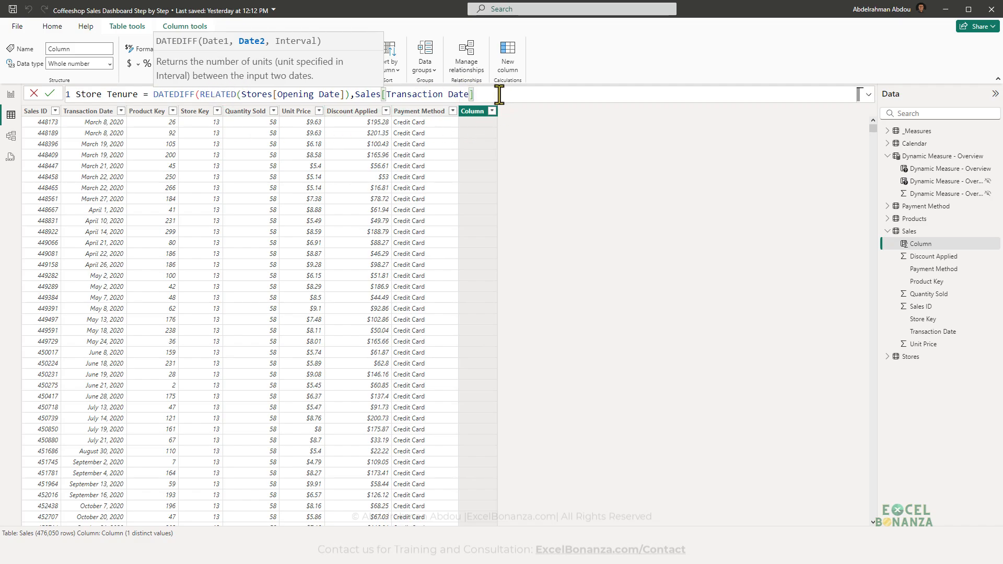
pyautogui.write(',')
pyautogui.press('Tab')
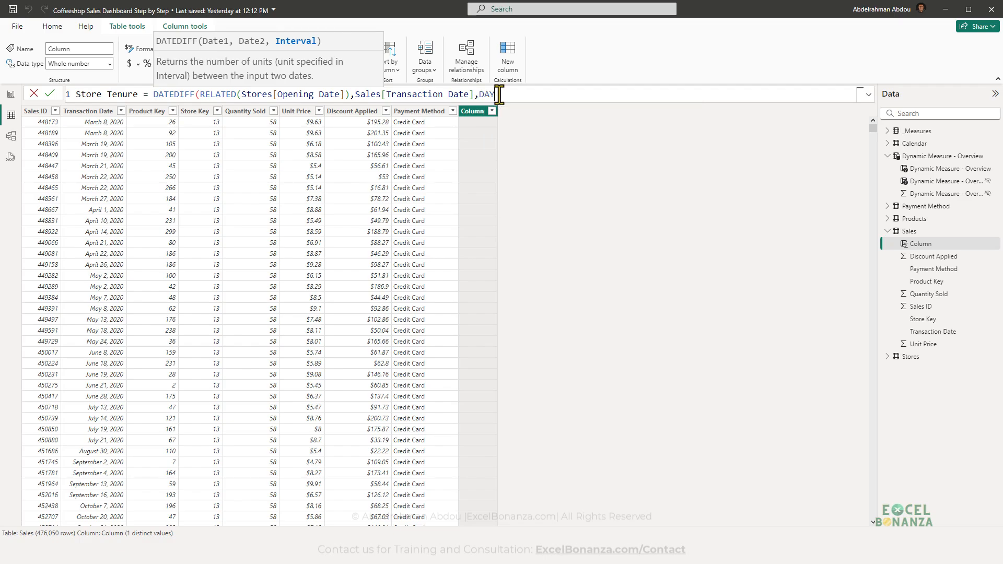
pyautogui.write(')')
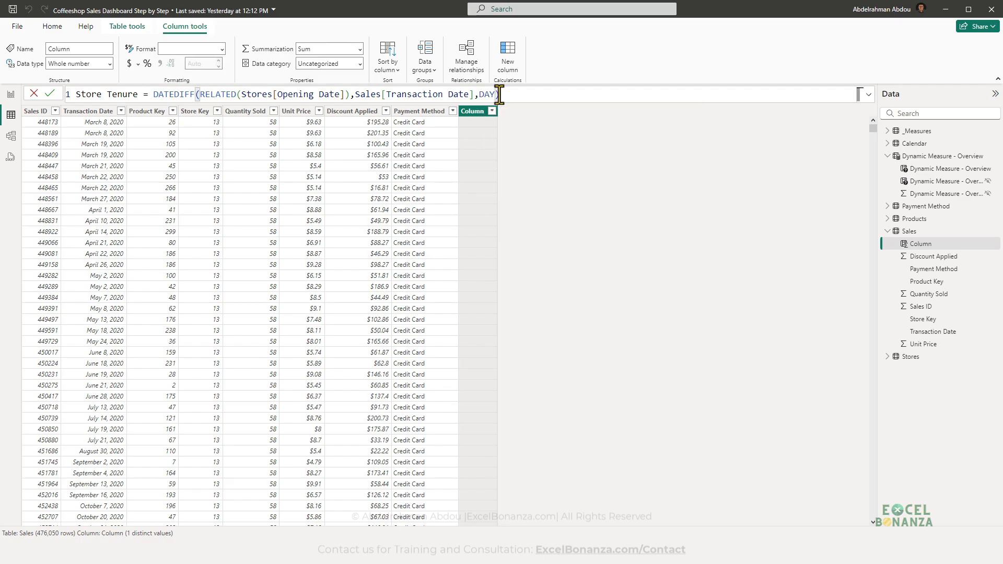
pyautogui.press('Return')
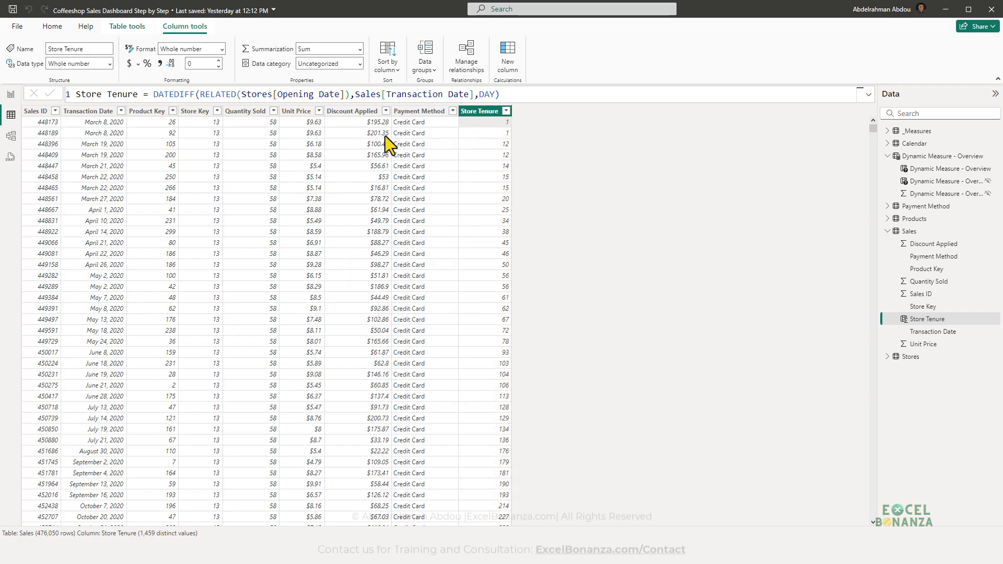
# - Wrap the Store Tenure DATEDIFF in an IF that returns "New" for <=90 days and "Old" otherwise, and check the column's rows
pyautogui.click(153, 94)
pyautogui.write('IF(')
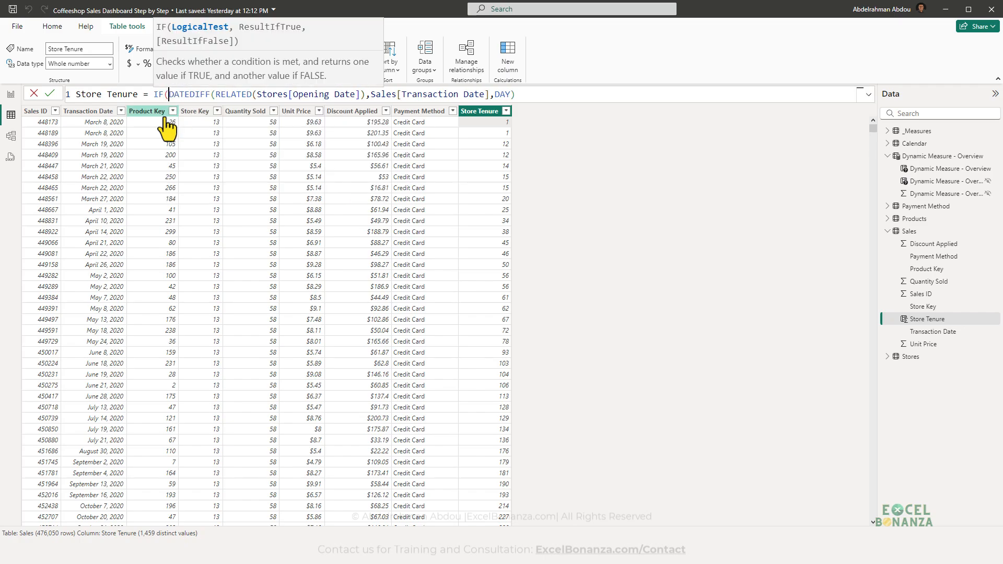
pyautogui.click(548, 95)
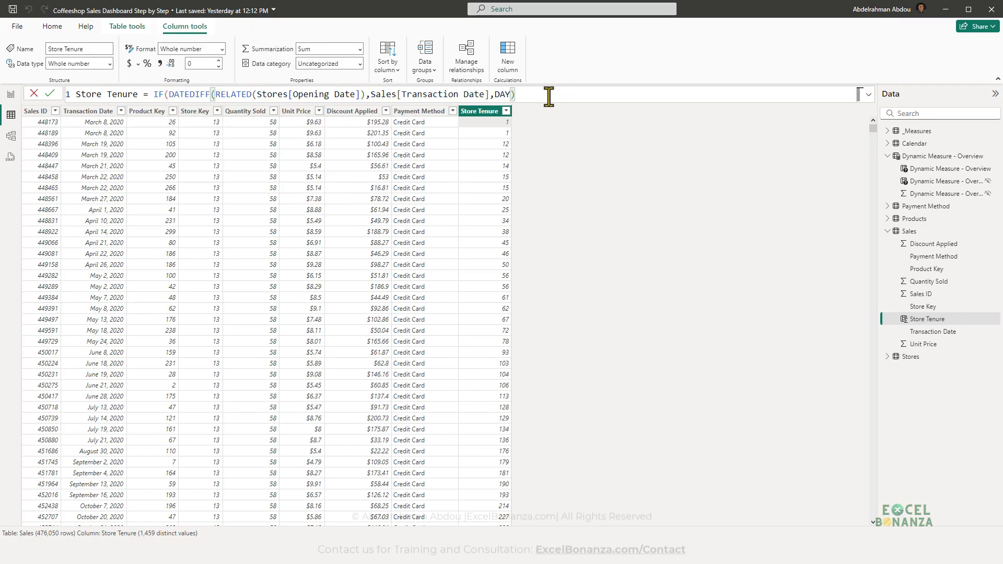
pyautogui.write('<=90 ,')
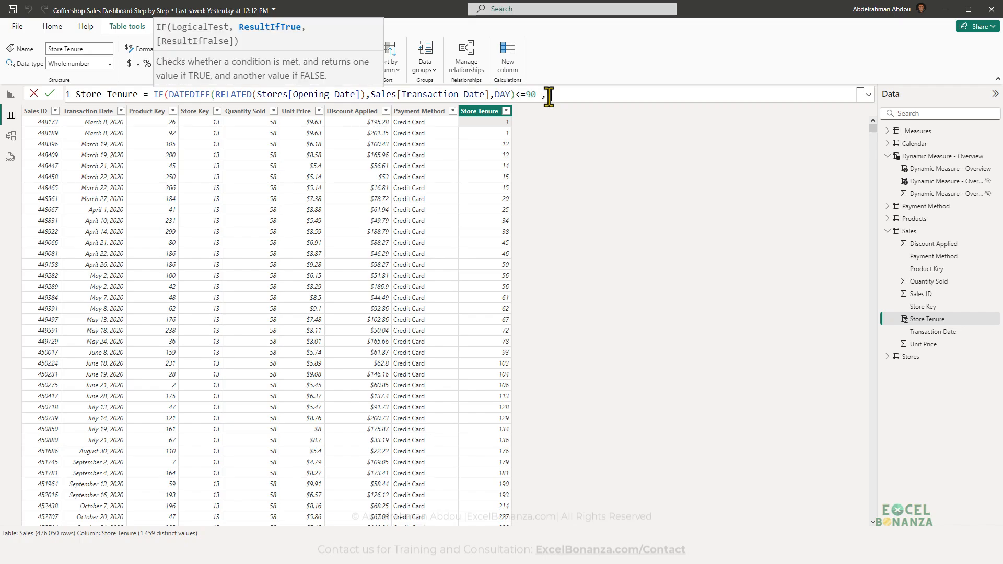
pyautogui.write('"New","Old')
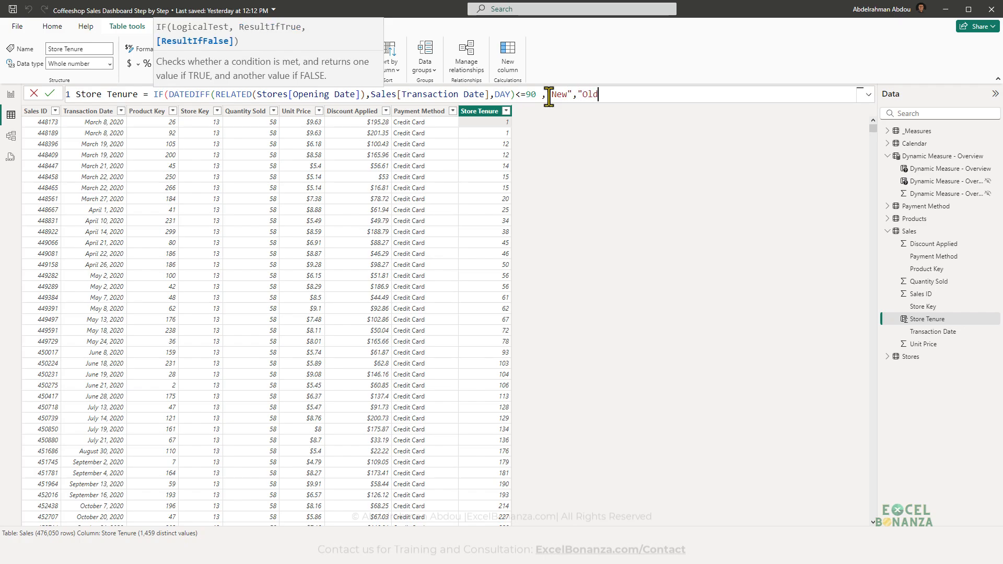
pyautogui.write('")')
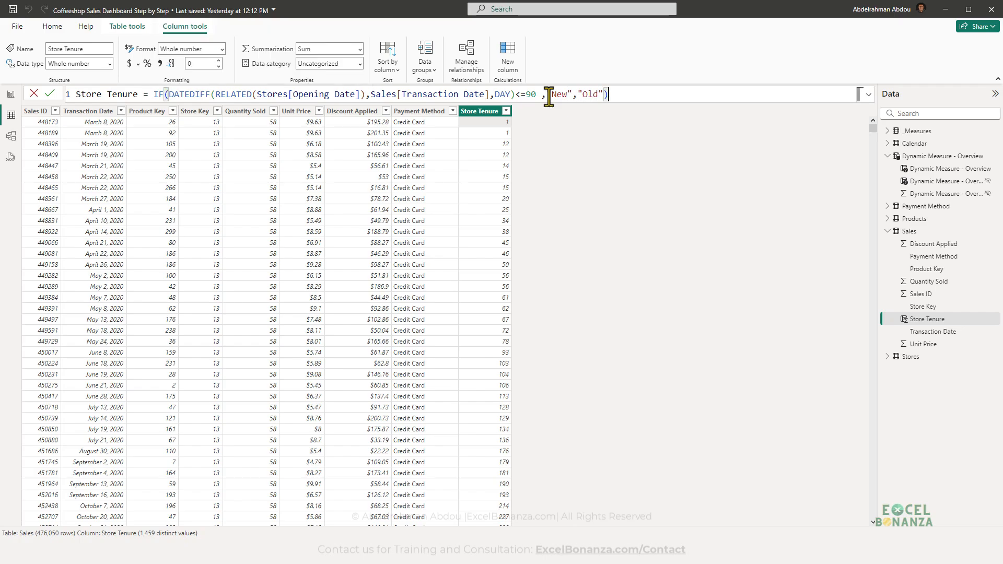
pyautogui.press('Return')
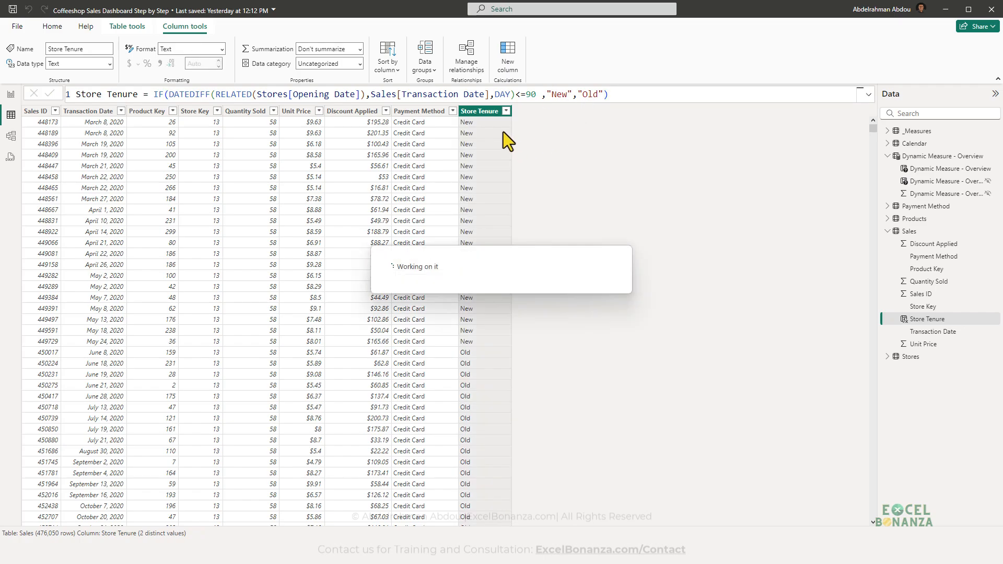
pyautogui.scroll(-2, 478, 276)
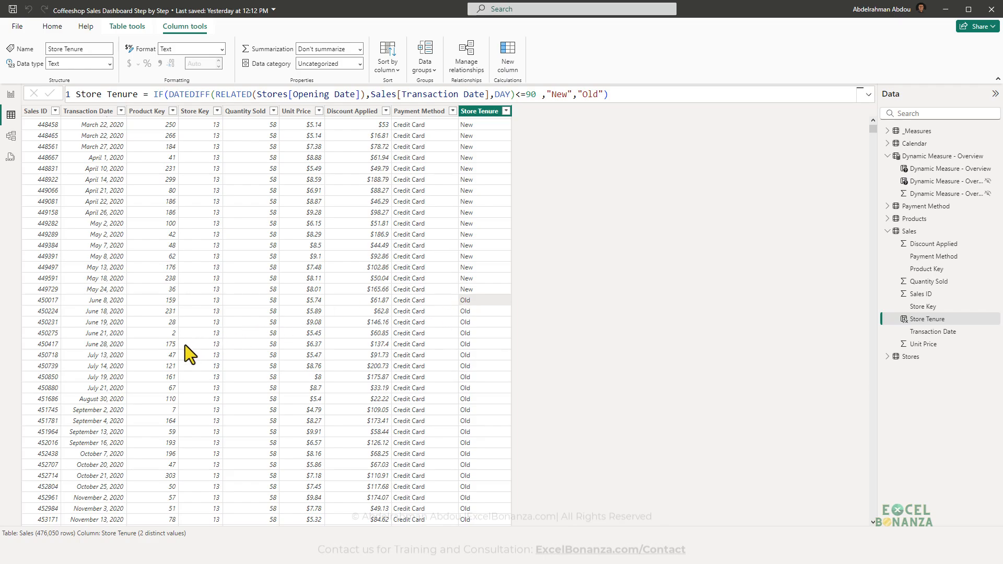
# - Add a stacked bar chart to the Overview page, about 406 wide by 179 high, directly below the Categories chart
pyautogui.click(11, 94)
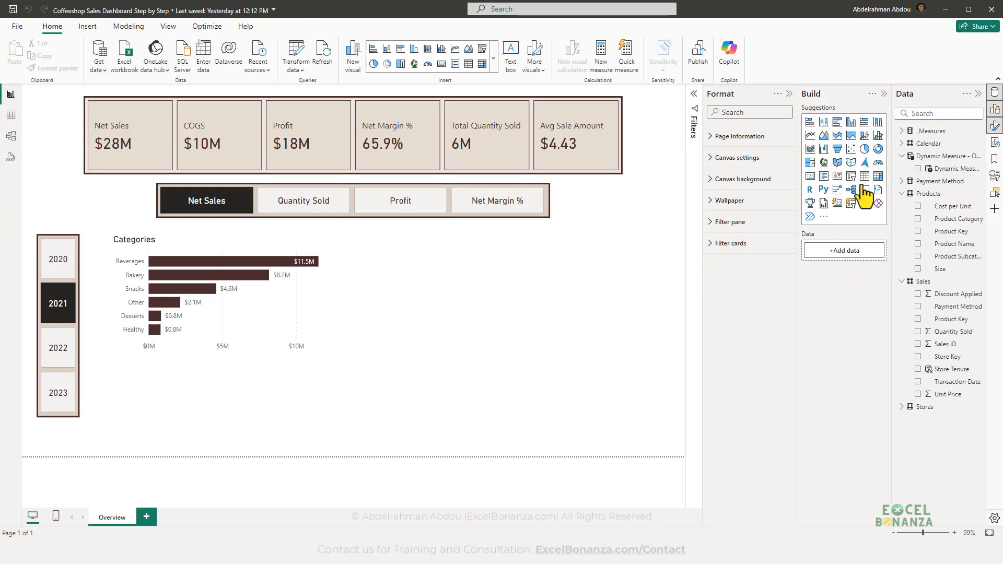
pyautogui.click(810, 128)
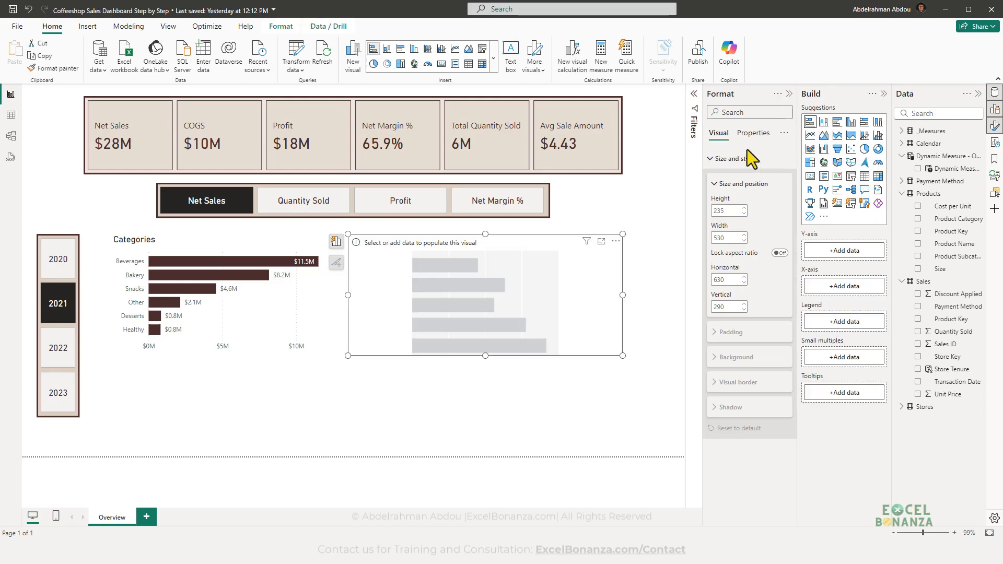
pyautogui.moveTo(460, 323); pyautogui.dragTo(353, 426)
pyautogui.moveTo(312, 388); pyautogui.dragTo(282, 409)
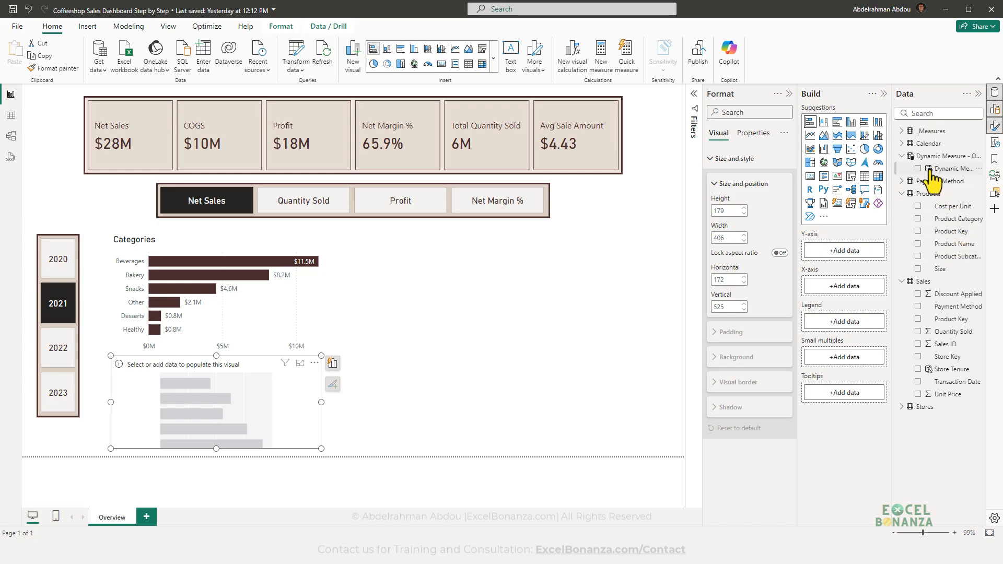
# - Assign the Dynamic Measure field to the new chart's X-axis and Store Type to its Y-axis, and compare it with the reference screenshot
pyautogui.moveTo(935, 170); pyautogui.dragTo(832, 282)
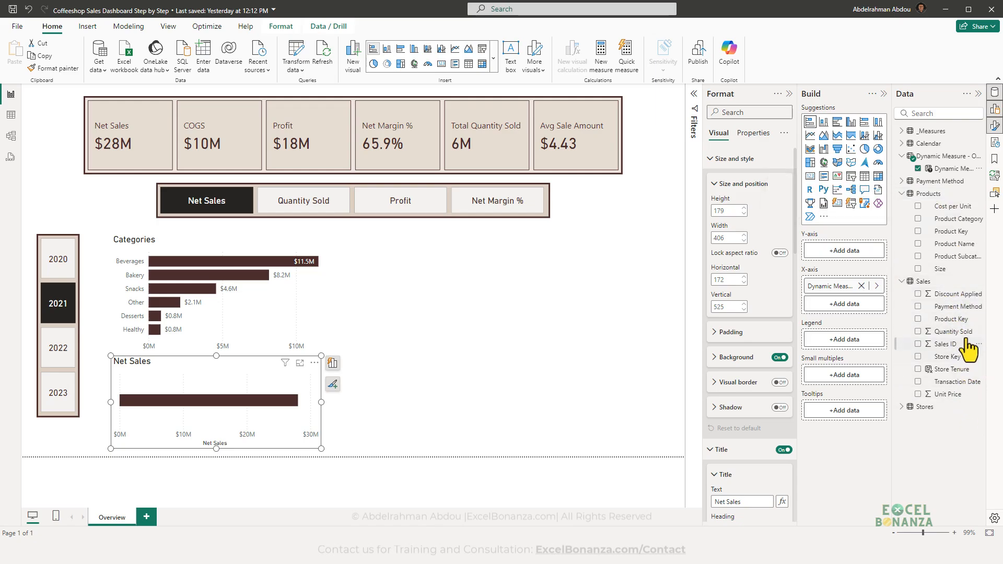
pyautogui.click(909, 407)
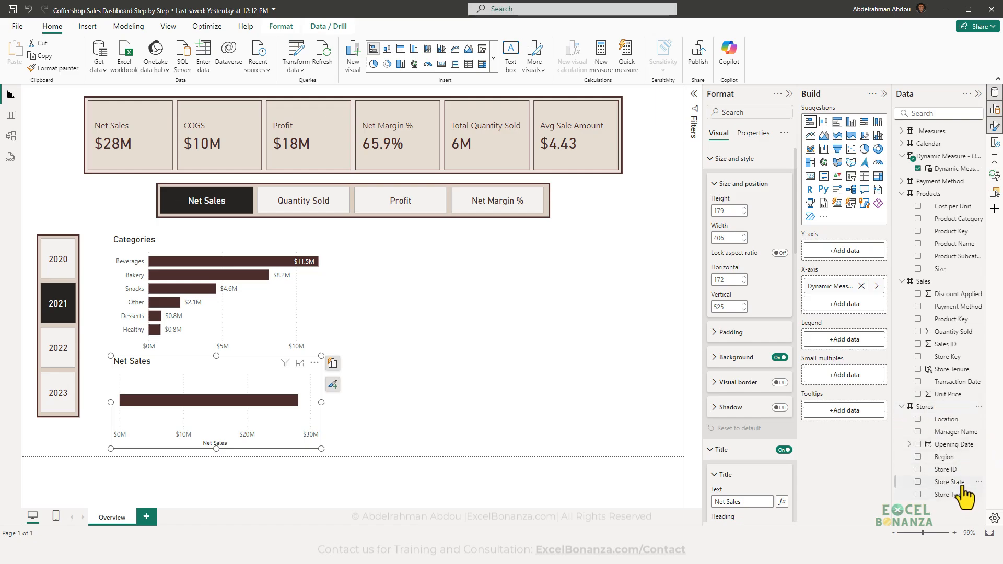
pyautogui.moveTo(949, 494); pyautogui.dragTo(862, 255)
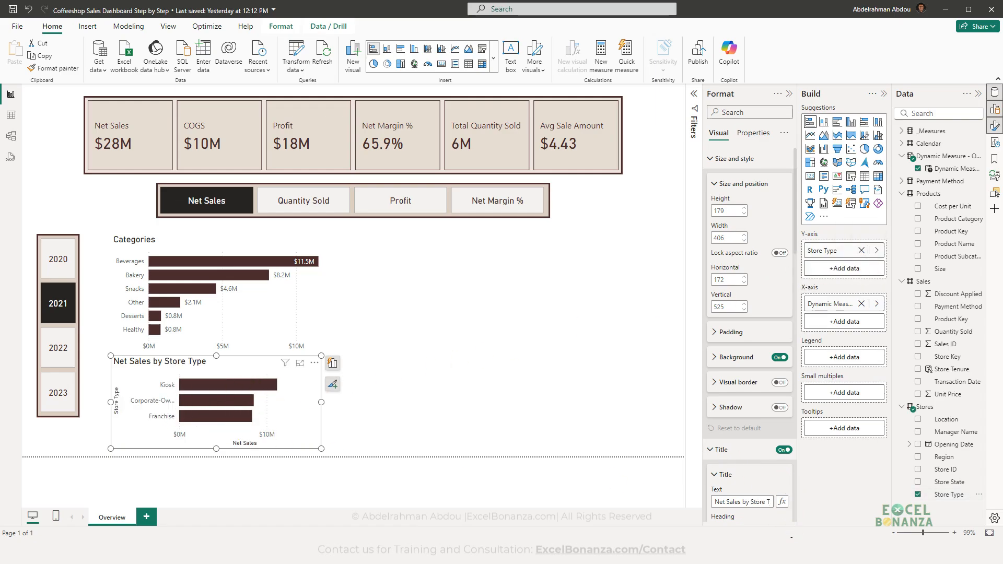
pyautogui.hotkey('alt', 'Tab')
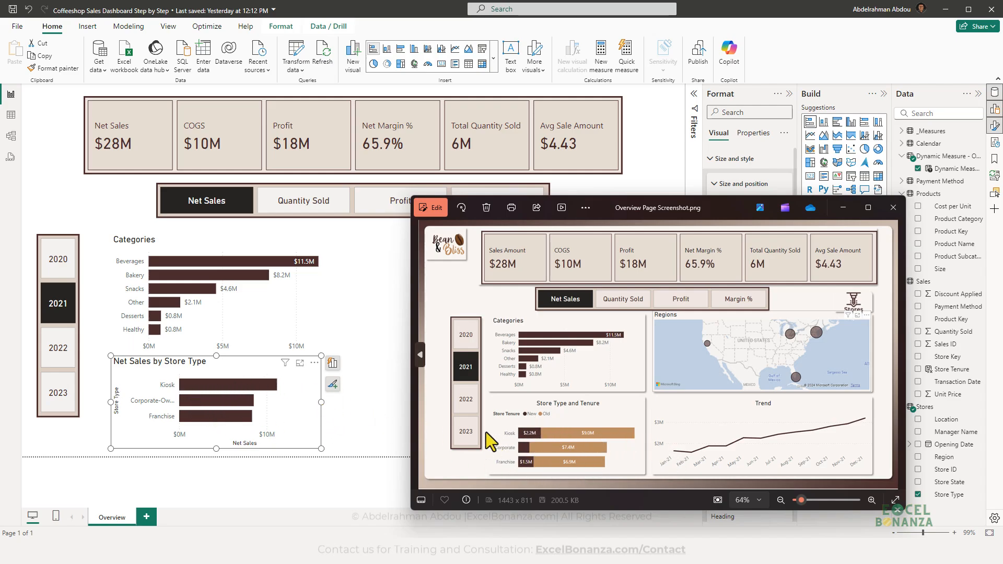
pyautogui.click(352, 410)
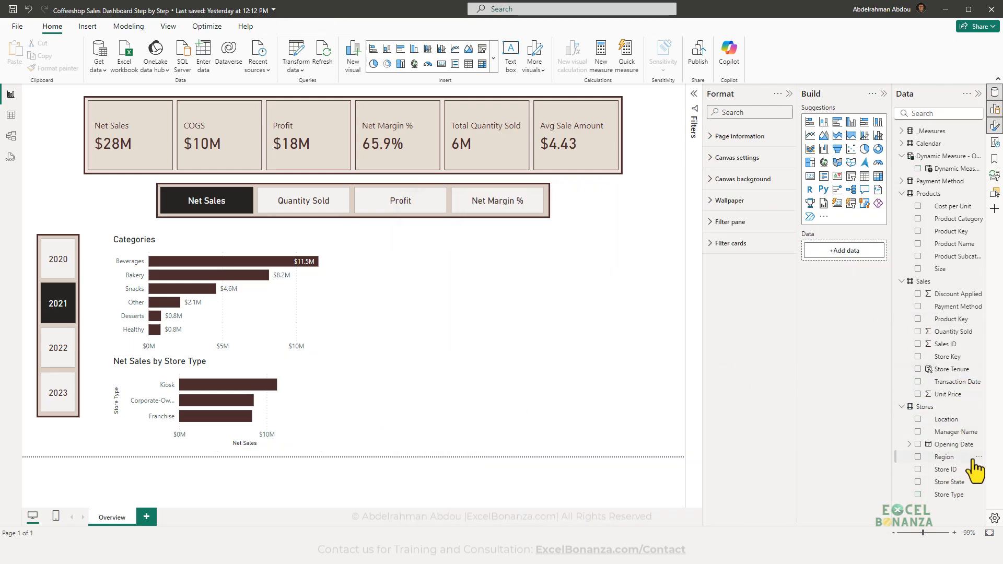
# - Assign Store Tenure to the store type chart's legend and resize the chart to about 433 wide by 168 high
pyautogui.click(288, 387)
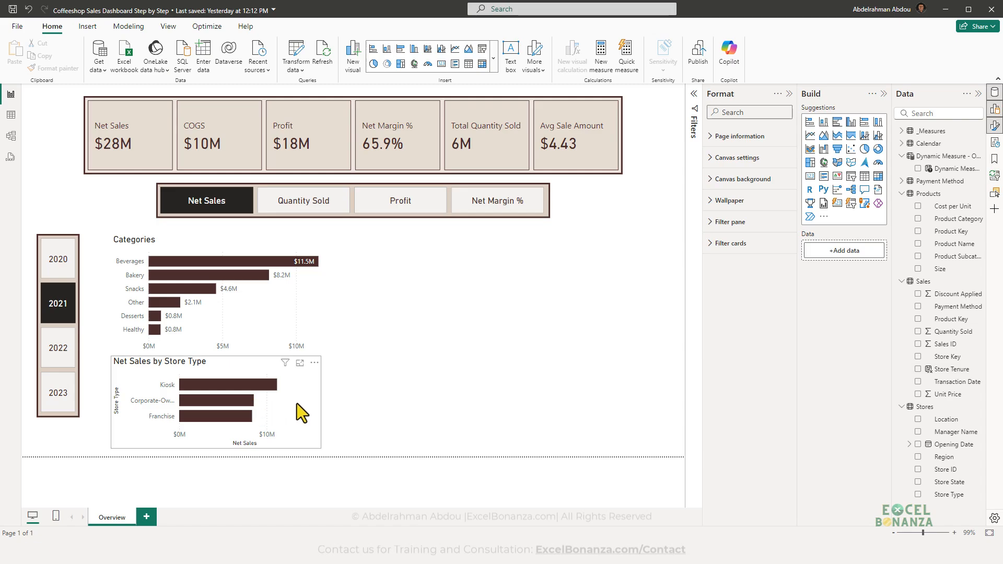
pyautogui.moveTo(951, 369); pyautogui.dragTo(847, 359)
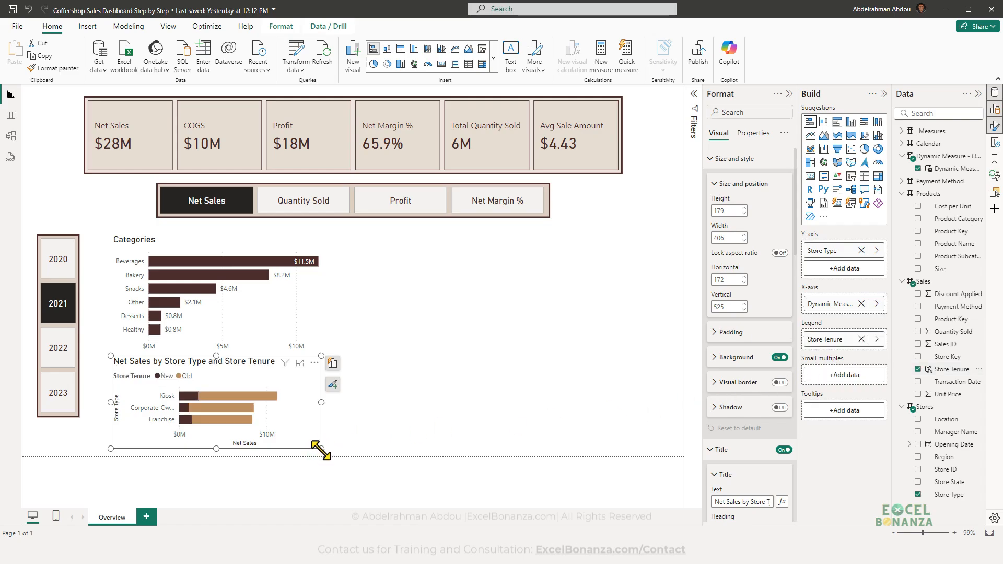
pyautogui.moveTo(321, 450); pyautogui.dragTo(317, 451)
pyautogui.moveTo(317, 355); pyautogui.dragTo(334, 359)
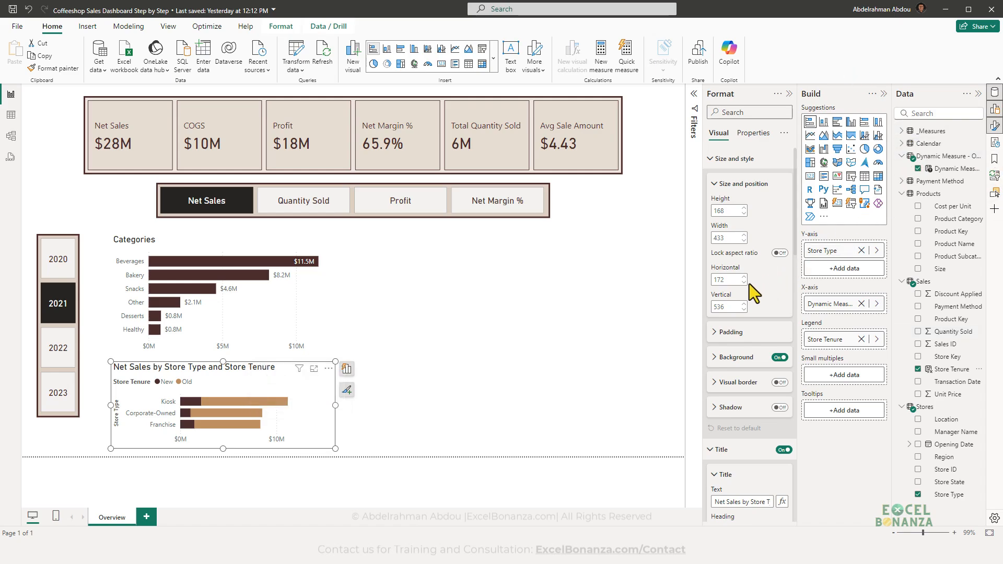
# - Turn on data labels for the store type chart and turn off its background
pyautogui.scroll(-5, 742, 313)
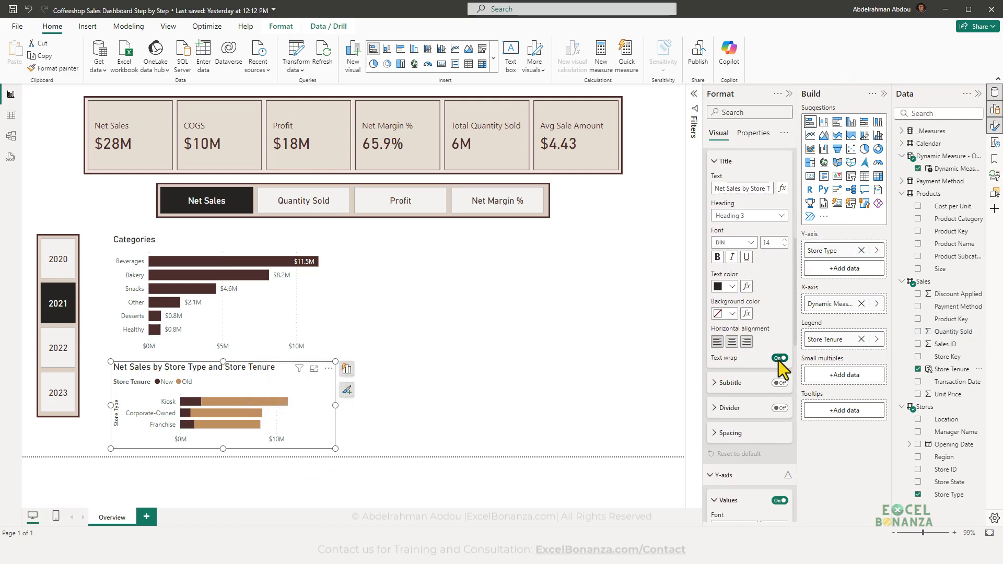
pyautogui.scroll(-6, 781, 365)
pyautogui.scroll(-6, 781, 371)
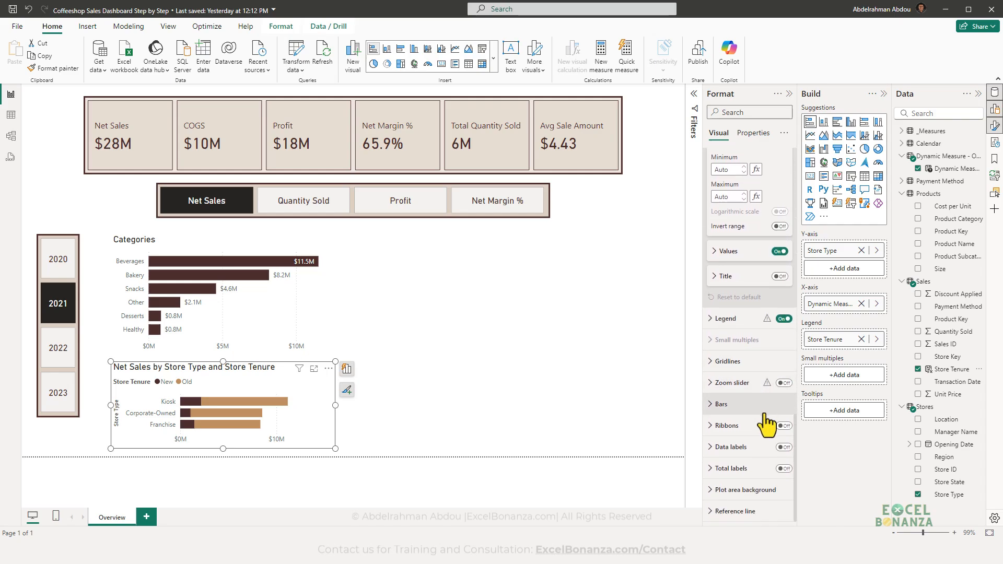
pyautogui.click(783, 448)
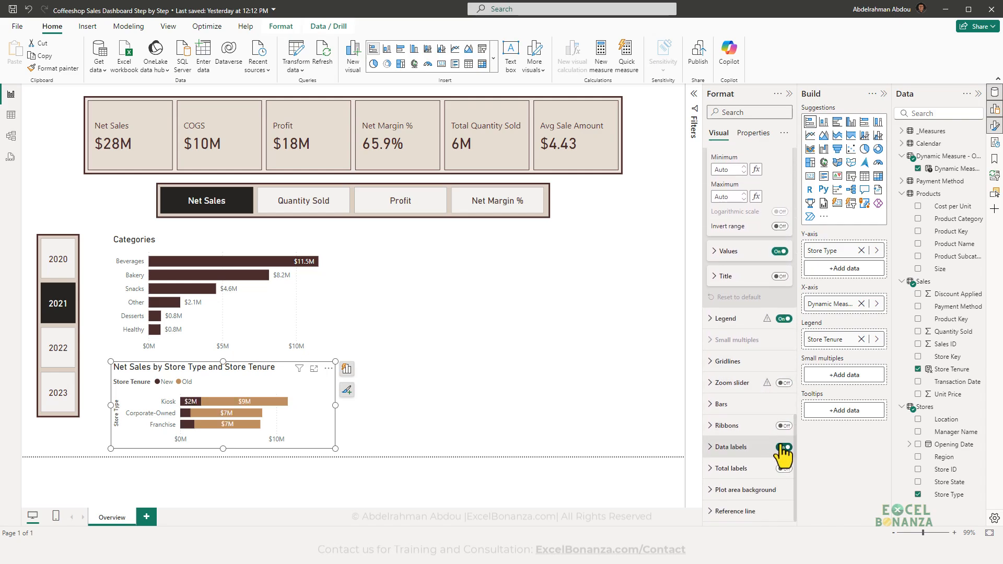
pyautogui.scroll(5, 766, 438)
pyautogui.scroll(-10, 767, 438)
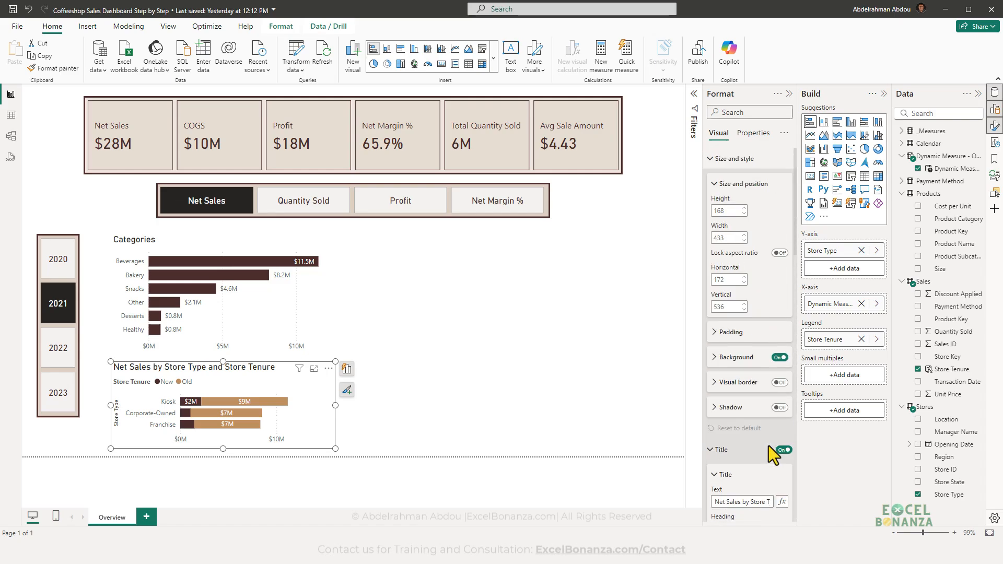
pyautogui.click(778, 357)
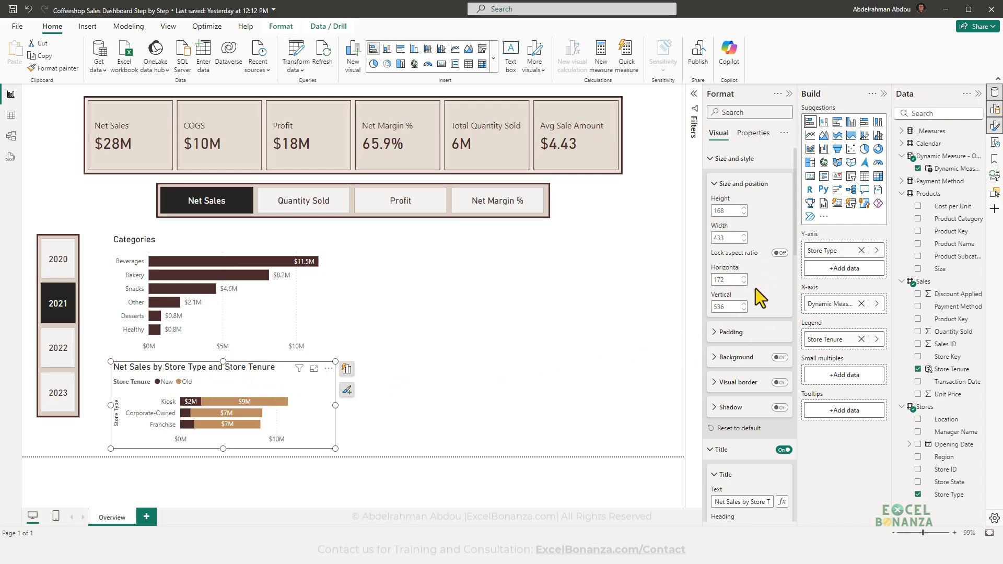
# - Switch the measure slicer through Quantity Sold, Net Sales and Profit to check how the store type chart's title responds
pyautogui.scroll(-3, 755, 288)
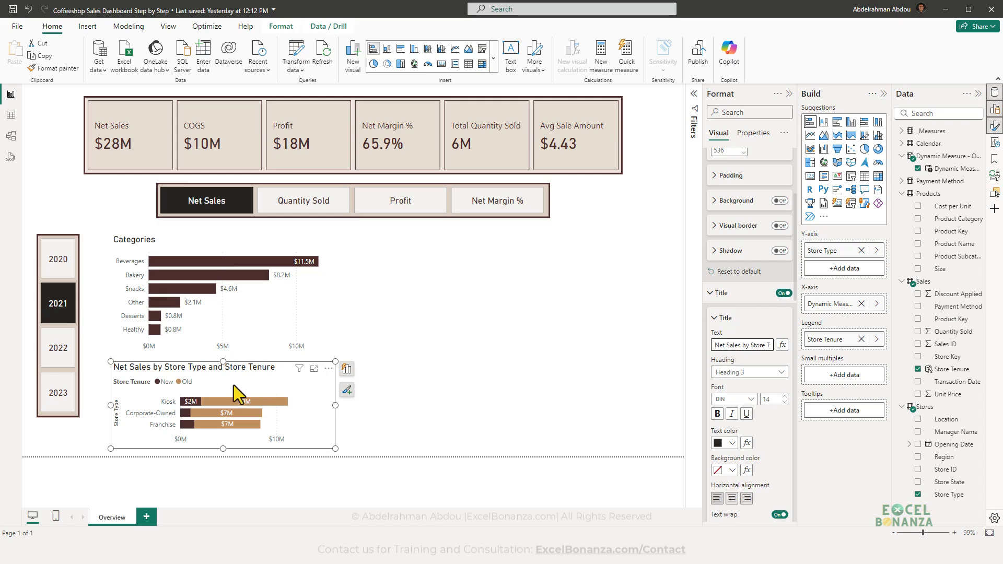
pyautogui.click(313, 202)
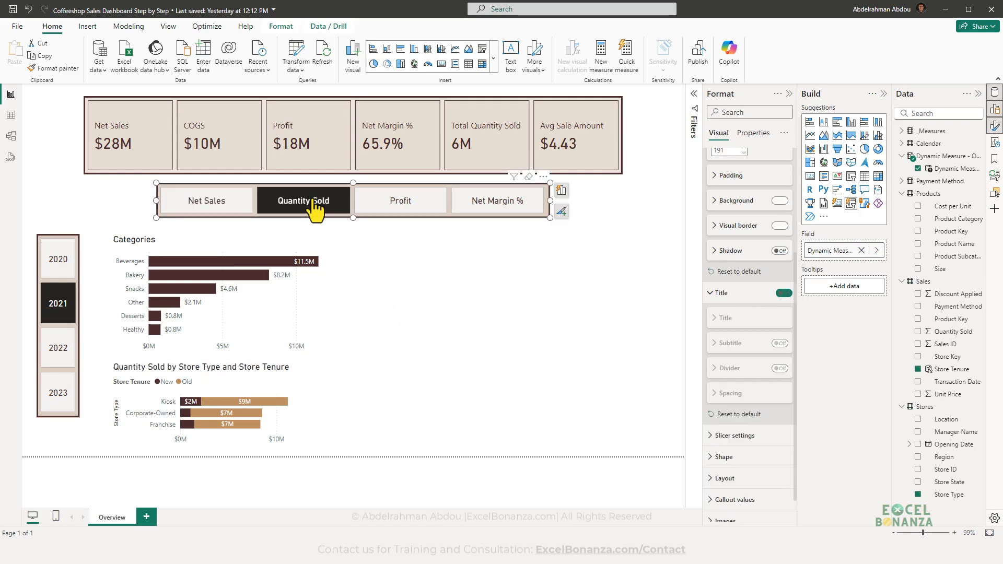
pyautogui.click(400, 203)
pyautogui.click(201, 201)
pyautogui.click(365, 200)
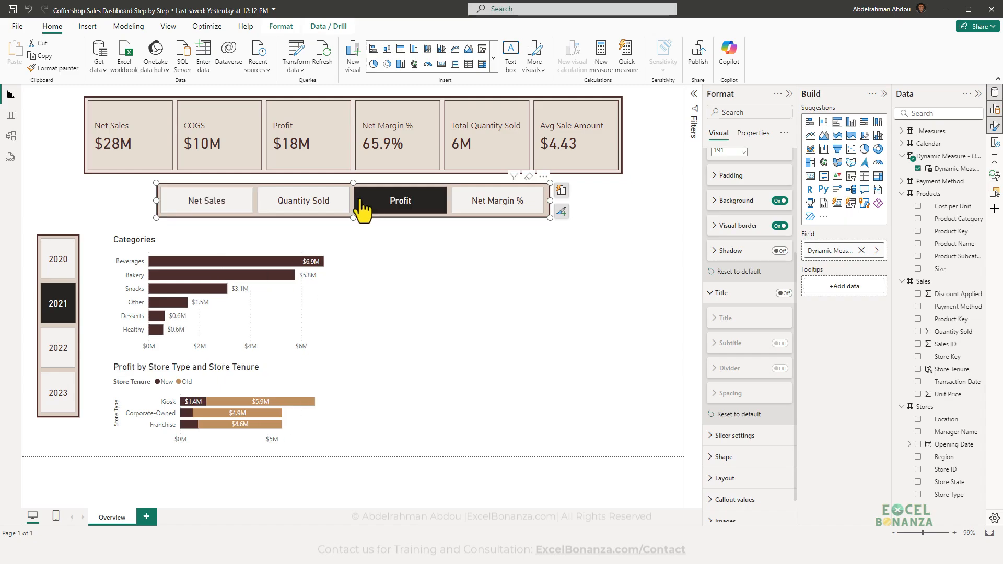
# - Set the store type chart's title text to "Store Type and Tenure"
pyautogui.click(271, 375)
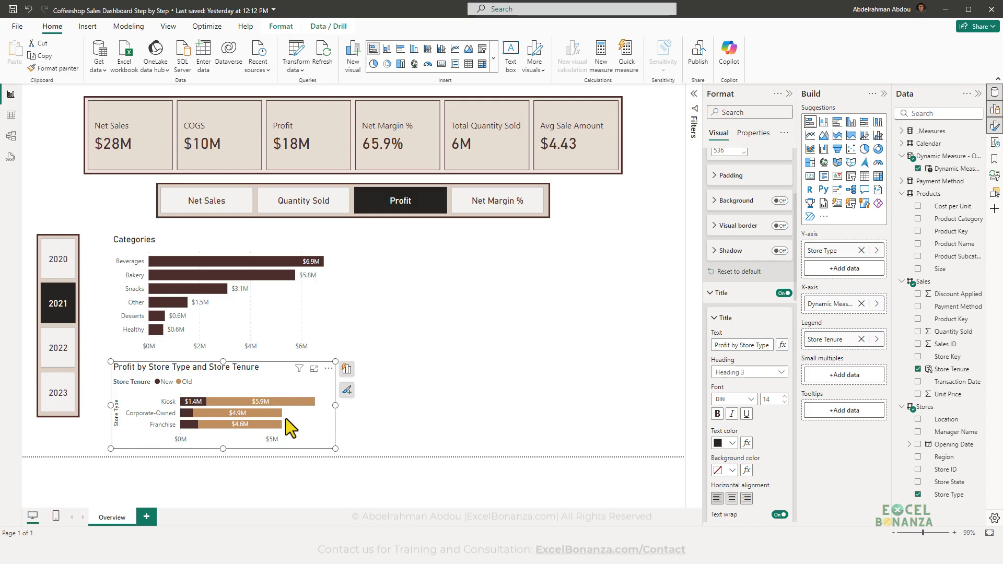
pyautogui.tripleClick(750, 346)
pyautogui.write('Store Typ')
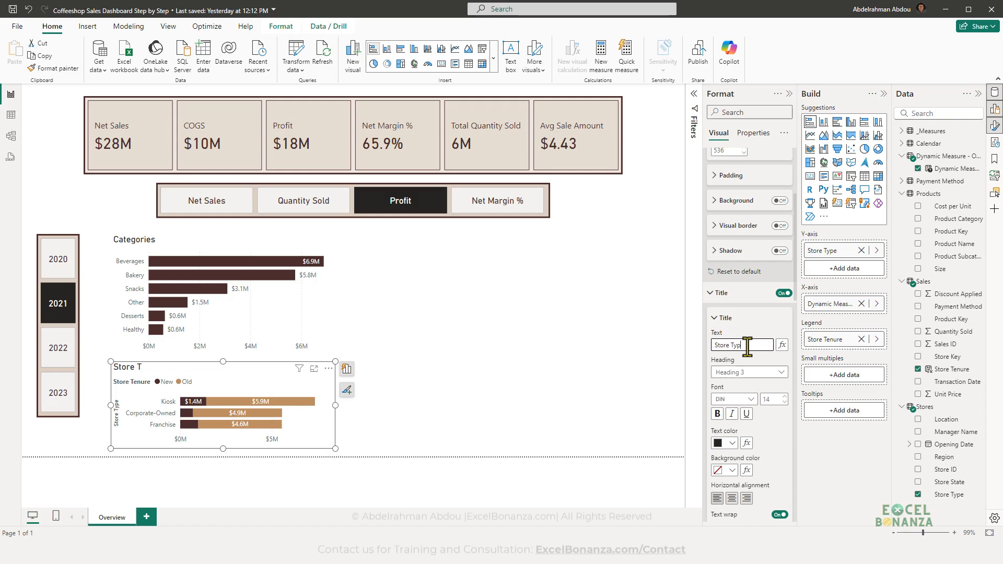
pyautogui.write('e and Tenure')
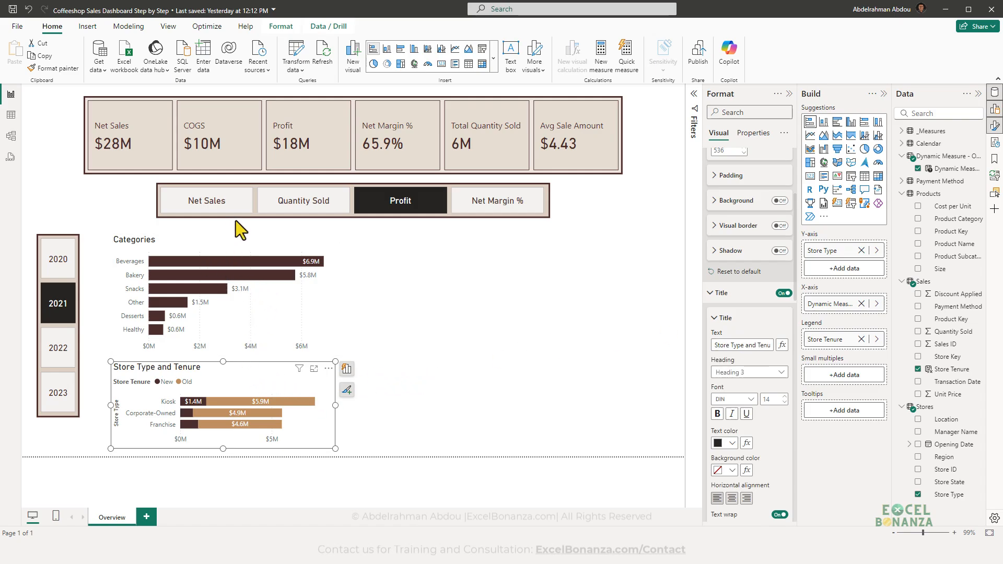
# - Move the Categories chart up to about vertical position 276 and enlarge the Store Type and Tenure chart up to about 527
pyautogui.moveTo(214, 240); pyautogui.dragTo(214, 237)
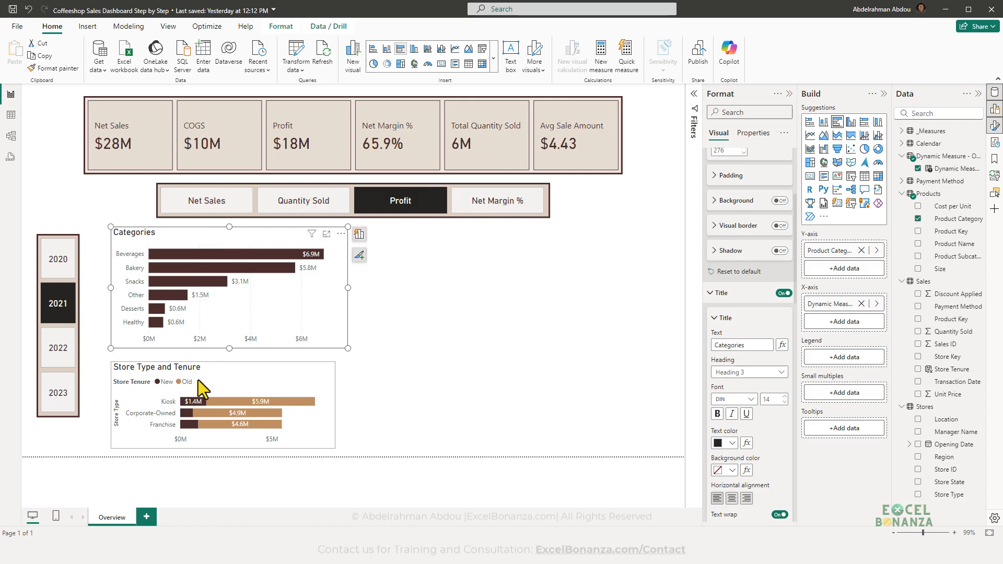
pyautogui.click(313, 379)
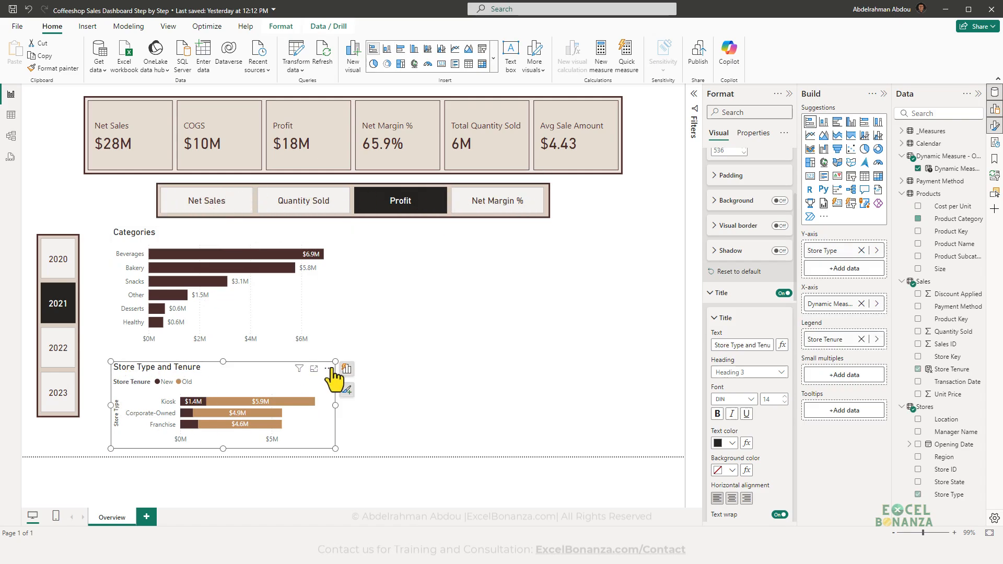
pyautogui.moveTo(335, 362); pyautogui.dragTo(343, 359)
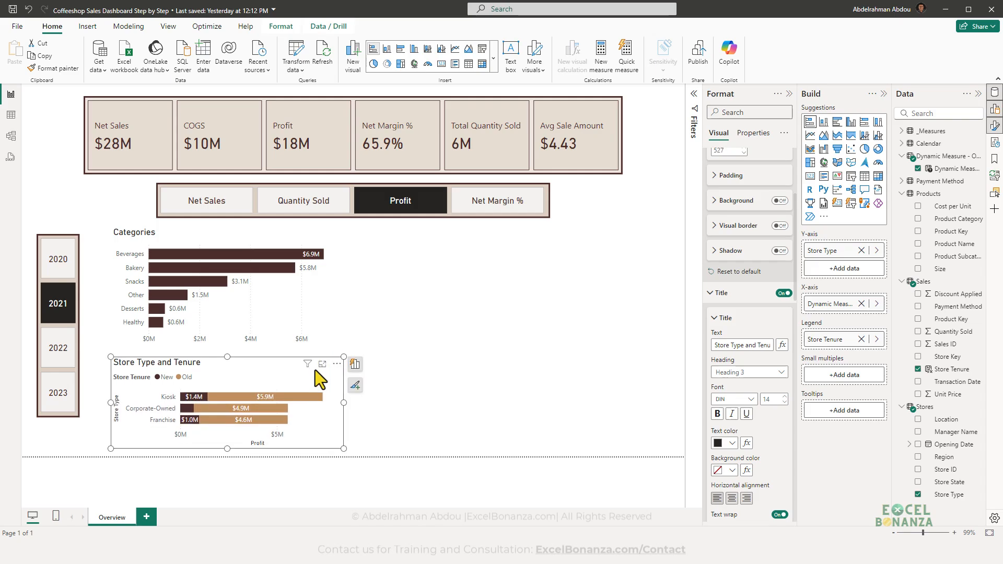
# - Turn off the Y-axis and X-axis titles of the Store Type and Tenure chart and make the chart slightly taller
pyautogui.scroll(-5, 768, 286)
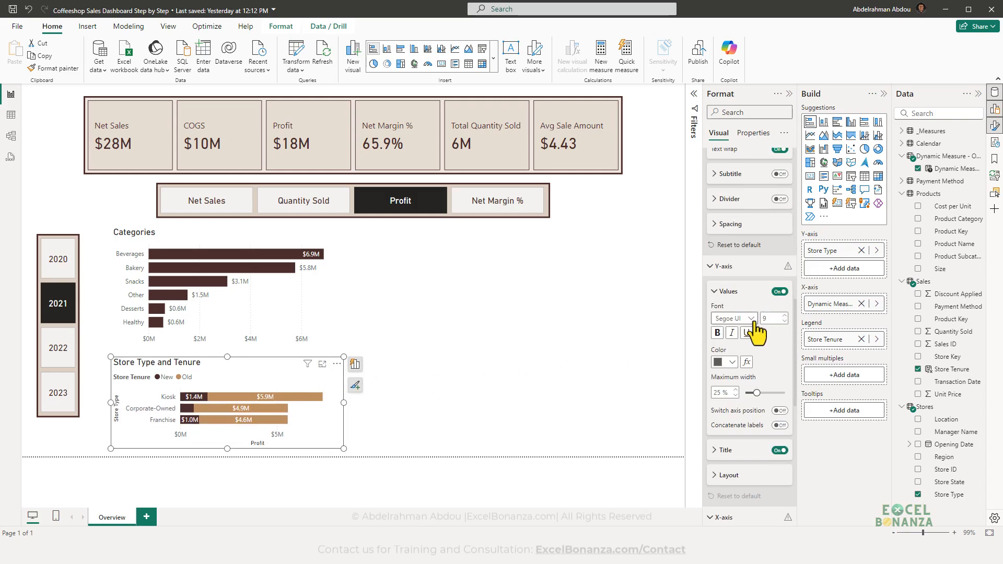
pyautogui.scroll(-3, 769, 373)
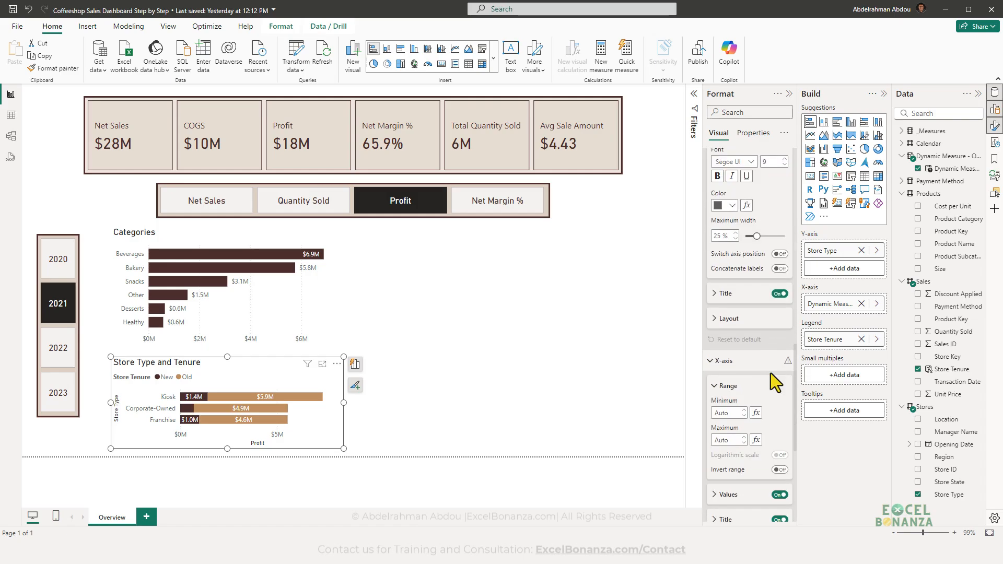
pyautogui.click(780, 294)
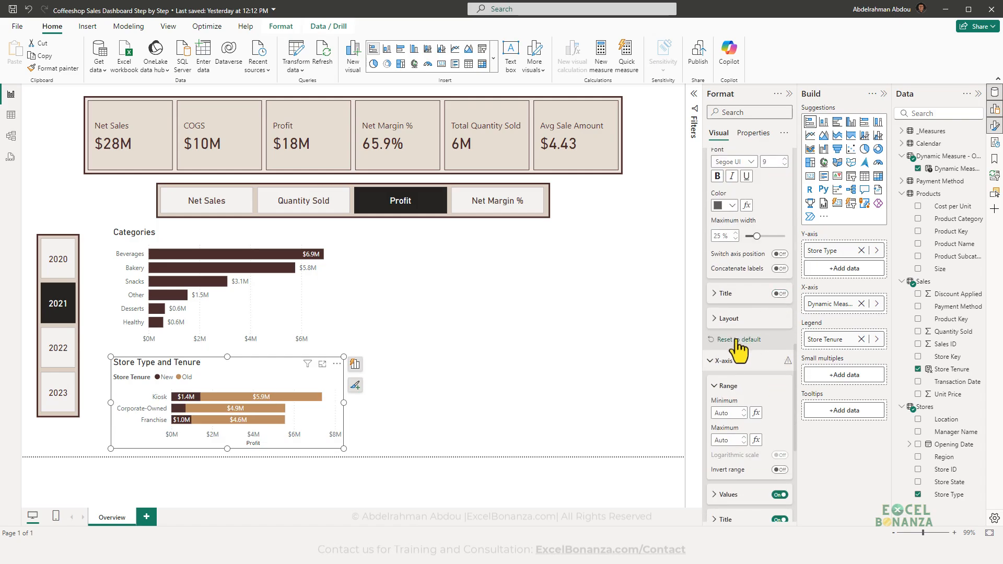
pyautogui.scroll(-2, 752, 308)
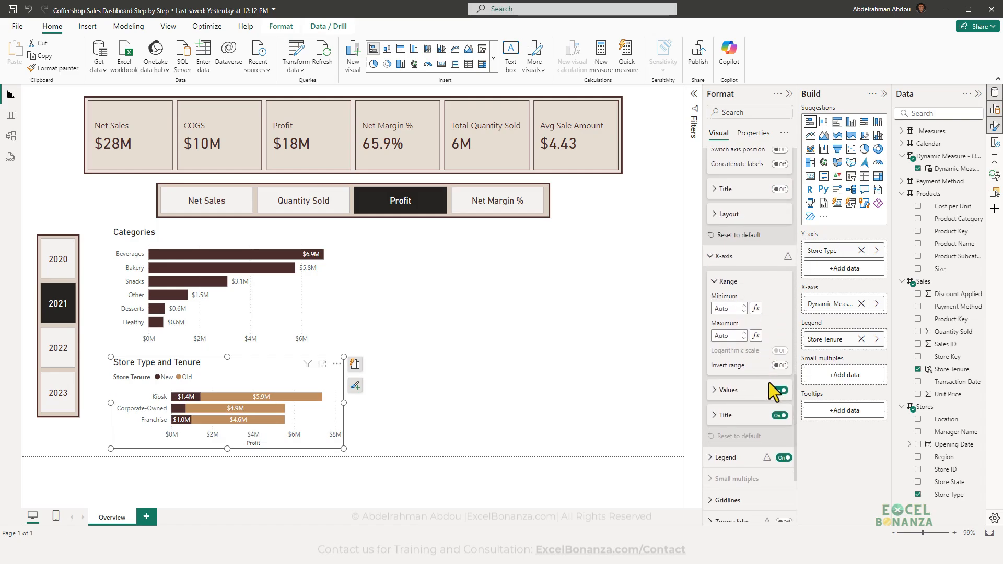
pyautogui.click(780, 415)
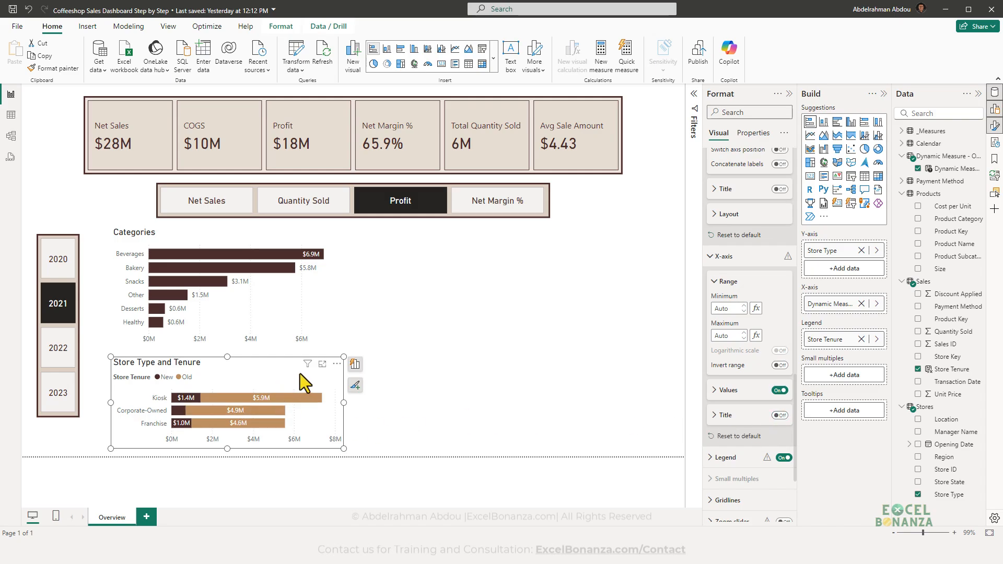
pyautogui.moveTo(343, 357); pyautogui.dragTo(342, 353)
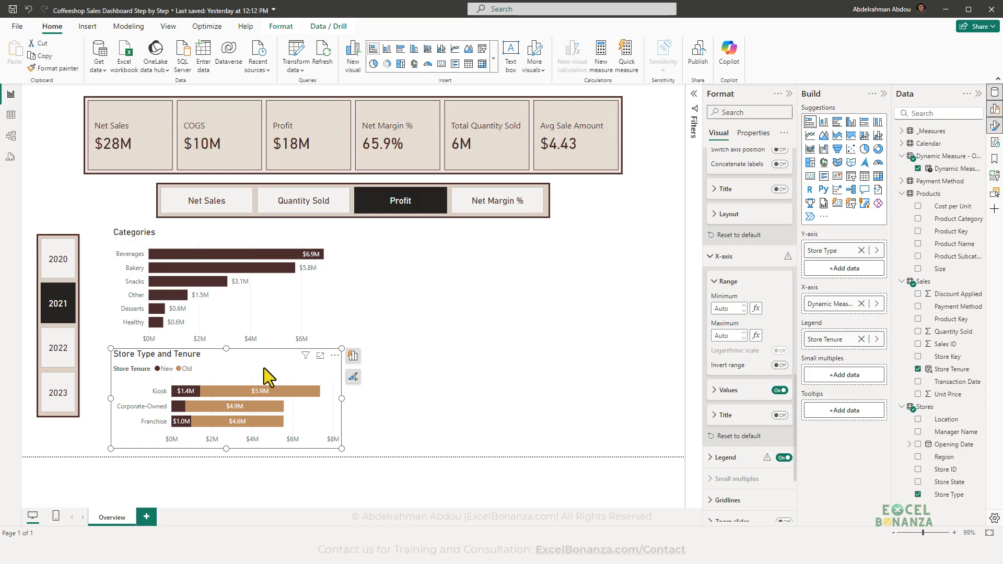
# - Turn off the legend title of the Store Type and Tenure chart, keeping the legend at top left
pyautogui.scroll(-3, 779, 316)
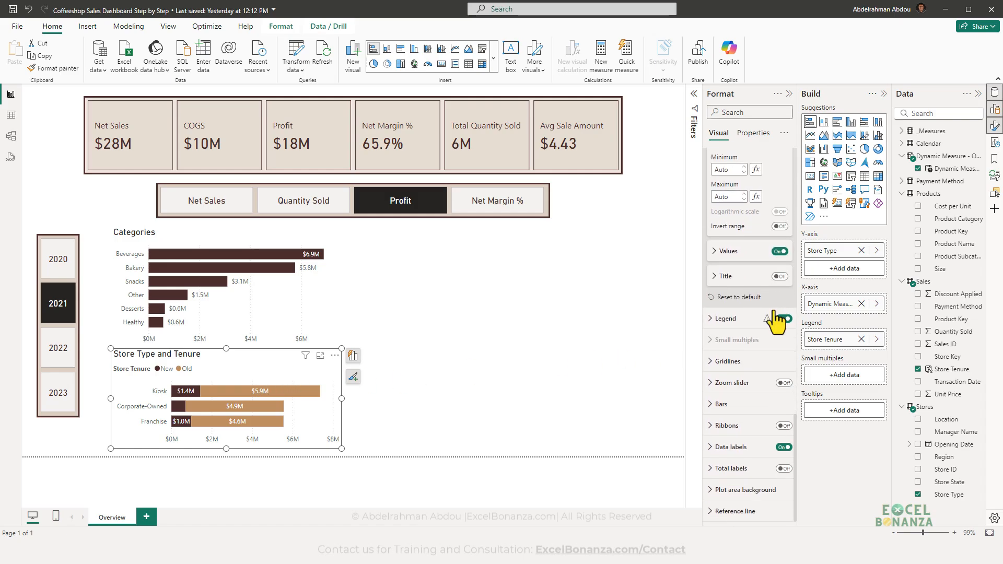
pyautogui.click(752, 318)
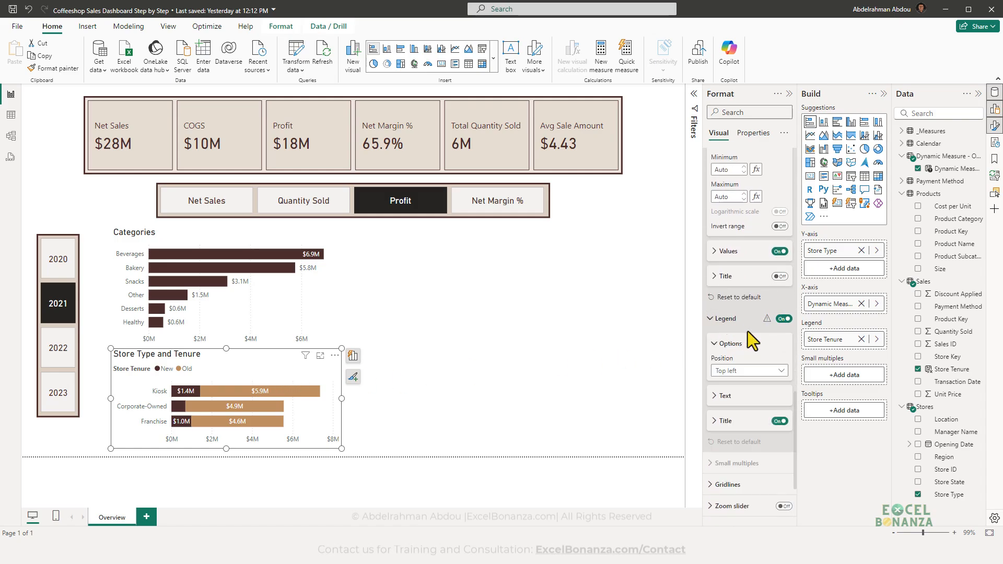
pyautogui.scroll(-1, 758, 372)
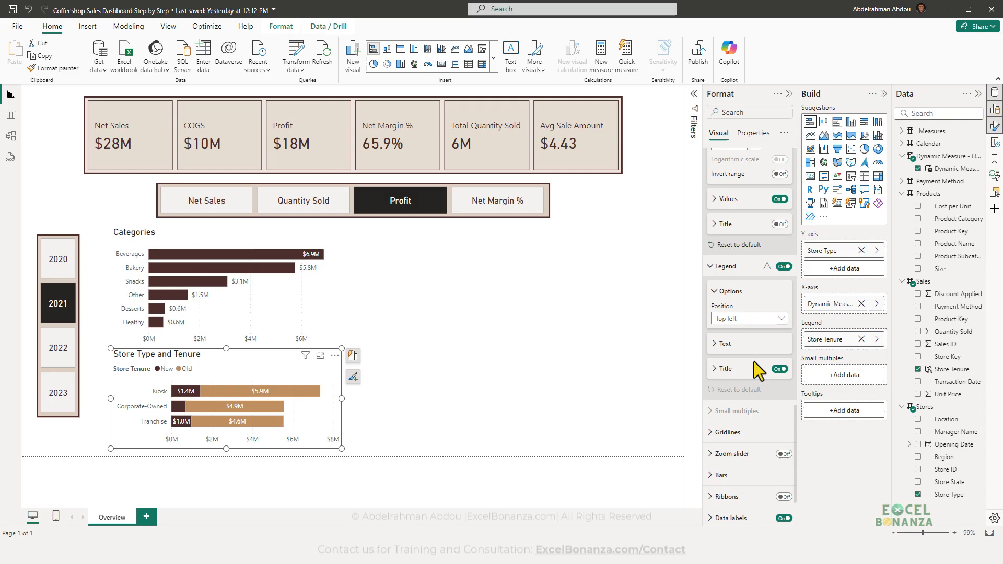
pyautogui.click(779, 369)
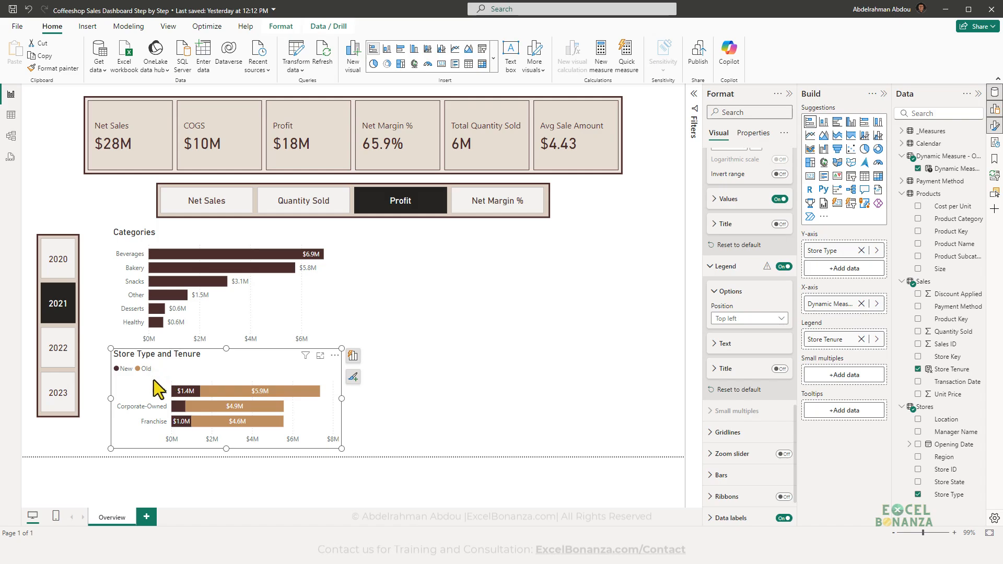
pyautogui.moveTo(118, 382); pyautogui.dragTo(168, 437)
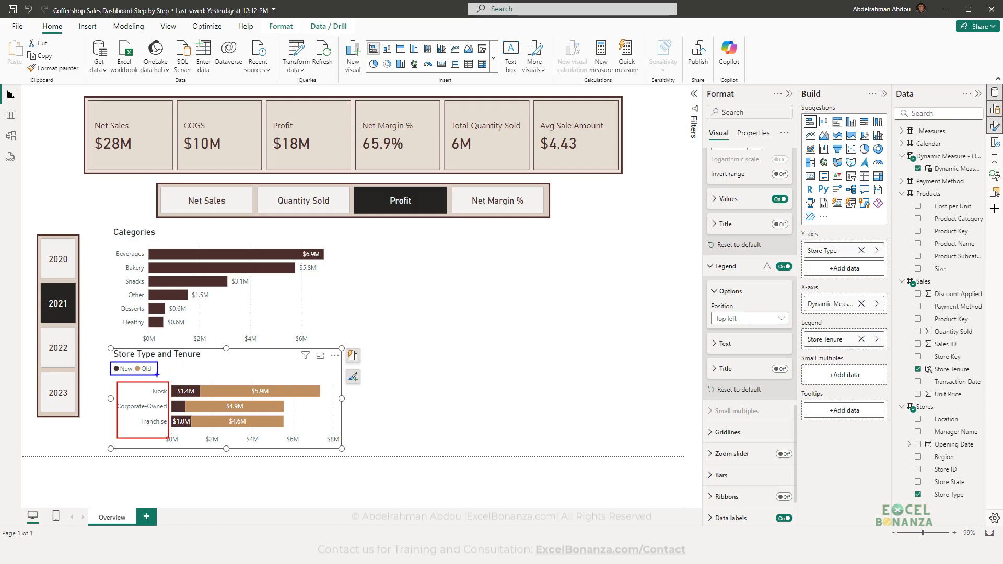
pyautogui.press('Escape')
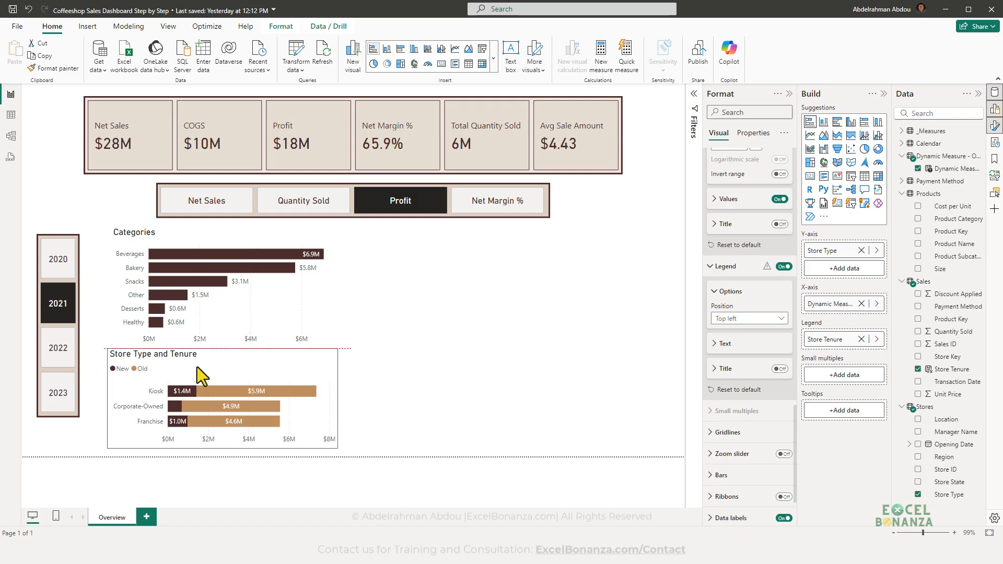
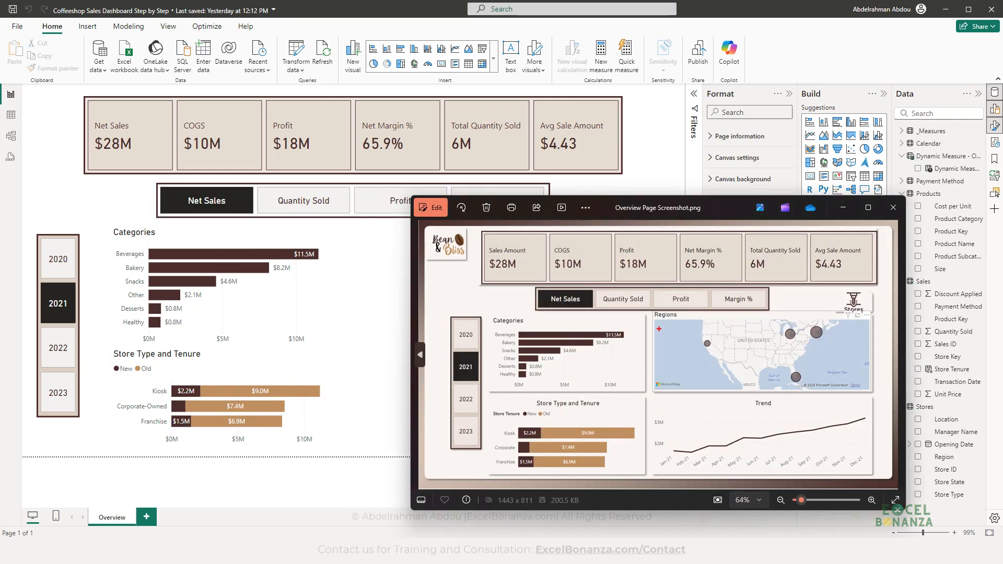
# - Add a map visual beside the Categories chart, as in the reference screenshot, and assign Region to its Location
pyautogui.moveTo(652, 311); pyautogui.dragTo(870, 395)
pyautogui.click(824, 163)
pyautogui.moveTo(552, 350); pyautogui.dragTo(649, 338)
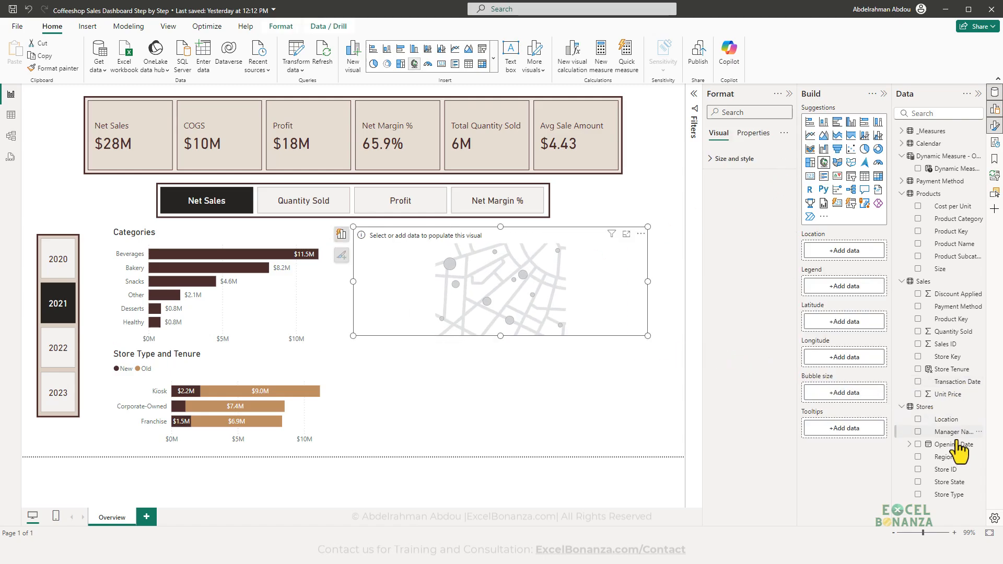
pyautogui.moveTo(909, 463); pyautogui.dragTo(845, 251)
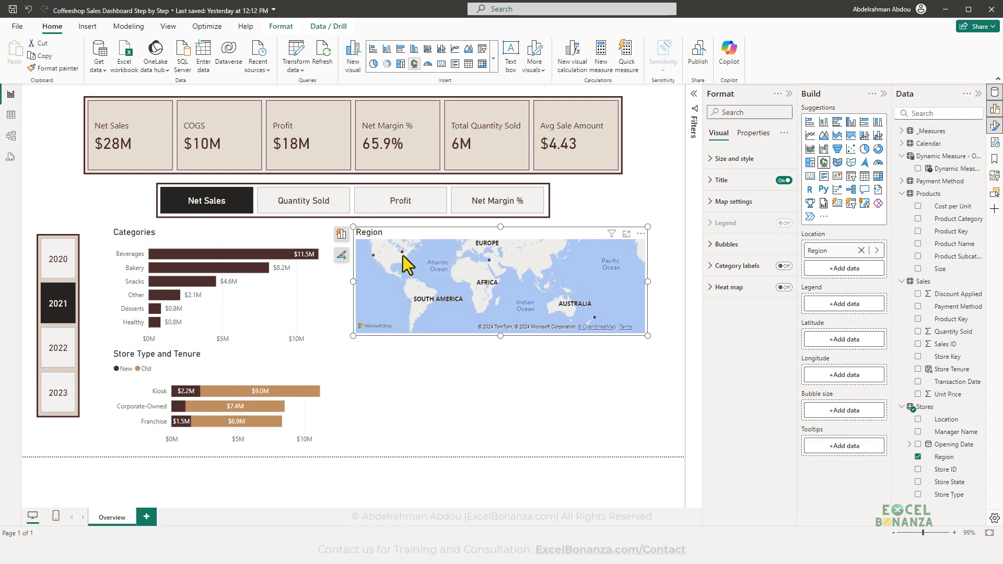
# - Examine where the map plots the Region points, including East Coast, at closer and wider views
pyautogui.moveTo(594, 318)
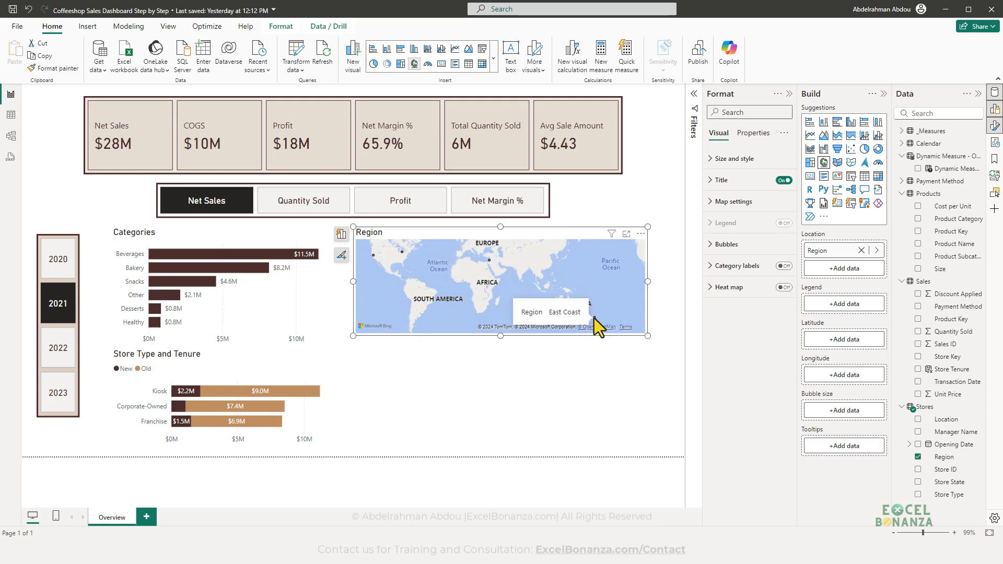
pyautogui.scroll(5, 601, 319)
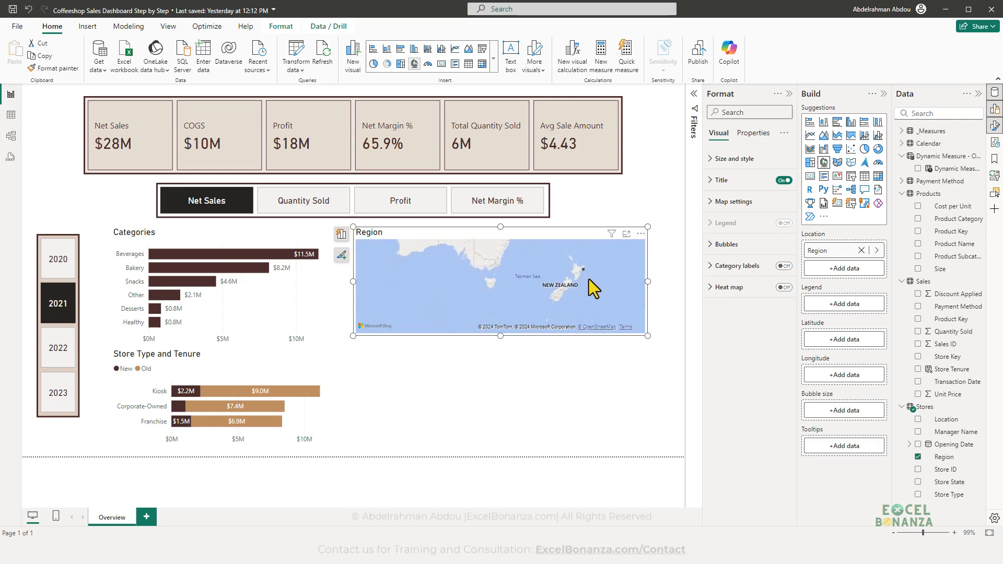
pyautogui.moveTo(544, 287); pyautogui.dragTo(556, 315)
pyautogui.scroll(-1, 530, 295)
pyautogui.moveTo(491, 286); pyautogui.dragTo(524, 304)
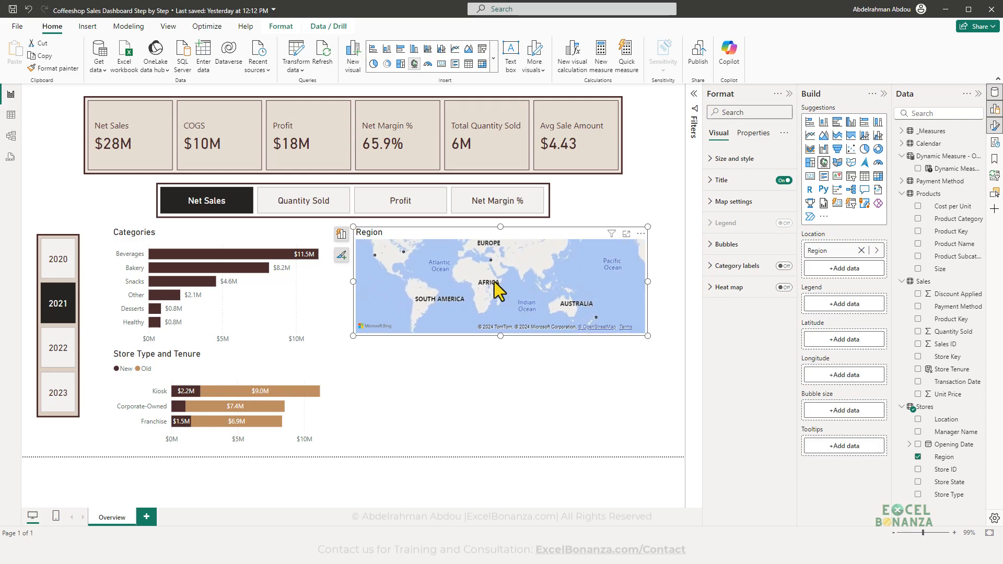
# - Examine where the map plots the Region points around the Middle East and across North America
pyautogui.scroll(1, 492, 274)
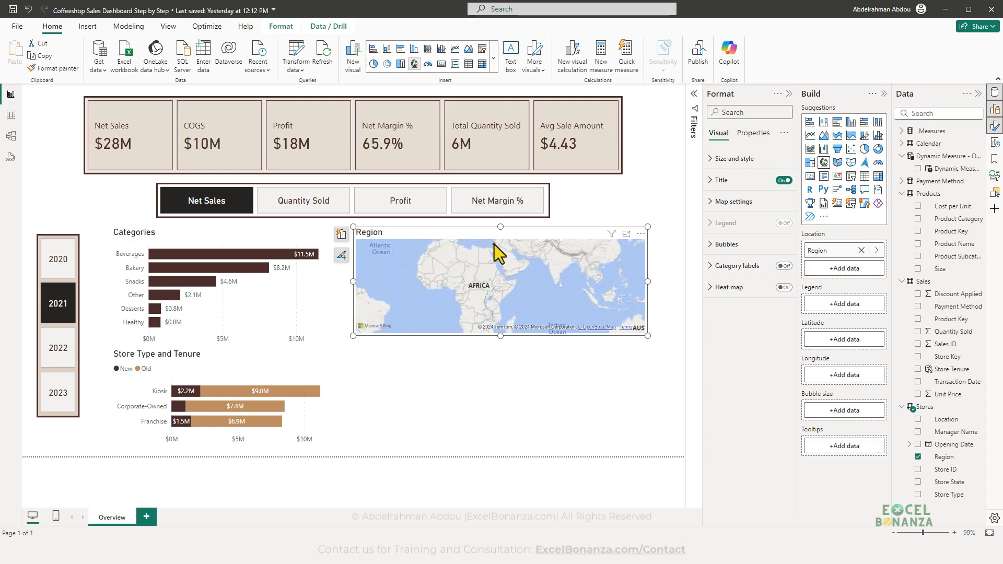
pyautogui.scroll(4, 494, 245)
pyautogui.moveTo(513, 233); pyautogui.dragTo(488, 353)
pyautogui.moveTo(495, 294); pyautogui.dragTo(497, 340)
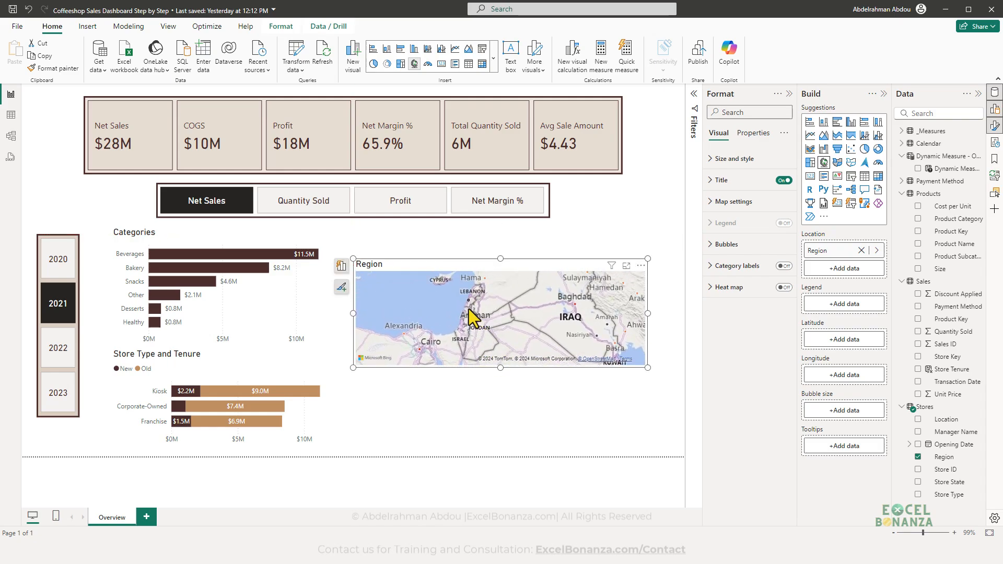
pyautogui.scroll(-4, 463, 308)
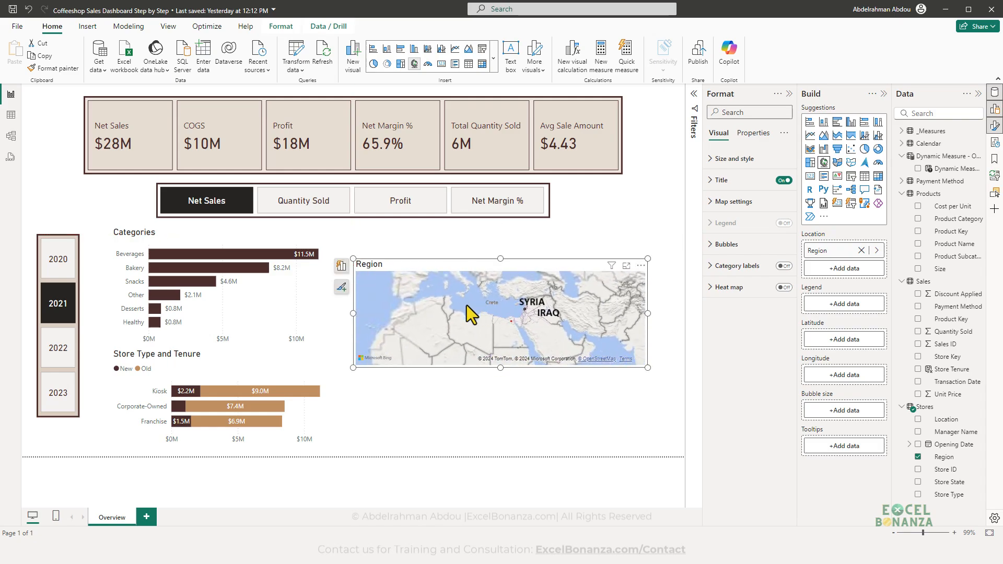
pyautogui.scroll(1, 516, 317)
pyautogui.moveTo(413, 306); pyautogui.dragTo(512, 315)
pyautogui.scroll(2, 483, 321)
pyautogui.scroll(-4, 494, 324)
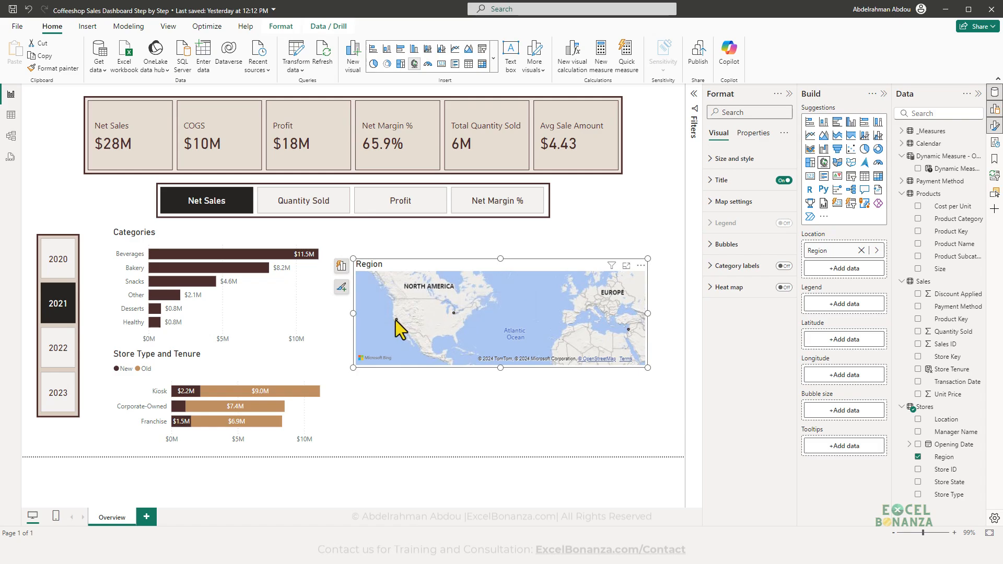
pyautogui.moveTo(396, 321)
pyautogui.scroll(2, 395, 321)
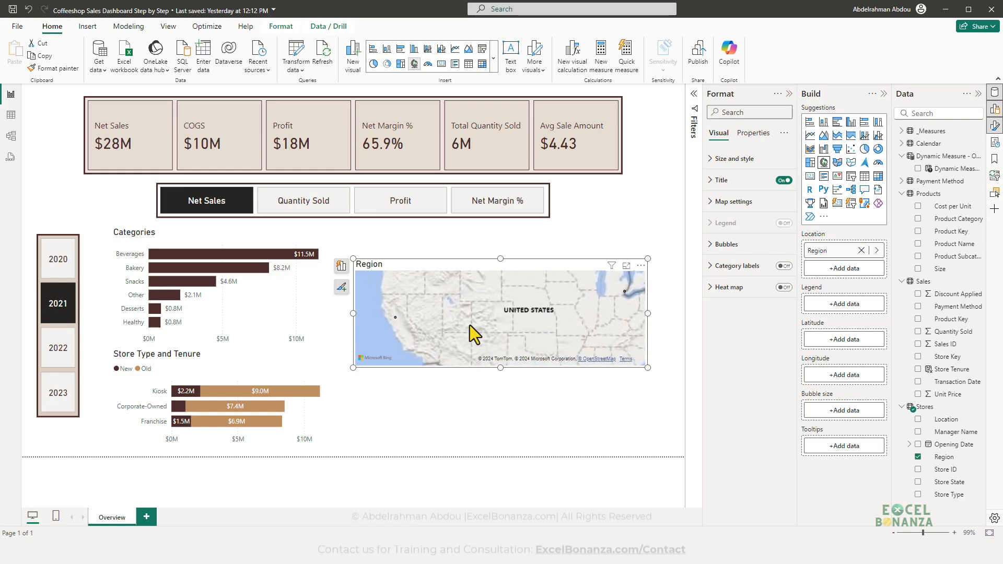
pyautogui.scroll(-3, 494, 312)
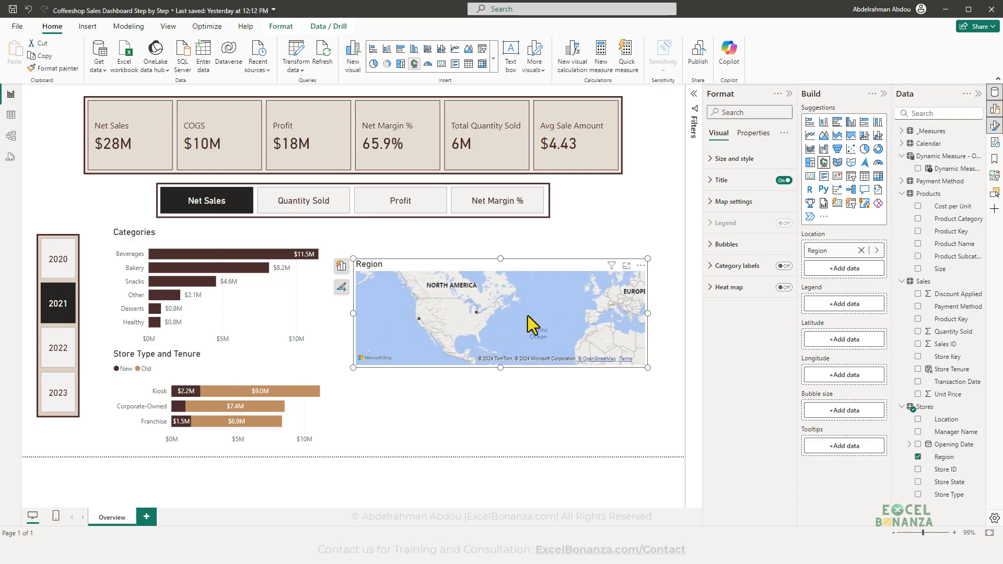
# - Move the Region map up so its top lines up with the Categories chart, and recheck its plotted points
pyautogui.moveTo(552, 268); pyautogui.dragTo(555, 239)
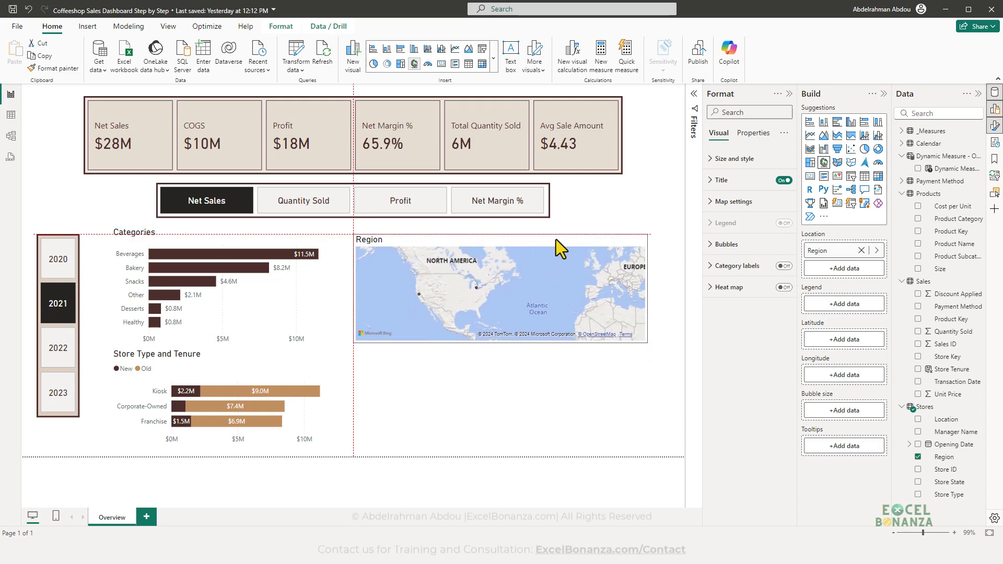
pyautogui.moveTo(521, 290); pyautogui.dragTo(444, 287)
pyautogui.moveTo(574, 287); pyautogui.dragTo(536, 293)
pyautogui.moveTo(391, 283); pyautogui.dragTo(505, 306)
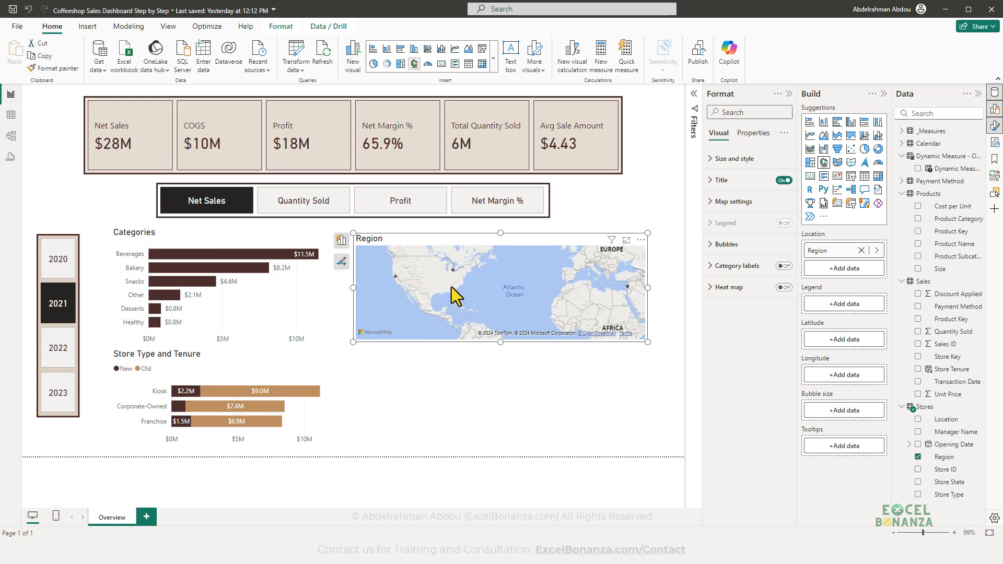
# - Review the Region column of the Stores table in the table view, then return to the report
pyautogui.click(11, 115)
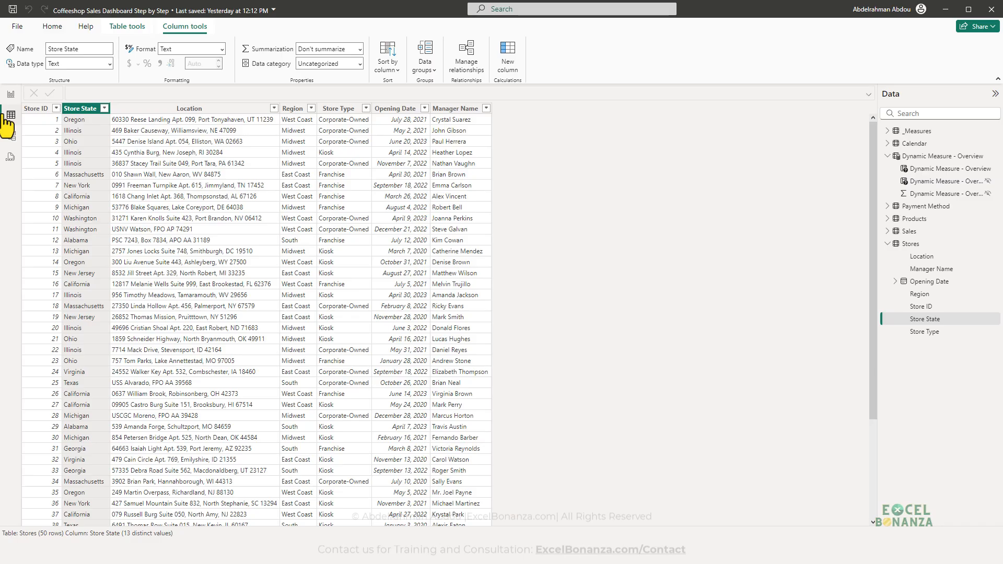
pyautogui.click(916, 246)
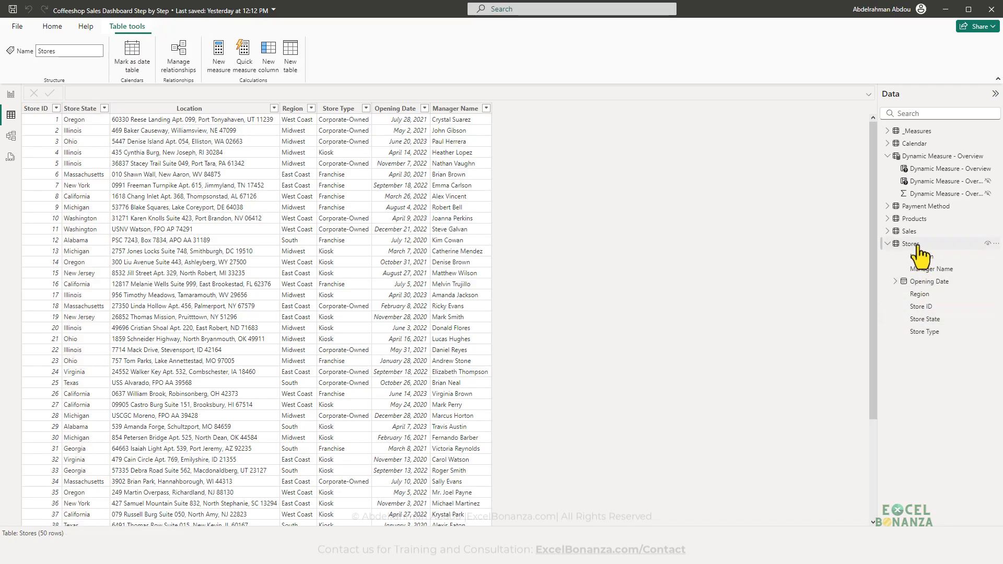
pyautogui.click(297, 109)
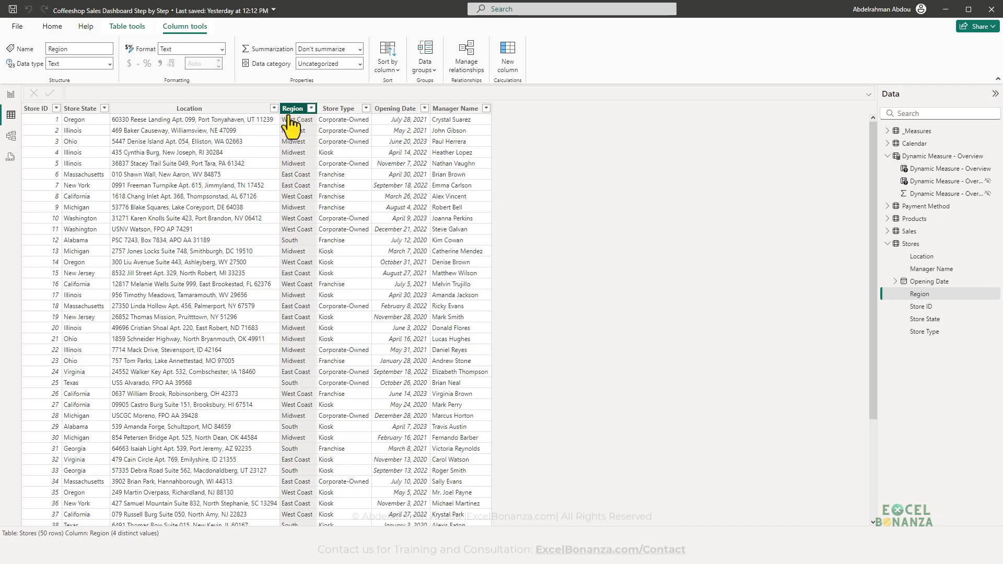
pyautogui.click(12, 94)
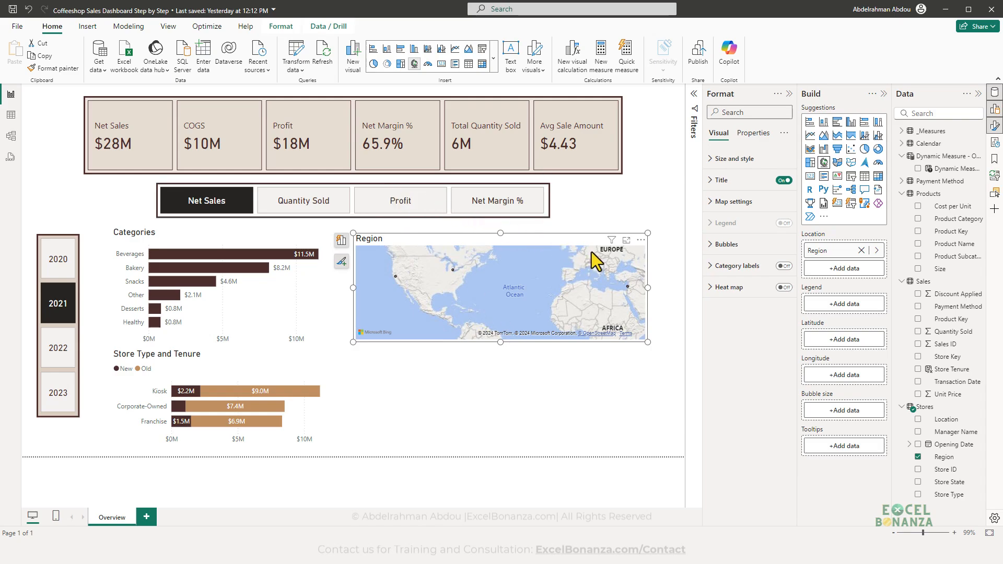
# - In Power Query, add a column to the Stores query that appends the suffix ", USA" to each Region value
pyautogui.click(294, 57)
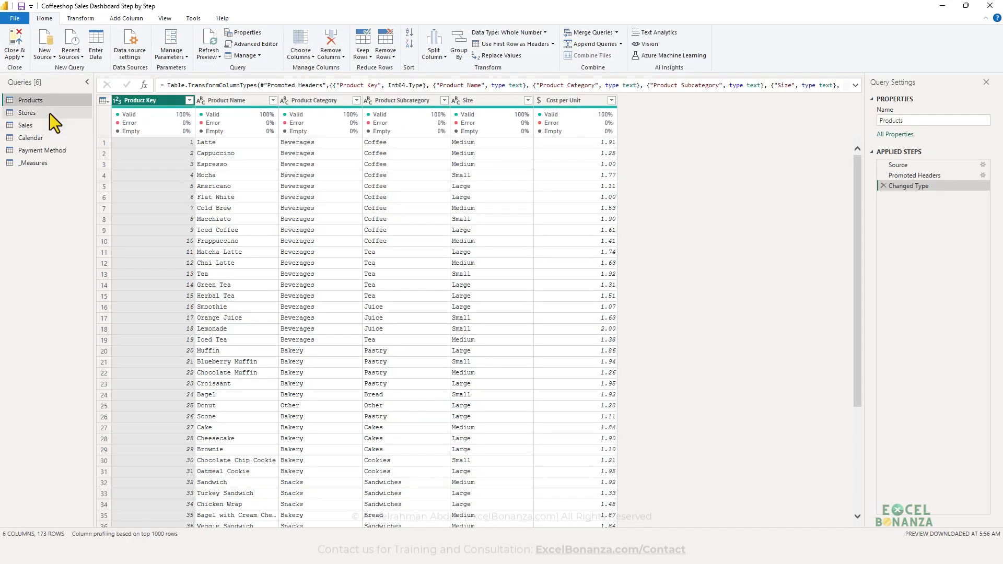
pyautogui.click(49, 114)
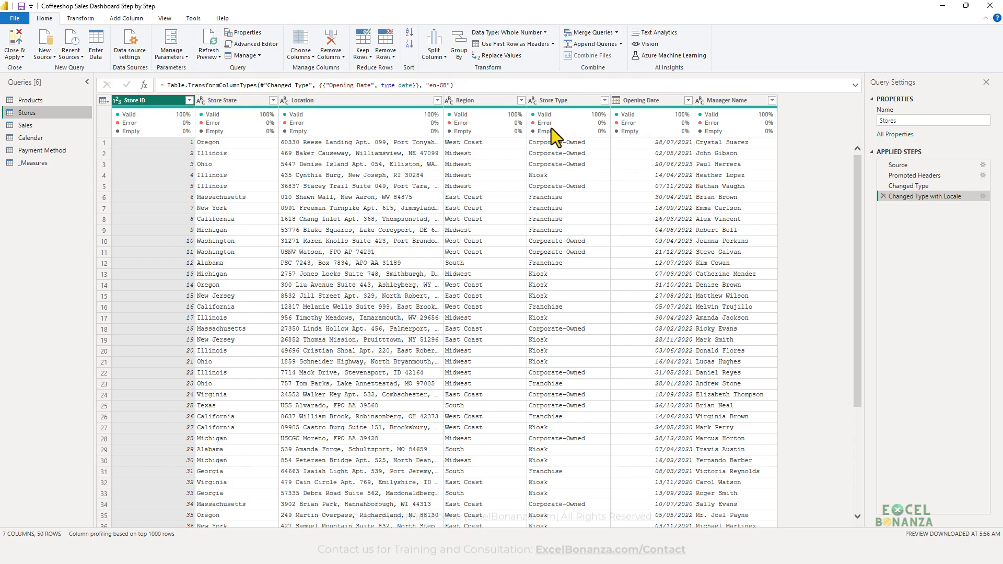
pyautogui.click(469, 99)
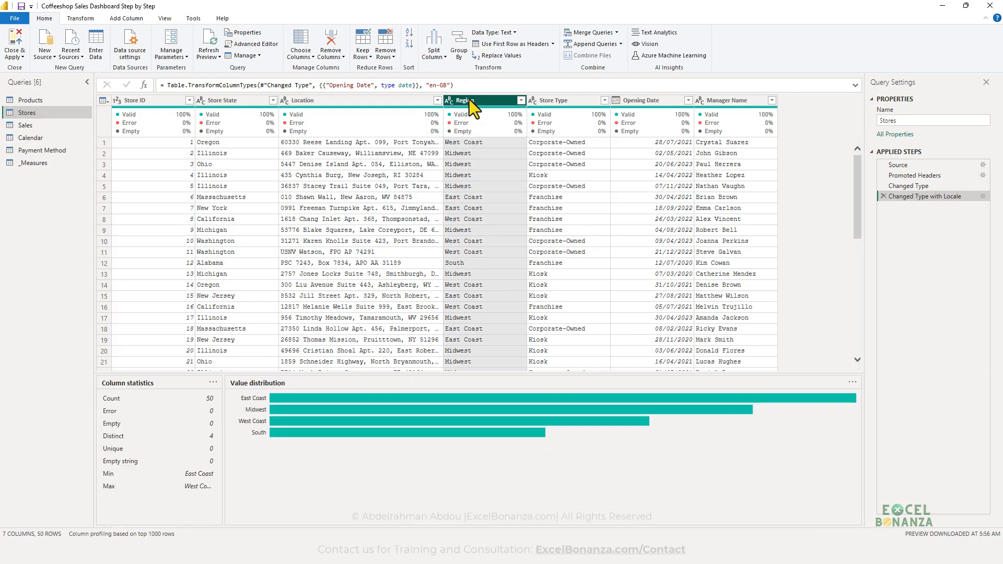
pyautogui.click(127, 18)
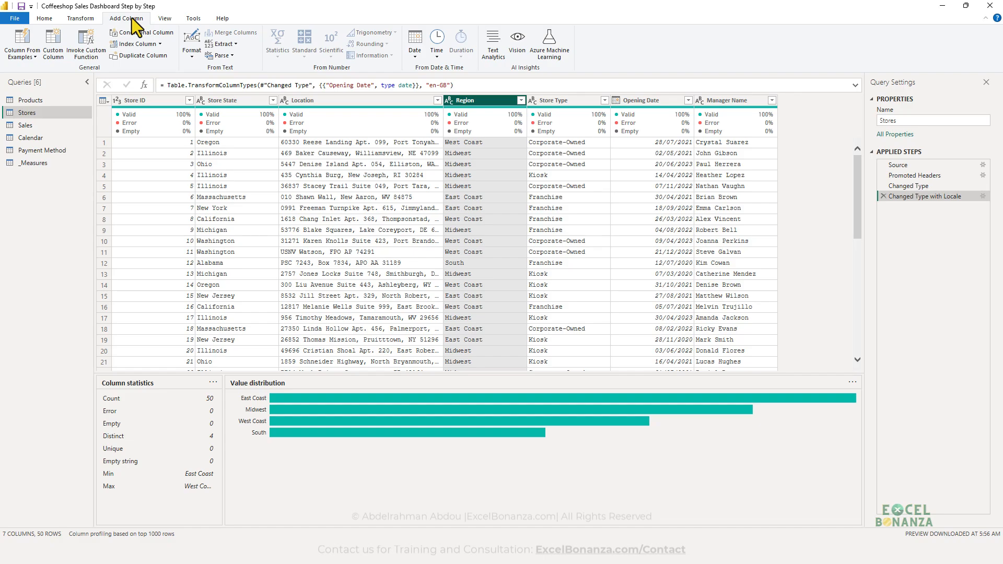
pyautogui.click(191, 51)
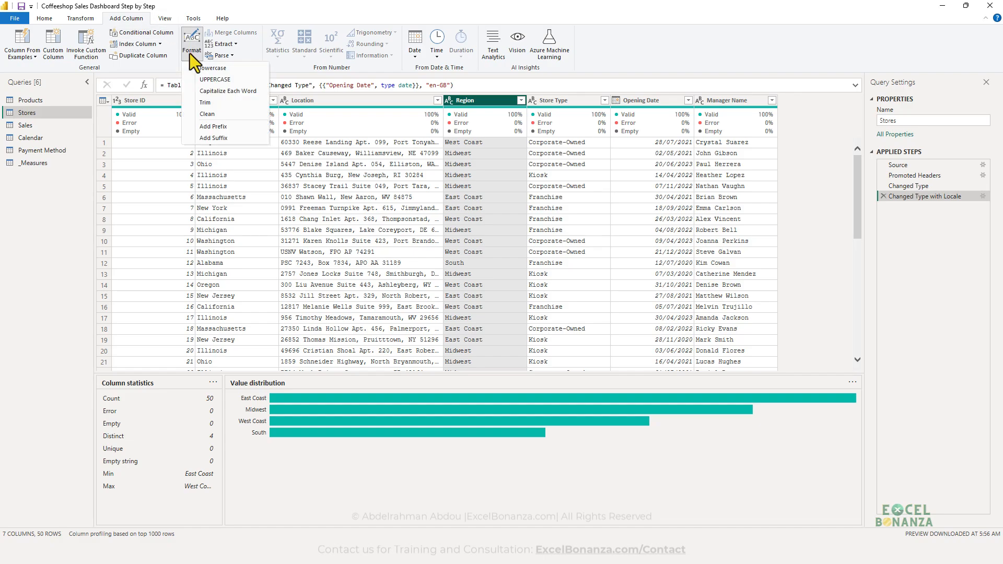
pyautogui.click(218, 138)
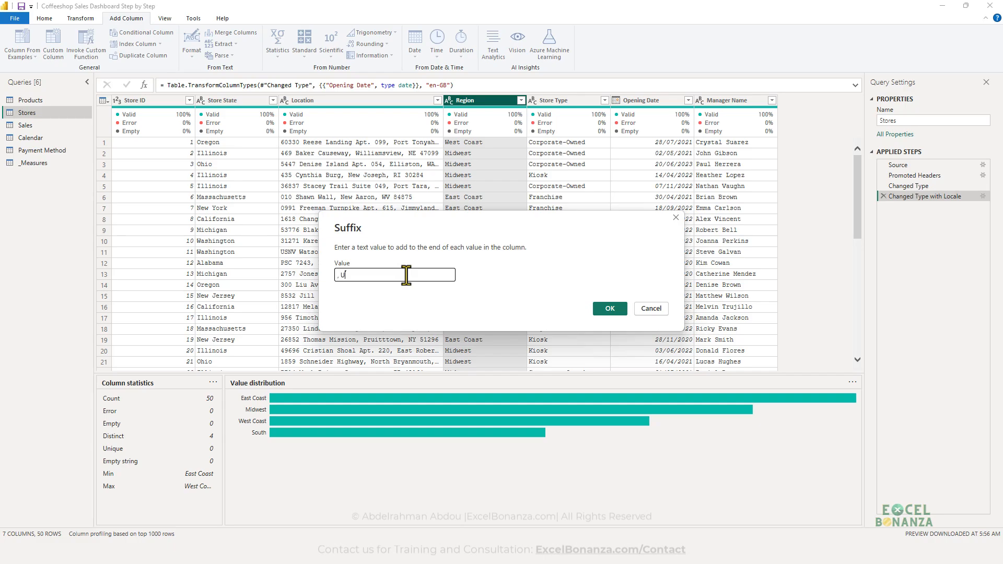
pyautogui.click(606, 310)
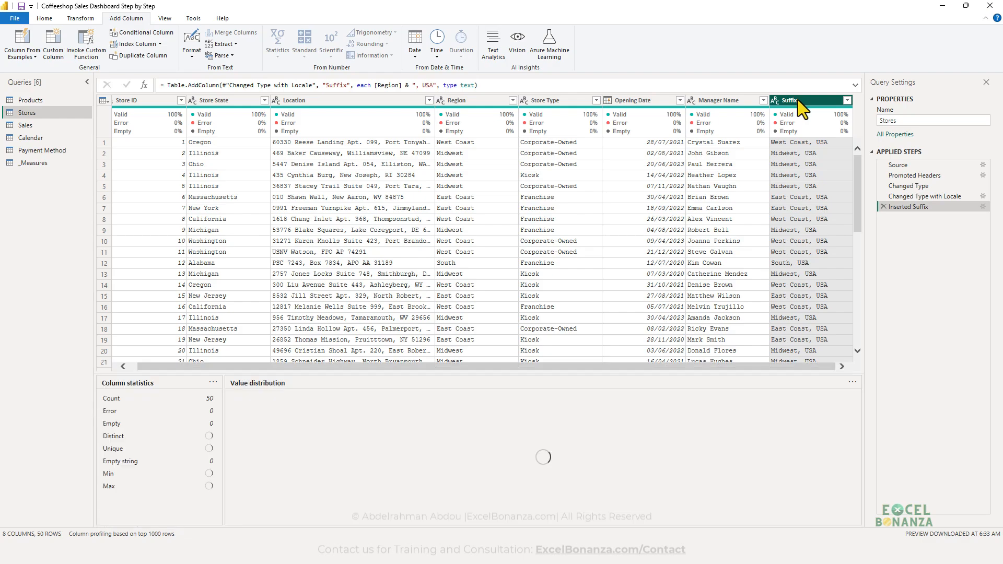
# - Rename the suffix column to Region & Country and apply the query changes to the report
pyautogui.doubleClick(797, 99)
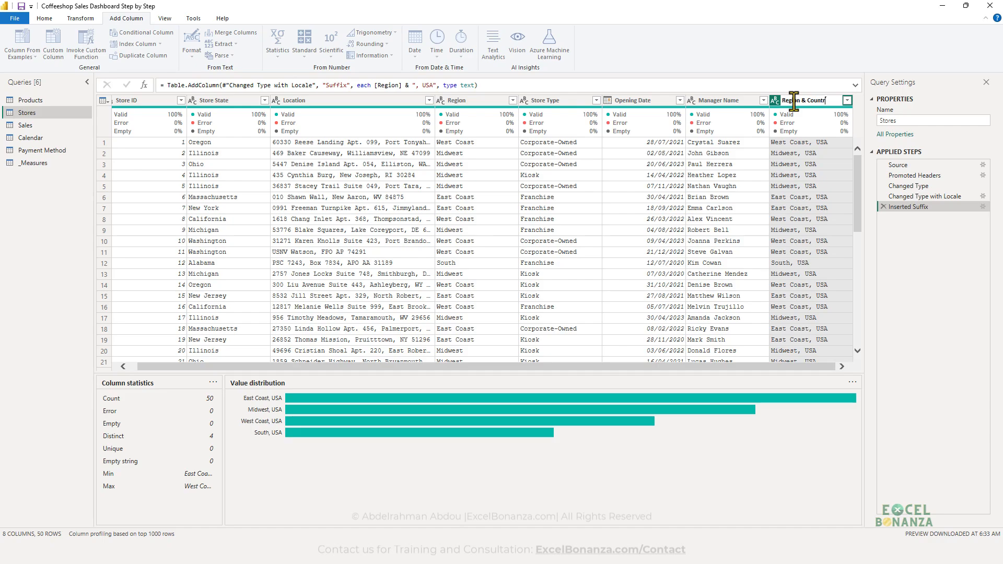
pyautogui.press('Return')
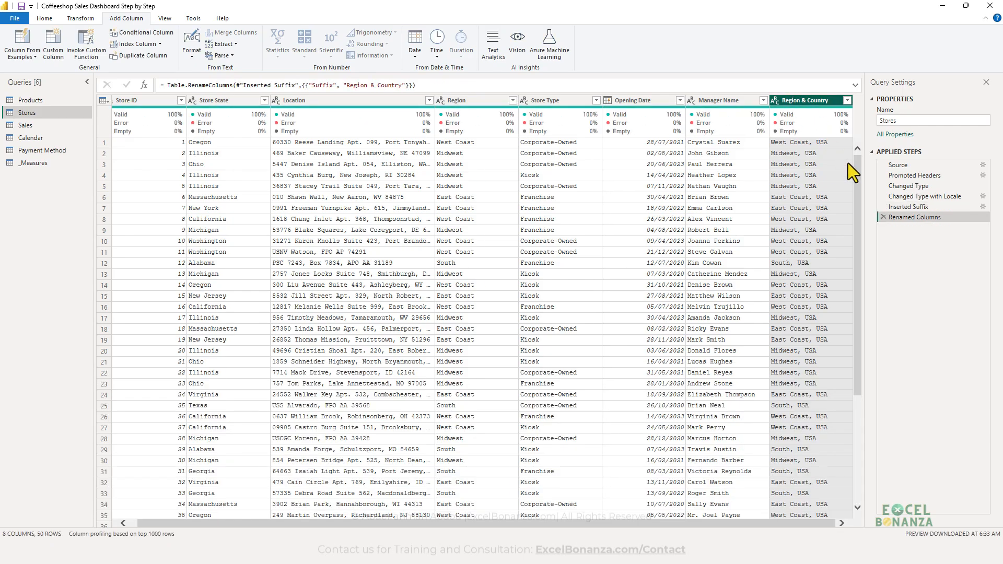
pyautogui.click(828, 165)
pyautogui.click(810, 142)
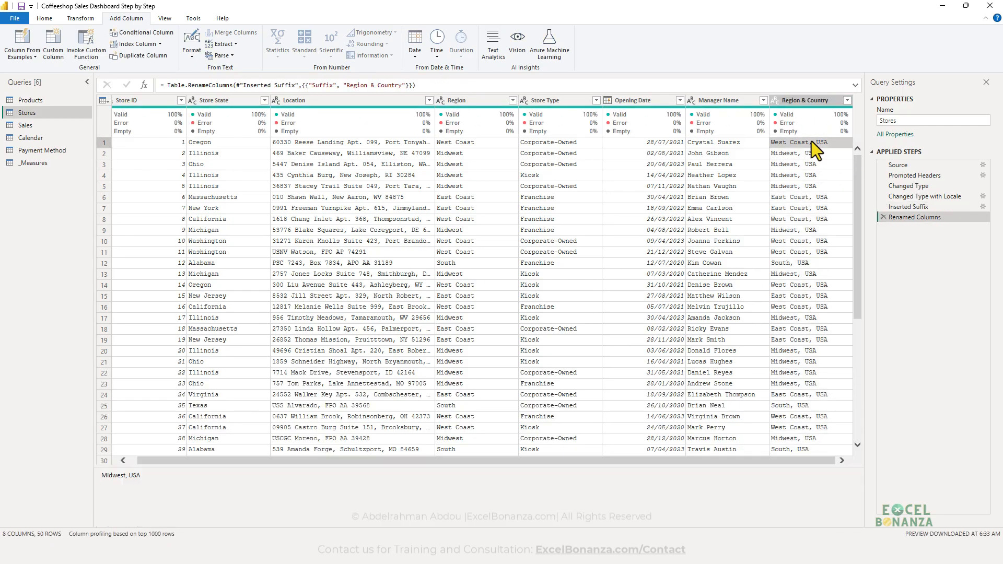
pyautogui.click(54, 19)
pyautogui.click(15, 45)
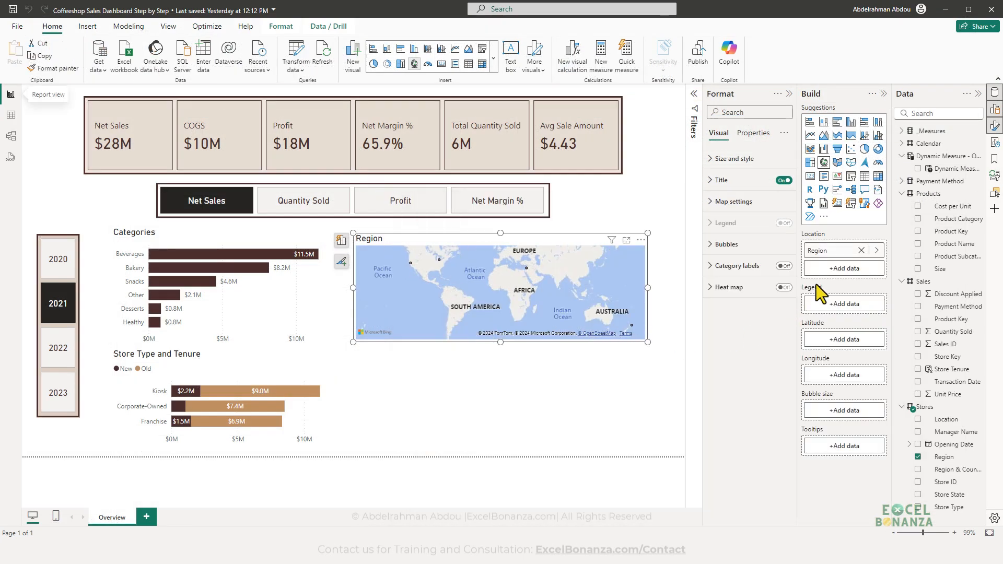
# - Replace Region with Region & Country as the map's Location and check the map over the United States
pyautogui.click(860, 250)
pyautogui.moveTo(943, 469); pyautogui.dragTo(840, 254)
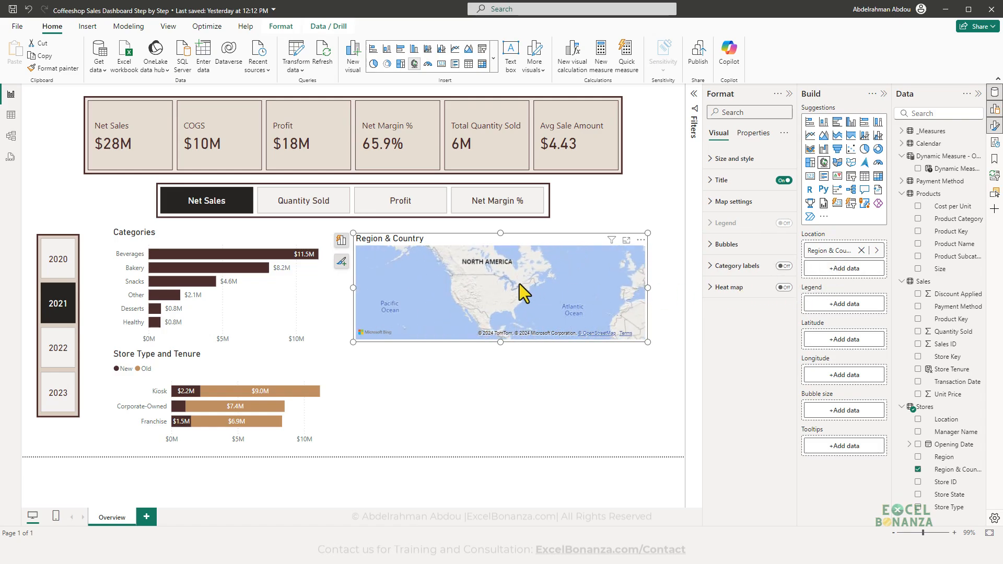
pyautogui.moveTo(498, 296); pyautogui.dragTo(475, 271)
pyautogui.scroll(-1, 453, 299)
pyautogui.scroll(2, 449, 291)
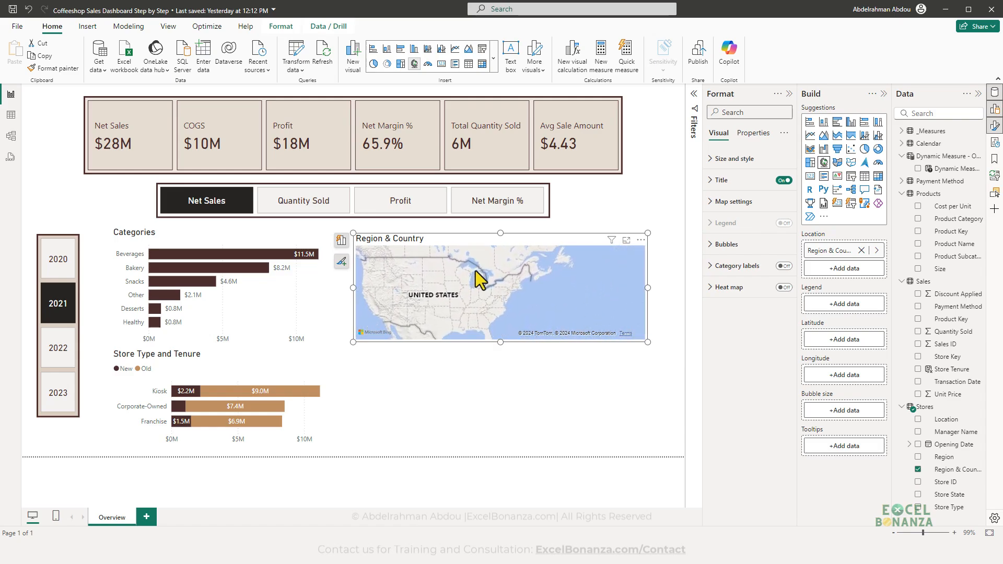
# - Set the data category of the Region & Country field to Place and check the points on the map
pyautogui.click(960, 473)
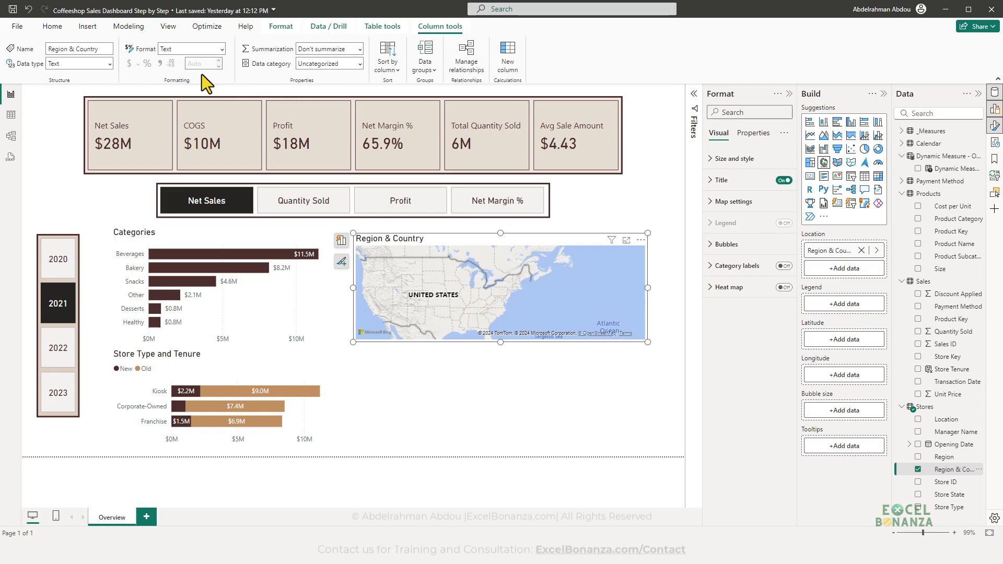
pyautogui.click(359, 64)
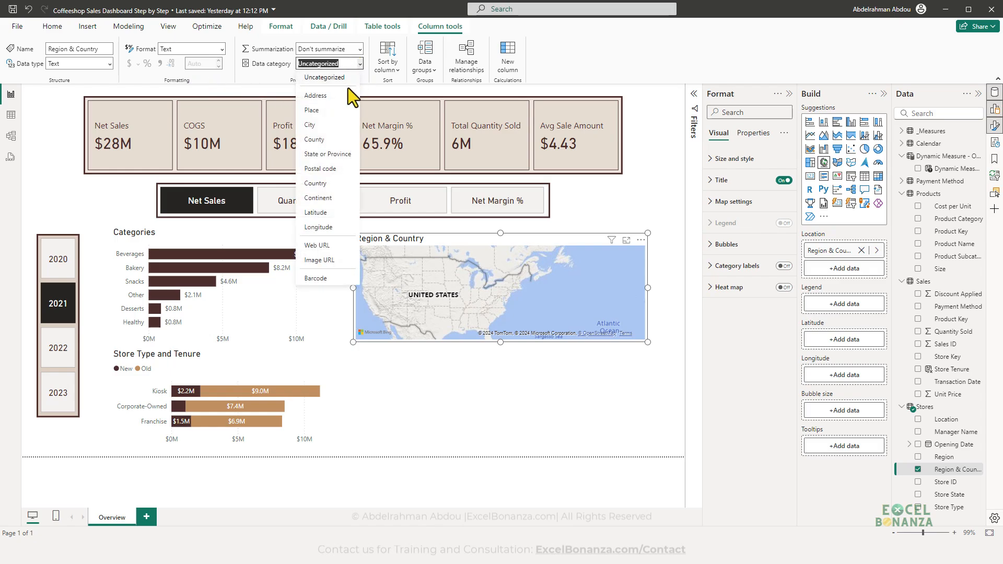
pyautogui.click(325, 111)
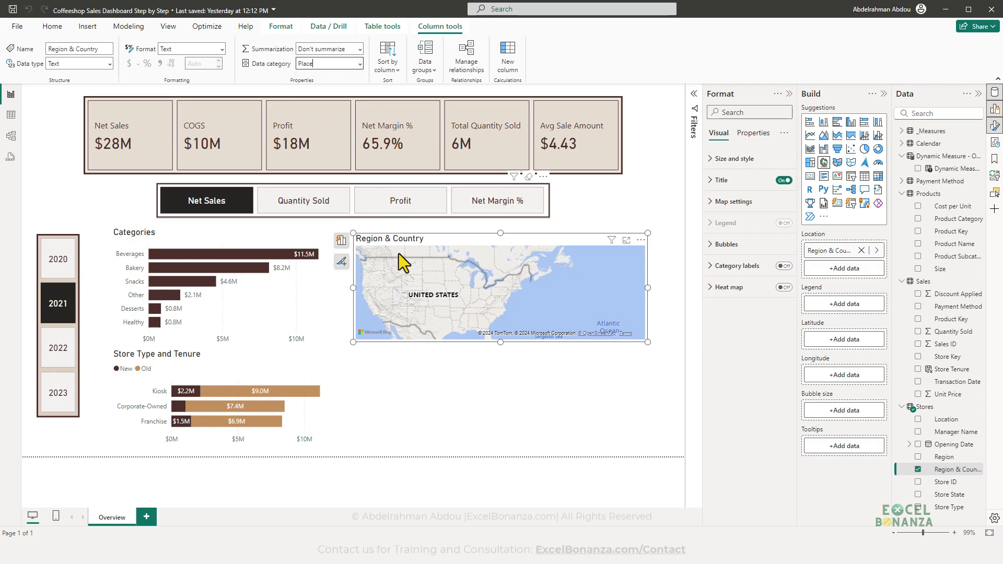
pyautogui.moveTo(517, 288); pyautogui.dragTo(490, 310)
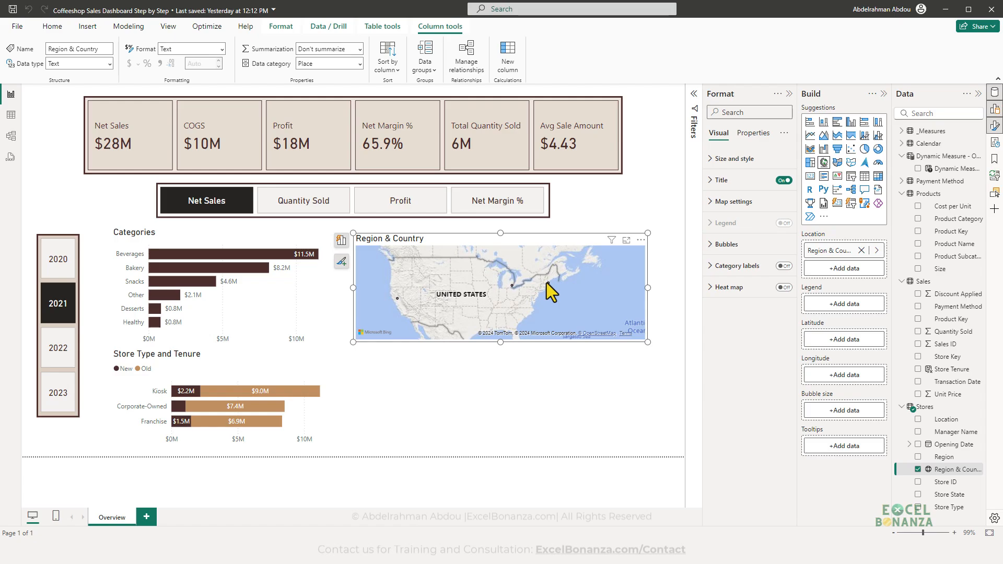
# - Size the Region & Country map's bubbles by the Dynamic Measure field
pyautogui.scroll(4, 547, 283)
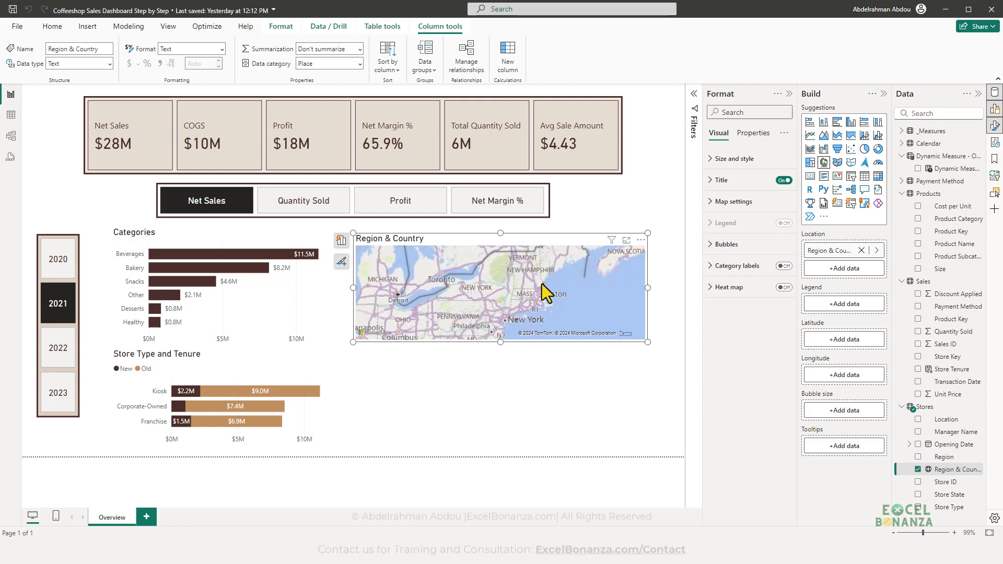
pyautogui.scroll(-2, 423, 290)
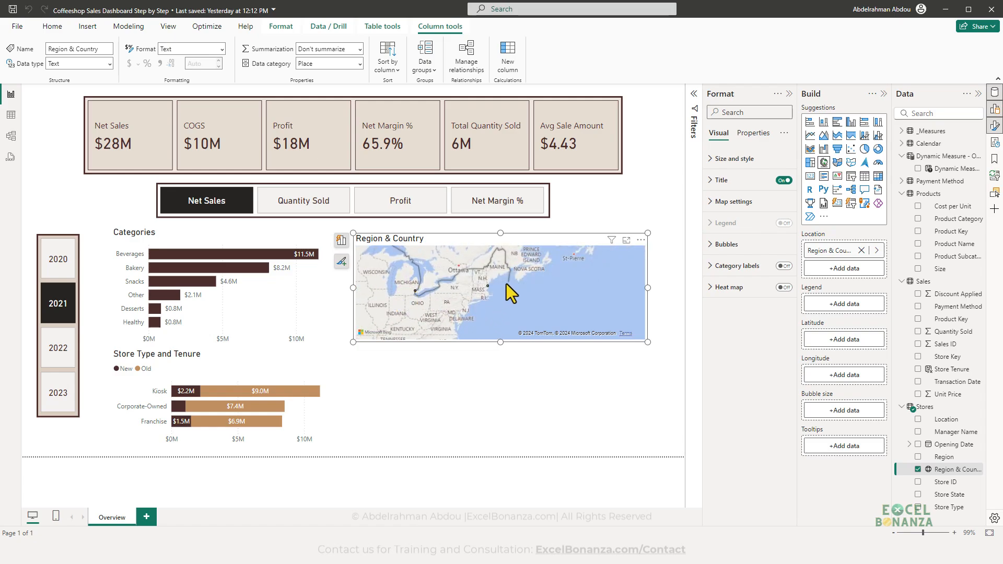
pyautogui.scroll(-3, 447, 293)
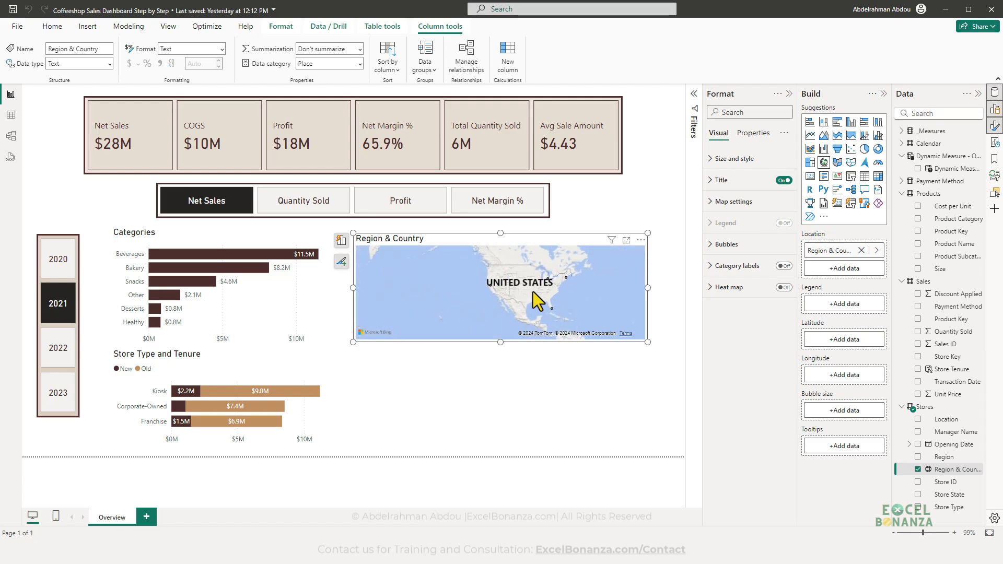
pyautogui.scroll(2, 535, 293)
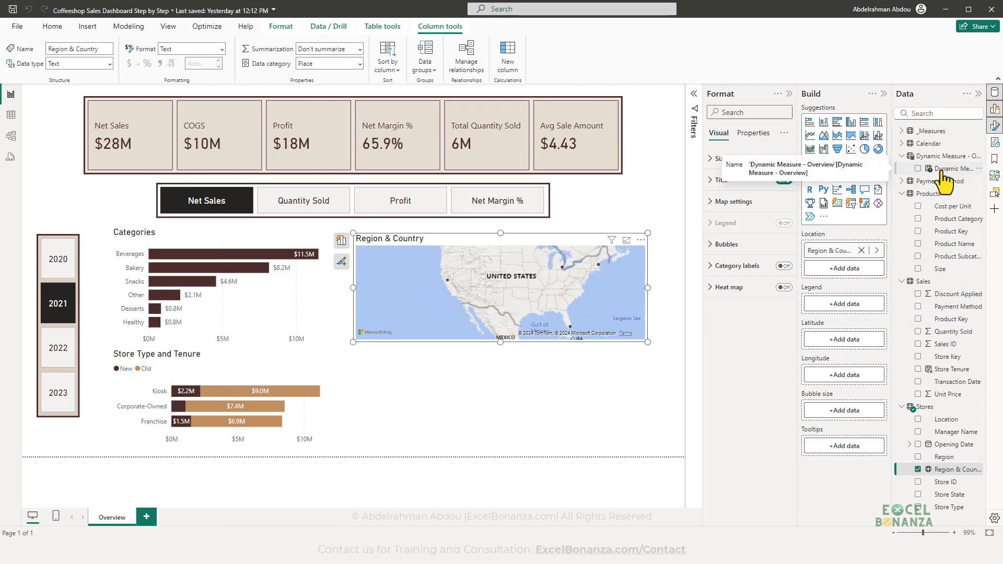
pyautogui.moveTo(942, 177); pyautogui.dragTo(844, 412)
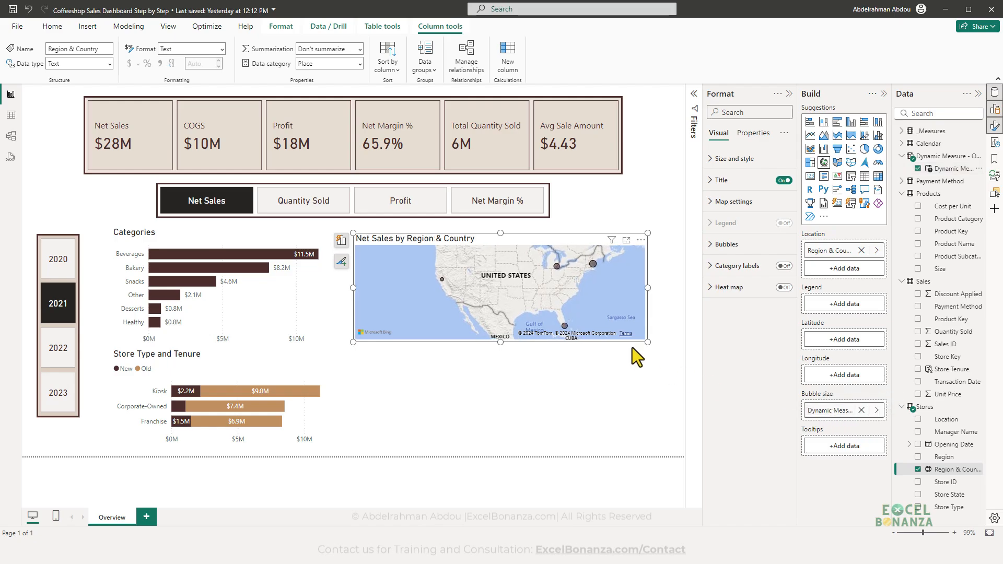
# - Enlarge the Region & Country map slightly by extending its upper-right corner outward
pyautogui.scroll(3, 566, 292)
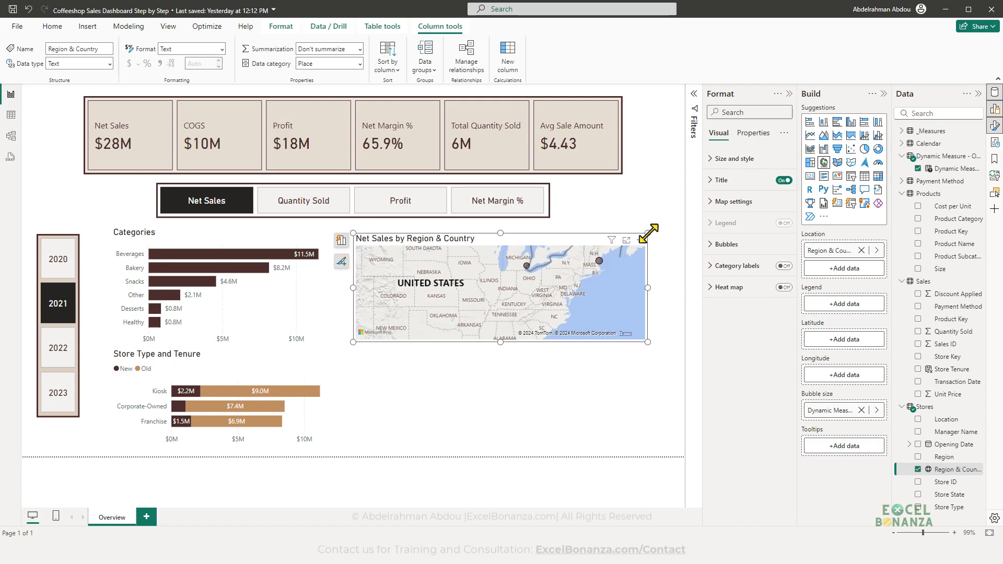
pyautogui.moveTo(648, 233); pyautogui.dragTo(665, 230)
pyautogui.scroll(-3, 565, 289)
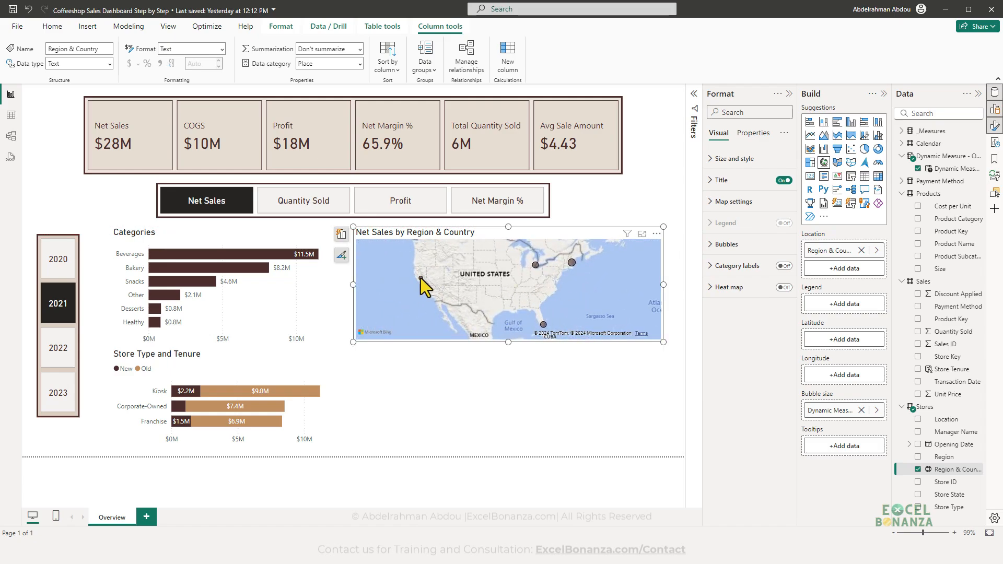
# - Read the tooltips of the western and southern map bubbles and switch the measure slicer to Quantity Sold
pyautogui.moveTo(419, 278)
pyautogui.moveTo(542, 324)
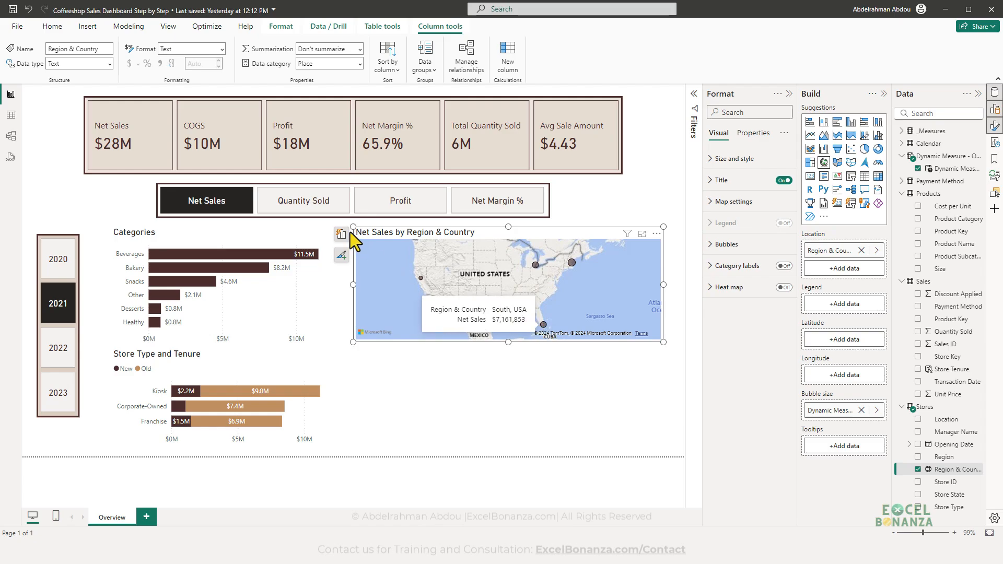
pyautogui.click(308, 206)
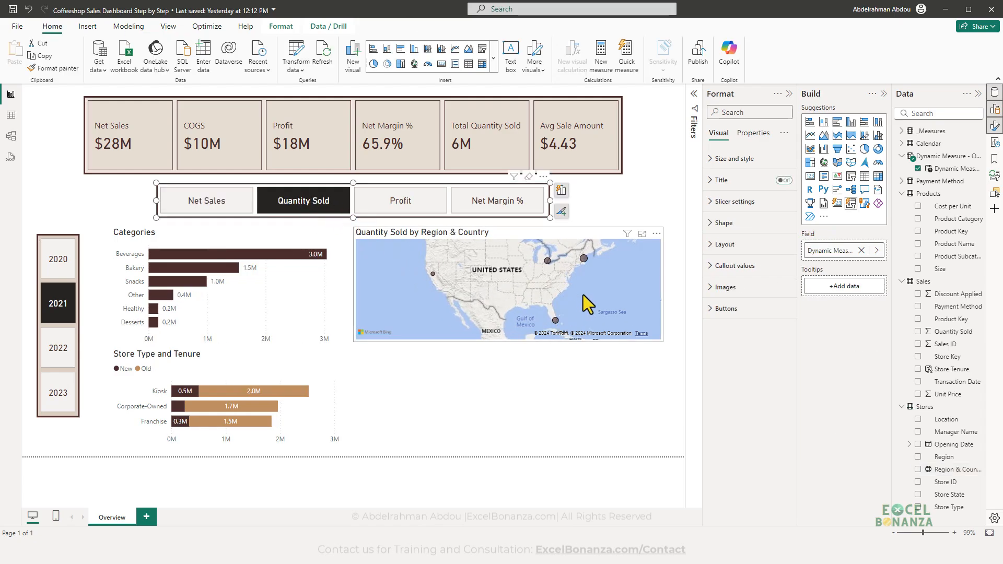
# - Set the bubble size of the Region & Country map to 40
pyautogui.click(550, 287)
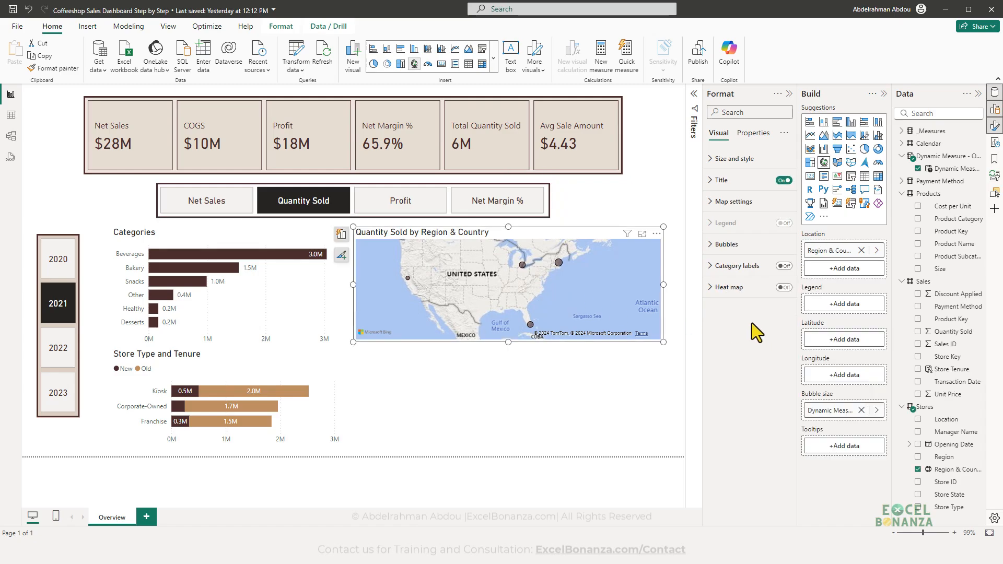
pyautogui.click(745, 246)
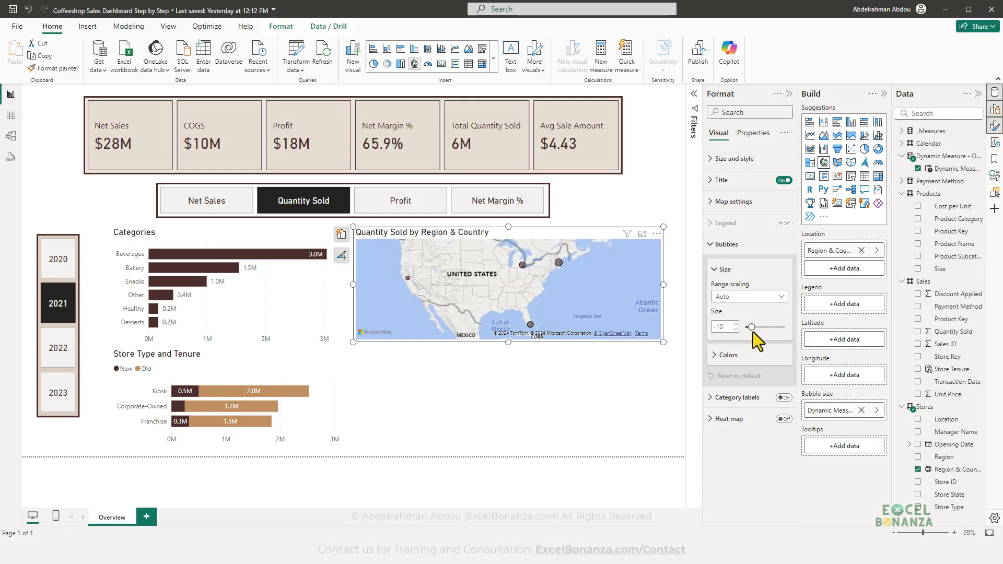
pyautogui.moveTo(752, 328); pyautogui.dragTo(767, 328)
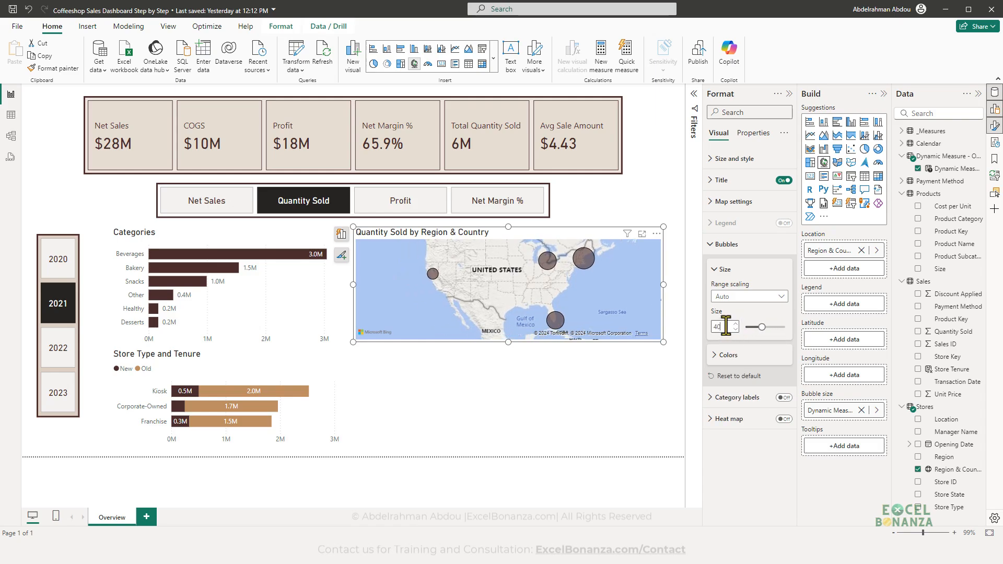
pyautogui.click(725, 326)
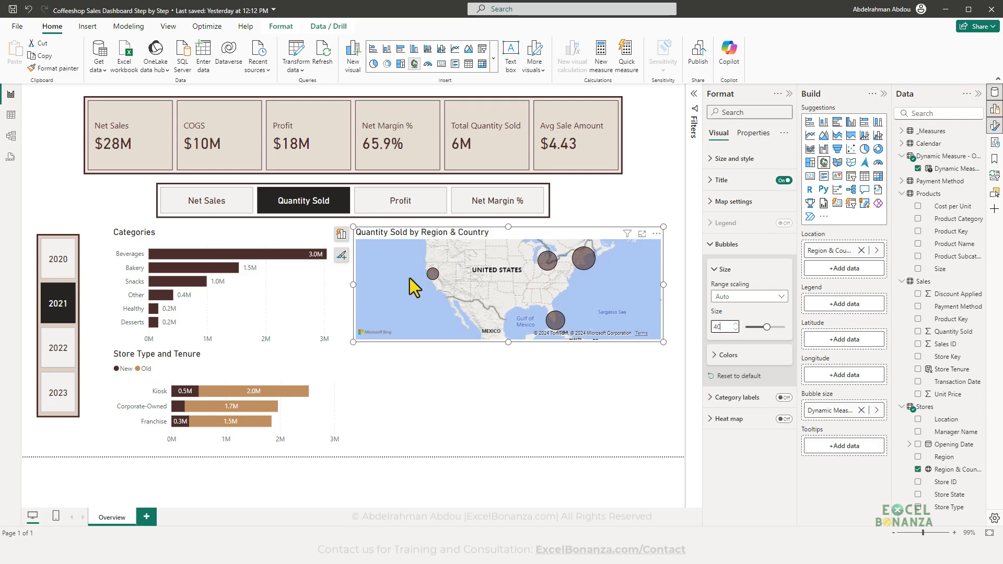
# - Try Data range as the map bubbles' range scaling and return it to Auto
pyautogui.click(756, 297)
pyautogui.scroll(-2, 478, 288)
pyautogui.scroll(2, 484, 291)
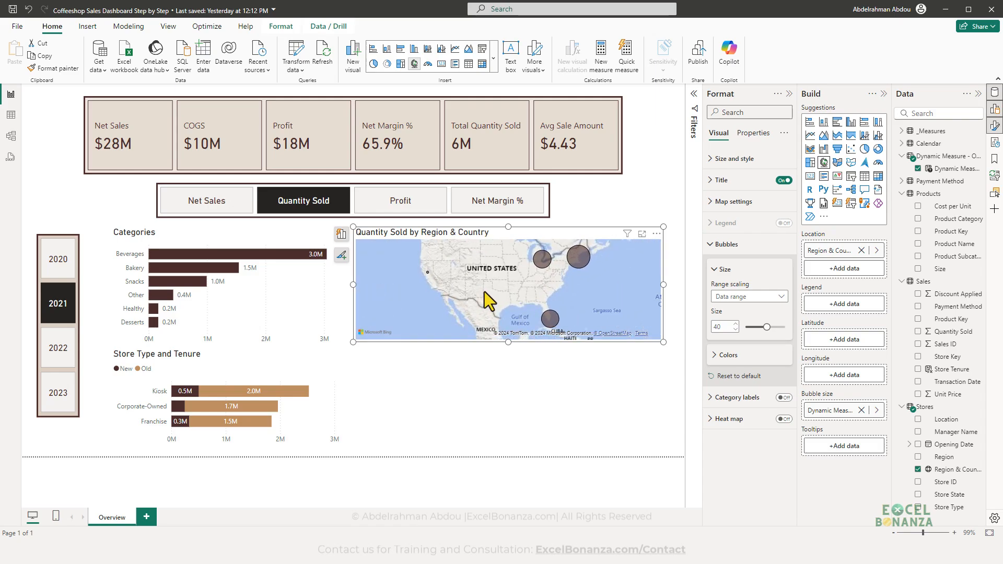
pyautogui.scroll(-2, 483, 294)
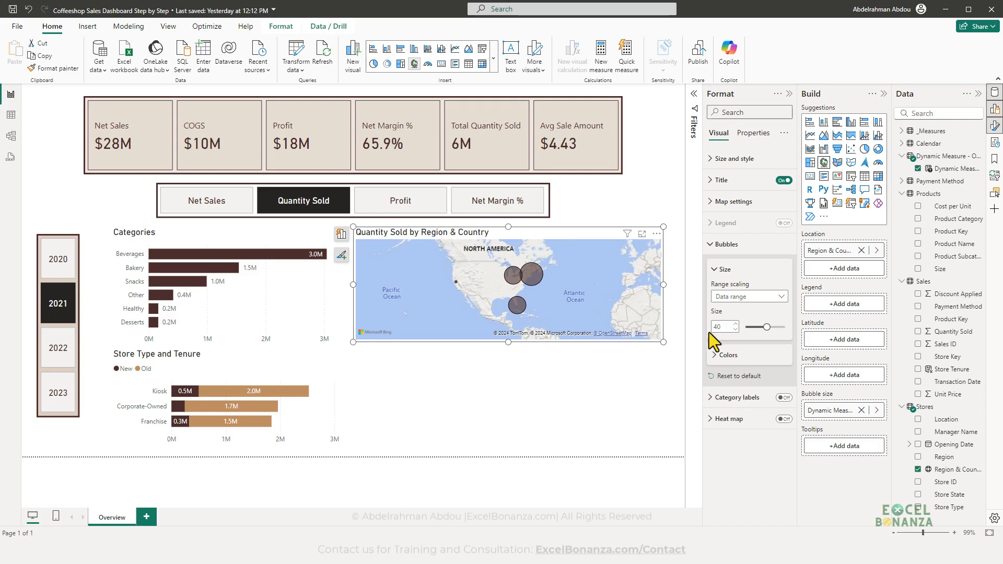
pyautogui.click(742, 296)
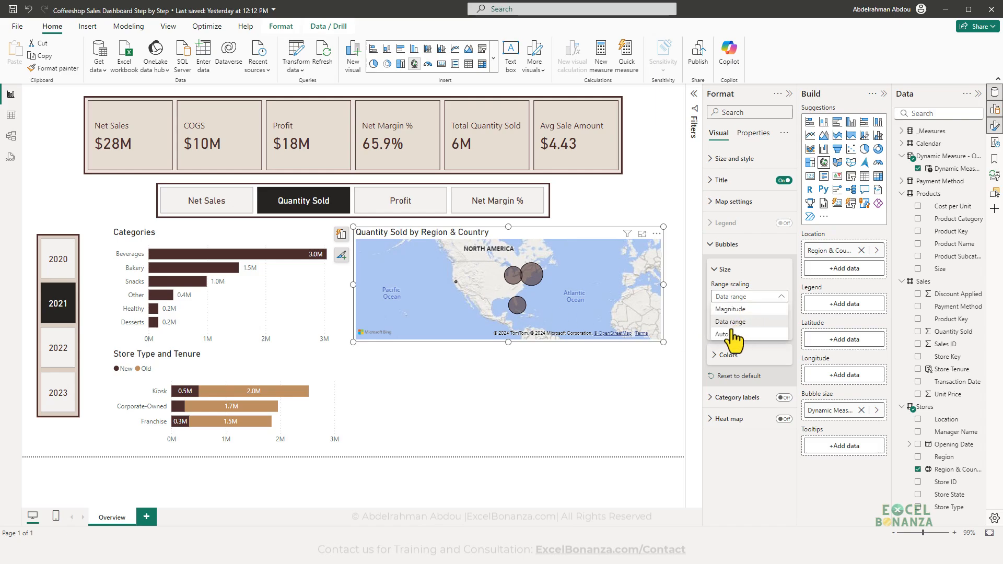
pyautogui.click(728, 334)
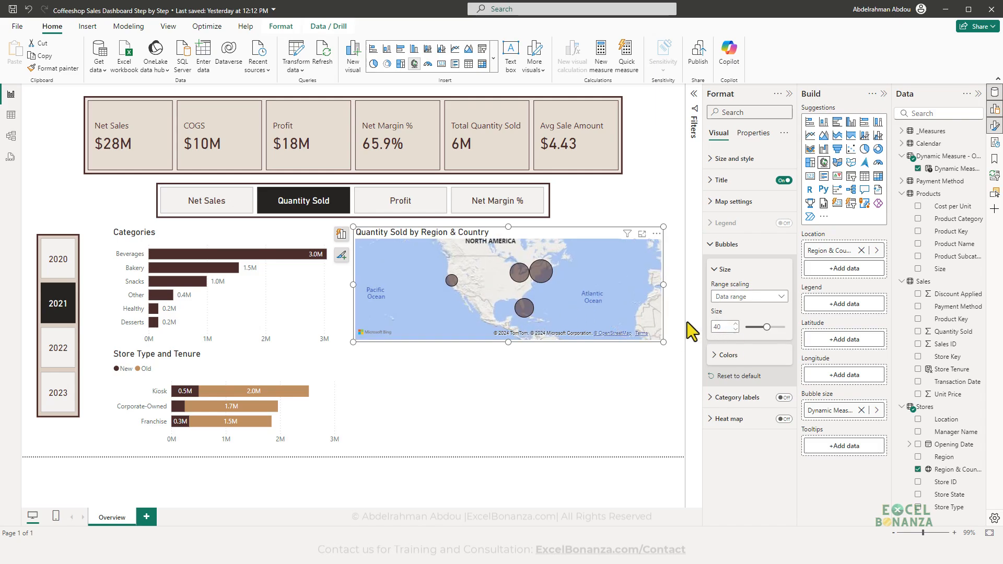
# - Set the map's bubble size to 50 with Auto range scaling
pyautogui.scroll(3, 593, 312)
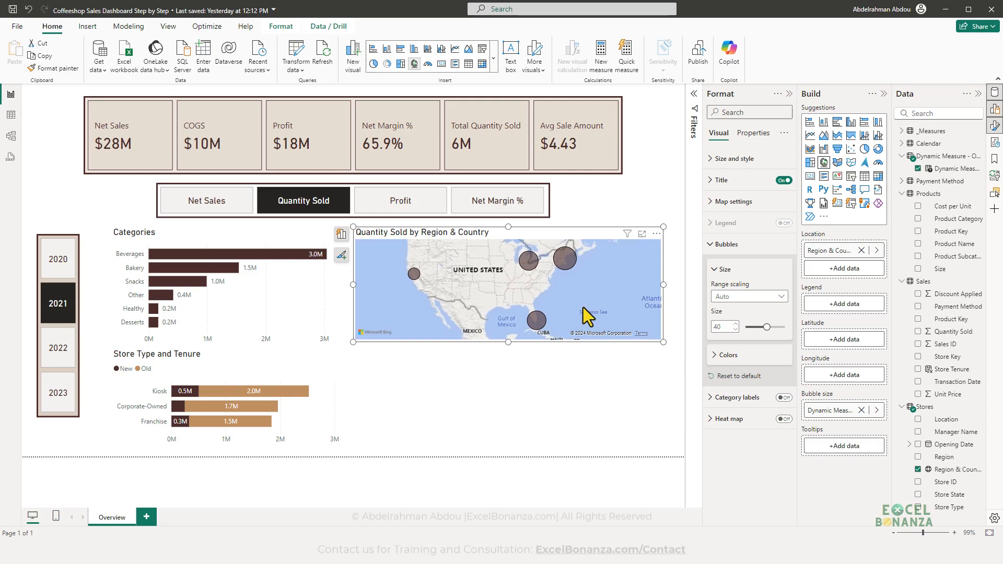
pyautogui.scroll(-3, 577, 300)
pyautogui.scroll(3, 578, 299)
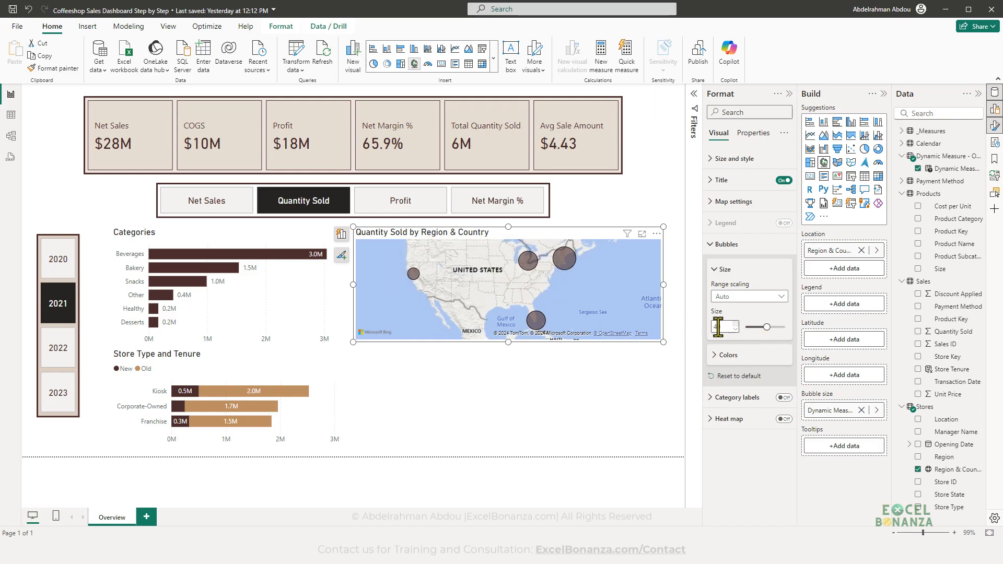
pyautogui.write('50')
pyautogui.press('Return')
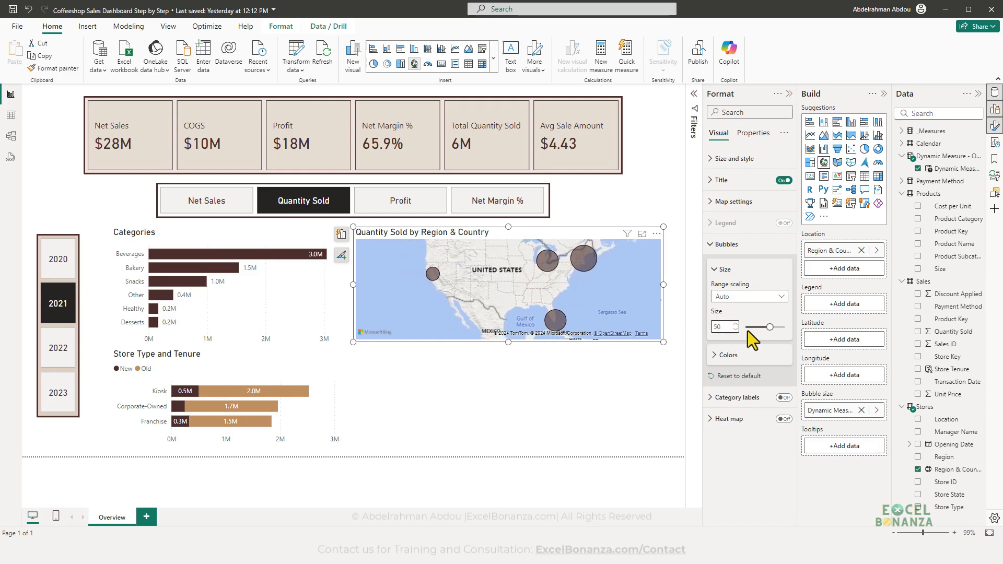
# - Try the maximum bubble size of 100 on the map and set it back to 50
pyautogui.moveTo(581, 298); pyautogui.dragTo(554, 299)
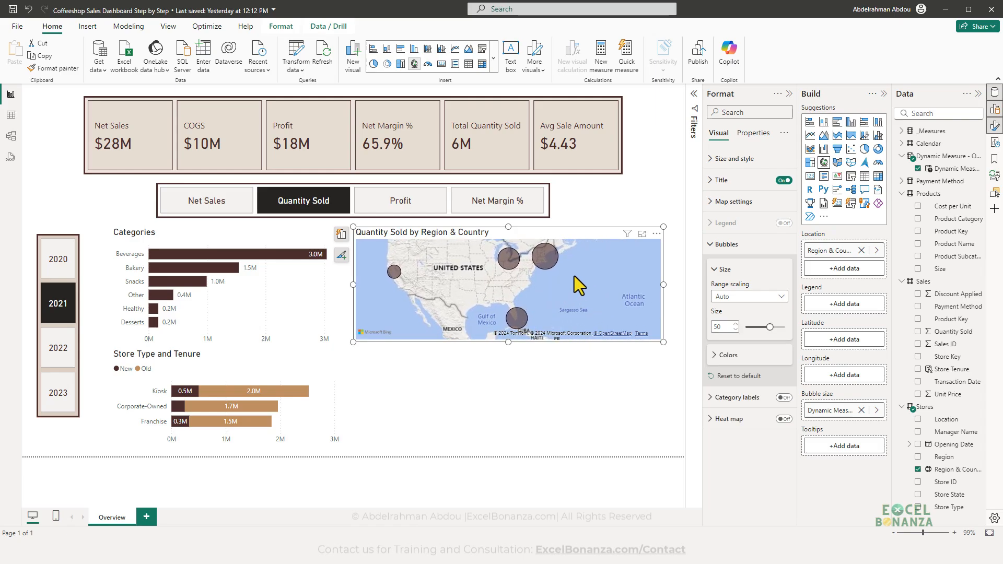
pyautogui.scroll(-1, 574, 276)
pyautogui.scroll(1, 572, 285)
pyautogui.moveTo(552, 294)
pyautogui.mouseDown()
pyautogui.moveTo(552, 302)
pyautogui.moveTo(566, 293)
pyautogui.mouseUp()
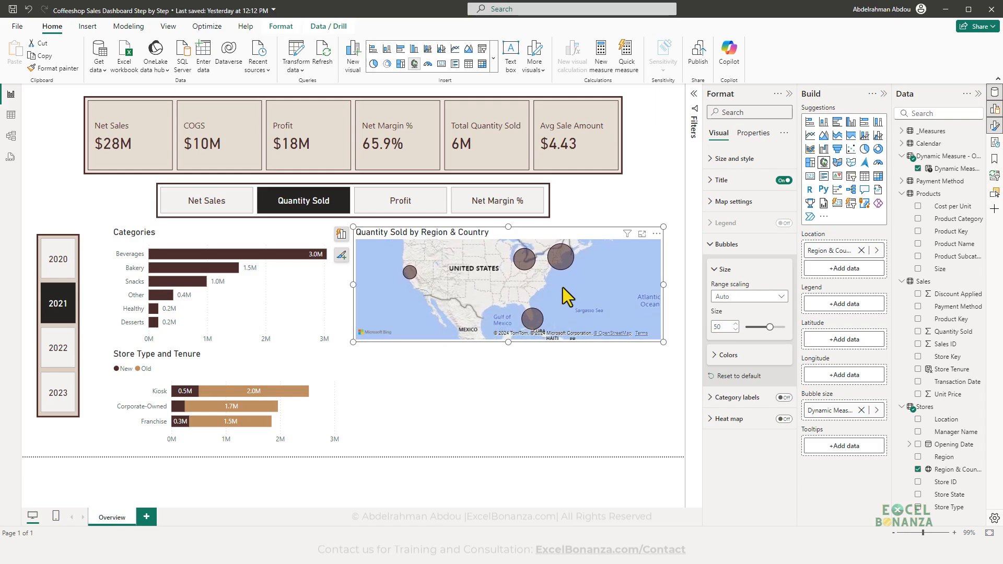
pyautogui.moveTo(770, 331); pyautogui.dragTo(807, 328)
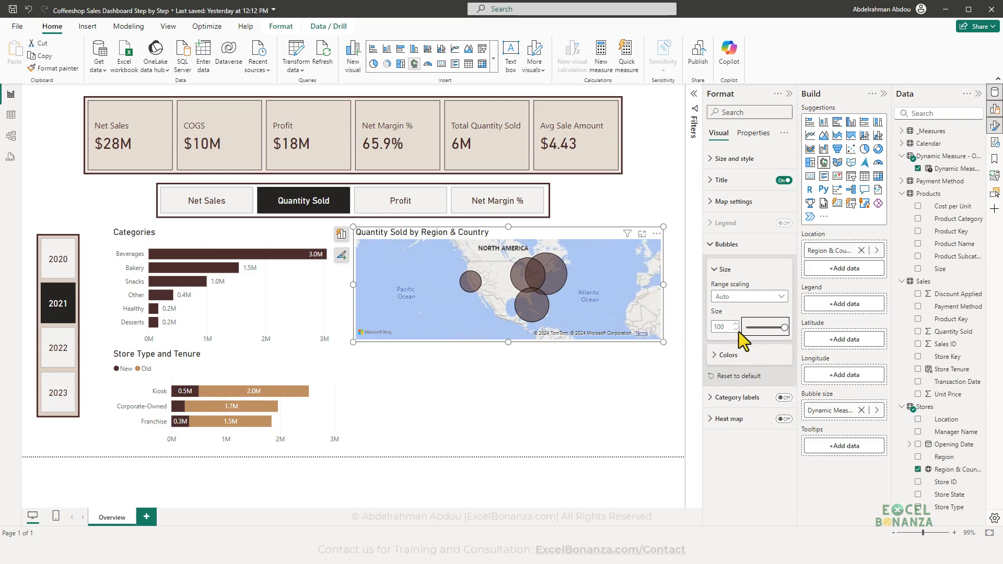
pyautogui.write('50')
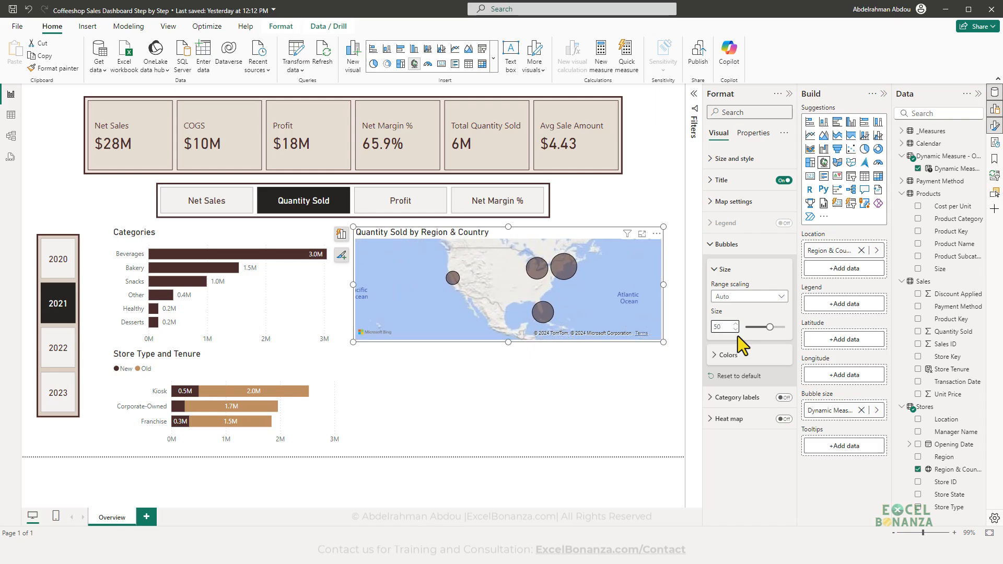
# - Widen the Region & Country map visual to about 622 wide and 219 high
pyautogui.moveTo(613, 287); pyautogui.dragTo(591, 302)
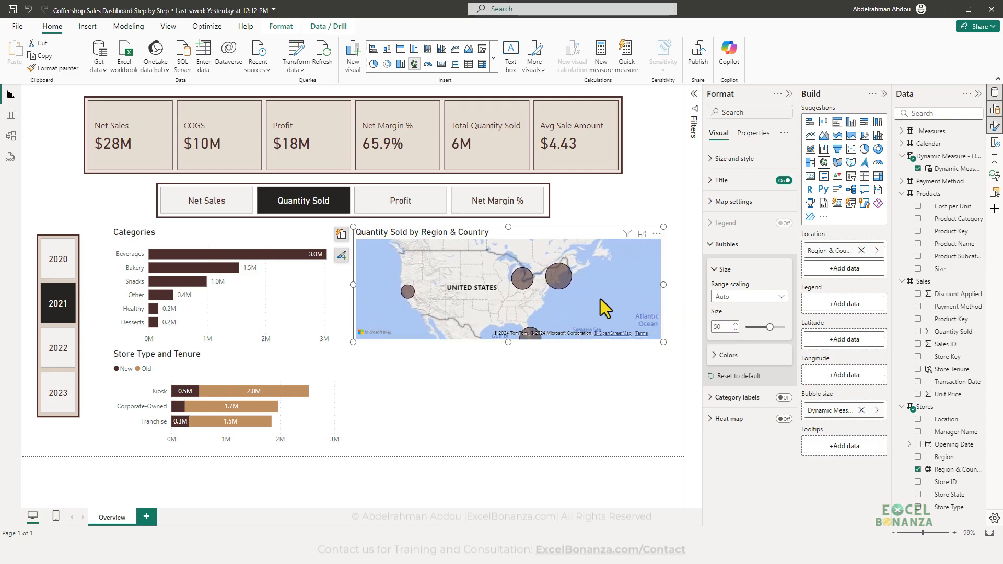
pyautogui.click(557, 362)
pyautogui.click(655, 324)
pyautogui.click(659, 346)
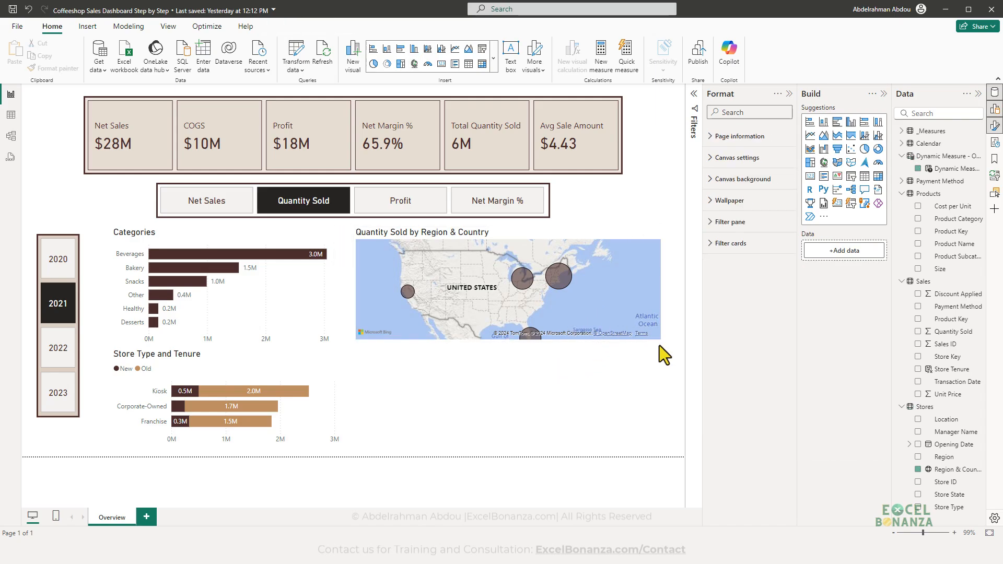
pyautogui.click(656, 334)
pyautogui.moveTo(661, 341); pyautogui.dragTo(679, 350)
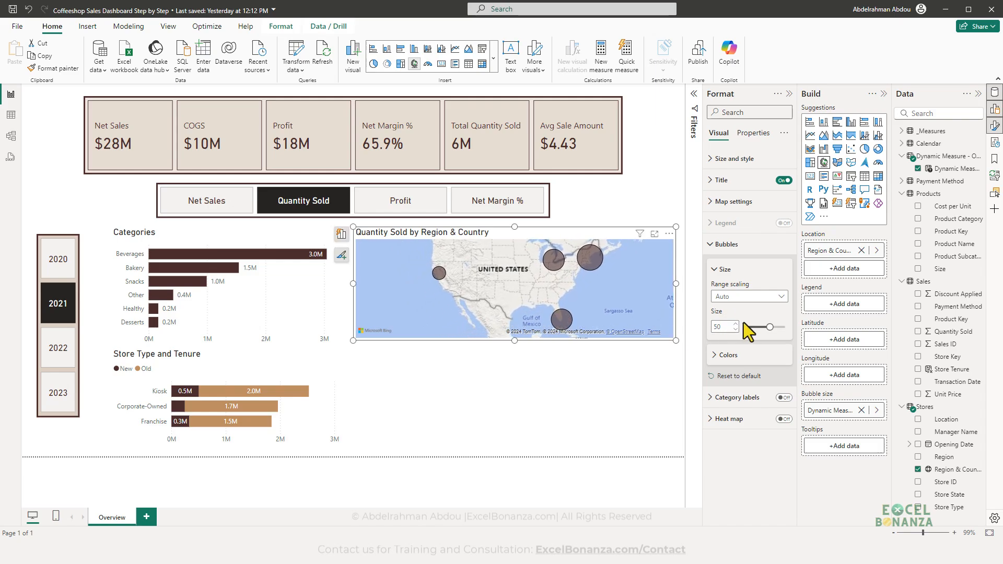
# - Turn off the map visual's background and open its title settings
pyautogui.click(736, 161)
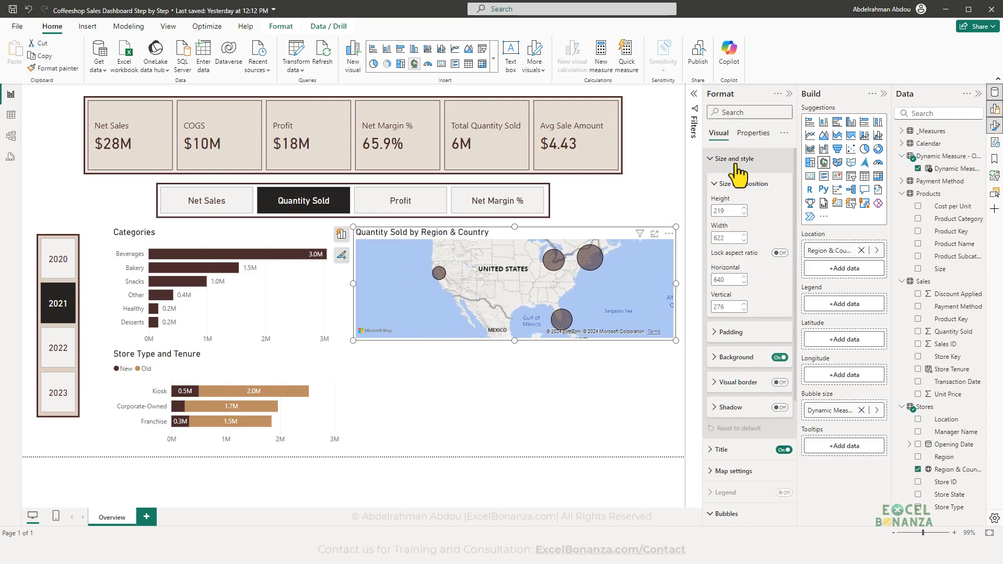
pyautogui.click(780, 358)
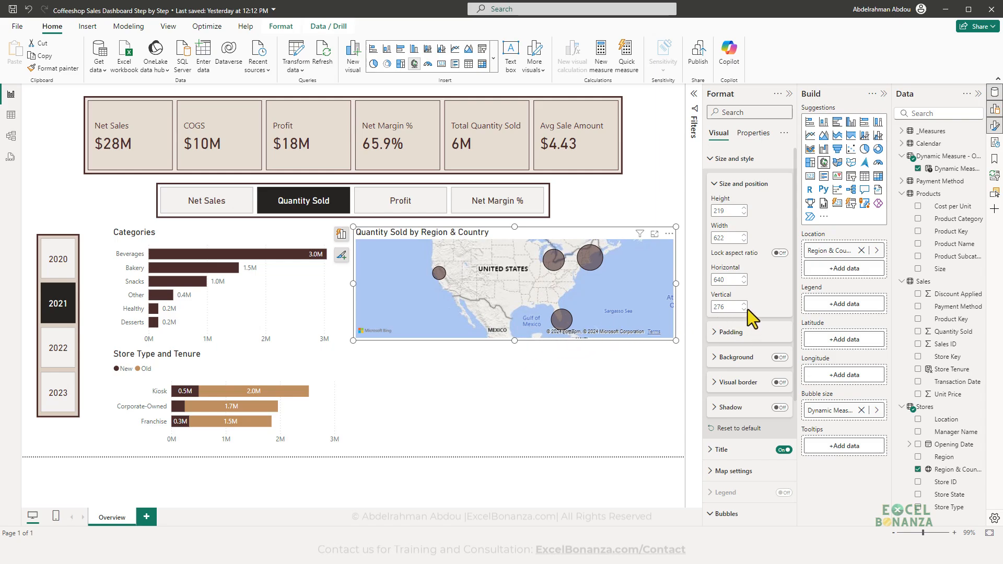
pyautogui.scroll(-2, 750, 322)
pyautogui.click(730, 347)
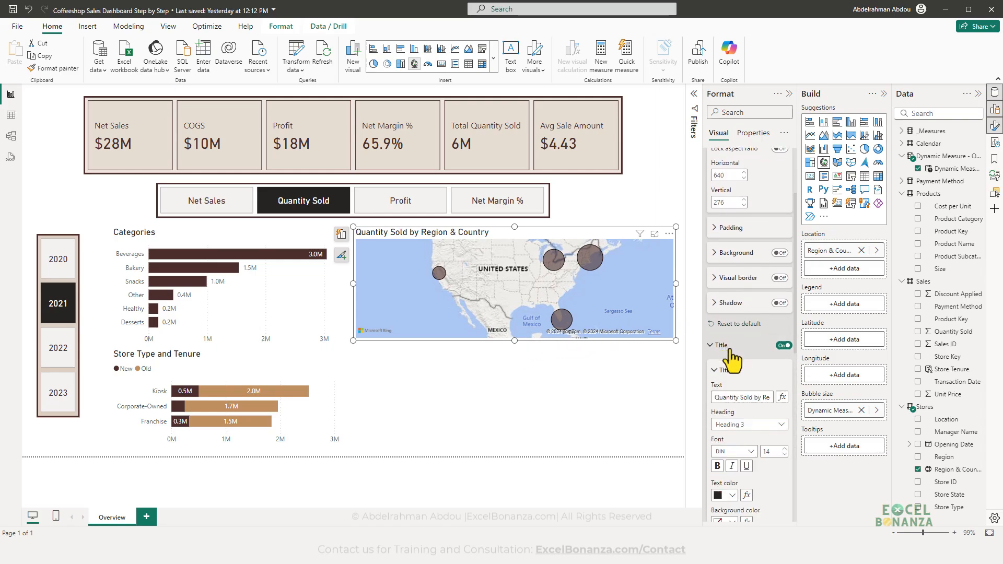
# - Check how the map title responds to Net Sales, Quantity Sold and Profit, ending on Quantity Sold, and review the slicer's format settings
pyautogui.click(217, 208)
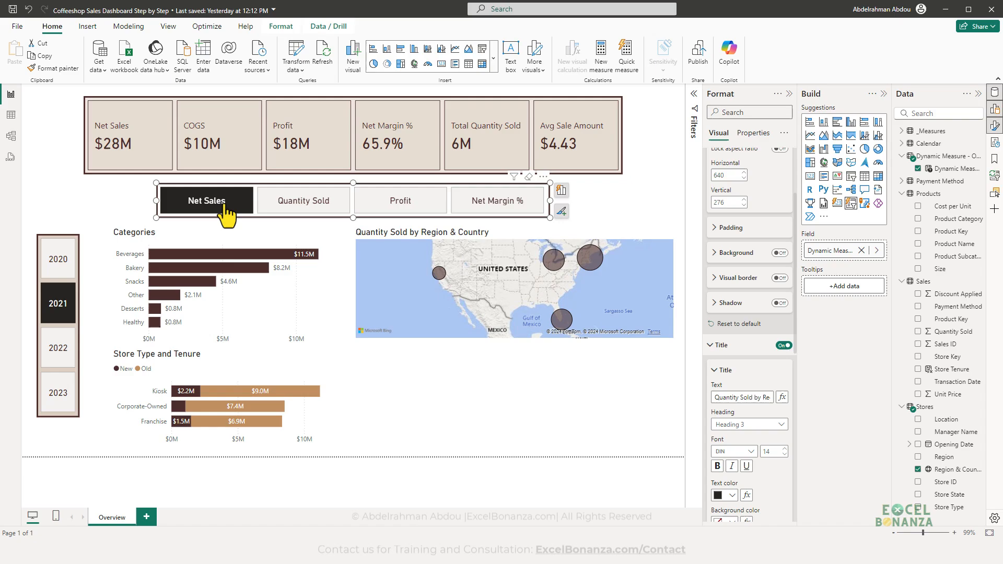
pyautogui.click(312, 208)
pyautogui.click(398, 208)
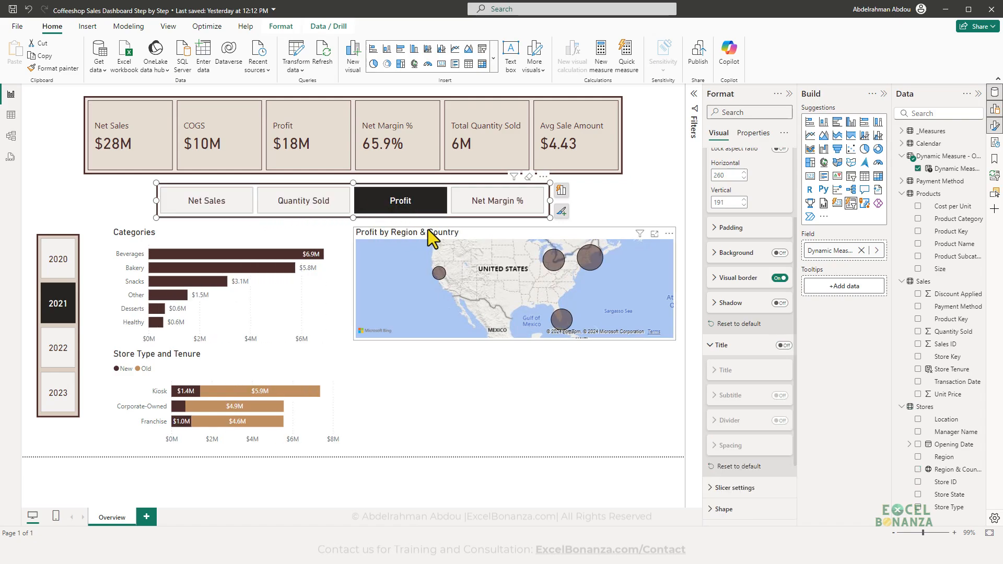
pyautogui.click(282, 210)
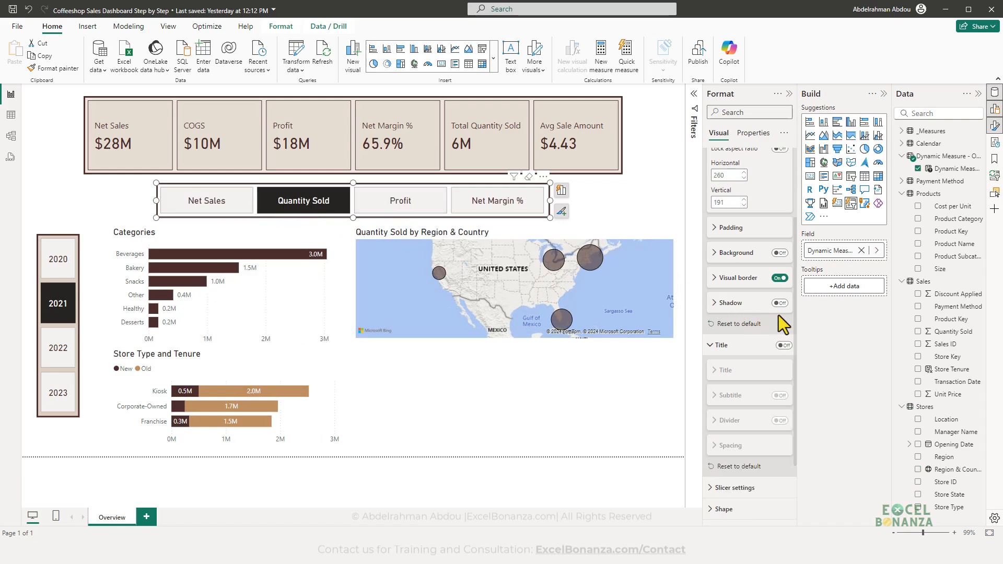
pyautogui.scroll(2, 769, 308)
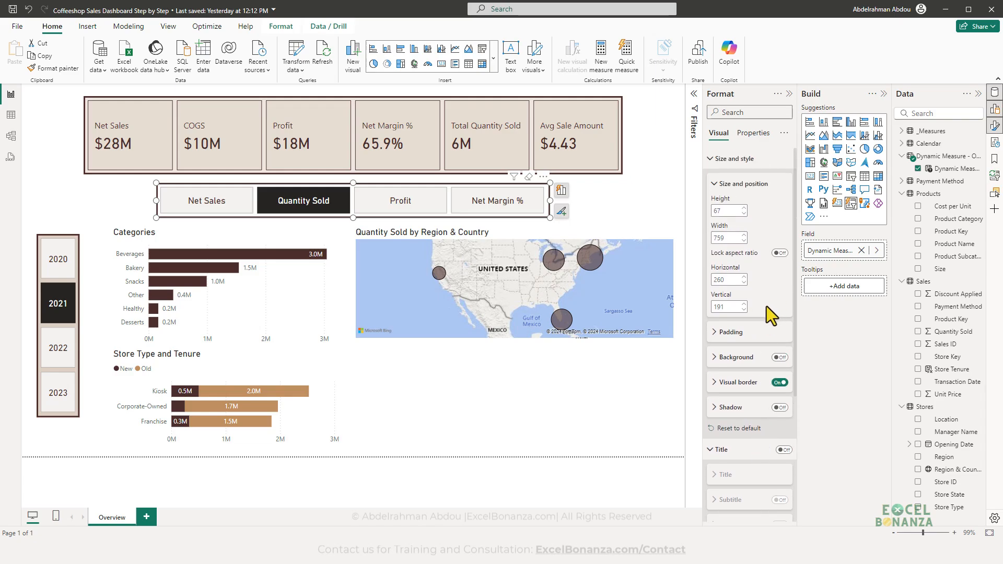
pyautogui.scroll(-4, 738, 245)
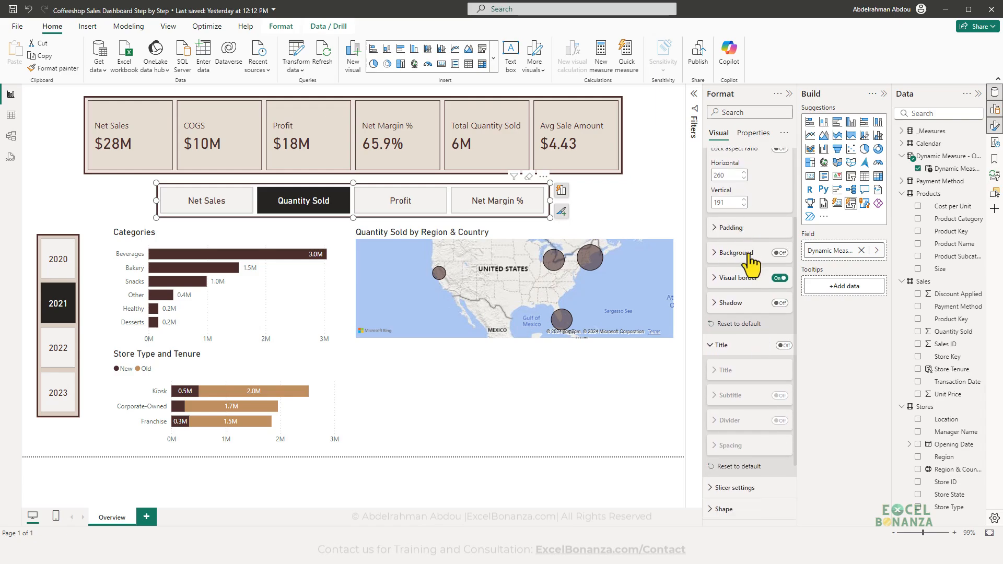
# - Try showing the title on the measure slicer and turn it off again
pyautogui.click(731, 262)
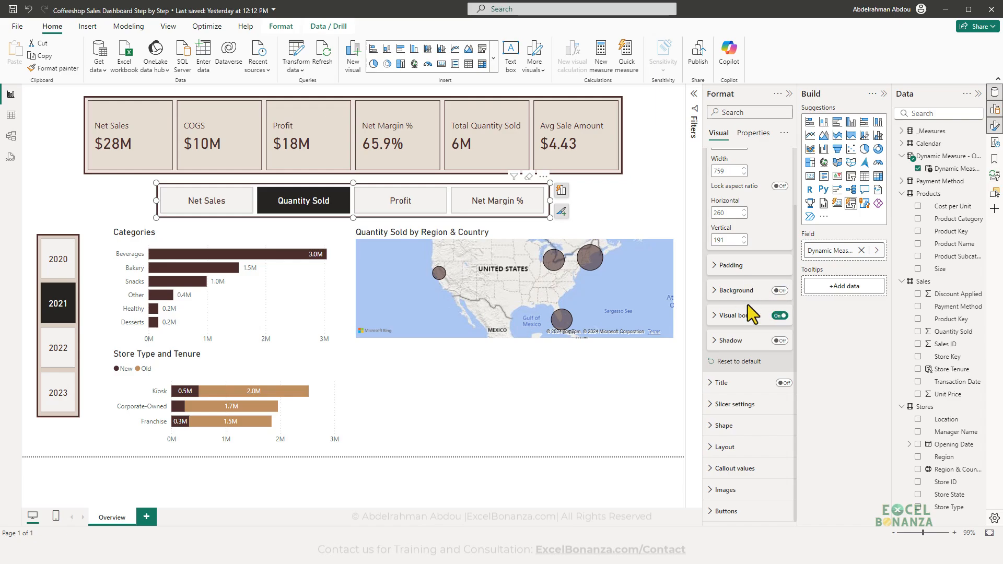
pyautogui.scroll(1, 752, 339)
pyautogui.scroll(-1, 753, 387)
pyautogui.click(751, 400)
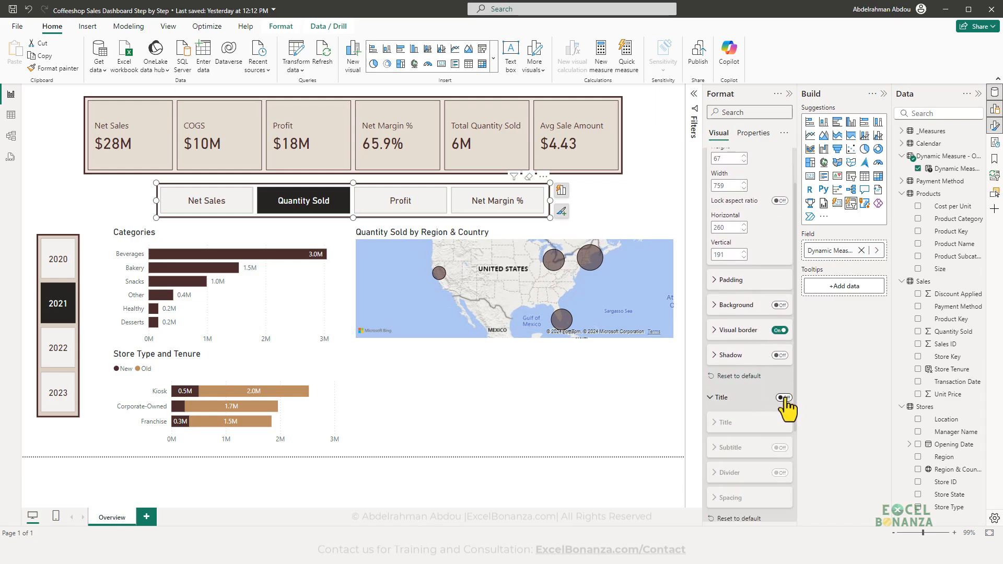
pyautogui.click(783, 398)
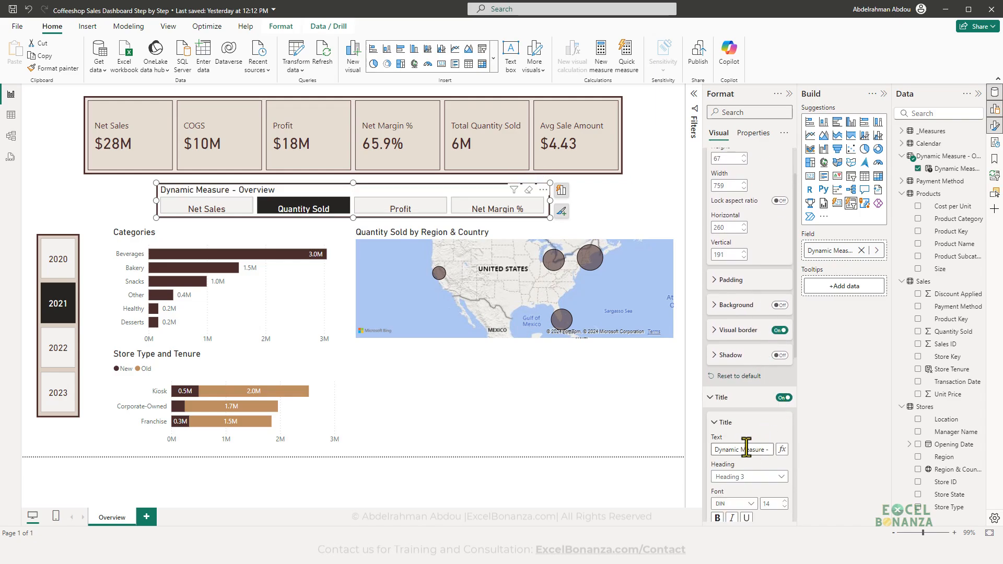
pyautogui.click(783, 398)
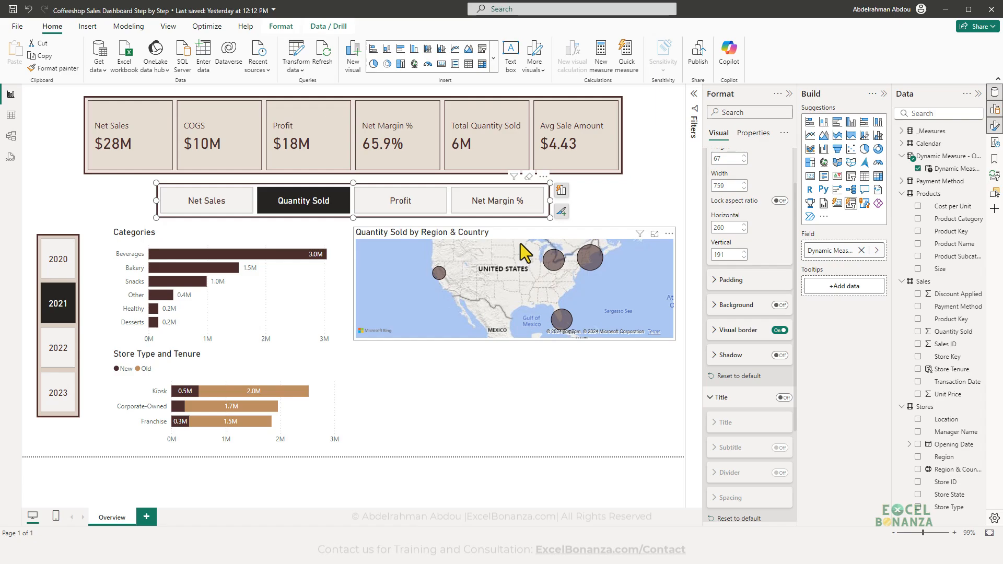
# - Replace the map visual's title text with "Regions"
pyautogui.click(520, 243)
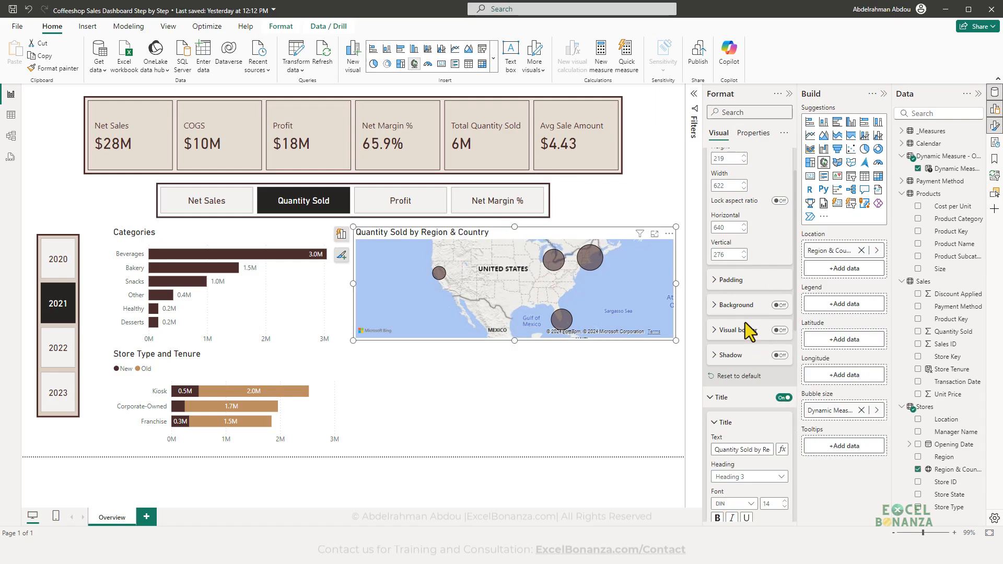
pyautogui.scroll(2, 747, 322)
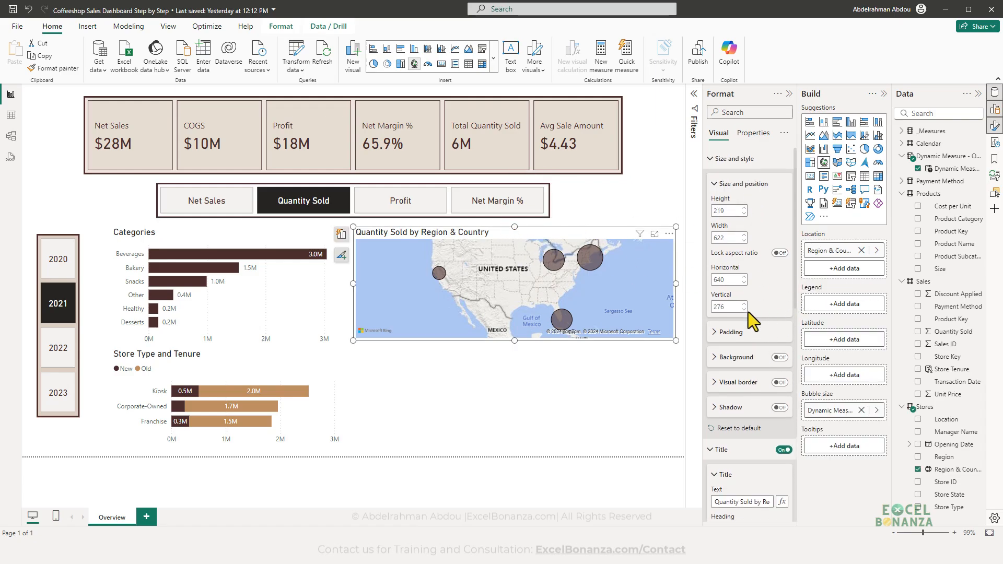
pyautogui.scroll(-2, 748, 313)
pyautogui.click(733, 398)
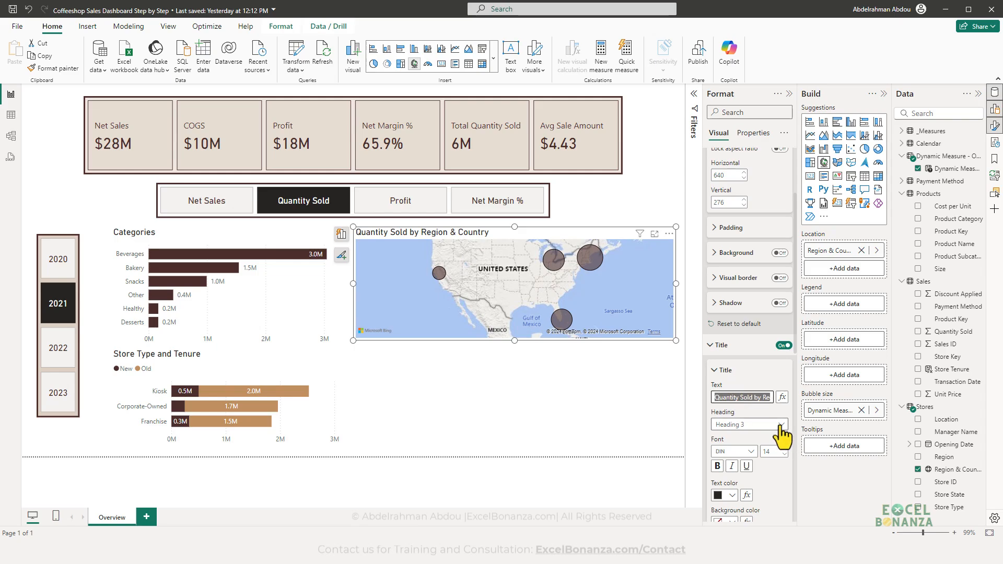
pyautogui.write('Regions')
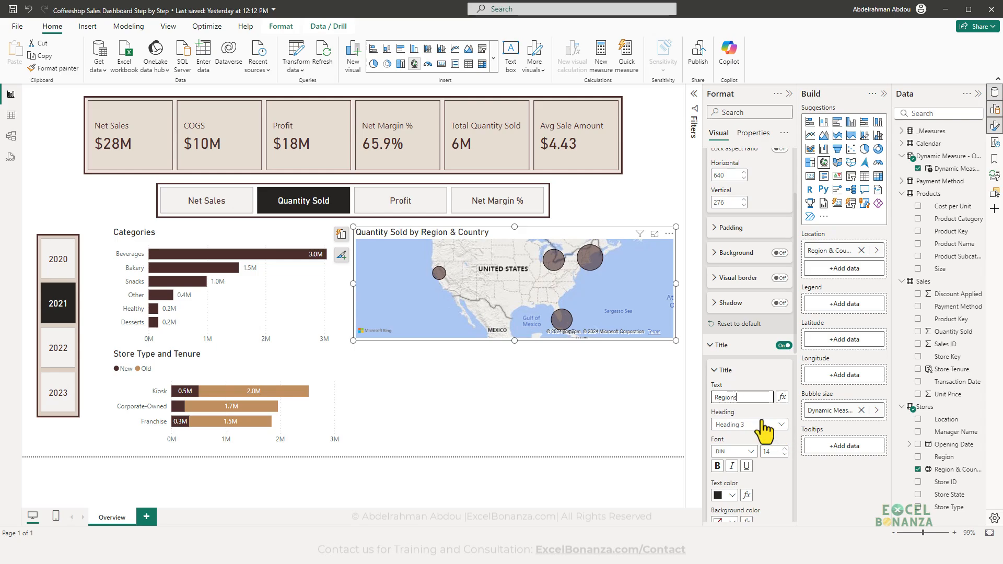
pyautogui.click(572, 401)
# - Check the map title with Profit selected in the measure slicer, and switch the slicer to Net Sales
pyautogui.click(392, 210)
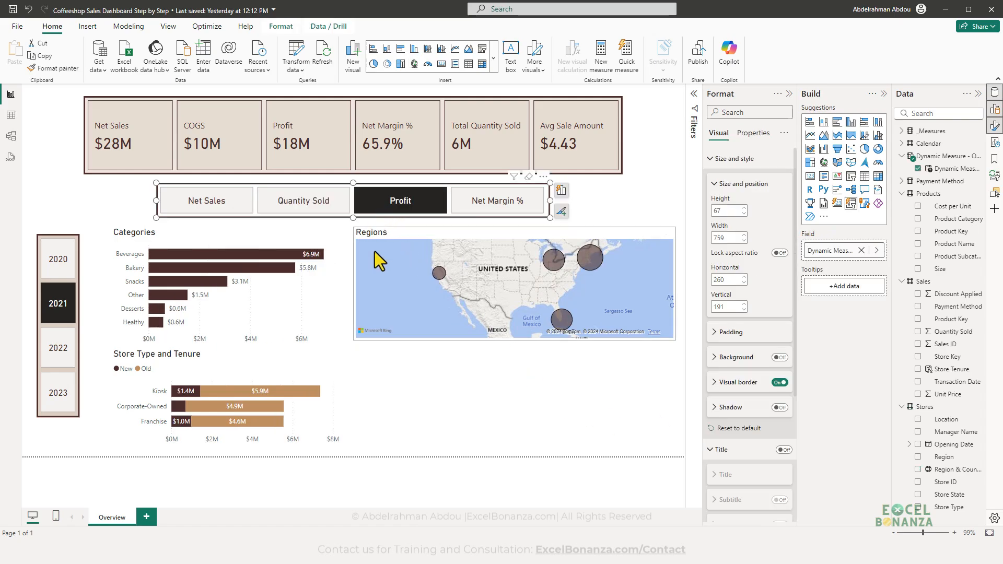
pyautogui.click(494, 434)
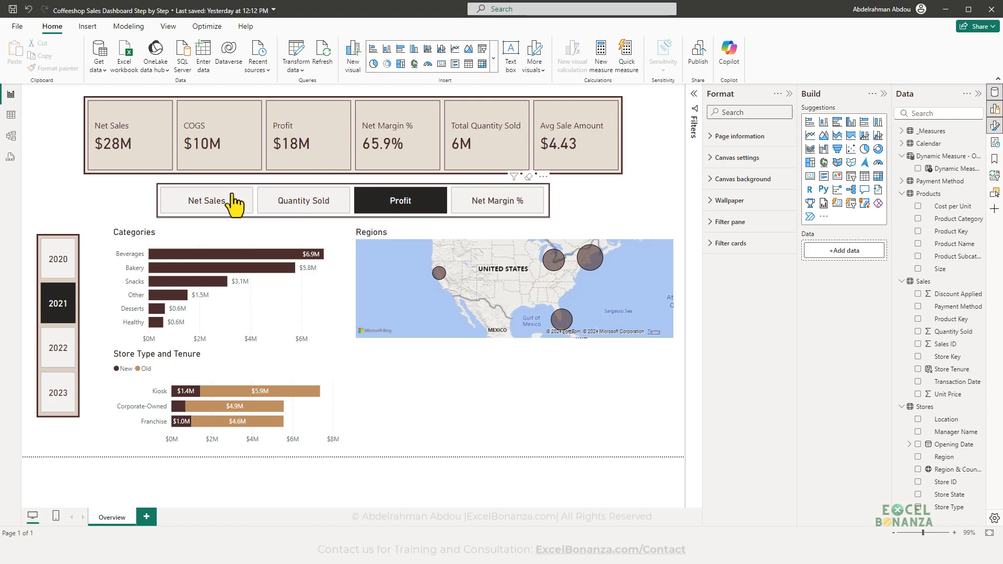
pyautogui.click(214, 203)
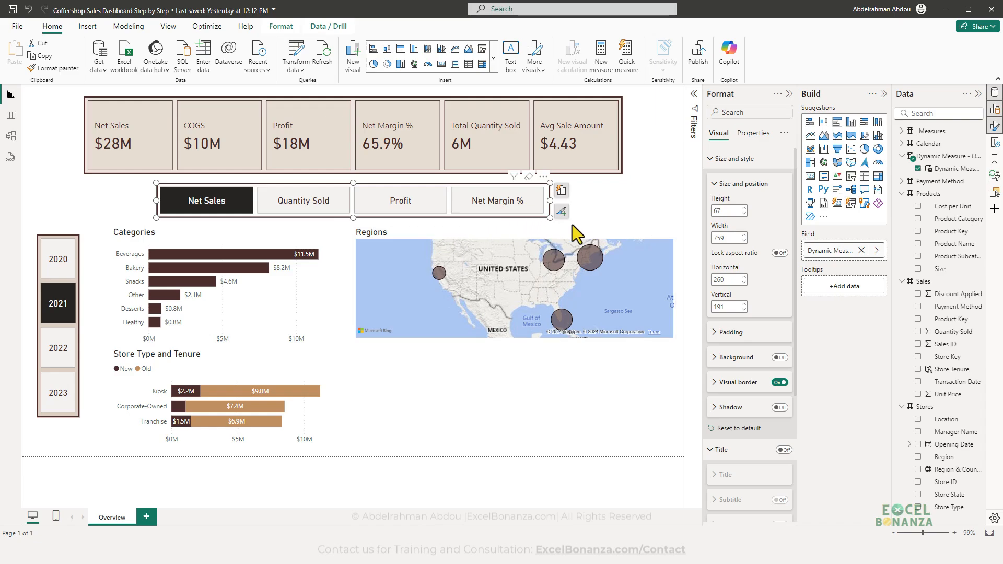
pyautogui.click(622, 206)
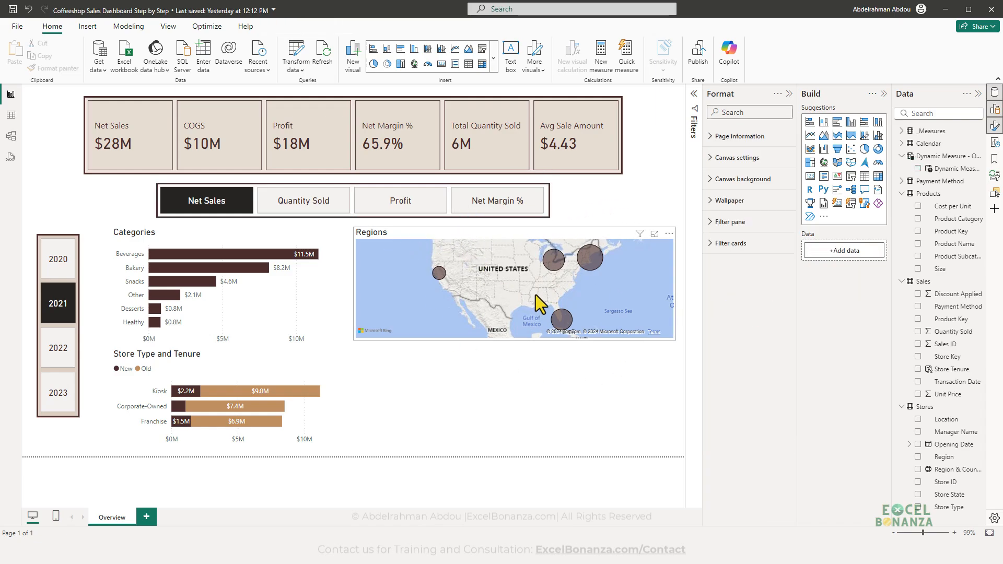
# - Compare the dashboard with the reference image Overview Page Screenshot.png in the photo viewer, and return to the report
pyautogui.hotkey('alt', 'Tab')
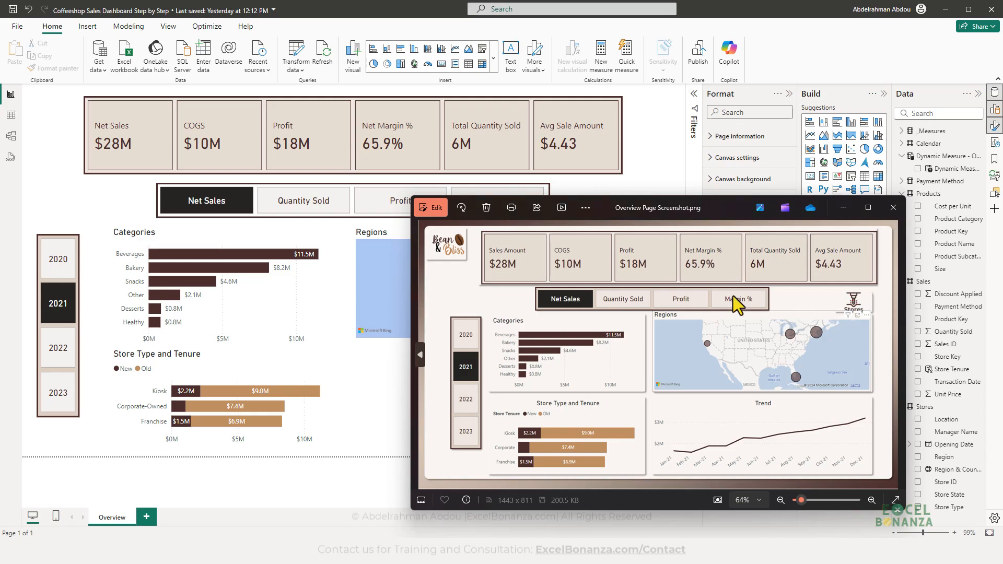
pyautogui.click(390, 378)
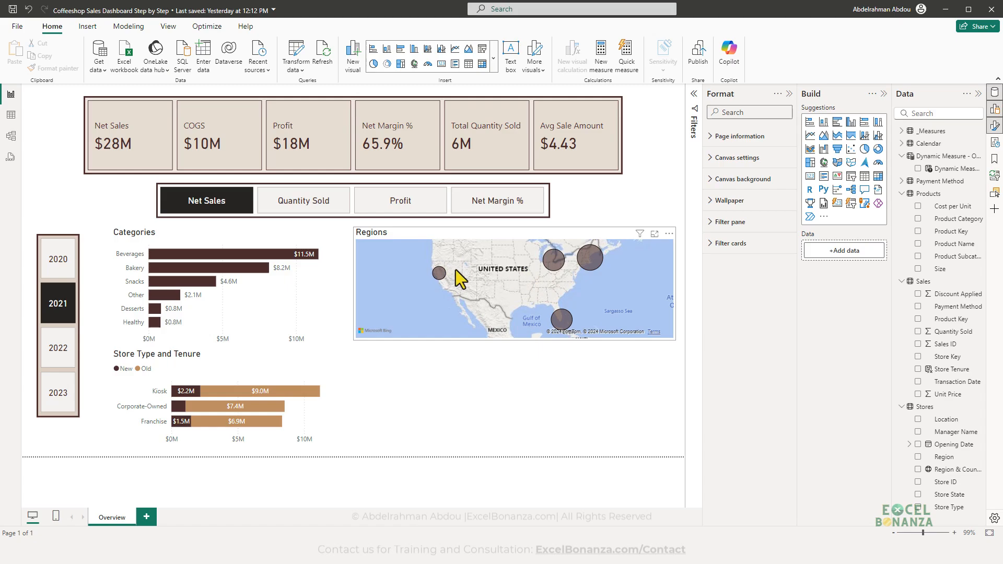
pyautogui.click(535, 246)
# - Copy the year slicer's formatting onto the measure slicer with the Format painter
pyautogui.click(261, 215)
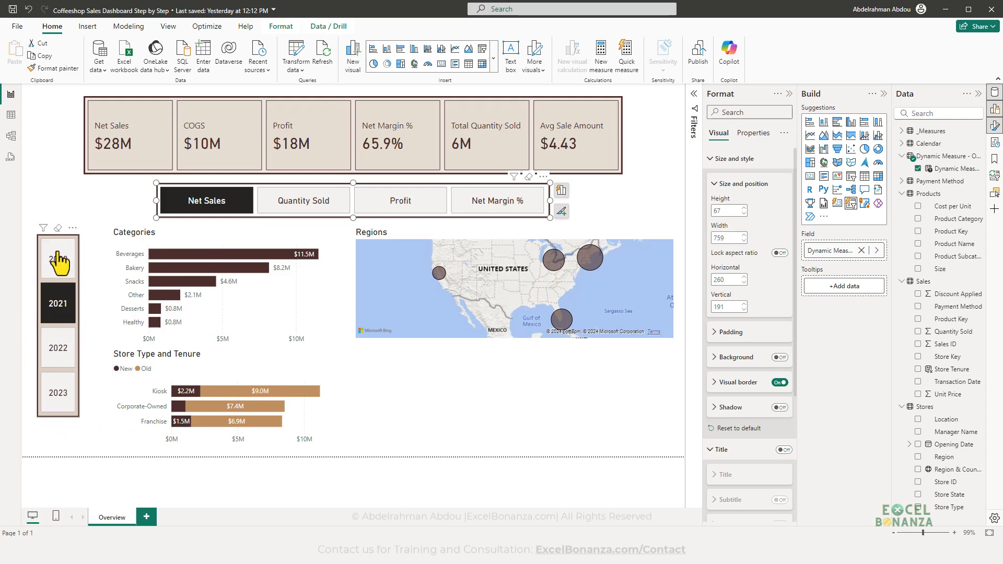
pyautogui.click(76, 416)
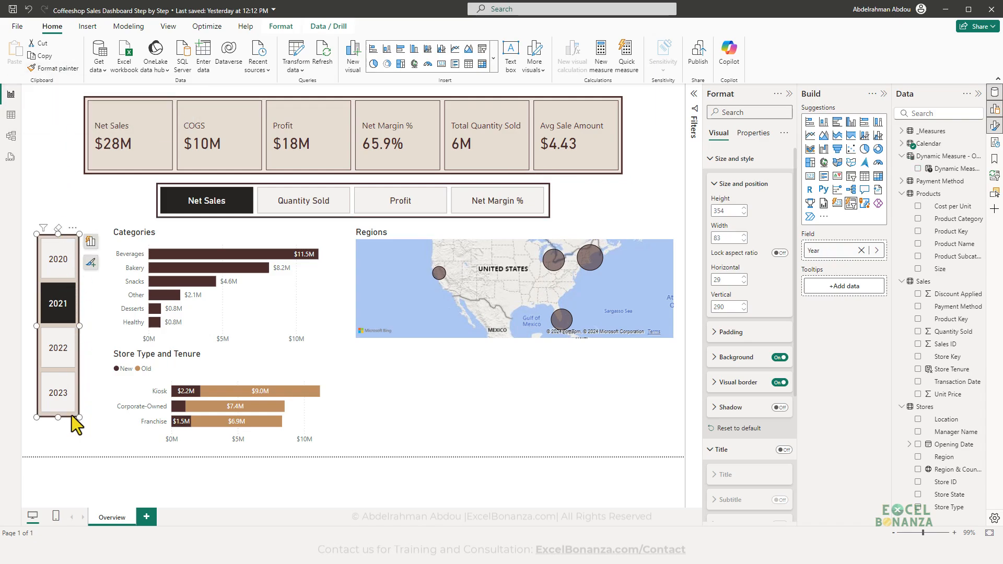
pyautogui.click(52, 68)
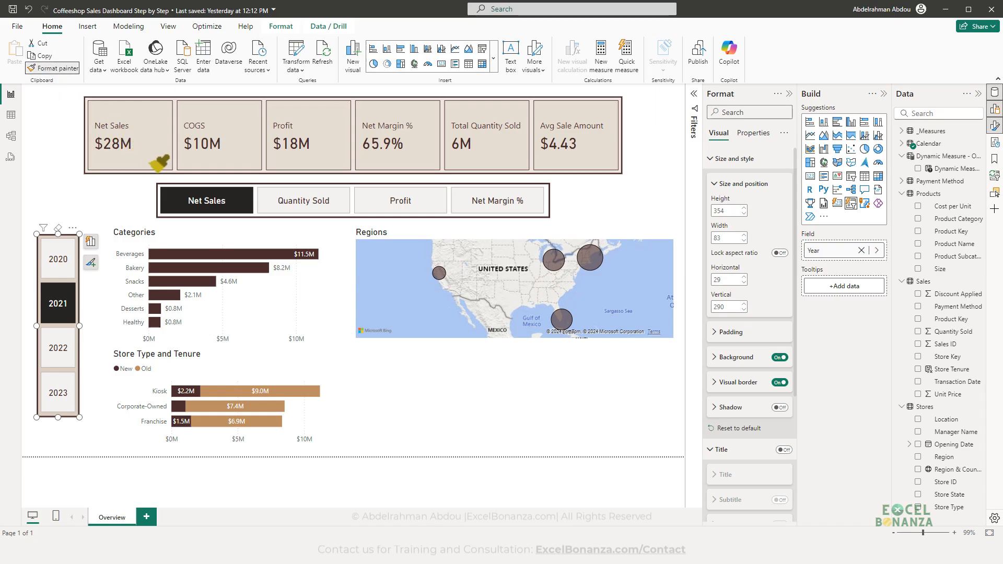
pyautogui.click(264, 202)
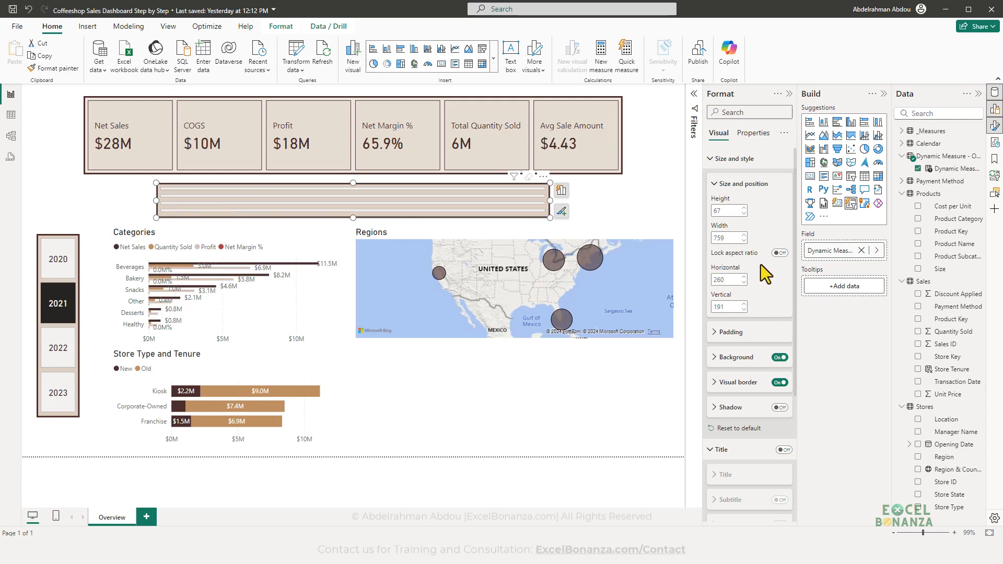
# - Set the measure slicer's grid layout to a maximum of 1 row and 4 columns
pyautogui.scroll(-1, 760, 259)
pyautogui.scroll(1, 756, 260)
pyautogui.scroll(-4, 741, 292)
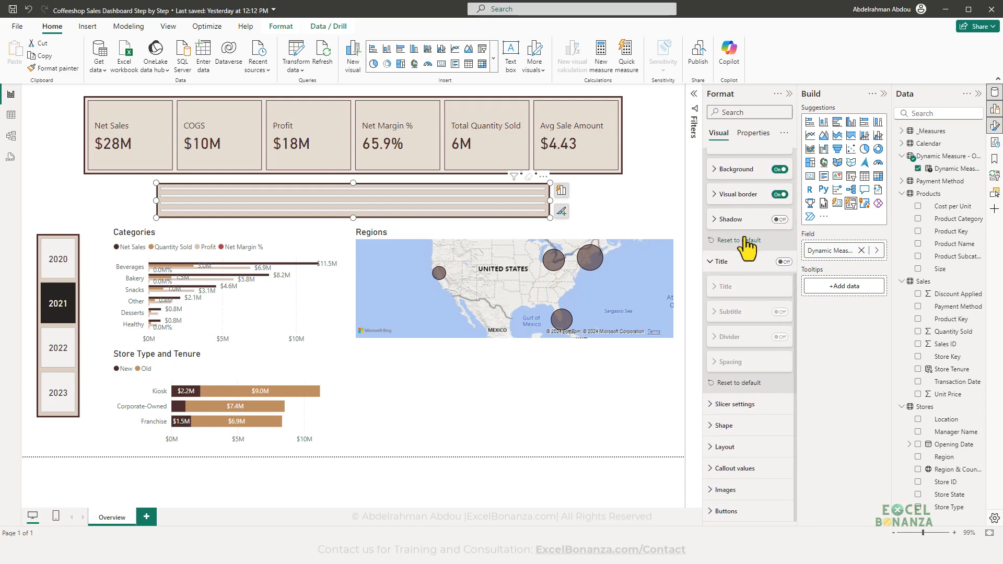
pyautogui.click(745, 447)
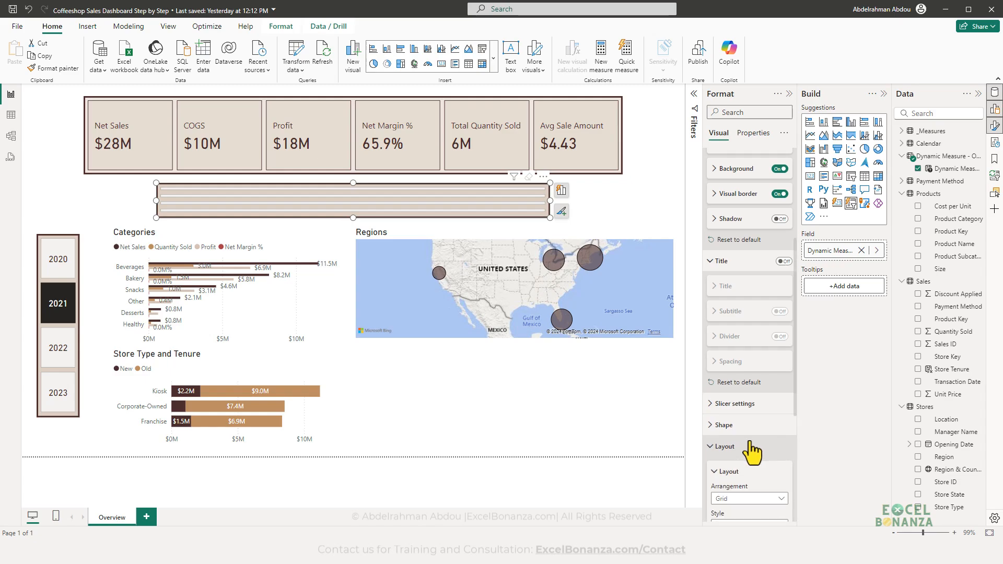
pyautogui.scroll(-3, 745, 407)
pyautogui.click(729, 397)
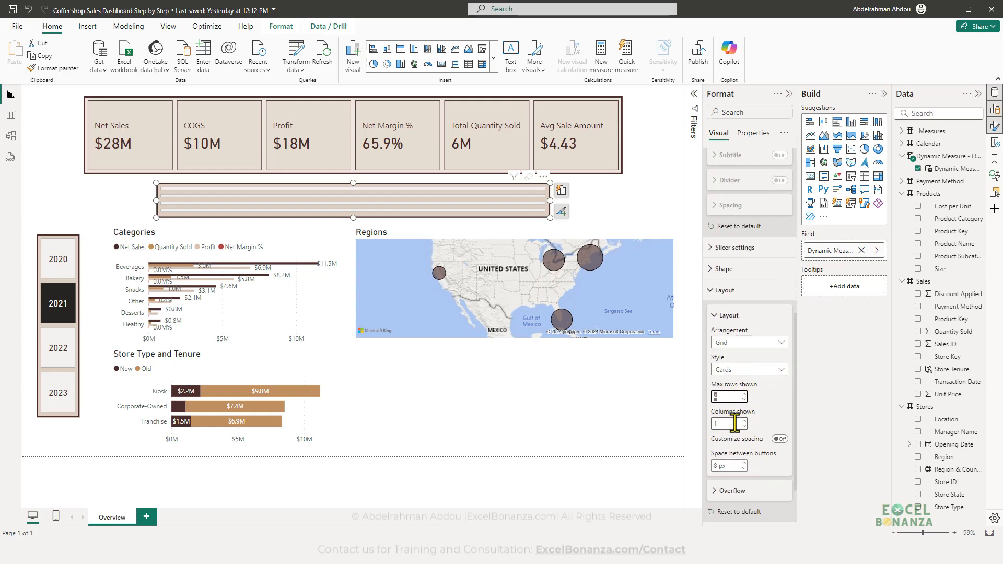
pyautogui.write('4')
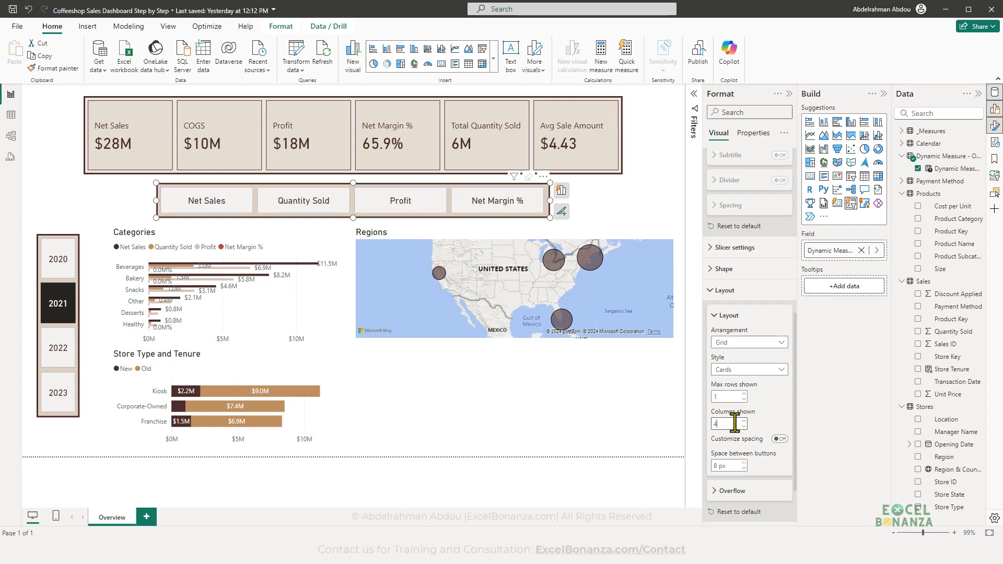
pyautogui.click(623, 224)
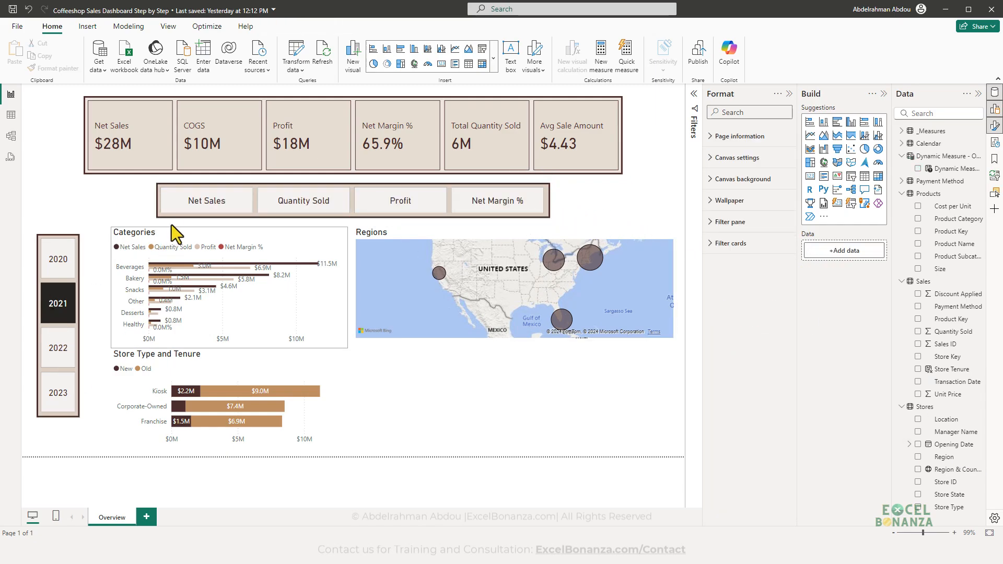
# - Test each measure in the slicer, ending on Net Sales, and review the slicer's row and column layout settings
pyautogui.click(206, 202)
pyautogui.click(299, 209)
pyautogui.click(403, 207)
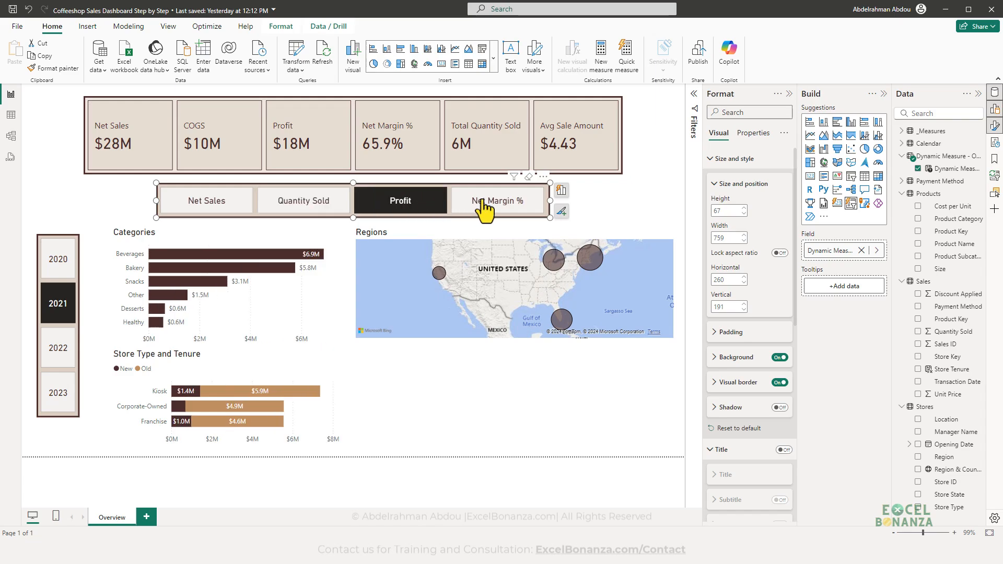
pyautogui.click(477, 203)
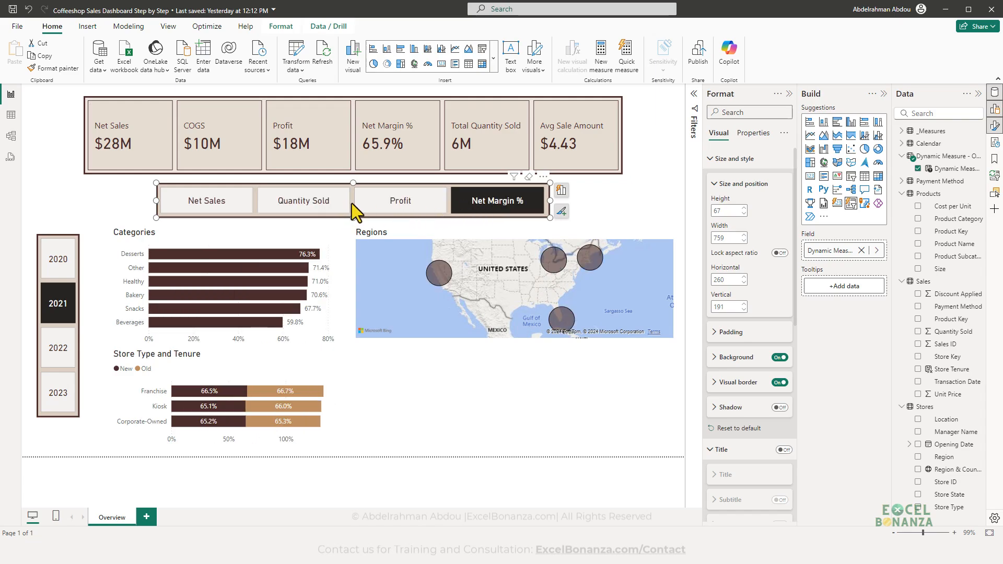
pyautogui.click(187, 209)
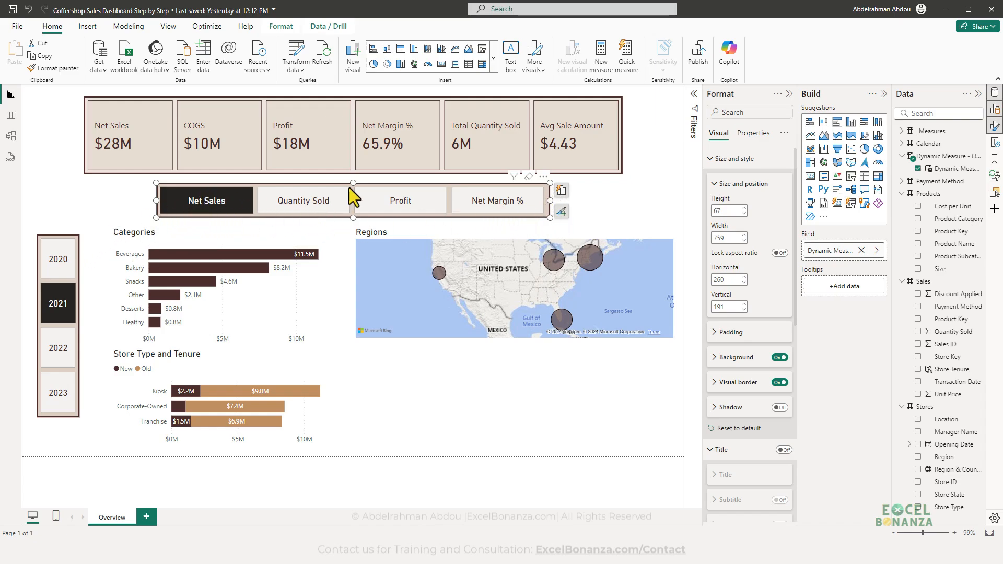
pyautogui.scroll(-3, 773, 387)
pyautogui.scroll(-2, 775, 410)
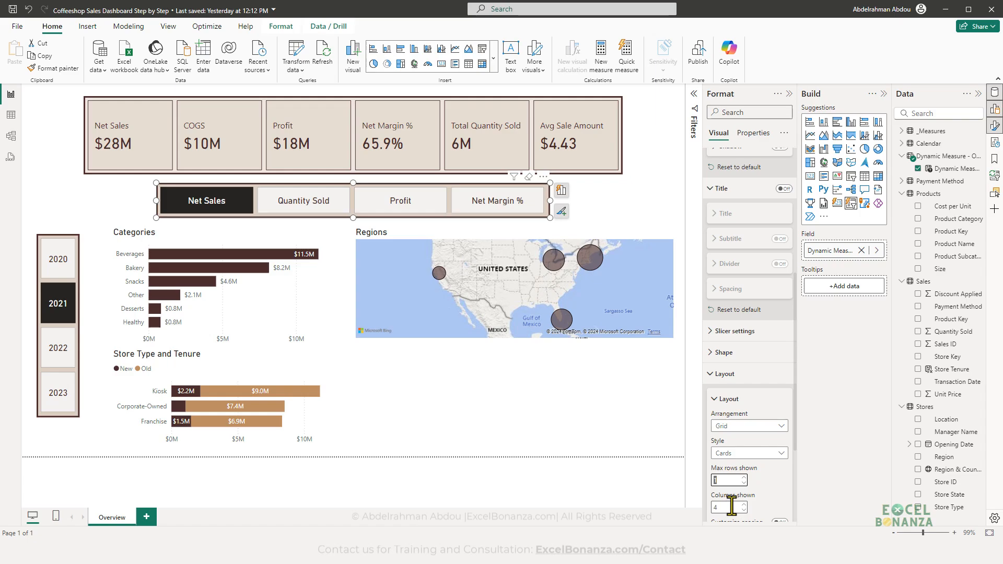
pyautogui.click(611, 207)
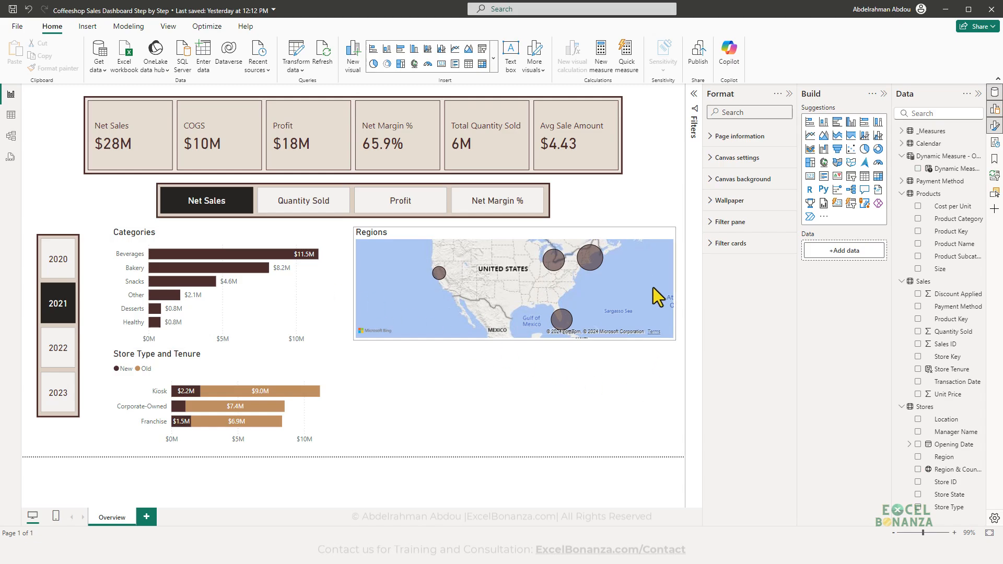
# - Change the Regions map style to Light
pyautogui.click(659, 267)
pyautogui.scroll(-5, 741, 356)
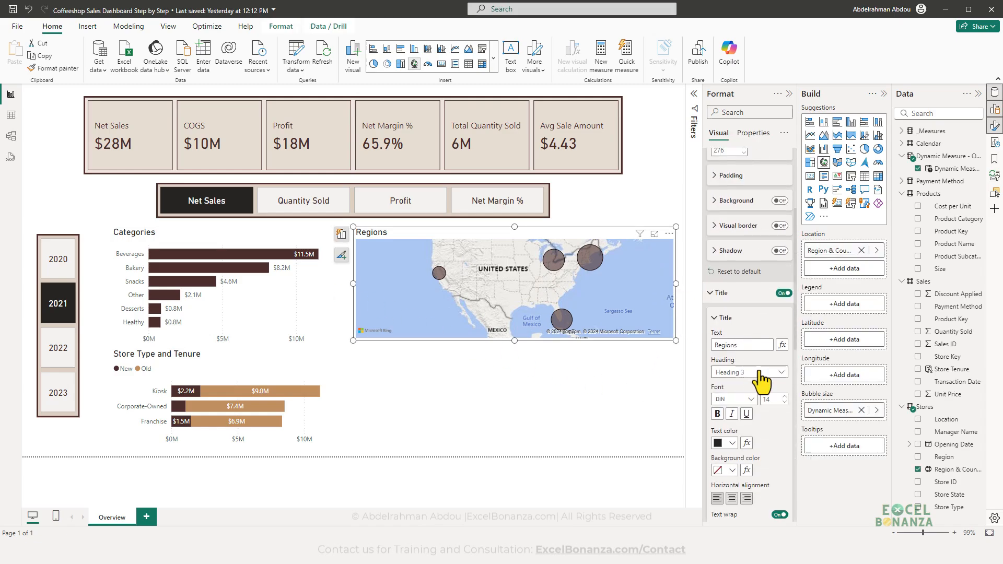
pyautogui.scroll(-5, 756, 360)
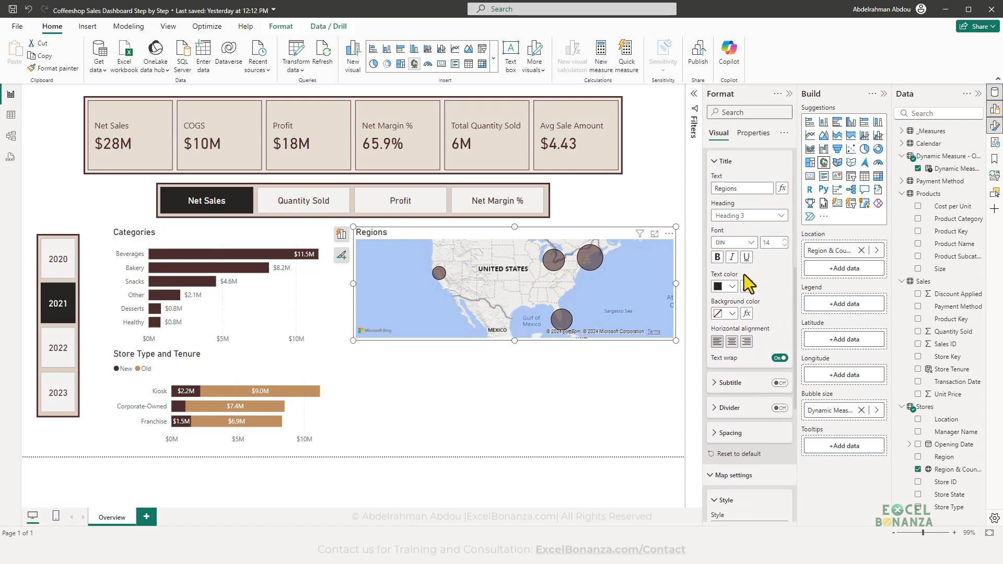
pyautogui.scroll(-3, 758, 324)
pyautogui.click(752, 423)
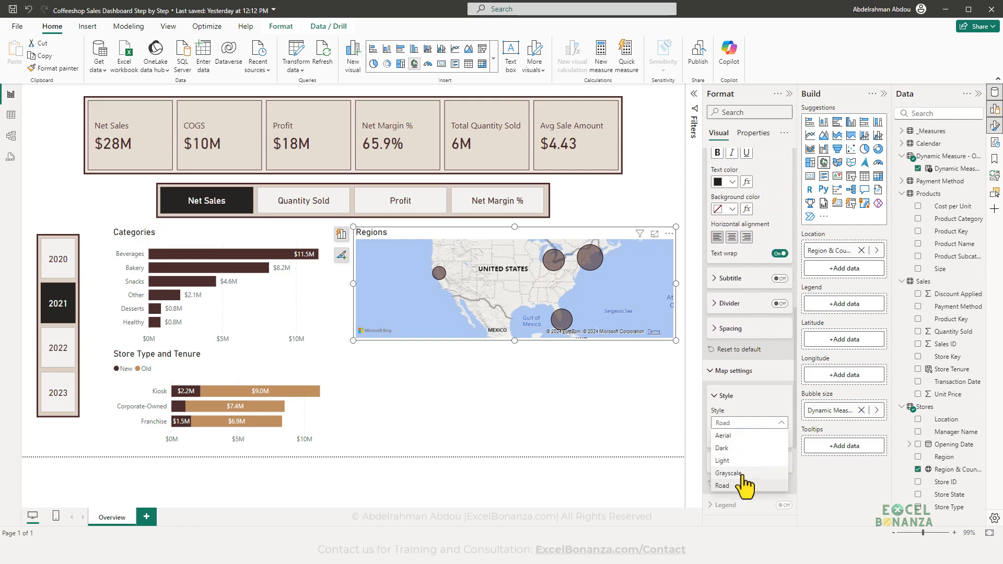
pyautogui.click(744, 459)
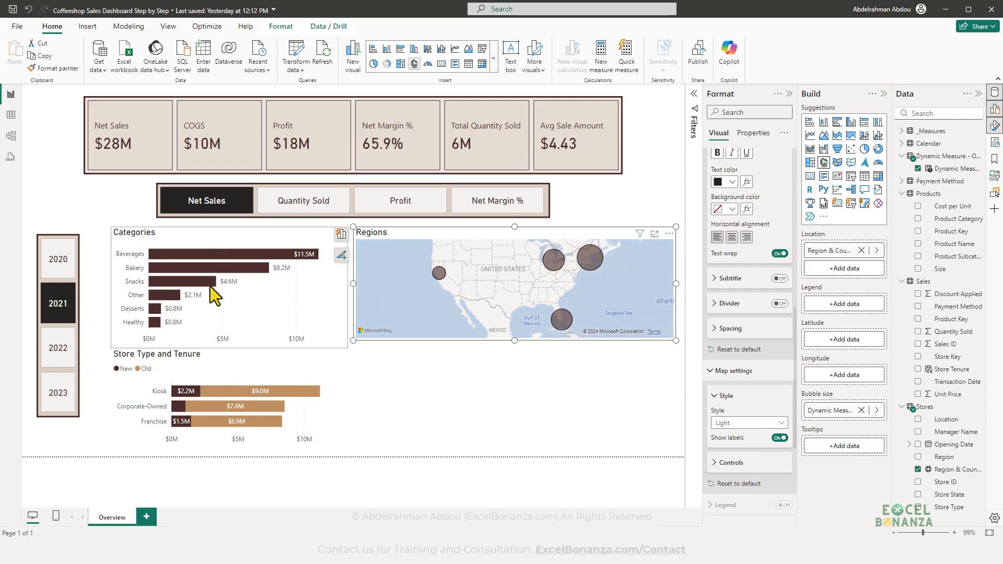
# - Compare the restyled Regions map with the reference dashboard image, and return to the report with nothing selected
pyautogui.click(784, 551)
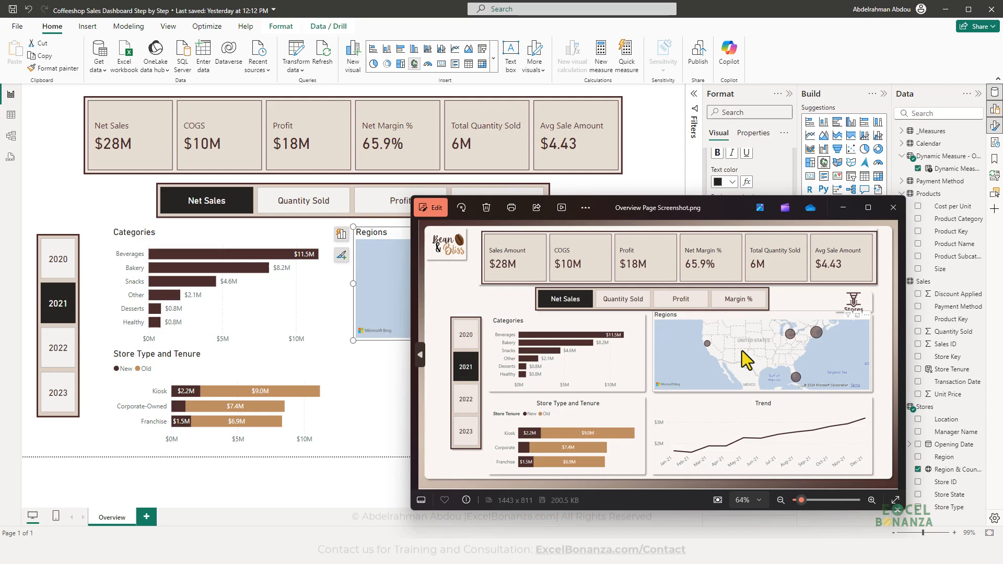
pyautogui.click(373, 369)
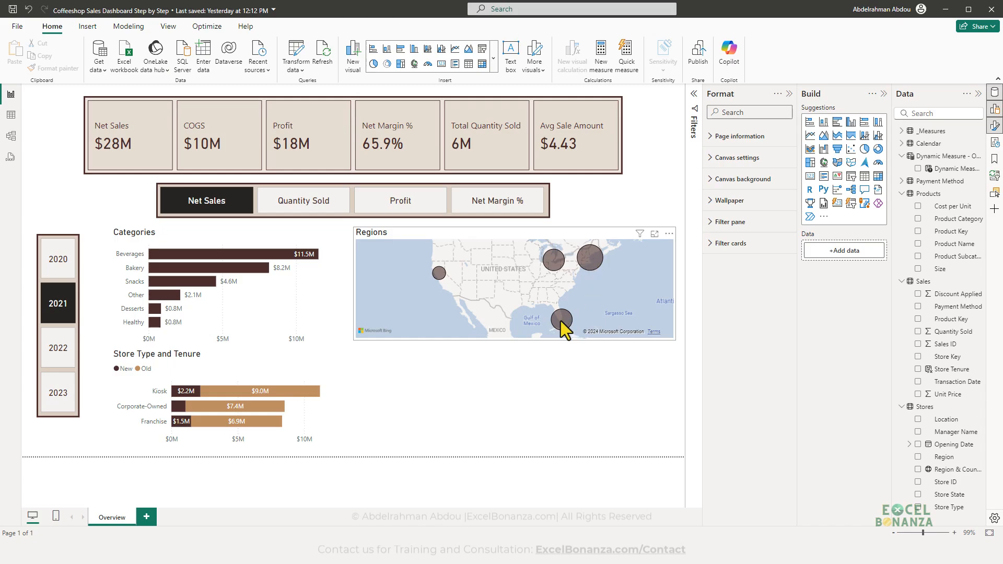
pyautogui.click(595, 289)
pyautogui.click(550, 365)
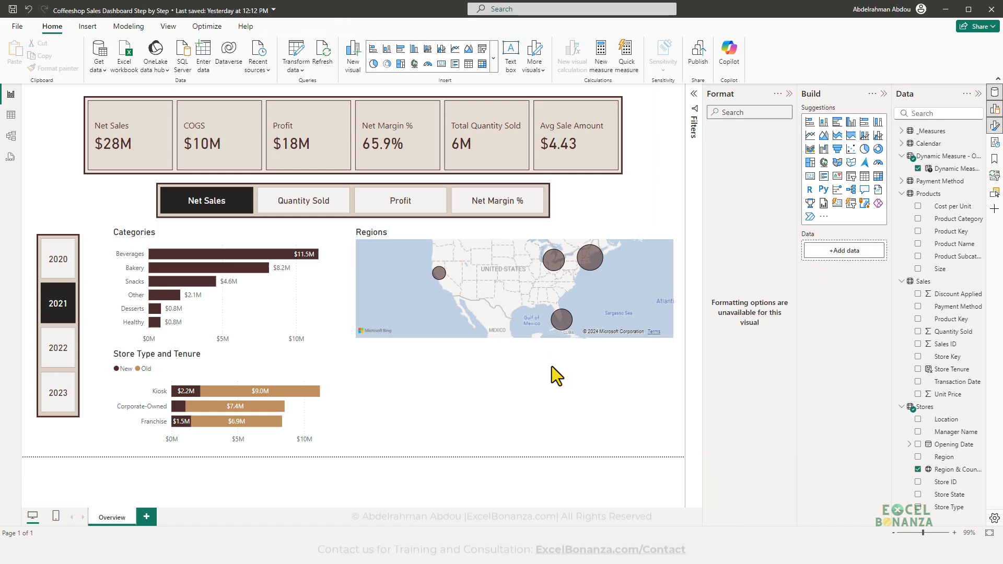
# - Examine the Trend chart in the reference overview image and return to the report with nothing selected
pyautogui.click(619, 286)
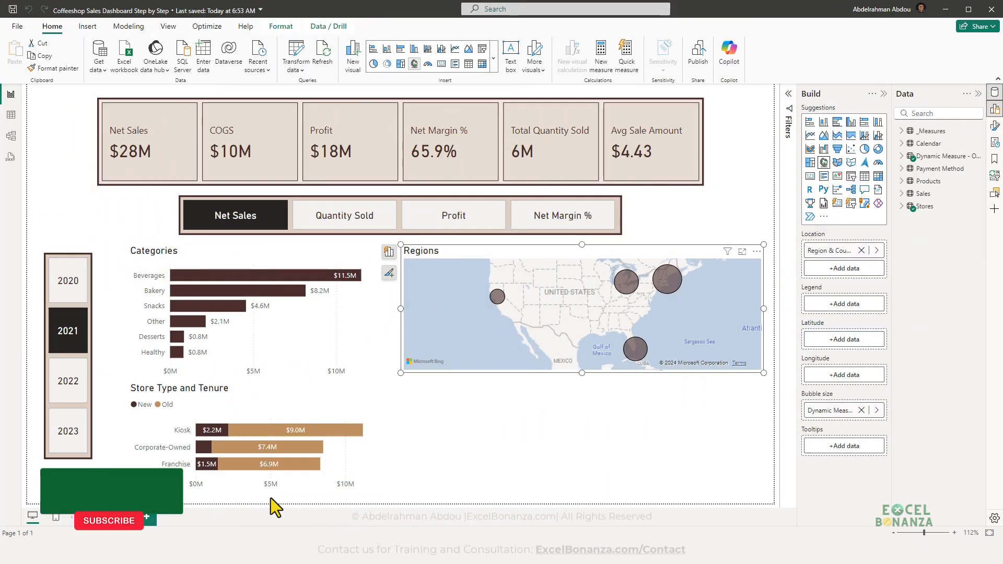
pyautogui.click(799, 551)
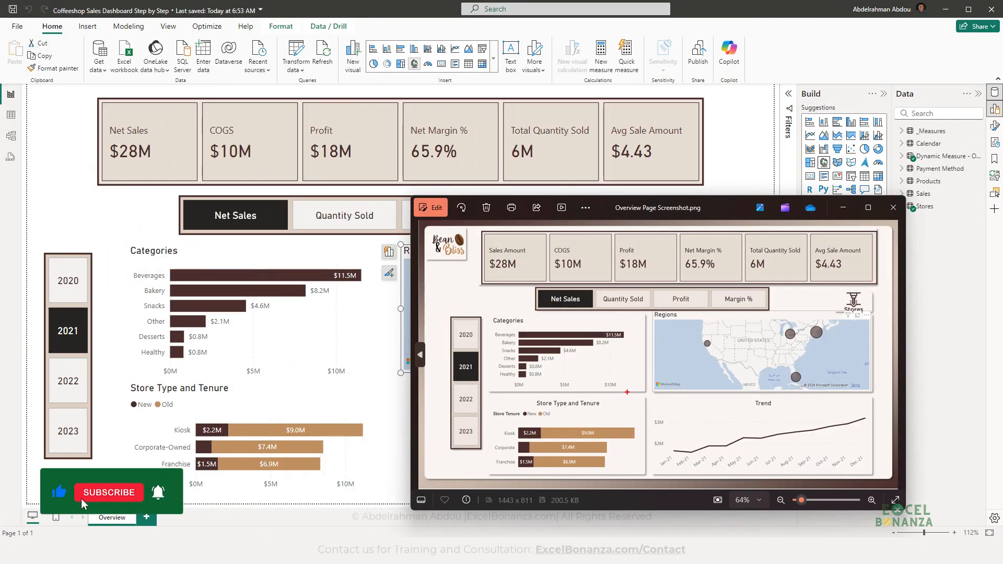
pyautogui.moveTo(646, 393); pyautogui.dragTo(867, 460)
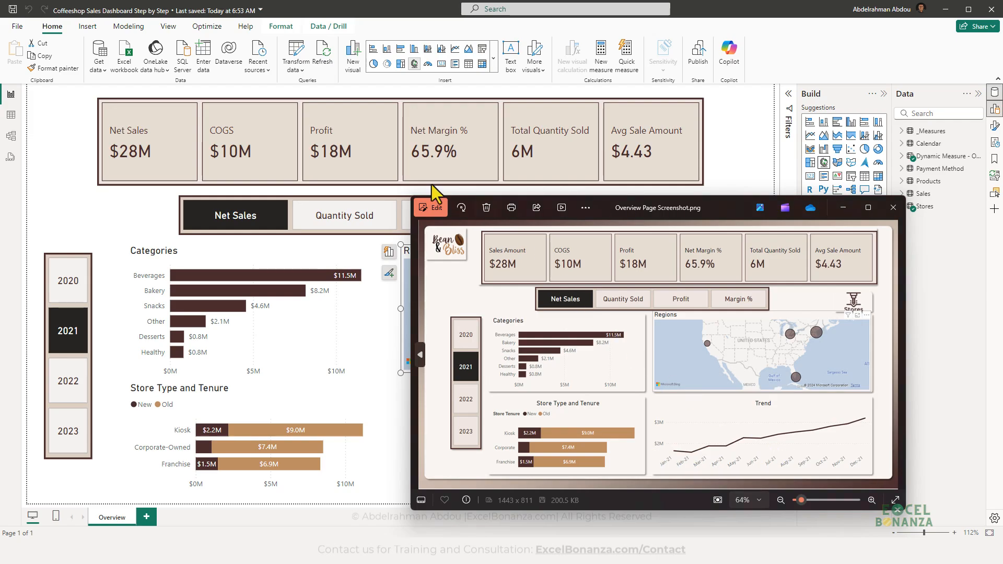
pyautogui.click(53, 161)
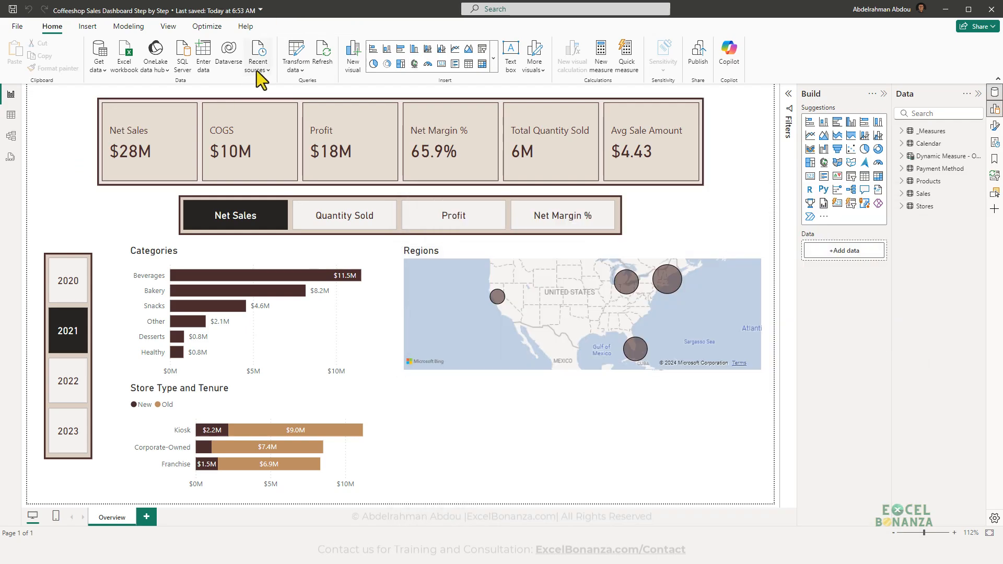
# - In Power Query Editor, define a Calendar custom column named Month & Year with formula Date.ToText([Date],"MMM") & "-" & Date.ToText([Date],"yy")
pyautogui.click(296, 50)
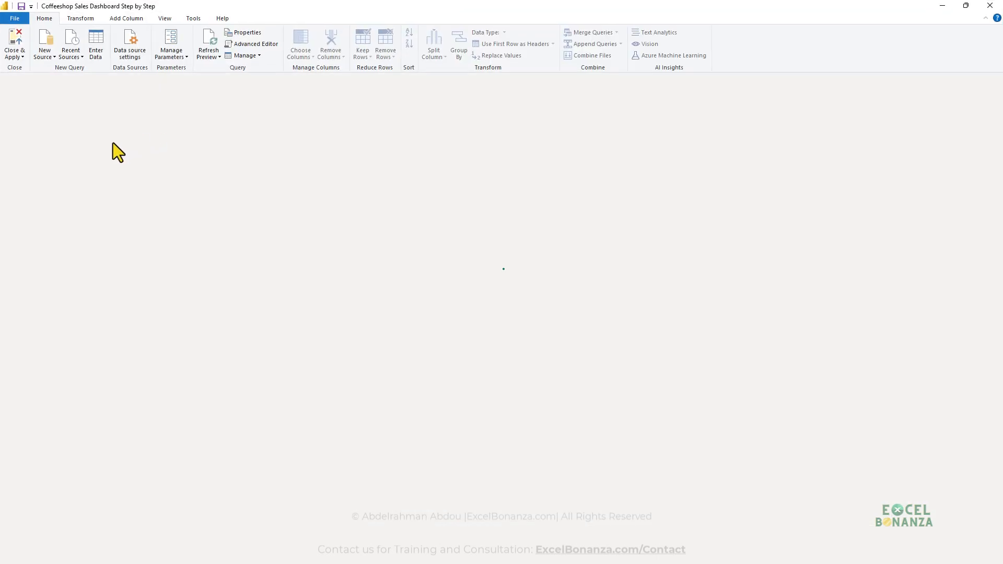
pyautogui.click(37, 136)
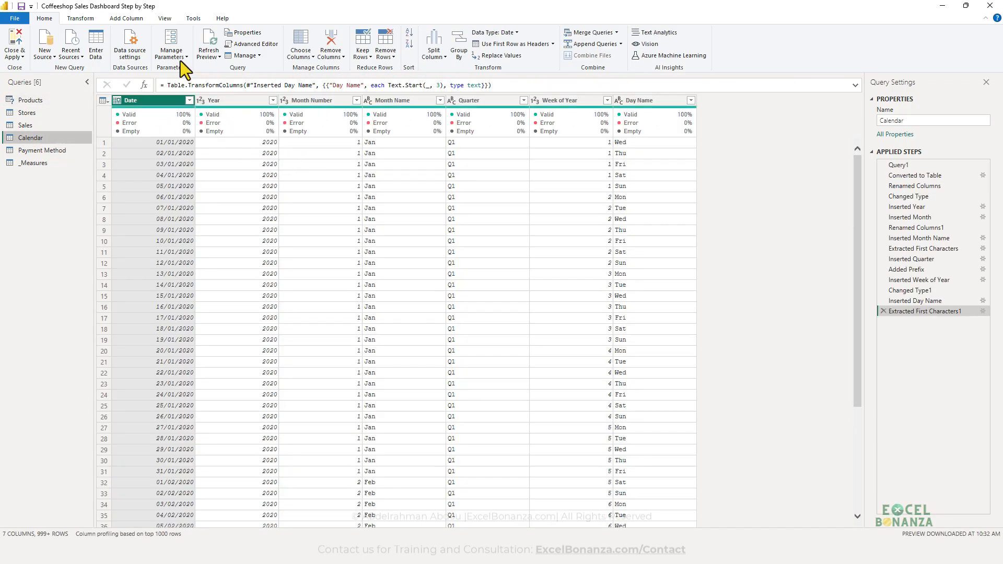
pyautogui.click(131, 19)
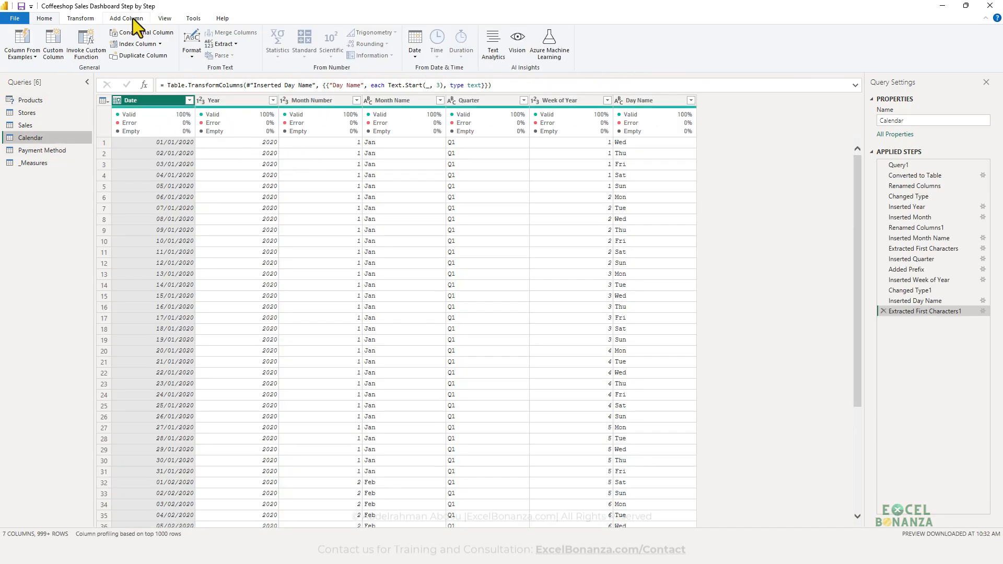
pyautogui.click(54, 53)
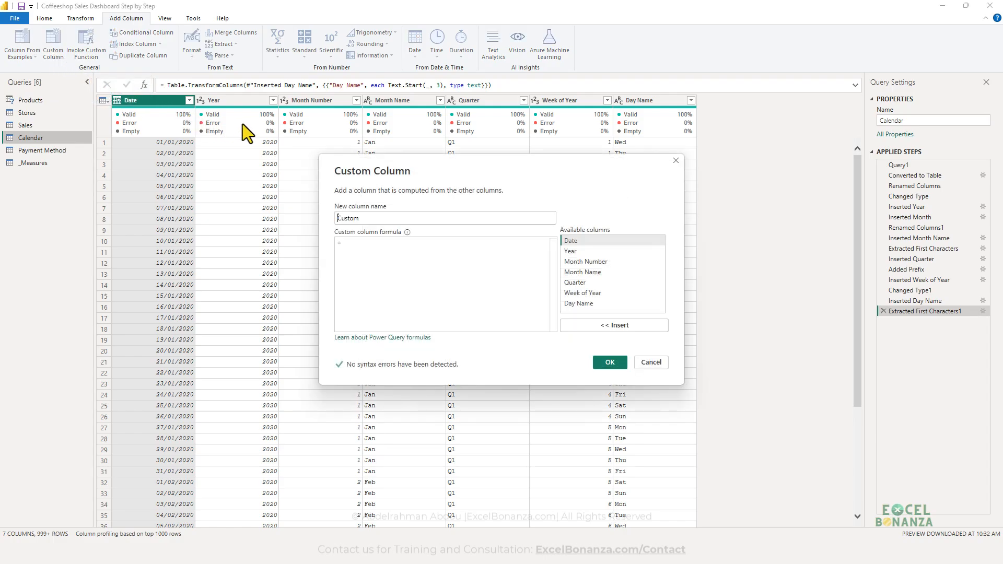
pyautogui.write('Month & Year')
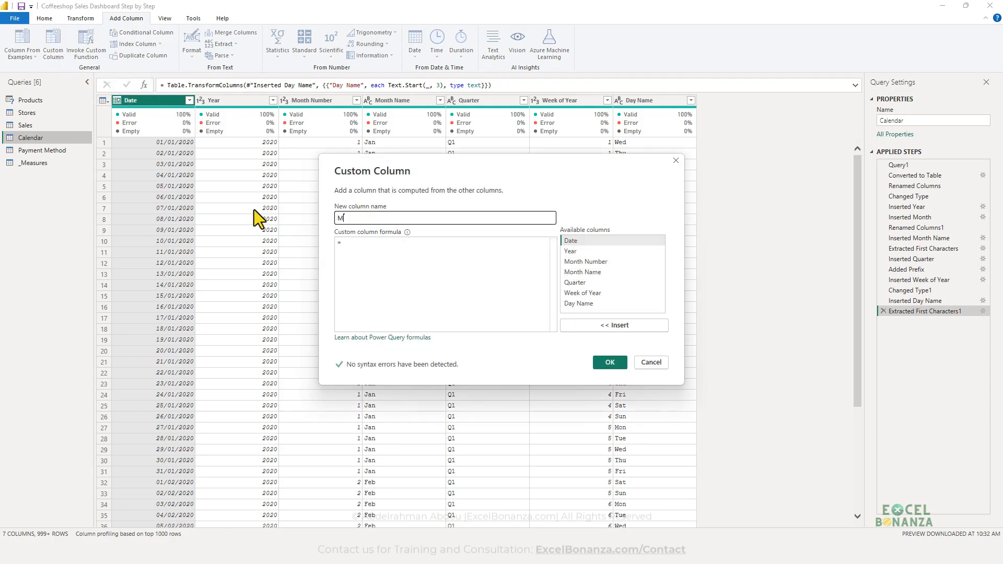
pyautogui.click(371, 249)
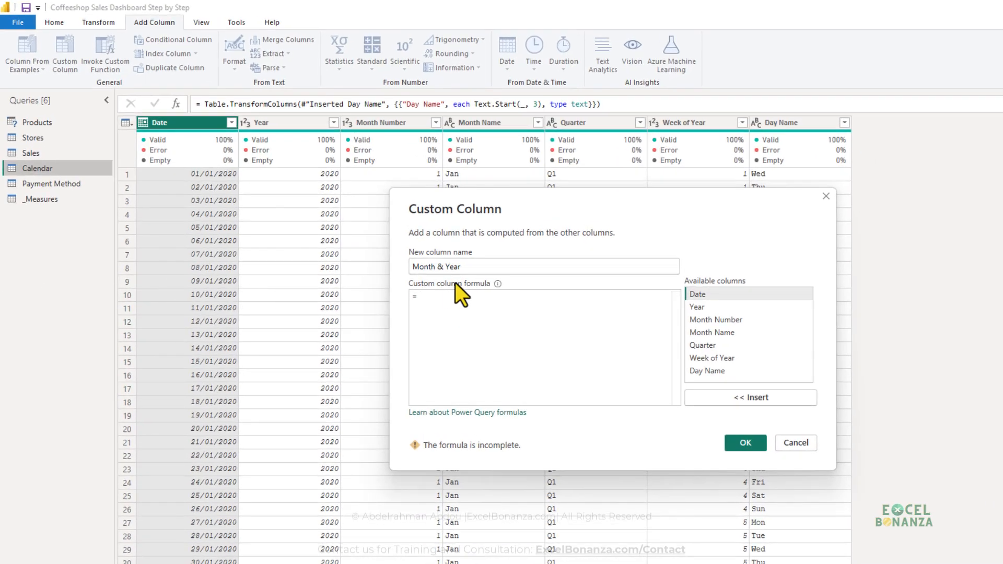
pyautogui.write('Date.ToText([Date],"MMM") & "-" & Date.ToText([Date],"yy")')
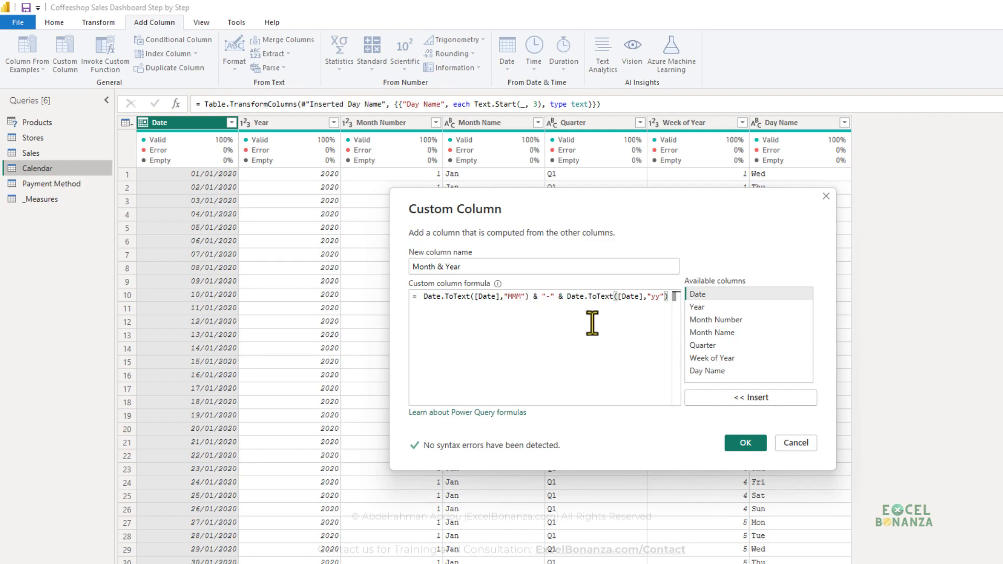
pyautogui.moveTo(555, 299); pyautogui.dragTo(543, 301)
pyautogui.click(559, 319)
pyautogui.moveTo(459, 321); pyautogui.dragTo(516, 342)
pyautogui.moveTo(522, 338); pyautogui.dragTo(559, 342)
pyautogui.moveTo(571, 321)
pyautogui.mouseDown()
pyautogui.moveTo(567, 337)
pyautogui.moveTo(572, 321)
pyautogui.mouseUp()
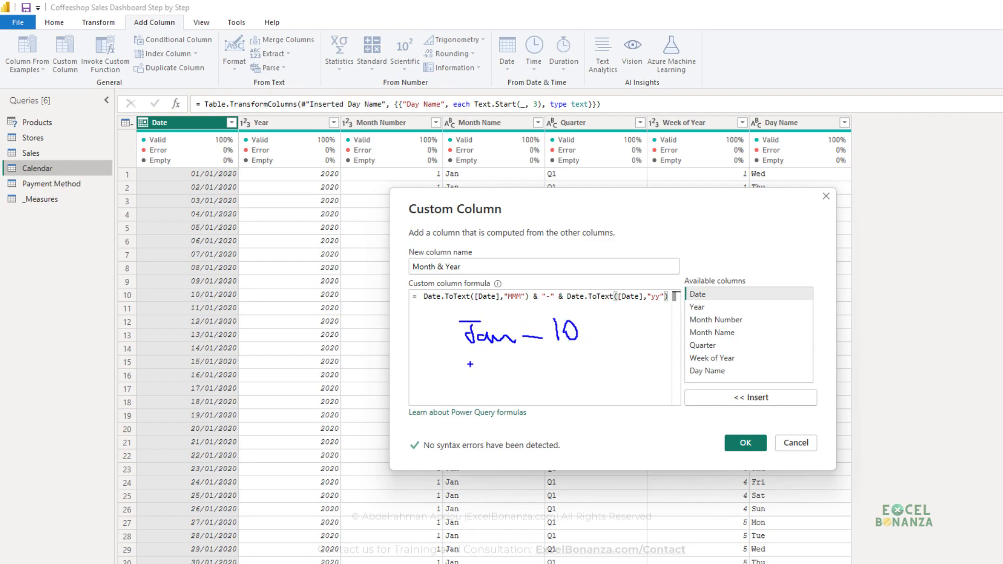
pyautogui.moveTo(480, 360); pyautogui.dragTo(481, 373)
pyautogui.moveTo(551, 355)
pyautogui.mouseDown()
pyautogui.moveTo(586, 374)
pyautogui.moveTo(623, 369)
pyautogui.moveTo(618, 390)
pyautogui.mouseUp()
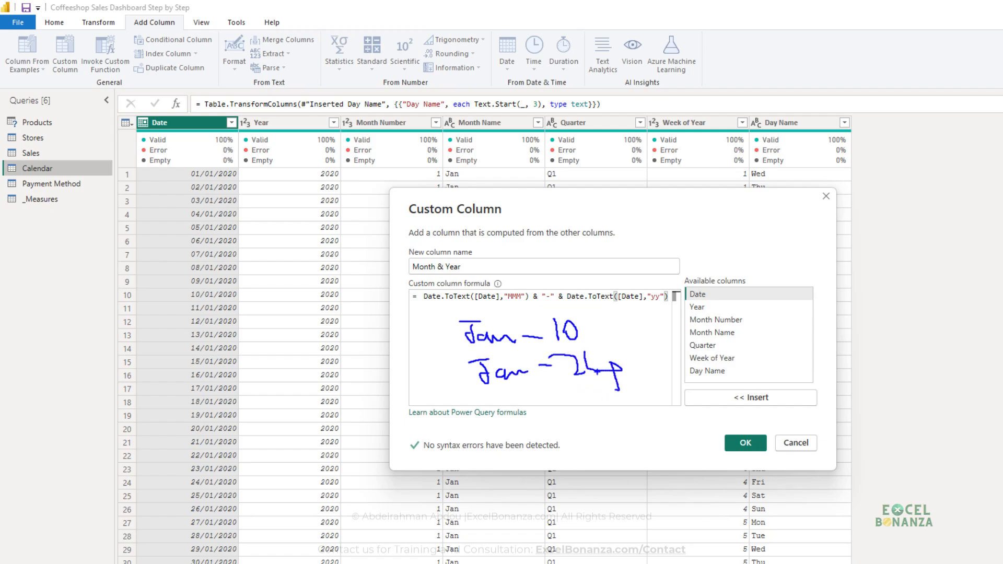
pyautogui.press('Escape')
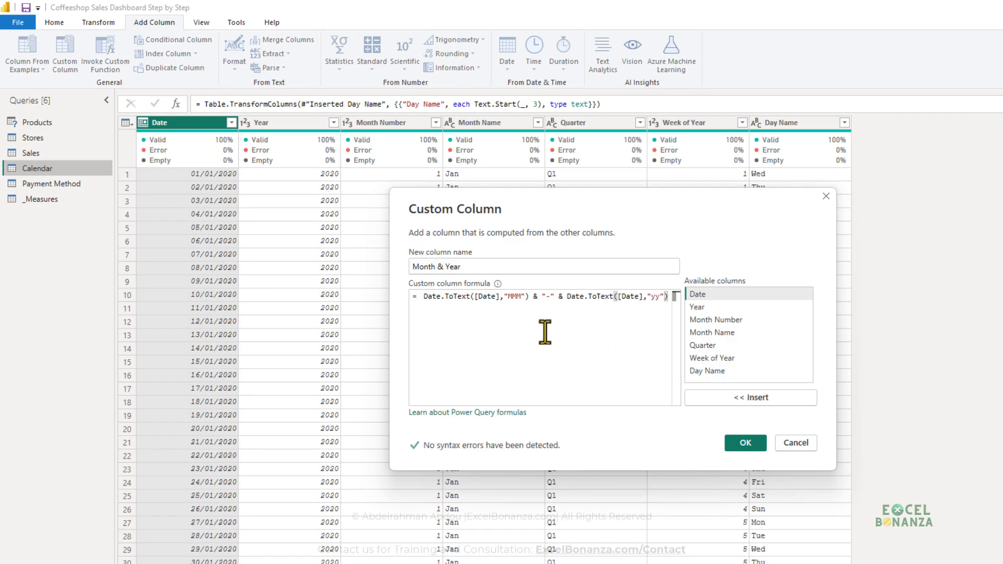
# - Confirm the Month & Year custom column and set its data type to Text
pyautogui.click(743, 443)
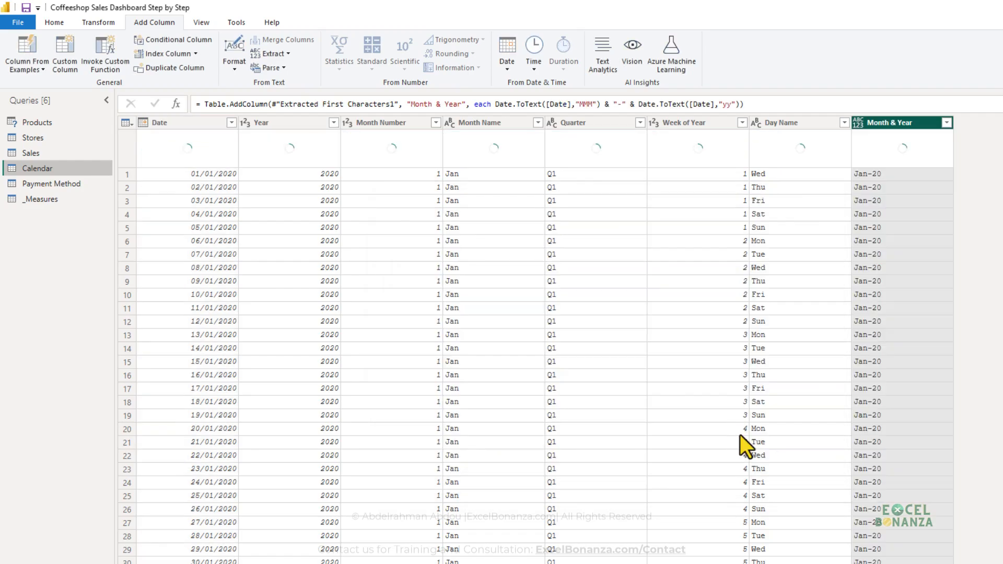
pyautogui.click(873, 121)
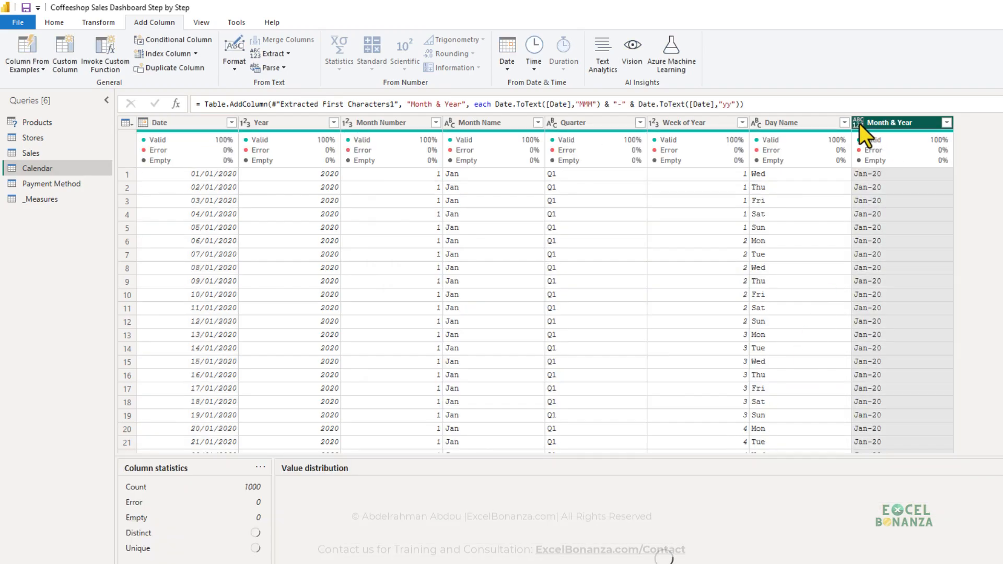
pyautogui.click(858, 121)
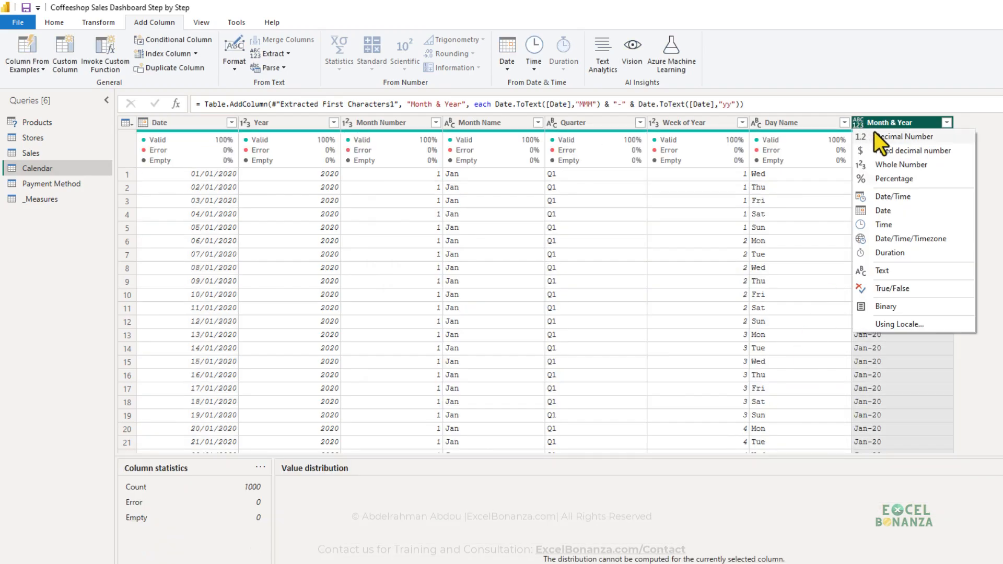
pyautogui.click(881, 269)
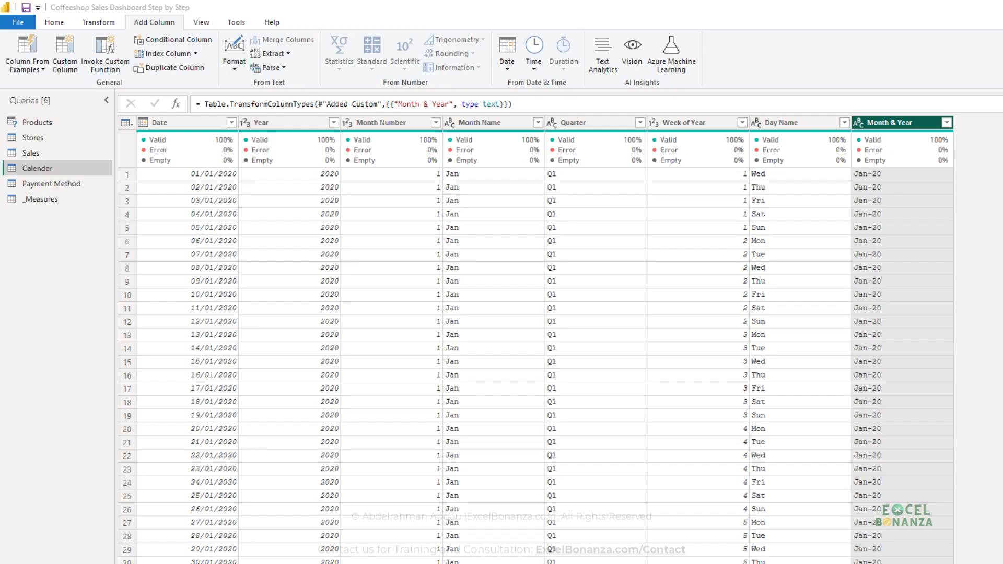
# - Define another Calendar custom column named Month & Year Sort with formula Date.ToText([Date],"yyyy") & Date.ToText([Date],"MM")
pyautogui.click(436, 228)
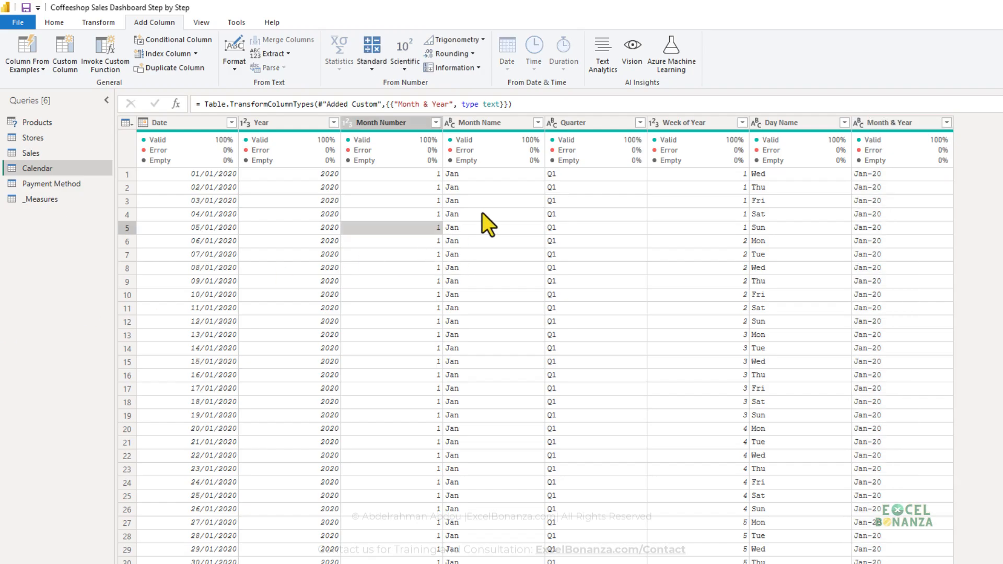
pyautogui.click(885, 125)
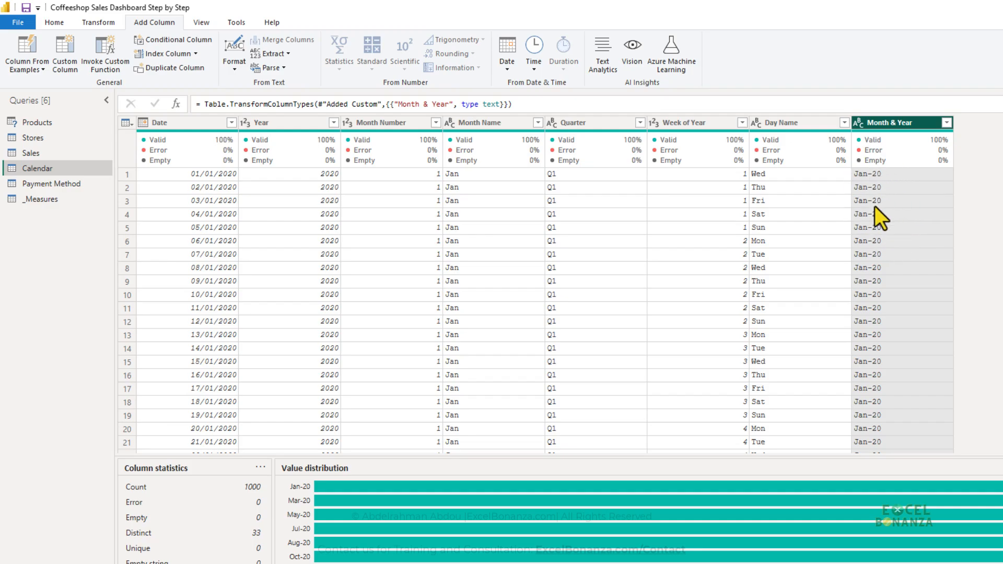
pyautogui.click(58, 52)
pyautogui.doubleClick(456, 266)
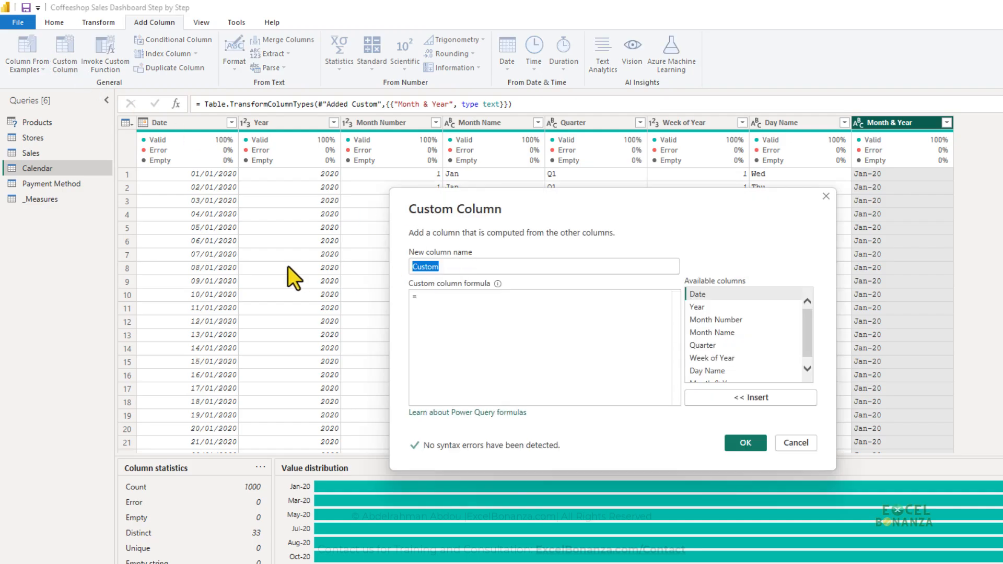
pyautogui.write('Month ')
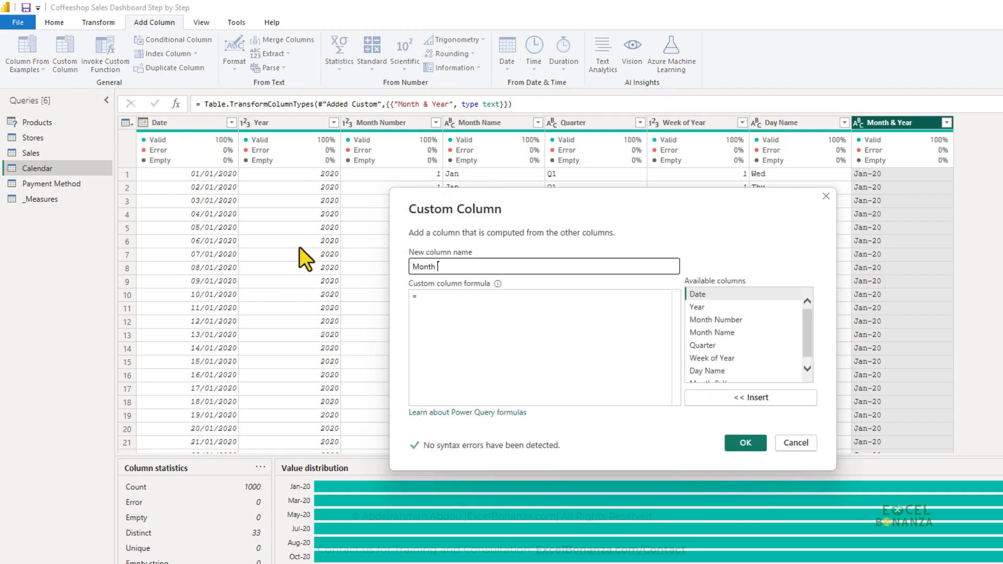
pyautogui.write('& Year Sort')
pyautogui.click(480, 295)
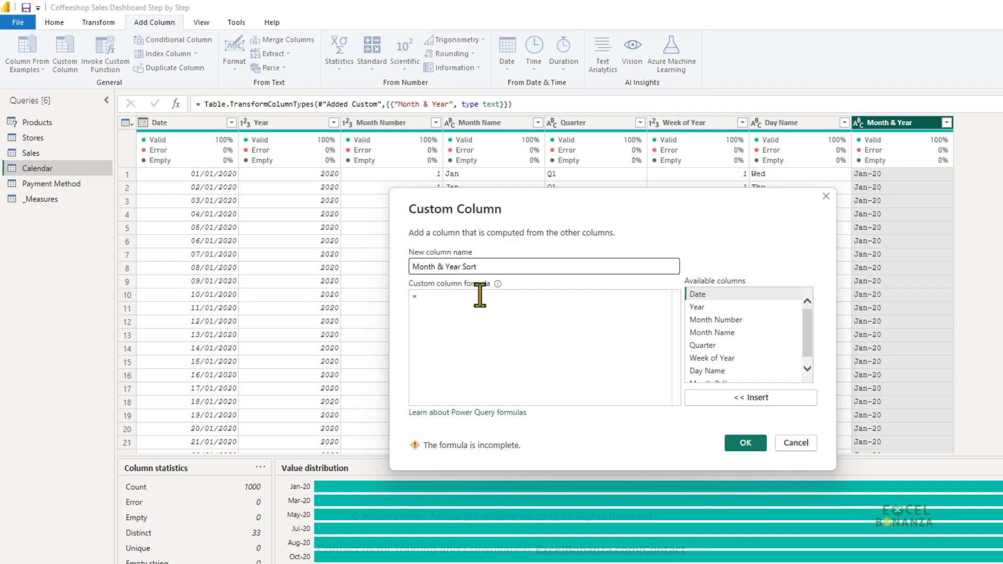
pyautogui.write('Date.ToText([Date],"yyyy") & Date.ToText([Date],"MM")')
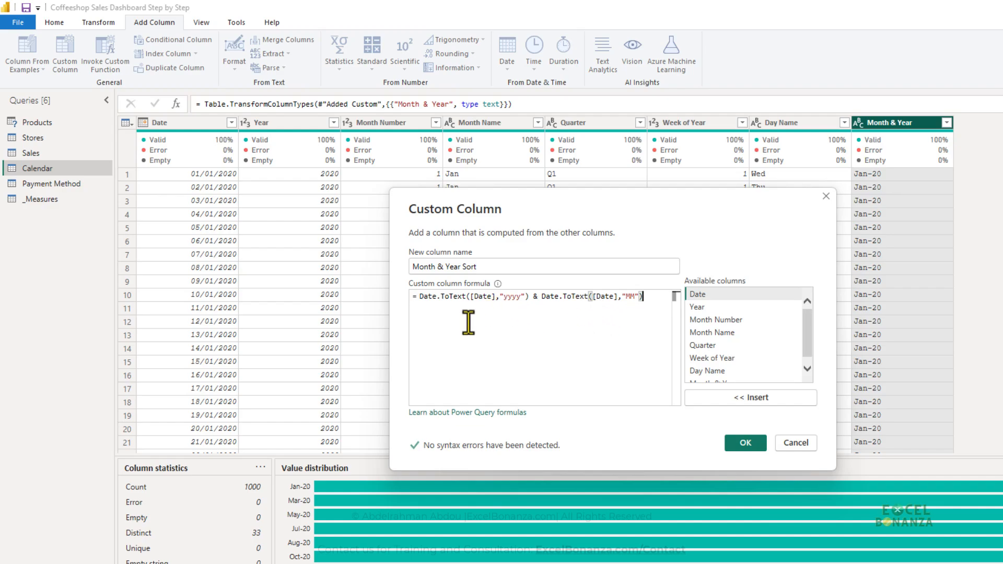
pyautogui.hotkey('ctrl', '2')
pyautogui.moveTo(465, 321)
pyautogui.mouseDown()
pyautogui.moveTo(494, 337)
pyautogui.moveTo(511, 331)
pyautogui.moveTo(492, 329)
pyautogui.moveTo(545, 334)
pyautogui.moveTo(538, 317)
pyautogui.moveTo(604, 339)
pyautogui.mouseUp()
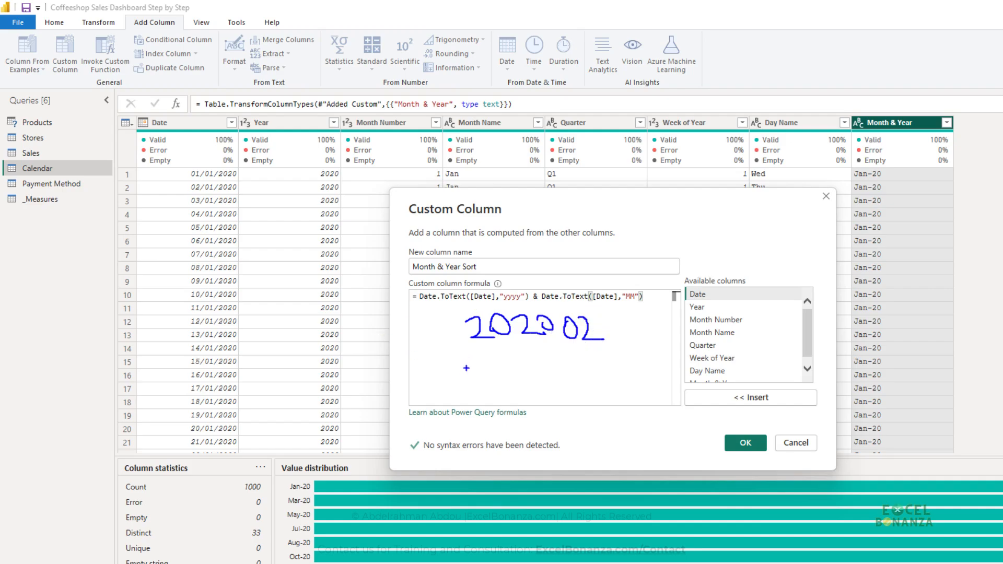
pyautogui.moveTo(471, 361)
pyautogui.mouseDown()
pyautogui.moveTo(480, 387)
pyautogui.moveTo(494, 369)
pyautogui.moveTo(514, 384)
pyautogui.moveTo(539, 377)
pyautogui.moveTo(561, 355)
pyautogui.moveTo(585, 378)
pyautogui.moveTo(583, 360)
pyautogui.mouseUp()
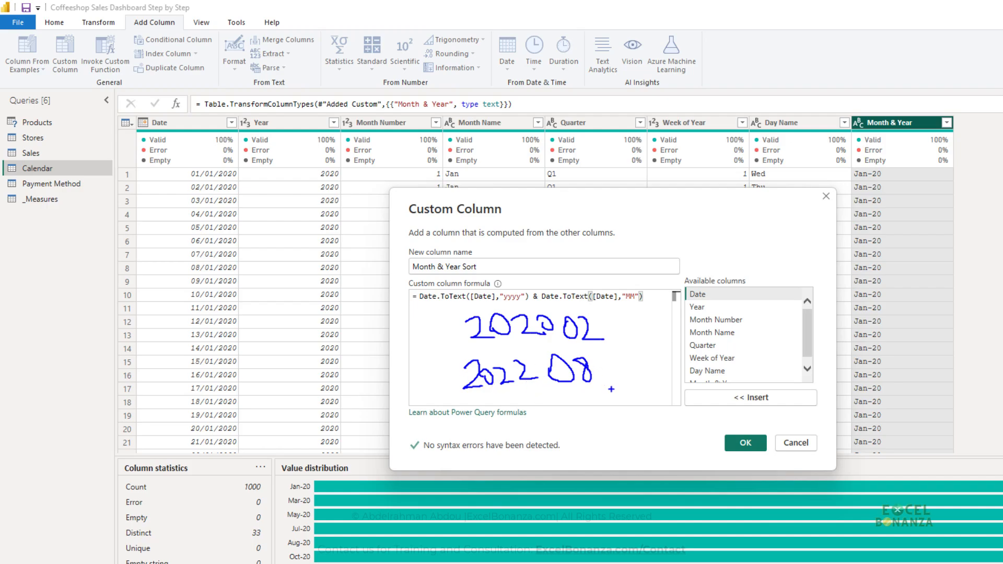
pyautogui.press('Escape')
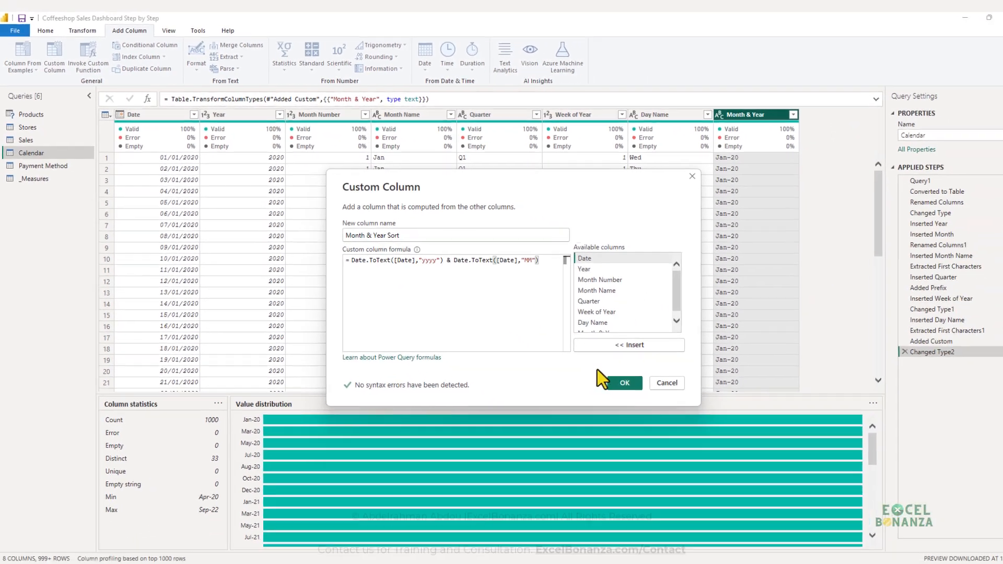
# - Confirm the Month & Year Sort custom column and set its data type to Whole Number
pyautogui.click(608, 375)
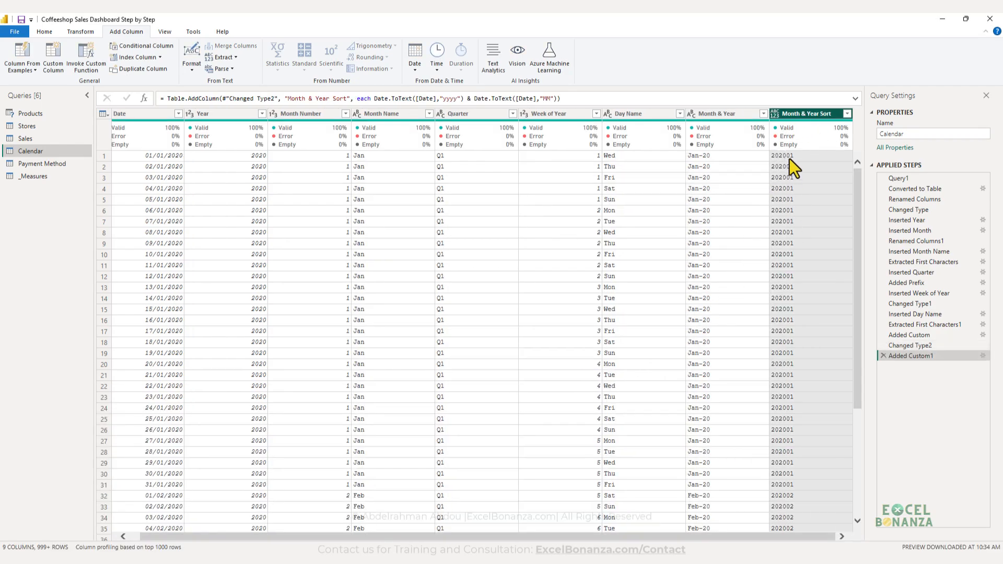
pyautogui.click(776, 115)
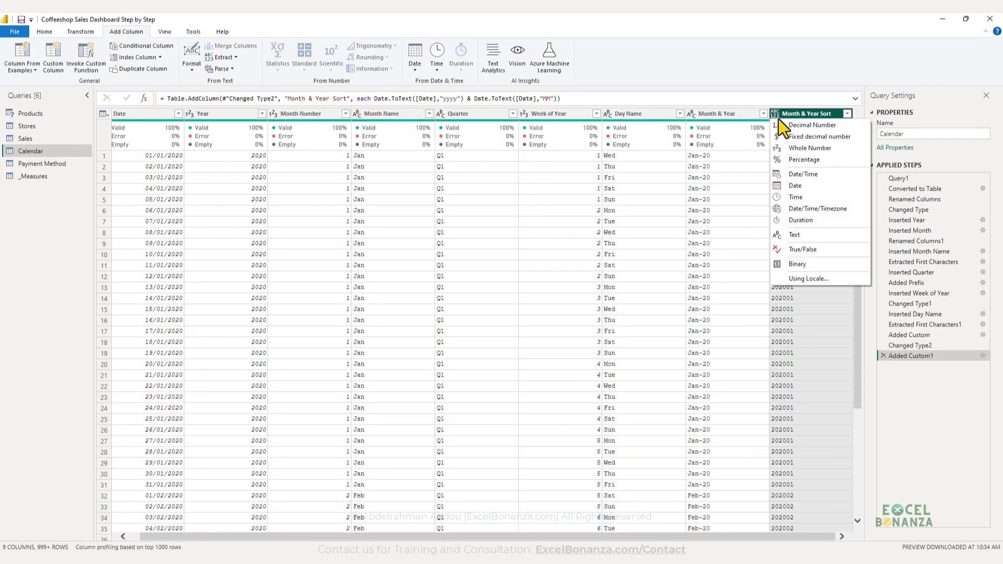
pyautogui.click(796, 147)
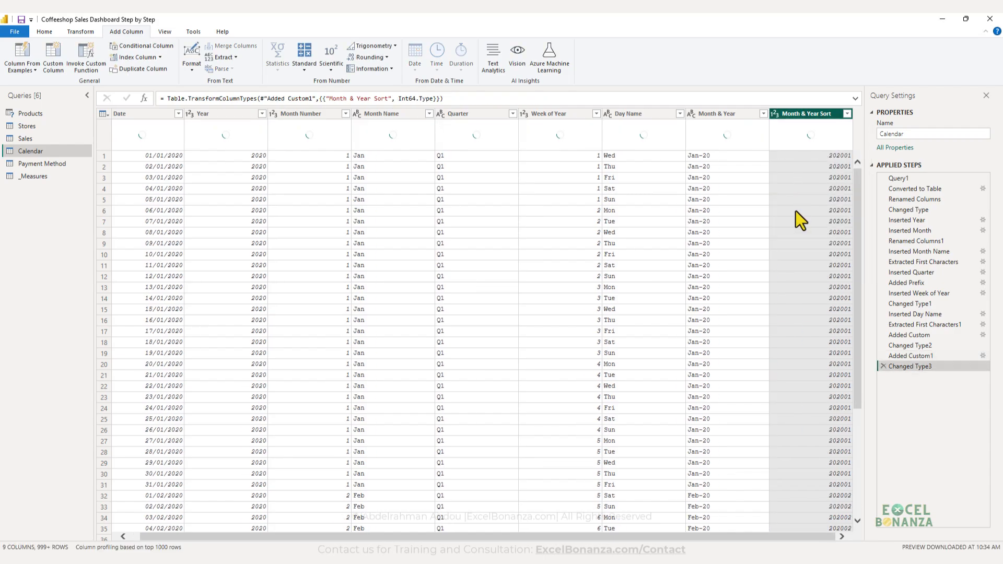
# - Review the Month & Year Sort values across the Calendar rows and bring up the reference overview image
pyautogui.click(800, 255)
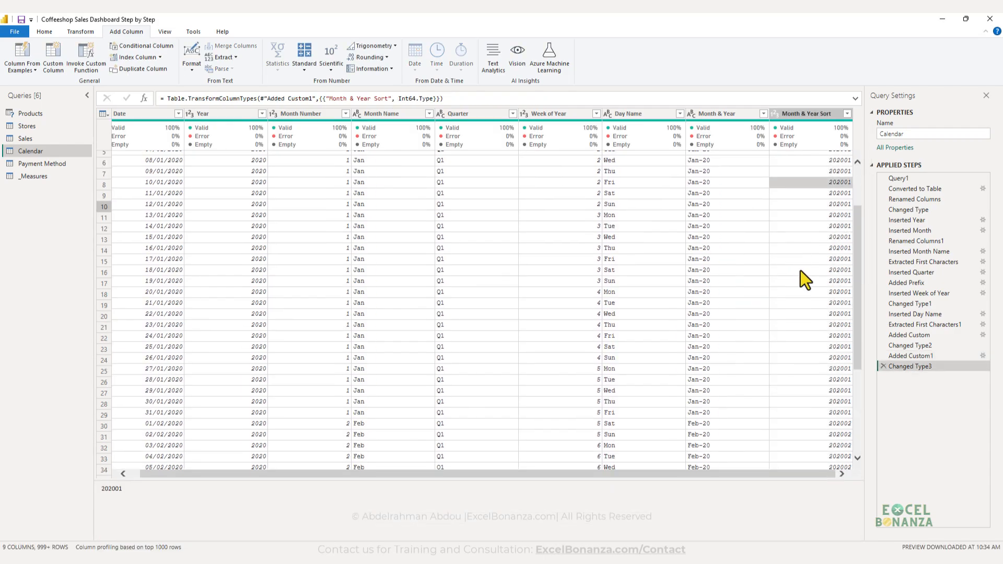
pyautogui.click(813, 211)
pyautogui.scroll(-3, 818, 184)
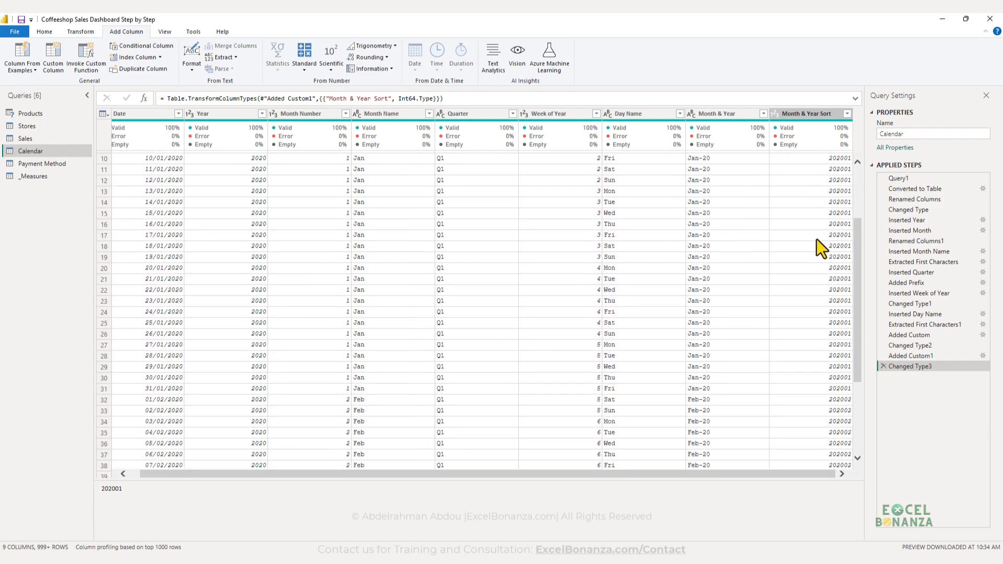
pyautogui.click(816, 234)
pyautogui.click(832, 256)
pyautogui.scroll(3, 835, 256)
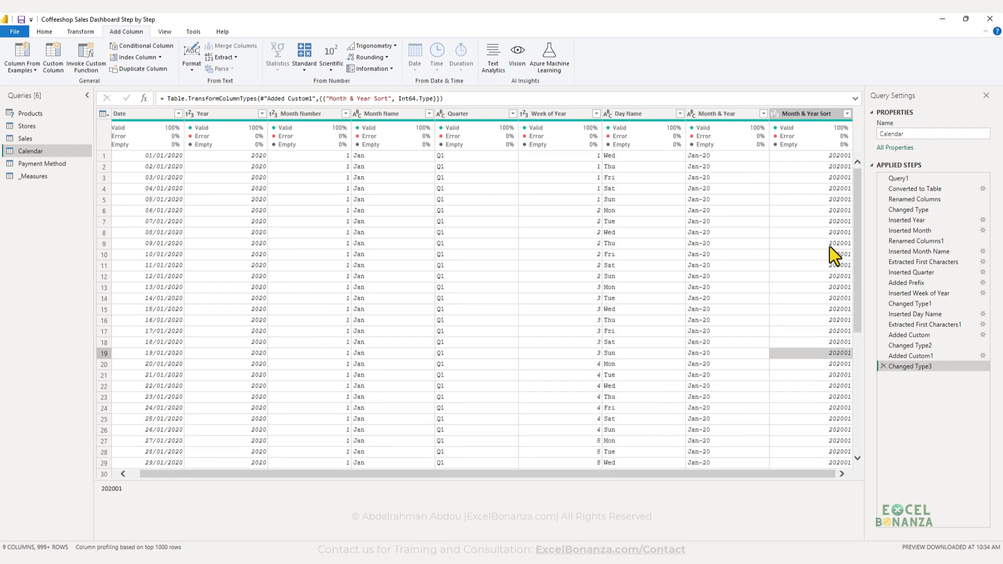
pyautogui.click(829, 253)
pyautogui.click(817, 199)
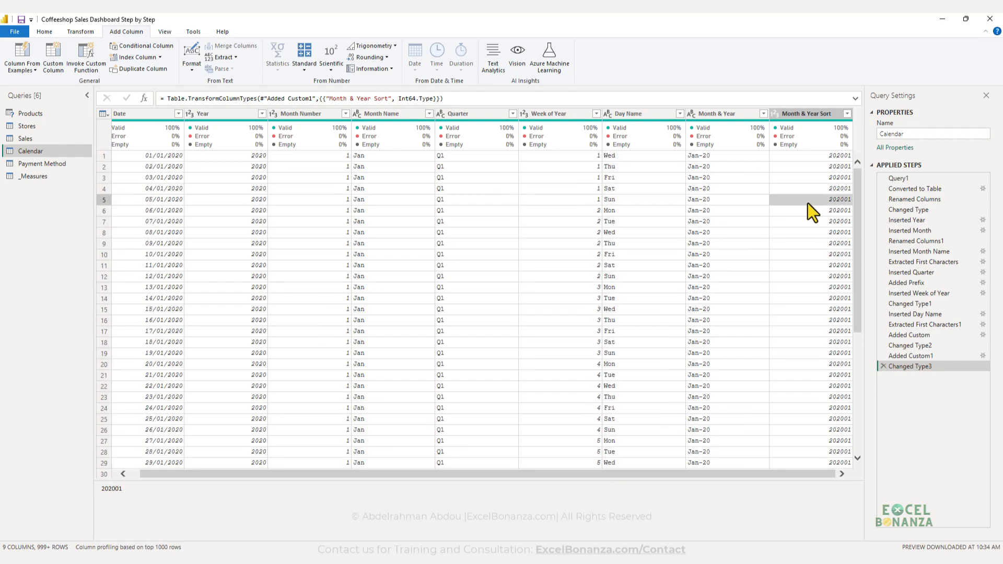
pyautogui.moveTo(754, 474); pyautogui.dragTo(782, 470)
pyautogui.click(787, 556)
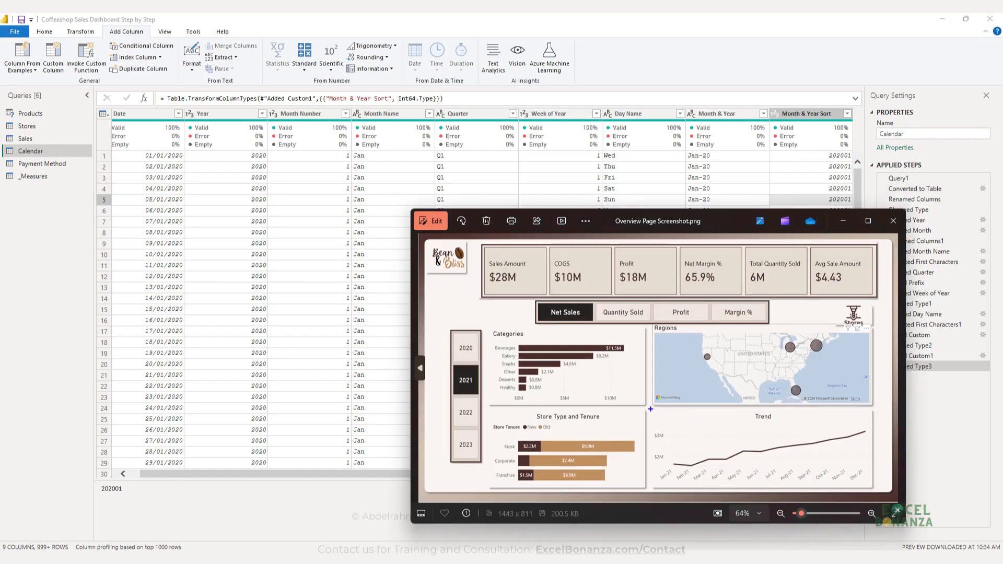
# - Check the Trend chart in the reference overview image, then return to the Calendar query
pyautogui.moveTo(650, 408)
pyautogui.mouseDown()
pyautogui.moveTo(719, 460)
pyautogui.moveTo(882, 491)
pyautogui.moveTo(874, 490)
pyautogui.mouseUp()
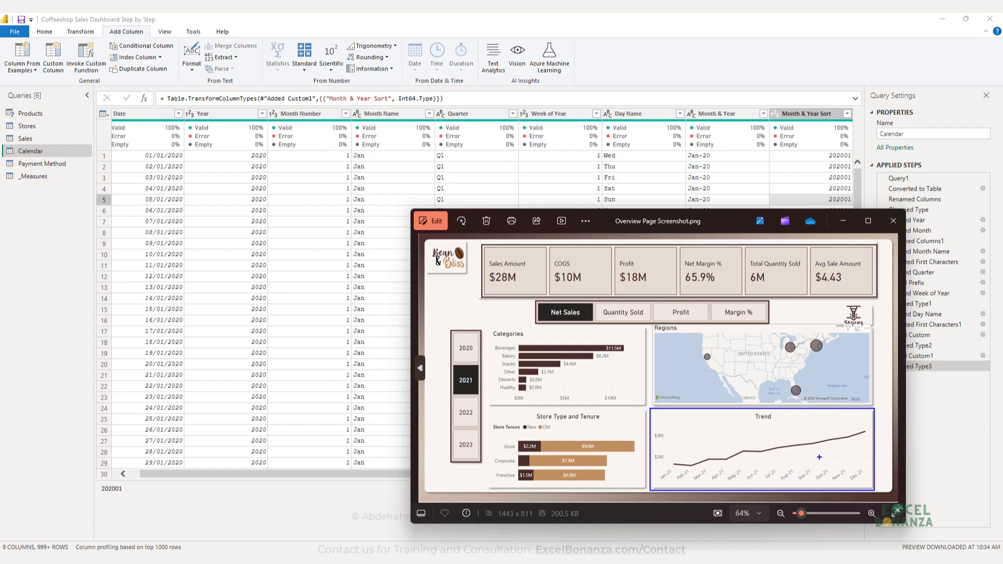
pyautogui.click(641, 177)
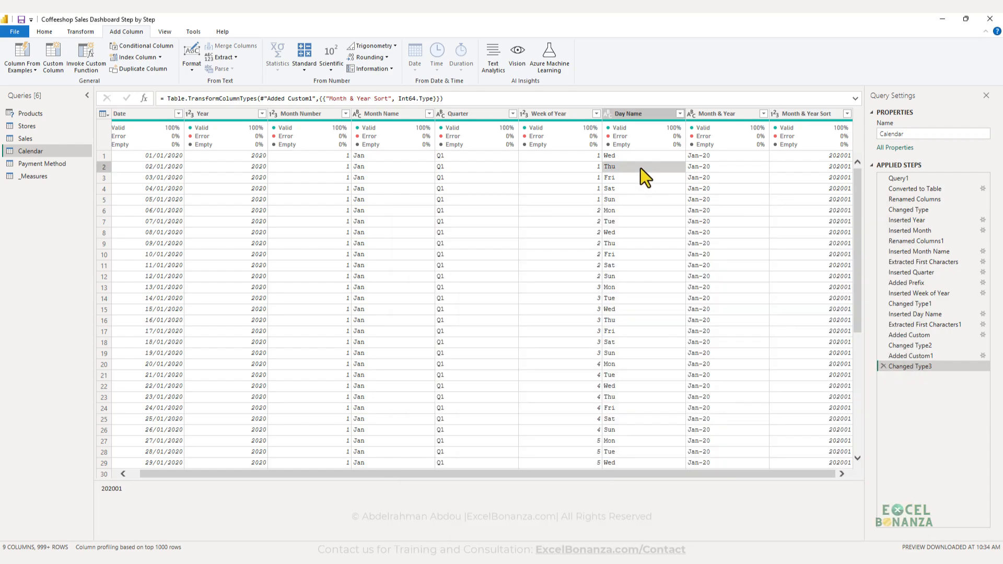
pyautogui.click(759, 177)
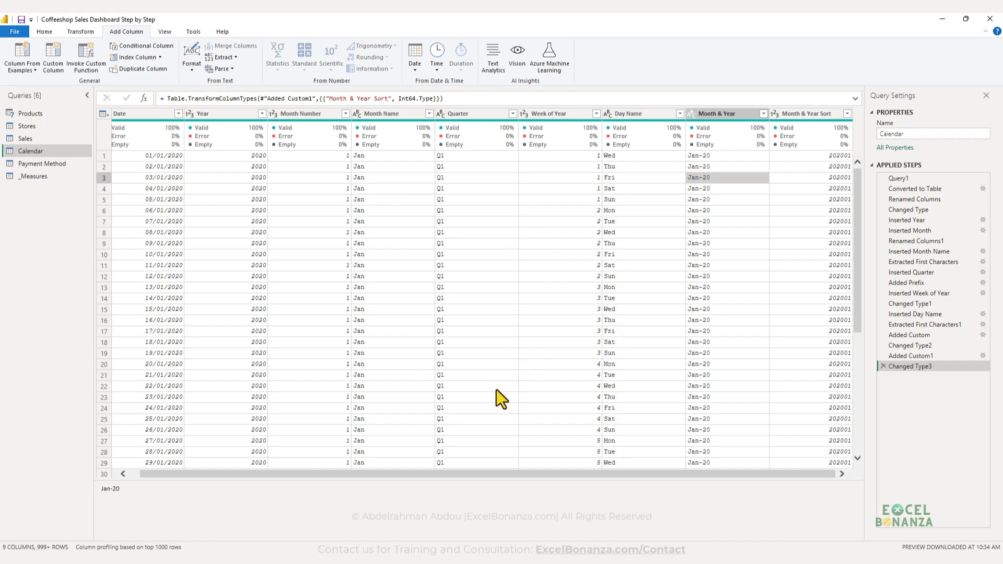
# - Merge the Quarter and Year columns, in that order with a Space separator, into a new column named Quarter & Year
pyautogui.moveTo(461, 473); pyautogui.dragTo(421, 474)
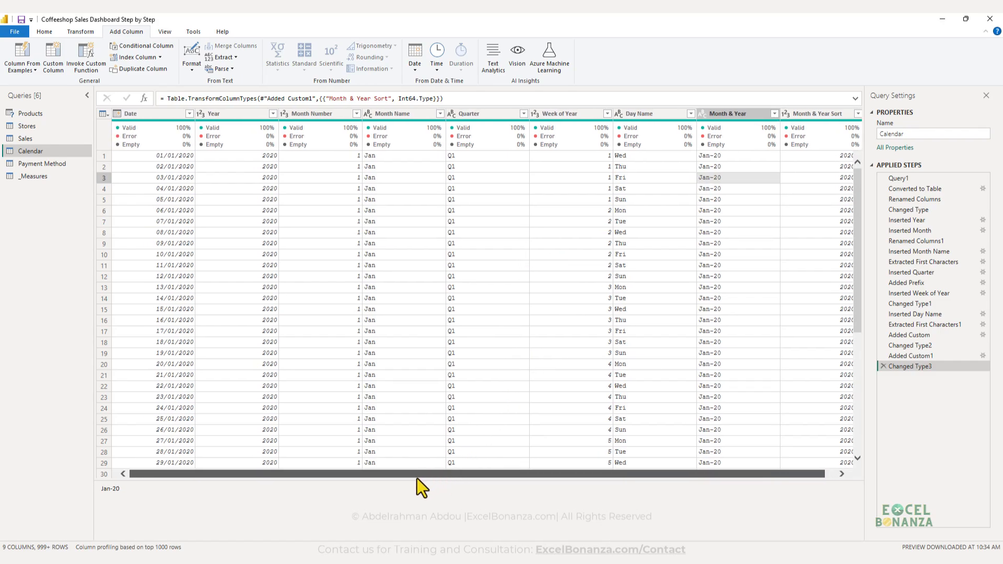
pyautogui.click(486, 114)
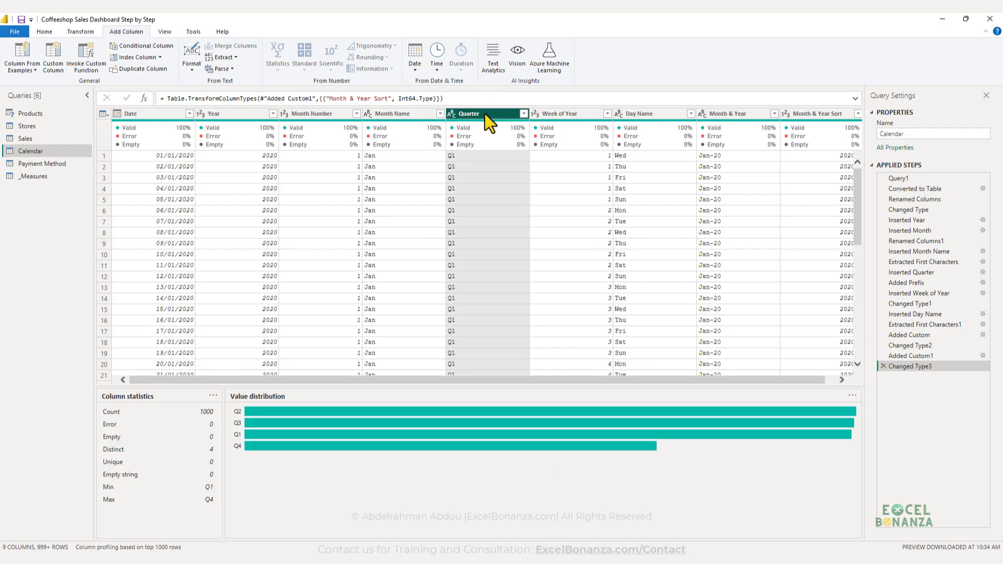
pyautogui.moveTo(538, 375); pyautogui.dragTo(627, 371)
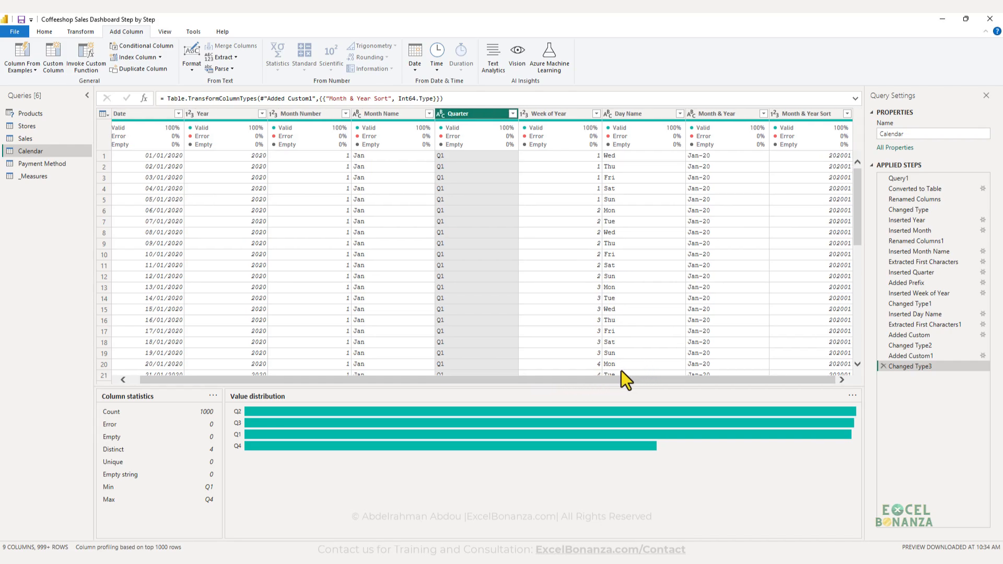
pyautogui.moveTo(416, 381); pyautogui.dragTo(346, 374)
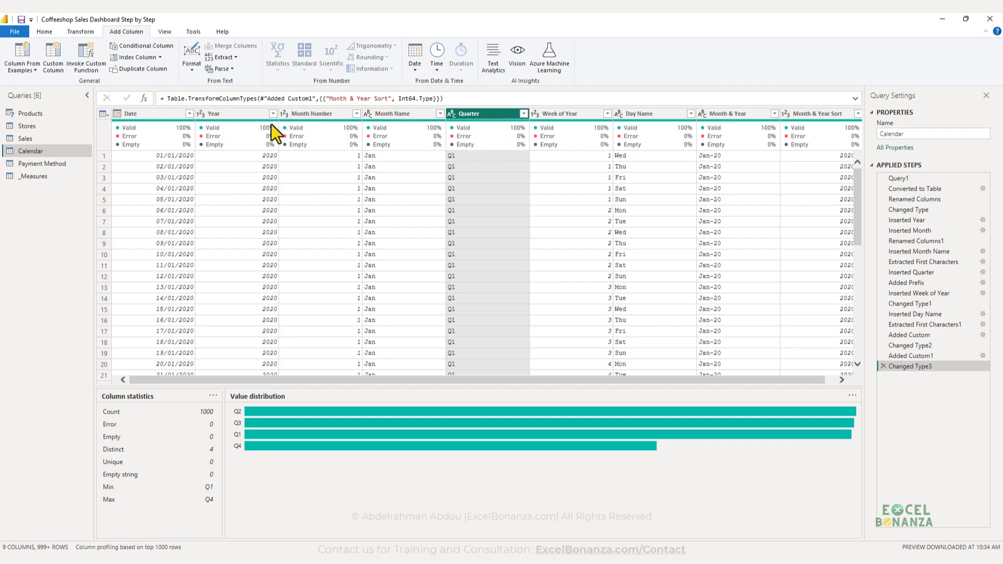
pyautogui.keyDown('ctrl'); pyautogui.click(234, 112); pyautogui.keyUp('ctrl')
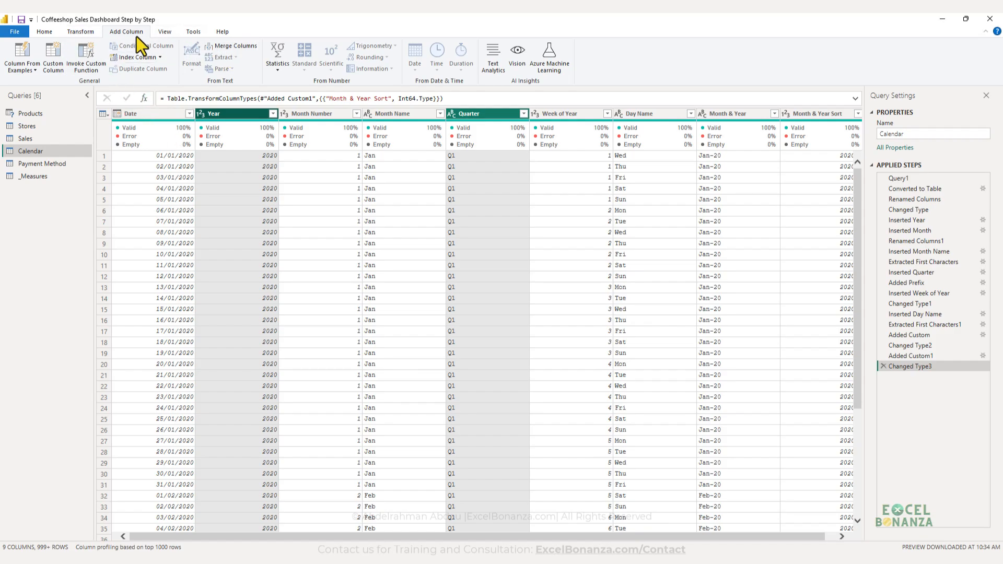
pyautogui.click(232, 45)
pyautogui.click(376, 274)
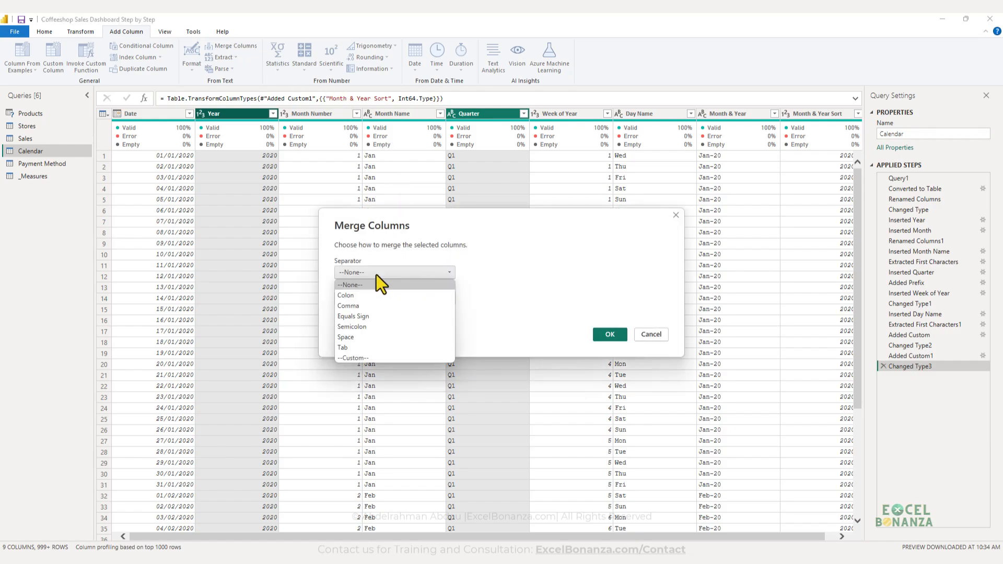
pyautogui.click(362, 337)
pyautogui.moveTo(364, 302); pyautogui.dragTo(309, 289)
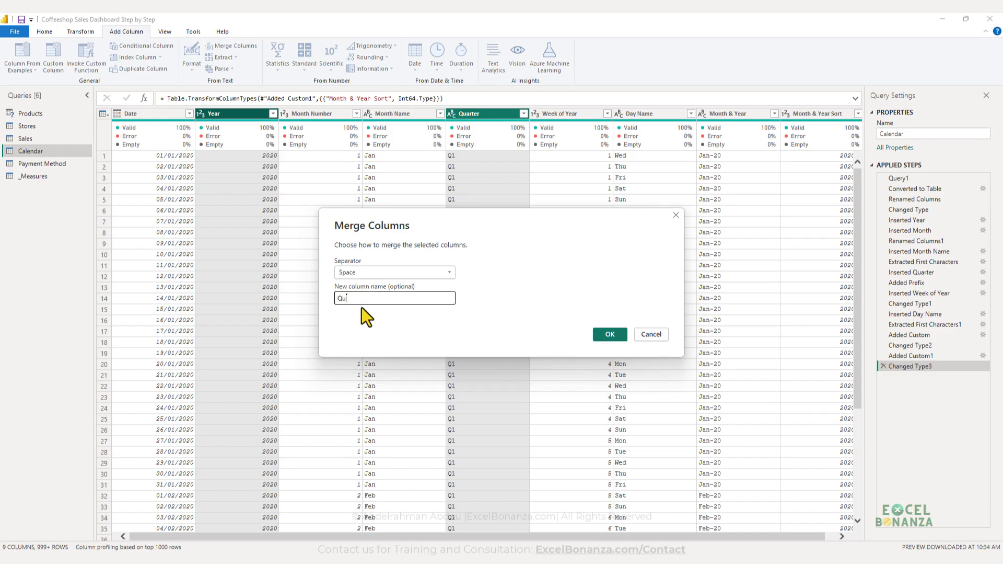
pyautogui.write('Quarter & Year')
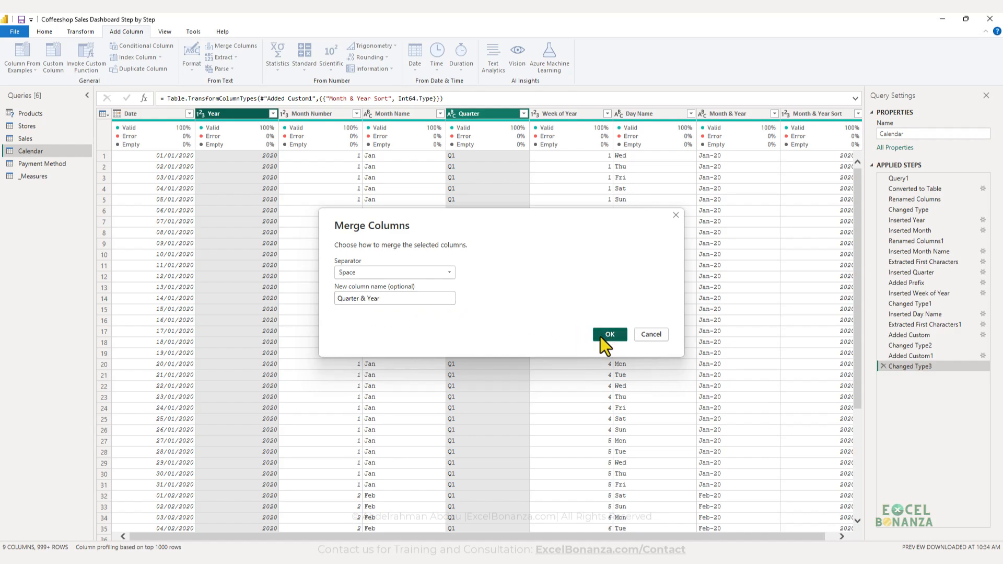
pyautogui.click(600, 336)
# - Review the Quarter & Year values across the Calendar rows
pyautogui.click(685, 406)
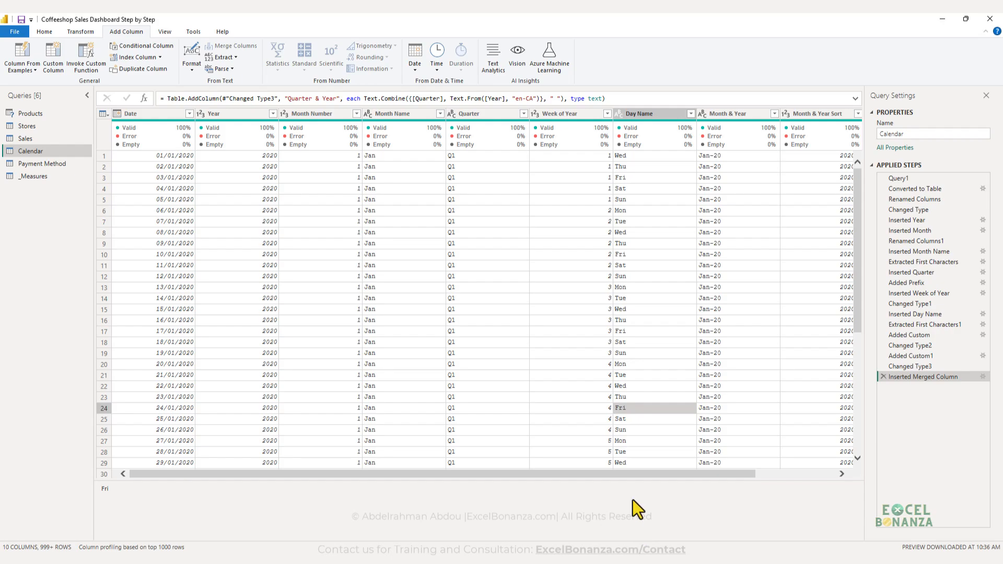
pyautogui.moveTo(642, 474); pyautogui.dragTo(821, 465)
pyautogui.click(797, 262)
pyautogui.click(797, 148)
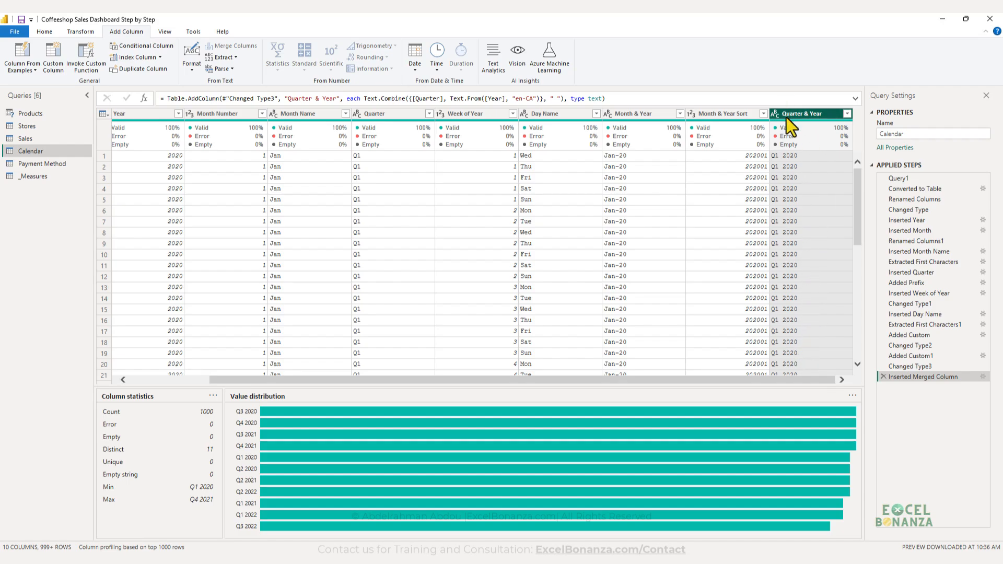
pyautogui.moveTo(817, 139)
pyautogui.scroll(-10, 808, 265)
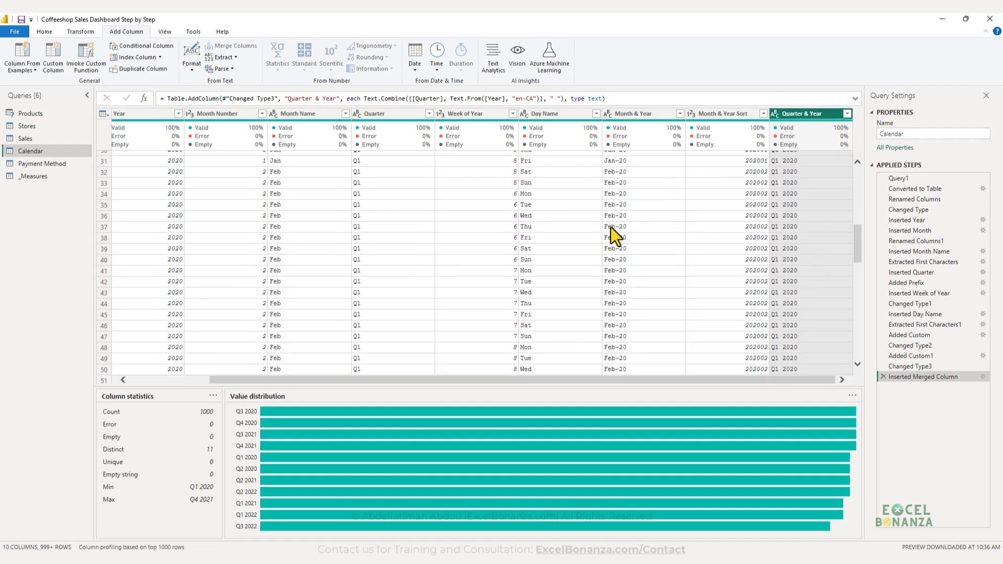
# - Merge the Year and Quarter columns, Year first with a Space separator, into a new column named Quarter & Year Sort
pyautogui.moveTo(400, 377); pyautogui.dragTo(296, 371)
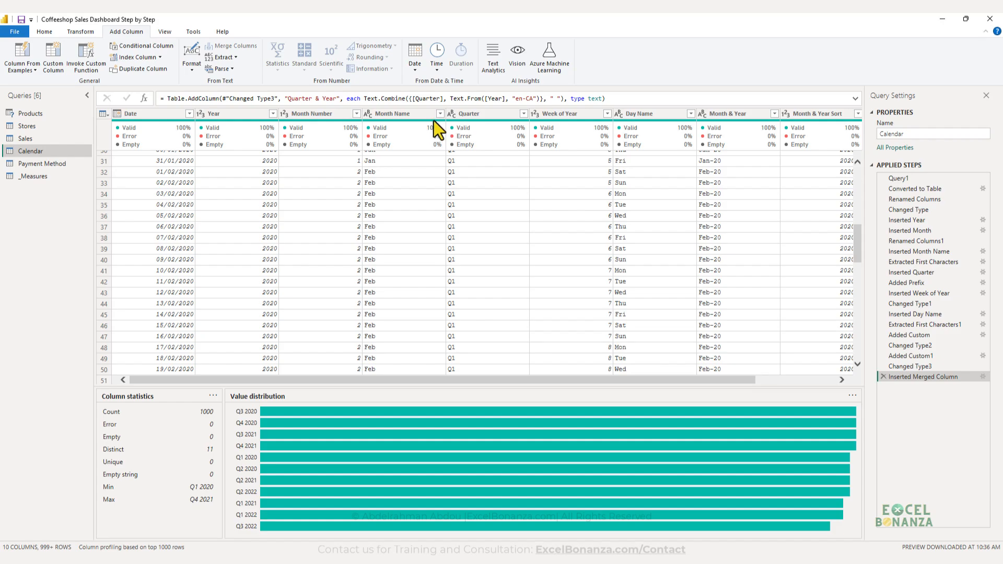
pyautogui.click(233, 116)
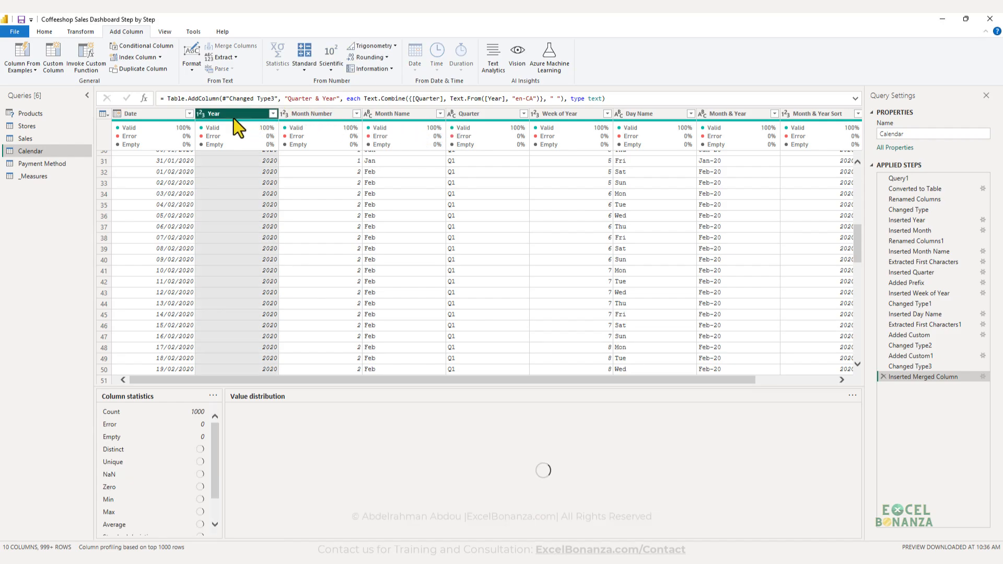
pyautogui.keyDown('ctrl'); pyautogui.click(481, 115); pyautogui.keyUp('ctrl')
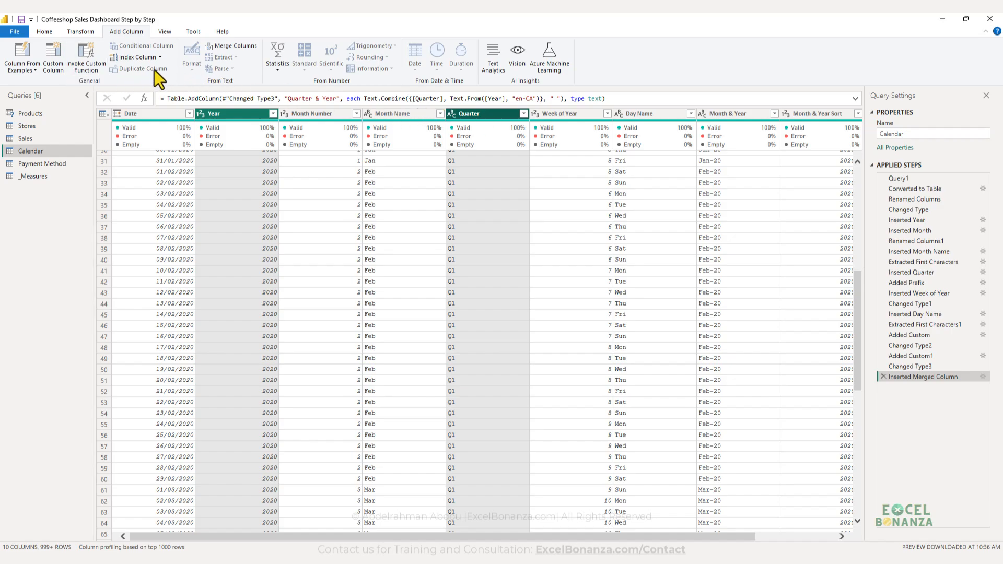
pyautogui.click(225, 46)
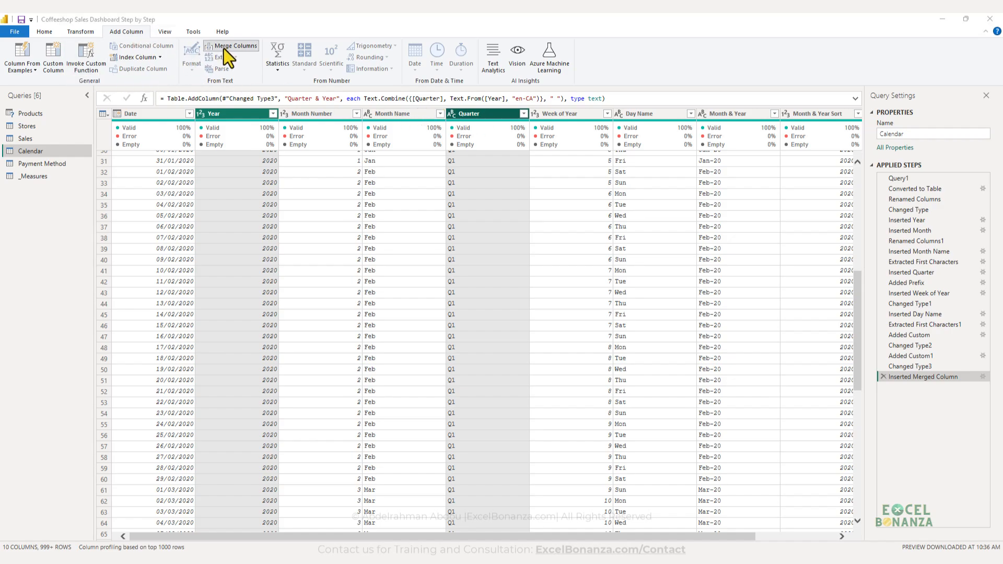
pyautogui.click(375, 272)
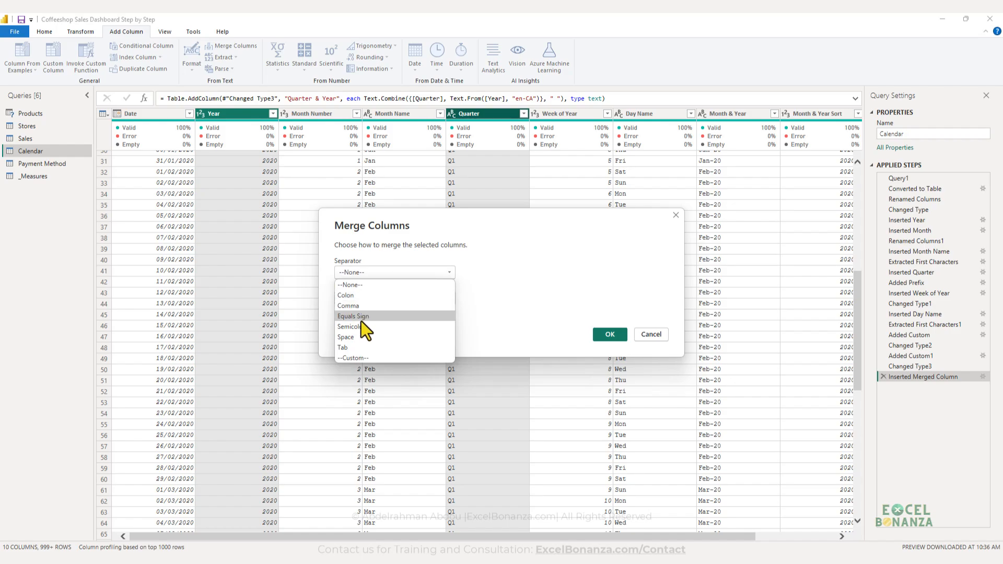
pyautogui.click(356, 338)
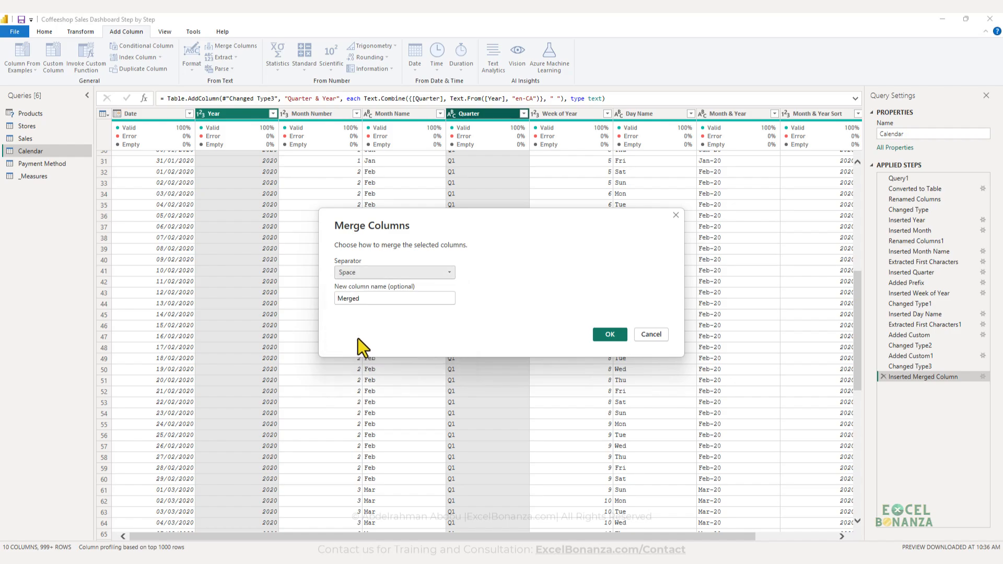
pyautogui.doubleClick(369, 297)
pyautogui.write('Qua')
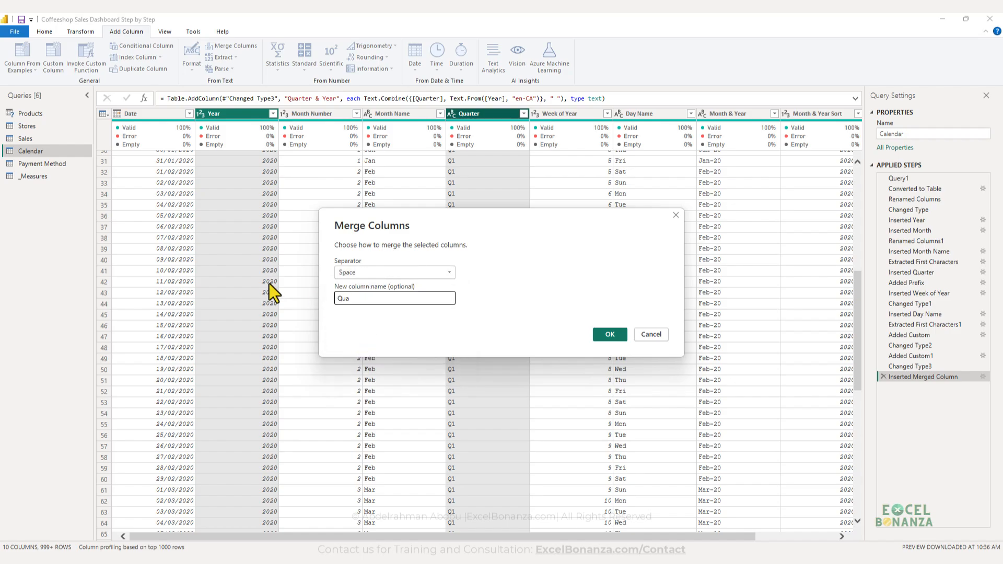
pyautogui.write('rter & Year Sort')
pyautogui.click(603, 336)
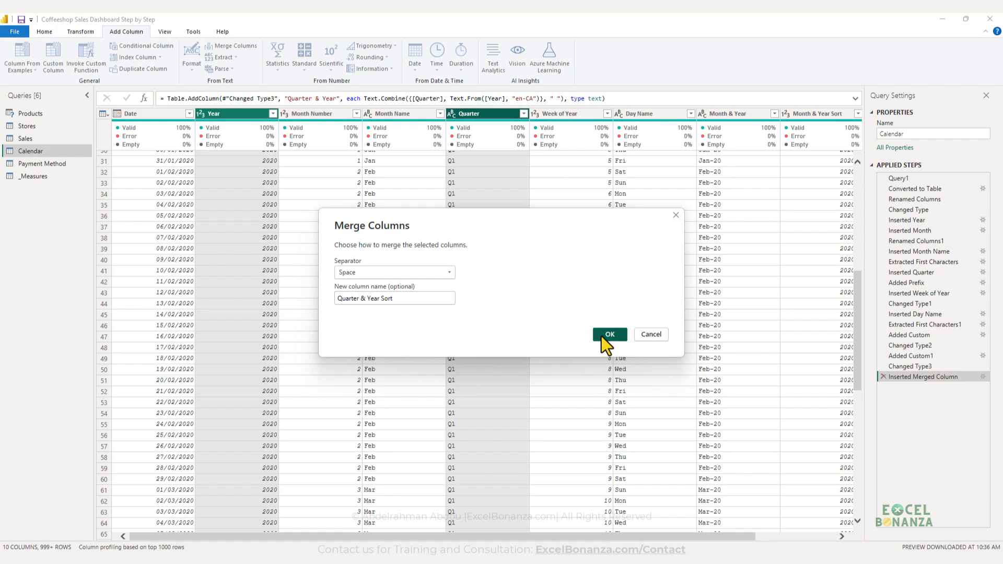
# - Check the Quarter & Year Sort values in the Calendar query and apply the query changes to the report
pyautogui.moveTo(679, 537); pyautogui.dragTo(817, 519)
pyautogui.click(798, 145)
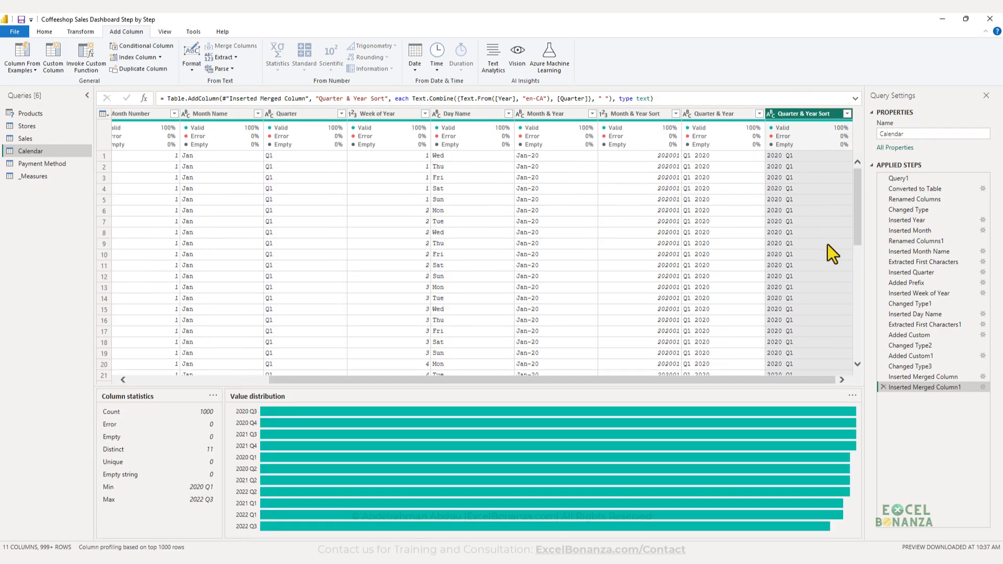
pyautogui.scroll(-5, 795, 176)
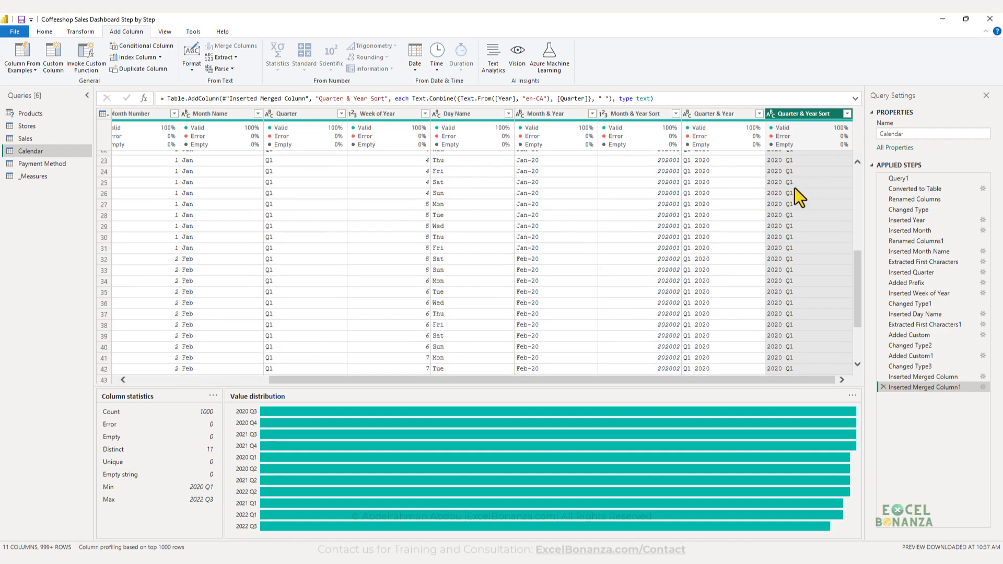
pyautogui.scroll(5, 794, 187)
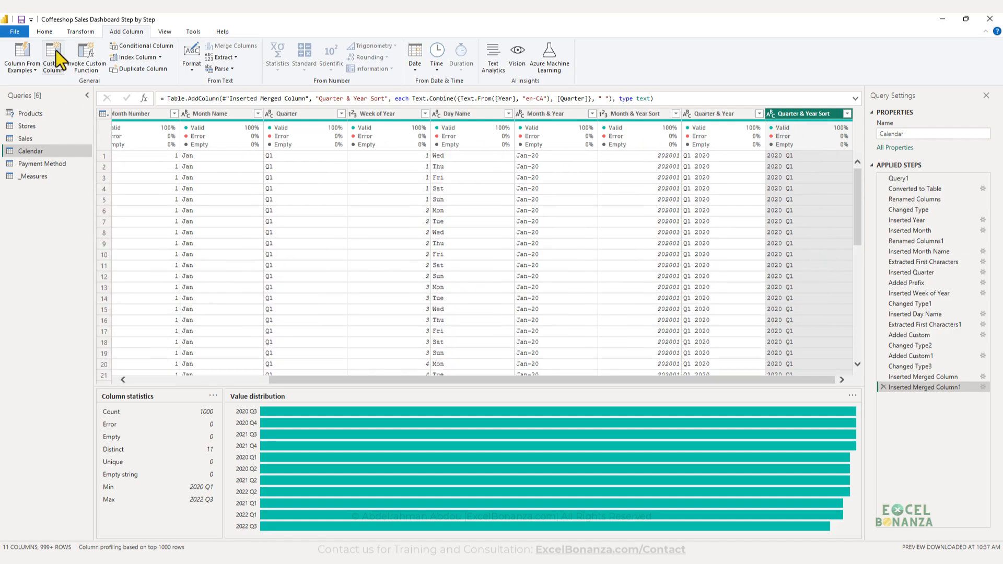
pyautogui.click(45, 32)
pyautogui.click(17, 60)
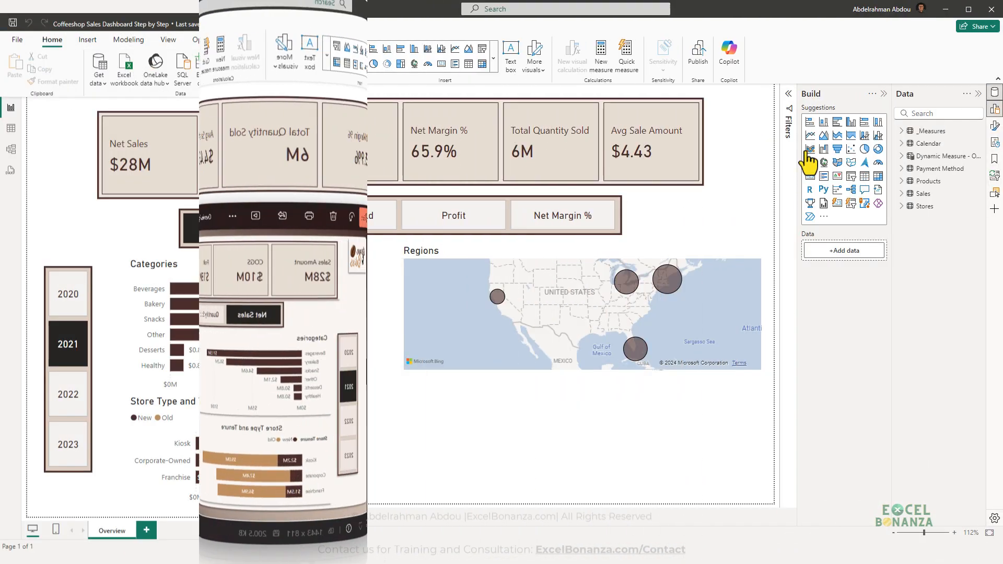
# - Add a line chart below the Regions map with Calendar's Month & Year on the X-axis and the Dynamic Measure field on the Y-axis
pyautogui.click(809, 136)
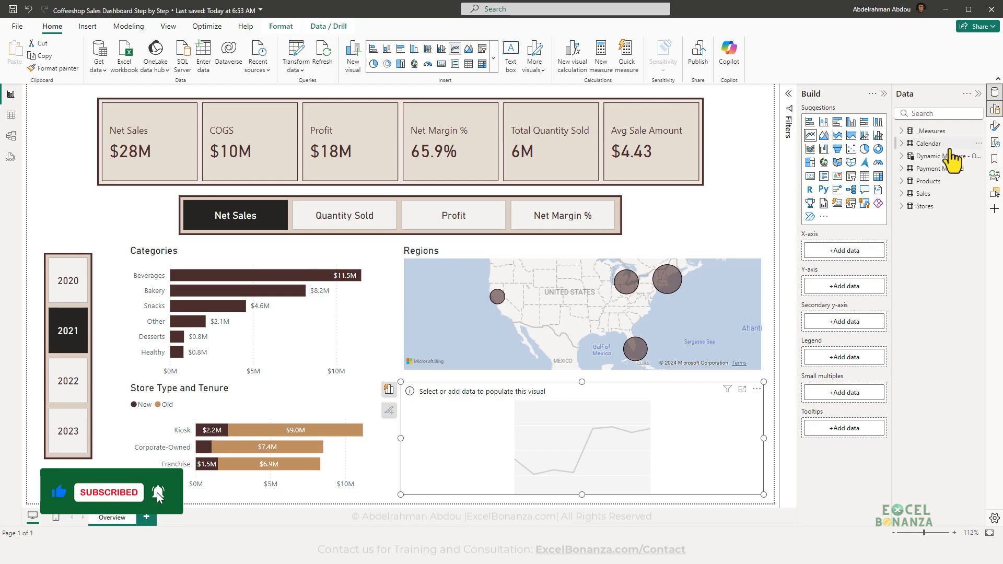
pyautogui.click(901, 143)
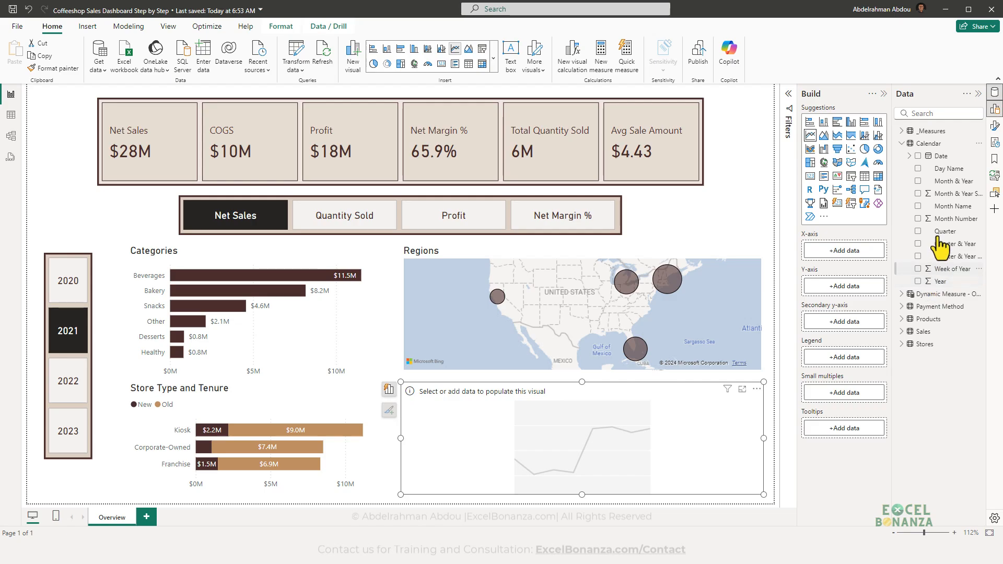
pyautogui.moveTo(931, 187); pyautogui.dragTo(842, 254)
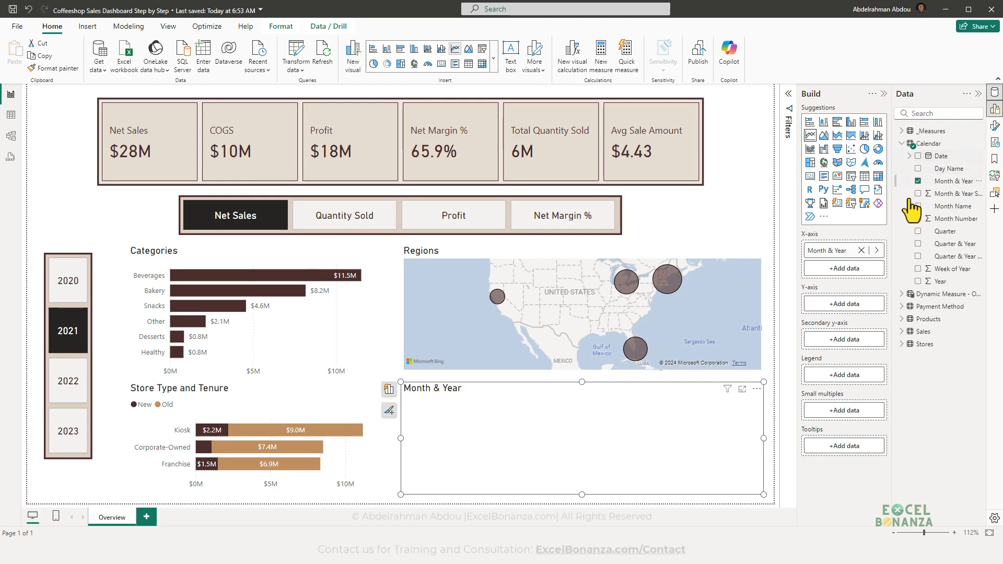
pyautogui.click(905, 299)
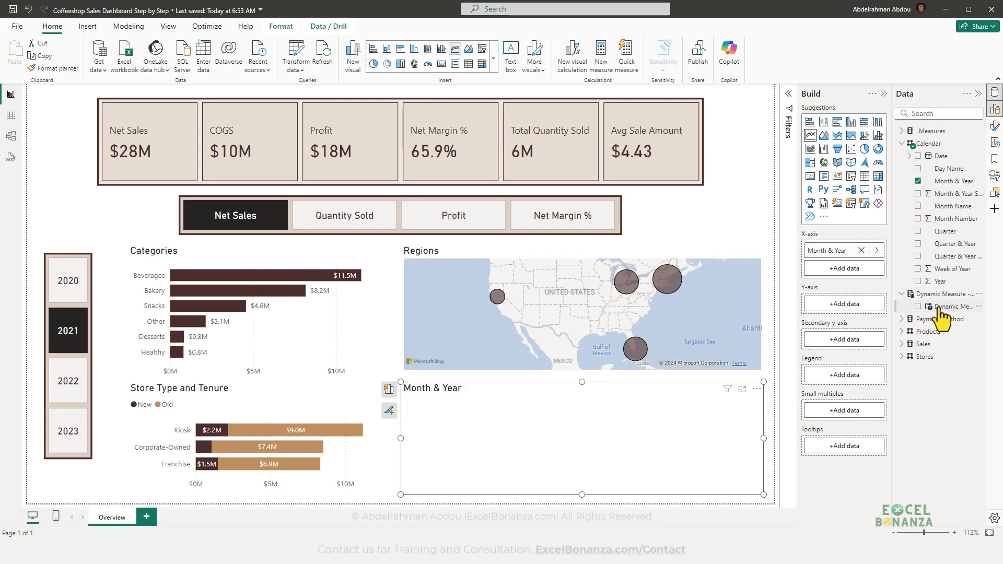
pyautogui.moveTo(940, 310); pyautogui.dragTo(831, 306)
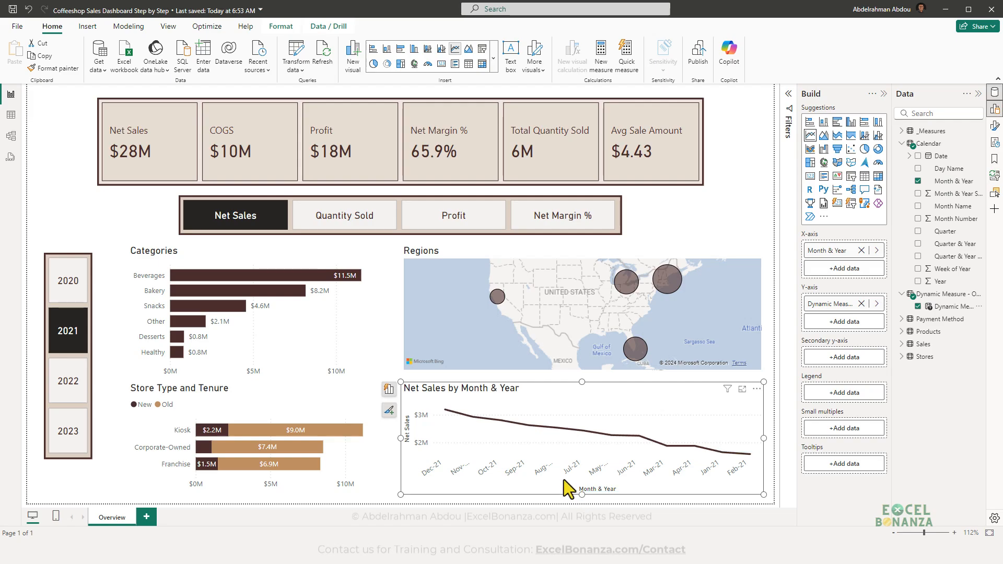
# - Set the Calendar Month & Year column to sort by Month & Year Sort
pyautogui.click(953, 181)
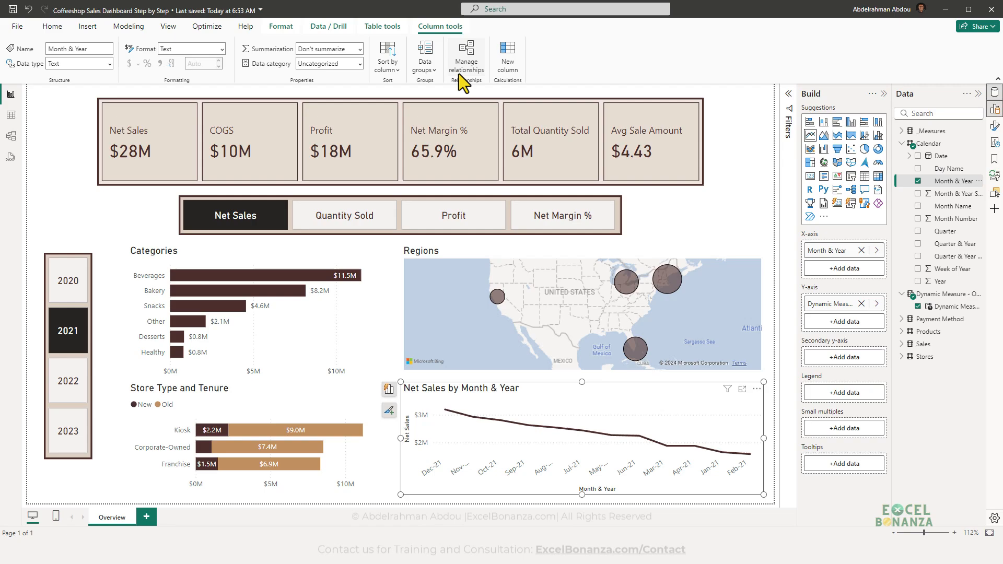
pyautogui.click(388, 64)
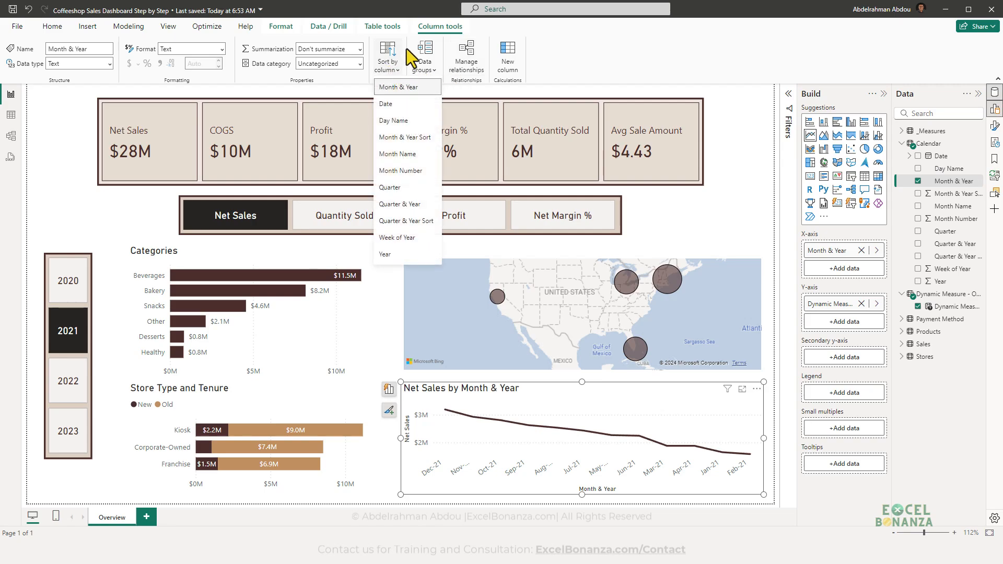
pyautogui.click(417, 138)
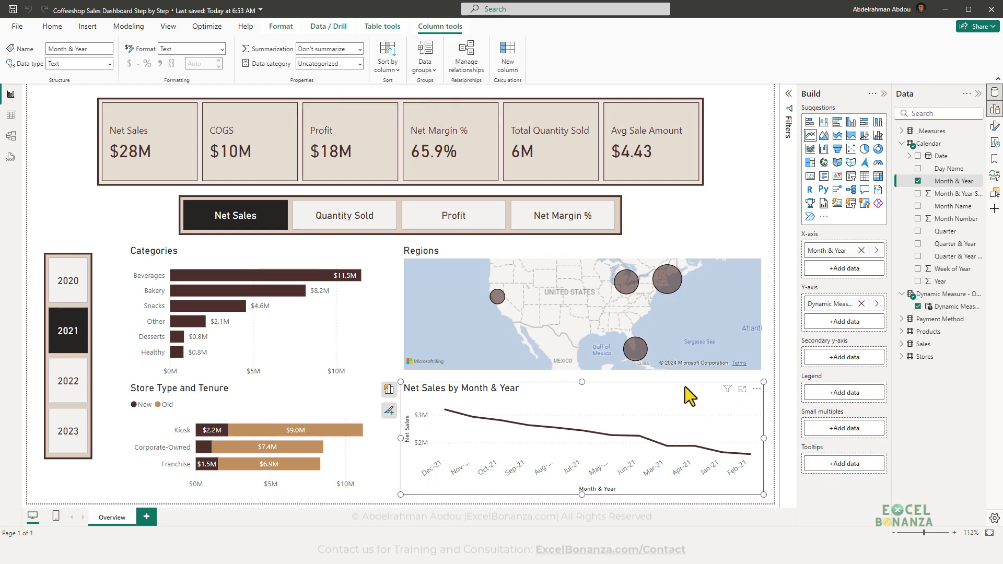
# - Remove the Dynamic Measure field from the line chart and add it back to the Y-axis to refresh the month order
pyautogui.click(861, 304)
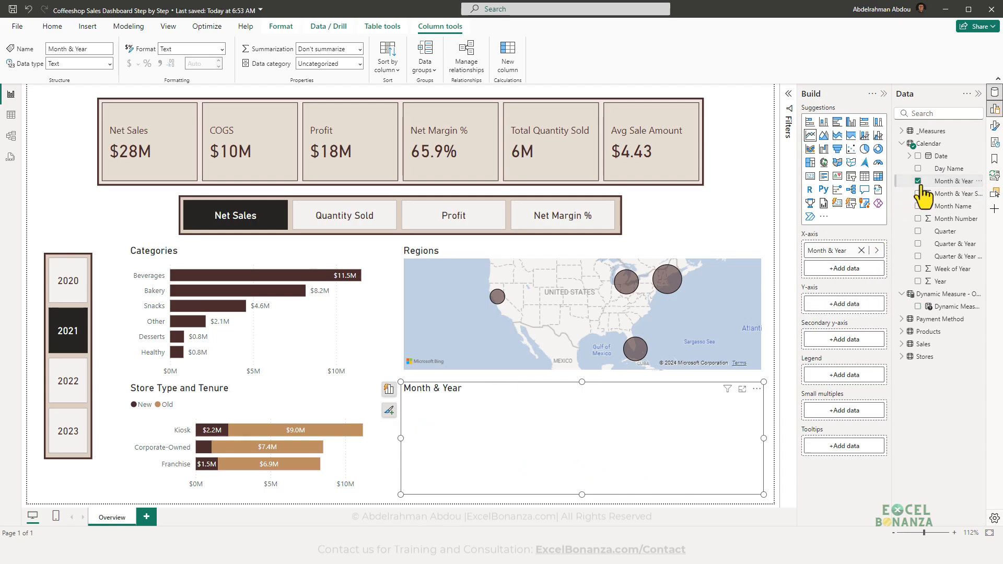
pyautogui.click(918, 307)
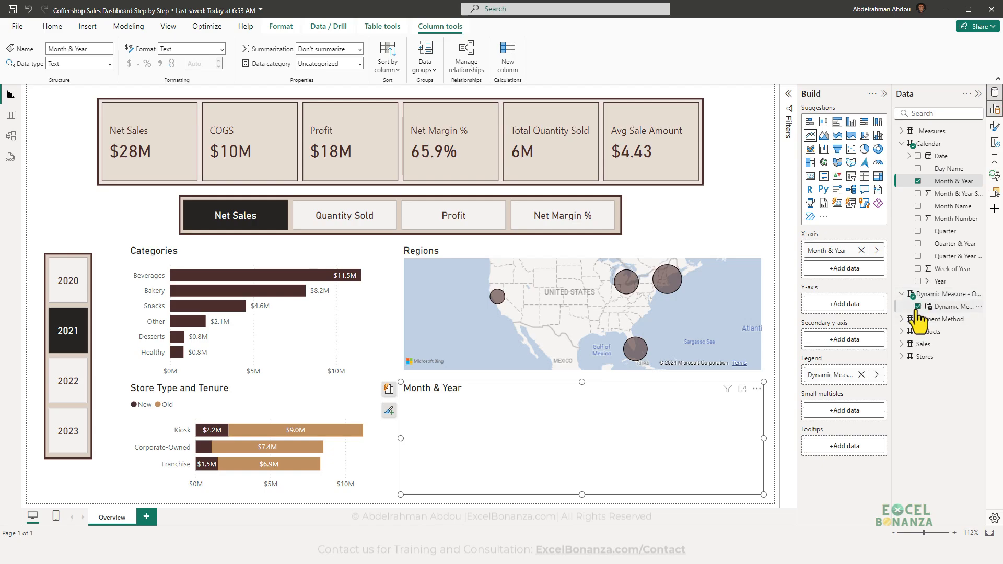
pyautogui.moveTo(830, 375); pyautogui.dragTo(833, 307)
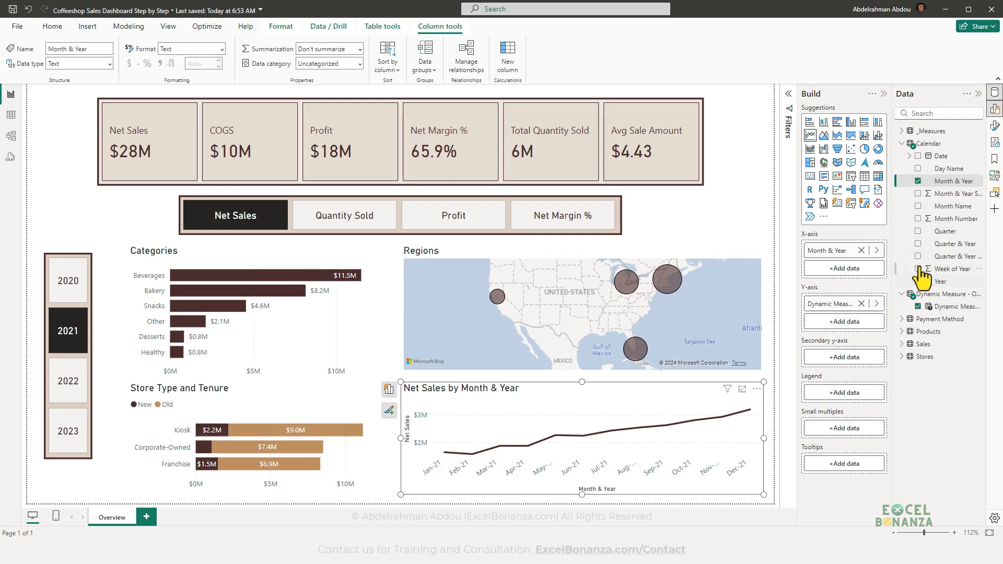
# - Replace Month & Year with Calendar's Quarter & Year on the line chart's X-axis and sort that column by Quarter & Year Sort
pyautogui.click(917, 181)
pyautogui.click(918, 244)
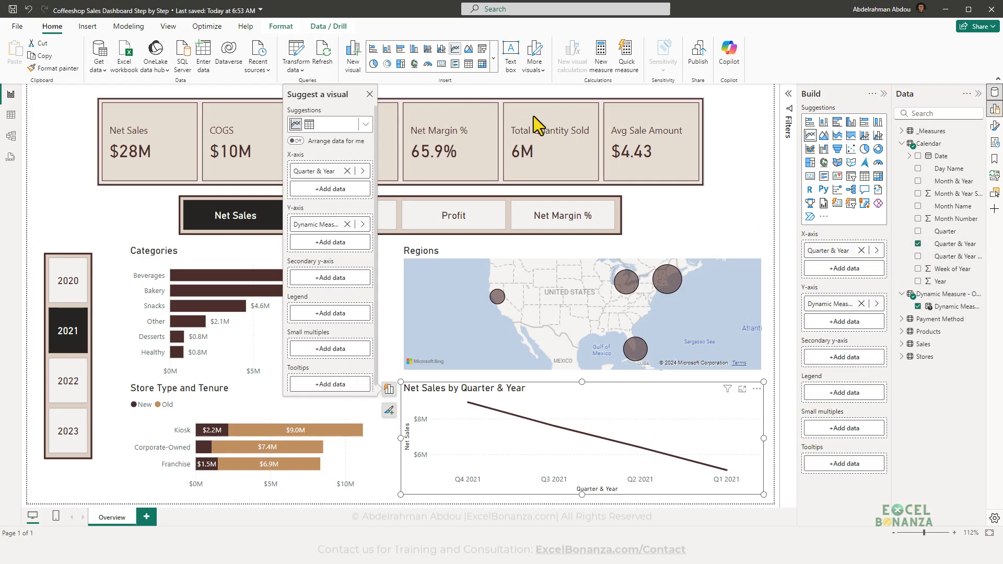
pyautogui.click(951, 244)
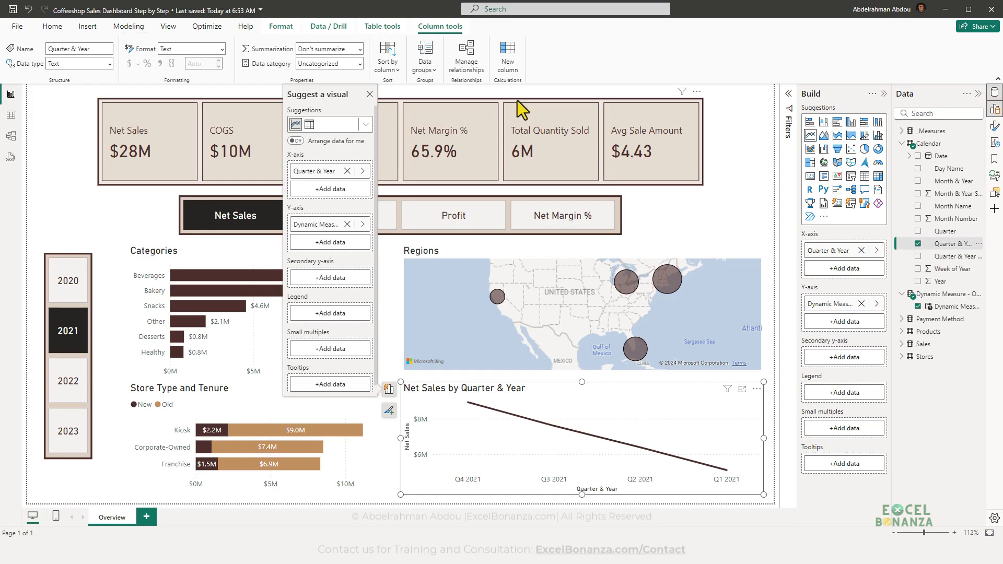
pyautogui.click(388, 68)
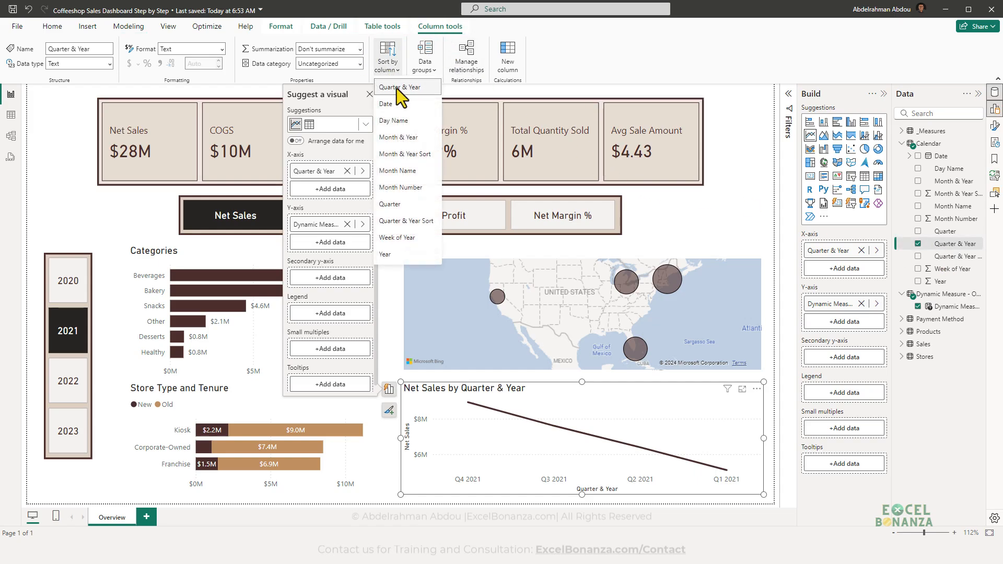
pyautogui.click(413, 220)
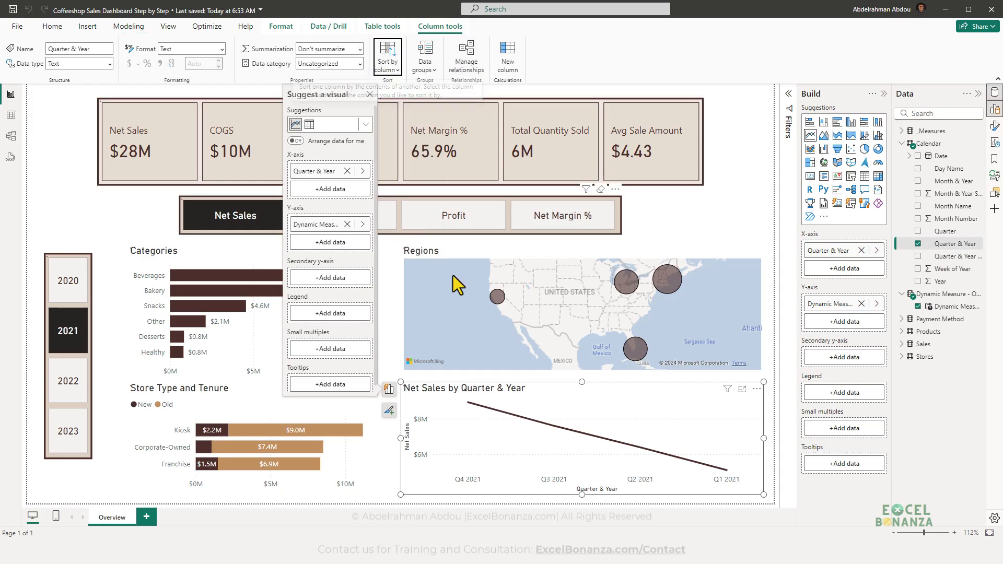
# - Refresh the quarter order by removing the Dynamic Measure field from the line chart and placing it on the Y-axis again
pyautogui.click(861, 304)
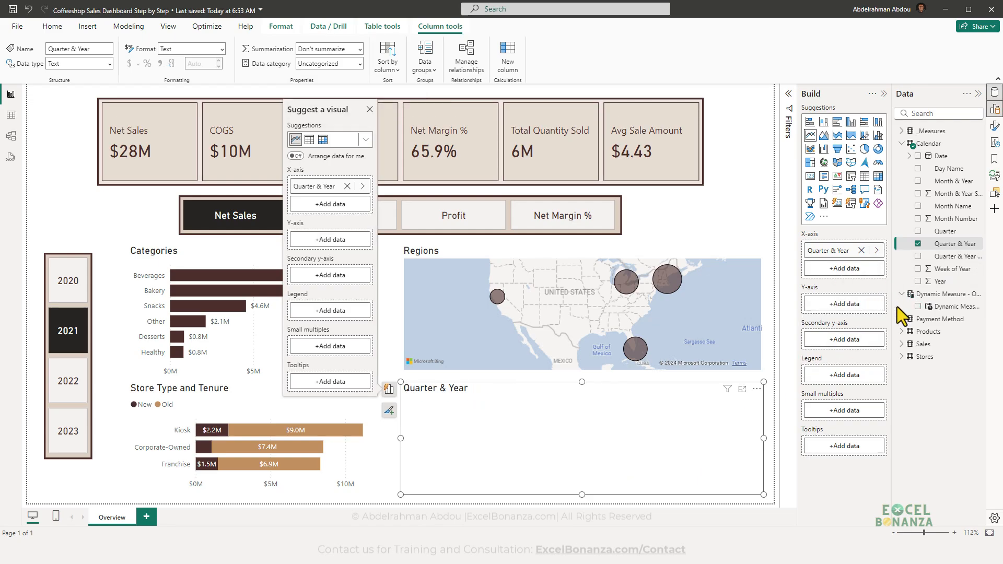
pyautogui.click(917, 307)
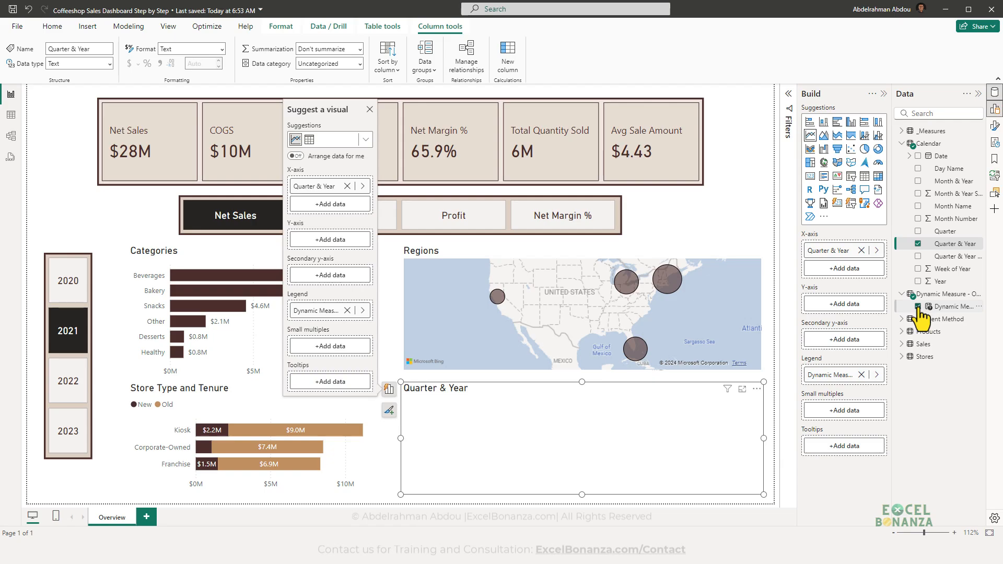
pyautogui.moveTo(830, 374); pyautogui.dragTo(836, 306)
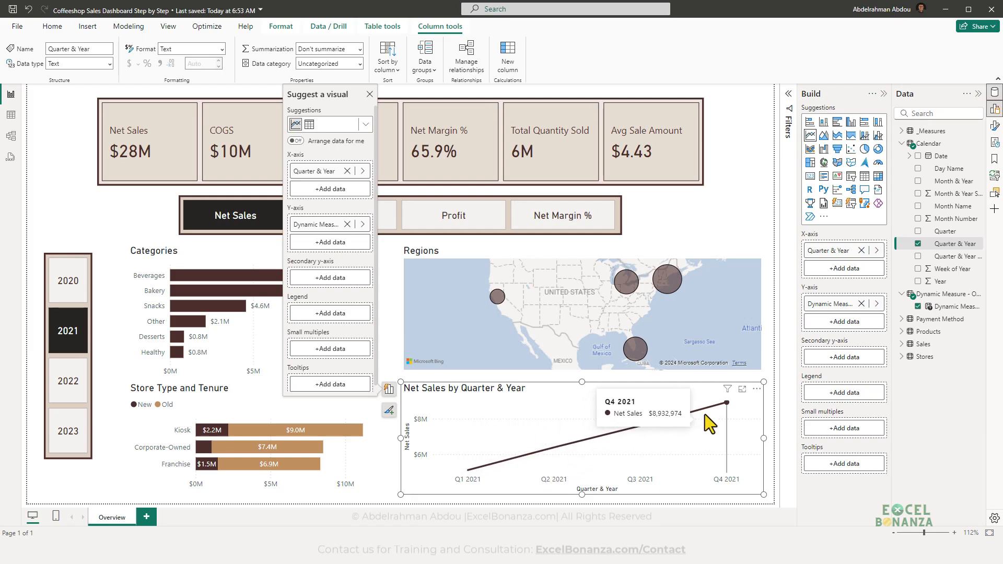
# - Clear Quarter & Year from the line chart's X-axis and create a hierarchy from the Calendar Quarter & Year column
pyautogui.click(917, 243)
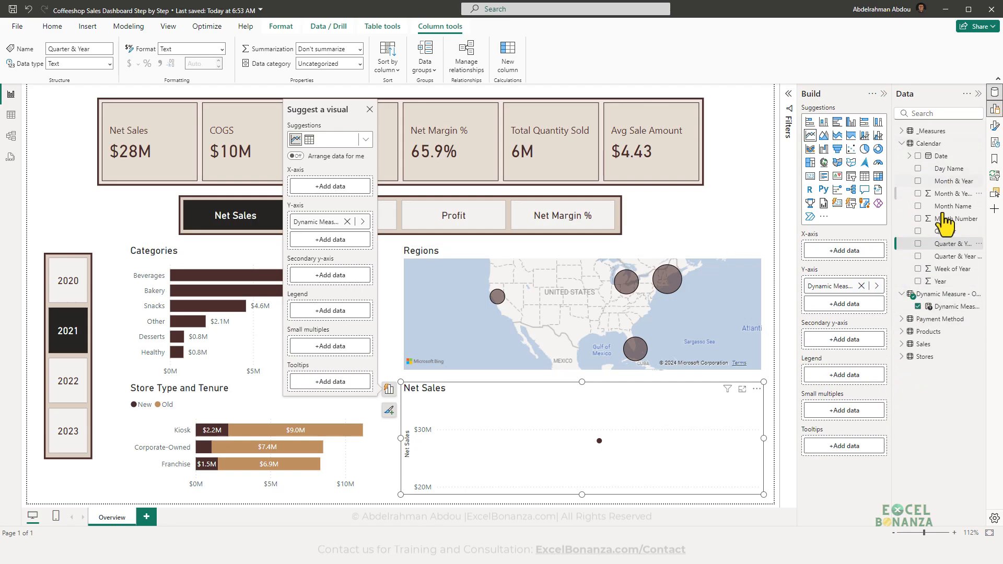
pyautogui.moveTo(946, 252); pyautogui.dragTo(864, 234)
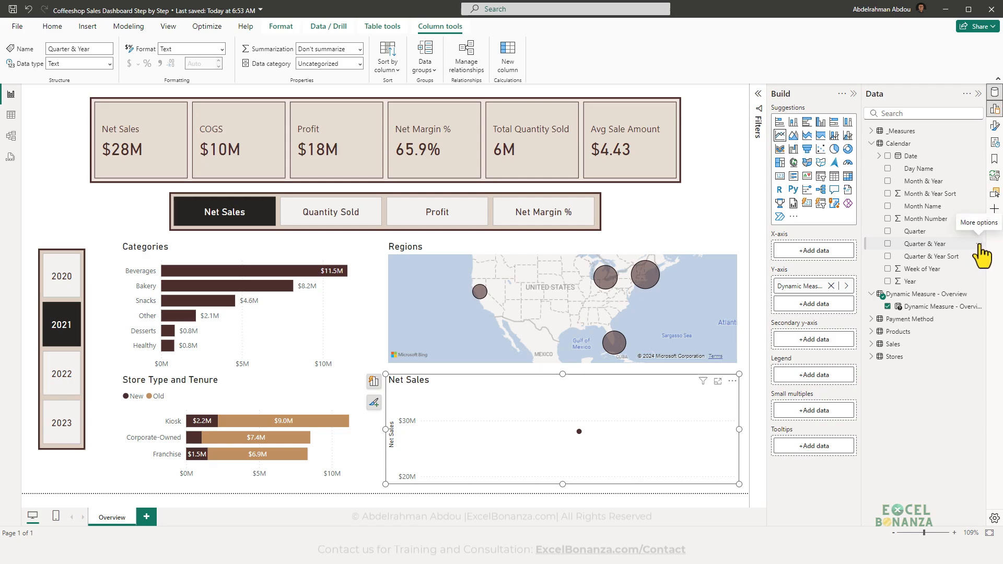
pyautogui.click(978, 243)
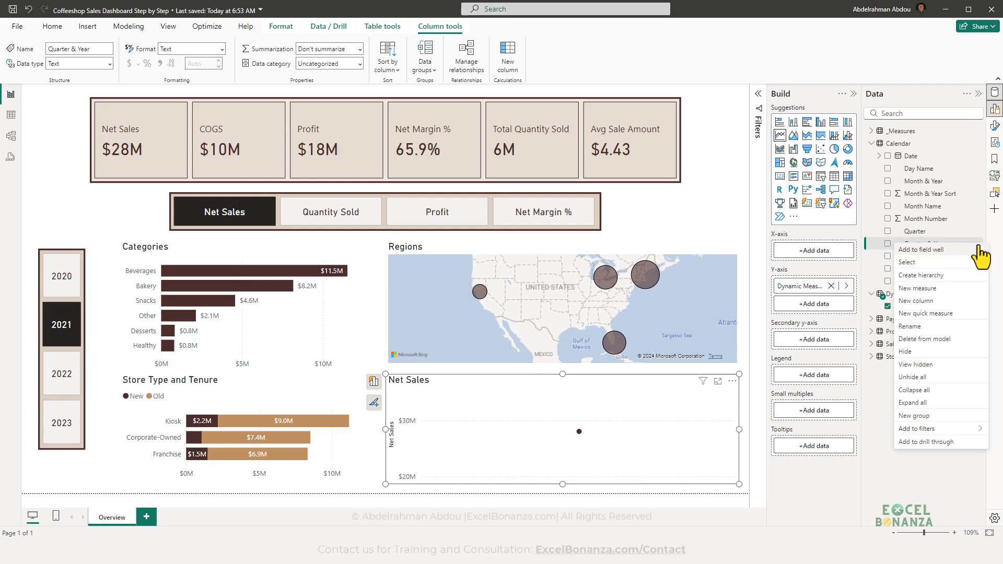
pyautogui.click(952, 277)
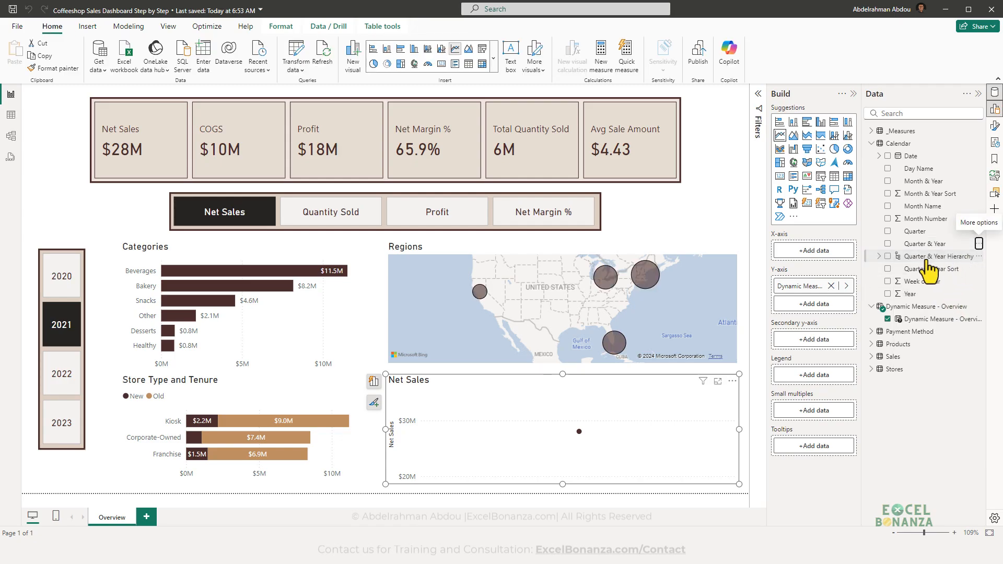
# - In the Model view, add Month & Year to the Quarter & Year Hierarchy as the level below Quarter & Year
pyautogui.click(879, 256)
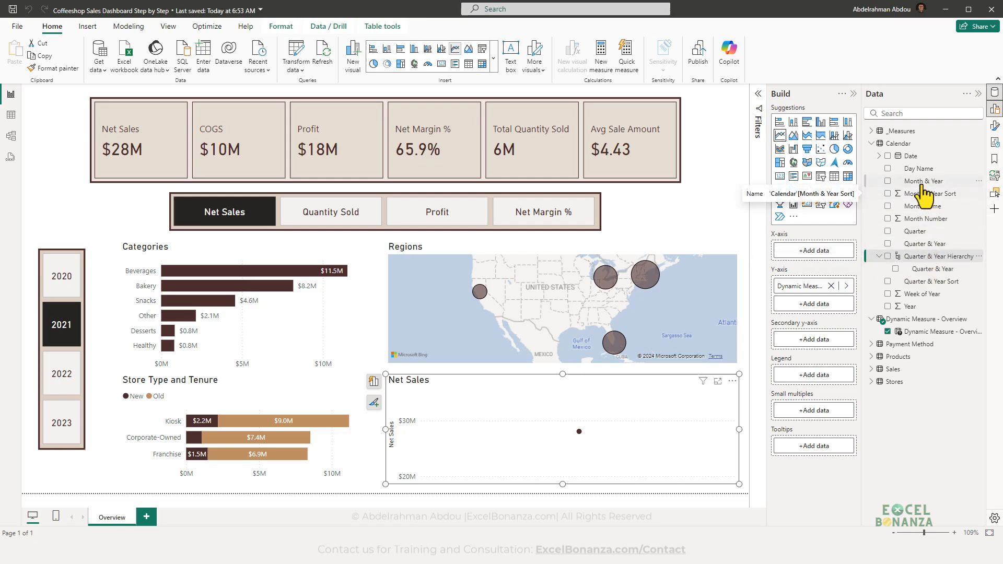
pyautogui.moveTo(923, 181); pyautogui.dragTo(920, 258)
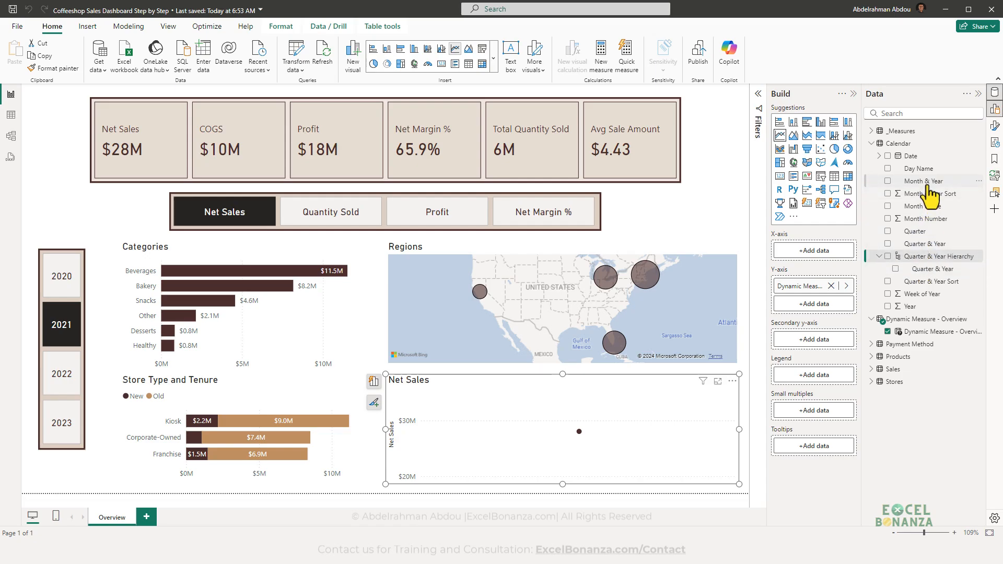
pyautogui.click(11, 136)
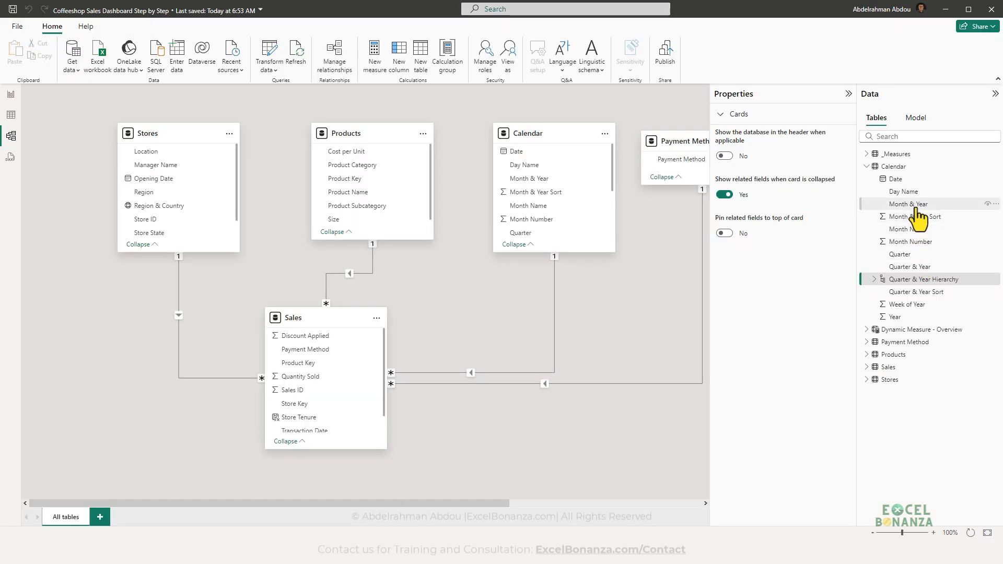
pyautogui.moveTo(915, 205); pyautogui.dragTo(913, 285)
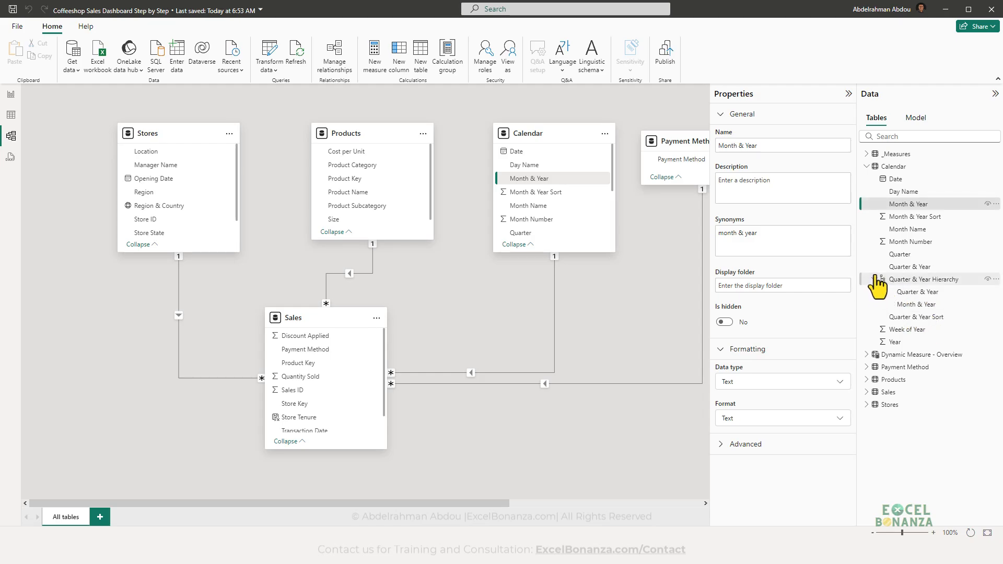
# - Rename the new Calendar hierarchy as Quarter & Month Hierarchy
pyautogui.rightClick(911, 282)
pyautogui.click(878, 316)
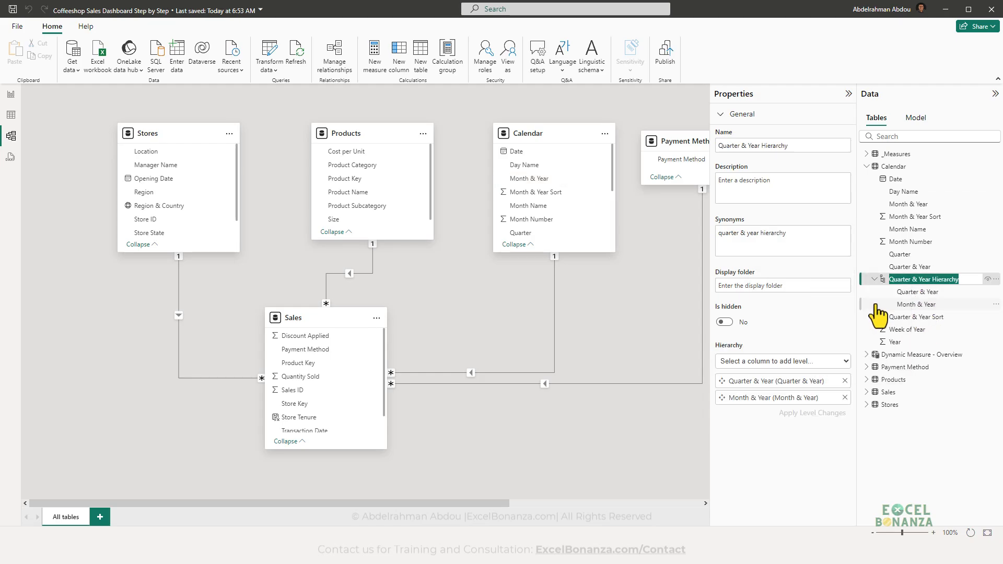
pyautogui.moveTo(918, 280); pyautogui.dragTo(925, 278)
pyautogui.doubleClick(922, 279)
pyautogui.click(923, 280)
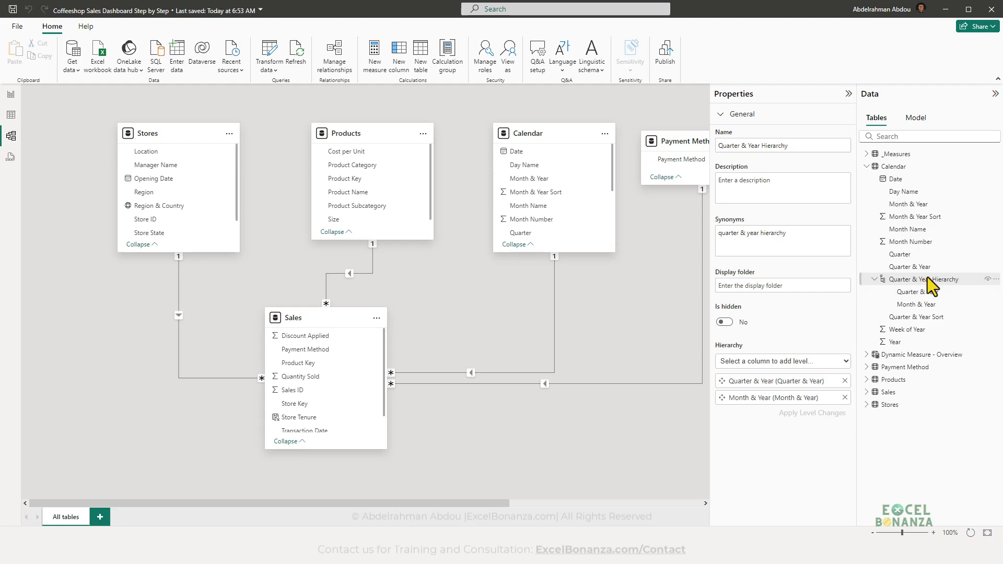
pyautogui.rightClick(928, 279)
pyautogui.click(891, 319)
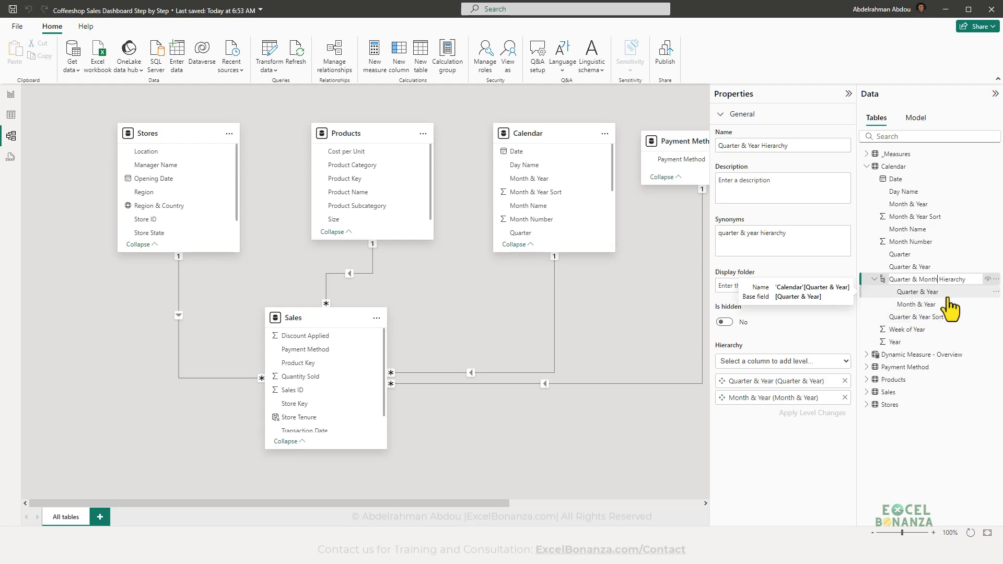
pyautogui.press('Return')
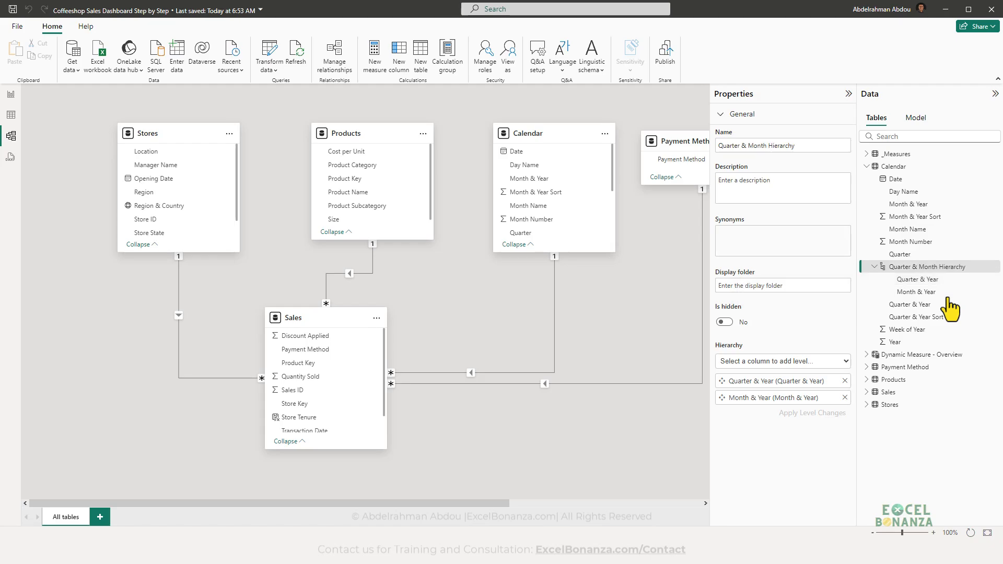
# - Return to the report, place the Quarter & Month Hierarchy on the line chart's X-axis and drill up to the quarter level
pyautogui.click(11, 95)
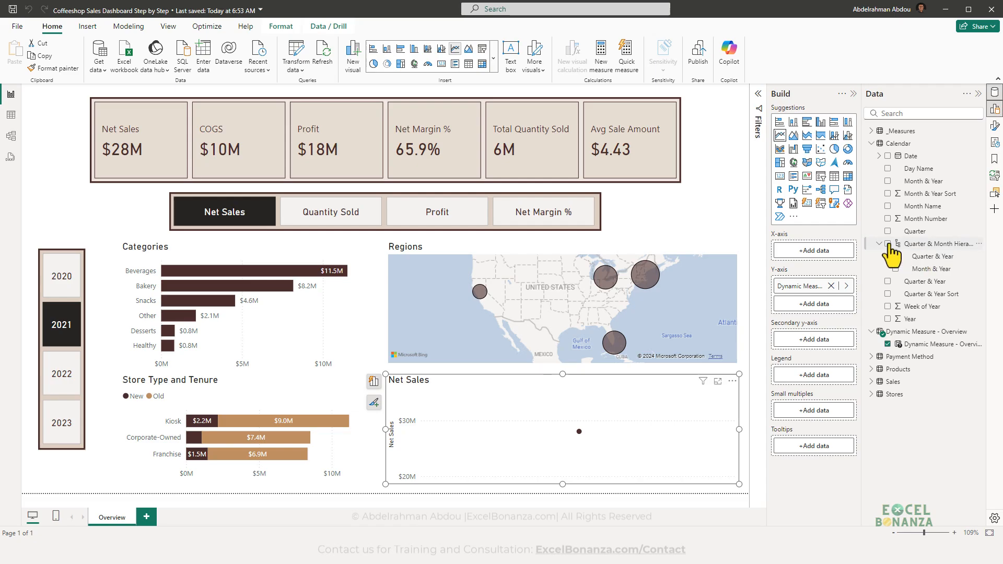
pyautogui.moveTo(892, 254); pyautogui.dragTo(795, 251)
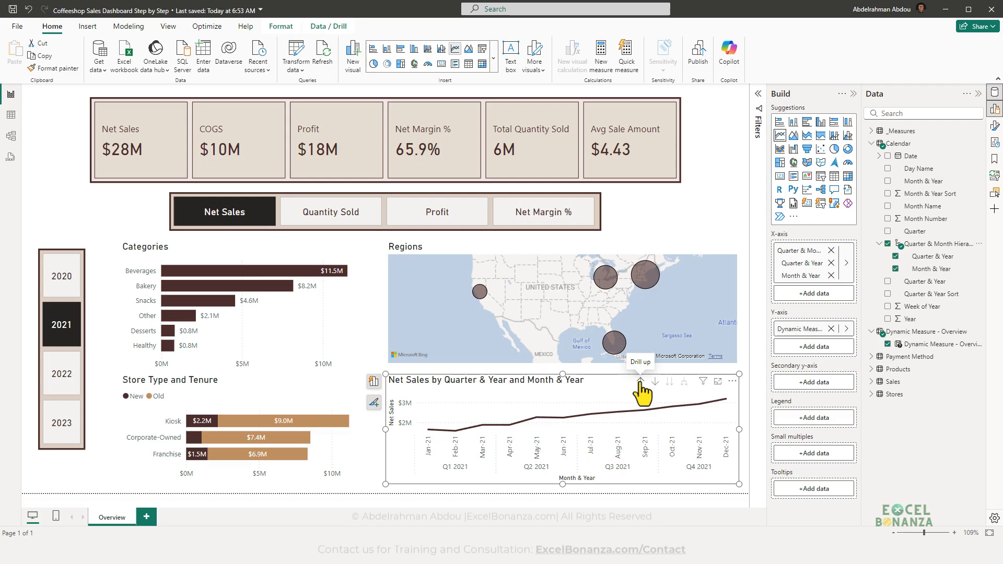
pyautogui.click(640, 382)
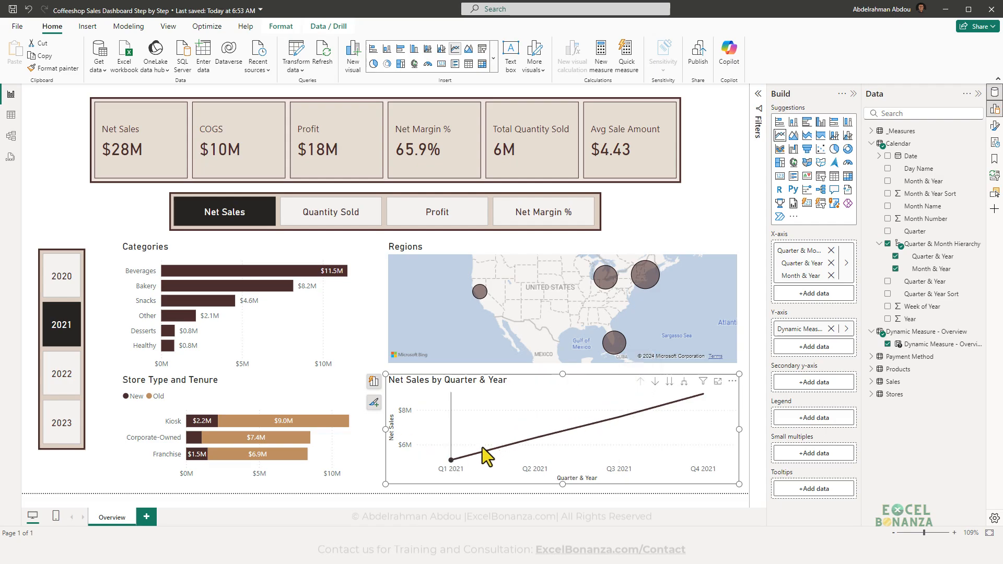
# - Test the line chart's hierarchy by going to the month level and back, and drilling into Q3 2021 and back up
pyautogui.click(669, 381)
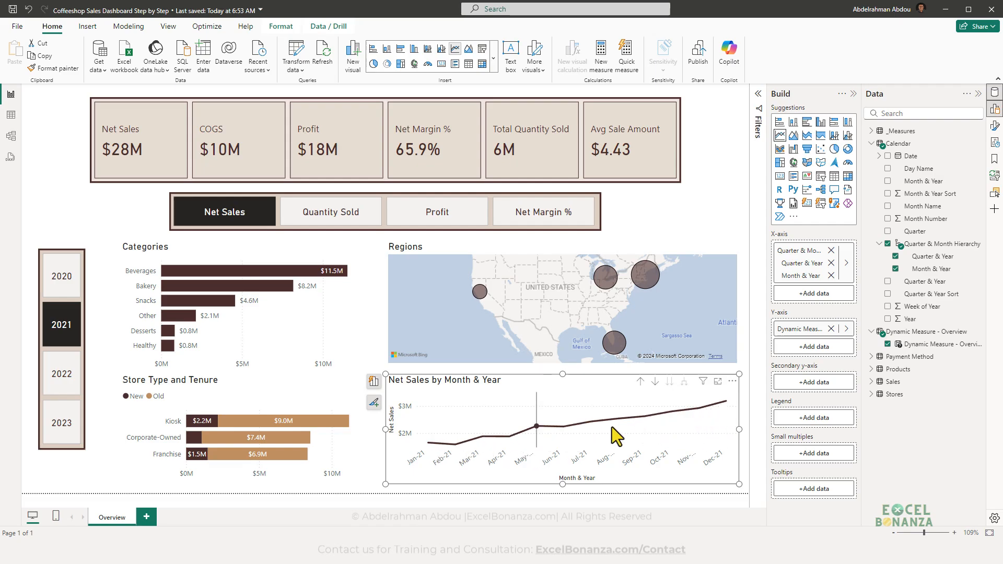
pyautogui.click(640, 383)
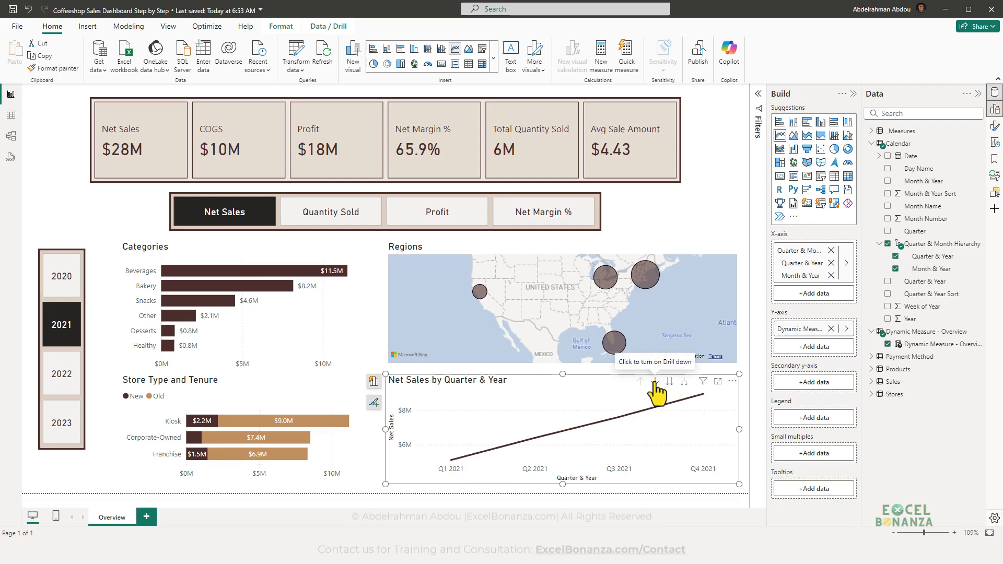
pyautogui.click(655, 384)
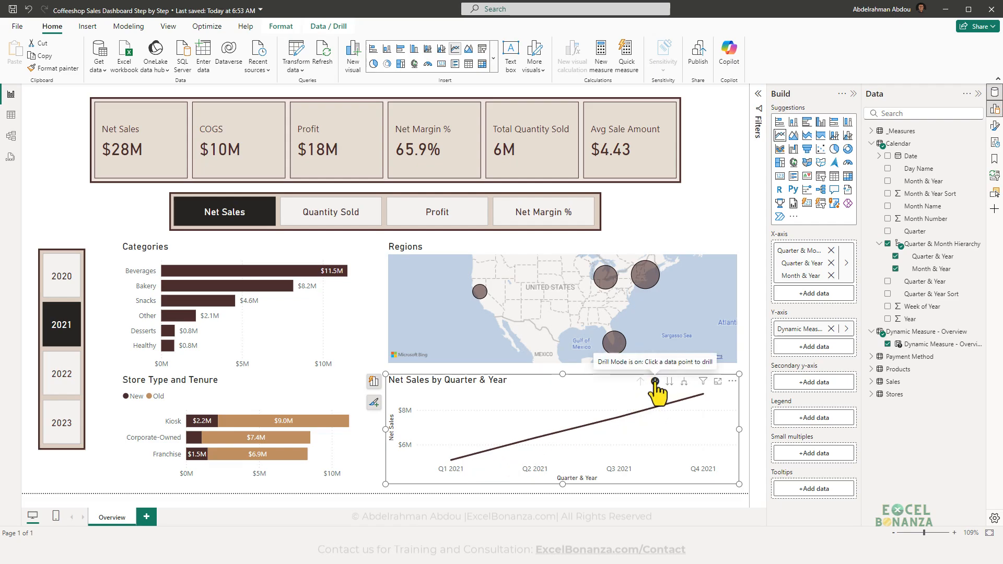
pyautogui.click(620, 417)
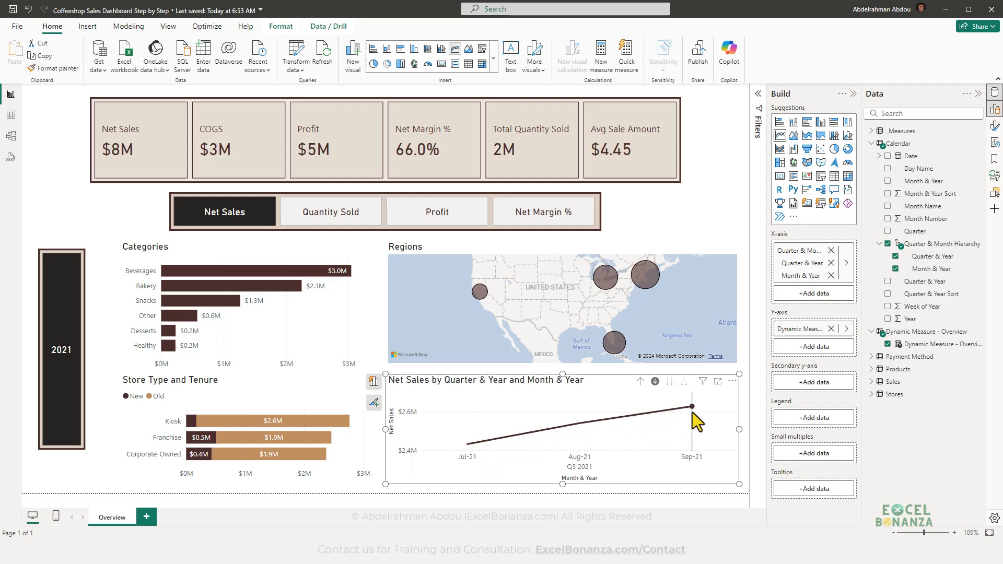
pyautogui.click(640, 381)
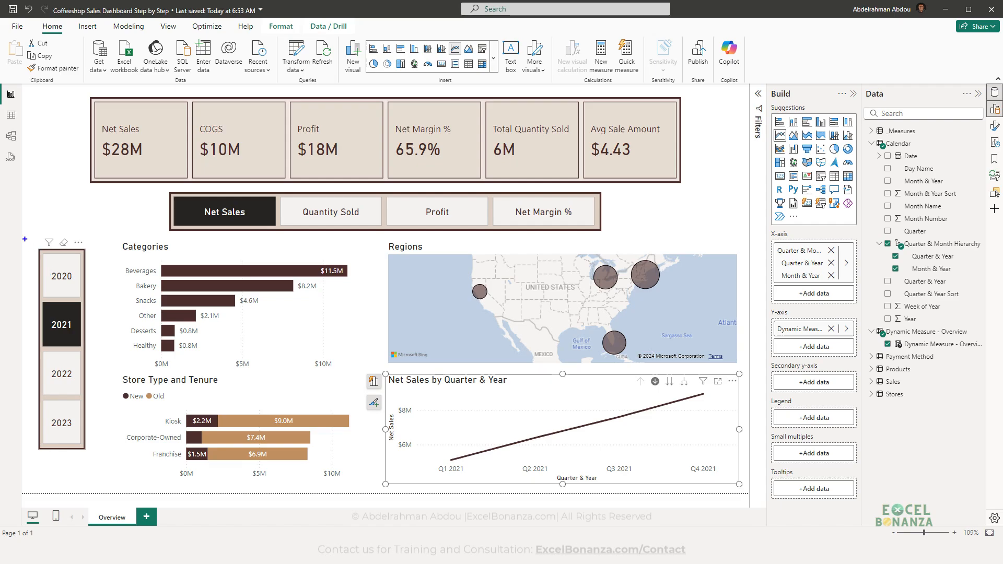
# - Filter the page to 2022 and examine the line chart expanded to months within quarters, returning to the quarter level
pyautogui.click(59, 380)
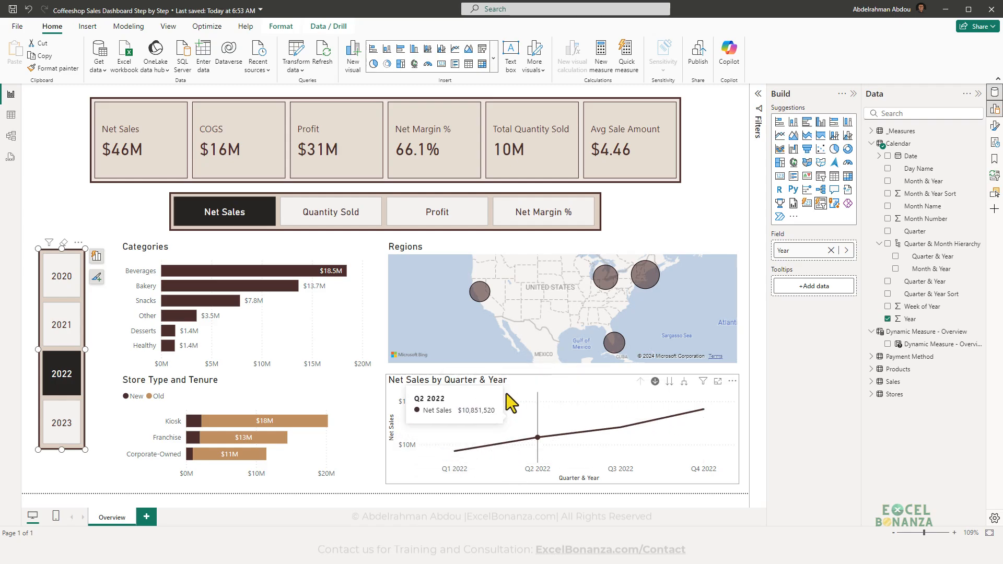
pyautogui.click(530, 388)
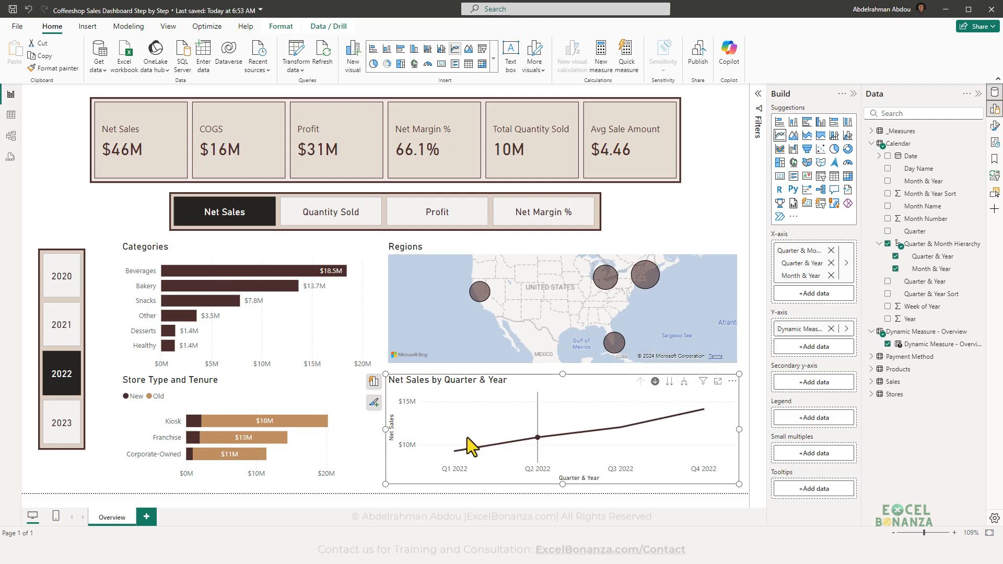
pyautogui.click(683, 381)
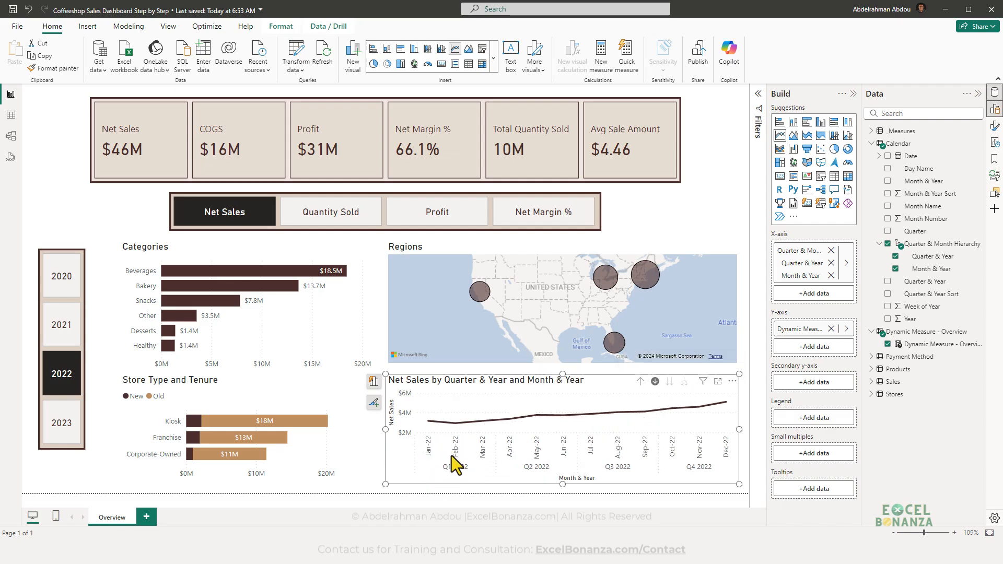
pyautogui.hotkey('ctrl', '2')
pyautogui.moveTo(436, 461); pyautogui.dragTo(471, 474)
pyautogui.press('Escape')
pyautogui.click(640, 381)
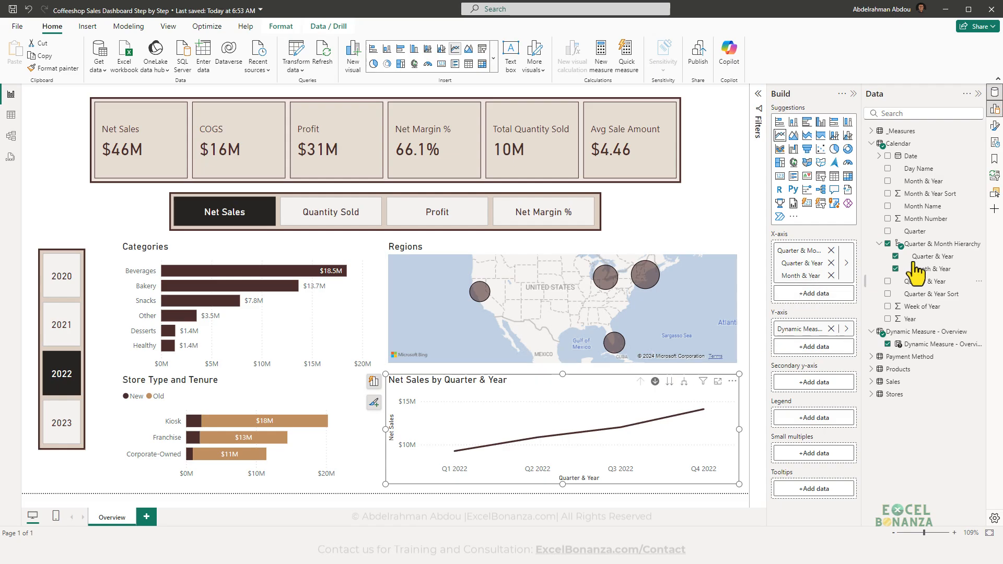
# - Switch the page's measure selection to Quantity Sold and set the line chart's title to Trend
pyautogui.click(994, 126)
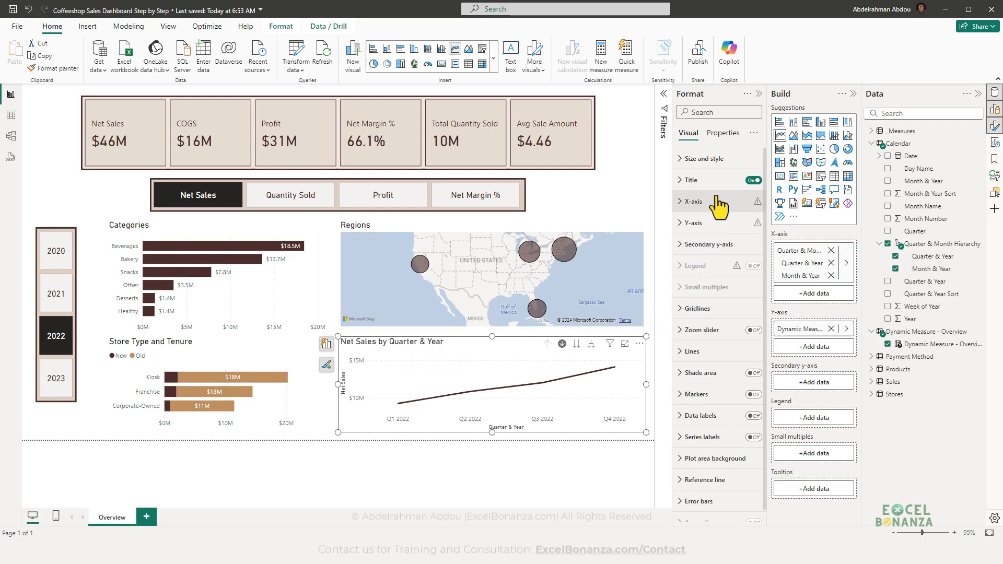
pyautogui.click(309, 199)
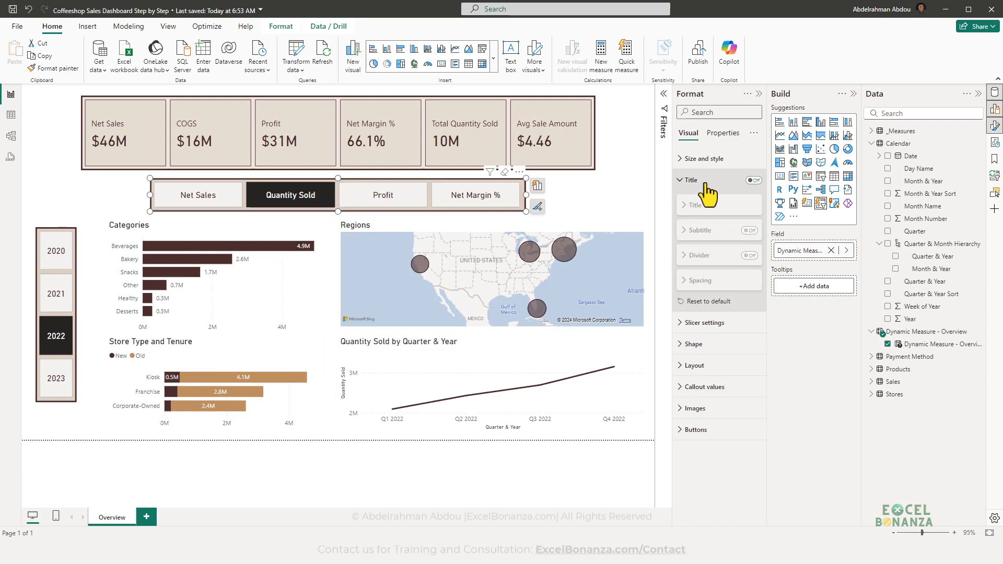
pyautogui.click(516, 349)
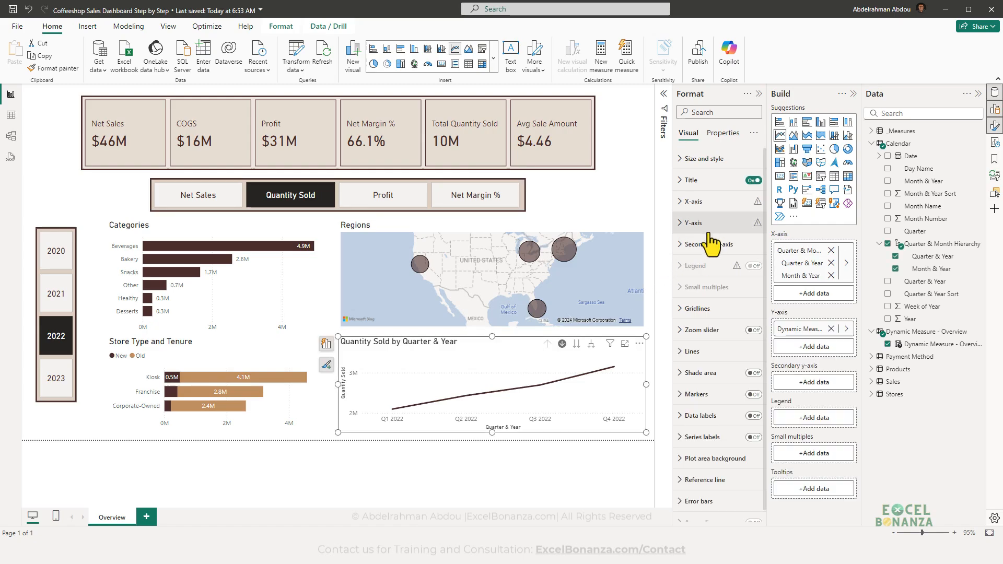
pyautogui.click(705, 181)
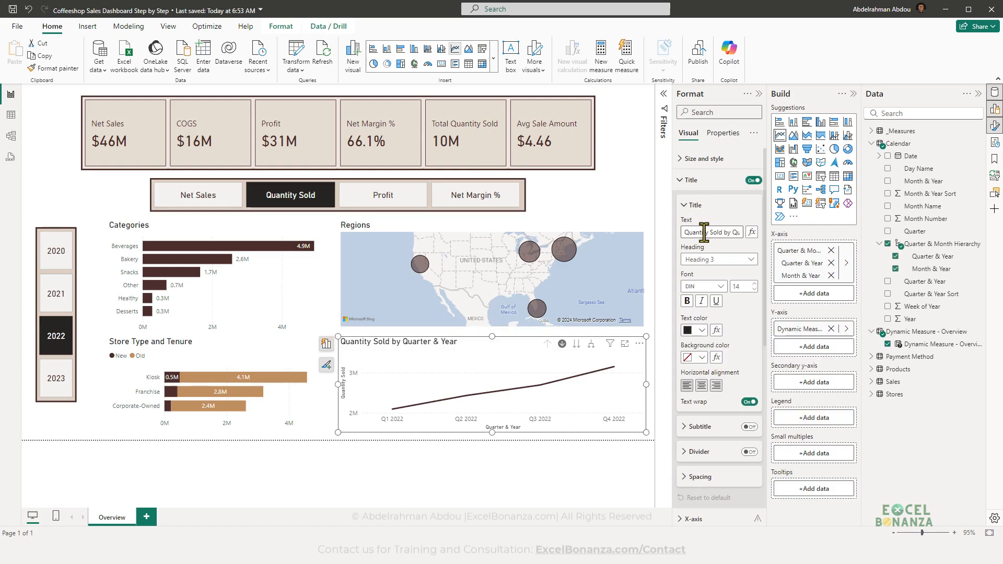
pyautogui.write('Trend')
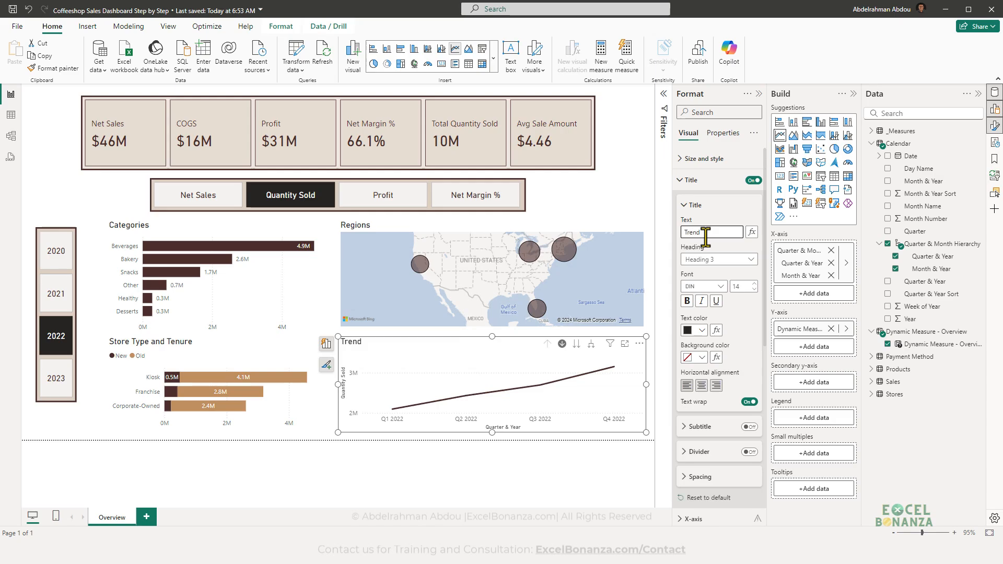
# - Check the Trend title in the reference screenshot and centre the line chart's title
pyautogui.click(806, 551)
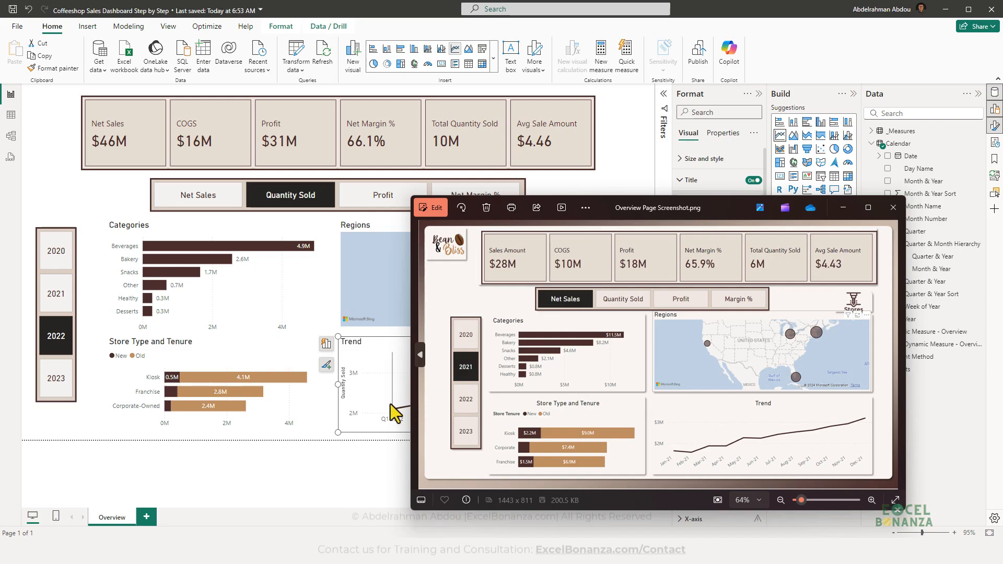
pyautogui.click(635, 159)
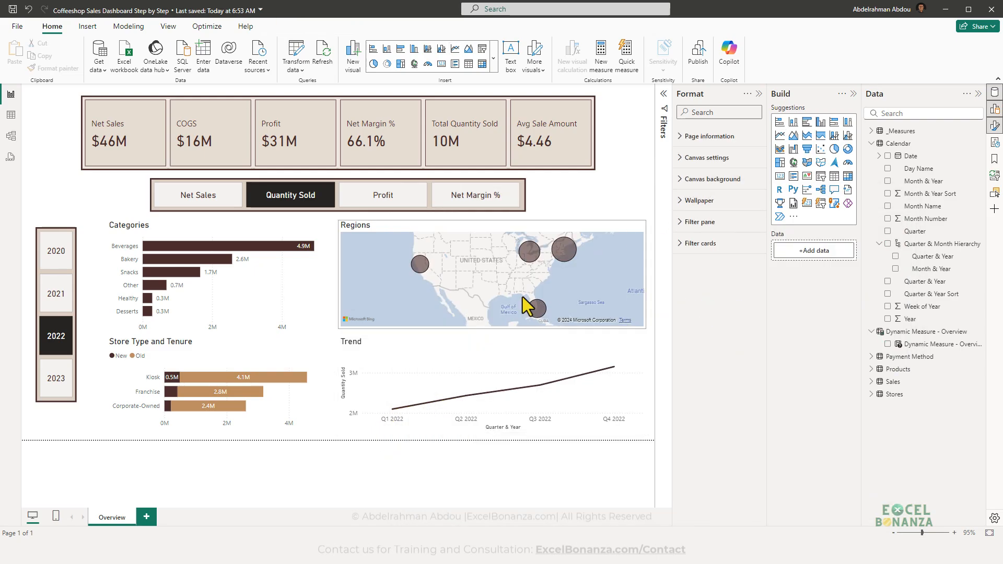
pyautogui.click(435, 365)
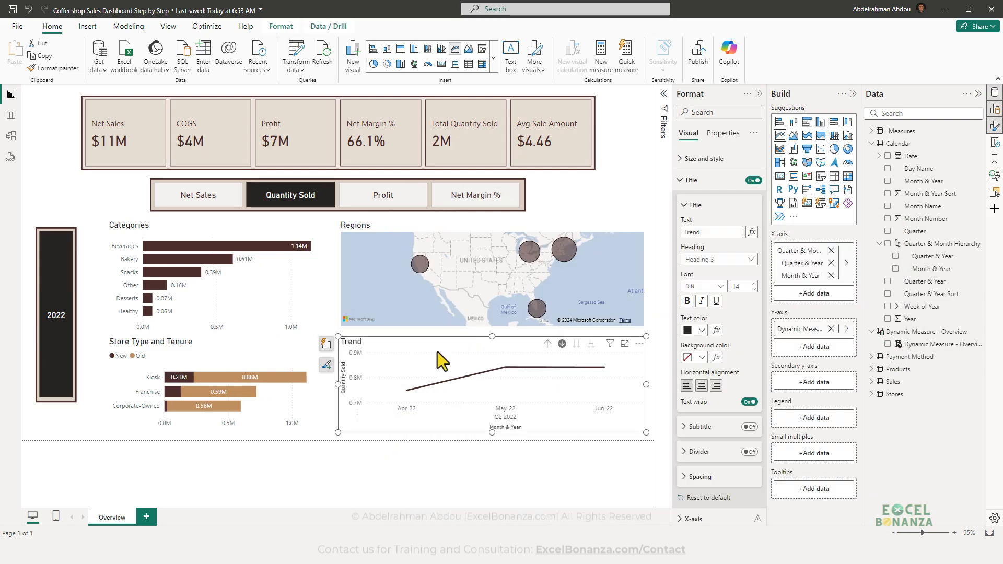
pyautogui.click(701, 385)
# - Compare the alignment of the Regions and Categories titles in the reference screenshot
pyautogui.click(791, 552)
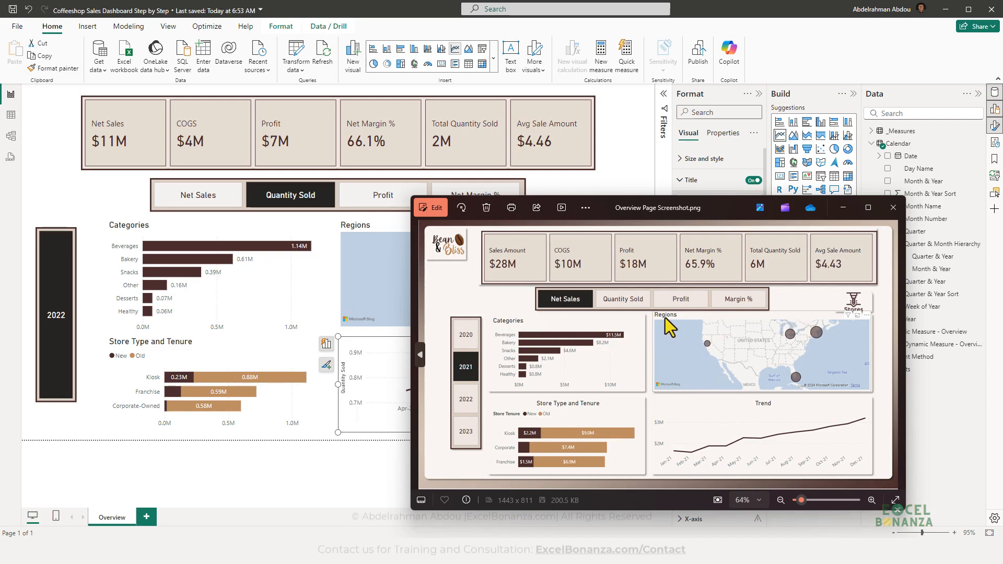
pyautogui.moveTo(648, 308); pyautogui.dragTo(682, 321)
pyautogui.moveTo(487, 308); pyautogui.dragTo(526, 330)
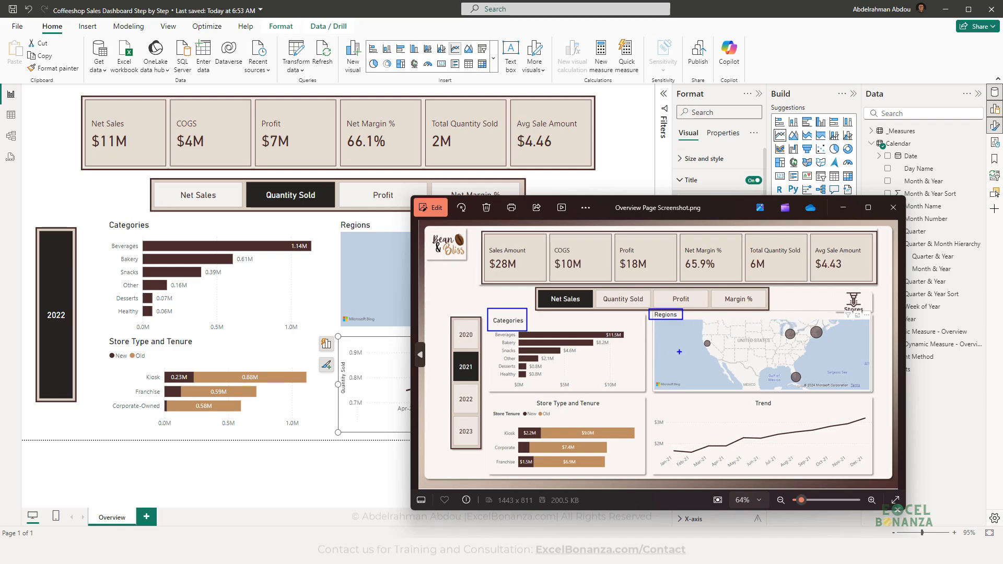
pyautogui.press('Escape')
# - Centre the titles of the Regions map, the Categories chart and the Store Type and Tenure chart
pyautogui.click(377, 228)
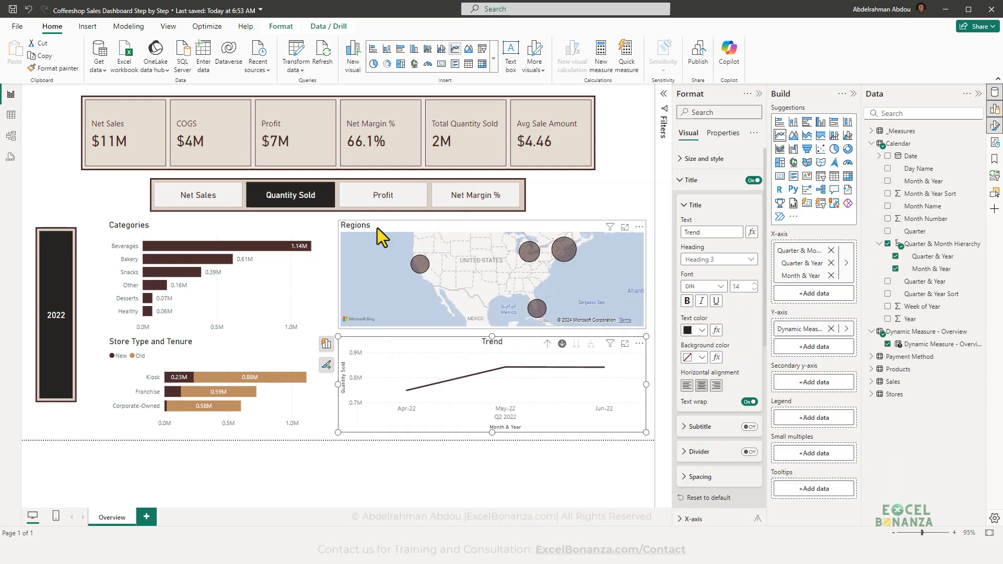
pyautogui.click(377, 227)
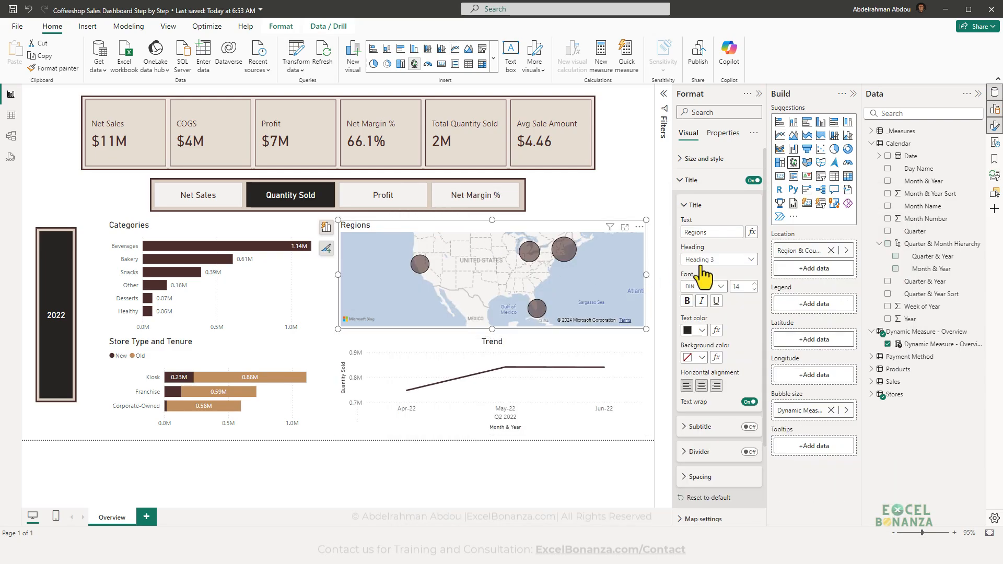
pyautogui.click(701, 386)
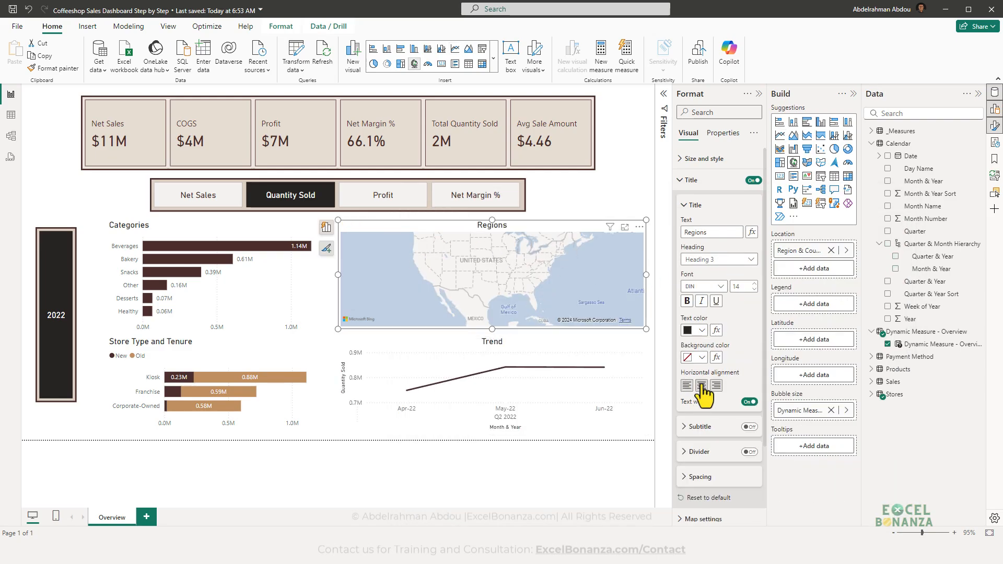
pyautogui.click(225, 226)
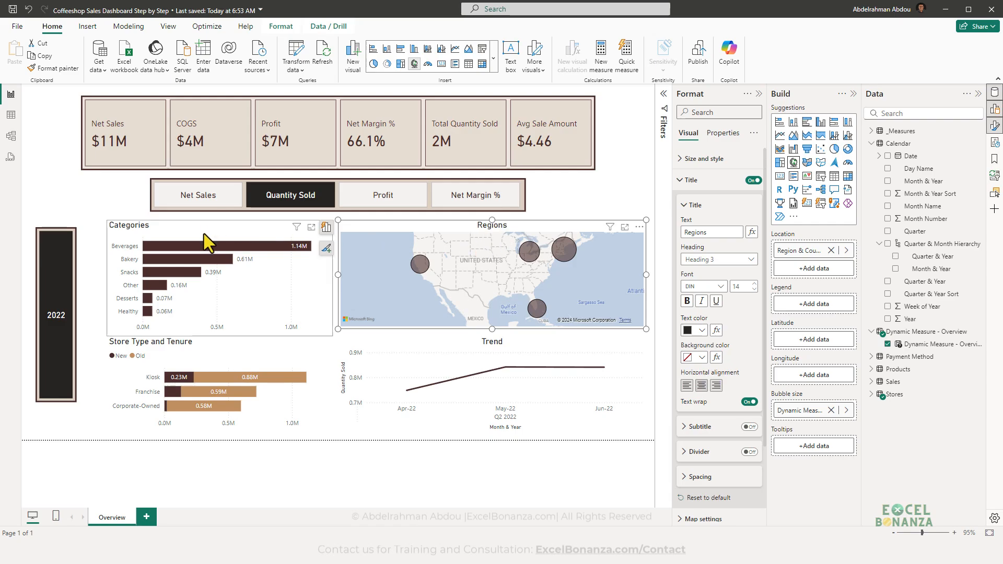
pyautogui.click(701, 386)
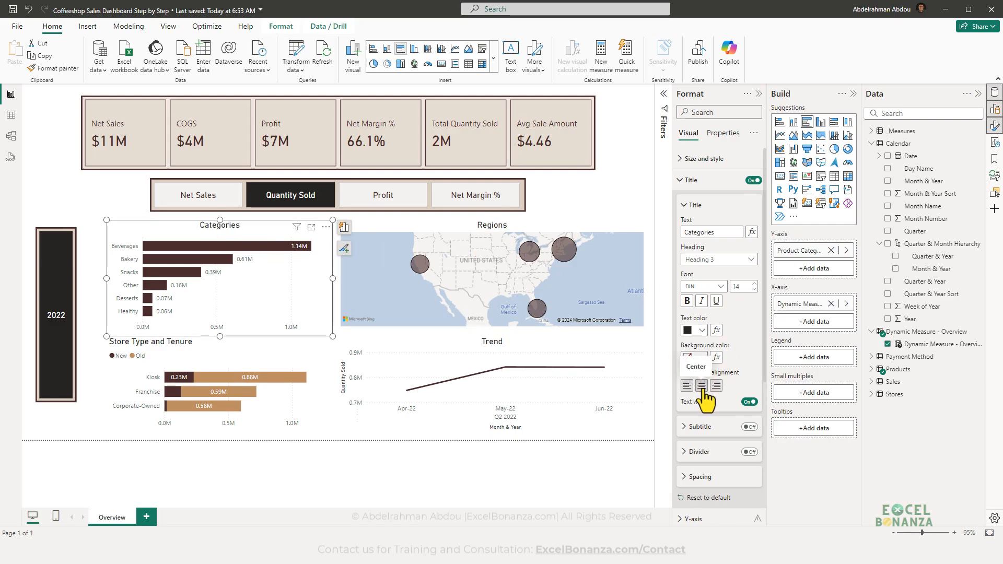
pyautogui.click(246, 352)
pyautogui.click(701, 388)
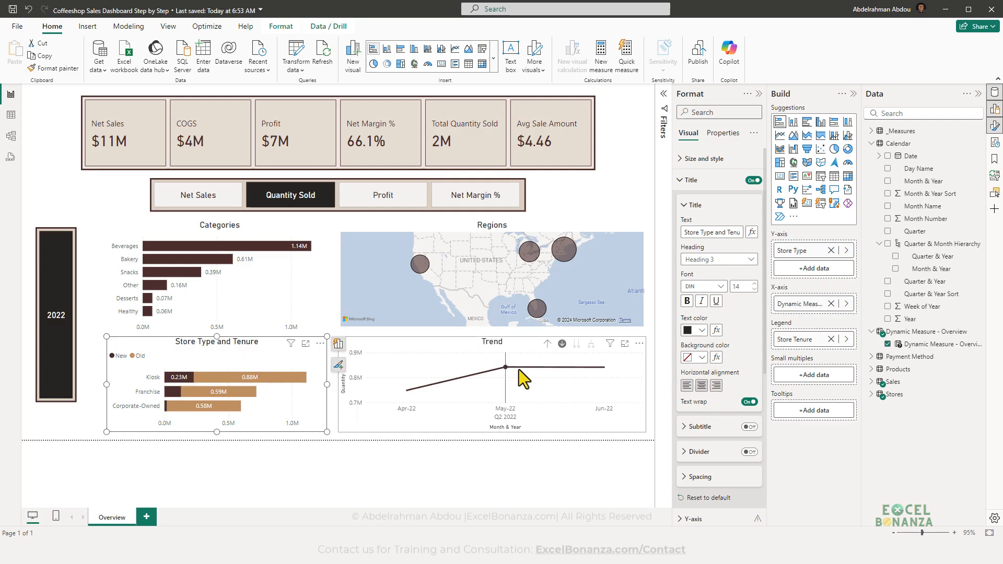
pyautogui.moveTo(580, 396)
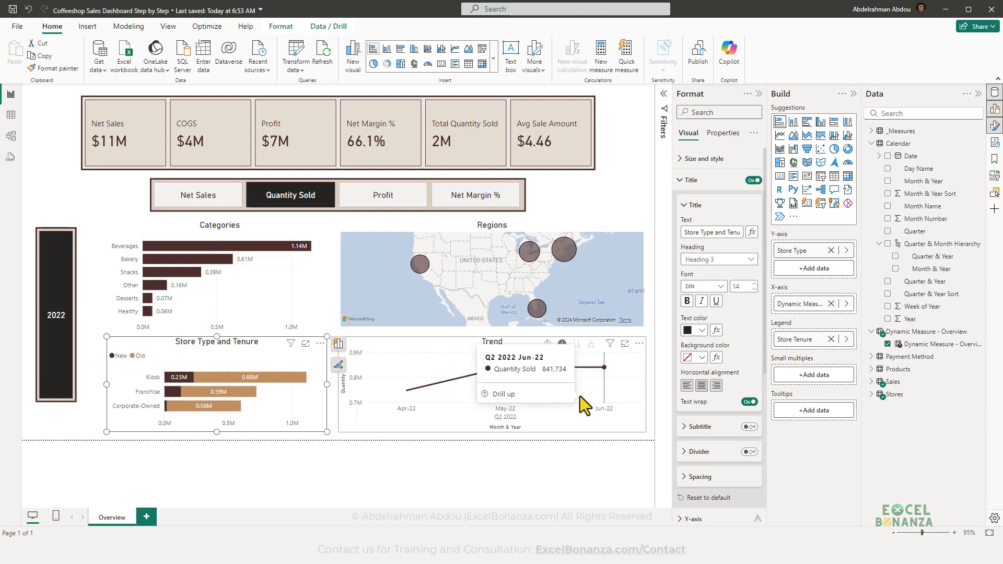
pyautogui.click(330, 444)
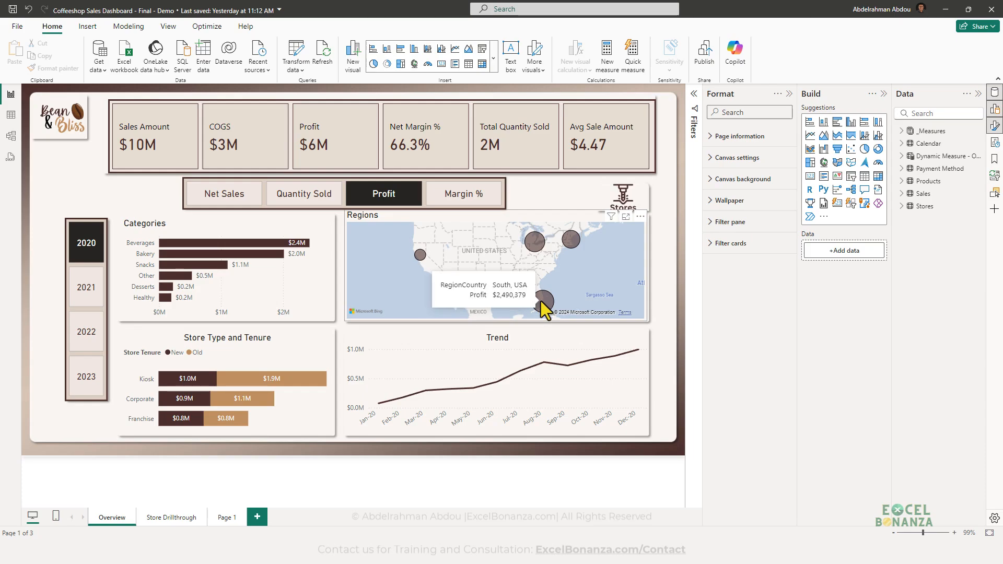
# - In the finished demo report, drill through from the South region on the map and examine the region and year cards
pyautogui.click(541, 302)
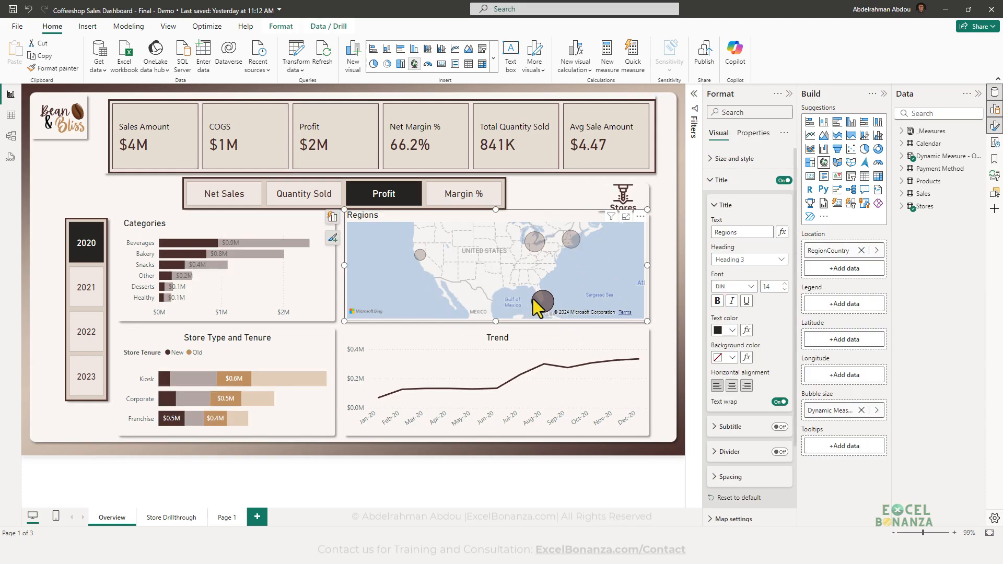
pyautogui.click(623, 198)
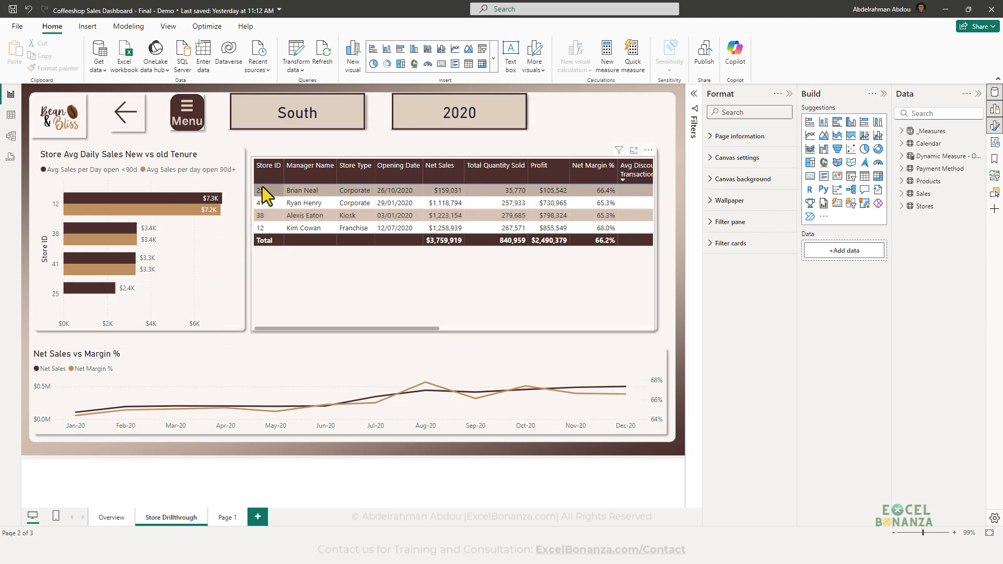
pyautogui.hotkey('ctrl', '2')
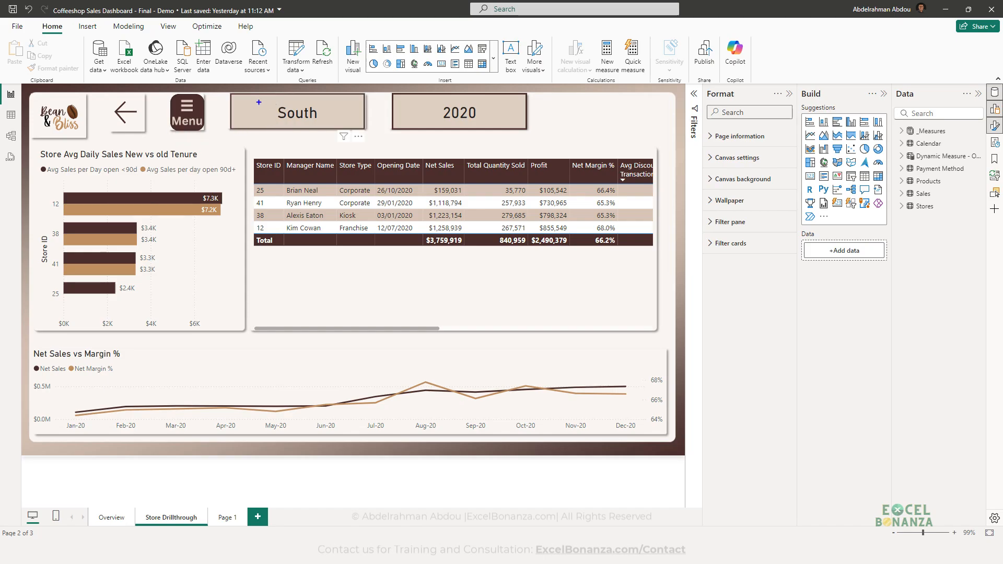
pyautogui.moveTo(247, 94); pyautogui.dragTo(359, 133)
pyautogui.moveTo(402, 94); pyautogui.dragTo(528, 130)
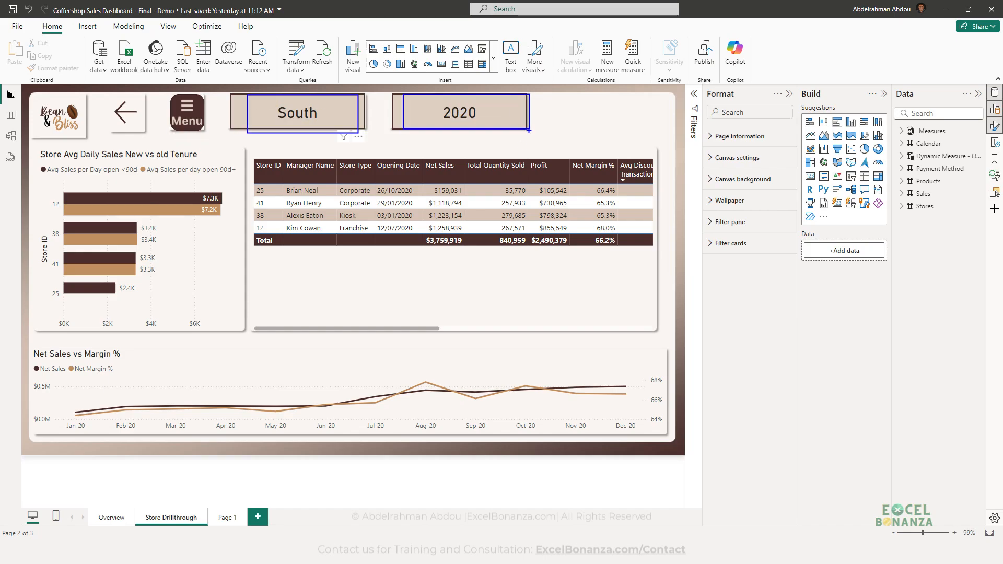
pyautogui.press('Escape')
# - Return to the demo report's Overview page and examine its year slicer
pyautogui.click(117, 516)
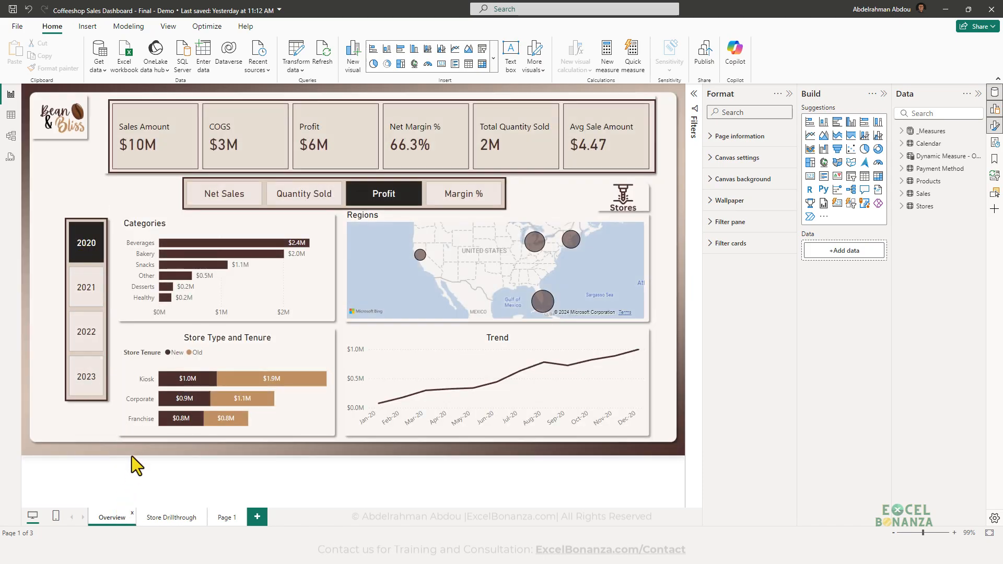
pyautogui.moveTo(36, 205)
pyautogui.mouseDown()
pyautogui.moveTo(50, 223)
pyautogui.moveTo(107, 434)
pyautogui.moveTo(118, 432)
pyautogui.mouseUp()
pyautogui.press('Escape')
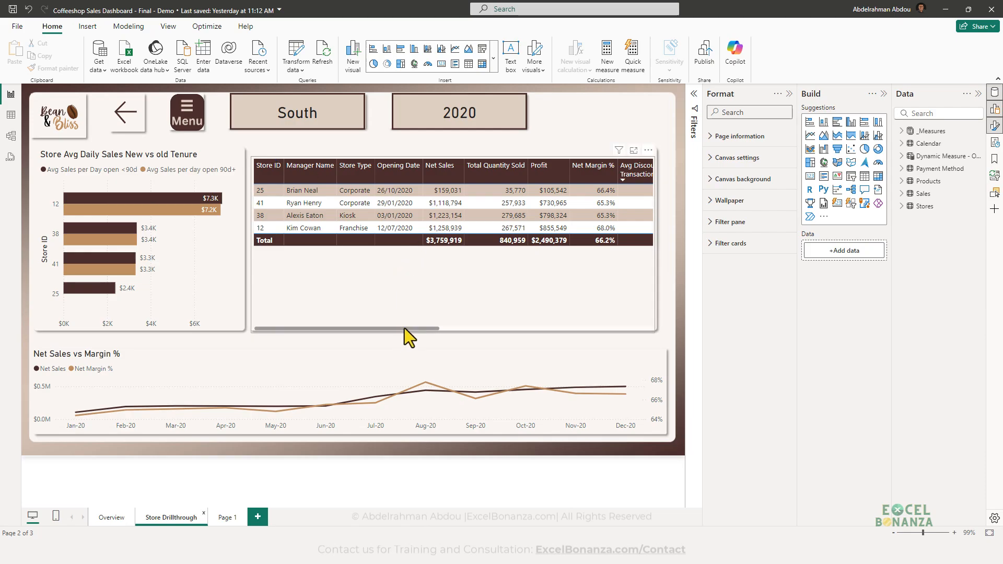
# - Examine the store table, the Net Sales vs Margin % chart and the region card on the demo's Store Drillthrough page
pyautogui.moveTo(405, 328); pyautogui.dragTo(377, 327)
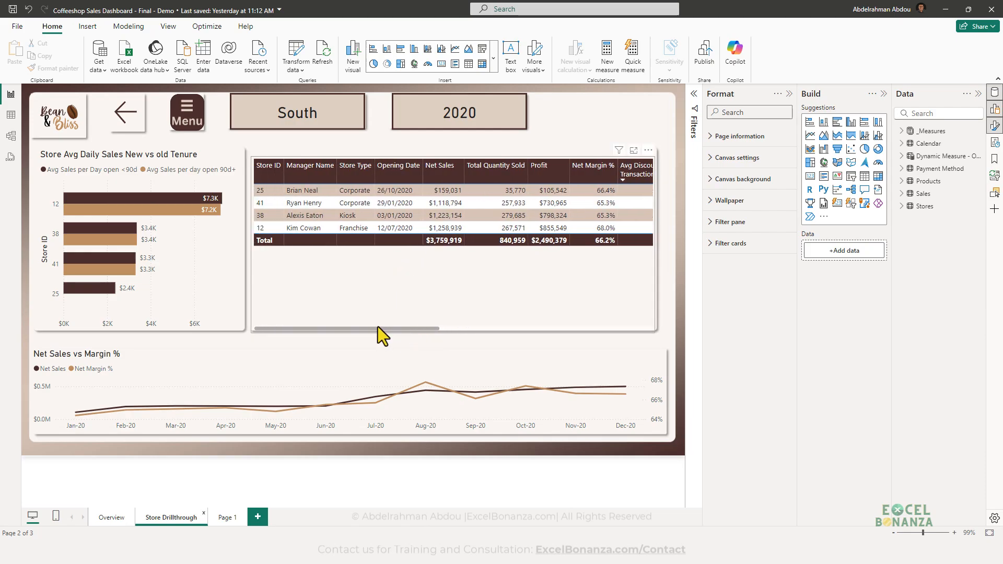
pyautogui.click(377, 327)
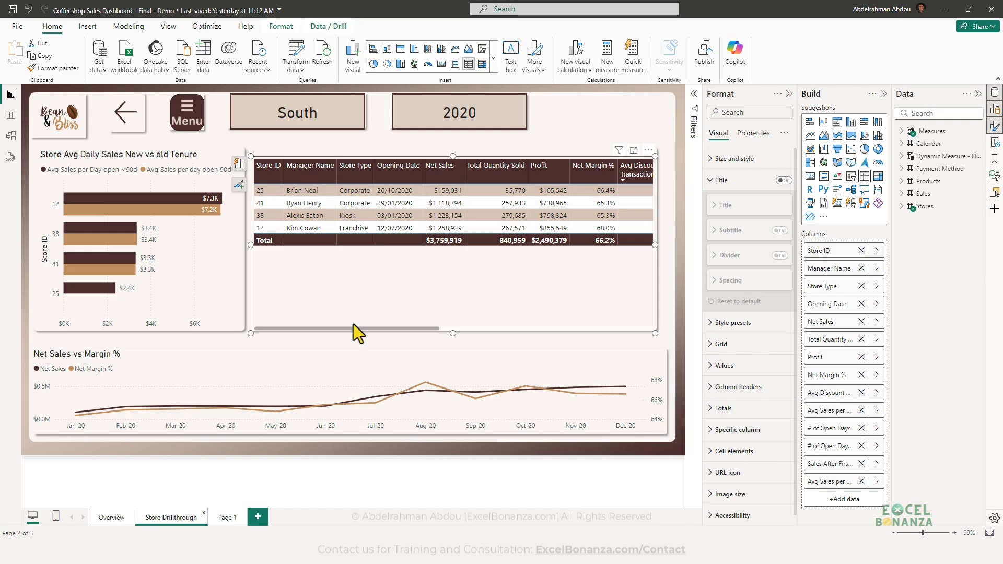
pyautogui.moveTo(369, 328)
pyautogui.mouseDown()
pyautogui.moveTo(616, 328)
pyautogui.moveTo(409, 335)
pyautogui.moveTo(357, 321)
pyautogui.mouseUp()
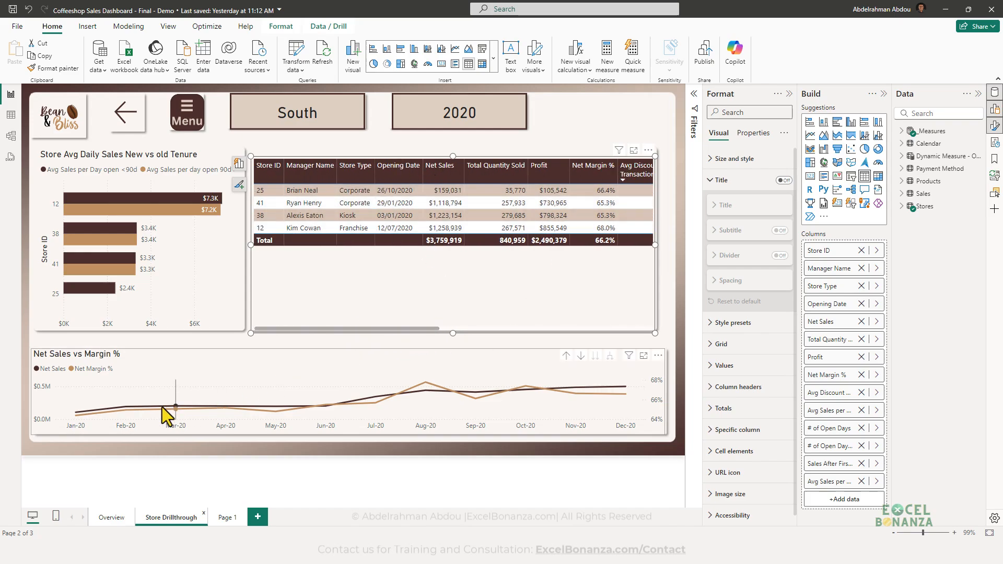
pyautogui.moveTo(34, 347)
pyautogui.mouseDown()
pyautogui.moveTo(92, 384)
pyautogui.moveTo(671, 440)
pyautogui.mouseUp()
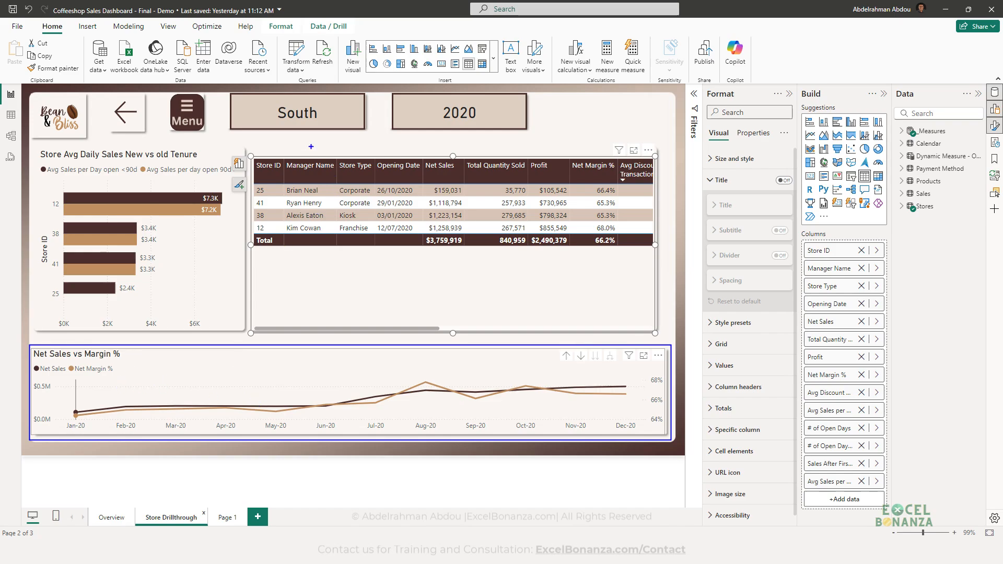
pyautogui.moveTo(229, 92); pyautogui.dragTo(366, 128)
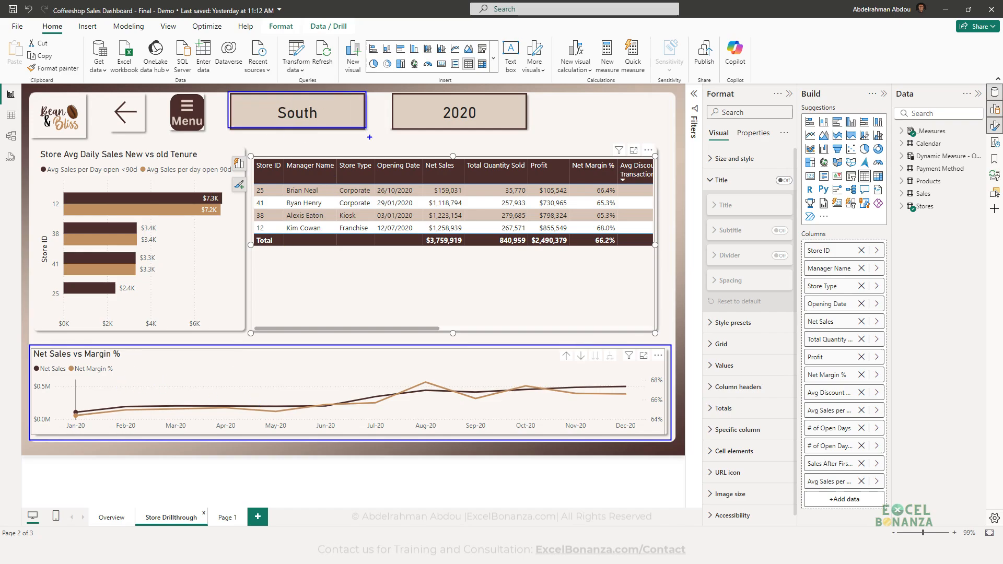
pyautogui.press('Escape')
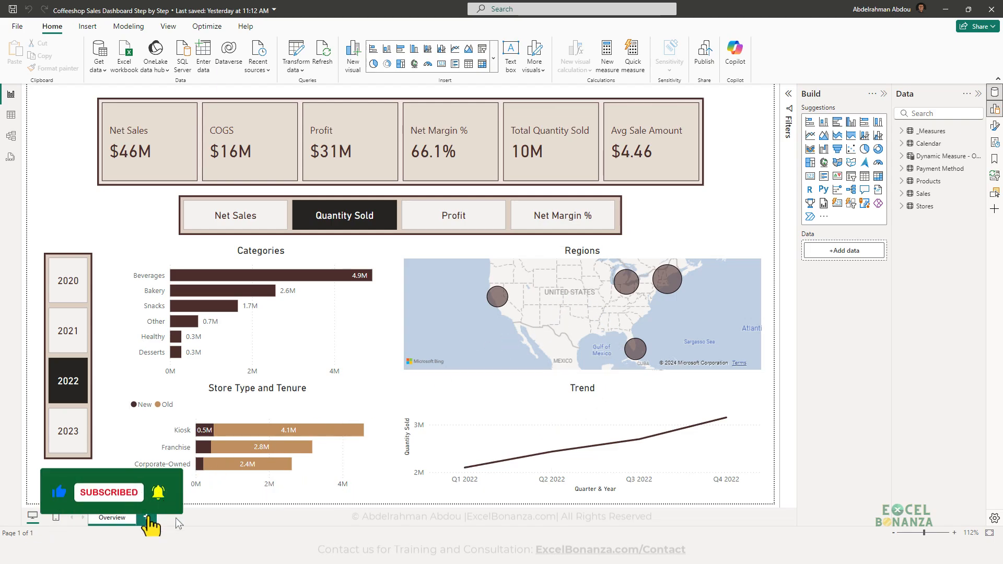
# - Add a new page to the step-by-step report and name it Store Drillthrough
pyautogui.click(147, 517)
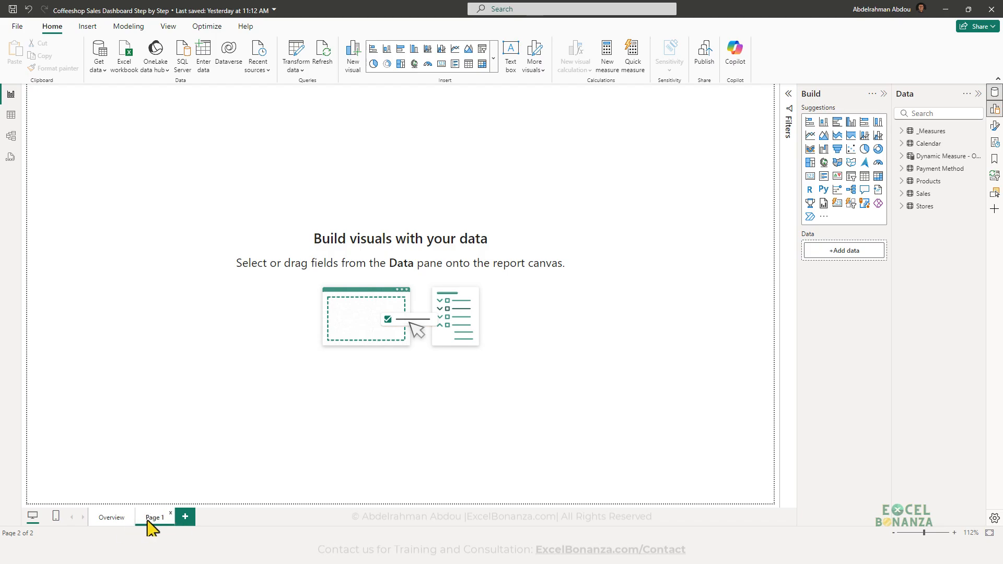
pyautogui.doubleClick(148, 518)
pyautogui.write('Store Drillthrough')
pyautogui.press('Return')
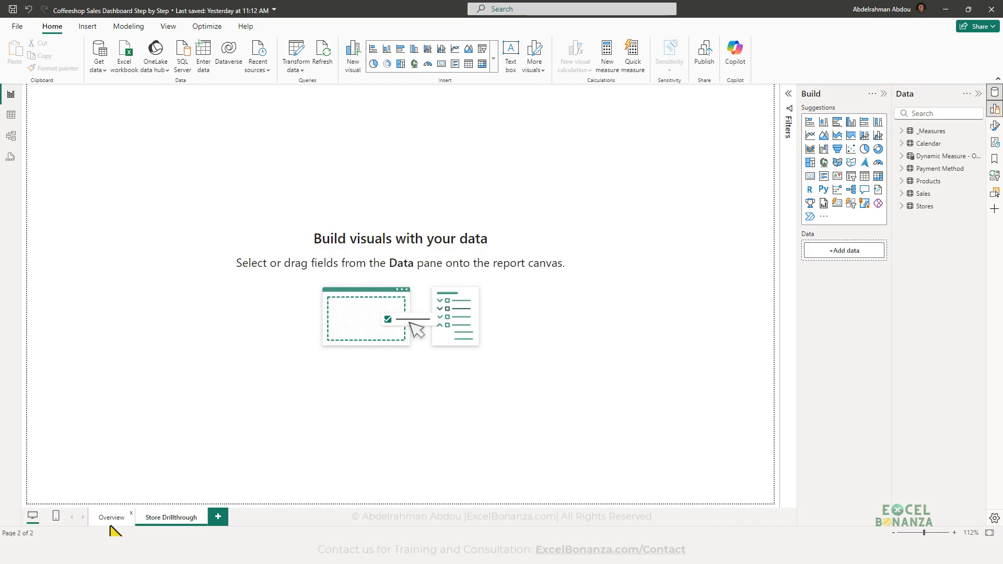
# - Set the page type of the Store Drillthrough page to Drillthrough
pyautogui.click(993, 126)
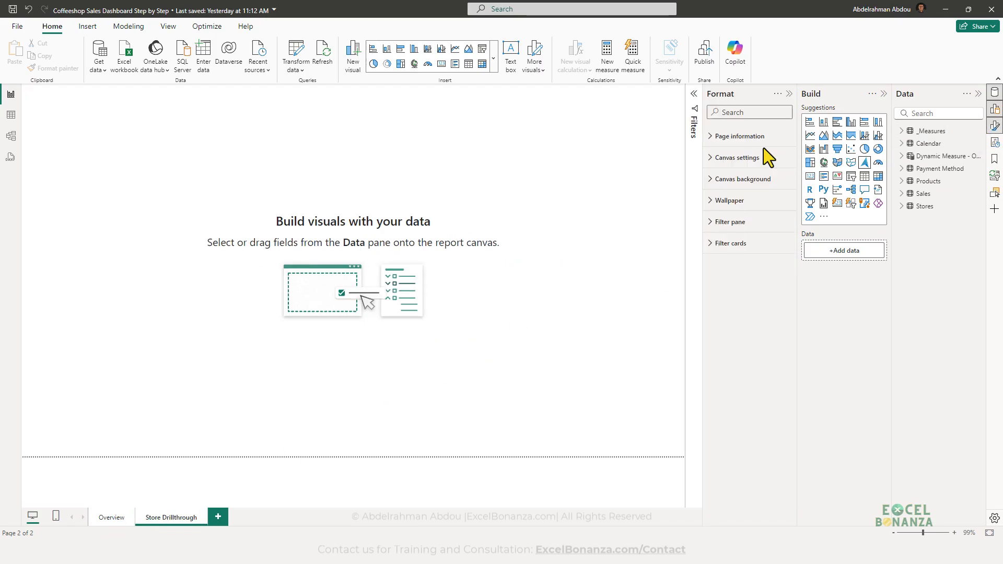
pyautogui.click(753, 134)
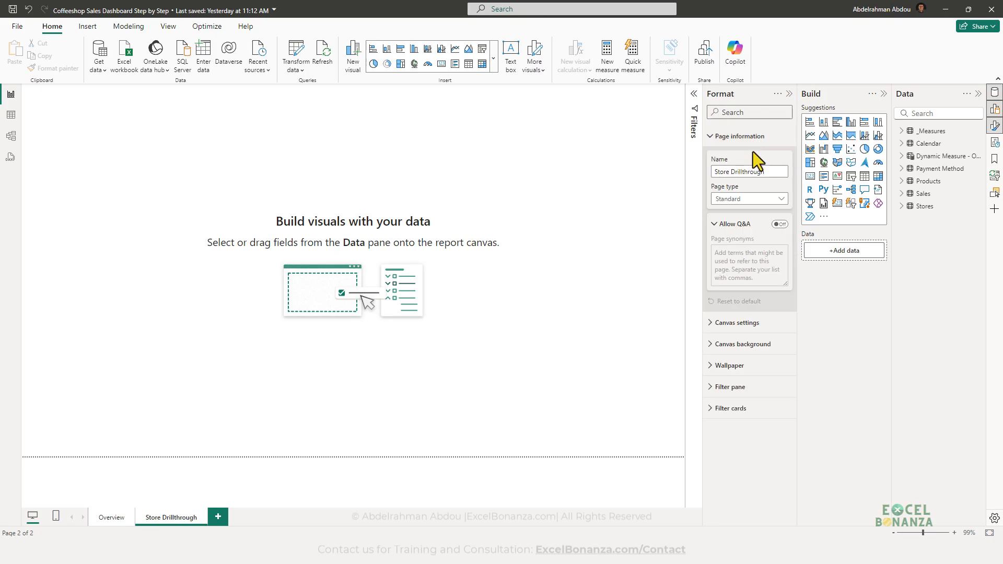
pyautogui.click(746, 198)
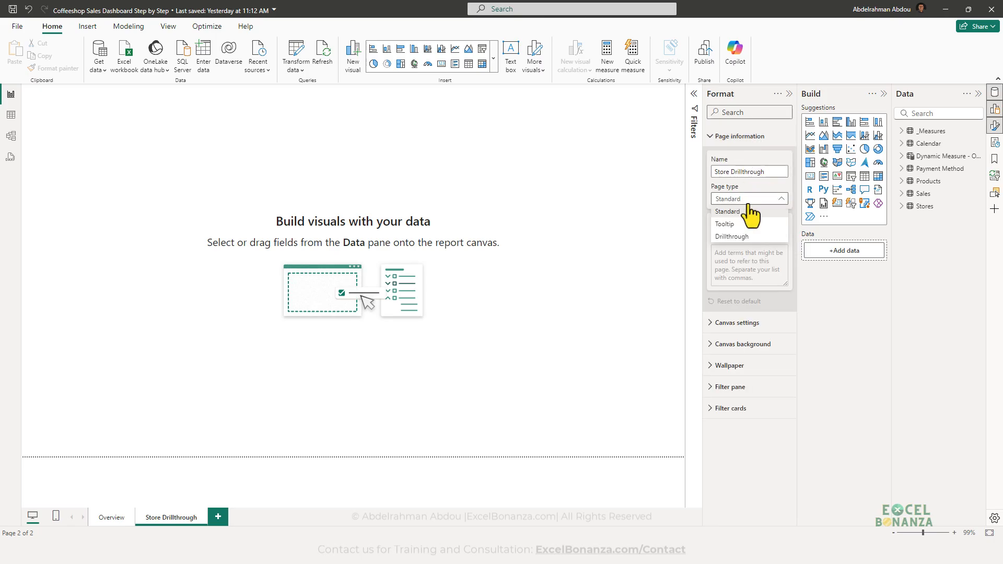
pyautogui.click(744, 238)
# - Add Region and Region & Country from the Stores table as the page's drill-through fields
pyautogui.click(768, 259)
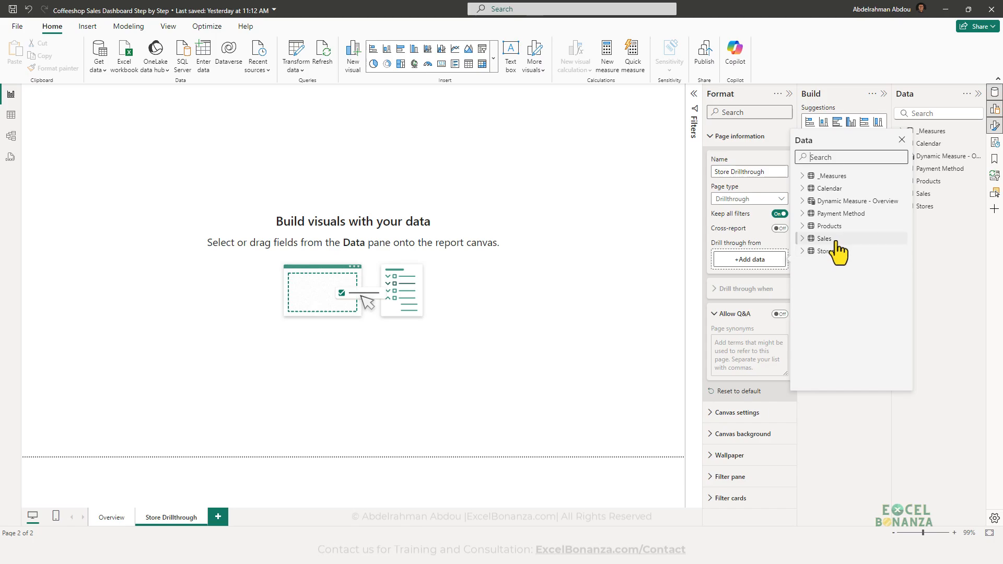
pyautogui.click(810, 253)
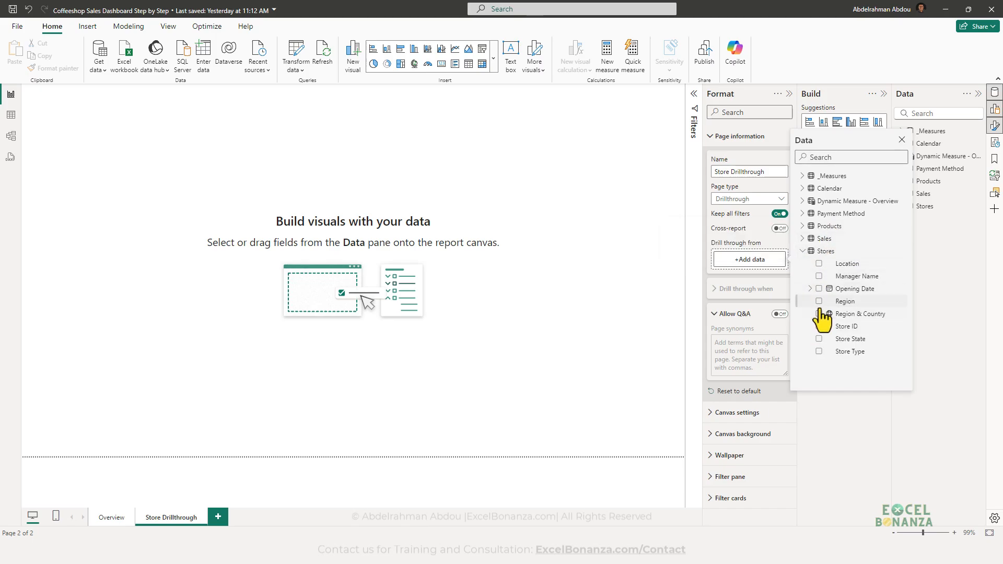
pyautogui.click(818, 301)
pyautogui.click(818, 314)
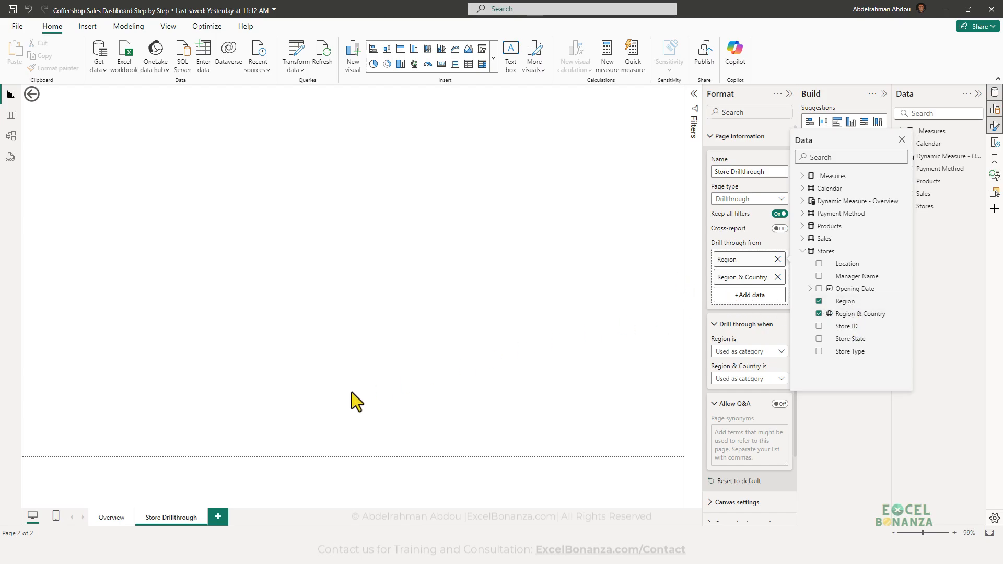
pyautogui.click(160, 461)
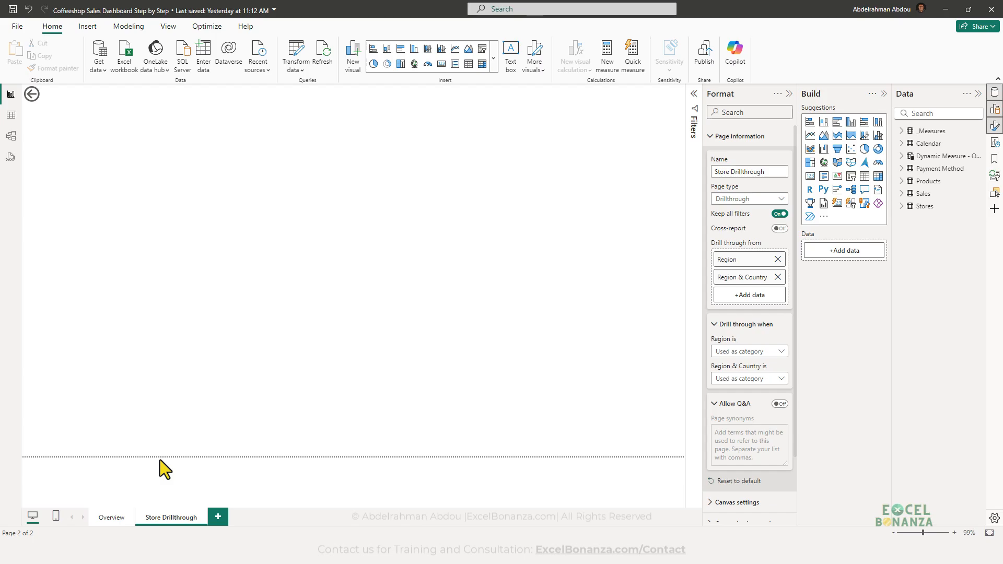
# - Test the drill-through from the Midwest bubble on the Overview page's Regions map to Store Drillthrough, and recheck the bubble's tooltip on Overview
pyautogui.click(111, 517)
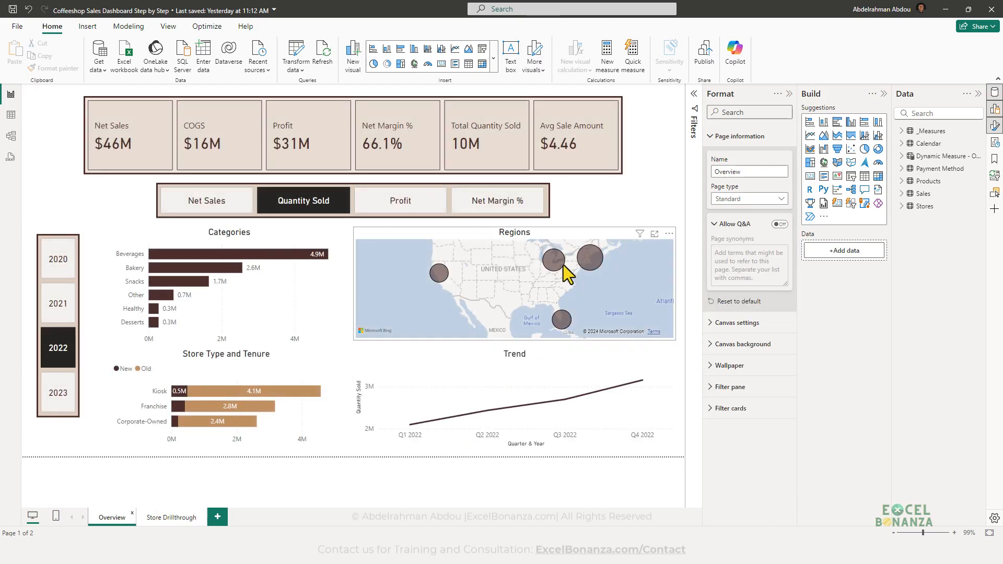
pyautogui.moveTo(558, 263)
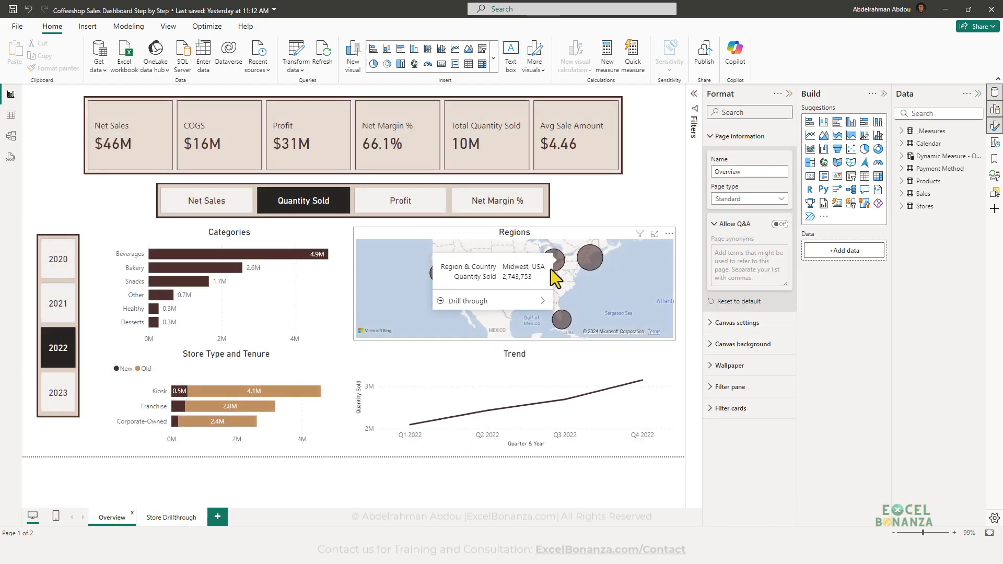
pyautogui.moveTo(546, 301)
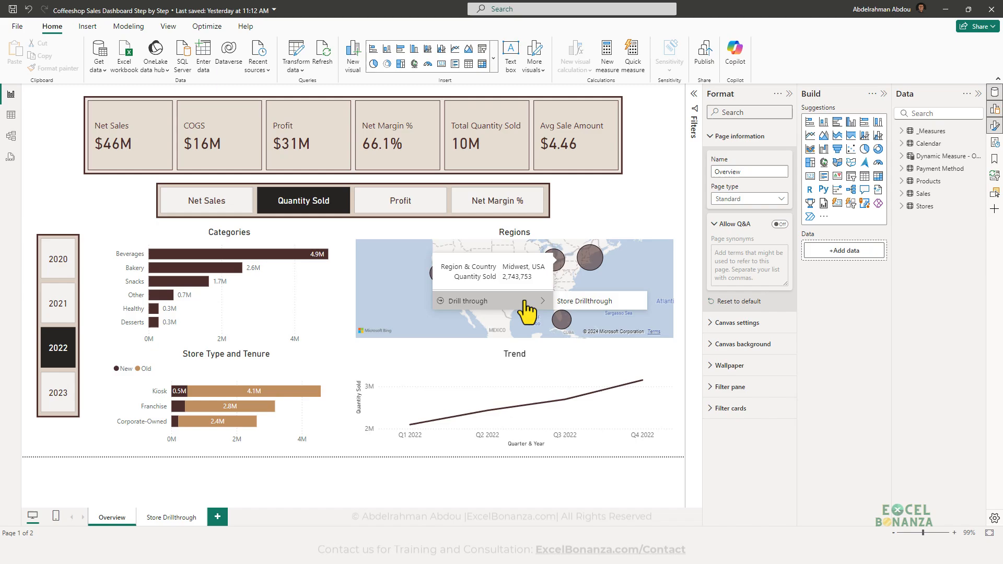
pyautogui.click(576, 302)
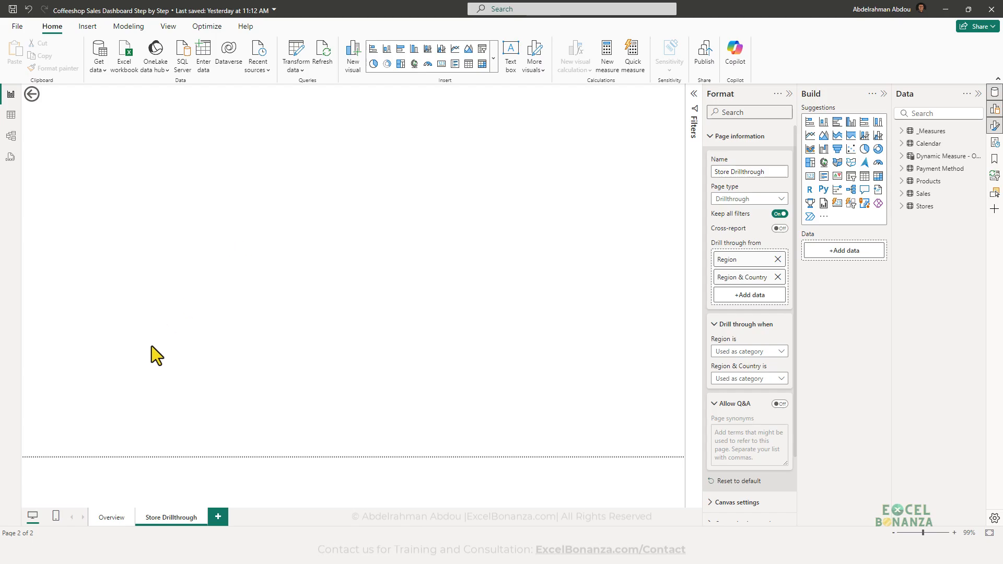
pyautogui.click(109, 516)
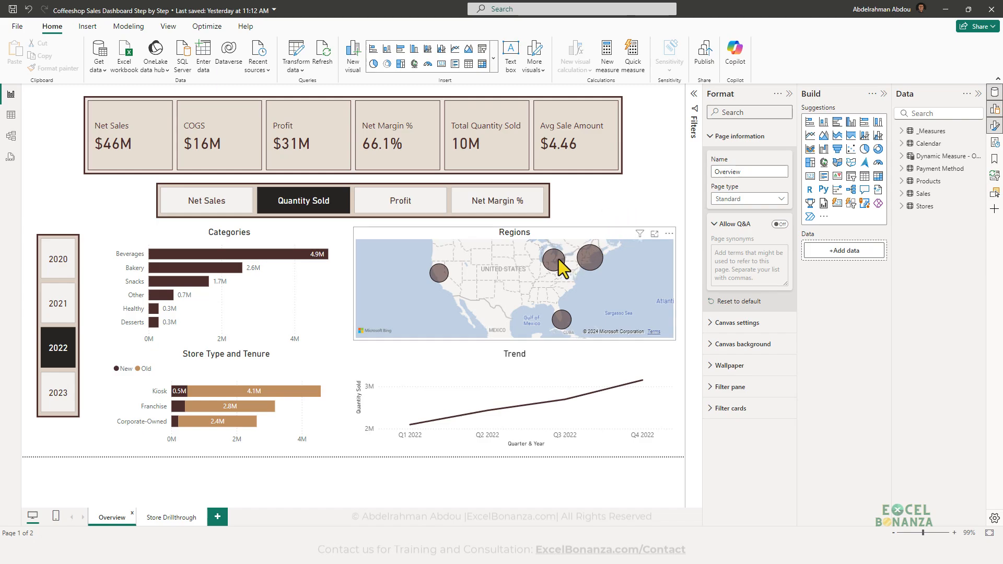
pyautogui.moveTo(558, 260)
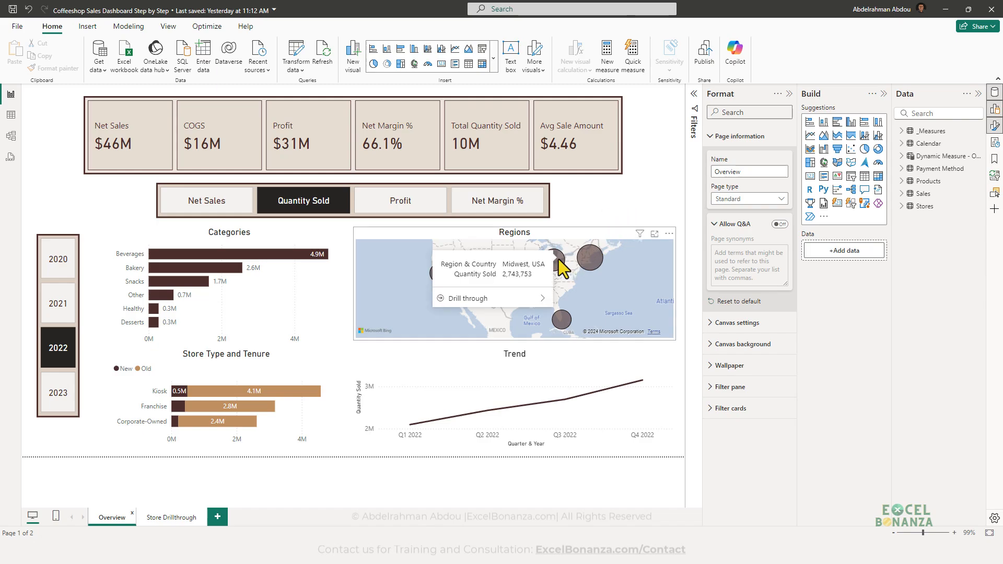
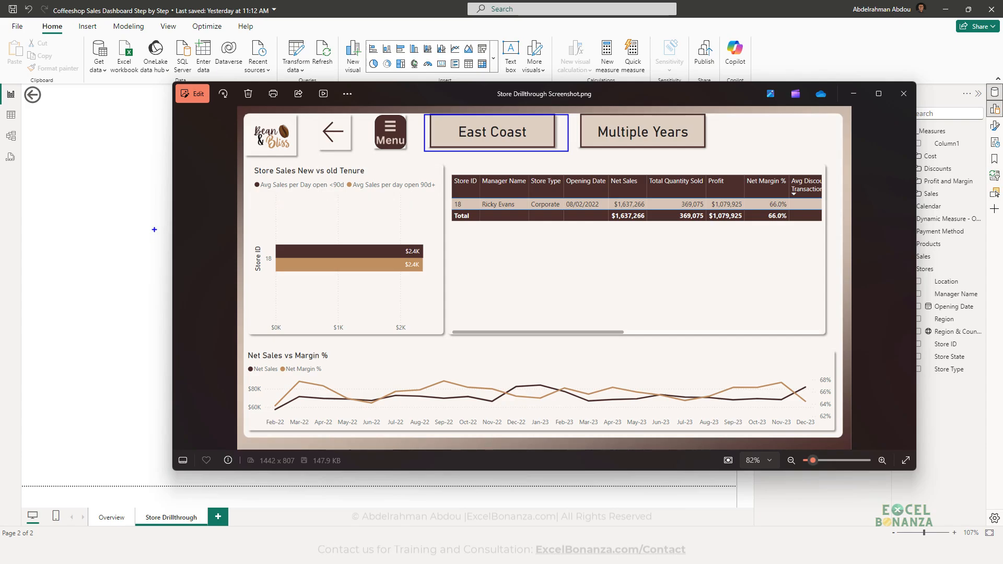
# - Add an empty card visual to the Store Drillthrough page, shrink it to a wide rectangle and place it near the page's upper edge
pyautogui.press('Escape')
pyautogui.click(154, 230)
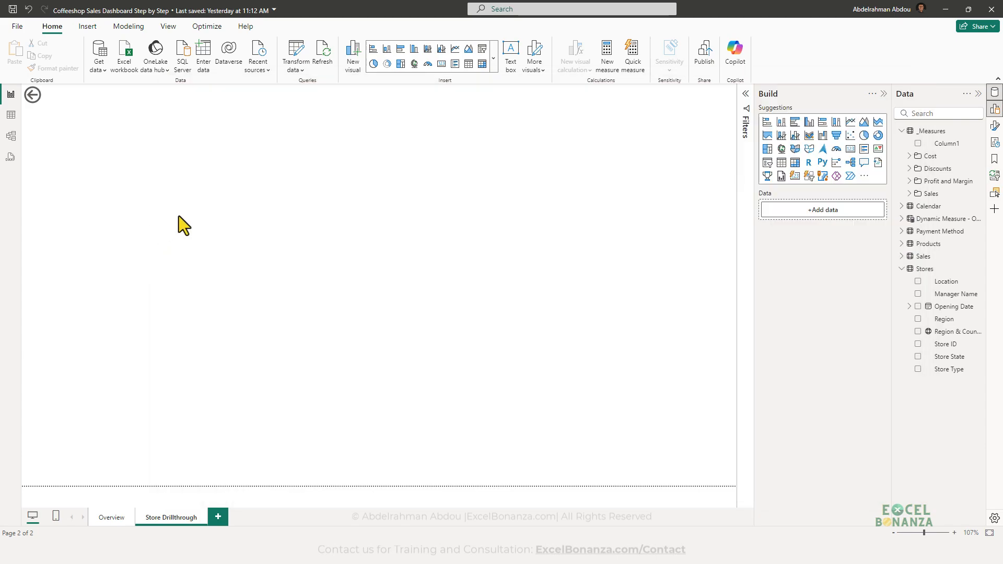
pyautogui.click(848, 153)
pyautogui.moveTo(215, 233); pyautogui.dragTo(327, 132)
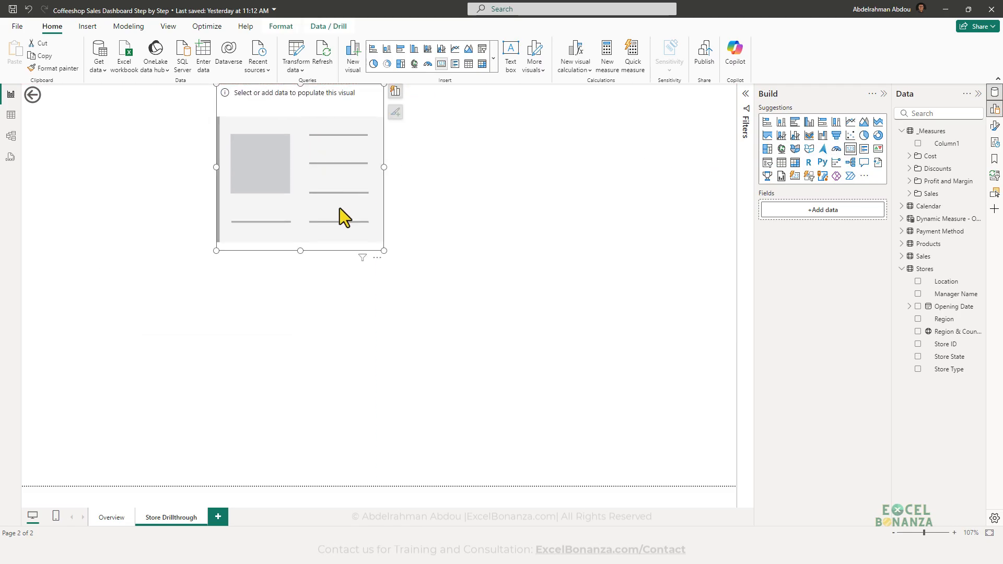
pyautogui.moveTo(383, 251); pyautogui.dragTo(410, 154)
pyautogui.moveTo(337, 124); pyautogui.dragTo(340, 152)
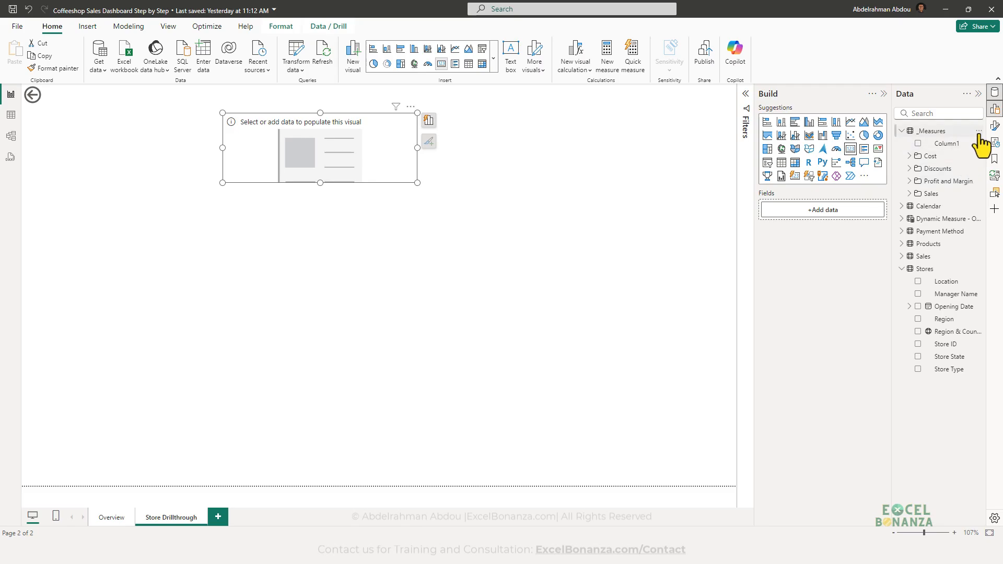
# - Create a new measure in the _Measures table and name it Region Label - Store Drillthrough
pyautogui.click(979, 130)
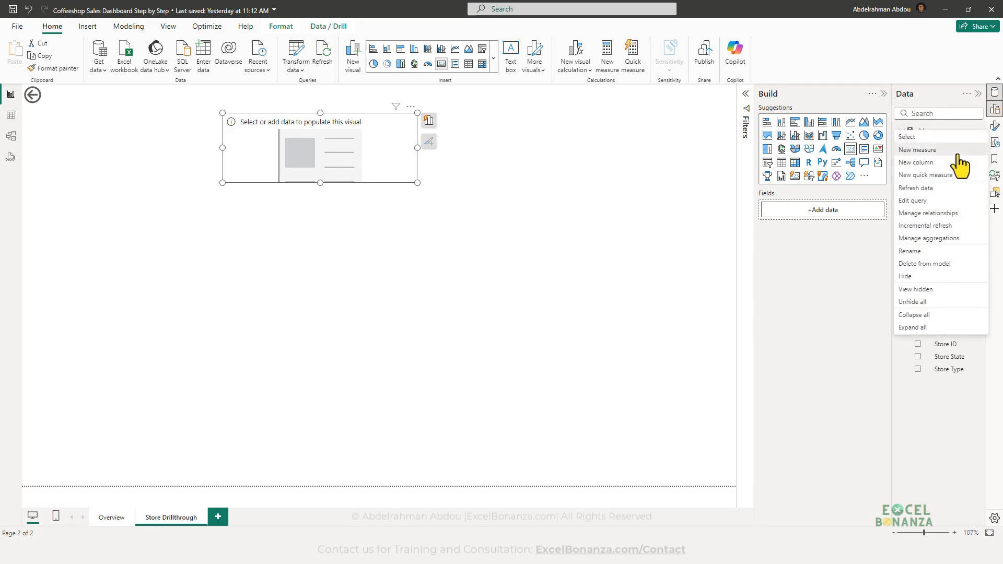
pyautogui.click(957, 149)
pyautogui.write('Region Lav')
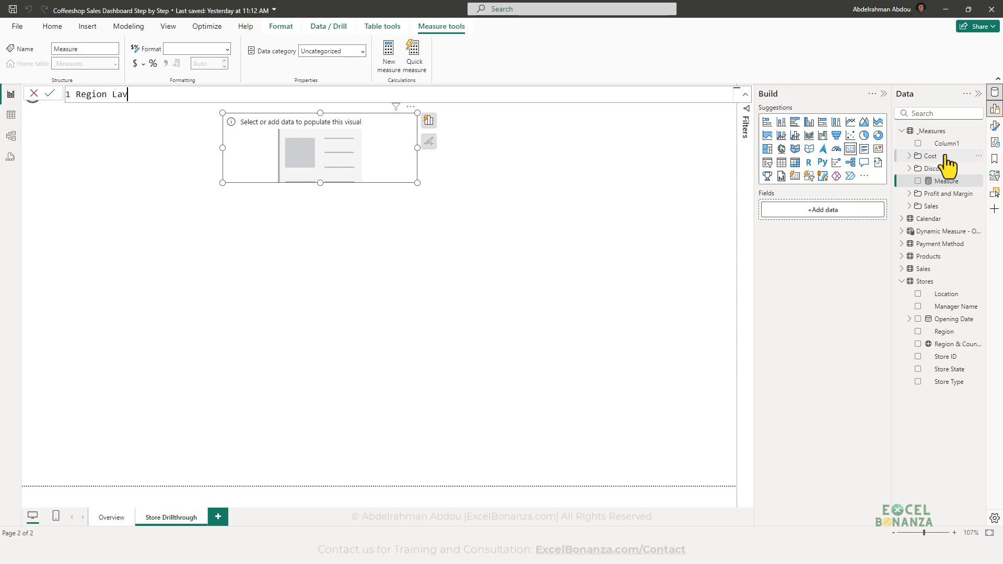
pyautogui.press('BackSpace')
pyautogui.write('bel - Sot')
pyautogui.write('r')
pyautogui.press('BackSpace')
pyautogui.press('BackSpace')
pyautogui.press('BackSpace')
pyautogui.write('tore Drillthrough')
pyautogui.scroll(1, 274, 102)
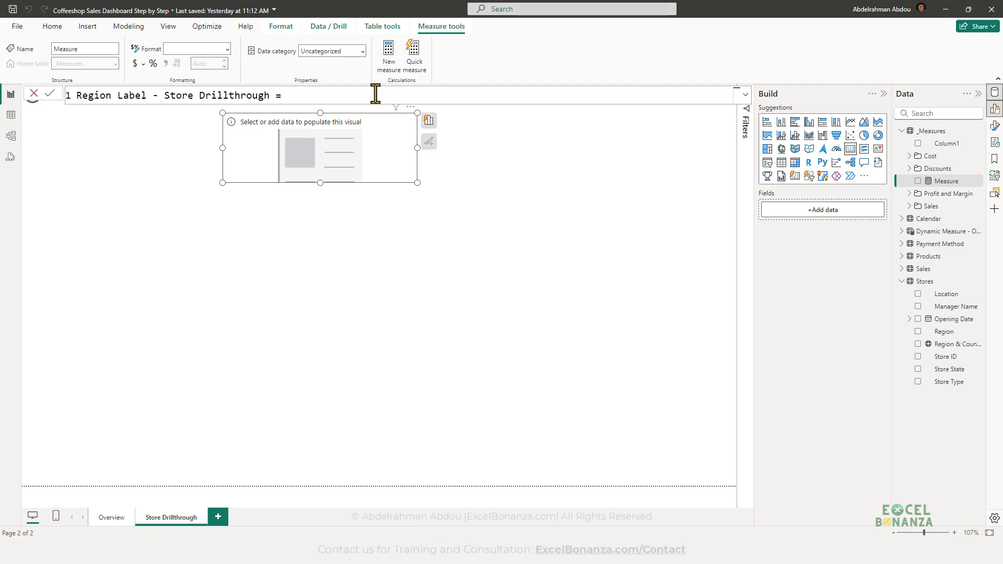
# - Define the region label measure as SELECTEDVALUE(Stores[Region])
pyautogui.write('slete')
pyautogui.press('BackSpace')
pyautogui.press('BackSpace')
pyautogui.press('BackSpace')
pyautogui.press('BackSpace')
pyautogui.write('elec')
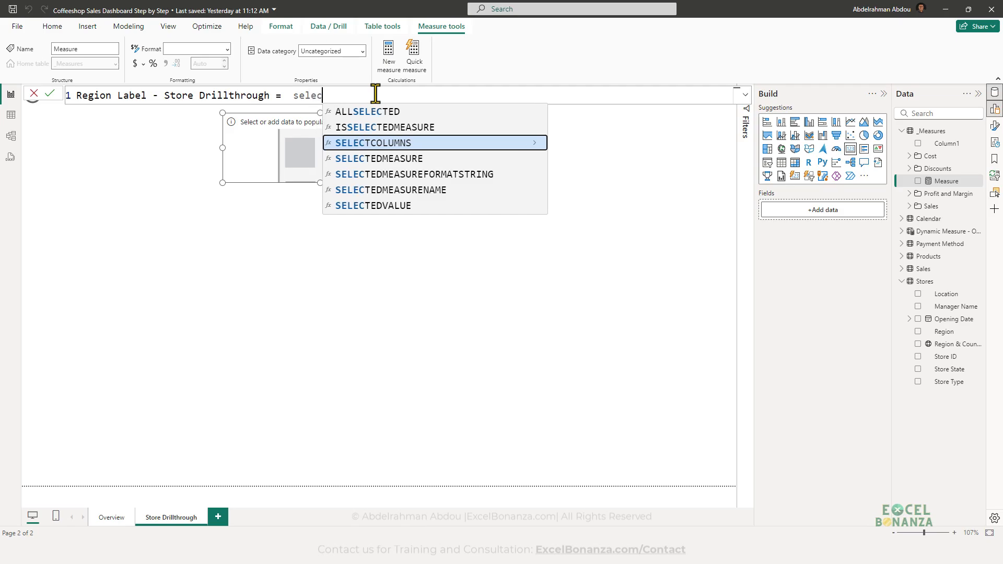
pyautogui.press('Down')
pyautogui.press('Down')
pyautogui.press('Down')
pyautogui.press('Down')
pyautogui.press('Tab')
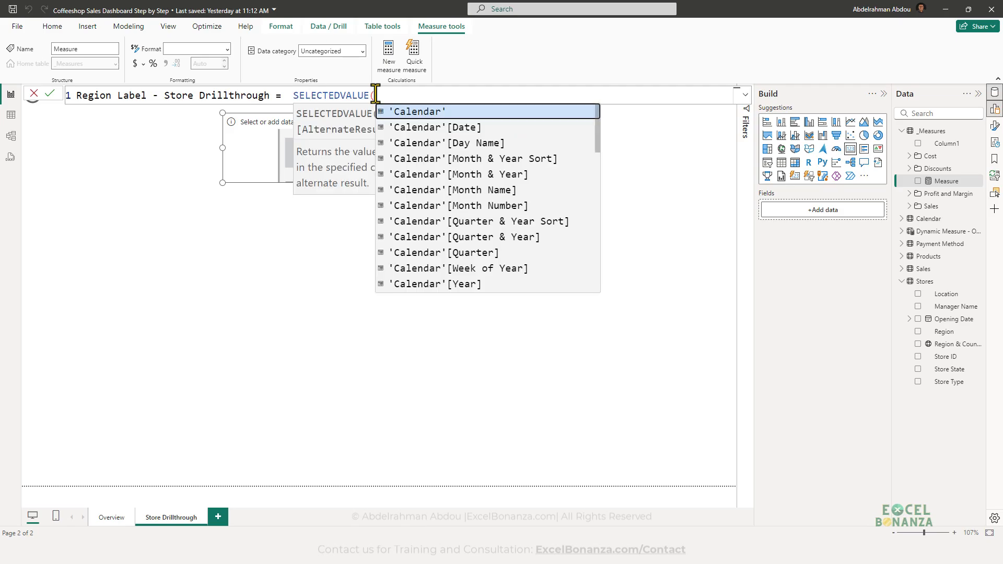
pyautogui.write('region')
pyautogui.press('Tab')
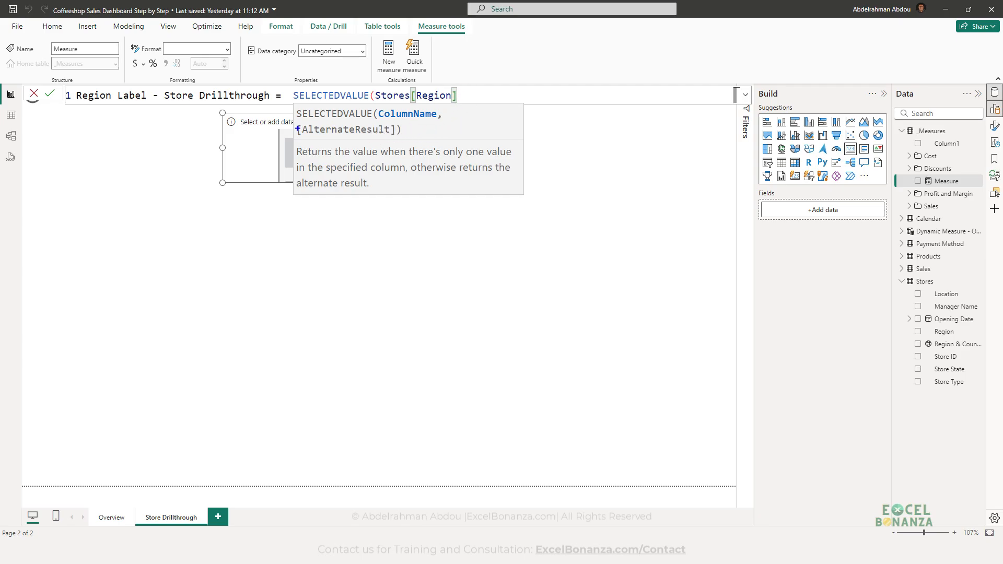
pyautogui.moveTo(298, 122); pyautogui.dragTo(398, 140)
pyautogui.press('Escape')
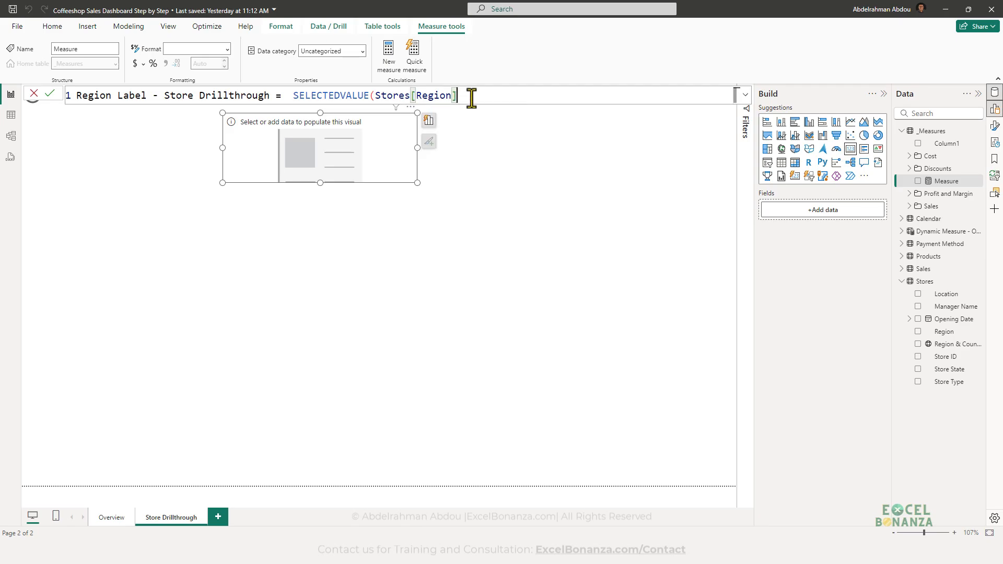
pyautogui.write(')')
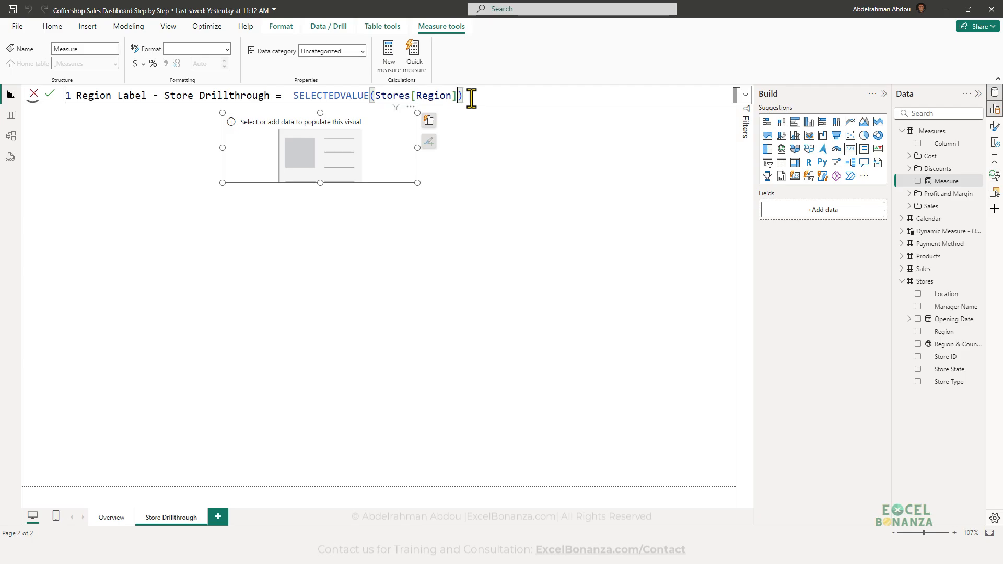
# - Add "Multiple Regions" as the alternate result of SELECTEDVALUE and commit the measure
pyautogui.write(',')
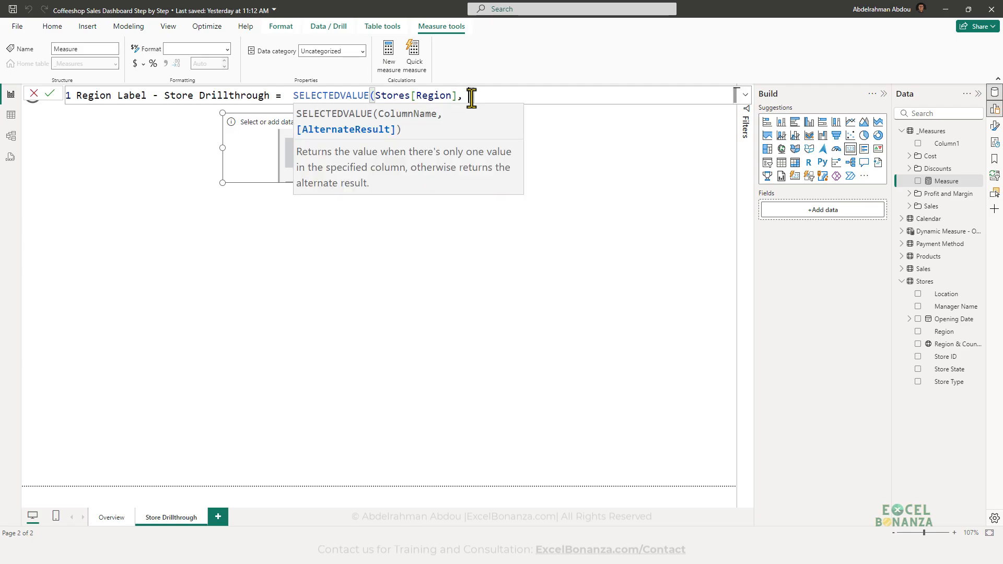
pyautogui.write(')')
pyautogui.write('"Multiple R')
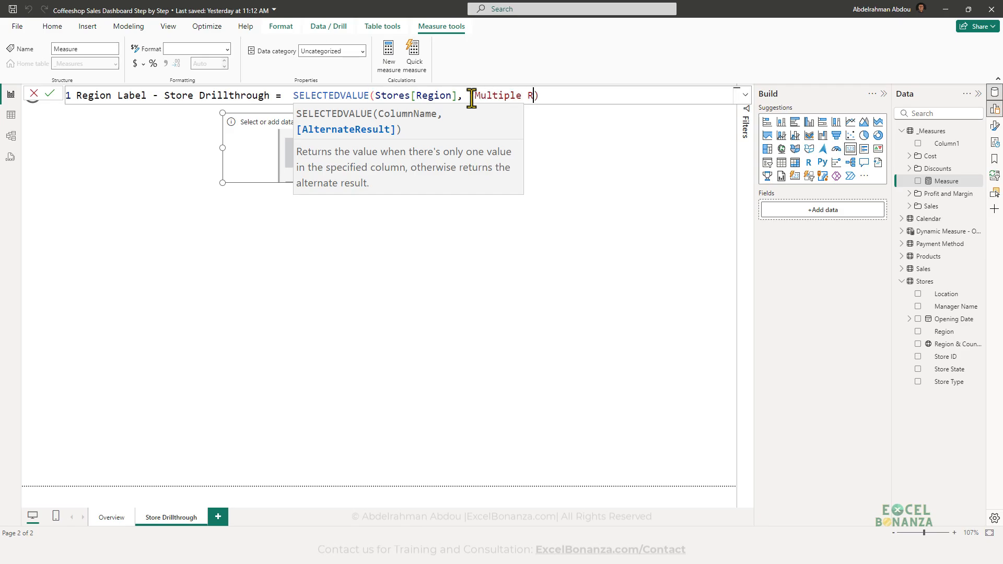
pyautogui.write('egions"')
pyautogui.click(661, 96)
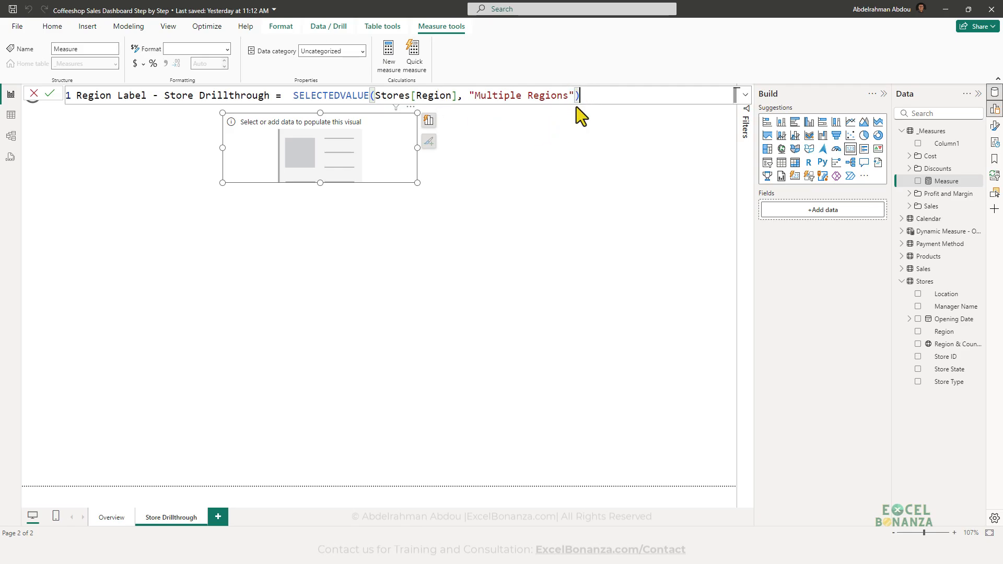
pyautogui.press('Return')
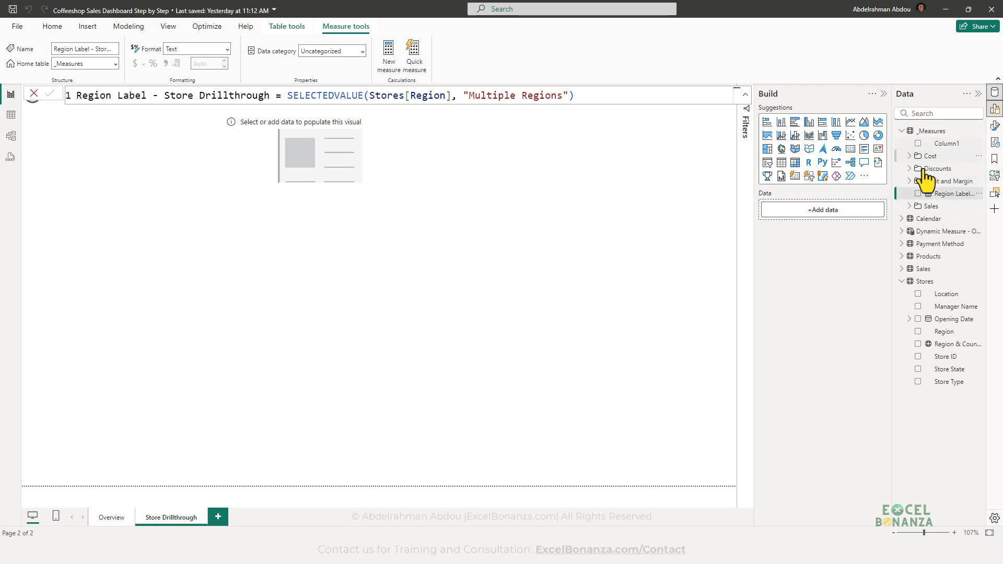
# - In the model view, assign the Region Label - Store Drillthrough measure to a display folder named Labels
pyautogui.click(11, 137)
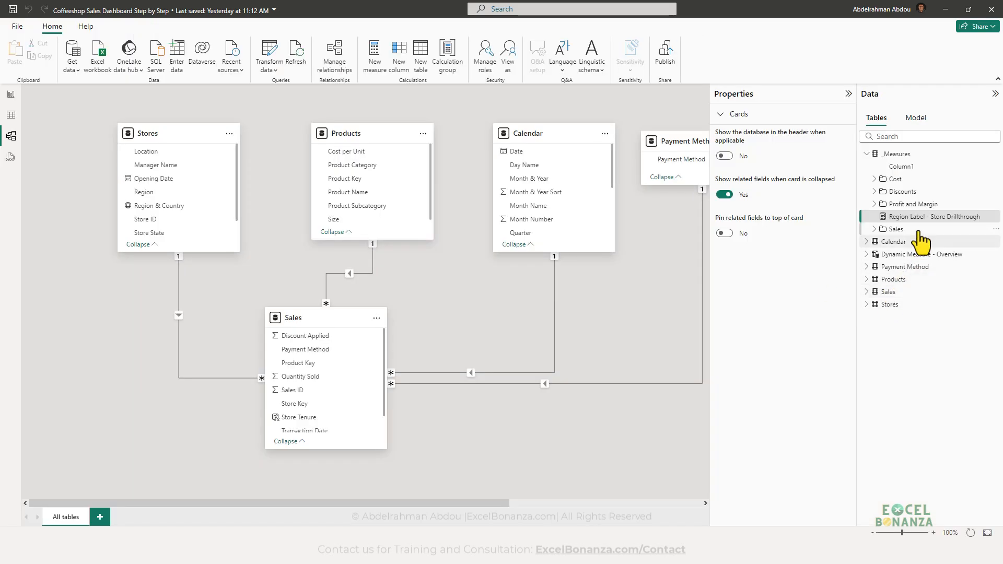
pyautogui.click(907, 216)
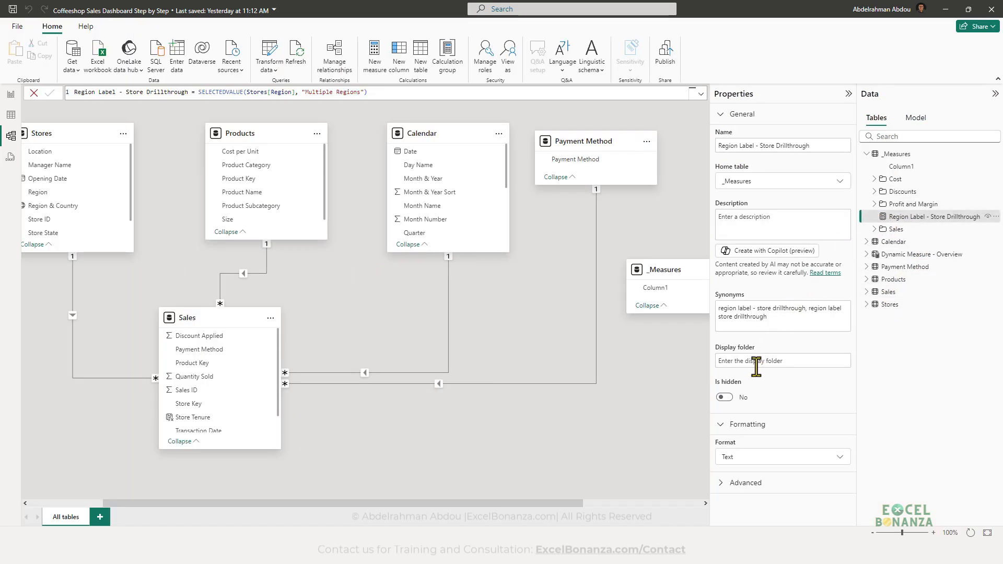
pyautogui.click(793, 360)
pyautogui.write('Labels')
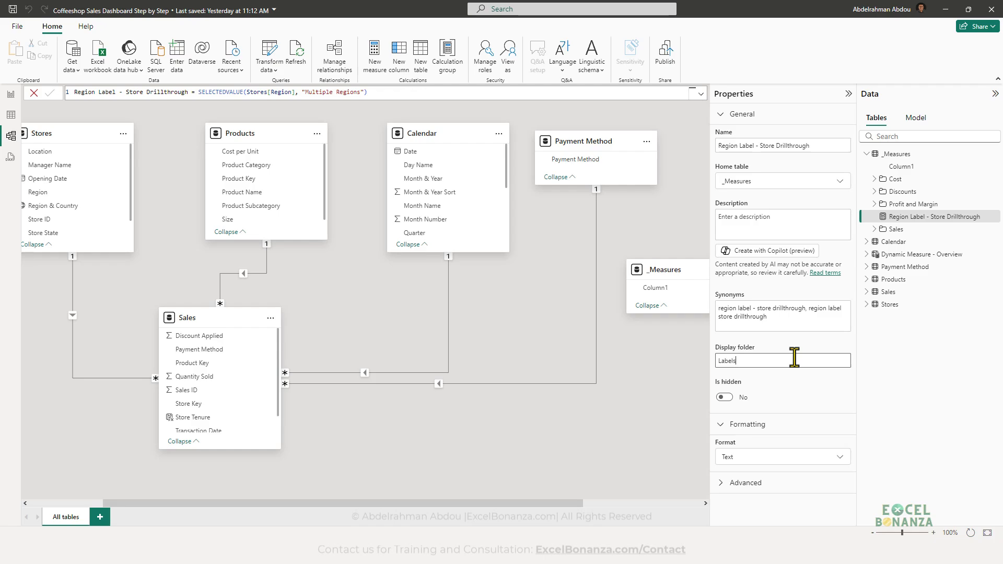
pyautogui.press('Return')
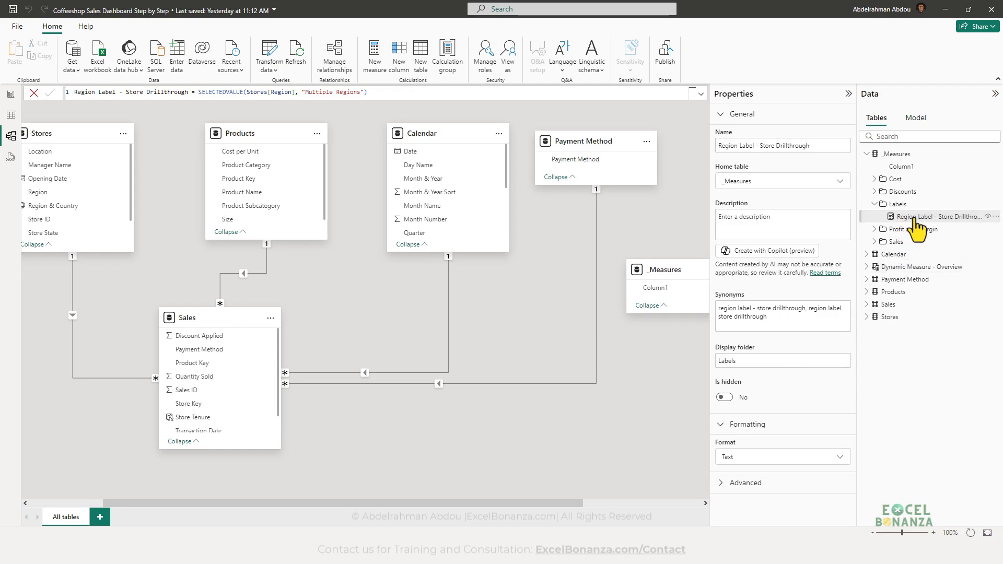
# - Back in the report view, put the Region Label - Store Drillthrough measure in the empty card and make the card smaller
pyautogui.click(11, 96)
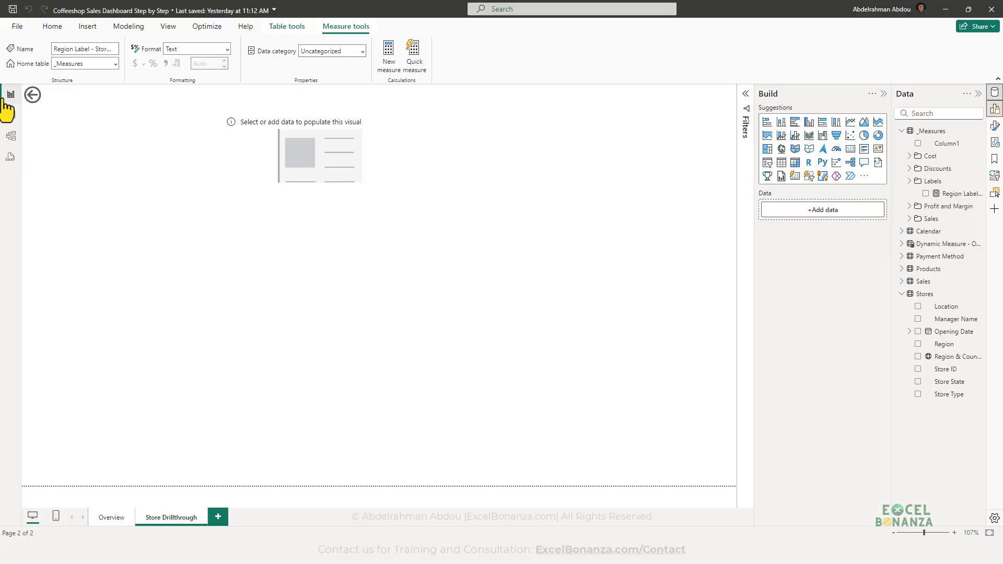
pyautogui.moveTo(950, 195); pyautogui.dragTo(345, 149)
pyautogui.moveTo(409, 181); pyautogui.dragTo(374, 140)
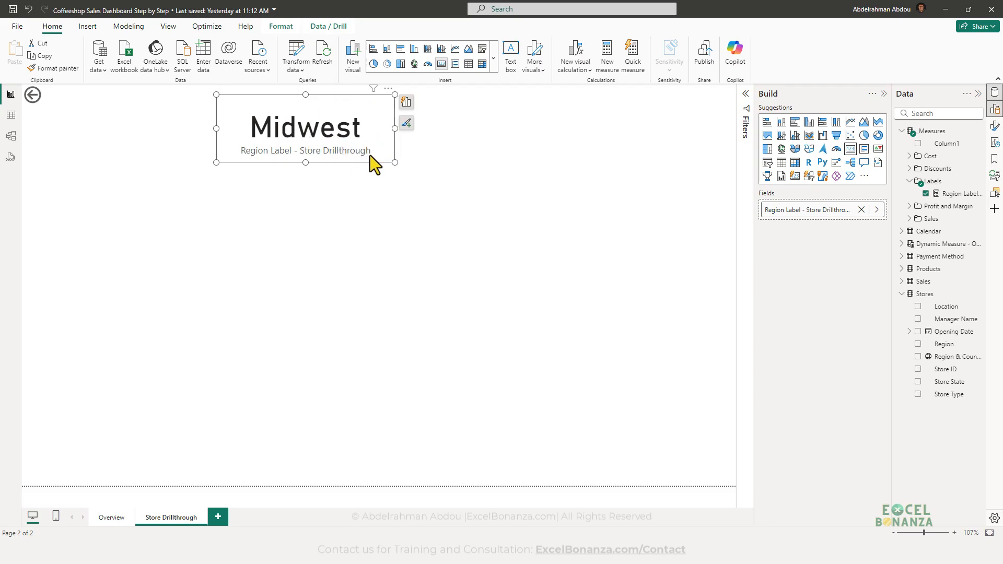
# - Turn off the category label on the region label card
pyautogui.click(995, 125)
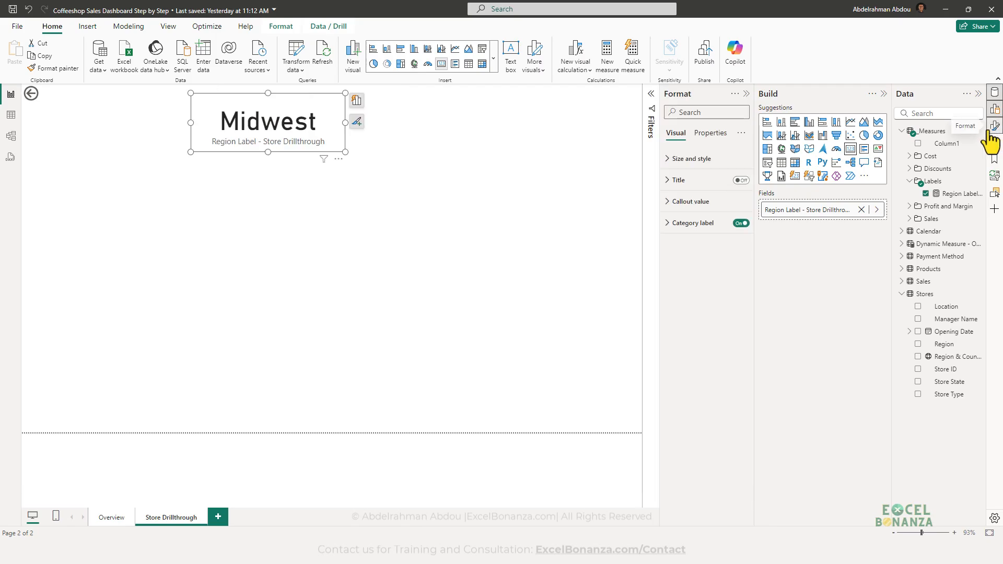
pyautogui.click(686, 228)
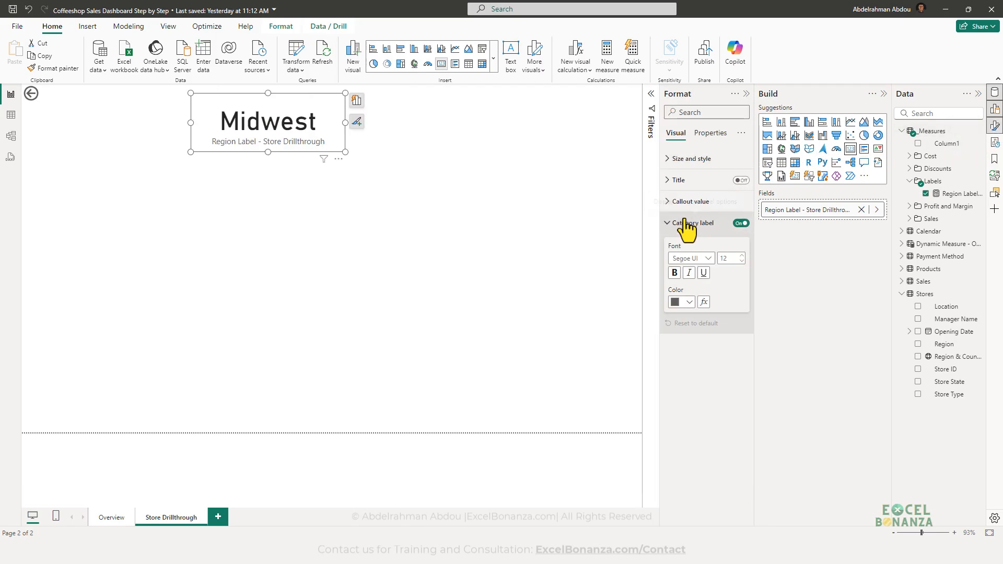
pyautogui.click(741, 223)
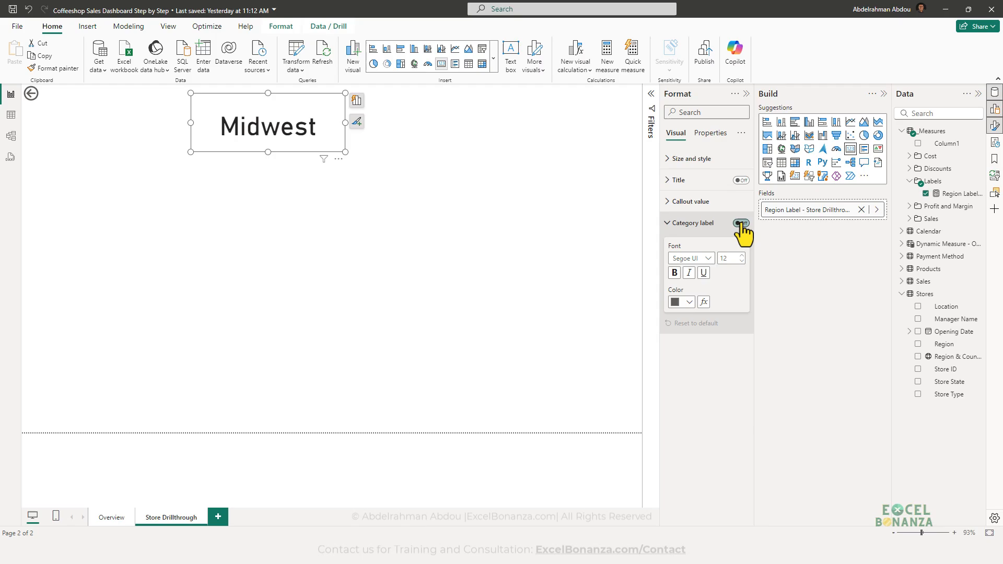
# - Open the region card's callout value settings and examine the label cards in the Store Drillthrough reference screenshot
pyautogui.click(687, 203)
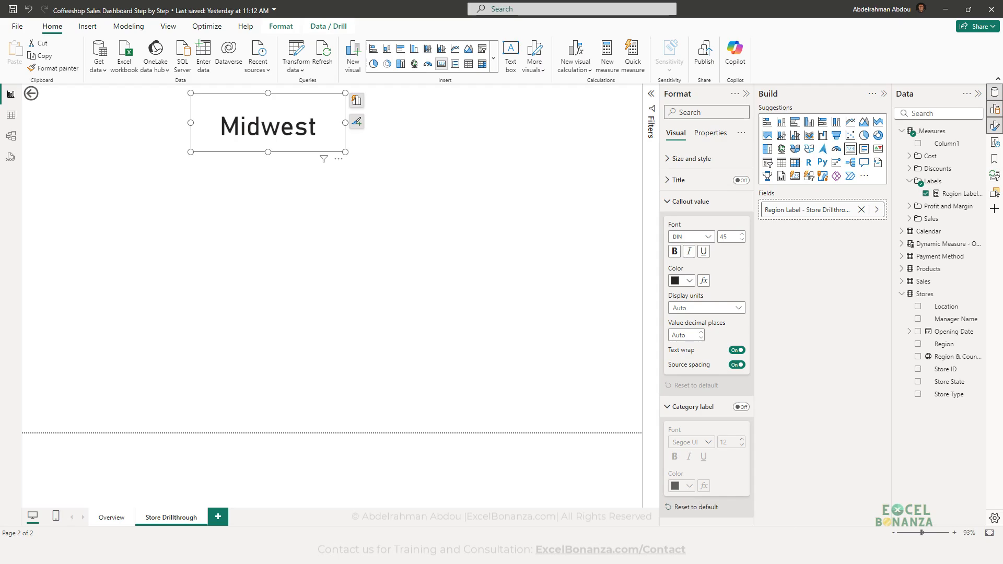
pyautogui.click(800, 505)
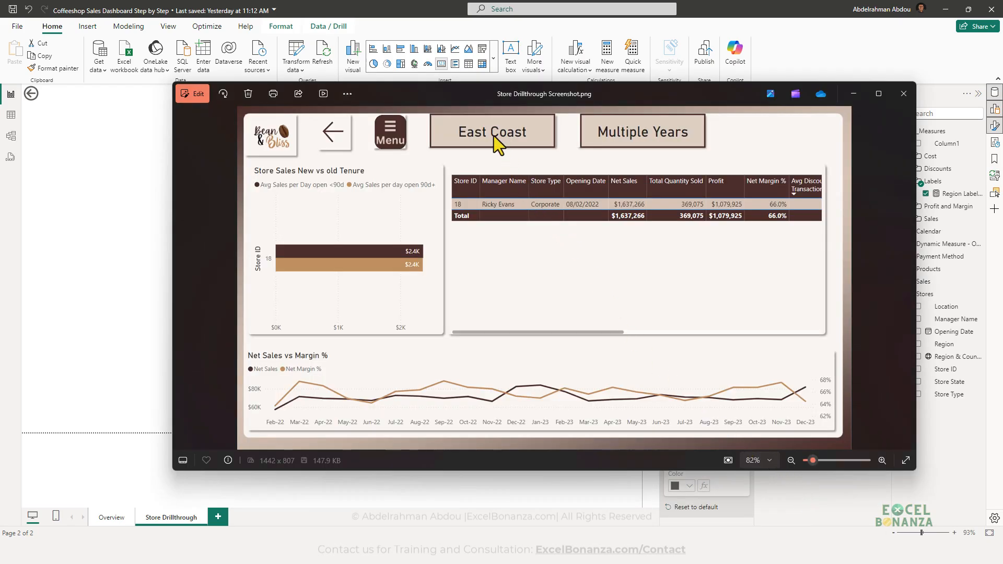
pyautogui.click(108, 209)
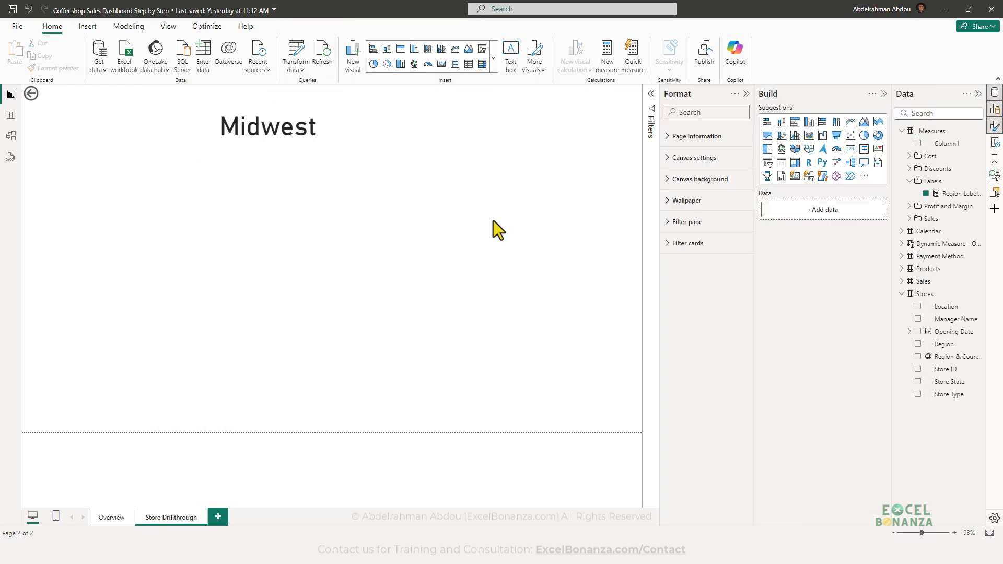
pyautogui.click(284, 116)
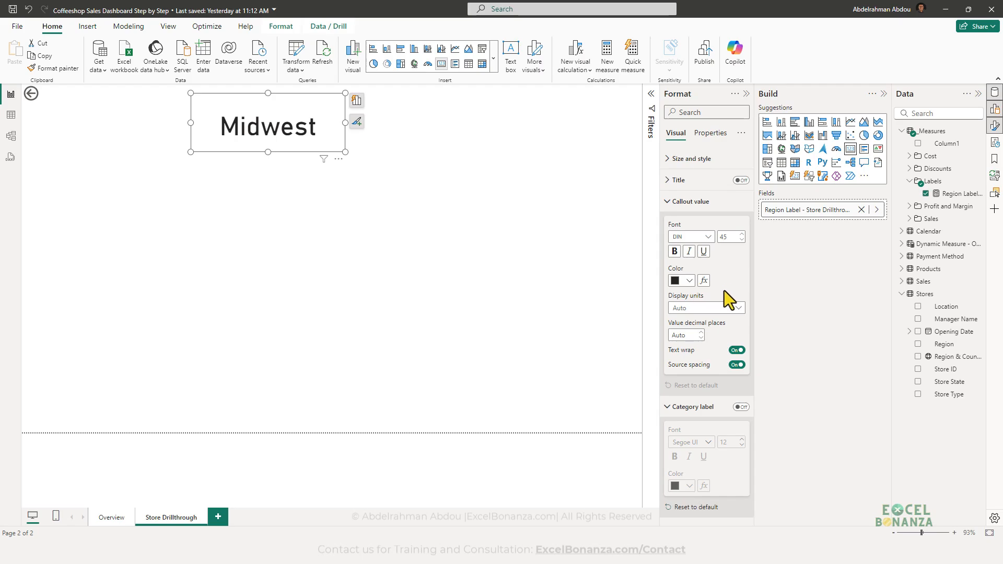
# - Set the region card's background to the lightest beige tint among the theme colors
pyautogui.click(681, 181)
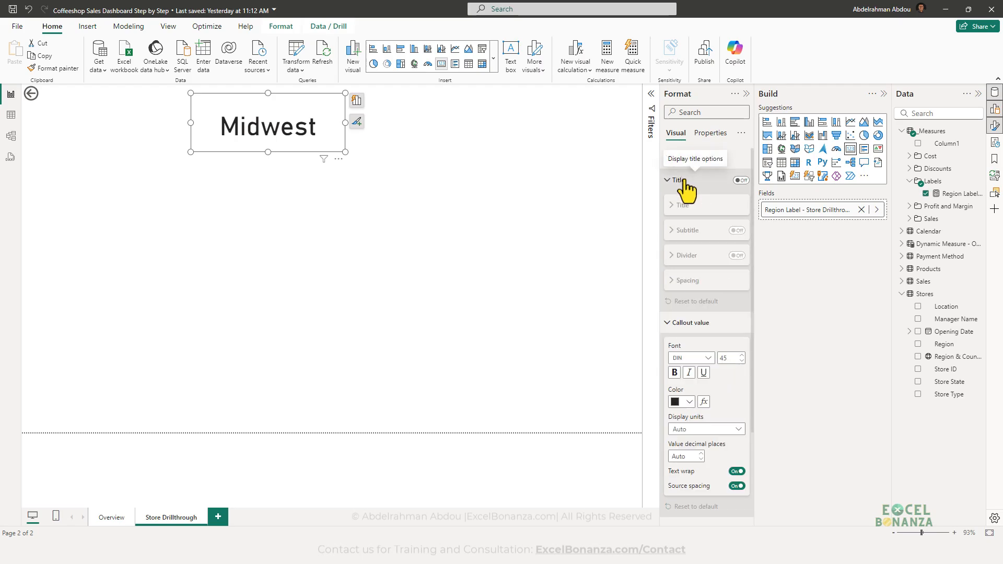
pyautogui.click(684, 180)
pyautogui.click(691, 159)
pyautogui.click(695, 357)
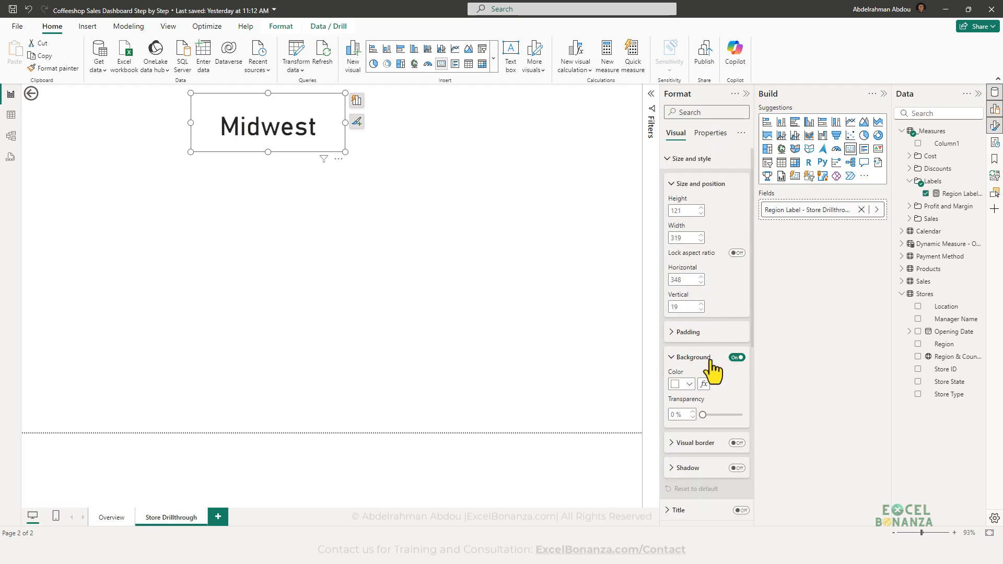
pyautogui.click(682, 384)
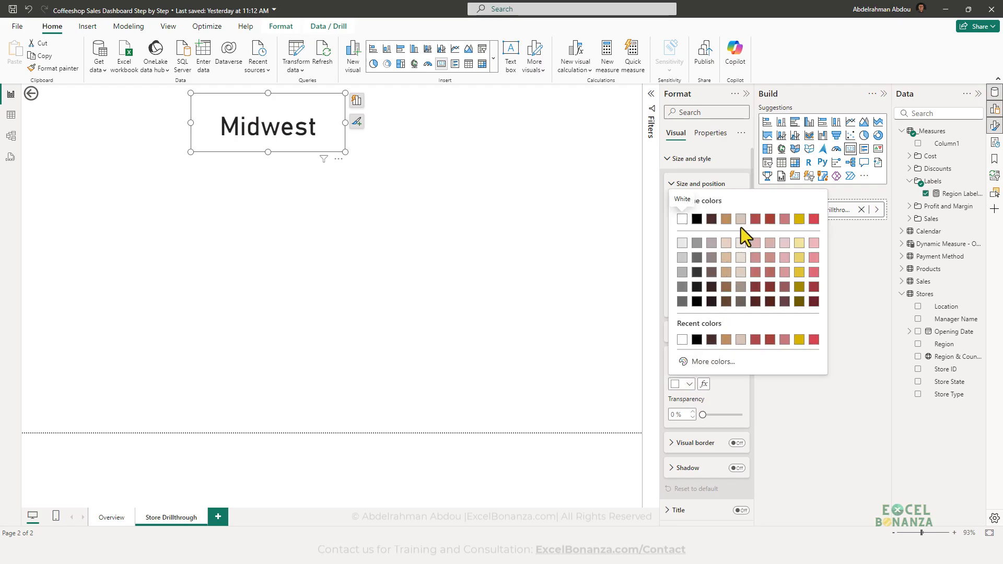
pyautogui.click(741, 242)
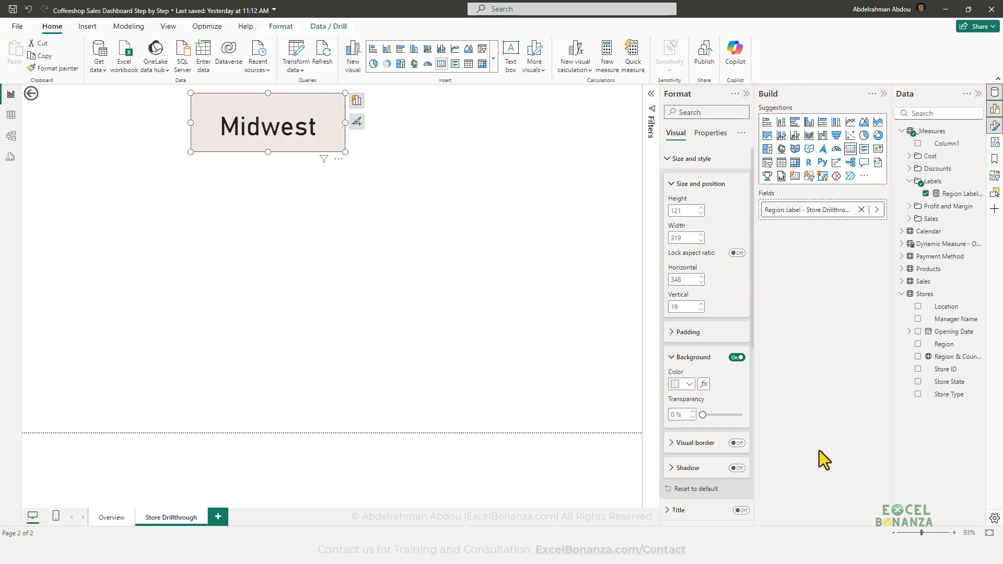
# - Sample the label card's fill color in the reference screenshot and set the region card's background to #DFD0C4
pyautogui.click(807, 491)
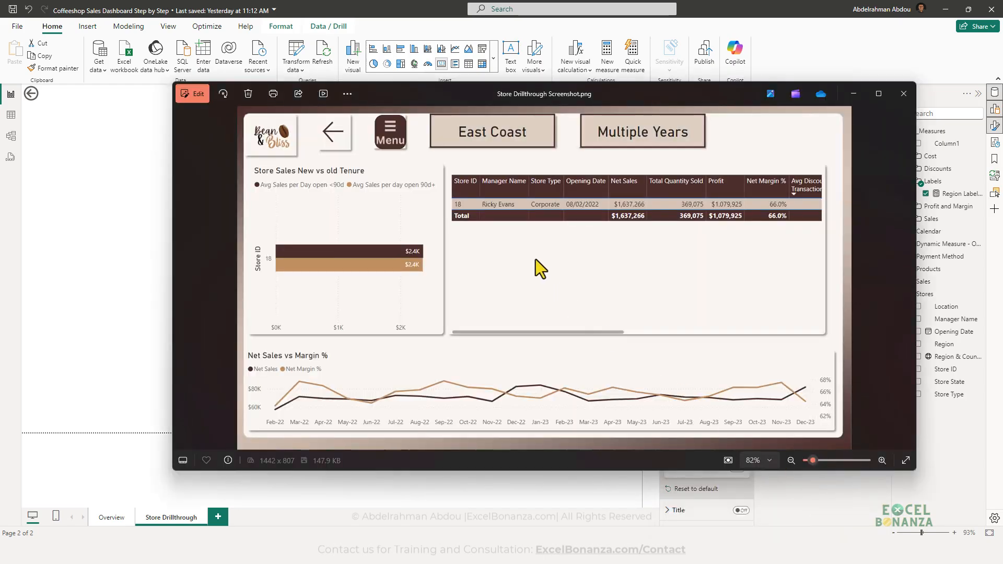
pyautogui.press('shift+super+c')
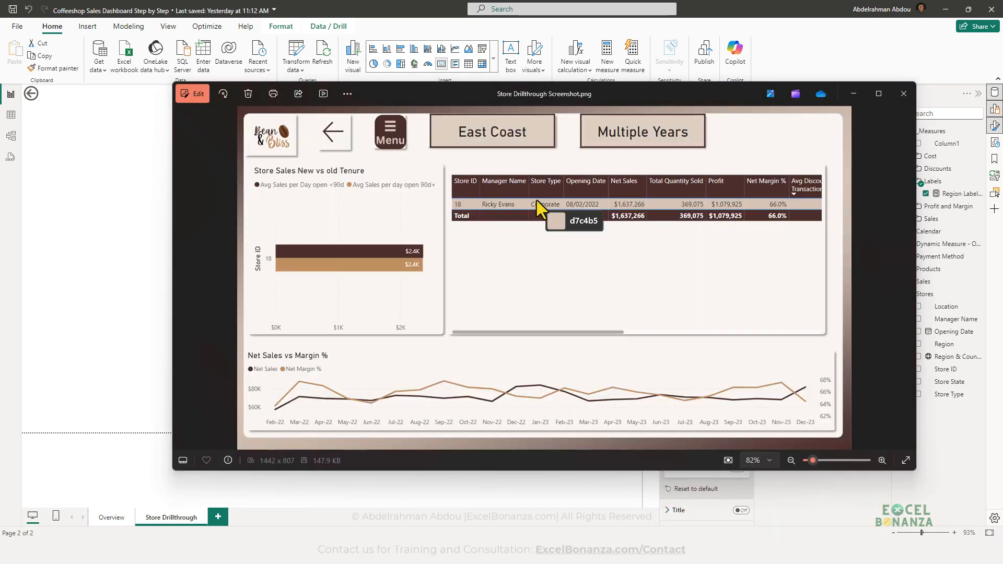
pyautogui.click(449, 137)
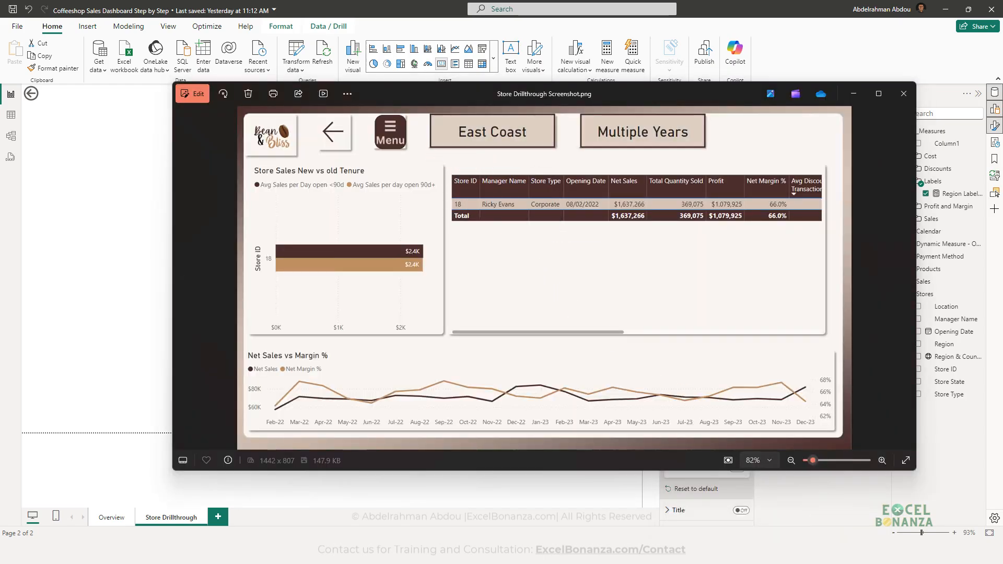
pyautogui.click(48, 142)
pyautogui.click(324, 129)
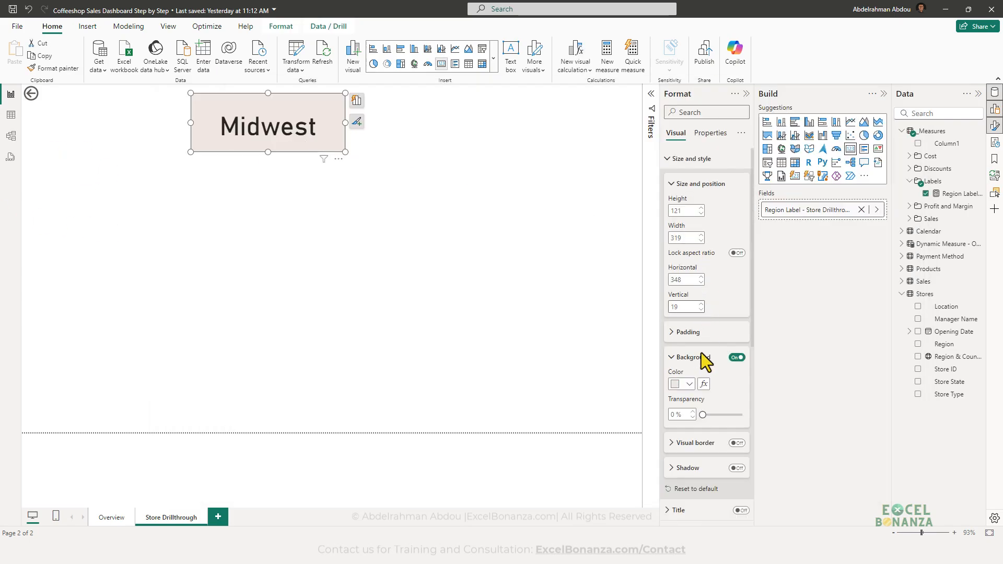
pyautogui.click(689, 382)
pyautogui.click(697, 366)
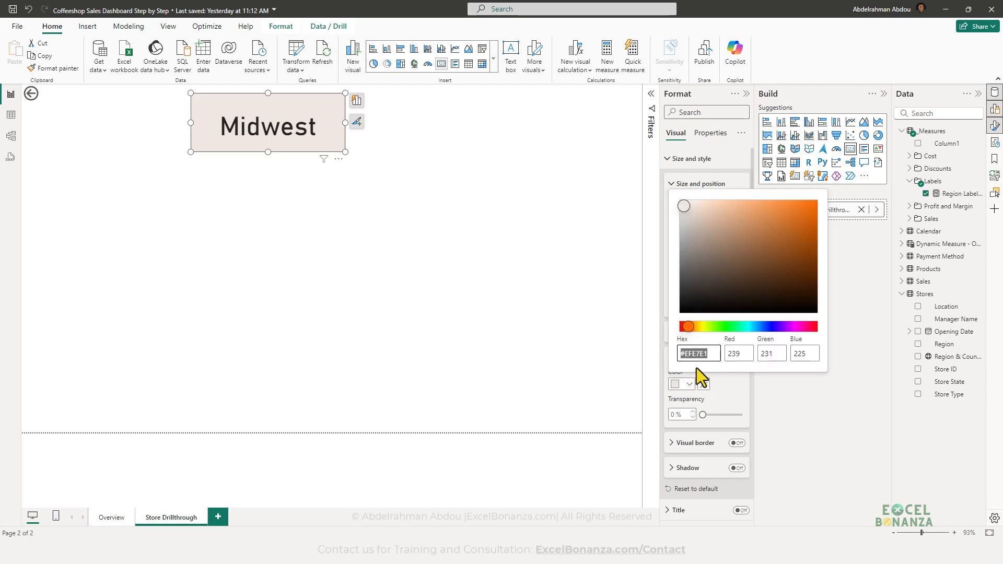
pyautogui.write('#DFD0C4')
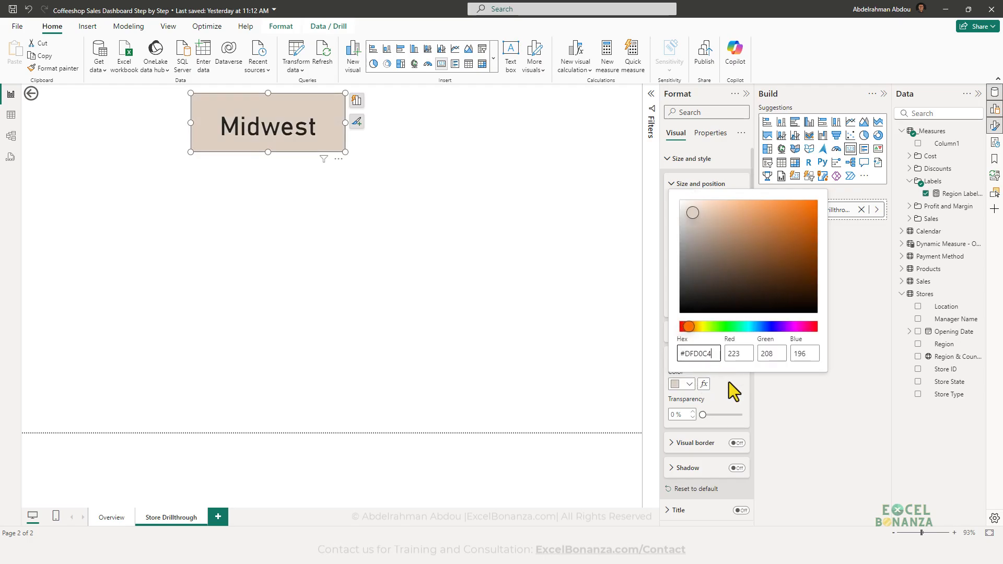
pyautogui.click(500, 224)
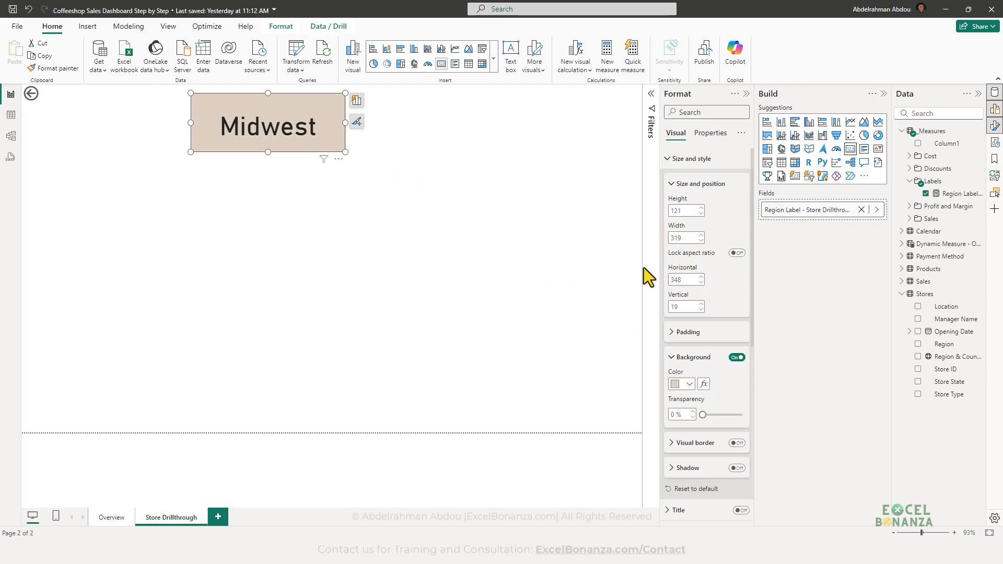
# - Set the callout value's color to the dark brown theme color and shrink the card to about 305 wide by 115 high
pyautogui.scroll(-5, 701, 309)
pyautogui.click(688, 349)
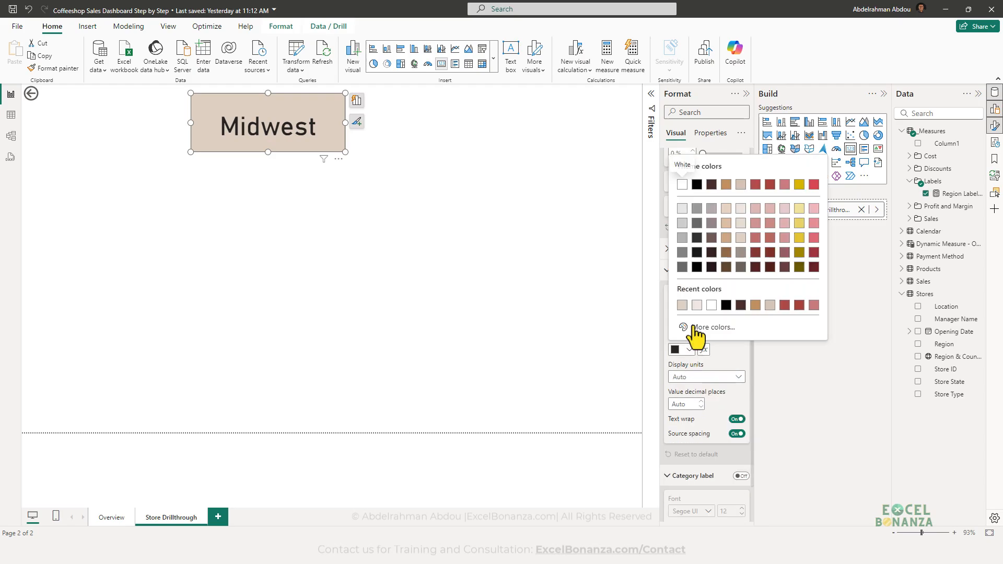
pyautogui.click(711, 184)
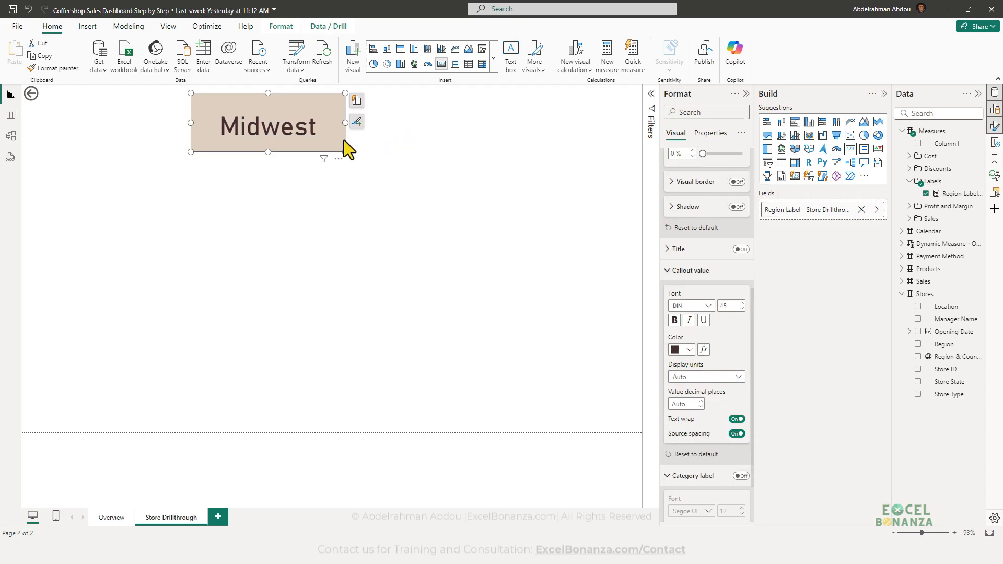
pyautogui.moveTo(344, 152); pyautogui.dragTo(337, 150)
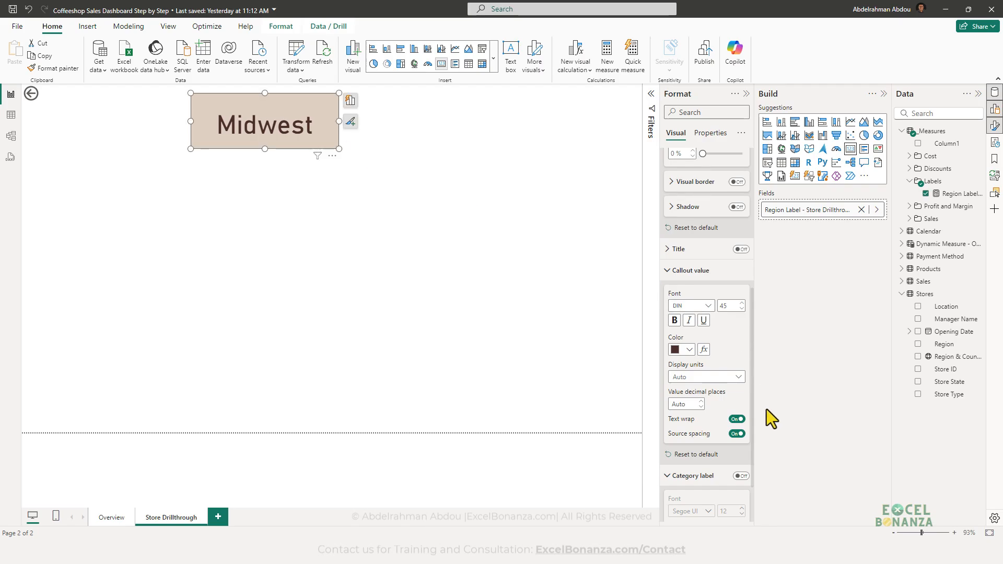
# - Examine the styling of the cards on the Overview page and return to the Store Drillthrough page
pyautogui.click(813, 501)
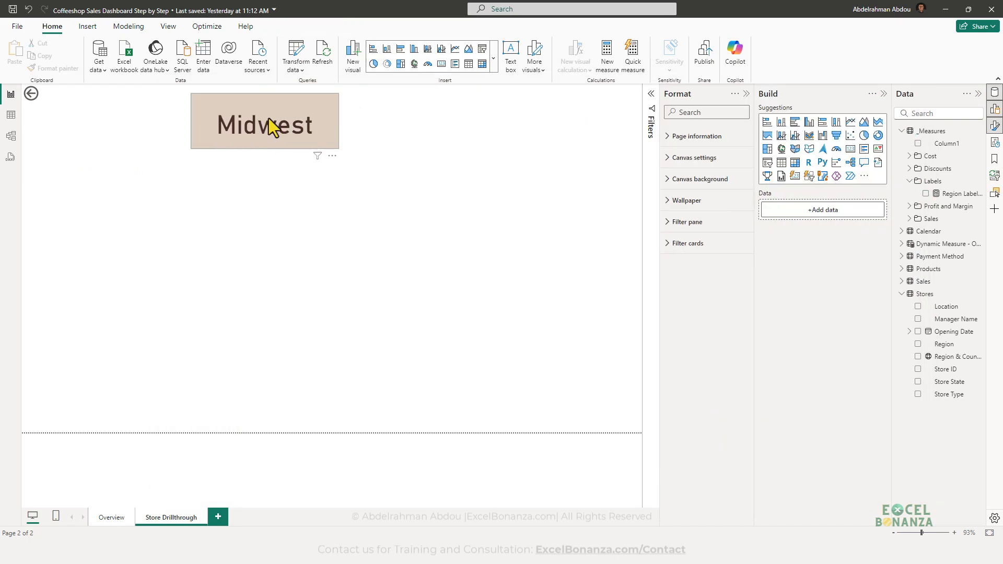
pyautogui.click(269, 119)
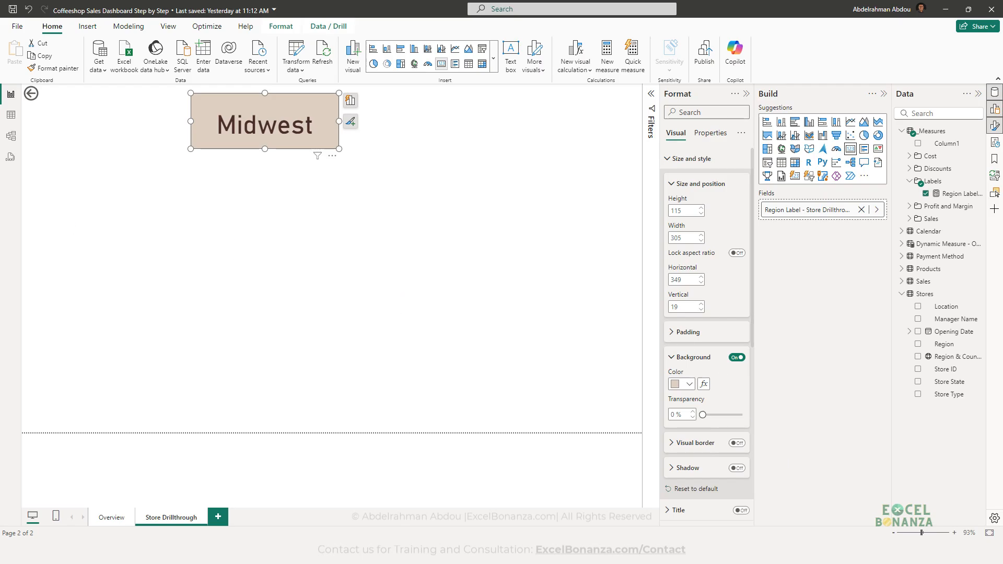
pyautogui.click(114, 518)
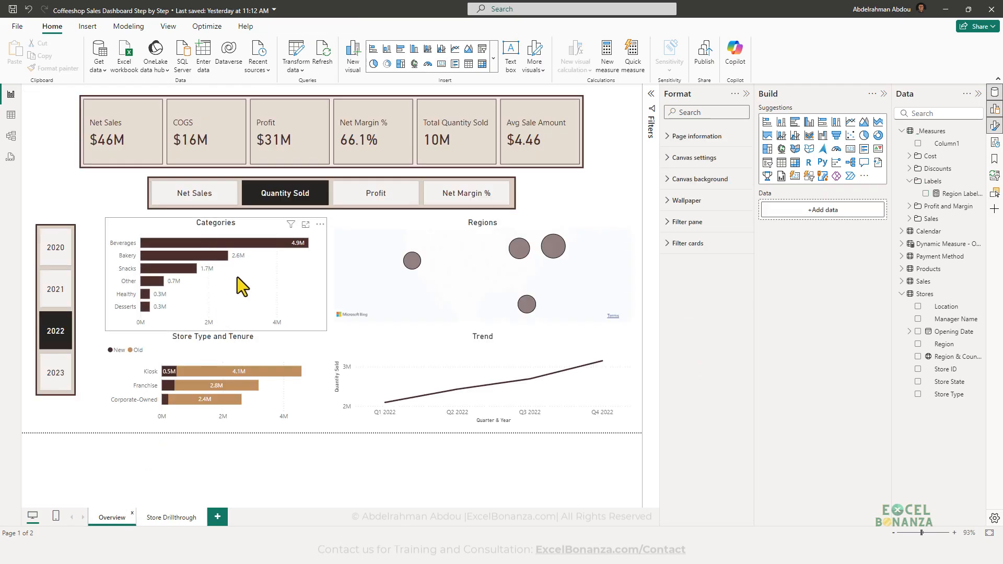
pyautogui.click(166, 523)
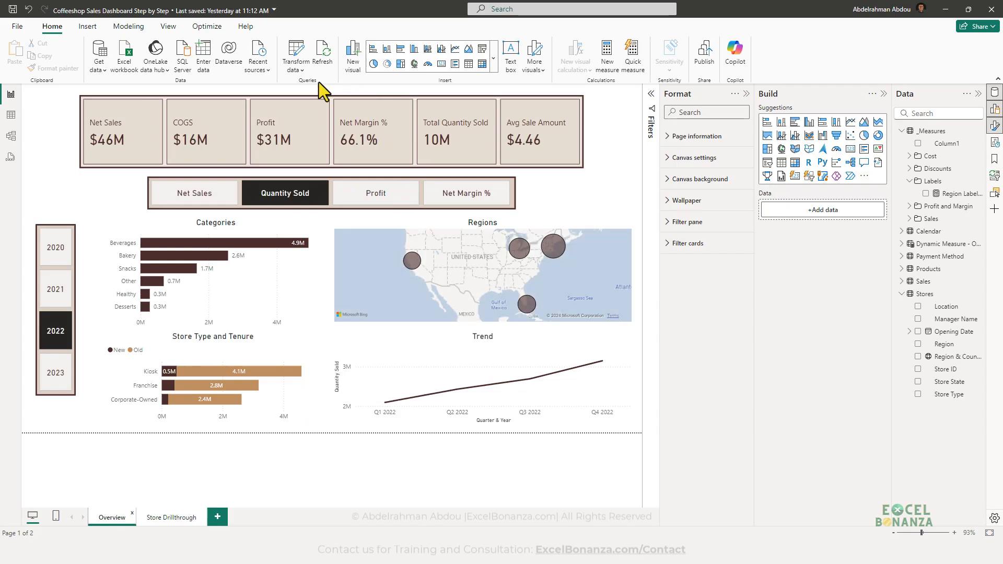
pyautogui.click(166, 515)
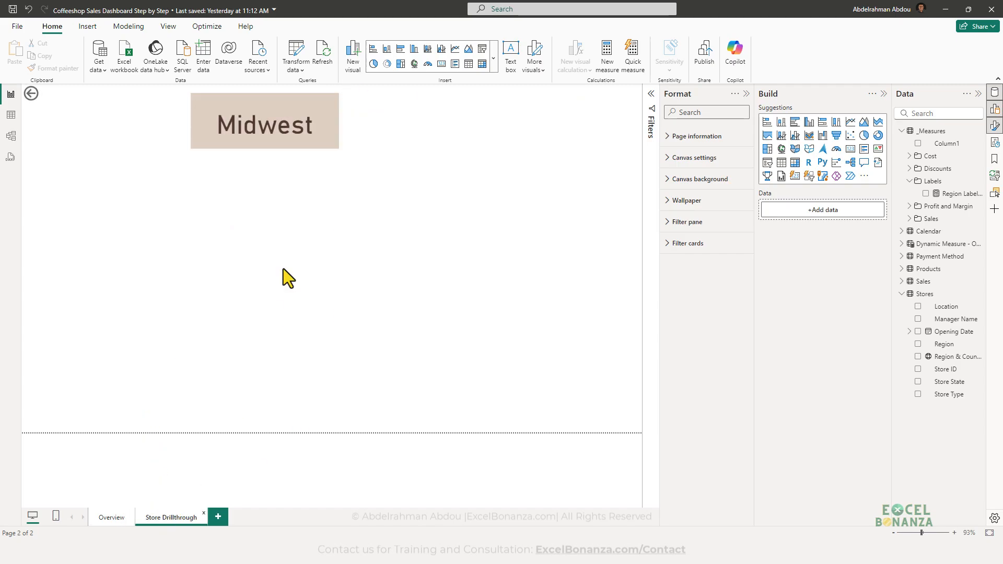
# - Add a dark brown 3 px border to the region card and move it to about 358 horizontal, 39 vertical
pyautogui.click(255, 139)
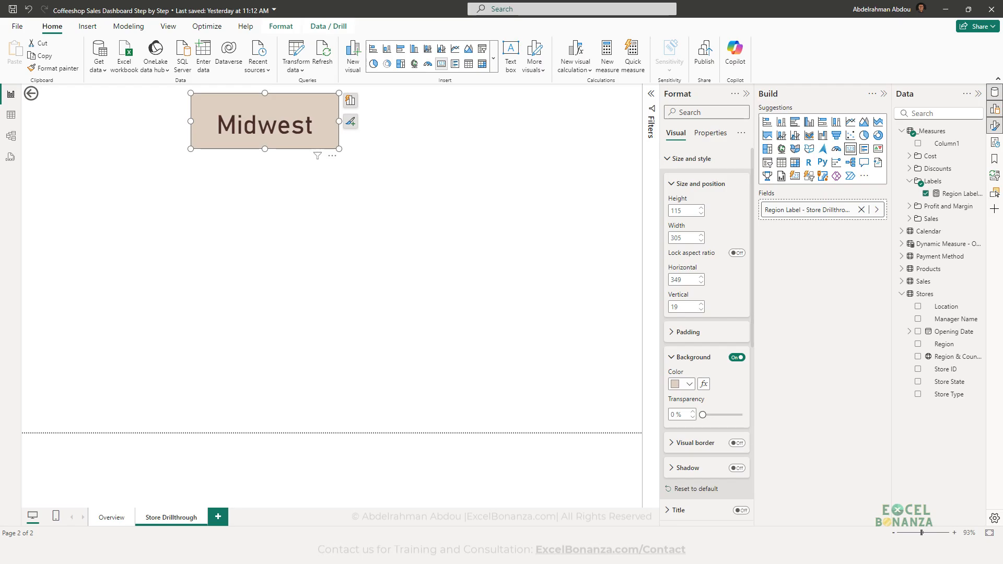
pyautogui.click(235, 196)
pyautogui.click(243, 148)
pyautogui.click(735, 444)
pyautogui.scroll(-3, 731, 449)
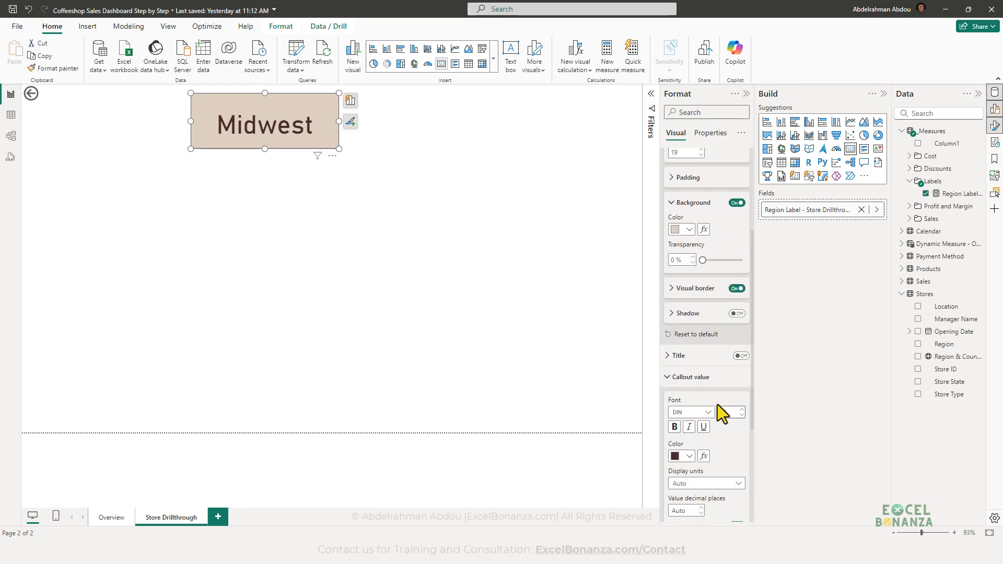
pyautogui.click(683, 287)
pyautogui.scroll(-2, 687, 313)
pyautogui.click(686, 262)
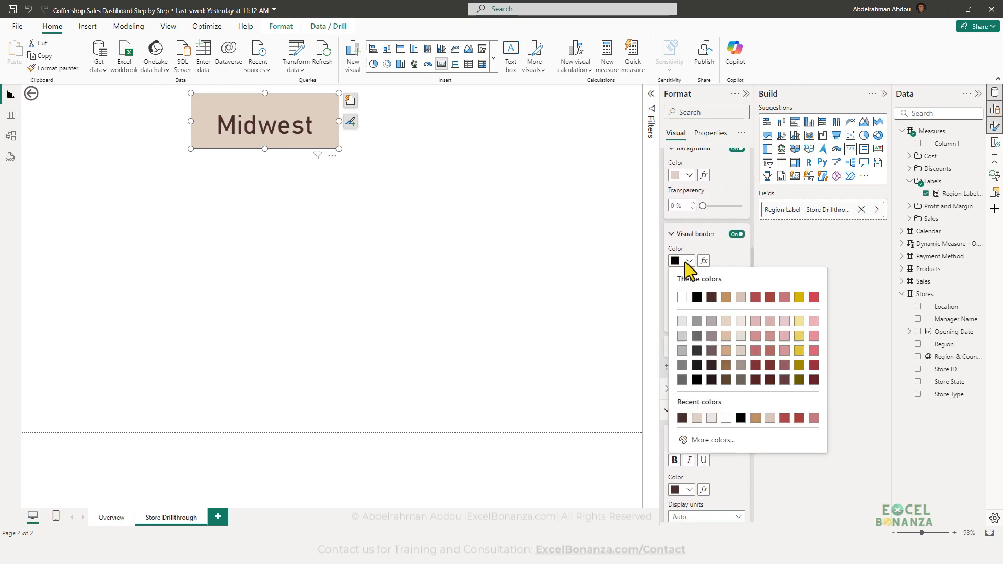
pyautogui.click(712, 297)
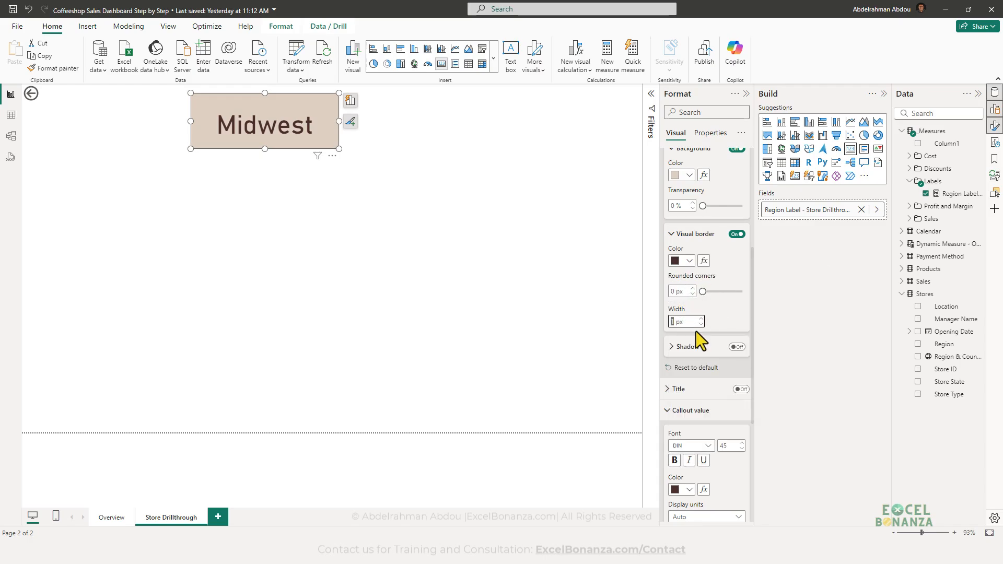
pyautogui.press('Return')
pyautogui.click(318, 219)
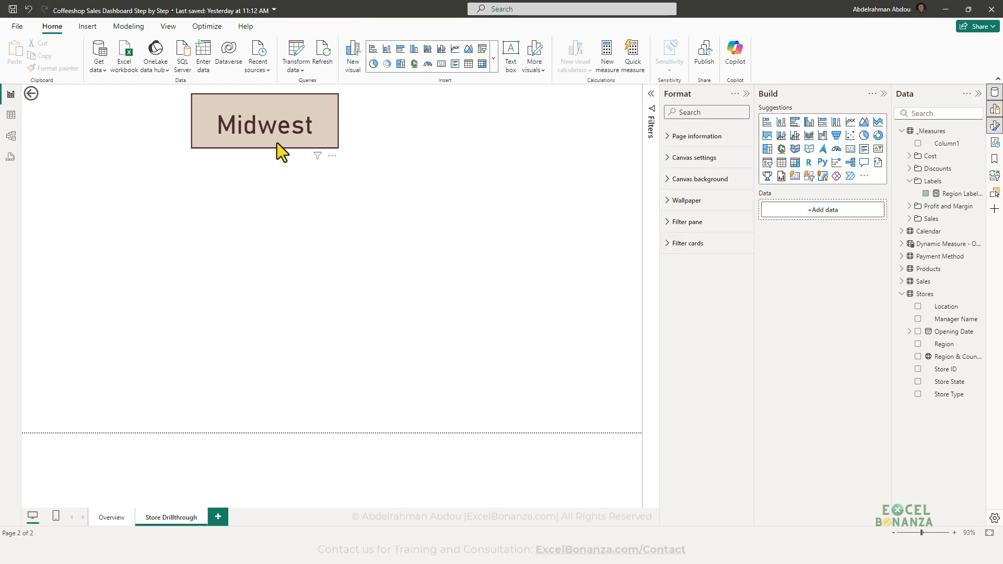
pyautogui.moveTo(285, 144); pyautogui.dragTo(292, 154)
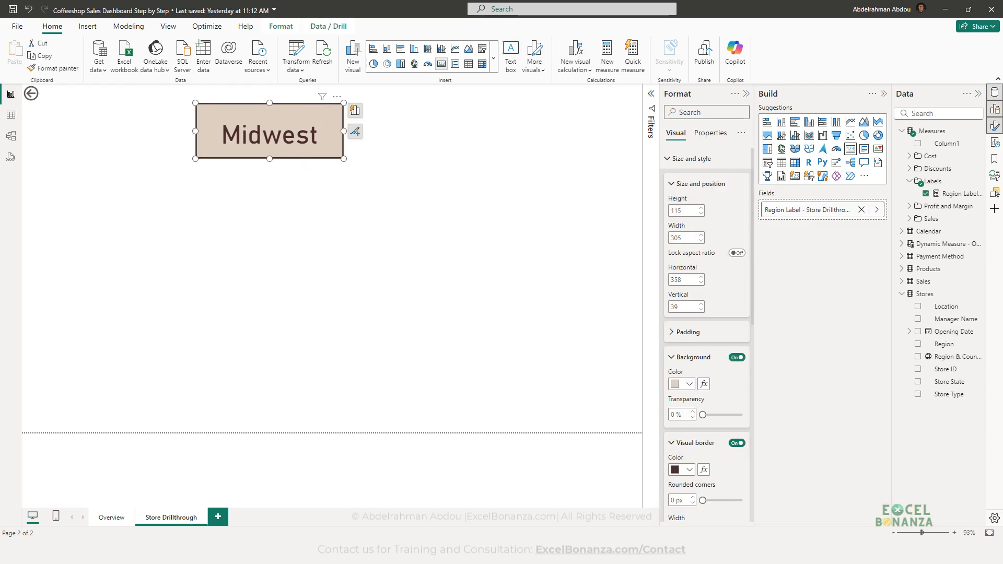
# - Compare the region card with the reference screenshot, set its callout value color to black and move it to about 359 horizontal, 20 vertical
pyautogui.moveTo(776, 552)
pyautogui.click(804, 503)
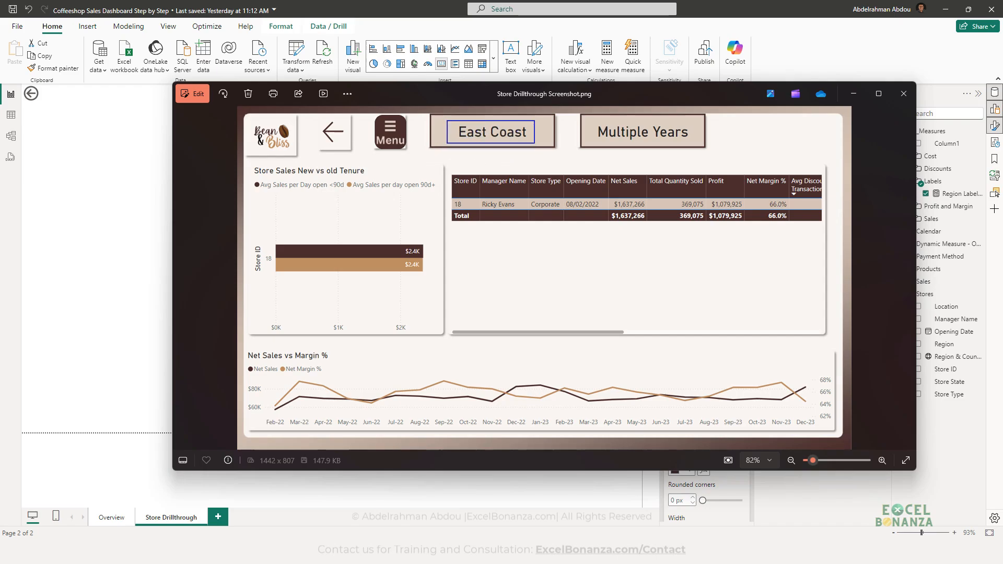
pyautogui.click(141, 169)
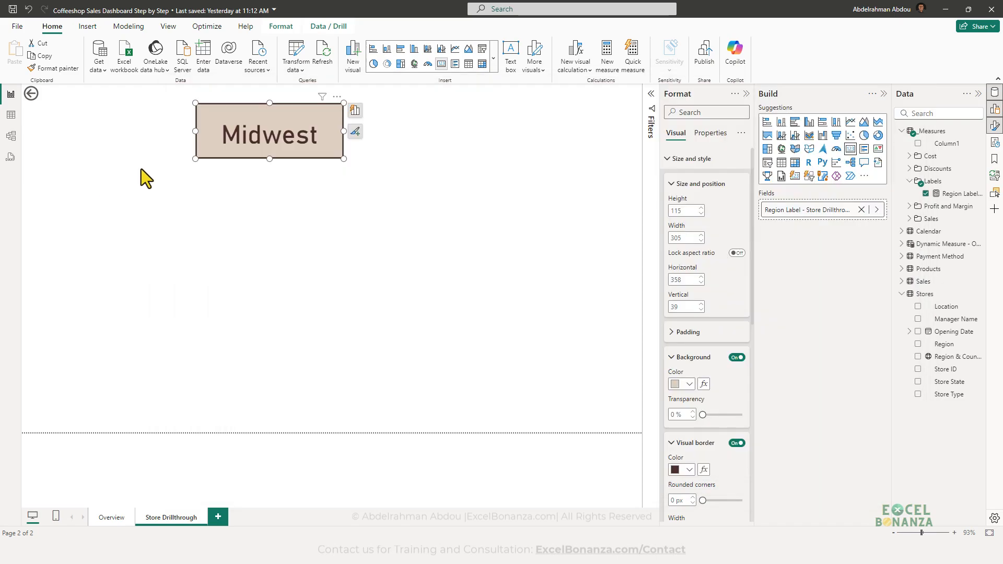
pyautogui.click(303, 149)
pyautogui.scroll(-2, 679, 251)
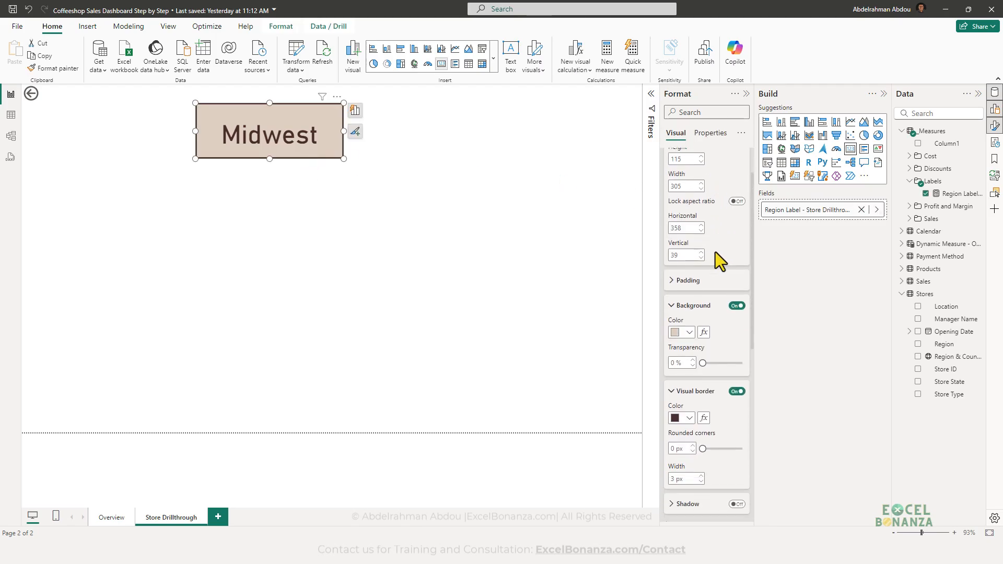
pyautogui.click(689, 417)
pyautogui.click(689, 417)
pyautogui.scroll(1, 688, 424)
pyautogui.scroll(-4, 698, 397)
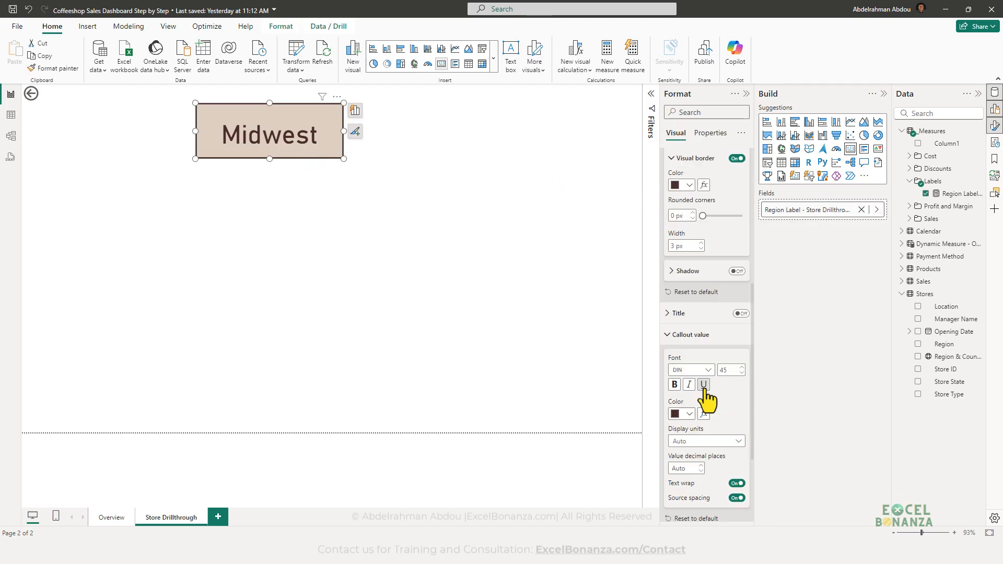
pyautogui.click(689, 386)
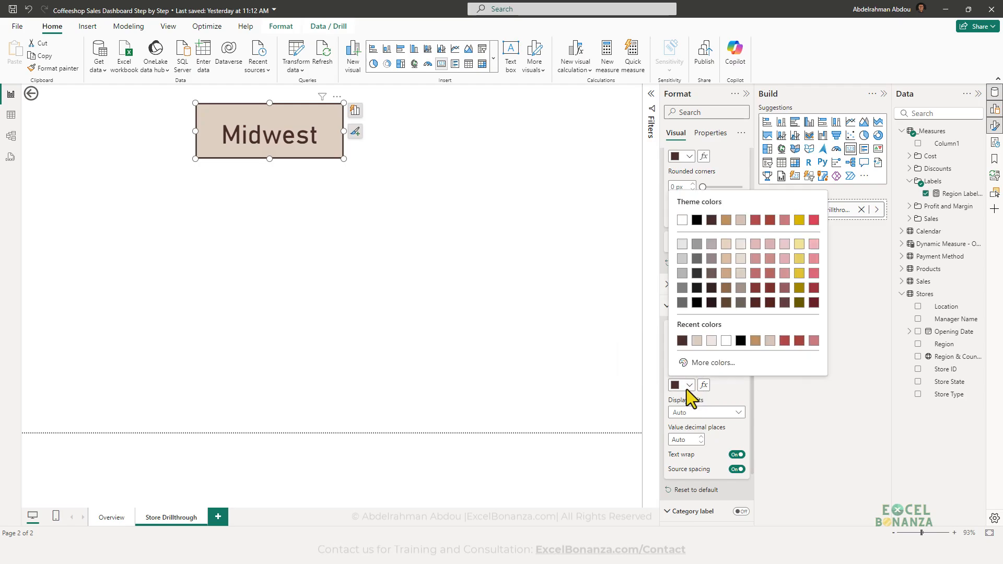
pyautogui.click(699, 219)
pyautogui.click(340, 174)
pyautogui.moveTo(312, 149); pyautogui.dragTo(308, 149)
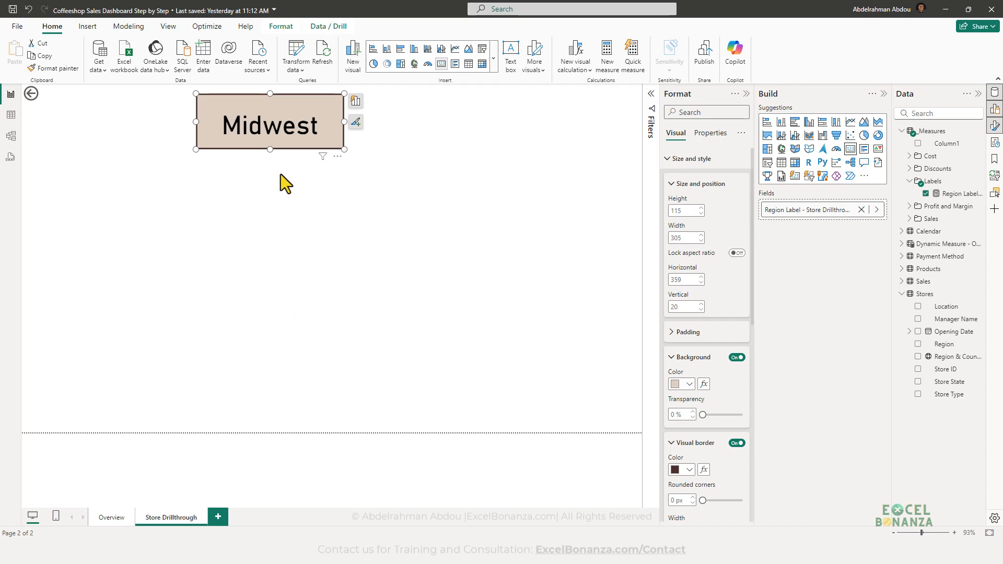
# - Set the font size of the region card's callout value to 25
pyautogui.click(280, 174)
pyautogui.click(300, 145)
pyautogui.scroll(-4, 706, 367)
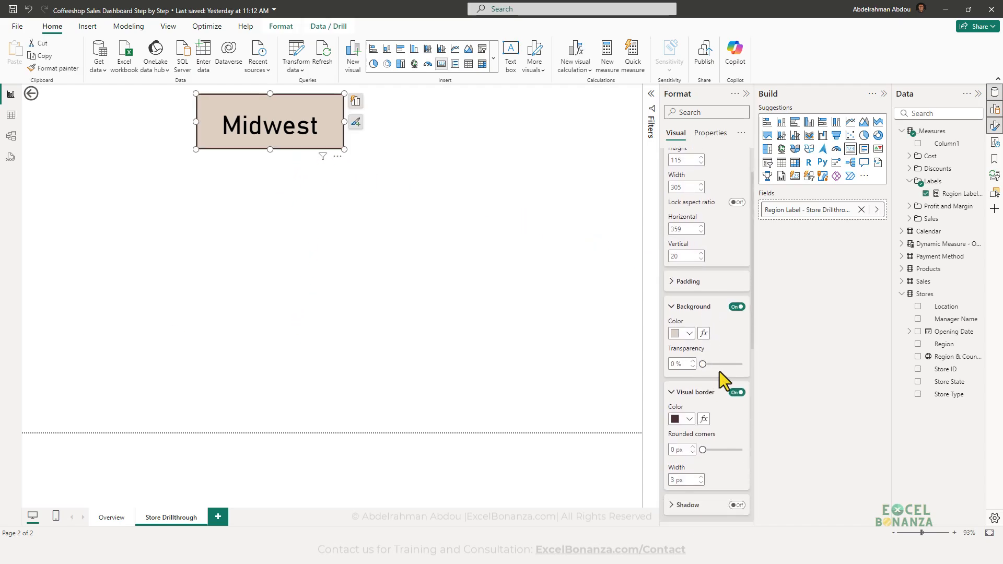
pyautogui.scroll(4, 720, 410)
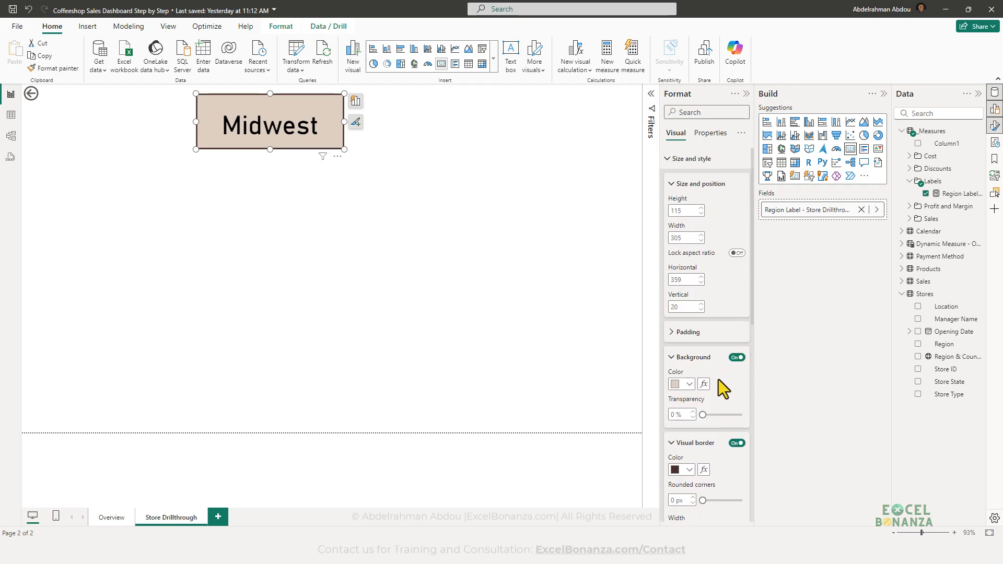
pyautogui.click(678, 159)
pyautogui.click(722, 236)
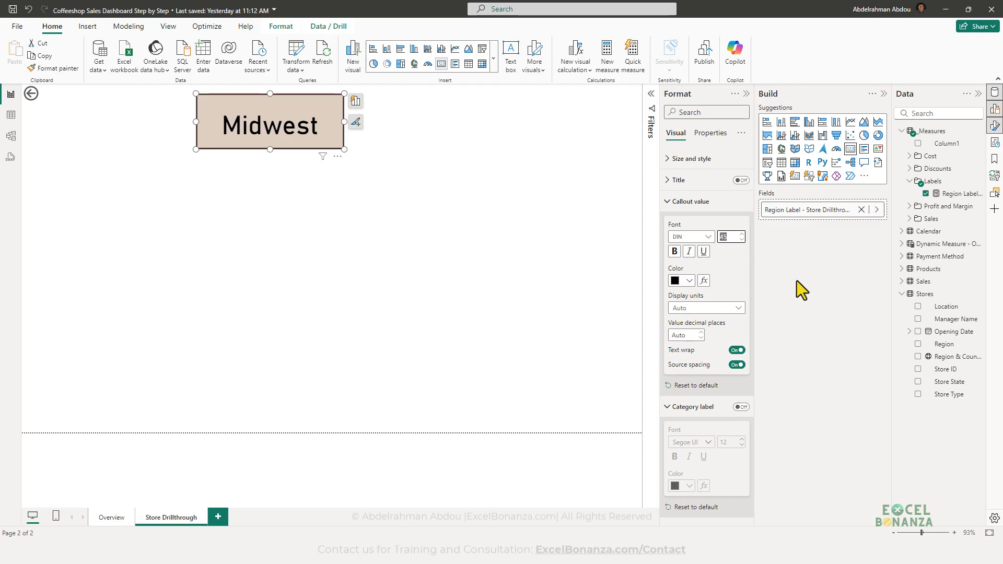
pyautogui.write('25')
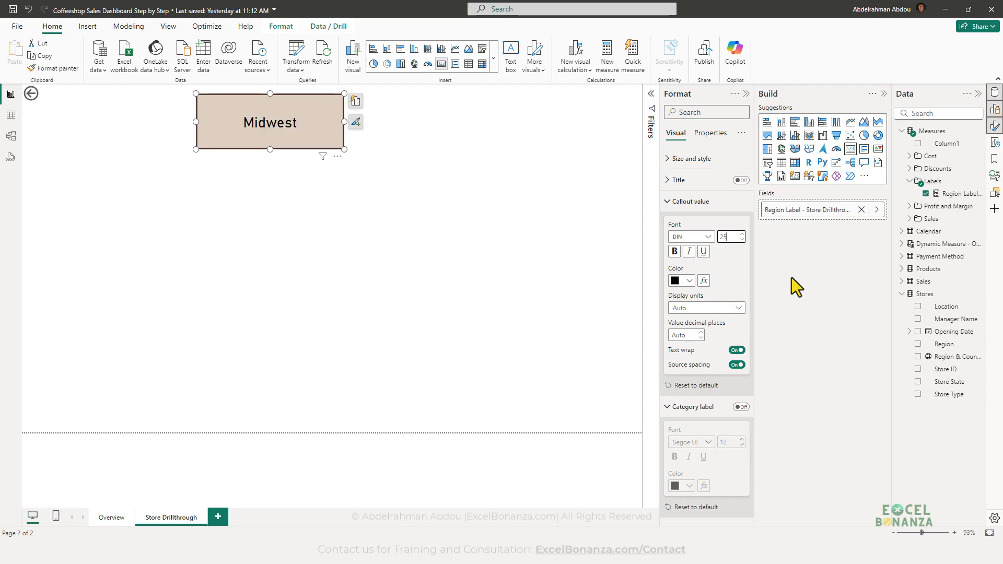
pyautogui.click(389, 220)
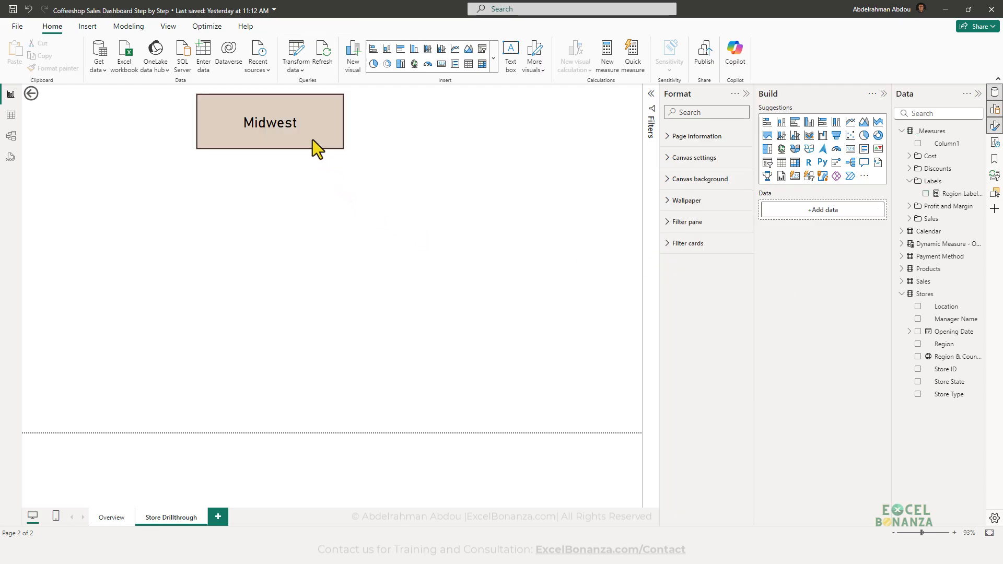
# - Check the Multiple Years label in the reference screenshot and start a new measure named Year Label - Store Drillthrough in the Labels folder
pyautogui.click(305, 134)
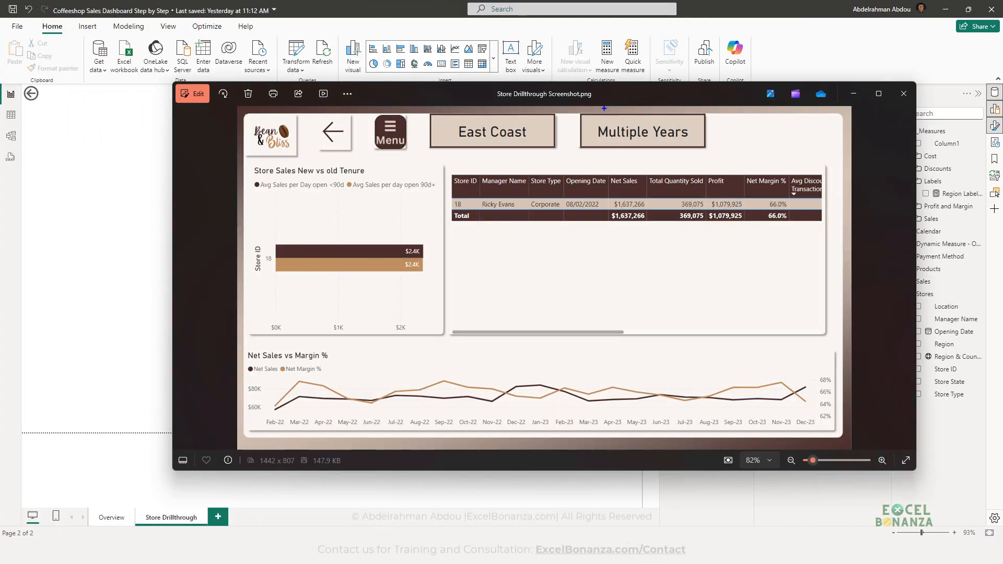
pyautogui.moveTo(569, 110); pyautogui.dragTo(720, 155)
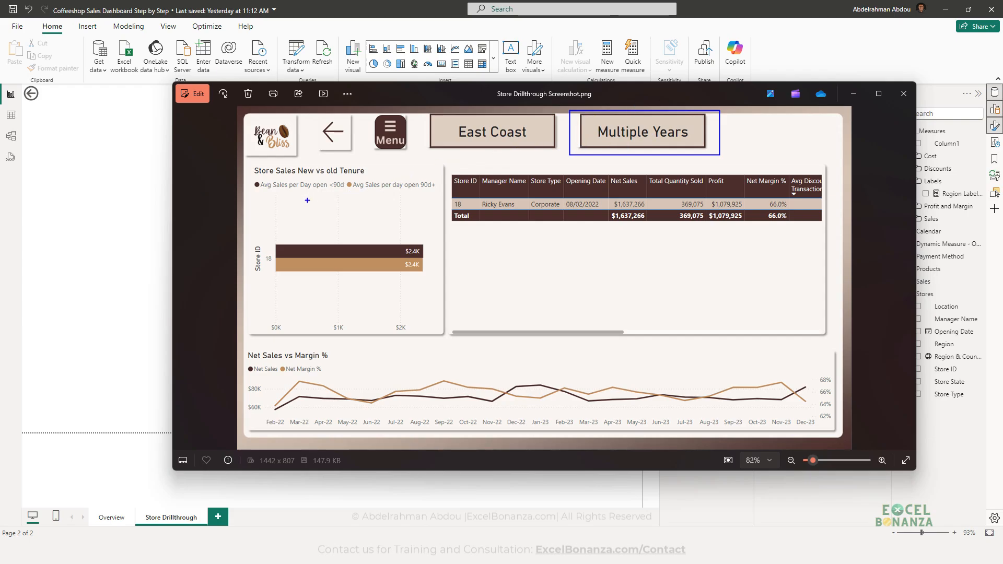
pyautogui.press('Escape')
pyautogui.click(169, 208)
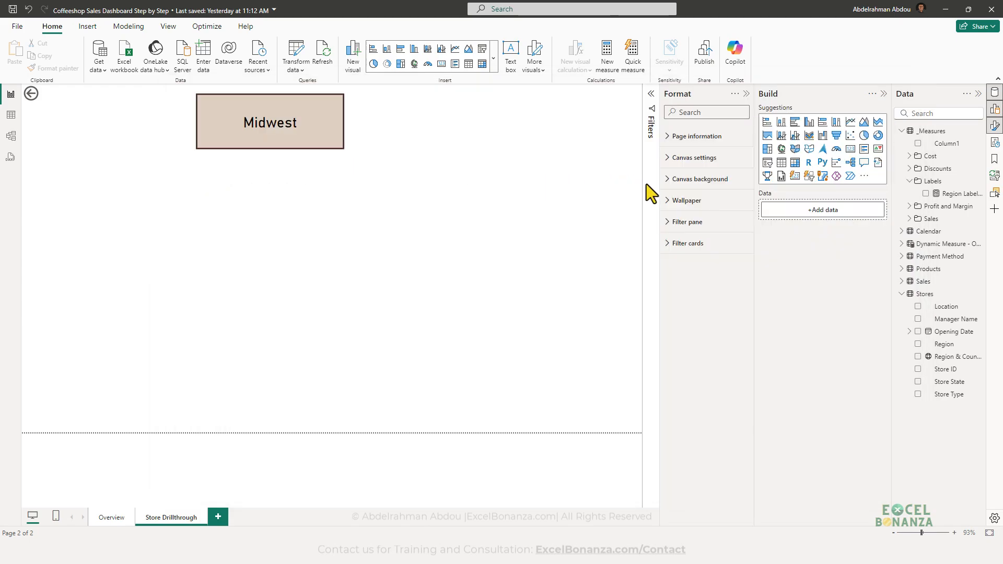
pyautogui.rightClick(971, 194)
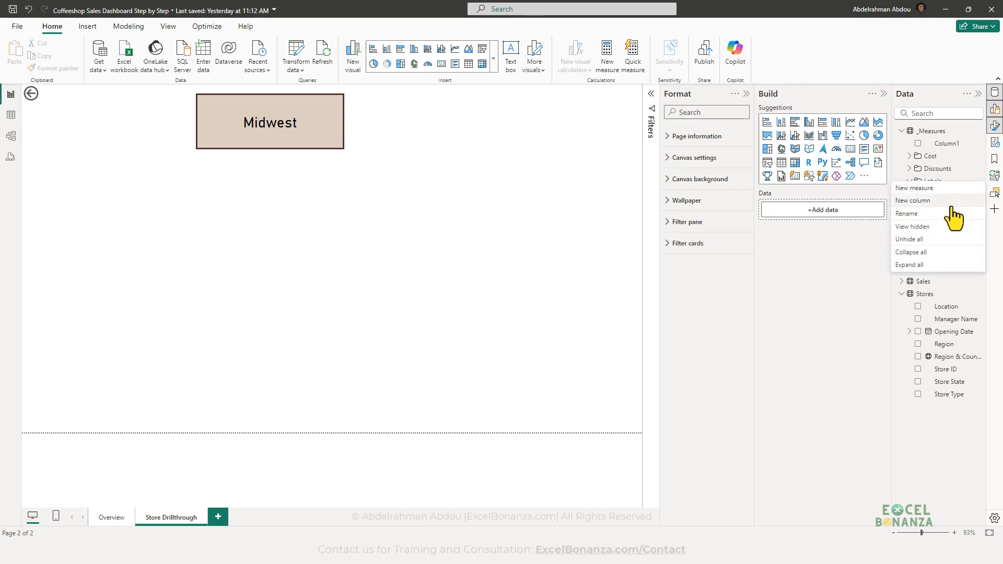
pyautogui.click(940, 188)
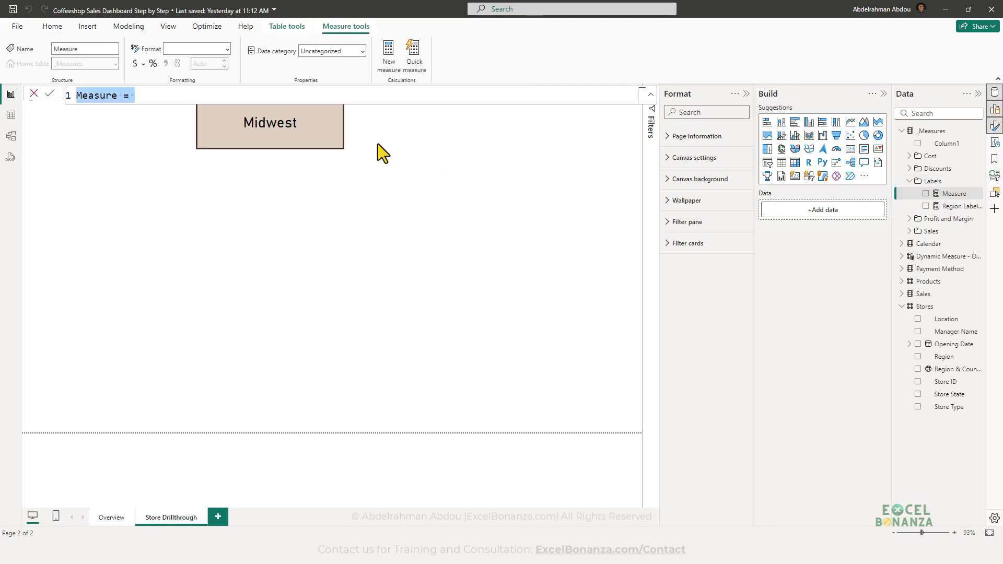
pyautogui.press('BackSpace')
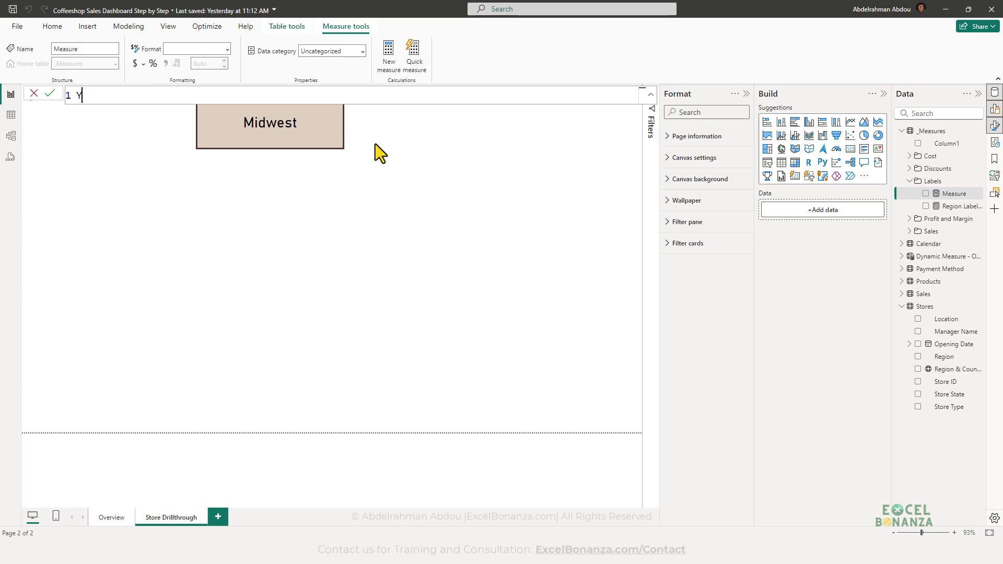
pyautogui.write('Year Label - Store Drillthrough = ')
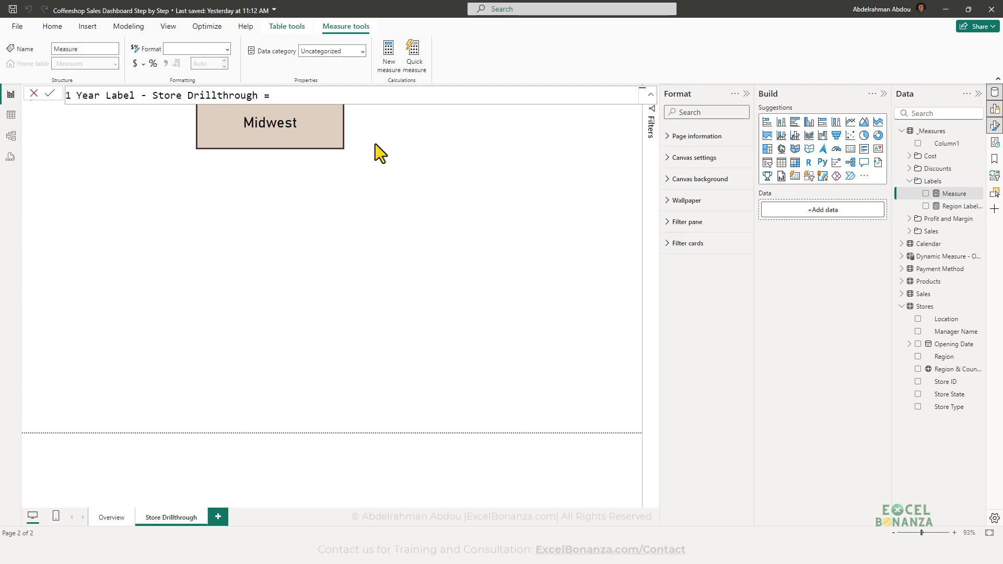
# - Define the year label measure as SELECTEDVALUE('Calendar'[Year],"Multiple Years")
pyautogui.write('selected')
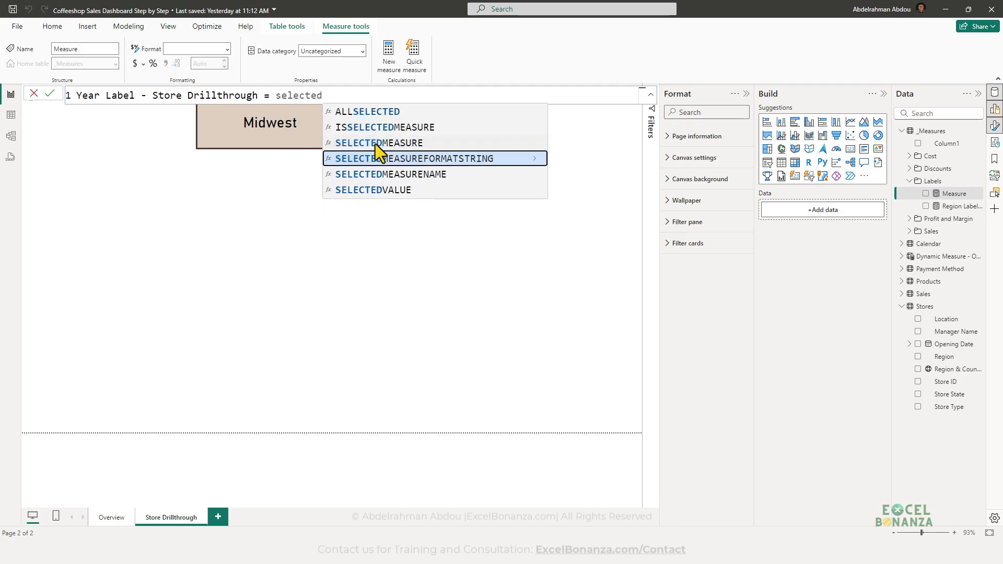
pyautogui.press('Down')
pyautogui.press('Down')
pyautogui.press('Tab')
pyautogui.write('year')
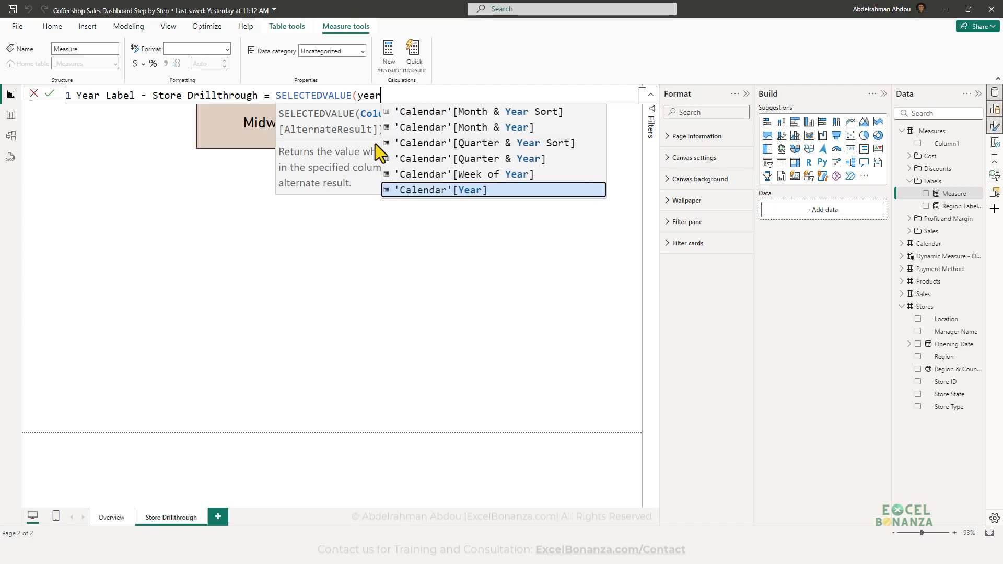
pyautogui.press('Tab')
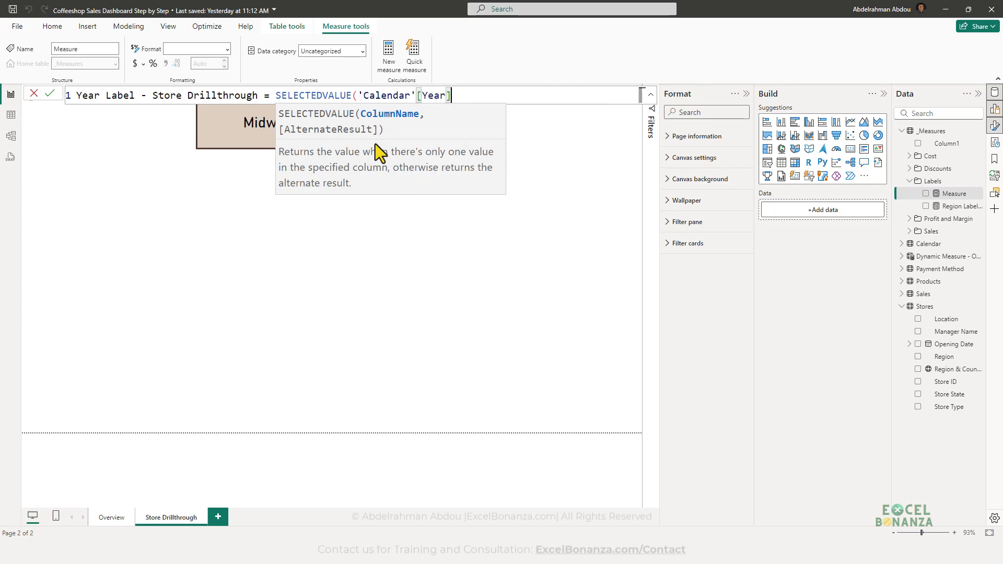
pyautogui.write(',"Mul')
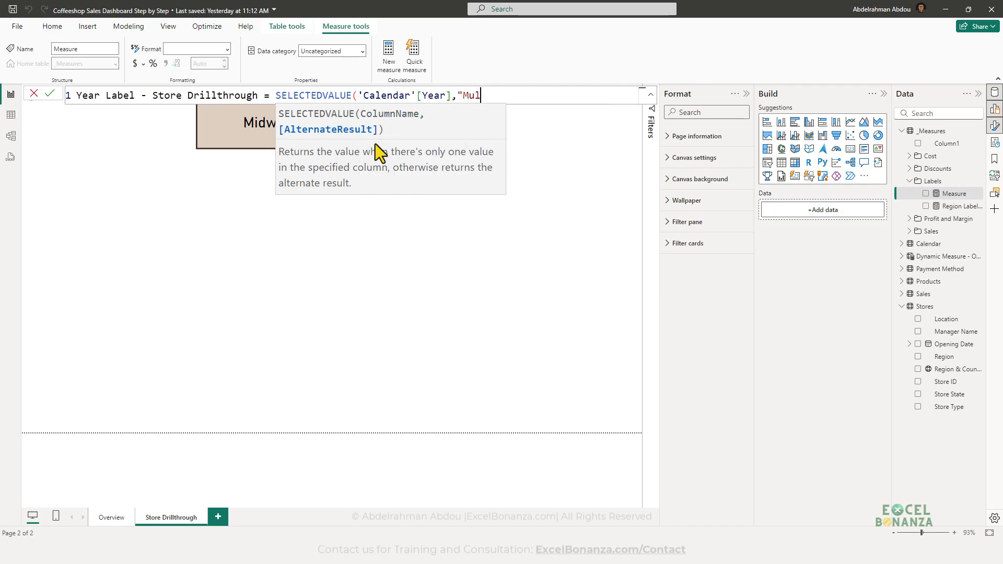
pyautogui.write('tiple Year"')
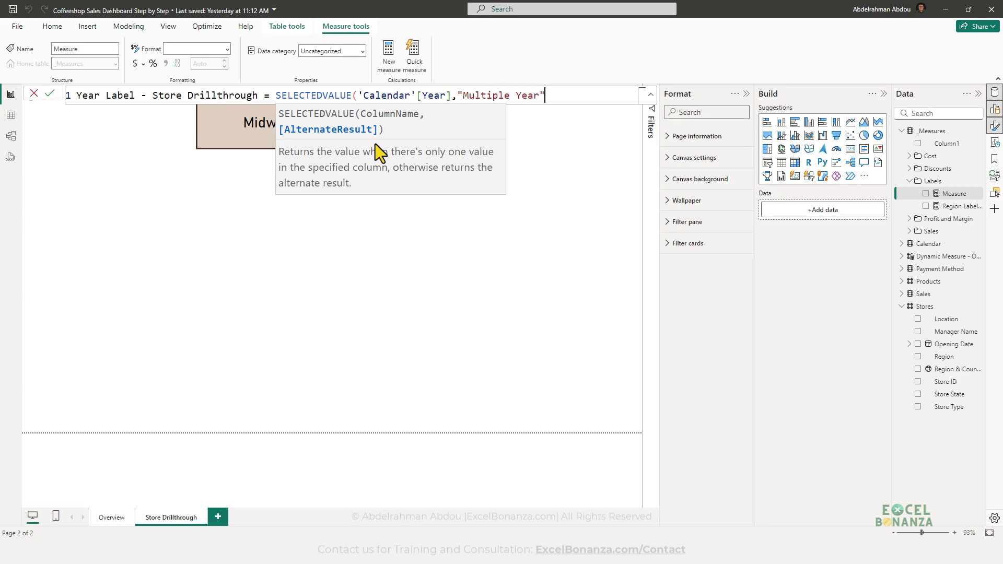
pyautogui.write('s")')
pyautogui.press('Return')
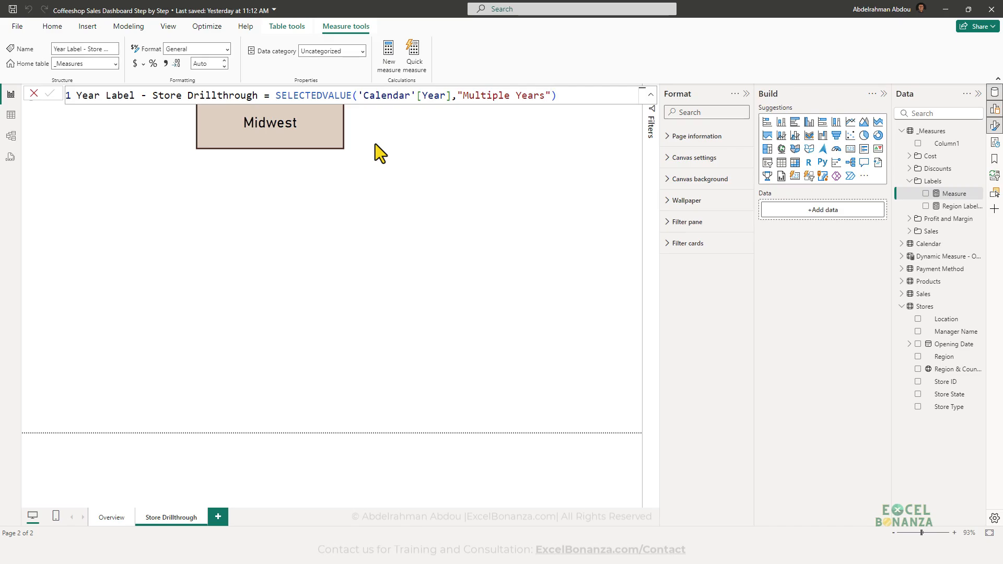
# - Add the Year Label - Store Drillthrough measure to the page as a card beside the region card
pyautogui.moveTo(957, 207); pyautogui.dragTo(393, 146)
pyautogui.click(411, 237)
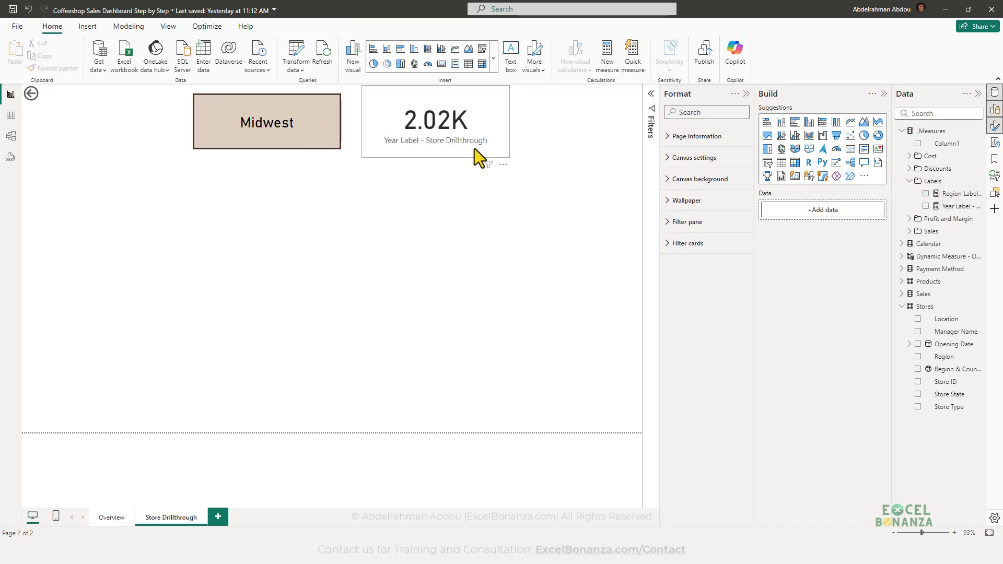
pyautogui.moveTo(462, 128); pyautogui.dragTo(465, 127)
pyautogui.click(471, 192)
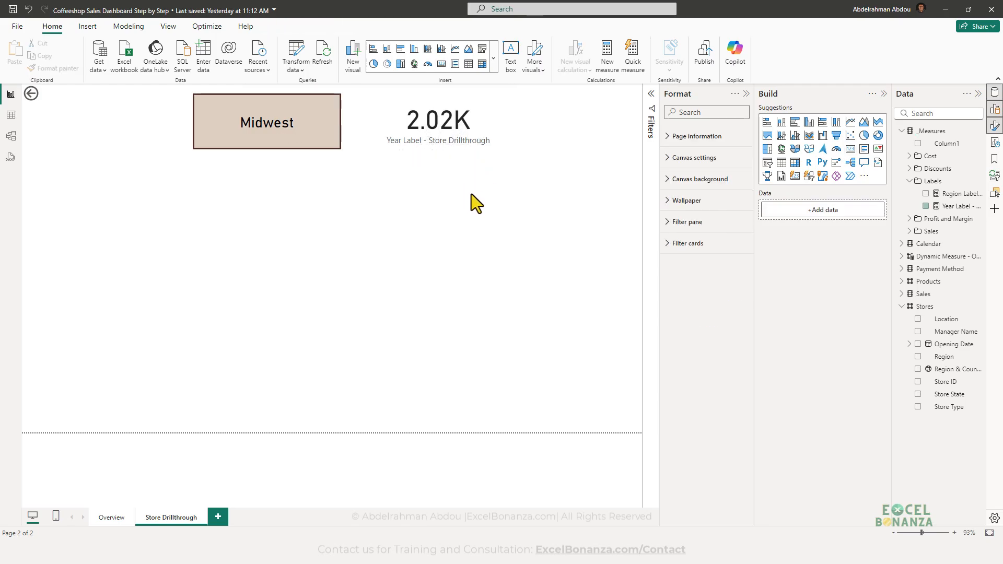
# - Set the format of the Year Label - Store Drillthrough measure to Whole number
pyautogui.click(473, 138)
pyautogui.click(958, 206)
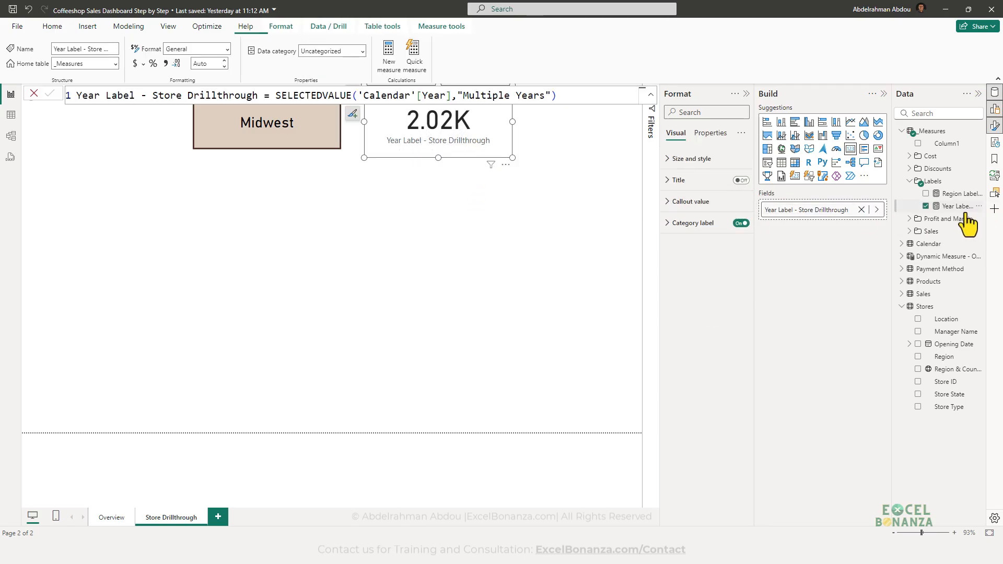
pyautogui.click(228, 49)
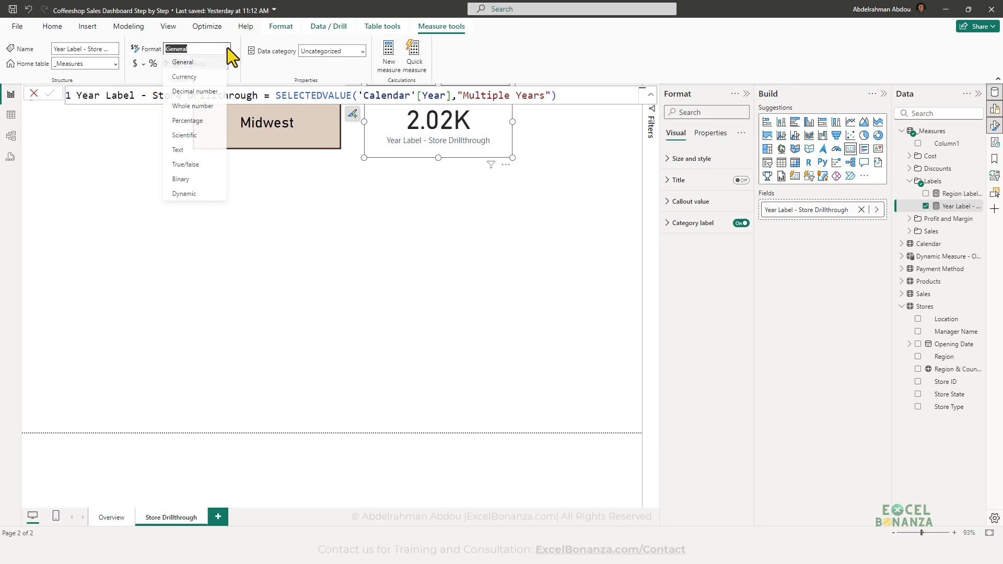
pyautogui.click(203, 106)
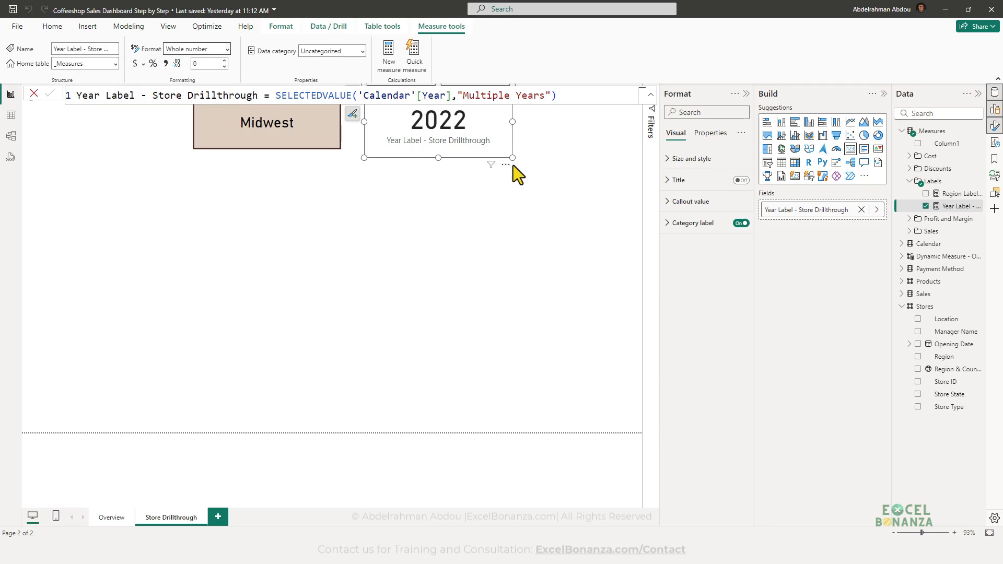
# - Copy the region card's formatting onto the year card with the Format painter
pyautogui.click(414, 202)
pyautogui.click(262, 140)
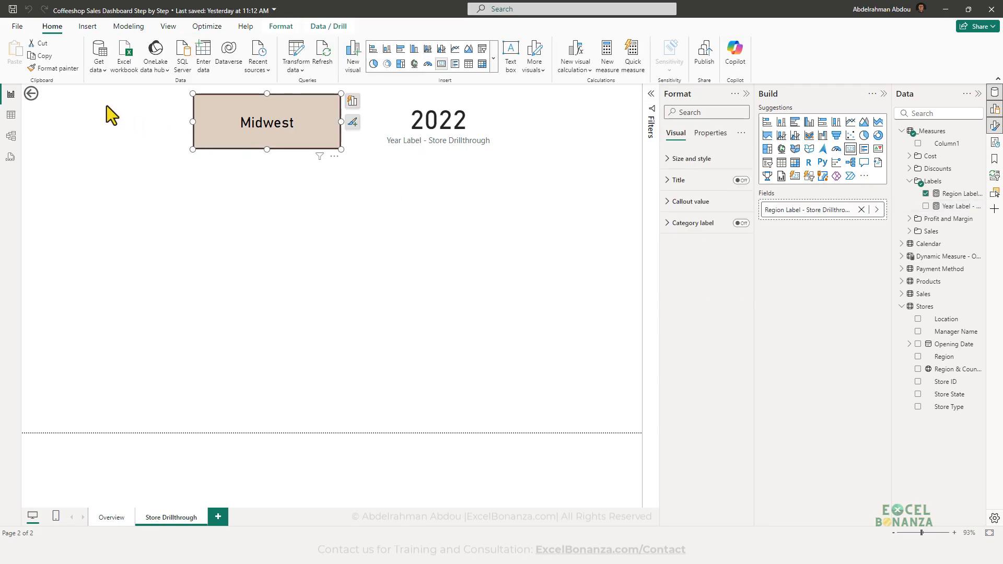
pyautogui.click(59, 67)
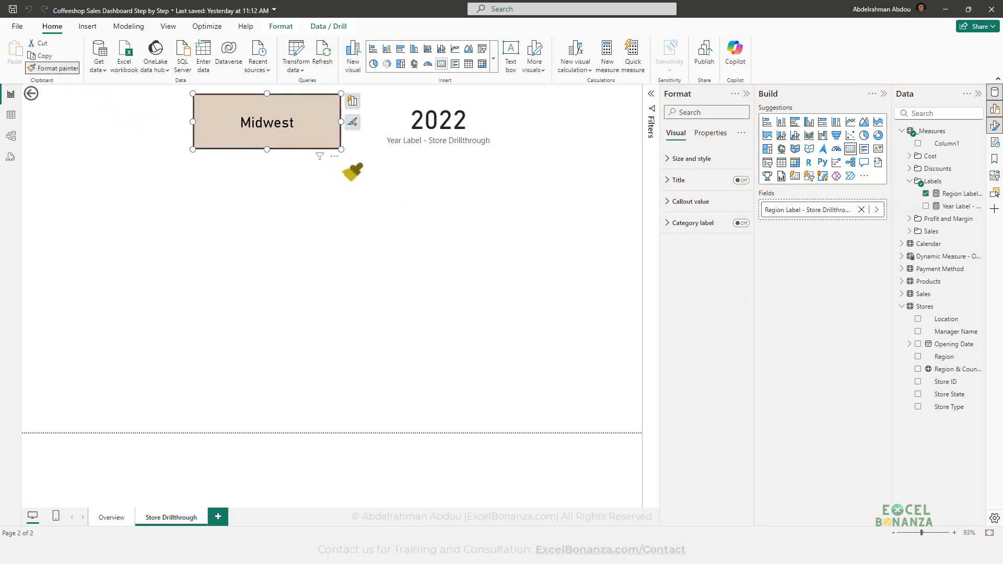
pyautogui.click(494, 122)
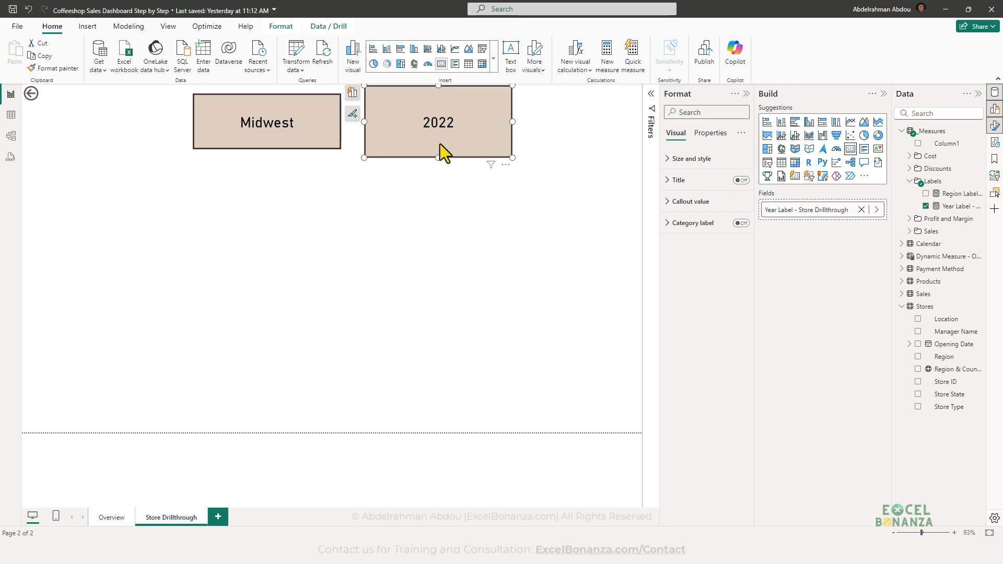
# - Shrink the year card to roughly the region card's size and shift both cards, with the region card at about 266 horizontal, 20 vertical
pyautogui.click(404, 190)
pyautogui.click(385, 96)
pyautogui.moveTo(370, 89); pyautogui.dragTo(374, 98)
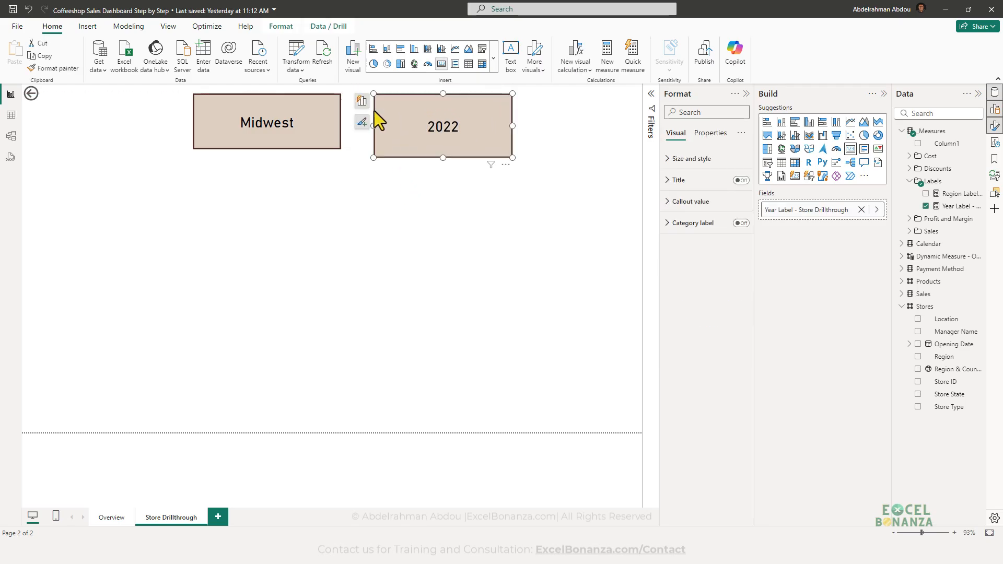
pyautogui.moveTo(373, 157); pyautogui.dragTo(274, 140)
pyautogui.click(377, 161)
pyautogui.moveTo(383, 141); pyautogui.dragTo(337, 148)
# - Set the region card's height to 71 and its width to 261
pyautogui.click(287, 139)
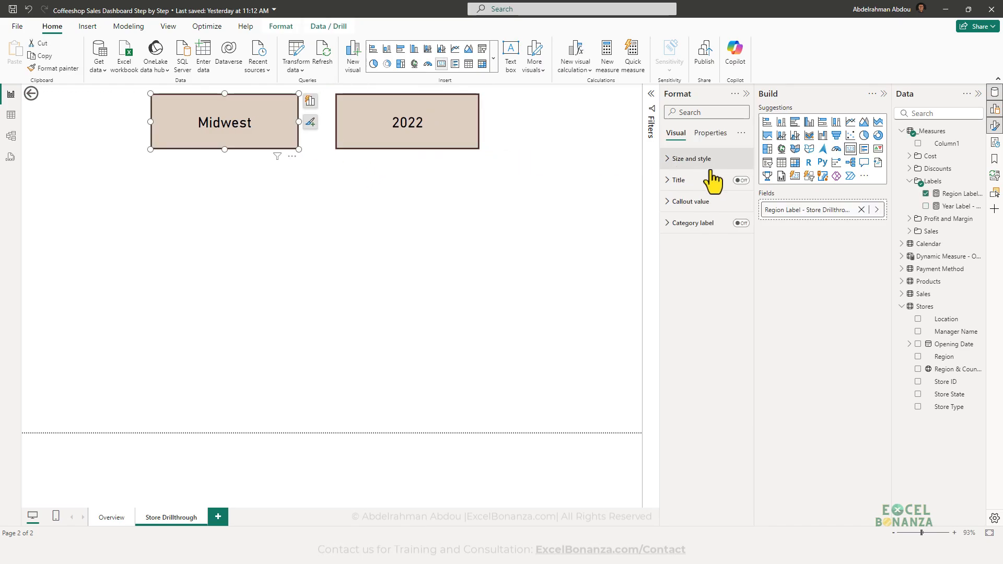
pyautogui.click(684, 159)
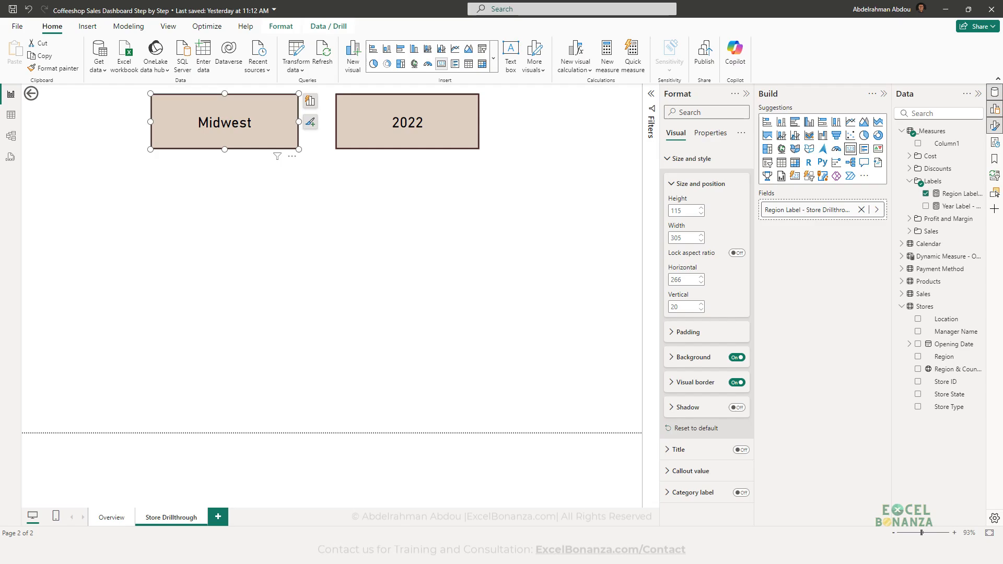
pyautogui.doubleClick(684, 210)
pyautogui.write('71')
pyautogui.press('Tab')
pyautogui.write('26')
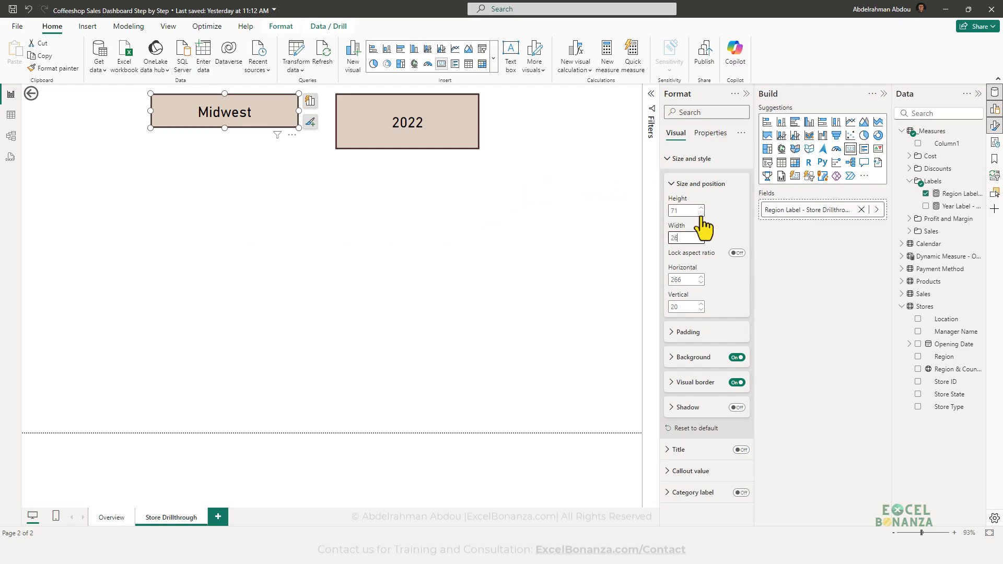
pyautogui.write('1')
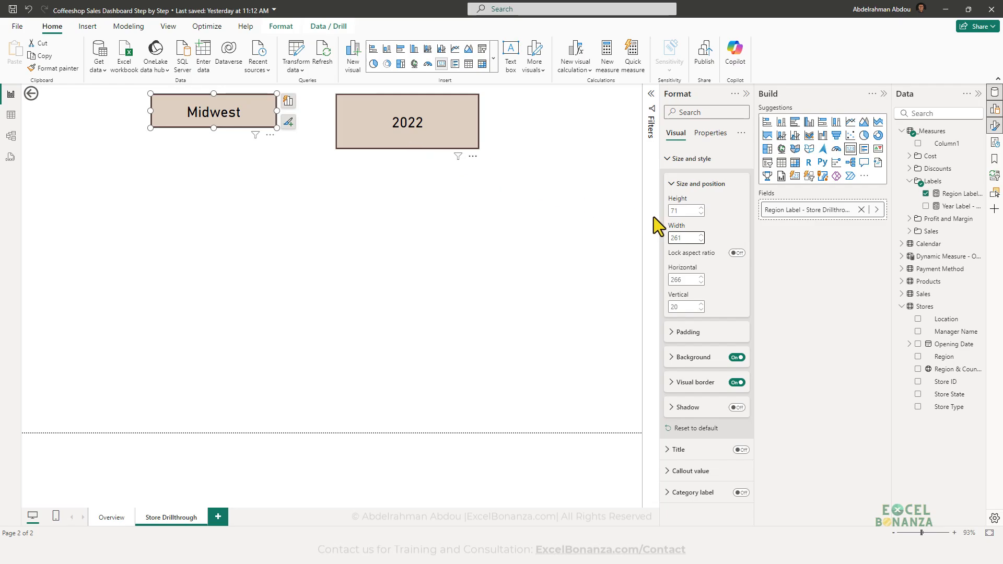
# - Set the year card's height to 71 and width to 261, and move it slightly closer to the region card
pyautogui.click(391, 139)
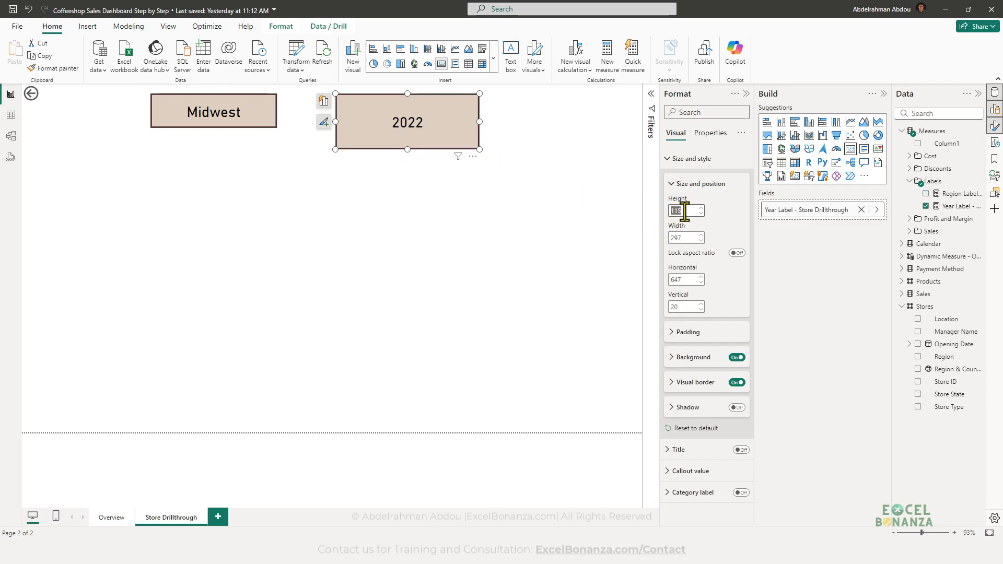
pyautogui.doubleClick(683, 211)
pyautogui.write('71')
pyautogui.press('Tab')
pyautogui.write('26')
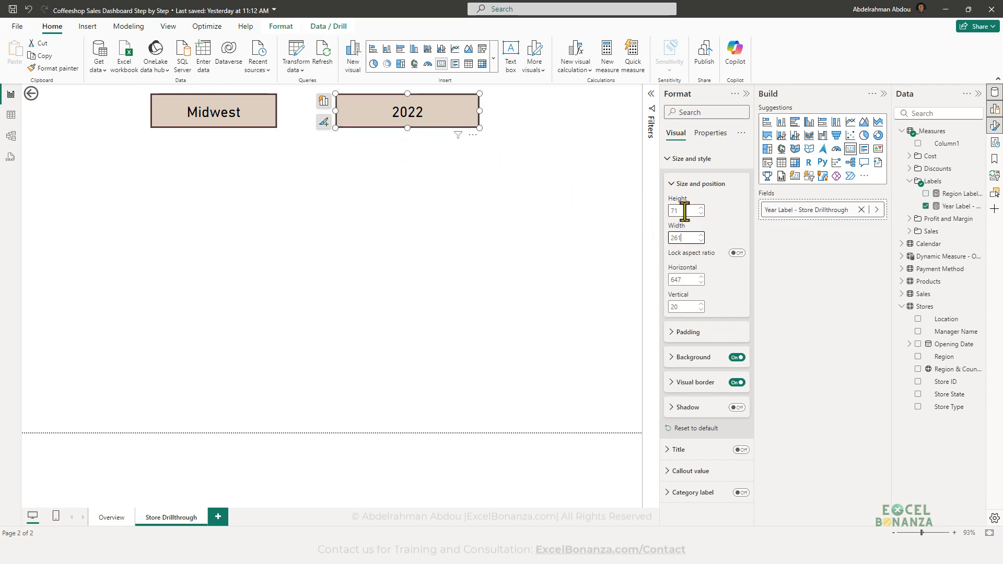
pyautogui.press('Return')
pyautogui.click(387, 204)
pyautogui.moveTo(403, 118); pyautogui.dragTo(386, 119)
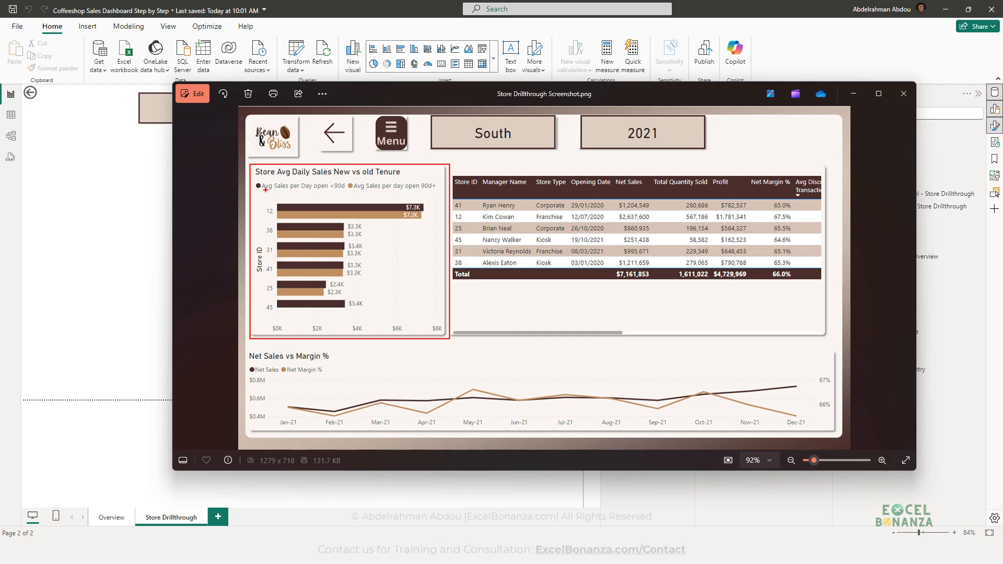
pyautogui.moveTo(254, 181); pyautogui.dragTo(443, 195)
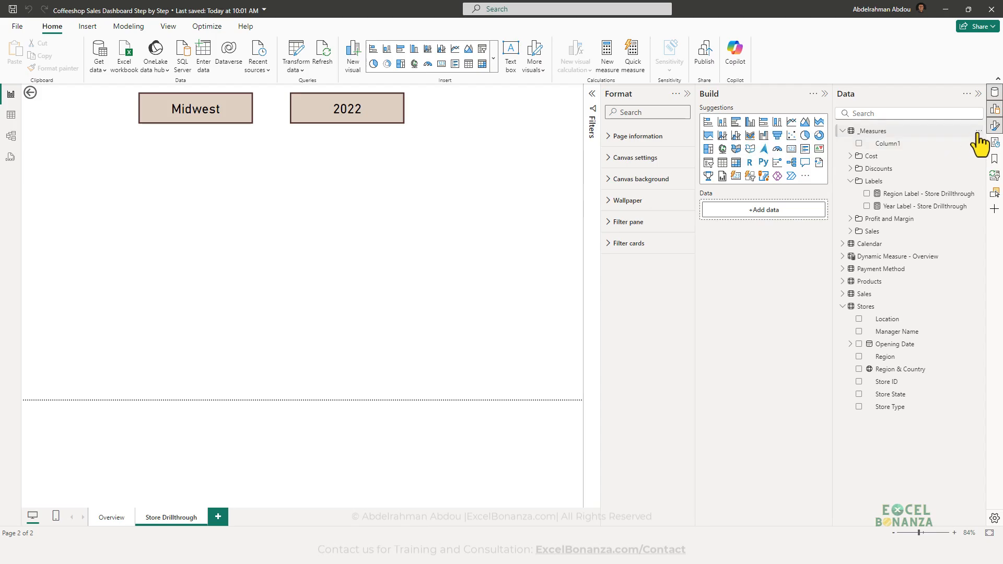
# - Create measure # of Open days - First 90 Days in _Measures, counting dates from store opening through the earlier of opening + 89 or maximum date
pyautogui.click(978, 131)
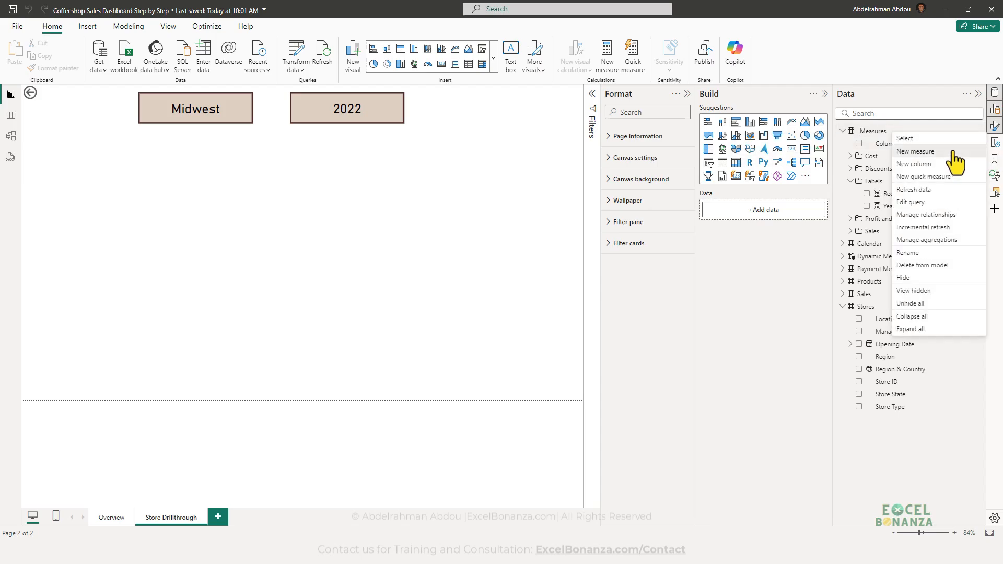
pyautogui.click(953, 153)
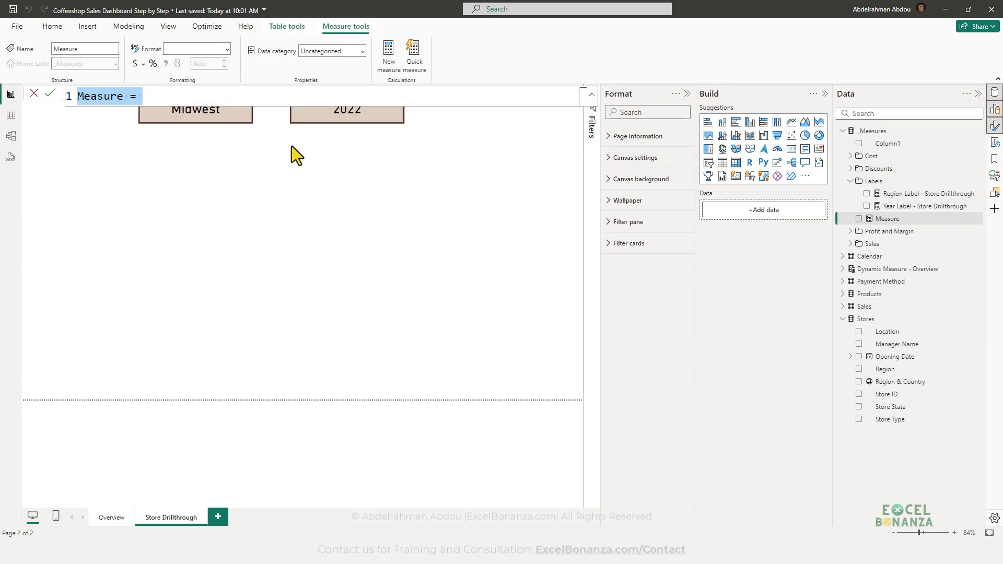
pyautogui.hotkey('ctrl', 'a')
pyautogui.write("# of Open days - First 90 Days = VAR _MaxDate = MAX('Calendar'[Date]) VAR _CurrentStore = SELECTEDVALUE(Stores[Store ID]) VAR _OpeningDate = LOOKUPVALUE(Stores[Opening Date], Stores[Store ID], _CurrentStore) VAR _OpeningDatePlus90Days = _OpeningDate + 89 VAR _EndDate = IF(_MaxDate > _OpeningDatePlus90Days, _OpeningDatePlus90Days, _MaxDate) VAR _Result = COUNTROWS(DATESBETWEEN('Calendar'[Date], _OpeningDate, _EndDate)) Return _Result")
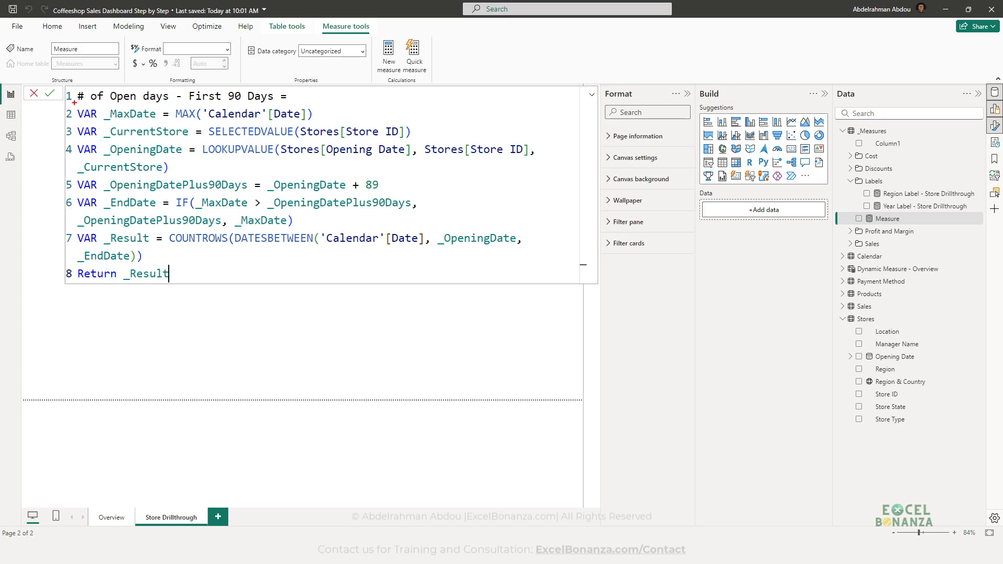
pyautogui.moveTo(75, 102)
pyautogui.mouseDown()
pyautogui.moveTo(130, 119)
pyautogui.moveTo(319, 126)
pyautogui.mouseUp()
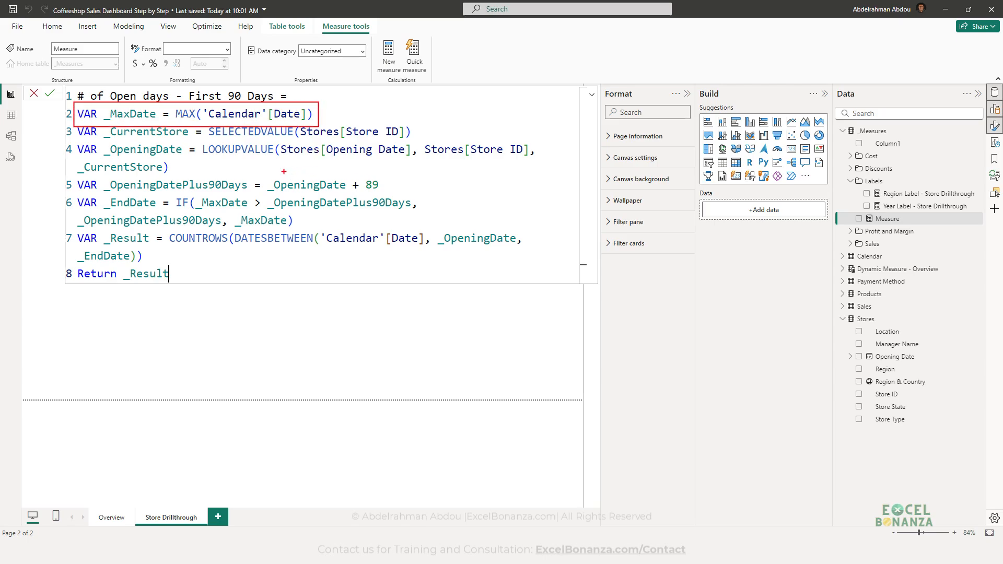
pyautogui.press('Escape')
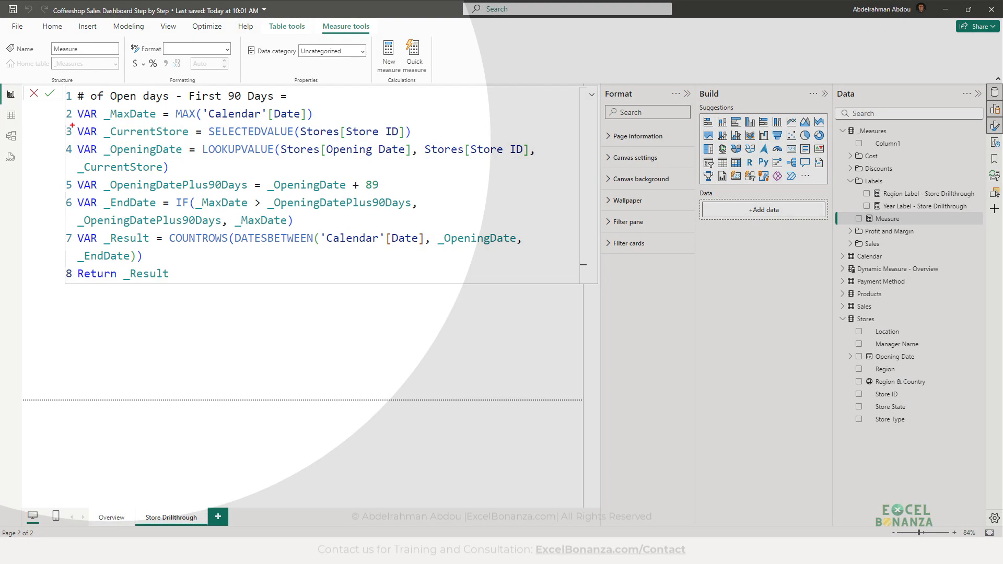
pyautogui.moveTo(71, 120)
pyautogui.mouseDown()
pyautogui.moveTo(271, 145)
pyautogui.moveTo(414, 143)
pyautogui.mouseUp()
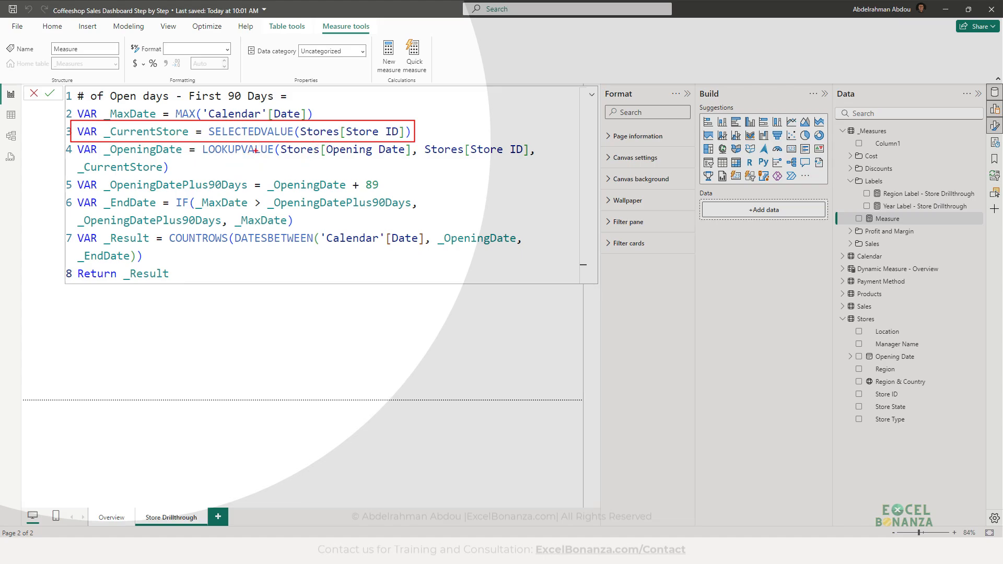
pyautogui.press('Escape')
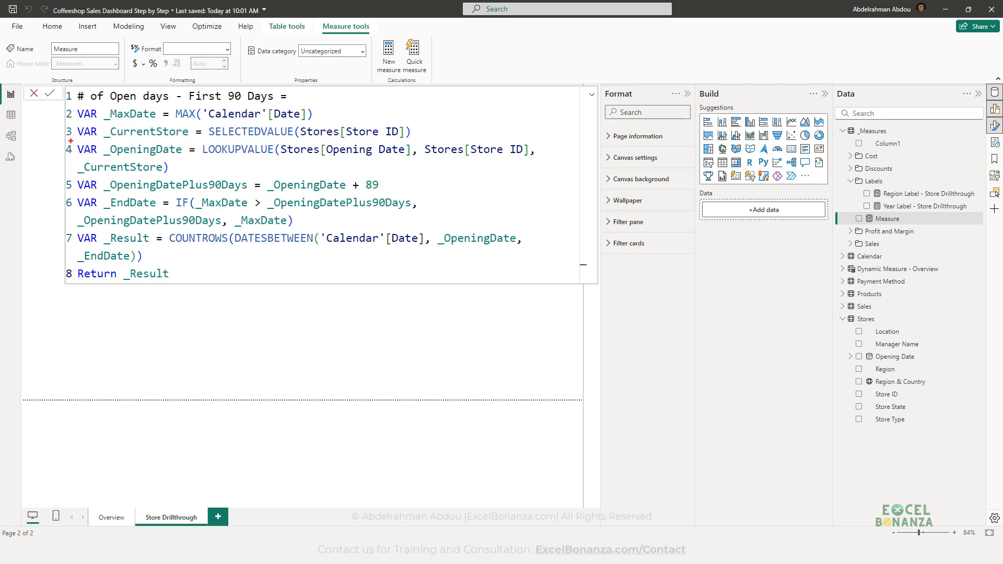
pyautogui.moveTo(69, 138)
pyautogui.mouseDown()
pyautogui.moveTo(122, 152)
pyautogui.moveTo(541, 176)
pyautogui.mouseUp()
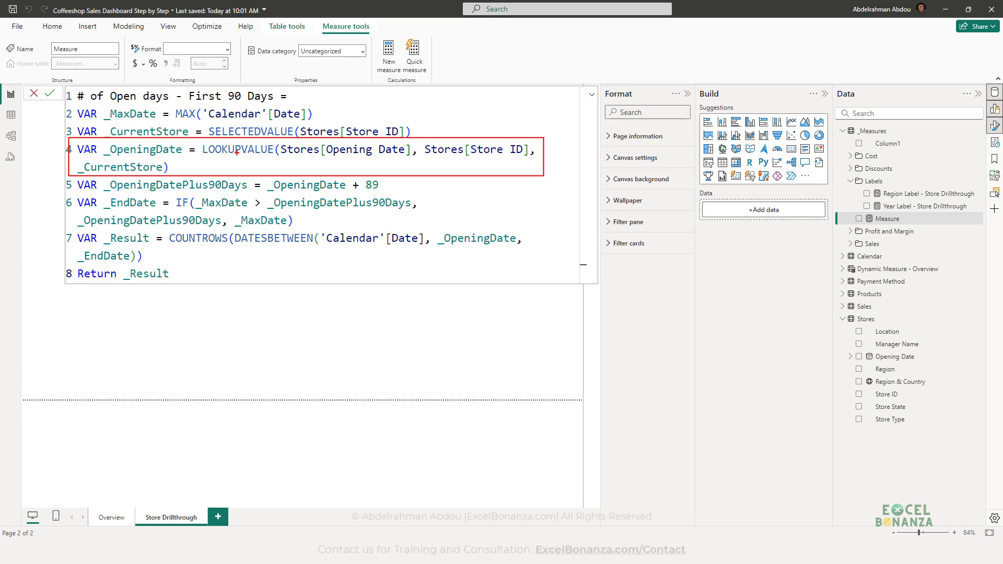
pyautogui.moveTo(202, 140); pyautogui.dragTo(278, 157)
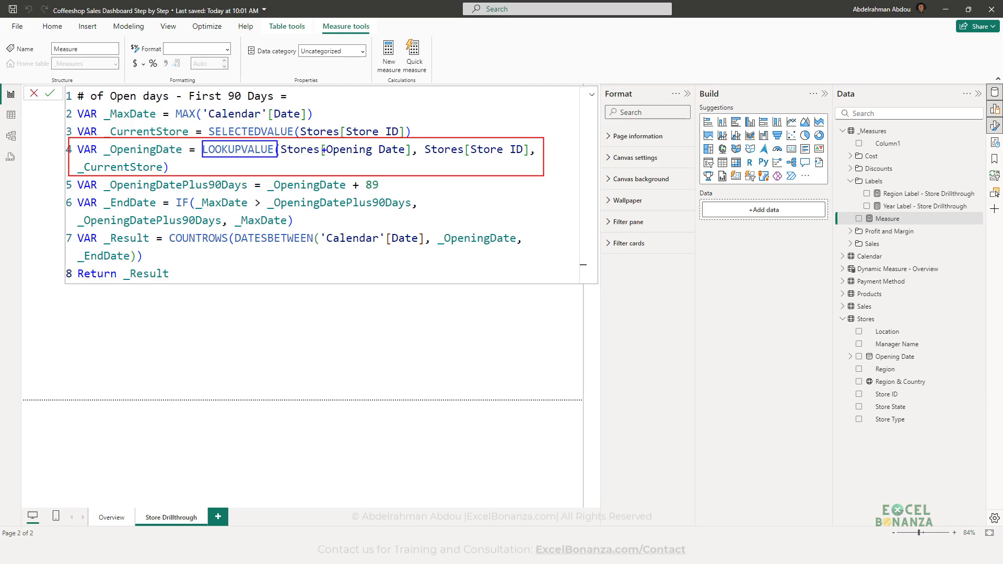
pyautogui.moveTo(280, 141)
pyautogui.mouseDown()
pyautogui.moveTo(306, 155)
pyautogui.moveTo(398, 163)
pyautogui.moveTo(530, 160)
pyautogui.mouseUp()
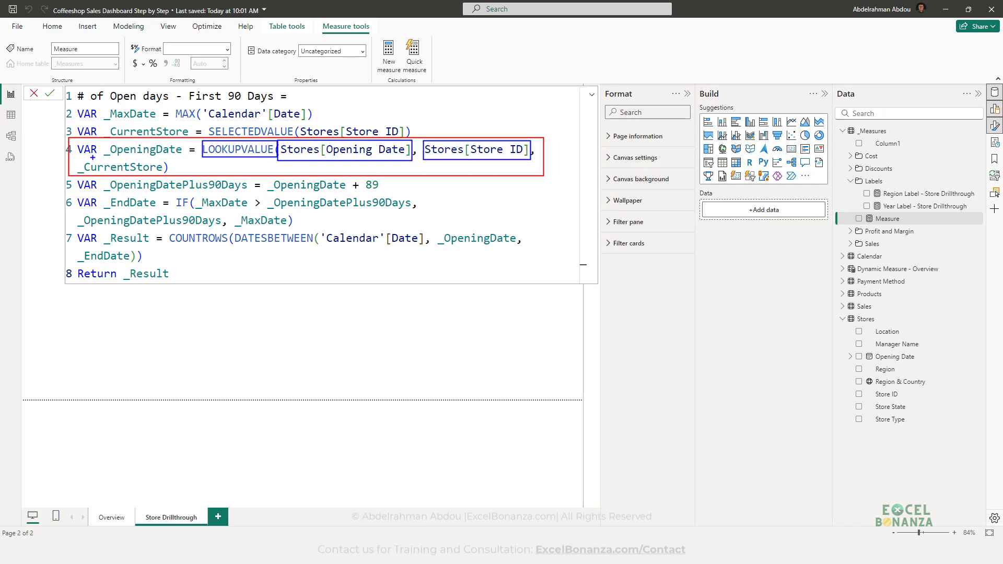
pyautogui.moveTo(76, 160); pyautogui.dragTo(167, 173)
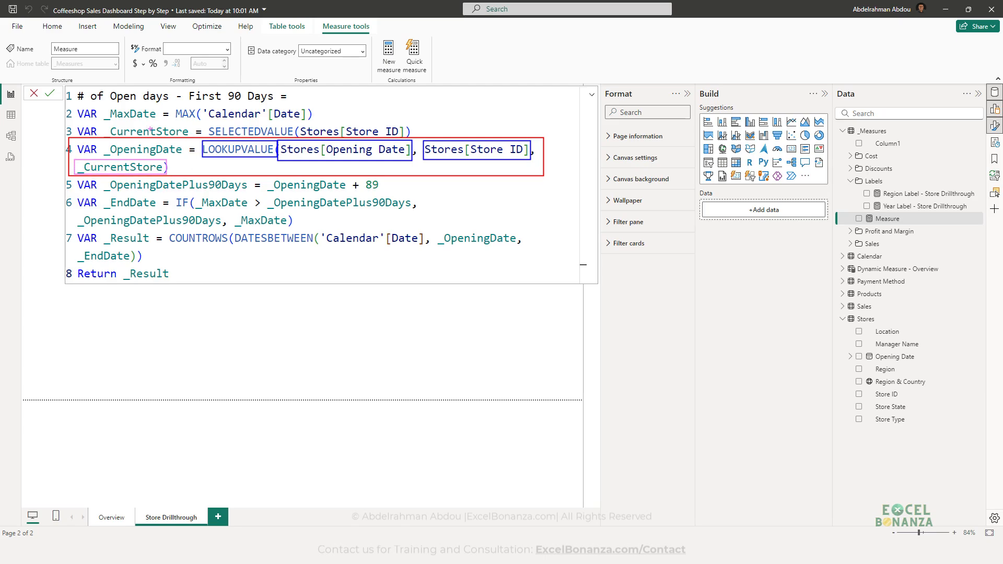
pyautogui.moveTo(107, 122); pyautogui.dragTo(190, 140)
pyautogui.press('Escape')
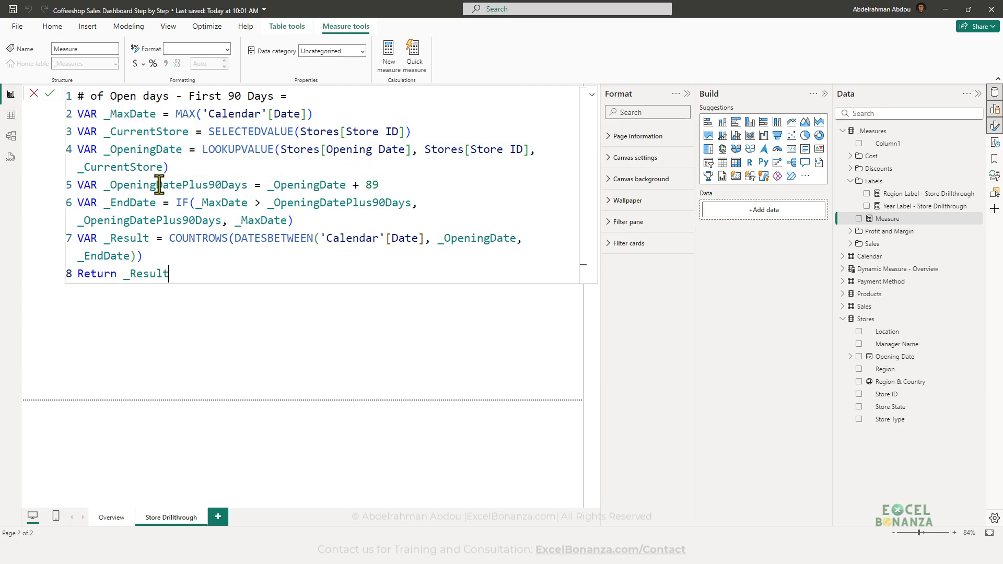
pyautogui.hotkey('ctrl', '2')
pyautogui.moveTo(264, 173); pyautogui.dragTo(347, 195)
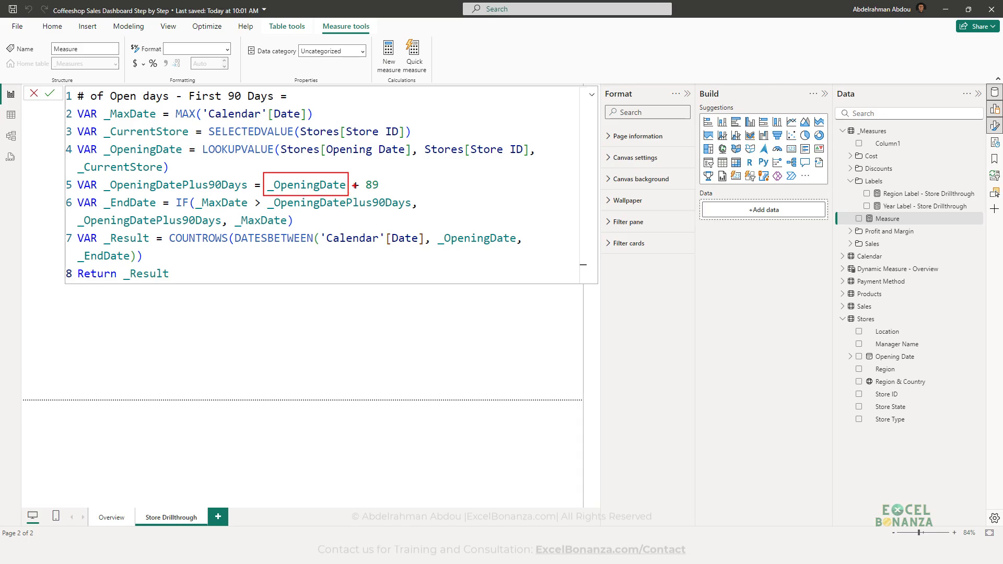
pyautogui.moveTo(357, 174); pyautogui.dragTo(387, 193)
pyautogui.press('Escape')
pyautogui.moveTo(98, 193); pyautogui.dragTo(157, 212)
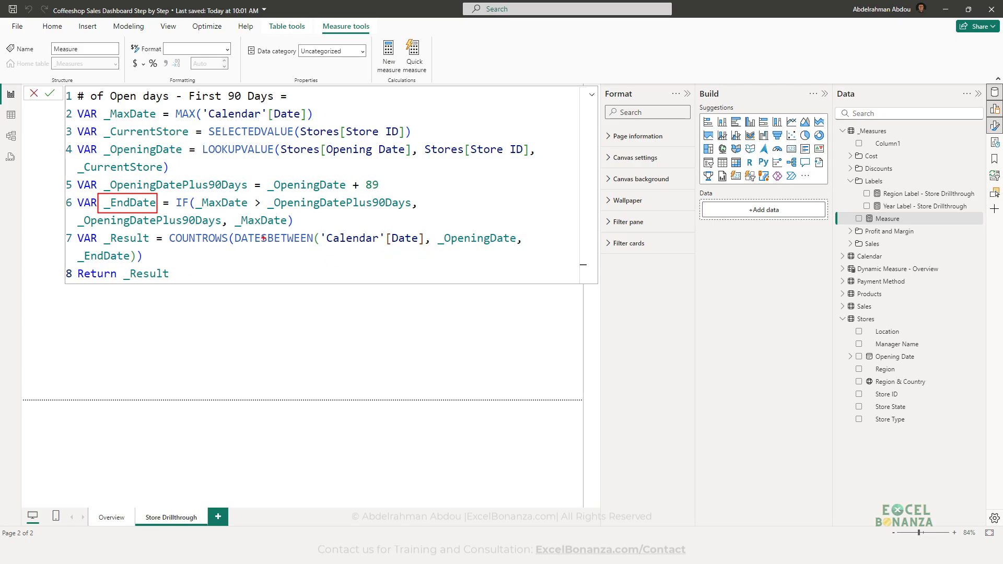
pyautogui.moveTo(438, 227); pyautogui.dragTo(515, 254)
pyautogui.moveTo(72, 246); pyautogui.dragTo(131, 267)
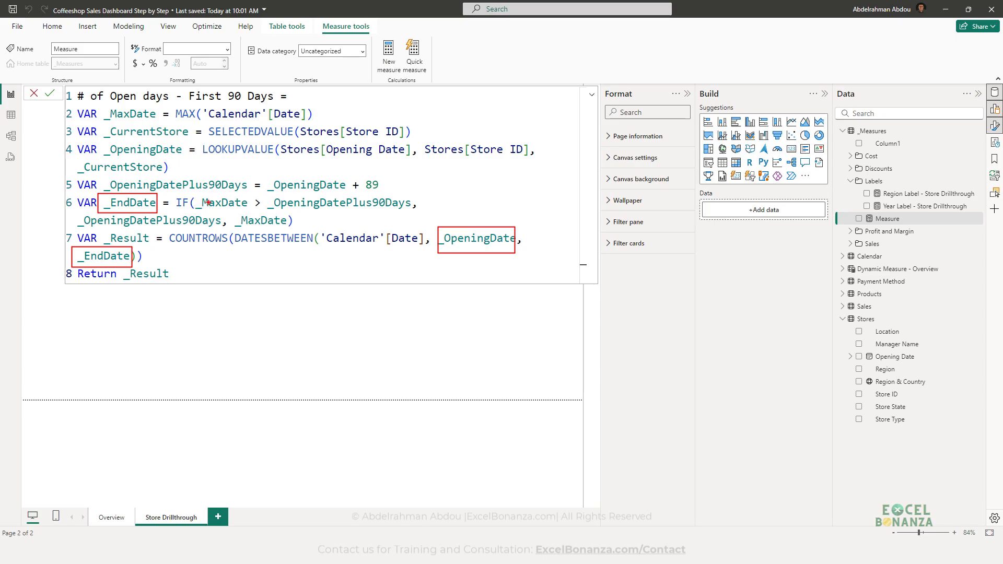
pyautogui.press('Escape')
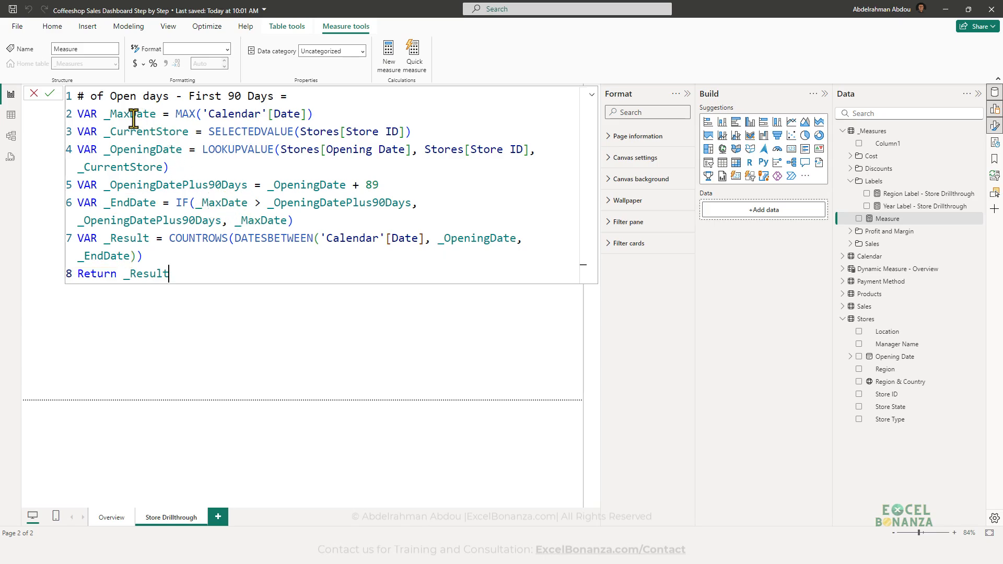
pyautogui.hotkey('ctrl', '2')
pyautogui.moveTo(97, 110); pyautogui.dragTo(160, 128)
pyautogui.moveTo(99, 173); pyautogui.dragTo(249, 196)
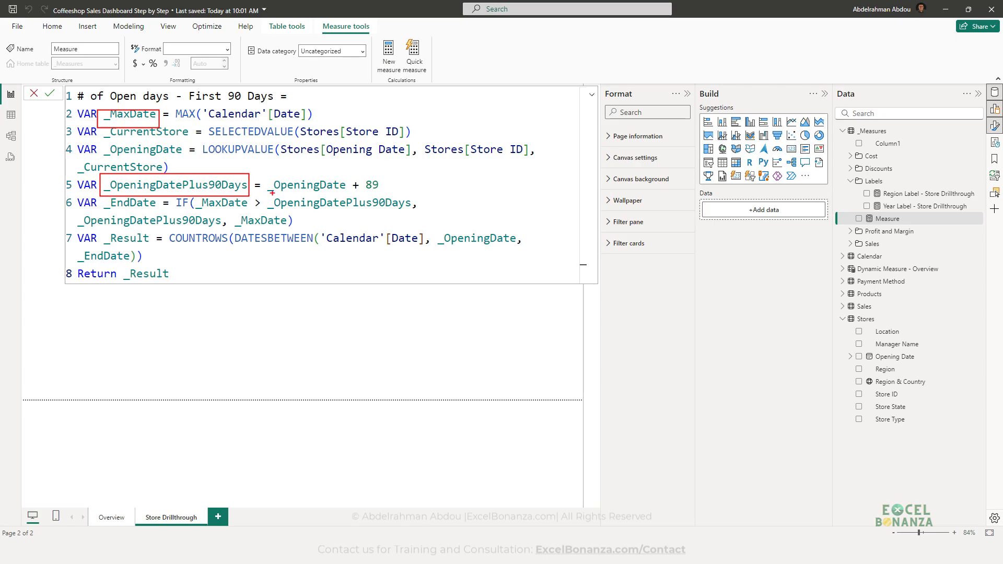
pyautogui.moveTo(76, 211)
pyautogui.mouseDown()
pyautogui.moveTo(187, 236)
pyautogui.moveTo(224, 229)
pyautogui.mouseUp()
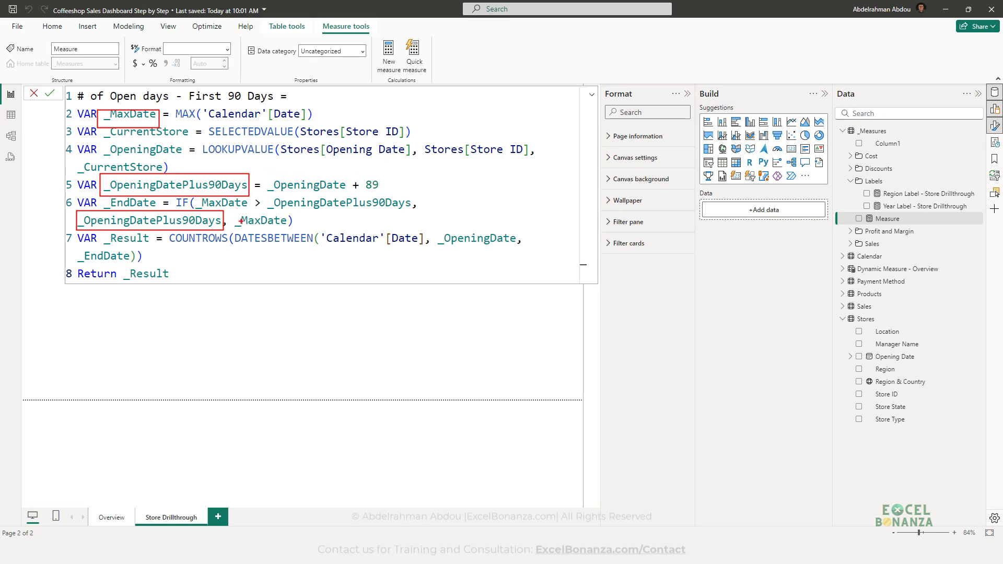
pyautogui.moveTo(235, 211); pyautogui.dragTo(293, 231)
pyautogui.moveTo(292, 220); pyautogui.dragTo(375, 225)
pyautogui.moveTo(383, 216)
pyautogui.mouseDown()
pyautogui.moveTo(385, 225)
pyautogui.moveTo(407, 222)
pyautogui.mouseUp()
pyautogui.moveTo(409, 216); pyautogui.dragTo(422, 215)
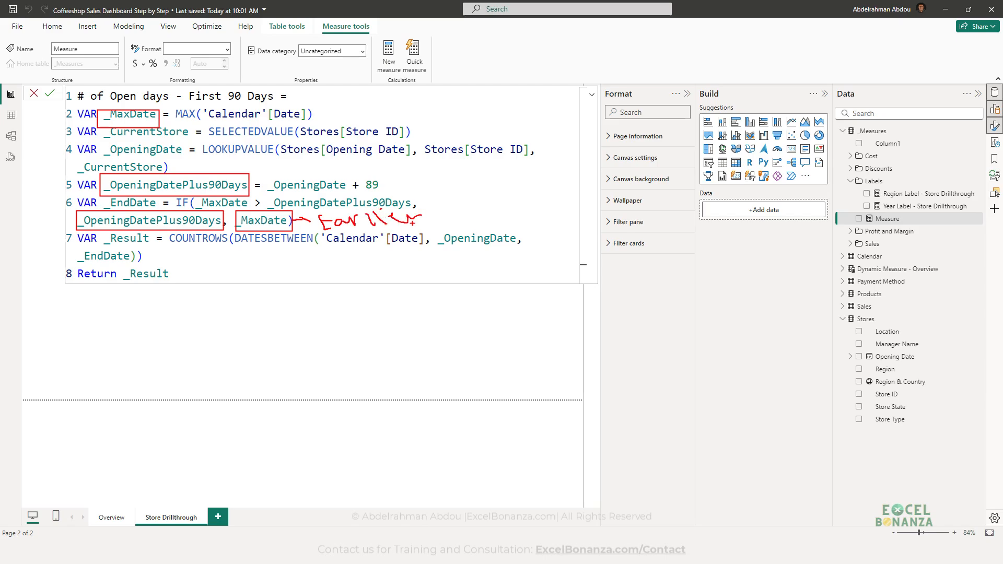
pyautogui.press('Escape')
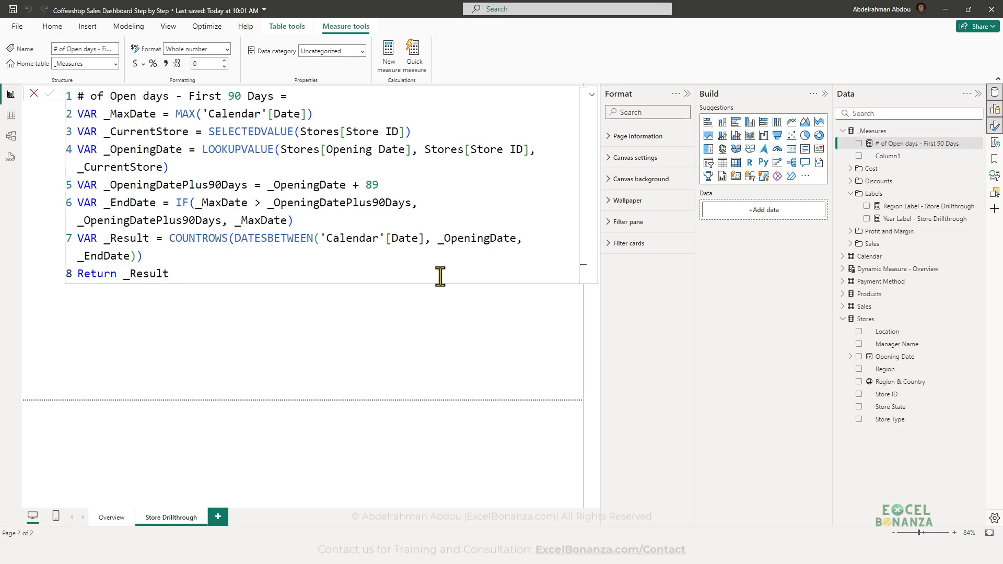
# - In the model view, assign the # of Open days - First 90 Days measure to a display folder named Store Calculations
pyautogui.click(11, 136)
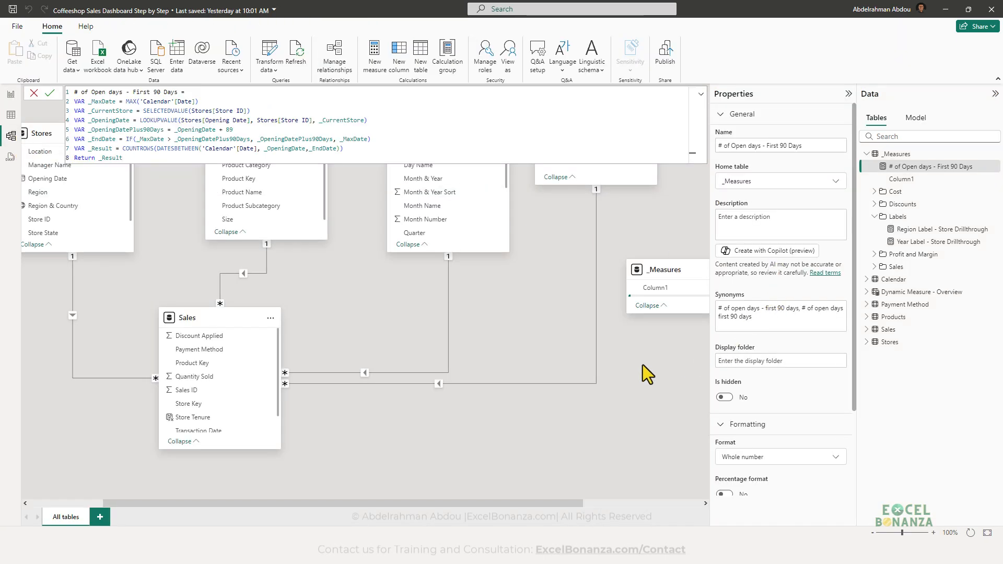
pyautogui.click(922, 168)
pyautogui.click(770, 360)
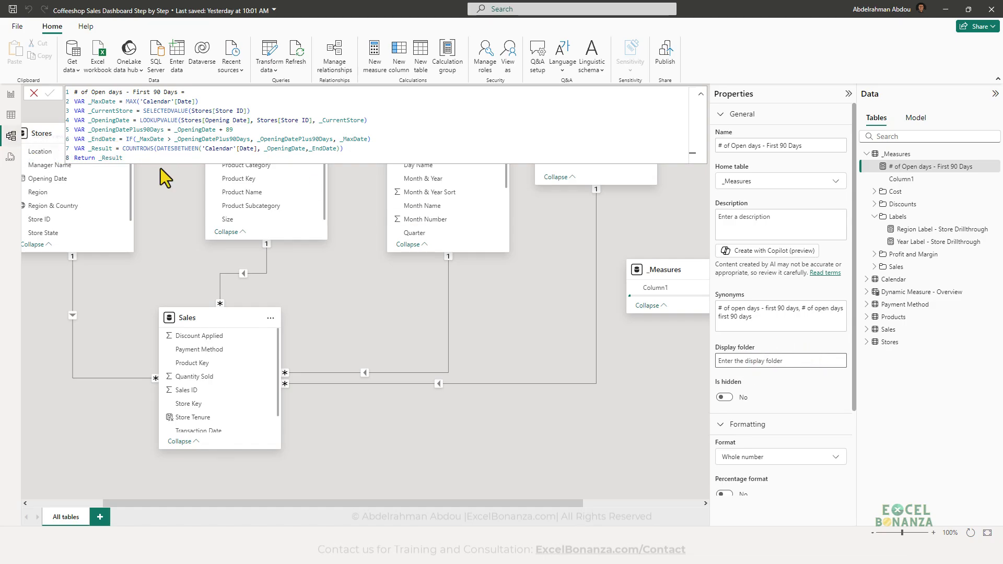
pyautogui.write('Store')
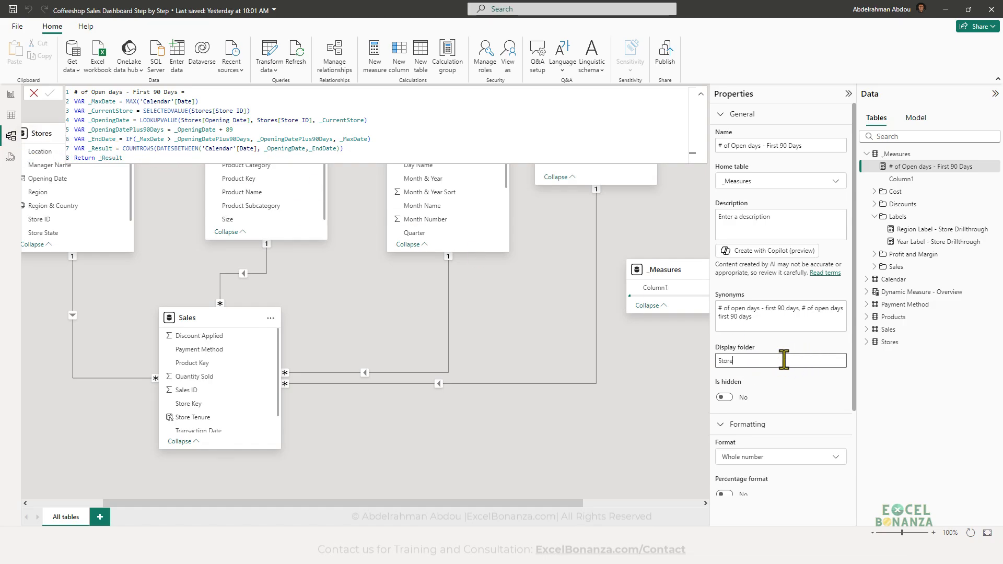
pyautogui.write(' Cas')
pyautogui.write('lc')
pyautogui.write('ulations')
pyautogui.press('Return')
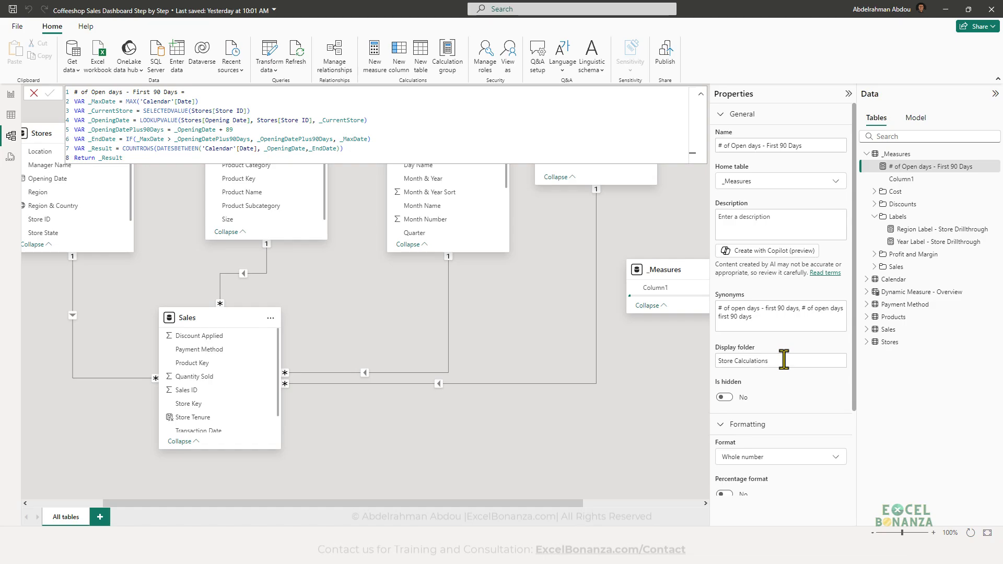
pyautogui.click(348, 426)
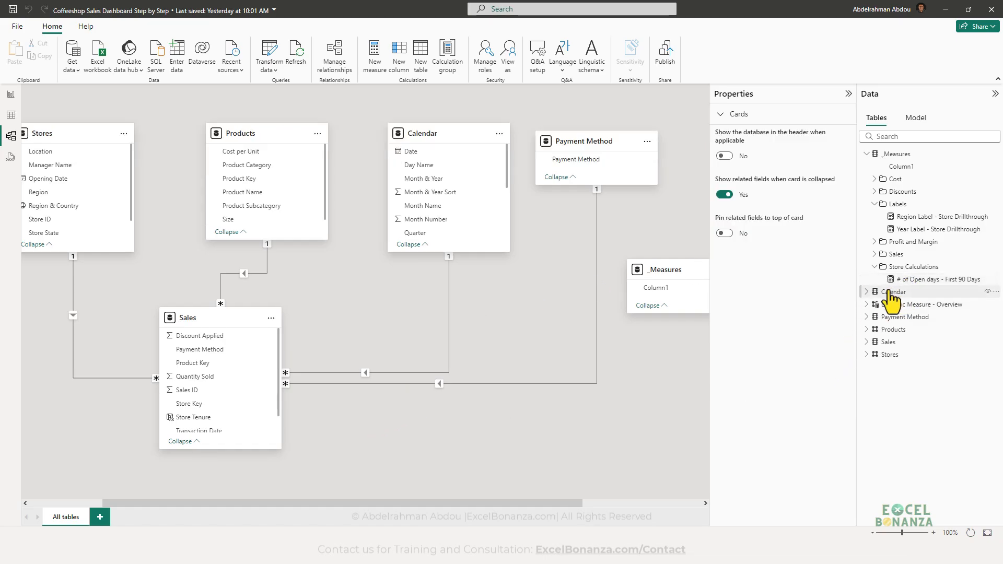
# - In the report view, add measure Store Sales First 90 Days to Store Calculations, totaling Net Sales from store opening through the earlier of opening + 89 or maximum date
pyautogui.click(11, 94)
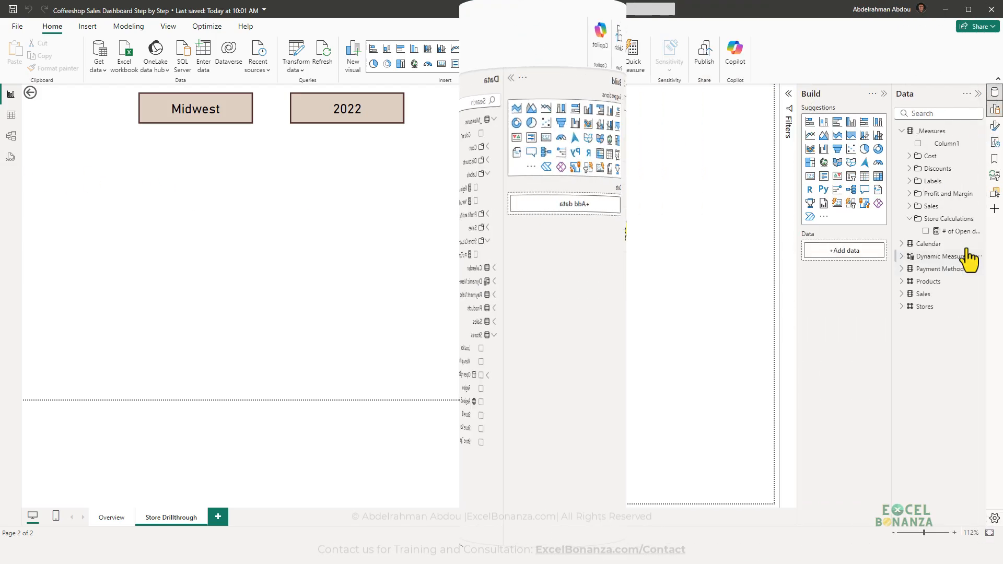
pyautogui.rightClick(976, 219)
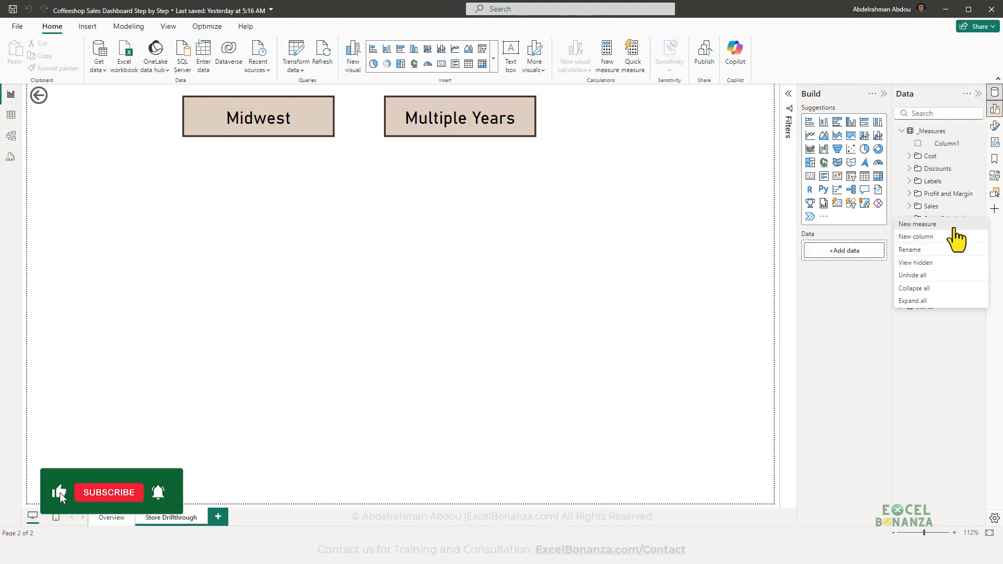
pyautogui.click(960, 224)
pyautogui.write("Store Sales First 90 Days = VAR _MaxDate = MAX('Calendar'[Date]) VAR _CurrentStore = SELECTEDVALUE(Stores[Store ID]) VAR _StoreOpenDate = LOOKUPVALUE(Stores[Opening Date],Stores[Store ID],_CurrentStore) VAR _DateAfter90daysofWork = _StoreOpenDate + 89 VAR _EndDate = IF(_MaxDate > _DateAfter90daysofWork, _DateAfter90daysofWork, _MaxDate) VAR _Result = CALCULATE([Net Sales] , DATESBETWEEN('Calendar'[Date], _StoreOpenDate, _EndDate)) Return _Result")
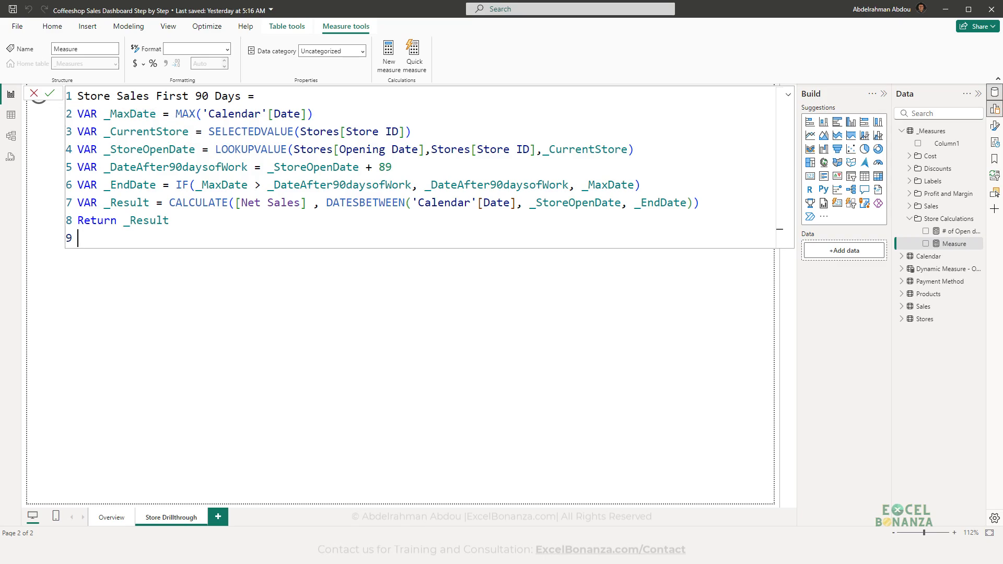
# - Examine the measure's formula line by line, from the maximum date and store opening date to the end date used in DATESBETWEEN
pyautogui.moveTo(72, 103)
pyautogui.mouseDown()
pyautogui.moveTo(318, 137)
pyautogui.moveTo(352, 124)
pyautogui.mouseUp()
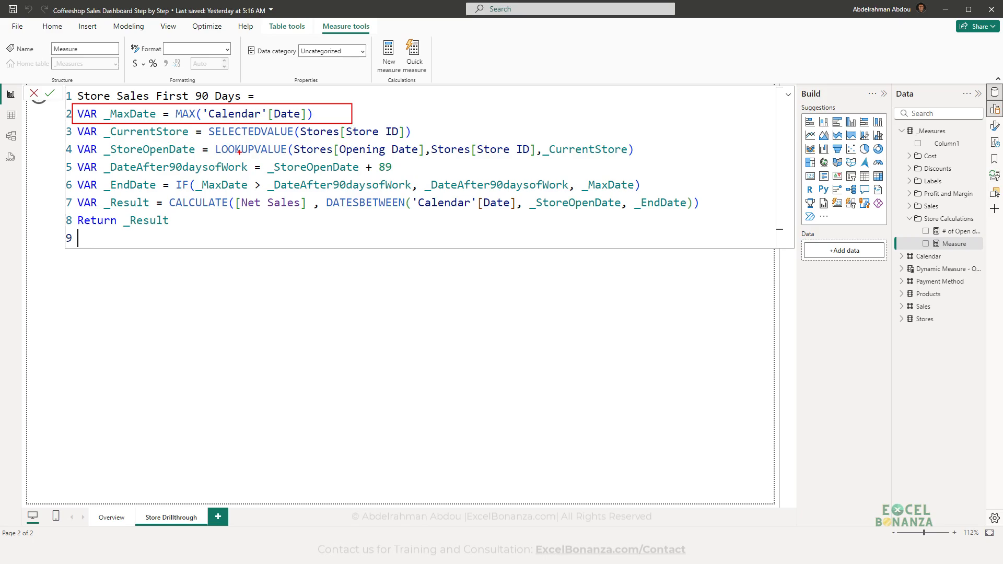
pyautogui.press('Escape')
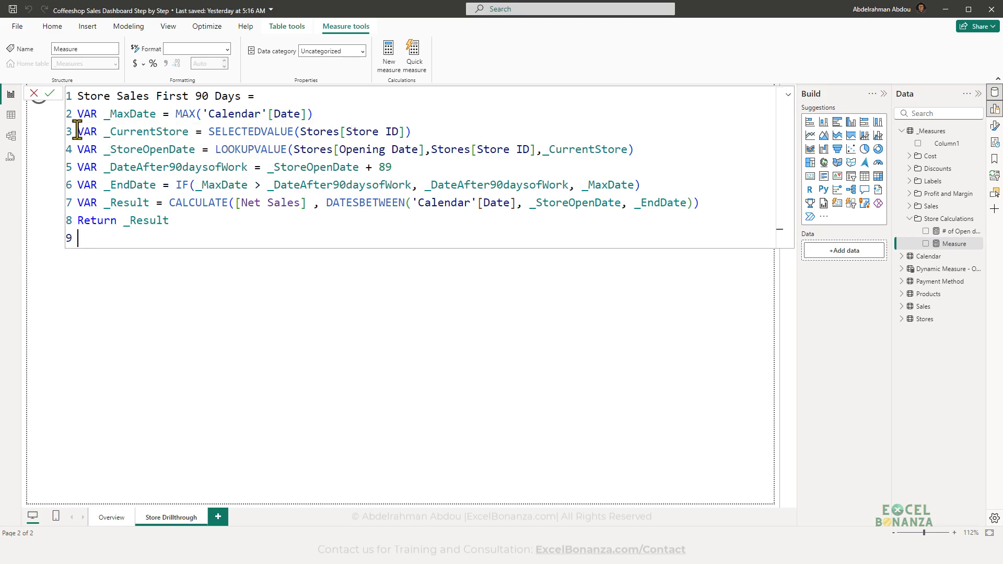
pyautogui.hotkey('ctrl', '2')
pyautogui.moveTo(73, 120); pyautogui.dragTo(442, 141)
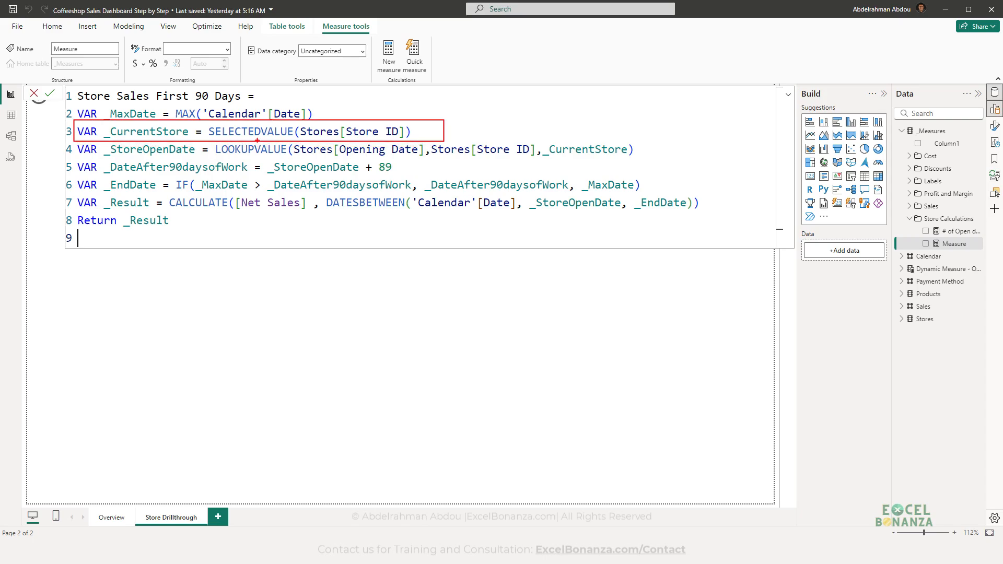
pyautogui.press('Escape')
pyautogui.hotkey('ctrl', '2')
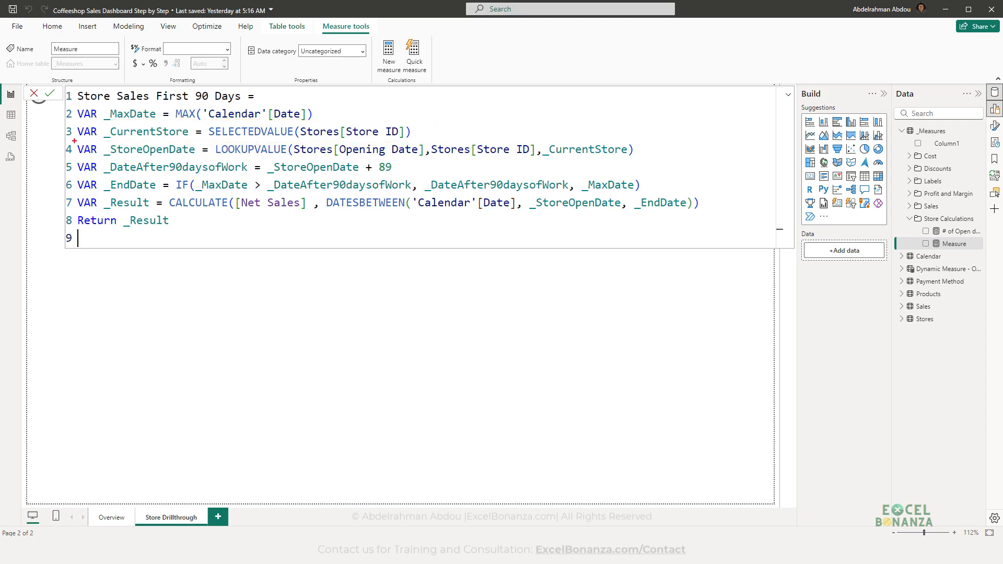
pyautogui.moveTo(74, 141); pyautogui.dragTo(647, 160)
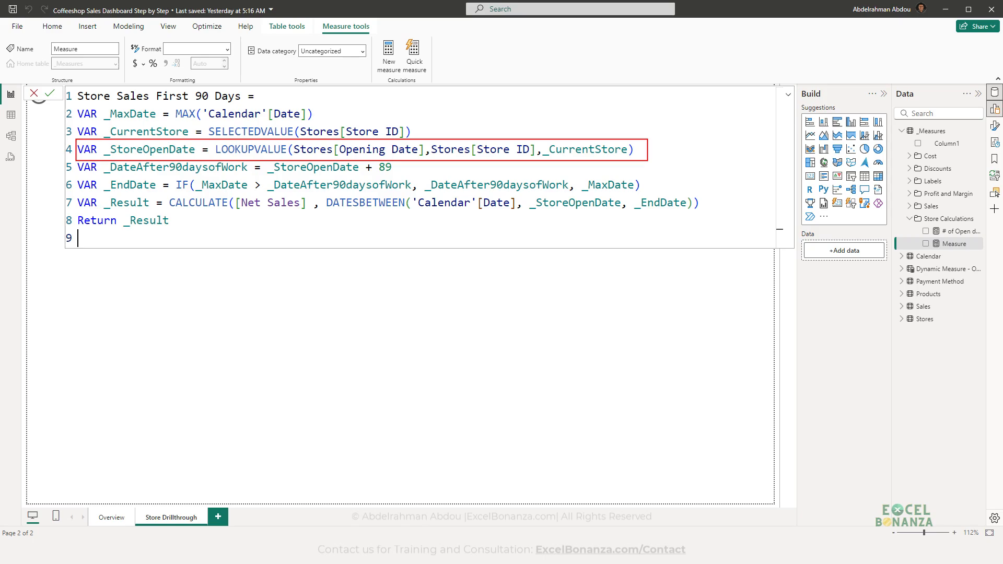
pyautogui.press('Escape')
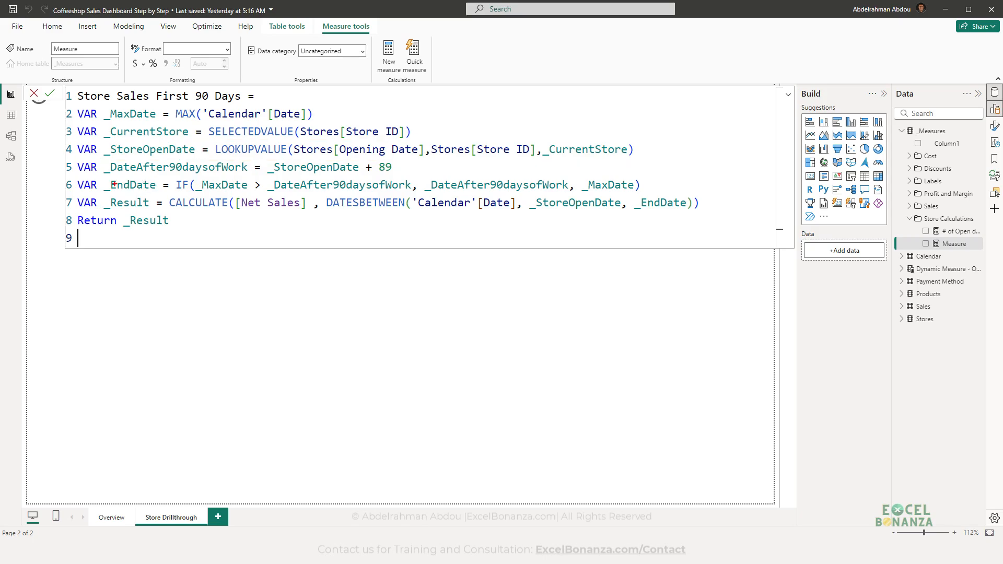
pyautogui.moveTo(70, 155)
pyautogui.mouseDown()
pyautogui.moveTo(99, 166)
pyautogui.moveTo(458, 174)
pyautogui.moveTo(405, 179)
pyautogui.mouseUp()
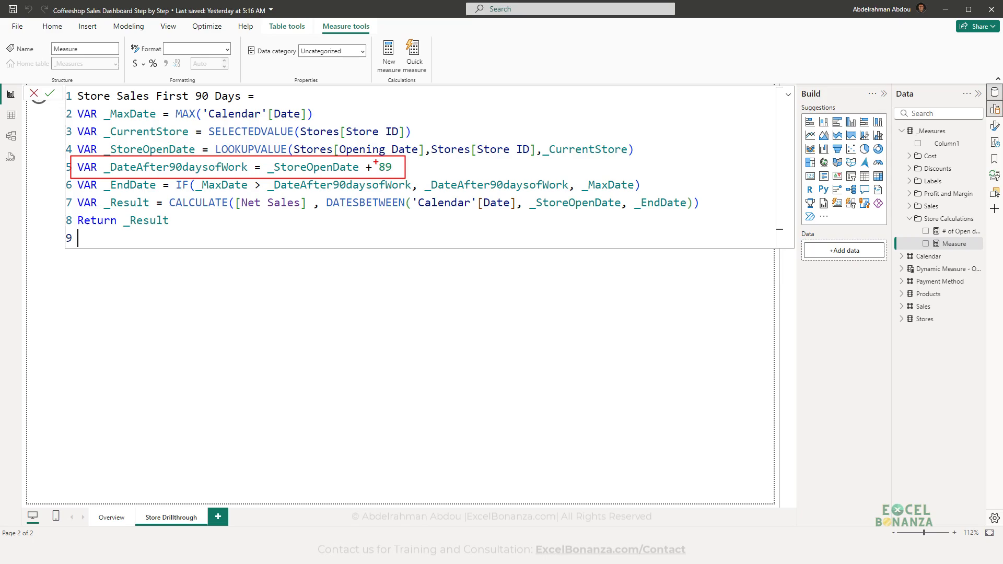
pyautogui.moveTo(262, 159); pyautogui.dragTo(395, 176)
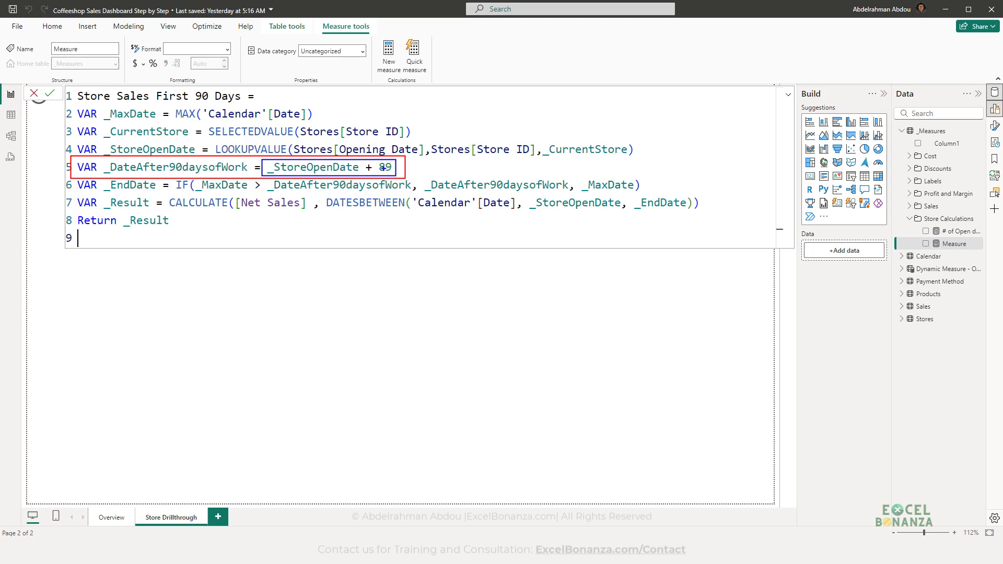
pyautogui.press('Escape')
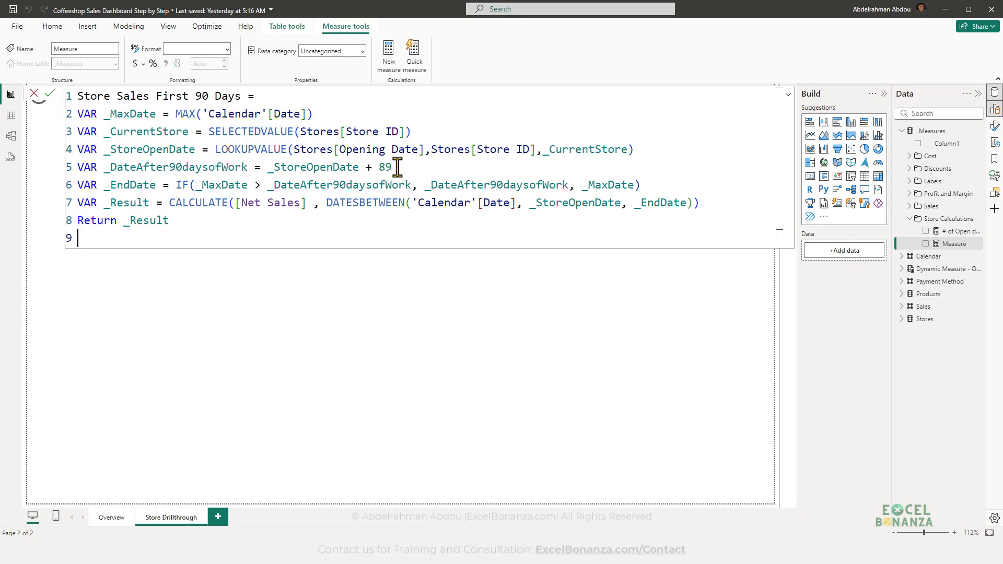
pyautogui.moveTo(392, 168); pyautogui.dragTo(271, 167)
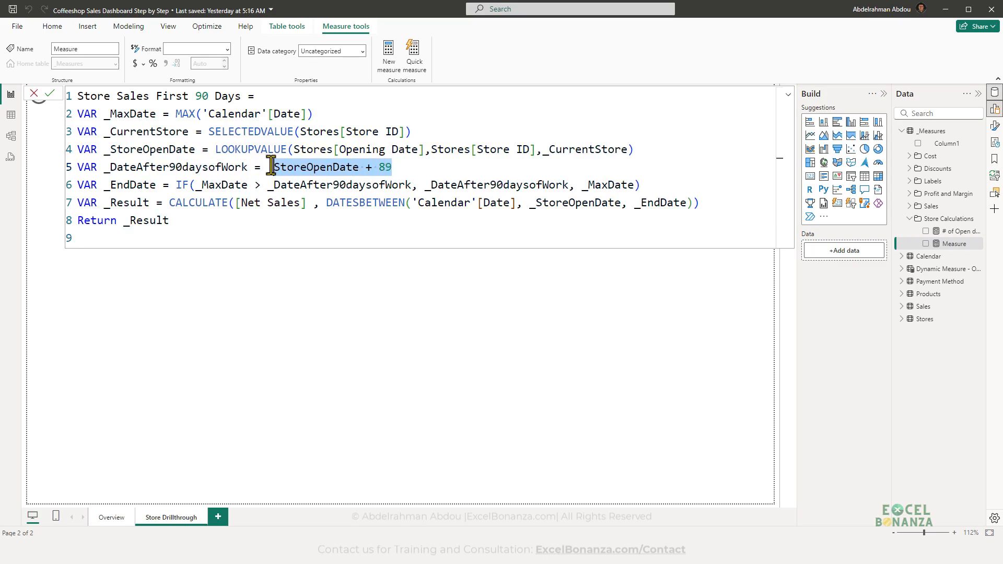
pyautogui.click(385, 167)
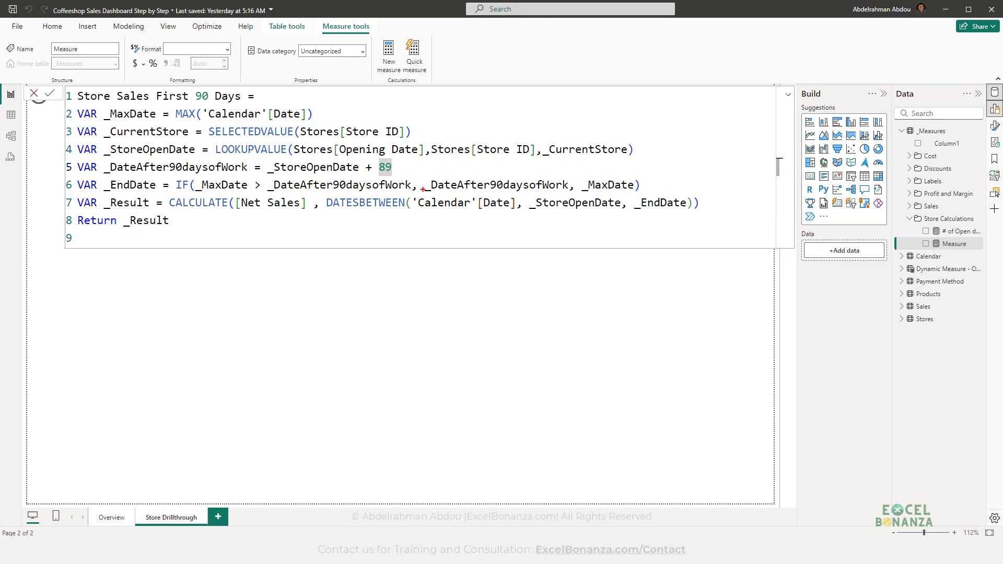
pyautogui.moveTo(421, 175)
pyautogui.mouseDown()
pyautogui.moveTo(509, 196)
pyautogui.moveTo(572, 193)
pyautogui.mouseUp()
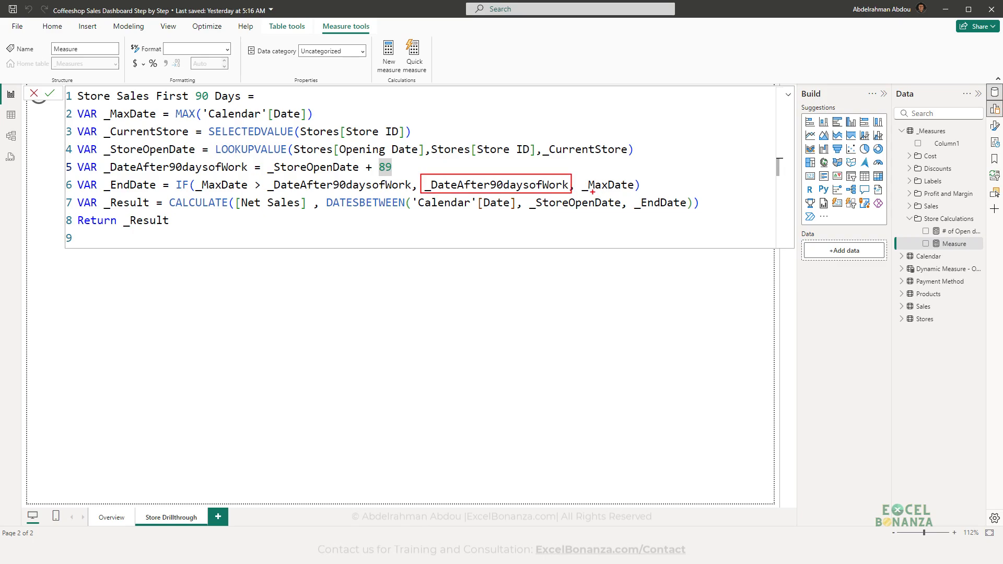
pyautogui.moveTo(577, 172); pyautogui.dragTo(639, 195)
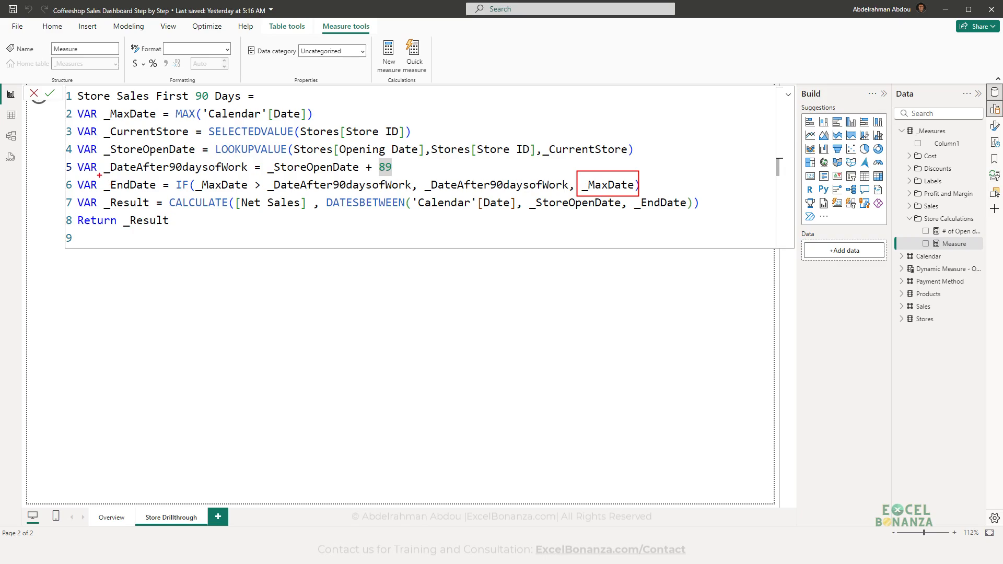
pyautogui.moveTo(100, 176); pyautogui.dragTo(157, 196)
pyautogui.moveTo(632, 191); pyautogui.dragTo(704, 218)
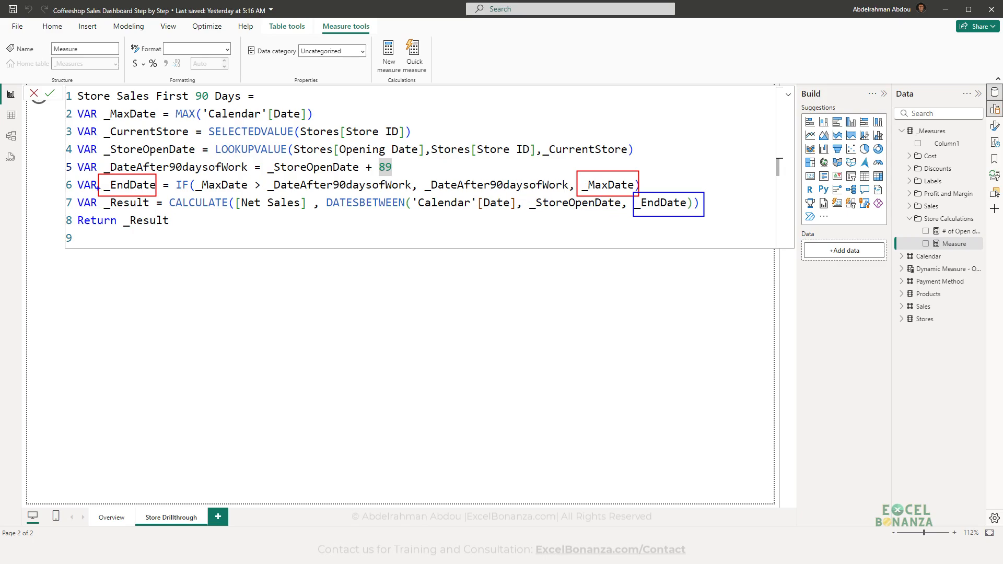
pyautogui.moveTo(151, 192)
pyautogui.mouseDown()
pyautogui.moveTo(164, 197)
pyautogui.moveTo(217, 147)
pyautogui.mouseUp()
pyautogui.press('Escape')
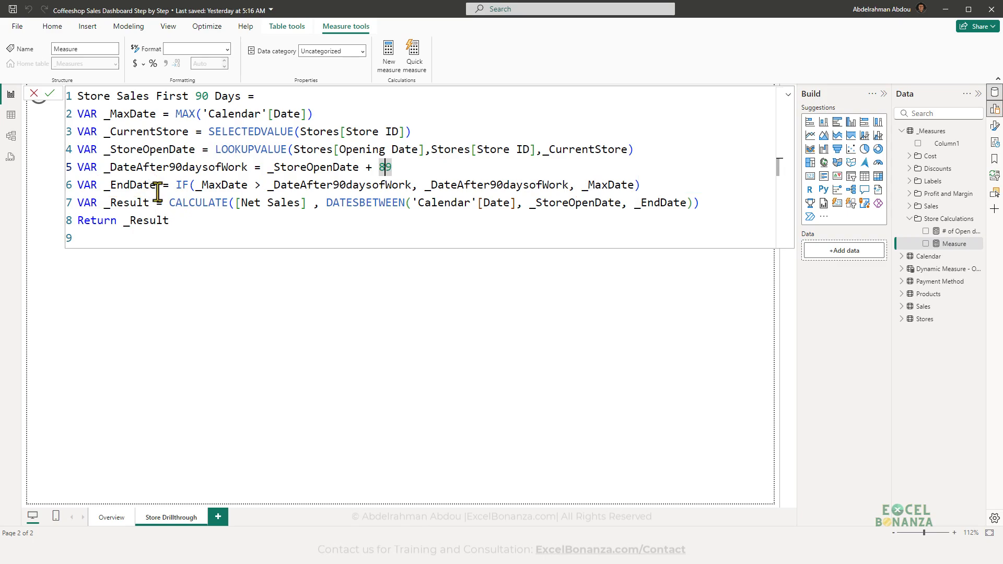
# - Commit the new measure's formula and rename the measure to Store Sales - First 90 Days
pyautogui.click(420, 234)
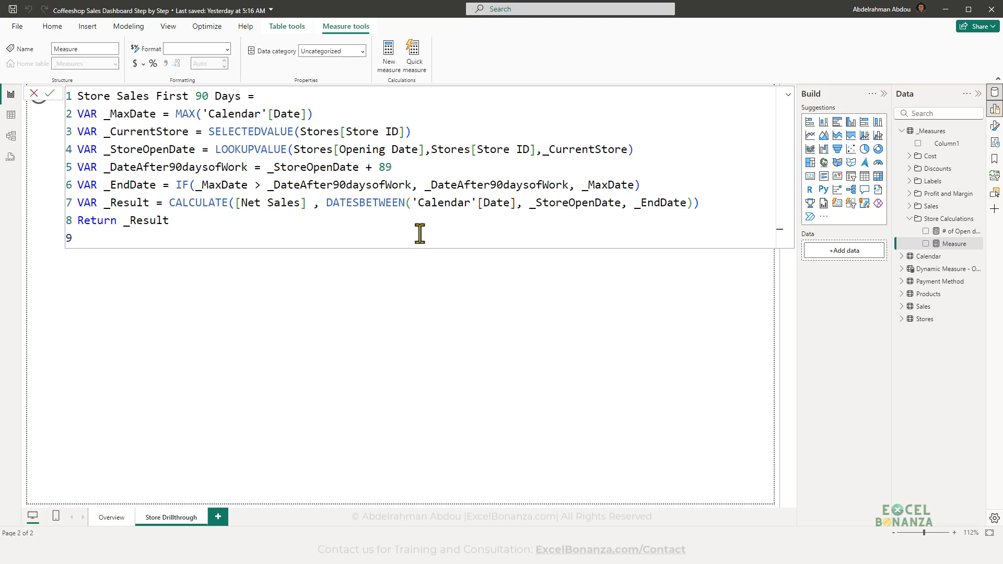
pyautogui.press('Return')
pyautogui.click(853, 259)
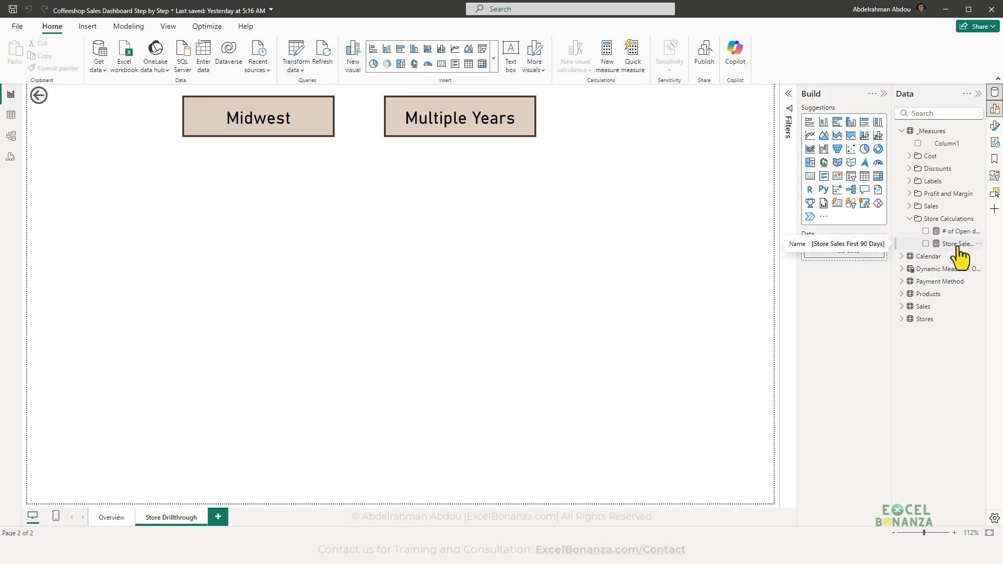
pyautogui.click(931, 249)
pyautogui.click(155, 96)
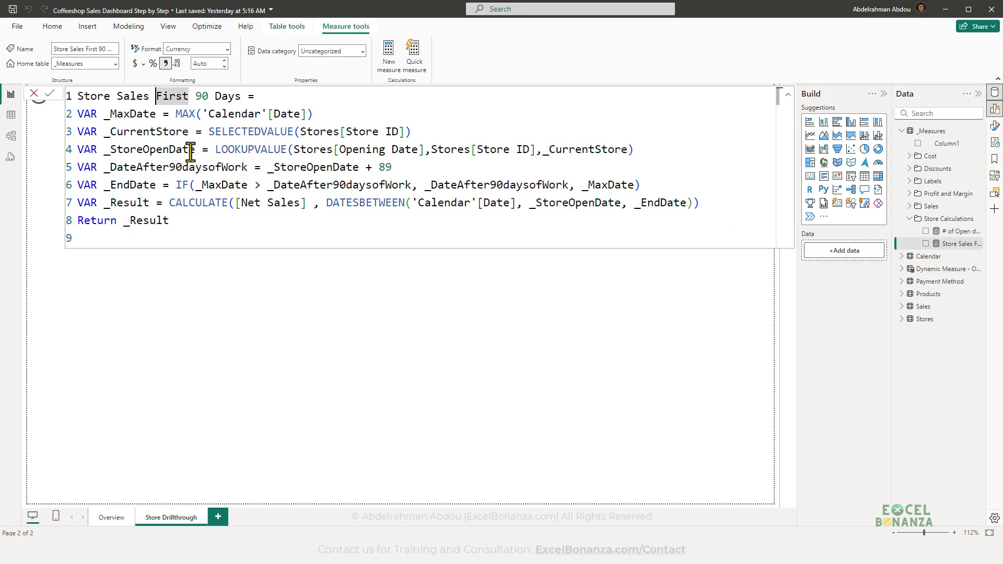
pyautogui.press('BackSpace')
pyautogui.write('-')
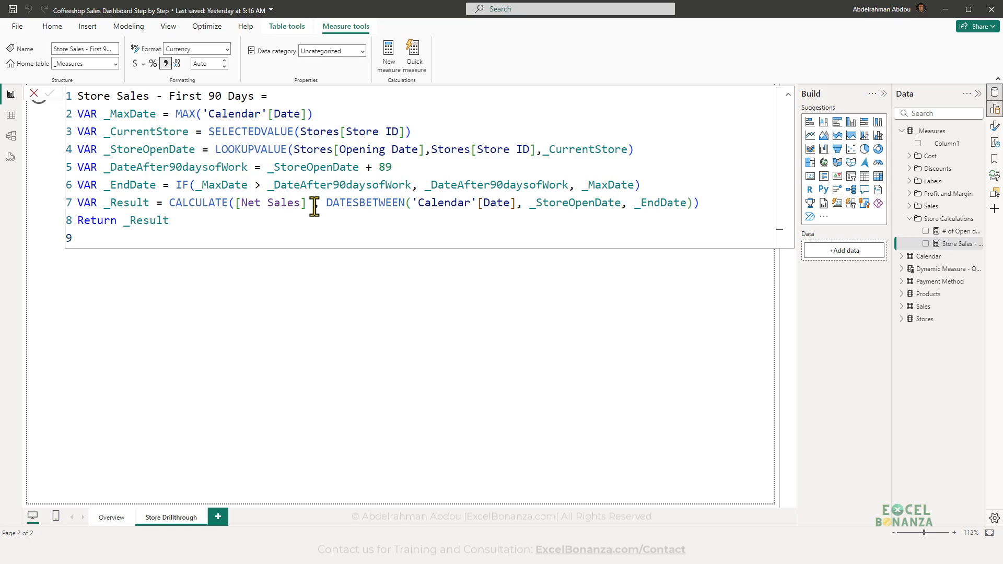
pyautogui.click(400, 300)
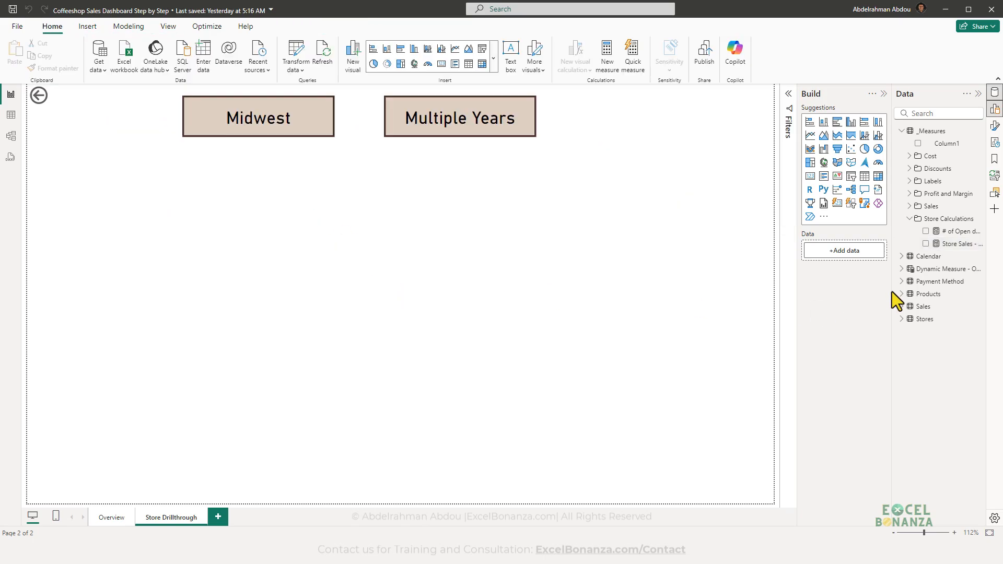
# - Widen the list of tables and measures to fit the full measure names, and view the formulas of both Store Calculations measures
pyautogui.click(945, 245)
pyautogui.click(970, 222)
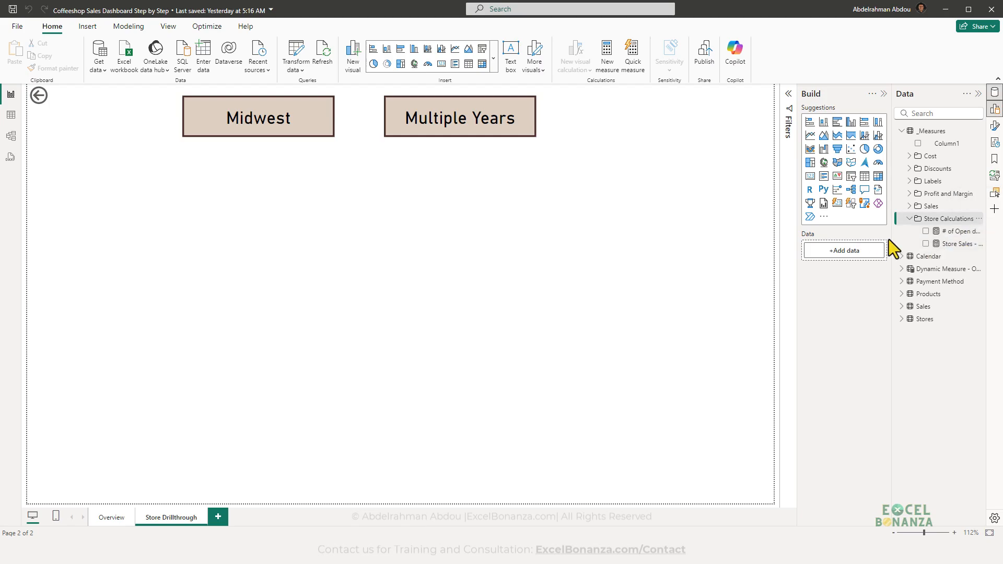
pyautogui.moveTo(889, 233); pyautogui.dragTo(849, 233)
pyautogui.click(922, 244)
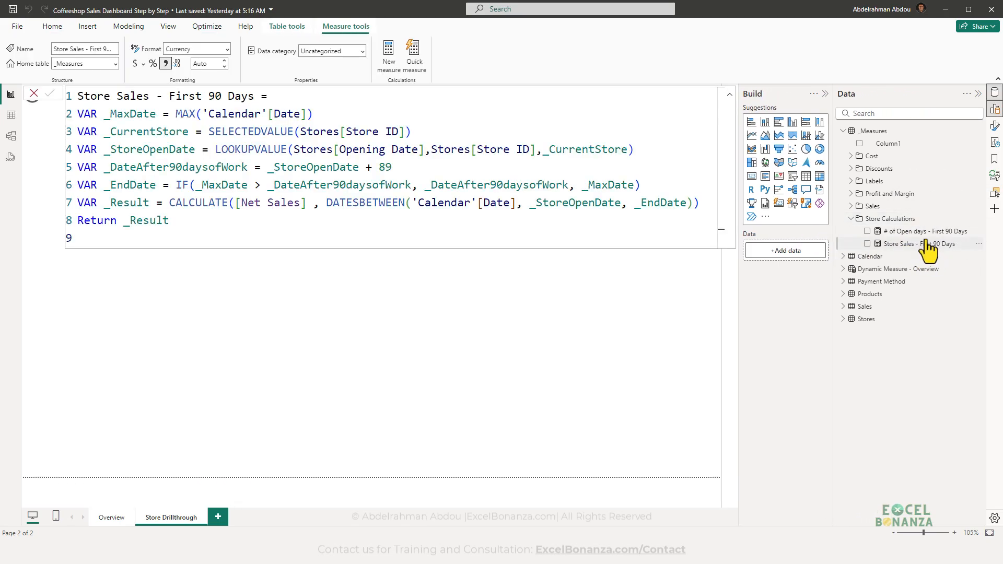
pyautogui.click(924, 230)
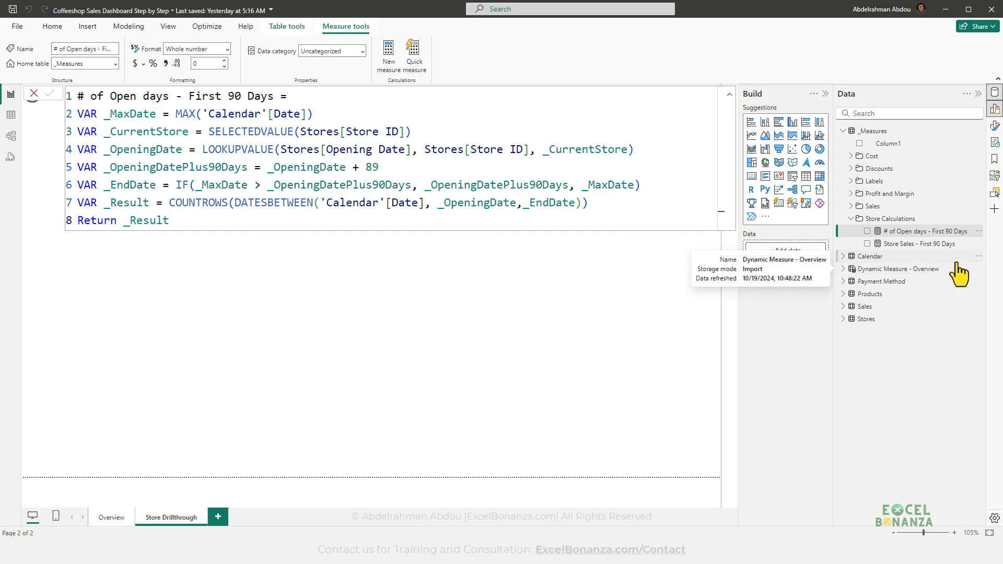
# - Create measure Avg Daily Sales - First 90 days in Store Calculations, using DIVIDE on [Store Sales - First 90 Days] and [# of Open days - First 90 Days]
pyautogui.click(976, 218)
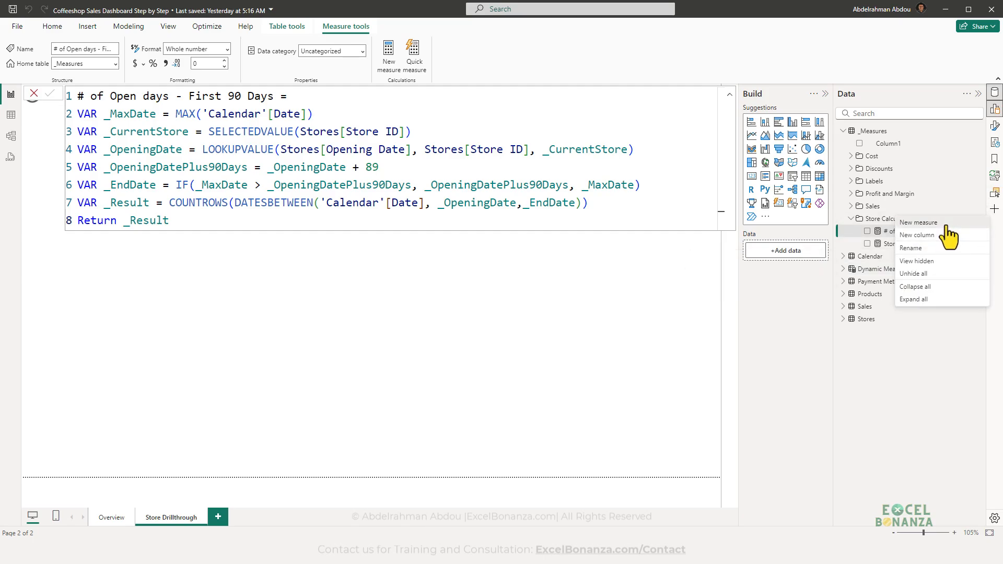
pyautogui.click(947, 225)
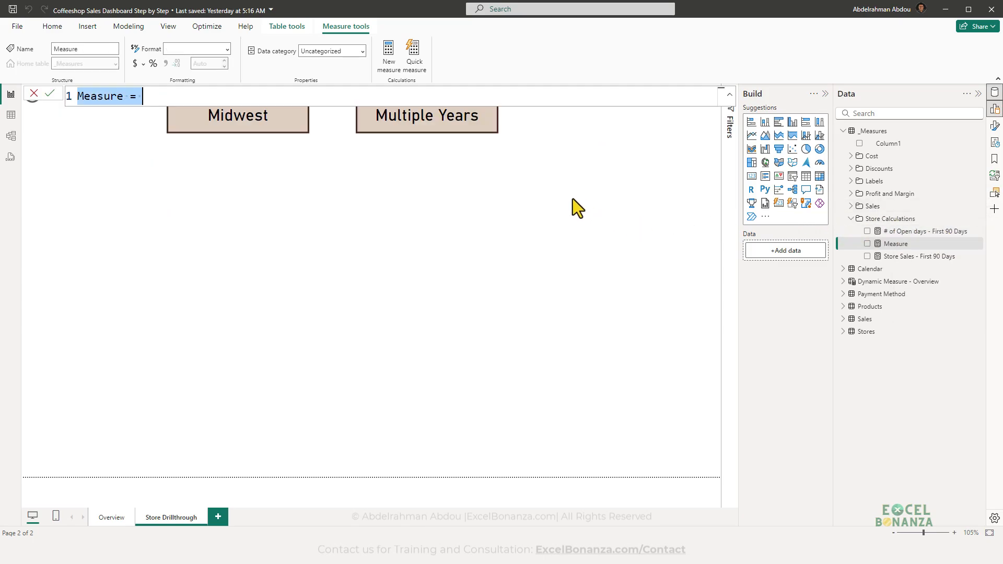
pyautogui.write('A')
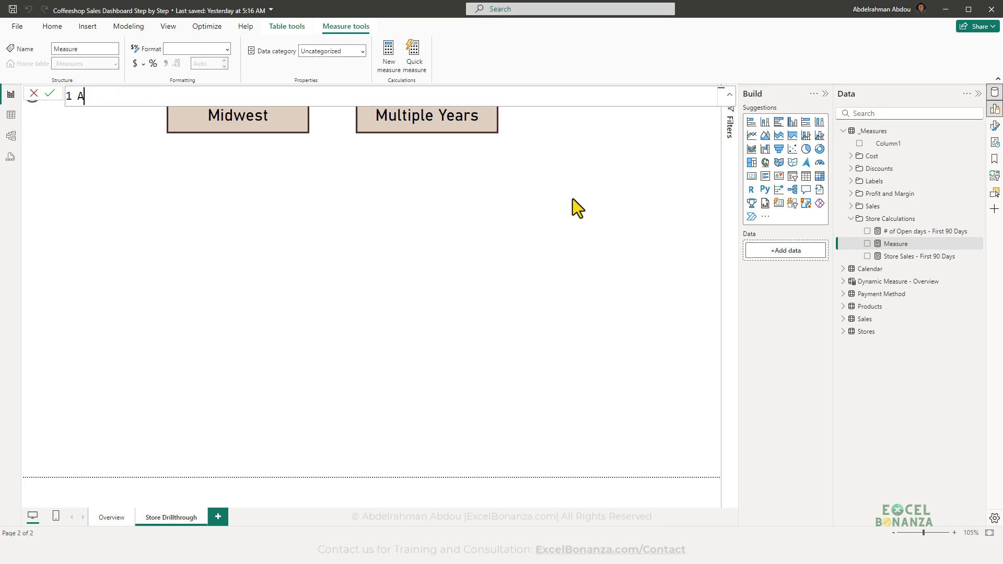
pyautogui.write('vg Daily Sales - First ')
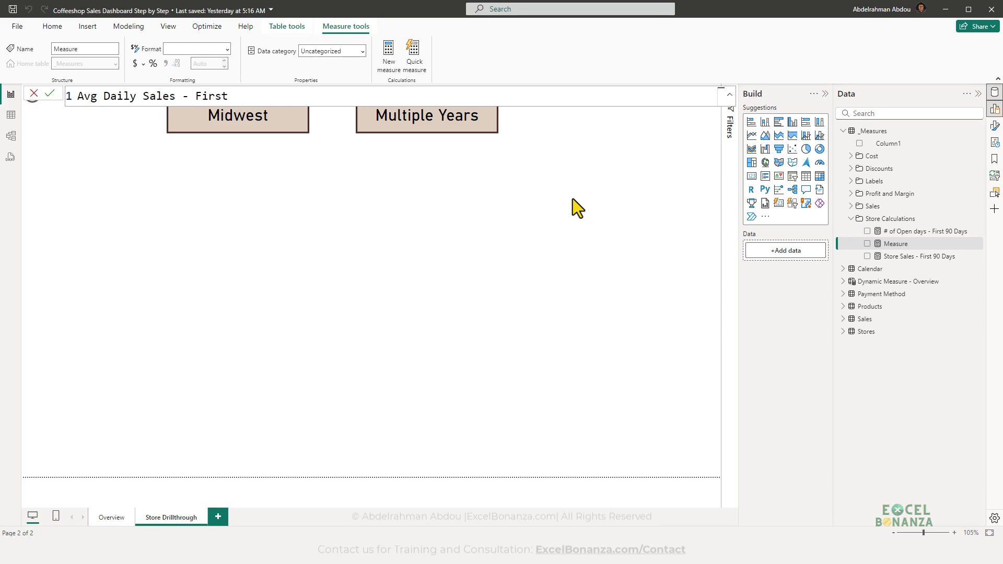
pyautogui.write('90 days = divi')
pyautogui.press('Tab')
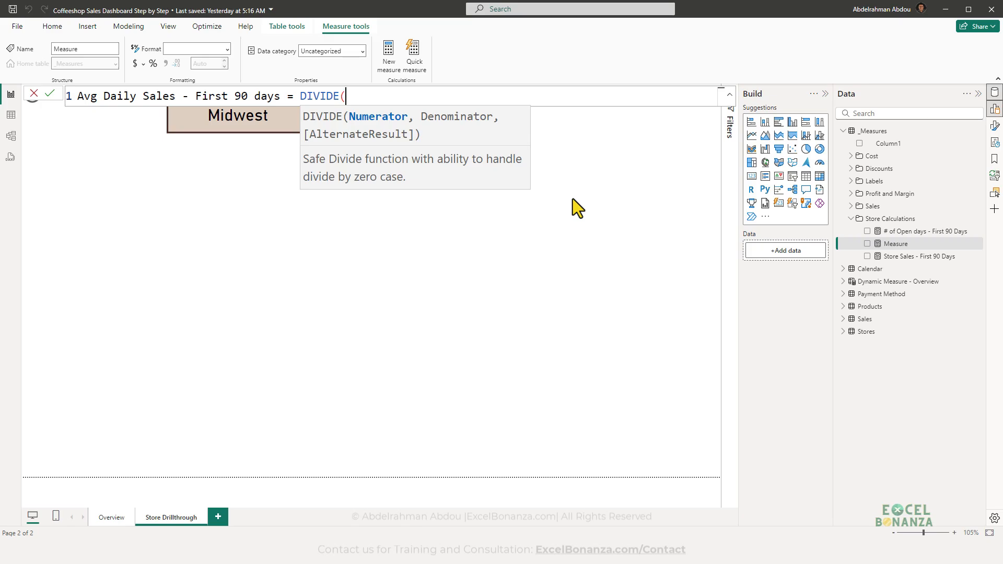
pyautogui.write('[sal')
pyautogui.press('Down')
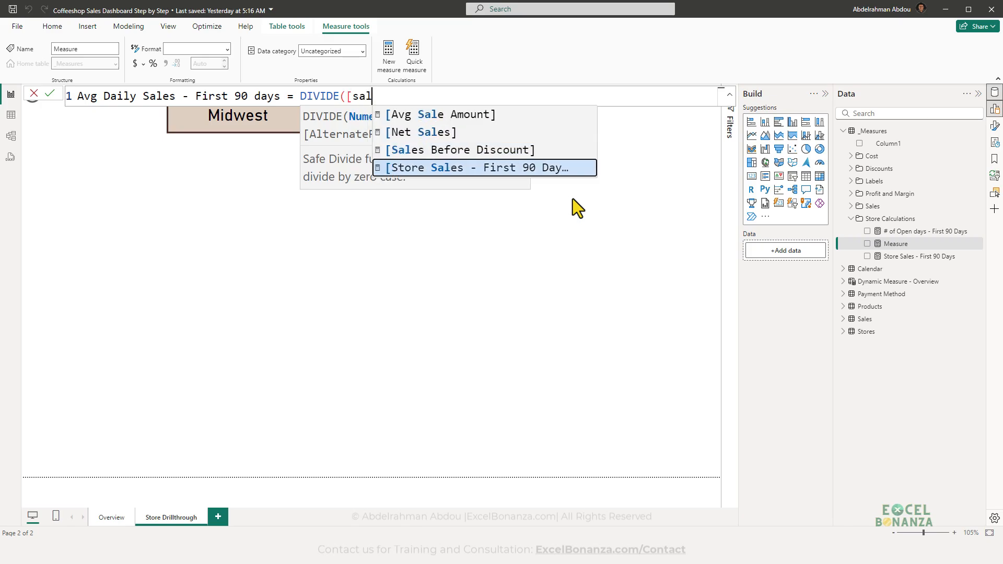
pyautogui.press('Tab')
pyautogui.write(',')
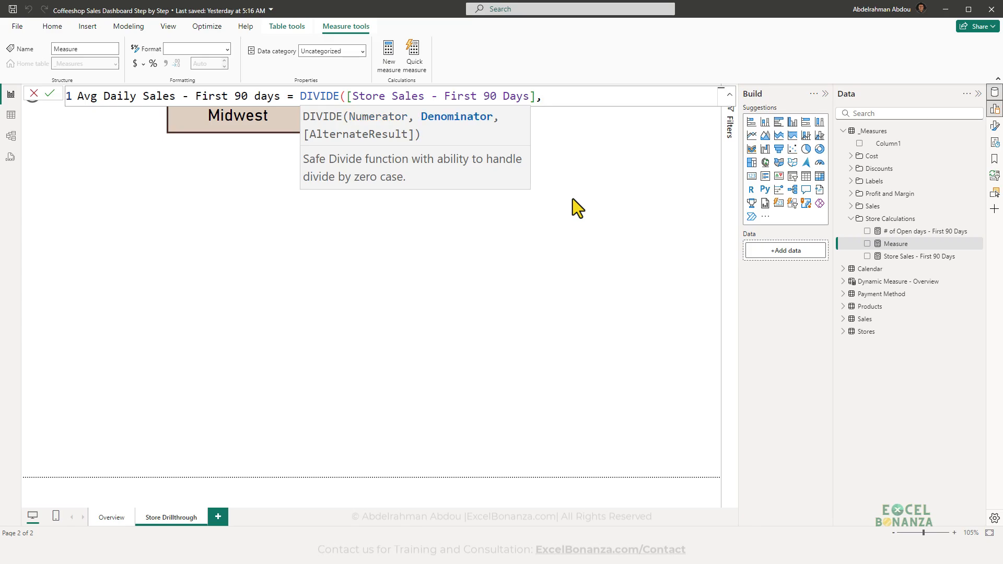
pyautogui.write('[#')
pyautogui.press('Tab')
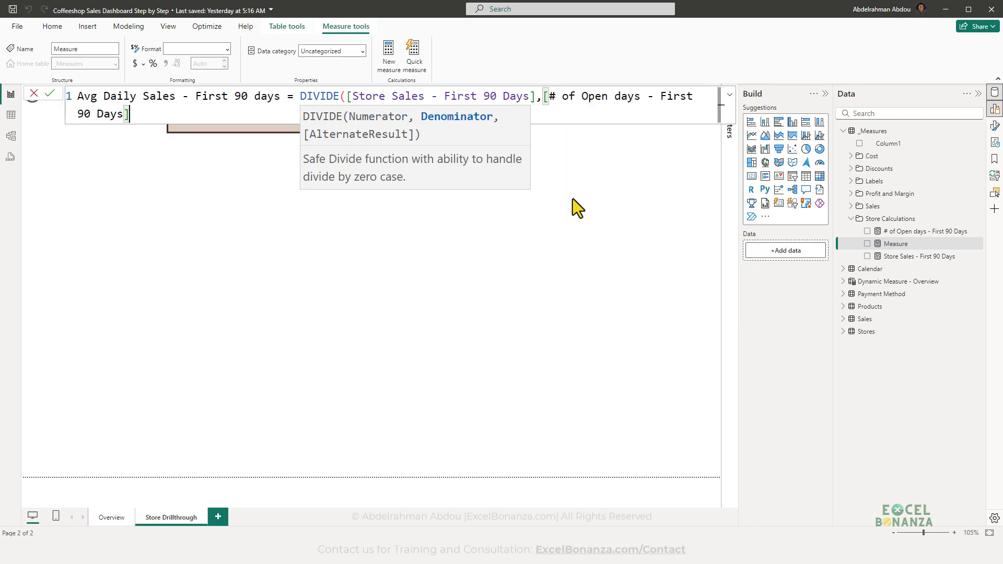
pyautogui.write(')')
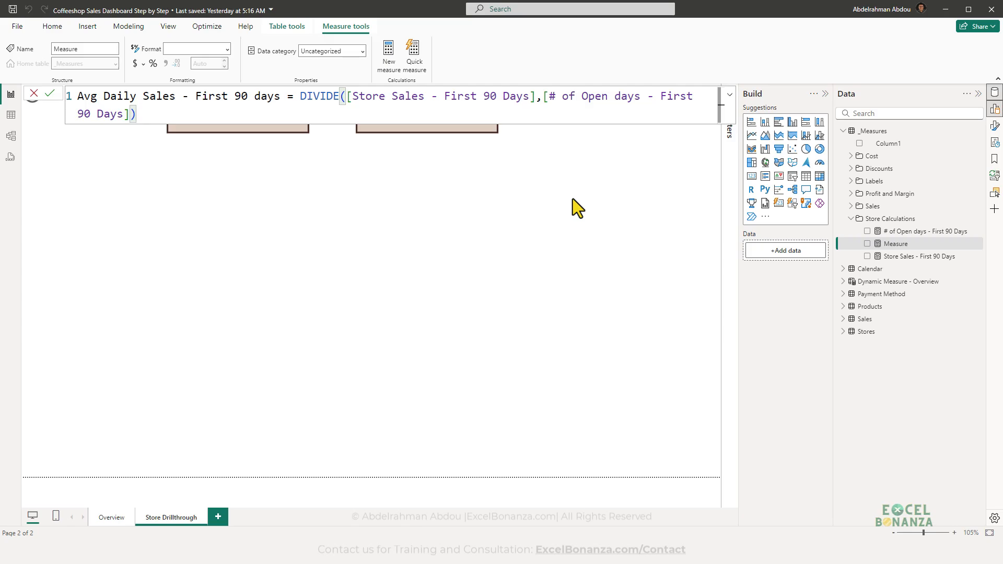
pyautogui.press('Return')
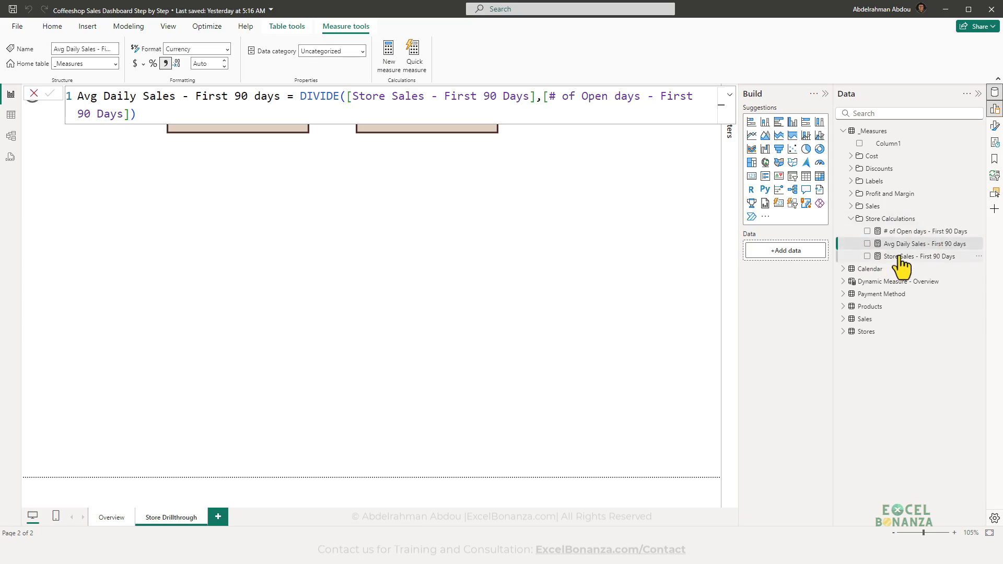
pyautogui.click(625, 267)
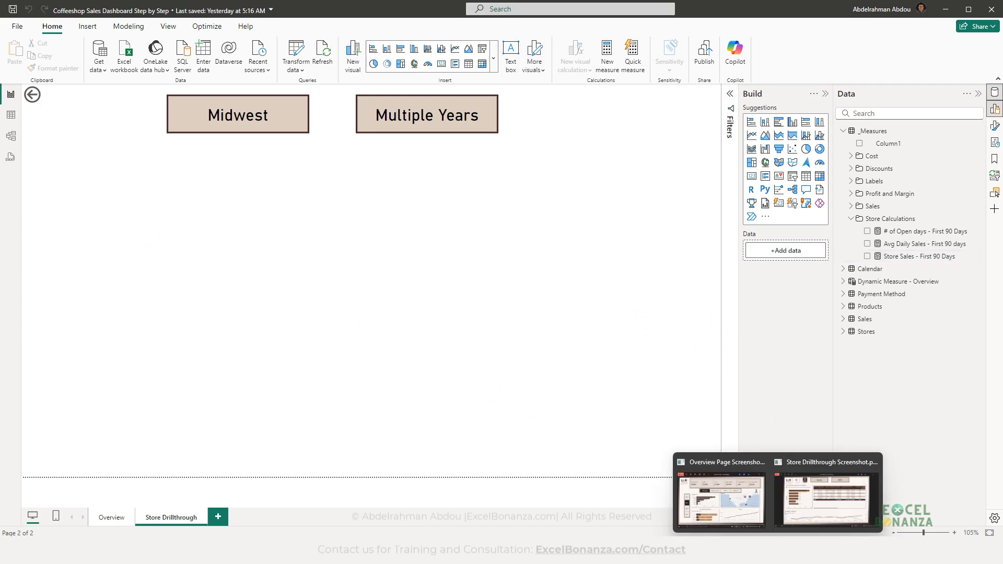
# - Switch to the Store Drillthrough Screenshot.png reference image and examine the Store ID axis of the average daily sales chart
pyautogui.click(800, 504)
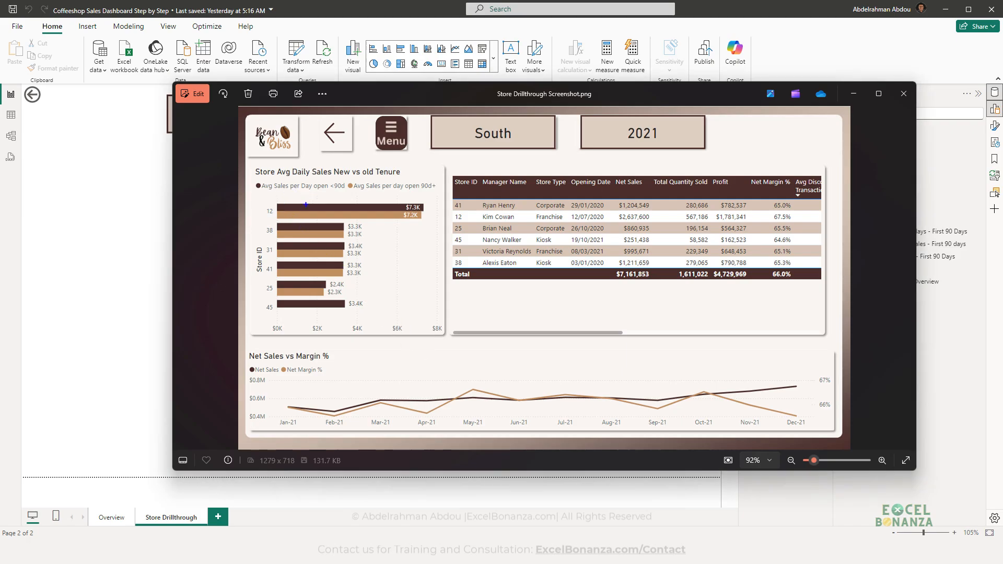
pyautogui.moveTo(257, 203); pyautogui.dragTo(279, 325)
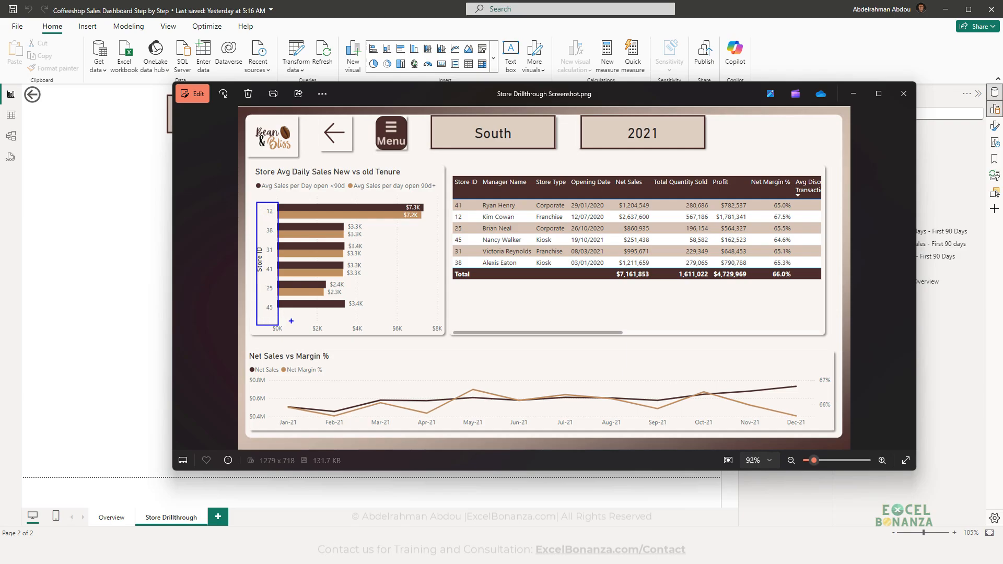
pyautogui.click(135, 285)
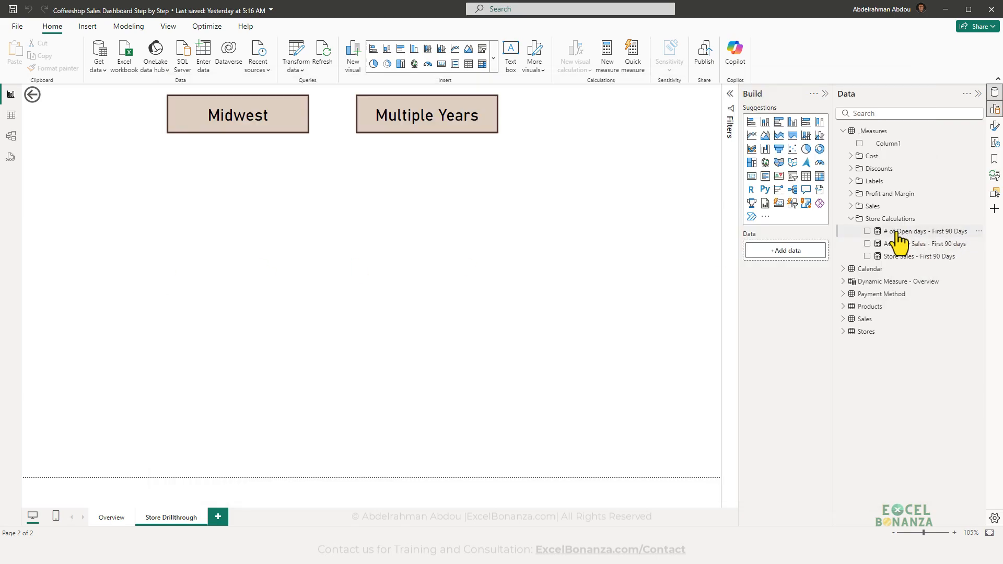
pyautogui.moveTo(898, 240); pyautogui.dragTo(360, 261)
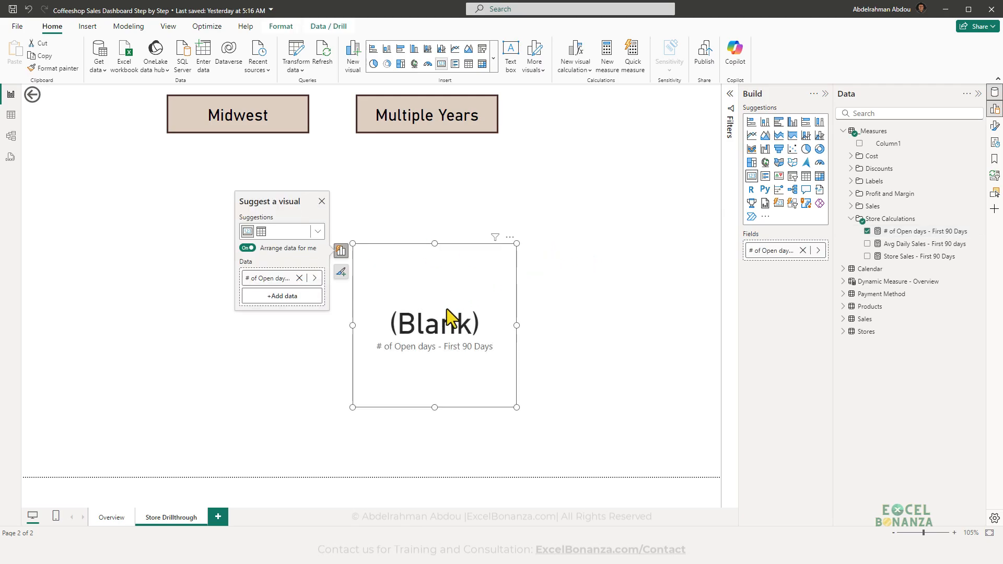
pyautogui.press('Delete')
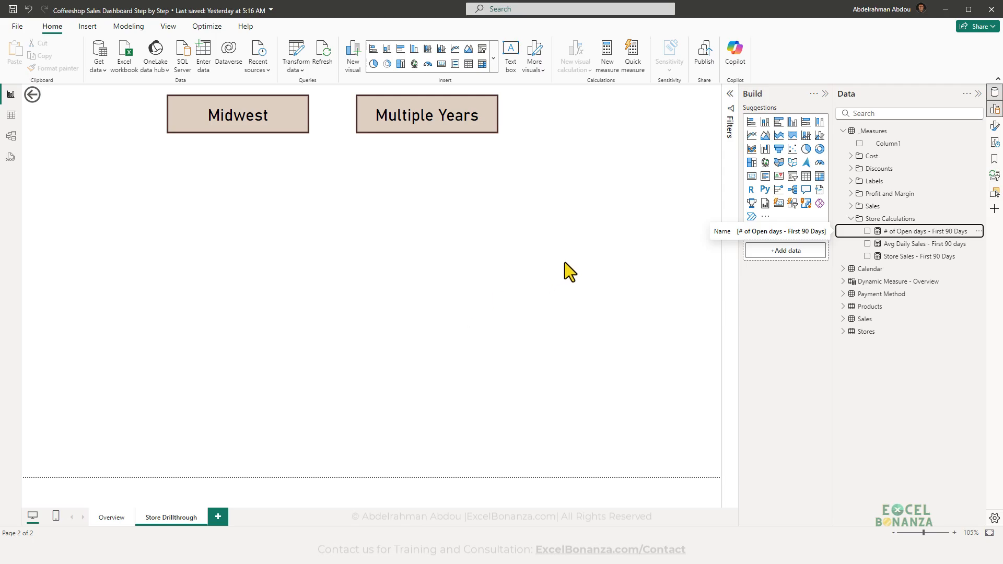
pyautogui.click(572, 161)
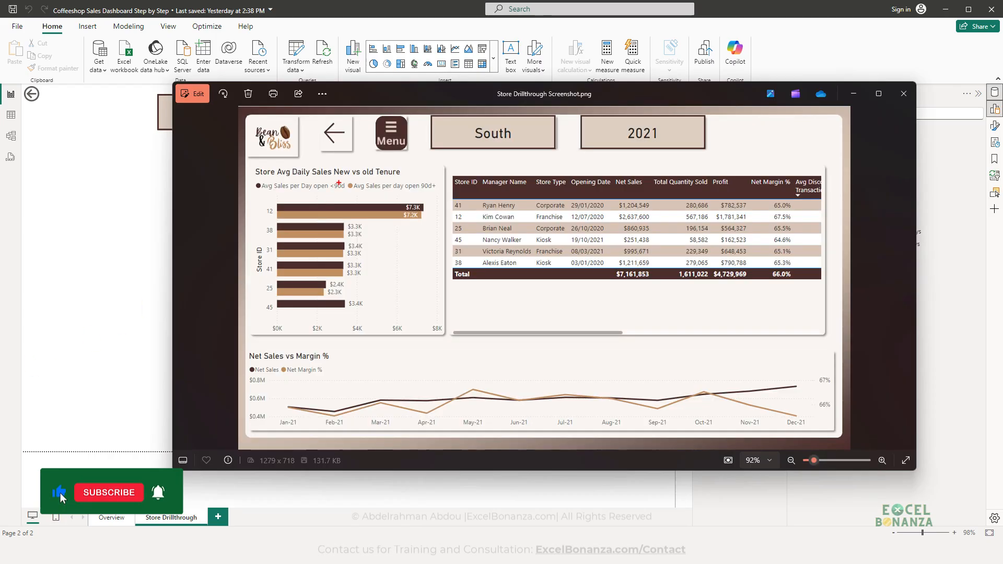
pyautogui.moveTo(347, 179); pyautogui.dragTo(442, 197)
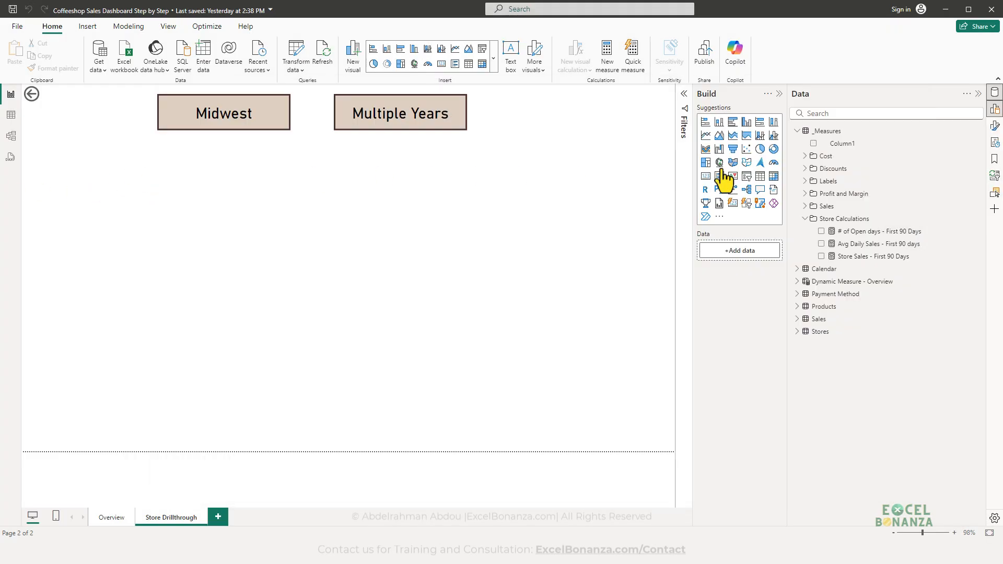
# - Create the measure # of Open Days After first 90 days in Store Calculations, counting DATESBETWEEN rows from _StoreOpenDate + 90 to _MaxDate for the selected store
pyautogui.rightClick(962, 230)
pyautogui.click(958, 225)
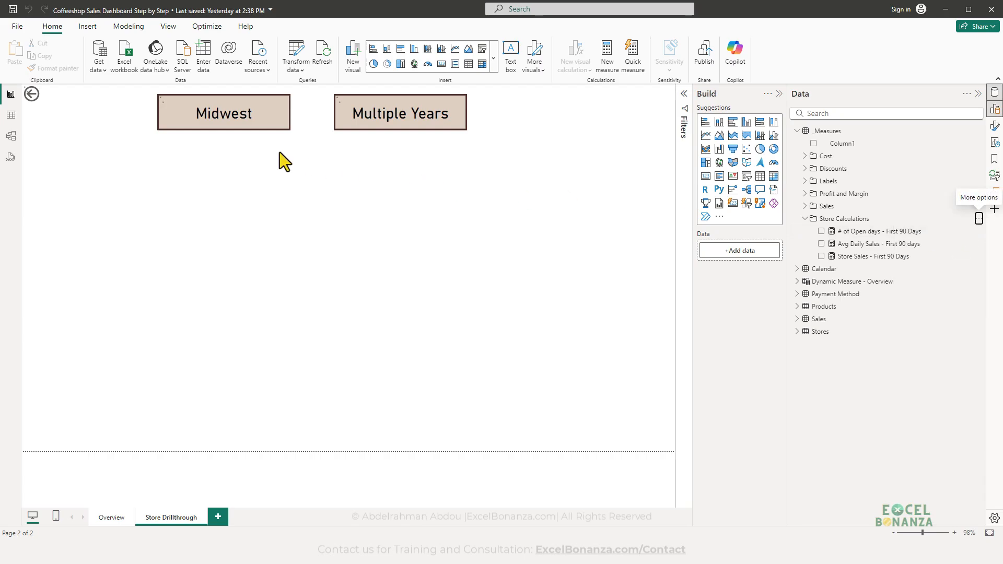
pyautogui.write("# of Open Days After first 90 days = VAR _MaxDate = MAX('Calendar'[Date]) VAR _CurrentStore = SELECTEDVALUE(Stores[Store ID]) VAR _StoreOpenDate = LOOKUPVALUE(Stores[Opening Date],Stores[Store ID],_CurrentStore) VAR _Result = COUNTROWS(DATESBETWEEN('Calendar'[Date],_StoreOpenDate + 90,_MaxDate)) Return  _Result")
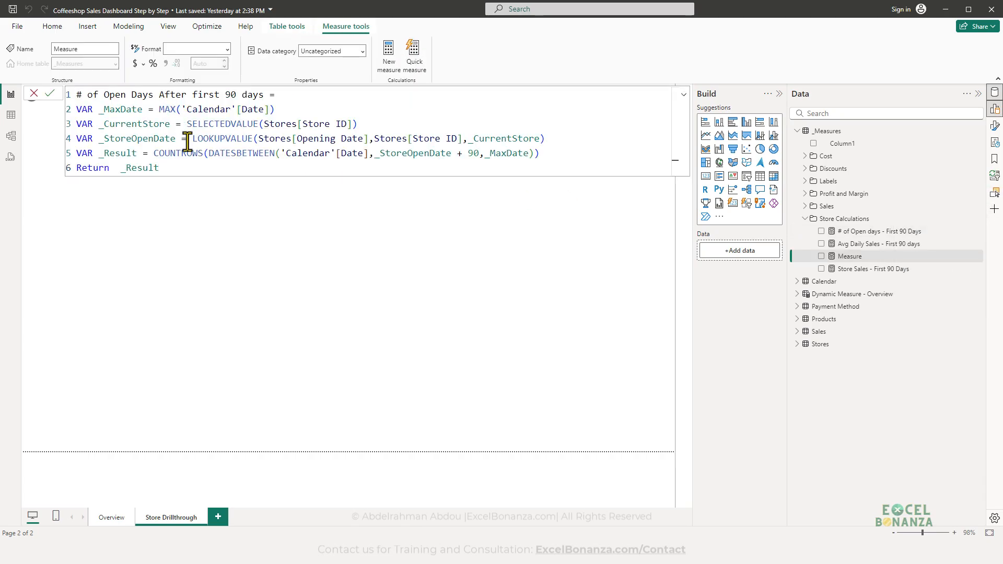
pyautogui.scroll(1, 185, 142)
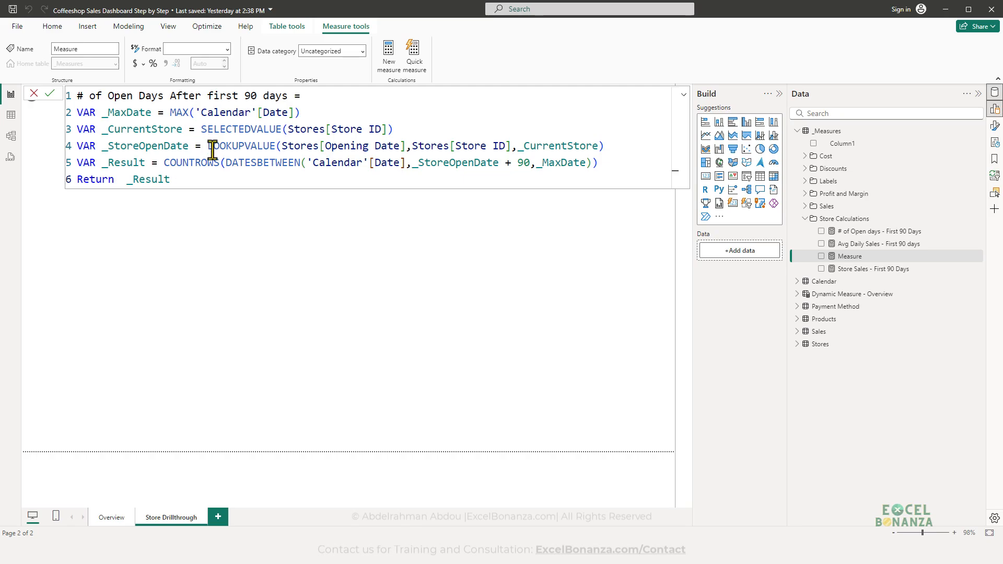
pyautogui.hotkey('ctrl', '2')
pyautogui.moveTo(72, 103)
pyautogui.mouseDown()
pyautogui.moveTo(160, 119)
pyautogui.moveTo(317, 121)
pyautogui.mouseUp()
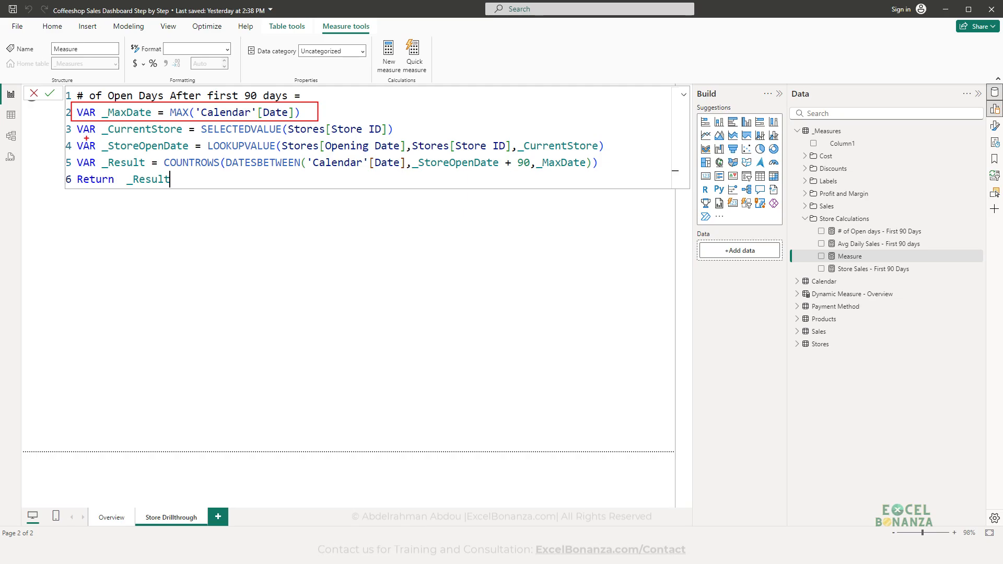
pyautogui.press('Escape')
pyautogui.moveTo(69, 119)
pyautogui.mouseDown()
pyautogui.moveTo(147, 140)
pyautogui.moveTo(406, 139)
pyautogui.mouseUp()
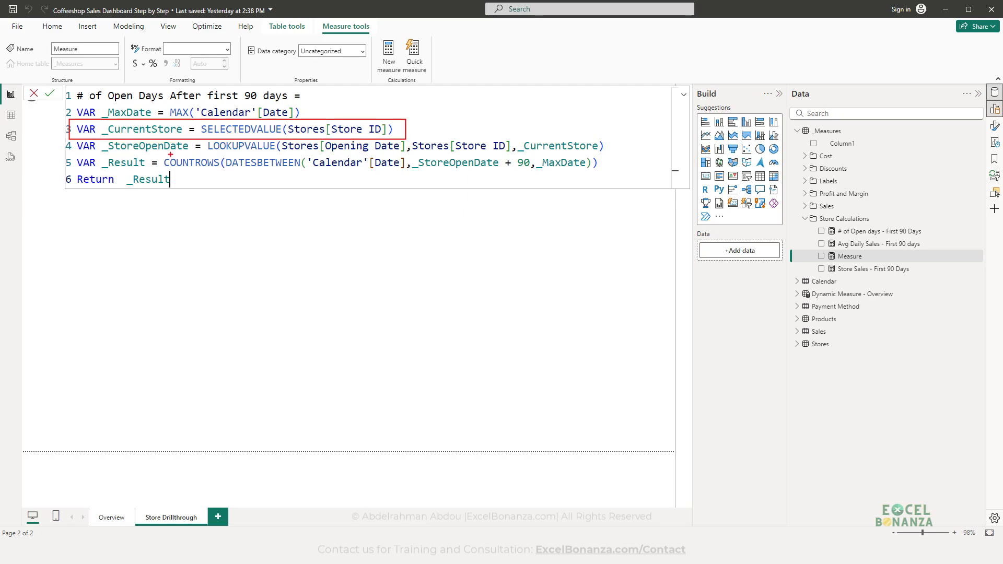
pyautogui.press('Escape')
pyautogui.moveTo(77, 135); pyautogui.dragTo(619, 152)
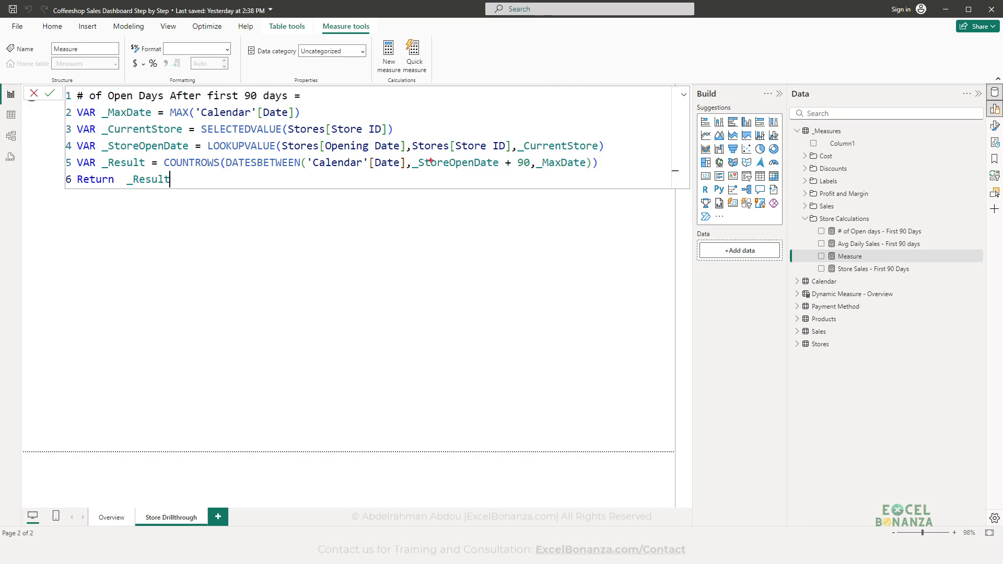
pyautogui.moveTo(409, 152); pyautogui.dragTo(591, 175)
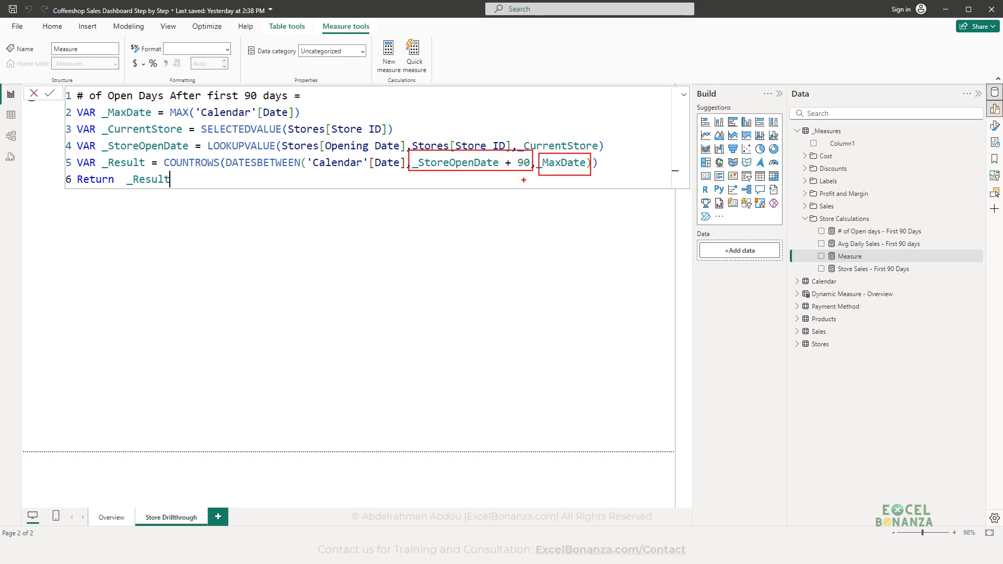
pyautogui.press('e')
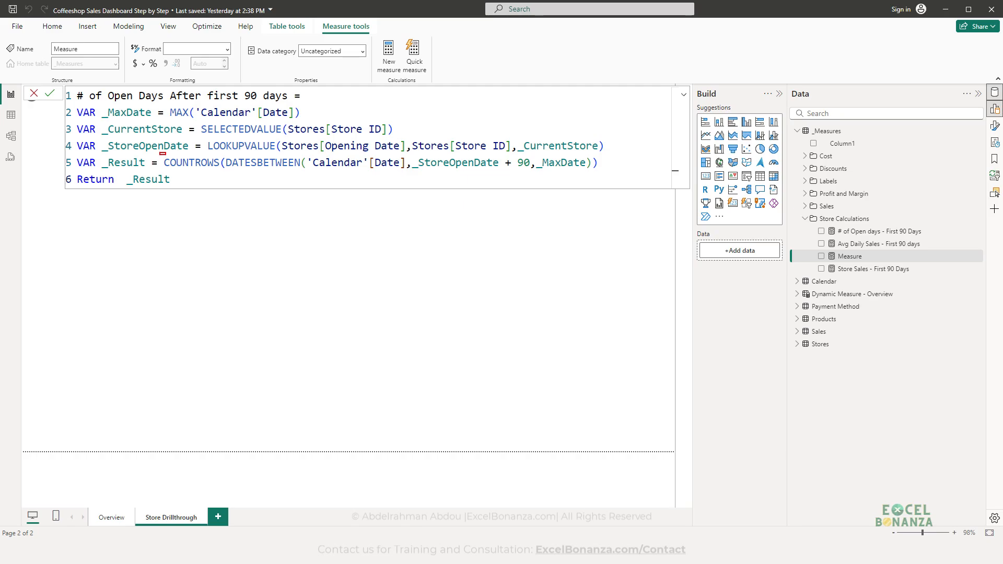
pyautogui.moveTo(160, 153)
pyautogui.mouseDown()
pyautogui.moveTo(474, 179)
pyautogui.moveTo(600, 174)
pyautogui.mouseUp()
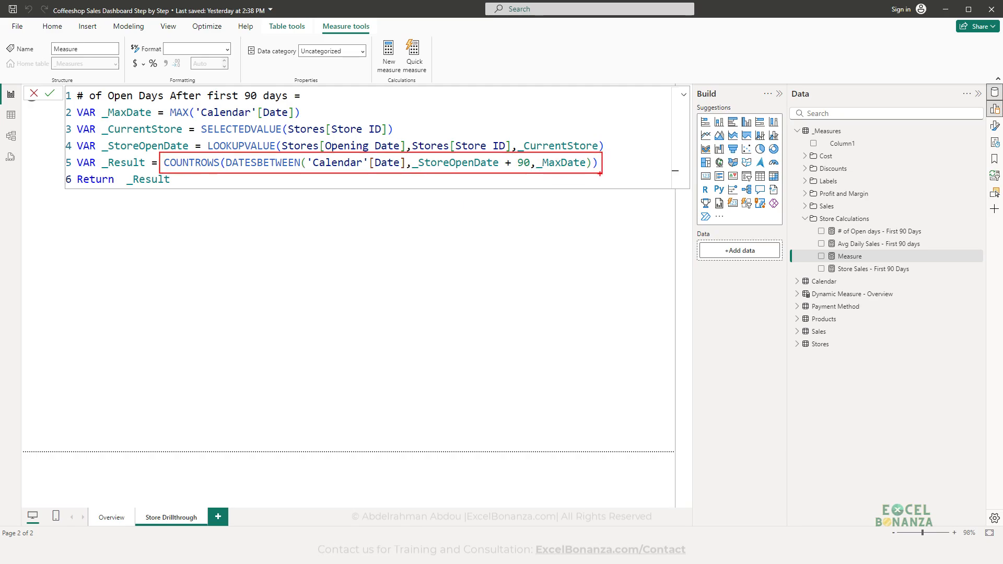
pyautogui.press('Escape')
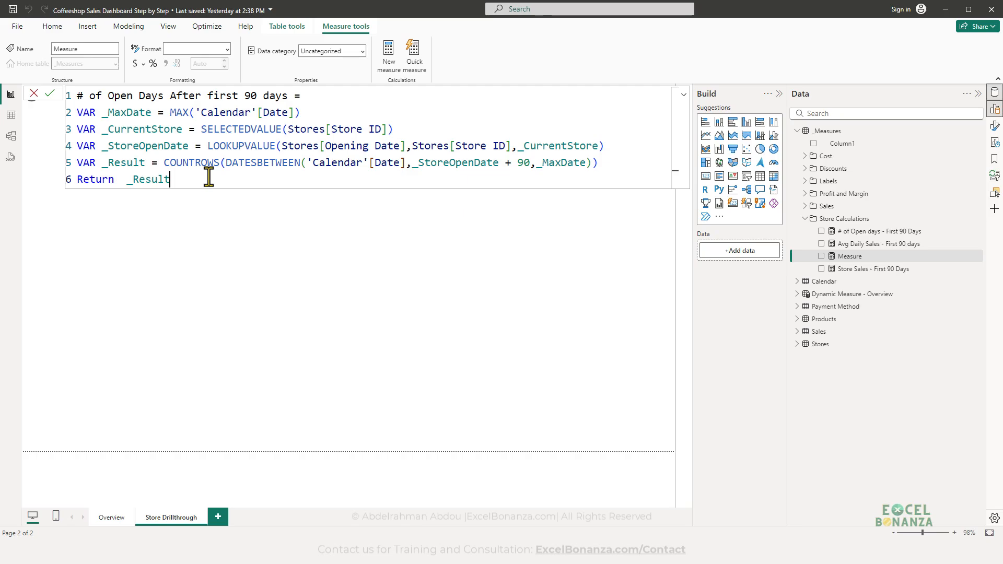
# - Commit the # of Open Days After first 90 days measure and leave its formula
pyautogui.press('Return')
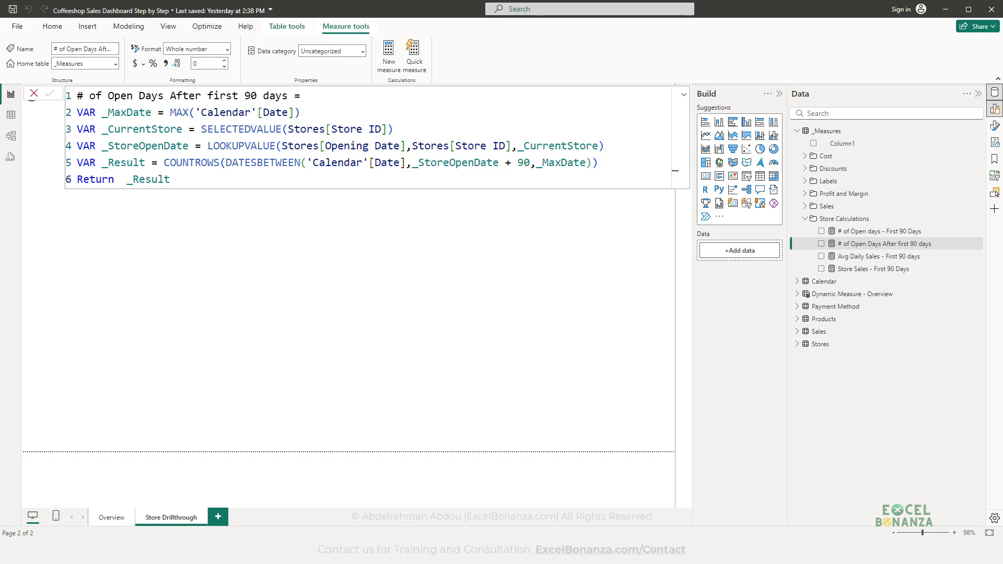
pyautogui.click(615, 268)
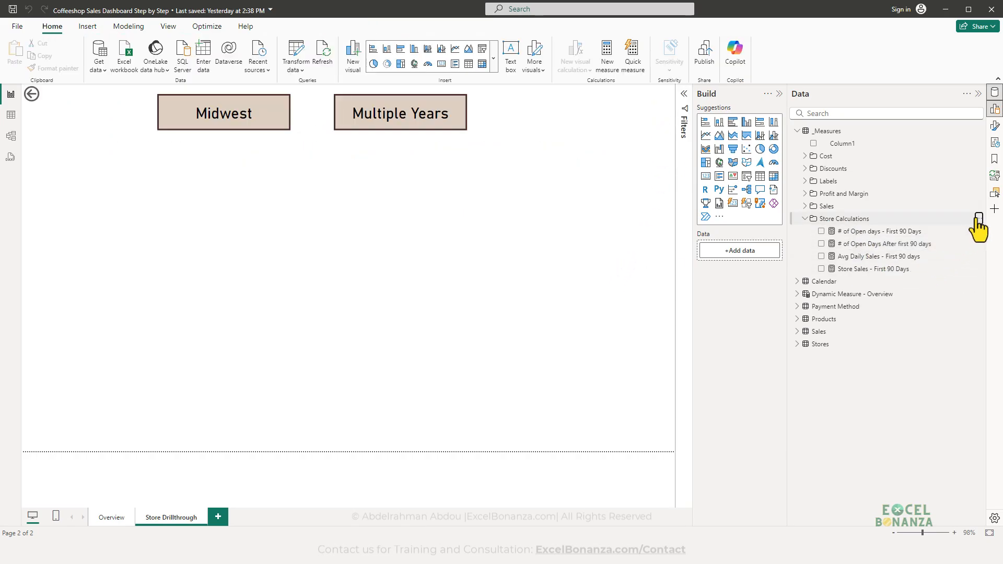
# - Create the measure Sales After First 90 Days in Store Calculations, using CALCULATE of [Net Sales] with DATESBETWEEN from _StoreOpenDate + 90 to _MaxDate
pyautogui.click(978, 218)
pyautogui.click(916, 223)
pyautogui.write("Sales After First 90 Days = VAR _MaxDate = MAX('Calendar'[Date]) VAR _CurrentStore = SELECTEDVALUE(Stores[Store ID]) VAR _StoreOpenDate = LOOKUPVALUE(Stores[Opening Date],Stores[Store ID],_CurrentStore) VAR Result = CALCULATE([Net Sales] , DATESBETWEEN('Calendar'[Date], _StoreOpenDate + 90, _MaxDate)) Return Result")
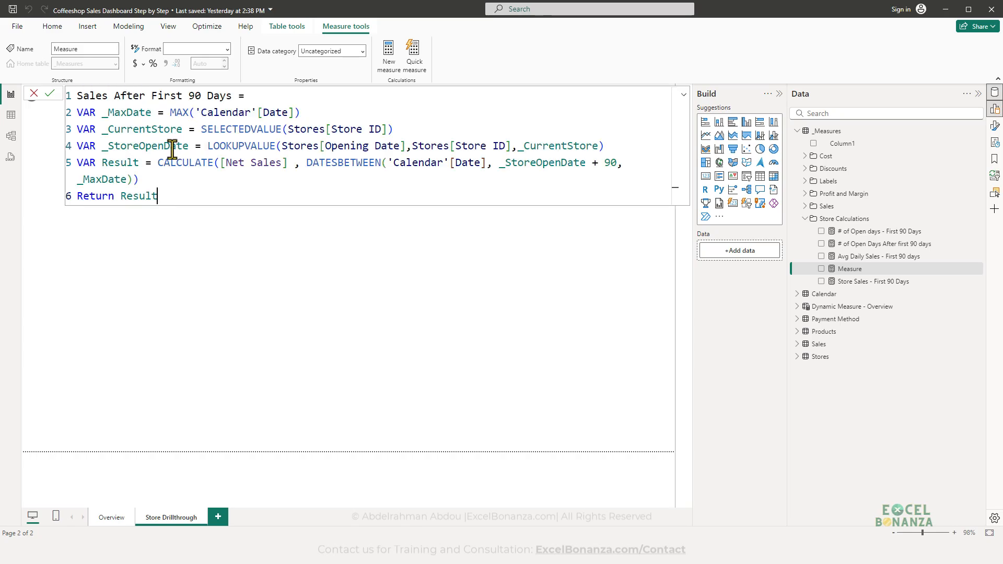
pyautogui.moveTo(68, 104); pyautogui.dragTo(316, 125)
pyautogui.press('Escape')
pyautogui.moveTo(71, 119)
pyautogui.mouseDown()
pyautogui.moveTo(407, 145)
pyautogui.moveTo(400, 139)
pyautogui.mouseUp()
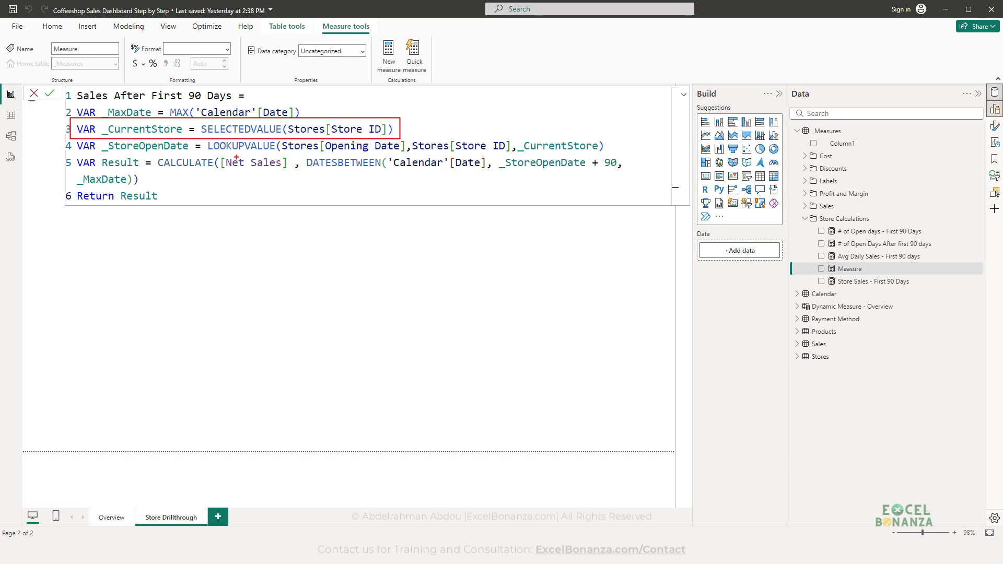
pyautogui.press('e')
pyautogui.moveTo(67, 136)
pyautogui.mouseDown()
pyautogui.moveTo(480, 160)
pyautogui.moveTo(614, 154)
pyautogui.mouseUp()
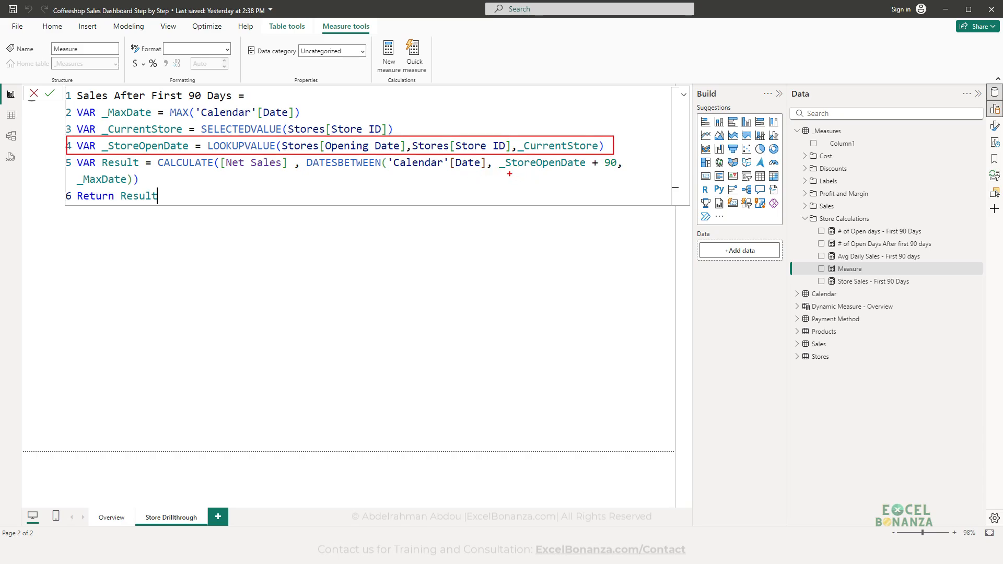
pyautogui.press('e')
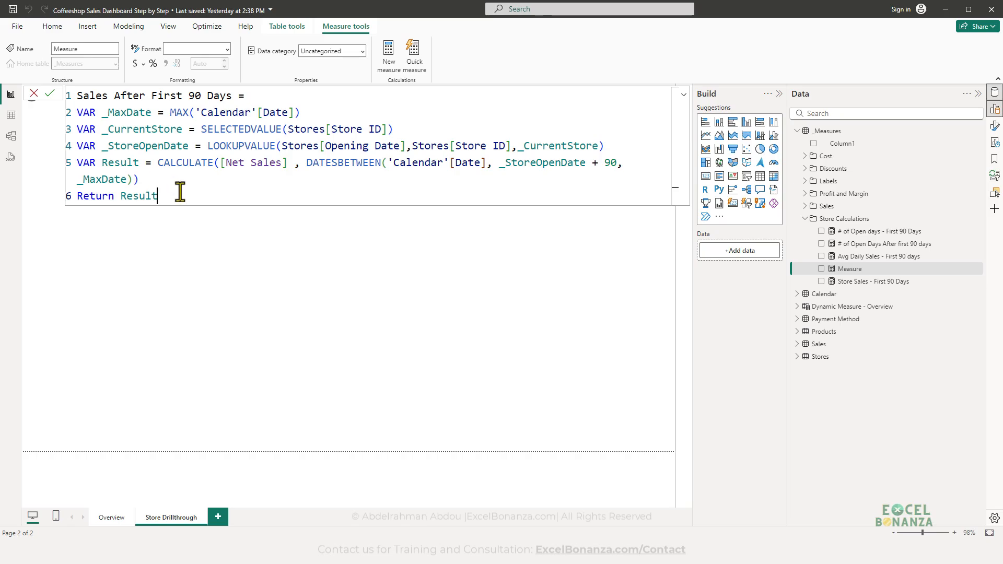
# - Commit the Sales After First 90 Days measure and leave its formula
pyautogui.press('Return')
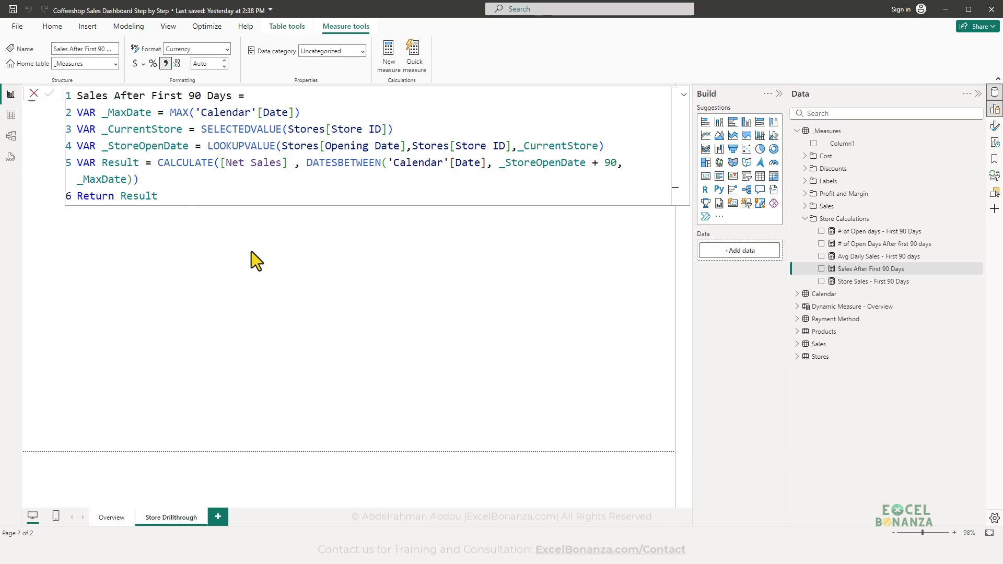
pyautogui.click(252, 252)
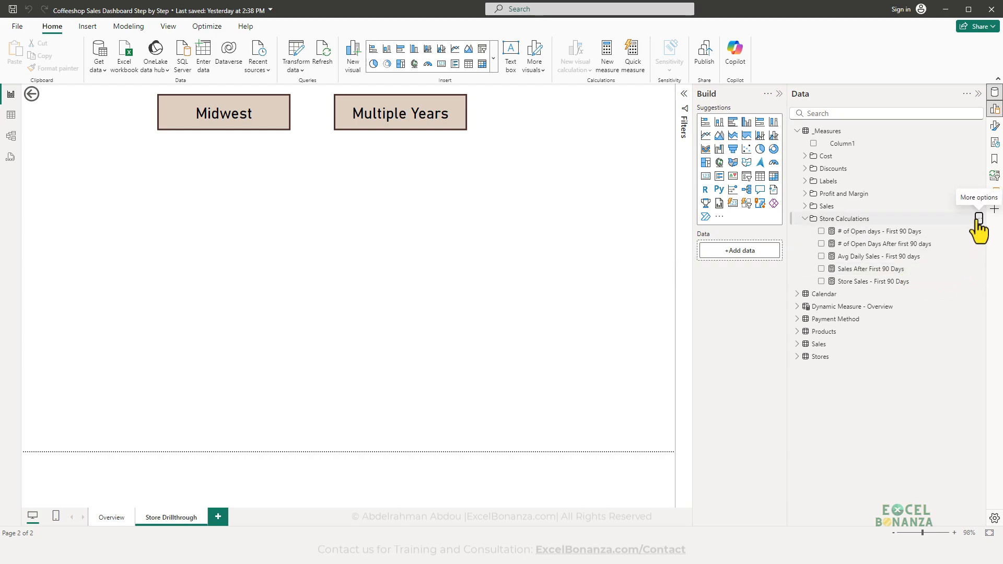
# - Start a new measure in the Store Calculations folder named Avg Sales per day - 90d+ that uses the DIVIDE function
pyautogui.click(978, 218)
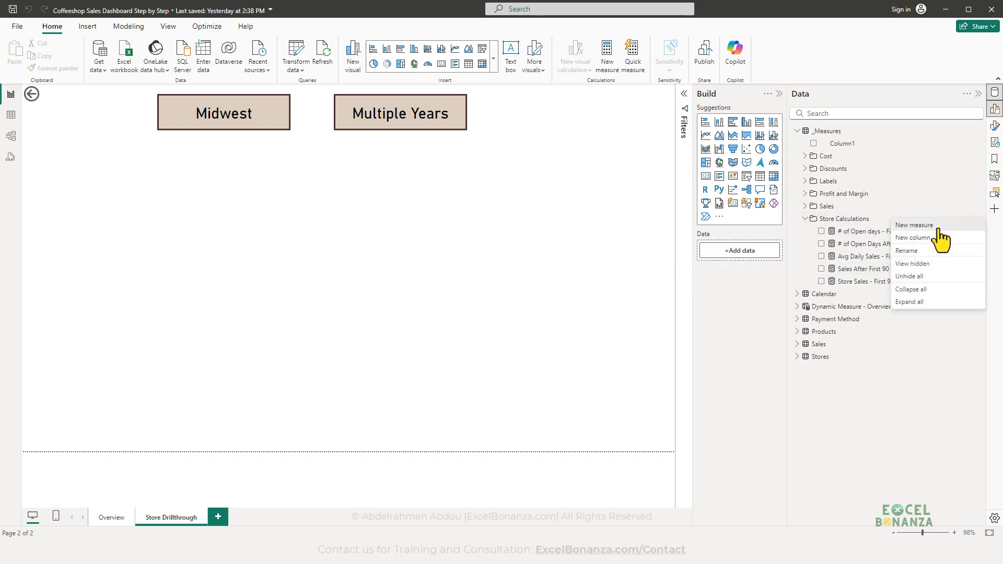
pyautogui.click(938, 230)
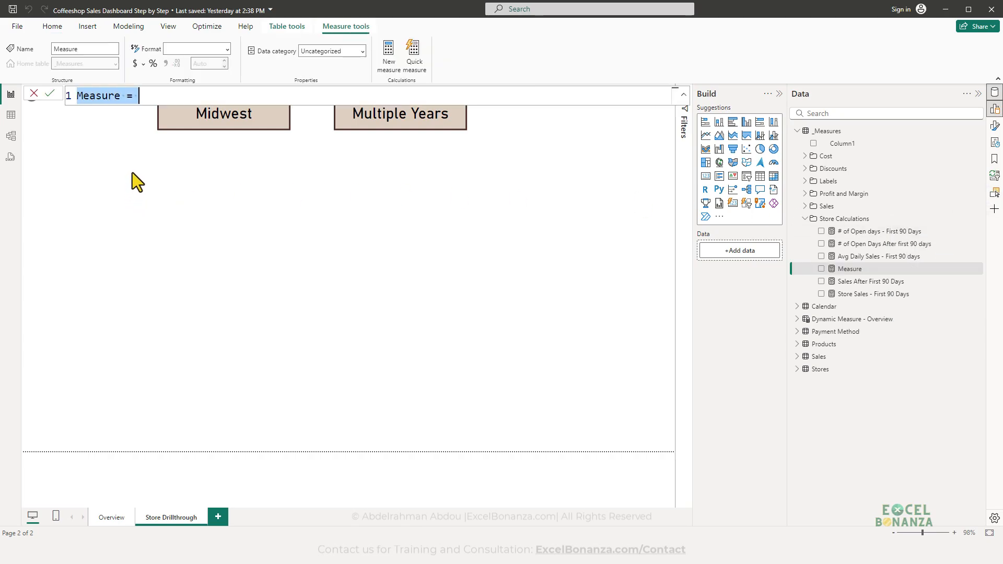
pyautogui.write('Avg Sale')
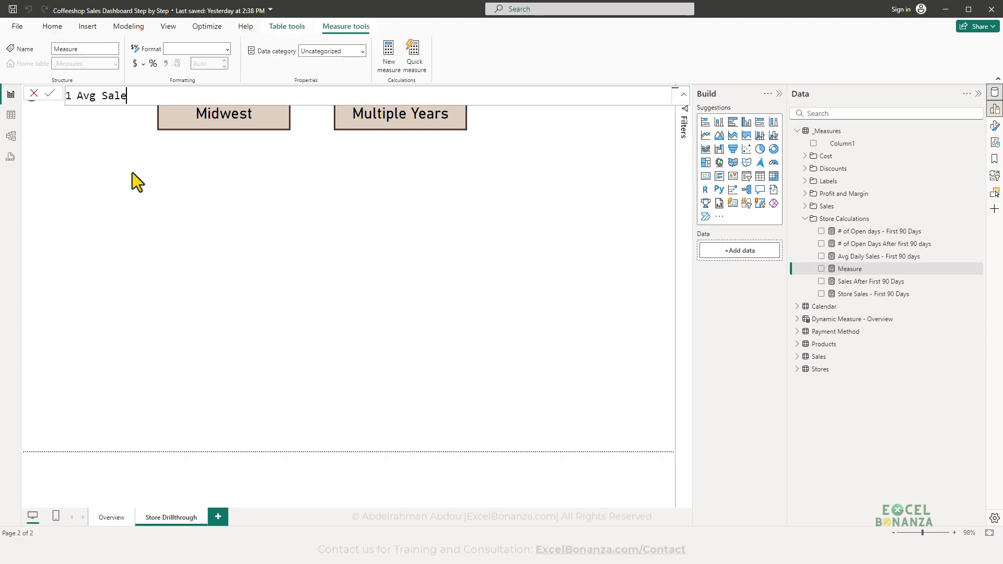
pyautogui.write('s per day')
pyautogui.write(' - Aft')
pyautogui.write('er')
pyautogui.press('BackSpace')
pyautogui.press('BackSpace')
pyautogui.press('BackSpace')
pyautogui.press('BackSpace')
pyautogui.press('BackSpace')
pyautogui.write('90d')
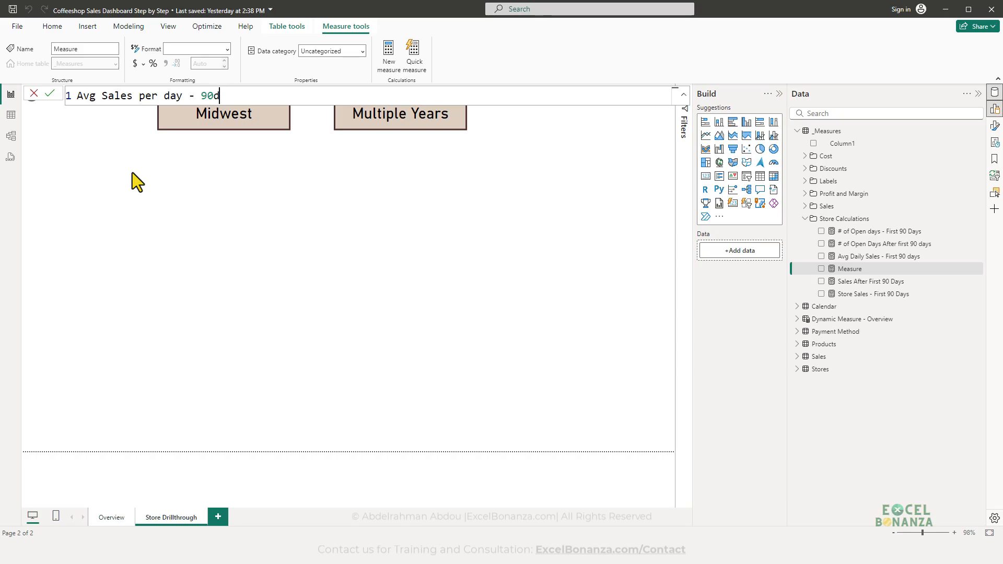
pyautogui.write('+ = DIVIDE(')
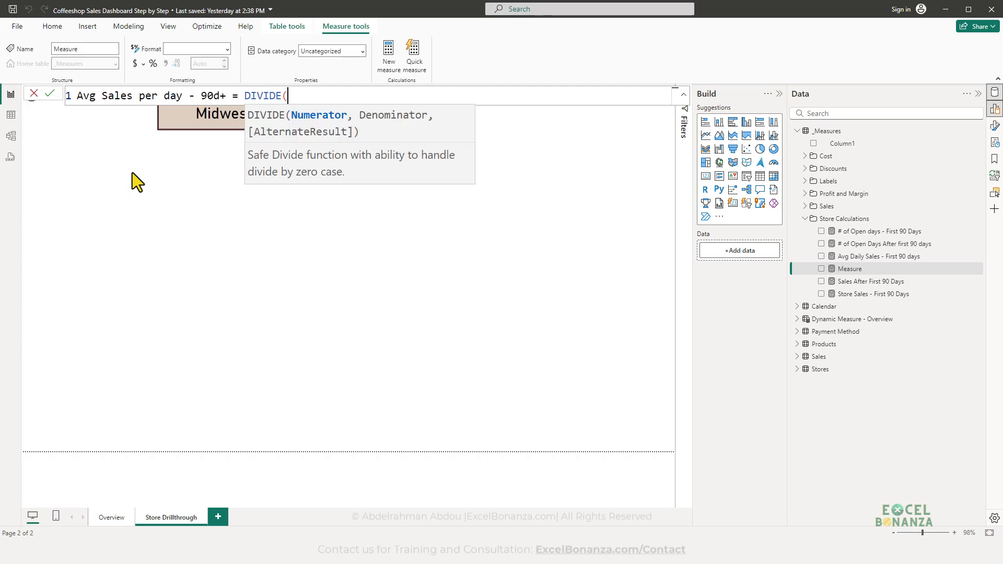
# - Complete the DIVIDE formula with [Sales After First 90 Days] as numerator and [# of Open Days After first 90 days] as denominator, and commit the measure
pyautogui.write('[sales')
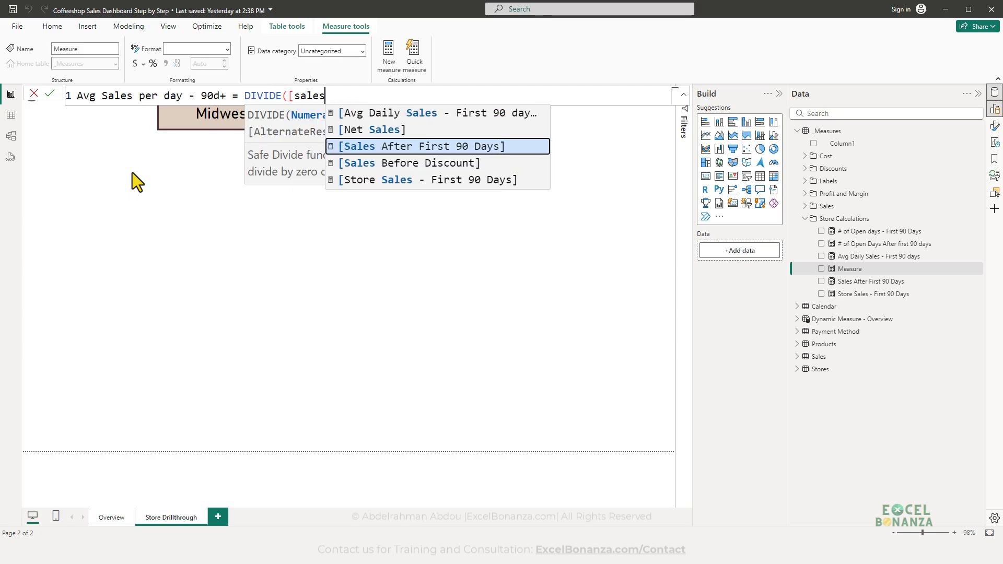
pyautogui.press('Tab')
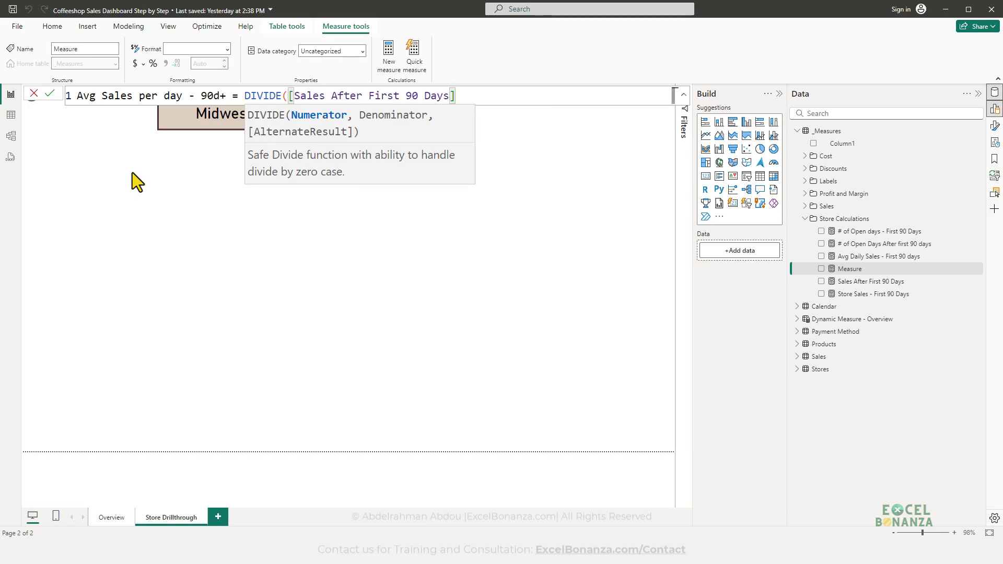
pyautogui.write(',[')
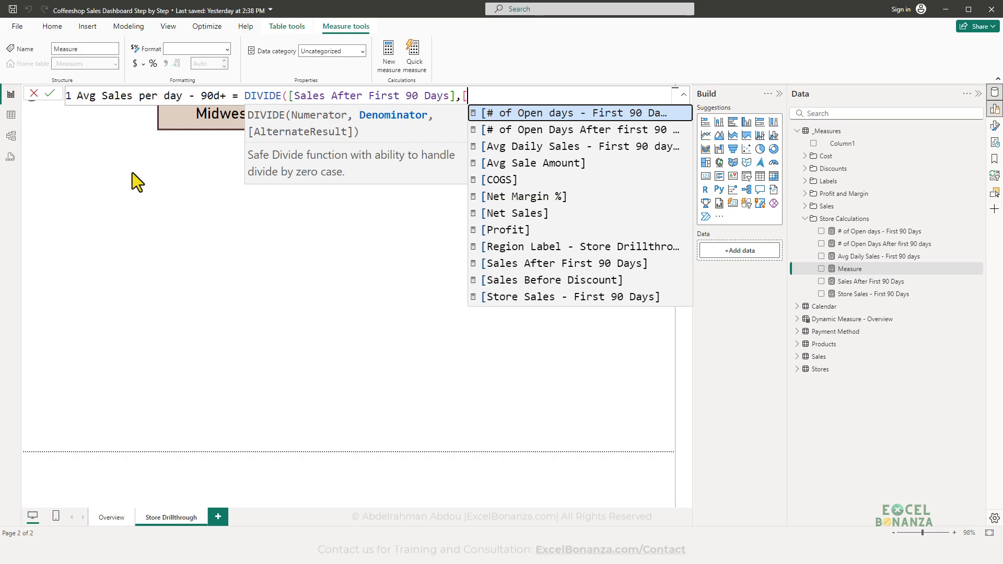
pyautogui.press('Down')
pyautogui.press('Tab')
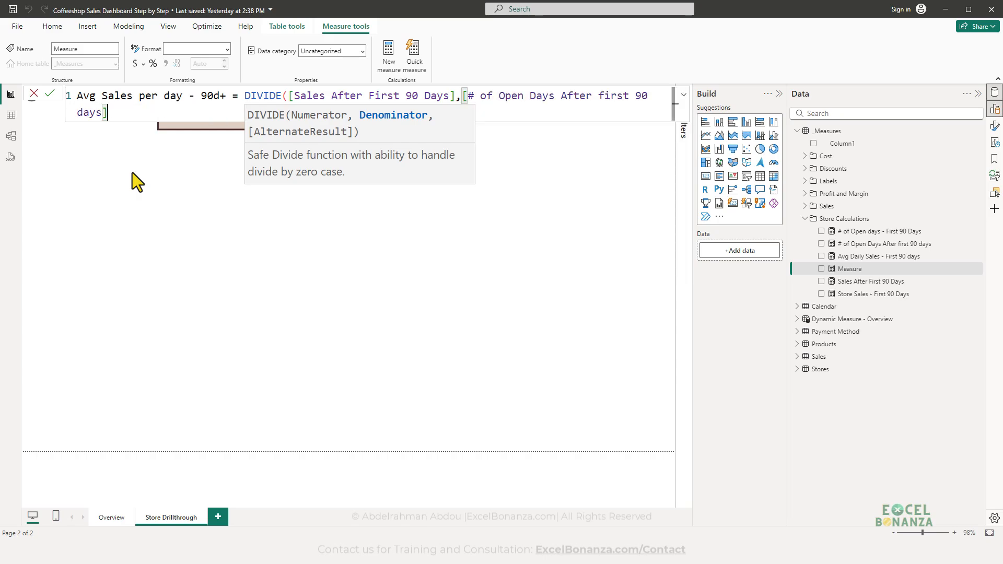
pyautogui.write(')')
pyautogui.press('Return')
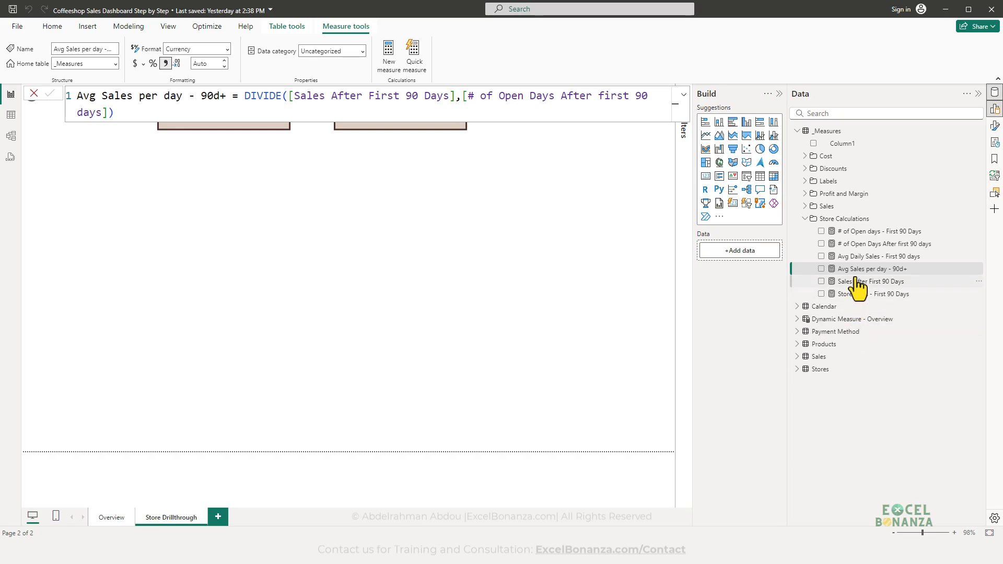
pyautogui.click(495, 266)
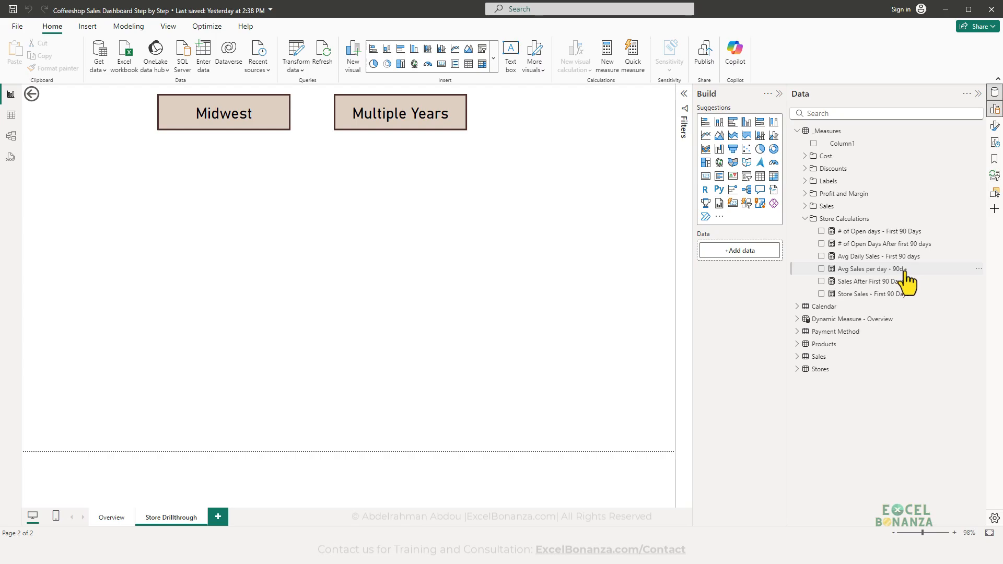
# - Rename the Avg Sales per day - 90d+ measure as Avg Sales per day open - 90d+ and commit it
pyautogui.click(903, 274)
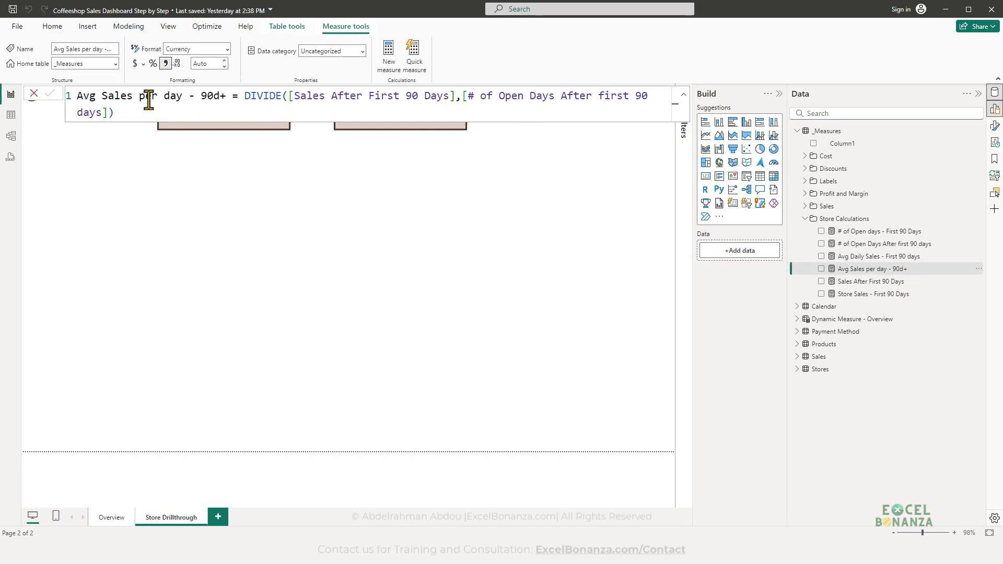
pyautogui.doubleClick(176, 96)
pyautogui.write('open')
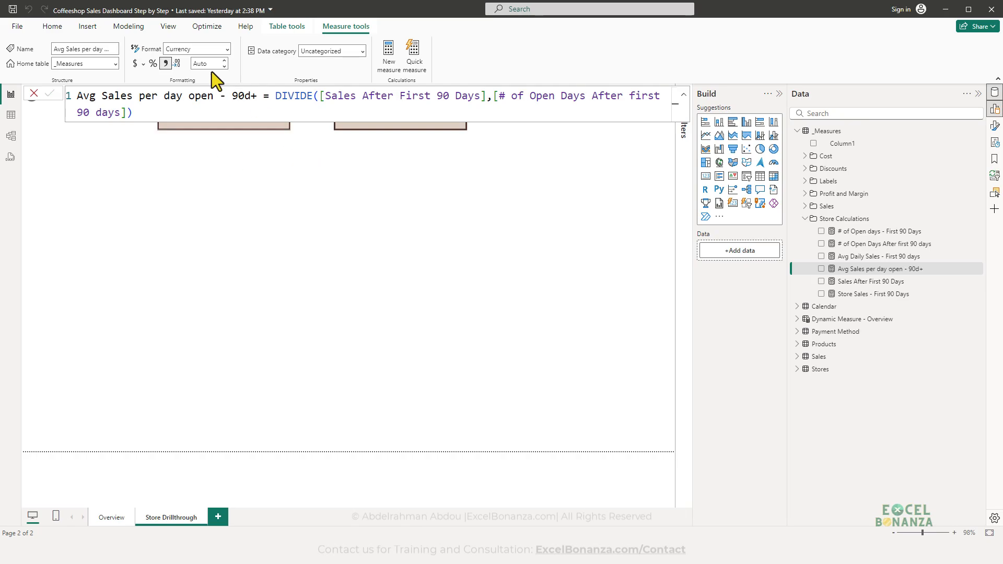
pyautogui.press('Return')
pyautogui.click(525, 297)
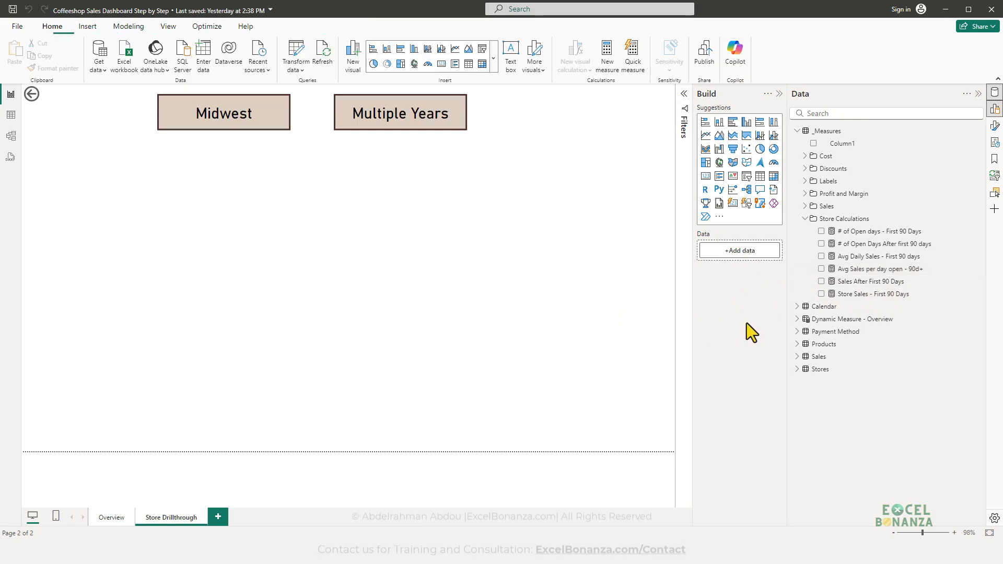
# - Examine the Store Avg Daily Sales New vs old Tenure chart in Store Drillthrough Screenshot.png and return to the report page
pyautogui.click(875, 270)
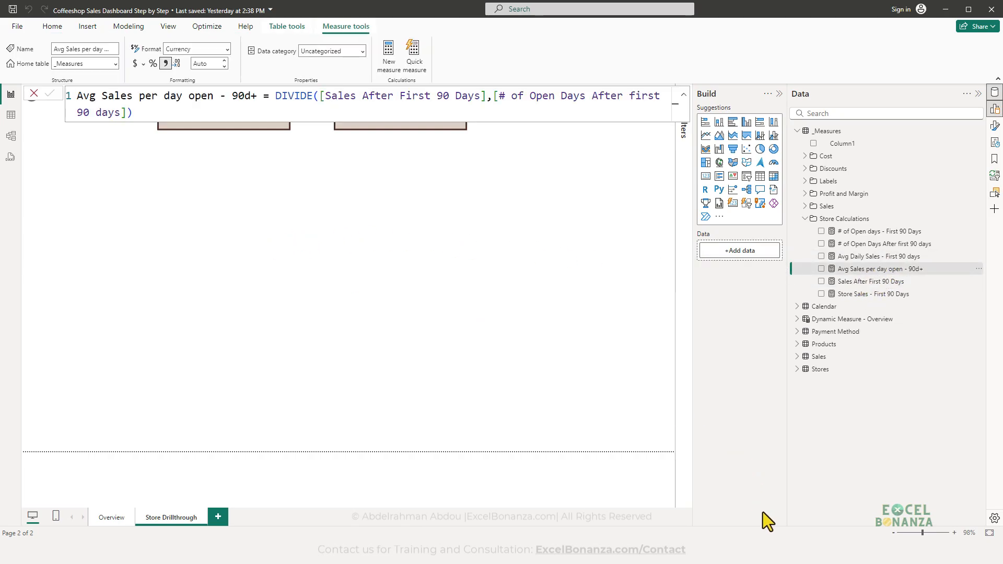
pyautogui.click(712, 522)
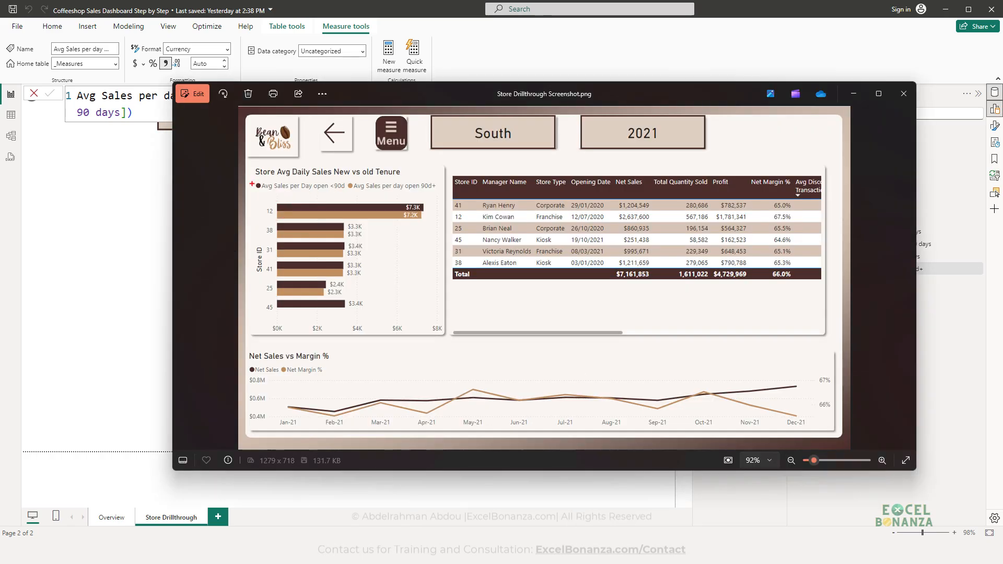
pyautogui.moveTo(251, 184)
pyautogui.mouseDown()
pyautogui.moveTo(352, 271)
pyautogui.moveTo(452, 332)
pyautogui.moveTo(445, 337)
pyautogui.mouseUp()
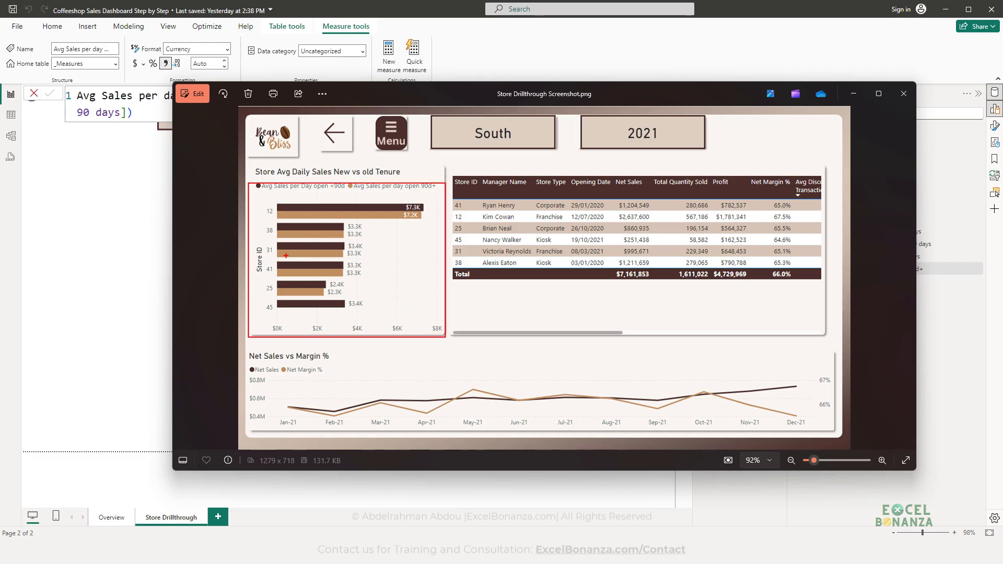
pyautogui.press('Escape')
pyautogui.click(154, 234)
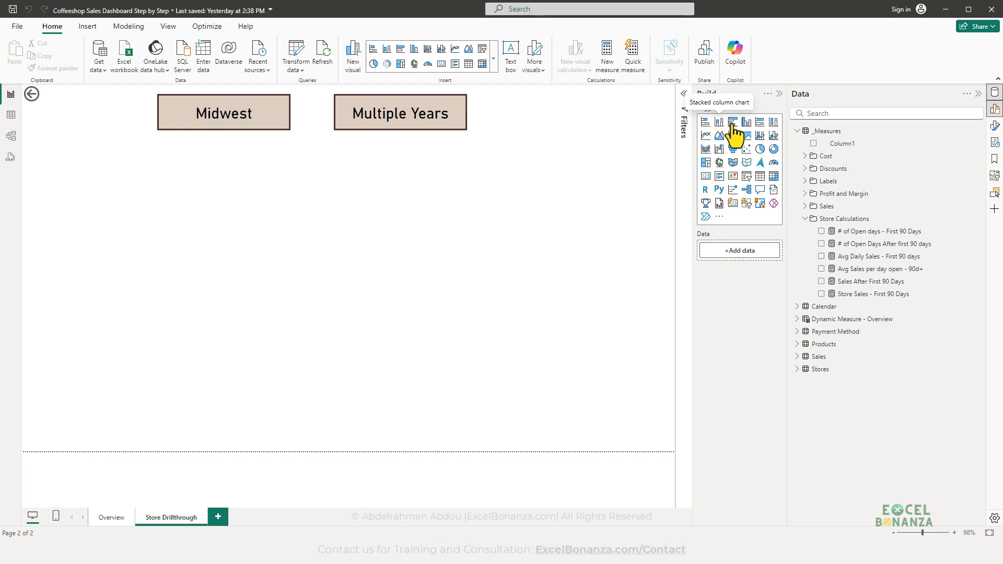
# - Insert a clustered bar chart below the Midwest card, with Store ID from the Stores table on its Y-axis
pyautogui.click(733, 122)
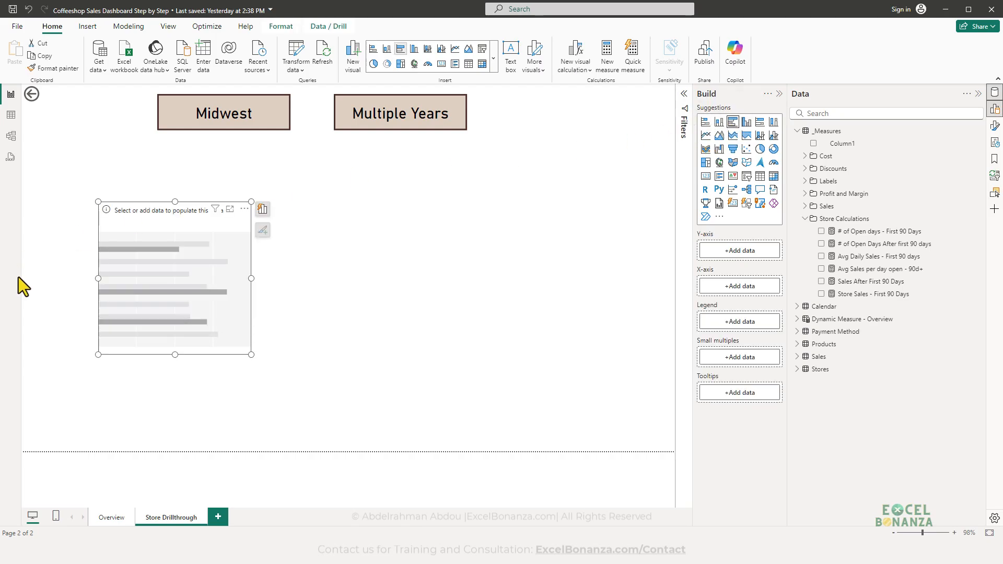
pyautogui.moveTo(135, 262); pyautogui.dragTo(83, 226)
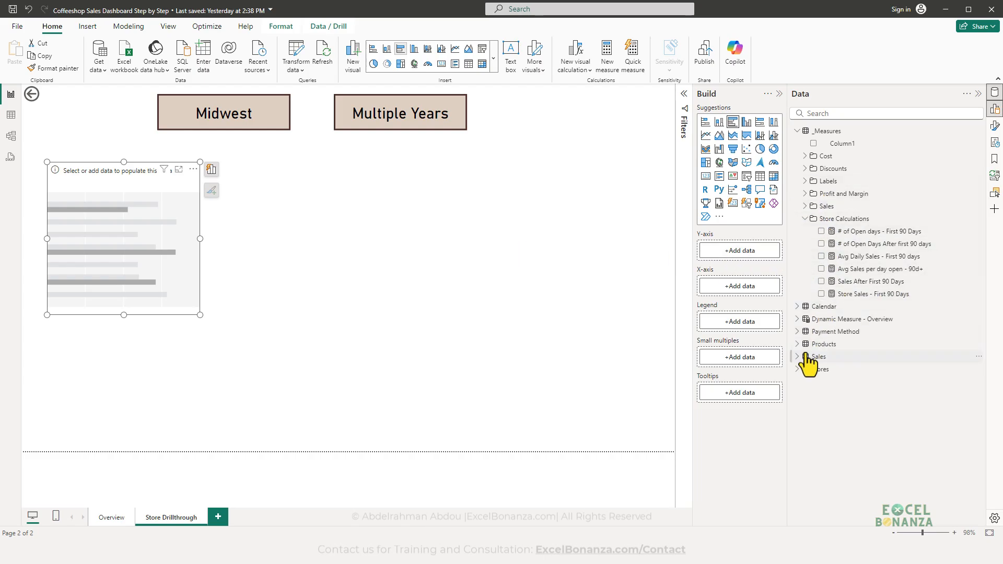
pyautogui.click(797, 369)
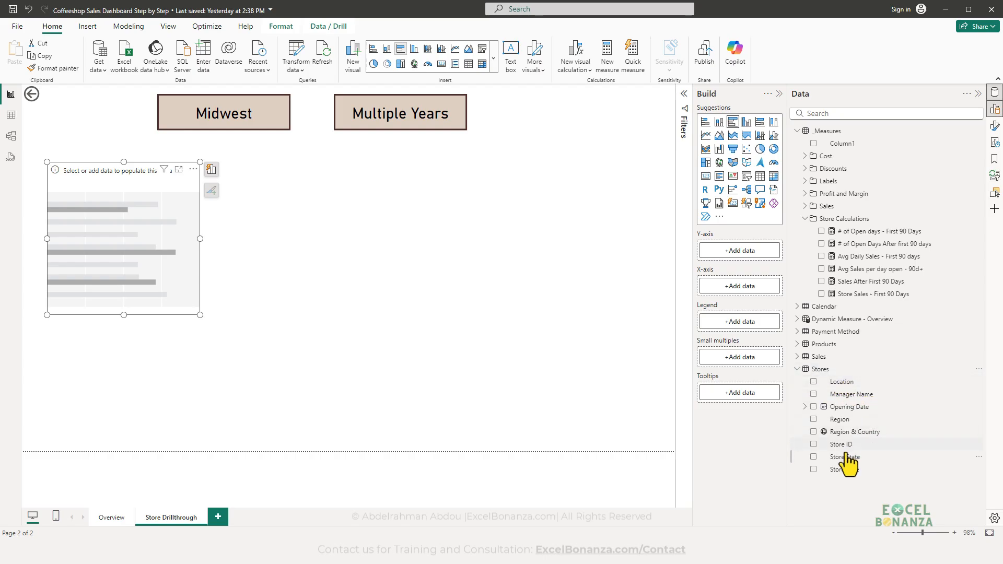
pyautogui.moveTo(841, 445); pyautogui.dragTo(746, 252)
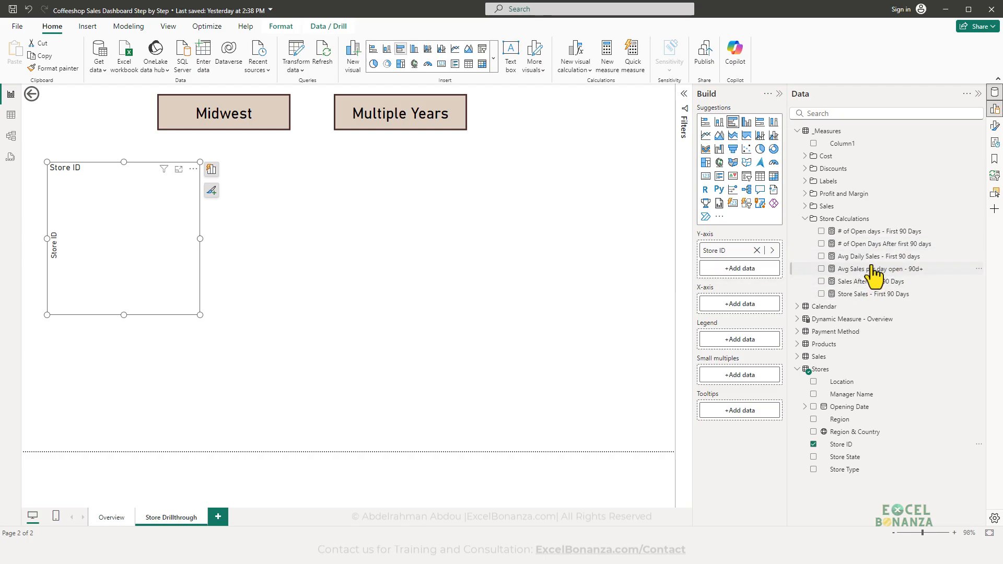
# - Add Avg Daily Sales - First 90 days and Avg Sales per day open - 90d+ to the bar chart's X-axis and enlarge the chart
pyautogui.moveTo(871, 259); pyautogui.dragTo(730, 270)
pyautogui.moveTo(856, 265); pyautogui.dragTo(738, 304)
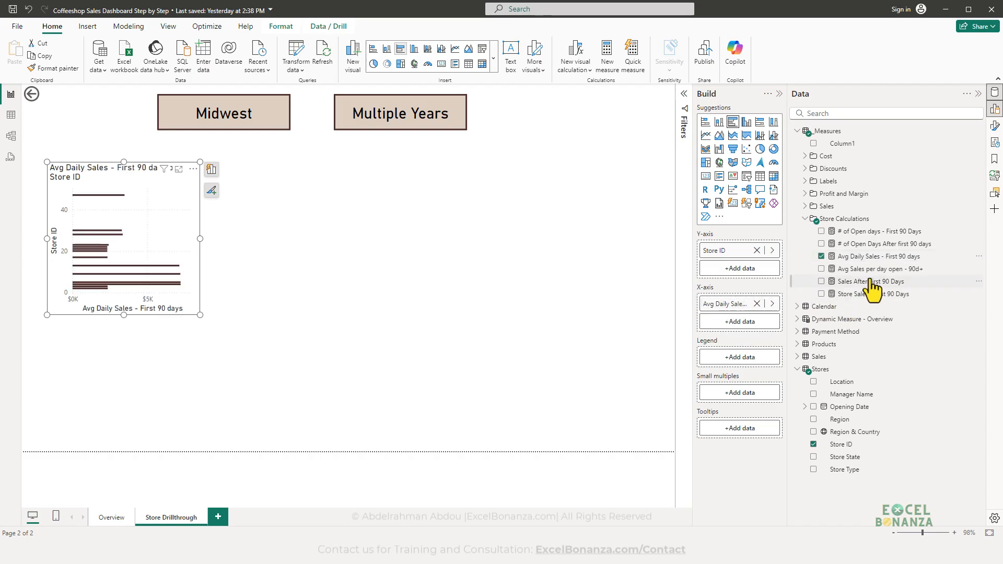
pyautogui.moveTo(851, 269); pyautogui.dragTo(736, 322)
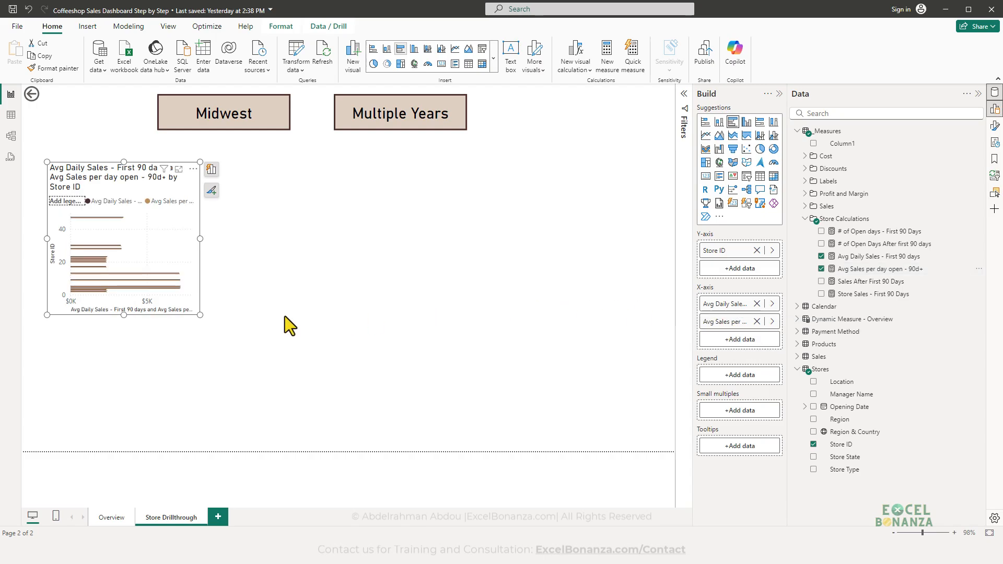
pyautogui.moveTo(200, 314); pyautogui.dragTo(230, 343)
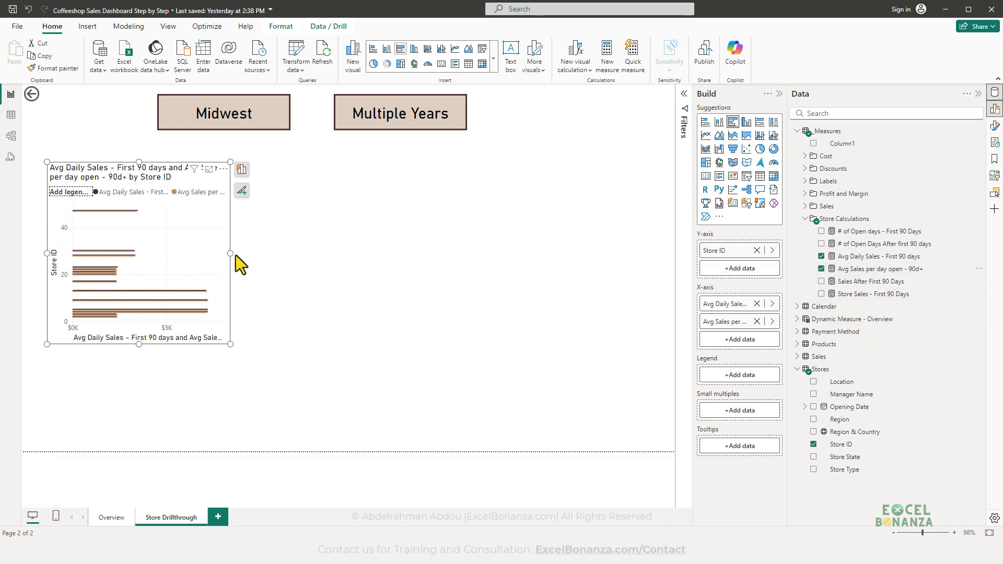
pyautogui.moveTo(231, 253); pyautogui.dragTo(256, 253)
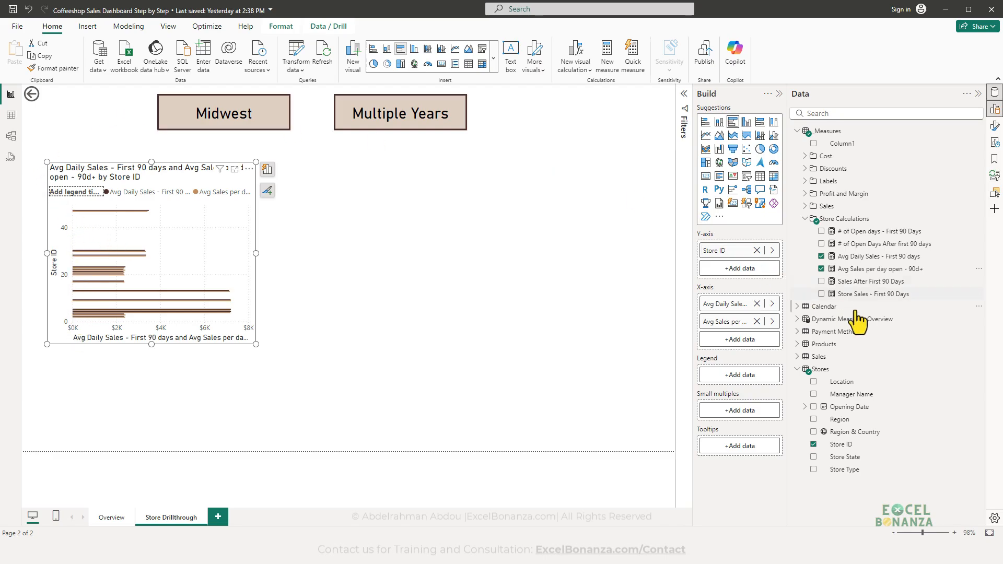
# - Switch to Power Query Editor and change the Store ID column of the Stores query to the Text data type
pyautogui.click(842, 445)
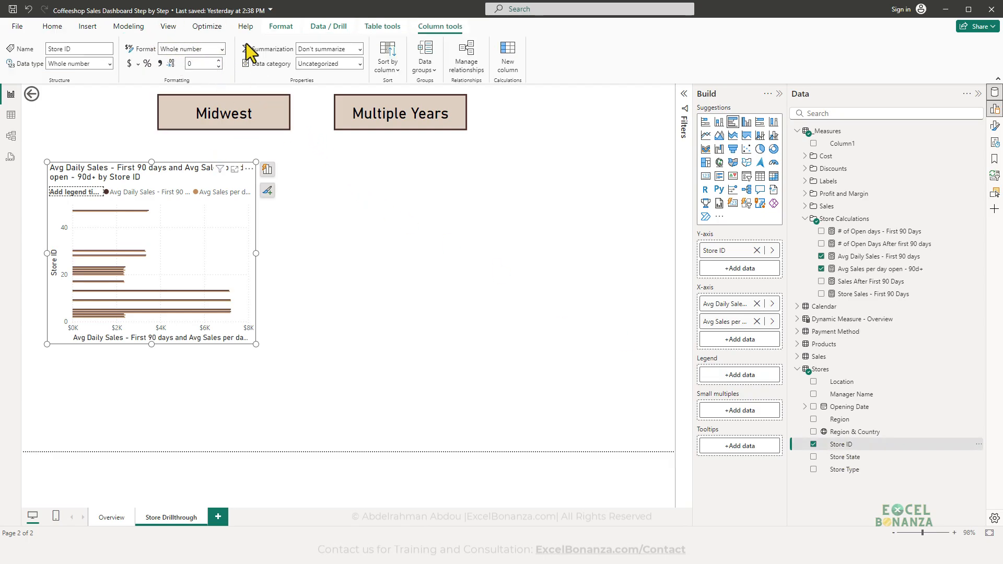
pyautogui.click(52, 26)
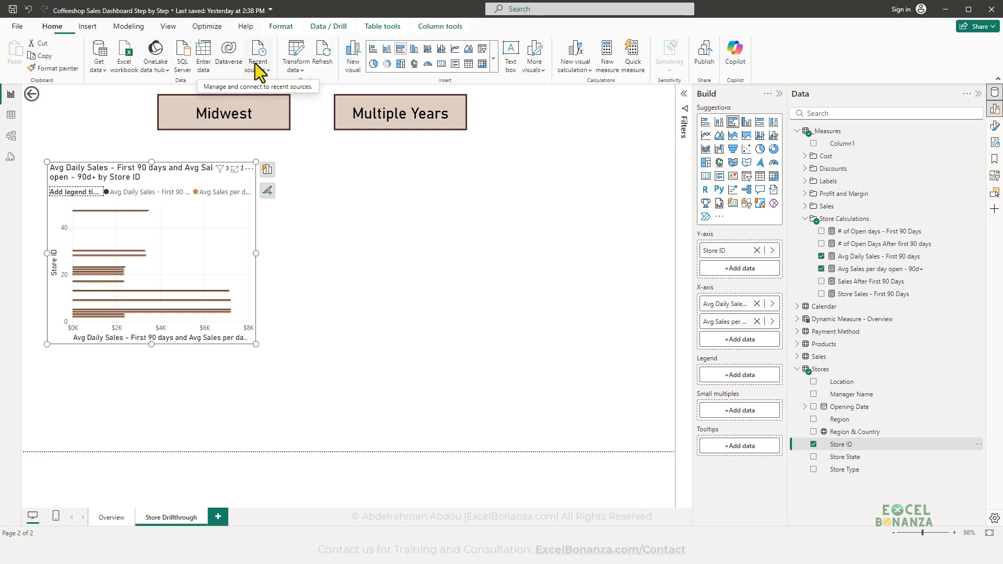
pyautogui.click(298, 46)
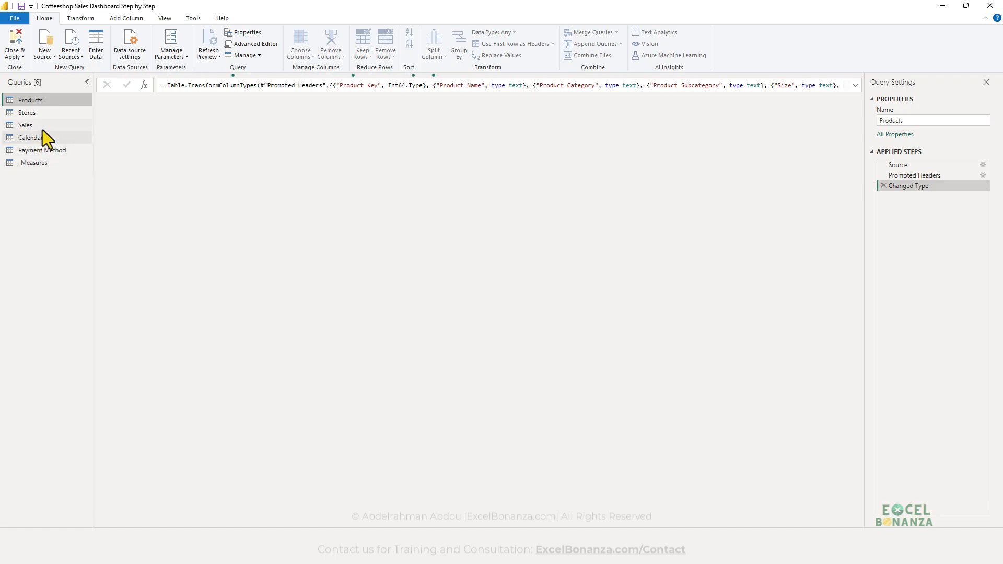
pyautogui.click(52, 113)
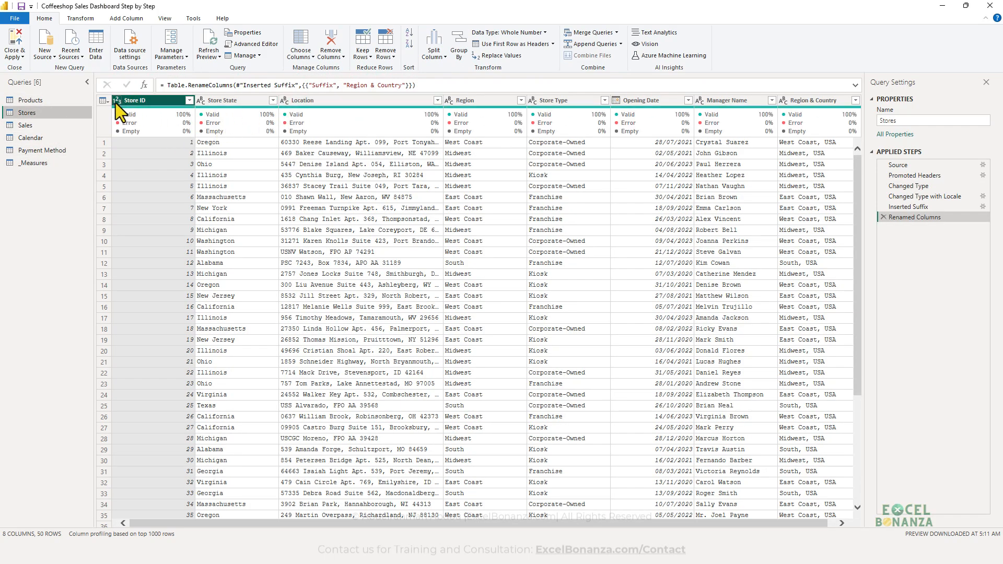
pyautogui.moveTo(110, 87); pyautogui.dragTo(196, 115)
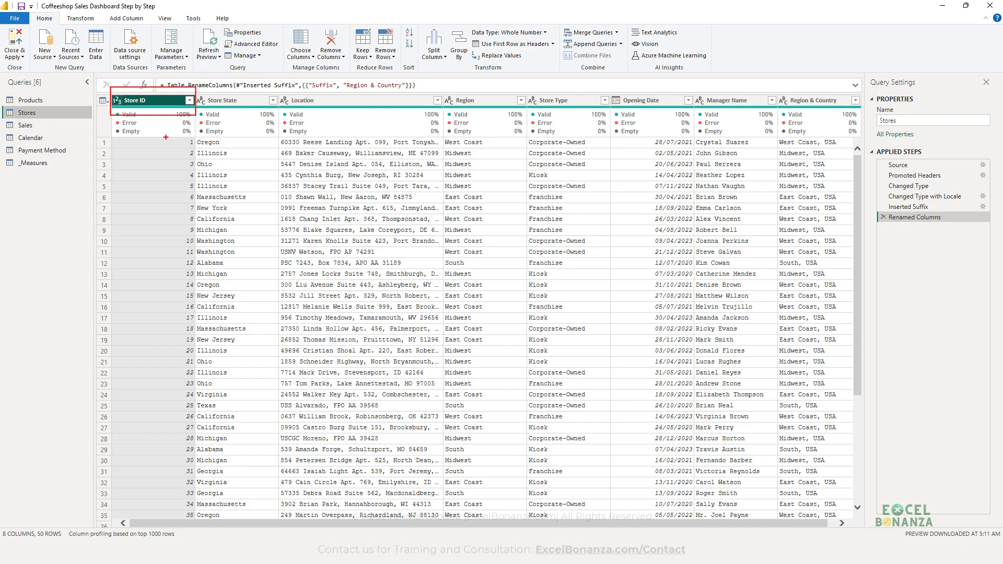
pyautogui.press('Escape')
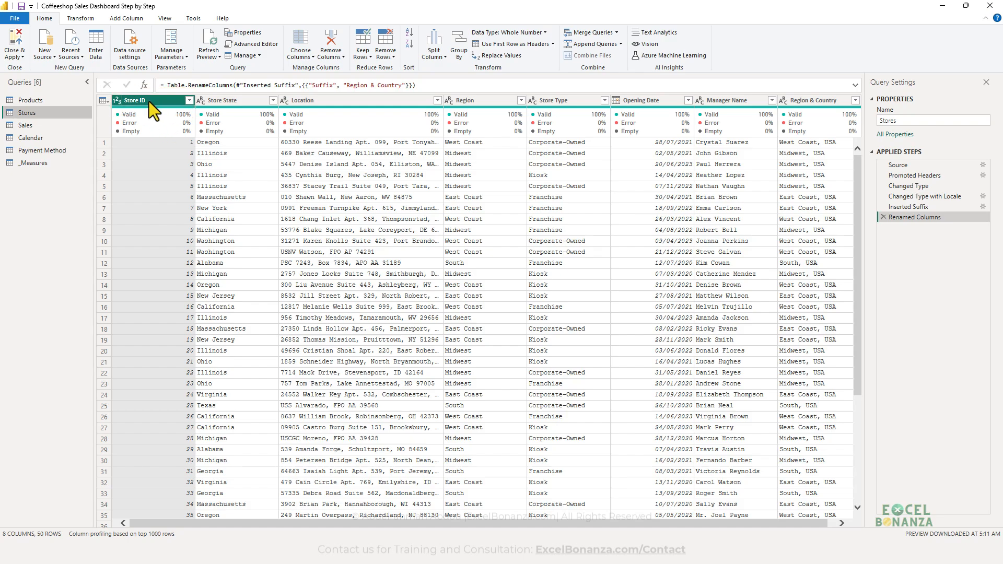
pyautogui.click(116, 99)
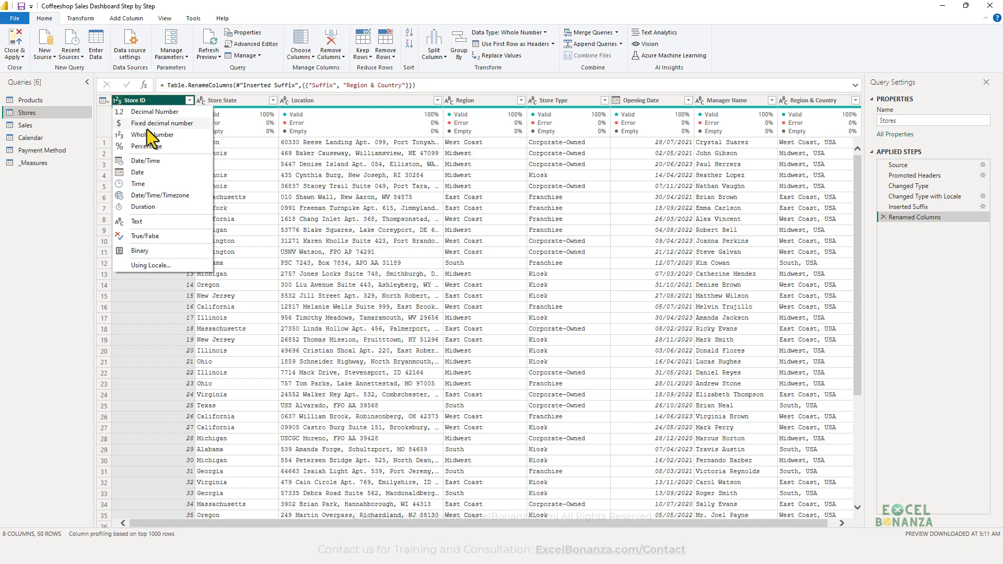
pyautogui.click(148, 219)
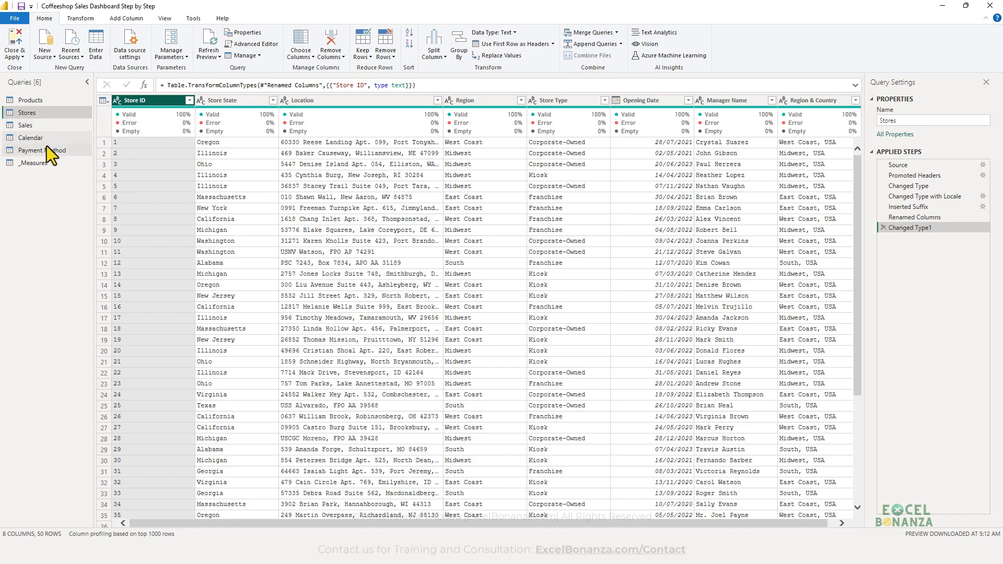
# - Change the Store Key column of the Sales query to the Text data type
pyautogui.click(45, 127)
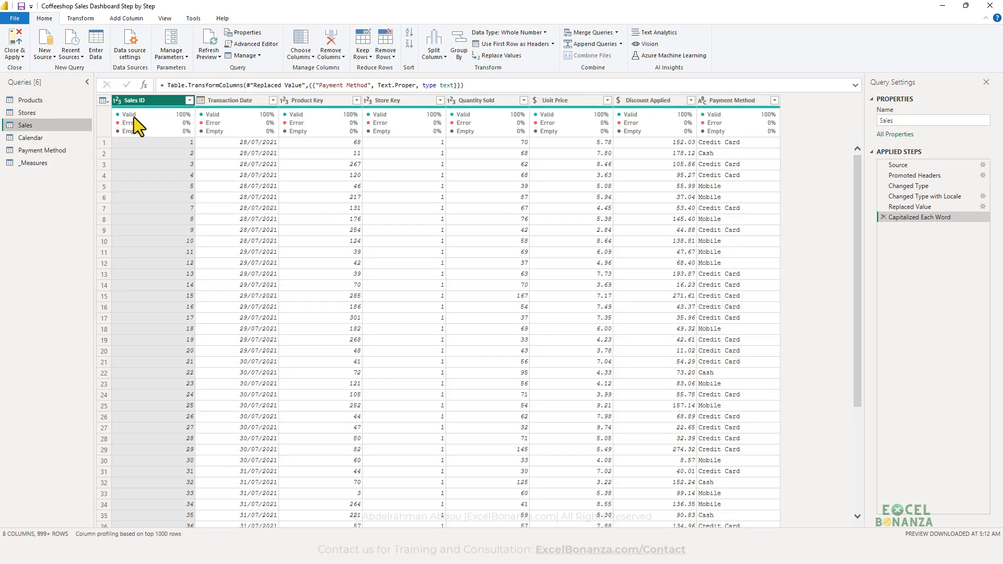
pyautogui.click(396, 98)
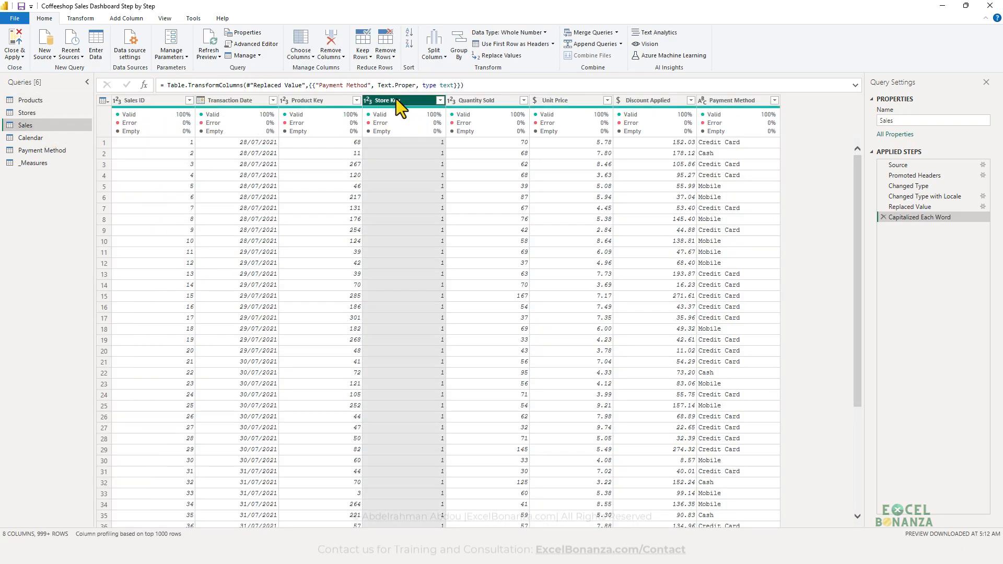
pyautogui.click(368, 99)
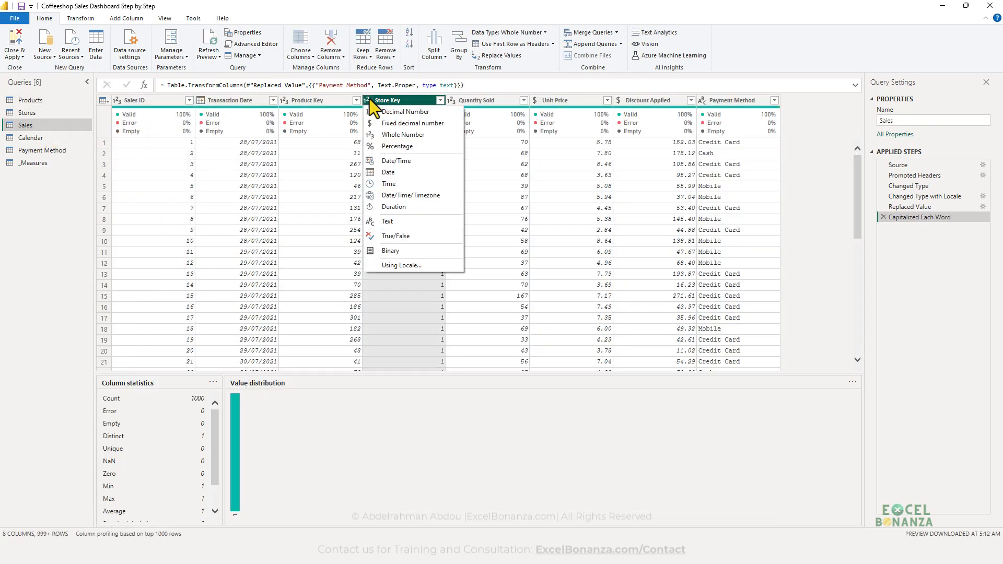
pyautogui.click(389, 224)
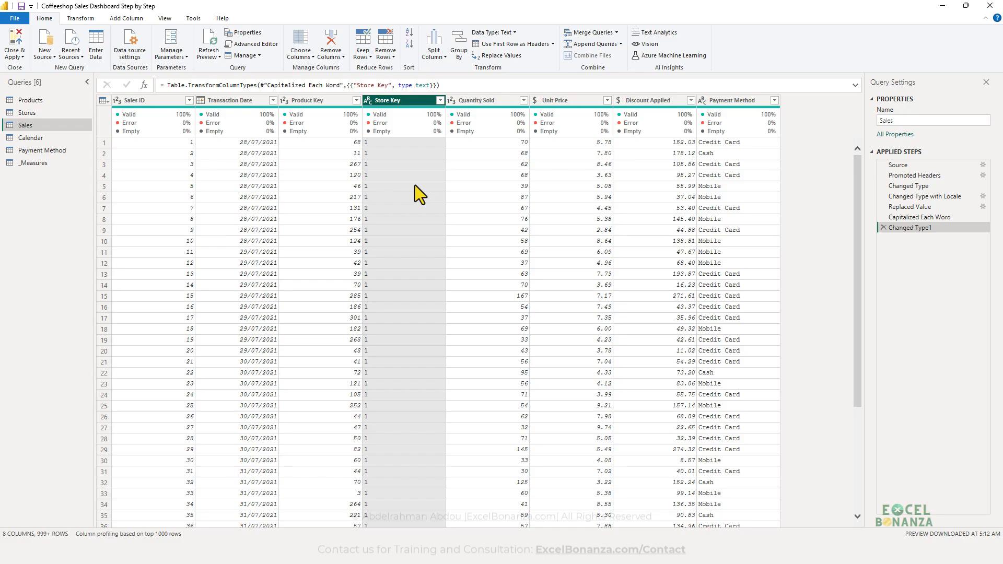
# - Examine the Store Key values in the Sales query, loading the complete filter list without filtering, and return to the Stores query
pyautogui.scroll(-20, 414, 186)
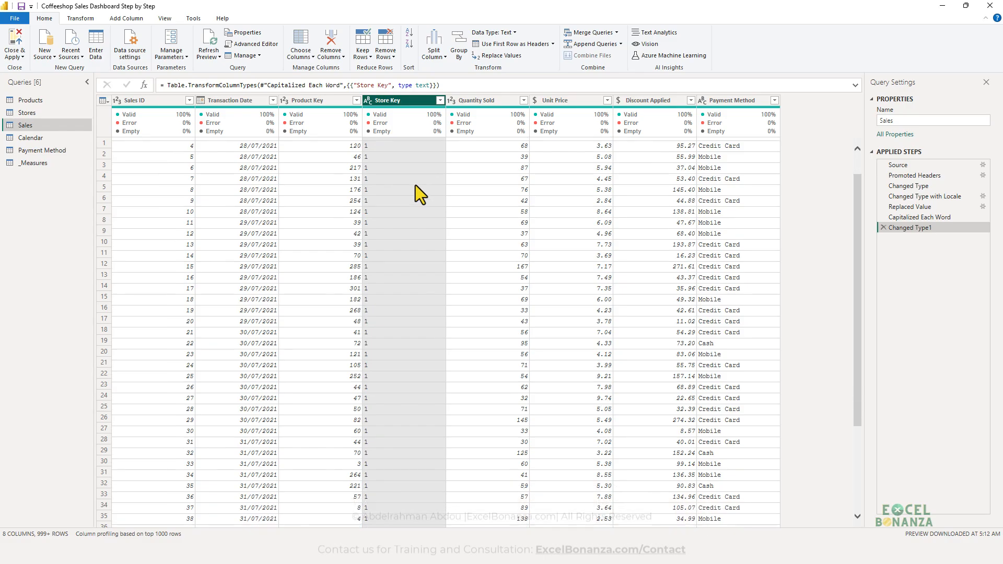
pyautogui.scroll(-13, 448, 217)
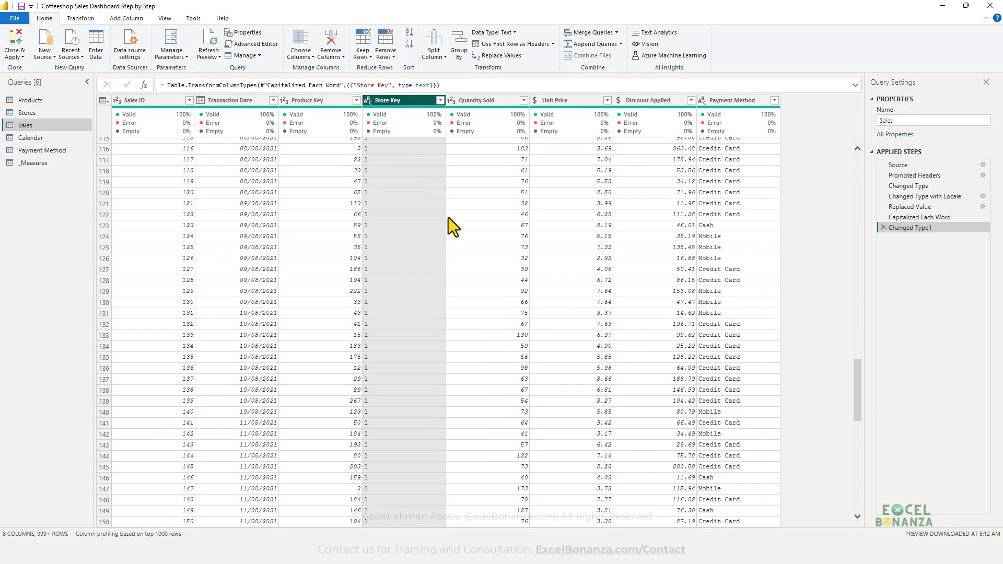
pyautogui.scroll(-20, 664, 303)
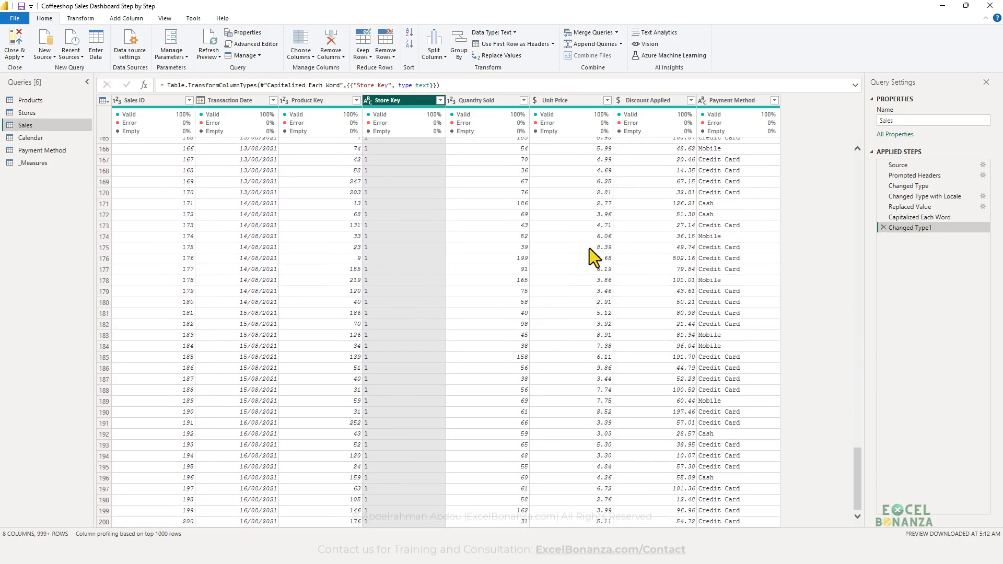
pyautogui.scroll(20, 553, 165)
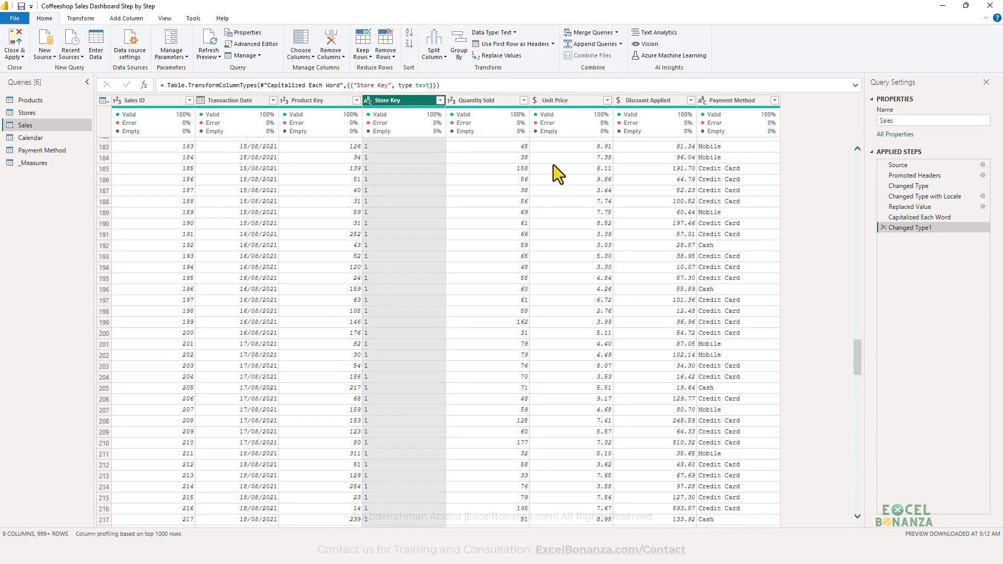
pyautogui.click(439, 101)
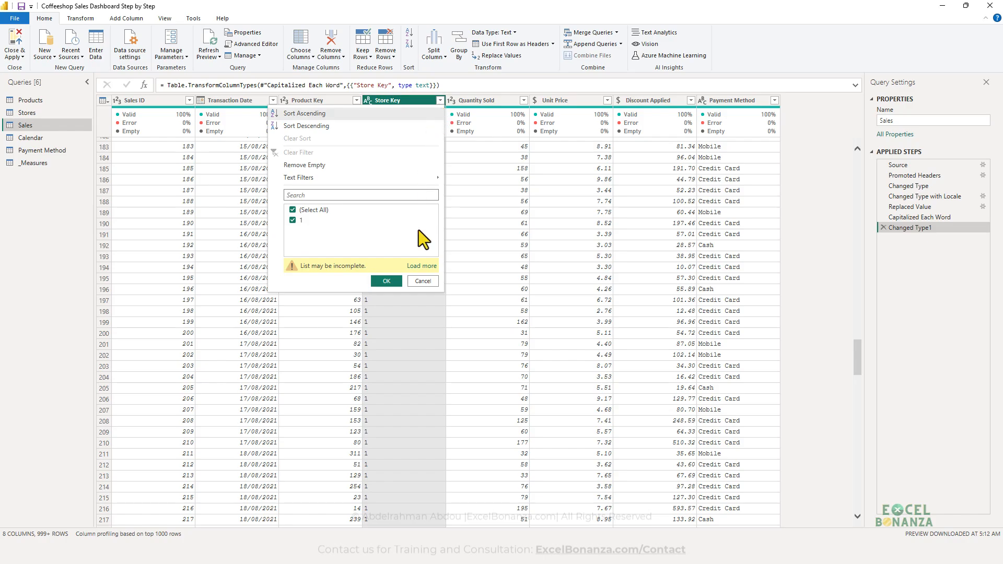
pyautogui.click(422, 266)
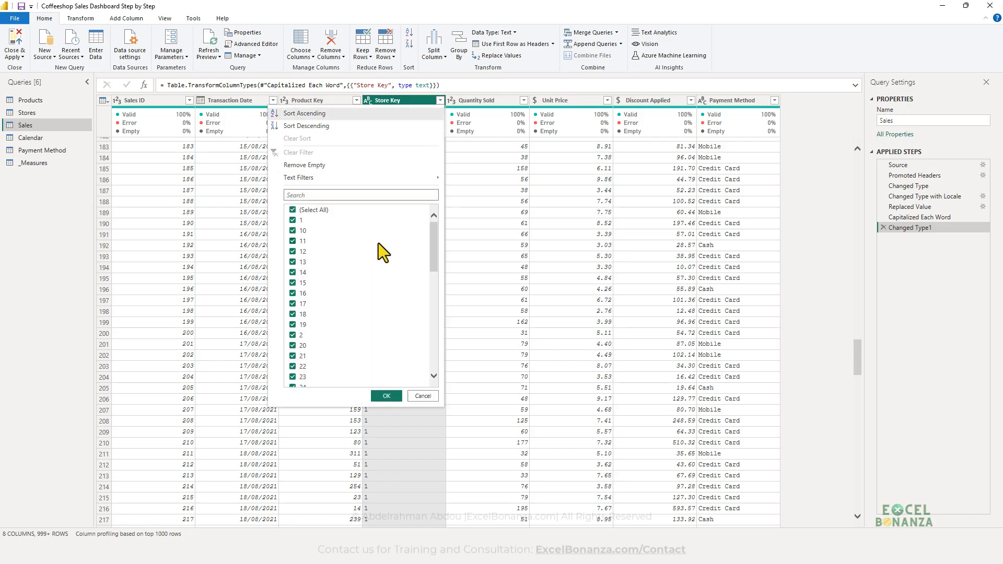
pyautogui.scroll(-7, 383, 243)
pyautogui.click(421, 396)
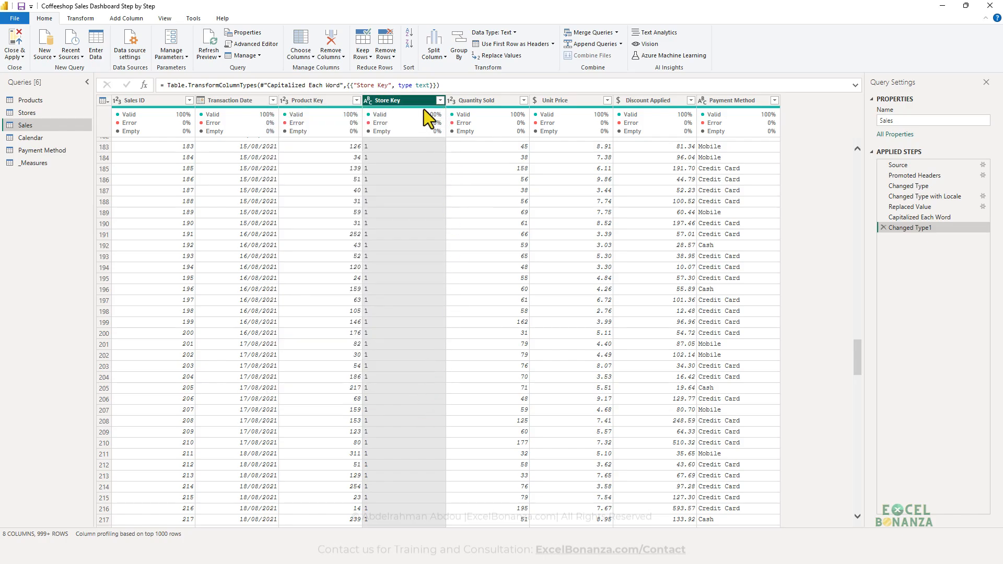
pyautogui.click(31, 112)
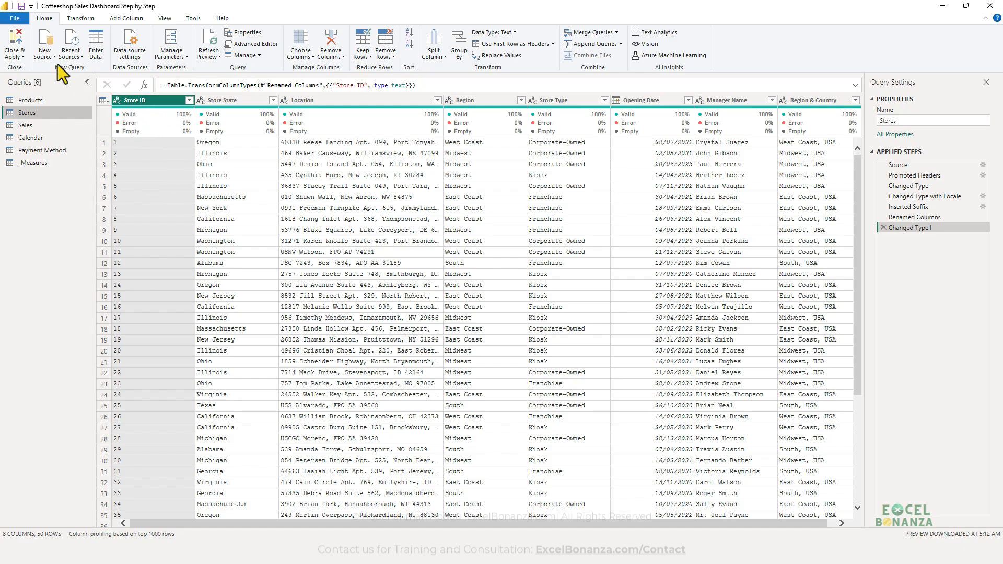
# - Apply the query changes to the report and shift the bar chart slightly toward the page's left edge
pyautogui.click(13, 47)
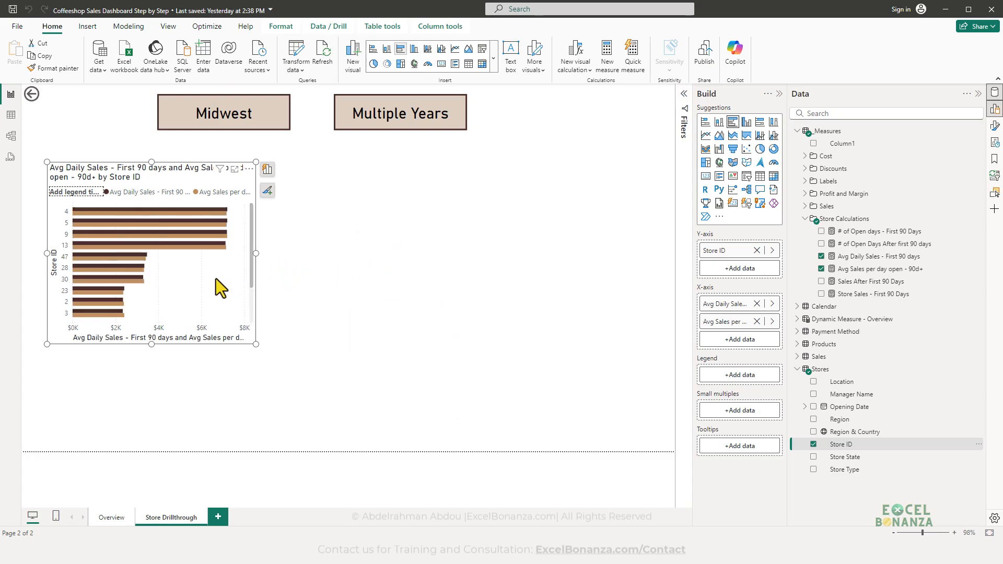
pyautogui.moveTo(138, 175); pyautogui.dragTo(126, 178)
# - Consult the Store Drillthrough reference screenshot and widen the bar chart so both legend entries fit in full
pyautogui.moveTo(741, 549)
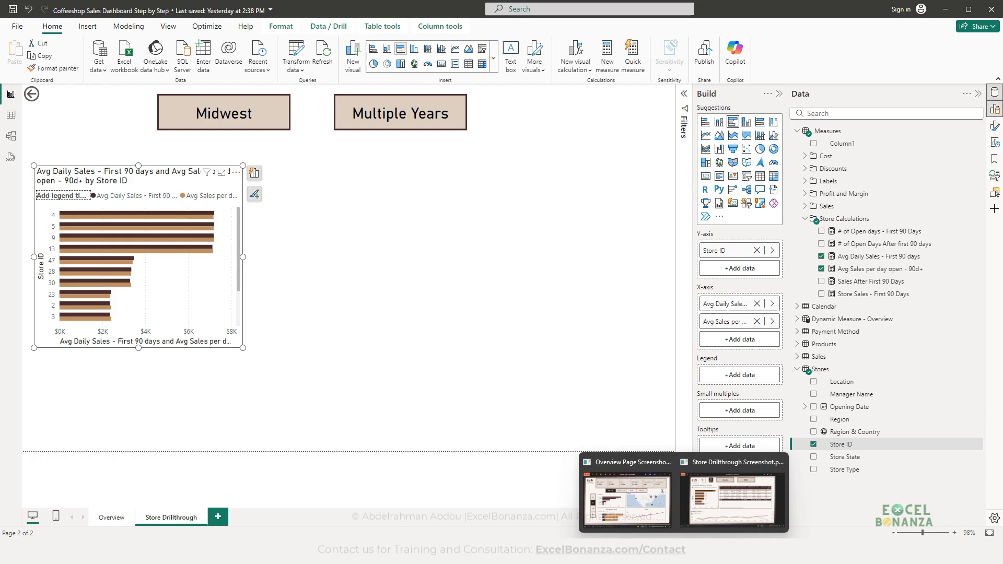
pyautogui.click(707, 509)
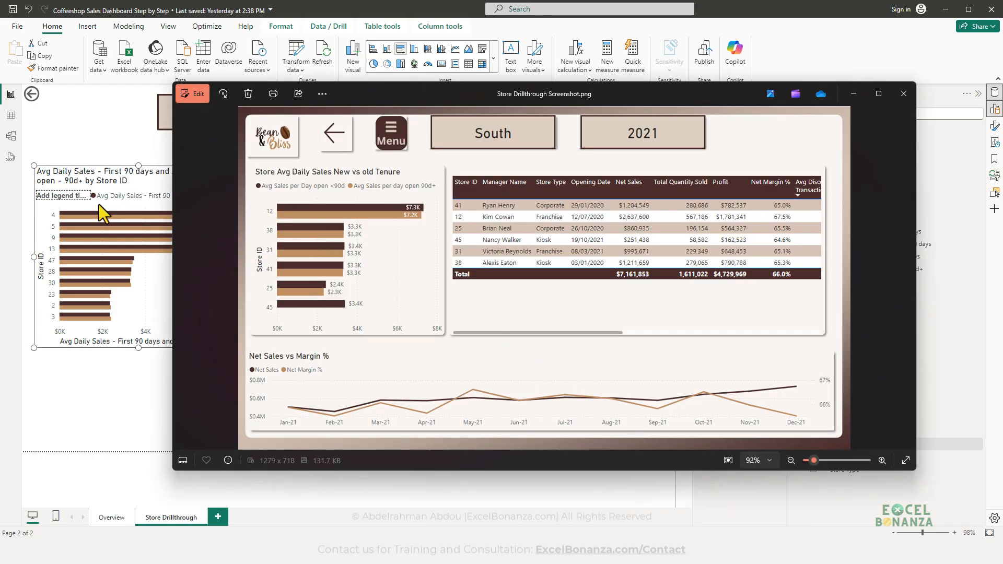
pyautogui.click(87, 184)
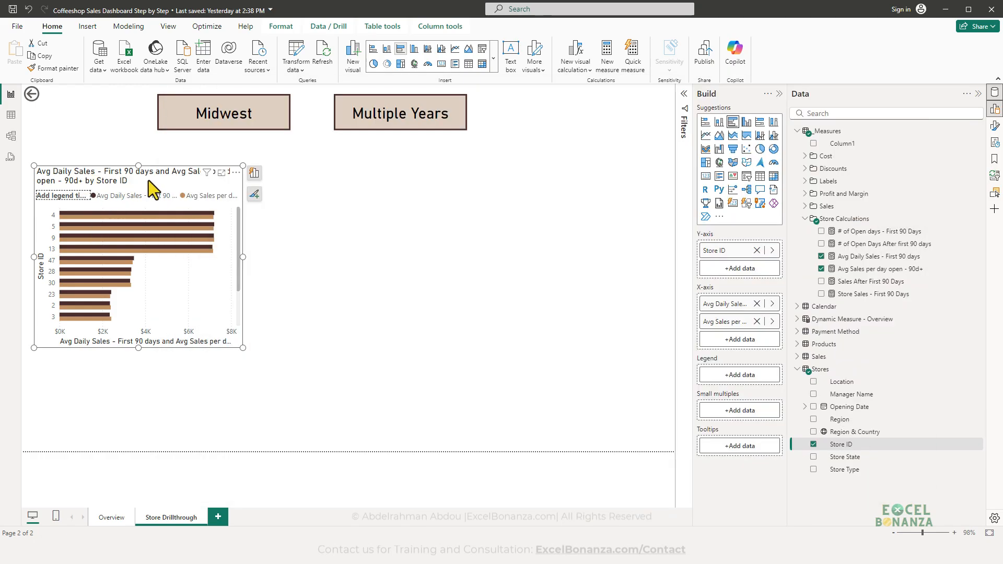
pyautogui.moveTo(247, 258); pyautogui.dragTo(300, 255)
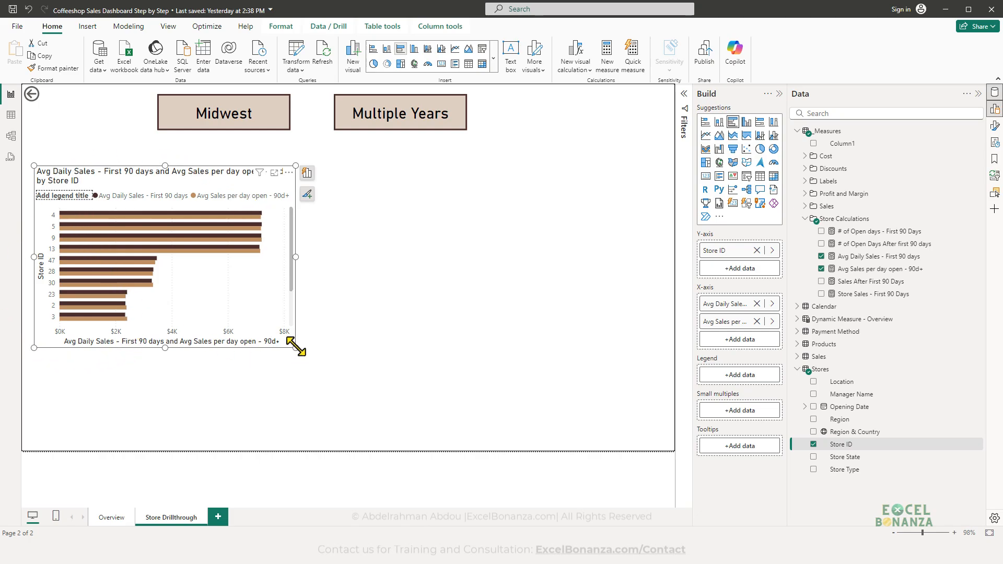
pyautogui.moveTo(290, 343)
pyautogui.mouseDown()
pyautogui.moveTo(233, 344)
pyautogui.moveTo(297, 354)
pyautogui.moveTo(309, 346)
pyautogui.mouseUp()
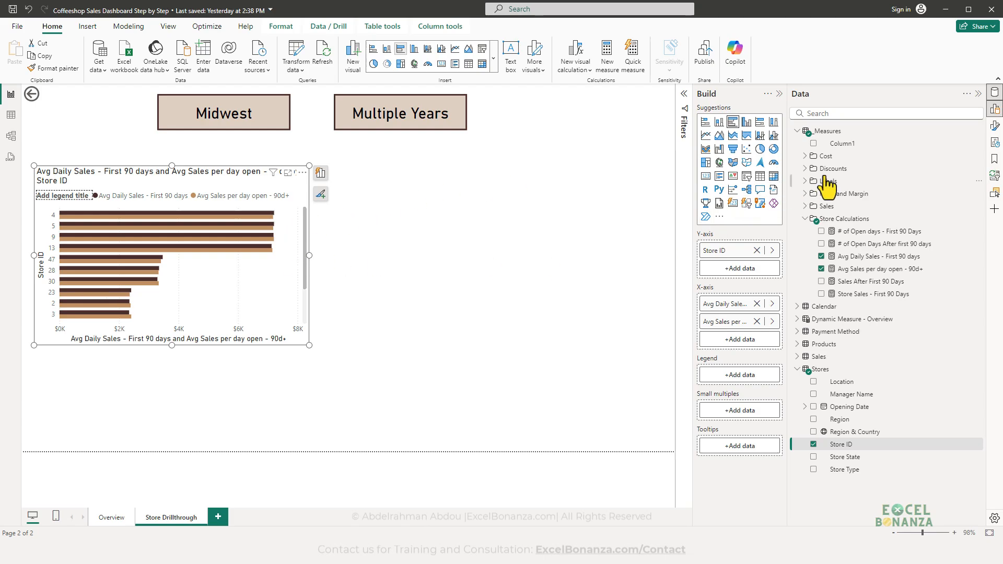
# - Turn off the legend title of the bar chart while keeping the legend itself
pyautogui.click(994, 126)
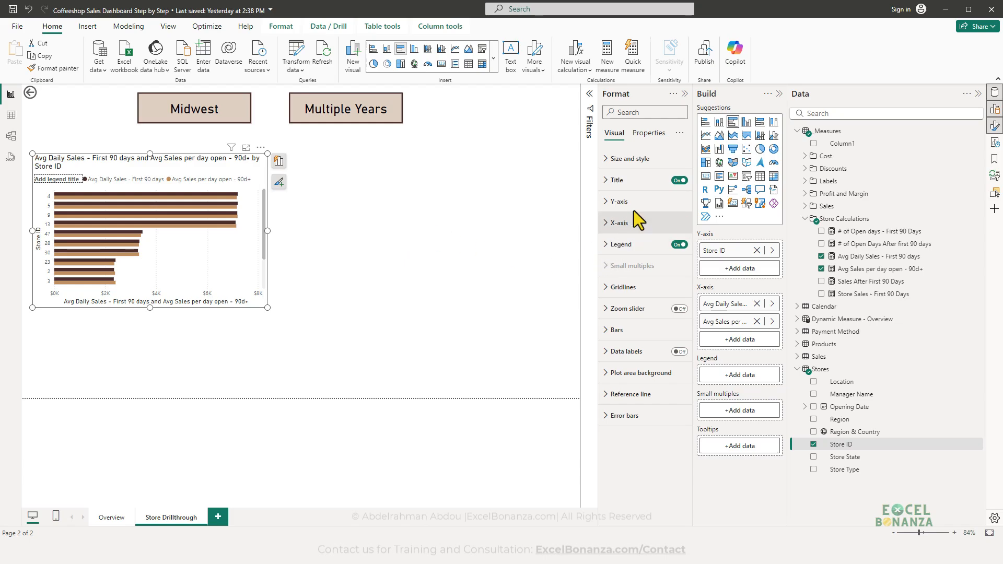
pyautogui.click(634, 244)
pyautogui.click(674, 347)
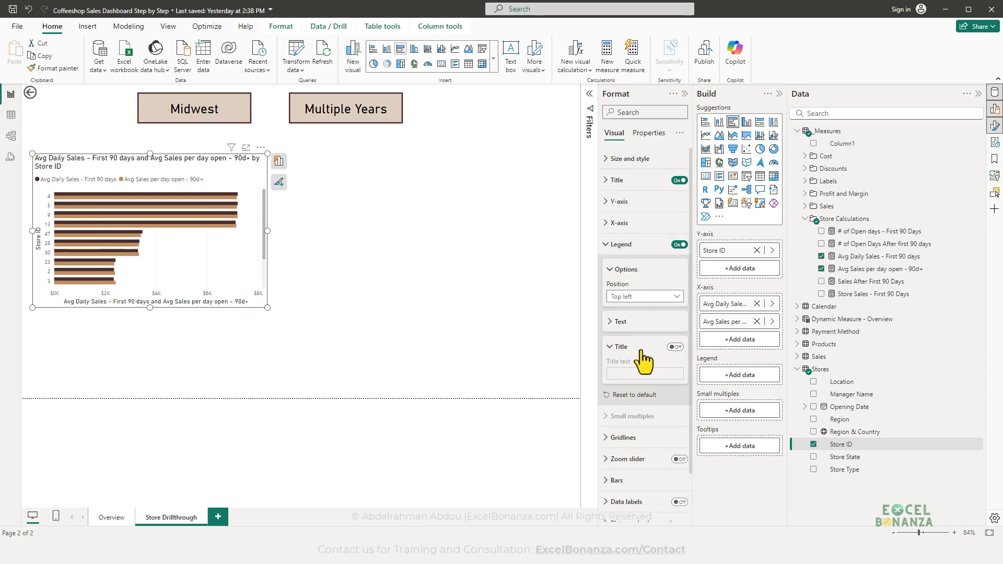
pyautogui.scroll(-1, 647, 313)
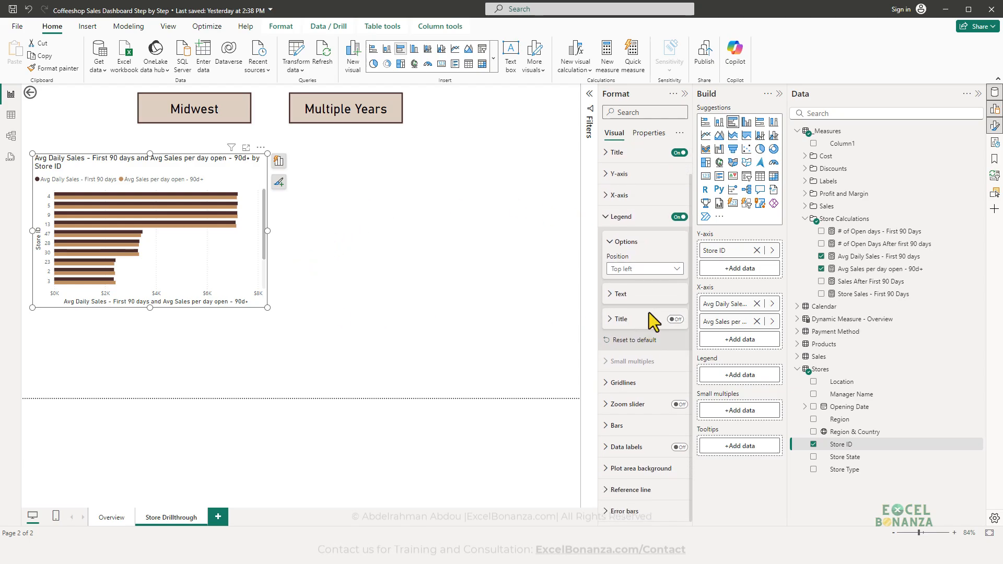
pyautogui.scroll(1, 660, 349)
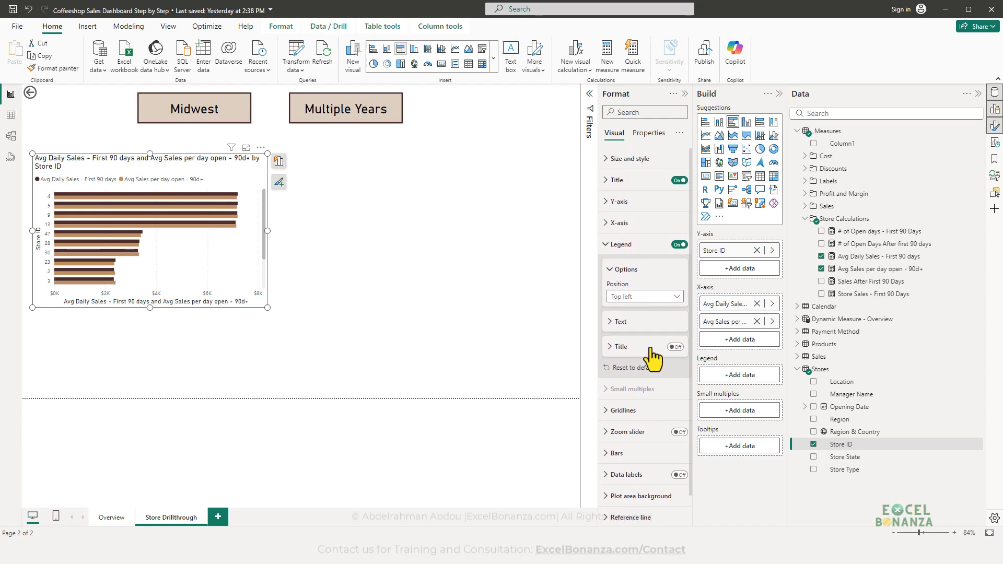
pyautogui.click(675, 347)
pyautogui.click(674, 347)
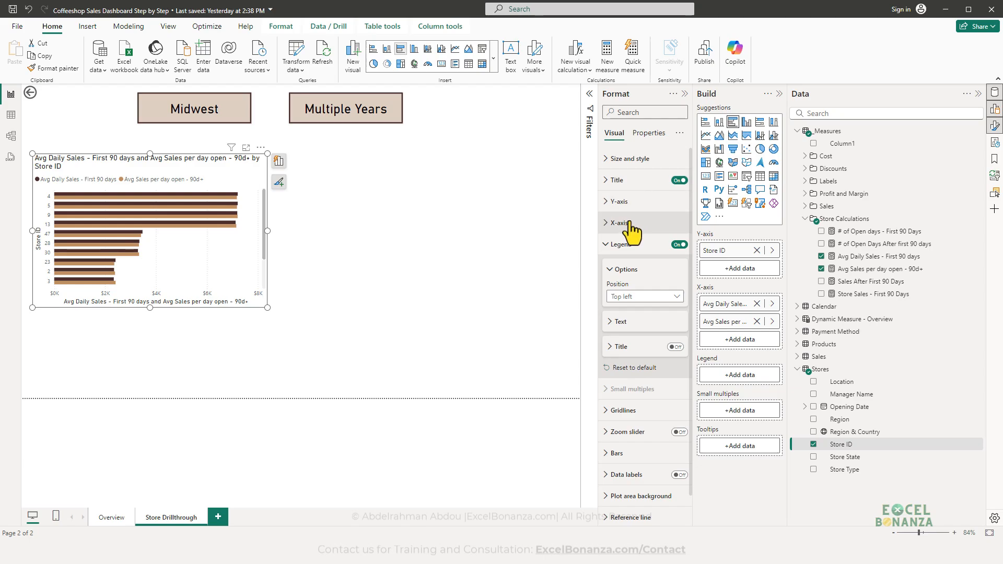
# - Set the bar chart's title text to "Store Avg Daily Sales - Old vs New"
pyautogui.click(630, 183)
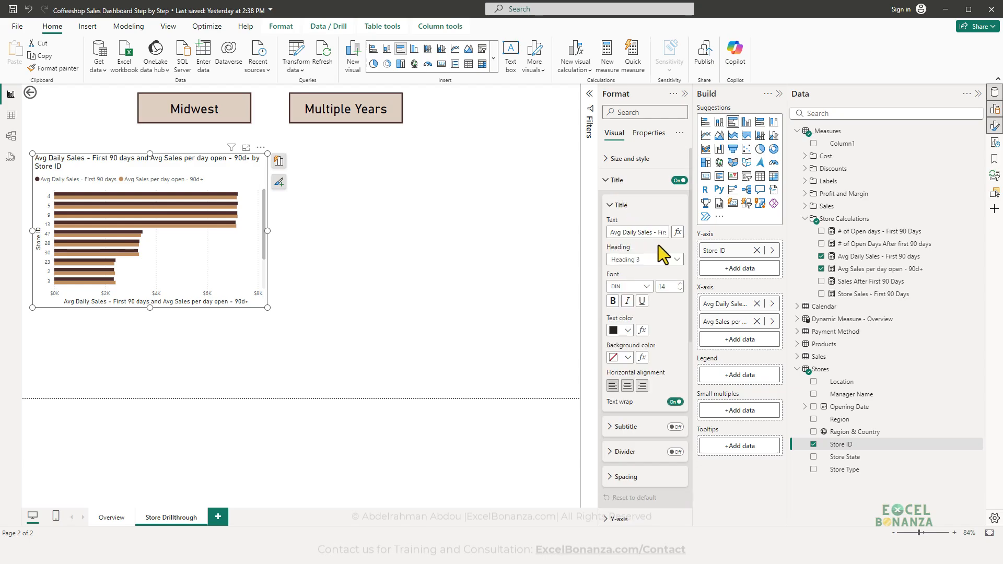
pyautogui.click(630, 232)
pyautogui.write('Store Avg Dai')
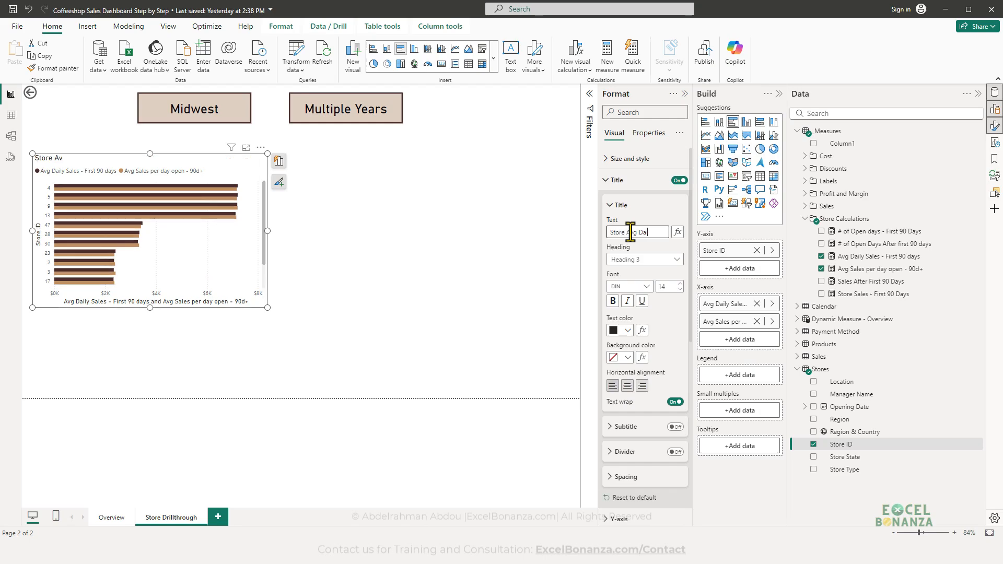
pyautogui.write('ly Sales - old vs New')
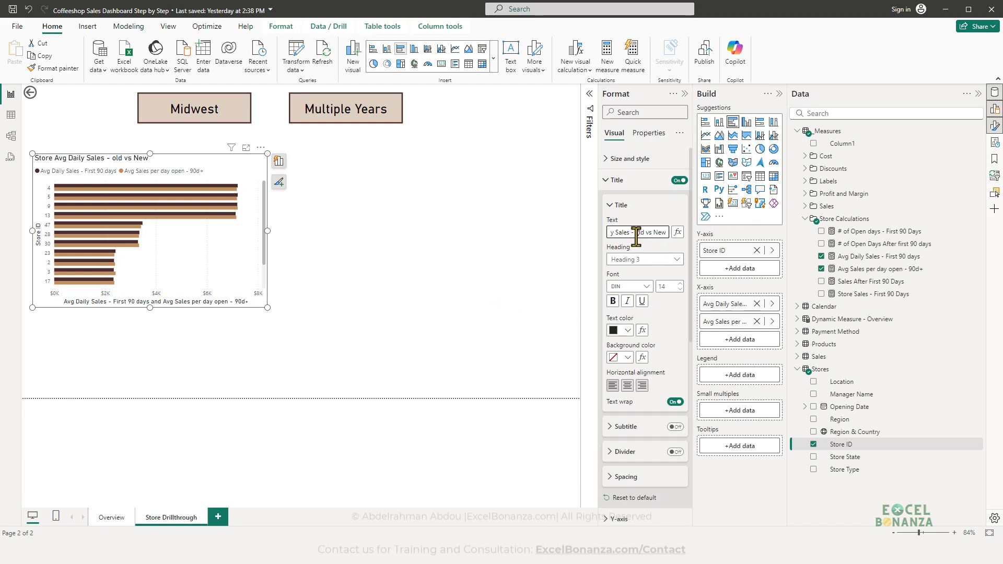
pyautogui.write('O')
# - Check the bar chart against the Store Drillthrough reference screenshot and turn off its X-axis title
pyautogui.moveTo(684, 535)
pyautogui.click(726, 495)
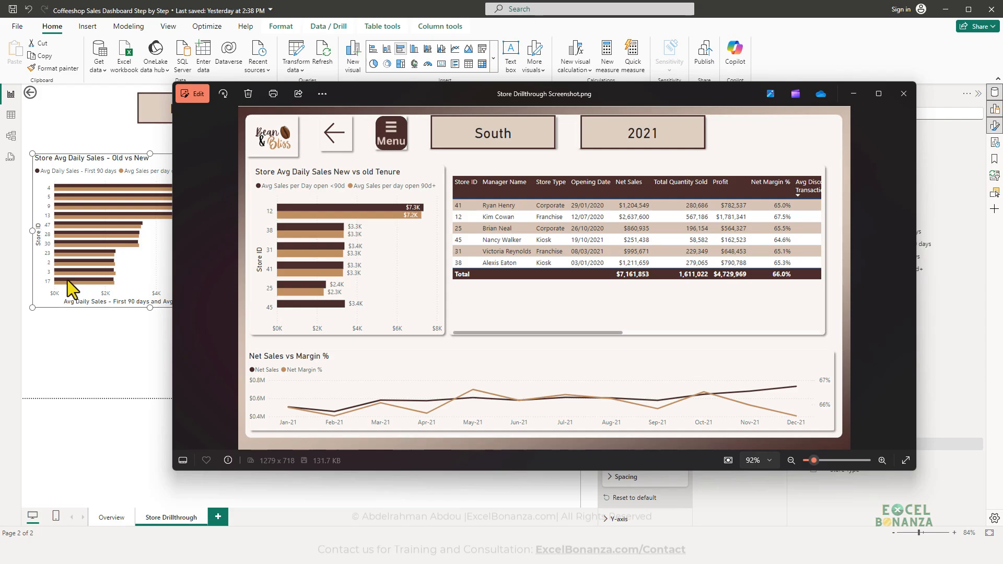
pyautogui.click(80, 303)
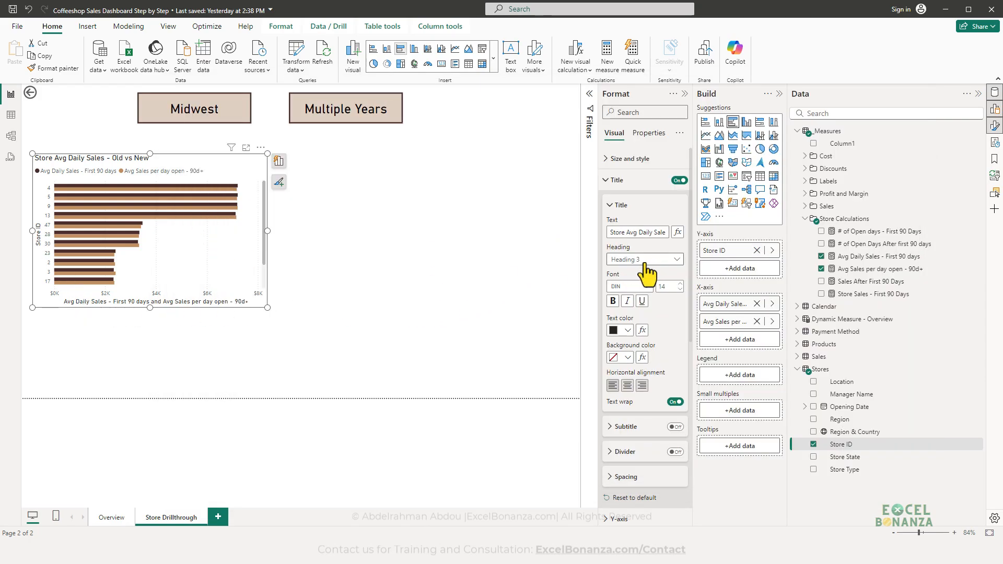
pyautogui.scroll(-2, 643, 269)
pyautogui.scroll(-1, 664, 360)
pyautogui.click(640, 388)
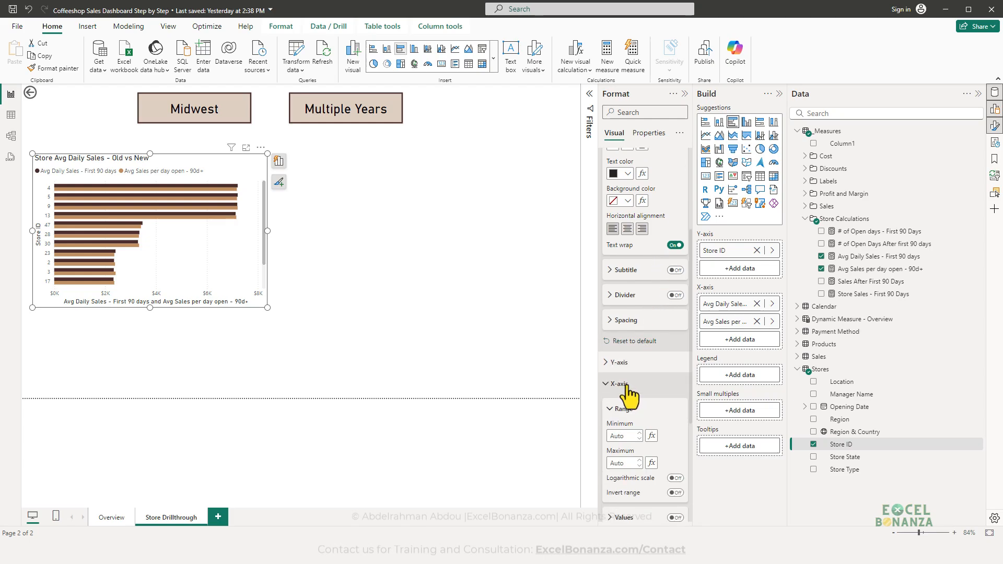
pyautogui.scroll(-3, 641, 390)
pyautogui.click(674, 387)
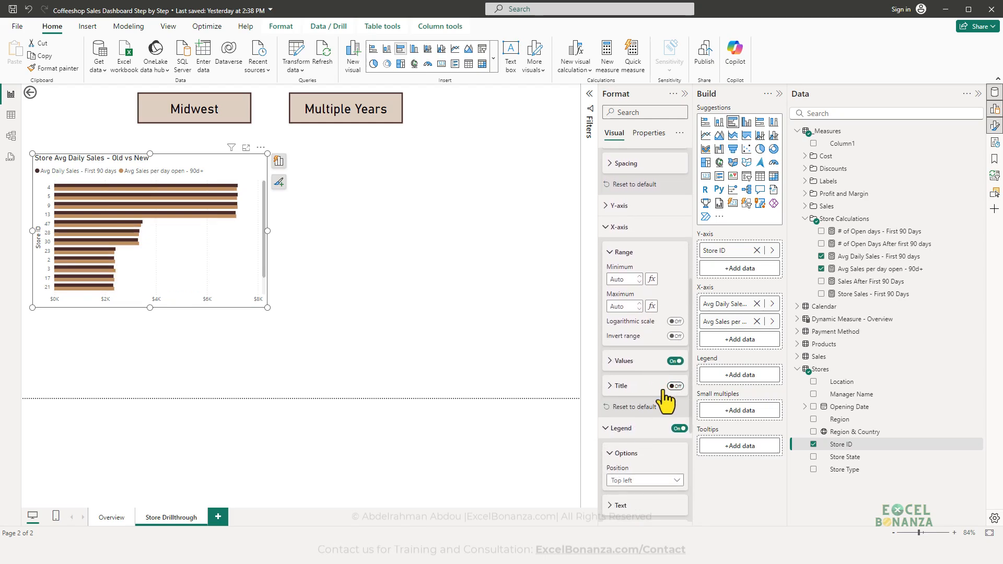
# - Turn on data labels for the bars in the store average daily sales chart
pyautogui.scroll(-4, 649, 305)
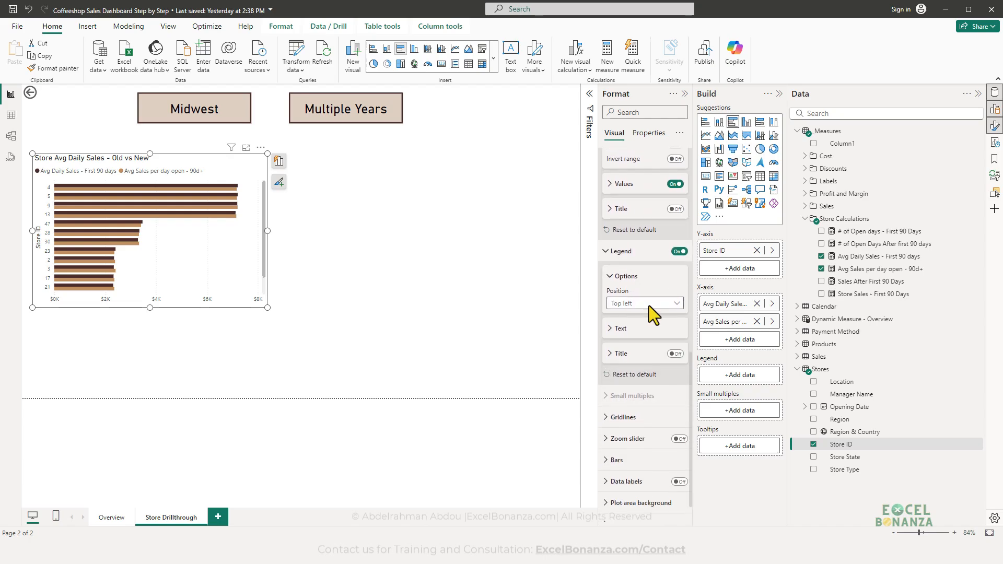
pyautogui.scroll(-1, 662, 343)
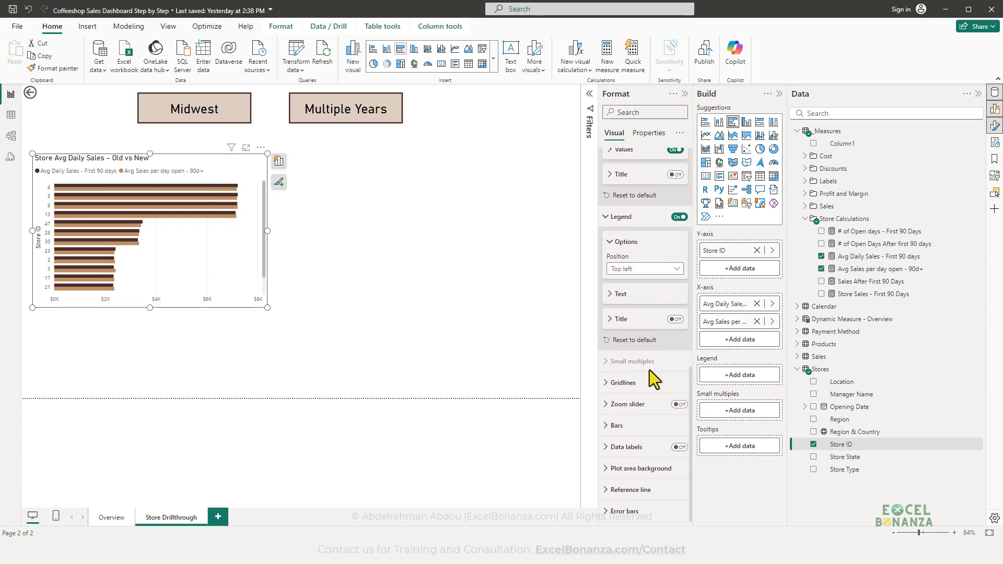
pyautogui.click(679, 447)
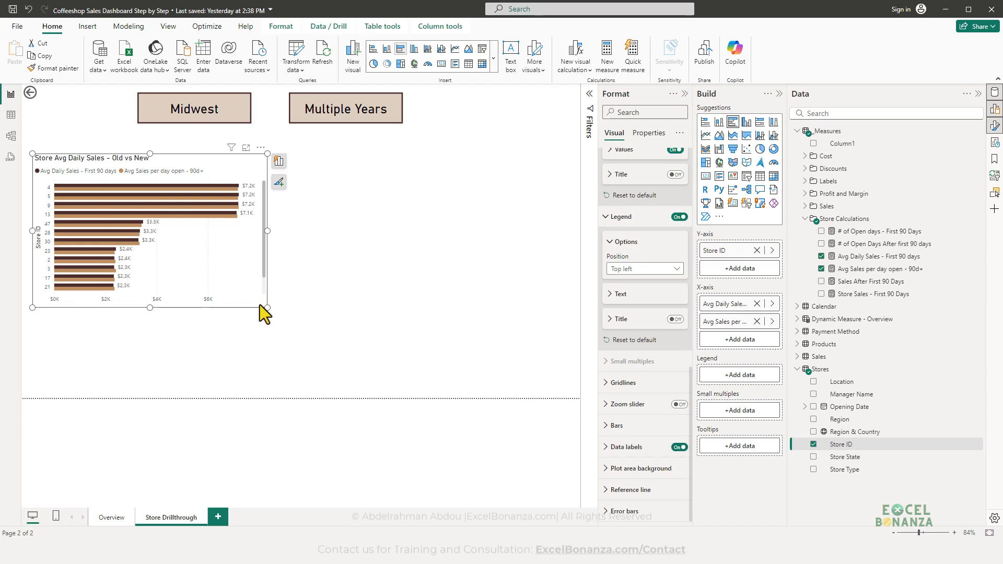
# - Make the bar chart taller and narrower and move it against the page's left edge
pyautogui.moveTo(267, 308); pyautogui.dragTo(264, 328)
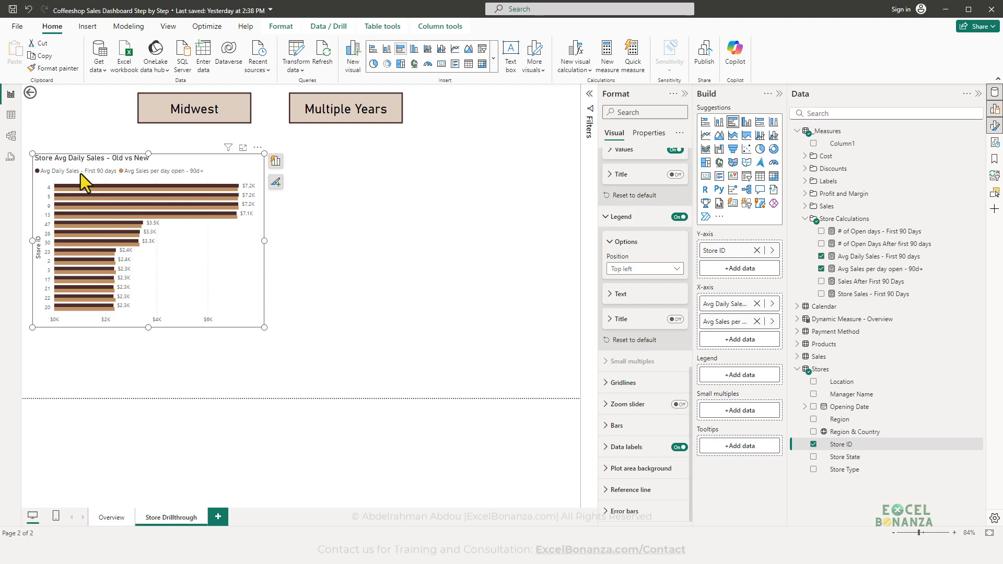
pyautogui.moveTo(109, 159); pyautogui.dragTo(97, 158)
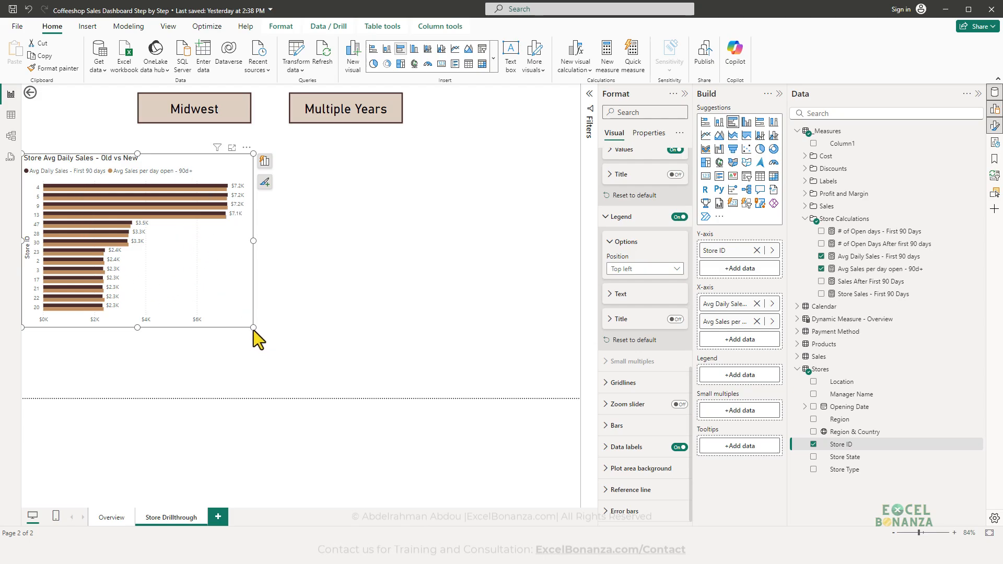
pyautogui.moveTo(253, 328); pyautogui.dragTo(239, 327)
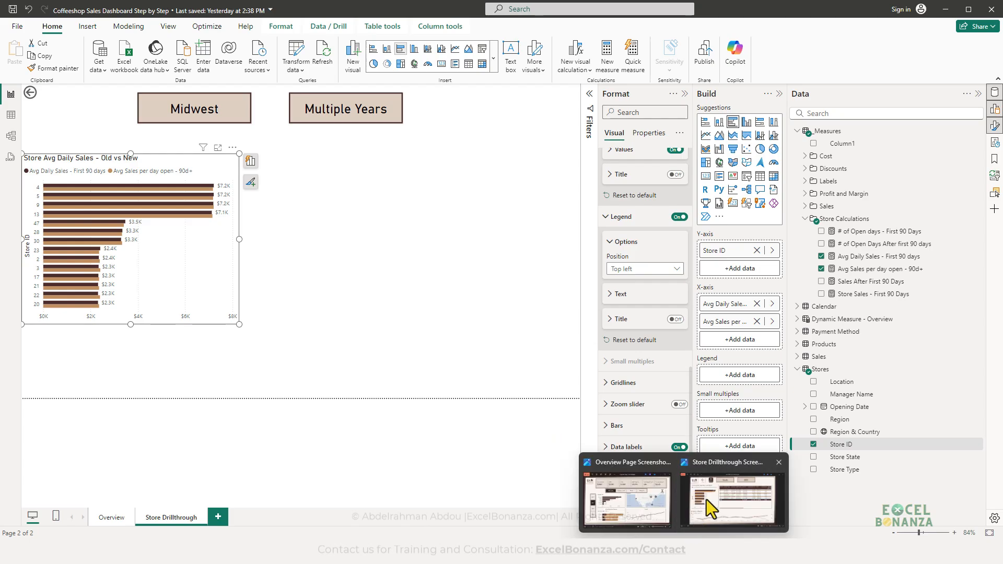
# - Compare the bar chart with the reference screenshot, shrink it to about 473 wide by 386 high and move it up to about vertical 155
pyautogui.click(706, 499)
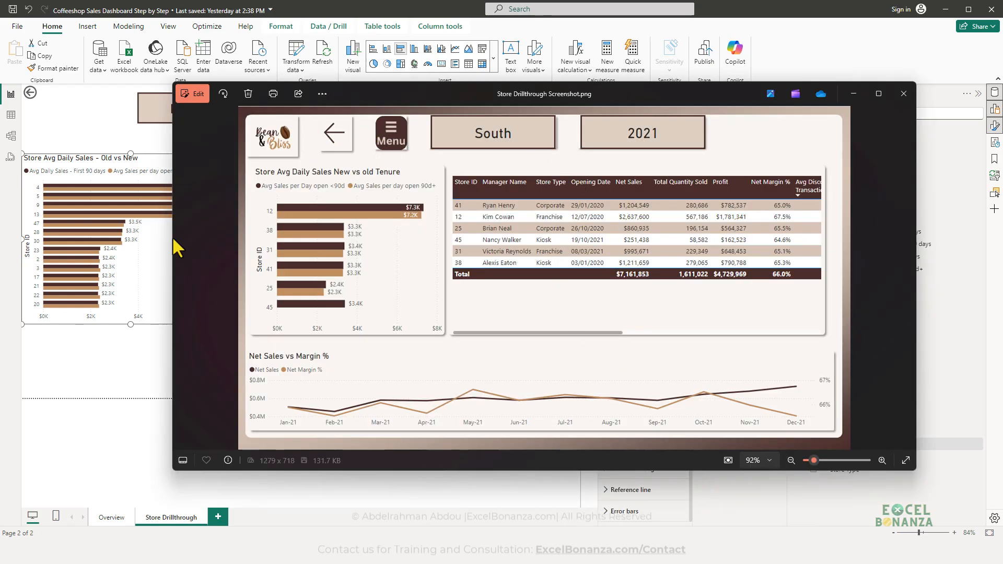
pyautogui.click(136, 334)
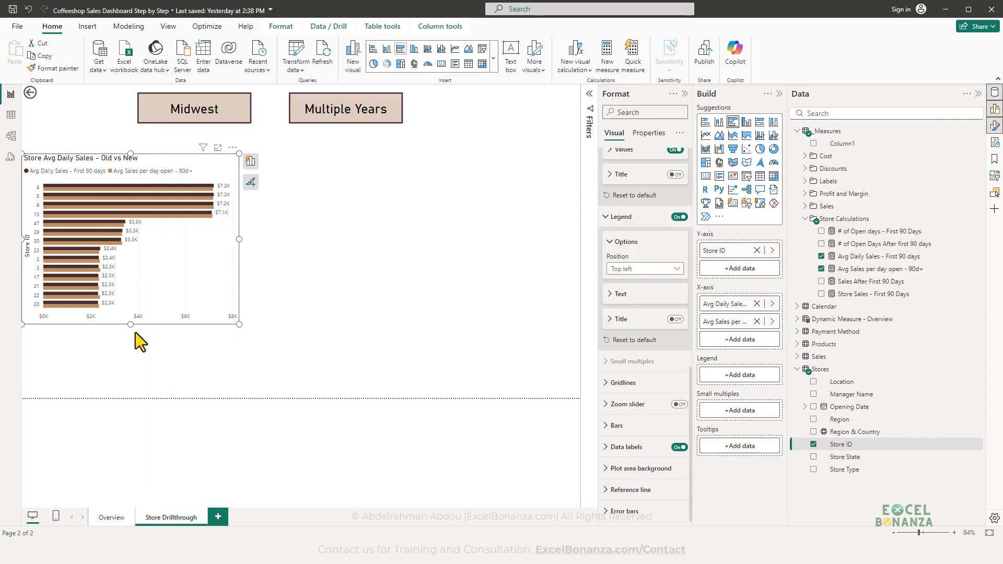
pyautogui.click(233, 321)
pyautogui.moveTo(239, 324); pyautogui.dragTo(228, 321)
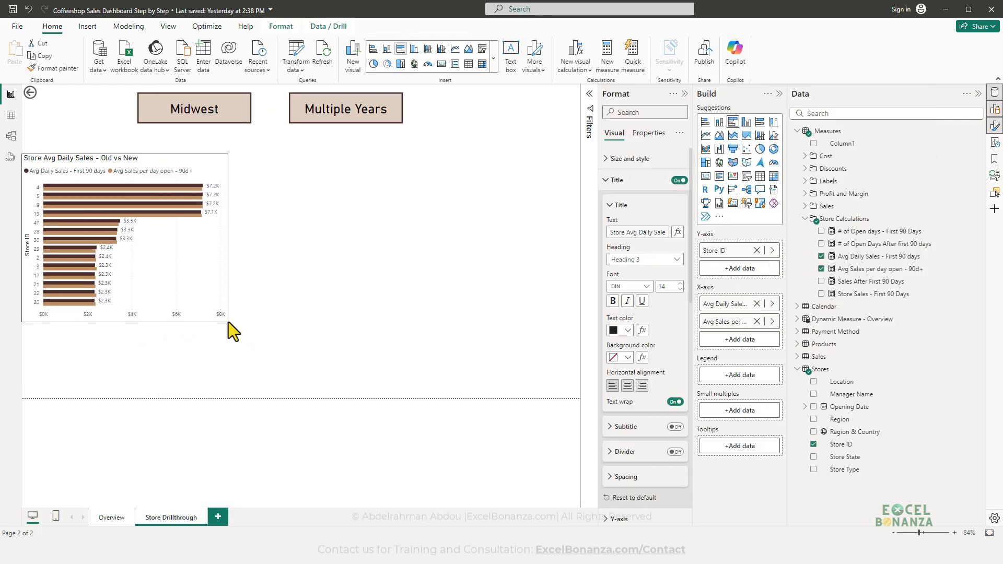
pyautogui.moveTo(202, 258)
pyautogui.mouseDown()
pyautogui.moveTo(208, 241)
pyautogui.moveTo(202, 246)
pyautogui.mouseUp()
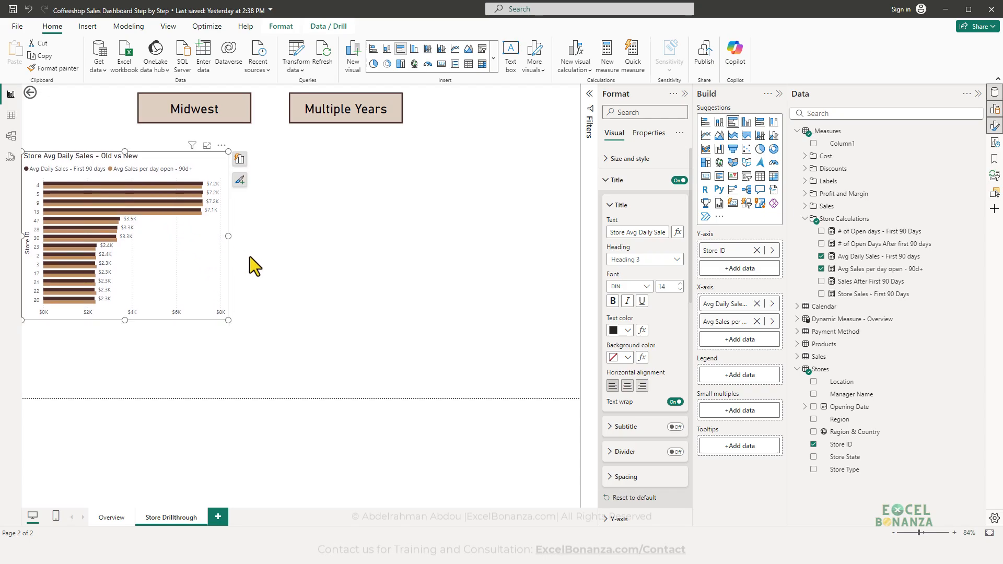
# - Turn off the bar chart's background in its size and style settings
pyautogui.click(616, 180)
pyautogui.click(617, 159)
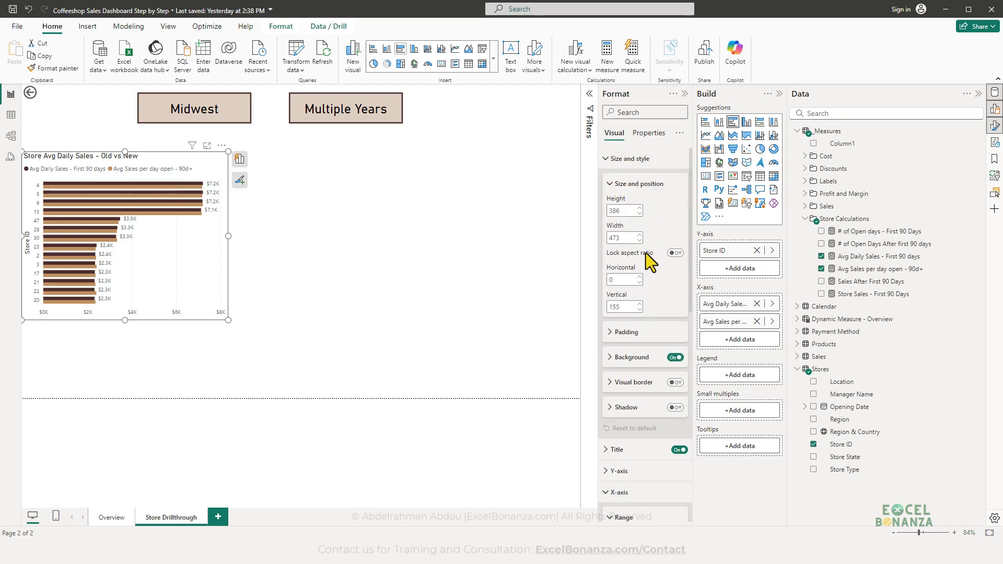
pyautogui.scroll(-2, 646, 254)
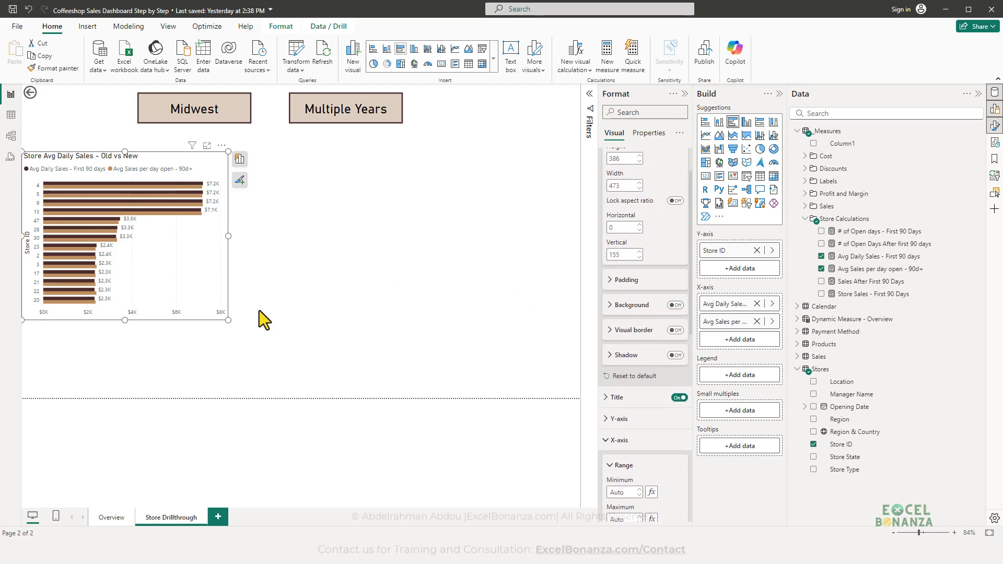
pyautogui.click(215, 330)
pyautogui.click(221, 318)
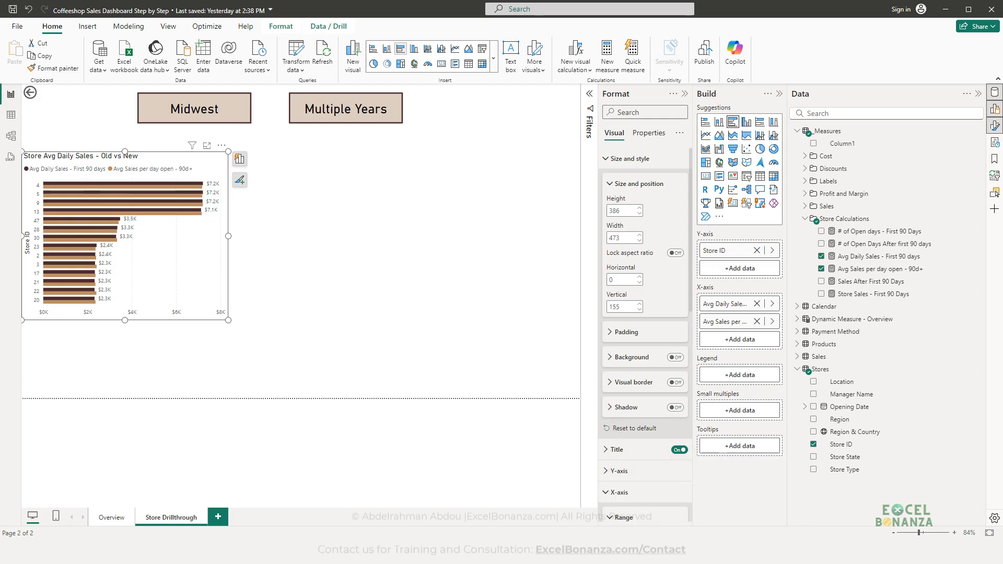
# - Check the chart's layout in the Store Drillthrough reference screenshot and slightly reduce the bar chart's height
pyautogui.click(710, 512)
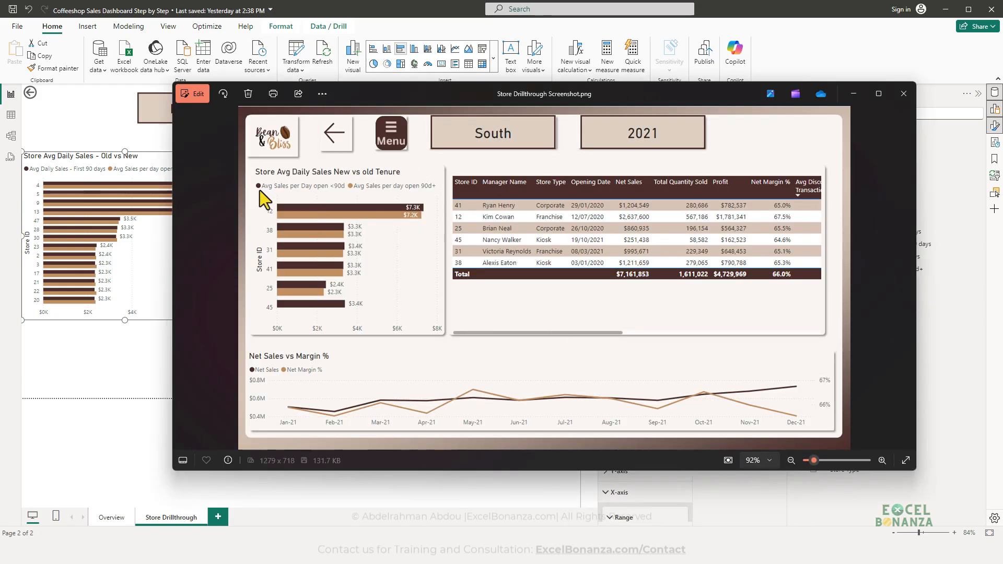
pyautogui.click(112, 357)
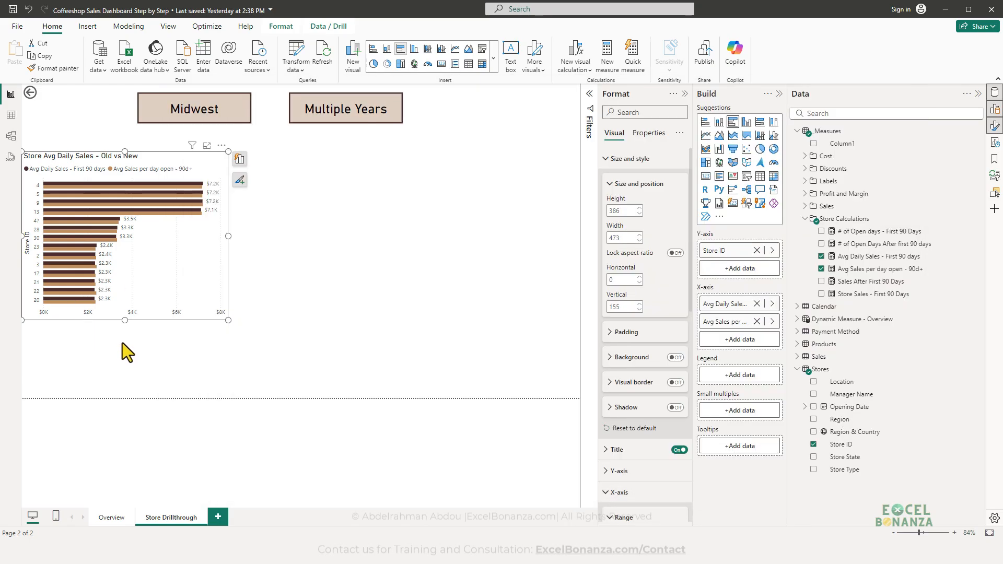
pyautogui.click(214, 319)
pyautogui.moveTo(230, 323); pyautogui.dragTo(228, 314)
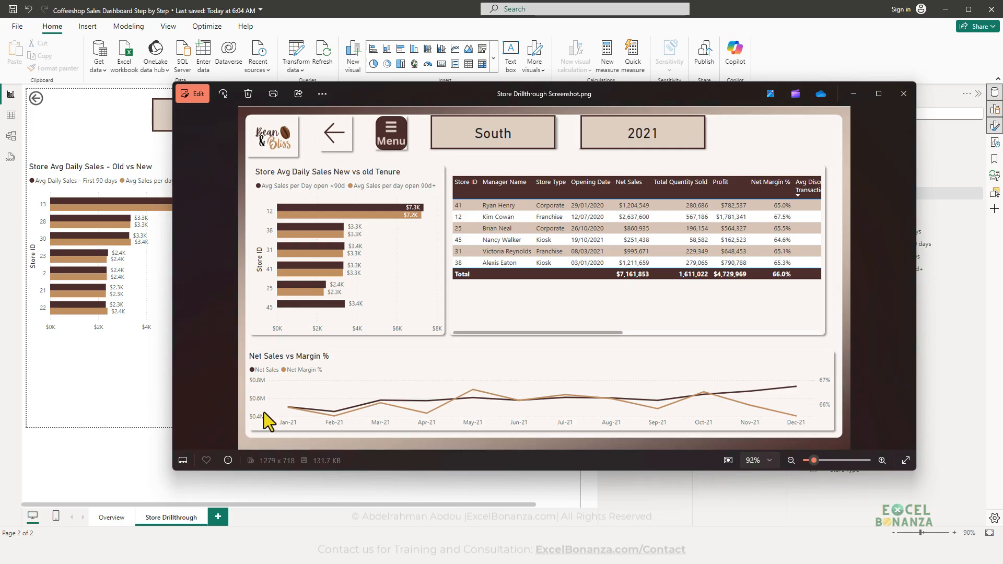
pyautogui.hotkey('ctrl', '2')
pyautogui.moveTo(263, 412)
pyautogui.mouseDown()
pyautogui.moveTo(570, 445)
pyautogui.moveTo(848, 452)
pyautogui.moveTo(820, 431)
pyautogui.mouseUp()
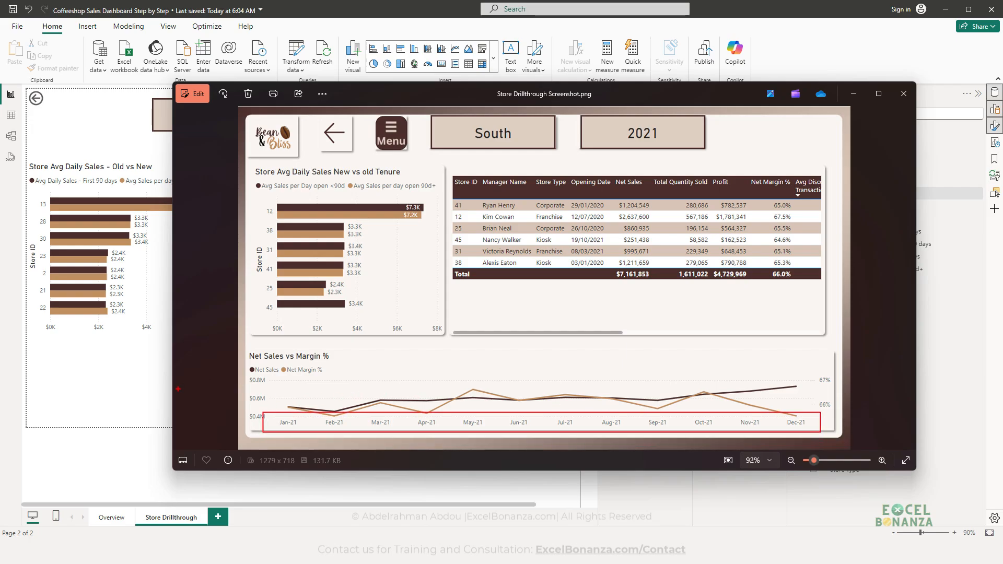
# - Close the reference screenshot, insert an empty line chart beneath the bar chart and widen it to about 1143
pyautogui.press('Escape')
pyautogui.hotkey('alt', 'F4')
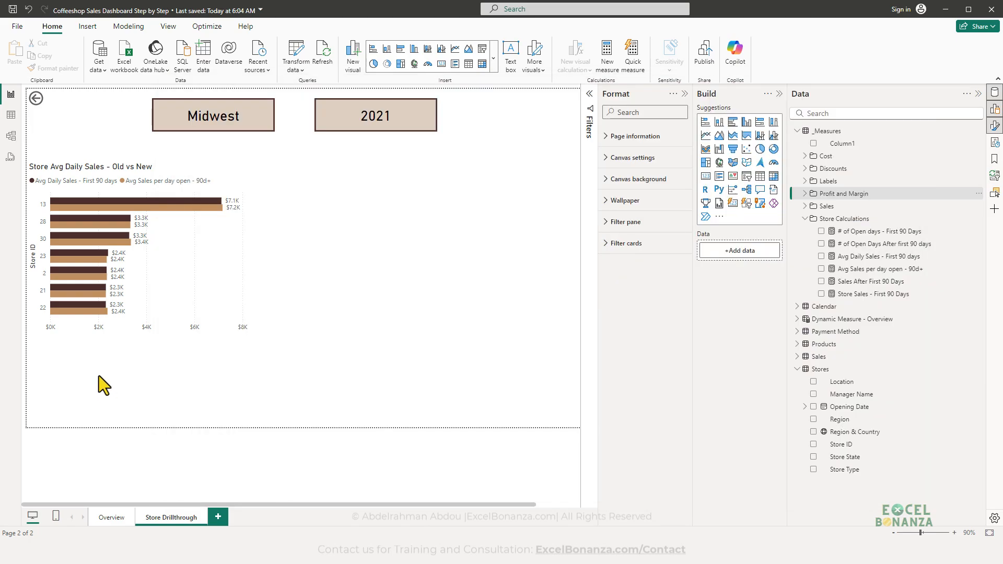
pyautogui.click(705, 136)
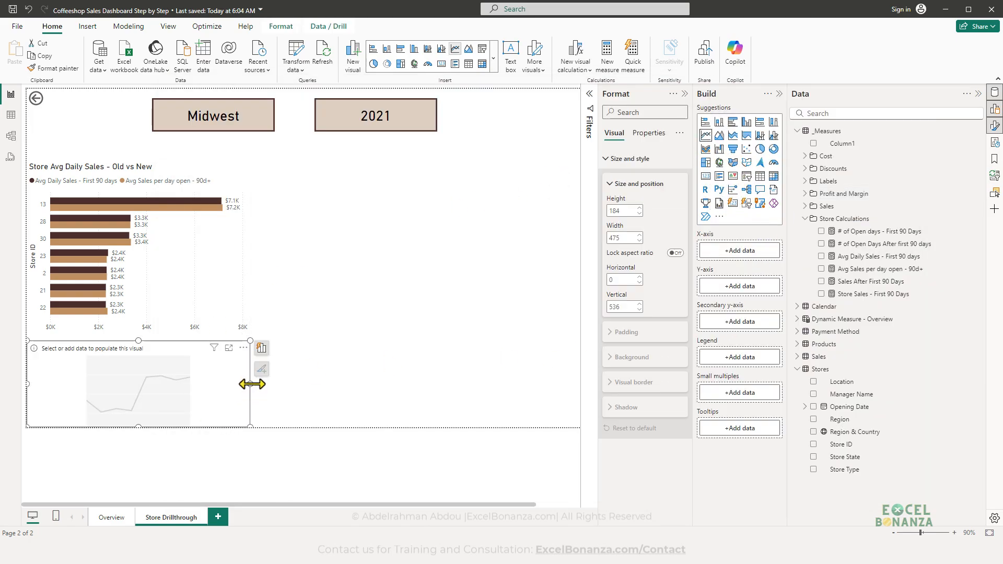
pyautogui.moveTo(252, 383); pyautogui.dragTo(564, 384)
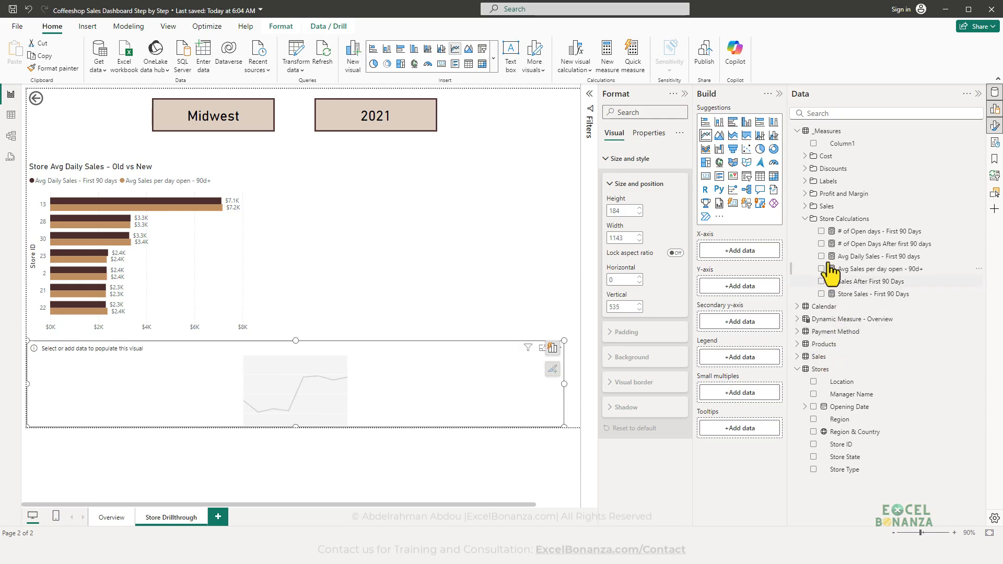
# - Add the Calendar table's Quarter & Month Hierarchy to the line chart's x-axis
pyautogui.click(856, 308)
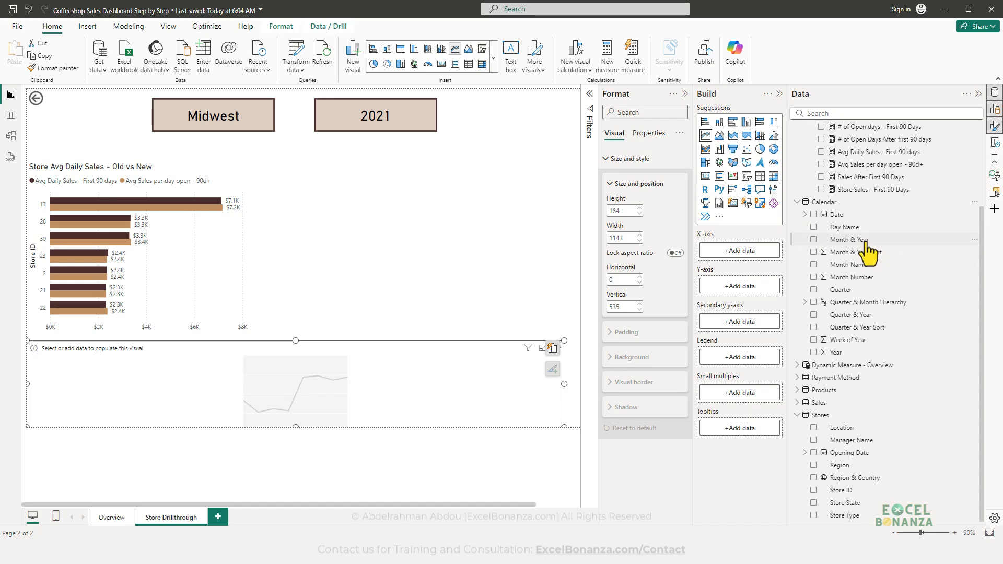
pyautogui.click(805, 302)
pyautogui.moveTo(847, 303); pyautogui.dragTo(718, 272)
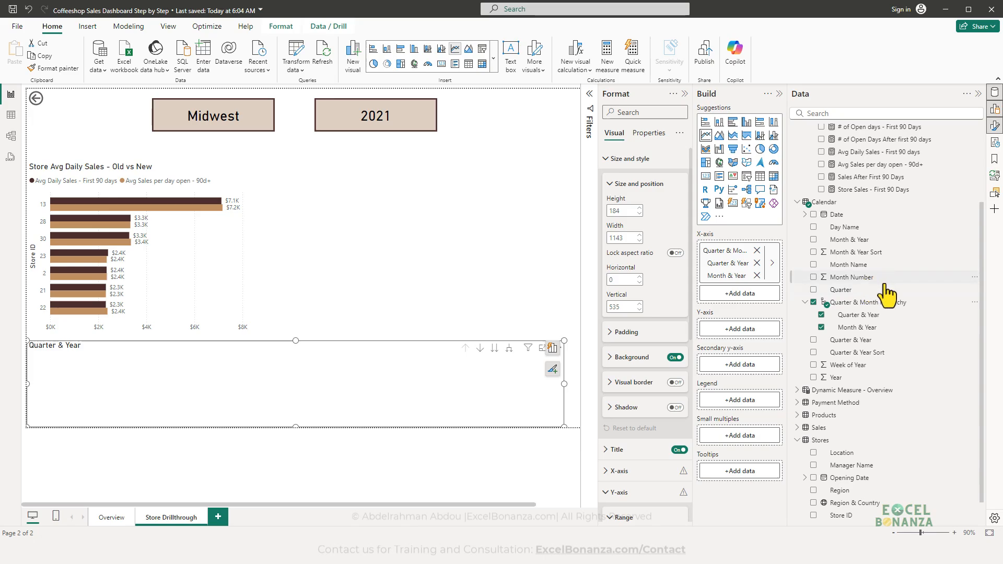
# - Check the reference screenshot, then plot Net Sales on the line chart's y-axis and Net Margin % on its secondary y-axis
pyautogui.scroll(-1, 884, 286)
pyautogui.scroll(1, 898, 352)
pyautogui.scroll(3, 901, 362)
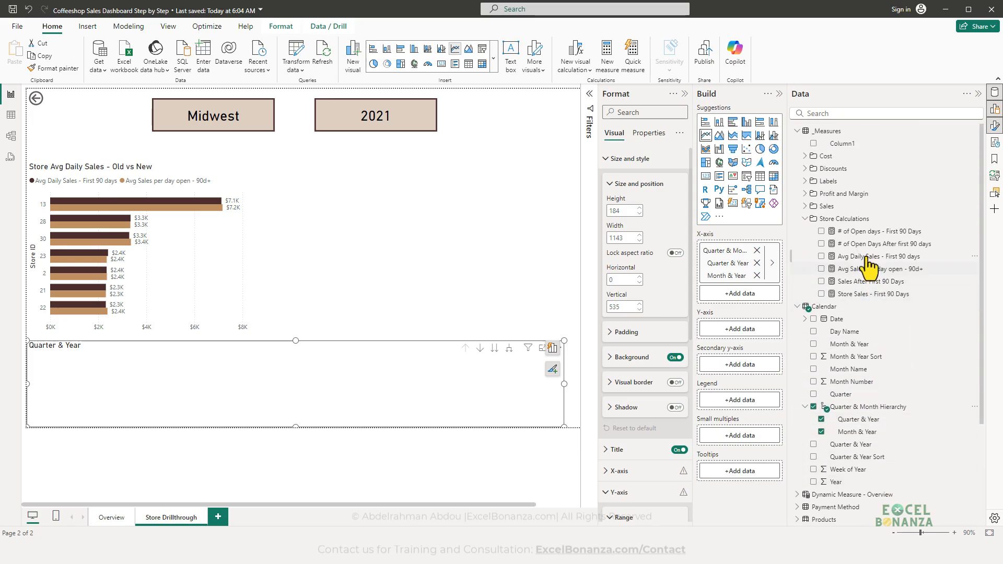
pyautogui.click(805, 193)
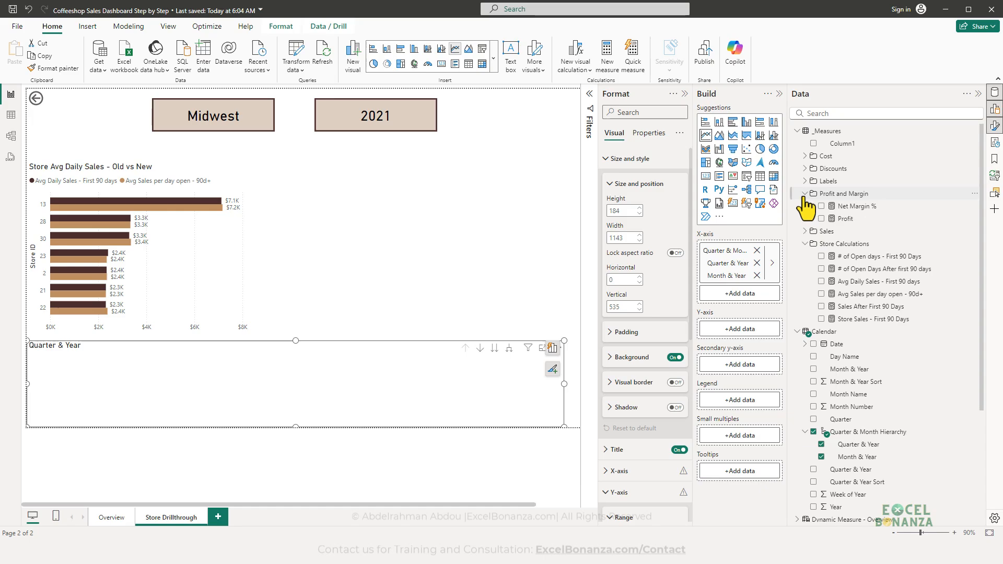
pyautogui.hotkey('alt', 'Tab')
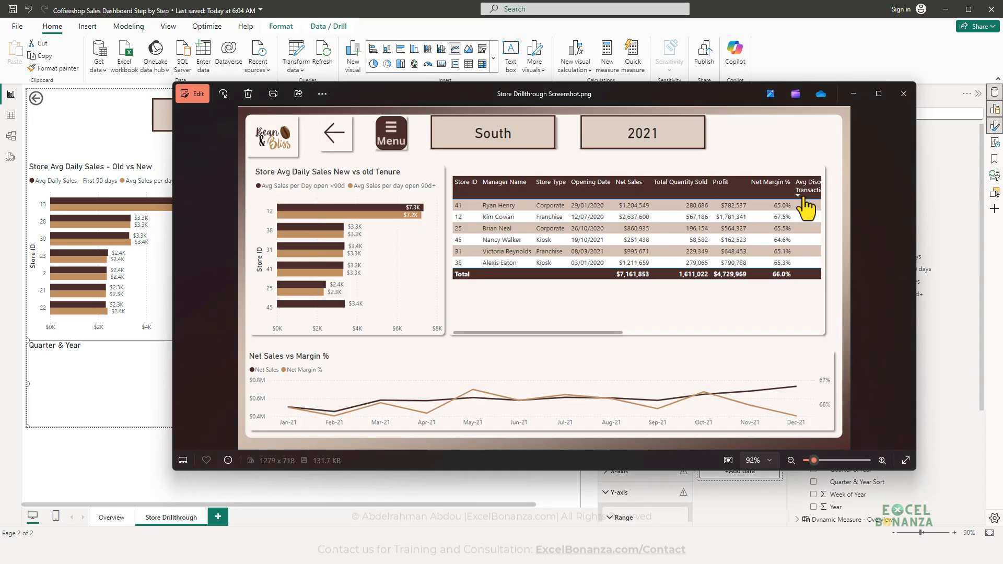
pyautogui.click(155, 340)
pyautogui.click(349, 346)
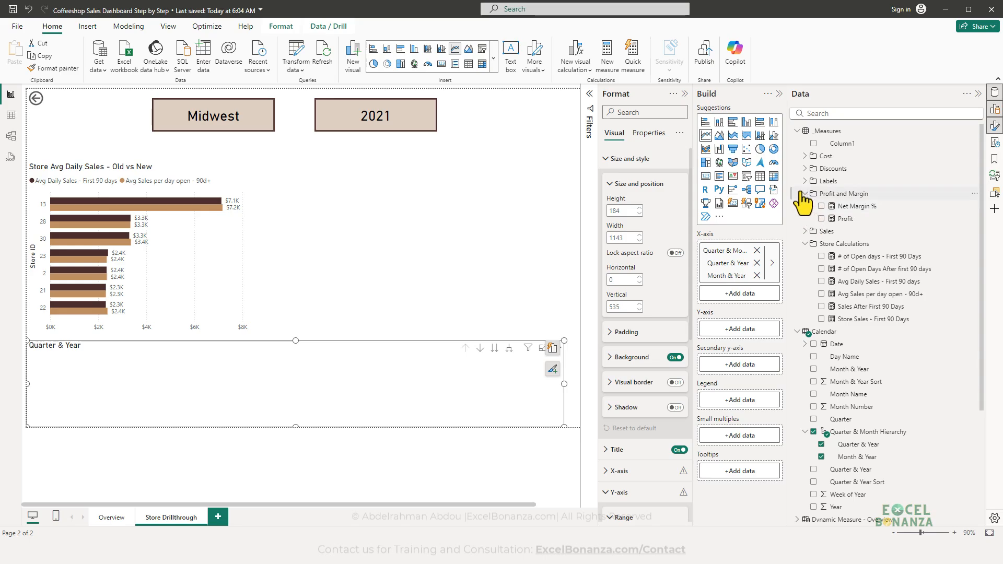
pyautogui.click(804, 231)
pyautogui.moveTo(839, 255); pyautogui.dragTo(727, 334)
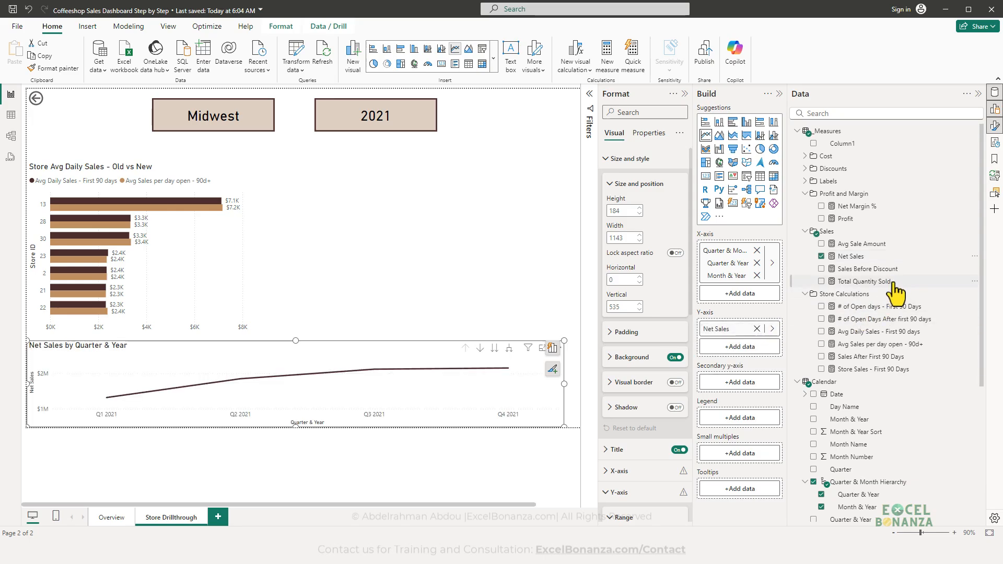
pyautogui.moveTo(871, 208); pyautogui.dragTo(742, 392)
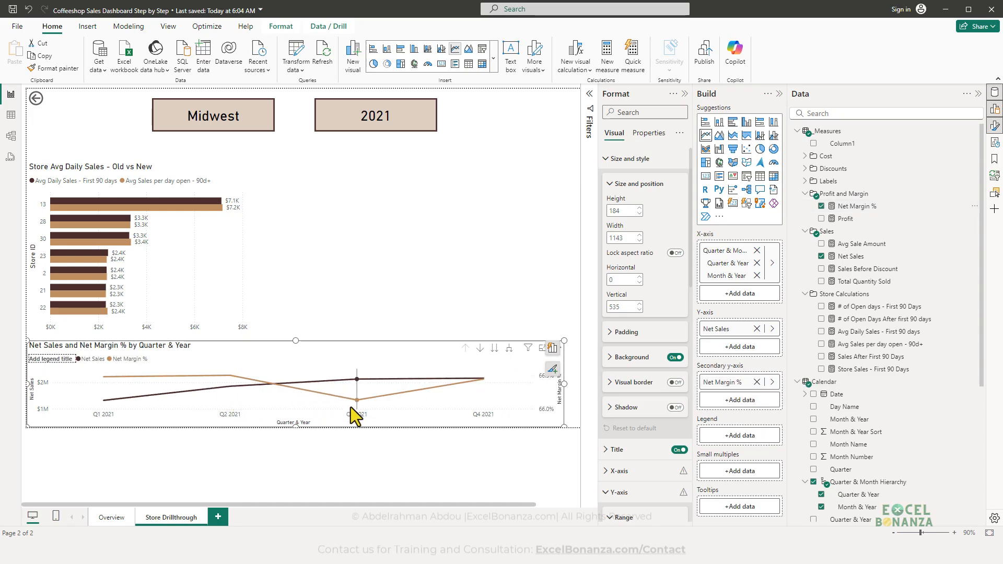
pyautogui.click(565, 398)
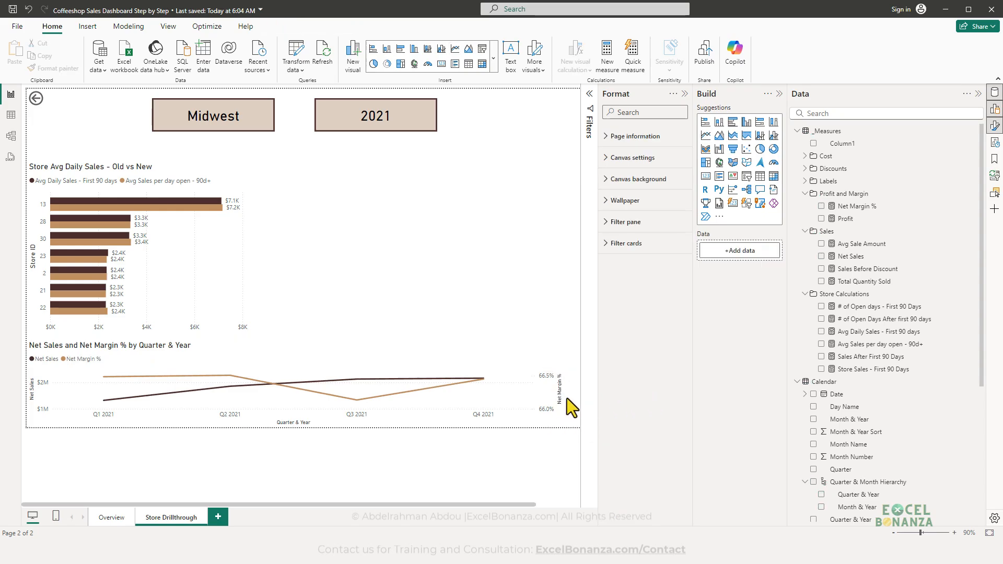
pyautogui.click(553, 397)
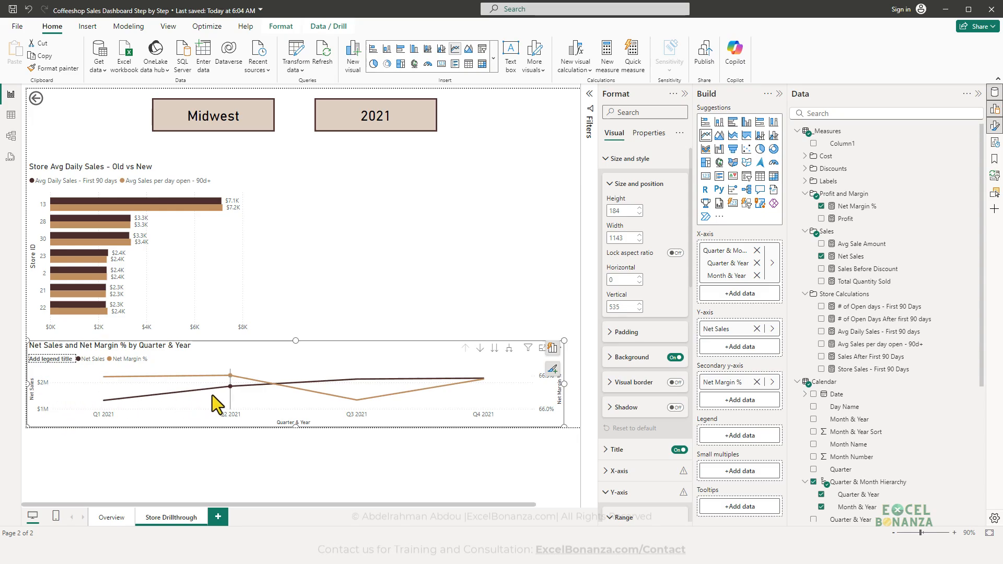
# - Widen the line chart to about 1168 and try its month and quarter hierarchy levels, leaving it on quarters
pyautogui.click(495, 350)
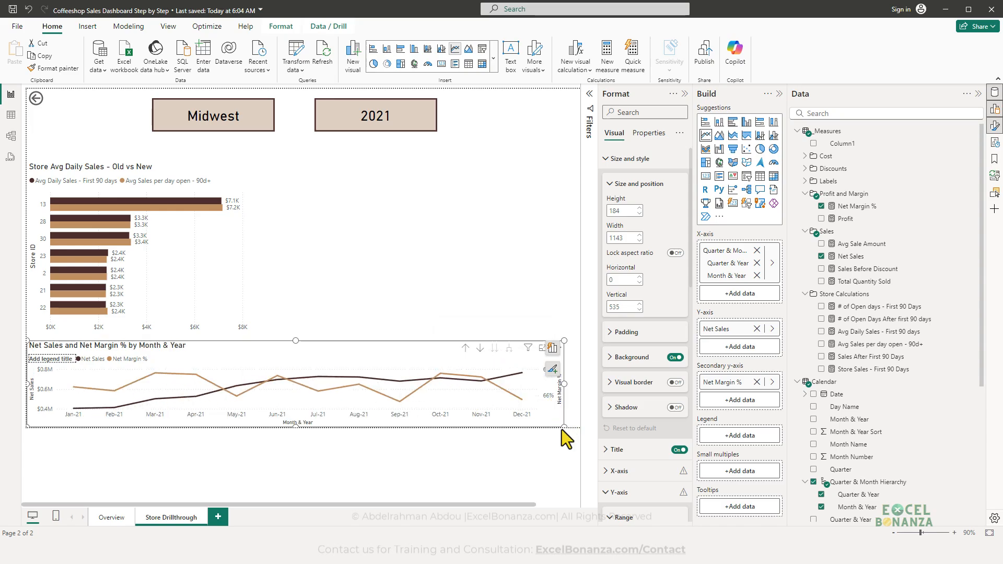
pyautogui.moveTo(564, 426); pyautogui.dragTo(580, 425)
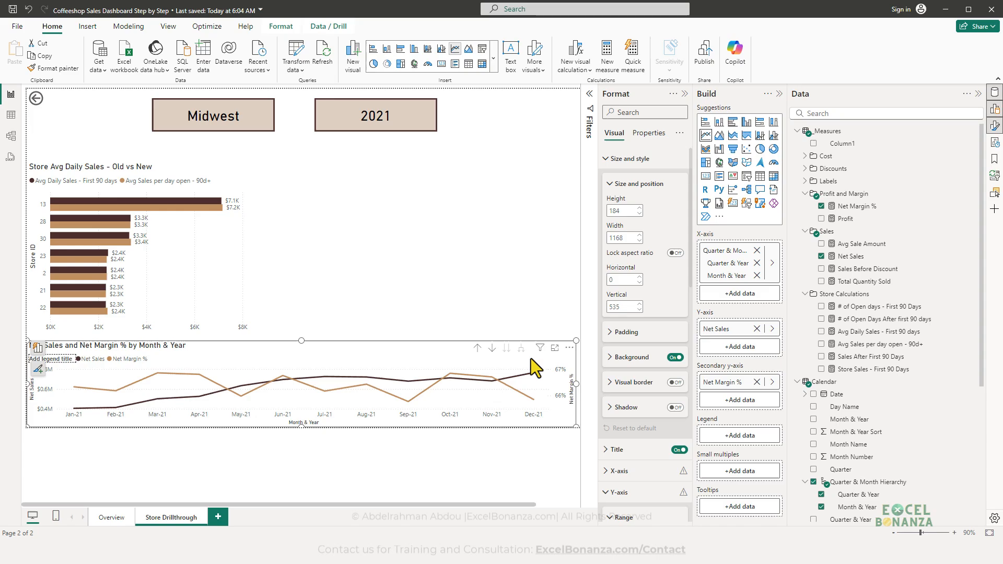
pyautogui.click(477, 348)
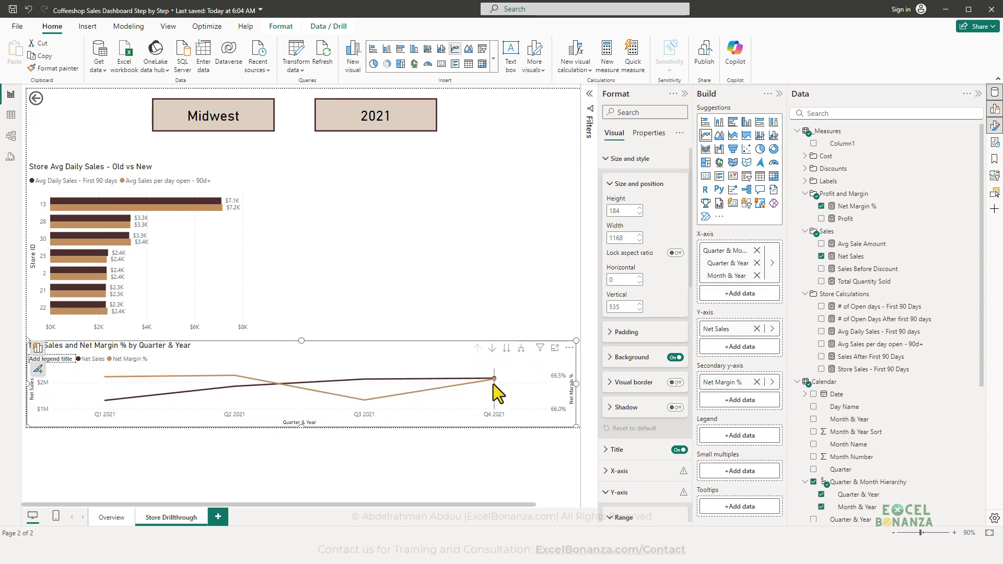
pyautogui.click(504, 348)
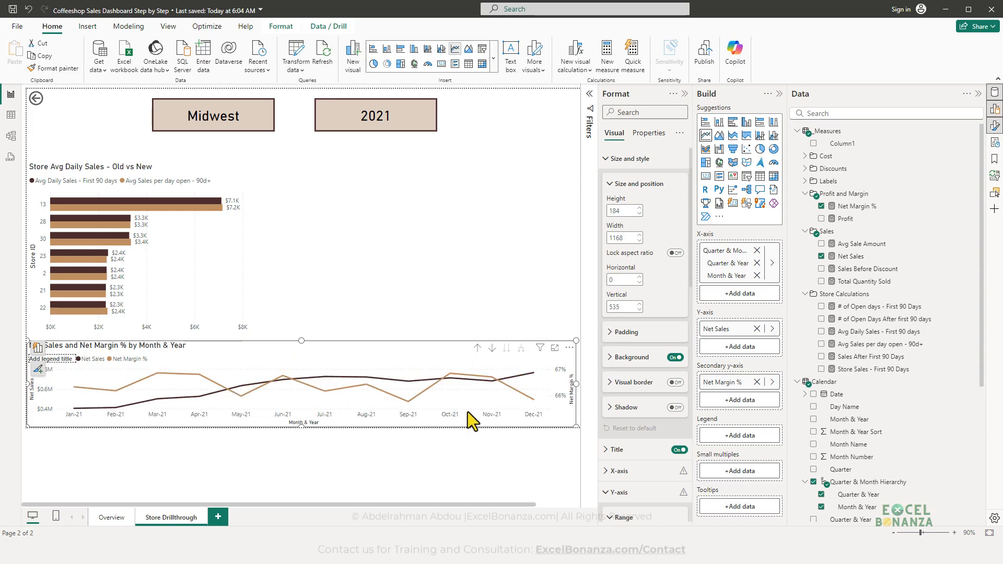
pyautogui.click(477, 347)
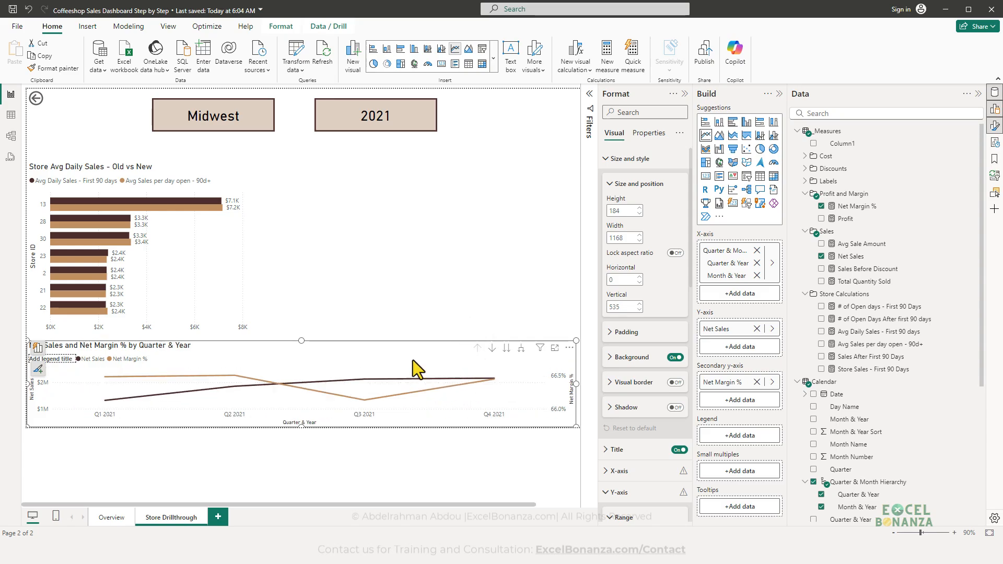
pyautogui.click(381, 295)
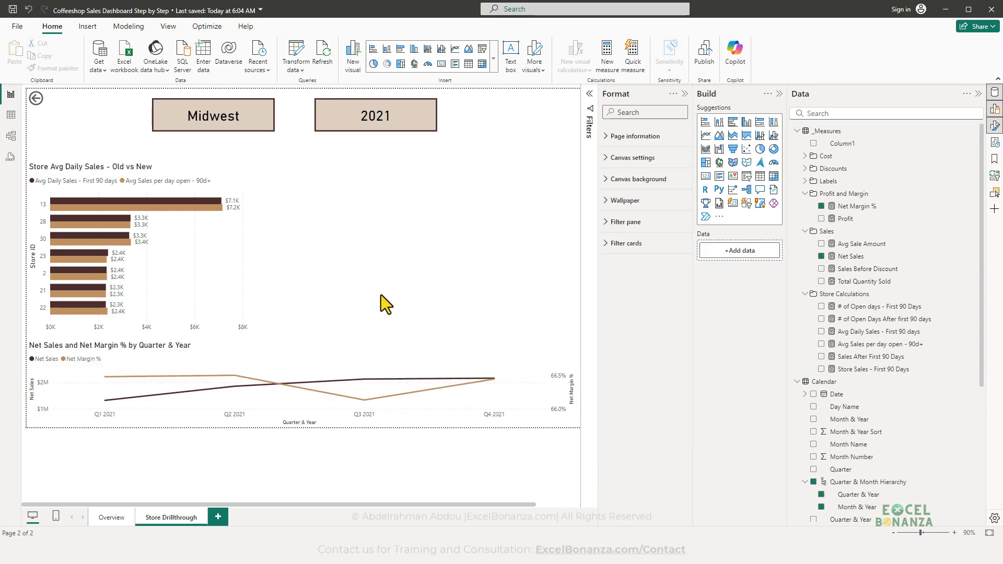
pyautogui.click(341, 359)
pyautogui.click(337, 312)
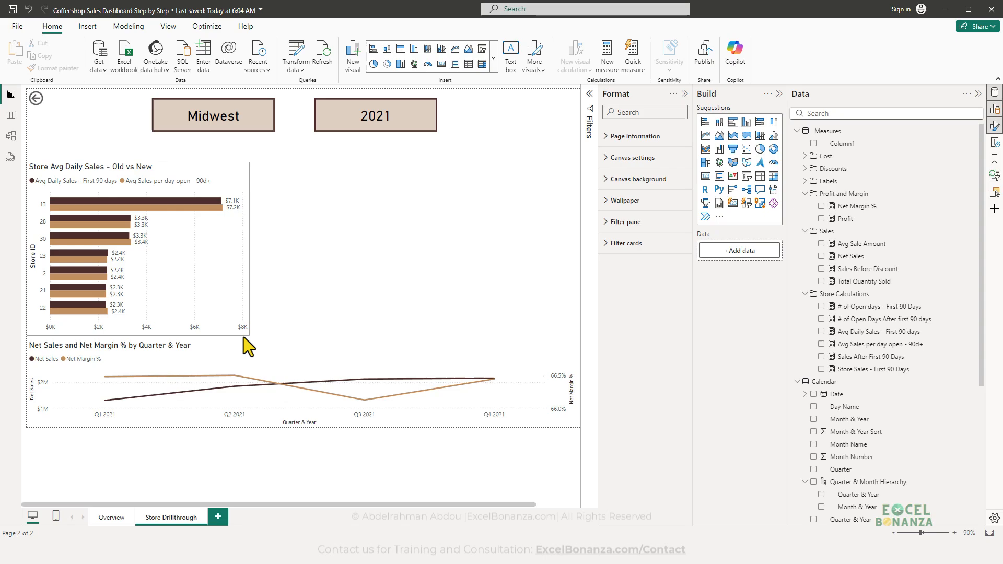
# - Turn off the legend title of the line chart while keeping the legend itself
pyautogui.click(418, 347)
pyautogui.scroll(-3, 659, 221)
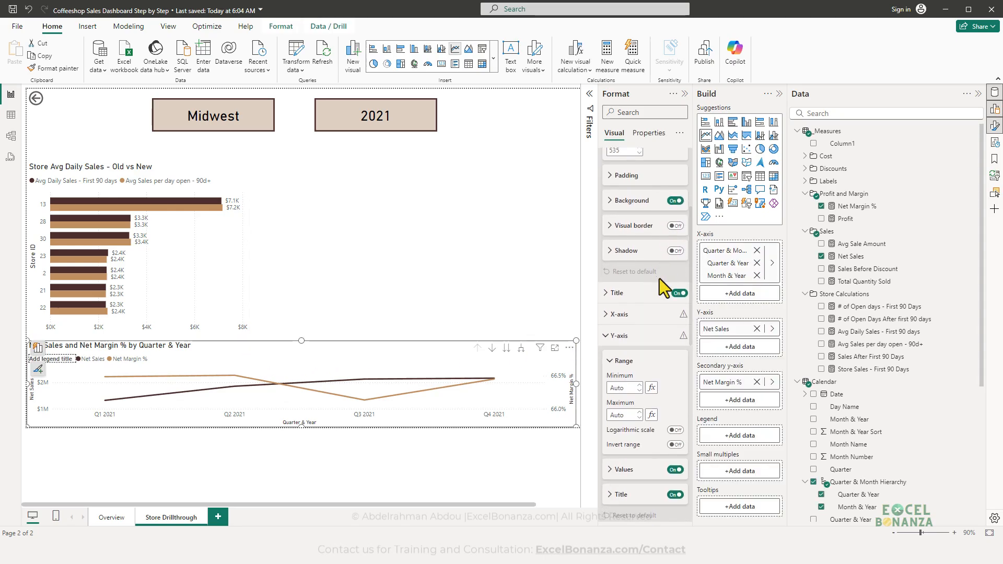
pyautogui.scroll(5, 659, 278)
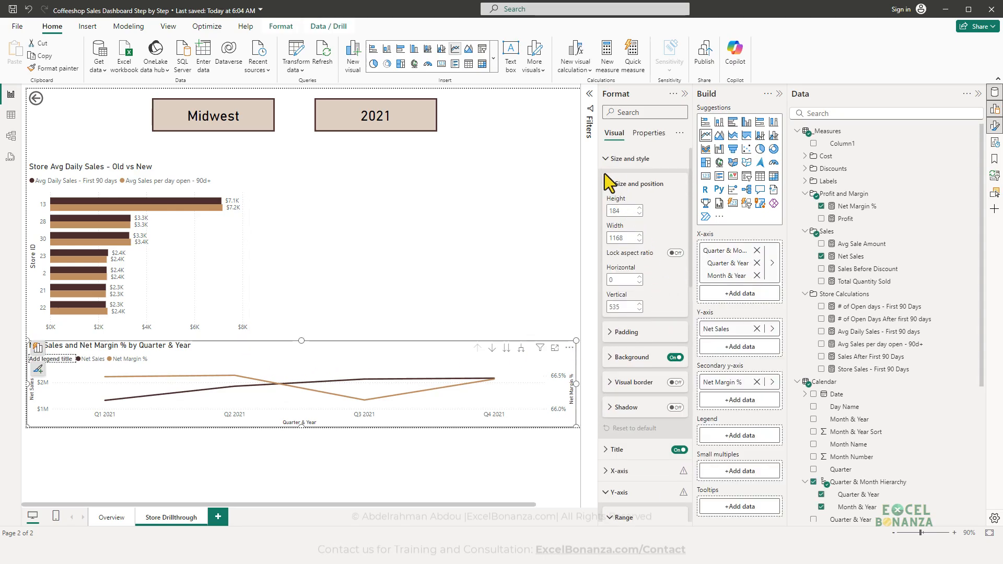
pyautogui.click(610, 159)
pyautogui.scroll(-3, 629, 237)
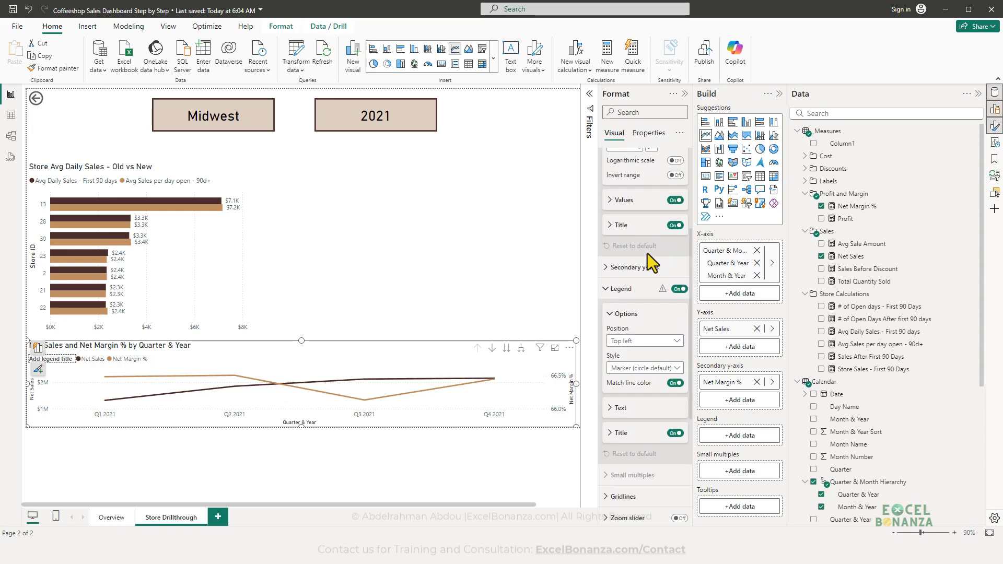
pyautogui.scroll(-1, 626, 262)
pyautogui.click(607, 237)
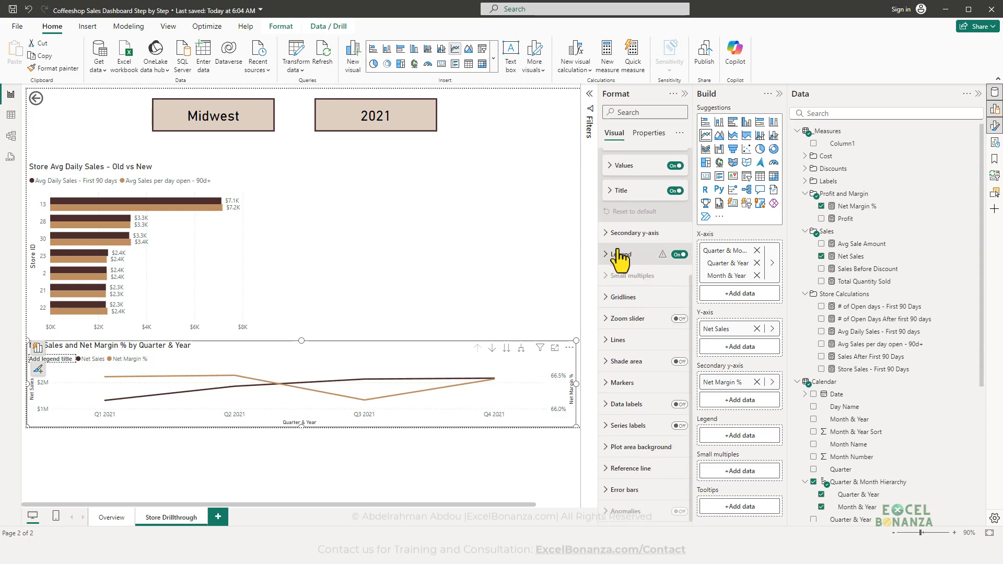
pyautogui.click(618, 251)
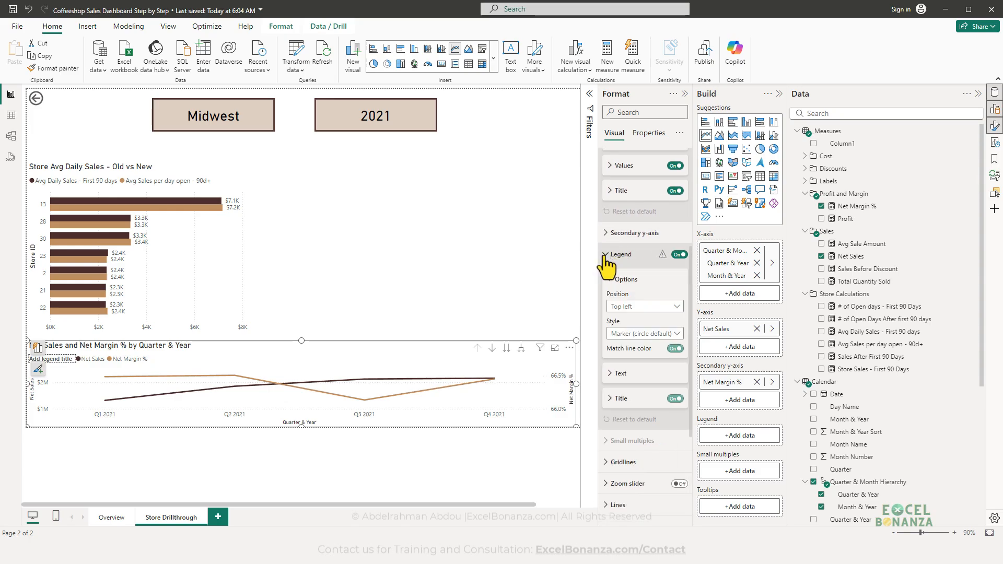
pyautogui.click(676, 399)
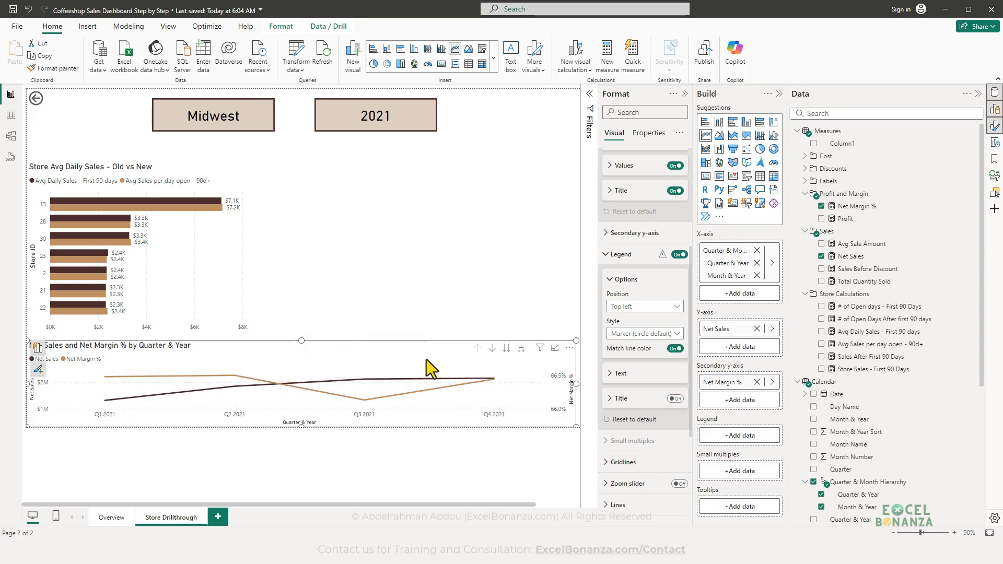
# - Set the line chart's y-axis title text to "Sales and Margin Te"
pyautogui.scroll(3, 641, 287)
pyautogui.click(632, 295)
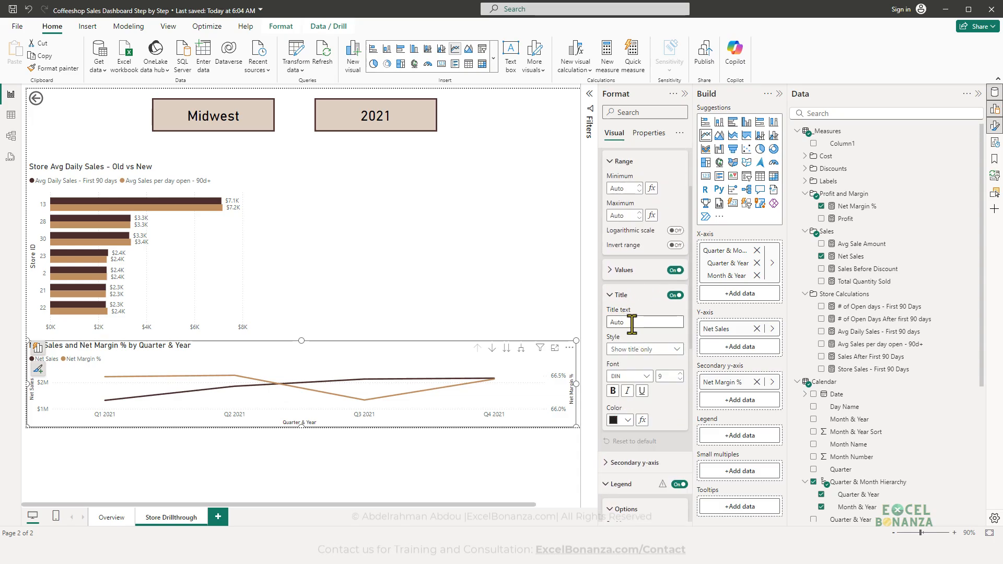
pyautogui.click(631, 318)
pyautogui.write('Sa')
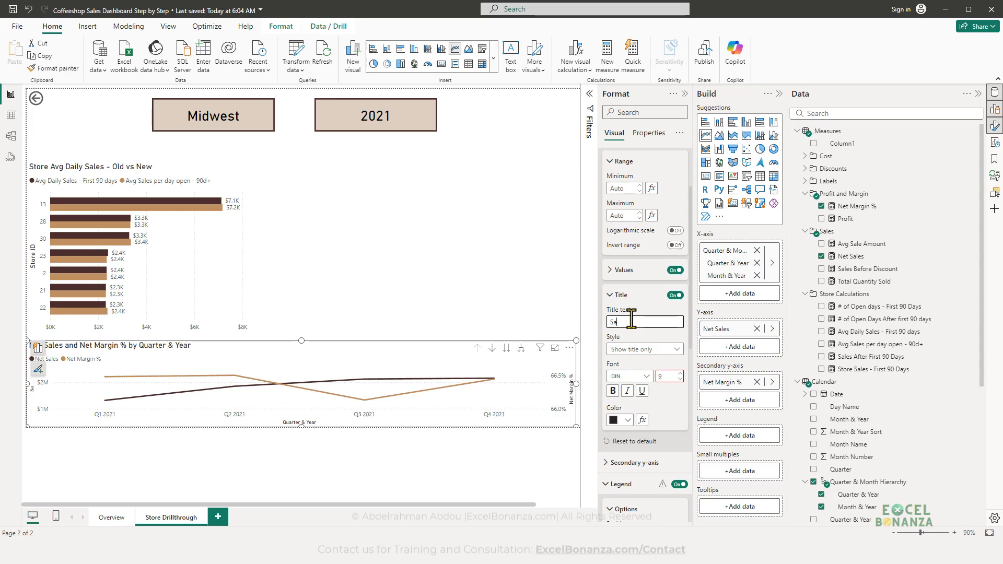
pyautogui.write('les and Margin Te')
pyautogui.click(472, 282)
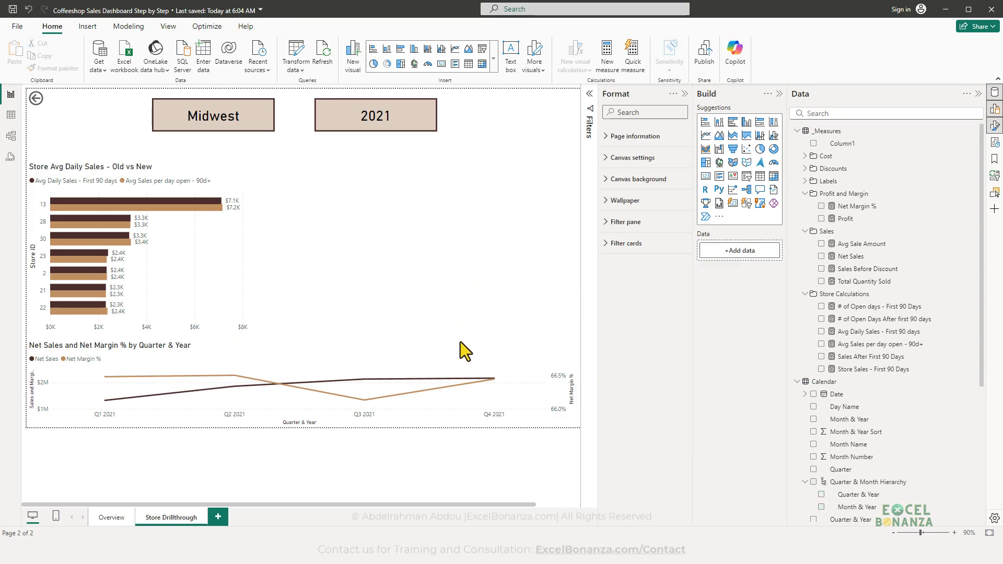
# - Turn off the line chart's background in its size and style settings
pyautogui.click(466, 368)
pyautogui.scroll(-5, 648, 339)
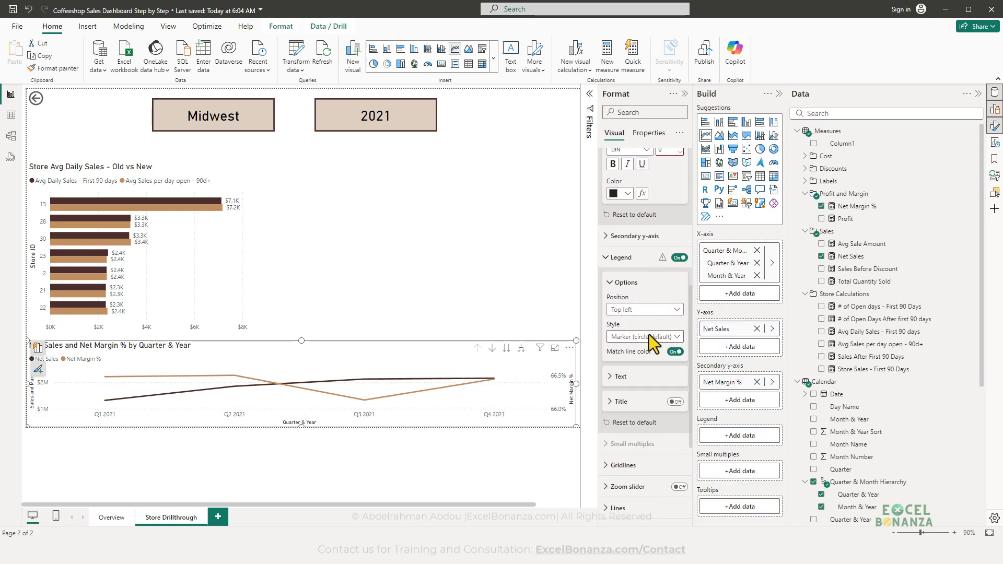
pyautogui.scroll(10, 665, 368)
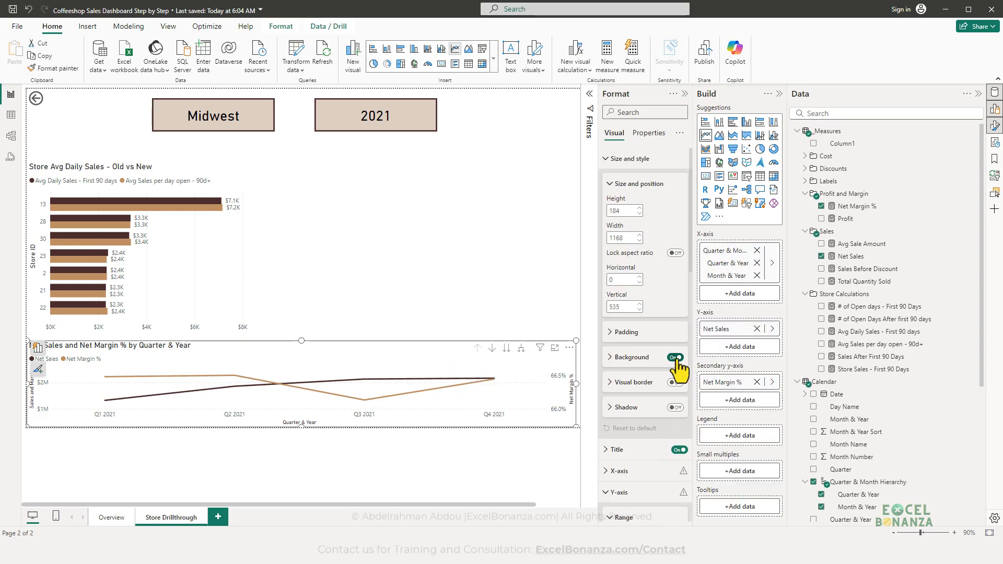
pyautogui.click(675, 357)
pyautogui.click(388, 299)
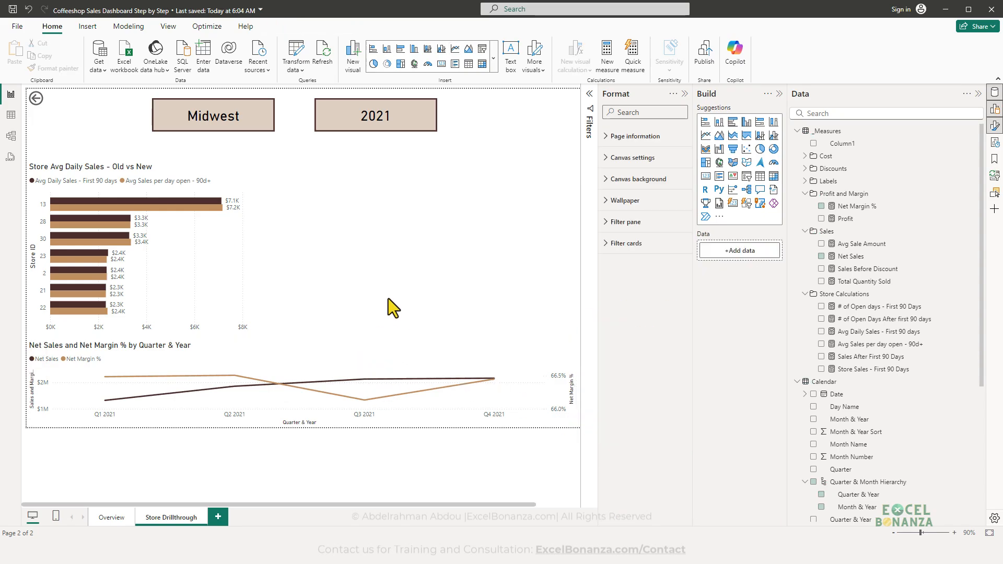
# - Drill the line chart down to the Month & Year level and leave the chart selected
pyautogui.click(372, 352)
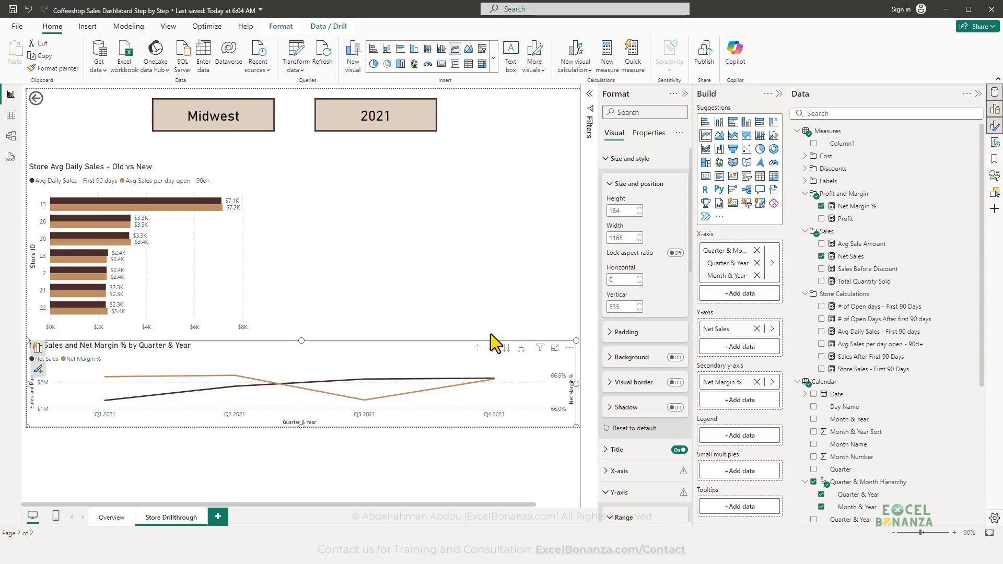
pyautogui.click(440, 293)
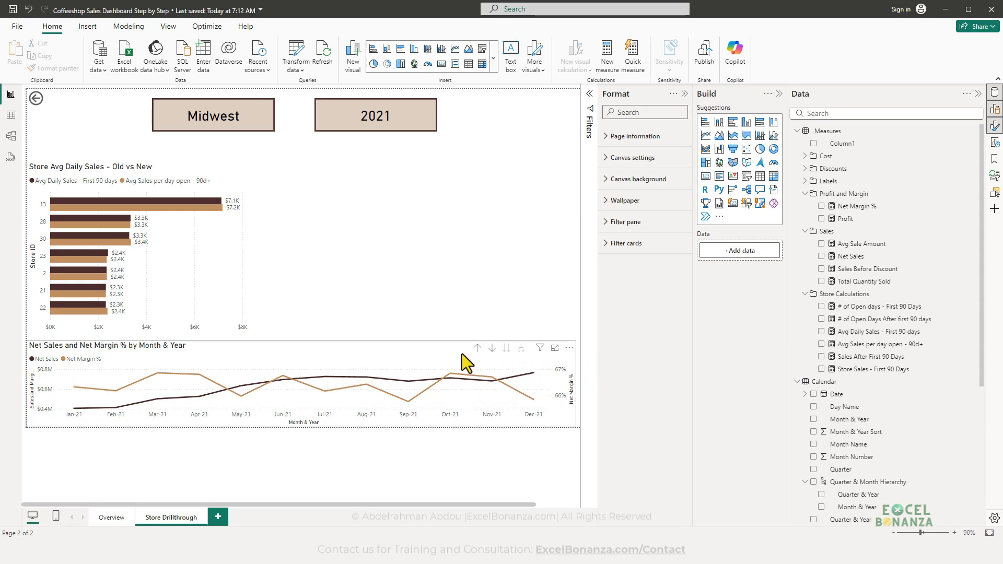
pyautogui.click(436, 349)
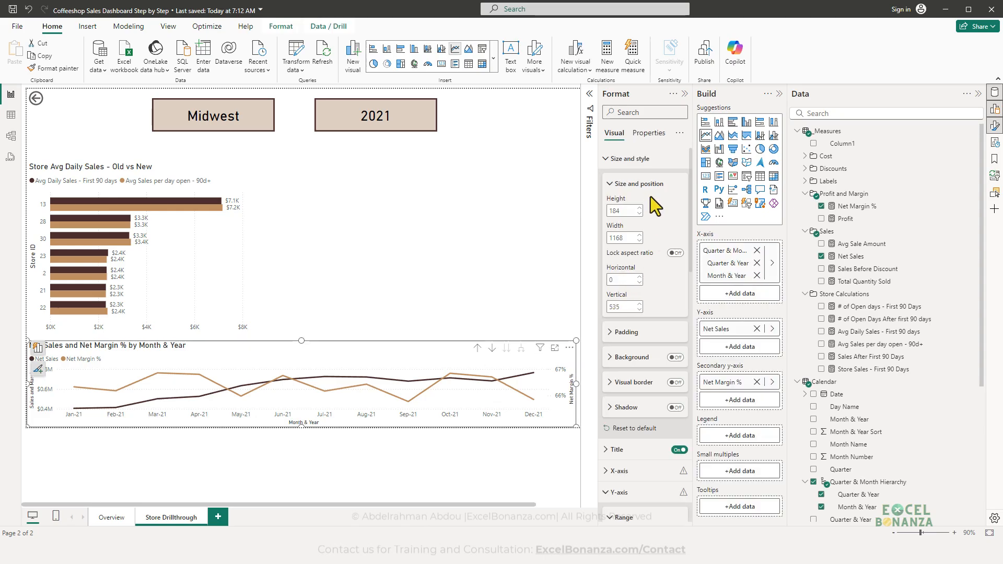
# - Turn off the x-axis title of the Net Sales and Net Margin % line chart
pyautogui.scroll(-2, 651, 194)
pyautogui.click(633, 368)
pyautogui.scroll(-4, 635, 371)
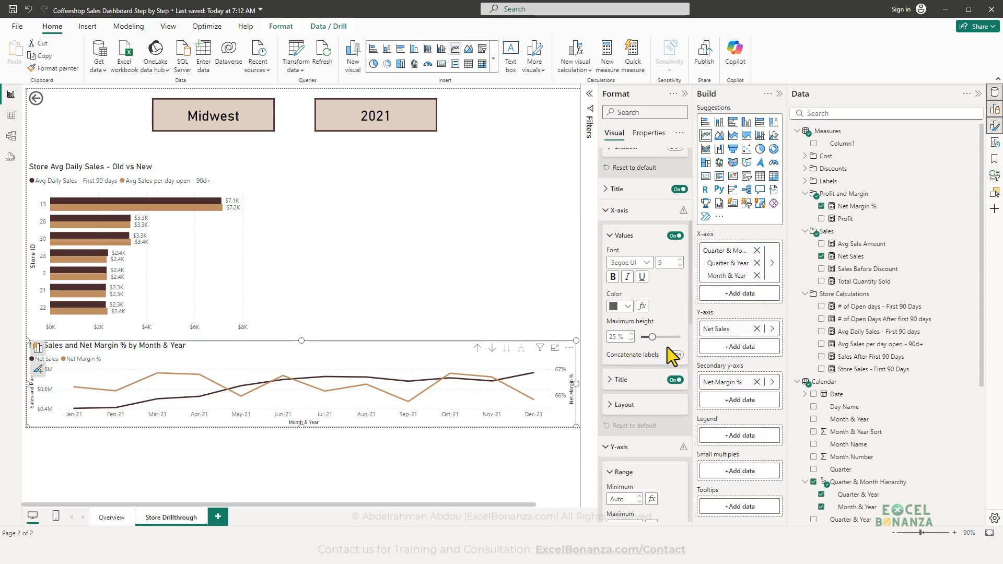
pyautogui.click(674, 328)
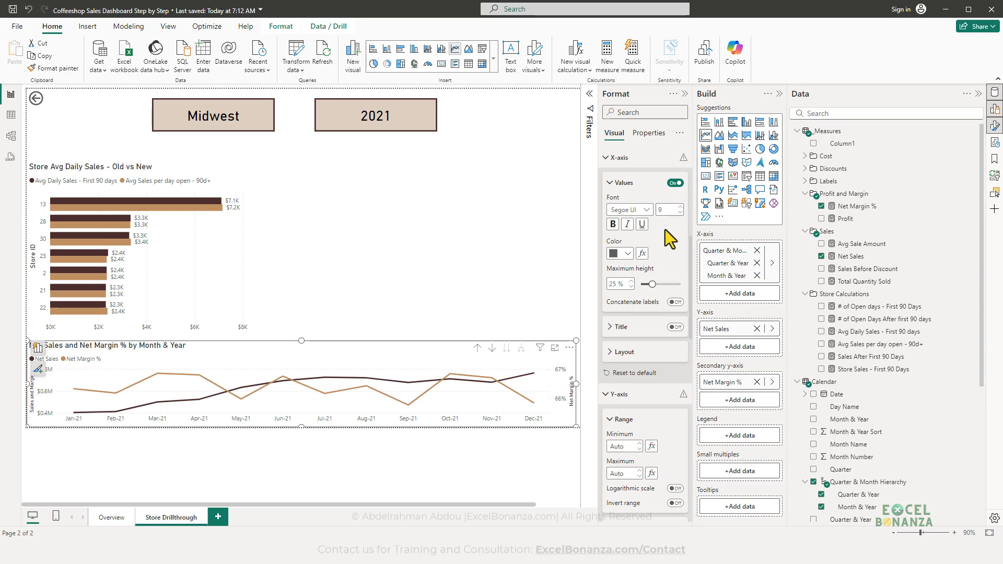
# - Turn off the line chart's y-axis title and expand its secondary y-axis settings
pyautogui.scroll(-3, 665, 230)
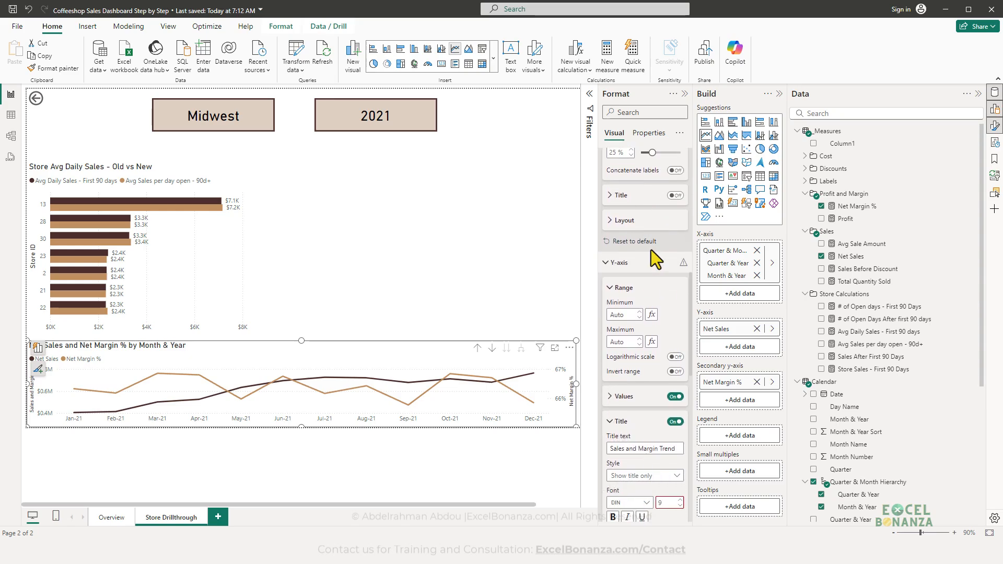
pyautogui.scroll(-2, 652, 261)
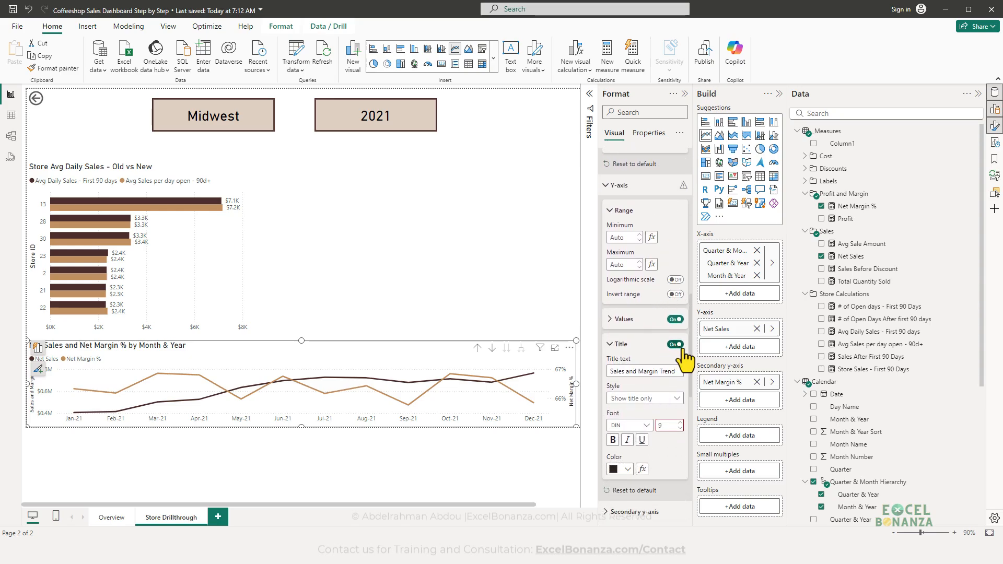
pyautogui.click(675, 345)
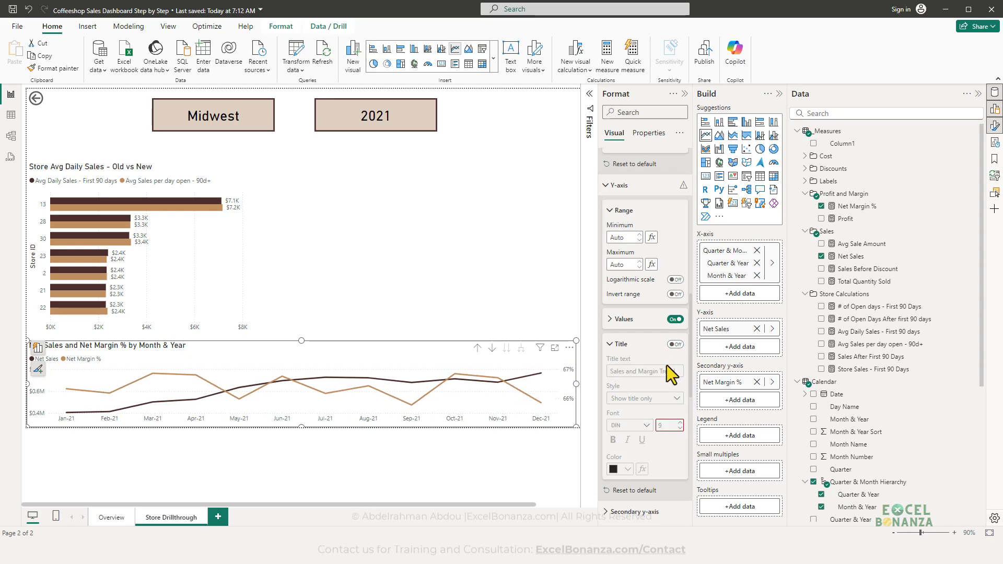
pyautogui.scroll(-3, 666, 365)
pyautogui.click(648, 361)
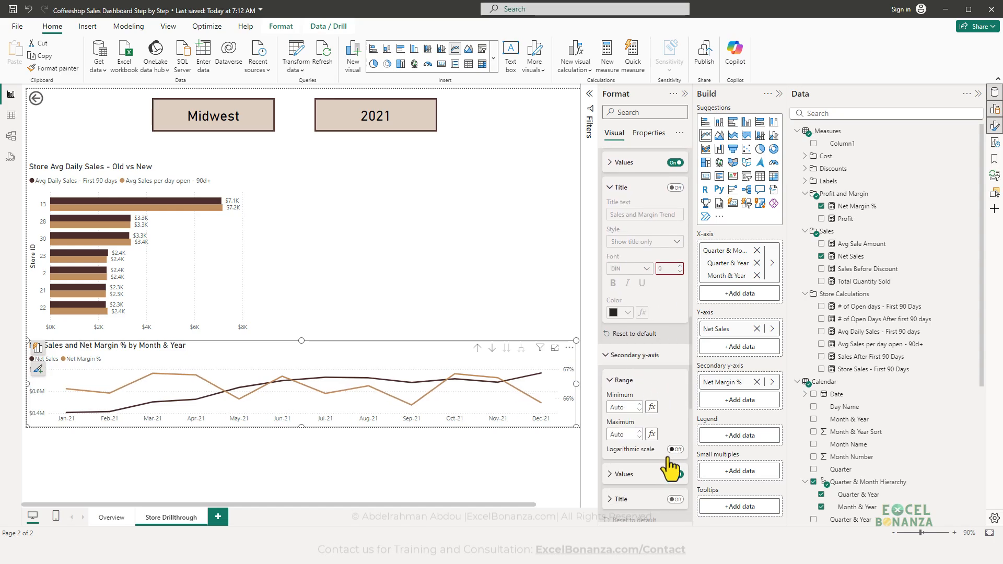
pyautogui.scroll(-2, 668, 428)
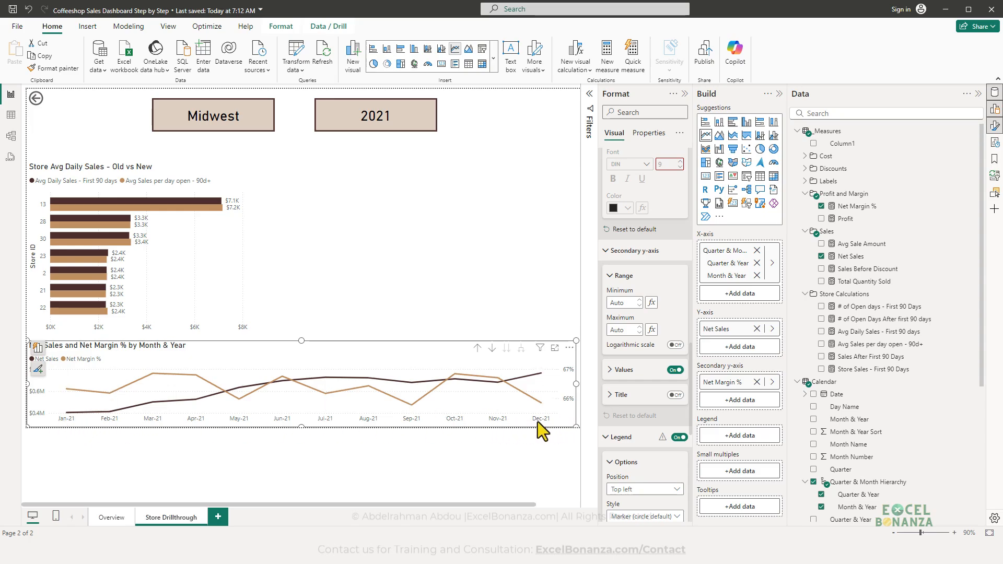
# - Drill the line chart up to Quarter & Year and back down to Month & Year, leaving nothing selected
pyautogui.click(478, 348)
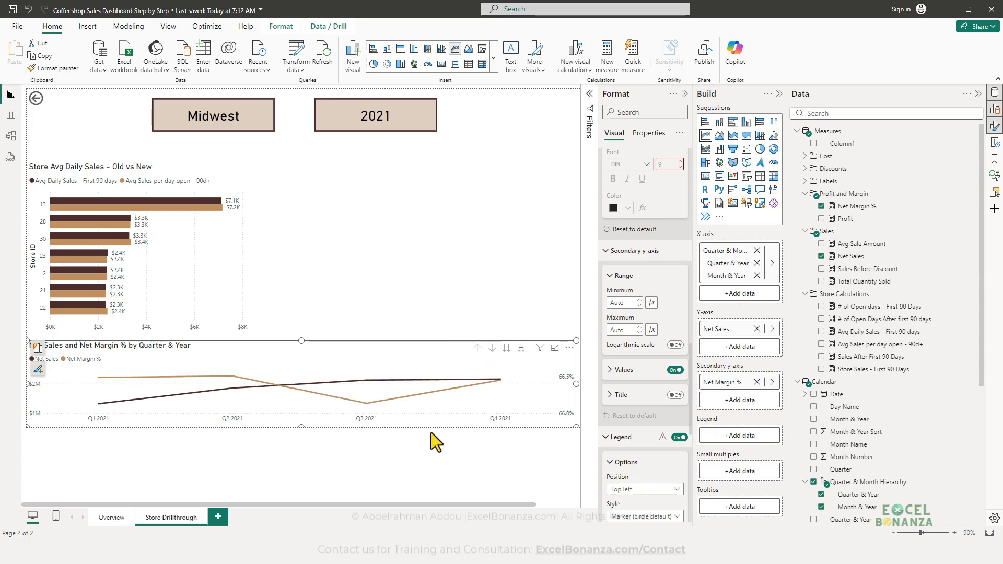
pyautogui.click(492, 348)
pyautogui.click(396, 299)
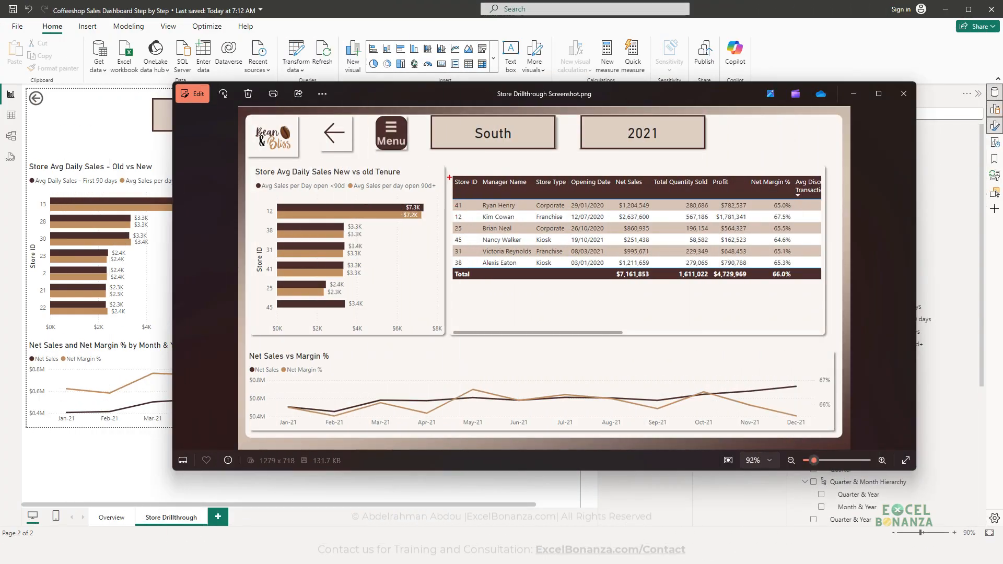
# - Examine the store table in the Store Drillthrough reference screenshot and return to the report page
pyautogui.moveTo(448, 171)
pyautogui.mouseDown()
pyautogui.moveTo(529, 250)
pyautogui.moveTo(822, 300)
pyautogui.mouseUp()
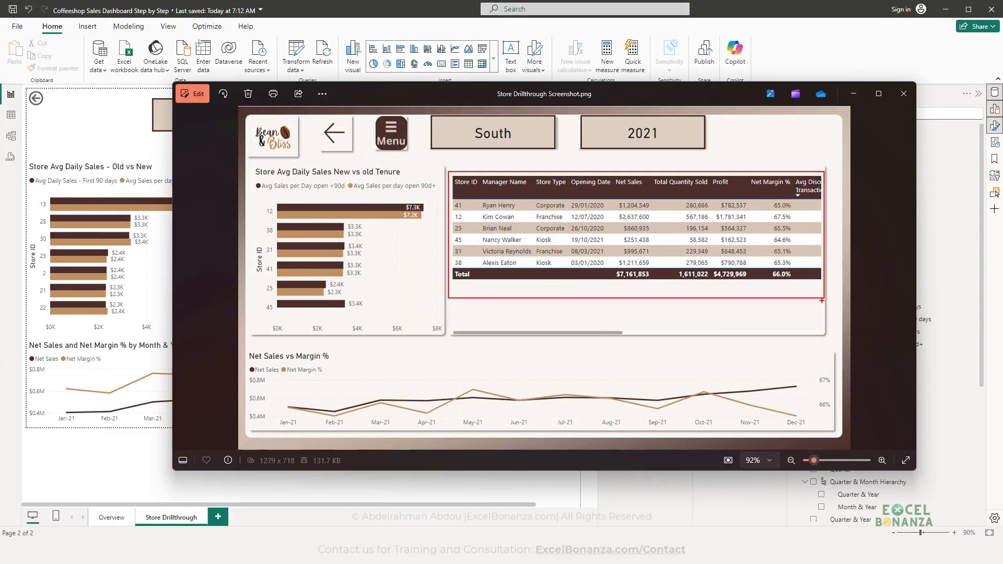
pyautogui.press('Escape')
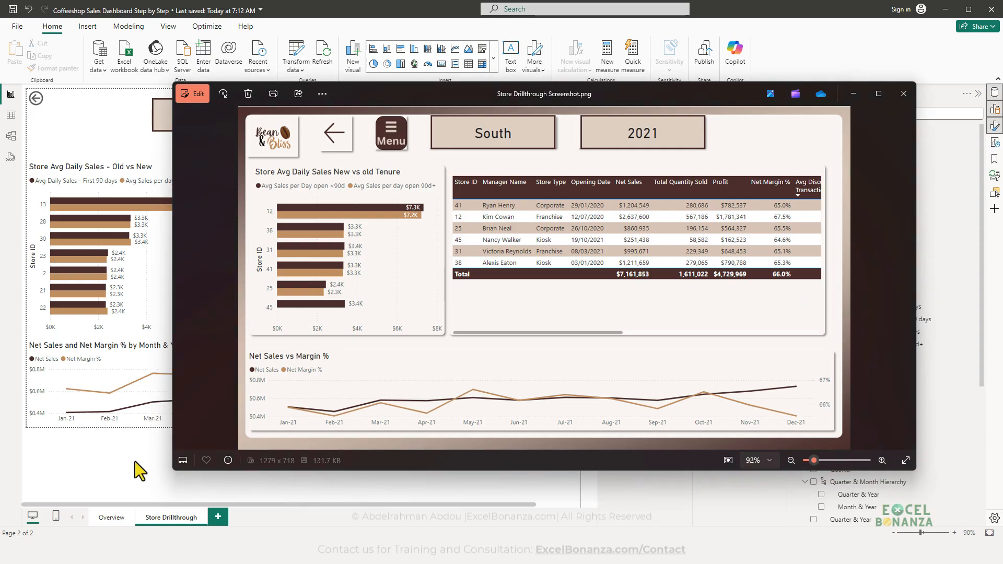
pyautogui.click(135, 461)
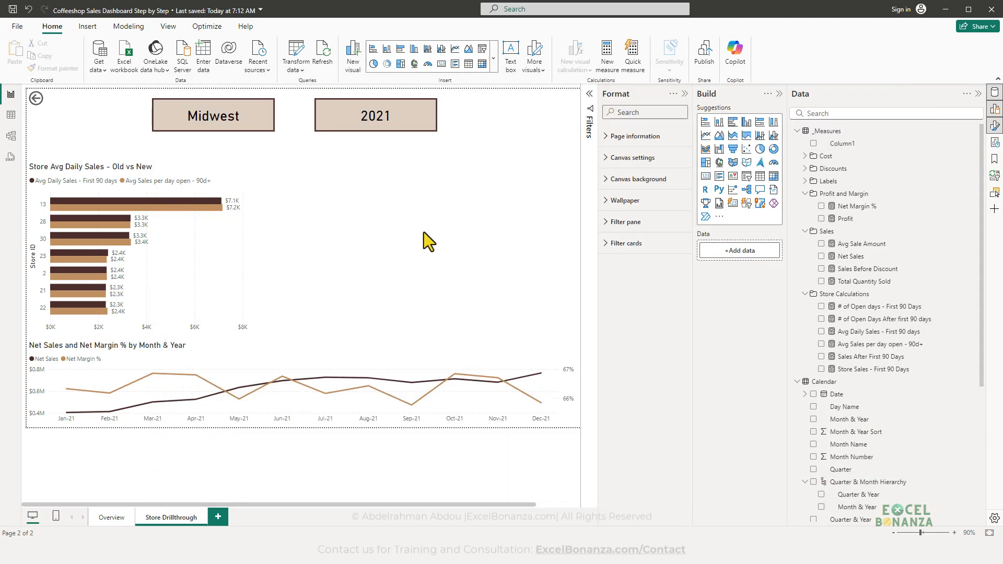
# - Add a table visual about 556 wide and 336 high beside the bar chart, at about horizontal 566 and vertical 188
pyautogui.click(760, 176)
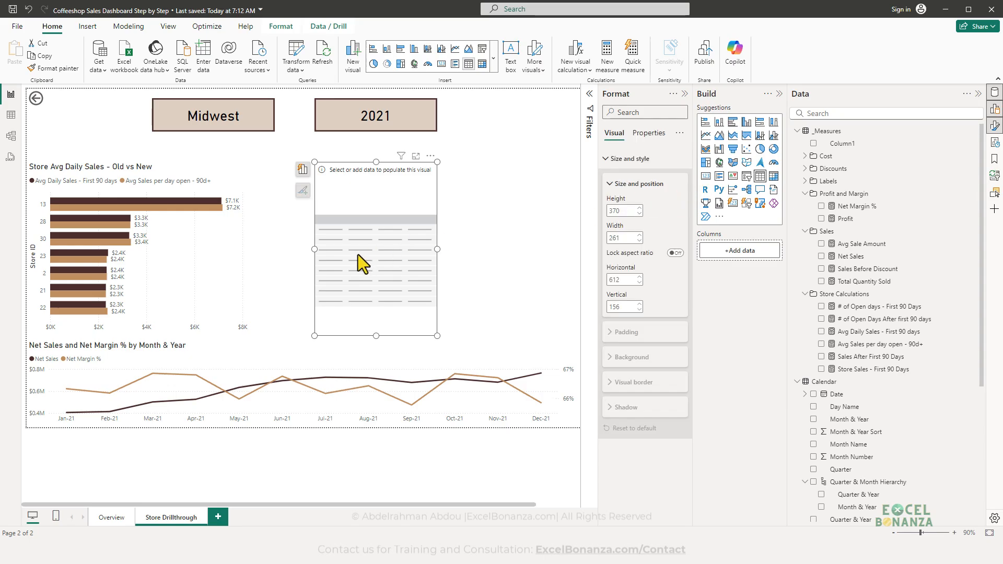
pyautogui.moveTo(438, 336); pyautogui.dragTo(561, 324)
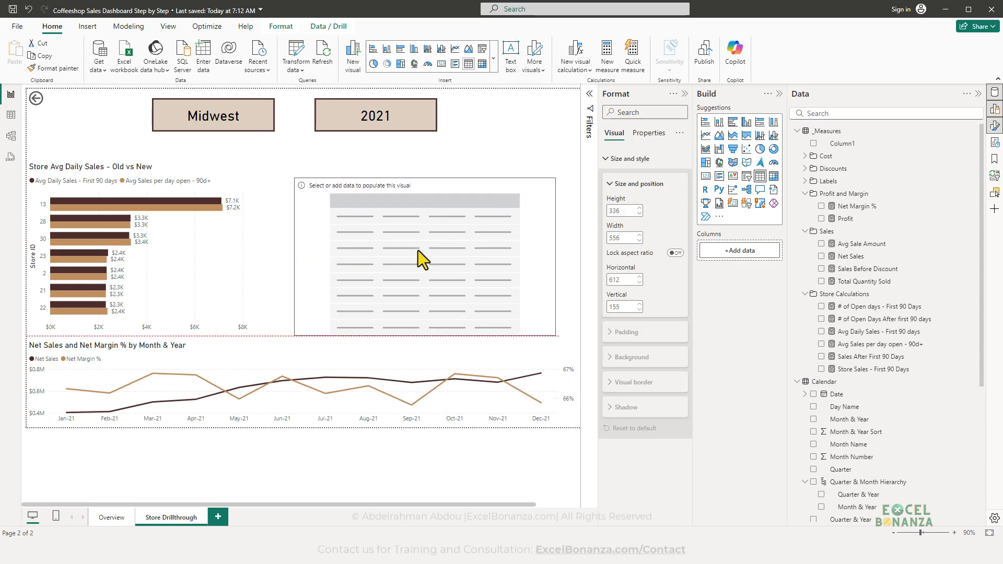
pyautogui.moveTo(418, 250); pyautogui.dragTo(418, 250)
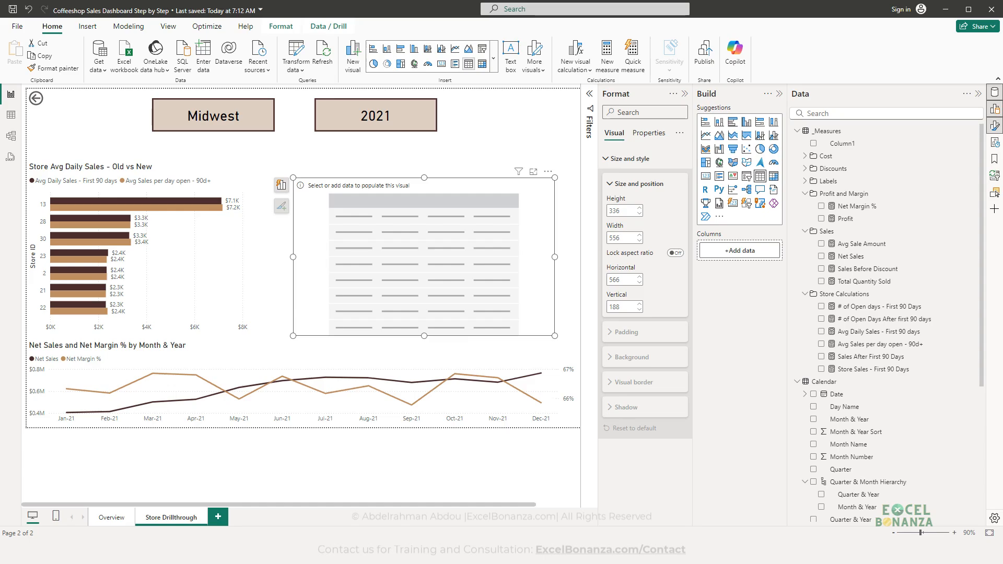
# - Add the Store ID, Manager Name and Store Type fields from Stores as columns of the new table
pyautogui.scroll(-5, 833, 326)
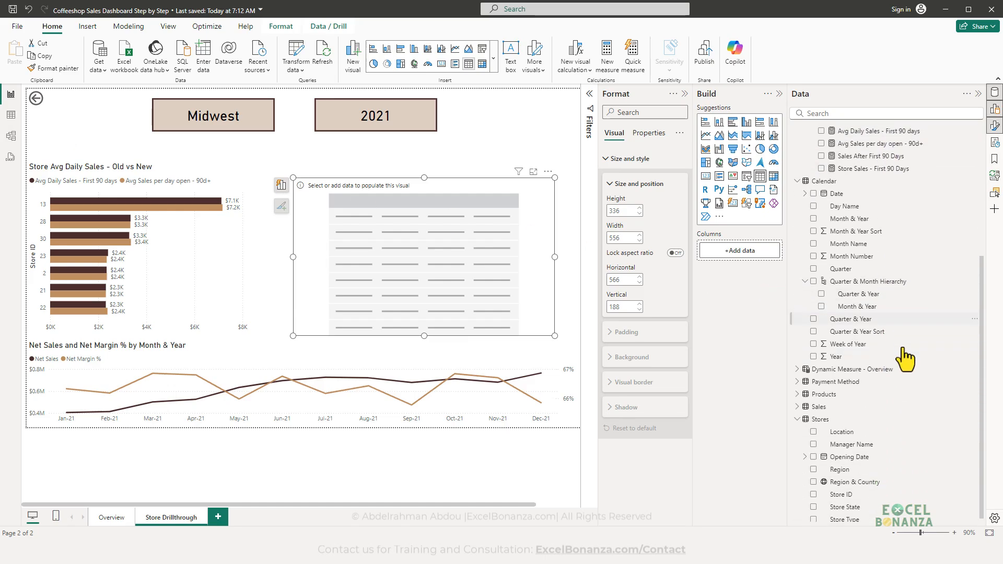
pyautogui.moveTo(838, 492); pyautogui.dragTo(365, 245)
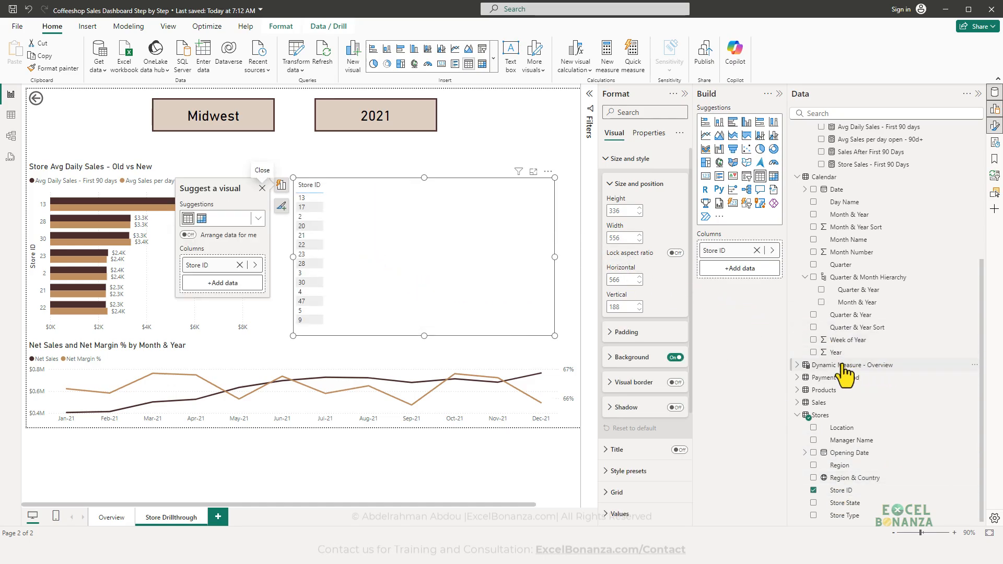
pyautogui.moveTo(843, 442); pyautogui.dragTo(387, 228)
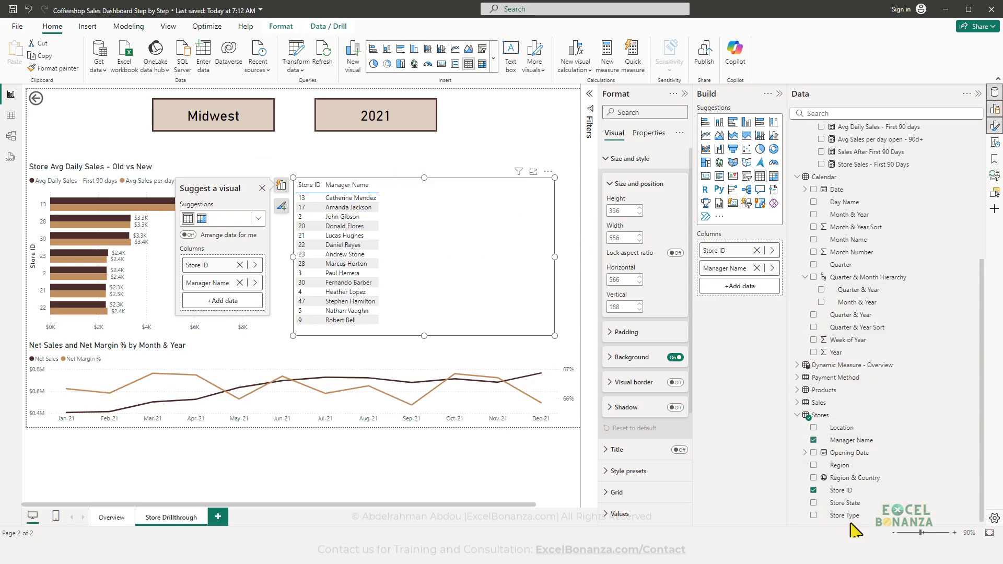
pyautogui.moveTo(845, 515); pyautogui.dragTo(436, 242)
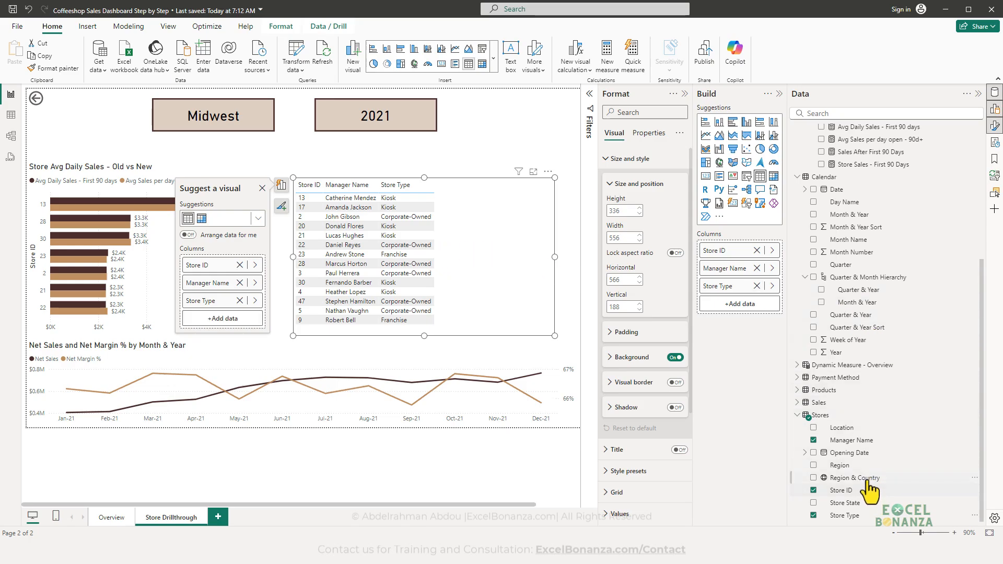
# - Add Opening Date to the table and switch it from Date Hierarchy to the plain Opening Date field
pyautogui.moveTo(864, 454); pyautogui.dragTo(510, 302)
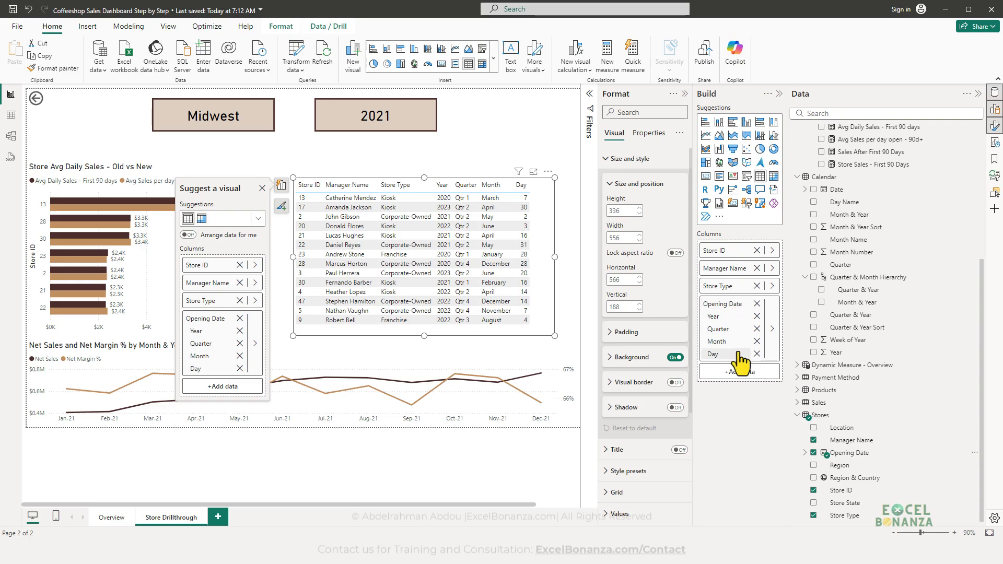
pyautogui.click(738, 309)
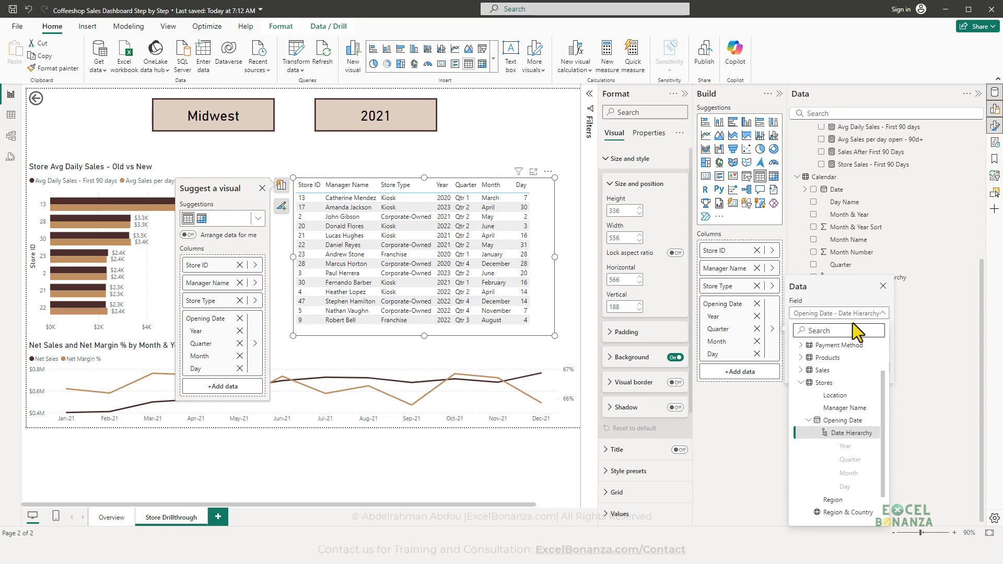
pyautogui.click(736, 303)
pyautogui.click(734, 302)
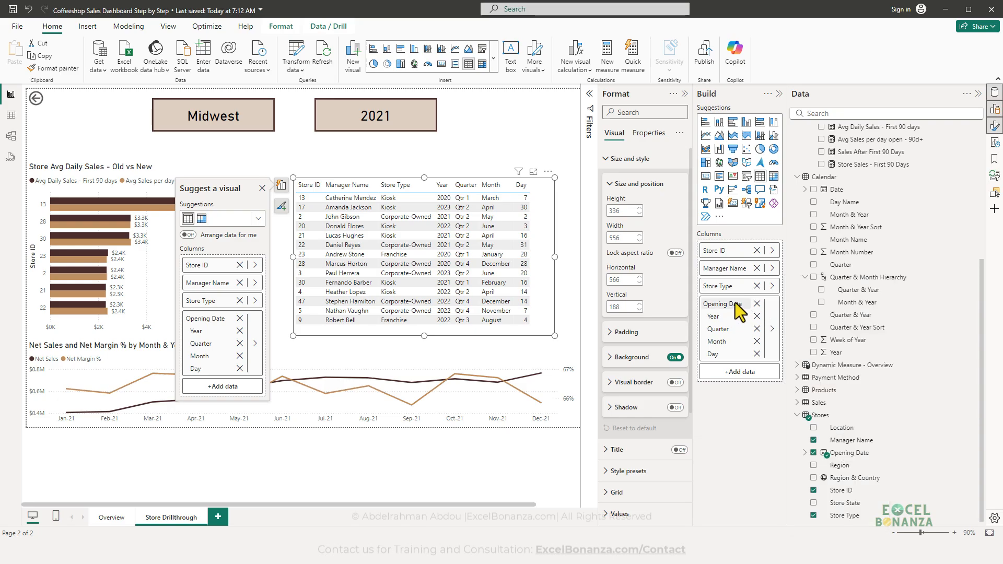
pyautogui.click(735, 303)
pyautogui.click(735, 302)
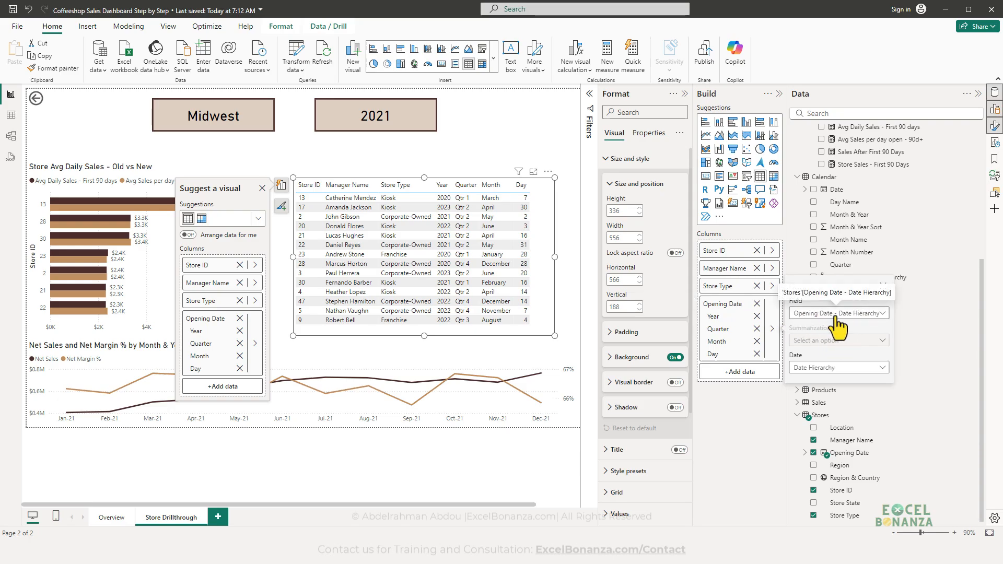
pyautogui.click(820, 369)
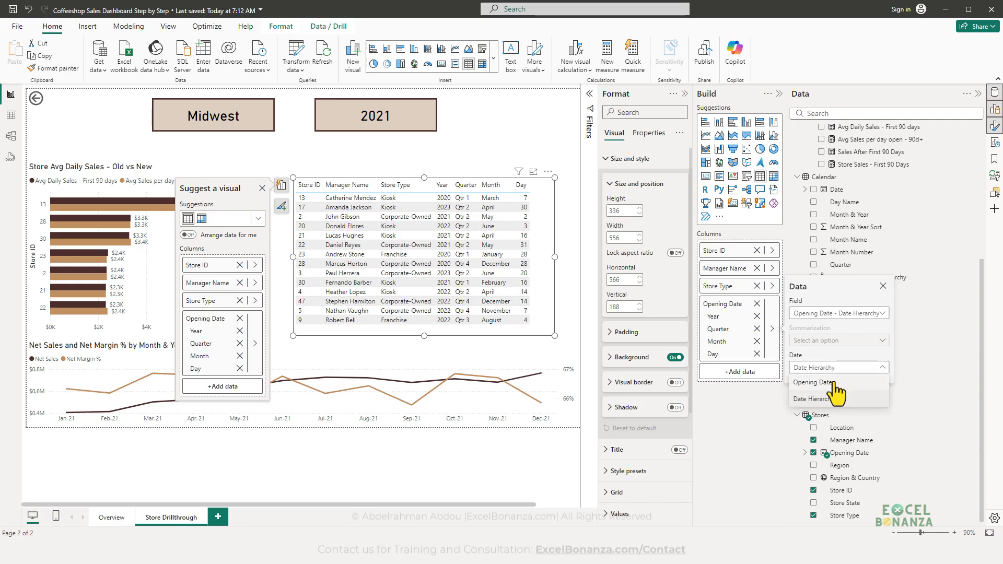
pyautogui.click(834, 385)
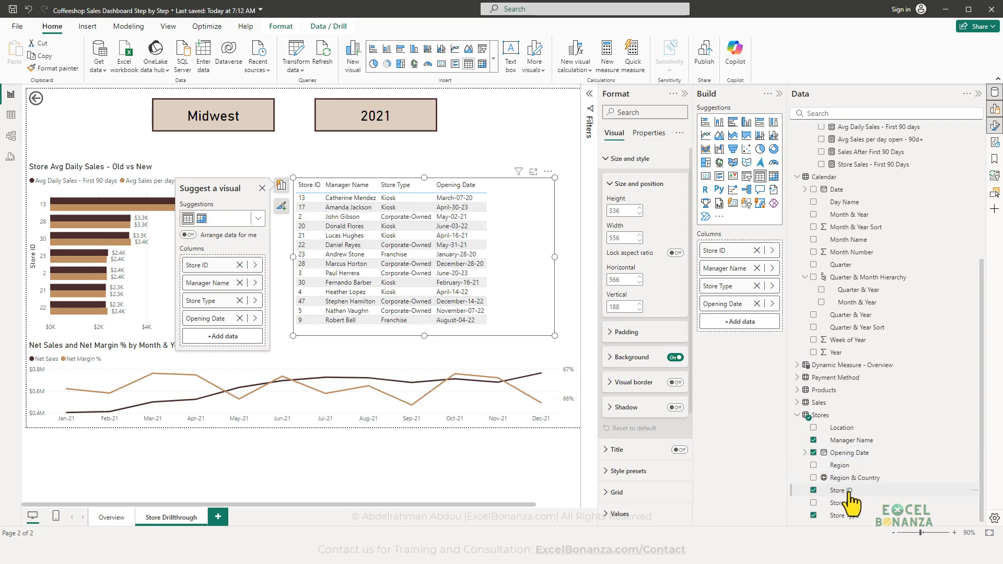
# - Set the display format of the Stores table's Opening Date column to 14/03/2001 (dd/mm/yyyy)
pyautogui.click(859, 453)
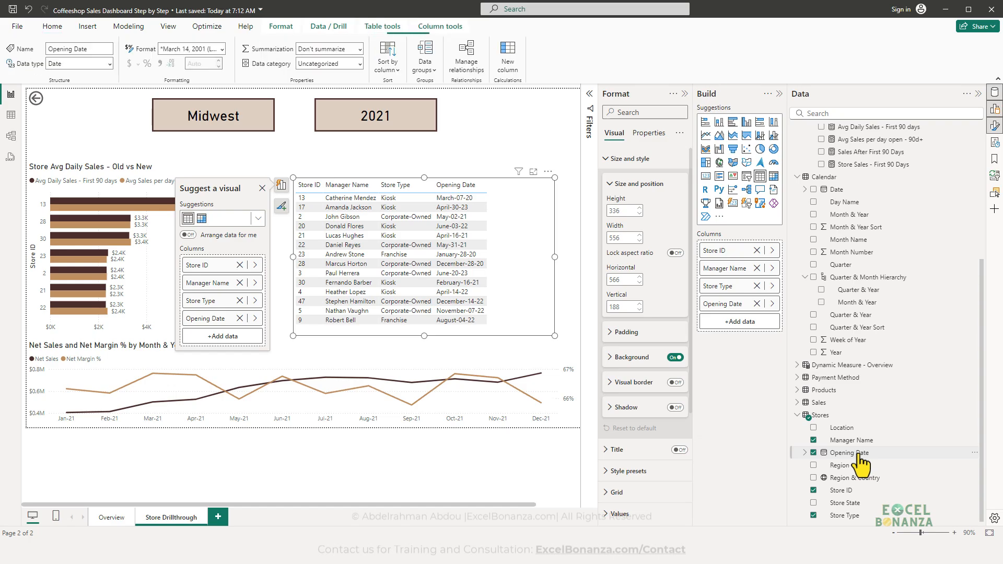
pyautogui.click(221, 49)
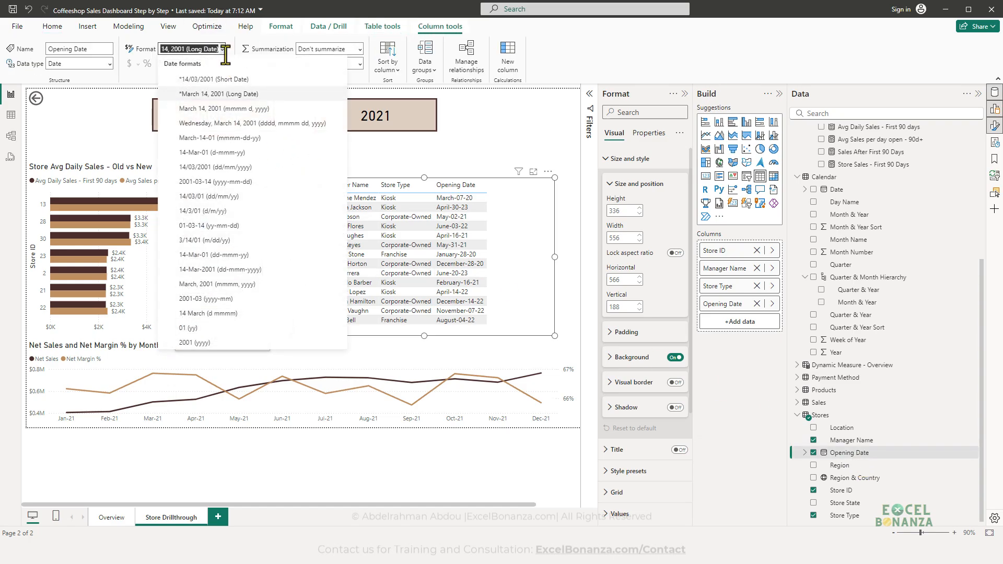
pyautogui.click(230, 155)
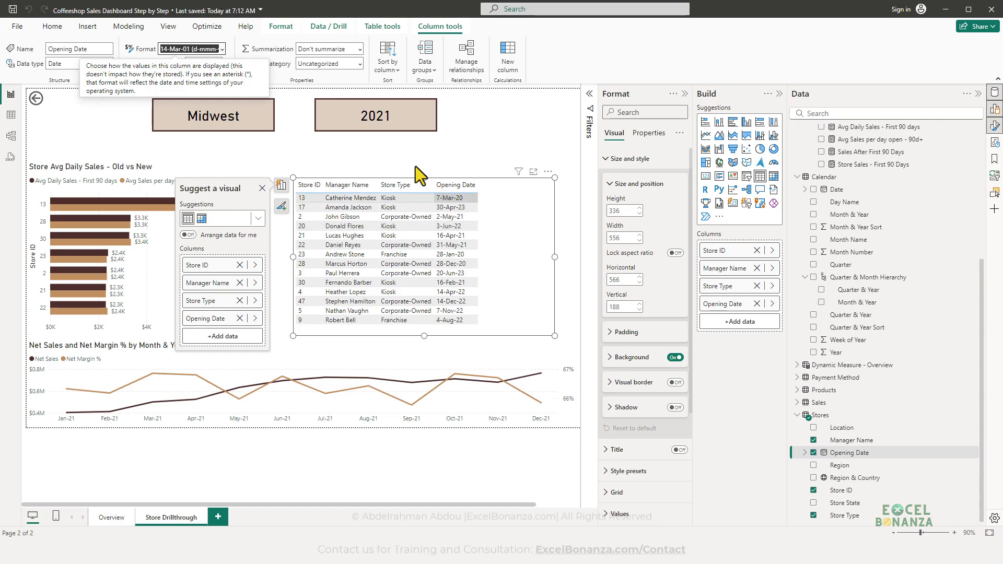
pyautogui.click(218, 49)
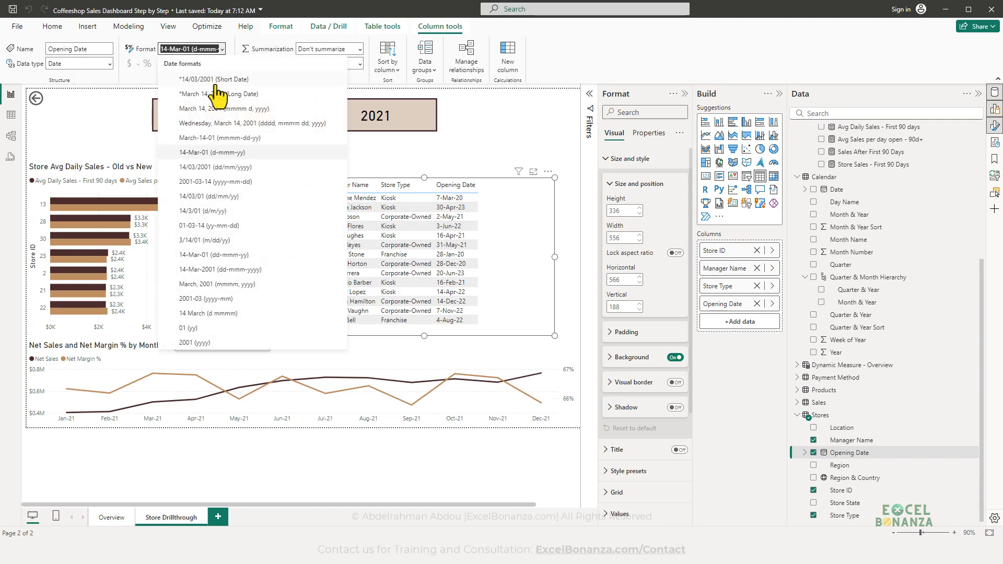
pyautogui.click(223, 168)
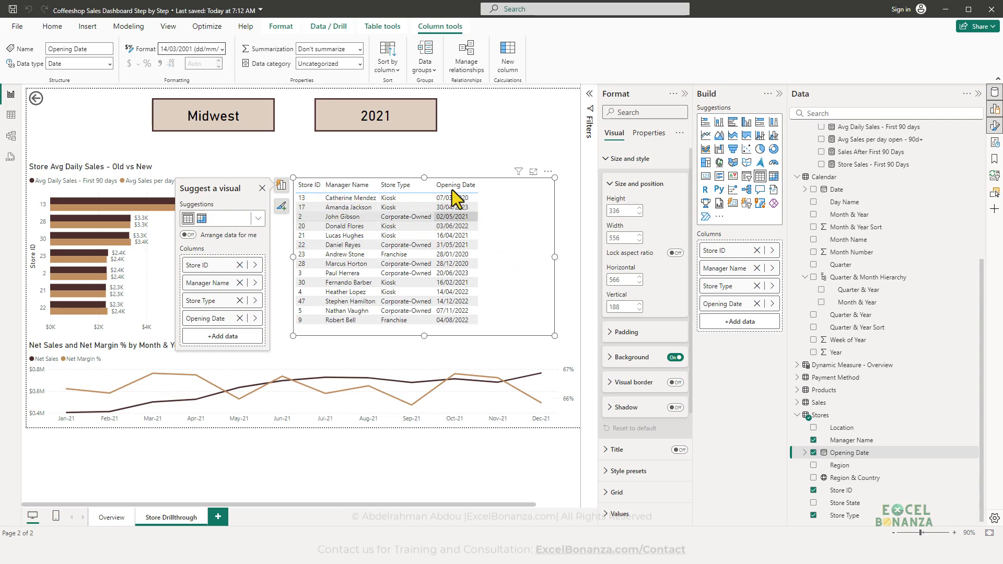
pyautogui.click(476, 158)
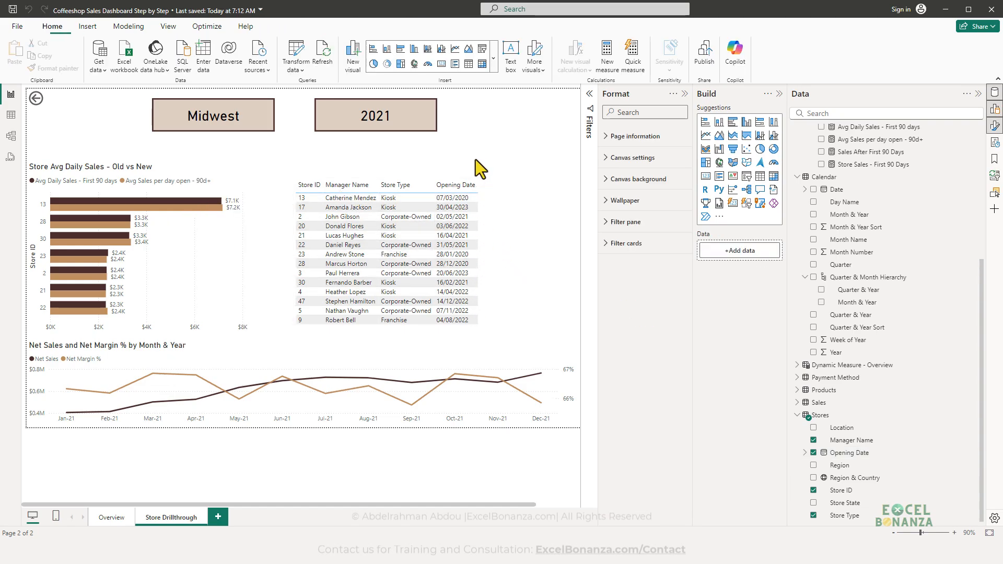
# - Add the Net Sales and Total Quantity Sold measures as columns of the store table
pyautogui.click(532, 229)
pyautogui.scroll(5, 872, 336)
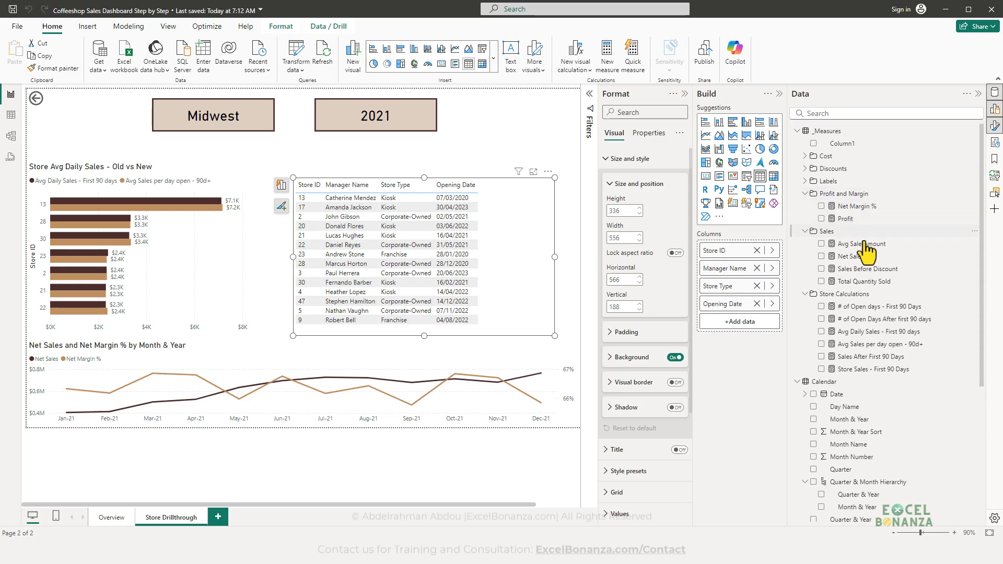
pyautogui.moveTo(849, 256); pyautogui.dragTo(503, 236)
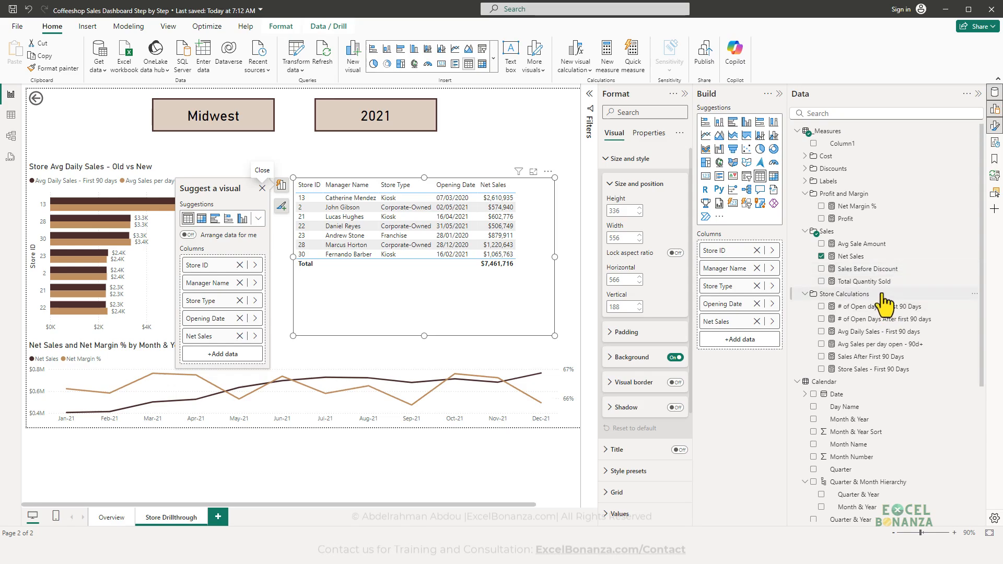
pyautogui.moveTo(880, 282); pyautogui.dragTo(533, 229)
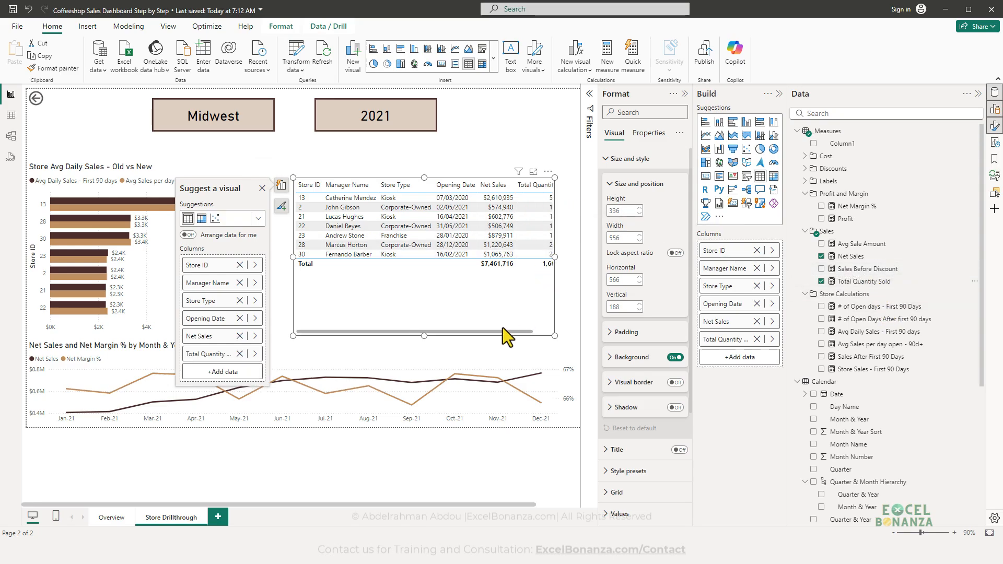
pyautogui.moveTo(481, 330); pyautogui.dragTo(565, 331)
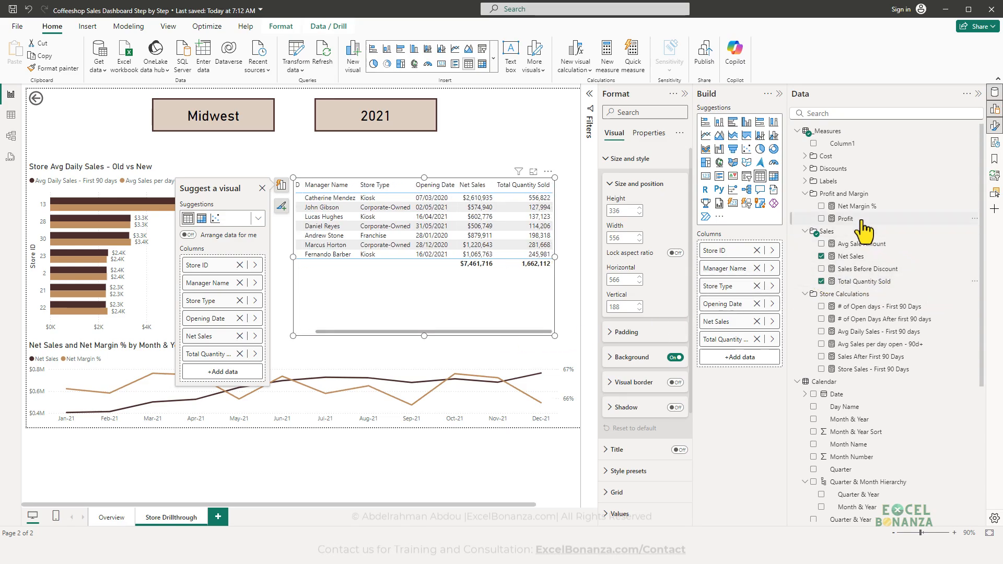
# - Add the Profit and Net Margin % measures to the store table and shift the table to horizontal position 536
pyautogui.moveTo(856, 219); pyautogui.dragTo(593, 256)
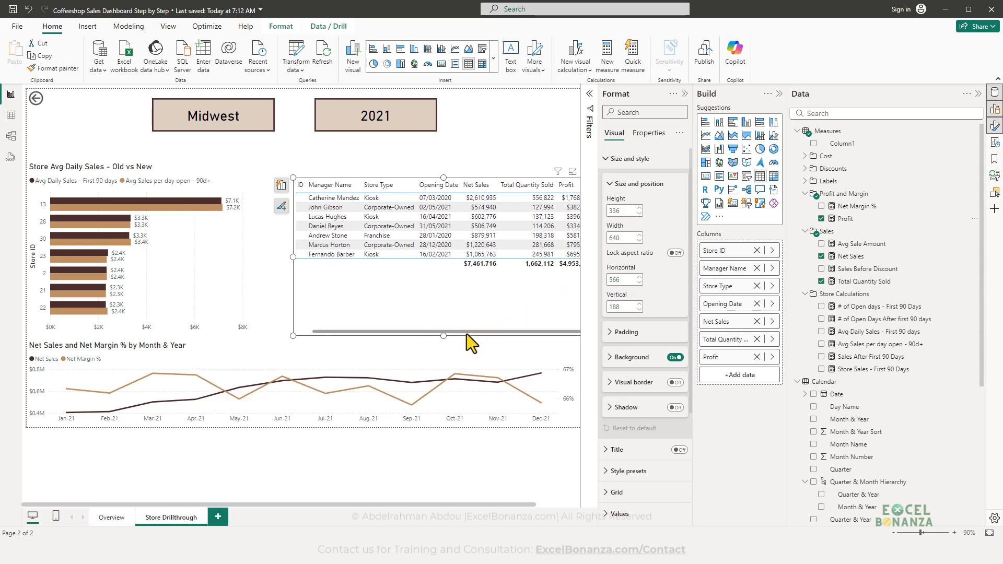
pyautogui.moveTo(466, 334); pyautogui.dragTo(429, 296)
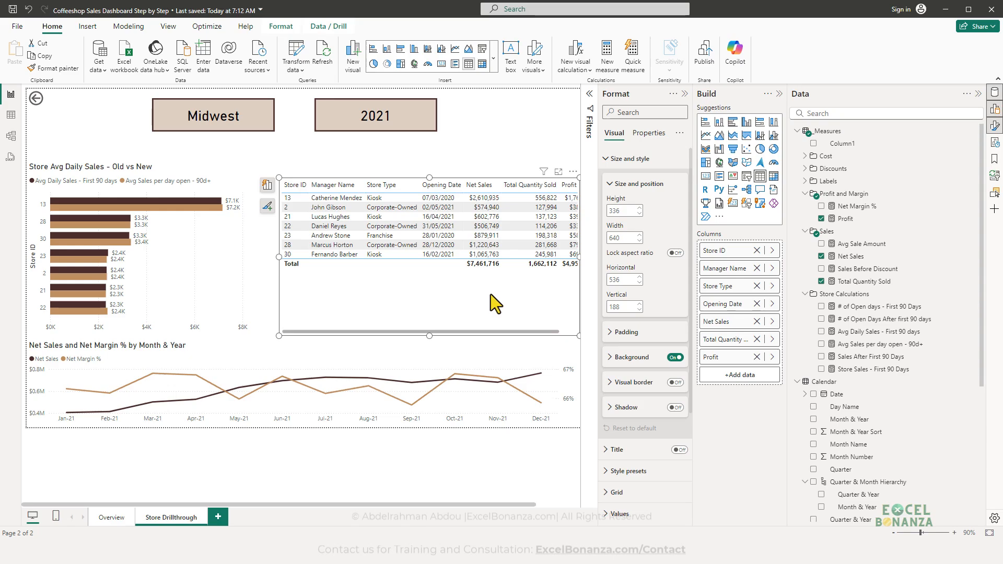
pyautogui.moveTo(857, 207); pyautogui.dragTo(528, 291)
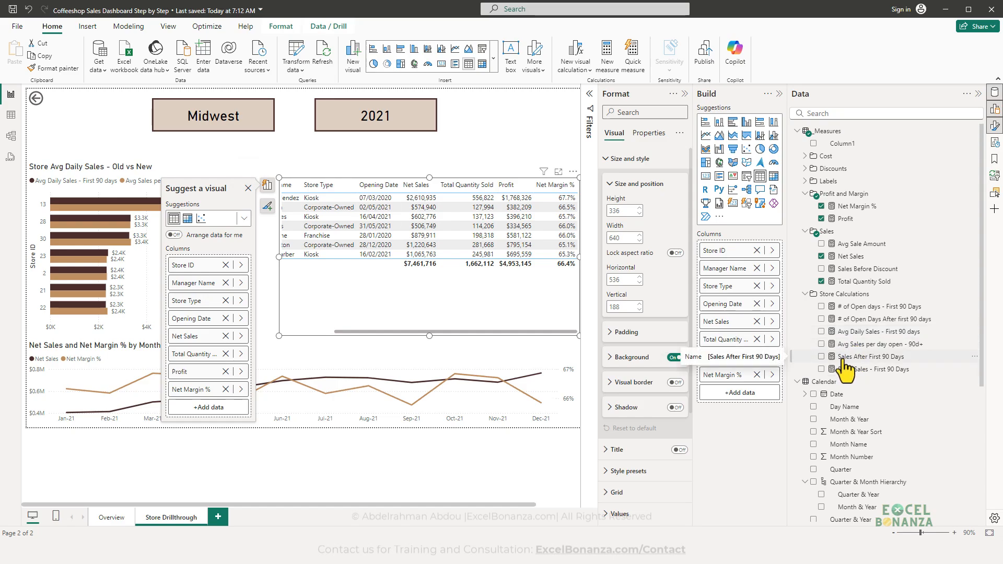
# - Add the Avg Daily Sales - First 90 days and Avg Sales per day open - 90d+ measures as columns of the store table
pyautogui.moveTo(846, 333); pyautogui.dragTo(536, 286)
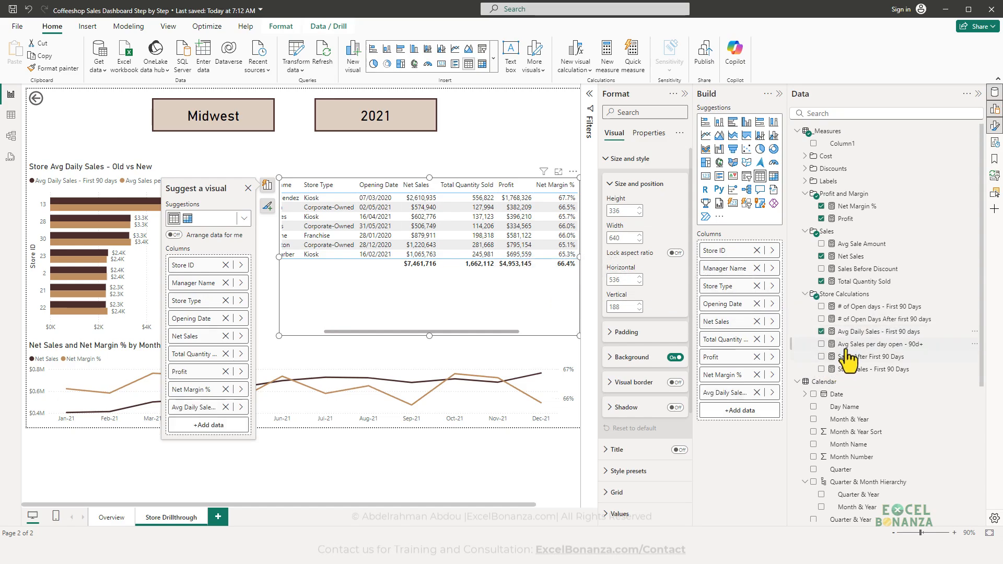
pyautogui.moveTo(847, 347); pyautogui.dragTo(543, 314)
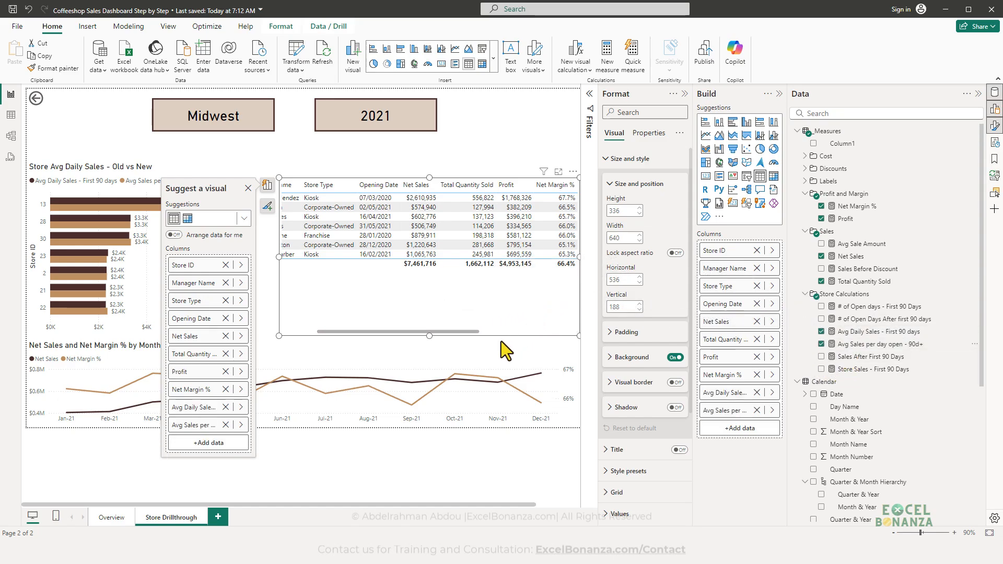
pyautogui.moveTo(467, 332); pyautogui.dragTo(381, 331)
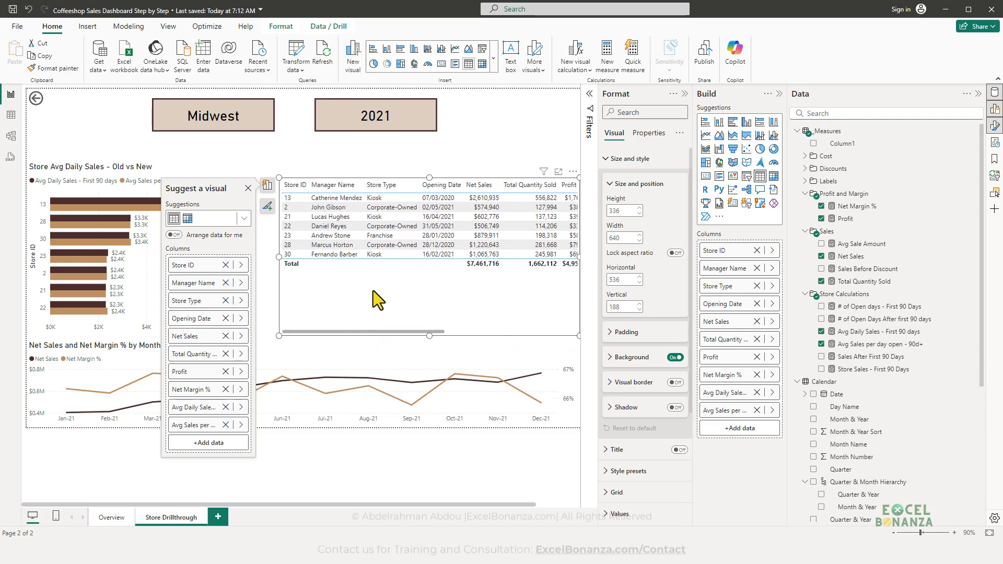
pyautogui.click(355, 300)
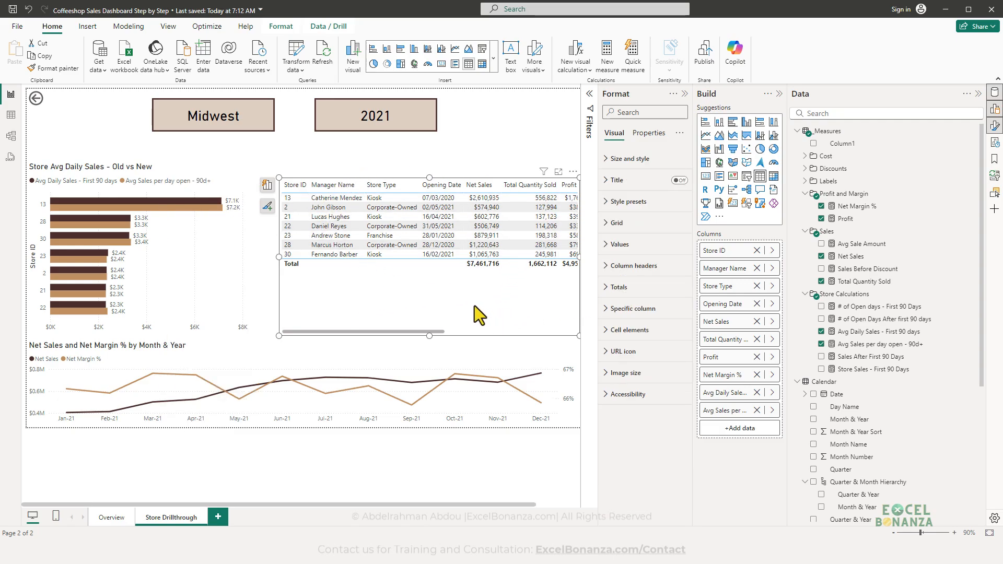
# - Format the store table's column headers with white text on the dark brown theme color background
pyautogui.click(994, 129)
pyautogui.click(994, 129)
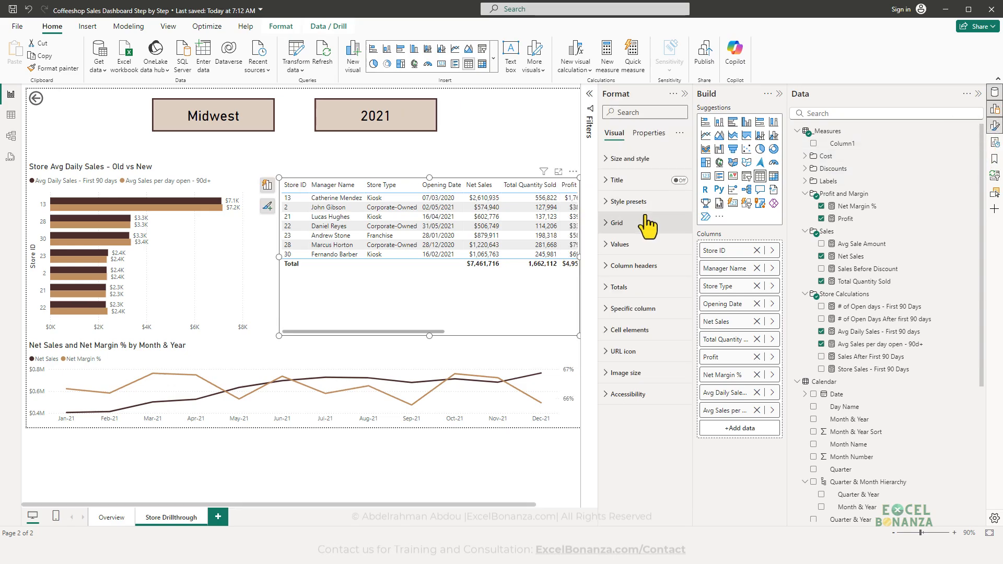
pyautogui.click(637, 268)
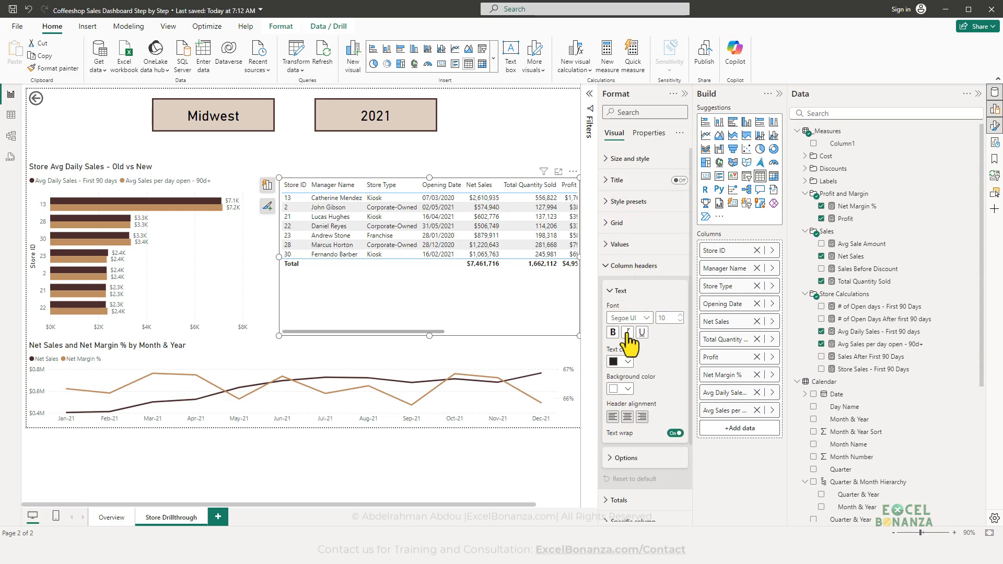
pyautogui.click(623, 361)
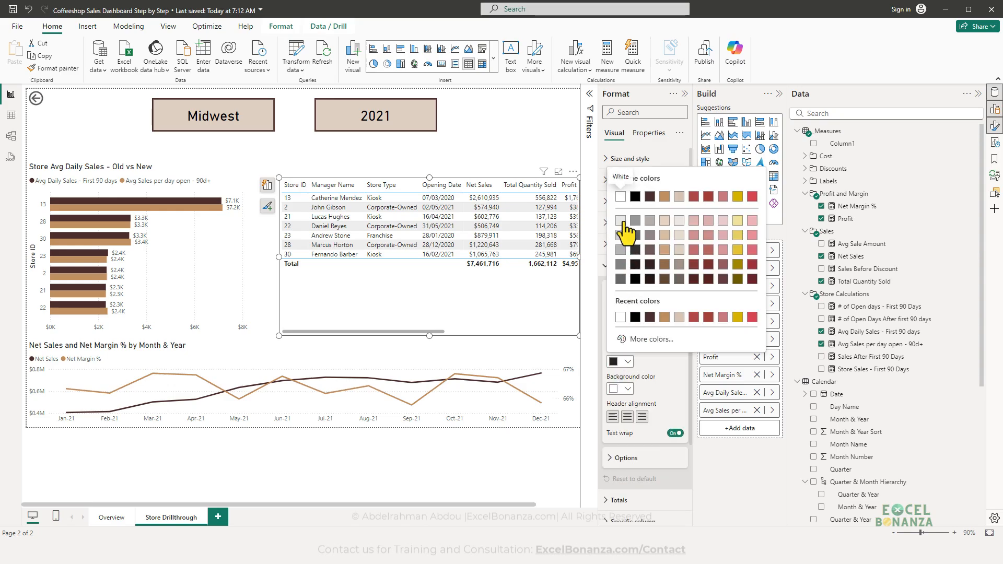
pyautogui.click(620, 199)
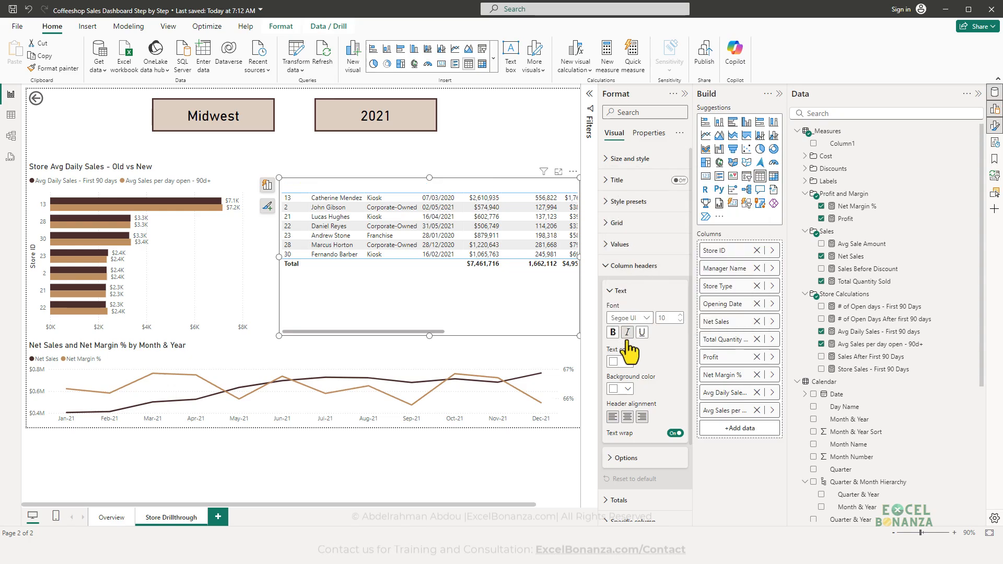
pyautogui.click(626, 390)
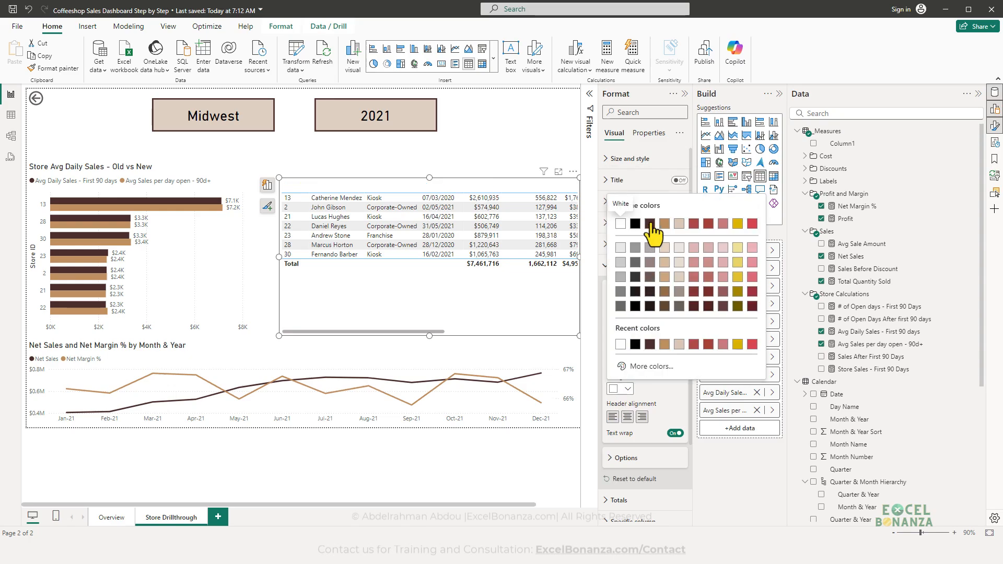
pyautogui.click(649, 224)
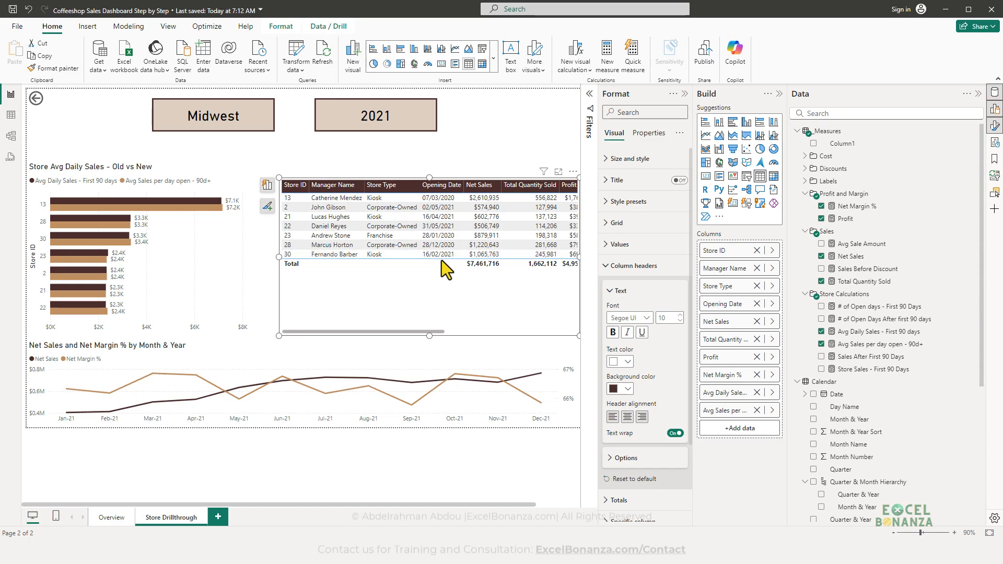
# - Set the table values' background color to #D7C4B5 and alternate background to white, and slightly enlarge the table from its upper-left corner
pyautogui.click(620, 243)
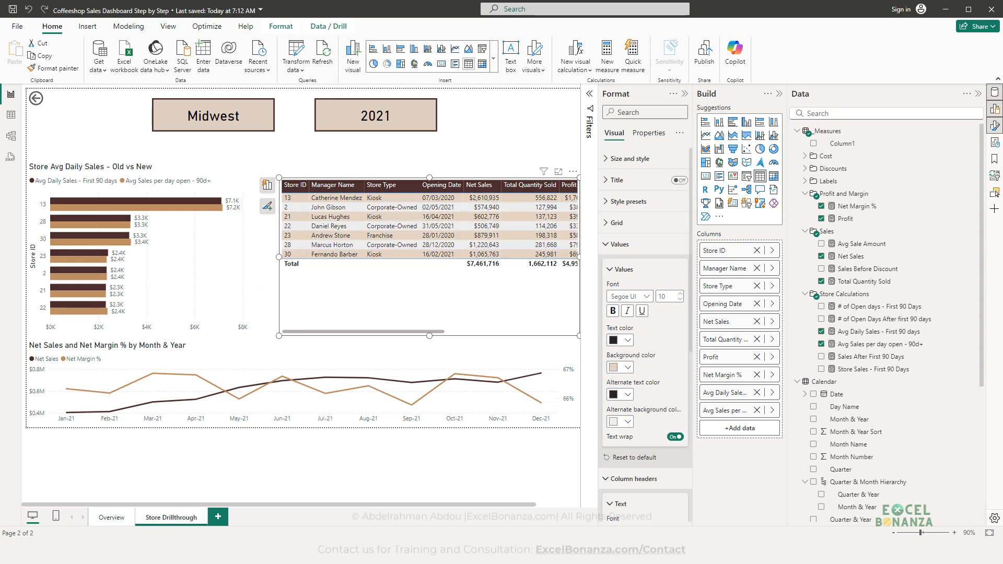
pyautogui.click(627, 367)
pyautogui.click(627, 347)
pyautogui.write('#D7C4B5')
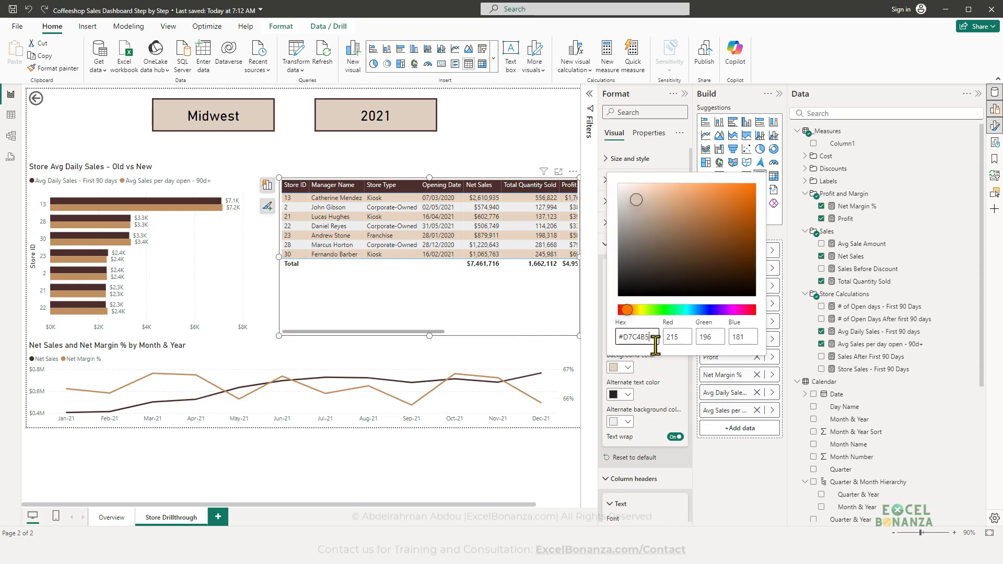
pyautogui.click(431, 300)
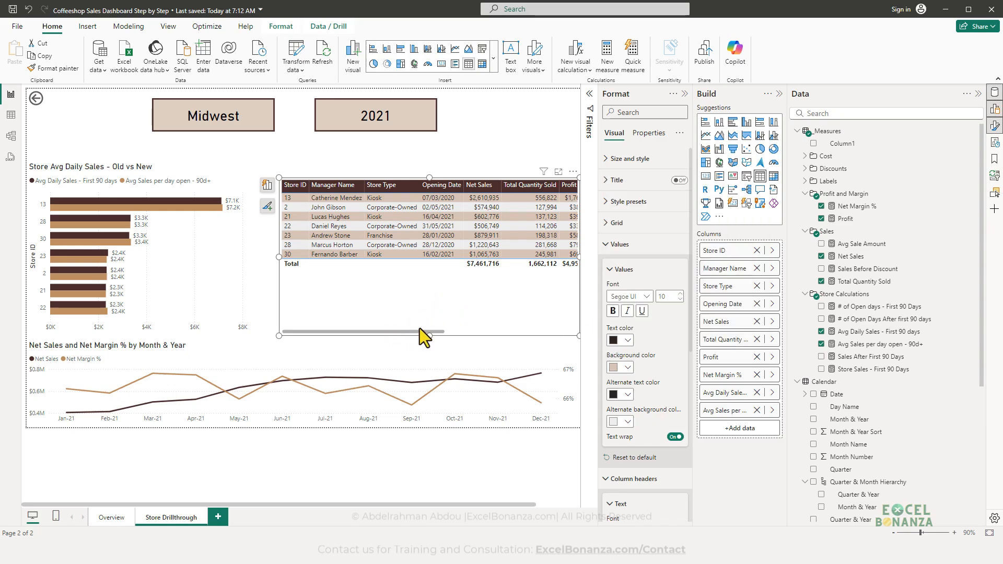
pyautogui.click(627, 421)
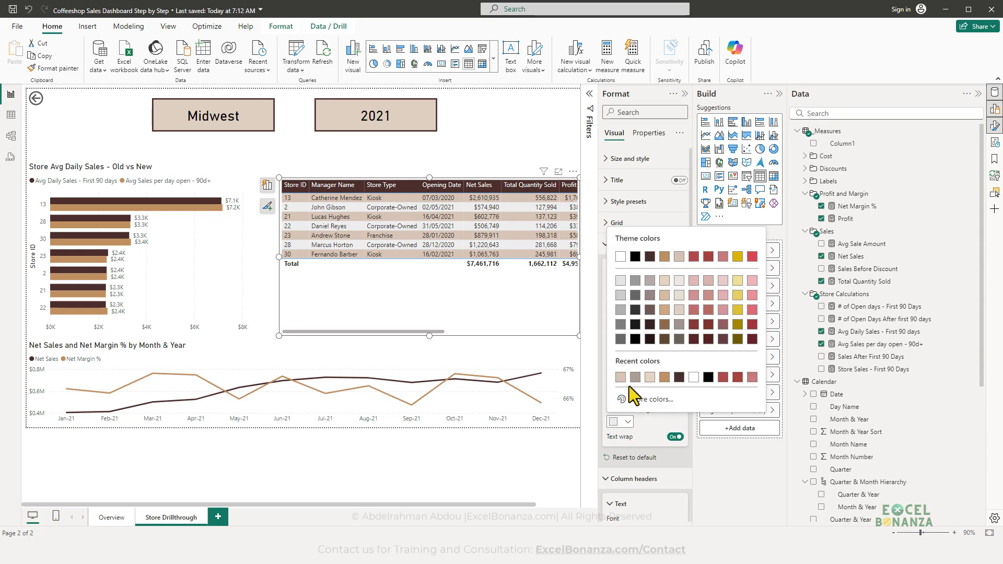
pyautogui.click(620, 256)
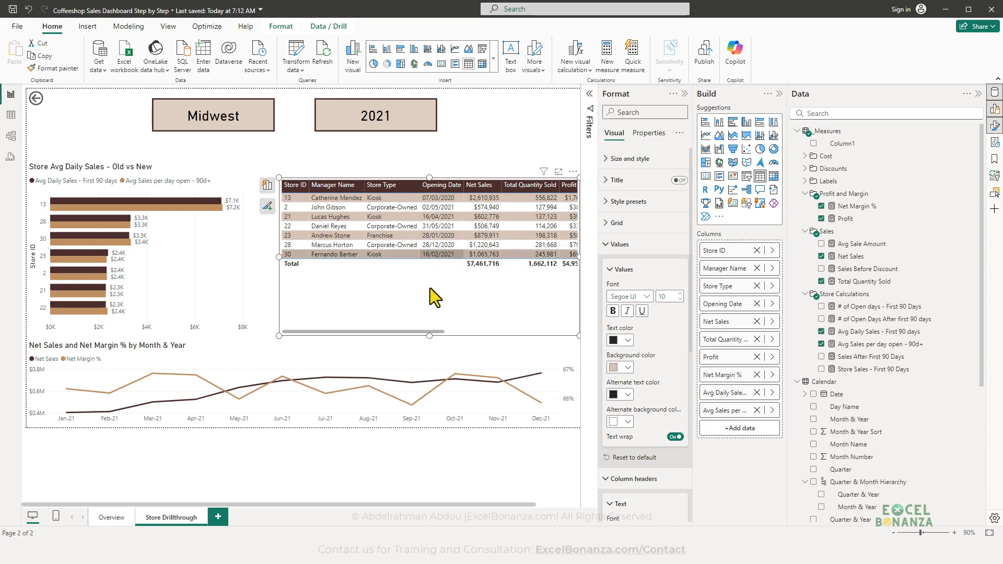
pyautogui.moveTo(279, 178); pyautogui.dragTo(275, 171)
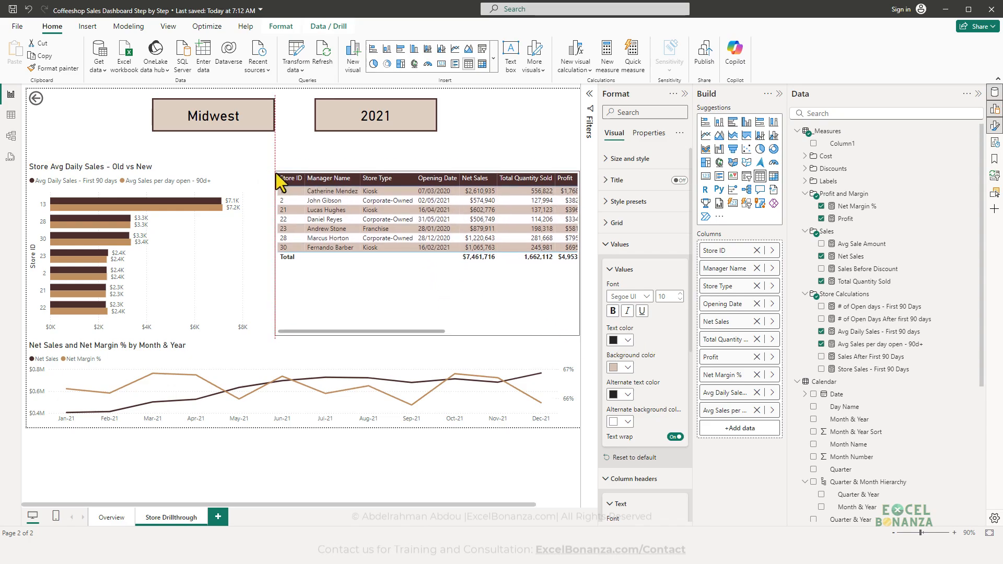
# - Try dark brown for both the text color and the alternate text color of the table values
pyautogui.click(627, 340)
pyautogui.click(649, 377)
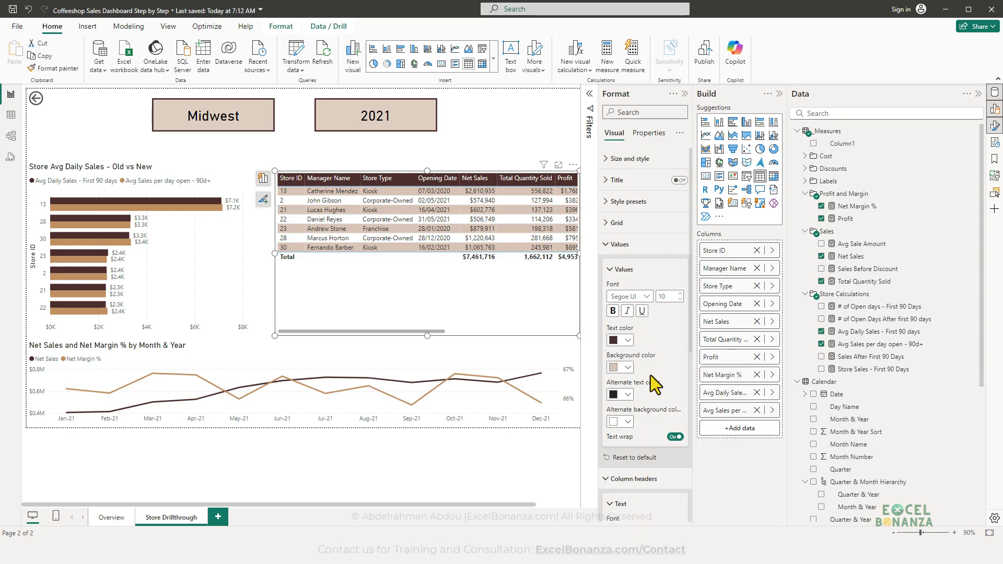
pyautogui.click(629, 396)
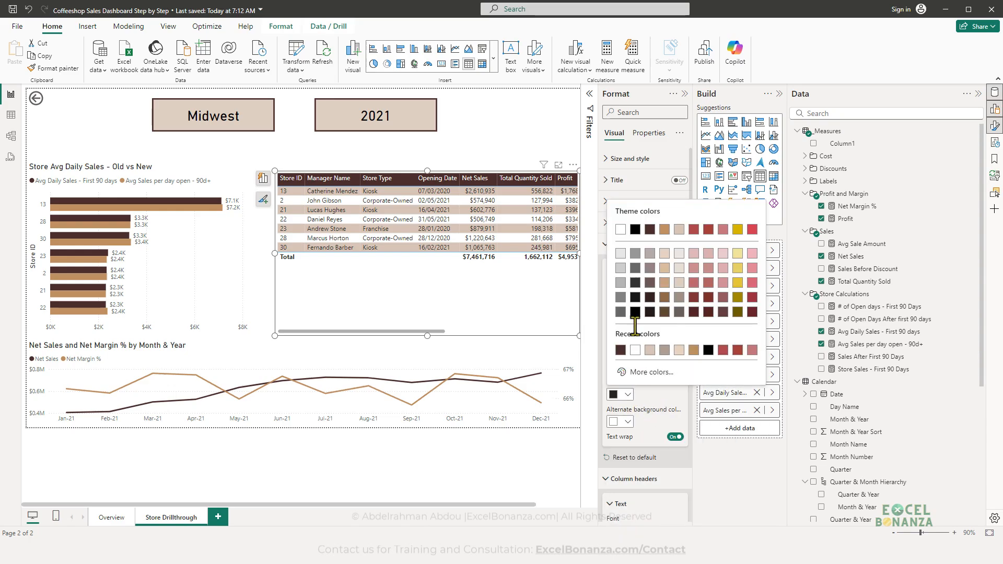
pyautogui.click(653, 245)
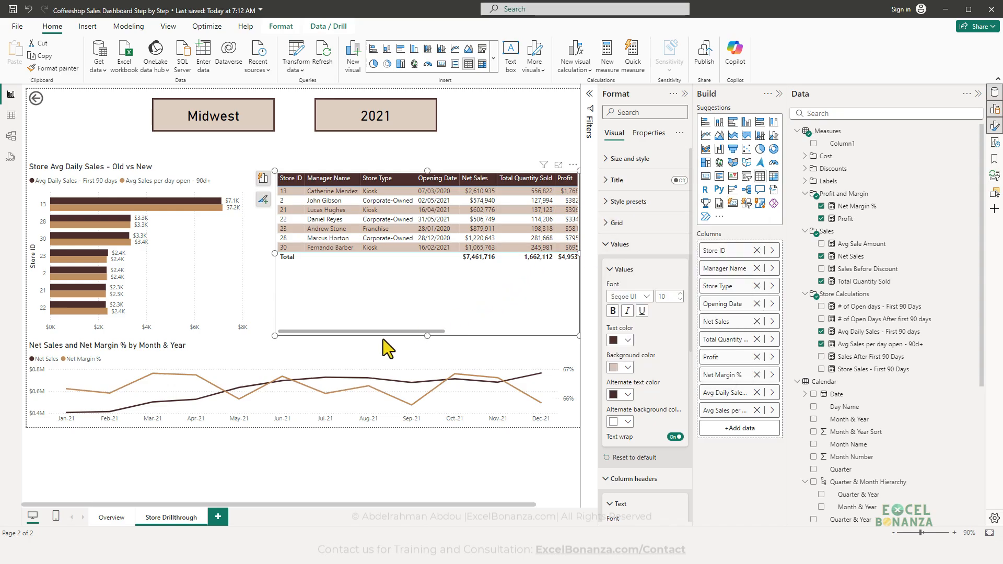
pyautogui.moveTo(391, 334); pyautogui.dragTo(324, 328)
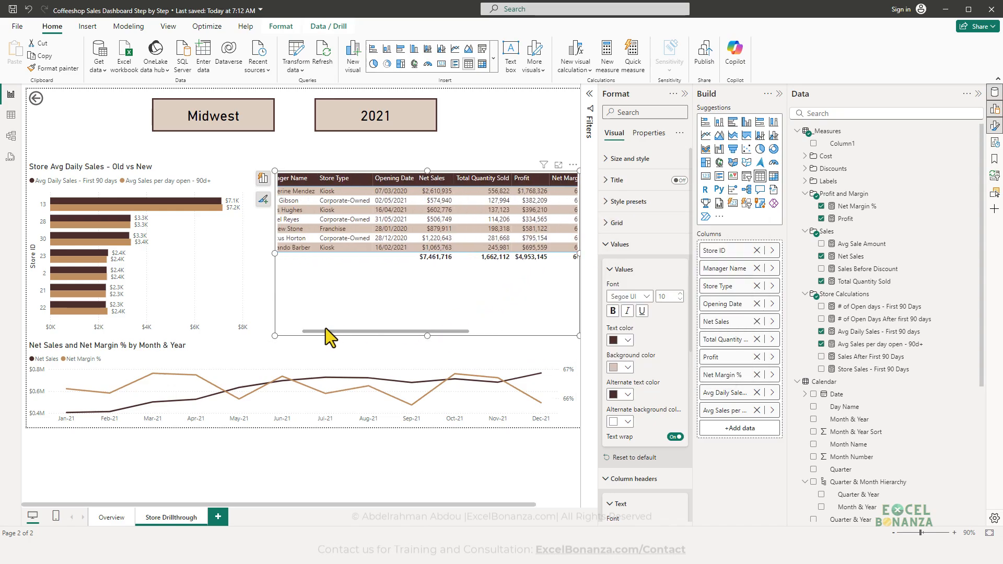
# - Set both the text color and the alternate text color of the table values to black
pyautogui.click(626, 340)
pyautogui.click(635, 377)
pyautogui.click(627, 395)
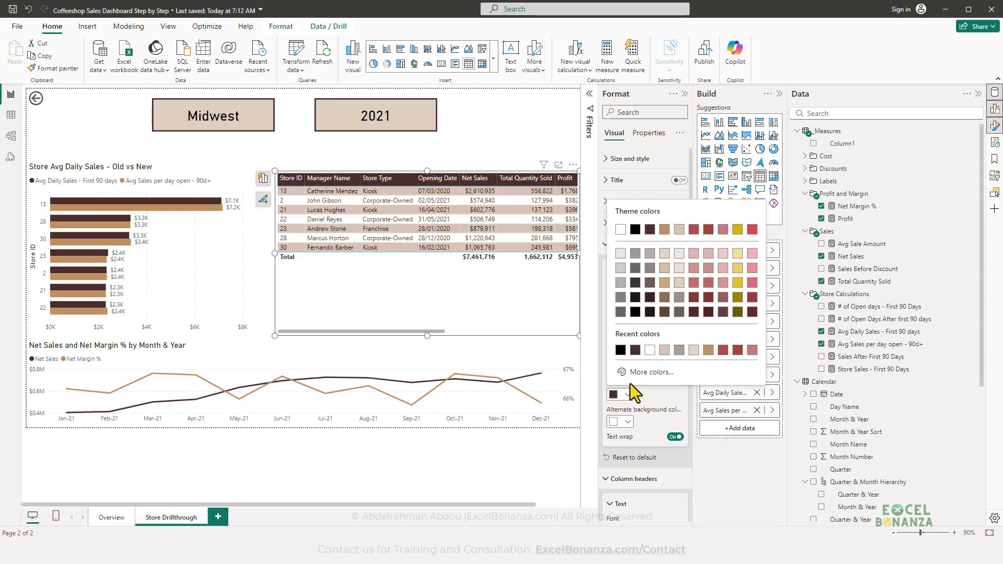
pyautogui.click(651, 393)
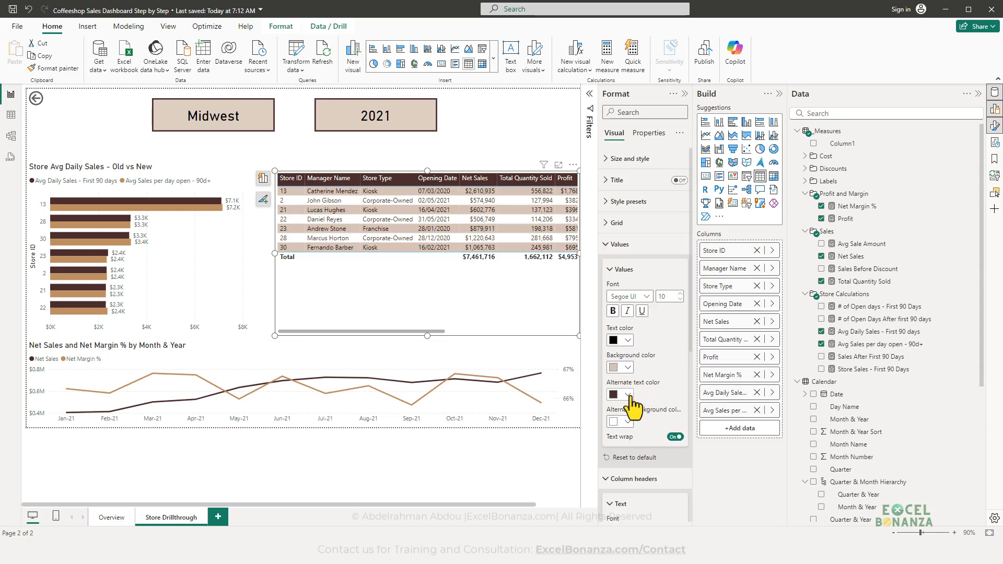
pyautogui.click(628, 394)
pyautogui.click(634, 230)
# - Format the table's totals row with white text on a dark brown #4B2E2B background
pyautogui.scroll(-5, 660, 362)
pyautogui.scroll(-5, 672, 360)
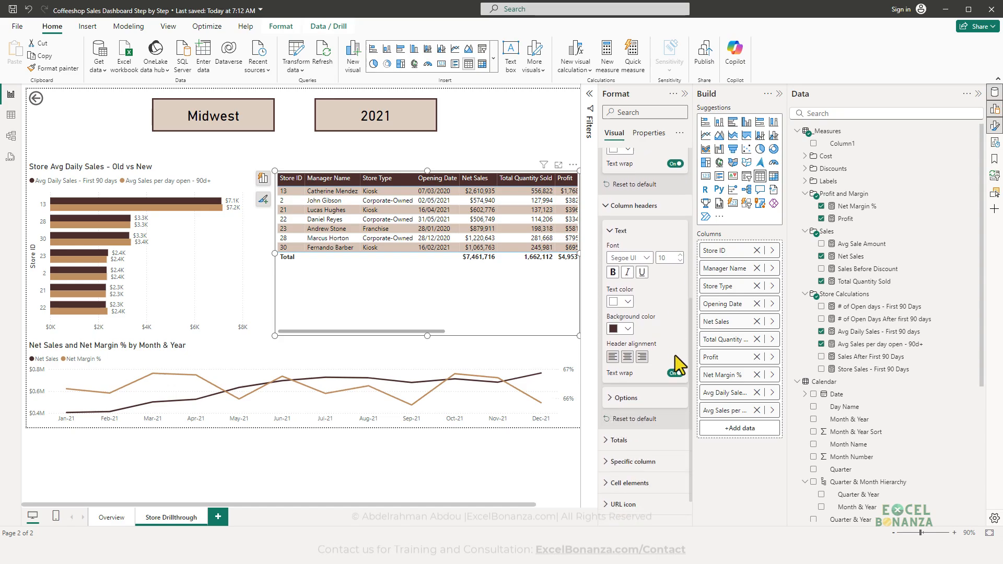
pyautogui.click(627, 405)
pyautogui.scroll(-3, 644, 365)
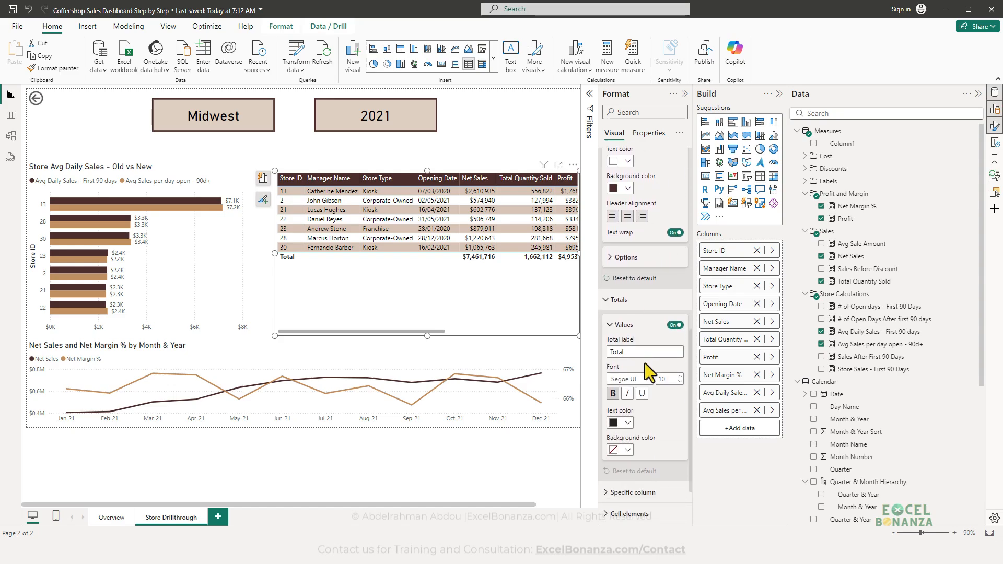
pyautogui.scroll(-2, 647, 374)
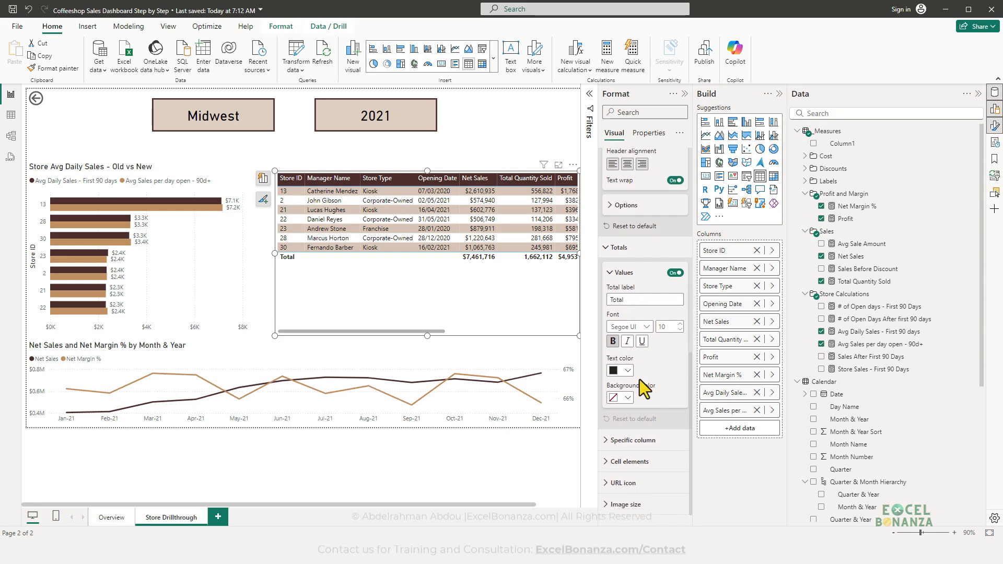
pyautogui.click(628, 398)
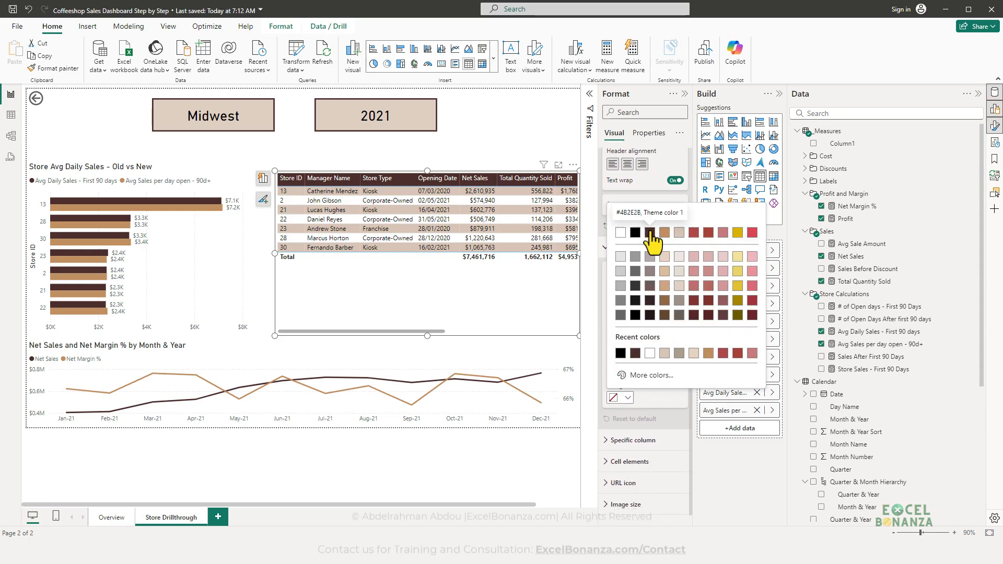
pyautogui.click(652, 231)
pyautogui.click(626, 371)
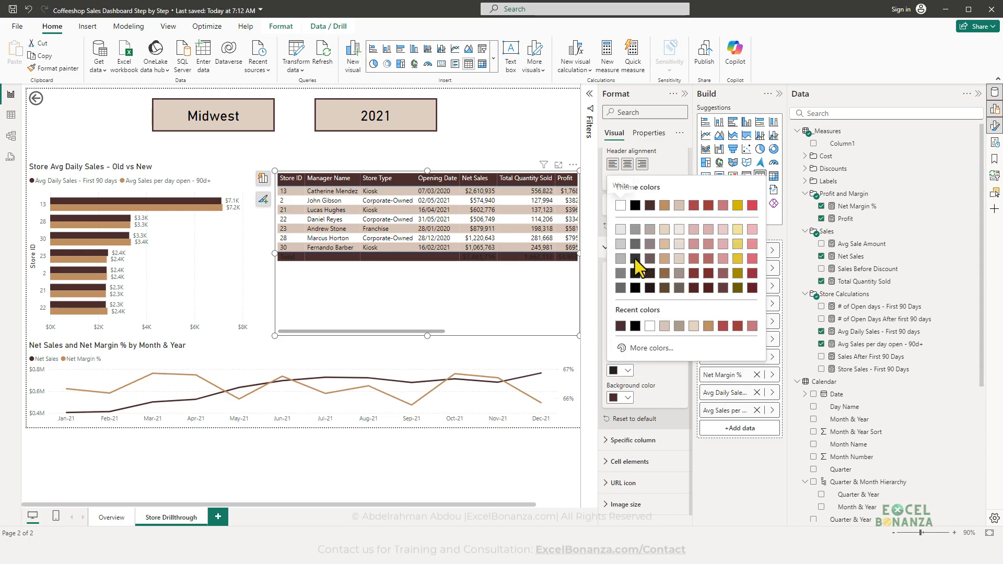
pyautogui.click(620, 206)
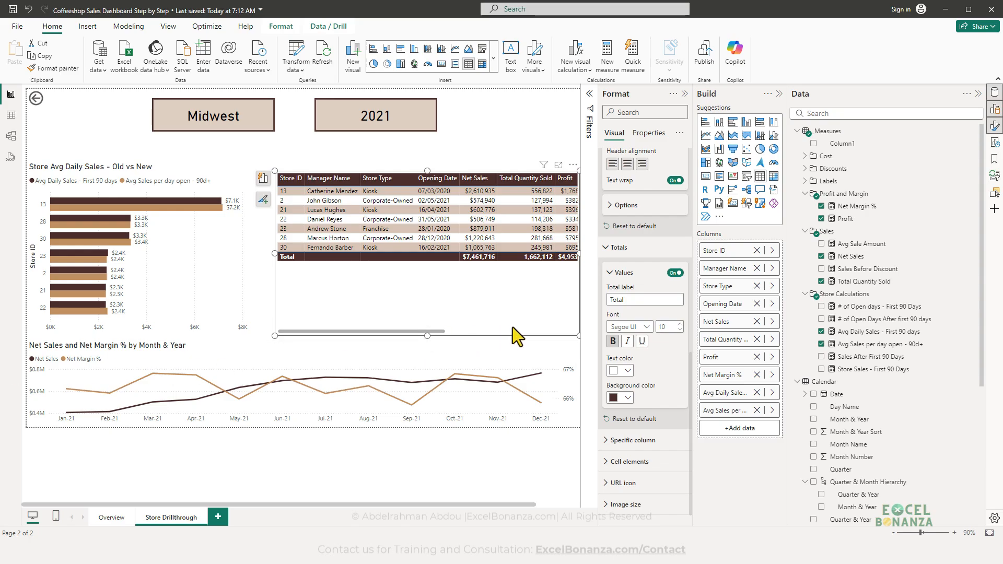
pyautogui.scroll(3, 645, 343)
pyautogui.scroll(1, 647, 355)
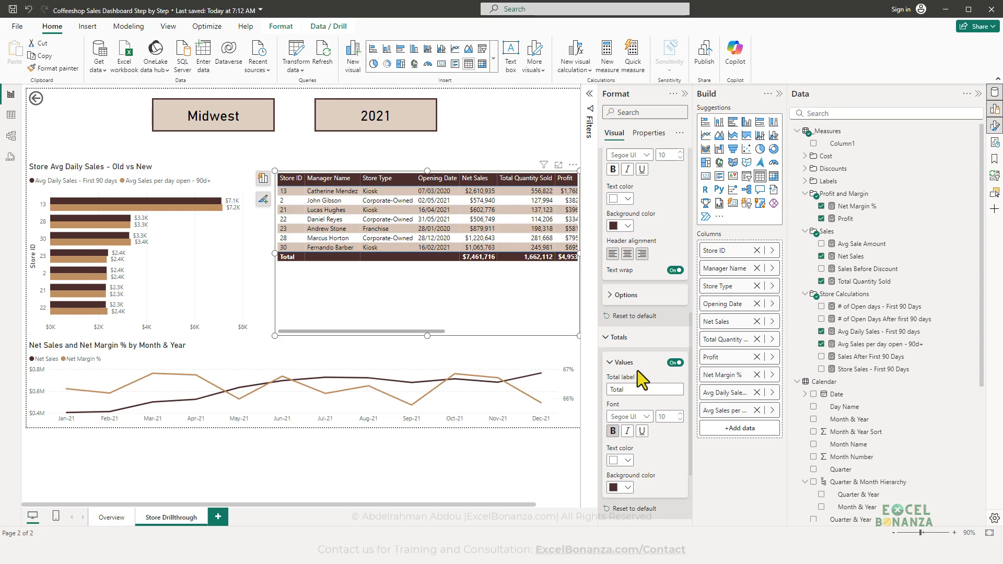
pyautogui.scroll(-5, 637, 370)
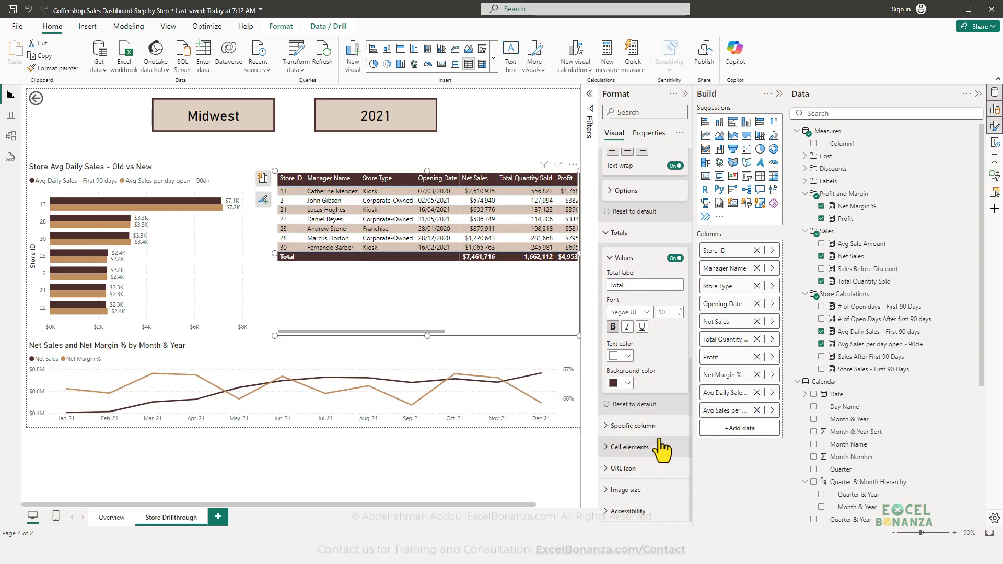
pyautogui.scroll(15, 663, 389)
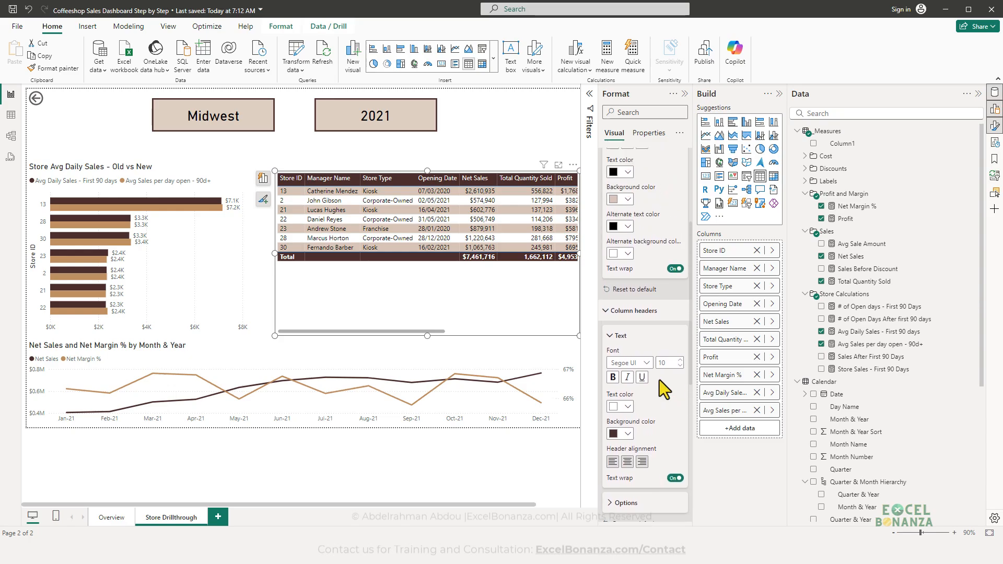
pyautogui.scroll(-15, 643, 328)
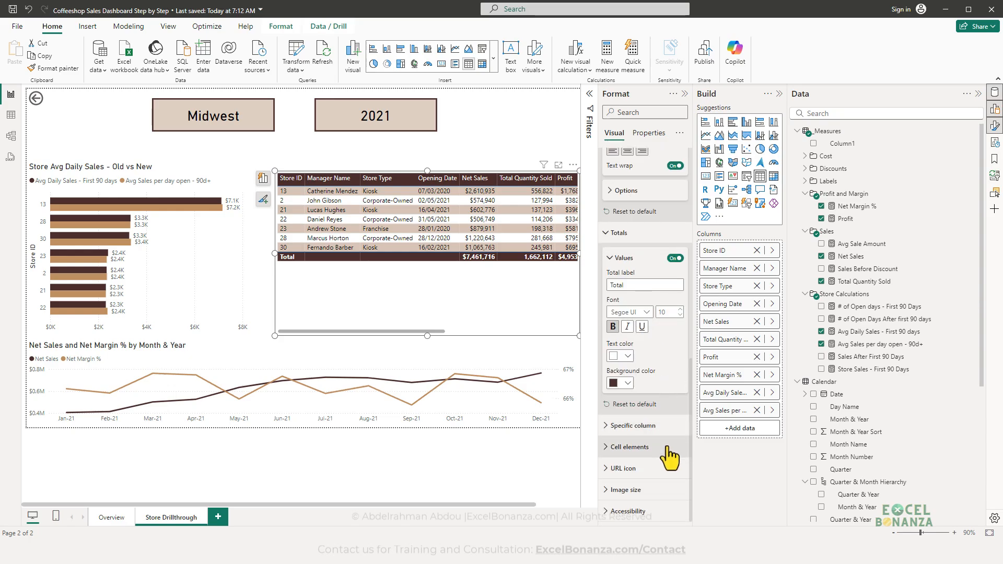
# - Switch to the finished demo report's Store Drillthrough page and examine the slicers inside its menu
pyautogui.scroll(5, 666, 407)
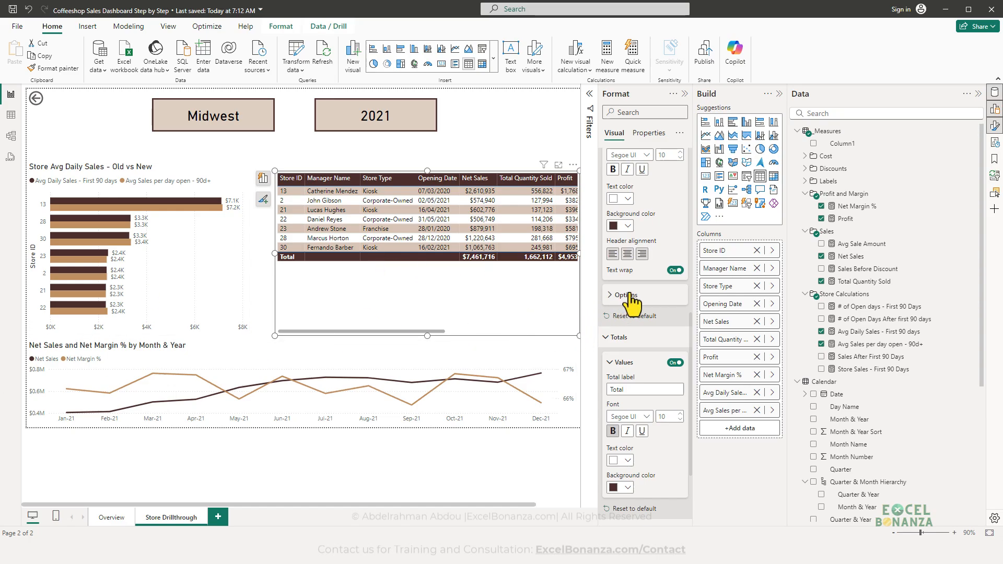
pyautogui.moveTo(372, 331); pyautogui.dragTo(267, 329)
pyautogui.click(300, 148)
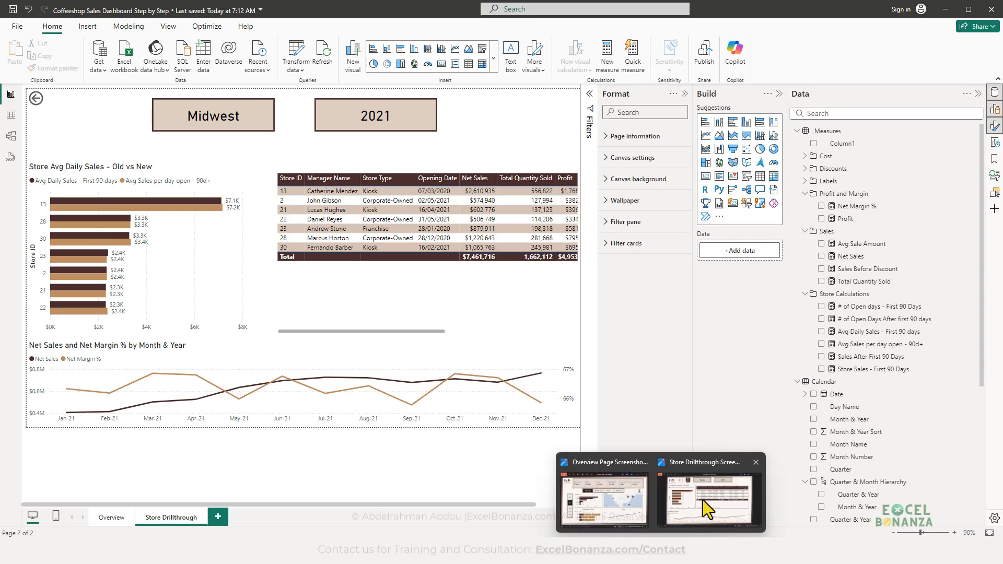
pyautogui.click(703, 501)
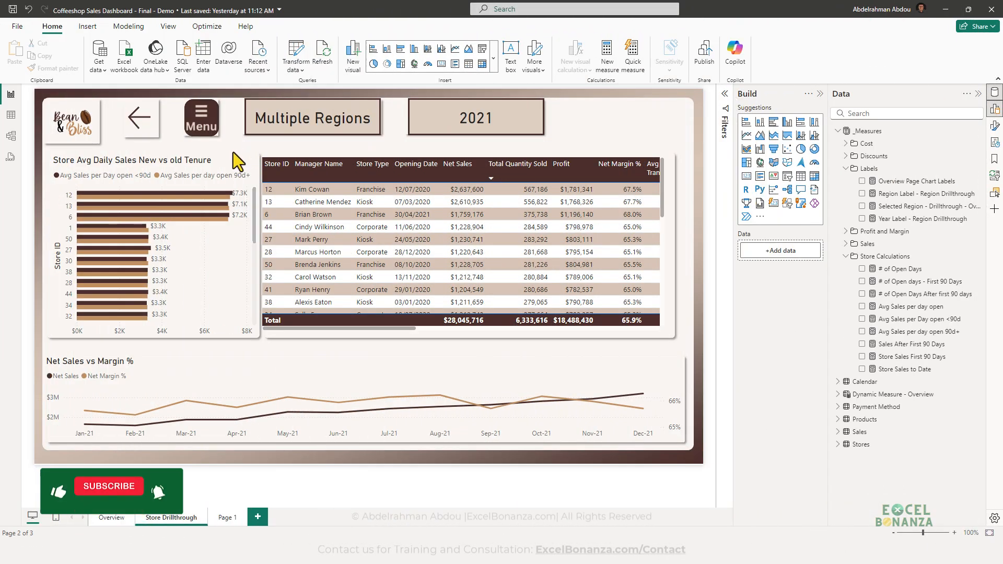
pyautogui.click(205, 128)
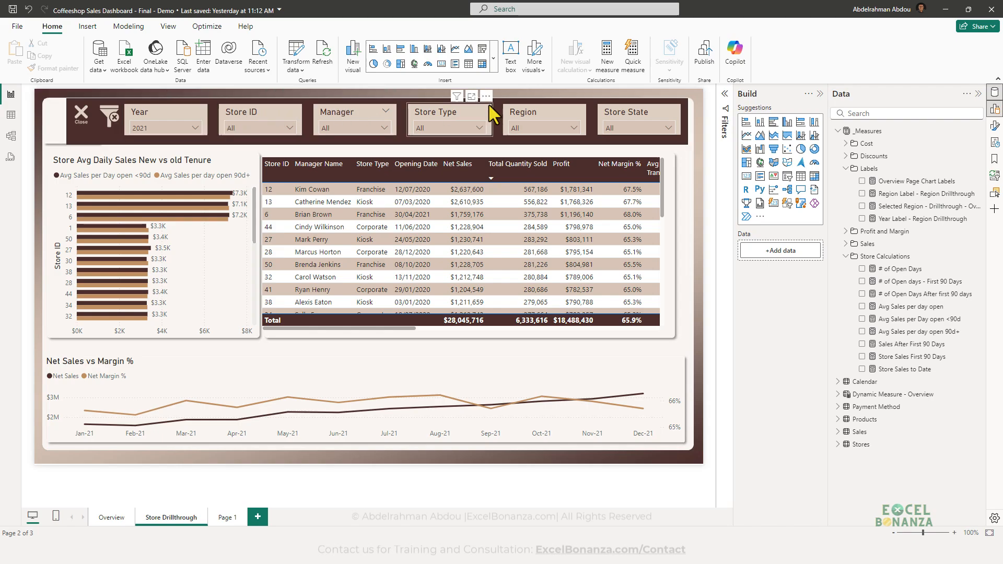
pyautogui.keyDown('ctrl'); pyautogui.click(89, 127); pyautogui.keyUp('ctrl')
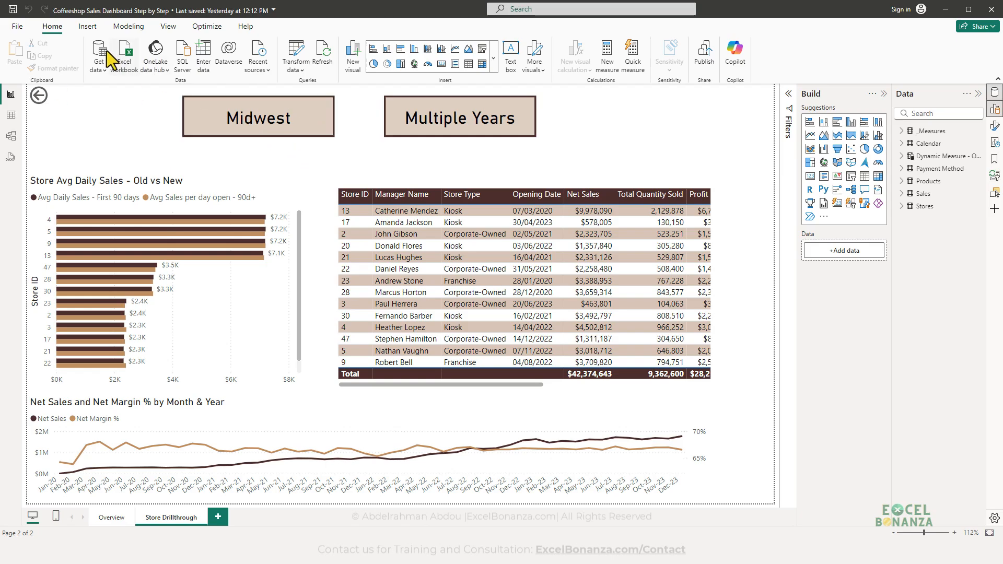
# - Insert a plain rectangle shape on the Store Drillthrough page
pyautogui.click(87, 26)
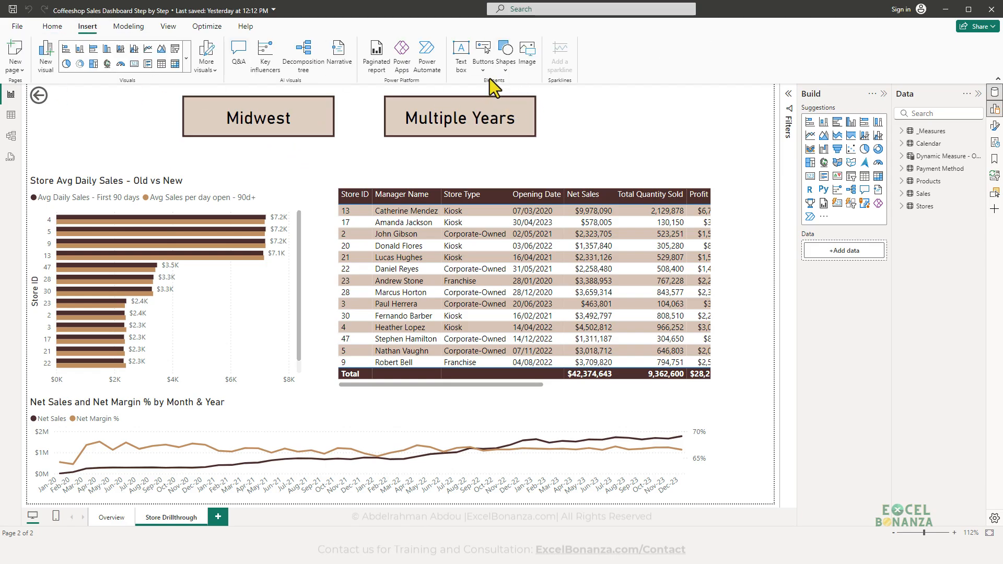
pyautogui.click(508, 66)
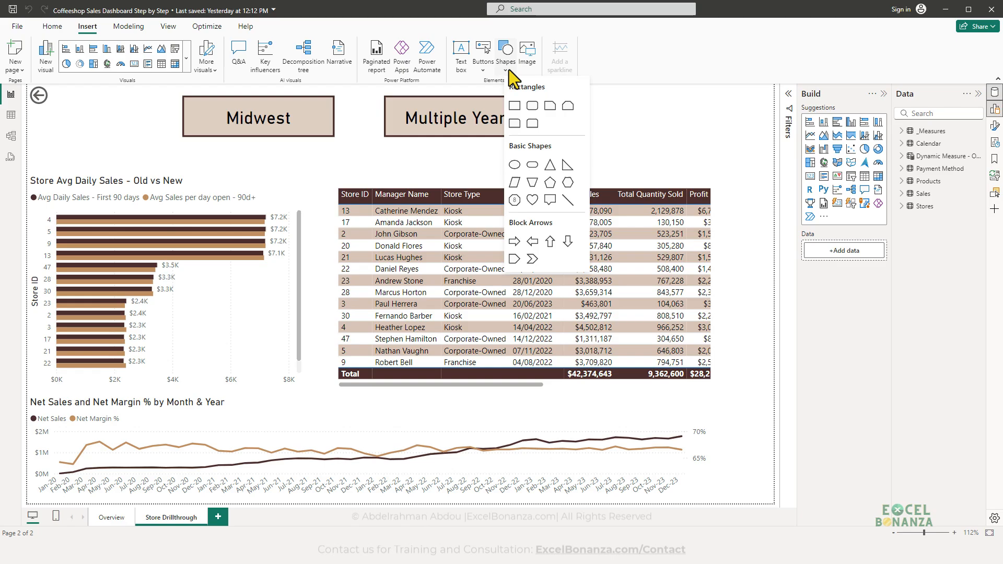
pyautogui.click(533, 105)
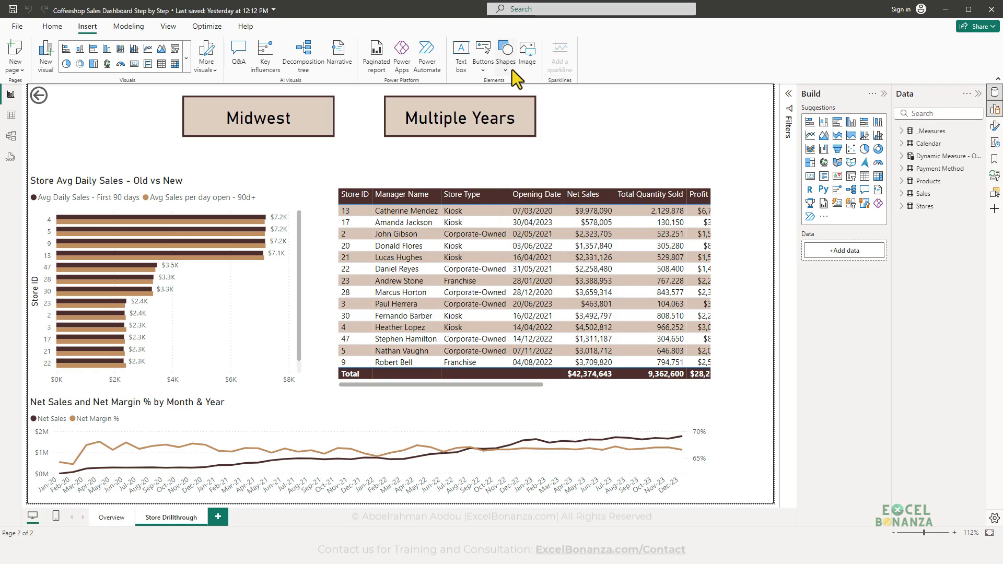
pyautogui.click(512, 69)
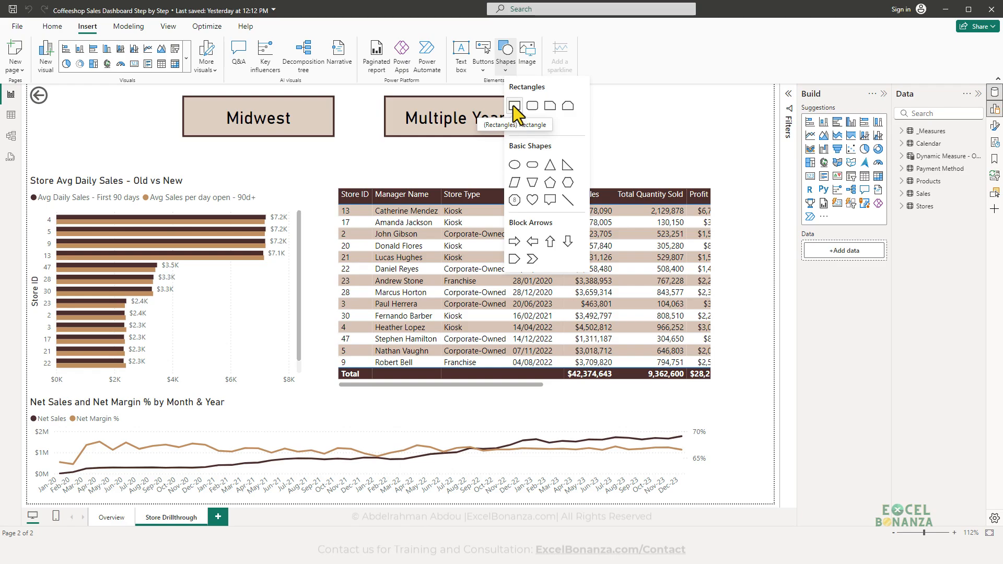
pyautogui.click(513, 106)
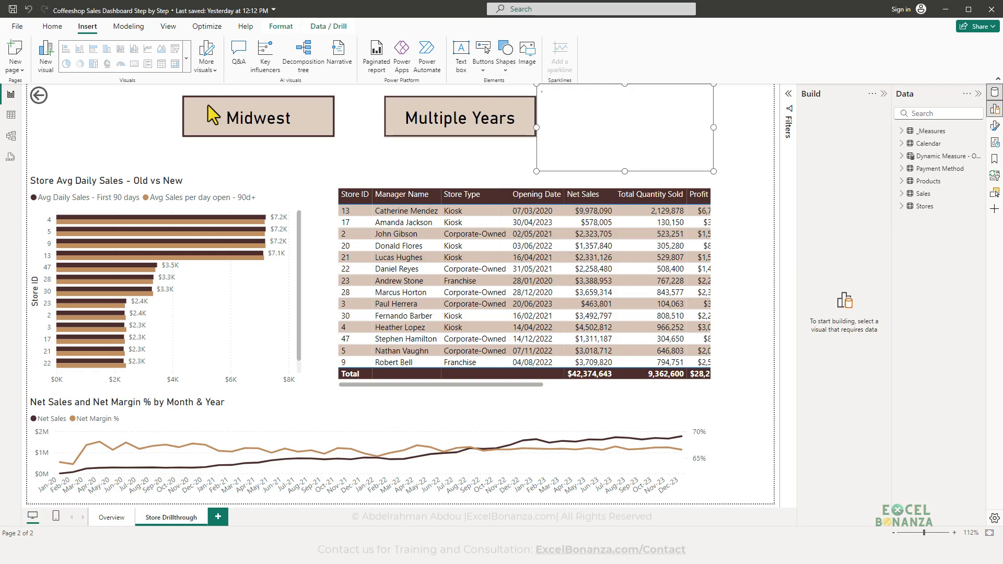
# - Move and stretch the rectangle into a wide band over the region and year labels, leaving the back arrow uncovered
pyautogui.moveTo(604, 156); pyautogui.dragTo(250, 156)
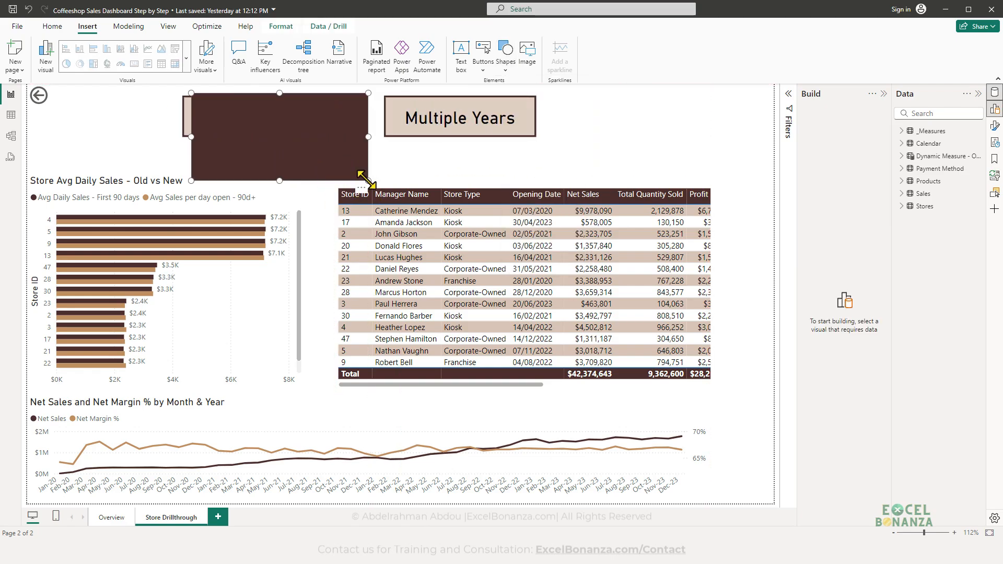
pyautogui.moveTo(365, 179); pyautogui.dragTo(689, 151)
pyautogui.moveTo(632, 135); pyautogui.dragTo(639, 127)
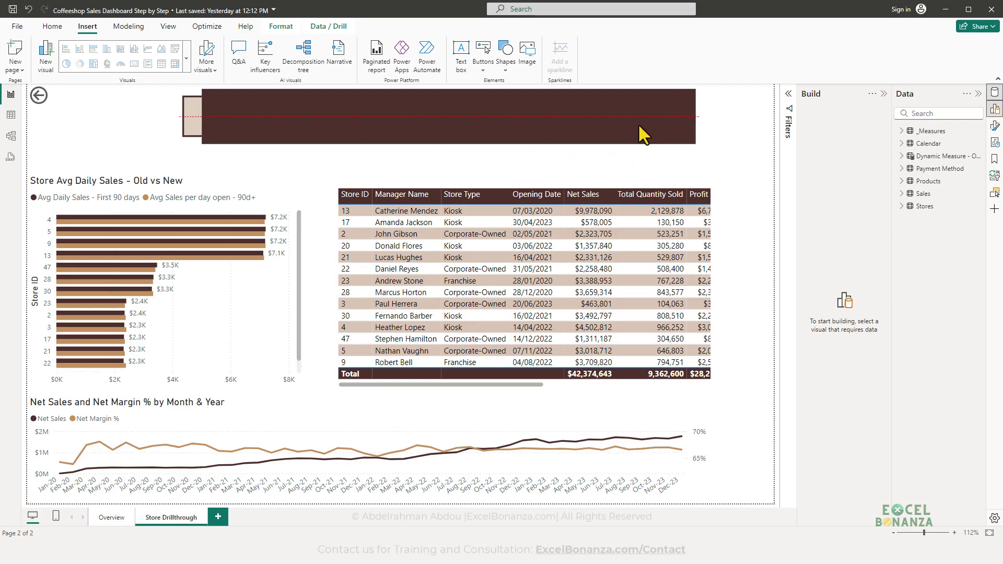
pyautogui.moveTo(204, 90); pyautogui.dragTo(105, 84)
pyautogui.moveTo(696, 143); pyautogui.dragTo(756, 147)
pyautogui.moveTo(632, 131); pyautogui.dragTo(634, 139)
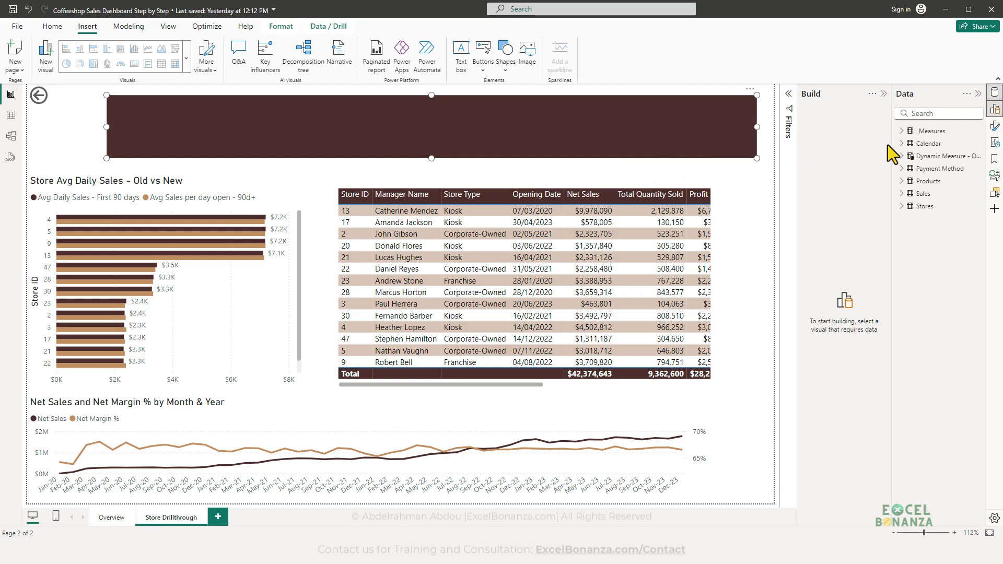
# - Add a slicer for the Calendar table's Year field and shrink it to fit inside the dark brown band
pyautogui.click(279, 178)
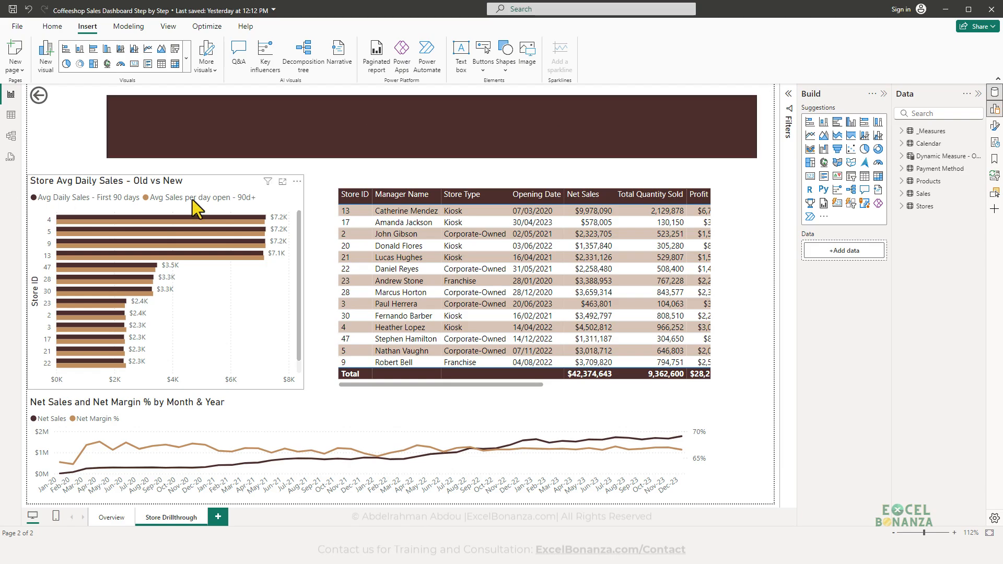
pyautogui.click(851, 177)
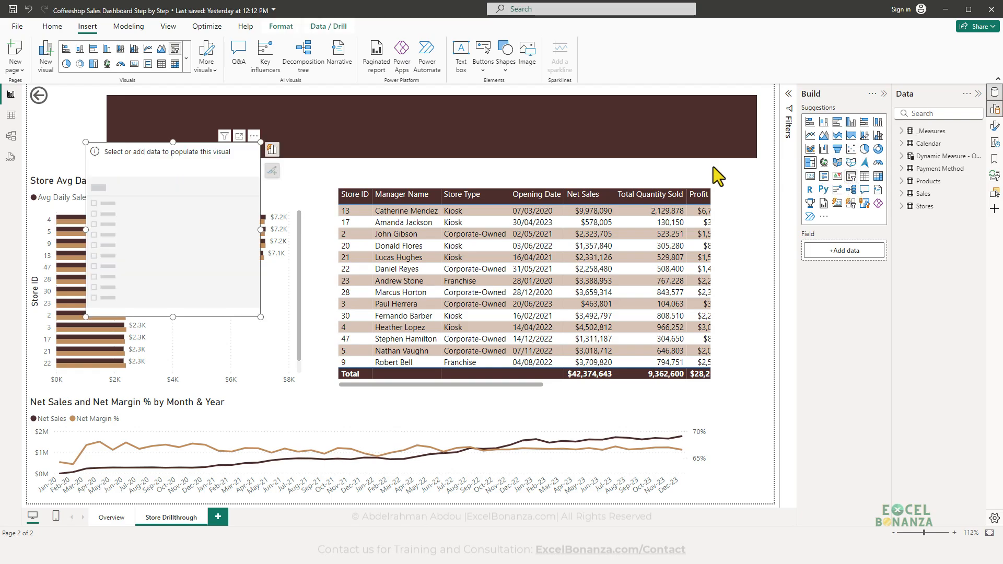
pyautogui.moveTo(261, 317); pyautogui.dragTo(224, 127)
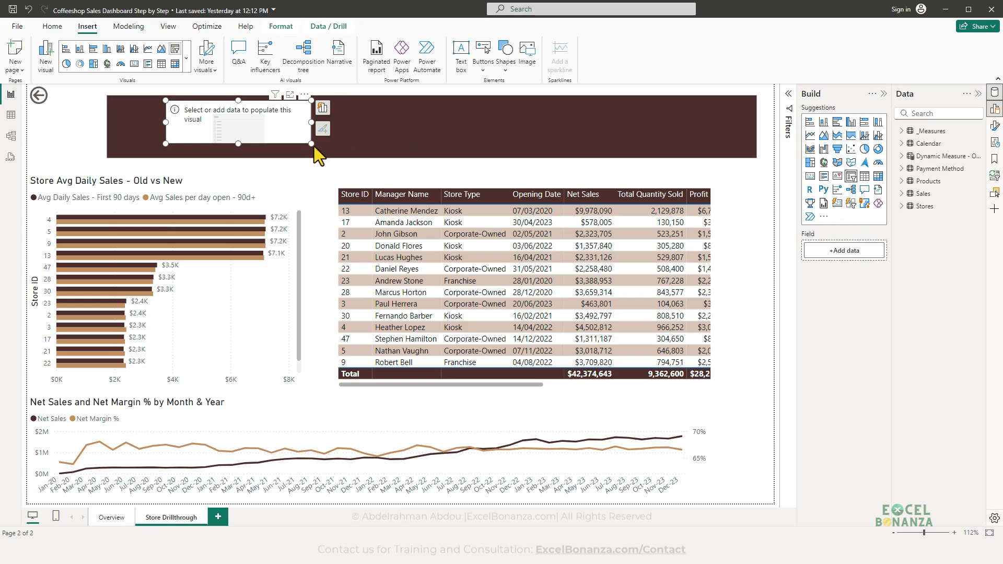
pyautogui.moveTo(311, 143); pyautogui.dragTo(300, 128)
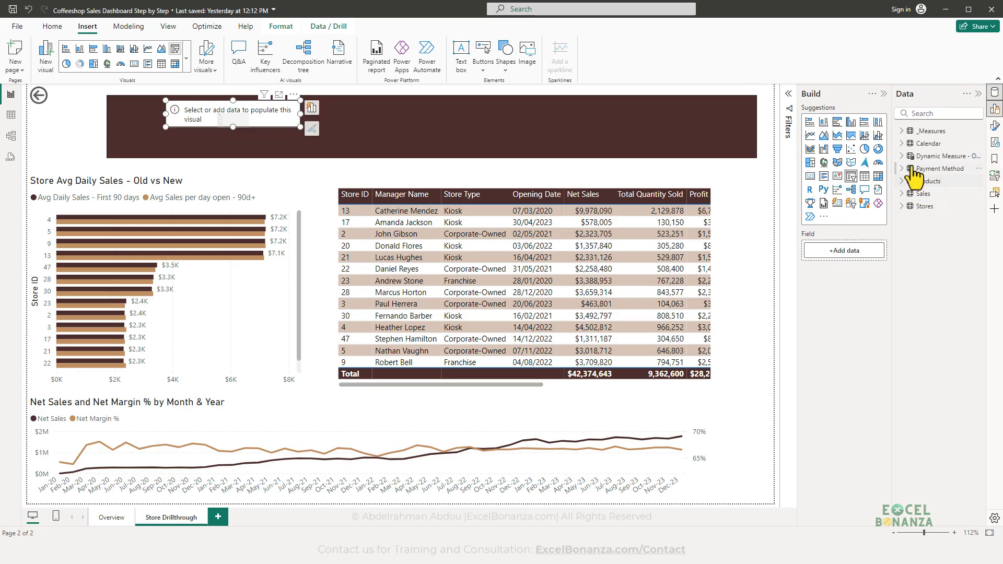
pyautogui.click(901, 143)
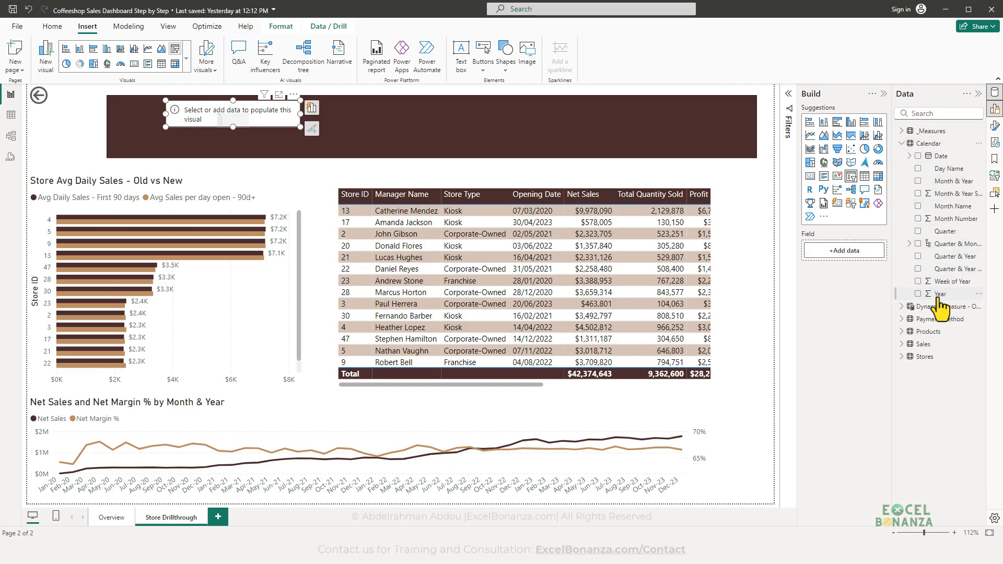
pyautogui.moveTo(935, 297); pyautogui.dragTo(270, 136)
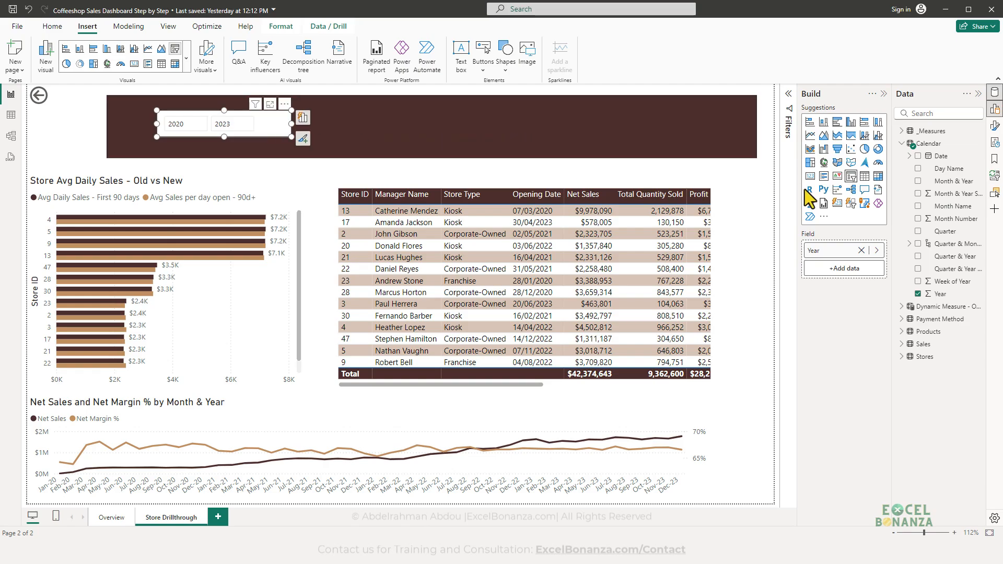
# - Set the Year slicer's style to Dropdown and adjust it to about 239 wide by 60 high within the band
pyautogui.click(994, 125)
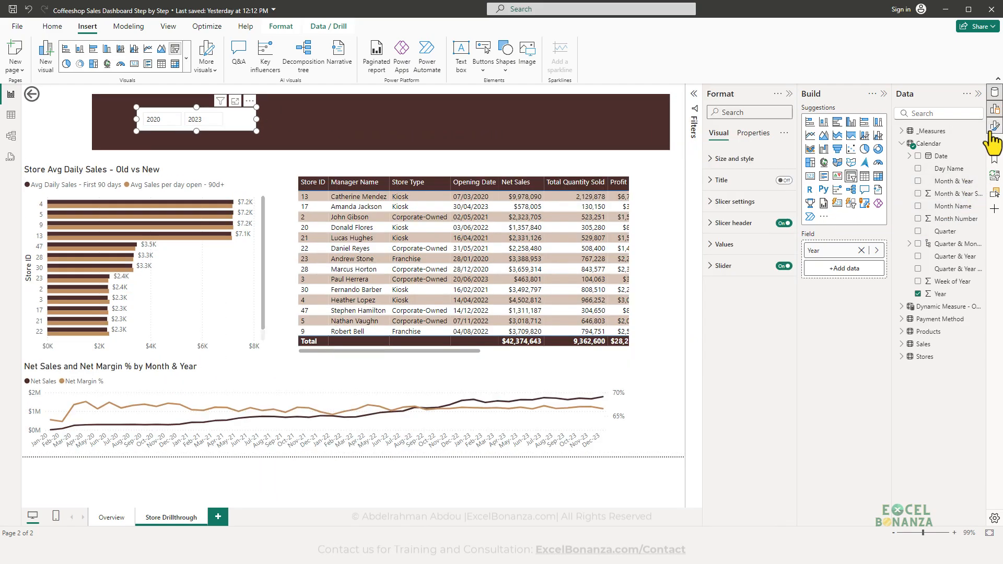
pyautogui.click(734, 204)
pyautogui.click(737, 254)
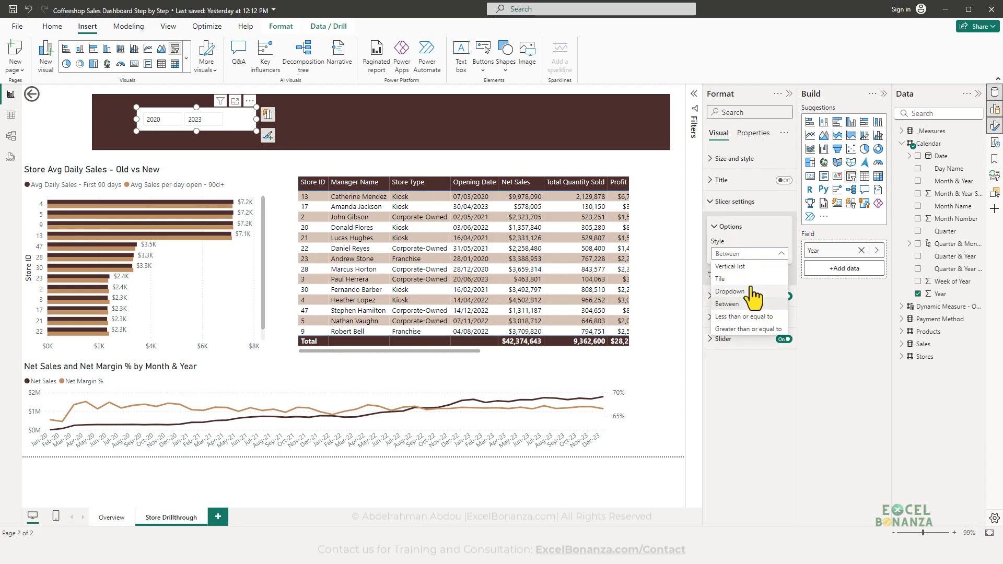
pyautogui.click(752, 291)
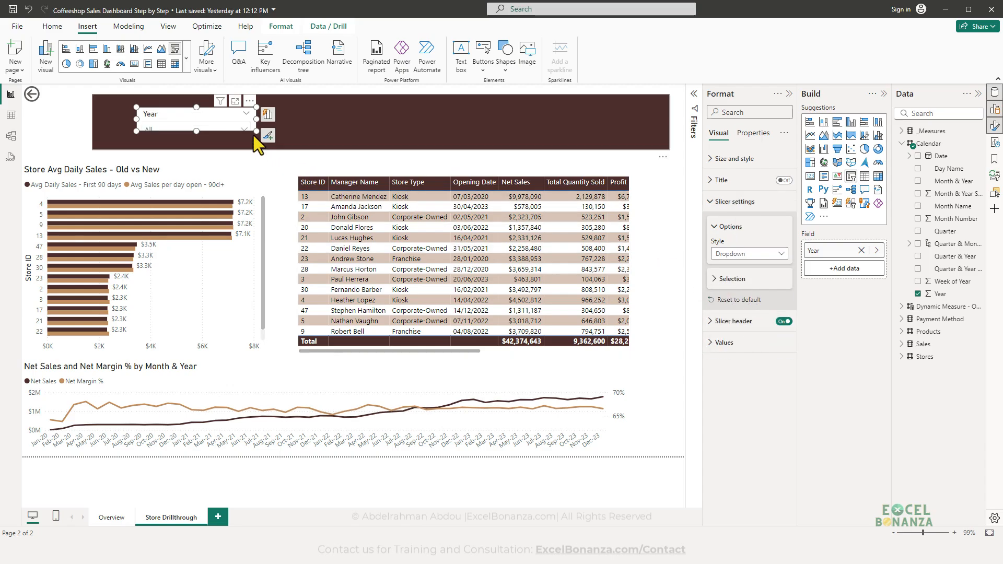
pyautogui.moveTo(255, 131); pyautogui.dragTo(218, 115)
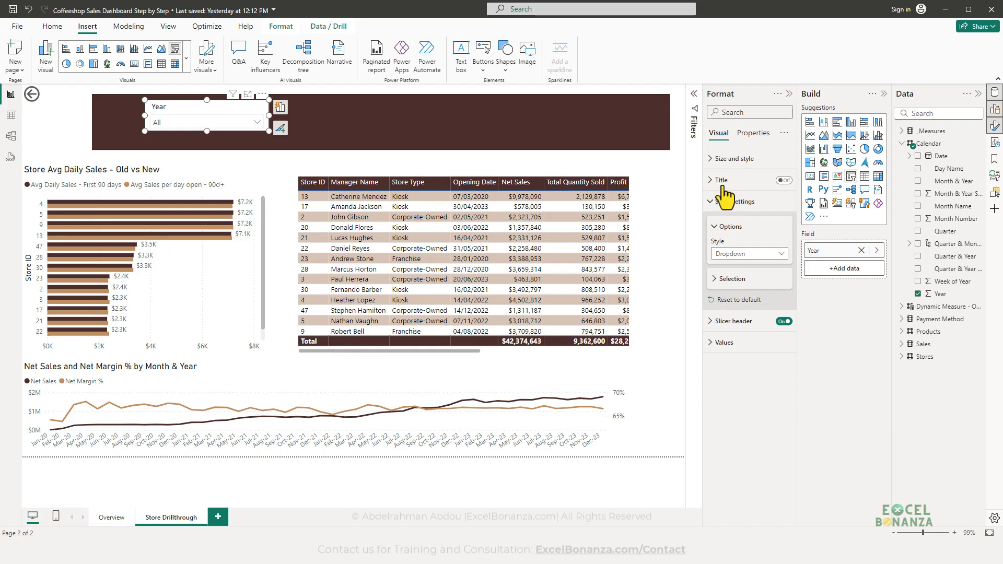
# - Set the Year slicer's overall background color to light beige
pyautogui.click(734, 159)
pyautogui.scroll(-2, 740, 229)
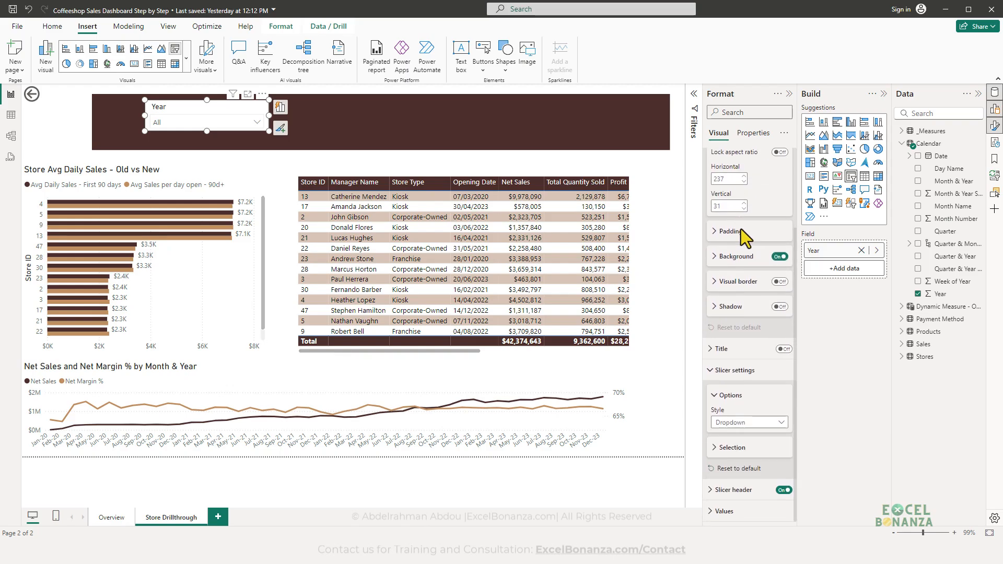
pyautogui.click(737, 256)
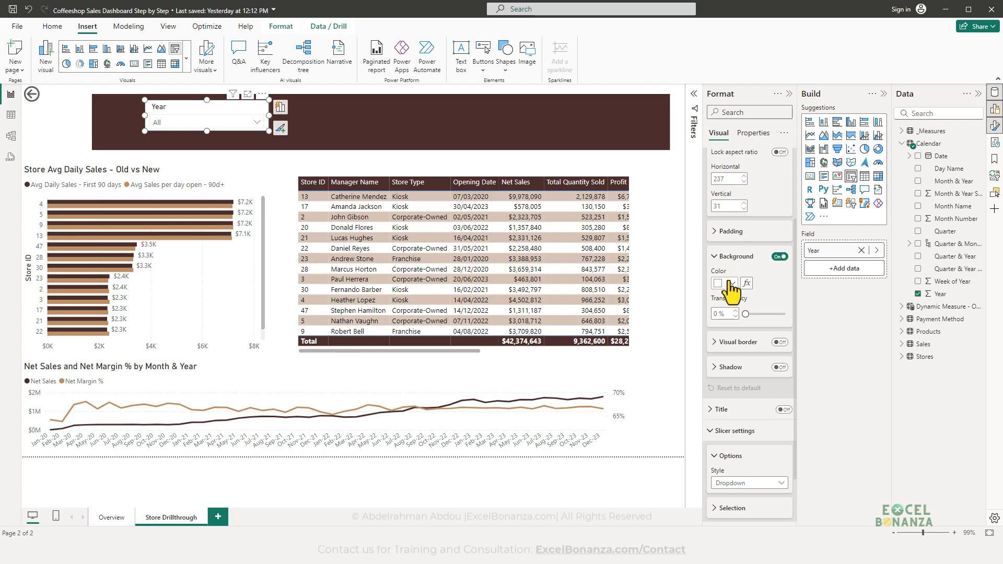
pyautogui.click(733, 283)
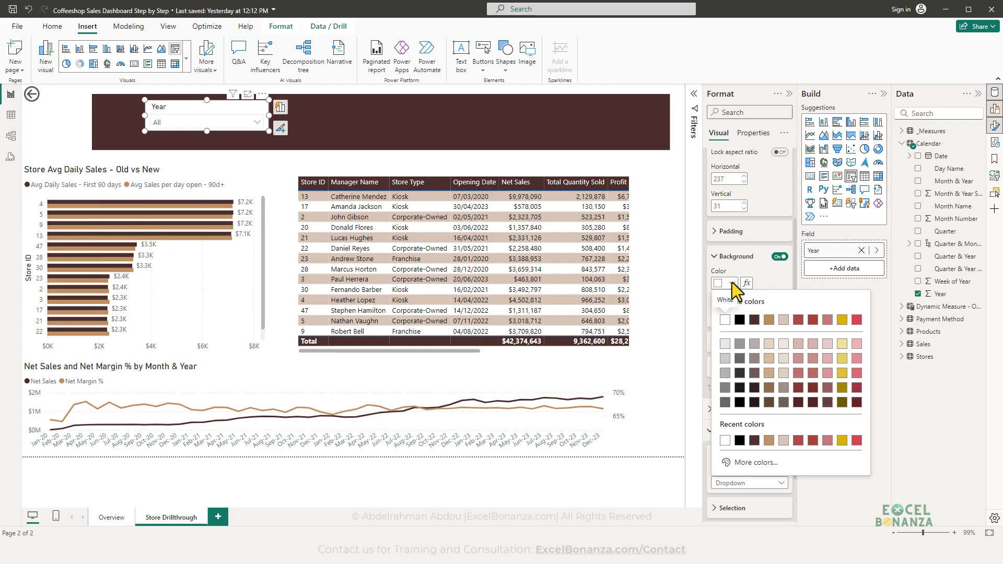
pyautogui.click(785, 381)
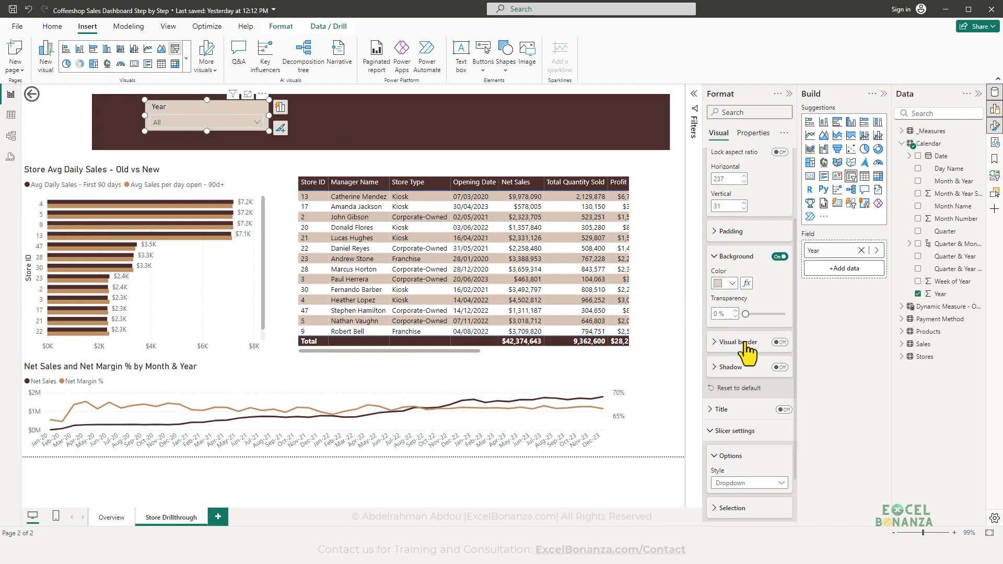
pyautogui.scroll(2, 747, 305)
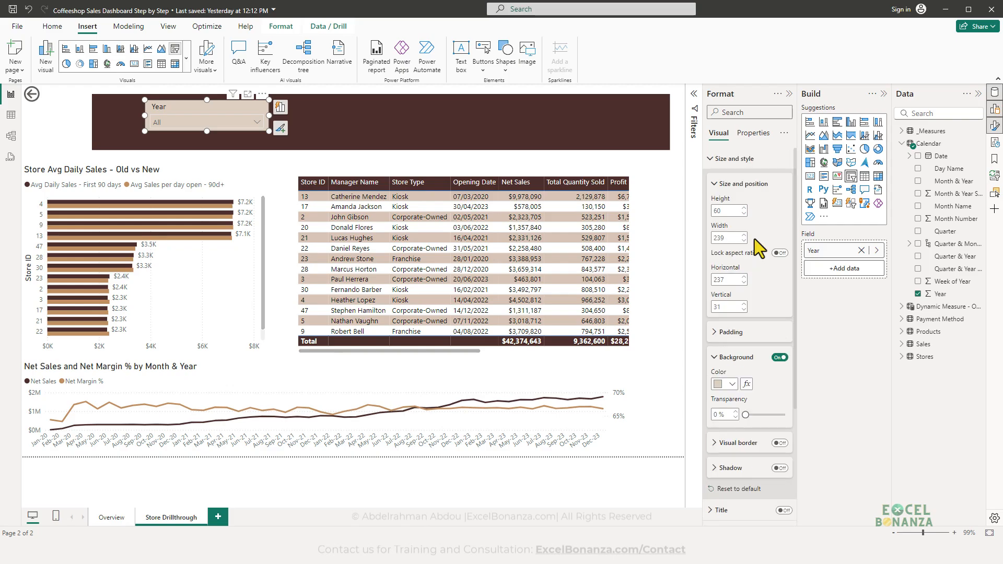
pyautogui.scroll(-2, 753, 253)
pyautogui.click(764, 407)
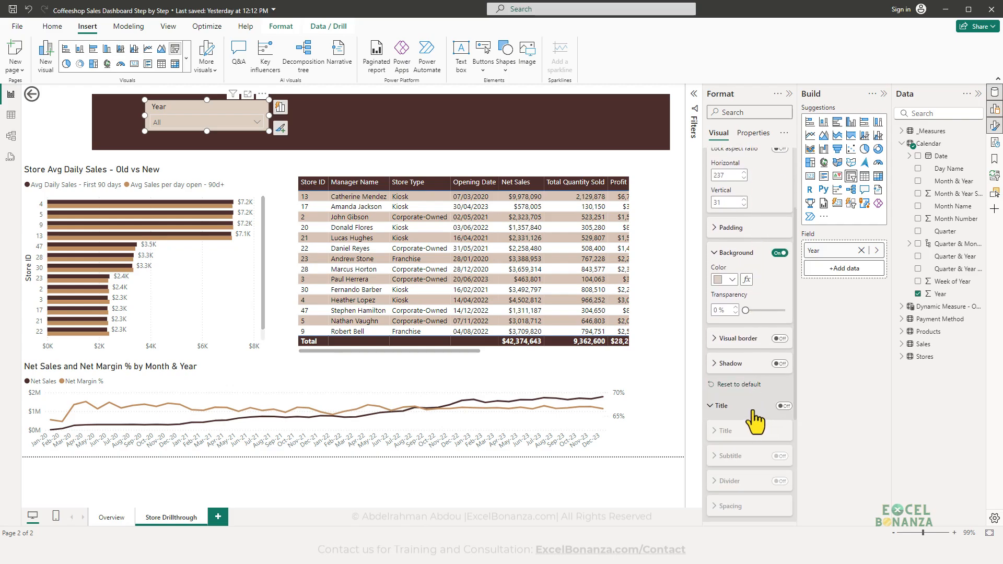
pyautogui.click(781, 407)
pyautogui.click(781, 407)
# - Set the font color of the Year slicer's header text to the theme's dark brown
pyautogui.scroll(-4, 750, 397)
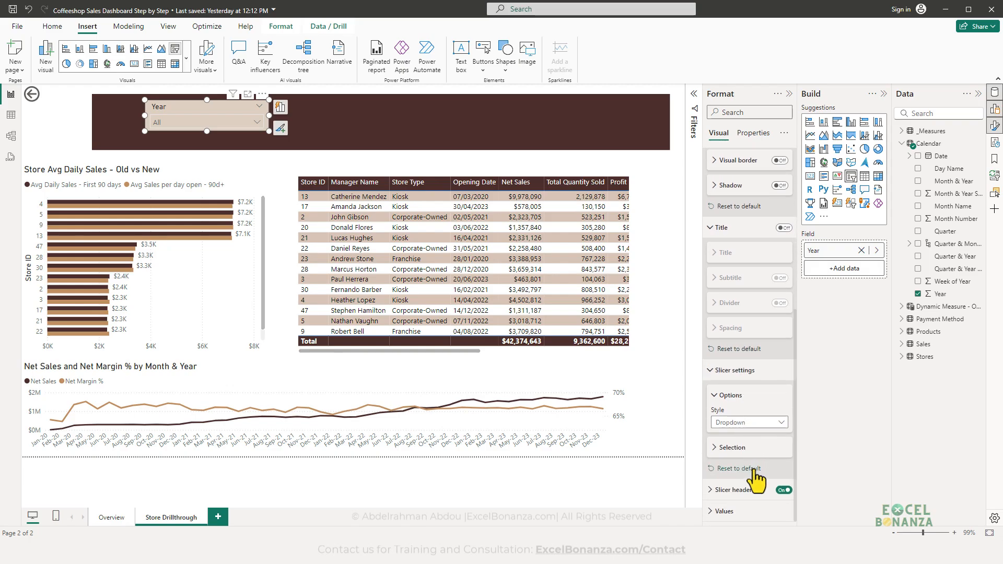
pyautogui.click(723, 510)
pyautogui.click(733, 334)
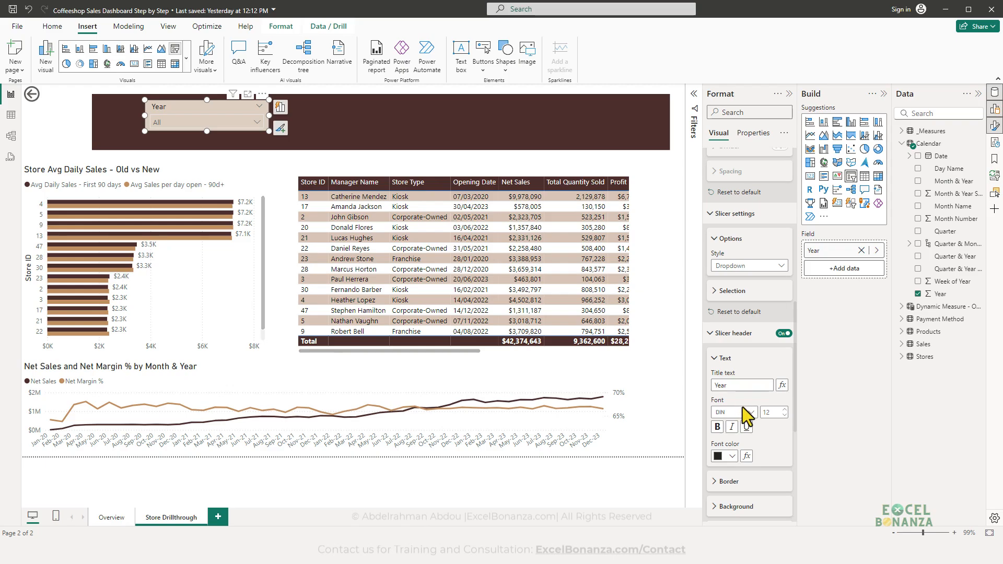
pyautogui.click(733, 456)
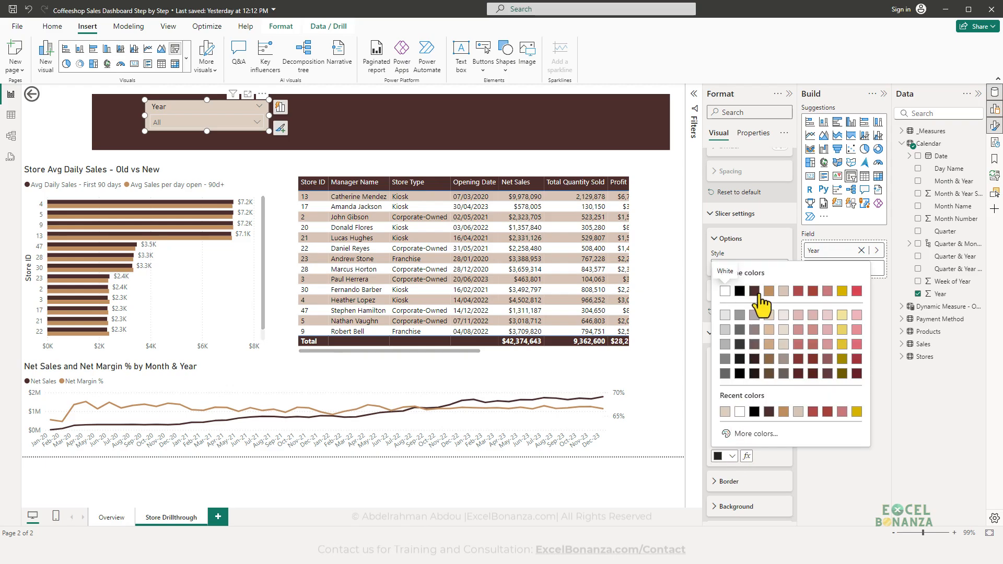
pyautogui.click(758, 294)
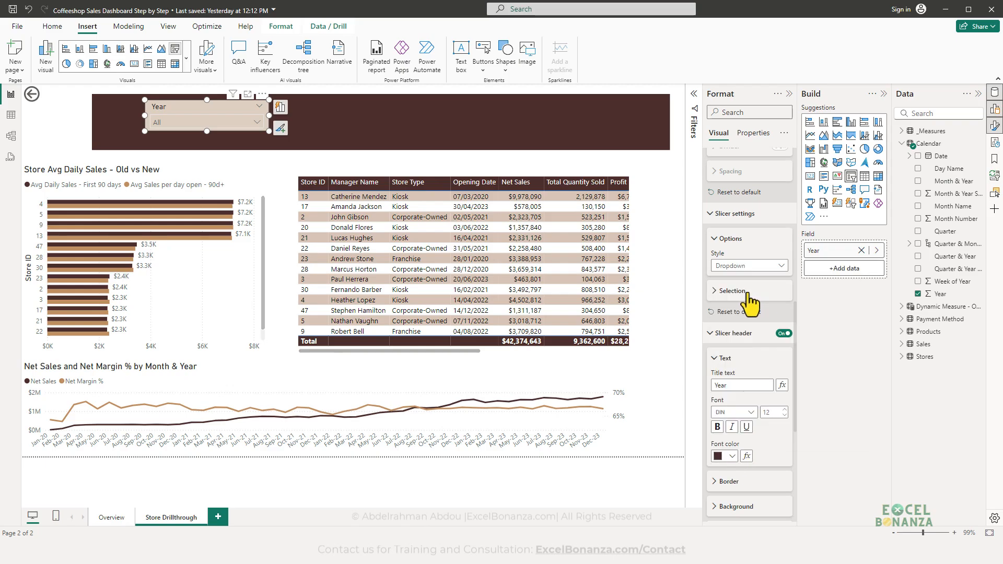
# - Set the background color of the Year slicer's values to the theme's beige #D7C4B5 and check the expanded year list
pyautogui.scroll(-5, 745, 409)
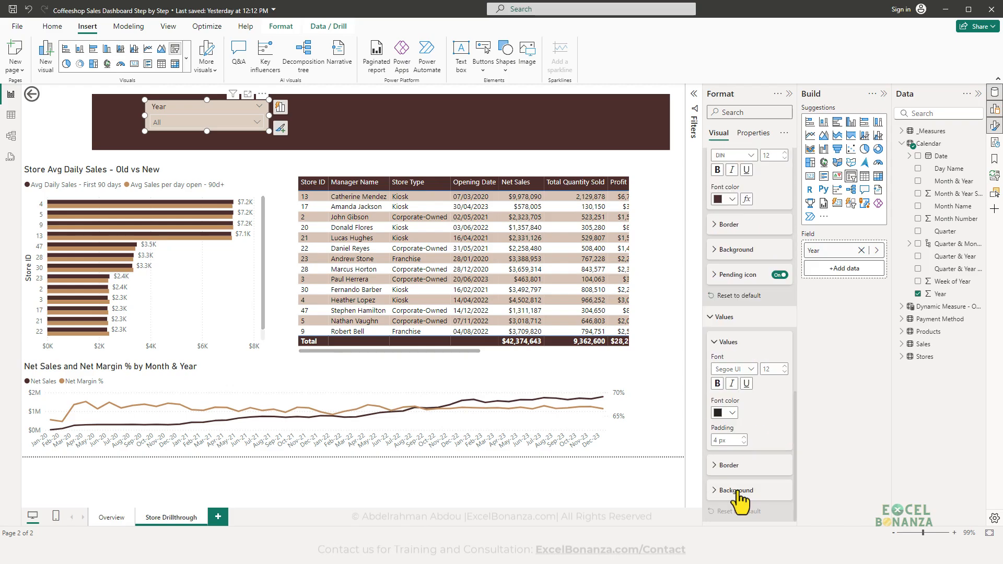
pyautogui.click(747, 494)
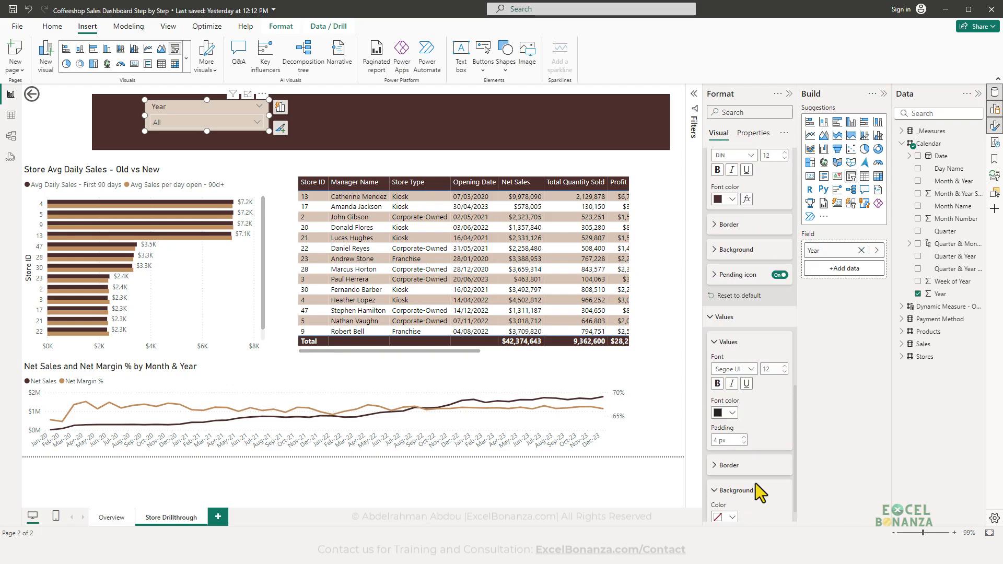
pyautogui.scroll(-1, 747, 459)
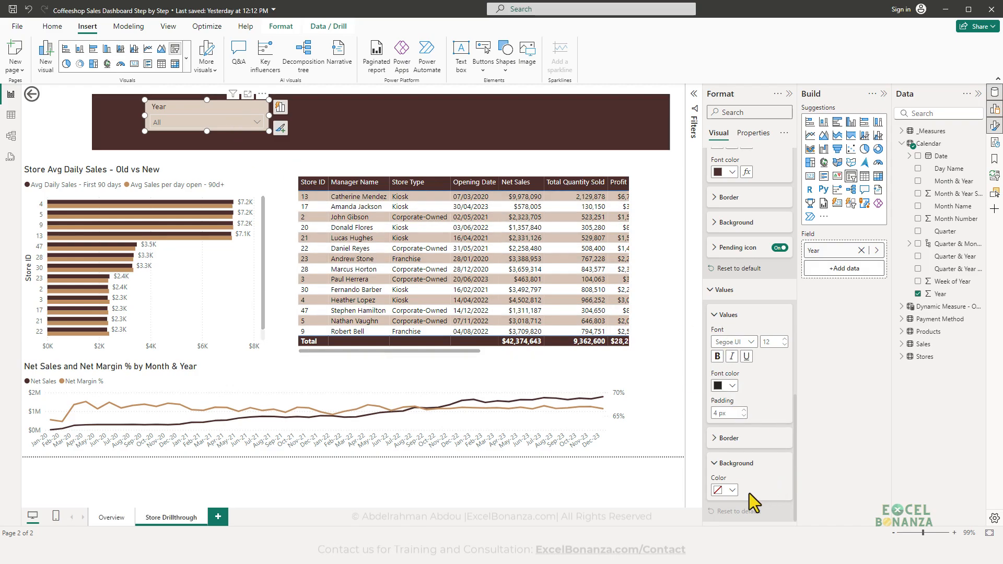
pyautogui.click(732, 491)
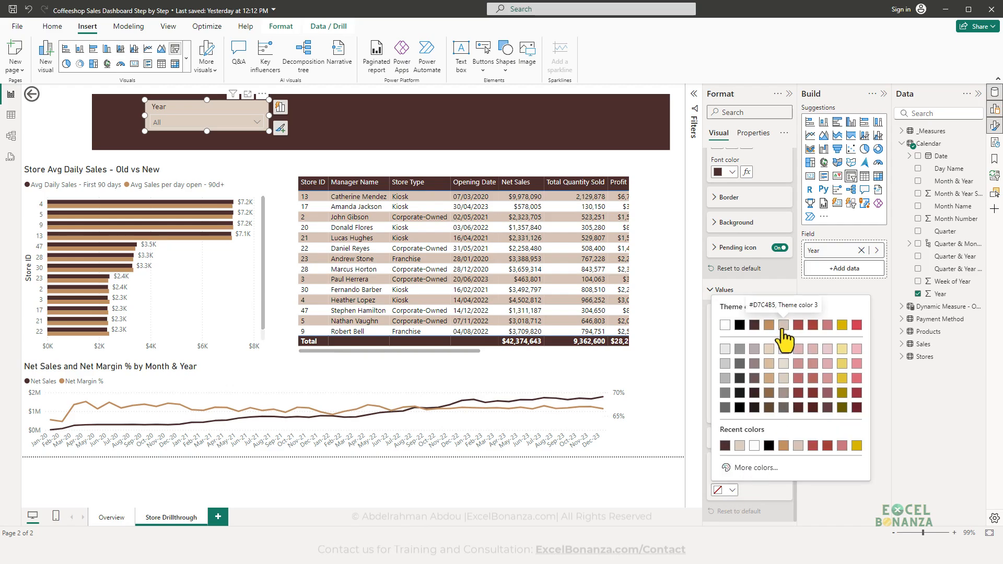
pyautogui.click(783, 326)
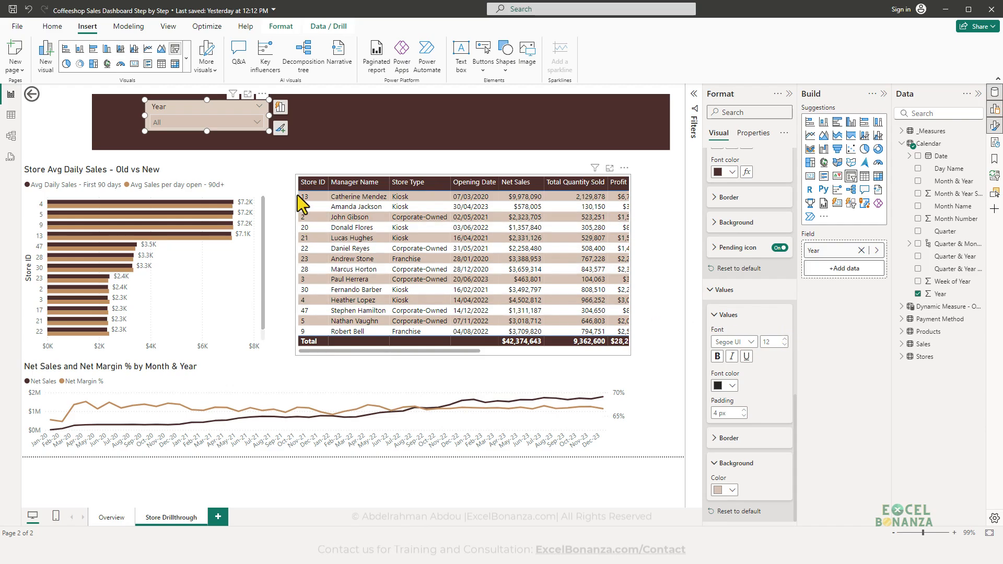
pyautogui.click(206, 123)
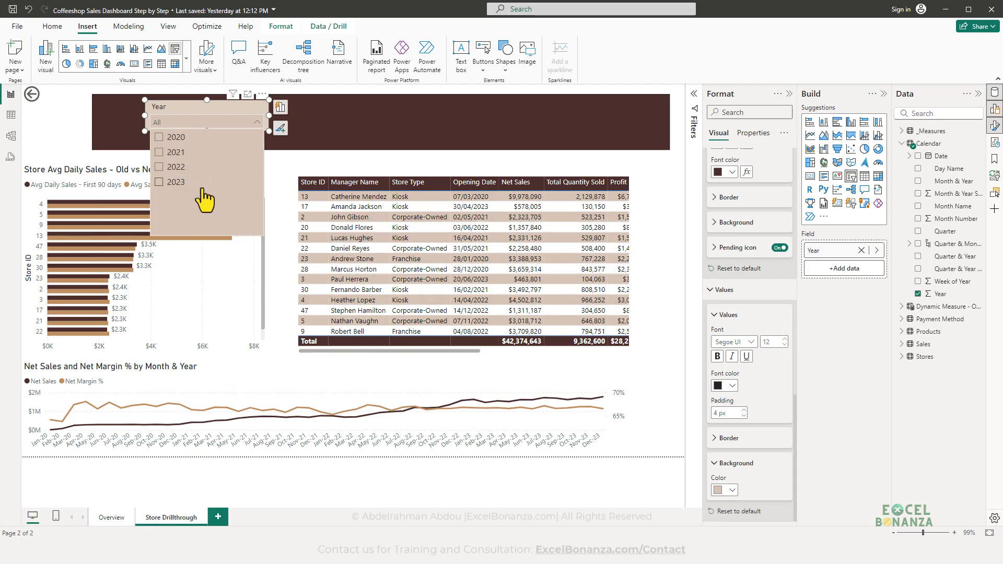
pyautogui.click(227, 120)
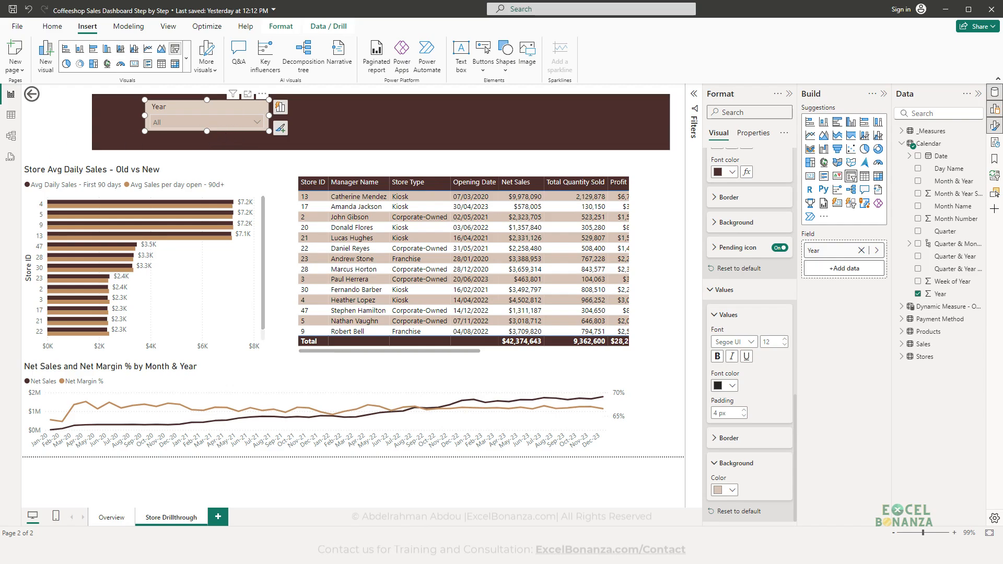
# - Try the theme's dark brown #4B2E2B as the font color of the Year slicer's values and check the expanded list
pyautogui.click(731, 386)
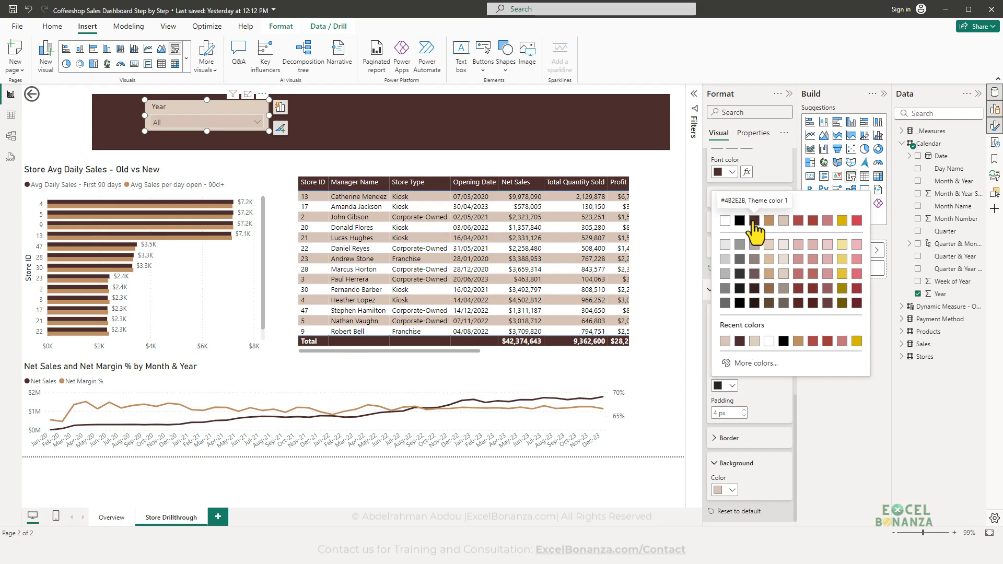
pyautogui.click(753, 221)
pyautogui.click(212, 120)
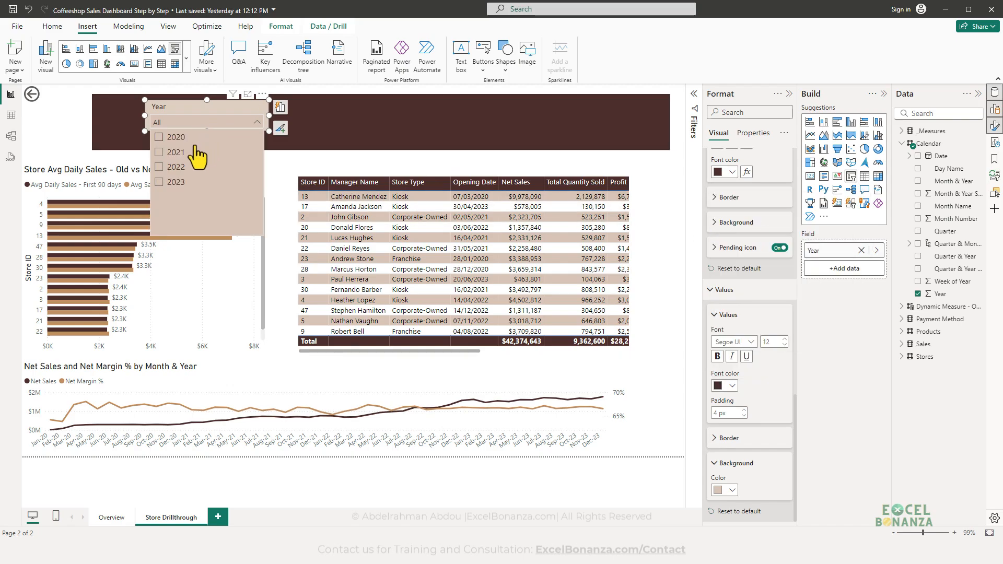
pyautogui.click(221, 123)
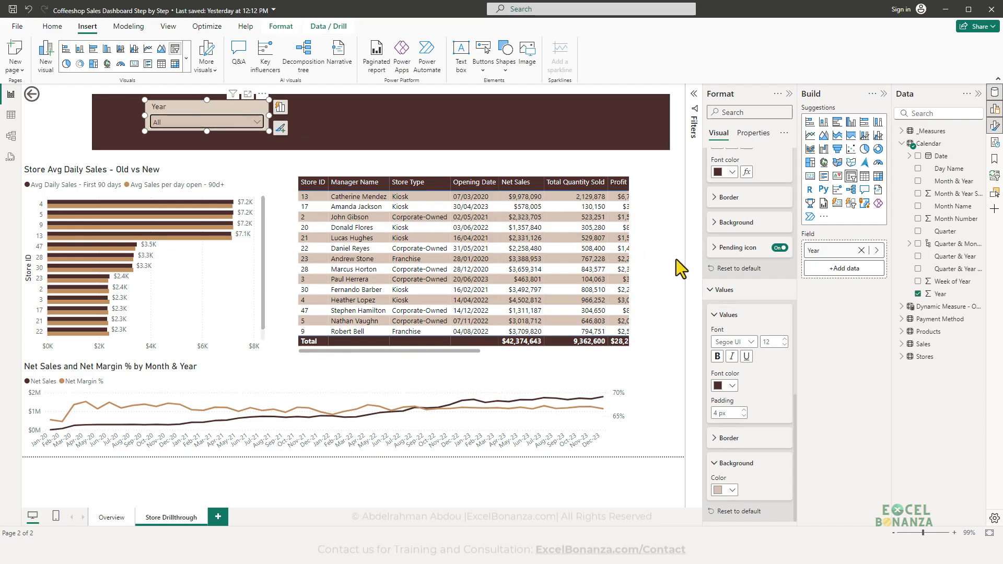
# - Set the font color of the Year slicer's values to black and move the slicer slightly down within the band
pyautogui.click(731, 386)
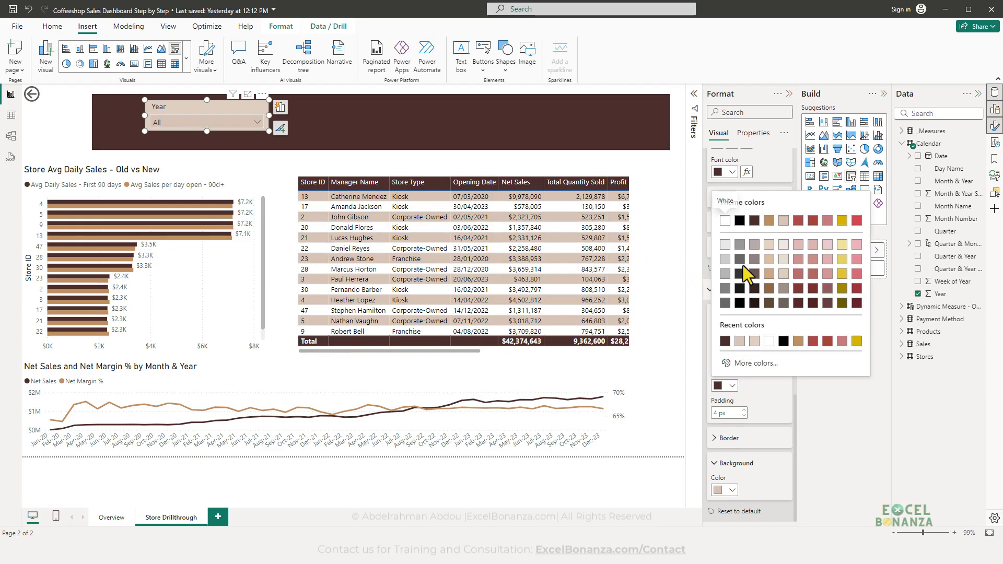
pyautogui.click(742, 221)
pyautogui.moveTo(190, 112)
pyautogui.mouseDown()
pyautogui.moveTo(181, 124)
pyautogui.moveTo(183, 112)
pyautogui.mouseUp()
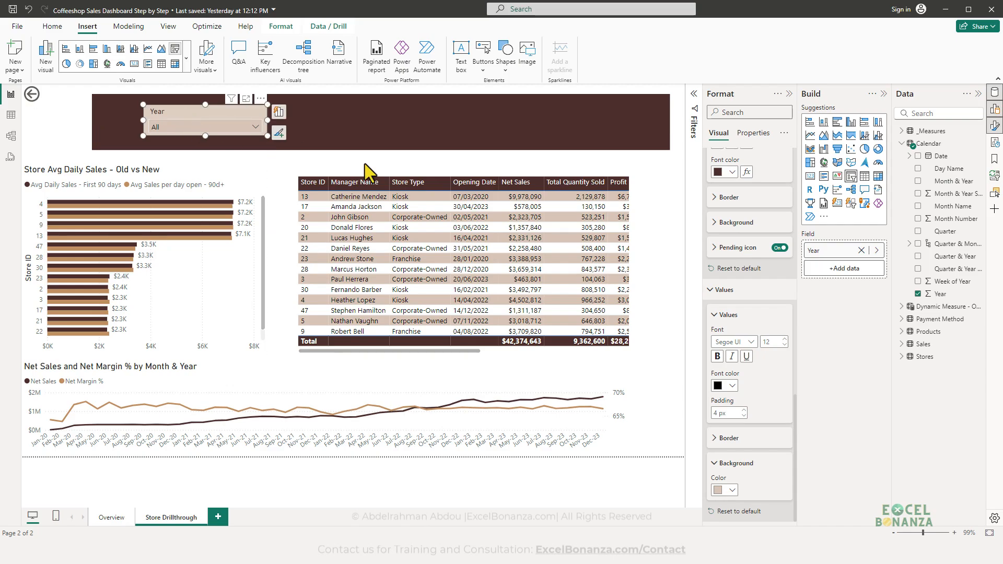
# - Set the Year slicer's header font size to 14 and resize the slicer to about 202 wide by 64 high near the band's left end
pyautogui.scroll(2, 752, 387)
pyautogui.scroll(5, 764, 390)
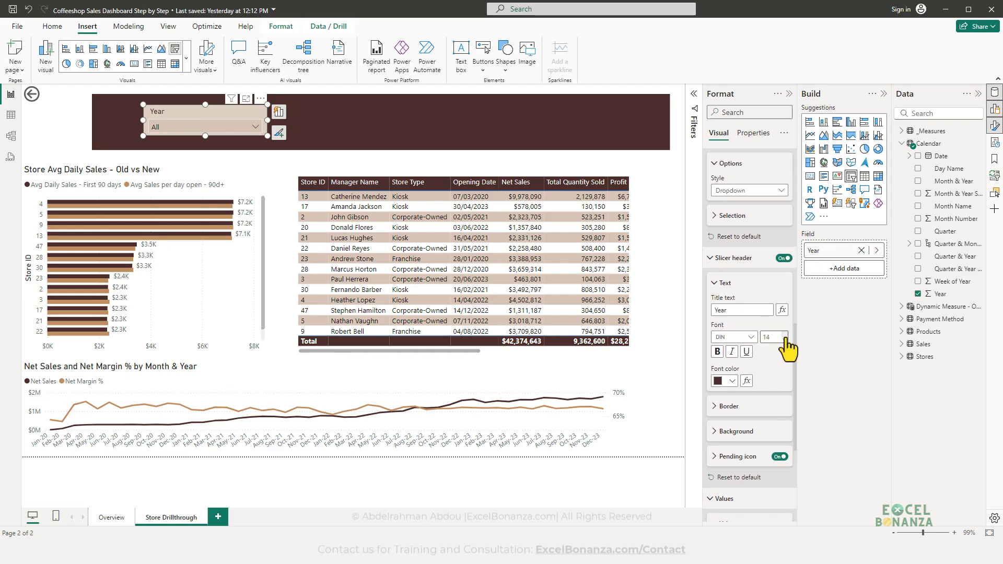
pyautogui.click(785, 334)
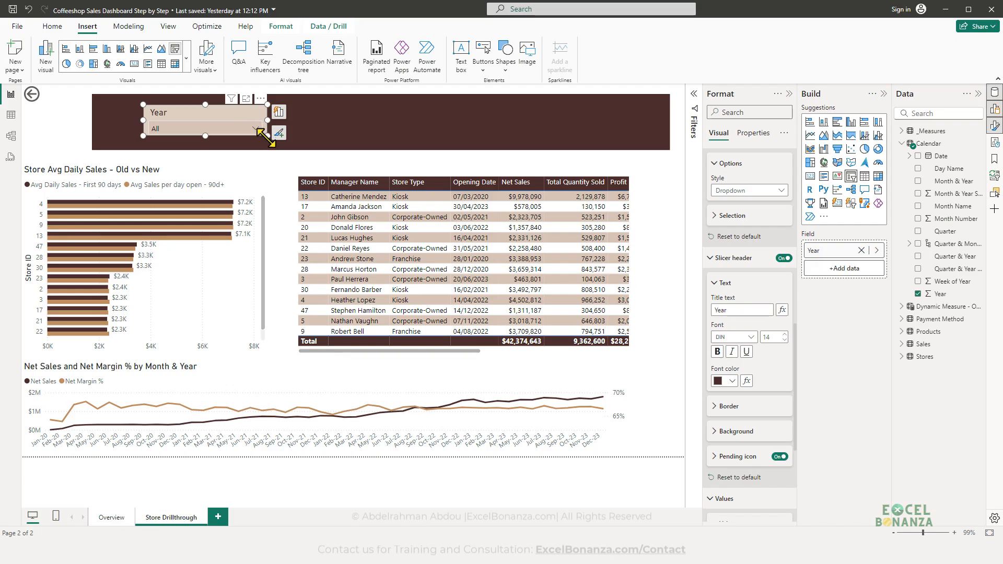
pyautogui.moveTo(267, 139); pyautogui.dragTo(182, 120)
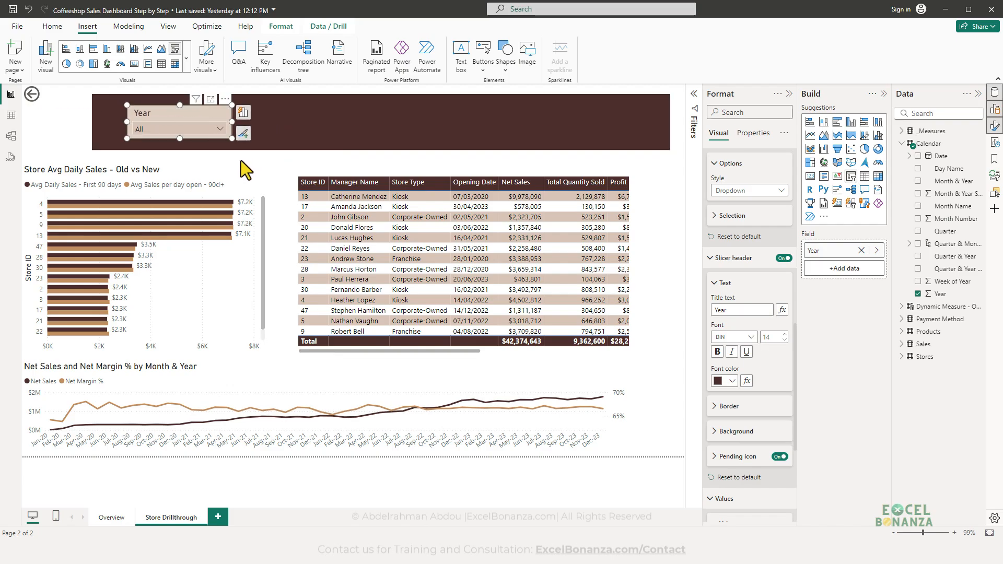
pyautogui.click(253, 155)
# - Try to duplicate the Year slicer and place the copy beside it in the band, and undo the move and the paste
pyautogui.click(174, 117)
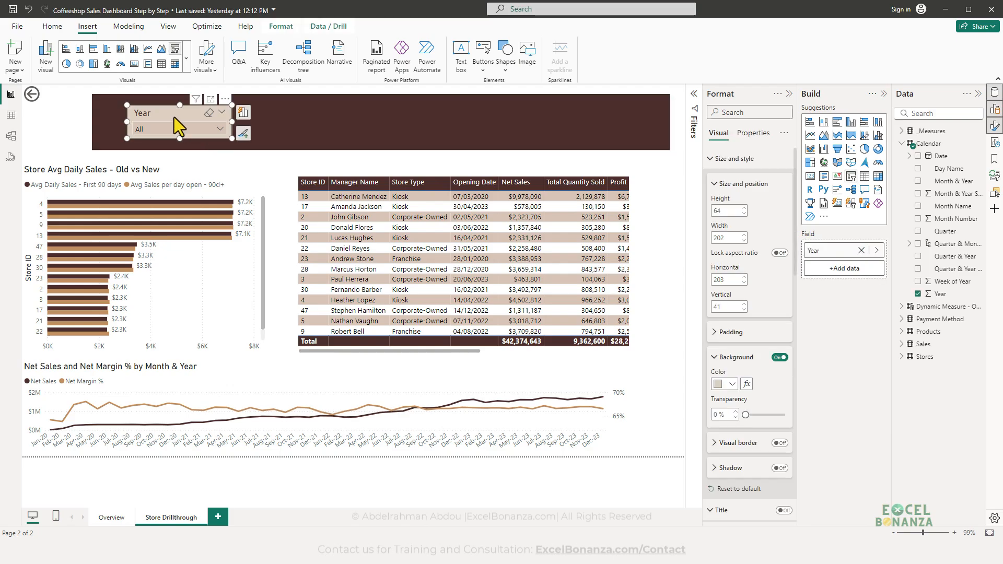
pyautogui.hotkey('ctrl', 'c')
pyautogui.hotkey('ctrl', 'v')
pyautogui.moveTo(162, 126); pyautogui.dragTo(287, 121)
pyautogui.hotkey('ctrl', 'z')
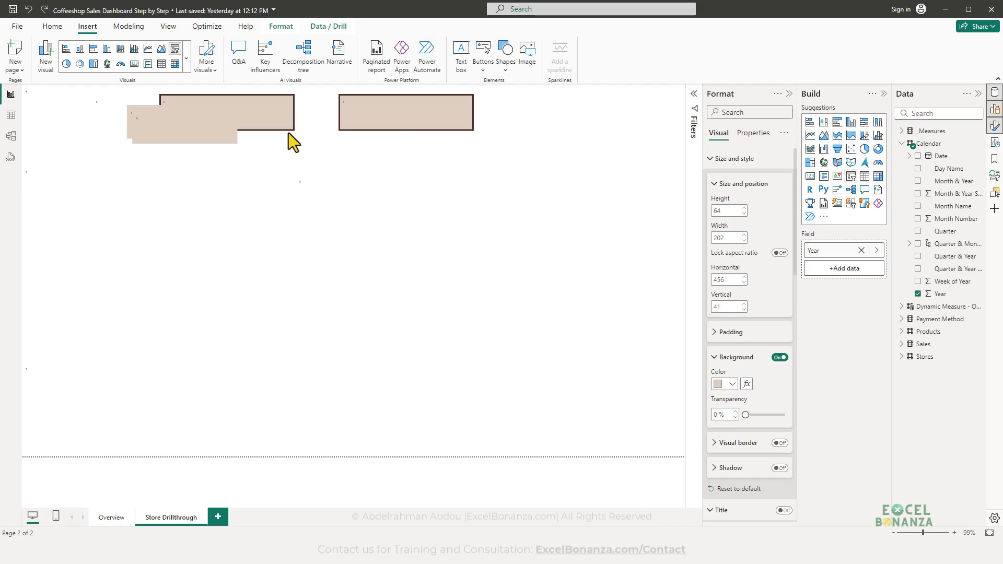
pyautogui.hotkey('ctrl', 'z')
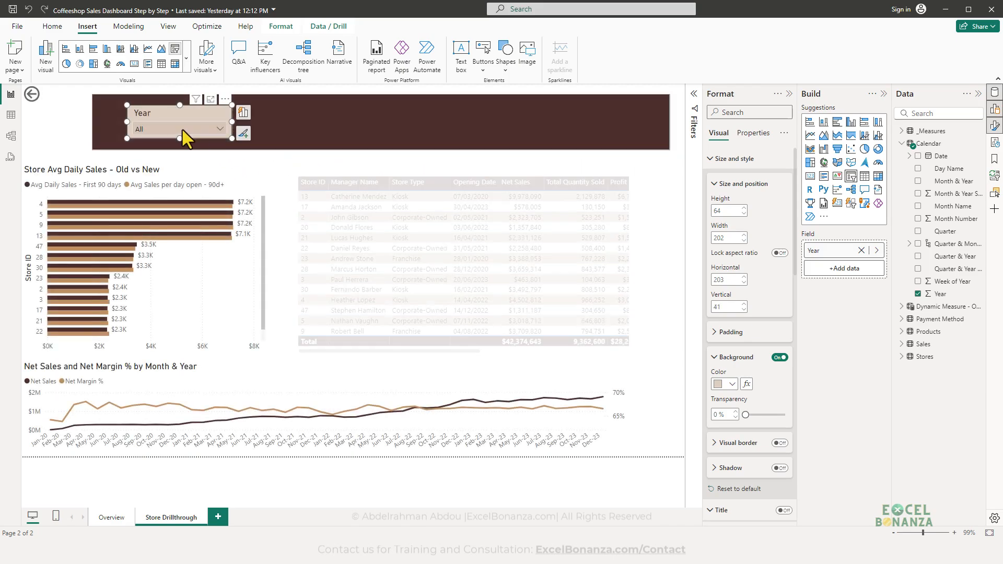
# - Add an empty slicer, shrink it to about 258 wide by 64 high, and place it just right of the Year slicer
pyautogui.click(553, 159)
pyautogui.click(852, 177)
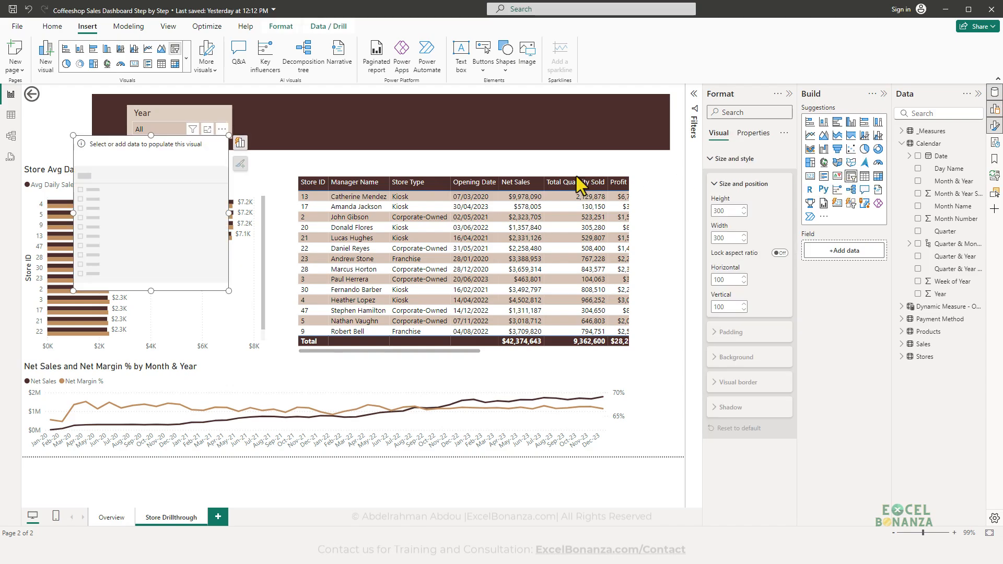
pyautogui.moveTo(211, 174); pyautogui.dragTo(214, 173)
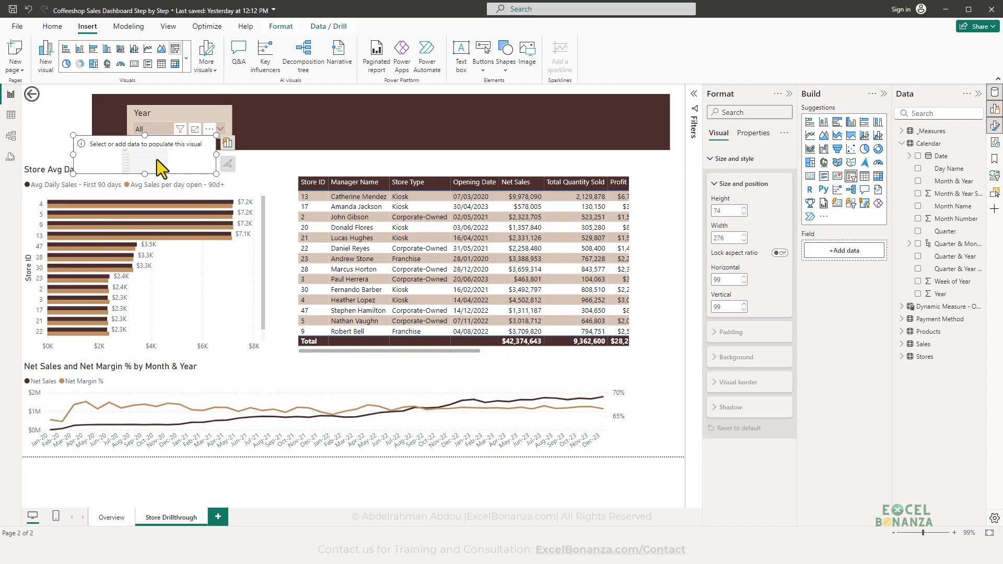
pyautogui.moveTo(157, 159); pyautogui.dragTo(326, 129)
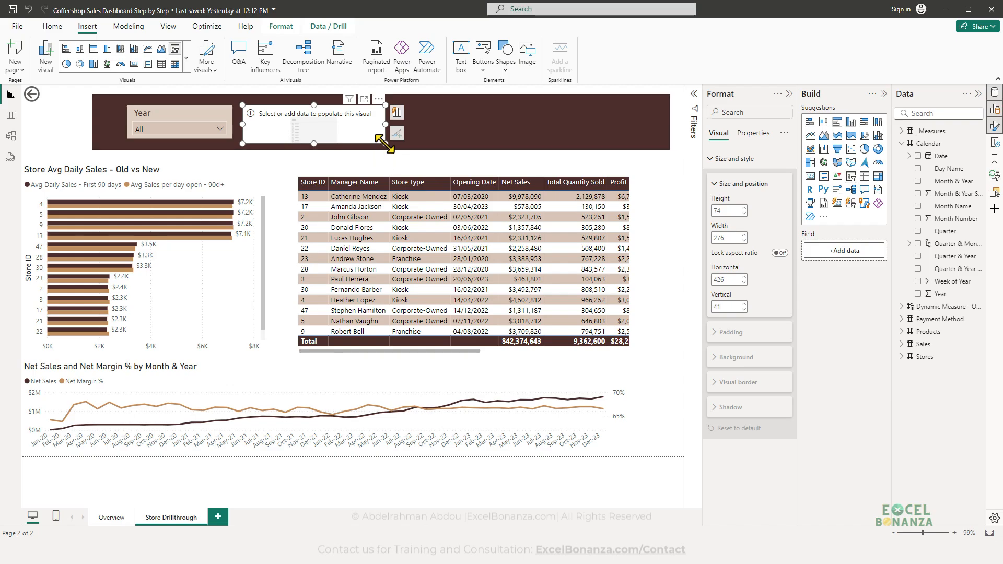
pyautogui.moveTo(384, 143); pyautogui.dragTo(376, 138)
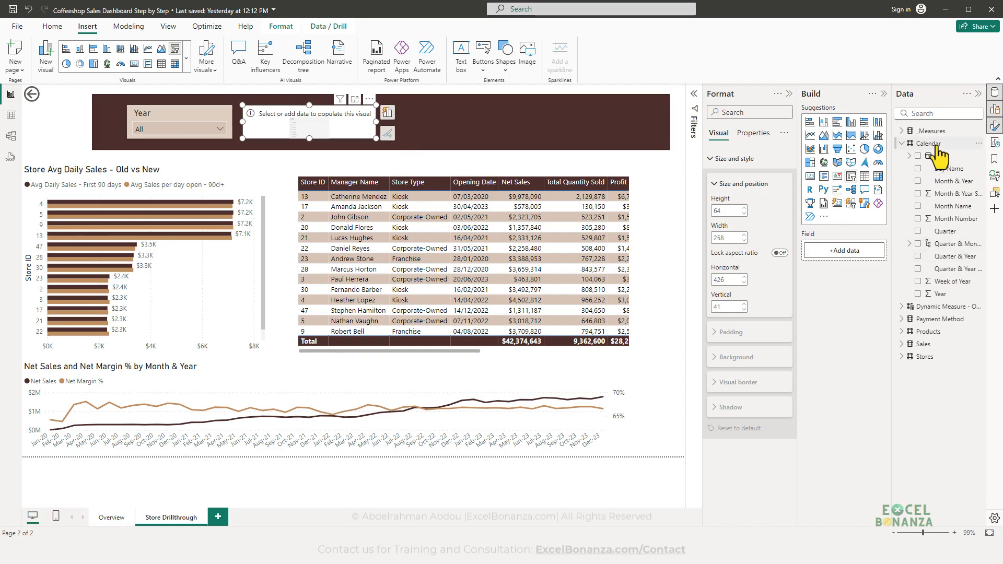
# - Add the Stores table's Store ID field to the new empty slicer
pyautogui.click(919, 357)
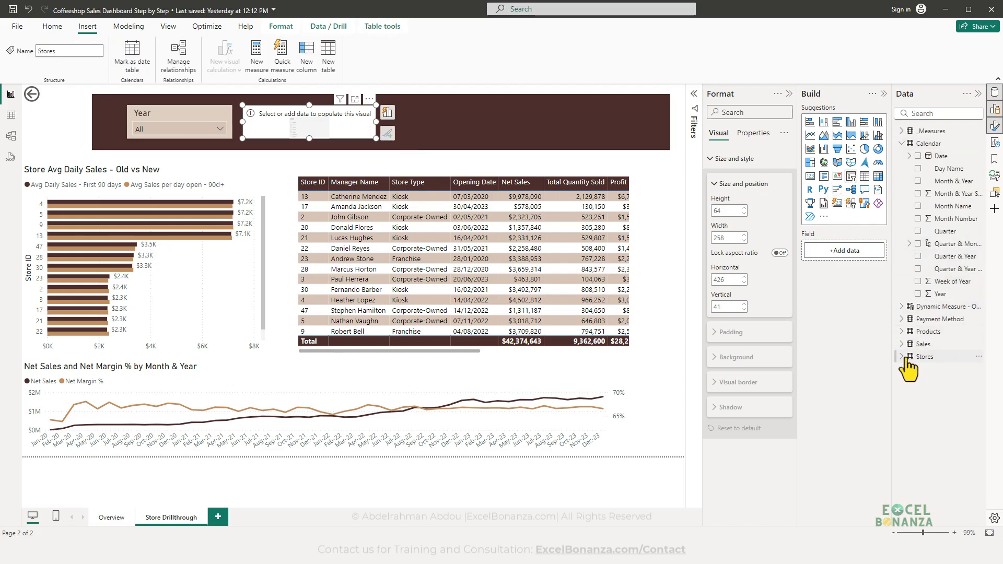
pyautogui.click(902, 357)
pyautogui.moveTo(945, 441); pyautogui.dragTo(303, 120)
# - Copy the Year slicer's formatting onto the Store ID slicer with Format painter and resize that slicer to about 225 wide by 75 high
pyautogui.click(150, 119)
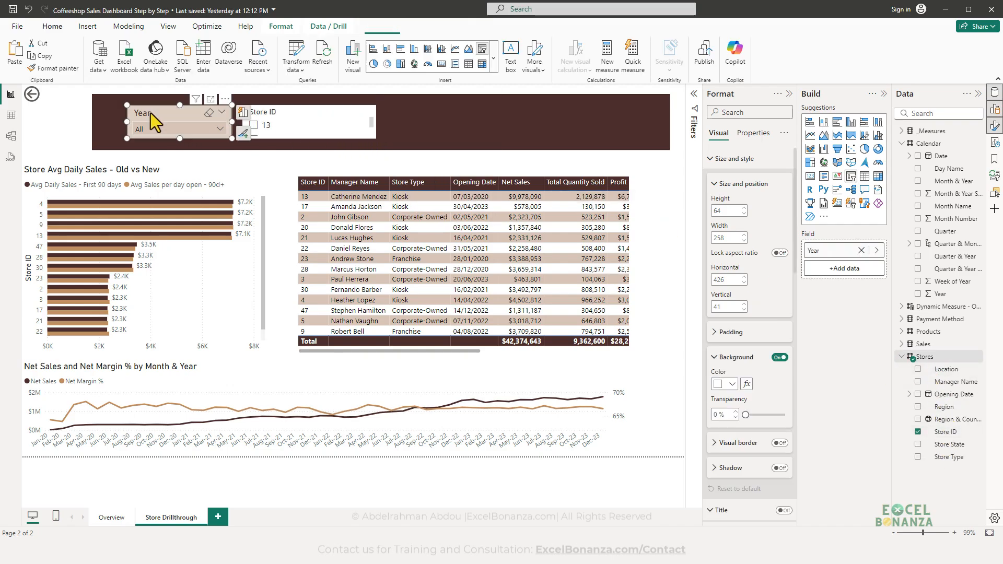
pyautogui.click(52, 68)
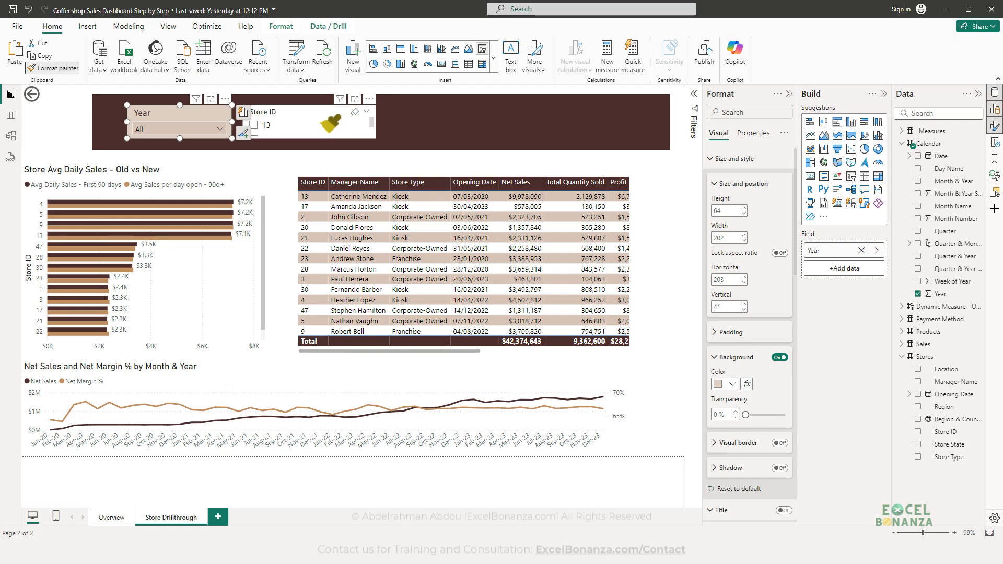
pyautogui.click(325, 127)
pyautogui.moveTo(377, 137); pyautogui.dragTo(359, 145)
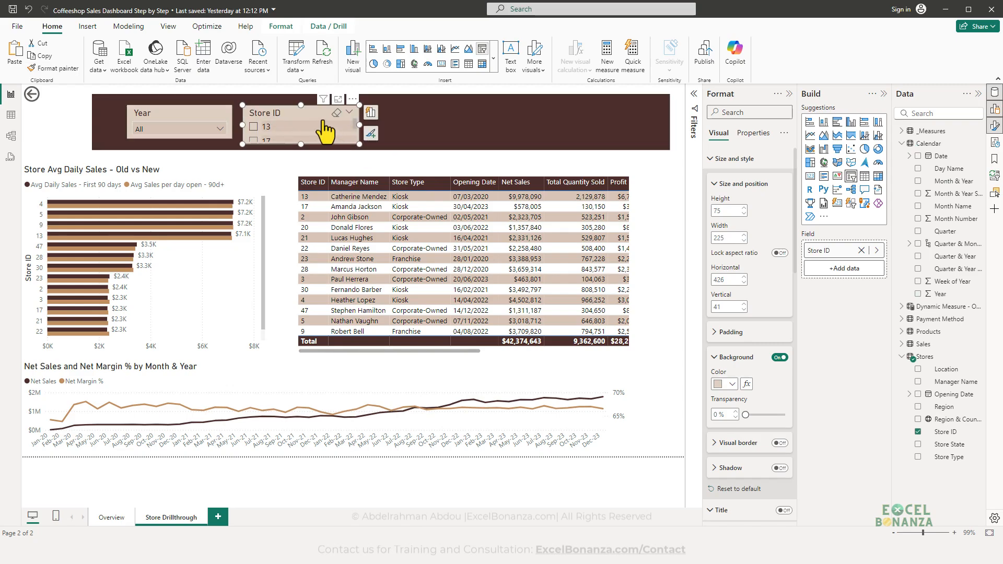
# - Set the Store ID slicer's style to Dropdown and shrink the slicer to match the Year slicer's height
pyautogui.scroll(-2, 755, 256)
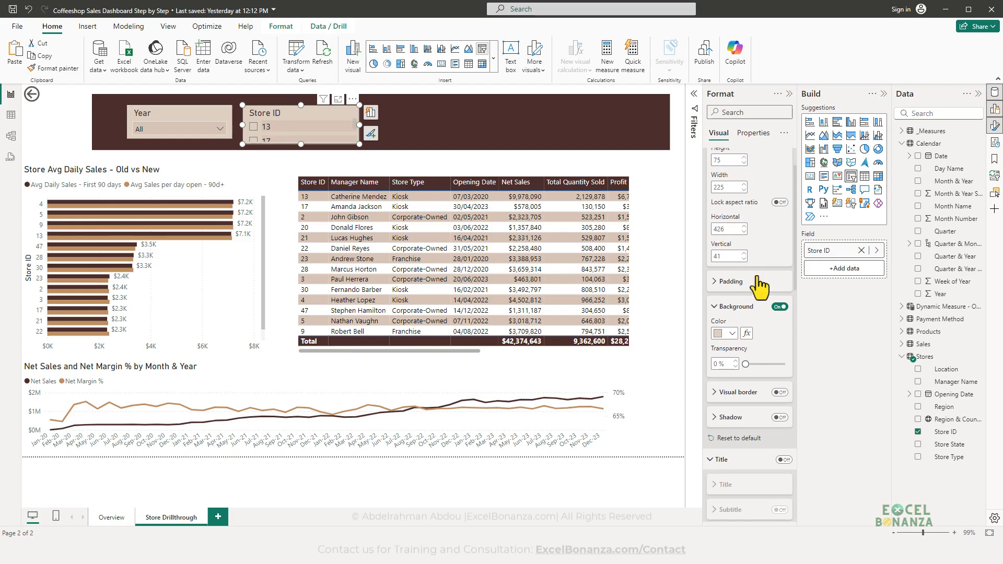
pyautogui.scroll(2, 747, 298)
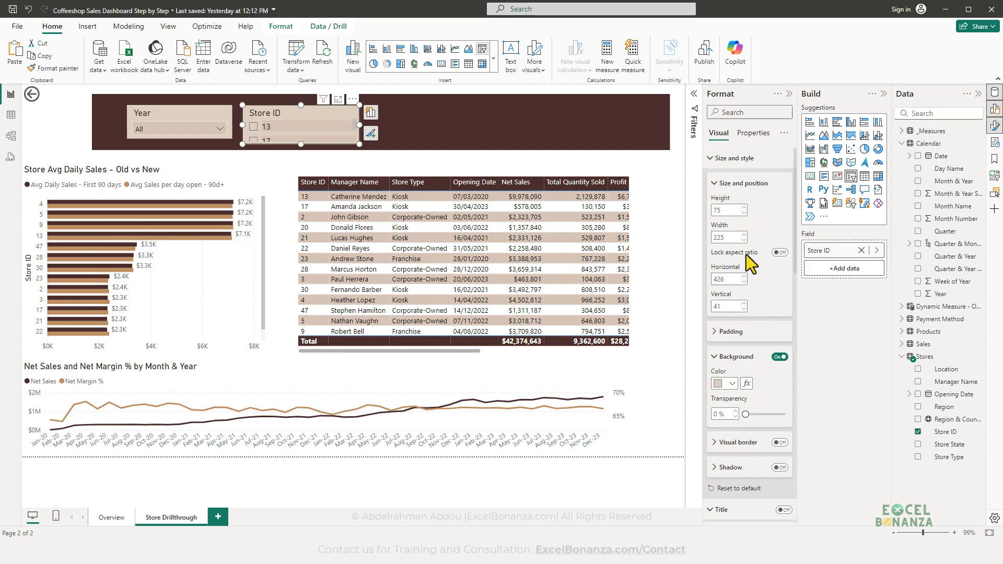
pyautogui.click(736, 158)
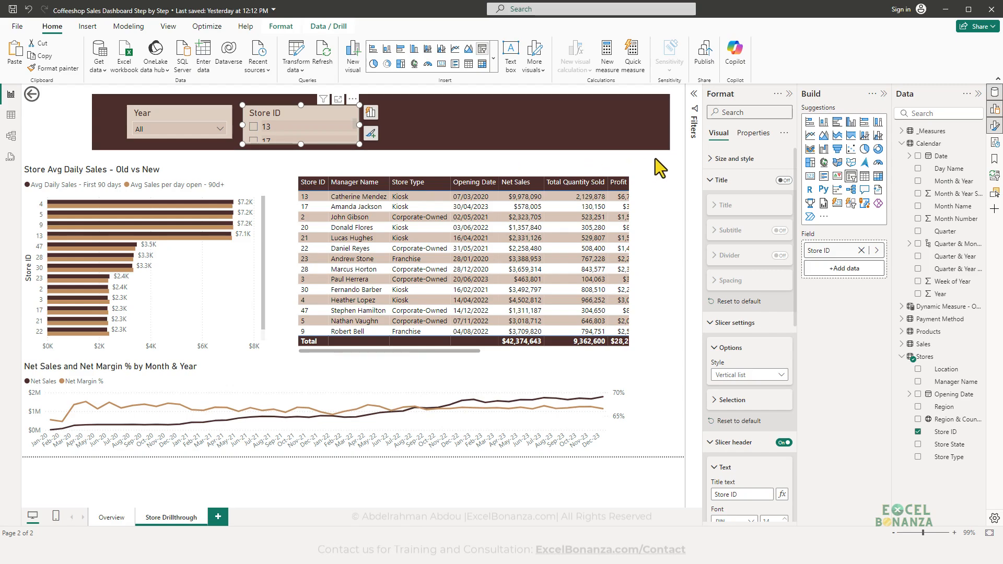
pyautogui.click(733, 158)
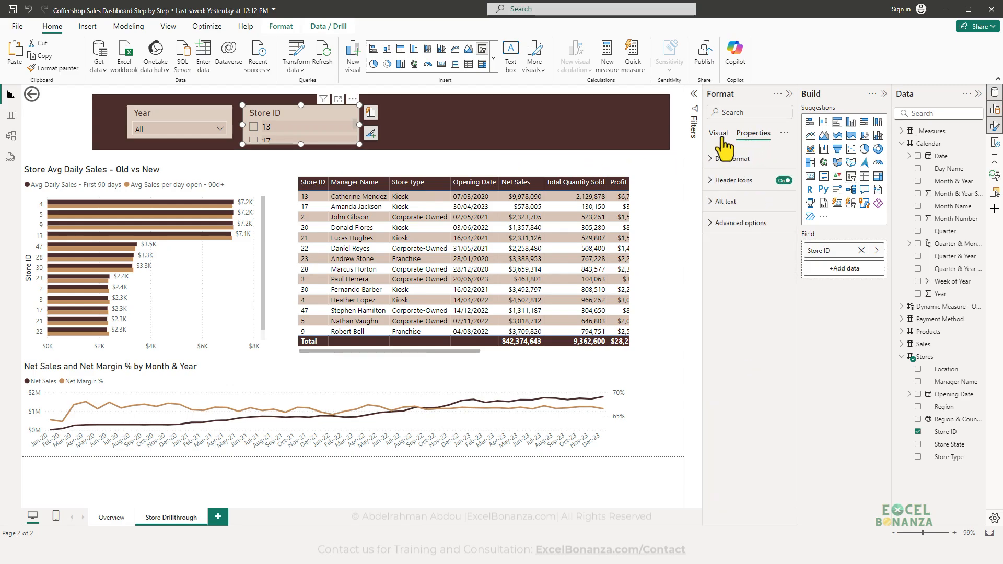
pyautogui.click(729, 159)
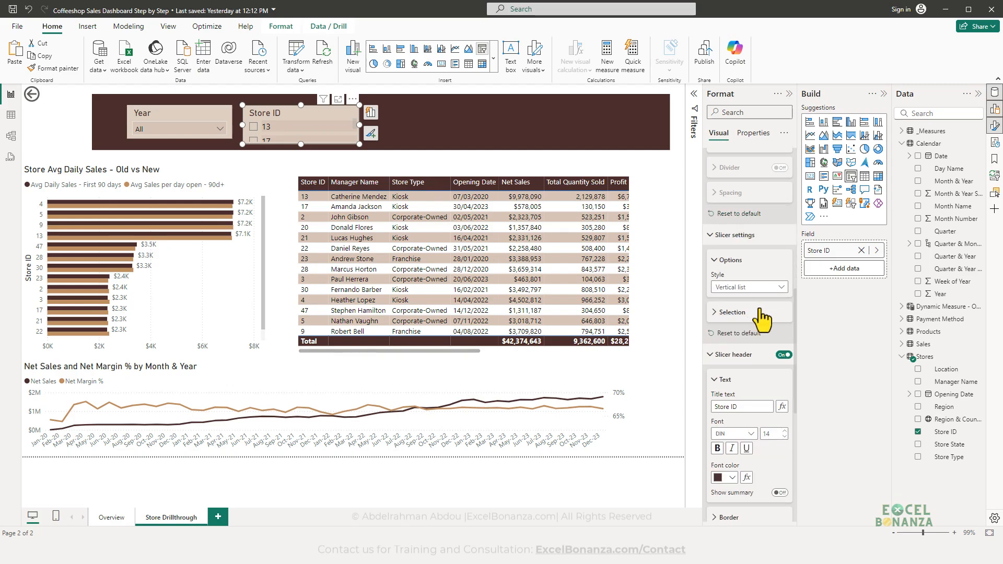
pyautogui.scroll(-1, 741, 261)
pyautogui.click(744, 288)
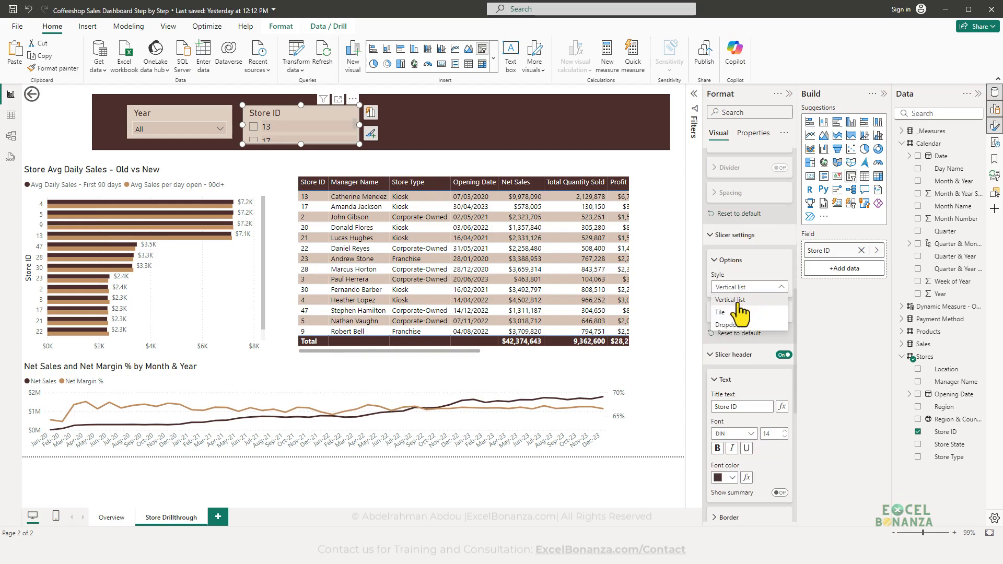
pyautogui.click(731, 324)
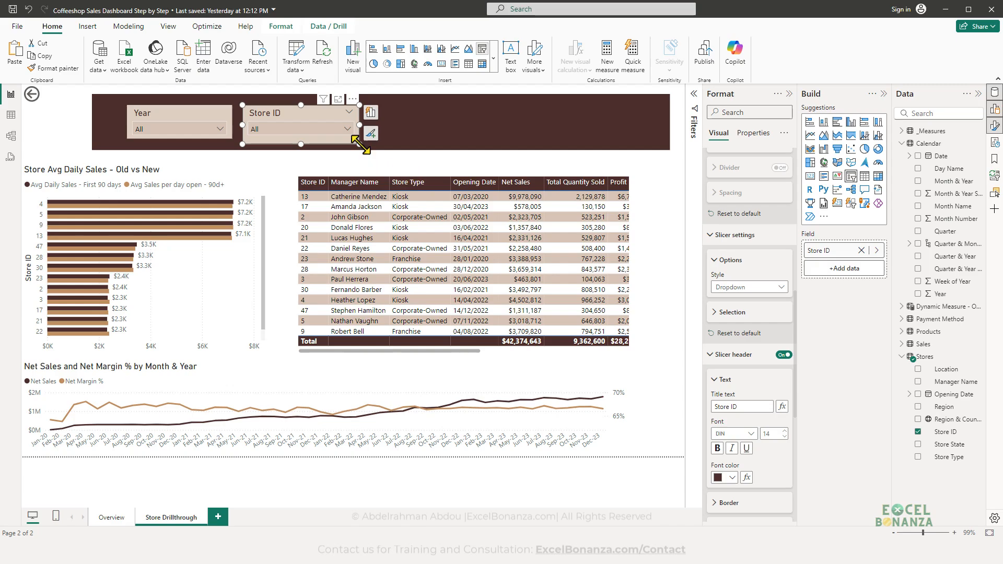
pyautogui.moveTo(360, 145); pyautogui.dragTo(353, 138)
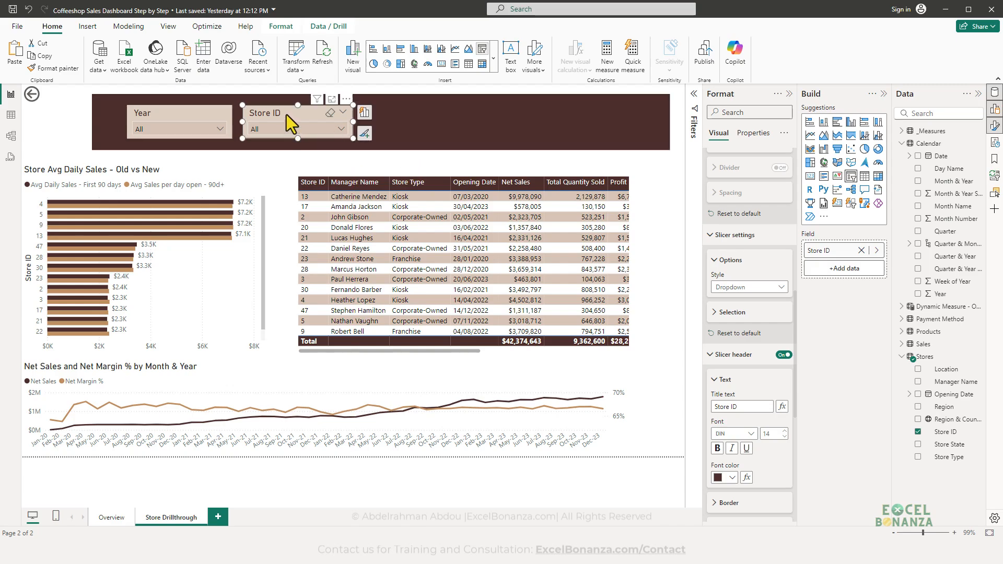
pyautogui.click(427, 124)
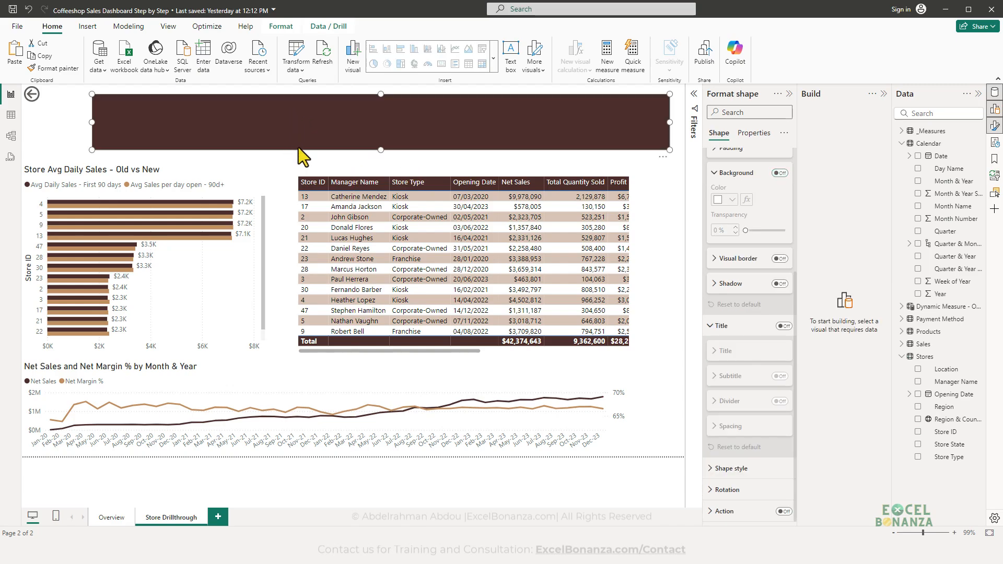
# - Duplicate the Store ID slicer and place the copy to its right inside the brown band
pyautogui.click(293, 164)
pyautogui.click(302, 110)
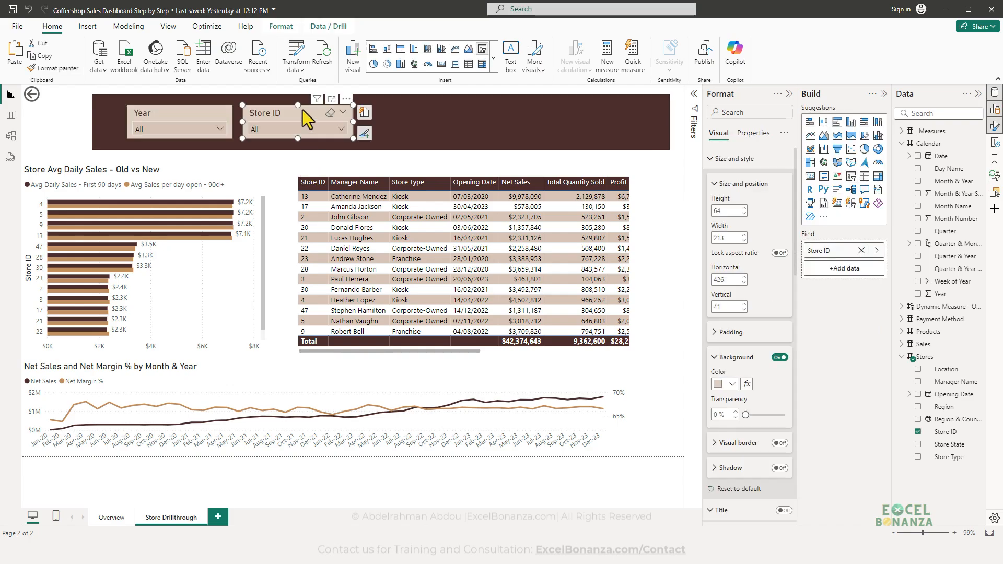
pyautogui.hotkey('ctrl', 'c')
pyautogui.hotkey('ctrl', 'v')
pyautogui.moveTo(296, 112); pyautogui.dragTo(423, 106)
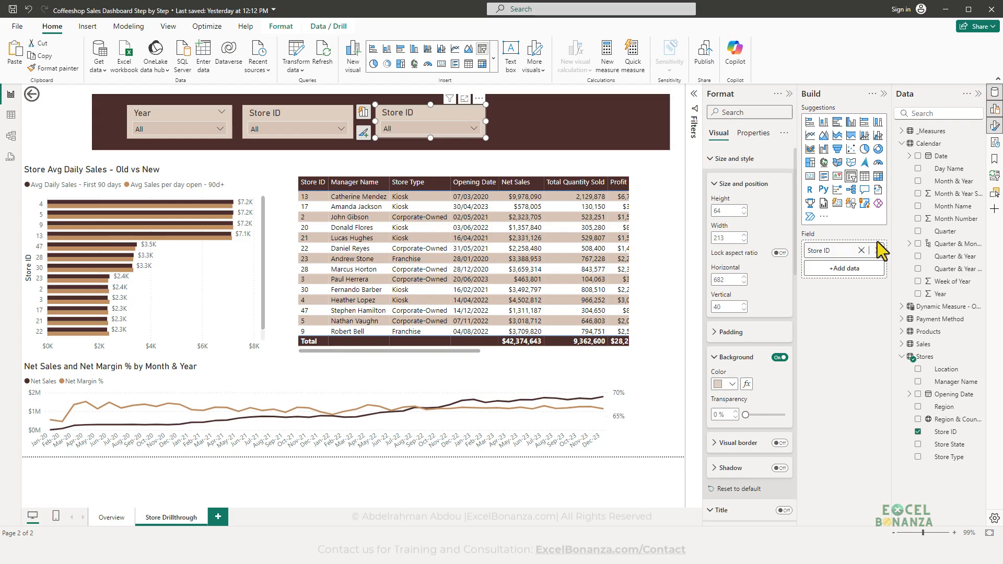
# - Replace the copied slicer's Store ID field with Manager Name from the Stores table and check its dropdown list
pyautogui.click(918, 432)
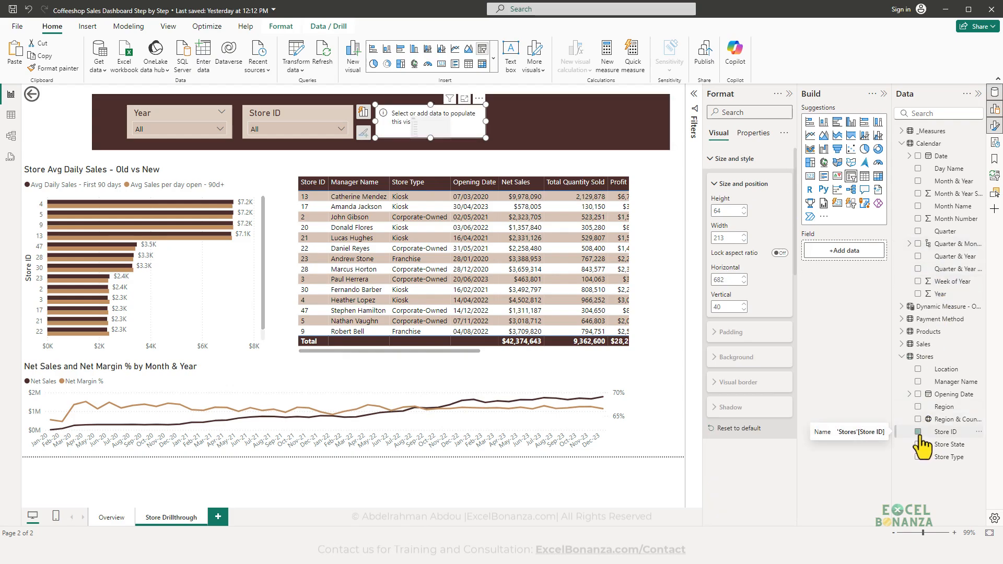
pyautogui.click(917, 382)
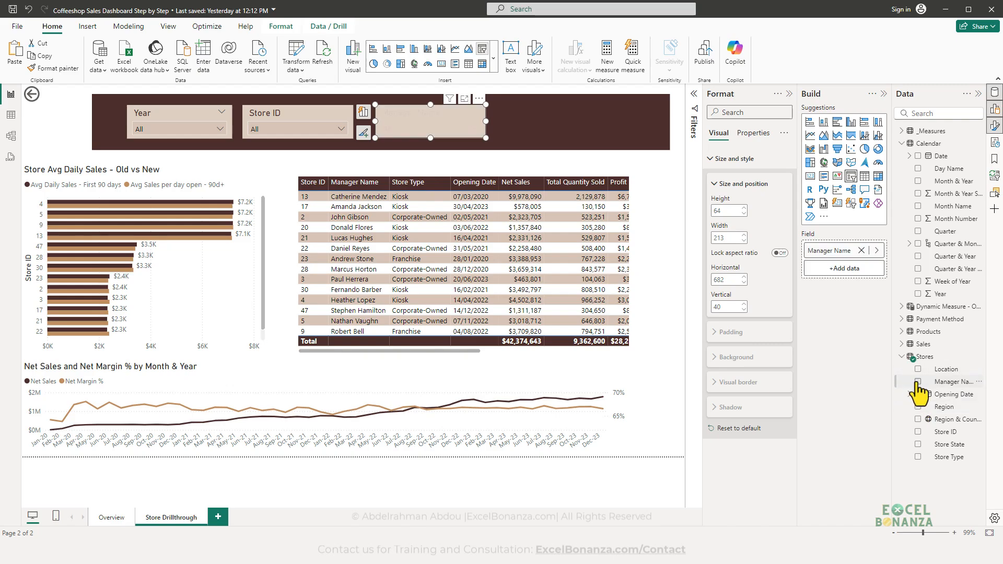
pyautogui.click(453, 130)
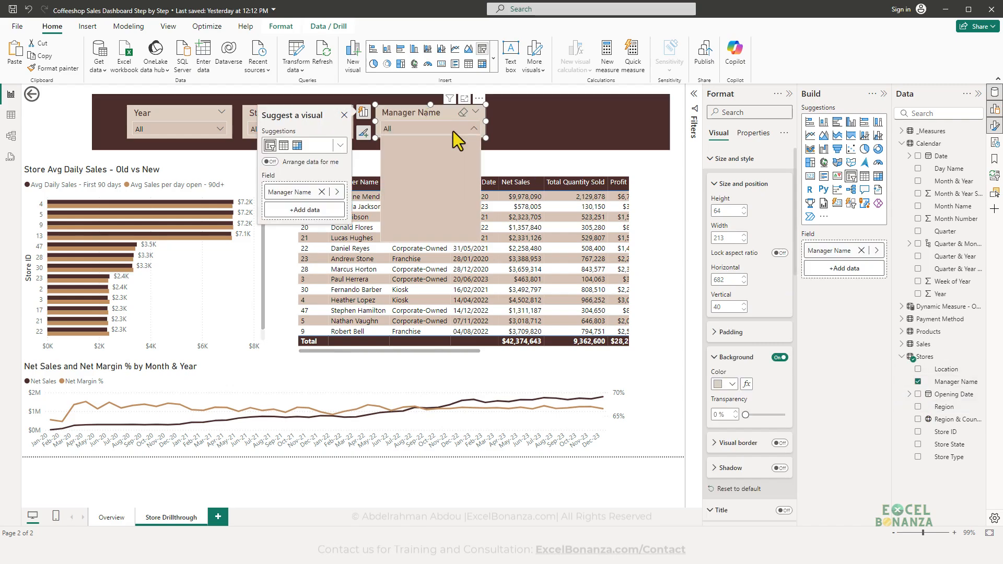
pyautogui.click(438, 133)
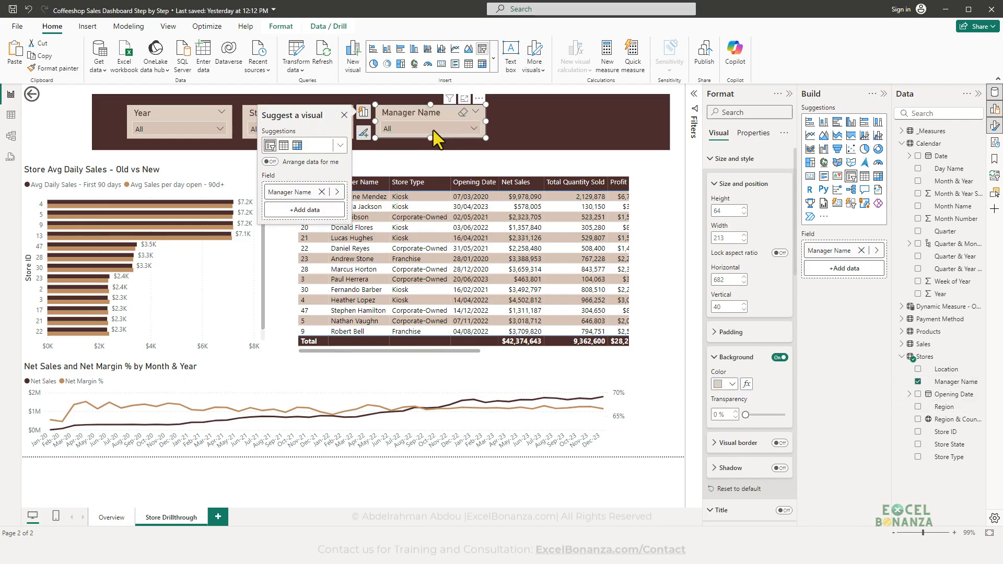
pyautogui.click(406, 95)
pyautogui.click(461, 161)
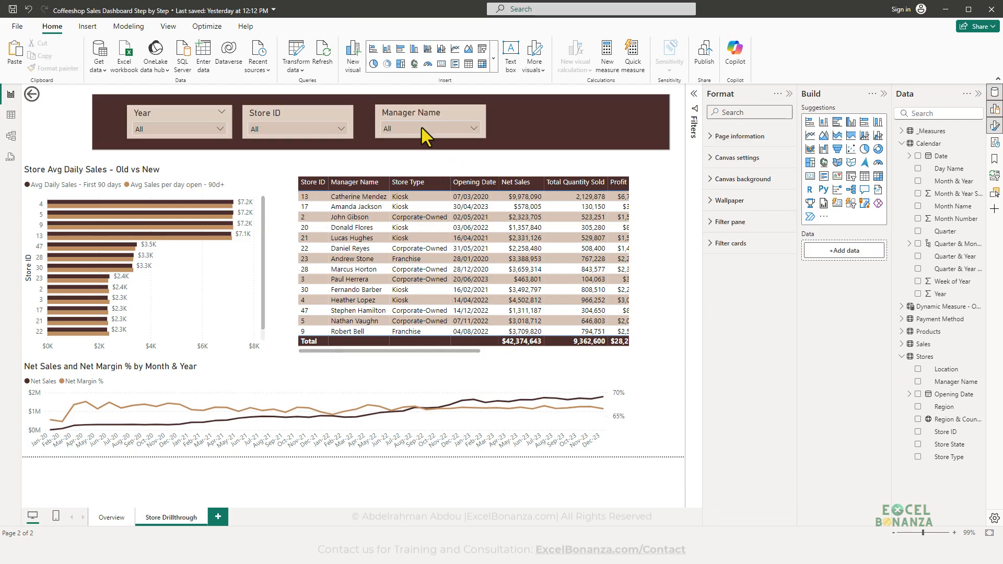
# - Move the Manager Name slicer closer to the Store ID slicer and set its header title text to Manager
pyautogui.click(410, 118)
pyautogui.scroll(-12, 759, 280)
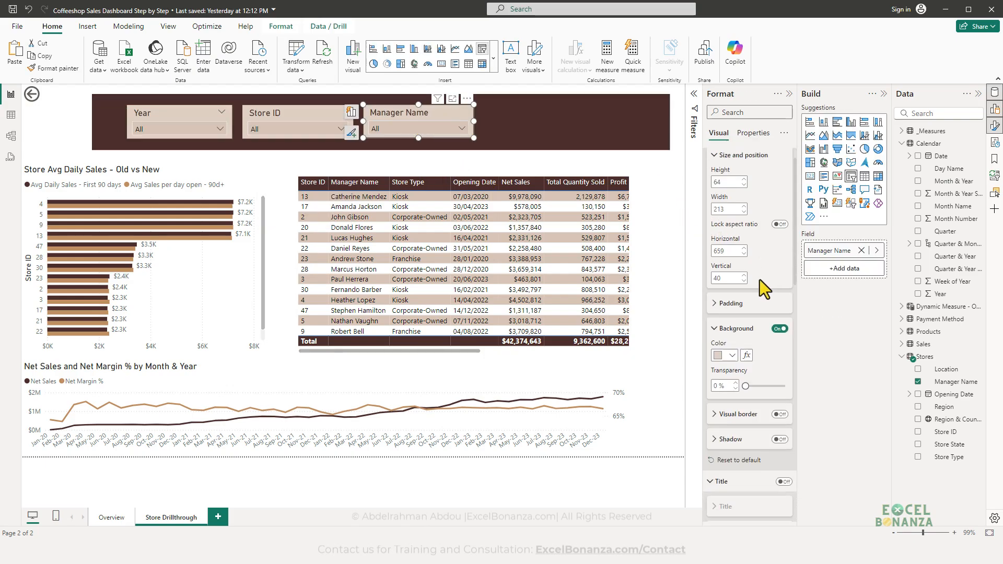
pyautogui.scroll(-4, 782, 317)
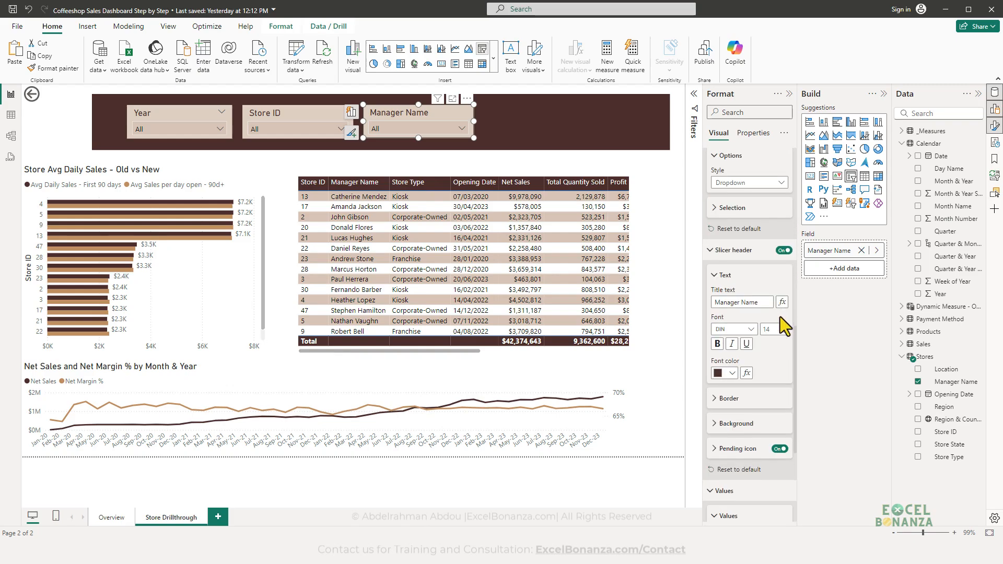
pyautogui.doubleClick(749, 302)
pyautogui.click(437, 159)
# - Place a copy of the Store ID slicer to the right of the Manager slicer and switch its field to Store Type
pyautogui.click(305, 121)
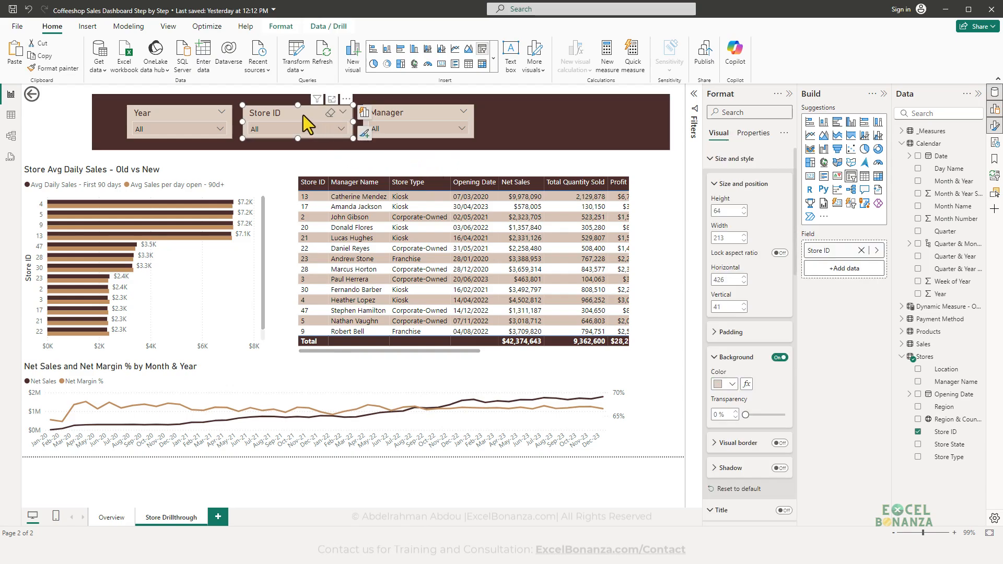
pyautogui.moveTo(305, 121); pyautogui.dragTo(524, 109)
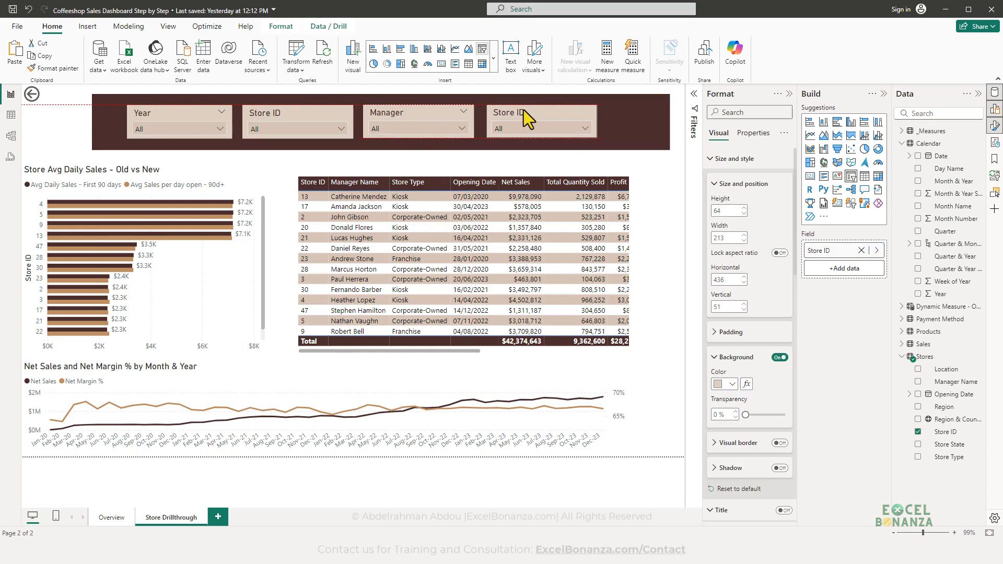
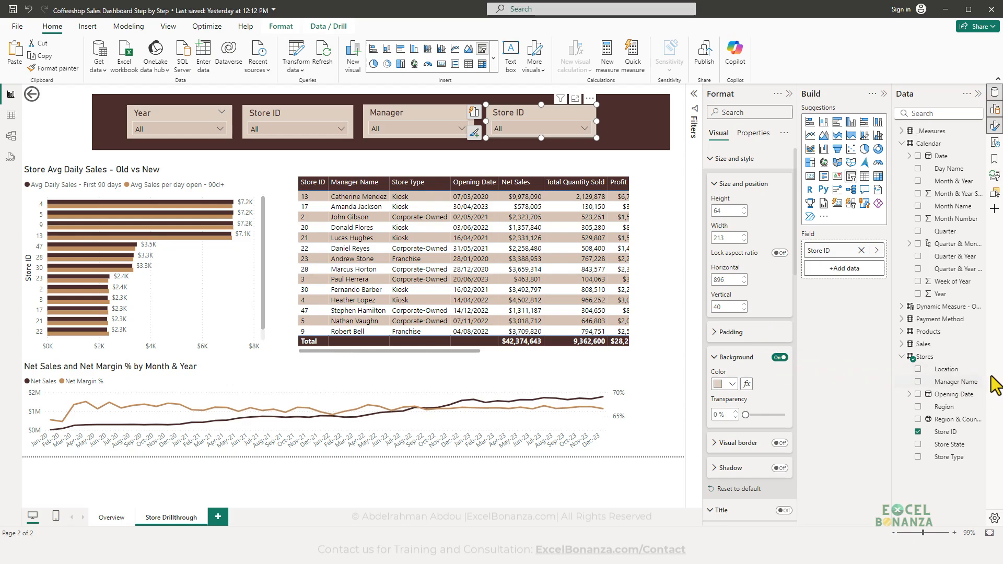
pyautogui.click(918, 432)
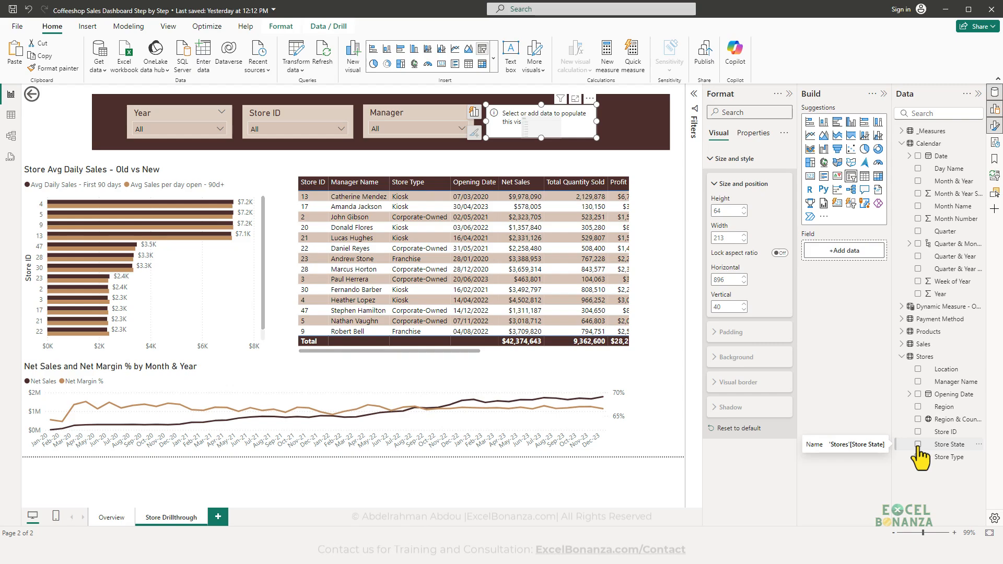
pyautogui.click(918, 456)
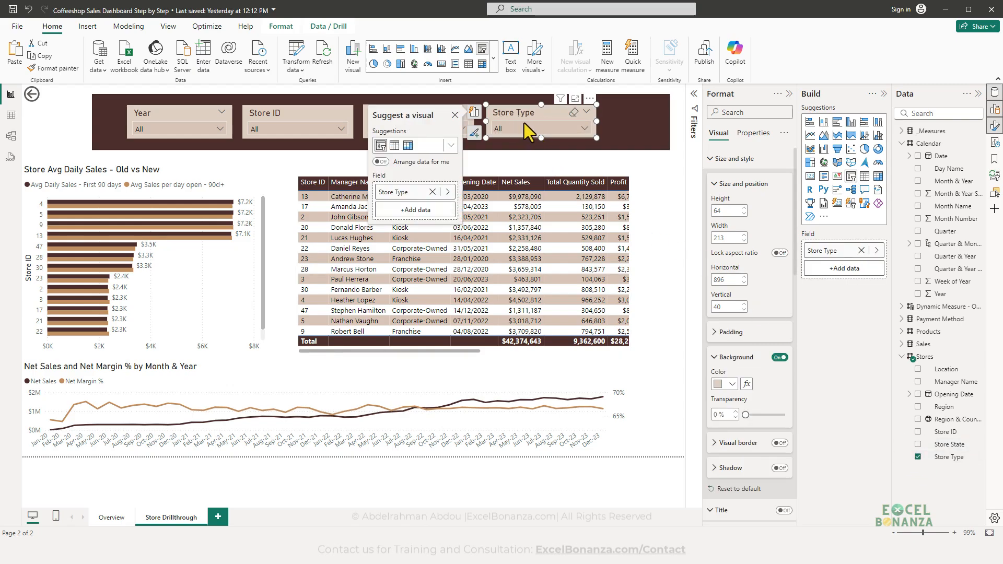
pyautogui.click(524, 125)
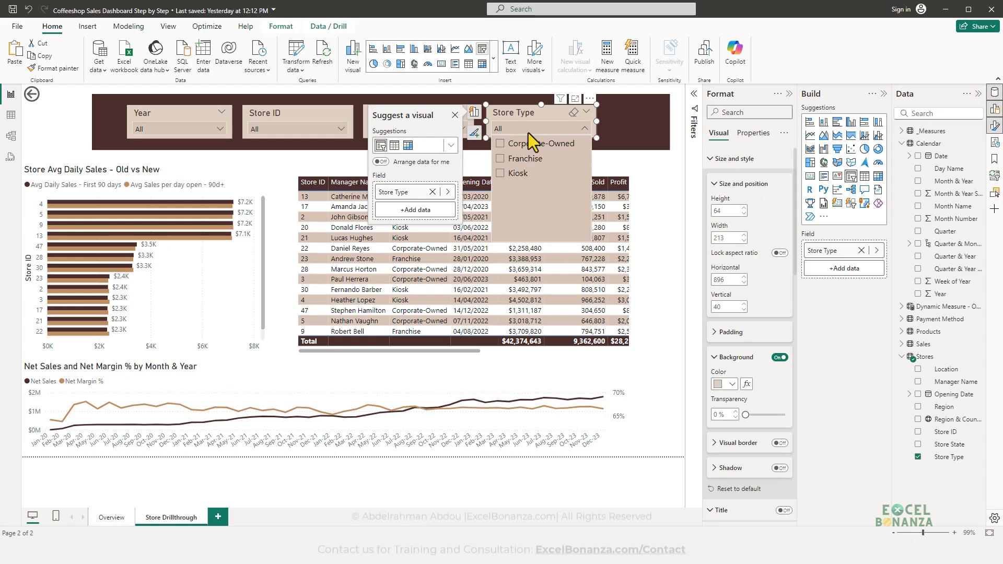
pyautogui.click(529, 130)
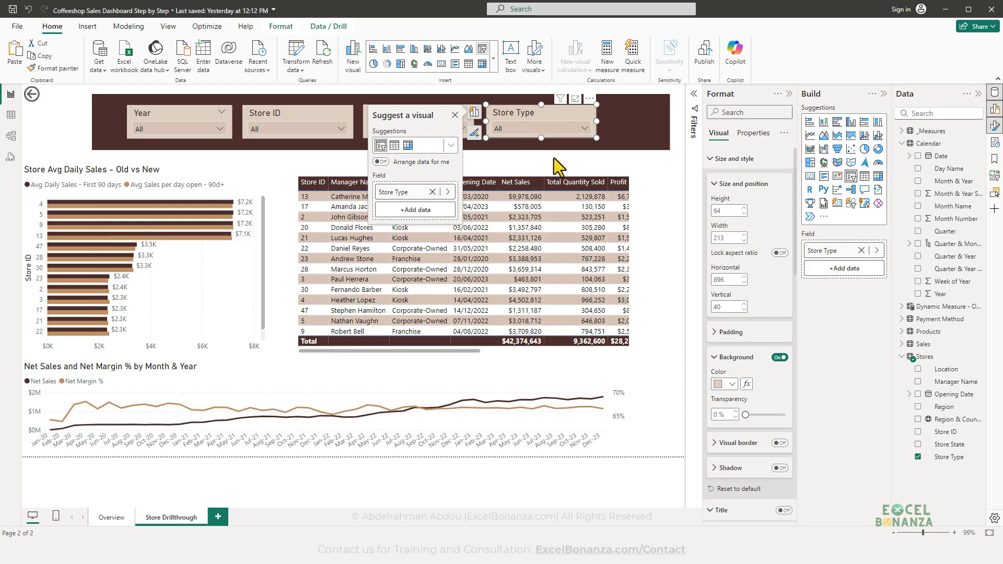
pyautogui.click(542, 149)
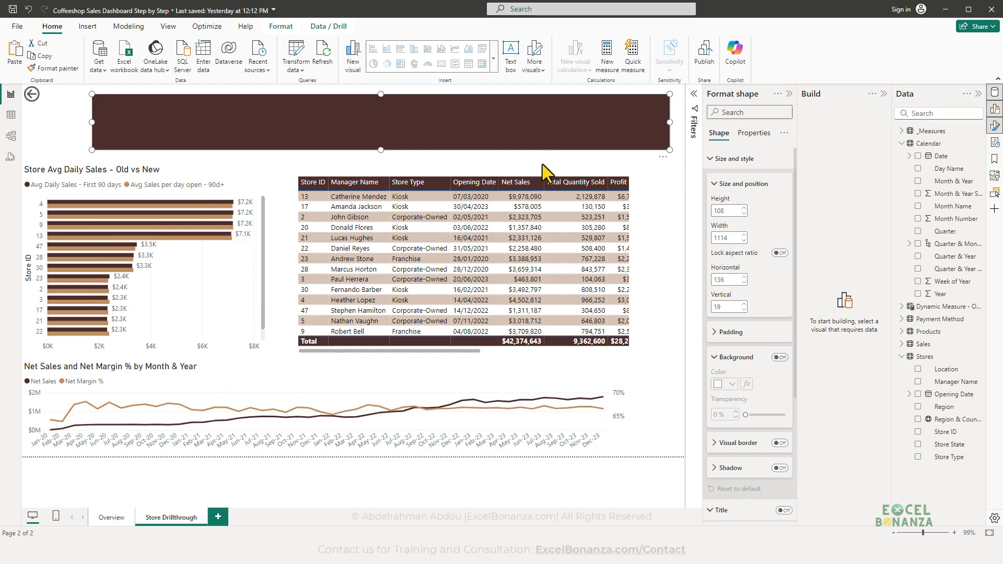
pyautogui.click(542, 164)
# - Shift the Year, Store ID, Manager and Store Type slicers left to free space at the brown band's right end
pyautogui.moveTo(161, 106); pyautogui.dragTo(140, 109)
pyautogui.moveTo(292, 117); pyautogui.dragTo(271, 118)
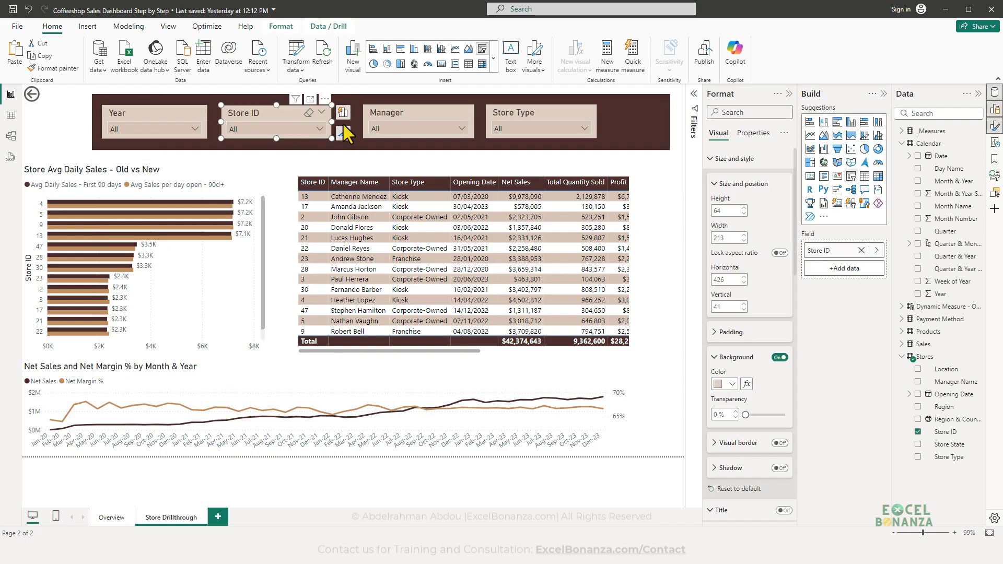
pyautogui.moveTo(402, 119); pyautogui.dragTo(383, 119)
pyautogui.moveTo(540, 111); pyautogui.dragTo(520, 112)
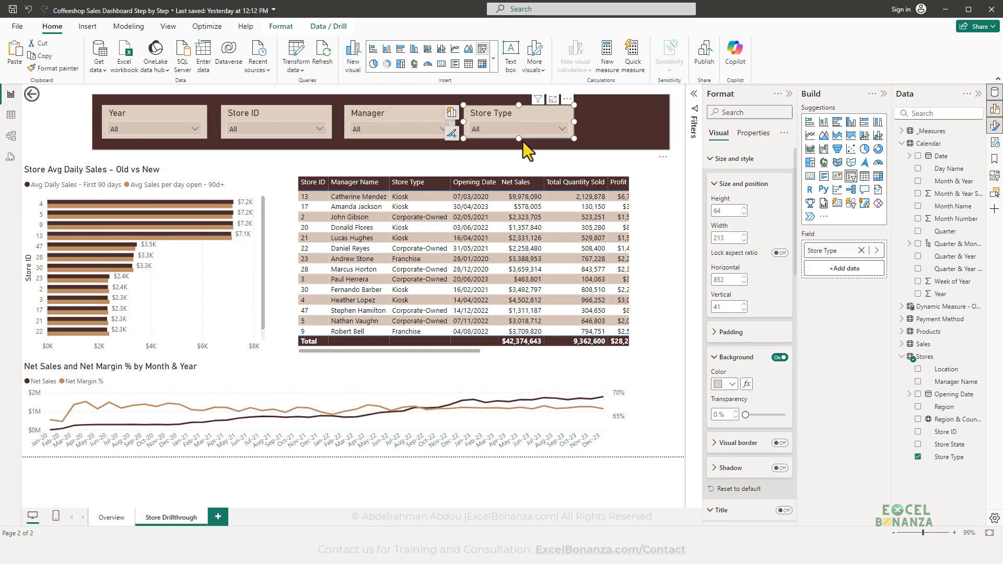
# - Place a copy of the Store Type slicer, about 145 wide, to its right and switch its field to Region
pyautogui.moveTo(515, 115); pyautogui.dragTo(647, 115)
pyautogui.click(601, 120)
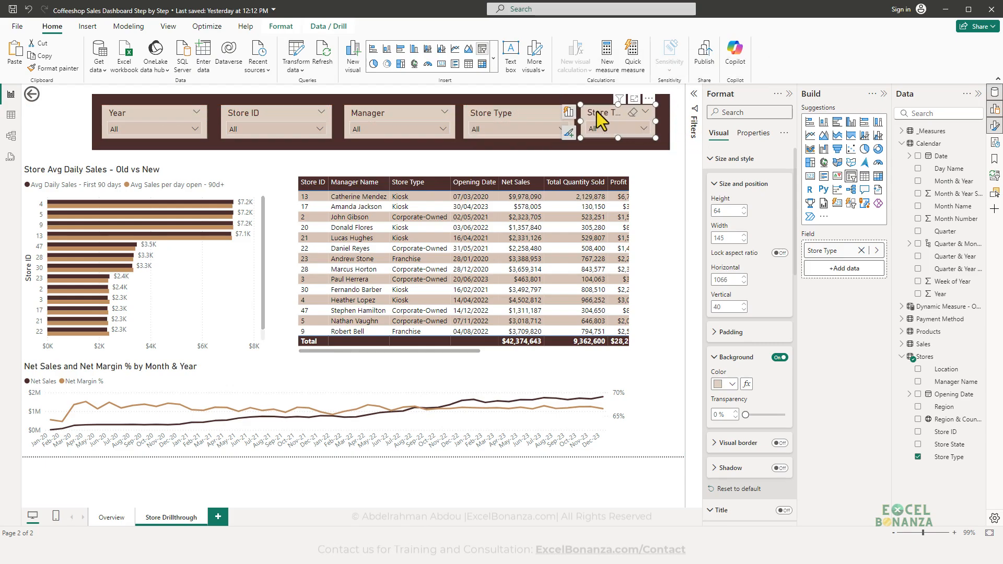
pyautogui.click(918, 458)
pyautogui.click(918, 408)
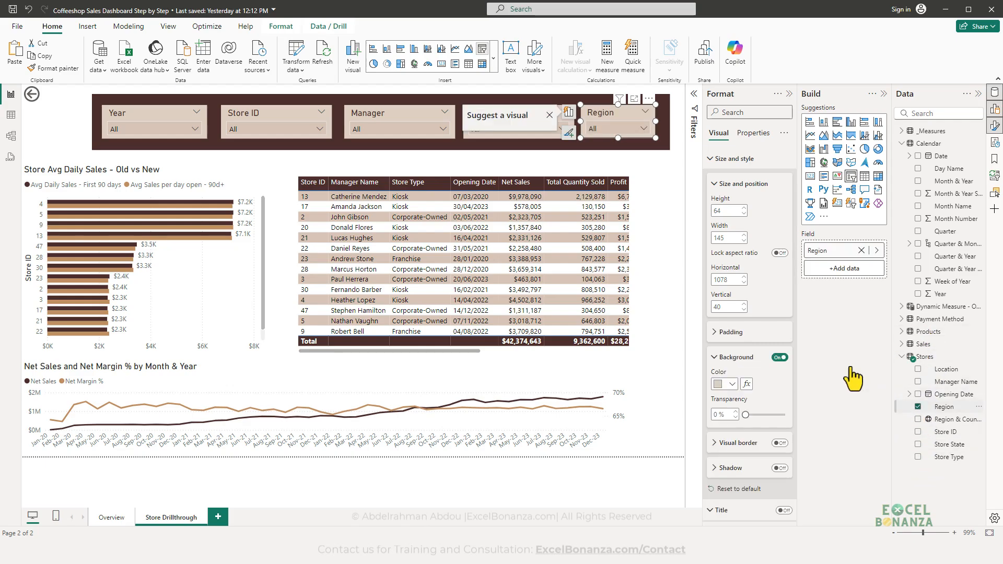
pyautogui.click(613, 130)
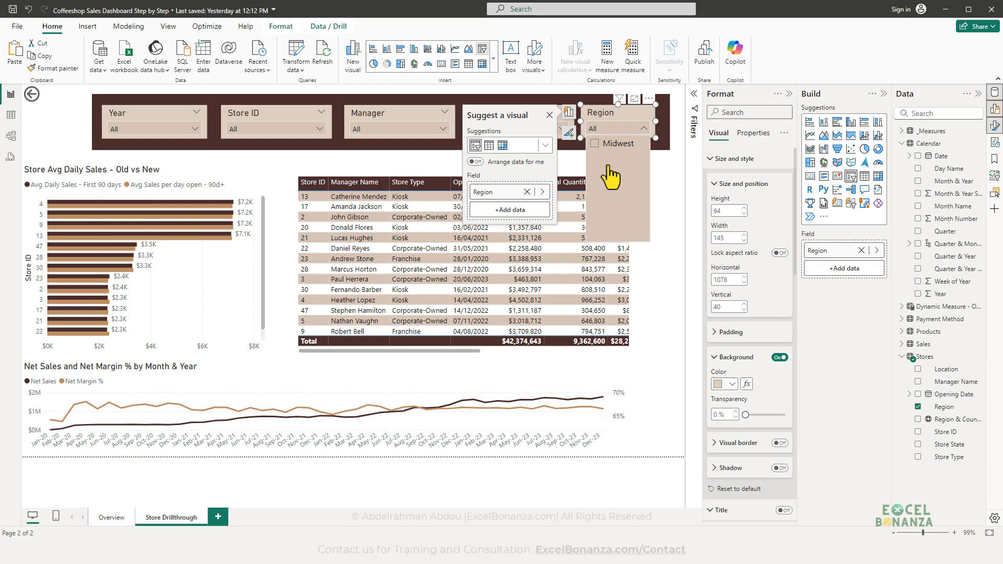
pyautogui.click(606, 129)
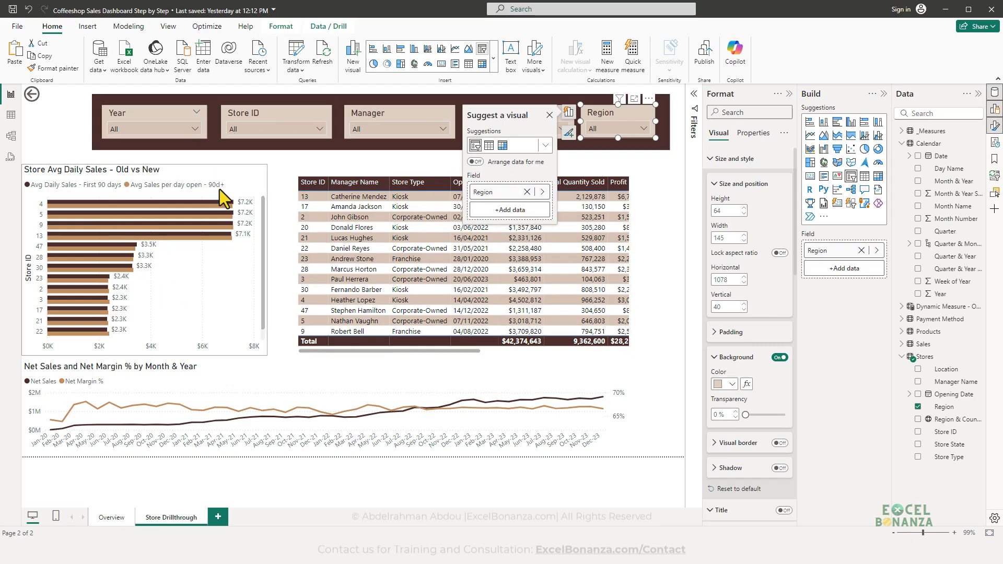
pyautogui.click(605, 127)
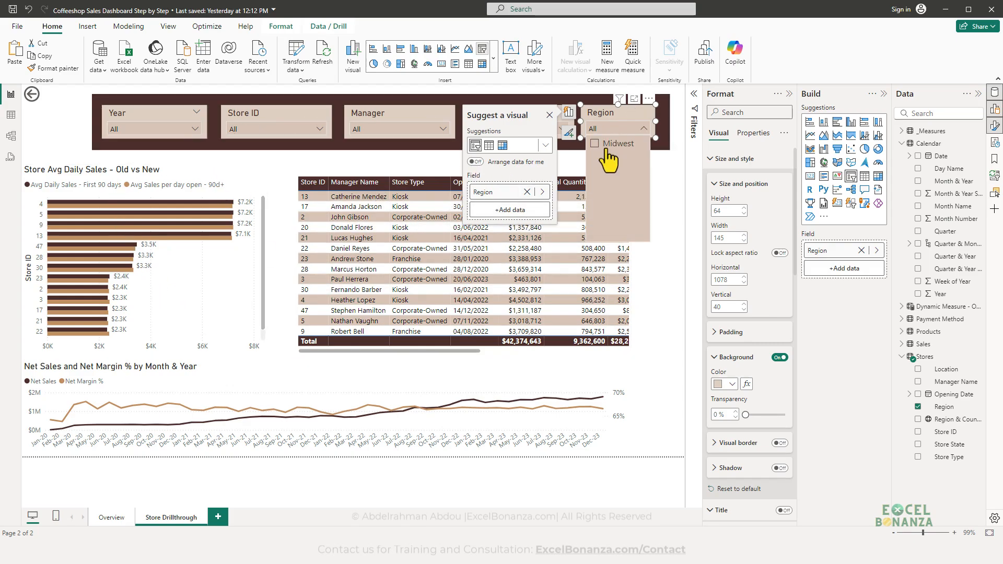
pyautogui.click(610, 127)
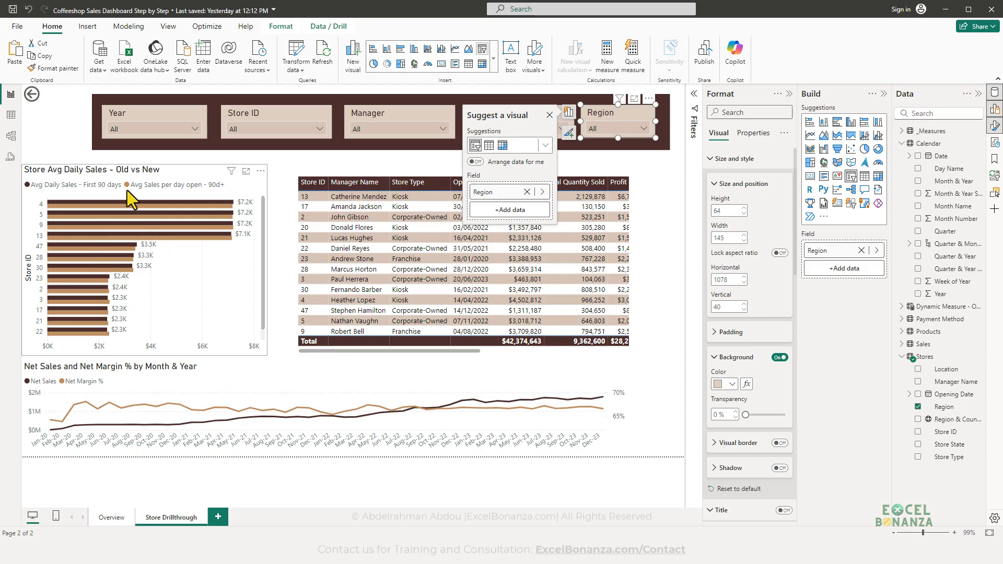
# - Extend the brown band's left edge outward so the band is about 1168 wide
pyautogui.click(94, 111)
pyautogui.moveTo(92, 121); pyautogui.dragTo(64, 120)
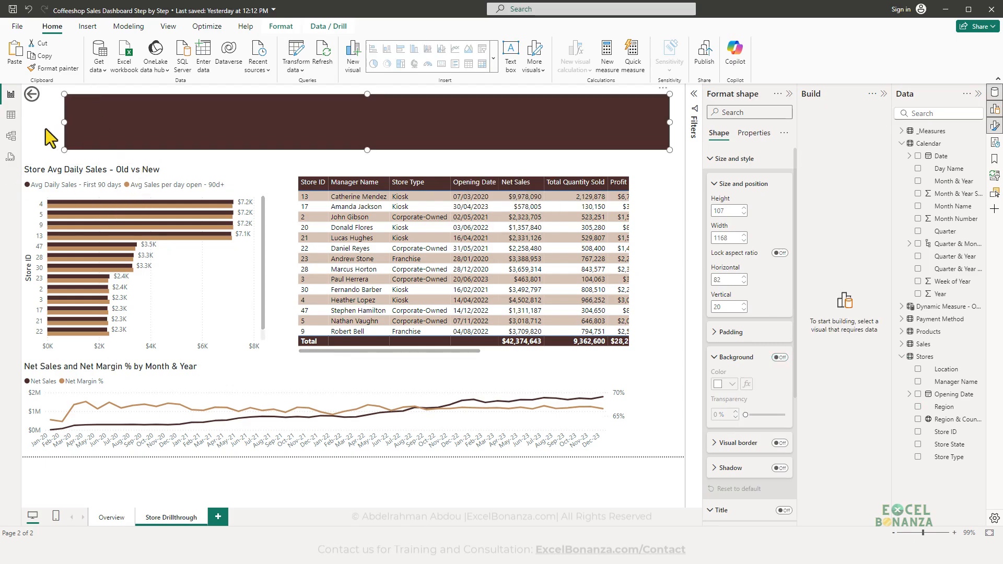
pyautogui.click(50, 138)
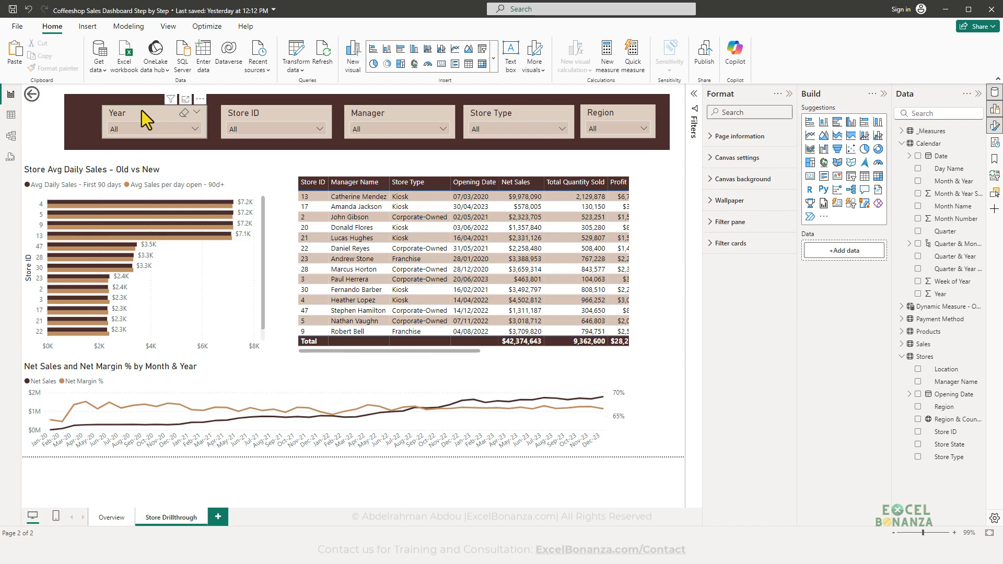
# - Move the Year, Store ID and Manager slicers left along the widened band and narrow each, making Manager about 186 wide
pyautogui.click(124, 111)
pyautogui.moveTo(122, 111); pyautogui.dragTo(93, 111)
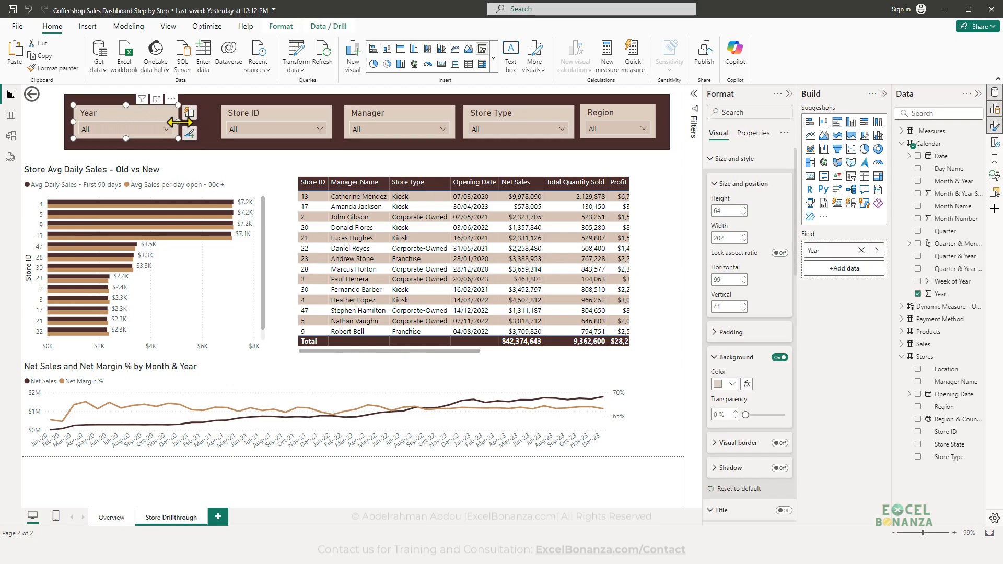
pyautogui.moveTo(180, 122); pyautogui.dragTo(161, 123)
pyautogui.moveTo(244, 112)
pyautogui.mouseDown()
pyautogui.moveTo(212, 112)
pyautogui.moveTo(243, 114)
pyautogui.mouseUp()
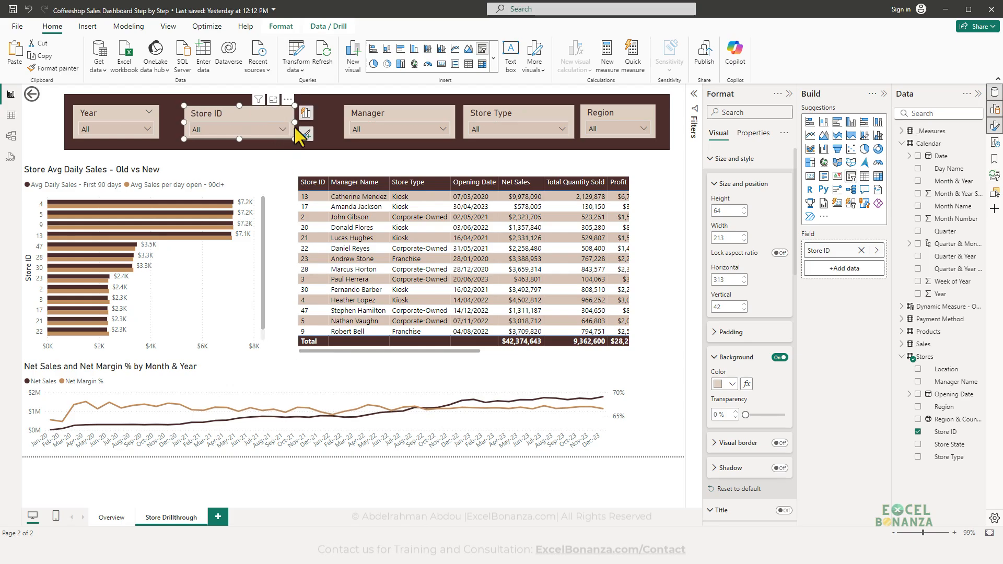
pyautogui.moveTo(373, 112); pyautogui.dragTo(334, 111)
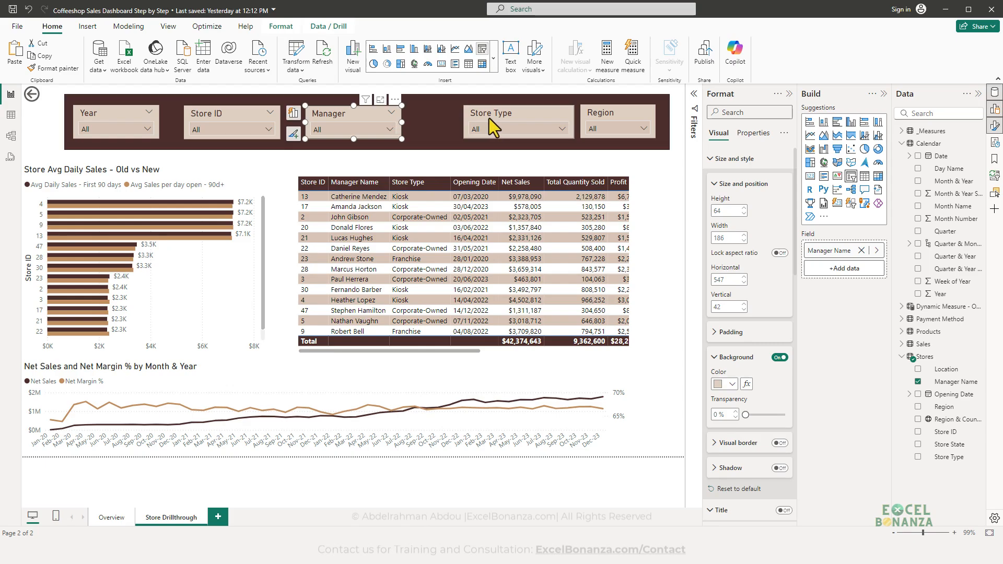
# - Narrow the Store Type slicer and move it and the Region slicer left, close beside the Manager slicer
pyautogui.moveTo(527, 125)
pyautogui.mouseDown()
pyautogui.moveTo(487, 127)
pyautogui.moveTo(524, 122)
pyautogui.mouseUp()
pyautogui.moveTo(612, 114); pyautogui.dragTo(493, 120)
pyautogui.click(454, 115)
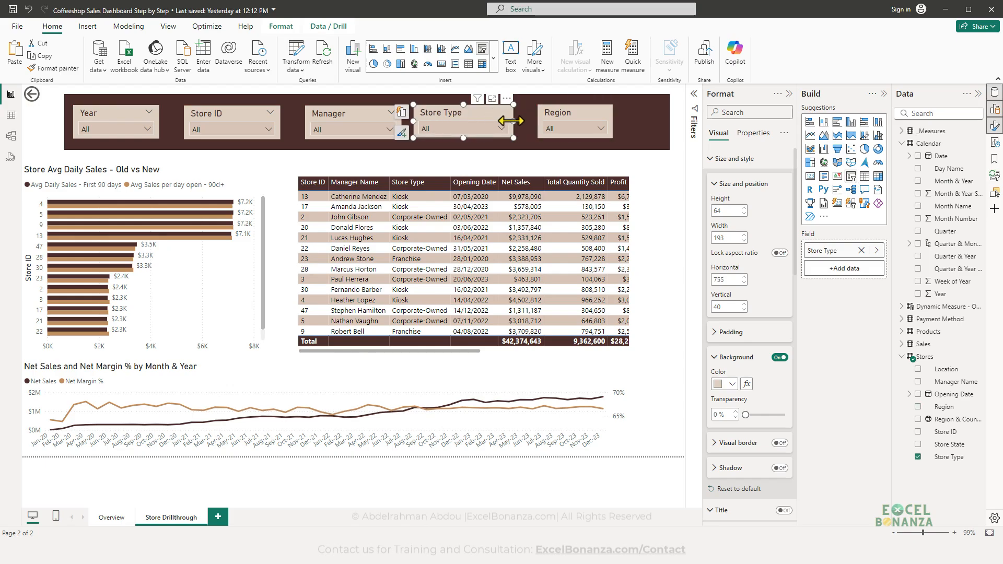
pyautogui.moveTo(555, 116); pyautogui.dragTo(528, 115)
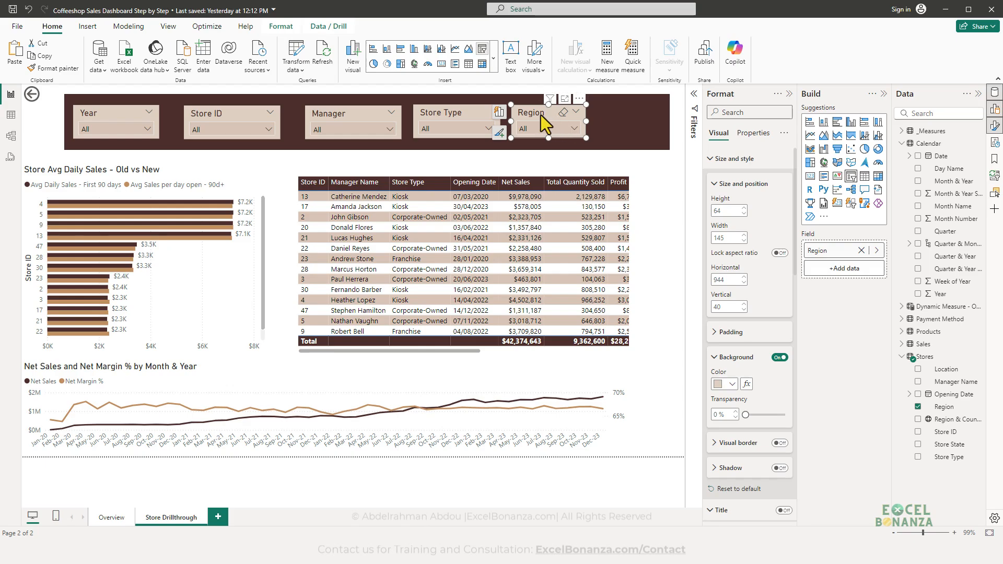
# - Place a copy of the Region slicer at the band's right end, switch its field to Store State and open its list
pyautogui.hotkey('ctrl', 'c')
pyautogui.hotkey('ctrl', 'v')
pyautogui.moveTo(541, 115); pyautogui.dragTo(607, 109)
pyautogui.click(918, 406)
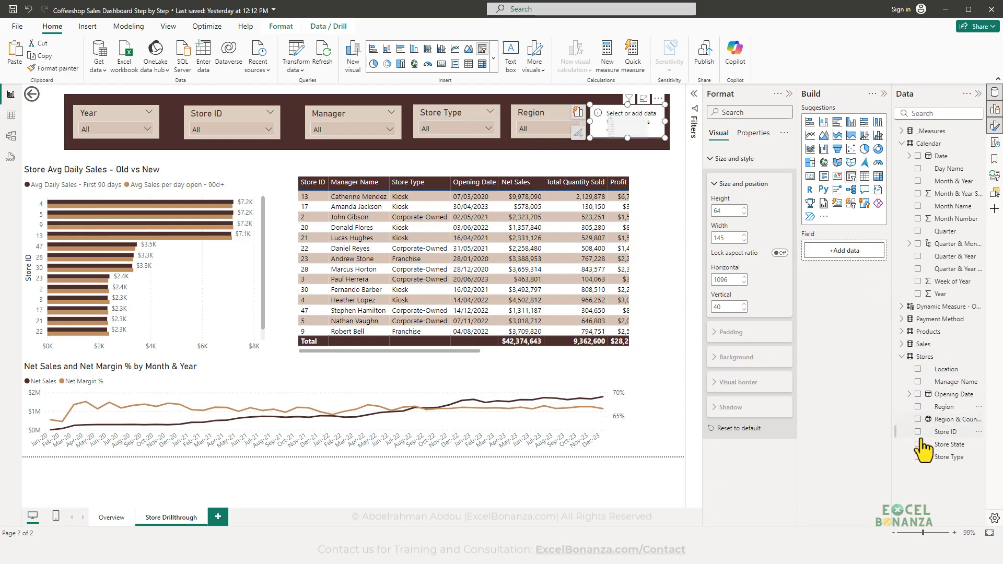
pyautogui.click(918, 445)
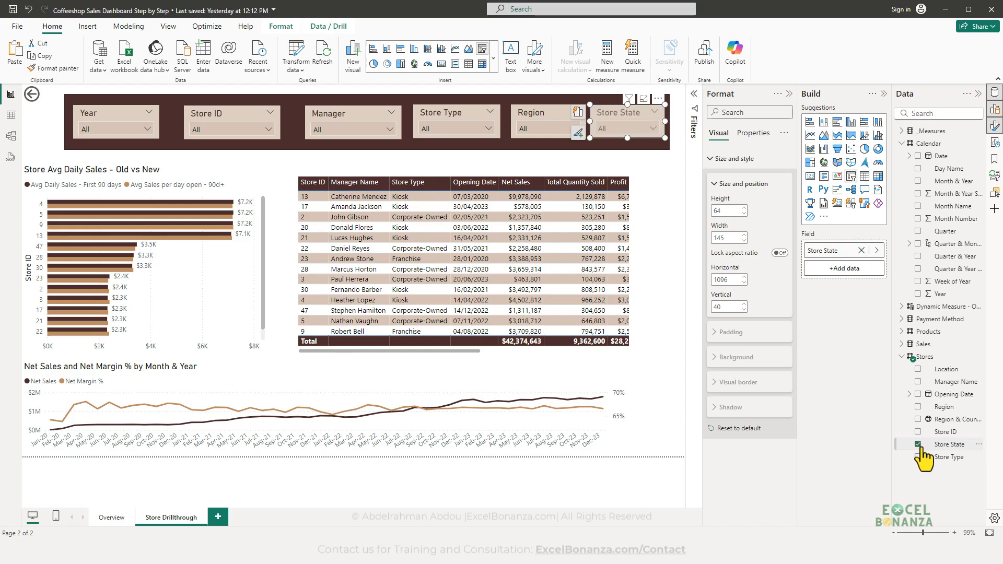
pyautogui.click(633, 131)
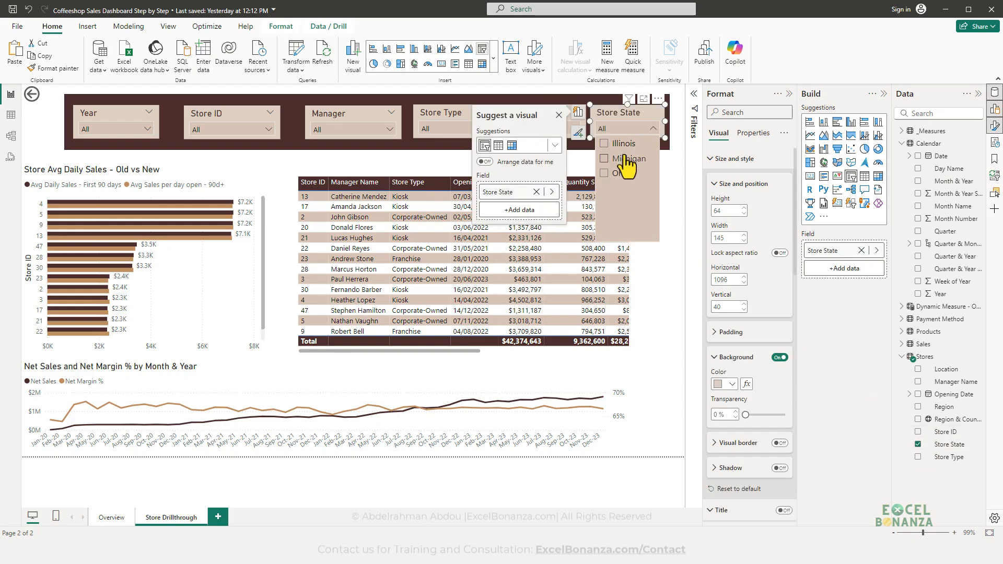
# - Close the Store State list and shift the Store ID, Manager, Store Type and Region slicers slightly left, leaving gaps between neighbours
pyautogui.click(663, 250)
pyautogui.moveTo(210, 112); pyautogui.dragTo(207, 112)
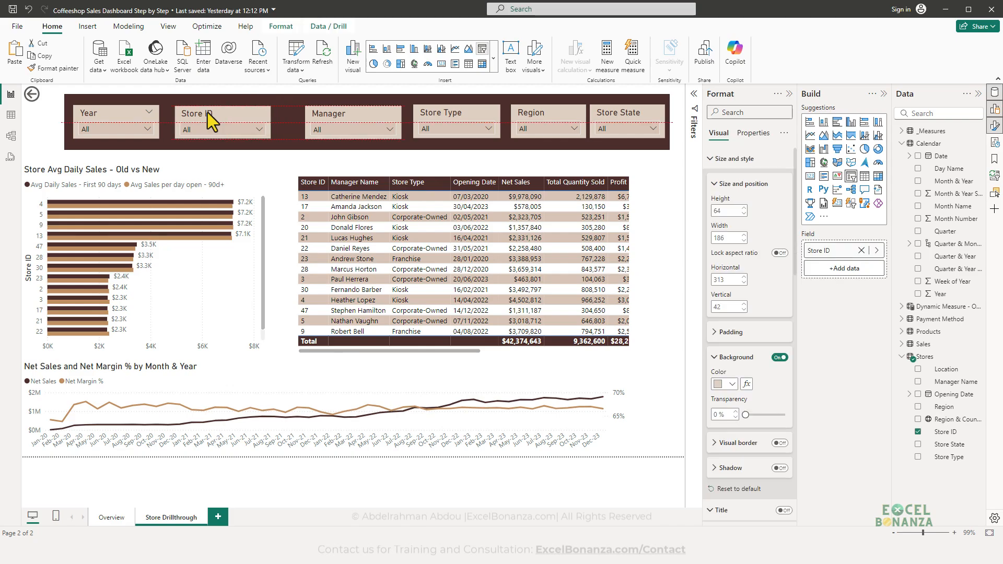
pyautogui.moveTo(342, 125); pyautogui.dragTo(337, 117)
pyautogui.moveTo(438, 118); pyautogui.dragTo(427, 115)
pyautogui.moveTo(558, 125); pyautogui.dragTo(543, 116)
pyautogui.moveTo(610, 119); pyautogui.dragTo(610, 119)
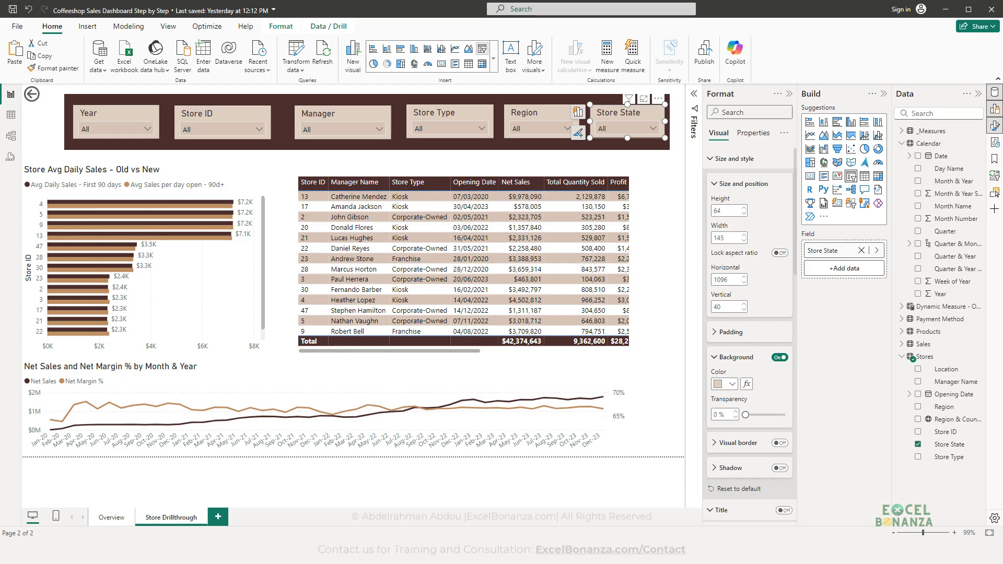
pyautogui.click(54, 233)
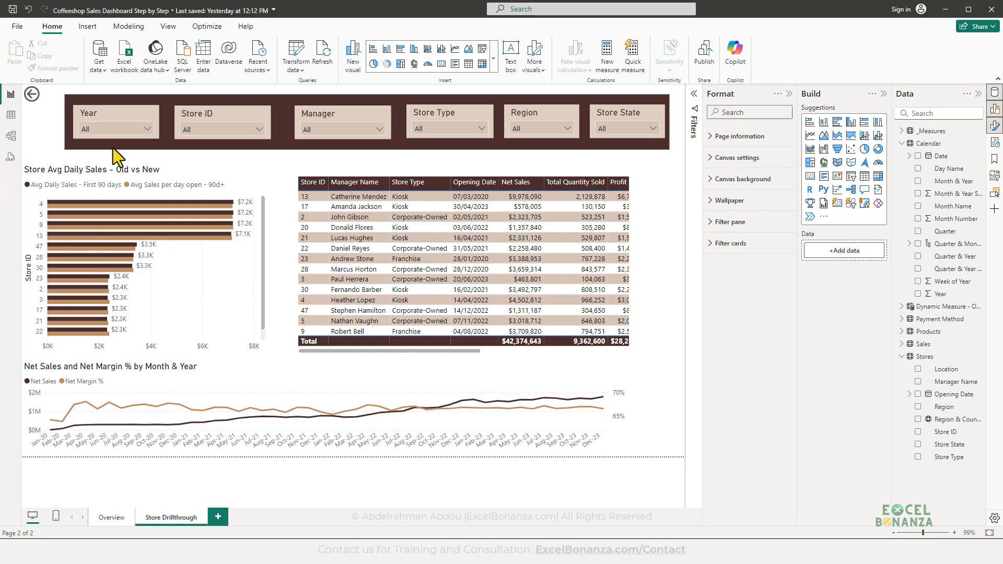
# - Set the Year and Store ID slicers to a height of 65 and a width of 165
pyautogui.click(97, 120)
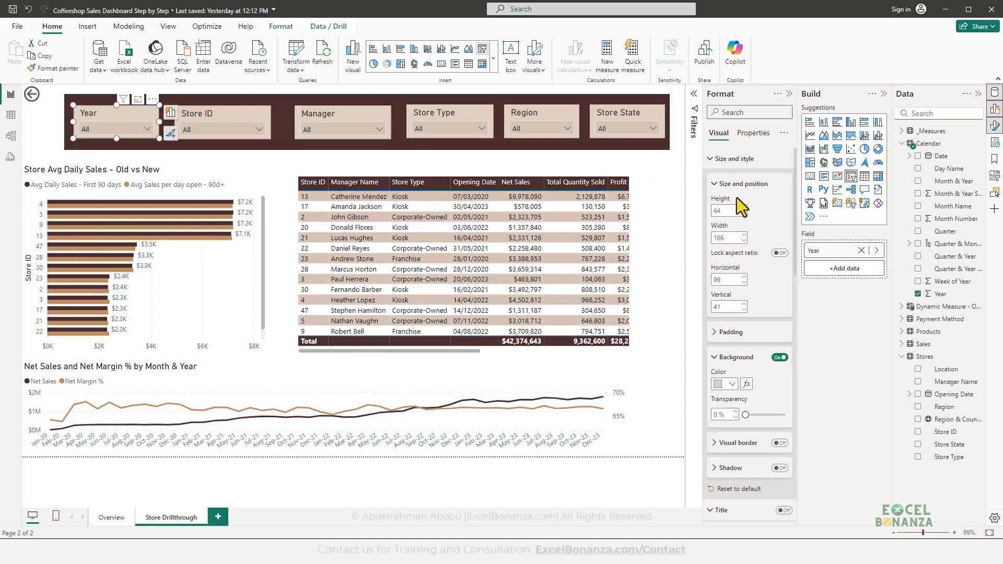
pyautogui.write('65')
pyautogui.press('Tab')
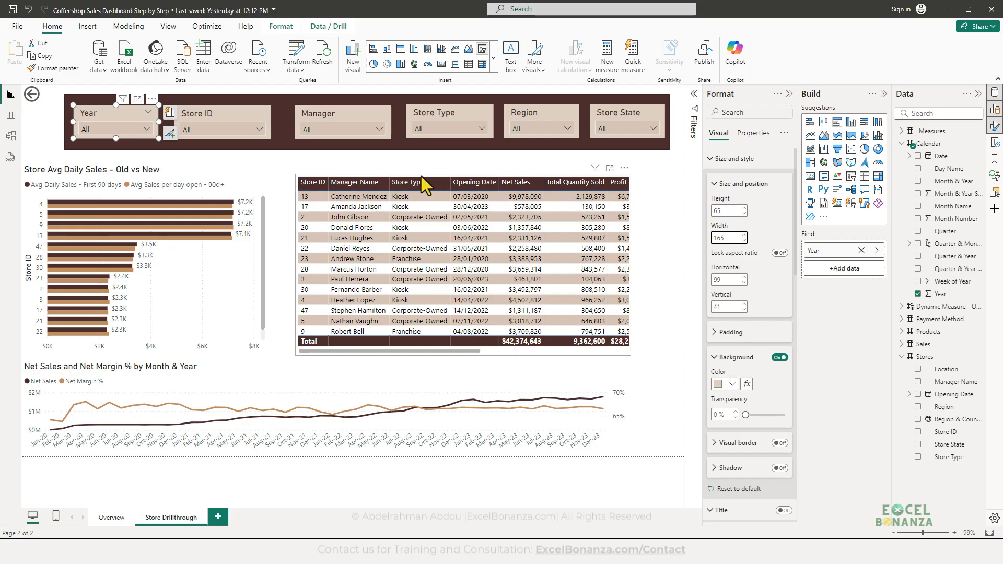
pyautogui.click(223, 121)
pyautogui.click(736, 212)
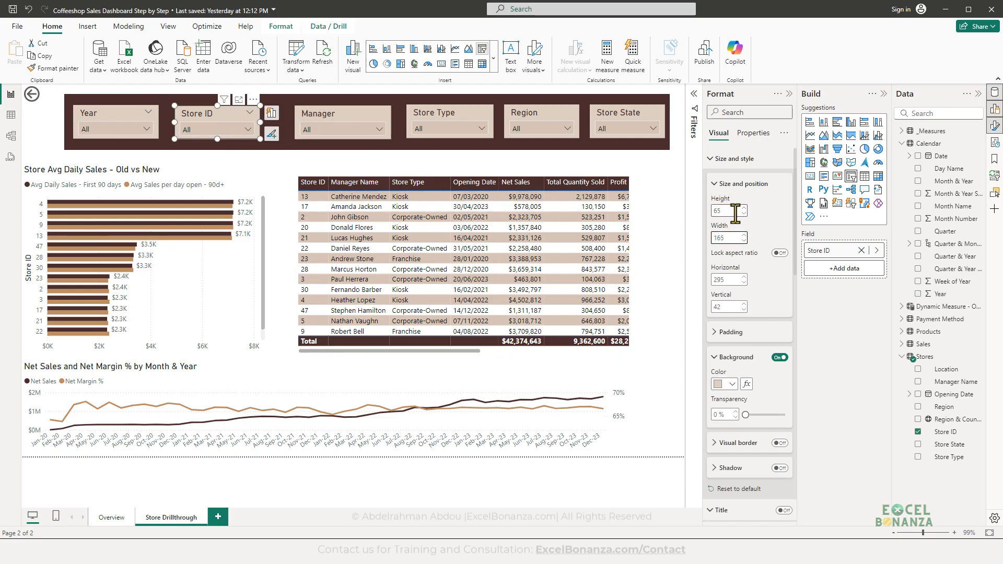
# - Set the Manager and Store Type slicers to a height of 65 and a width of 165
pyautogui.click(335, 124)
pyautogui.click(451, 119)
pyautogui.click(726, 211)
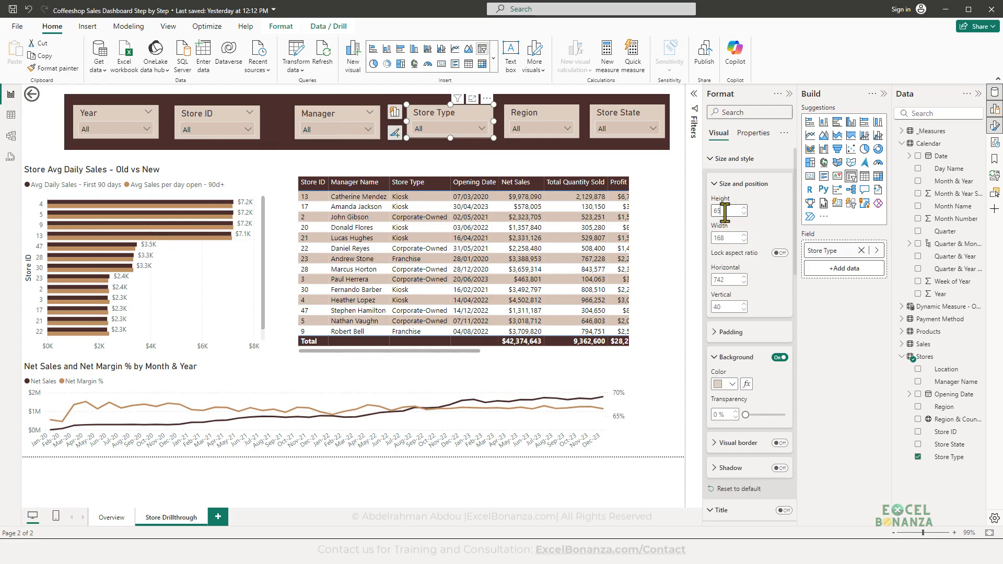
pyautogui.write('65')
pyautogui.press('Tab')
pyautogui.write('165')
# - Set the Region slicer's width to 165 and shift the Store Type and Region slicers left to make room for Store State
pyautogui.click(543, 120)
pyautogui.click(731, 238)
pyautogui.write('165')
pyautogui.moveTo(463, 115); pyautogui.dragTo(453, 115)
pyautogui.moveTo(555, 116); pyautogui.dragTo(542, 116)
pyautogui.click(535, 143)
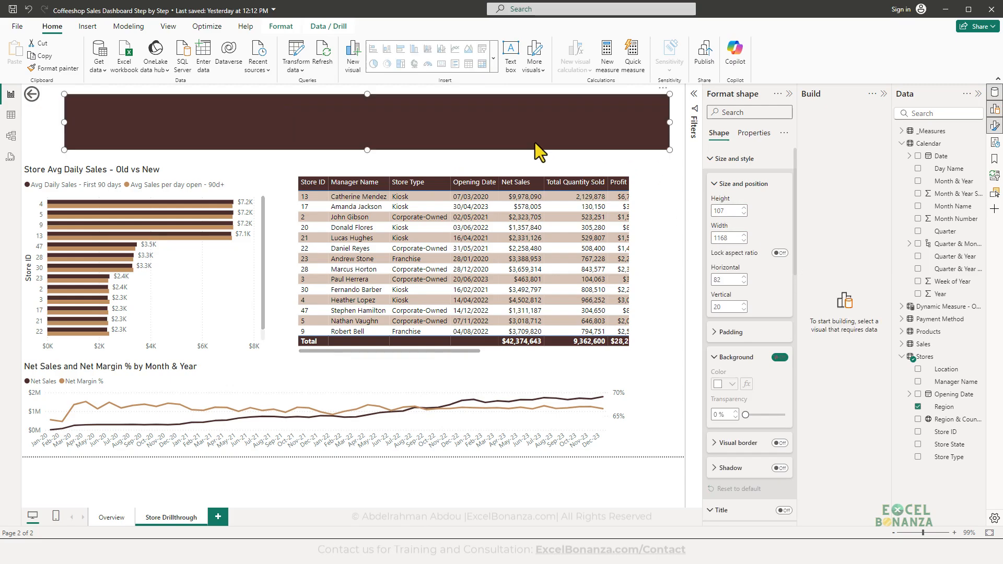
# - Adjust the Region slicer's height and set the Store State slicer to a height of 65 and a width of 165
pyautogui.click(537, 118)
pyautogui.click(743, 213)
pyautogui.click(623, 118)
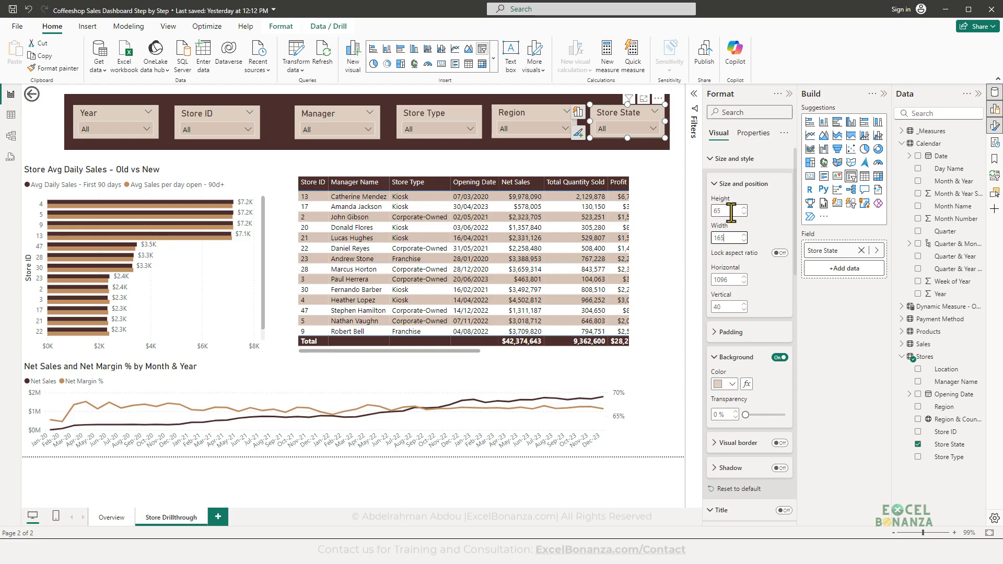
# - Move all six slicers together slightly left so that the Store State slicer fits inside the brown band
pyautogui.keyDown('ctrl'); pyautogui.click(121, 119); pyautogui.keyUp('ctrl')
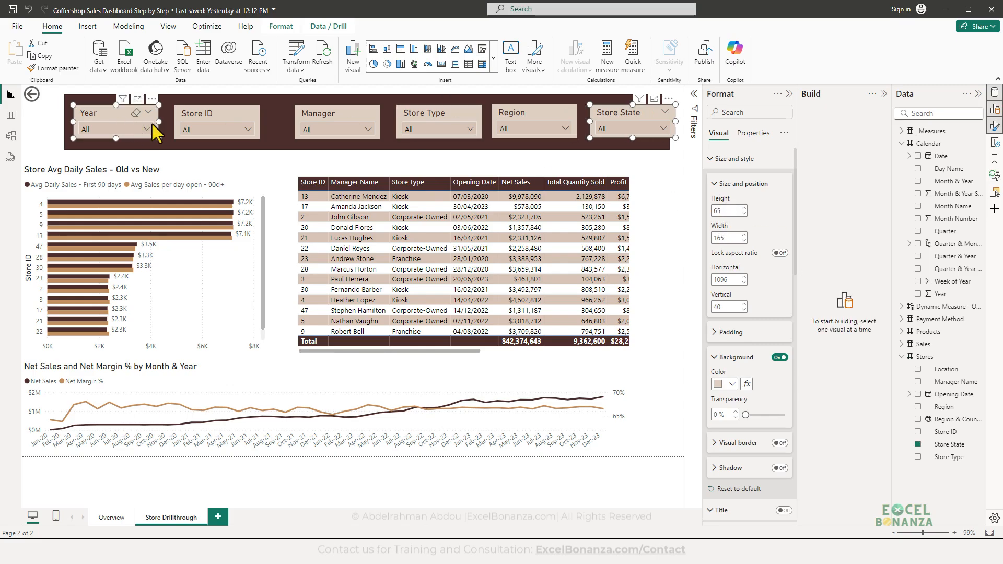
pyautogui.keyDown('ctrl'); pyautogui.click(210, 119); pyautogui.keyUp('ctrl')
pyautogui.keyDown('ctrl'); pyautogui.click(352, 121); pyautogui.keyUp('ctrl')
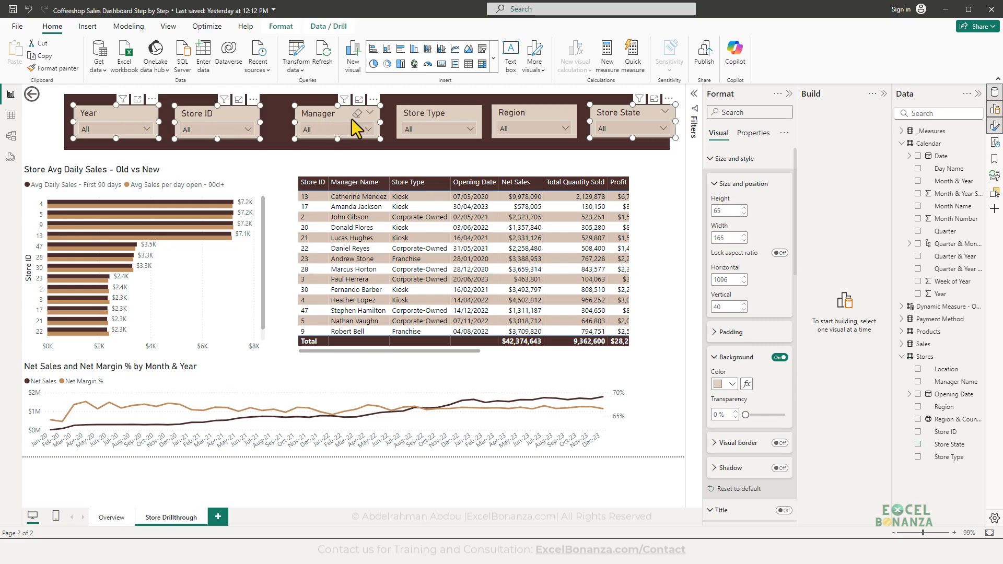
pyautogui.keyDown('ctrl'); pyautogui.click(427, 115); pyautogui.keyUp('ctrl')
pyautogui.keyDown('ctrl'); pyautogui.click(528, 115); pyautogui.keyUp('ctrl')
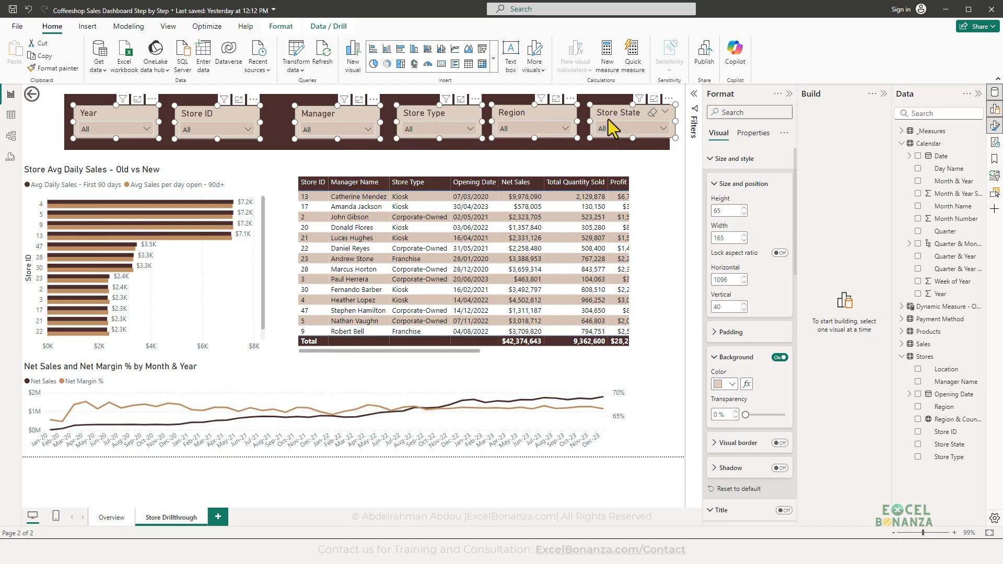
pyautogui.moveTo(607, 119); pyautogui.dragTo(599, 119)
# - Try to distribute horizontally with only the Store State slicer selected
pyautogui.click(599, 119)
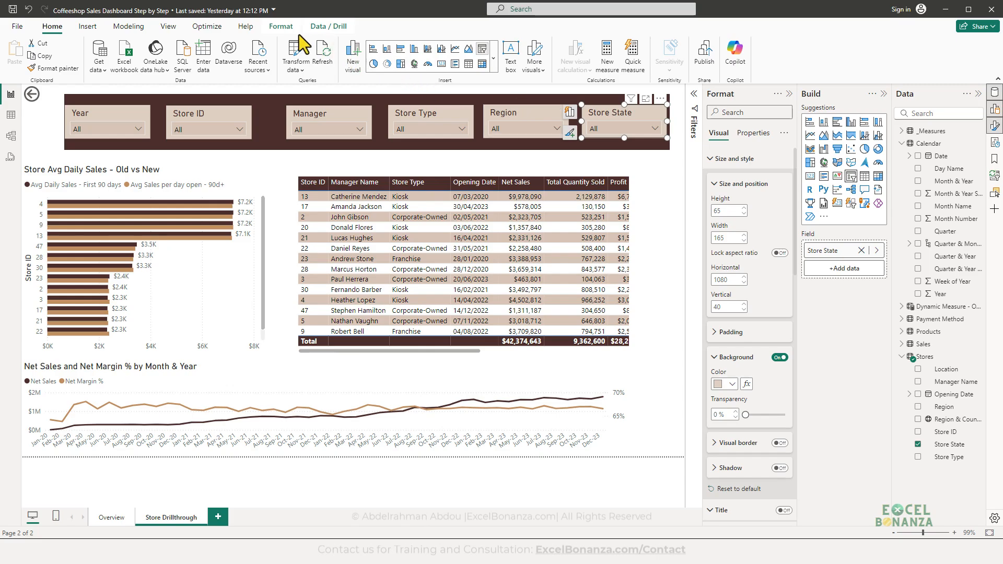
pyautogui.click(281, 27)
pyautogui.click(227, 55)
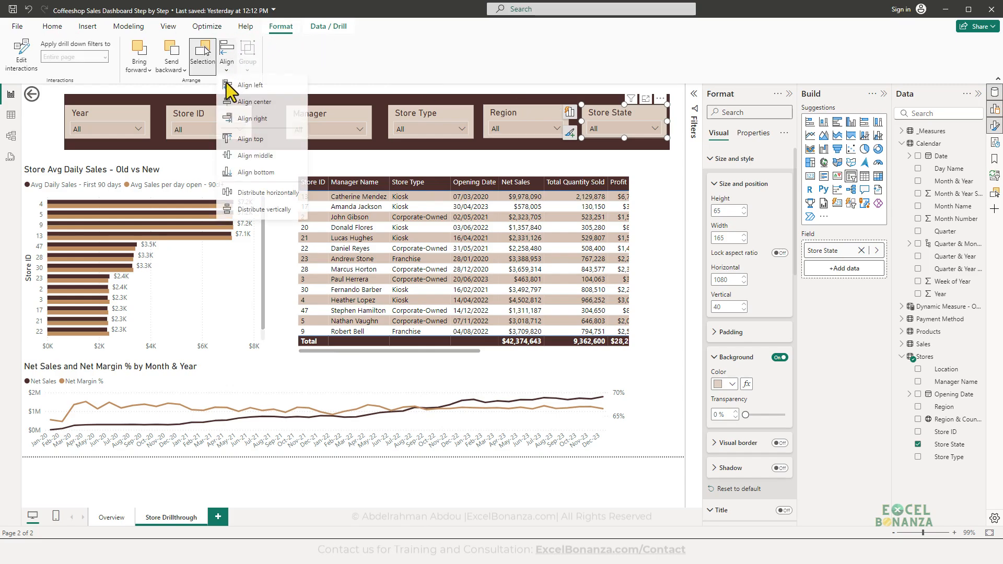
pyautogui.click(255, 194)
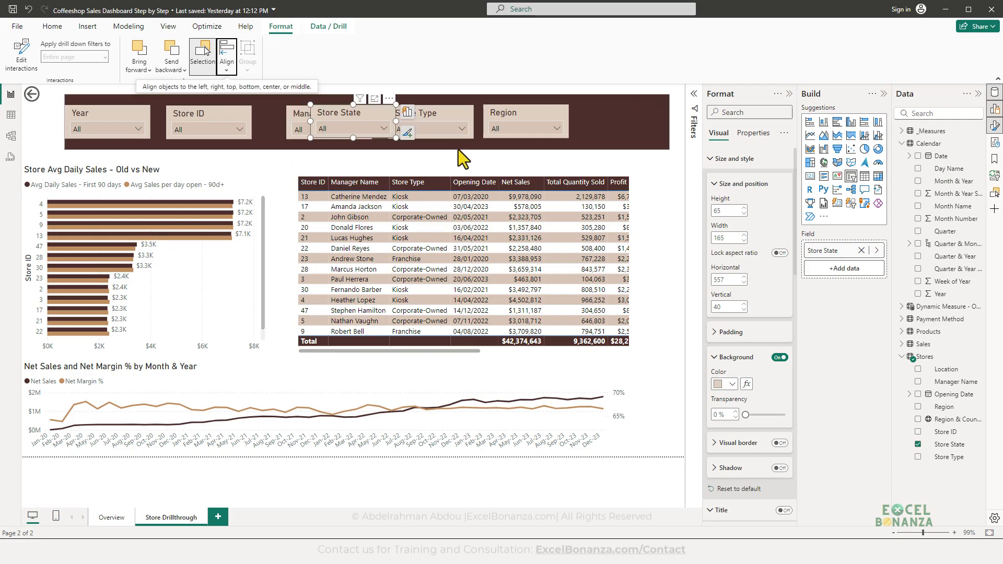
# - Spread the slicers along the band without overlaps, with Store State between Manager and Store Type and Region at the right end
pyautogui.click(434, 157)
pyautogui.moveTo(504, 112); pyautogui.dragTo(589, 112)
pyautogui.moveTo(411, 112); pyautogui.dragTo(473, 111)
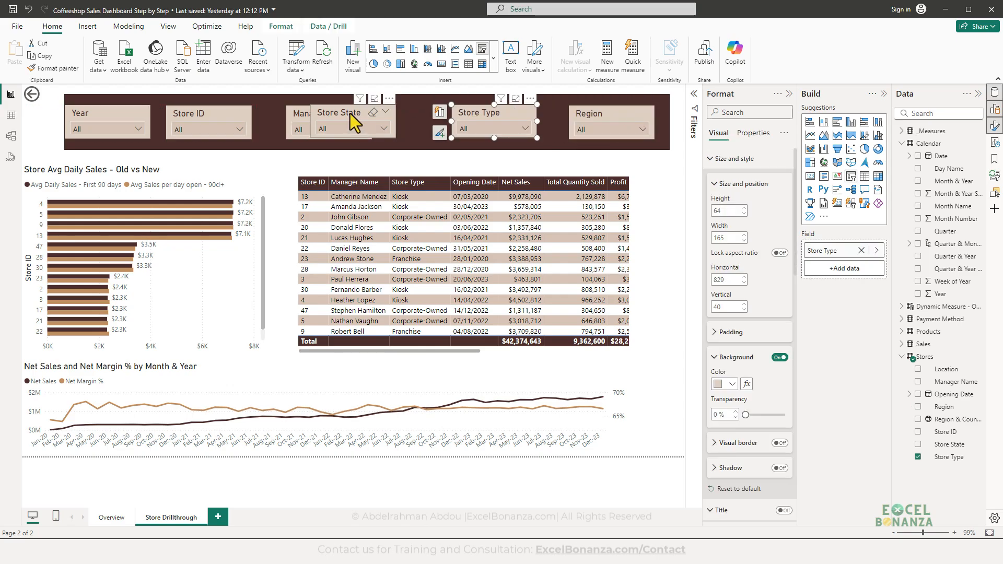
pyautogui.moveTo(344, 114); pyautogui.dragTo(394, 115)
pyautogui.moveTo(331, 118); pyautogui.dragTo(296, 115)
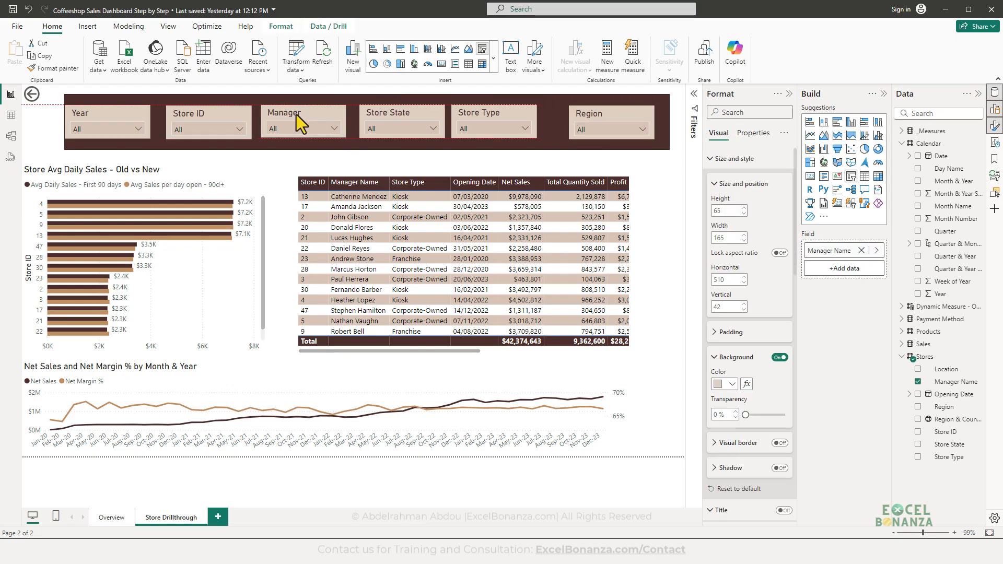
pyautogui.moveTo(477, 115); pyautogui.dragTo(490, 114)
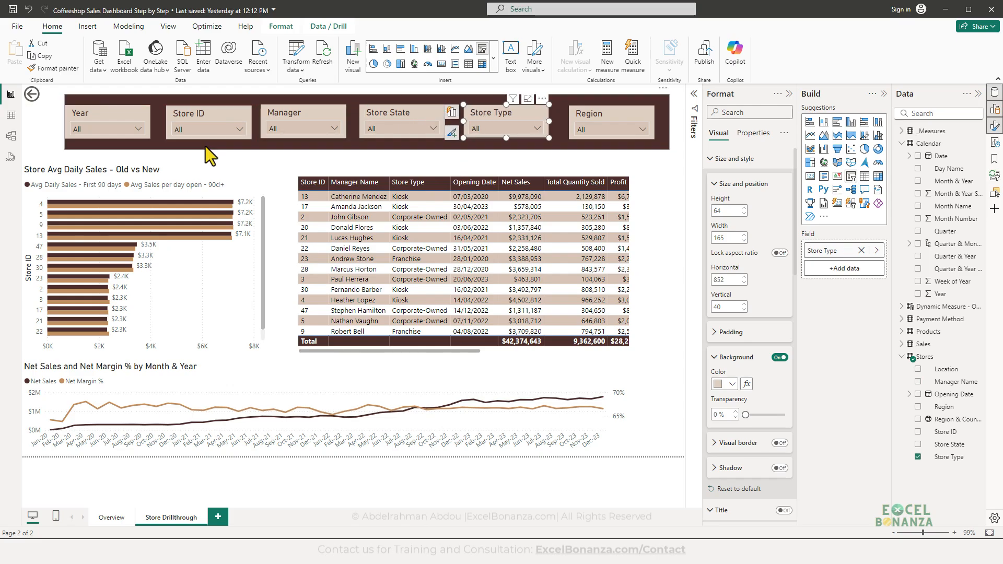
# - Select all six slicers and distribute them horizontally across the brown band
pyautogui.click(134, 145)
pyautogui.click(109, 115)
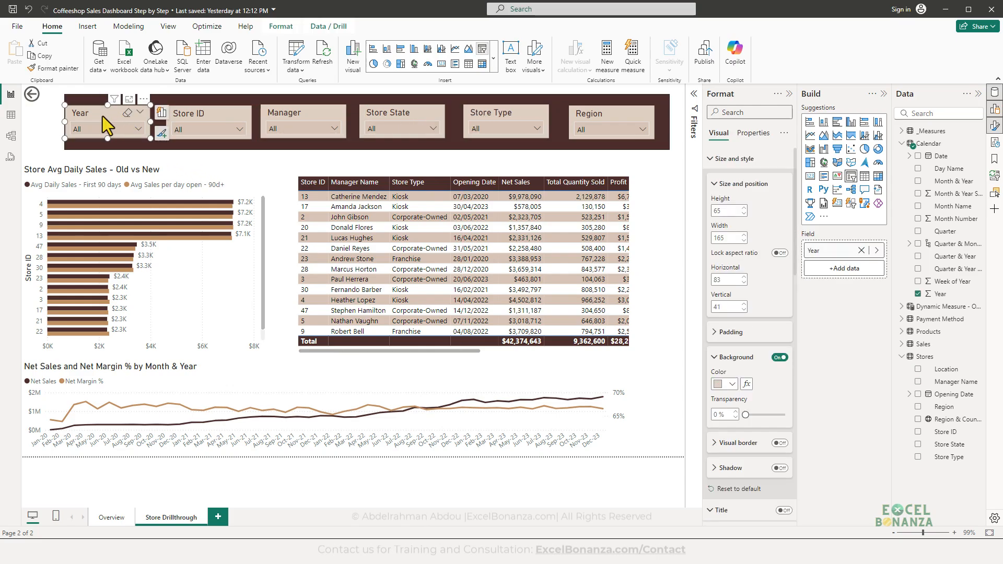
pyautogui.keyDown('ctrl'); pyautogui.click(210, 125); pyautogui.keyUp('ctrl')
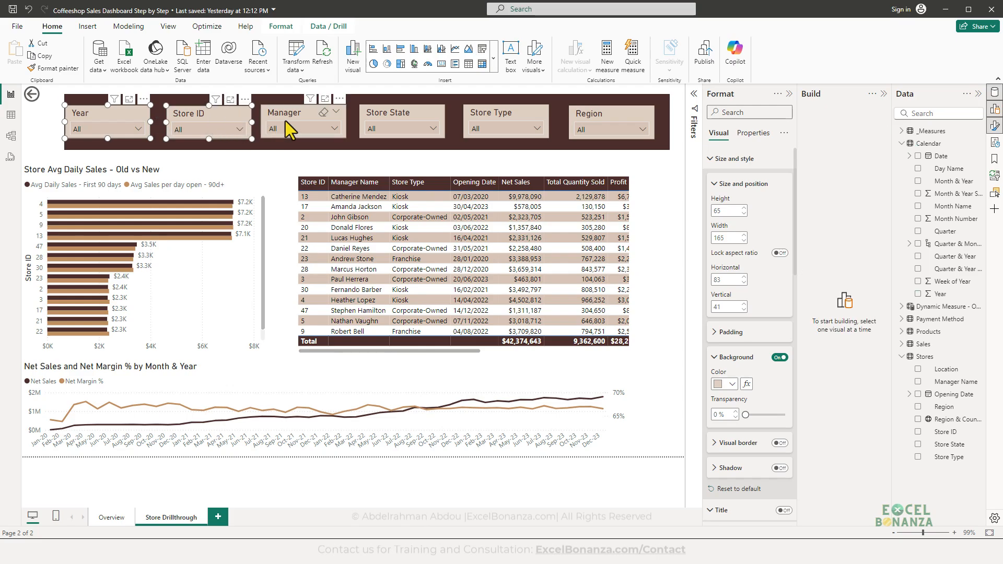
pyautogui.keyDown('ctrl'); pyautogui.click(290, 118); pyautogui.keyUp('ctrl')
pyautogui.keyDown('ctrl'); pyautogui.click(401, 115); pyautogui.keyUp('ctrl')
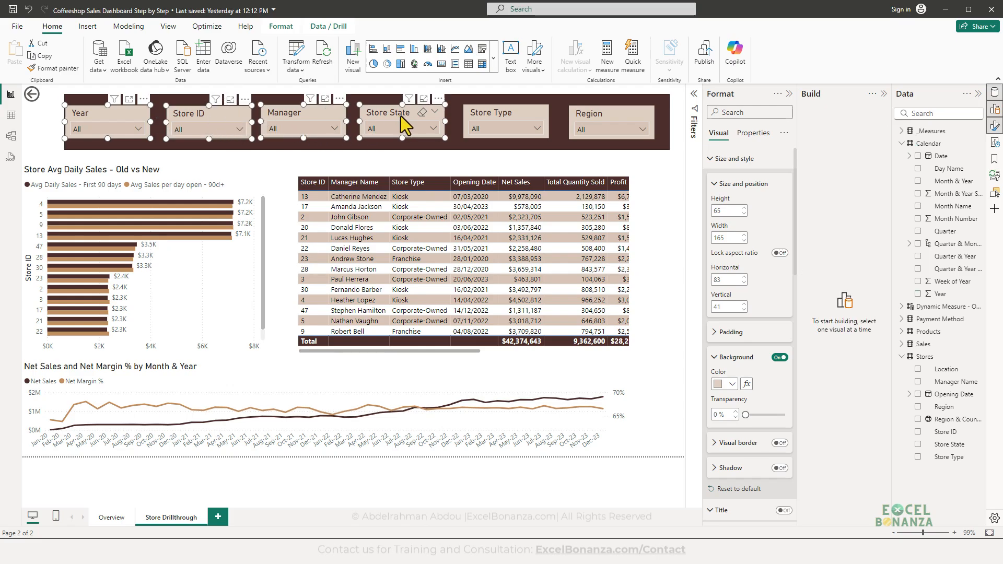
pyautogui.keyDown('ctrl'); pyautogui.click(486, 123); pyautogui.keyUp('ctrl')
pyautogui.keyDown('ctrl'); pyautogui.click(597, 125); pyautogui.keyUp('ctrl')
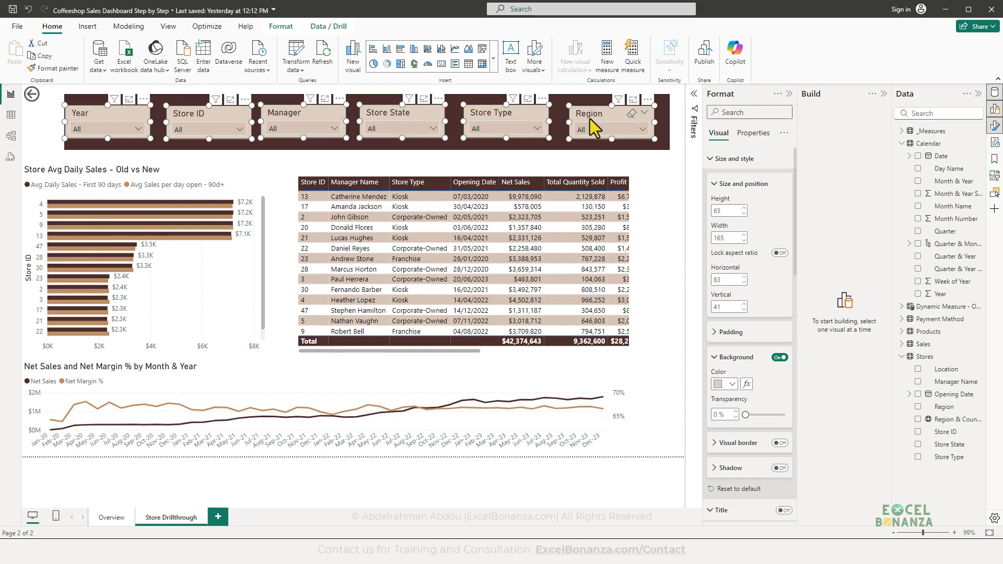
pyautogui.click(282, 29)
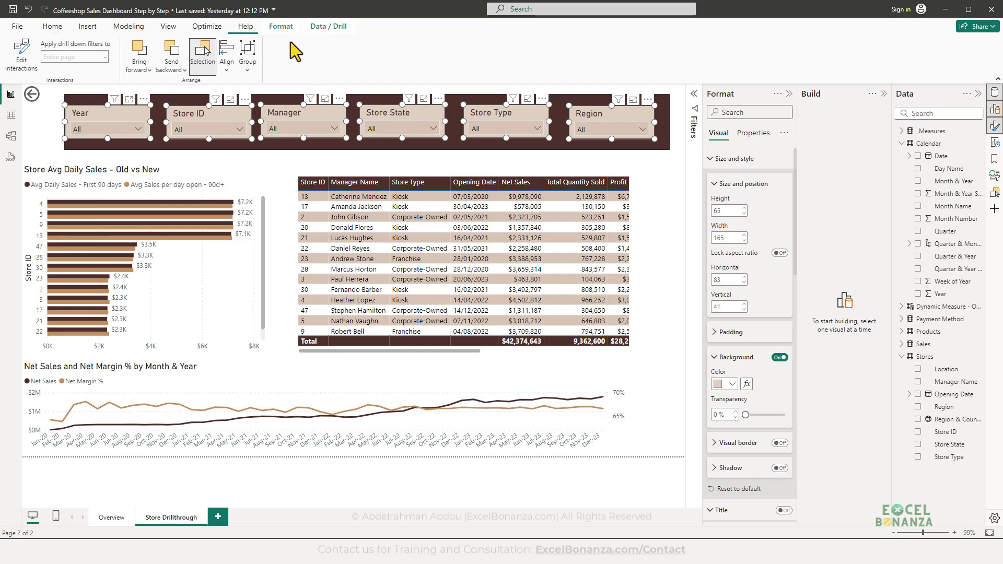
pyautogui.click(224, 62)
pyautogui.click(245, 195)
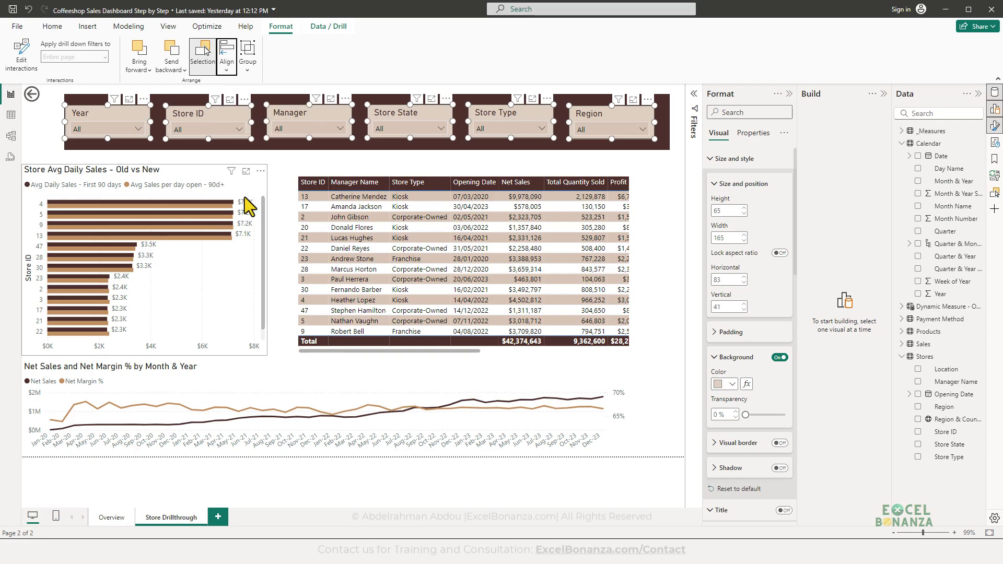
pyautogui.click(277, 154)
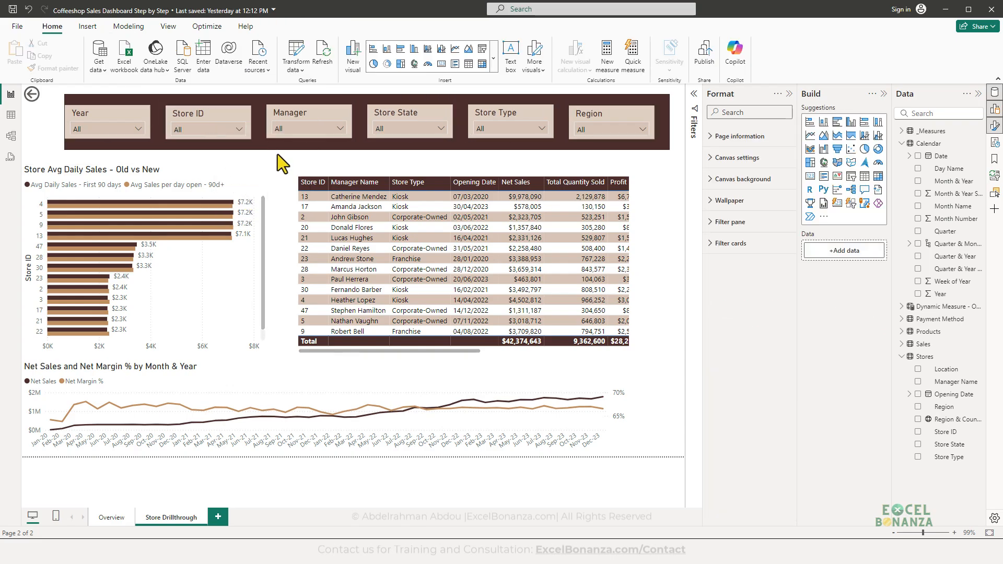
# - Select all six slicers again and align their top edges
pyautogui.click(125, 112)
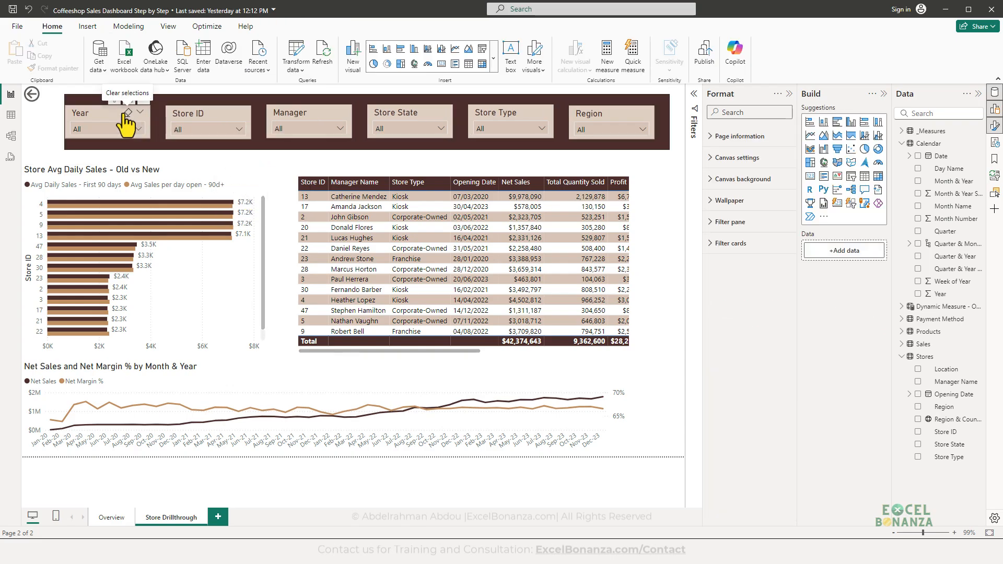
pyautogui.keyDown('ctrl'); pyautogui.click(202, 119); pyautogui.keyUp('ctrl')
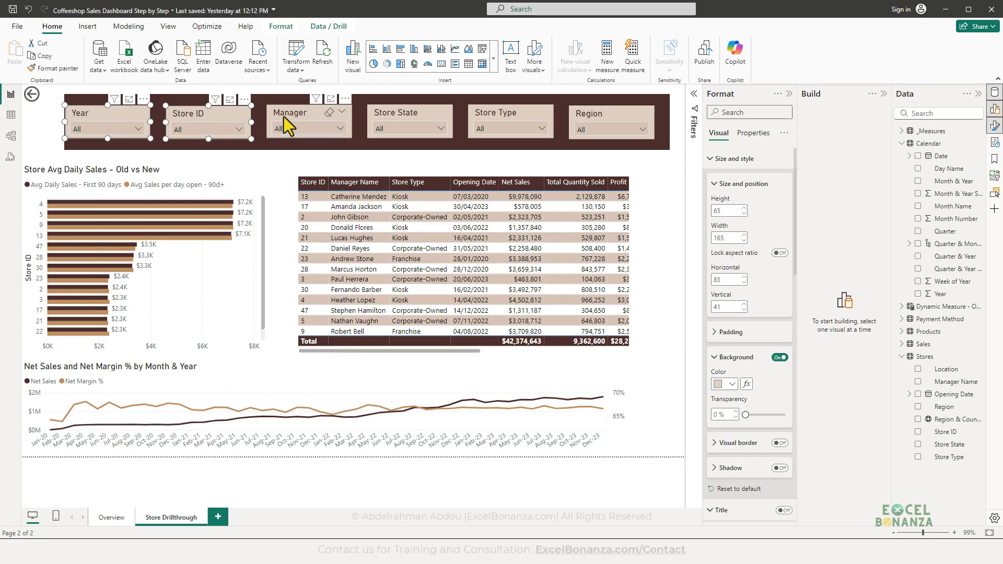
pyautogui.keyDown('ctrl'); pyautogui.click(282, 114); pyautogui.keyUp('ctrl')
pyautogui.keyDown('ctrl'); pyautogui.click(409, 118); pyautogui.keyUp('ctrl')
pyautogui.keyDown('ctrl'); pyautogui.click(478, 120); pyautogui.keyUp('ctrl')
pyautogui.keyDown('ctrl'); pyautogui.click(596, 123); pyautogui.keyUp('ctrl')
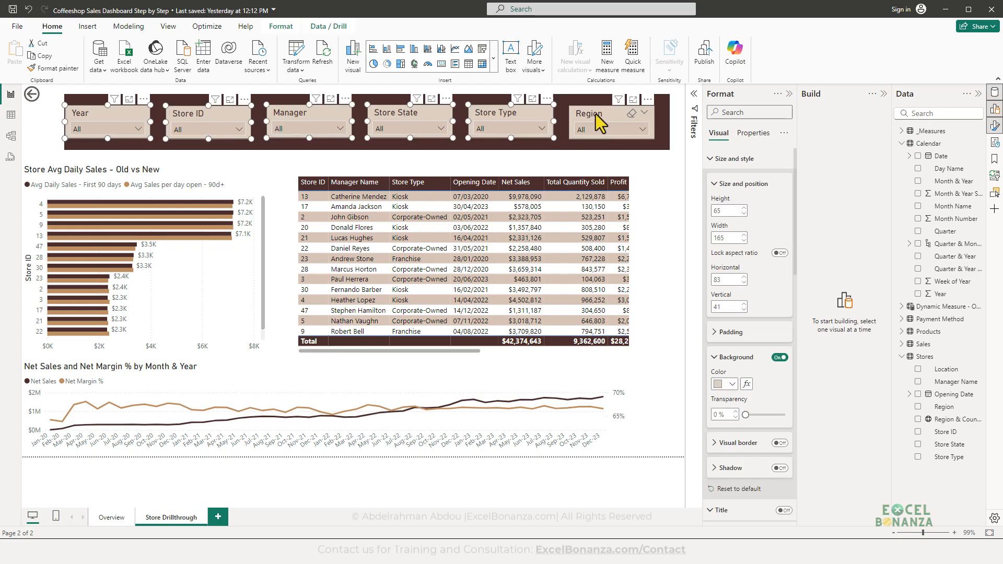
pyautogui.click(276, 30)
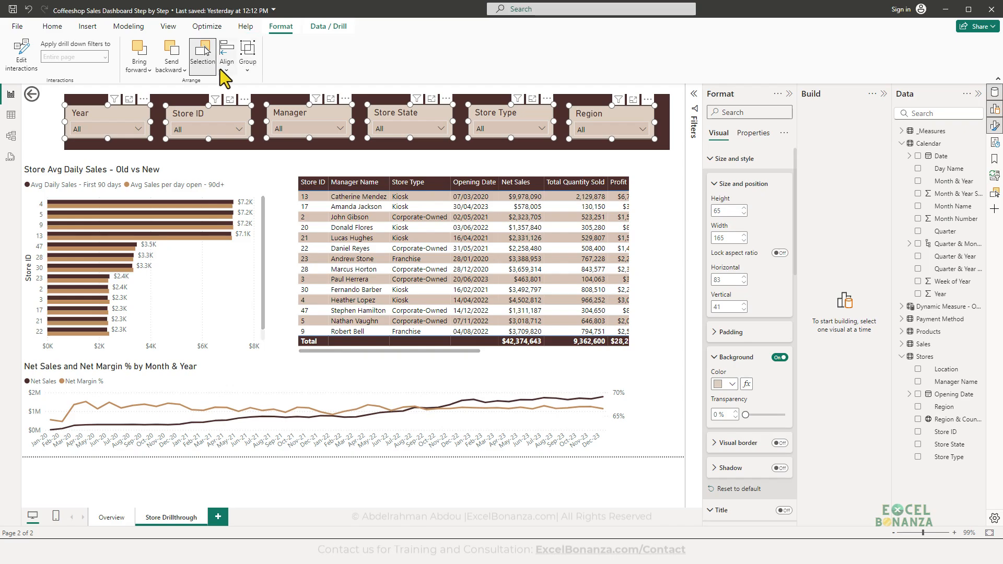
pyautogui.click(227, 58)
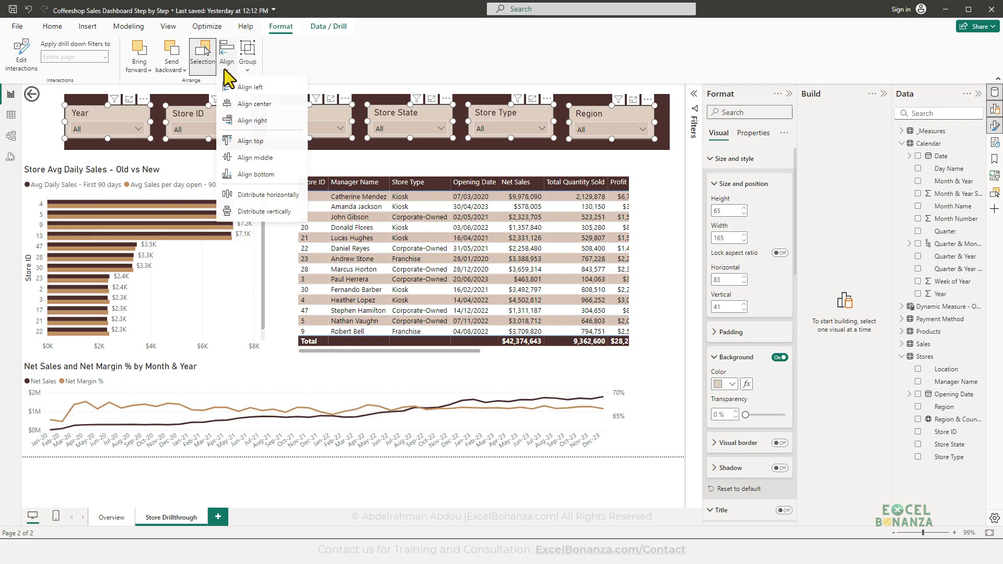
pyautogui.click(249, 141)
pyautogui.click(269, 164)
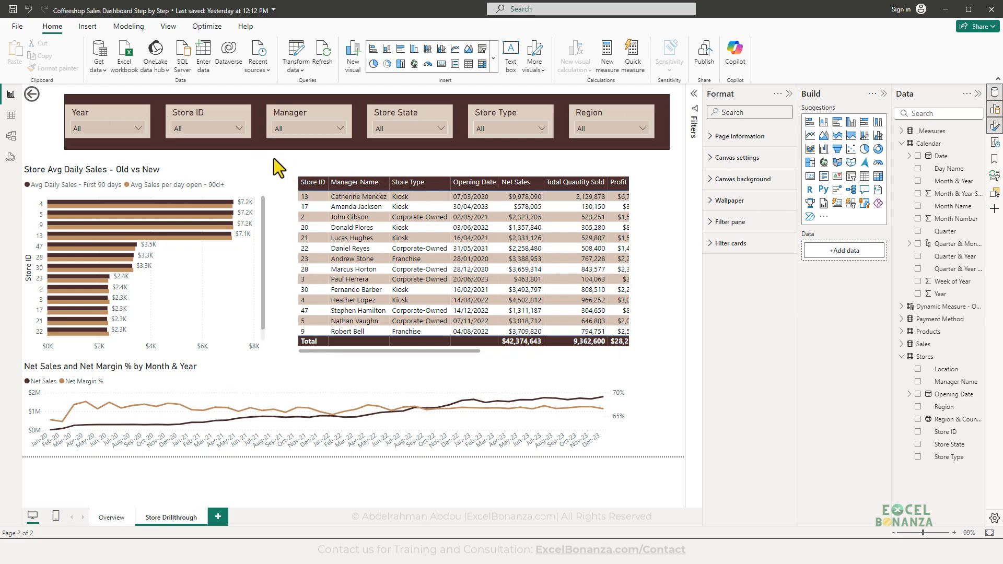
# - Set the brown band's height to 88 and its width to 1189
pyautogui.click(386, 145)
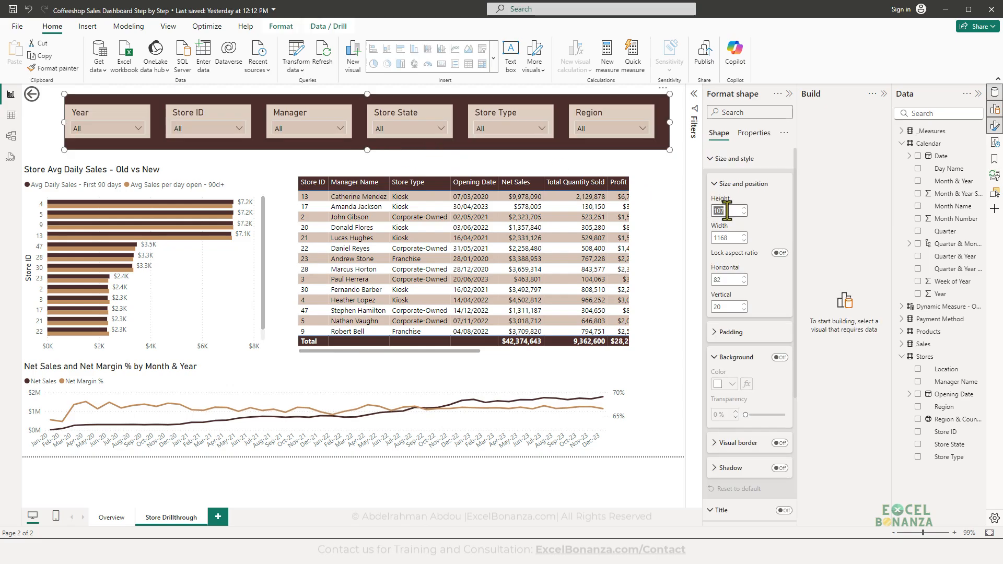
pyautogui.write('88')
pyautogui.press('Tab')
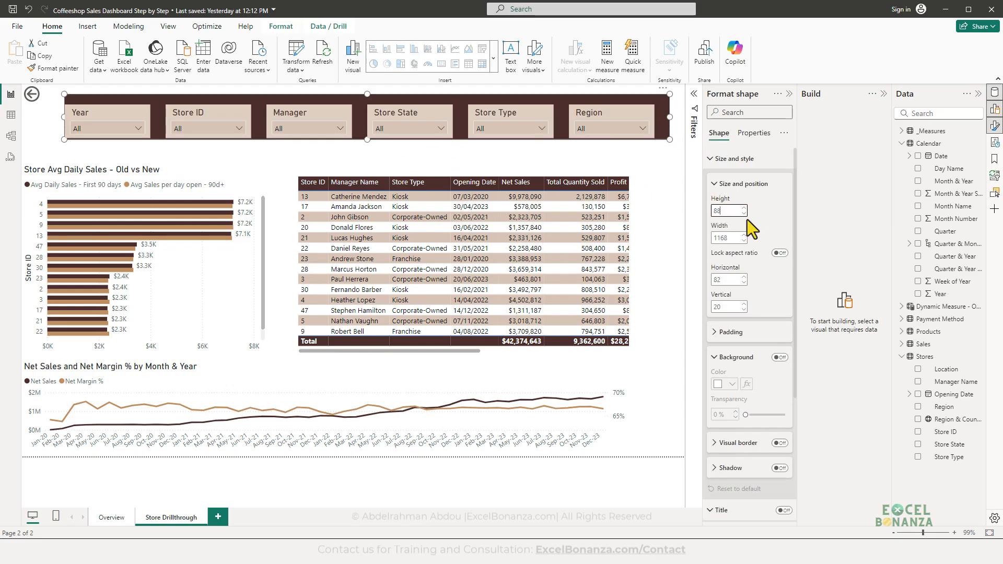
pyautogui.write('1189')
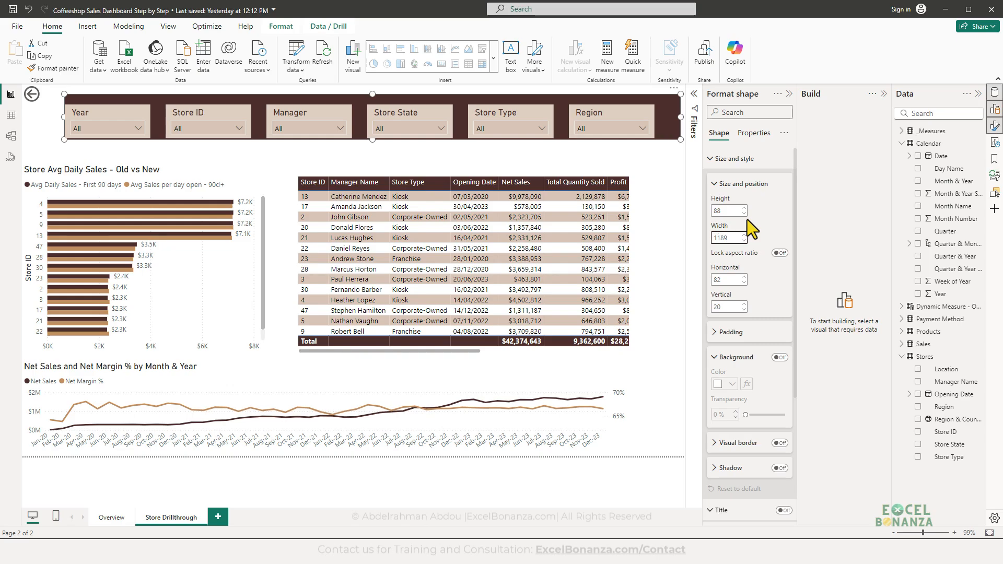
pyautogui.click(480, 159)
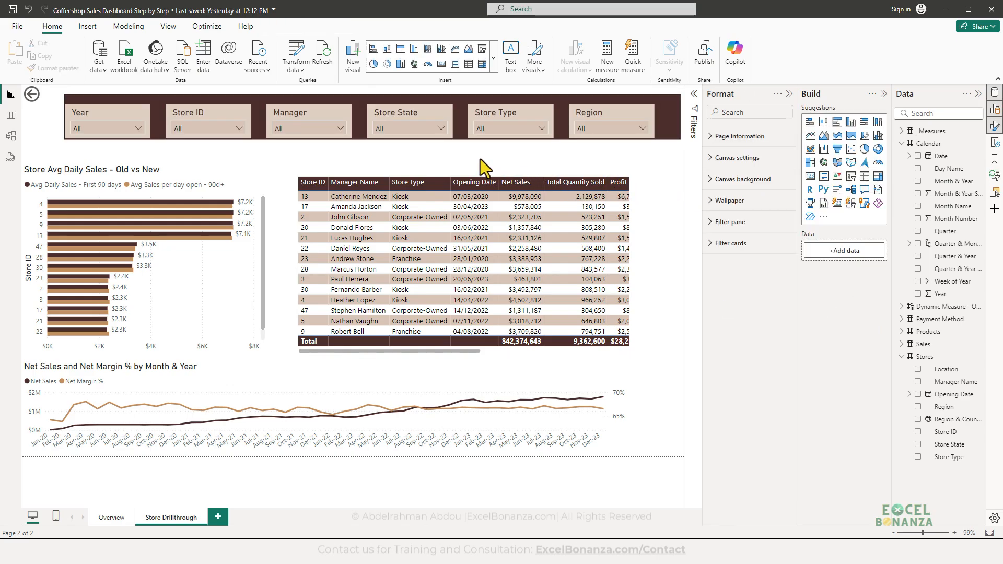
# - Select all six slicers and move them together up and to the right, placing Year at about horizontal 108, vertical 30
pyautogui.click(585, 117)
pyautogui.click(519, 127)
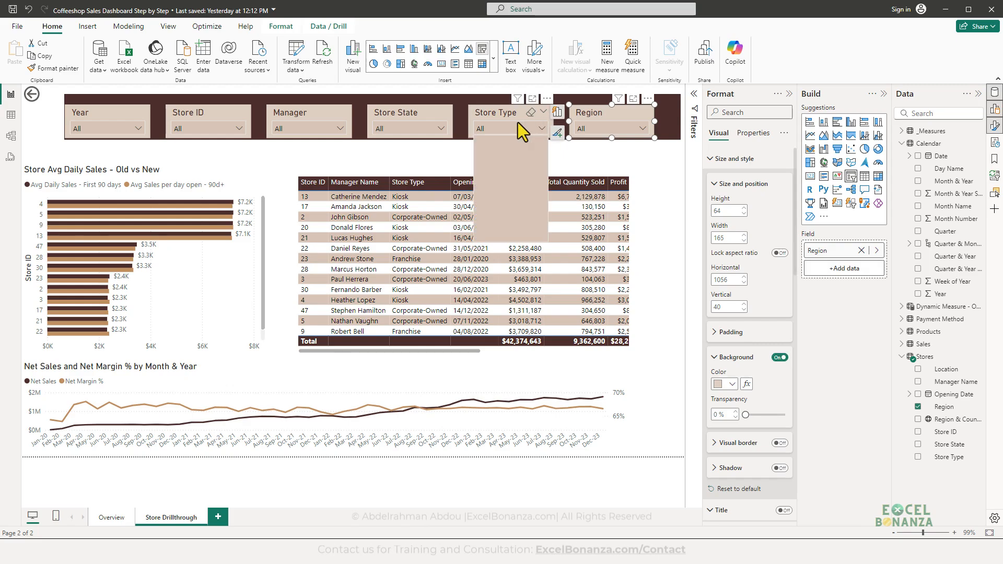
pyautogui.click(487, 115)
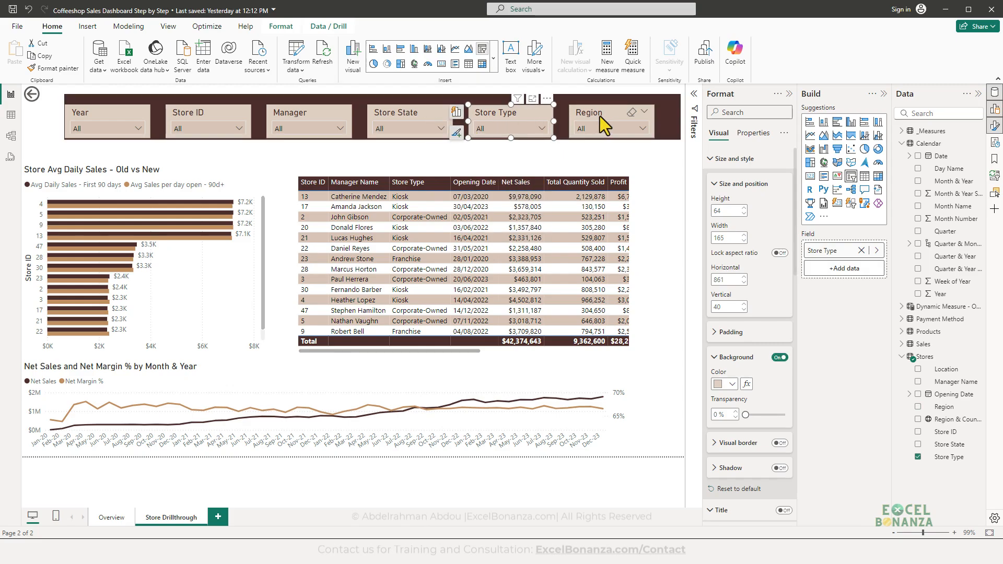
pyautogui.keyDown('ctrl'); pyautogui.click(575, 121); pyautogui.keyUp('ctrl')
pyautogui.keyDown('ctrl'); pyautogui.click(417, 124); pyautogui.keyUp('ctrl')
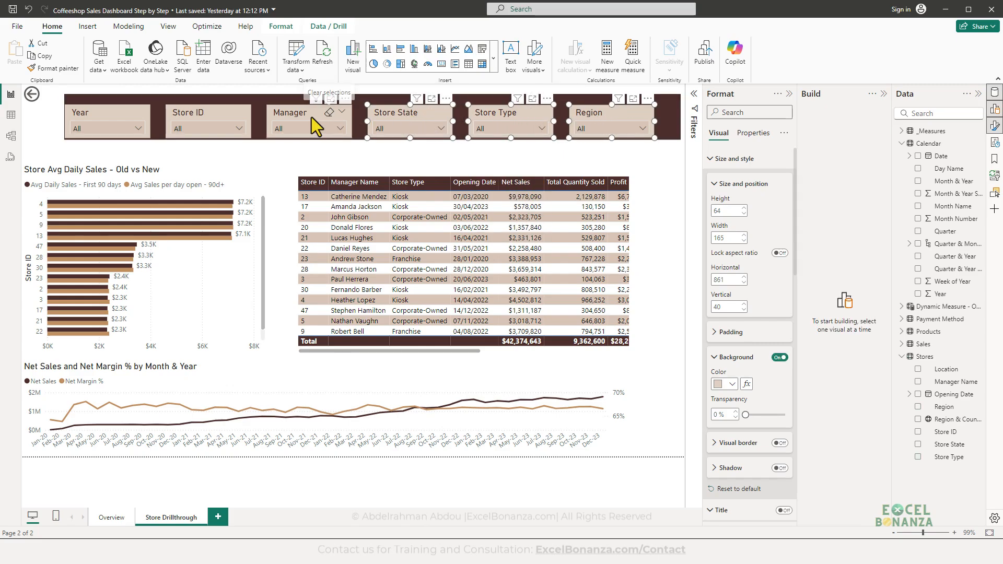
pyautogui.keyDown('ctrl'); pyautogui.click(311, 117); pyautogui.keyUp('ctrl')
pyautogui.keyDown('ctrl'); pyautogui.click(166, 119); pyautogui.keyUp('ctrl')
pyautogui.keyDown('ctrl'); pyautogui.click(106, 118); pyautogui.keyUp('ctrl')
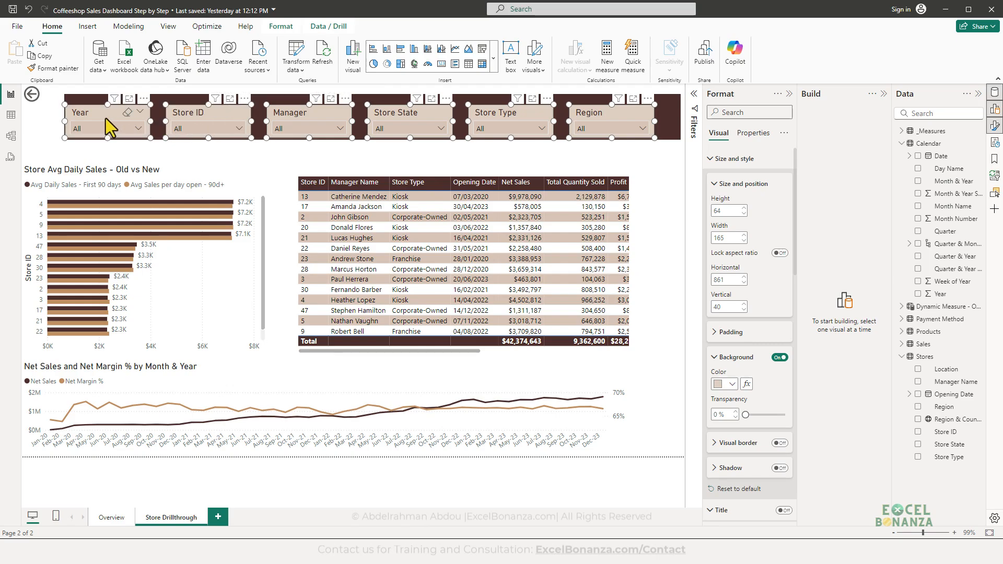
pyautogui.moveTo(105, 118); pyautogui.dragTo(118, 111)
# - Reselect all six slicers and shift them further right in the brown band, placing Region at about horizontal 1098, vertical 31
pyautogui.click(118, 112)
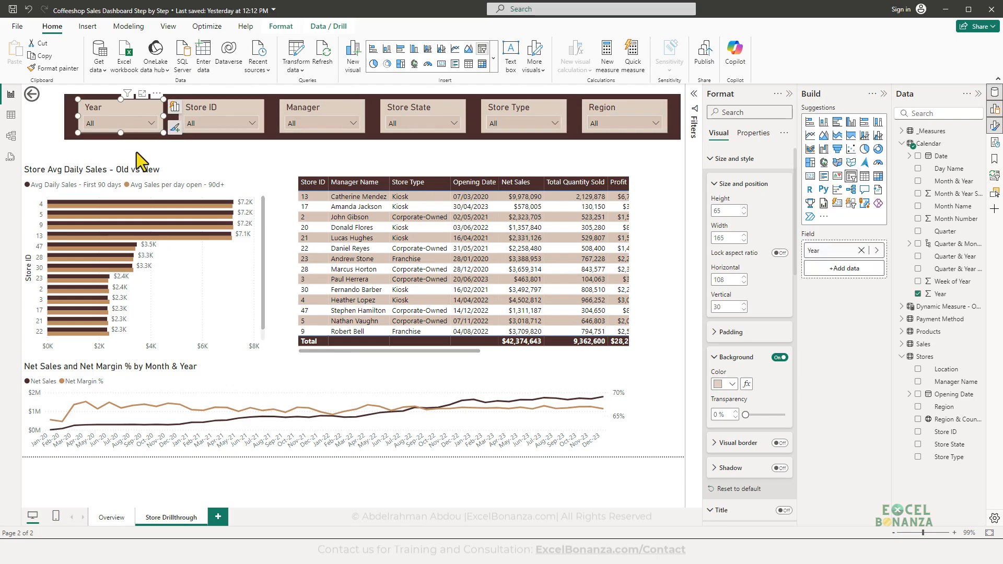
pyautogui.keyDown('ctrl'); pyautogui.click(212, 112); pyautogui.keyUp('ctrl')
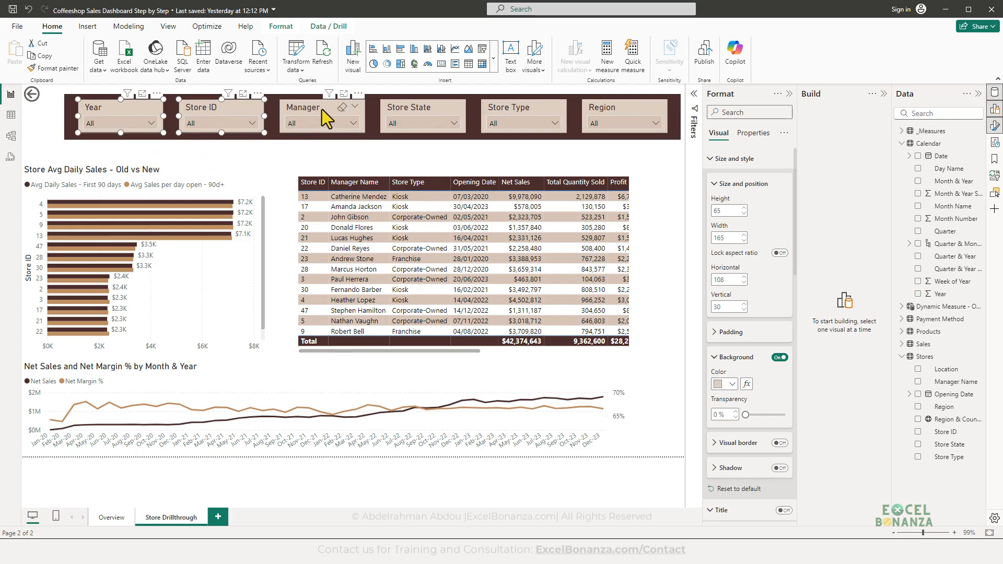
pyautogui.keyDown('ctrl'); pyautogui.click(322, 108); pyautogui.keyUp('ctrl')
pyautogui.keyDown('ctrl'); pyautogui.click(412, 114); pyautogui.keyUp('ctrl')
pyautogui.keyDown('ctrl'); pyautogui.click(504, 112); pyautogui.keyUp('ctrl')
pyautogui.keyDown('ctrl'); pyautogui.click(607, 107); pyautogui.keyUp('ctrl')
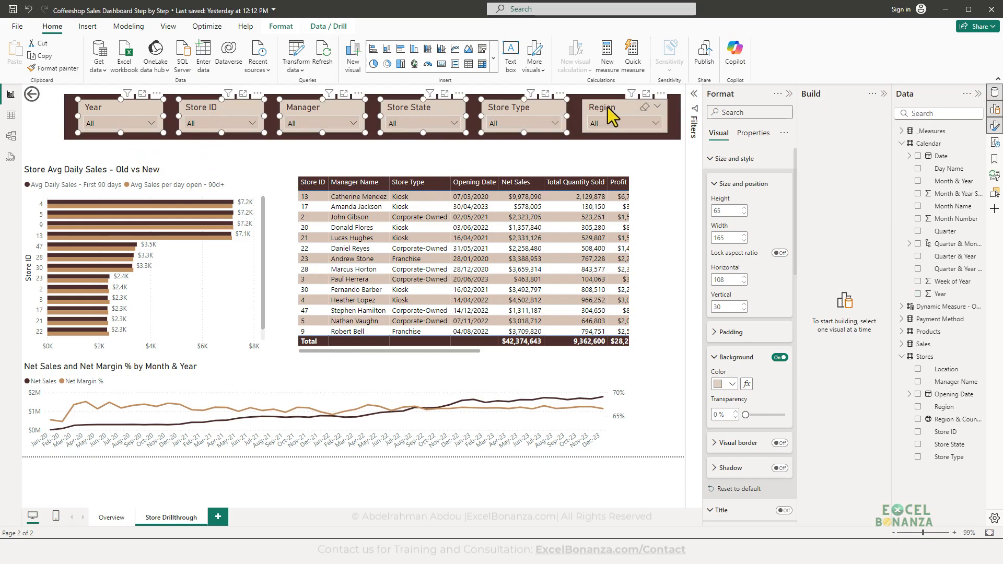
pyautogui.moveTo(609, 117); pyautogui.dragTo(618, 119)
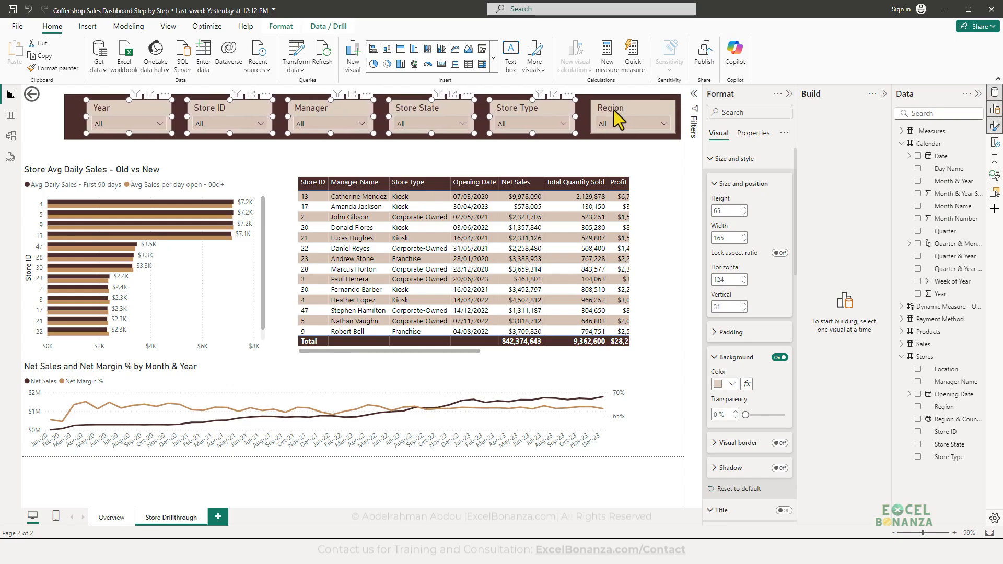
pyautogui.click(613, 111)
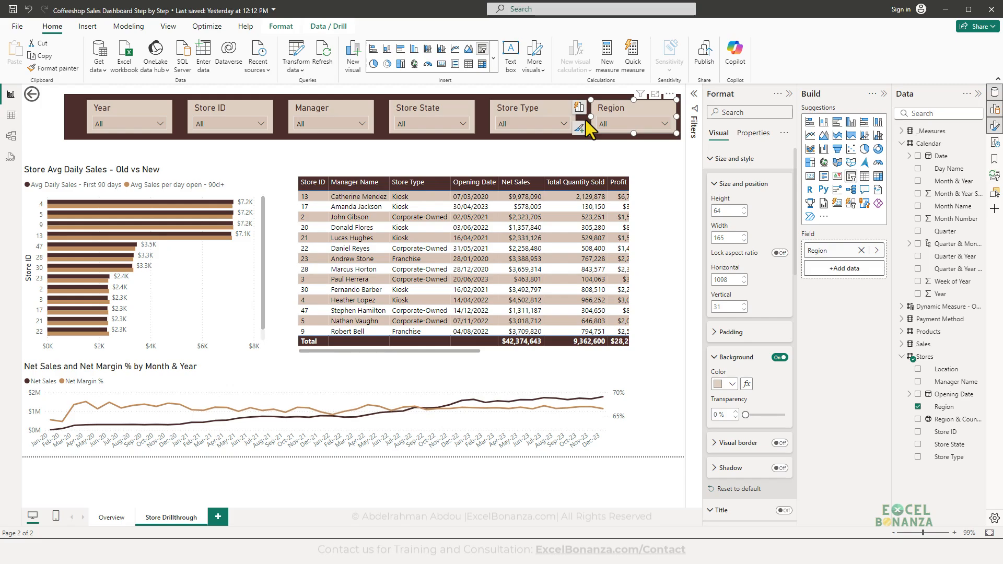
pyautogui.click(180, 143)
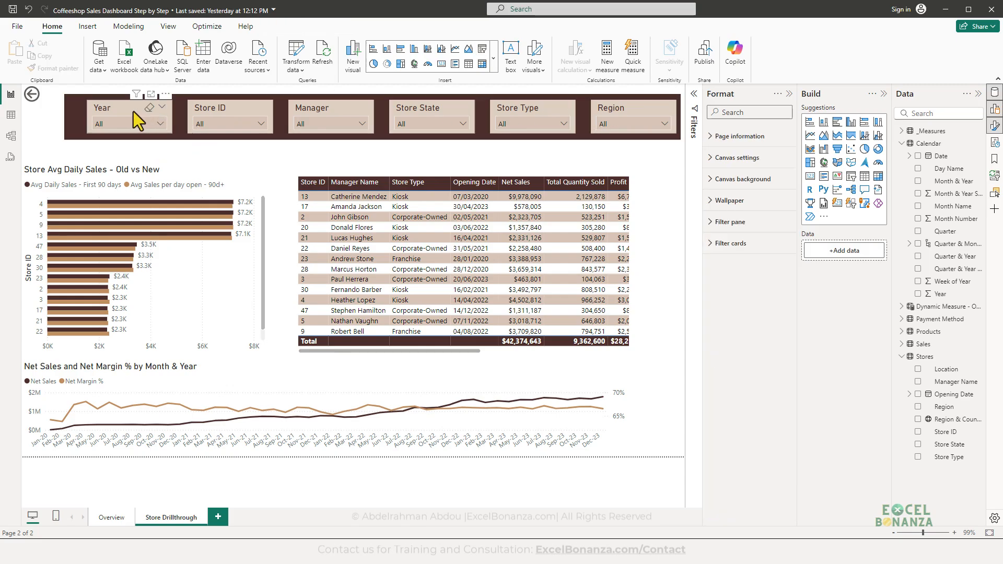
# - Select the six slicers from Year to Region and distribute them horizontally
pyautogui.click(170, 124)
pyautogui.keyDown('ctrl'); pyautogui.click(246, 117); pyautogui.keyUp('ctrl')
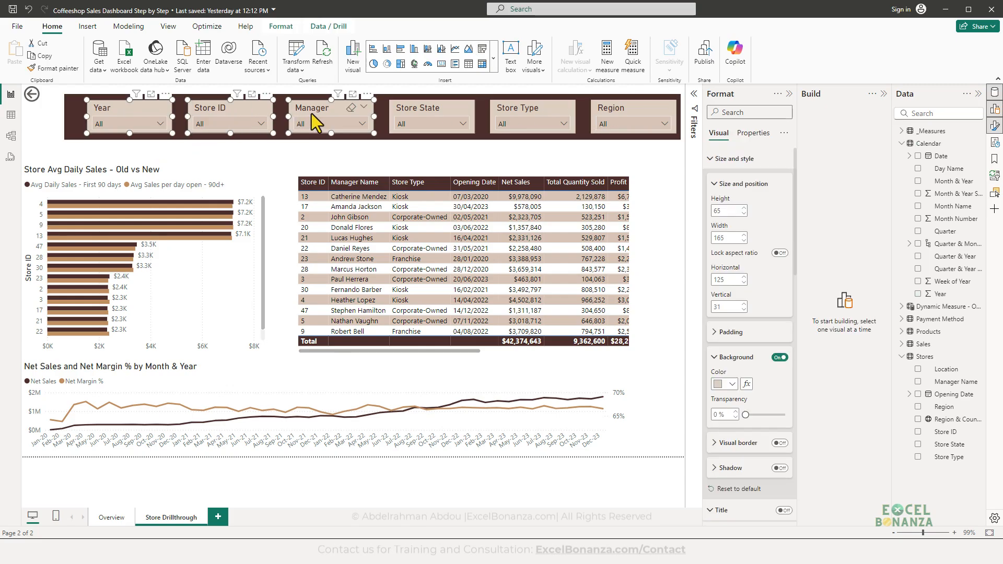
pyautogui.keyDown('ctrl'); pyautogui.click(421, 116); pyautogui.keyUp('ctrl')
pyautogui.keyDown('ctrl'); pyautogui.click(503, 109); pyautogui.keyUp('ctrl')
pyautogui.keyDown('ctrl'); pyautogui.click(605, 109); pyautogui.keyUp('ctrl')
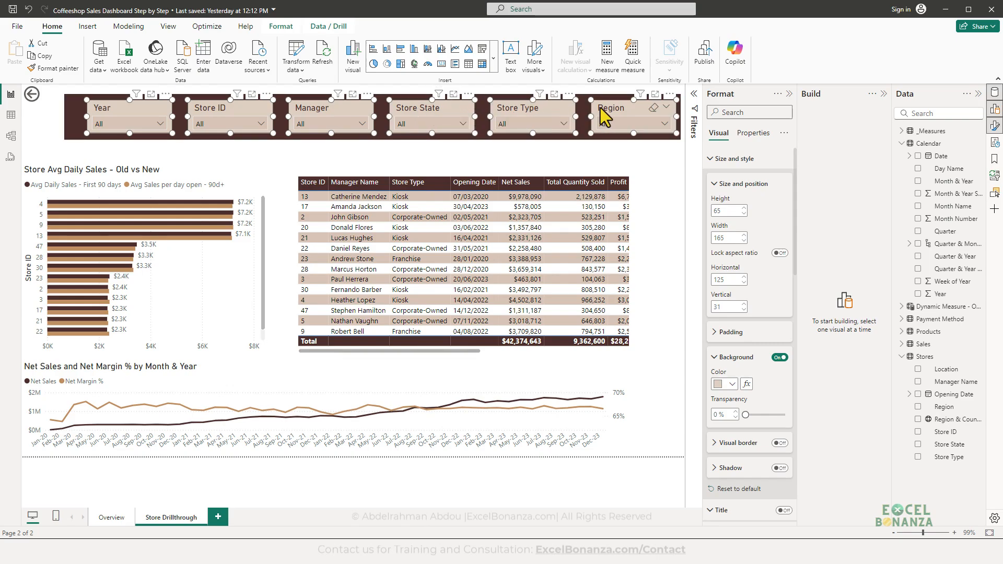
pyautogui.click(281, 26)
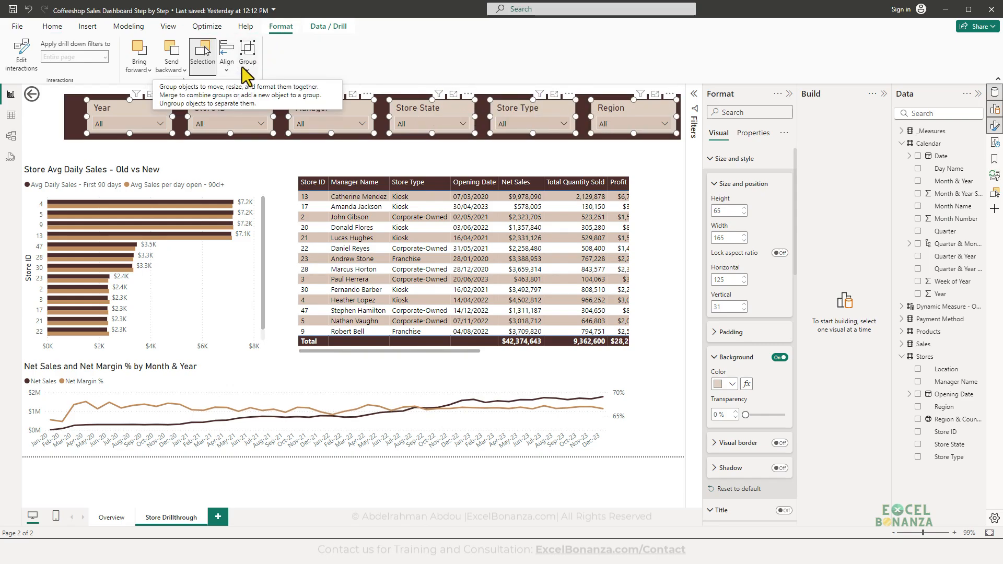
pyautogui.click(228, 65)
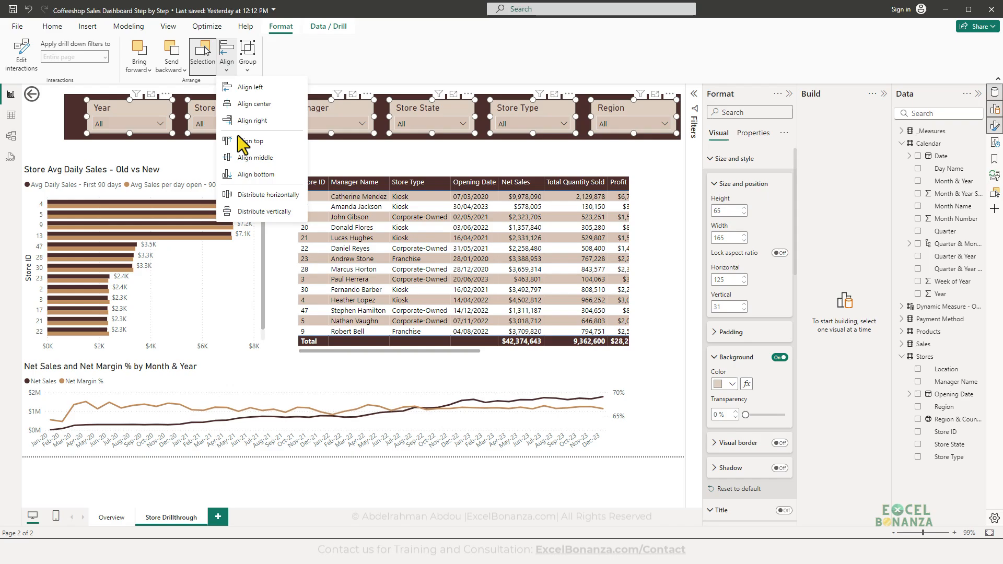
pyautogui.click(246, 194)
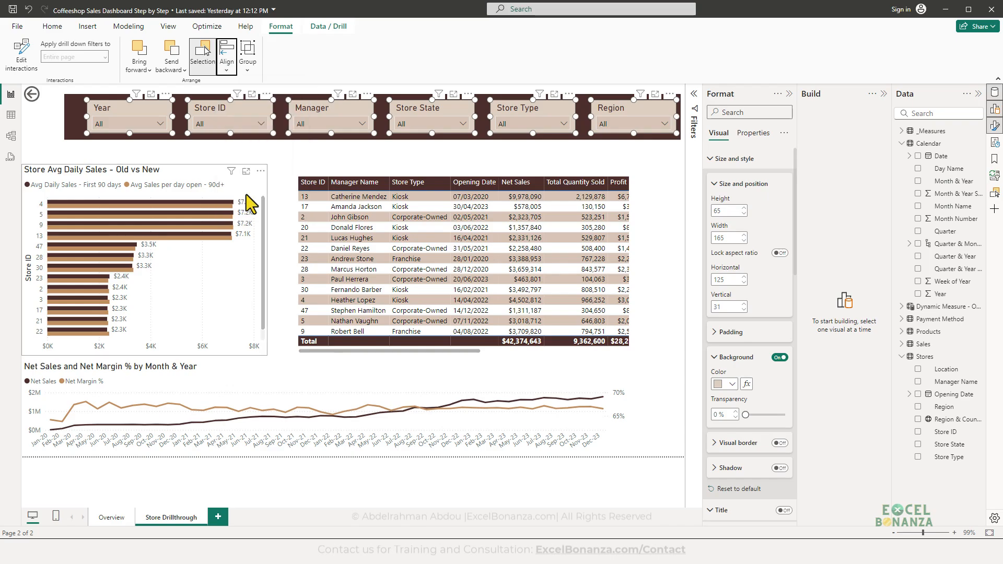
pyautogui.click(206, 108)
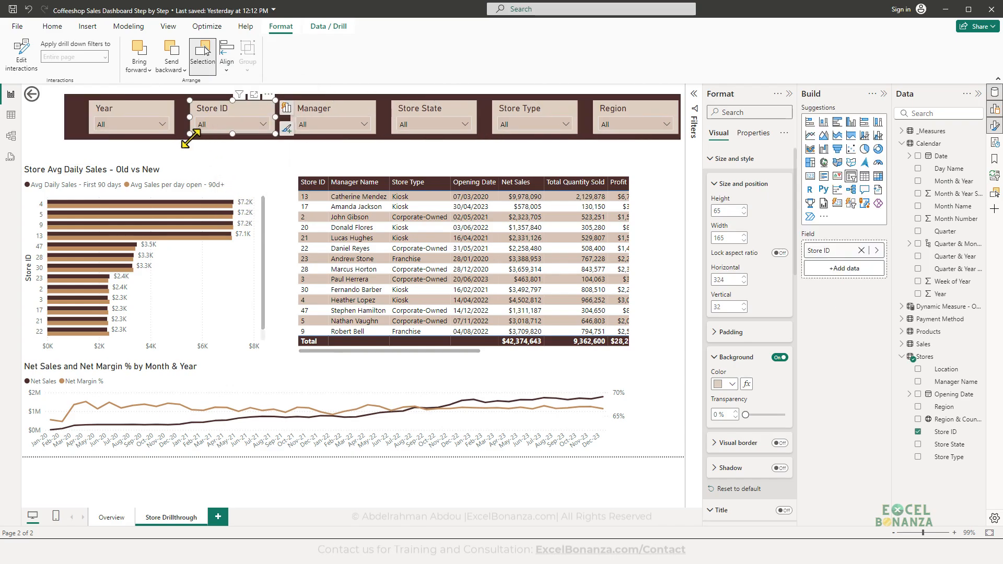
pyautogui.click(190, 149)
# - Reorder the last three slicers in the brown band so Store Type follows Manager, then Region, with Store State at the right end
pyautogui.scroll(1, 184, 155)
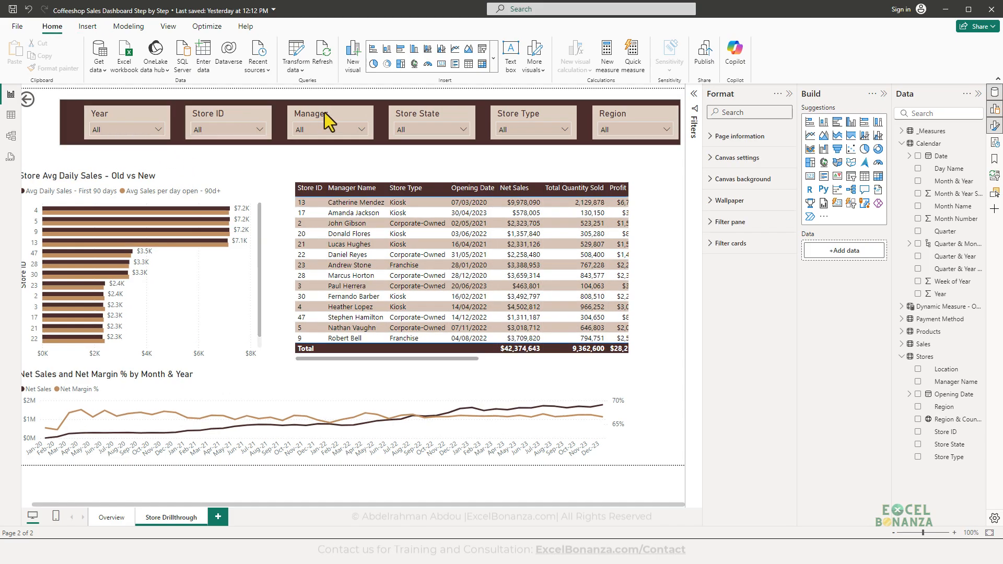
pyautogui.moveTo(436, 114); pyautogui.dragTo(625, 152)
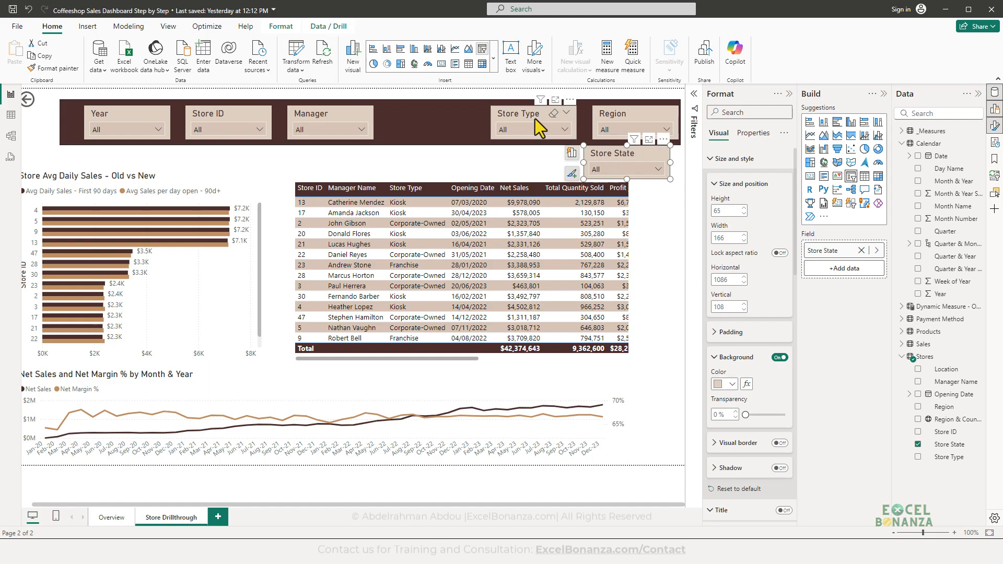
pyautogui.moveTo(521, 114); pyautogui.dragTo(419, 113)
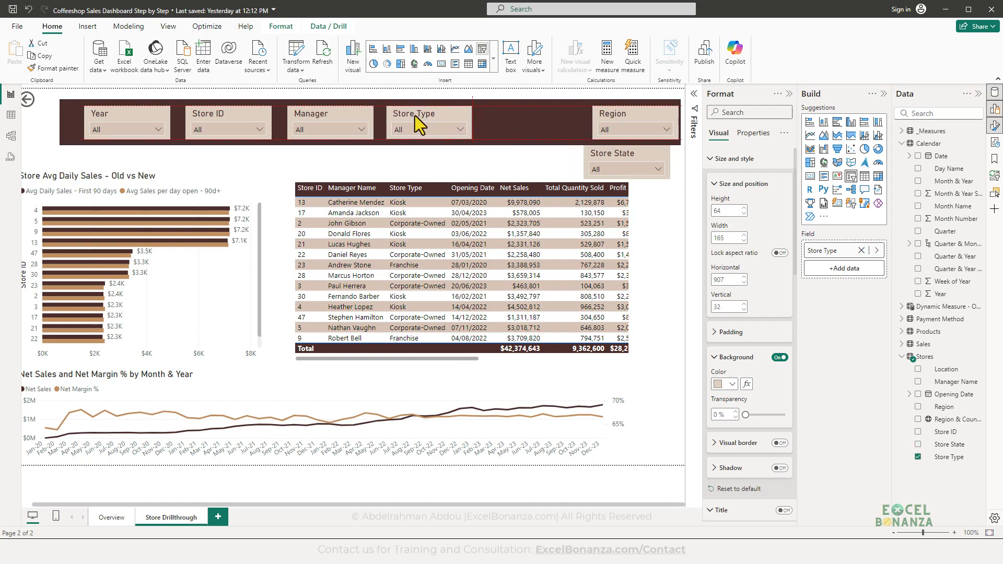
pyautogui.moveTo(601, 158); pyautogui.dragTo(529, 128)
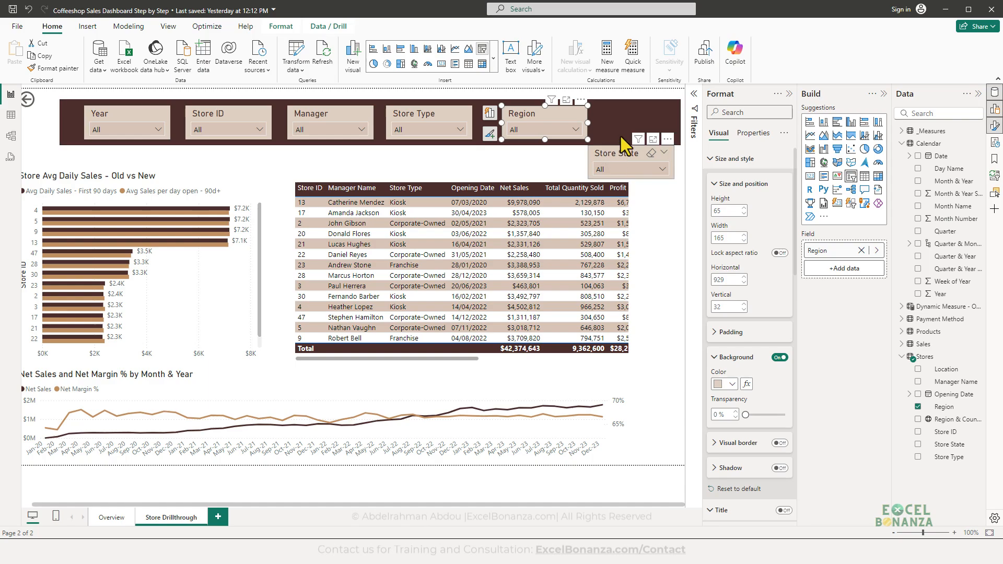
pyautogui.moveTo(620, 136); pyautogui.dragTo(632, 115)
pyautogui.moveTo(521, 118); pyautogui.dragTo(511, 114)
pyautogui.moveTo(626, 123); pyautogui.dragTo(606, 124)
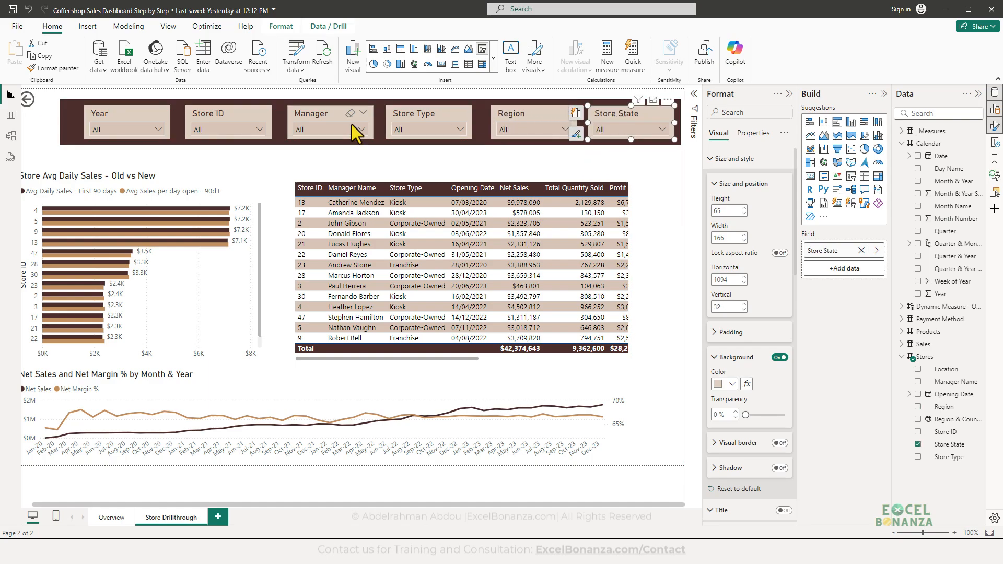
# - Select all six reordered slicers and nudge them slightly right, placing Store State at about horizontal 1101, vertical 33
pyautogui.click(119, 117)
pyautogui.keyDown('ctrl'); pyautogui.click(209, 116); pyautogui.keyUp('ctrl')
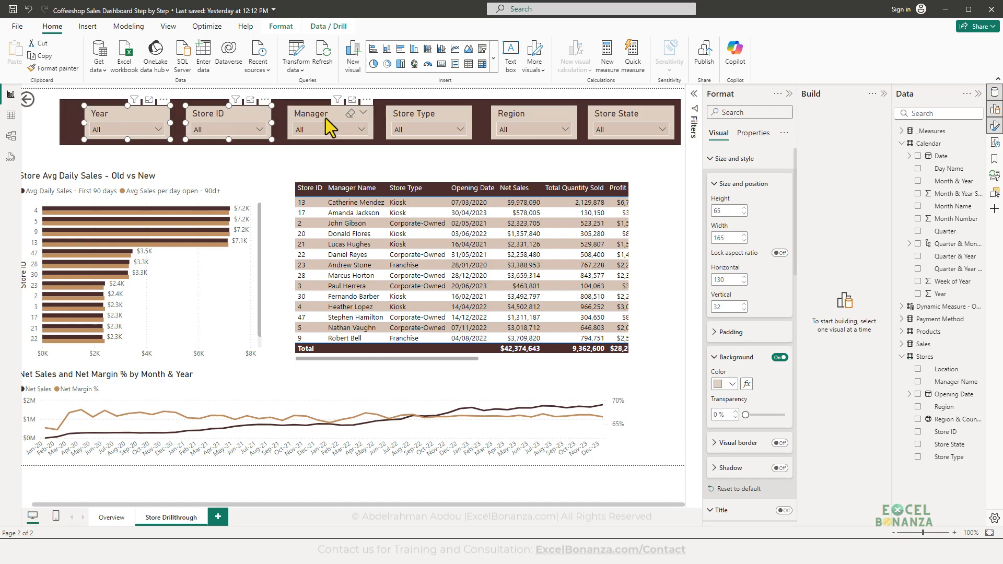
pyautogui.keyDown('ctrl'); pyautogui.click(424, 119); pyautogui.keyUp('ctrl')
pyautogui.keyDown('ctrl'); pyautogui.click(509, 120); pyautogui.keyUp('ctrl')
pyautogui.keyDown('ctrl'); pyautogui.click(616, 119); pyautogui.keyUp('ctrl')
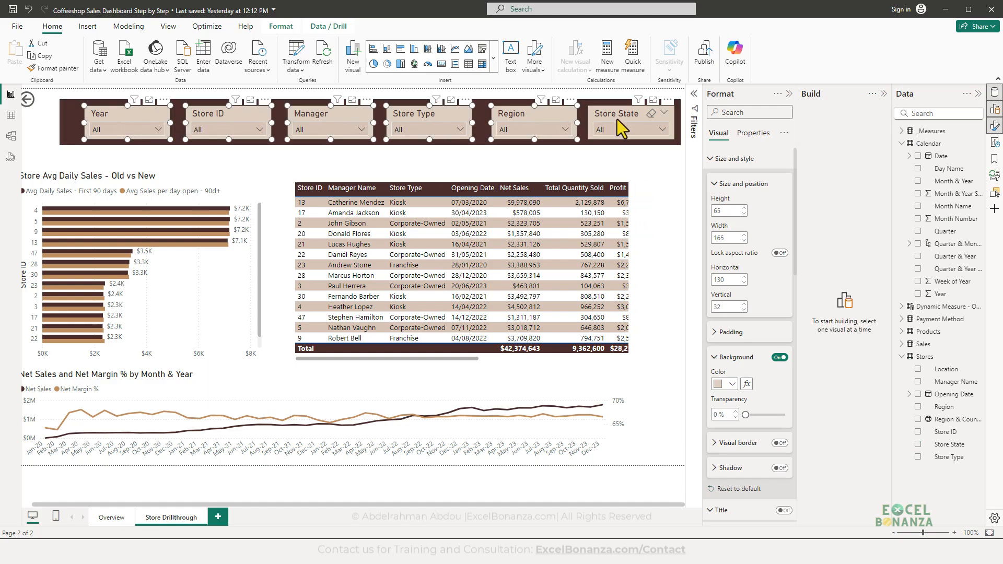
pyautogui.moveTo(610, 116); pyautogui.dragTo(614, 116)
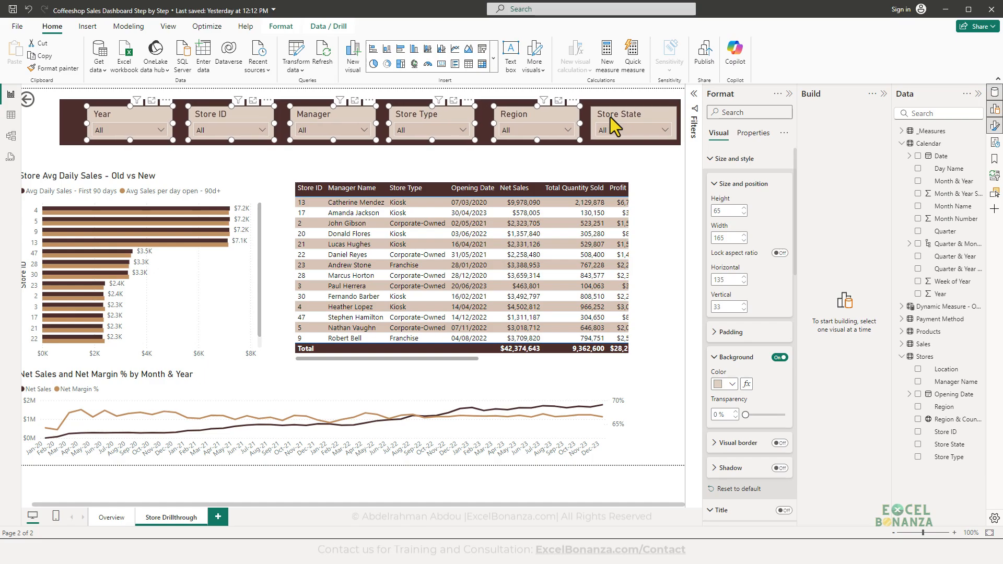
# - Select all six slicers from Store State back to Year, align their top edges and distribute them horizontally
pyautogui.click(592, 119)
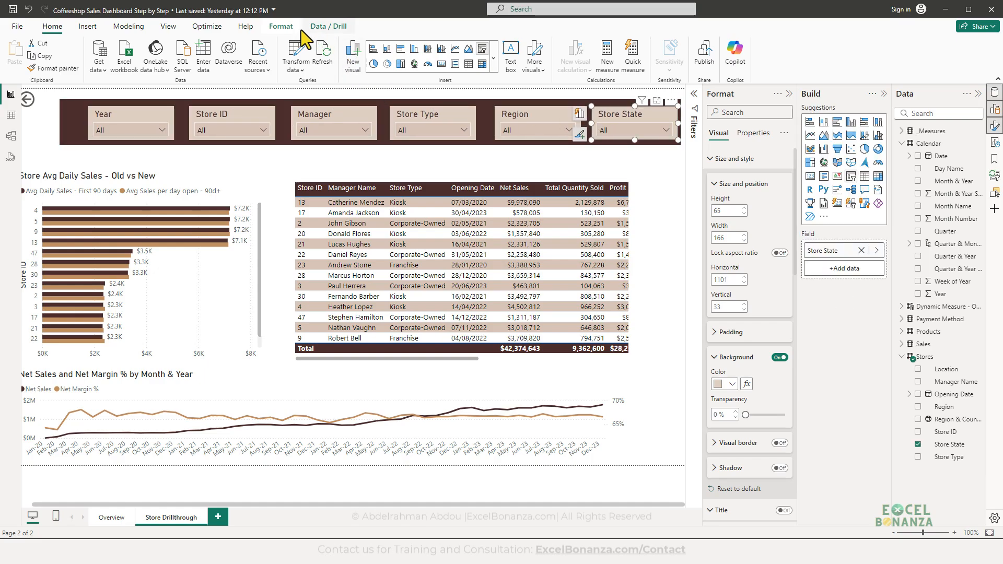
pyautogui.keyDown('ctrl'); pyautogui.click(516, 125); pyautogui.keyUp('ctrl')
pyautogui.keyDown('ctrl'); pyautogui.click(431, 118); pyautogui.keyUp('ctrl')
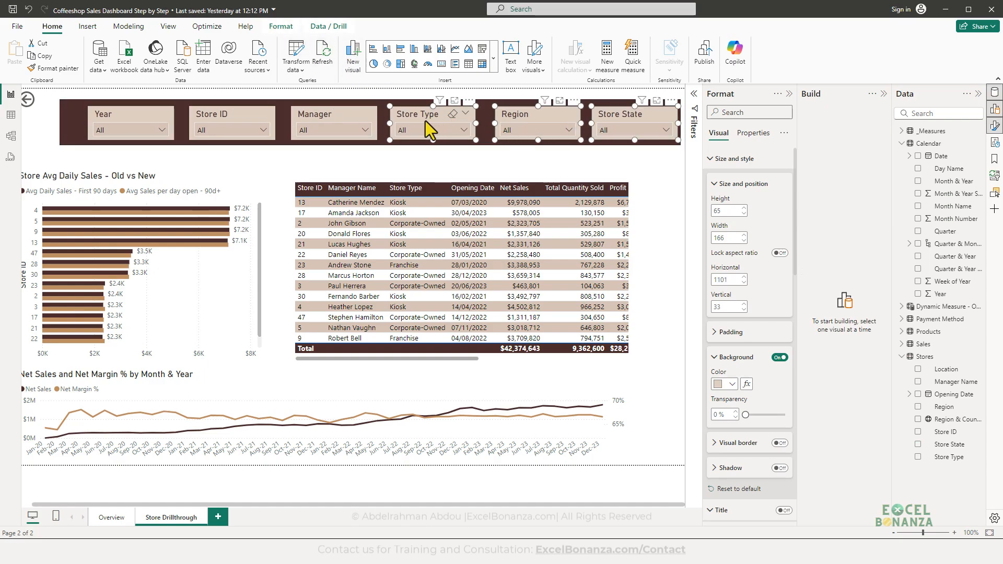
pyautogui.keyDown('ctrl'); pyautogui.click(335, 123); pyautogui.keyUp('ctrl')
pyautogui.keyDown('ctrl'); pyautogui.click(260, 124); pyautogui.keyUp('ctrl')
pyautogui.keyDown('ctrl'); pyautogui.click(134, 123); pyautogui.keyUp('ctrl')
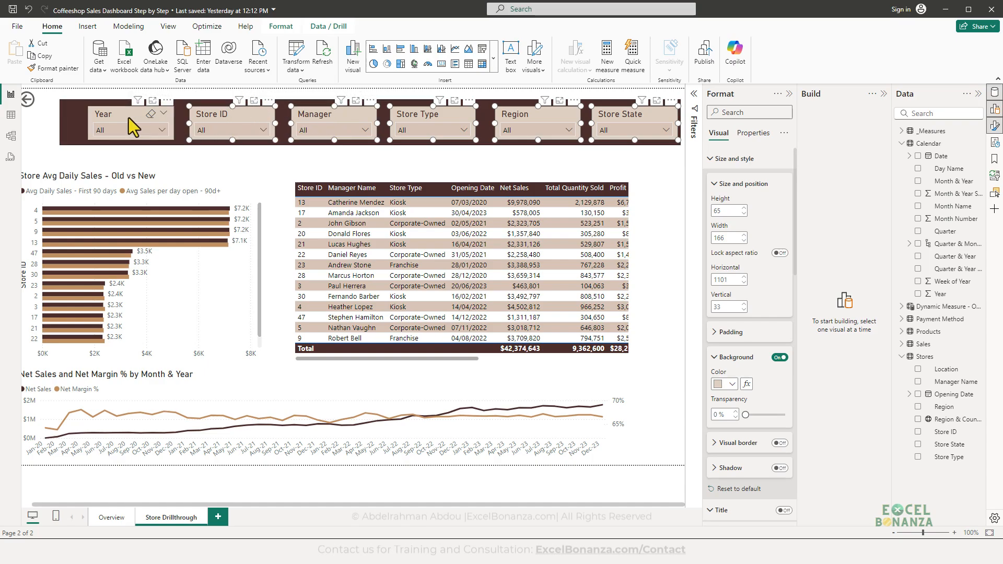
pyautogui.click(269, 30)
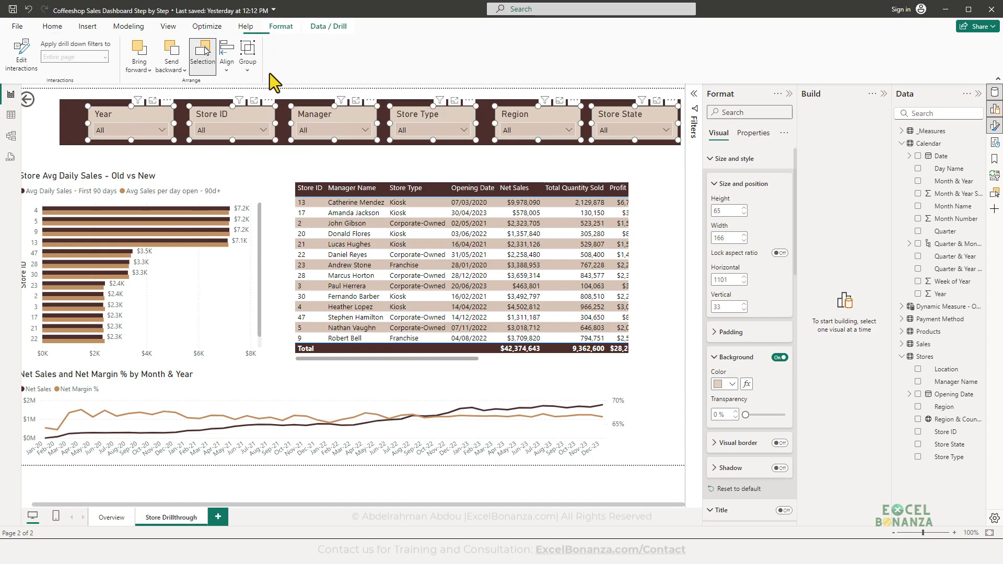
pyautogui.click(230, 67)
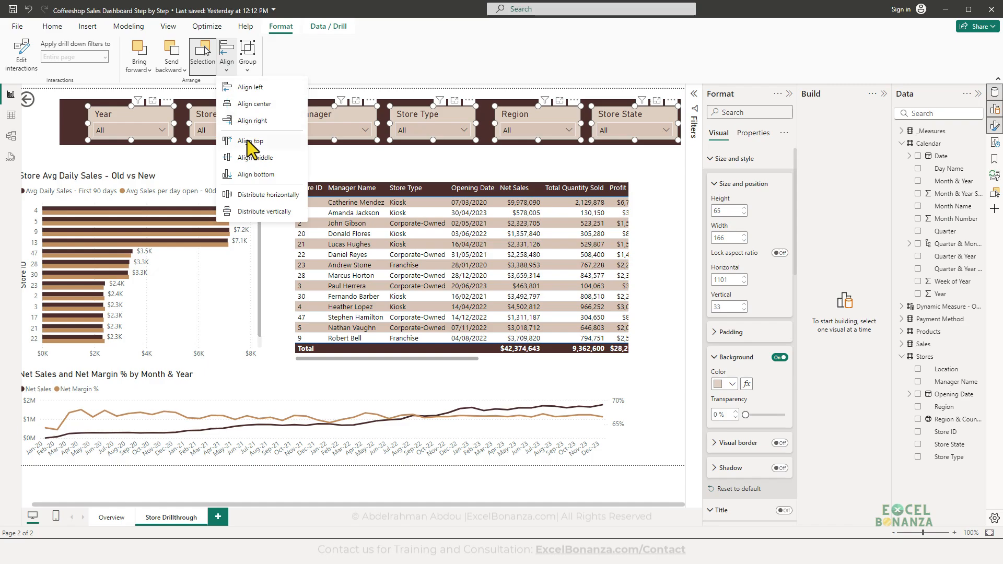
pyautogui.click(248, 141)
pyautogui.click(230, 71)
pyautogui.click(261, 197)
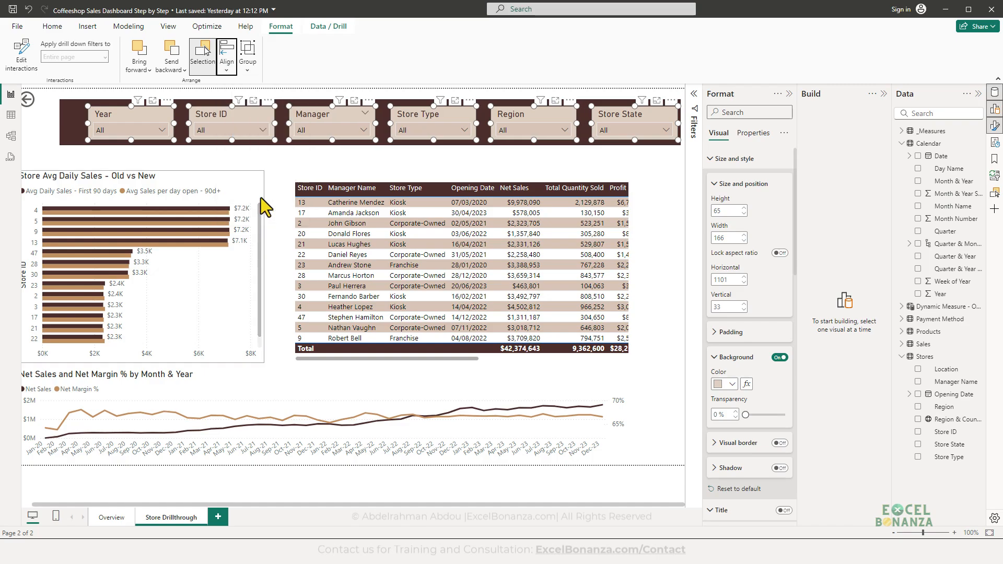
# - Shift the Year, Store ID, Manager, Store Type and Region slicers rightward within the header bar, leaving space before the Year slicer
pyautogui.click(222, 165)
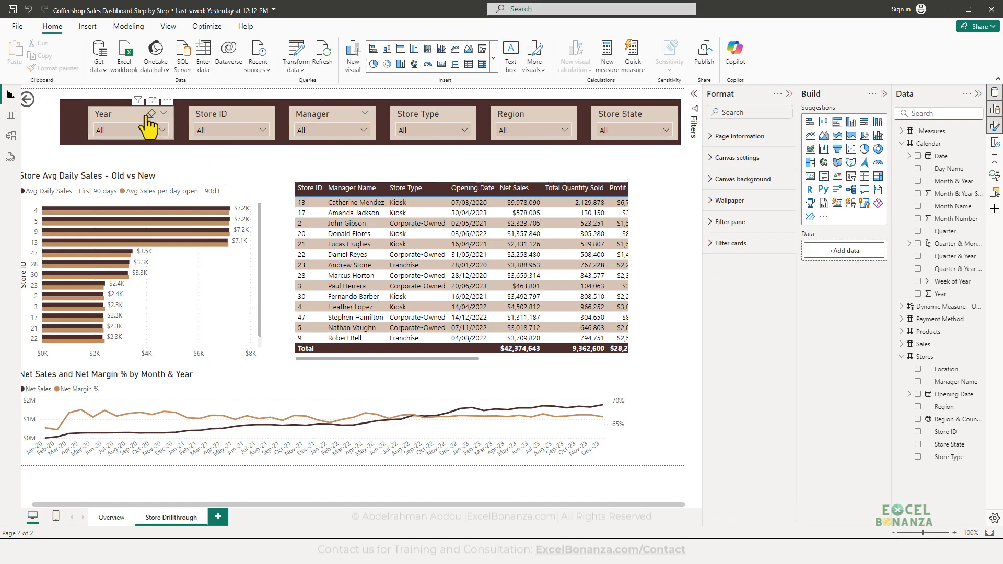
pyautogui.moveTo(146, 116); pyautogui.dragTo(220, 119)
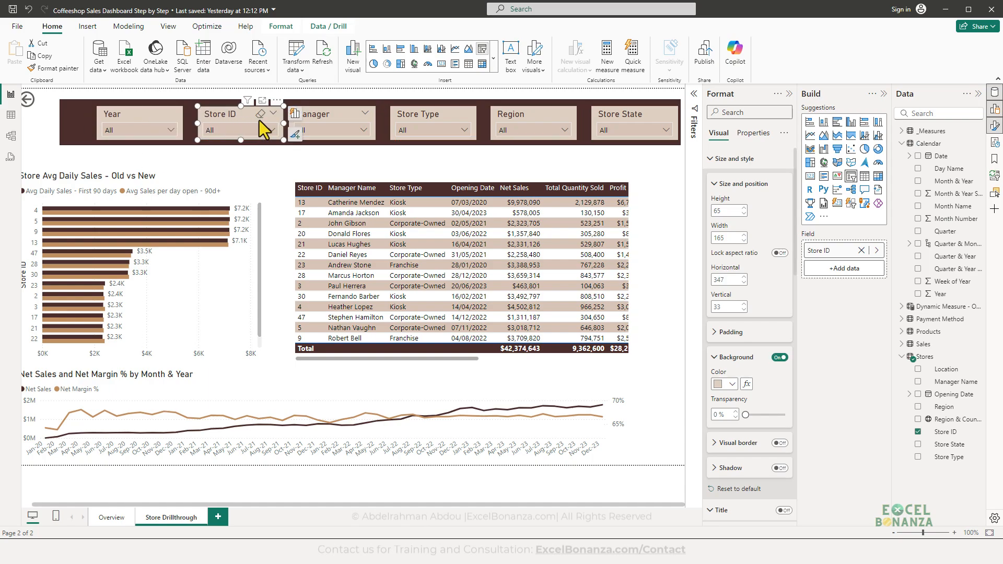
pyautogui.moveTo(291, 123); pyautogui.dragTo(302, 123)
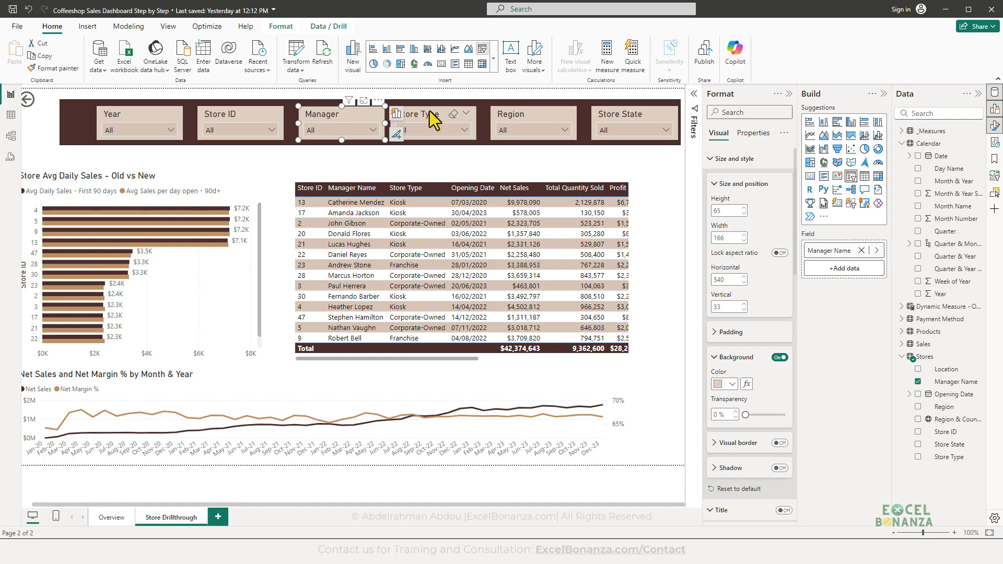
pyautogui.moveTo(429, 113); pyautogui.dragTo(437, 114)
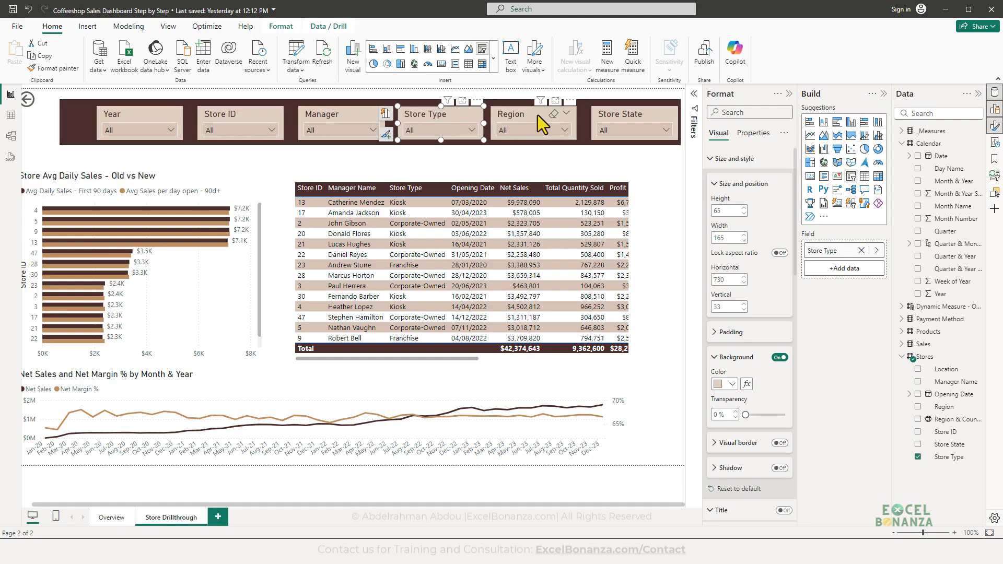
pyautogui.moveTo(529, 115); pyautogui.dragTo(532, 115)
pyautogui.moveTo(444, 120); pyautogui.dragTo(456, 120)
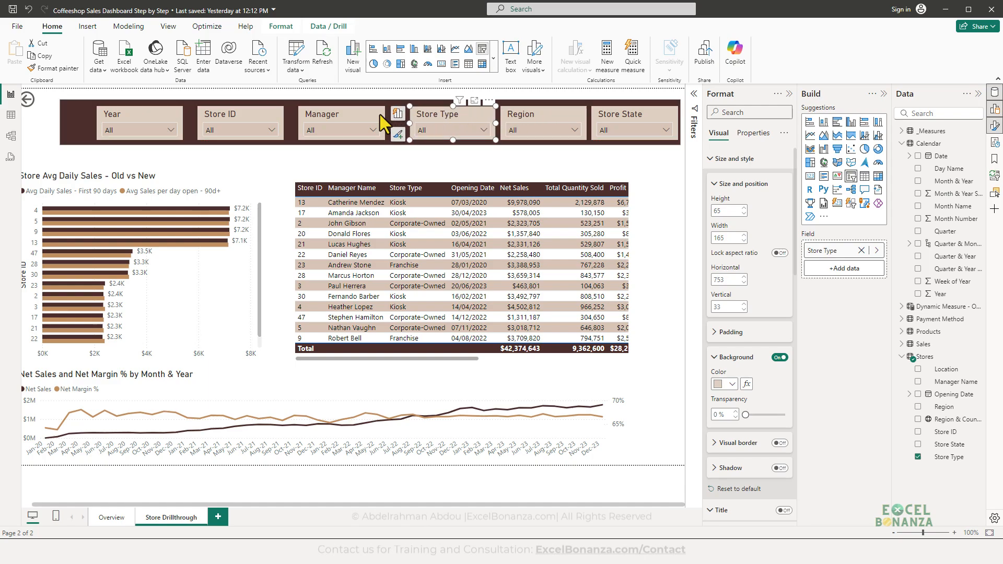
pyautogui.moveTo(349, 117); pyautogui.dragTo(355, 118)
pyautogui.click(246, 115)
pyautogui.moveTo(246, 115); pyautogui.dragTo(268, 115)
pyautogui.click(140, 121)
pyautogui.moveTo(140, 121); pyautogui.dragTo(166, 120)
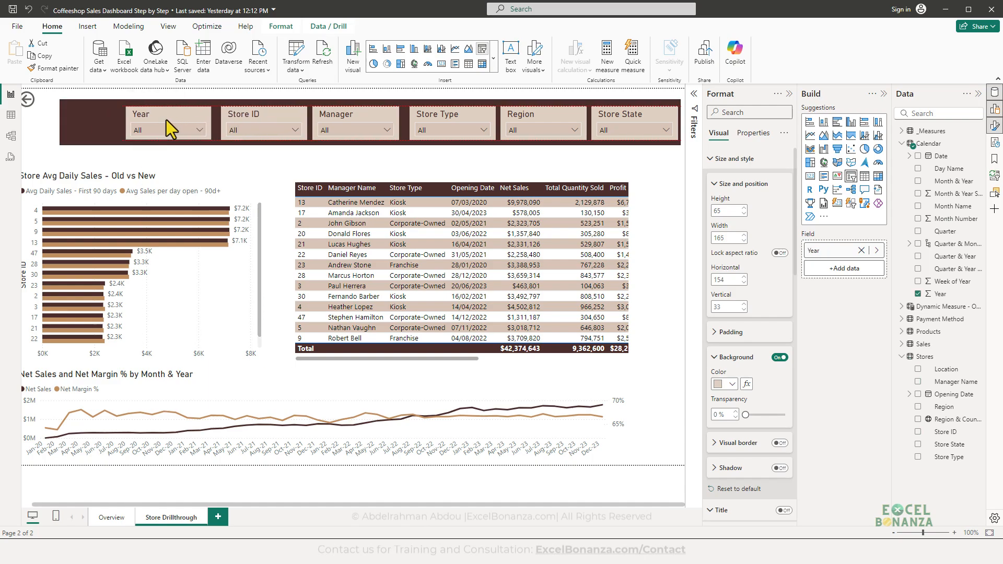
# - Distribute all six header slicers, from Year to Store State, horizontally at even spacing
pyautogui.keyDown('ctrl'); pyautogui.click(264, 126); pyautogui.keyUp('ctrl')
pyautogui.keyDown('ctrl'); pyautogui.click(348, 126); pyautogui.keyUp('ctrl')
pyautogui.keyDown('ctrl'); pyautogui.click(438, 125); pyautogui.keyUp('ctrl')
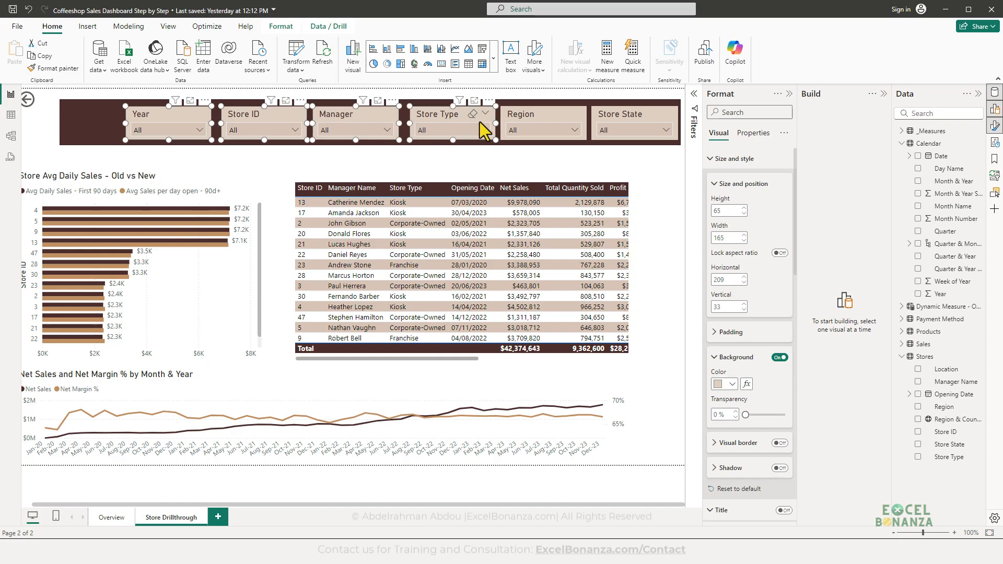
pyautogui.keyDown('ctrl'); pyautogui.click(525, 128); pyautogui.keyUp('ctrl')
pyautogui.keyDown('ctrl'); pyautogui.click(627, 123); pyautogui.keyUp('ctrl')
pyautogui.click(279, 27)
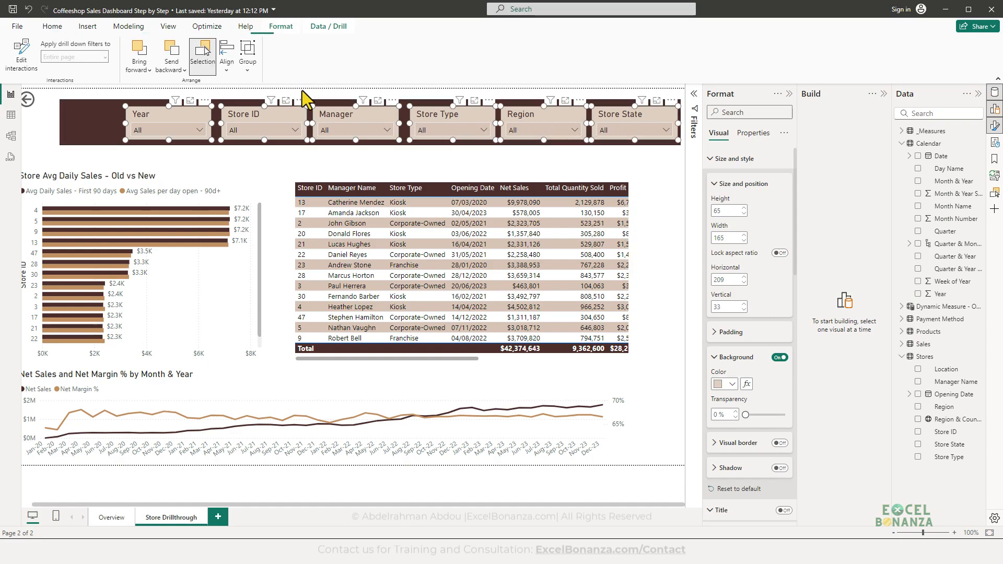
pyautogui.click(225, 69)
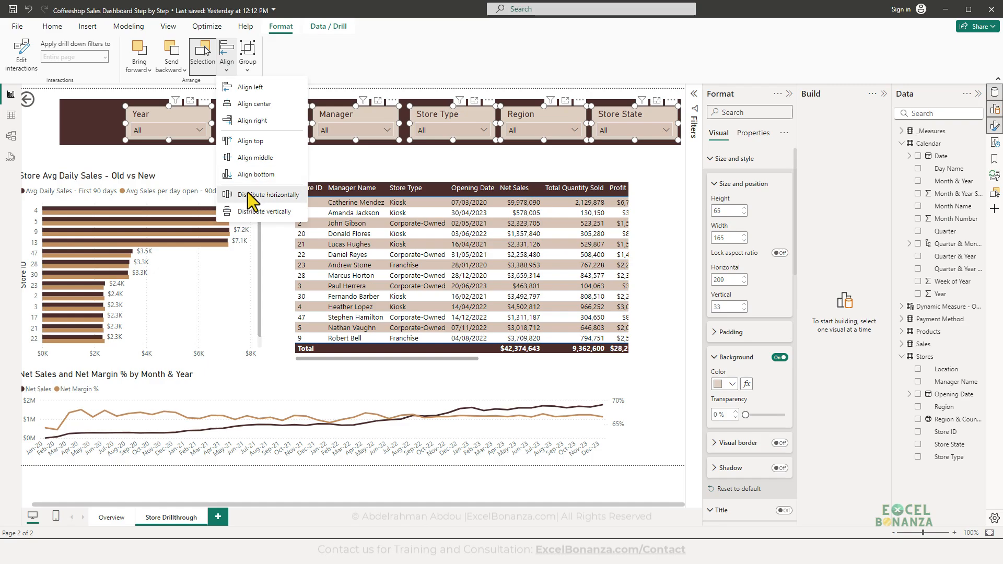
pyautogui.click(247, 194)
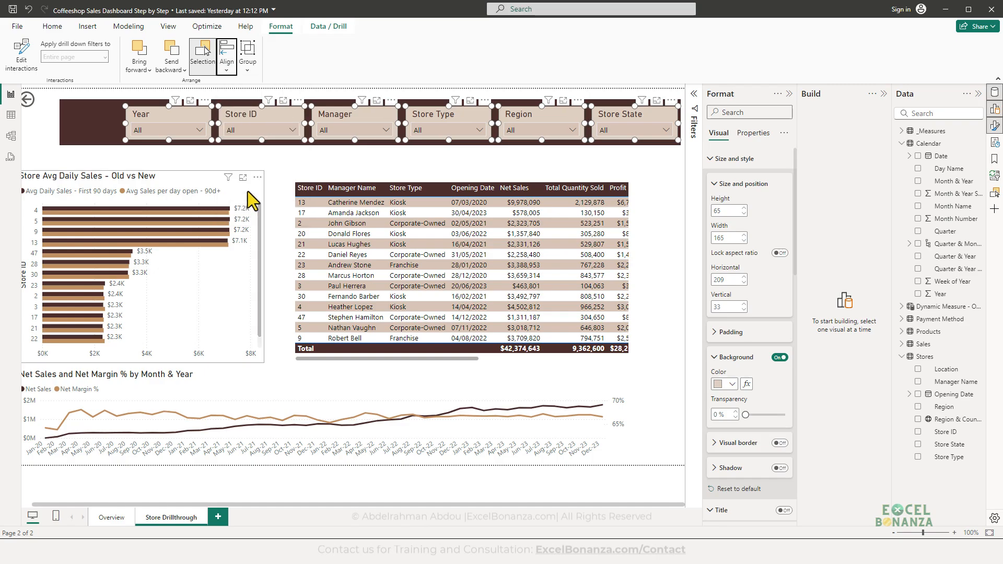
pyautogui.keyDown('ctrl'); pyautogui.click(145, 124); pyautogui.keyUp('ctrl')
pyautogui.moveTo(147, 116); pyautogui.dragTo(142, 115)
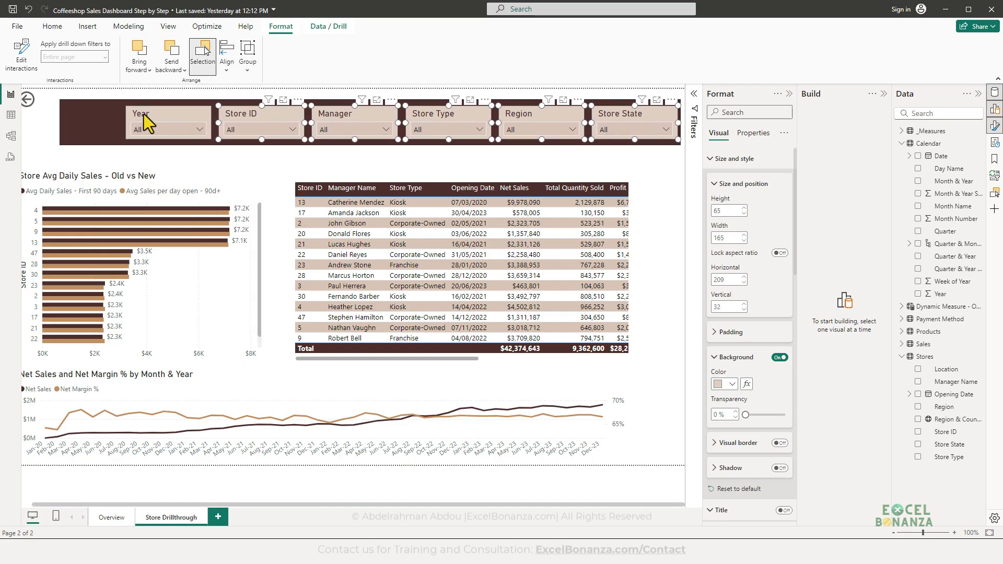
pyautogui.click(215, 158)
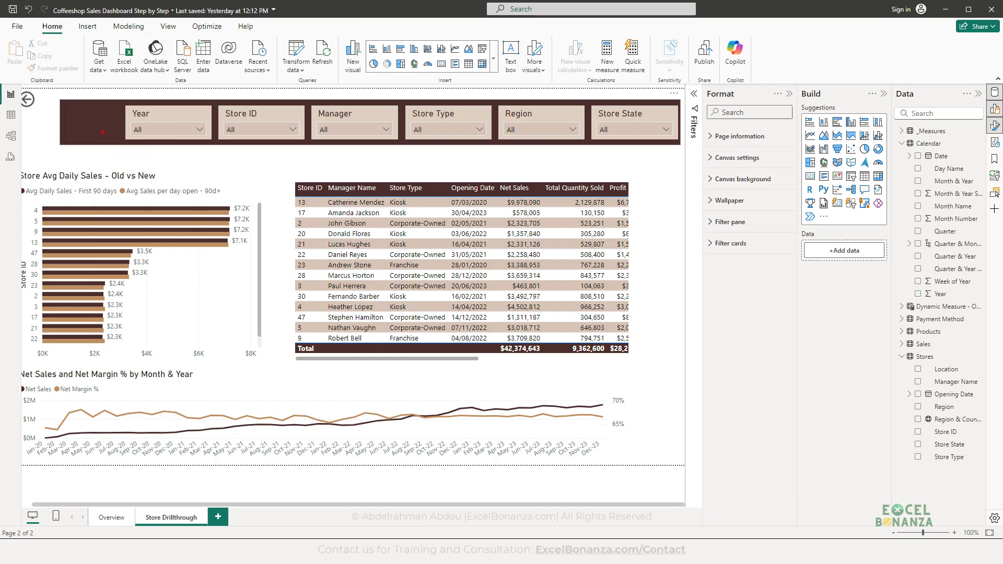
pyautogui.moveTo(121, 137); pyautogui.dragTo(121, 138)
pyautogui.press('Escape')
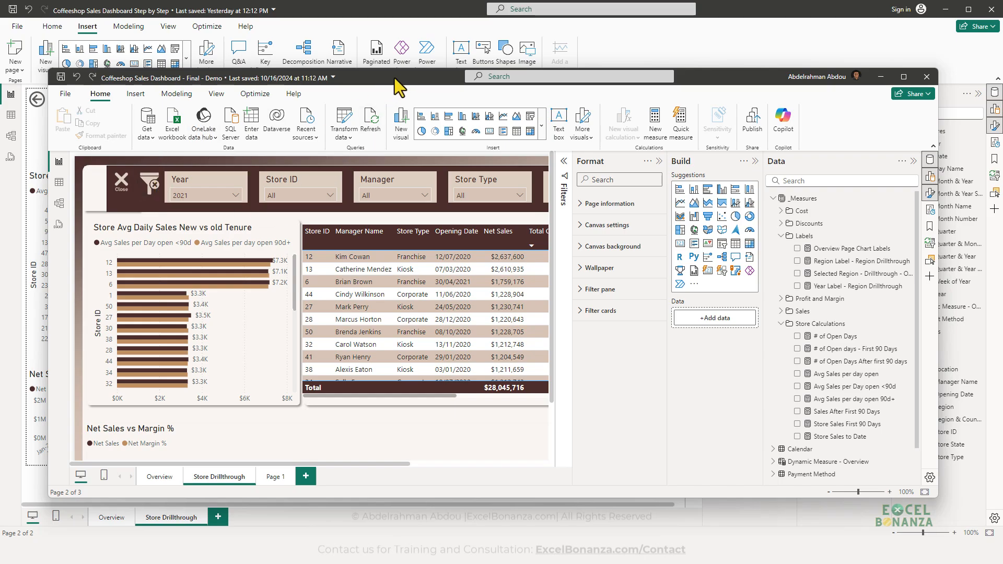
pyautogui.moveTo(394, 78); pyautogui.dragTo(348, 77)
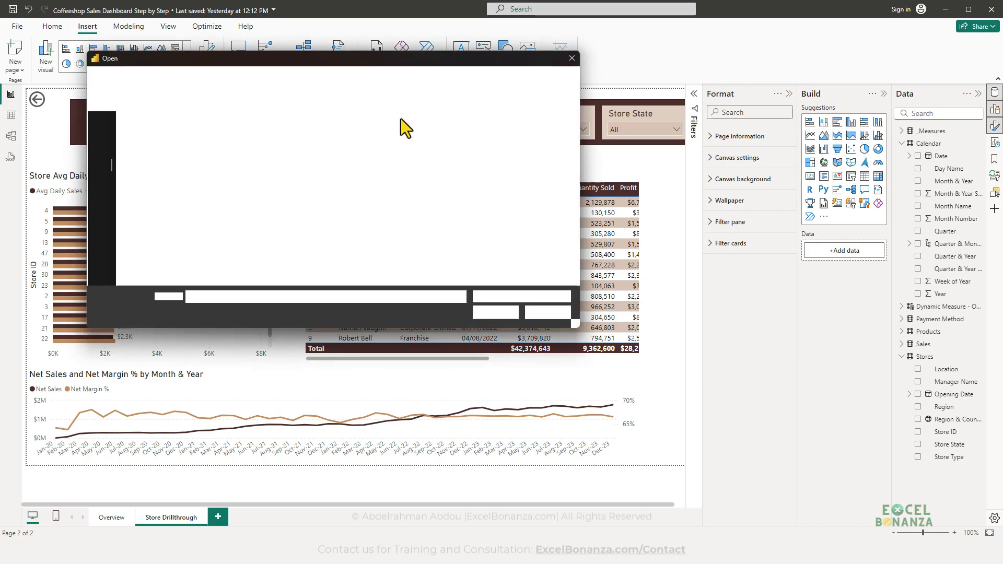
# - Insert the image 20241009 Clear Filters Button - Coffeeshop Dashboard and shrink it into the header space before the Year slicer
pyautogui.doubleClick(214, 171)
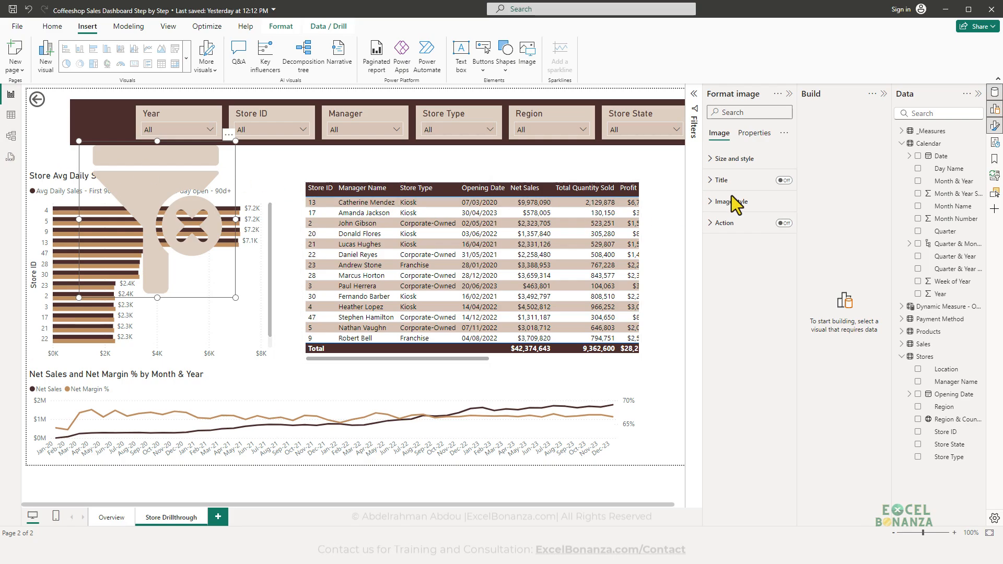
pyautogui.moveTo(179, 216); pyautogui.dragTo(187, 184)
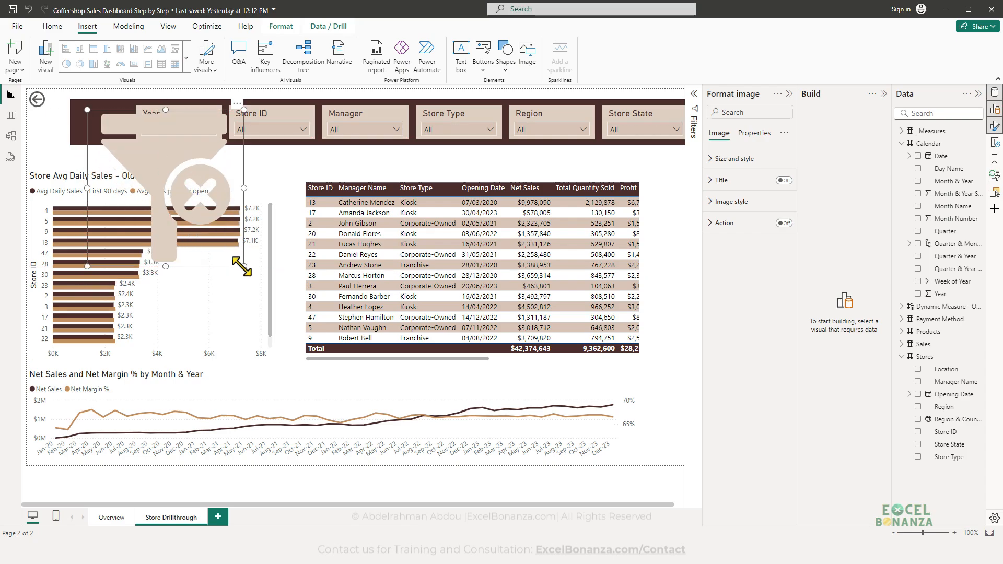
pyautogui.moveTo(241, 266); pyautogui.dragTo(116, 129)
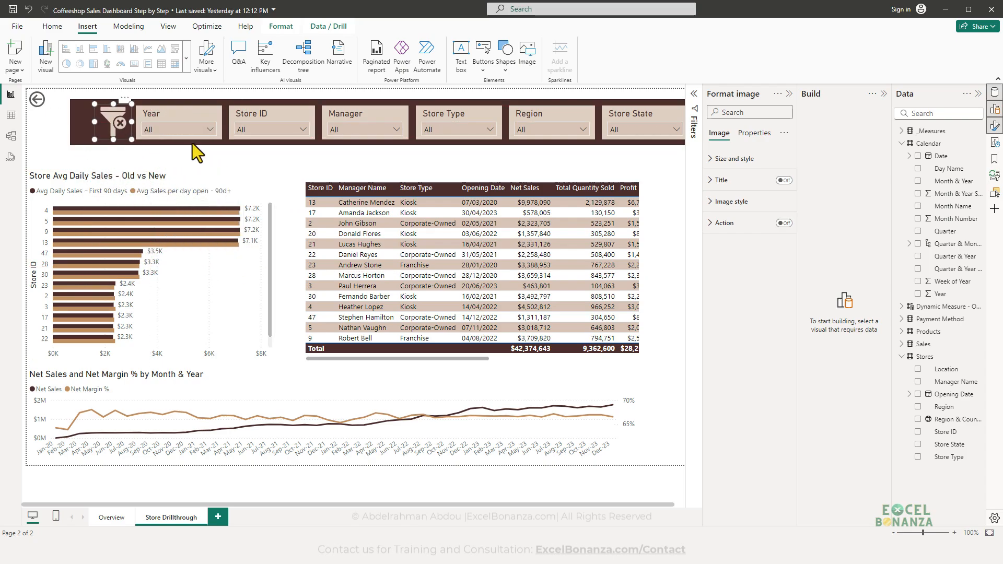
# - Set the clear-filters image's height to 49 and move it closer to the Year slicer in the header bar
pyautogui.click(716, 159)
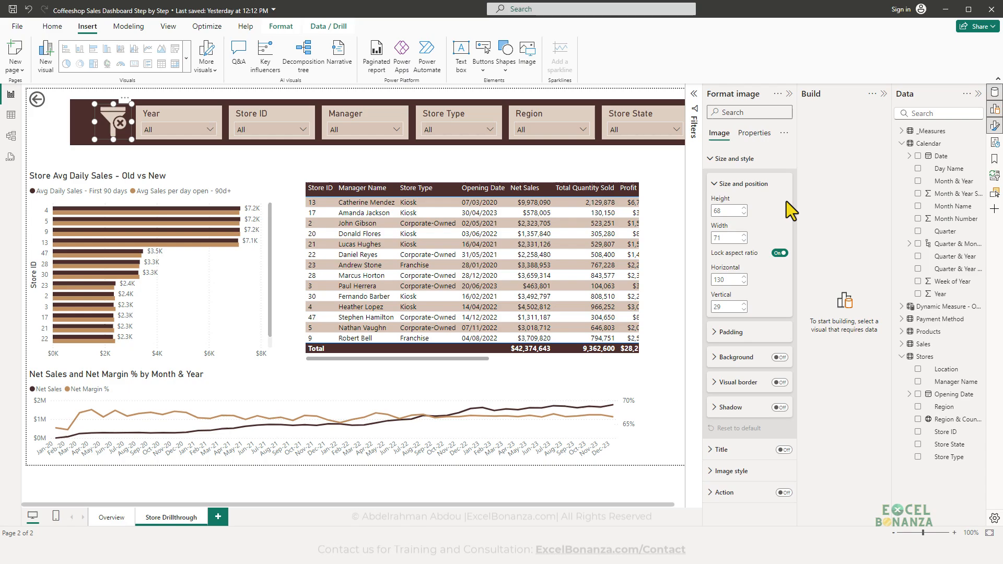
pyautogui.doubleClick(728, 211)
pyautogui.write('49')
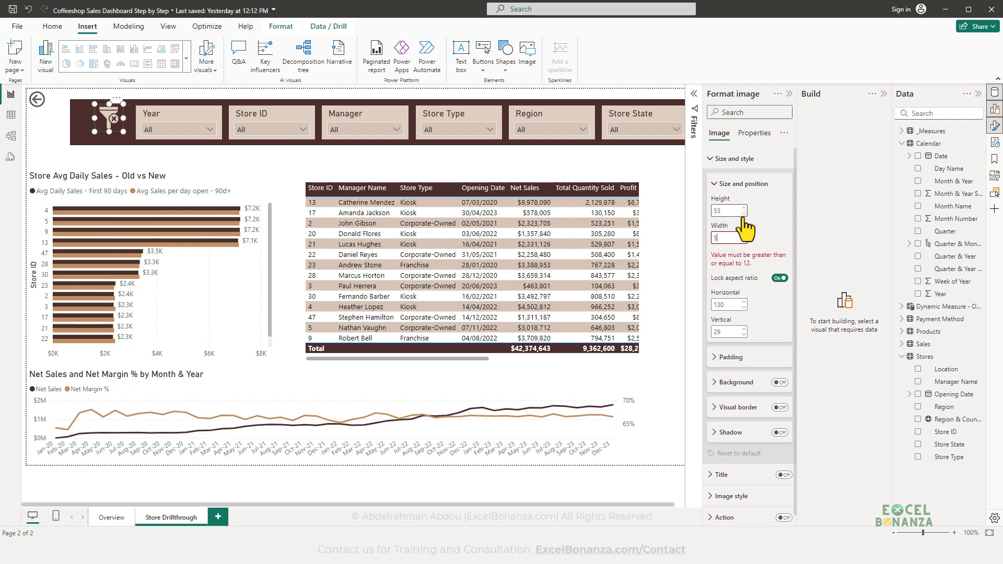
pyautogui.click(117, 151)
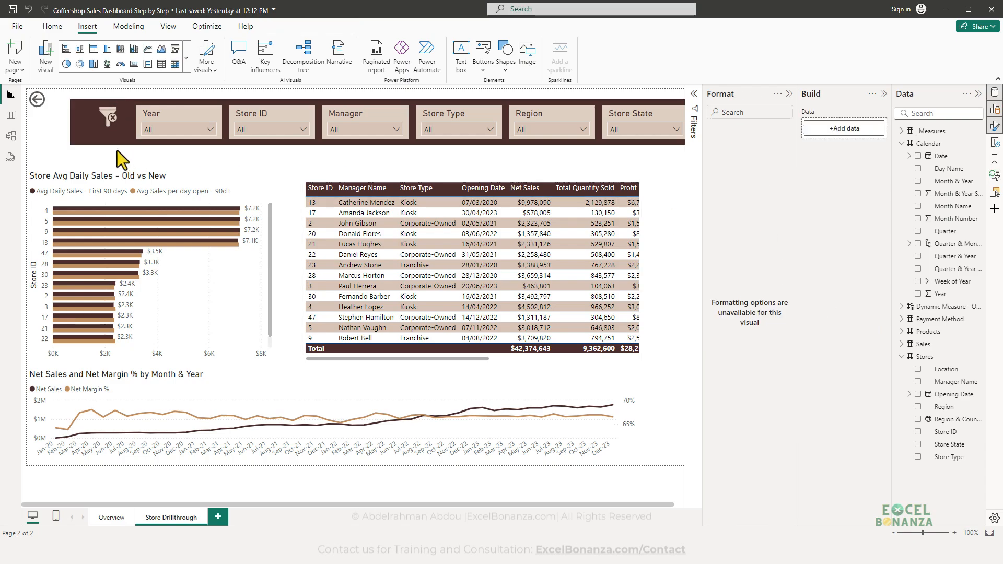
pyautogui.moveTo(108, 114); pyautogui.dragTo(121, 122)
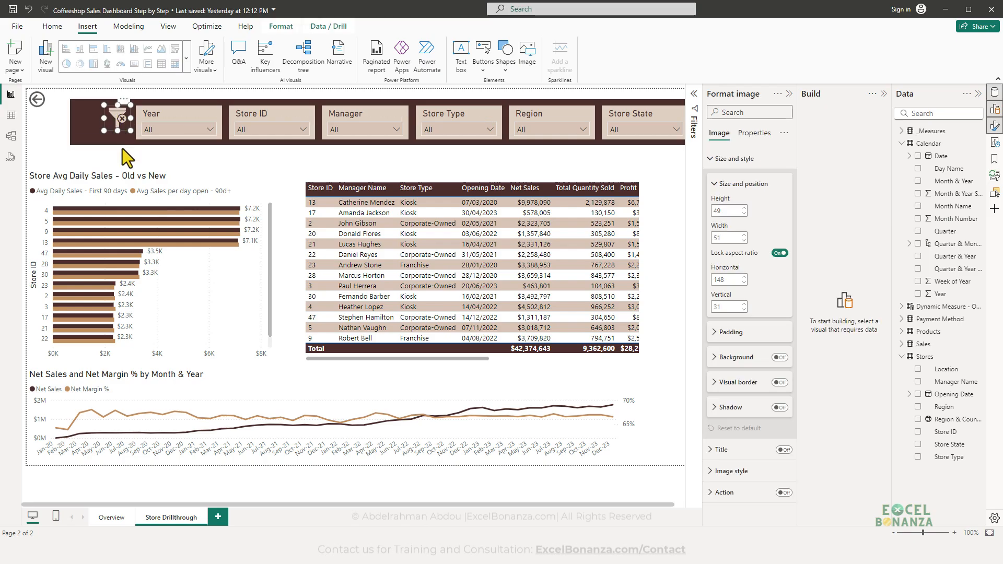
pyautogui.click(122, 149)
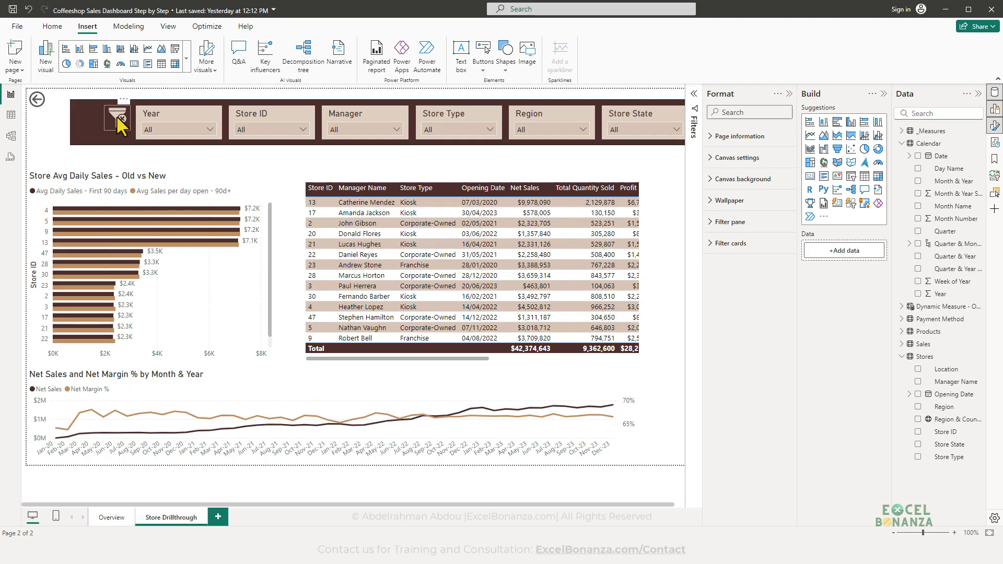
# - Turn on the action for the clear-filters image and view its available action types
pyautogui.click(122, 125)
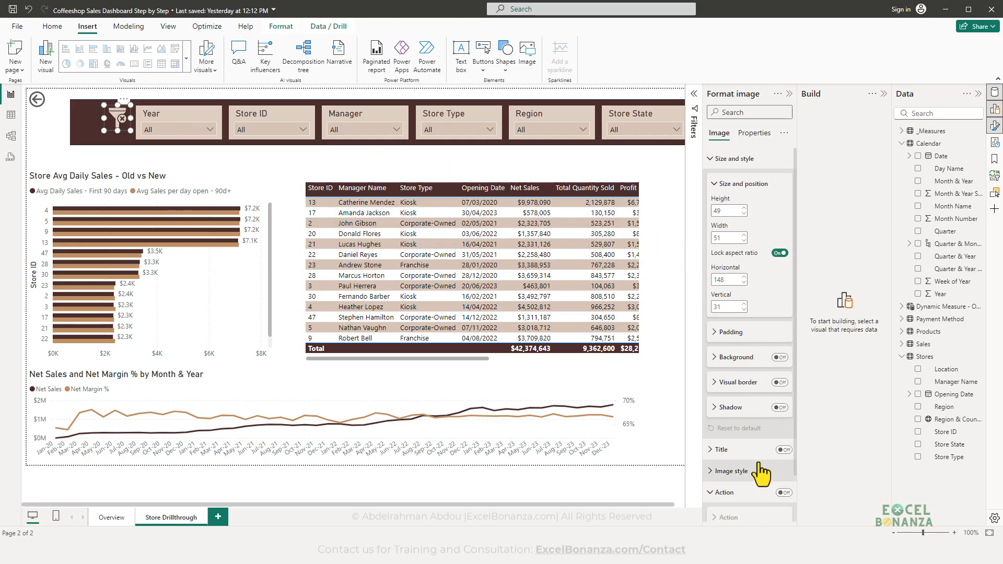
pyautogui.click(778, 439)
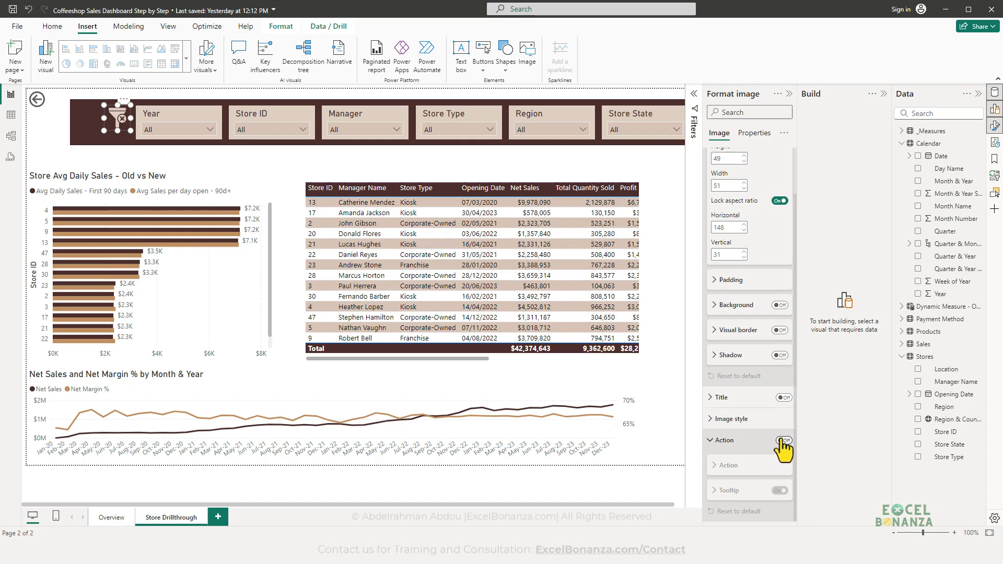
pyautogui.click(782, 440)
pyautogui.scroll(-3, 772, 441)
pyautogui.click(767, 384)
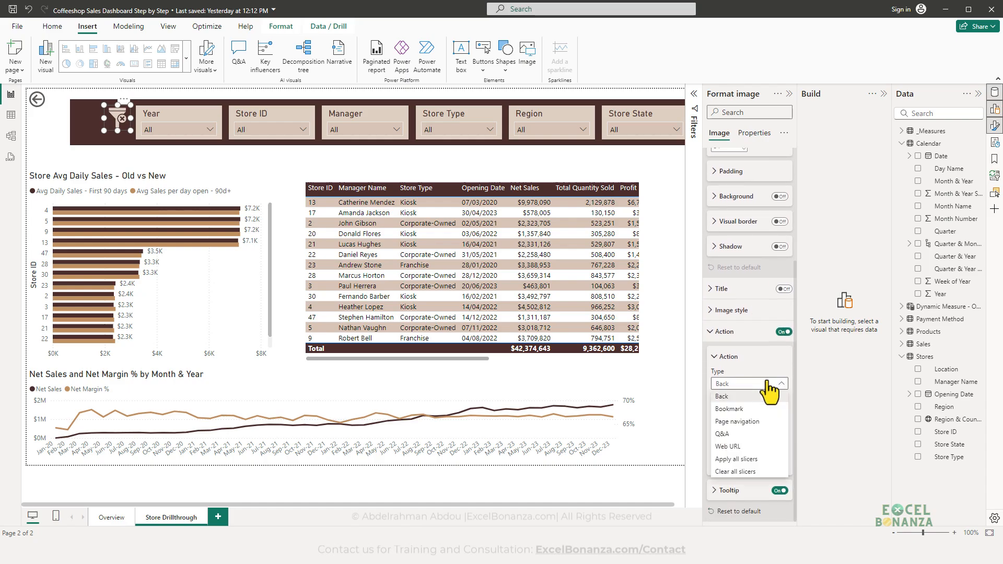
pyautogui.click(767, 384)
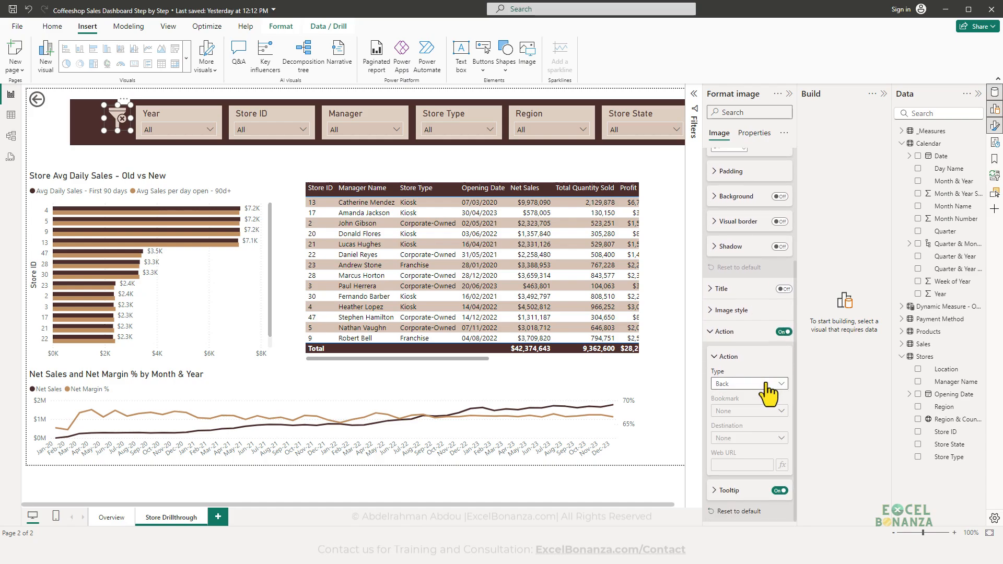
# - Set the clear-filters image's tooltip text to "Clear All Filters" and nudge the image to horizontal 149 and vertical 32
pyautogui.click(728, 492)
pyautogui.scroll(-1, 742, 462)
pyautogui.click(741, 491)
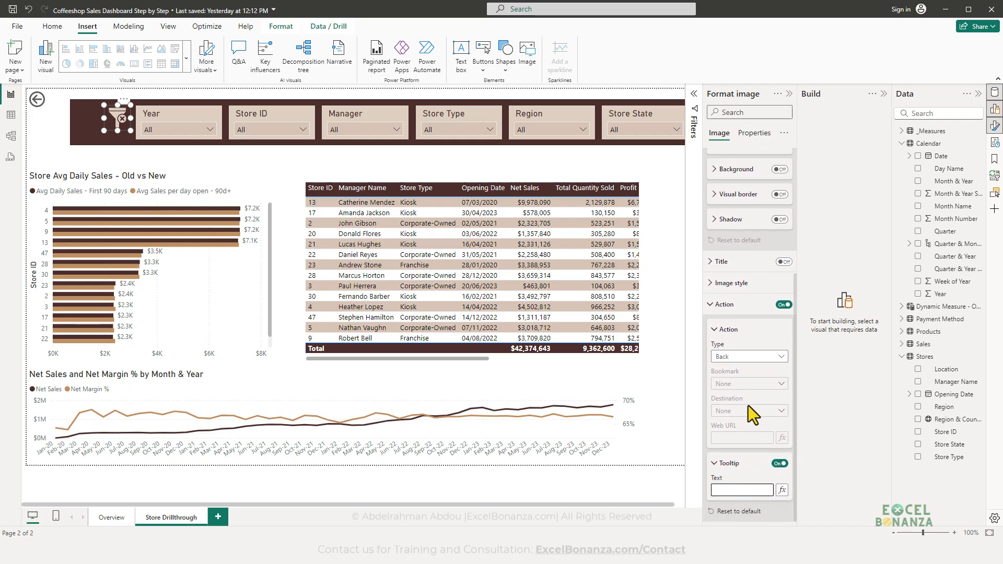
pyautogui.write('Clear All Filters')
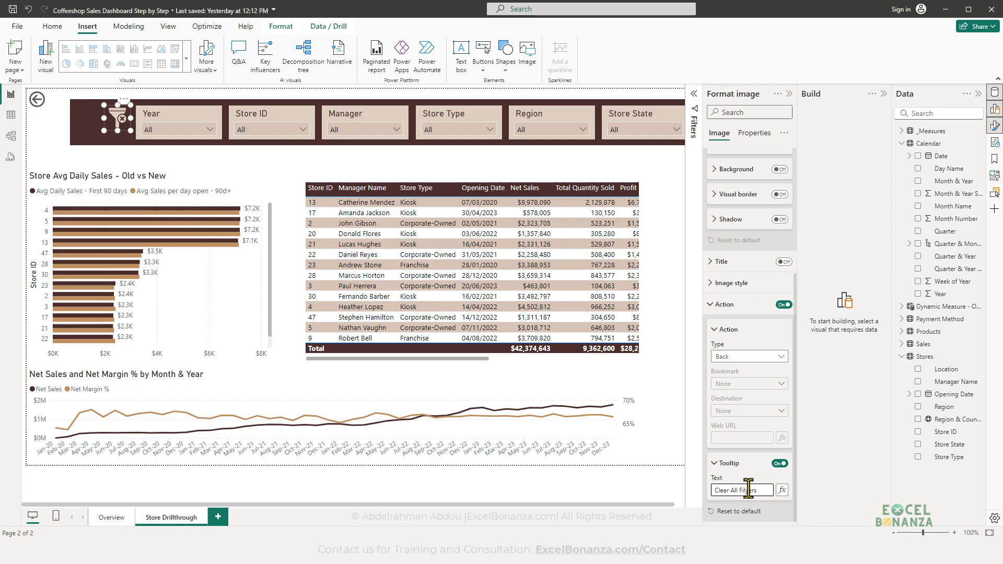
pyautogui.rightClick(748, 488)
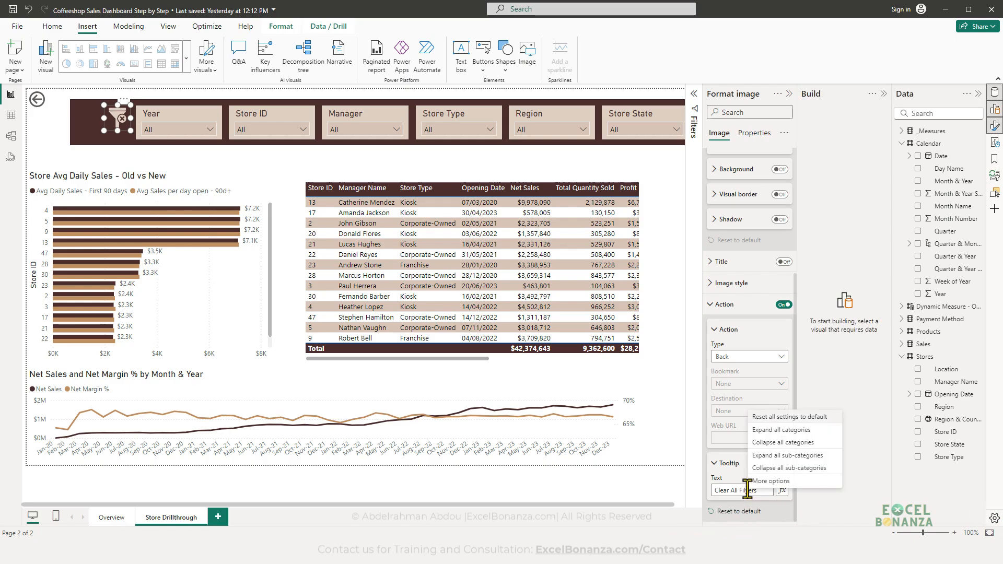
pyautogui.click(748, 490)
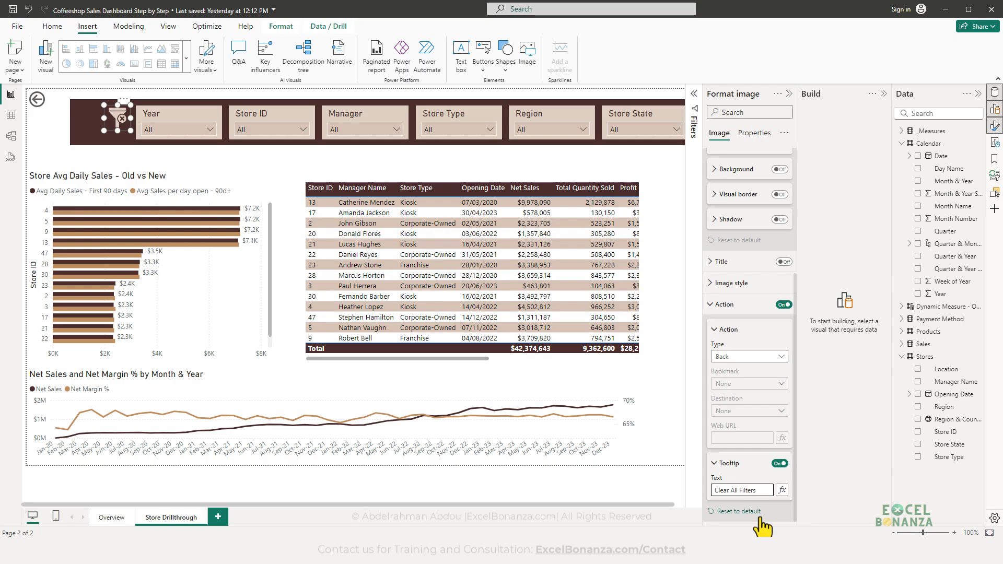
pyautogui.click(410, 496)
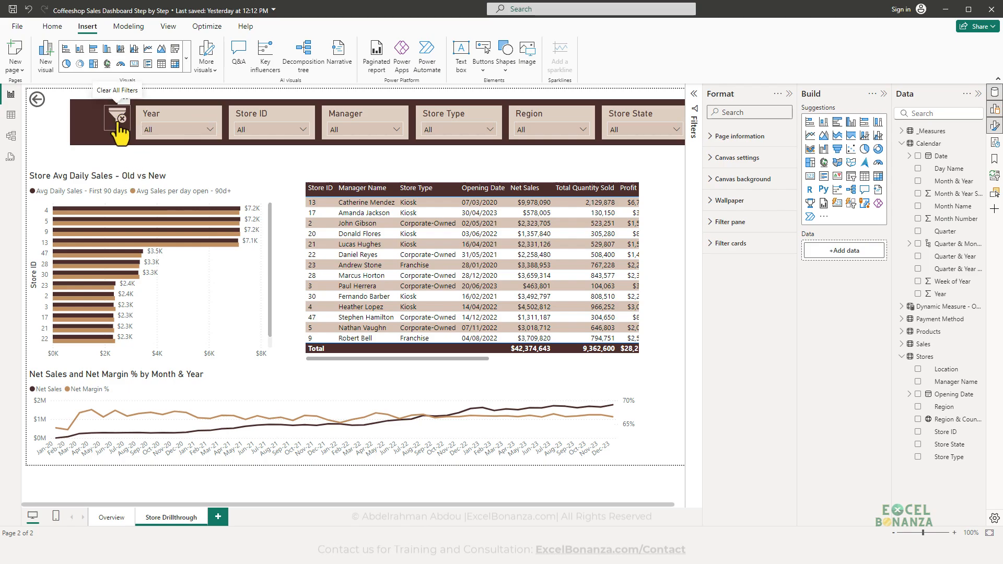
pyautogui.click(119, 127)
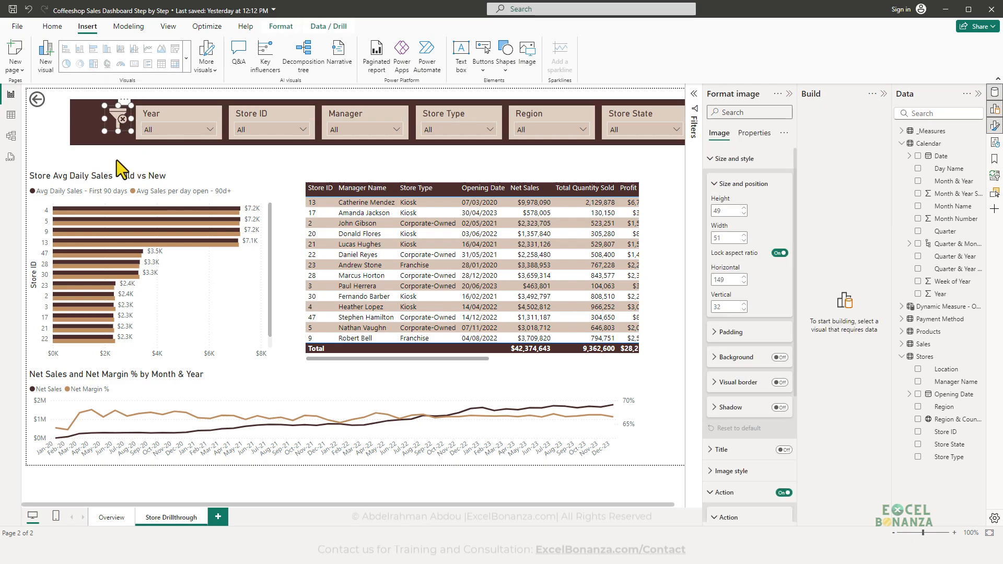
# - Insert the image 20241009 Close Button - CoffeeShop Dashboard onto the Store Drillthrough page
pyautogui.click(117, 160)
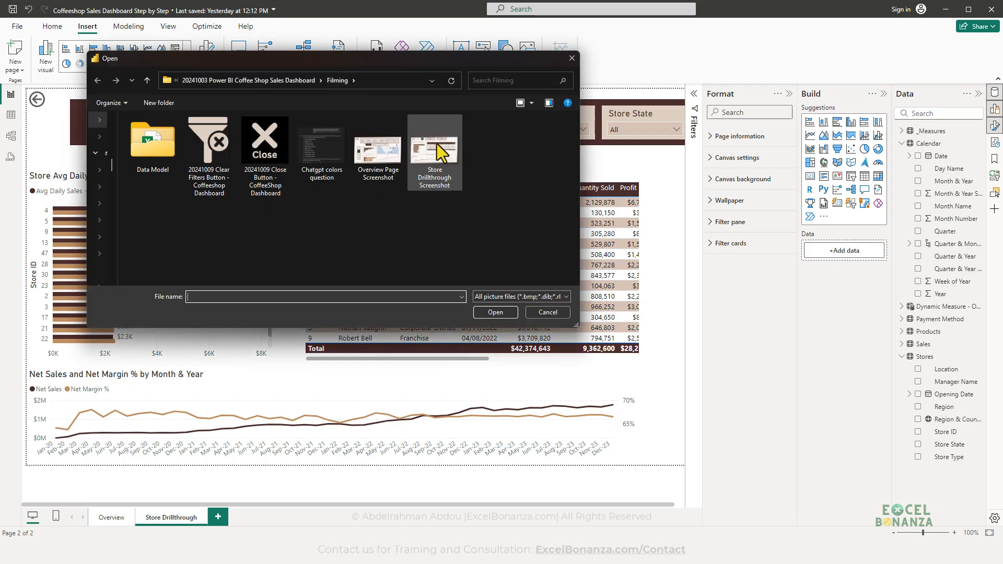
pyautogui.click(268, 189)
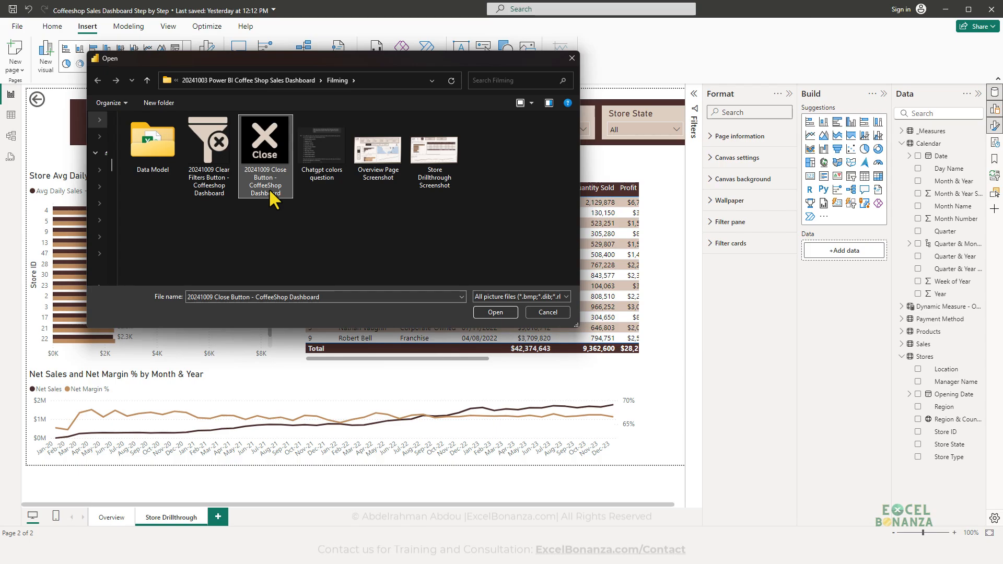
pyautogui.doubleClick(269, 188)
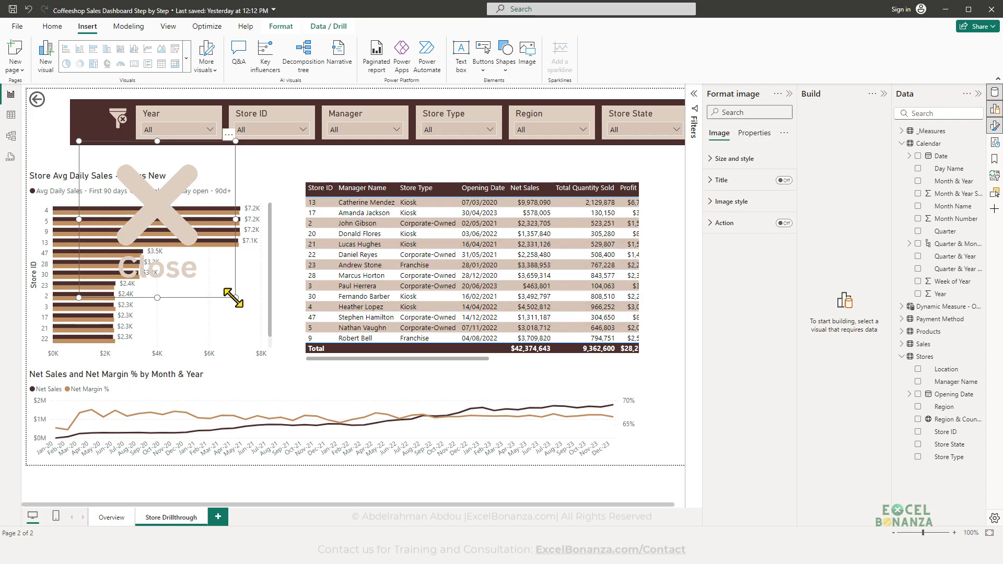
# - Shrink the close image to width 56 and height 54, and place it beside the clear-filters image at horizontal 83 and vertical 32
pyautogui.moveTo(235, 299); pyautogui.dragTo(97, 131)
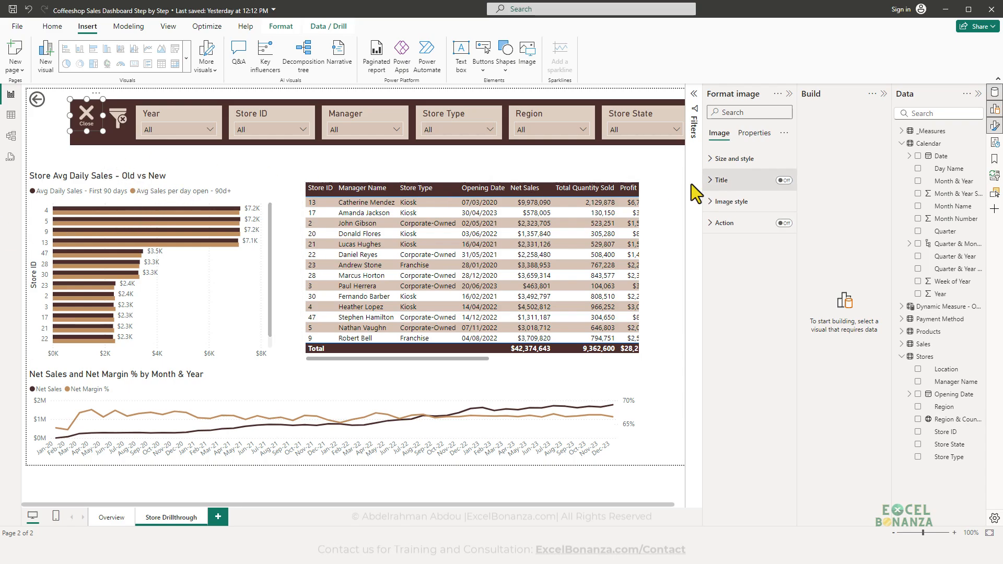
pyautogui.click(737, 159)
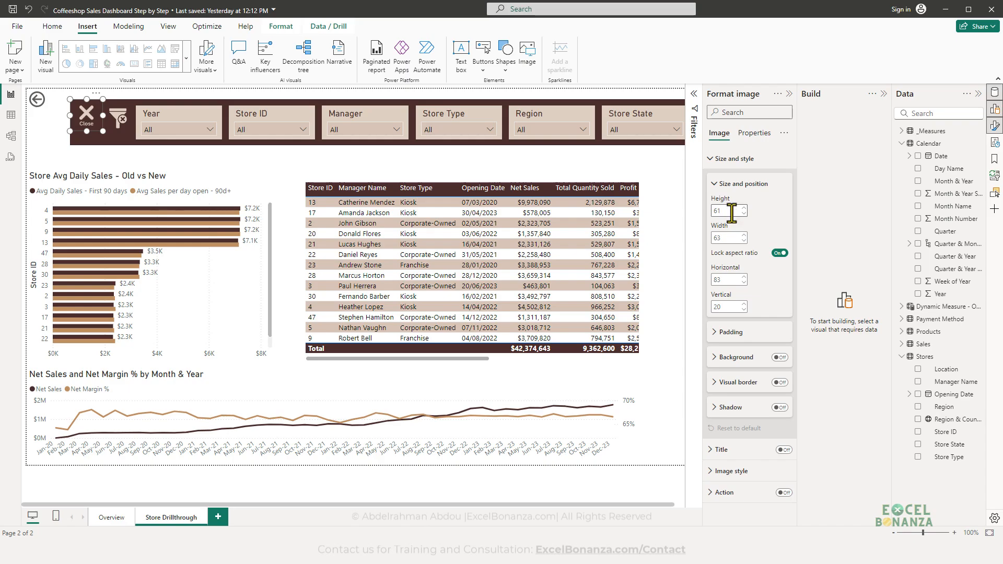
pyautogui.write('56')
pyautogui.moveTo(84, 119); pyautogui.dragTo(119, 115)
pyautogui.click(121, 119)
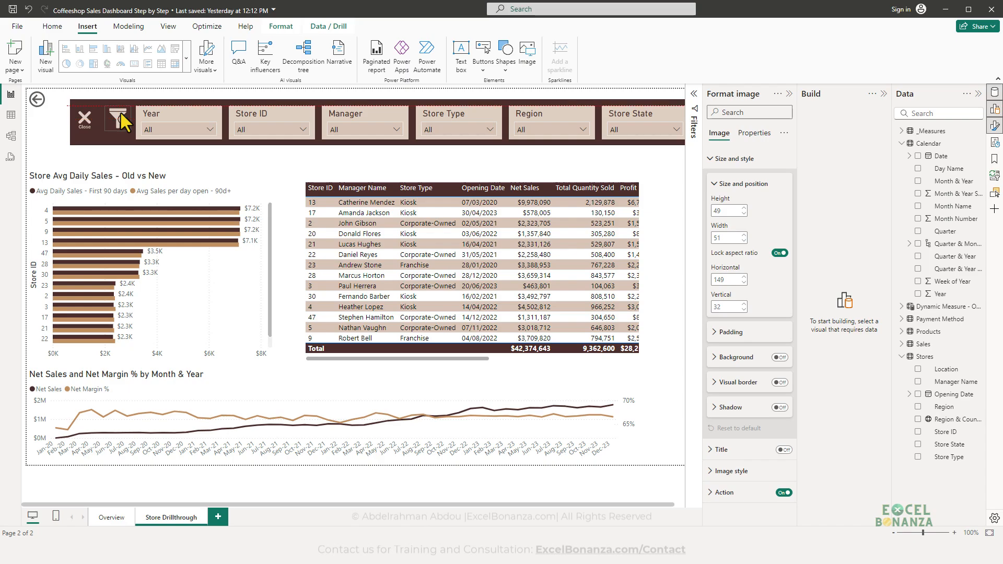
pyautogui.click(95, 119)
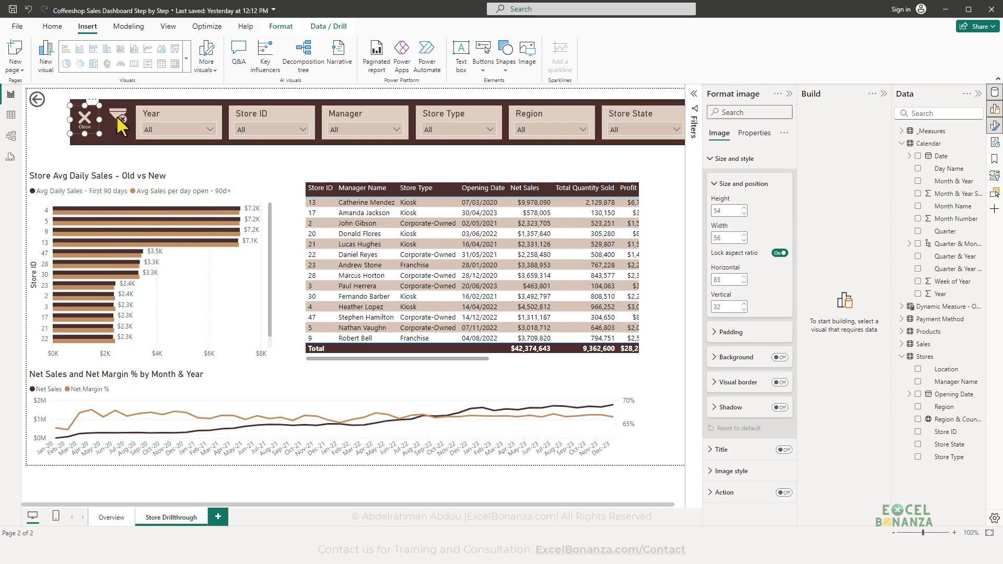
# - Try the close image at horizontal 93 nearer the clear-filters image, and return it to horizontal 83
pyautogui.moveTo(85, 115); pyautogui.dragTo(91, 118)
pyautogui.click(120, 118)
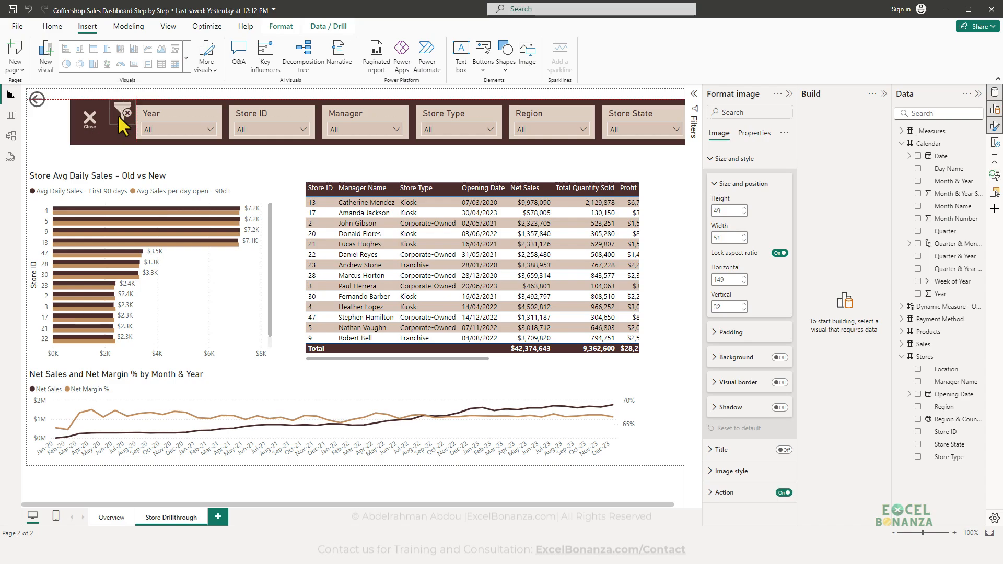
pyautogui.moveTo(118, 115); pyautogui.dragTo(115, 121)
pyautogui.click(84, 122)
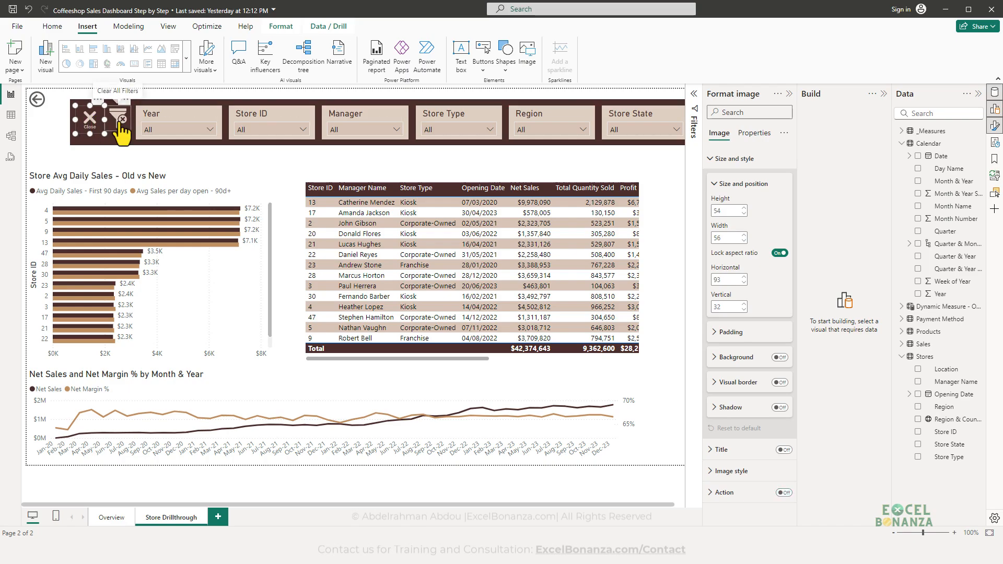
pyautogui.click(101, 152)
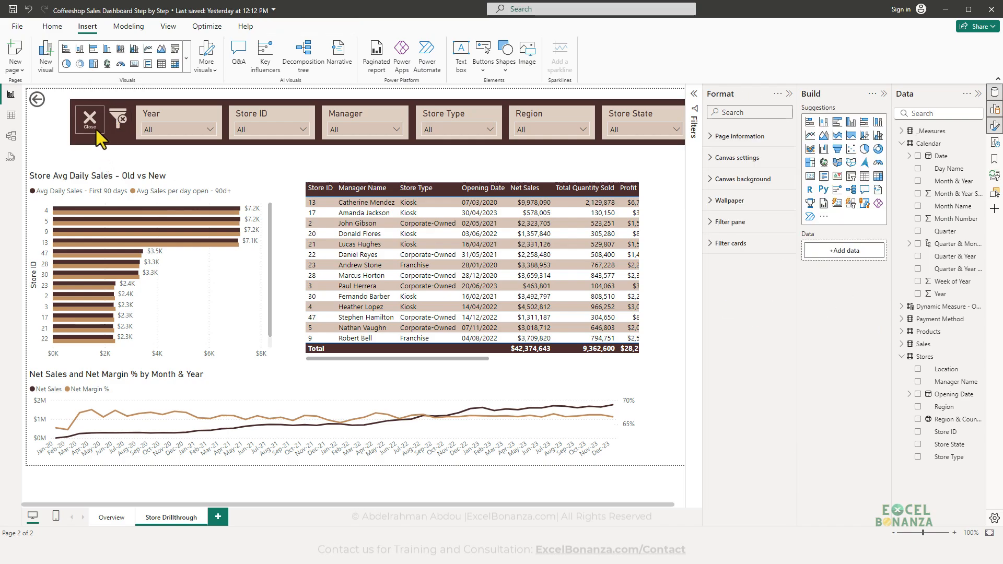
pyautogui.moveTo(86, 120); pyautogui.dragTo(88, 125)
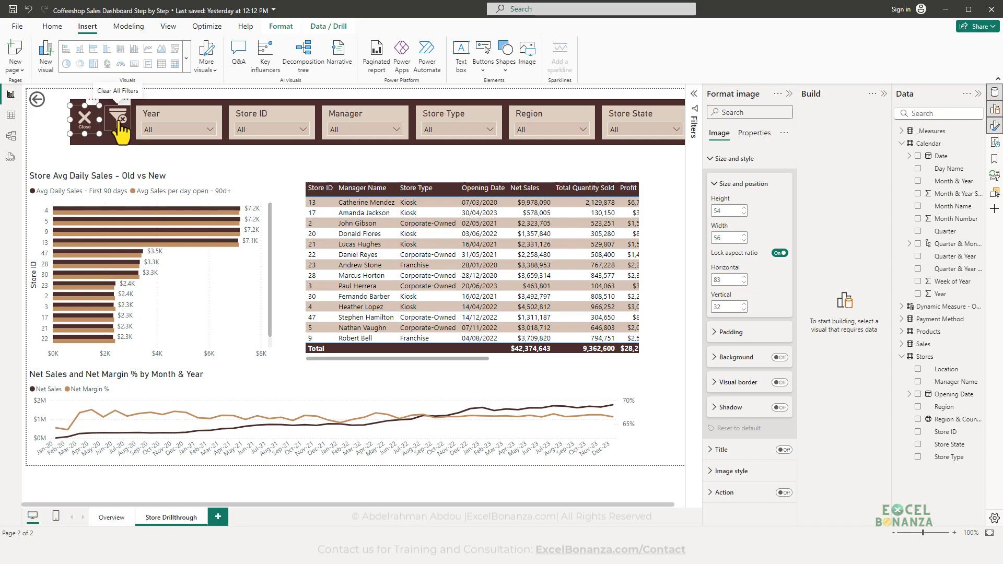
# - Align the tops of the close image, the clear-filters image and all six header slicers
pyautogui.keyDown('ctrl'); pyautogui.click(118, 119); pyautogui.keyUp('ctrl')
pyautogui.keyDown('ctrl'); pyautogui.click(147, 120); pyautogui.keyUp('ctrl')
pyautogui.keyDown('ctrl'); pyautogui.click(249, 122); pyautogui.keyUp('ctrl')
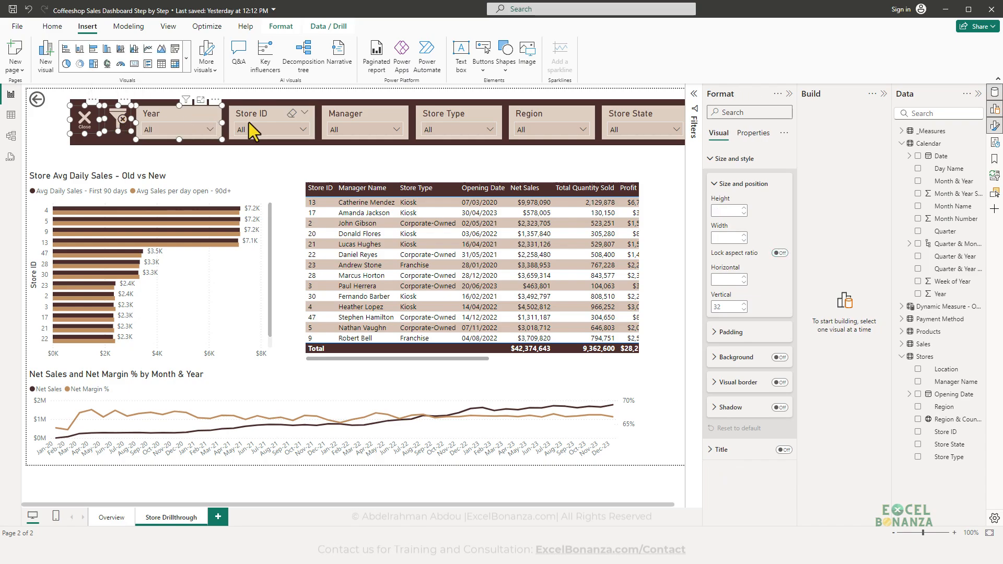
pyautogui.keyDown('ctrl'); pyautogui.click(352, 120); pyautogui.keyUp('ctrl')
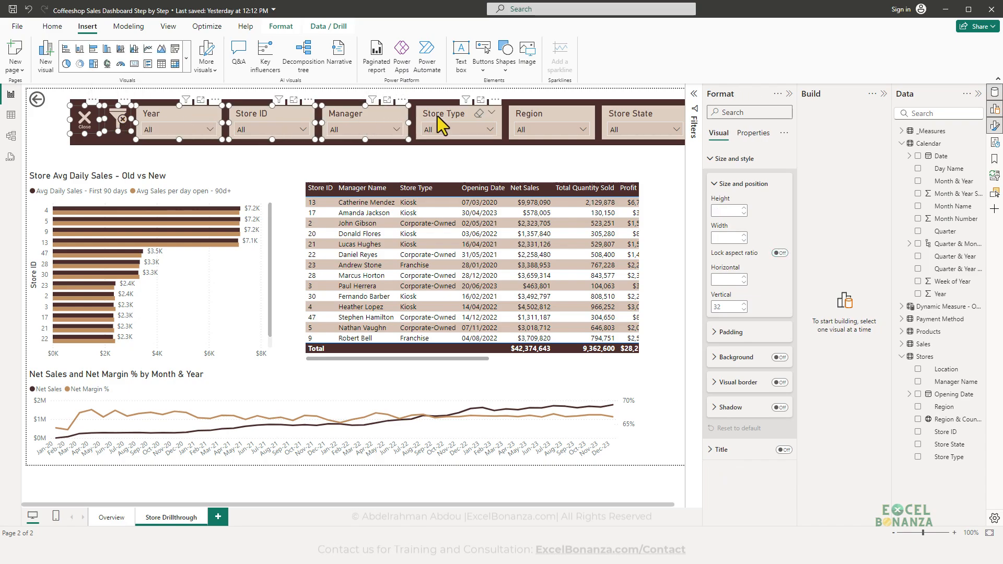
pyautogui.keyDown('ctrl'); pyautogui.click(444, 126); pyautogui.keyUp('ctrl')
pyautogui.keyDown('ctrl'); pyautogui.click(527, 124); pyautogui.keyUp('ctrl')
pyautogui.keyDown('ctrl'); pyautogui.click(628, 115); pyautogui.keyUp('ctrl')
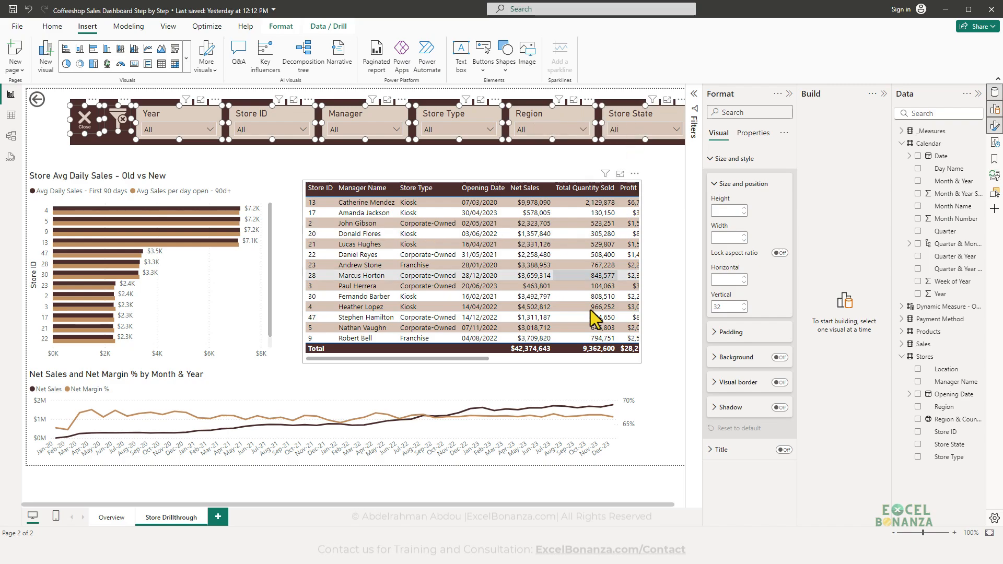
pyautogui.hscroll(1, 478, 509)
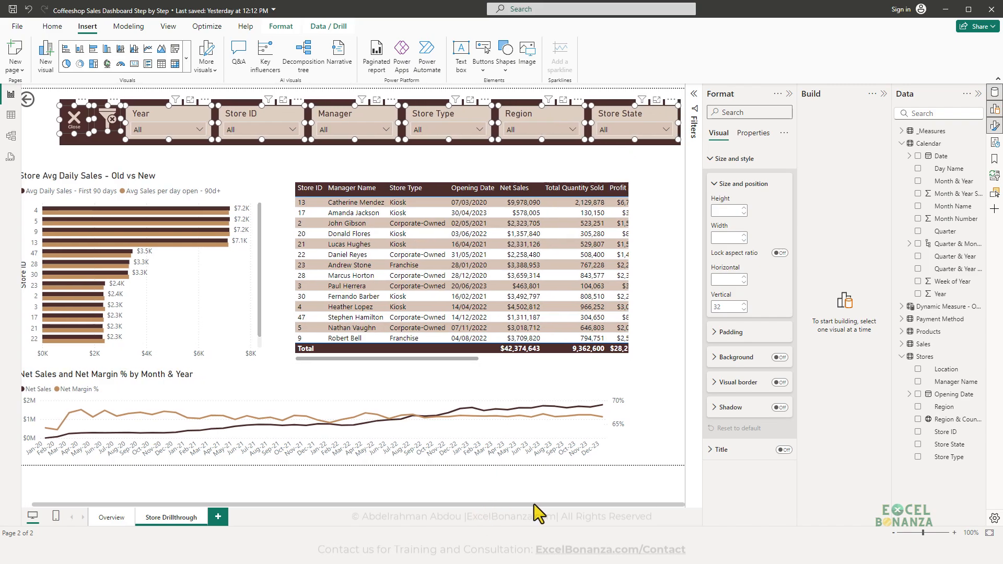
pyautogui.click(277, 29)
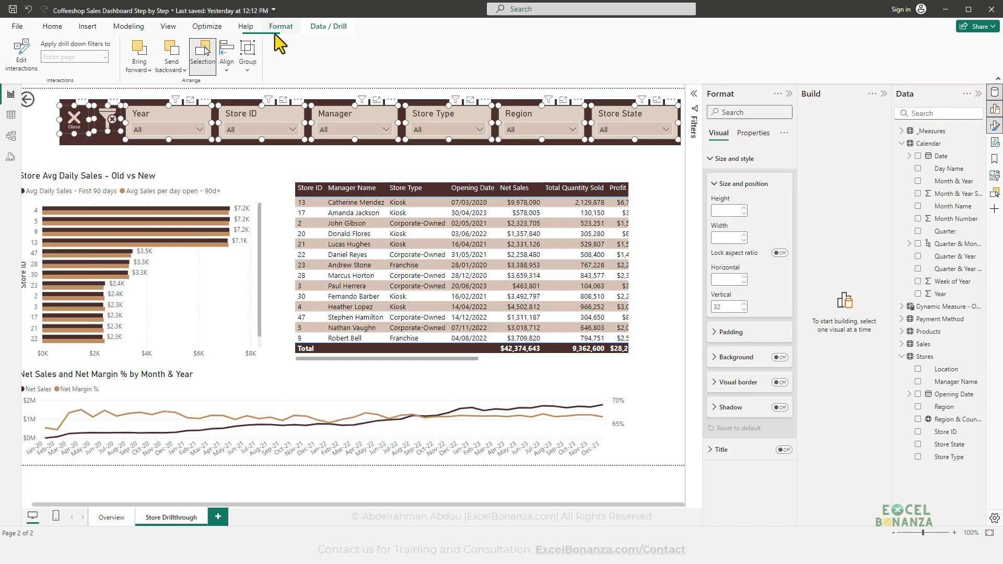
pyautogui.click(227, 62)
pyautogui.click(253, 143)
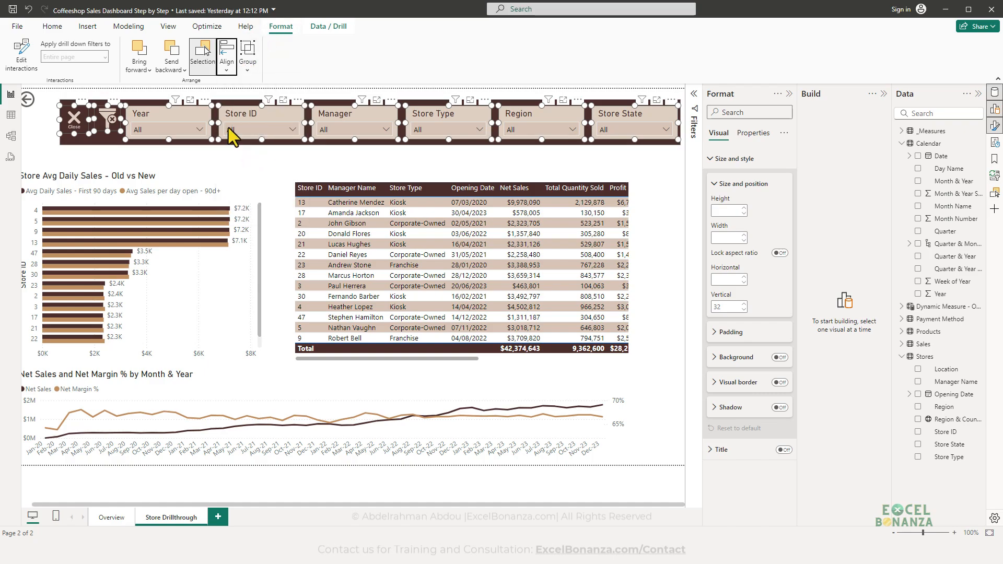
# - Distribute the selected close image, clear-filters image and slicers horizontally across the header bar
pyautogui.click(228, 65)
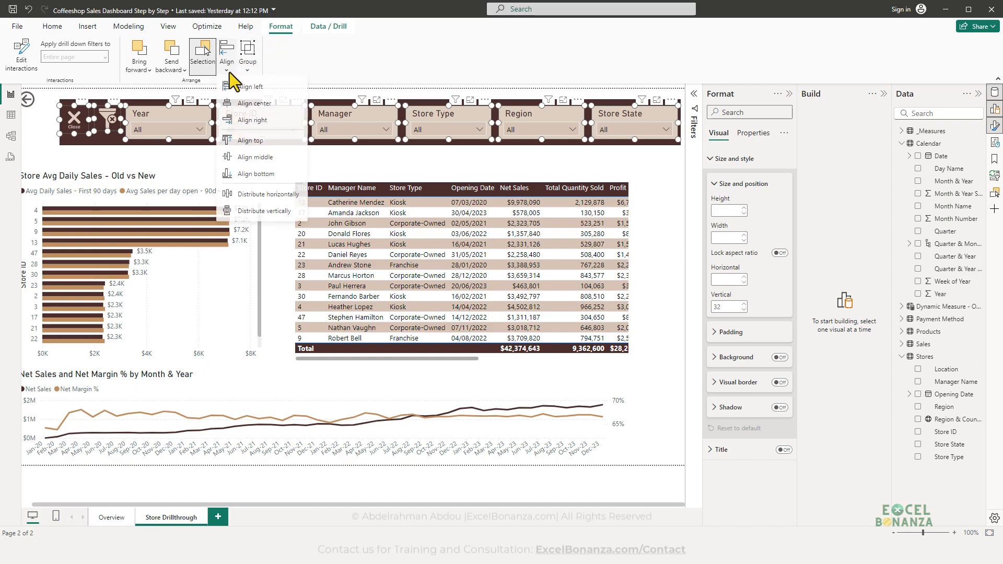
pyautogui.click(249, 195)
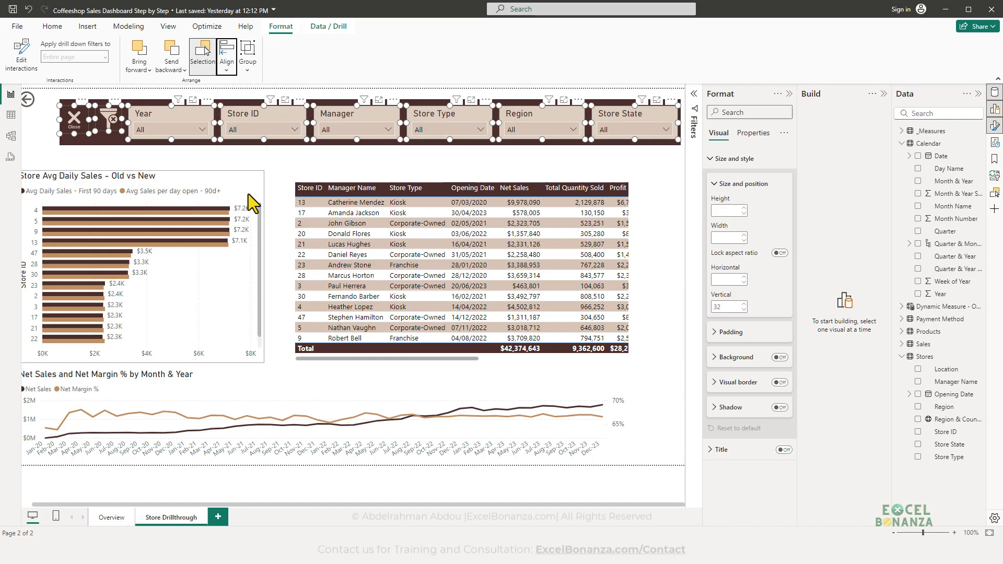
pyautogui.click(198, 153)
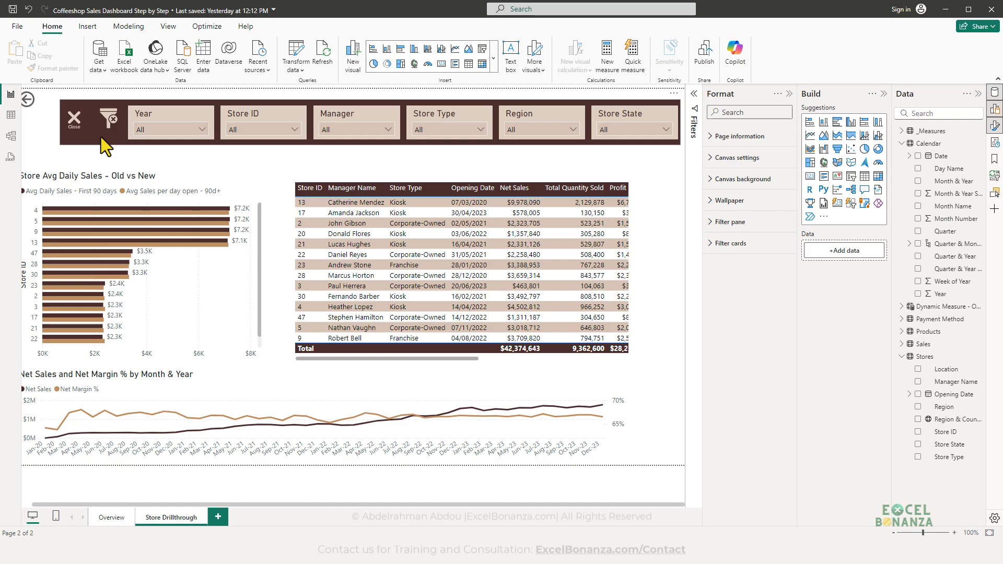
# - Compare the sizes of the close and clear-filters images and set the clear-filters image's height to 53
pyautogui.click(67, 123)
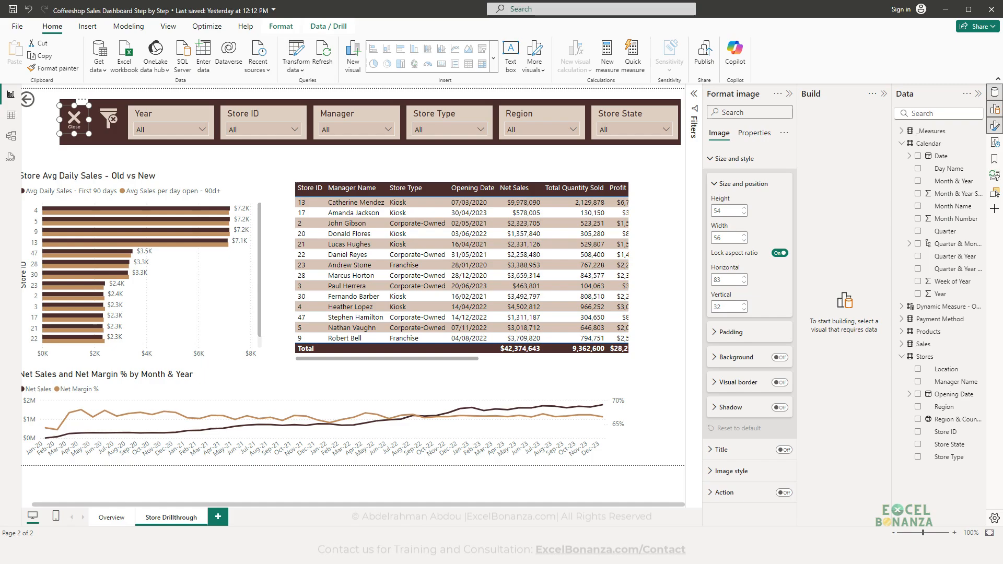
pyautogui.click(92, 150)
pyautogui.click(79, 123)
pyautogui.doubleClick(724, 210)
pyautogui.press('Tab')
pyautogui.click(121, 166)
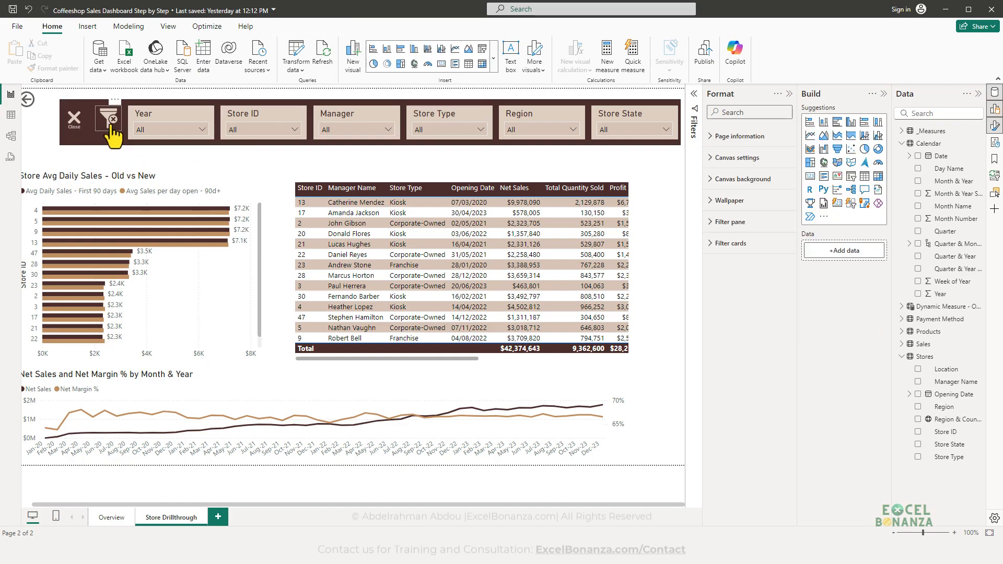
pyautogui.click(109, 118)
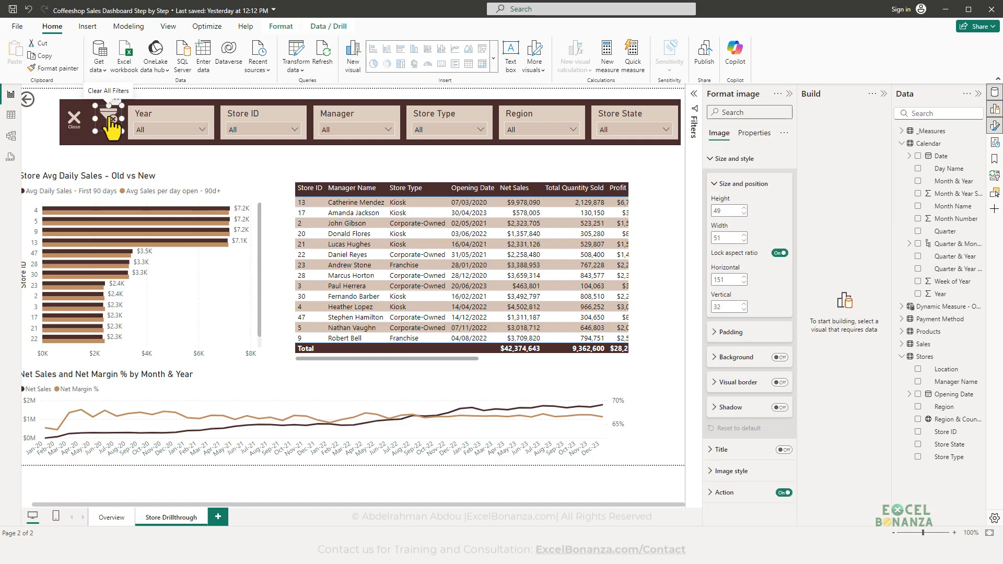
pyautogui.click(69, 122)
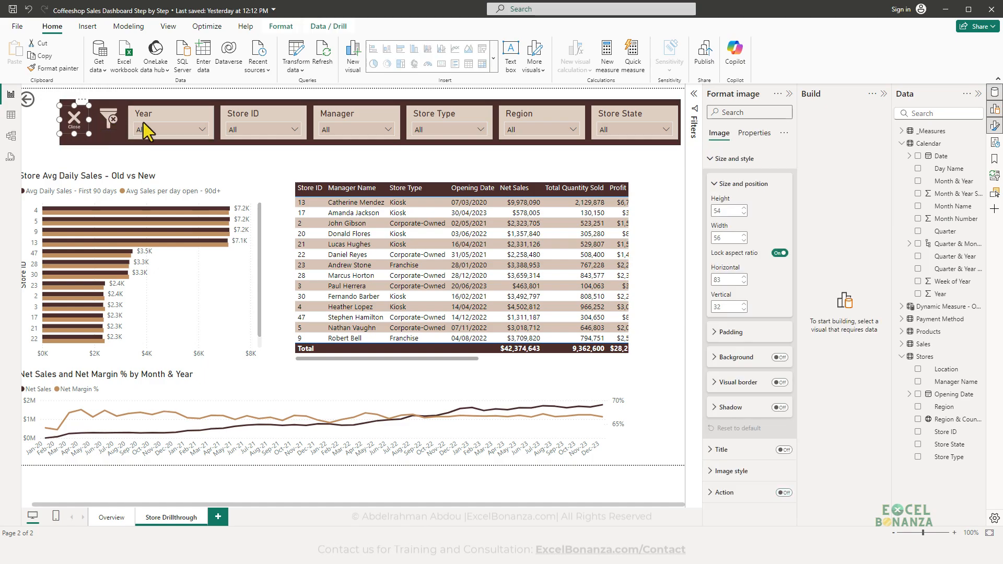
pyautogui.click(107, 147)
pyautogui.click(108, 119)
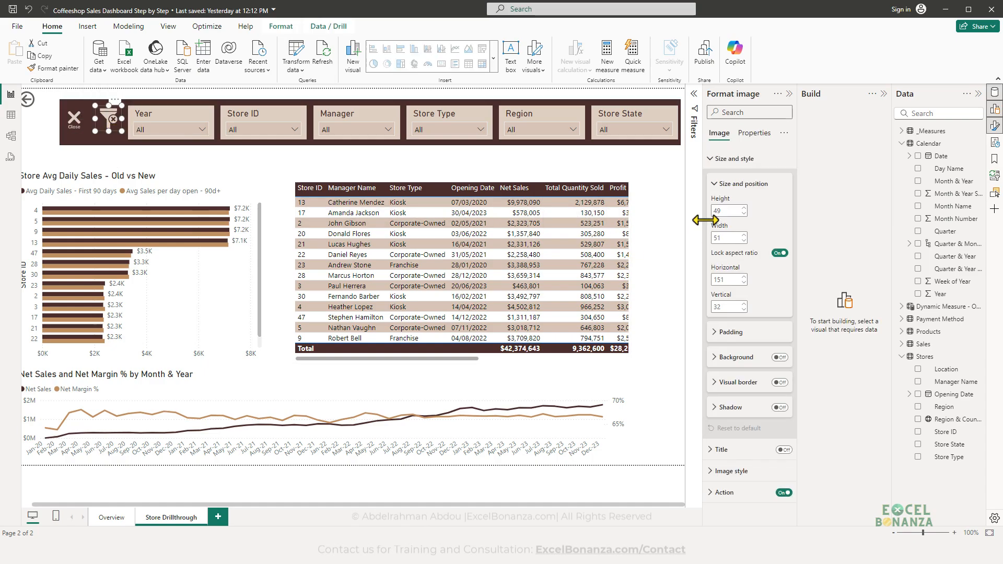
pyautogui.write('53')
pyautogui.click(169, 159)
# - Realign the tops of both header images and the six slicers after the clear-filters image's resize
pyautogui.click(74, 119)
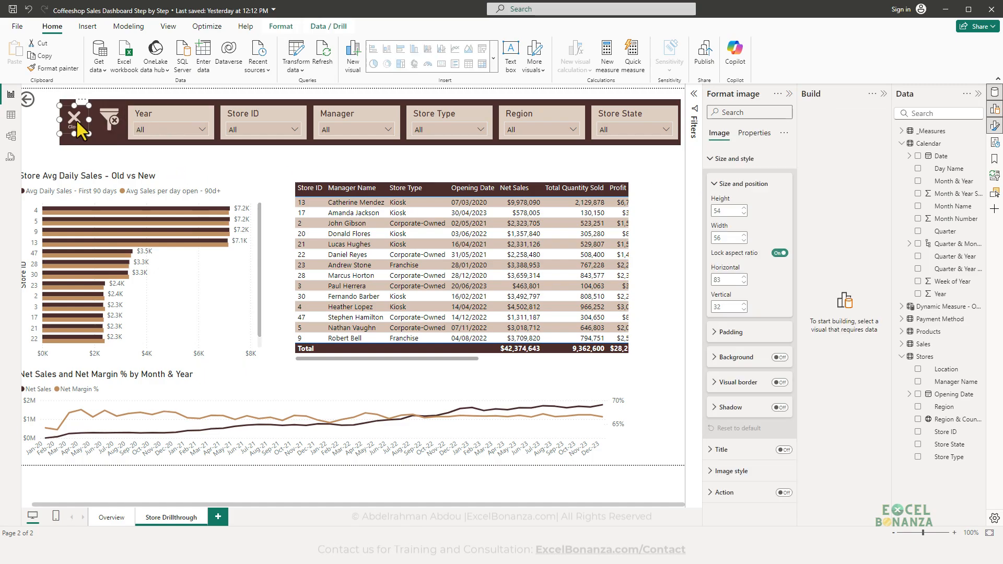
pyautogui.keyDown('ctrl'); pyautogui.click(109, 122); pyautogui.keyUp('ctrl')
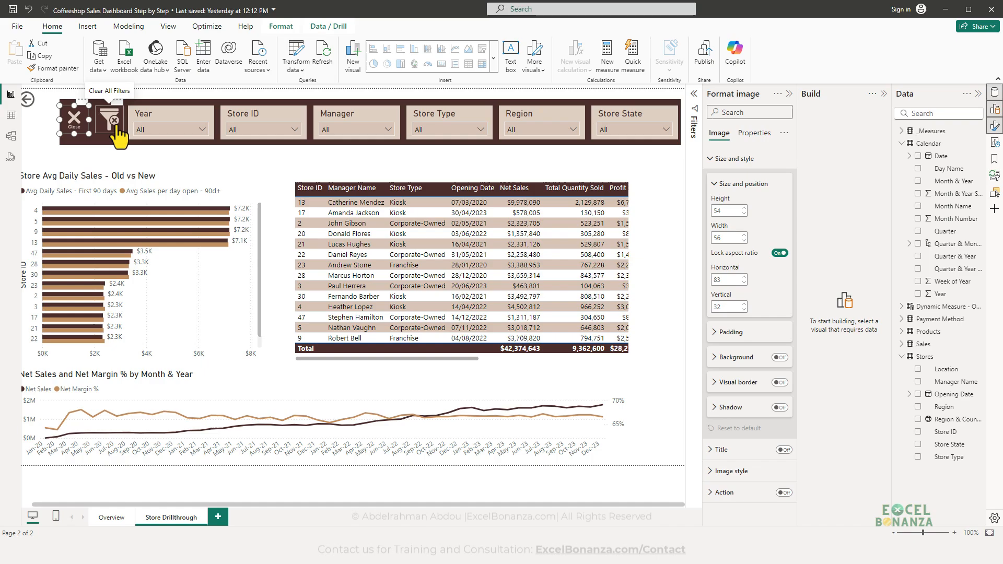
pyautogui.keyDown('ctrl'); pyautogui.click(159, 117); pyautogui.keyUp('ctrl')
pyautogui.keyDown('ctrl'); pyautogui.click(262, 120); pyautogui.keyUp('ctrl')
pyautogui.keyDown('ctrl'); pyautogui.click(356, 114); pyautogui.keyUp('ctrl')
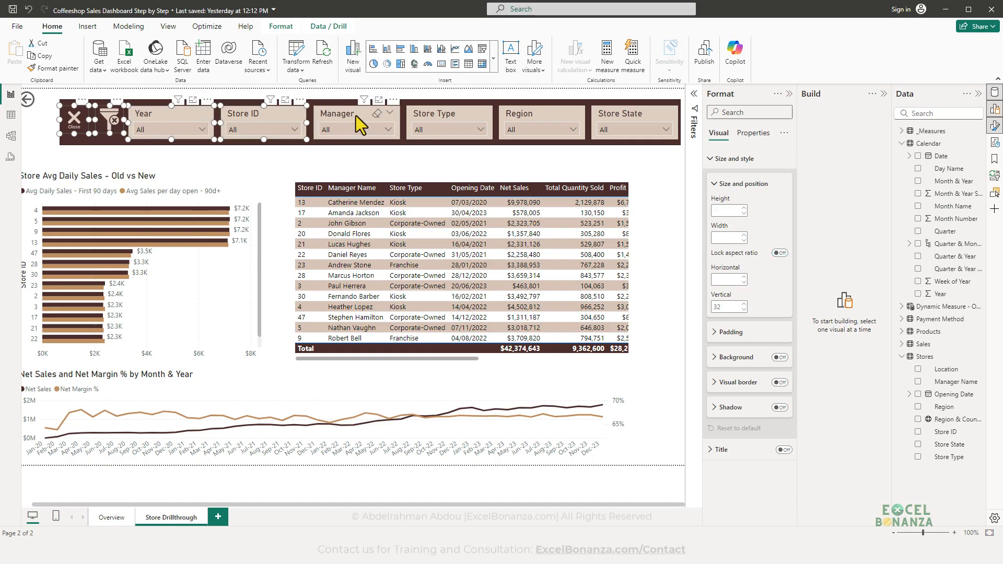
pyautogui.keyDown('ctrl'); pyautogui.click(417, 126); pyautogui.keyUp('ctrl')
pyautogui.keyDown('ctrl'); pyautogui.click(525, 125); pyautogui.keyUp('ctrl')
pyautogui.keyDown('ctrl'); pyautogui.click(613, 122); pyautogui.keyUp('ctrl')
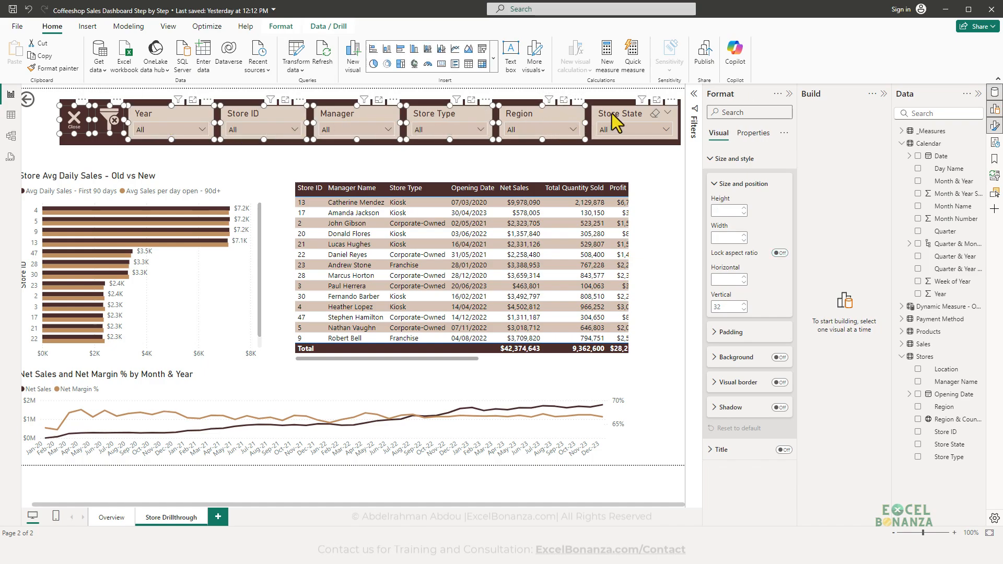
pyautogui.click(282, 27)
pyautogui.click(226, 62)
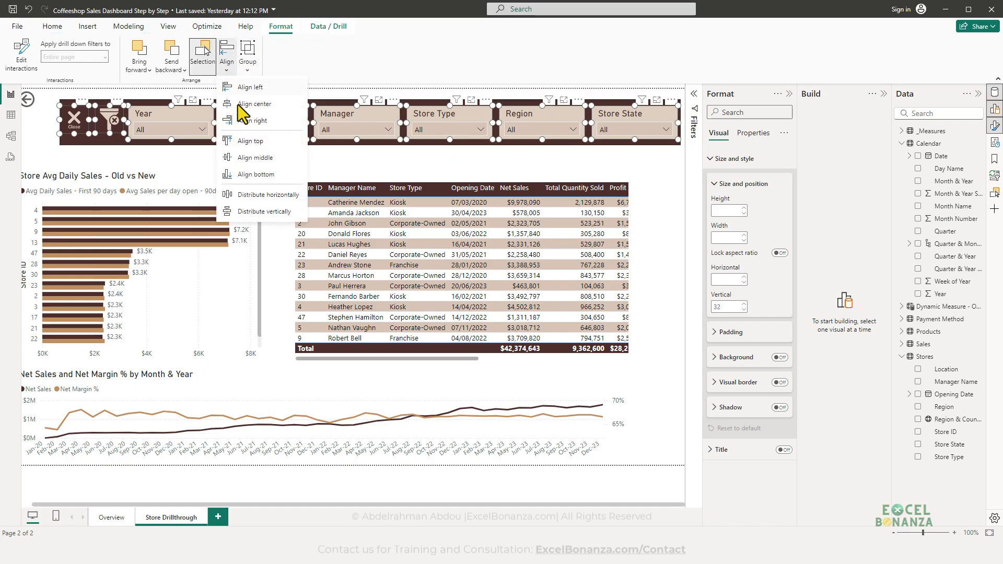
pyautogui.click(252, 146)
# - Redistribute the two header images and the six slicers horizontally with equal spacing
pyautogui.click(227, 71)
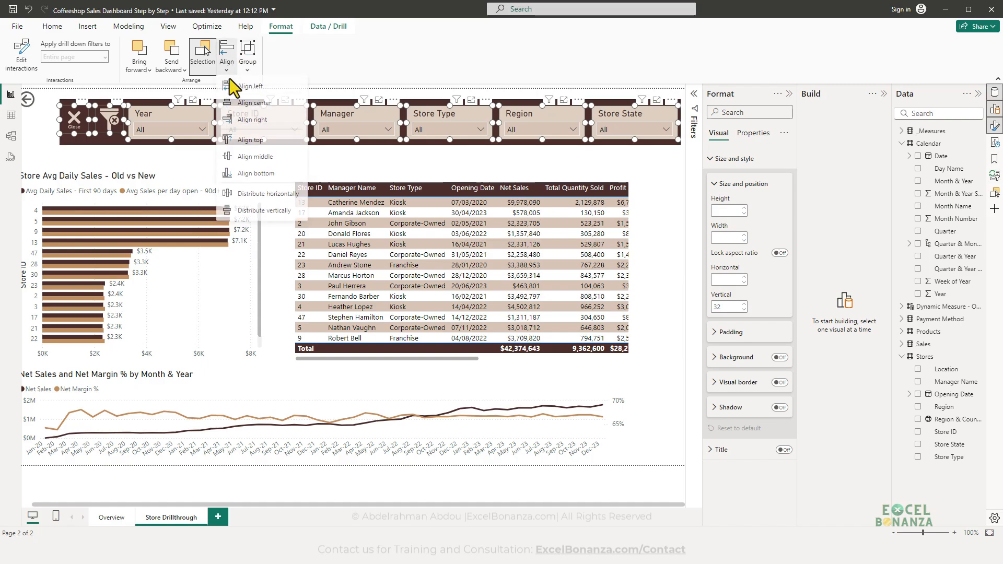
pyautogui.click(251, 191)
pyautogui.click(193, 146)
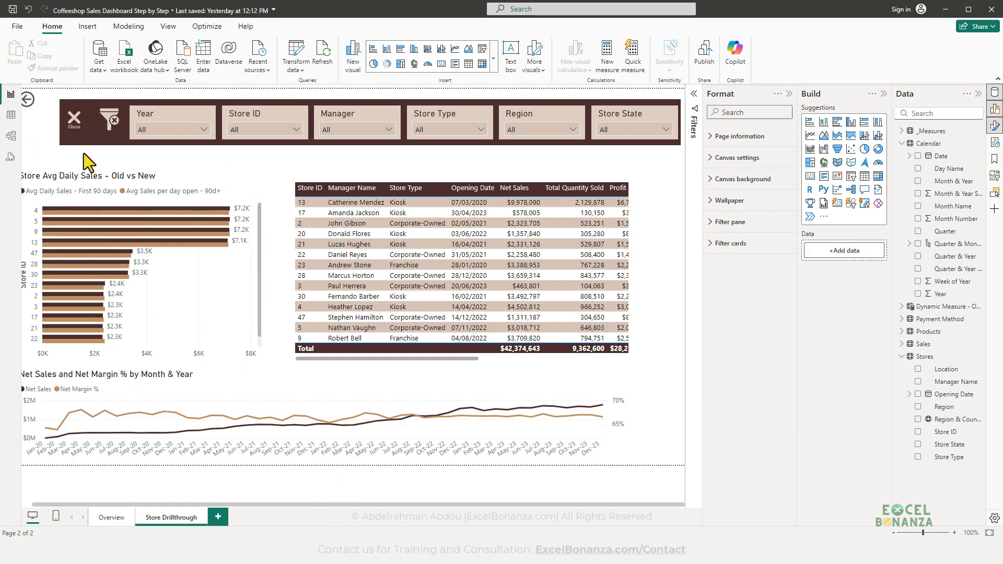
# - View the page's objects and their layer order in the Selection pane, and close the pane
pyautogui.moveTo(56, 101); pyautogui.dragTo(685, 152)
pyautogui.click(995, 194)
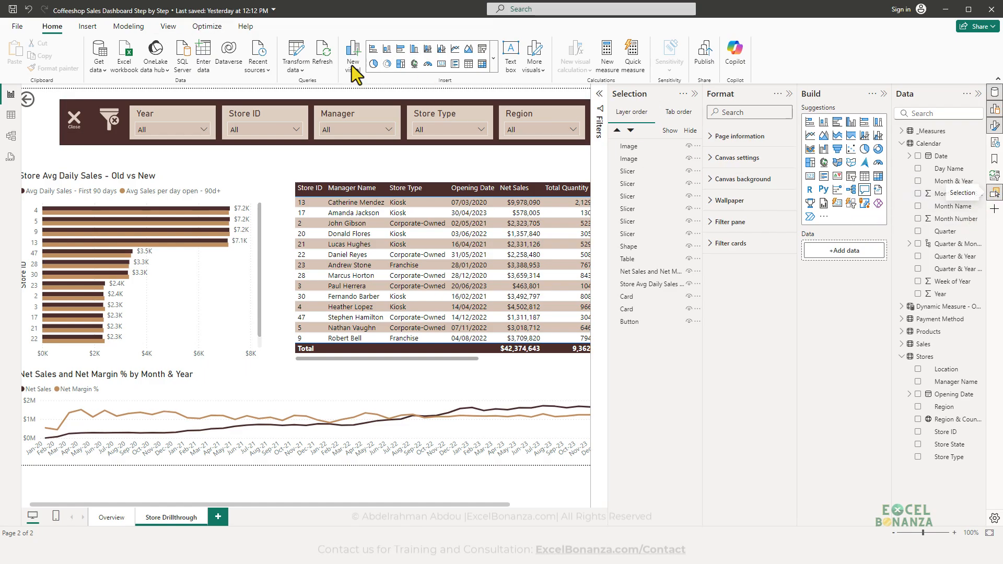
pyautogui.click(168, 26)
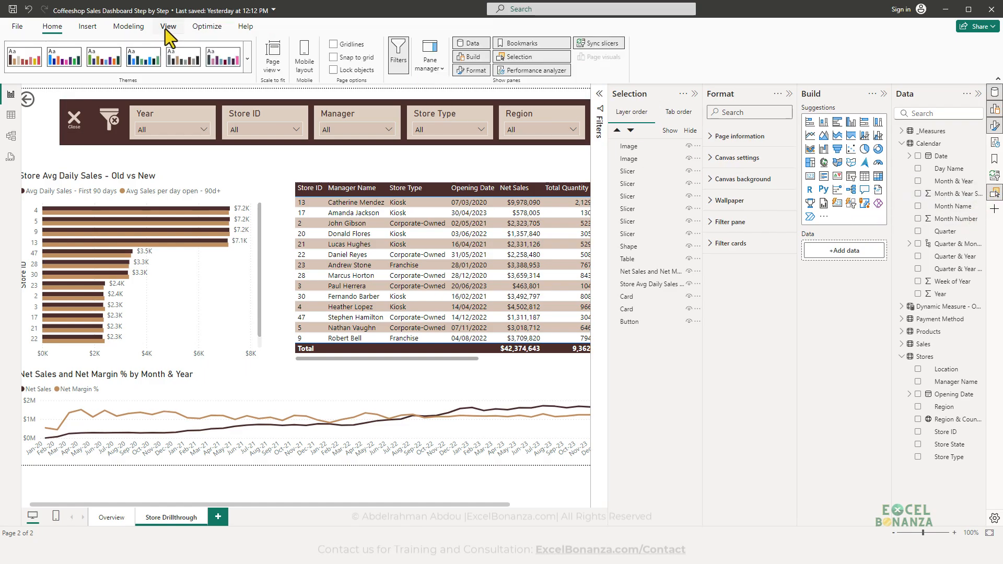
pyautogui.click(522, 58)
pyautogui.click(522, 58)
pyautogui.click(694, 93)
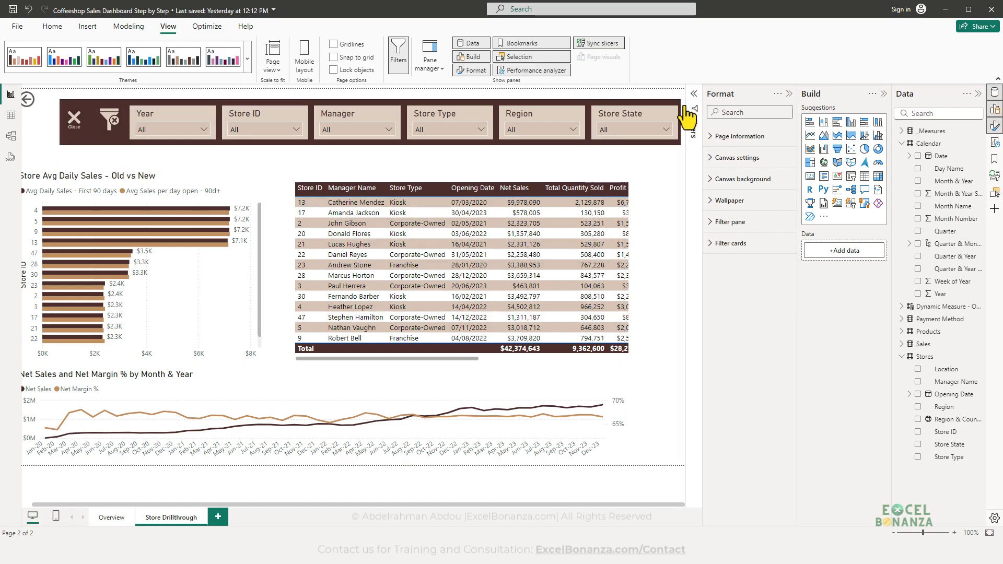
# - Group the dark header rectangle, the Close and clear-filters images, and the six slicers into one object
pyautogui.click(68, 105)
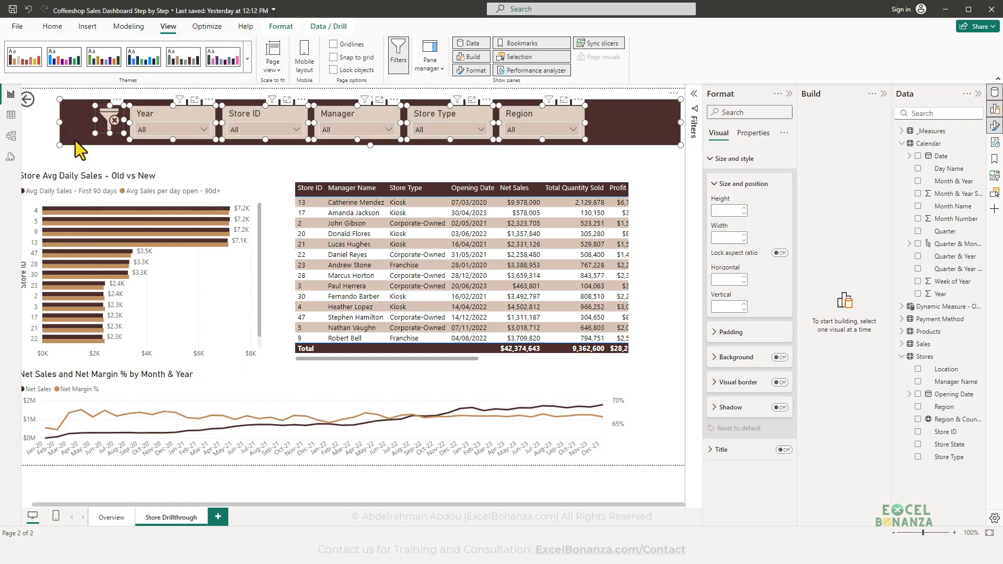
pyautogui.click(56, 141)
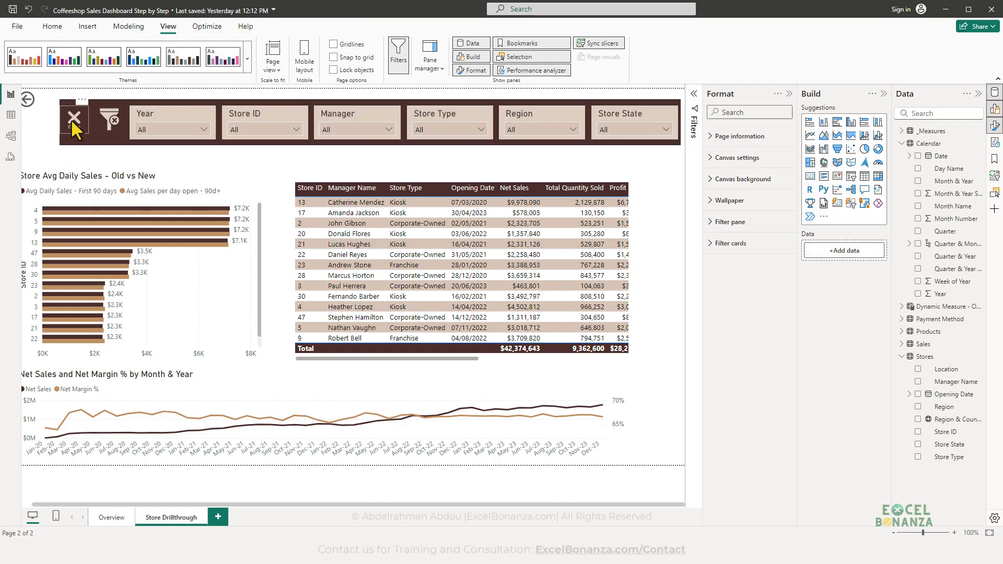
pyautogui.click(73, 125)
pyautogui.keyDown('ctrl'); pyautogui.click(110, 120); pyautogui.keyUp('ctrl')
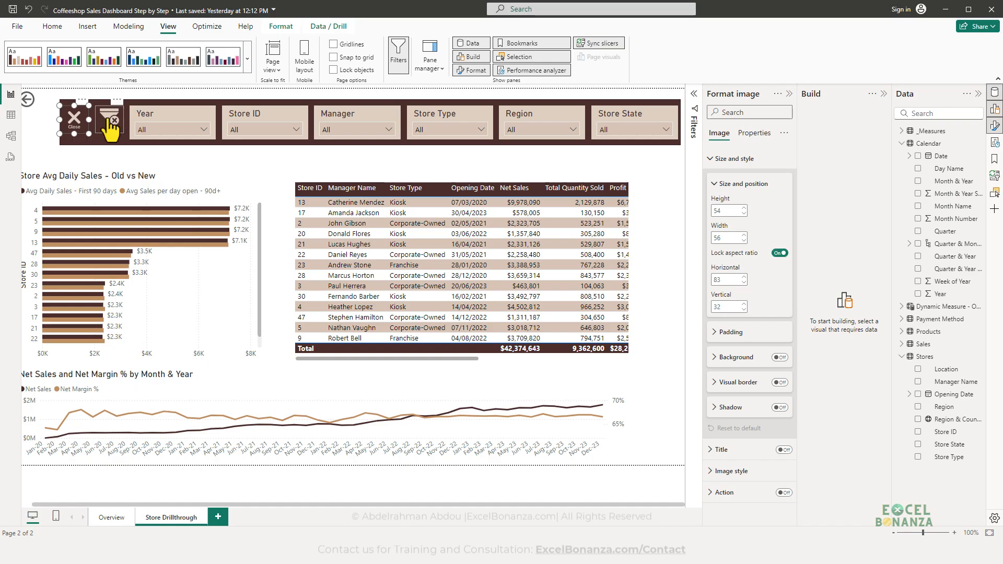
pyautogui.keyDown('ctrl'); pyautogui.click(152, 114); pyautogui.keyUp('ctrl')
pyautogui.keyDown('ctrl'); pyautogui.click(243, 124); pyautogui.keyUp('ctrl')
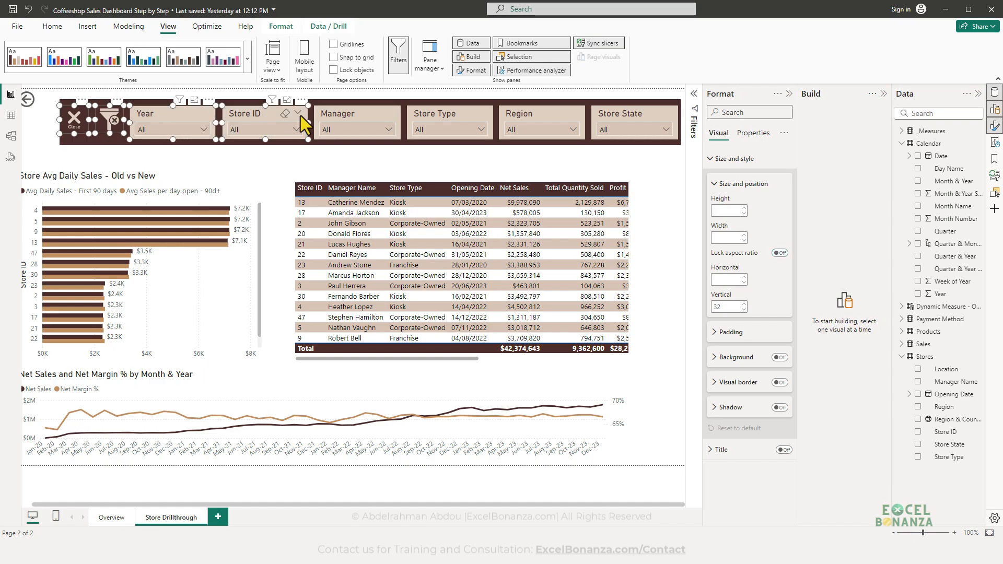
pyautogui.keyDown('ctrl'); pyautogui.click(353, 125); pyautogui.keyUp('ctrl')
pyautogui.keyDown('ctrl'); pyautogui.click(436, 127); pyautogui.keyUp('ctrl')
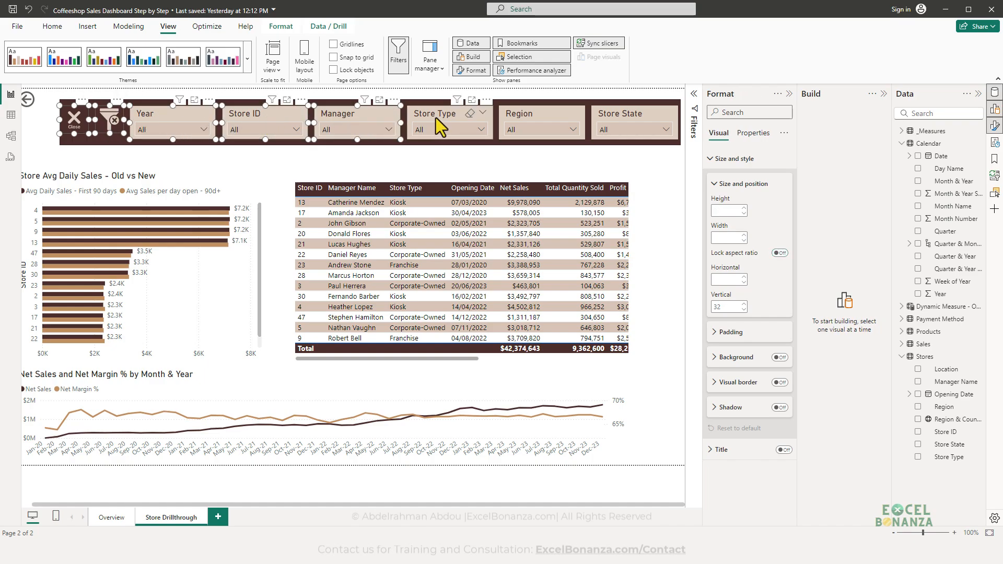
pyautogui.keyDown('ctrl'); pyautogui.click(540, 125); pyautogui.keyUp('ctrl')
pyautogui.keyDown('ctrl'); pyautogui.click(632, 126); pyautogui.keyUp('ctrl')
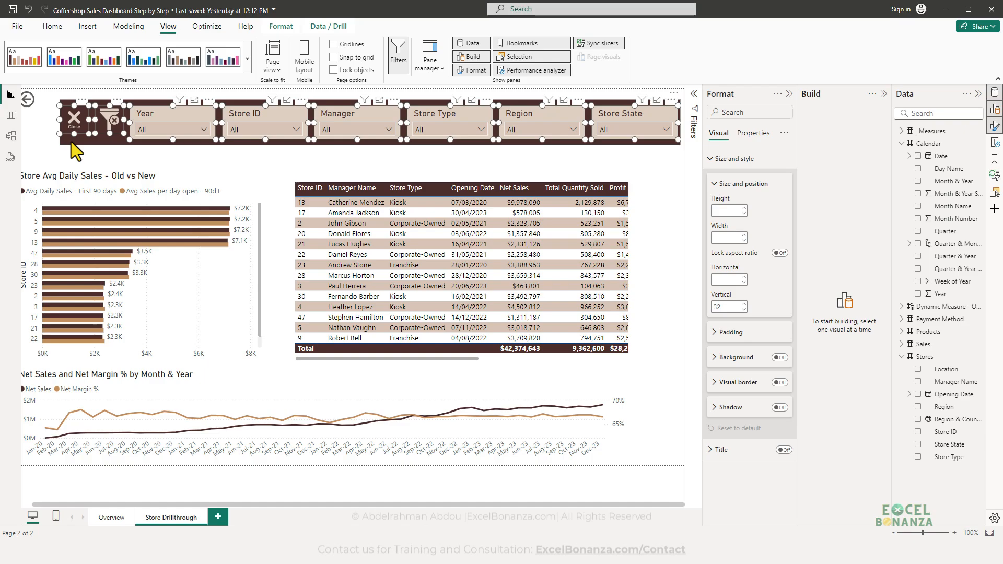
pyautogui.hotkey('ctrl', 'g')
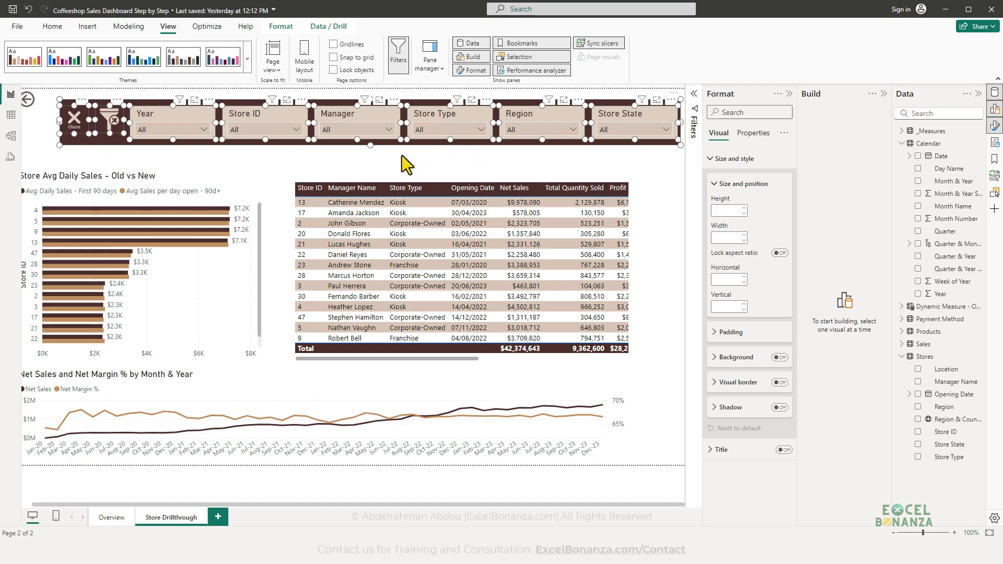
pyautogui.click(277, 26)
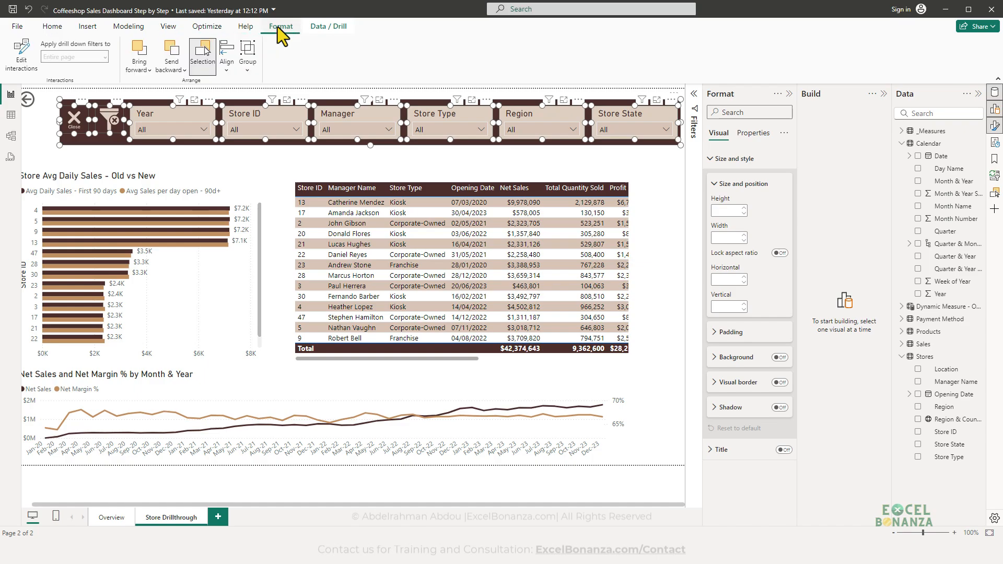
pyautogui.click(249, 67)
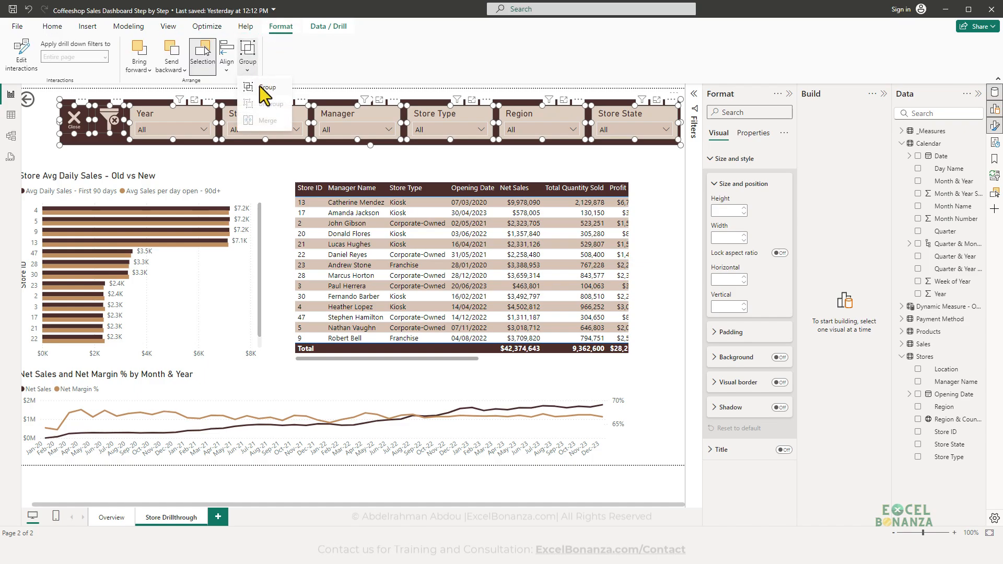
pyautogui.click(259, 86)
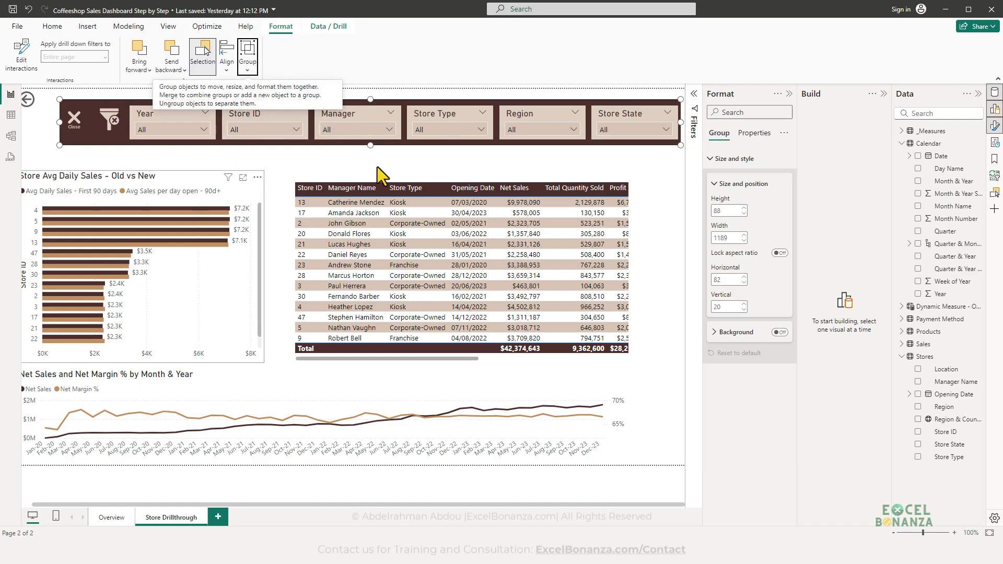
# - Move the grouped header slightly up and left, to about horizontal 78 and vertical 12
pyautogui.click(187, 158)
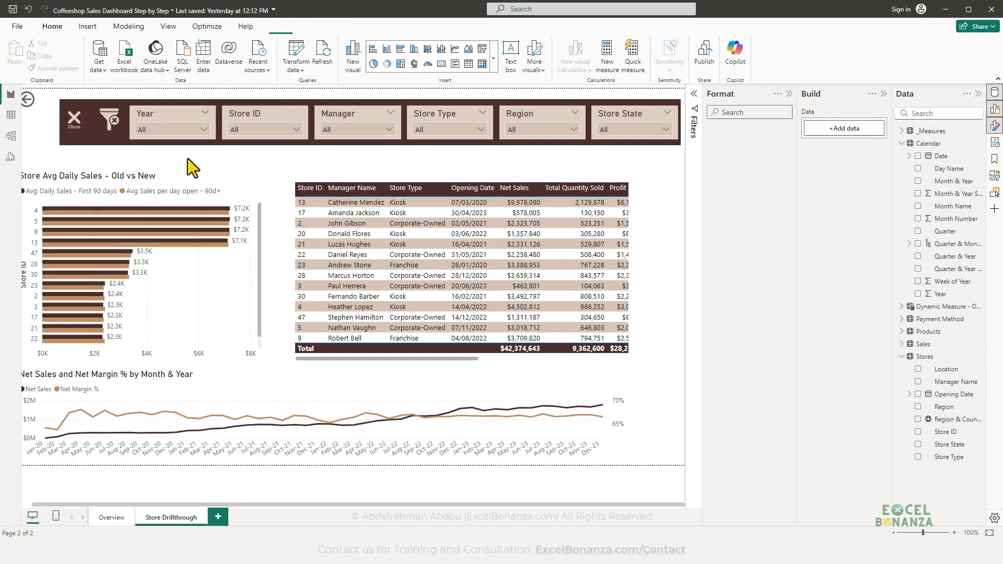
pyautogui.click(164, 144)
pyautogui.moveTo(165, 143)
pyautogui.mouseDown()
pyautogui.moveTo(151, 139)
pyautogui.moveTo(161, 142)
pyautogui.mouseUp()
pyautogui.click(159, 150)
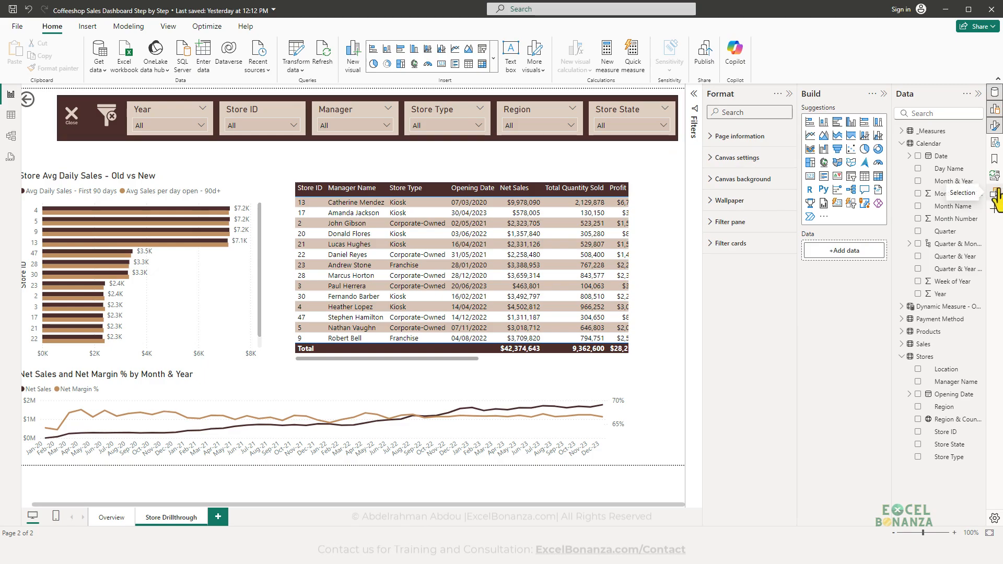
# - Rename the header group as "Slicers Panel Group" in the page's layer order
pyautogui.click(631, 137)
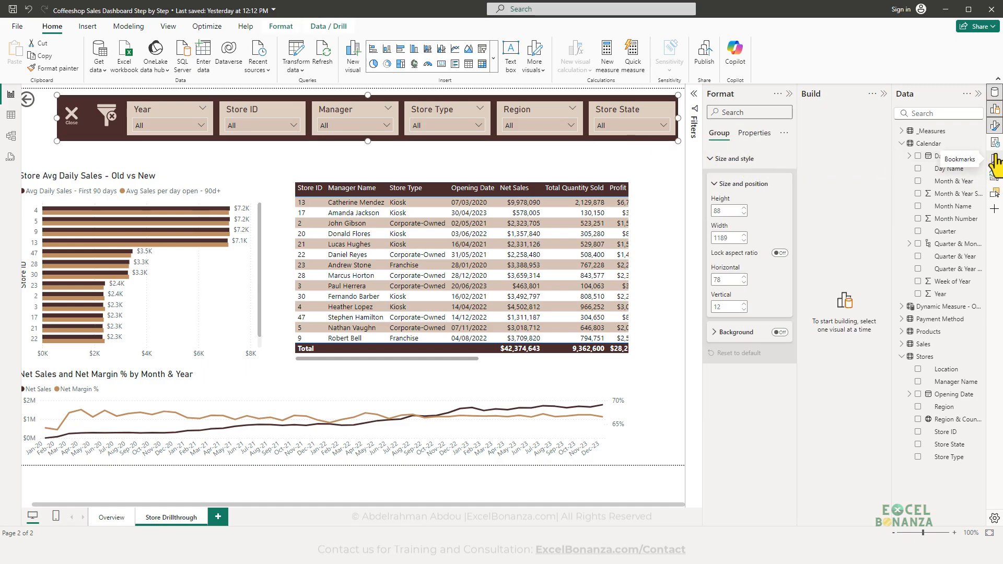
pyautogui.click(995, 194)
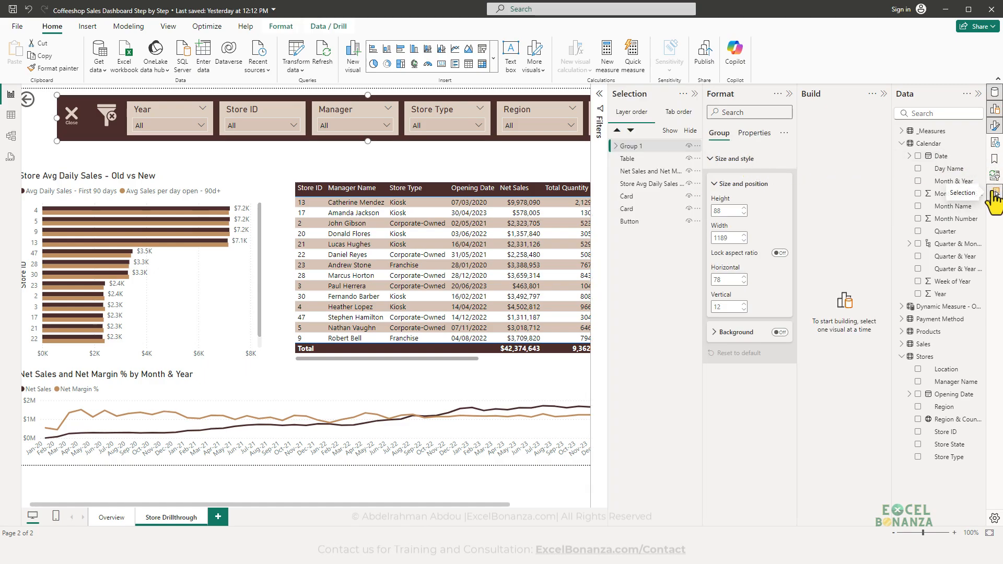
pyautogui.click(615, 146)
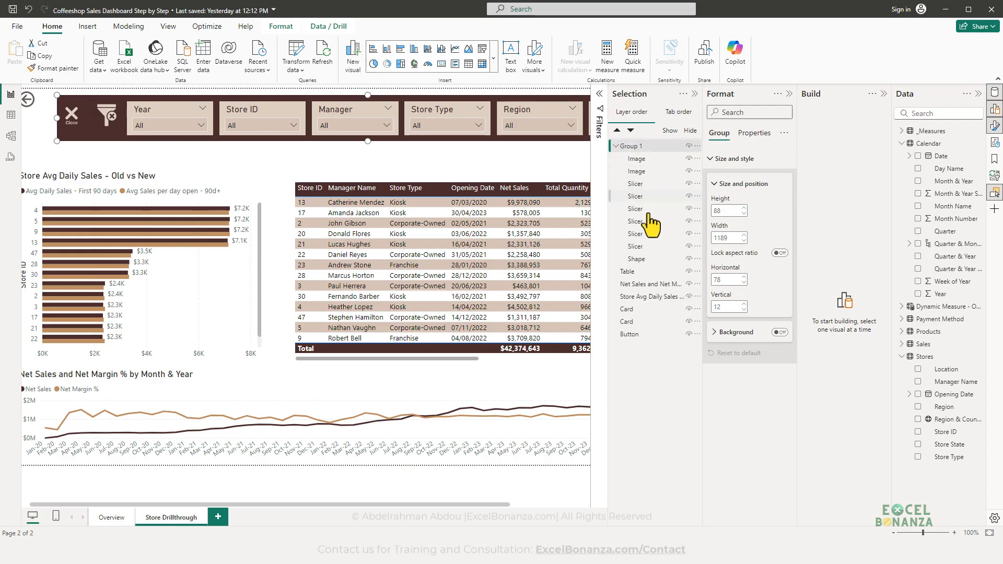
pyautogui.doubleClick(642, 149)
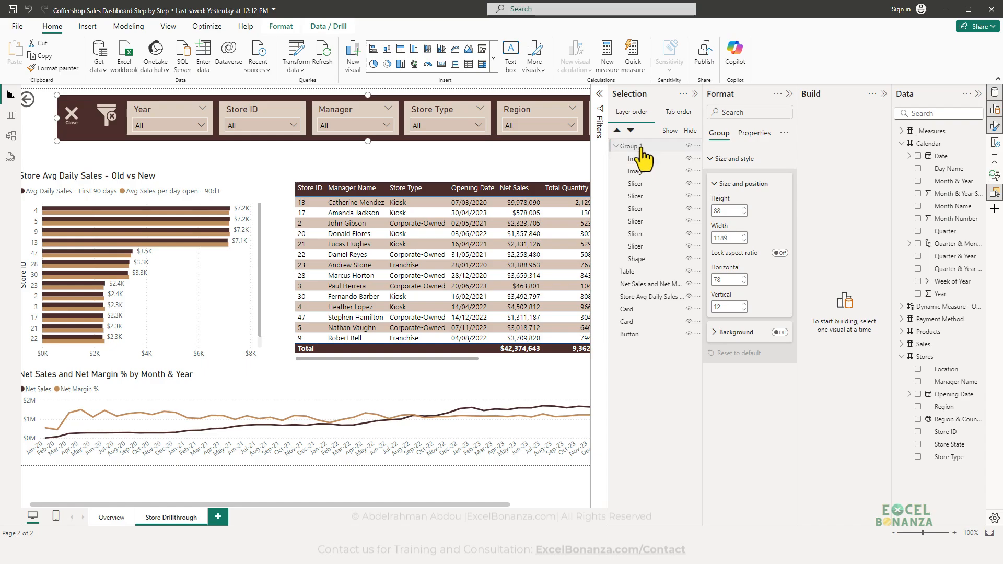
pyautogui.write('Slicers Panel Gr')
pyautogui.press('Return')
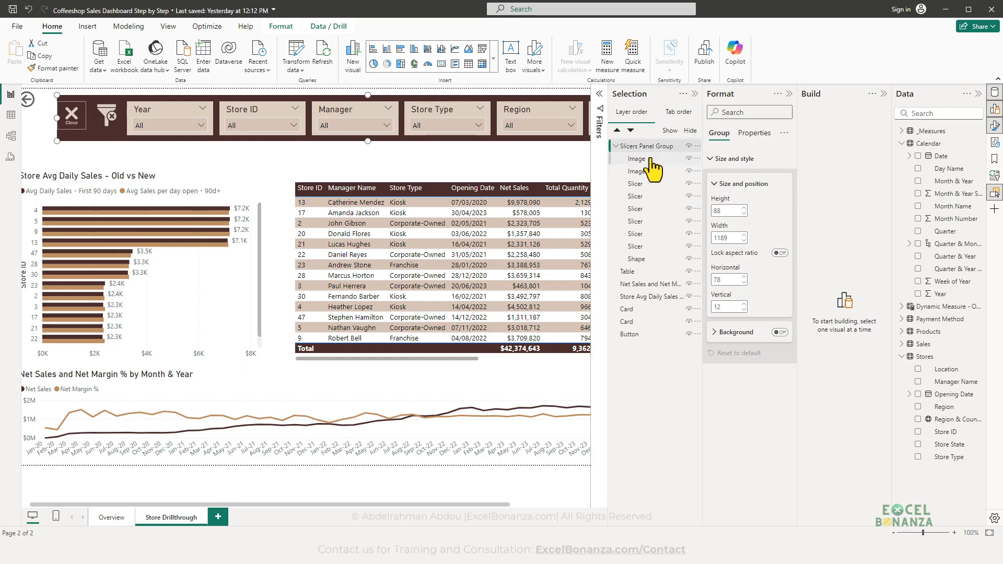
# - Rename the X close image inside the Slicers Panel Group as "Close Button"
pyautogui.click(650, 160)
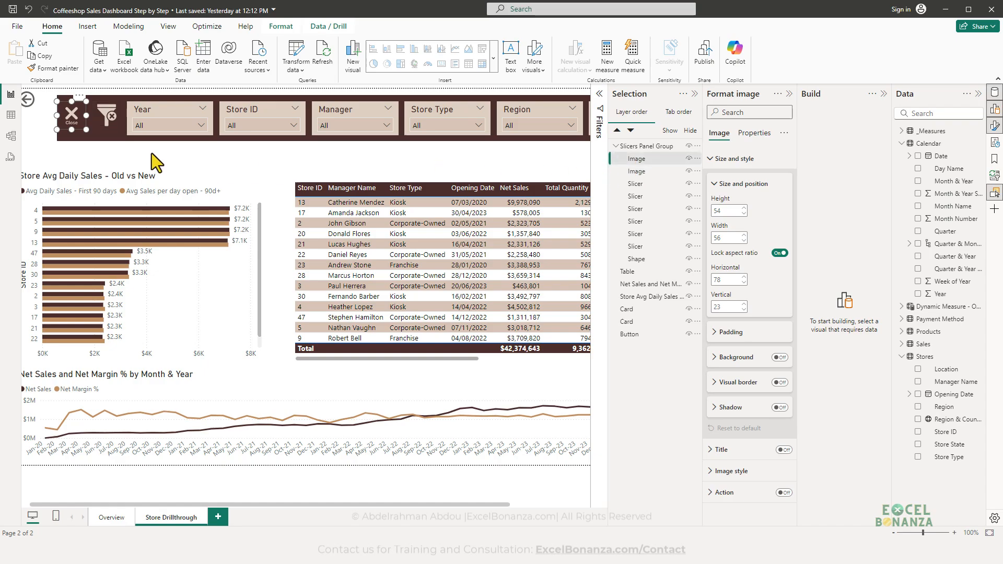
pyautogui.doubleClick(637, 160)
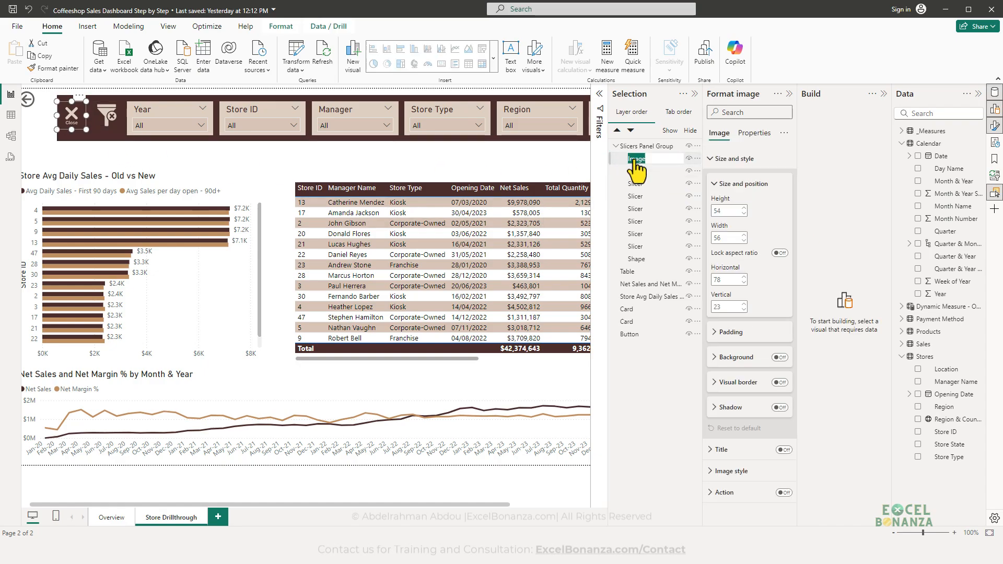
pyautogui.write('Close Button')
pyautogui.press('Return')
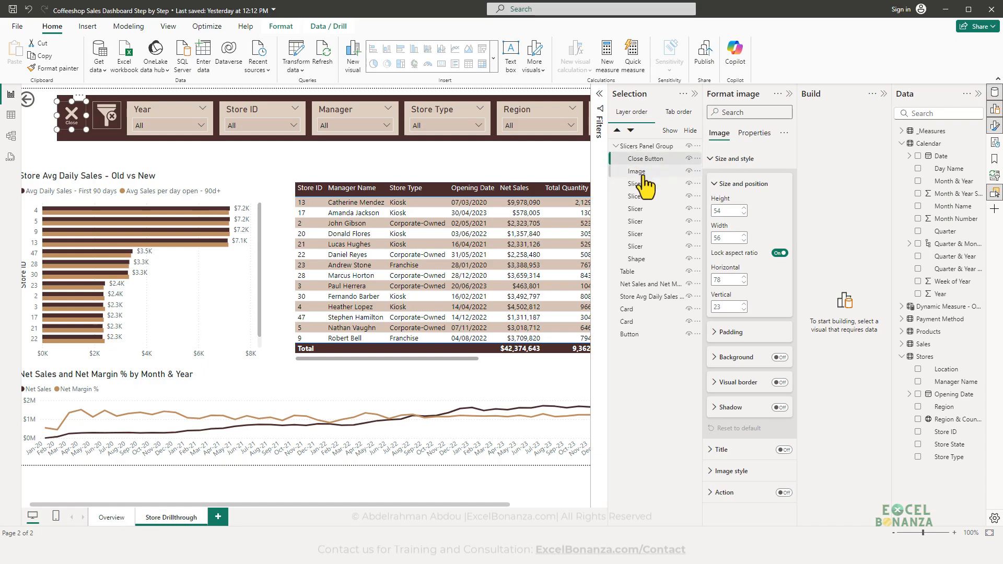
# - Rename the funnel image inside the Slicers Panel Group as "Clear Filters Button"
pyautogui.doubleClick(643, 173)
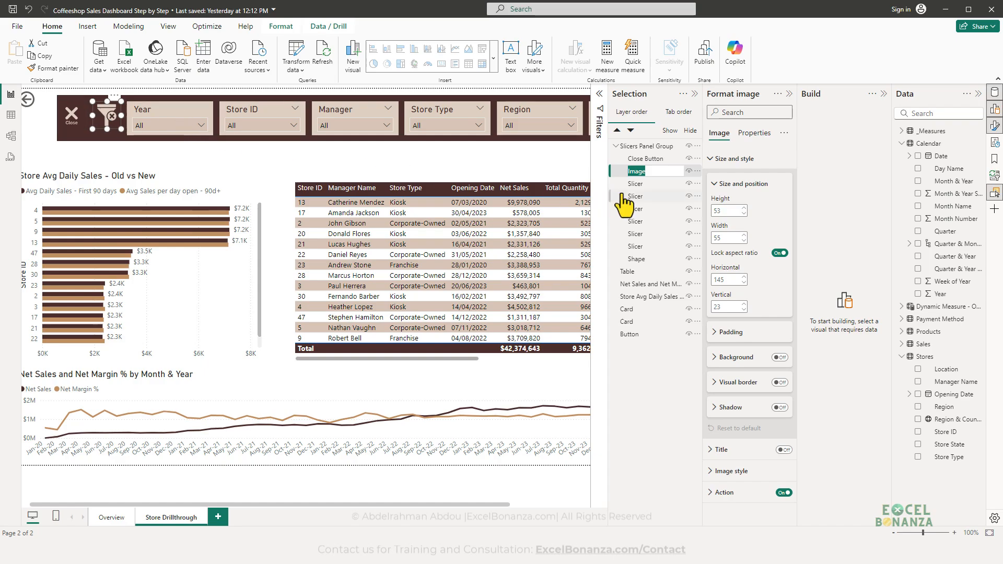
pyautogui.write('S')
pyautogui.write('Clear Filters Button')
pyautogui.click(638, 184)
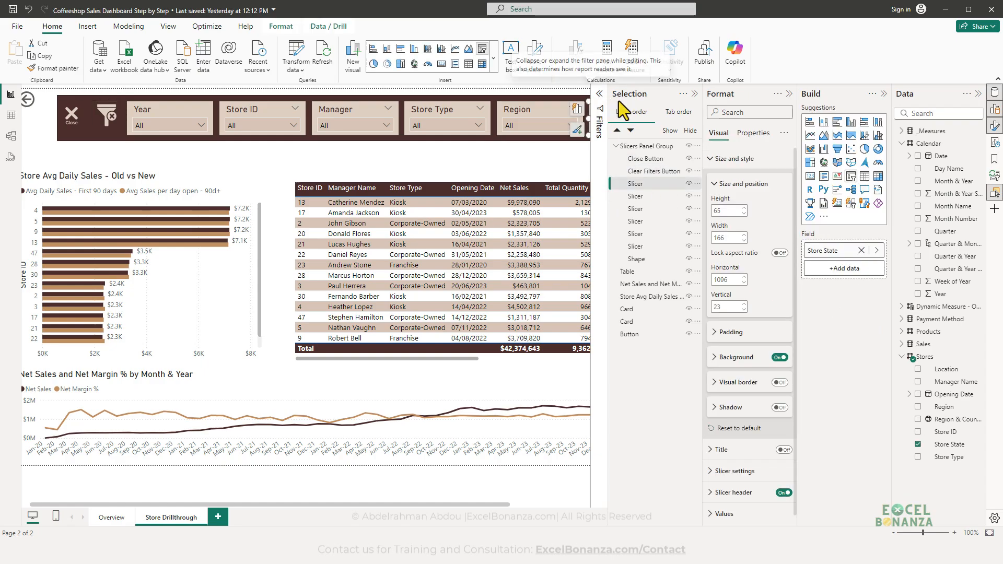
pyautogui.click(694, 94)
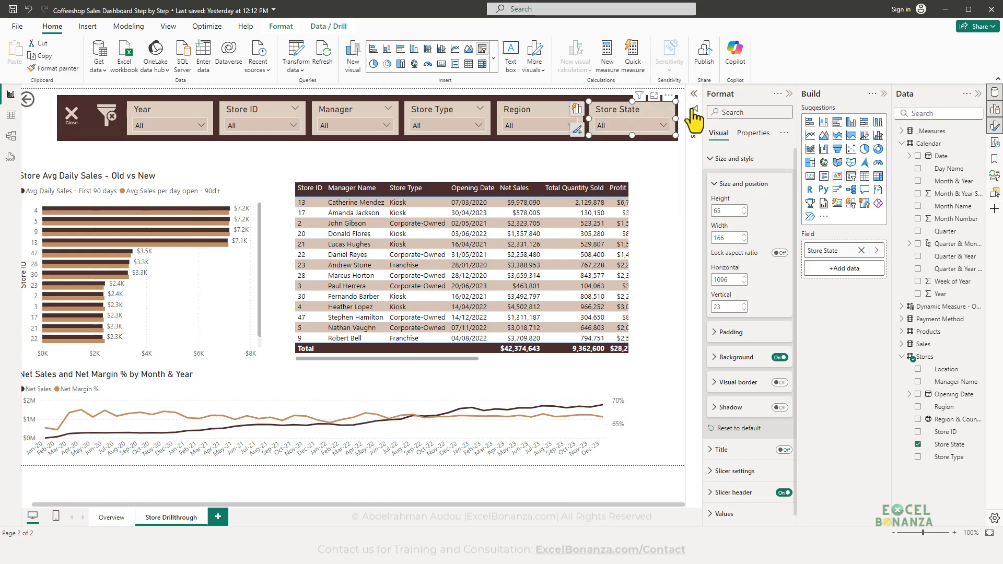
pyautogui.click(994, 157)
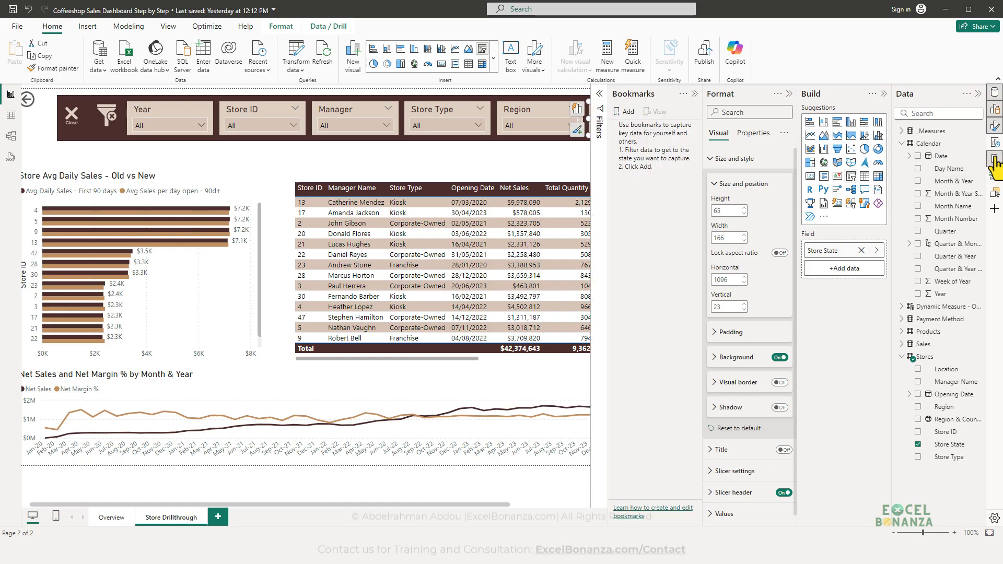
pyautogui.click(986, 157)
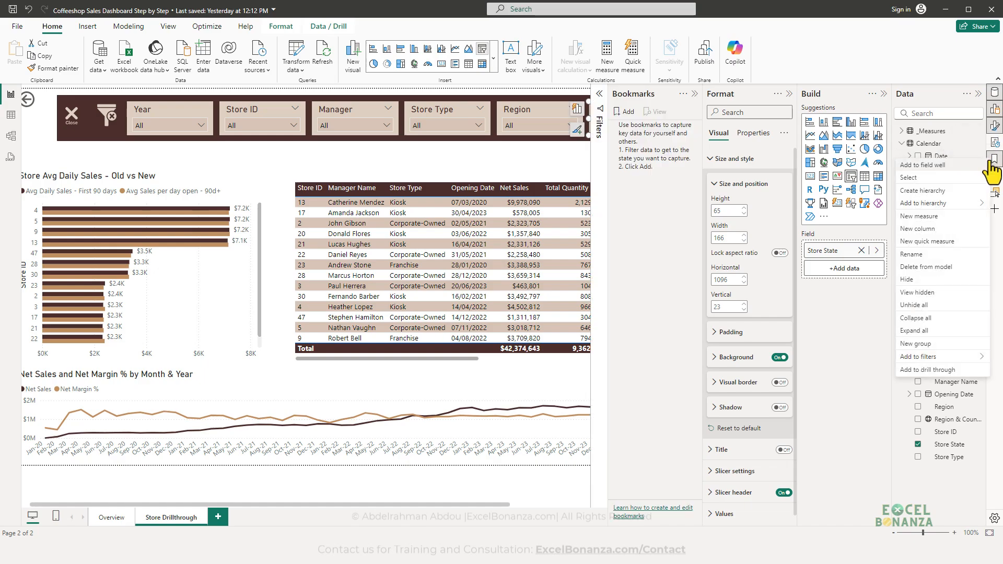
pyautogui.click(994, 159)
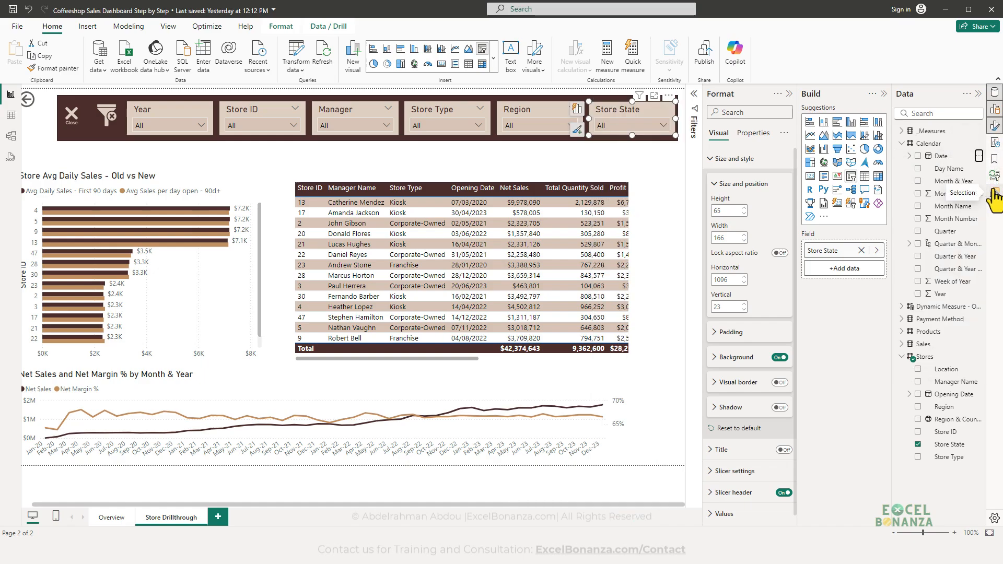
pyautogui.click(994, 193)
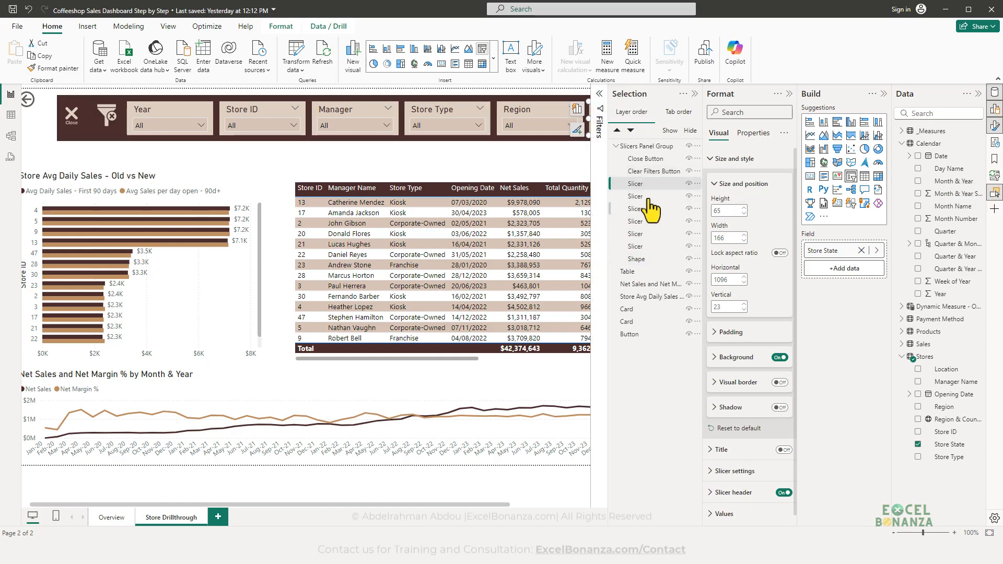
# - Rename the background rectangle in the Slicers Panel Group with a name beginning "Slicers Container S", and clear the selection
pyautogui.click(638, 259)
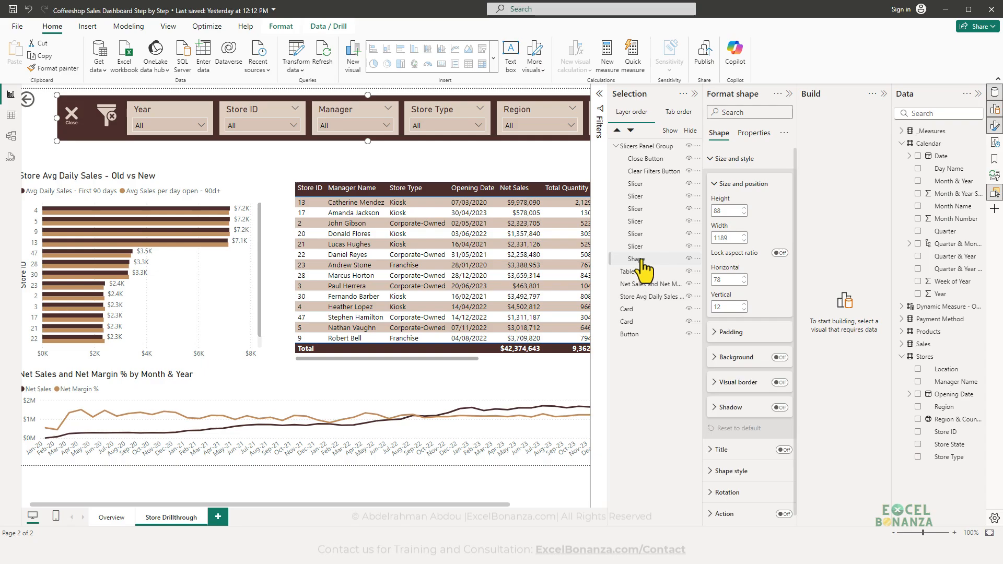
pyautogui.doubleClick(653, 259)
pyautogui.write('Slice')
pyautogui.write('rs Container S...')
pyautogui.press('Return')
pyautogui.click(655, 261)
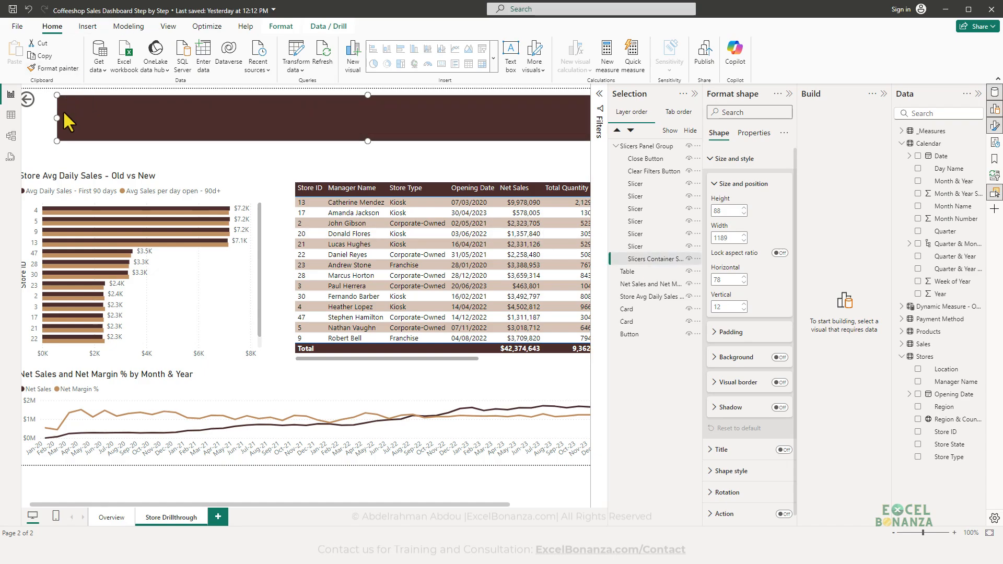
pyautogui.click(174, 159)
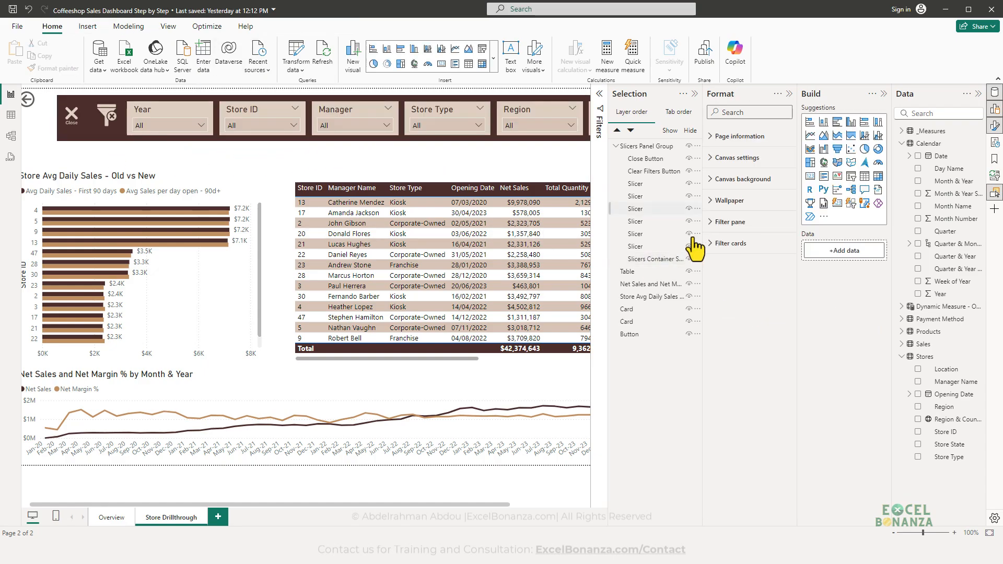
# - Hide the Slicers Panel Group on the page and show the report's bookmarks alongside the layer order
pyautogui.click(646, 146)
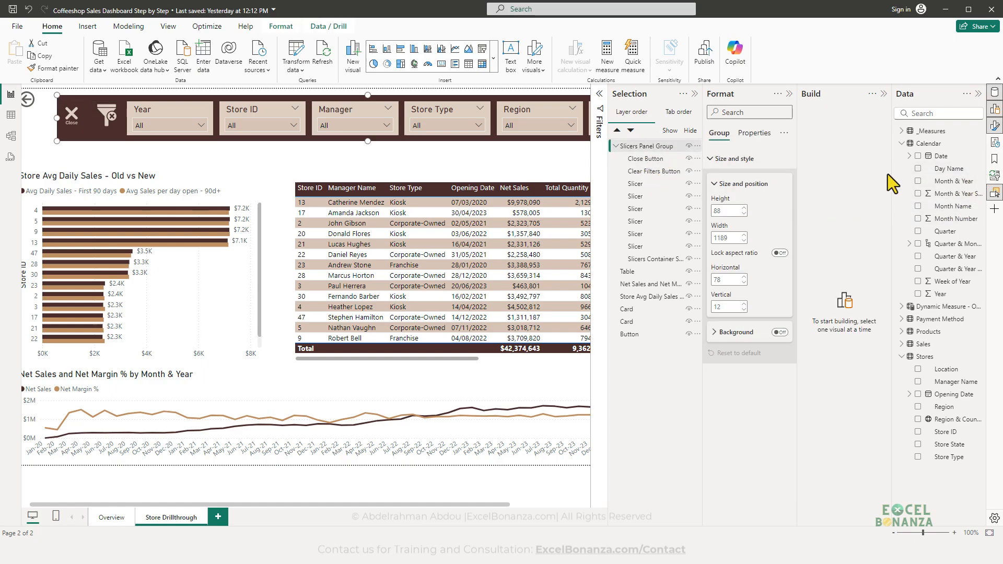
pyautogui.click(689, 146)
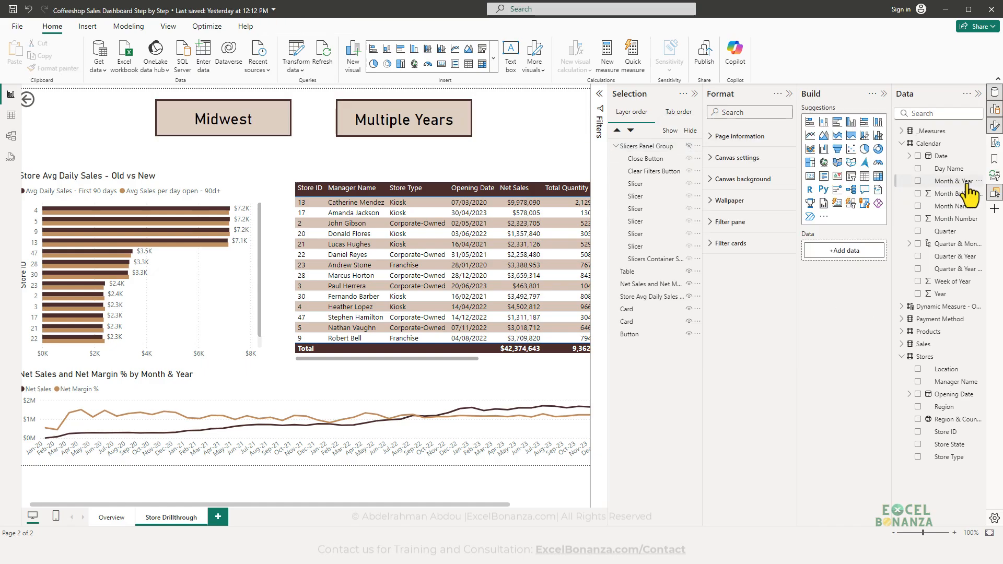
pyautogui.click(993, 159)
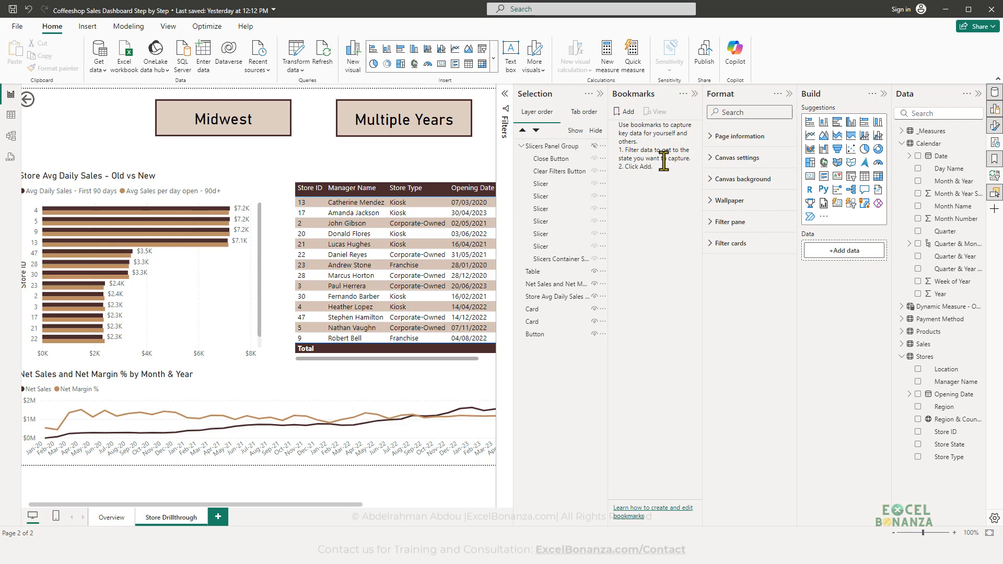
pyautogui.click(594, 146)
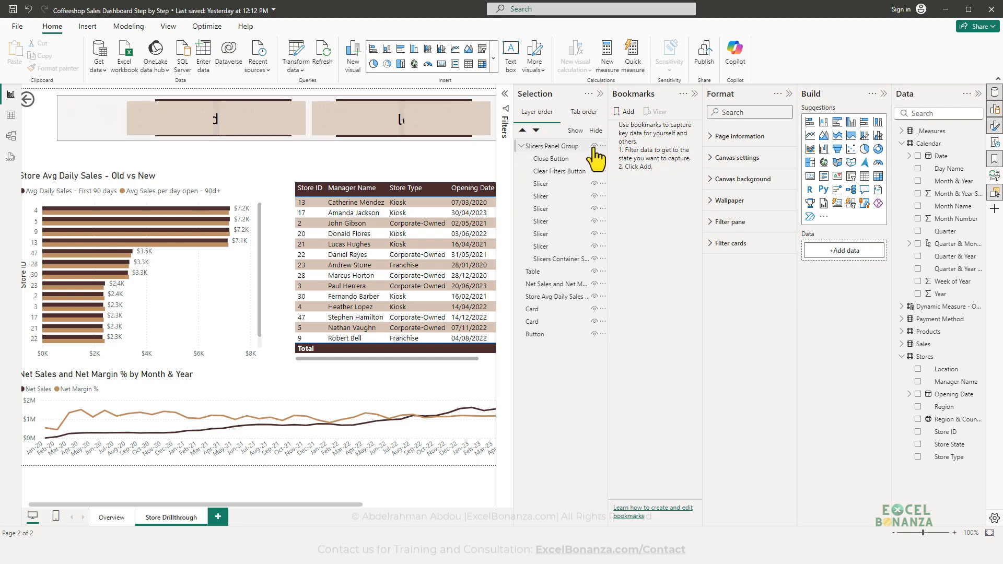
pyautogui.click(594, 147)
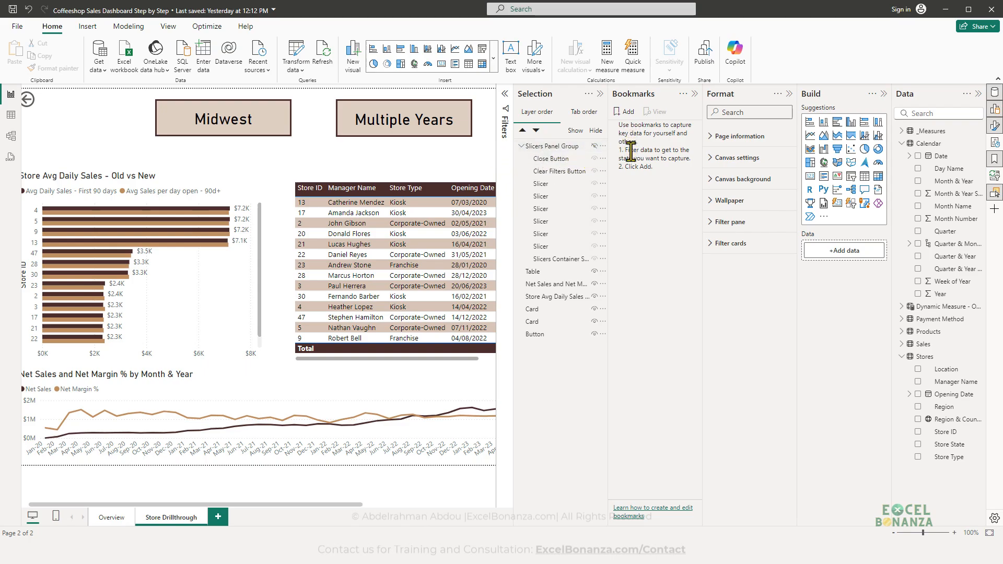
# - Add a bookmark of the Store Drillthrough page with the slicer panel hidden and name it "Menu Off"
pyautogui.click(627, 117)
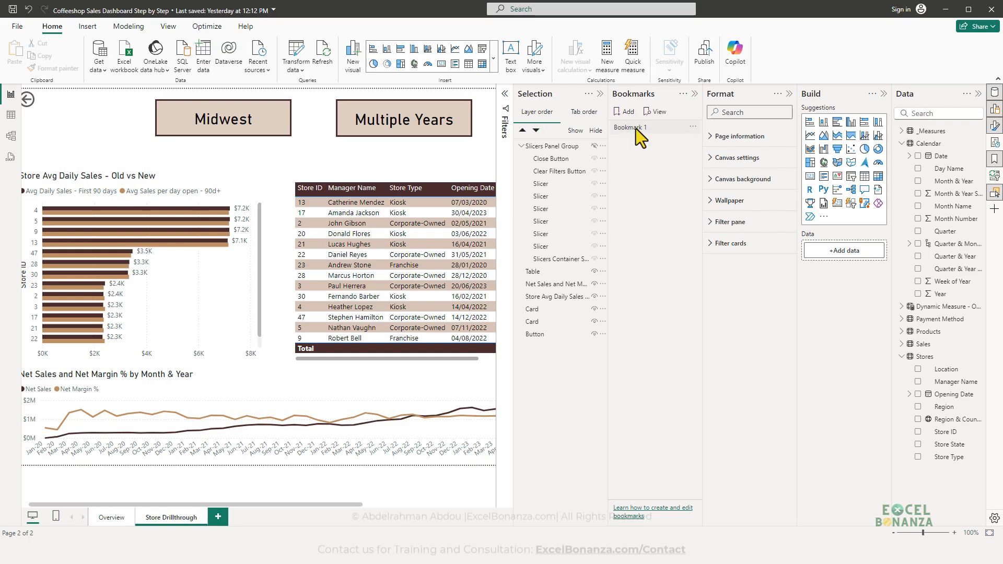
pyautogui.doubleClick(635, 128)
pyautogui.hotkey('ctrl', 'a')
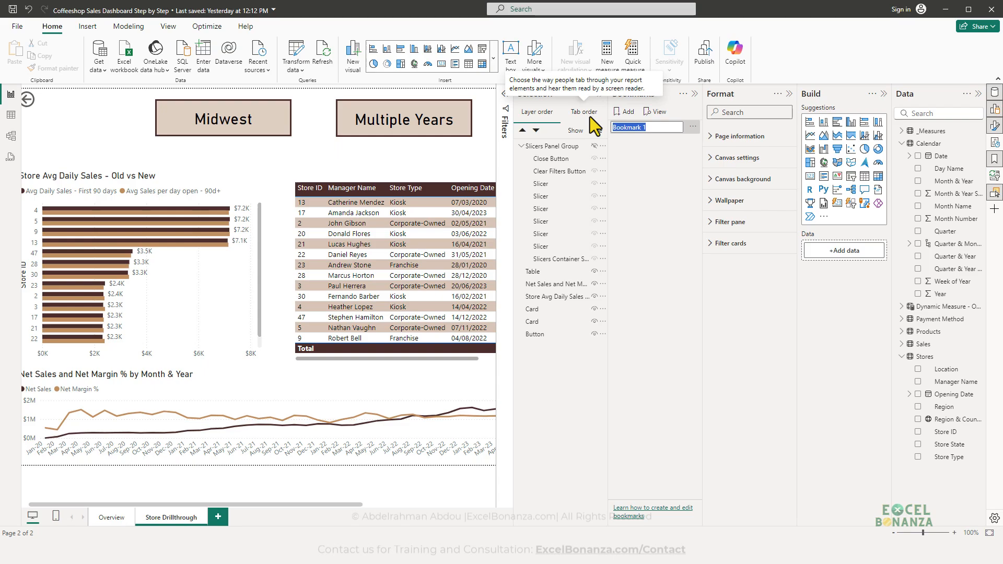
pyautogui.write('Menu Off')
pyautogui.press('Return')
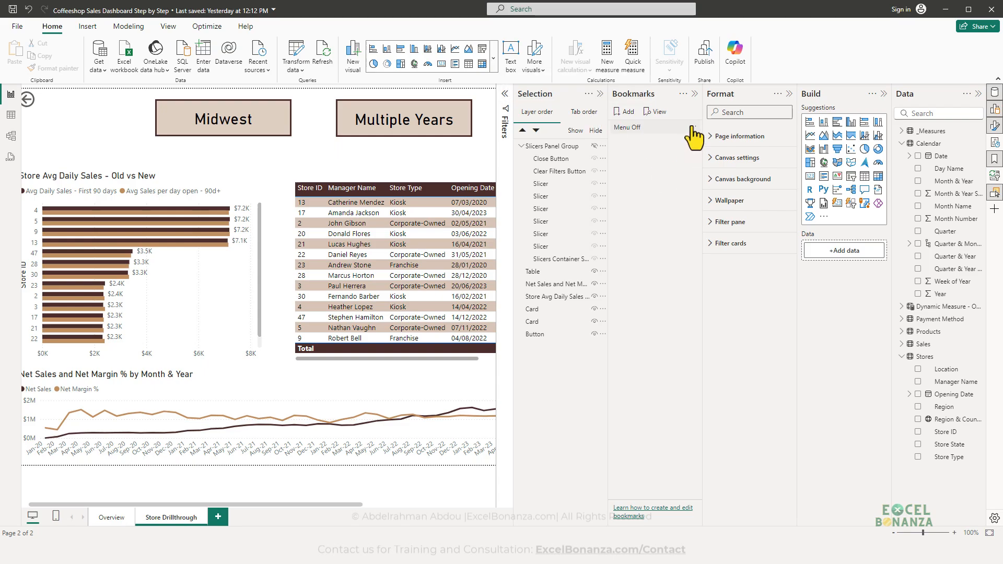
# - Exclude data from the Menu Off bookmark and update it, testing it on the redisplayed Slicers Panel Group
pyautogui.click(693, 127)
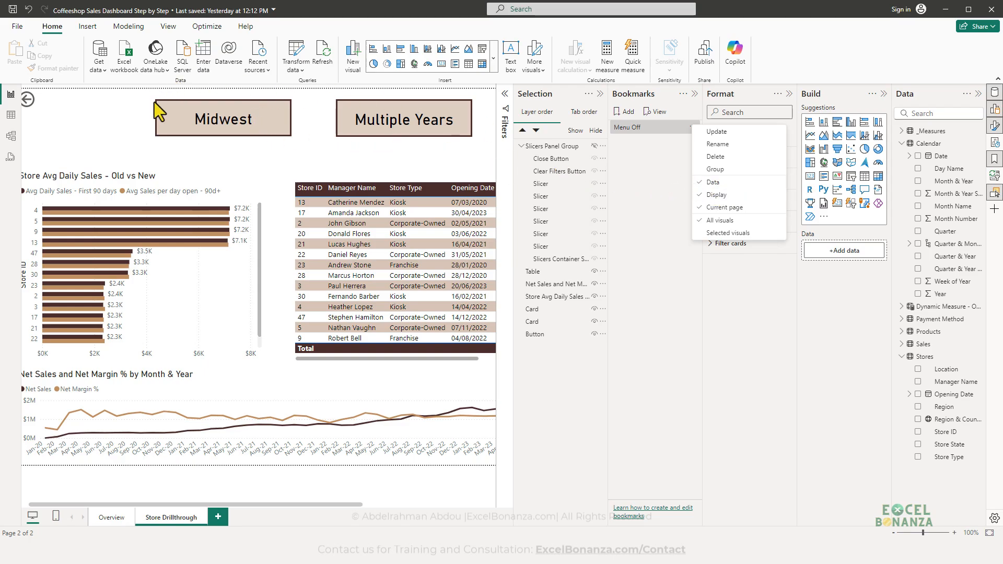
pyautogui.click(717, 184)
pyautogui.click(693, 126)
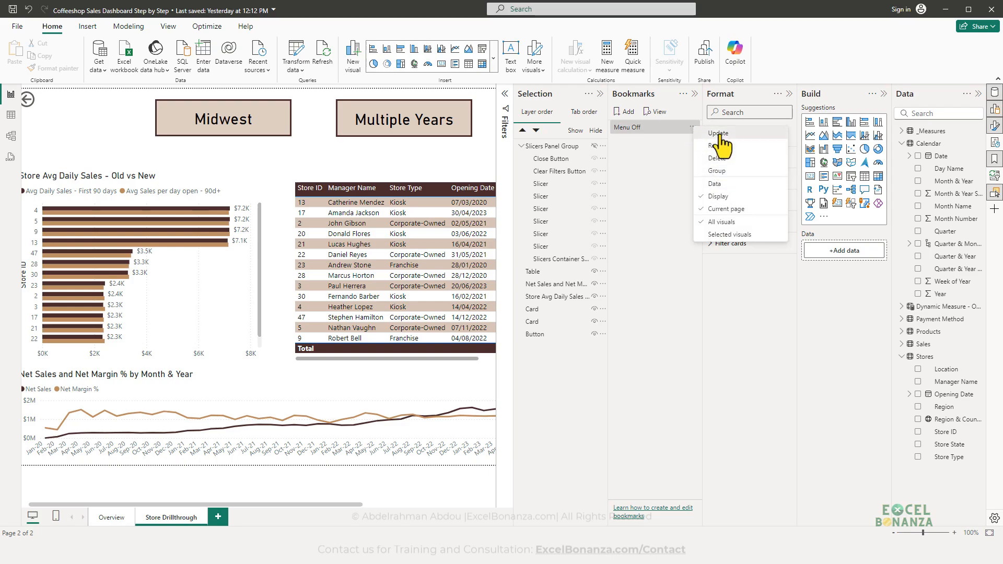
pyautogui.click(719, 136)
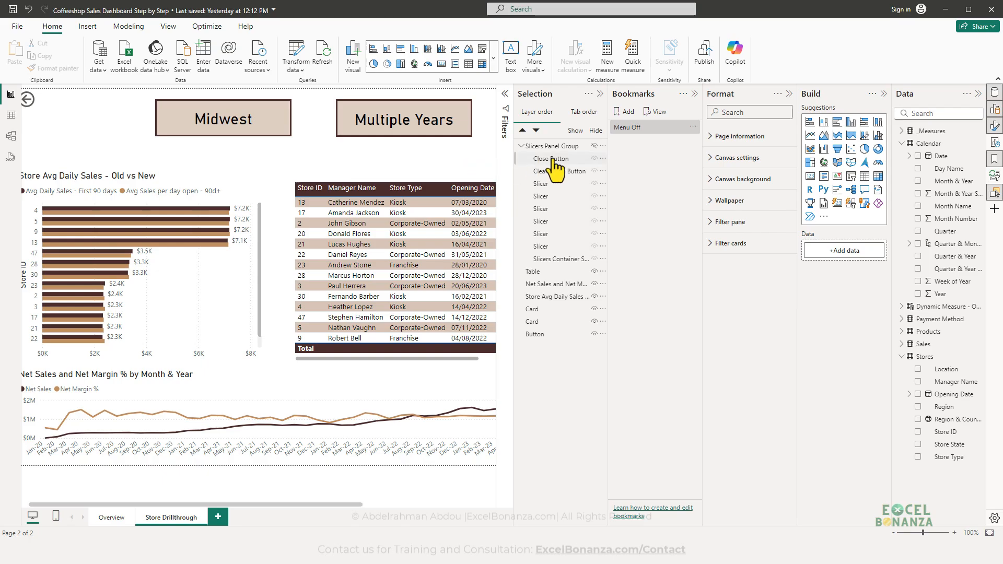
pyautogui.click(593, 146)
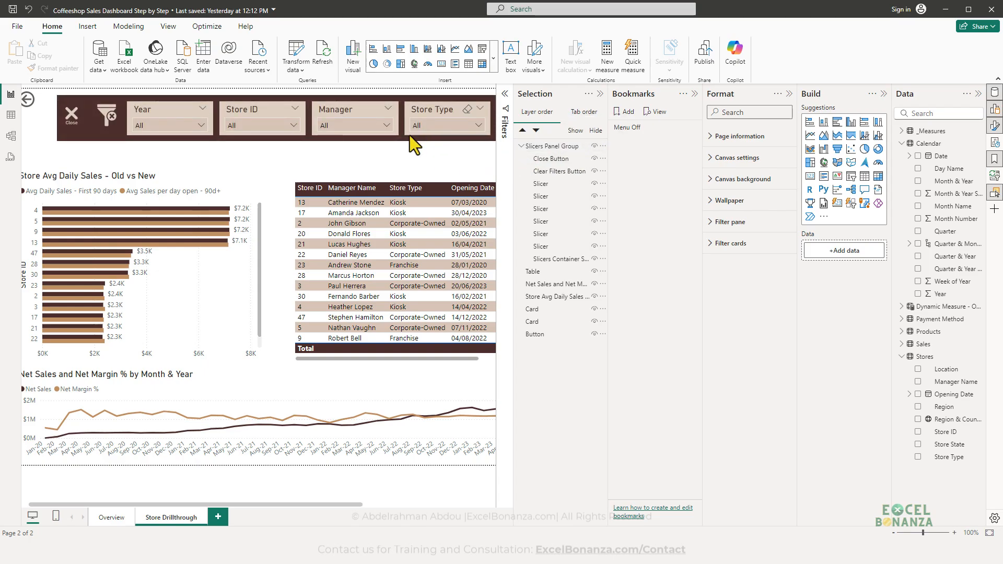
pyautogui.click(629, 128)
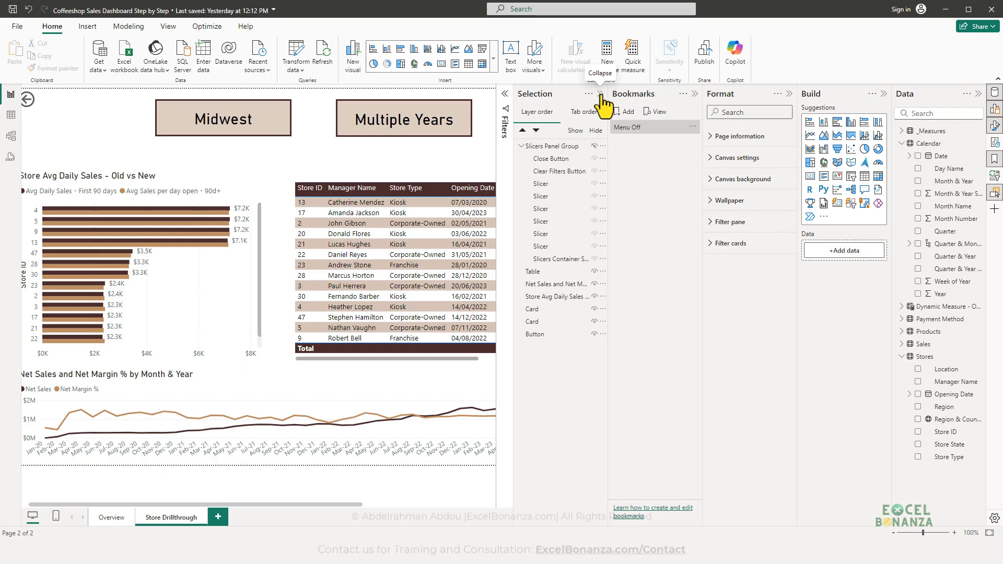
# - Rename the Menu Off bookmark as "Slicers Panel Off"
pyautogui.doubleClick(628, 127)
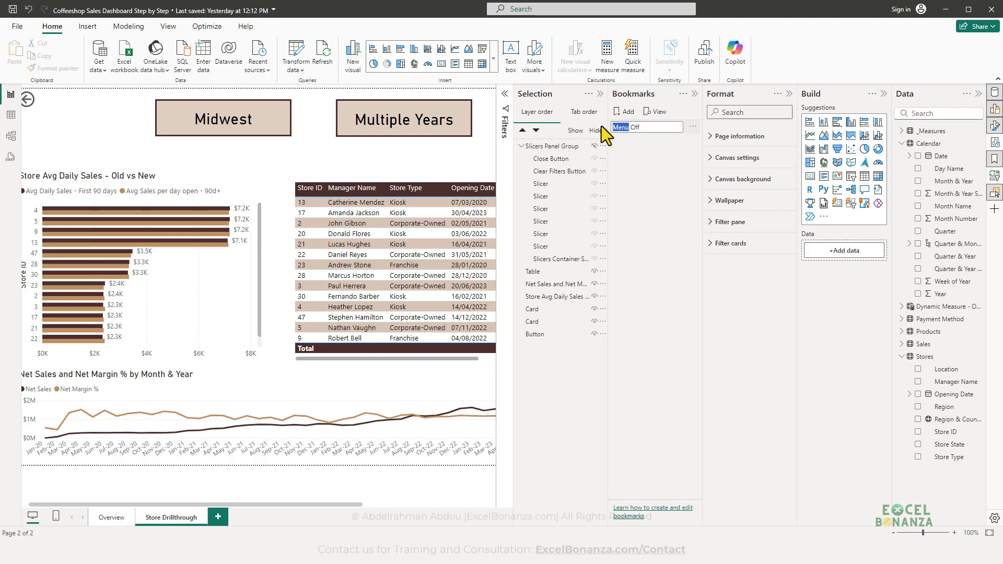
pyautogui.write('Slicers')
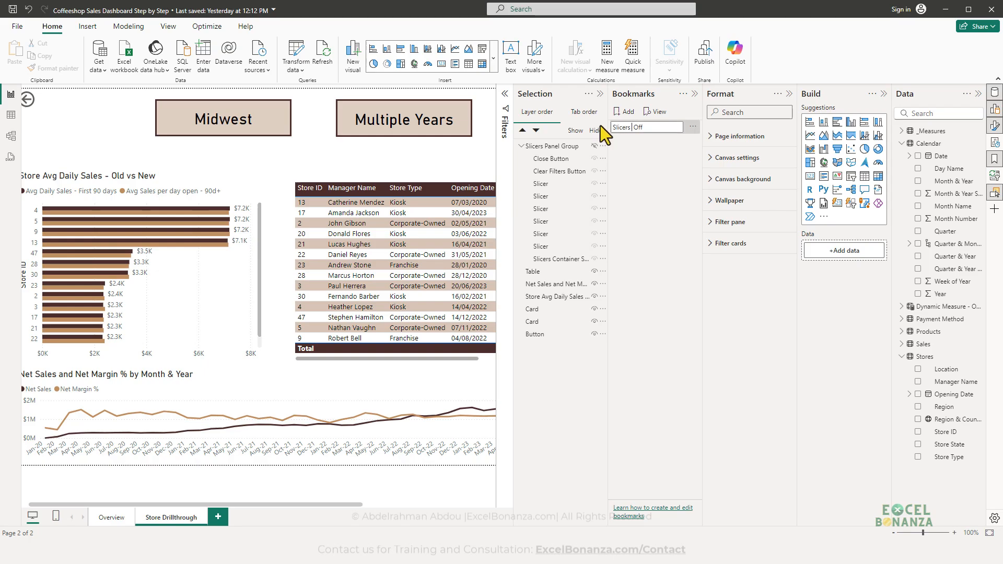
pyautogui.write(' Panel')
pyautogui.press('Return')
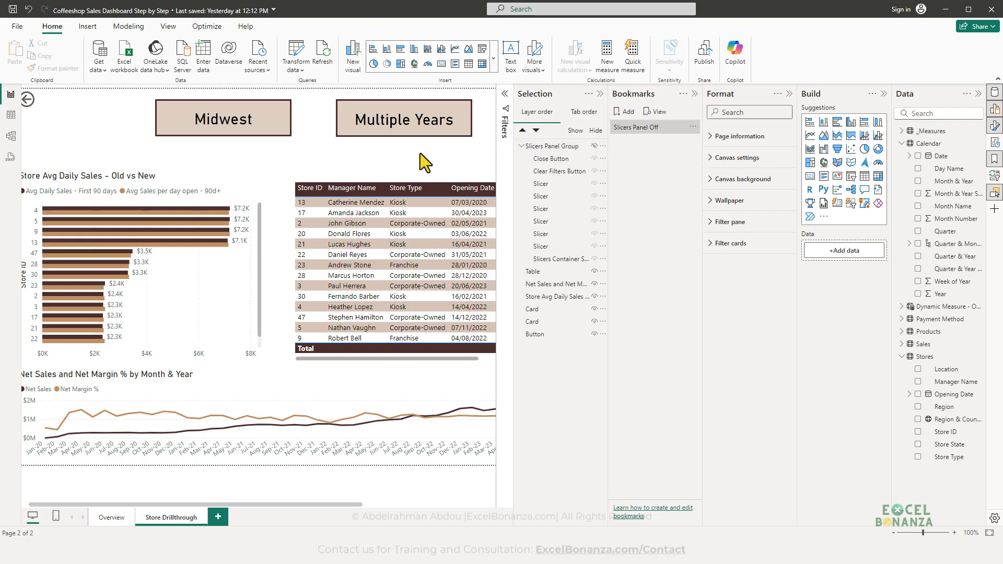
# - Show the Slicers Panel Group and give its Close Button a Bookmark action that targets Slicers Panel Off
pyautogui.click(639, 129)
pyautogui.click(551, 159)
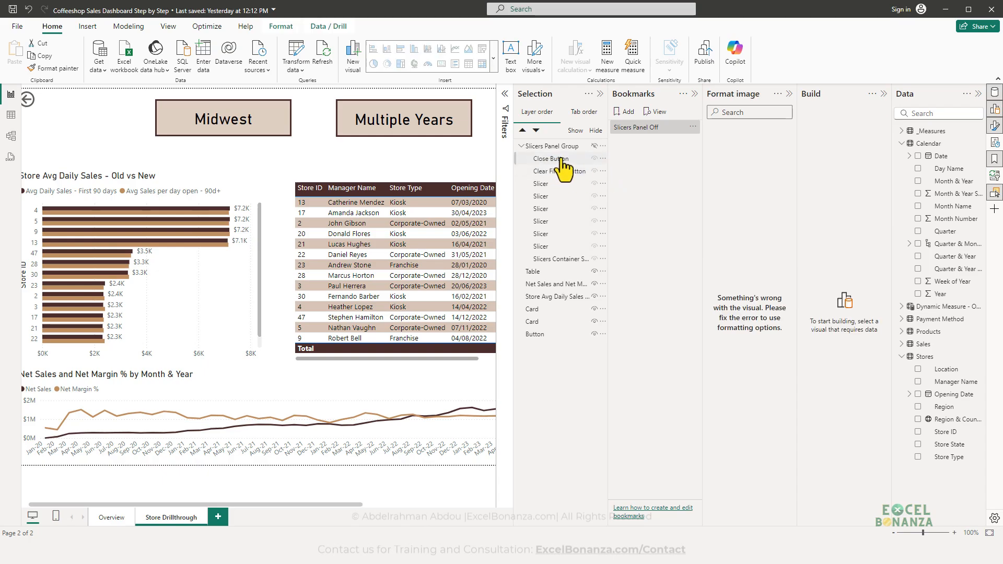
pyautogui.click(593, 146)
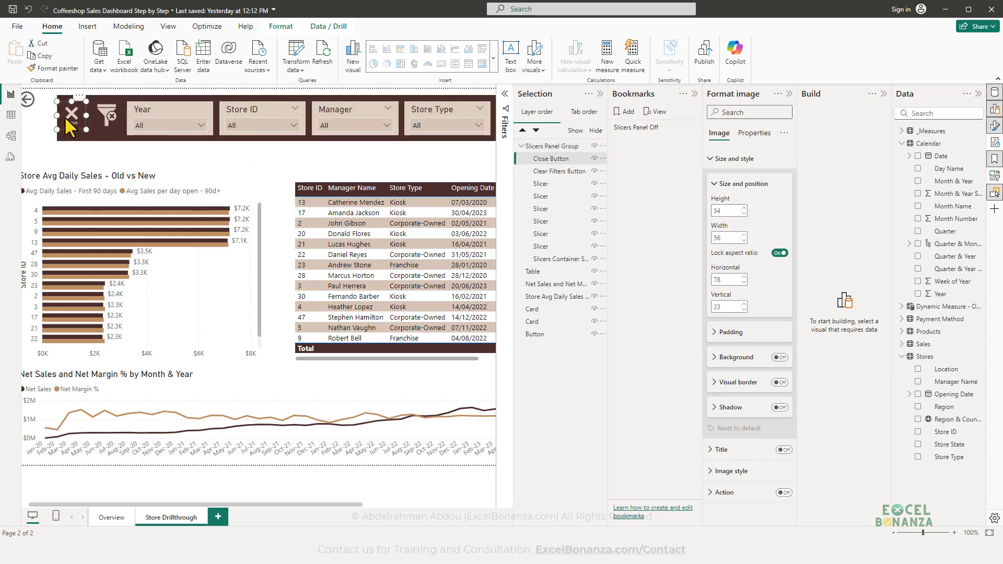
pyautogui.click(994, 130)
pyautogui.click(995, 128)
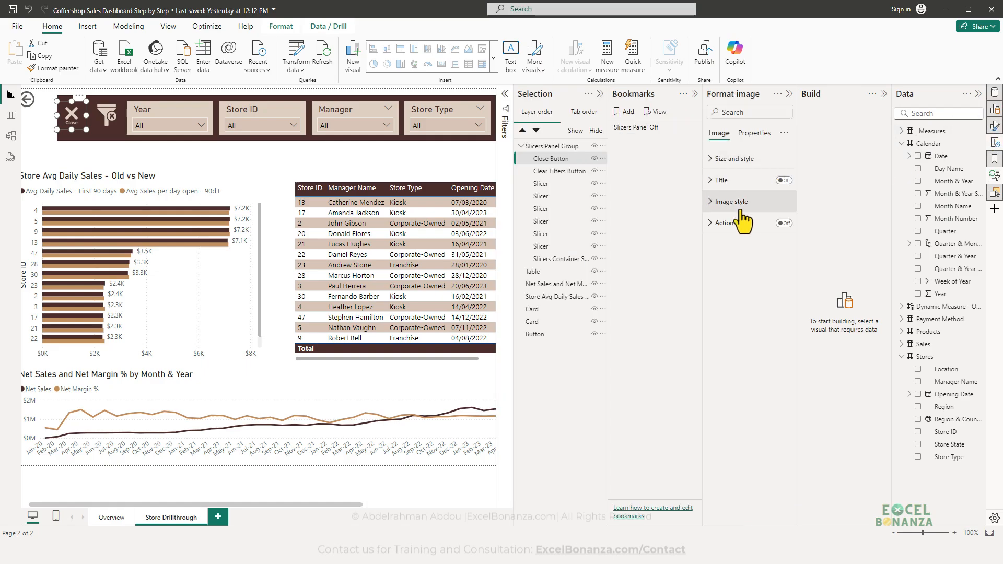
pyautogui.click(750, 225)
pyautogui.click(783, 223)
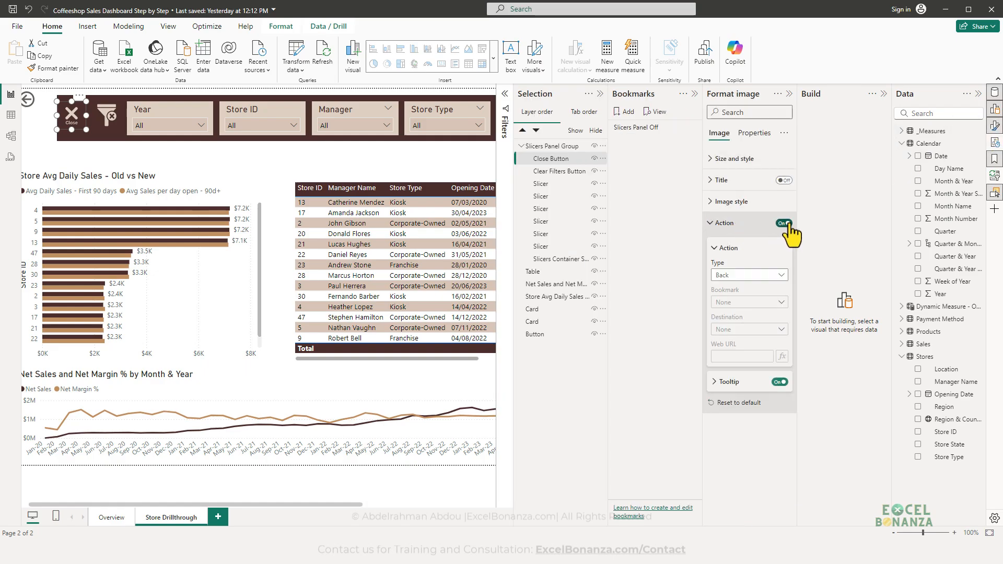
pyautogui.click(772, 275)
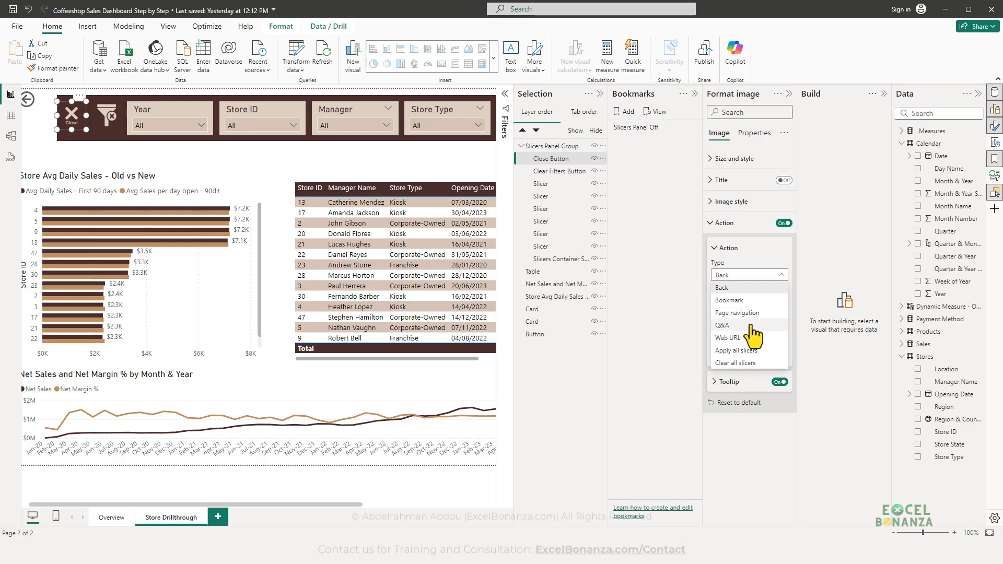
pyautogui.click(752, 300)
pyautogui.click(754, 303)
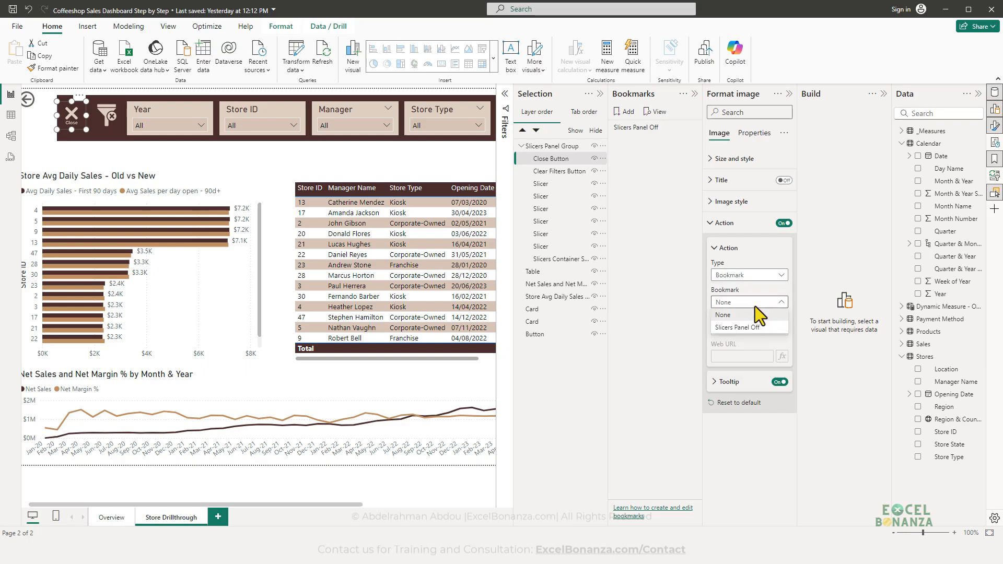
pyautogui.click(753, 327)
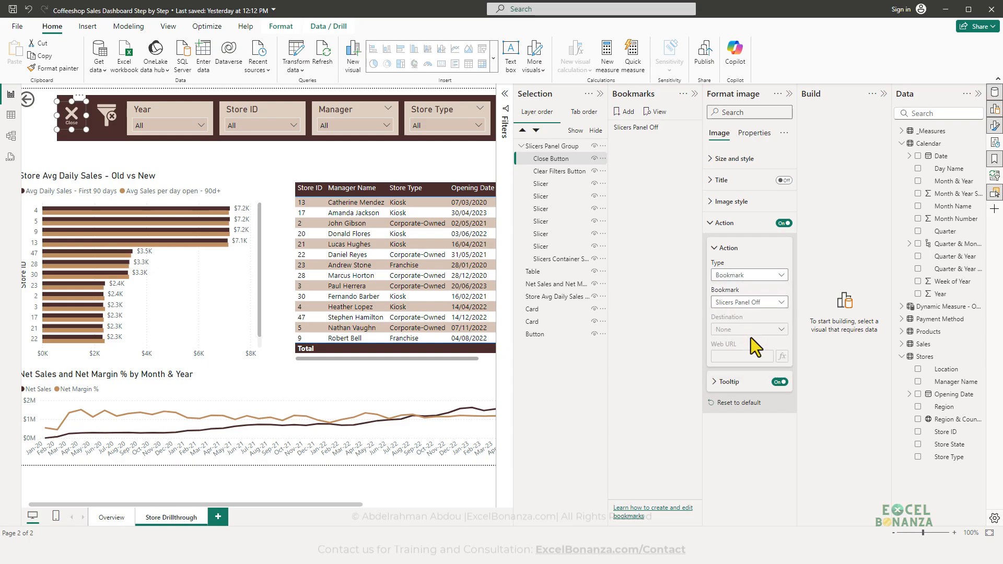
# - Set the tooltip text of the Close Button's action to "Close Menu"
pyautogui.click(715, 385)
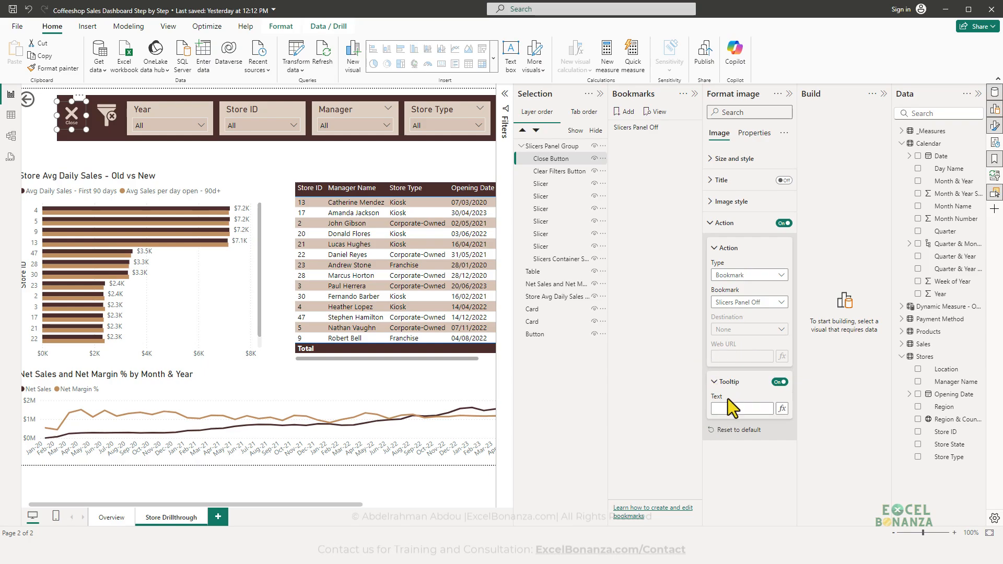
pyautogui.click(724, 409)
pyautogui.write('Close Sliers')
pyautogui.press('BackSpace')
pyautogui.press('BackSpace')
pyautogui.press('BackSpace')
pyautogui.press('BackSpace')
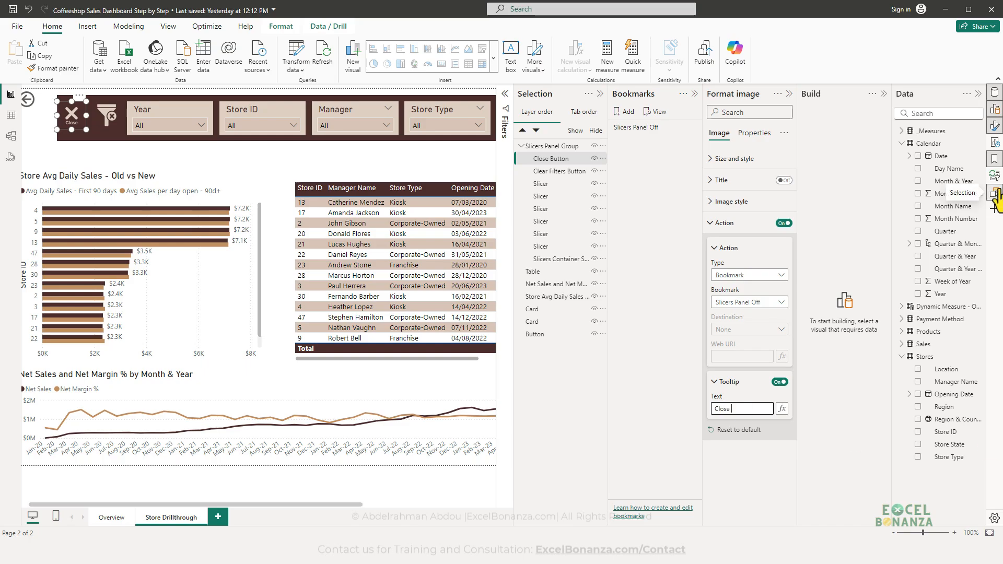
pyautogui.write('Menu')
pyautogui.click(759, 466)
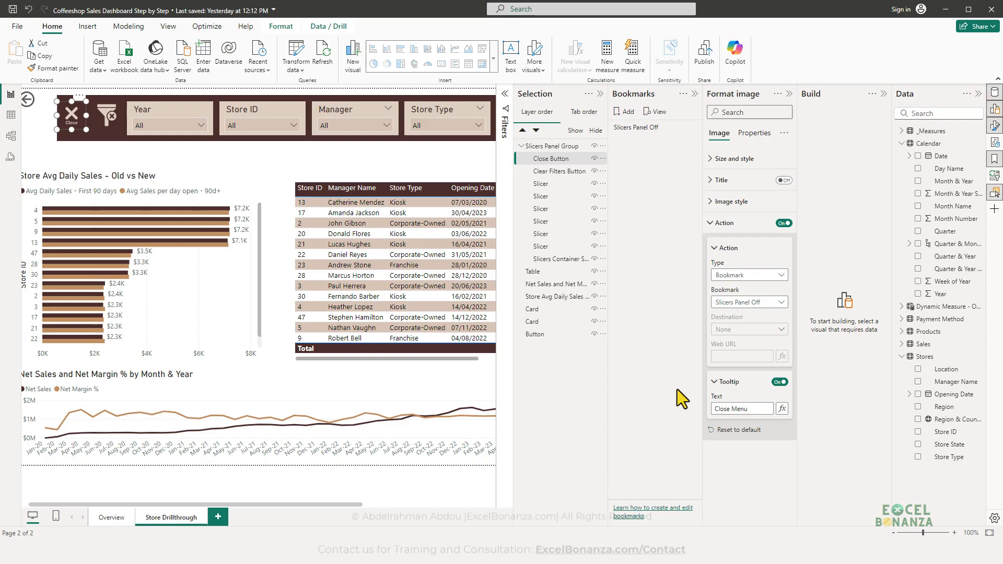
# - Test the slicer panel's Close Button on the page and put away the layer order and bookmark lists
pyautogui.click(73, 148)
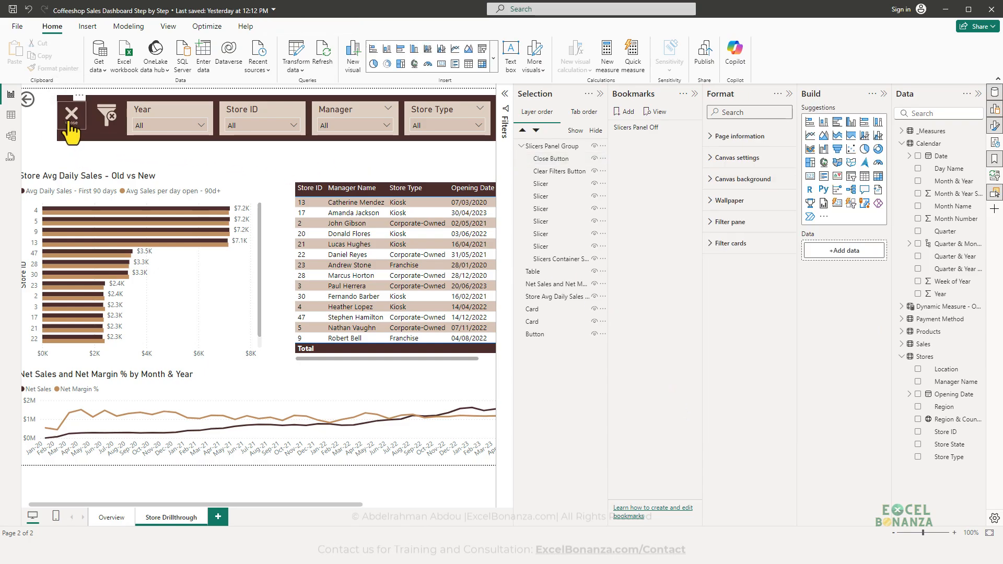
pyautogui.keyDown('ctrl'); pyautogui.click(70, 125); pyautogui.keyUp('ctrl')
pyautogui.click(600, 94)
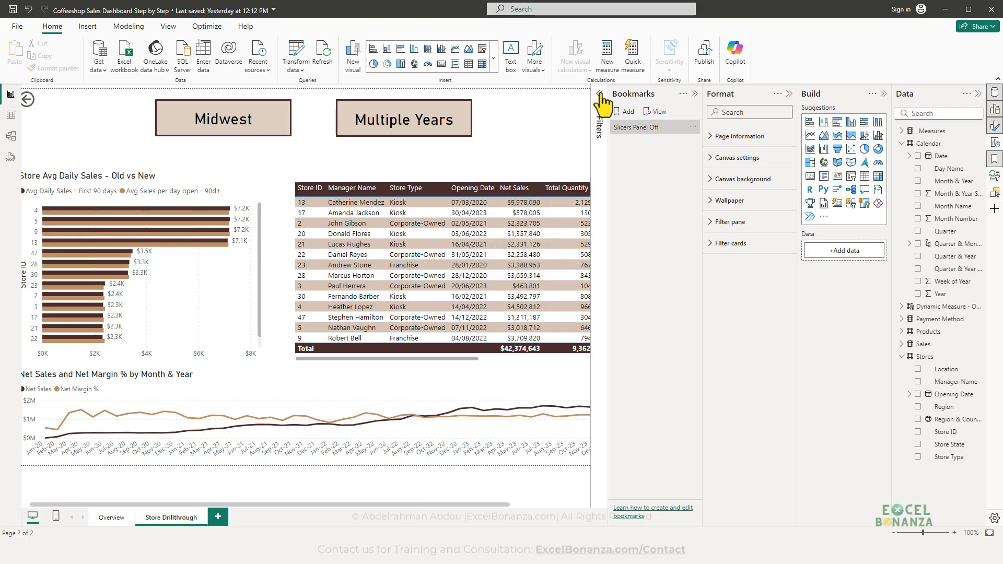
pyautogui.click(695, 94)
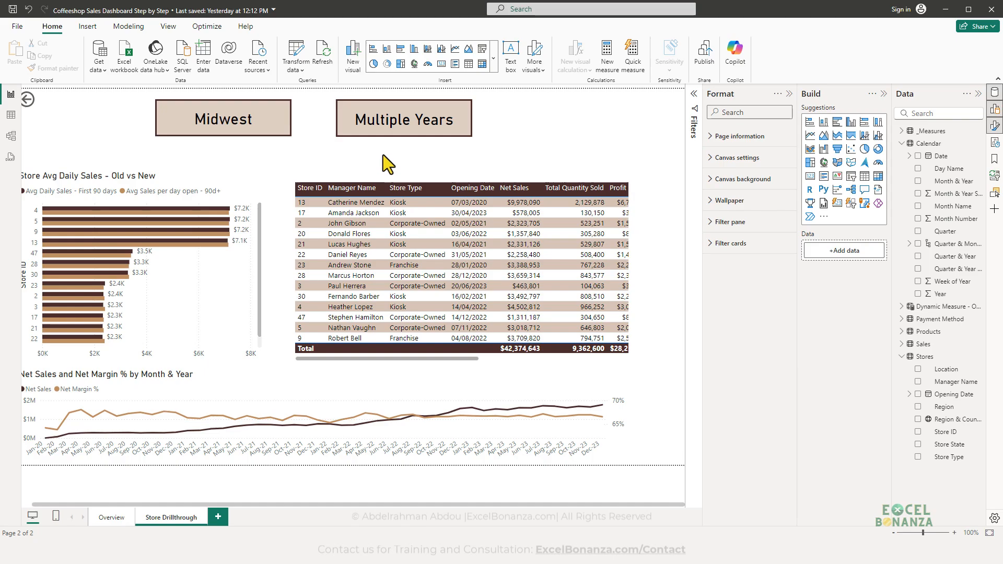
pyautogui.click(694, 104)
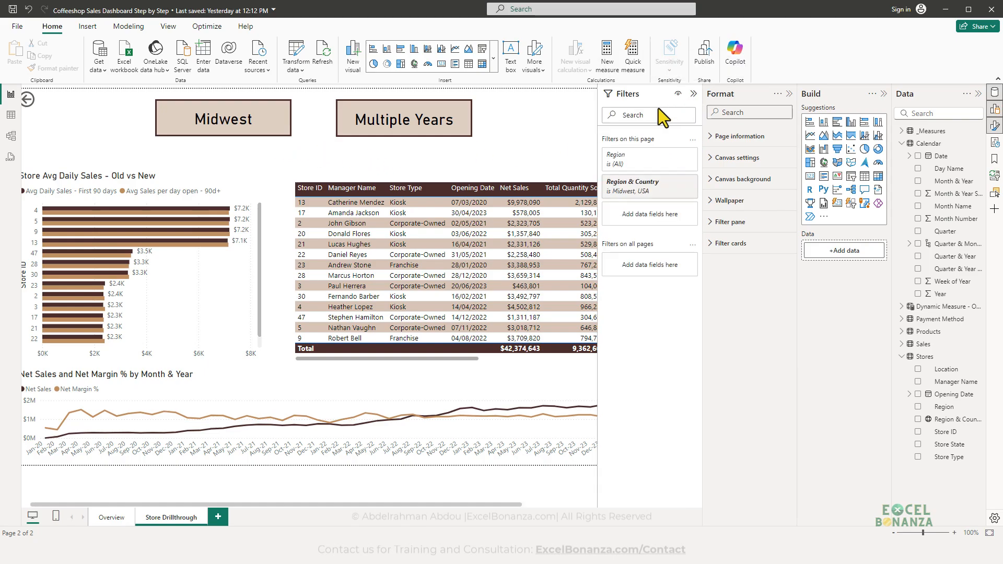
pyautogui.click(693, 94)
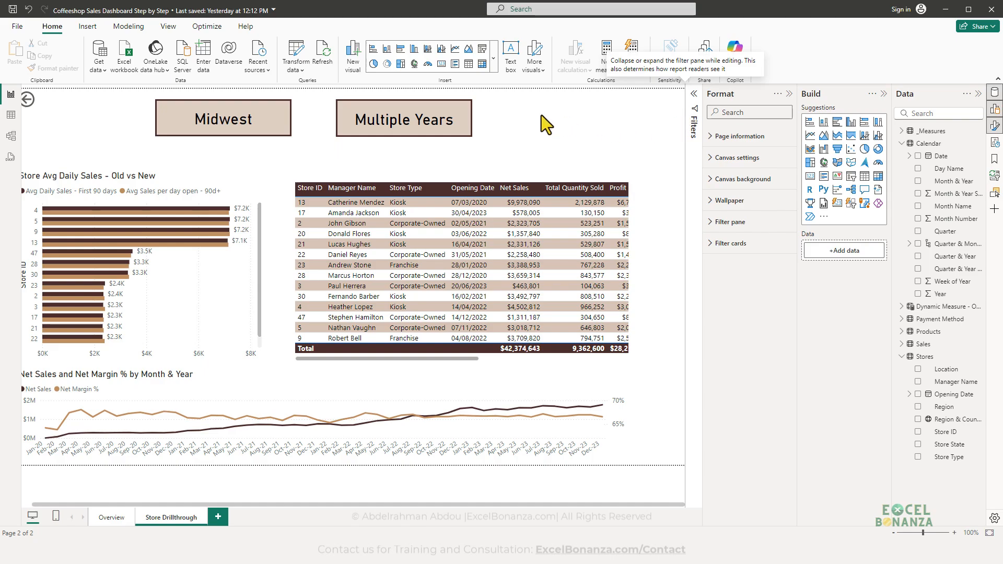
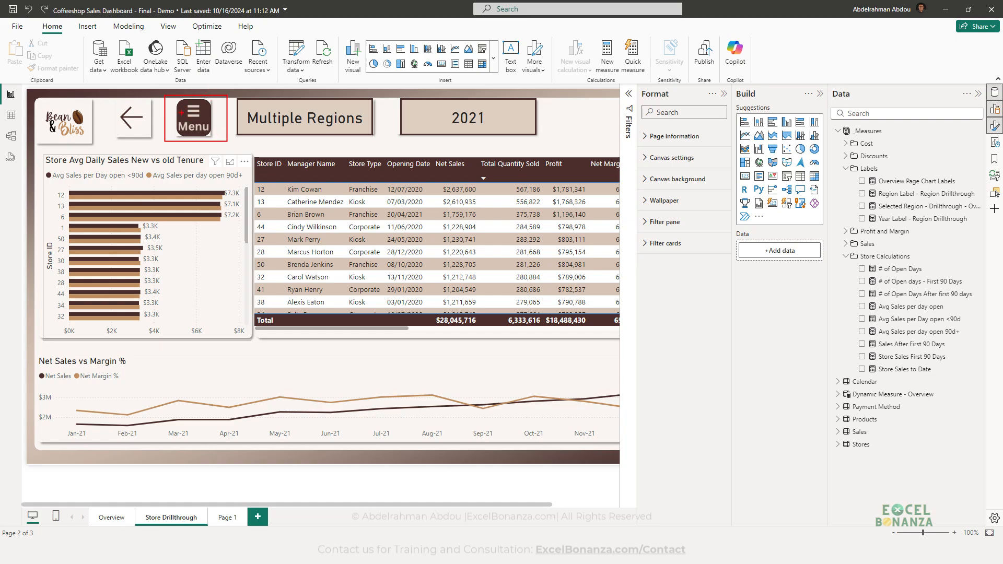
# - In the Final - Demo report, examine how the Menu Button Group combines the Menu Button image and its background shape
pyautogui.click(191, 119)
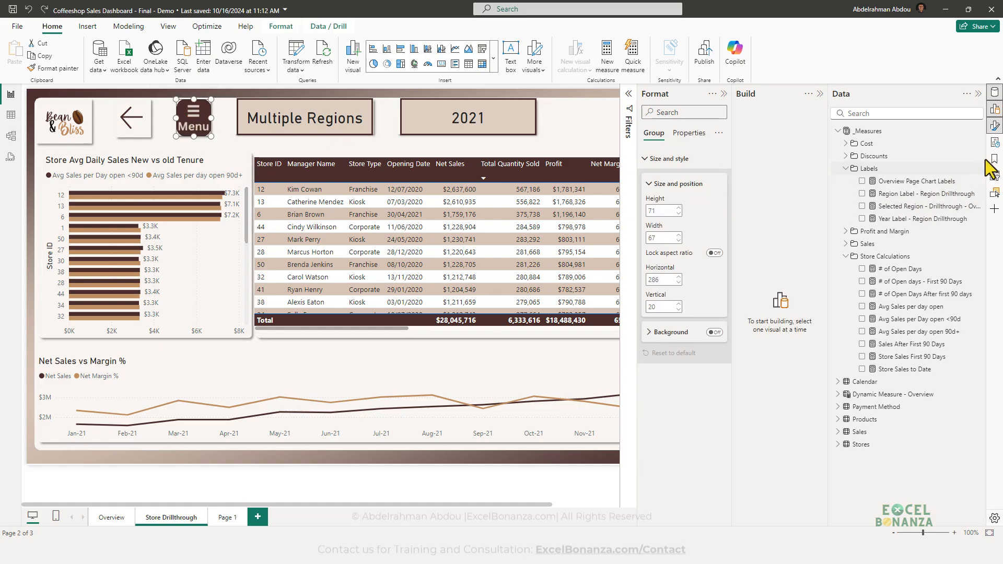
pyautogui.click(994, 192)
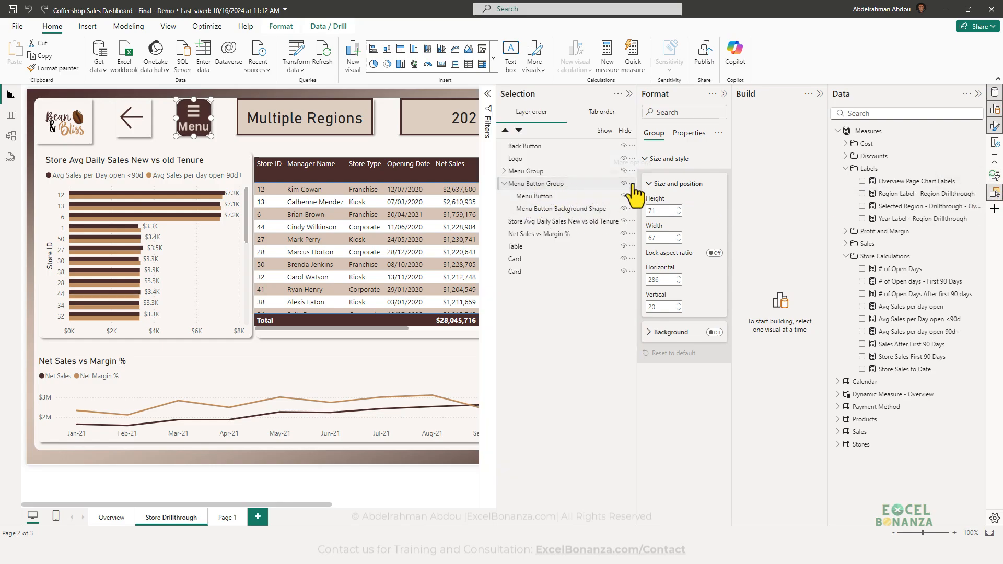
pyautogui.click(556, 196)
pyautogui.click(557, 210)
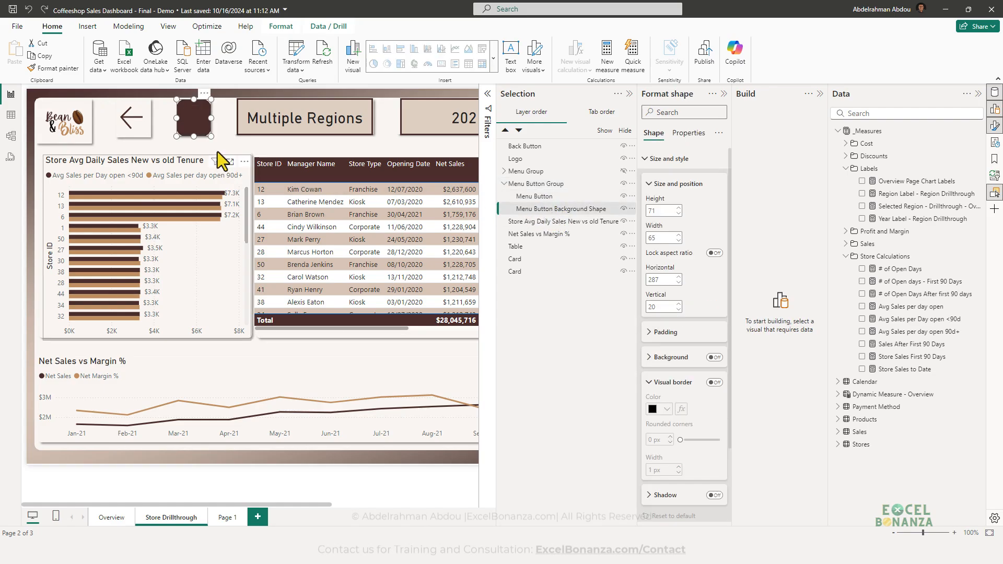
pyautogui.click(559, 196)
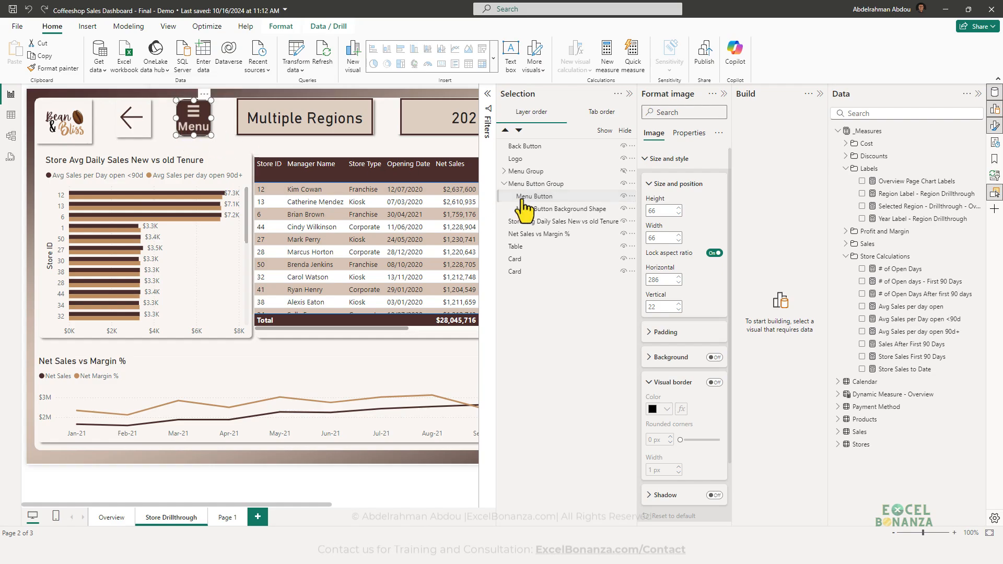
pyautogui.click(560, 210)
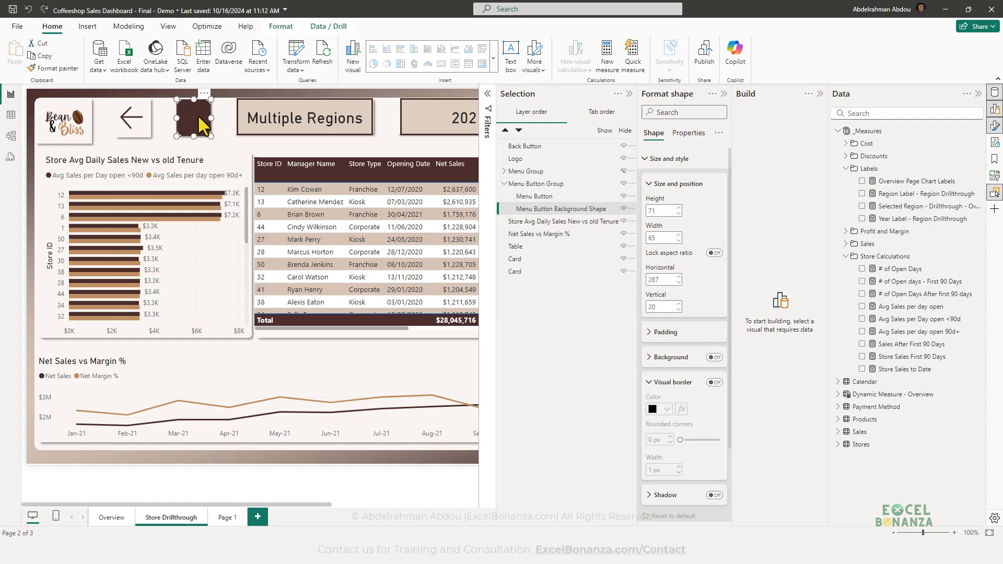
# - Clear the selection in the demo report and move its window aside to return to the Step by Step dashboard
pyautogui.doubleClick(356, 11)
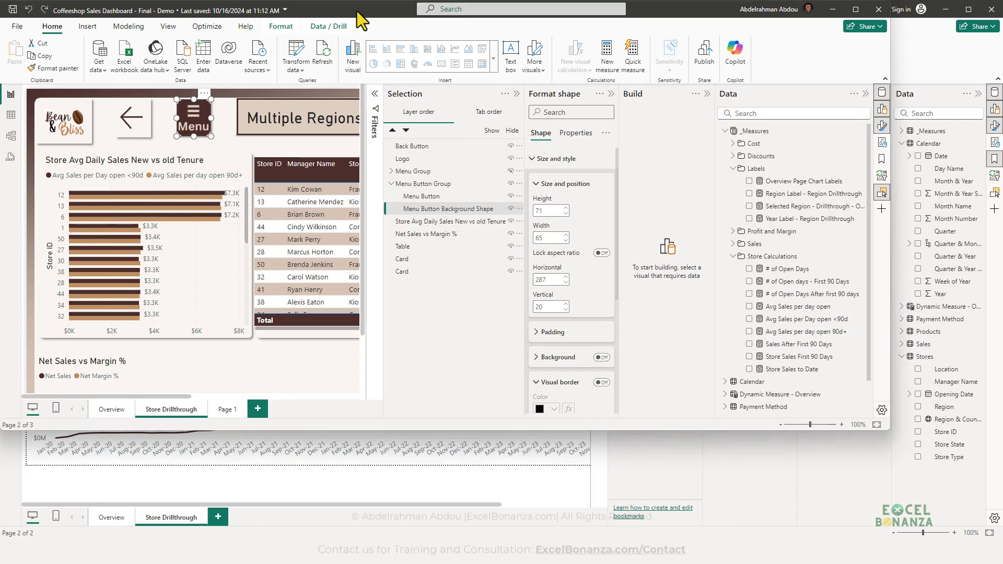
pyautogui.doubleClick(356, 11)
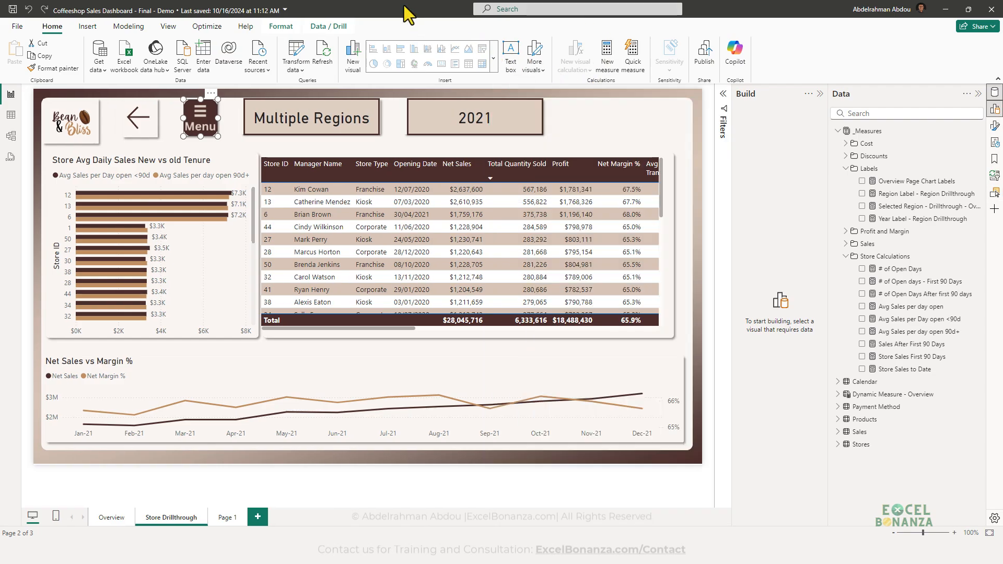
pyautogui.click(230, 143)
pyautogui.moveTo(310, 9); pyautogui.dragTo(0, 71)
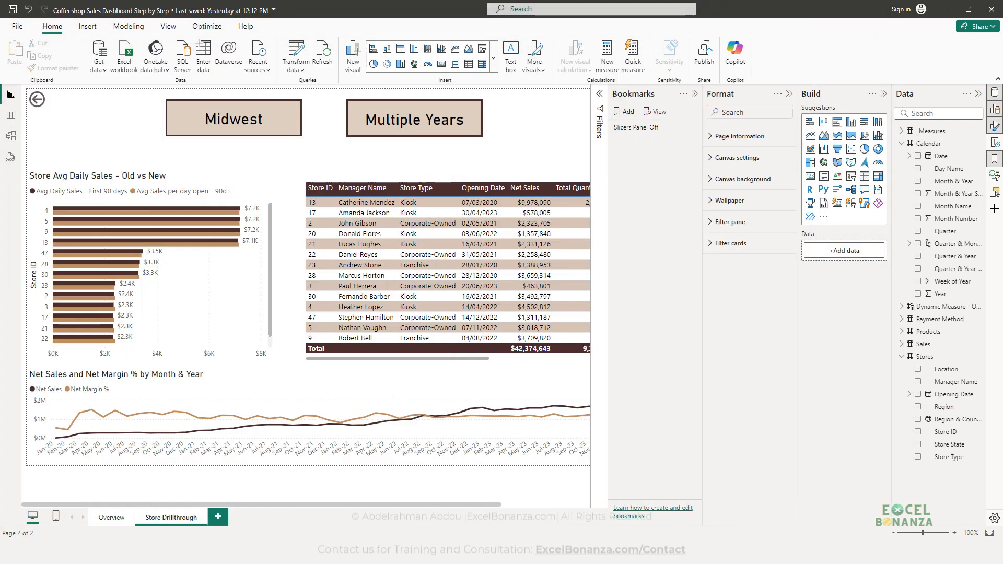
# - Insert the image file "20241009 Burger Menu Sign - Coffeeshop Sales Dashboard" onto the Store Drillthrough page
pyautogui.click(87, 27)
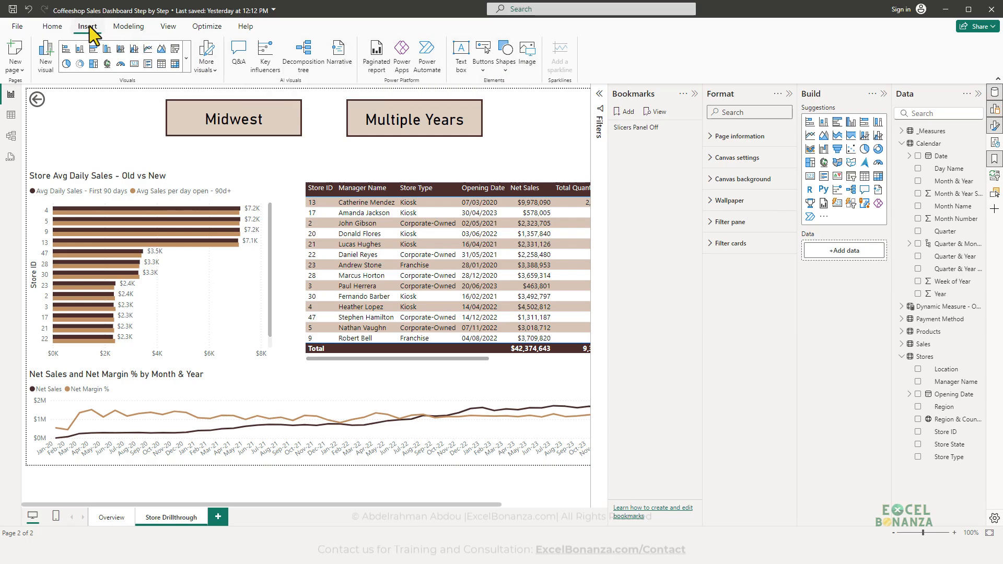
pyautogui.click(524, 58)
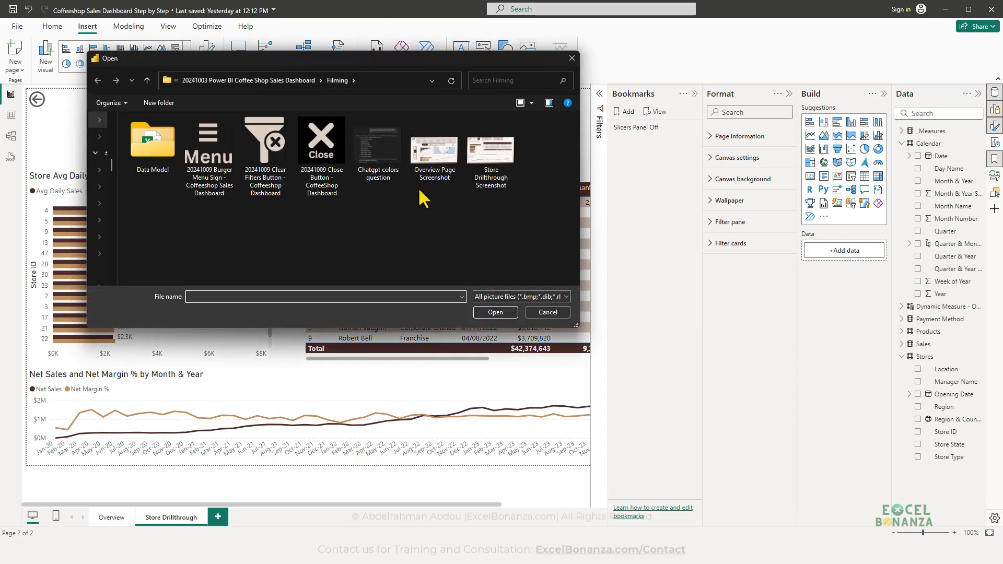
pyautogui.click(224, 197)
pyautogui.click(502, 310)
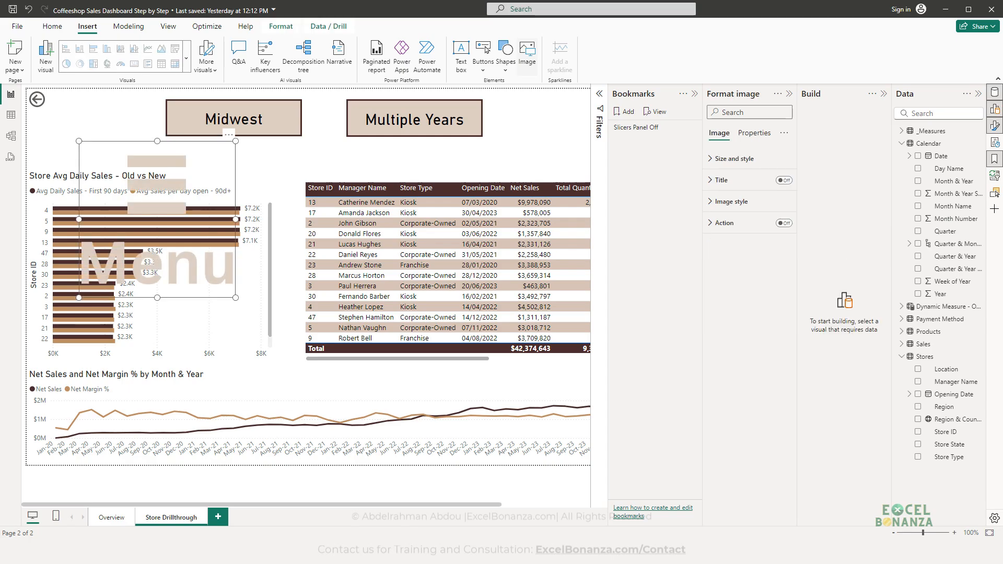
# - Switch to Chrome, open Flaticon's Menu-burger Icons & Symbols result from the Google search and look through the icons
pyautogui.moveTo(0, 26); pyautogui.dragTo(459, 1)
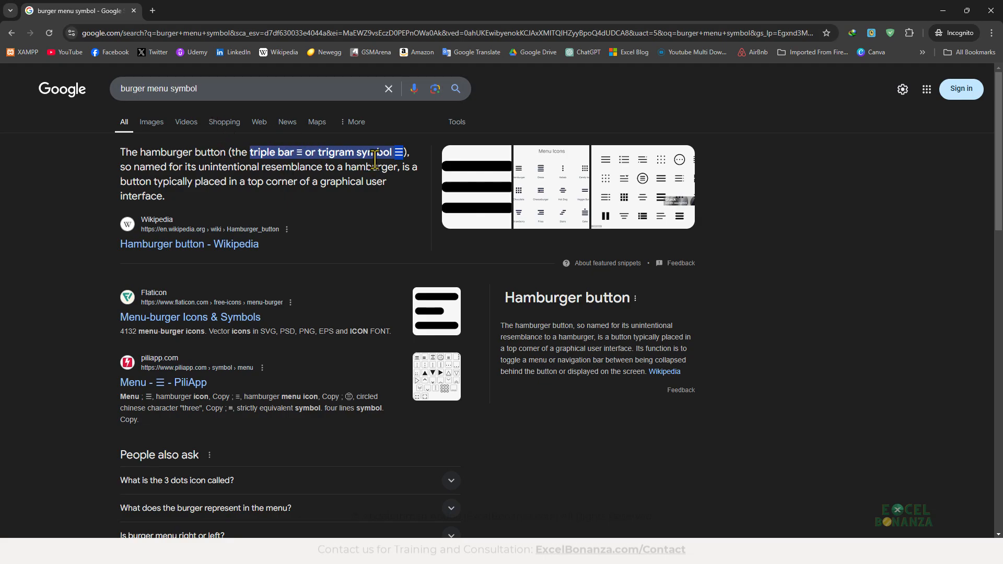
pyautogui.click(391, 199)
pyautogui.middleClick(213, 316)
pyautogui.click(189, 13)
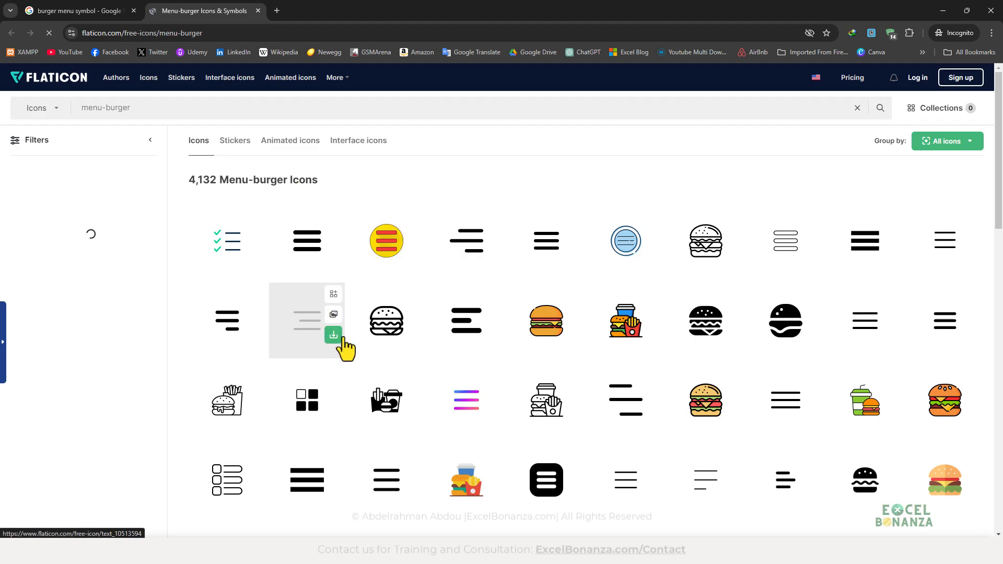
pyautogui.scroll(-3, 689, 324)
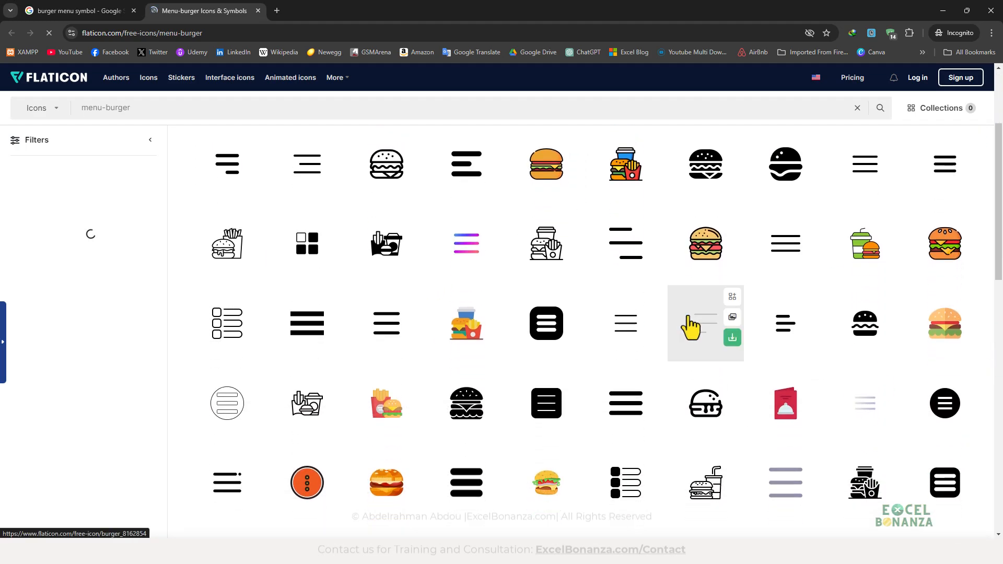
pyautogui.scroll(3, 323, 226)
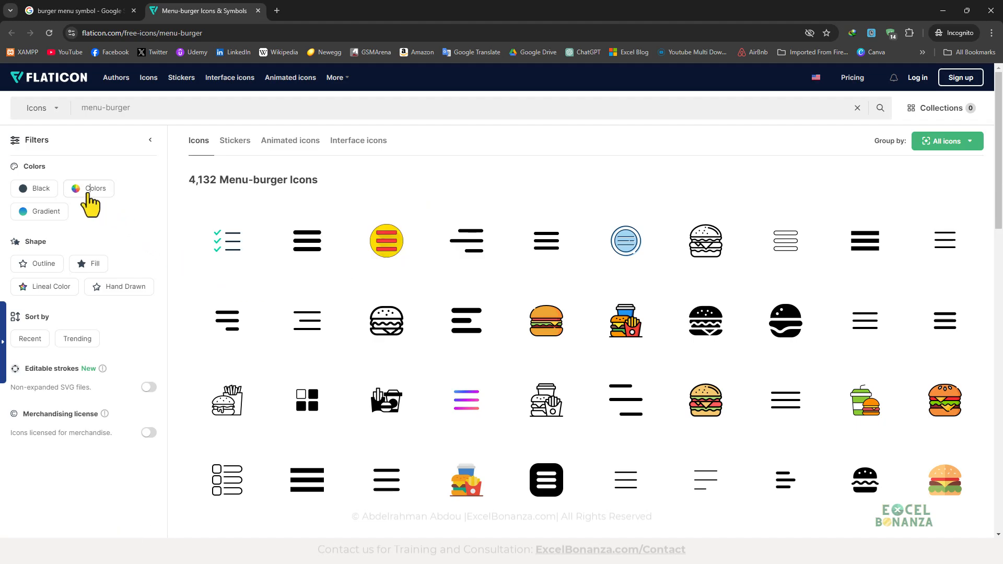
# - Filter the Flaticon icons by Colors, examine the edit option of the blue three-line menu icon, and return to Power BI
pyautogui.click(90, 189)
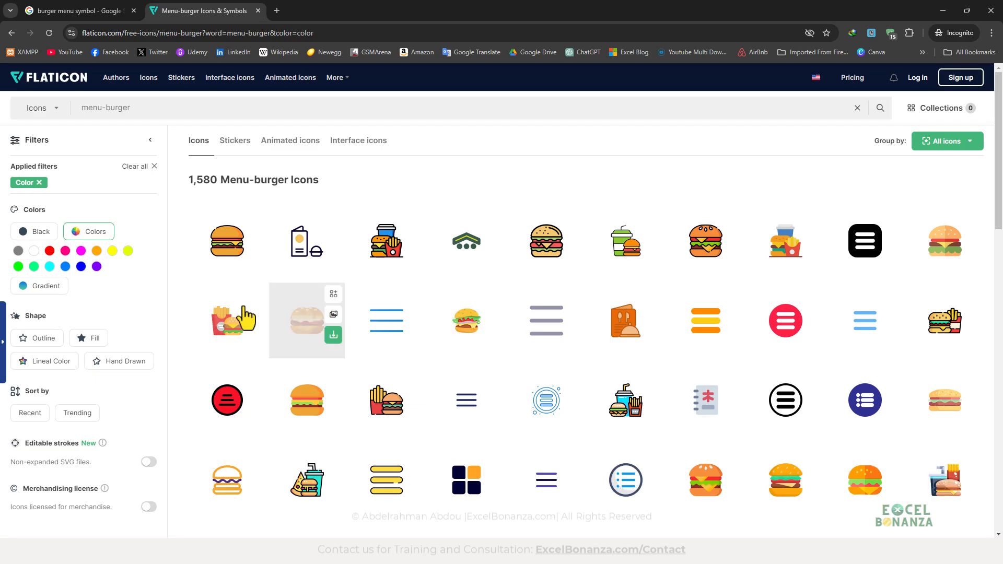
pyautogui.click(389, 323)
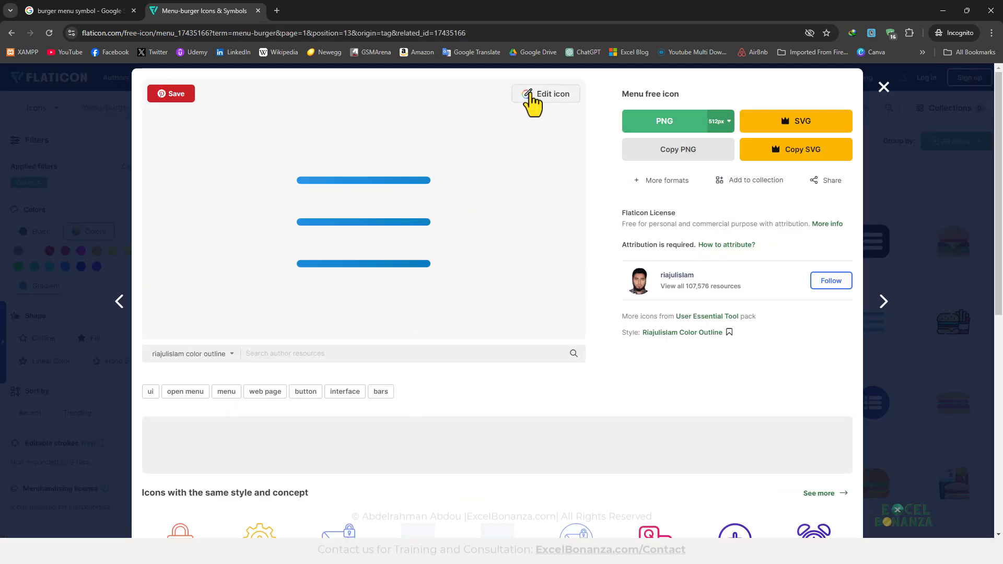
pyautogui.click(531, 102)
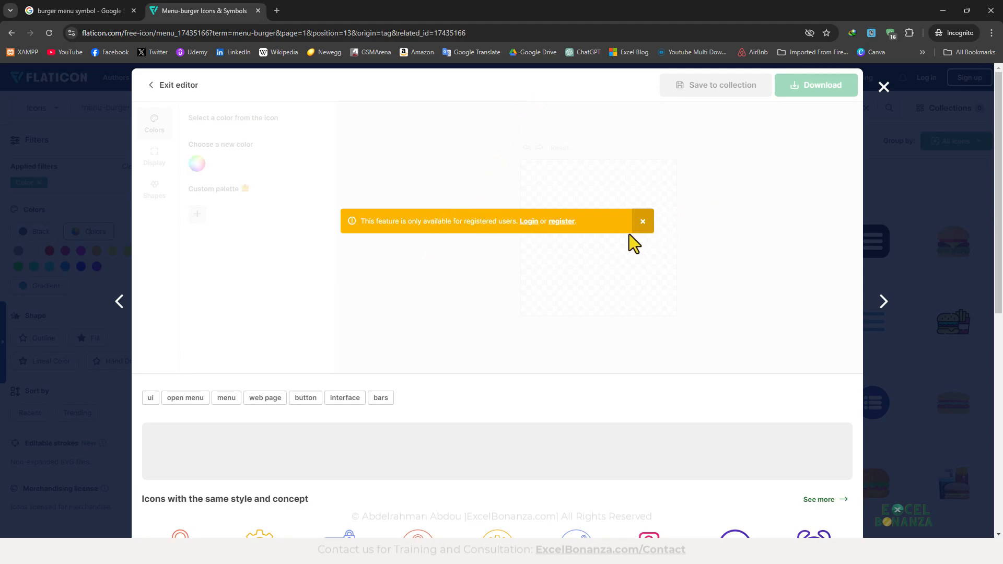
pyautogui.press('Escape')
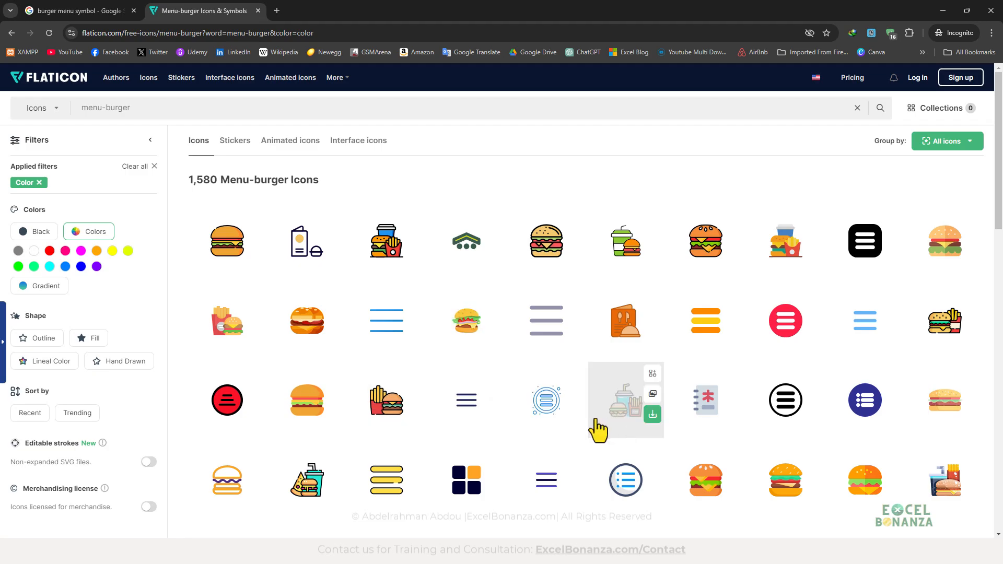
pyautogui.doubleClick(532, 16)
pyautogui.moveTo(525, 25); pyautogui.dragTo(0, 62)
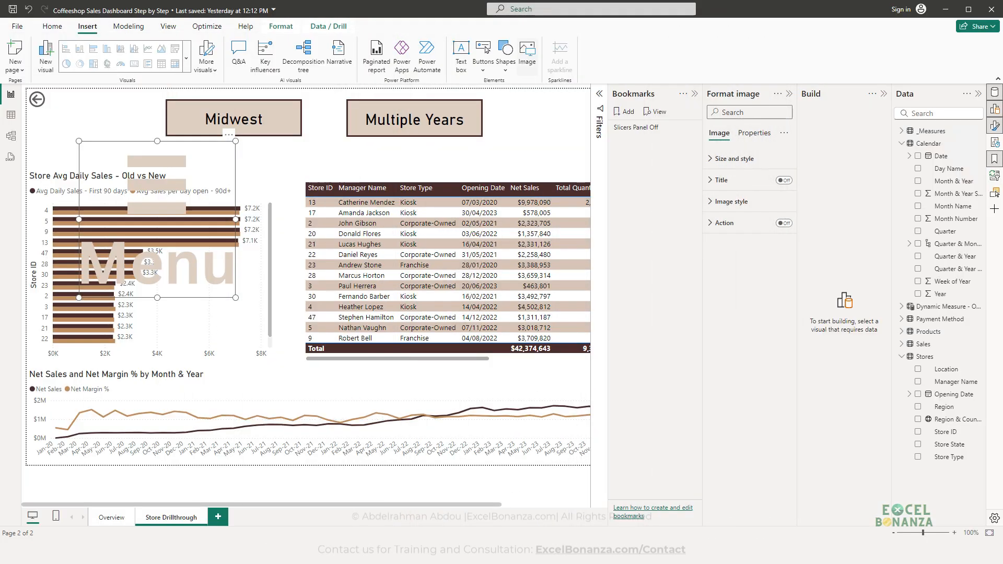
# - Shrink the Menu image and place it between the back arrow and the Midwest card
pyautogui.click(253, 159)
pyautogui.click(203, 159)
pyautogui.moveTo(235, 297); pyautogui.dragTo(107, 123)
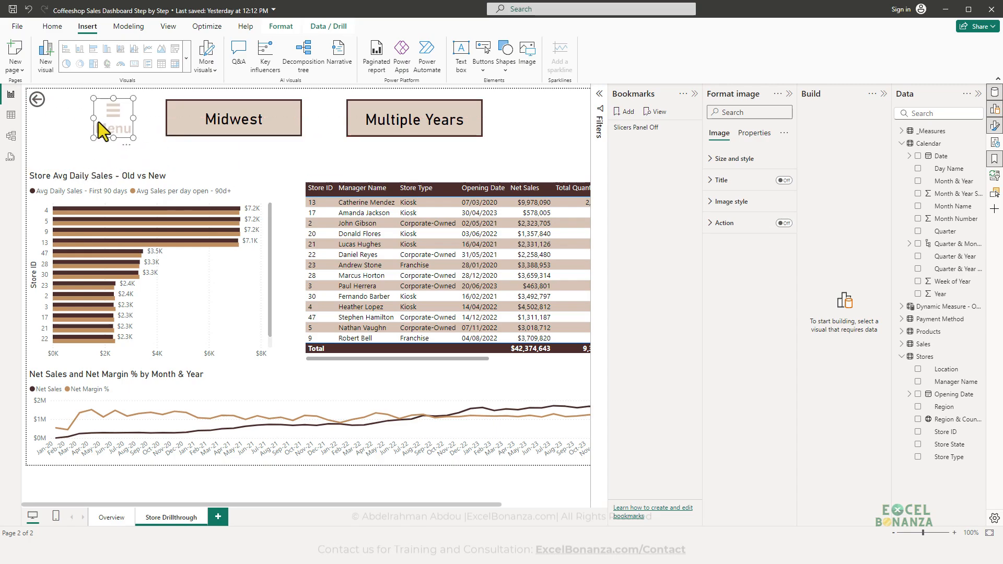
pyautogui.click(81, 155)
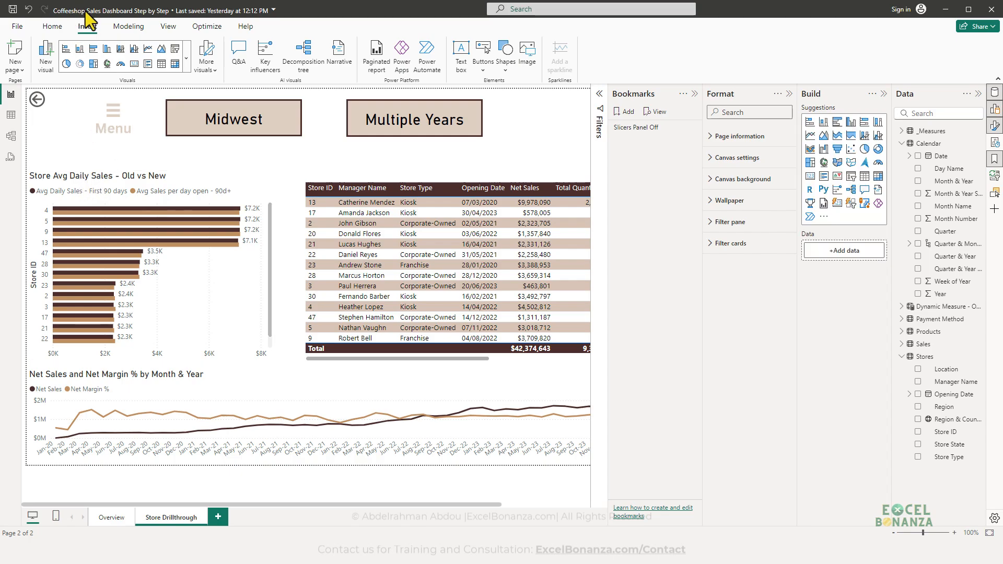
# - Insert a rounded rectangle and shrink it to about 94 wide, placed over the Menu image
pyautogui.click(504, 64)
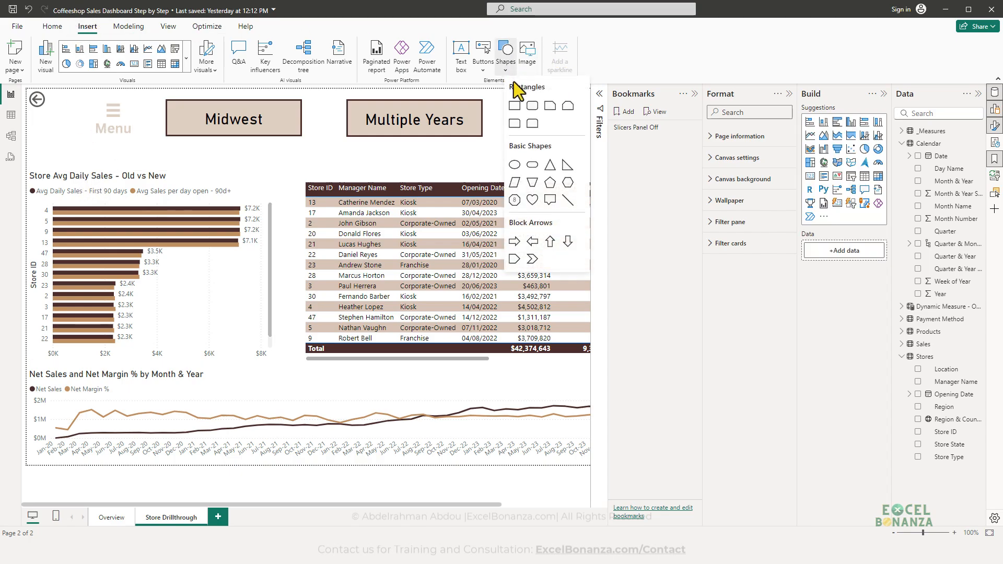
pyautogui.click(532, 105)
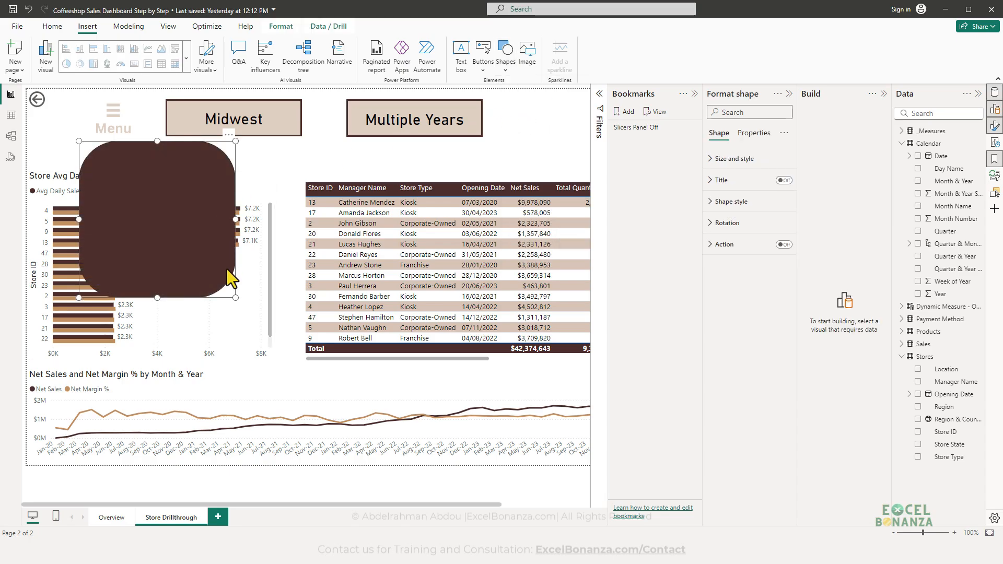
pyautogui.moveTo(235, 297); pyautogui.dragTo(126, 129)
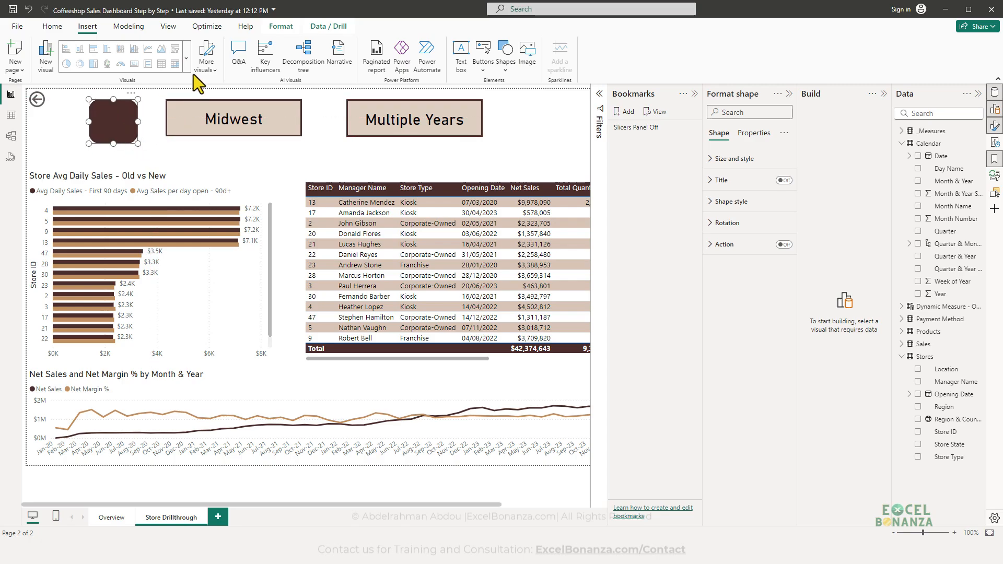
# - Send the rounded rectangle to the back so it sits behind the Menu image
pyautogui.click(281, 26)
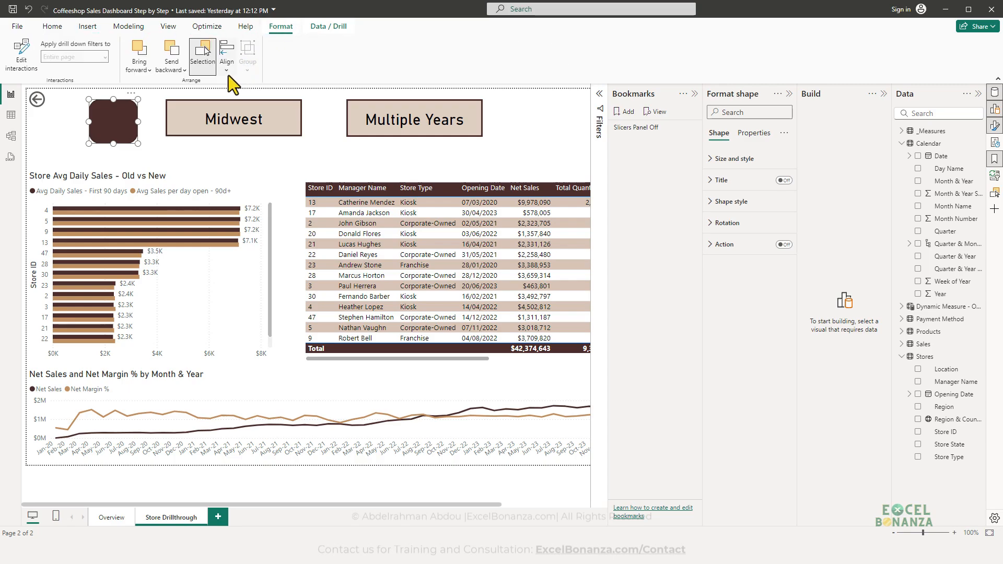
pyautogui.click(183, 70)
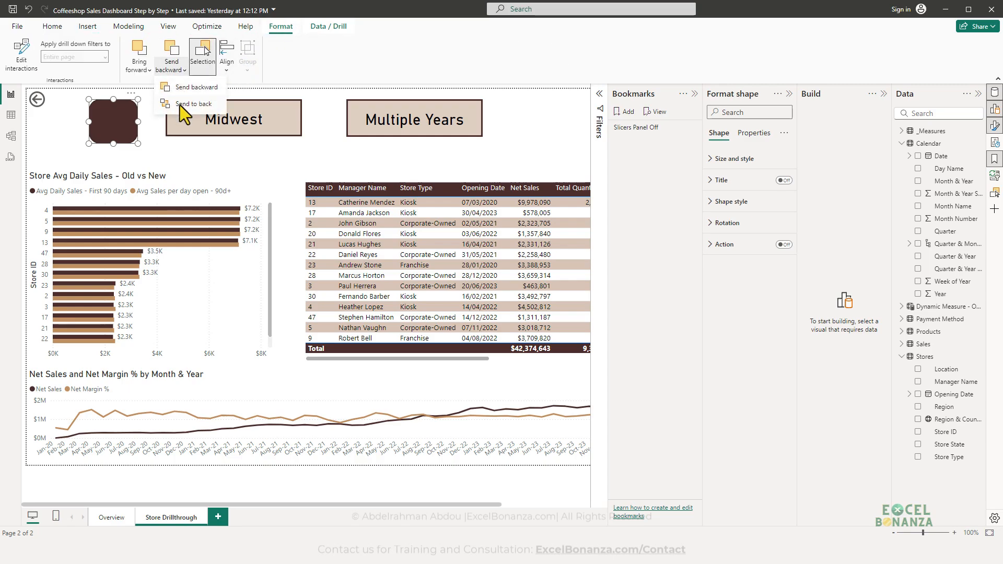
pyautogui.click(180, 105)
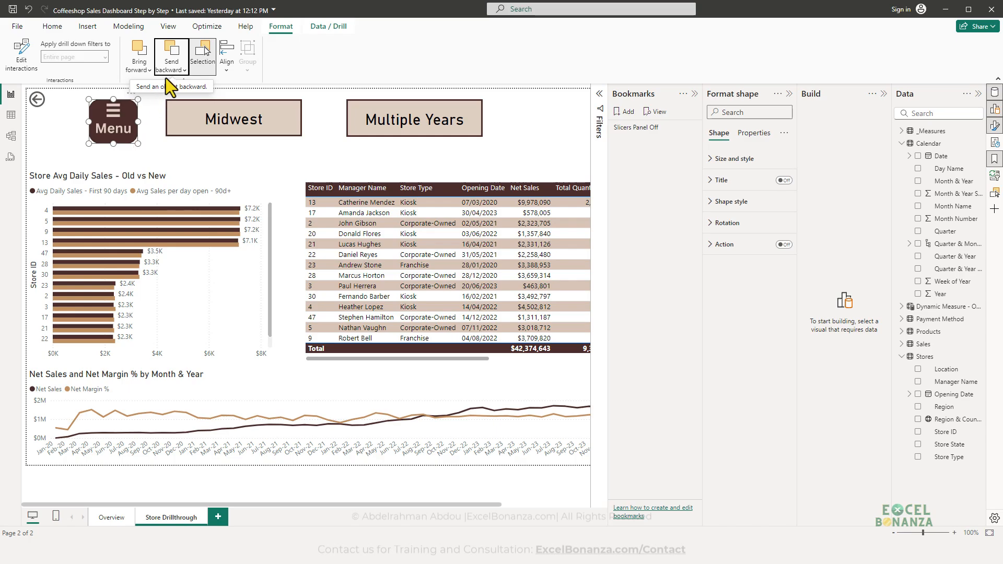
pyautogui.click(151, 126)
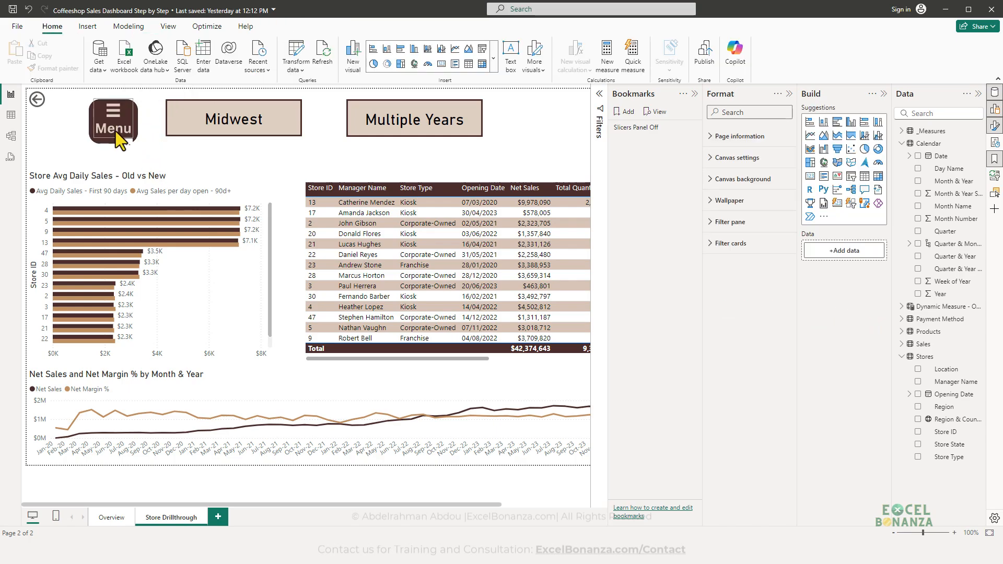
# - Set the Menu background rectangle's height to 71 and width to 67
pyautogui.click(117, 135)
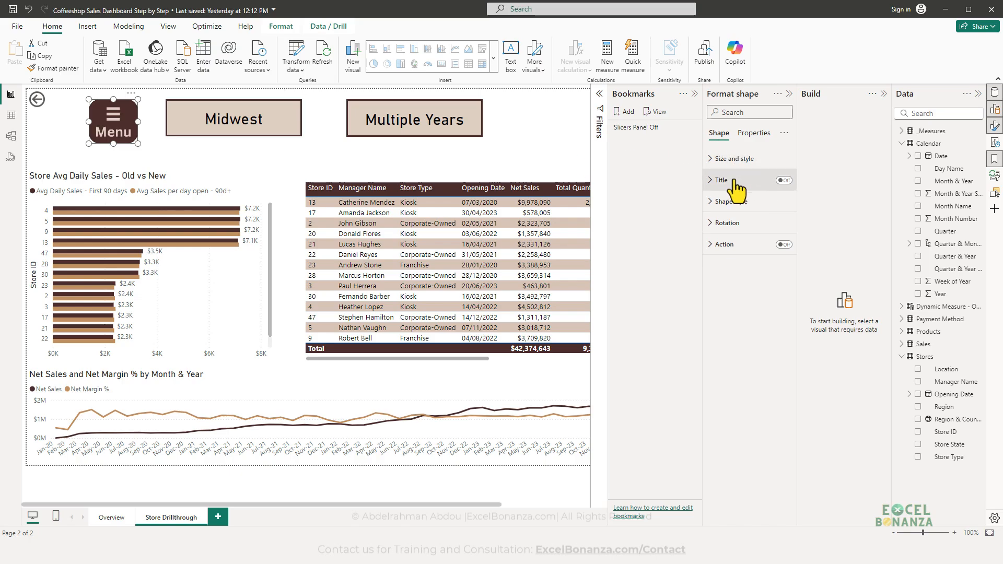
pyautogui.click(730, 159)
pyautogui.click(730, 210)
pyautogui.write('71')
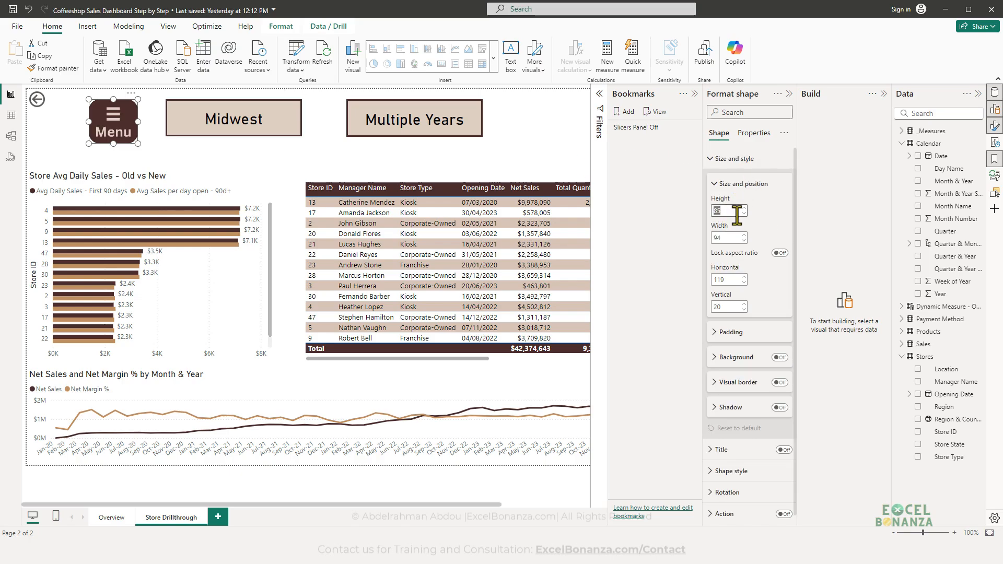
pyautogui.press('Tab')
pyautogui.write('67')
pyautogui.press('Return')
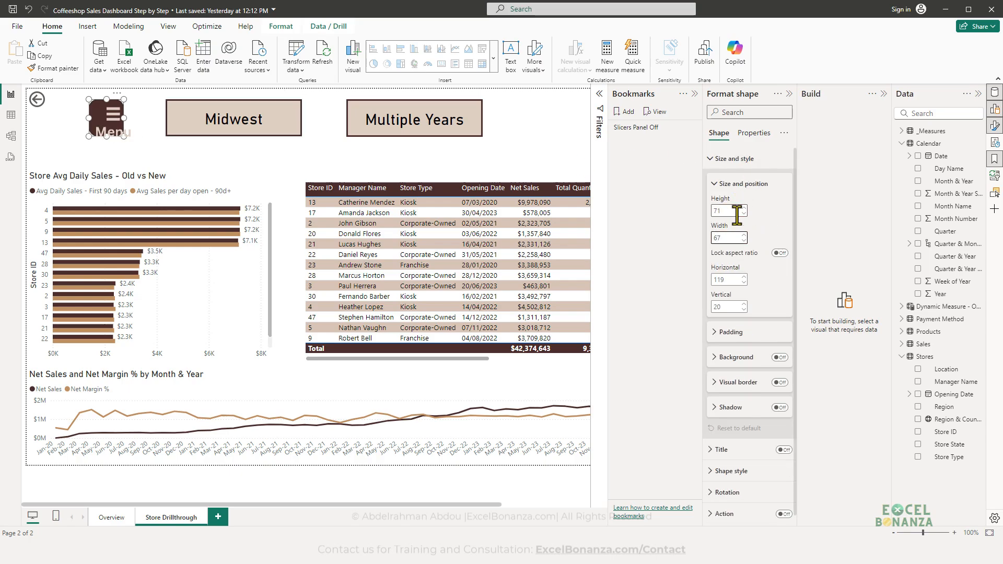
# - Move the Menu image so it is centred on its background rectangle
pyautogui.click(118, 141)
pyautogui.moveTo(104, 131)
pyautogui.mouseDown()
pyautogui.moveTo(93, 104)
pyautogui.moveTo(105, 120)
pyautogui.mouseUp()
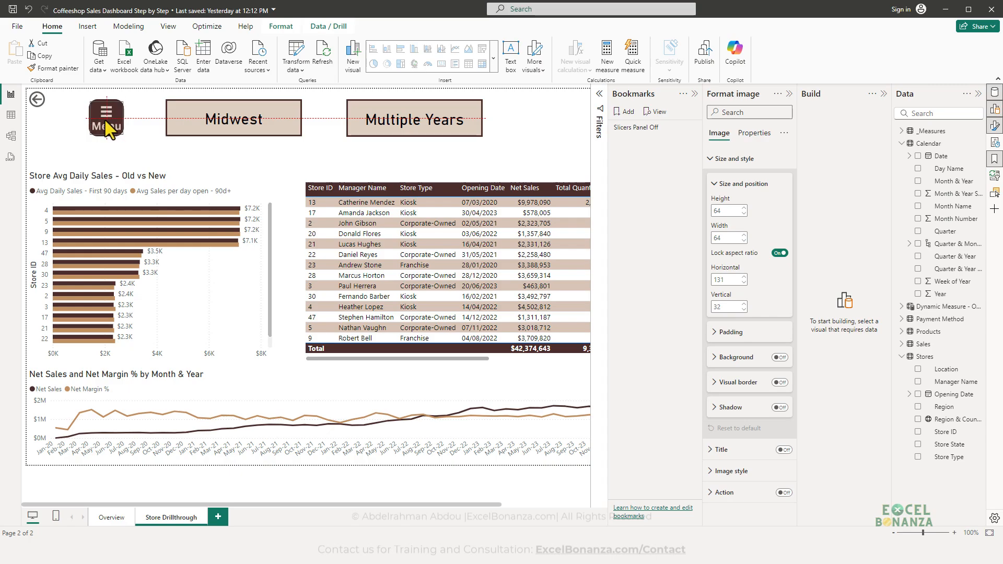
pyautogui.moveTo(105, 119); pyautogui.dragTo(104, 119)
pyautogui.click(139, 143)
pyautogui.click(111, 120)
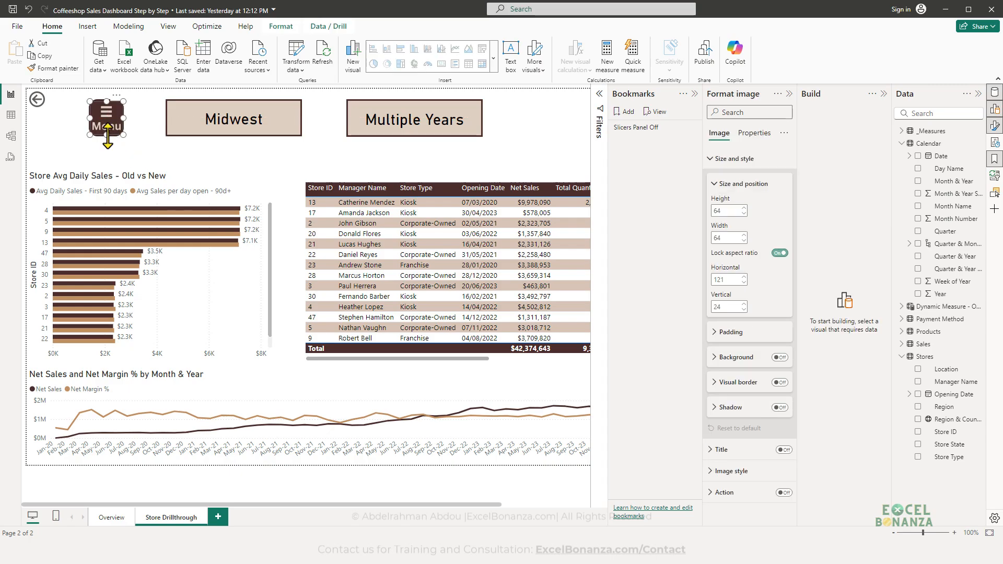
# - Show the layer order list and rename the Menu image as "Menu Button Image"
pyautogui.click(994, 193)
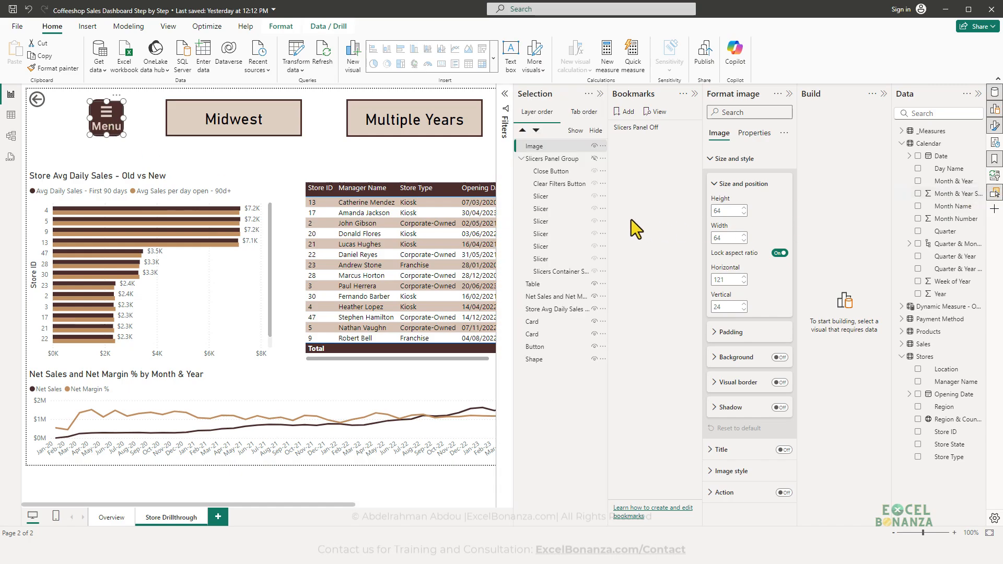
pyautogui.click(545, 149)
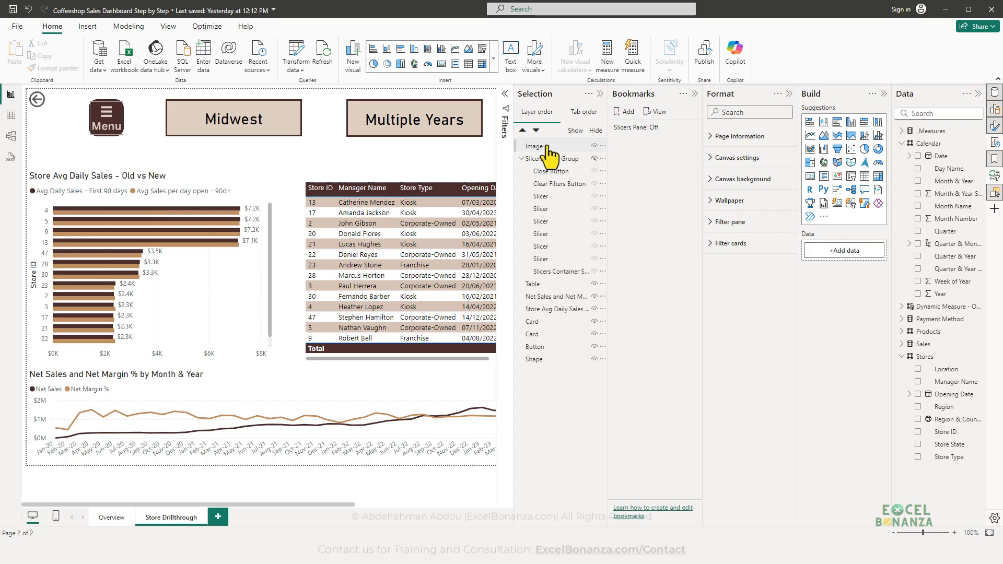
pyautogui.doubleClick(545, 147)
pyautogui.write('mEN')
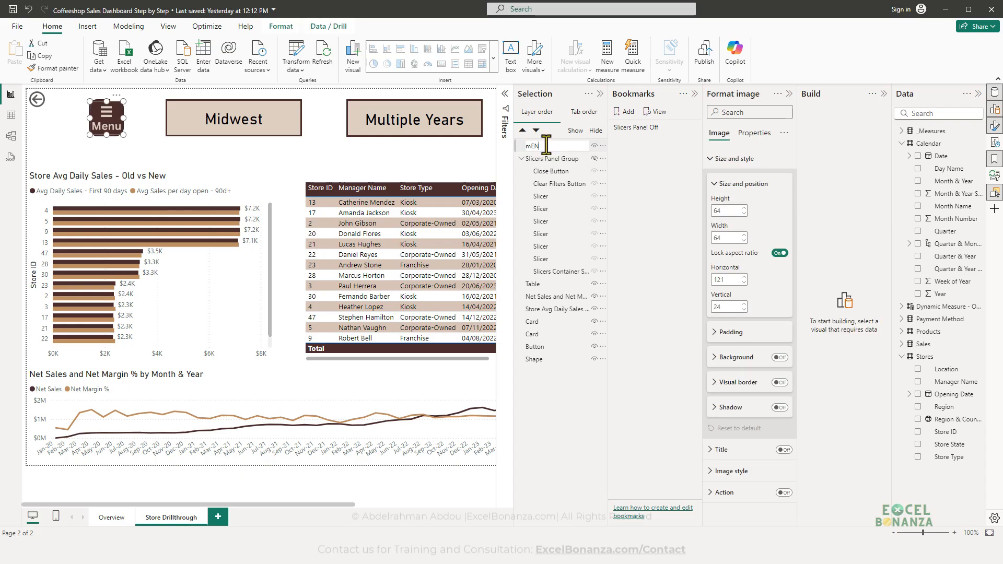
pyautogui.press('BackSpace')
pyautogui.press('BackSpace')
pyautogui.press('BackSpace')
pyautogui.press('BackSpace')
pyautogui.write('Menu Button')
pyautogui.press('Return')
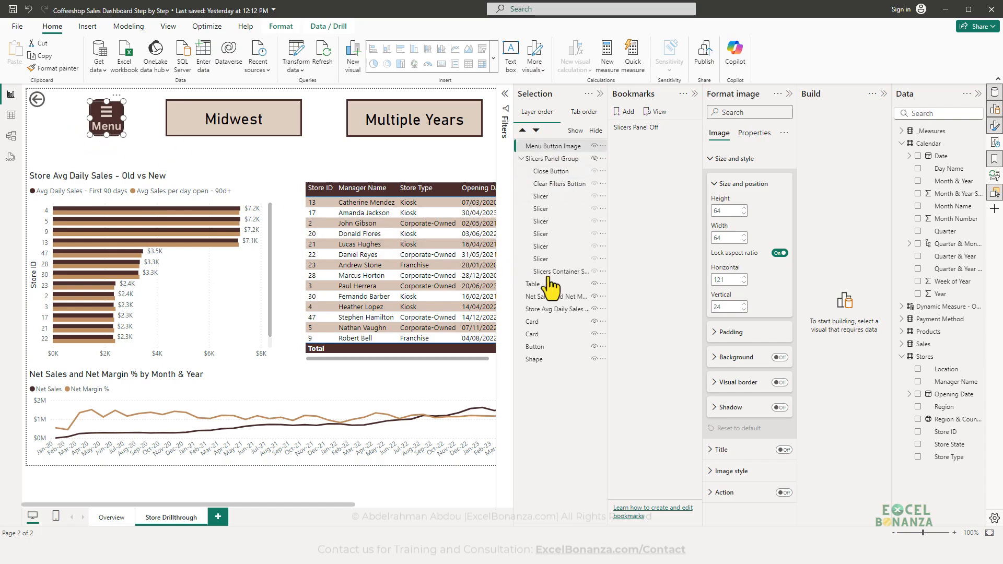
# - Rename the rounded rectangle behind the Menu image as "Menu Button Background Shape"
pyautogui.click(535, 360)
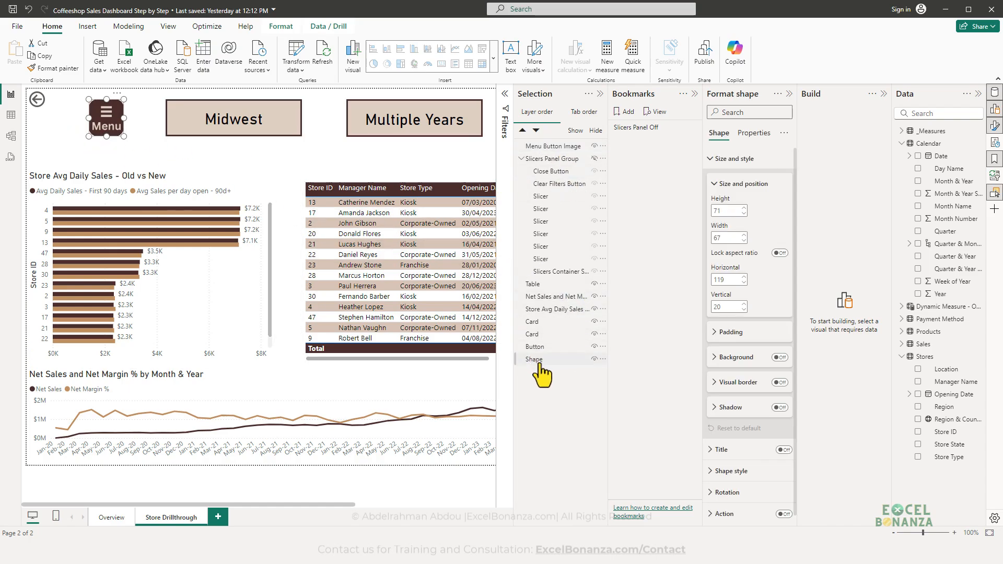
pyautogui.doubleClick(536, 360)
pyautogui.write('Men')
pyautogui.write('u Button Back')
pyautogui.write('ground Shape')
pyautogui.press('Return')
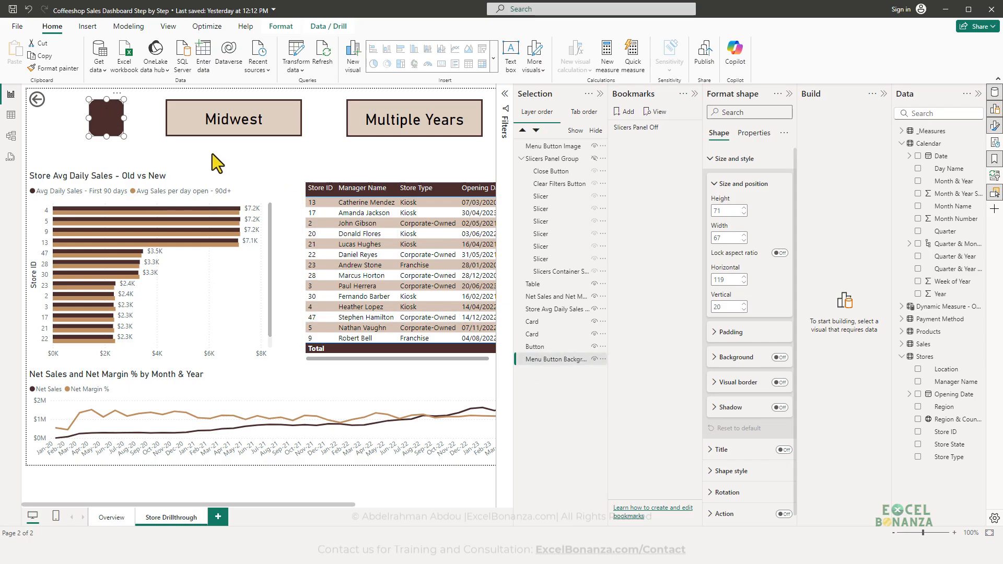
# - Align the Menu button image and its background shape to each other's middle and centre
pyautogui.keyDown('ctrl'); pyautogui.click(558, 148); pyautogui.keyUp('ctrl')
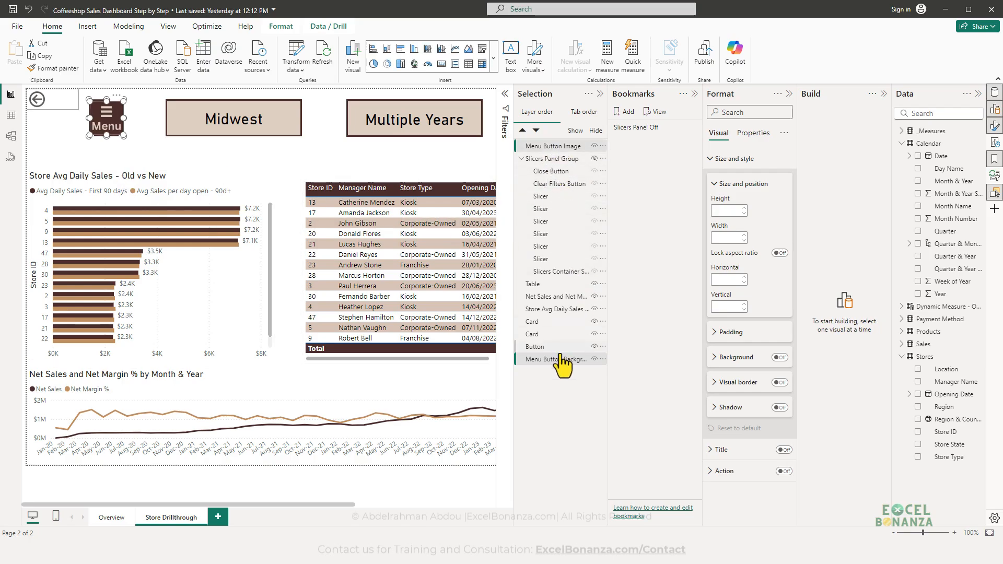
pyautogui.click(272, 27)
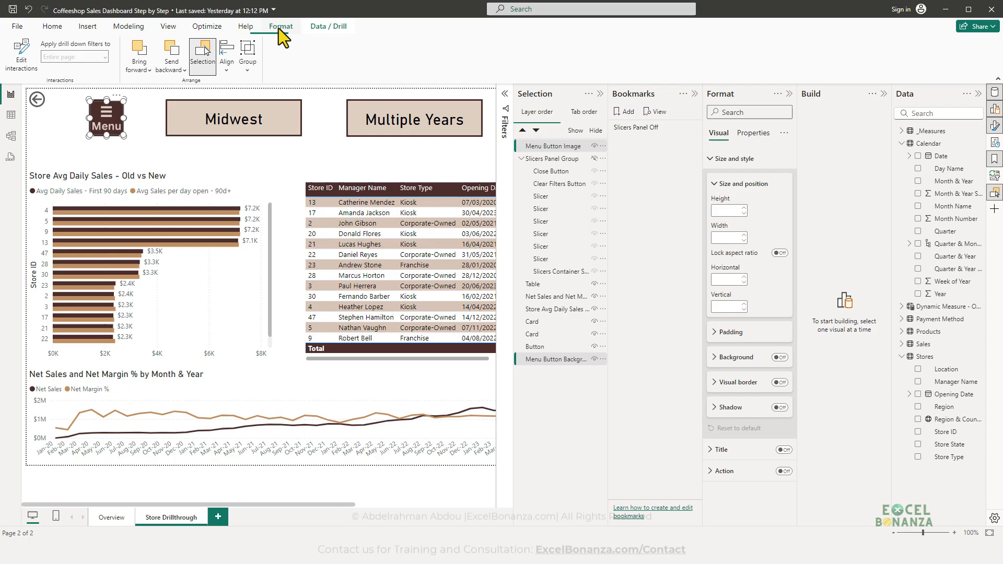
pyautogui.click(228, 67)
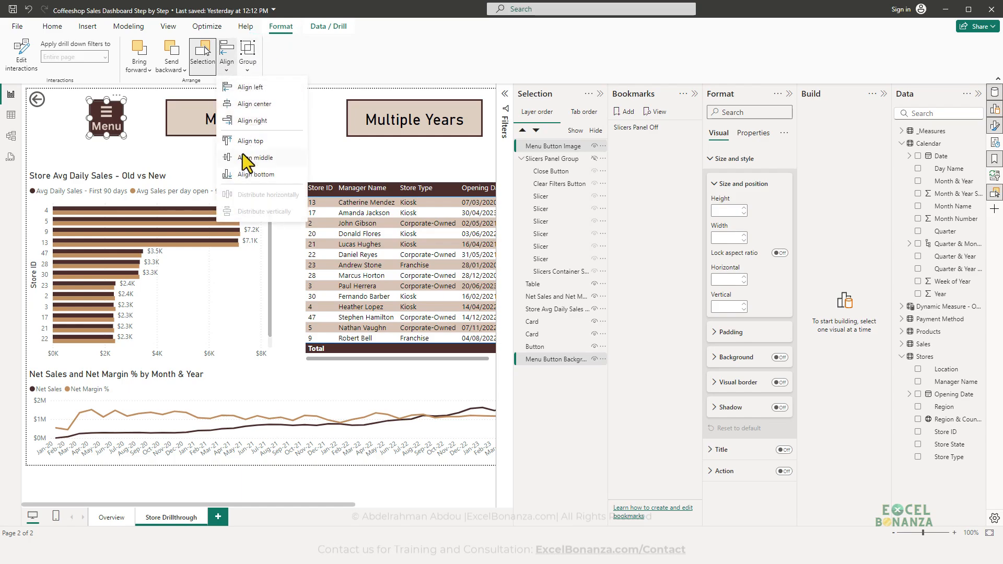
pyautogui.click(244, 157)
pyautogui.click(227, 68)
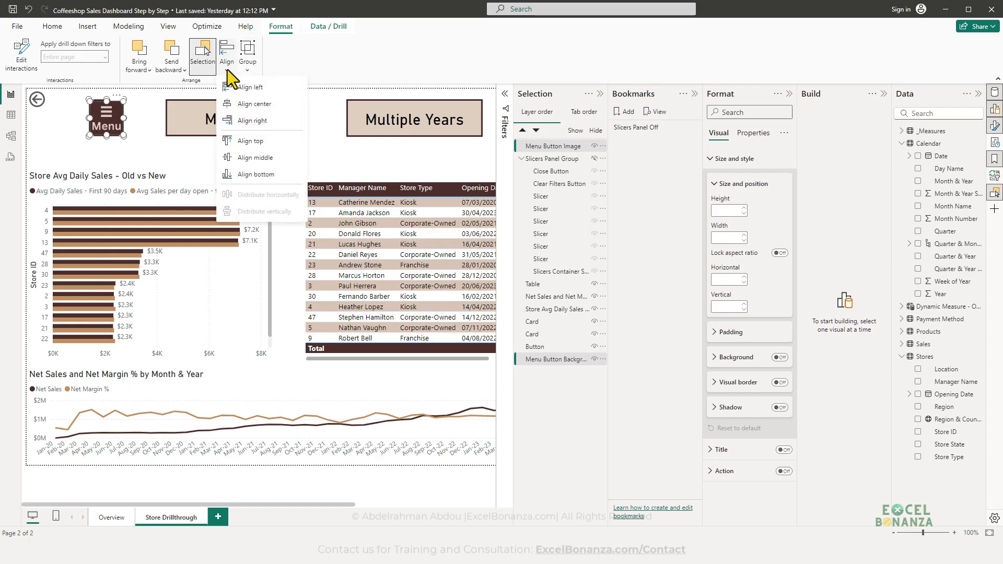
pyautogui.click(252, 105)
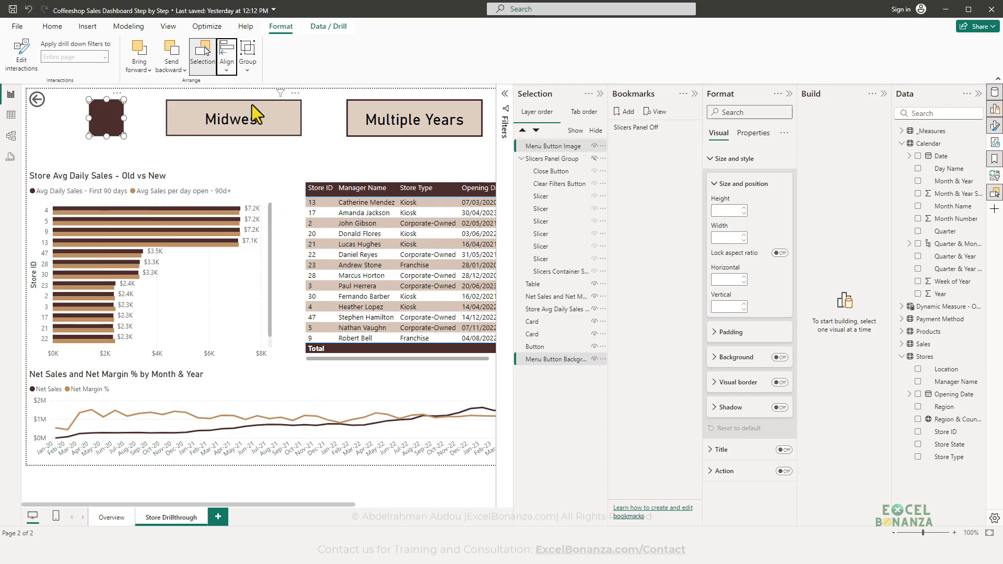
pyautogui.click(137, 146)
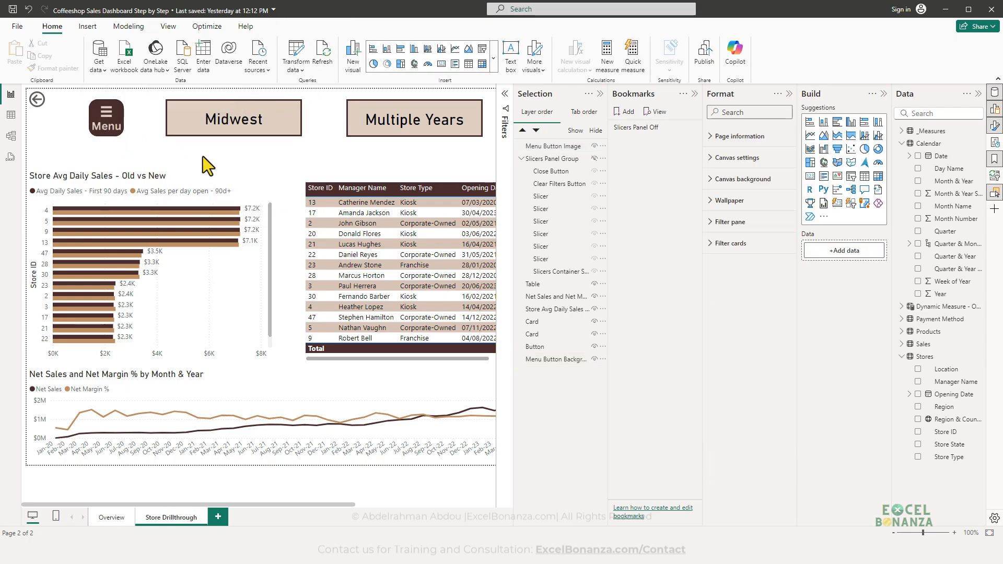
# - Group the Menu button image with its background shape
pyautogui.click(558, 360)
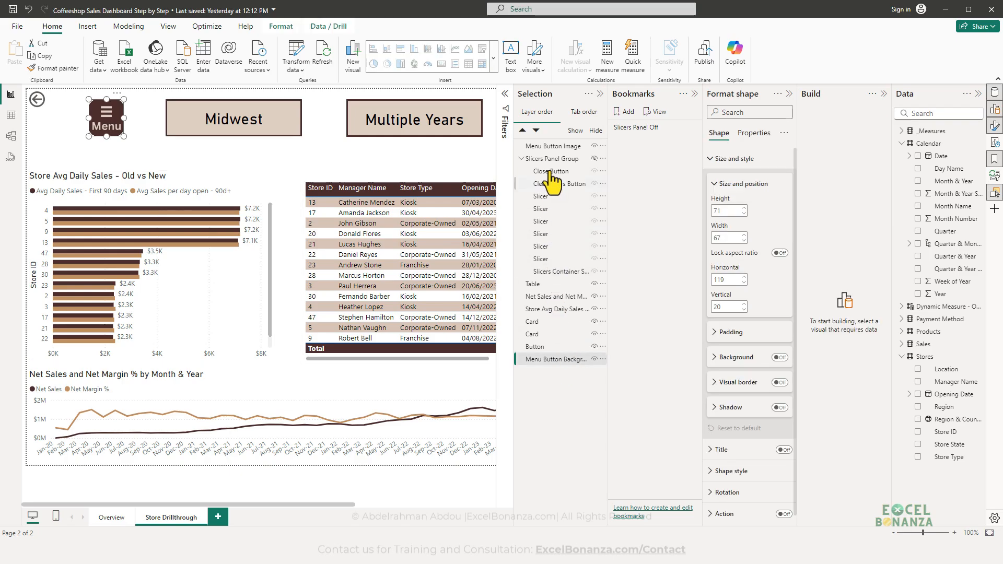
pyautogui.keyDown('ctrl'); pyautogui.click(562, 148); pyautogui.keyUp('ctrl')
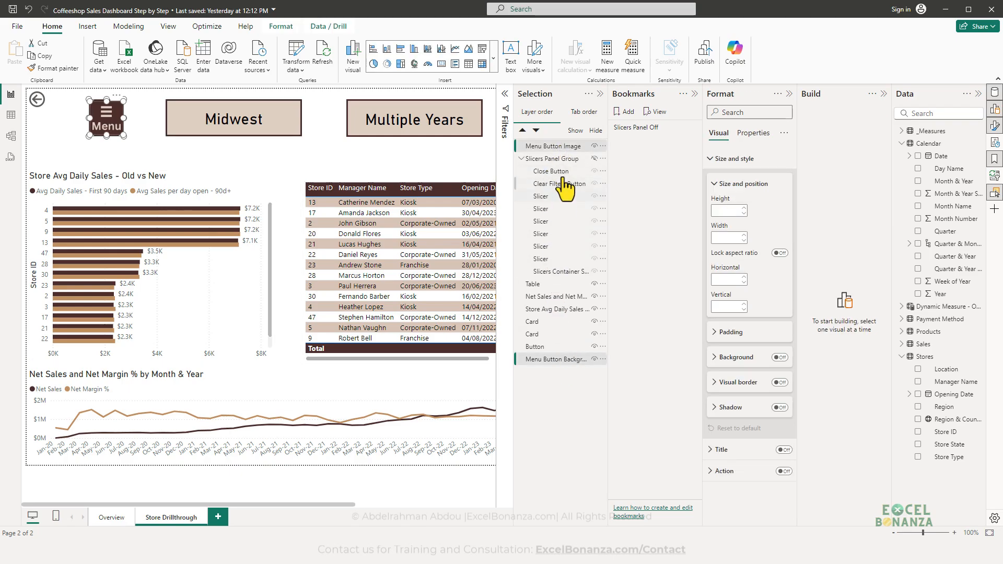
pyautogui.rightClick(562, 149)
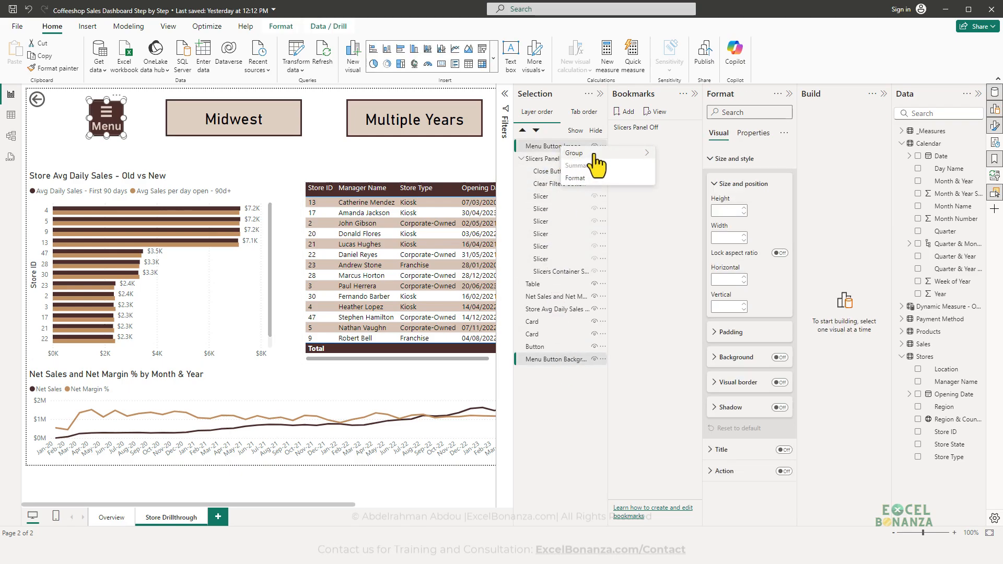
pyautogui.moveTo(600, 153)
pyautogui.click(674, 154)
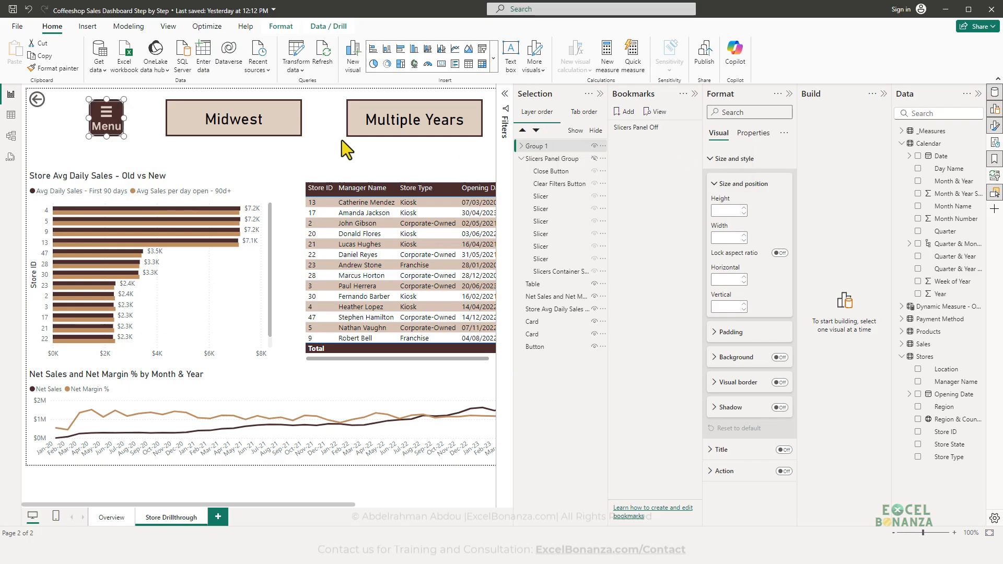
# - Move the grouped Menu button right to a horizontal position of about 146
pyautogui.click(130, 150)
pyautogui.moveTo(120, 116); pyautogui.dragTo(101, 139)
pyautogui.click(100, 143)
pyautogui.click(115, 149)
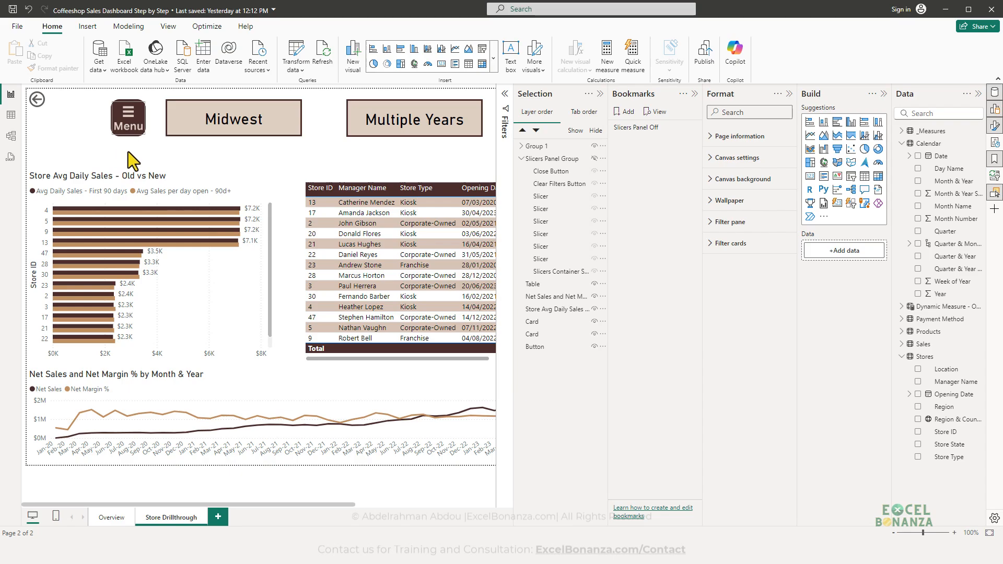
# - Rename the new Menu button group as "Menu Button Group"
pyautogui.doubleClick(555, 144)
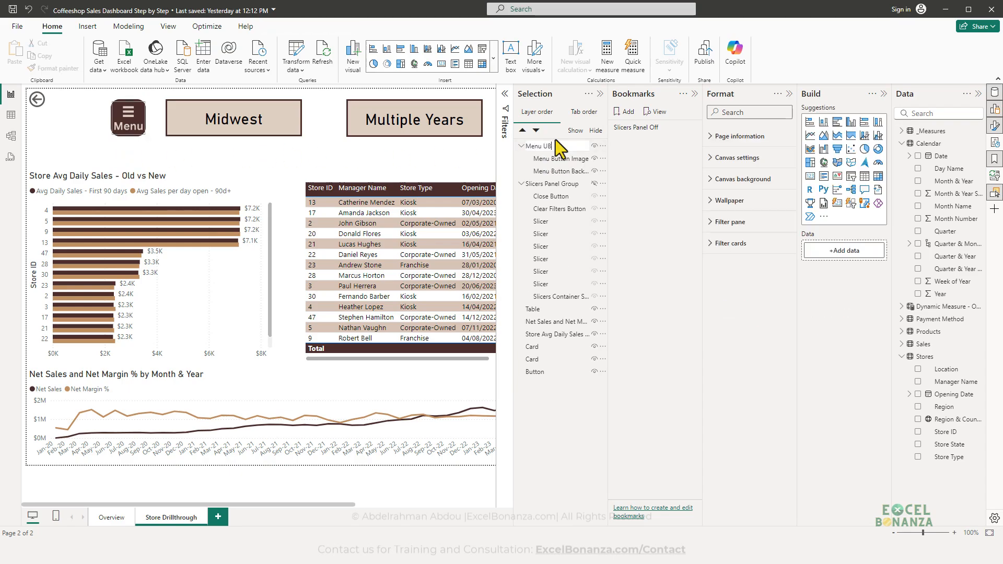
pyautogui.write('Menu Button Group')
pyautogui.press('Return')
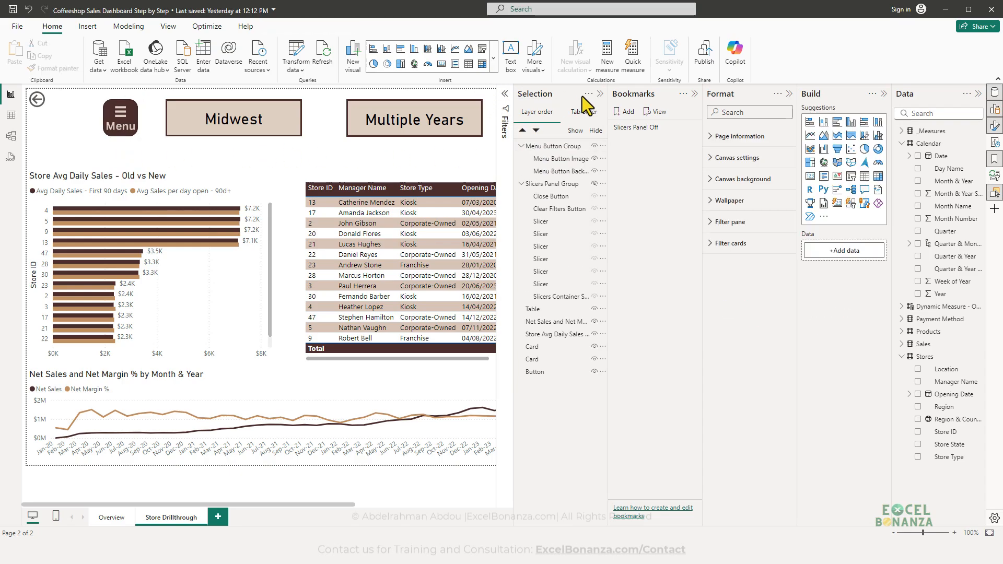
pyautogui.click(599, 95)
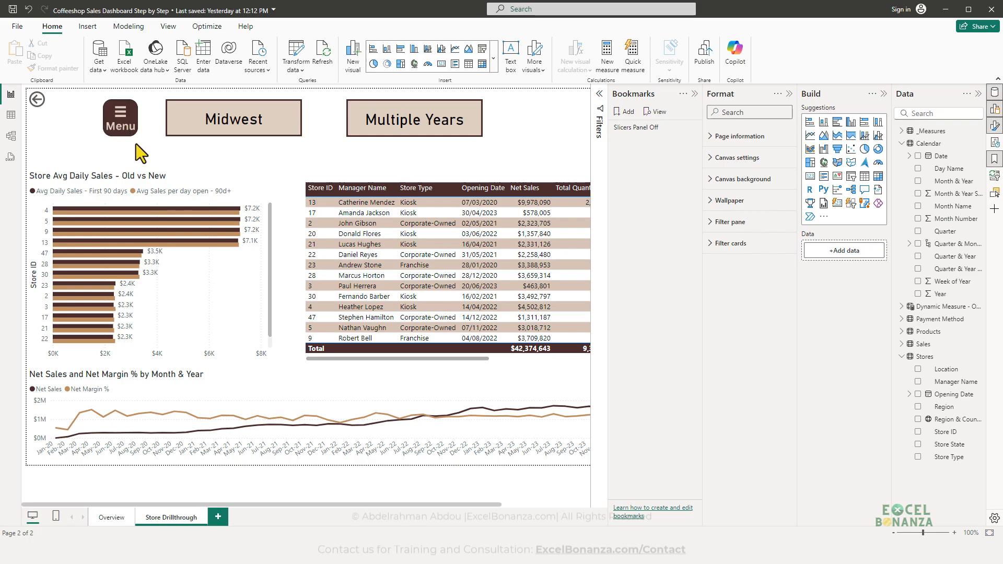
pyautogui.click(125, 133)
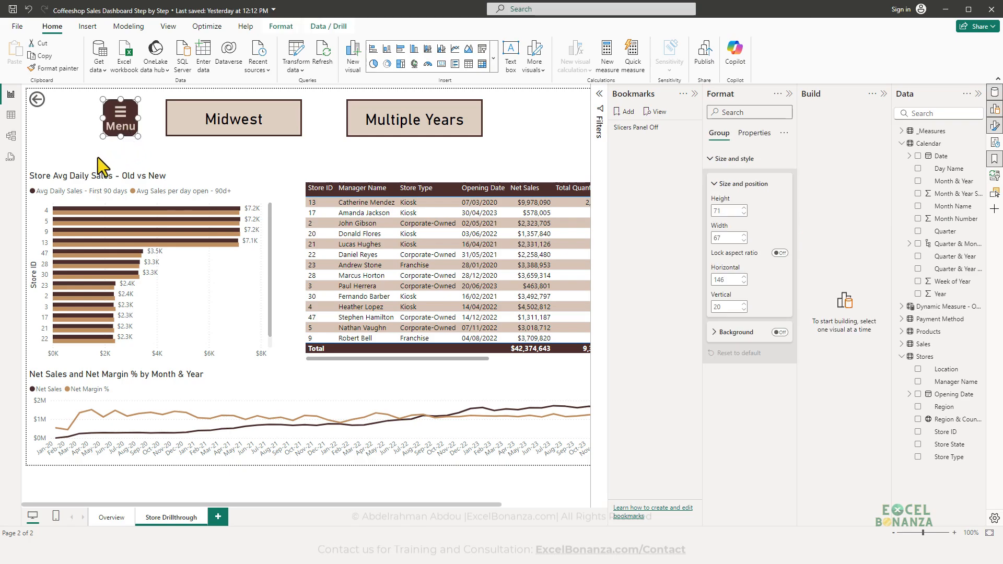
pyautogui.click(98, 157)
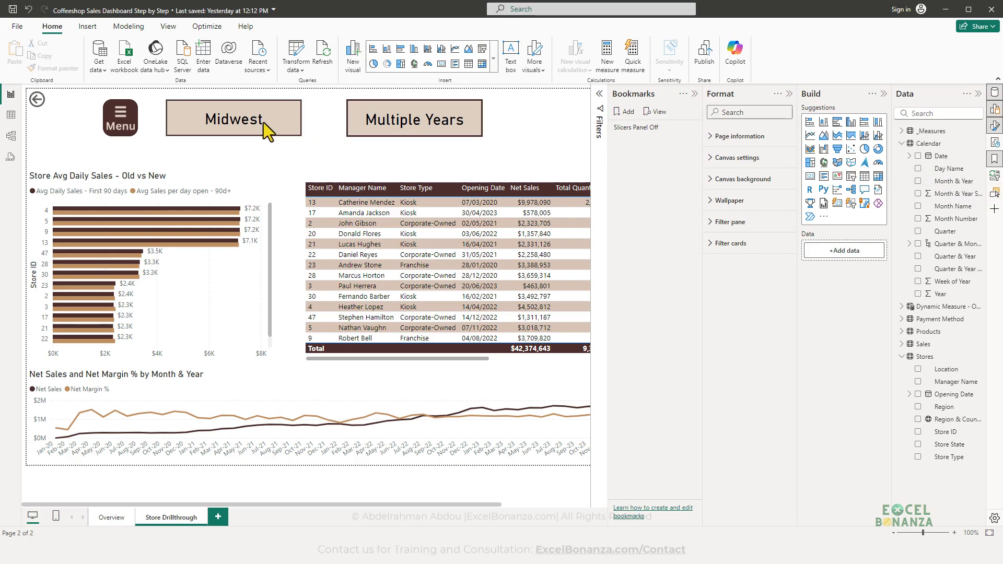
pyautogui.click(994, 193)
pyautogui.click(994, 193)
pyautogui.click(994, 194)
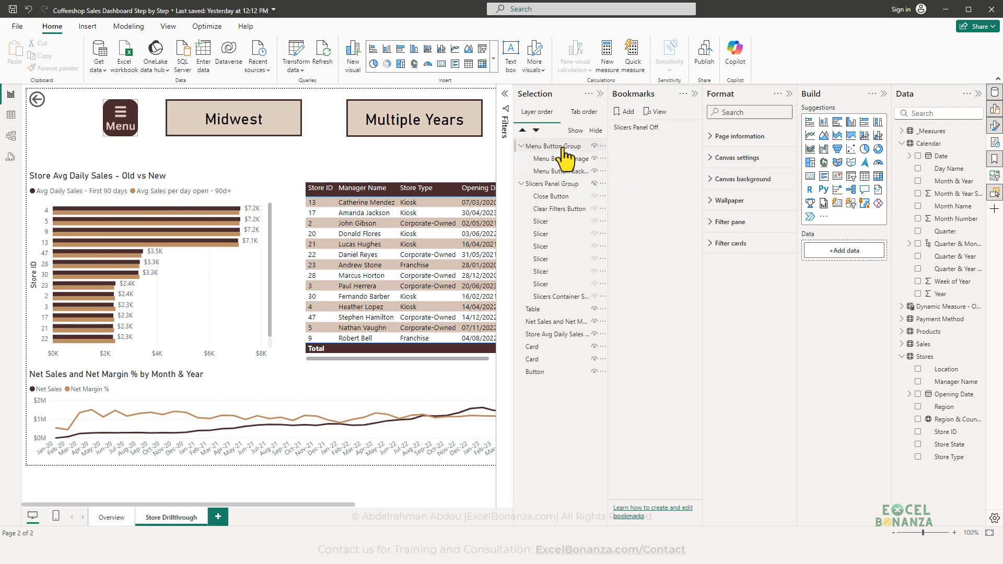
# - Make the Slicers Panel Group visible and hide the Menu Button Group
pyautogui.click(551, 186)
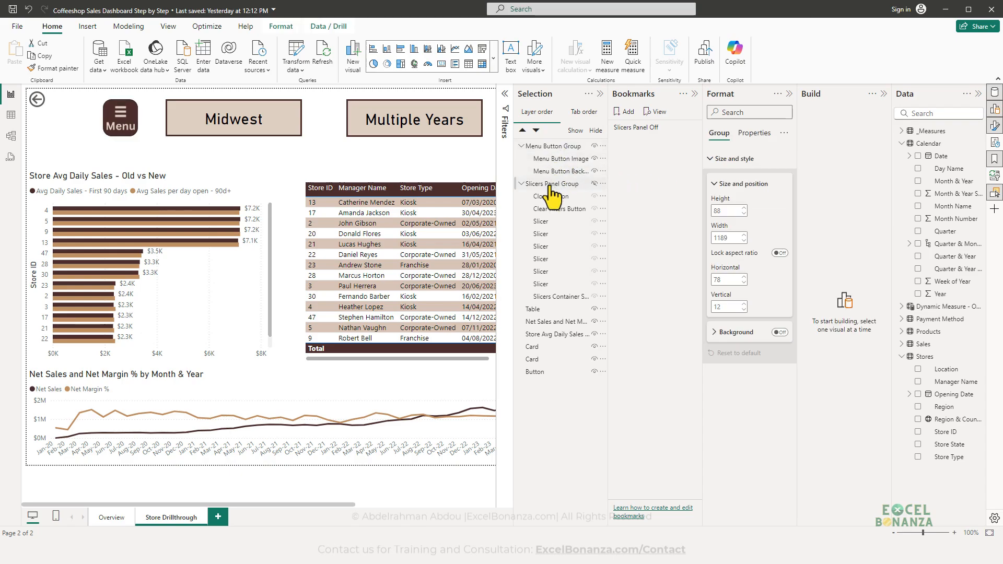
pyautogui.click(593, 184)
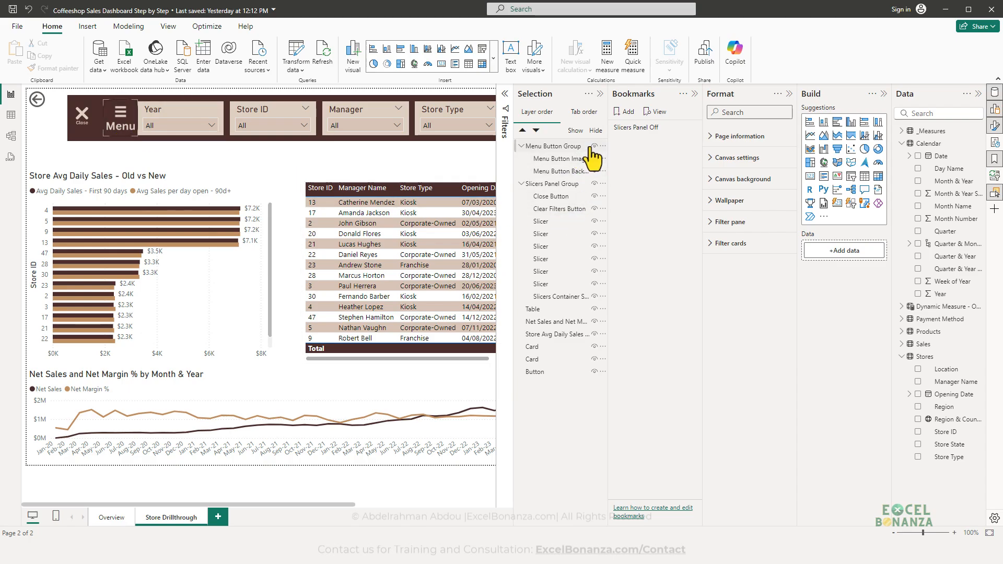
pyautogui.click(124, 125)
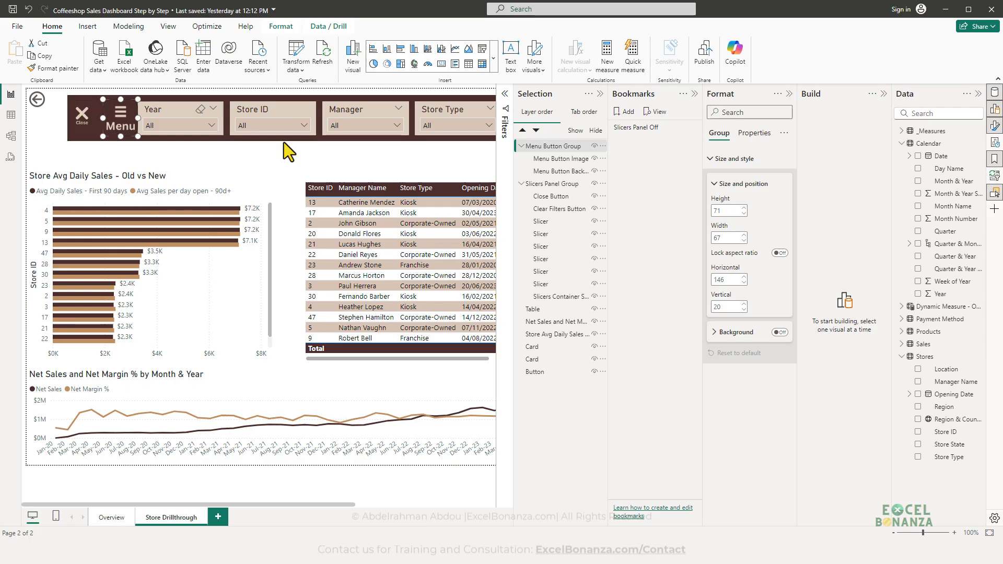
pyautogui.click(594, 145)
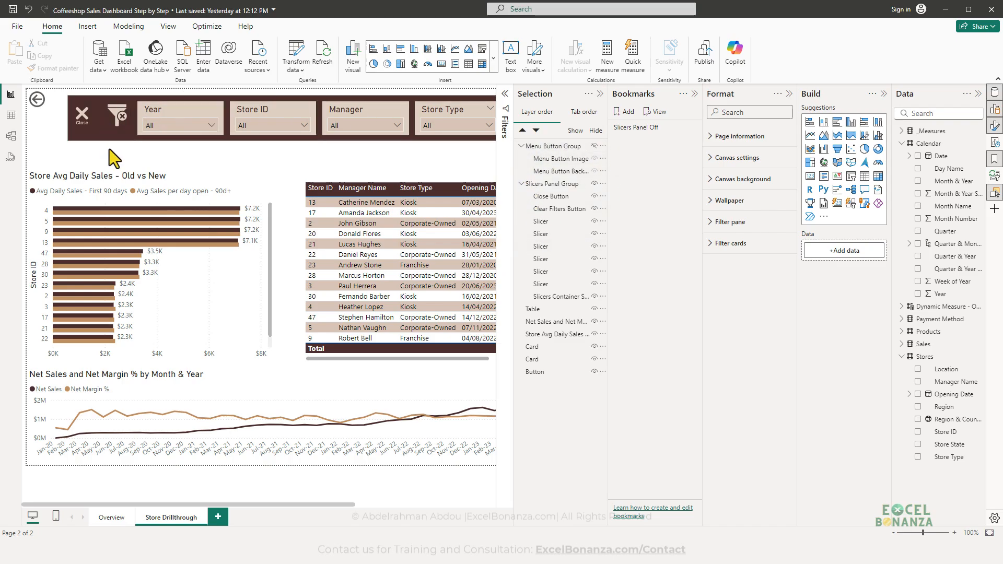
# - Add a bookmark of the page with the slicer panel shown and name it "Slicers Panel On"
pyautogui.click(599, 94)
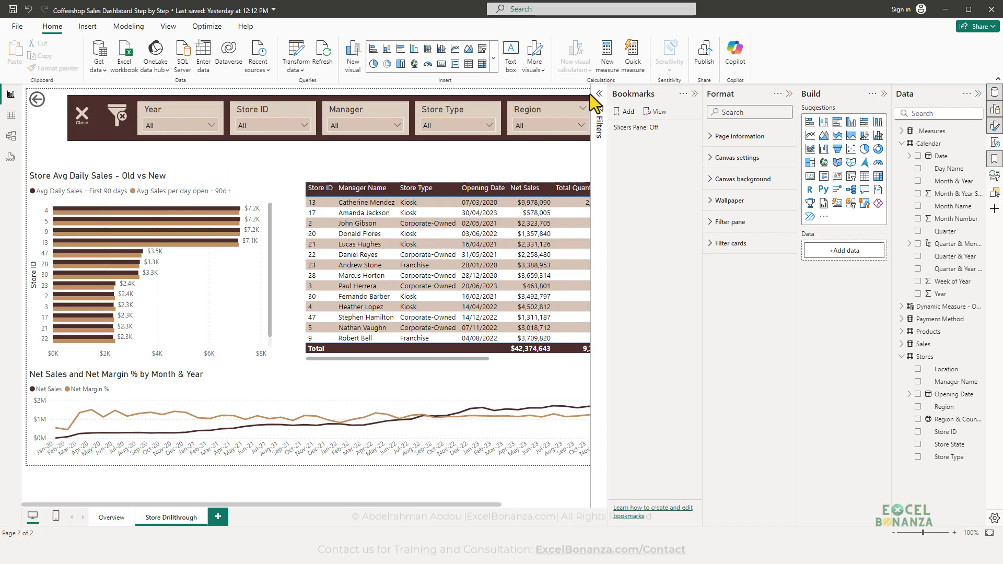
pyautogui.click(623, 112)
pyautogui.hotkey('ctrl', 'a')
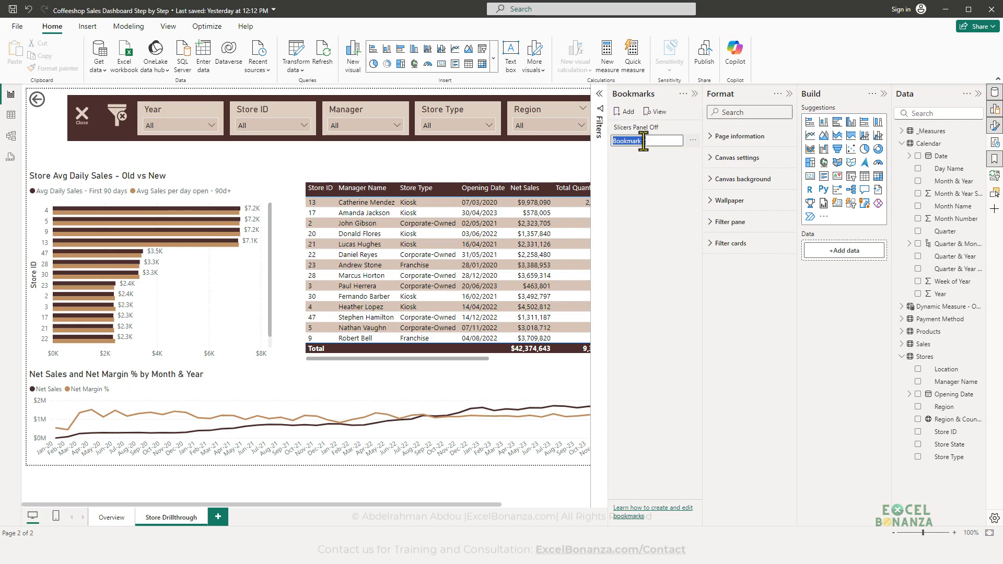
pyautogui.write('Slicers Panel On')
pyautogui.press('Return')
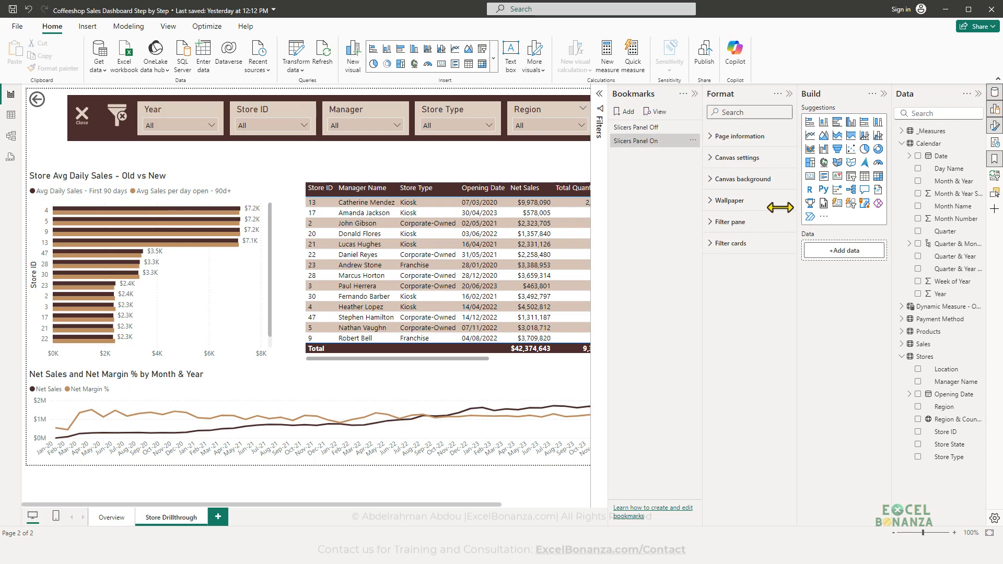
# - Exclude Data from the "Slicers Panel On" bookmark and update it
pyautogui.click(691, 140)
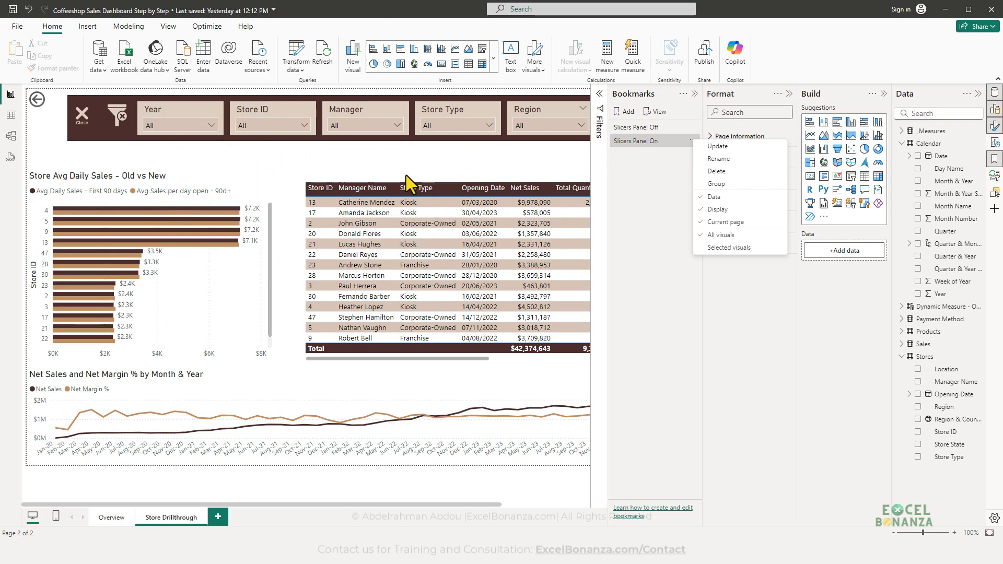
pyautogui.click(714, 199)
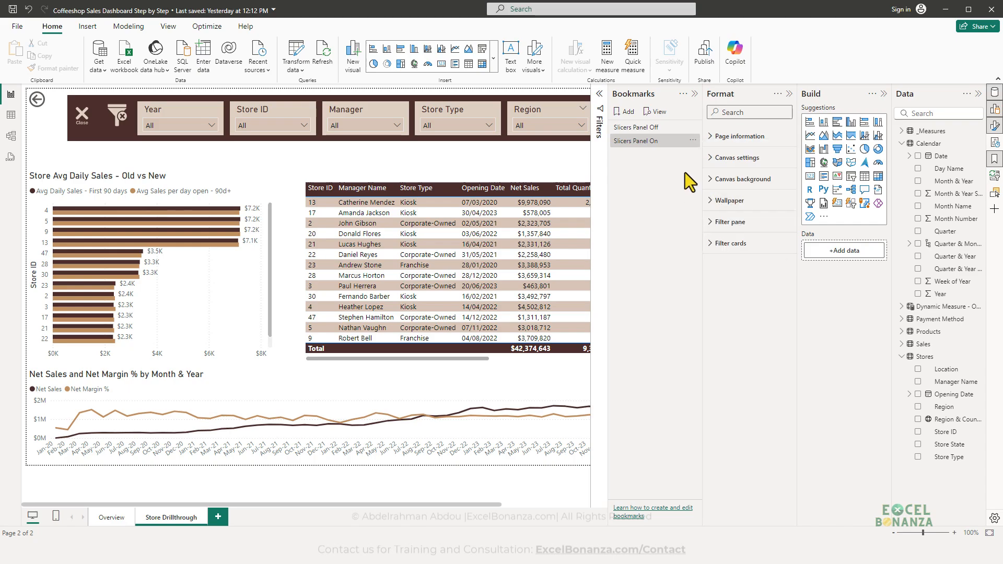
pyautogui.click(693, 141)
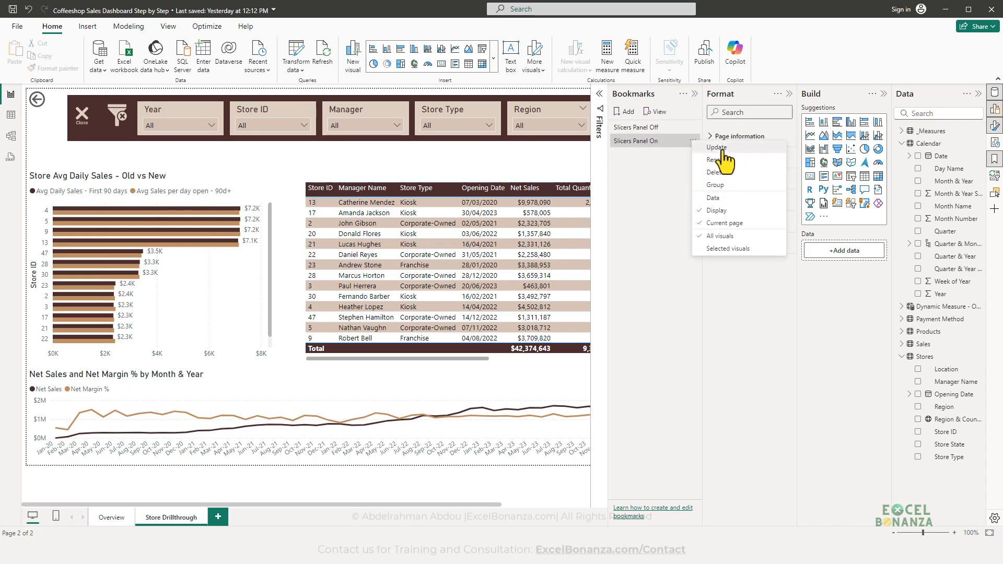
pyautogui.click(716, 147)
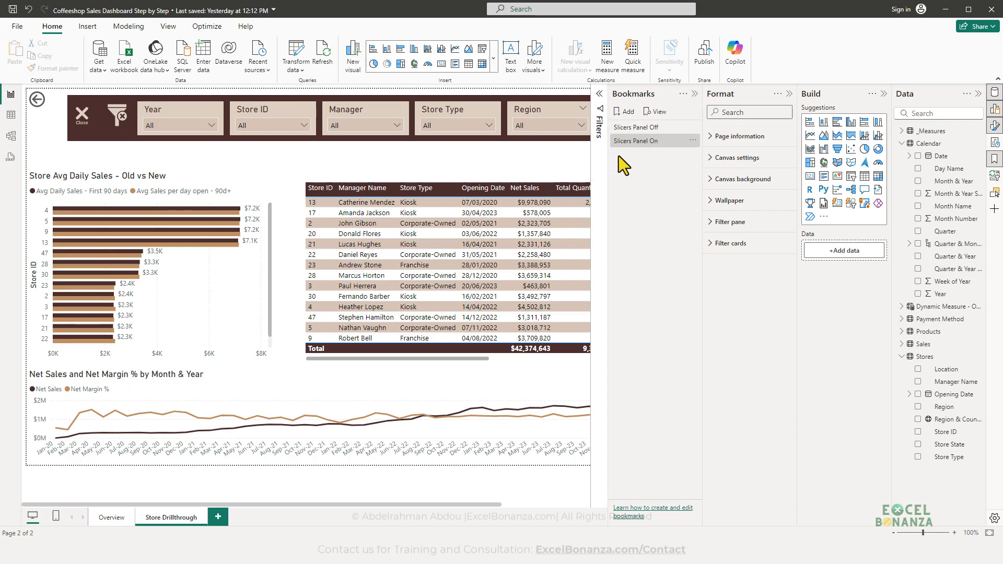
# - Test the two bookmarks by switching between "Slicers Panel Off" and "Slicers Panel On", ending on "Slicers Panel Off"
pyautogui.click(648, 129)
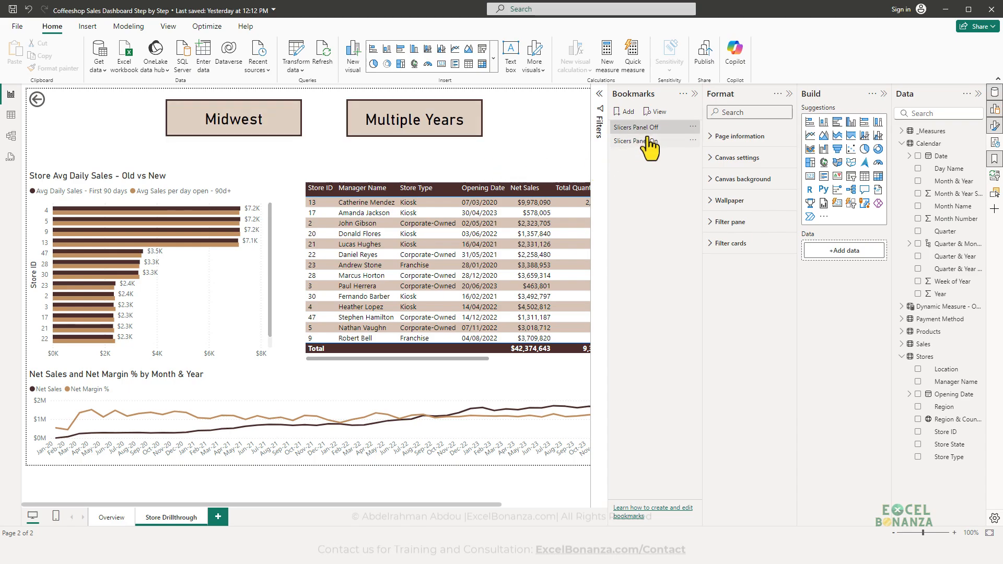
pyautogui.click(647, 141)
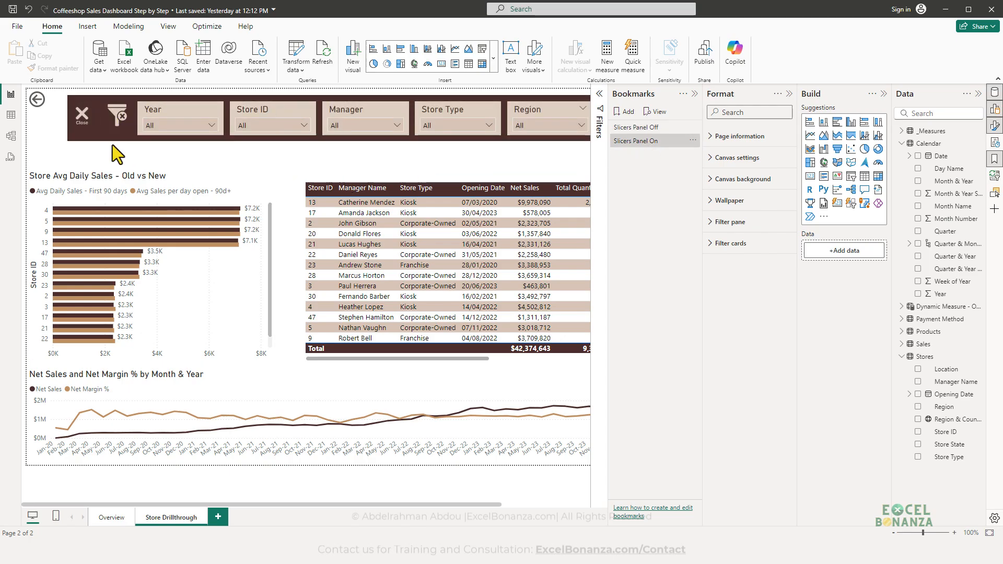
pyautogui.click(626, 128)
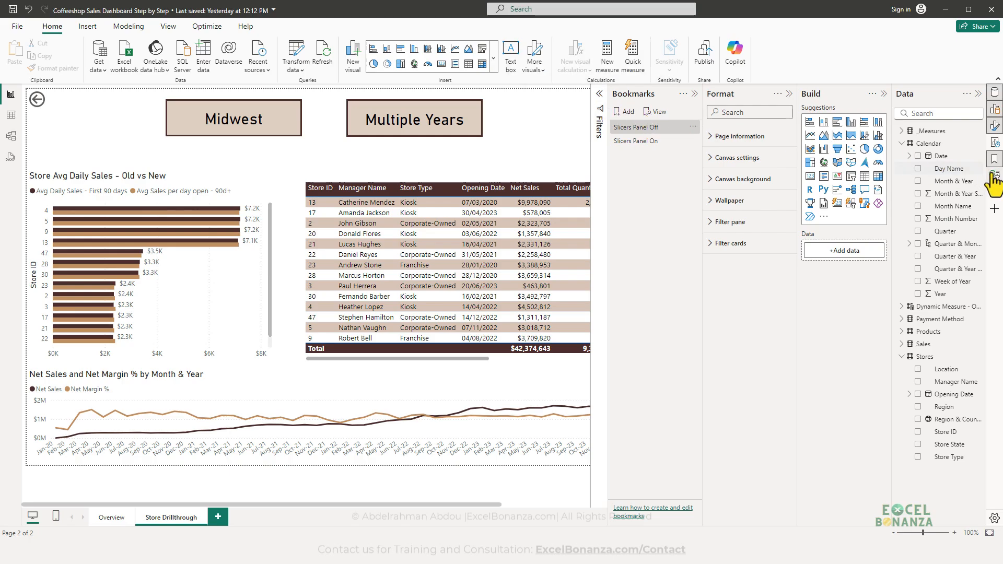
# - Make the Menu Button Group visible and update the "Slicers Panel Off" bookmark to include it
pyautogui.click(995, 194)
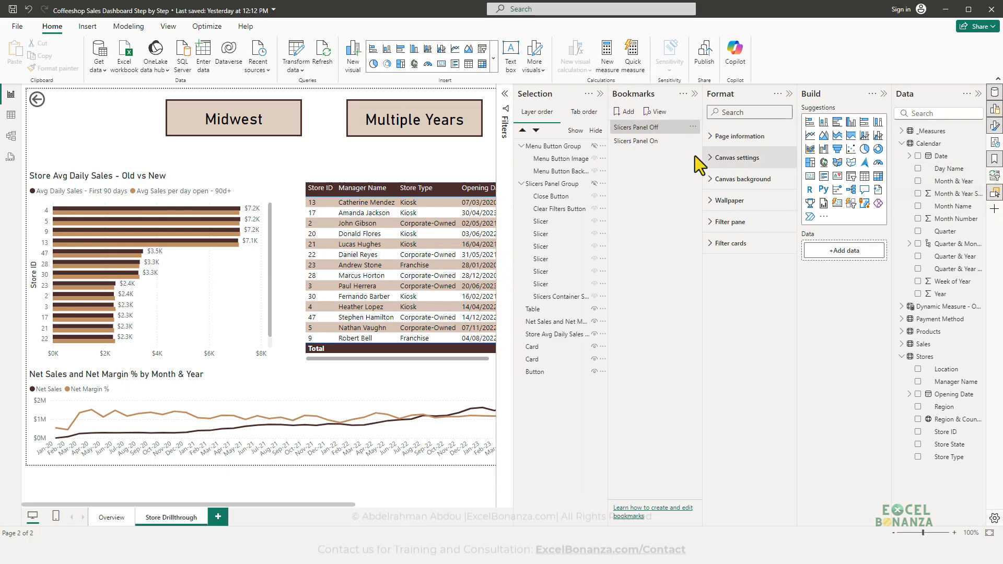
pyautogui.click(593, 147)
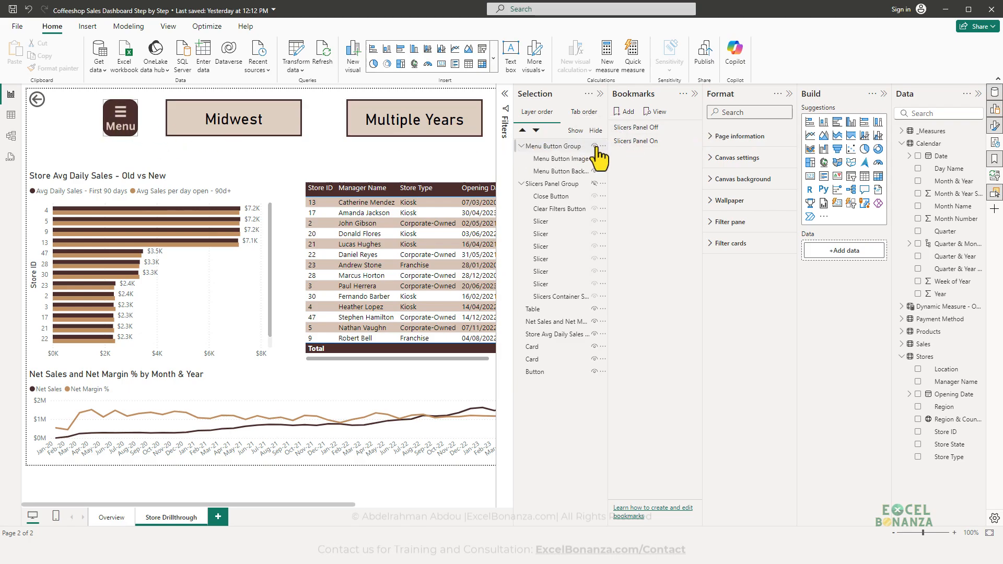
pyautogui.click(696, 128)
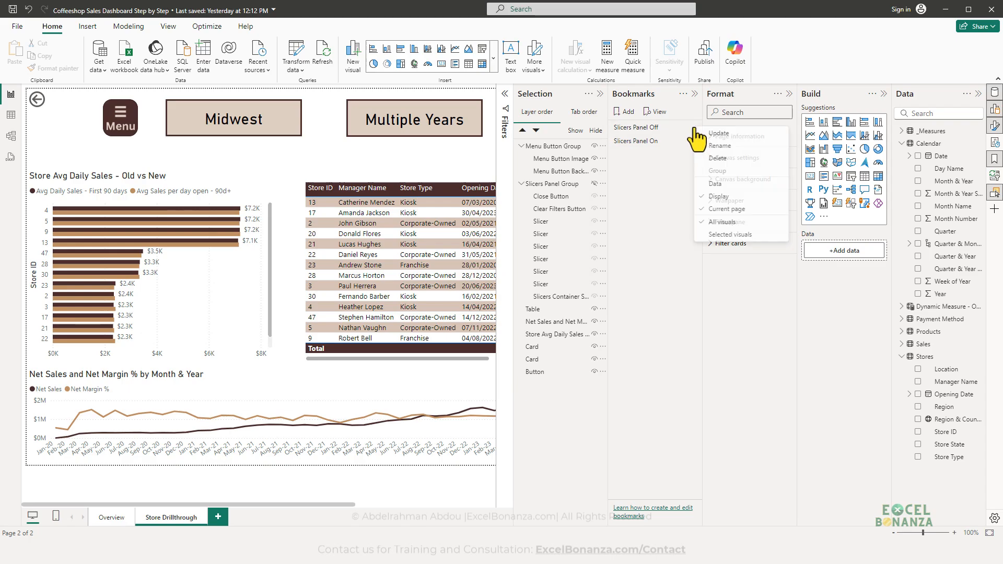
pyautogui.click(724, 134)
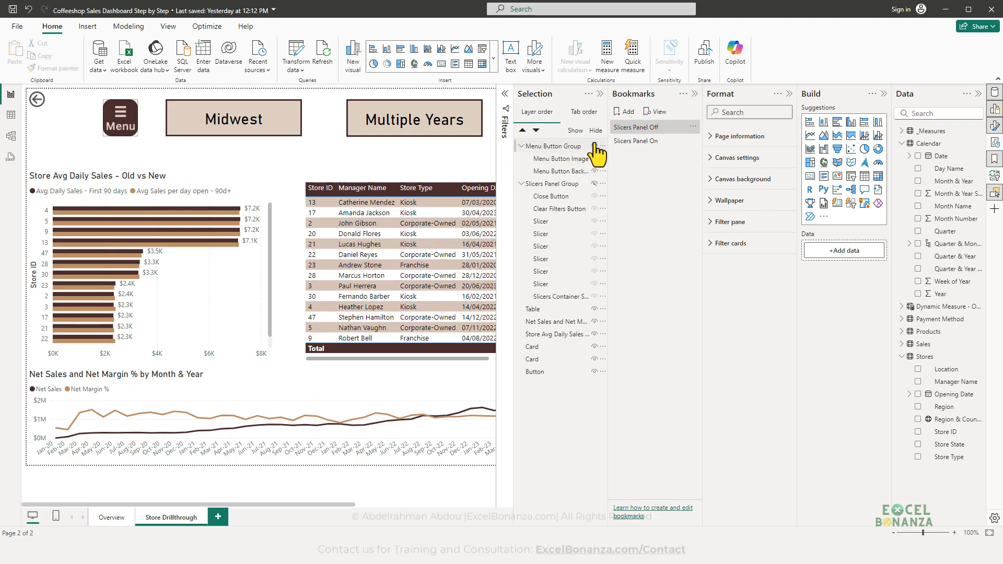
# - Check that the updated bookmarks swap the Menu button and the slicer panel, finishing on "Slicers Panel Off"
pyautogui.click(659, 142)
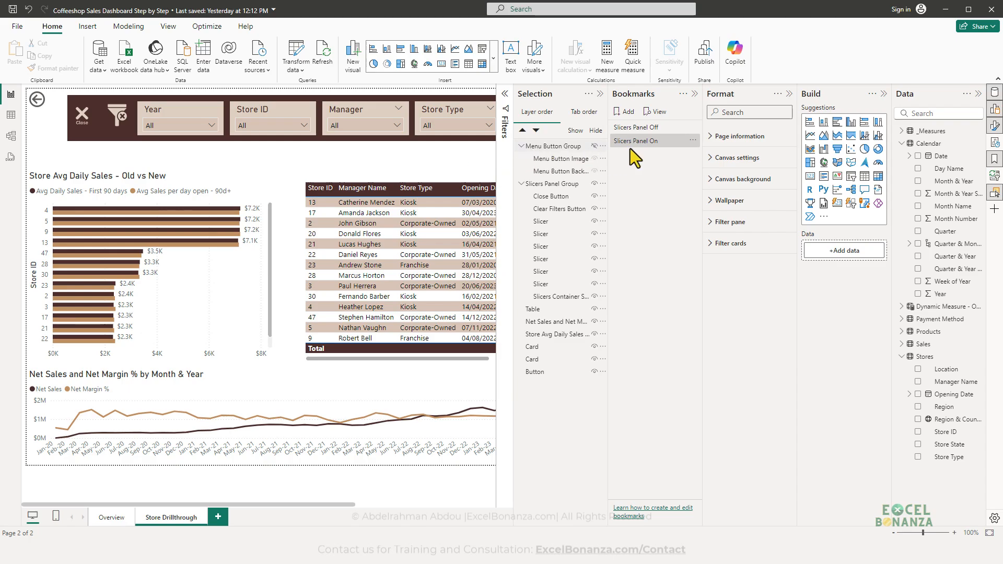
pyautogui.click(654, 128)
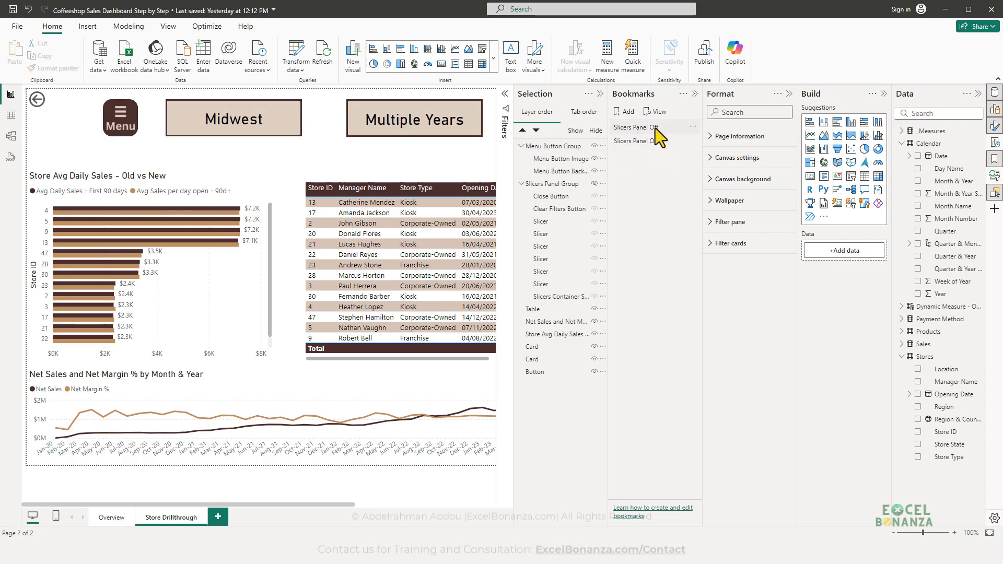
pyautogui.click(633, 129)
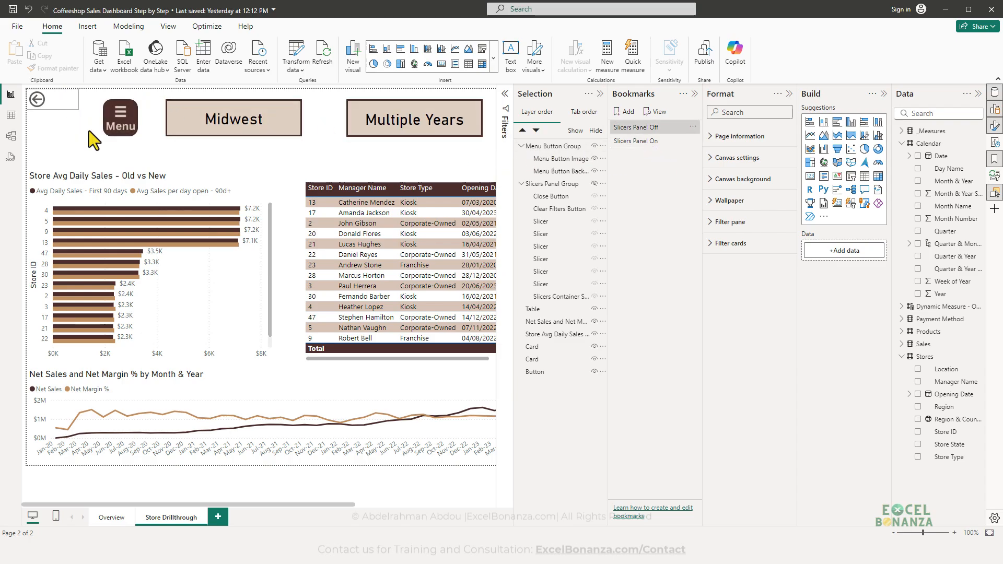
pyautogui.click(653, 142)
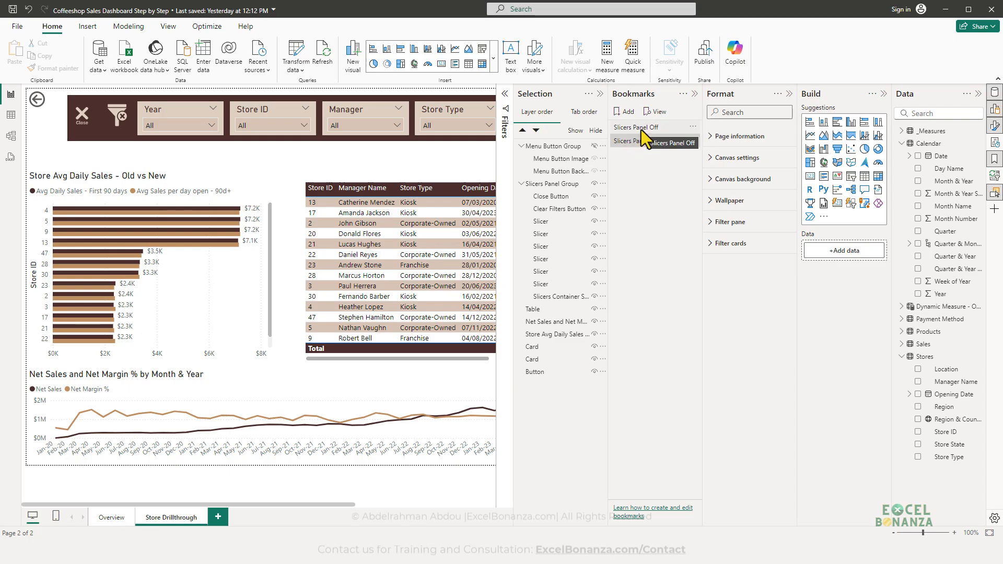
pyautogui.click(640, 129)
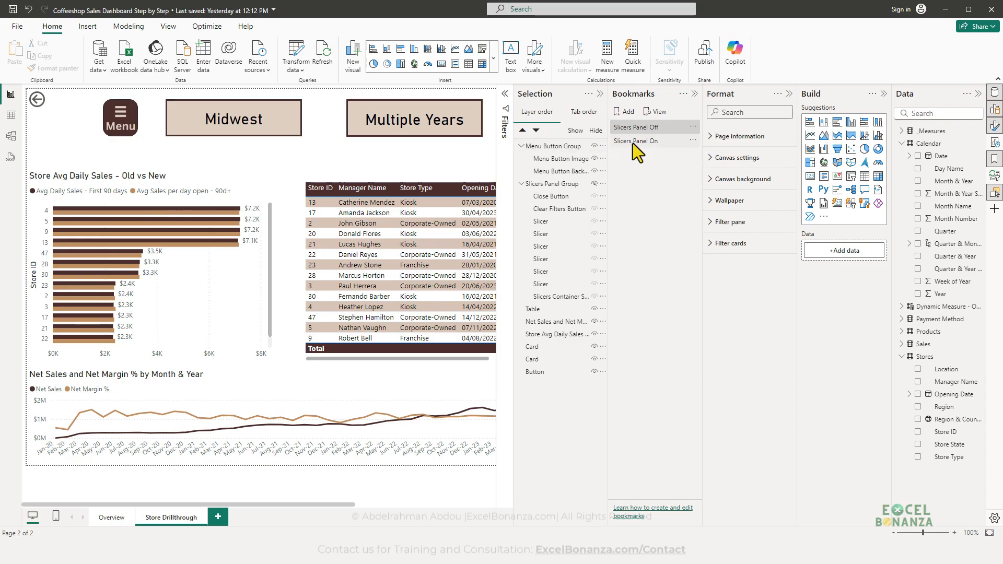
# - Inspect the format settings of the whole Menu Button Group for an Action option
pyautogui.click(133, 120)
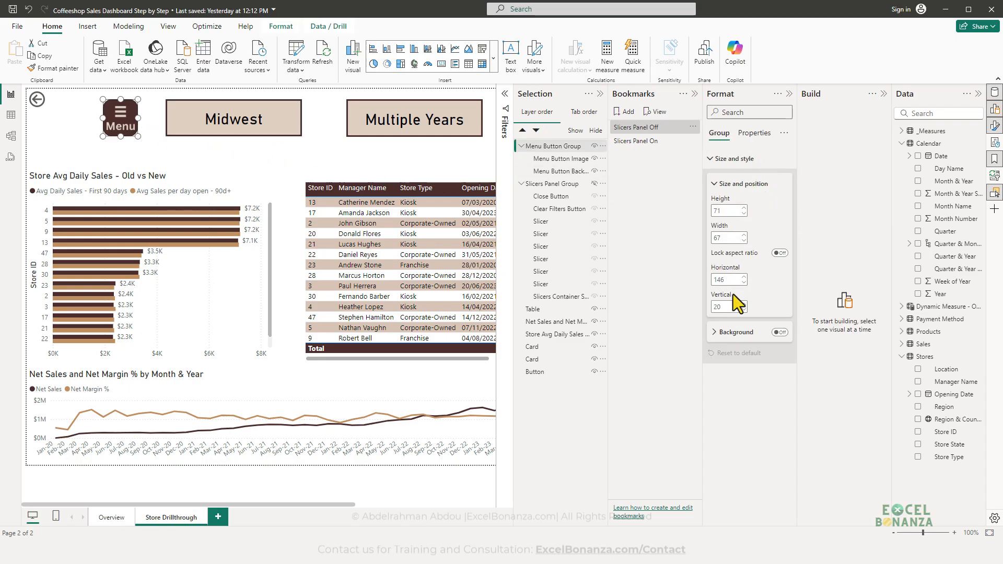
pyautogui.click(752, 135)
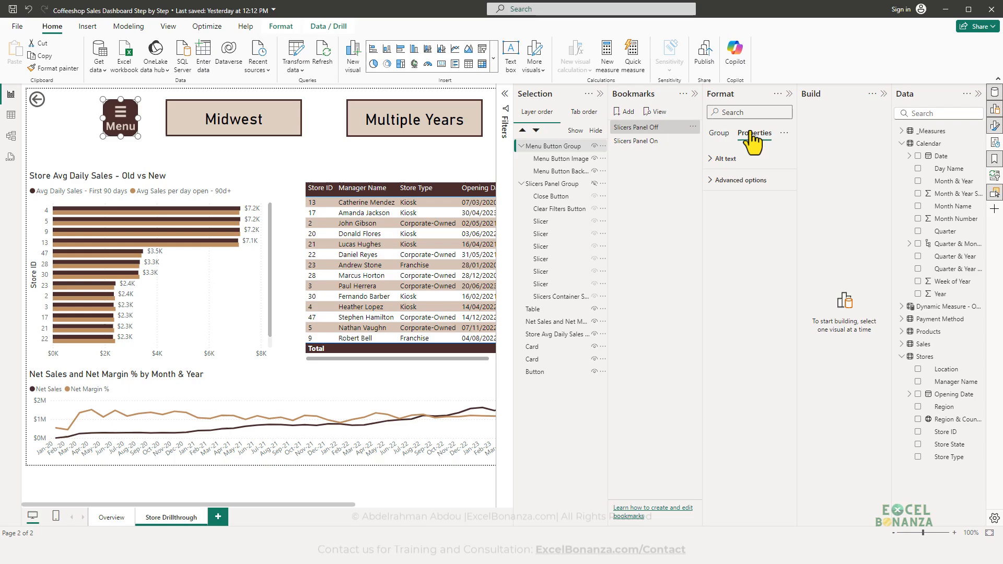
pyautogui.click(719, 134)
pyautogui.click(128, 142)
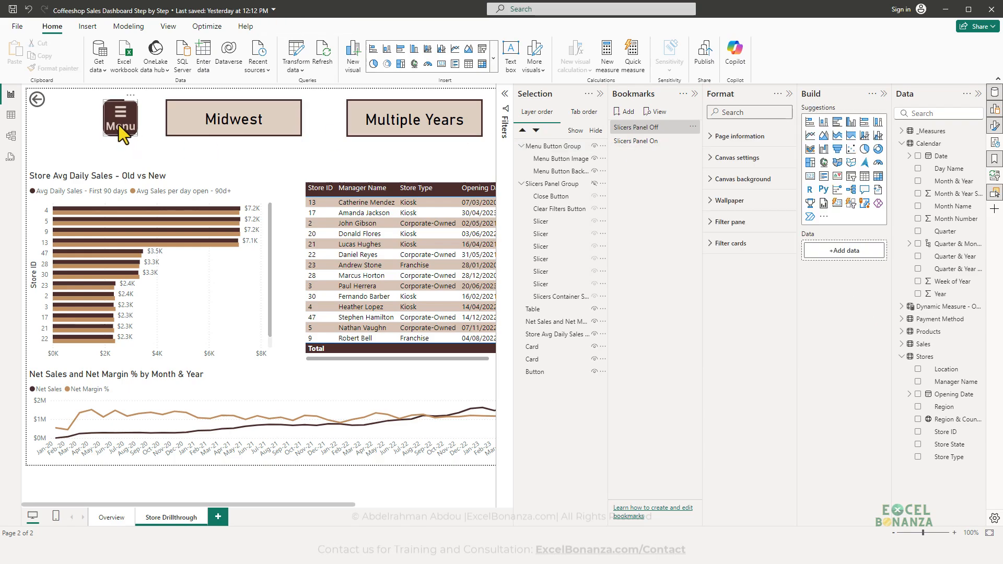
pyautogui.click(118, 126)
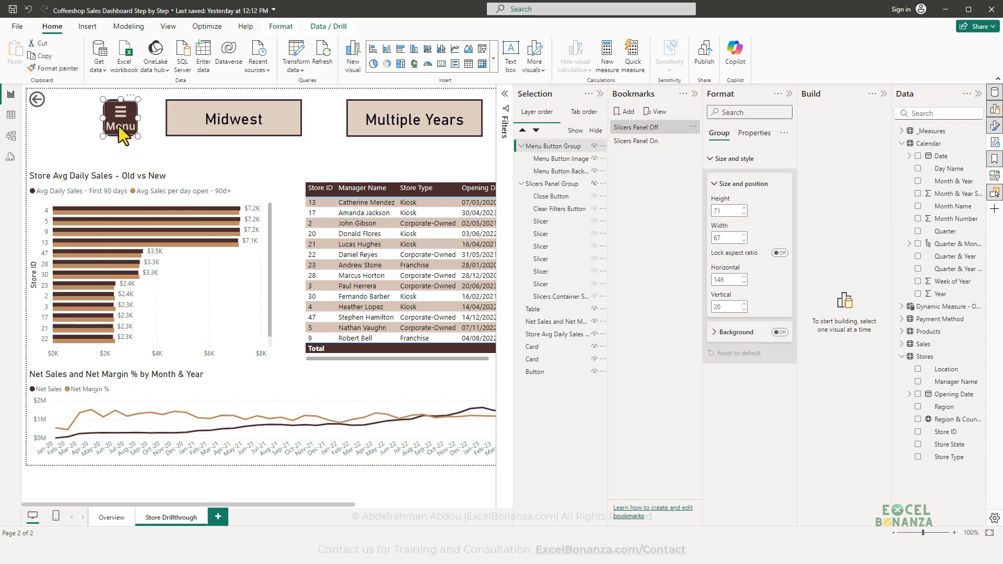
pyautogui.click(995, 196)
pyautogui.click(995, 195)
# - Compare the Action settings available for the Menu Button Image and for its background shape
pyautogui.click(563, 160)
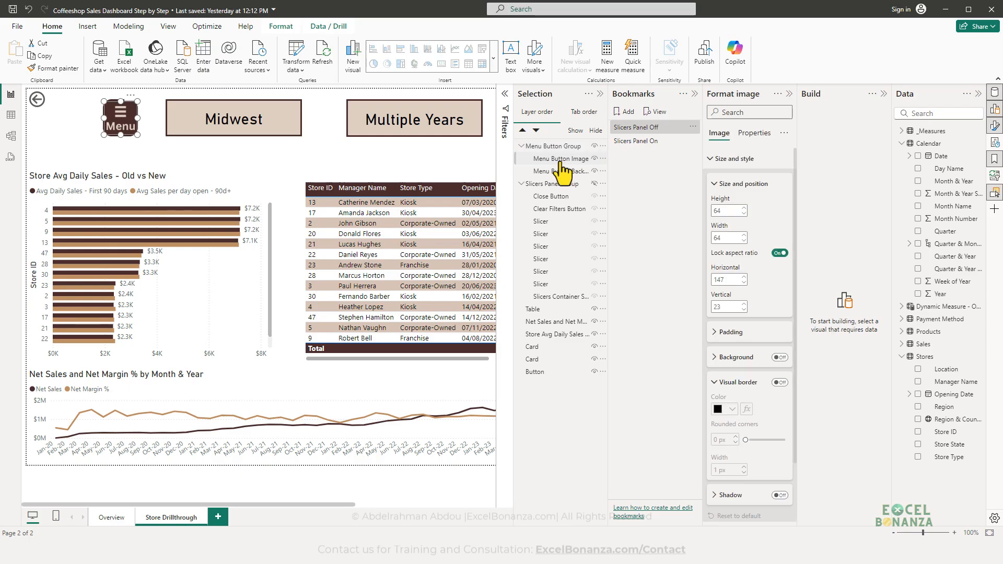
pyautogui.scroll(-3, 743, 221)
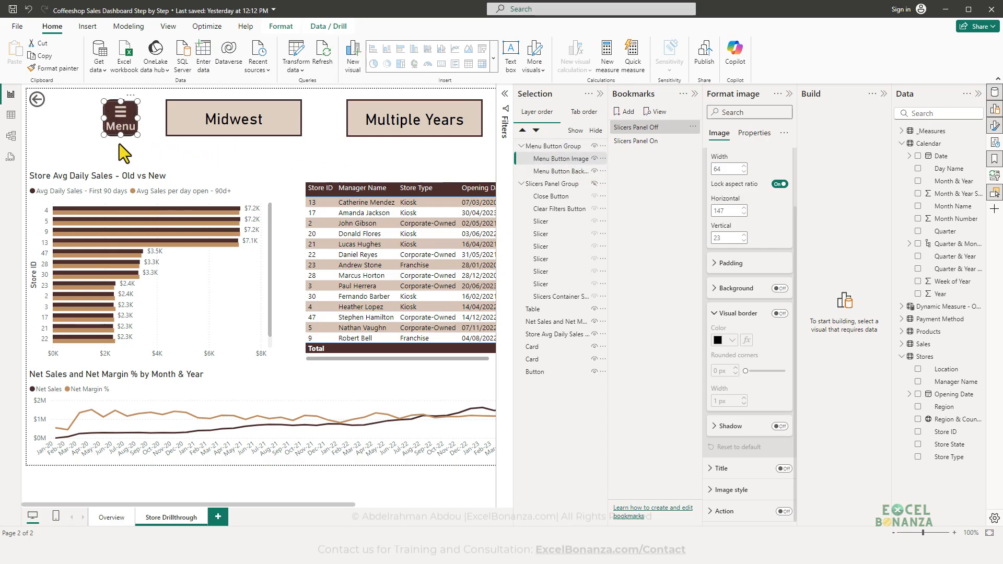
pyautogui.click(563, 174)
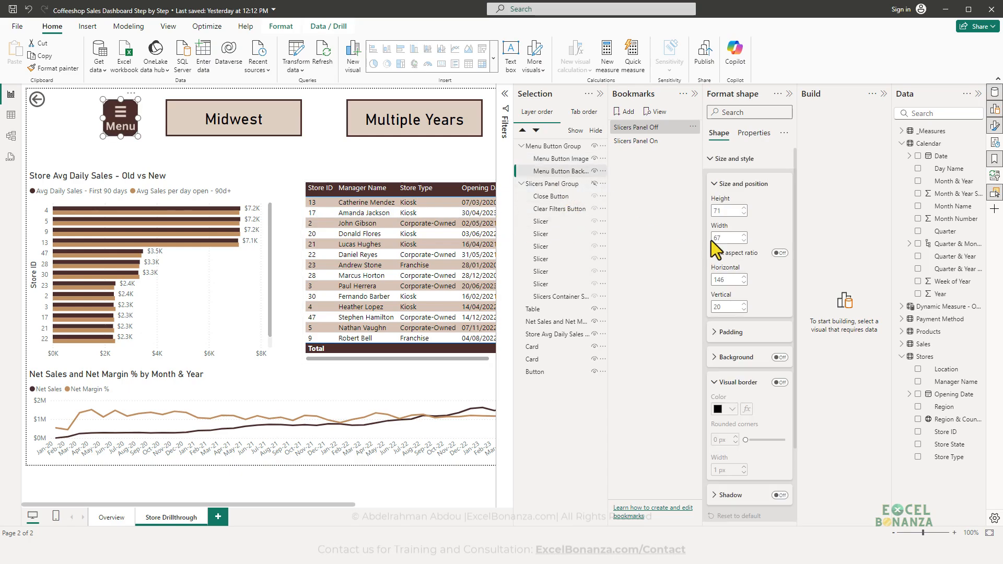
pyautogui.scroll(-1, 710, 240)
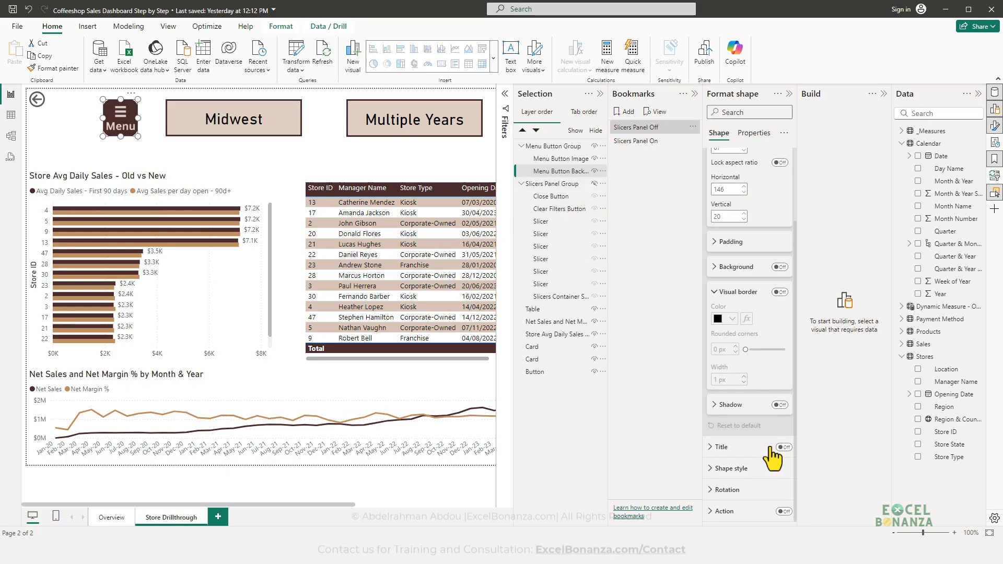
pyautogui.click(155, 142)
pyautogui.click(122, 123)
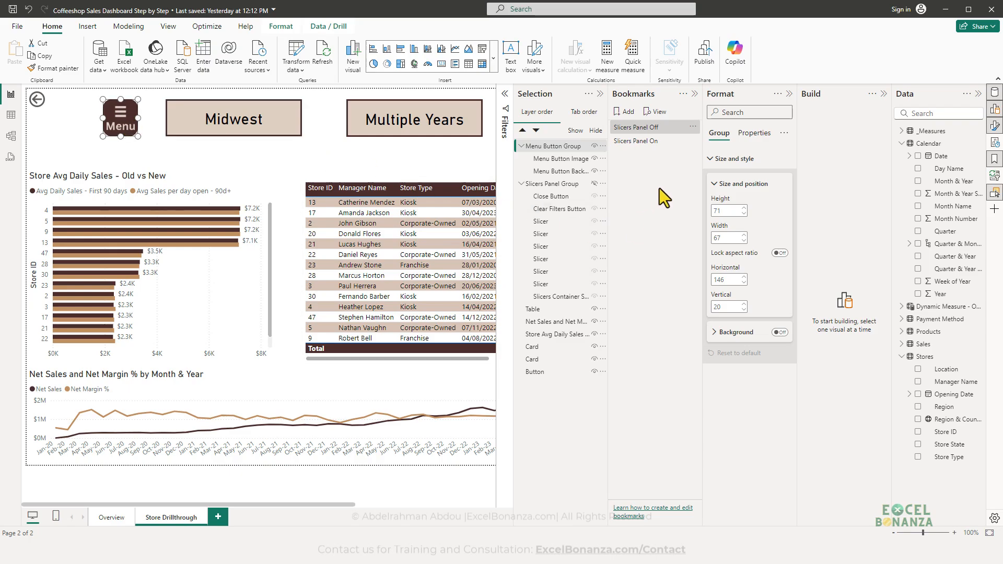
# - Turn on the Action of the Menu Button Image, with type Bookmark and bookmark "Slicers Panel On"
pyautogui.click(560, 162)
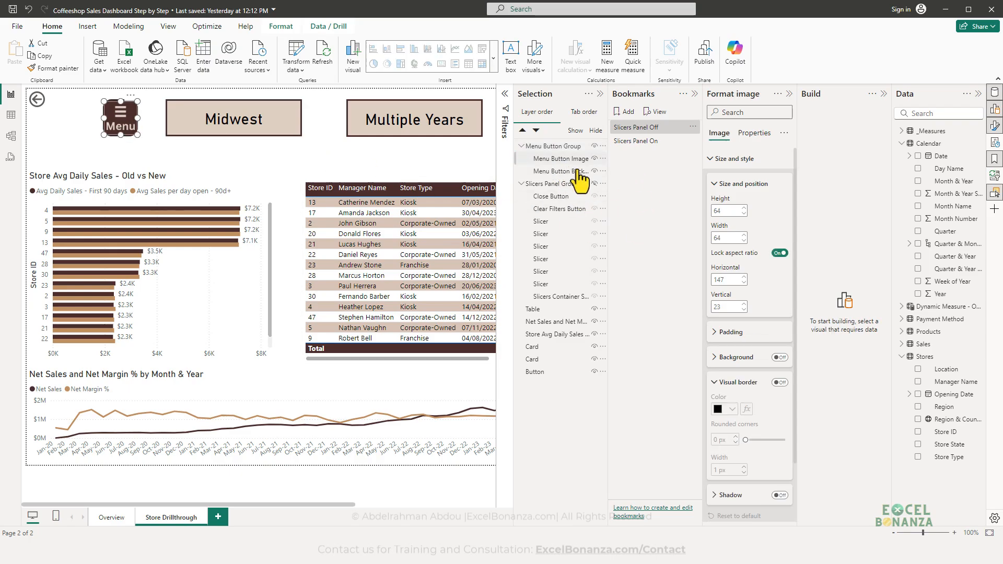
pyautogui.scroll(-5, 729, 305)
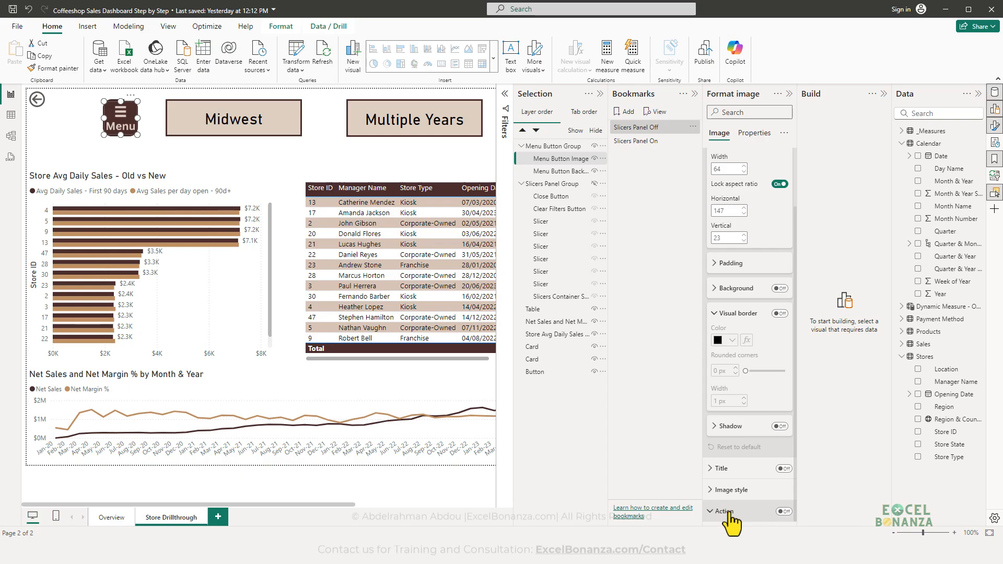
pyautogui.click(727, 511)
pyautogui.click(783, 440)
pyautogui.scroll(-2, 781, 443)
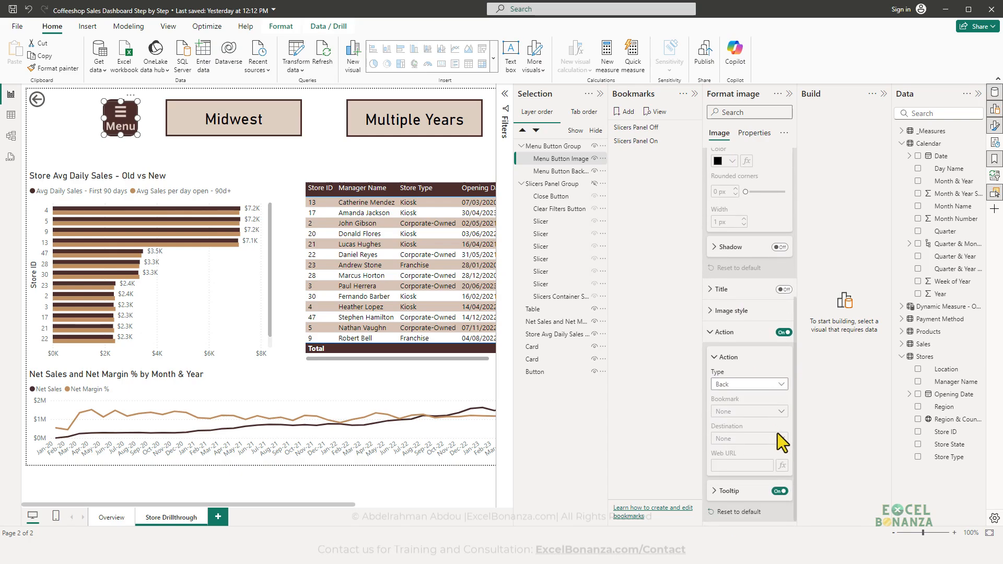
pyautogui.click(748, 387)
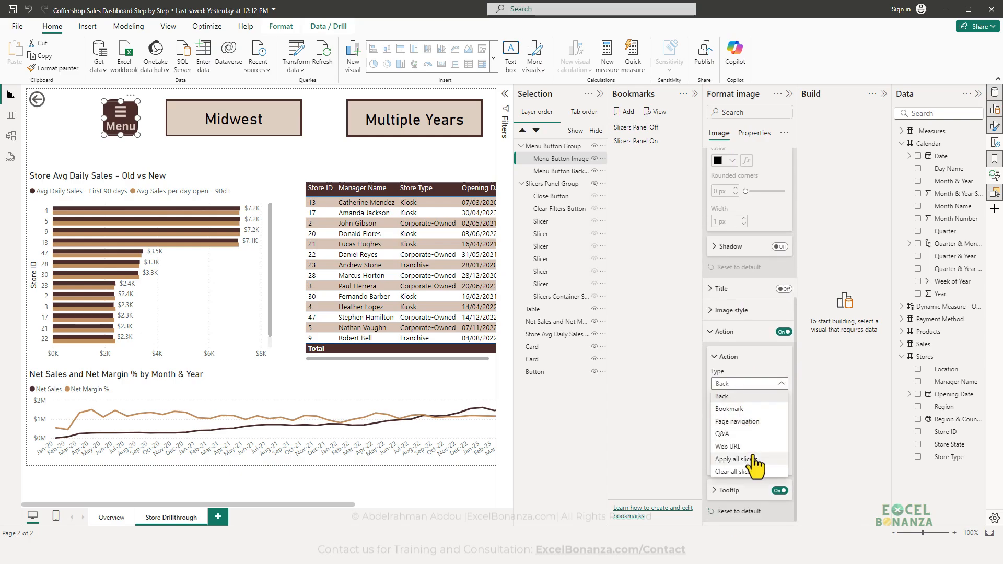
pyautogui.click(748, 410)
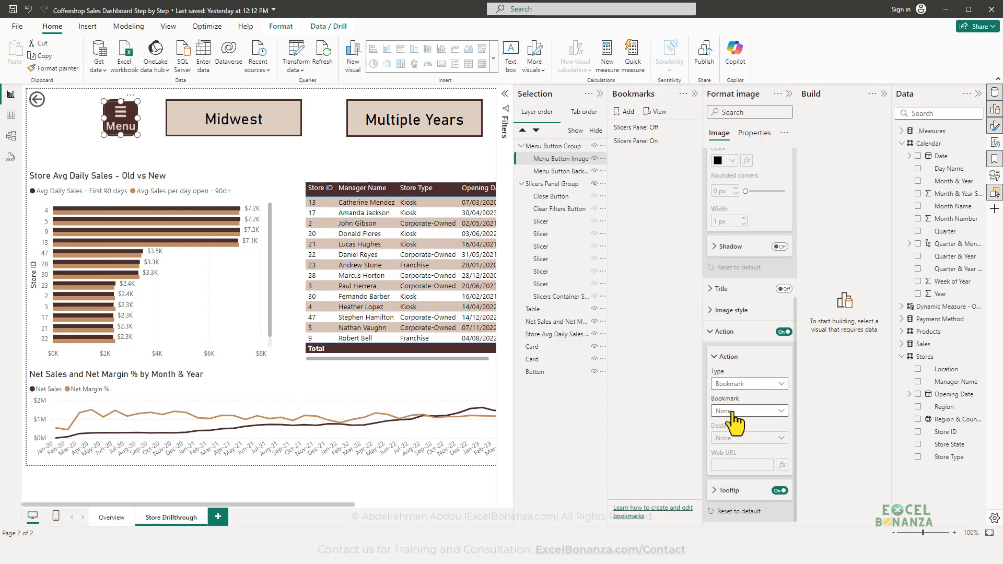
pyautogui.click(732, 412)
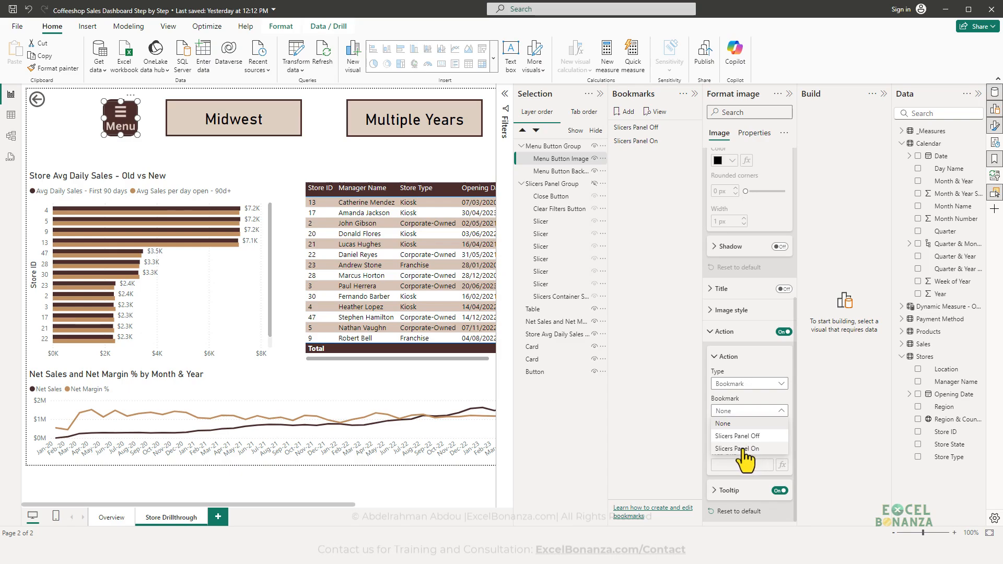
pyautogui.click(742, 449)
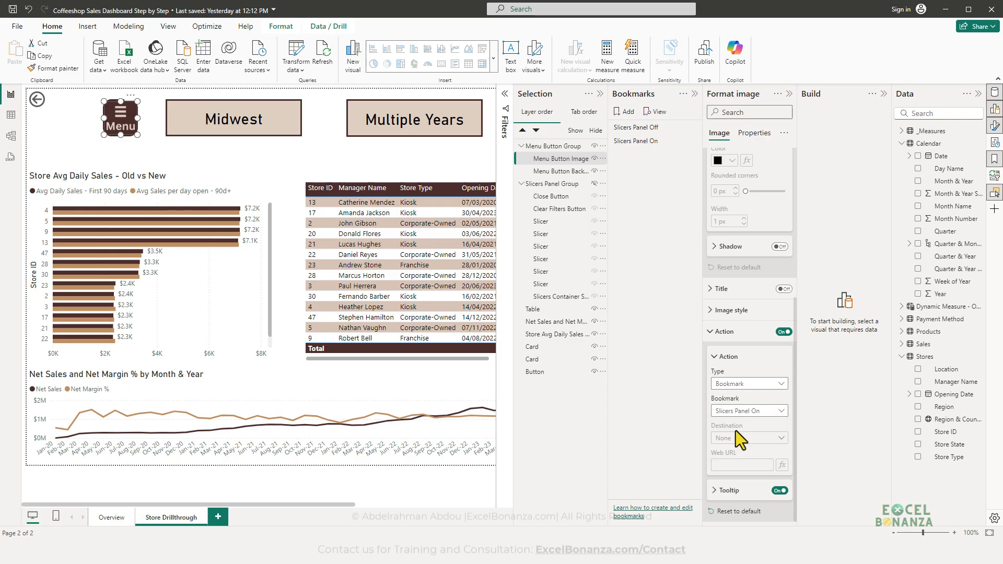
pyautogui.click(164, 150)
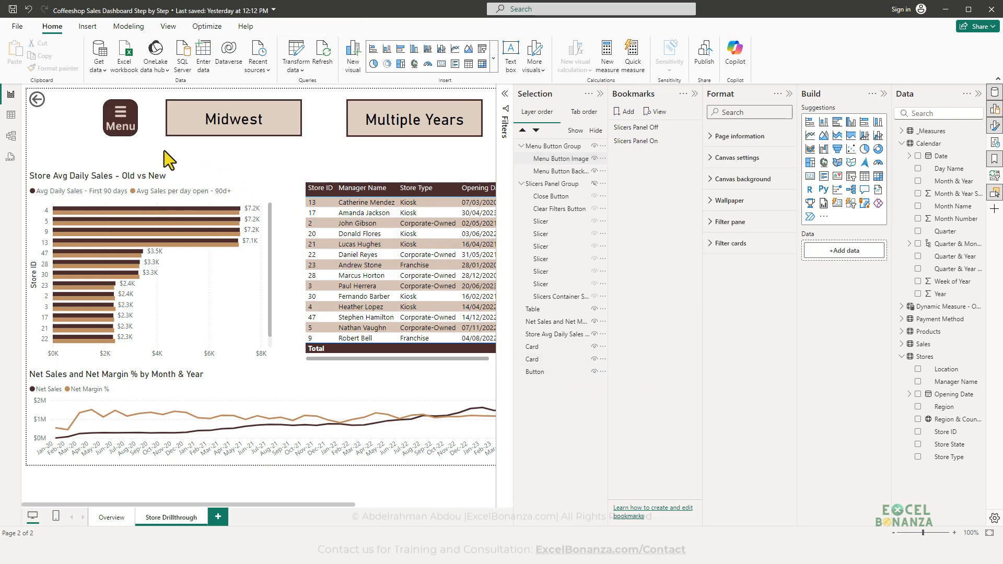
# - Collapse the Selection and Bookmarks panes and test showing and hiding the slicer panel with the Menu and Close buttons
pyautogui.click(600, 94)
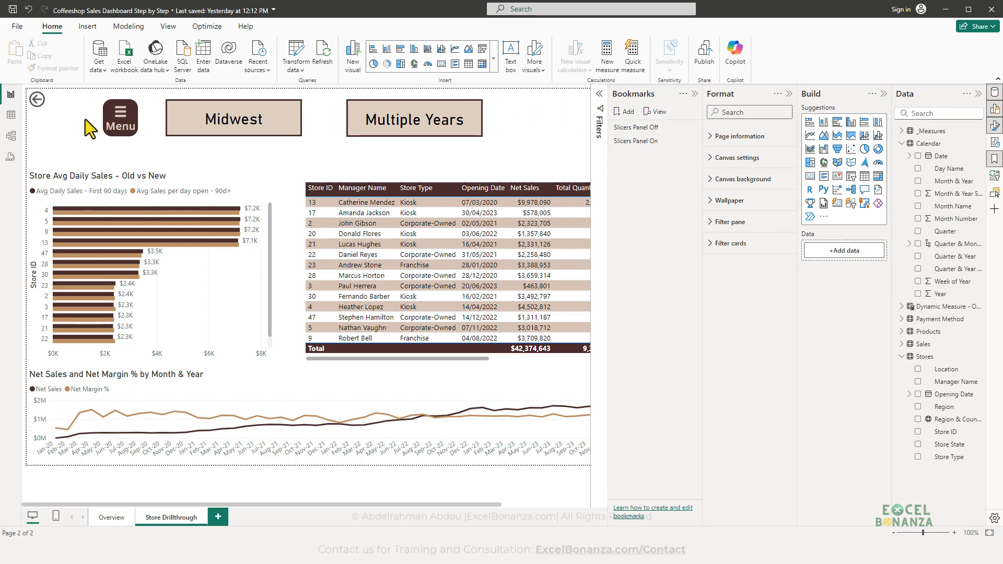
pyautogui.keyDown('ctrl'); pyautogui.click(123, 125); pyautogui.keyUp('ctrl')
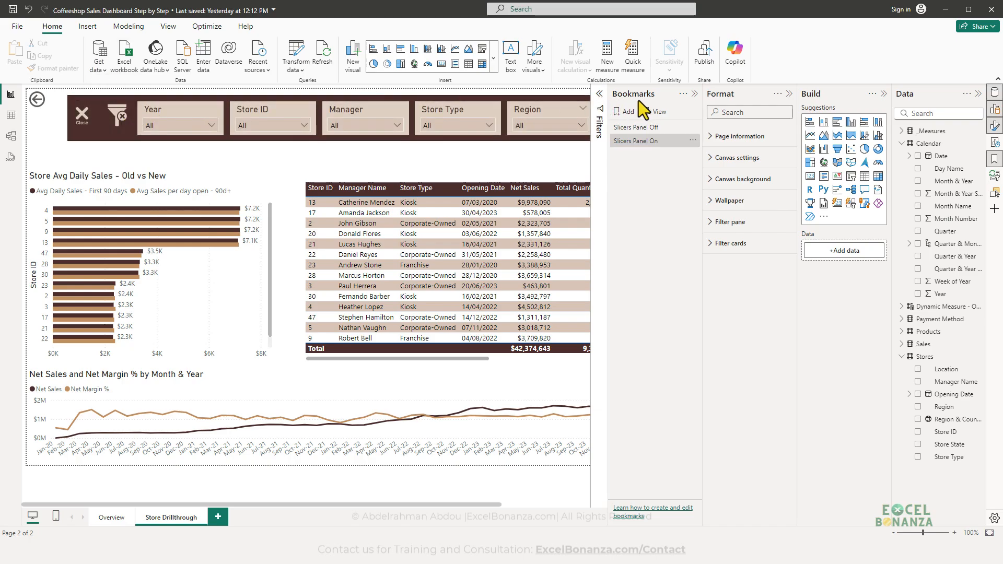
pyautogui.click(694, 94)
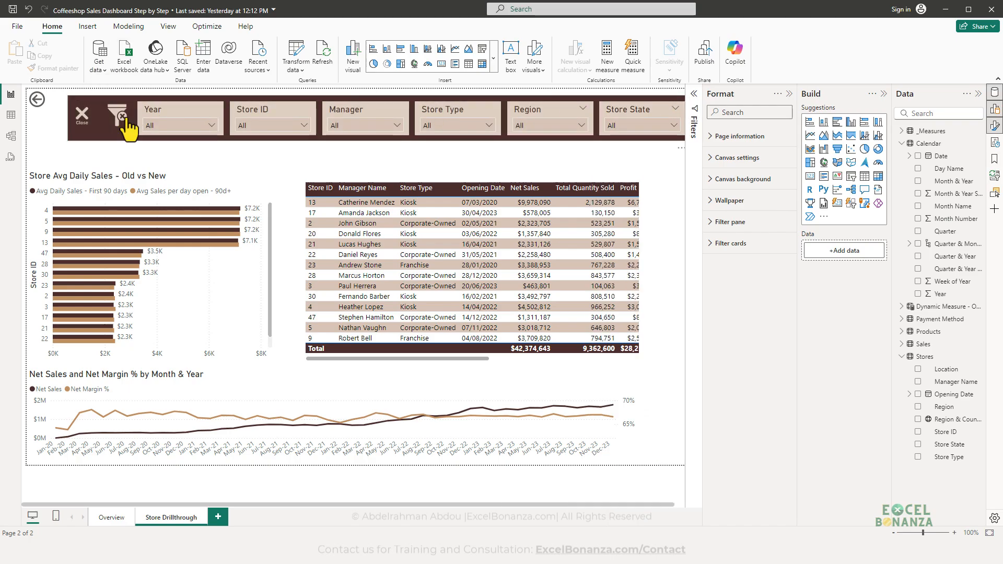
pyautogui.keyDown('ctrl'); pyautogui.click(80, 124); pyautogui.keyUp('ctrl')
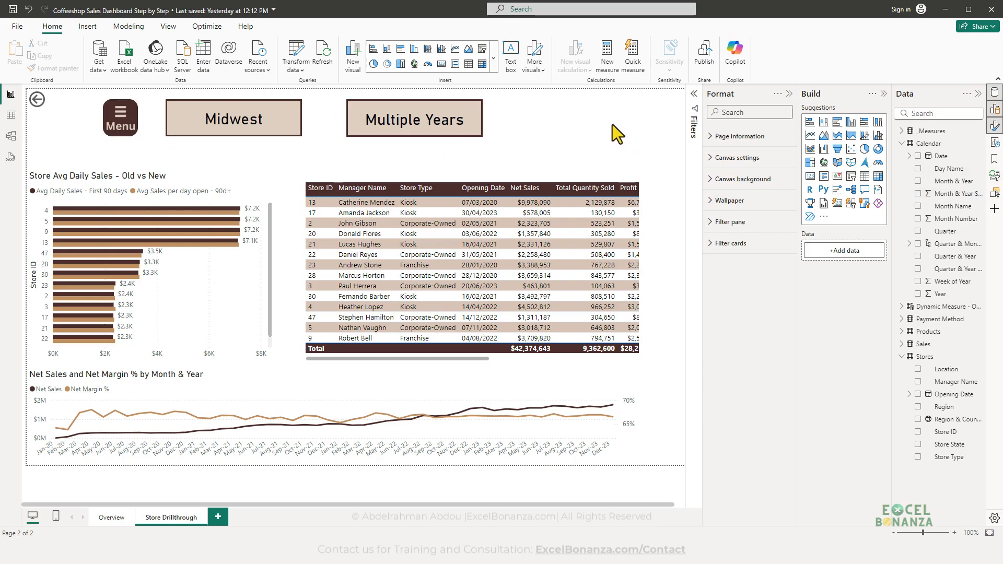
pyautogui.keyDown('ctrl'); pyautogui.click(119, 120); pyautogui.keyUp('ctrl')
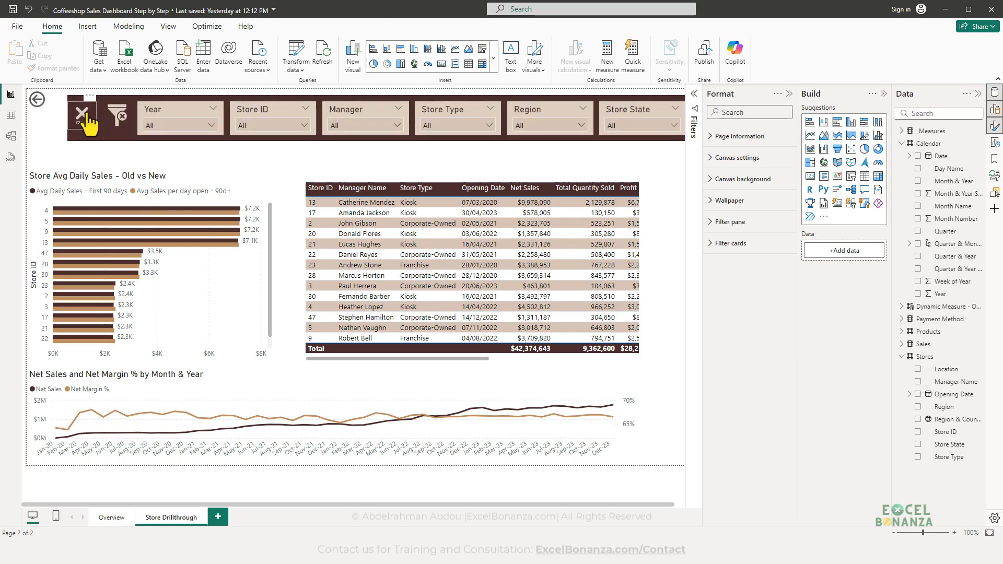
pyautogui.keyDown('ctrl'); pyautogui.click(85, 118); pyautogui.keyUp('ctrl')
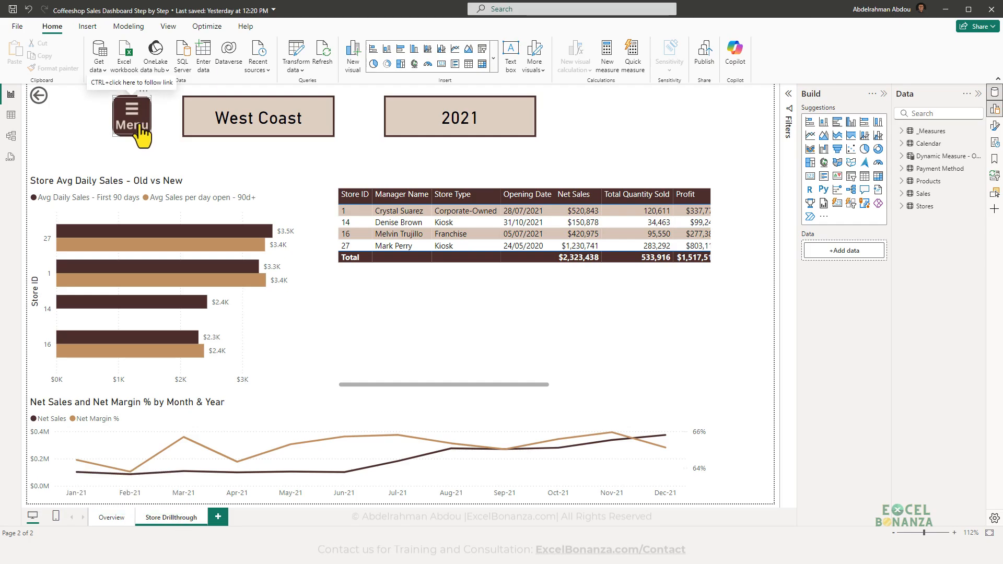
# - Show the slicer panel with the Menu button, review its slicers, and hide it again with the Close button
pyautogui.keyDown('ctrl'); pyautogui.click(140, 131); pyautogui.keyUp('ctrl')
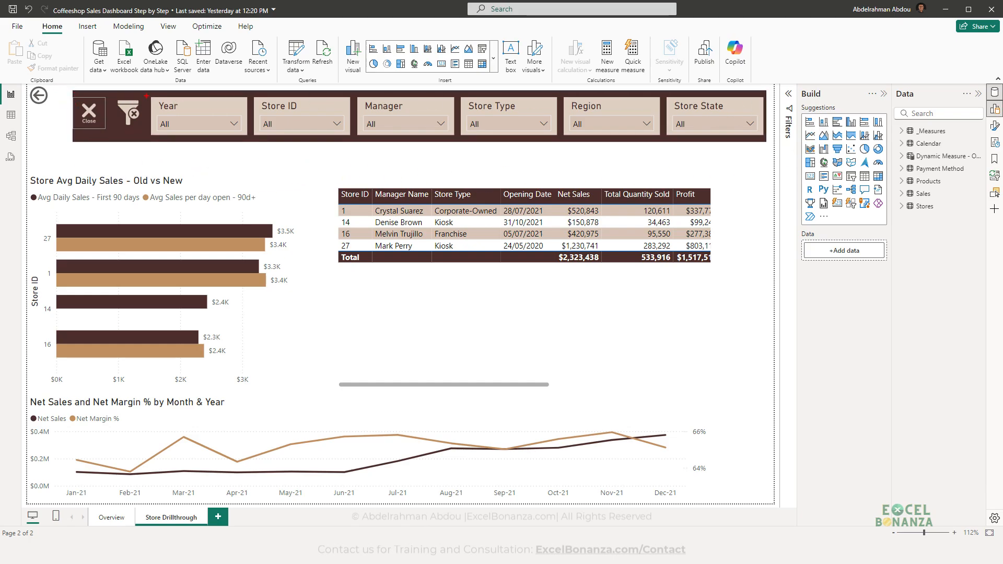
pyautogui.moveTo(147, 96)
pyautogui.mouseDown()
pyautogui.moveTo(357, 144)
pyautogui.moveTo(765, 143)
pyautogui.mouseUp()
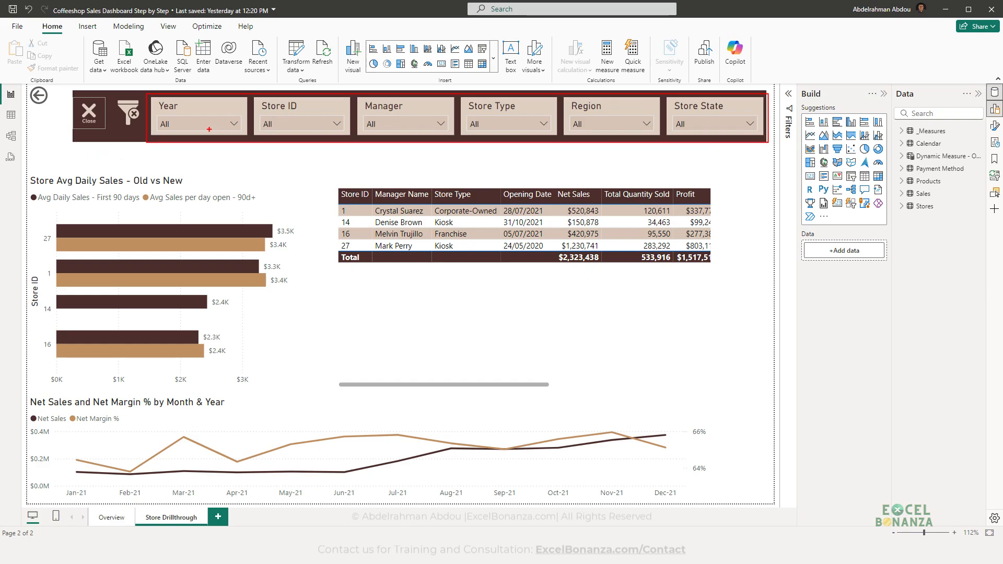
pyautogui.press('Escape')
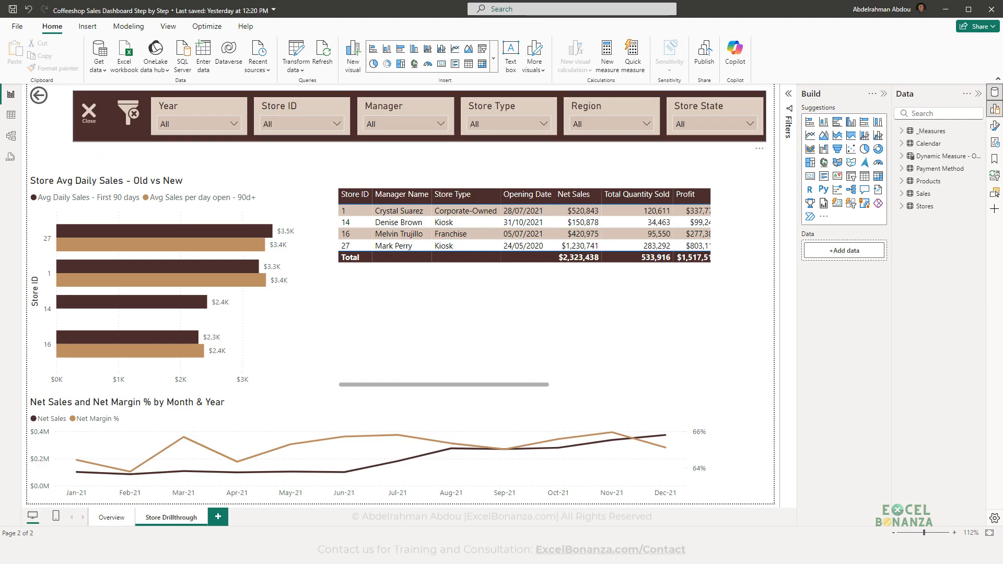
pyautogui.click(90, 128)
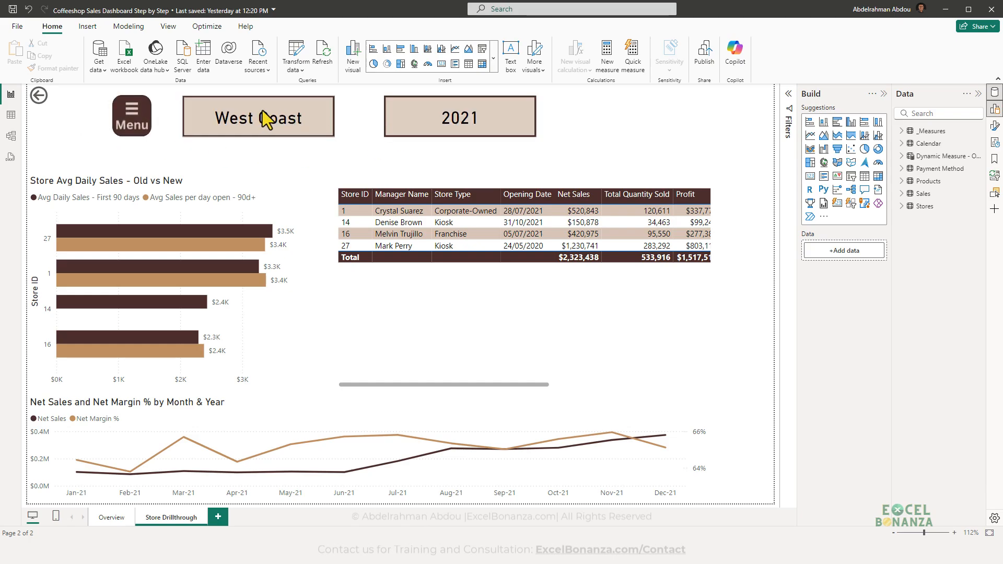
# - Open the Filters pane to examine the page filters behind the region and year cards
pyautogui.moveTo(168, 87); pyautogui.dragTo(343, 147)
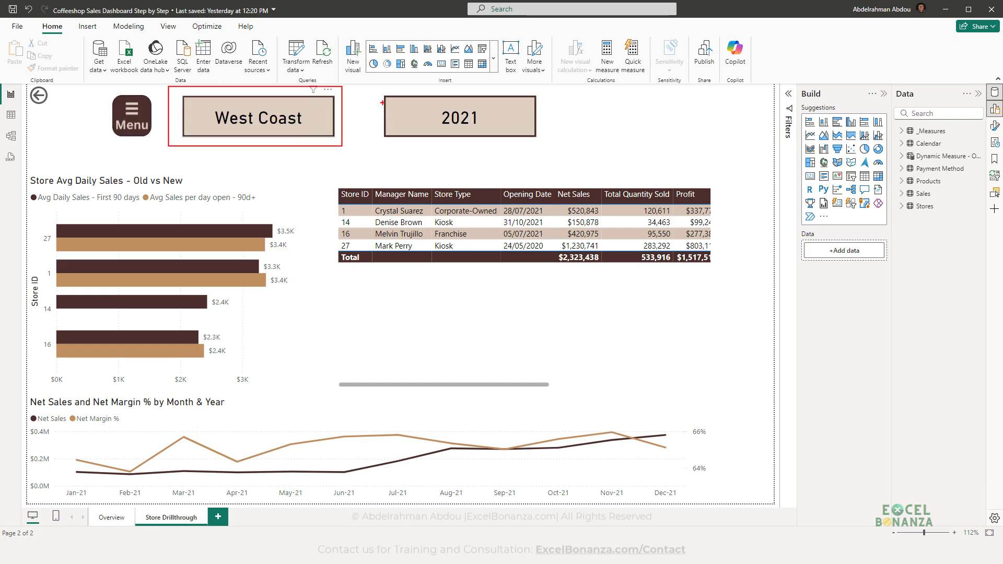
pyautogui.moveTo(369, 86)
pyautogui.mouseDown()
pyautogui.moveTo(416, 112)
pyautogui.moveTo(556, 145)
pyautogui.mouseUp()
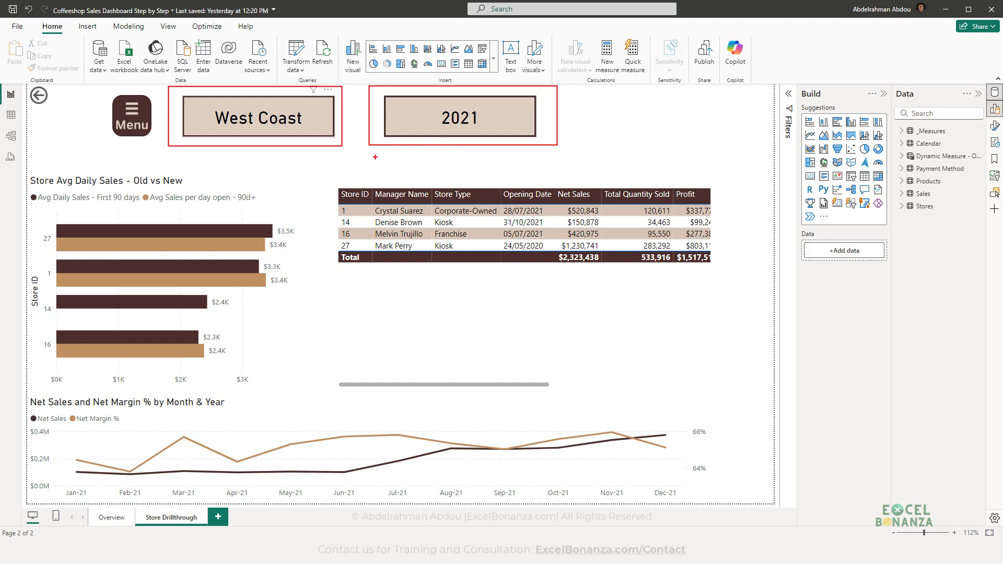
pyautogui.press('Escape')
pyautogui.click(789, 95)
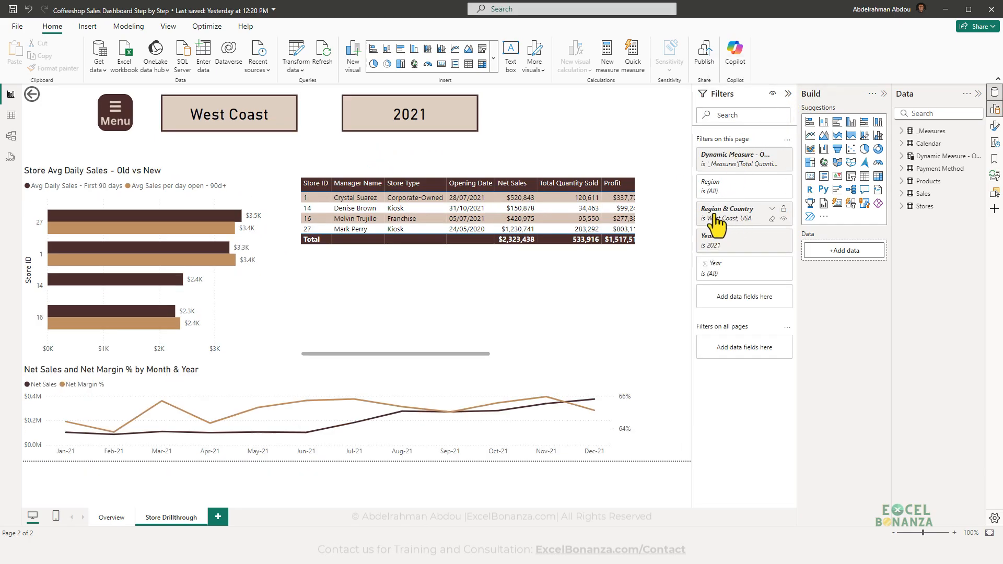
pyautogui.moveTo(691, 199); pyautogui.dragTo(785, 226)
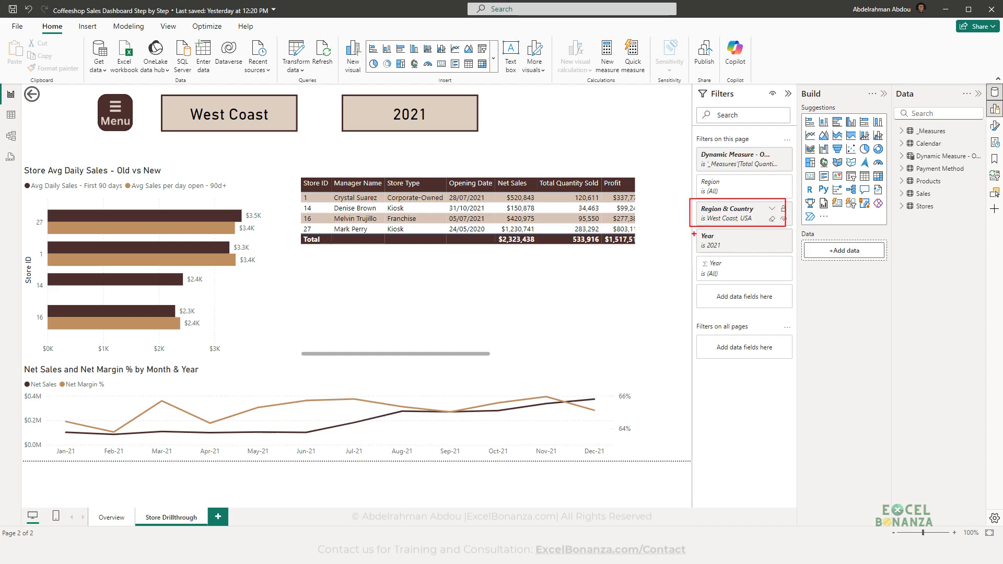
pyautogui.moveTo(694, 234); pyautogui.dragTo(794, 259)
pyautogui.press('Escape')
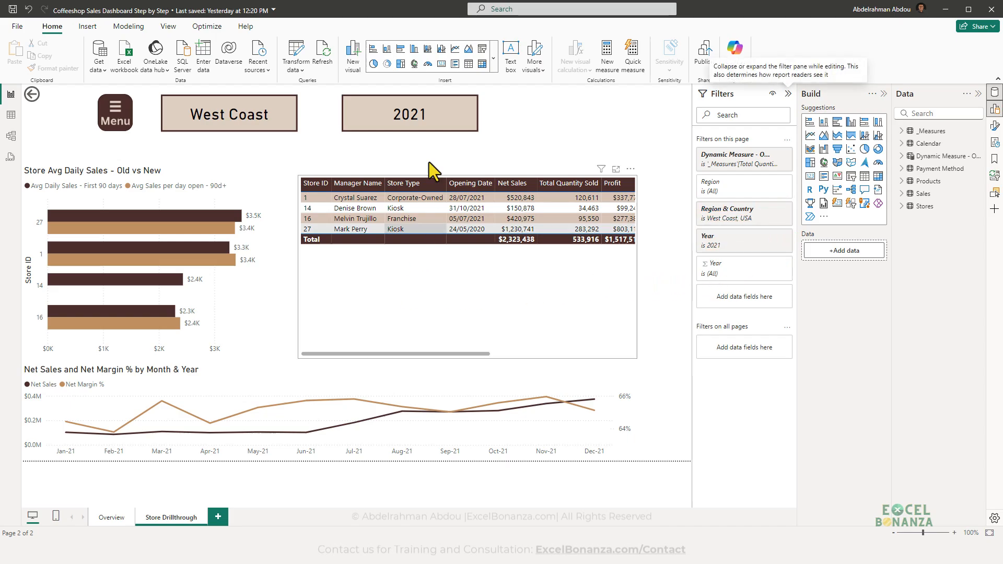
# - Show the slicer panel with the Menu button and check the options offered by the Year and Region slicers
pyautogui.keyDown('ctrl'); pyautogui.click(115, 116); pyautogui.keyUp('ctrl')
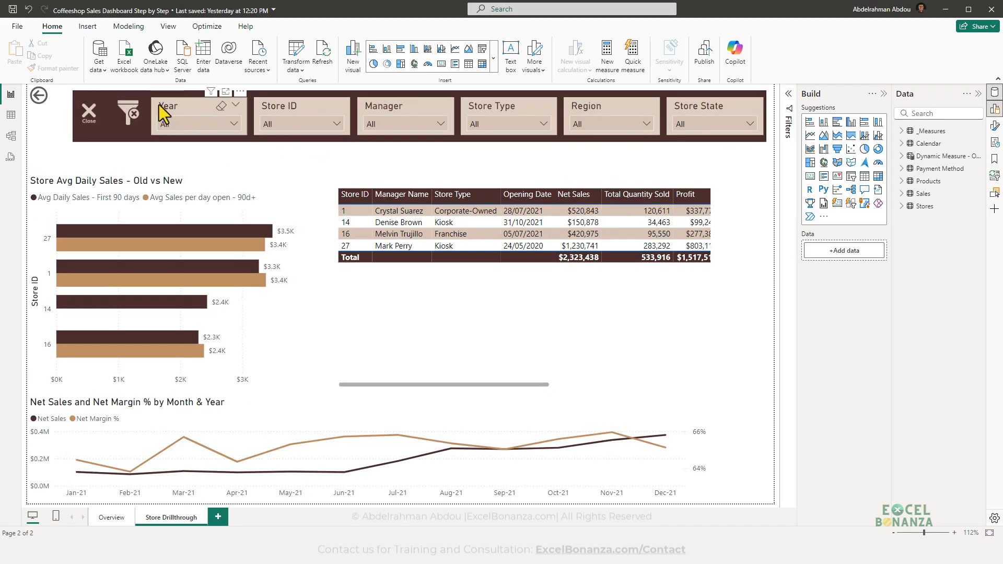
pyautogui.click(215, 125)
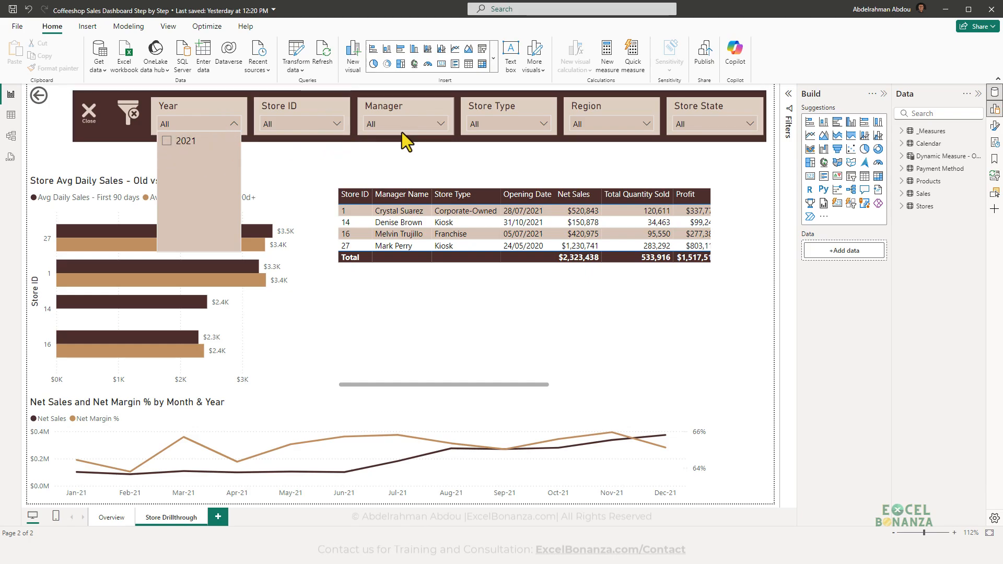
pyautogui.click(587, 124)
pyautogui.click(588, 124)
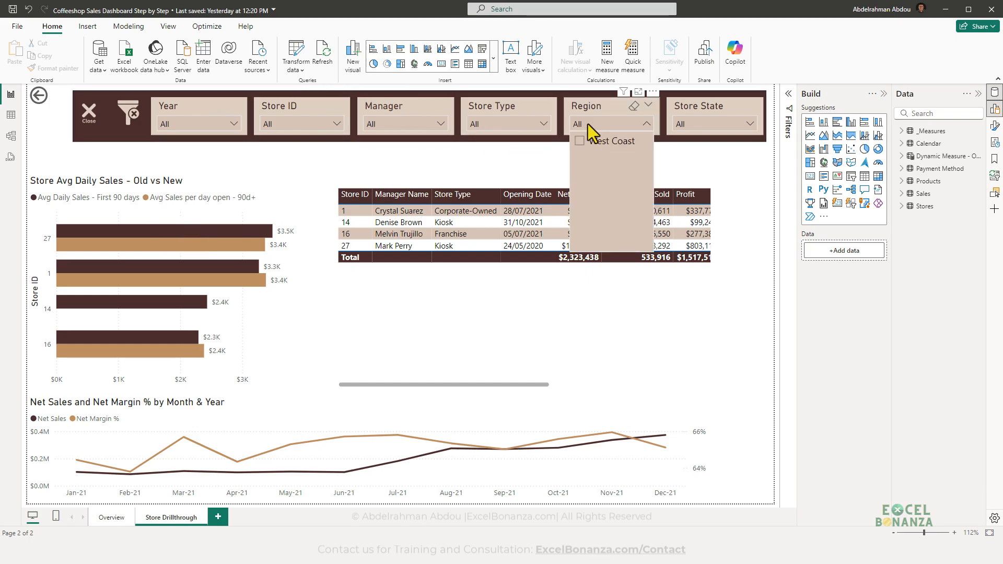
pyautogui.click(199, 140)
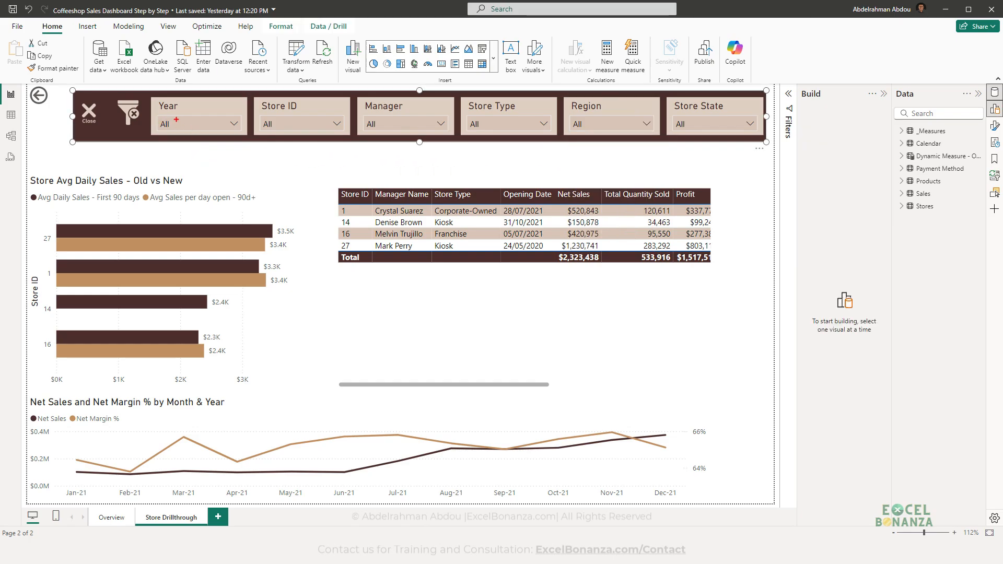
pyautogui.moveTo(190, 123); pyautogui.dragTo(194, 125)
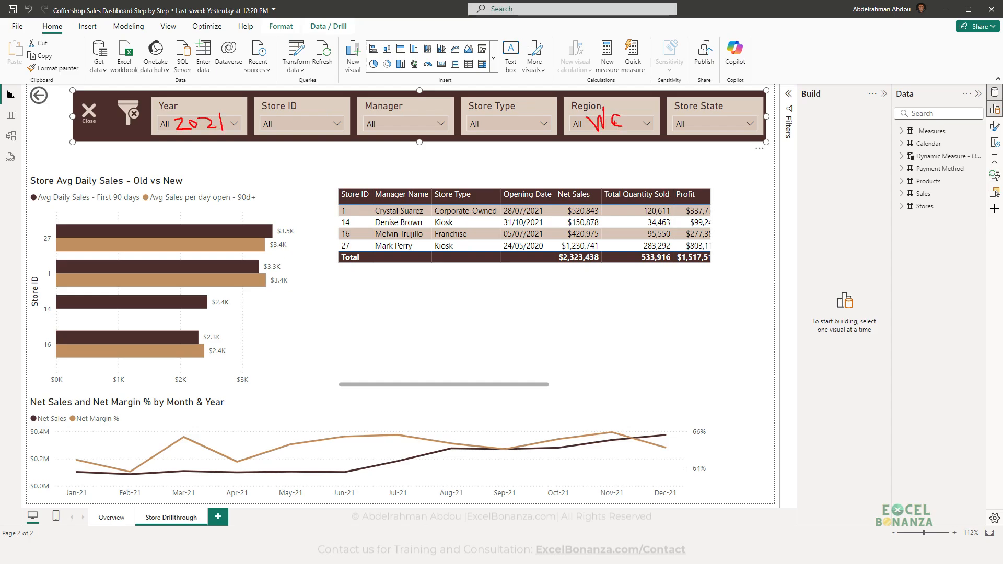
pyautogui.press('e')
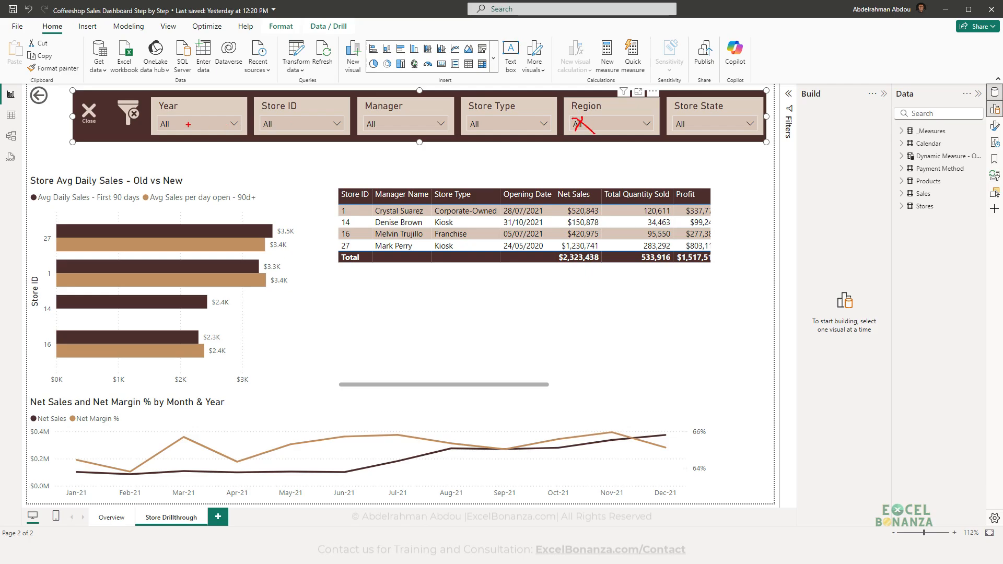
pyautogui.moveTo(180, 120); pyautogui.dragTo(202, 131)
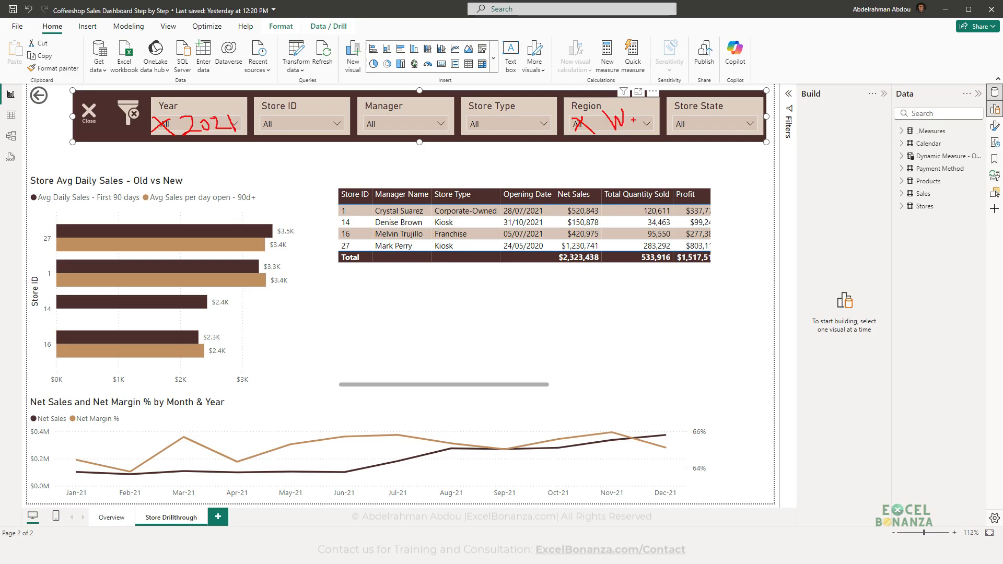
pyautogui.press('Escape')
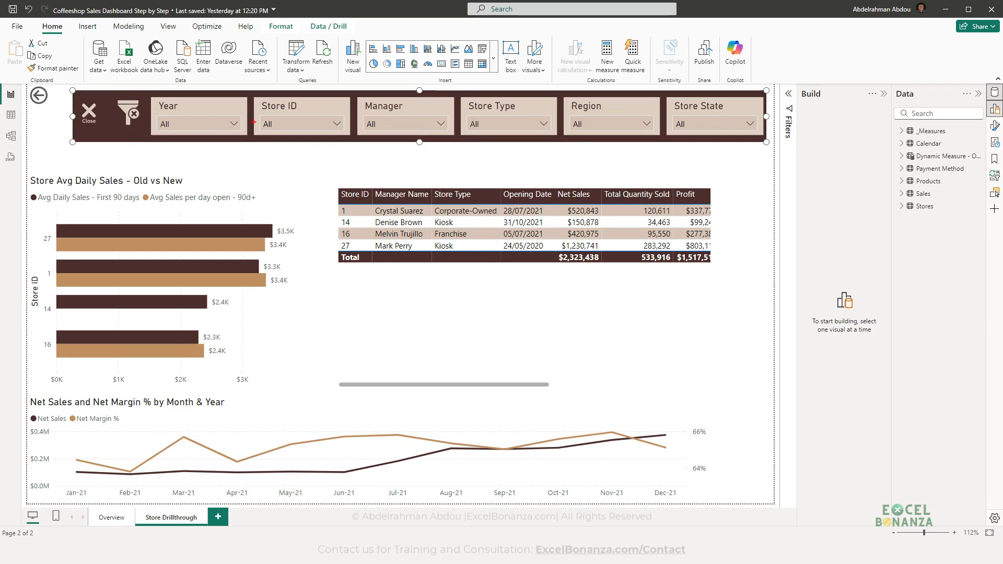
# - Clear the Region & Country and Year filters applied to the Store Drillthrough page
pyautogui.click(788, 94)
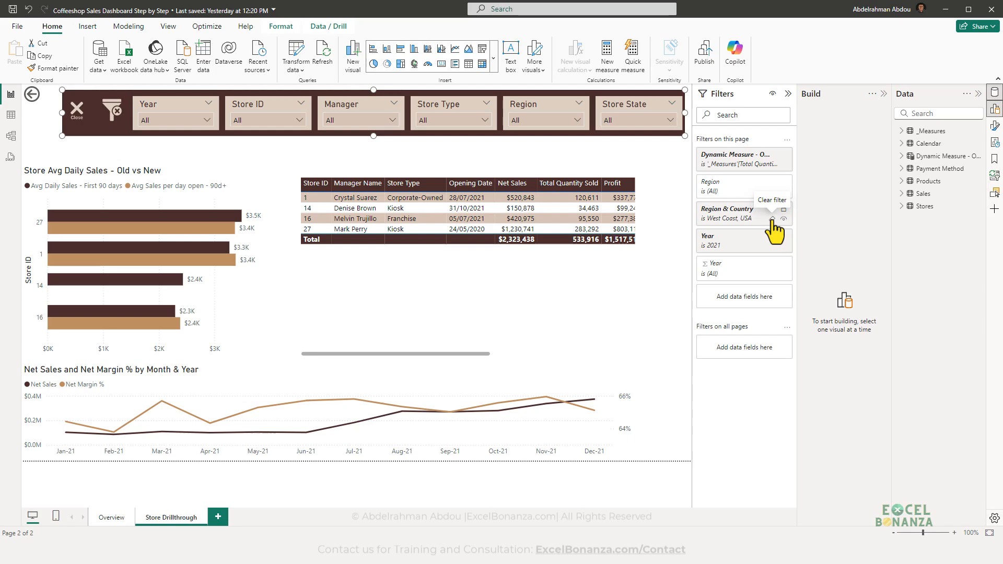
pyautogui.click(771, 219)
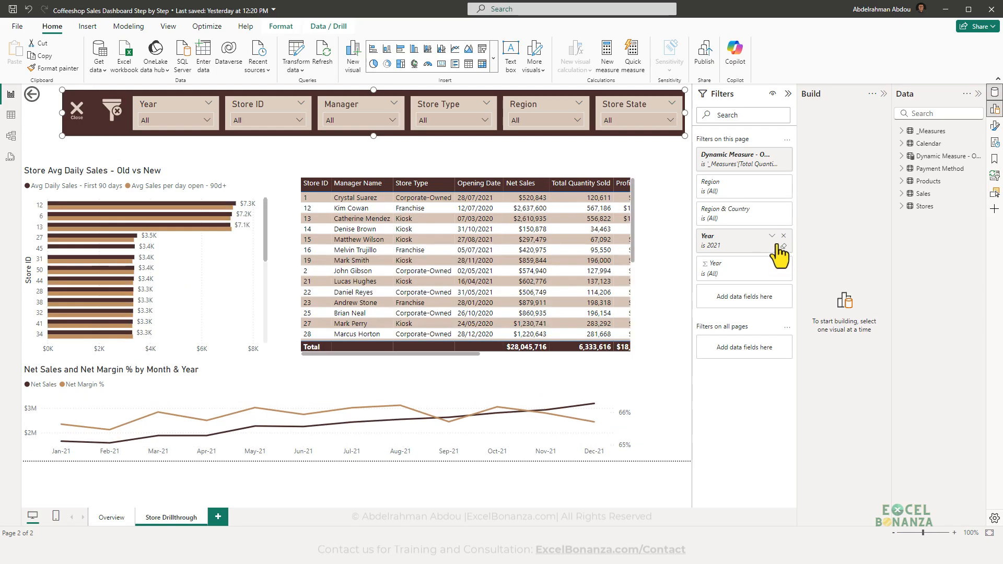
pyautogui.click(784, 245)
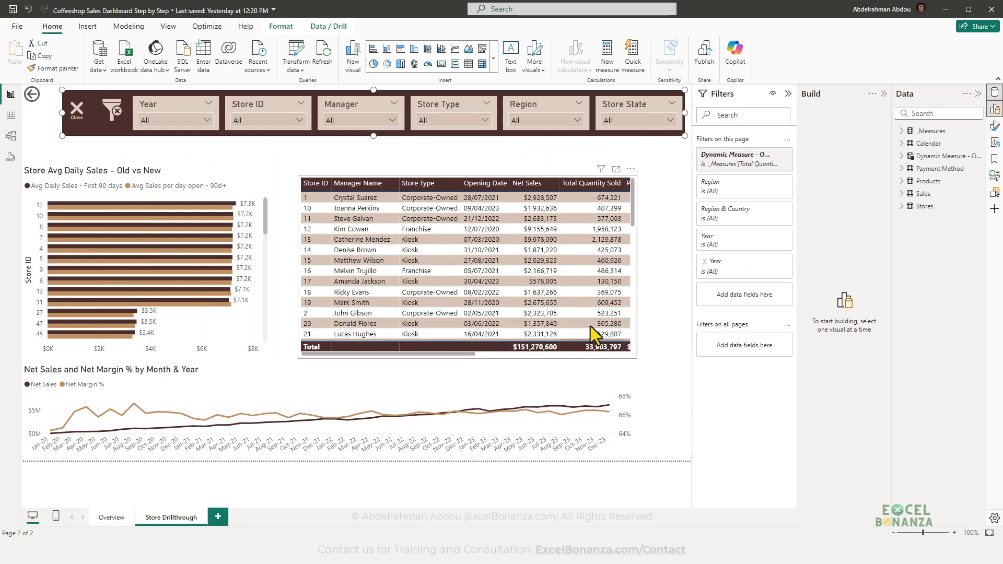
# - Review the options in the Year, Store ID, Manager, Store Type, Region and Store State slicers
pyautogui.click(162, 120)
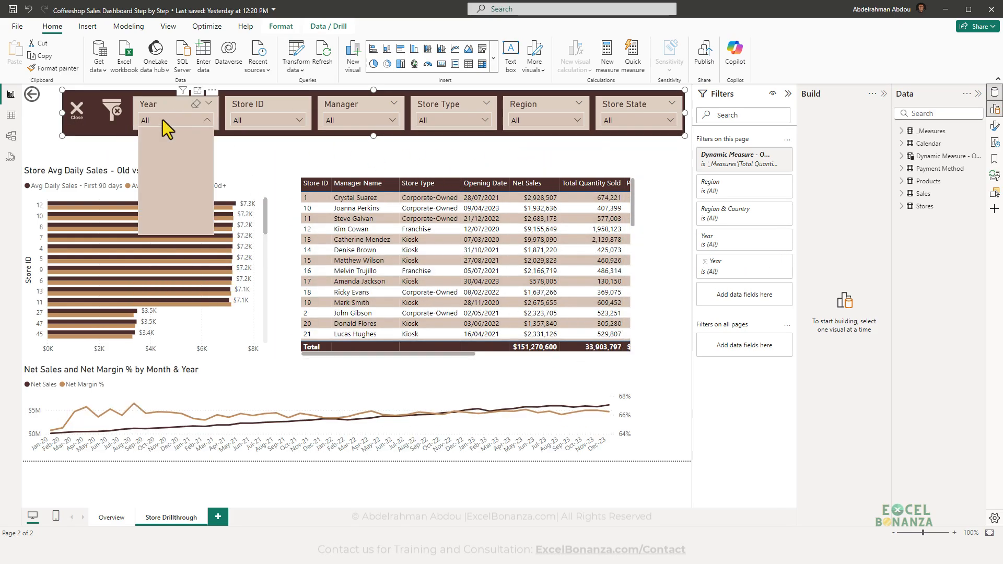
pyautogui.click(259, 119)
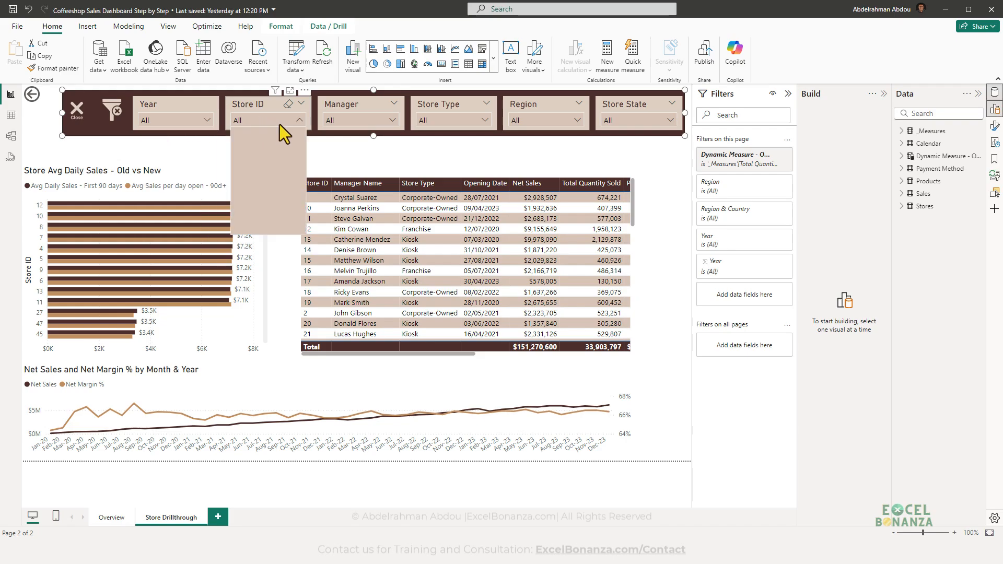
pyautogui.click(347, 121)
pyautogui.click(449, 121)
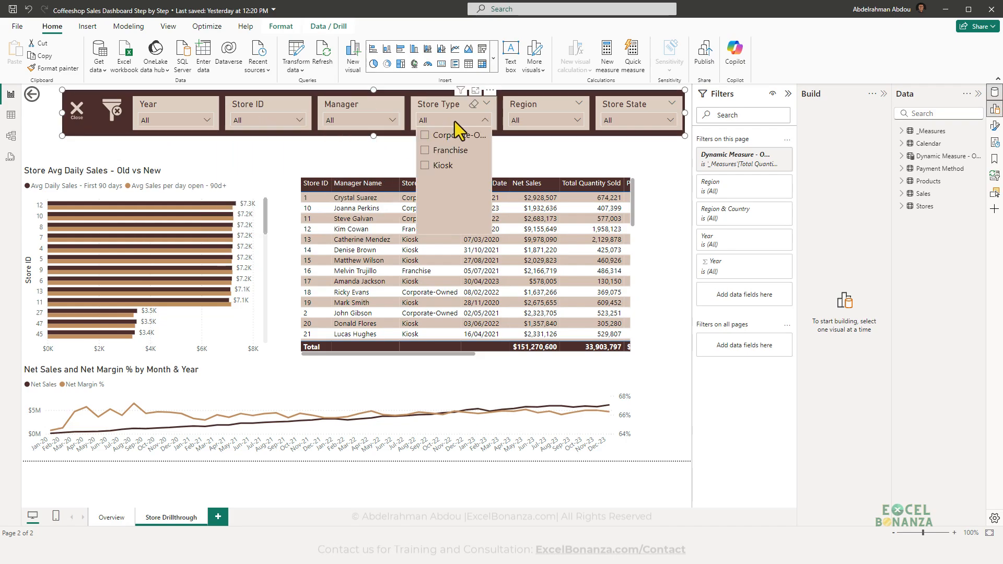
pyautogui.click(539, 124)
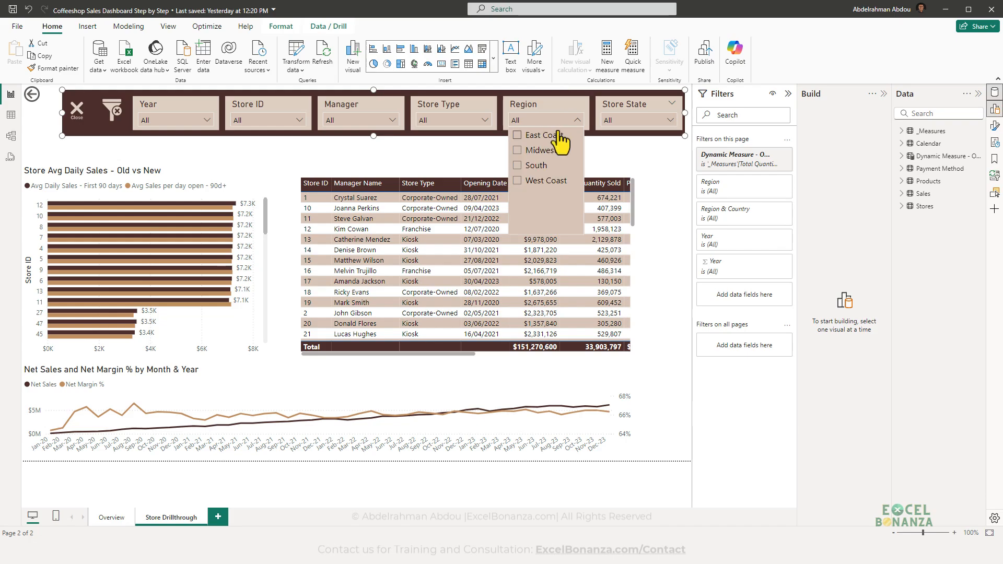
pyautogui.click(638, 129)
pyautogui.click(638, 130)
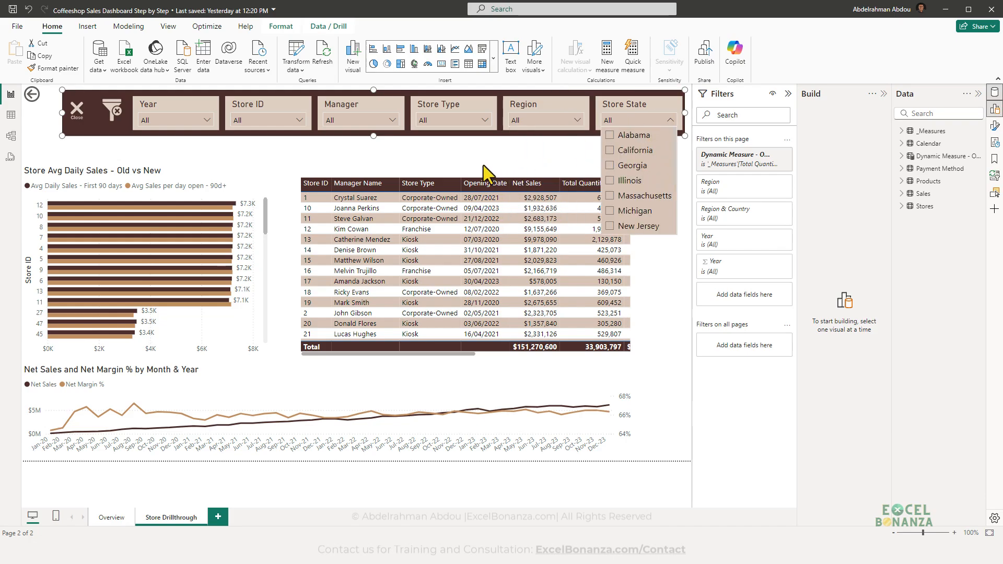
pyautogui.click(442, 162)
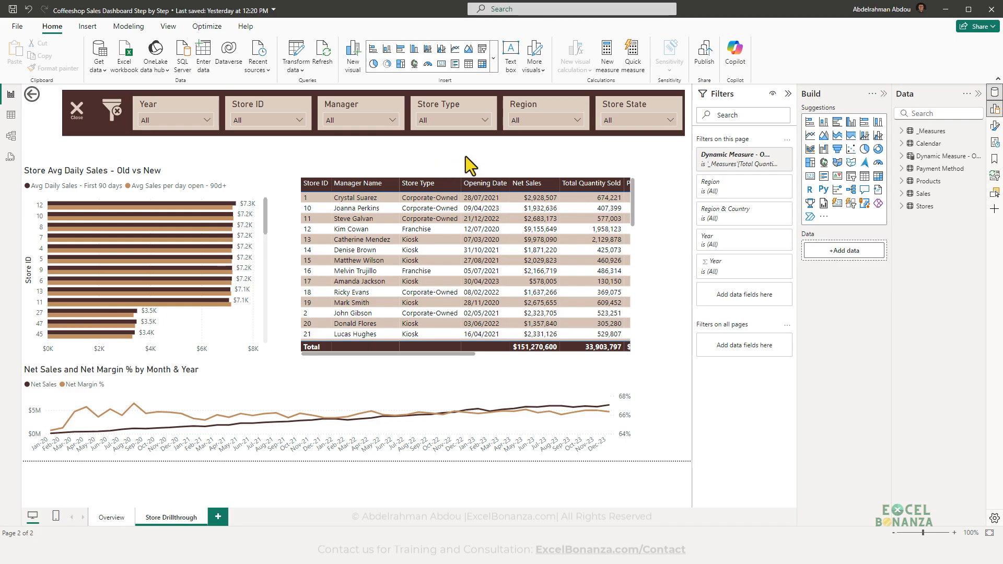
# - Add a bookmark named "Clear All Filters - Menu On" with the slicer panel visible, and update it to capture the unfiltered page
pyautogui.click(788, 94)
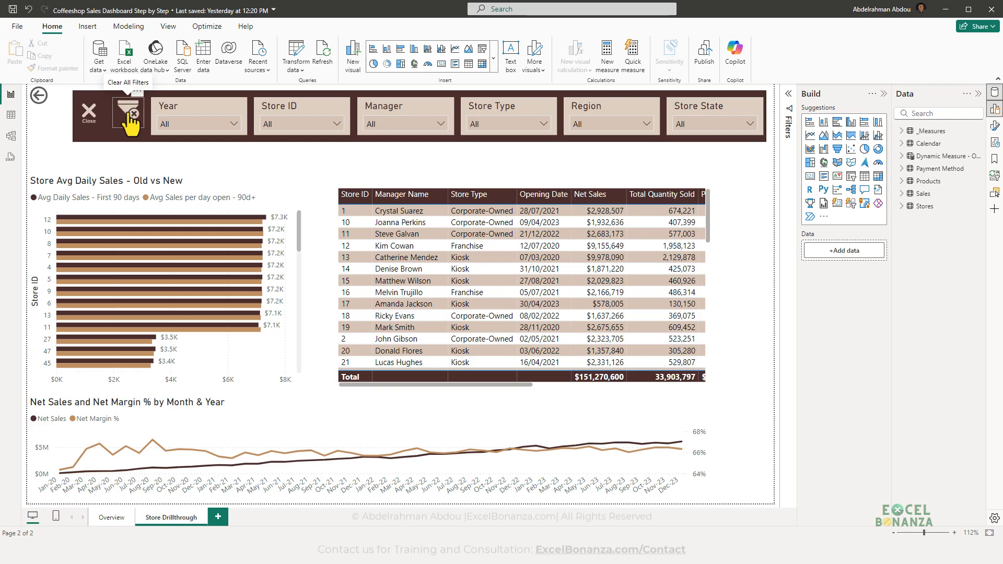
pyautogui.click(993, 160)
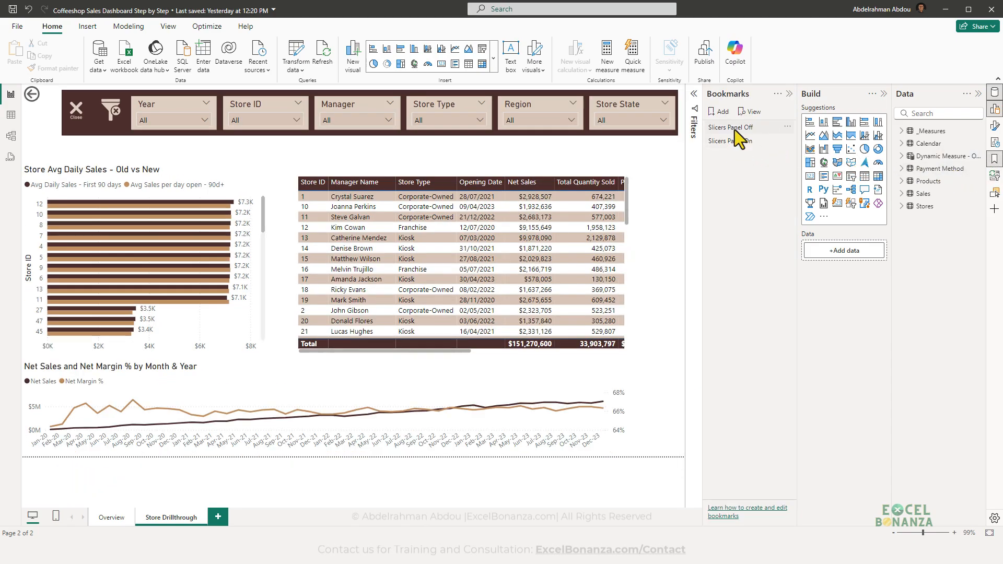
pyautogui.click(720, 113)
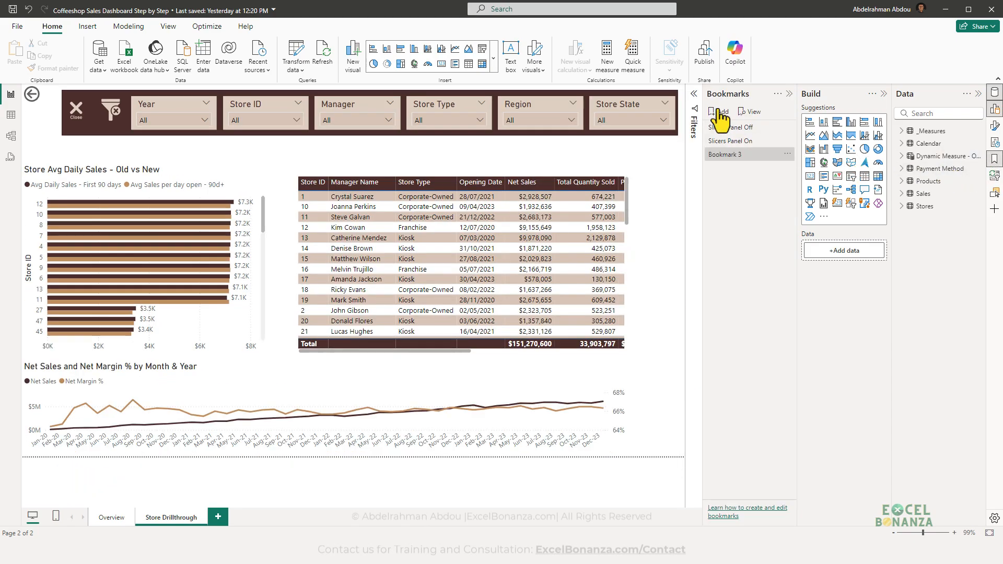
pyautogui.doubleClick(732, 156)
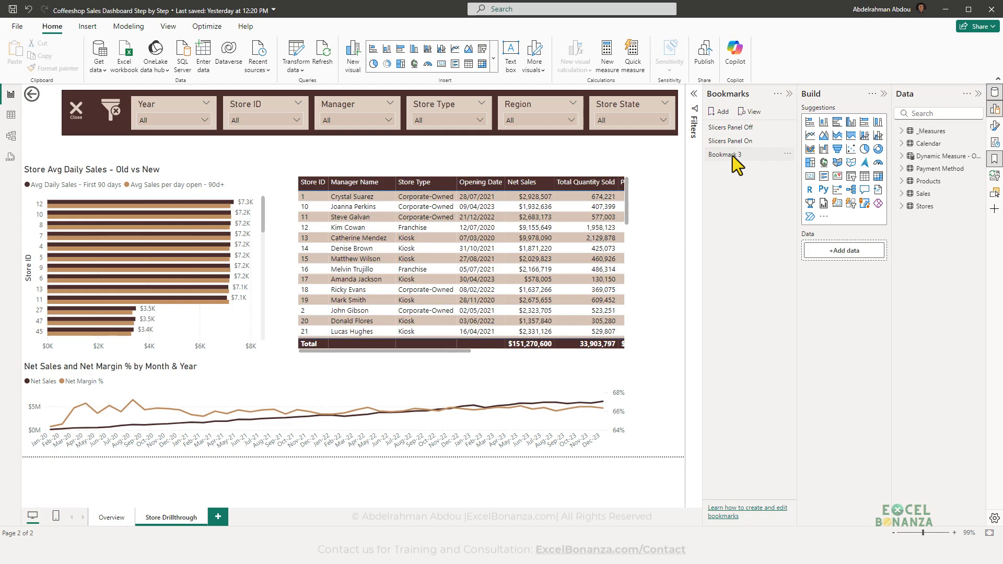
pyautogui.hotkey('ctrl', 'a')
pyautogui.write('C')
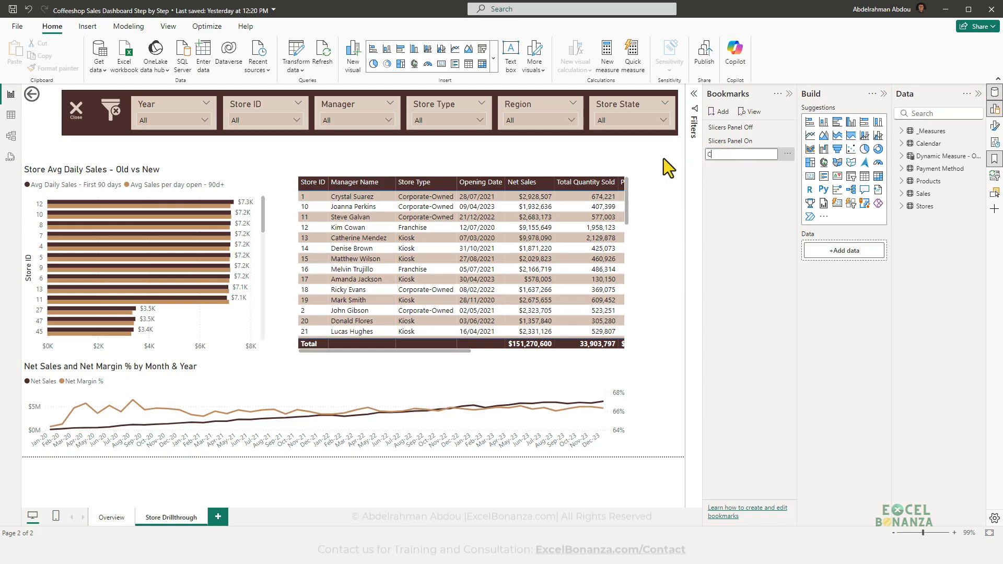
pyautogui.write('lear All Filters - Menu On')
pyautogui.press('Return')
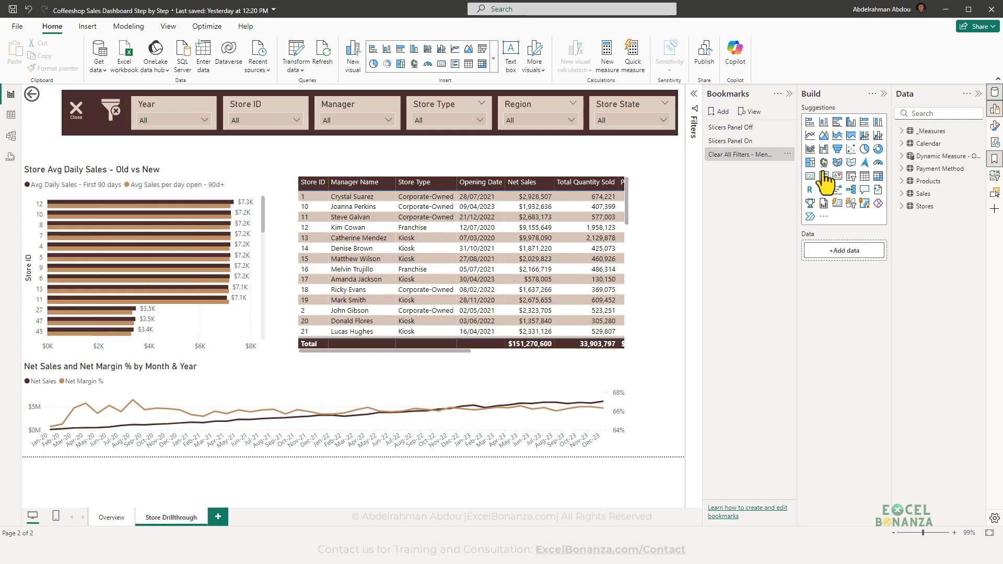
pyautogui.click(787, 154)
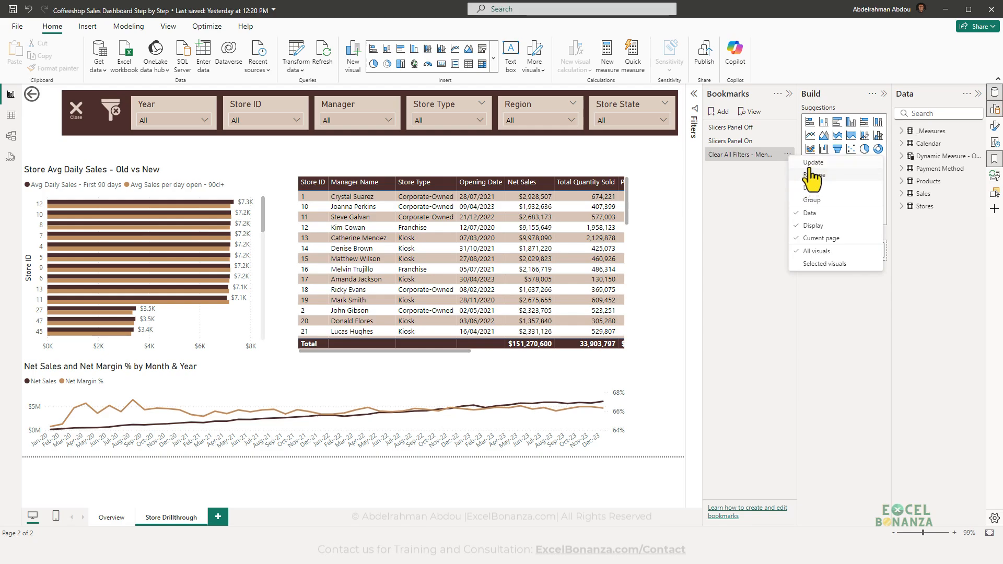
pyautogui.click(810, 164)
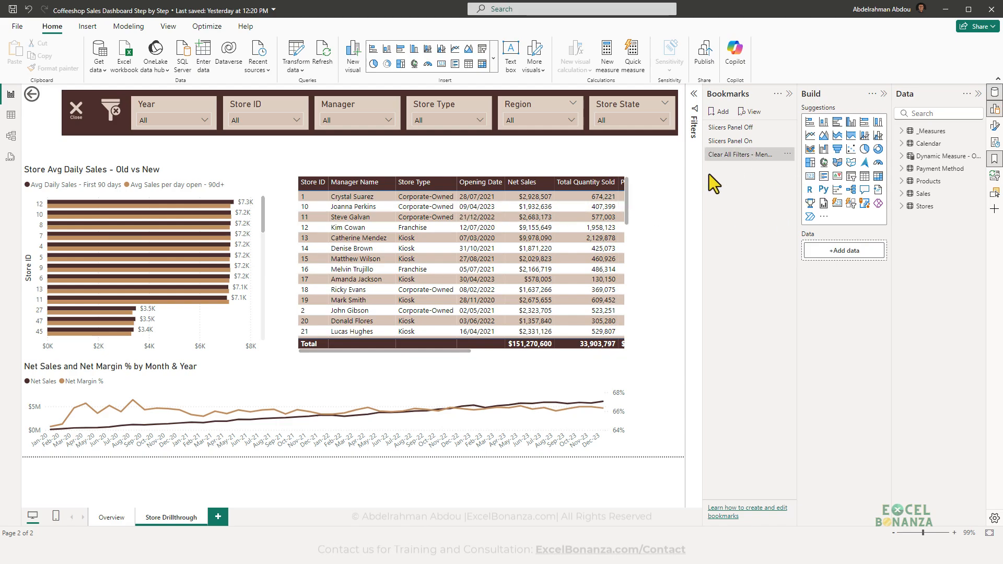
# - Hide the slicer panel with the Close button and drill through from the Midwest bubble on the Overview page's Regions map to Store Drillthrough
pyautogui.click(77, 119)
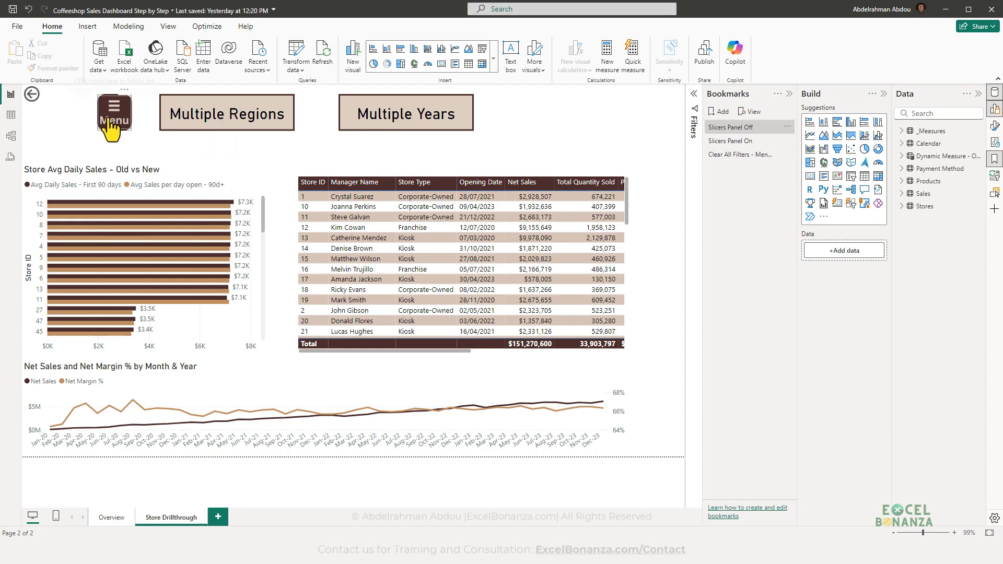
pyautogui.click(114, 525)
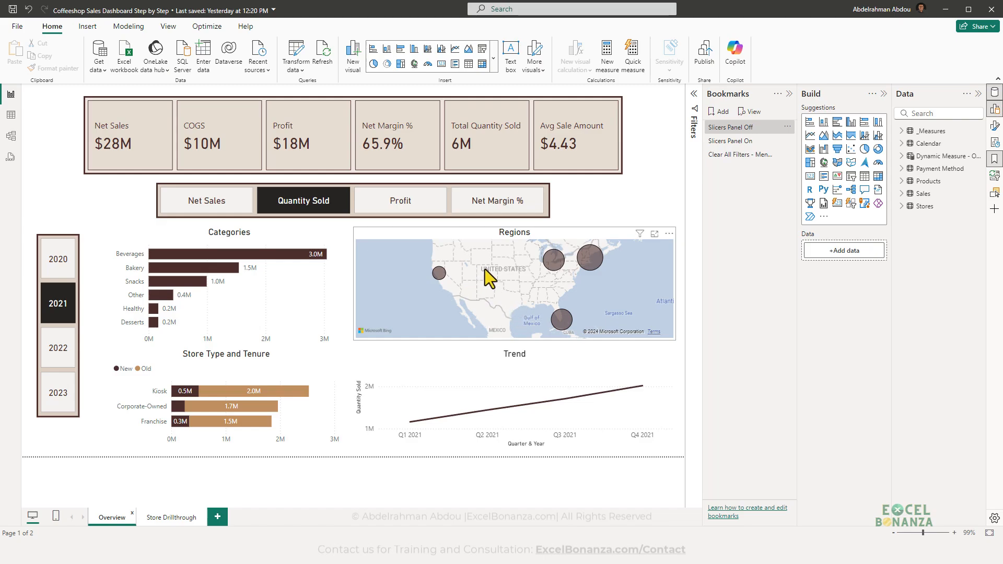
pyautogui.moveTo(553, 262)
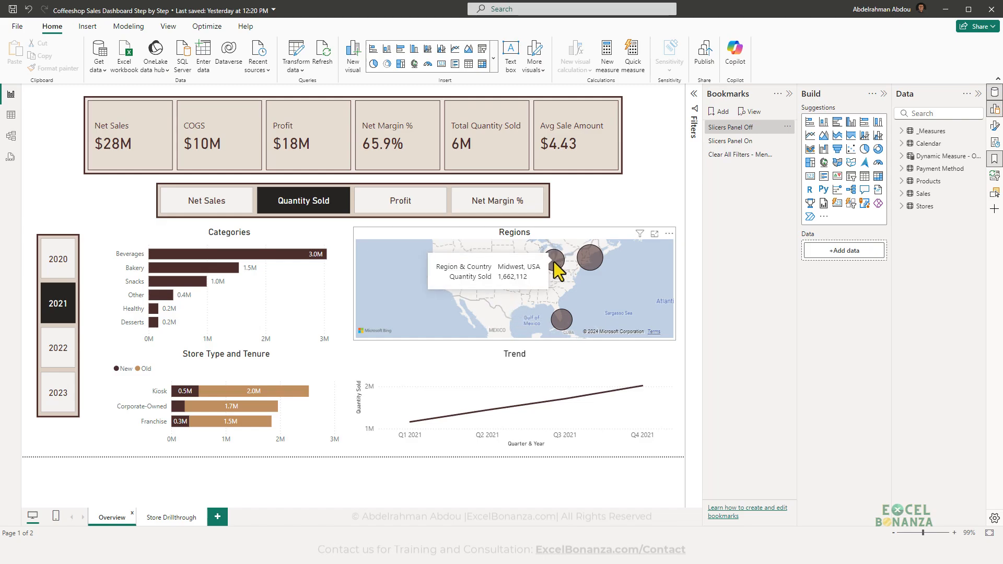
pyautogui.moveTo(448, 303)
pyautogui.click(582, 309)
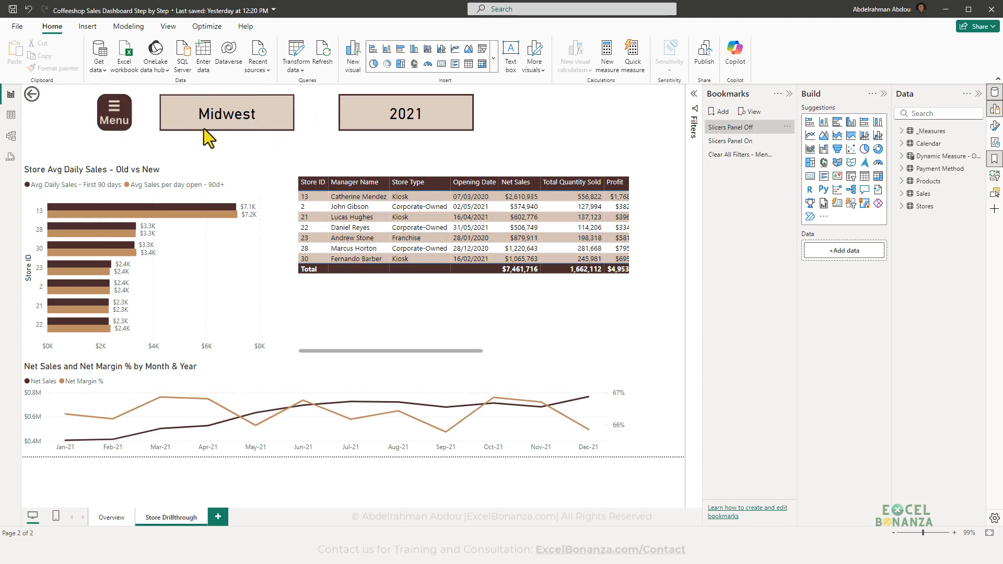
# - Show the slicer panel with the Menu button and check the Year slicer's options on the Midwest drillthrough
pyautogui.keyDown('ctrl'); pyautogui.click(113, 111); pyautogui.keyUp('ctrl')
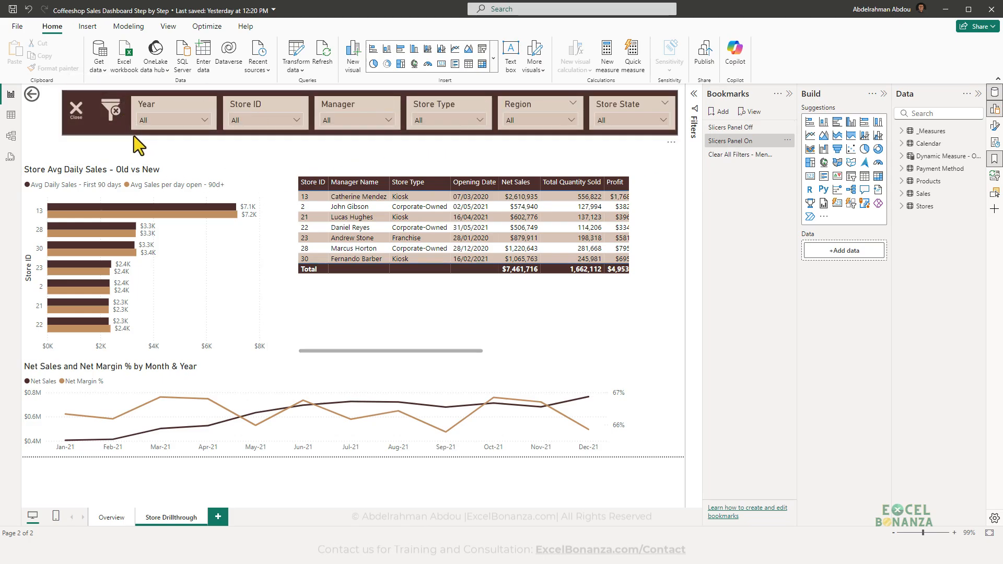
pyautogui.click(185, 118)
pyautogui.click(185, 118)
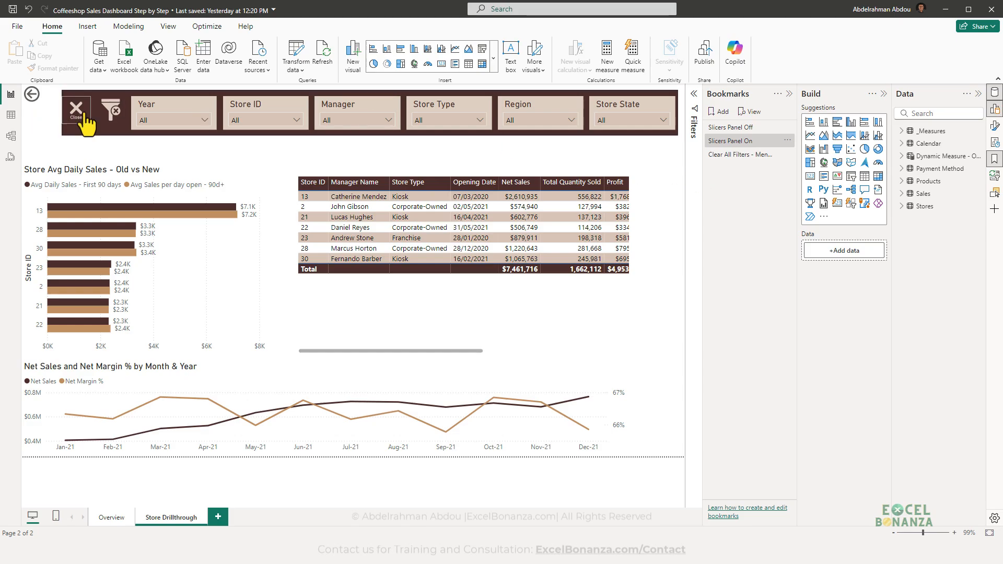
# - Set the Clear Filters Button's action in the Slicers Panel Group to the bookmark "Clear All Filters - Menu On"
pyautogui.click(125, 128)
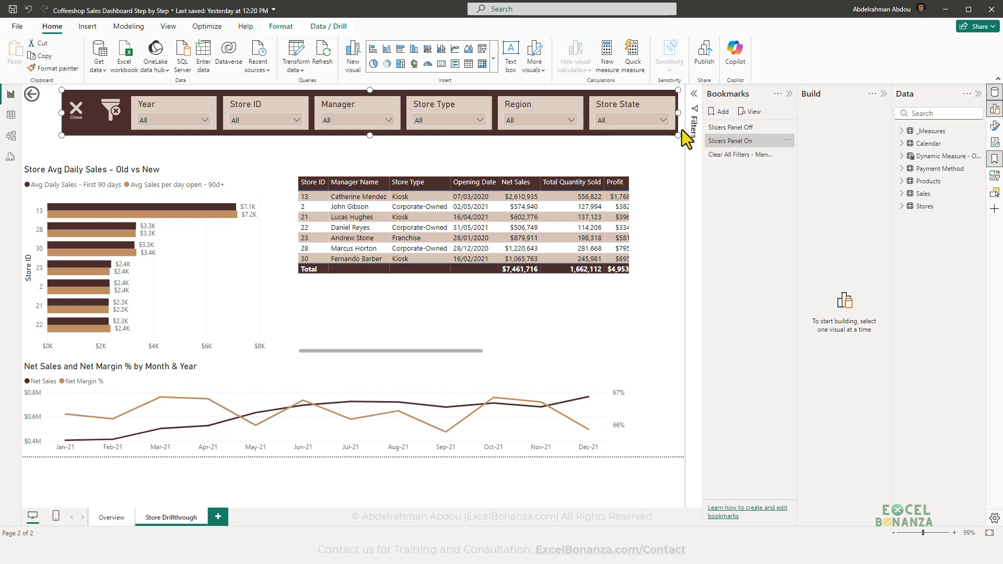
pyautogui.click(994, 193)
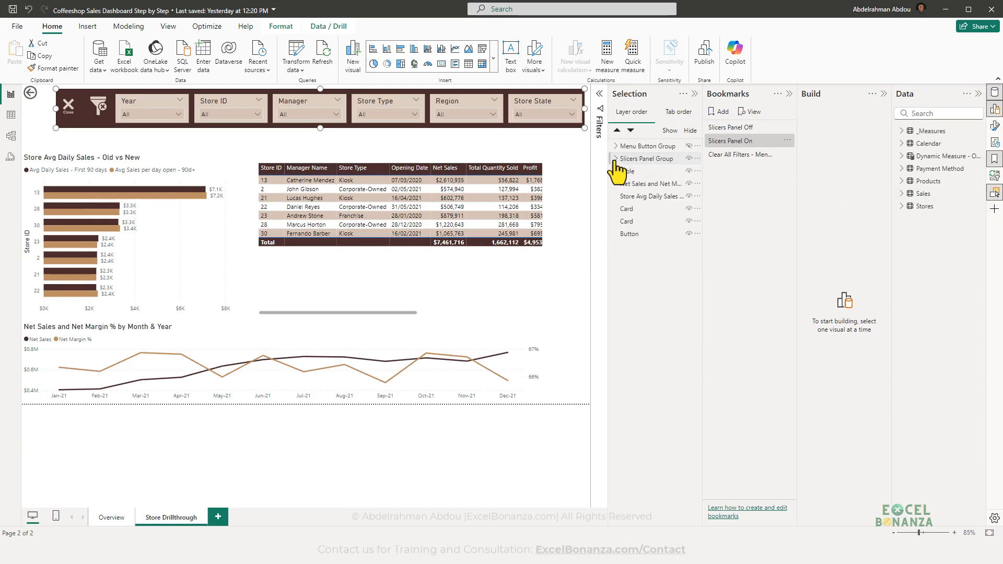
pyautogui.click(615, 160)
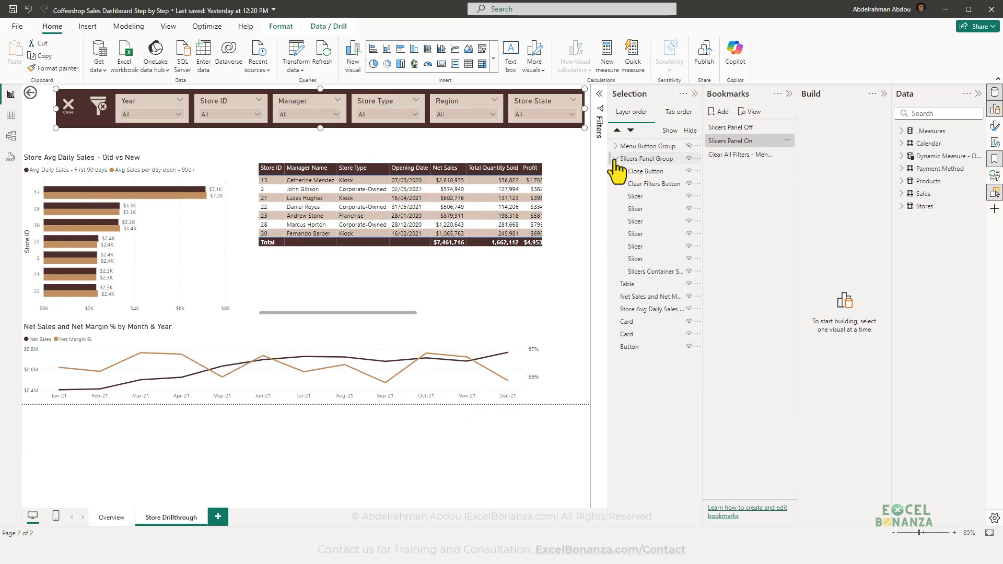
pyautogui.click(661, 184)
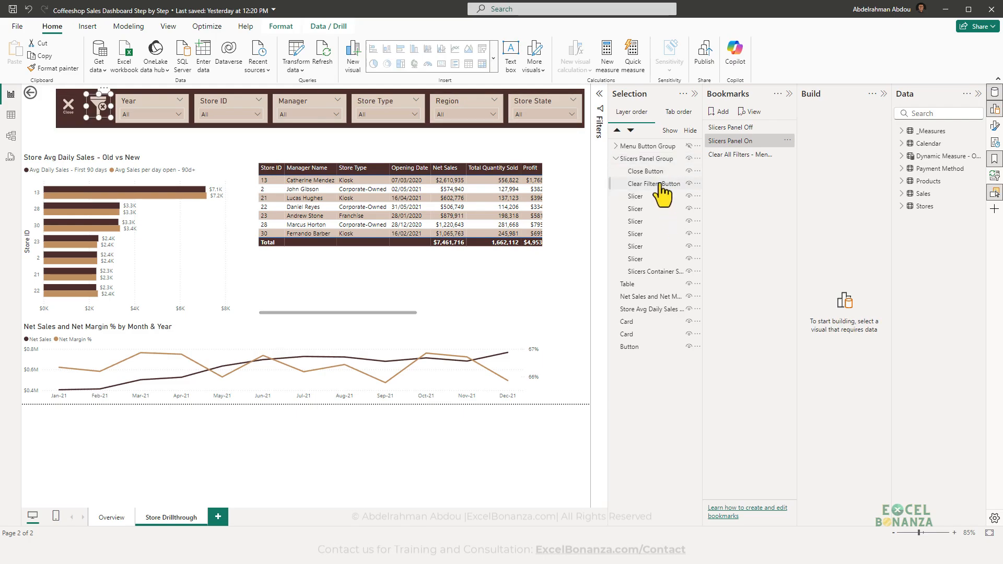
pyautogui.click(995, 128)
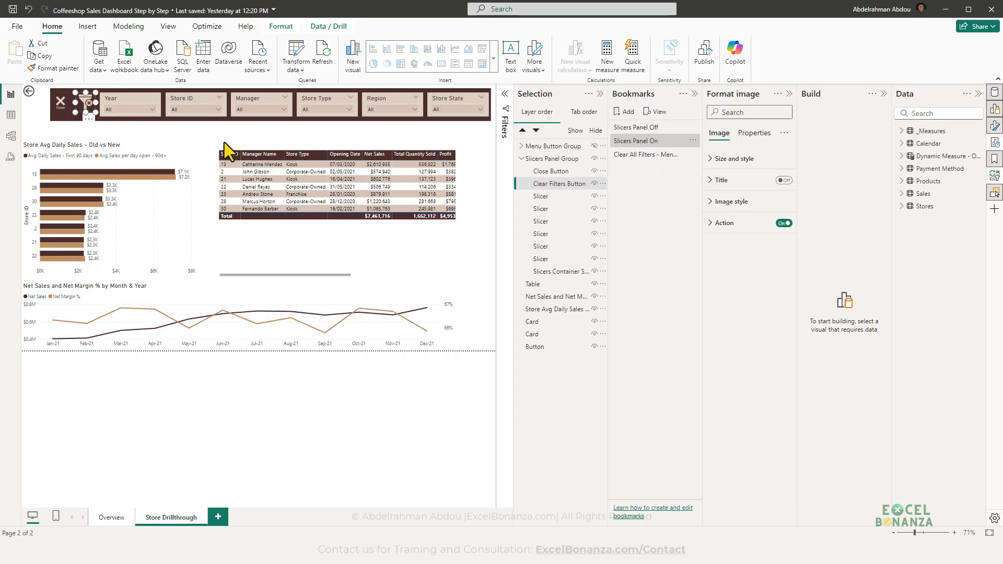
pyautogui.click(721, 223)
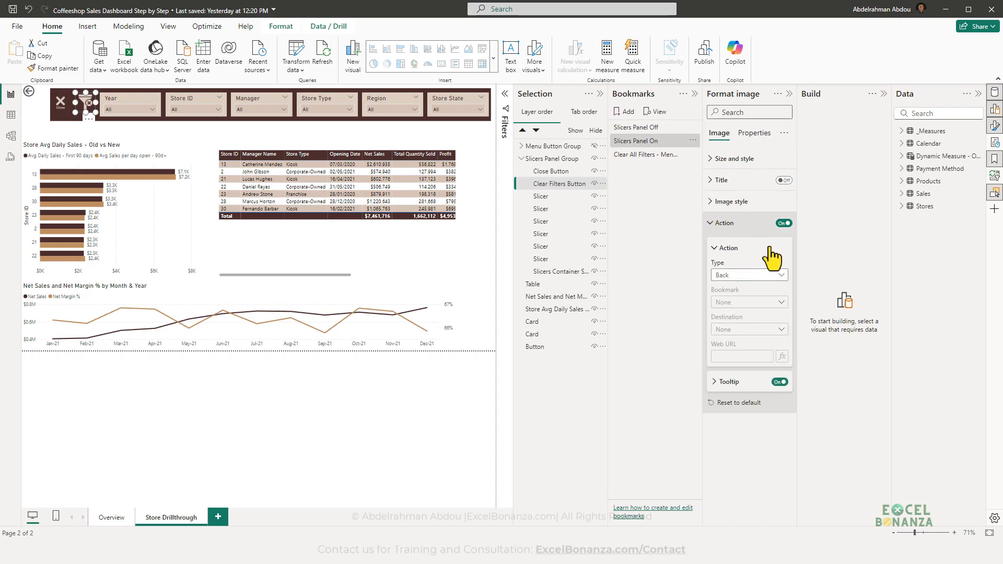
pyautogui.click(760, 275)
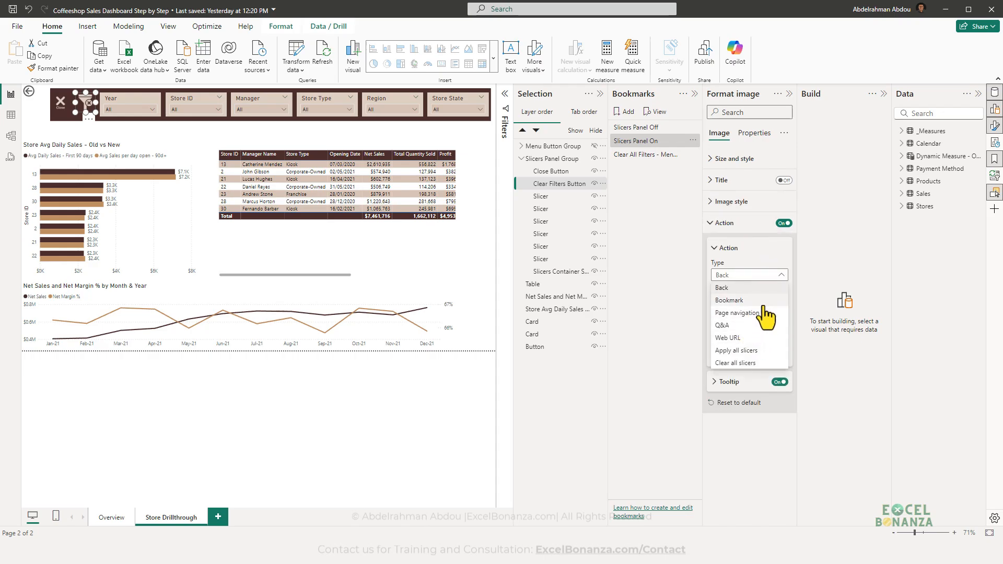
pyautogui.click(752, 301)
pyautogui.click(748, 302)
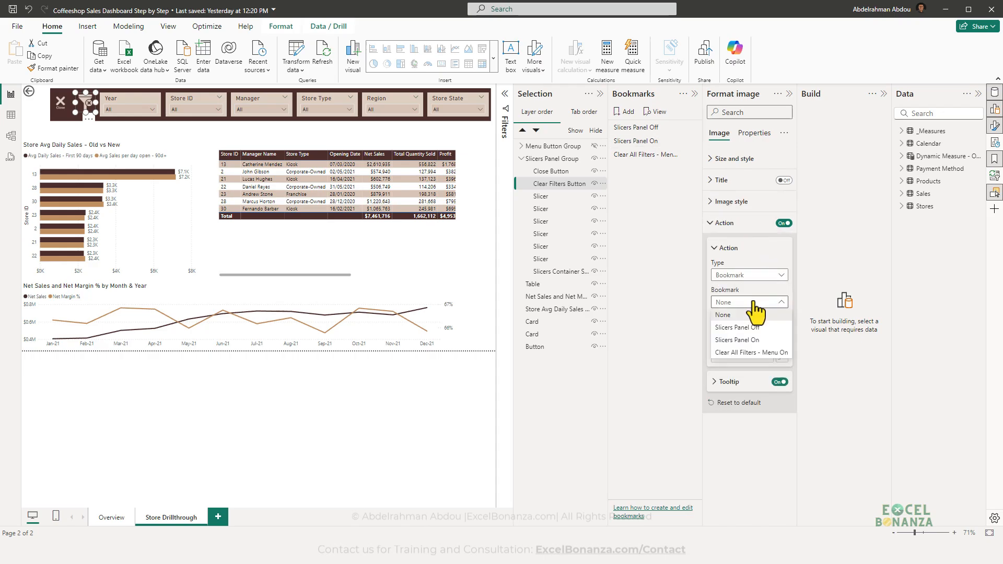
pyautogui.click(750, 353)
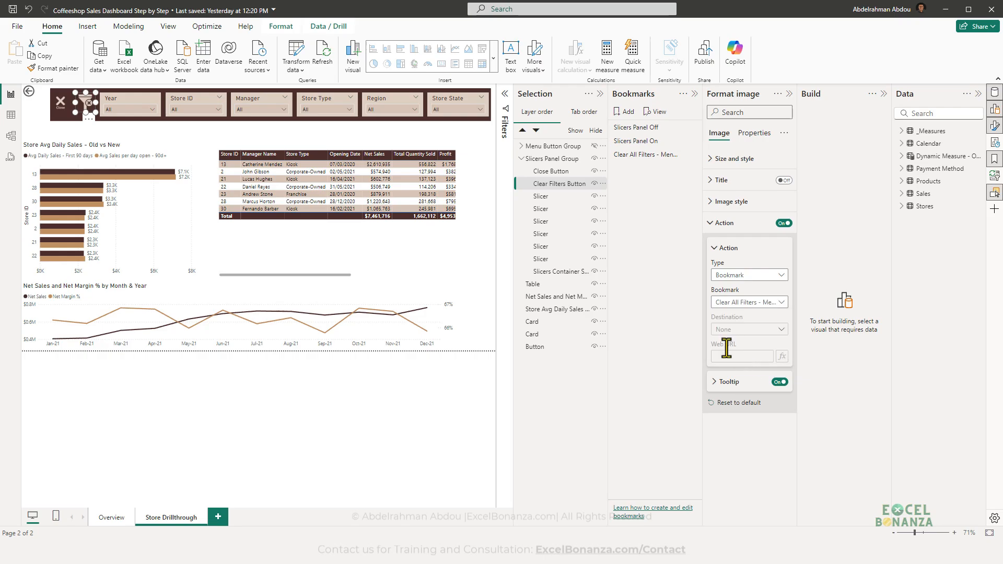
pyautogui.click(136, 127)
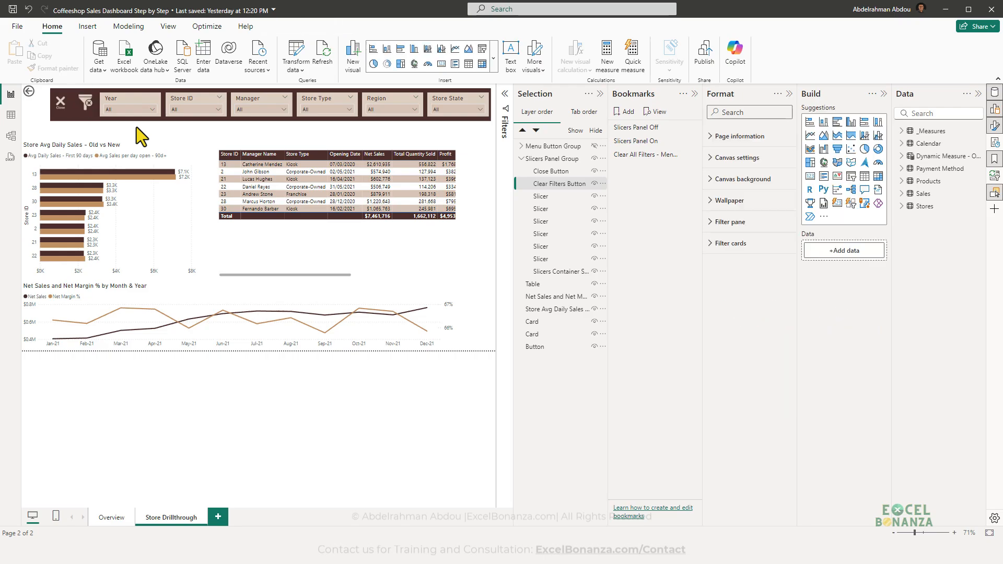
pyautogui.click(598, 95)
# - Test the Close, Menu and Clear All Filters buttons on the Midwest drillthrough, leaving the slicer panel closed
pyautogui.keyDown('ctrl'); pyautogui.click(61, 102); pyautogui.keyUp('ctrl')
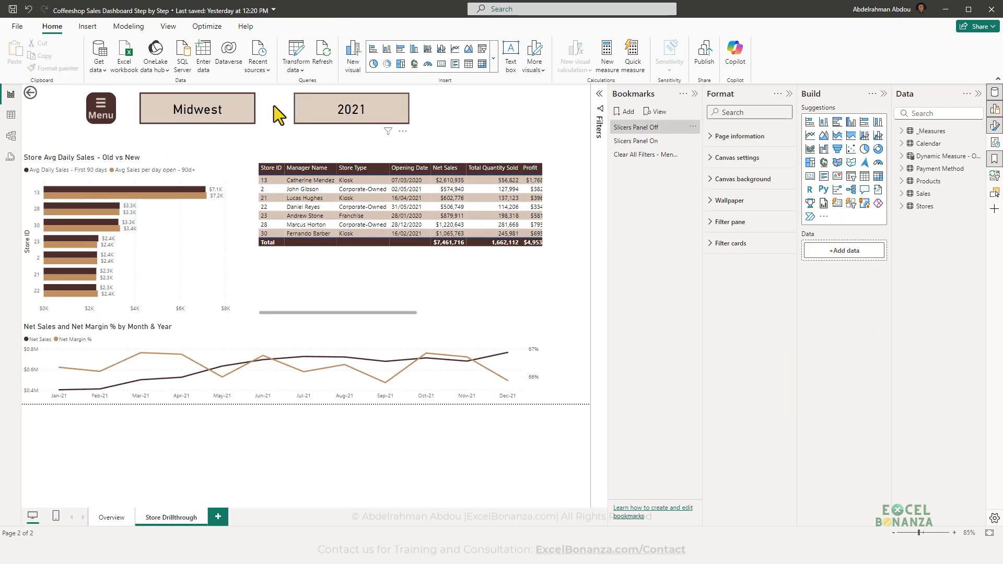
pyautogui.keyDown('ctrl'); pyautogui.click(102, 114); pyautogui.keyUp('ctrl')
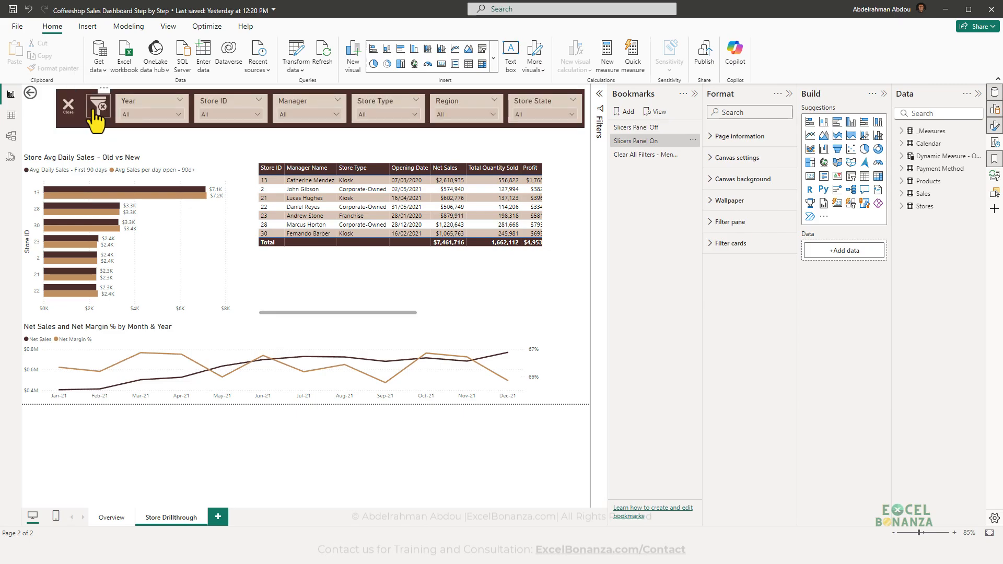
pyautogui.keyDown('ctrl'); pyautogui.click(96, 112); pyautogui.keyUp('ctrl')
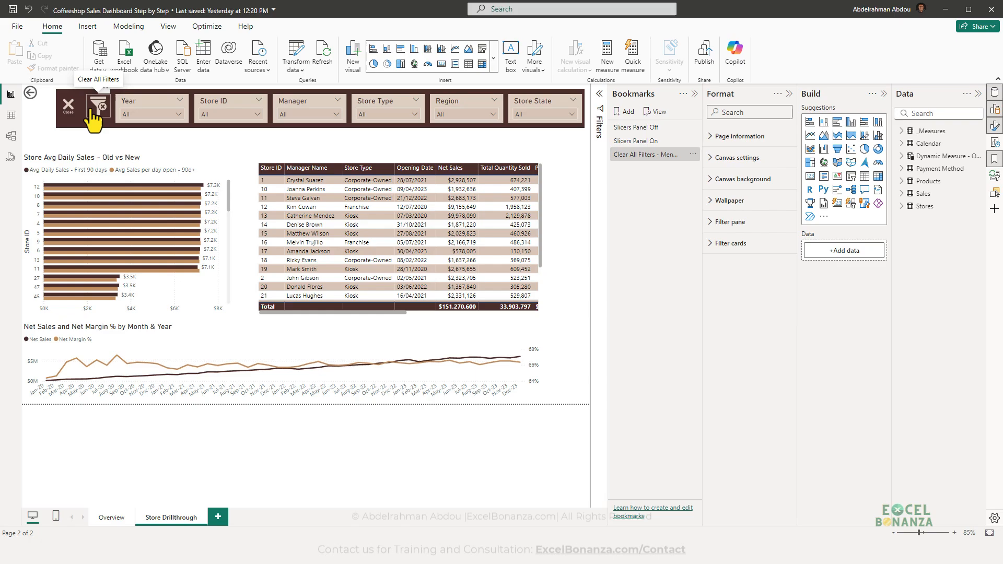
pyautogui.keyDown('ctrl'); pyautogui.click(68, 110); pyautogui.keyUp('ctrl')
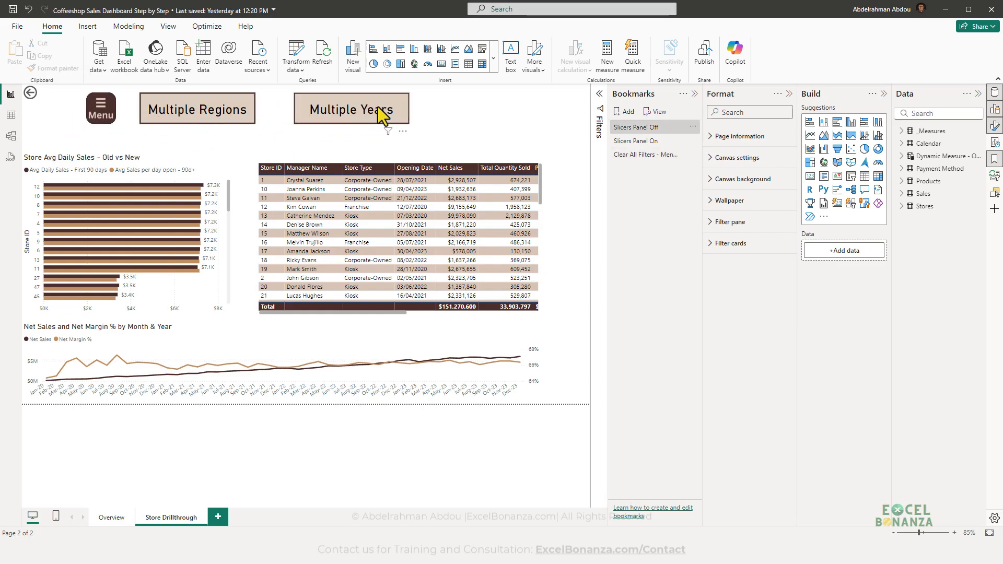
pyautogui.keyDown('ctrl'); pyautogui.click(100, 108); pyautogui.keyUp('ctrl')
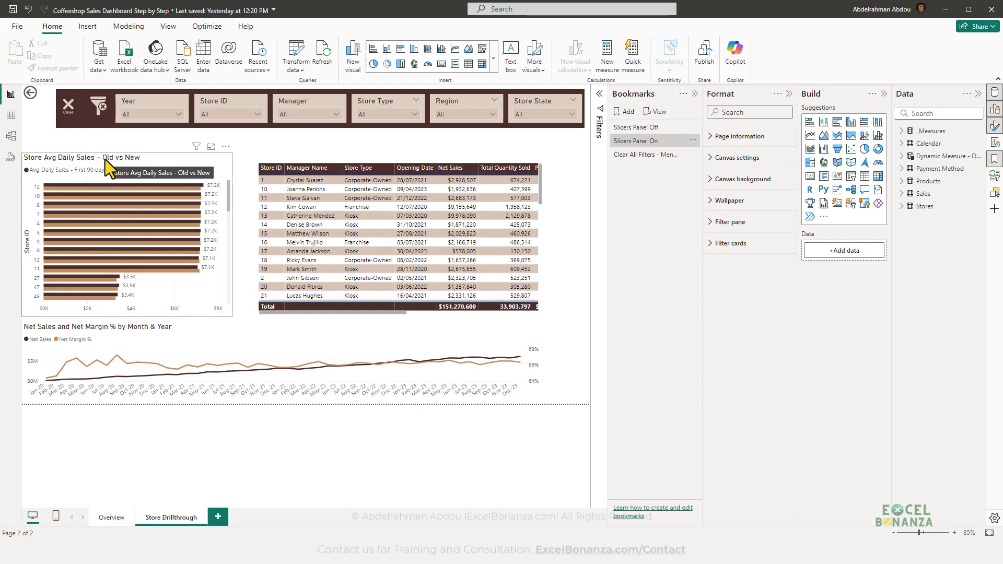
pyautogui.keyDown('ctrl'); pyautogui.click(70, 106); pyautogui.keyUp('ctrl')
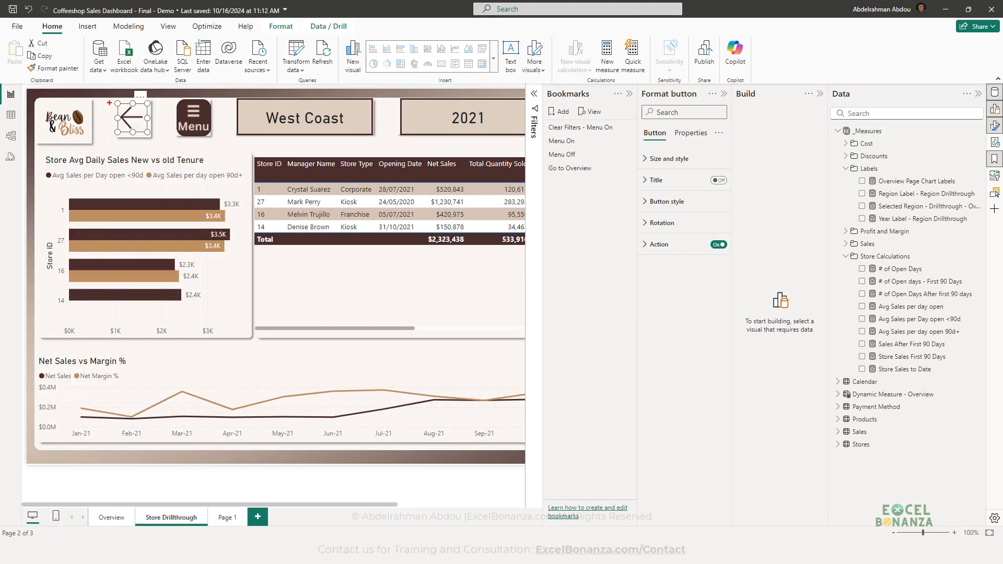
# - Insert a left arrow button on the Store Drillthrough page
pyautogui.click(164, 104)
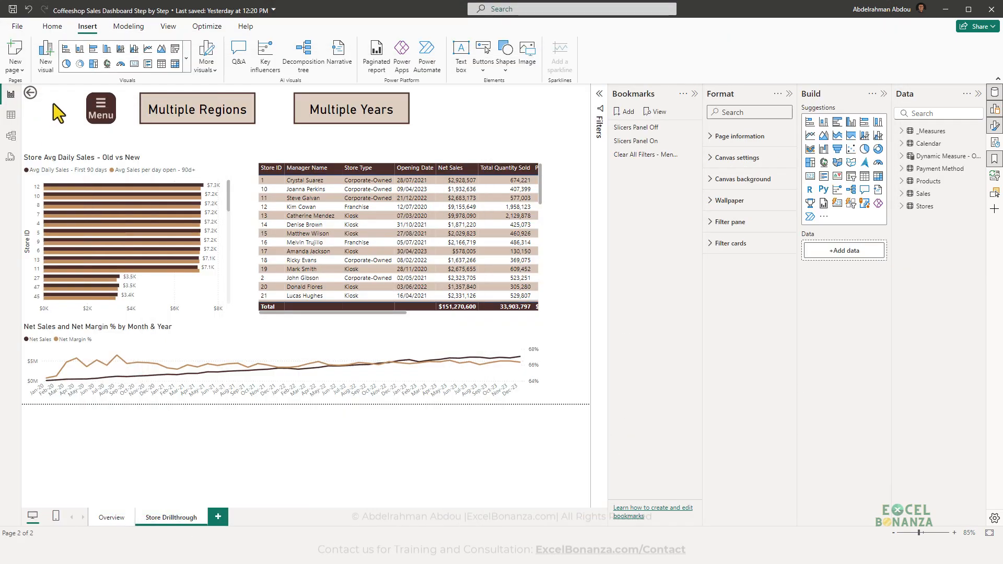
pyautogui.click(484, 70)
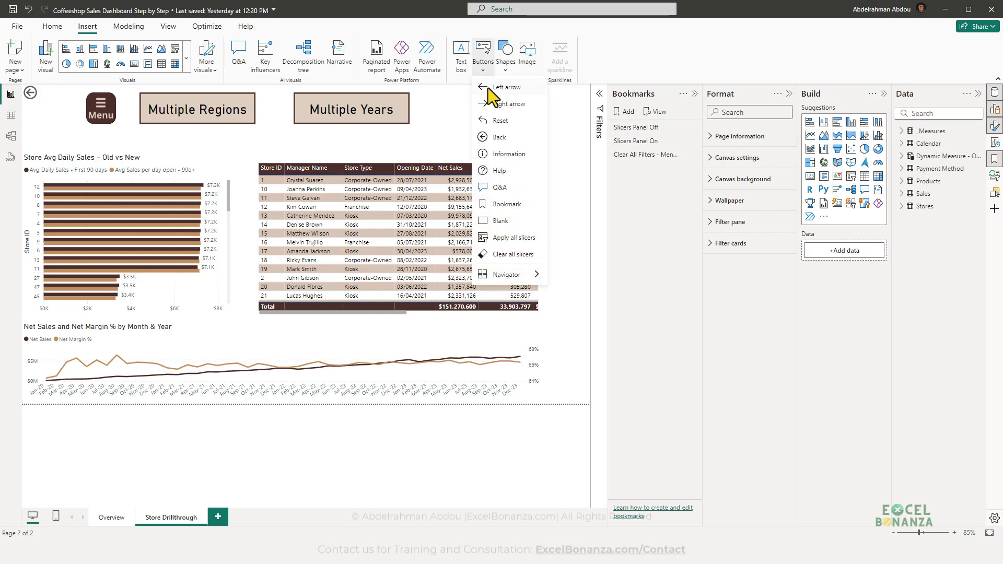
pyautogui.click(487, 88)
# - Move the Menu button and the region and year cards together to the right to make room for the arrow button
pyautogui.moveTo(52, 97); pyautogui.dragTo(425, 137)
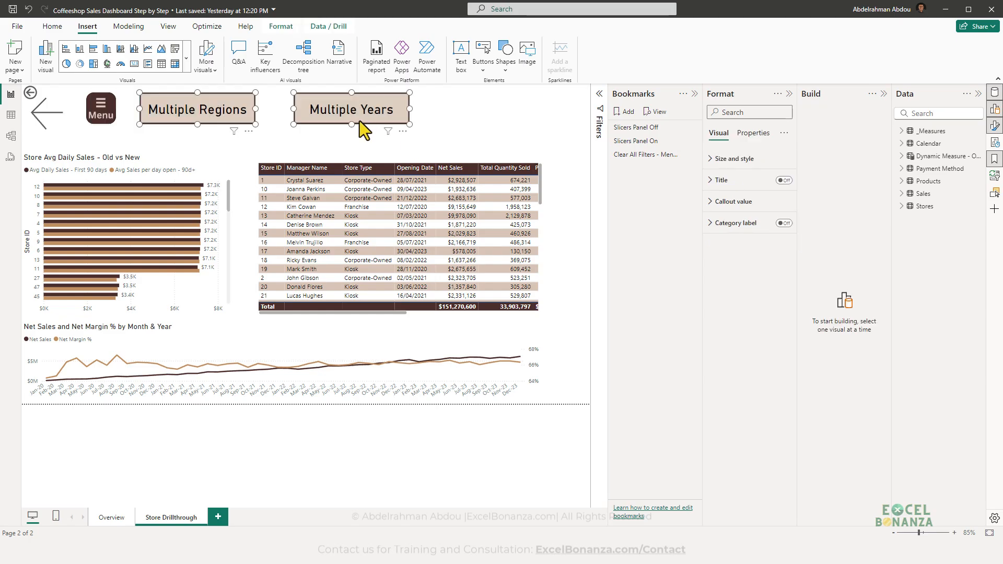
pyautogui.keyDown('ctrl'); pyautogui.click(102, 123); pyautogui.keyUp('ctrl')
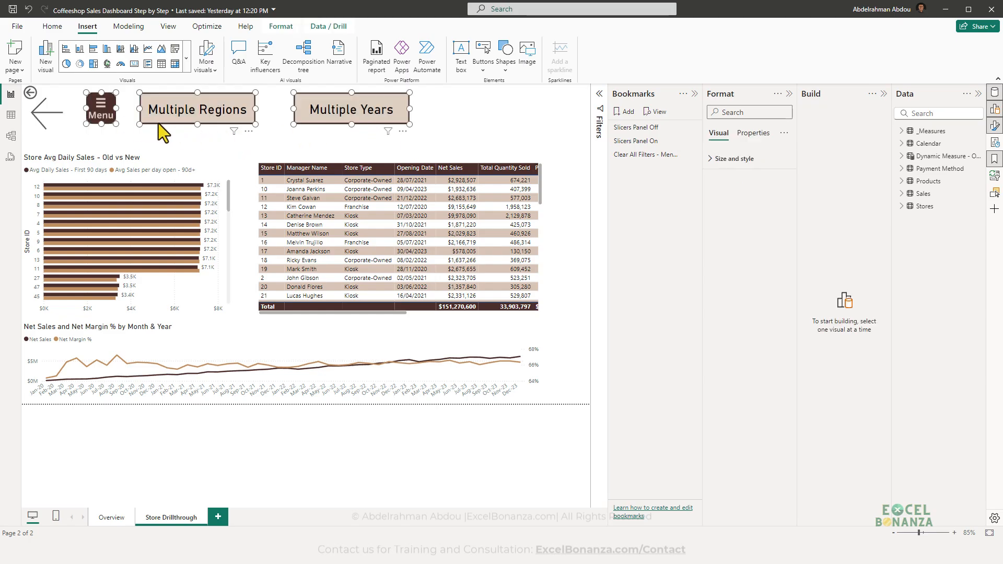
pyautogui.moveTo(158, 123); pyautogui.dragTo(268, 123)
pyautogui.click(267, 123)
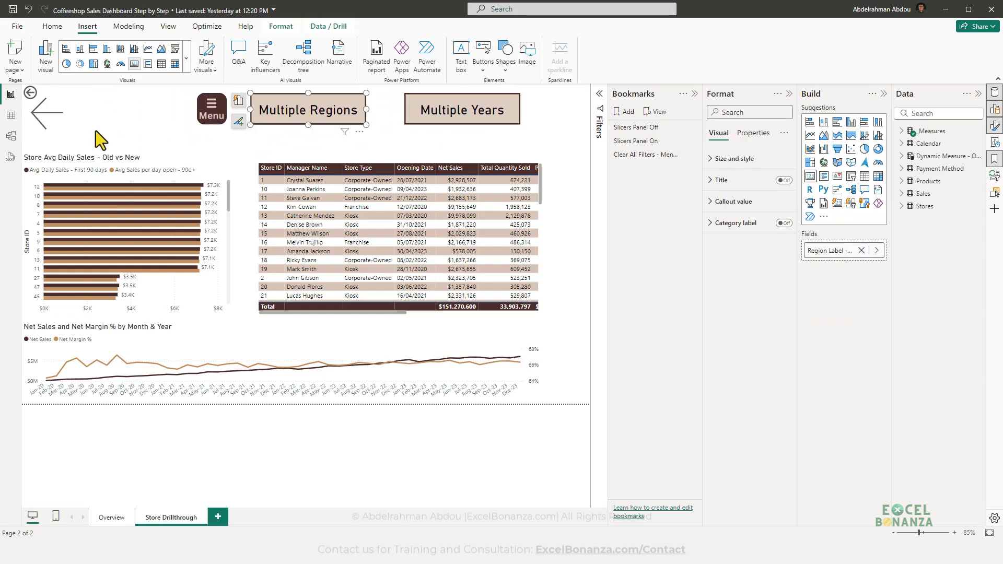
pyautogui.click(95, 130)
# - Move the left arrow button to about 109 horizontal, 12 vertical beside the Menu button, and shrink it to about 74 wide
pyautogui.moveTo(54, 122); pyautogui.dragTo(98, 118)
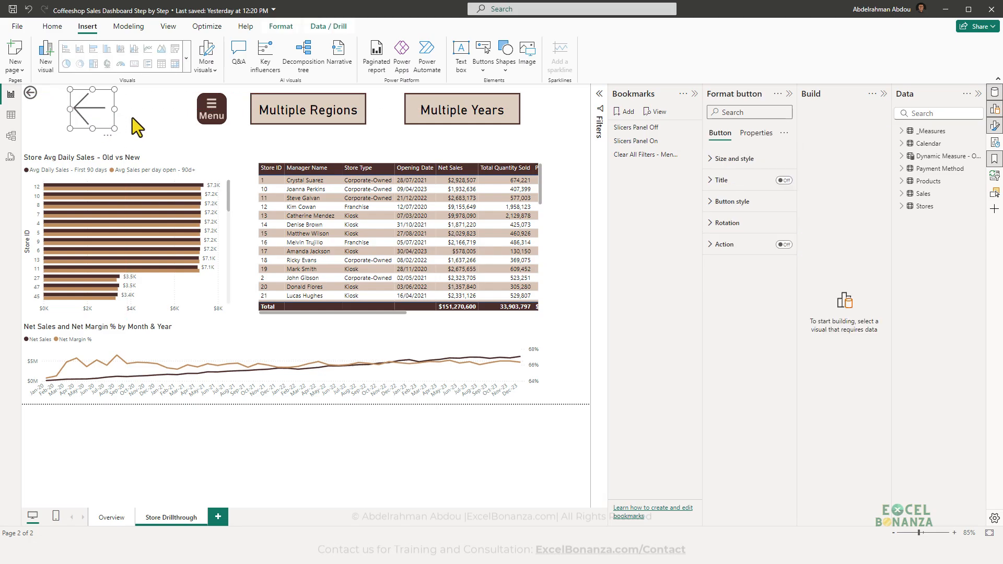
pyautogui.click(132, 117)
pyautogui.click(92, 122)
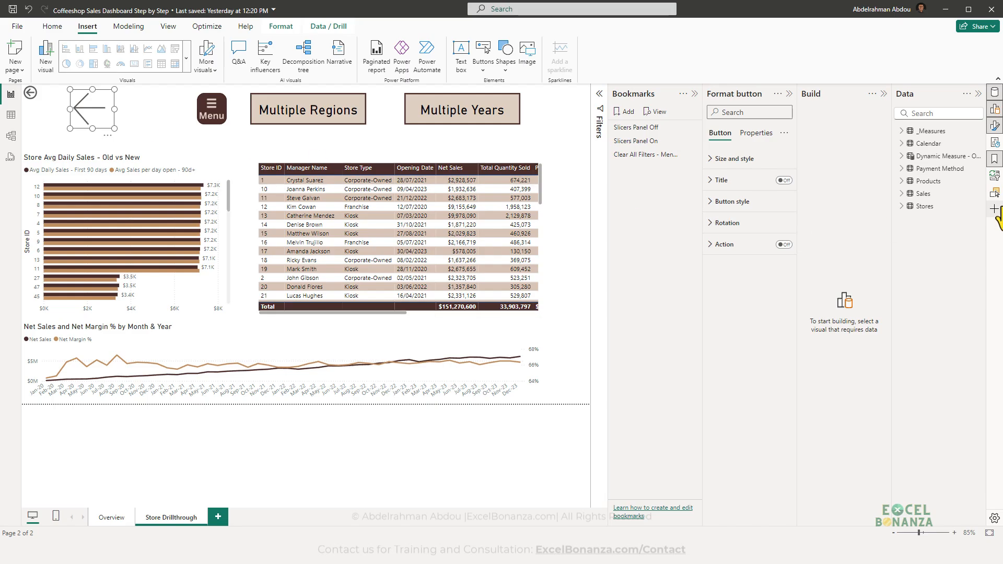
pyautogui.moveTo(114, 128); pyautogui.dragTo(105, 120)
pyautogui.click(118, 121)
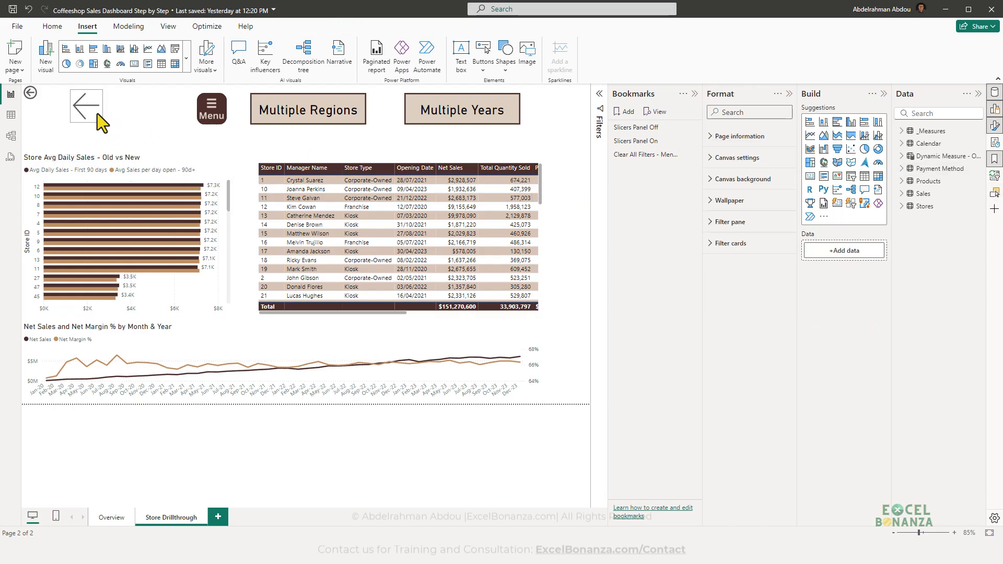
# - Set the left arrow button's icon line color to the dark brown Theme color 1
pyautogui.click(97, 114)
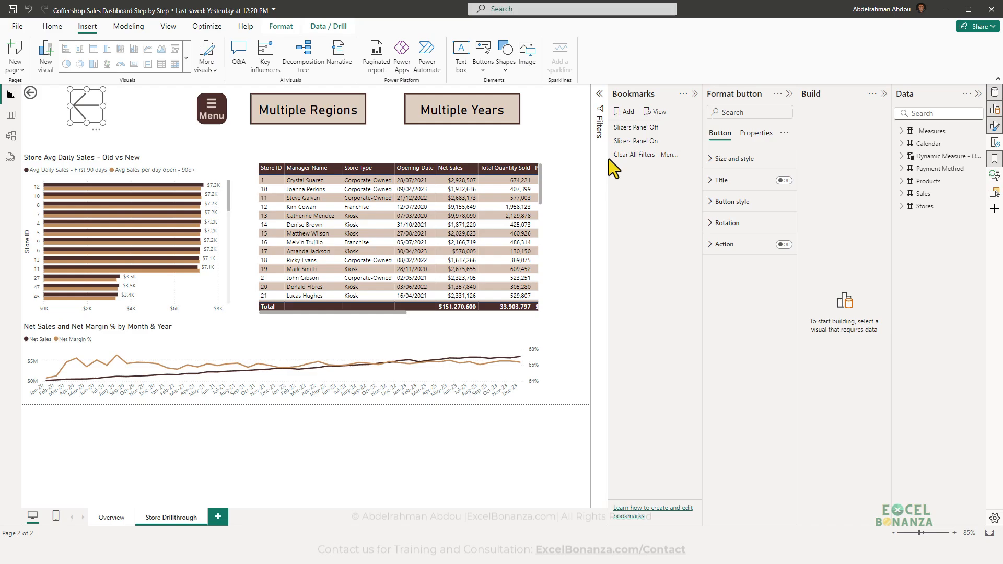
pyautogui.click(994, 126)
pyautogui.click(994, 126)
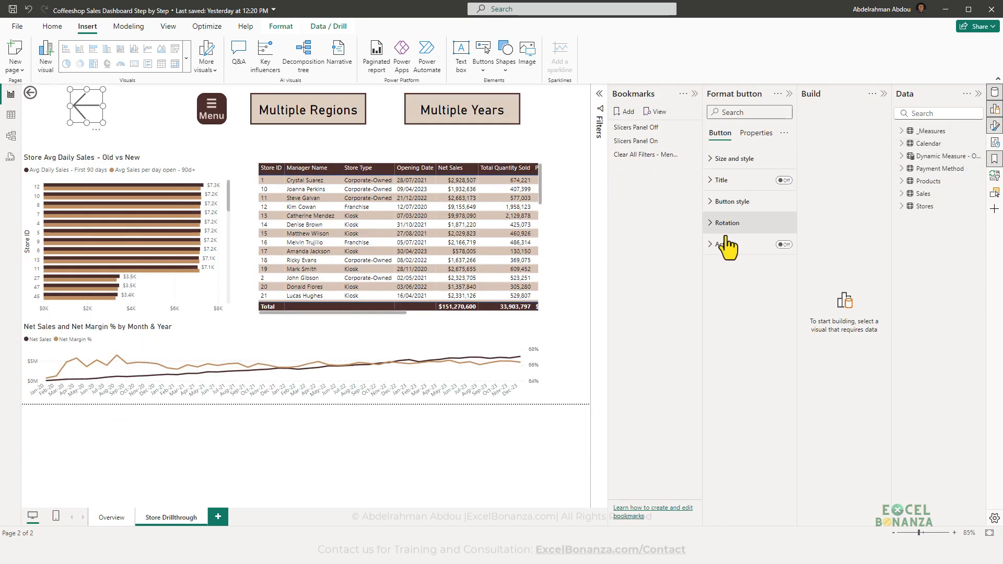
pyautogui.click(732, 203)
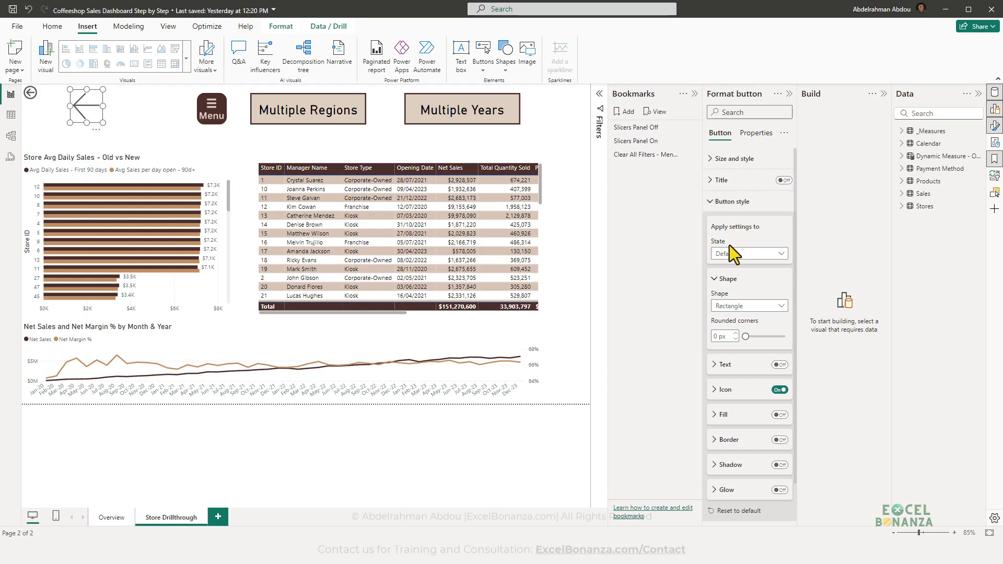
pyautogui.scroll(-1, 729, 245)
pyautogui.click(724, 350)
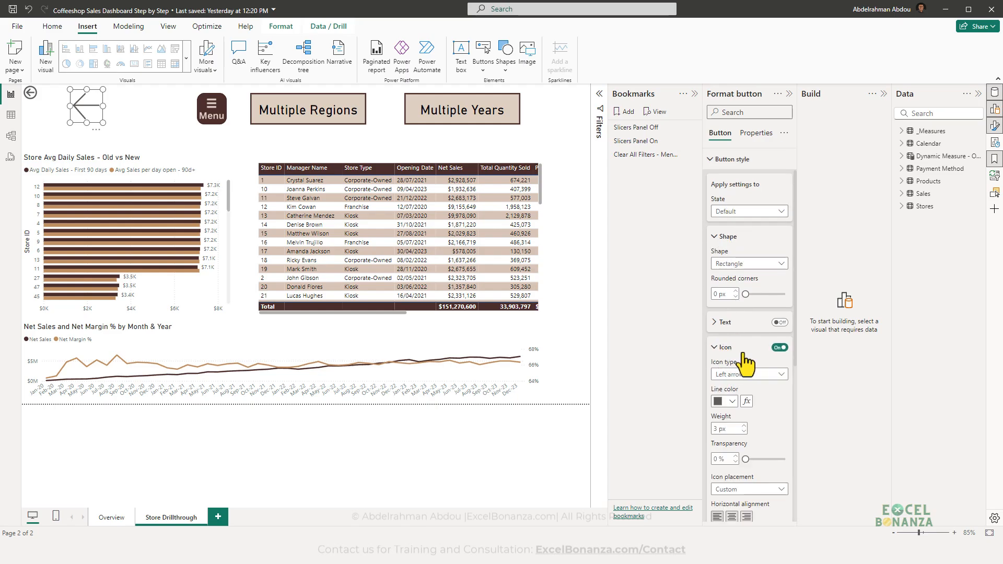
pyautogui.scroll(-1, 725, 355)
pyautogui.click(728, 350)
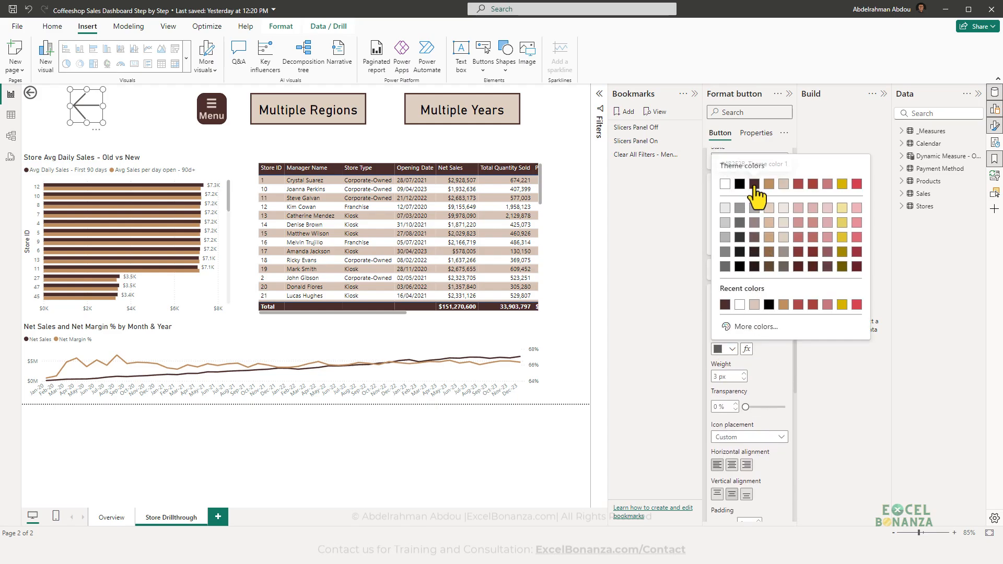
pyautogui.click(754, 184)
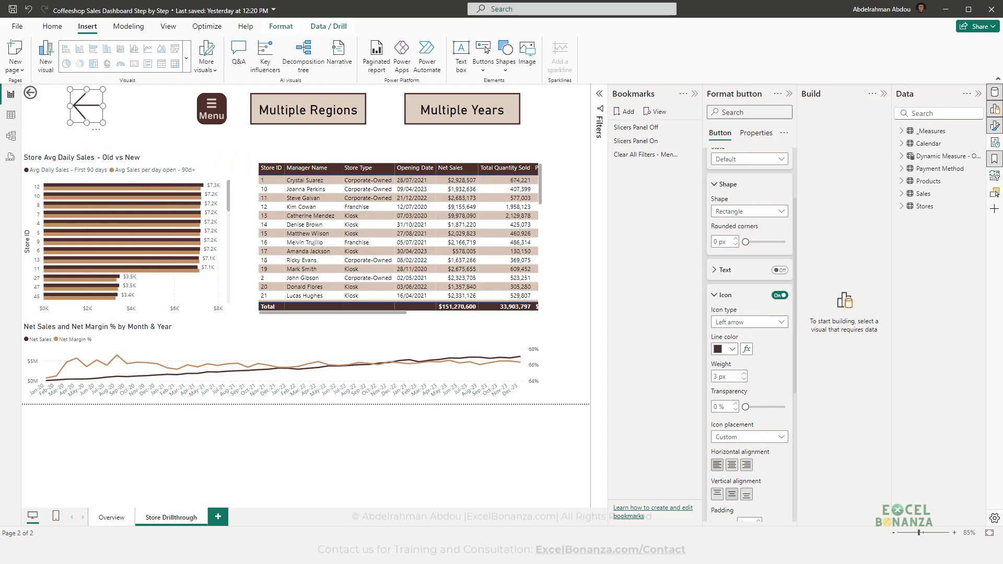
pyautogui.click(115, 108)
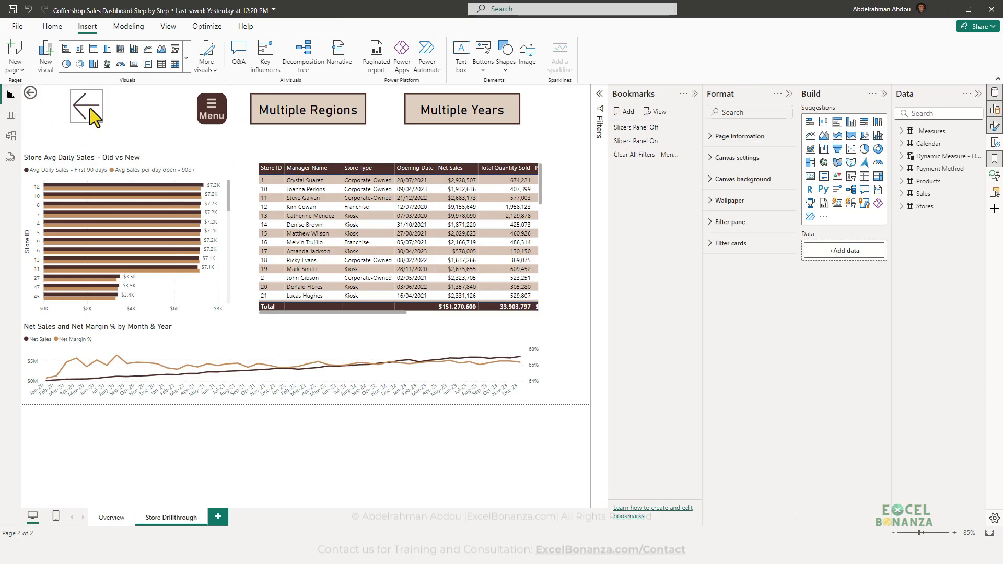
# - Set the left arrow button's height to 55 and its width to 57
pyautogui.click(90, 108)
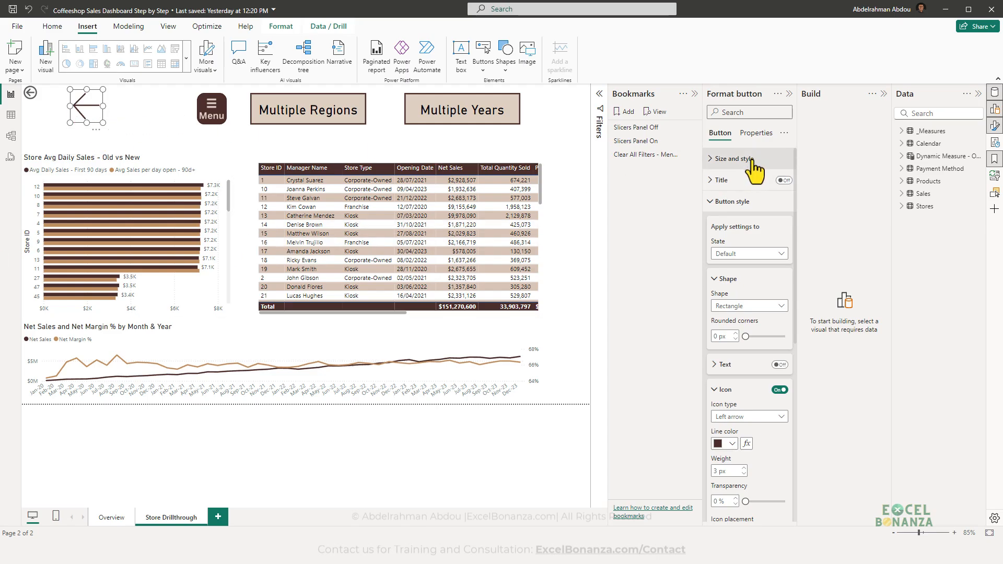
pyautogui.click(734, 159)
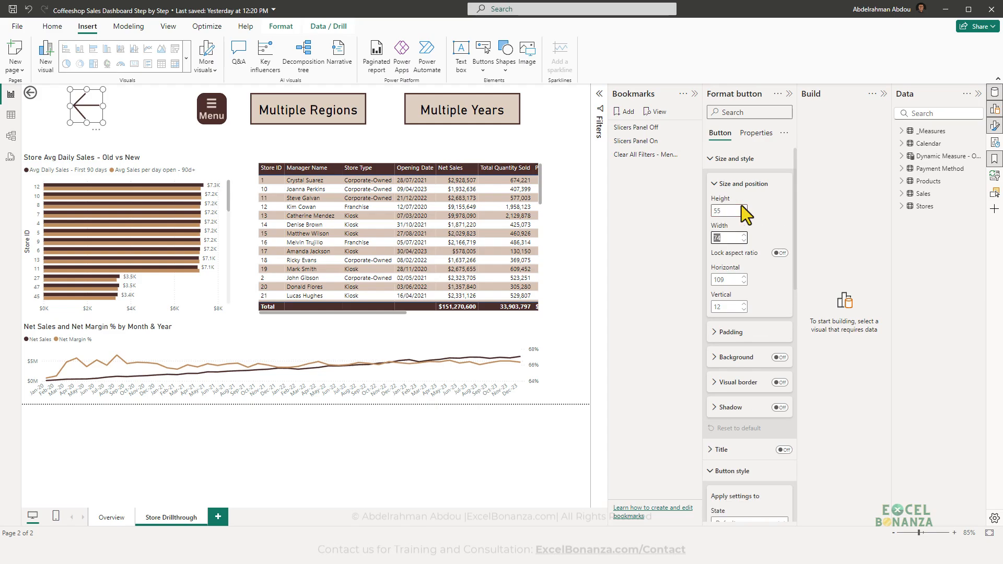
pyautogui.write('57')
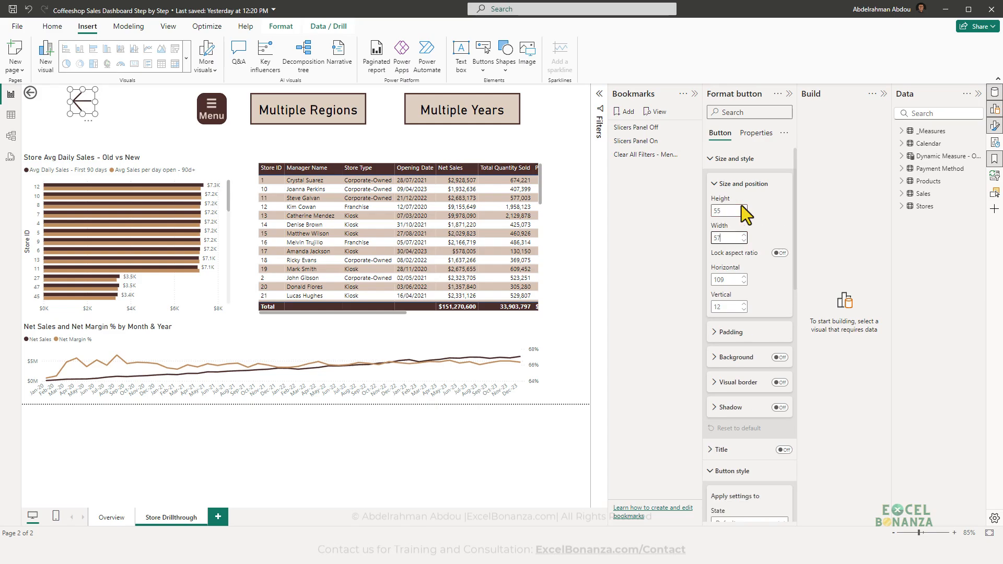
pyautogui.click(108, 117)
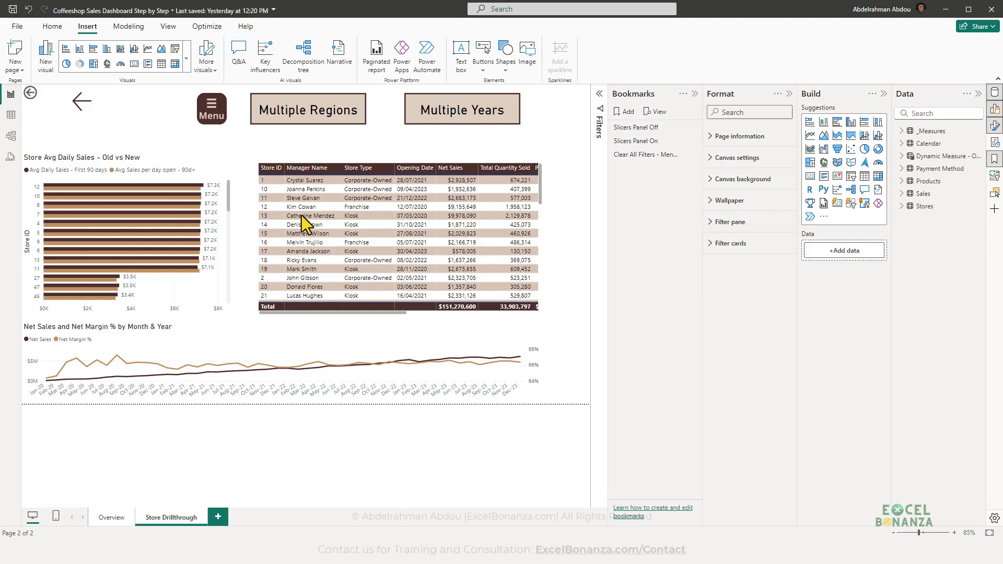
# - Move the left arrow button to about 170 horizontal and the Menu button up to the page's top edge
pyautogui.click(954, 532)
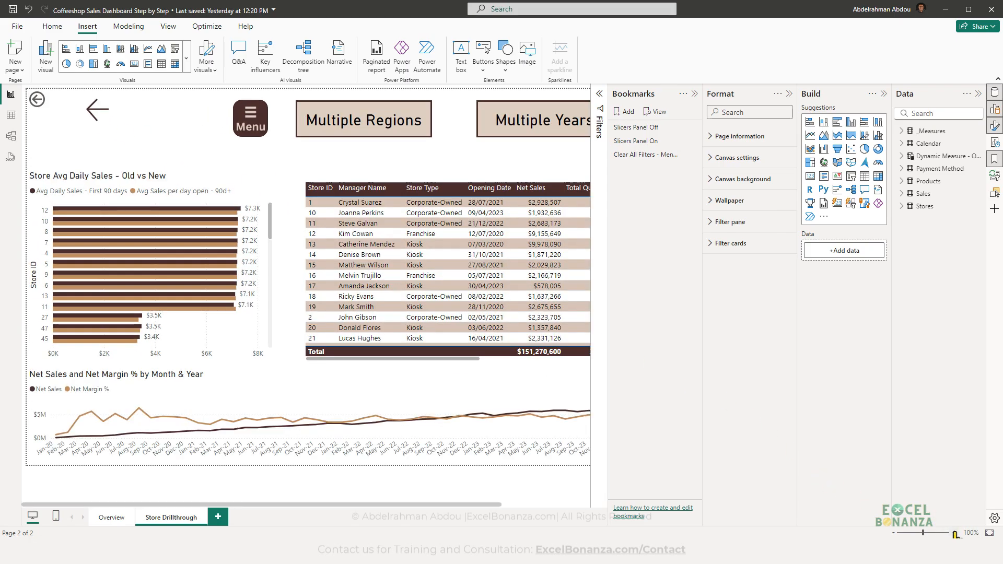
pyautogui.moveTo(111, 115); pyautogui.dragTo(144, 116)
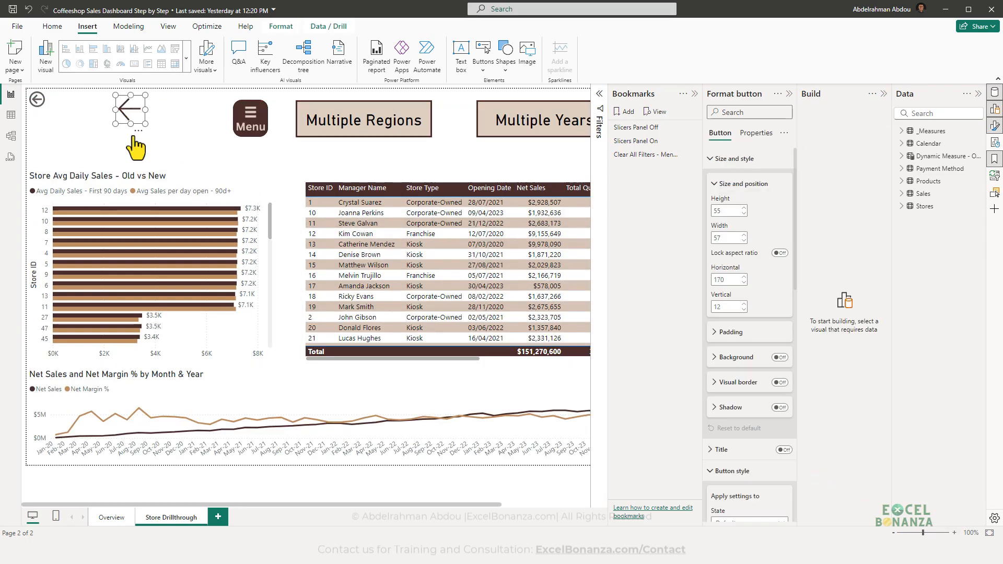
pyautogui.click(174, 121)
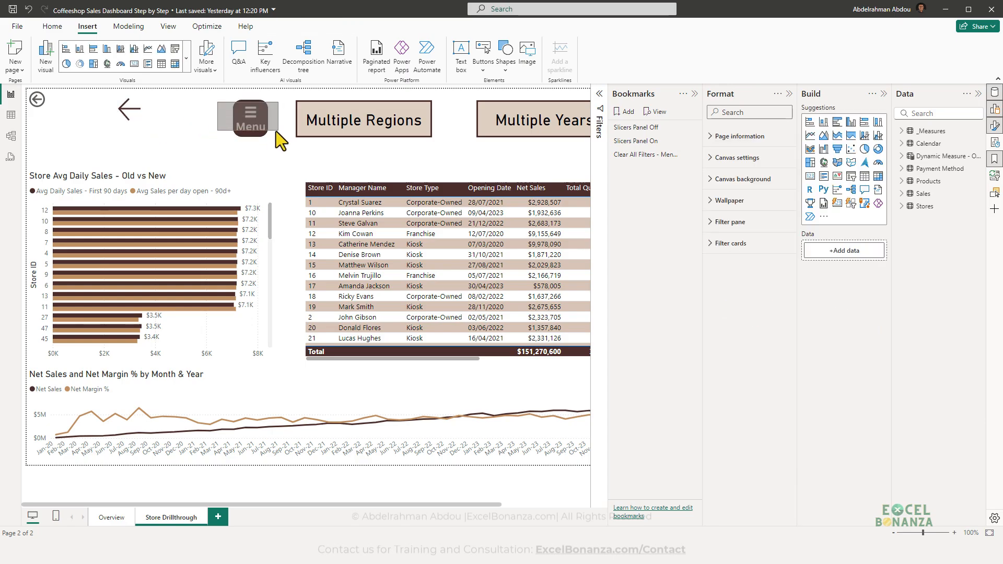
pyautogui.click(264, 140)
pyautogui.moveTo(265, 140); pyautogui.dragTo(243, 128)
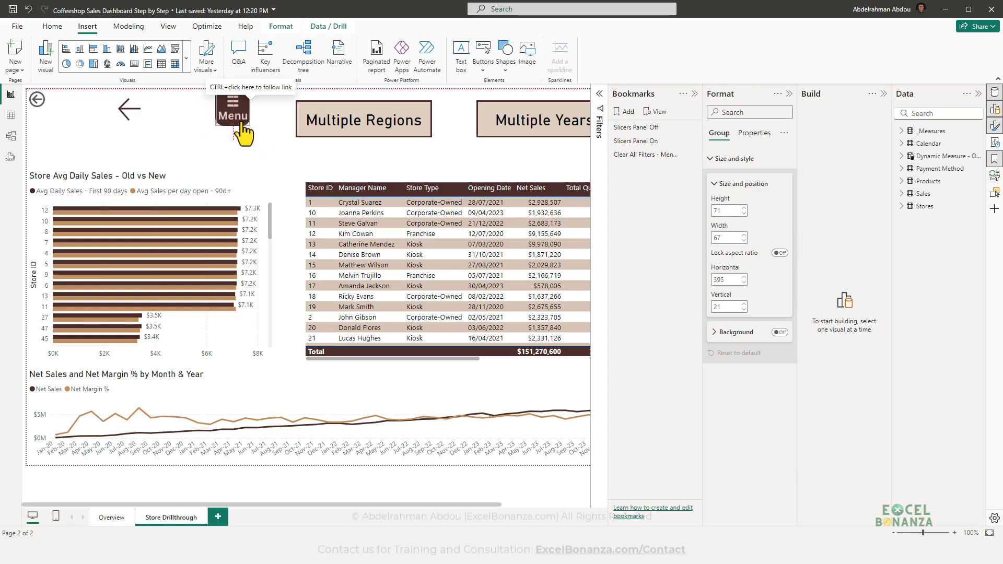
# - Move the region card to 485 horizontal, 0 vertical, the year card beside it, and the left arrow button to 171 horizontal, 0 vertical
pyautogui.moveTo(347, 142); pyautogui.dragTo(327, 122)
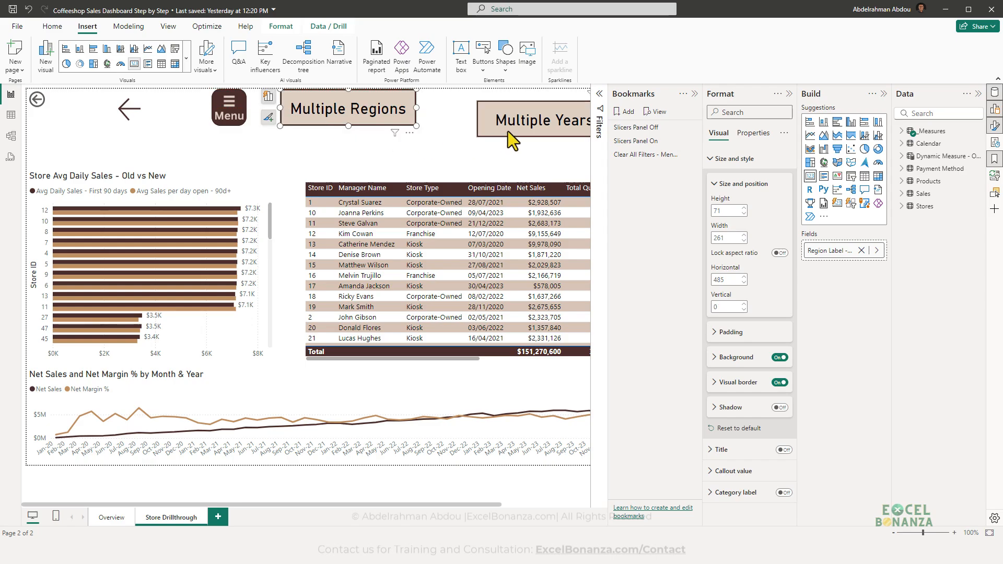
pyautogui.moveTo(507, 130); pyautogui.dragTo(478, 120)
pyautogui.click(366, 137)
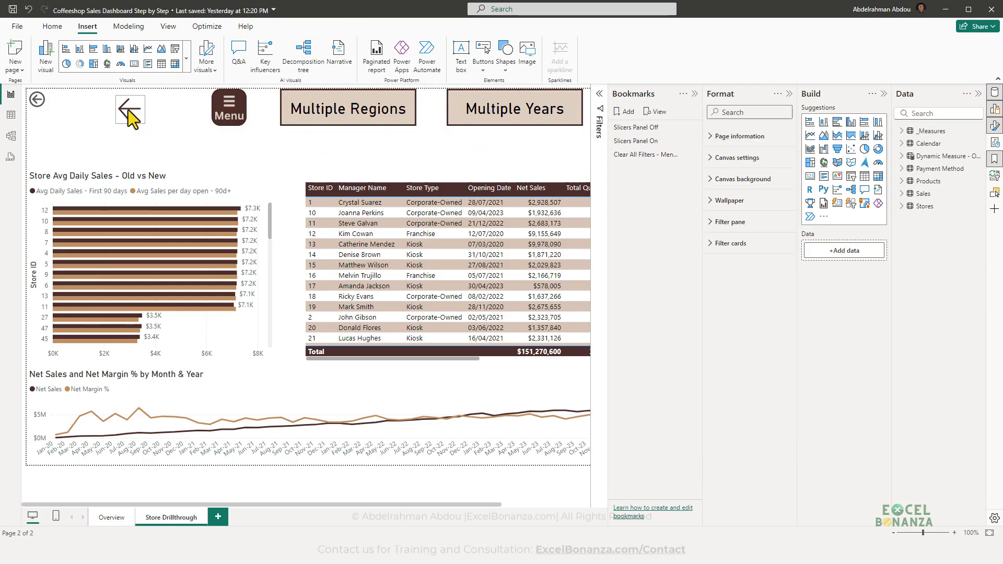
pyautogui.moveTo(134, 99); pyautogui.dragTo(134, 92)
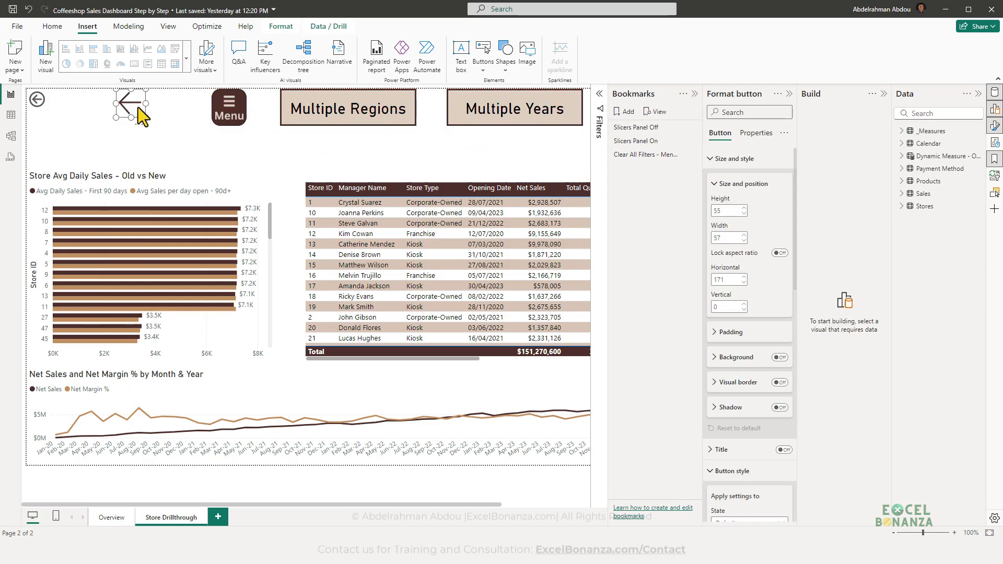
pyautogui.click(202, 112)
# - Turn on the left arrow button's action with the type Back
pyautogui.click(140, 104)
pyautogui.scroll(-5, 745, 313)
pyautogui.scroll(-5, 744, 320)
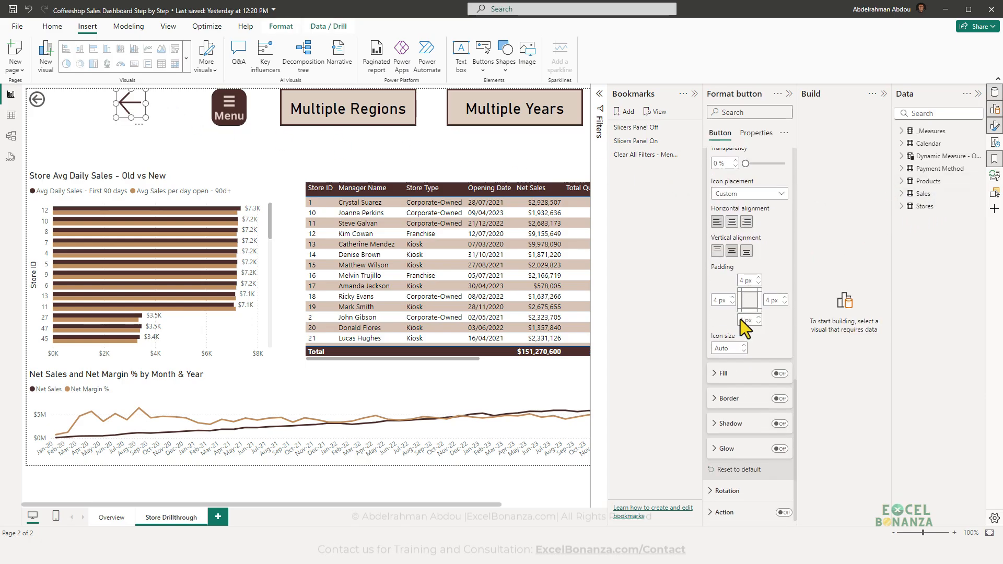
pyautogui.click(729, 512)
pyautogui.scroll(-2, 752, 418)
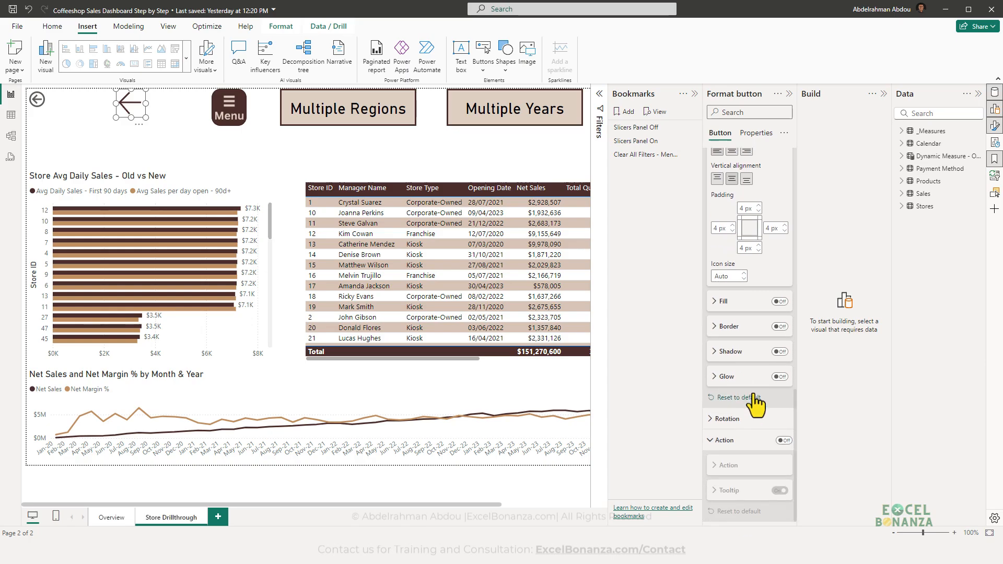
pyautogui.click(784, 440)
pyautogui.scroll(-3, 756, 410)
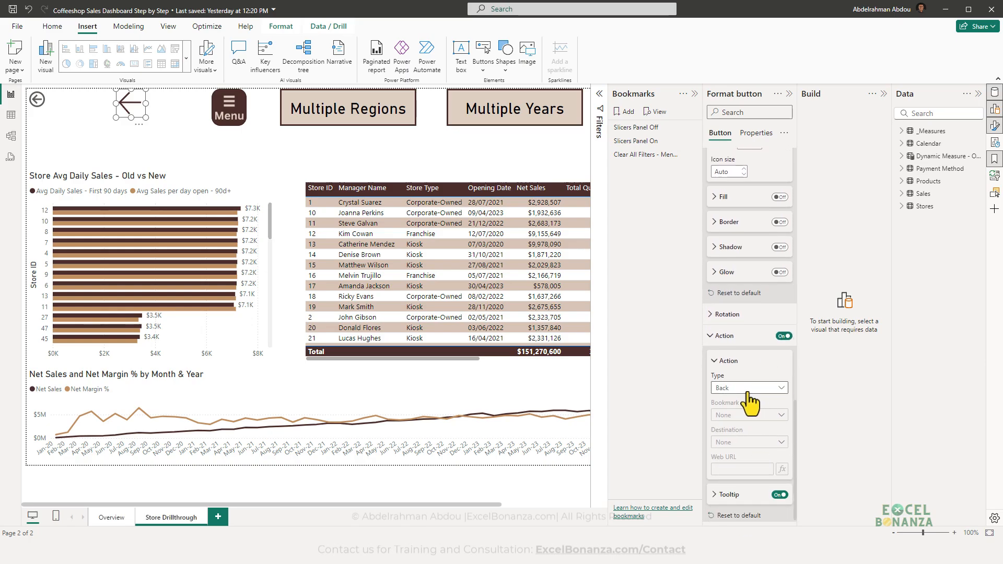
pyautogui.click(159, 131)
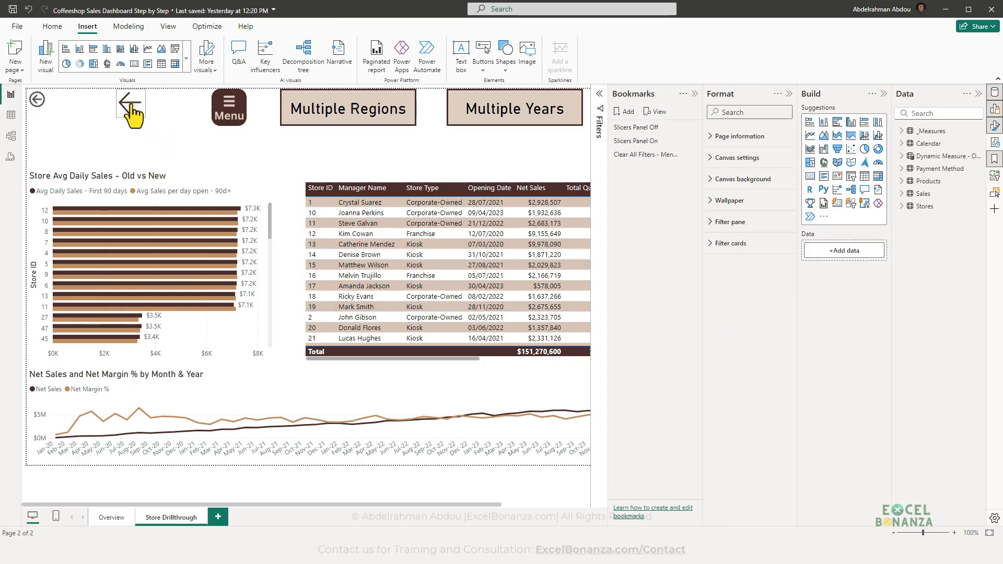
# - Test the left arrow button's back navigation, collapse the Bookmarks pane, and return to the Store Drillthrough page
pyautogui.keyDown('ctrl'); pyautogui.click(132, 106); pyautogui.keyUp('ctrl')
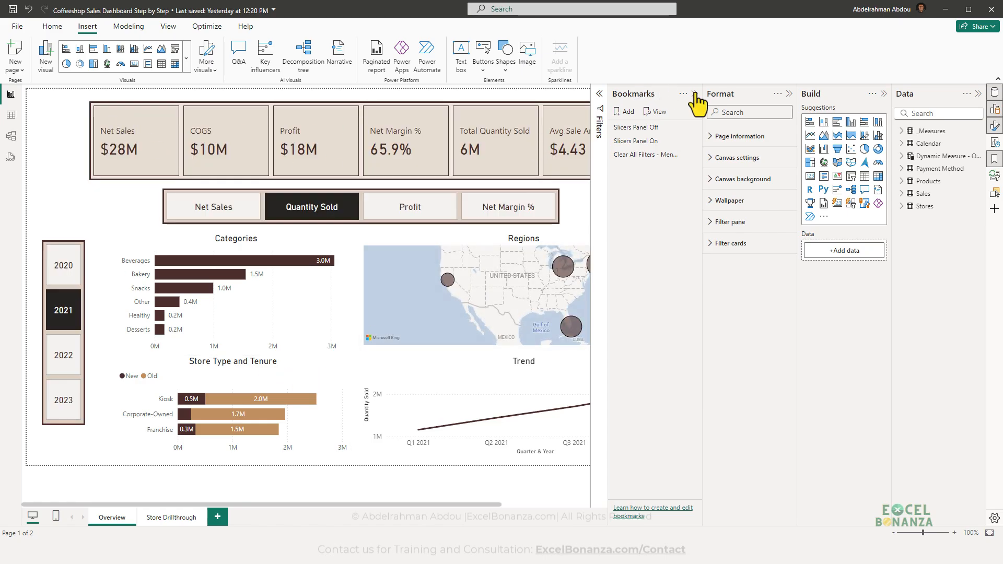
pyautogui.click(694, 94)
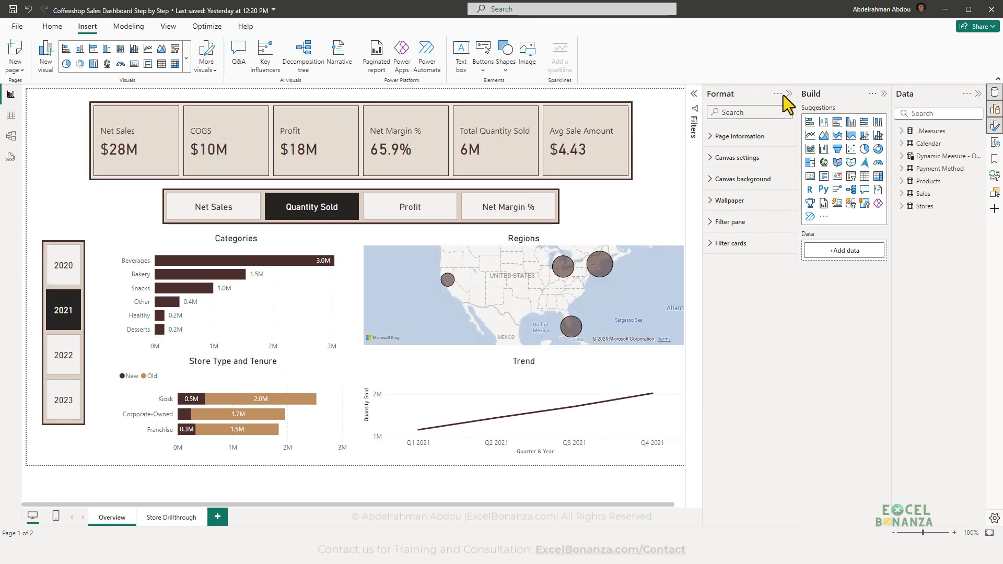
pyautogui.click(159, 517)
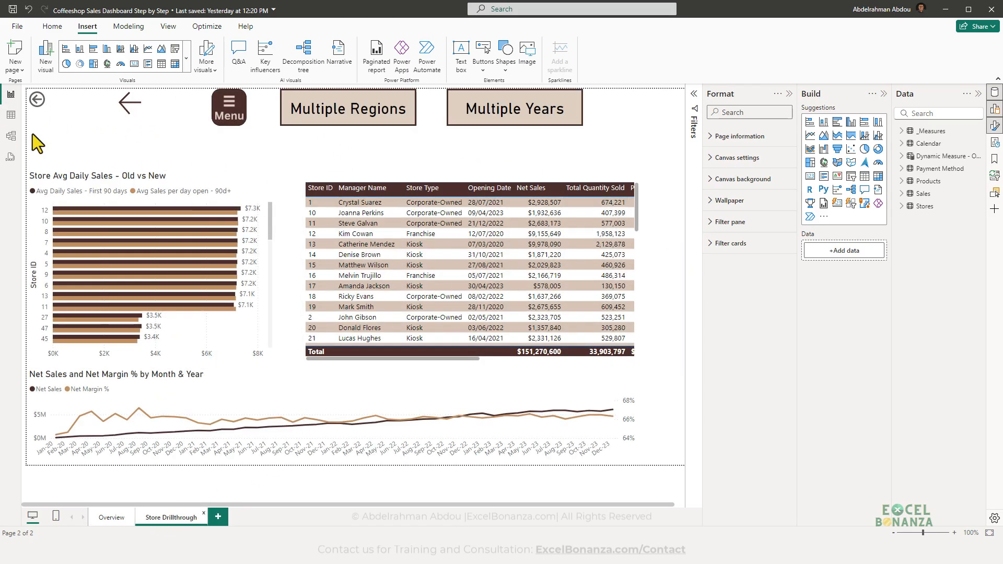
# - Compare the page with the finished demo report and delete the default circled back button from Store Drillthrough
pyautogui.hotkey('alt', 'Tab')
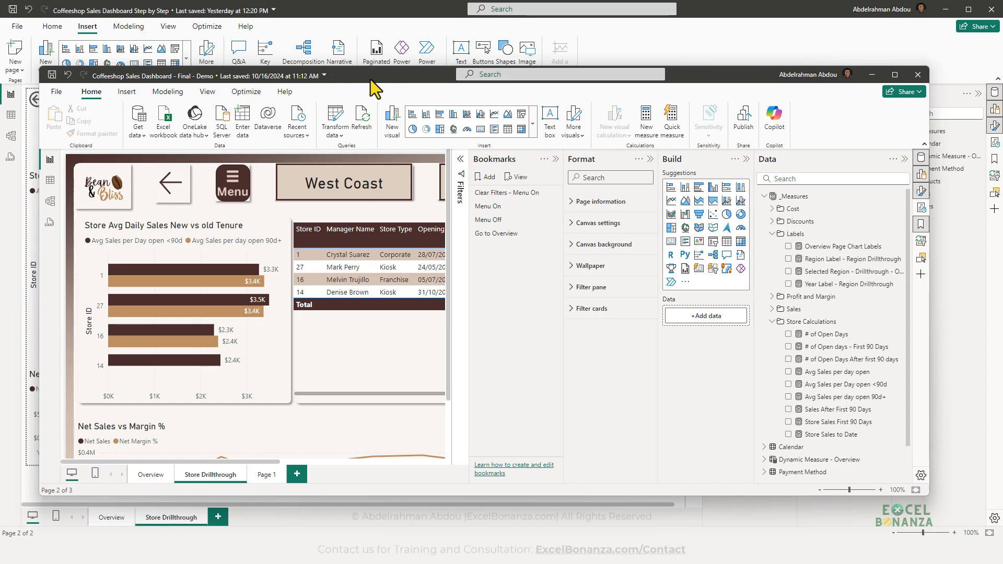
pyautogui.hotkey('alt', 'Tab')
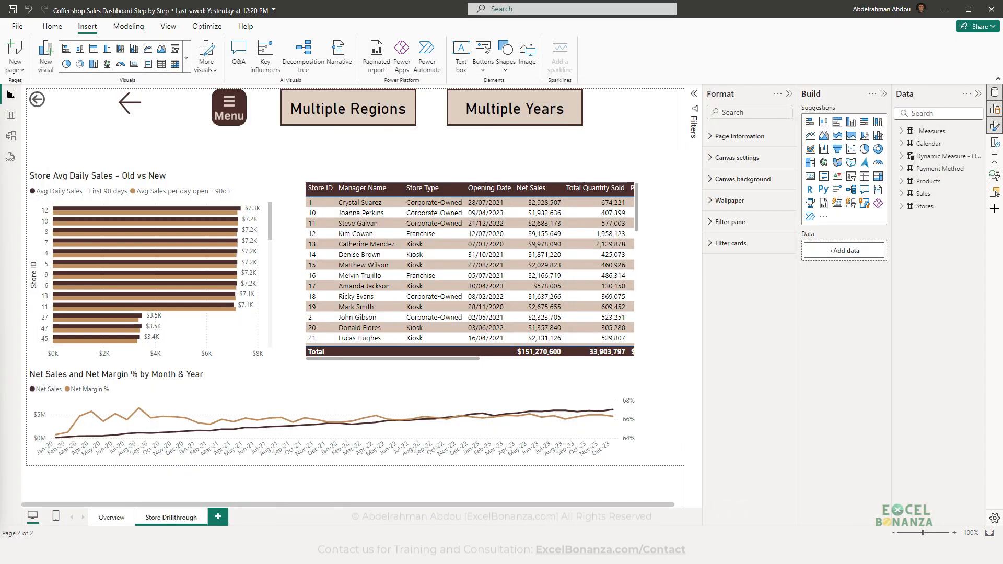
pyautogui.click(44, 116)
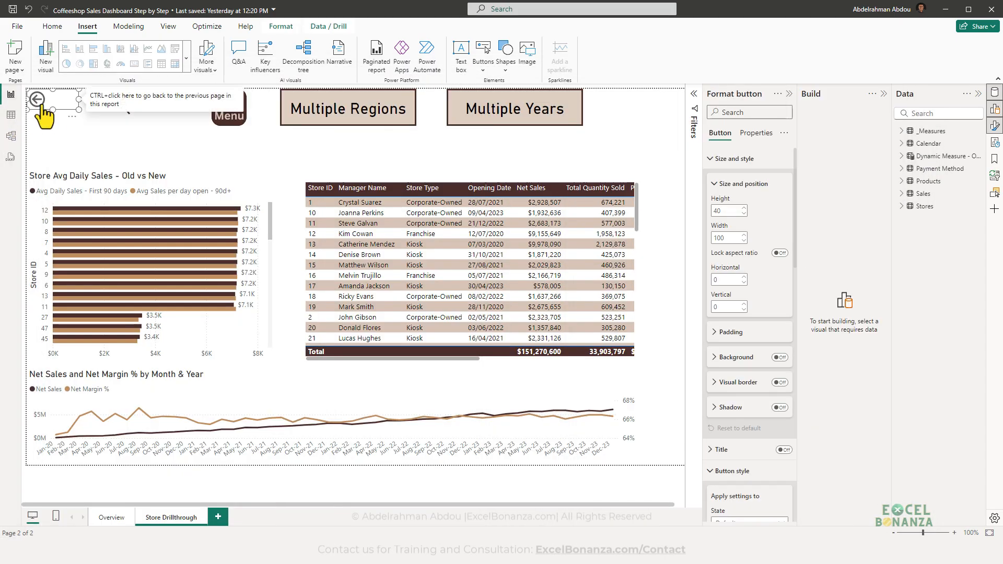
pyautogui.press('Delete')
pyautogui.click(134, 113)
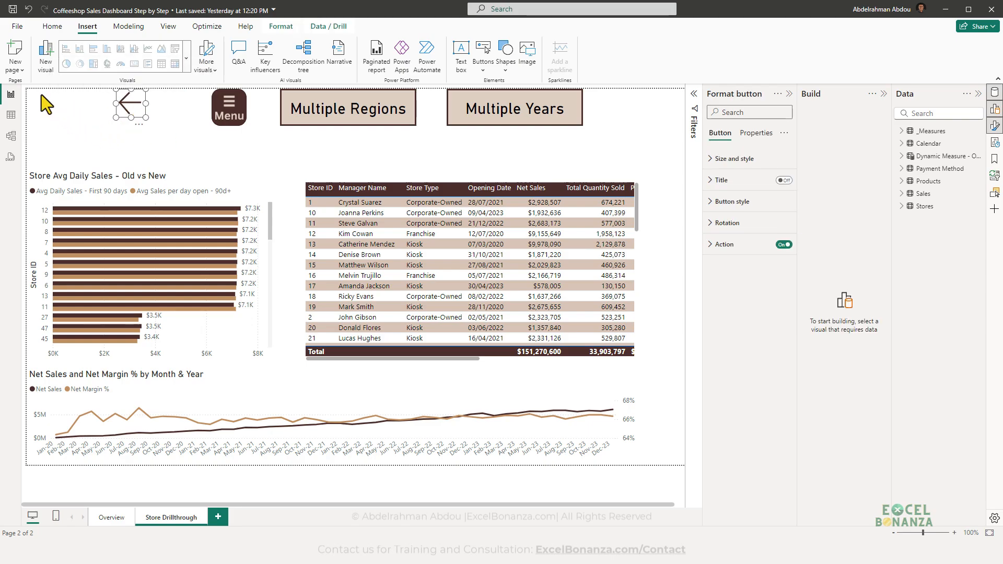
pyautogui.moveTo(27, 93); pyautogui.dragTo(74, 119)
pyautogui.press('Escape')
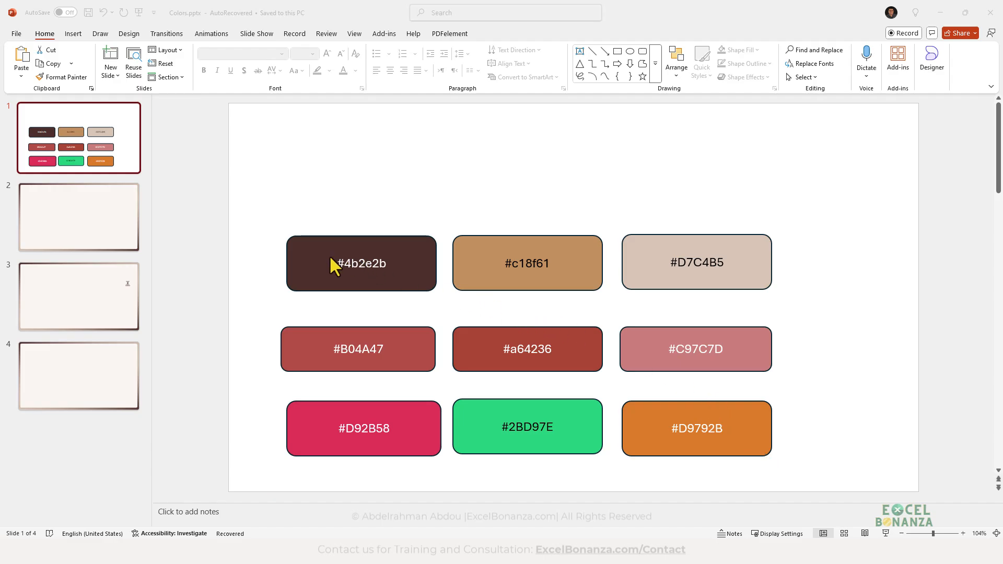
# - In PowerPoint, create a new blank presentation and copy the color palette slide from Colors.pptx into it
pyautogui.hotkey('ctrl', 'n')
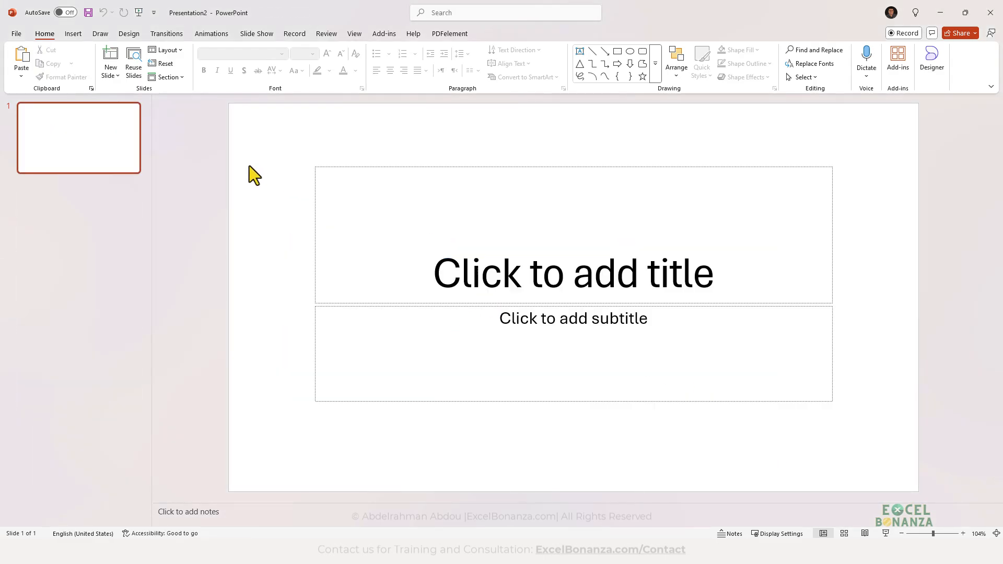
pyautogui.hotkey('alt', 'Tab')
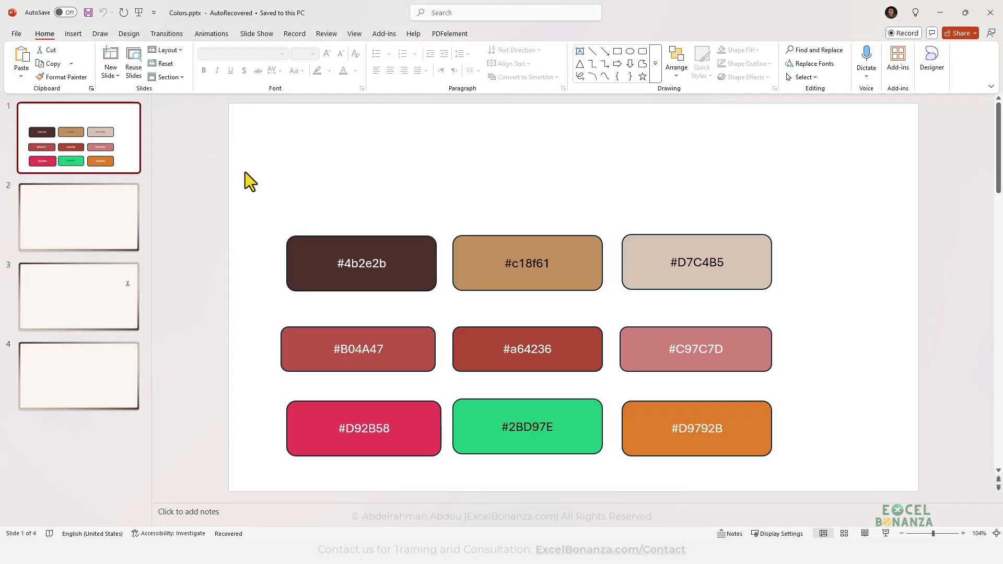
pyautogui.rightClick(92, 152)
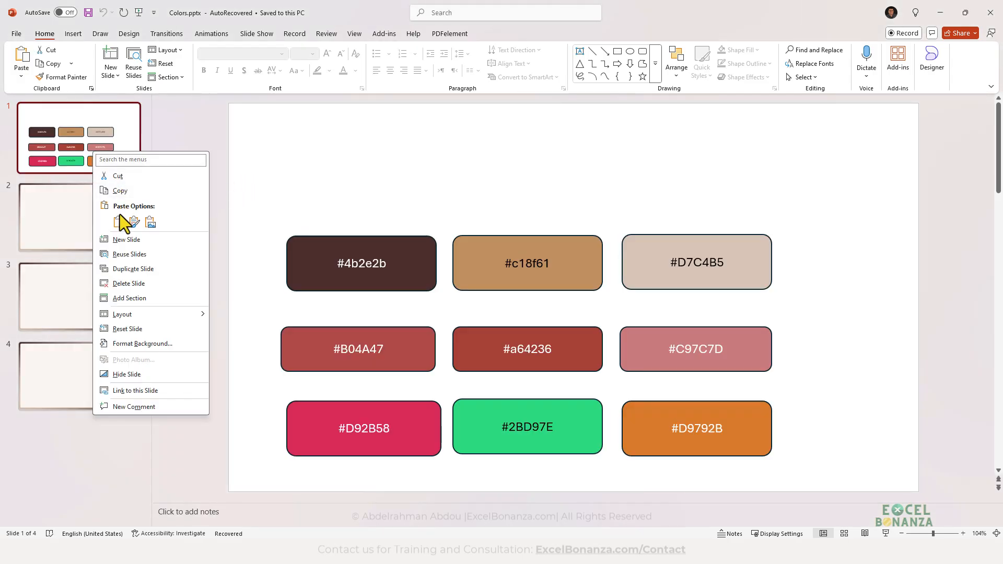
pyautogui.press('Escape')
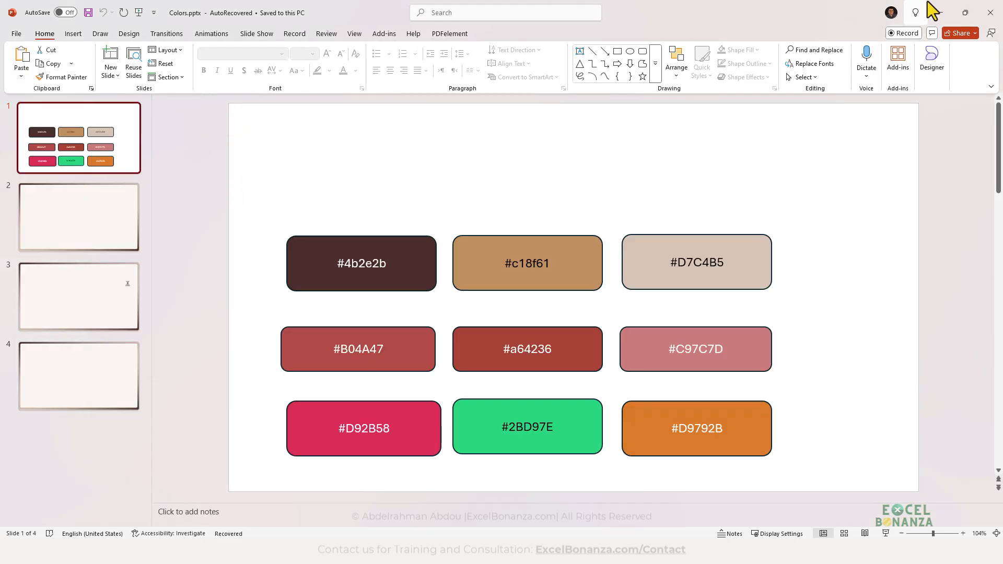
pyautogui.click(940, 13)
pyautogui.click(73, 190)
pyautogui.hotkey('ctrl', 'v')
# - Delete the title and subtitle placeholders from the new presentation's first slide
pyautogui.click(89, 144)
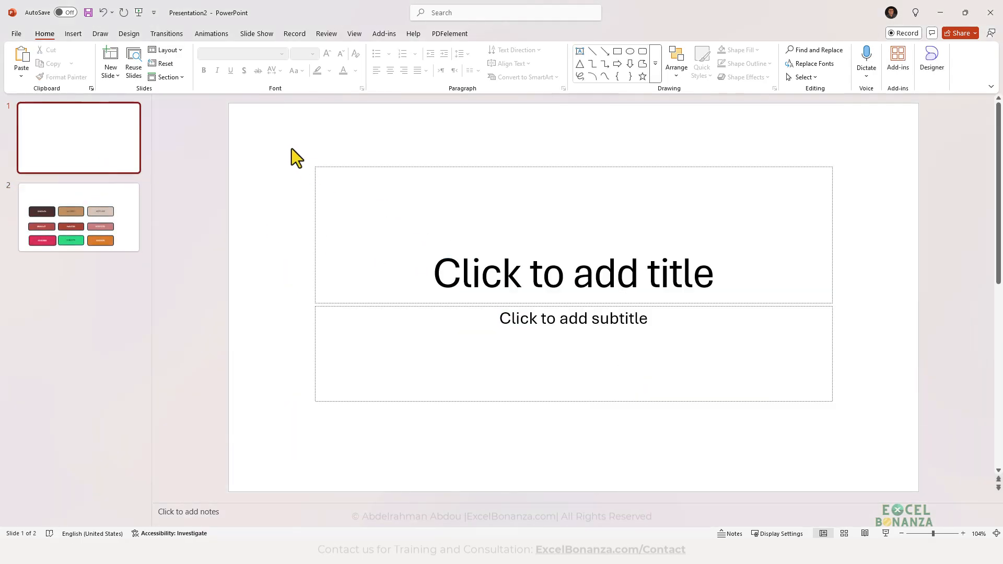
pyautogui.click(343, 181)
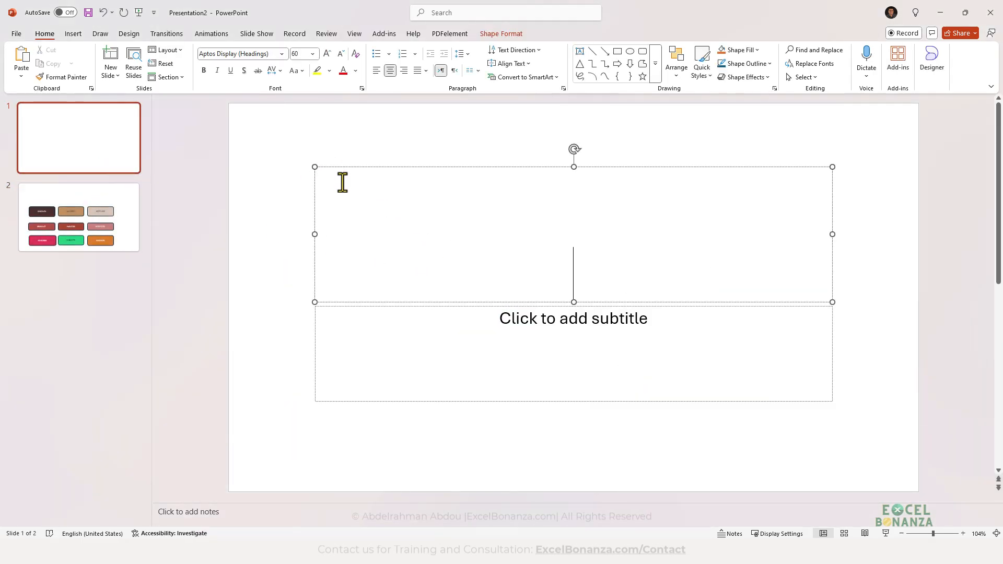
pyautogui.click(370, 301)
pyautogui.press('Delete')
pyautogui.click(368, 310)
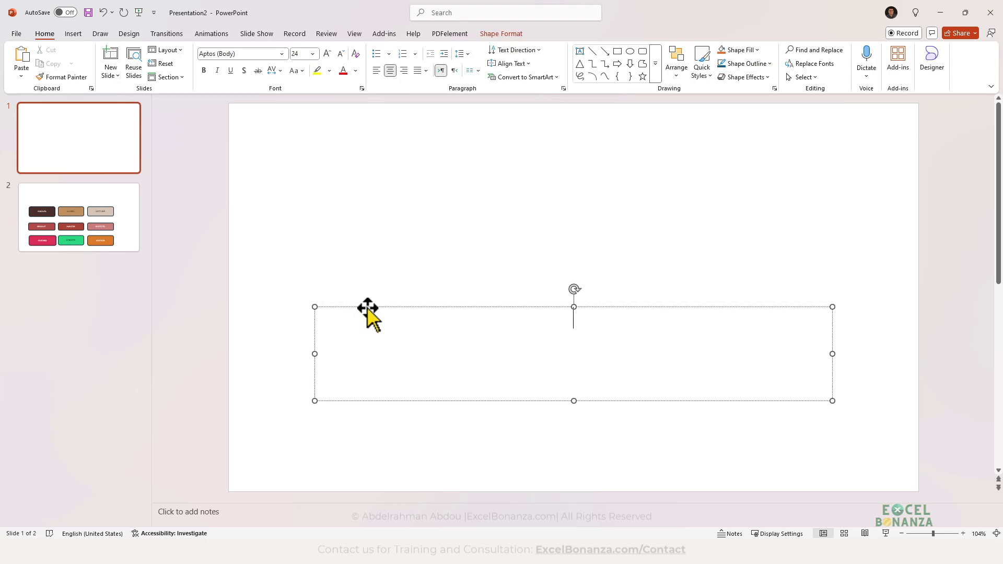
pyautogui.click(368, 307)
pyautogui.press('Delete')
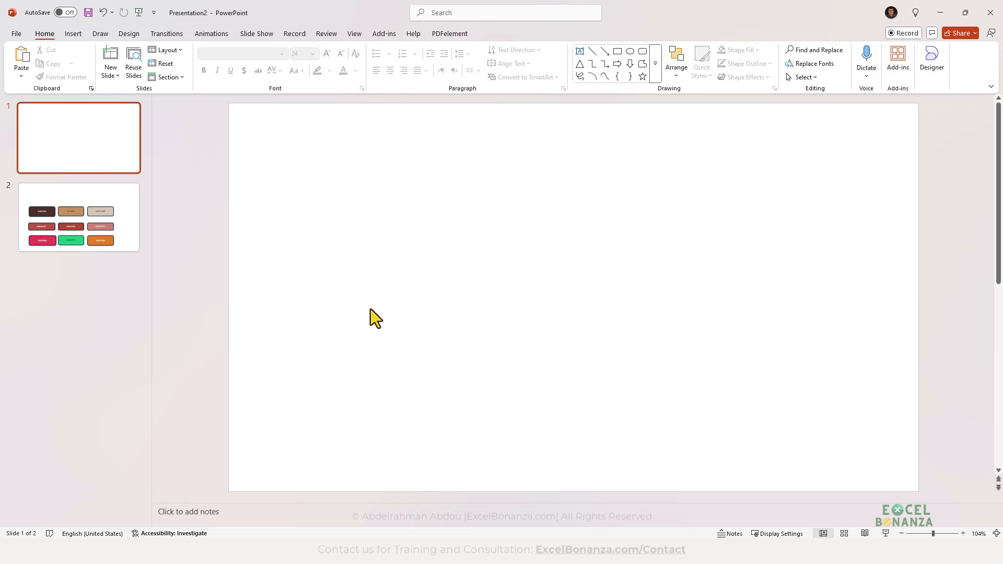
# - Move the blank slide below the color palette slide
pyautogui.click(102, 147)
pyautogui.moveTo(81, 146); pyautogui.dragTo(90, 240)
pyautogui.click(266, 208)
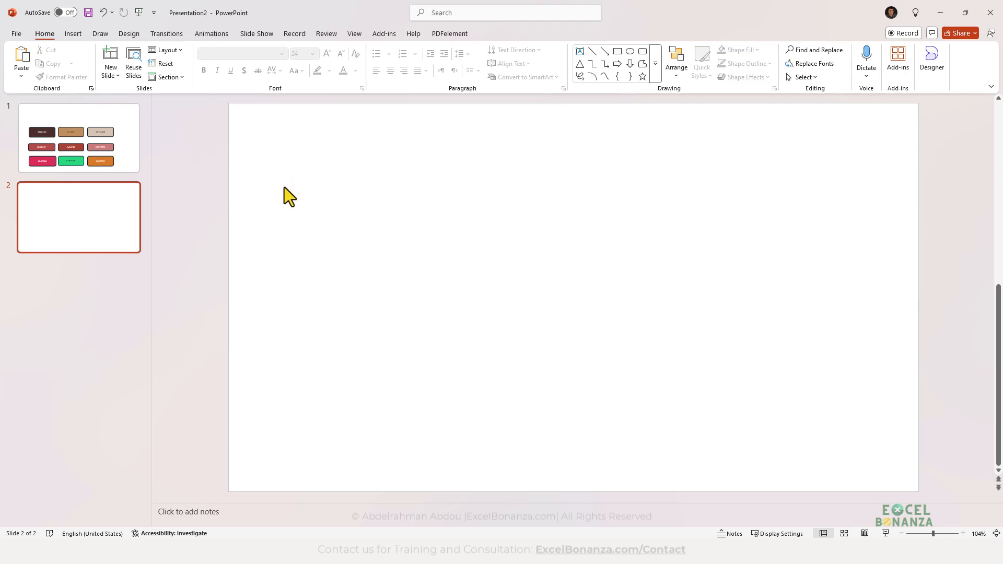
# - Give the blank slide's background a gradient fill
pyautogui.rightClick(295, 175)
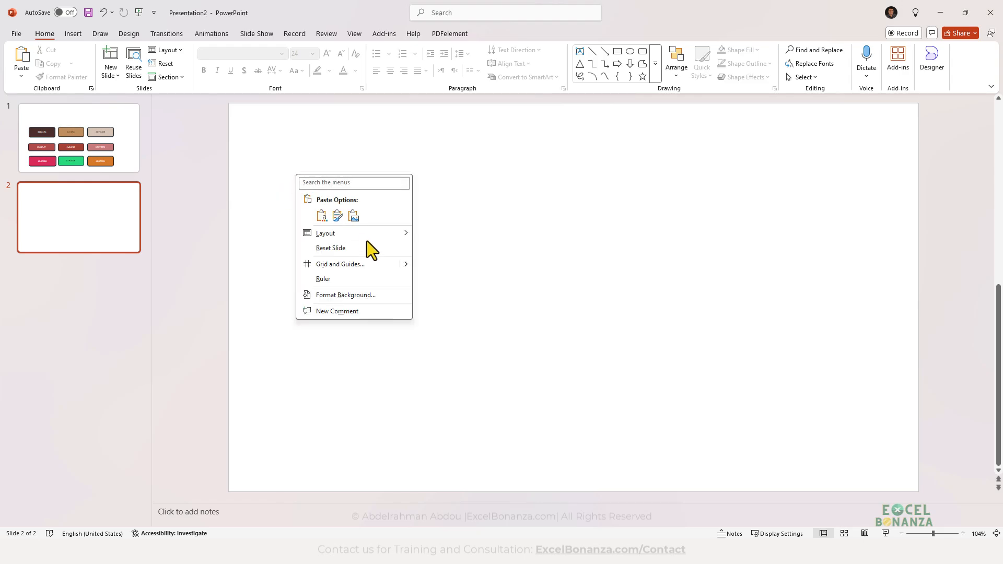
pyautogui.click(374, 294)
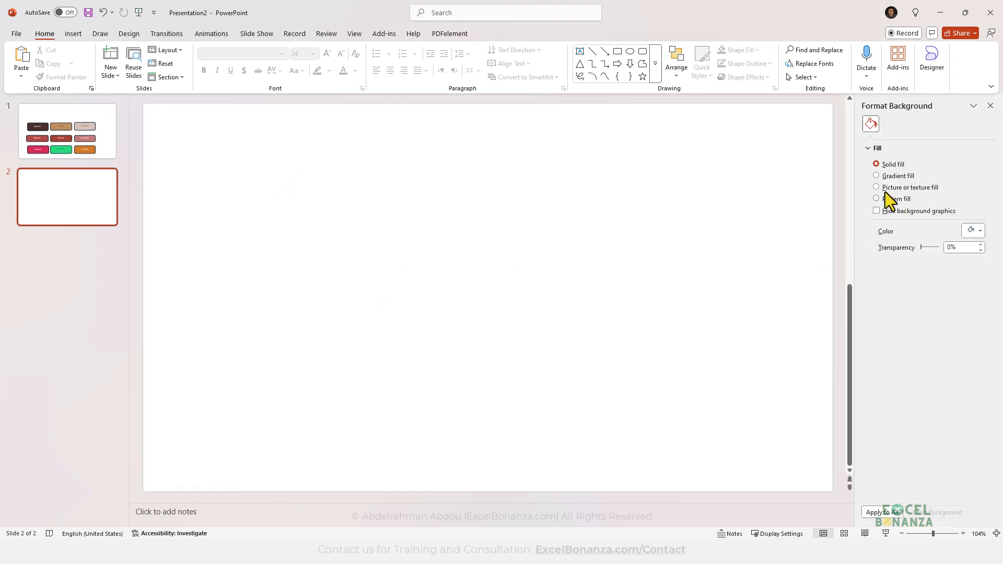
pyautogui.click(885, 178)
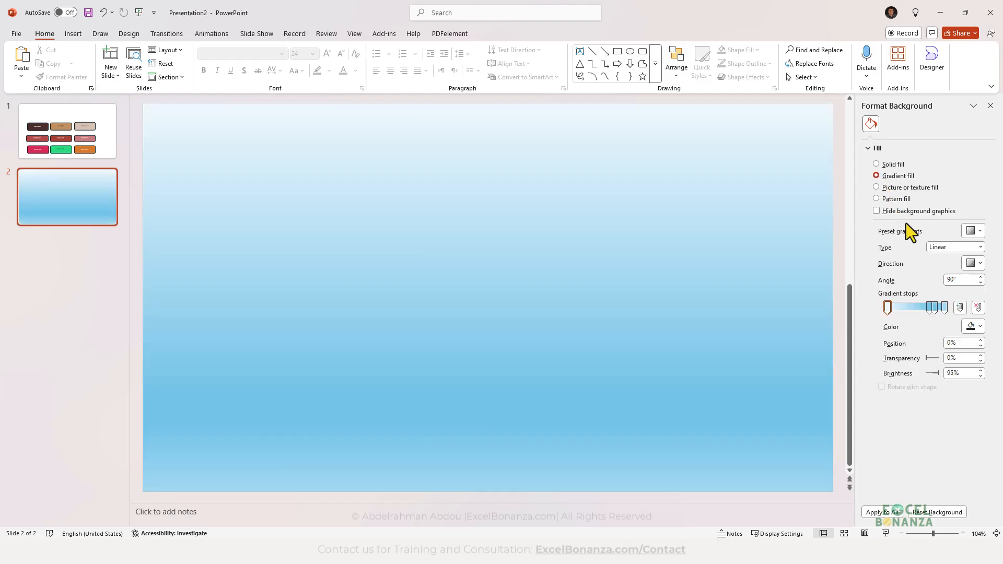
# - Set the first gradient stop of the second slide's background to the palette's dark brown, #4b2e2b
pyautogui.click(86, 140)
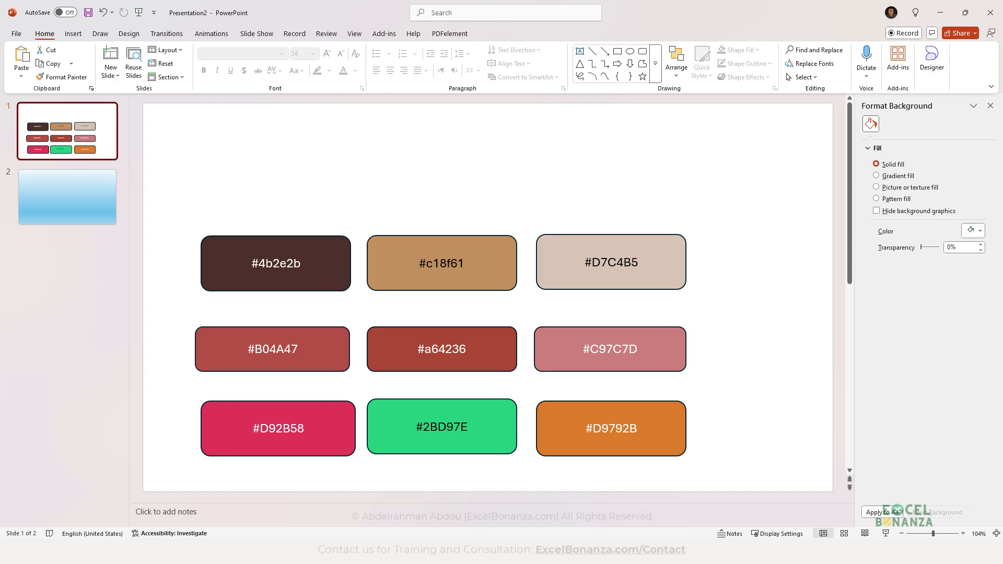
pyautogui.click(54, 213)
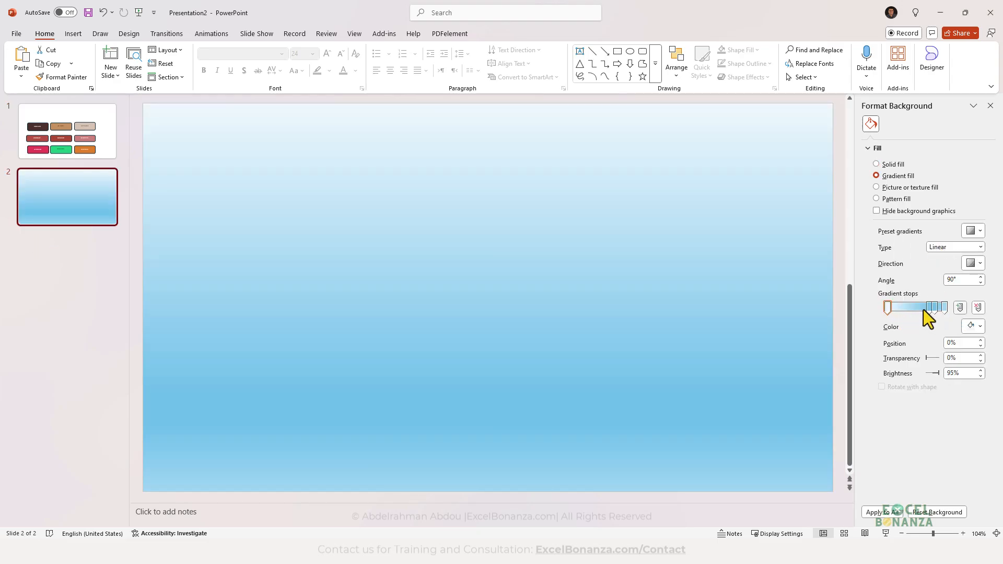
pyautogui.click(980, 326)
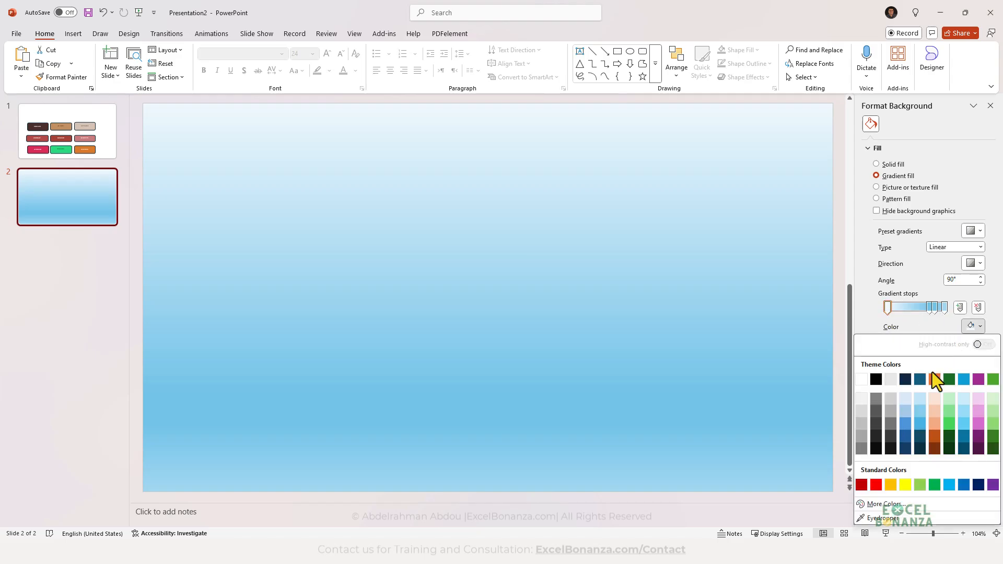
pyautogui.click(883, 504)
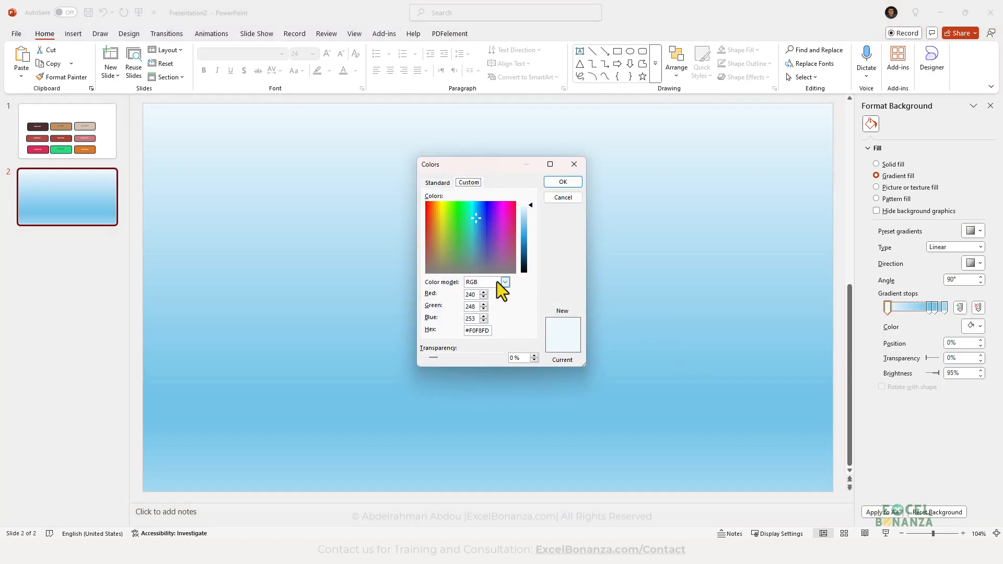
pyautogui.doubleClick(478, 331)
pyautogui.write('4b2e2b')
pyautogui.click(568, 183)
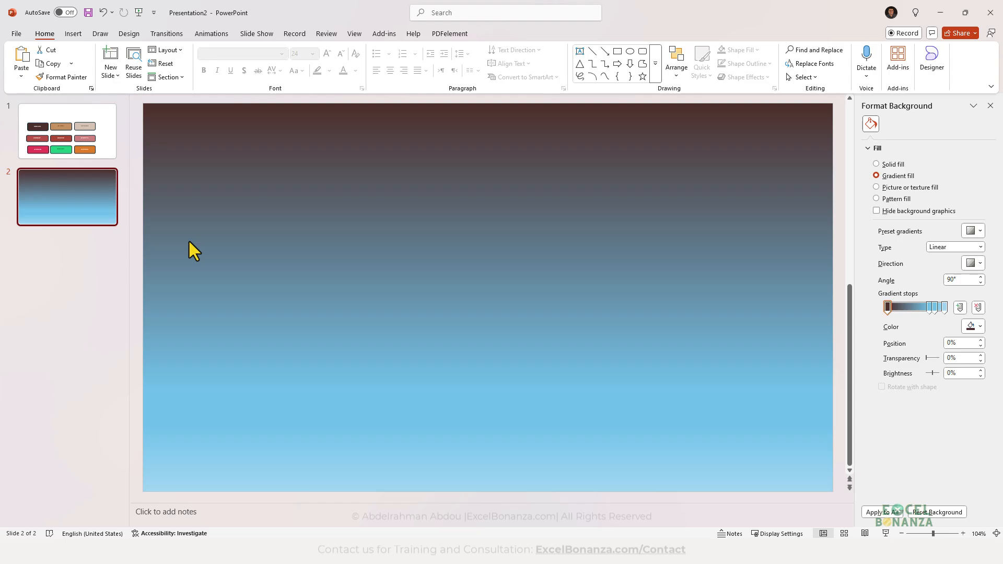
# - Sample the beige #D7C4B5 from the palette slide and apply it to the background's second gradient stop, repositioned at 45%
pyautogui.click(84, 140)
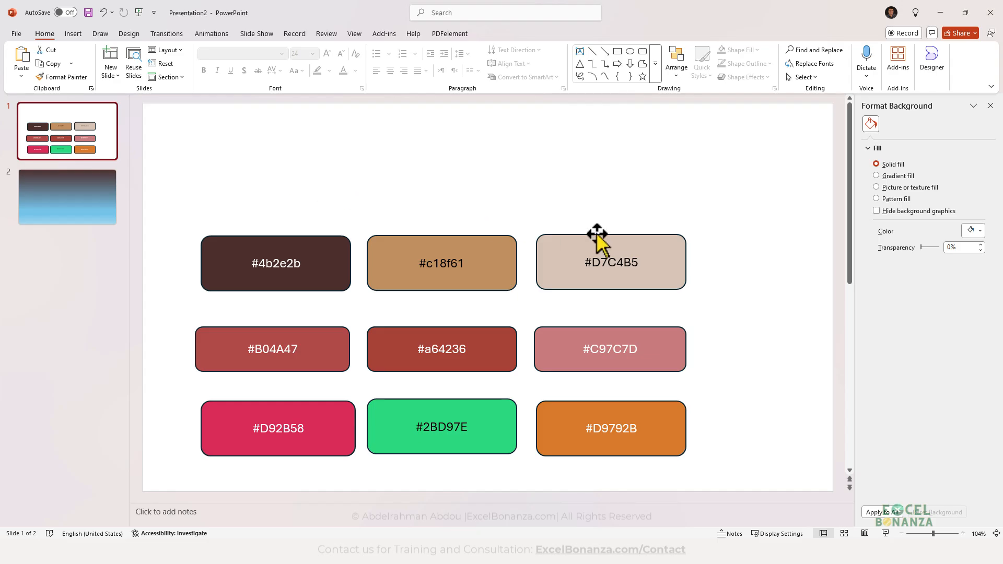
pyautogui.press('super+shift+c')
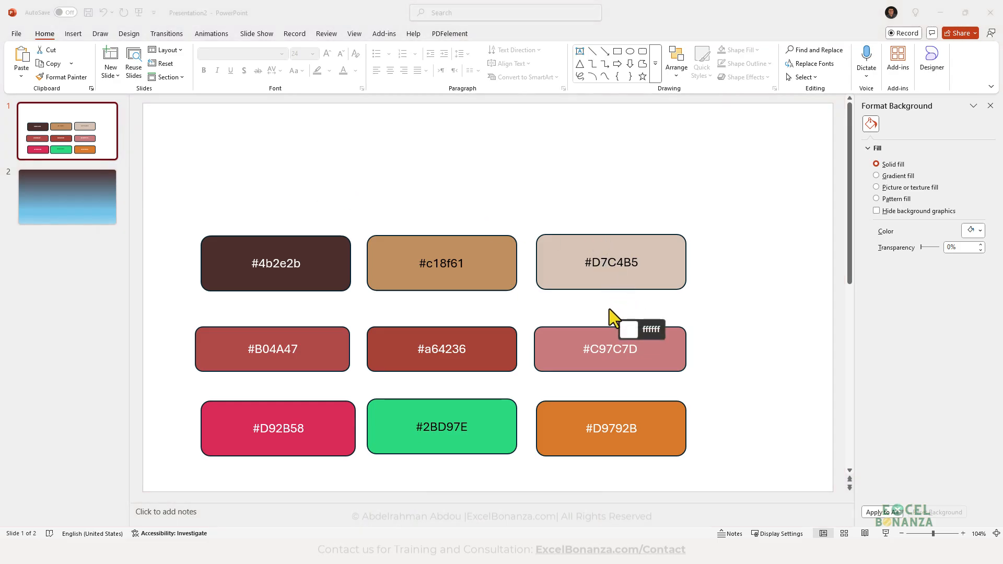
pyautogui.click(560, 272)
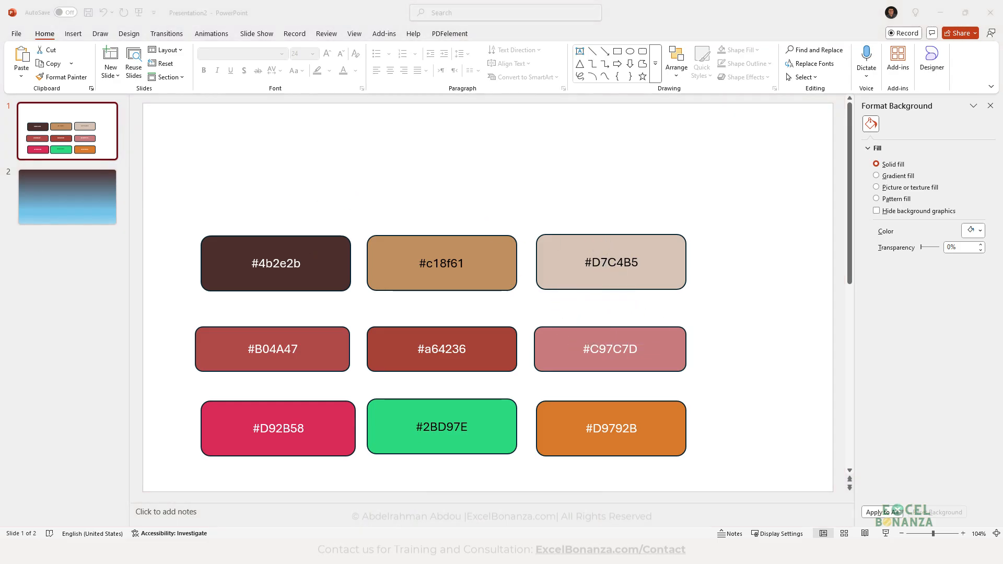
pyautogui.click(92, 205)
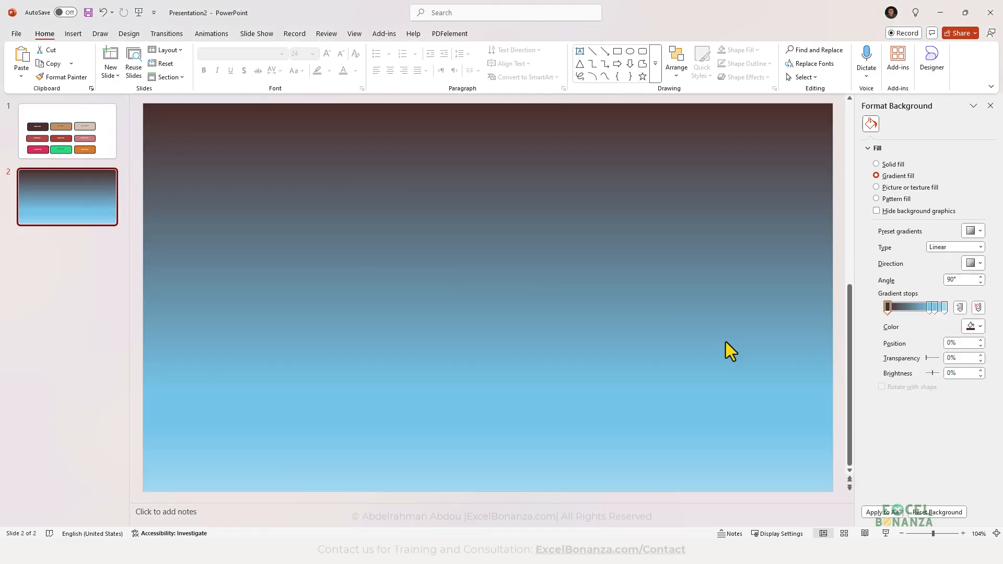
pyautogui.moveTo(925, 308); pyautogui.dragTo(910, 309)
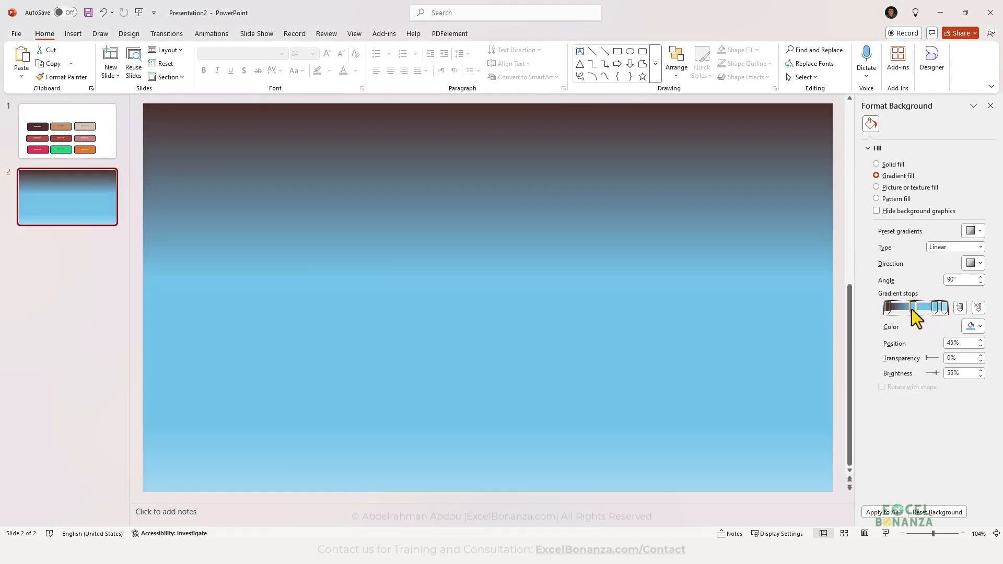
pyautogui.click(970, 326)
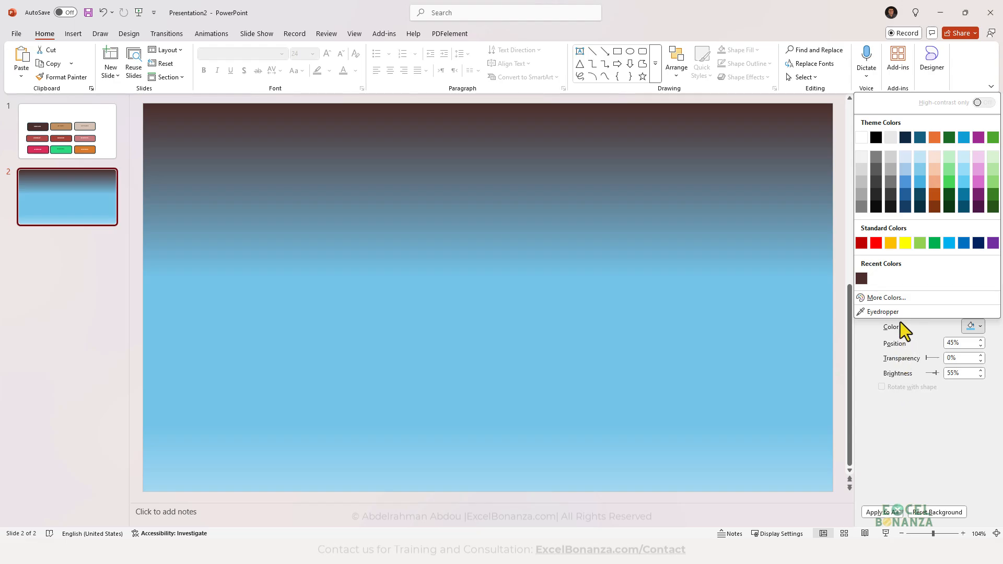
pyautogui.click(889, 298)
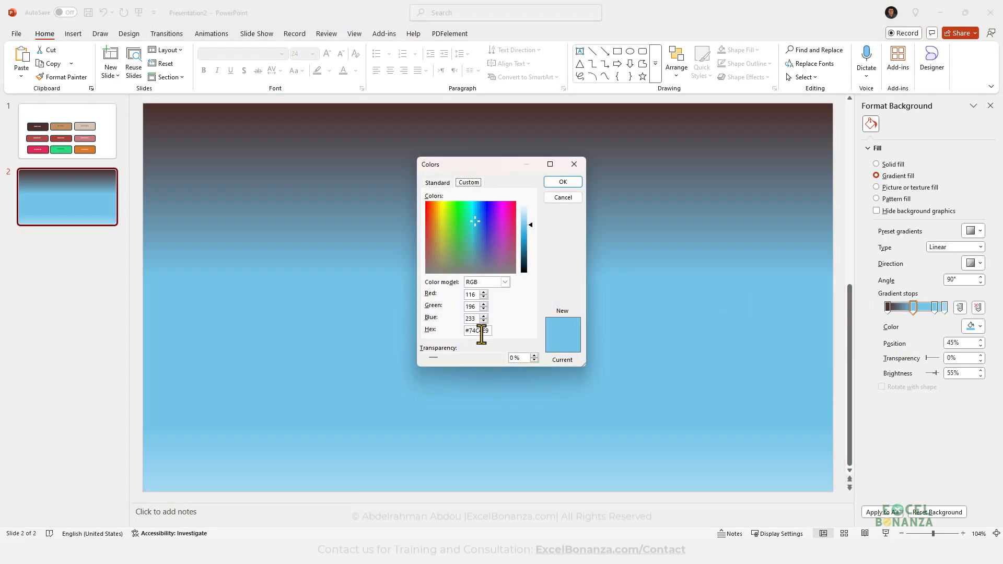
pyautogui.click(563, 182)
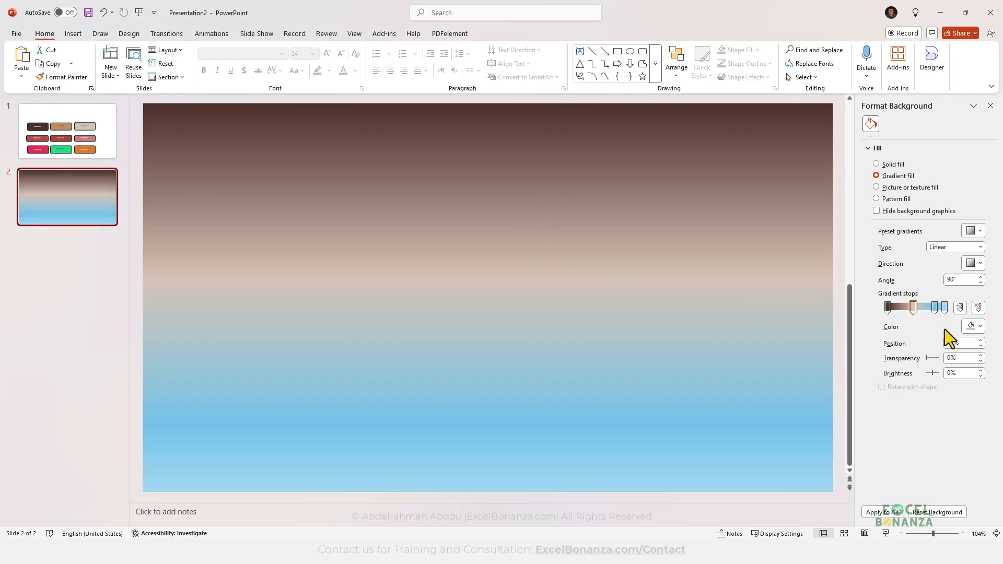
# - Lighten the 45% gradient stop's color to #F2EBE6
pyautogui.click(964, 326)
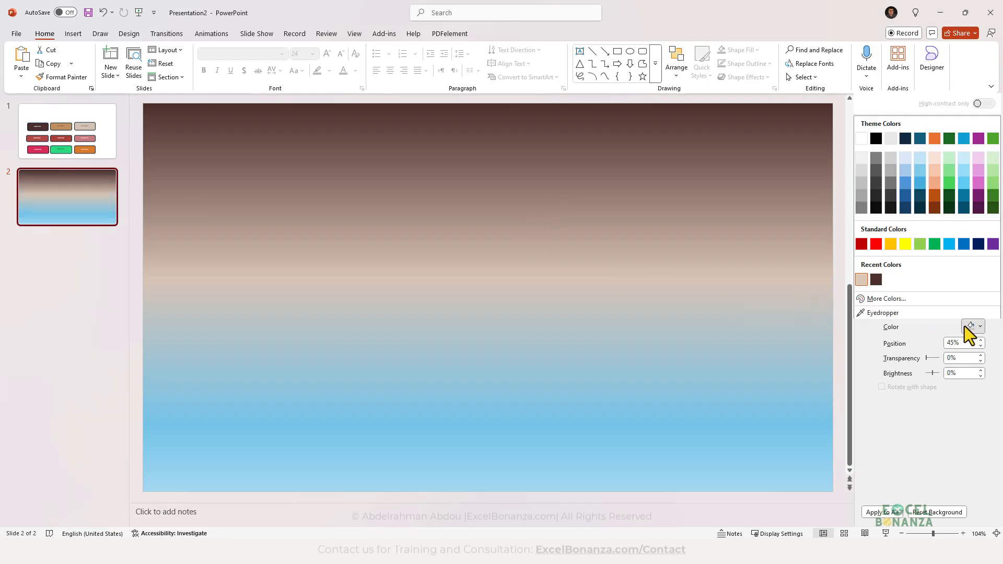
pyautogui.click(873, 296)
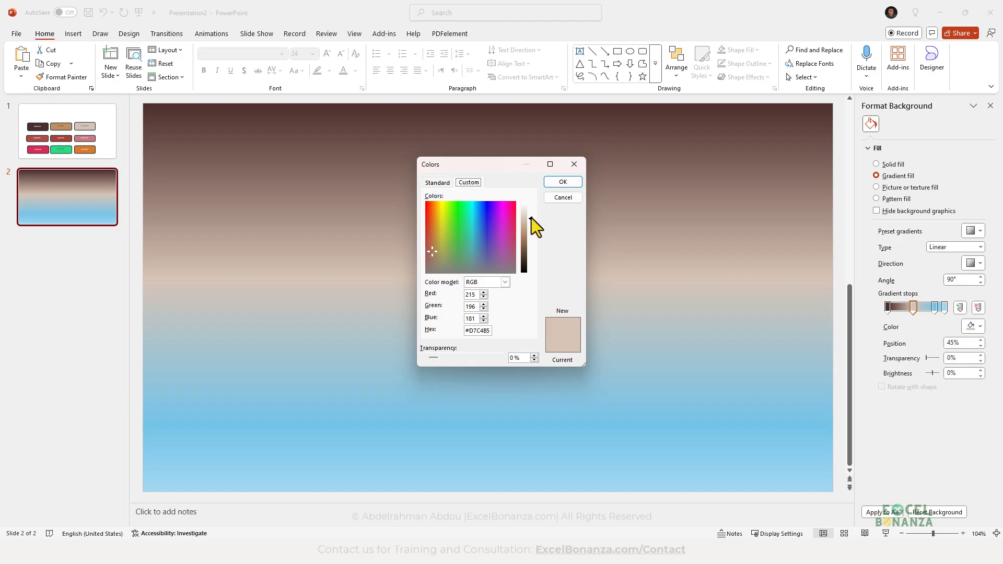
pyautogui.moveTo(529, 217); pyautogui.dragTo(530, 209)
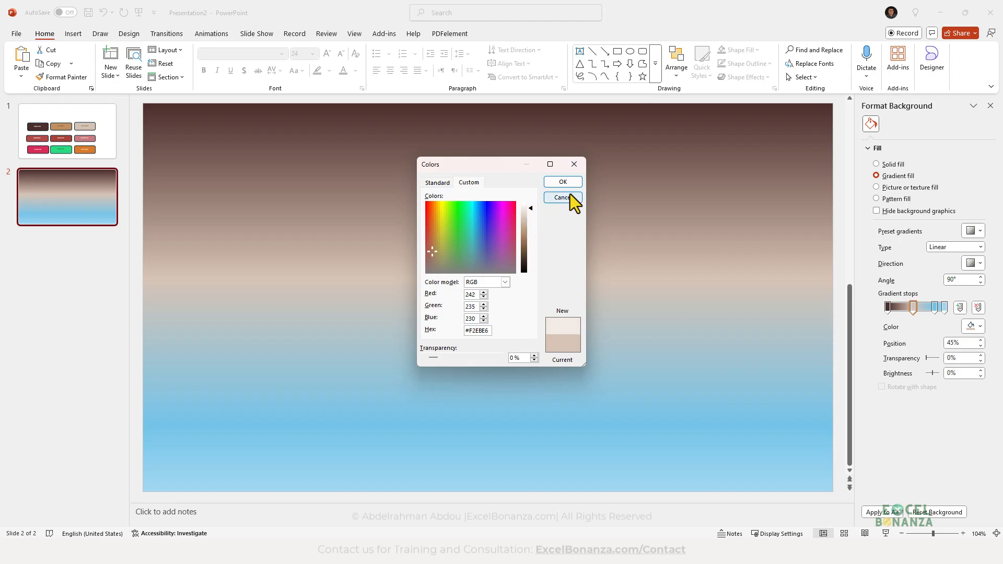
pyautogui.click(563, 181)
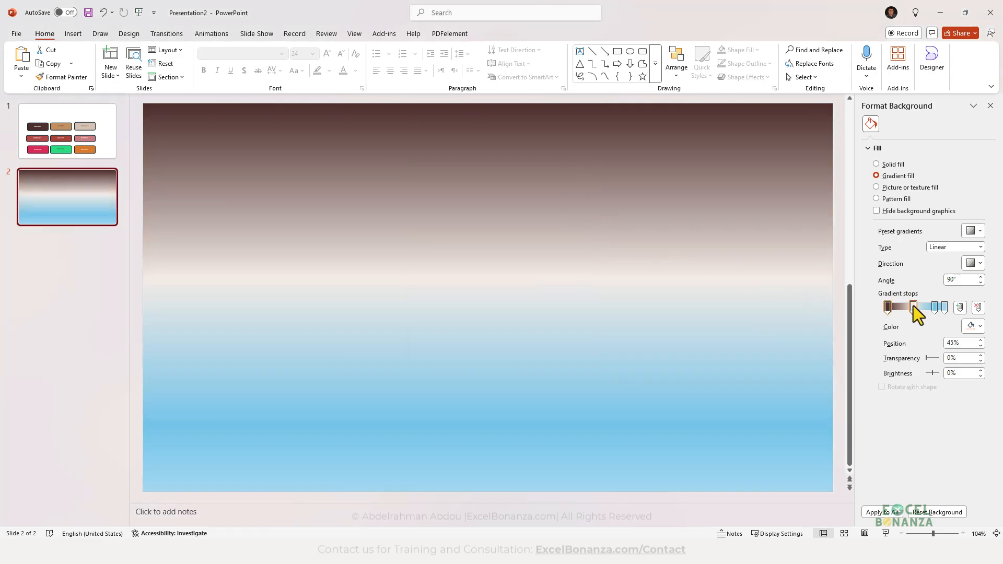
# - Set the background gradient's angle to 70°
pyautogui.click(956, 280)
pyautogui.press('BackSpace')
pyautogui.press('BackSpace')
pyautogui.press('BackSpace')
pyautogui.write('70')
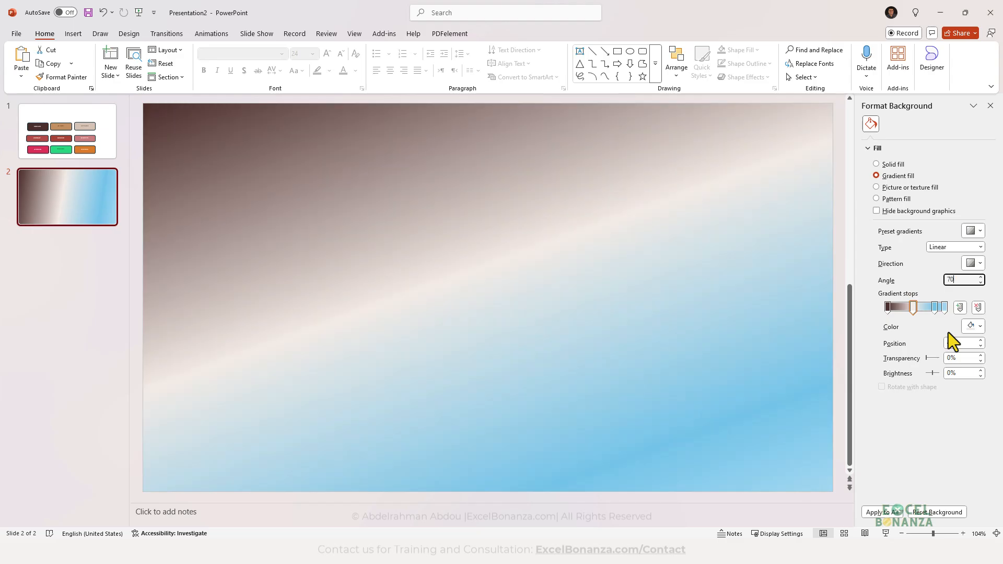
pyautogui.click(652, 287)
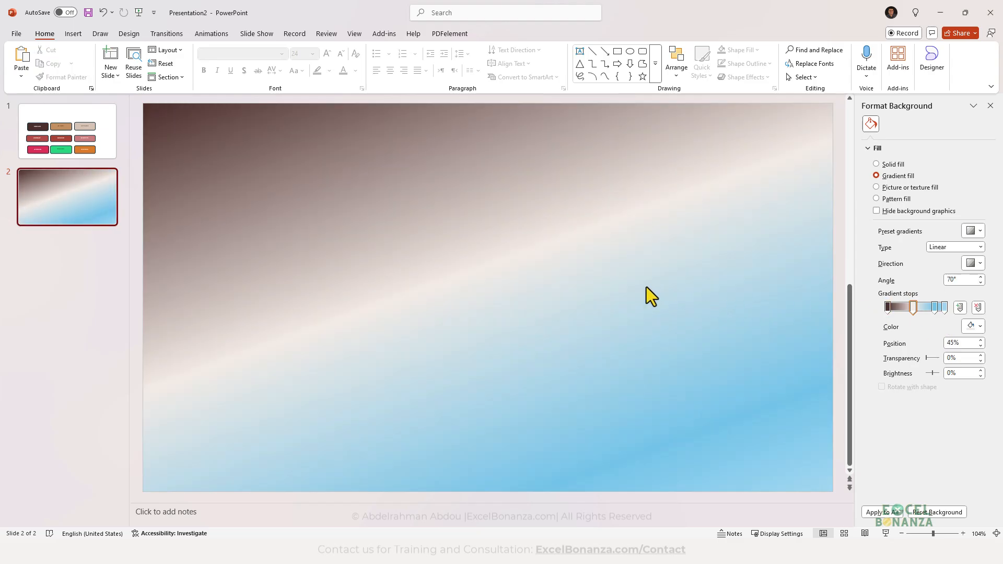
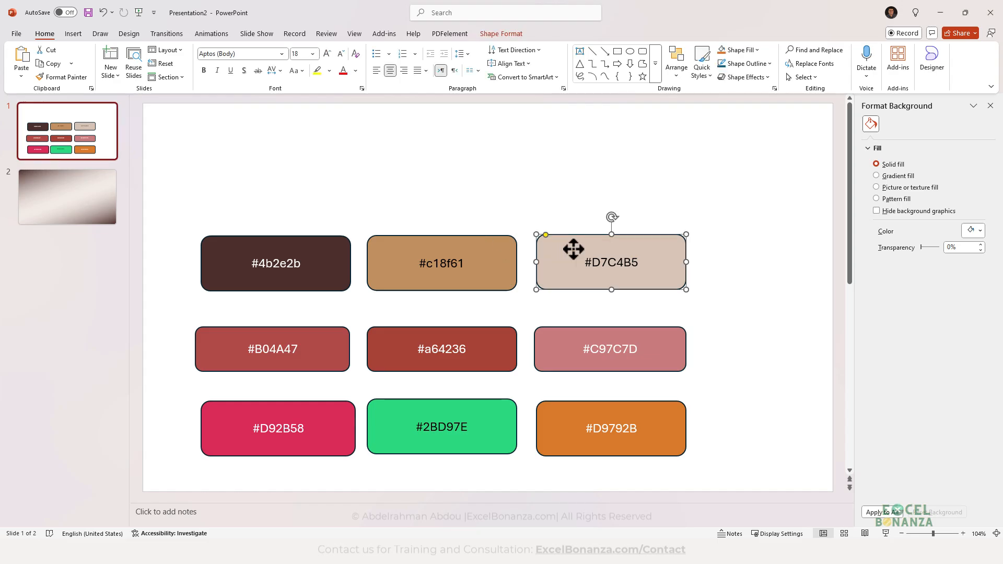
# - Try the darker beige #D7C4B5 on the middle gradient stop of the second slide's background, and restore the lighter #F2EBE6
pyautogui.click(81, 197)
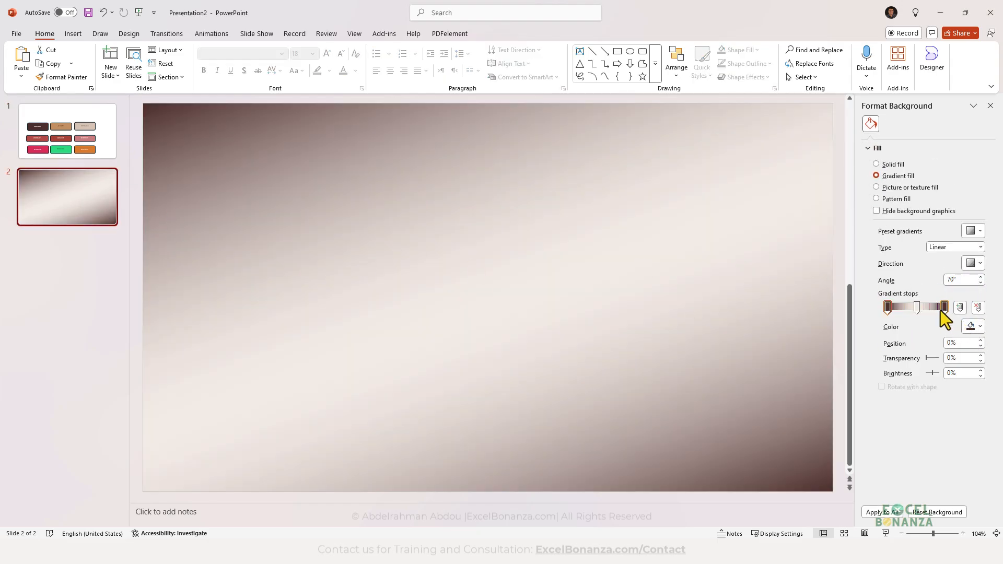
pyautogui.click(917, 307)
pyautogui.click(973, 327)
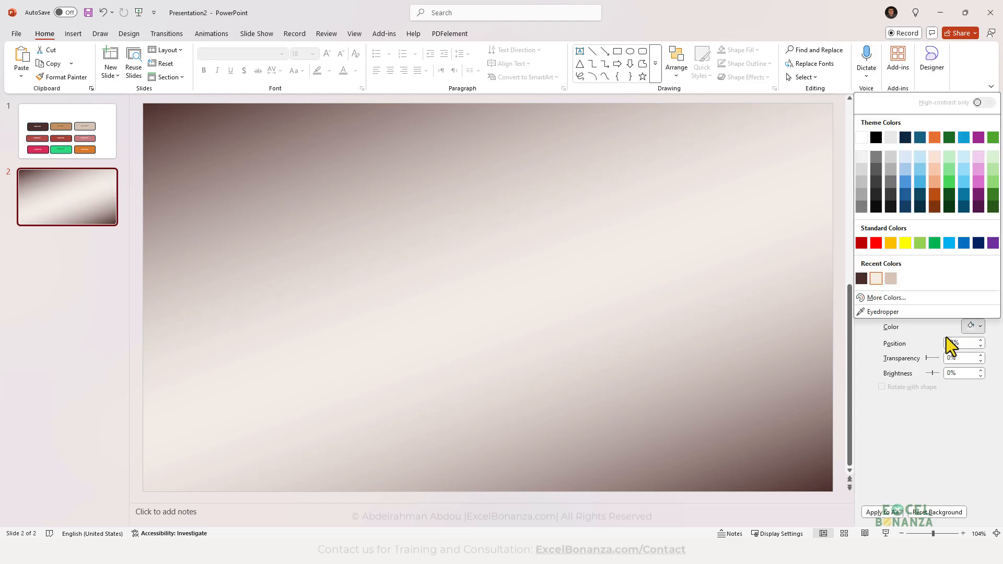
pyautogui.click(890, 277)
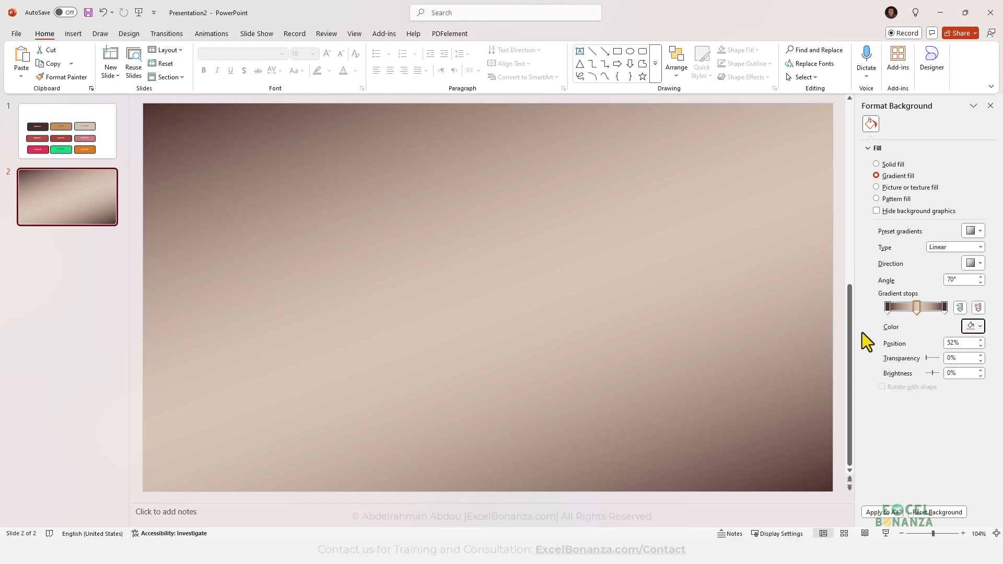
pyautogui.click(972, 326)
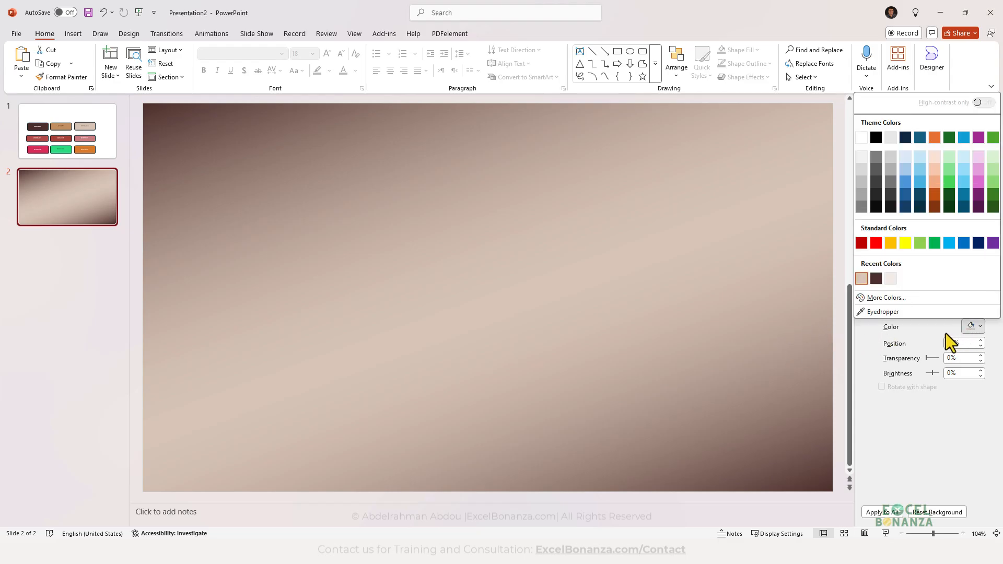
pyautogui.click(888, 276)
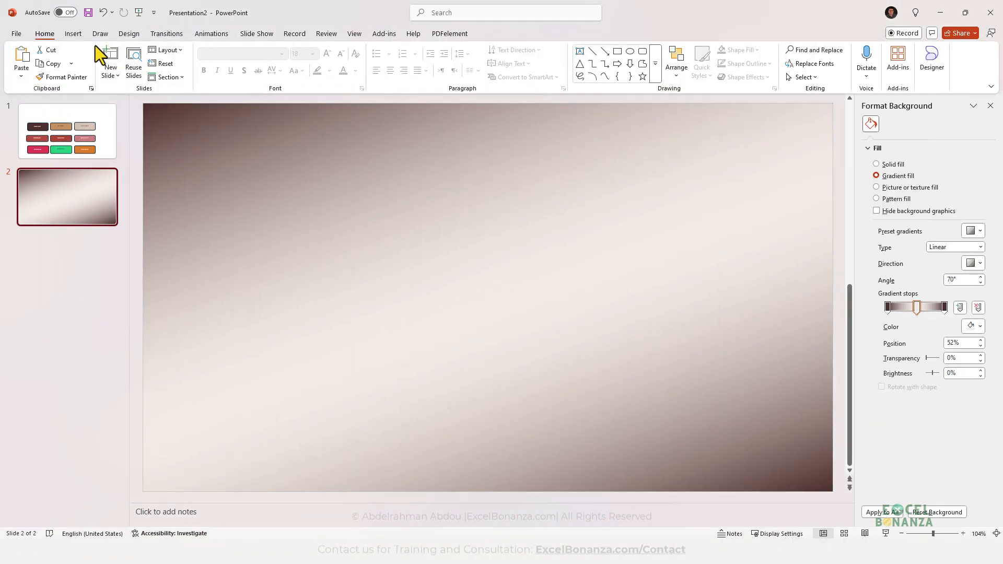
# - Draw a rounded rectangle about 32.84 cm wide and 17.15 cm high covering most of the gradient slide
pyautogui.click(77, 34)
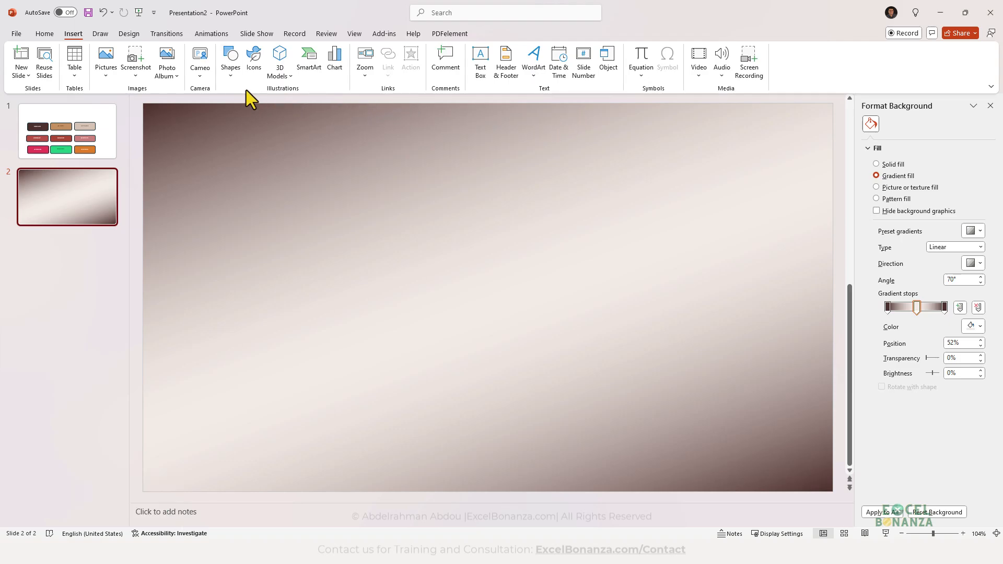
pyautogui.click(231, 79)
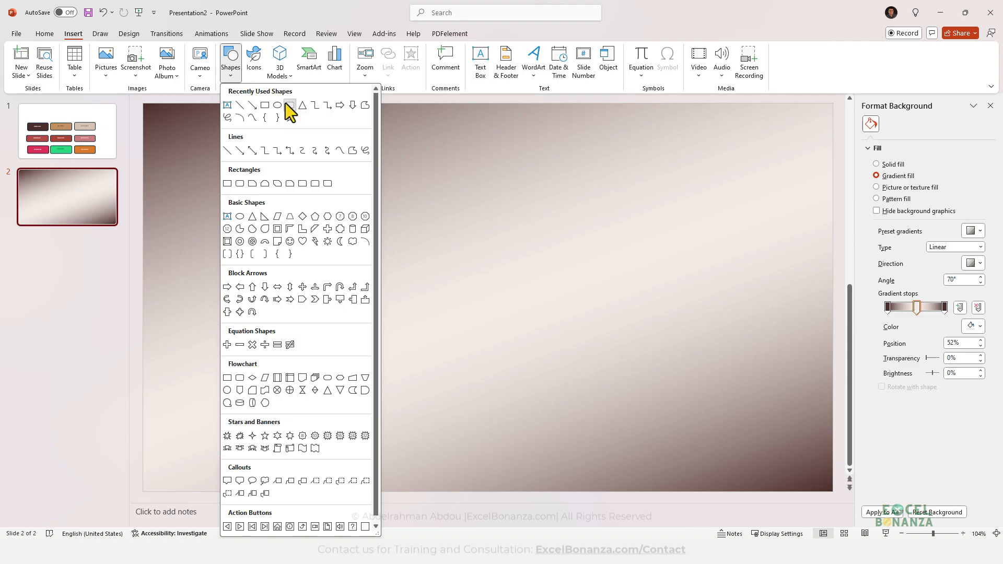
pyautogui.click(288, 106)
pyautogui.moveTo(171, 122)
pyautogui.mouseDown()
pyautogui.moveTo(633, 458)
pyautogui.moveTo(830, 454)
pyautogui.moveTo(824, 465)
pyautogui.mouseUp()
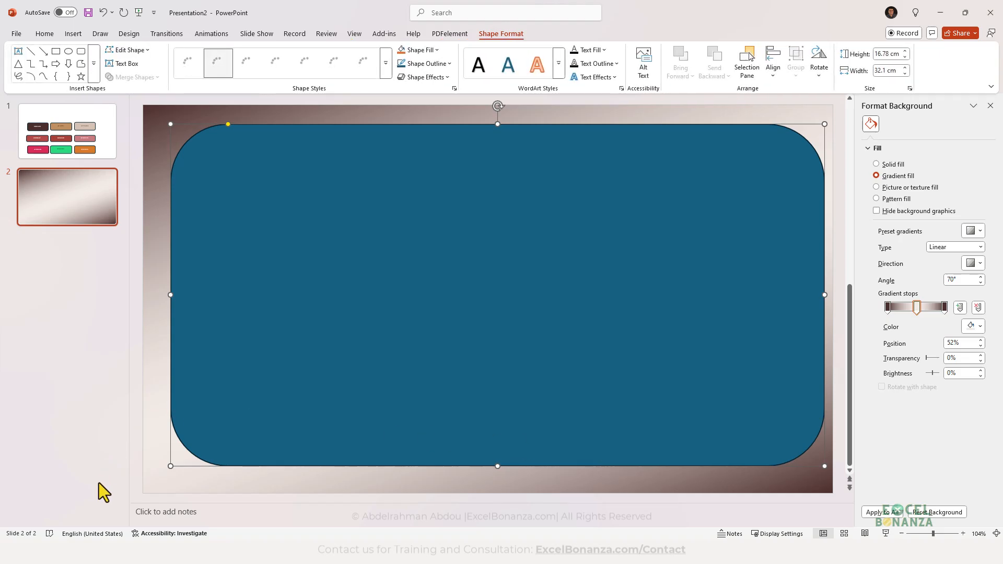
pyautogui.moveTo(170, 465); pyautogui.dragTo(155, 474)
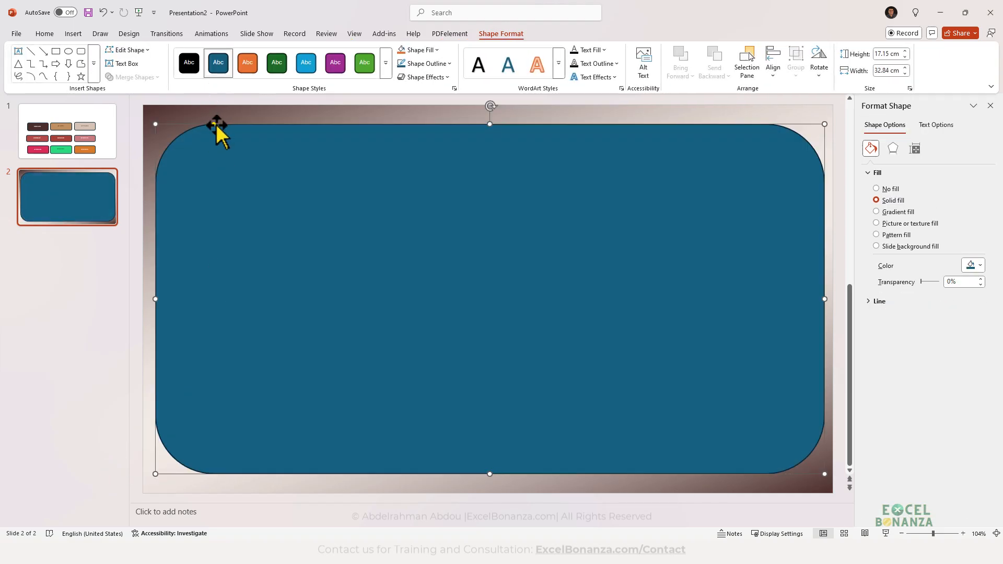
# - Reduce the rounded rectangle's corners to a slight rounding and nudge the shape into place within the slide margins
pyautogui.moveTo(216, 125); pyautogui.dragTo(162, 124)
pyautogui.moveTo(191, 170); pyautogui.dragTo(193, 176)
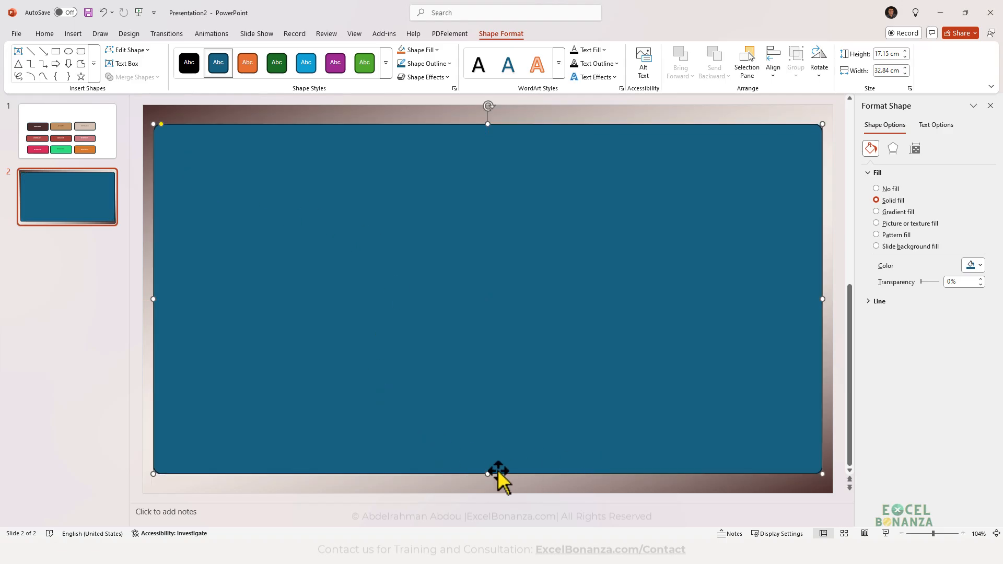
pyautogui.click(112, 407)
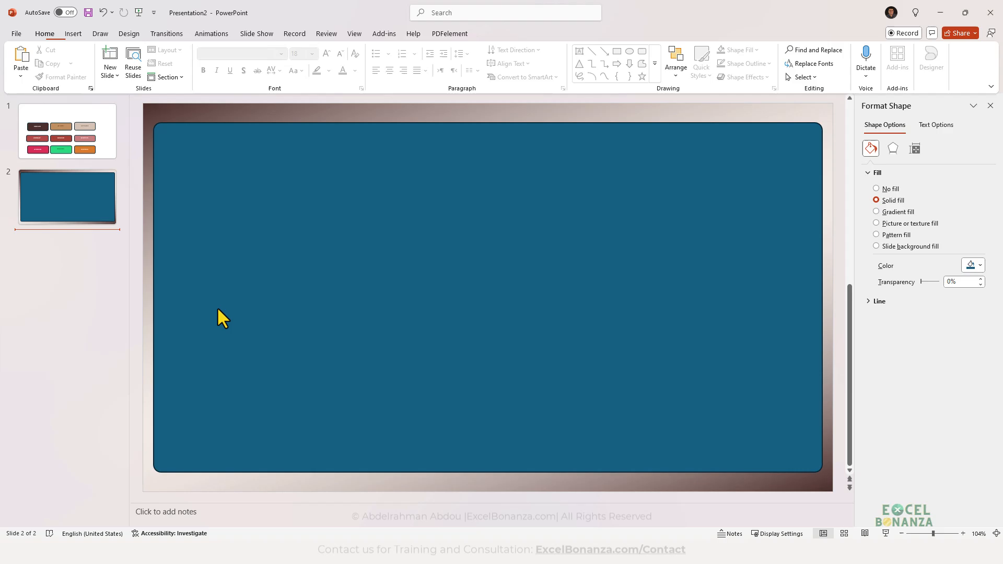
# - Remove the outline from the rounded rectangle
pyautogui.click(272, 278)
pyautogui.click(492, 34)
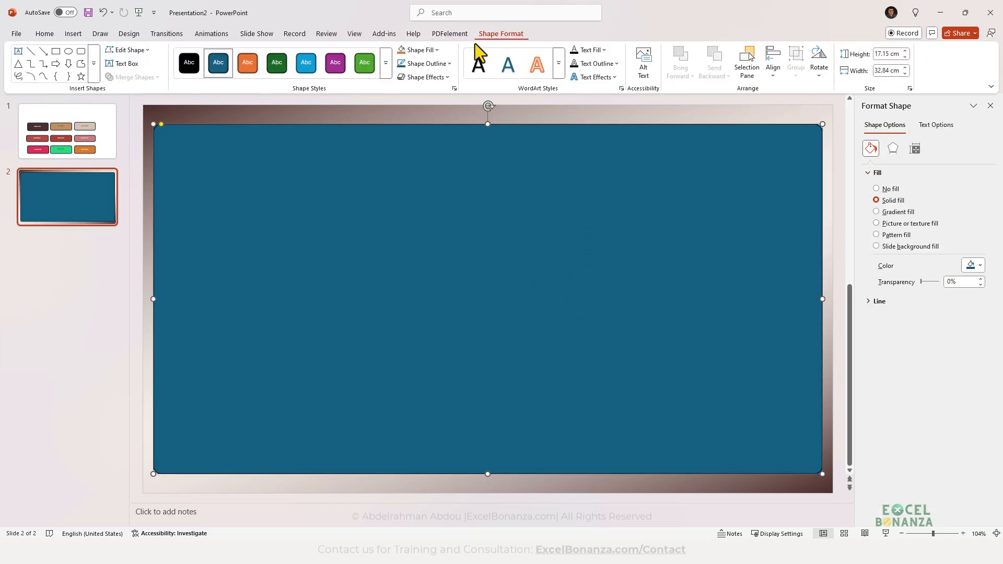
pyautogui.click(436, 64)
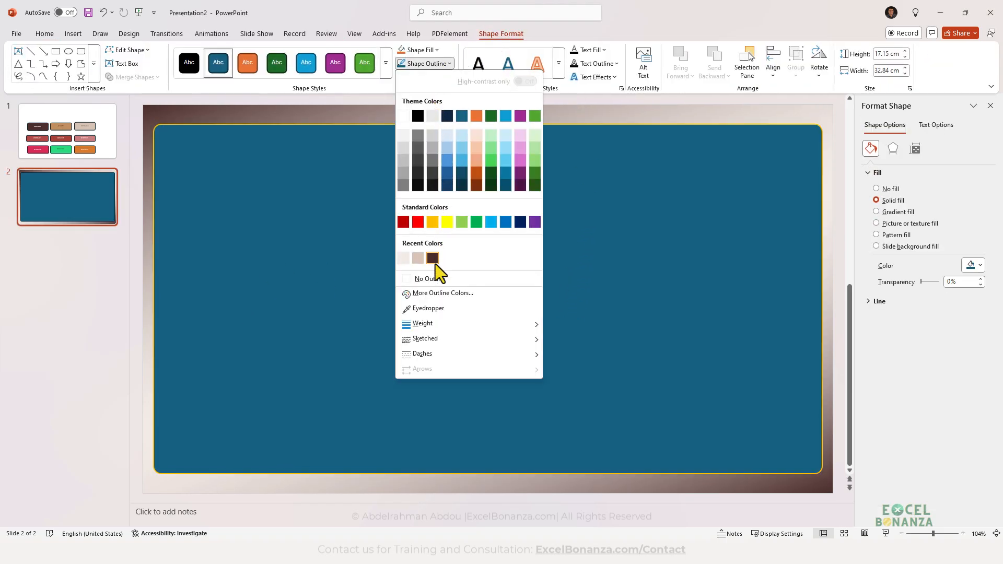
pyautogui.click(435, 277)
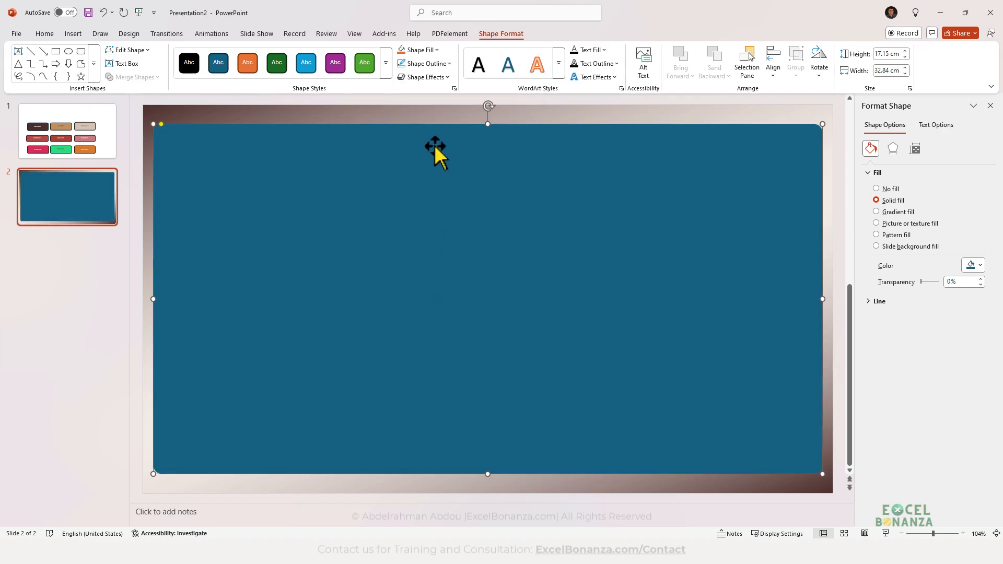
# - Give the rounded rectangle an outer shadow offset toward its lower-right corner
pyautogui.click(429, 76)
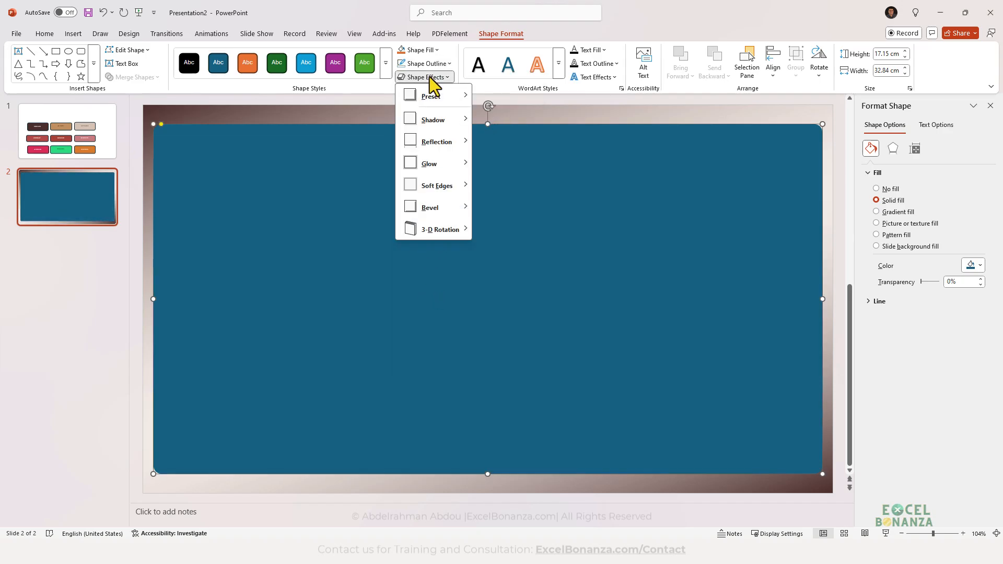
pyautogui.moveTo(435, 124)
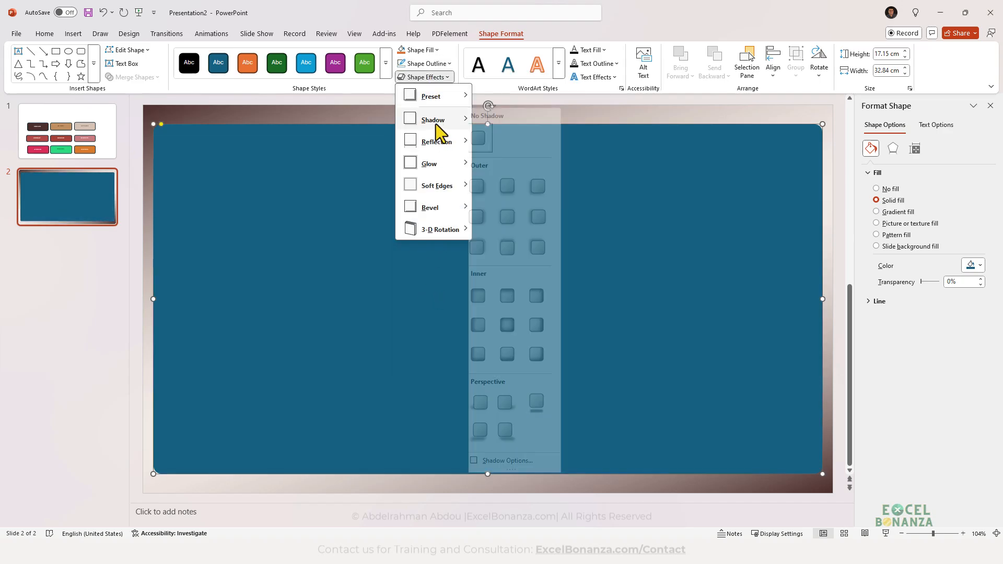
pyautogui.click(484, 190)
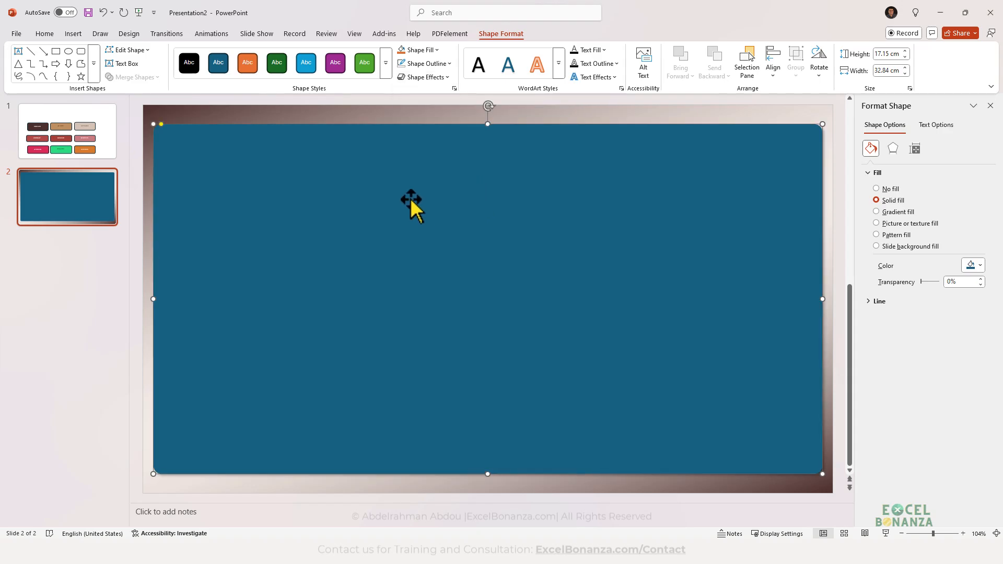
pyautogui.click(77, 295)
# - Open the fill color choices for the rounded rectangle
pyautogui.click(380, 131)
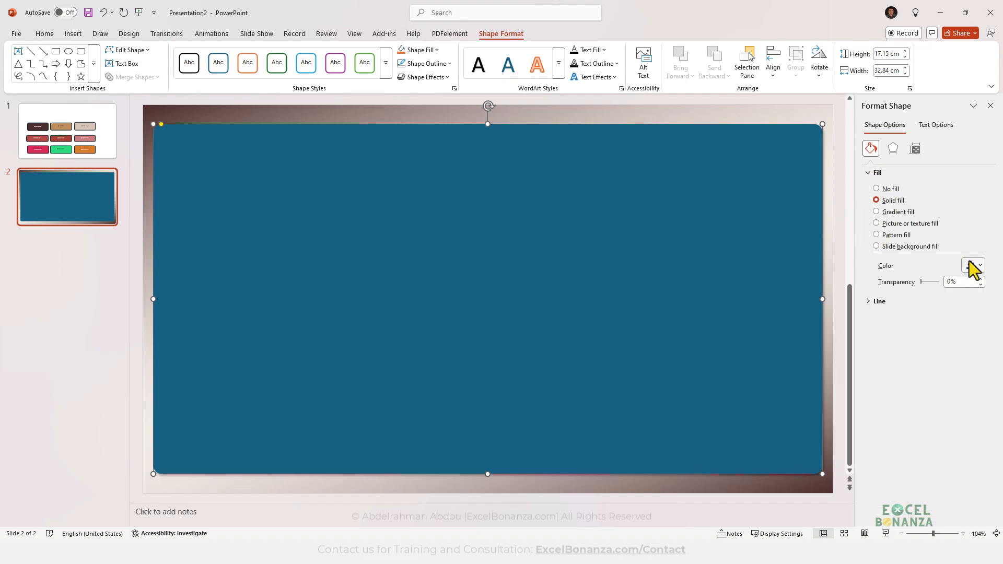
pyautogui.click(971, 266)
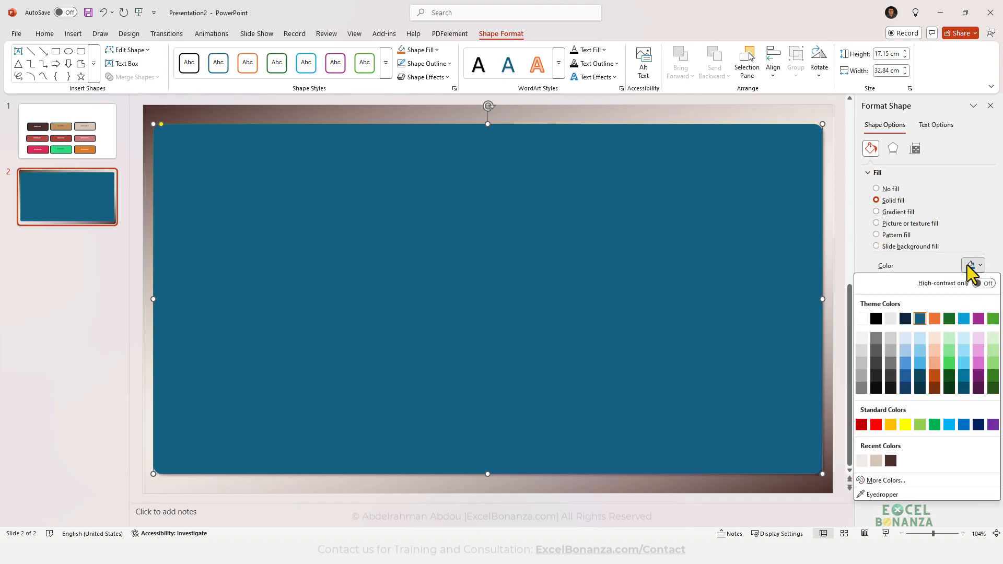
# - Fill the large rounded rectangle on slide 2 with the recently used light beige colour #F2EBE6
pyautogui.click(860, 479)
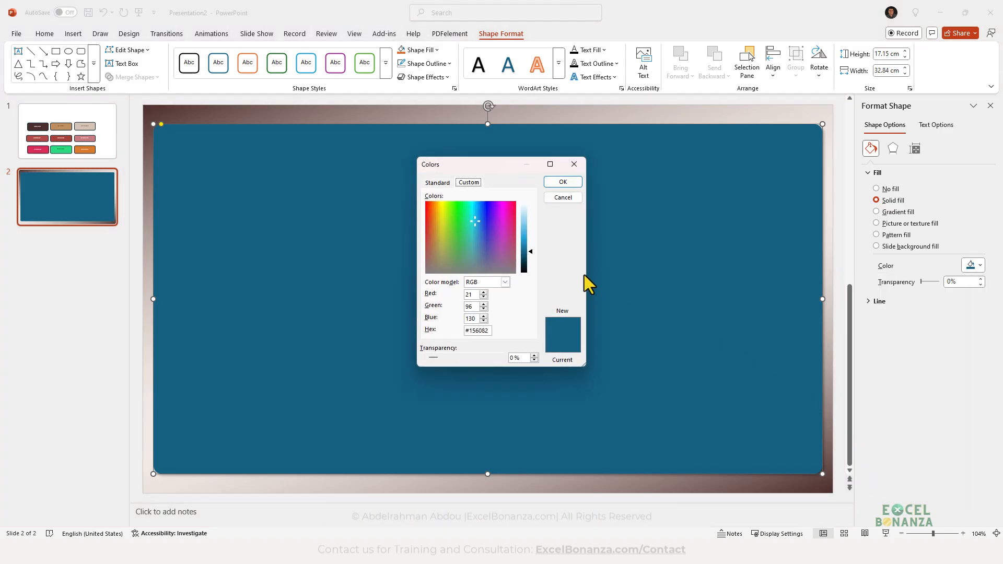
pyautogui.click(563, 197)
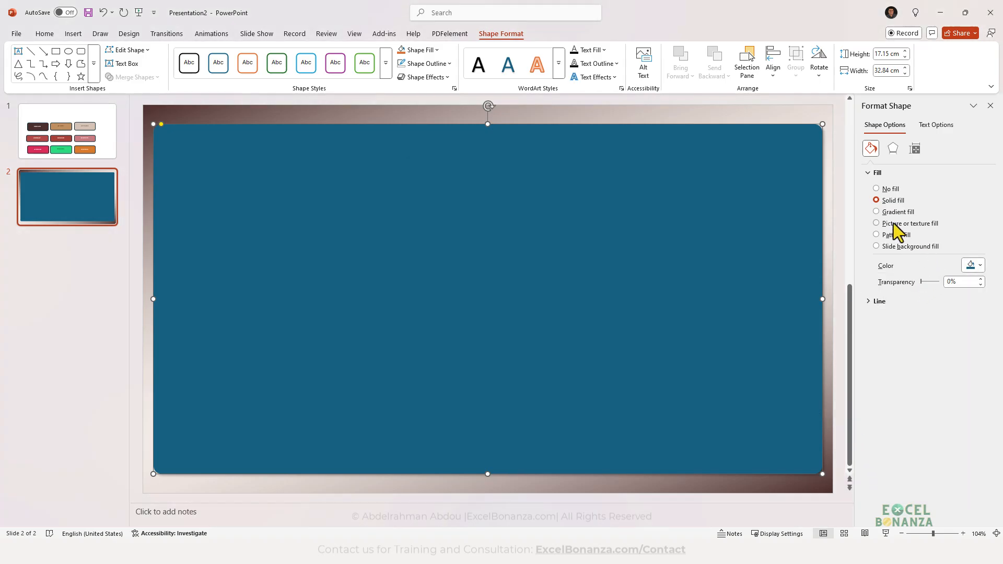
pyautogui.click(975, 267)
pyautogui.click(861, 460)
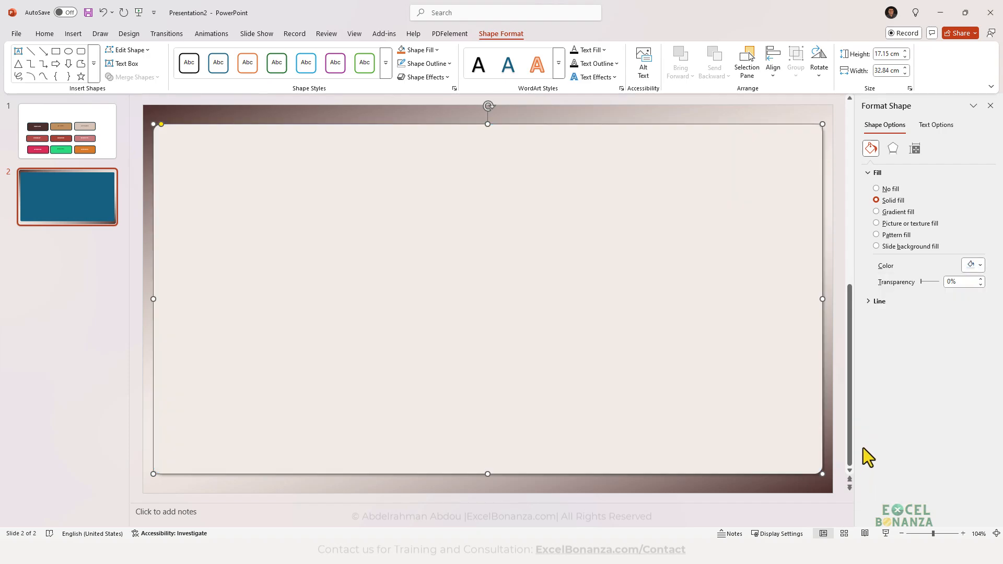
# - Lighten the rounded rectangle's fill slightly to the custom colour RGB 247, 242, 239
pyautogui.click(972, 265)
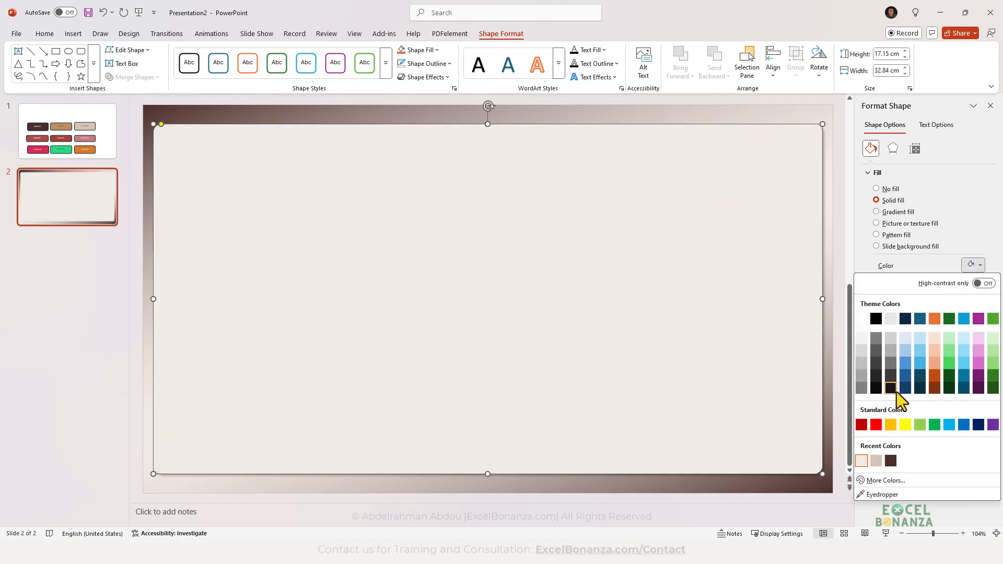
pyautogui.click(863, 480)
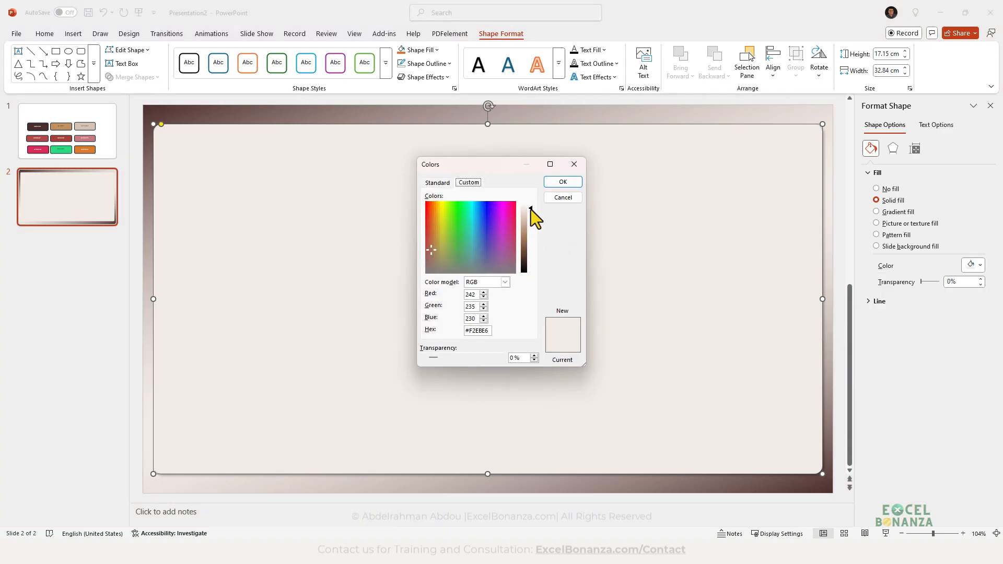
pyautogui.moveTo(530, 209); pyautogui.dragTo(531, 206)
pyautogui.click(563, 183)
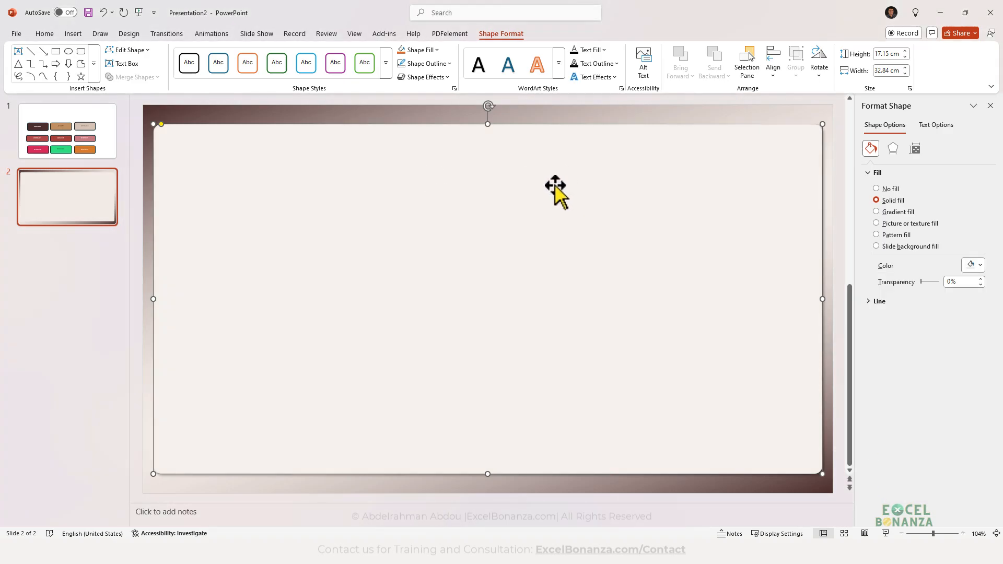
pyautogui.click(73, 279)
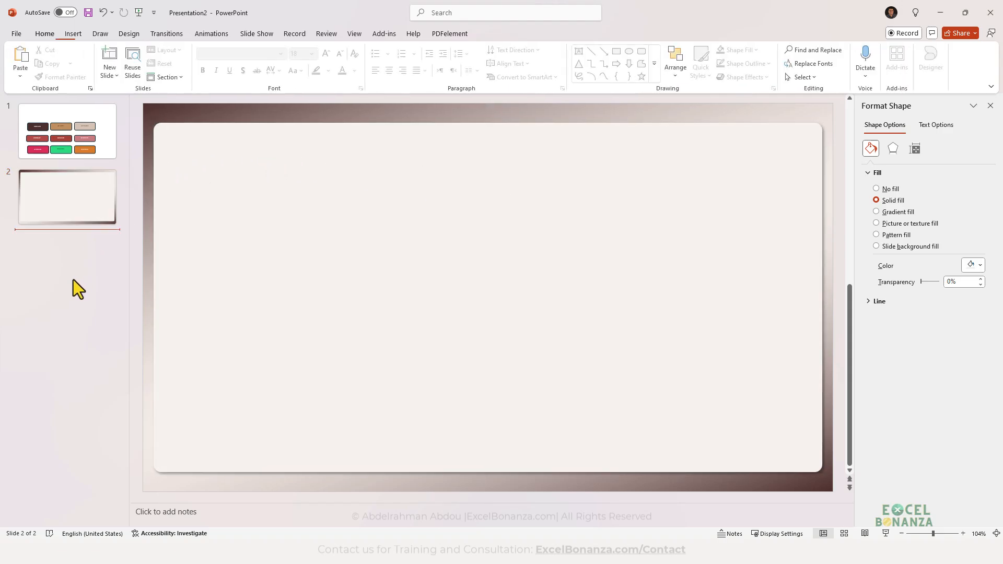
pyautogui.click(230, 295)
pyautogui.click(97, 384)
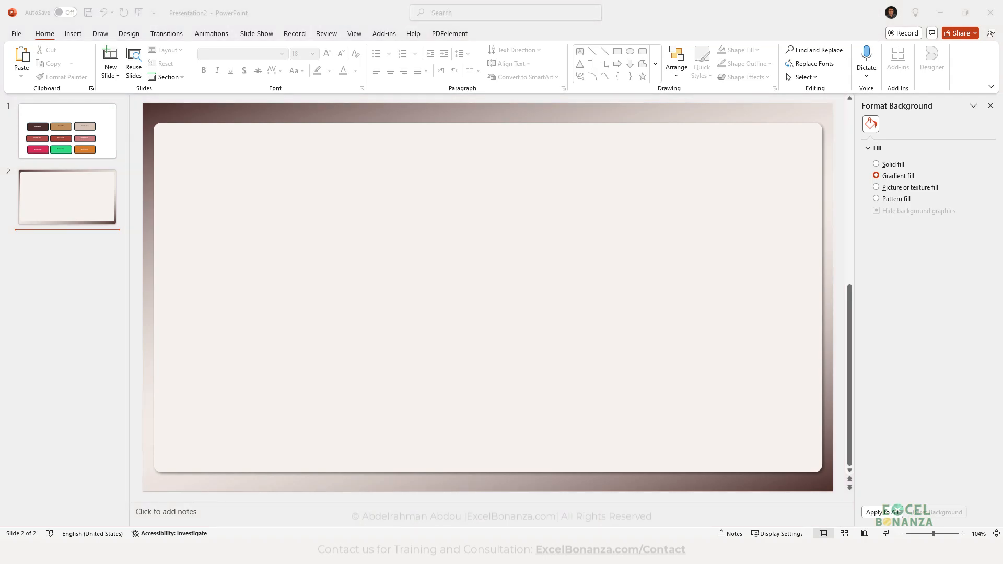
# - Set the rounded rectangle's solid fill to the custom hex colour #FAF6F3
pyautogui.click(349, 234)
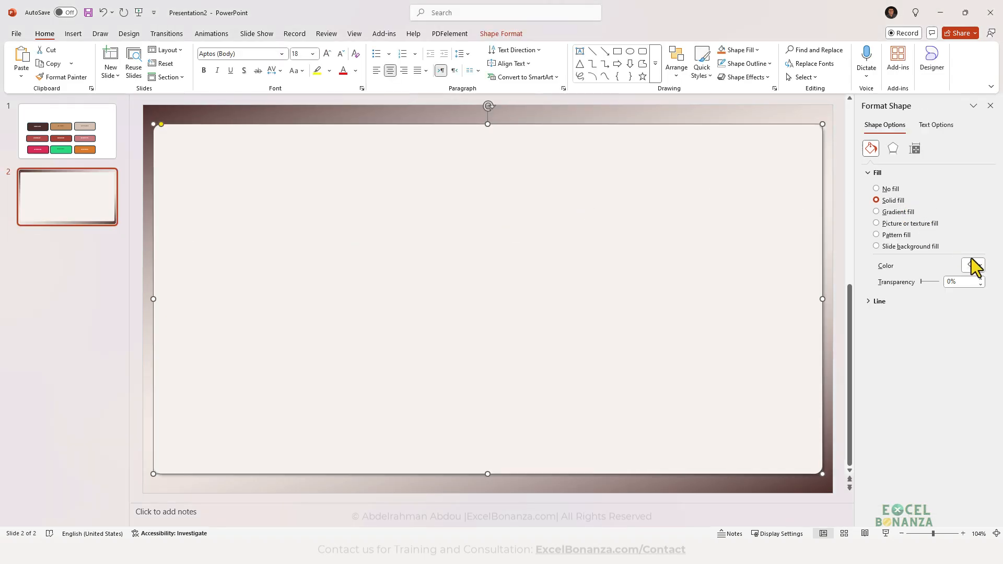
pyautogui.click(972, 263)
pyautogui.click(876, 482)
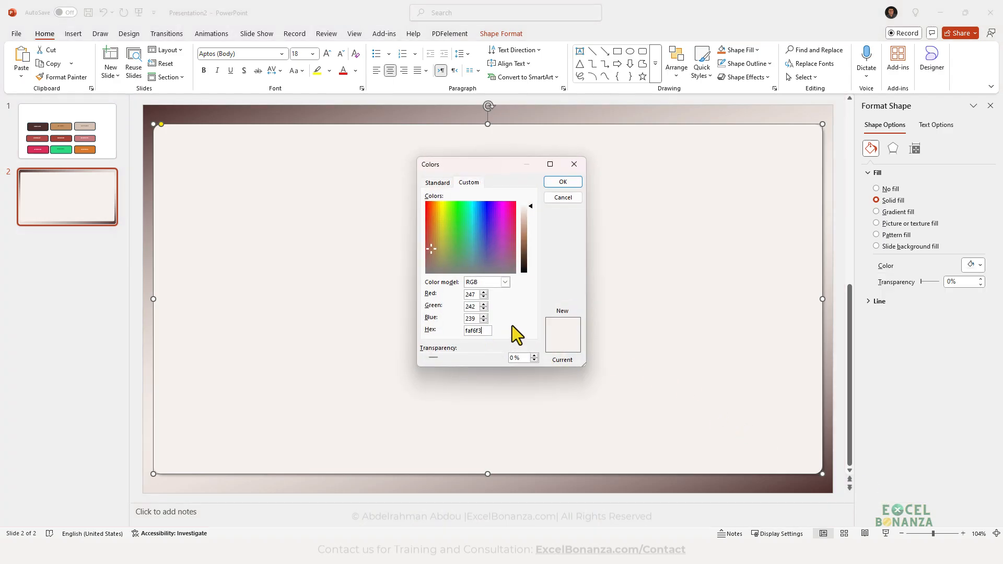
pyautogui.click(564, 182)
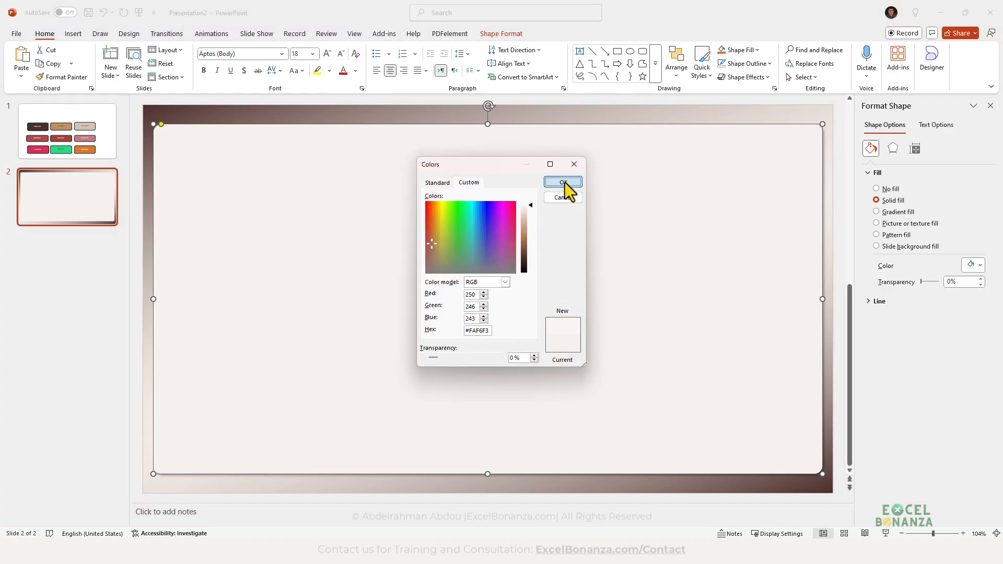
pyautogui.click(83, 350)
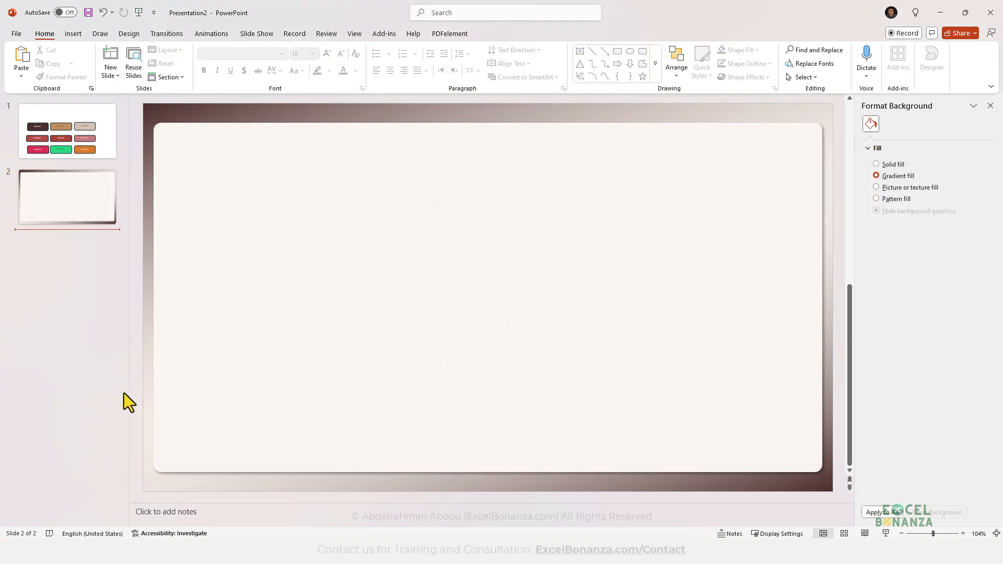
# - Widen the rounded rectangle slightly beyond its left edge and recentre it on the slide
pyautogui.click(777, 159)
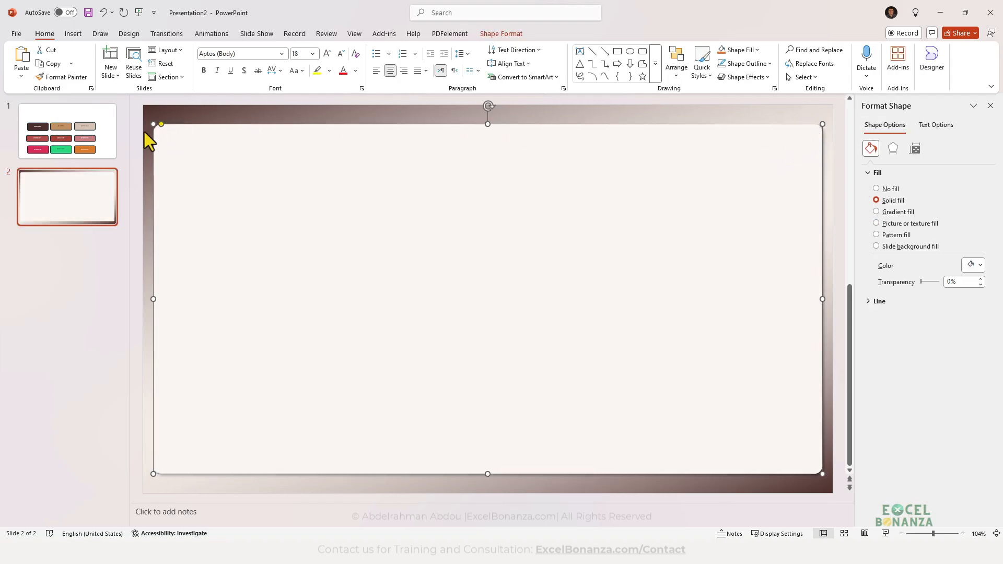
pyautogui.moveTo(153, 123); pyautogui.dragTo(149, 124)
pyautogui.click(67, 306)
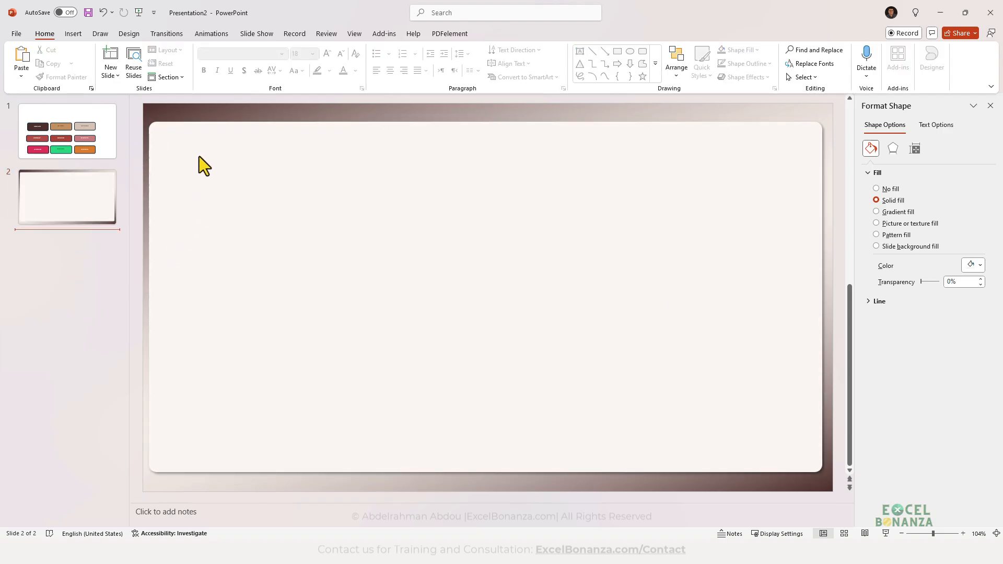
pyautogui.moveTo(770, 288); pyautogui.dragTo(748, 288)
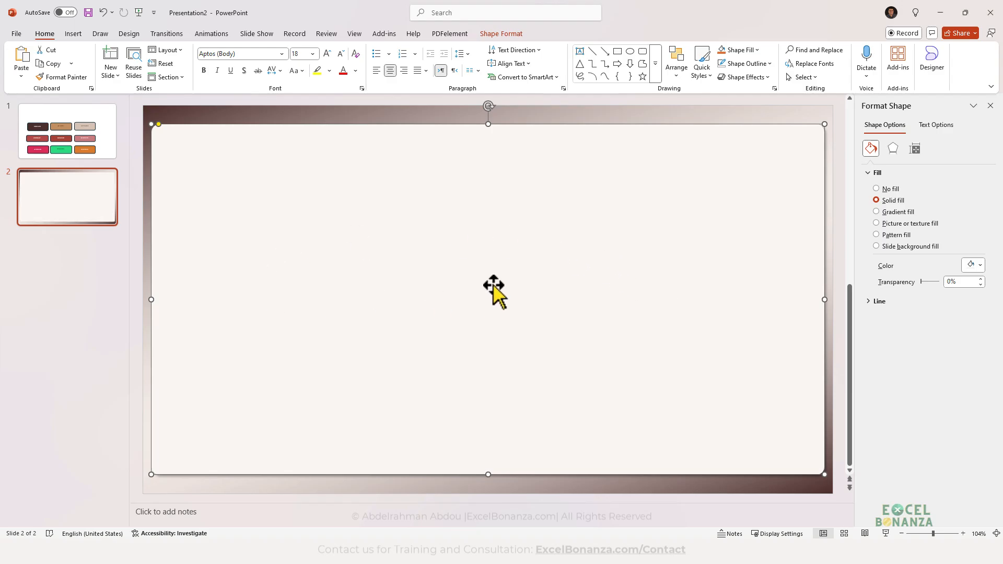
pyautogui.click(59, 378)
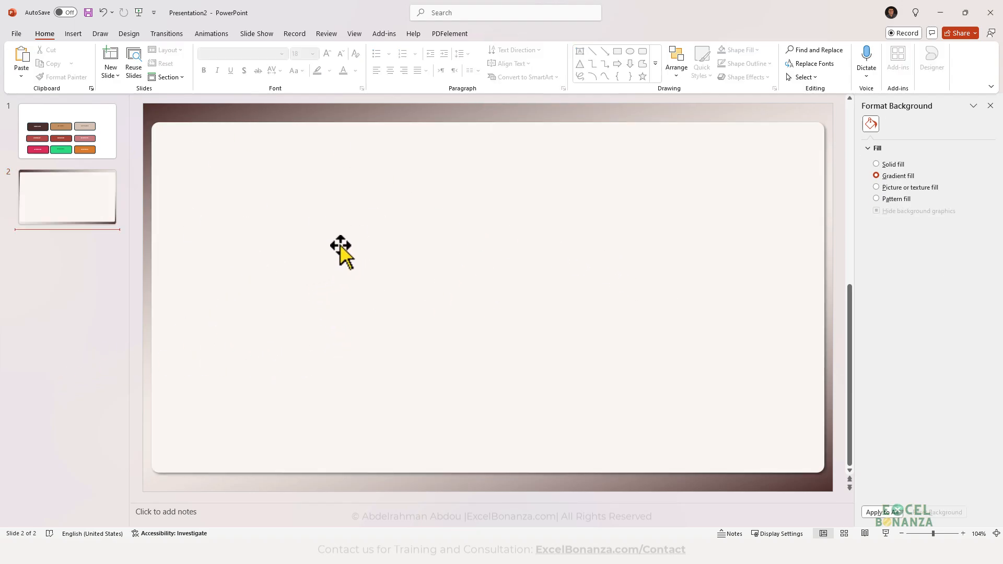
# - Make the rounded rectangle slightly taller from its top edge and recentre it vertically on the slide
pyautogui.click(385, 172)
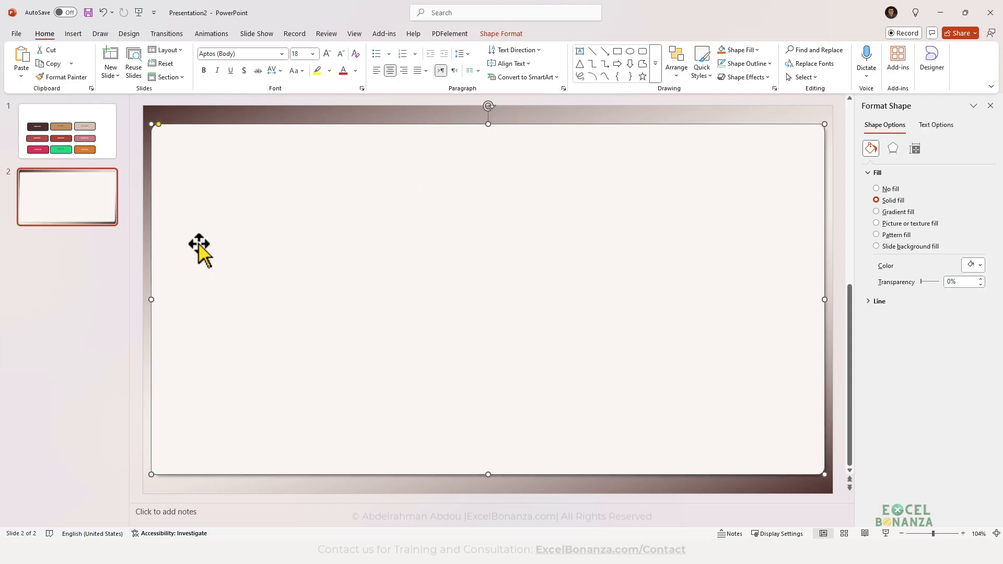
pyautogui.moveTo(487, 124); pyautogui.dragTo(481, 112)
pyautogui.moveTo(465, 168); pyautogui.dragTo(463, 173)
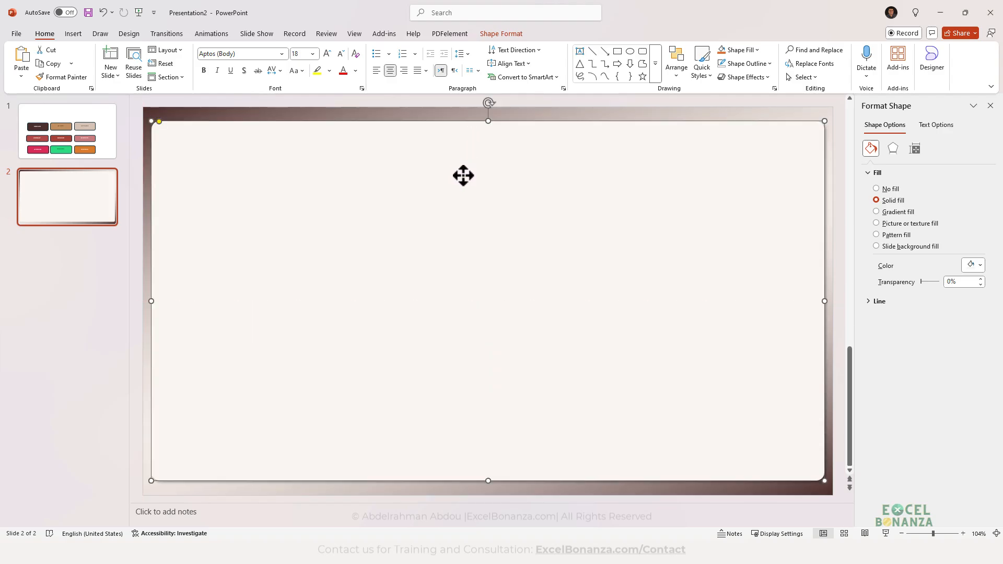
pyautogui.click(79, 393)
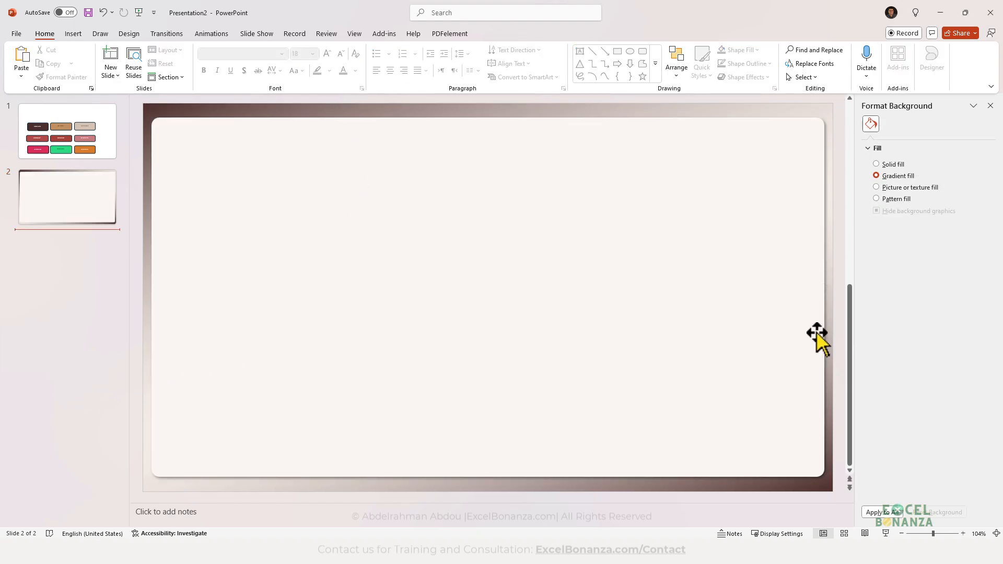
# - Extend the rounded rectangle's top and bottom edges further until an even, narrow gradient border surrounds it, and adjust its centring
pyautogui.click(443, 479)
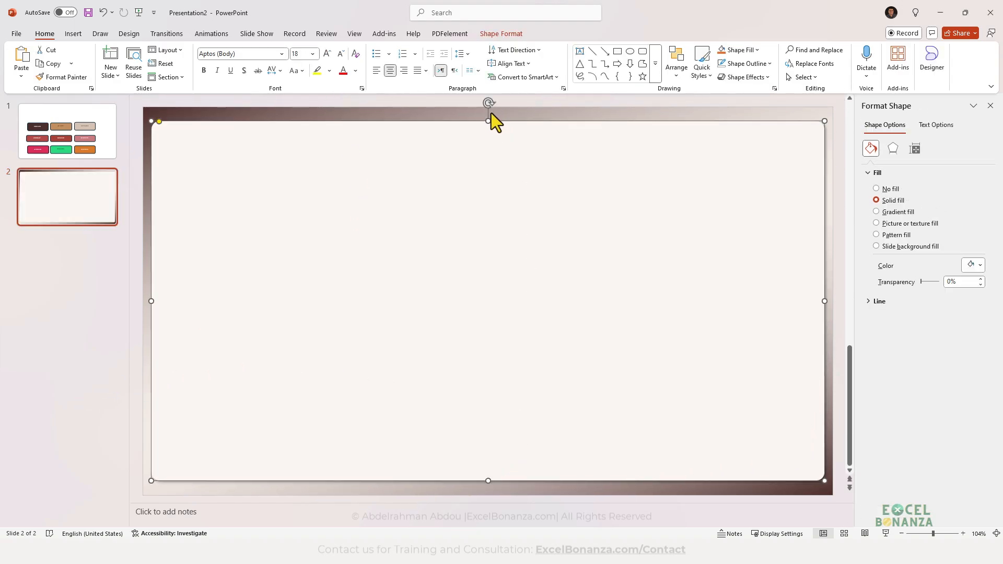
pyautogui.moveTo(486, 121); pyautogui.dragTo(485, 114)
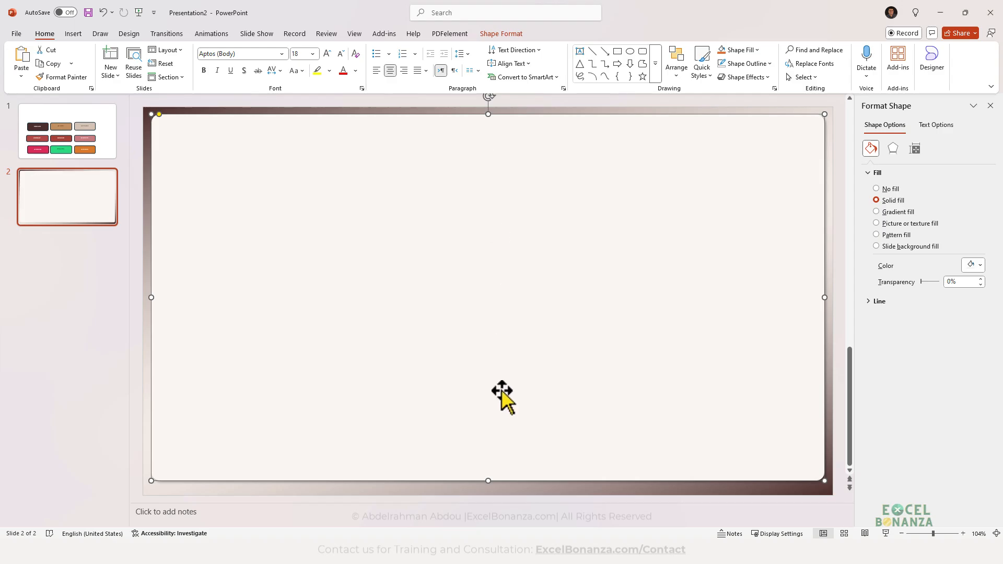
pyautogui.moveTo(488, 480); pyautogui.dragTo(488, 484)
pyautogui.click(121, 444)
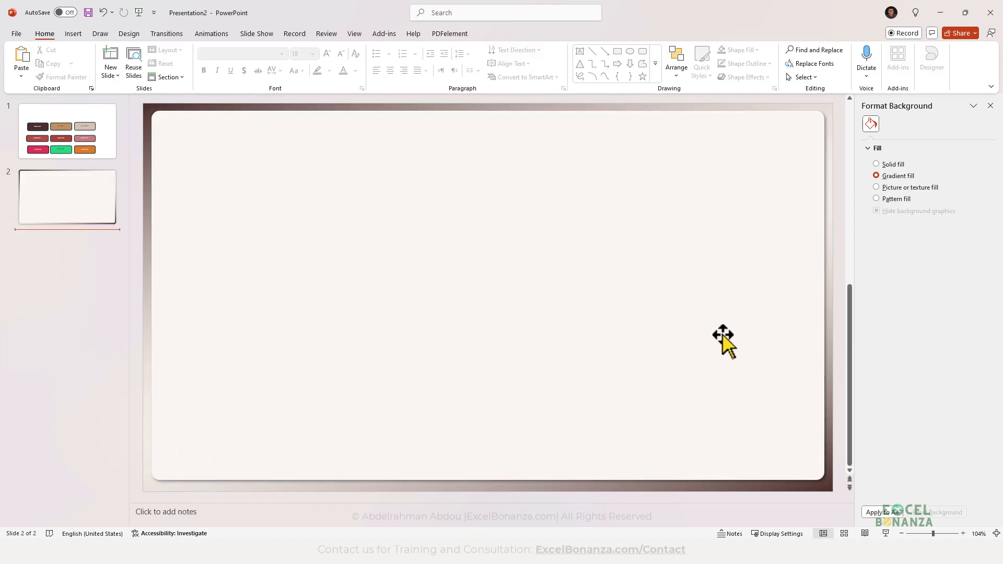
pyautogui.moveTo(682, 312); pyautogui.dragTo(680, 311)
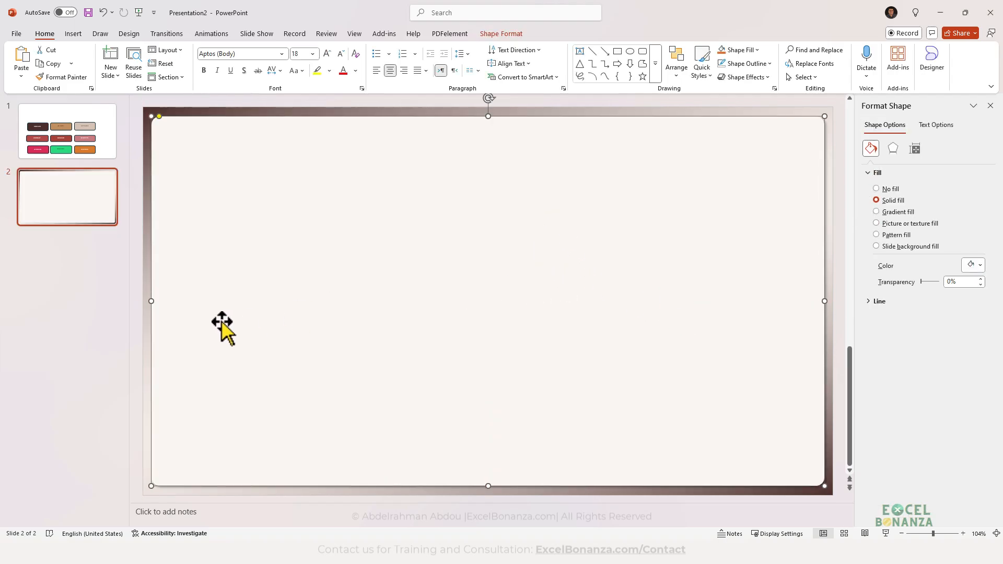
pyautogui.click(23, 393)
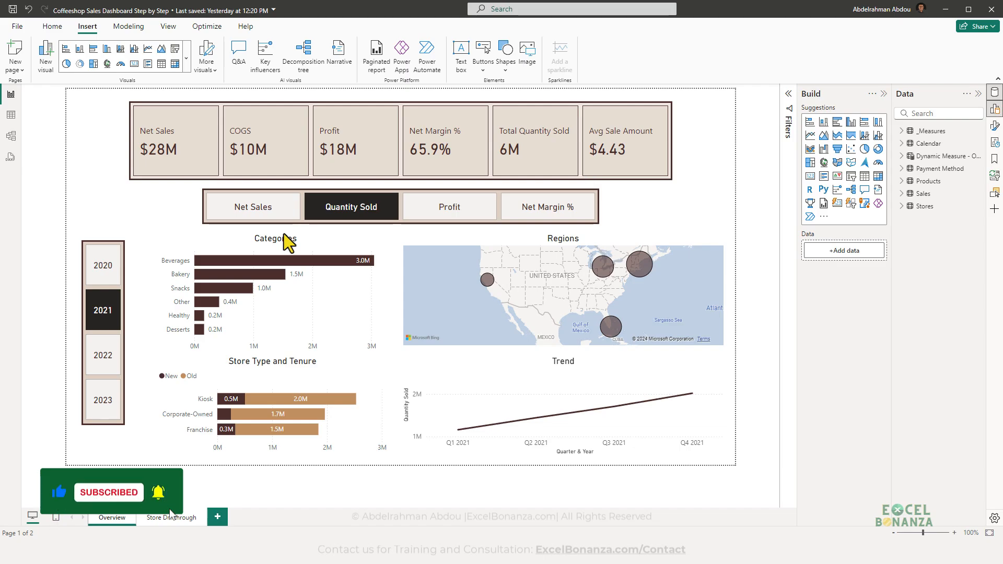
# - Capture the Overview report canvas in Power BI as a screen snip and paste it over slide 2 in PowerPoint
pyautogui.press('super+shift+s')
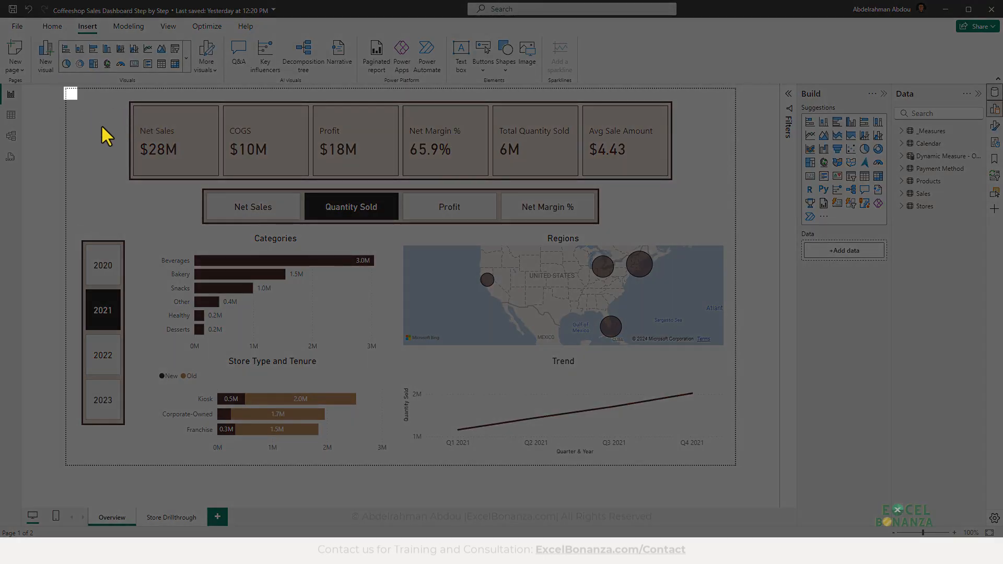
pyautogui.moveTo(107, 136); pyautogui.dragTo(737, 464)
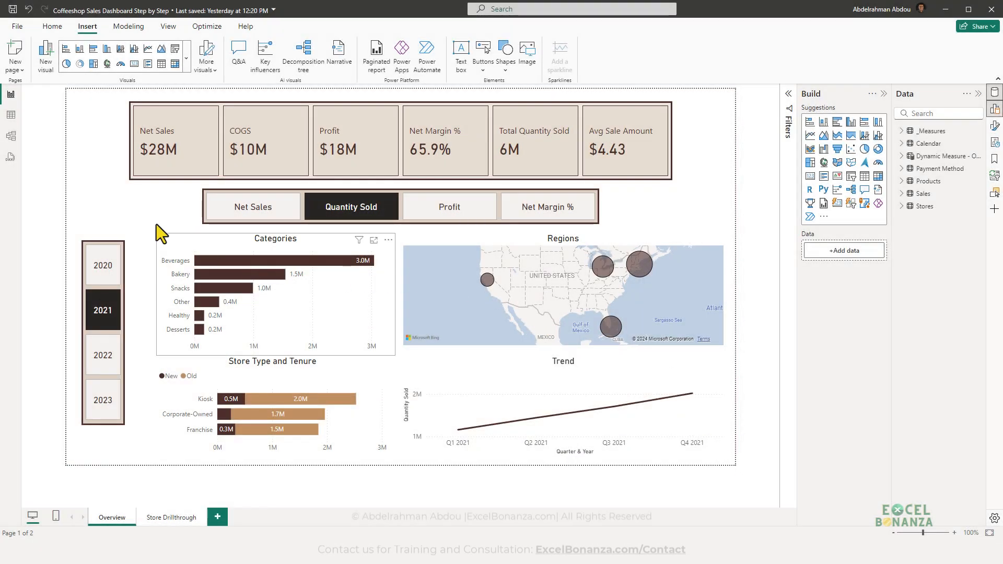
pyautogui.moveTo(0, 116); pyautogui.dragTo(595, 68)
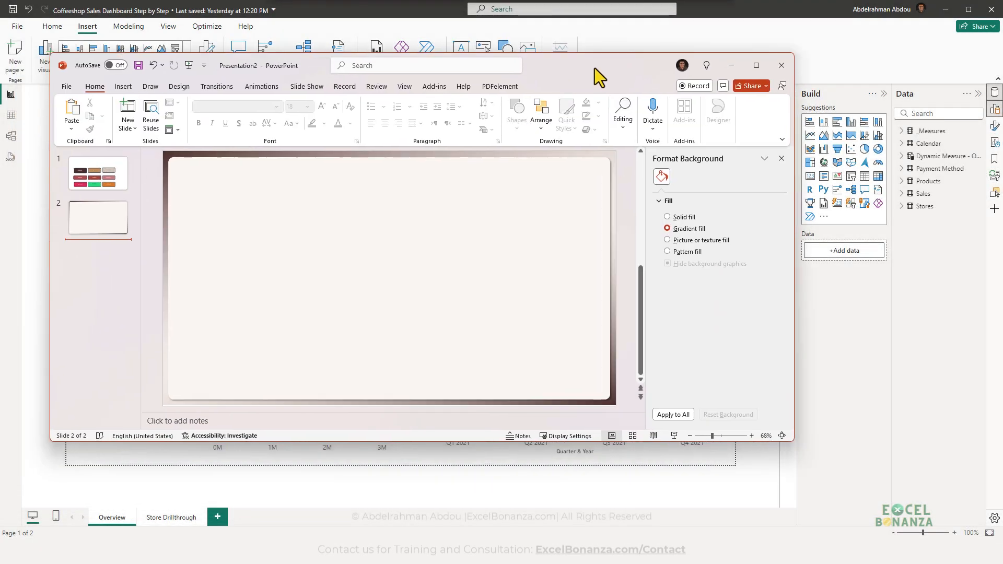
pyautogui.doubleClick(594, 68)
pyautogui.hotkey('ctrl', 'v')
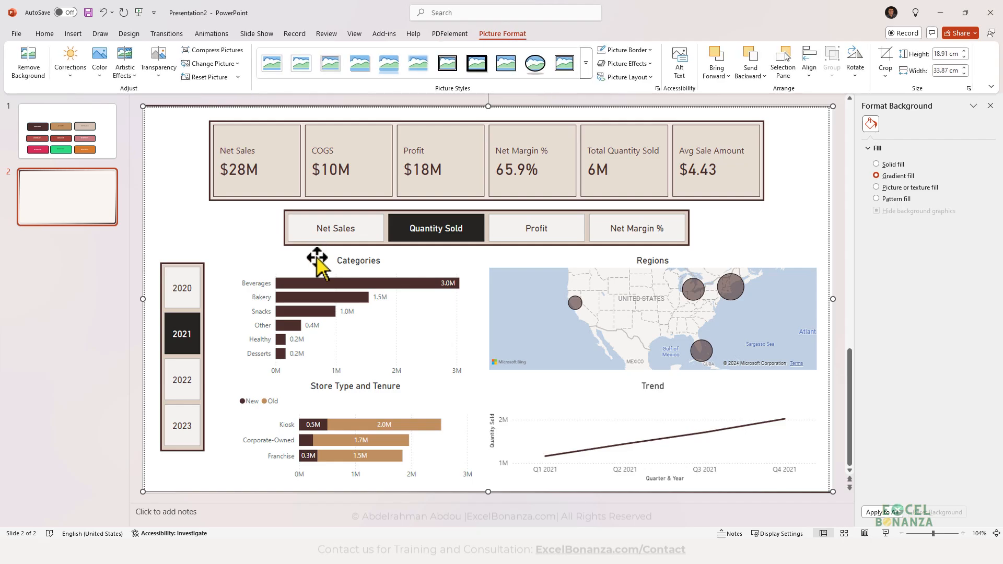
pyautogui.moveTo(317, 257); pyautogui.dragTo(319, 264)
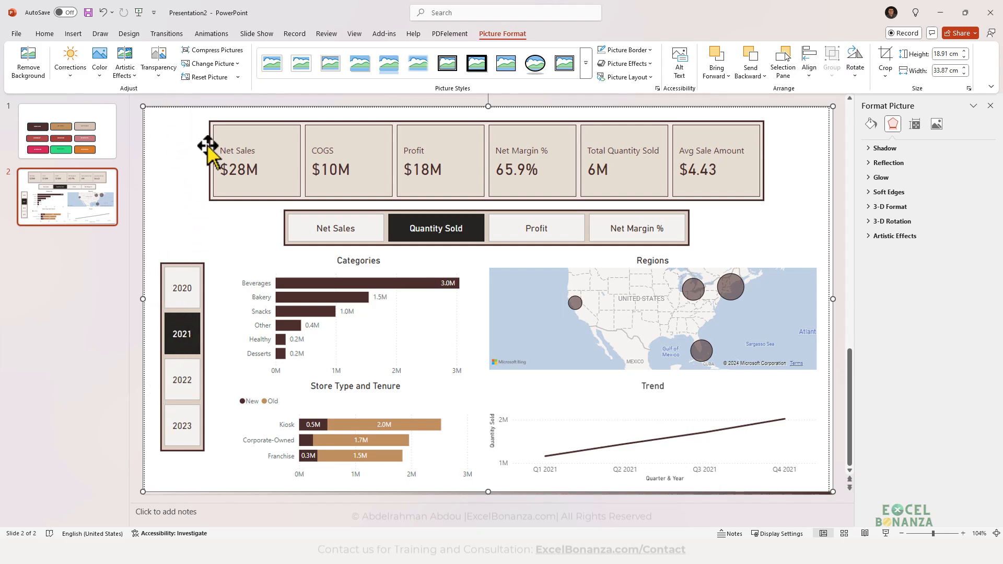
# - Apply the second most transparent preset to the pasted dashboard screenshot so it serves as a faint layout guide
pyautogui.click(154, 77)
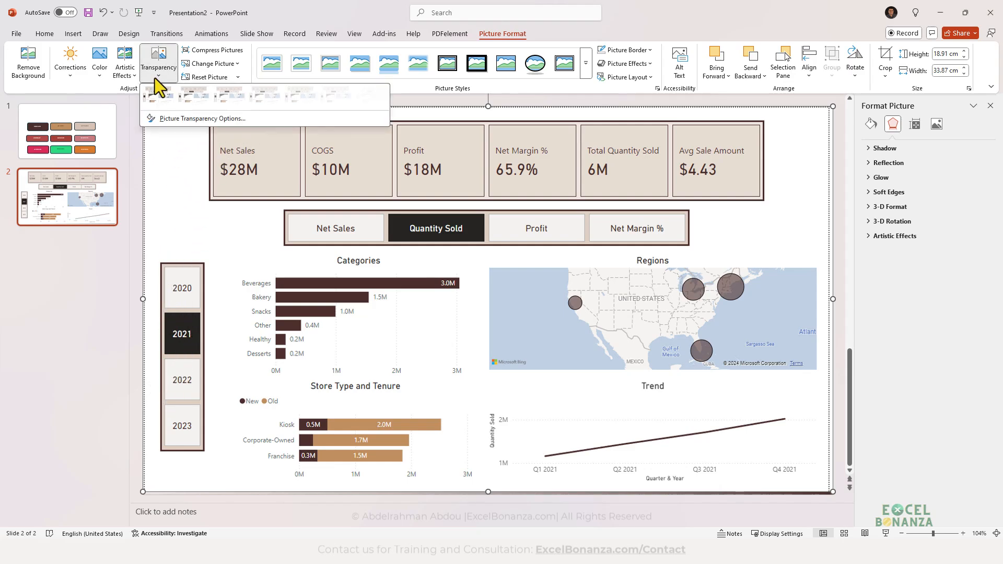
pyautogui.click(189, 232)
pyautogui.click(167, 74)
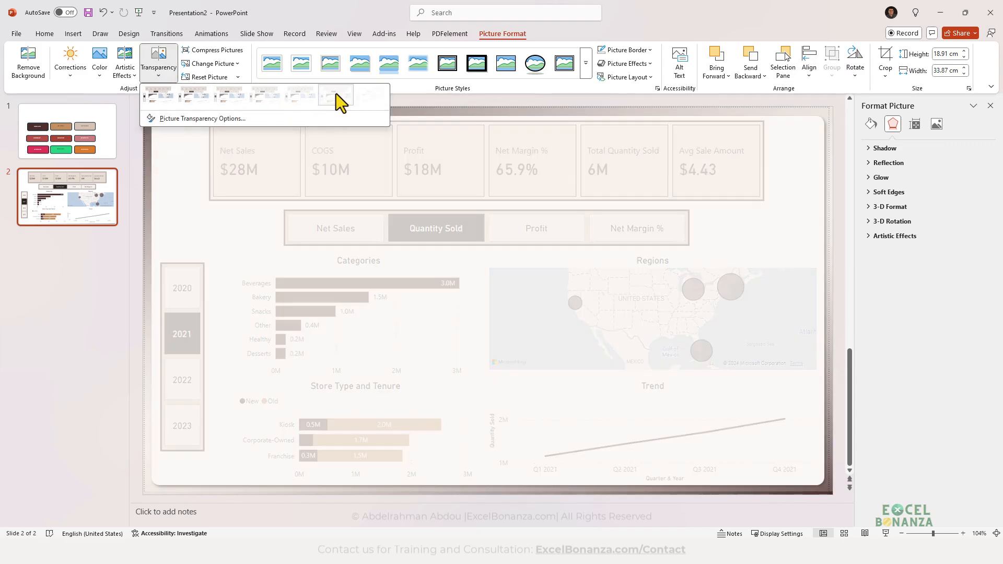
pyautogui.click(336, 96)
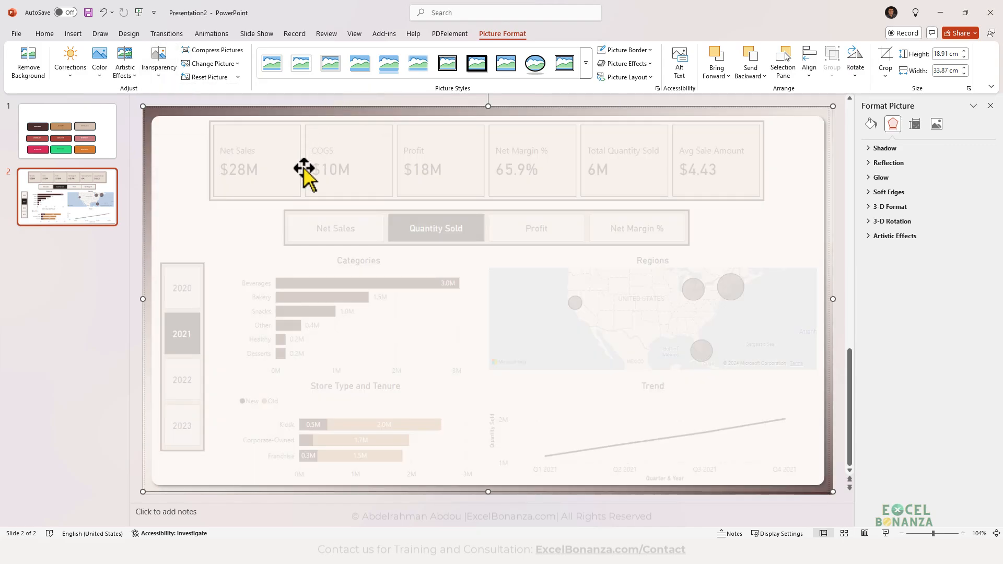
pyautogui.click(64, 330)
# - Show the slide's object list and select the large rounded rectangle beneath the dashboard screenshot
pyautogui.click(241, 324)
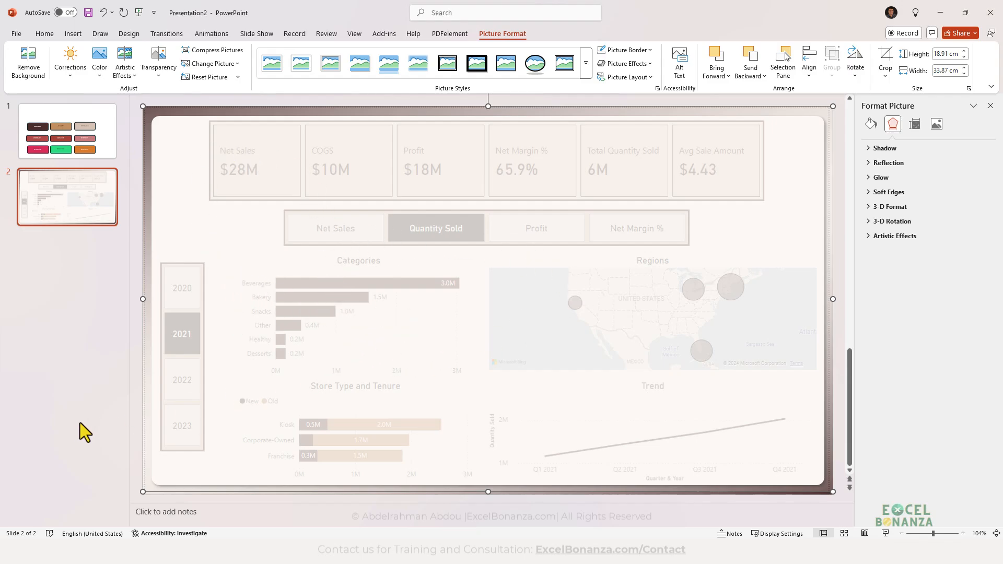
pyautogui.click(85, 452)
pyautogui.click(250, 396)
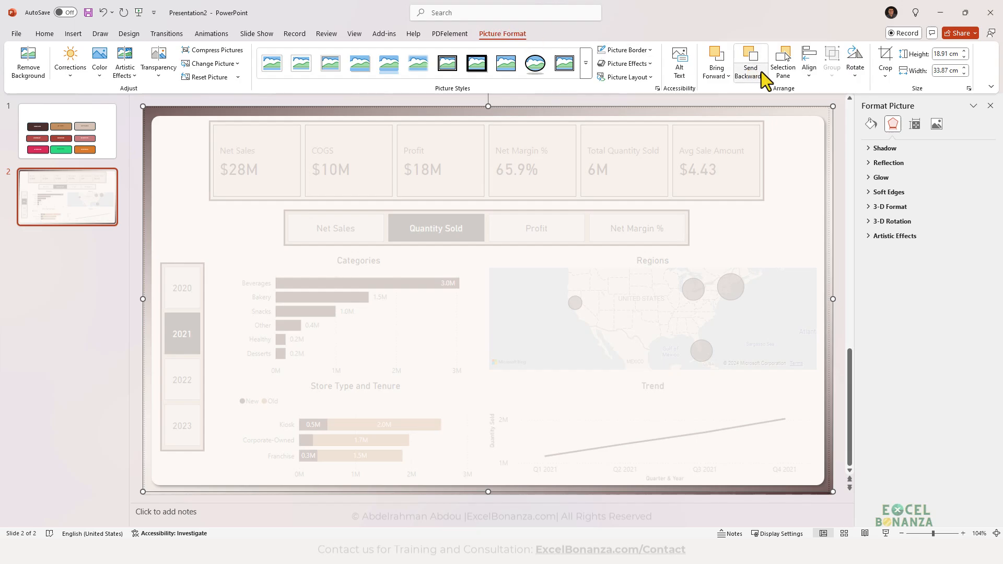
pyautogui.click(782, 65)
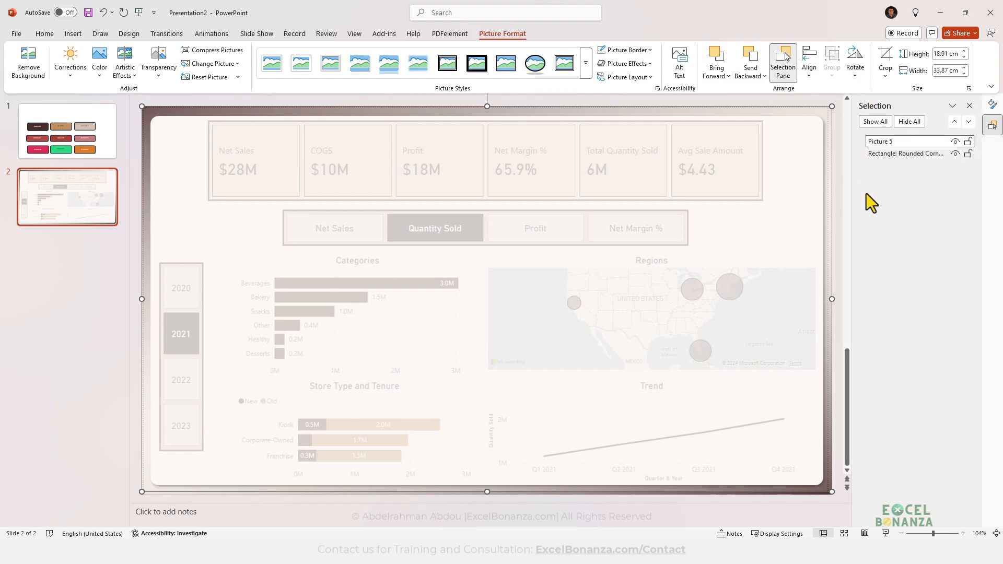
pyautogui.click(897, 155)
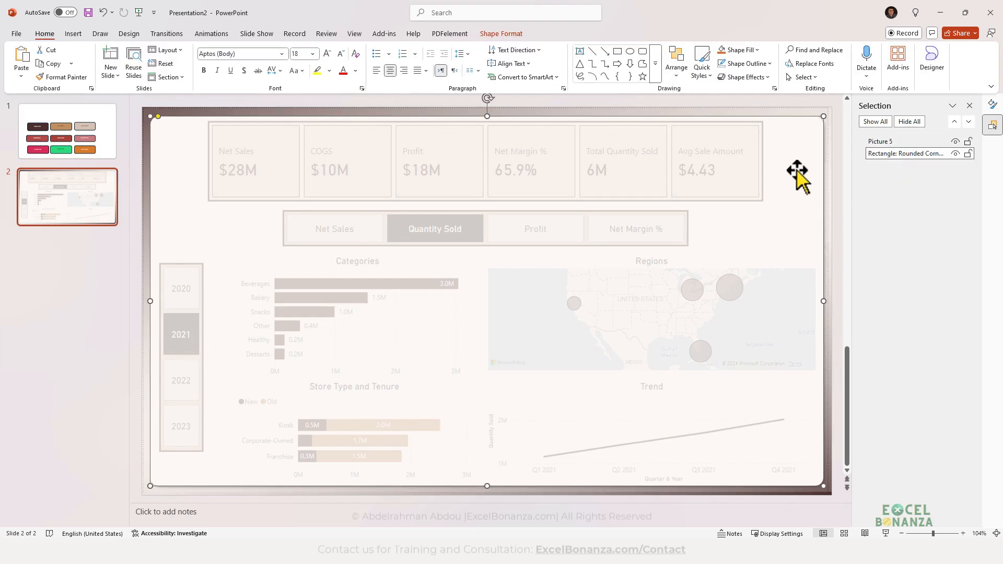
pyautogui.click(881, 141)
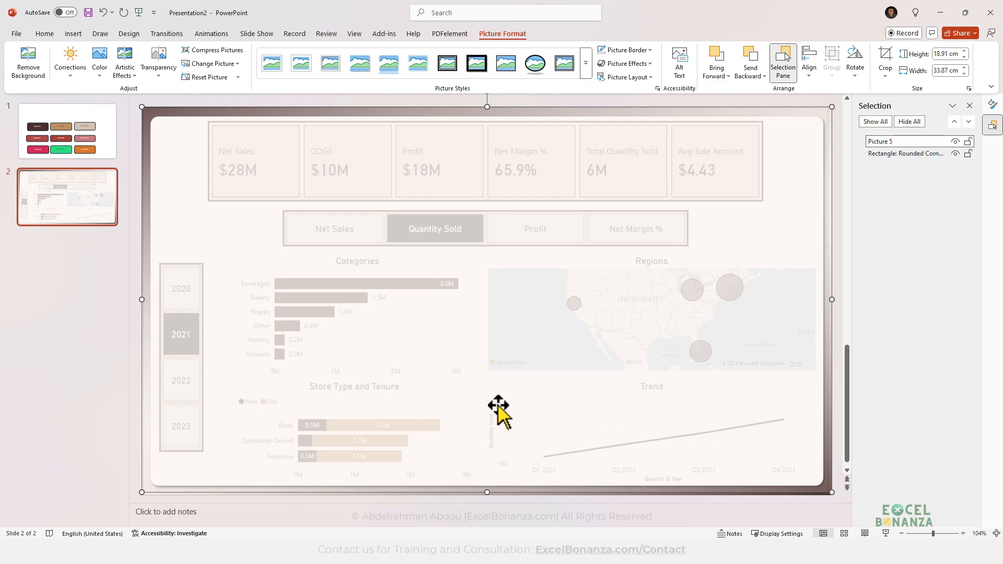
pyautogui.click(901, 155)
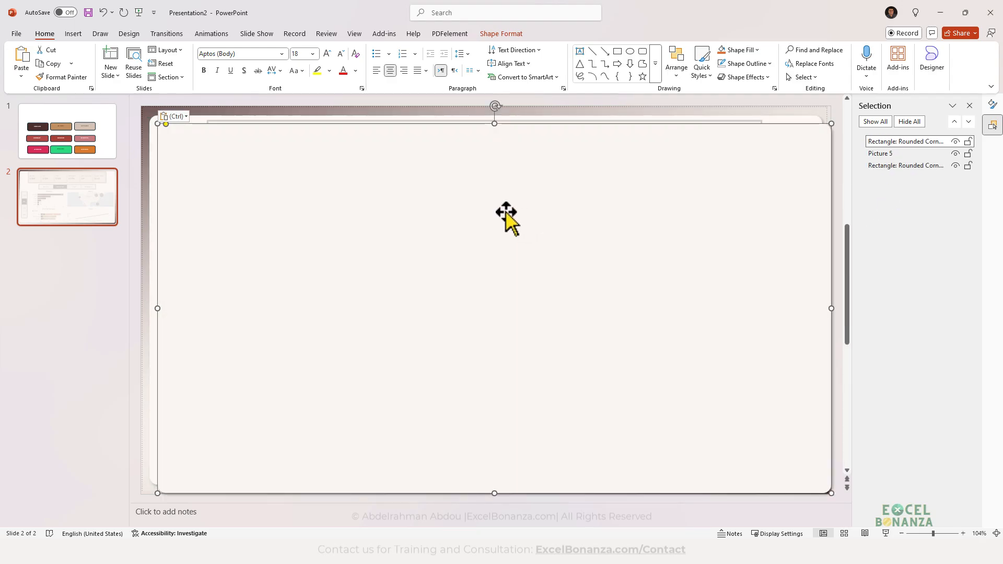
# - Paste a copy of the rounded rectangle, shrink it and fit it as a card over the Categories chart in the layout guide
pyautogui.hotkey('ctrl', 'v')
pyautogui.moveTo(158, 493); pyautogui.dragTo(642, 186)
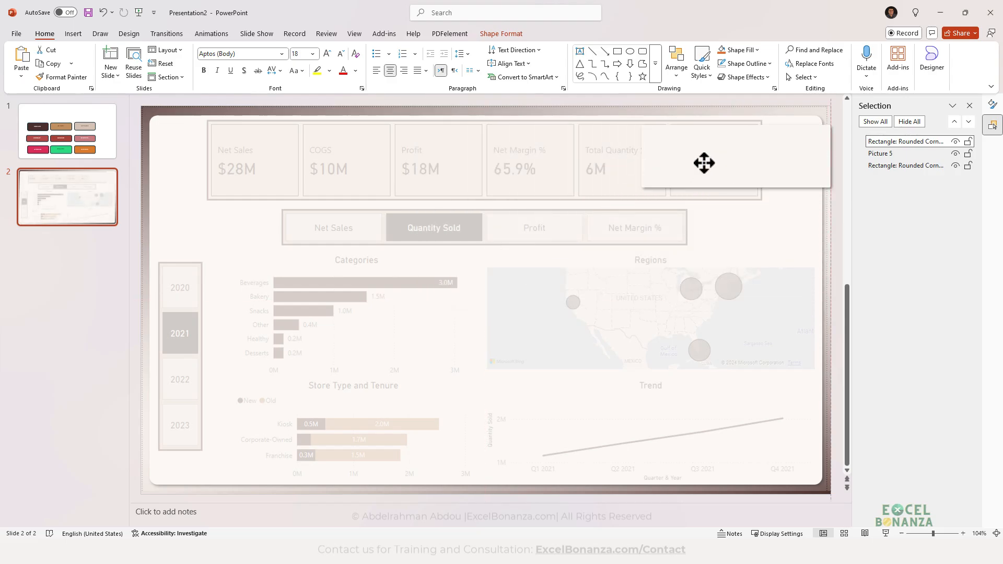
pyautogui.moveTo(703, 163); pyautogui.dragTo(292, 293)
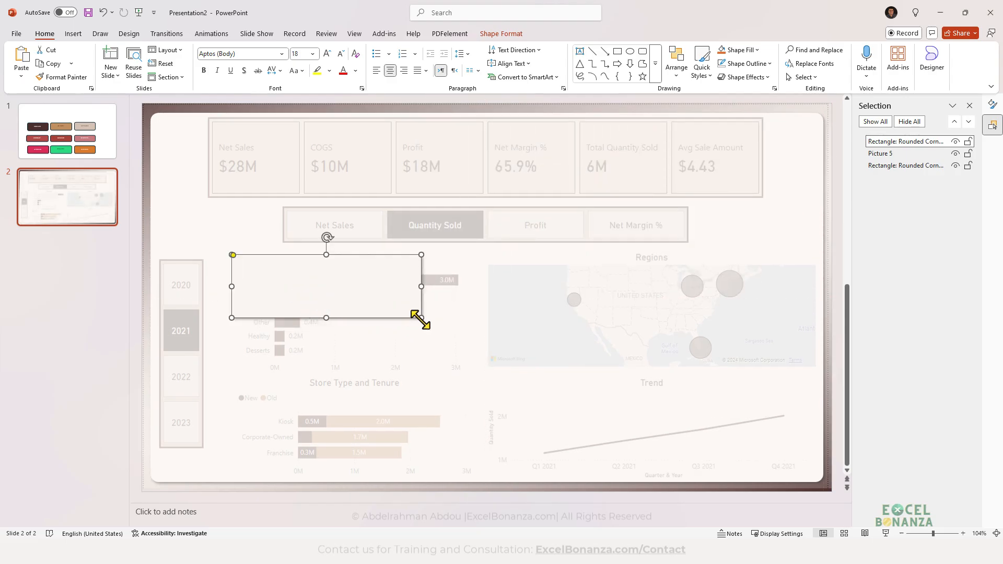
pyautogui.moveTo(421, 317); pyautogui.dragTo(476, 367)
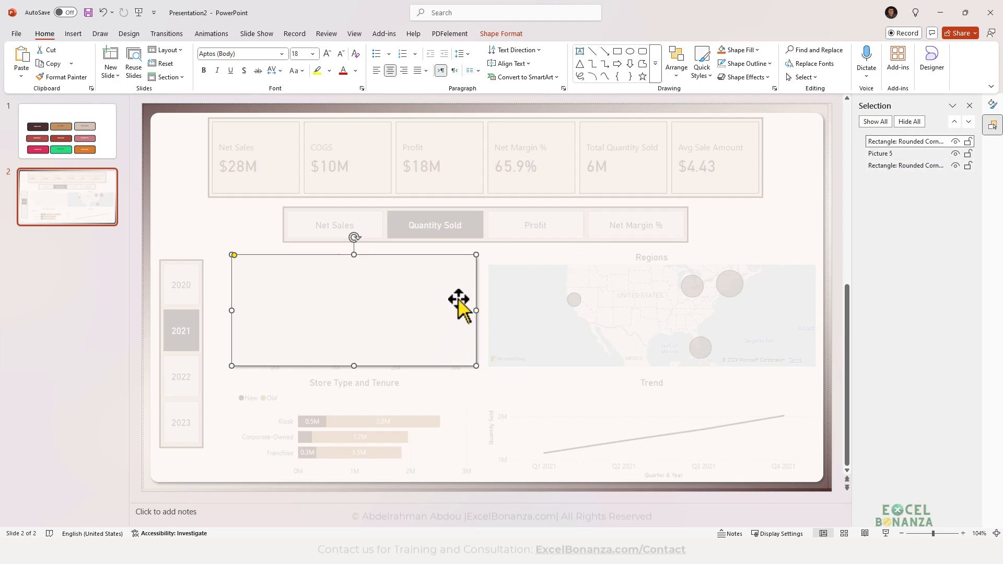
pyautogui.moveTo(405, 313); pyautogui.dragTo(403, 311)
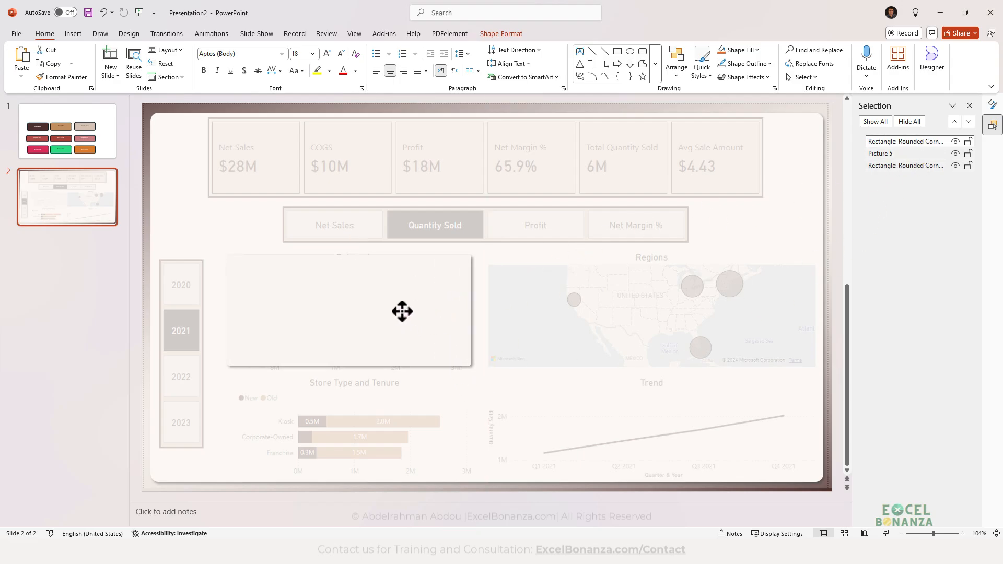
pyautogui.moveTo(473, 254); pyautogui.dragTo(472, 261)
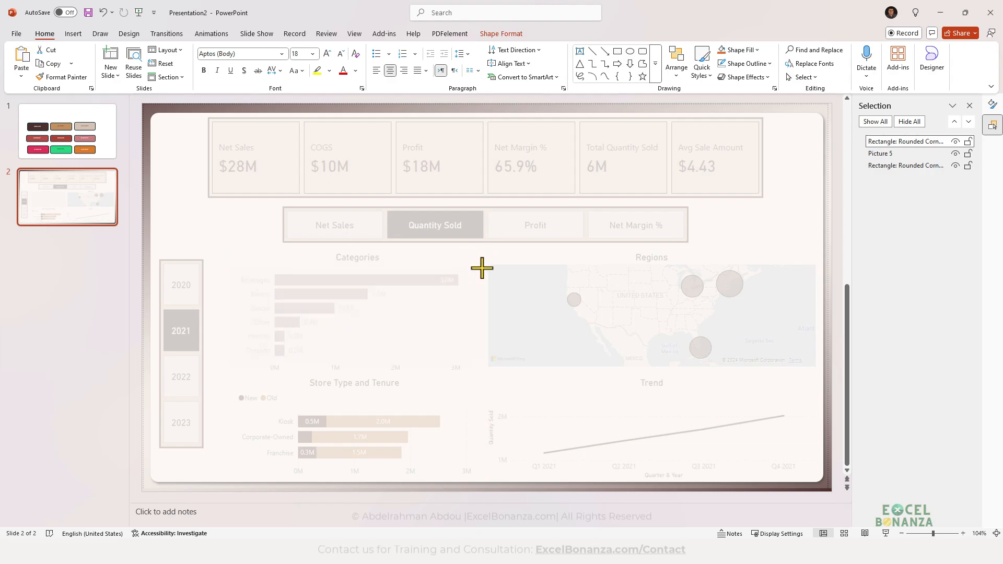
pyautogui.moveTo(481, 267); pyautogui.dragTo(482, 267)
# - Paste a copy of the Categories card over the Regions map and widen it to cover the whole map
pyautogui.hotkey('ctrl', 'v')
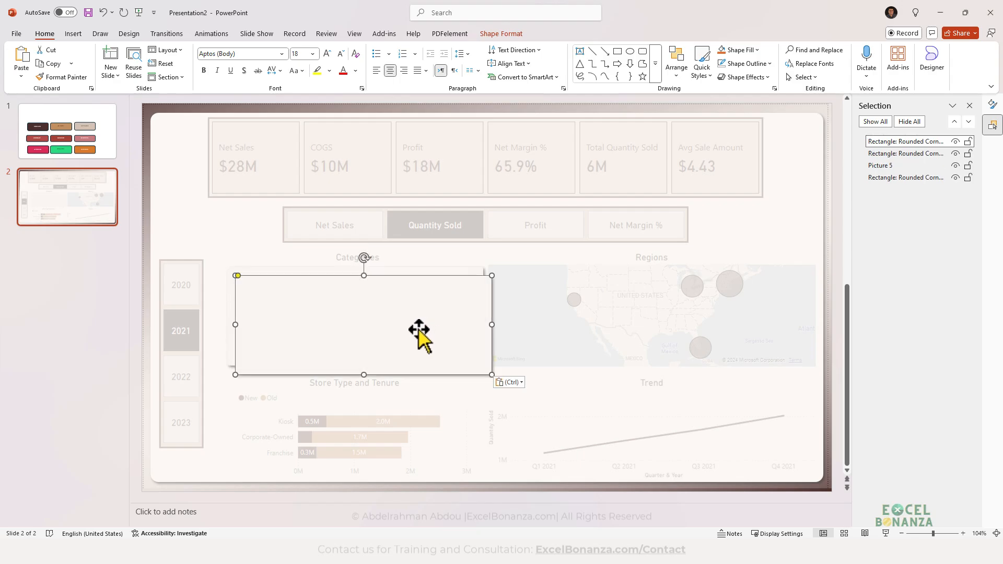
pyautogui.moveTo(418, 336); pyautogui.dragTo(664, 321)
pyautogui.moveTo(744, 364); pyautogui.dragTo(812, 369)
pyautogui.moveTo(656, 329); pyautogui.dragTo(661, 329)
# - Duplicate the Categories card over the Store Type and Tenure chart, and that copy over the Trend chart, widened to match the Regions card
pyautogui.click(432, 344)
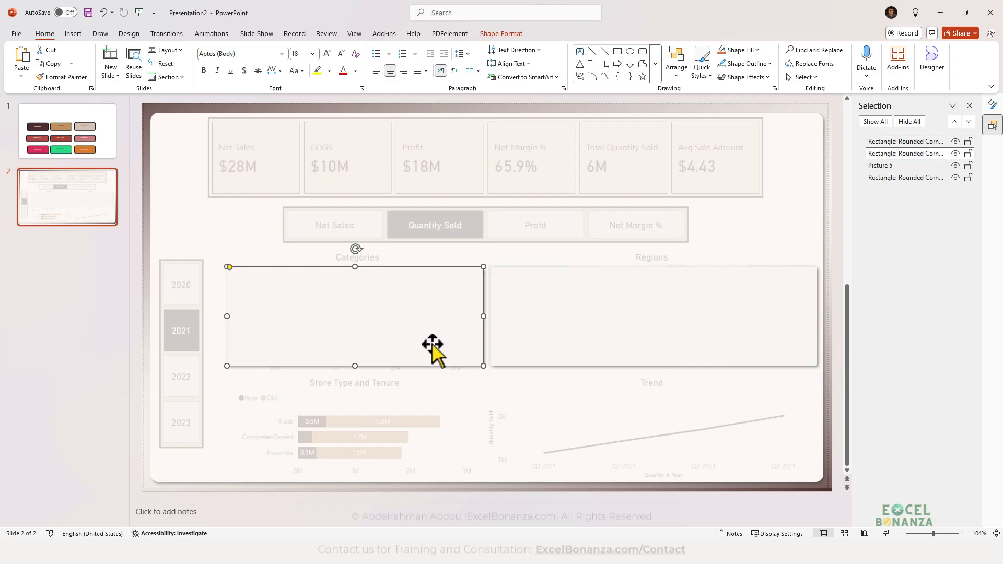
pyautogui.moveTo(355, 349); pyautogui.dragTo(362, 434)
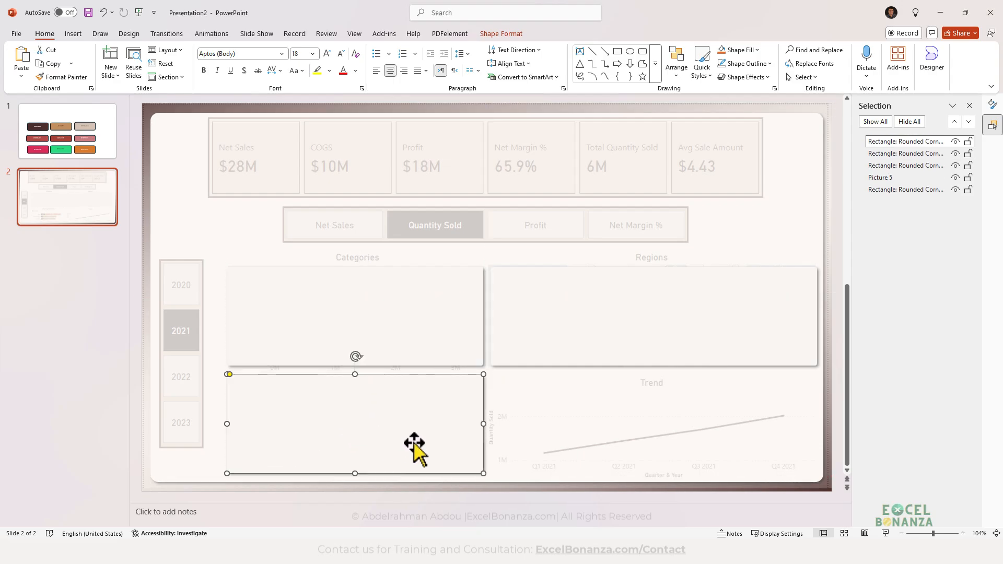
pyautogui.moveTo(427, 419); pyautogui.dragTo(674, 410)
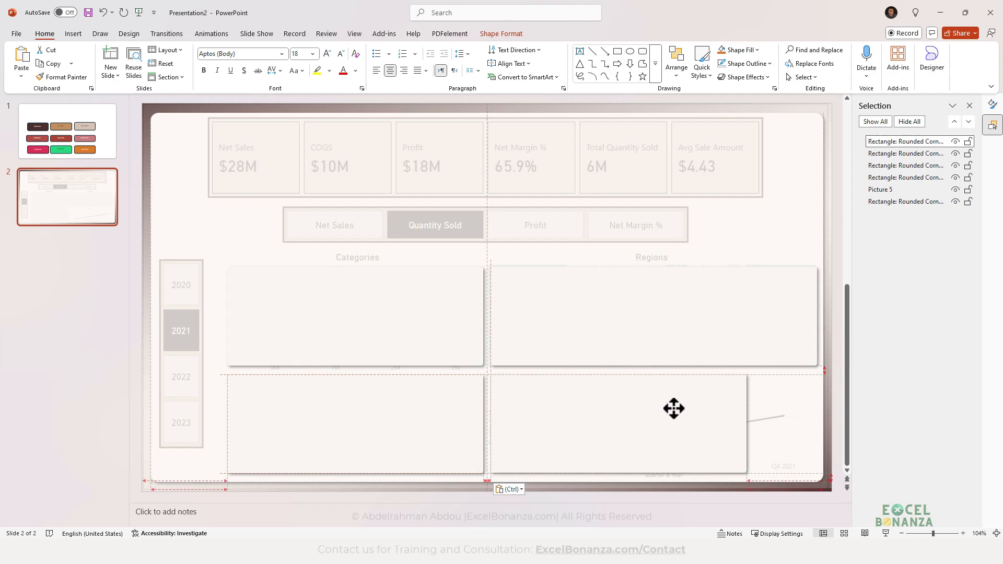
pyautogui.moveTo(747, 424); pyautogui.dragTo(817, 420)
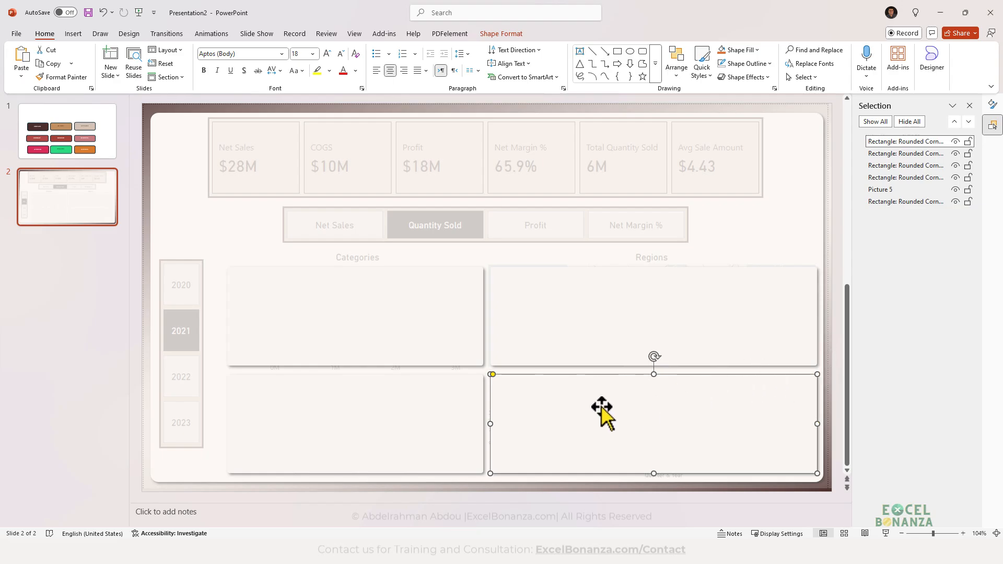
# - Duplicate the Store Type and Tenure card and reshape the copy into a tall, narrow card covering the year slicer
pyautogui.click(264, 410)
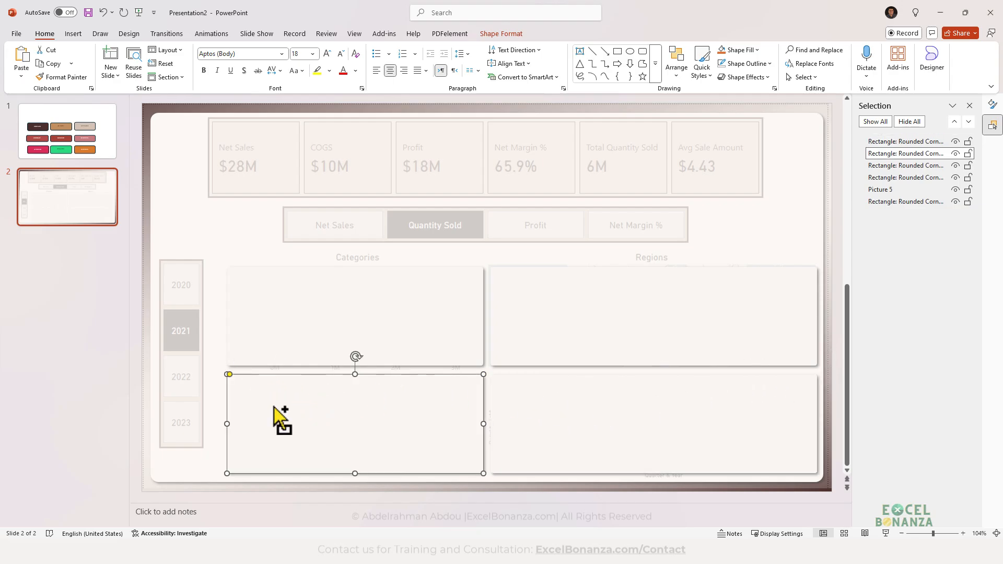
pyautogui.moveTo(280, 418); pyautogui.dragTo(267, 262)
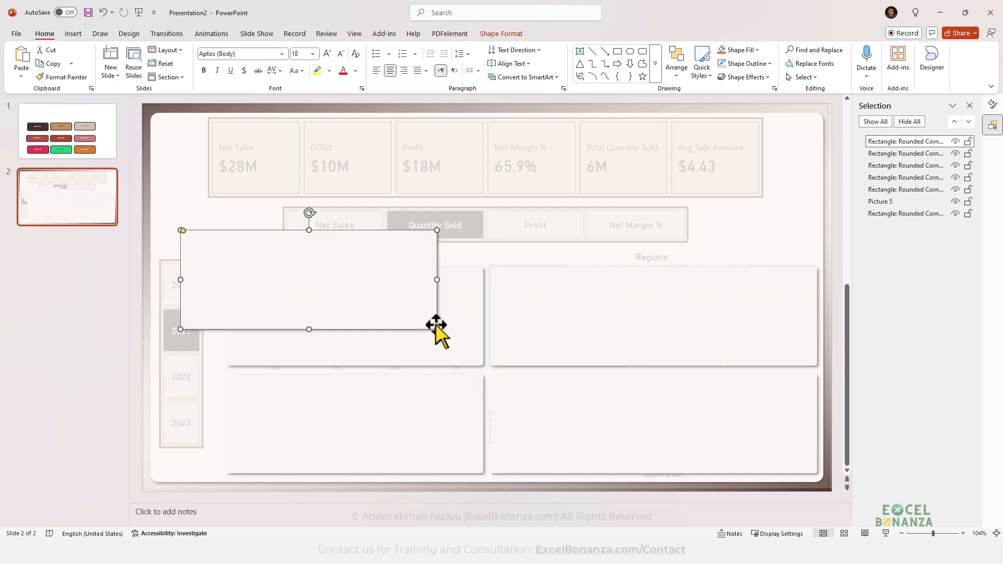
pyautogui.press('Delete')
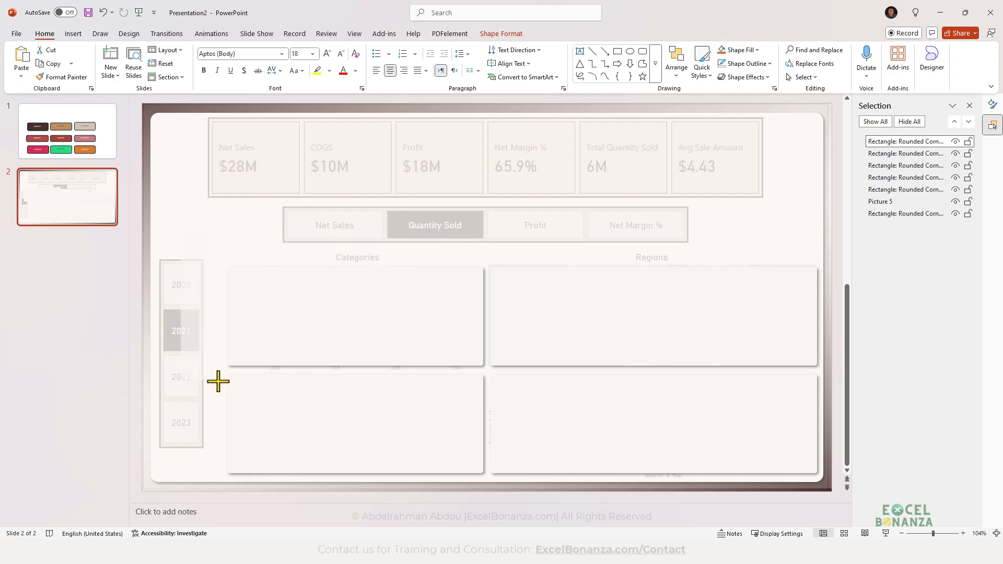
pyautogui.moveTo(218, 381); pyautogui.dragTo(218, 381)
pyautogui.moveTo(200, 351); pyautogui.dragTo(207, 448)
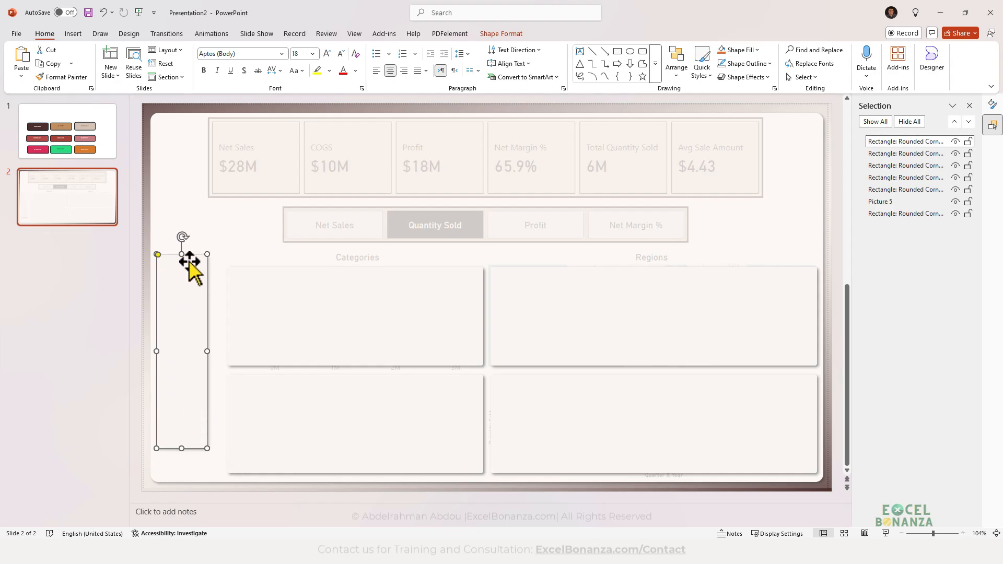
pyautogui.moveTo(182, 255); pyautogui.dragTo(181, 259)
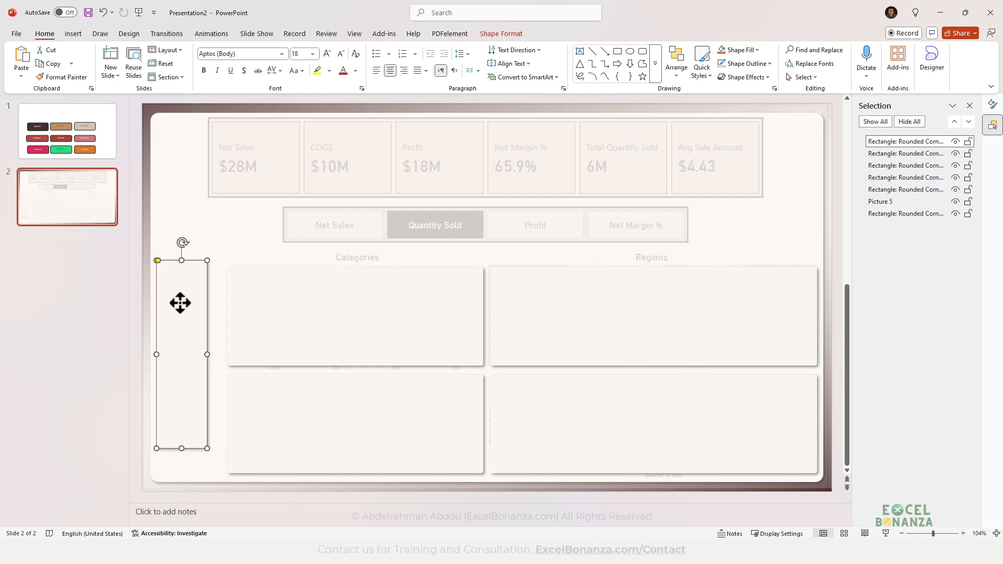
# - Reshape a copy of the year slicer card to cover the metric button row, and place a duplicate of it over the KPI cards
pyautogui.hotkey('ctrl', 'c')
pyautogui.hotkey('ctrl', 'v')
pyautogui.moveTo(179, 299); pyautogui.dragTo(324, 217)
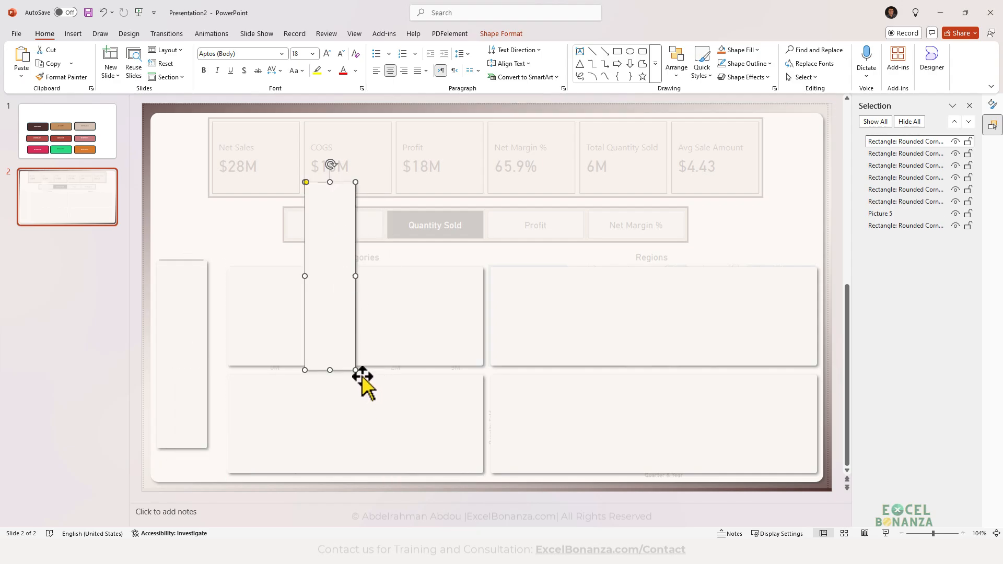
pyautogui.moveTo(353, 368); pyautogui.dragTo(561, 229)
pyautogui.moveTo(483, 227); pyautogui.dragTo(456, 252)
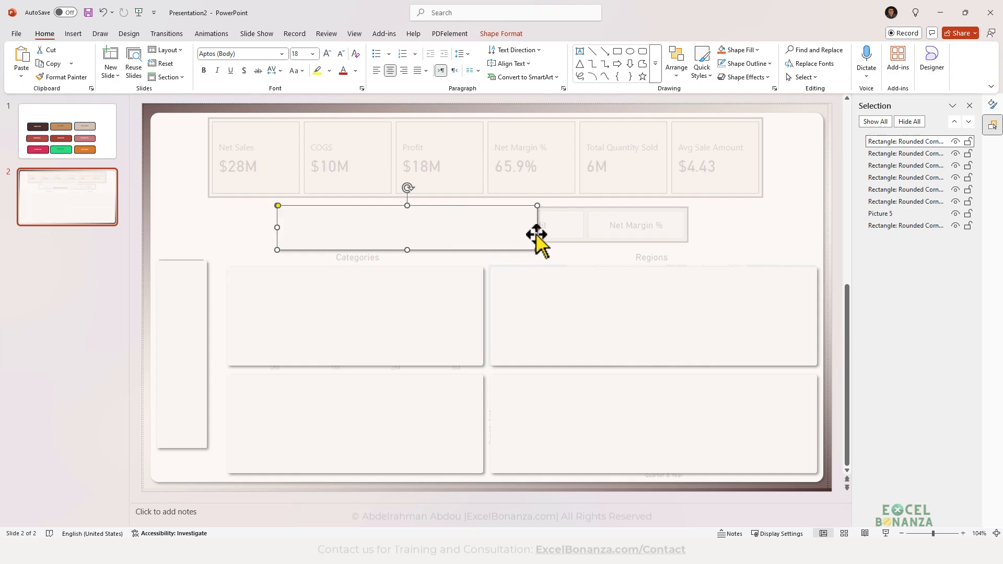
pyautogui.moveTo(536, 231); pyautogui.dragTo(688, 229)
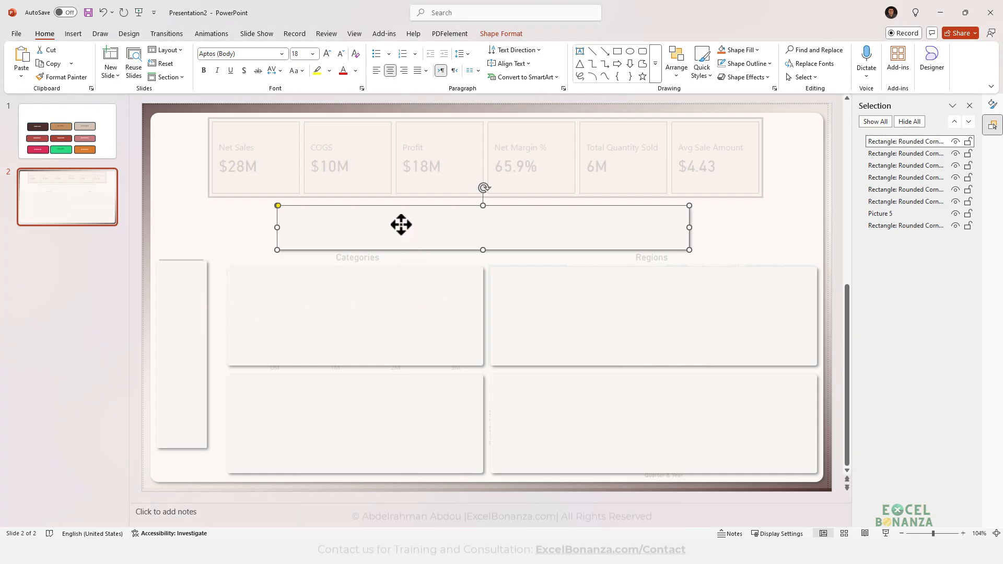
pyautogui.hotkey('ctrl', 'v')
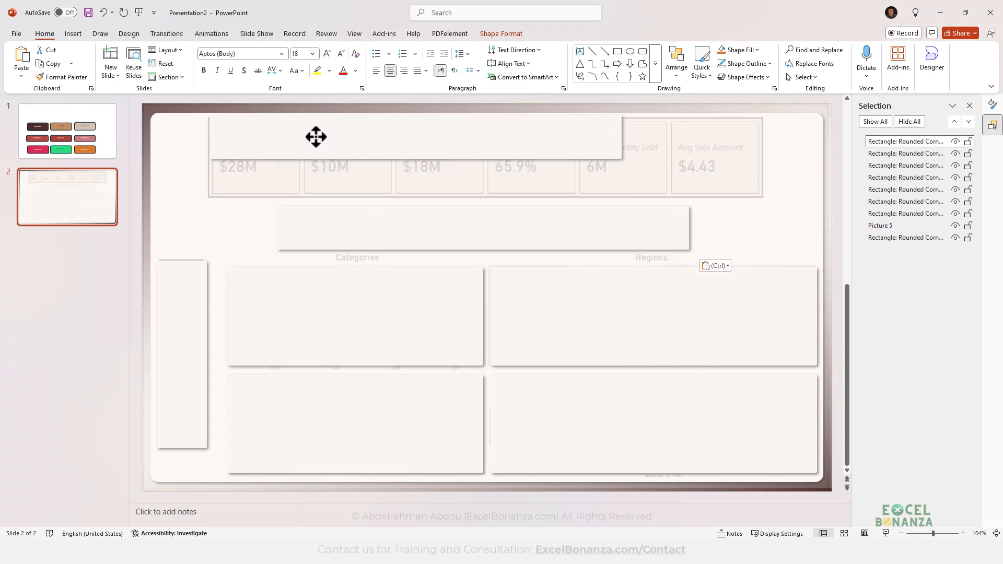
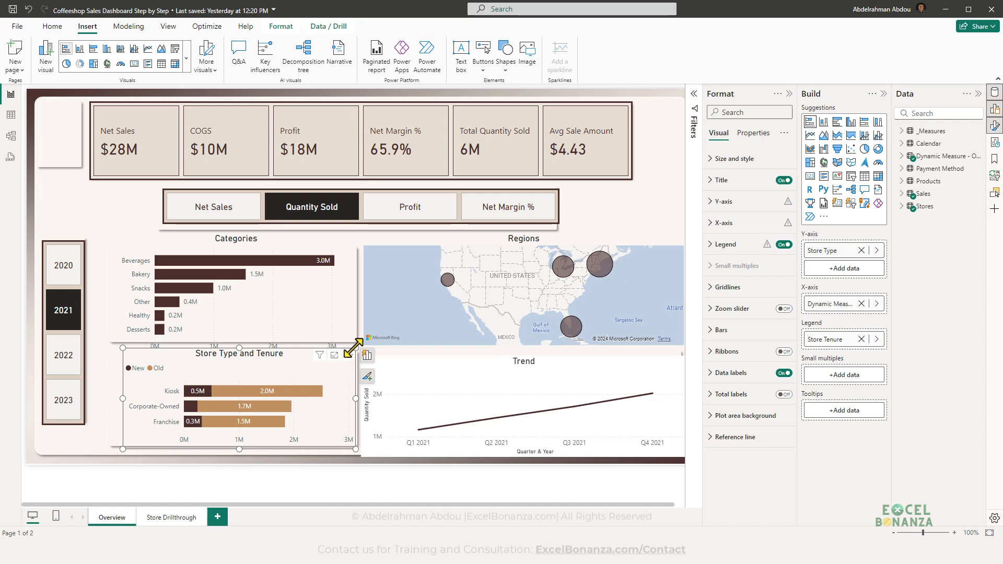
# - In Power BI, resize and reposition the Store Type and Tenure chart and the Categories chart to fit inside their background cards
pyautogui.moveTo(351, 349); pyautogui.dragTo(347, 357)
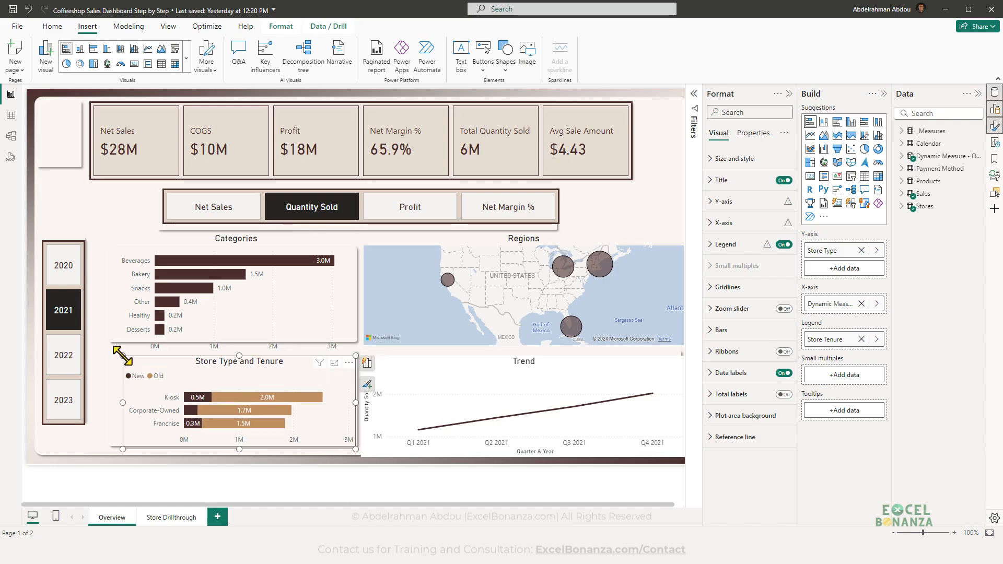
pyautogui.moveTo(122, 356); pyautogui.dragTo(111, 347)
pyautogui.click(248, 286)
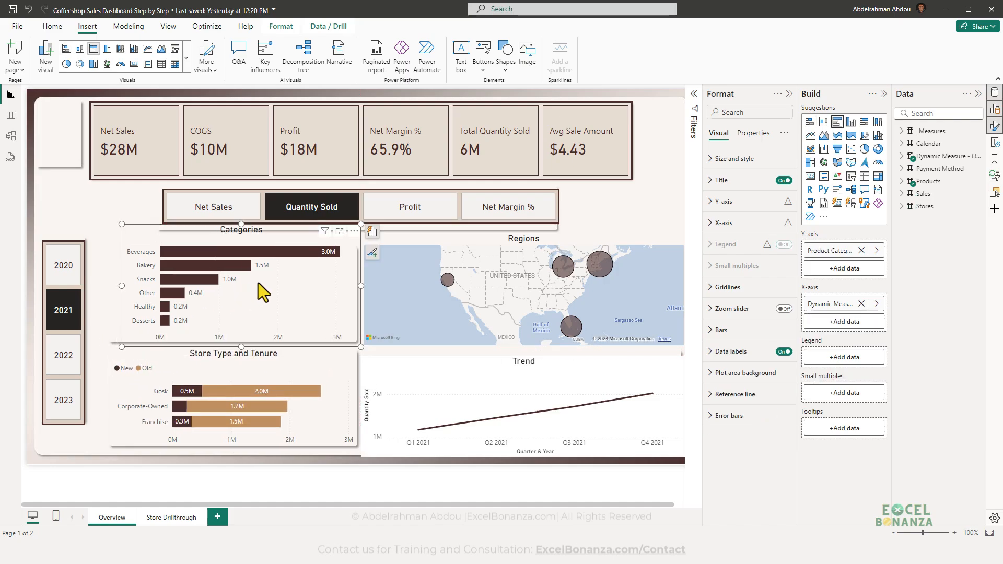
pyautogui.moveTo(361, 224); pyautogui.dragTo(357, 245)
pyautogui.moveTo(333, 302); pyautogui.dragTo(324, 295)
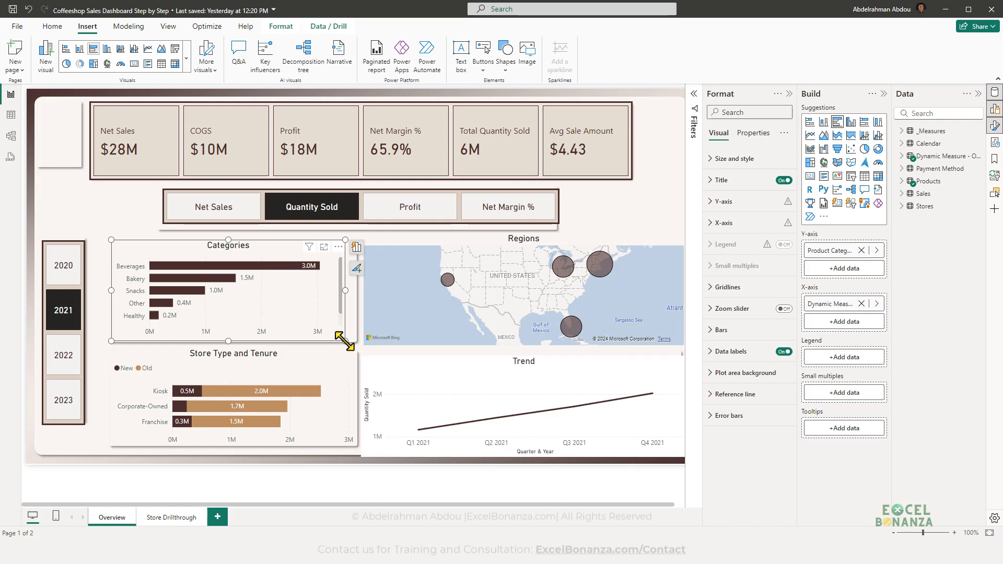
pyautogui.moveTo(345, 340); pyautogui.dragTo(355, 343)
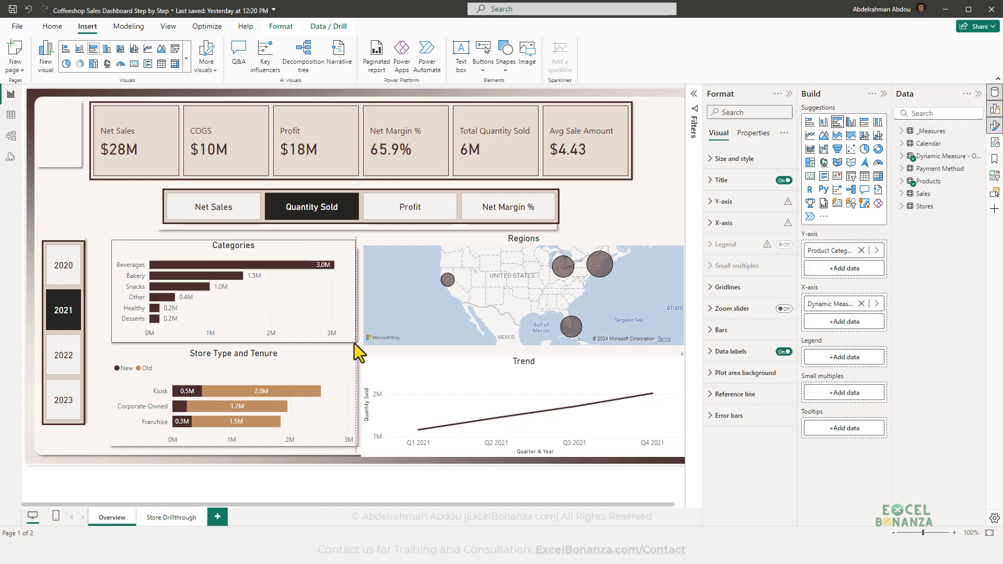
# - Move the Regions map and shrink it from its top edge so it fits inside its background card
pyautogui.click(377, 308)
pyautogui.moveTo(417, 505); pyautogui.dragTo(462, 504)
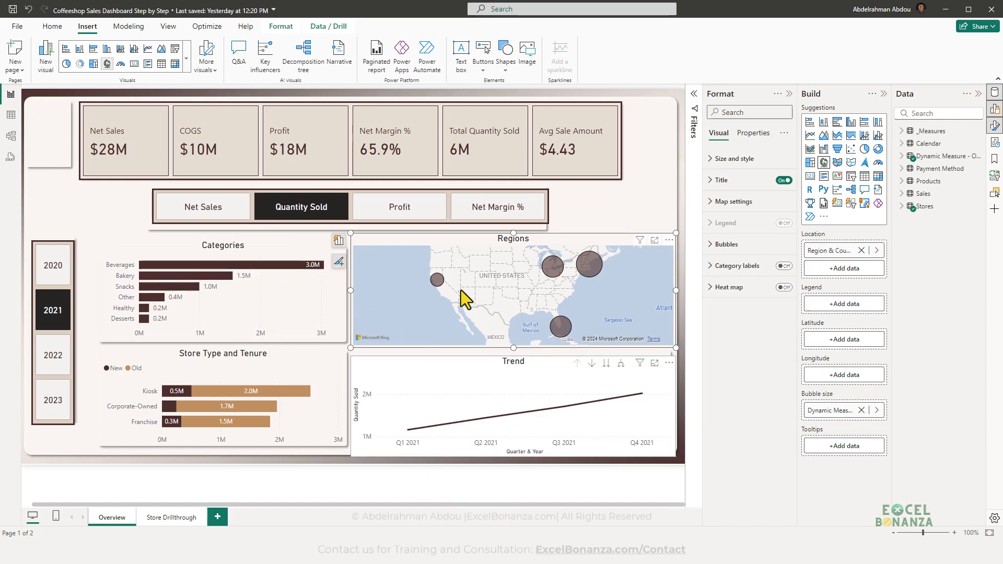
pyautogui.moveTo(399, 235); pyautogui.dragTo(412, 241)
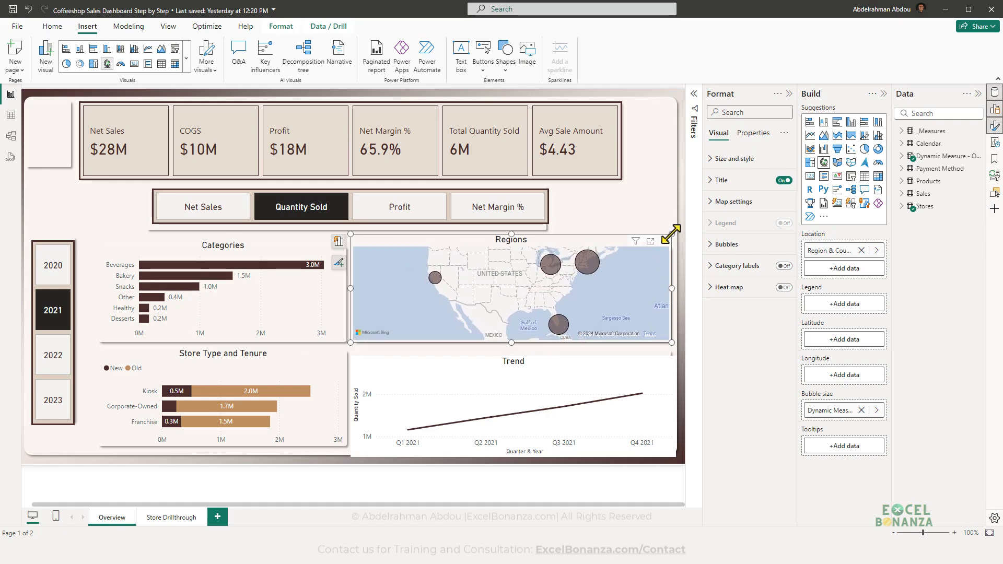
pyautogui.moveTo(669, 234); pyautogui.dragTo(674, 246)
pyautogui.click(622, 224)
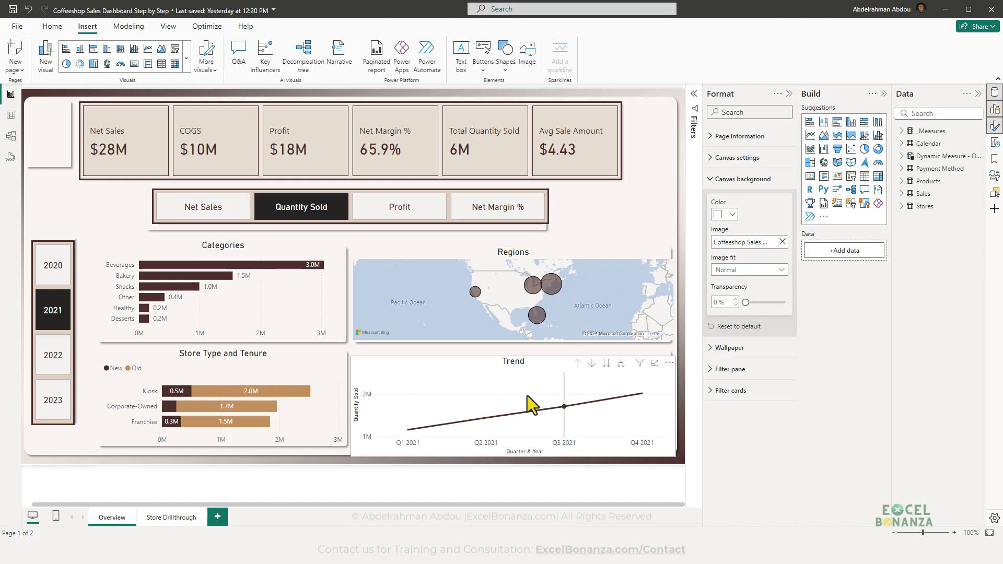
# - Move the Trend chart up onto its background card and turn off the chart's own background
pyautogui.moveTo(527, 396); pyautogui.dragTo(494, 378)
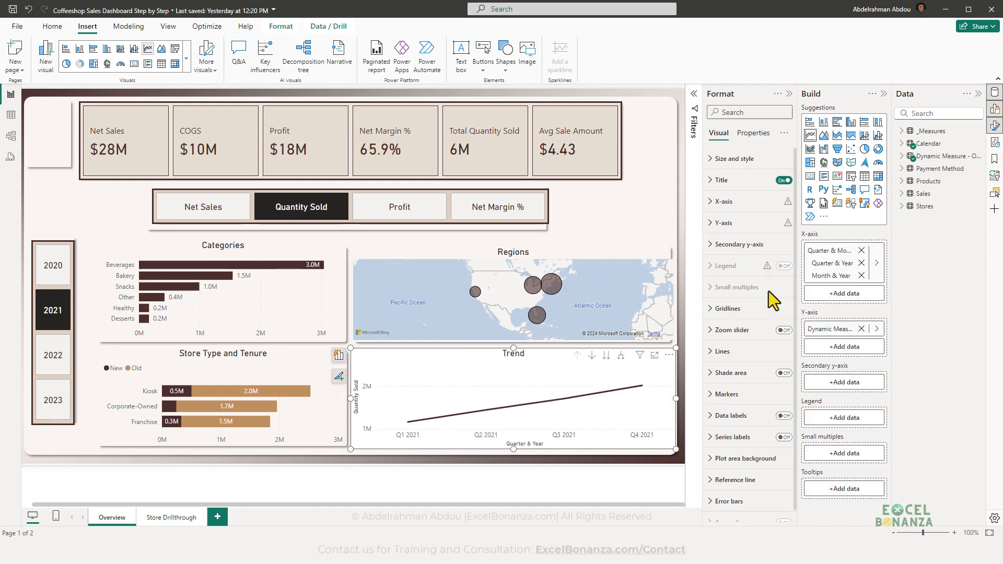
pyautogui.scroll(-1, 757, 354)
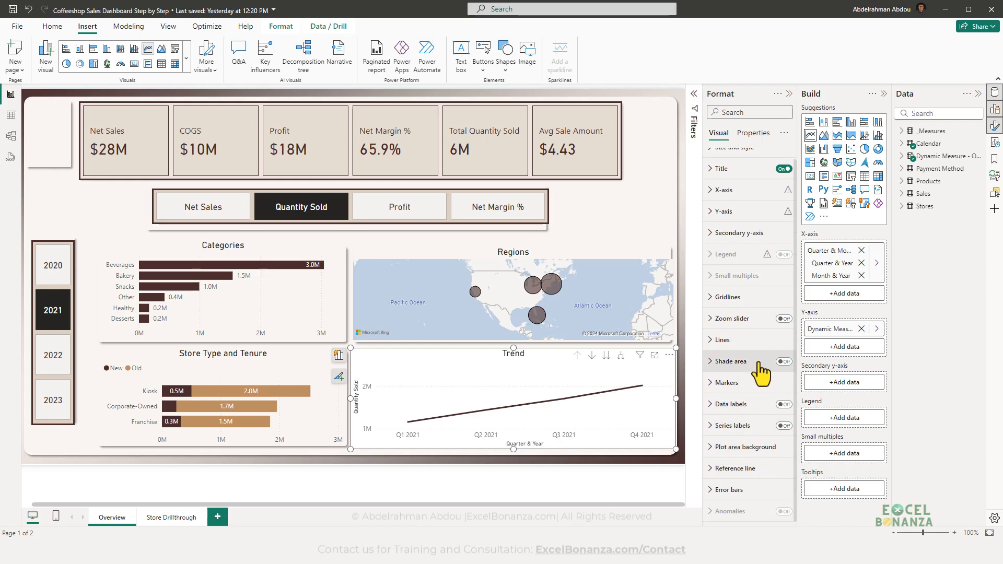
pyautogui.scroll(1, 758, 227)
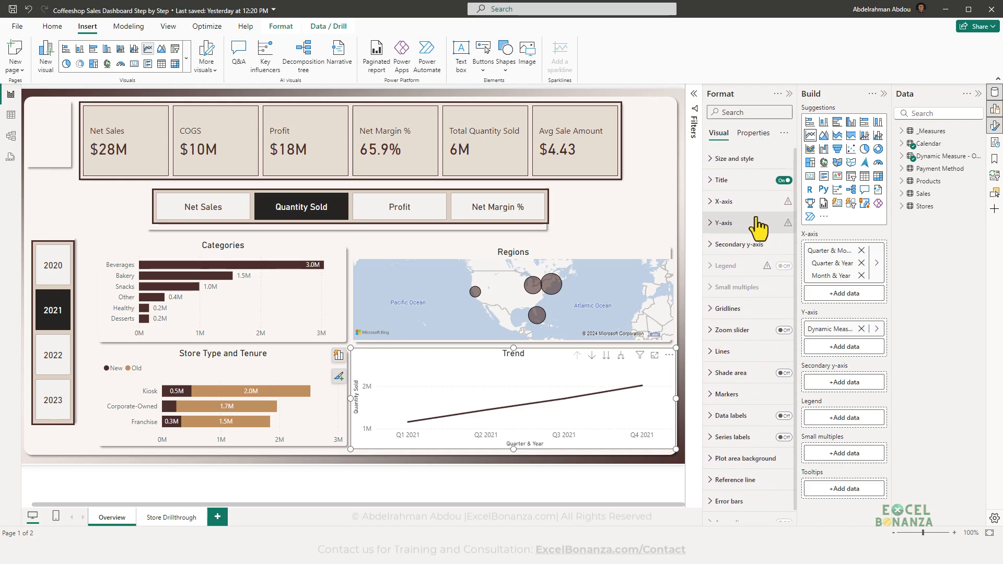
pyautogui.click(747, 158)
pyautogui.click(780, 357)
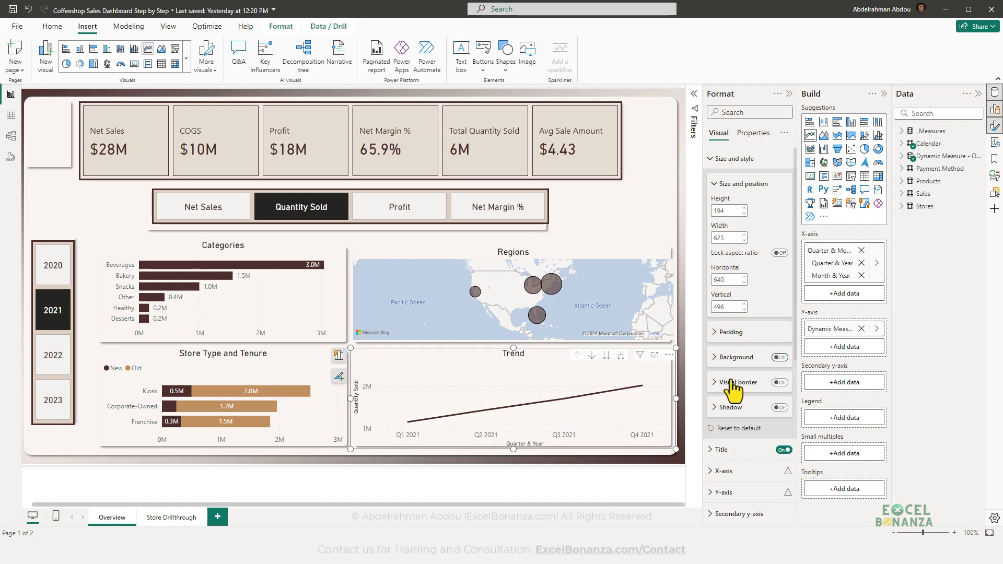
# - Reposition the Trend chart and shrink it to about 604 wide by 187 high so it fits inside its card
pyautogui.moveTo(481, 384); pyautogui.dragTo(486, 377)
pyautogui.moveTo(679, 444); pyautogui.dragTo(671, 445)
pyautogui.moveTo(671, 343); pyautogui.dragTo(668, 349)
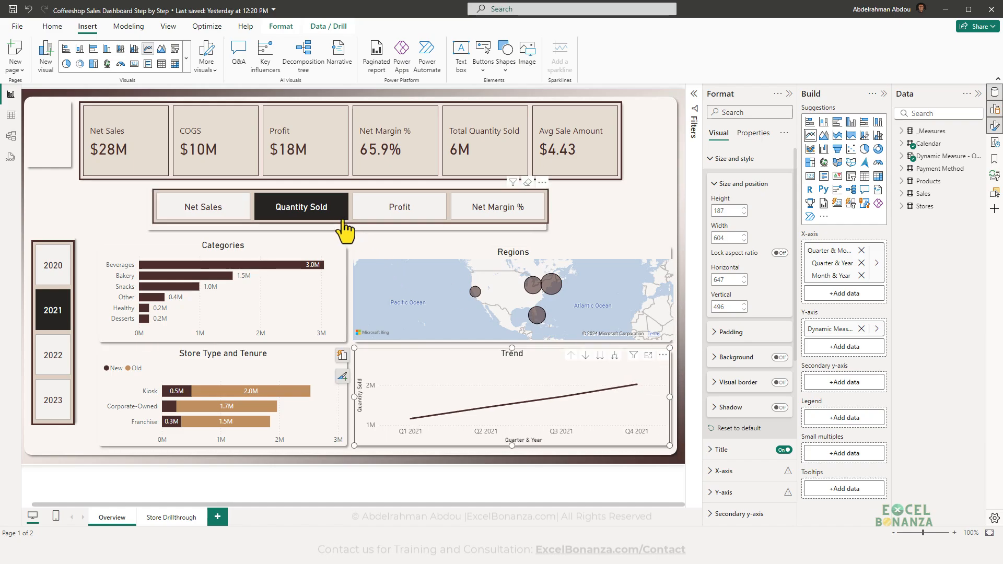
# - Reposition the metric button slicer over its background card and enlarge it to about 766 wide by 75 high
pyautogui.moveTo(340, 230); pyautogui.dragTo(338, 221)
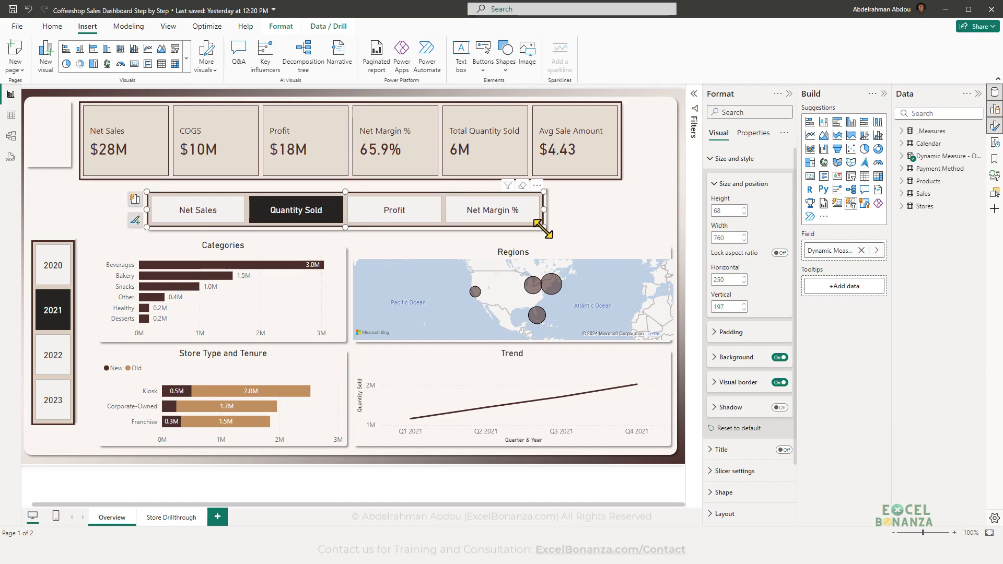
pyautogui.moveTo(542, 227); pyautogui.dragTo(545, 231)
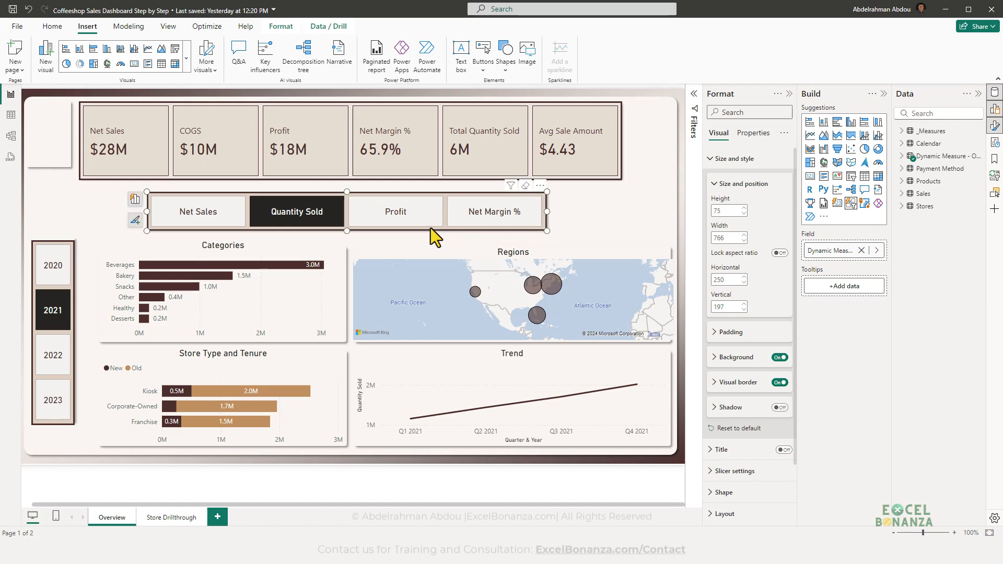
pyautogui.click(578, 219)
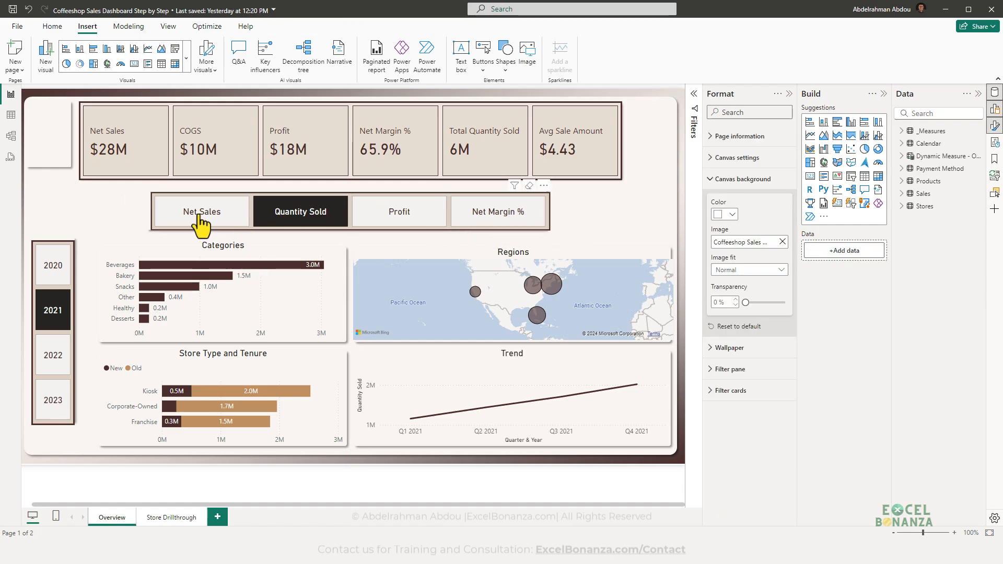
# - Shrink the KPI card row to about 1040 wide by 151 high over its card, and shorten the year slicer slightly
pyautogui.moveTo(166, 157); pyautogui.dragTo(165, 165)
pyautogui.moveTo(625, 181); pyautogui.dragTo(622, 181)
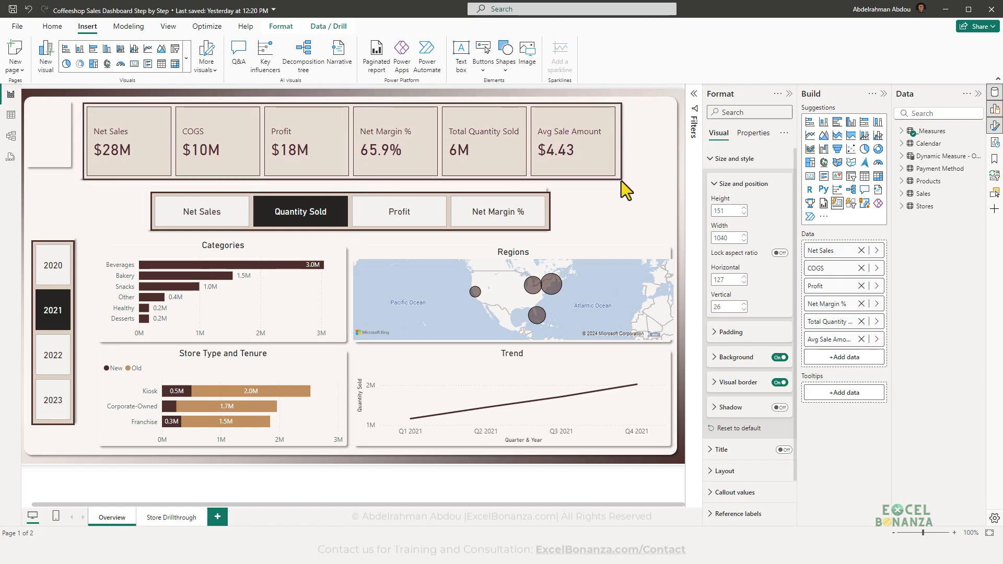
pyautogui.click(67, 198)
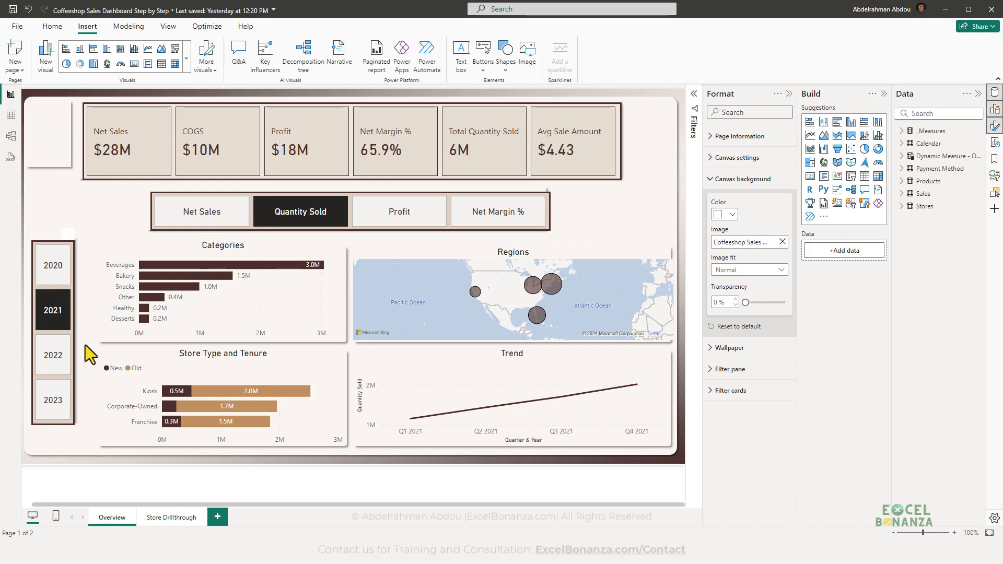
pyautogui.click(69, 424)
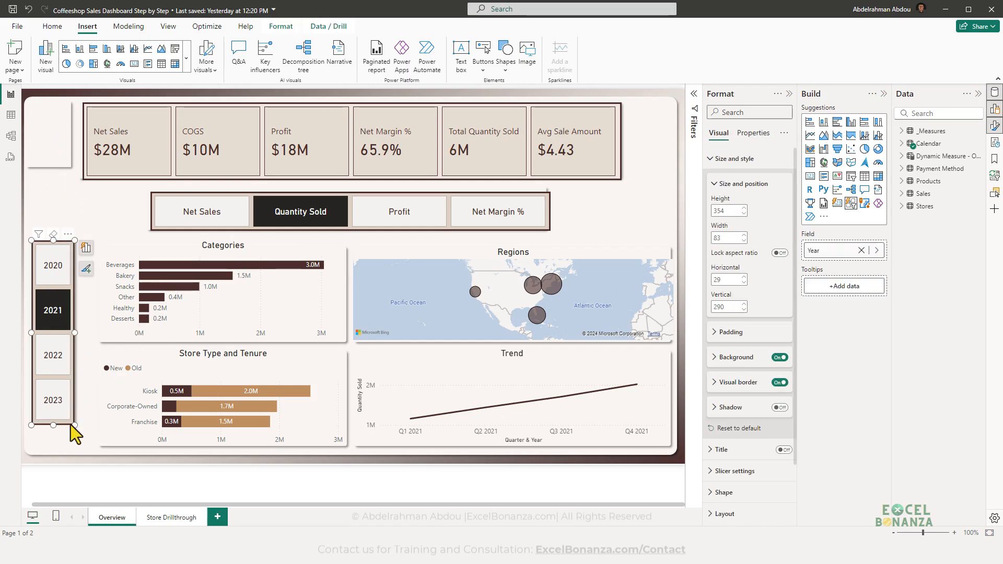
pyautogui.click(74, 209)
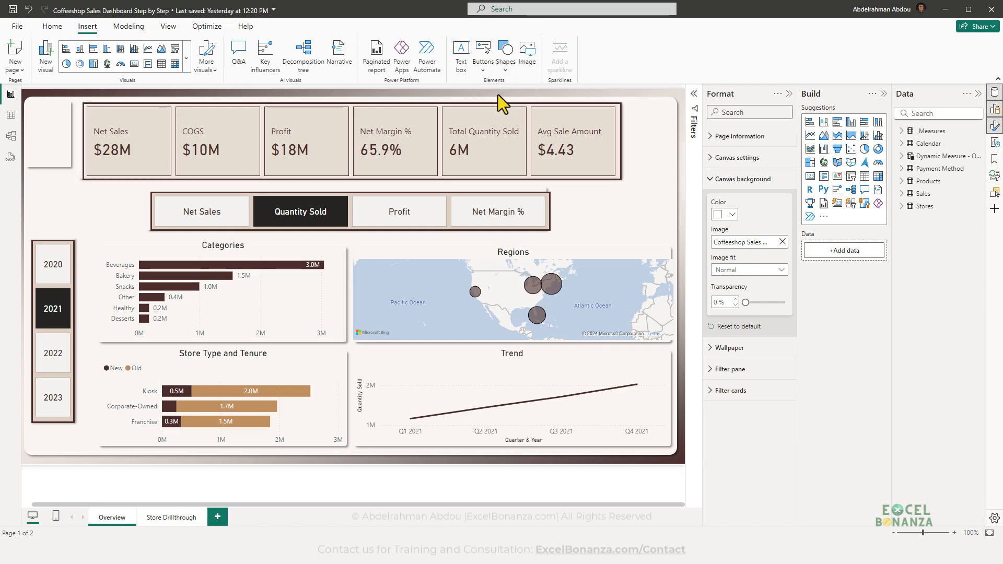
# - Insert the "20241004 Bean and Bliss Coffee Shop Logo" image, shrink it, and place it inside the small card beside the KPI cards
pyautogui.click(534, 63)
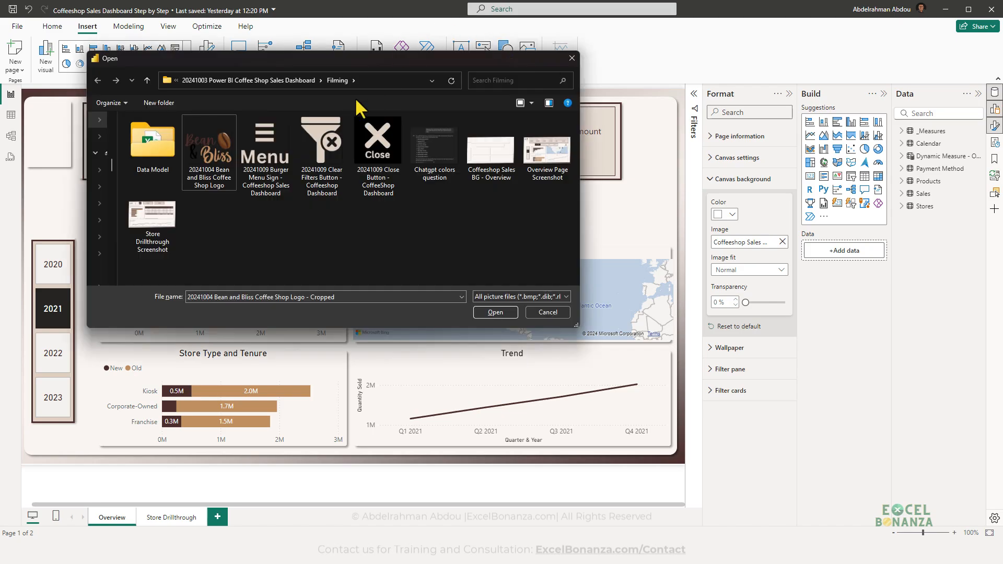
pyautogui.click(225, 146)
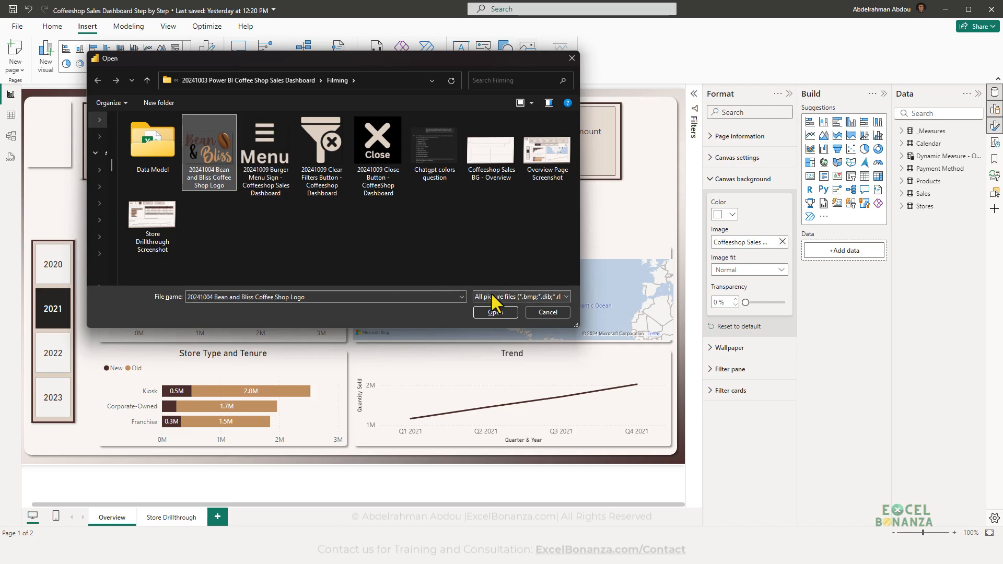
pyautogui.click(494, 312)
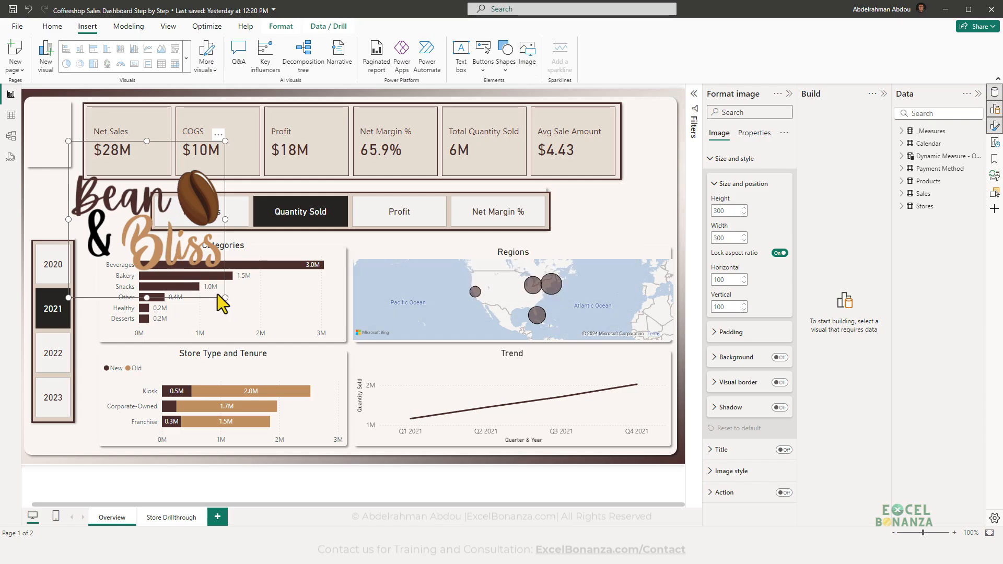
pyautogui.moveTo(217, 293); pyautogui.dragTo(114, 189)
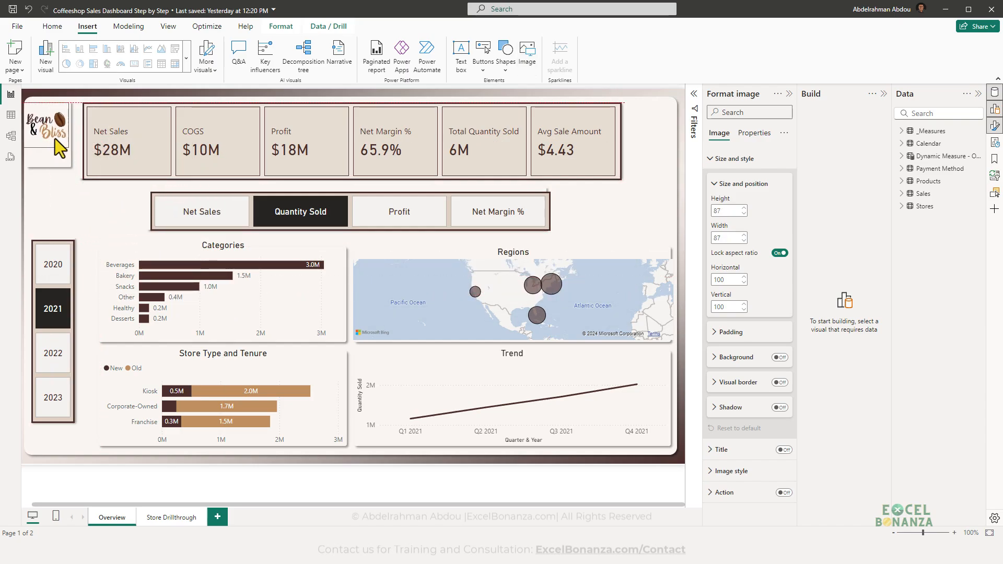
pyautogui.moveTo(55, 139)
pyautogui.mouseDown()
pyautogui.moveTo(64, 161)
pyautogui.moveTo(66, 144)
pyautogui.moveTo(52, 139)
pyautogui.moveTo(70, 150)
pyautogui.mouseUp()
pyautogui.click(50, 172)
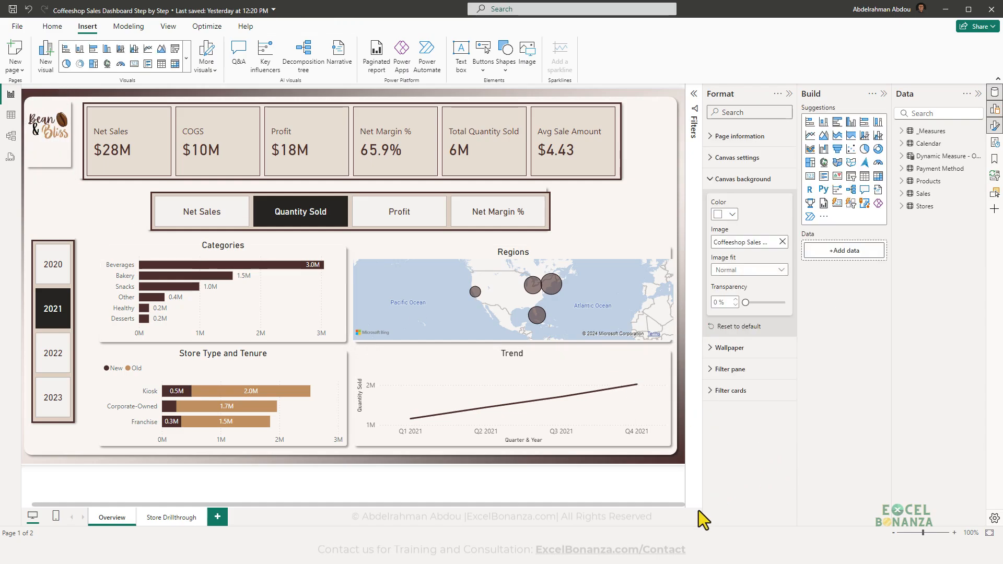
# - Switch to the Coffeeshop Sales Backgrounds presentation in PowerPoint and shorten the logo card from its lower edge to roughly a square
pyautogui.moveTo(683, 552)
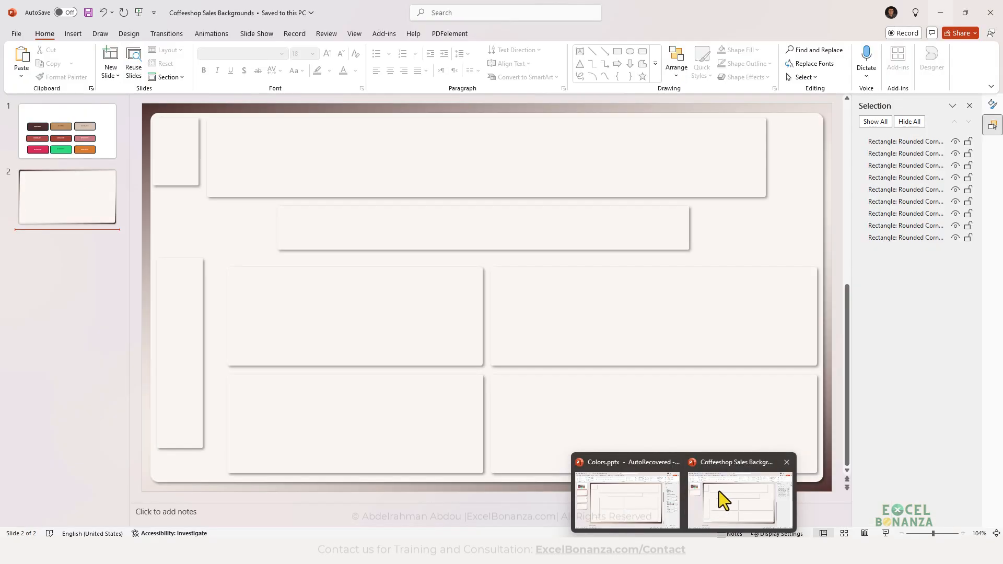
pyautogui.click(720, 496)
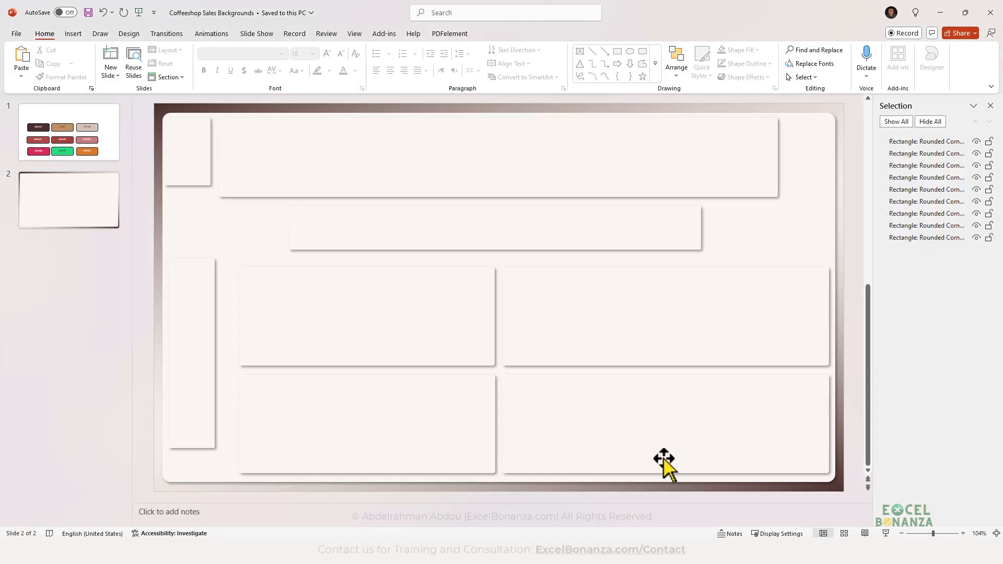
pyautogui.click(199, 161)
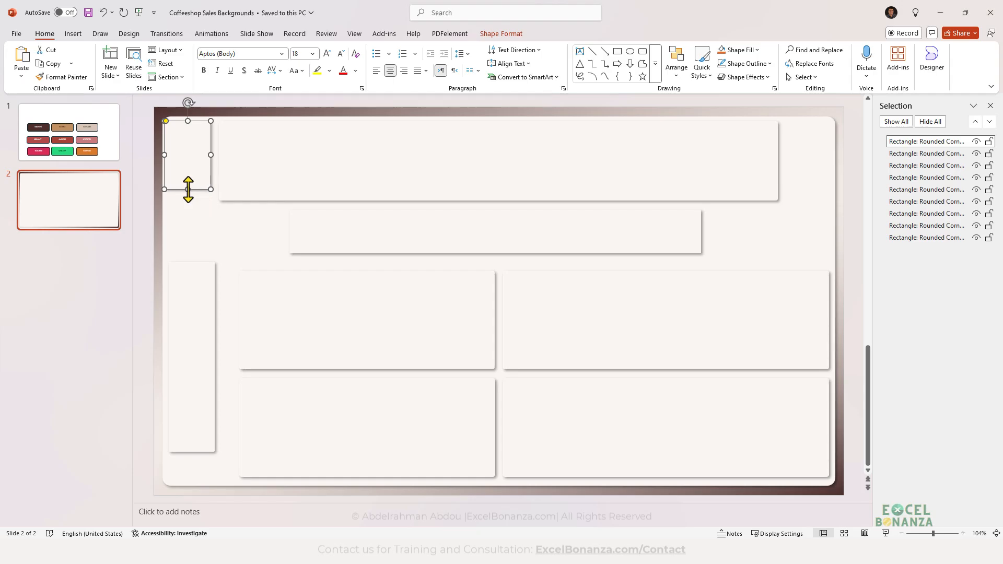
pyautogui.moveTo(188, 189); pyautogui.dragTo(188, 162)
pyautogui.click(188, 183)
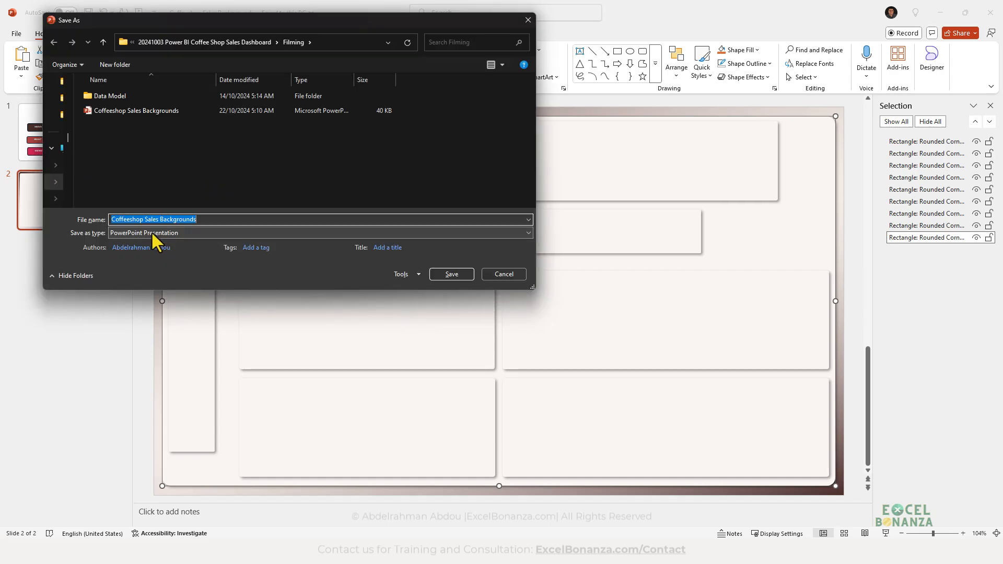
# - Export only the current slide as a JPEG, overwriting "Coffeeshop Sales BG - Overview"
pyautogui.click(151, 233)
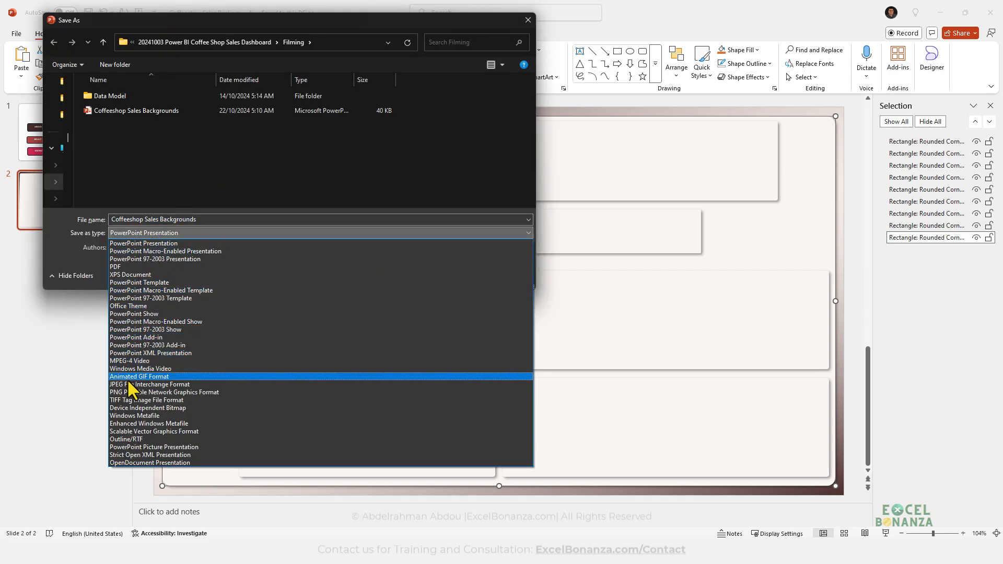
pyautogui.click(129, 382)
pyautogui.click(151, 111)
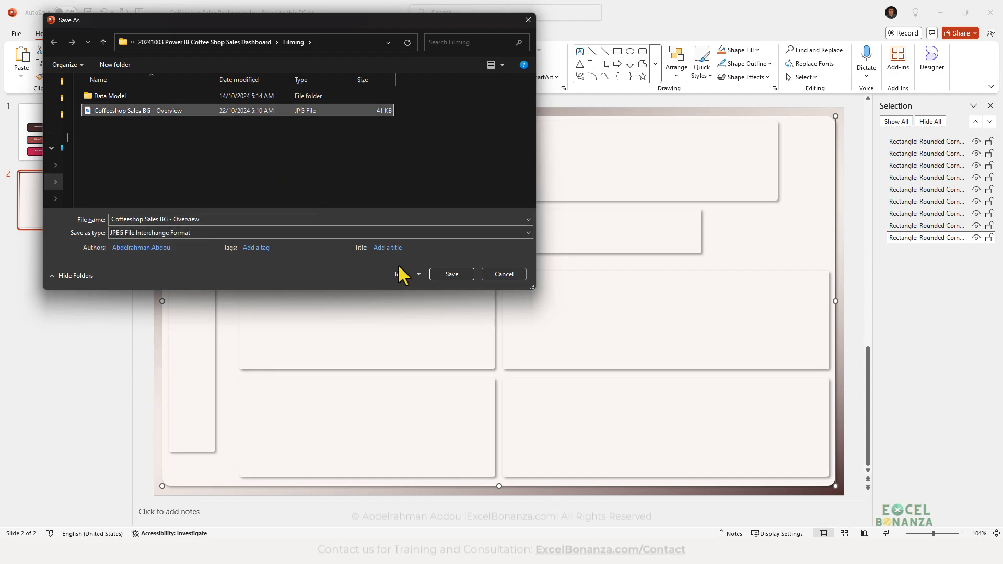
pyautogui.click(444, 273)
pyautogui.click(534, 274)
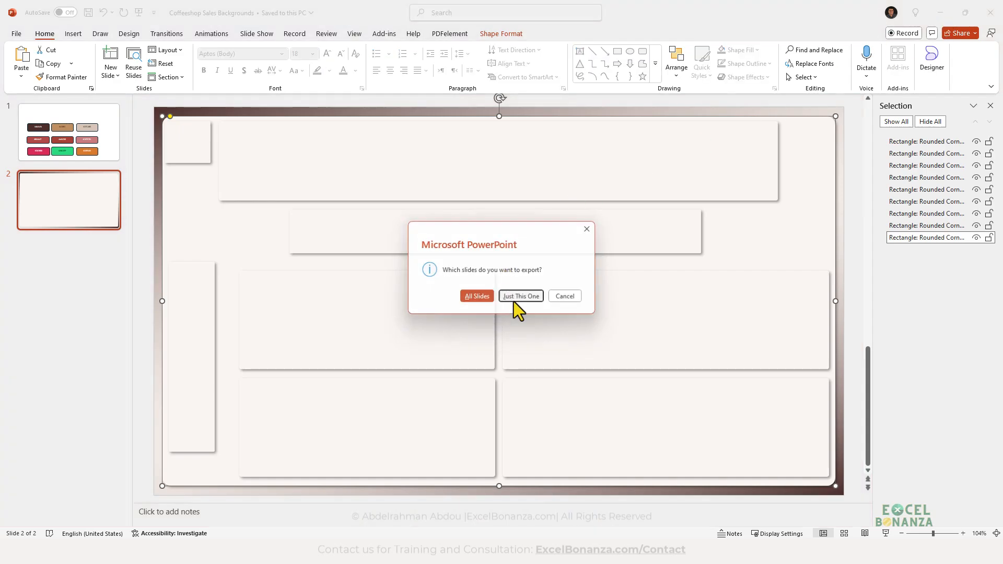
pyautogui.click(513, 300)
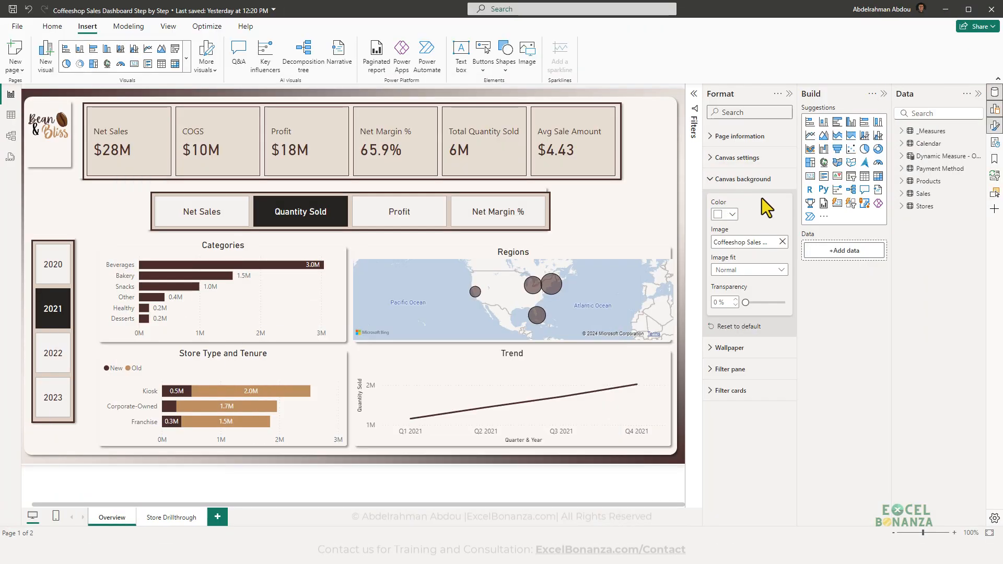
# - In Power BI, replace the canvas background image with the re-exported "Coffeeshop Sales BG - Overview" and center the logo on its card
pyautogui.click(782, 241)
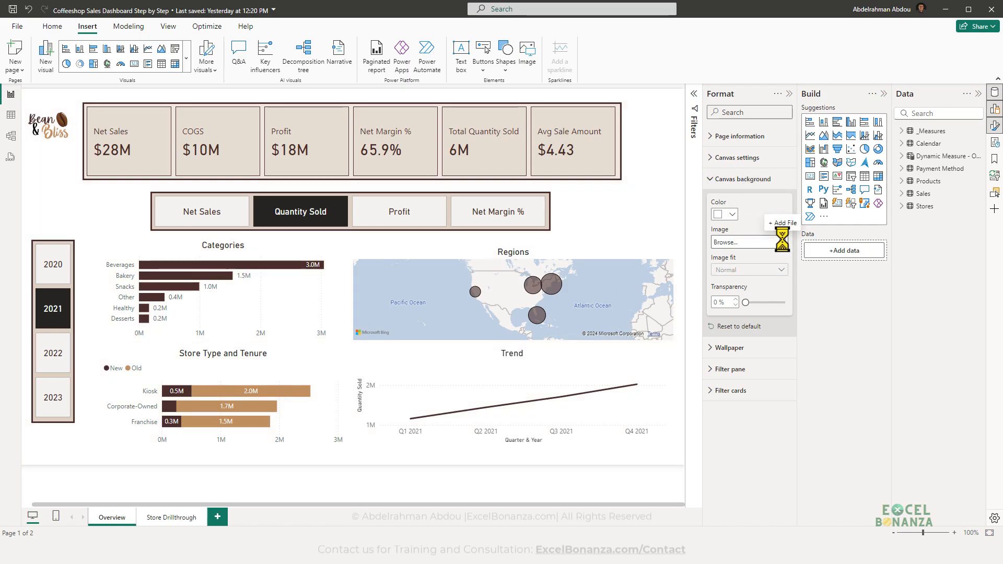
pyautogui.click(781, 240)
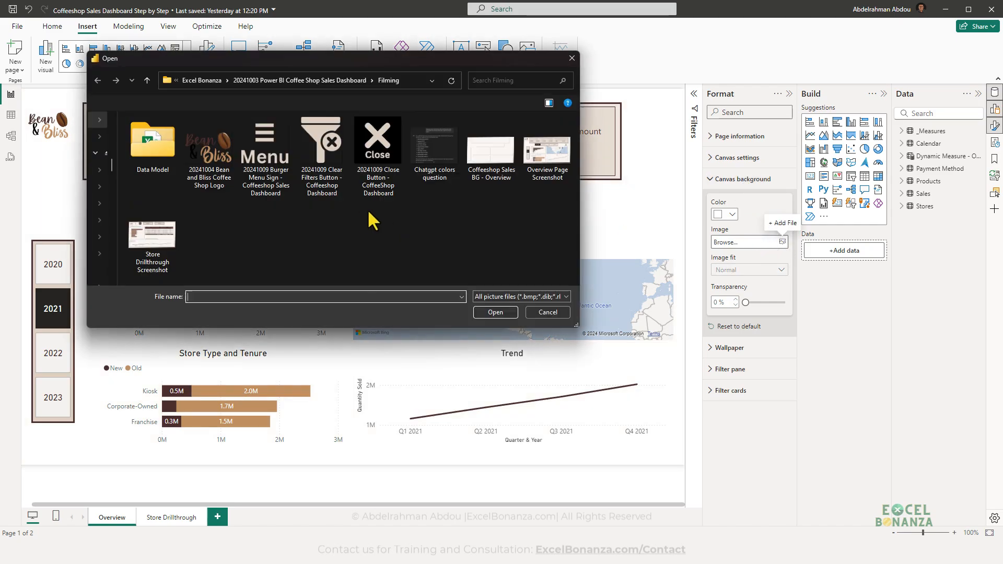
pyautogui.doubleClick(469, 167)
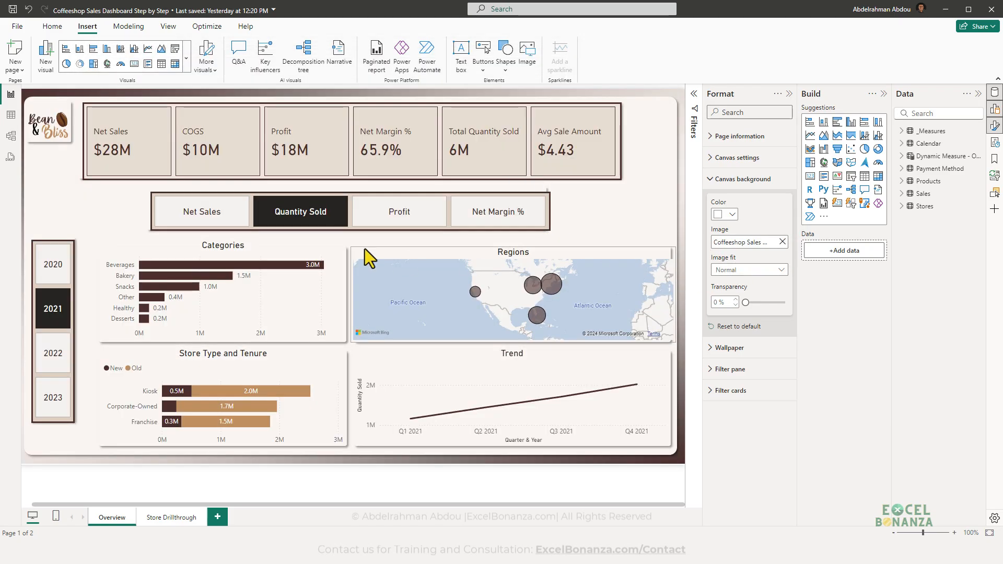
pyautogui.moveTo(40, 126)
pyautogui.mouseDown()
pyautogui.moveTo(68, 101)
pyautogui.moveTo(57, 127)
pyautogui.mouseUp()
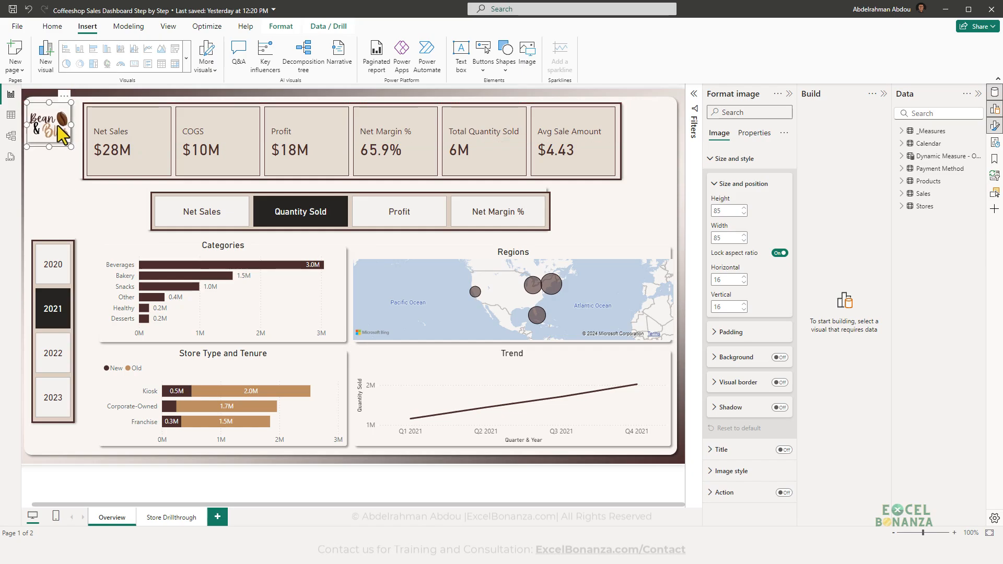
pyautogui.click(61, 180)
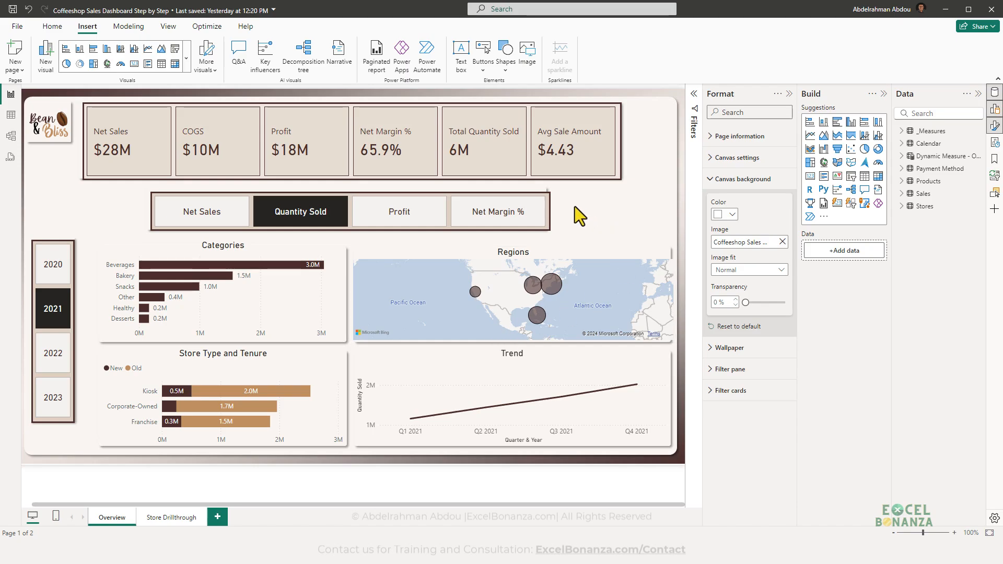
# - Fine-tune the metric button slicer's size from its corners so it sits neatly within its background card
pyautogui.click(541, 204)
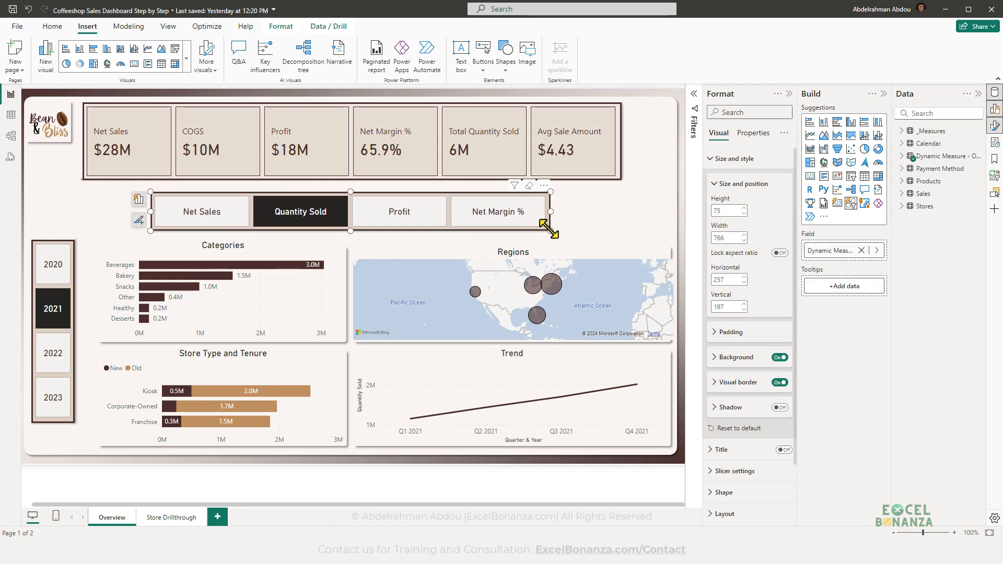
pyautogui.moveTo(547, 228); pyautogui.dragTo(544, 227)
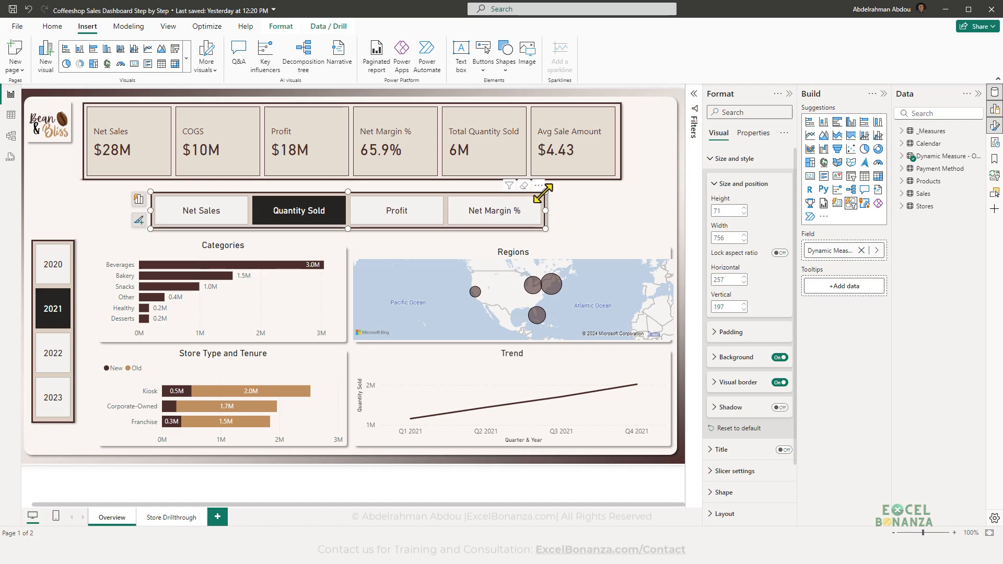
pyautogui.moveTo(542, 191); pyautogui.dragTo(544, 190)
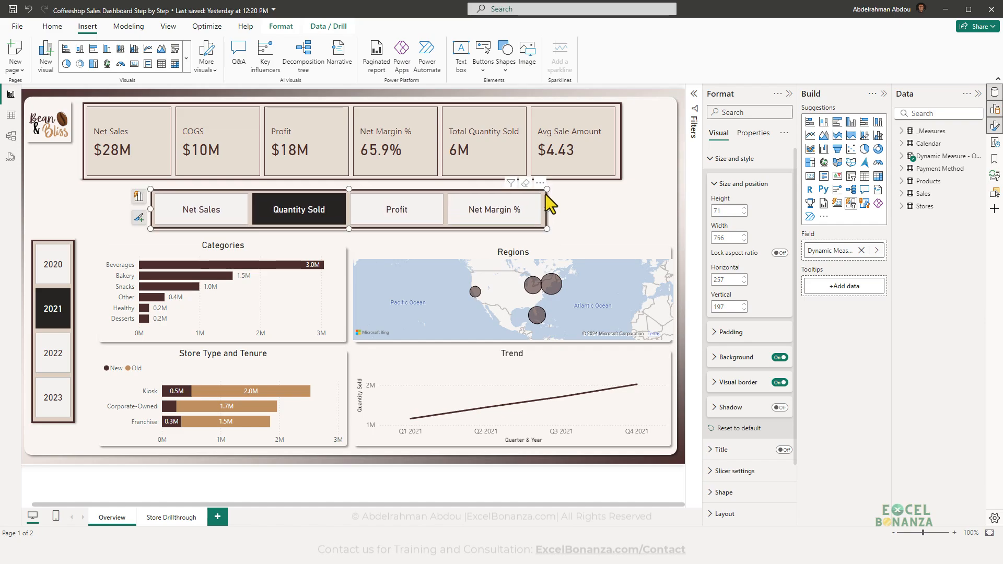
pyautogui.click(559, 220)
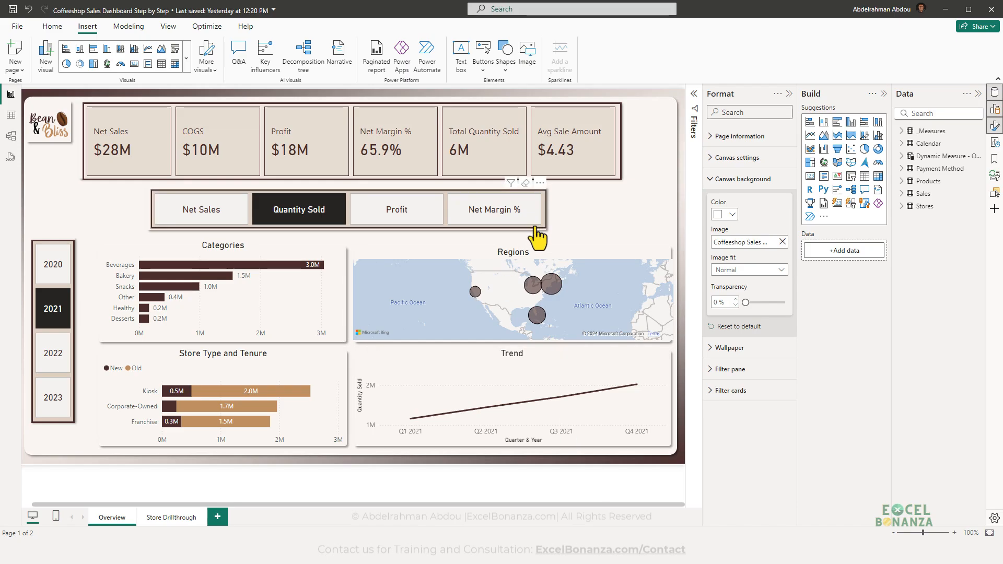
pyautogui.click(537, 227)
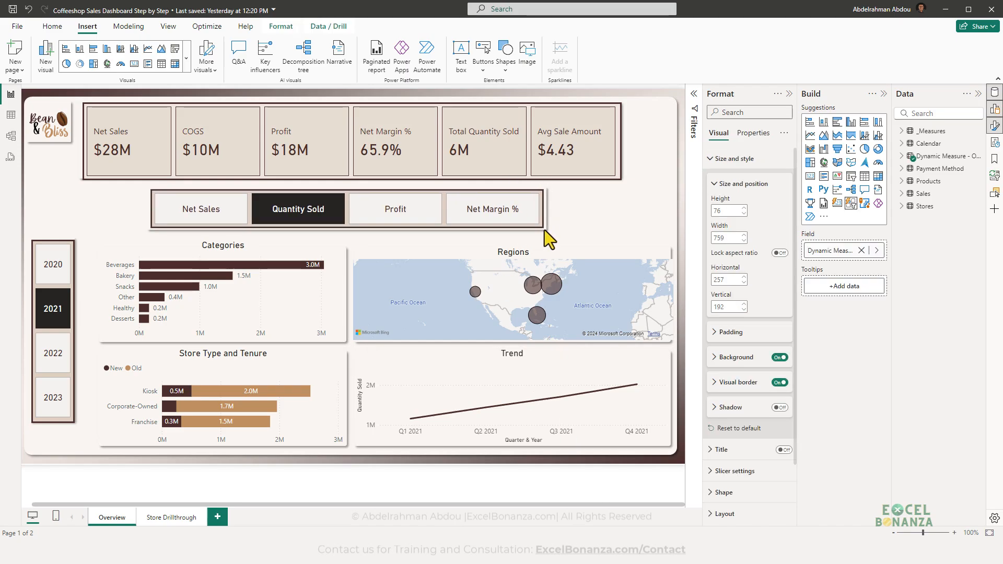
# - Shrink the Regions map slightly from its lower-right and upper-right corners so it sits within its background card
pyautogui.click(557, 221)
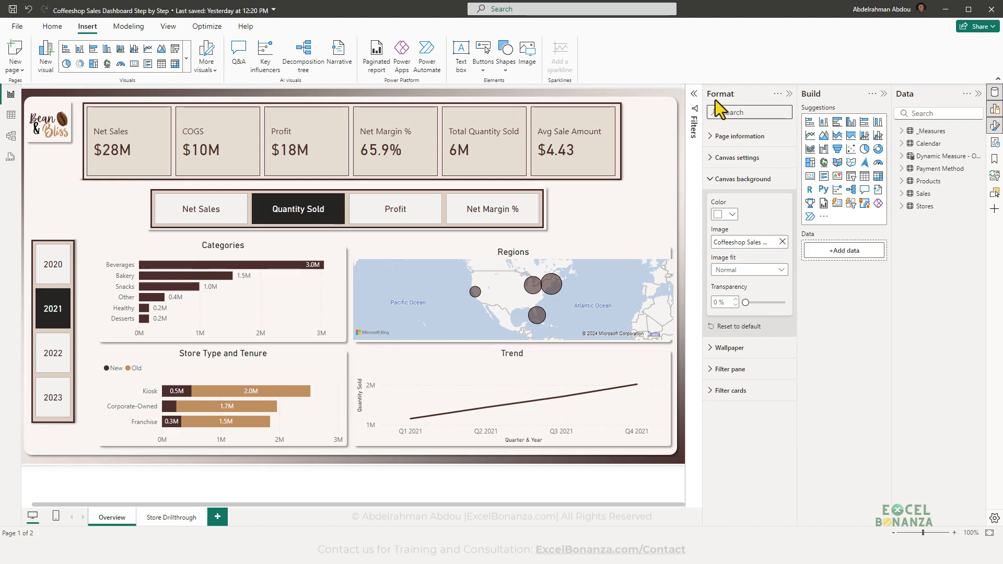
pyautogui.click(789, 94)
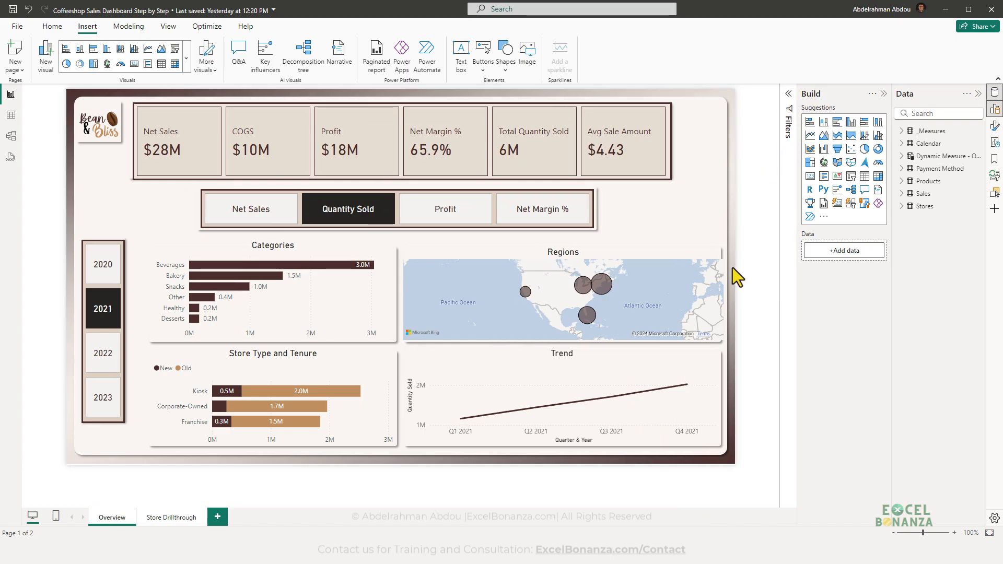
pyautogui.click(722, 294)
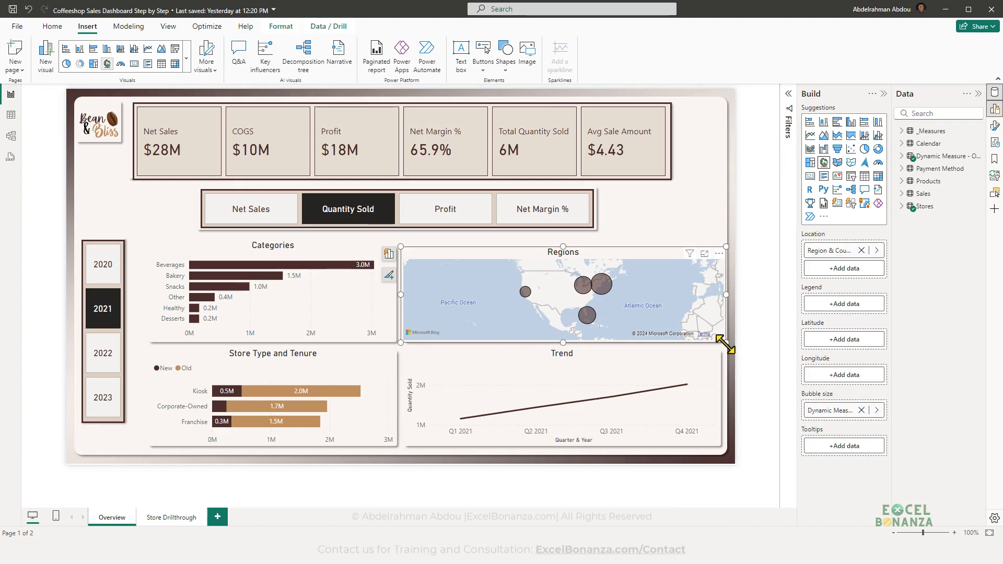
pyautogui.moveTo(725, 344); pyautogui.dragTo(717, 340)
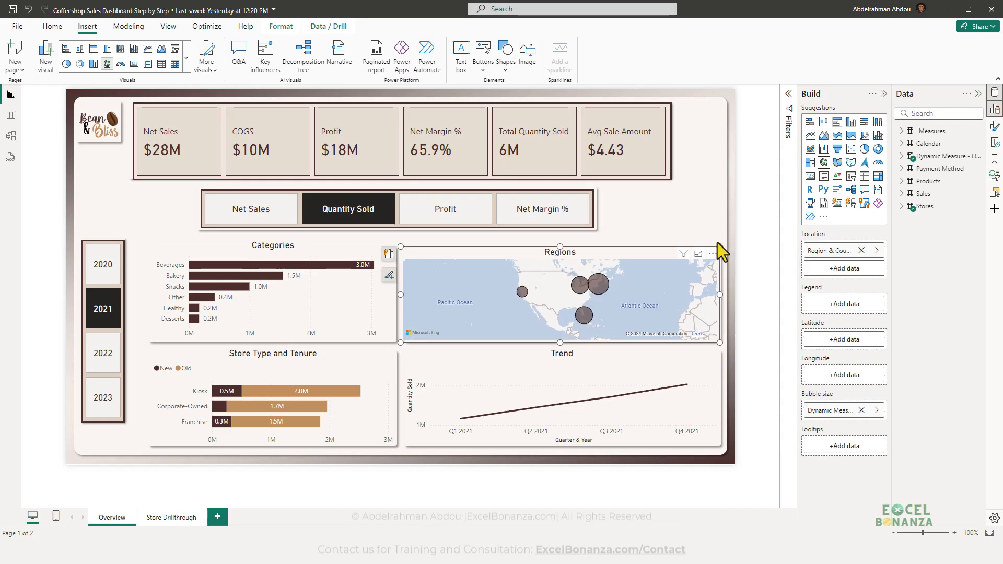
pyautogui.moveTo(717, 246); pyautogui.dragTo(717, 249)
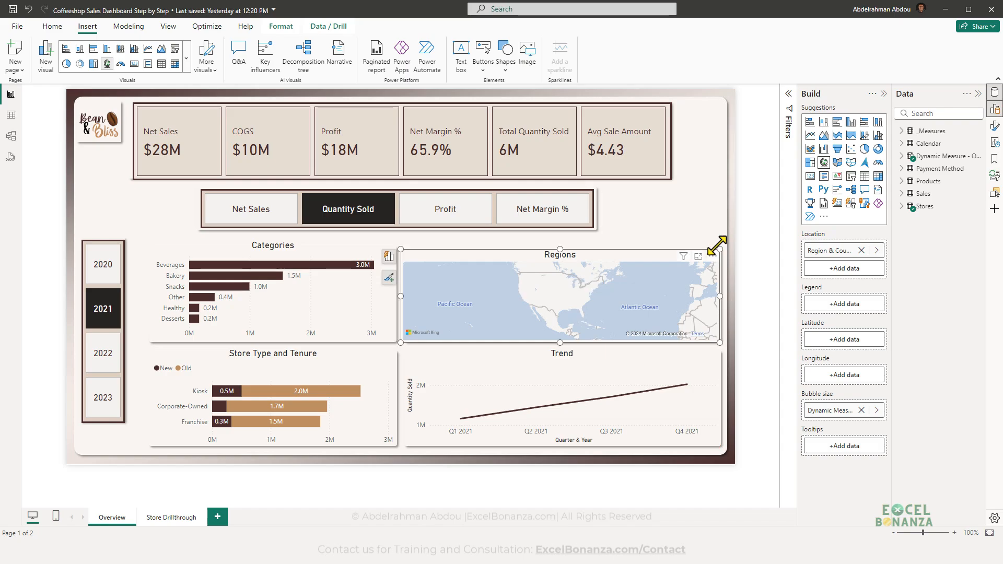
pyautogui.click(713, 225)
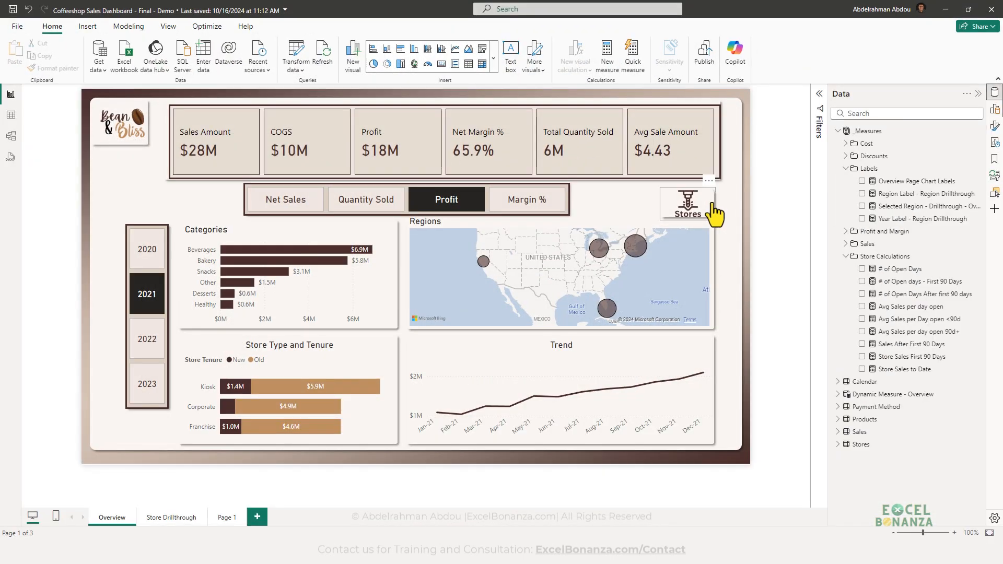
# - In the PowerPoint background slide, duplicate the metric slicer card and shrink the copy to about 4.12 x 1.49 cm above the Regions card's right end
pyautogui.moveTo(682, 205)
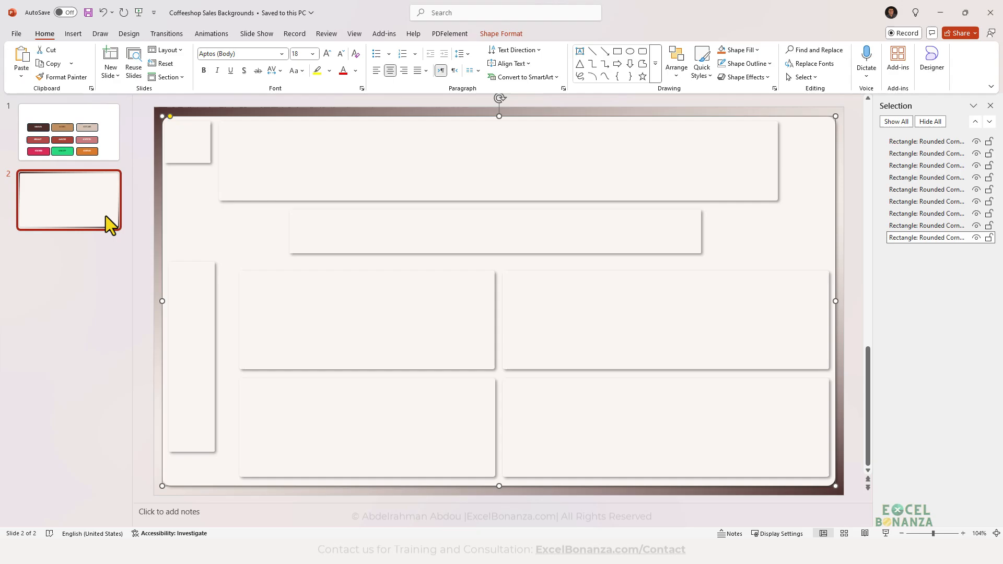
pyautogui.click(106, 216)
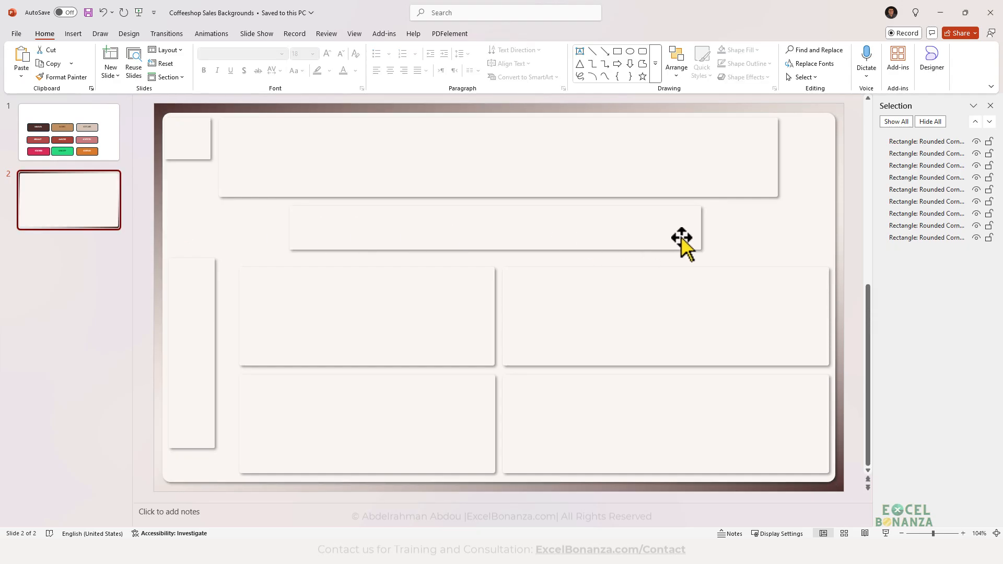
pyautogui.click(752, 240)
pyautogui.click(447, 239)
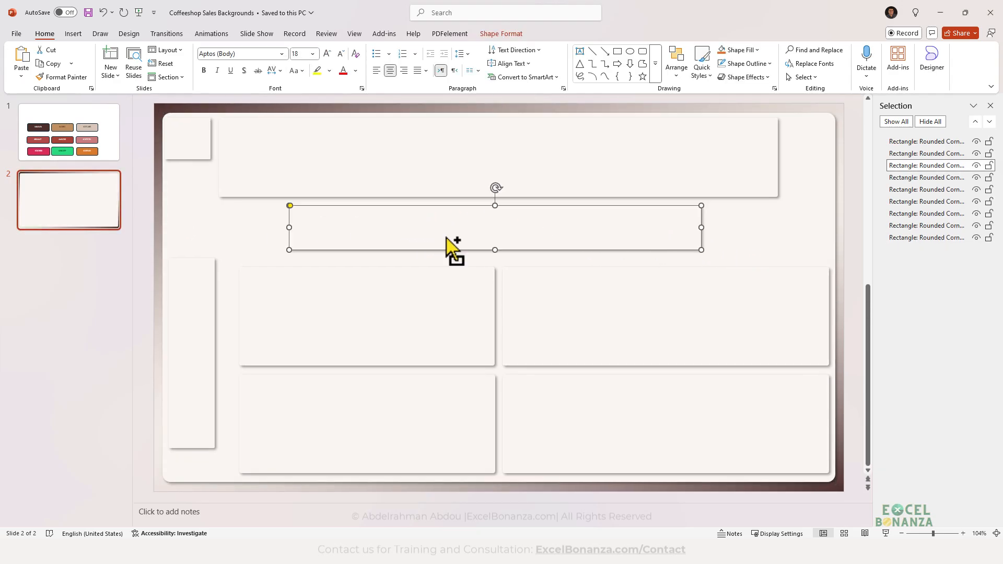
pyautogui.moveTo(447, 246); pyautogui.dragTo(539, 267)
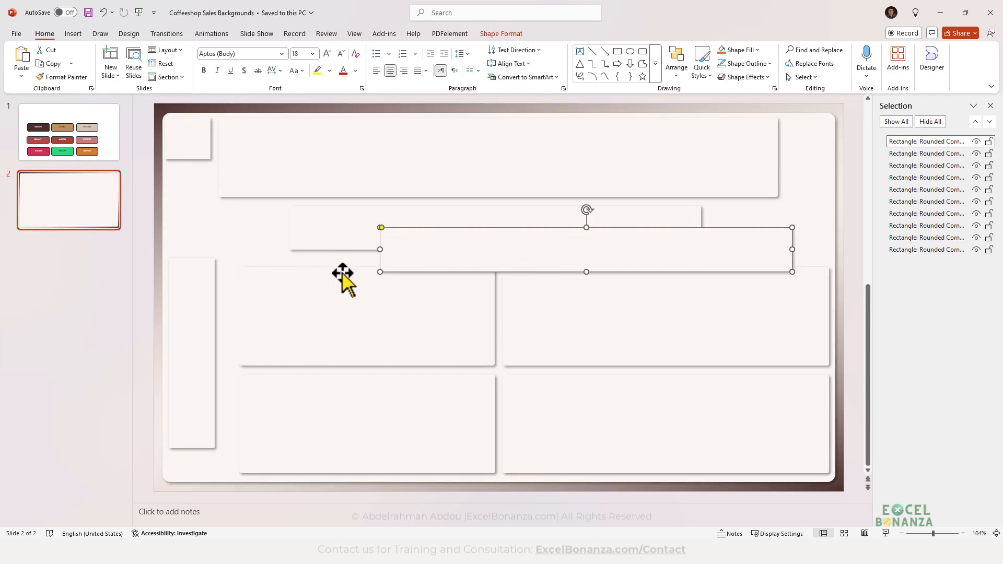
pyautogui.moveTo(380, 273); pyautogui.dragTo(781, 246)
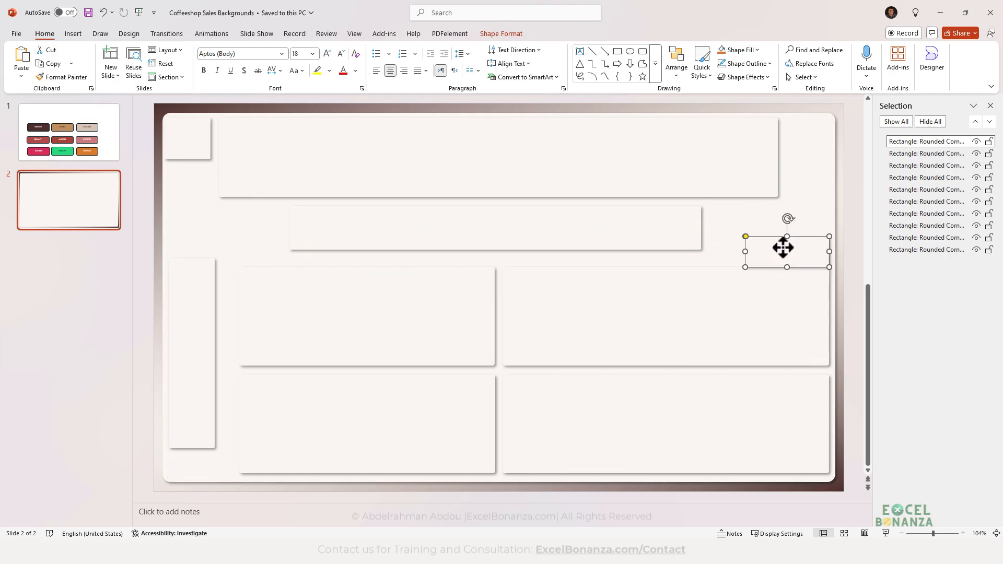
pyautogui.click(768, 221)
pyautogui.click(790, 252)
# - Change the small card's shape to a rectangle with rounded top corners and narrow it to about 3.46 cm wide
pyautogui.click(511, 34)
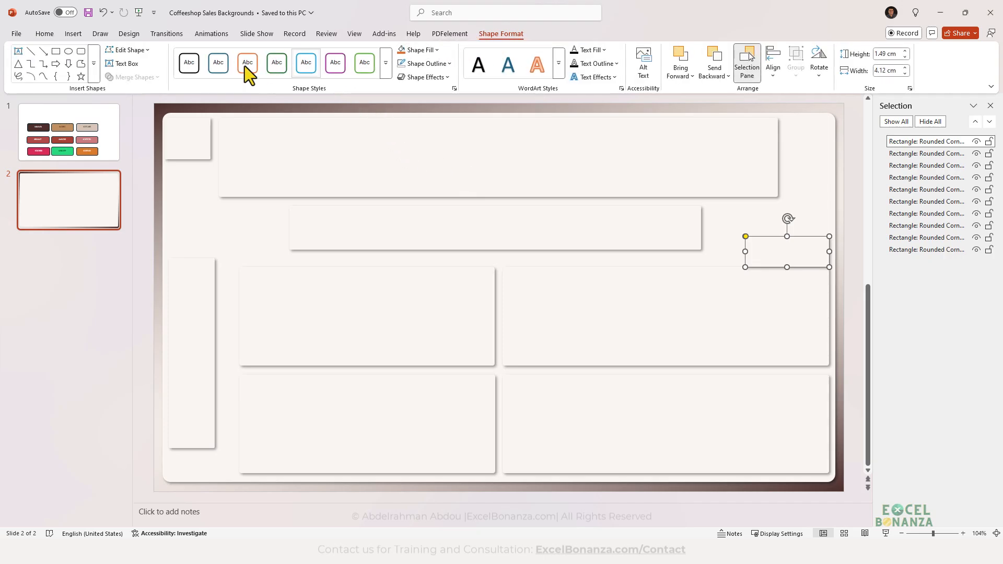
pyautogui.click(136, 51)
pyautogui.moveTo(146, 65)
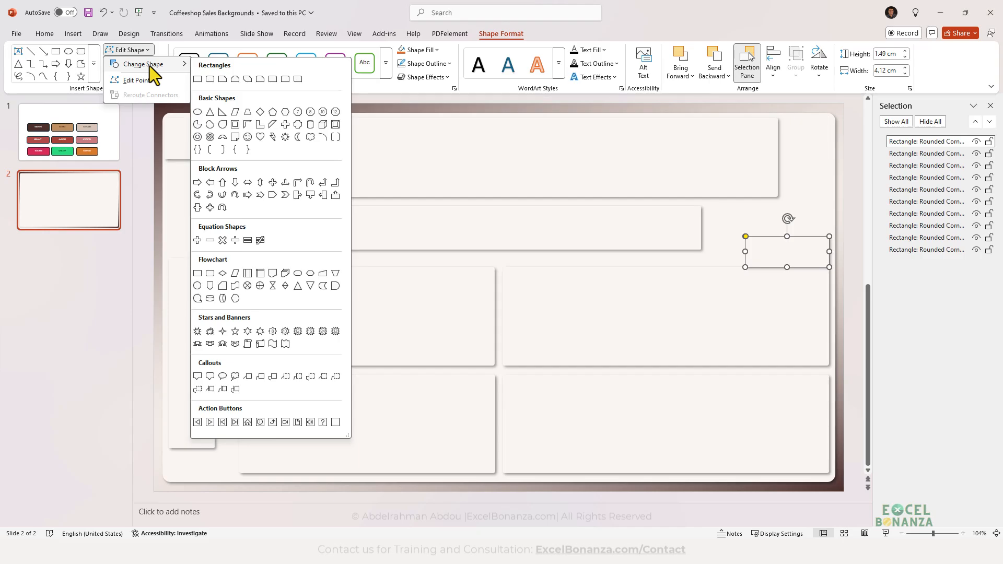
pyautogui.click(282, 78)
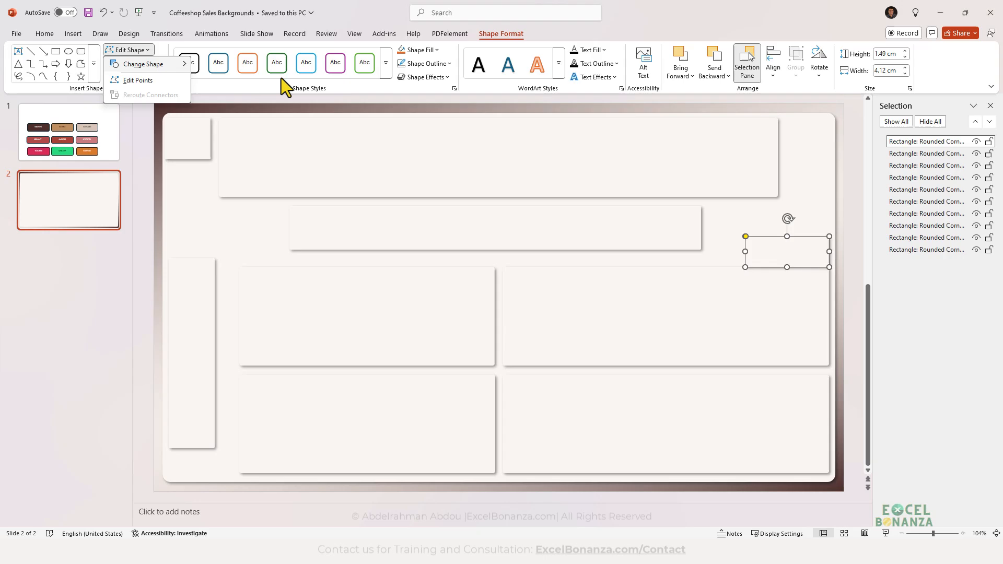
pyautogui.moveTo(818, 210); pyautogui.dragTo(758, 247)
pyautogui.click(808, 256)
pyautogui.click(808, 255)
pyautogui.click(804, 225)
pyautogui.click(788, 242)
pyautogui.click(806, 219)
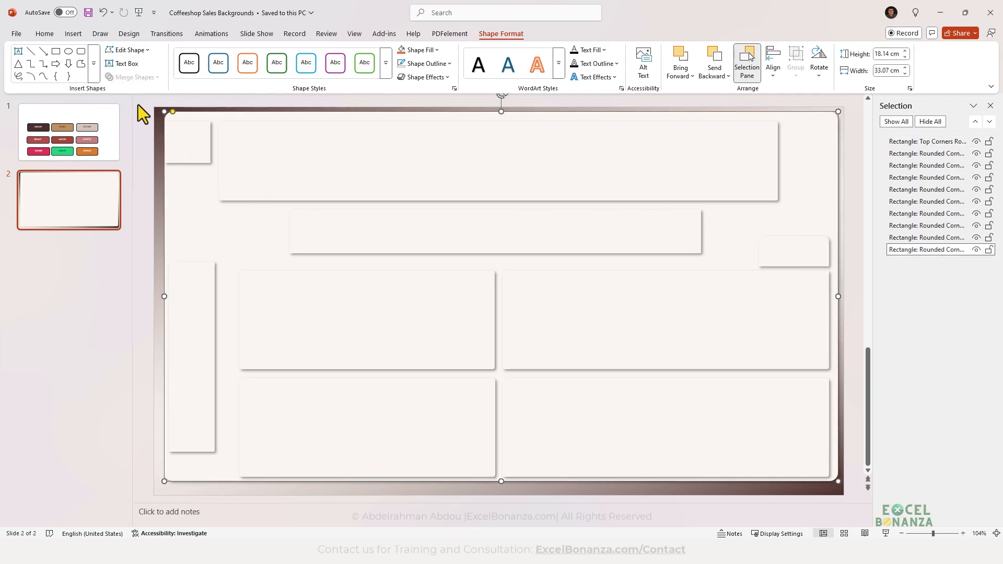
pyautogui.scroll(-1, 814, 254)
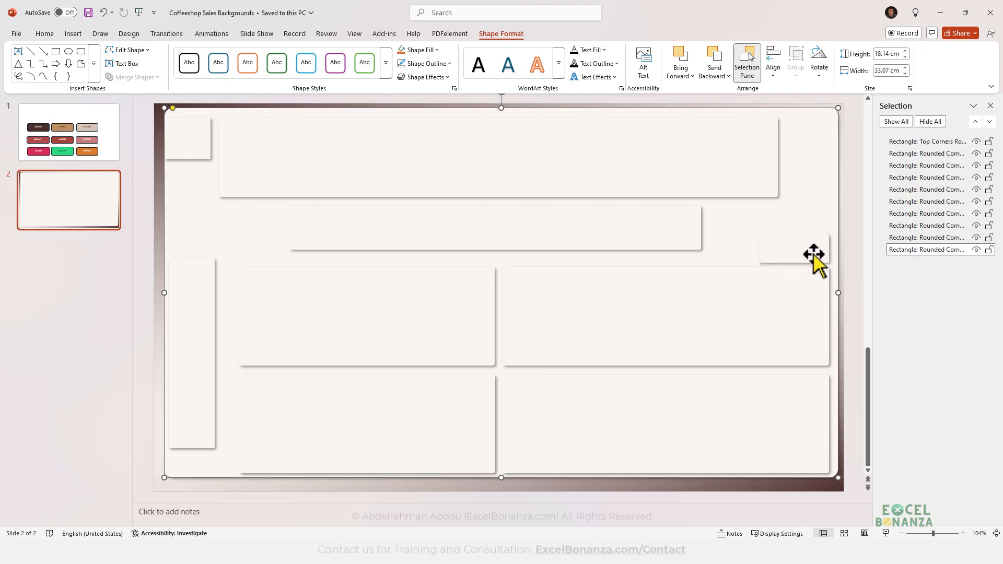
pyautogui.click(813, 254)
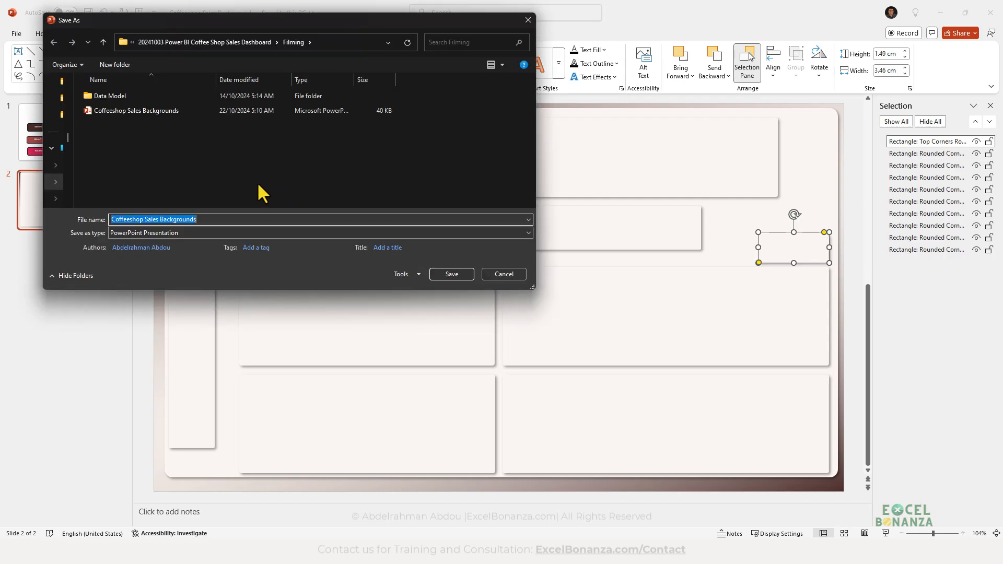
# - Export only the current slide in JPEG File Interchange Format, replacing the existing "Coffeeshop Sales BG - Overview" file
pyautogui.click(167, 234)
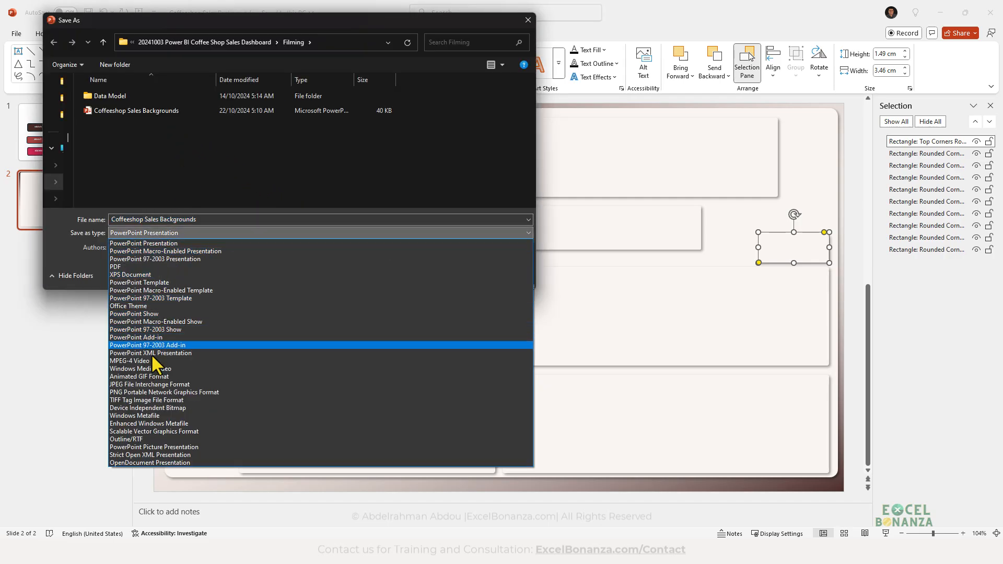
pyautogui.click(137, 385)
pyautogui.click(149, 110)
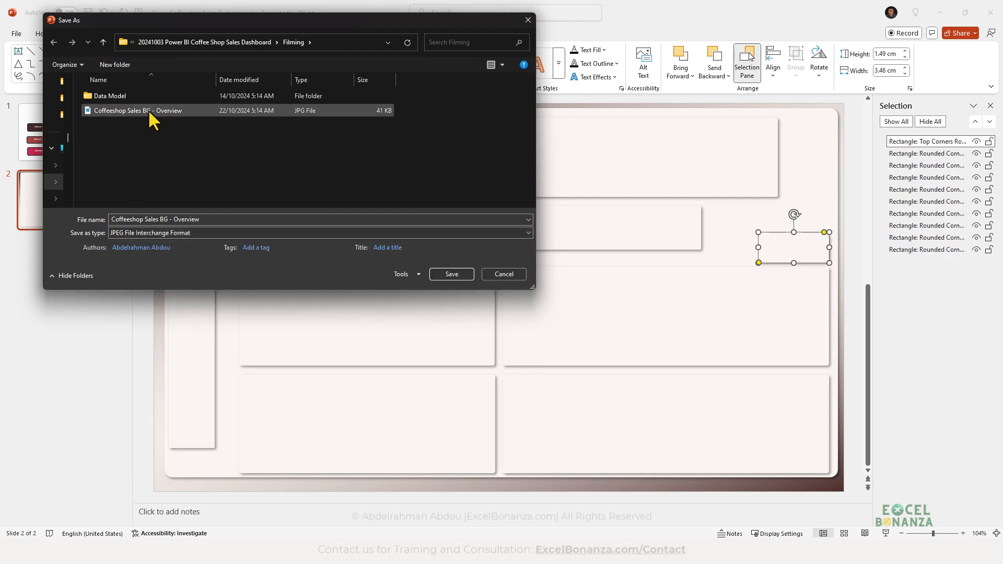
pyautogui.click(455, 272)
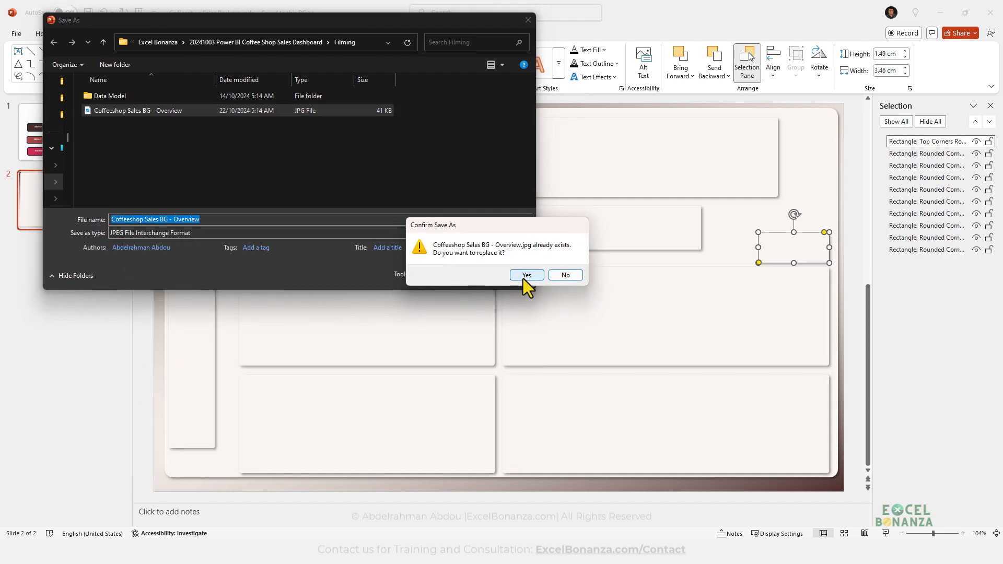
pyautogui.click(523, 277)
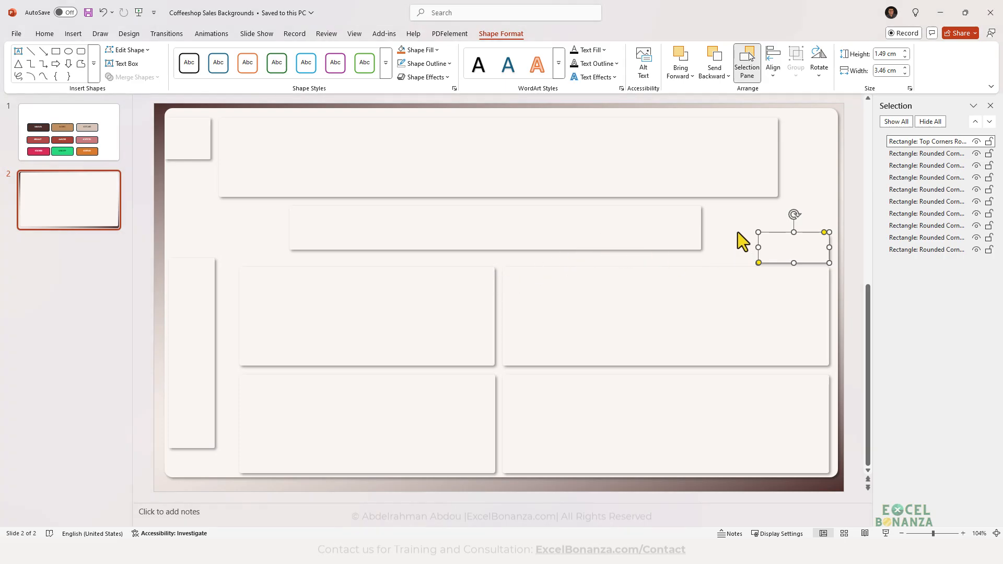
pyautogui.click(509, 294)
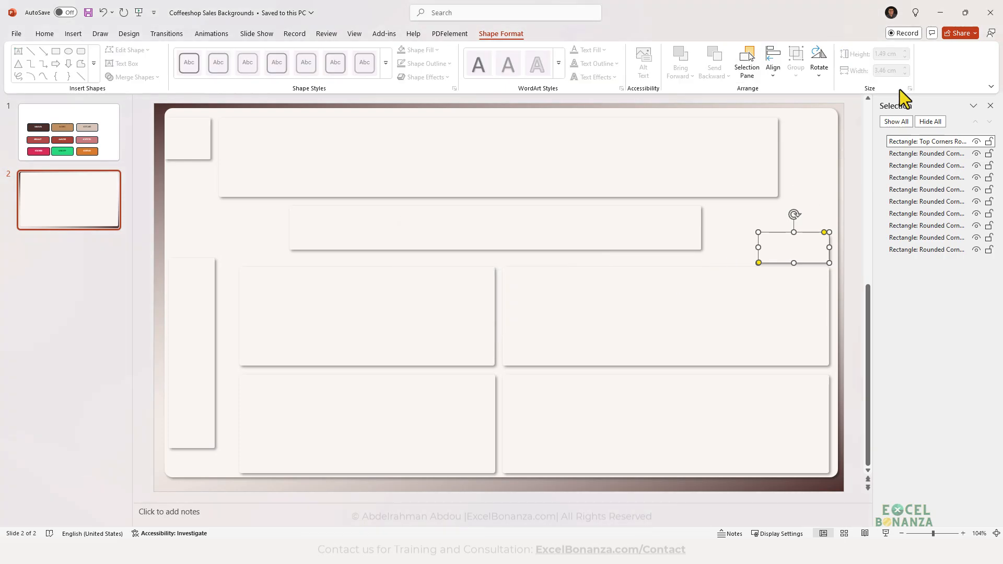
# - Switch to Power BI and replace the Overview page's canvas background image with the updated "Coffeeshop Sales BG - Overview"
pyautogui.click(940, 13)
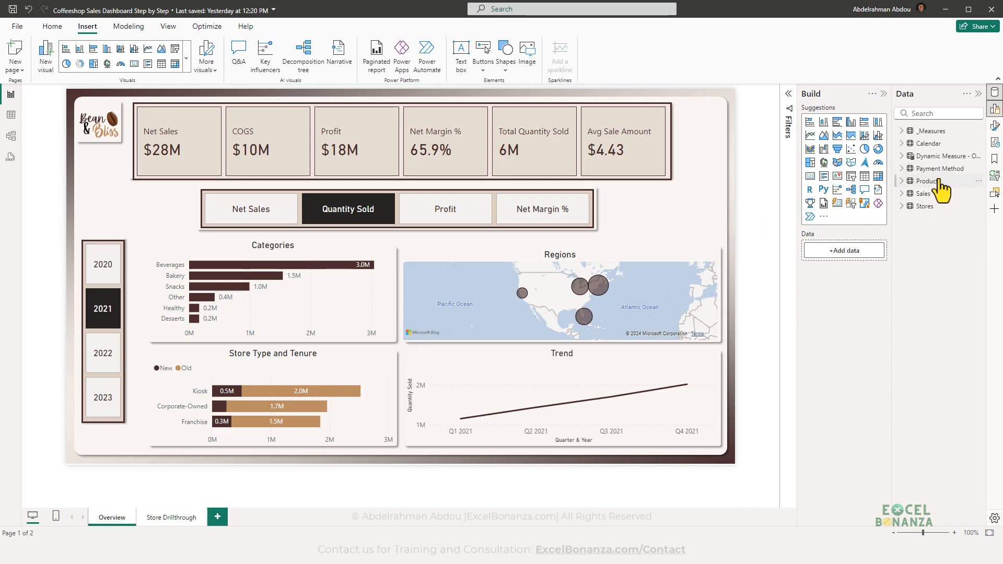
pyautogui.click(994, 125)
pyautogui.click(760, 180)
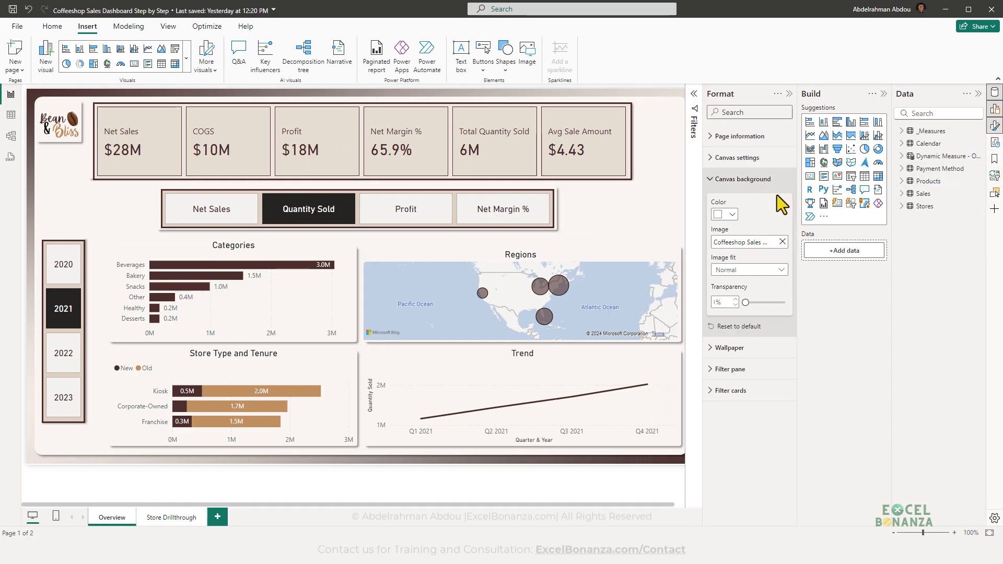
pyautogui.click(782, 242)
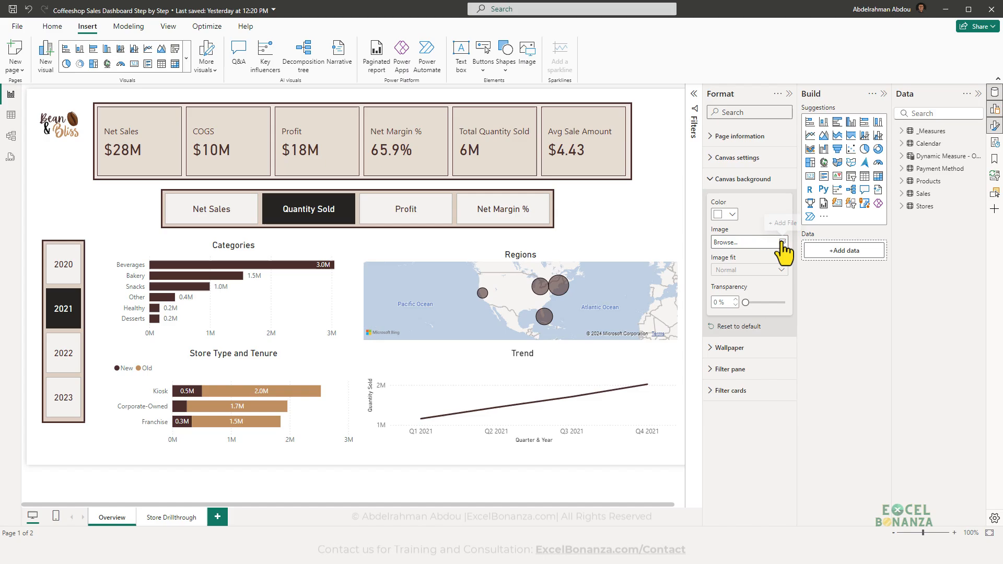
pyautogui.click(751, 242)
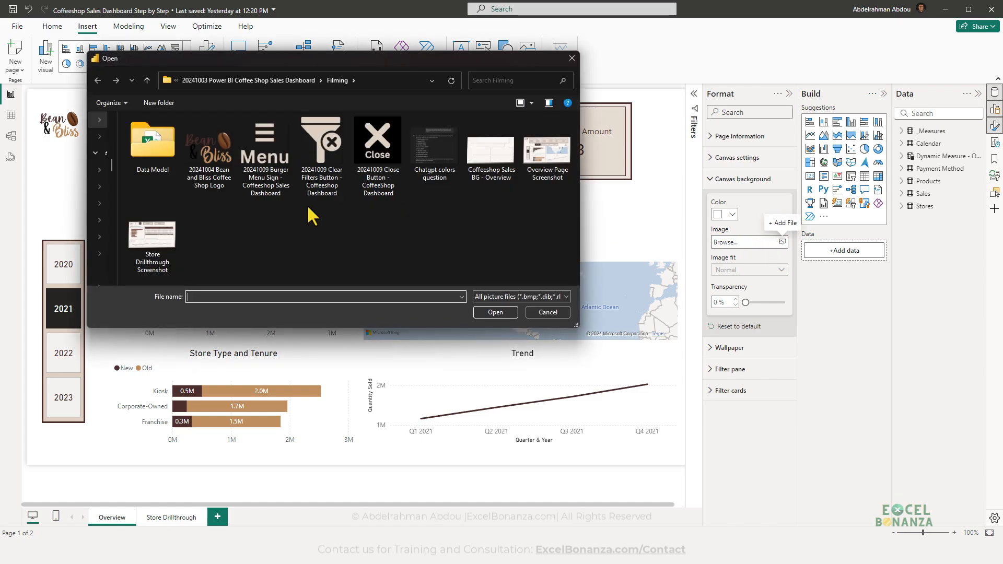
pyautogui.doubleClick(474, 170)
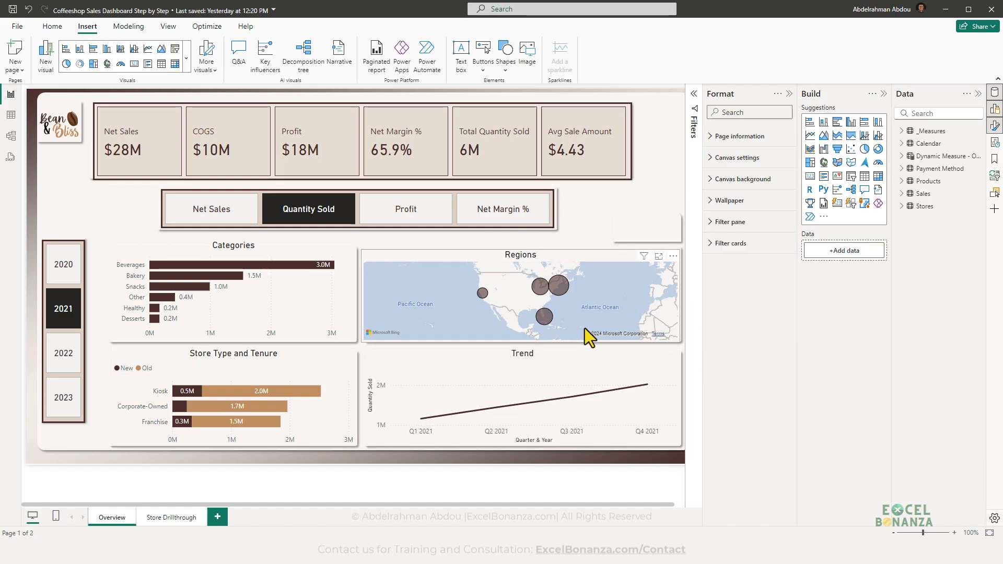
pyautogui.click(788, 94)
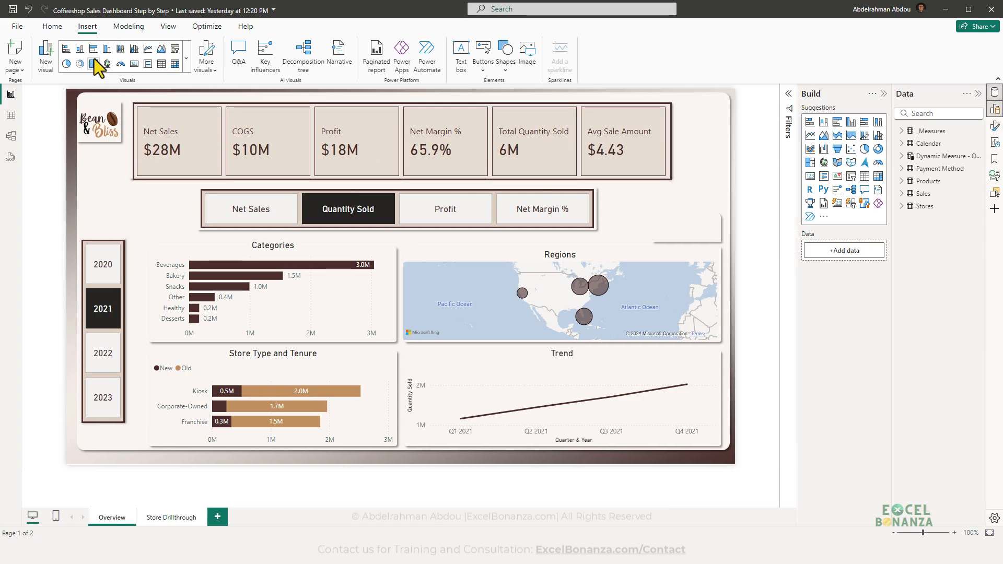
# - Insert the Store Drill Through Icon image and shrink it to roughly the logo's size beside the Avg Sale Amount card
pyautogui.click(526, 70)
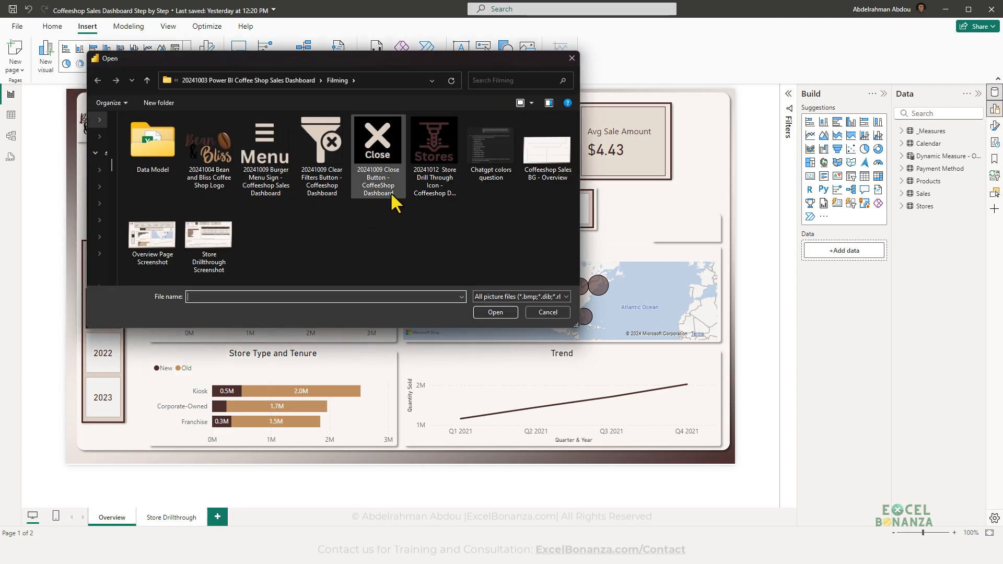
pyautogui.click(432, 179)
pyautogui.click(495, 311)
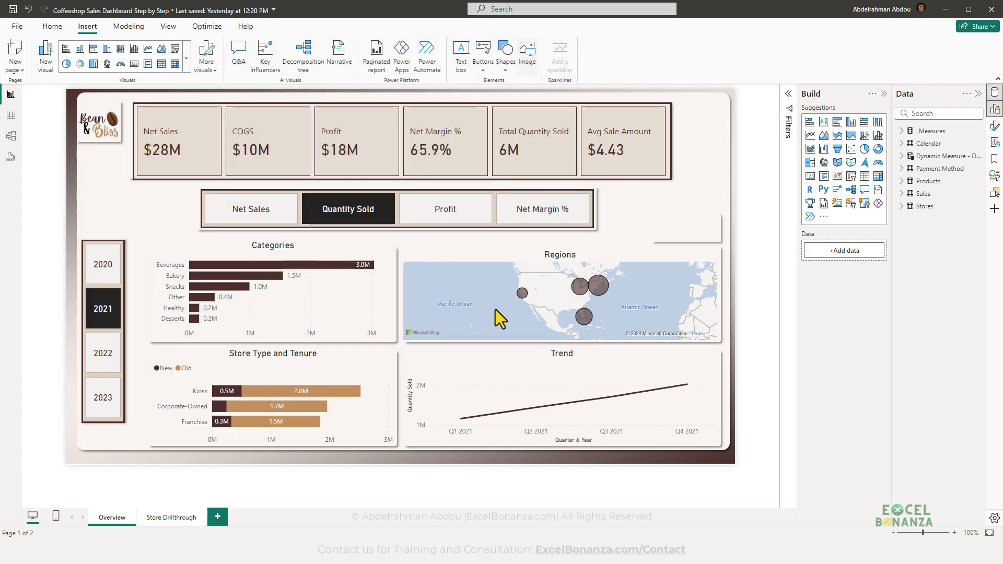
pyautogui.moveTo(229, 250); pyautogui.dragTo(699, 252)
pyautogui.moveTo(578, 296); pyautogui.dragTo(685, 198)
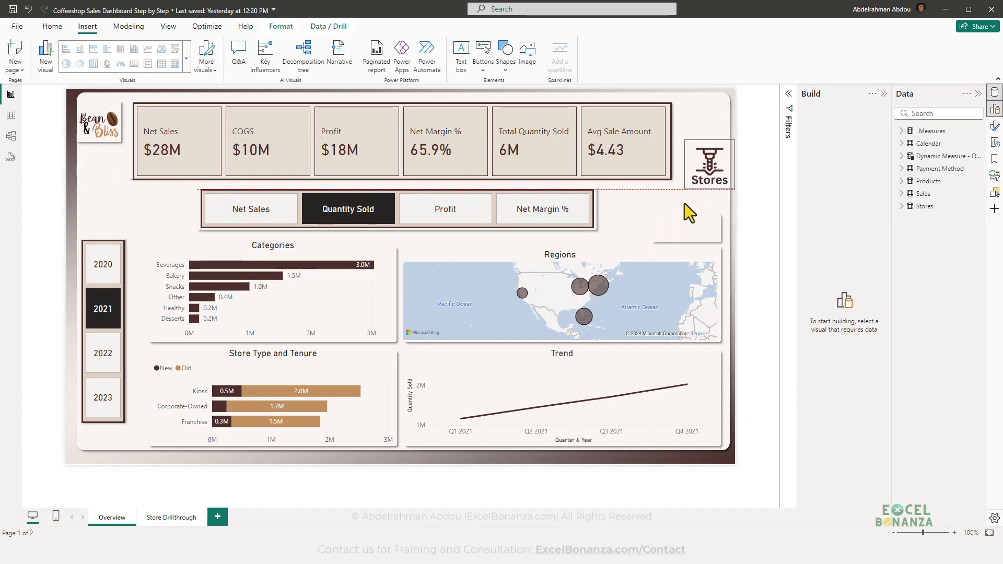
# - Move the Stores icon onto the small card above the Regions map and shrink it to fit
pyautogui.moveTo(712, 159); pyautogui.dragTo(693, 220)
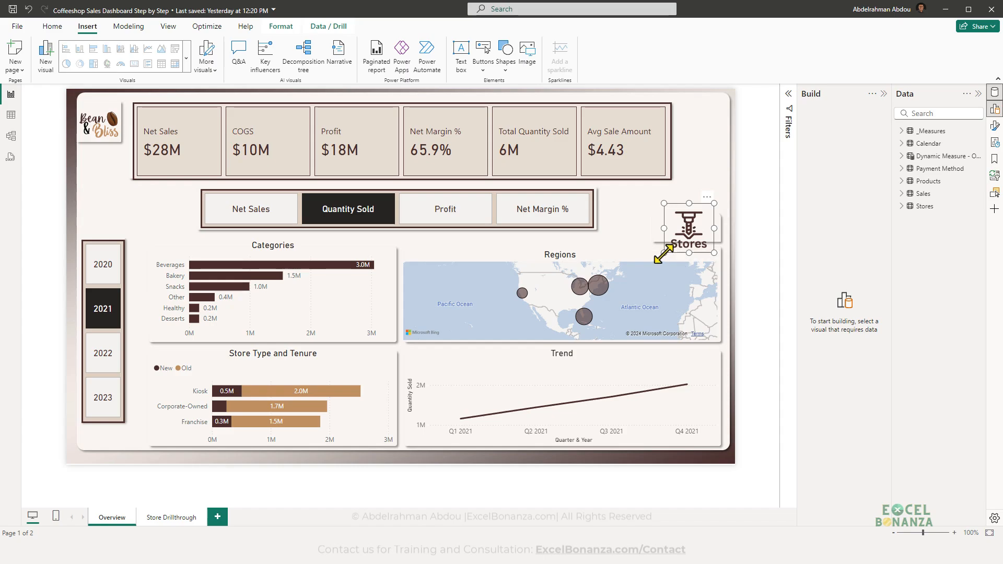
pyautogui.moveTo(663, 253); pyautogui.dragTo(698, 216)
pyautogui.click(647, 219)
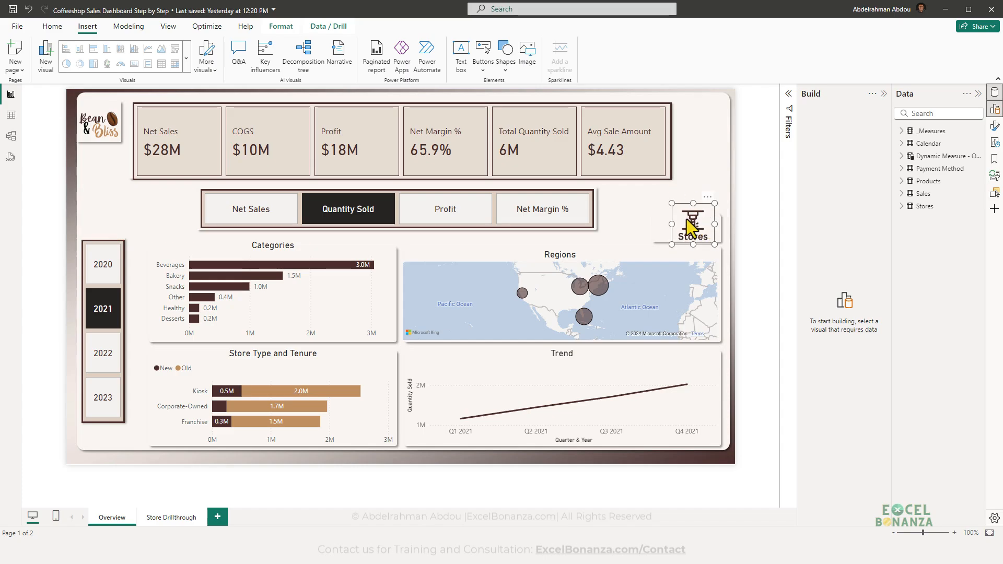
pyautogui.click(631, 221)
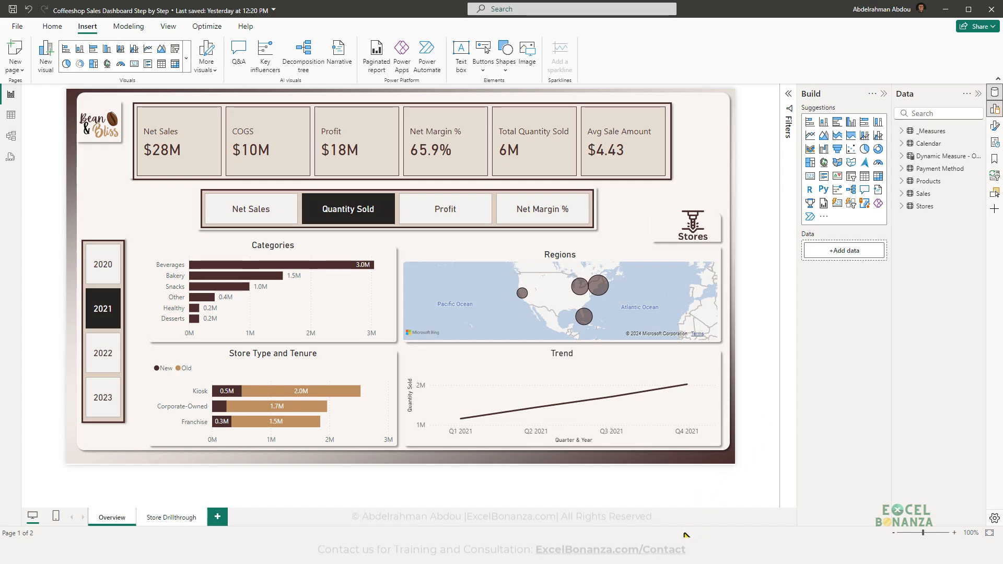
# - Switch to the Coffeeshop Sales Backgrounds presentation in PowerPoint and make the small Stores card slightly taller by extending its upper edge
pyautogui.moveTo(685, 553)
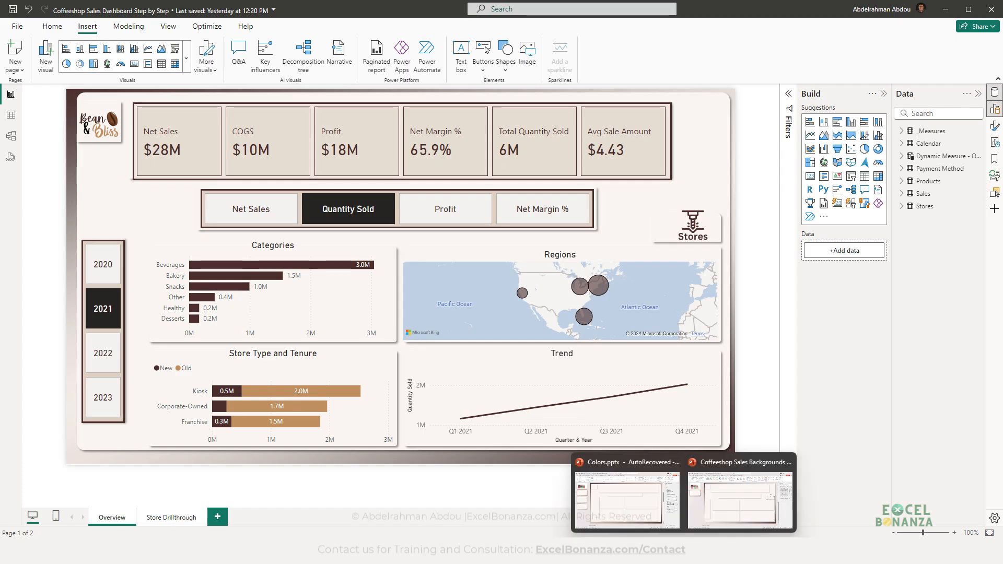
pyautogui.click(707, 481)
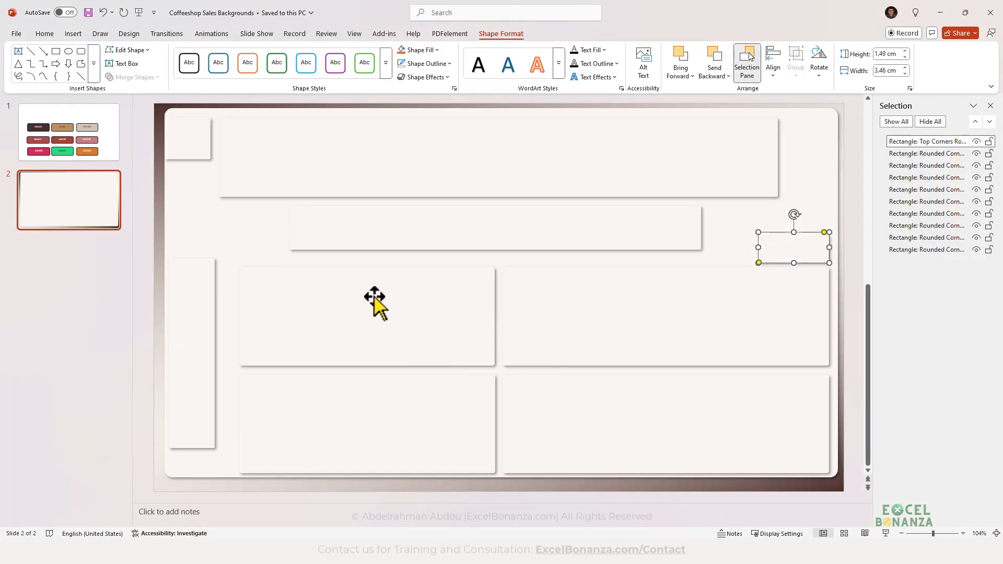
pyautogui.moveTo(792, 232); pyautogui.dragTo(793, 218)
pyautogui.click(742, 237)
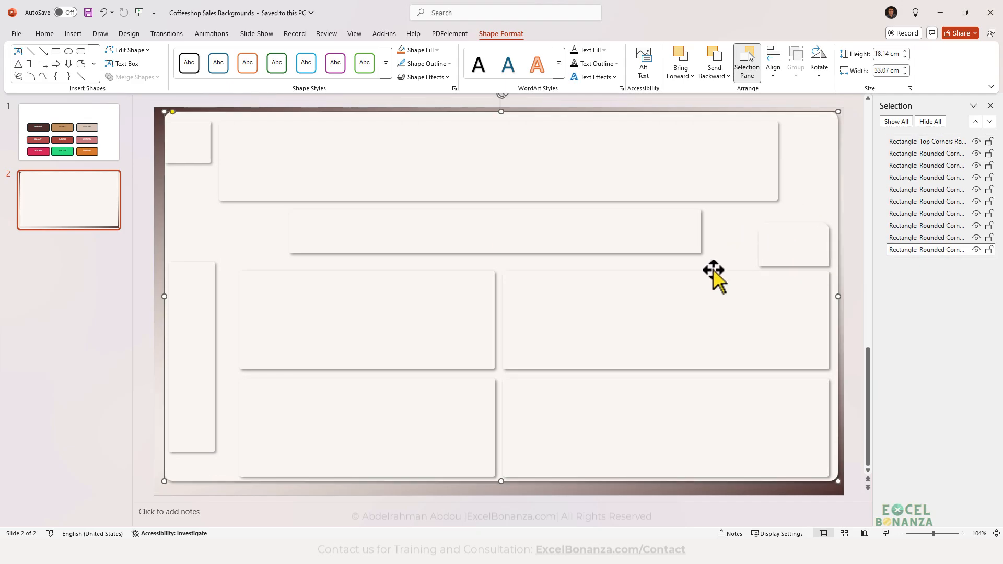
pyautogui.click(777, 242)
pyautogui.click(723, 238)
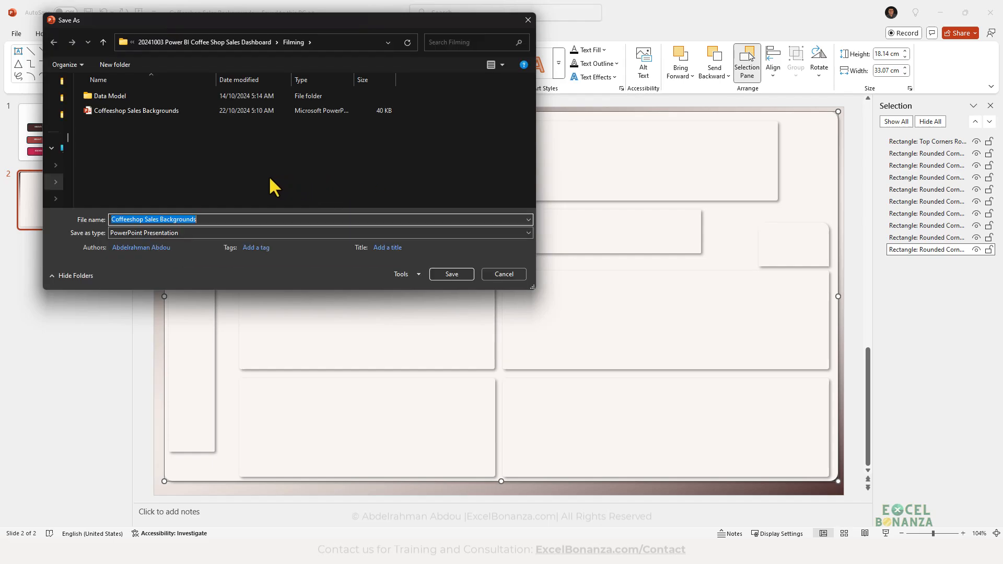
# - Export only the current slide in JPEG File Interchange Format, overwriting the "Coffeeshop Sales BG - Overview" image
pyautogui.click(183, 233)
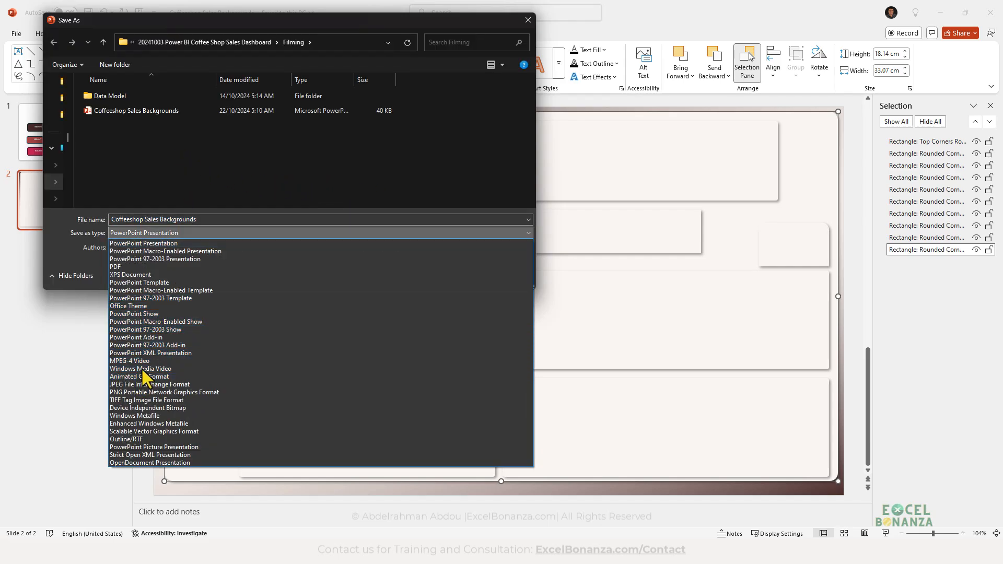
pyautogui.click(144, 385)
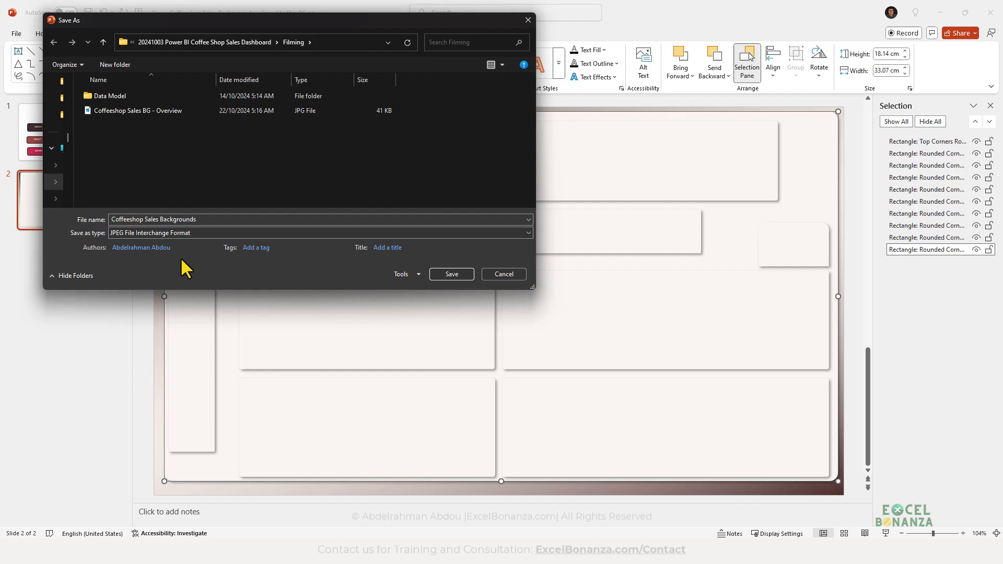
pyautogui.click(193, 111)
pyautogui.click(438, 275)
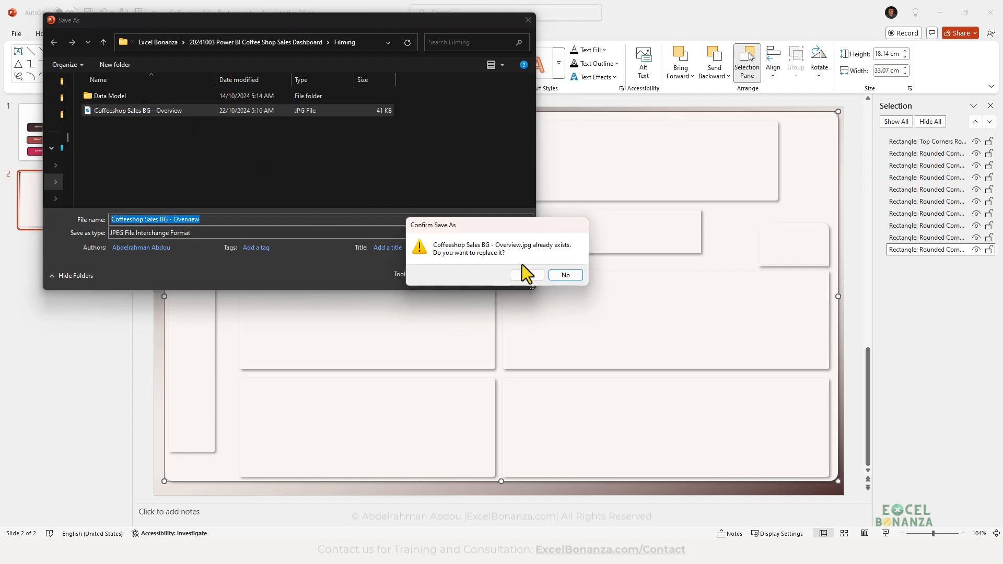
pyautogui.click(525, 273)
pyautogui.click(520, 296)
# - Switch to Power BI and replace the Overview page's canvas background with the re-exported "Coffeeshop Sales BG - Overview" image
pyautogui.click(939, 12)
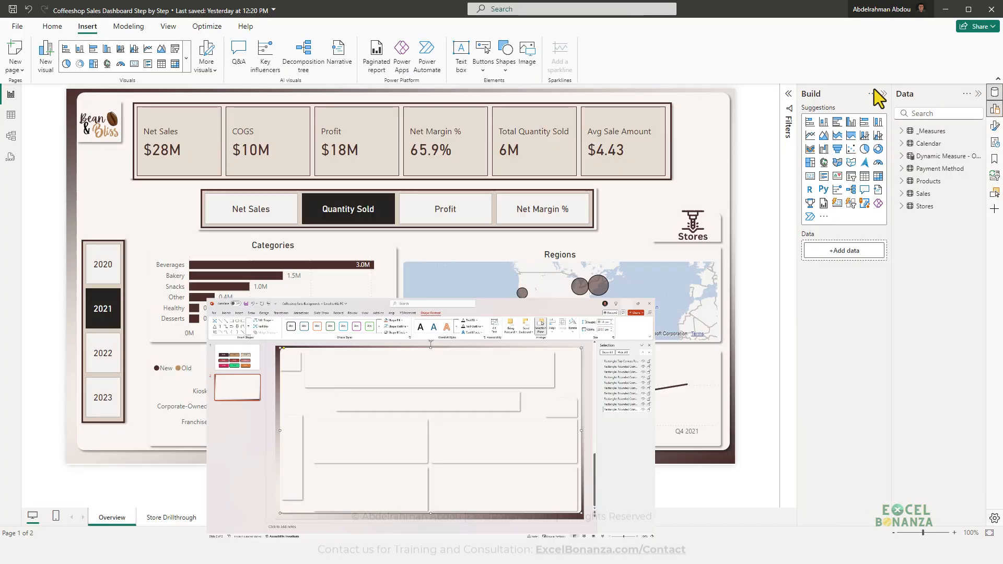
pyautogui.click(994, 125)
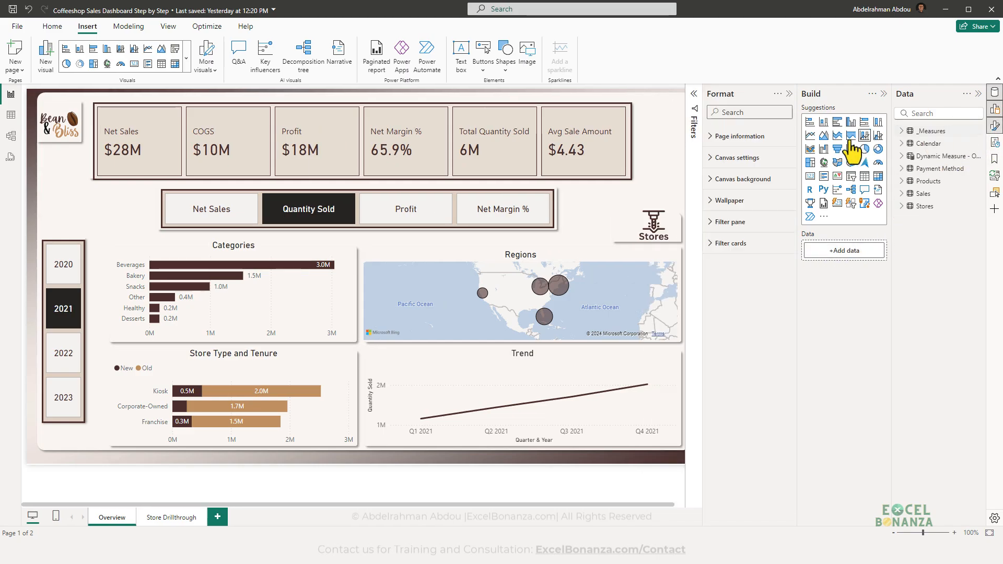
pyautogui.click(742, 179)
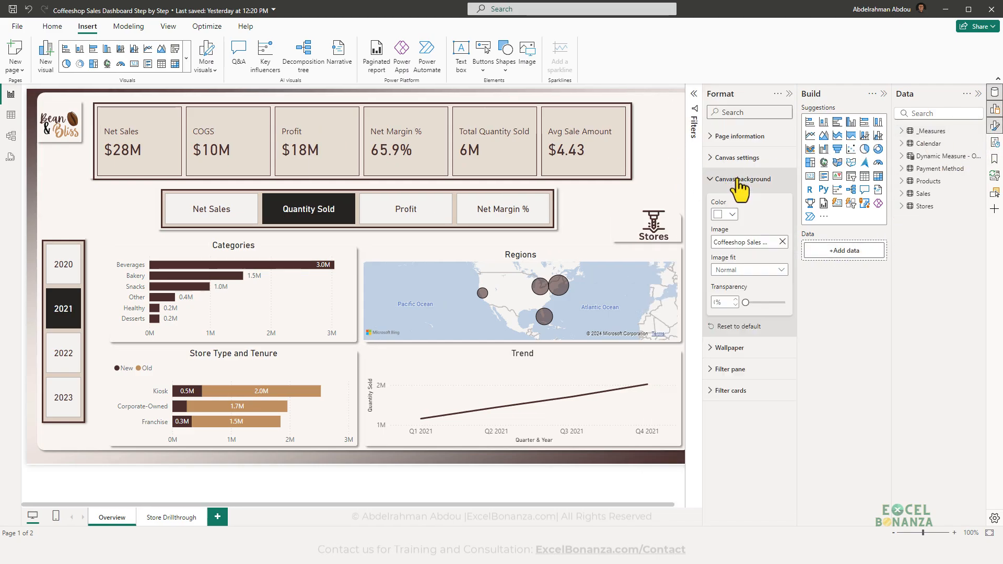
pyautogui.click(781, 242)
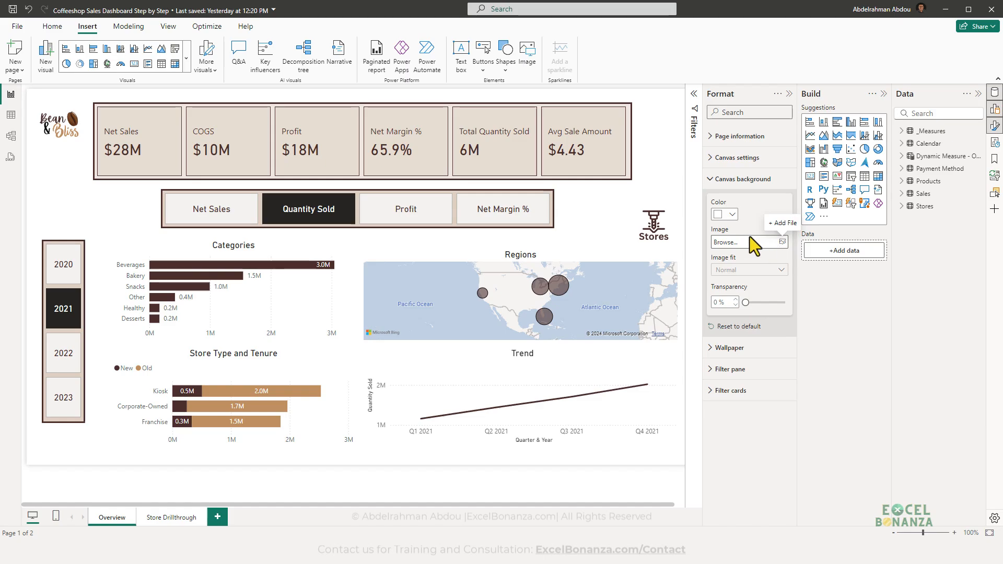
pyautogui.hotkey('ctrl', 'z')
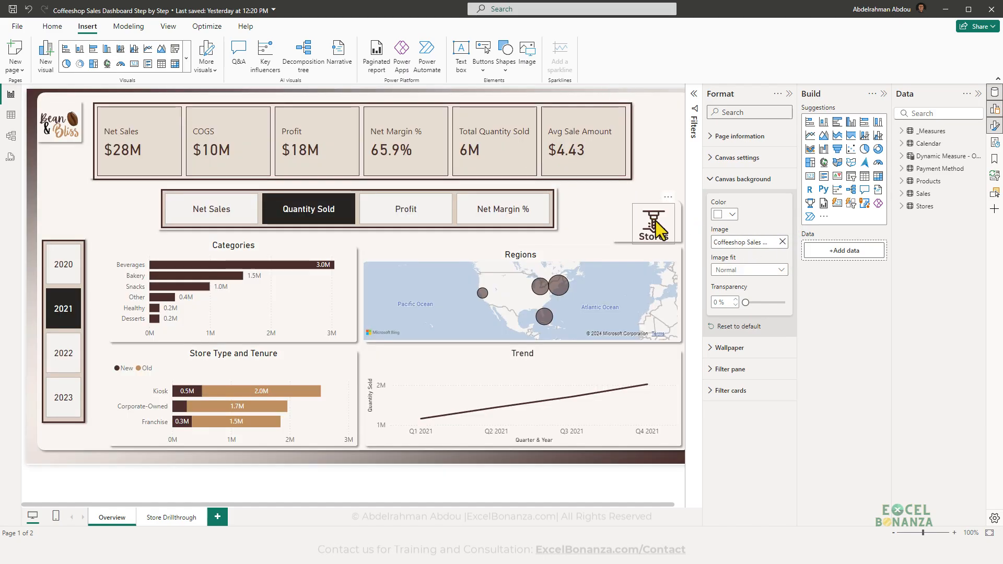
# - Resize the Stores icon slightly and center it on the taller card above the Regions map
pyautogui.click(643, 222)
pyautogui.moveTo(644, 220); pyautogui.dragTo(653, 223)
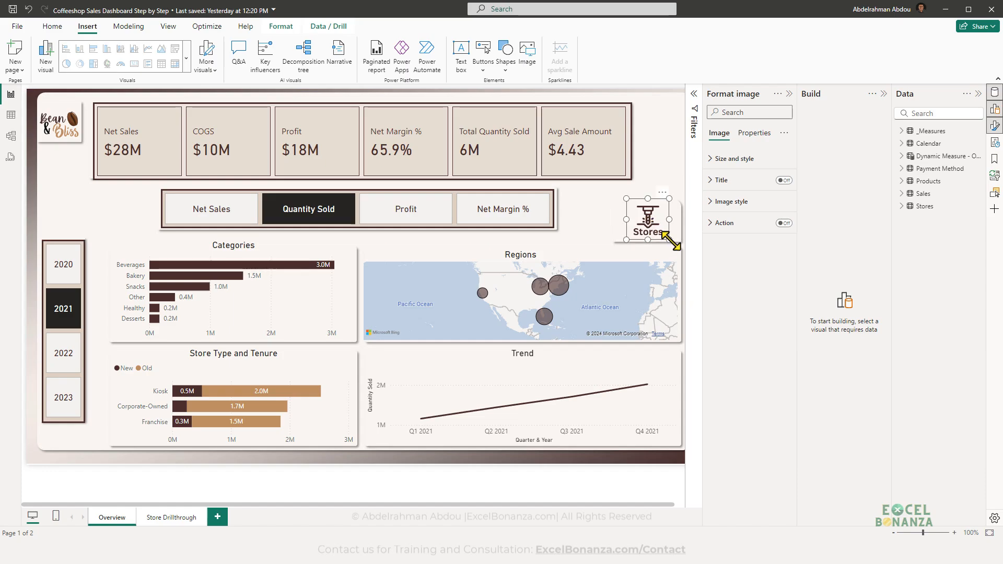
pyautogui.click(578, 222)
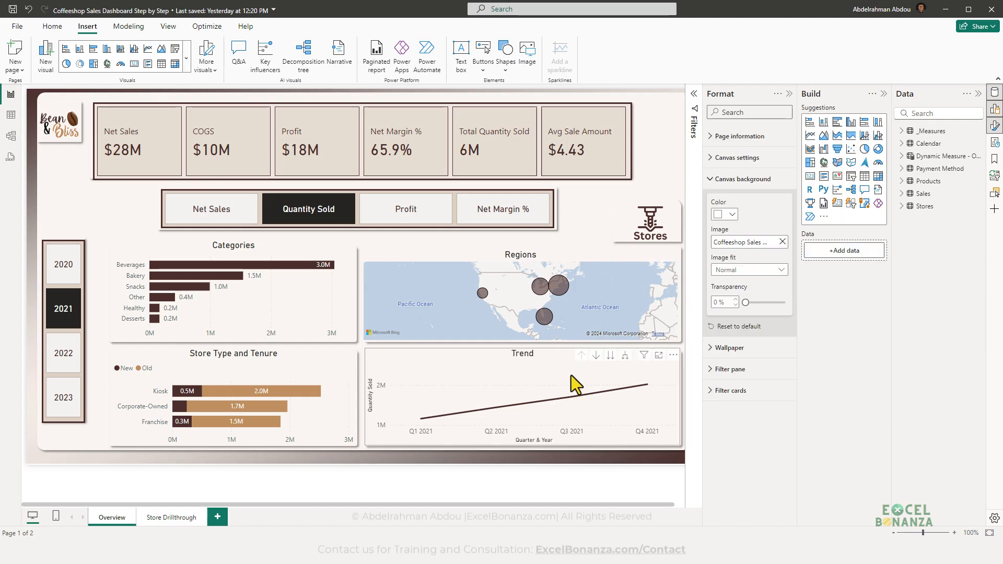
pyautogui.moveTo(435, 505); pyautogui.dragTo(528, 502)
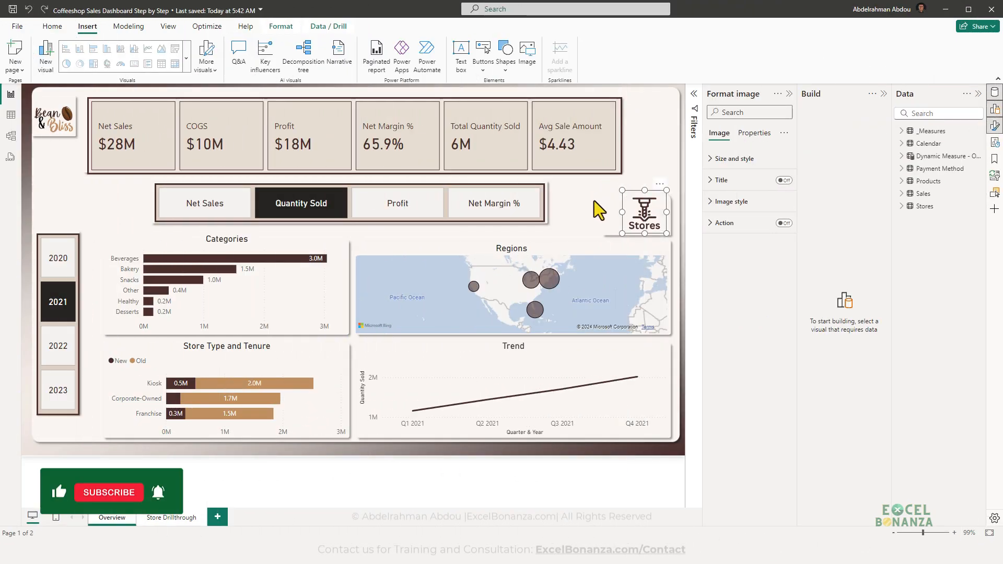
pyautogui.moveTo(647, 208); pyautogui.dragTo(640, 211)
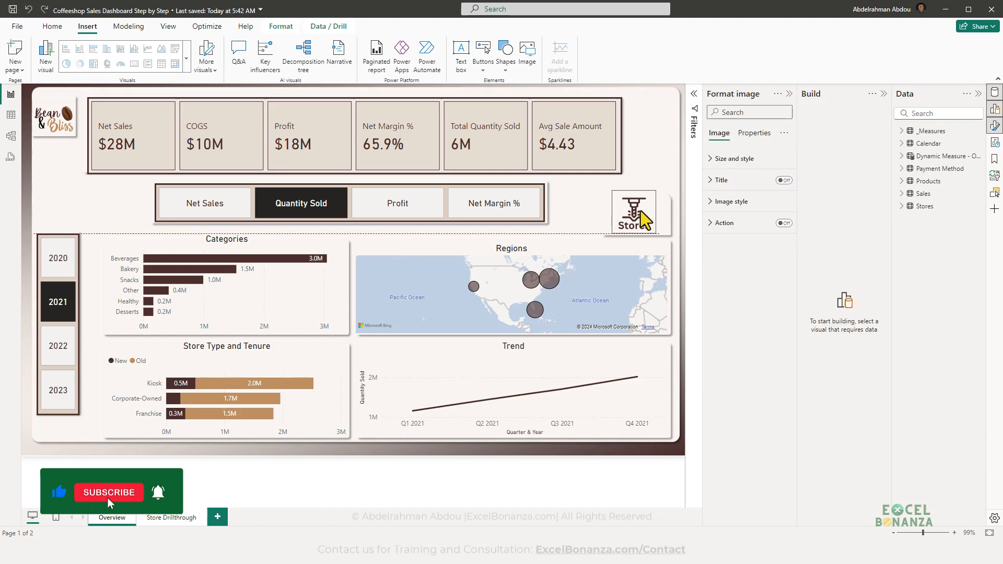
# - Turn on the action of the Stores icon image and check which action types it offers
pyautogui.click(783, 223)
pyautogui.click(757, 275)
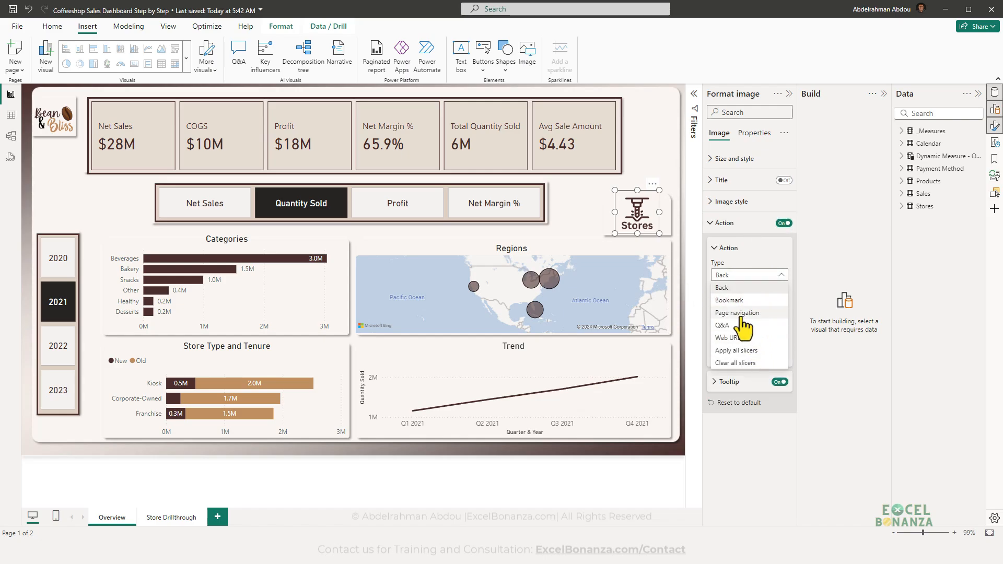
pyautogui.click(341, 102)
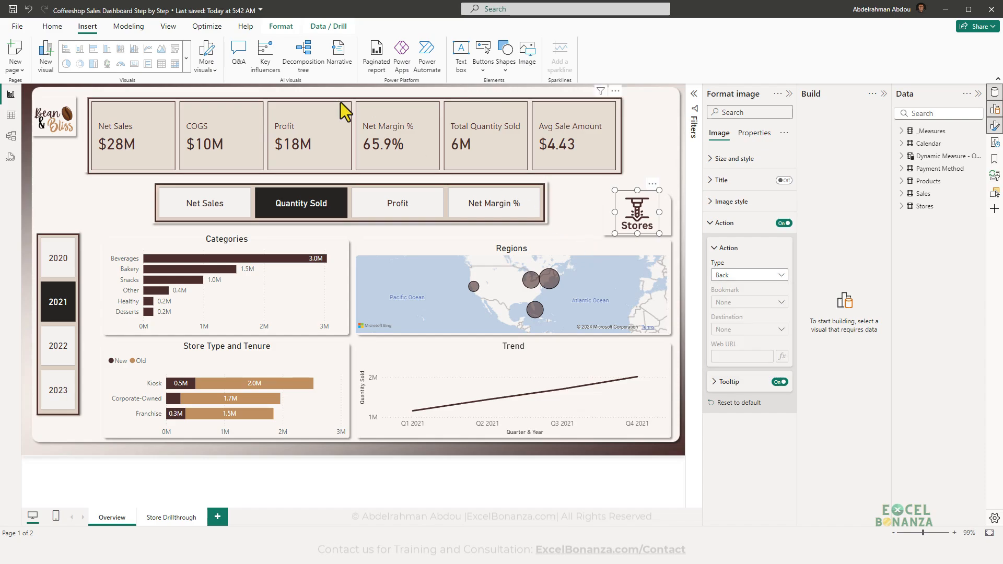
pyautogui.click(504, 65)
pyautogui.click(537, 106)
pyautogui.moveTo(209, 211); pyautogui.dragTo(553, 224)
pyautogui.click(783, 244)
pyautogui.click(757, 296)
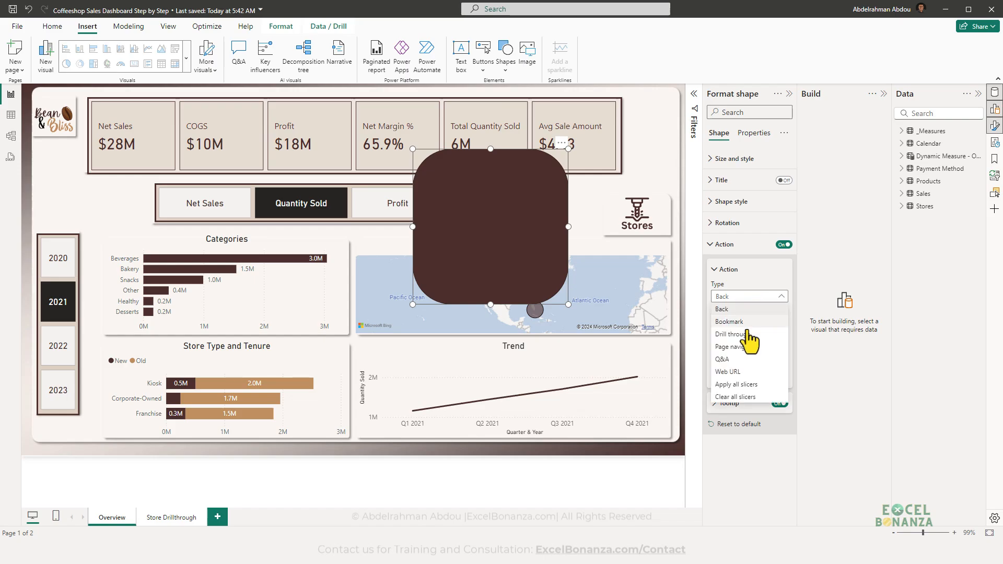
pyautogui.click(488, 228)
pyautogui.press('Delete')
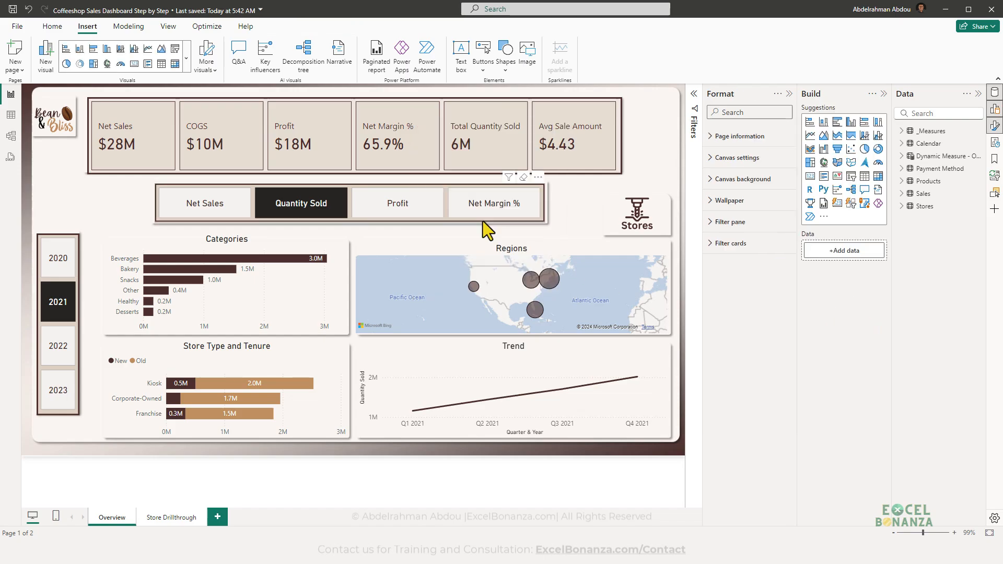
# - Insert a blank button beside the Stores icon, turn on its action and set the action type to Drill through
pyautogui.click(482, 70)
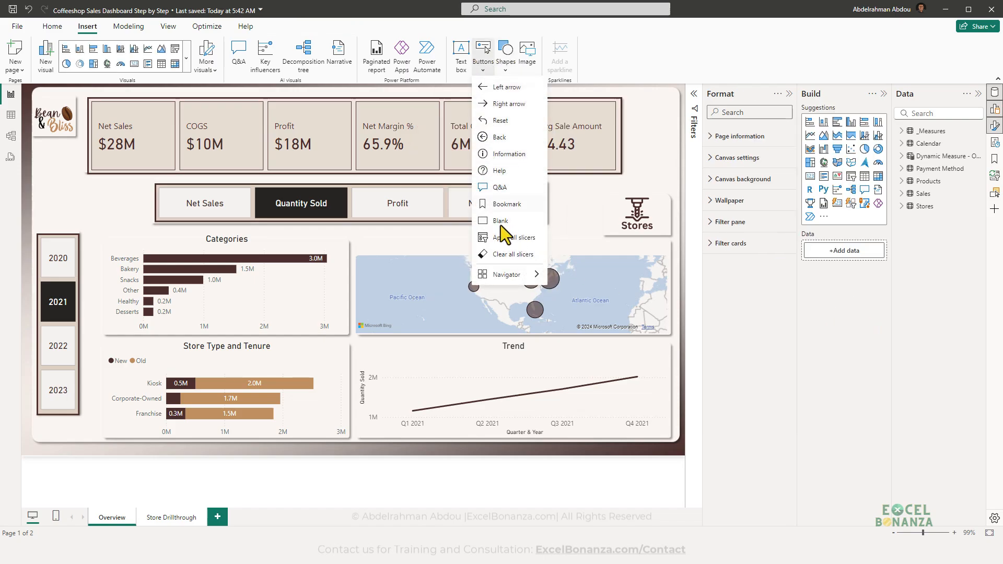
pyautogui.click(500, 222)
pyautogui.moveTo(58, 107); pyautogui.dragTo(588, 228)
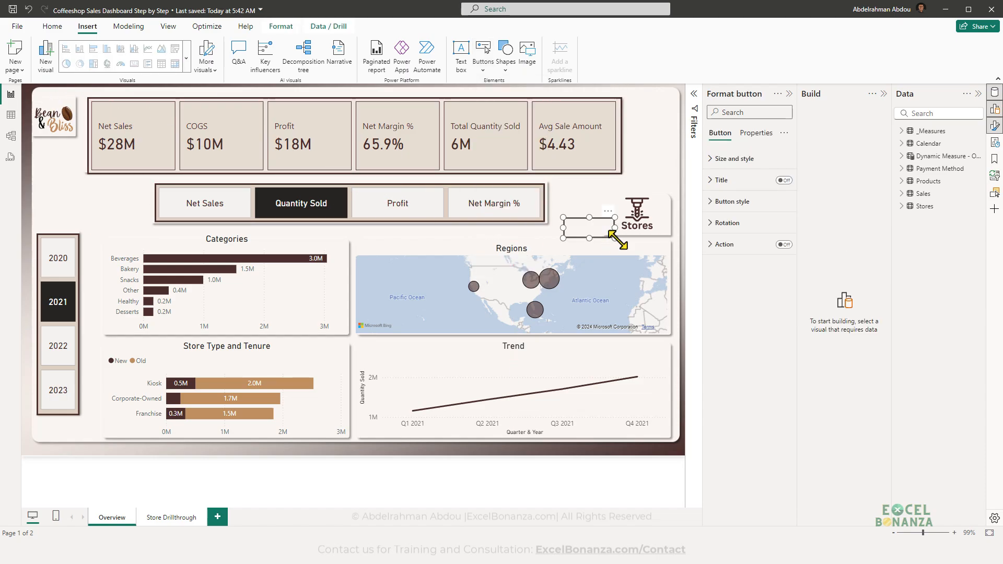
pyautogui.click(783, 243)
pyautogui.click(766, 267)
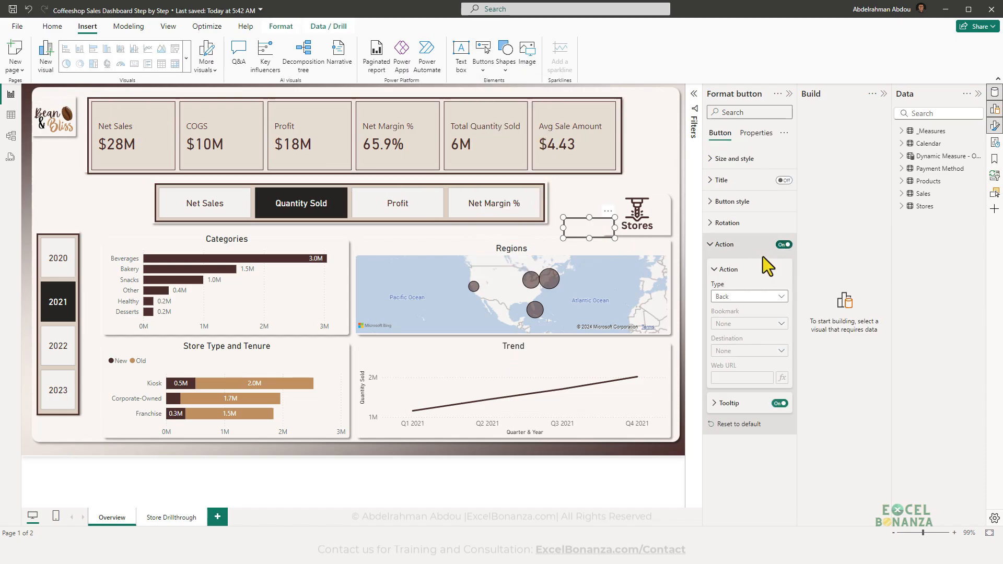
pyautogui.click(721, 296)
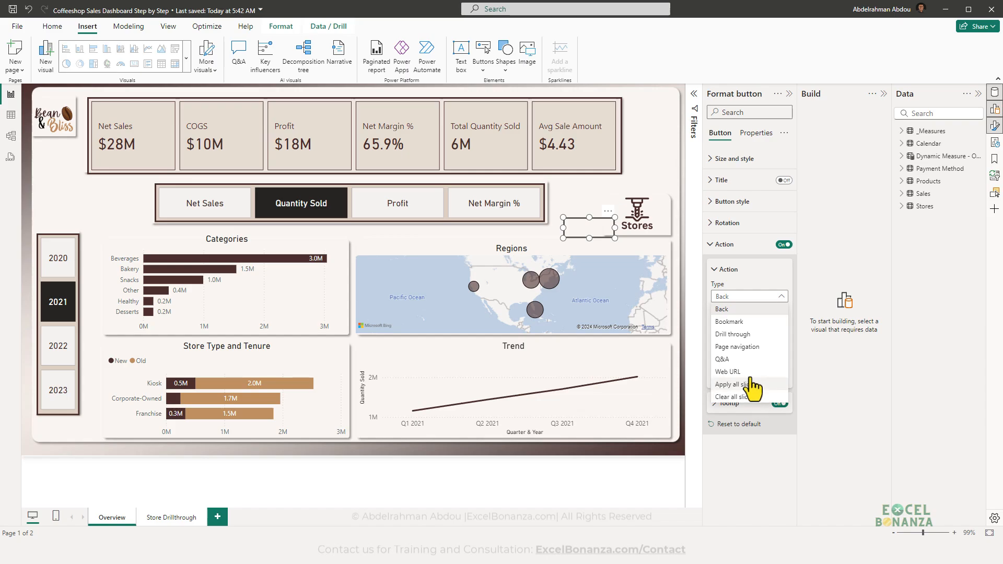
pyautogui.click(752, 334)
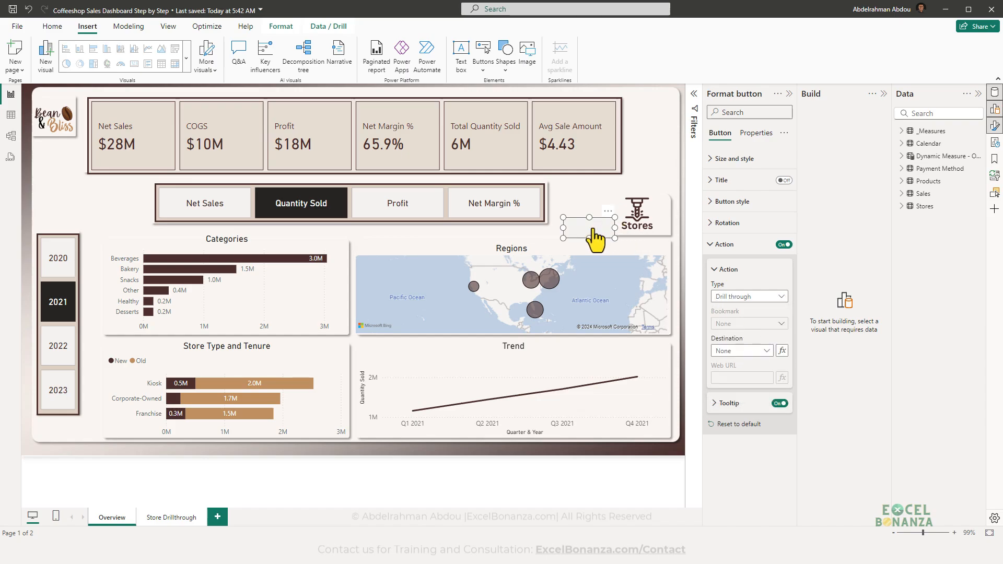
# - Fit the blank button over the whole Stores card and set its drill-through destination to Store Drillthrough
pyautogui.moveTo(593, 228); pyautogui.dragTo(625, 213)
pyautogui.click(637, 213)
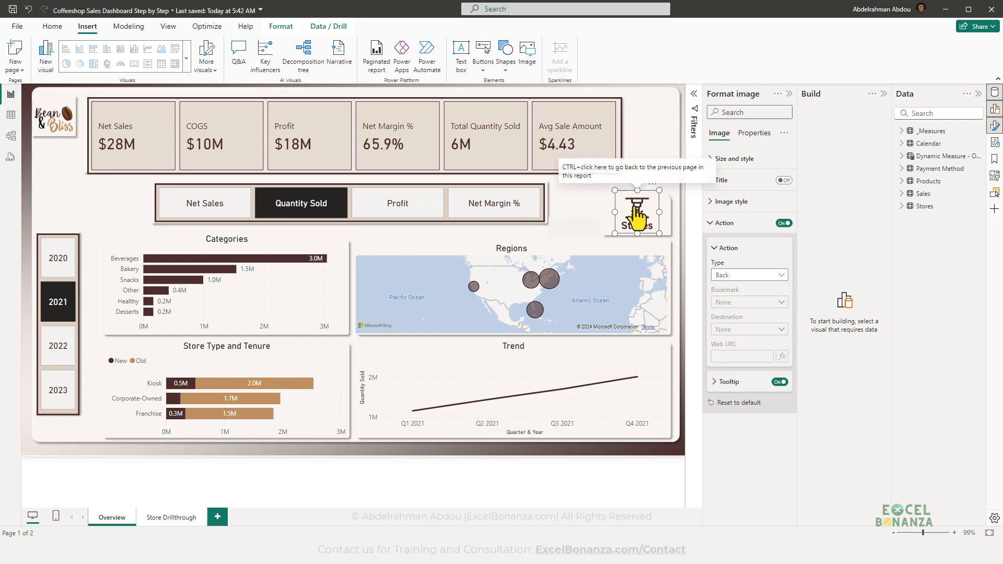
pyautogui.click(580, 229)
pyautogui.click(643, 221)
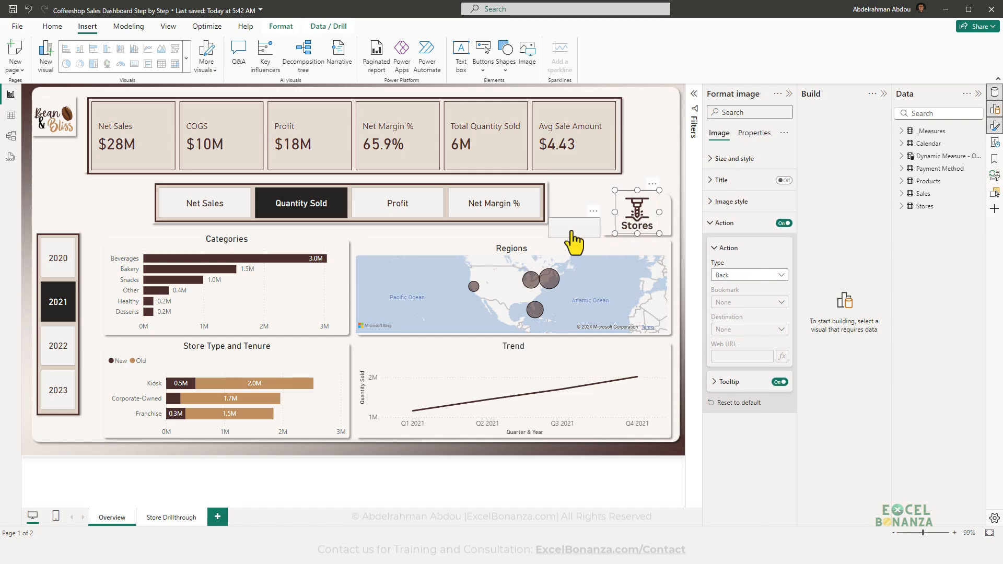
pyautogui.moveTo(575, 227); pyautogui.dragTo(672, 237)
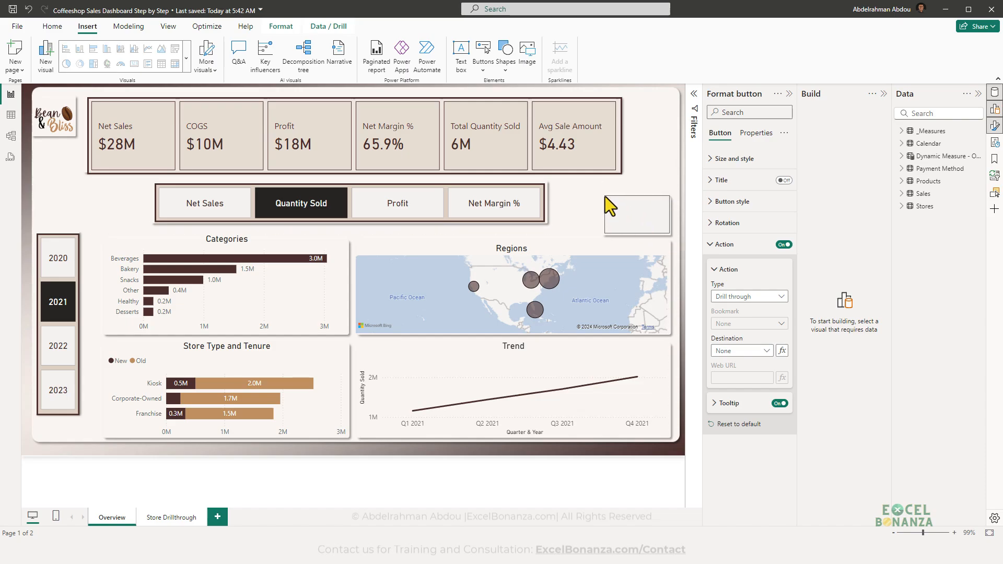
pyautogui.click(752, 361)
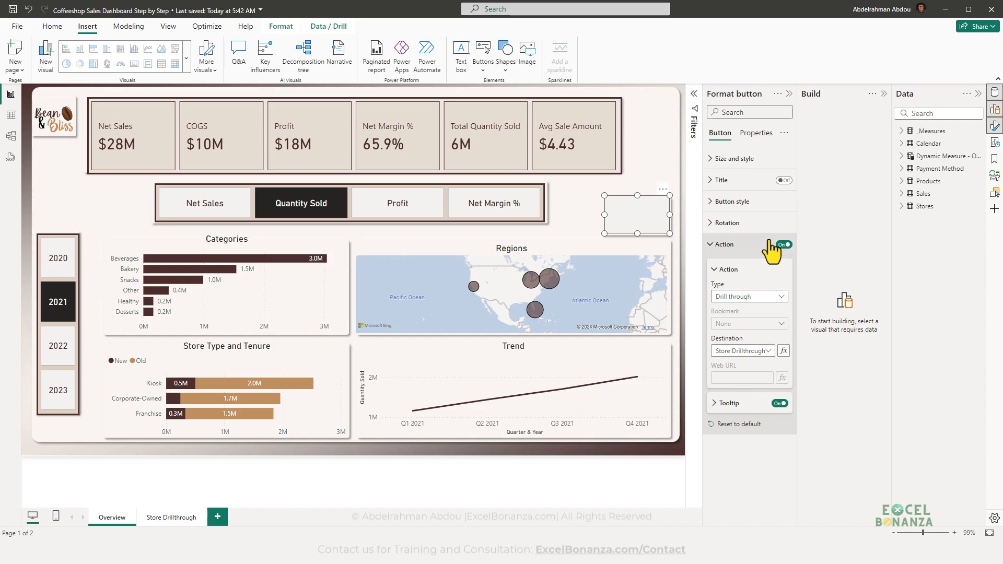
# - Turn off the border and fill in the button's style so the Stores icon shows through it
pyautogui.click(732, 202)
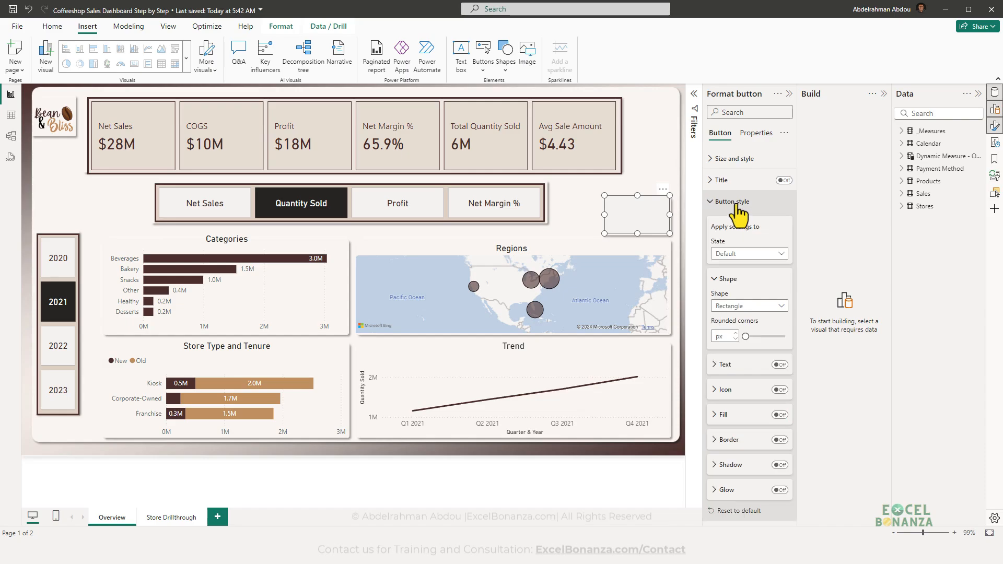
pyautogui.scroll(-5, 757, 276)
pyautogui.click(781, 285)
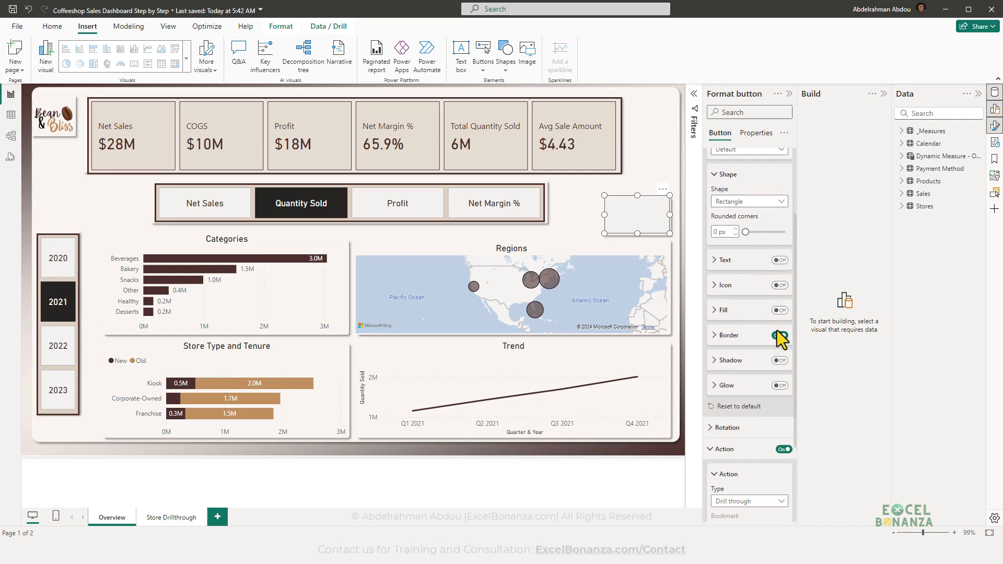
pyautogui.click(780, 336)
pyautogui.scroll(-2, 751, 327)
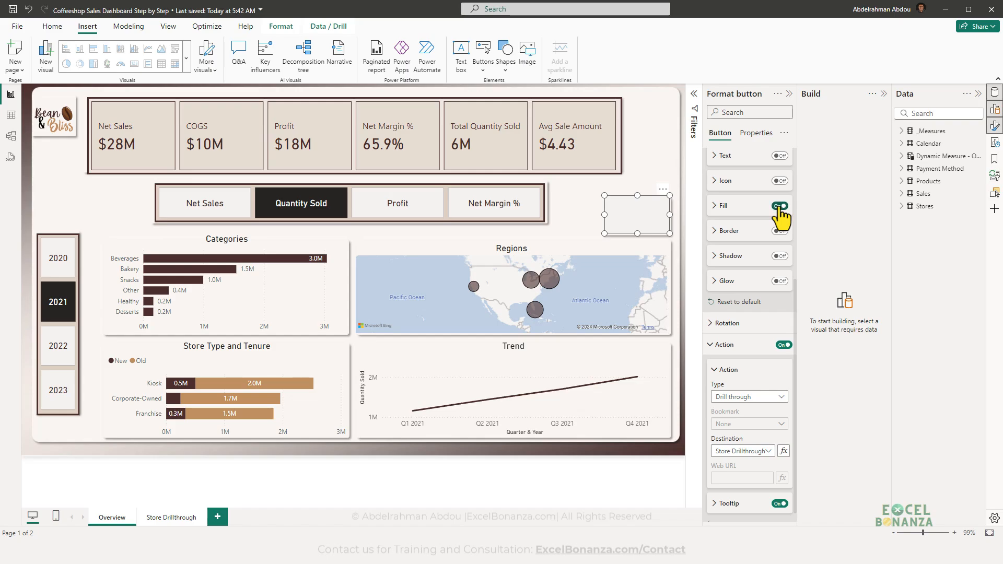
pyautogui.click(586, 226)
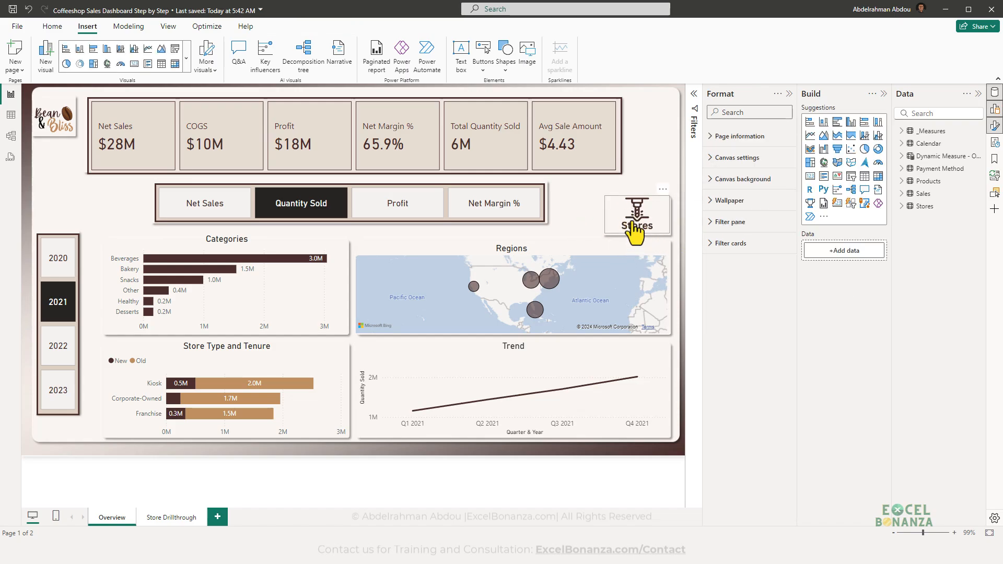
# - Set the Stores button's disabled tooltip text to "To Drill through to stores, select a single region and then click here"
pyautogui.click(639, 232)
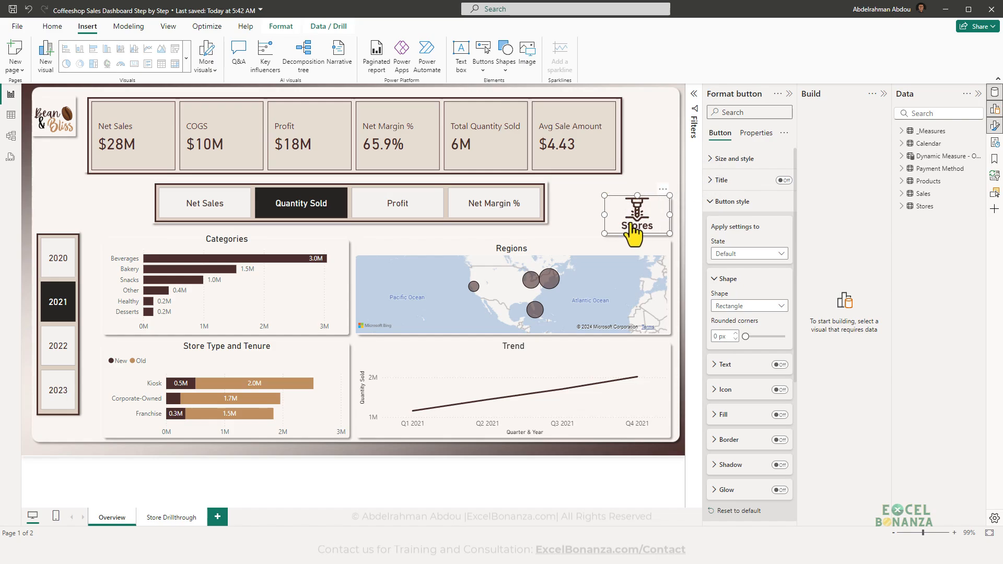
pyautogui.scroll(-4, 695, 309)
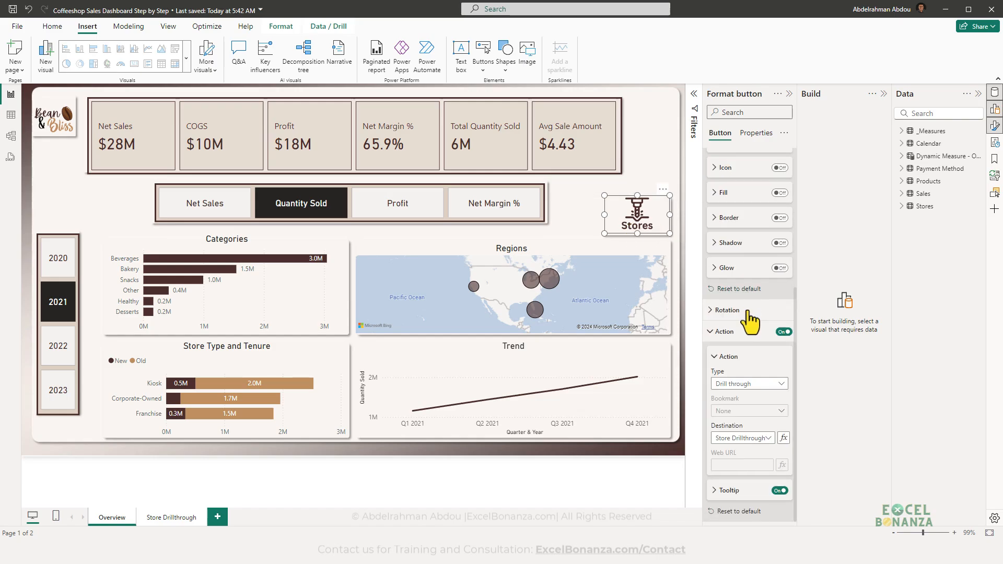
pyautogui.click(721, 497)
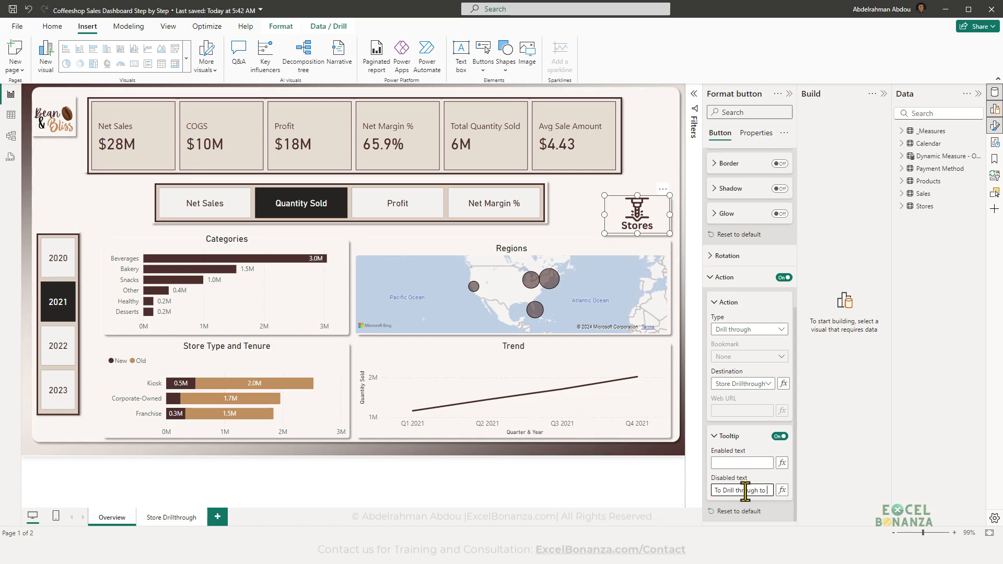
pyautogui.write('stor')
pyautogui.write('es, select')
pyautogui.write(' a single re')
pyautogui.write('gion ar')
pyautogui.write('d then click here')
pyautogui.click(574, 219)
pyautogui.moveTo(633, 224)
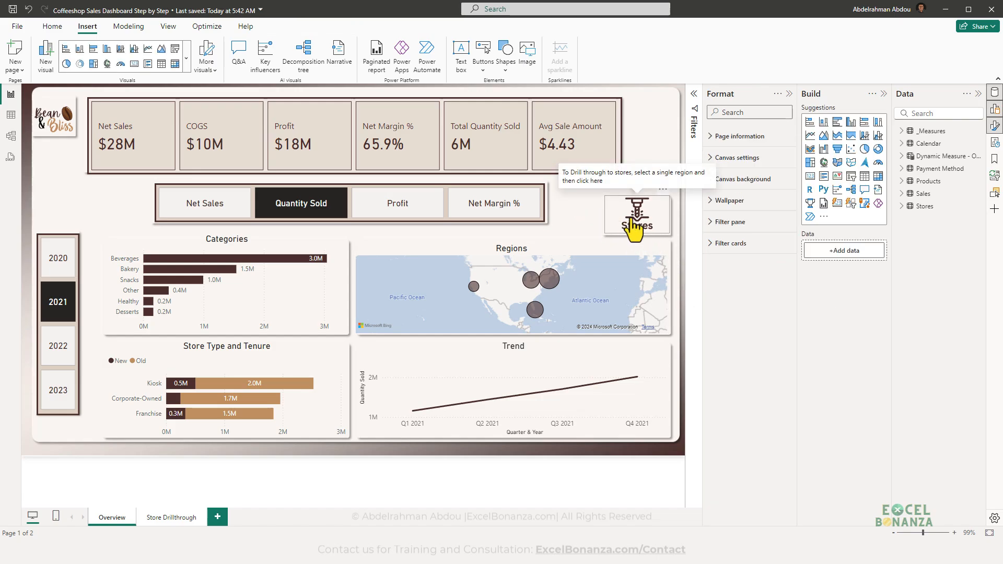
# - Test the Stores button by drilling through from the East Coast bubble on the Regions map, and return to the Overview page
pyautogui.click(547, 274)
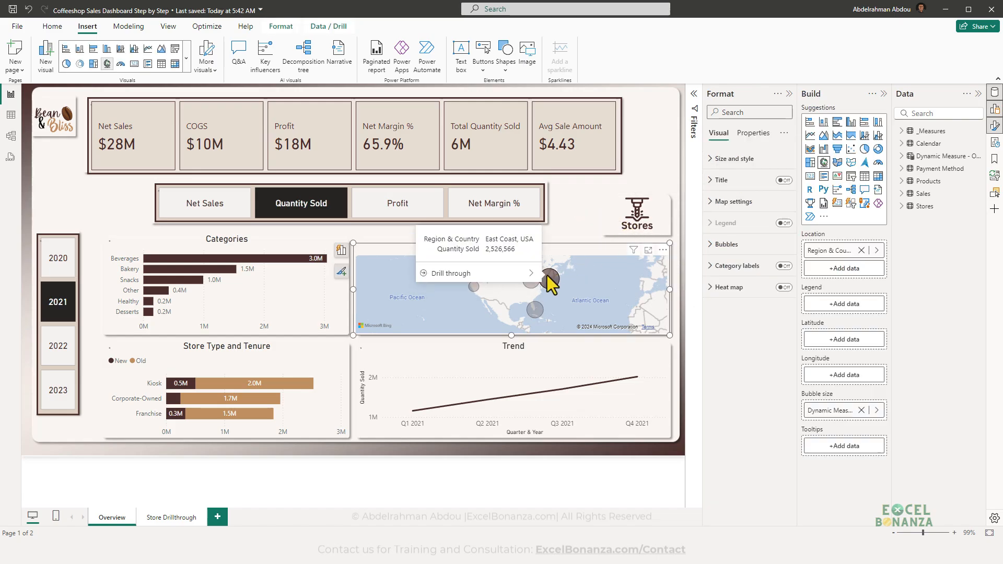
pyautogui.keyDown('ctrl'); pyautogui.click(635, 221); pyautogui.keyUp('ctrl')
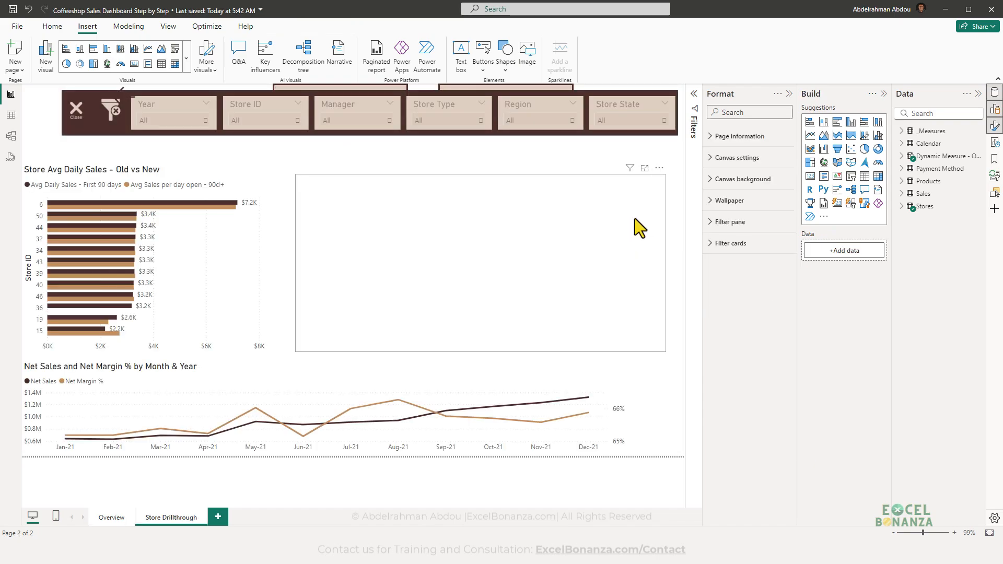
pyautogui.click(120, 521)
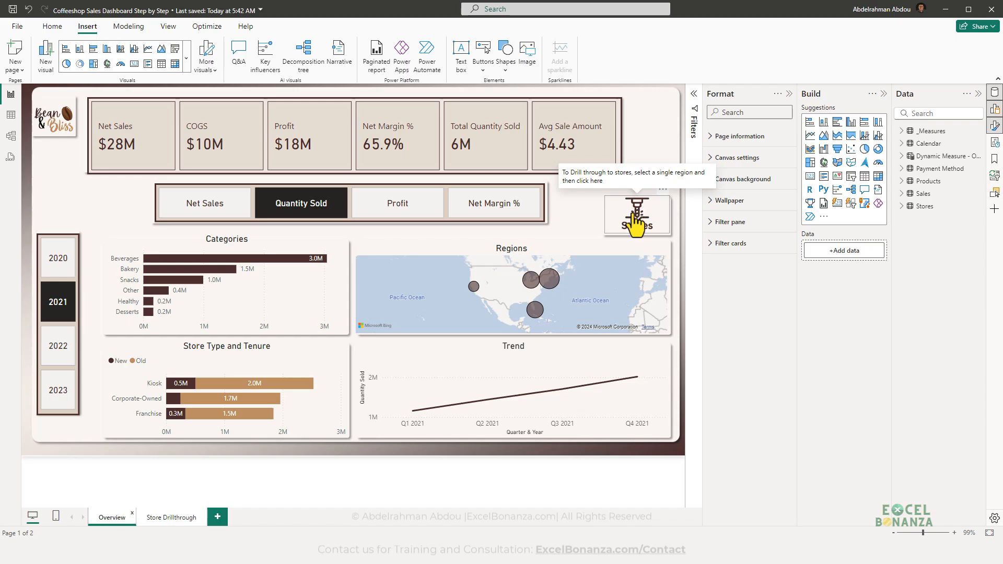
# - With the Midwest region selected, set the Stores button's enabled tooltip text to "Click to drill through to stores"
pyautogui.click(531, 280)
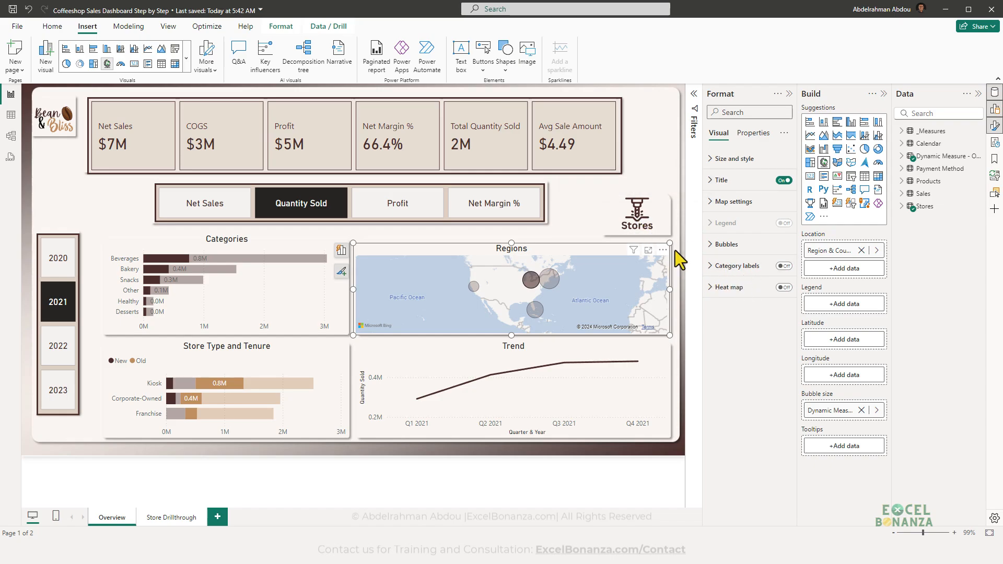
pyautogui.click(647, 222)
pyautogui.scroll(-3, 748, 438)
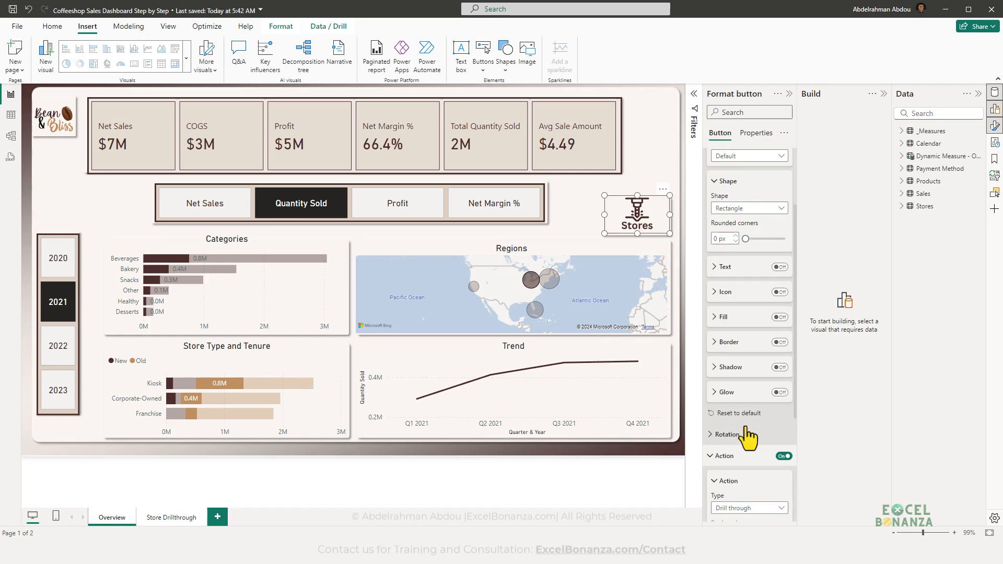
pyautogui.scroll(-3, 748, 437)
pyautogui.click(742, 463)
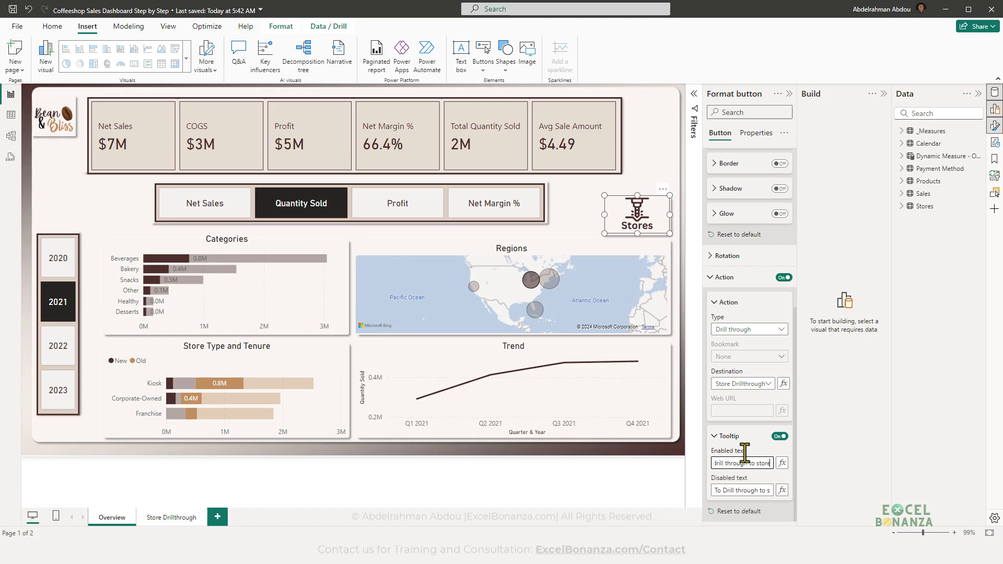
pyautogui.click(631, 476)
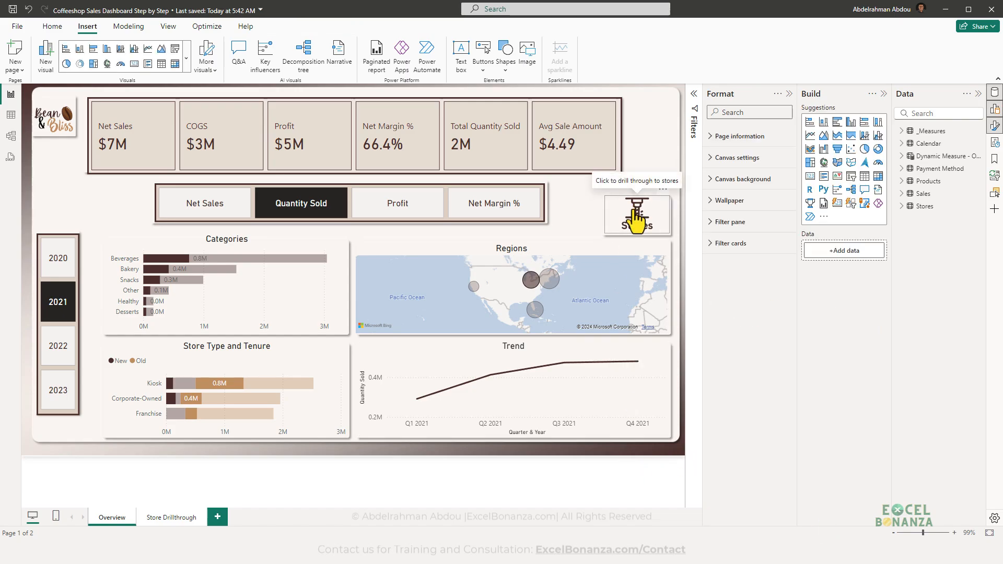
# - Clear and reselect the Midwest region, test the drill-through with the Stores button, and return to the Overview page
pyautogui.moveTo(534, 284)
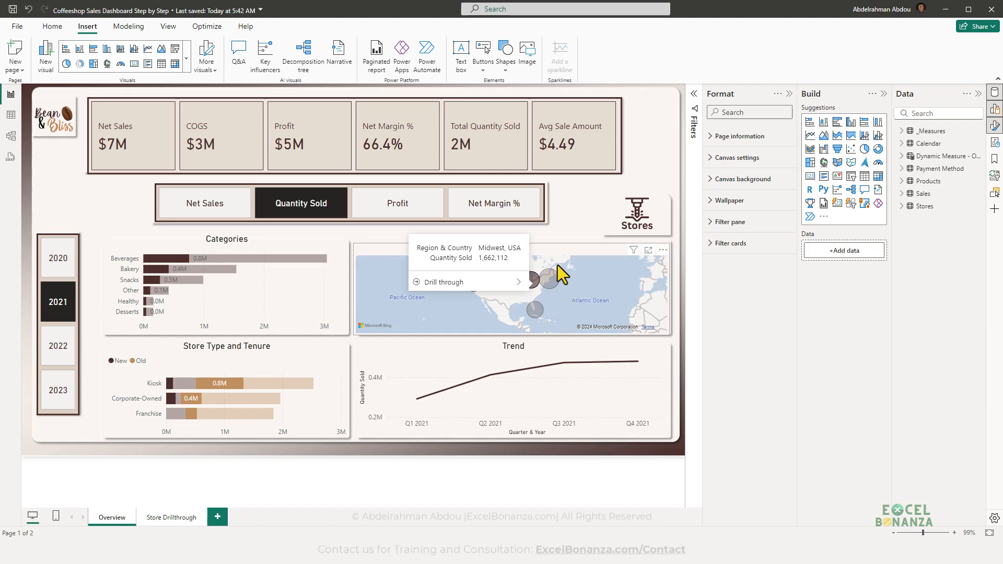
pyautogui.click(532, 278)
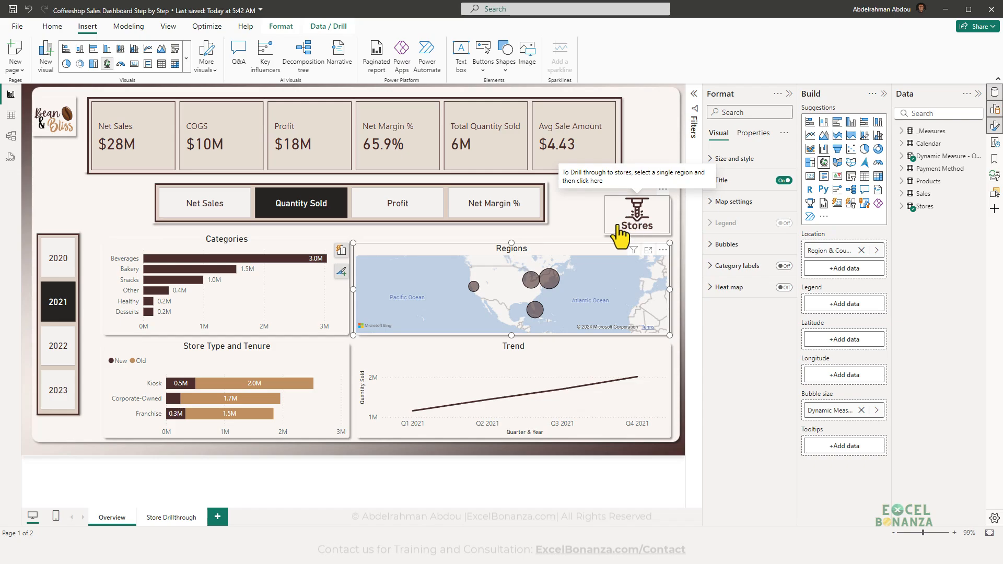
pyautogui.click(533, 280)
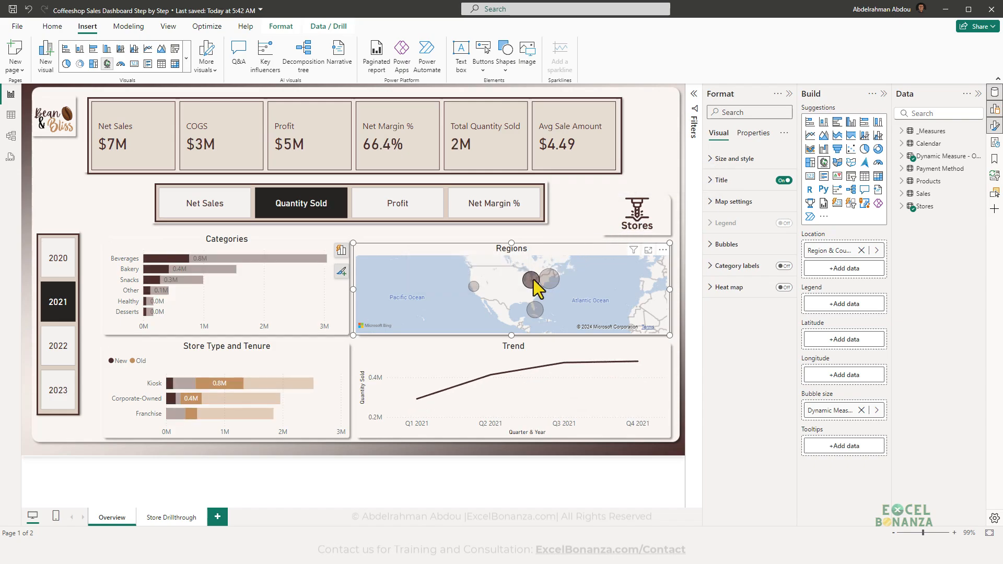
pyautogui.keyDown('ctrl'); pyautogui.click(629, 224); pyautogui.keyUp('ctrl')
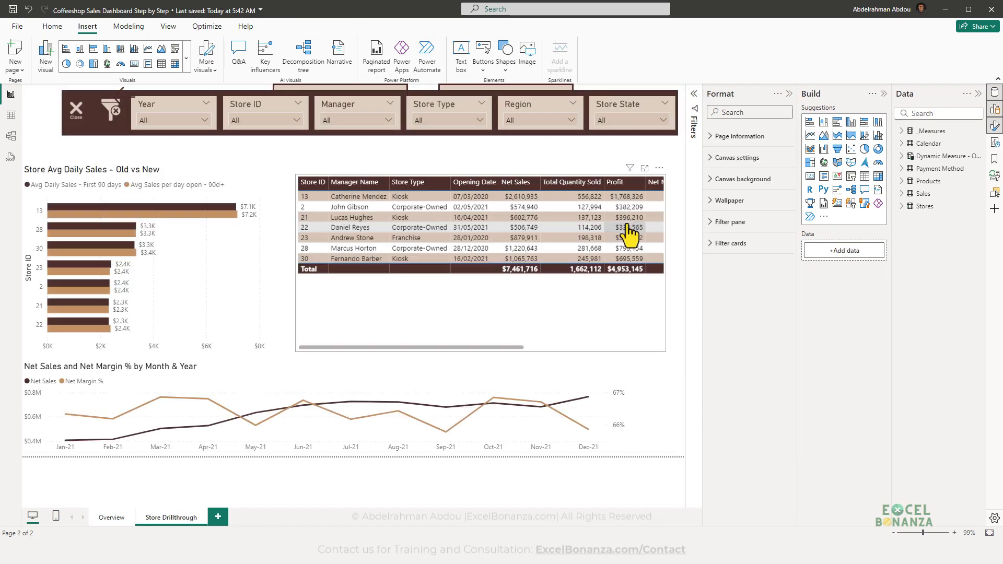
pyautogui.click(108, 516)
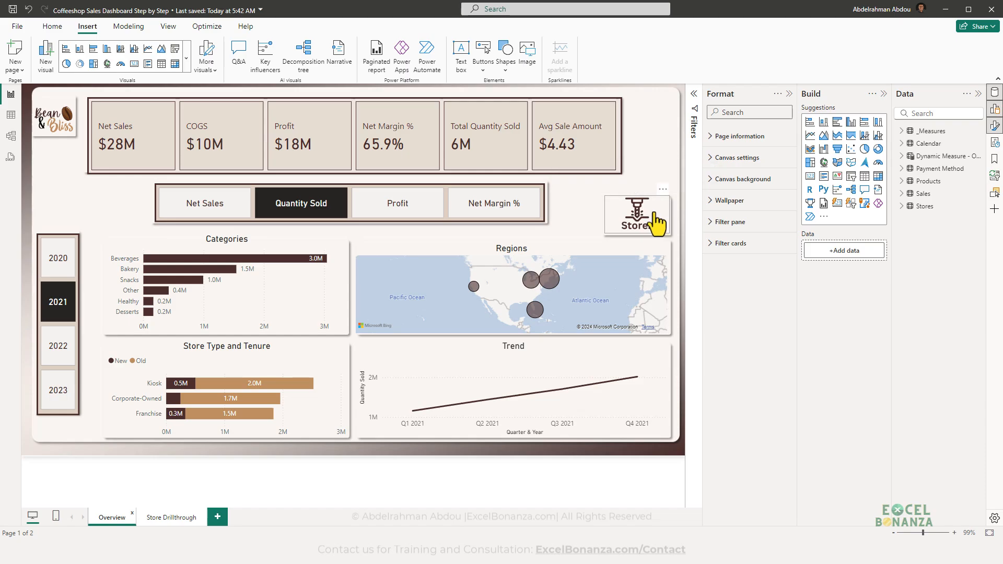
# - Delete the Stores icon image beneath the drill-through button, keeping the button fitted over the empty Stores card
pyautogui.moveTo(633, 216); pyautogui.dragTo(569, 229)
pyautogui.click(638, 212)
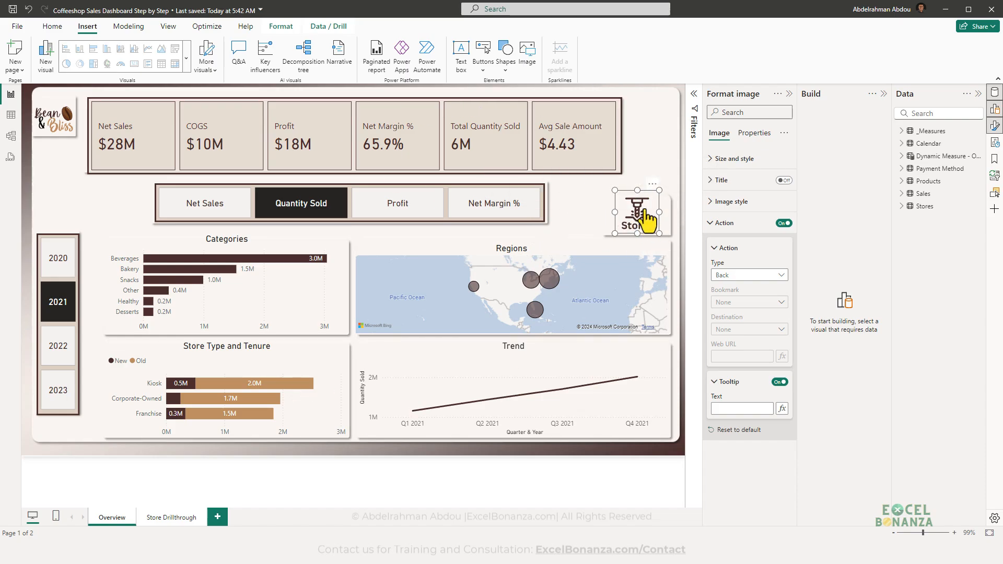
pyautogui.moveTo(660, 192); pyautogui.dragTo(647, 210)
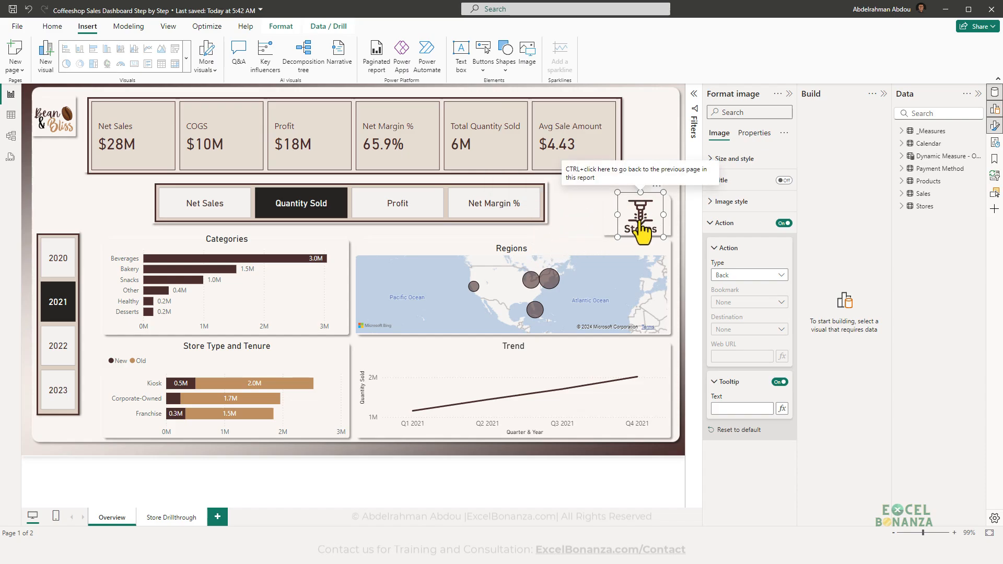
pyautogui.press('Delete')
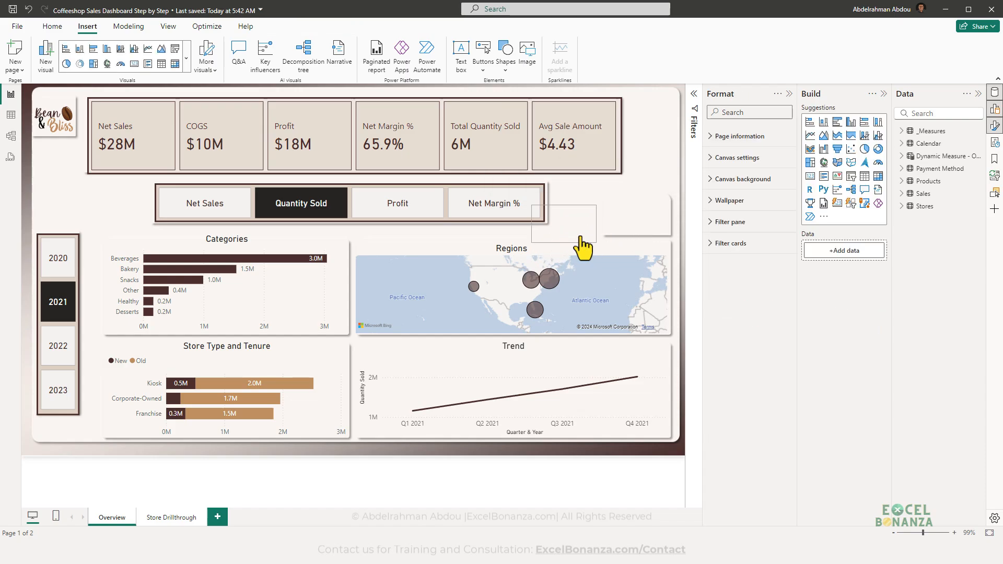
pyautogui.moveTo(584, 225); pyautogui.dragTo(638, 229)
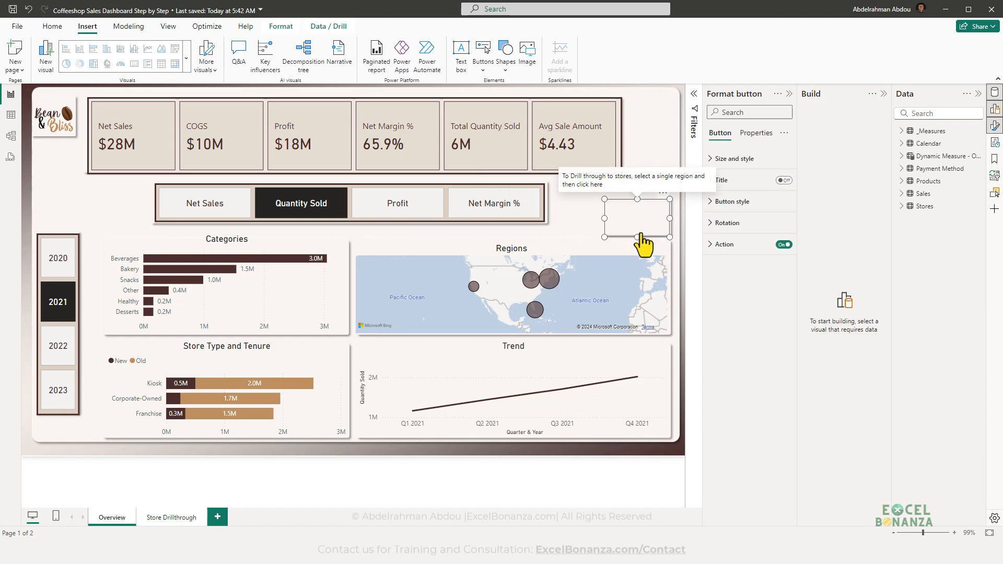
# - Switch to the Coffeeshop Sales Backgrounds presentation in PowerPoint and start inserting a picture from this device on slide 2
pyautogui.moveTo(683, 551)
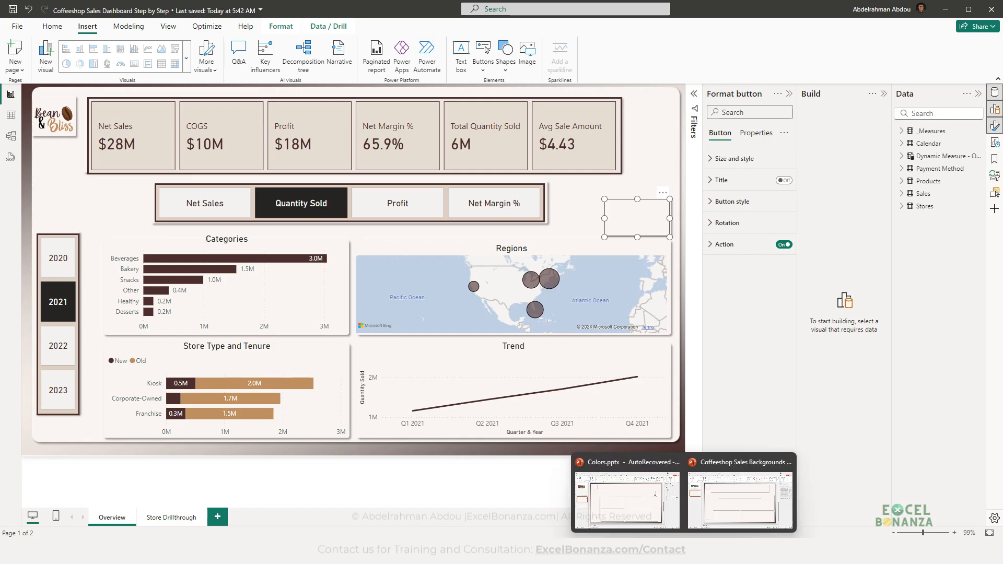
pyautogui.click(704, 507)
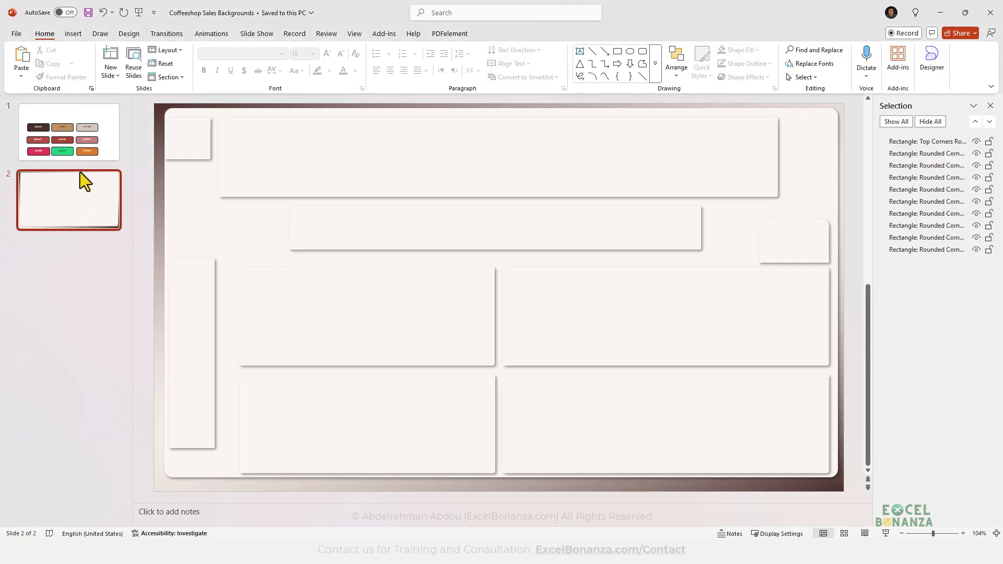
pyautogui.click(74, 34)
pyautogui.click(111, 68)
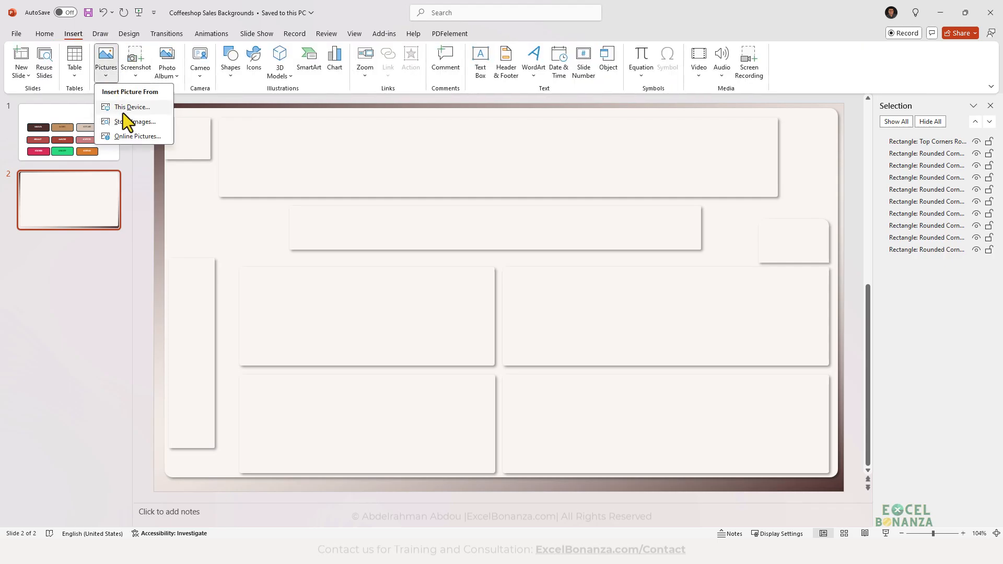
pyautogui.click(126, 111)
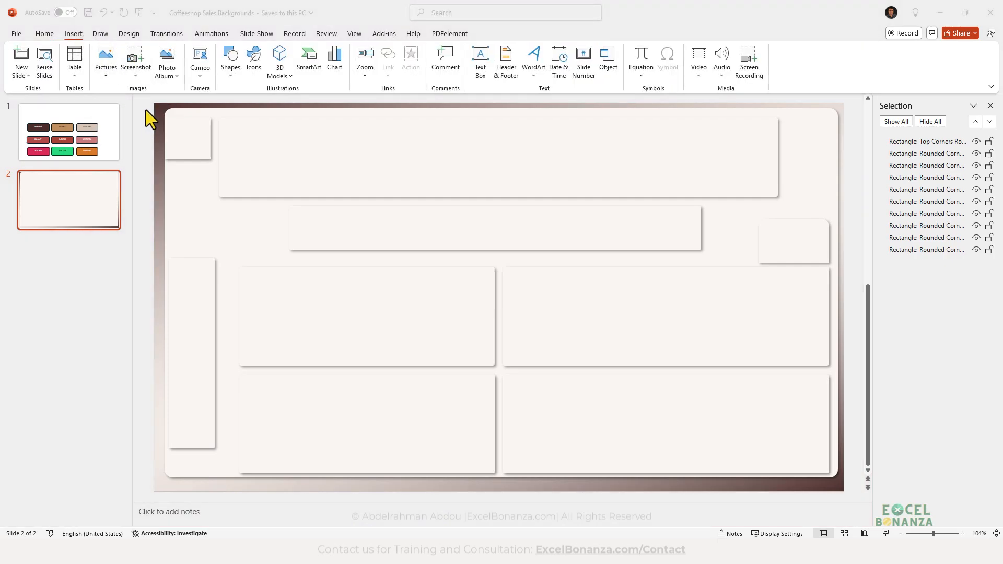
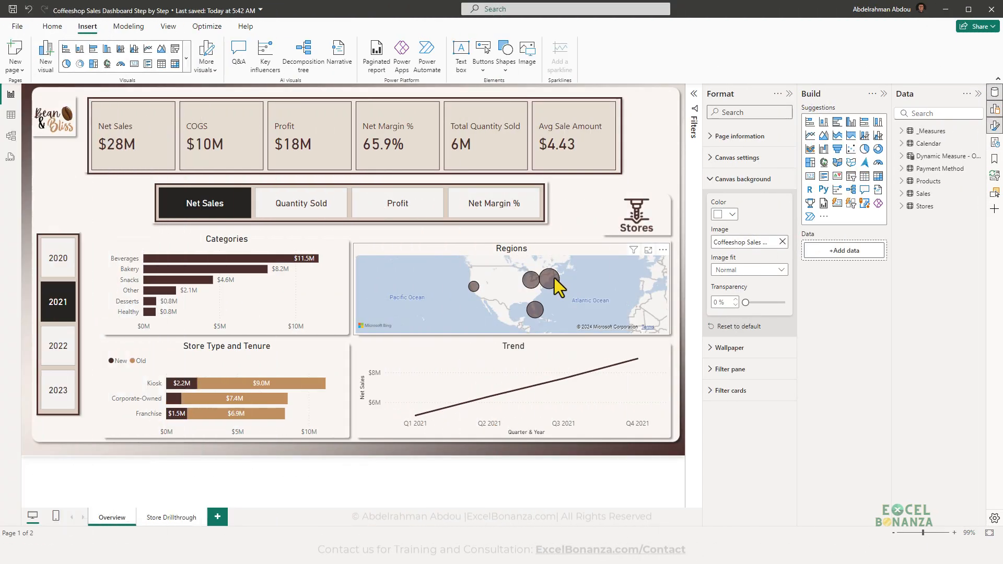
# - Drill through from the East Coast region to the Store Drillthrough page with the Stores button and examine its layout
pyautogui.moveTo(554, 278)
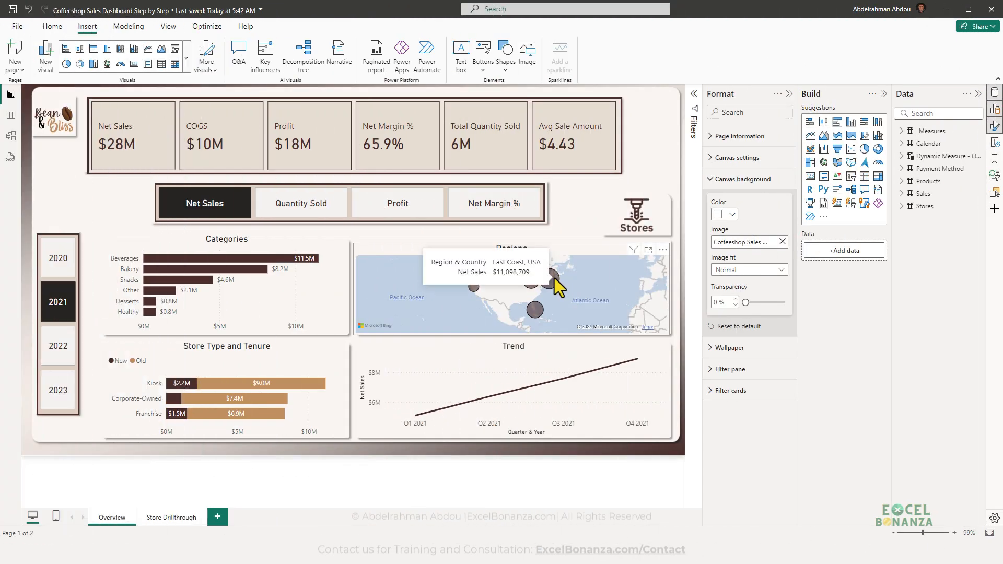
pyautogui.keyDown('ctrl'); pyautogui.click(638, 230); pyautogui.keyUp('ctrl')
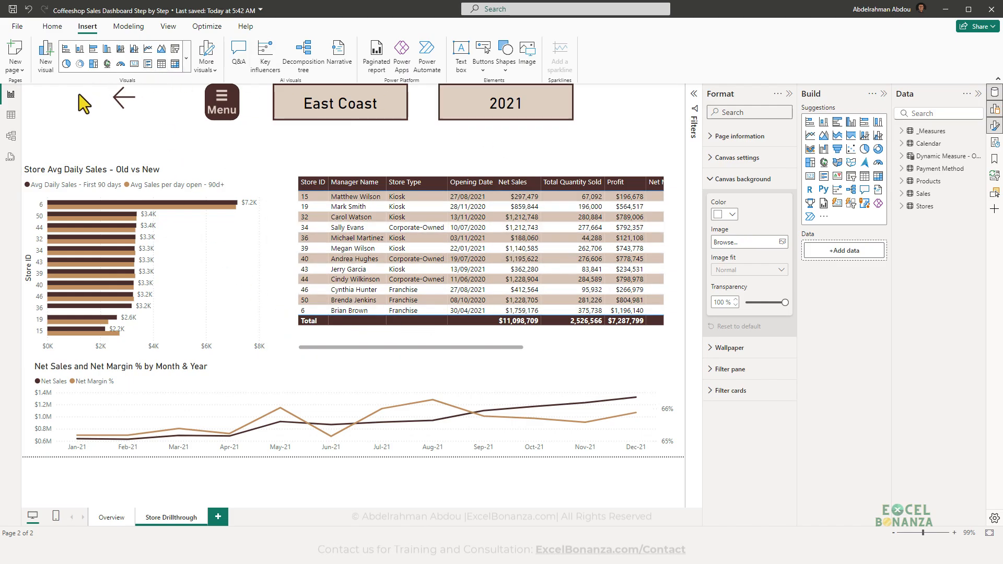
pyautogui.moveTo(86, 89); pyautogui.dragTo(624, 170)
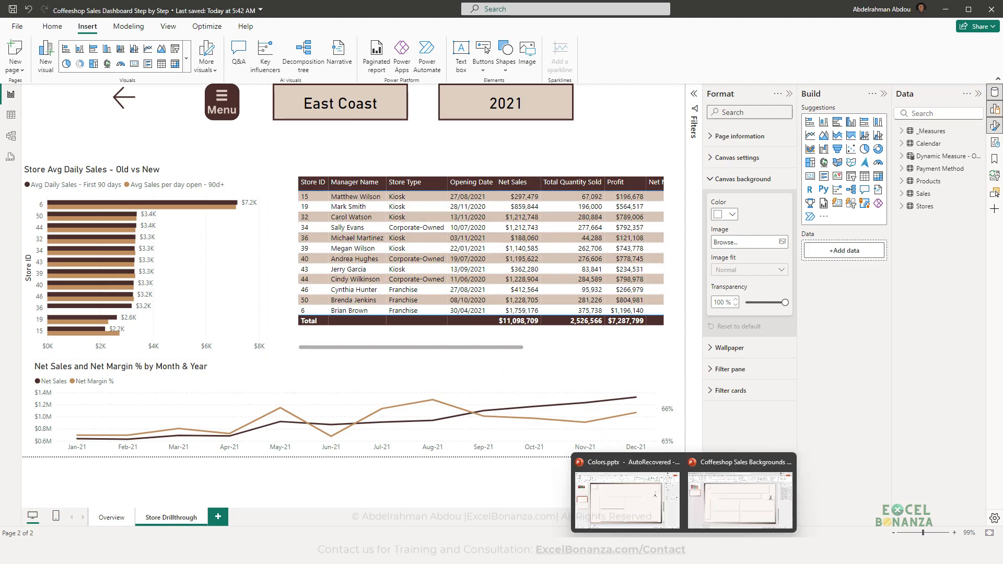
# - Switch to the Coffeeshop Sales Backgrounds presentation in PowerPoint and duplicate slide 2, the Overview background
pyautogui.click(719, 533)
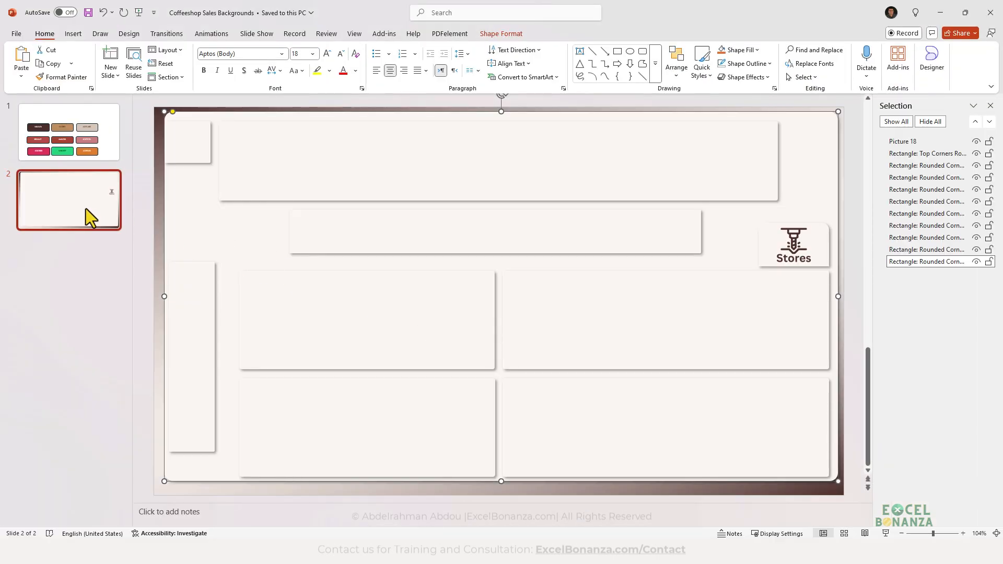
pyautogui.rightClick(79, 200)
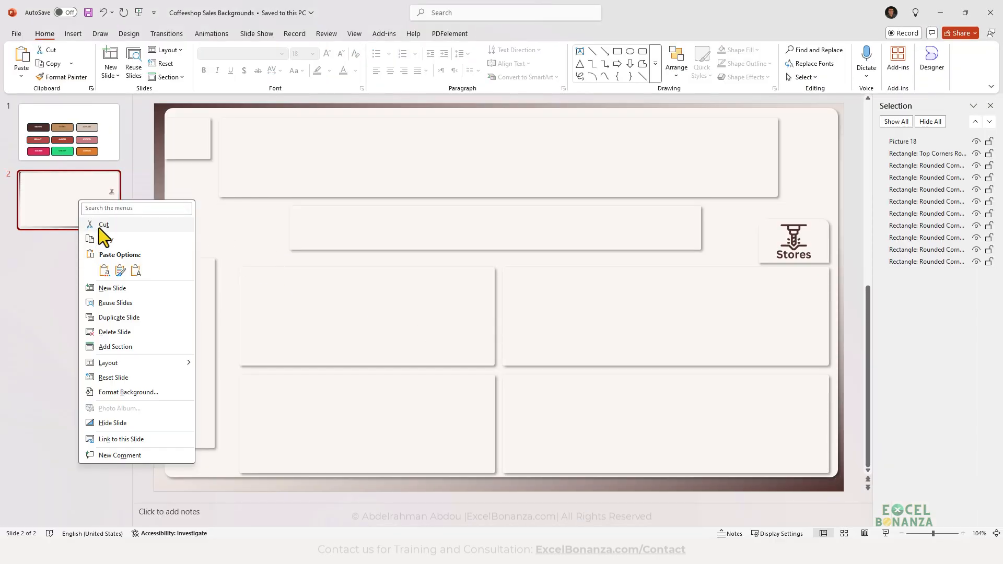
pyautogui.click(134, 318)
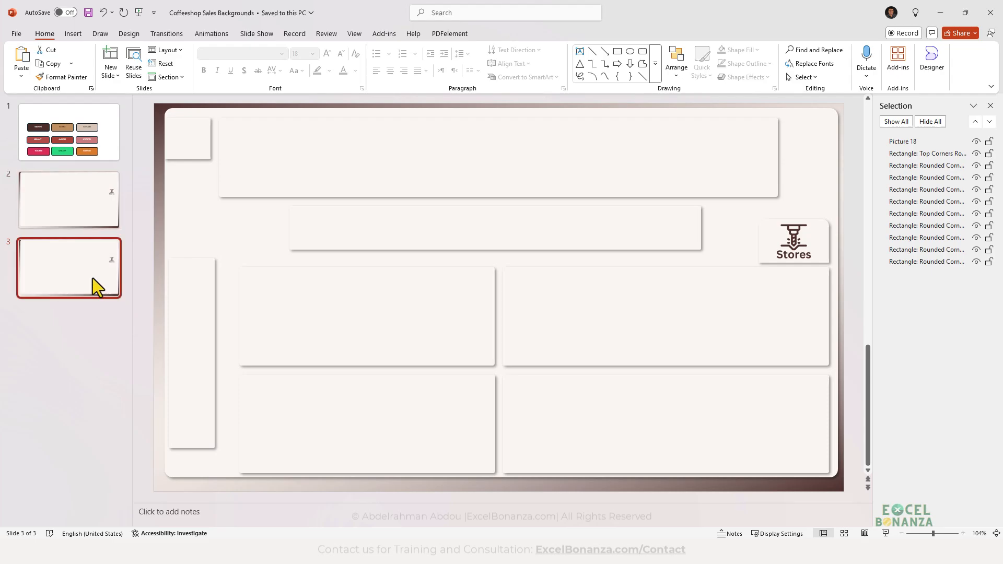
# - Delete the year slicer, four chart, measure selector and KPI cards from slide 3, keeping the logo card and Stores card
pyautogui.click(178, 315)
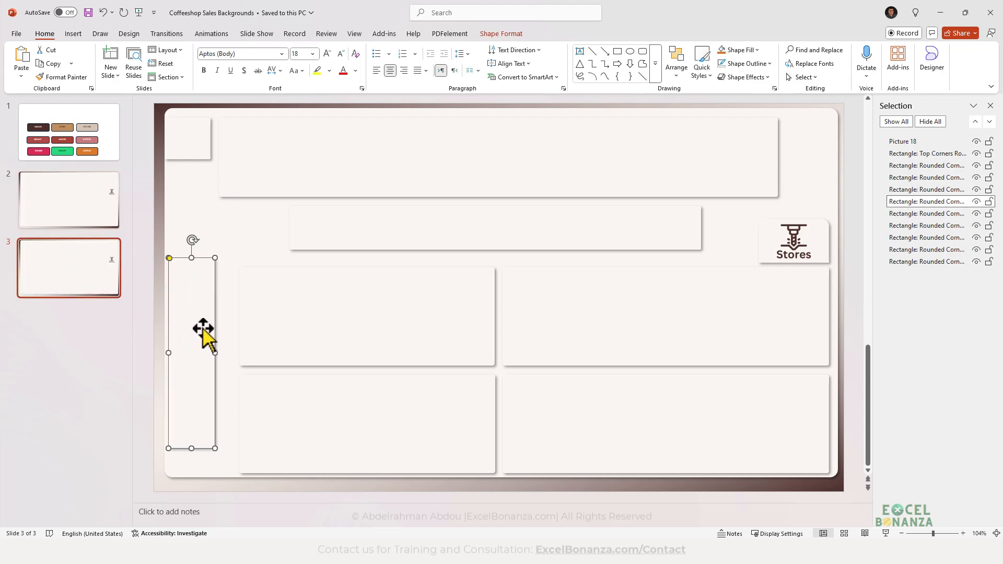
pyautogui.press('Delete')
pyautogui.click(297, 336)
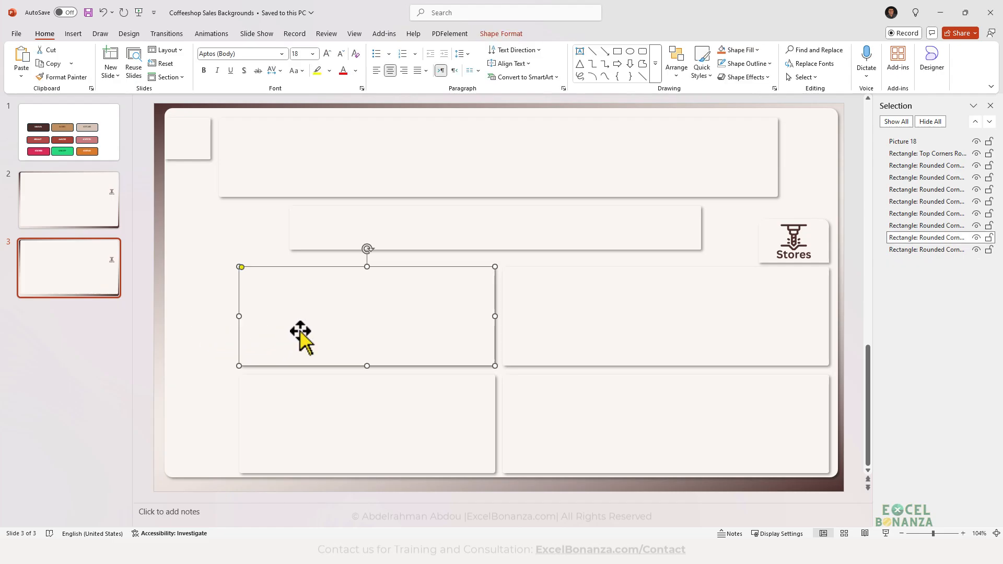
pyautogui.press('Delete')
pyautogui.click(335, 404)
pyautogui.press('Delete')
pyautogui.click(571, 337)
pyautogui.press('Delete')
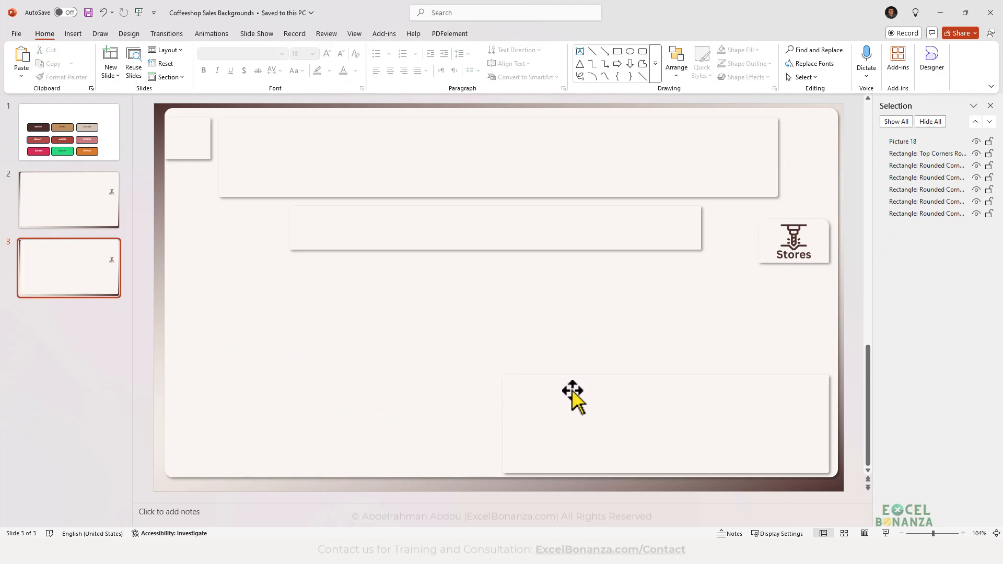
pyautogui.click(572, 410)
pyautogui.press('Delete')
pyautogui.click(543, 228)
pyautogui.press('Delete')
pyautogui.click(549, 186)
pyautogui.press('Delete')
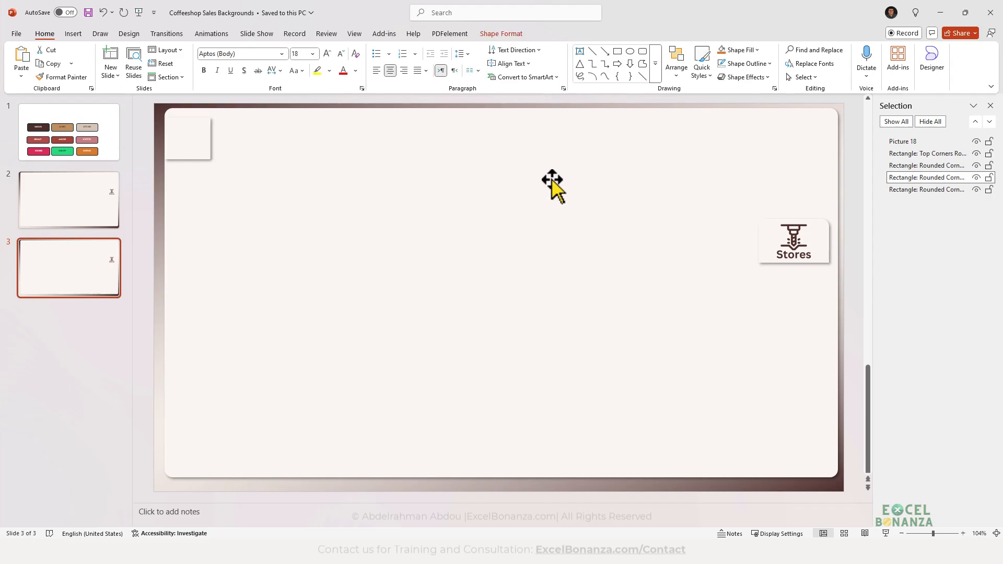
# - Delete the Stores icon and its card from slide 3 and move the small logo card slightly up toward the slide corner
pyautogui.click(807, 259)
pyautogui.press('Delete')
pyautogui.click(810, 251)
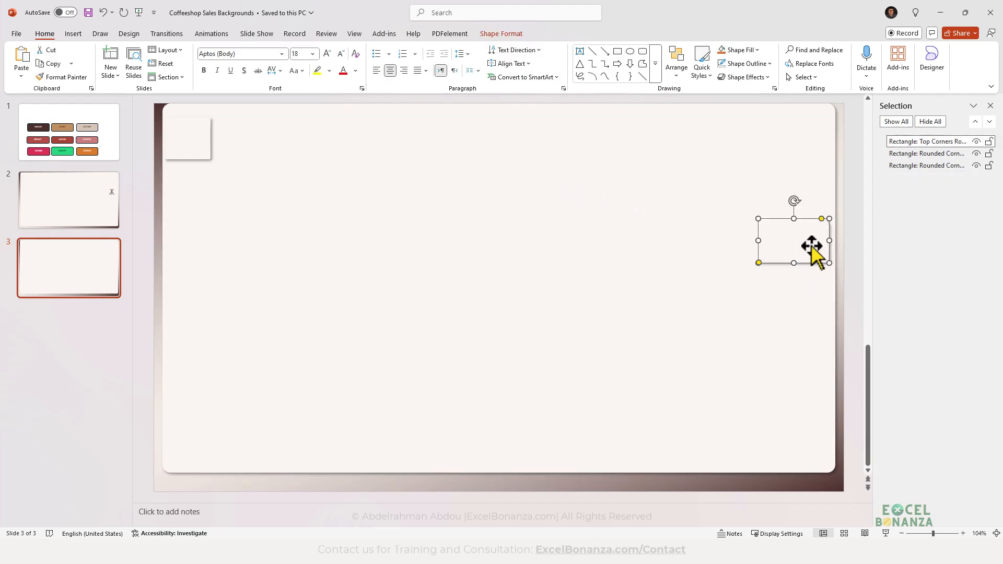
pyautogui.press('Delete')
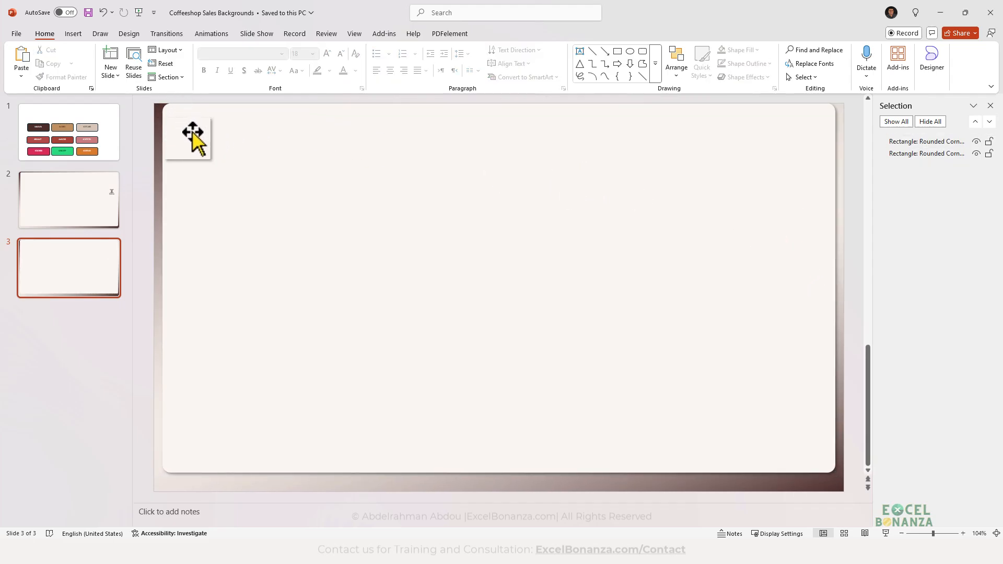
pyautogui.moveTo(194, 134); pyautogui.dragTo(193, 128)
pyautogui.click(84, 347)
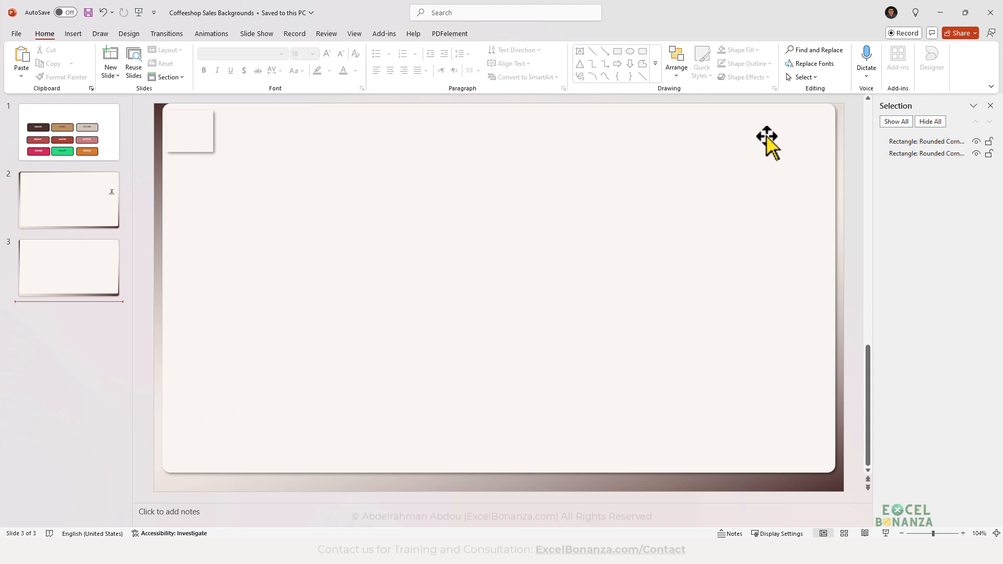
# - Switch to Power BI, capture the Store Drillthrough canvas at 100% zoom as a screenshot, and paste it onto slide 3 in PowerPoint
pyautogui.hotkey('alt', 'Tab')
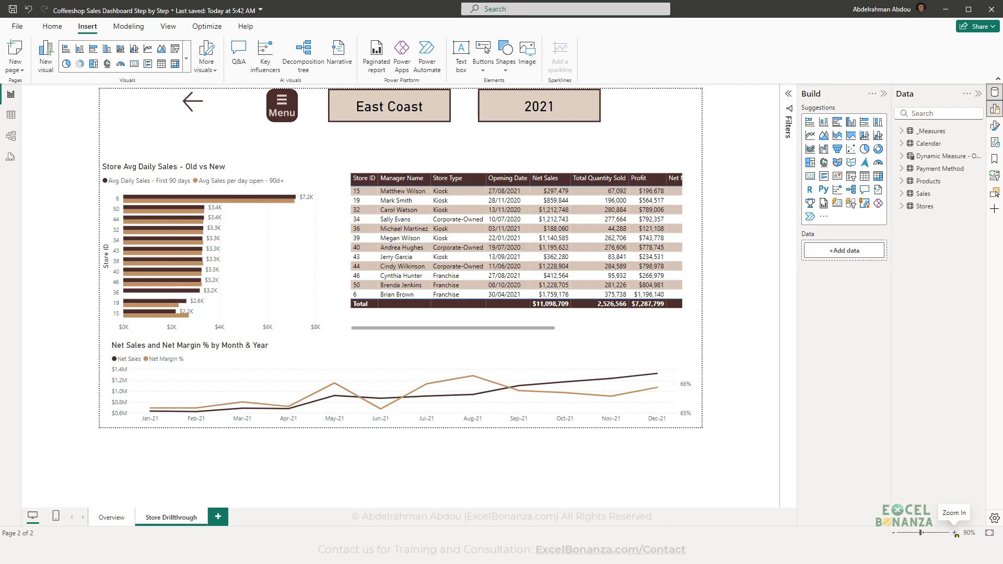
pyautogui.click(955, 533)
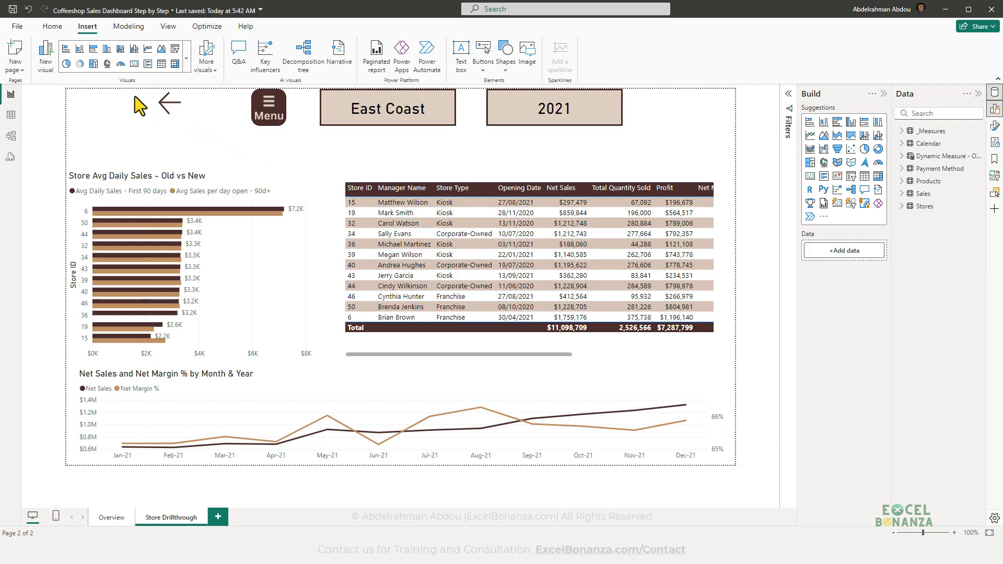
pyautogui.press('super+shift+s')
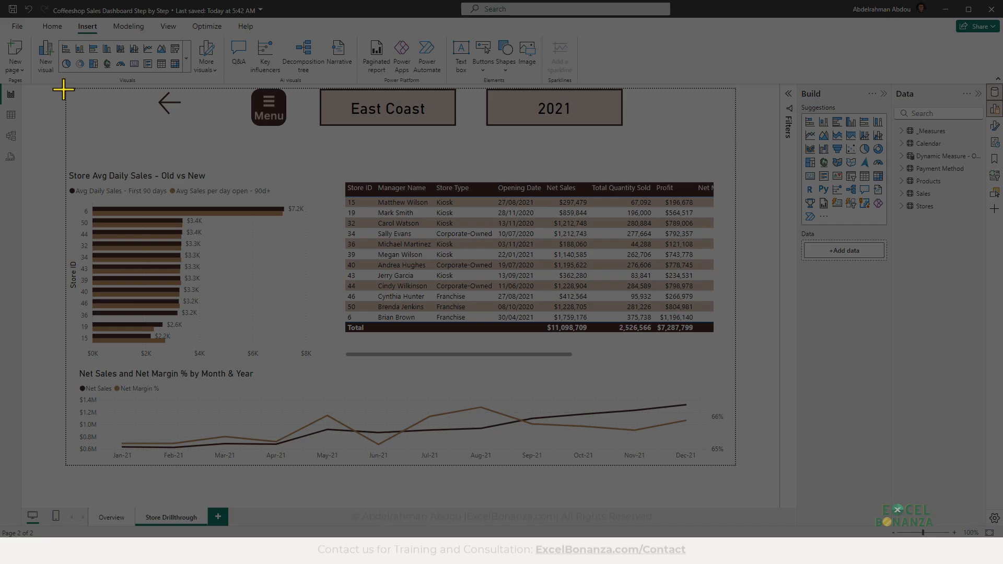
pyautogui.moveTo(63, 89); pyautogui.dragTo(736, 465)
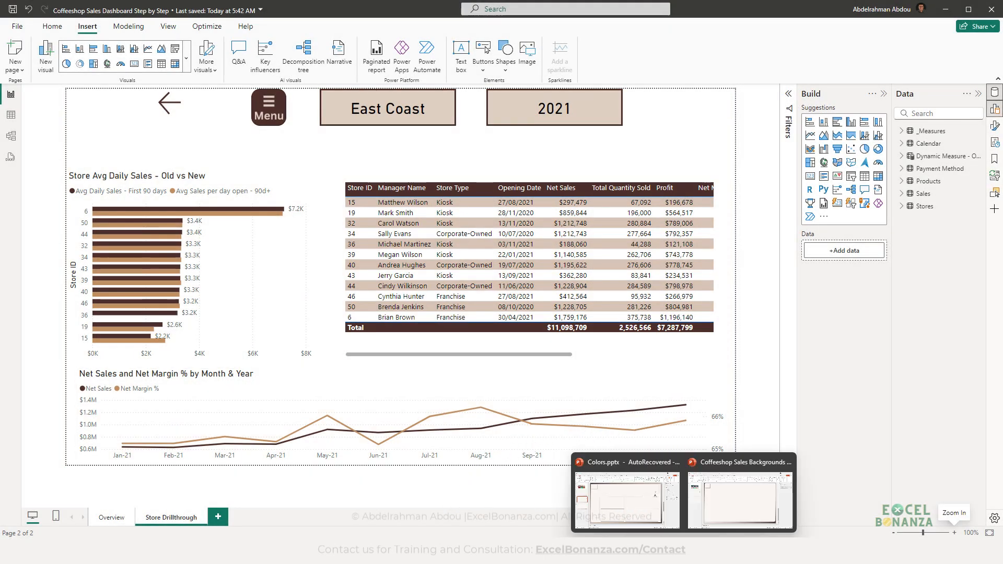
pyautogui.click(711, 527)
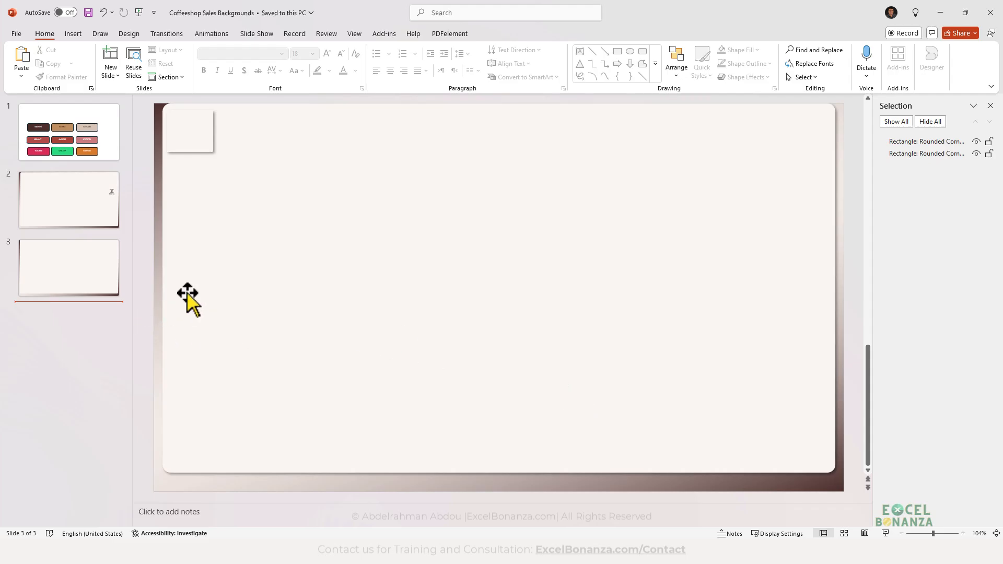
pyautogui.click(206, 239)
pyautogui.hotkey('ctrl', 'v')
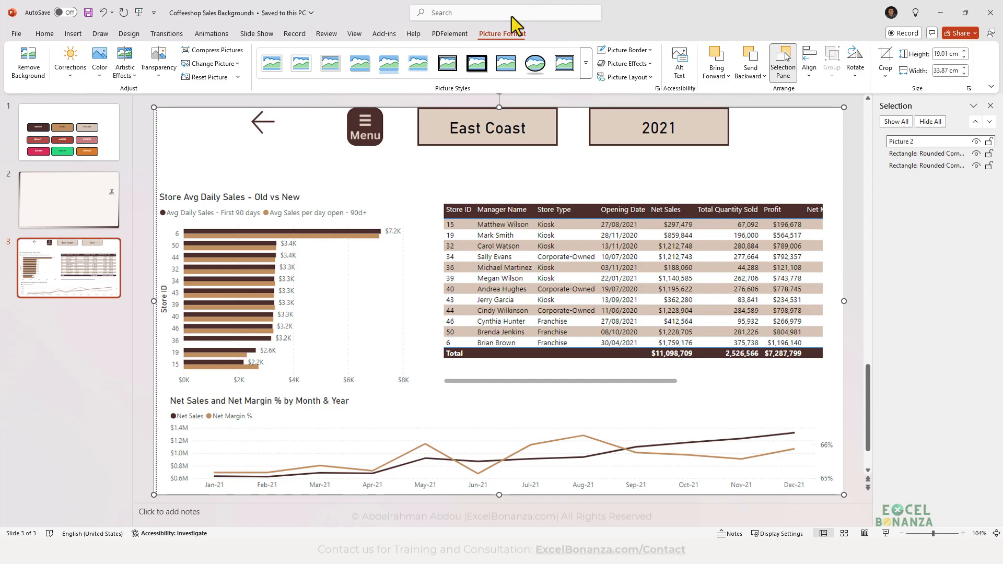
# - Apply a high transparency preset to the pasted page screenshot and shift it slightly up as a tracing guide over slide 3
pyautogui.click(164, 71)
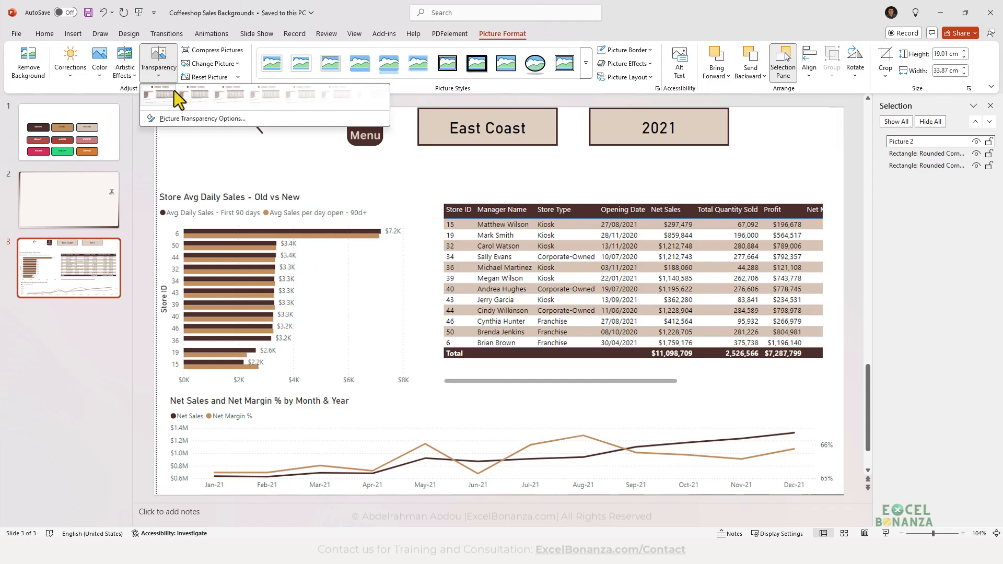
pyautogui.click(344, 95)
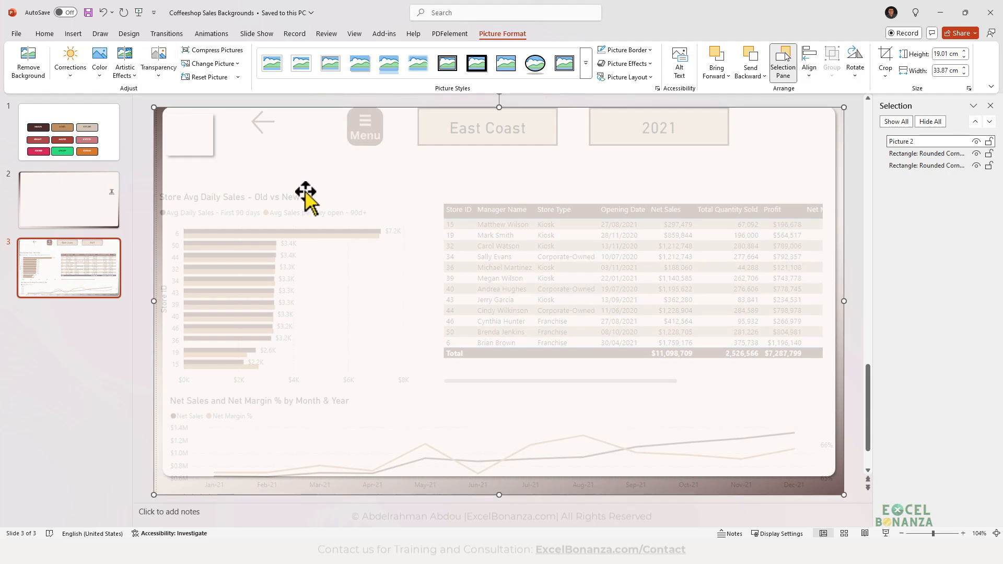
pyautogui.moveTo(212, 151); pyautogui.dragTo(275, 189)
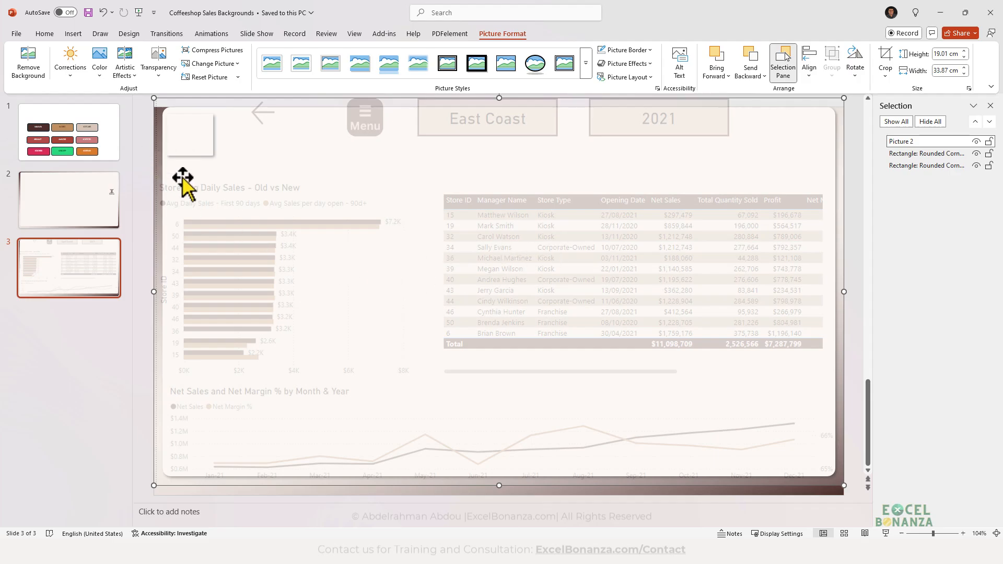
pyautogui.click(920, 156)
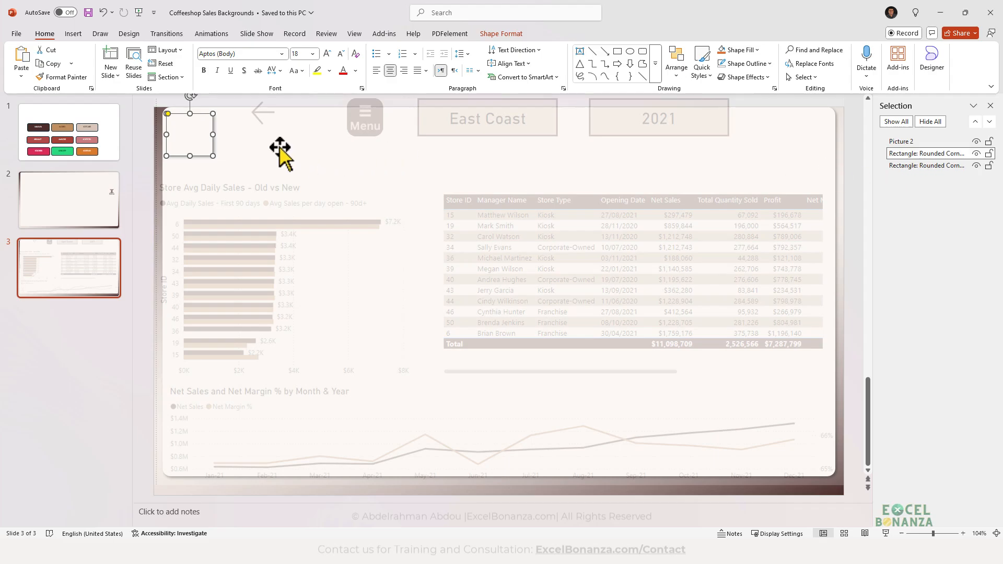
pyautogui.click(587, 183)
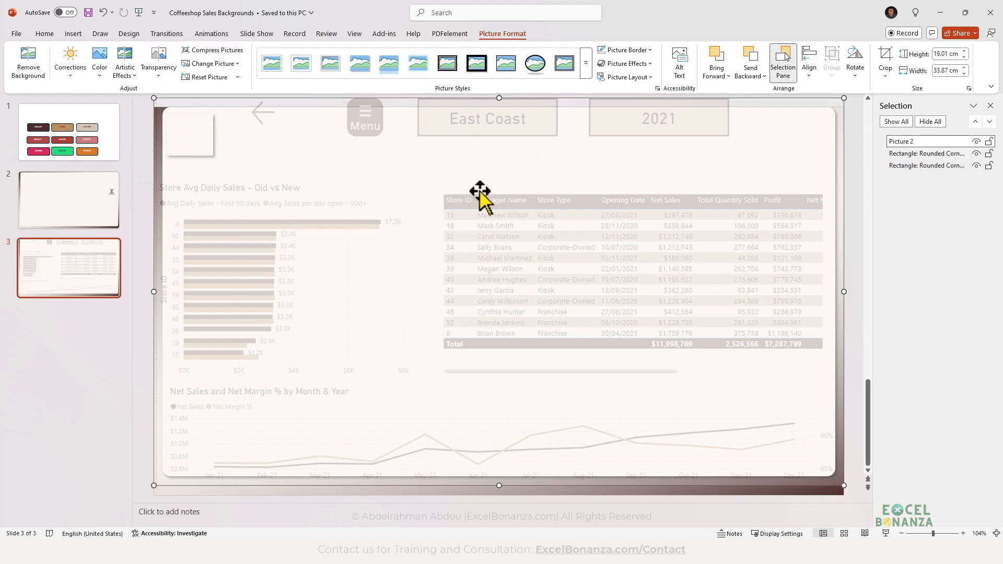
# - Duplicate the logo card and enlarge the copy to cover the Store Avg Daily Sales bar chart in the screenshot
pyautogui.click(914, 157)
pyautogui.hotkey('ctrl', 'c')
pyautogui.hotkey('ctrl', 'v')
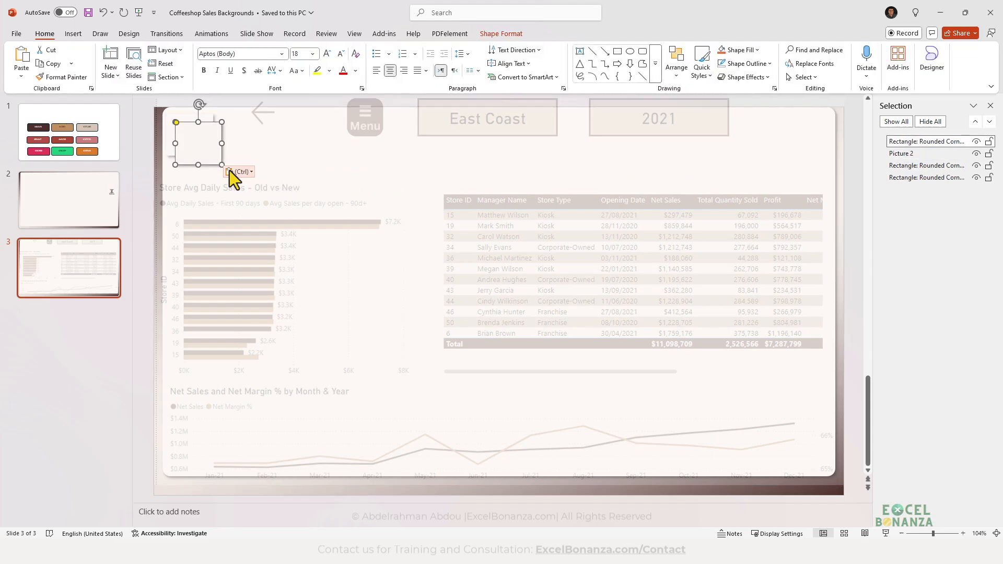
pyautogui.moveTo(200, 144); pyautogui.dragTo(392, 365)
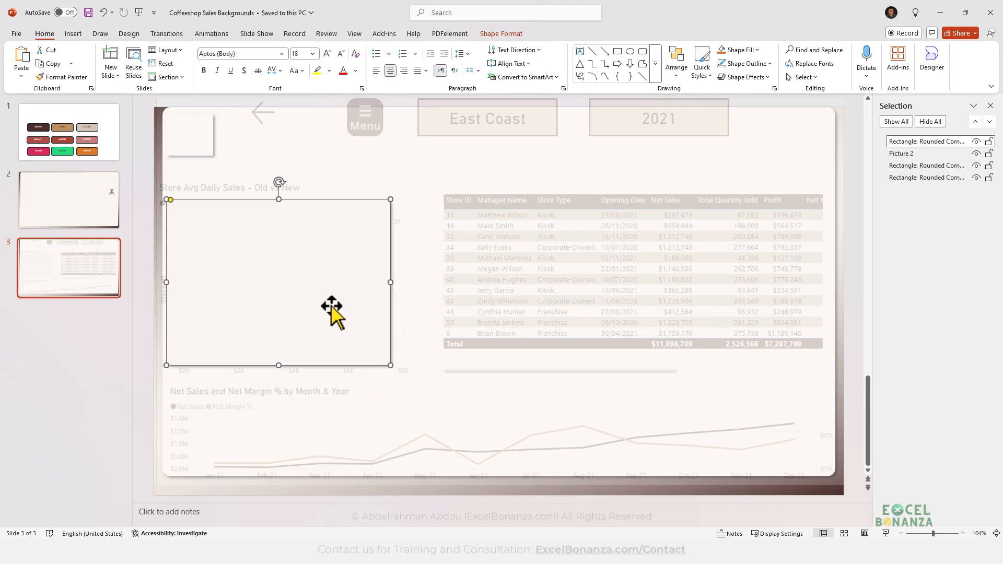
# - Copy the bar chart card over to the store table and widen the copy to span the table area
pyautogui.moveTo(331, 309); pyautogui.dragTo(594, 294)
pyautogui.hotkey('ctrl', 'v')
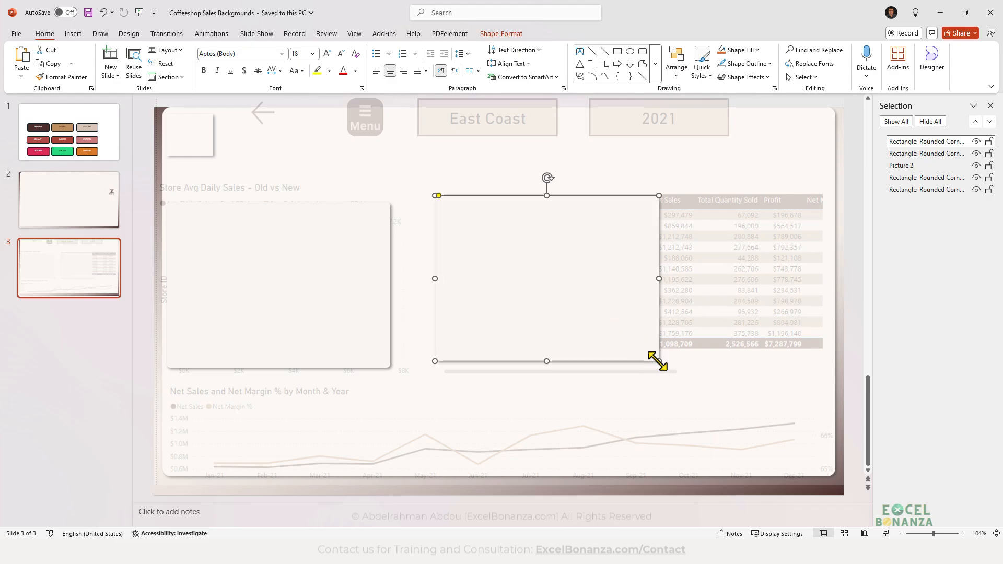
pyautogui.moveTo(657, 361); pyautogui.dragTo(830, 367)
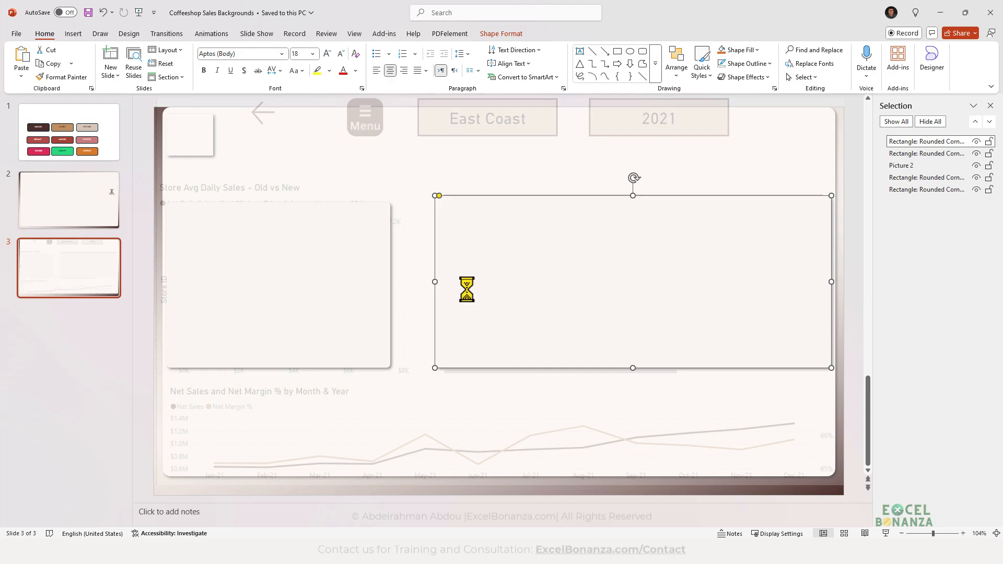
# - Copy the table card below the others and reshape it into a wide, shallow card over the Net Sales and Net Margin line chart
pyautogui.moveTo(470, 291); pyautogui.dragTo(224, 412)
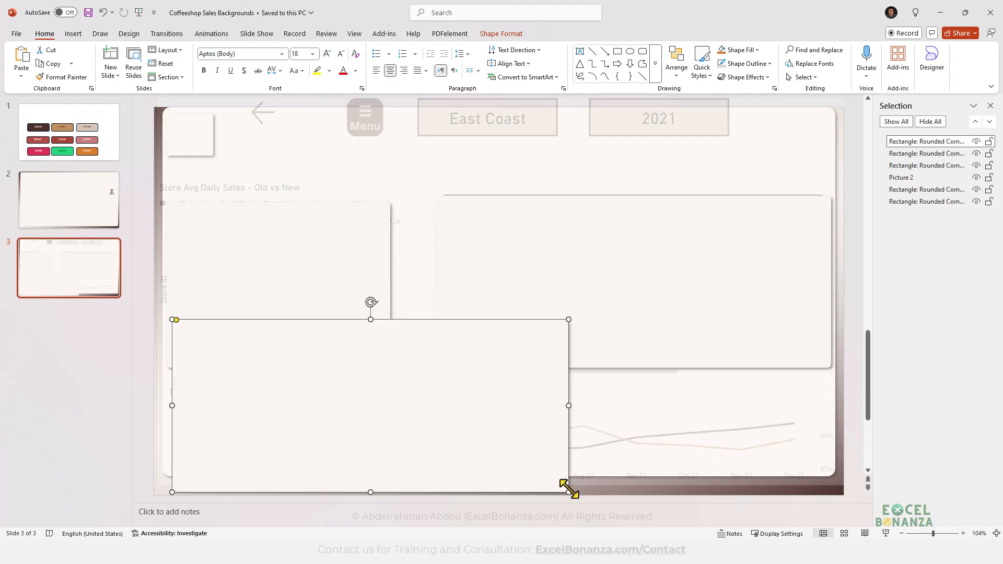
pyautogui.moveTo(570, 491); pyautogui.dragTo(488, 398)
pyautogui.moveTo(421, 375); pyautogui.dragTo(420, 423)
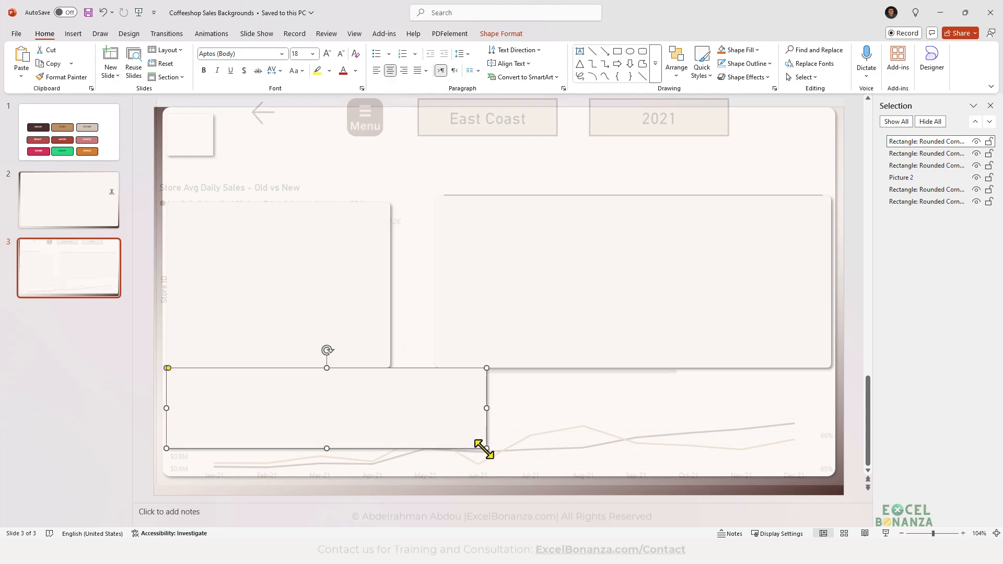
pyautogui.moveTo(485, 450); pyautogui.dragTo(819, 476)
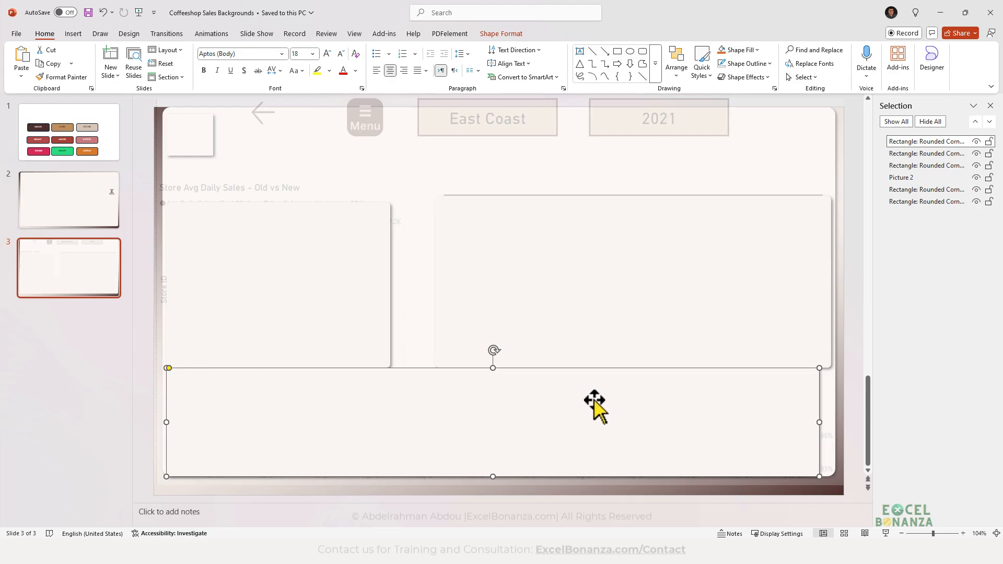
pyautogui.moveTo(492, 369); pyautogui.dragTo(493, 378)
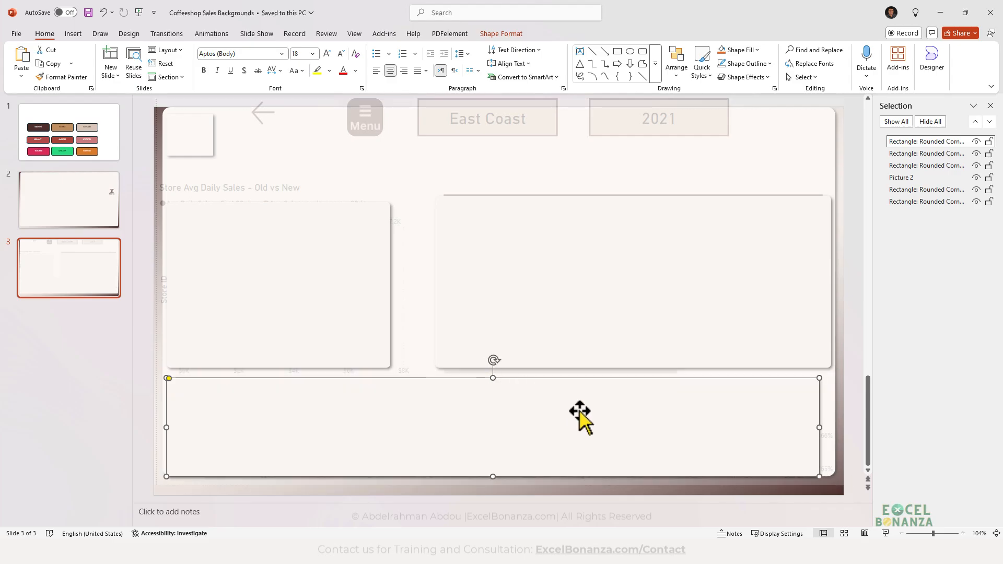
pyautogui.moveTo(817, 474); pyautogui.dragTo(830, 468)
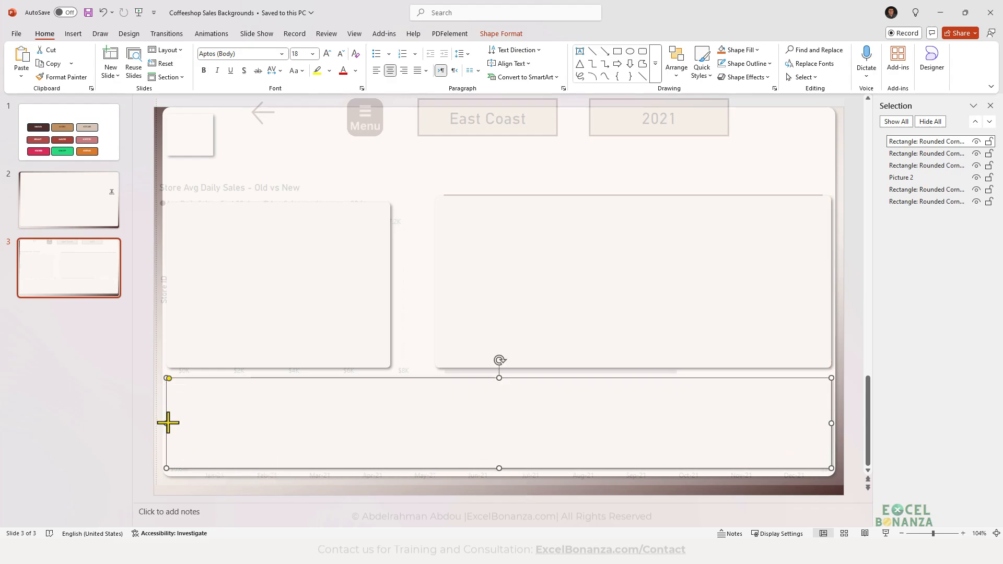
pyautogui.moveTo(168, 422); pyautogui.dragTo(168, 420)
# - Narrow the store table card from its inner side and align its top and bottom edges with the bar chart card
pyautogui.click(223, 284)
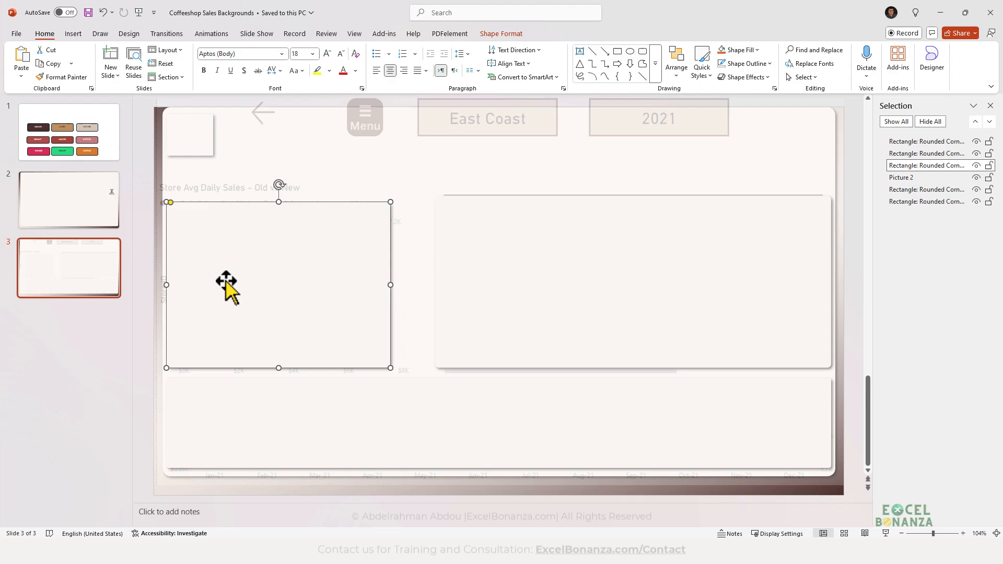
pyautogui.click(478, 282)
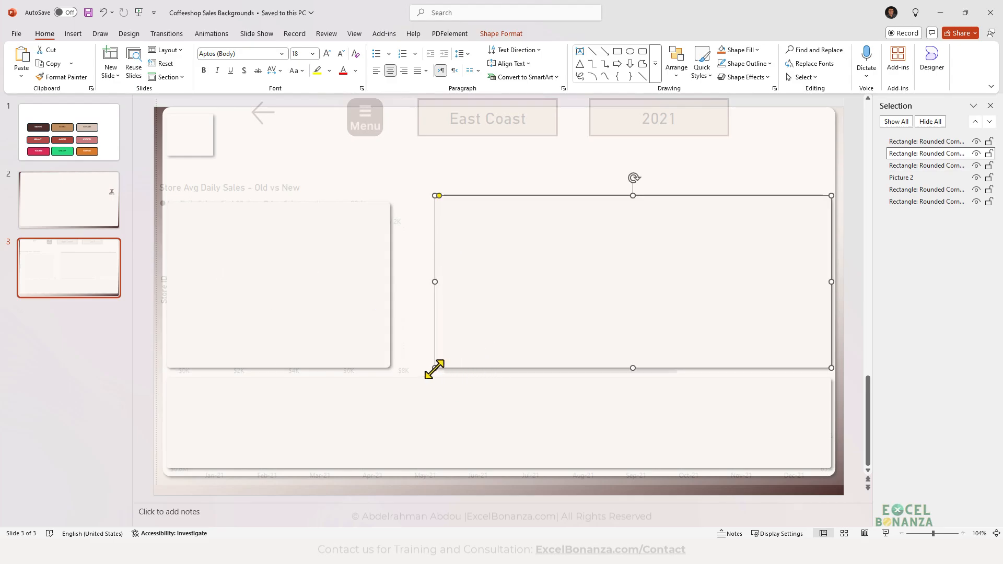
pyautogui.moveTo(435, 368); pyautogui.dragTo(444, 370)
pyautogui.moveTo(473, 314); pyautogui.dragTo(475, 308)
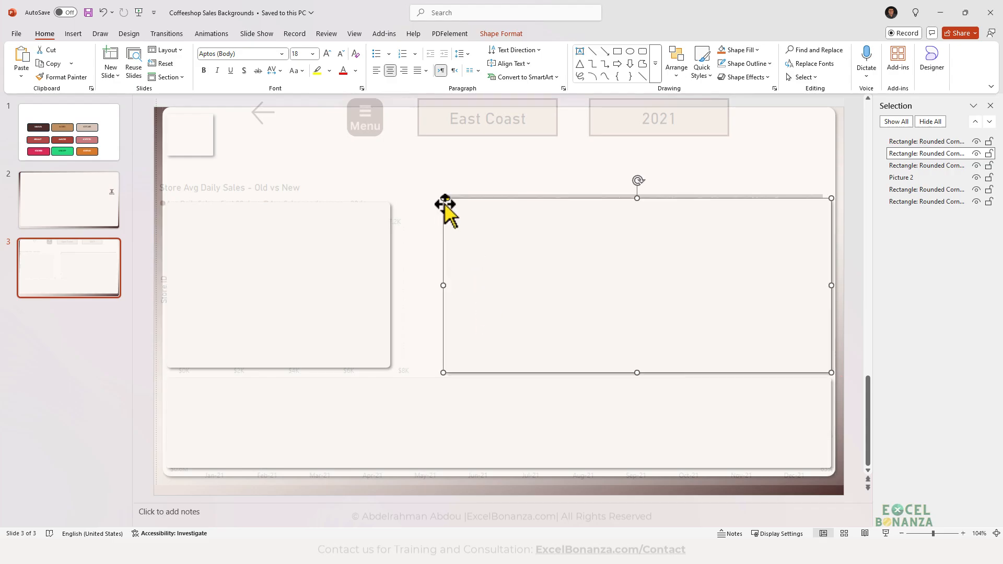
pyautogui.moveTo(636, 201); pyautogui.dragTo(626, 224)
pyautogui.moveTo(638, 372); pyautogui.dragTo(637, 368)
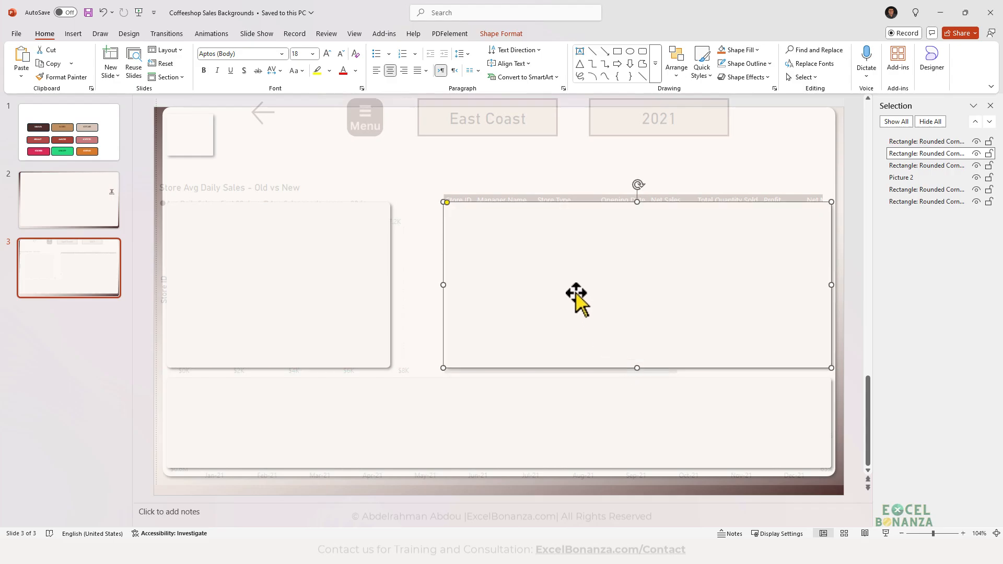
# - Duplicate the bar chart card and shorten the copy into a shallow card over the East Coast heading in the screenshot
pyautogui.click(391, 185)
pyautogui.click(352, 264)
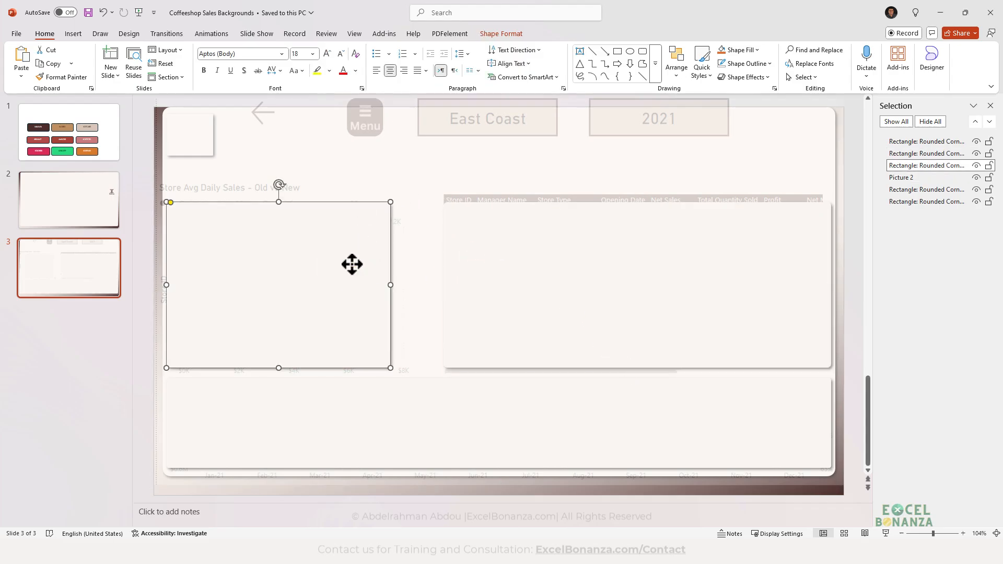
pyautogui.hotkey('ctrl', 'c')
pyautogui.hotkey('ctrl', 'v')
pyautogui.moveTo(352, 265); pyautogui.dragTo(517, 154)
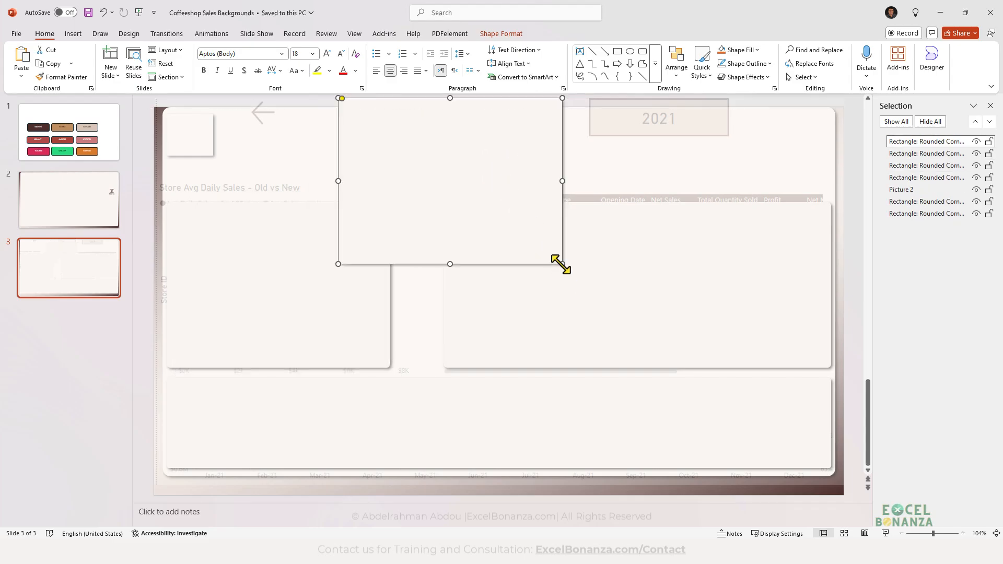
pyautogui.moveTo(561, 265); pyautogui.dragTo(561, 157)
pyautogui.moveTo(456, 134); pyautogui.dragTo(495, 140)
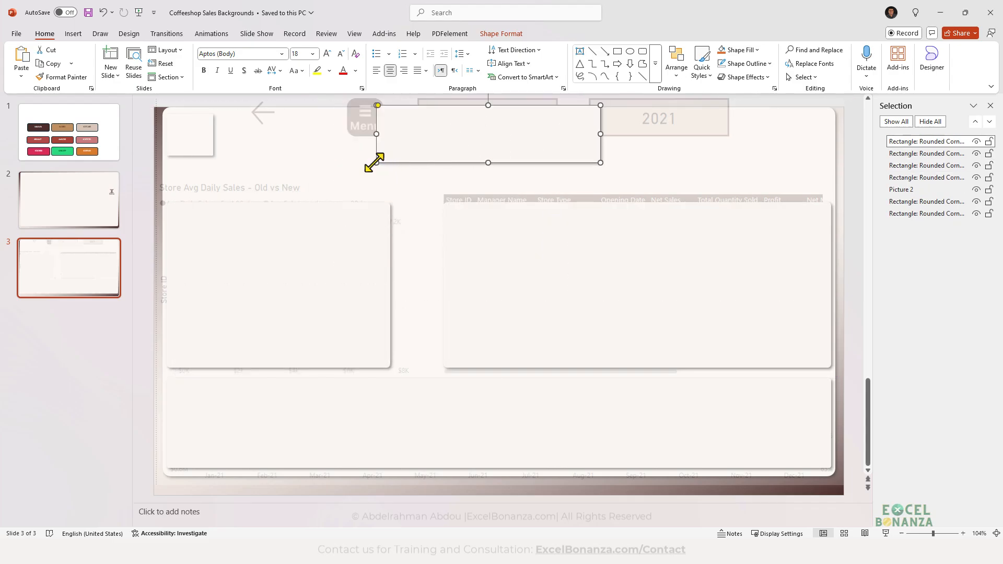
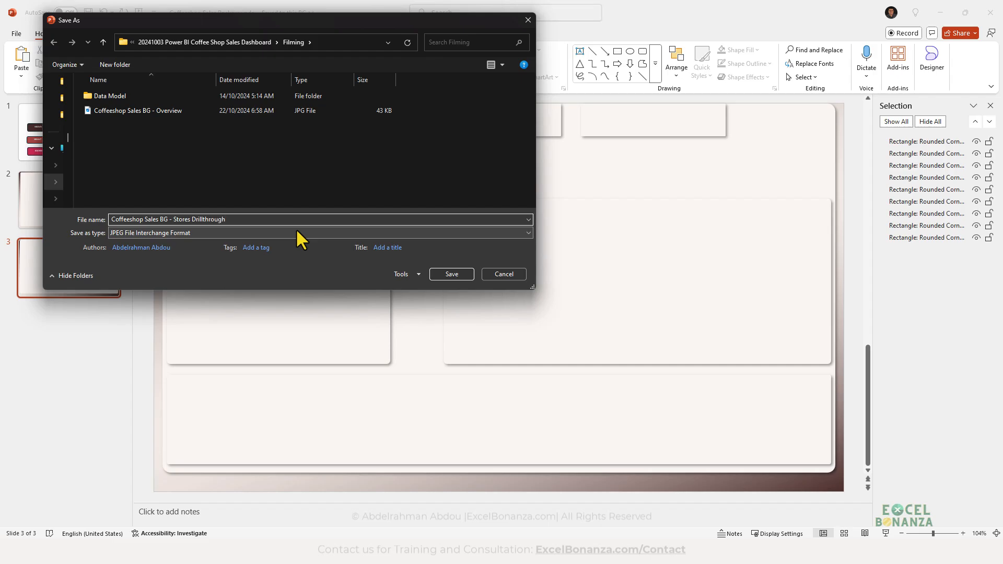
# - Export only the current slide as a JPEG named Coffeeshop Sales BG - Stores Drillthrough
pyautogui.press('Return')
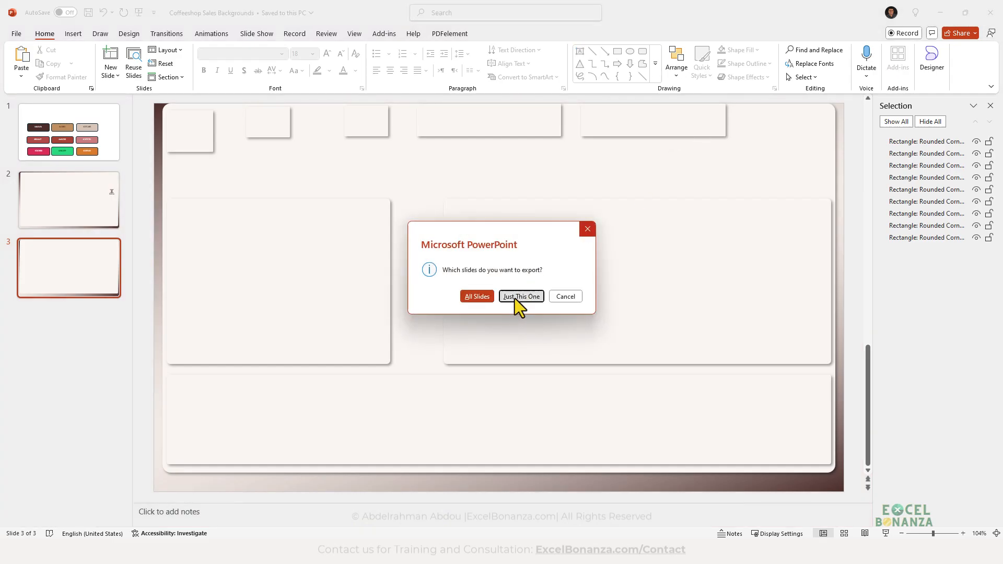
pyautogui.click(515, 296)
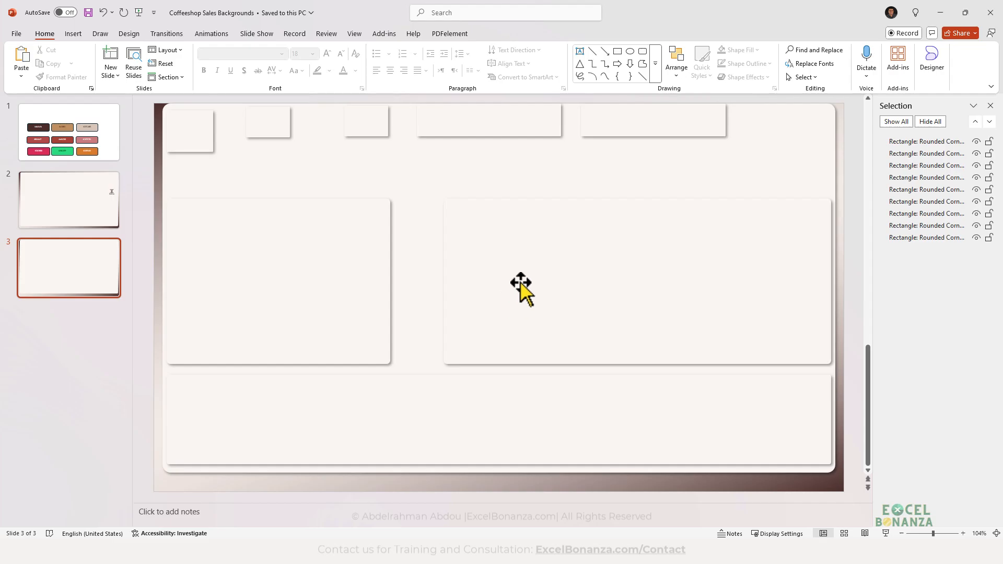
# - Switch to Power BI and set Coffeeshop Sales BG - Stores Drillthrough as the Store Drillthrough canvas background image with 0% transparency
pyautogui.click(938, 12)
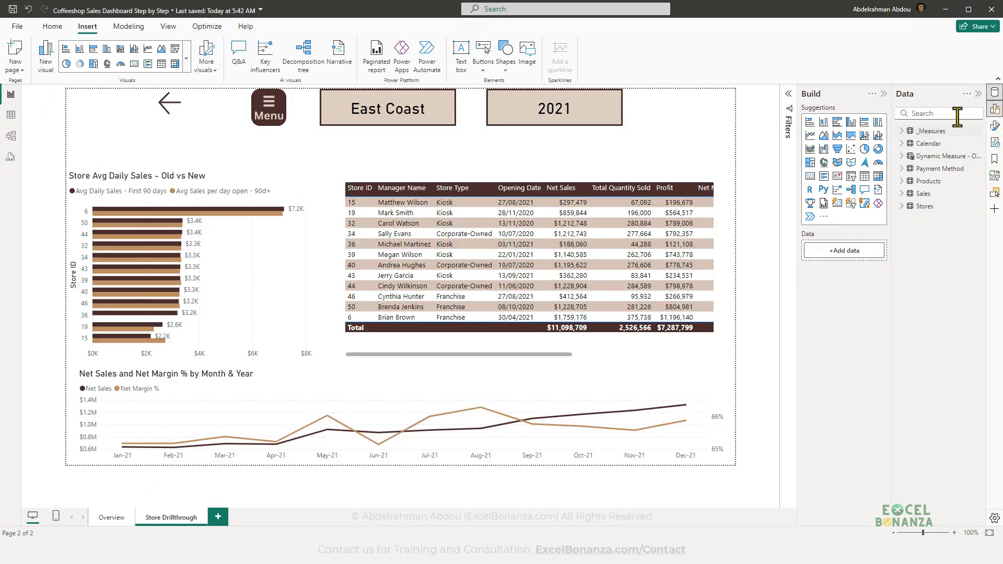
pyautogui.click(994, 125)
pyautogui.click(767, 184)
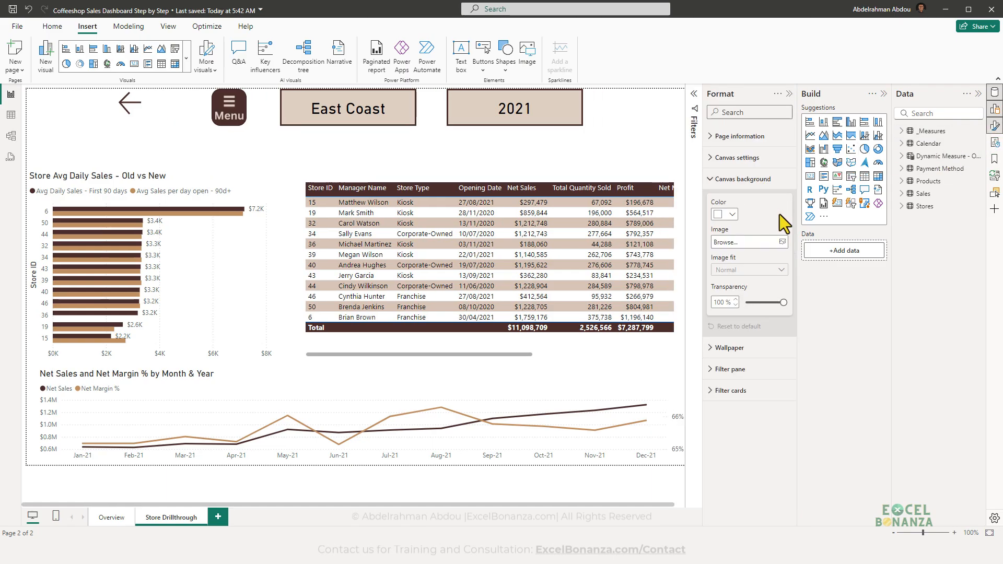
pyautogui.click(782, 242)
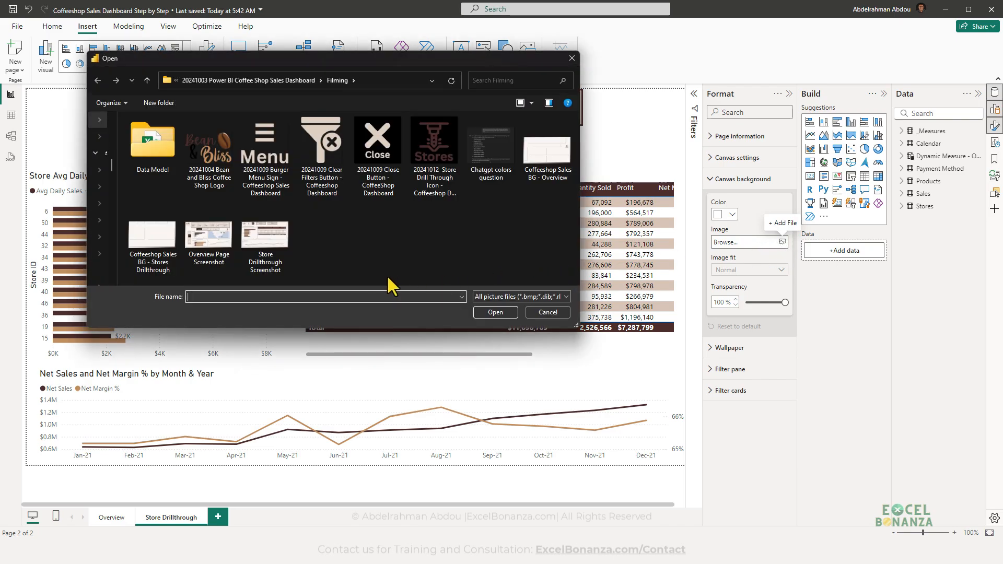
pyautogui.click(154, 265)
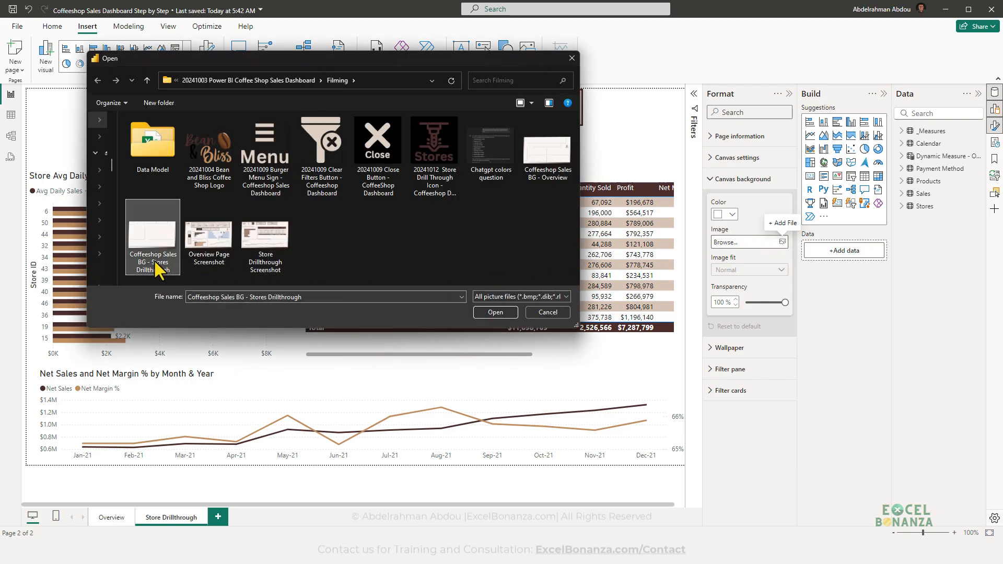
pyautogui.doubleClick(155, 266)
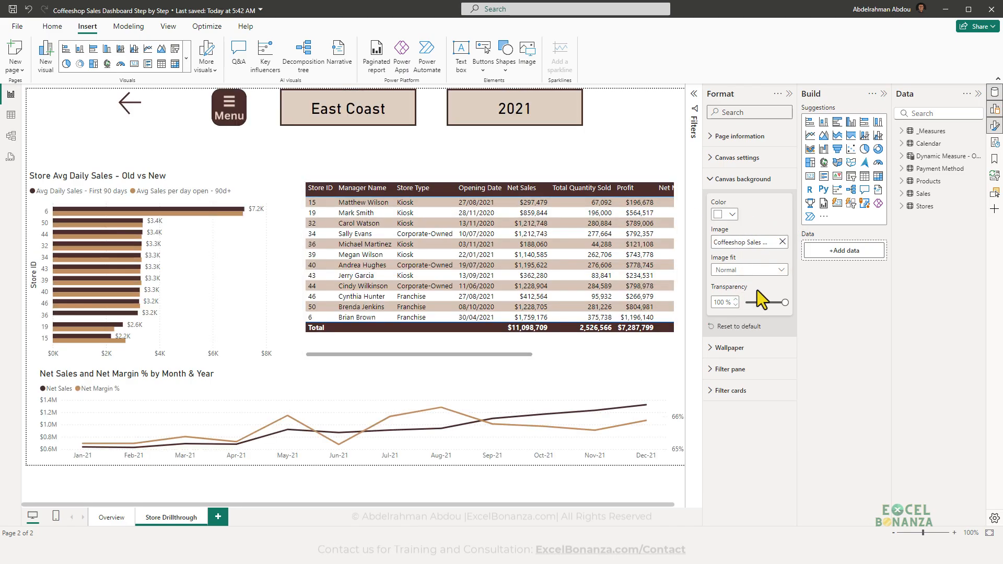
pyautogui.moveTo(785, 303); pyautogui.dragTo(639, 302)
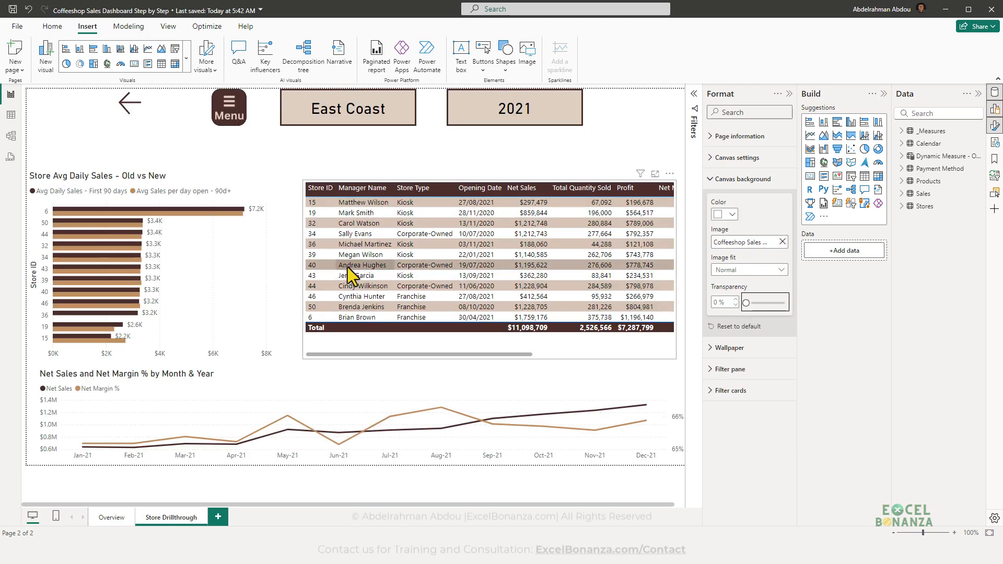
# - Move and resize the Net Sales and Net Margin % line chart to fit inside the wide card of the background
pyautogui.click(217, 384)
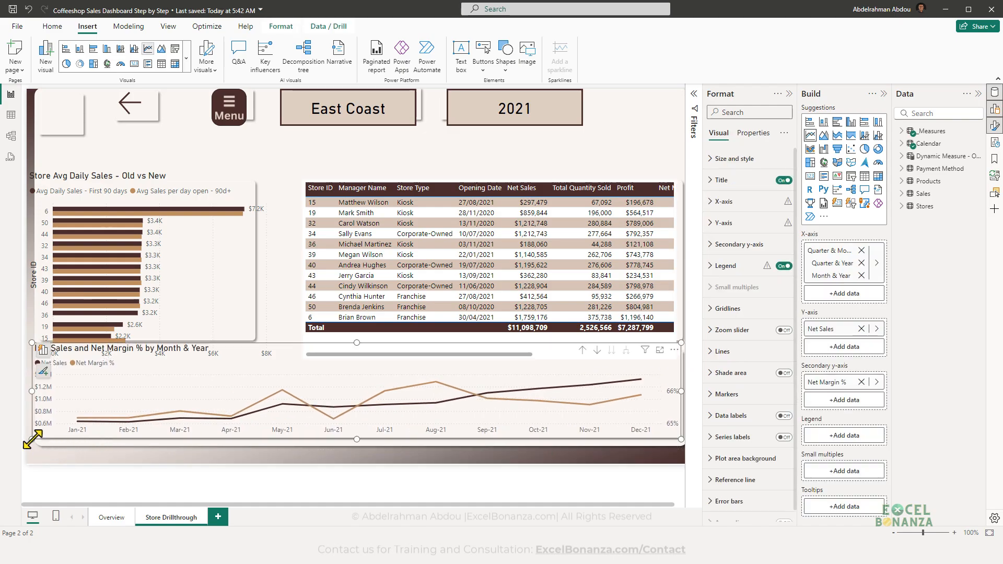
pyautogui.moveTo(33, 439); pyautogui.dragTo(48, 434)
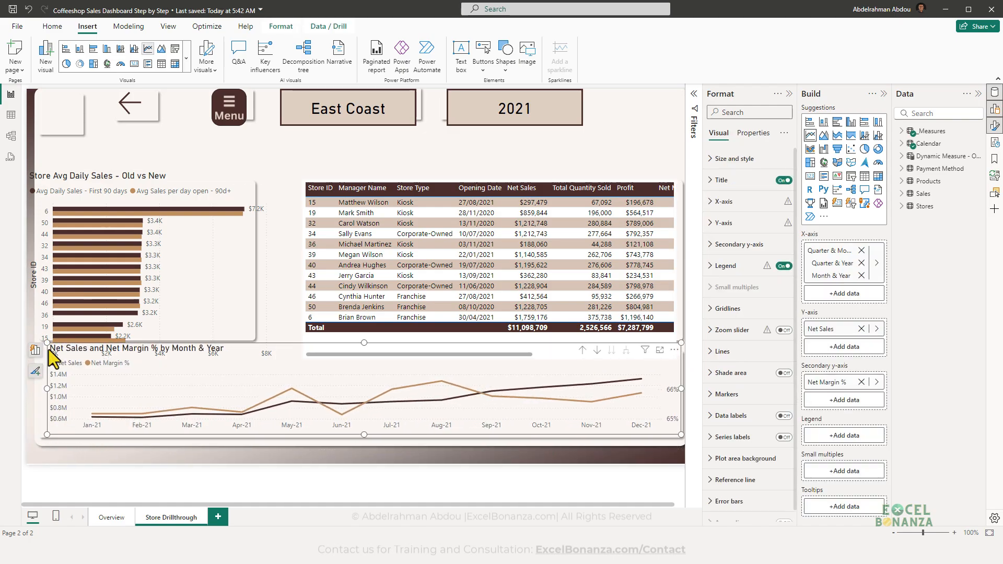
pyautogui.moveTo(48, 343); pyautogui.dragTo(41, 356)
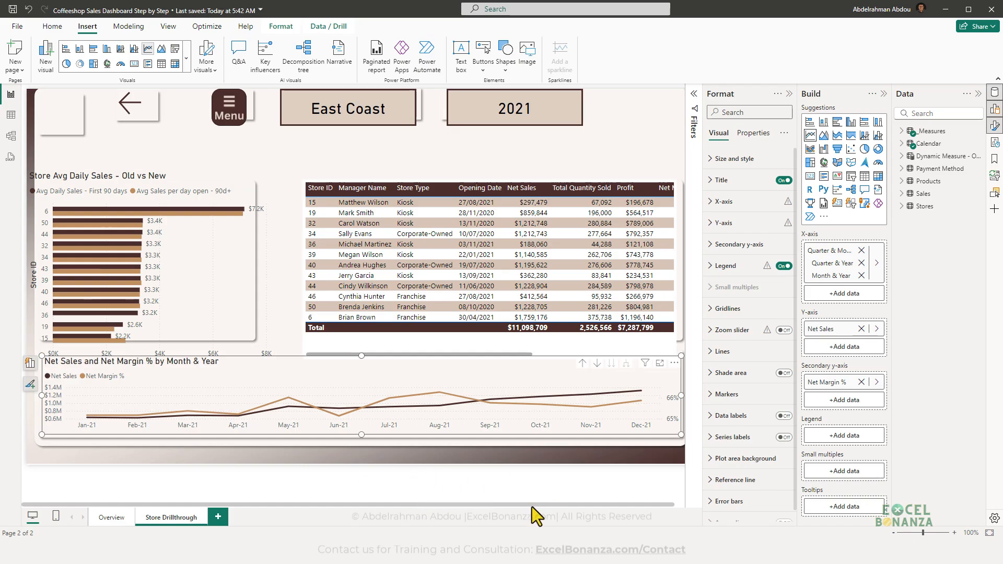
pyautogui.moveTo(531, 506); pyautogui.dragTo(618, 506)
pyautogui.moveTo(669, 358); pyautogui.dragTo(672, 359)
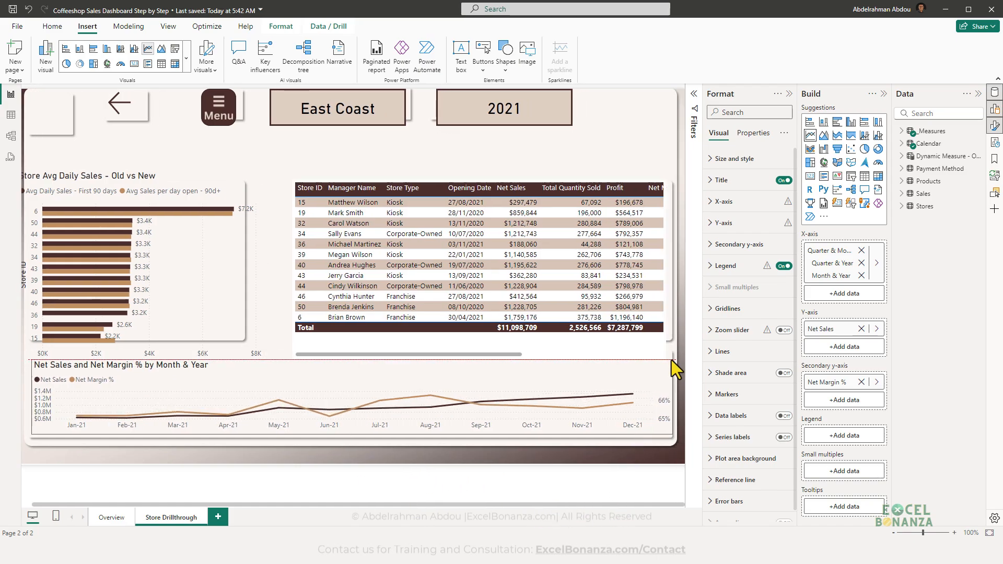
# - Move the store table up, turn off its background, and clear the row selection that cross-filters the charts
pyautogui.moveTo(553, 300); pyautogui.dragTo(562, 281)
pyautogui.click(563, 280)
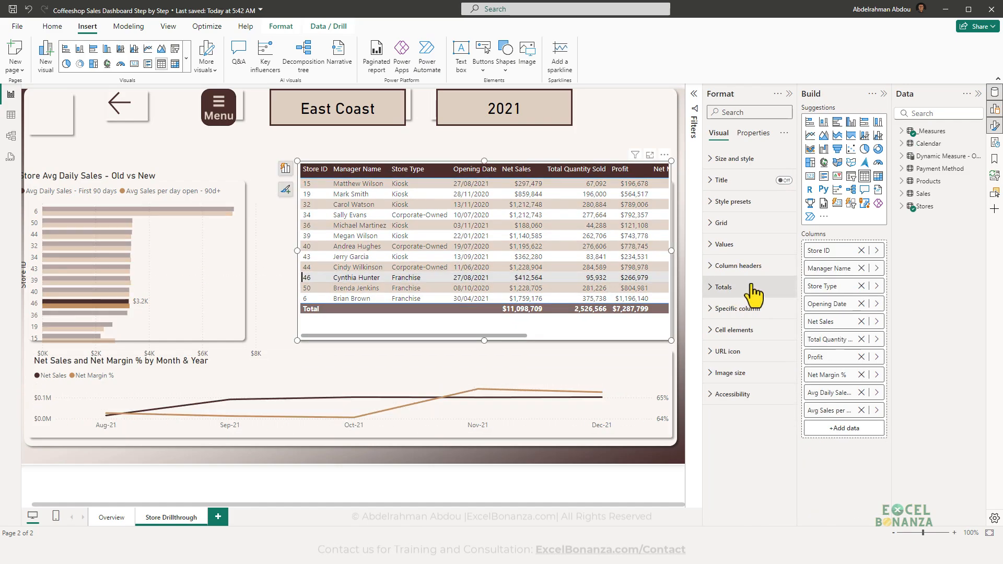
pyautogui.click(733, 159)
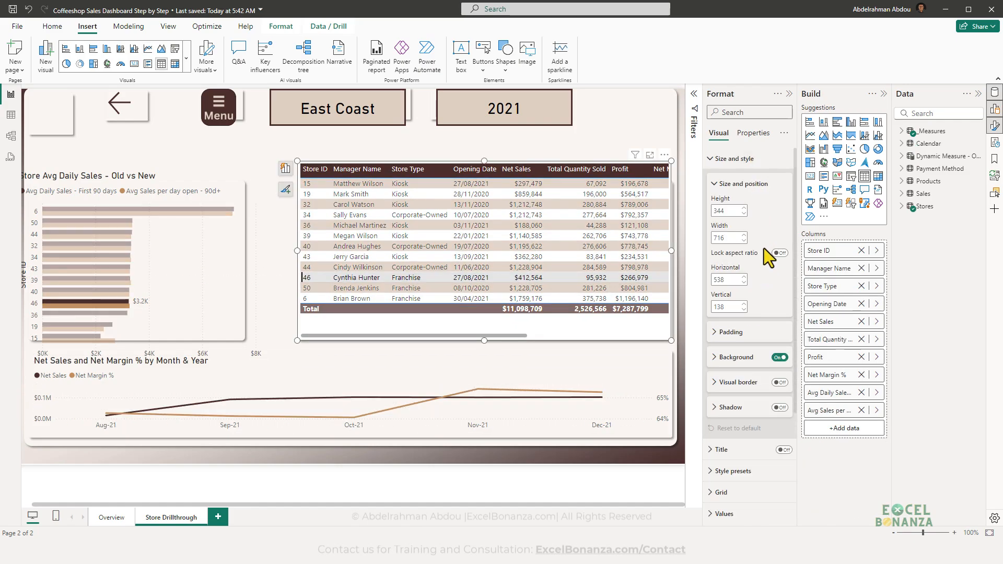
pyautogui.click(779, 357)
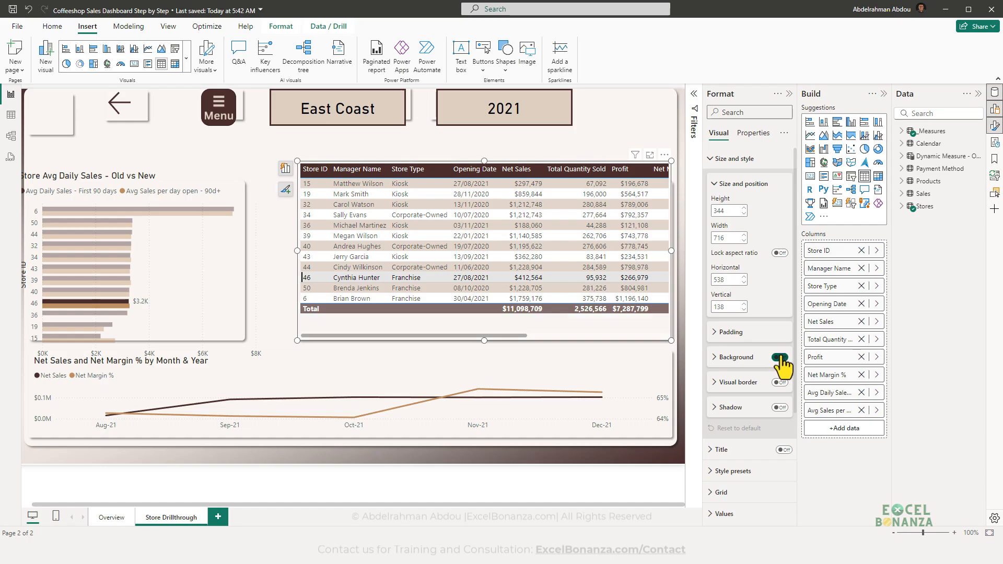
pyautogui.click(400, 248)
pyautogui.click(398, 250)
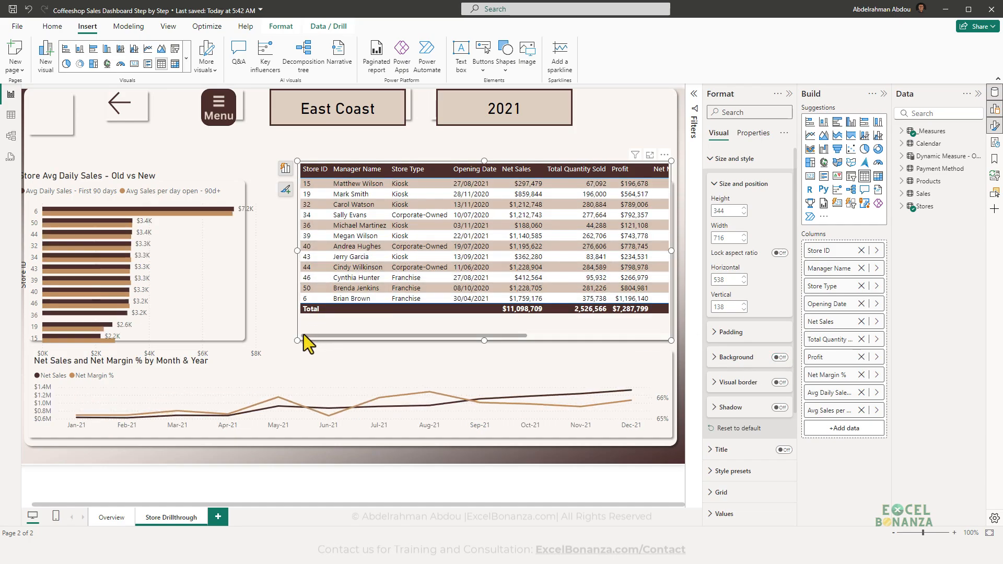
# - Shrink the store table to about 715 by 335 and move it down onto its card at vertical position 175
pyautogui.moveTo(298, 340); pyautogui.dragTo(299, 334)
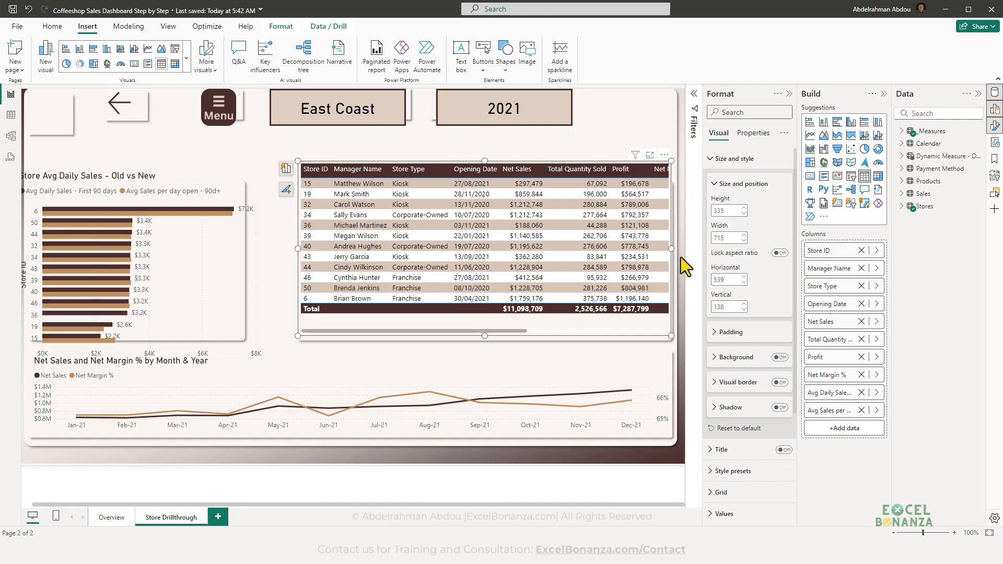
pyautogui.moveTo(668, 163); pyautogui.dragTo(669, 182)
pyautogui.moveTo(669, 355); pyautogui.dragTo(669, 343)
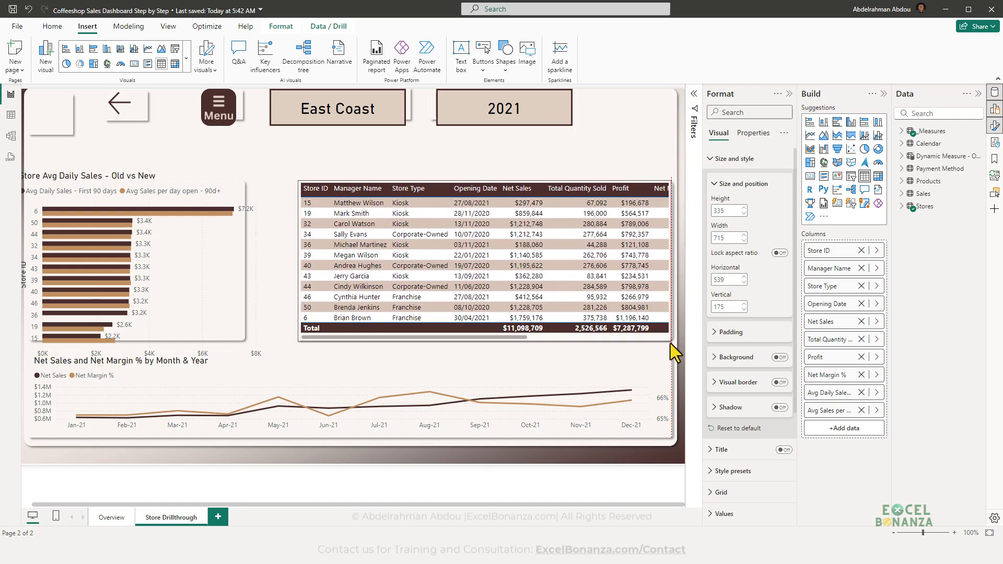
# - Move the Store Avg Daily Sales bar chart onto its card and resize it to fit within the card's edges
pyautogui.click(255, 288)
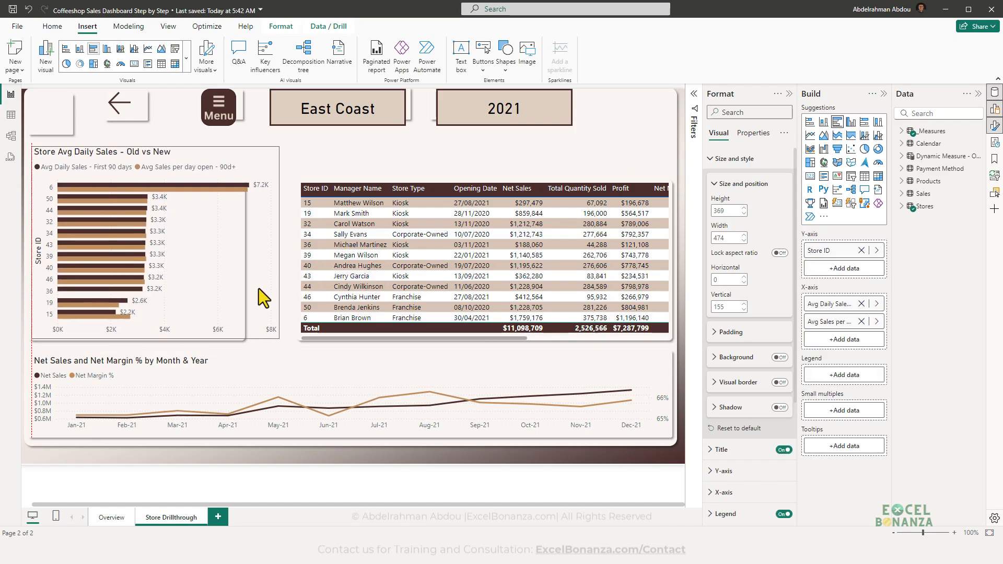
pyautogui.moveTo(275, 344); pyautogui.dragTo(235, 334)
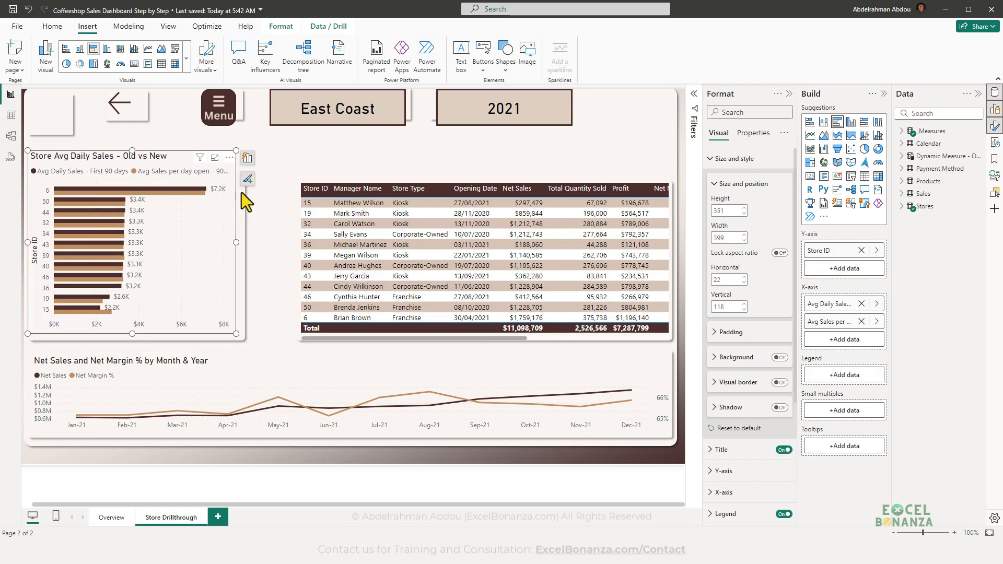
pyautogui.moveTo(236, 150); pyautogui.dragTo(244, 180)
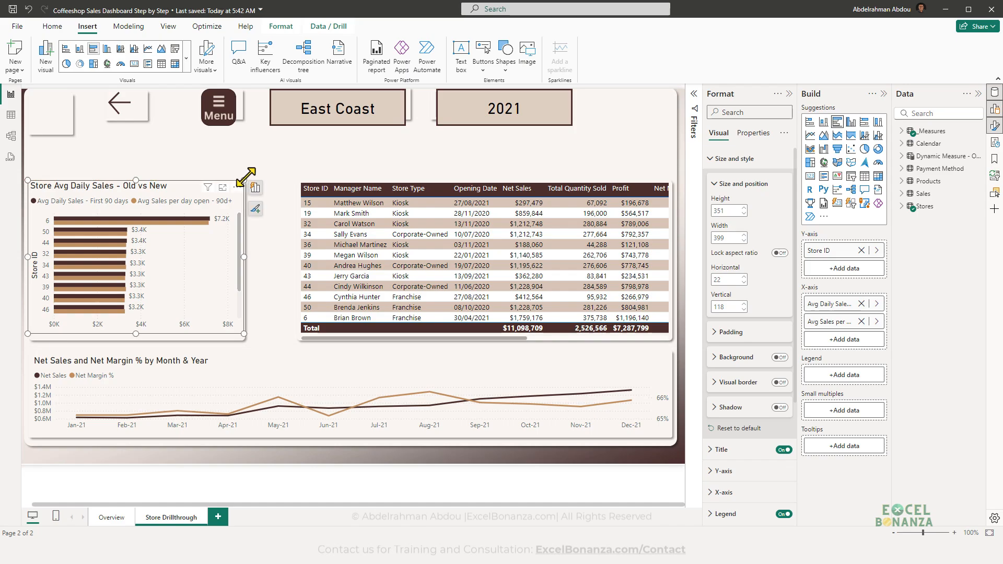
# - Center the back arrow on its card and position the Menu button group over the neighbouring card at horizontal 369, vertical 0
pyautogui.click(199, 150)
pyautogui.click(127, 107)
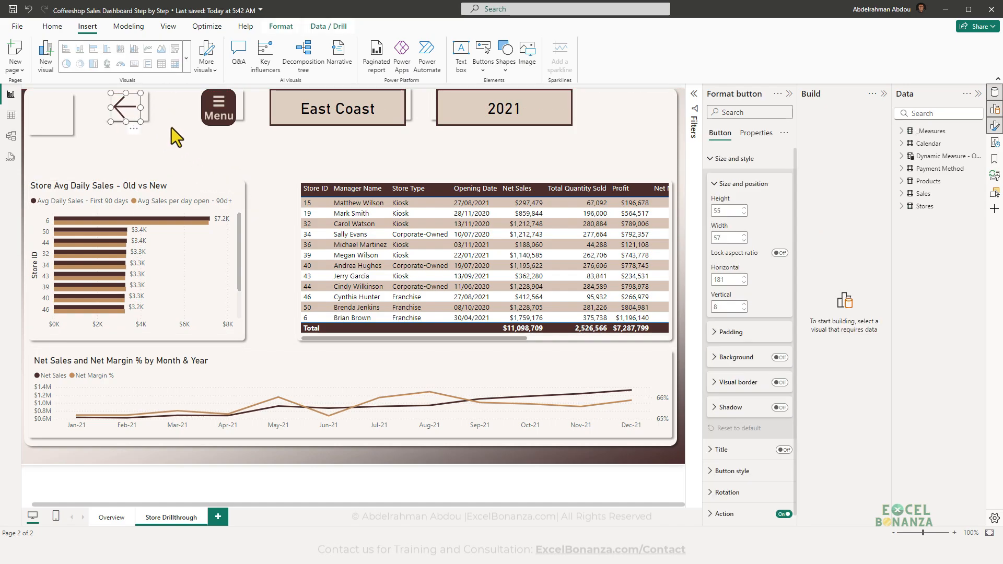
pyautogui.moveTo(239, 128); pyautogui.dragTo(240, 121)
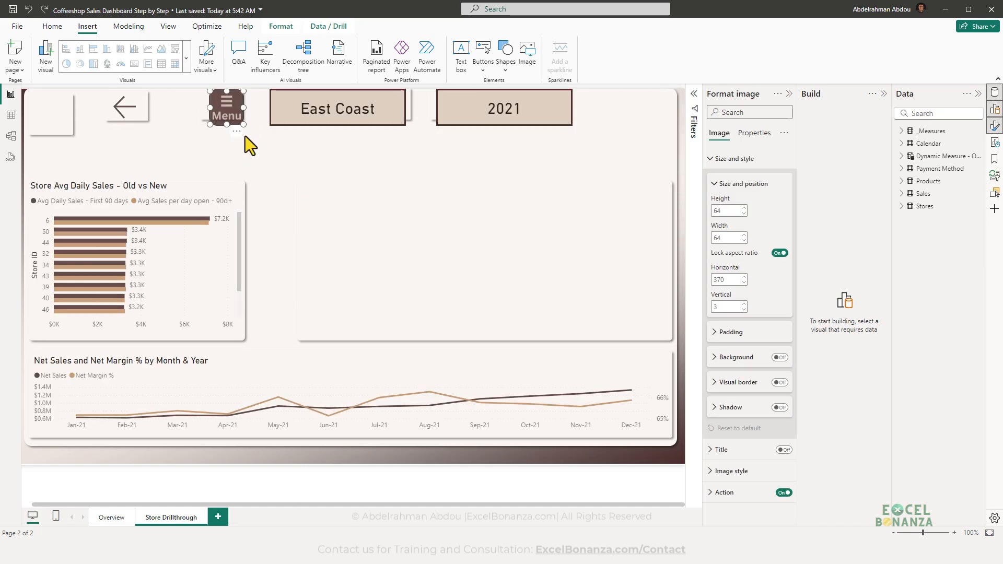
pyautogui.click(232, 129)
pyautogui.moveTo(219, 121)
pyautogui.mouseDown()
pyautogui.moveTo(210, 129)
pyautogui.moveTo(220, 127)
pyautogui.mouseUp()
pyautogui.hotkey('ctrl', 'z')
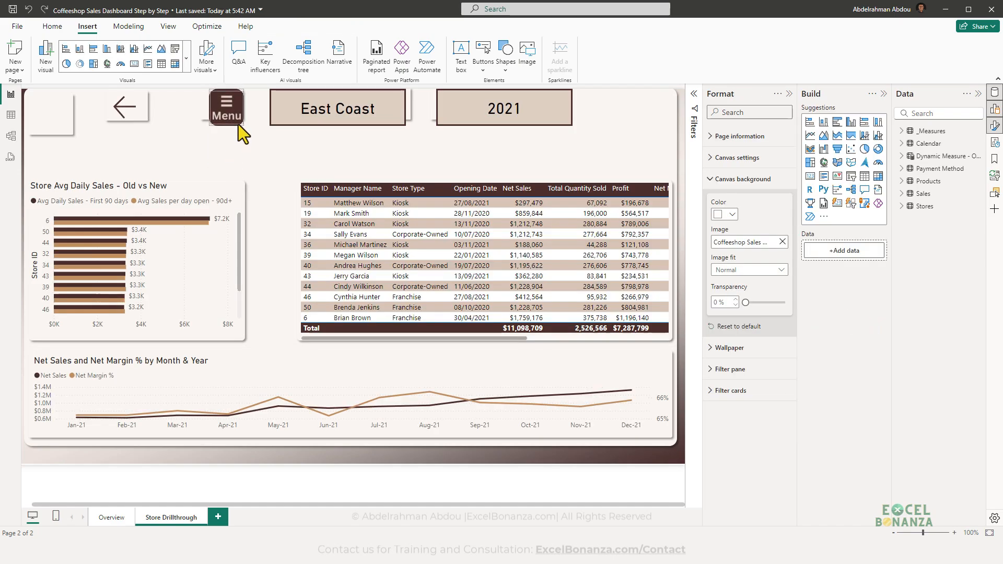
pyautogui.click(235, 130)
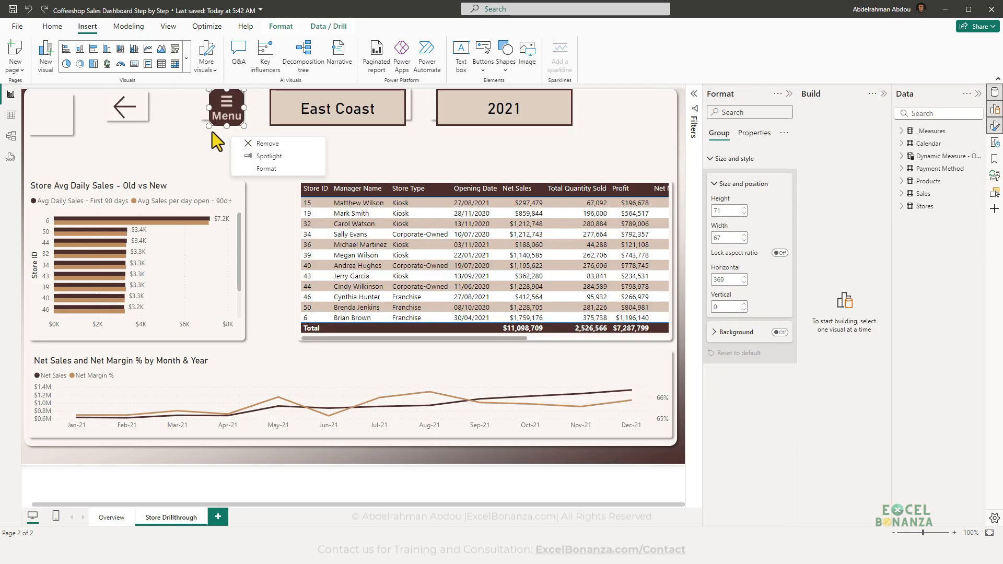
pyautogui.click(212, 131)
pyautogui.click(217, 127)
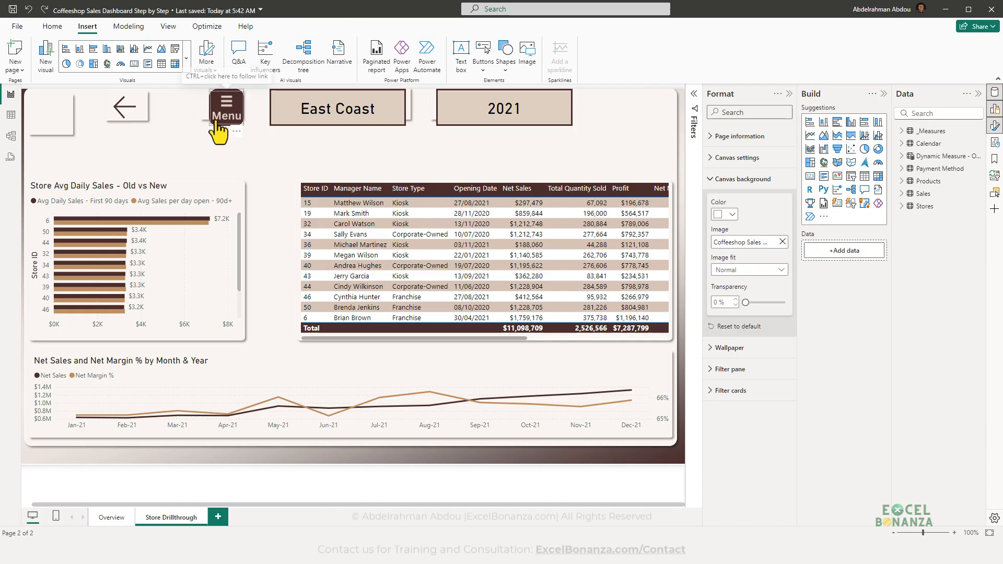
pyautogui.click(214, 126)
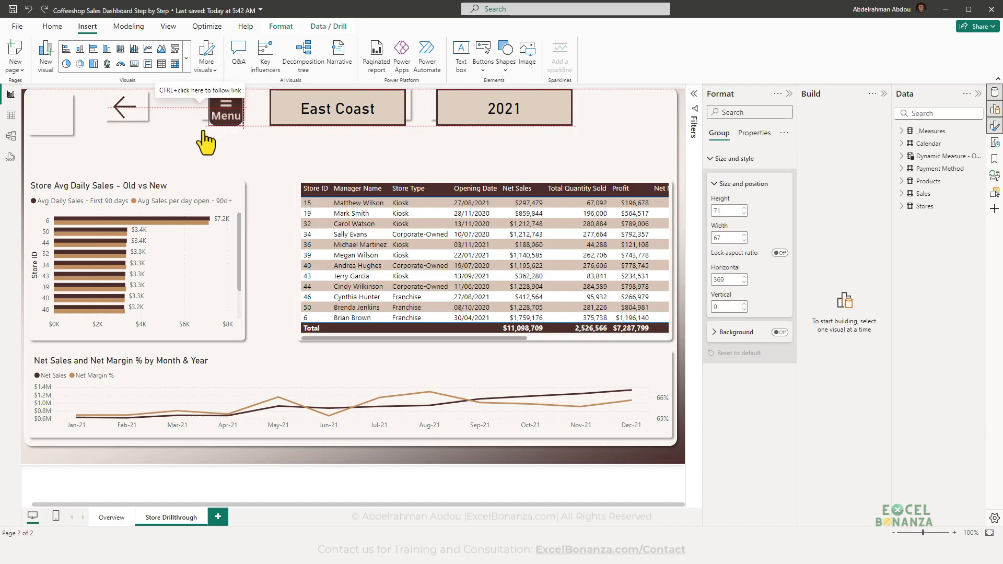
pyautogui.click(206, 117)
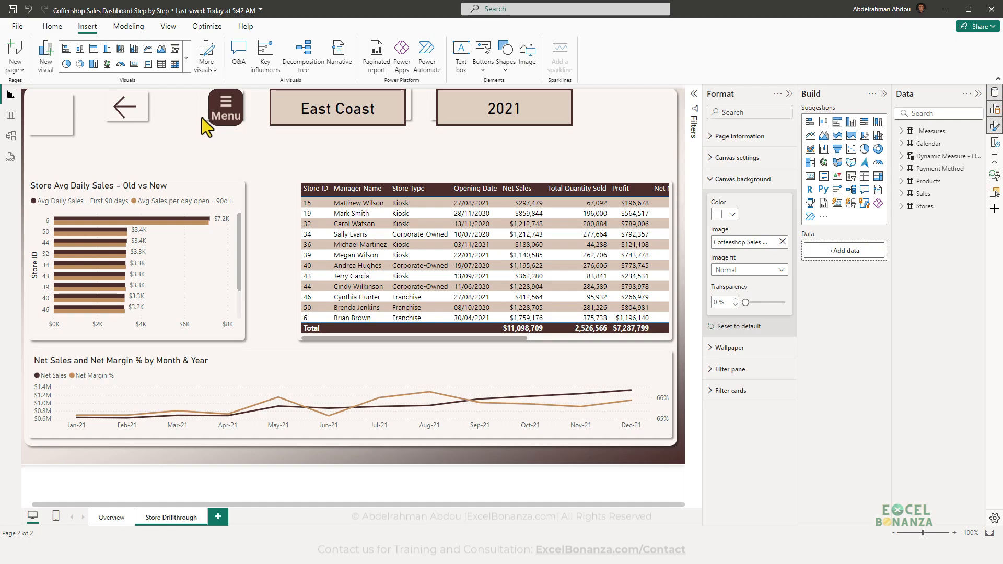
# - Move the East Coast label onto its background card and resize it to a height of about 63 to match the card
pyautogui.moveTo(289, 109); pyautogui.dragTo(303, 107)
pyautogui.moveTo(418, 126); pyautogui.dragTo(412, 121)
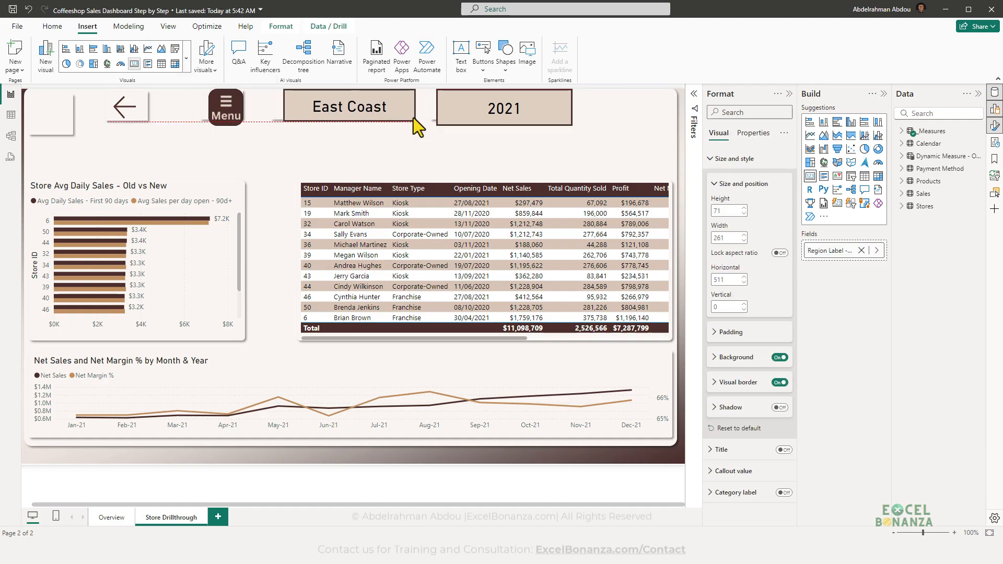
pyautogui.moveTo(282, 106); pyautogui.dragTo(272, 108)
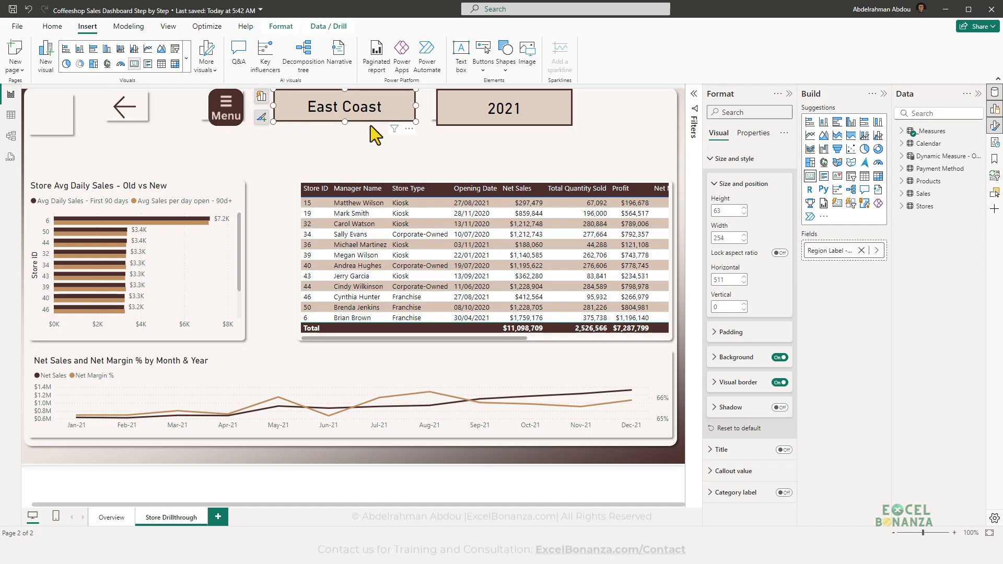
# - Resize the 2021 label to about 266 by 59 to fit its background card
pyautogui.click(470, 115)
pyautogui.moveTo(437, 125)
pyautogui.mouseDown()
pyautogui.moveTo(449, 116)
pyautogui.moveTo(432, 122)
pyautogui.mouseUp()
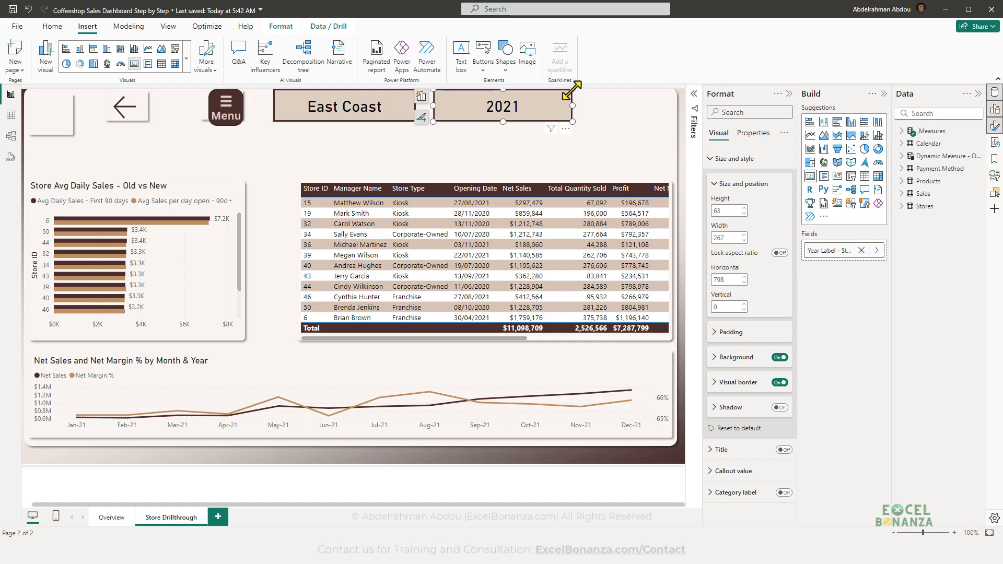
pyautogui.moveTo(571, 90); pyautogui.dragTo(571, 92)
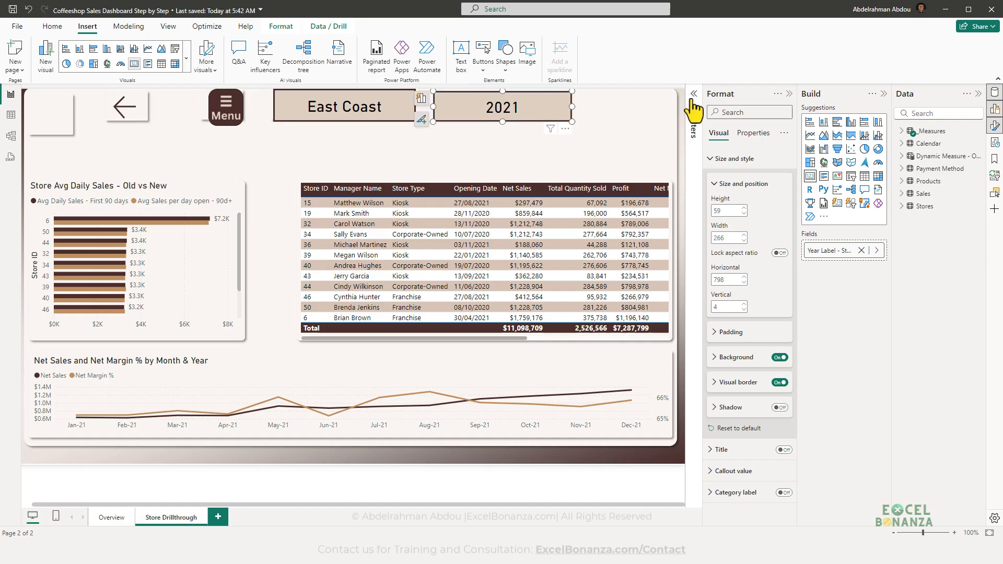
pyautogui.click(669, 108)
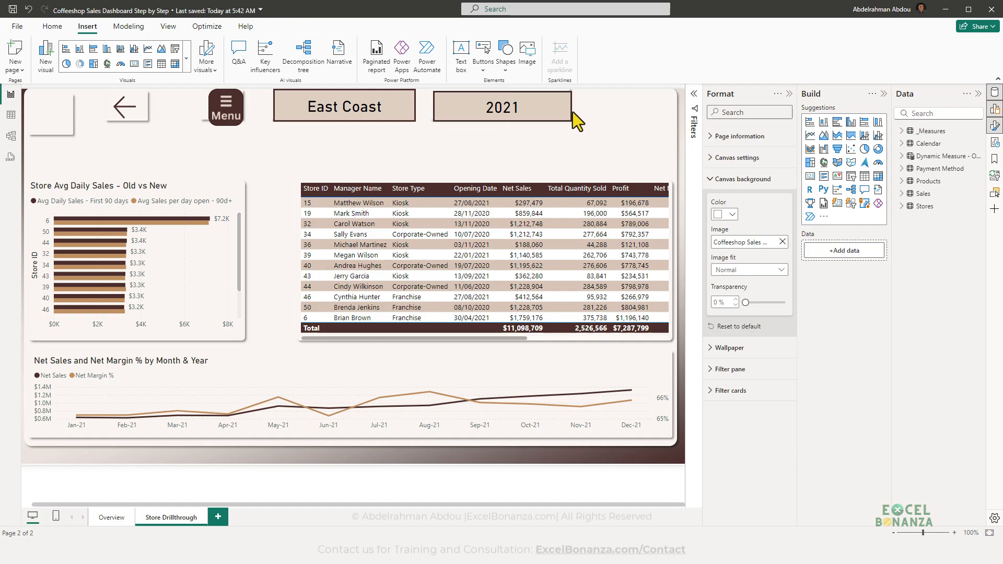
# - Nudge the East Coast and 2021 labels over their cards and shrink the 2021 label to about 265 by 56
pyautogui.click(545, 108)
pyautogui.moveTo(433, 91); pyautogui.dragTo(405, 97)
pyautogui.moveTo(513, 98); pyautogui.dragTo(511, 96)
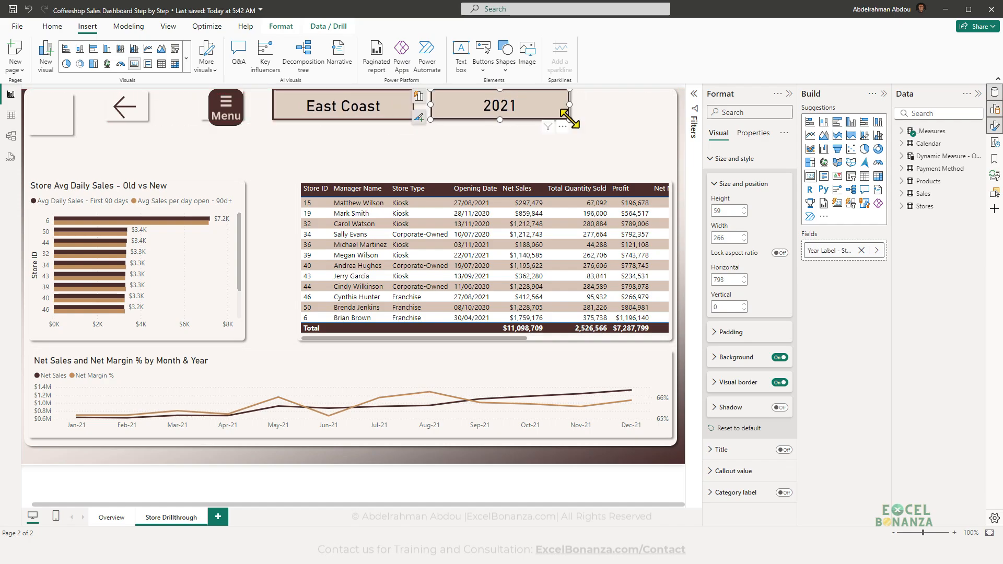
pyautogui.moveTo(569, 118); pyautogui.dragTo(561, 114)
pyautogui.moveTo(542, 109); pyautogui.dragTo(547, 112)
pyautogui.moveTo(437, 91); pyautogui.dragTo(432, 90)
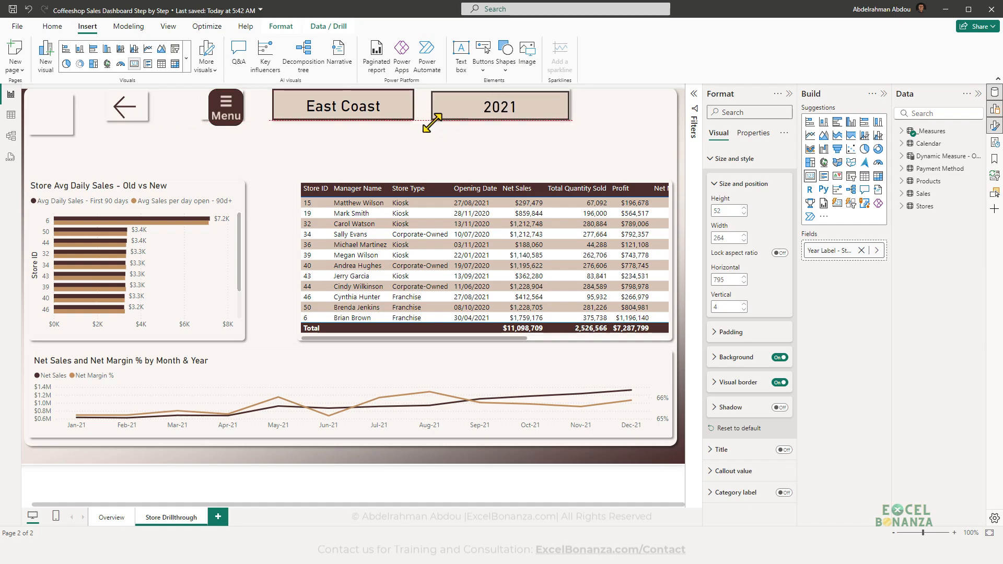
# - Match the 2021 label to the East Coast label's size by setting its height to 60 and width to 272
pyautogui.click(442, 139)
pyautogui.click(459, 111)
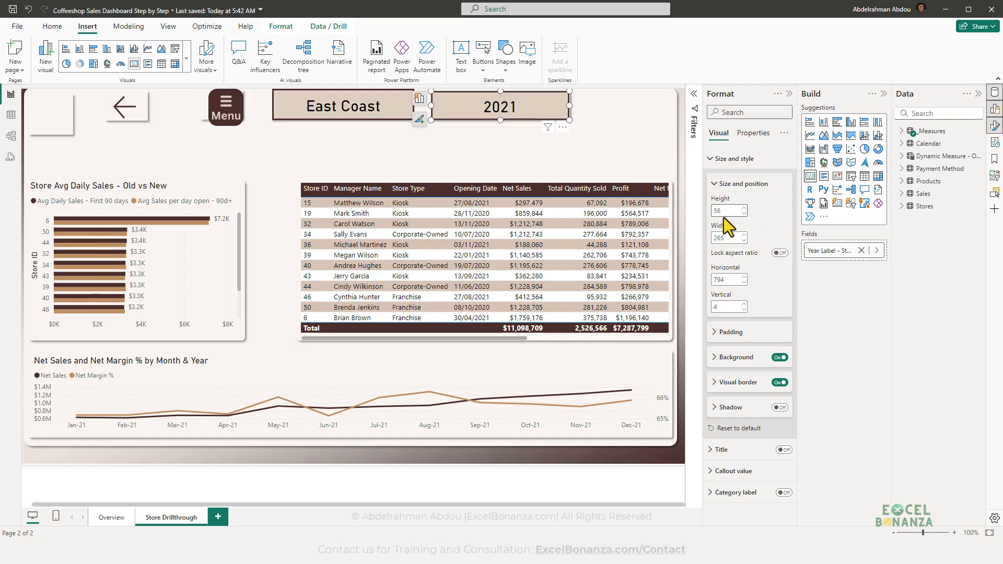
pyautogui.click(390, 115)
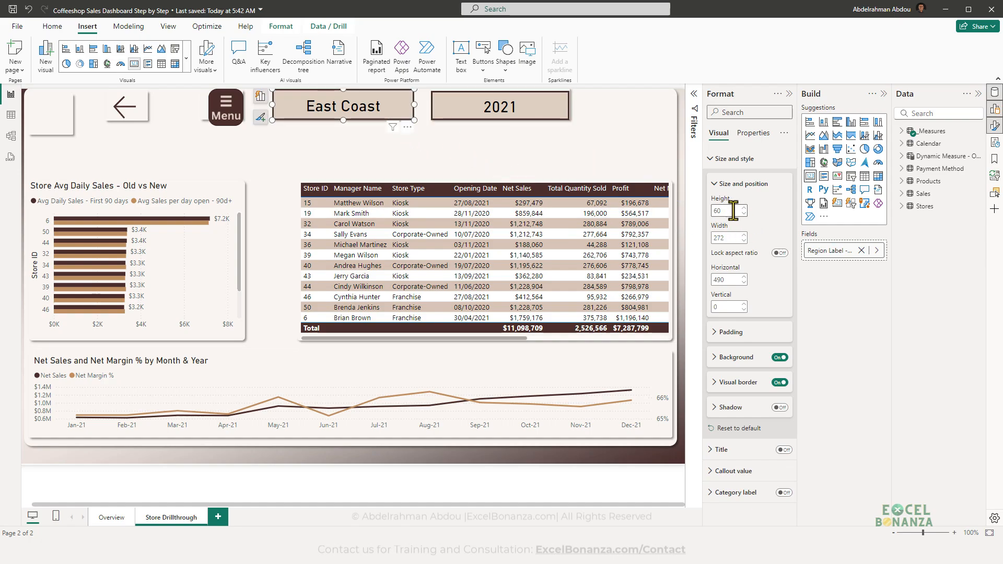
pyautogui.click(556, 116)
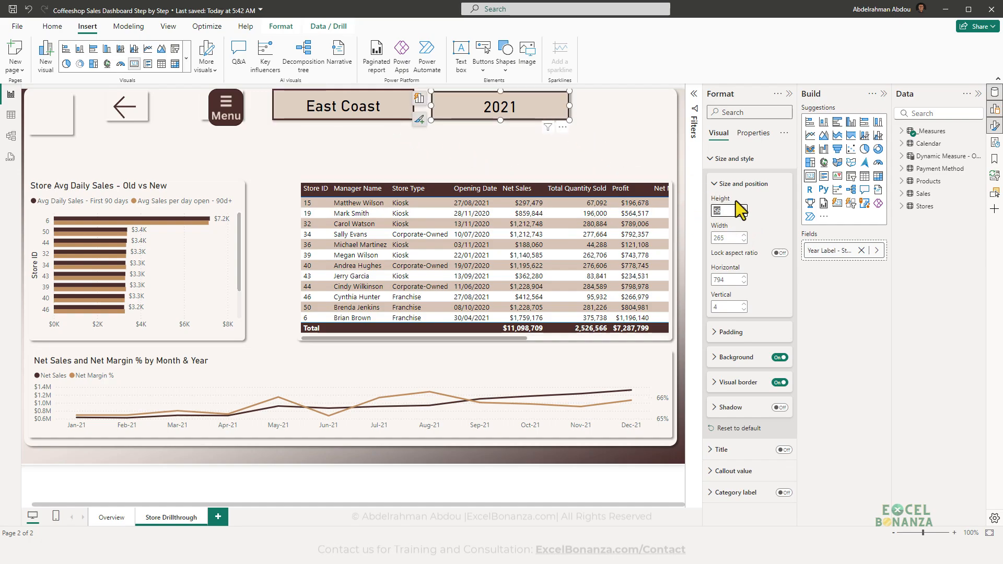
pyautogui.write('272')
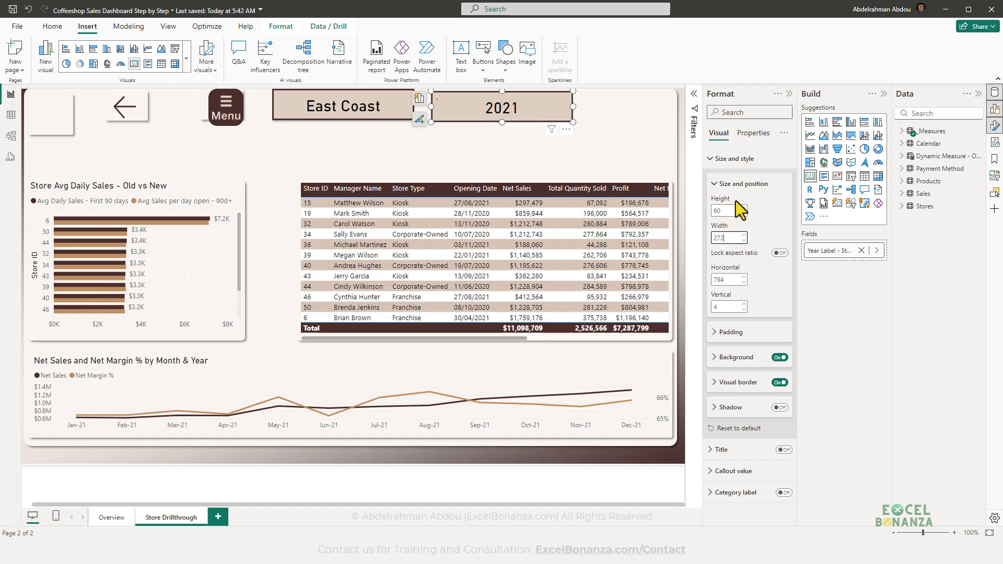
pyautogui.click(593, 139)
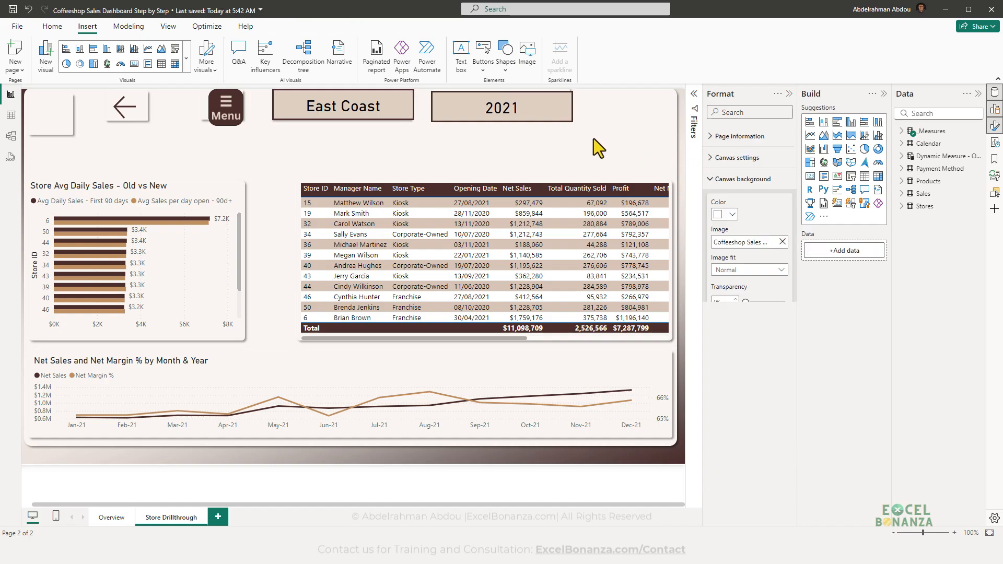
pyautogui.click(504, 115)
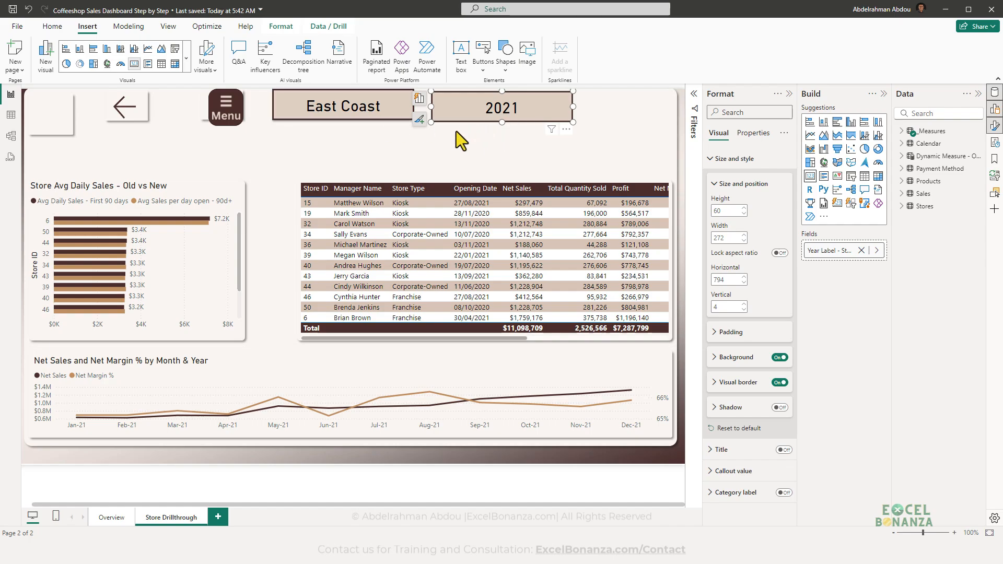
pyautogui.click(498, 156)
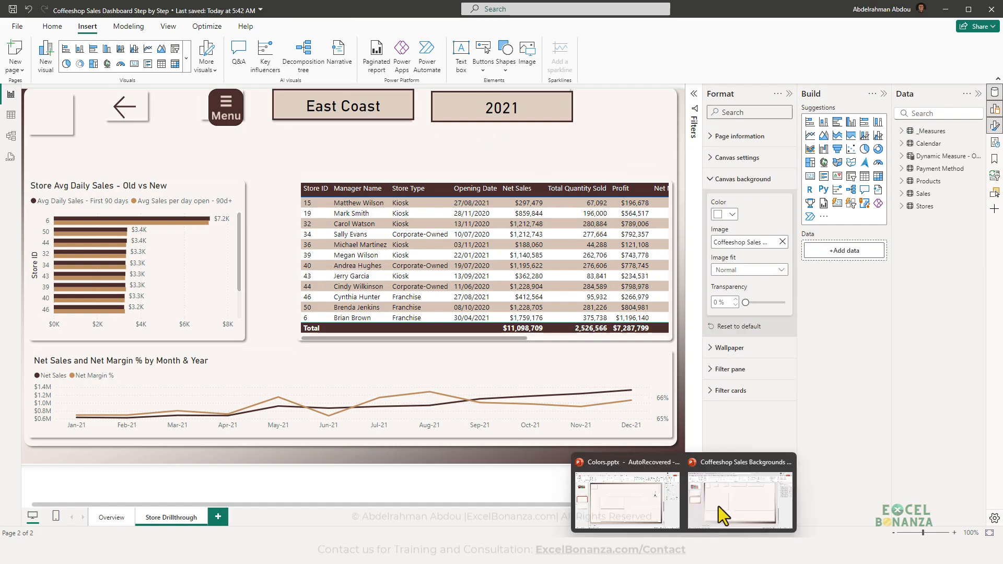
# - Switch to the Coffeeshop Sales Backgrounds presentation in PowerPoint and shift the two label cards and two button cards slightly down on slide 3
pyautogui.click(715, 514)
pyautogui.click(497, 127)
pyautogui.moveTo(497, 127); pyautogui.dragTo(495, 134)
pyautogui.click(609, 121)
pyautogui.moveTo(609, 120); pyautogui.dragTo(606, 129)
pyautogui.moveTo(368, 134); pyautogui.dragTo(364, 140)
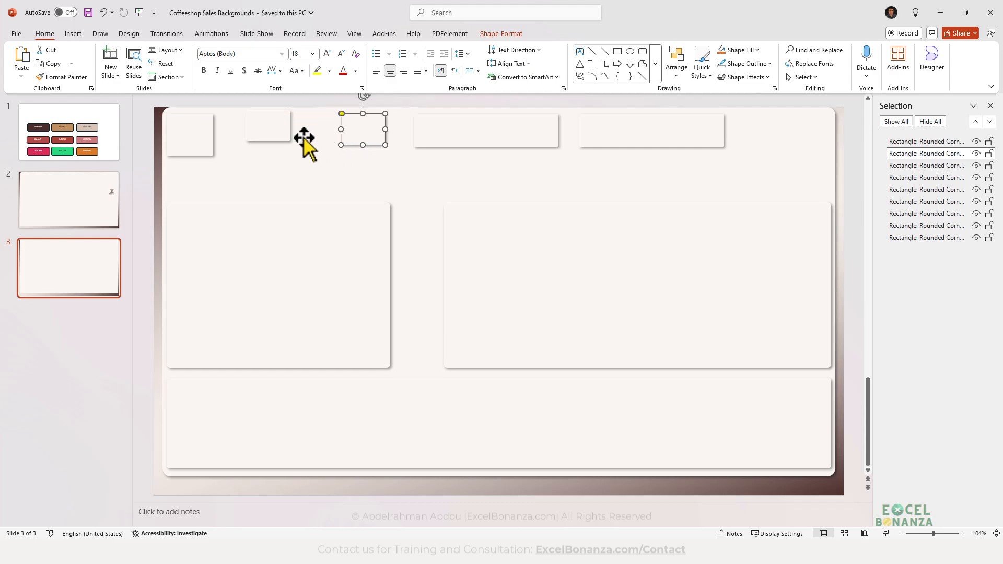
pyautogui.moveTo(276, 133); pyautogui.dragTo(276, 138)
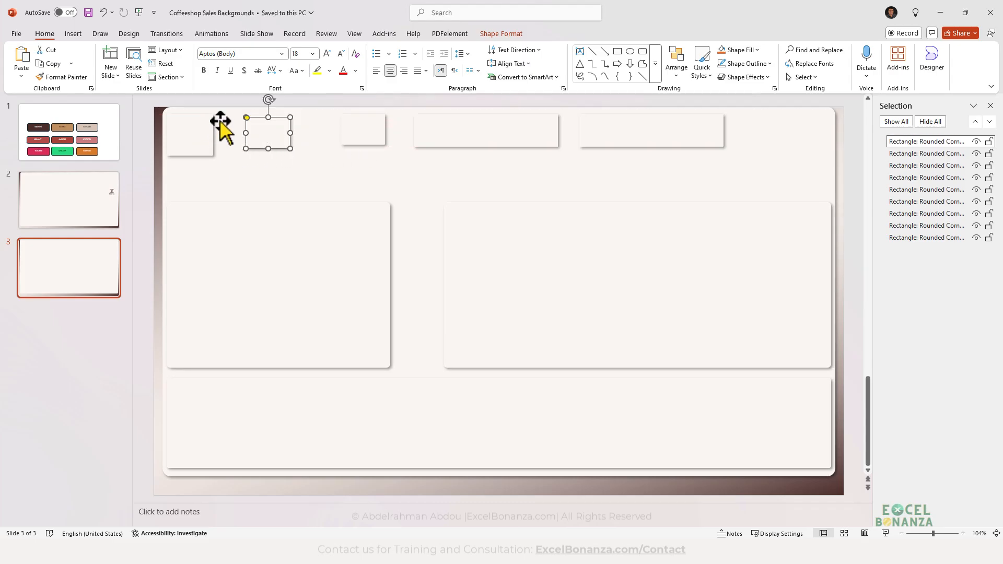
# - Lower the top edge of slide 3's large rounded panel and compare its margin with slide 2
pyautogui.click(254, 108)
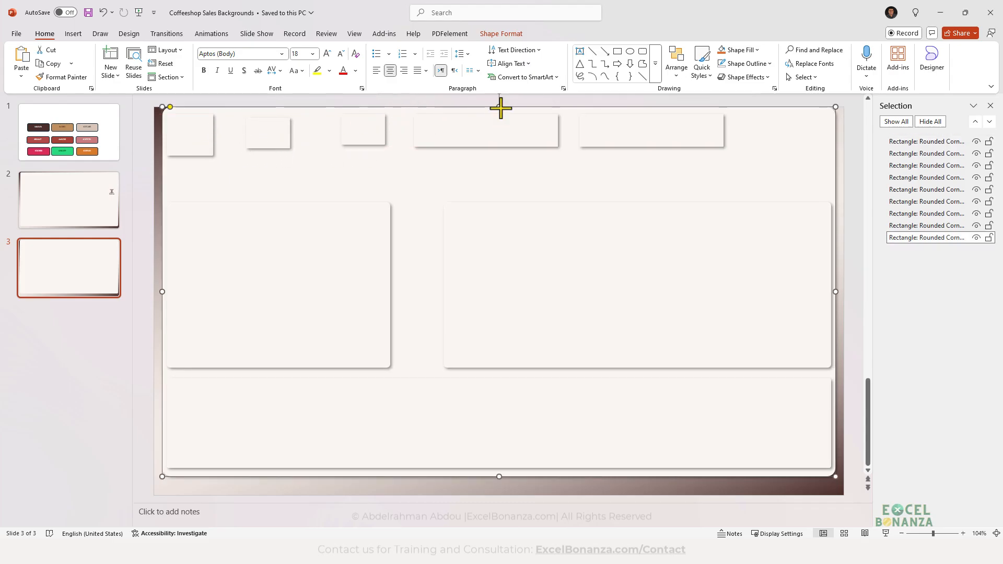
pyautogui.moveTo(500, 107); pyautogui.dragTo(499, 113)
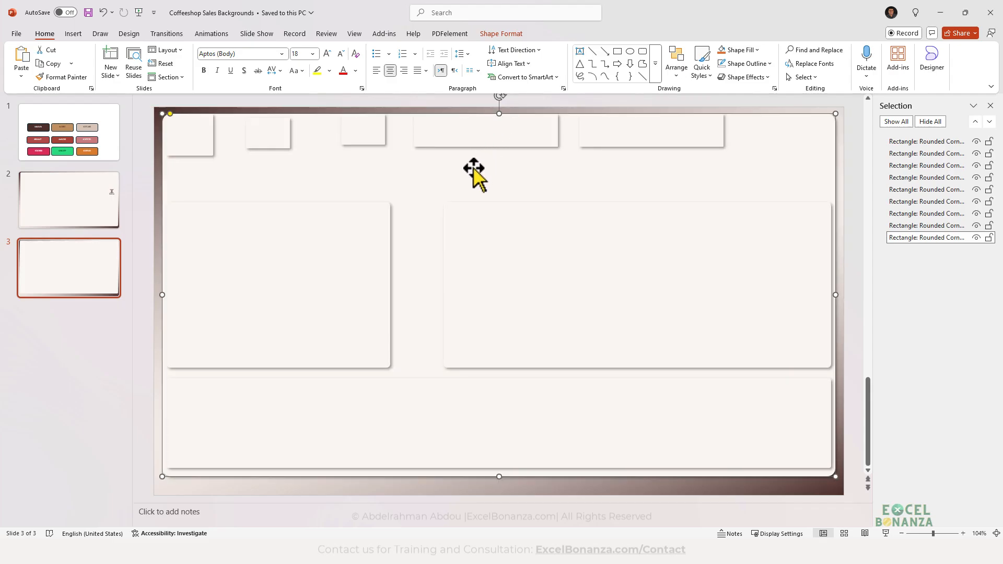
pyautogui.click(64, 177)
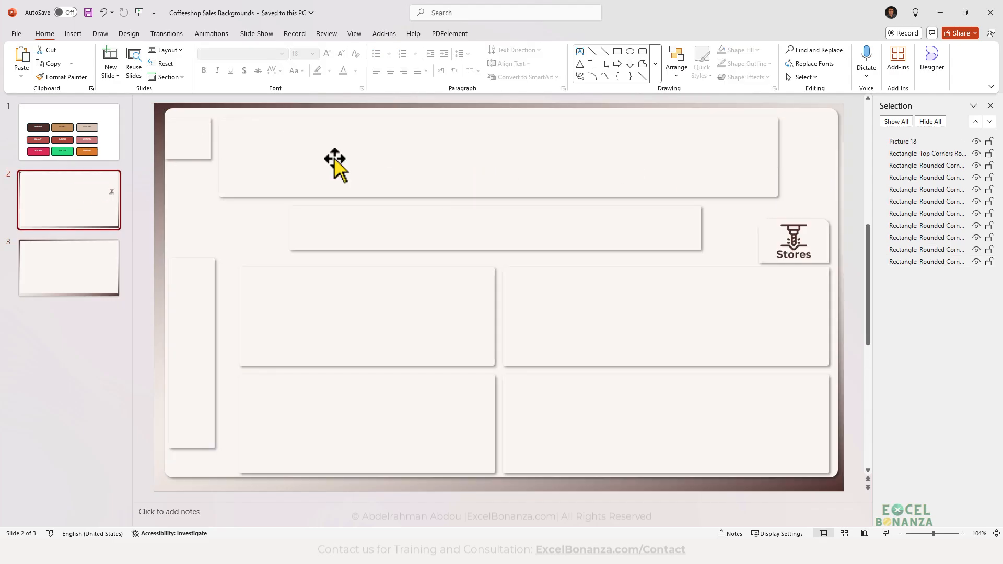
pyautogui.click(73, 273)
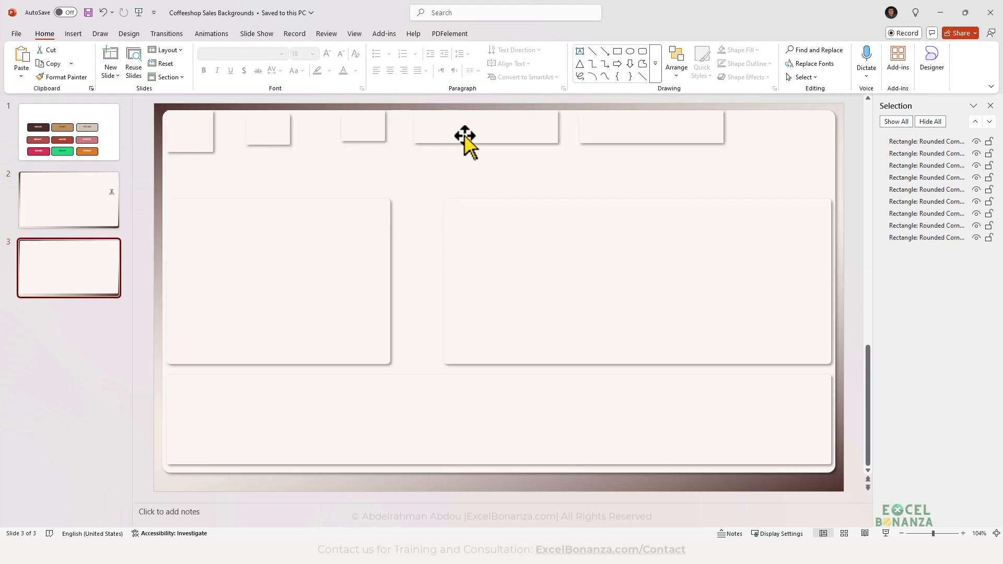
# - Move the five small cards on slide 3 further down so they sit inside the lowered panel edge in an even row
pyautogui.click(623, 128)
pyautogui.moveTo(623, 129); pyautogui.dragTo(622, 134)
pyautogui.moveTo(473, 132); pyautogui.dragTo(479, 136)
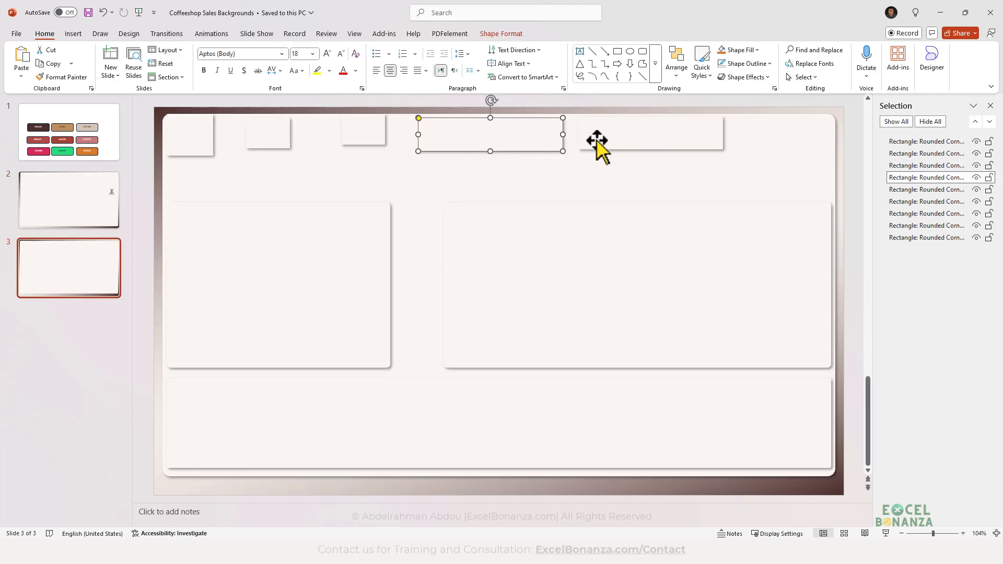
pyautogui.click(599, 143)
pyautogui.moveTo(365, 135); pyautogui.dragTo(362, 139)
pyautogui.moveTo(265, 138); pyautogui.dragTo(273, 143)
pyautogui.moveTo(186, 139); pyautogui.dragTo(187, 144)
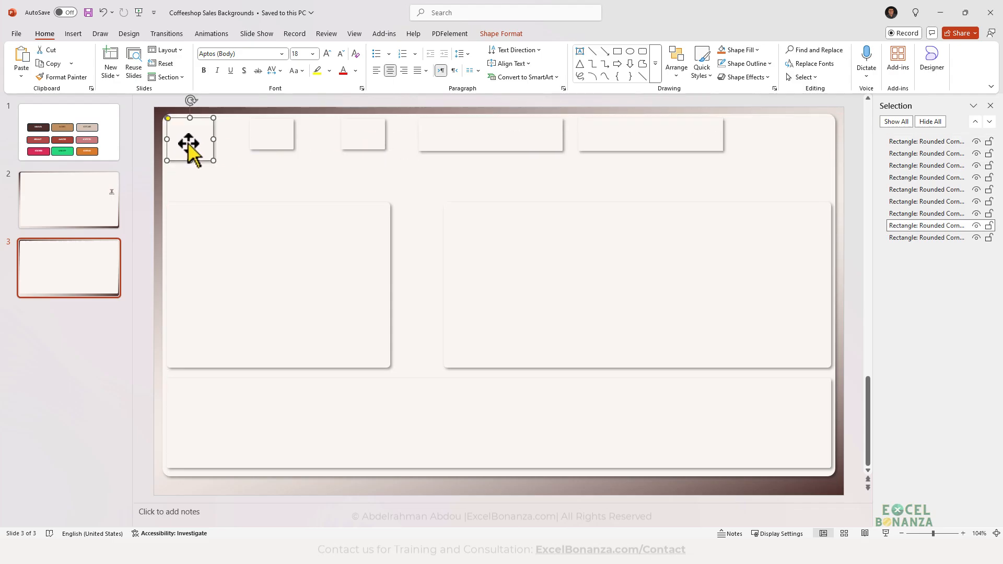
pyautogui.click(229, 174)
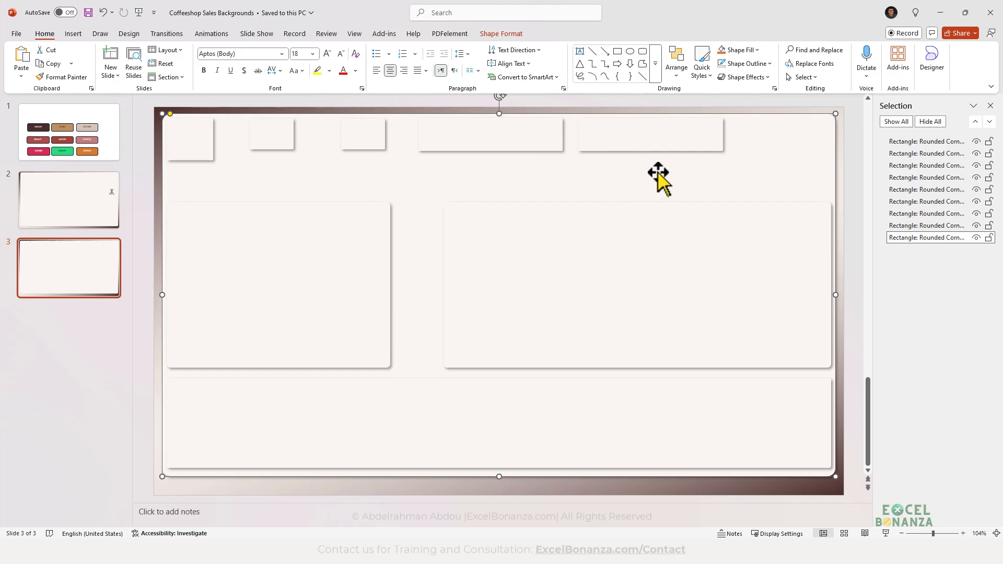
pyautogui.click(845, 152)
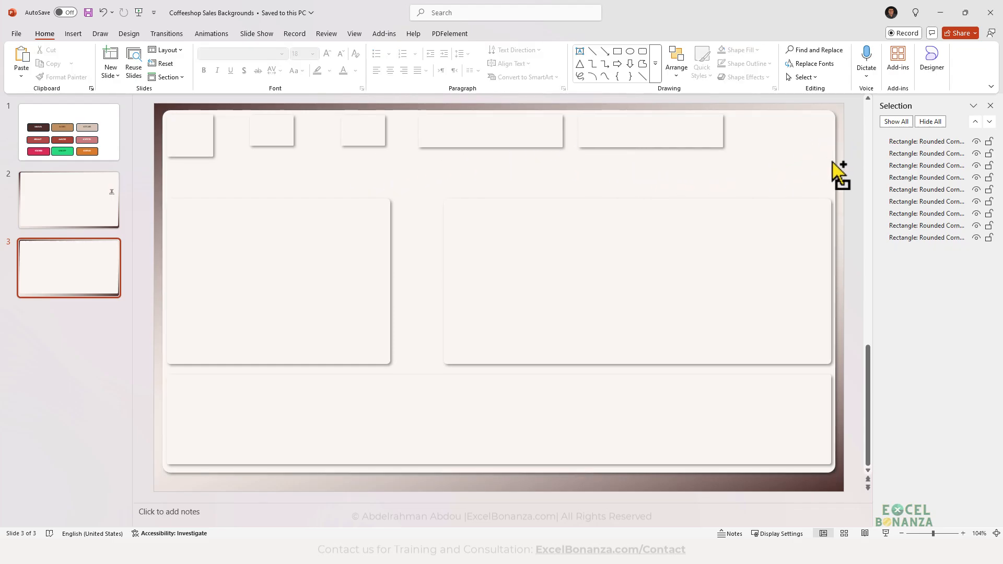
# - Export only the current slide as a JPEG, replacing the existing file Coffeeshop Sales BG - Stores Drillthrough
pyautogui.hotkey('alt', 'Tab')
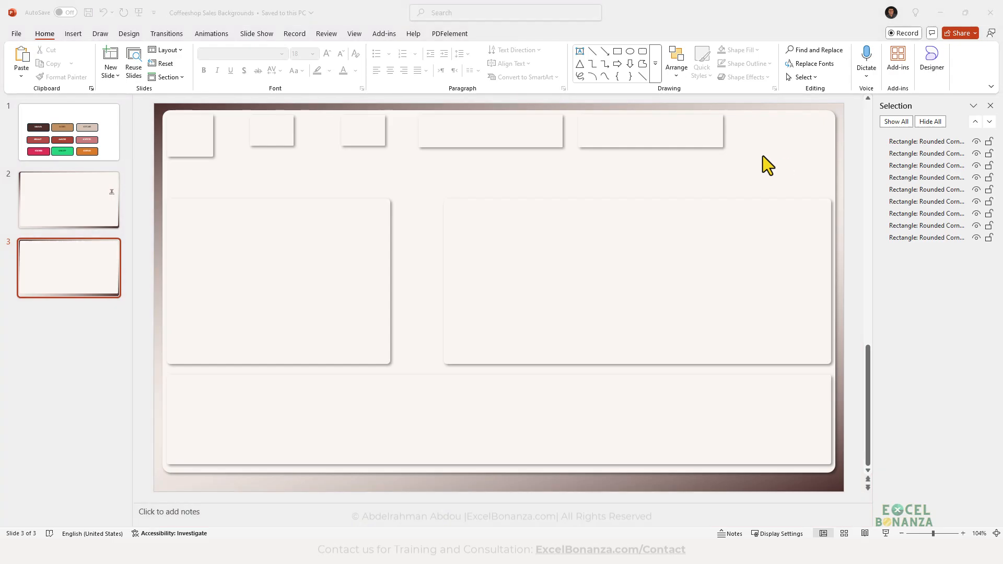
pyautogui.press('F12')
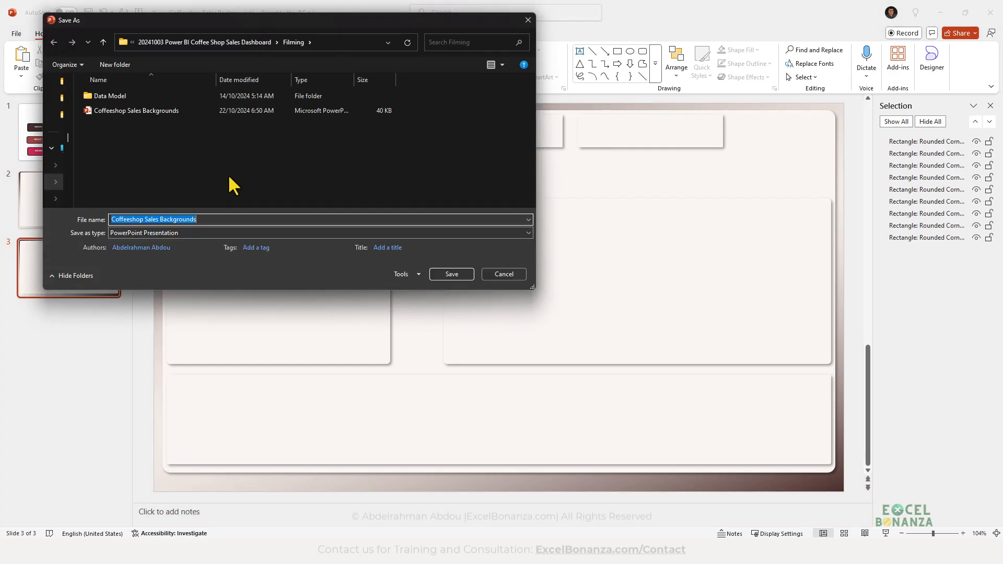
pyautogui.click(135, 233)
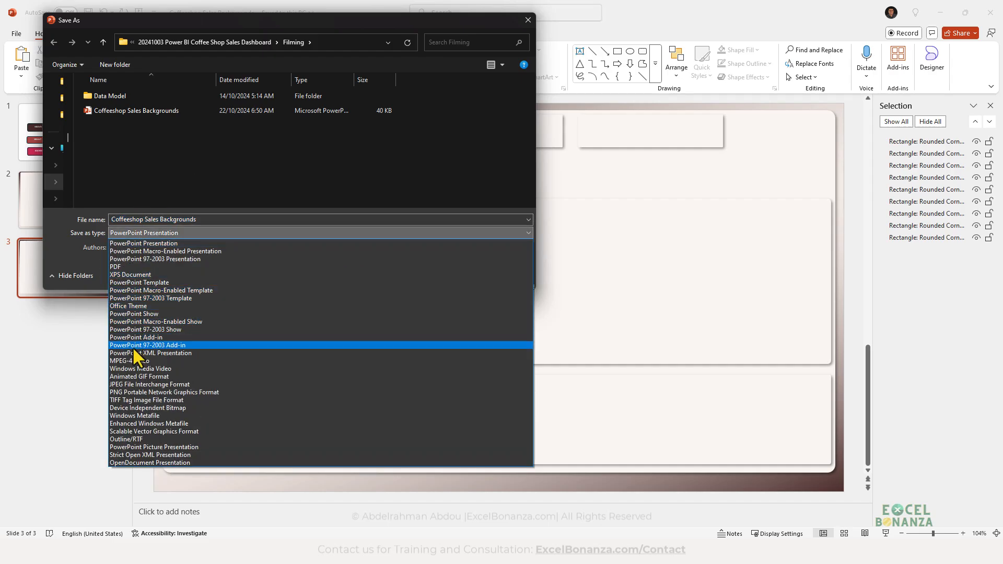
pyautogui.click(134, 383)
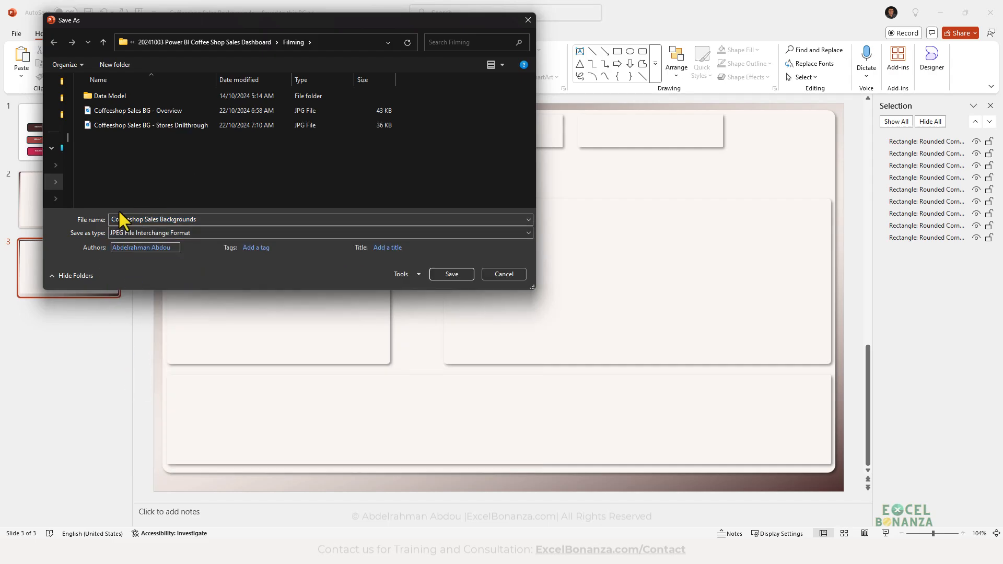
pyautogui.click(150, 126)
pyautogui.click(450, 272)
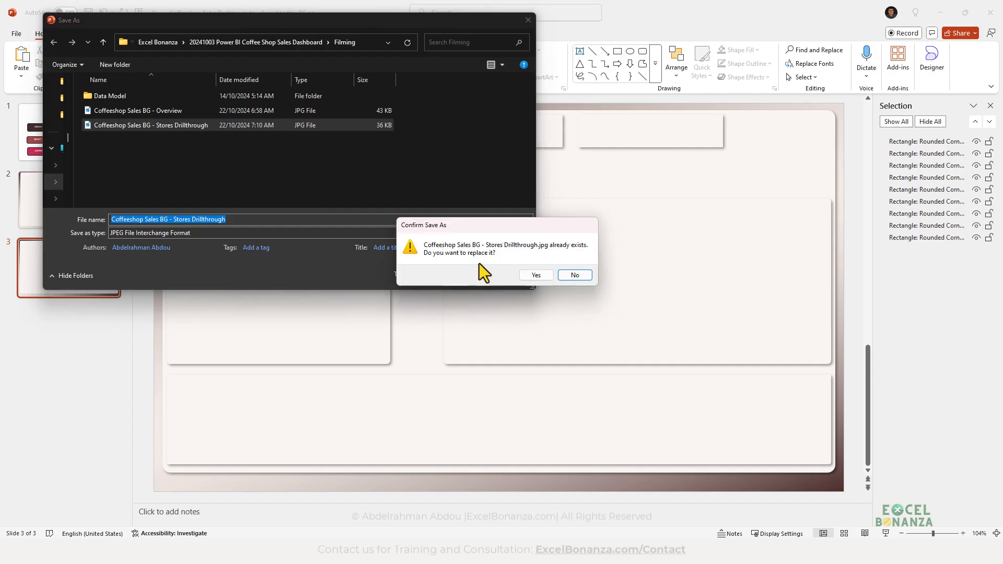
pyautogui.click(529, 275)
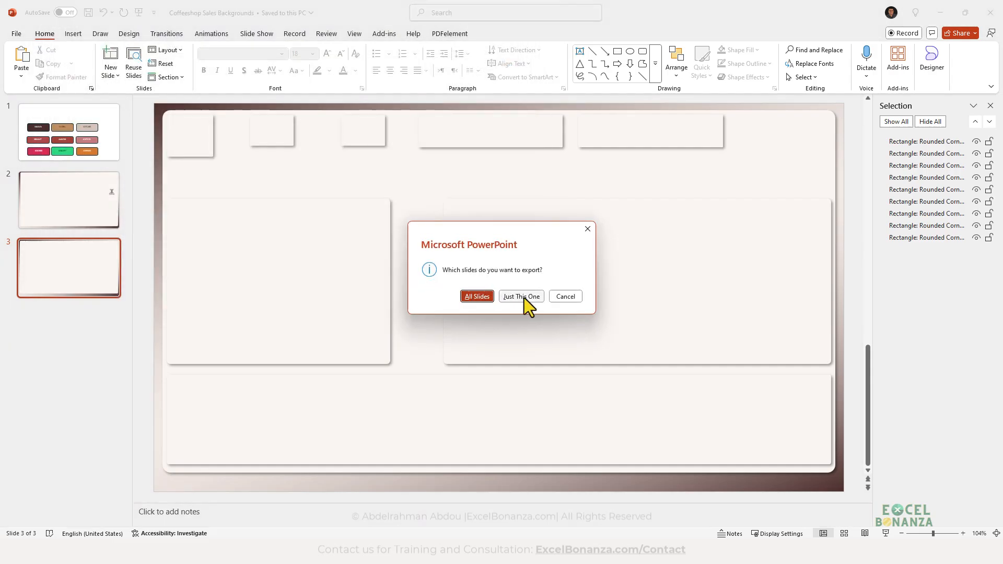
pyautogui.click(522, 295)
# - Return to Power BI and replace the Store Drillthrough canvas background image with the re-exported Stores Drillthrough JPEG
pyautogui.click(940, 12)
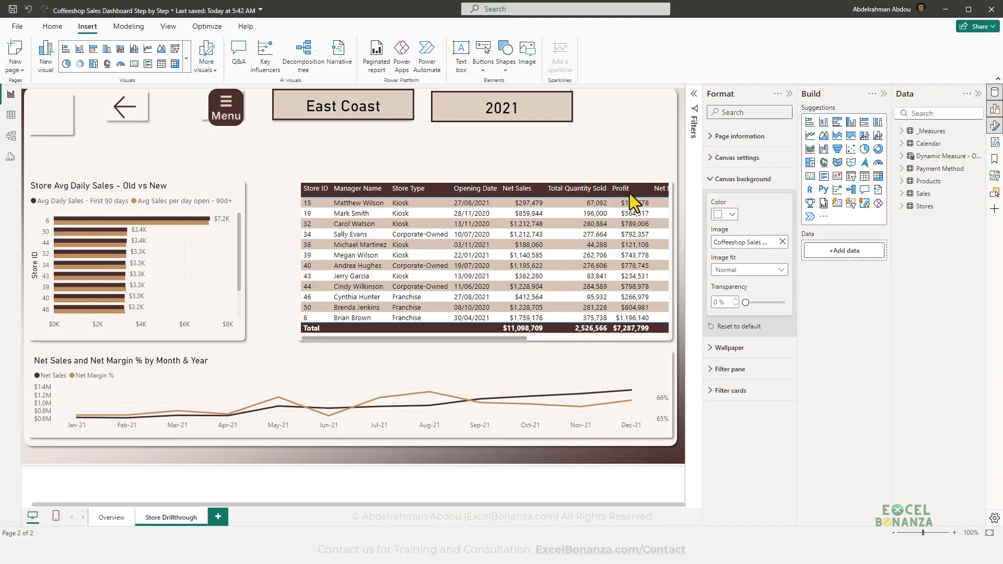
pyautogui.click(684, 130)
pyautogui.click(752, 179)
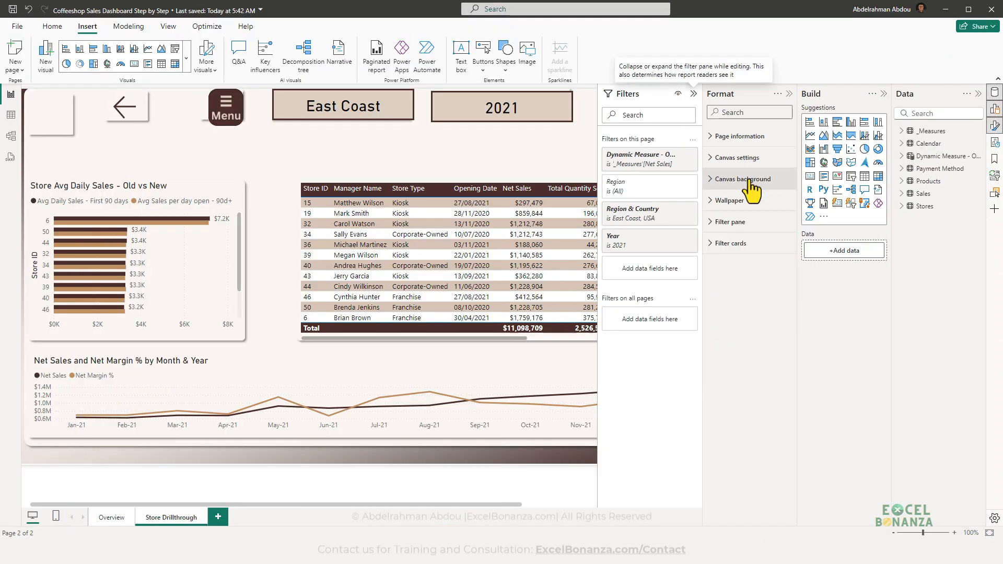
pyautogui.click(777, 180)
pyautogui.click(782, 242)
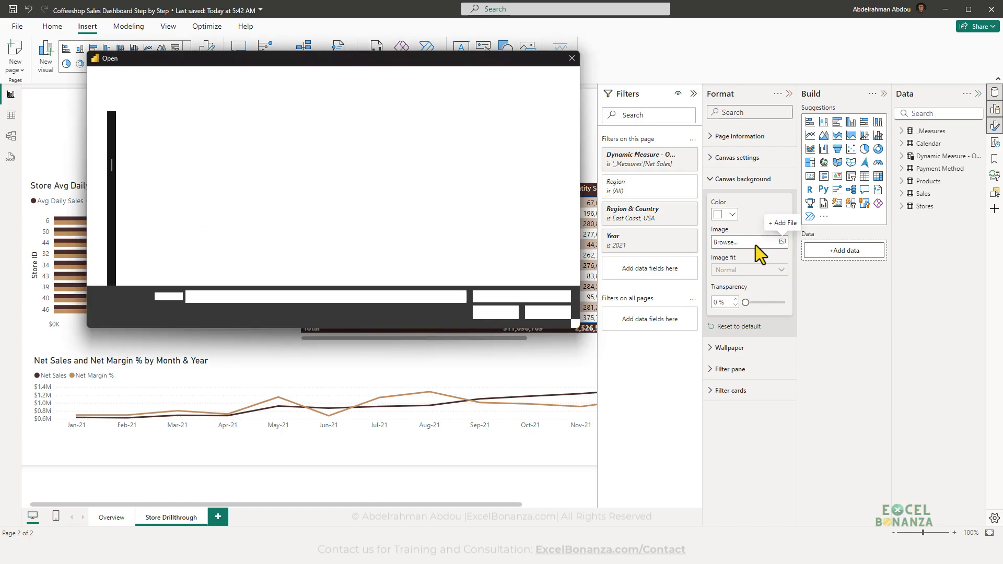
pyautogui.doubleClick(153, 243)
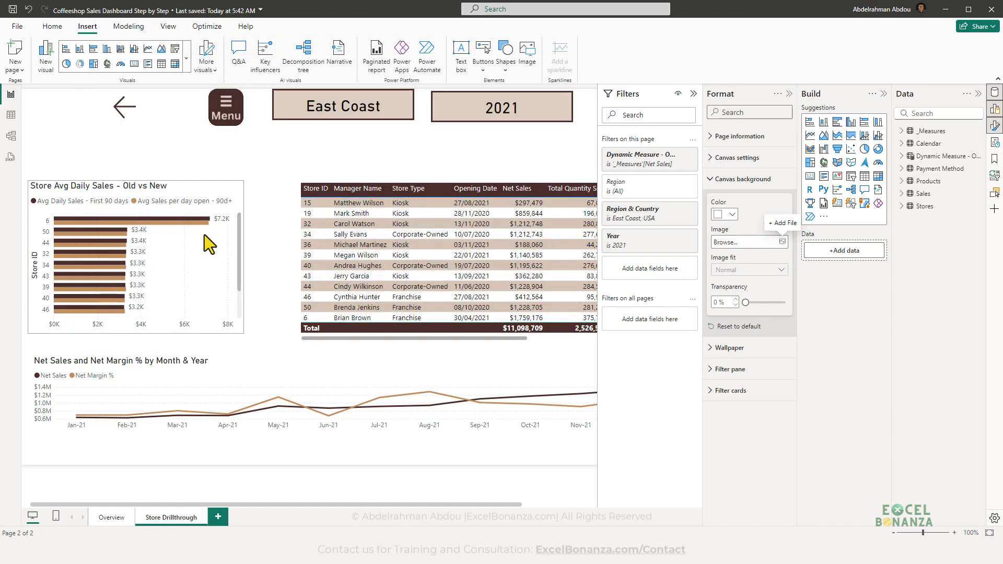
# - Move the Menu button and the back arrow down onto their repositioned background cards
pyautogui.click(222, 126)
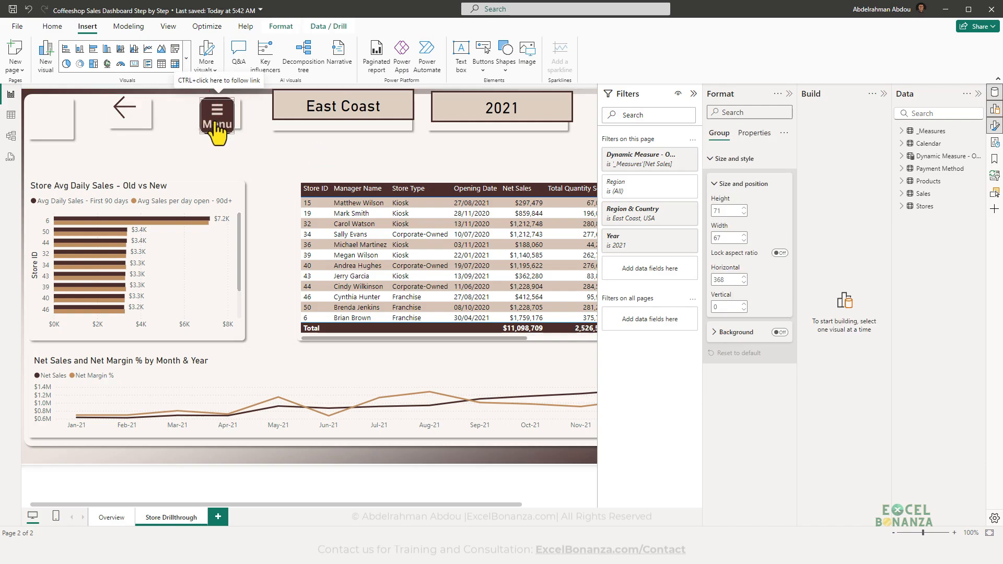
pyautogui.moveTo(236, 131); pyautogui.dragTo(233, 131)
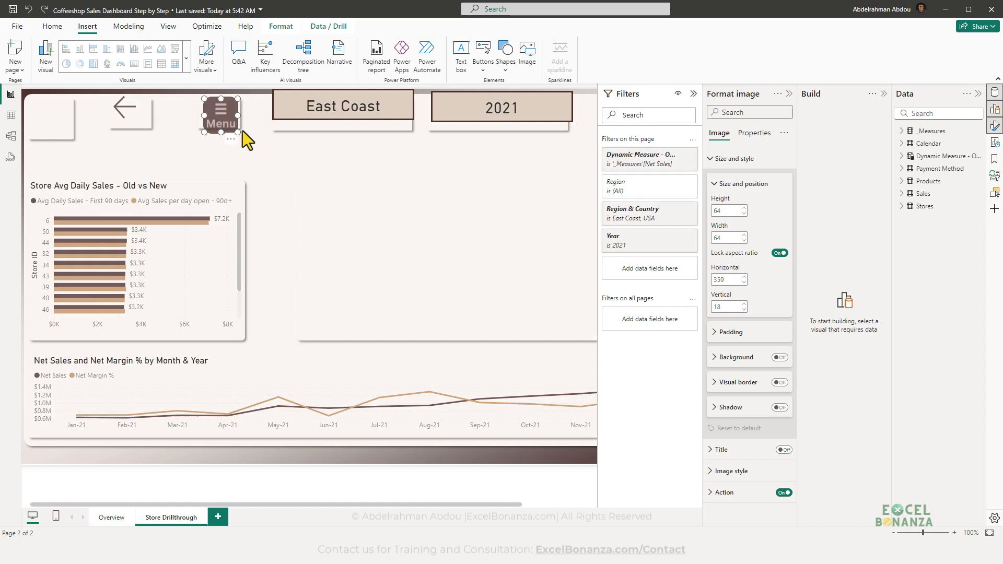
pyautogui.click(187, 137)
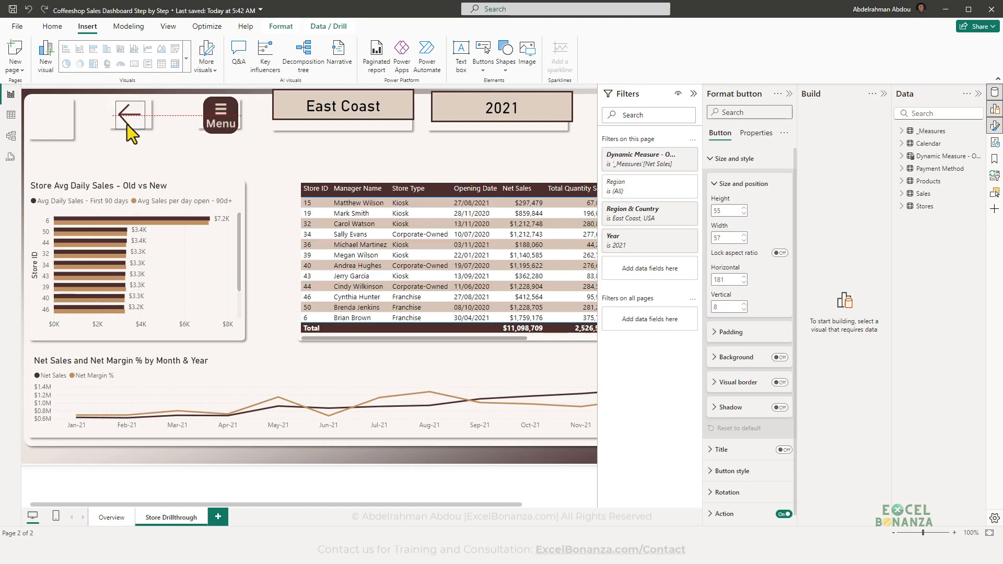
# - Move the East Coast and 2021 labels down over their background cards and align them with each other
pyautogui.moveTo(282, 115); pyautogui.dragTo(282, 121)
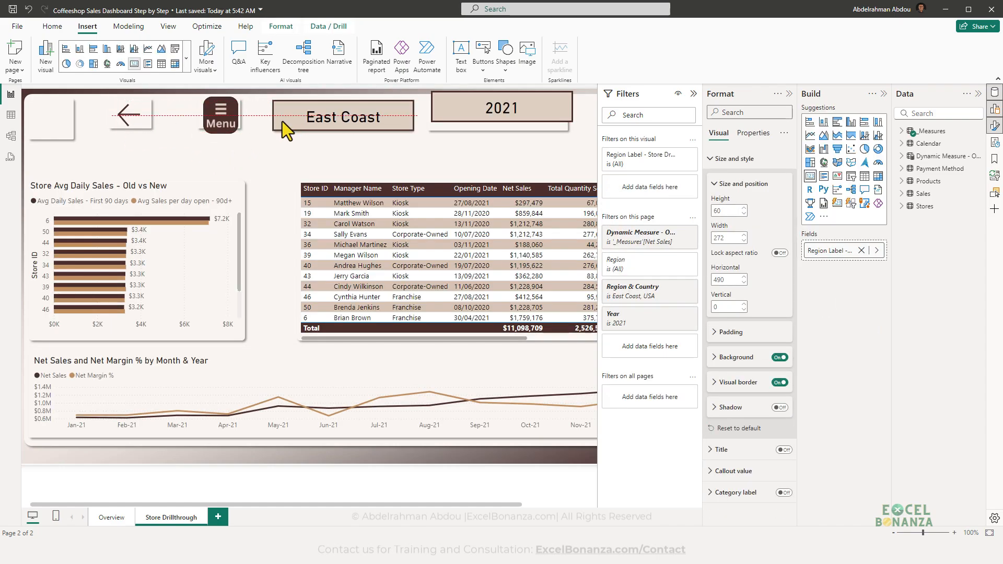
pyautogui.moveTo(452, 114); pyautogui.dragTo(449, 123)
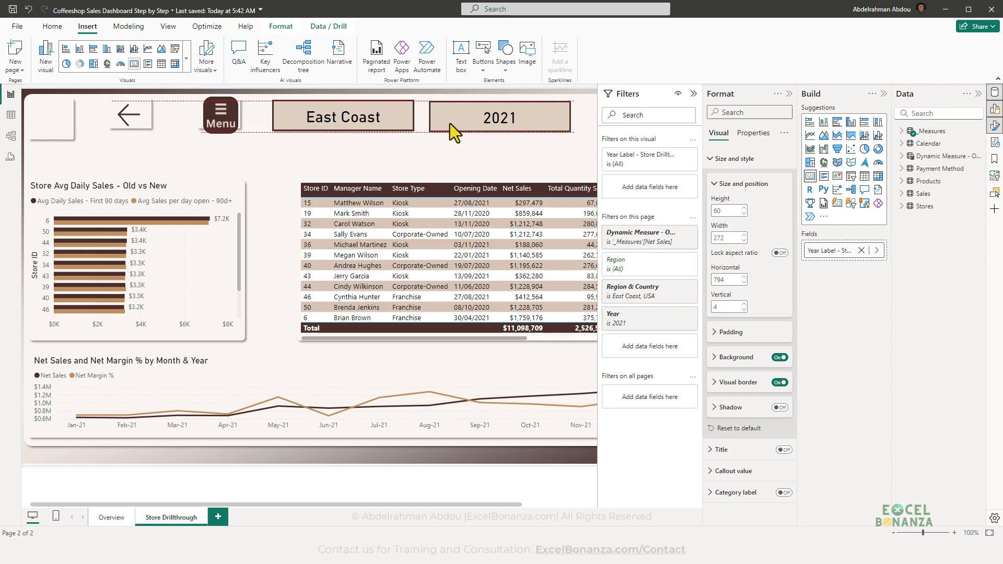
pyautogui.click(555, 148)
pyautogui.click(542, 116)
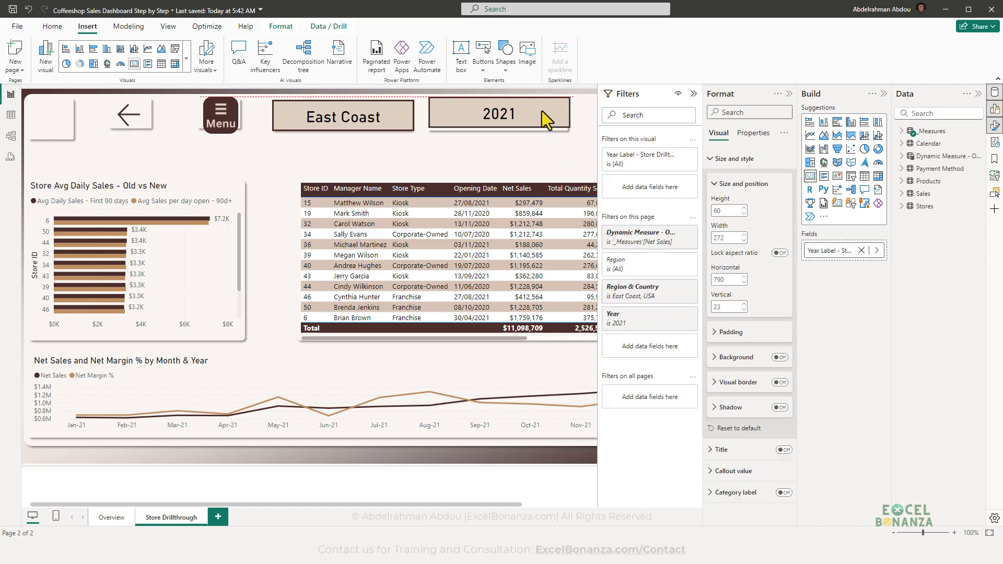
# - Deselect the label and collapse the Filters and Format panes to show the whole report page
pyautogui.click(510, 148)
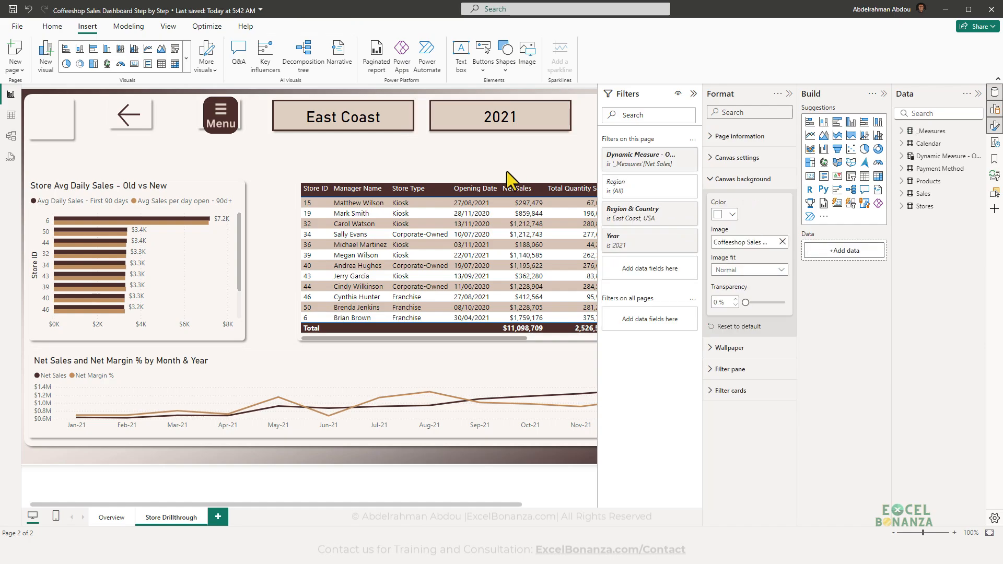
pyautogui.click(693, 94)
pyautogui.click(791, 94)
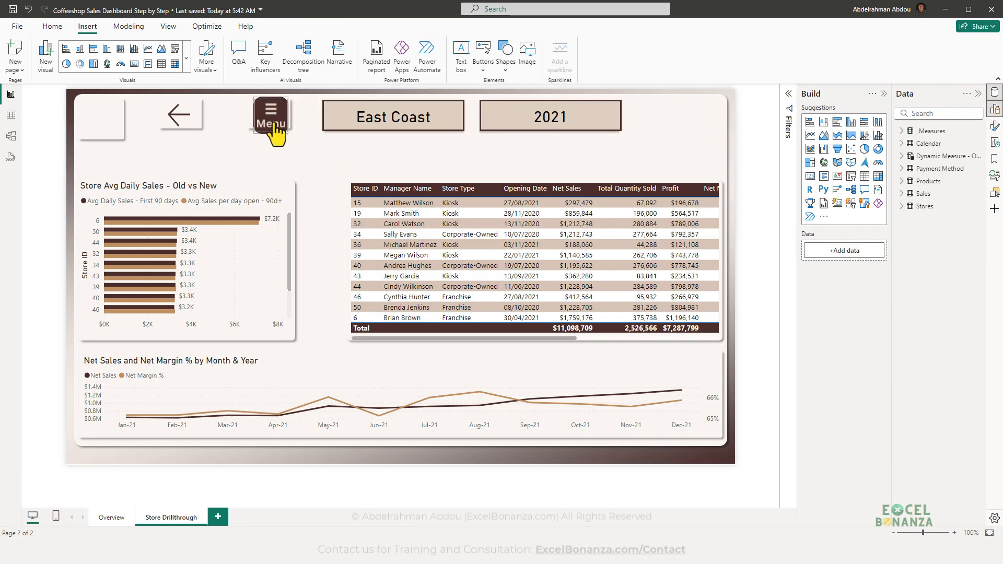
# - Check the card layout in the Coffeeshop Sales Backgrounds presentation in PowerPoint, and back in Power BI close and reopen the slicers panel
pyautogui.moveTo(673, 535)
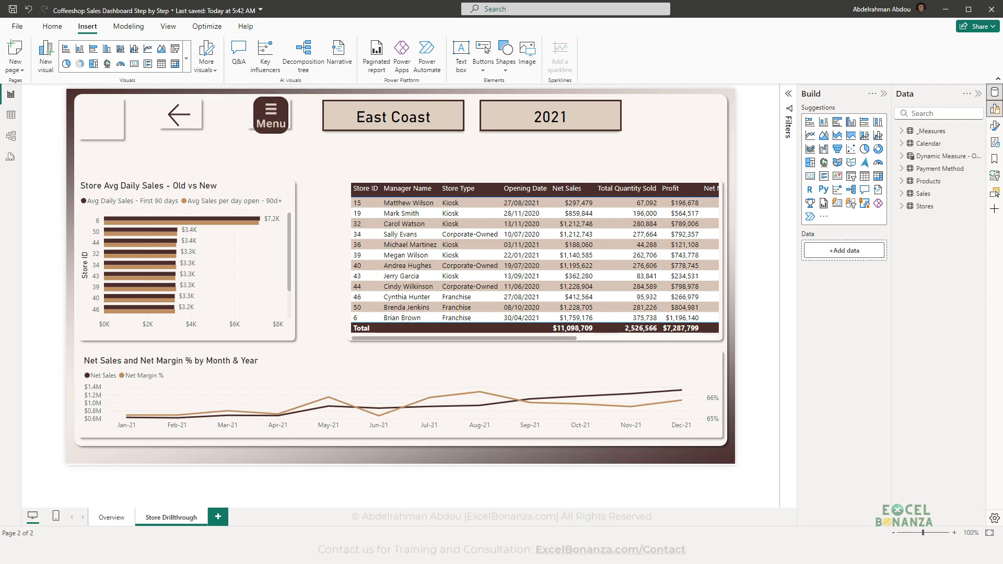
pyautogui.click(695, 498)
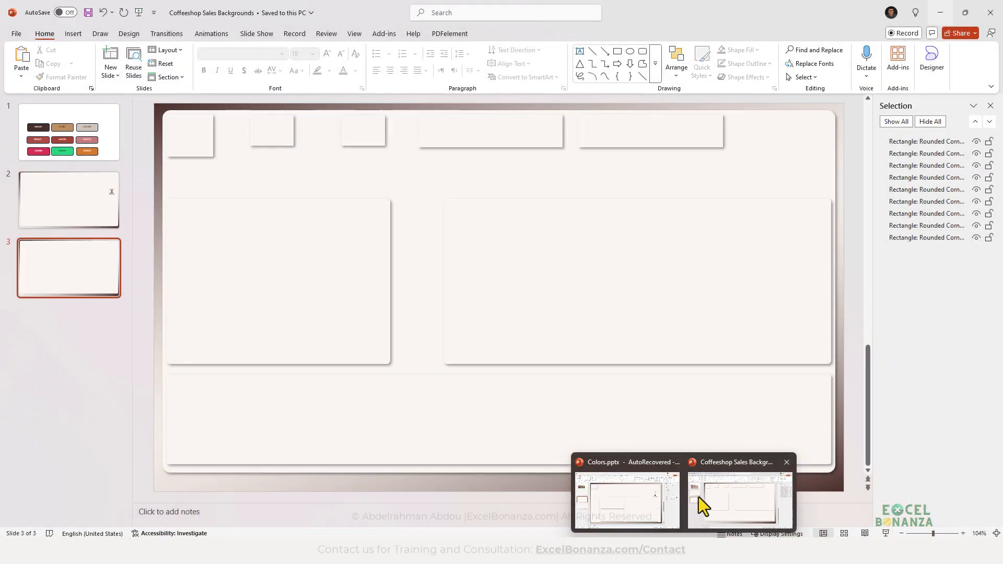
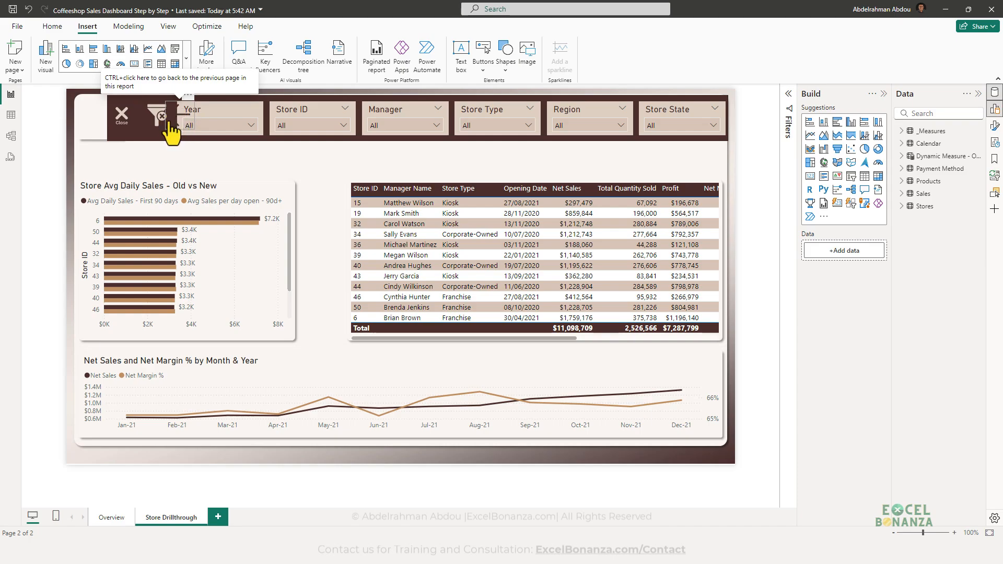
pyautogui.keyDown('ctrl'); pyautogui.click(121, 112); pyautogui.keyUp('ctrl')
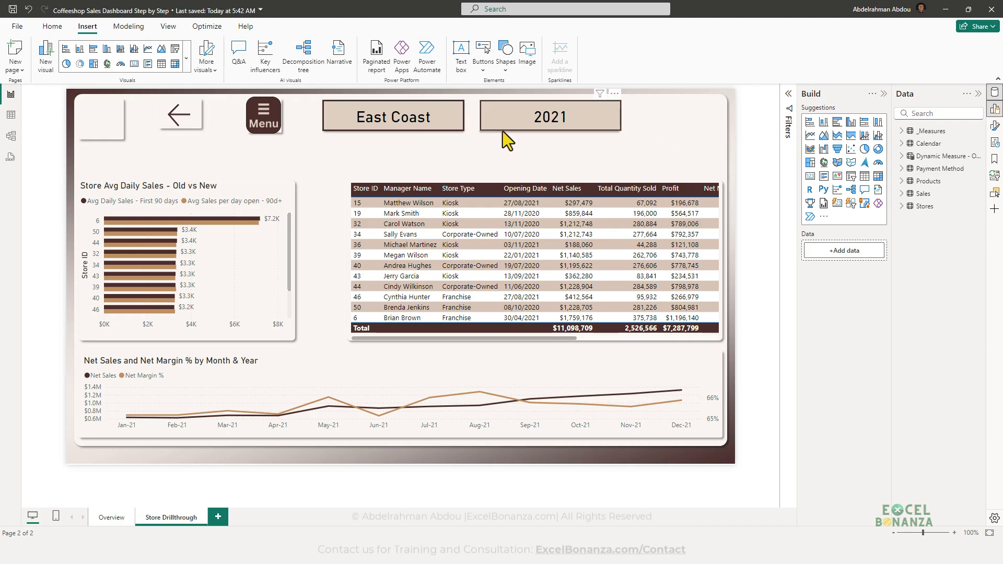
pyautogui.keyDown('ctrl'); pyautogui.click(265, 135); pyautogui.keyUp('ctrl')
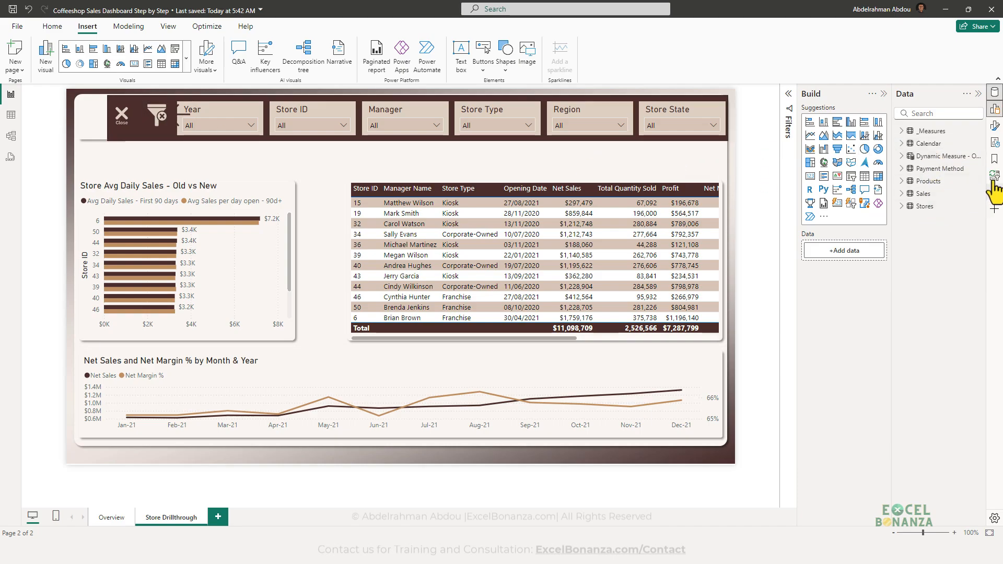
# - Show the bookmarks and the page's object list, and rename the back arrow object as Back Button
pyautogui.click(993, 159)
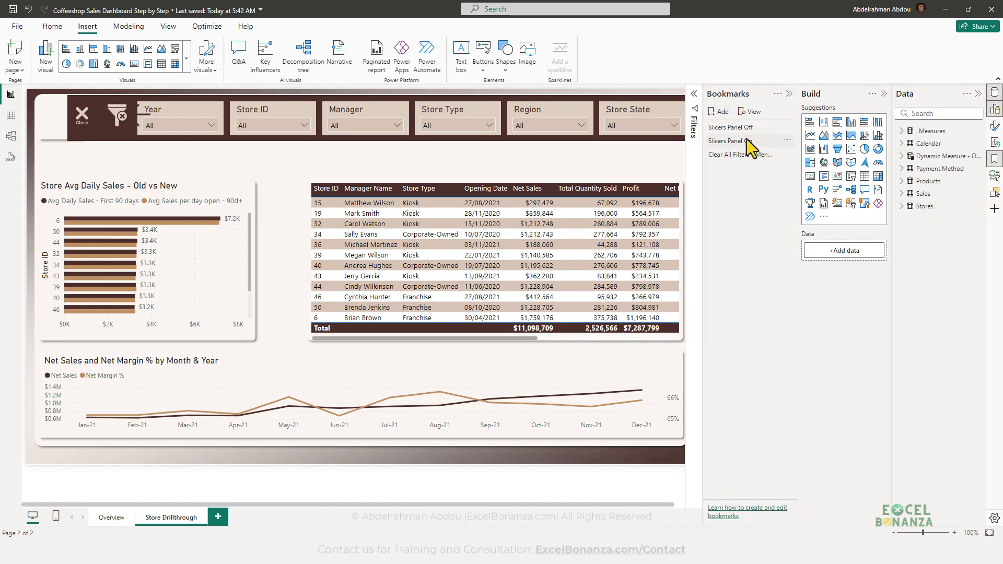
pyautogui.click(994, 193)
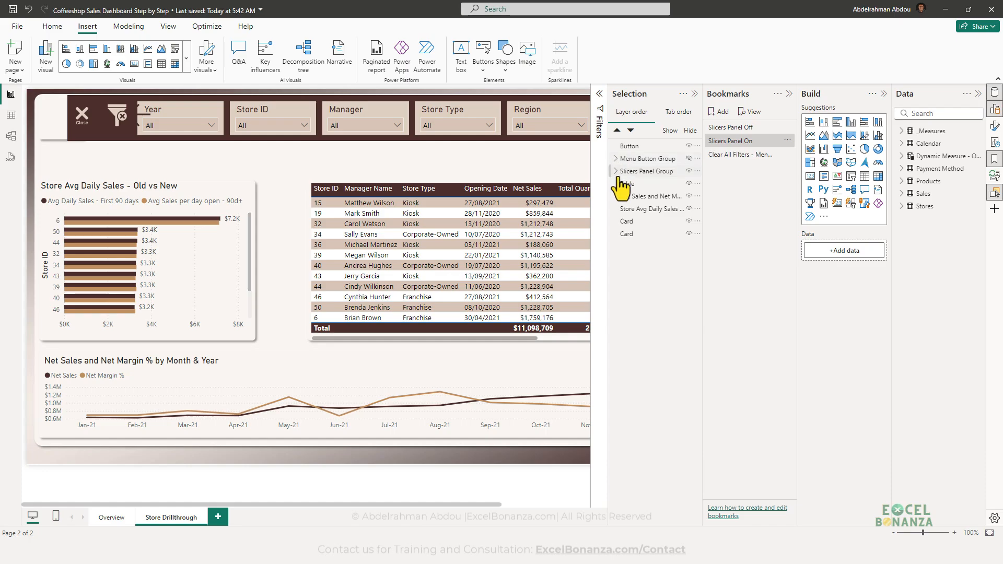
pyautogui.click(628, 147)
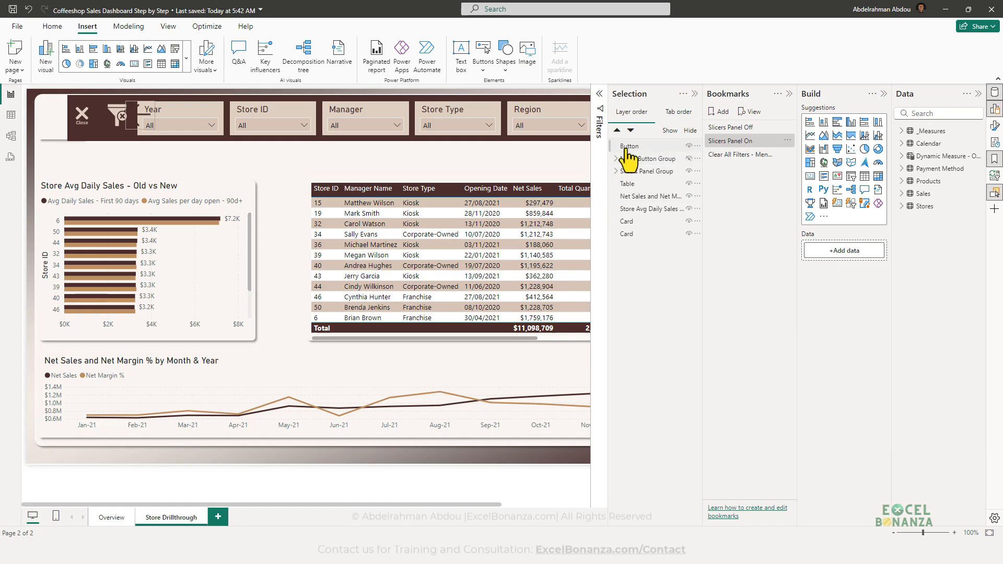
pyautogui.doubleClick(635, 147)
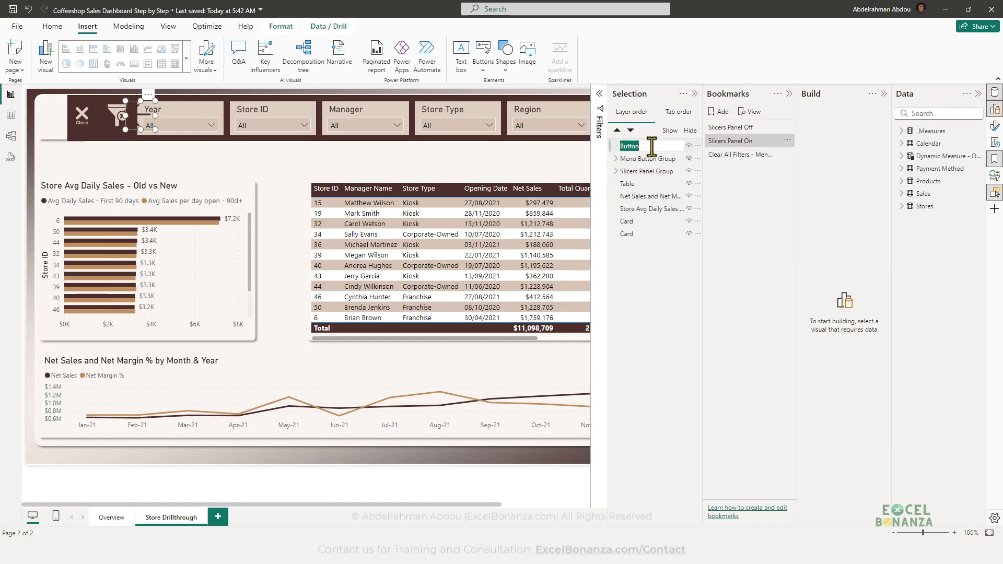
pyautogui.write('Back Button')
pyautogui.press('Return')
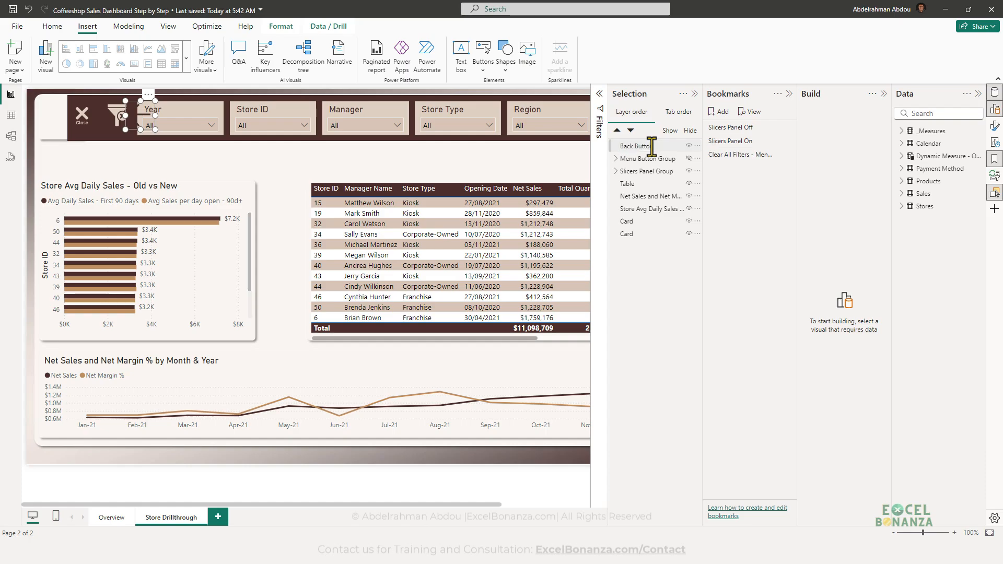
# - Hide the Back Button and update the Slicers Panel On bookmark with that visibility
pyautogui.click(689, 146)
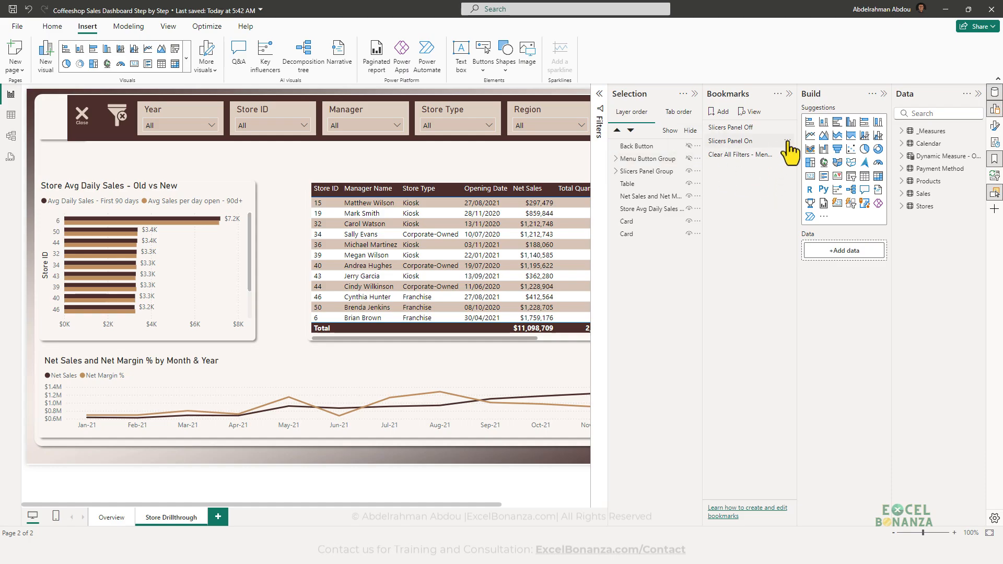
pyautogui.click(787, 142)
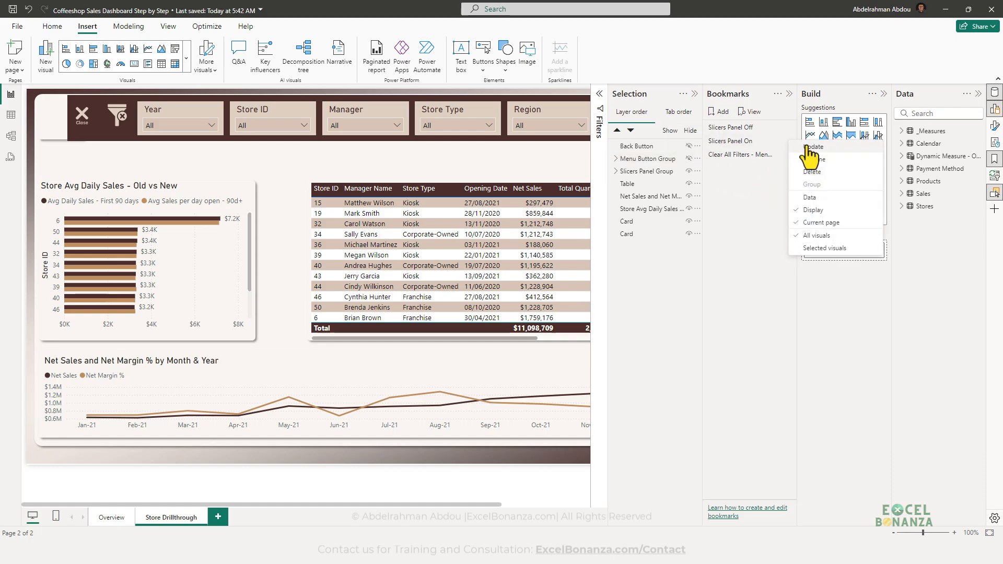
pyautogui.click(807, 148)
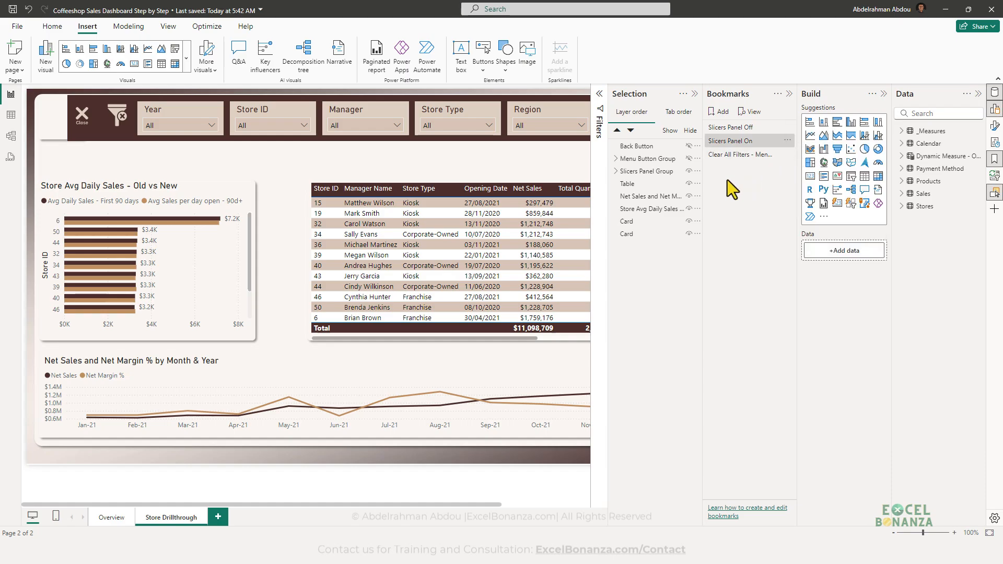
# - Test the slicers panel by closing it and reopening it from the Menu button, and collapse the Selection and Bookmarks panes
pyautogui.keyDown('ctrl'); pyautogui.click(81, 114); pyautogui.keyUp('ctrl')
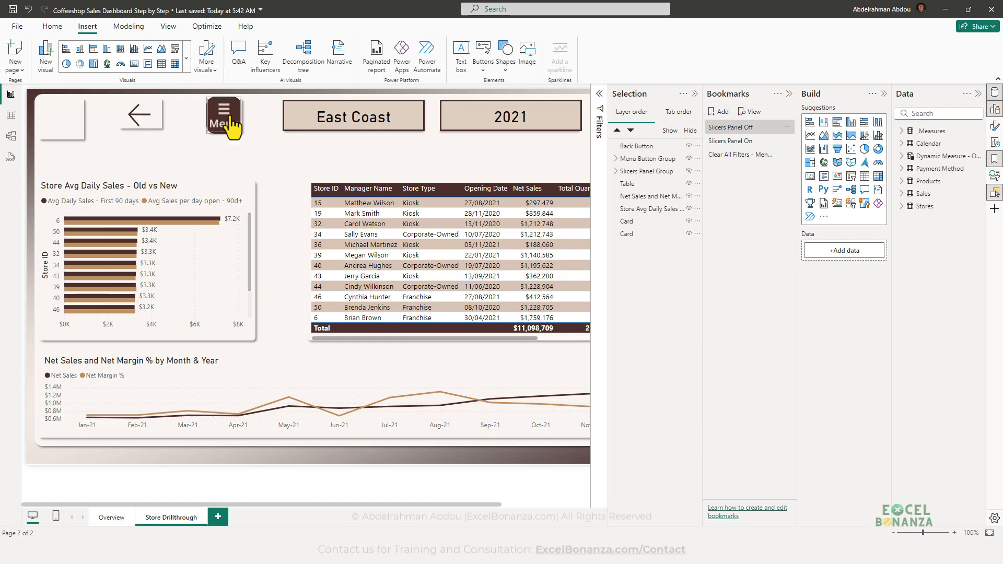
pyautogui.keyDown('ctrl'); pyautogui.click(229, 121); pyautogui.keyUp('ctrl')
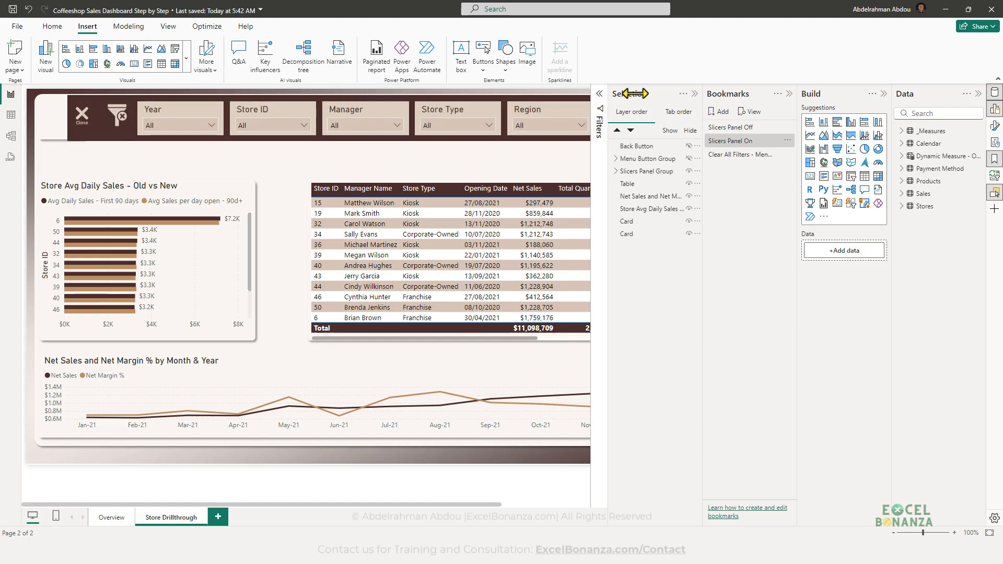
pyautogui.click(695, 94)
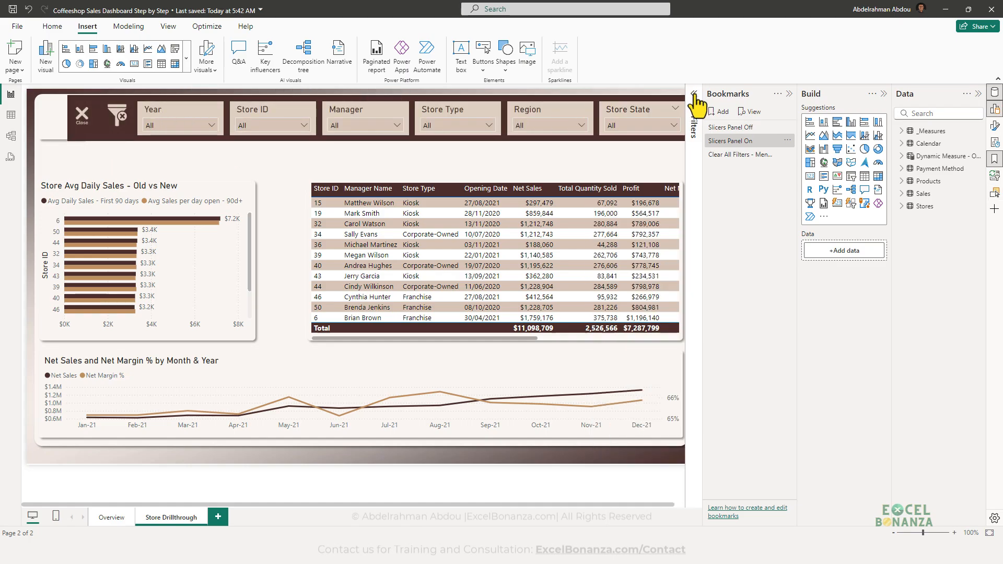
pyautogui.click(789, 95)
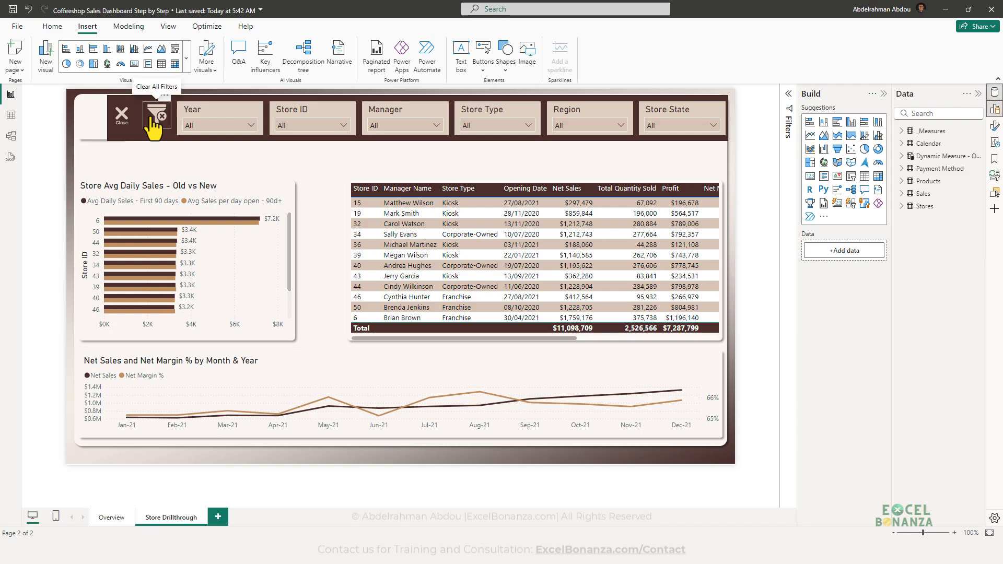
# - Open the Region slicer's list and run Clear All Filters to test the controls of the slicers panel
pyautogui.click(244, 125)
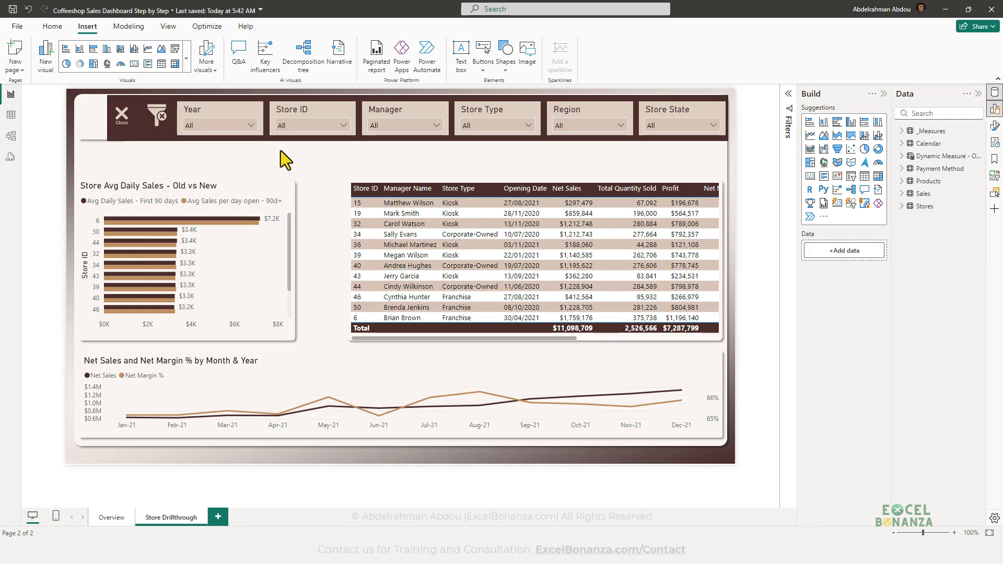
pyautogui.click(589, 126)
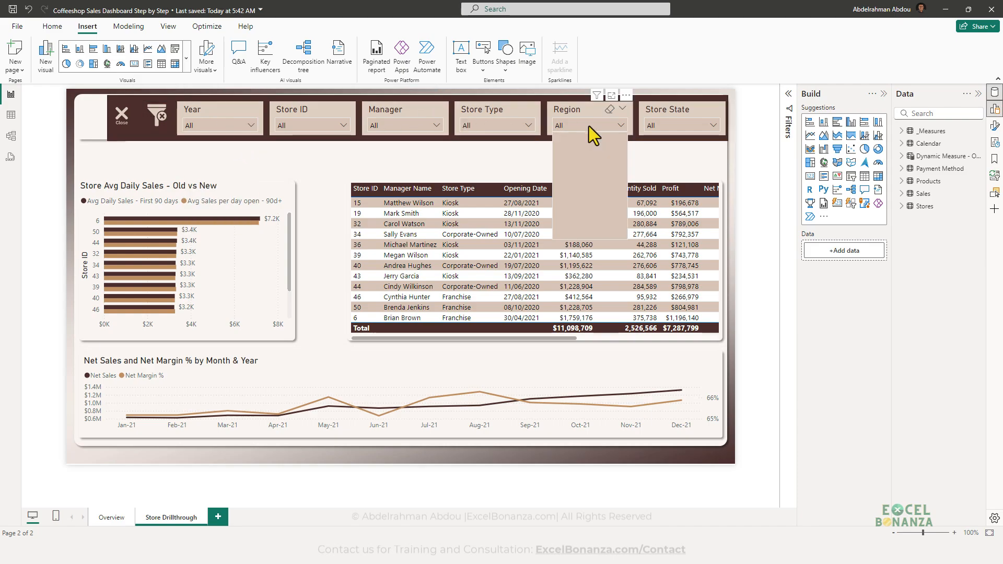
pyautogui.click(158, 120)
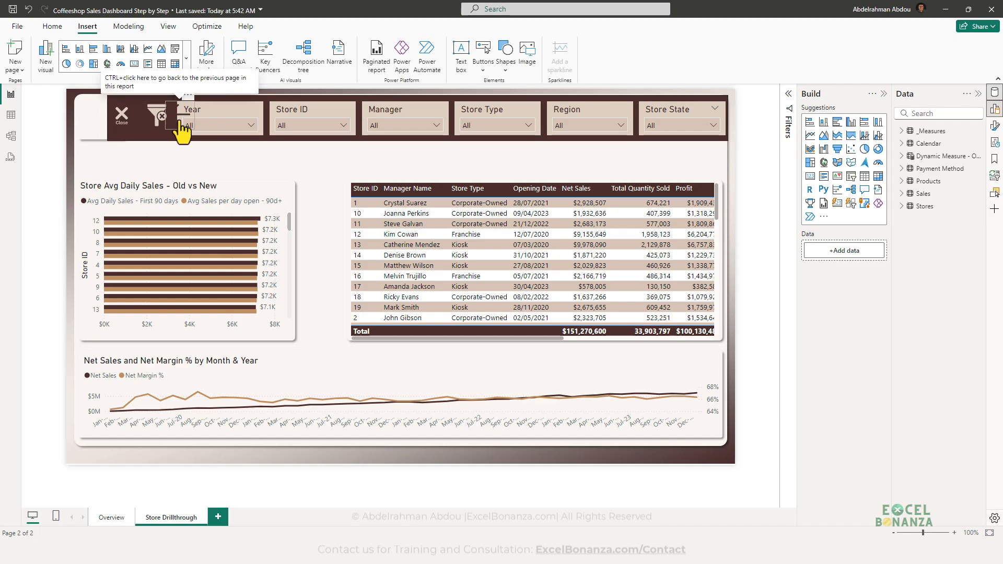
# - Update the Clear All Filters bookmark with the Back Button hidden, and test closing and reopening the slicers panel
pyautogui.click(993, 177)
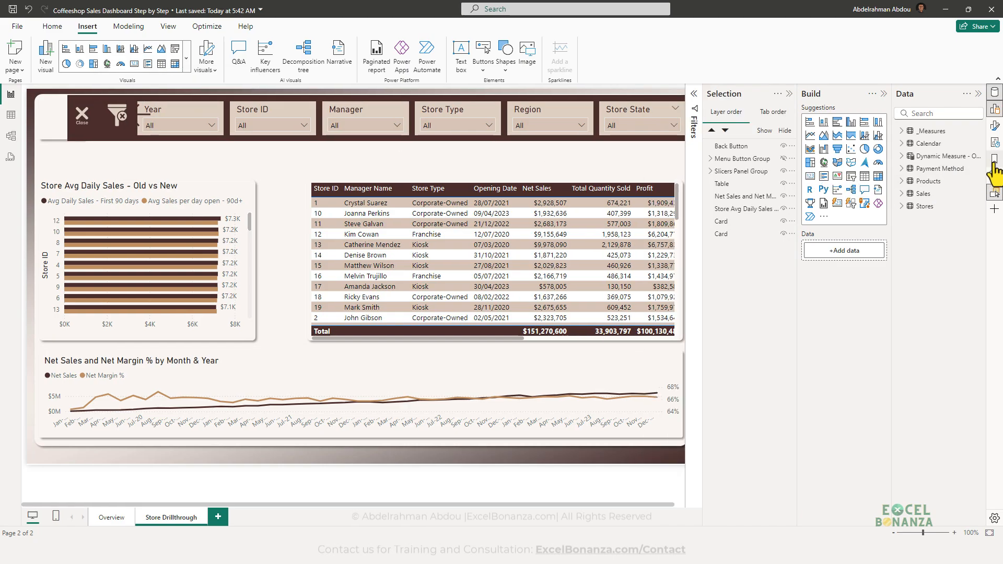
pyautogui.click(994, 159)
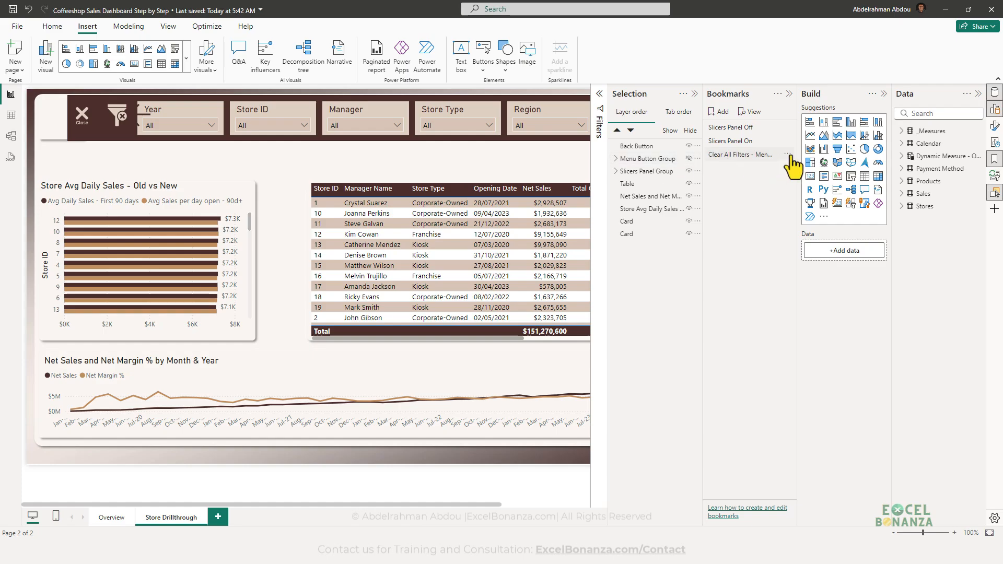
pyautogui.click(745, 154)
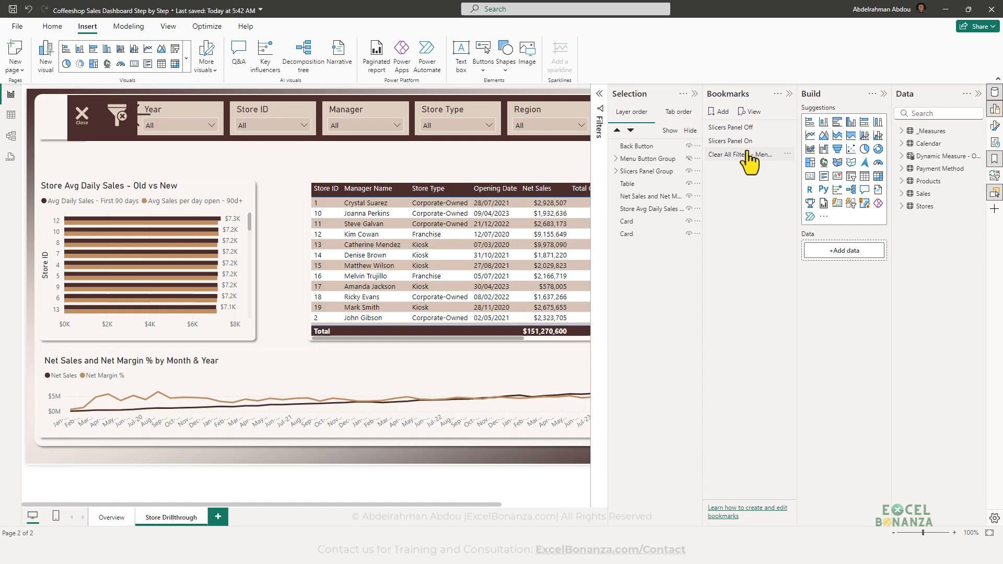
pyautogui.click(689, 146)
pyautogui.click(787, 155)
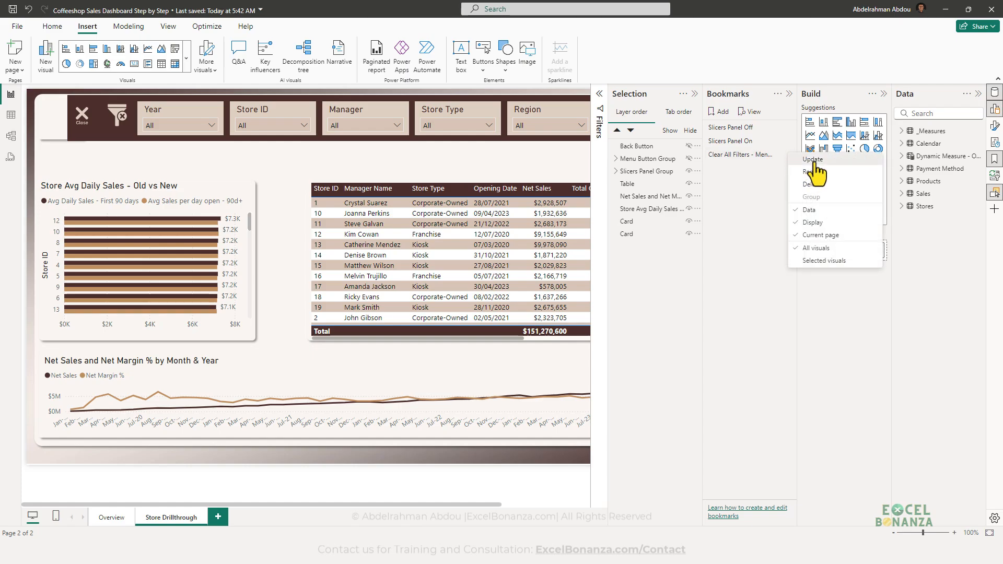
pyautogui.click(813, 161)
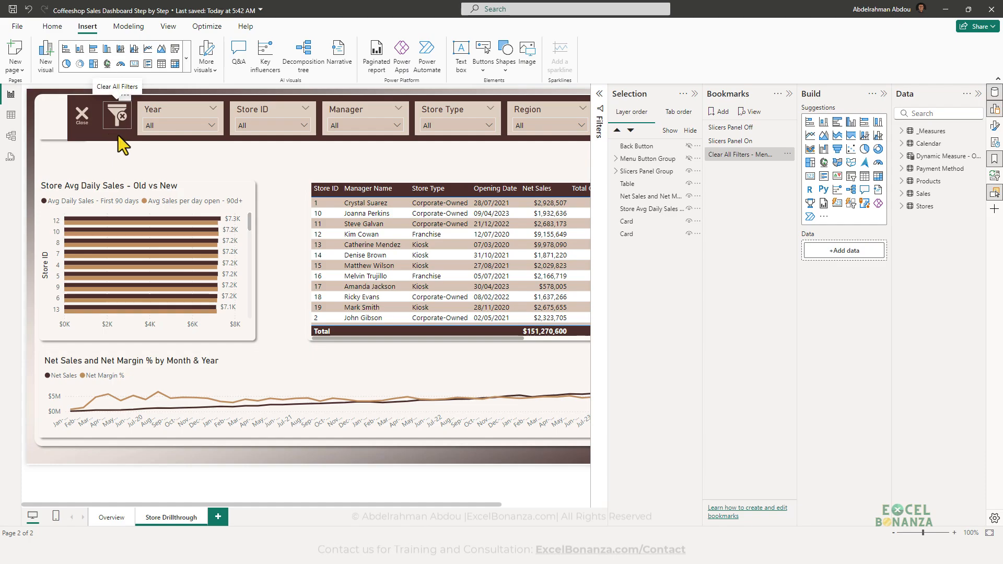
pyautogui.click(86, 130)
pyautogui.click(216, 128)
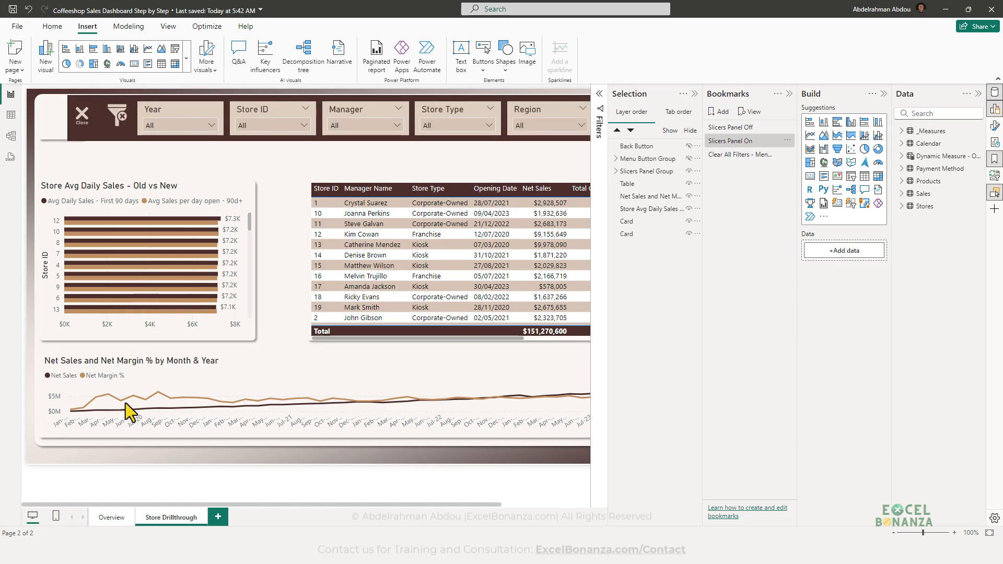
# - Go to the Overview page and drill through to the stores of the West Coast region from the Regions map
pyautogui.click(694, 94)
pyautogui.click(110, 518)
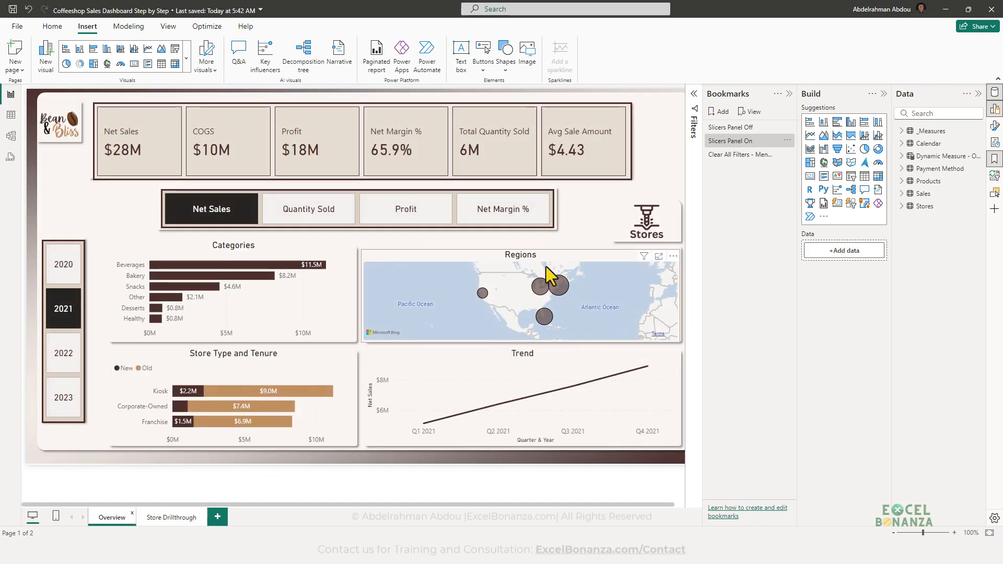
pyautogui.click(481, 296)
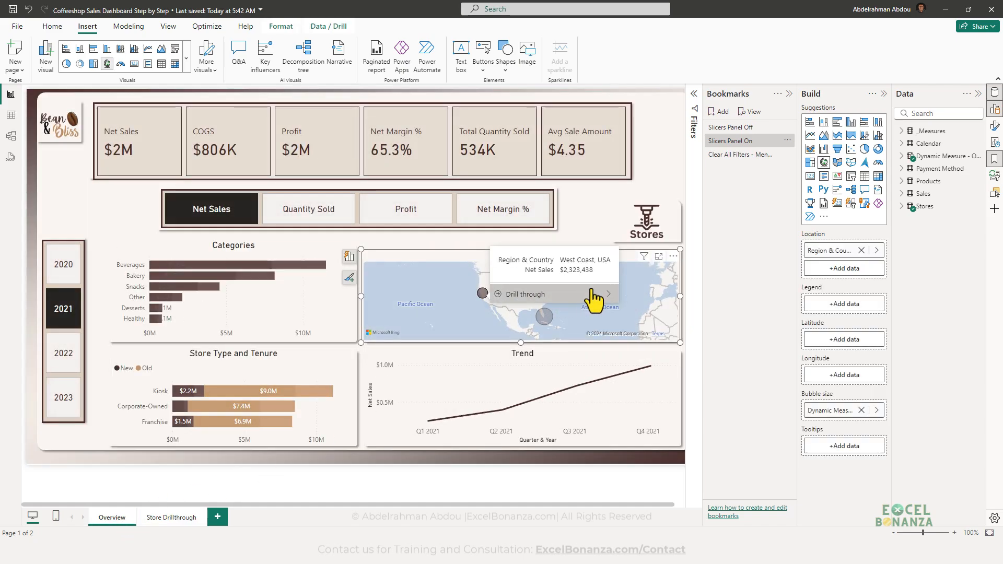
pyautogui.keyDown('ctrl'); pyautogui.click(649, 234); pyautogui.keyUp('ctrl')
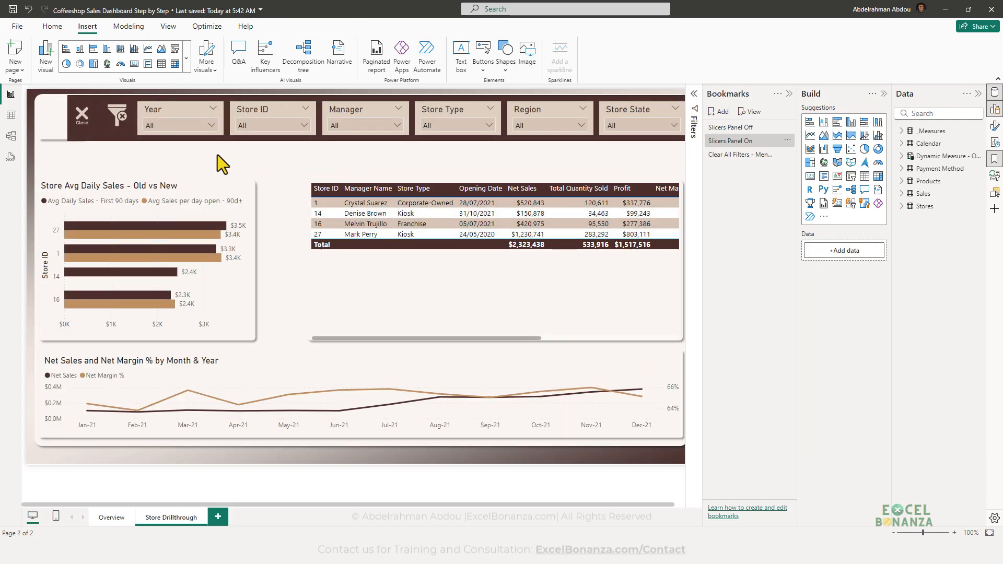
# - Close and reopen the slicers panel on the drillthrough page, clear all filters, and collapse the Bookmarks pane
pyautogui.click(88, 124)
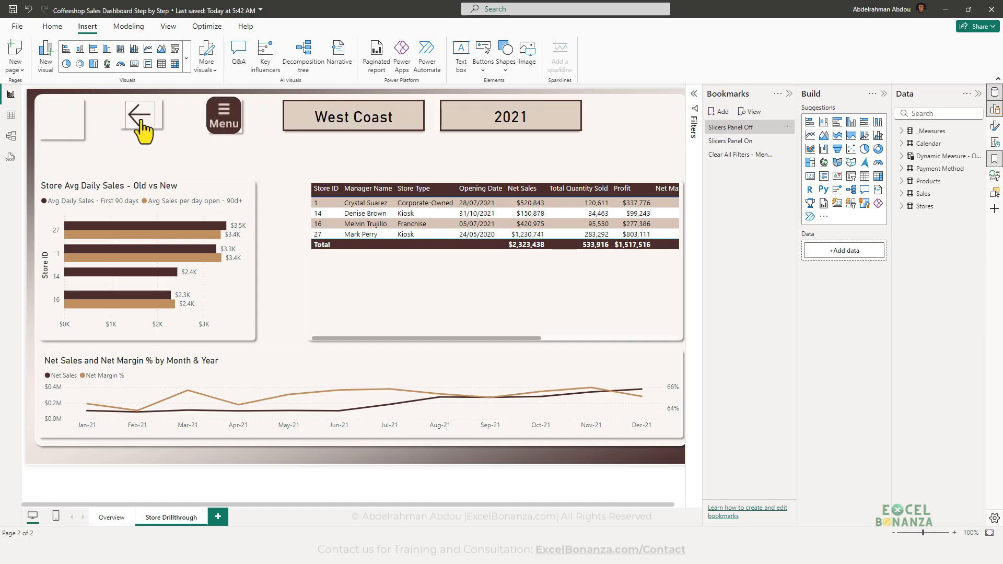
pyautogui.click(212, 116)
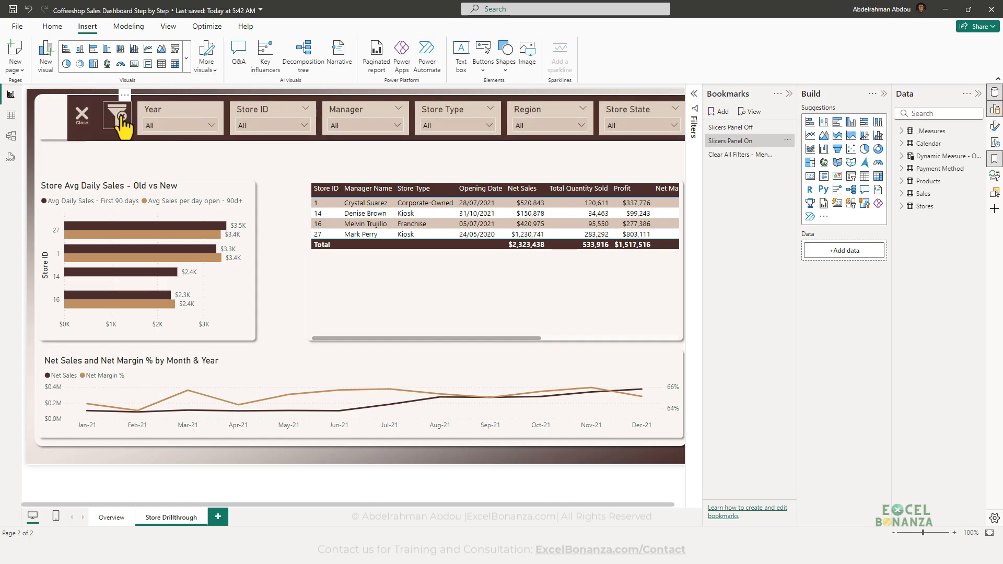
pyautogui.click(123, 125)
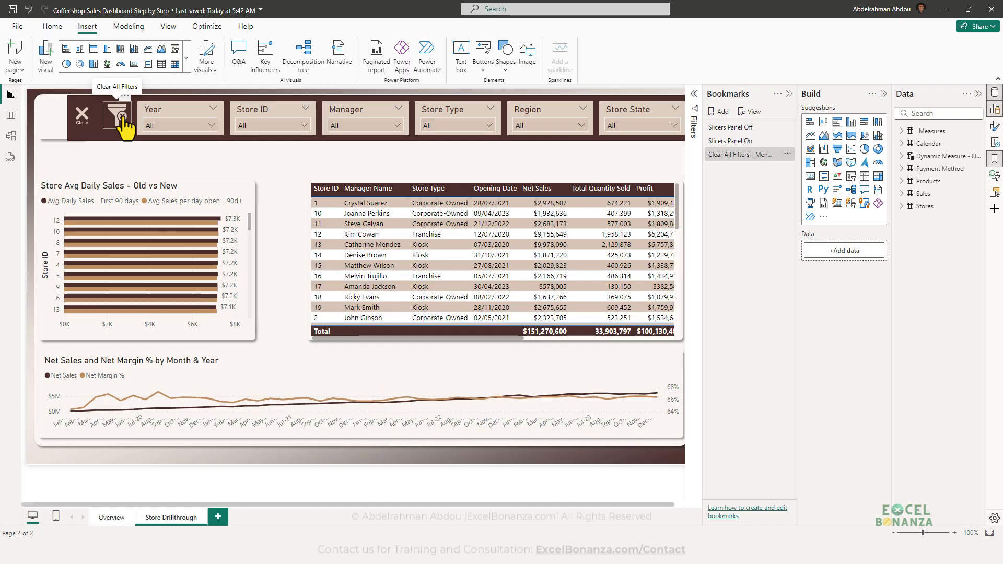
pyautogui.click(788, 94)
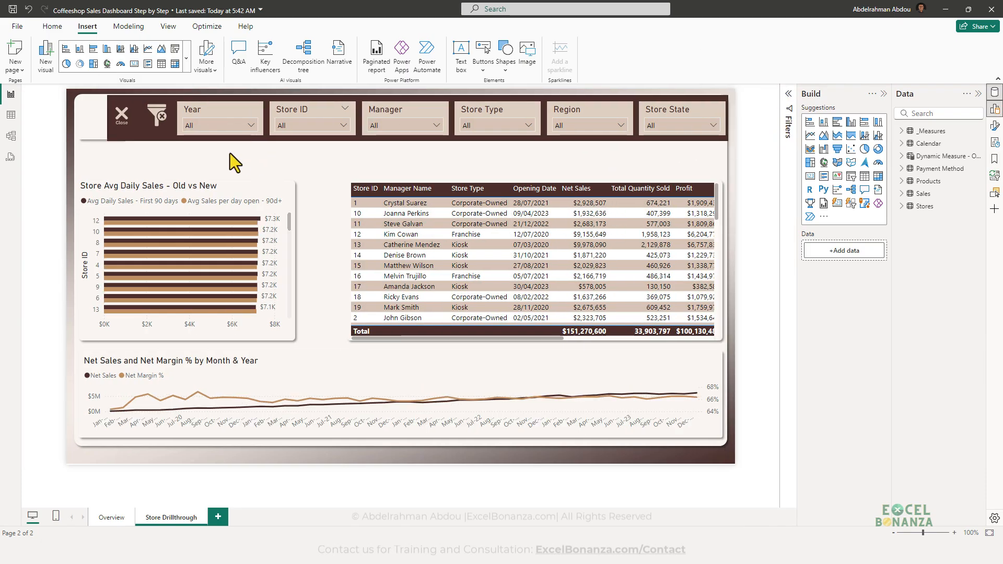
# - Close the slicers panel and change the line chart's title to "Net Sales and Margin %"
pyautogui.click(122, 116)
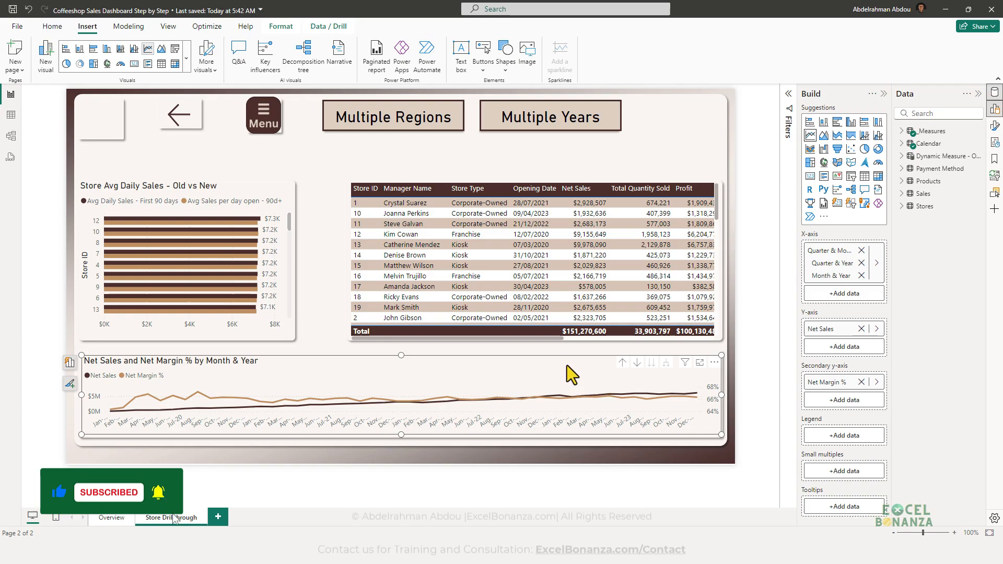
pyautogui.click(994, 125)
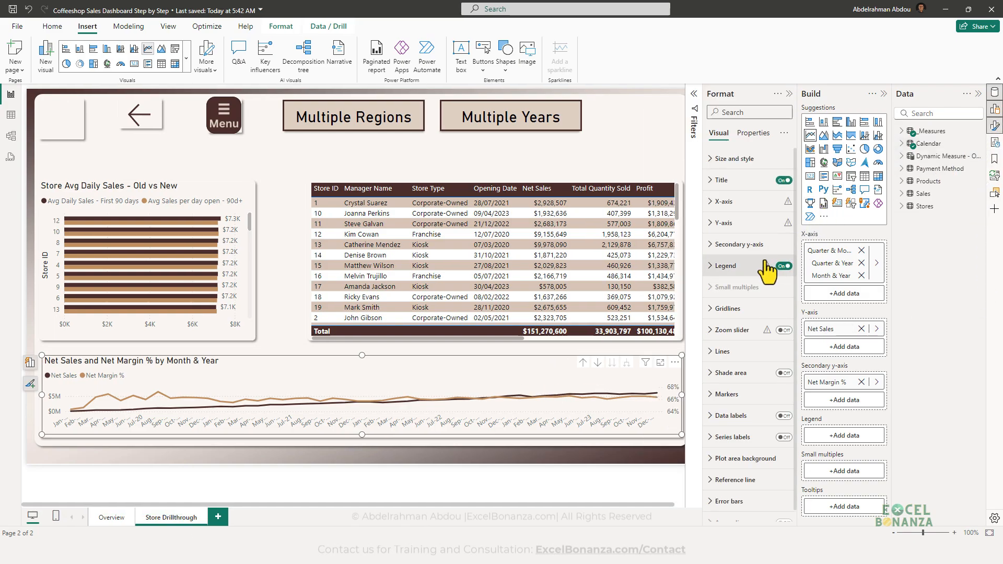
pyautogui.scroll(-1, 776, 254)
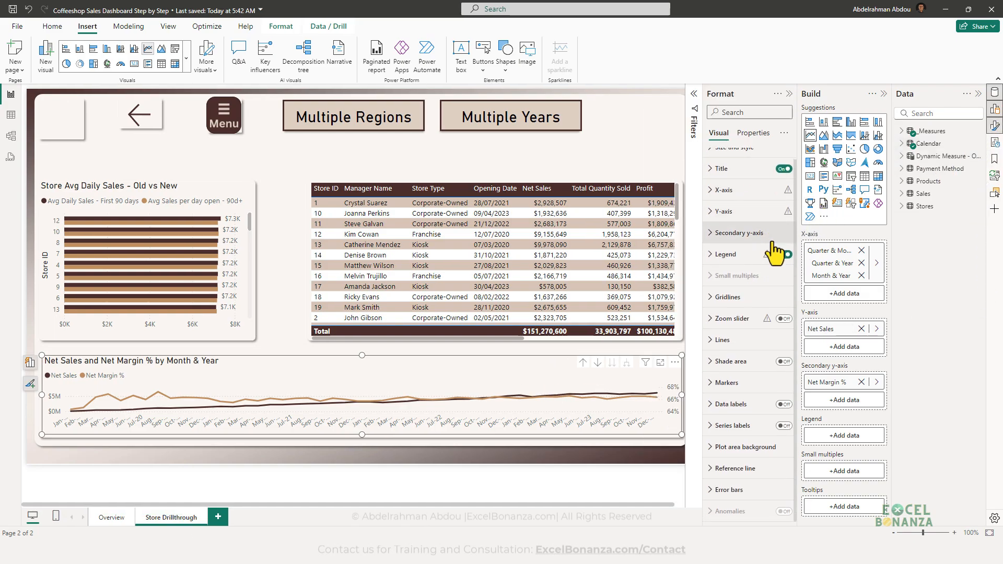
pyautogui.scroll(1, 754, 293)
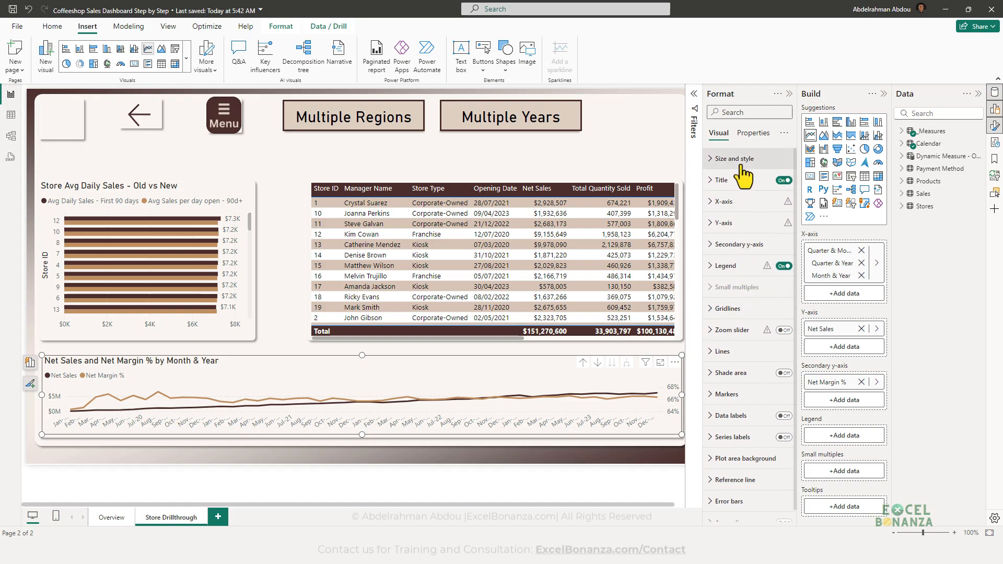
pyautogui.click(741, 180)
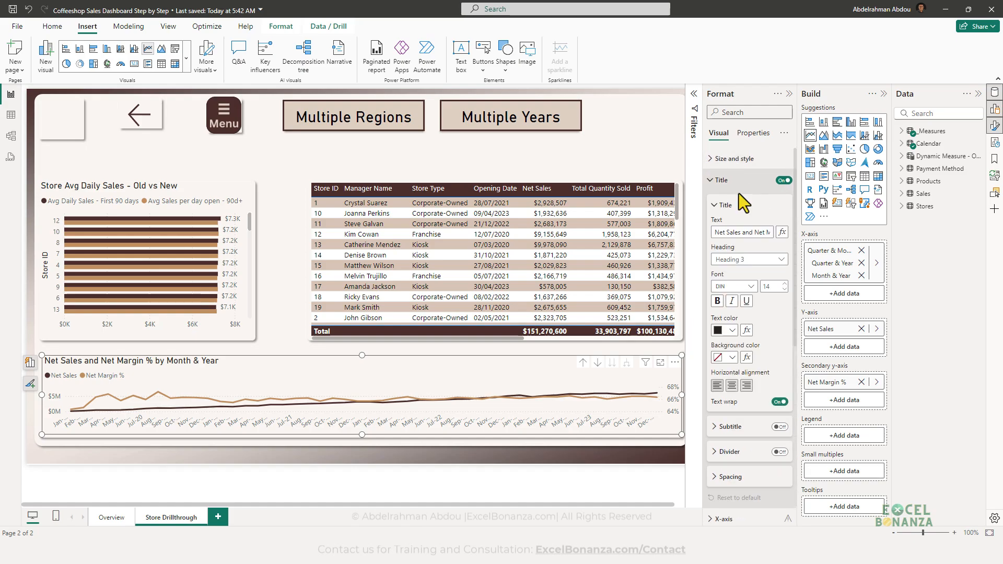
pyautogui.click(748, 233)
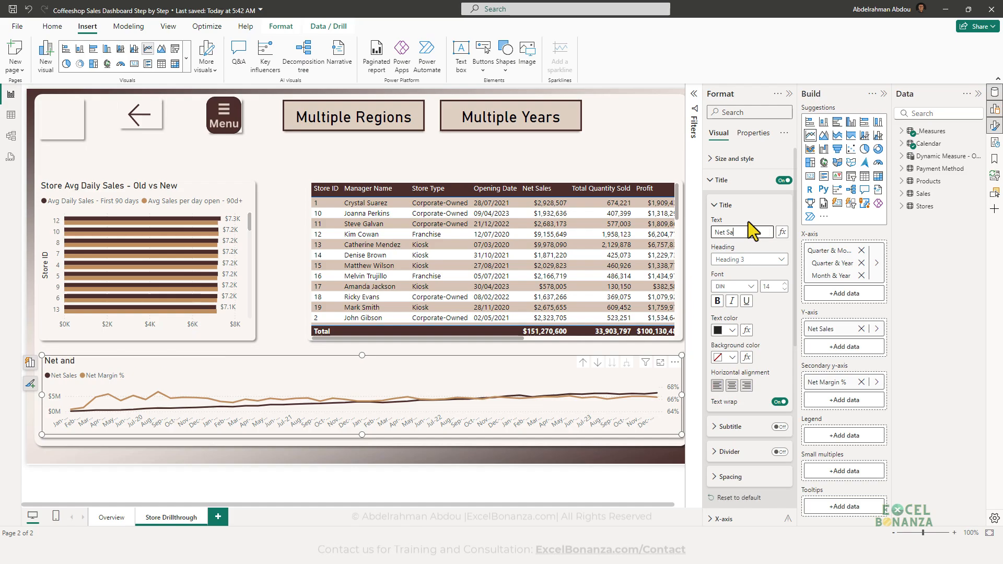
pyautogui.write('Net Sales and Margin')
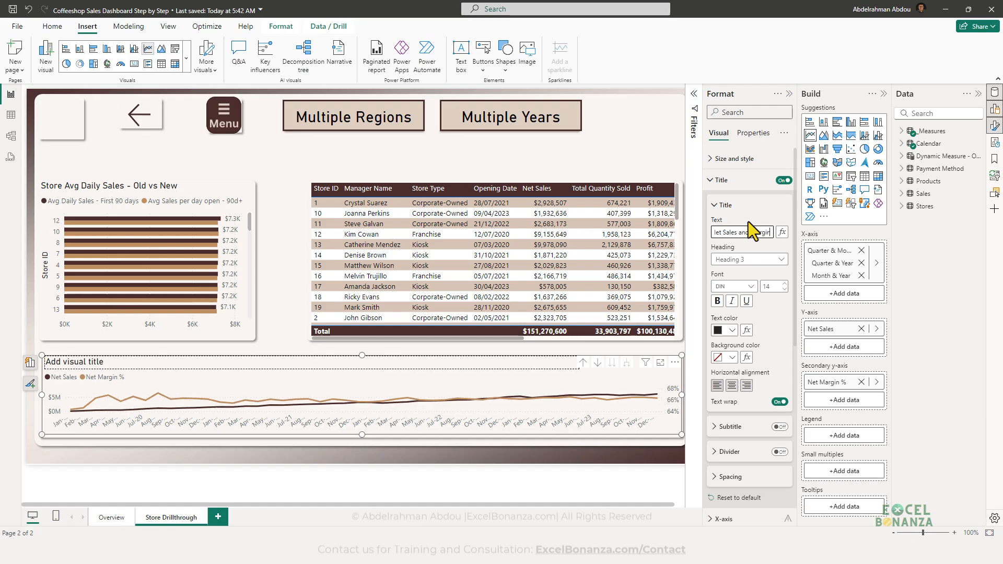
pyautogui.write(' %')
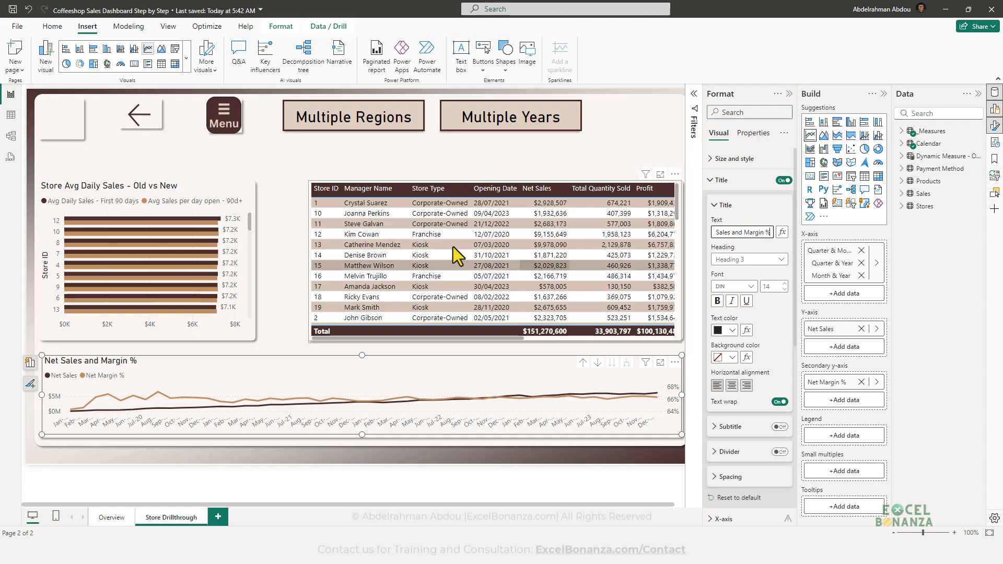
pyautogui.click(236, 350)
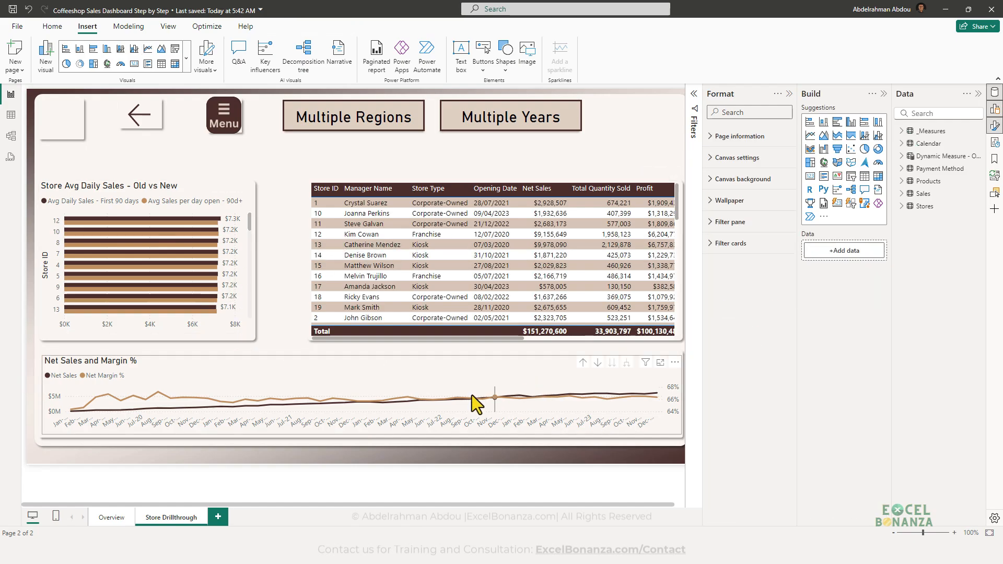
# - Reopen the slicers panel and filter the Store Drillthrough page to the year 2021
pyautogui.click(82, 434)
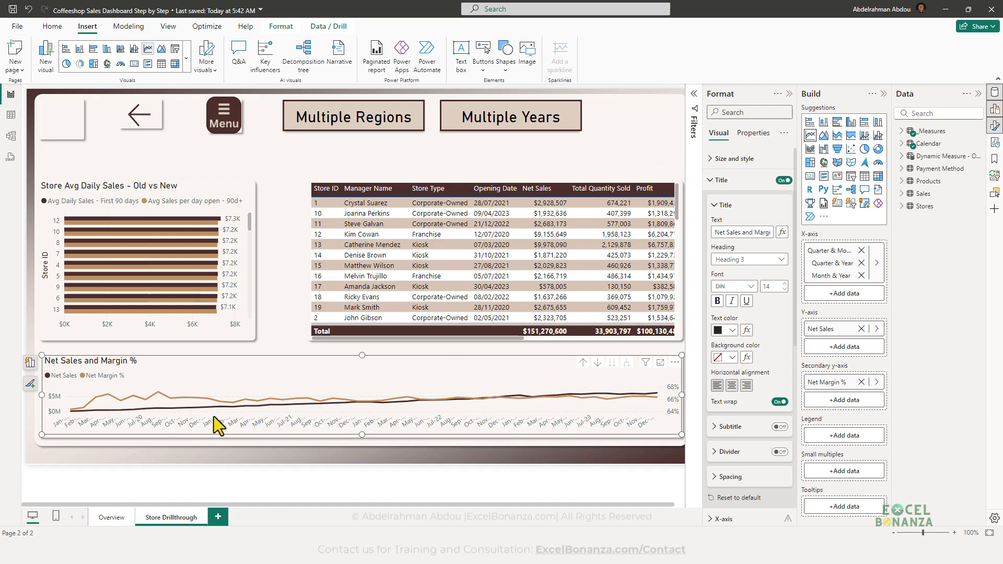
pyautogui.keyDown('ctrl'); pyautogui.click(225, 128); pyautogui.keyUp('ctrl')
pyautogui.click(177, 127)
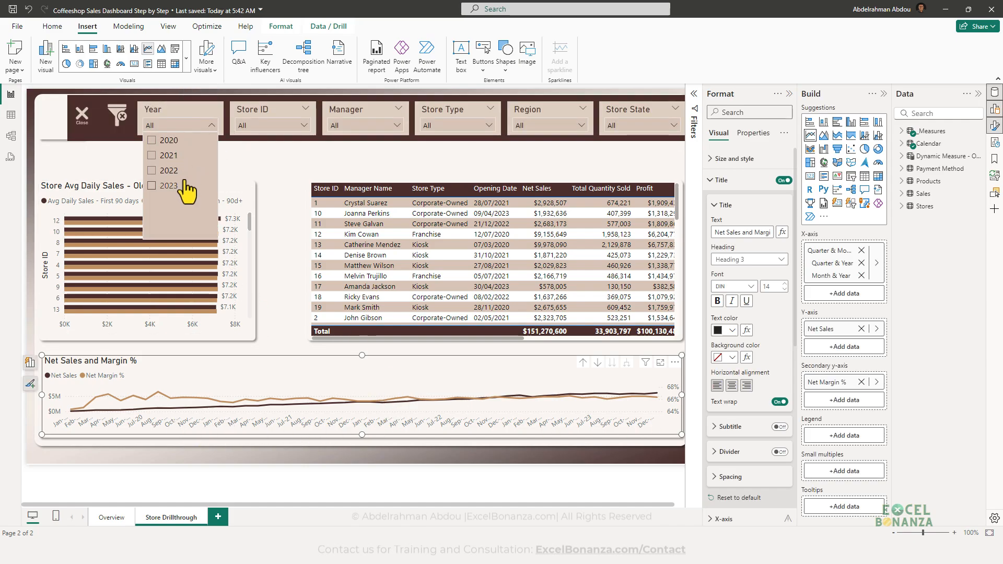
pyautogui.click(164, 155)
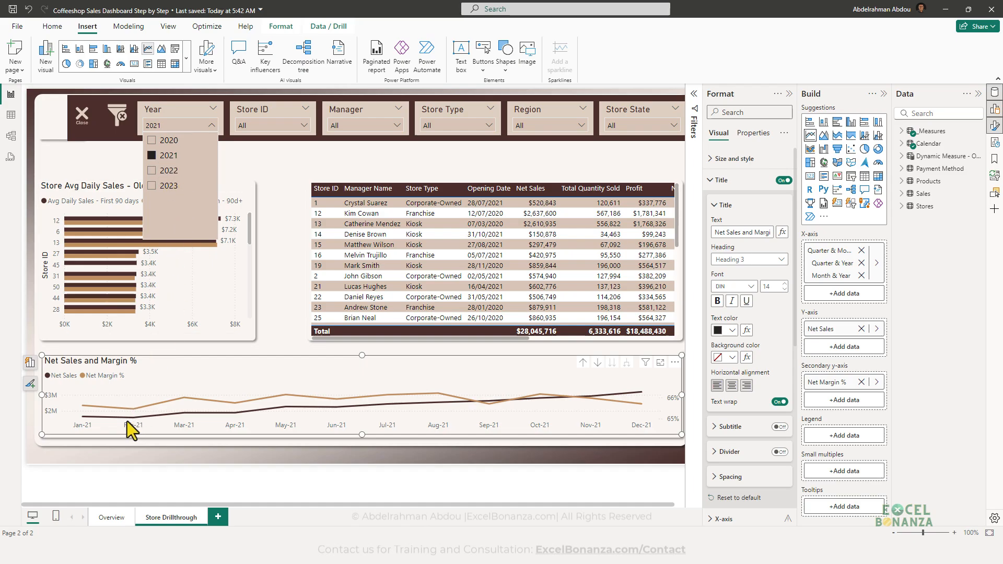
pyautogui.click(446, 346)
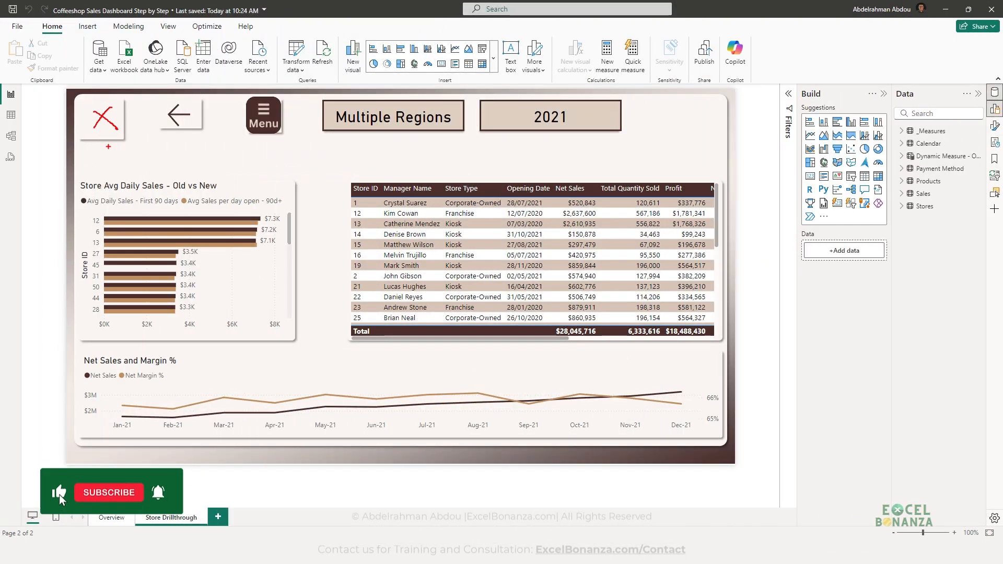
# - Insert the 20241004 Bean and Bliss Coffee Shop Logo image and shrink it to fit the empty square beside the back arrow
pyautogui.click(87, 26)
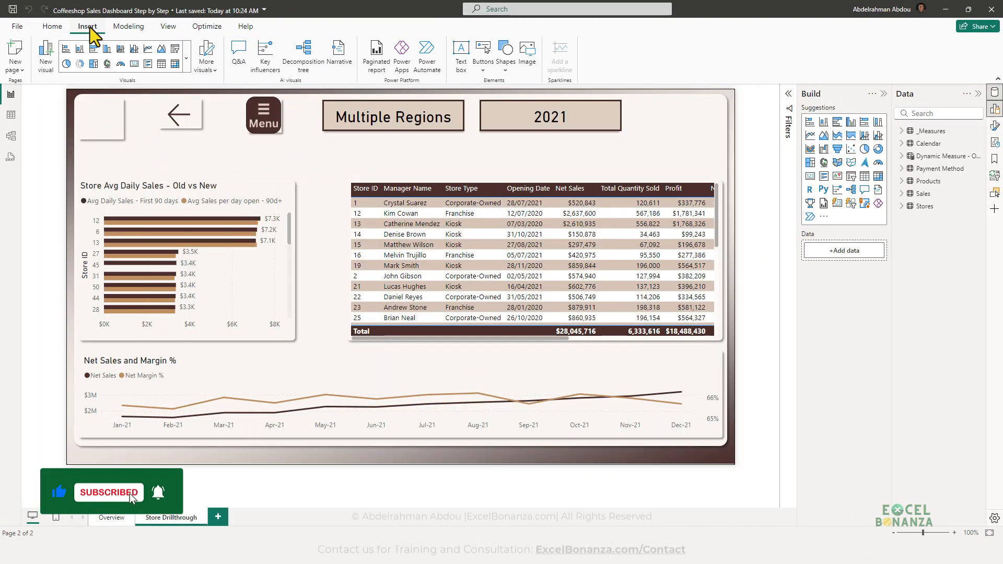
pyautogui.click(528, 61)
pyautogui.click(214, 152)
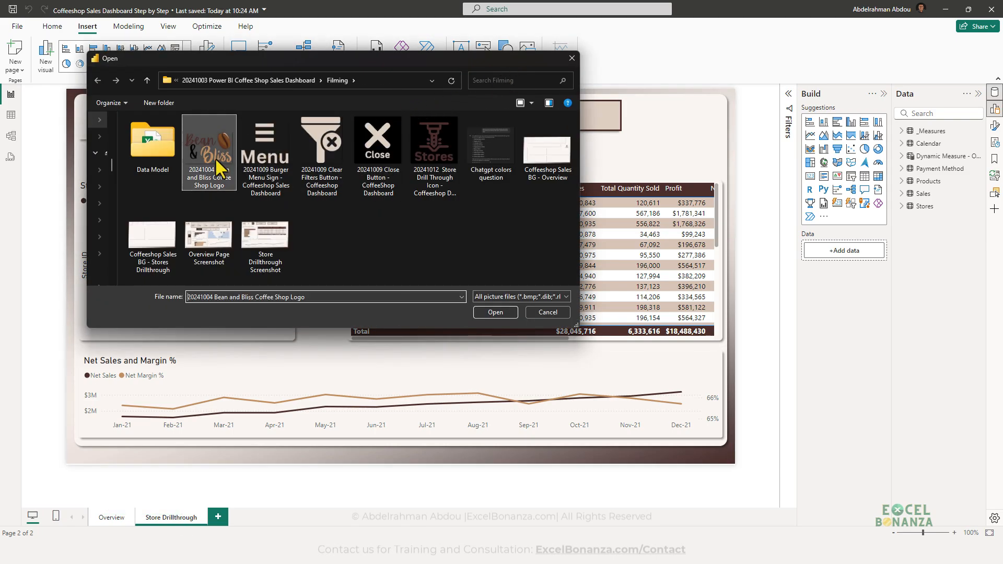
pyautogui.click(494, 312)
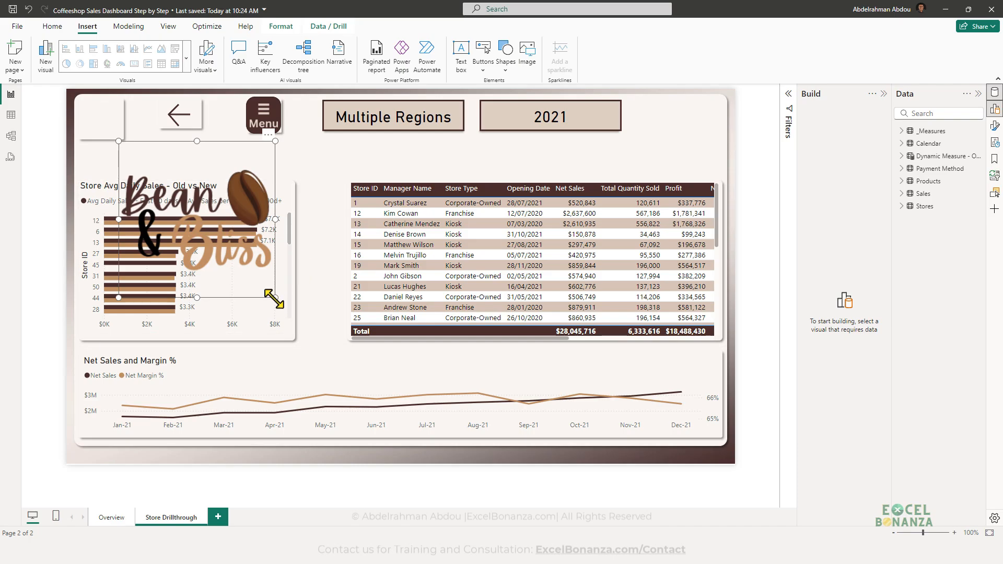
pyautogui.moveTo(273, 295); pyautogui.dragTo(115, 131)
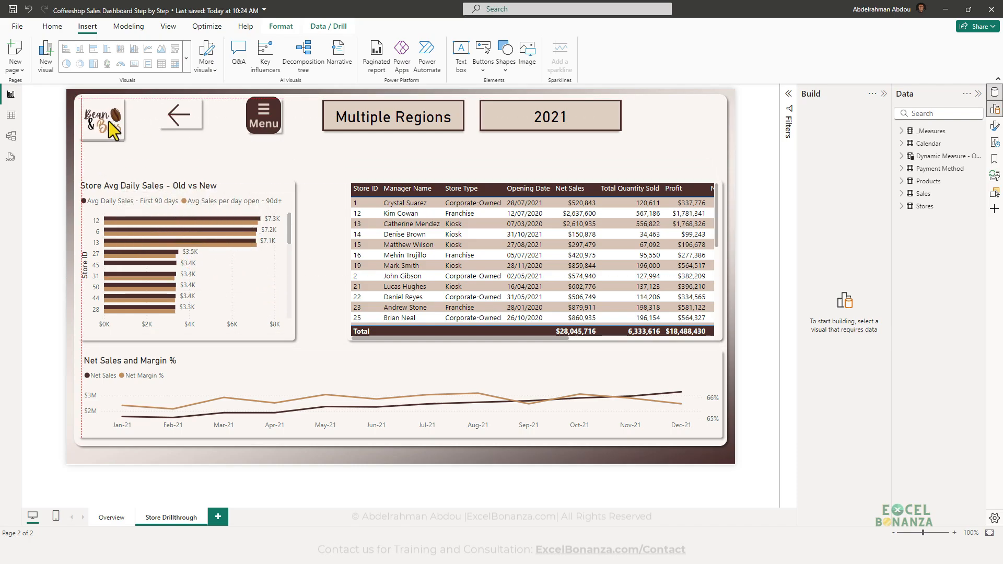
pyautogui.click(117, 148)
pyautogui.click(147, 135)
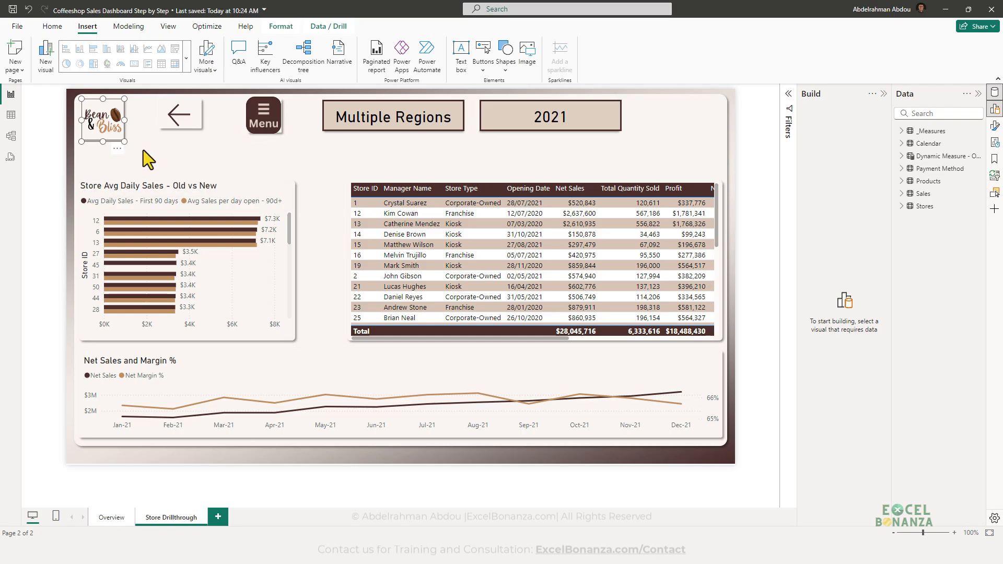
pyautogui.click(143, 149)
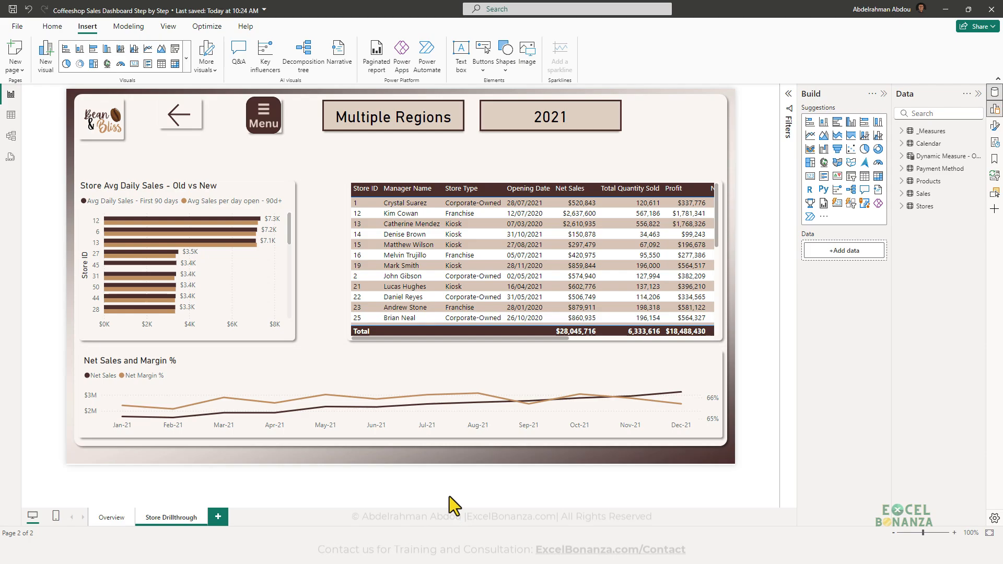
# - View the Overview page, return to Store Drillthrough, and open the slicers panel to check how the logo sits against the Close button
pyautogui.click(115, 521)
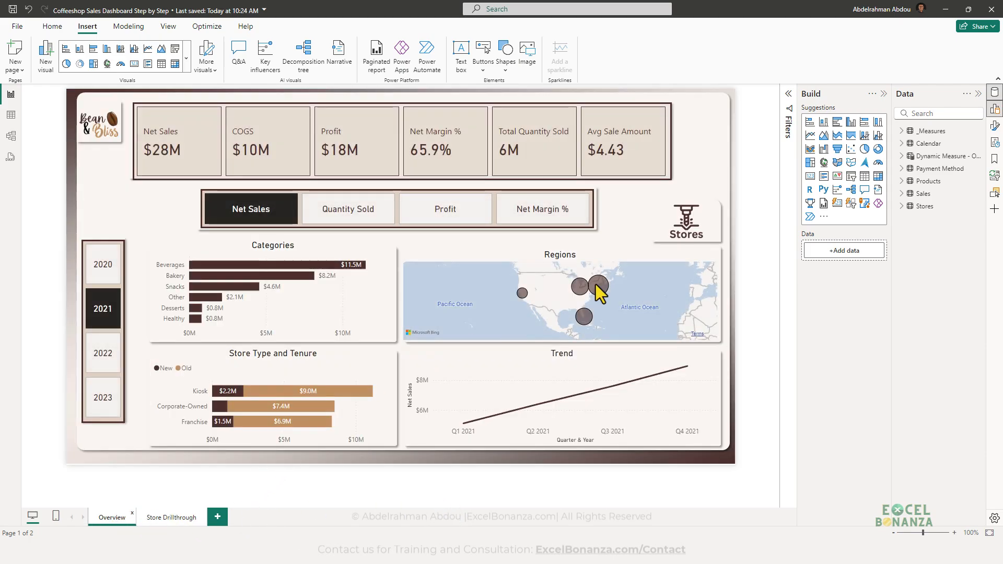
pyautogui.click(155, 519)
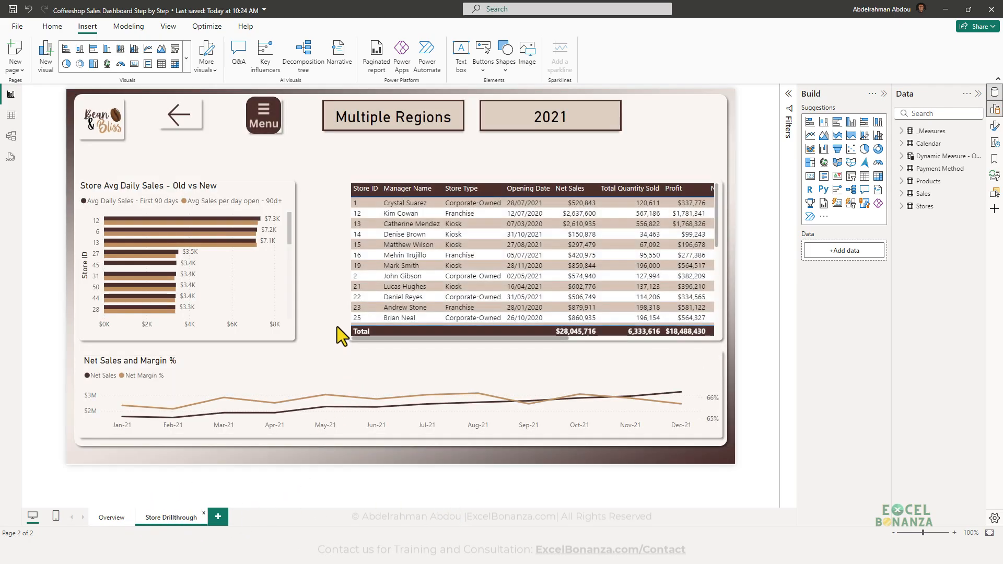
pyautogui.keyDown('ctrl'); pyautogui.click(267, 125); pyautogui.keyUp('ctrl')
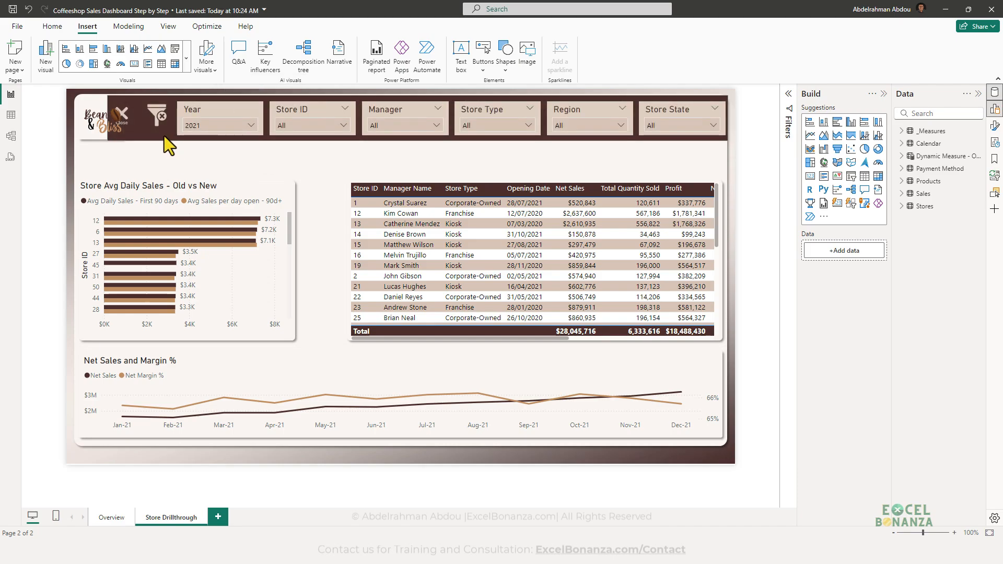
pyautogui.click(122, 117)
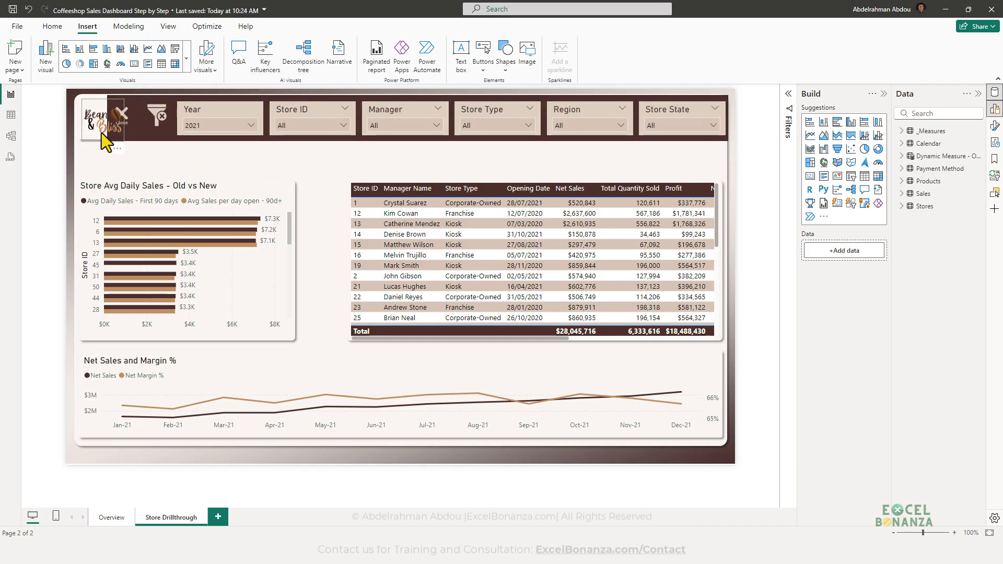
pyautogui.moveTo(81, 105); pyautogui.dragTo(123, 142)
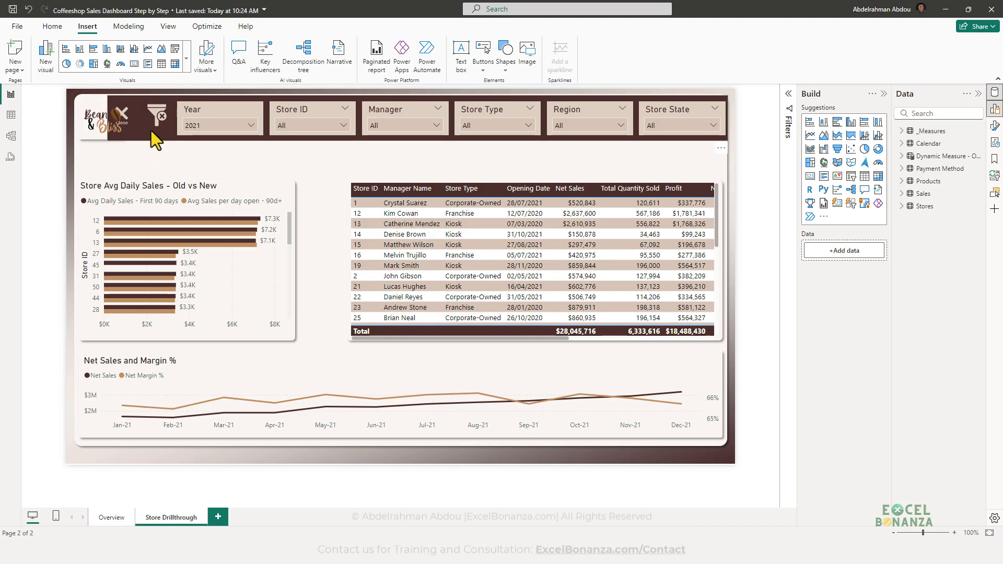
# - Apply the Slicers Panel On bookmark and rename the image in the layer order as Logo
pyautogui.click(205, 137)
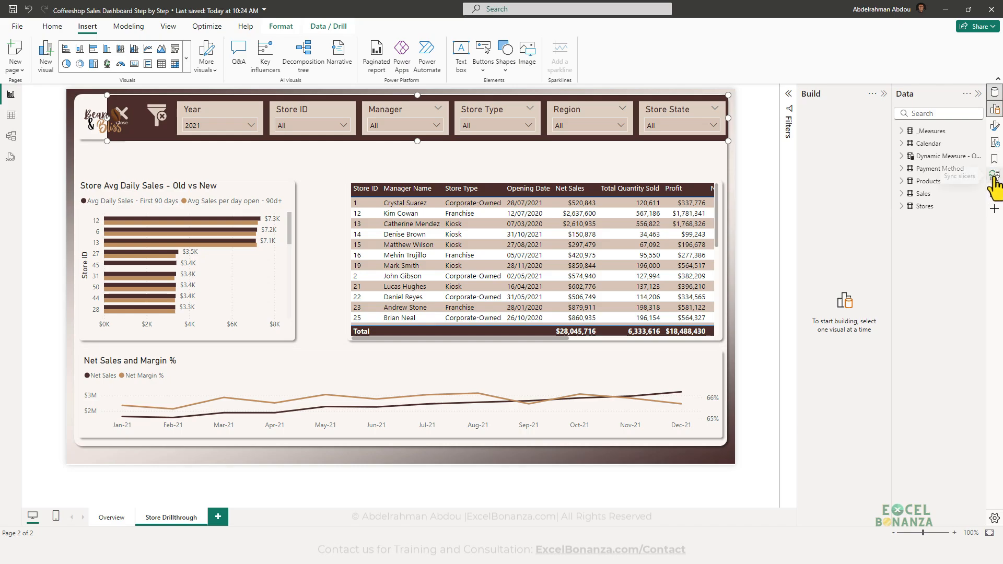
pyautogui.click(994, 160)
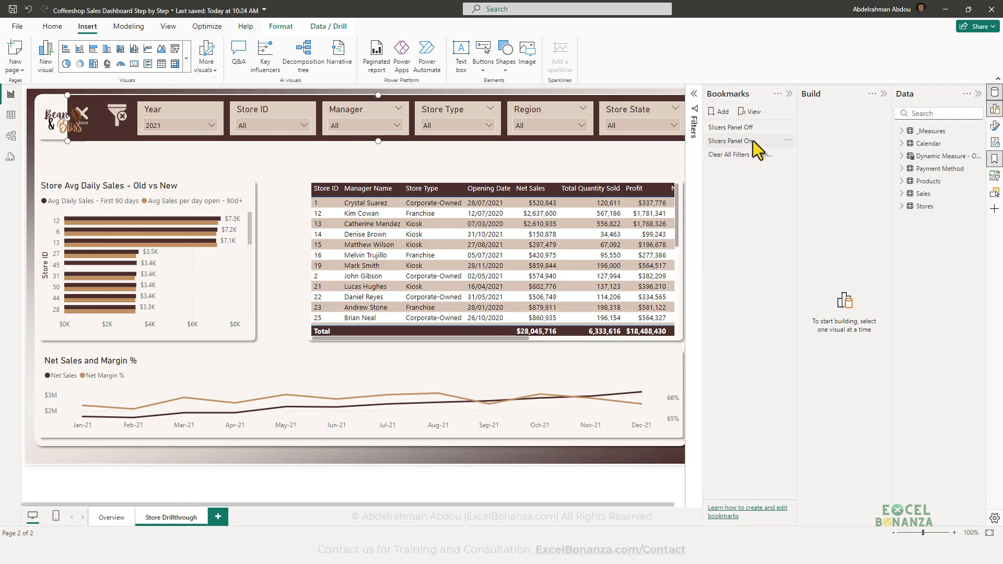
pyautogui.click(735, 143)
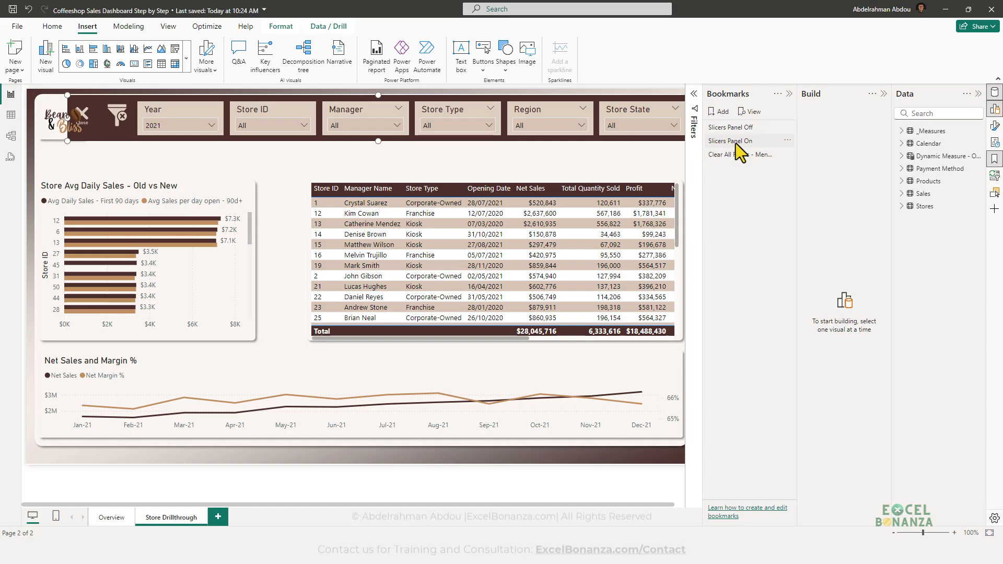
pyautogui.click(995, 194)
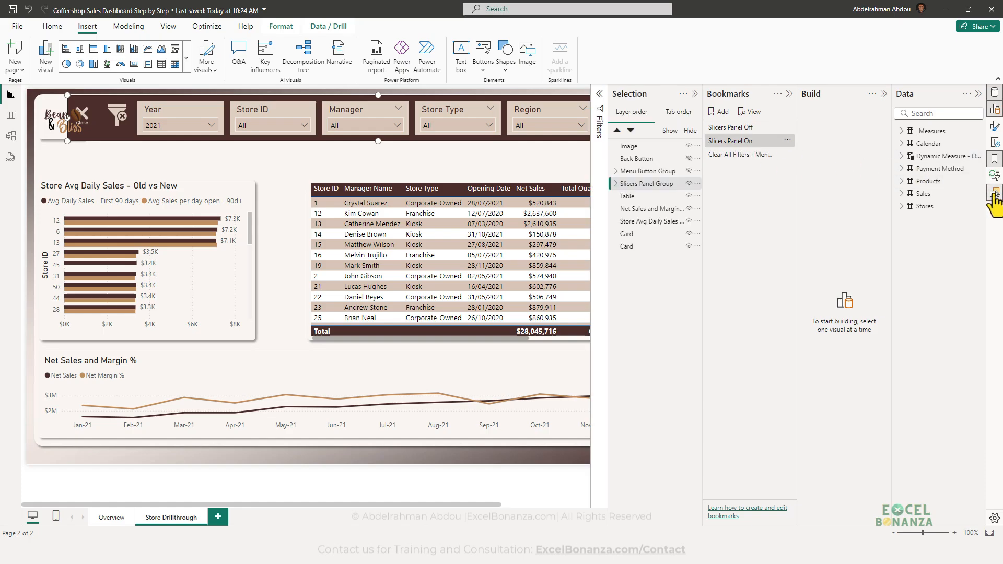
pyautogui.click(632, 146)
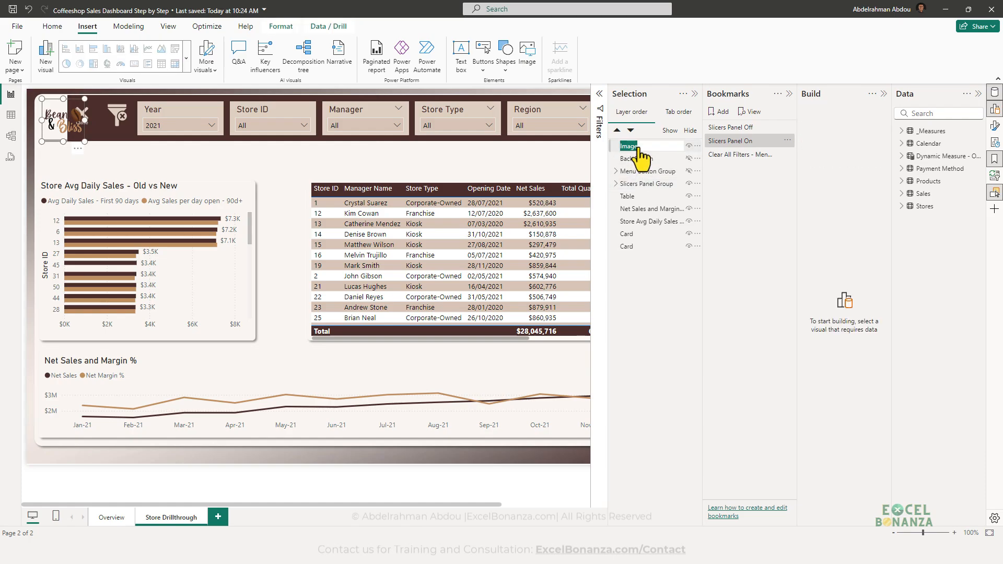
pyautogui.doubleClick(638, 149)
pyautogui.press('Return')
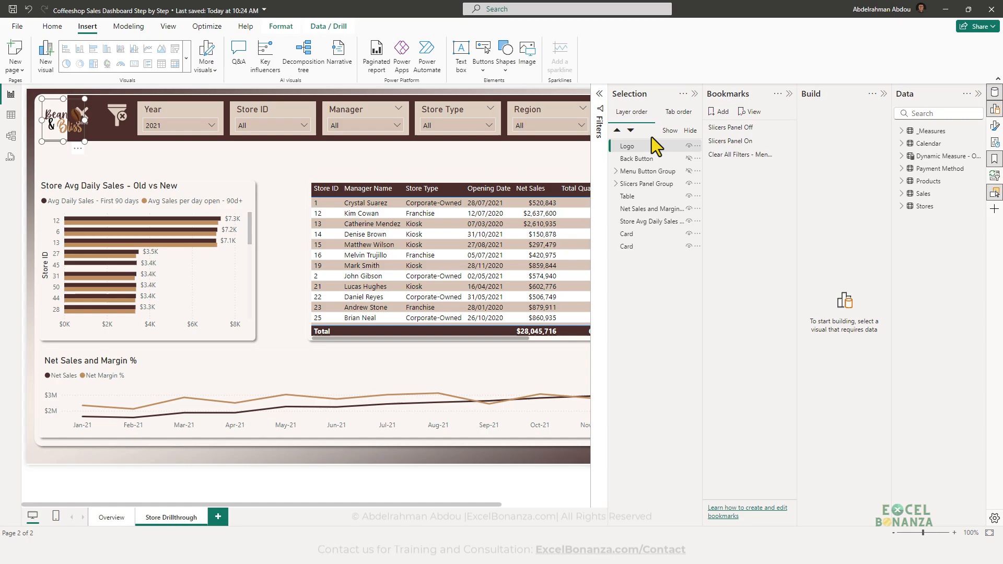
# - Update the Slicers Panel On bookmark with the Logo hidden, and test closing and reopening the slicers panel
pyautogui.click(688, 146)
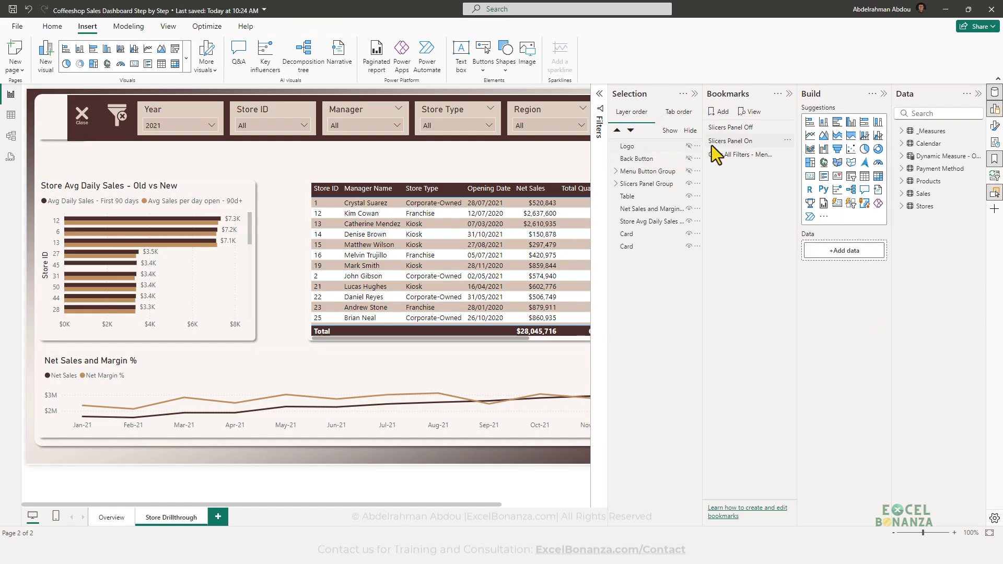
pyautogui.click(786, 141)
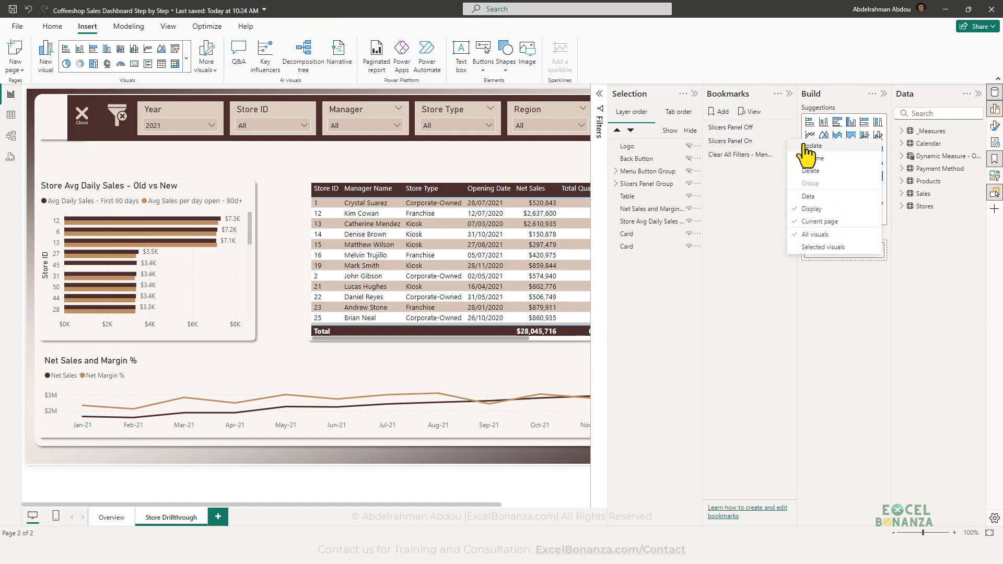
pyautogui.click(813, 147)
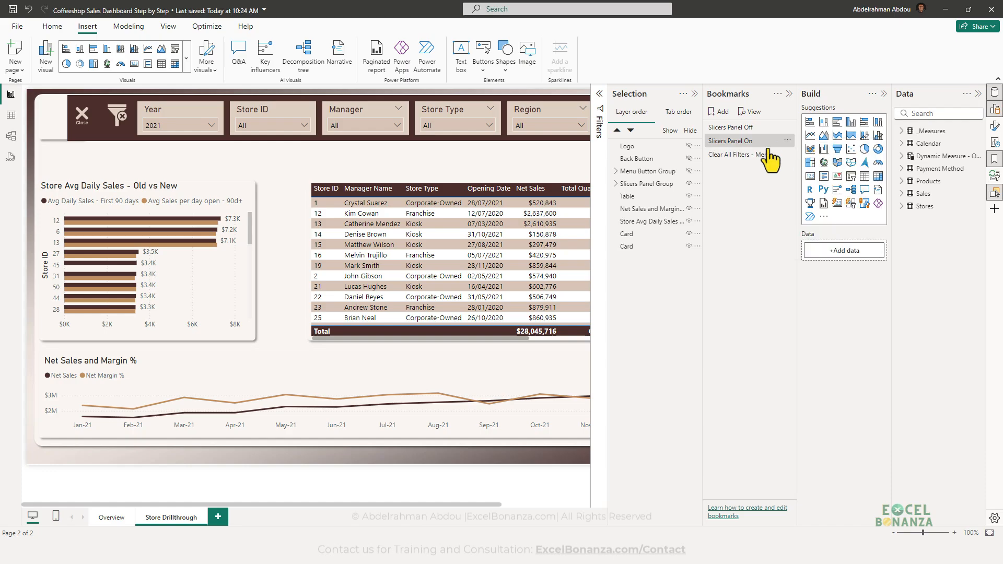
pyautogui.keyDown('ctrl'); pyautogui.click(82, 115); pyautogui.keyUp('ctrl')
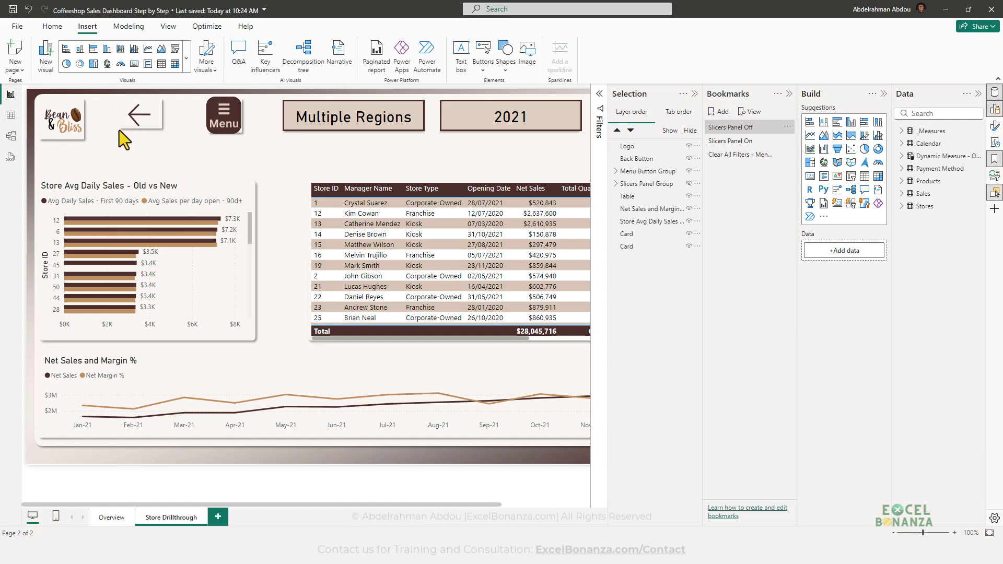
pyautogui.keyDown('ctrl'); pyautogui.click(218, 125); pyautogui.keyUp('ctrl')
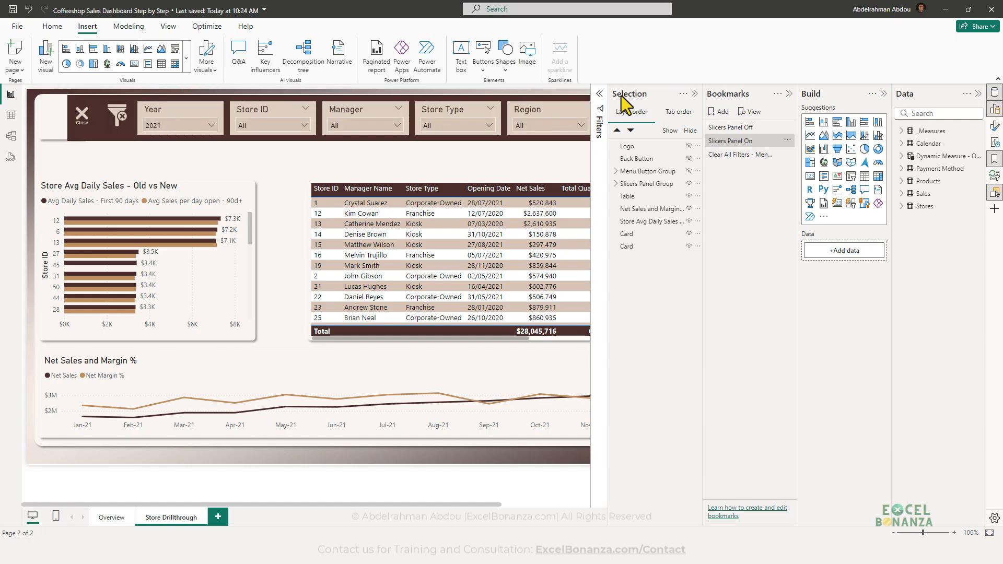
# - Close the Selection and Bookmarks panes to give the Store Drillthrough canvas more room
pyautogui.click(695, 95)
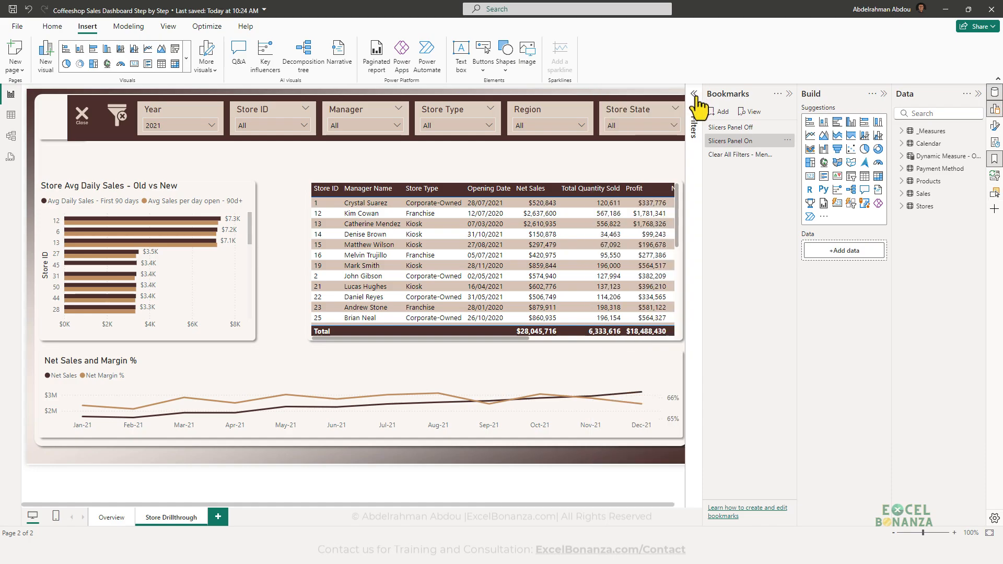
pyautogui.click(789, 93)
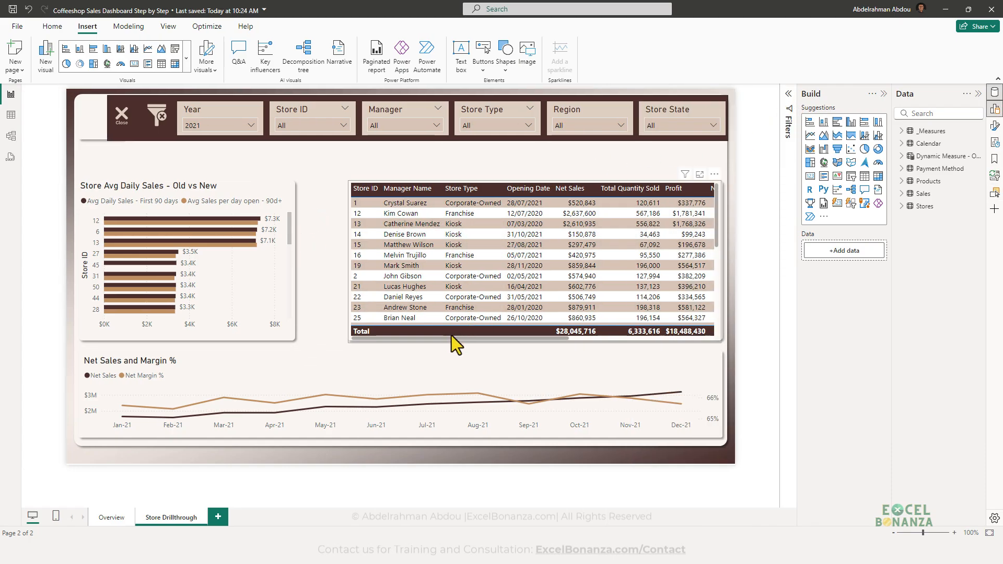
pyautogui.moveTo(455, 337)
pyautogui.mouseDown()
pyautogui.moveTo(628, 338)
pyautogui.moveTo(439, 334)
pyautogui.mouseUp()
pyautogui.click(335, 361)
pyautogui.click(315, 341)
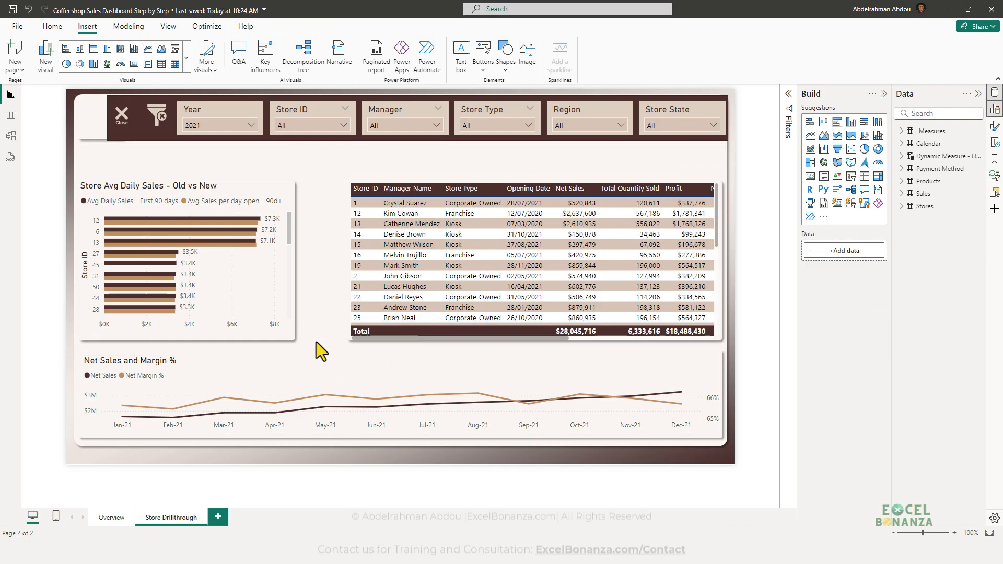
# - Review the Overview page, return to Store Drillthrough, and close its slicers panel
pyautogui.click(112, 516)
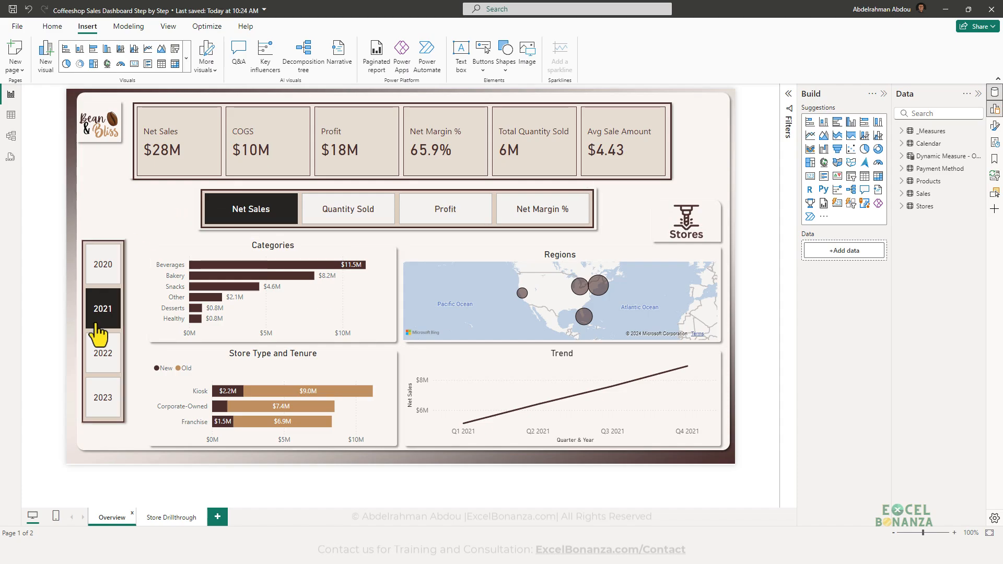
pyautogui.click(160, 517)
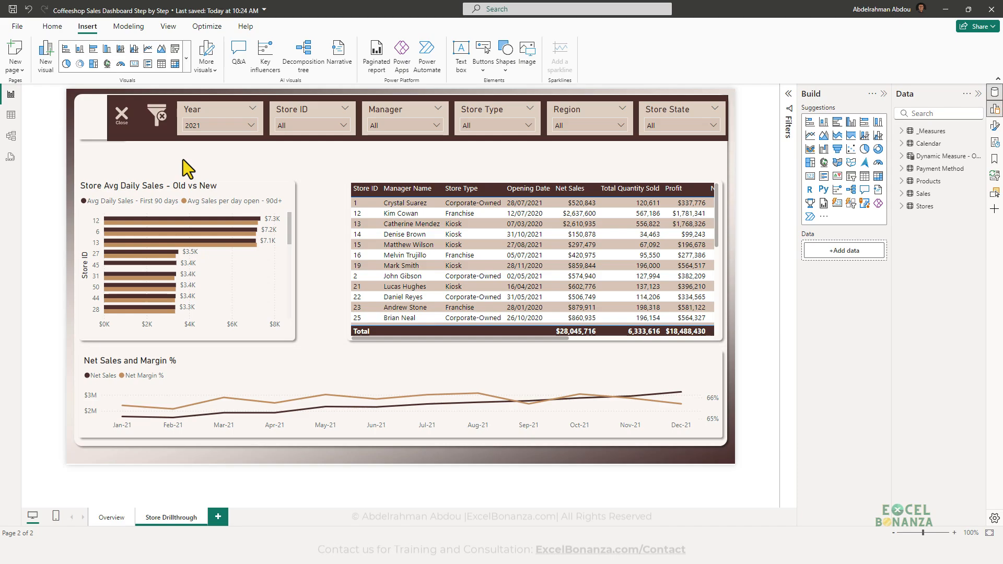
pyautogui.keyDown('ctrl'); pyautogui.click(121, 113); pyautogui.keyUp('ctrl')
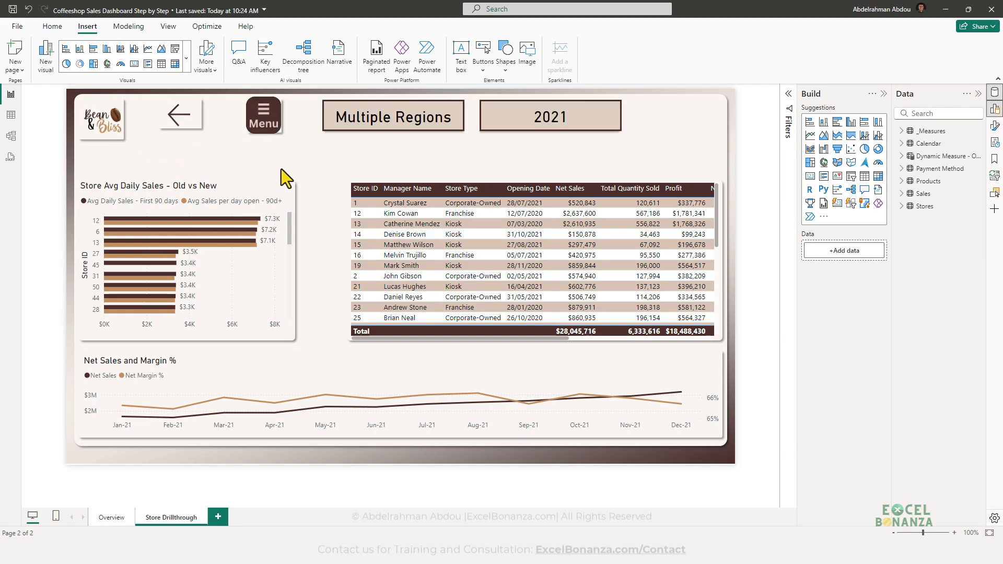